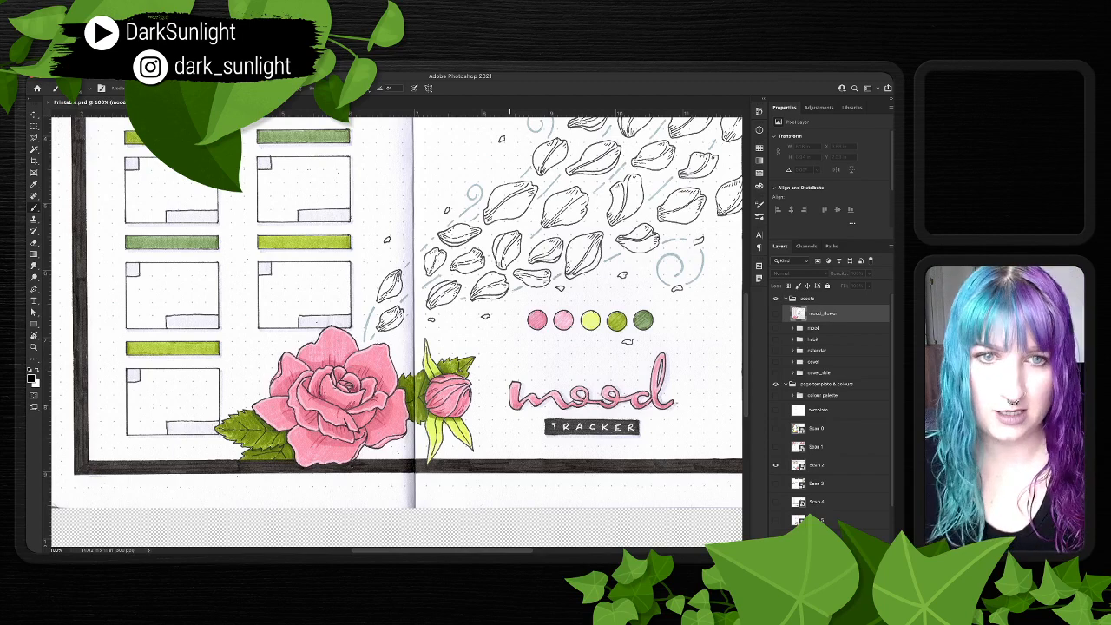
# - Hide the visible page scan and show the mood_flower layer on its own
pyautogui.hotkey('ctrl', '-')
pyautogui.hotkey('ctrl', '-')
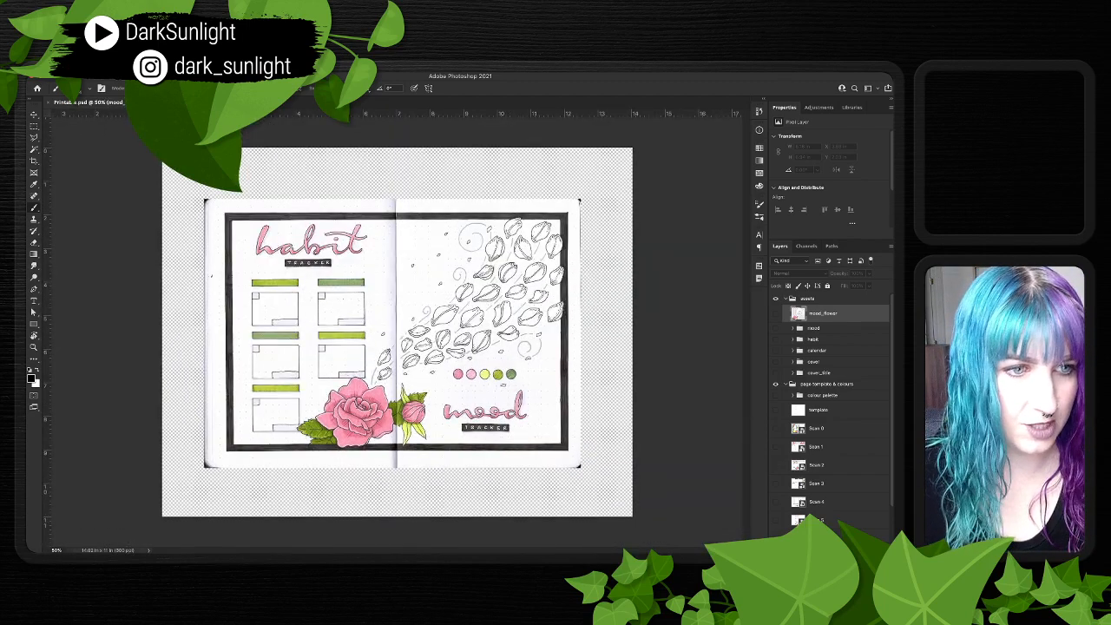
pyautogui.click(775, 538)
pyautogui.click(775, 313)
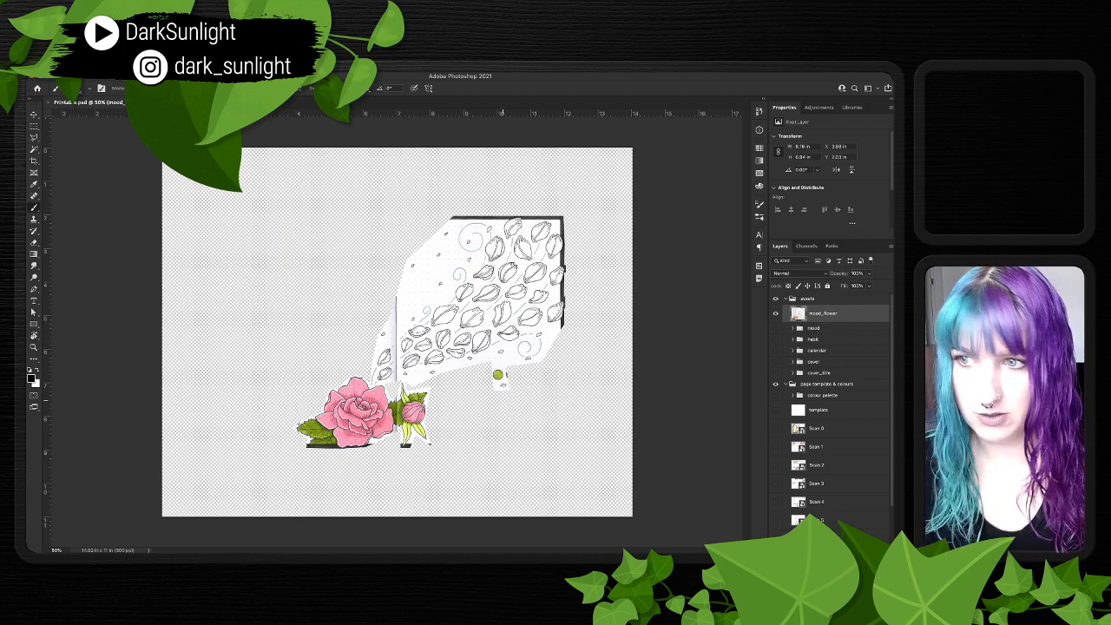
# - Select the white paper around the upper petals of the rose on the mood_flower layer with the Magic Wand
pyautogui.hotkey('ctrl', '+')
pyautogui.hotkey('ctrl', '+')
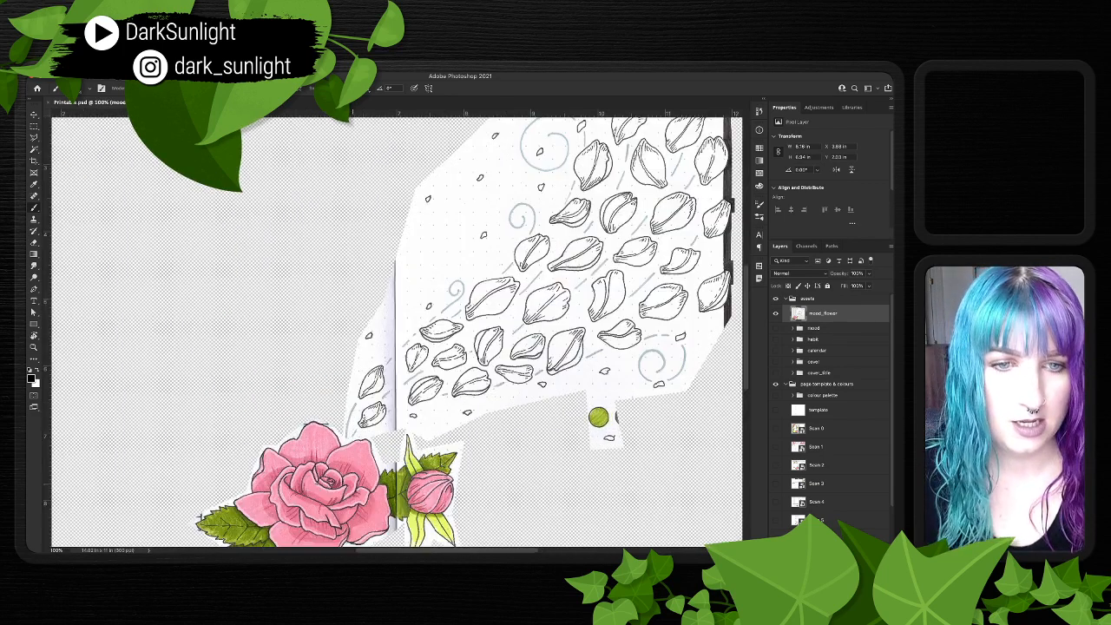
pyautogui.hscroll(2, 721, 321)
pyautogui.scroll(-3, 721, 321)
pyautogui.scroll(1, 722, 321)
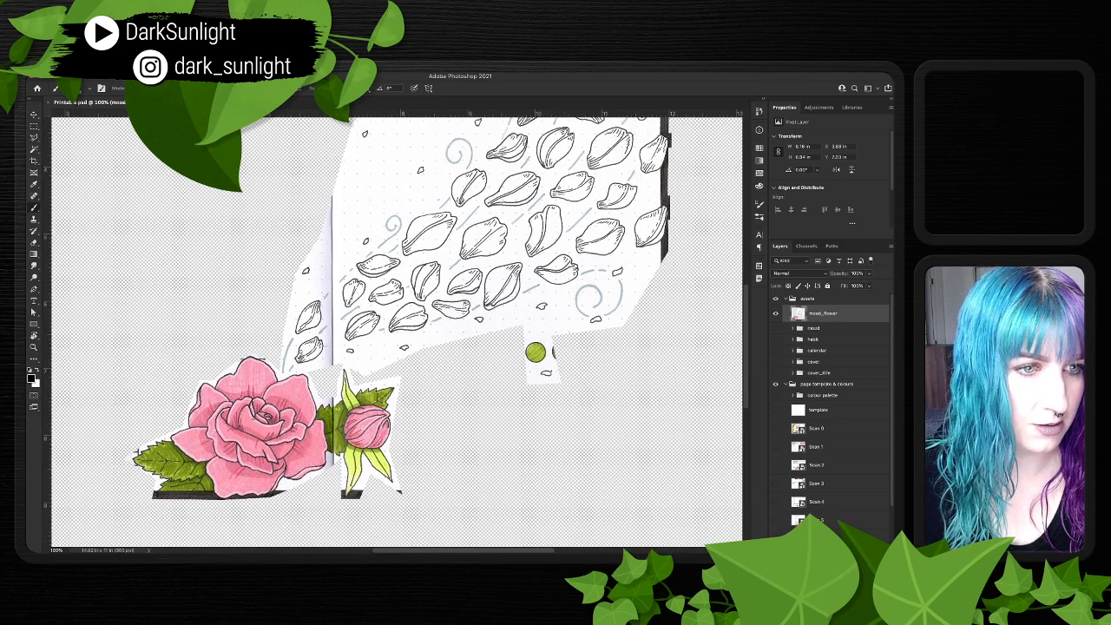
pyautogui.press('w')
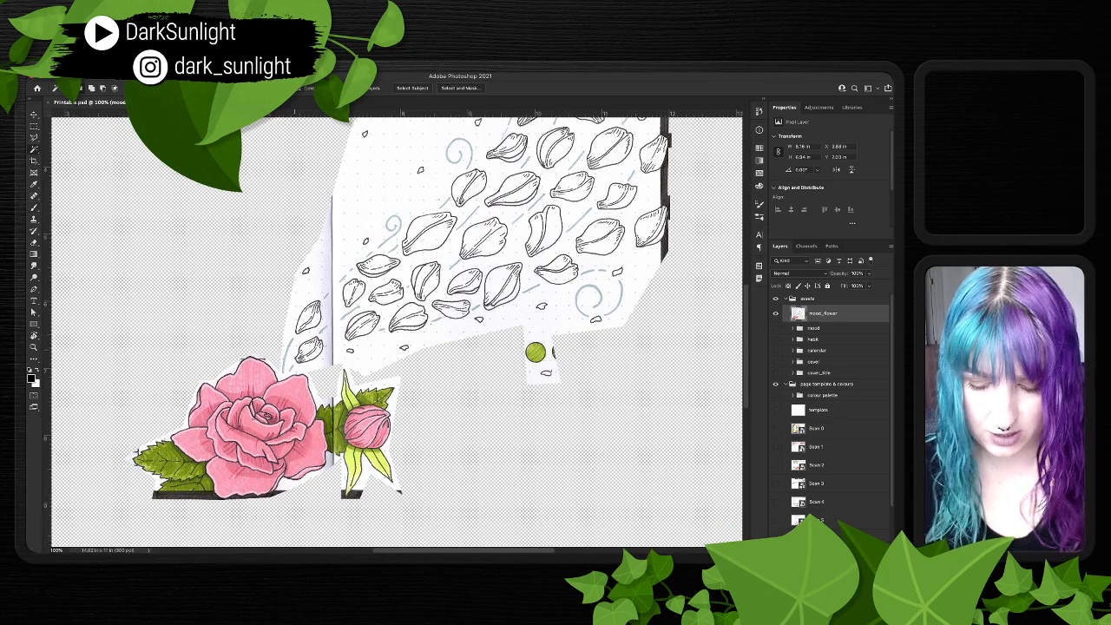
pyautogui.hotkey('ctrl', '+')
pyautogui.hotkey('ctrl', '+')
pyautogui.hotkey('ctrl', '+')
pyautogui.hscroll(-6, 397, 332)
pyautogui.scroll(-2, 397, 331)
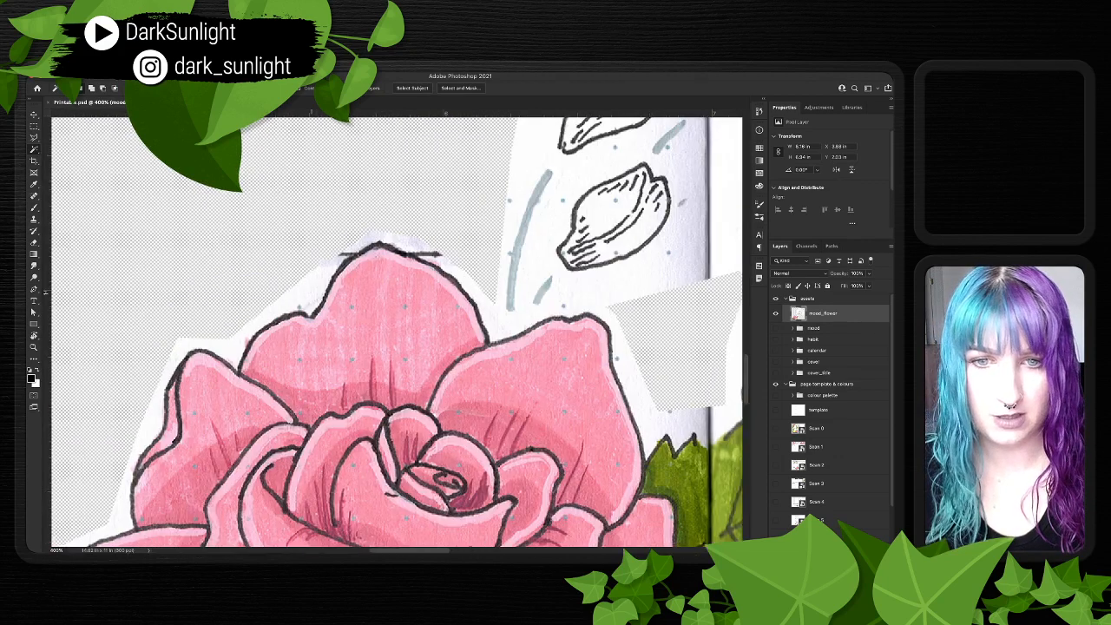
pyautogui.click(299, 308)
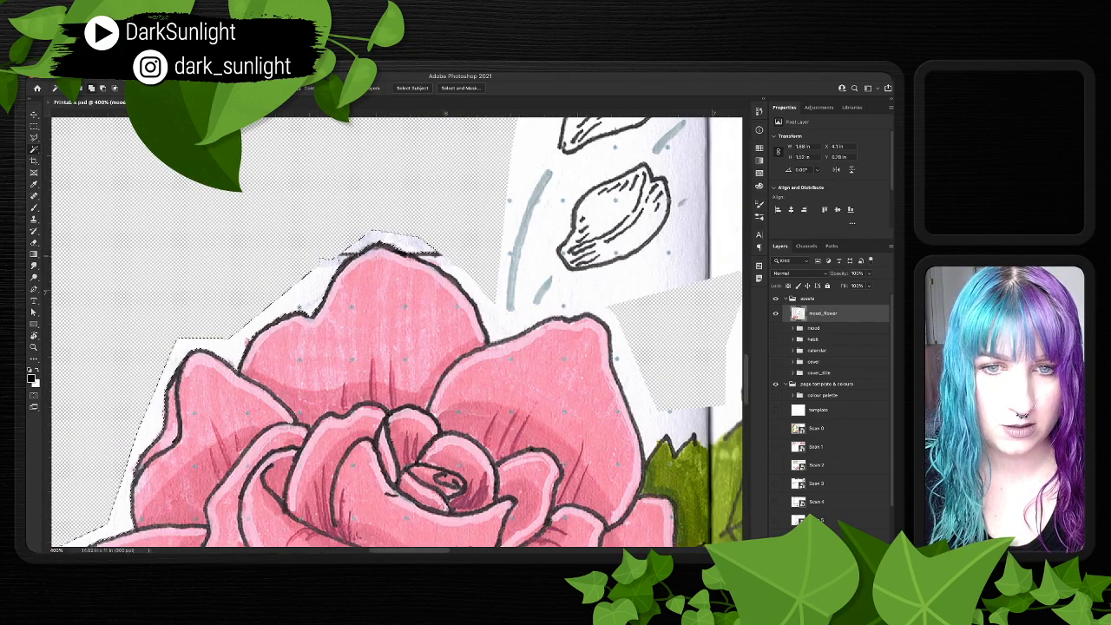
pyautogui.keyDown('shift'); pyautogui.click(395, 241); pyautogui.keyUp('shift')
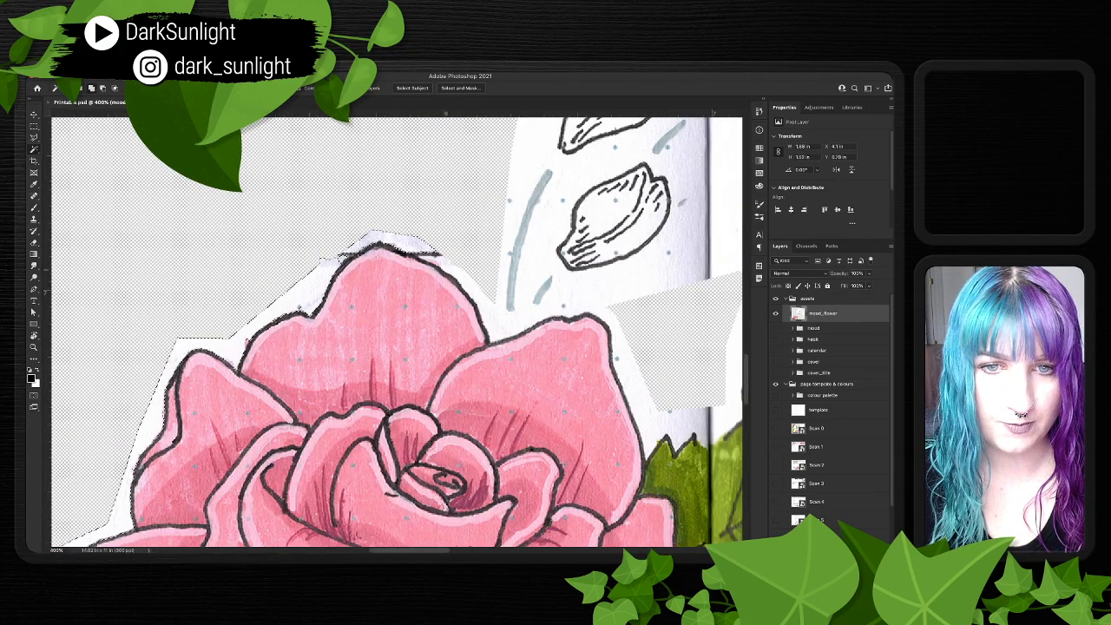
pyautogui.keyDown('shift'); pyautogui.click(473, 286); pyautogui.keyUp('shift')
# - Add the white paper around the rose's left leaf, beneath the rose and around the bud and loose petals to the selection
pyautogui.hscroll(-5, 469, 286)
pyautogui.scroll(-5, 469, 286)
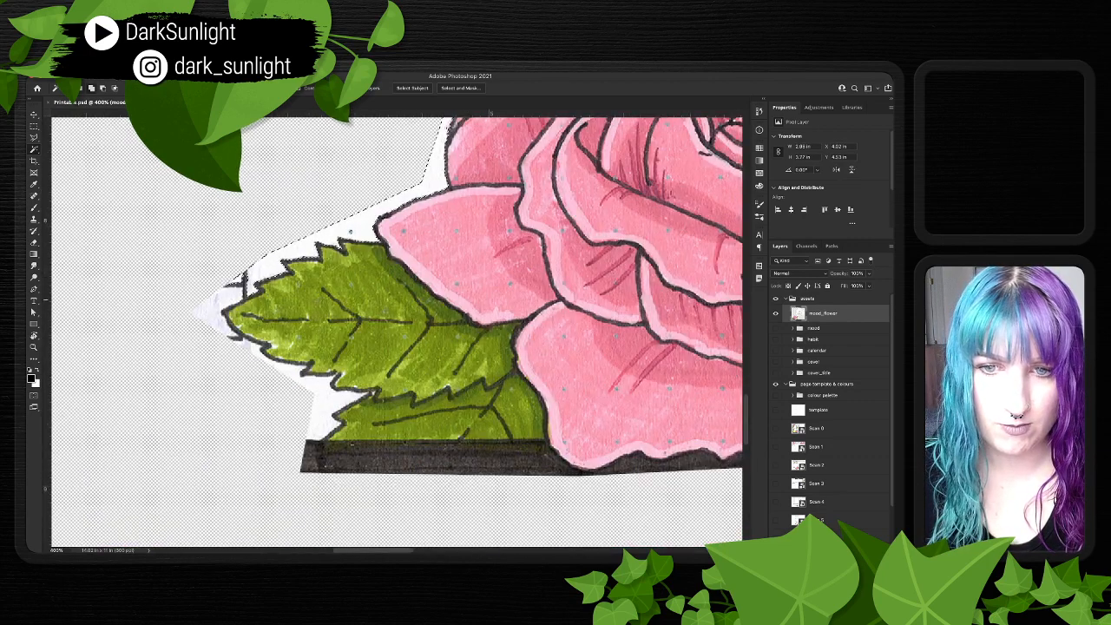
pyautogui.keyDown('shift'); pyautogui.click(217, 320); pyautogui.keyUp('shift')
pyautogui.hscroll(5, 236, 283)
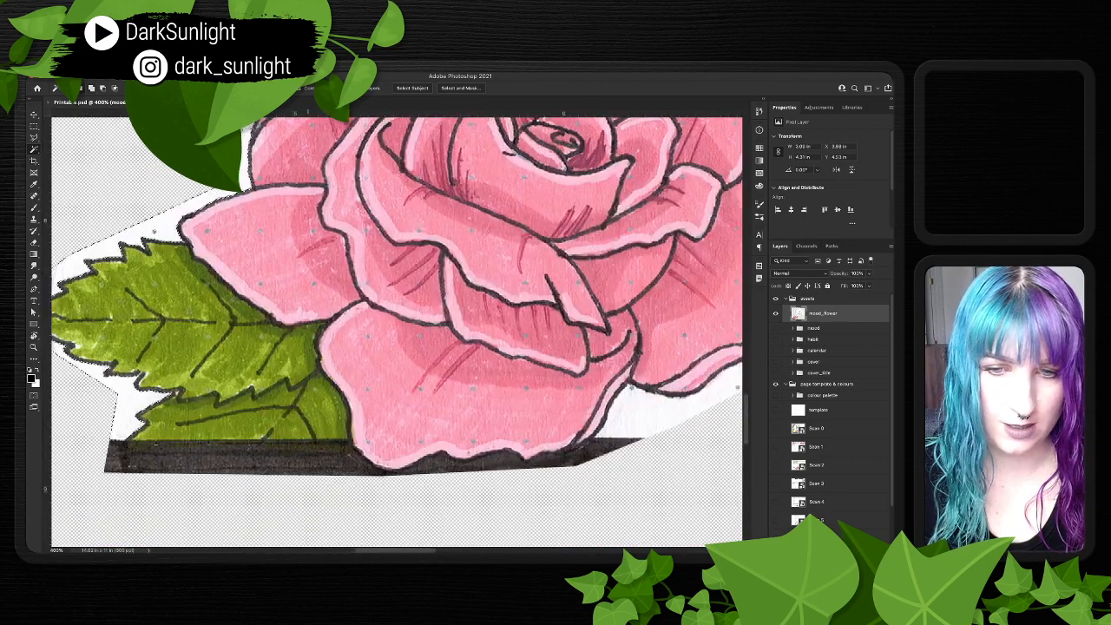
pyautogui.hscroll(5, 396, 294)
pyautogui.keyDown('shift'); pyautogui.click(484, 388); pyautogui.keyUp('shift')
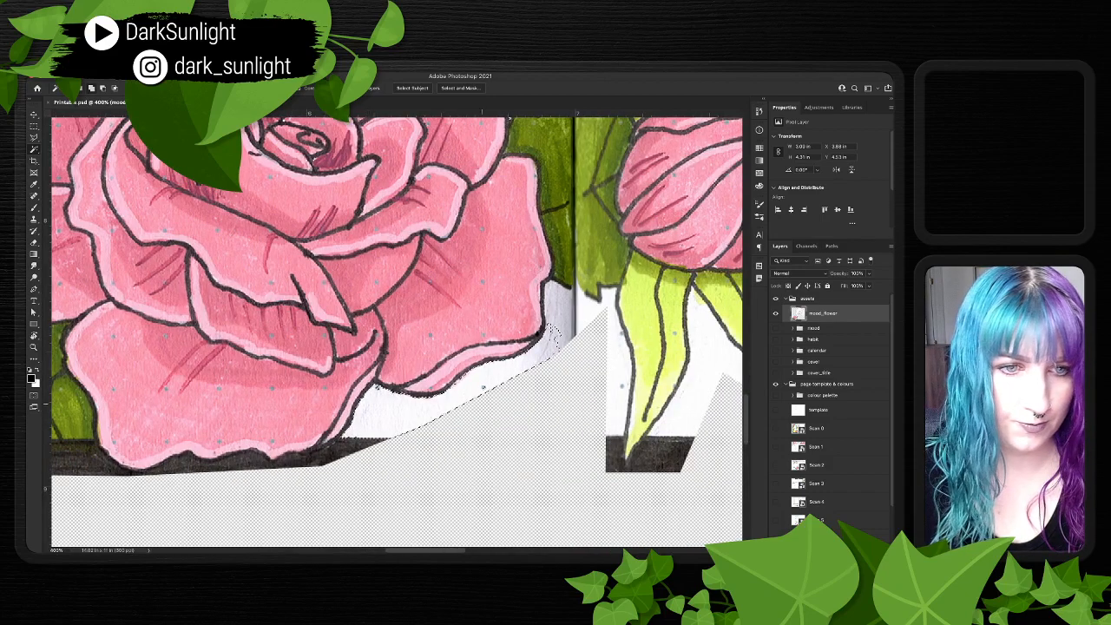
pyautogui.hscroll(5, 484, 388)
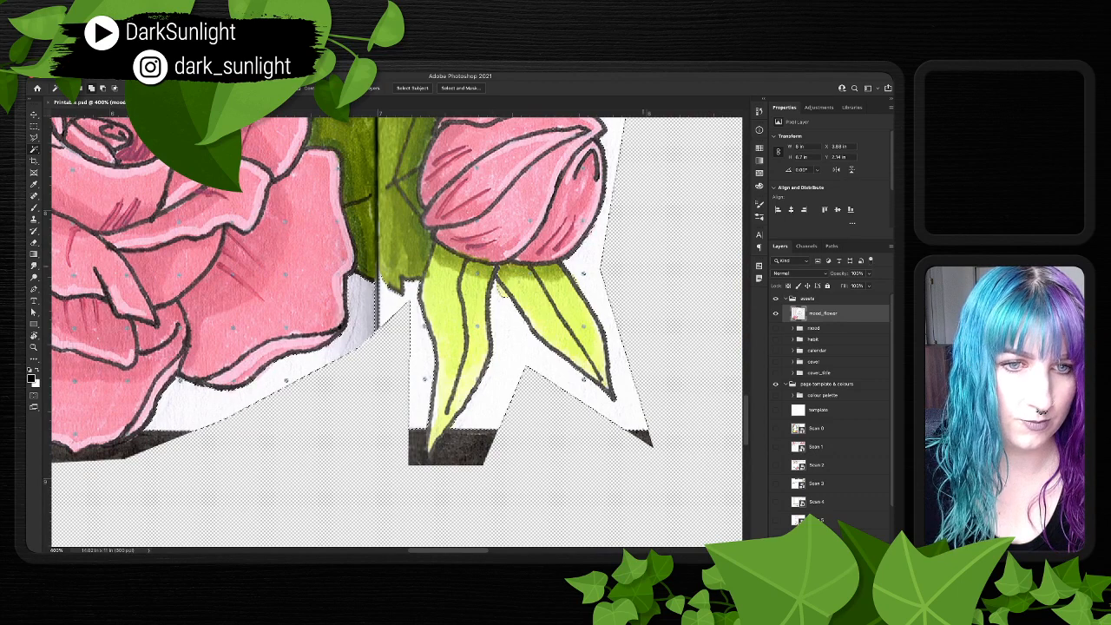
# - Check the selection around the bud and loose petals and add an inverted layer mask to mood_flower that hides the selected paper
pyautogui.scroll(3, 423, 379)
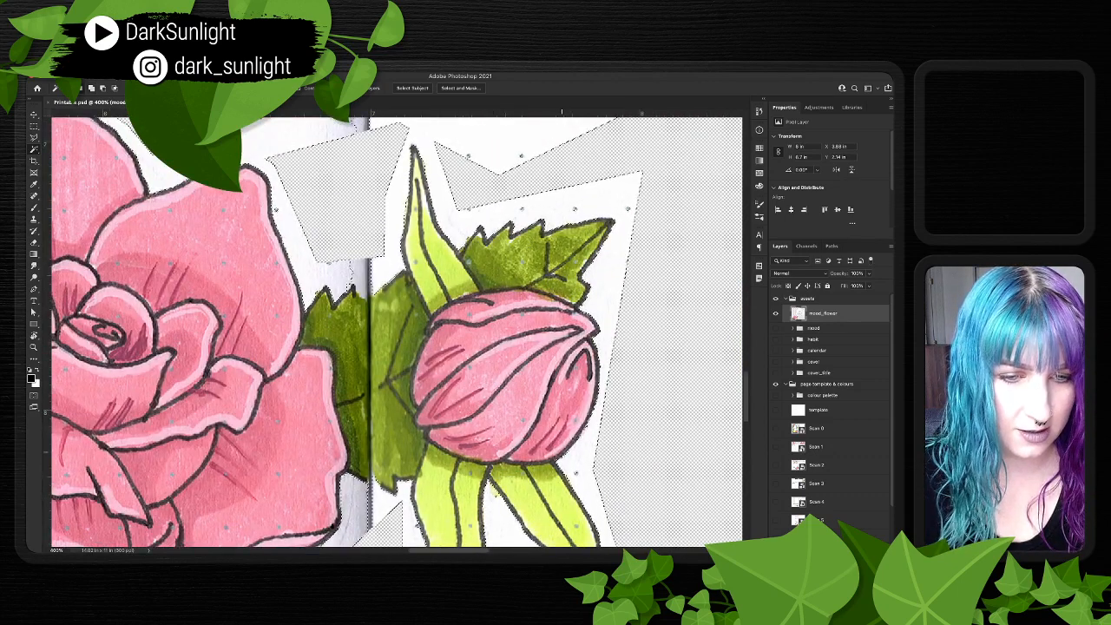
pyautogui.scroll(3, 396, 333)
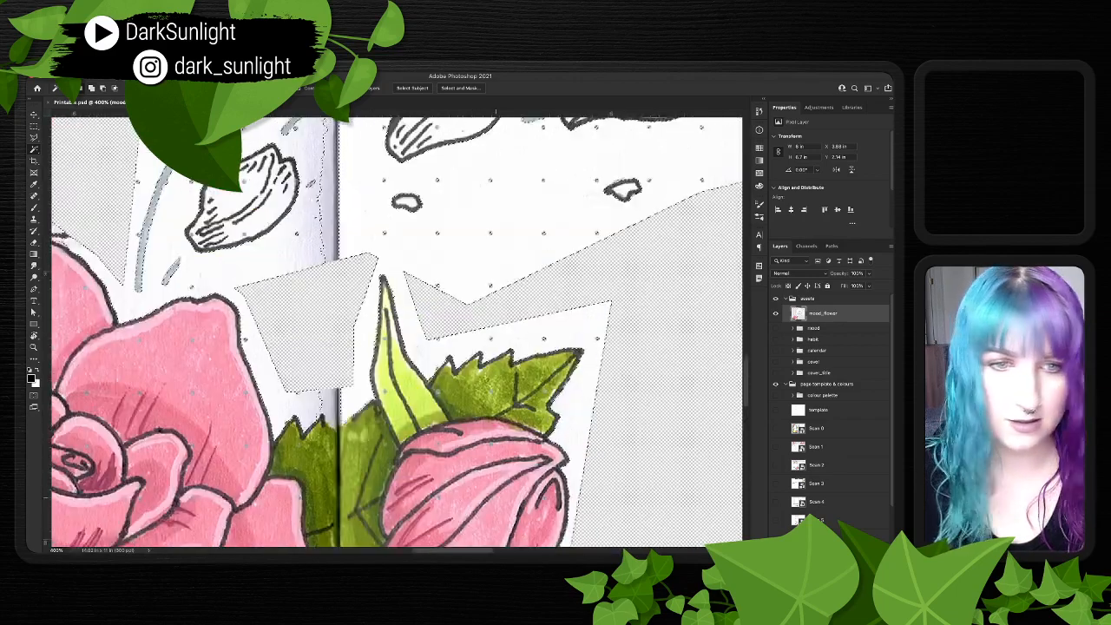
pyautogui.scroll(3, 396, 333)
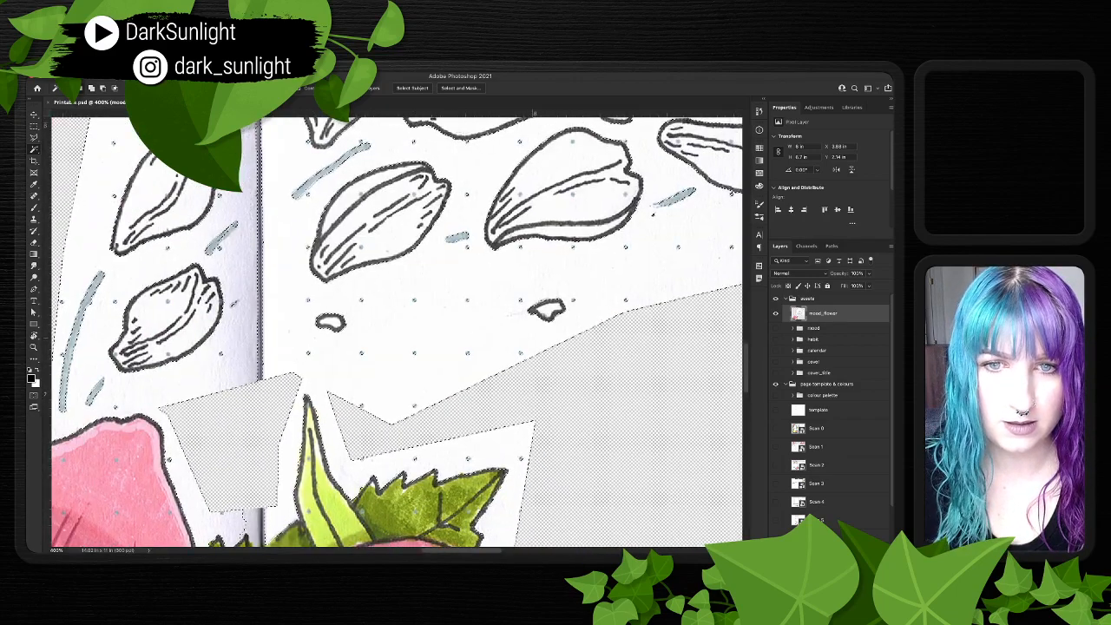
pyautogui.scroll(5, 396, 334)
pyautogui.scroll(5, 396, 333)
pyautogui.press('super+minus')
pyautogui.press('super+minus')
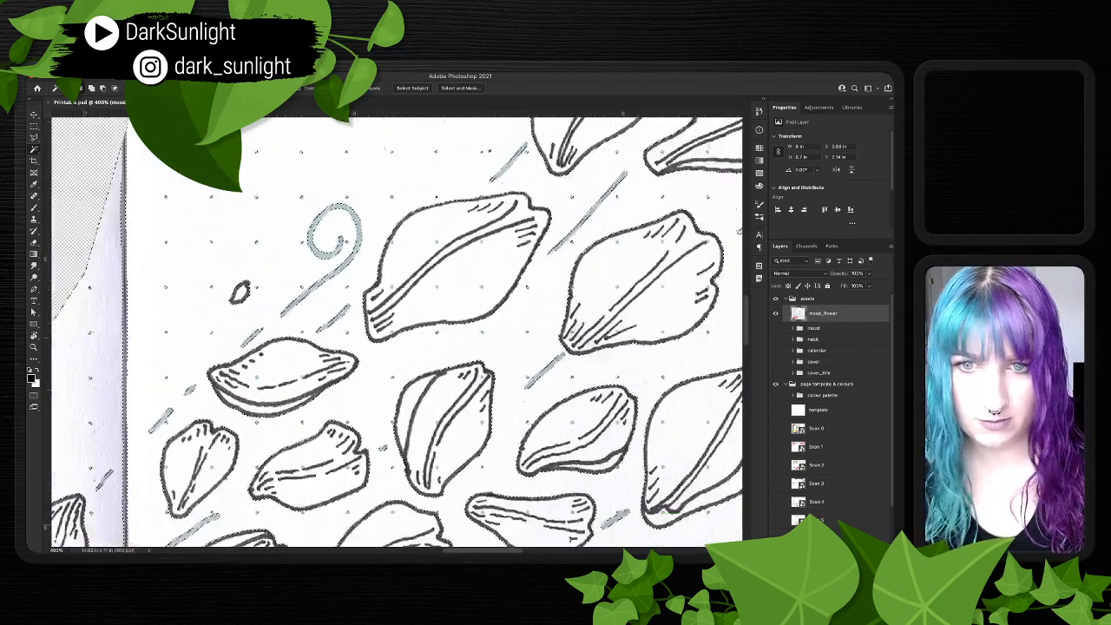
pyautogui.scroll(10, 396, 333)
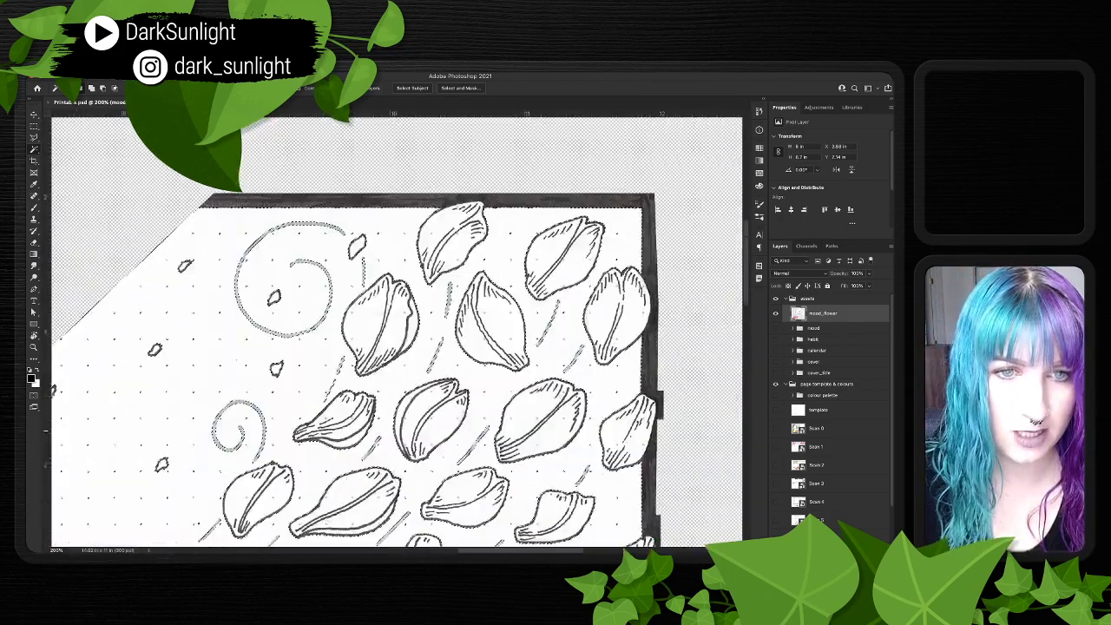
pyautogui.scroll(-15, 396, 334)
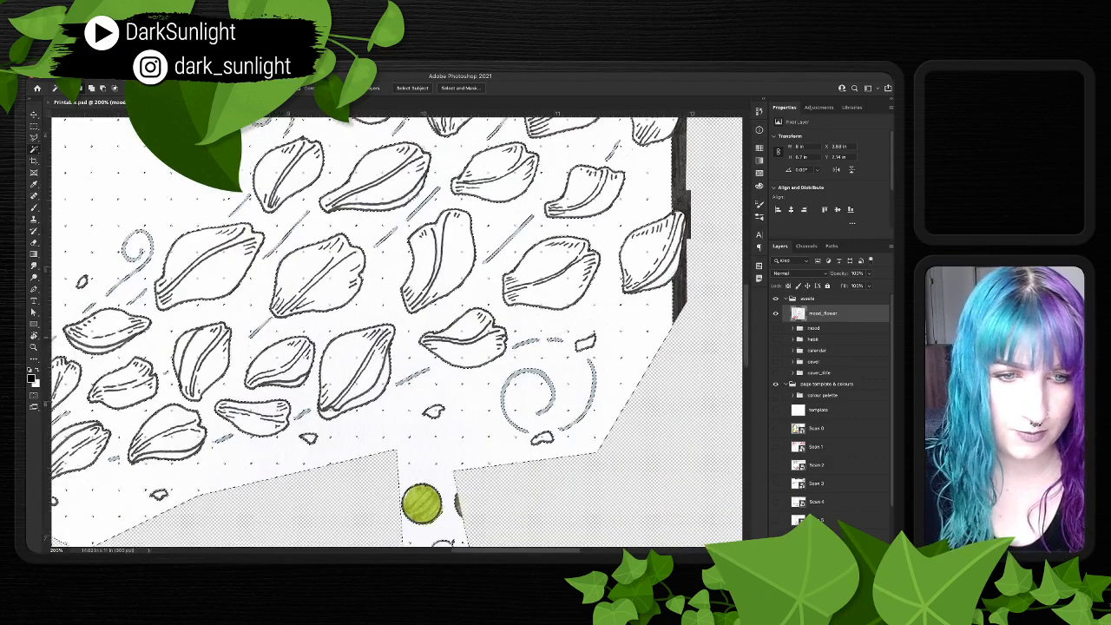
pyautogui.scroll(-5, 396, 333)
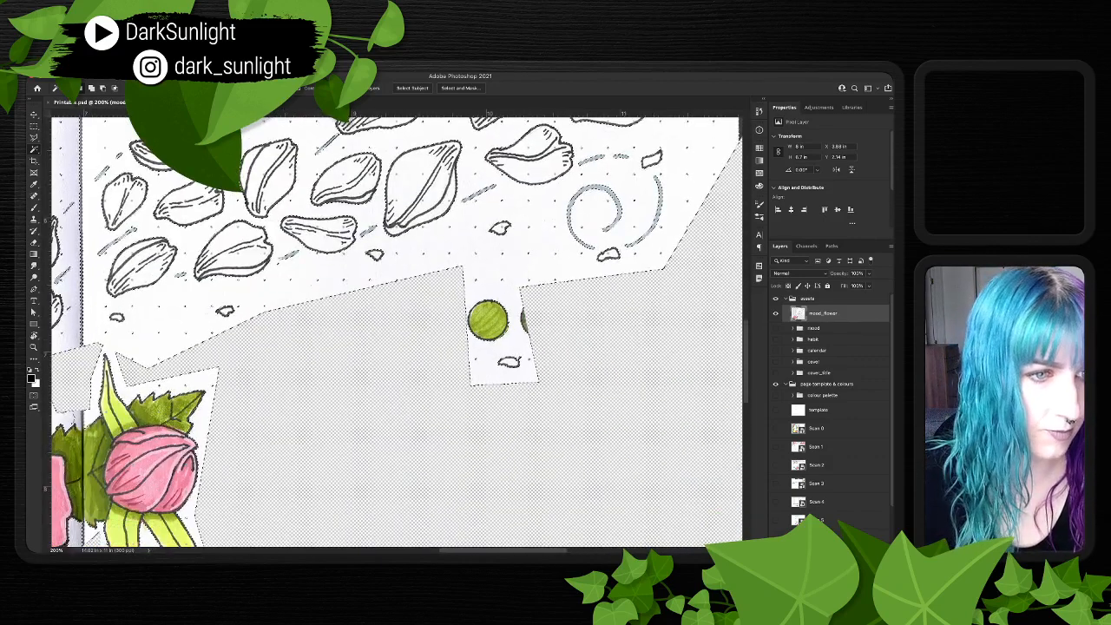
pyautogui.keyDown('alt'); pyautogui.click(825, 549); pyautogui.keyUp('alt')
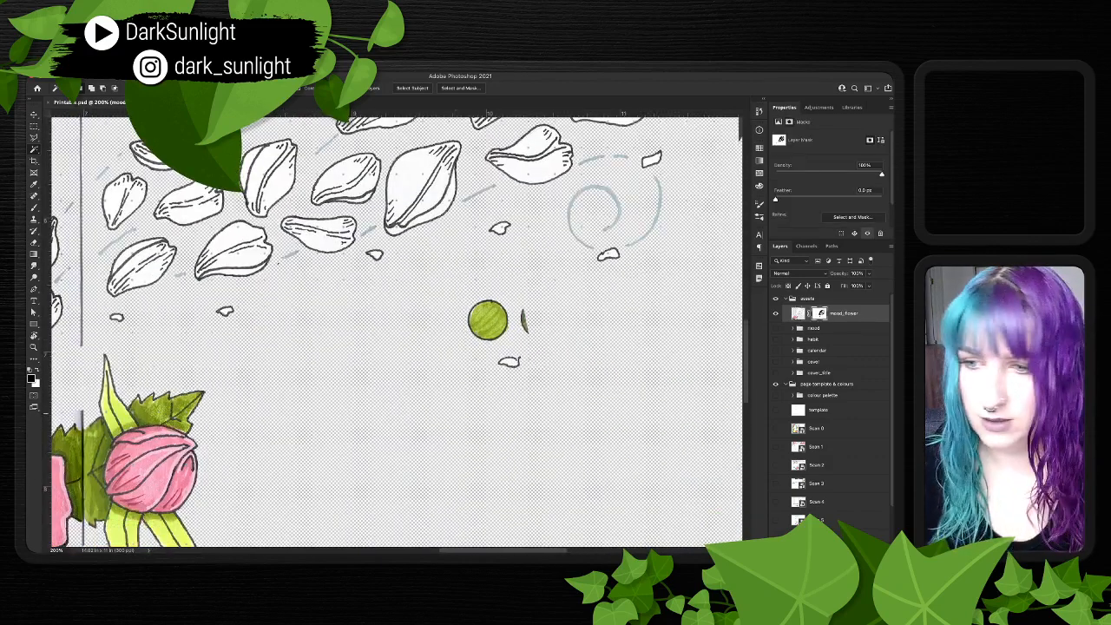
# - Brush out the stray ink marks beside the tip of the rose's left leaf on the mood_flower layer mask
pyautogui.hscroll(-10, 395, 333)
pyautogui.scroll(-4, 396, 333)
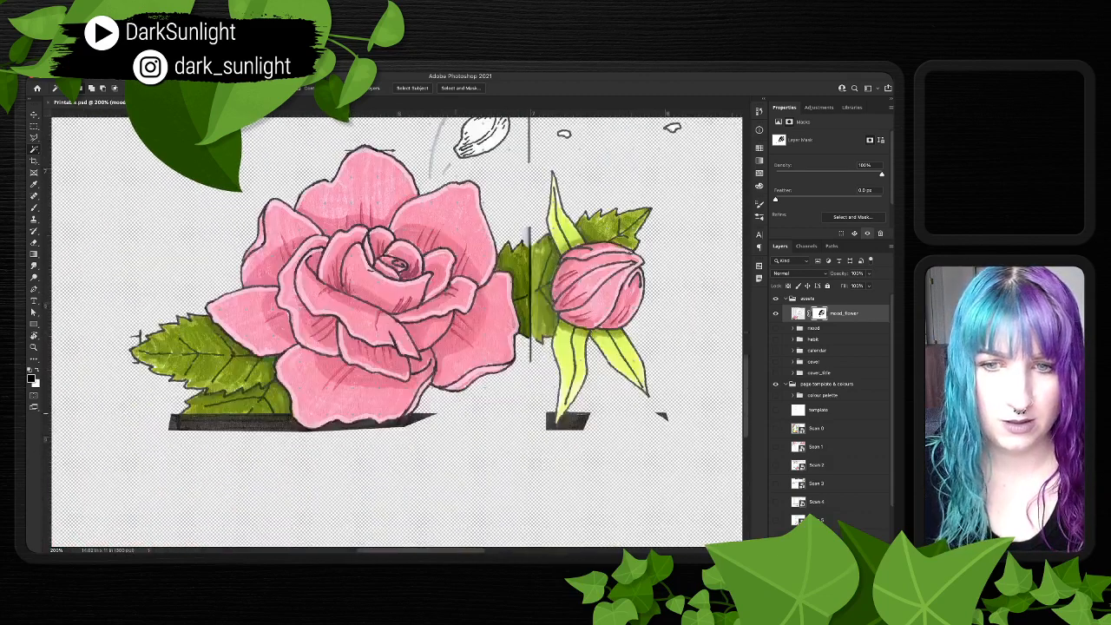
pyautogui.hscroll(-4, 396, 334)
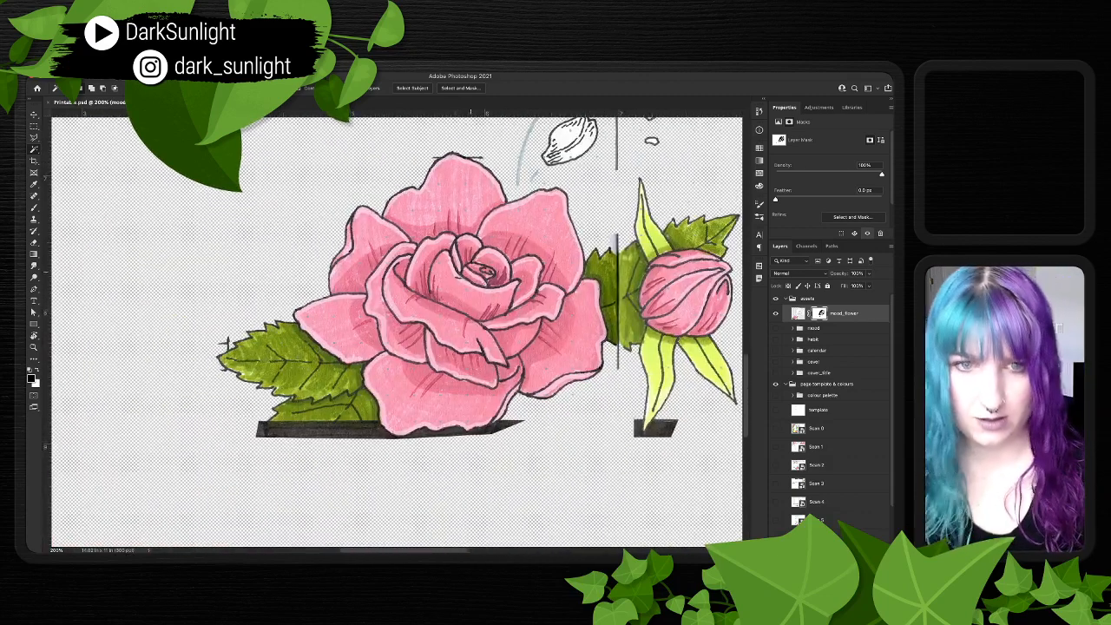
pyautogui.press('super+plus')
pyautogui.press('super+plus')
pyautogui.hscroll(-10, 471, 333)
pyautogui.hscroll(3, 470, 333)
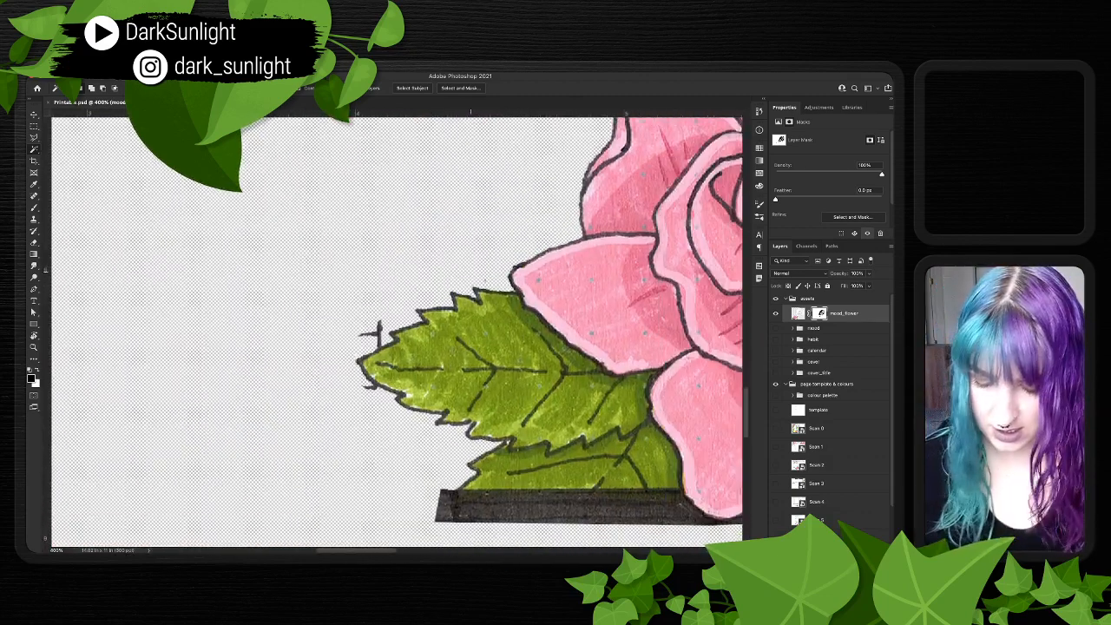
pyautogui.press('b')
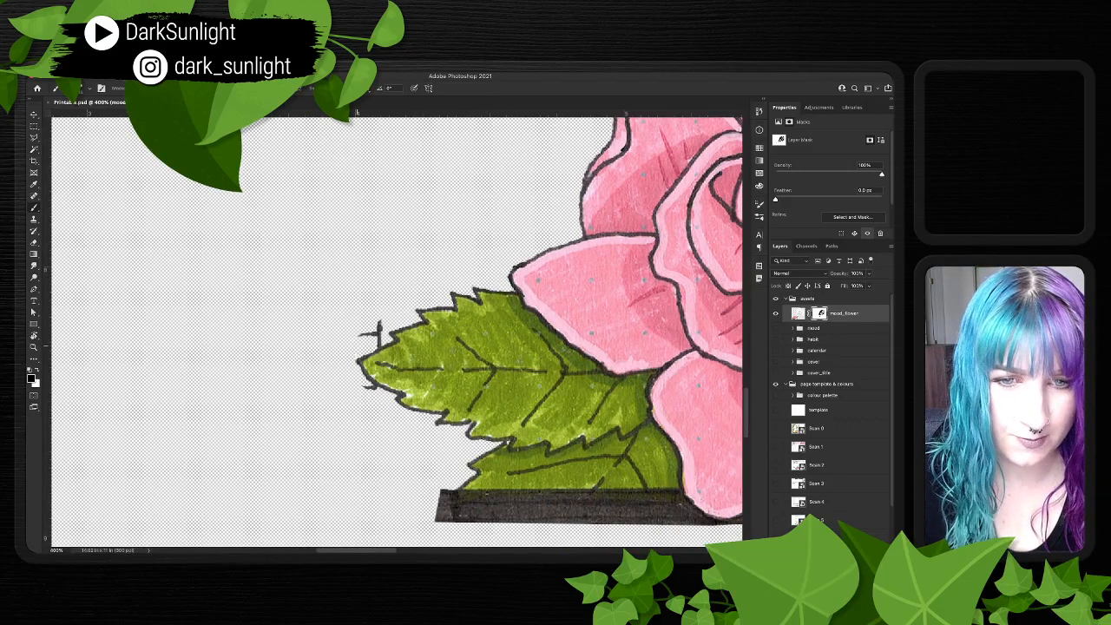
pyautogui.click(379, 341)
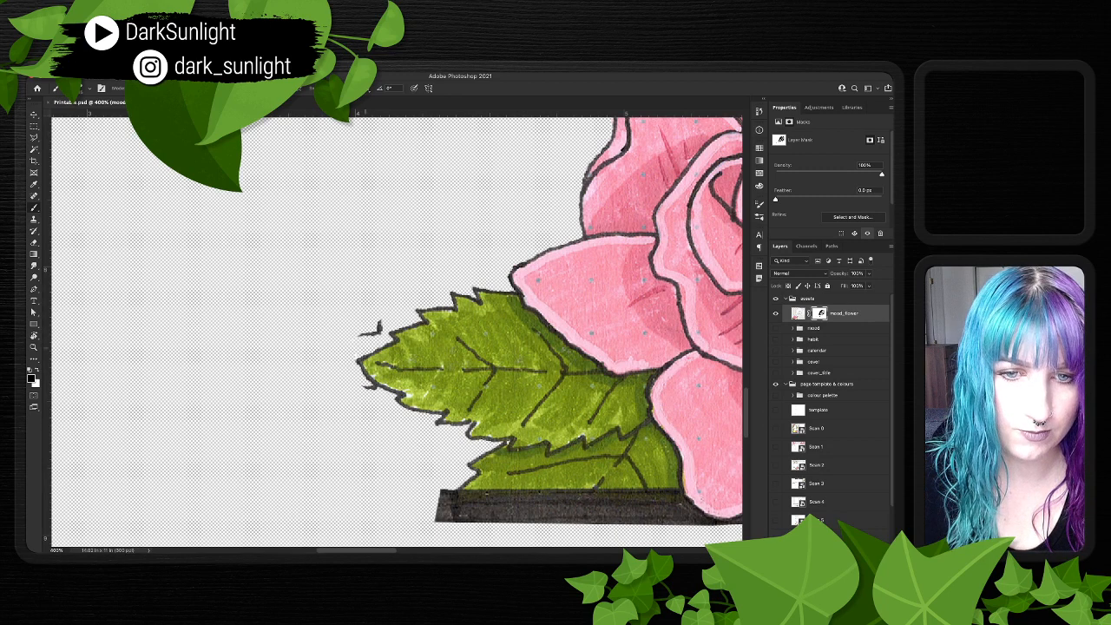
pyautogui.click(379, 331)
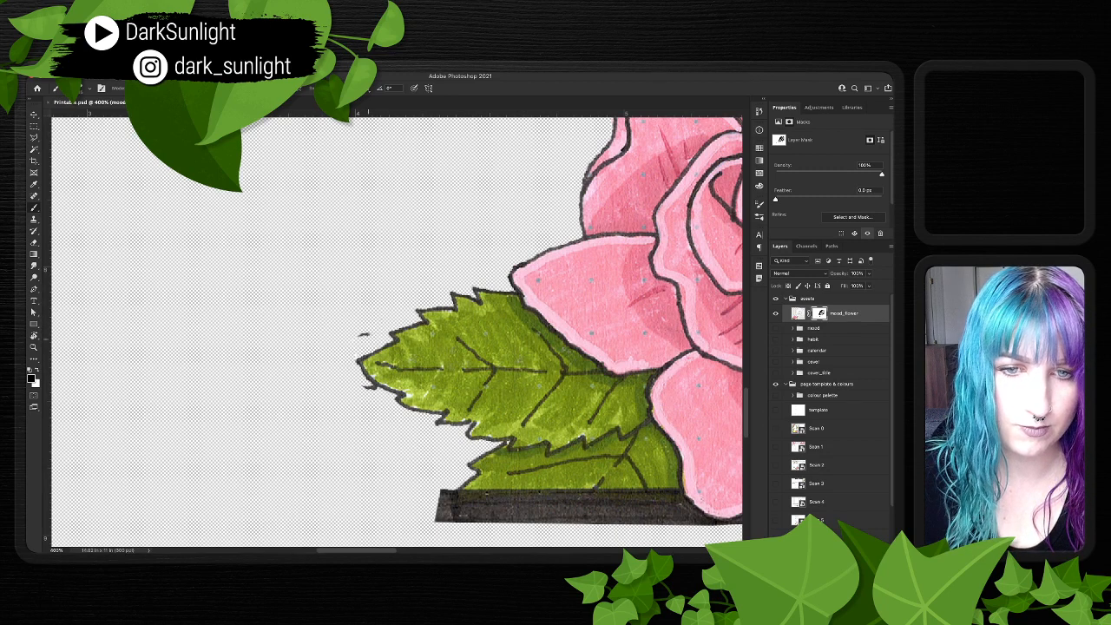
pyautogui.click(366, 335)
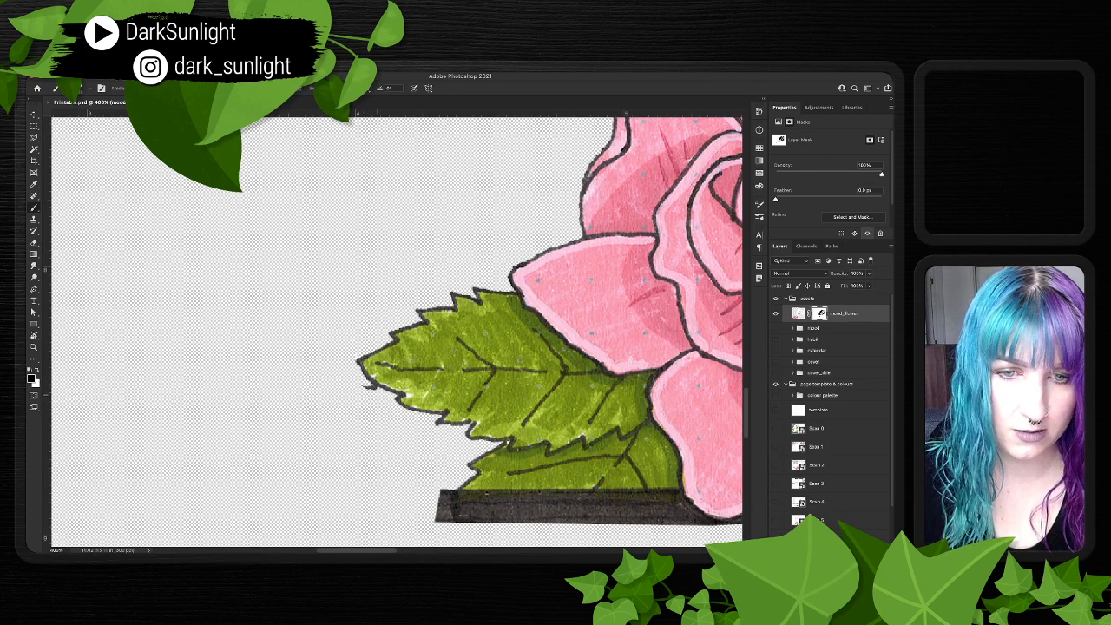
pyautogui.click(372, 386)
# - Turn on the white background layer at the bottom of the layer stack
pyautogui.hscroll(5, 397, 330)
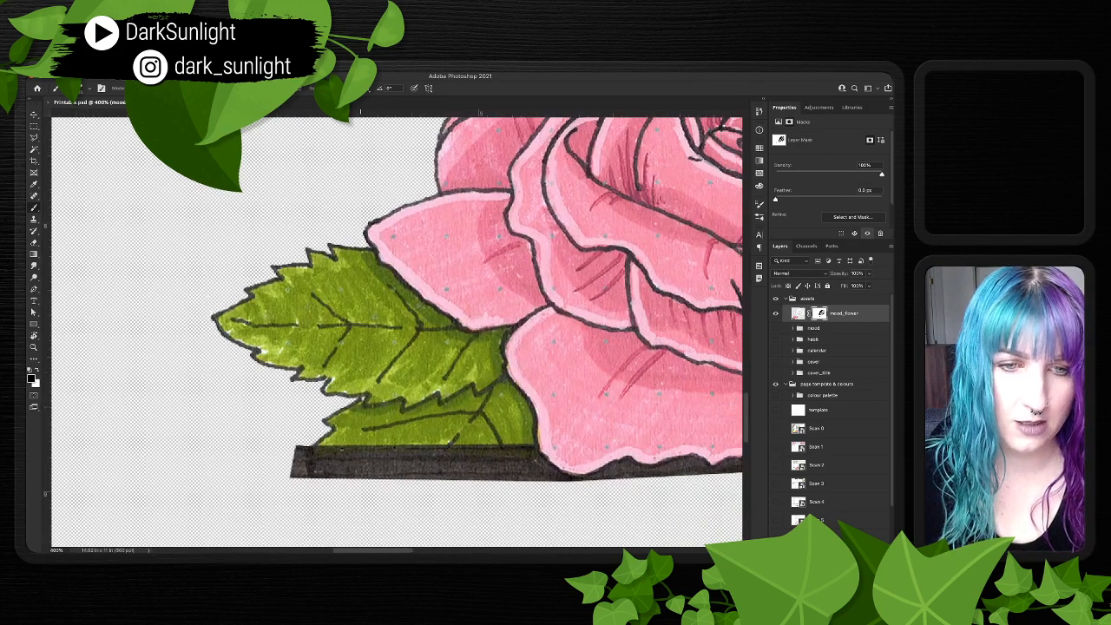
pyautogui.hscroll(7, 398, 330)
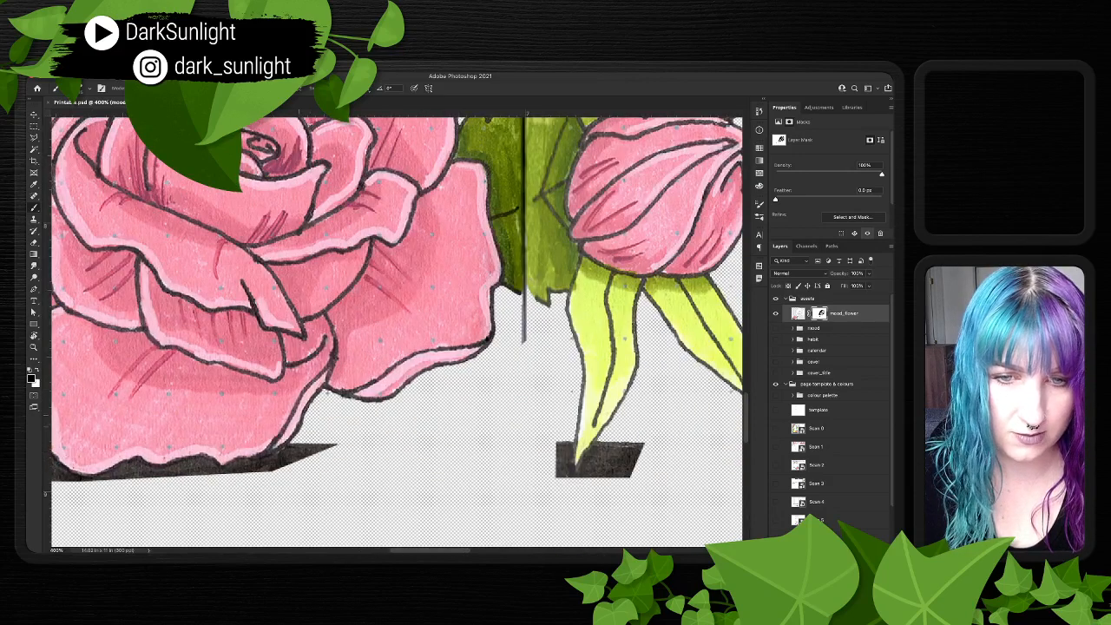
pyautogui.scroll(-2, 831, 408)
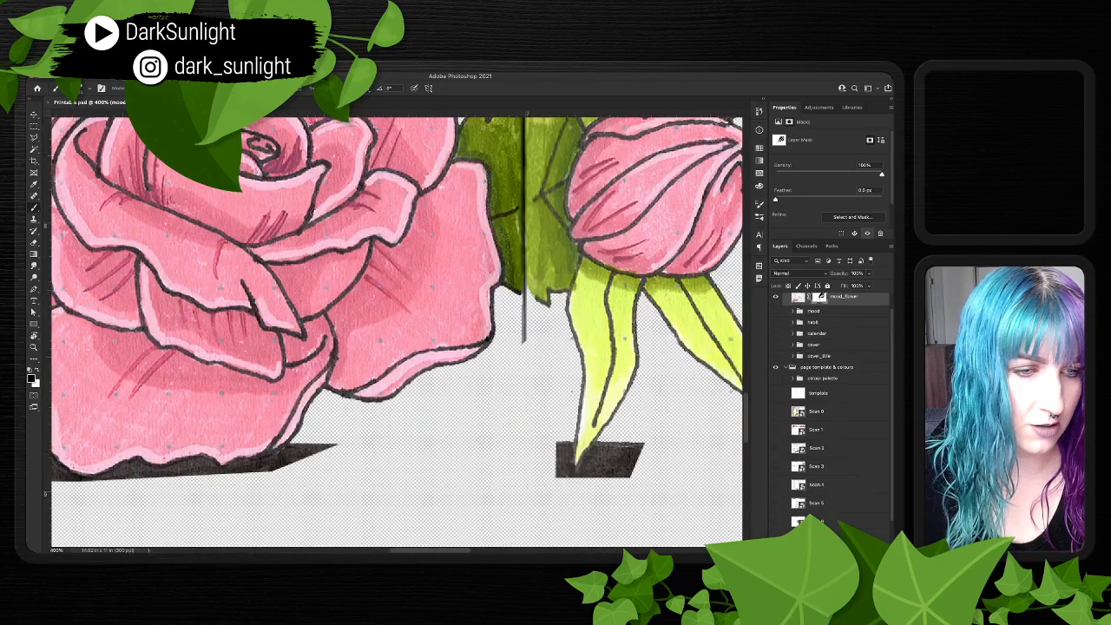
pyautogui.click(775, 534)
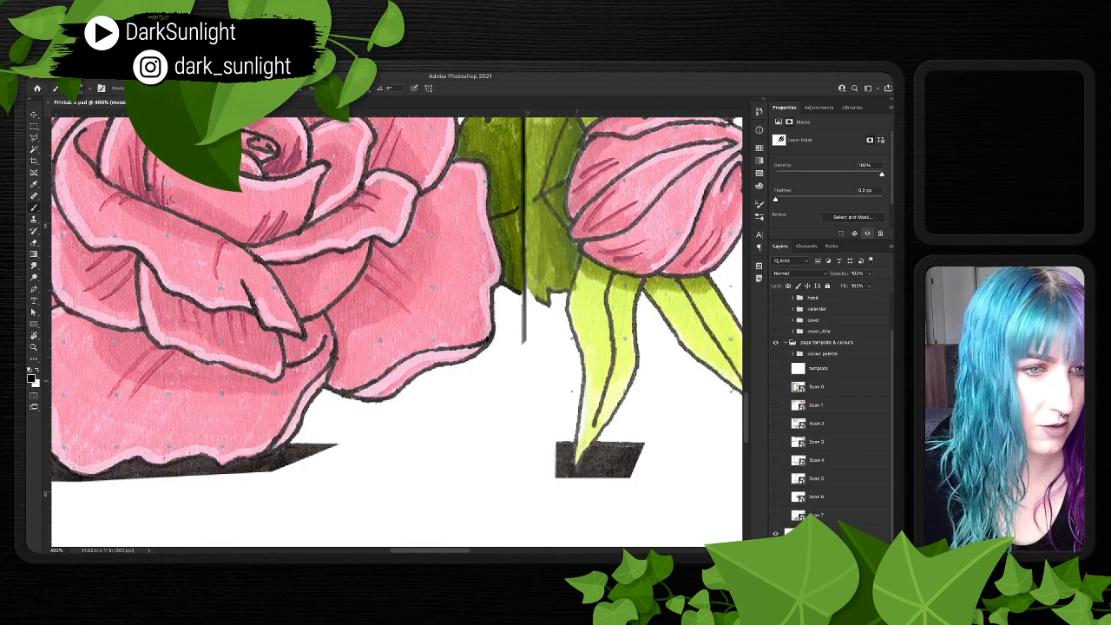
# - Brush out the page-fold line below the dark leaves and the black border fragment around the bud's lower left leaf on the mask
pyautogui.scroll(2, 832, 408)
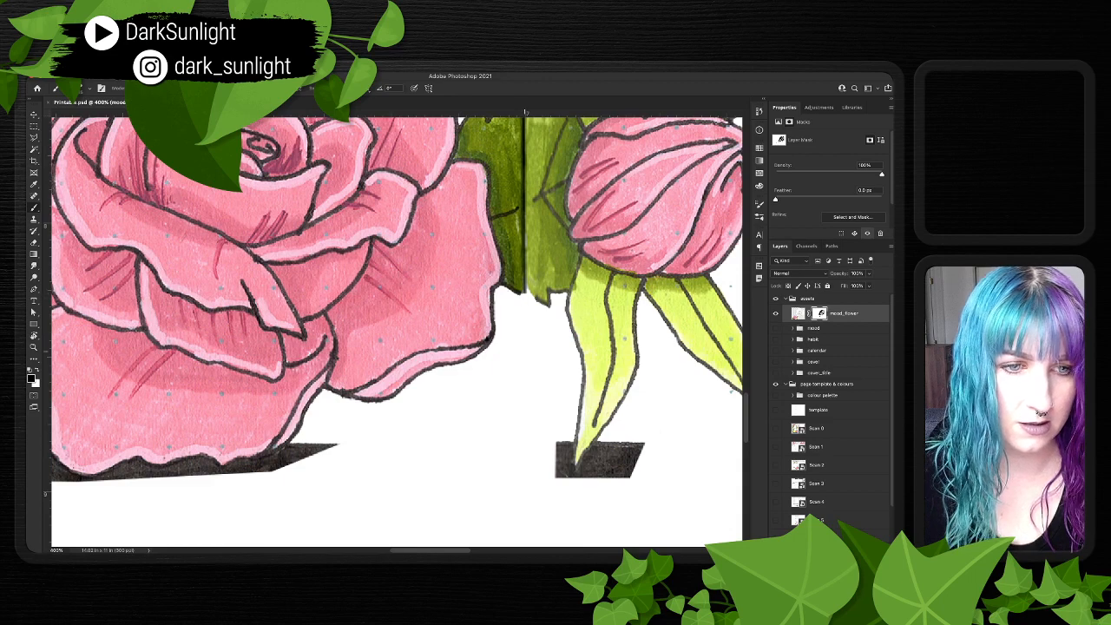
pyautogui.hscroll(5, 397, 296)
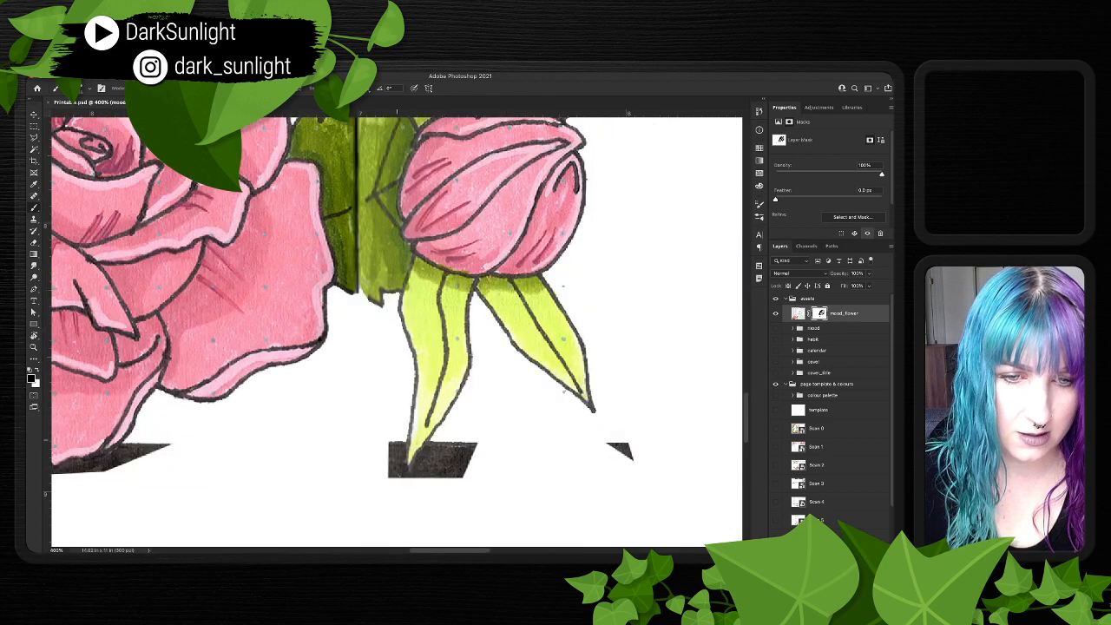
pyautogui.moveTo(397, 440); pyautogui.dragTo(392, 476)
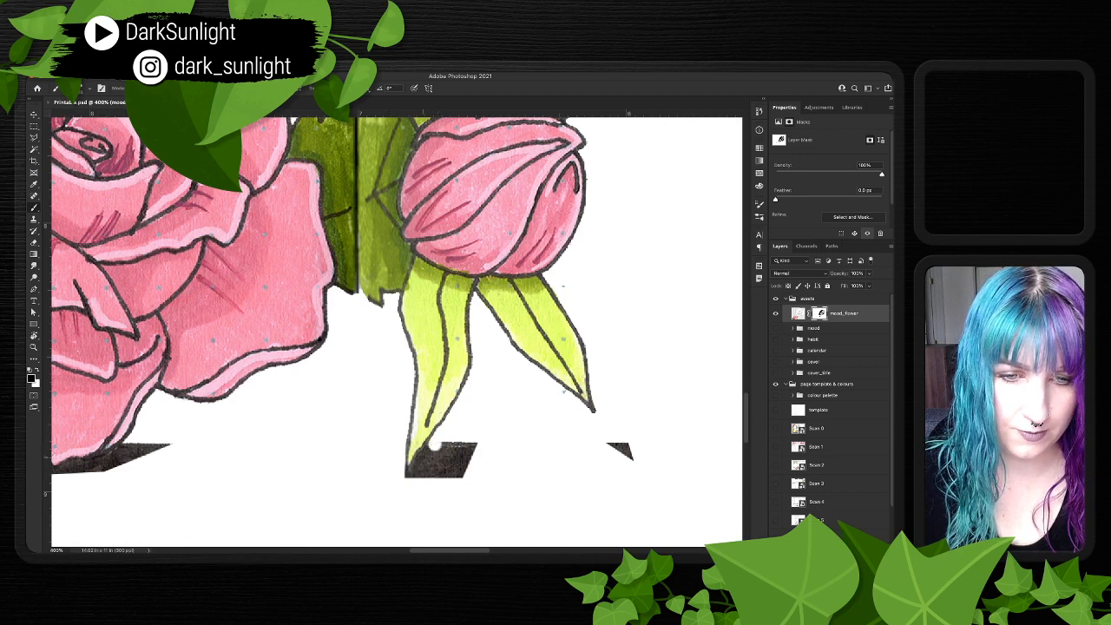
pyautogui.moveTo(434, 446)
pyautogui.mouseDown()
pyautogui.moveTo(408, 476)
pyautogui.moveTo(441, 455)
pyautogui.moveTo(434, 478)
pyautogui.moveTo(450, 477)
pyautogui.mouseUp()
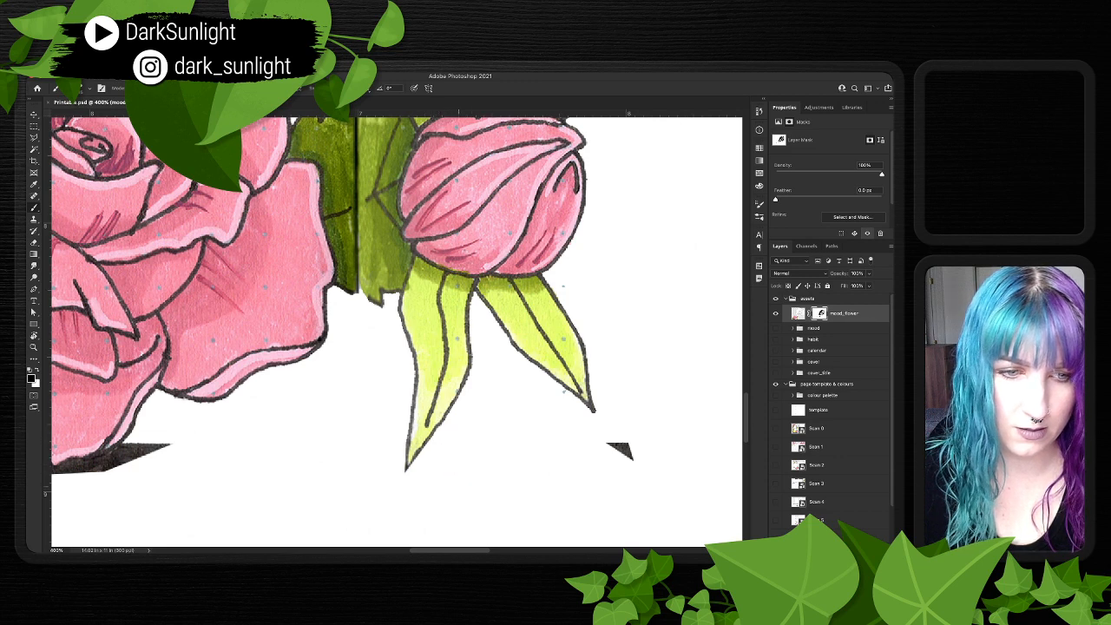
# - Brush out the black border fragment beside the bud's lower right leaf and the faint smudge above the dark leaves on the mask
pyautogui.moveTo(632, 443); pyautogui.dragTo(611, 457)
pyautogui.moveTo(633, 452); pyautogui.dragTo(622, 462)
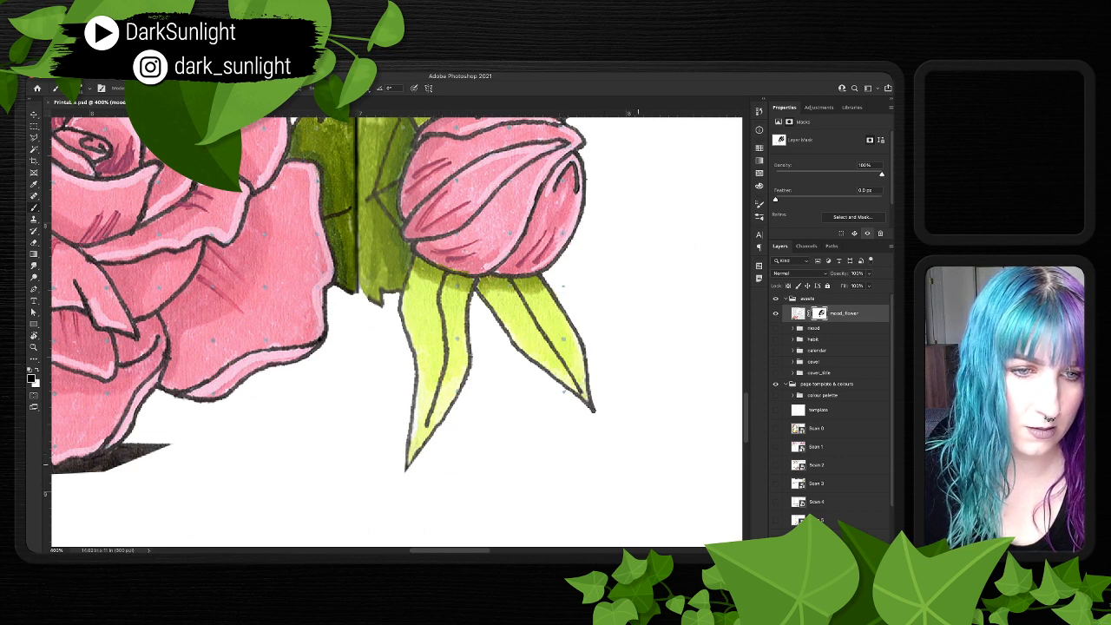
pyautogui.moveTo(561, 393); pyautogui.dragTo(466, 438)
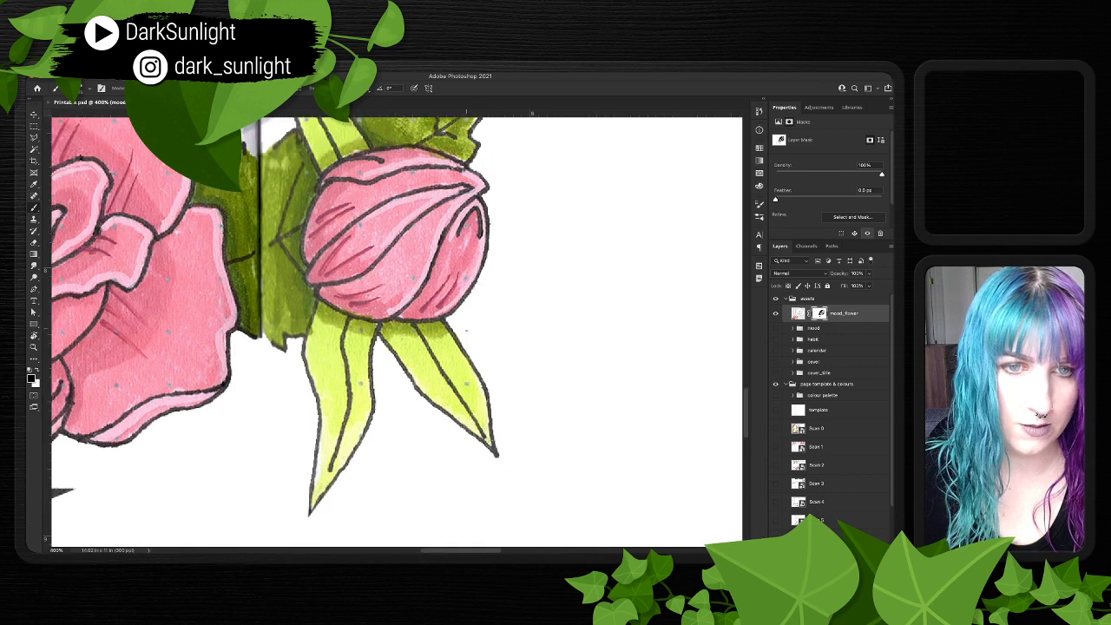
pyautogui.moveTo(467, 334); pyautogui.dragTo(432, 509)
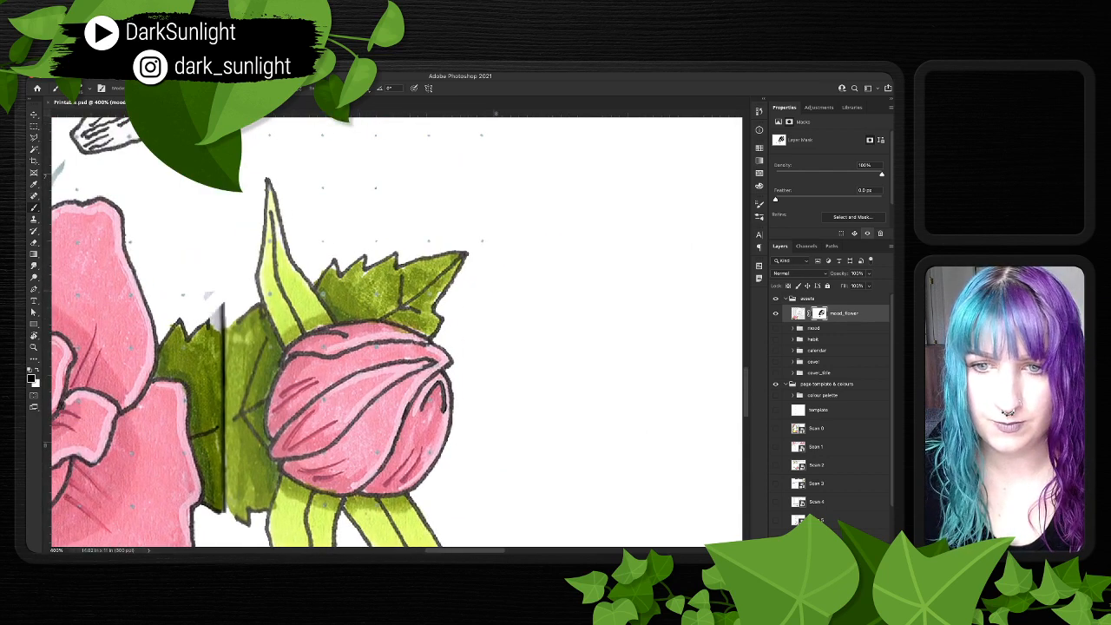
pyautogui.moveTo(209, 314); pyautogui.dragTo(290, 328)
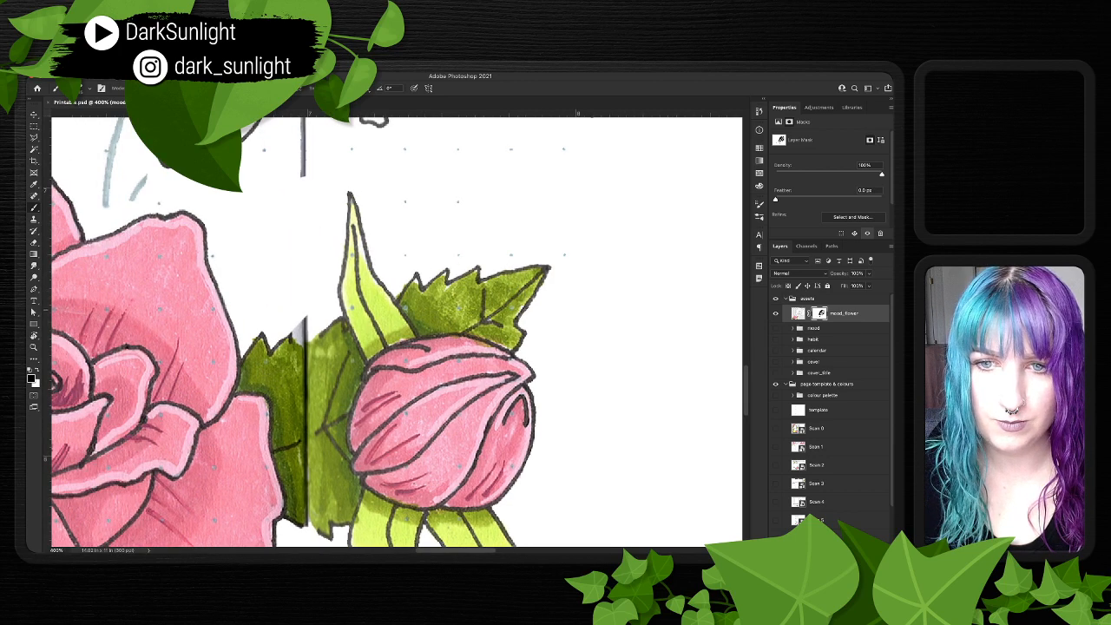
pyautogui.moveTo(292, 233); pyautogui.dragTo(335, 332)
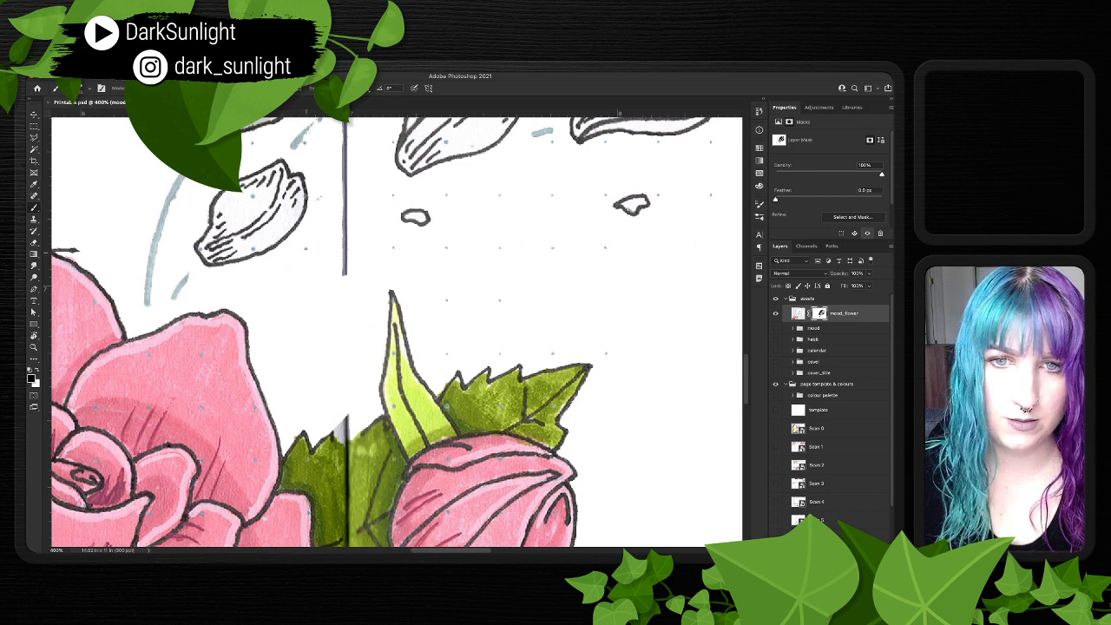
# - Brush out the dark page-fold line running up between the loose petals on the mood_flower layer mask
pyautogui.moveTo(373, 261); pyautogui.dragTo(367, 399)
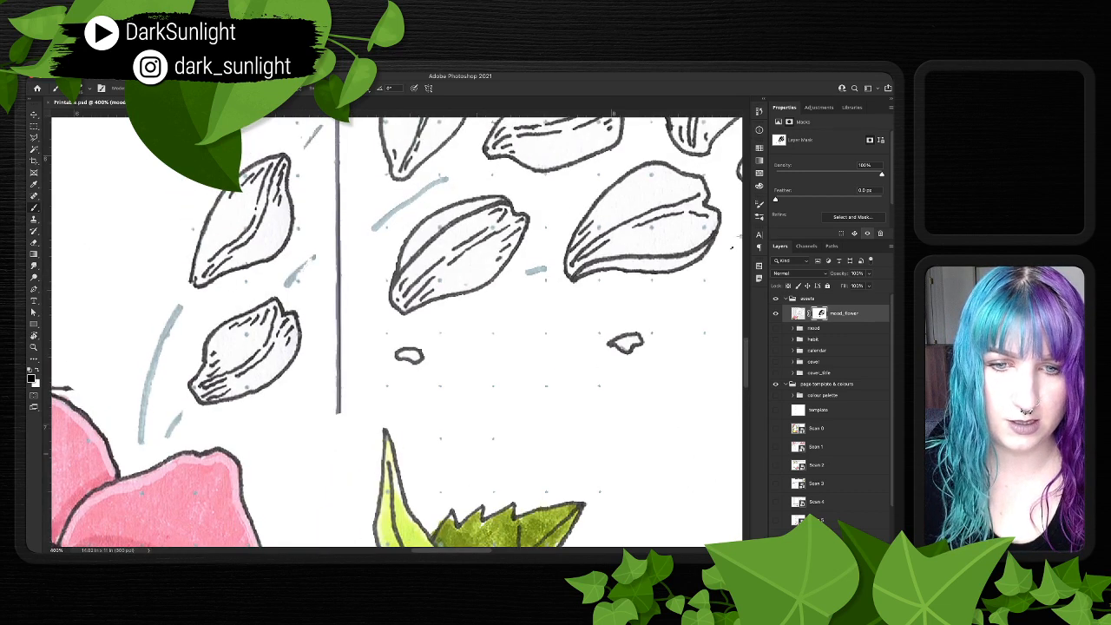
pyautogui.click(338, 412)
pyautogui.scroll(12, 339, 412)
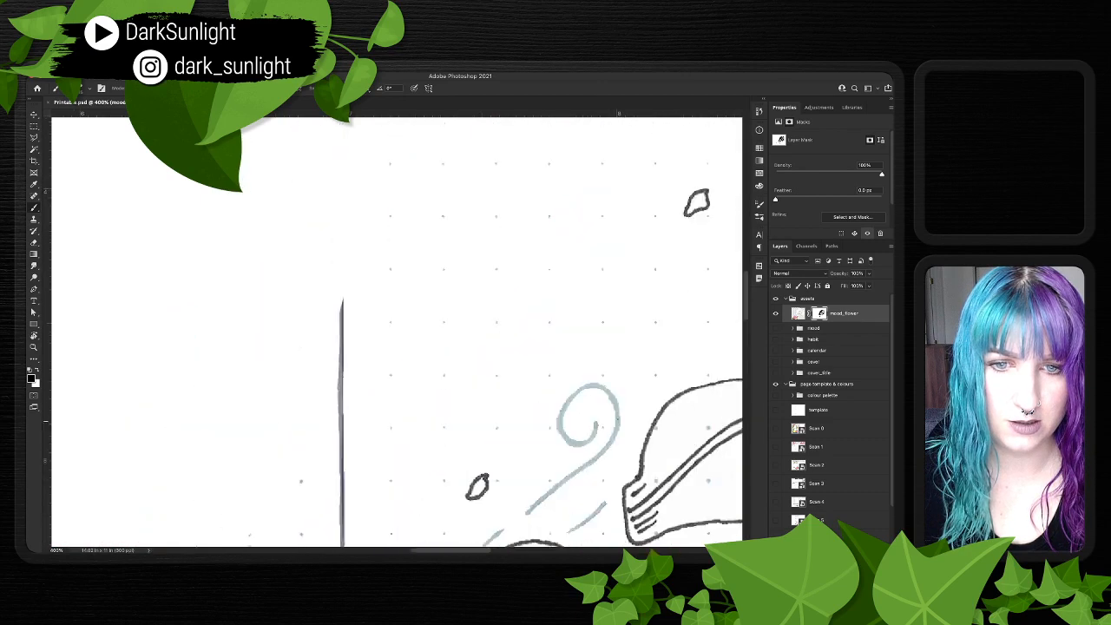
pyautogui.scroll(-5, 397, 333)
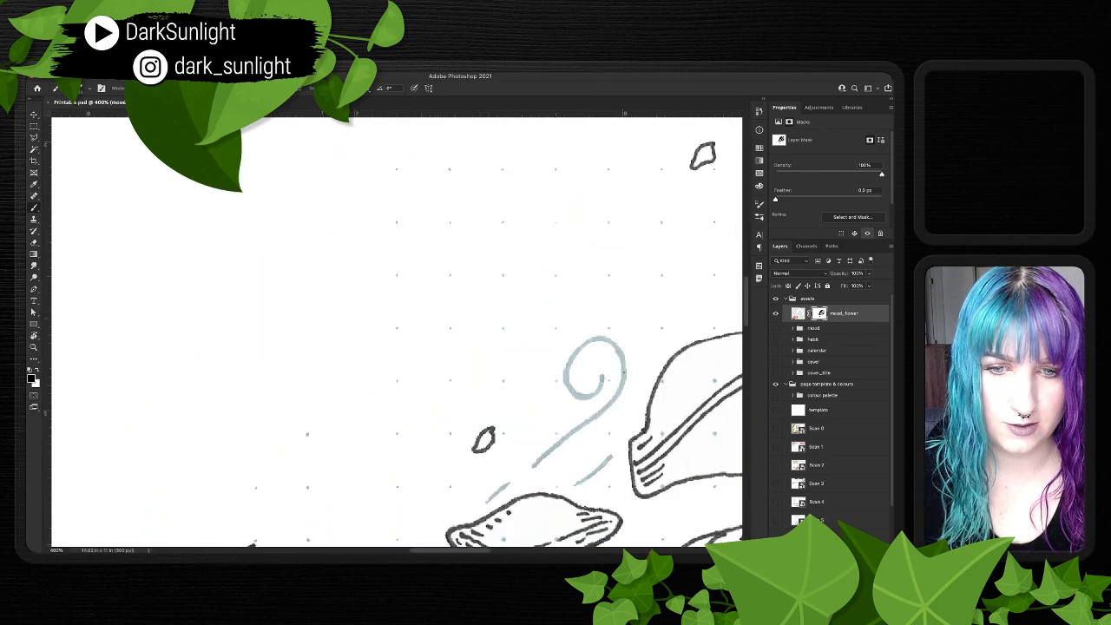
# - Brush out the stray printed grid dots around and below the lower loose petals on the mask
pyautogui.scroll(-3, 396, 330)
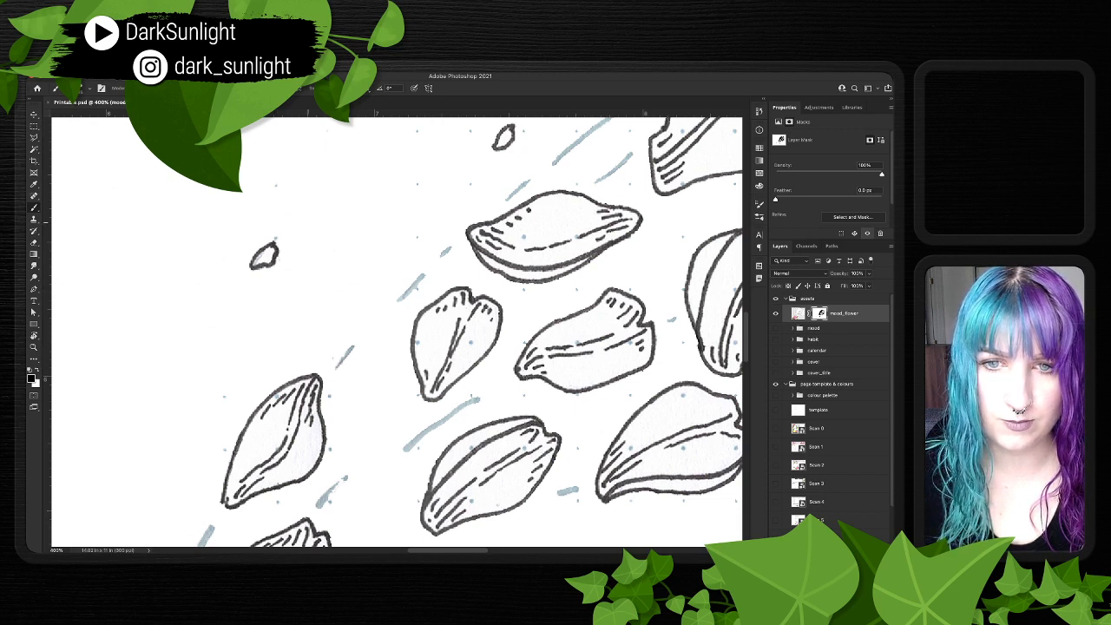
pyautogui.scroll(-4, 396, 332)
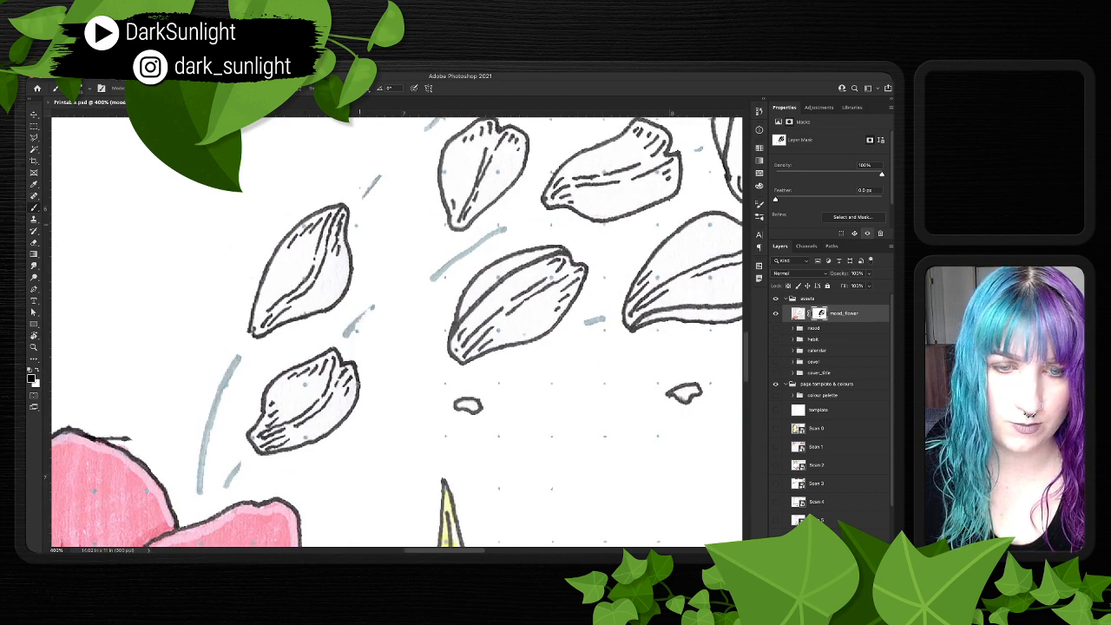
pyautogui.scroll(-2, 397, 333)
pyautogui.hscroll(2, 397, 333)
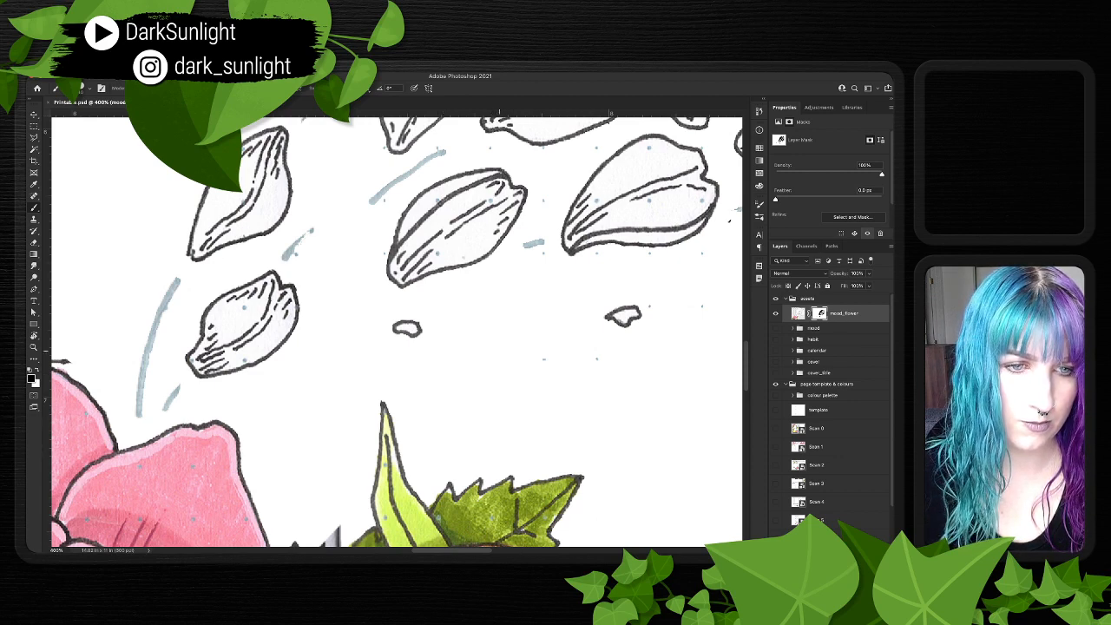
pyautogui.hscroll(6, 615, 367)
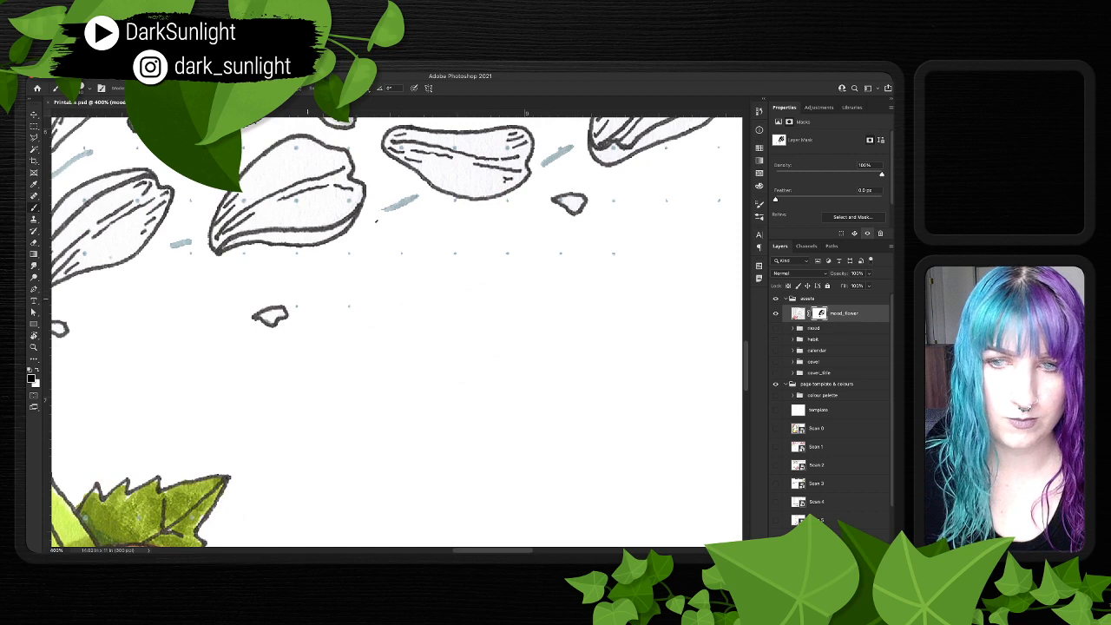
pyautogui.hscroll(2, 396, 329)
pyautogui.scroll(1, 396, 330)
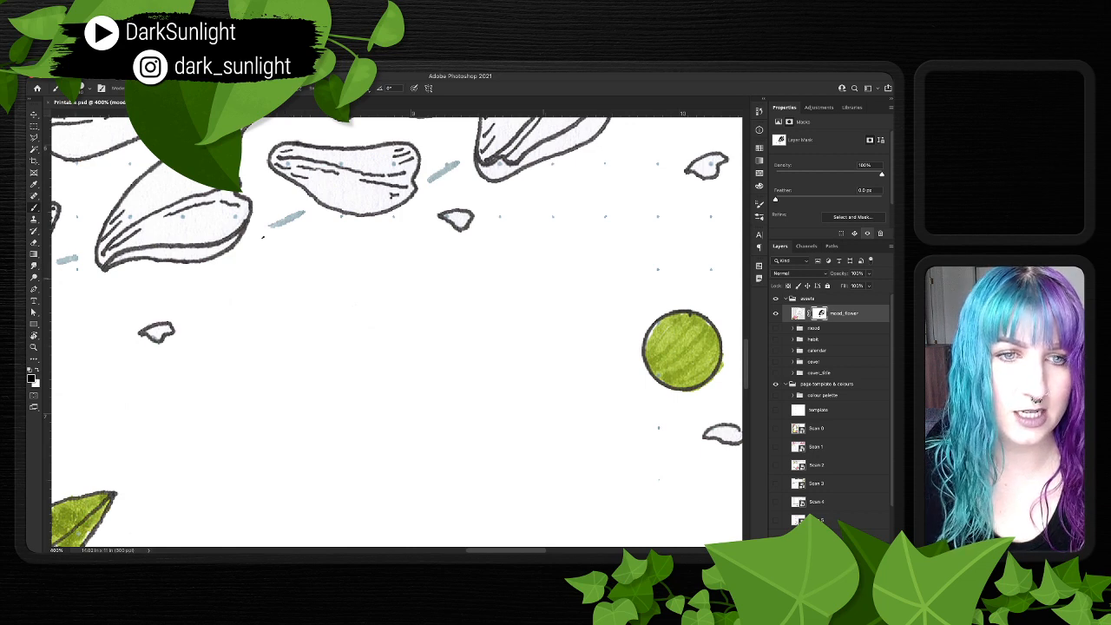
# - Brush out the green colour-key circle and the dark green sliver beside it on the mask
pyautogui.hscroll(3, 396, 330)
pyautogui.hscroll(3, 396, 330)
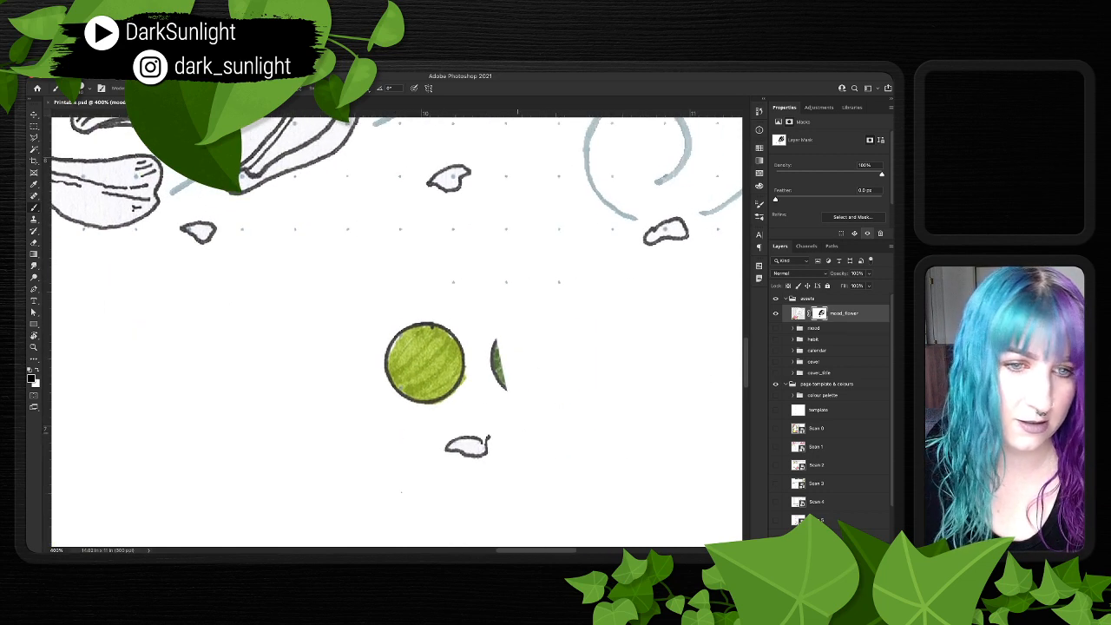
pyautogui.moveTo(518, 376)
pyautogui.mouseDown()
pyautogui.moveTo(505, 385)
pyautogui.moveTo(495, 349)
pyautogui.moveTo(455, 368)
pyautogui.moveTo(383, 366)
pyautogui.moveTo(460, 340)
pyautogui.moveTo(408, 375)
pyautogui.mouseUp()
pyautogui.scroll(1, 465, 329)
pyautogui.hscroll(1, 465, 329)
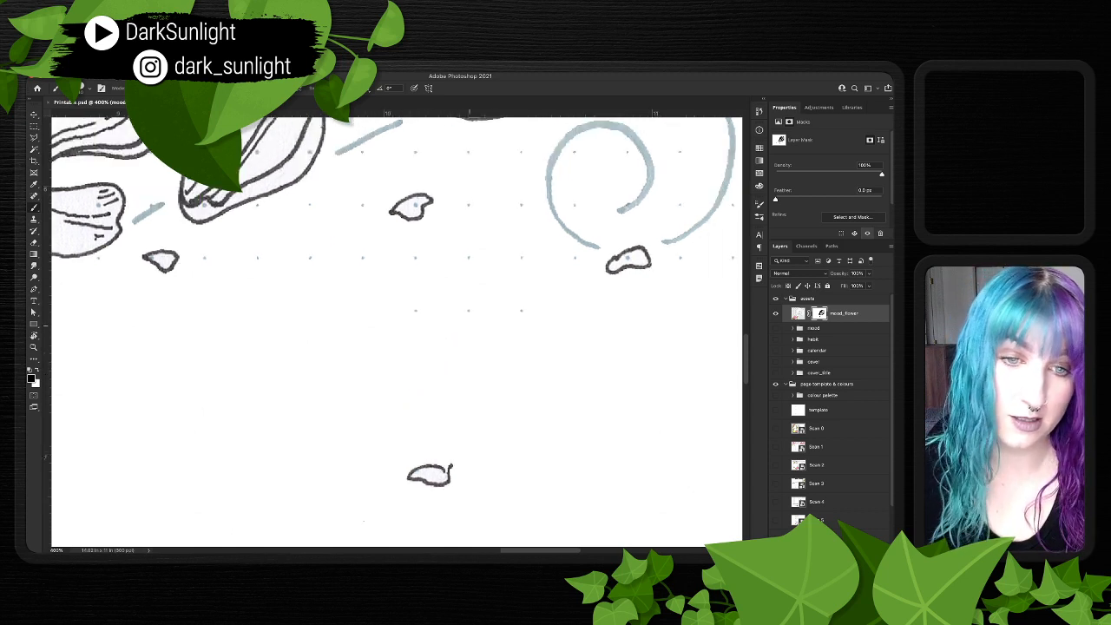
# - Brush out the remaining grid dots around and below the small petals and grey wind swirl on the mask
pyautogui.scroll(2, 396, 329)
pyautogui.hscroll(1, 397, 330)
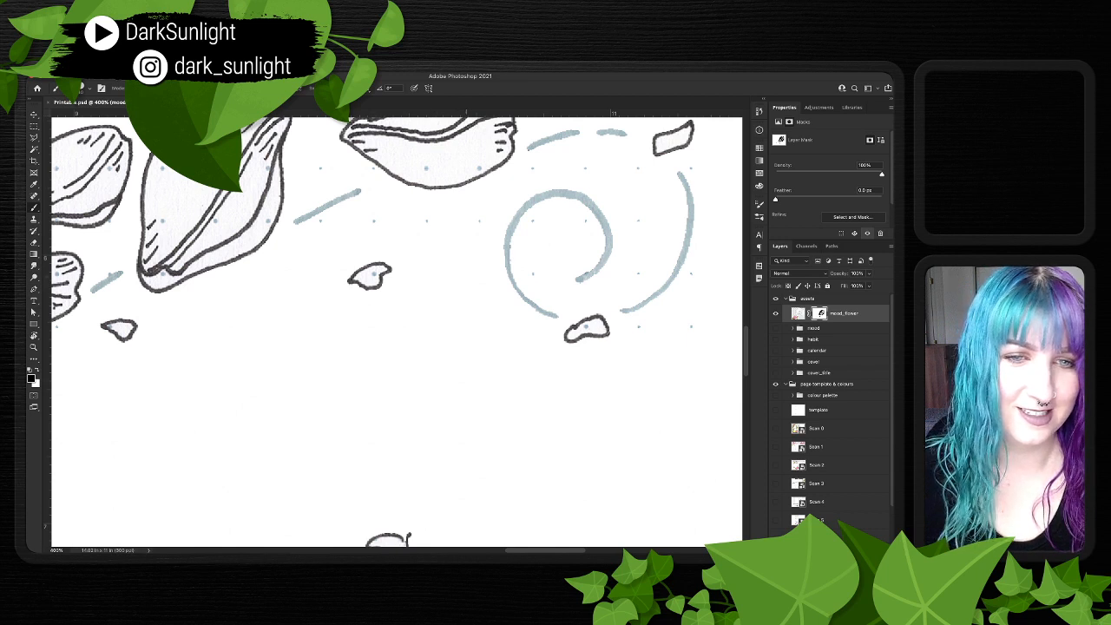
pyautogui.hscroll(6, 397, 330)
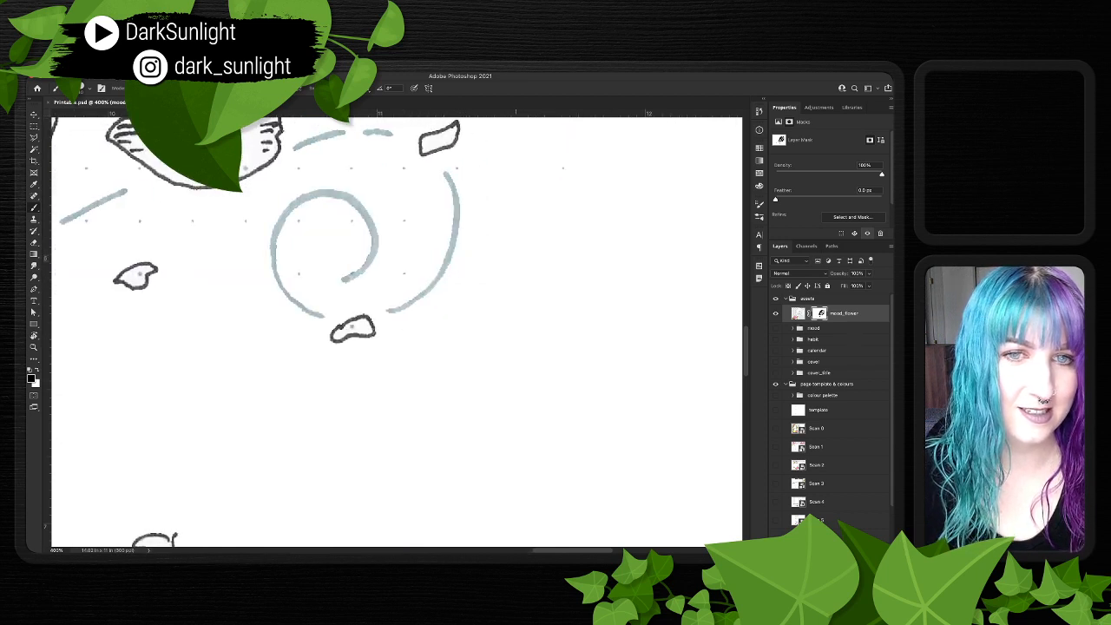
pyautogui.scroll(5, 397, 330)
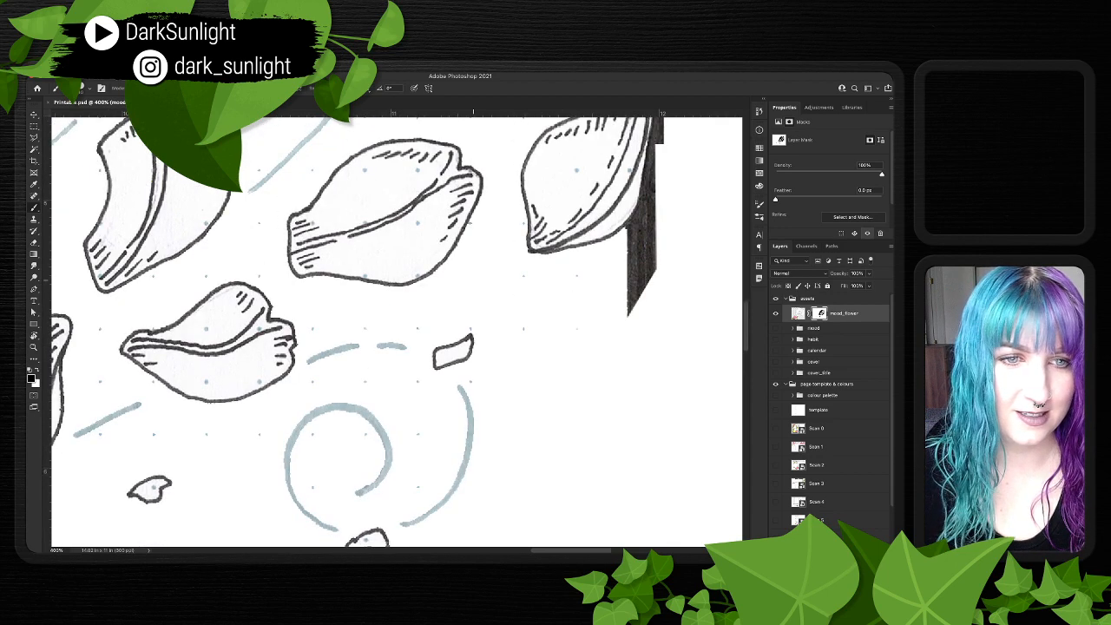
pyautogui.scroll(-1, 519, 322)
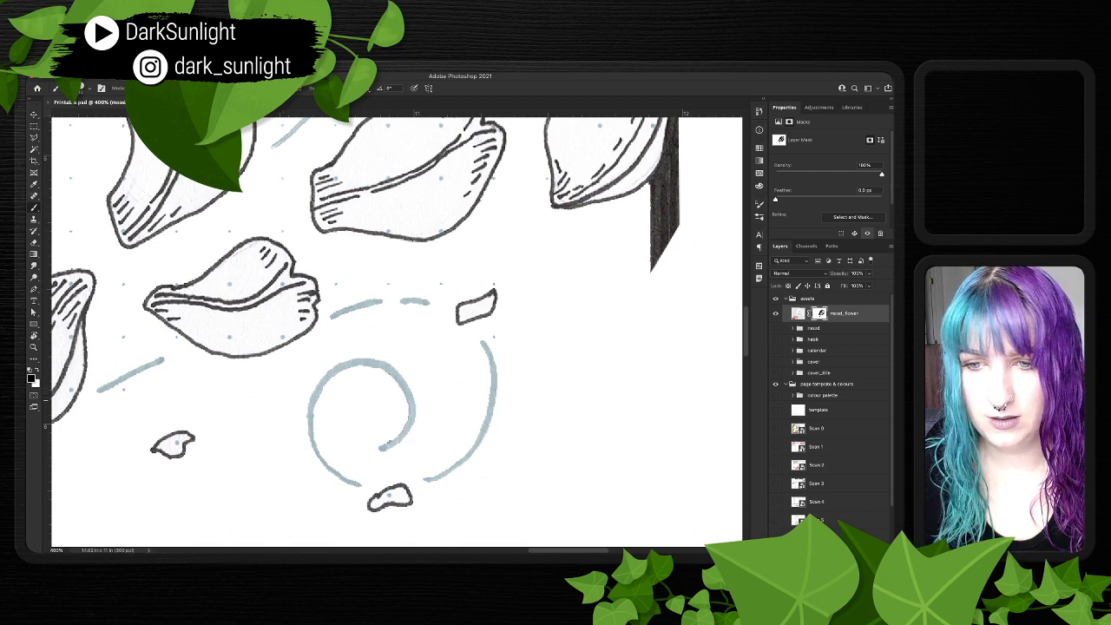
# - Brush out the stray ink lines on both sides of the rose's topmost petal on the mask
pyautogui.hscroll(-8, 396, 331)
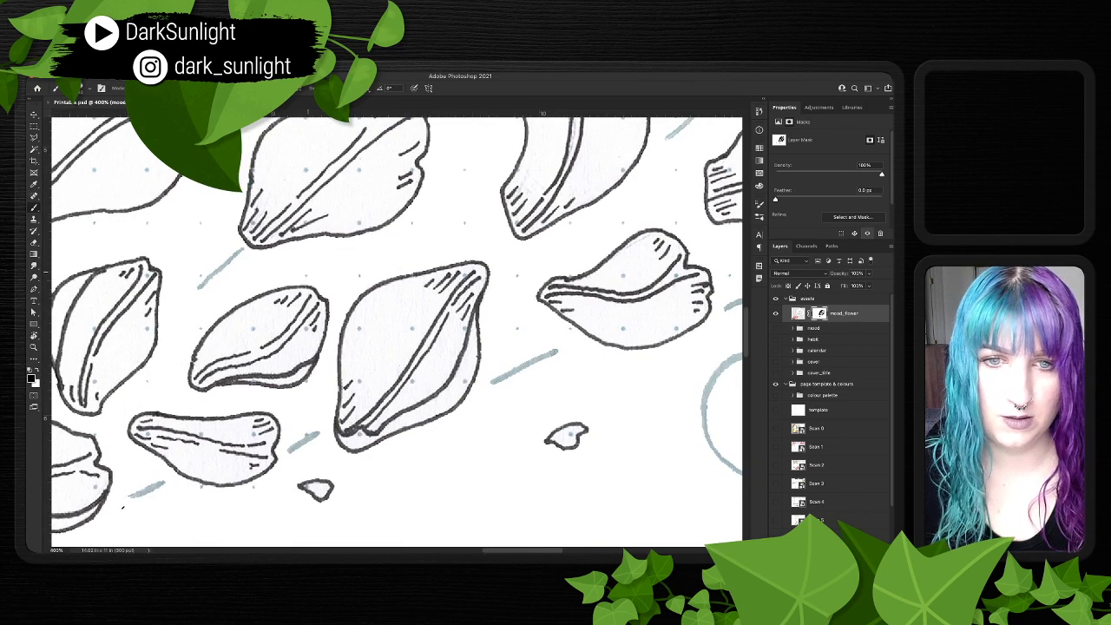
pyautogui.hscroll(-3, 397, 332)
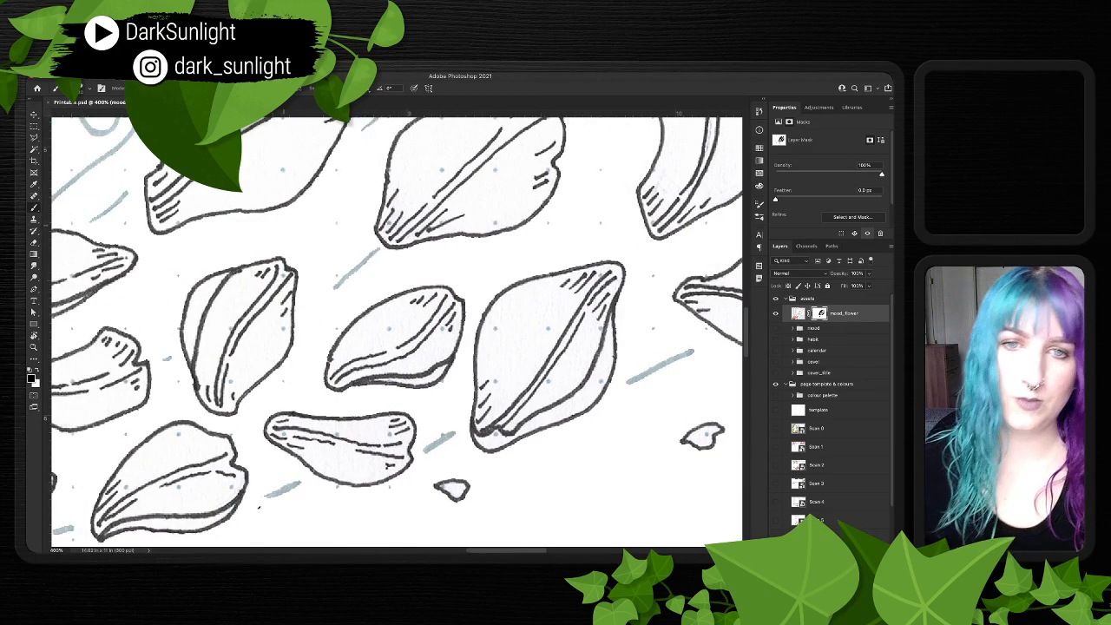
pyautogui.scroll(-10, 398, 332)
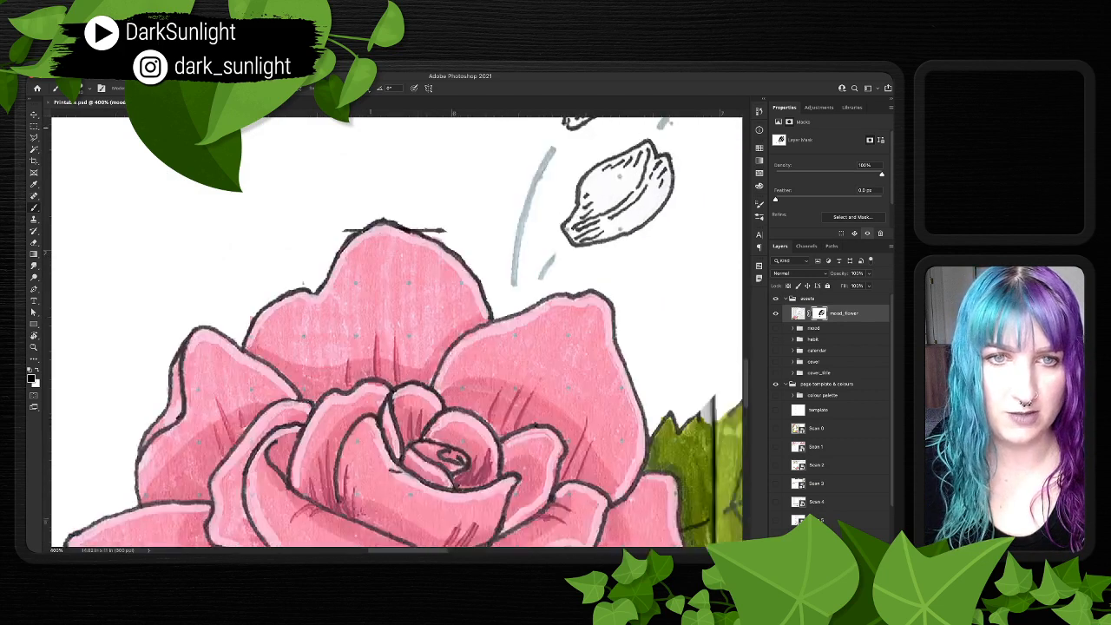
pyautogui.scroll(1, 475, 240)
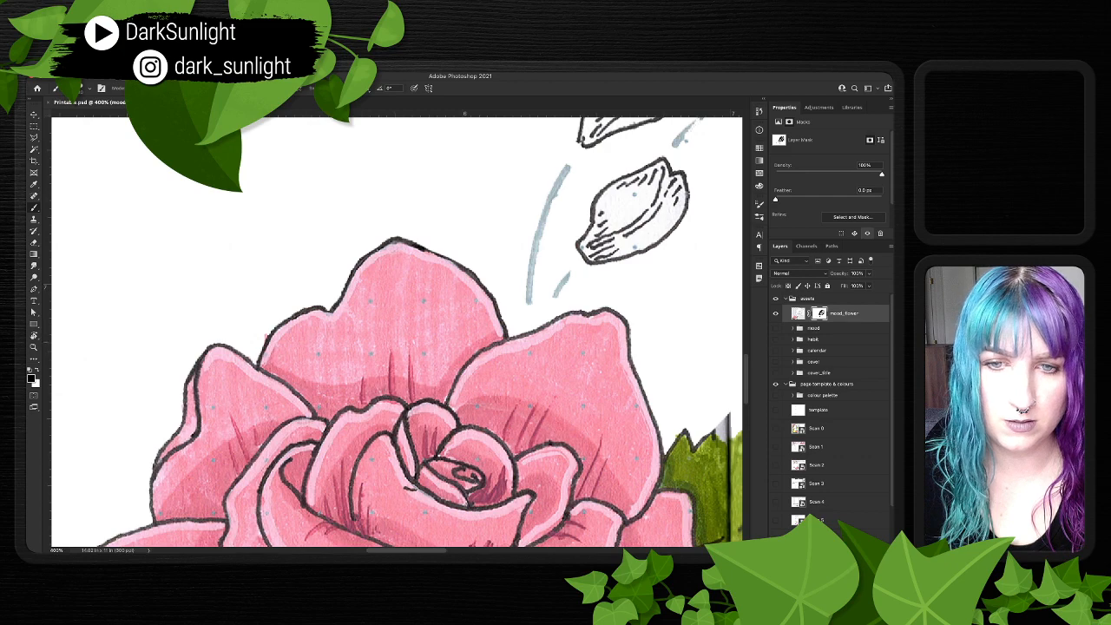
# - Check the masked edges of the rose, its leaves and the bud for leftover marks
pyautogui.moveTo(391, 391); pyautogui.dragTo(469, 261)
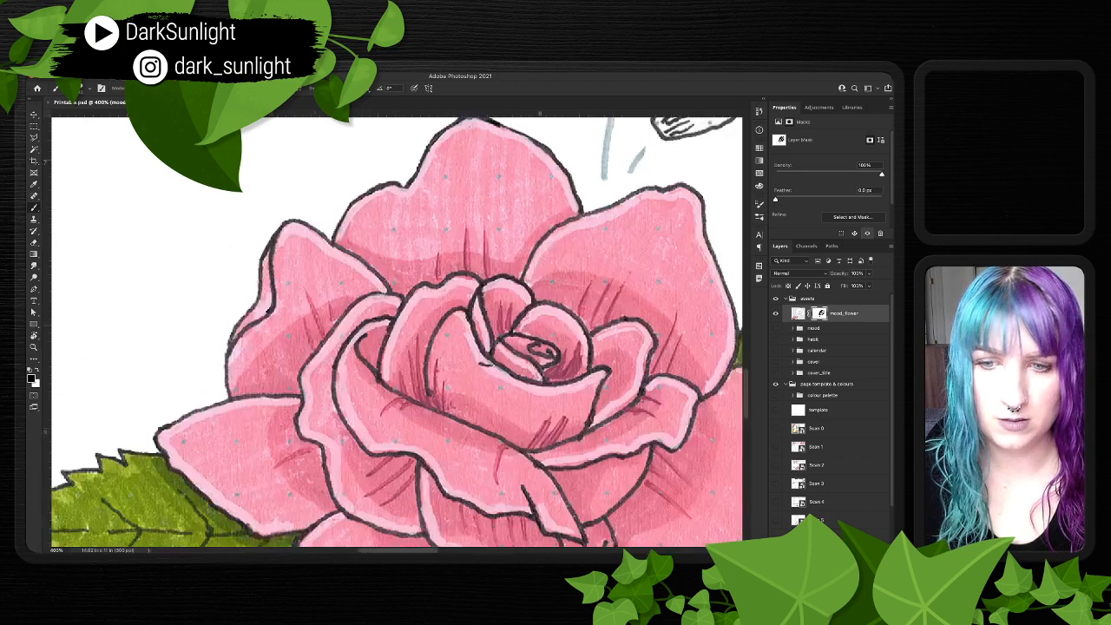
pyautogui.moveTo(391, 391); pyautogui.dragTo(434, 182)
pyautogui.moveTo(659, 261); pyautogui.dragTo(84, 261)
pyautogui.moveTo(261, 217); pyautogui.dragTo(373, 443)
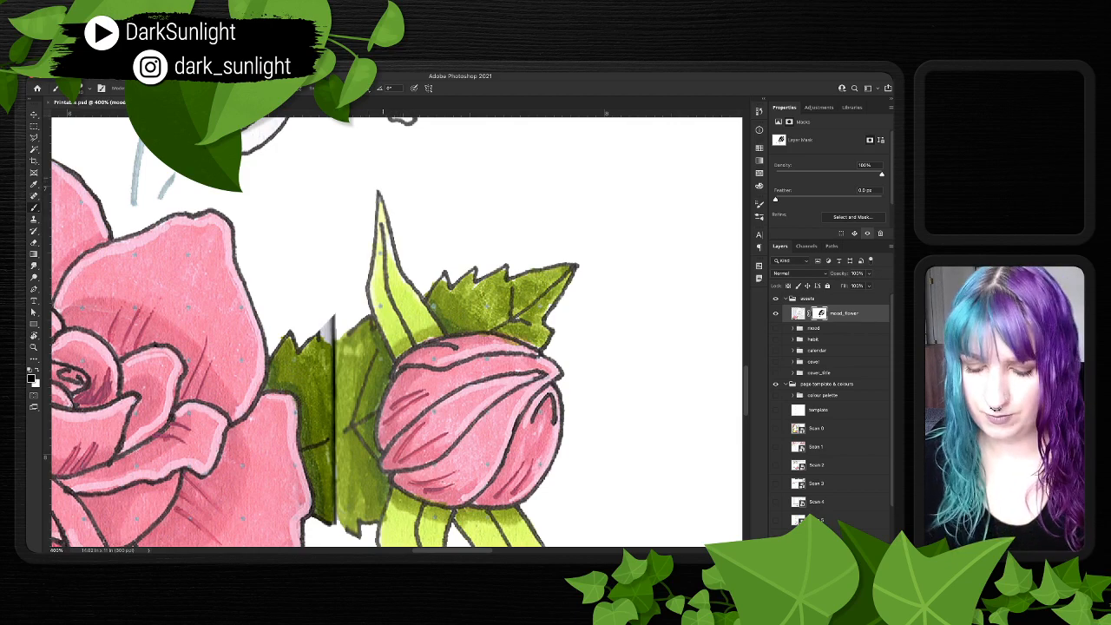
pyautogui.scroll(-5, 395, 334)
pyautogui.scroll(3, 395, 334)
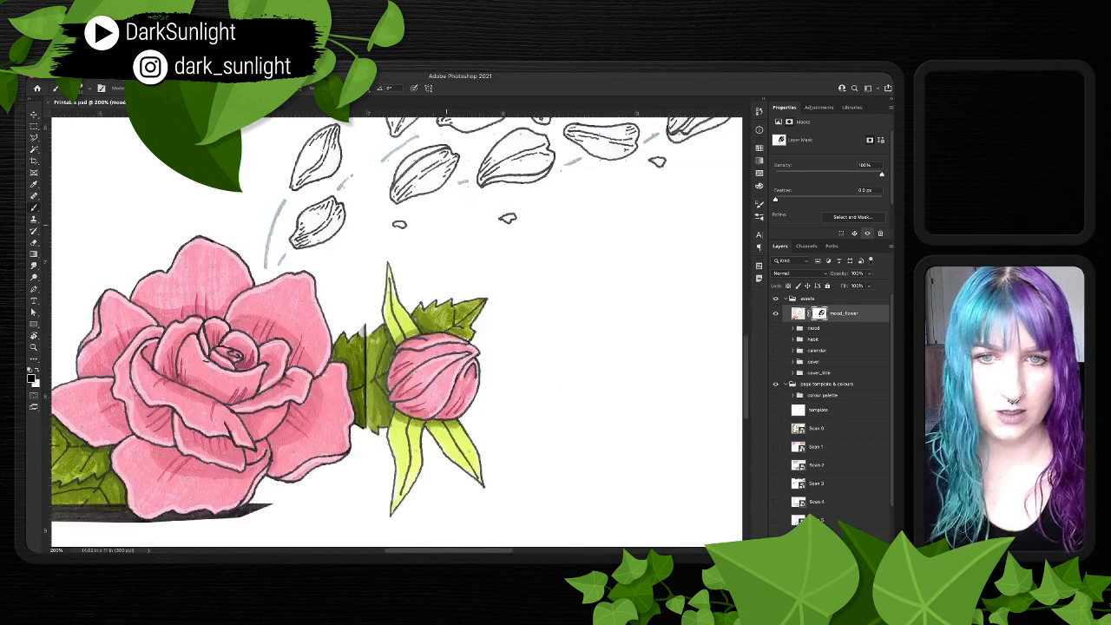
pyautogui.moveTo(362, 329); pyautogui.dragTo(541, 287)
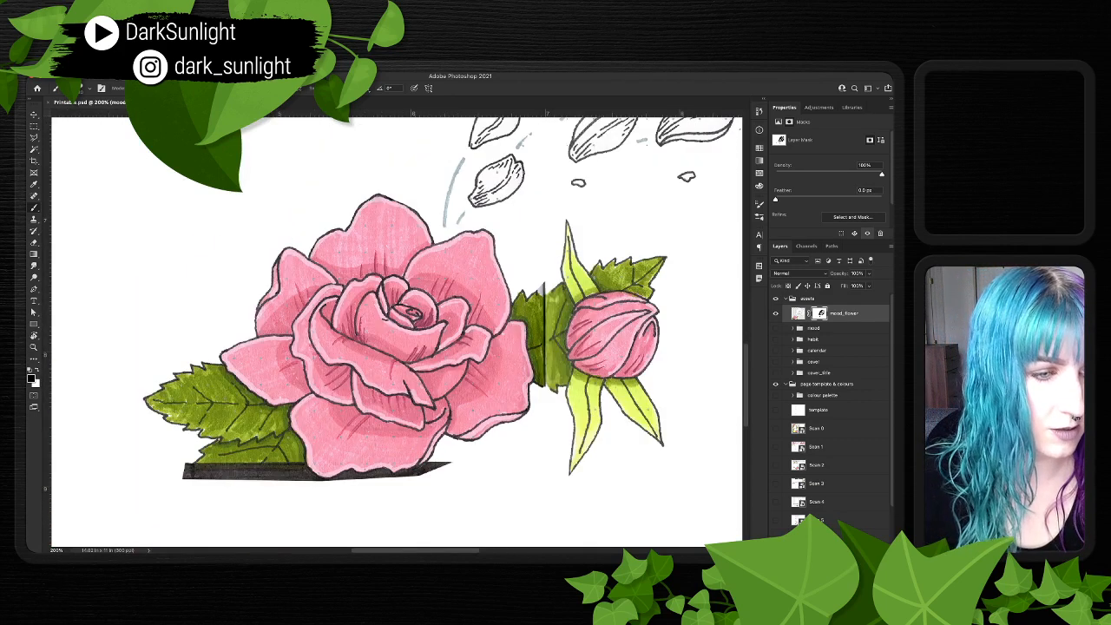
# - Add a new empty layer above mood_flower and name it healing
pyautogui.press('alt+shift+super+n')
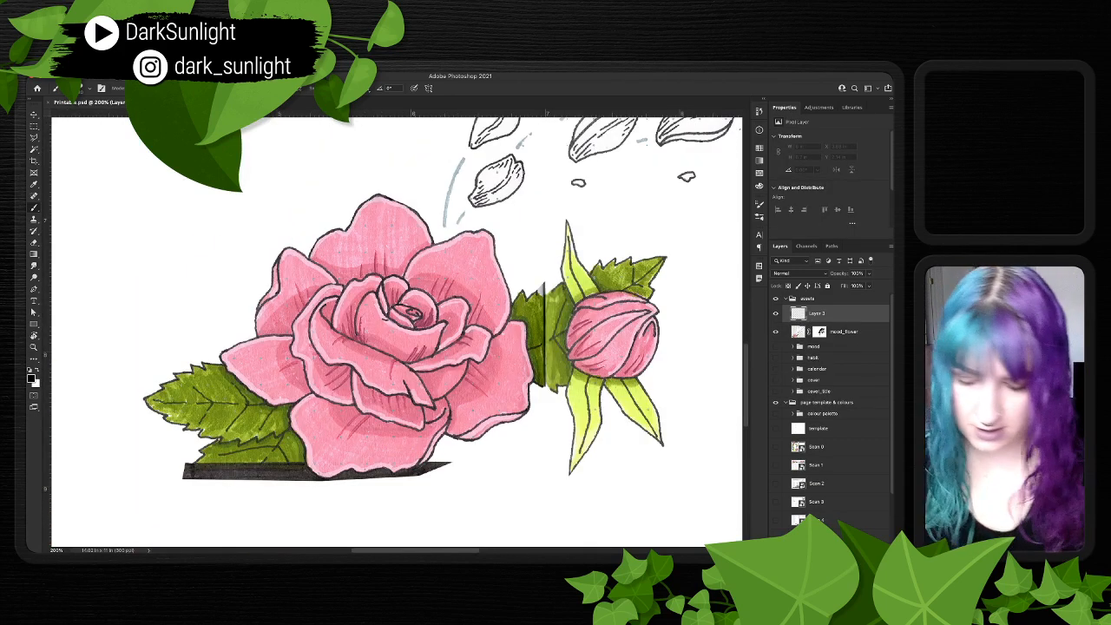
pyautogui.doubleClick(817, 313)
pyautogui.write('healing')
pyautogui.press('Return')
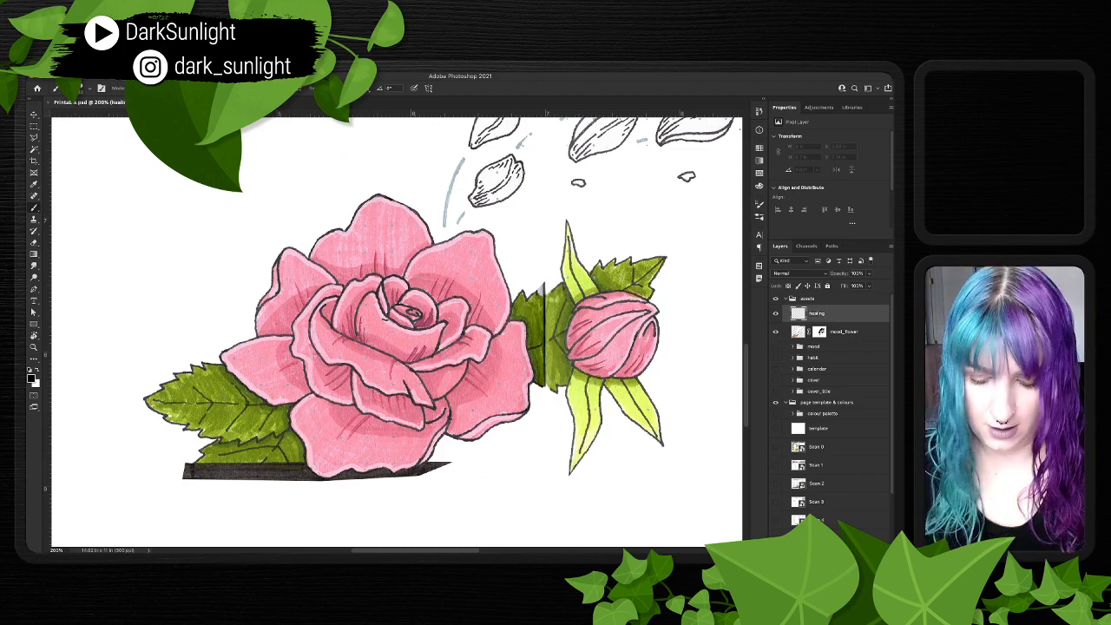
# - Heal the printed grid dots on the rose's outer left petal with the Spot Healing Brush on the healing layer
pyautogui.press('super+plus')
pyautogui.press('super+plus')
pyautogui.press('super+plus')
pyautogui.press('j')
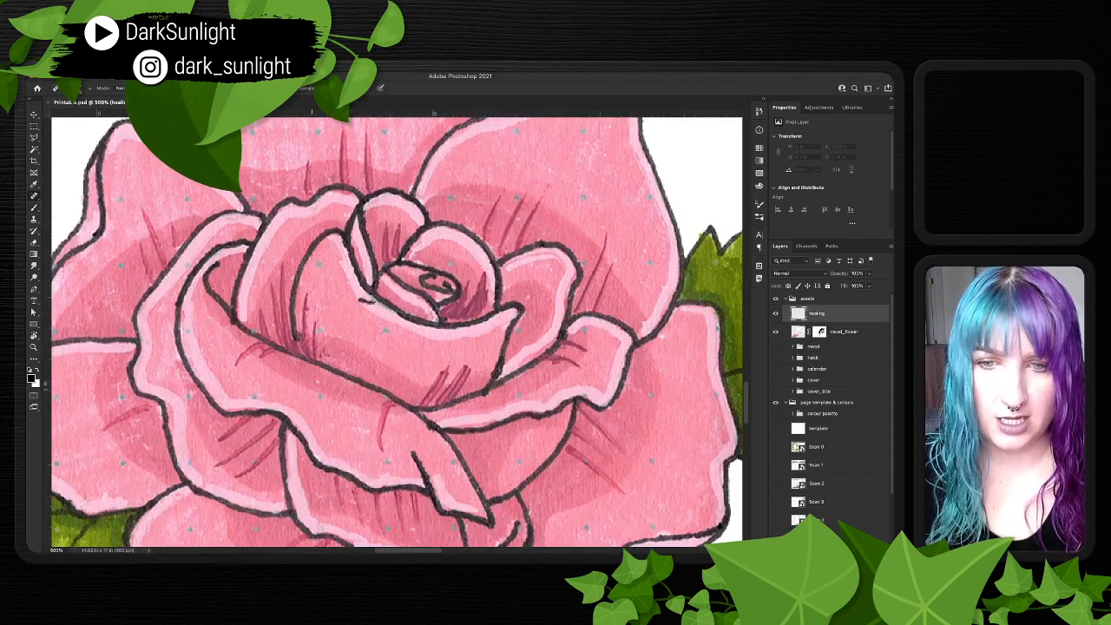
pyautogui.moveTo(362, 329); pyautogui.dragTo(493, 320)
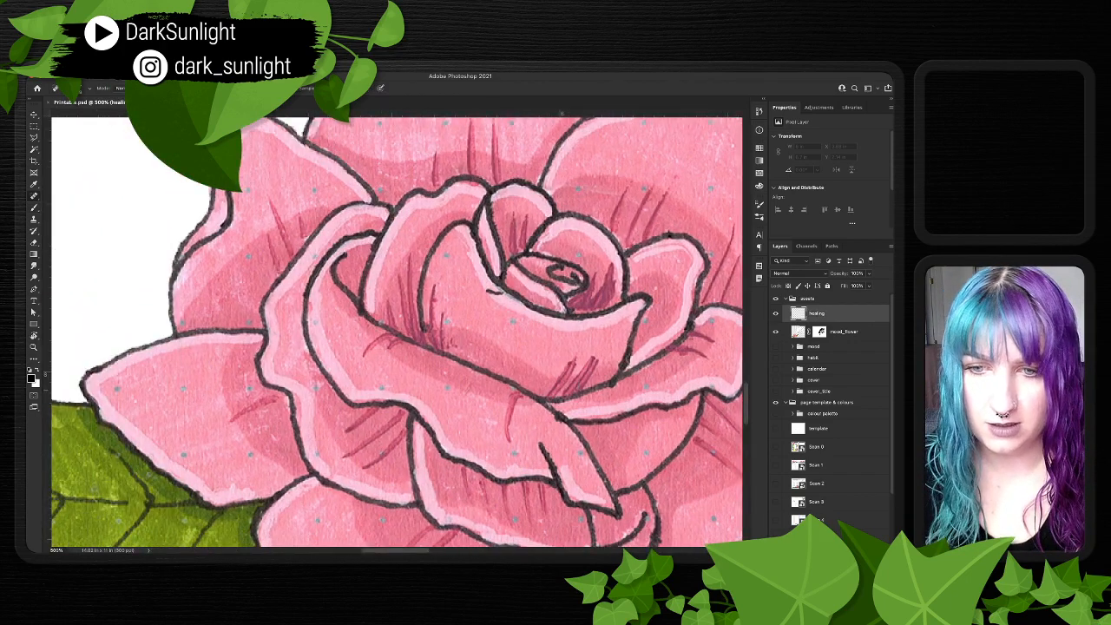
pyautogui.click(182, 389)
pyautogui.click(117, 389)
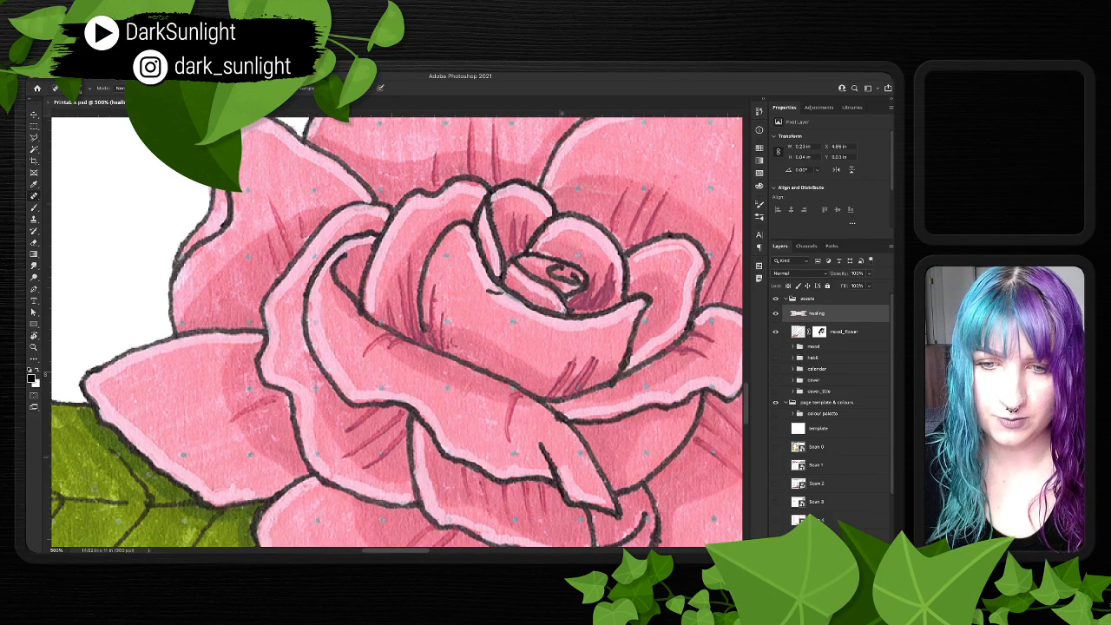
pyautogui.click(181, 454)
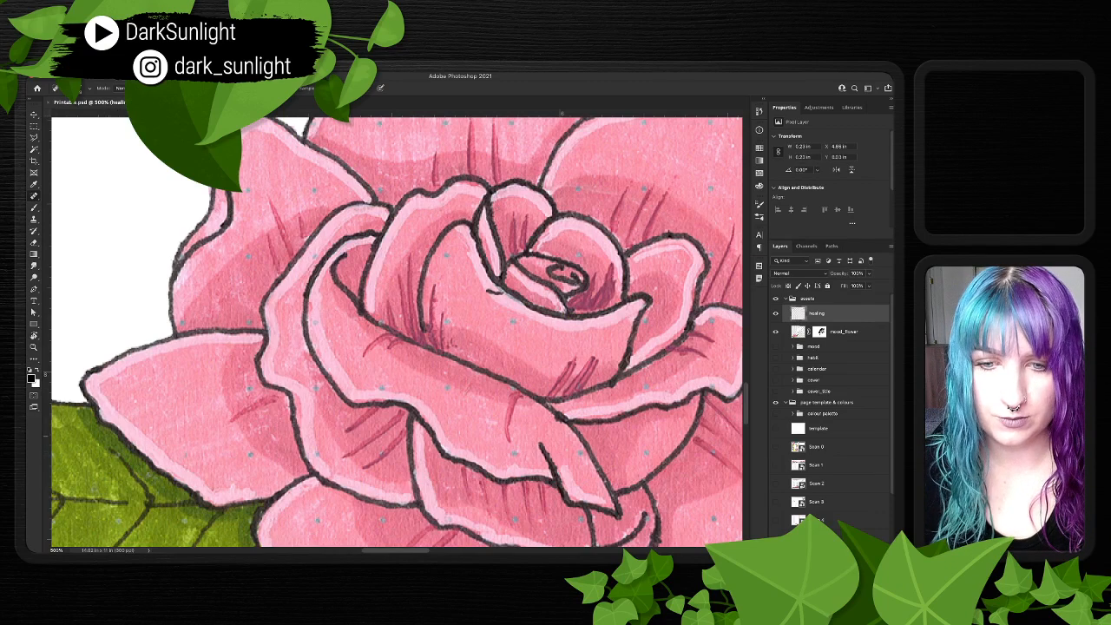
pyautogui.click(249, 455)
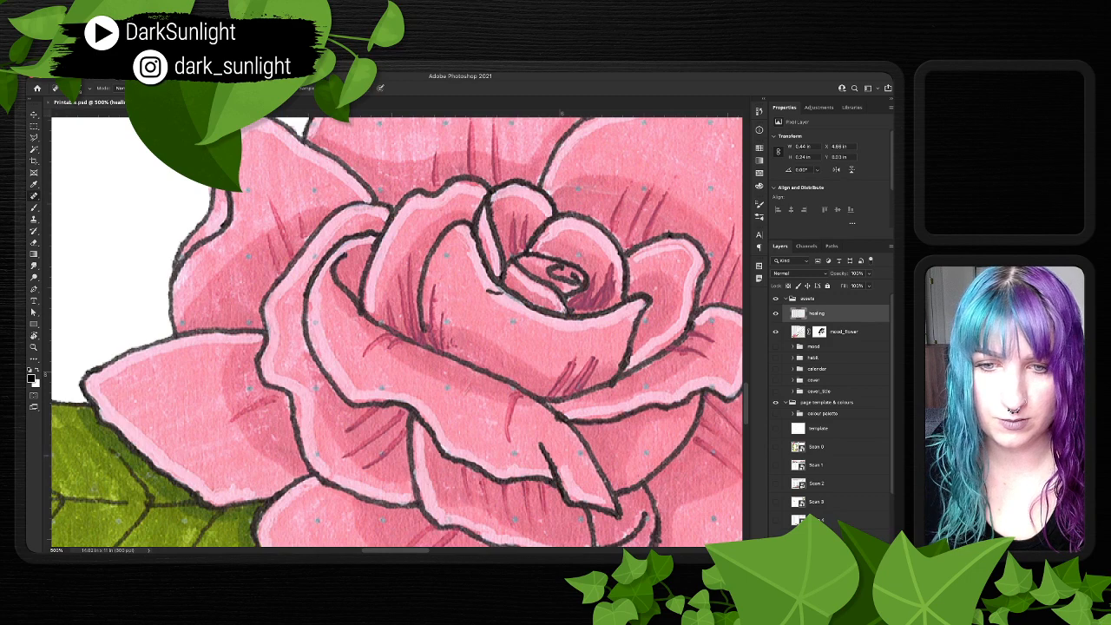
# - Heal the grid dots where the left petals meet and on the rose's upper-left petal
pyautogui.moveTo(247, 392); pyautogui.dragTo(248, 373)
pyautogui.click(247, 324)
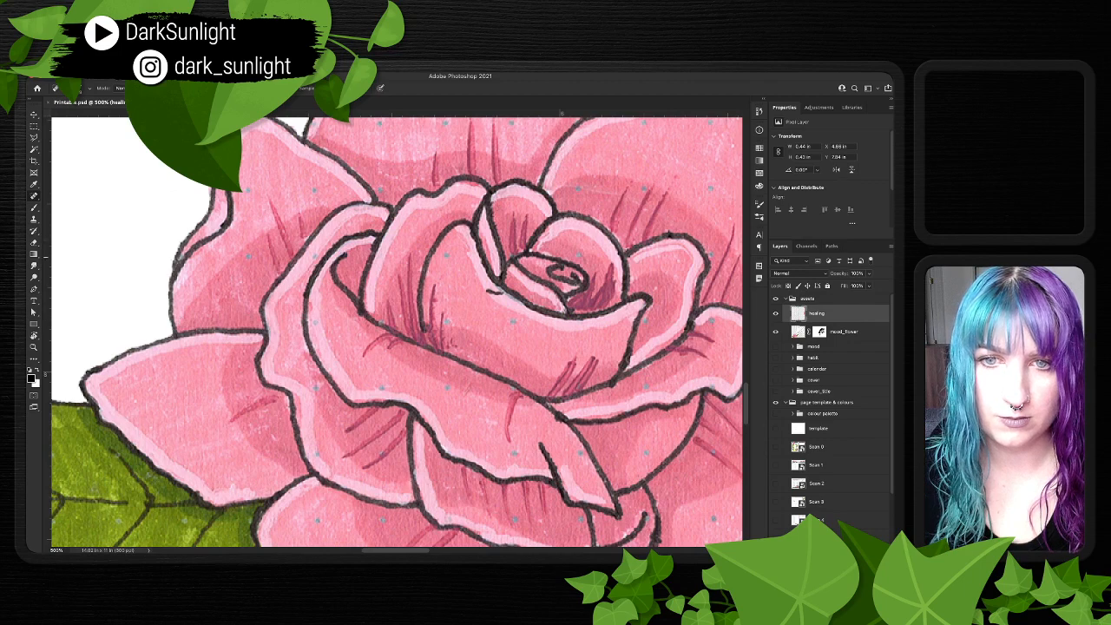
pyautogui.click(247, 190)
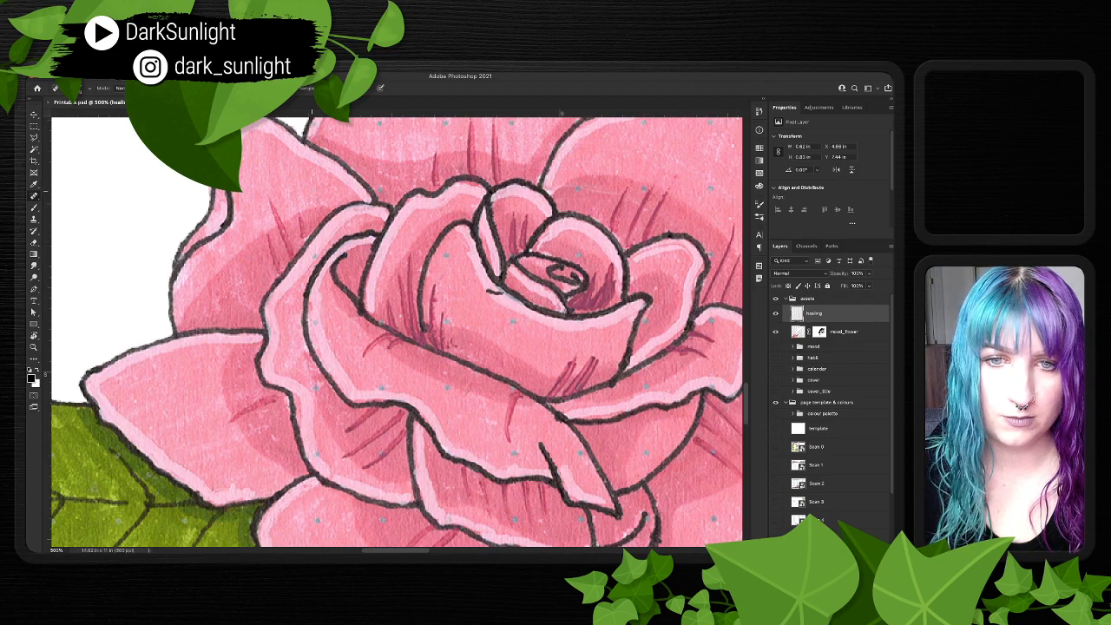
# - Heal the grid dots on the curled and ruffled petals just left of the rose's centre
pyautogui.click(314, 257)
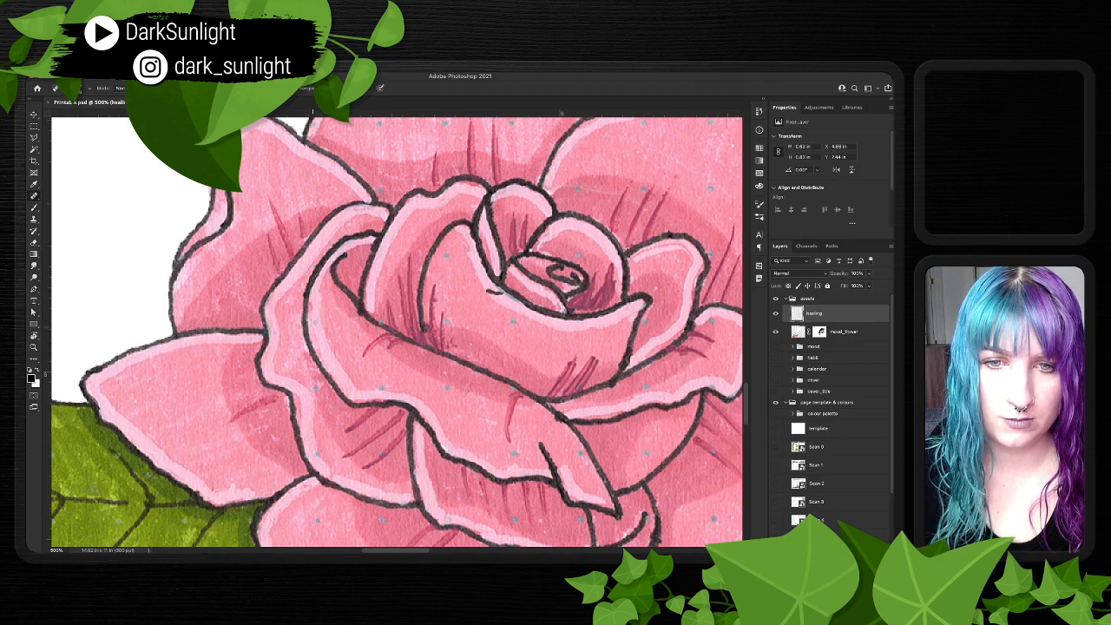
pyautogui.click(315, 325)
pyautogui.click(311, 306)
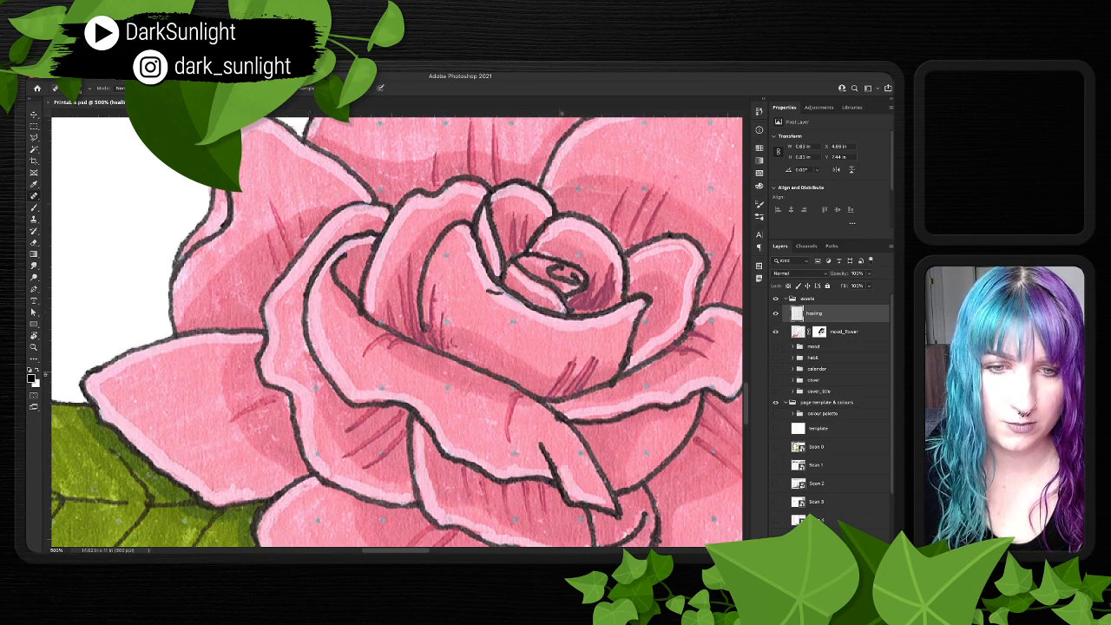
pyautogui.click(383, 385)
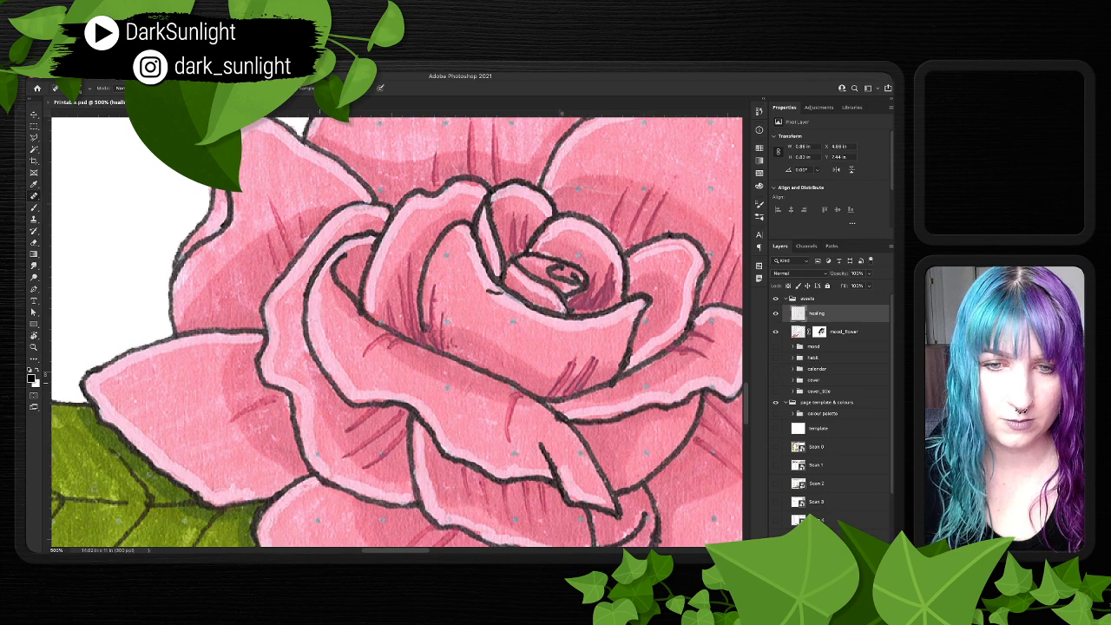
pyautogui.moveTo(318, 384); pyautogui.dragTo(324, 306)
pyautogui.click(323, 375)
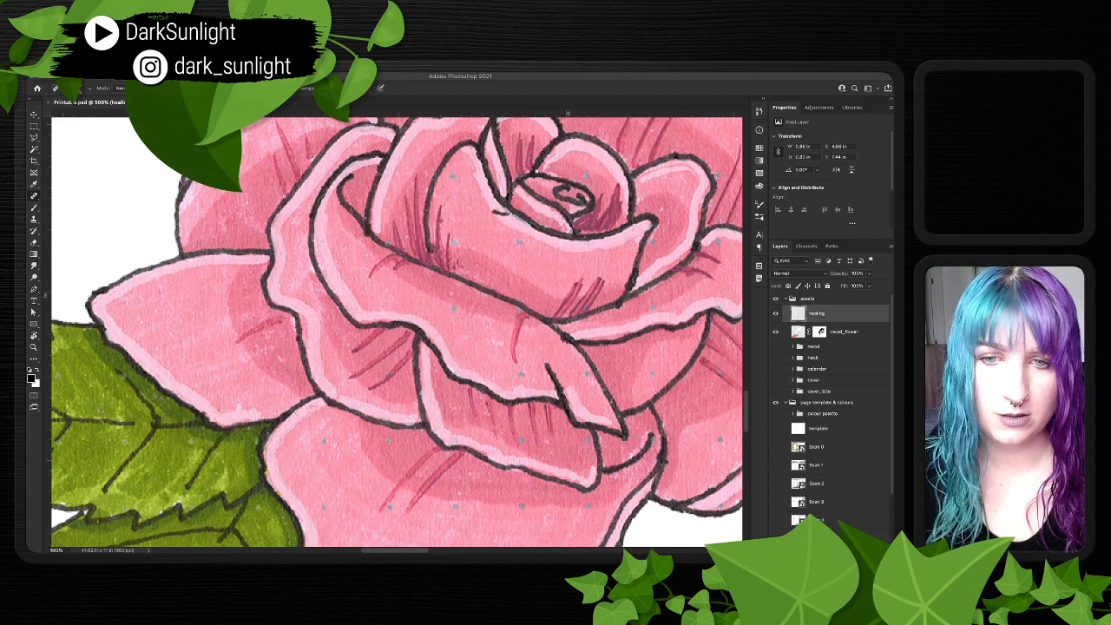
# - Heal the row of grid dots along the wavy lower edge of the rose's large bottom petal
pyautogui.scroll(-3, 397, 331)
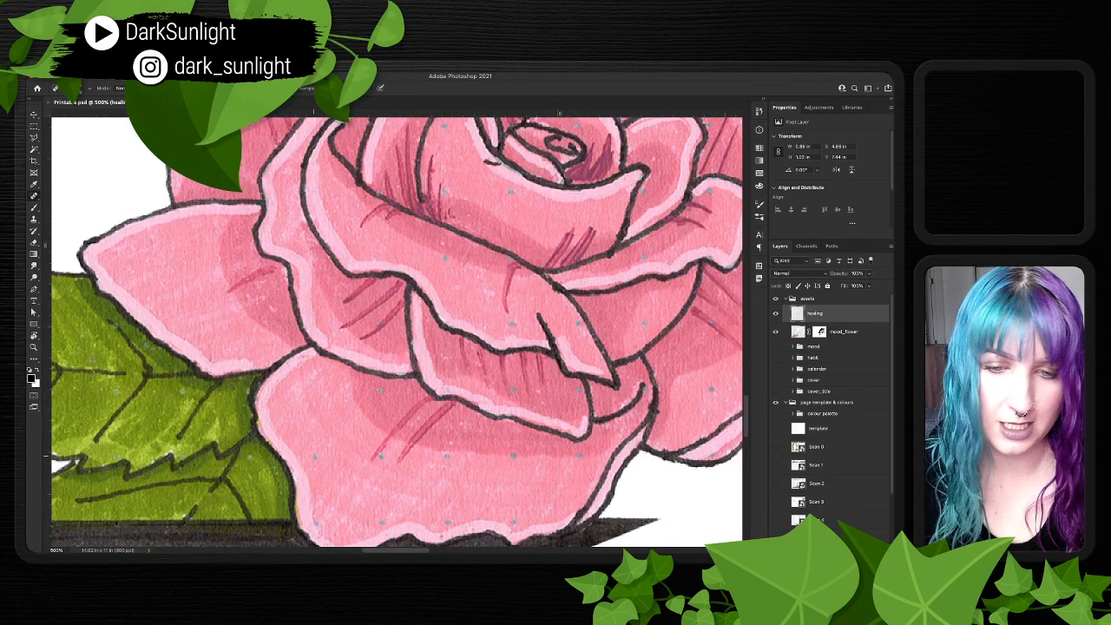
pyautogui.scroll(-3, 396, 332)
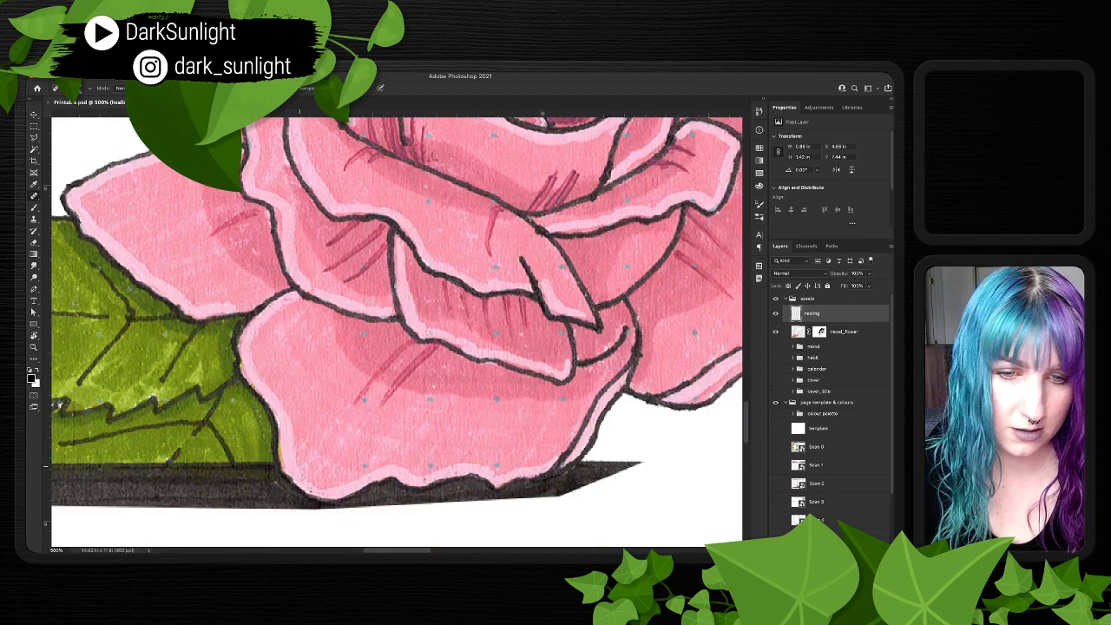
pyautogui.click(364, 467)
pyautogui.click(430, 466)
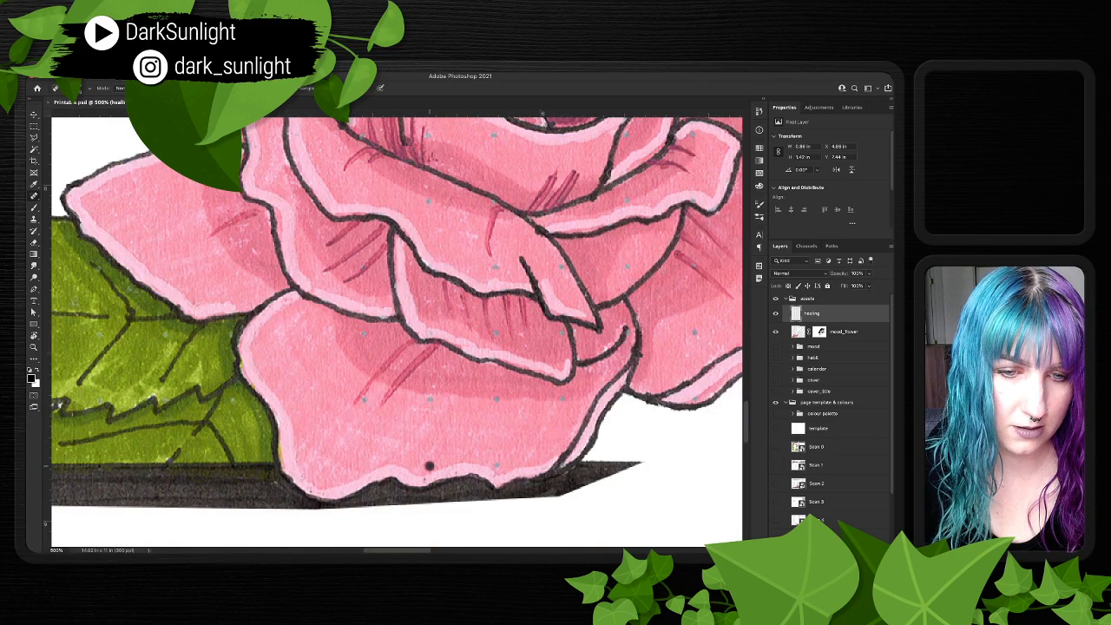
pyautogui.click(424, 477)
pyautogui.click(498, 464)
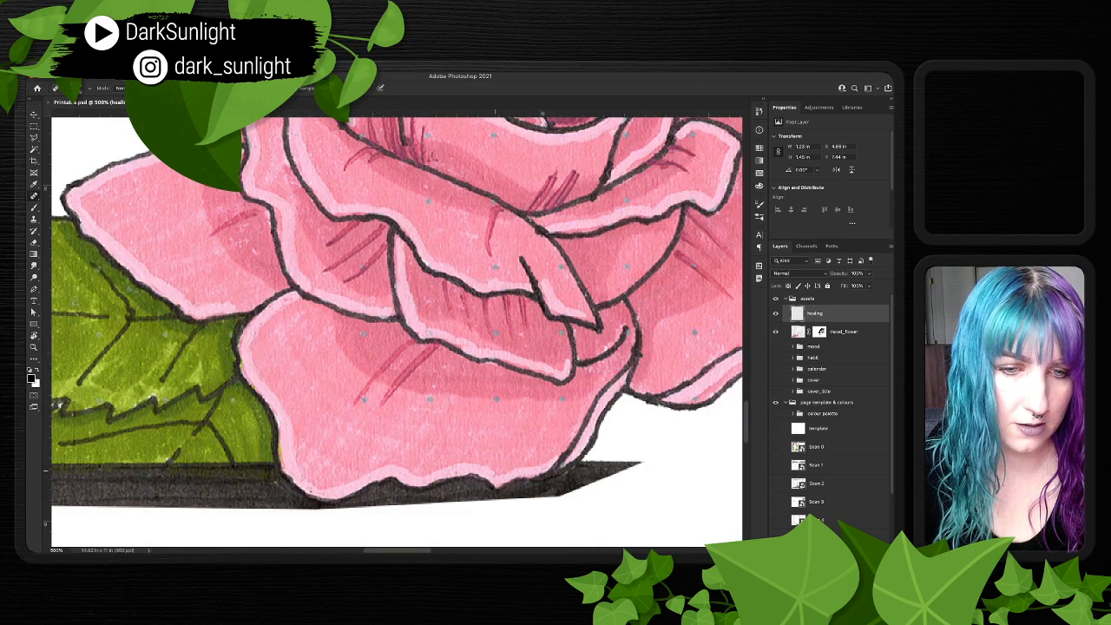
pyautogui.click(454, 472)
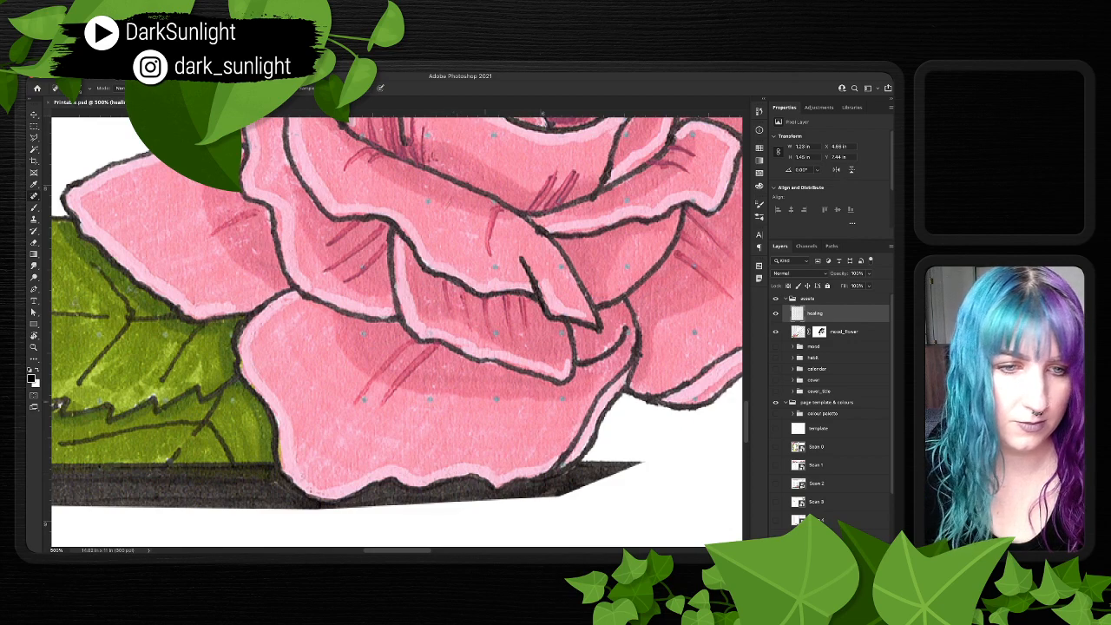
# - Heal the grid dots and pale flecks across the middle of the large bottom petal
pyautogui.click(493, 400)
pyautogui.click(563, 400)
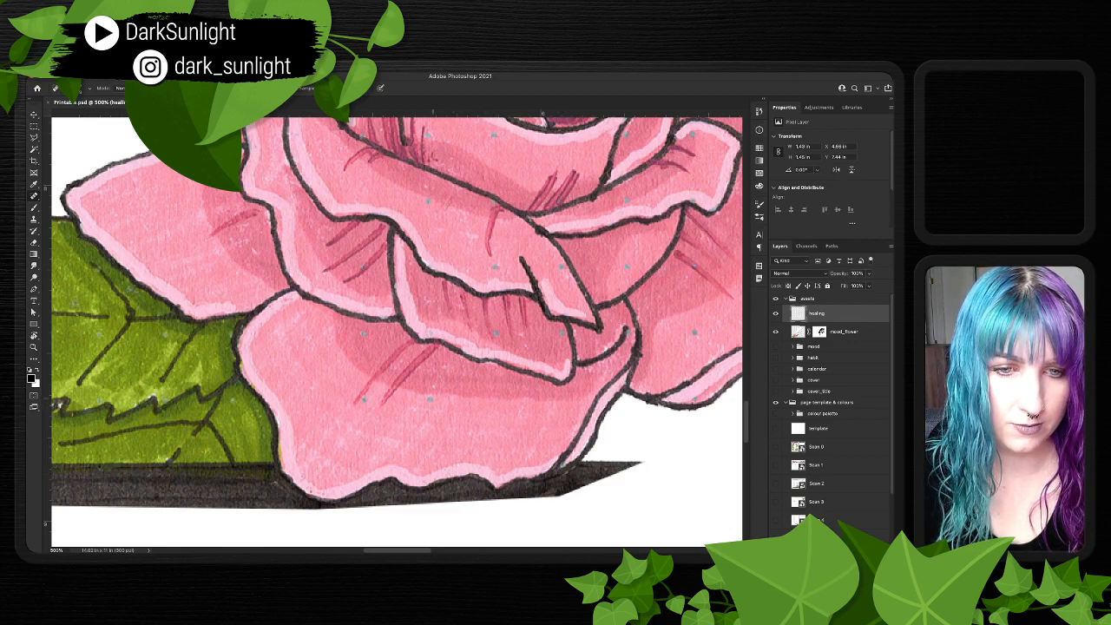
pyautogui.click(435, 388)
pyautogui.click(444, 366)
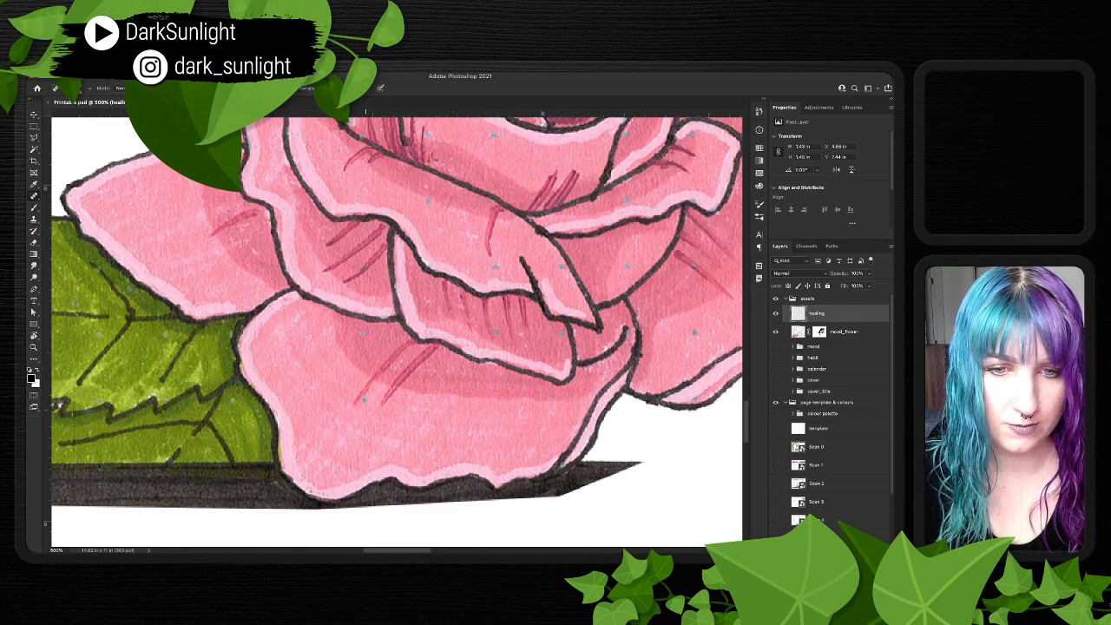
pyautogui.click(363, 398)
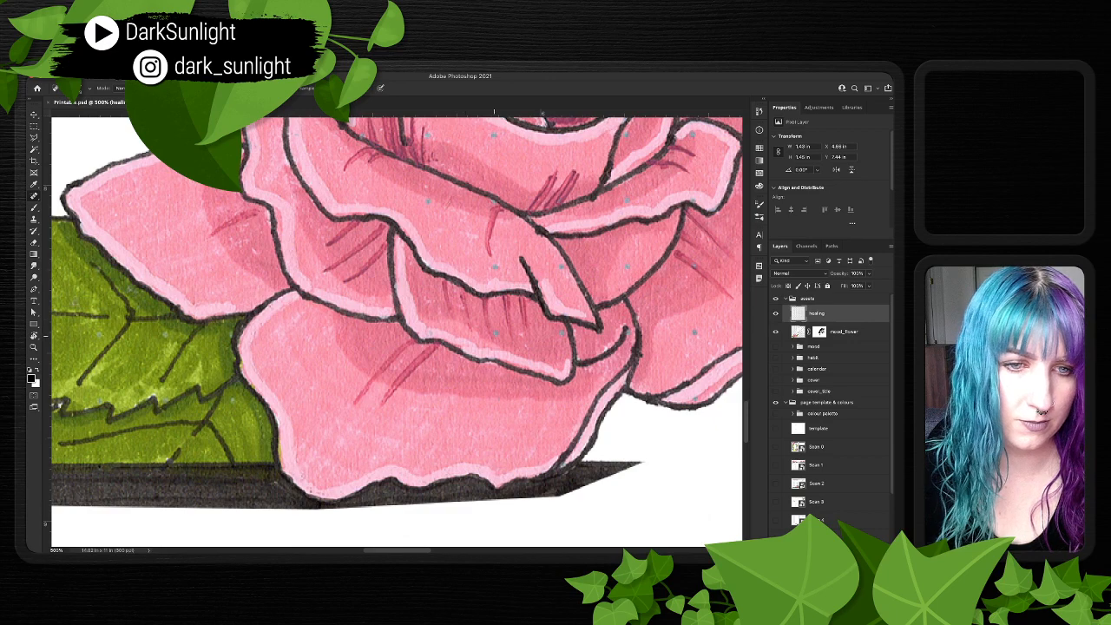
# - Heal the marks on the narrow shaded petal directly above the large bottom petal
pyautogui.click(498, 334)
pyautogui.click(520, 334)
pyautogui.click(527, 348)
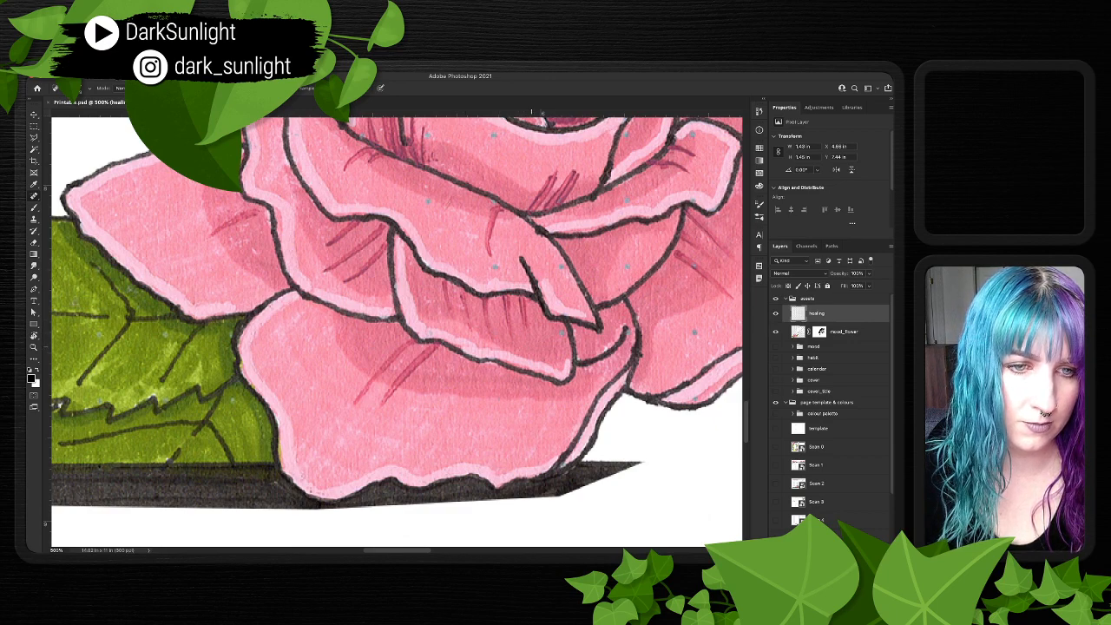
pyautogui.click(560, 334)
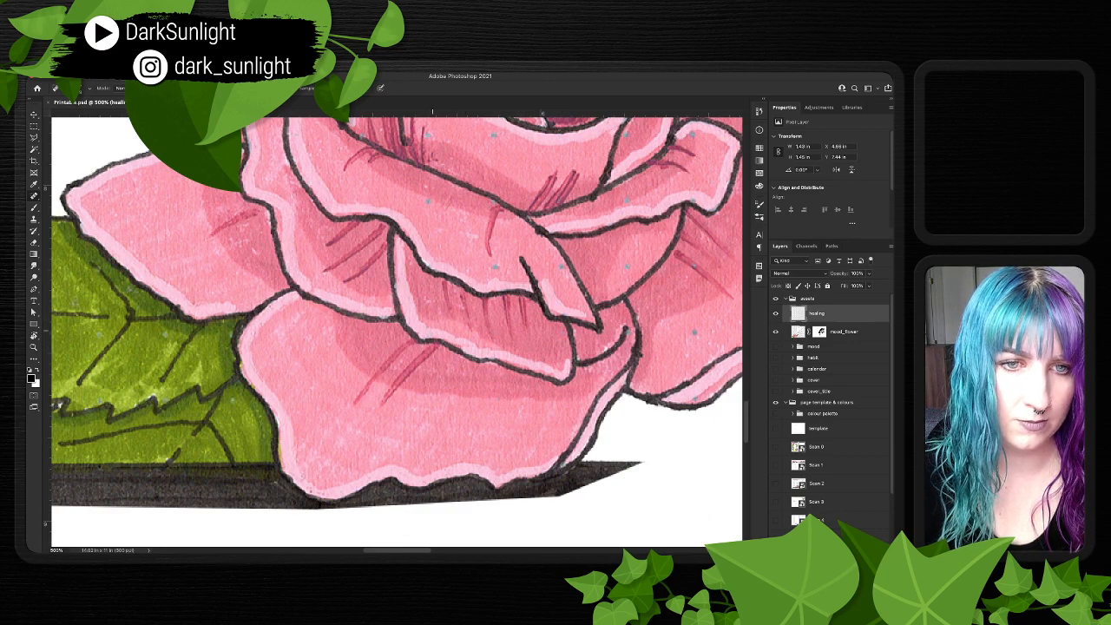
# - Heal the grid dots on the long front petal and its pointed folded tip
pyautogui.click(494, 268)
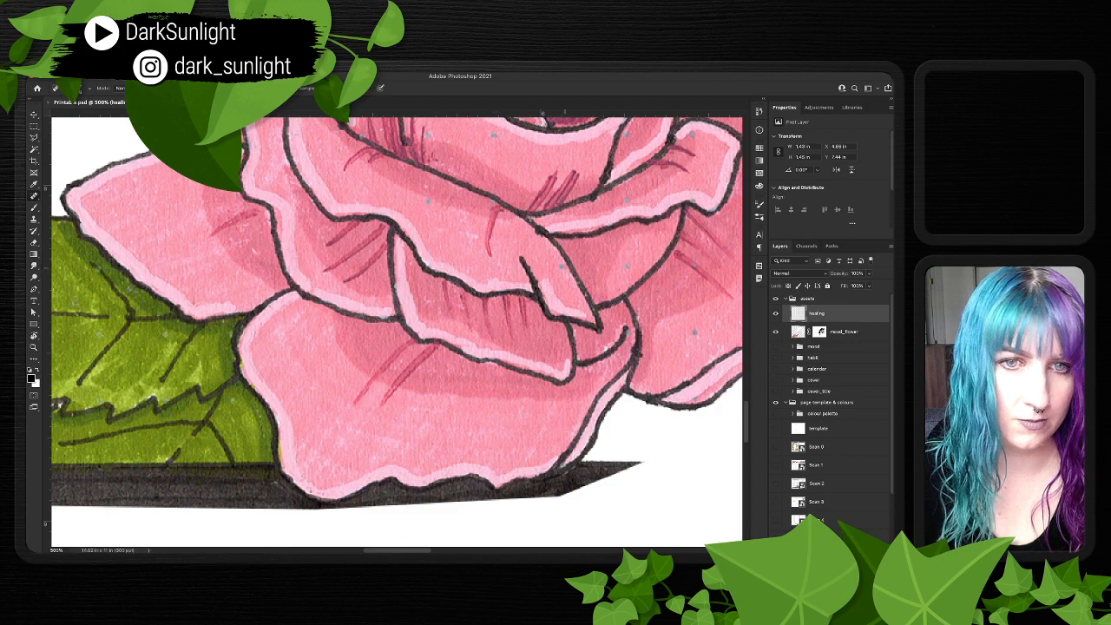
pyautogui.click(561, 266)
pyautogui.click(428, 202)
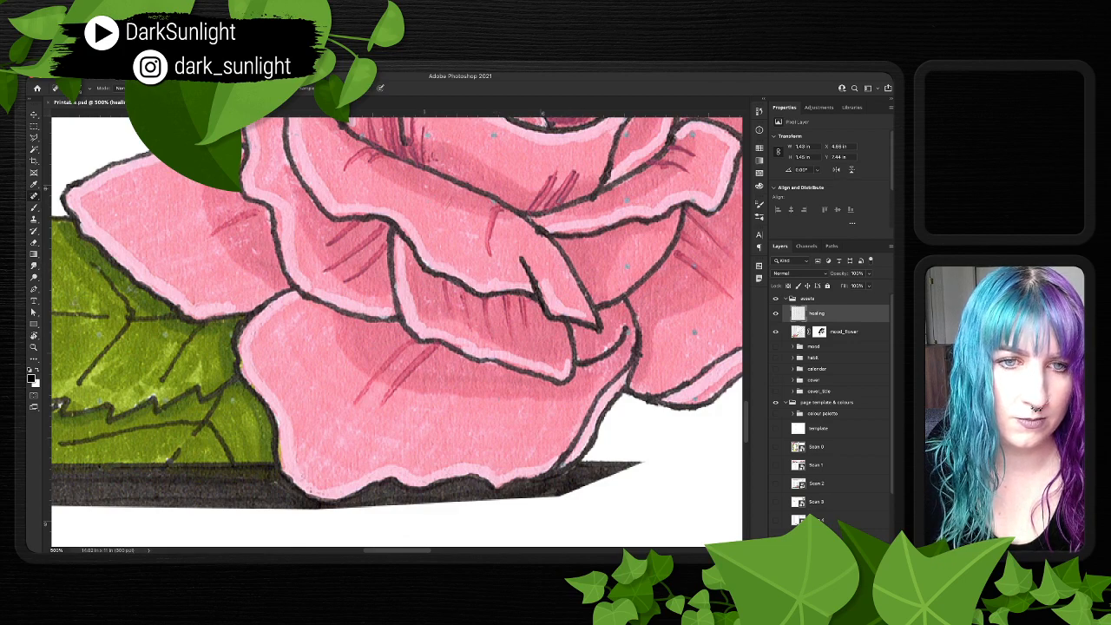
pyautogui.click(467, 234)
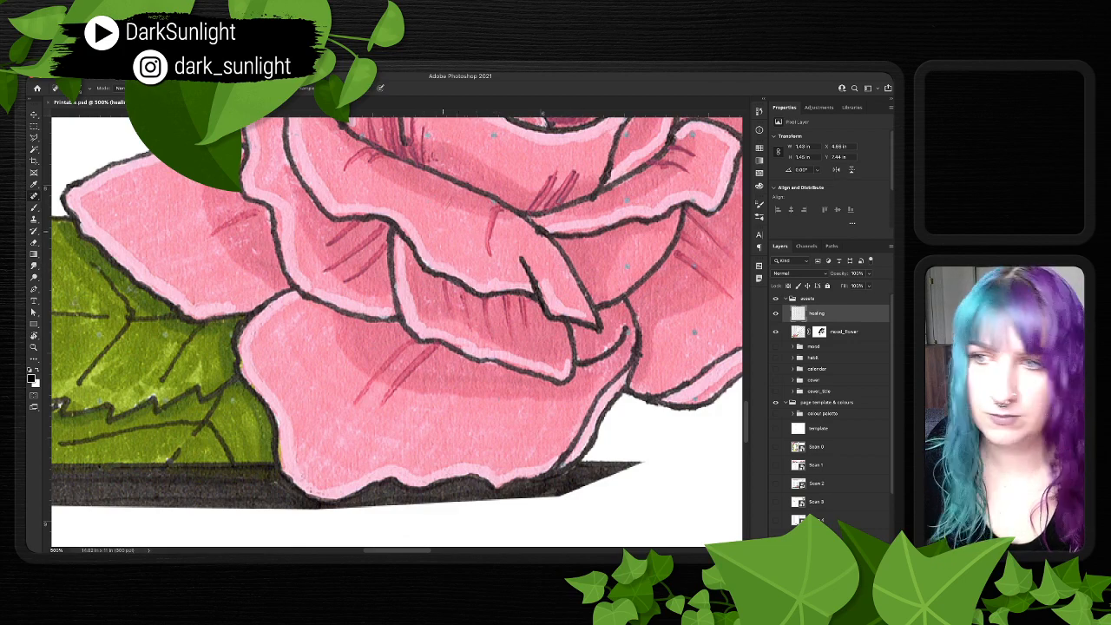
# - Heal the marks on the ruffled left petal's edge and the upper part of the long front petal
pyautogui.moveTo(487, 269); pyautogui.dragTo(376, 383)
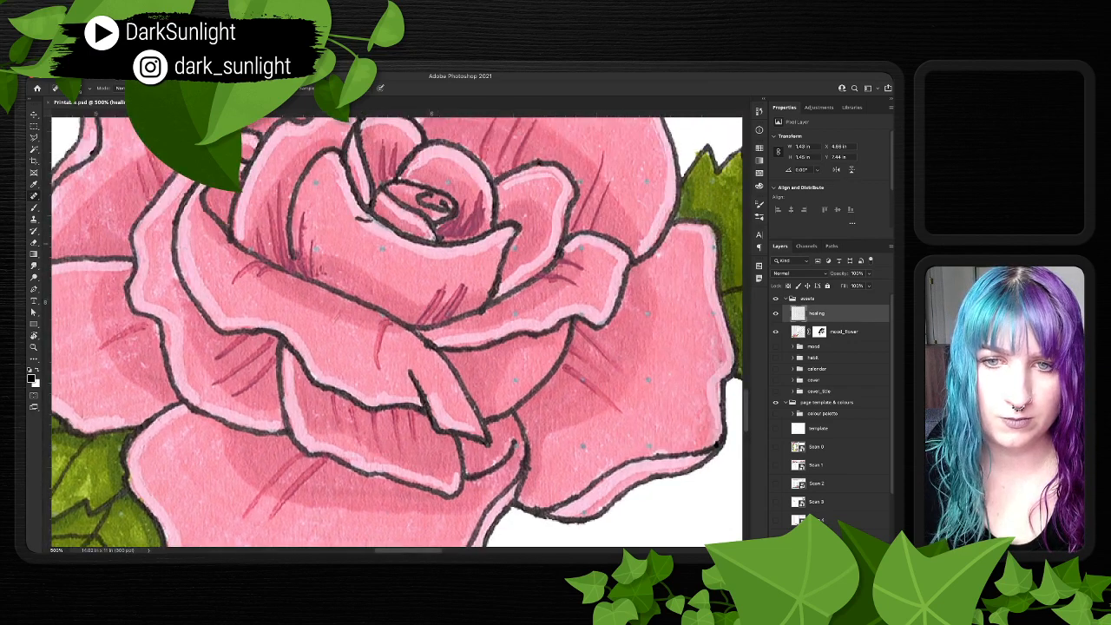
pyautogui.click(249, 248)
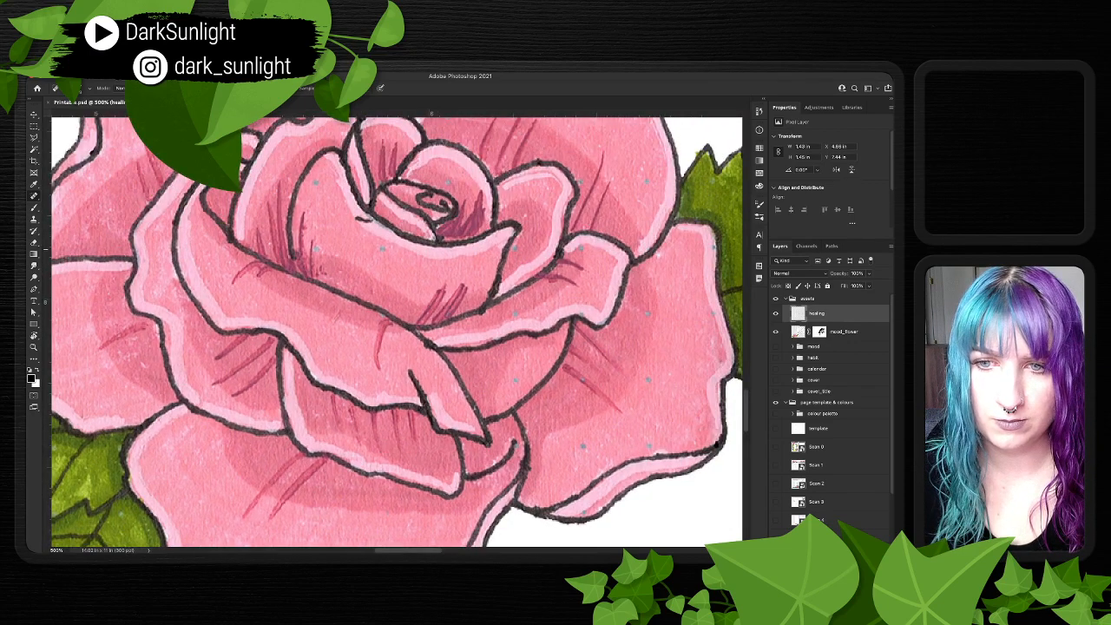
pyautogui.click(143, 259)
pyautogui.click(159, 227)
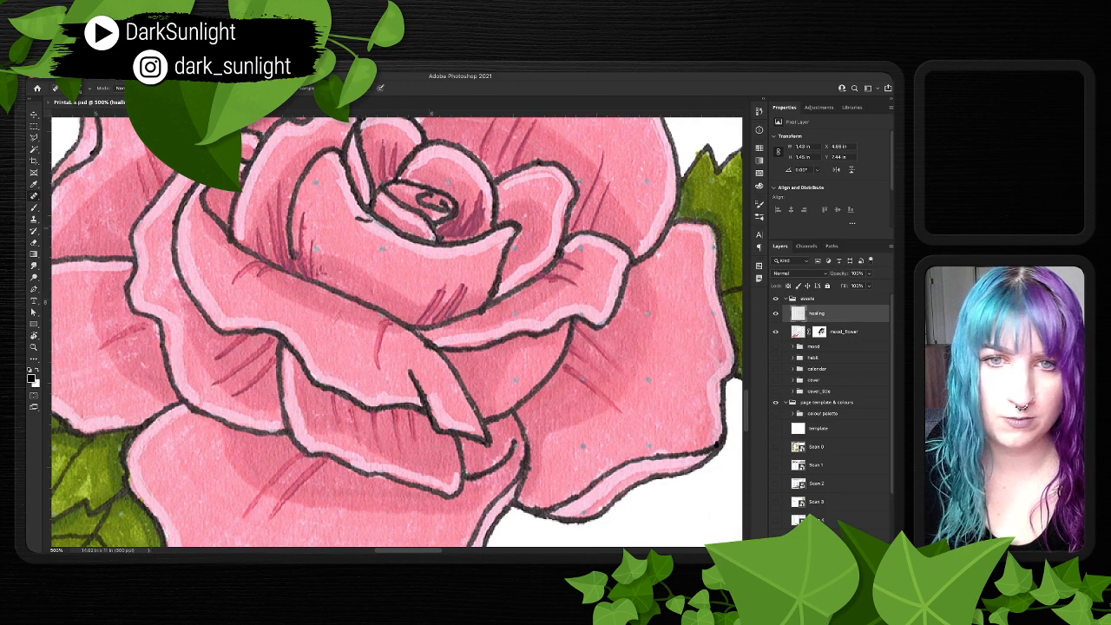
# - Heal the grid dots and the stray ink mark on the cupped petal around the rose's centre
pyautogui.click(316, 184)
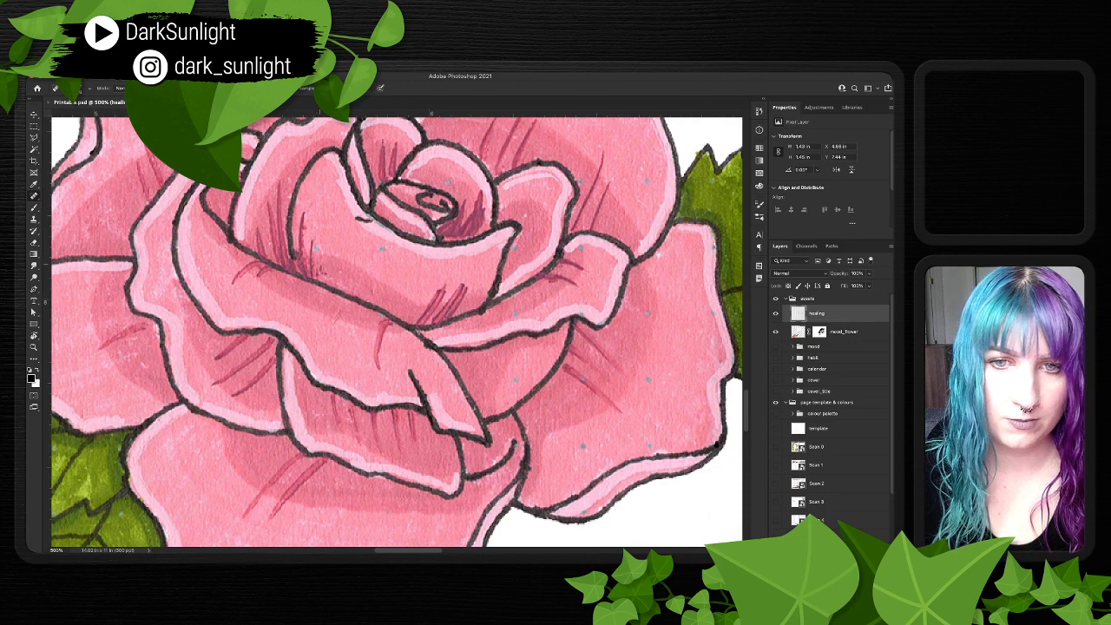
pyautogui.click(317, 249)
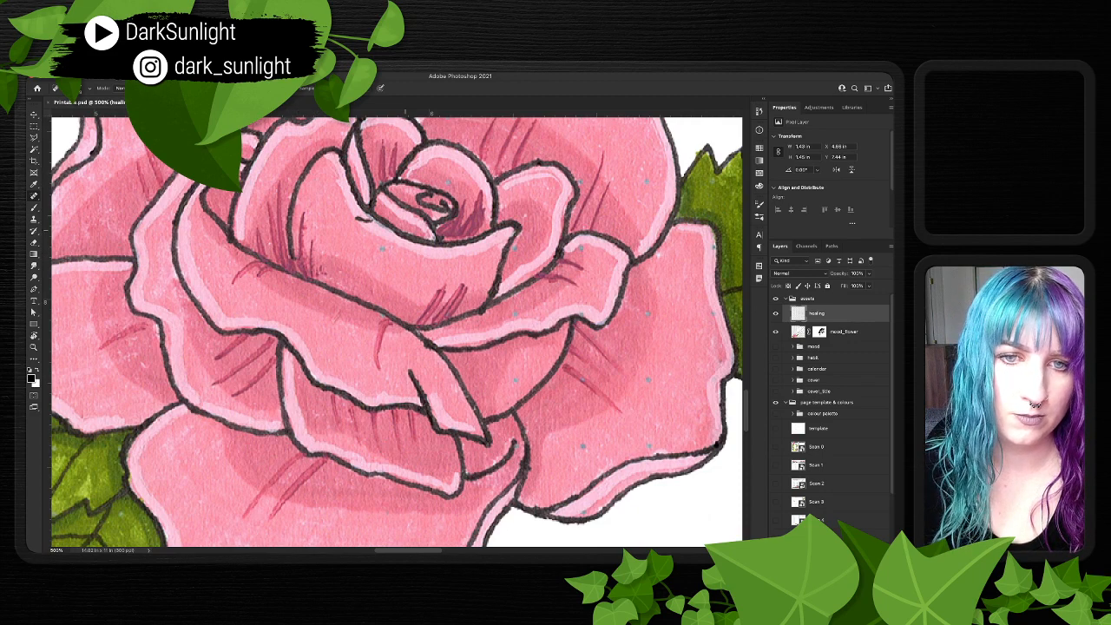
pyautogui.click(381, 249)
pyautogui.moveTo(371, 222); pyautogui.dragTo(356, 217)
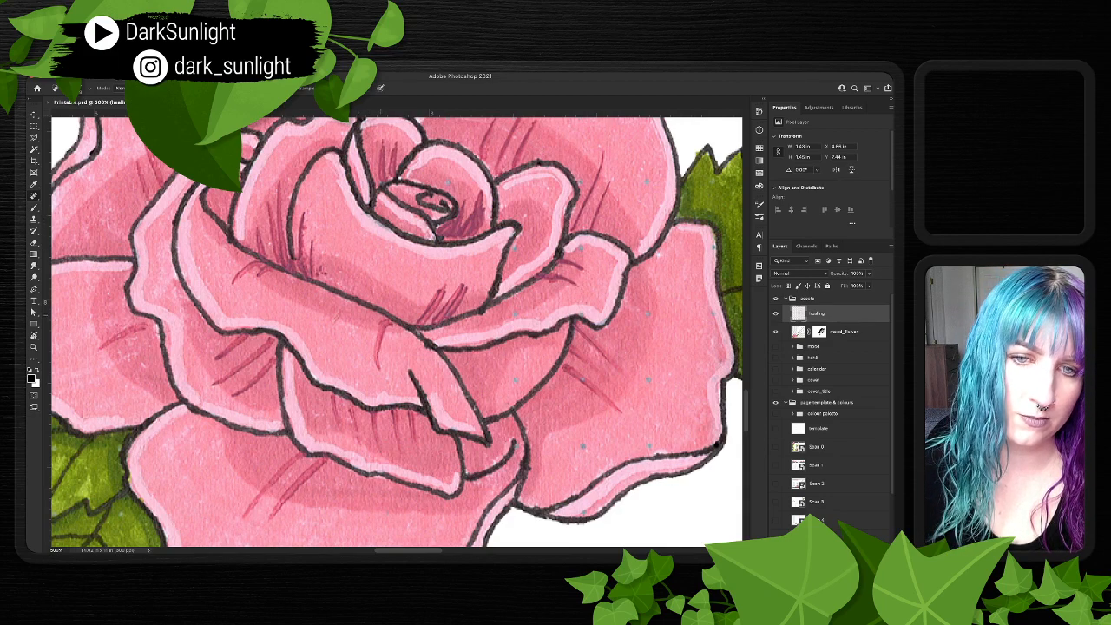
pyautogui.click(348, 301)
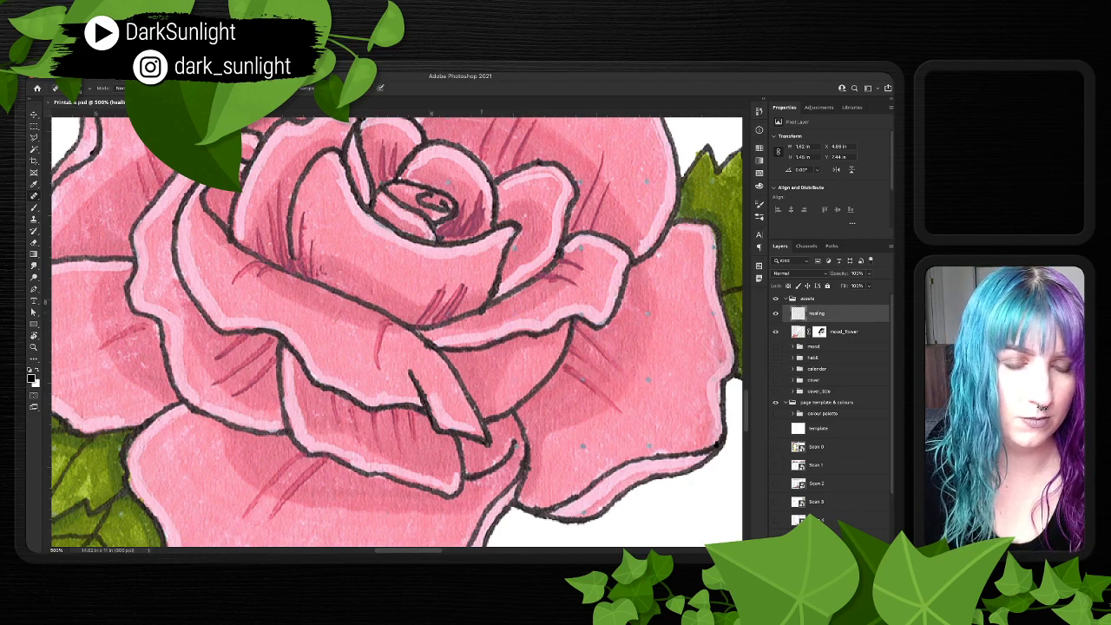
# - Heal the grid dots on the rose's lower-right petal and along its outlines
pyautogui.moveTo(484, 315); pyautogui.dragTo(455, 262)
pyautogui.moveTo(544, 358); pyautogui.dragTo(535, 350)
pyautogui.click(496, 404)
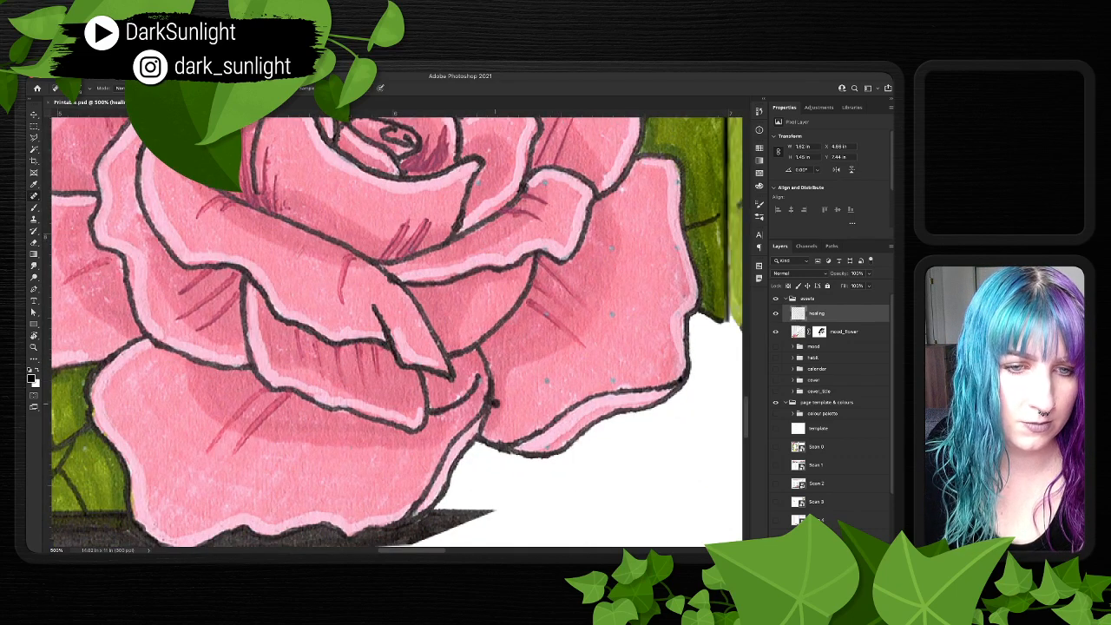
pyautogui.click(482, 381)
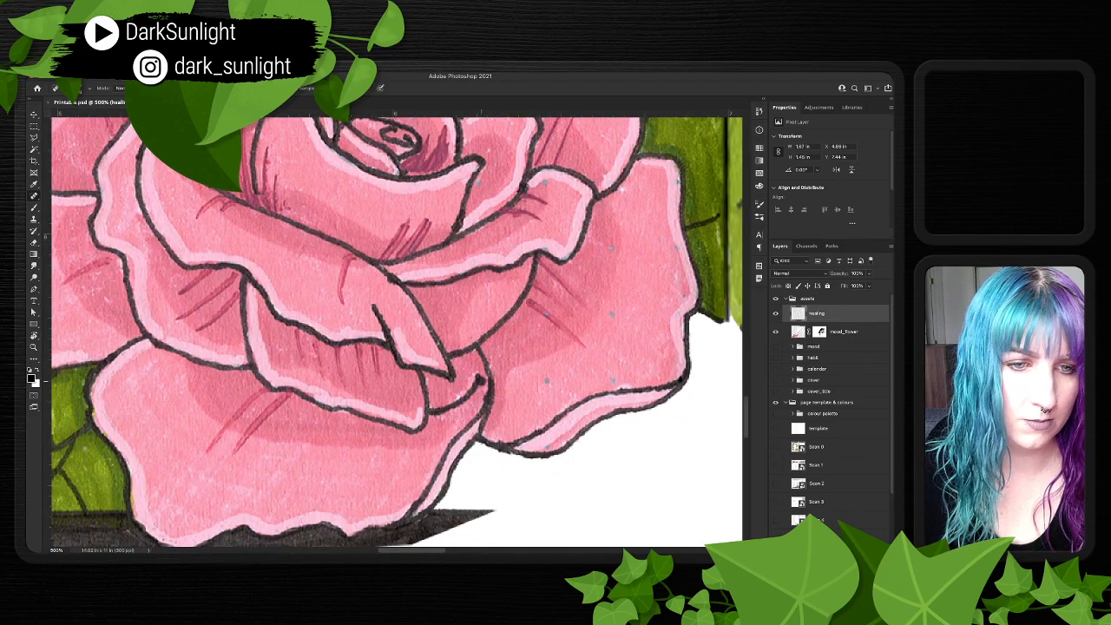
pyautogui.click(546, 380)
pyautogui.click(547, 447)
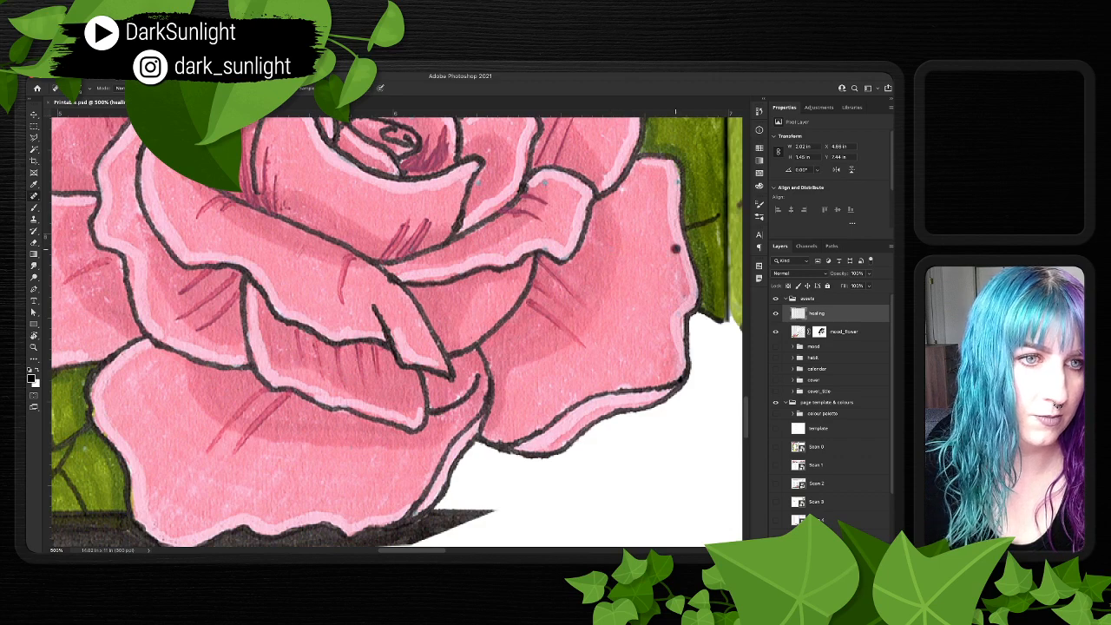
pyautogui.click(676, 249)
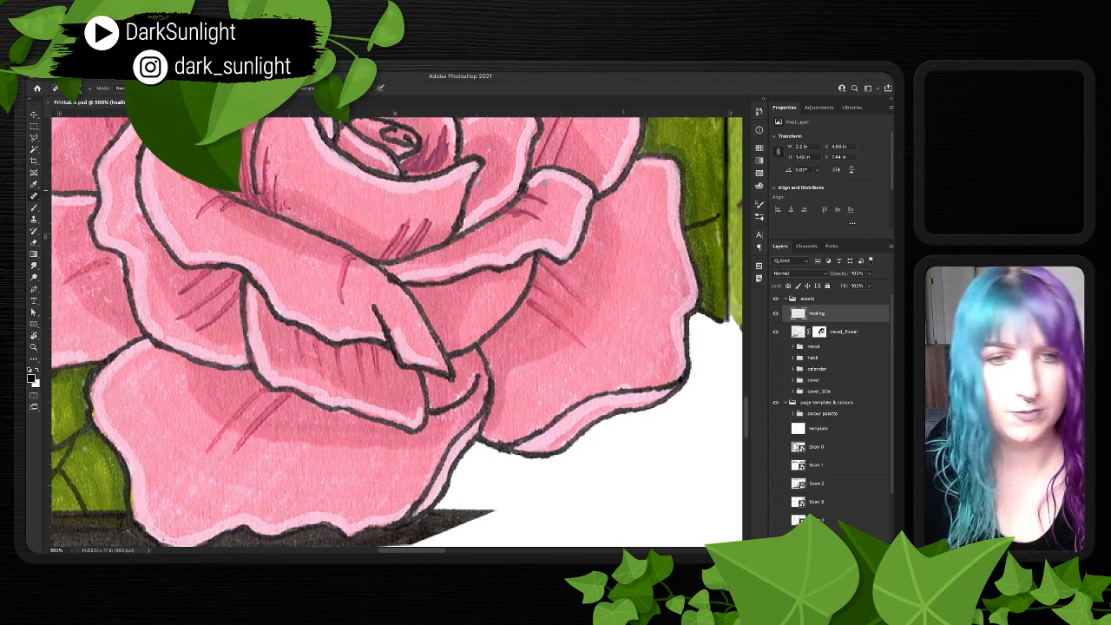
# - Heal the grid dots across the rose's large back petals, including the tall middle petal
pyautogui.moveTo(501, 172); pyautogui.dragTo(420, 274)
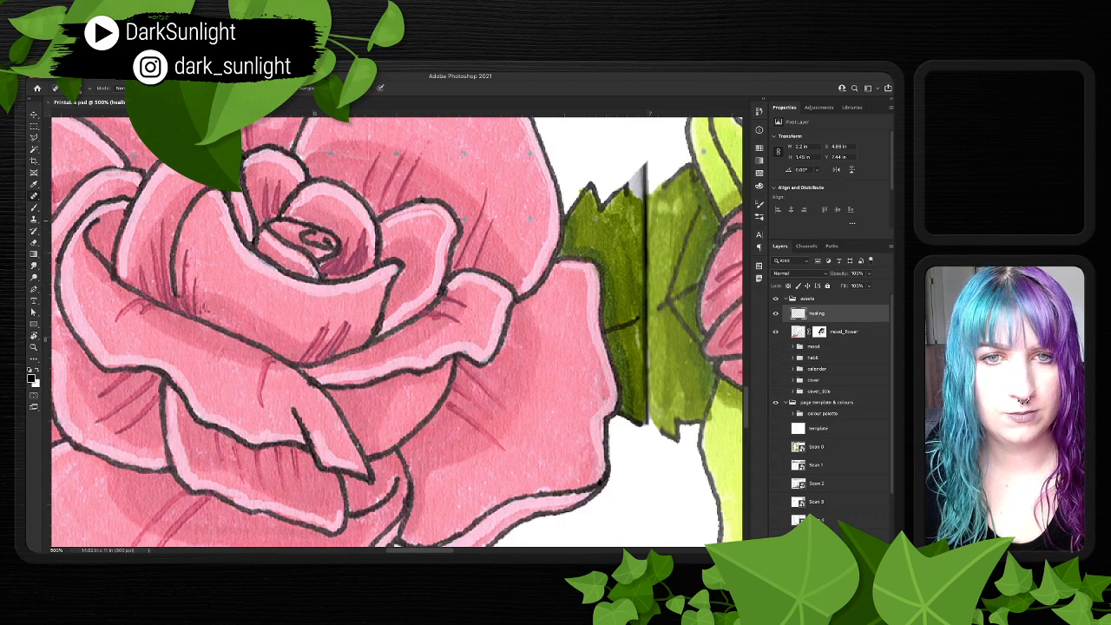
pyautogui.scroll(3, 330, 221)
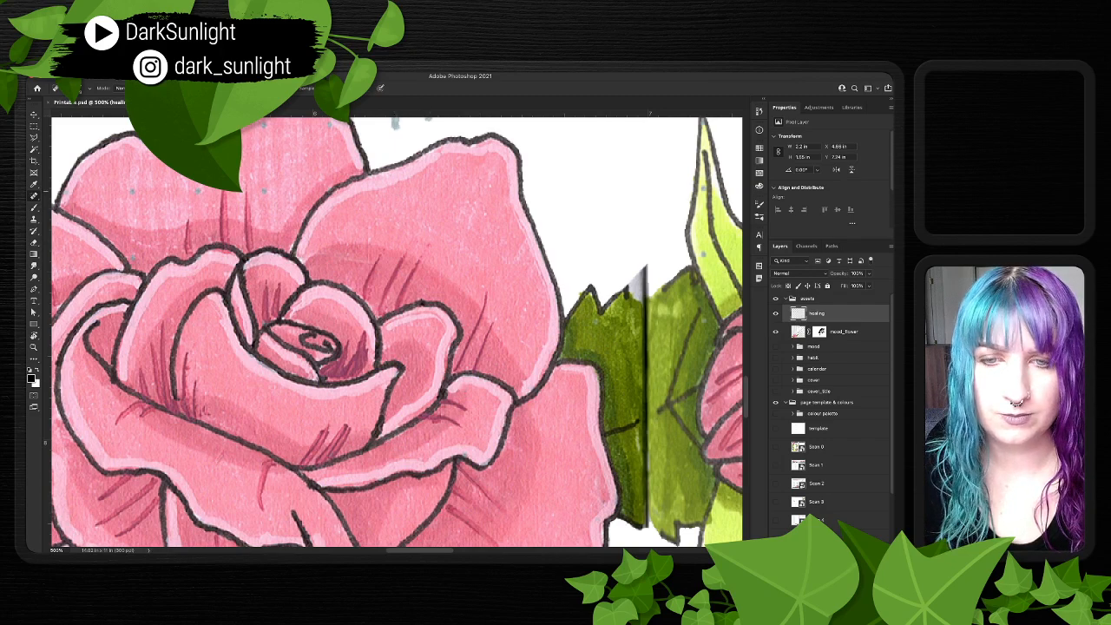
pyautogui.hscroll(-5, 397, 331)
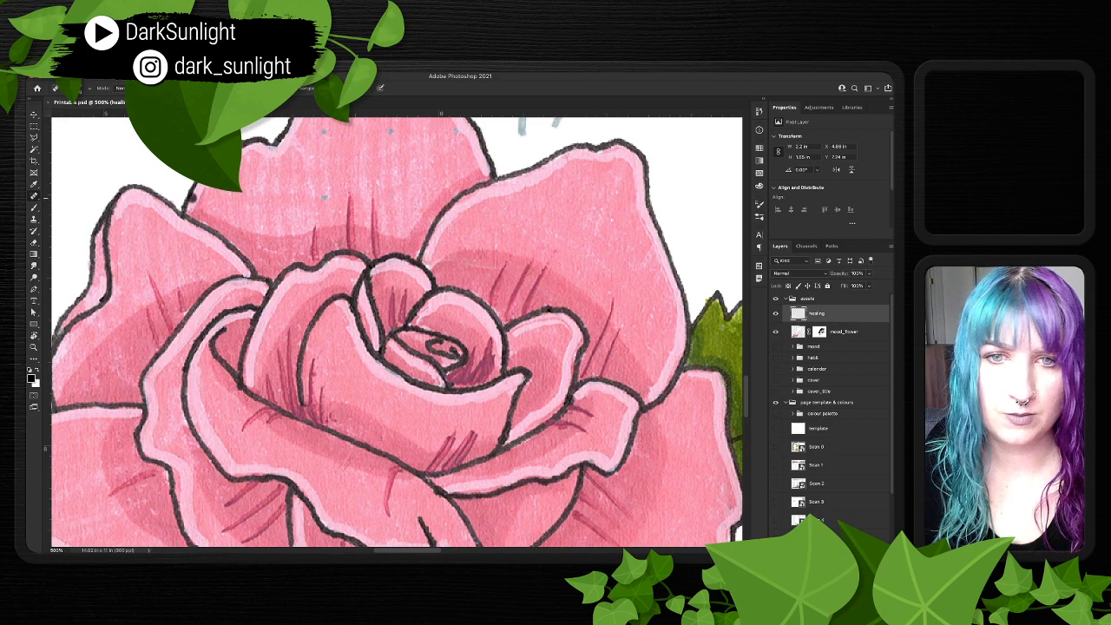
pyautogui.scroll(3, 396, 331)
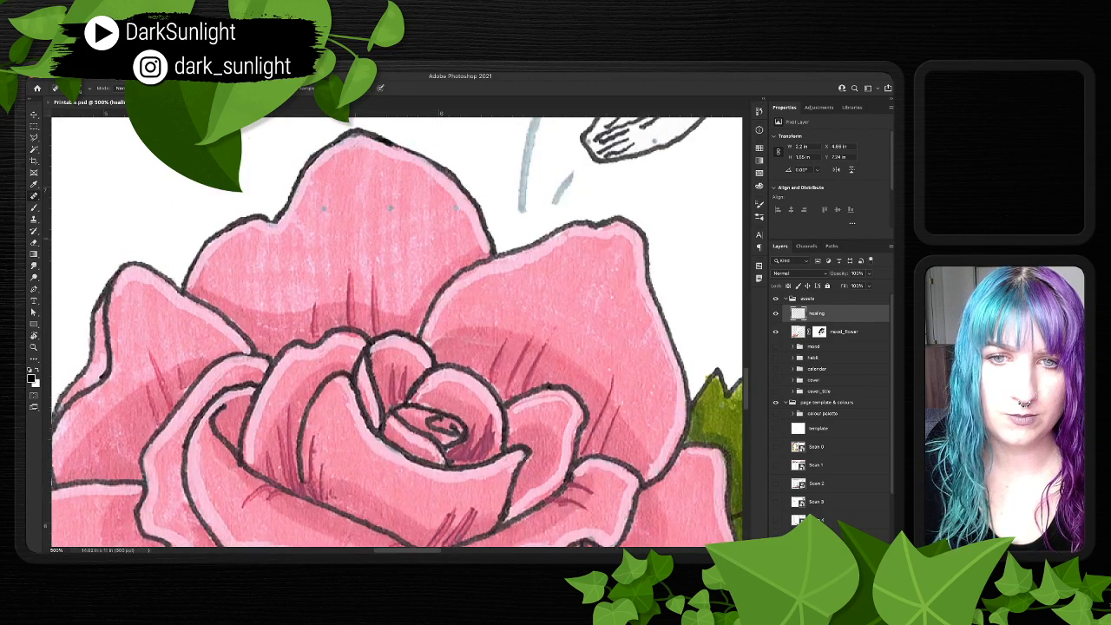
pyautogui.click(269, 224)
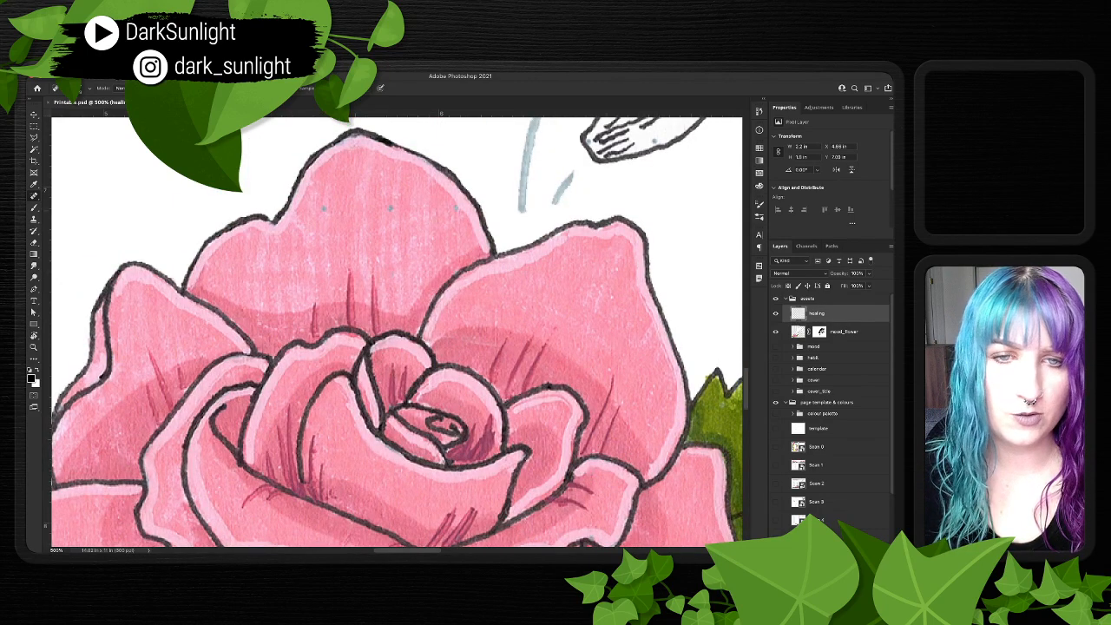
pyautogui.click(324, 208)
pyautogui.click(390, 209)
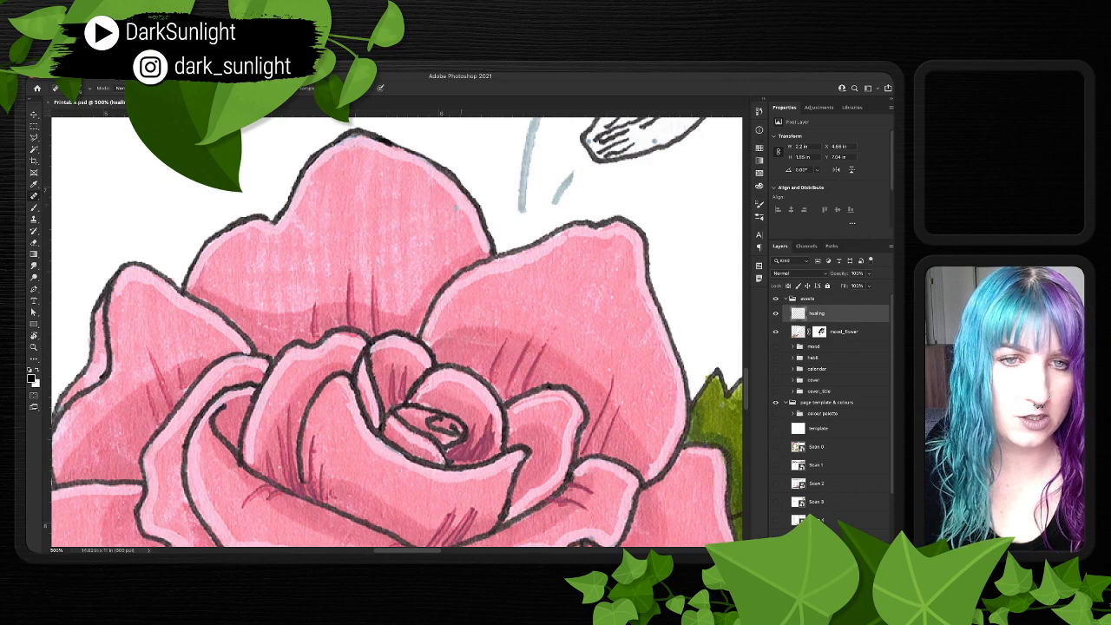
pyautogui.click(458, 207)
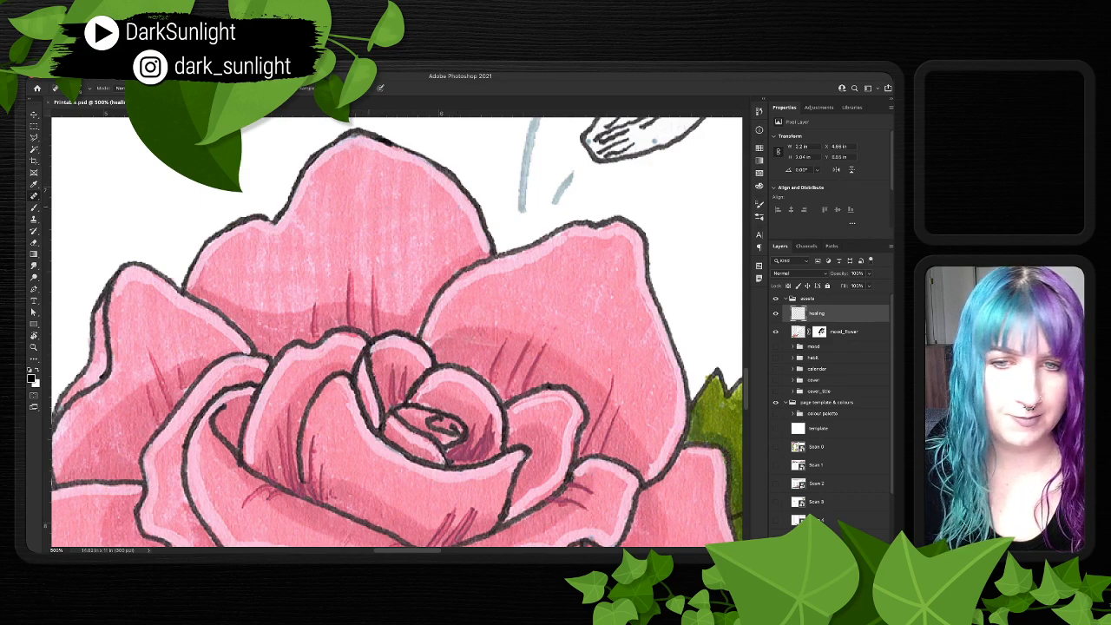
# - Inspect the rose's outer petals, ruffled folds and centre for leftover grid dots
pyautogui.scroll(-5, 396, 332)
pyautogui.hscroll(-5, 397, 332)
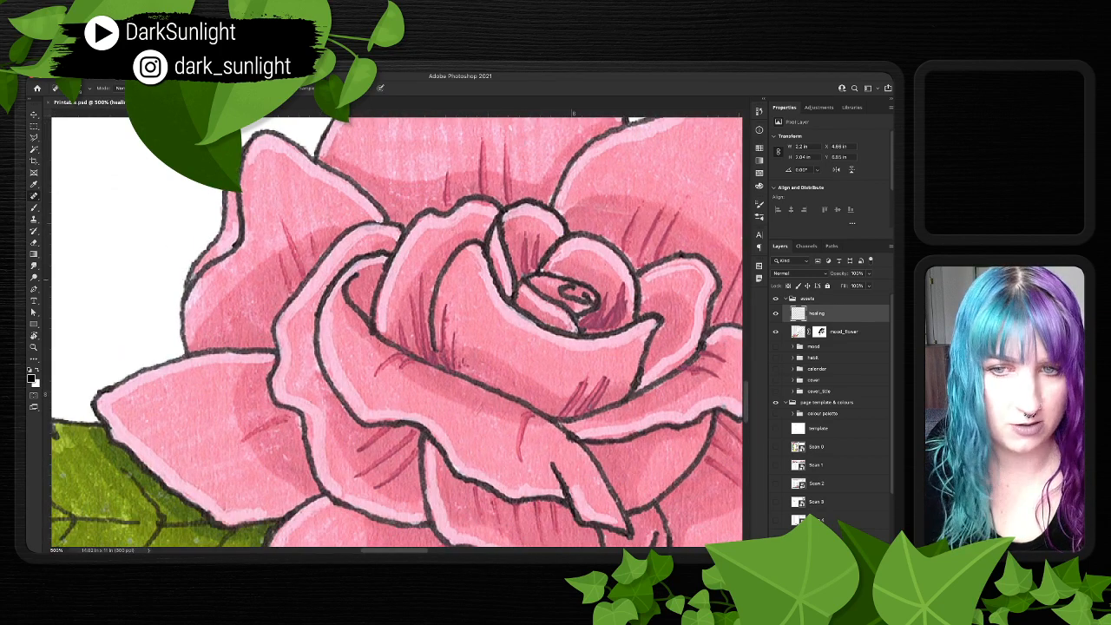
pyautogui.scroll(-2, 398, 332)
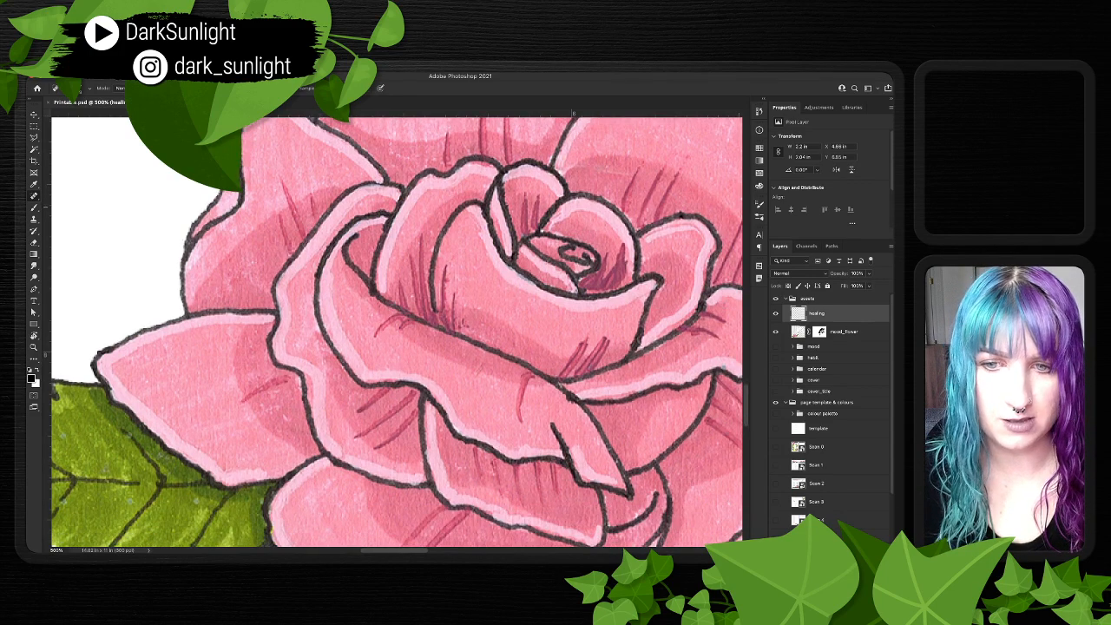
pyautogui.click(233, 207)
pyautogui.scroll(-3, 398, 332)
pyautogui.hscroll(-2, 398, 333)
pyautogui.hscroll(3, 396, 329)
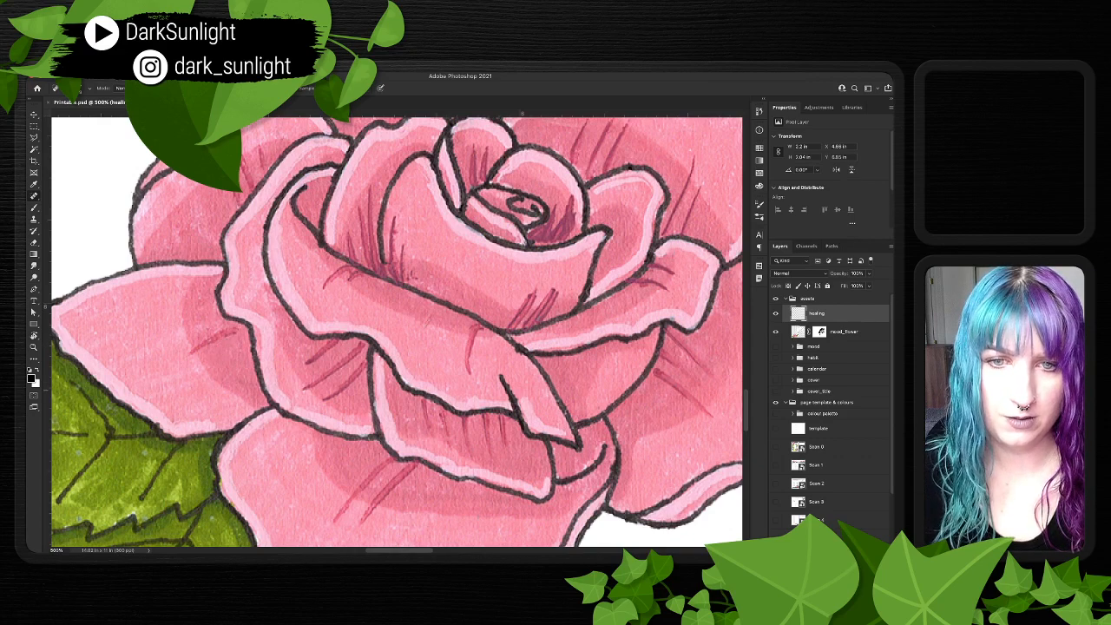
pyautogui.moveTo(221, 365); pyautogui.dragTo(185, 403)
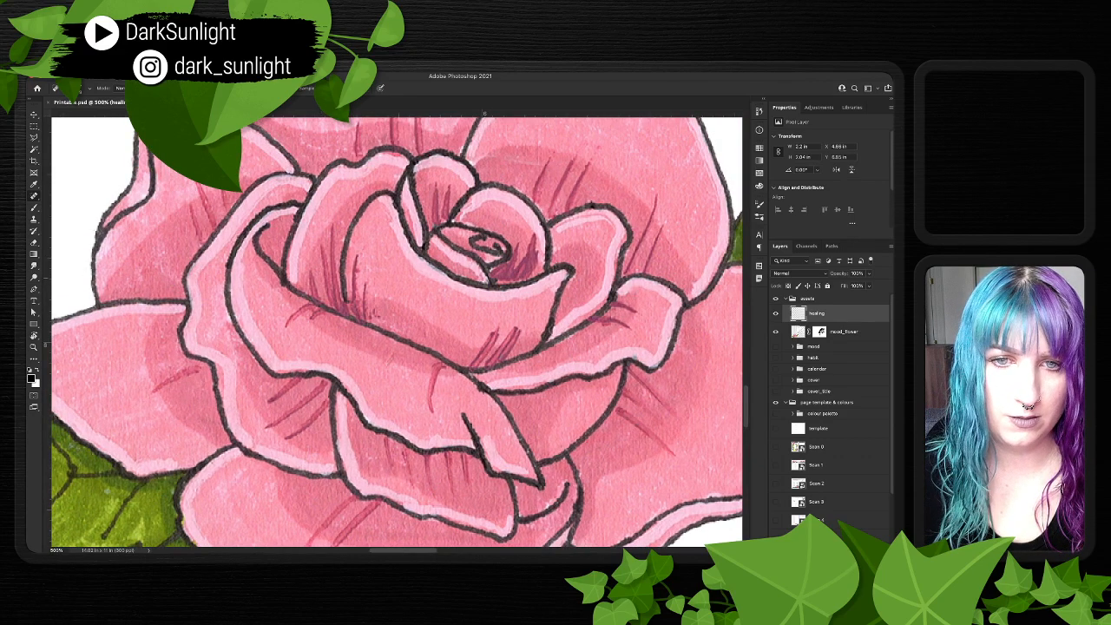
pyautogui.moveTo(343, 241); pyautogui.dragTo(322, 307)
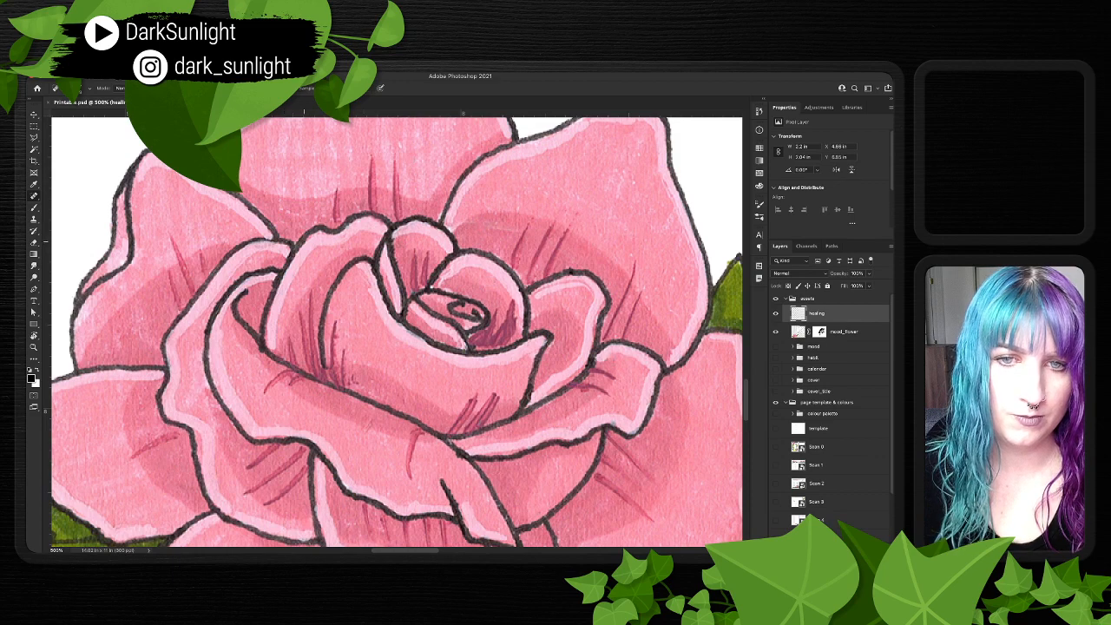
pyautogui.click(310, 240)
pyautogui.click(343, 236)
pyautogui.moveTo(527, 226); pyautogui.dragTo(453, 244)
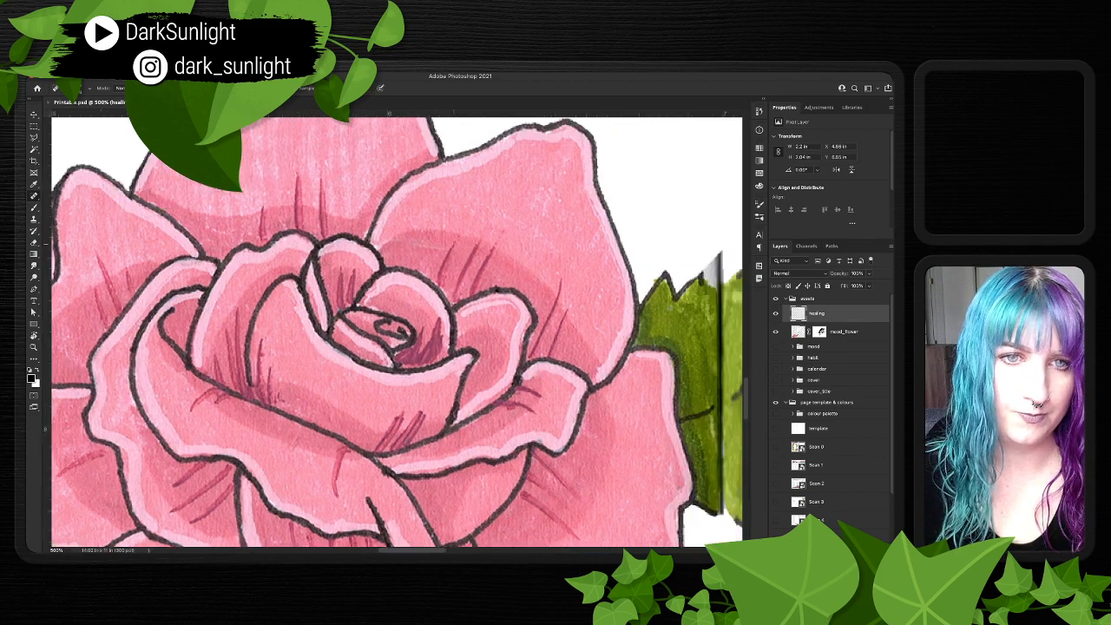
pyautogui.moveTo(497, 289); pyautogui.dragTo(454, 318)
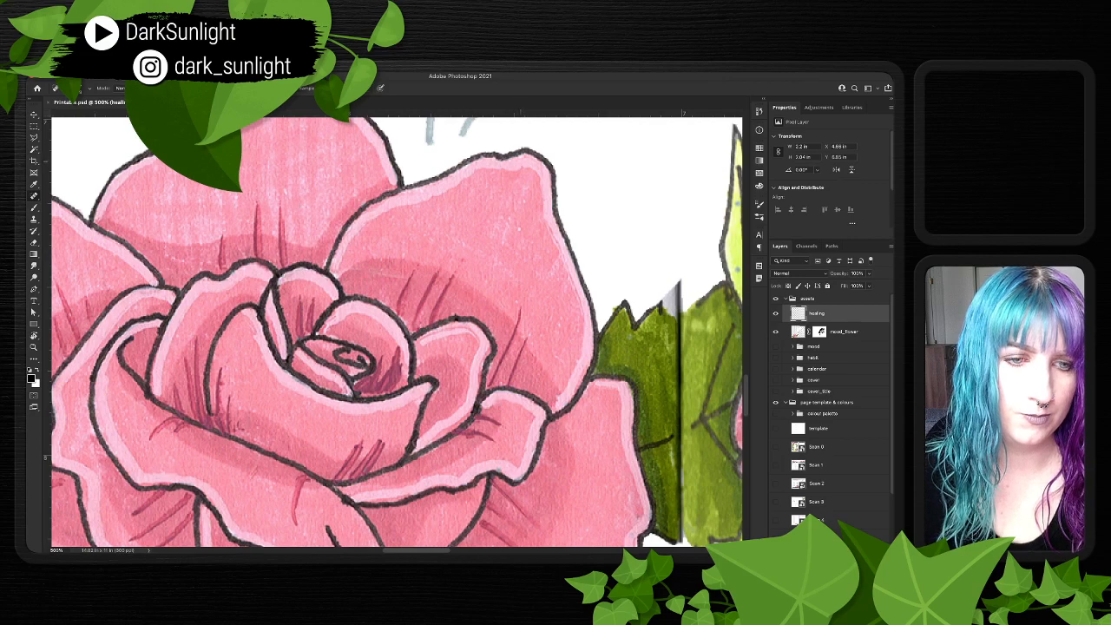
pyautogui.moveTo(511, 277); pyautogui.dragTo(433, 192)
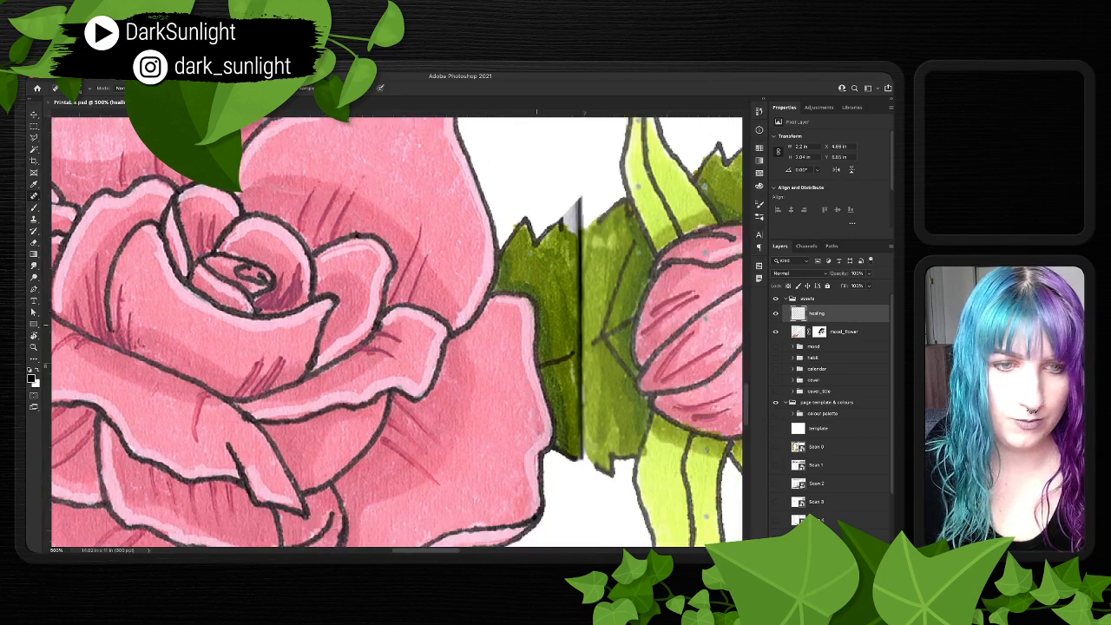
# - Heal the grid dots on the two light green sepals below the rosebud
pyautogui.moveTo(511, 482); pyautogui.dragTo(512, 349)
pyautogui.moveTo(646, 330); pyautogui.dragTo(536, 333)
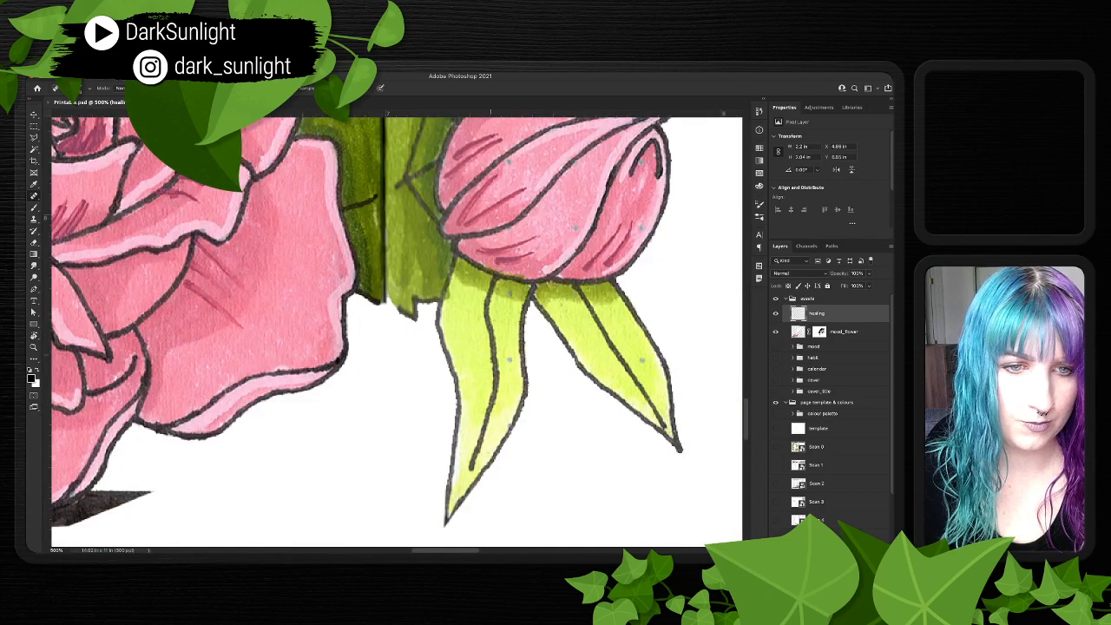
pyautogui.click(510, 360)
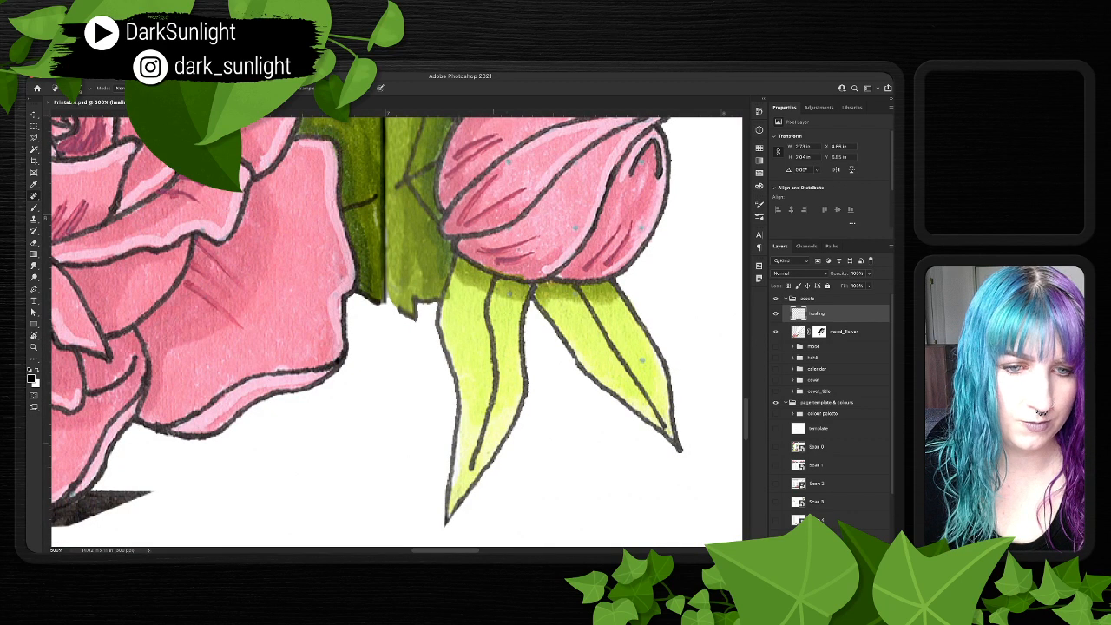
pyautogui.click(510, 293)
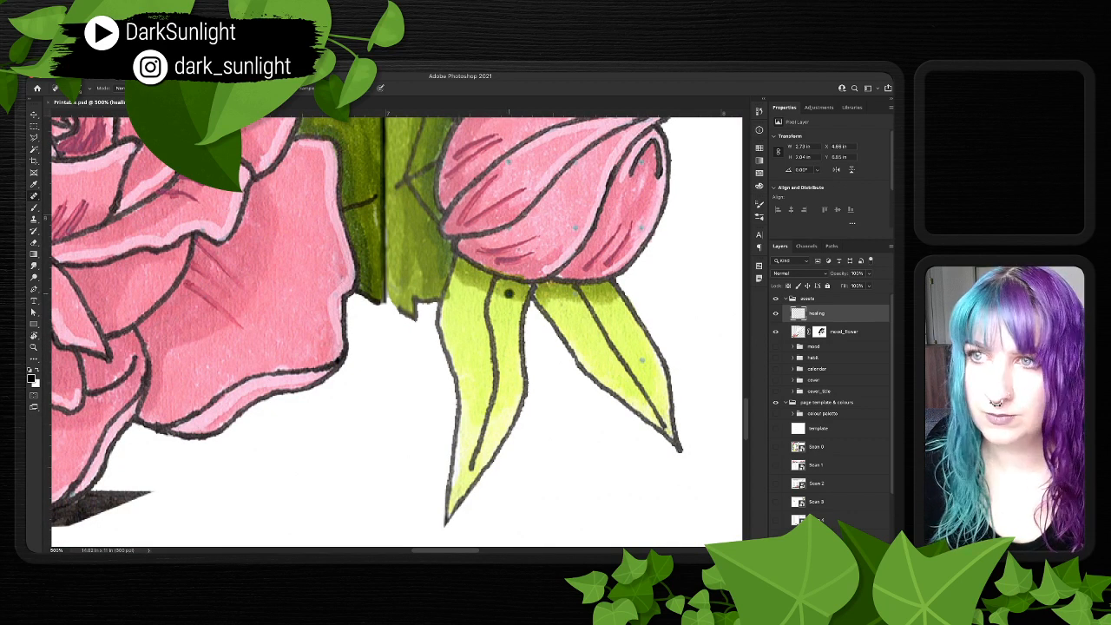
pyautogui.hscroll(5, 510, 293)
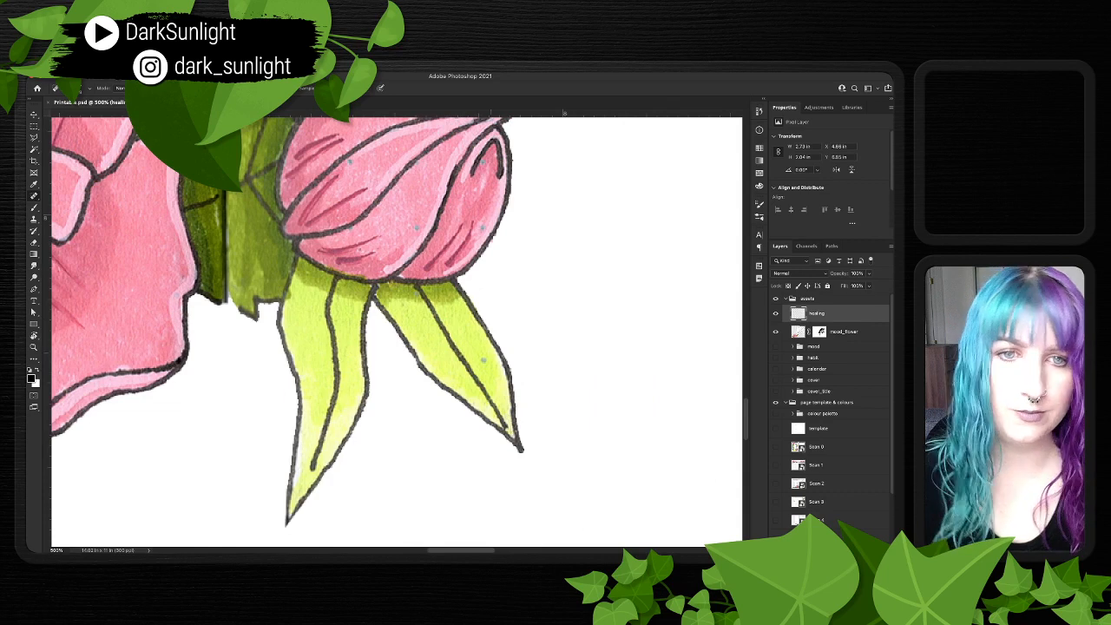
pyautogui.click(483, 359)
# - Heal the grid dots across the pink petals of the rosebud
pyautogui.click(418, 228)
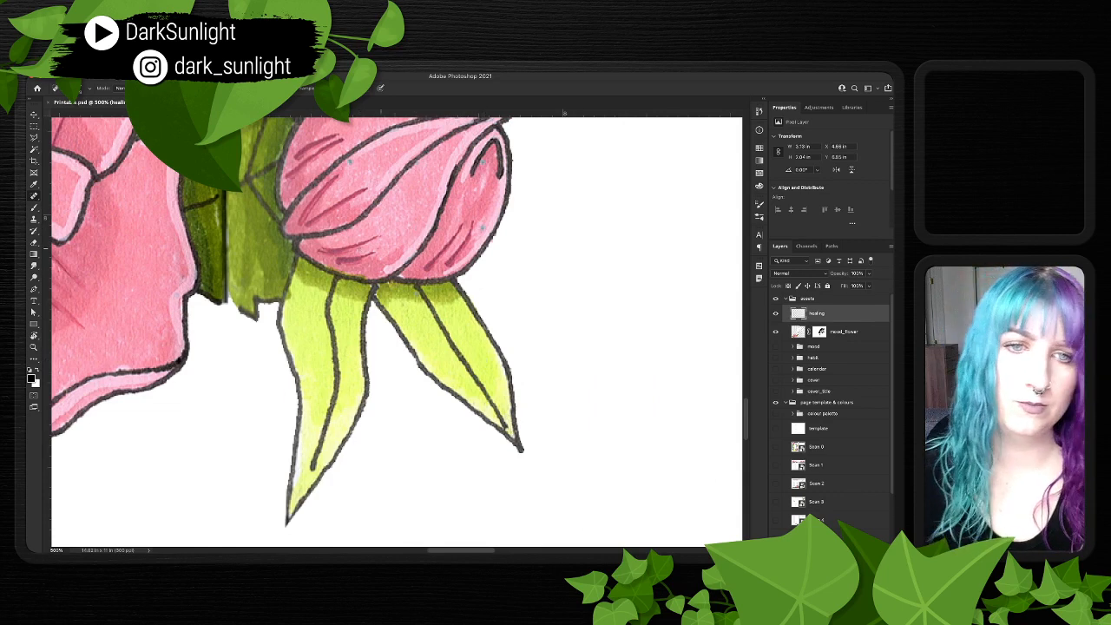
pyautogui.click(483, 226)
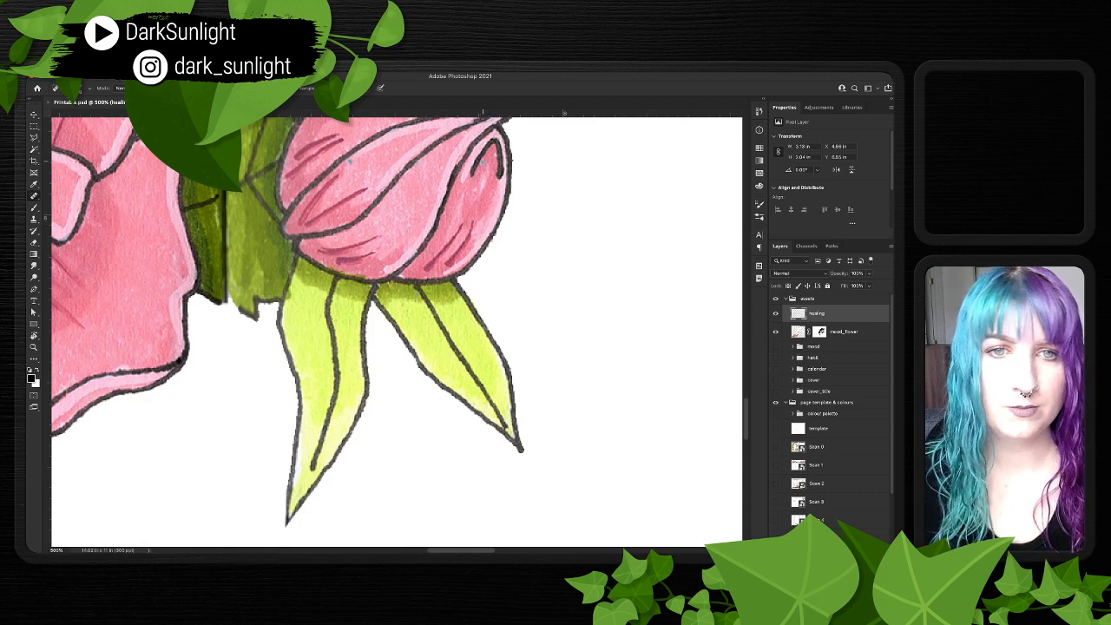
pyautogui.click(418, 165)
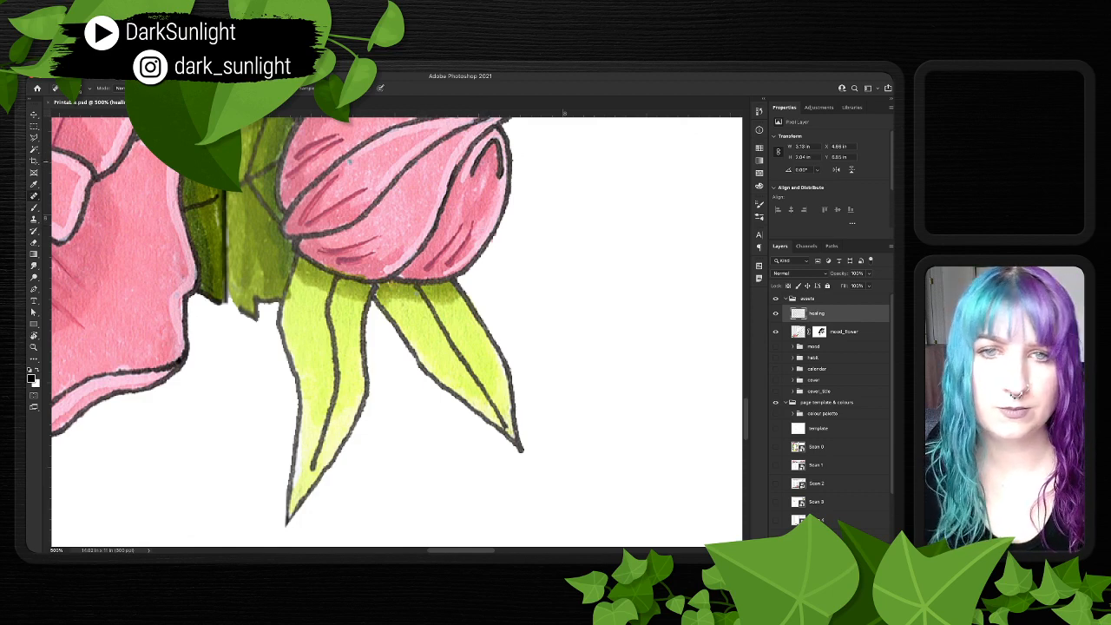
pyautogui.click(348, 162)
pyautogui.scroll(3, 347, 162)
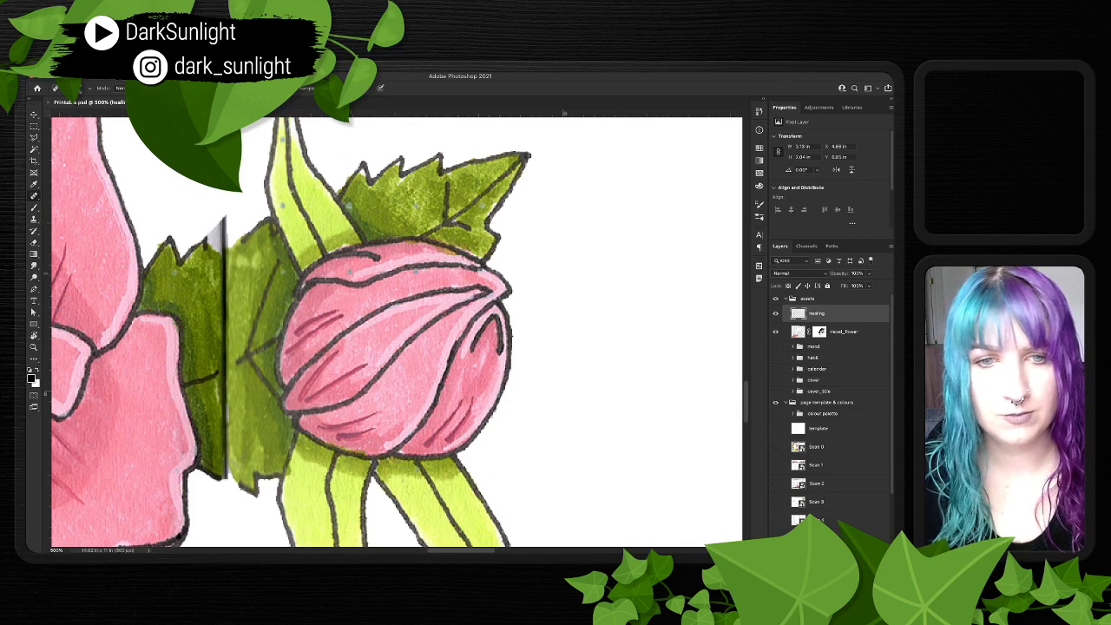
pyautogui.click(416, 272)
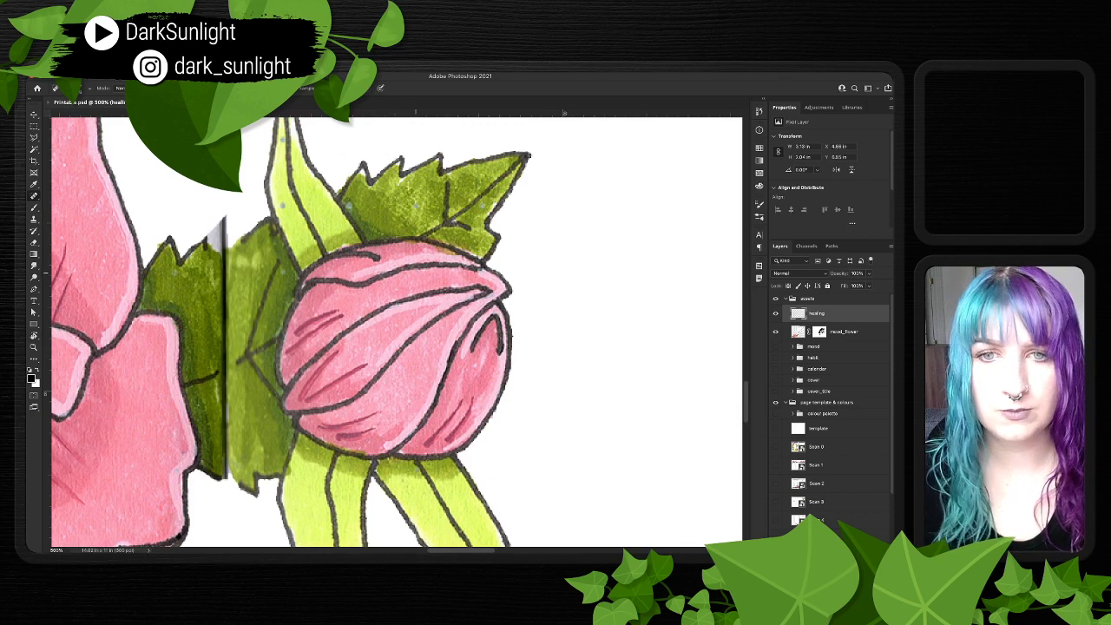
# - Heal the grid dots on the light green sepal and the dark green leaf above the rosebud
pyautogui.click(282, 206)
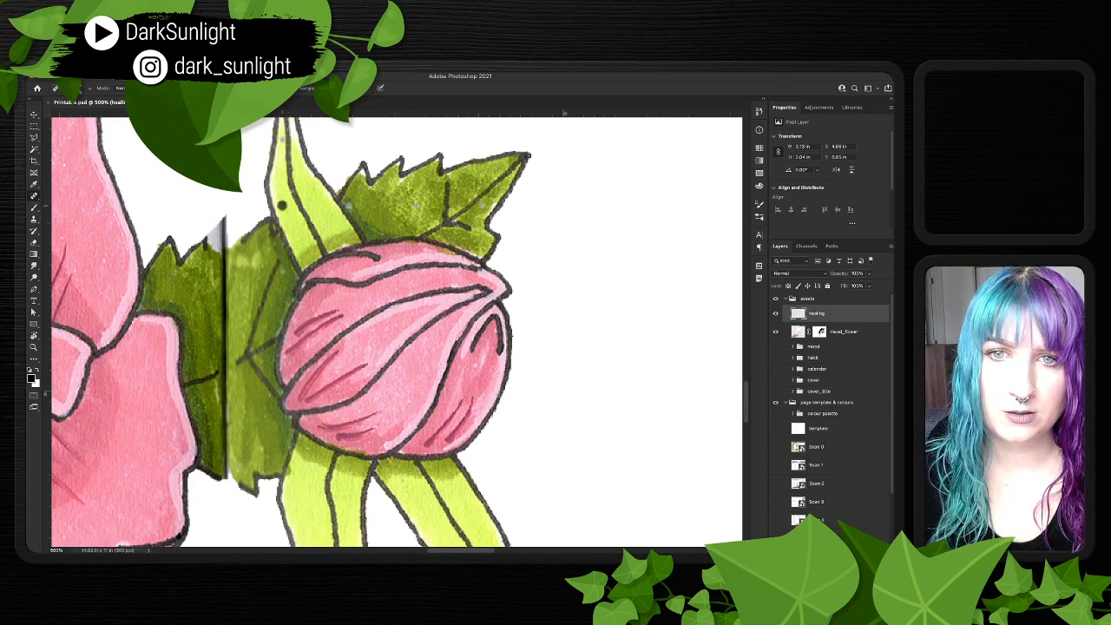
pyautogui.click(281, 138)
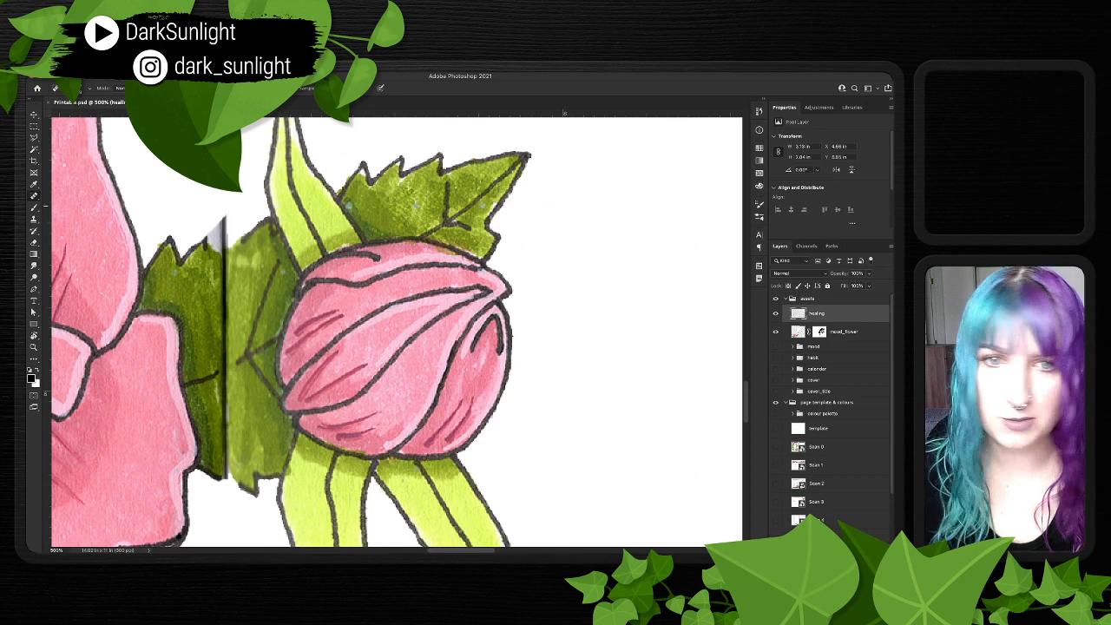
pyautogui.click(348, 206)
pyautogui.click(416, 206)
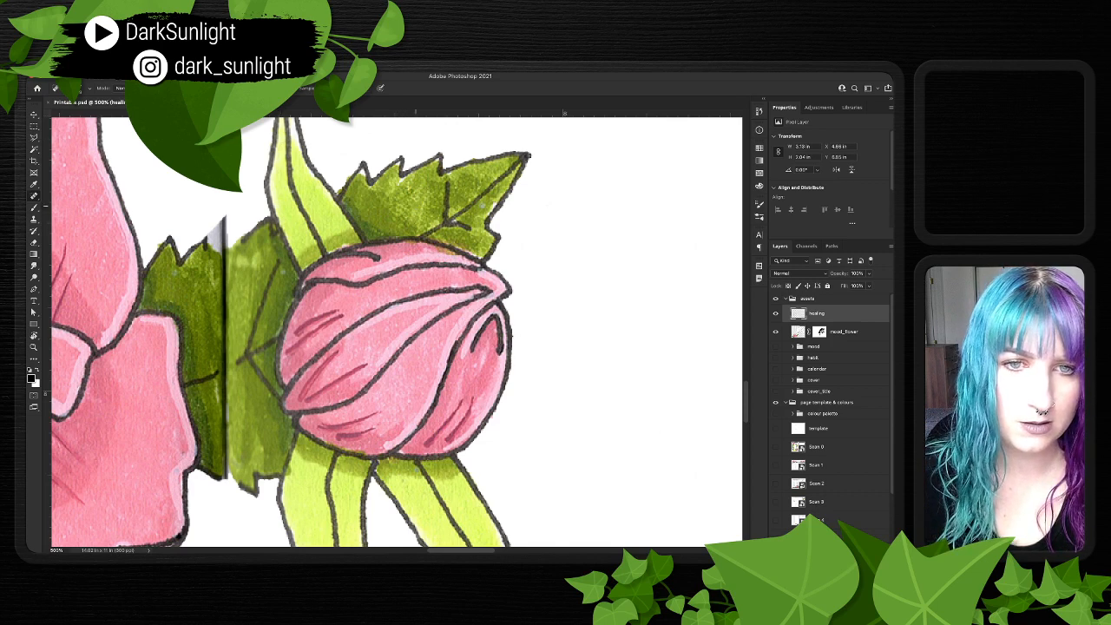
pyautogui.click(402, 181)
pyautogui.click(347, 203)
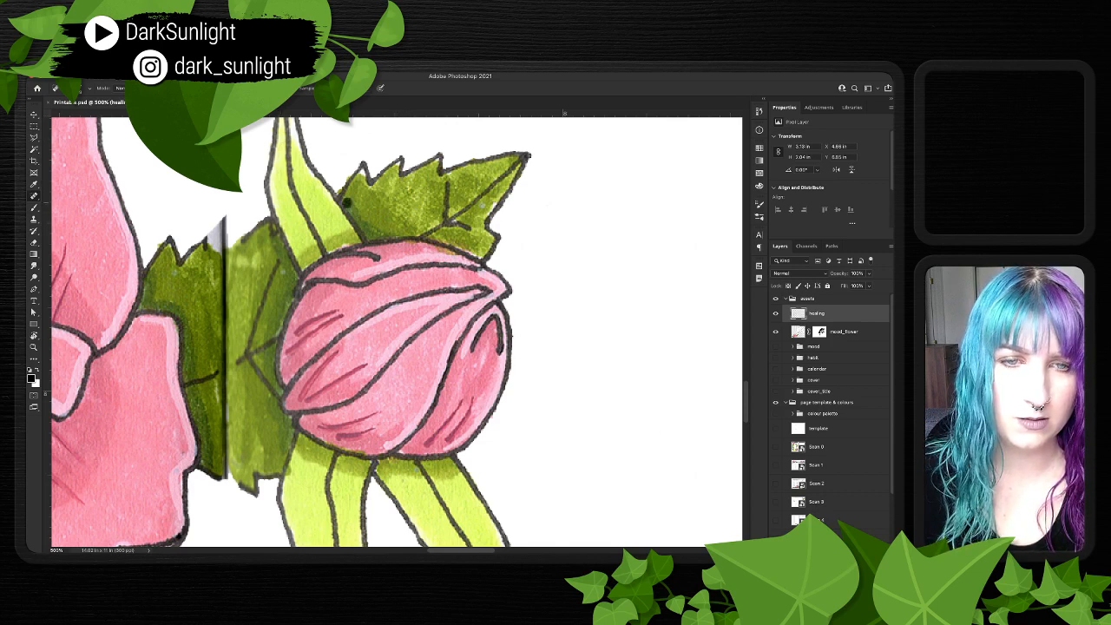
pyautogui.click(482, 205)
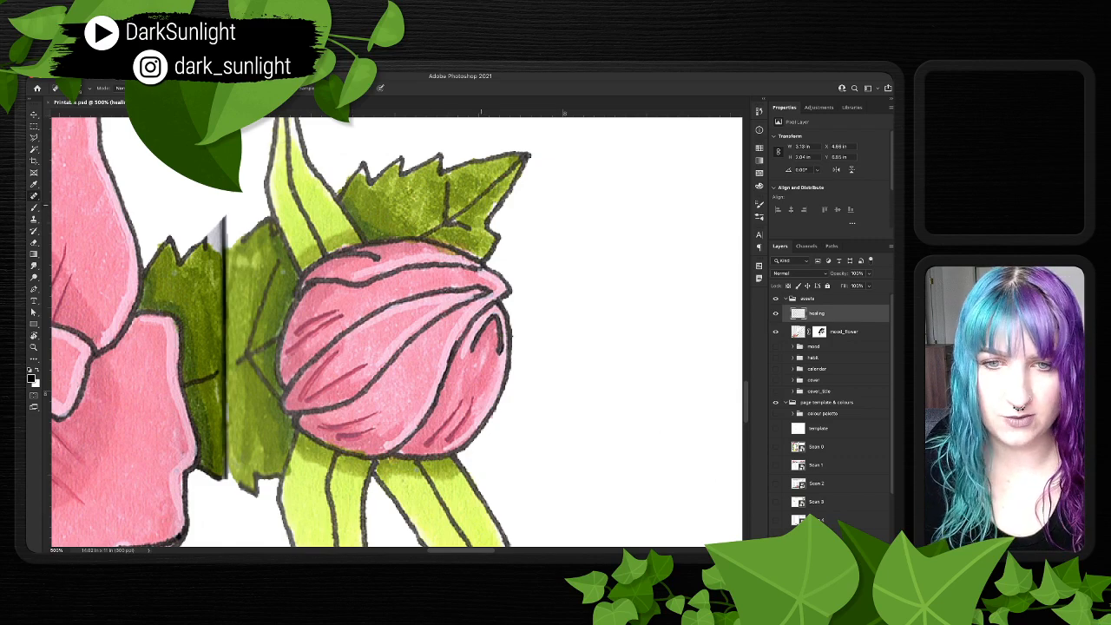
# - Hide the grey scan shadow above the leaf between rose and bud by filling a lasso selection with black on the mood_flower layer mask
pyautogui.moveTo(482, 205); pyautogui.dragTo(549, 191)
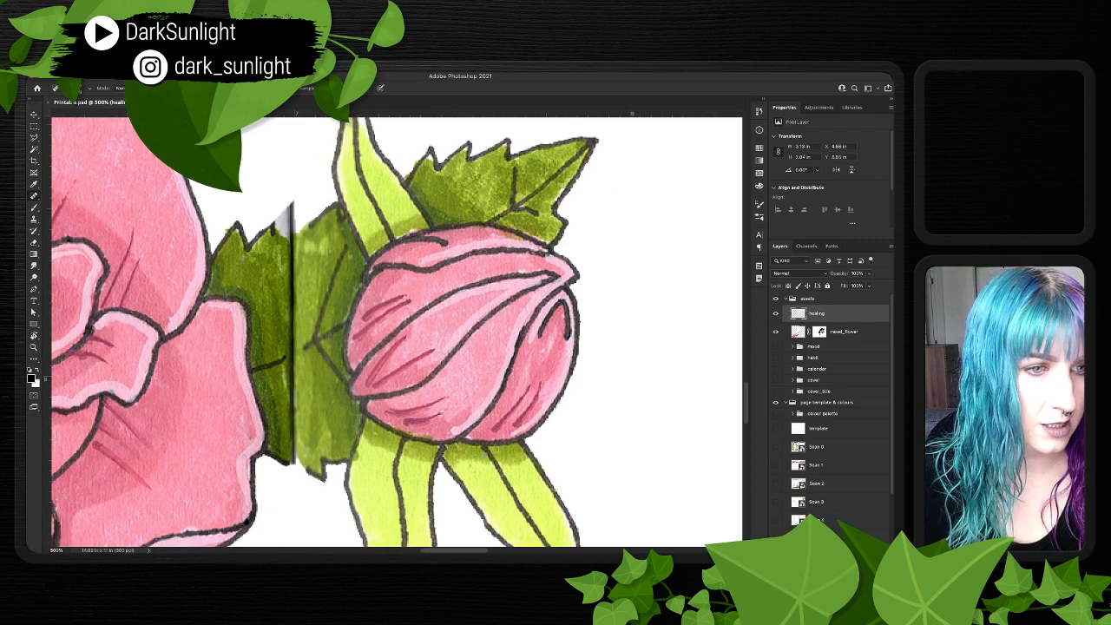
pyautogui.click(820, 331)
pyautogui.press('l')
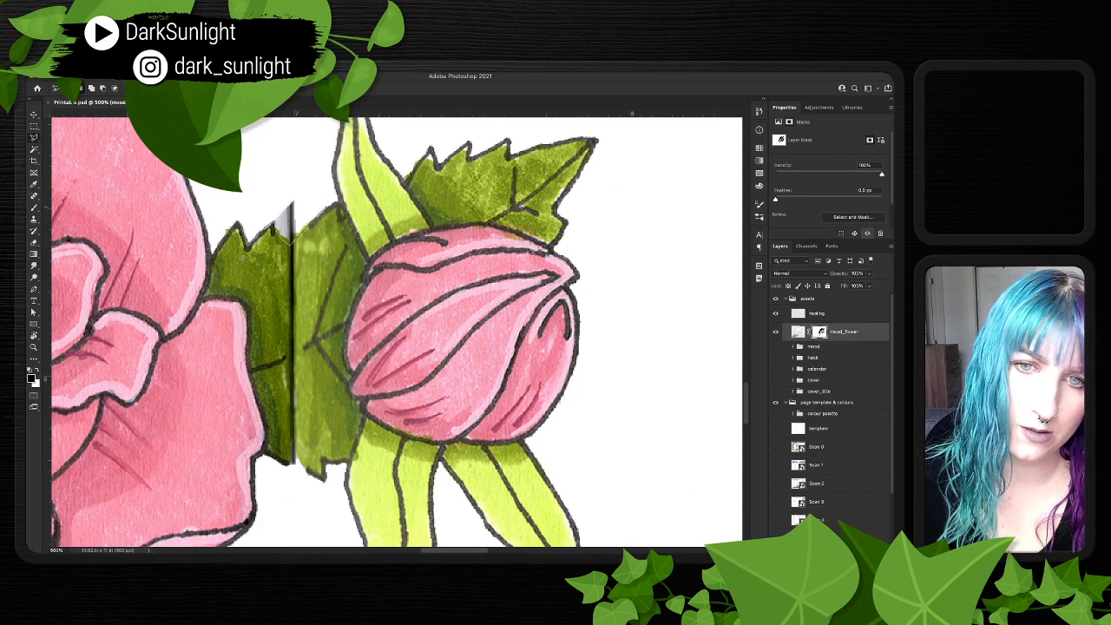
pyautogui.moveTo(324, 182)
pyautogui.mouseDown()
pyautogui.moveTo(259, 167)
pyautogui.moveTo(228, 227)
pyautogui.mouseUp()
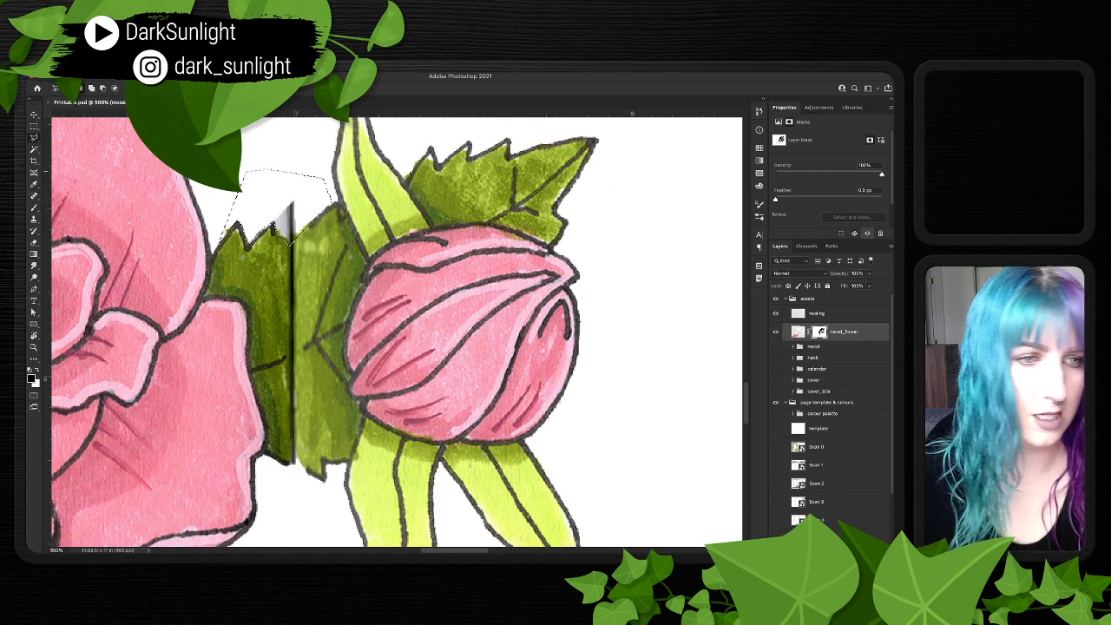
pyautogui.hotkey('alt', 'BackSpace')
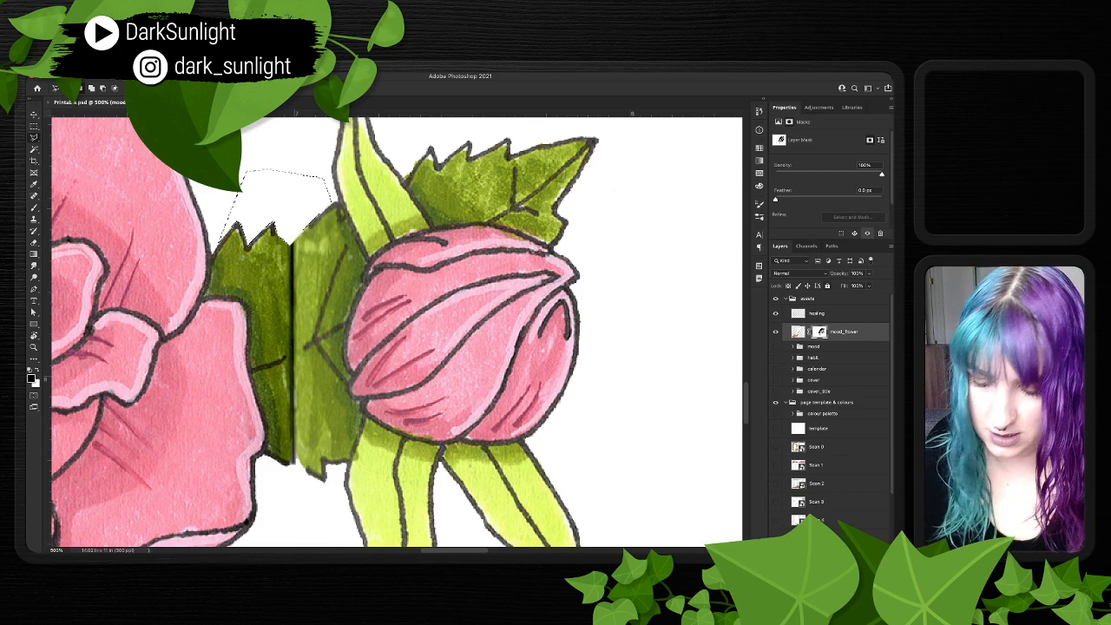
pyautogui.press('super+d')
# - Hide the scan remnants below the leaf between rose and bud by filling a lasso selection with black on the mood_flower layer mask
pyautogui.scroll(-2, 397, 331)
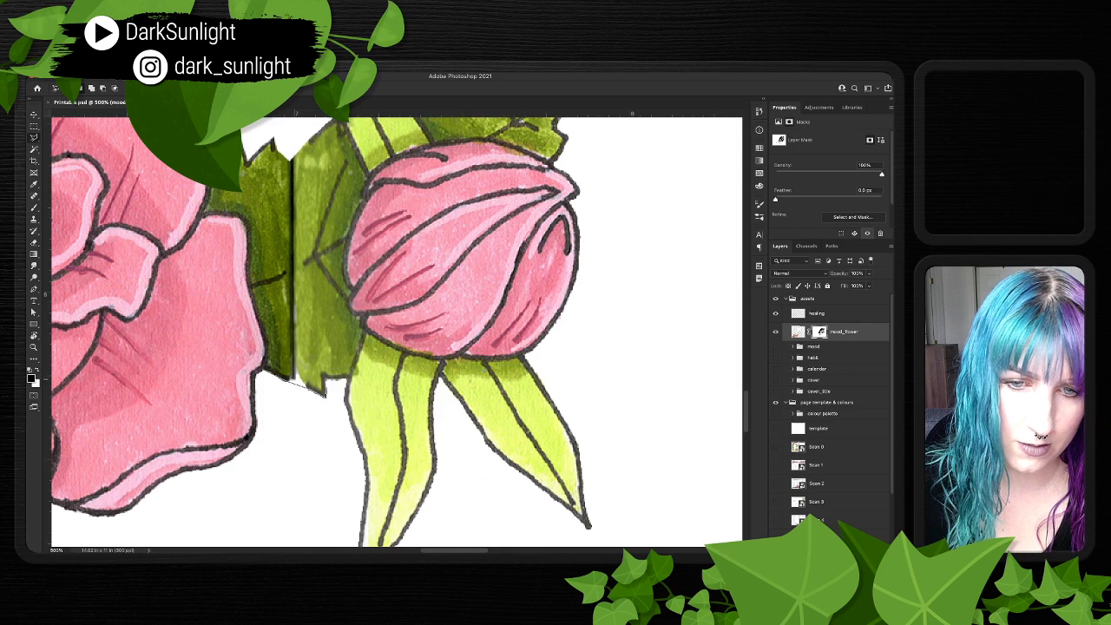
pyautogui.click(327, 380)
pyautogui.click(346, 379)
pyautogui.click(332, 418)
pyautogui.click(290, 431)
pyautogui.click(271, 408)
pyautogui.click(264, 373)
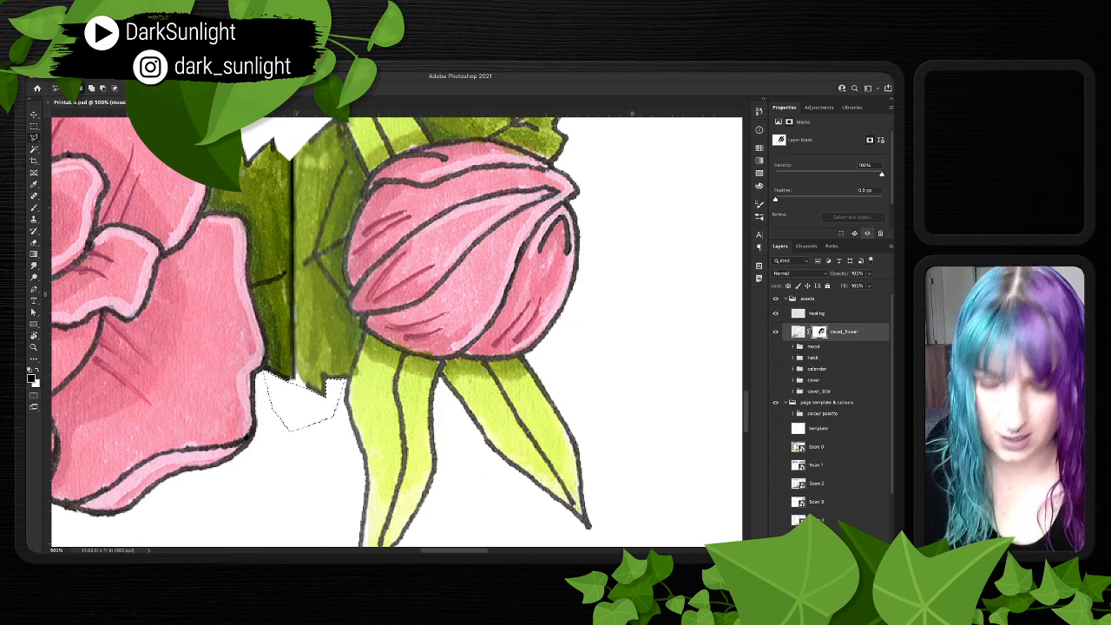
pyautogui.hotkey('alt', 'BackSpace')
pyautogui.hotkey('ctrl', 'd')
# - Heal the leftover spot at the tip of the rose's uppermost petal on the healing layer with the healing brush
pyautogui.press('j')
pyautogui.click(824, 312)
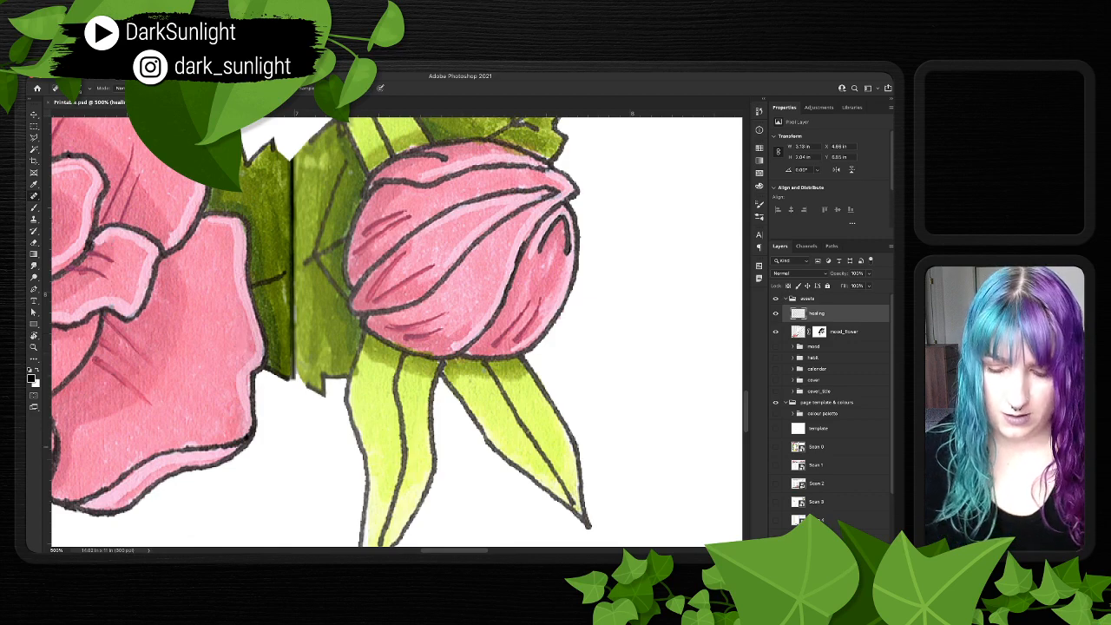
pyautogui.hotkey('ctrl', '-')
pyautogui.hotkey('ctrl', '-')
pyautogui.hotkey('ctrl', '-')
pyautogui.hotkey('ctrl', '-')
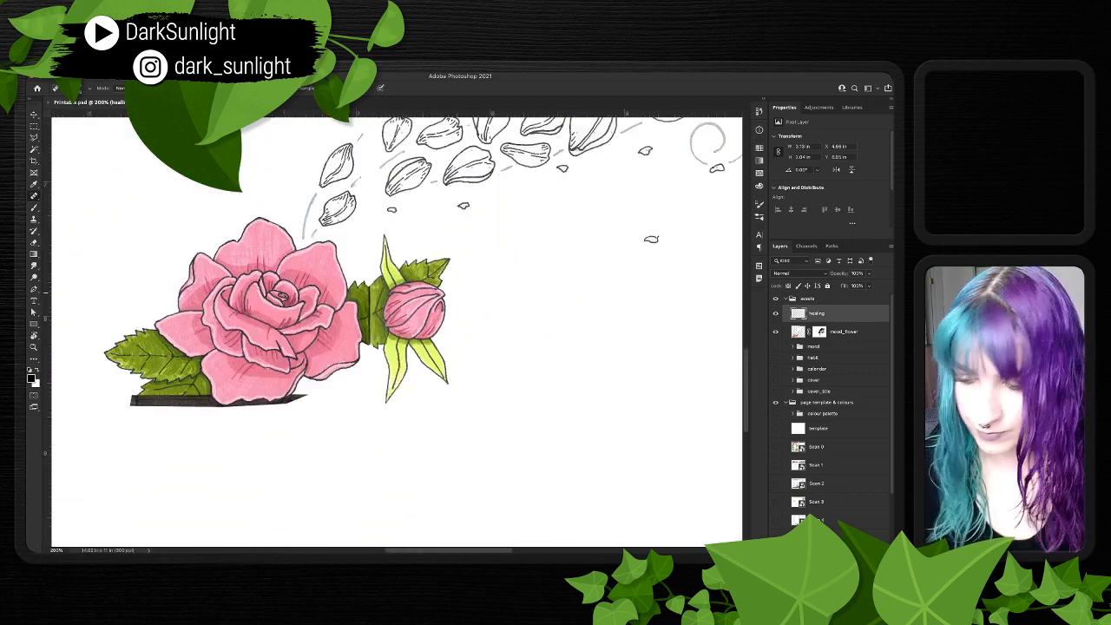
pyautogui.scroll(2, 285, 292)
pyautogui.hscroll(4, 284, 292)
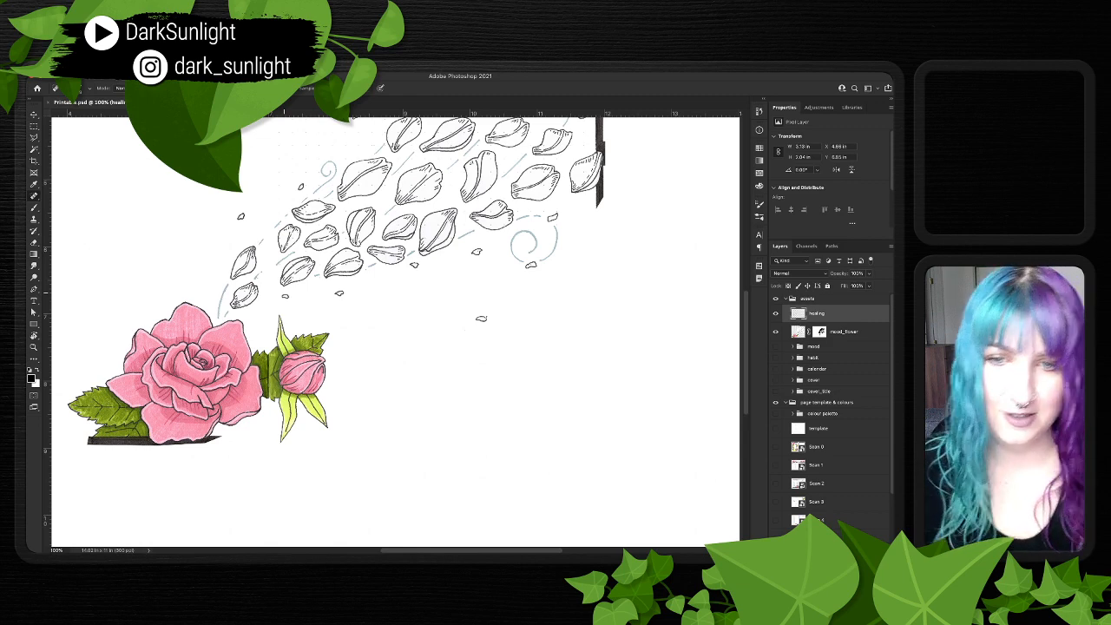
pyautogui.press('super+plus')
pyautogui.moveTo(260, 391); pyautogui.dragTo(675, 313)
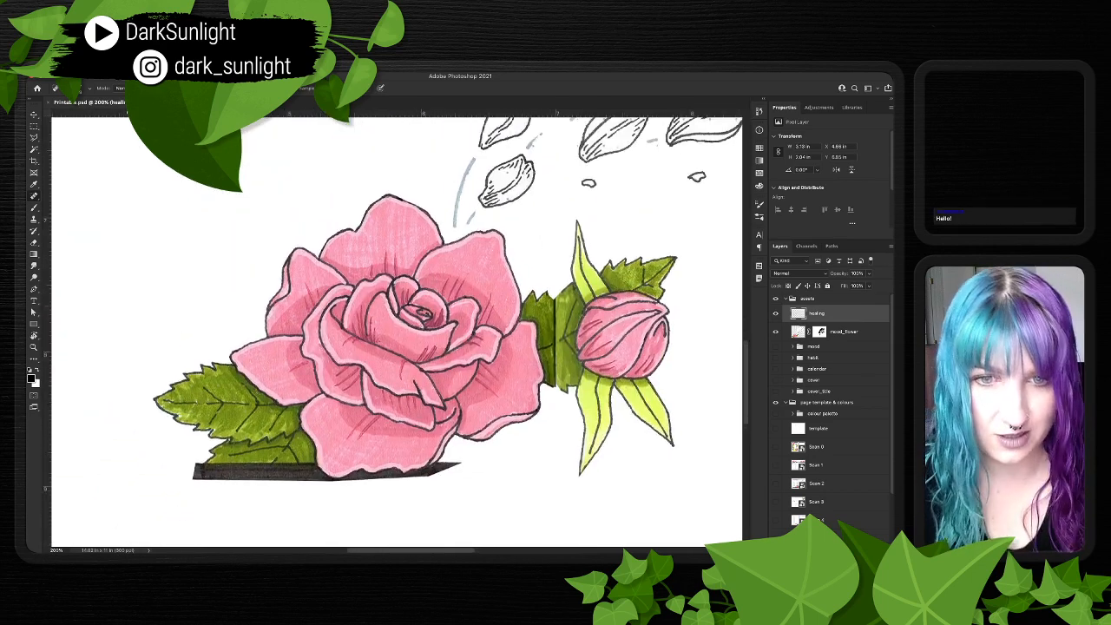
pyautogui.press('super+plus')
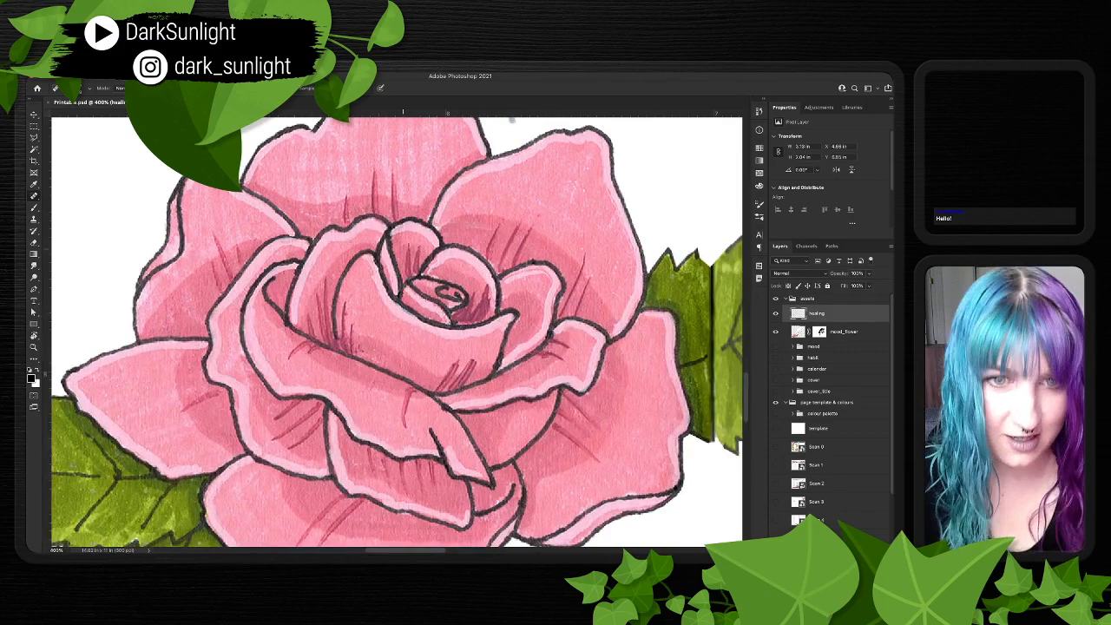
pyautogui.press('super+plus')
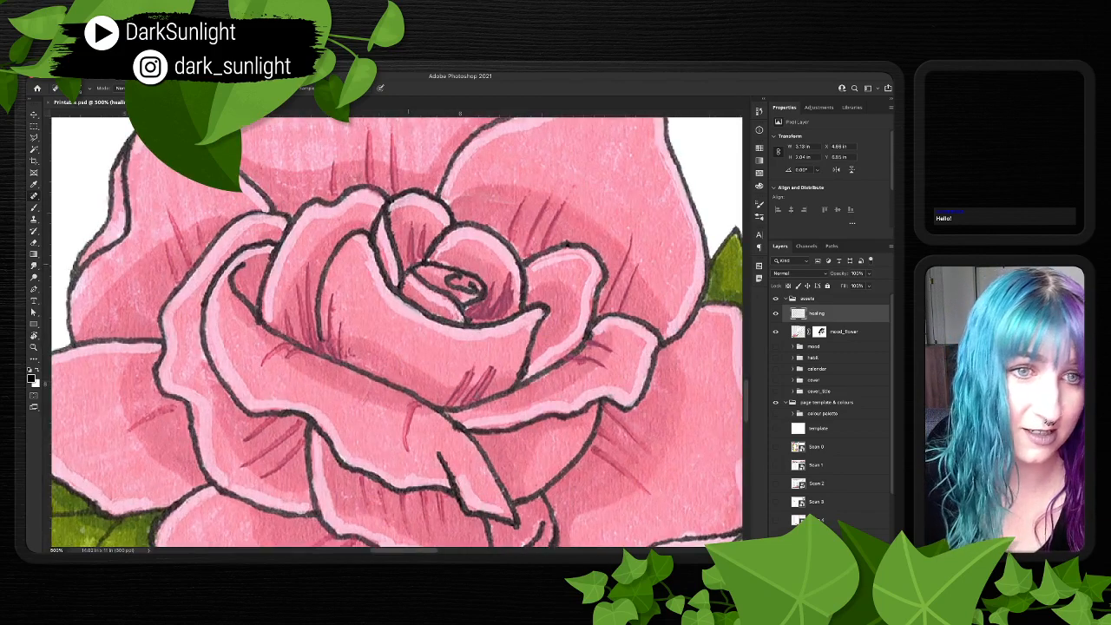
pyautogui.scroll(5, 446, 228)
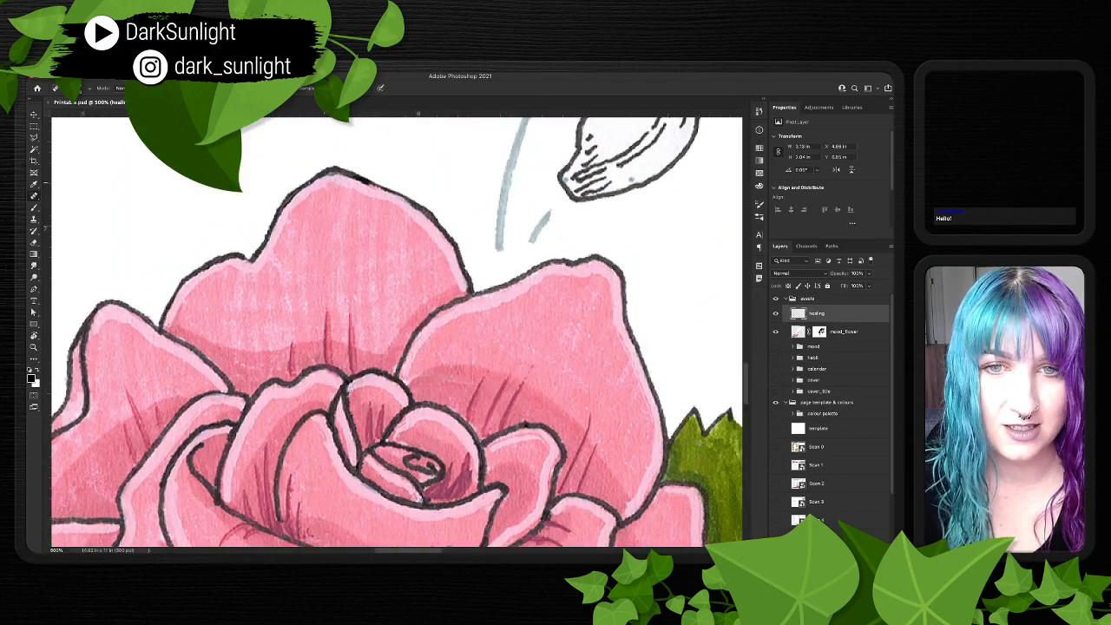
pyautogui.click(329, 175)
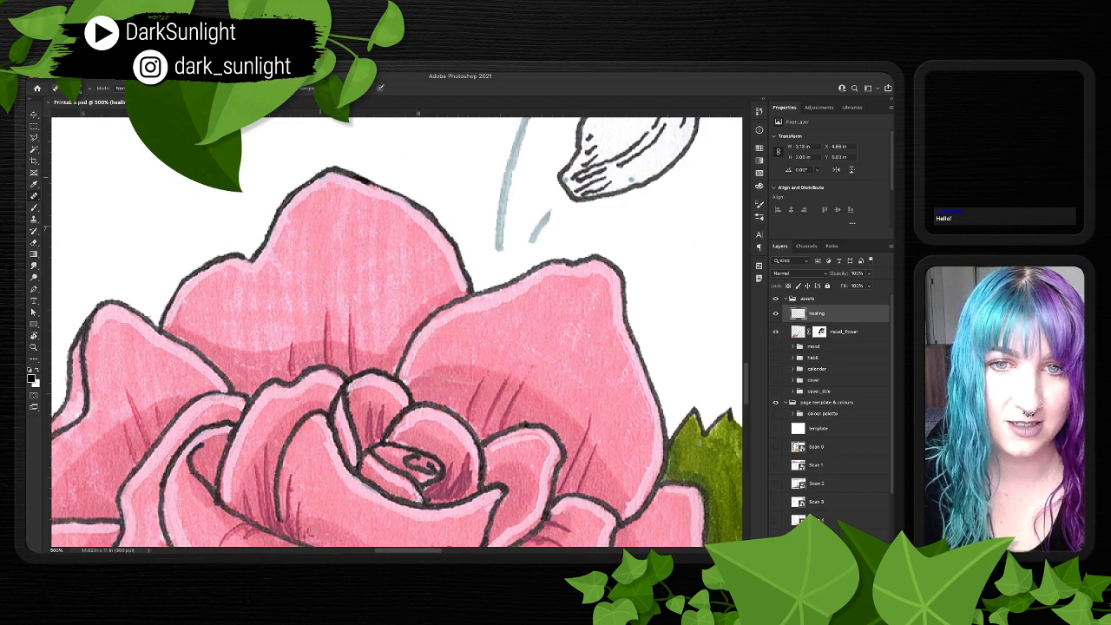
# - Heal the remaining grid dots on the rose's lower petals, checking the surrounding leaves and petals for missed spots
pyautogui.hscroll(-10, 397, 333)
pyautogui.scroll(-5, 396, 334)
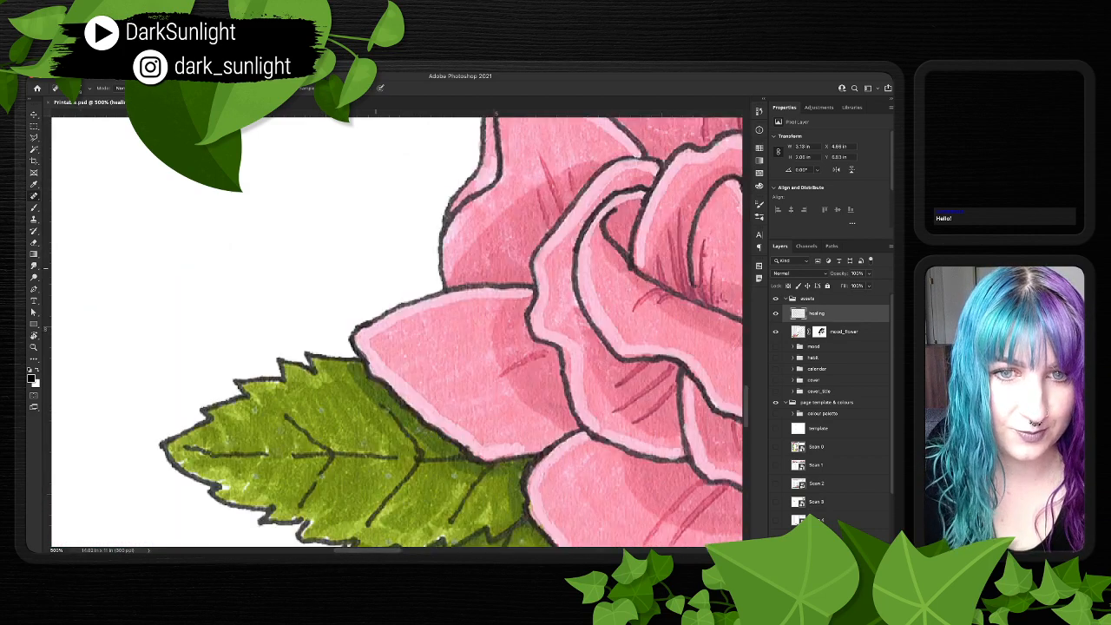
pyautogui.scroll(-4, 397, 334)
pyautogui.hscroll(8, 397, 333)
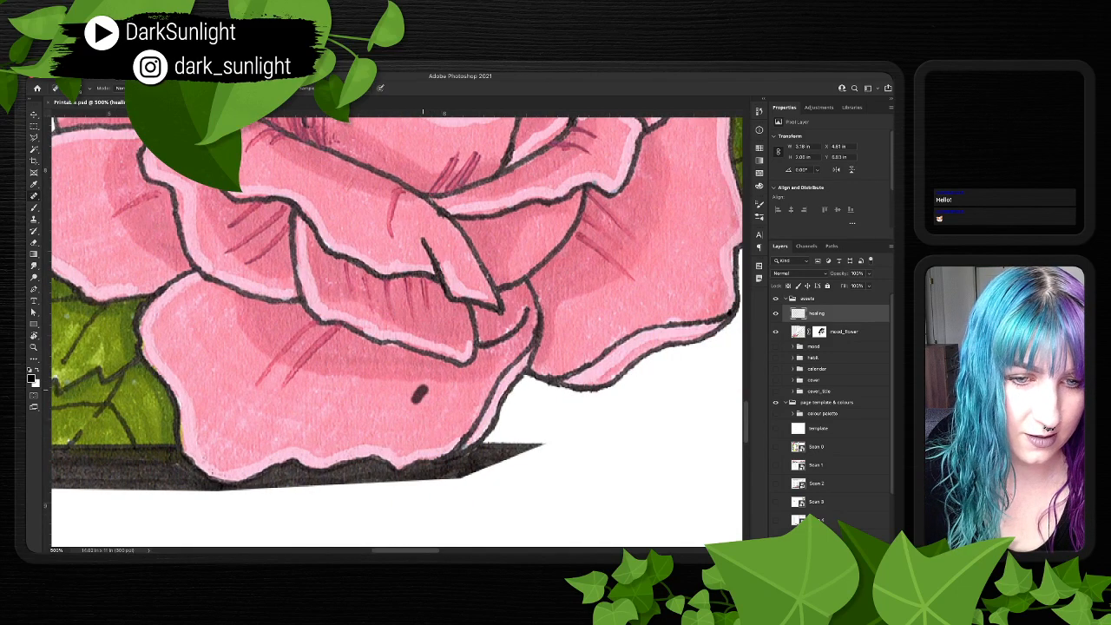
pyautogui.scroll(3, 396, 333)
pyautogui.hscroll(4, 397, 333)
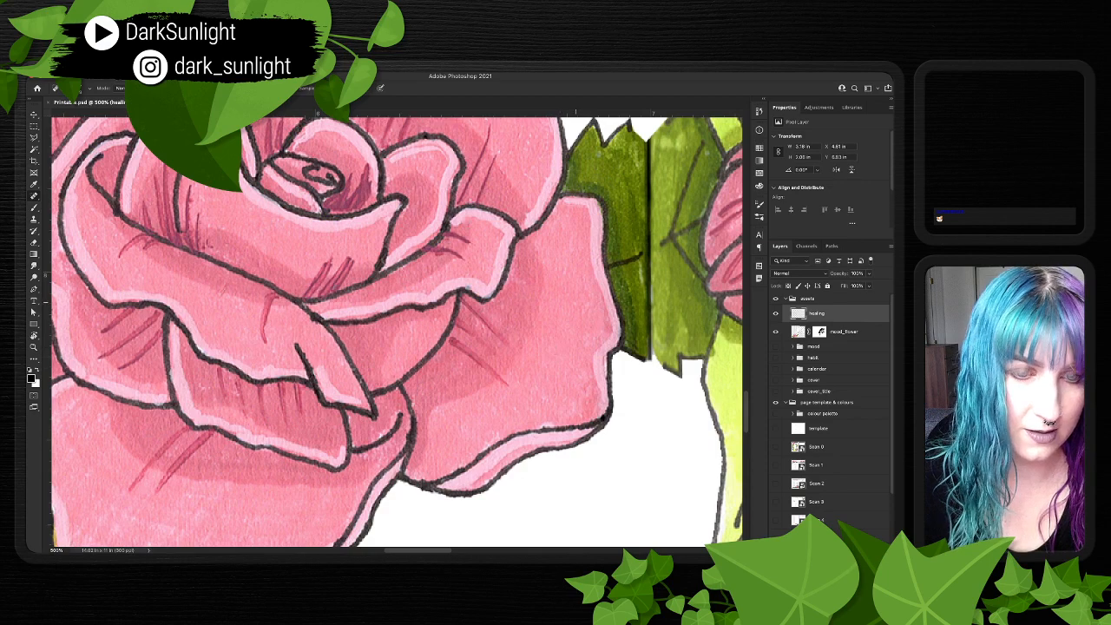
pyautogui.scroll(4, 576, 303)
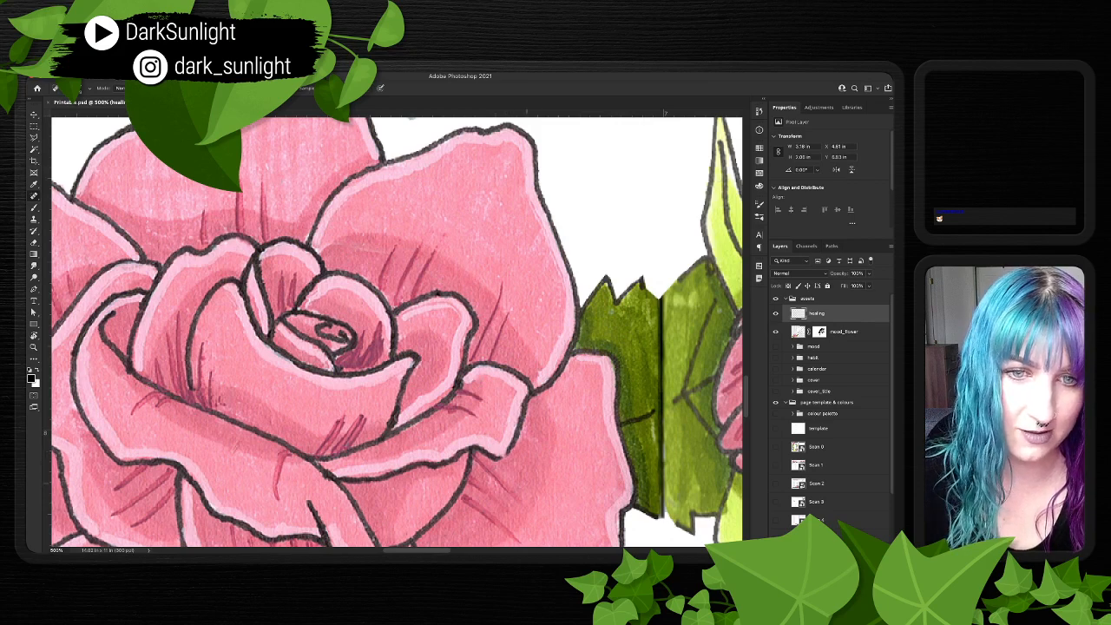
pyautogui.hscroll(4, 396, 332)
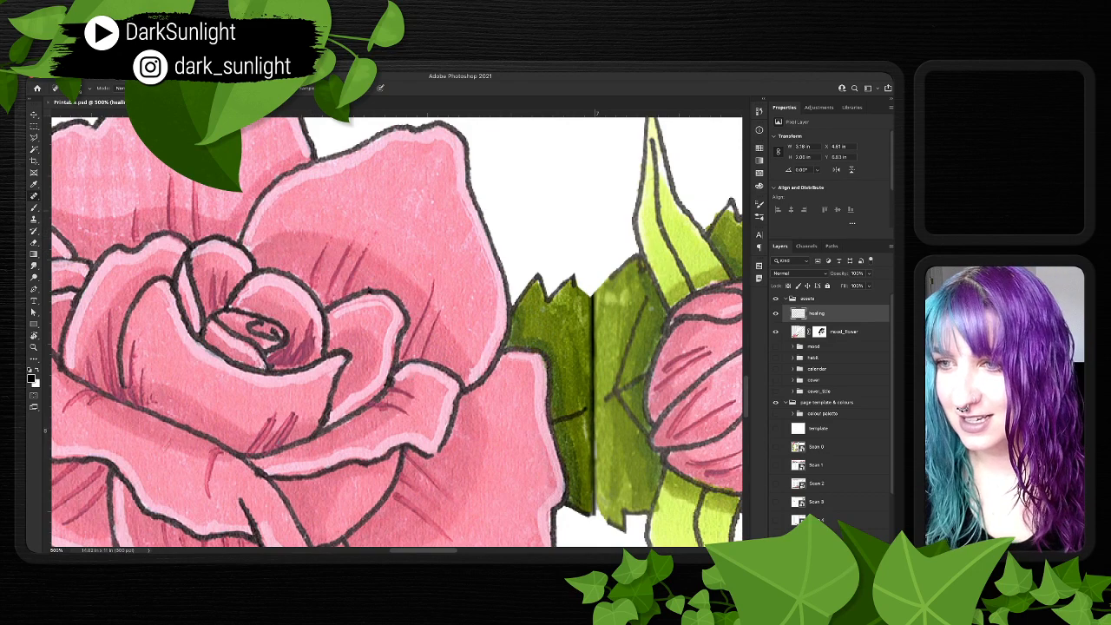
# - Inspect the healed rose and bud at several zoom levels for remaining grid dots
pyautogui.press('super+minus')
pyautogui.press('super+minus')
pyautogui.press('super+minus')
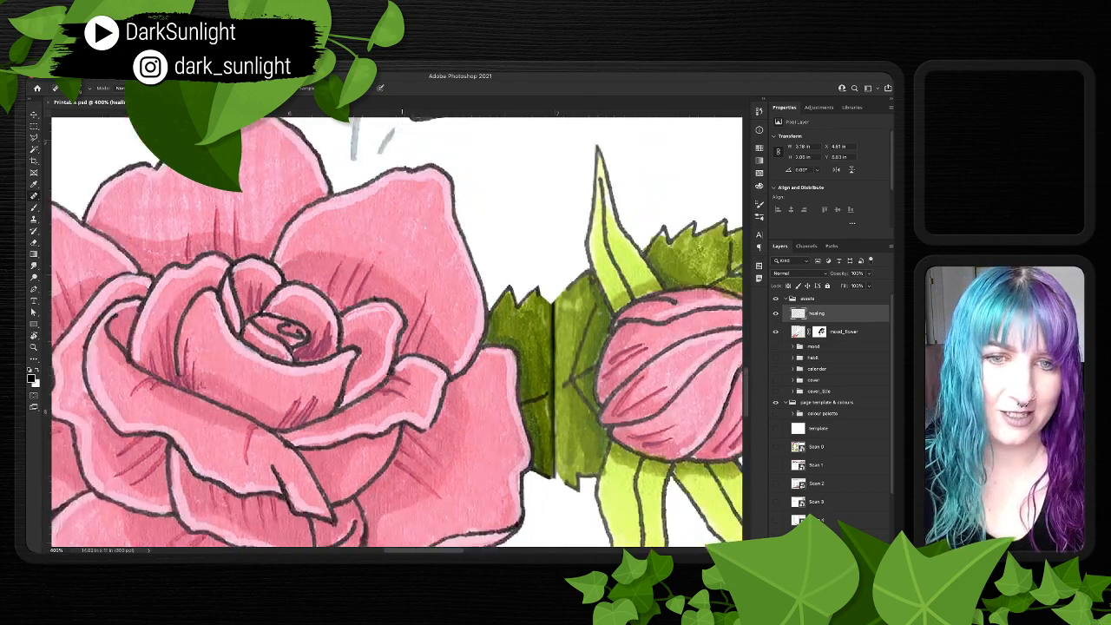
pyautogui.scroll(-4, 402, 332)
pyautogui.hscroll(-3, 401, 333)
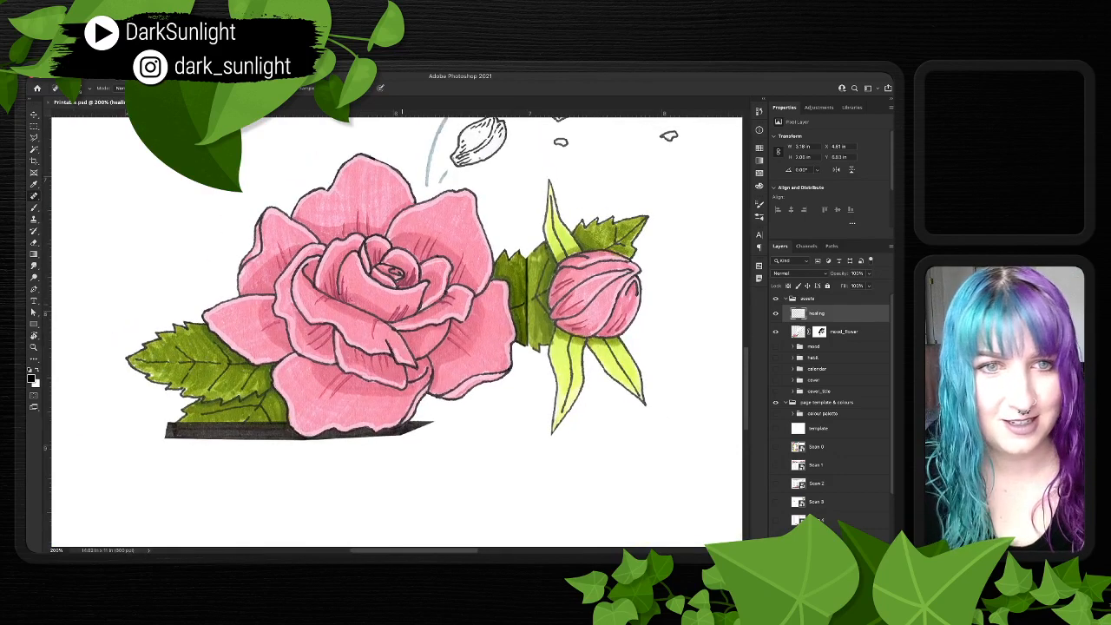
pyautogui.scroll(2, 402, 332)
pyautogui.hscroll(-2, 402, 332)
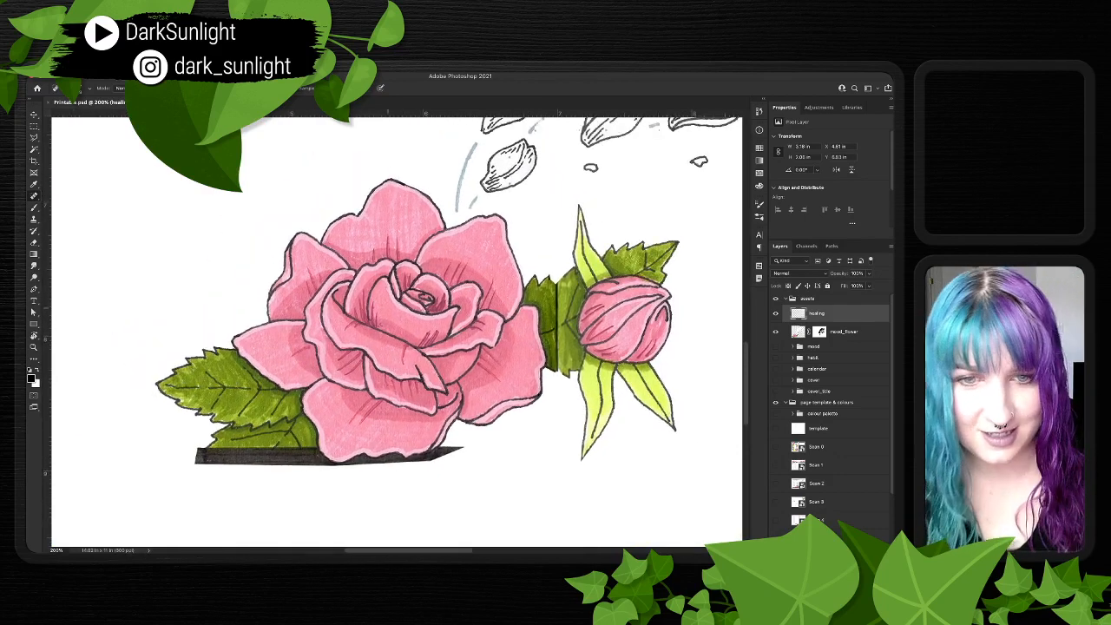
pyautogui.press('super+plus')
pyautogui.press('super+plus')
pyautogui.press('super+plus')
pyautogui.press('super+plus')
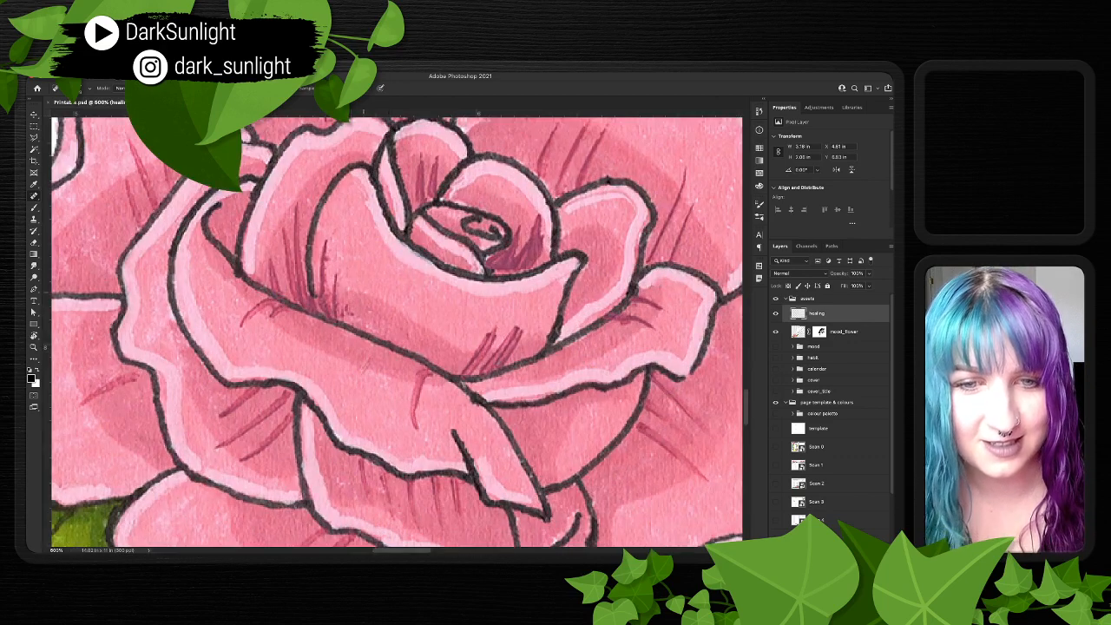
pyautogui.press('super+minus')
pyautogui.press('super+minus')
pyautogui.press('super+minus')
pyautogui.press('super+minus')
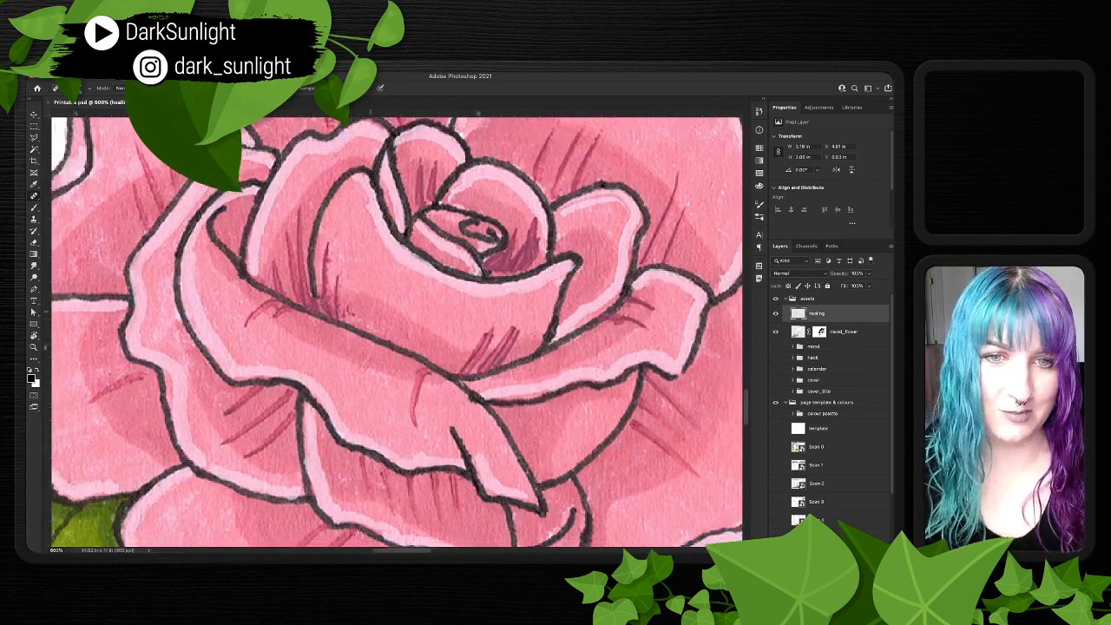
pyautogui.hscroll(2, 443, 341)
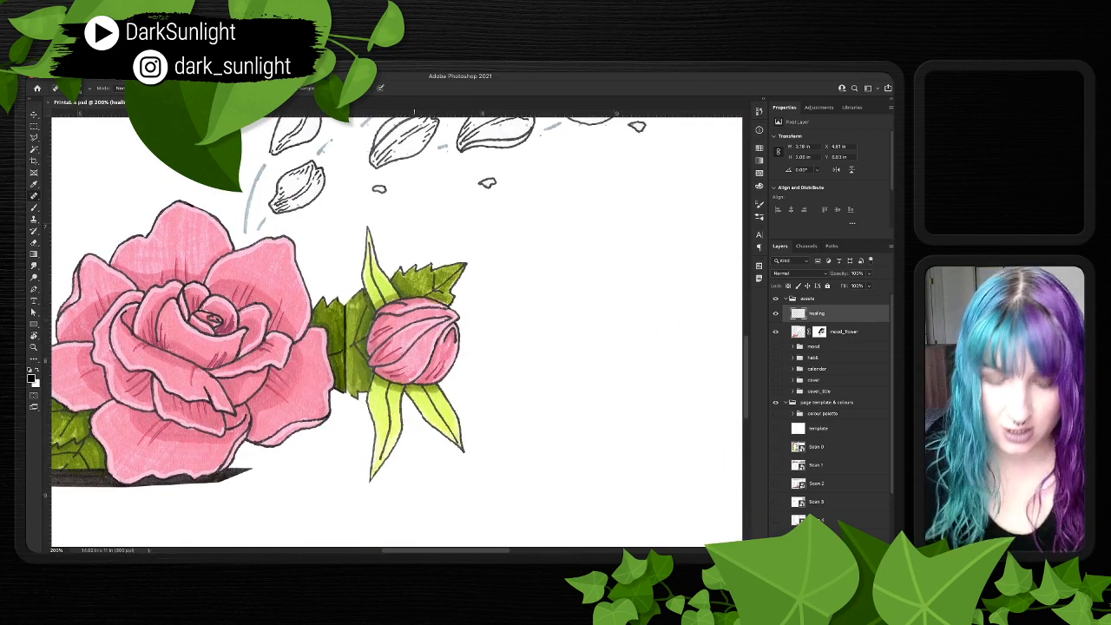
# - Add a new layer above the healing layer and activate the Brush tool for work on the leaf beside the rosebud
pyautogui.press('super+equal')
pyautogui.press('super+equal')
pyautogui.press('super+equal')
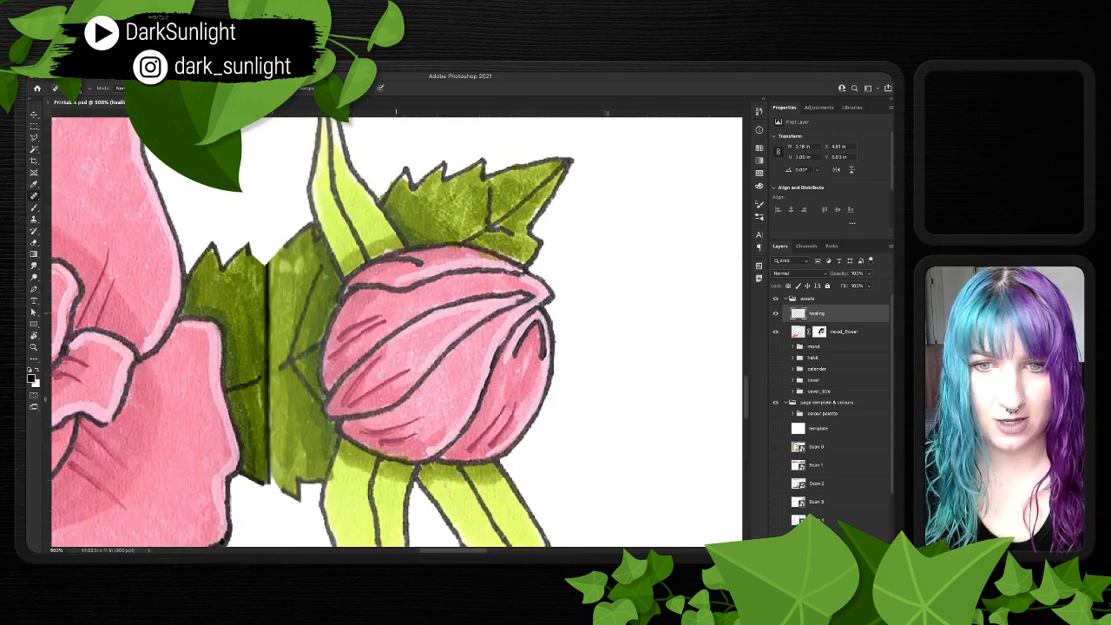
pyautogui.press('super+equal')
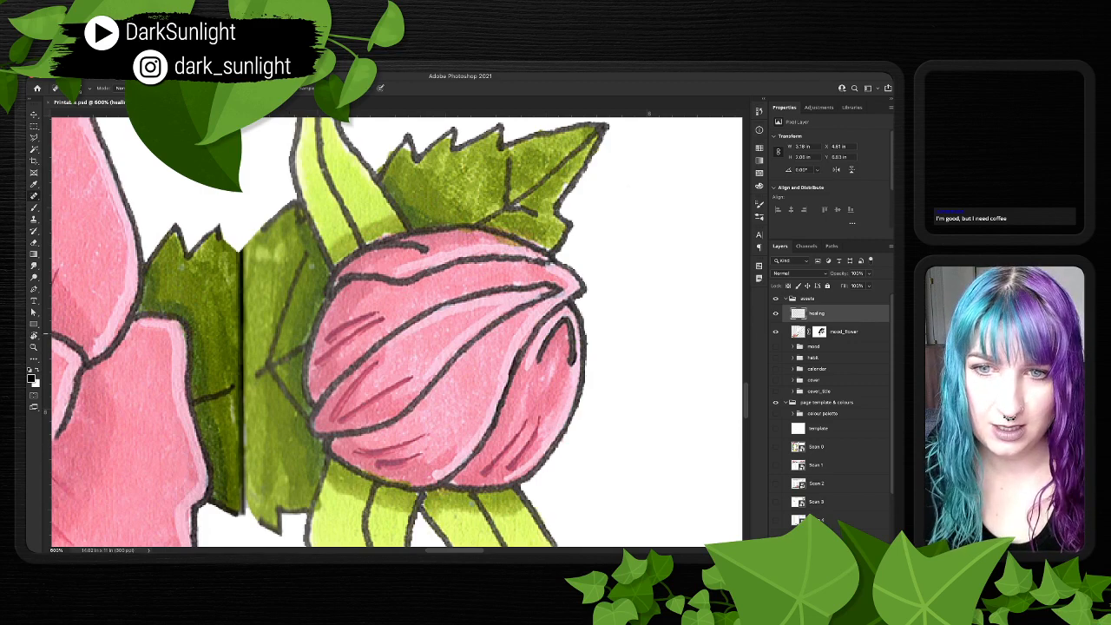
pyautogui.press('s')
pyautogui.press('b')
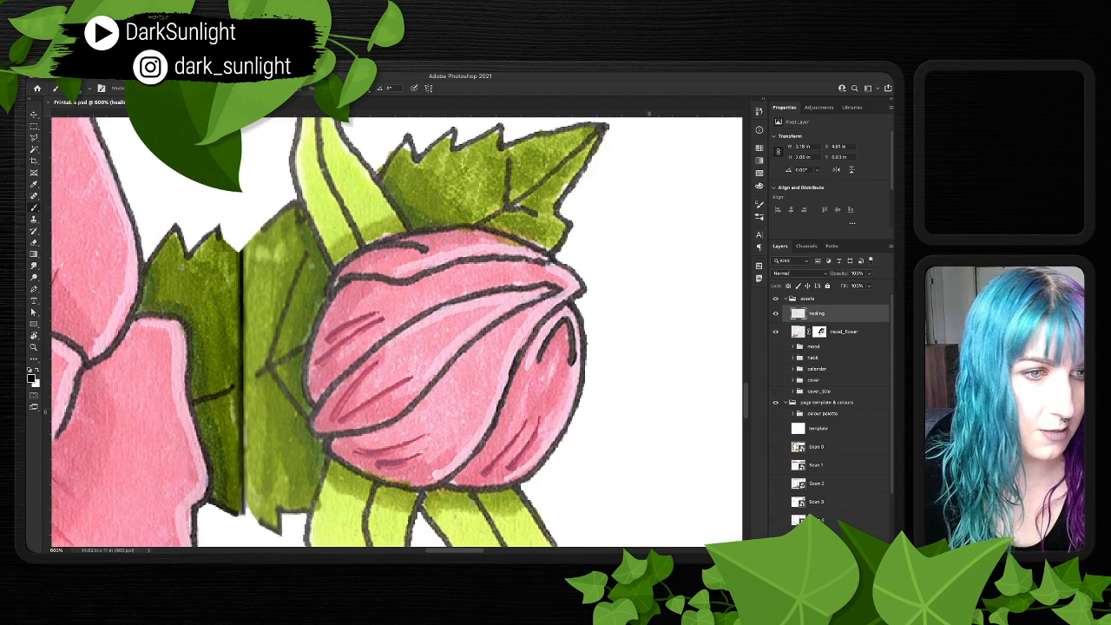
pyautogui.press('super+shift+alt+n')
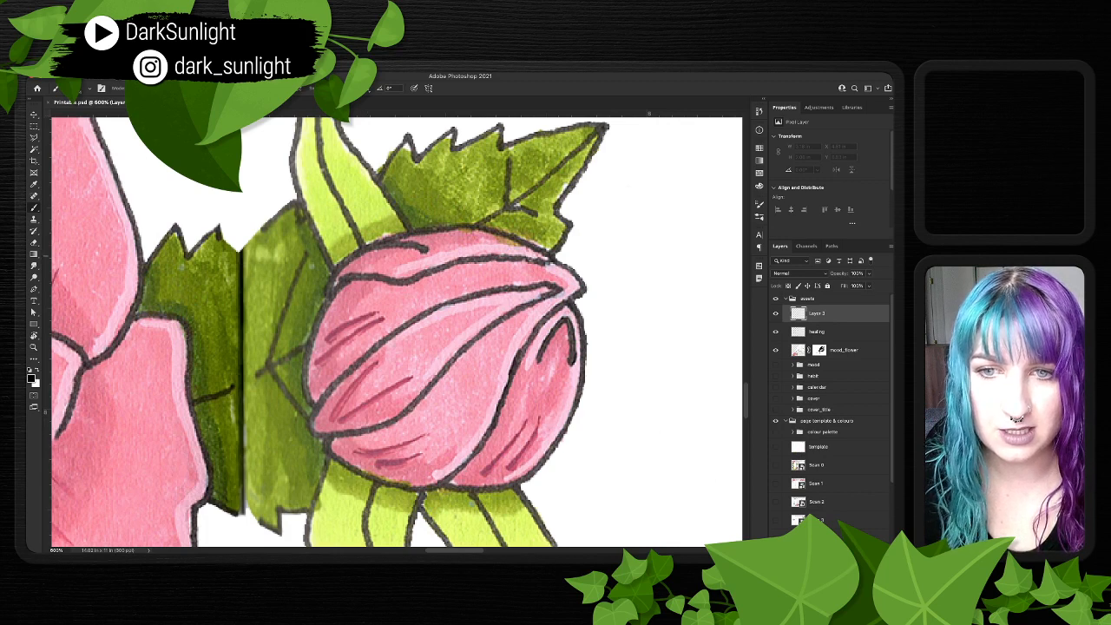
# - Paint connected straight black outline segments along the upper edge of the leaf between rose and bud, up to the light green sepal
pyautogui.click(190, 254)
pyautogui.keyDown('shift'); pyautogui.click(208, 237); pyautogui.keyUp('shift')
pyautogui.keyDown('shift'); pyautogui.click(219, 226); pyautogui.keyUp('shift')
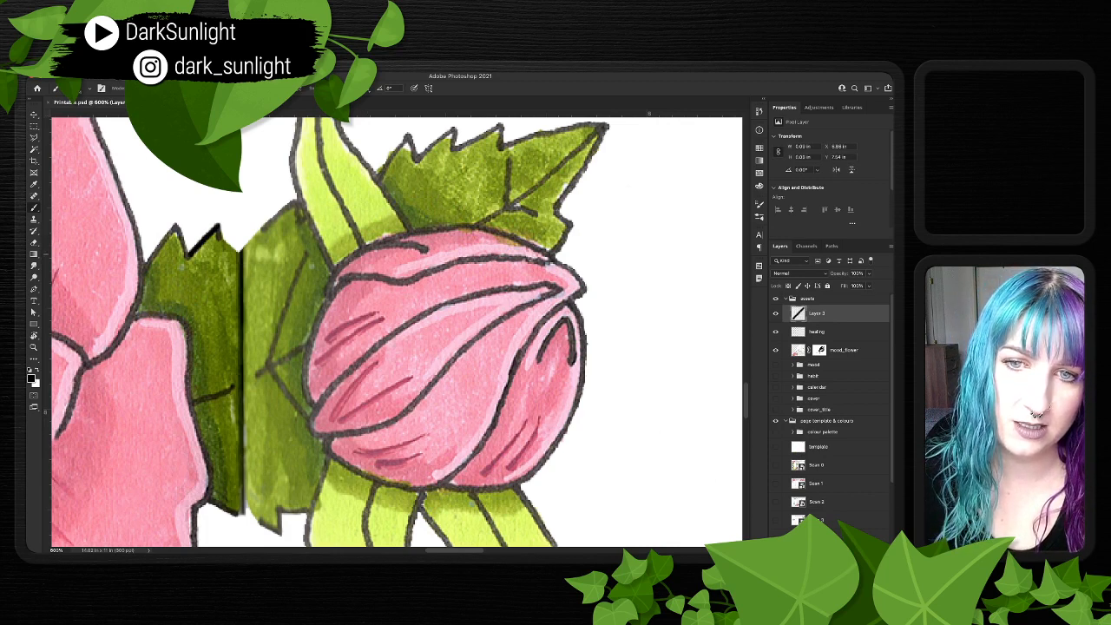
pyautogui.keyDown('shift'); pyautogui.click(221, 255); pyautogui.keyUp('shift')
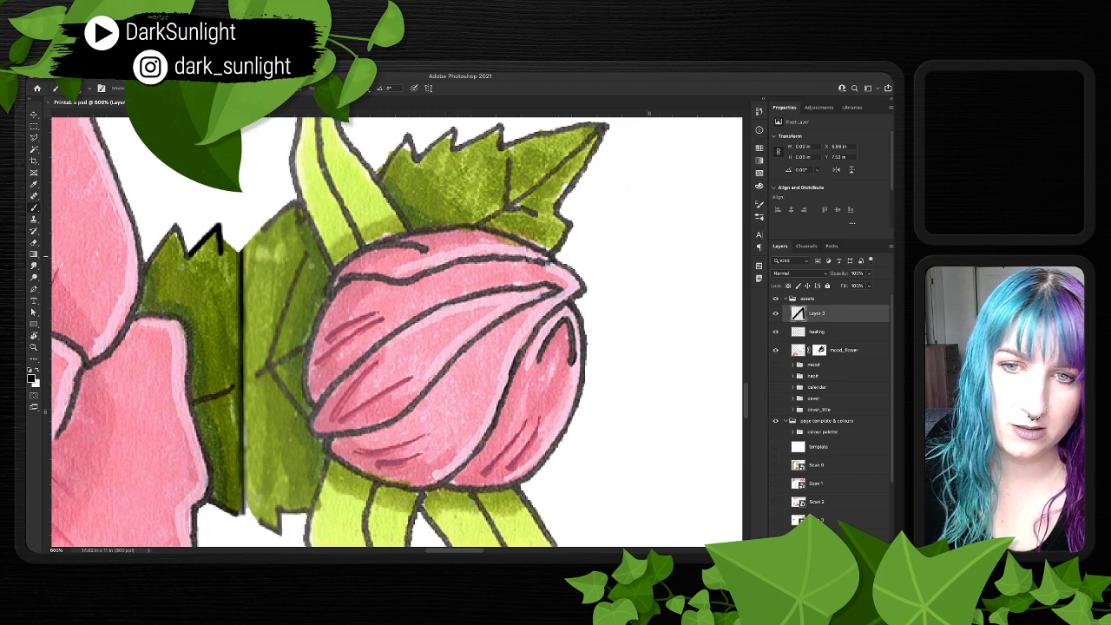
pyautogui.keyDown('shift'); pyautogui.click(222, 260); pyautogui.keyUp('shift')
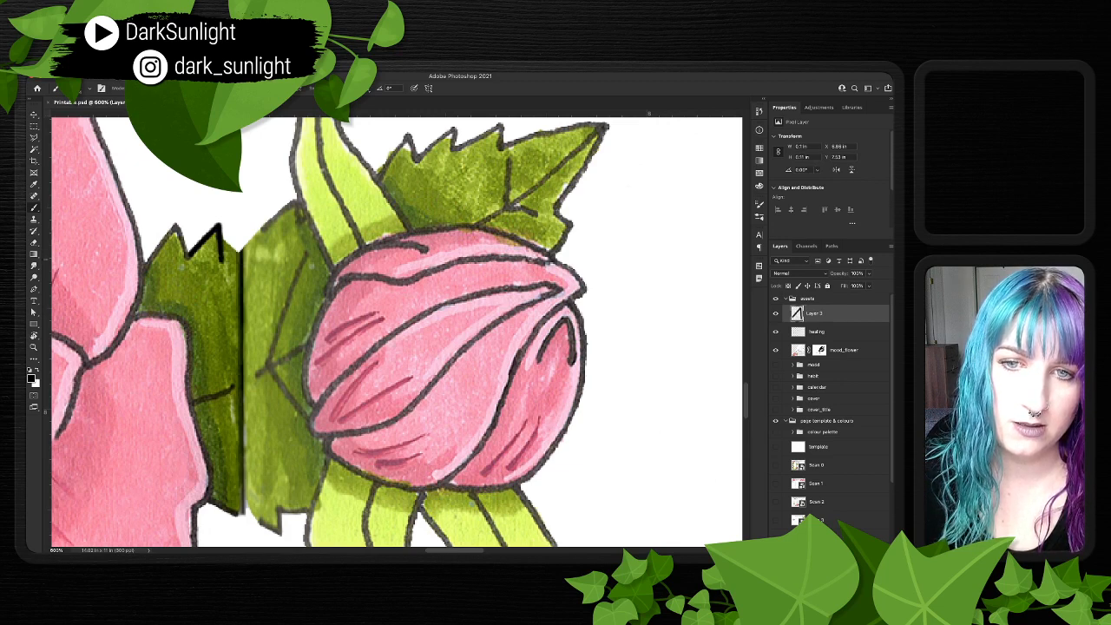
pyautogui.keyDown('shift'); pyautogui.click(243, 246); pyautogui.keyUp('shift')
pyautogui.keyDown('shift'); pyautogui.click(265, 226); pyautogui.keyUp('shift')
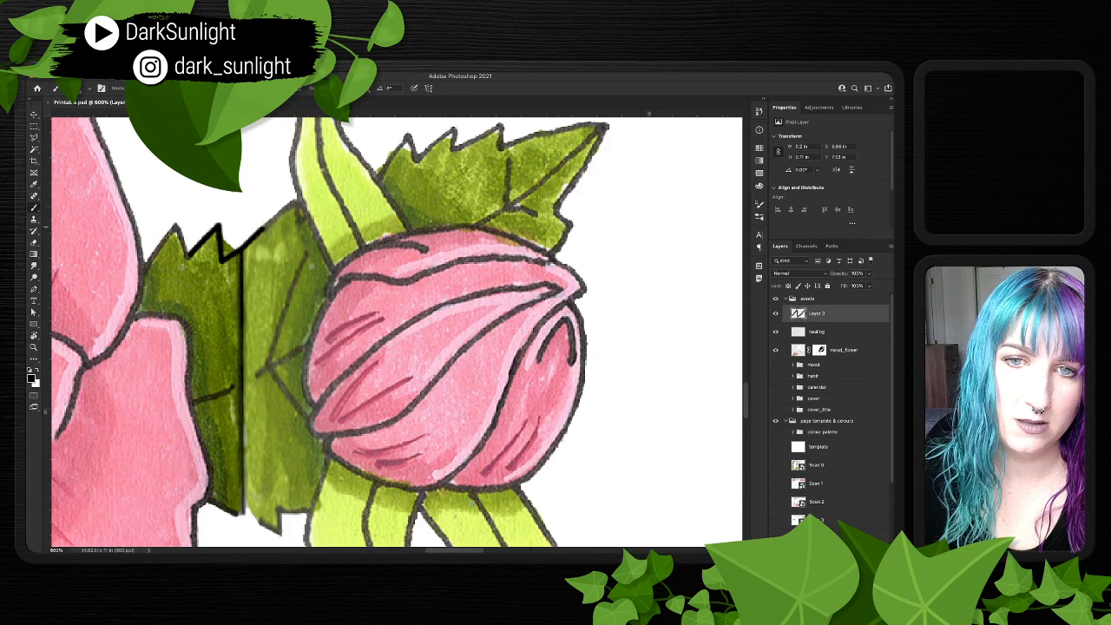
pyautogui.keyDown('shift'); pyautogui.click(290, 206); pyautogui.keyUp('shift')
pyautogui.keyDown('shift'); pyautogui.click(300, 200); pyautogui.keyUp('shift')
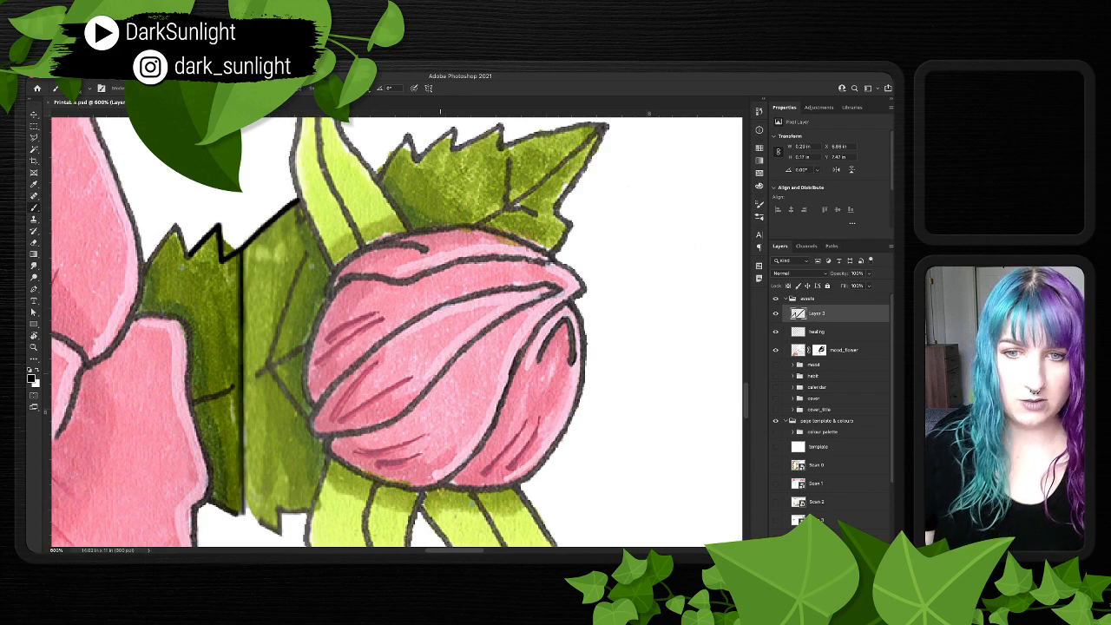
# - Examine the new black leaf outline against the original line art, close up and with the whole flower in view
pyautogui.scroll(-3, 300, 200)
pyautogui.scroll(5, 301, 200)
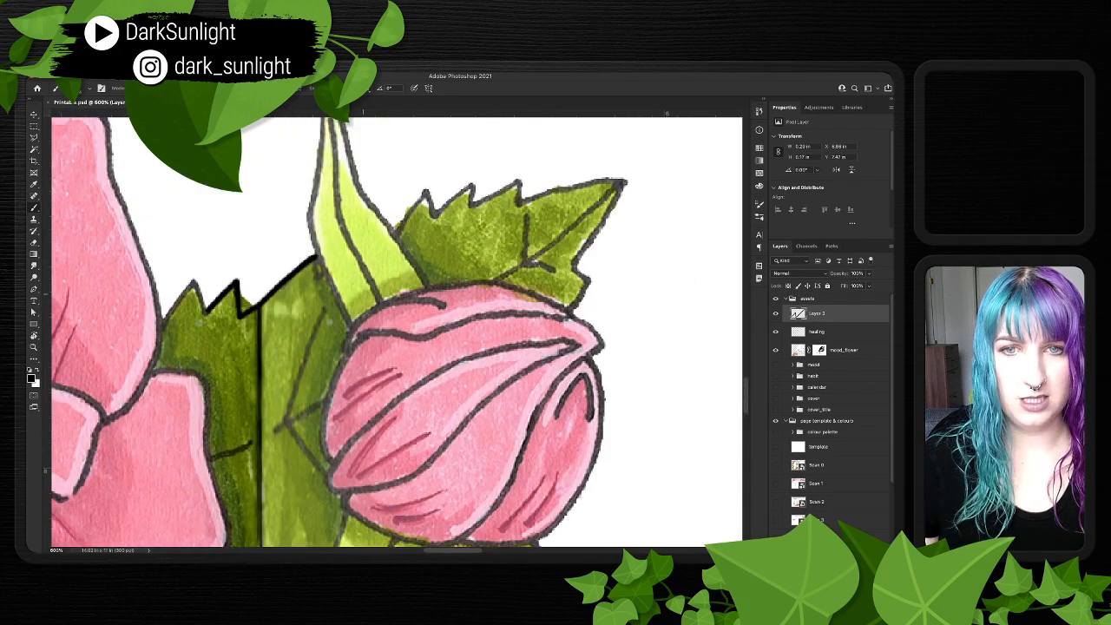
pyautogui.scroll(-5, 301, 199)
pyautogui.scroll(3, 300, 200)
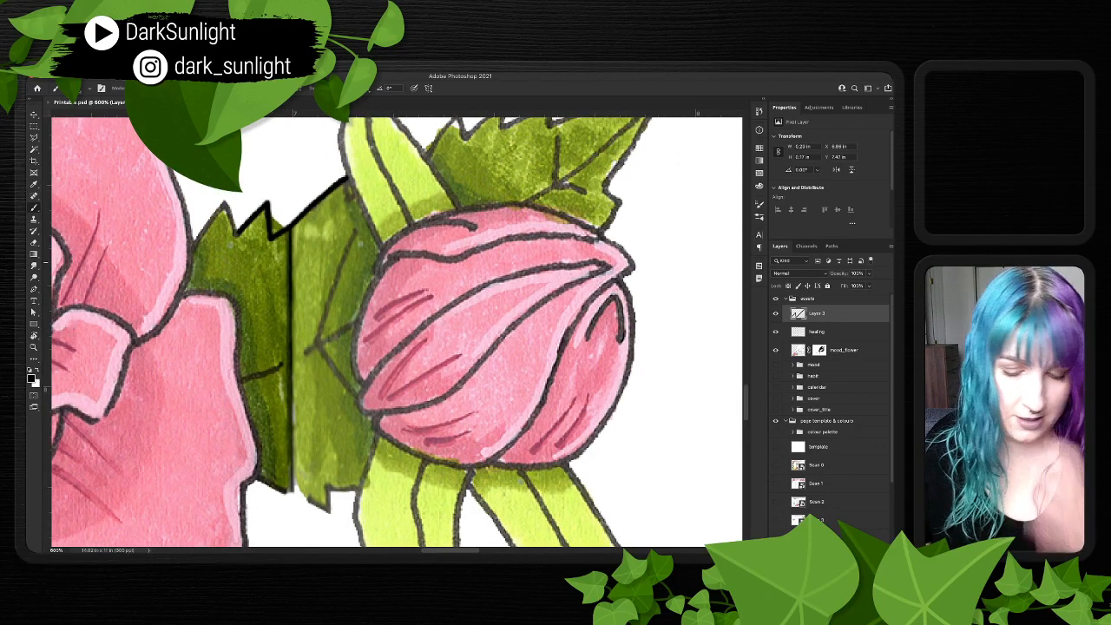
pyautogui.press('super+minus')
pyautogui.press('super+minus')
pyautogui.press('super+minus')
pyautogui.press('super+minus')
pyautogui.press('super+minus')
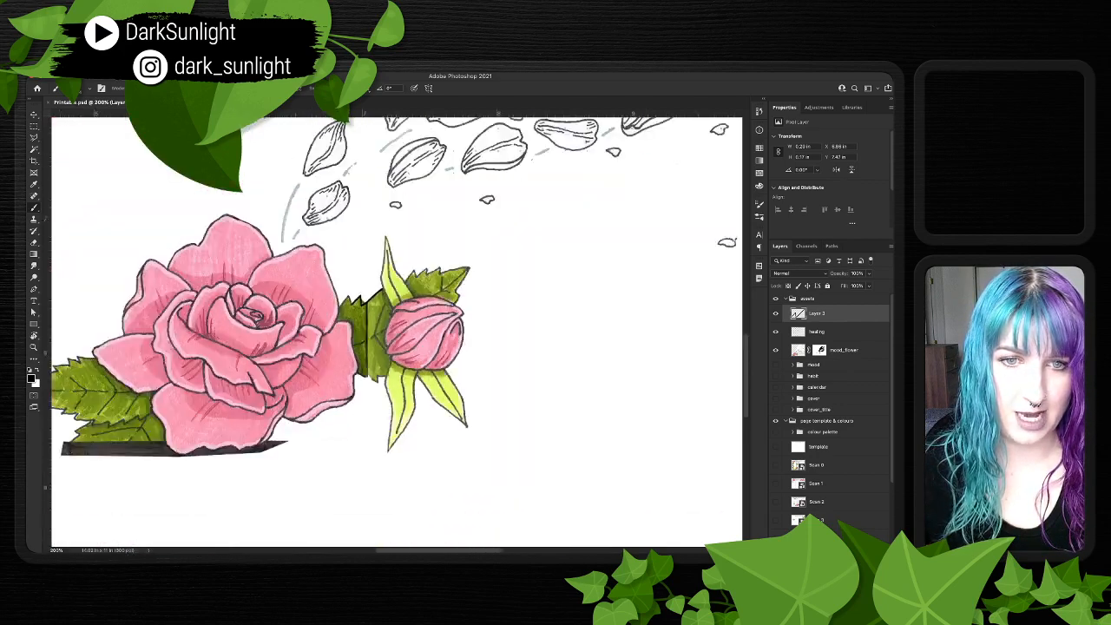
# - Group the mood_flower layer and move its layer mask from the layer onto the new group
pyautogui.press('super+plus')
pyautogui.press('super+plus')
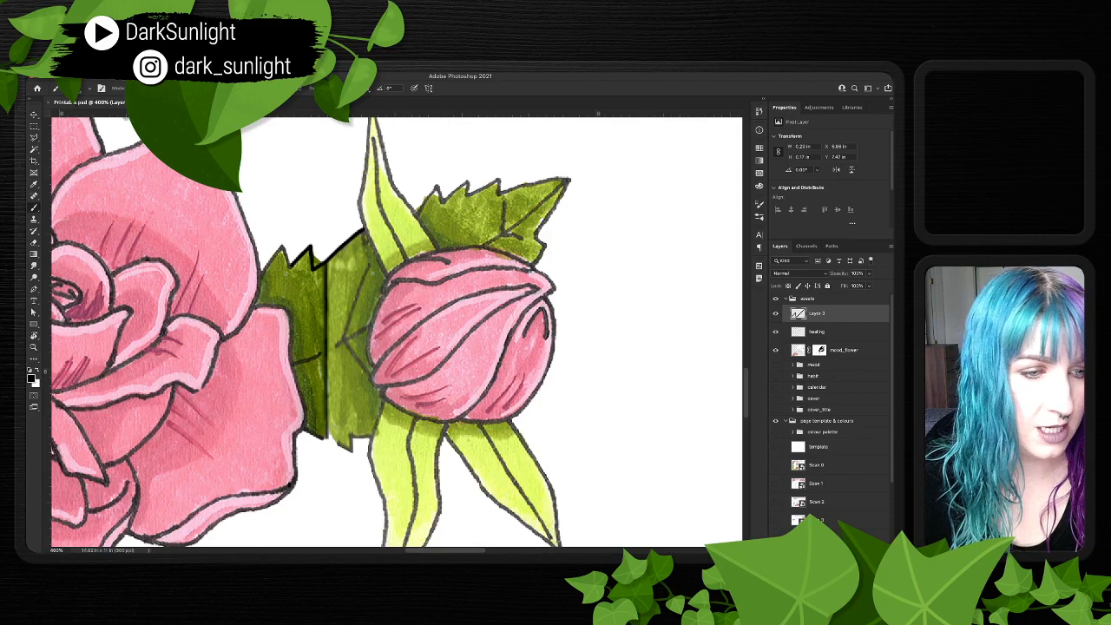
pyautogui.click(798, 349)
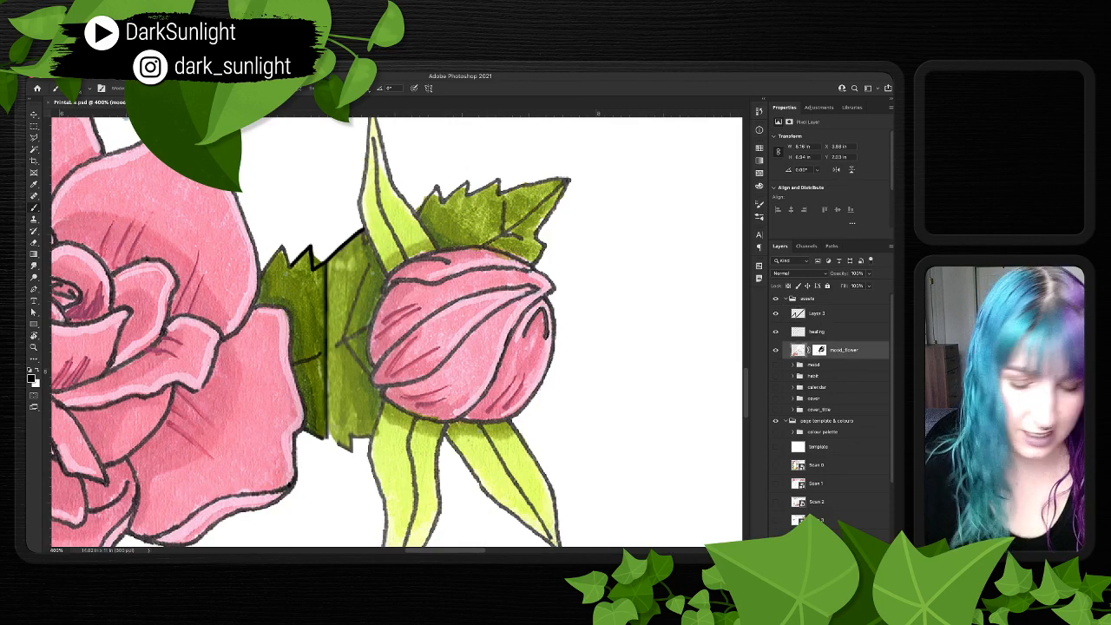
pyautogui.press('super+g')
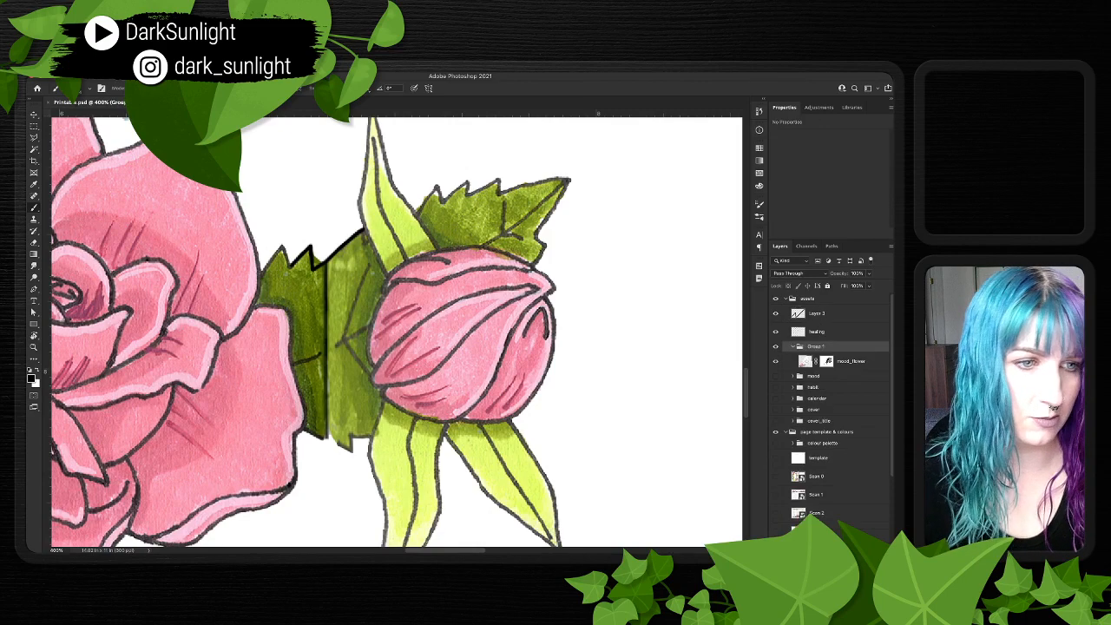
pyautogui.moveTo(826, 360); pyautogui.dragTo(818, 348)
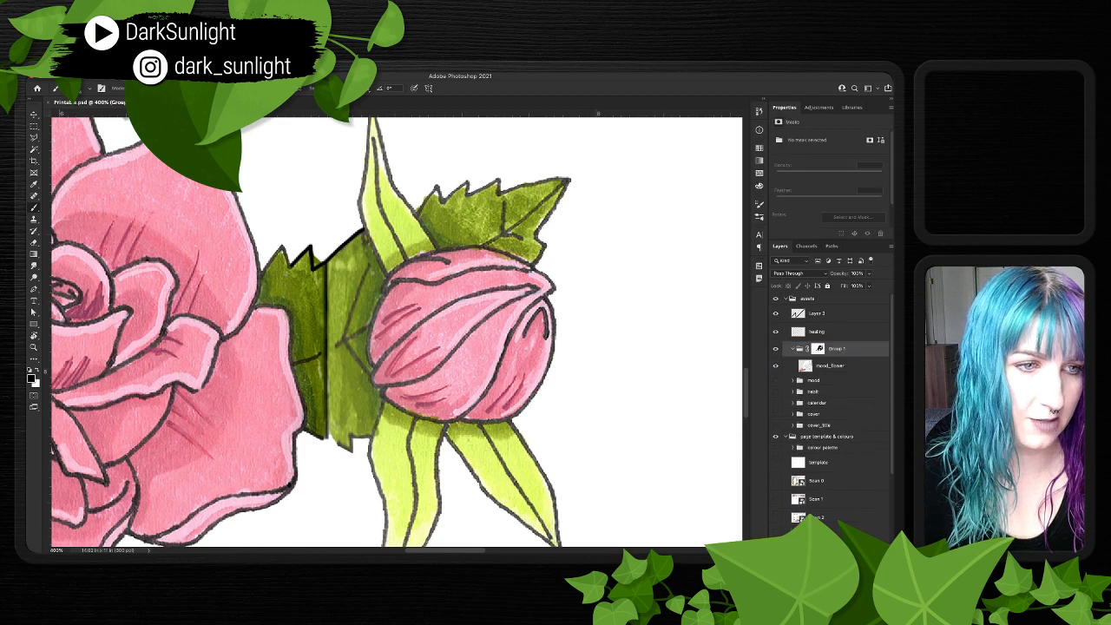
pyautogui.click(829, 365)
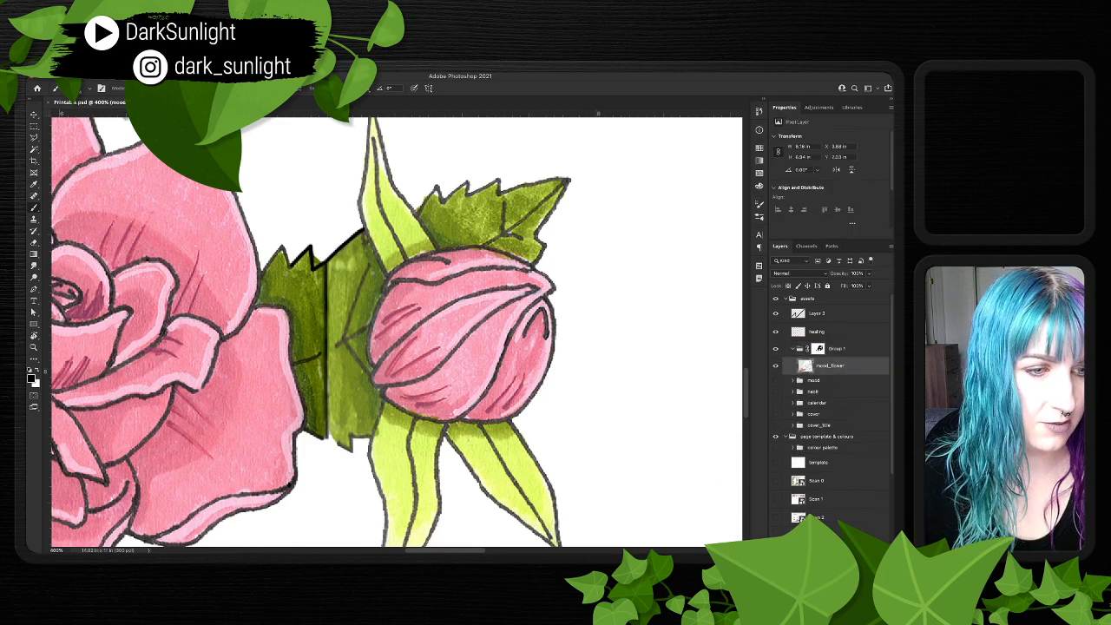
# - Delete the layer holding the painted black leaf outline, and select the mood_flower layer inside the group
pyautogui.click(818, 313)
pyautogui.press('Delete')
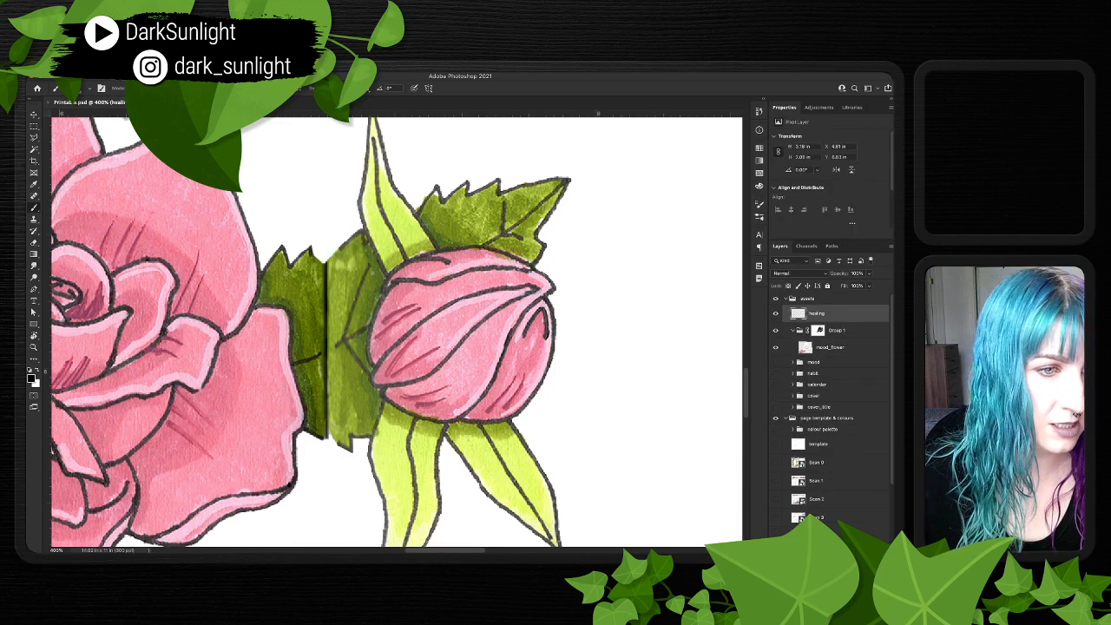
pyautogui.click(830, 347)
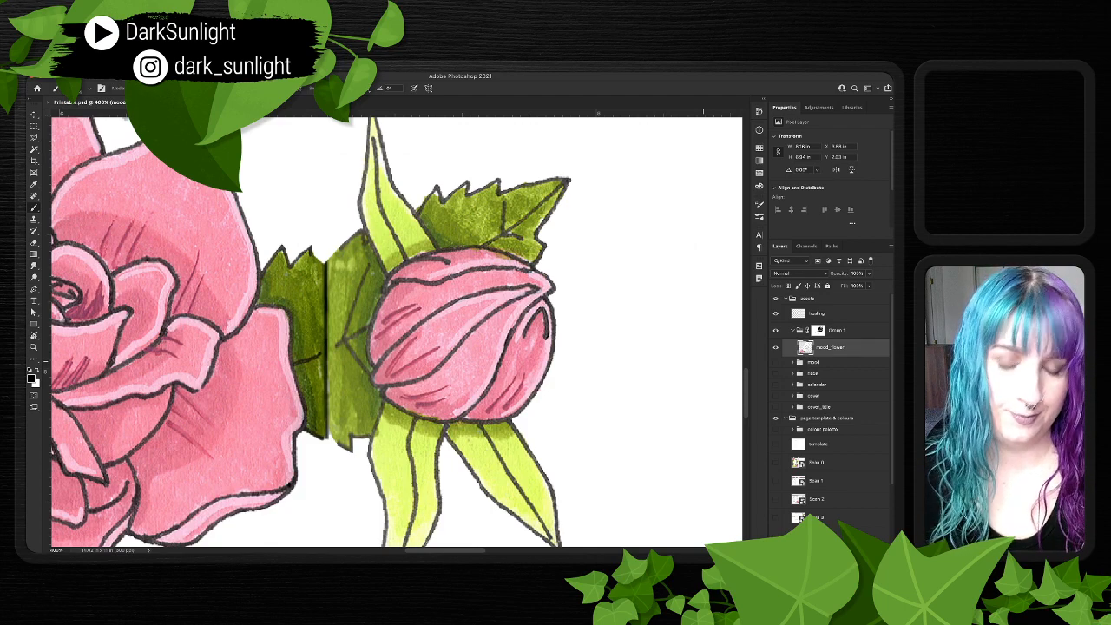
# - Move the layer mask from the group back onto the mood_flower layer
pyautogui.hotkey('ctrl', '-')
pyautogui.hotkey('ctrl', '-')
pyautogui.hotkey('ctrl', '-')
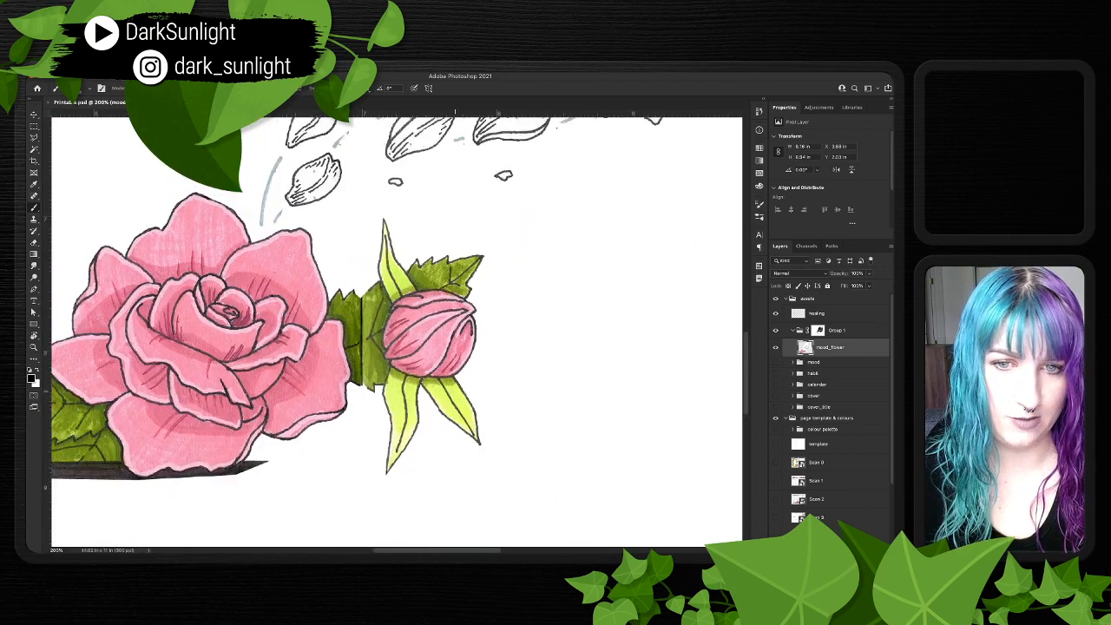
pyautogui.hotkey('ctrl', '+')
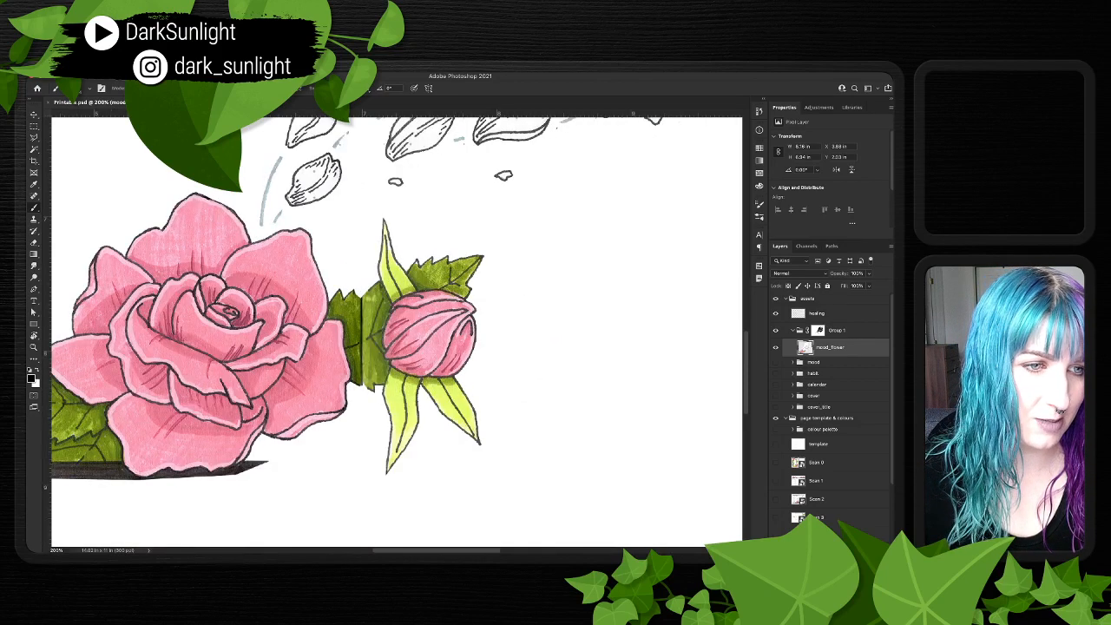
pyautogui.moveTo(818, 330); pyautogui.dragTo(825, 347)
# - Compare the mood_flower artwork with its layer mask disabled and enabled, leaving the mask enabled
pyautogui.keyDown('shift'); pyautogui.click(825, 343); pyautogui.keyUp('shift')
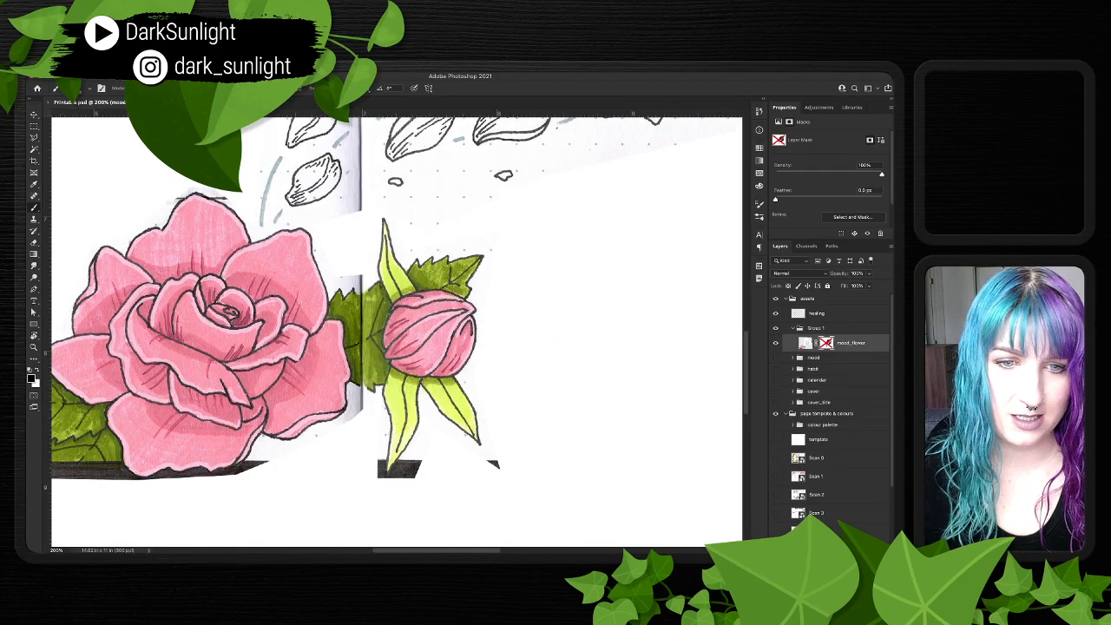
pyautogui.keyDown('shift'); pyautogui.click(825, 343); pyautogui.keyUp('shift')
pyautogui.keyDown('shift'); pyautogui.click(825, 343); pyautogui.keyUp('shift')
pyautogui.keyDown('shift'); pyautogui.click(825, 343); pyautogui.keyUp('shift')
pyautogui.keyDown('shift'); pyautogui.click(826, 343); pyautogui.keyUp('shift')
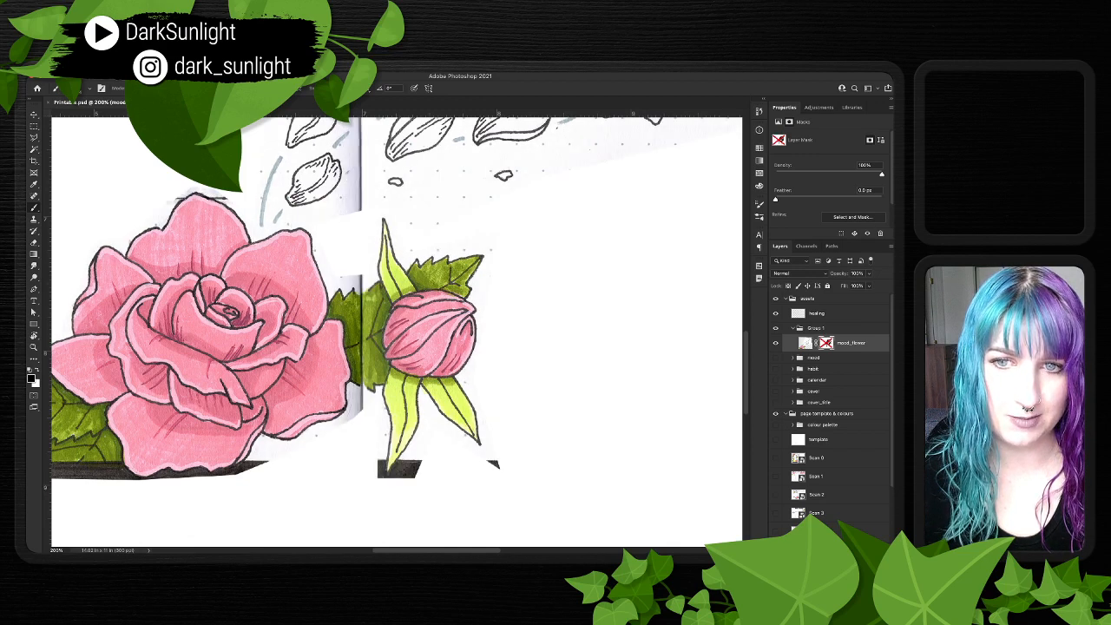
pyautogui.keyDown('shift'); pyautogui.click(826, 343); pyautogui.keyUp('shift')
pyautogui.keyDown('shift'); pyautogui.click(826, 343); pyautogui.keyUp('shift')
pyautogui.keyDown('shift'); pyautogui.click(826, 343); pyautogui.keyUp('shift')
pyautogui.keyDown('shift'); pyautogui.click(826, 343); pyautogui.keyUp('shift')
pyautogui.keyDown('shift'); pyautogui.click(825, 343); pyautogui.keyUp('shift')
pyautogui.keyDown('shift'); pyautogui.click(826, 343); pyautogui.keyUp('shift')
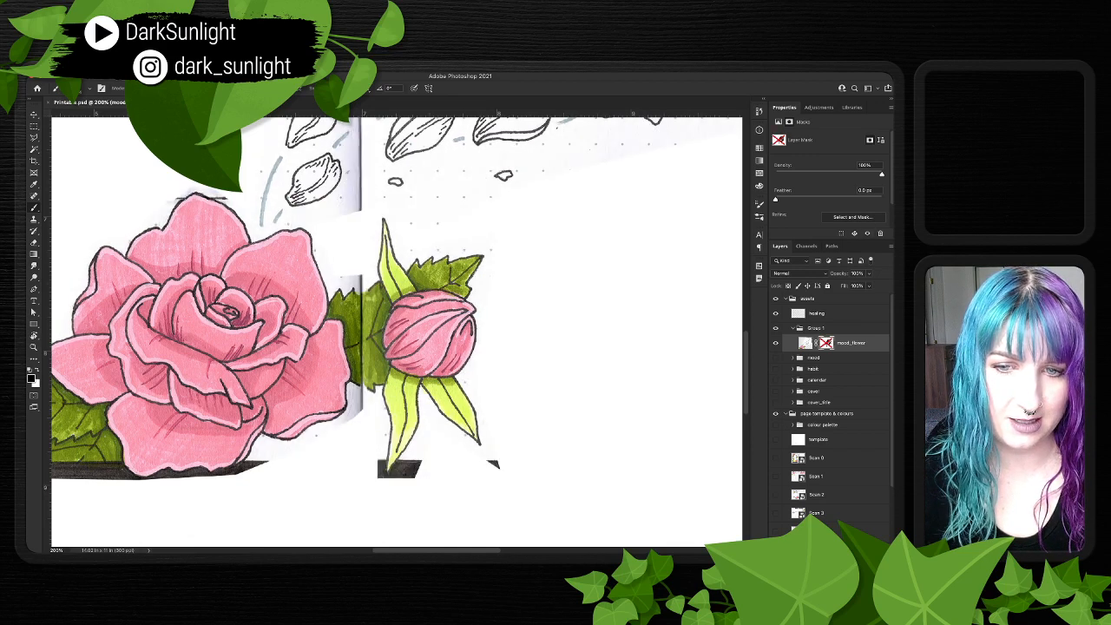
pyautogui.keyDown('shift'); pyautogui.click(826, 343); pyautogui.keyUp('shift')
pyautogui.keyDown('shift'); pyautogui.click(825, 343); pyautogui.keyUp('shift')
pyautogui.keyDown('shift'); pyautogui.click(825, 343); pyautogui.keyUp('shift')
pyautogui.keyDown('shift'); pyautogui.click(825, 343); pyautogui.keyUp('shift')
pyautogui.keyDown('shift'); pyautogui.click(826, 342); pyautogui.keyUp('shift')
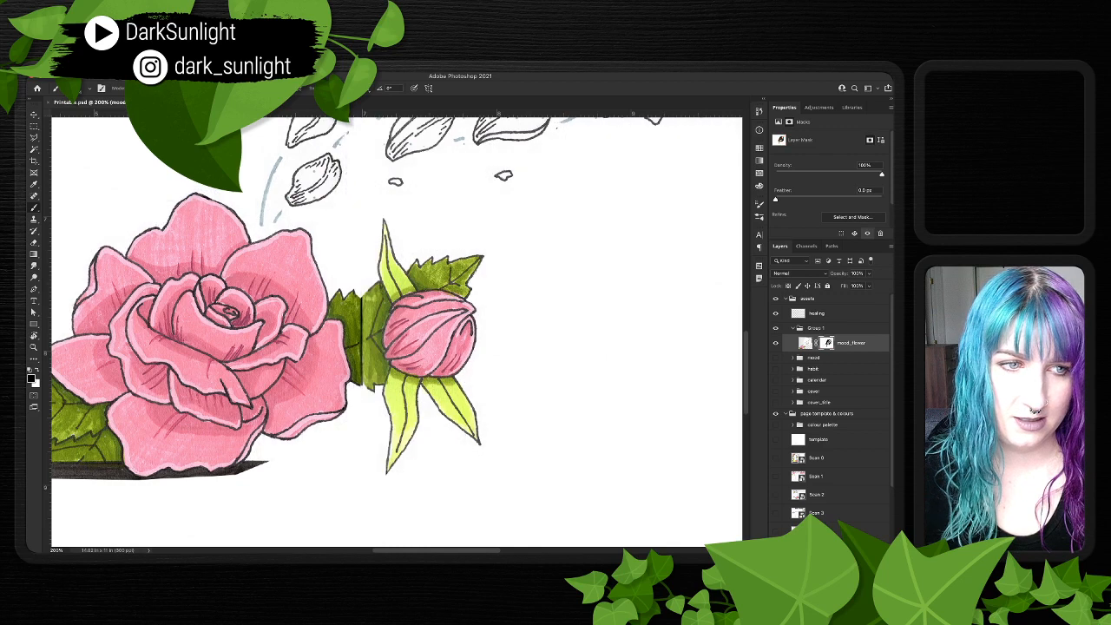
# - Merge the group and its masked mood_flower layer into one pixel layer, and check the layer by toggling its visibility
pyautogui.keyDown('shift'); pyautogui.click(822, 329); pyautogui.keyUp('shift')
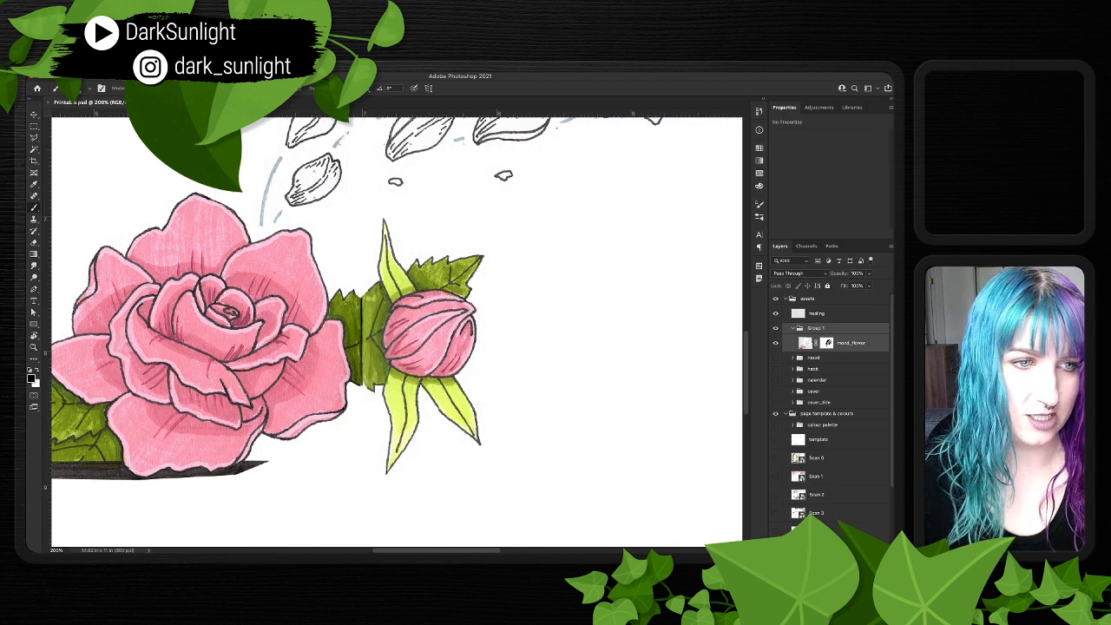
pyautogui.hotkey('ctrl', 'e')
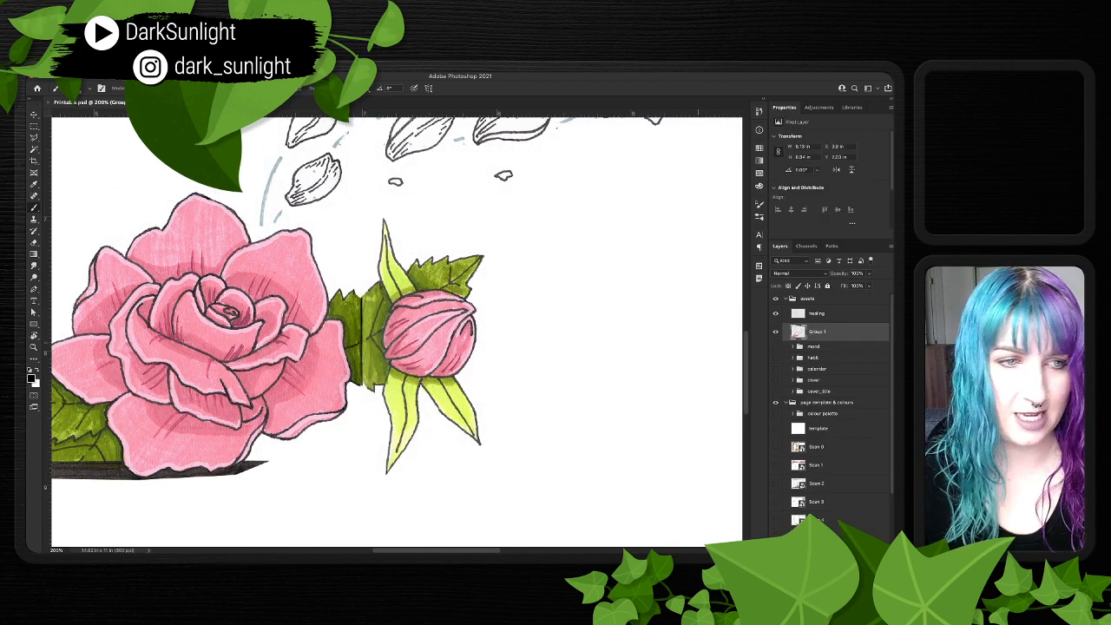
pyautogui.hscroll(-3, 457, 342)
pyautogui.click(776, 332)
pyautogui.click(776, 332)
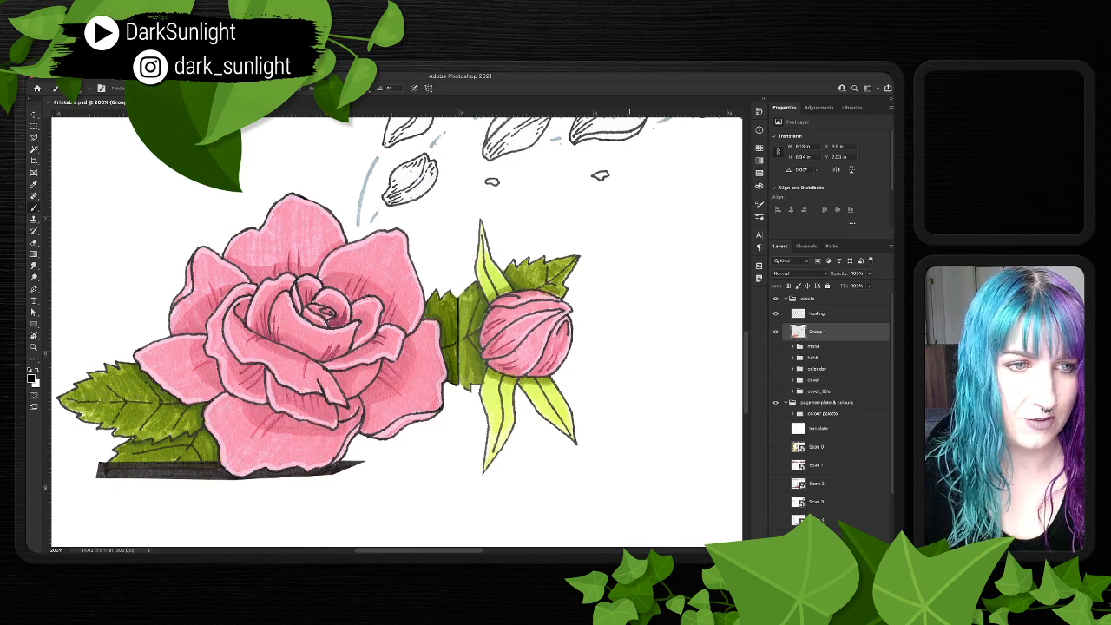
pyautogui.hscroll(3, 397, 332)
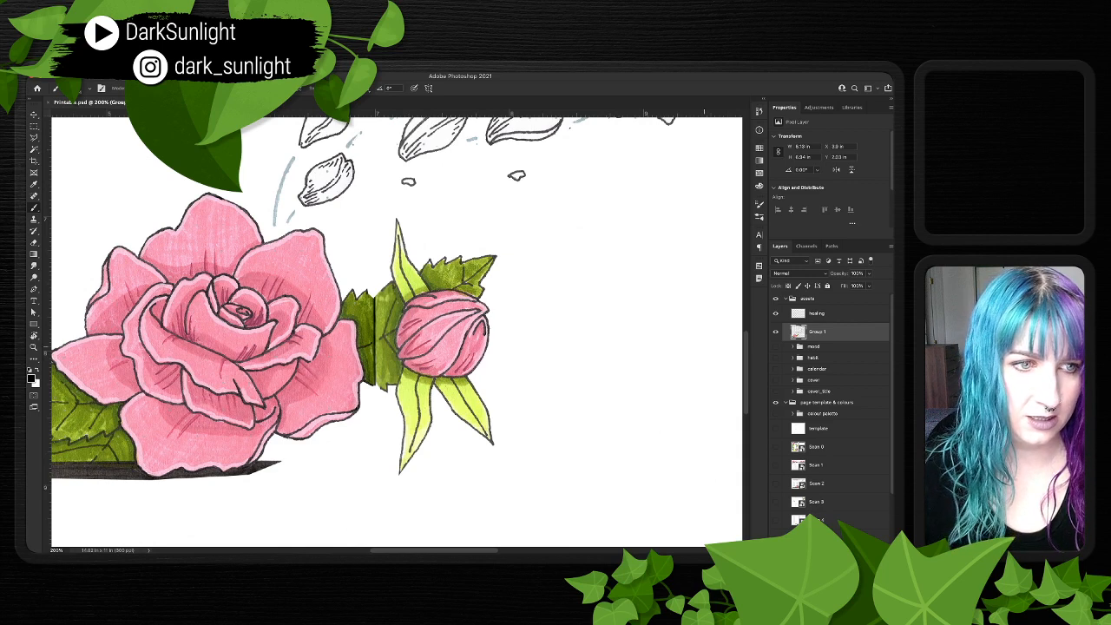
# - Merge the healing layer with the flattened flower layer, and rename the merged layer as mood tracker
pyautogui.keyDown('shift'); pyautogui.click(833, 313); pyautogui.keyUp('shift')
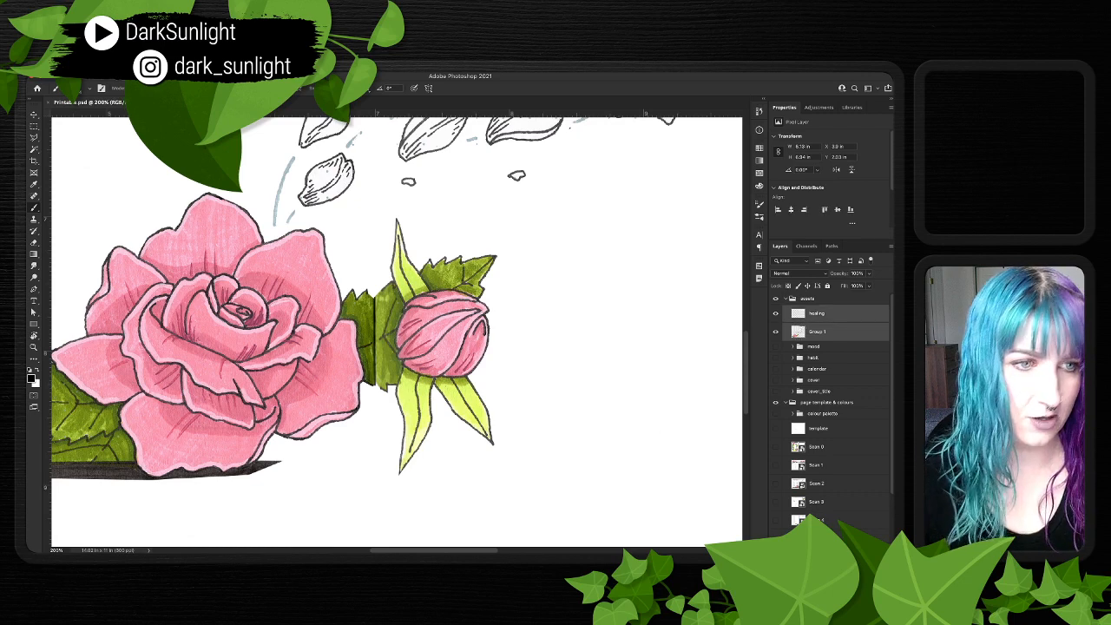
pyautogui.hotkey('ctrl', 'e')
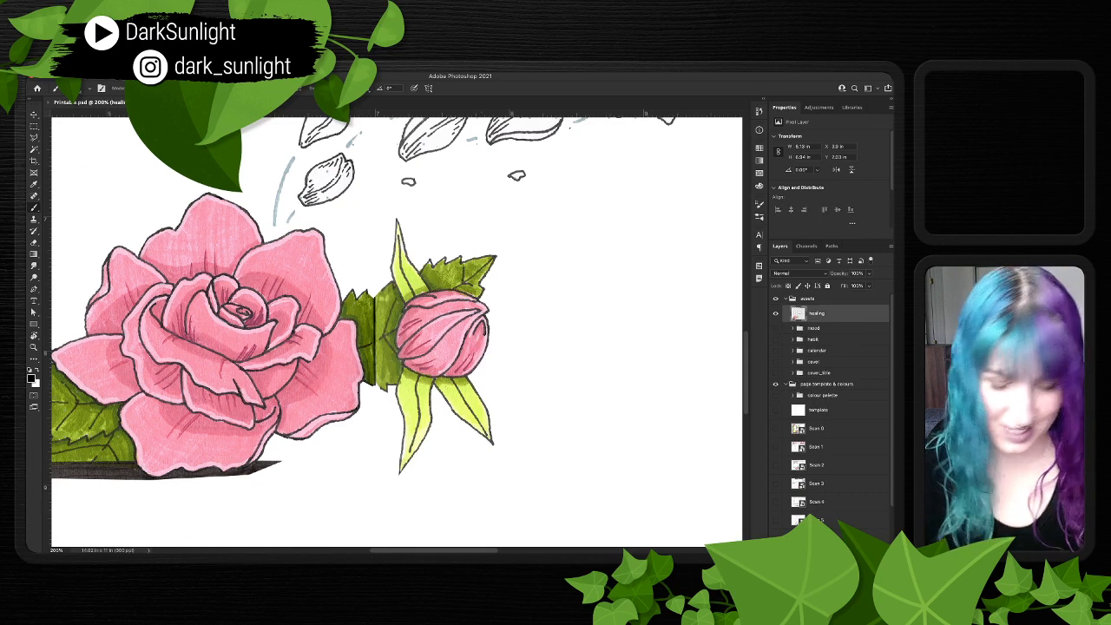
pyautogui.doubleClick(816, 314)
pyautogui.write('mood tracker')
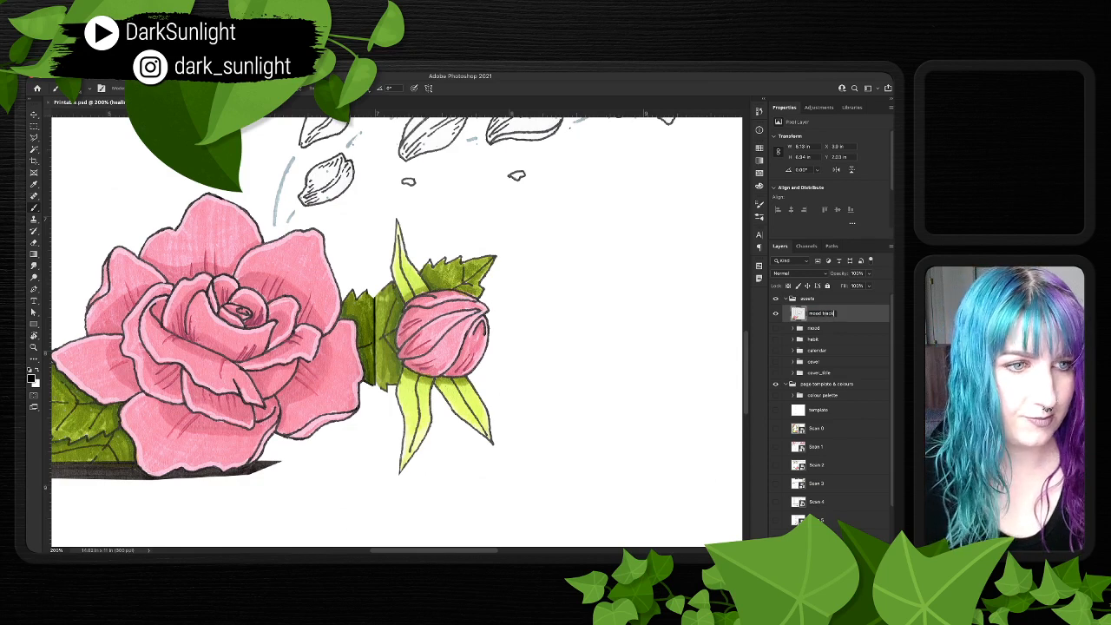
pyautogui.press('Return')
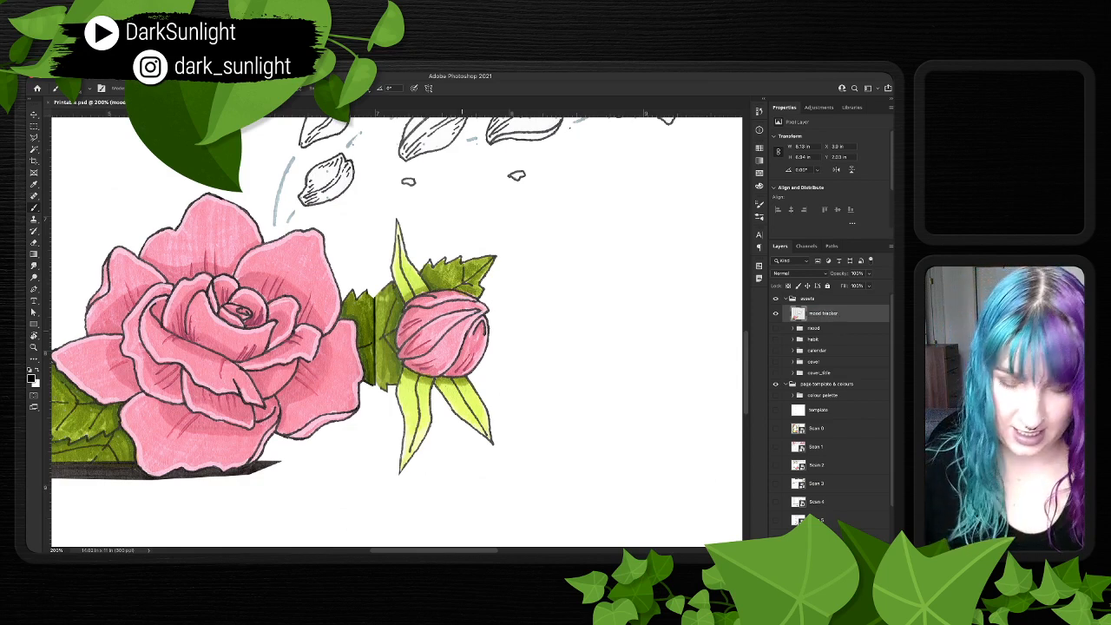
# - Select the rosebud with its sepals and adjoining leaf half using a rectangular marquee, and copy it to a new layer
pyautogui.press('m')
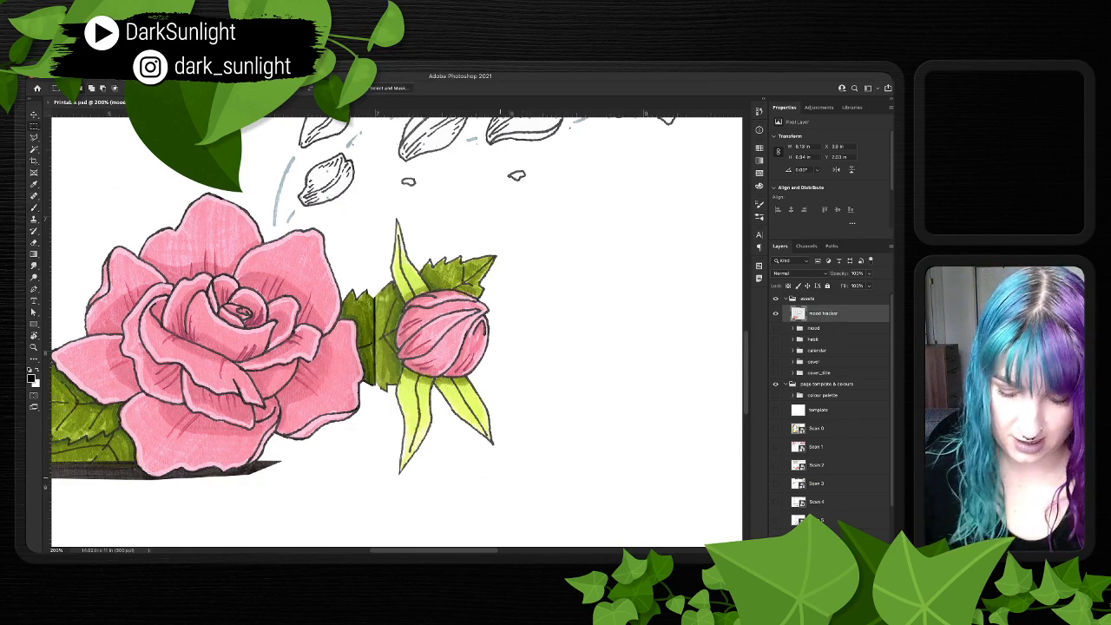
pyautogui.press('l')
pyautogui.press('m')
pyautogui.moveTo(524, 213); pyautogui.dragTo(380, 495)
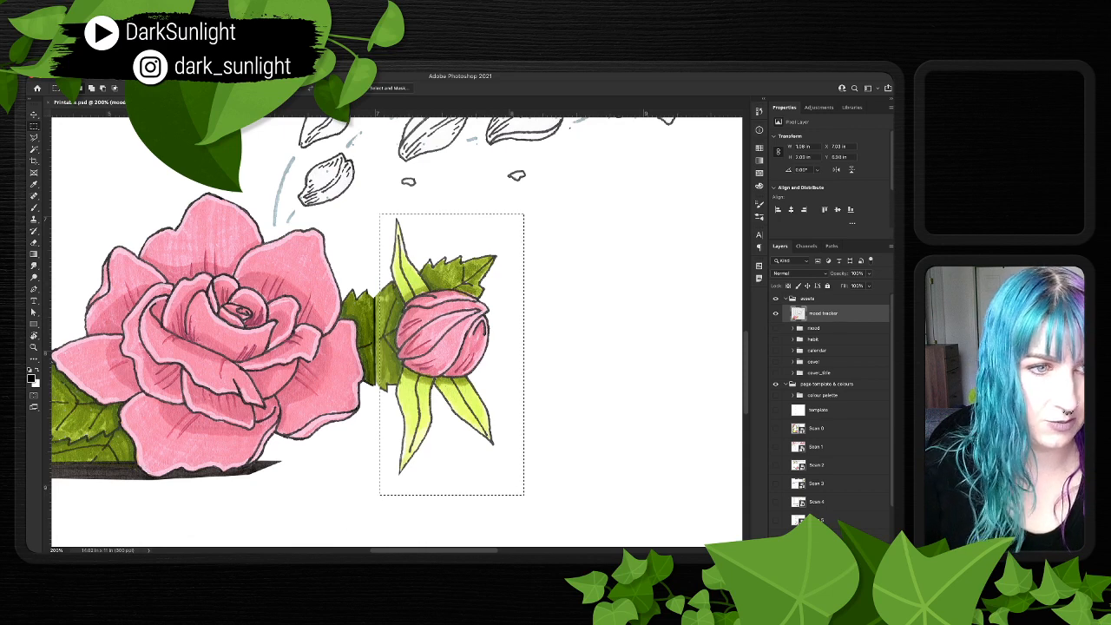
pyautogui.hotkey('ctrl', 'j')
pyautogui.press('v')
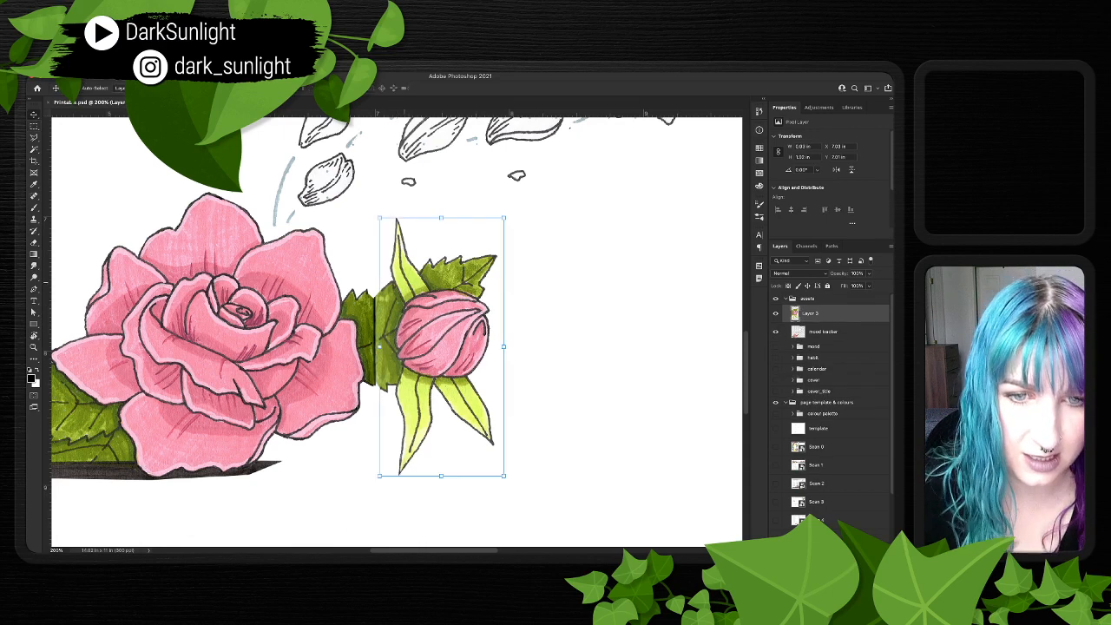
# - Shift the copied rosebud layer left over the dark seam in the leaf between rose and bud
pyautogui.moveTo(438, 336); pyautogui.dragTo(437, 337)
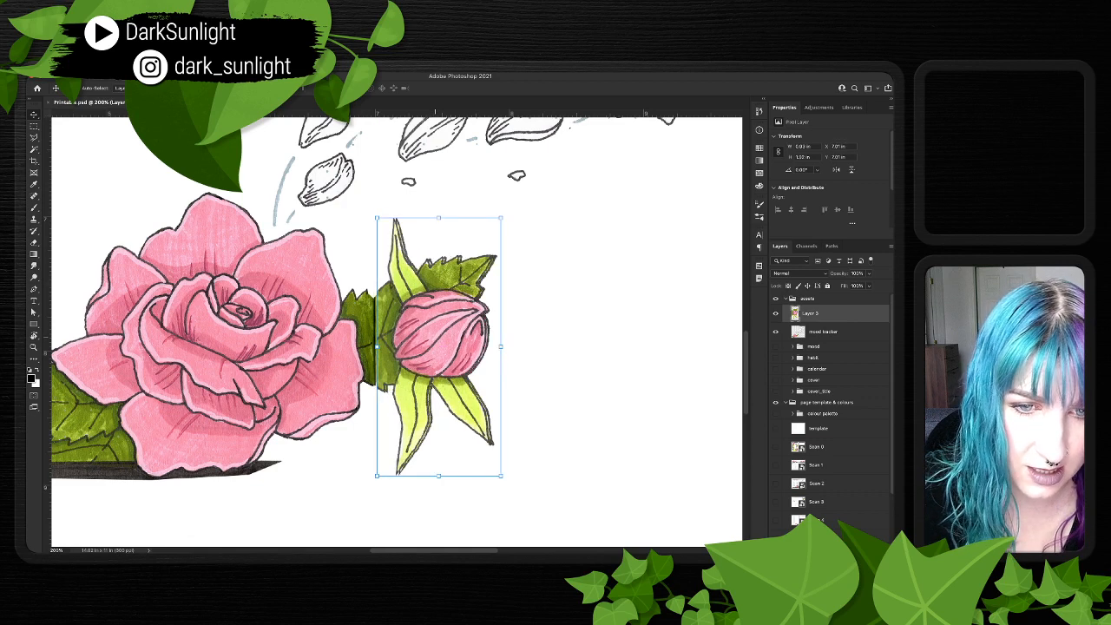
pyautogui.press('Left')
pyautogui.press('Left')
pyautogui.press('Left')
pyautogui.press('Left')
pyautogui.press('Left')
pyautogui.press('Left')
pyautogui.press('Left')
pyautogui.press('Left')
pyautogui.press('Left')
pyautogui.press('Left')
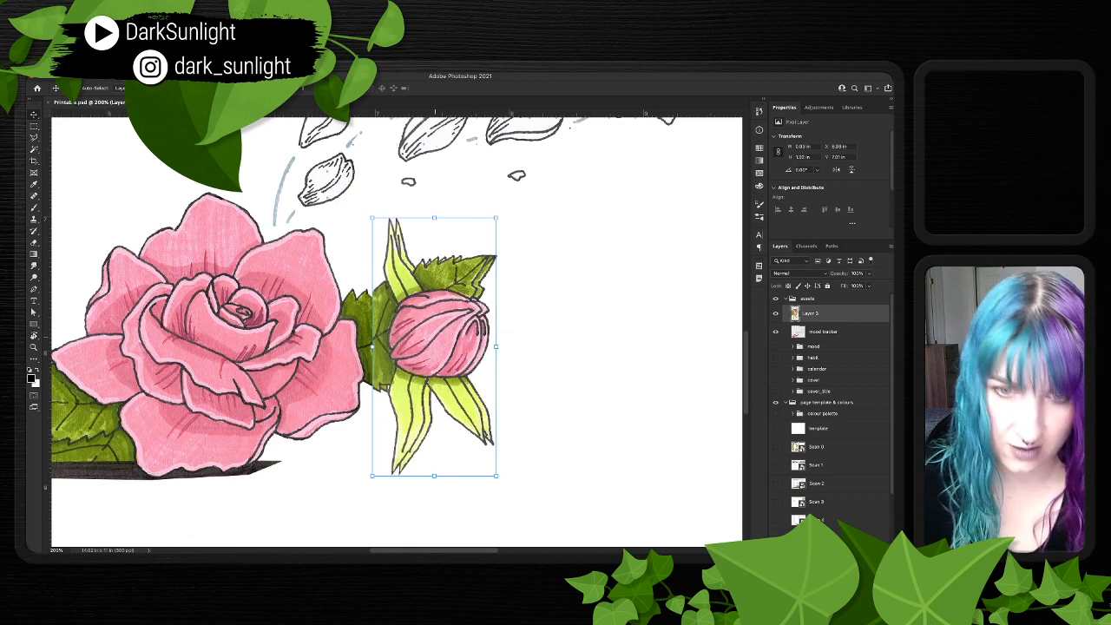
pyautogui.press('Left')
# - Fine-tune the rosebud copy slightly further left and down to align the leaf outlines and veins across the seam
pyautogui.press('super+plus')
pyautogui.press('super+plus')
pyautogui.scroll(-1, 435, 337)
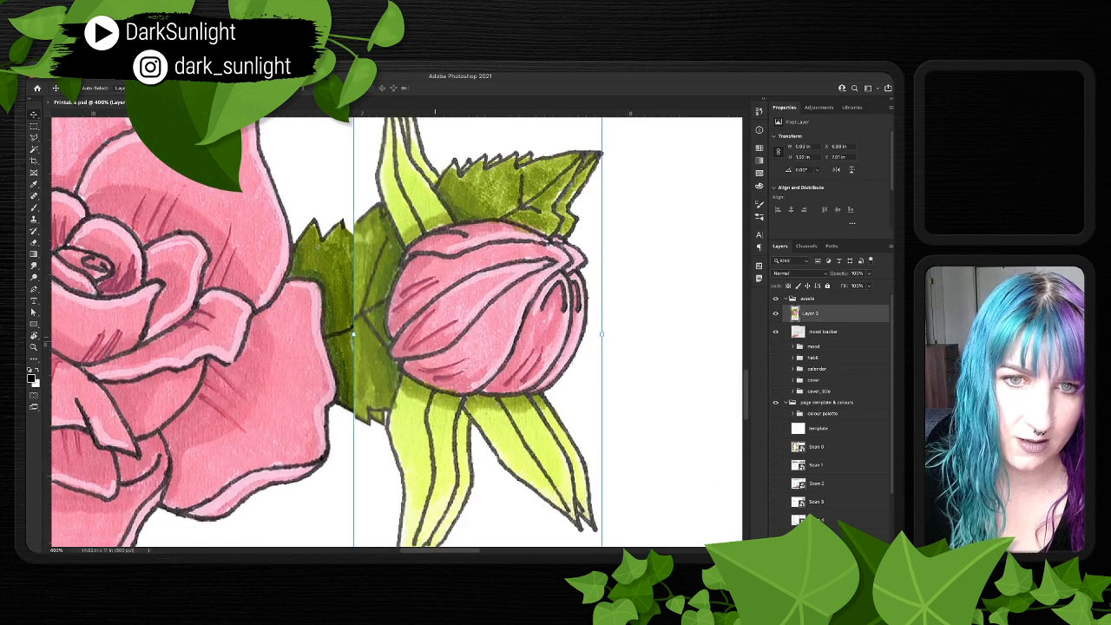
pyautogui.press('Up')
pyautogui.press('Up')
pyautogui.press('Left')
pyautogui.press('Left')
pyautogui.press('Left')
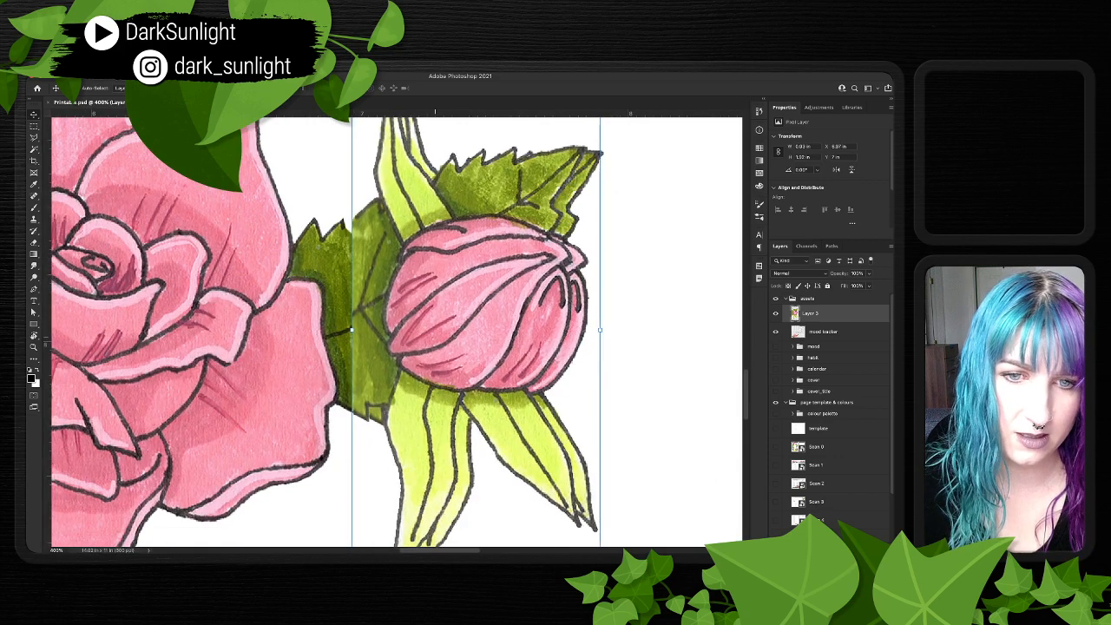
pyautogui.hotkey('shift', 'Down')
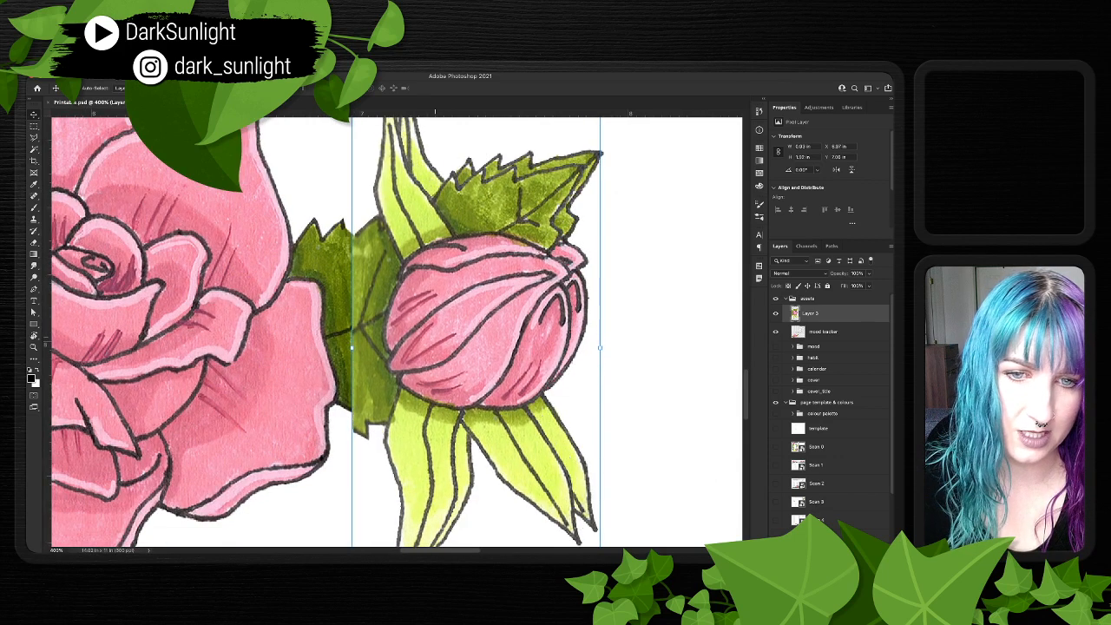
pyautogui.press('Up')
pyautogui.press('Up')
pyautogui.press('Up')
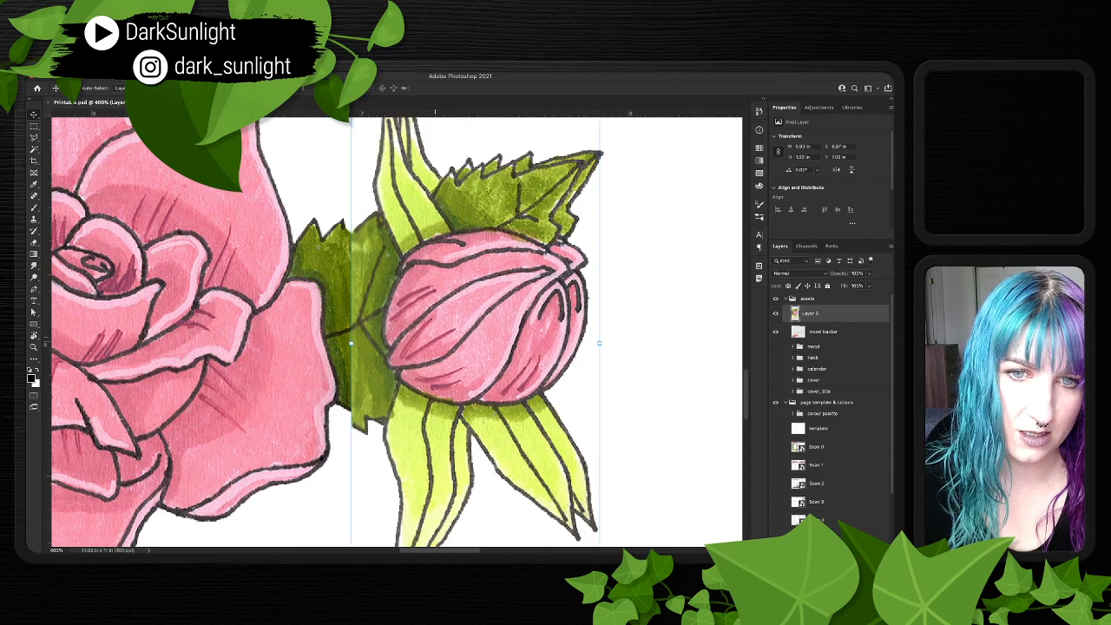
pyautogui.press('Left')
pyautogui.press('Left')
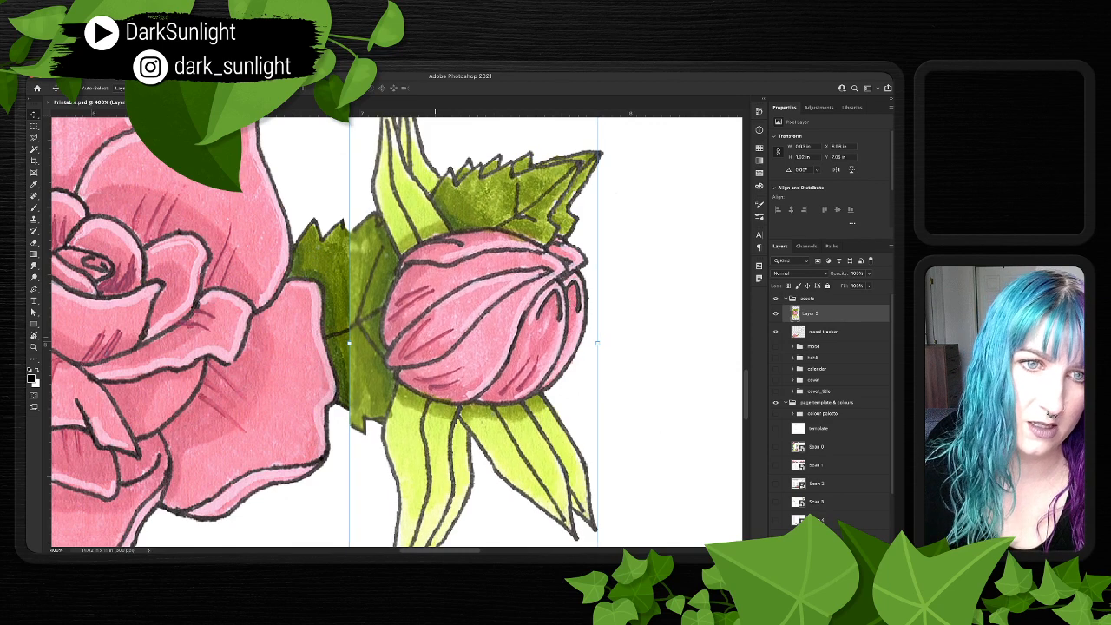
pyautogui.press('Left')
pyautogui.press('Left')
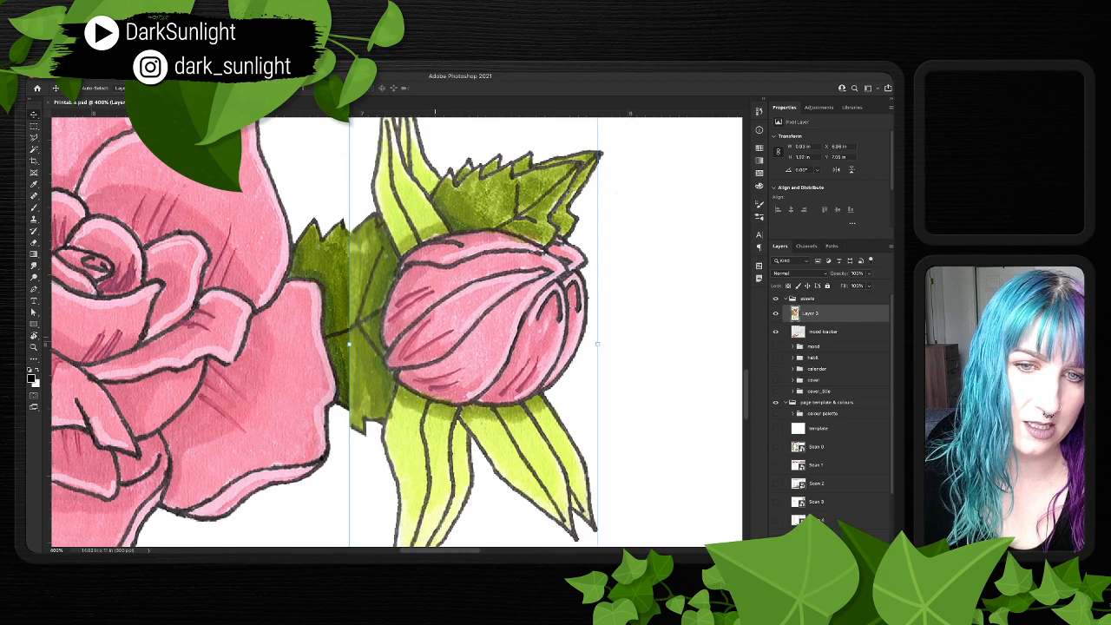
pyautogui.press('Left')
pyautogui.press('Left')
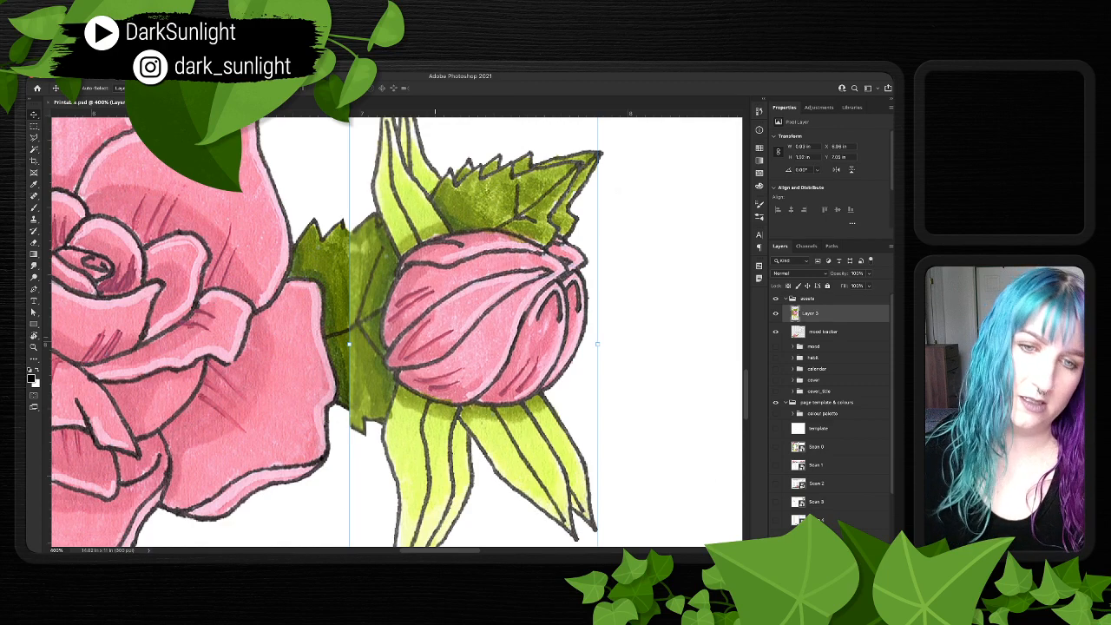
# - Switch to the marquee tool and examine how the shifted rosebud copy lines up with the rose and leaf
pyautogui.press('m')
pyautogui.press('super+minus')
pyautogui.press('super+minus')
pyautogui.press('super+minus')
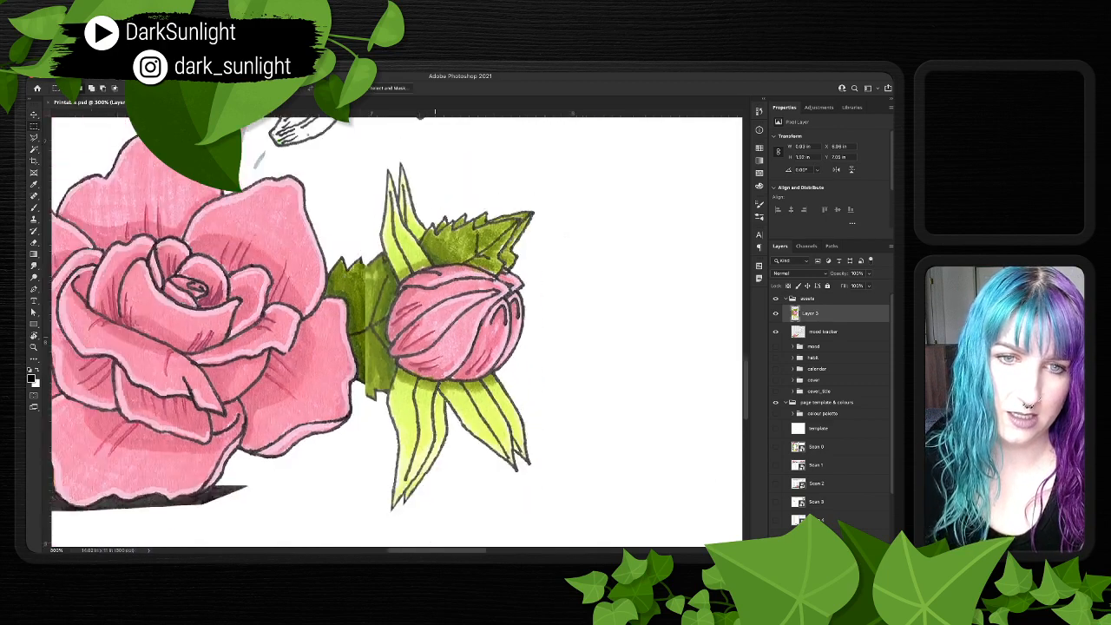
pyautogui.press('super+plus')
pyautogui.press('super+plus')
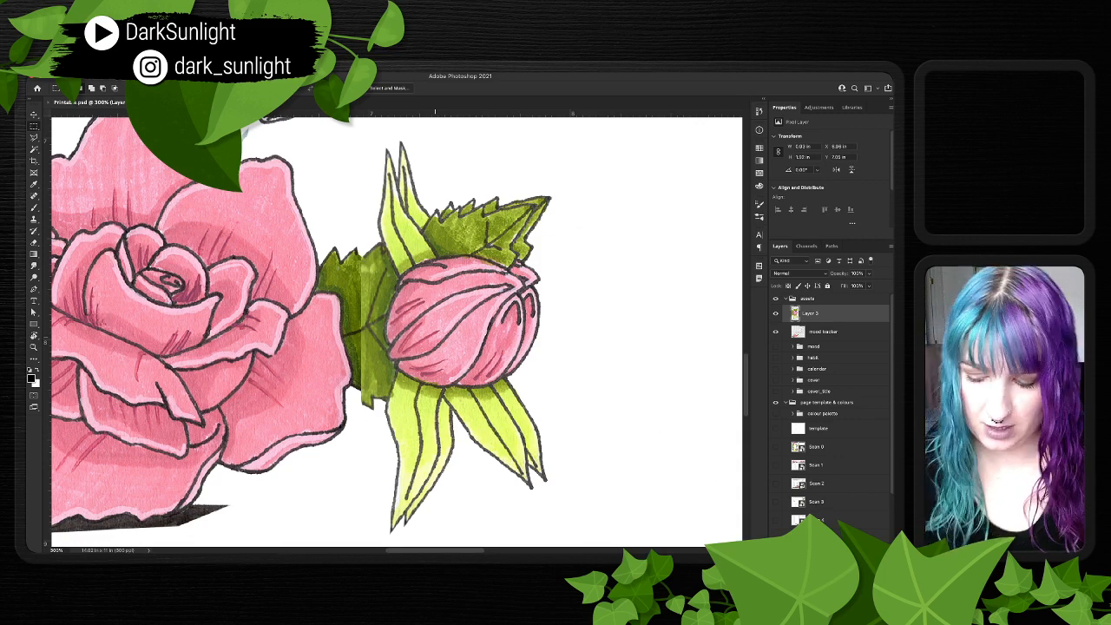
# - Undo the separate rosebud copy and move the selected bud left and down over the seam directly on the mood tracker layer
pyautogui.press('super+z')
pyautogui.press('super+z')
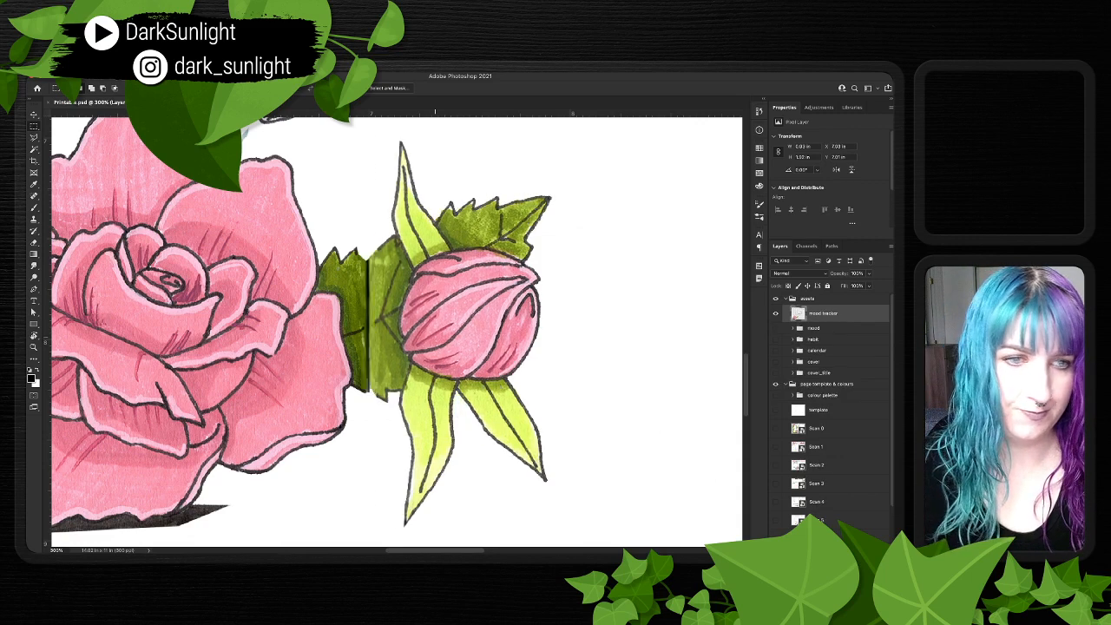
pyautogui.press('v')
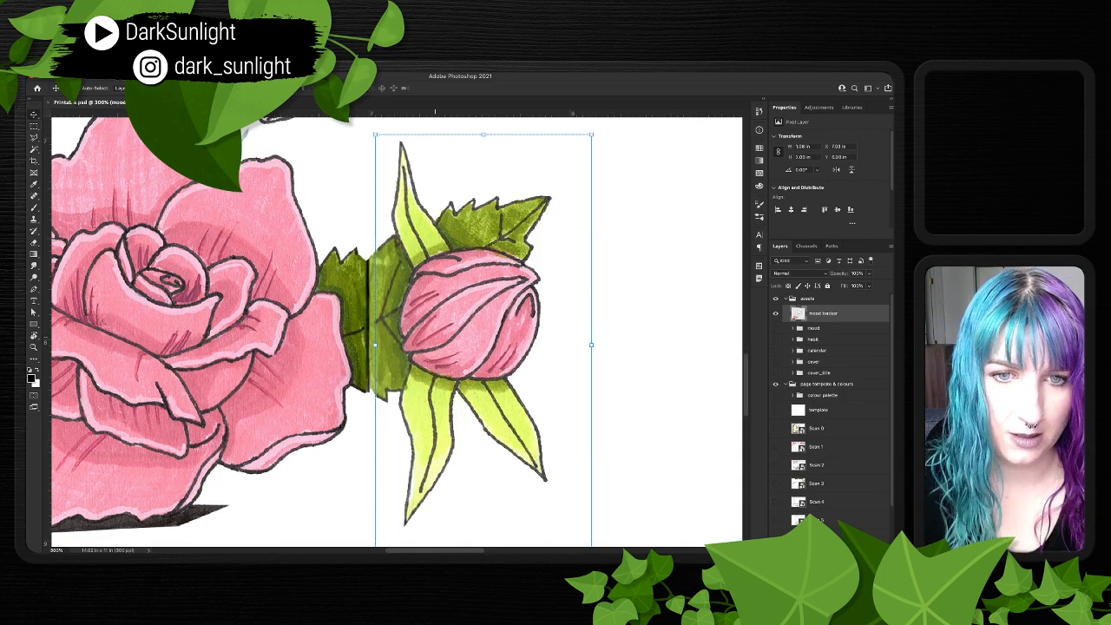
pyautogui.hotkey('shift', 'Left')
pyautogui.hotkey('shift', 'Left')
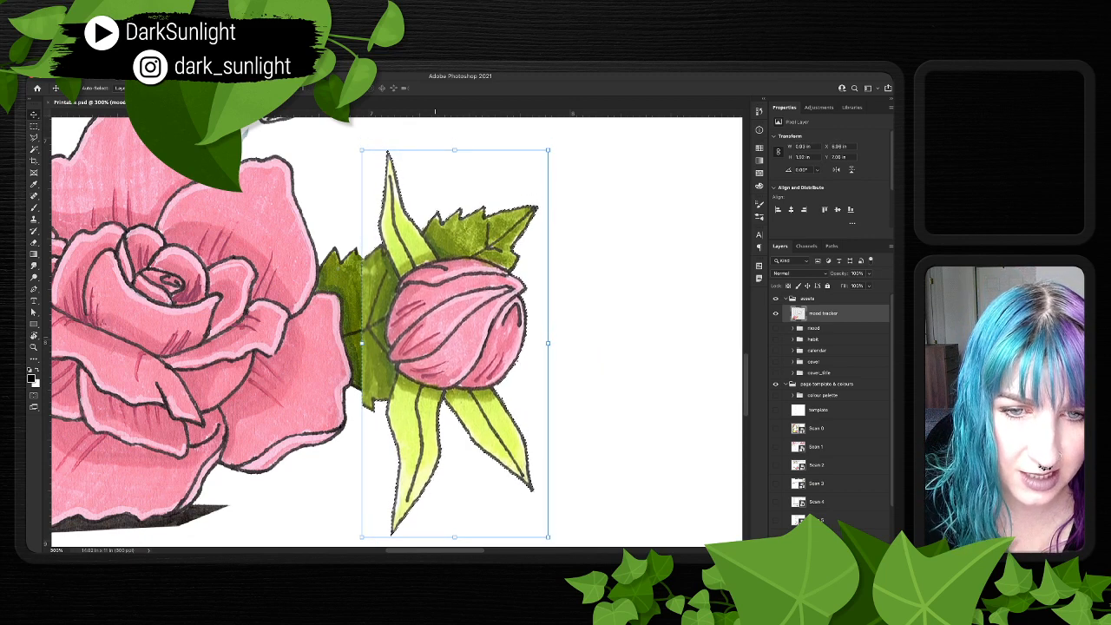
pyautogui.hotkey('shift', 'Down')
pyautogui.press('Left')
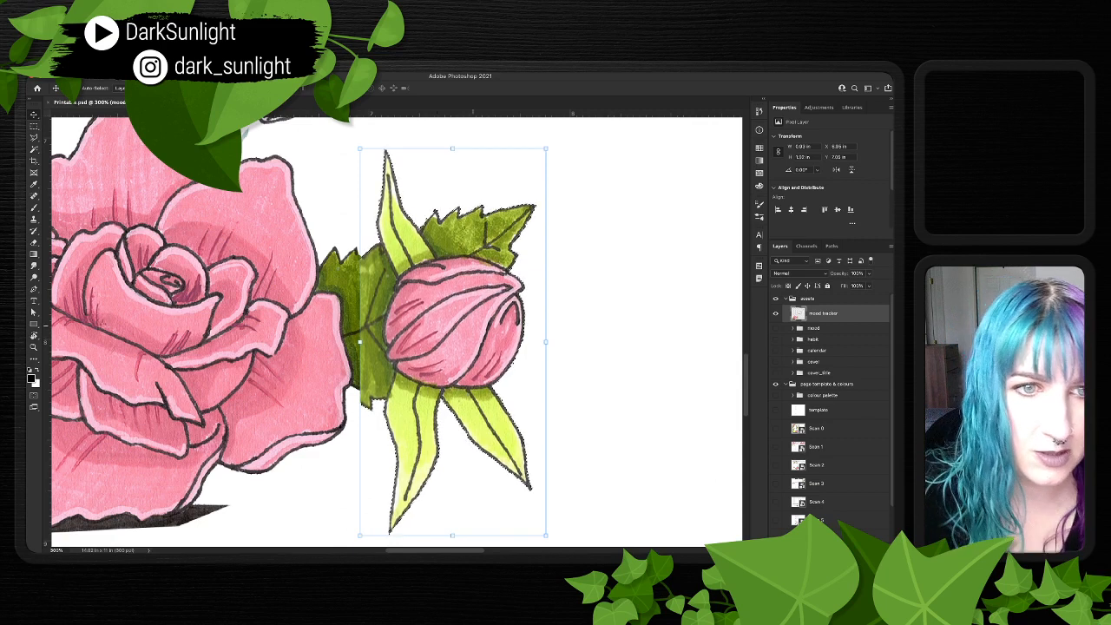
# - Rotate the selected rosebud slightly clockwise to line up the leaf across the seam, commit the transform and deselect
pyautogui.moveTo(551, 144); pyautogui.dragTo(571, 152)
pyautogui.press('Up')
pyautogui.press('Up')
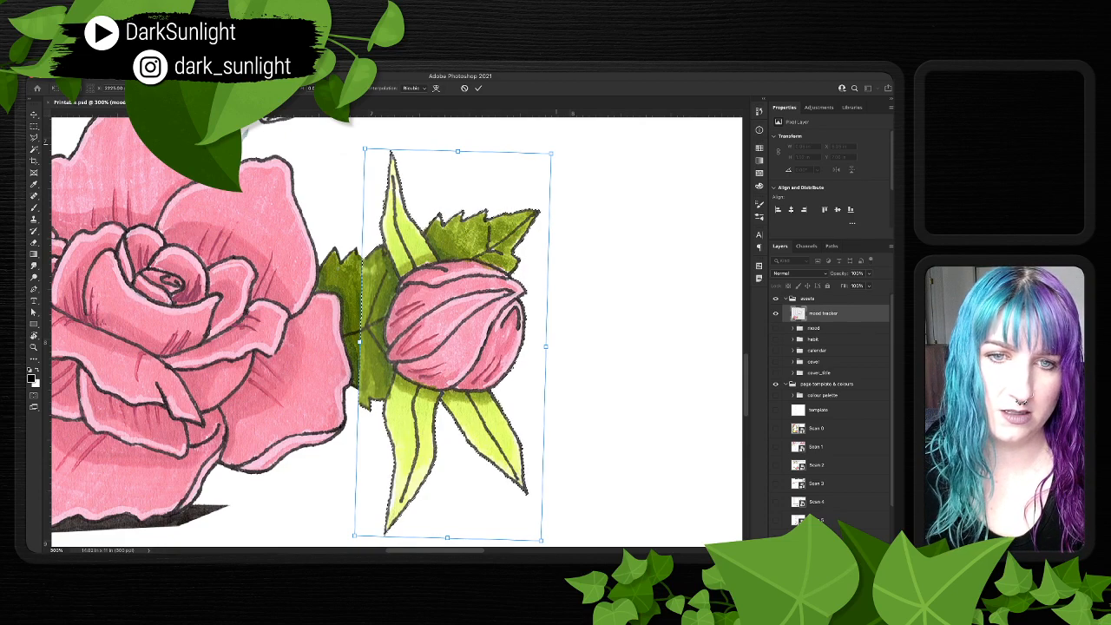
pyautogui.press('Return')
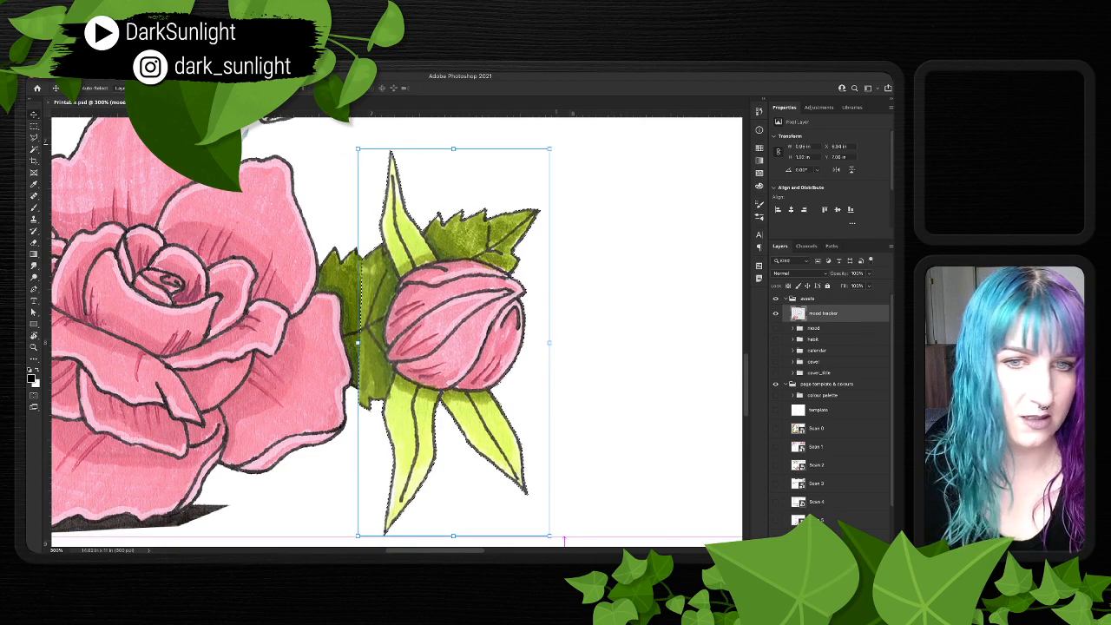
pyautogui.hotkey('ctrl', 'd')
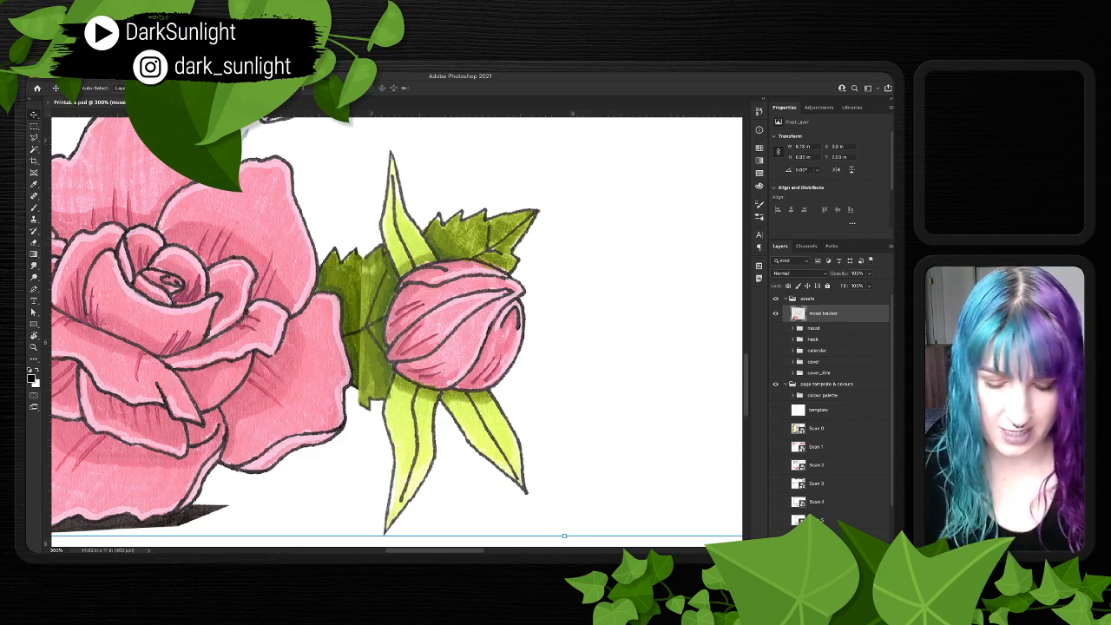
pyautogui.click(818, 546)
pyautogui.hotkey('ctrl', '+')
pyautogui.hotkey('ctrl', '+')
pyautogui.hotkey('ctrl', '+')
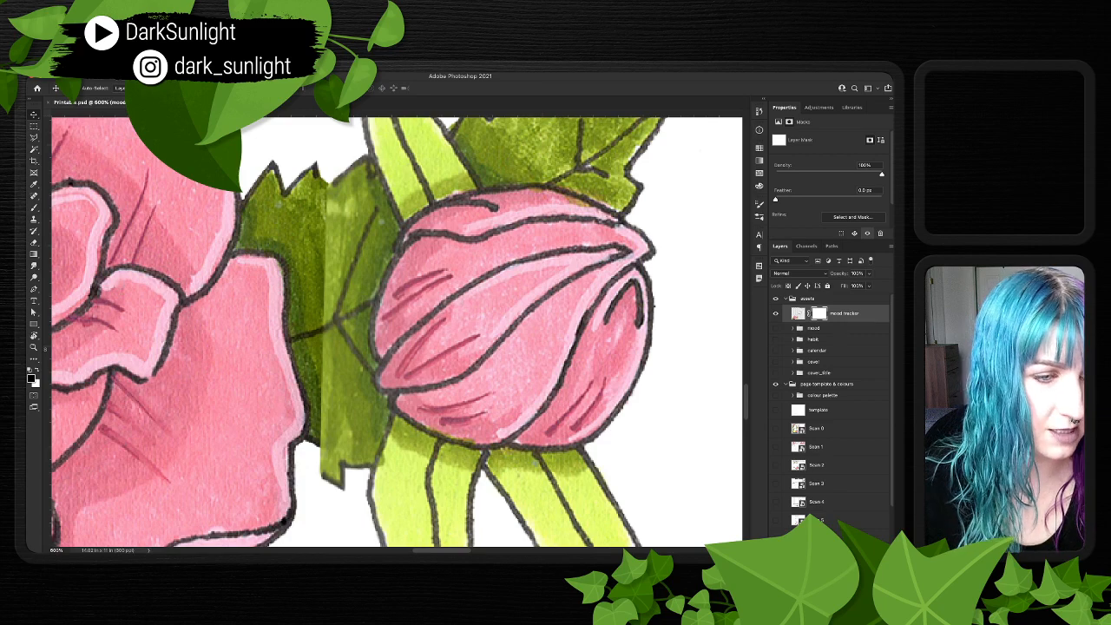
pyautogui.hotkey('ctrl', 'z')
# - On a new layer, brush black outlines along the lower and upper leaf edges where the seam breaks the line
pyautogui.click(855, 546)
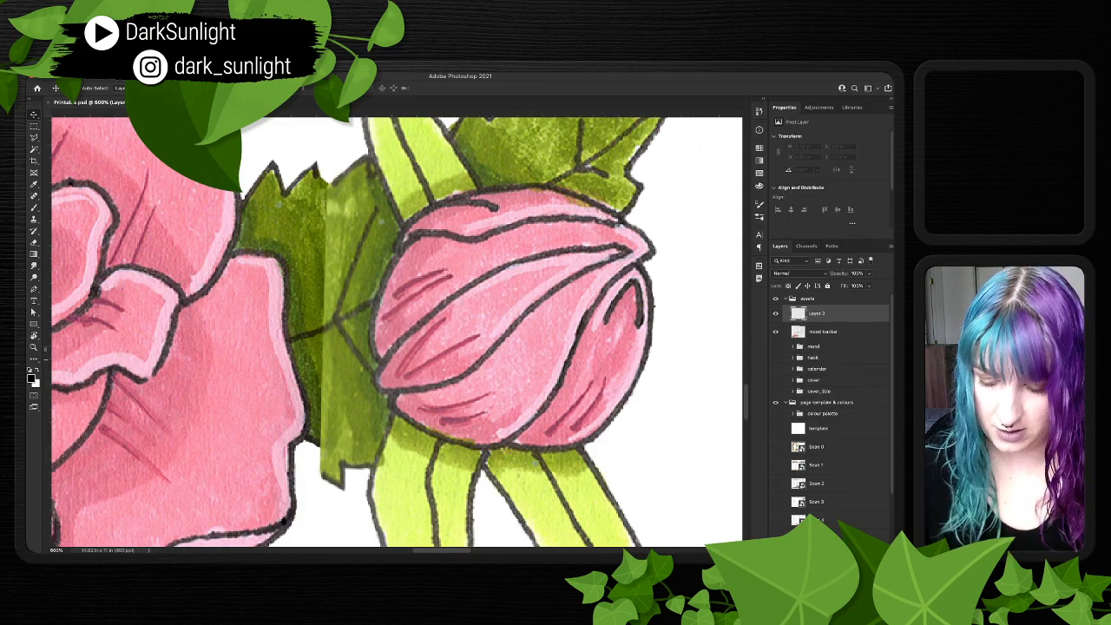
pyautogui.press('b')
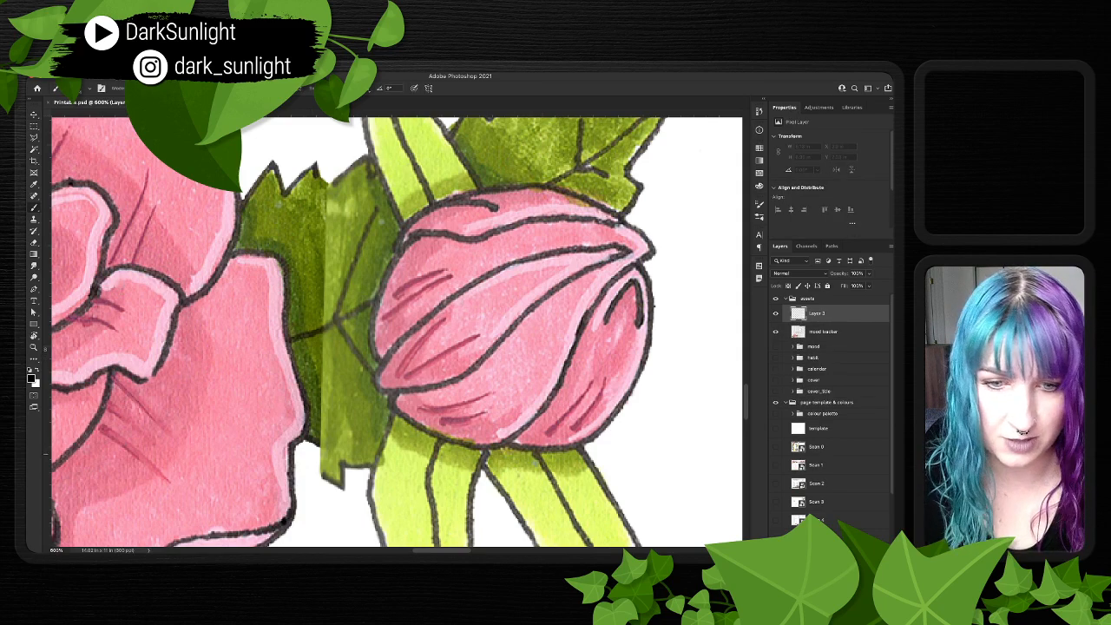
pyautogui.click(373, 467)
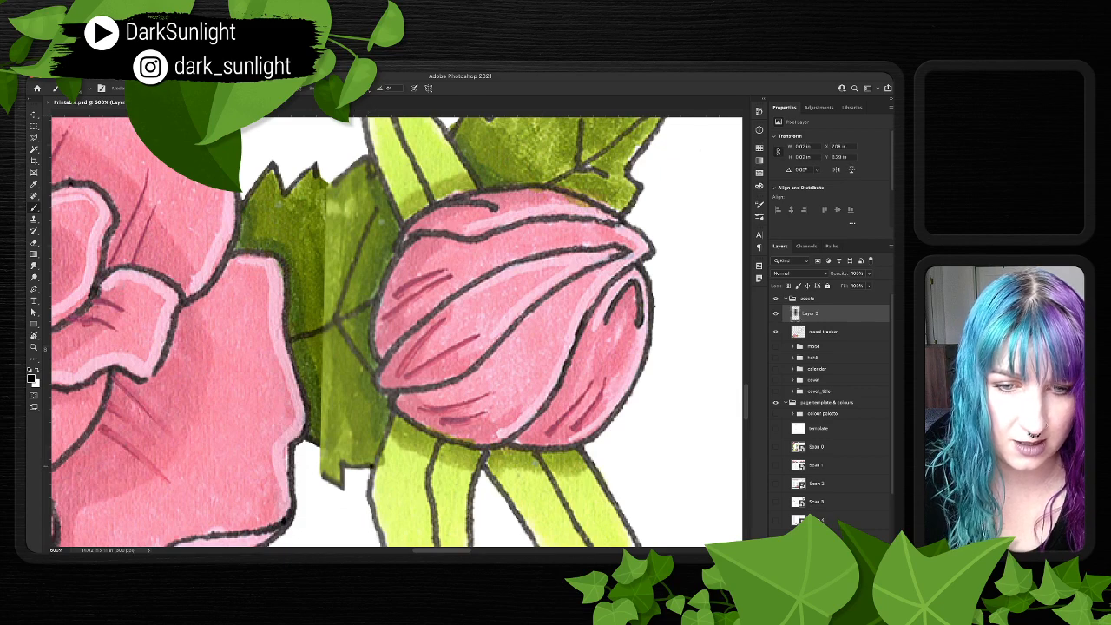
pyautogui.moveTo(372, 466)
pyautogui.mouseDown()
pyautogui.moveTo(344, 465)
pyautogui.moveTo(342, 491)
pyautogui.mouseUp()
pyautogui.moveTo(293, 457); pyautogui.dragTo(321, 474)
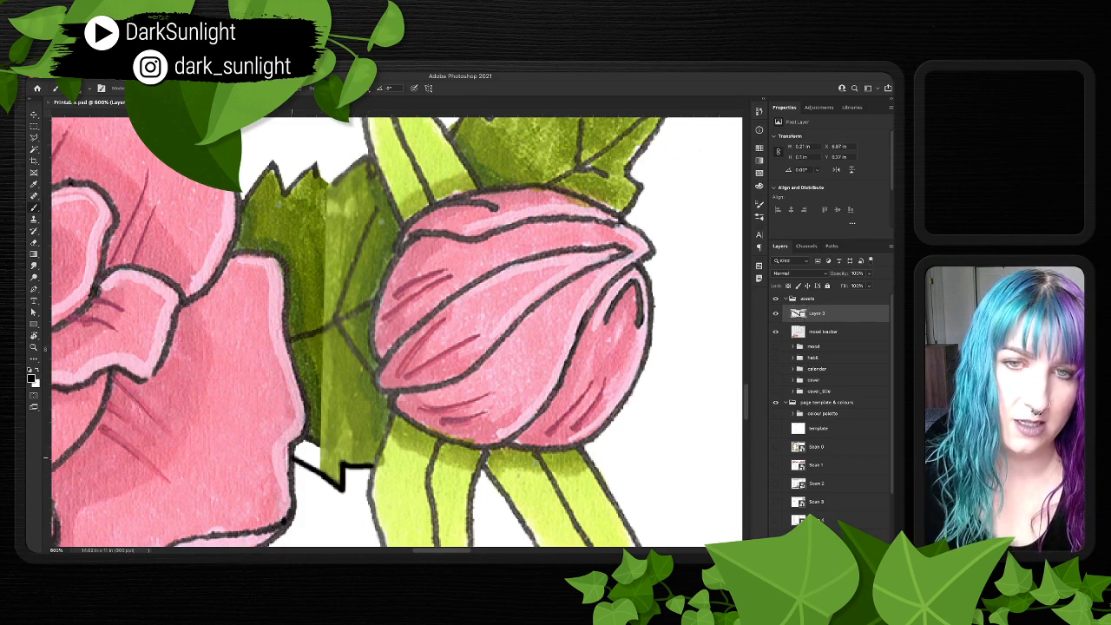
pyautogui.scroll(2, 364, 332)
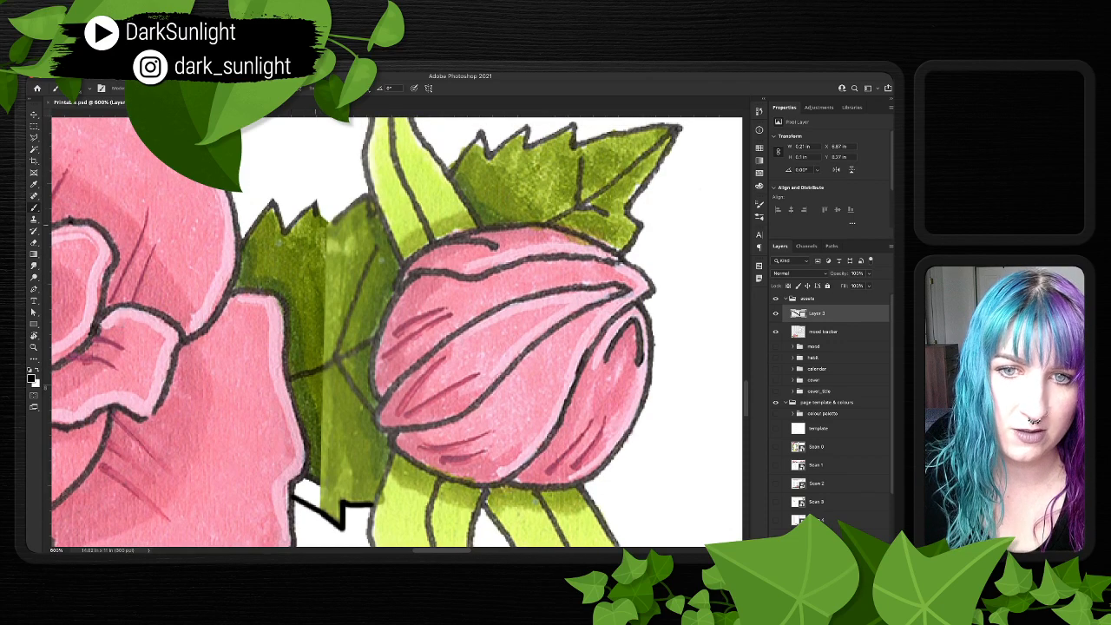
pyautogui.moveTo(283, 232)
pyautogui.mouseDown()
pyautogui.moveTo(321, 193)
pyautogui.moveTo(318, 231)
pyautogui.moveTo(338, 231)
pyautogui.moveTo(369, 195)
pyautogui.moveTo(370, 221)
pyautogui.moveTo(379, 212)
pyautogui.mouseUp()
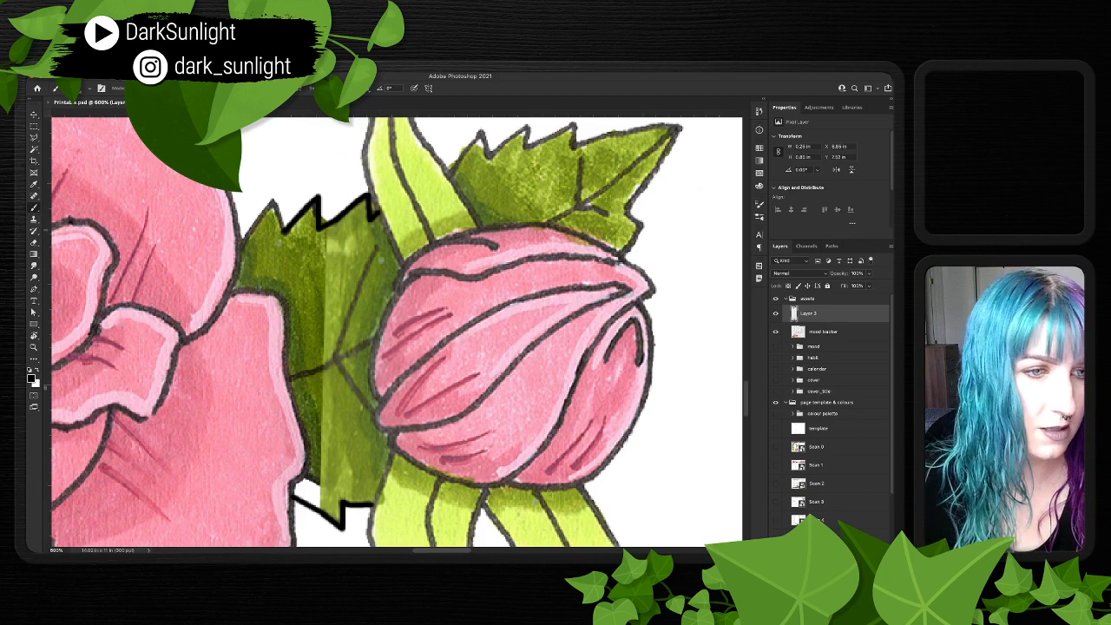
# - Add a layer mask to the mood tracker layer, lasso the notch just outside the leaf's upper outline at the seam, and deselect
pyautogui.click(833, 331)
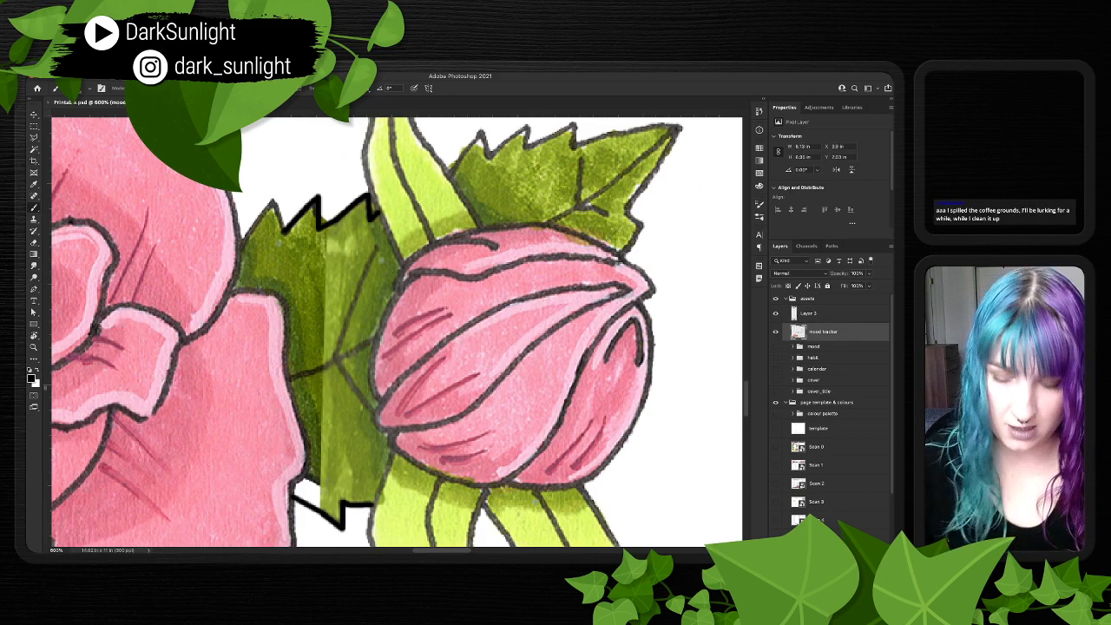
pyautogui.click(817, 549)
pyautogui.press('l')
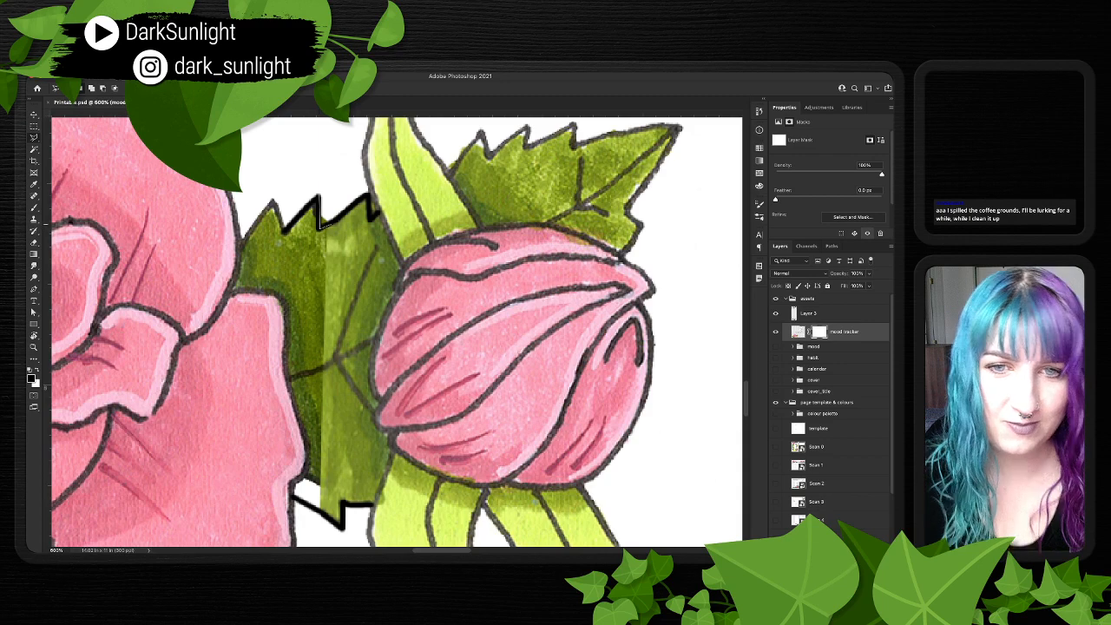
pyautogui.moveTo(321, 228); pyautogui.dragTo(349, 186)
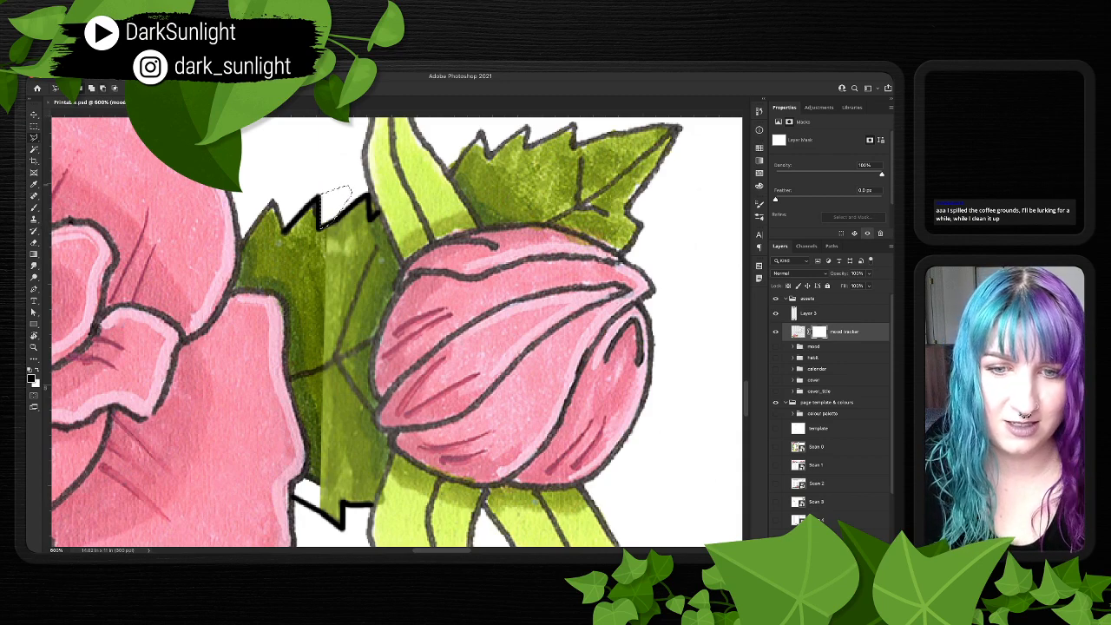
pyautogui.press('super+d')
# - Rename the layer holding the brushed leaf outlines to black
pyautogui.moveTo(343, 349); pyautogui.dragTo(357, 271)
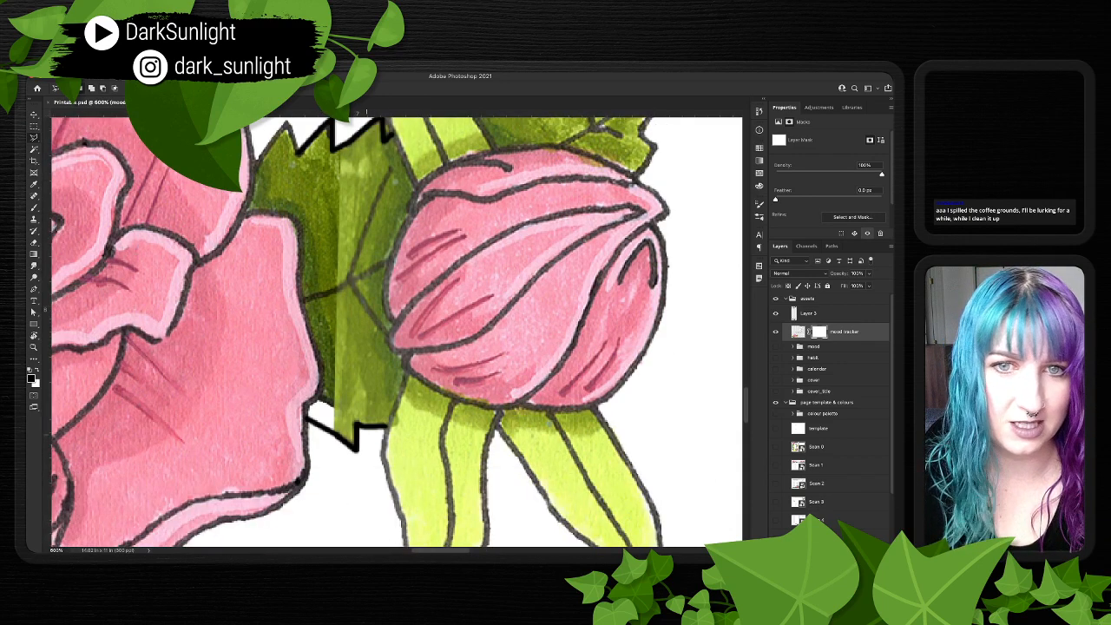
pyautogui.moveTo(437, 402); pyautogui.dragTo(443, 444)
pyautogui.click(823, 314)
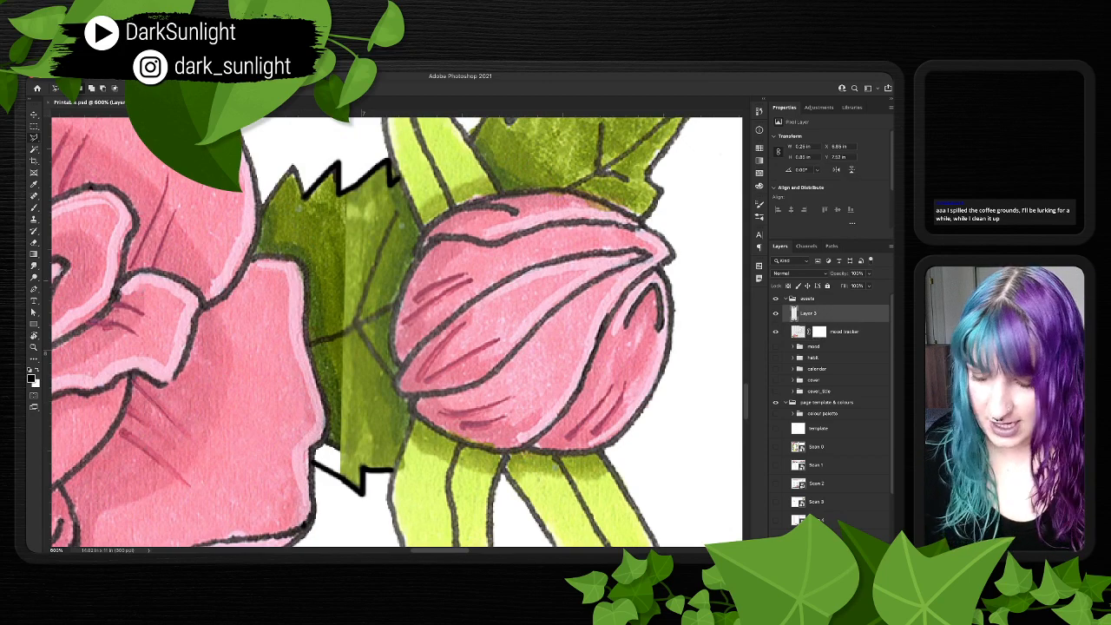
pyautogui.press('s')
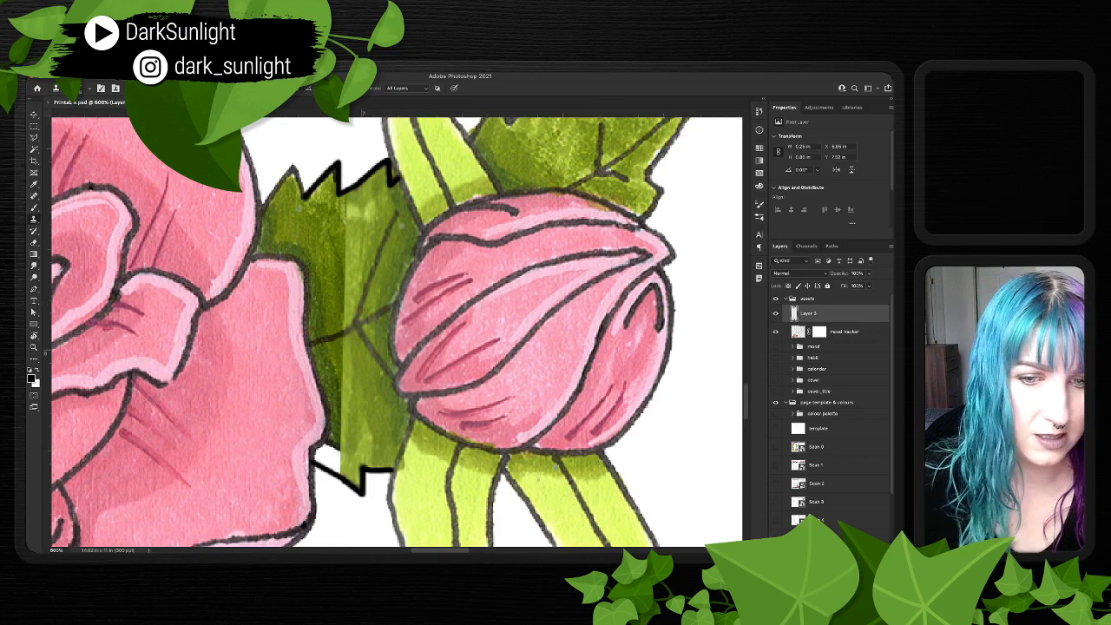
pyautogui.doubleClick(808, 313)
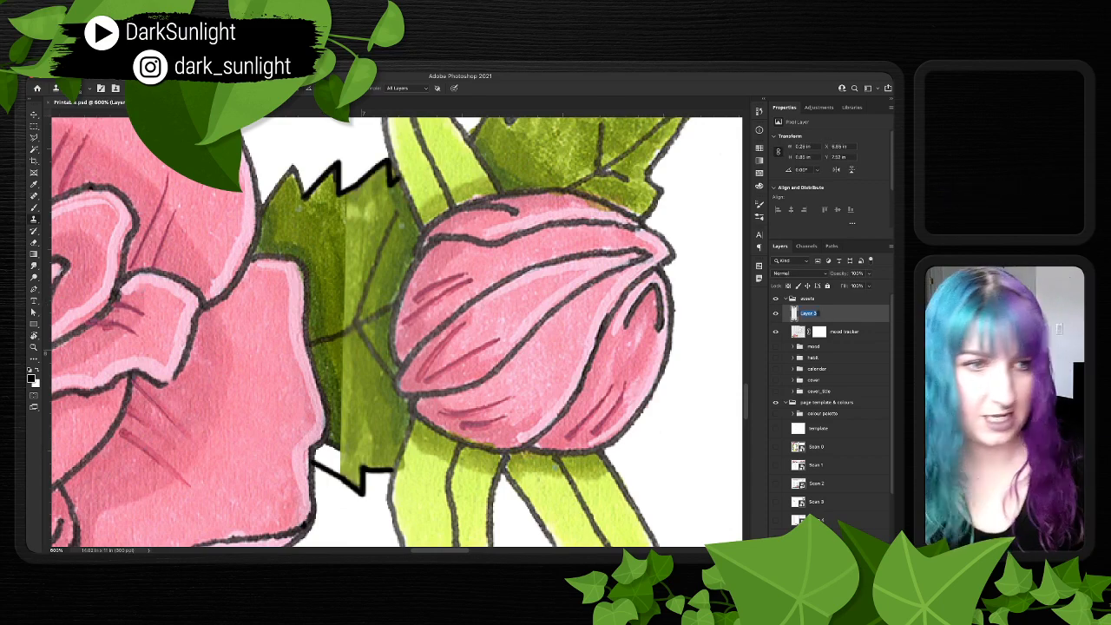
pyautogui.write('black')
pyautogui.press('Return')
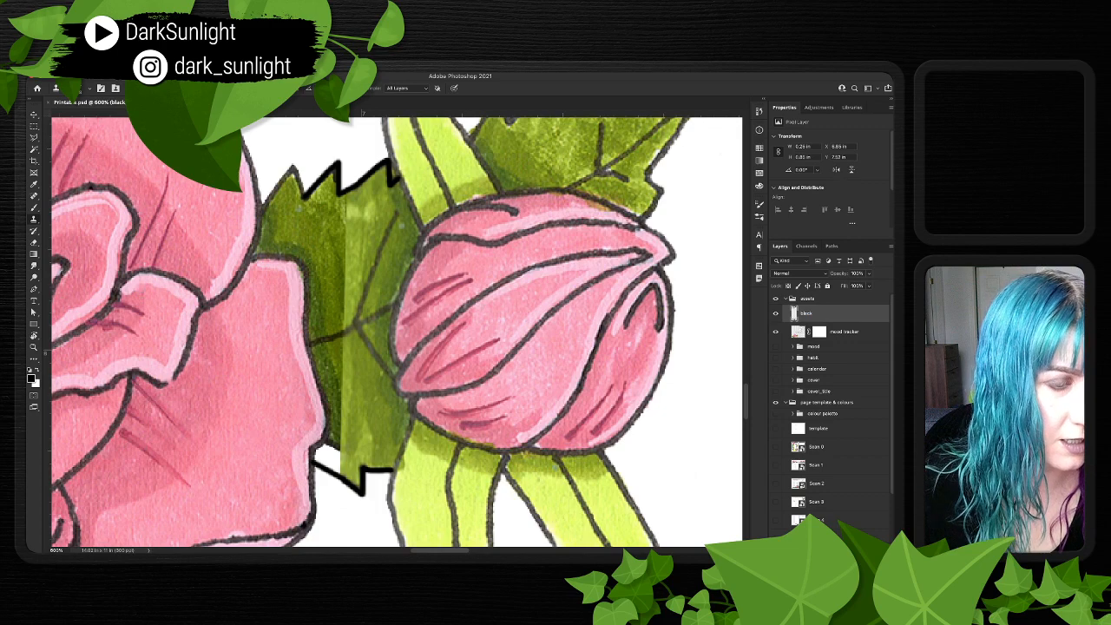
# - Create a new layer between the black and mood tracker layers and name it paint
pyautogui.hotkey('ctrl', 'shift', 'alt', 'n')
pyautogui.hotkey('ctrl', '[')
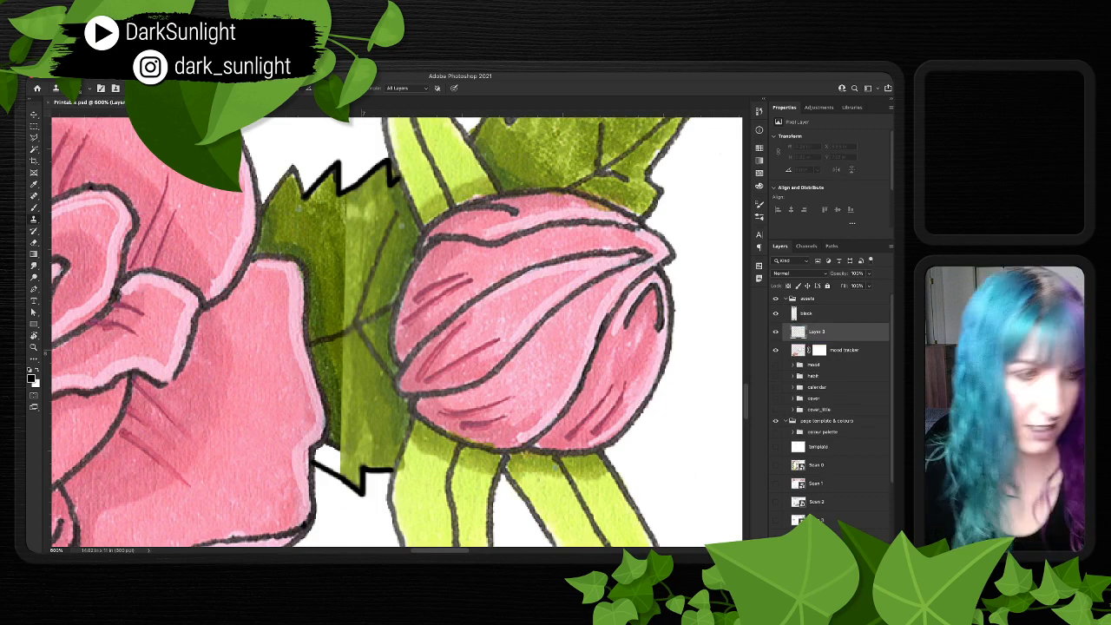
pyautogui.doubleClick(816, 330)
pyautogui.write('paint')
pyautogui.press('Return')
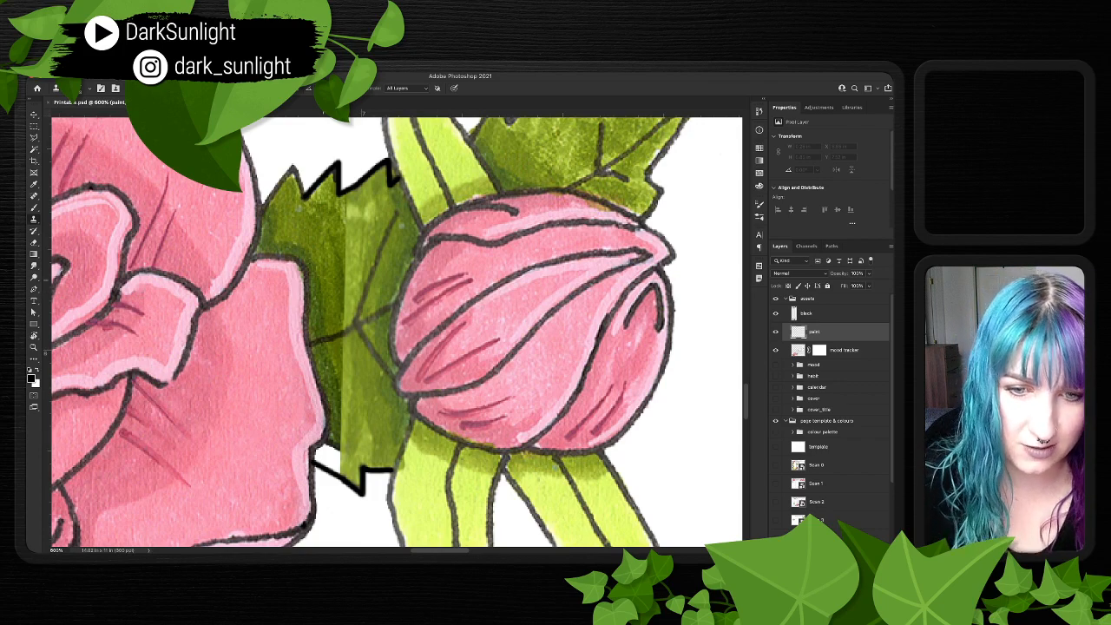
# - Clone leaf green with the Clone Stamp into the white gap inside the lower outline and over the lower part of the seam
pyautogui.click(331, 449)
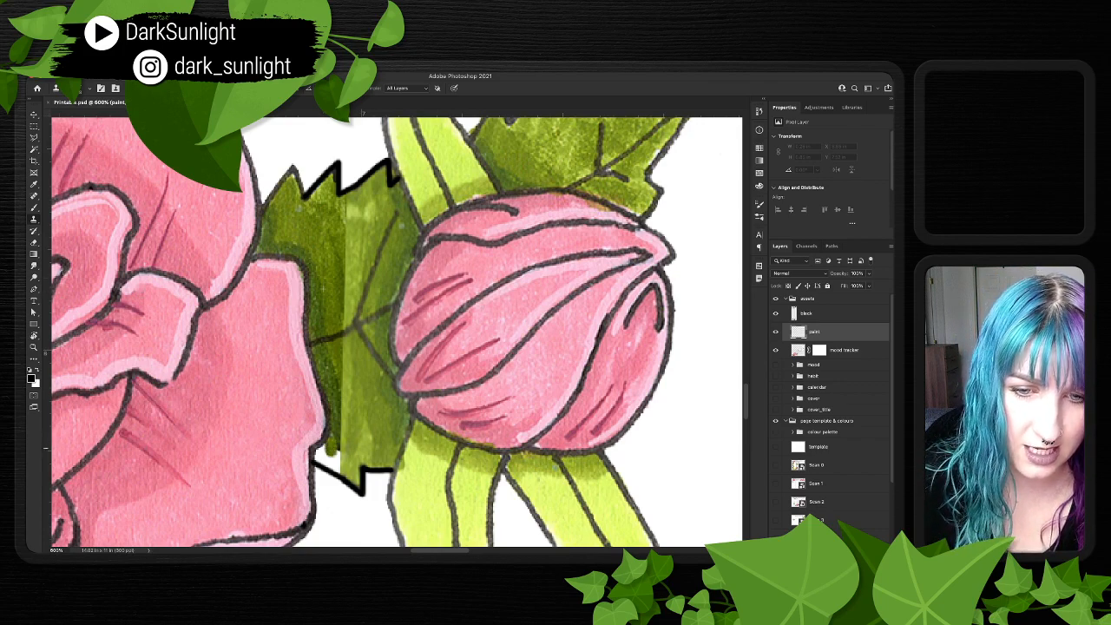
pyautogui.click(323, 451)
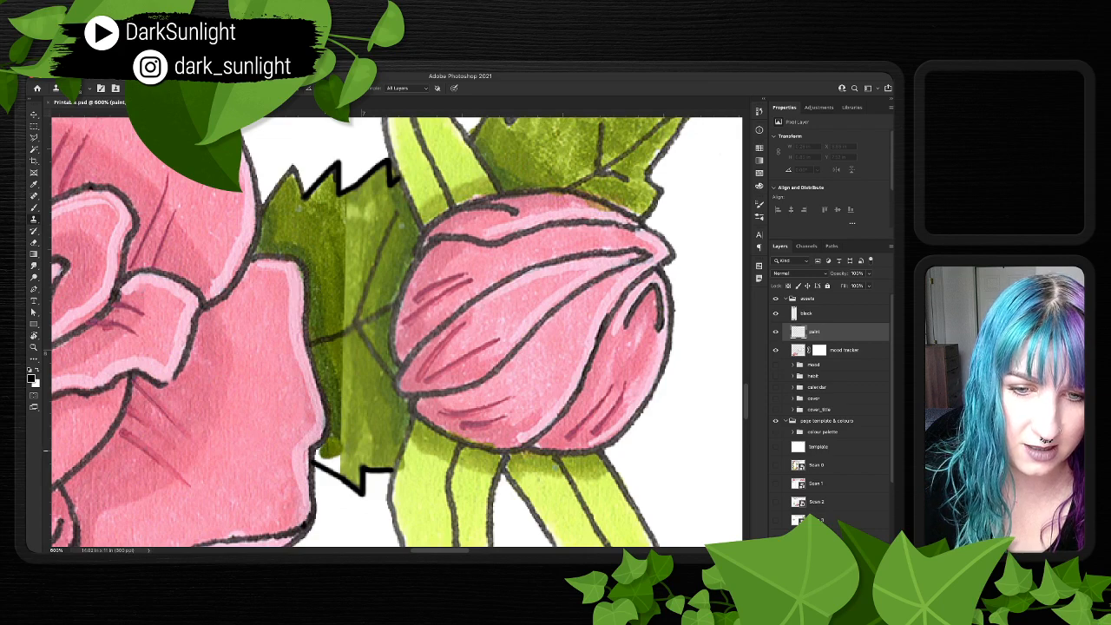
pyautogui.moveTo(317, 452)
pyautogui.mouseDown()
pyautogui.moveTo(341, 469)
pyautogui.moveTo(334, 433)
pyautogui.moveTo(331, 446)
pyautogui.mouseUp()
pyautogui.click(331, 465)
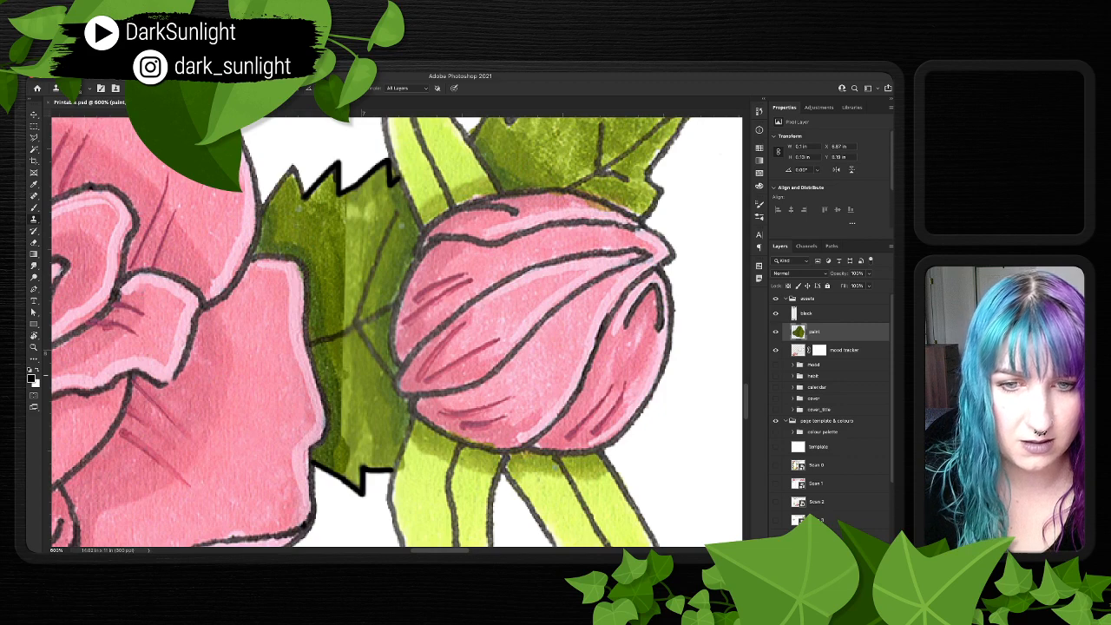
pyautogui.moveTo(346, 390)
pyautogui.mouseDown()
pyautogui.moveTo(342, 365)
pyautogui.moveTo(346, 439)
pyautogui.mouseUp()
pyautogui.keyDown('alt'); pyautogui.click(308, 232); pyautogui.keyUp('alt')
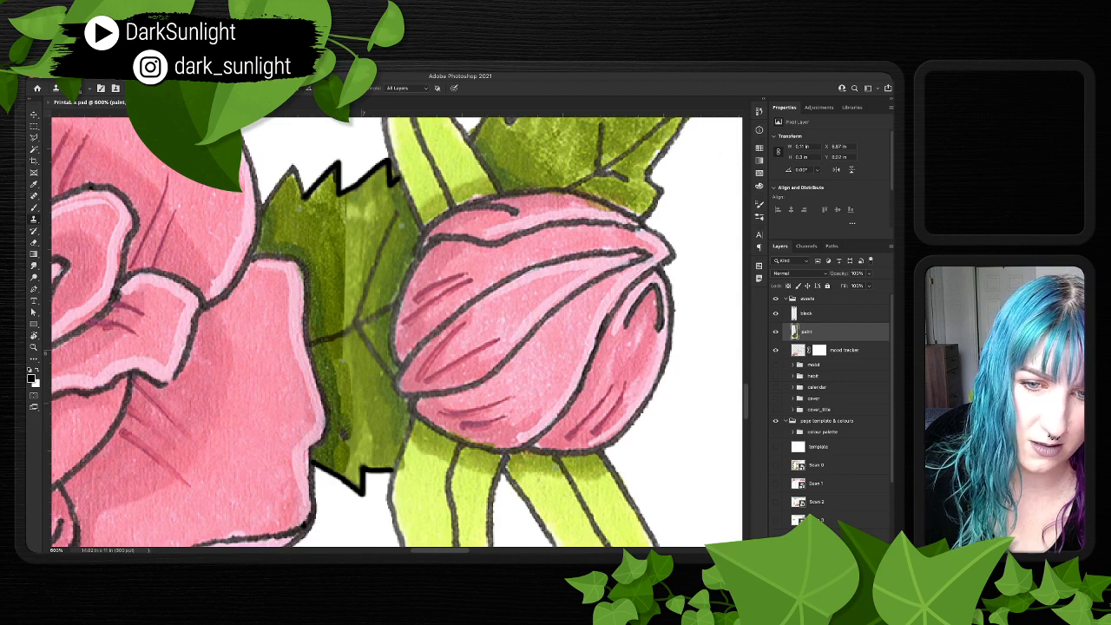
pyautogui.moveTo(335, 375)
pyautogui.mouseDown()
pyautogui.moveTo(339, 455)
pyautogui.moveTo(349, 453)
pyautogui.moveTo(339, 469)
pyautogui.mouseUp()
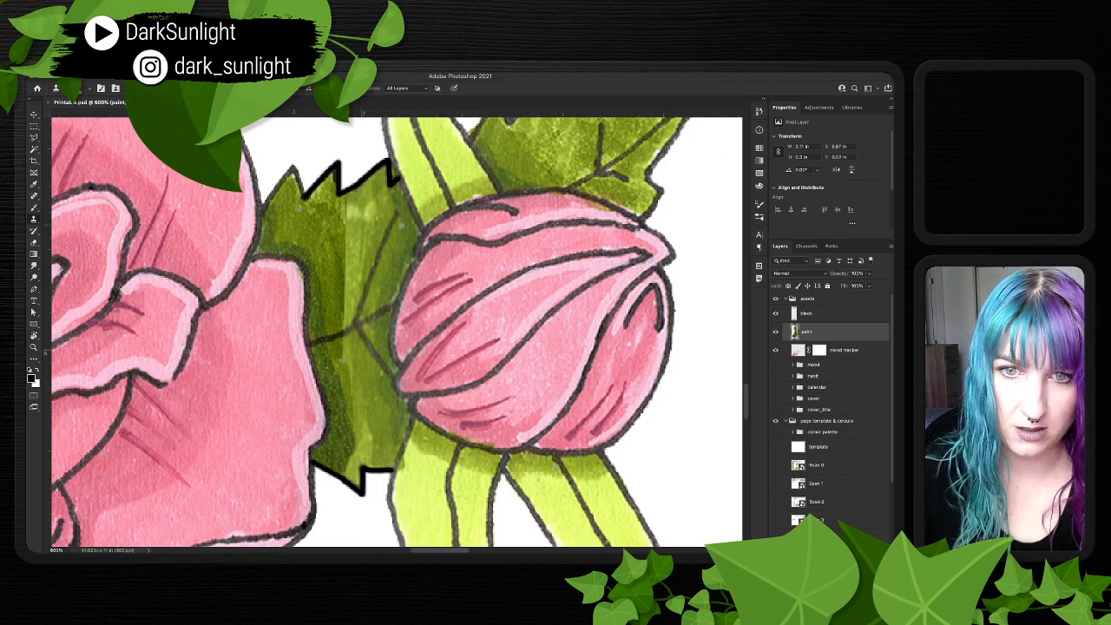
# - Dab the Spot Healing Brush around the upper part of the leaf's seam and near its notched upper edge on the paint layer
pyautogui.press('j')
pyautogui.click(301, 210)
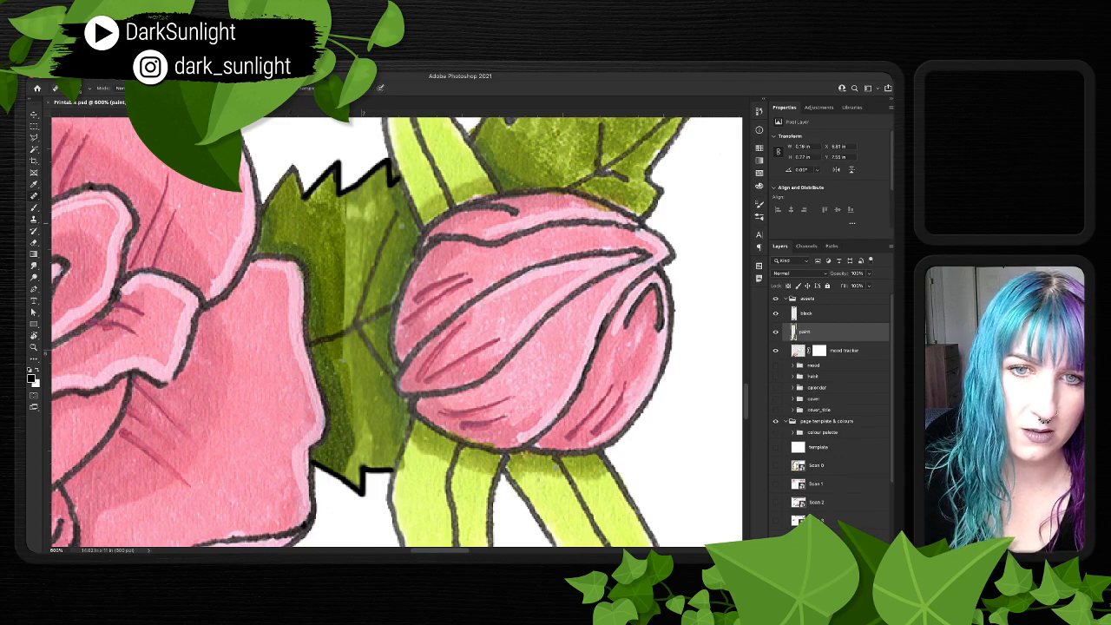
pyautogui.click(345, 208)
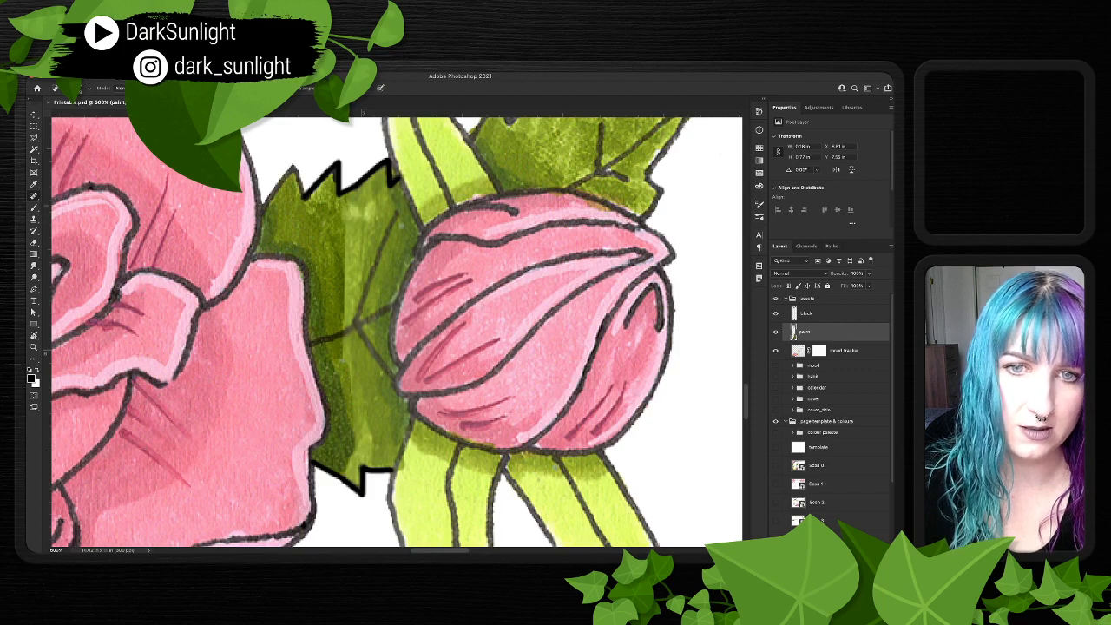
pyautogui.click(331, 179)
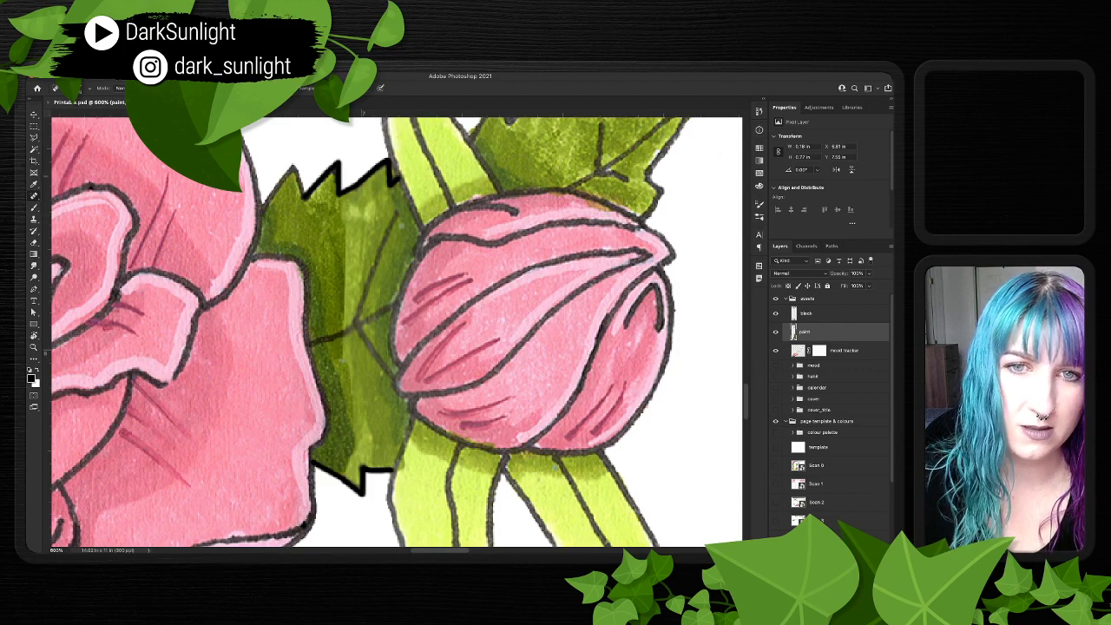
pyautogui.click(332, 175)
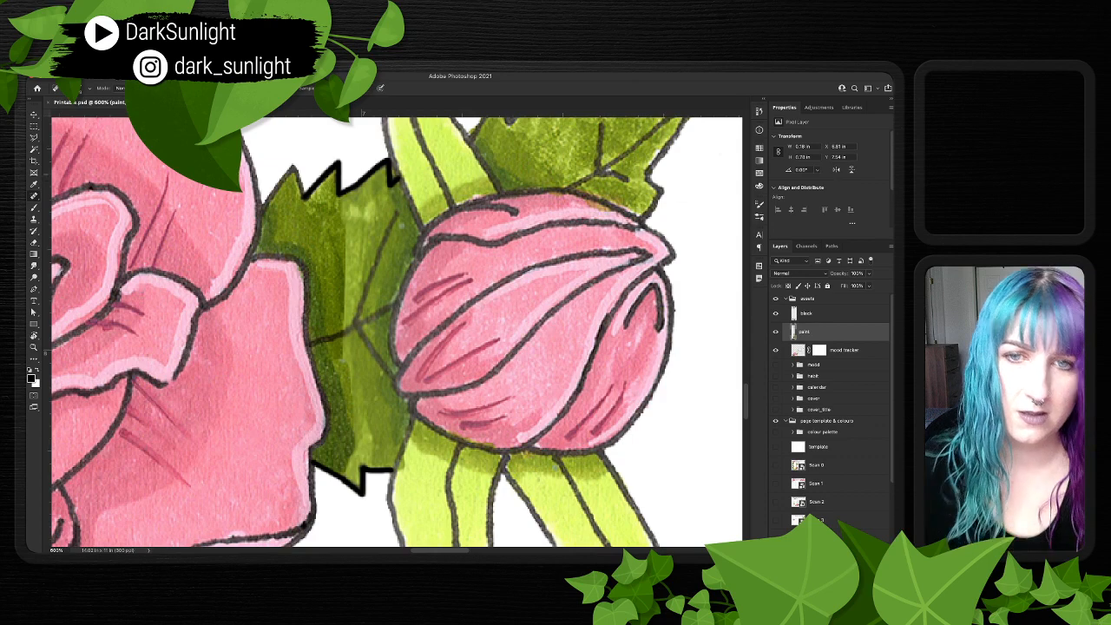
pyautogui.click(332, 175)
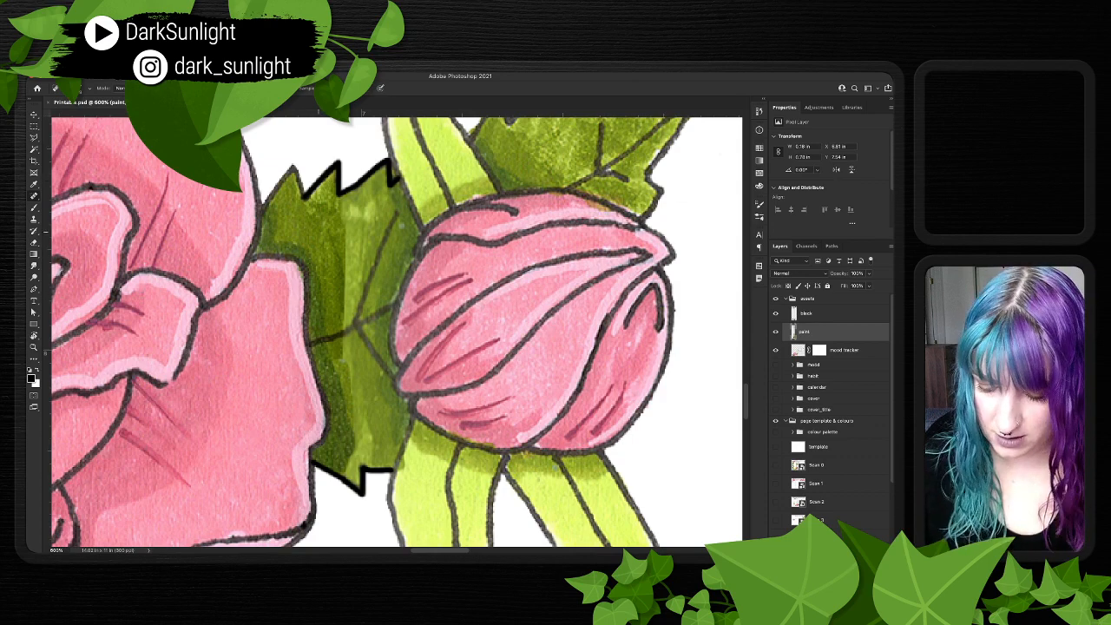
# - Clone leaf green with the Clone Stamp over the upper part of the seam, undoing a stray stroke
pyautogui.press('s')
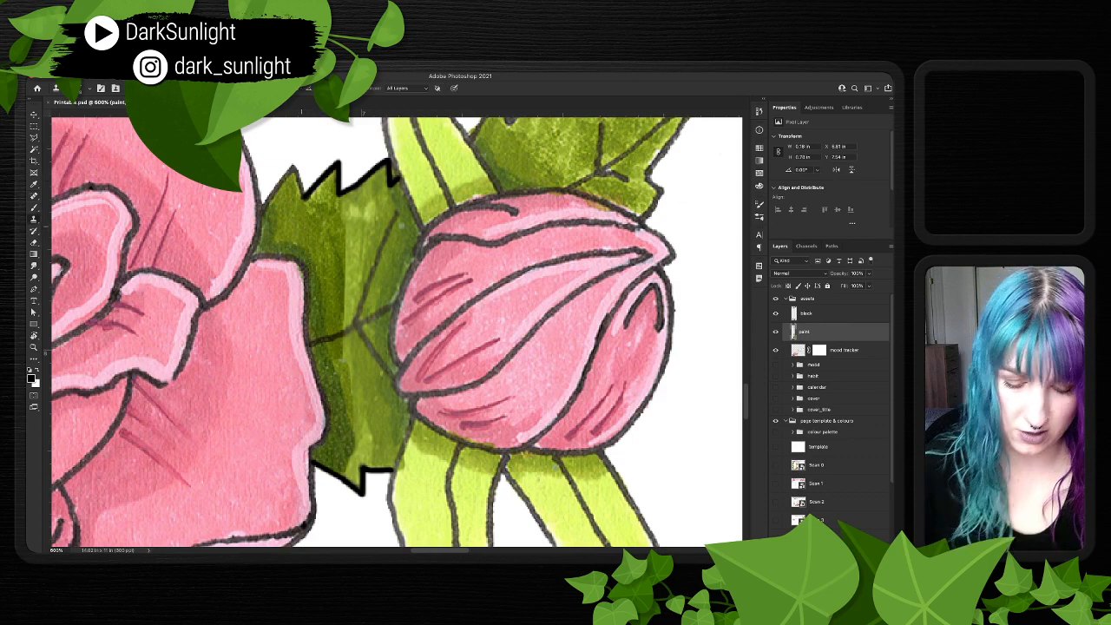
pyautogui.moveTo(337, 244); pyautogui.dragTo(347, 220)
pyautogui.press('super+z')
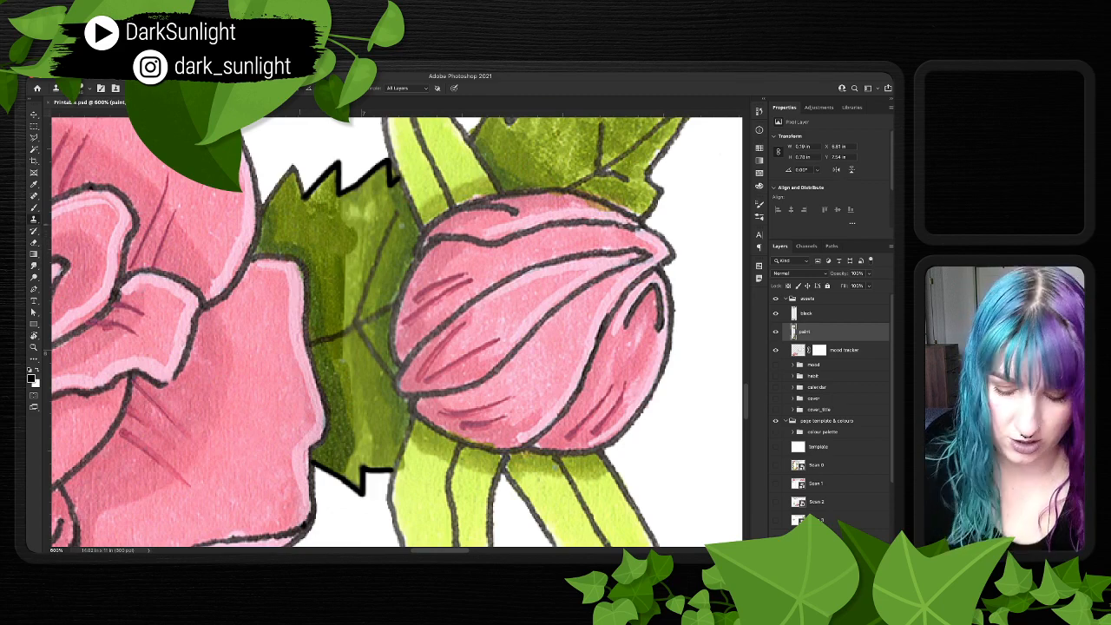
# - Heal the blotches beneath the leaf's serrated upper outline and beside the bud with the Spot Healing Brush
pyautogui.press('j')
pyautogui.click(333, 216)
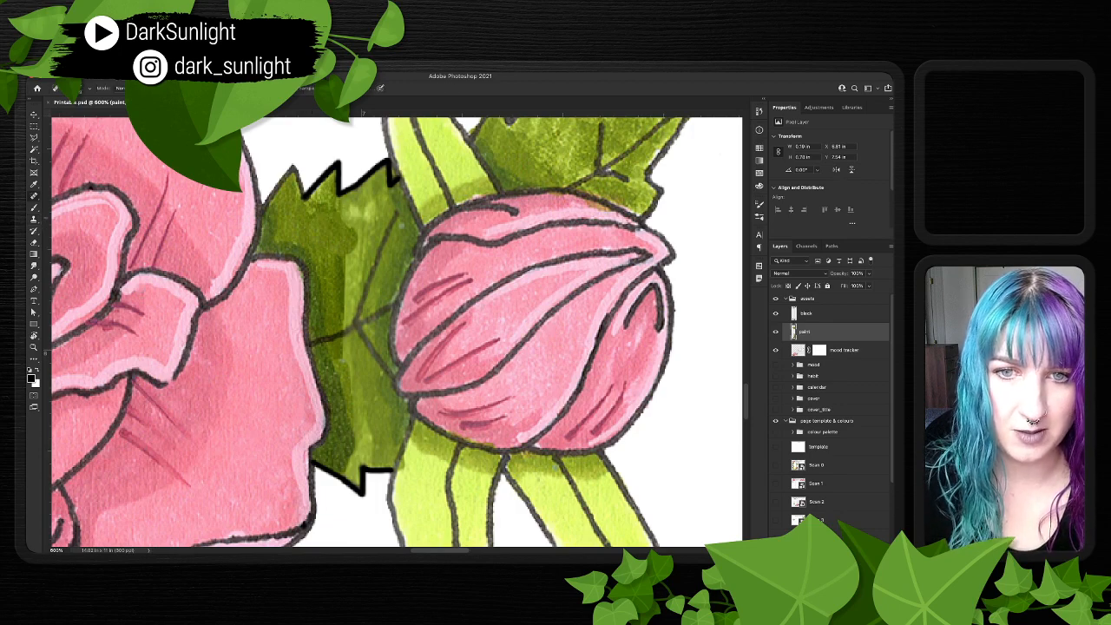
pyautogui.click(310, 208)
pyautogui.click(311, 214)
pyautogui.click(305, 204)
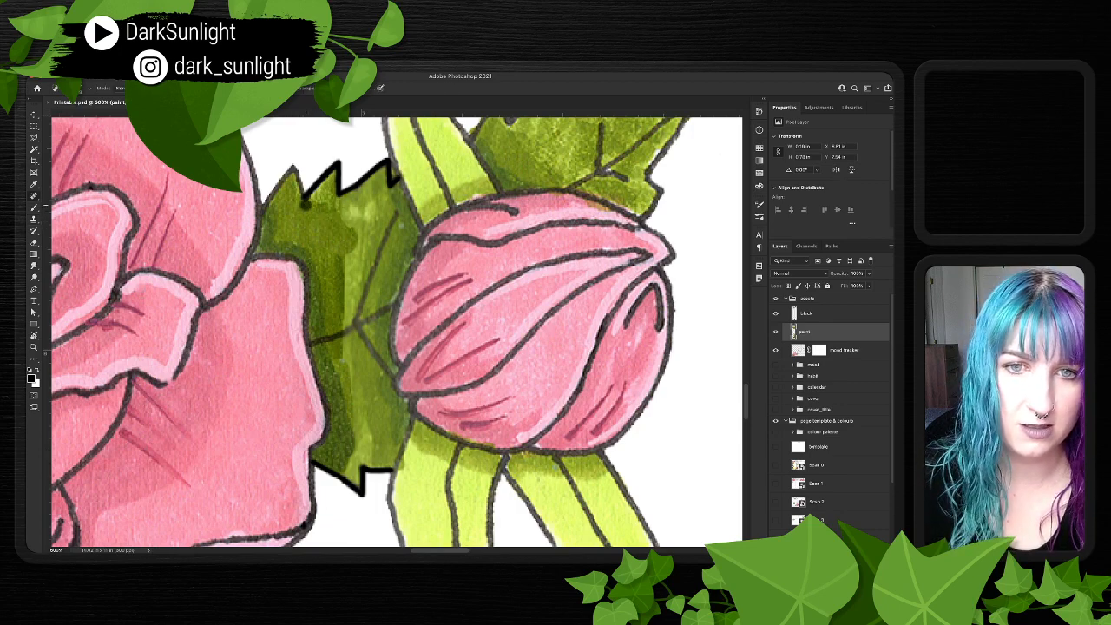
pyautogui.click(338, 207)
pyautogui.click(322, 198)
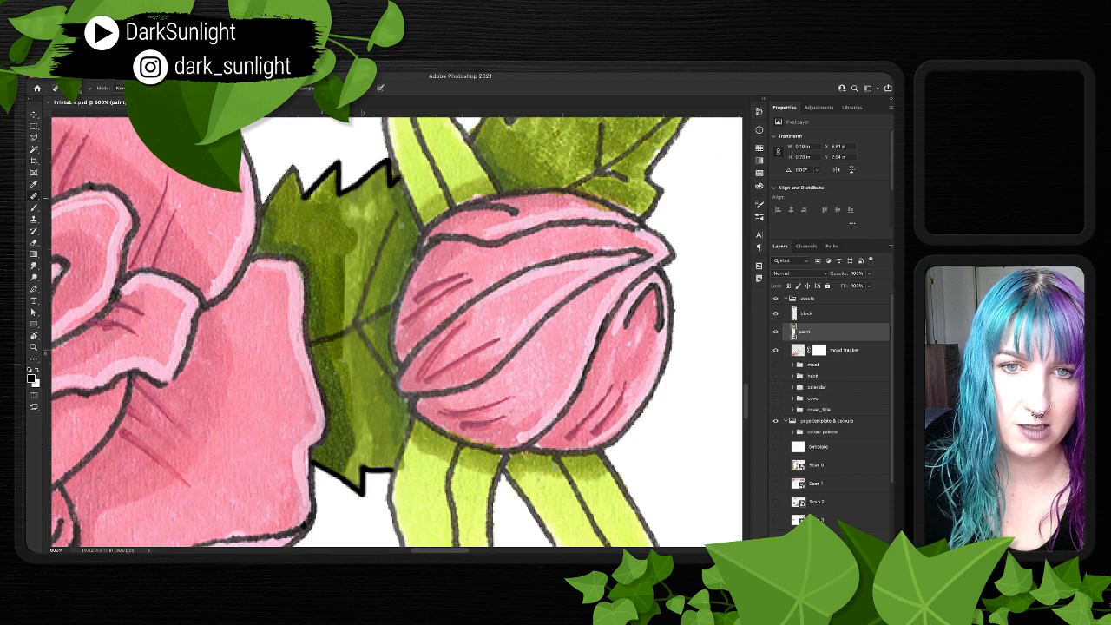
pyautogui.click(329, 195)
pyautogui.click(317, 198)
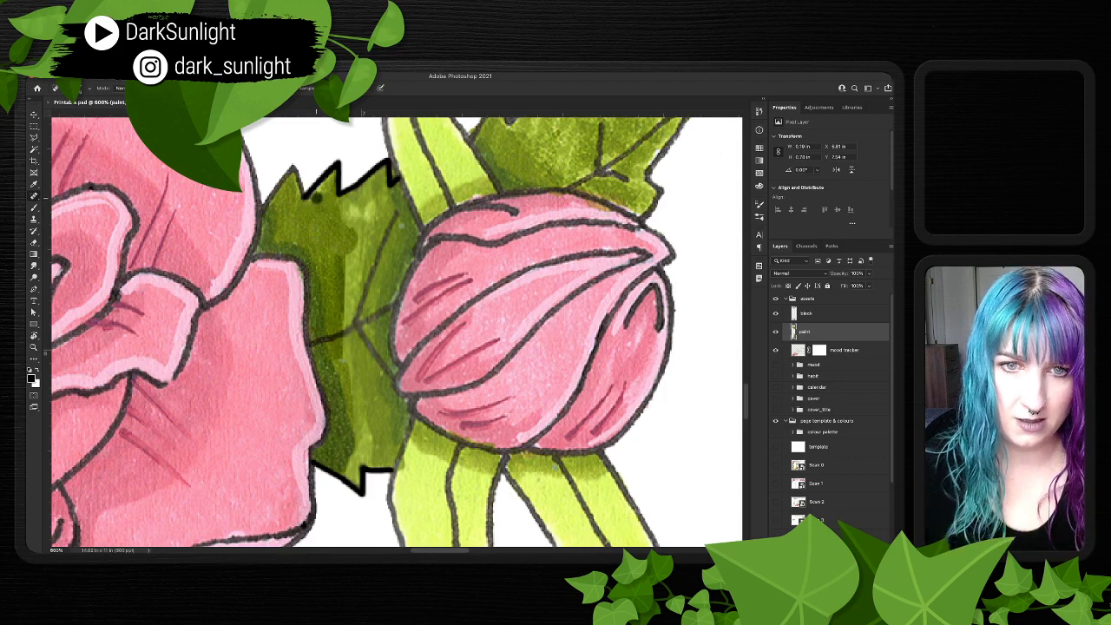
pyautogui.click(401, 227)
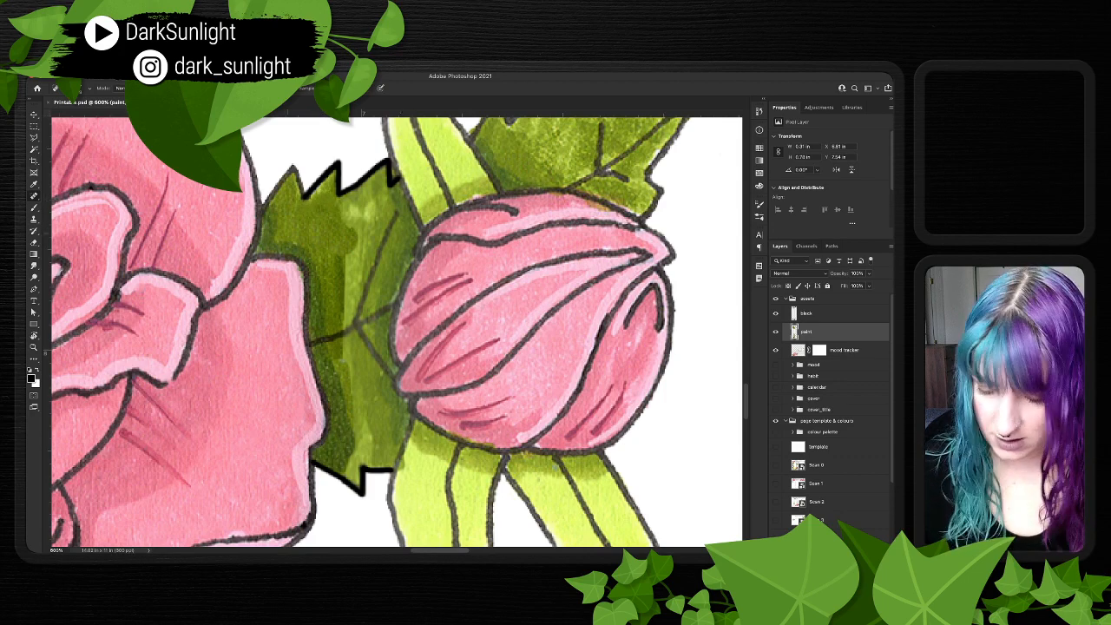
# - Clone leaf green with the Clone Stamp over the lower lobe just above the leaf's pointed lower tip
pyautogui.press('s')
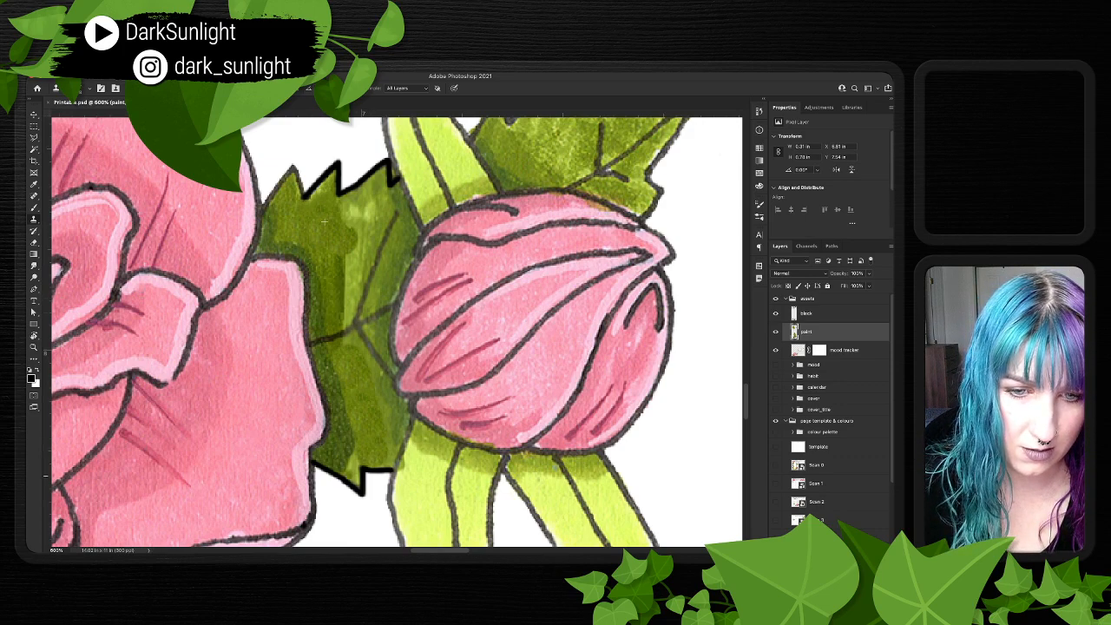
pyautogui.moveTo(355, 458); pyautogui.dragTo(357, 447)
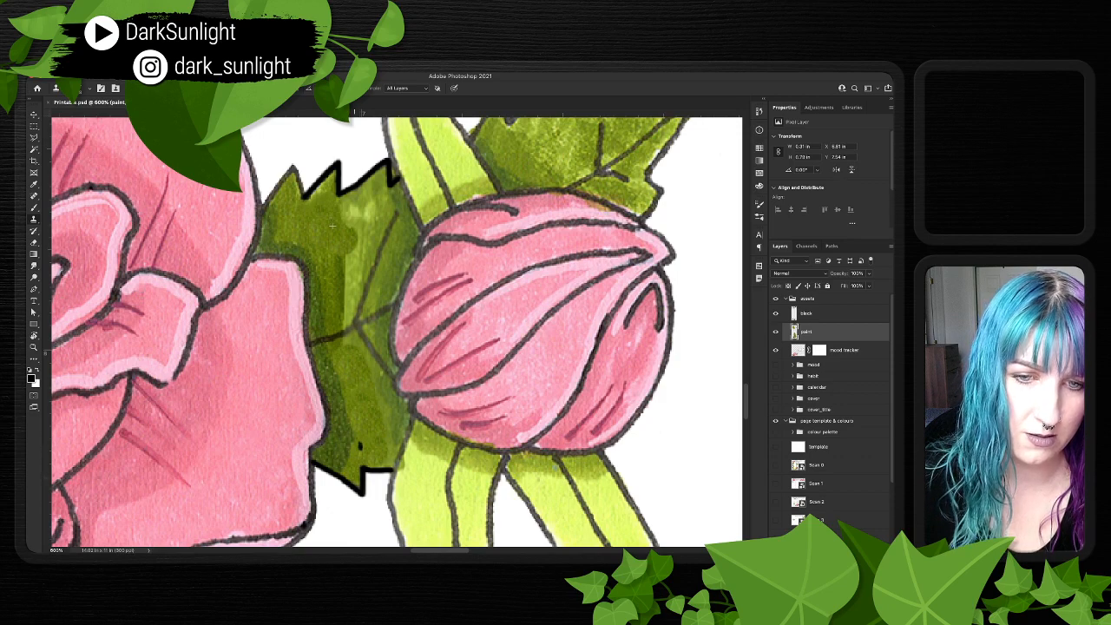
pyautogui.moveTo(362, 436); pyautogui.dragTo(361, 452)
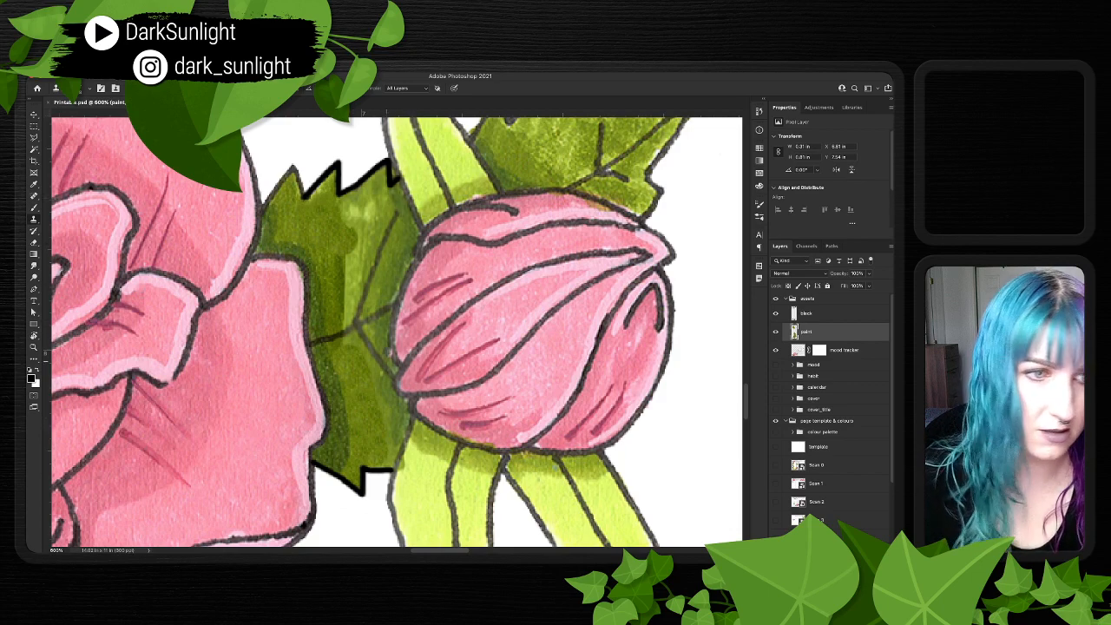
# - On the black layer, brush black lines over the leaf's central vein and its upper and lower side veins
pyautogui.hotkey('alt', ']')
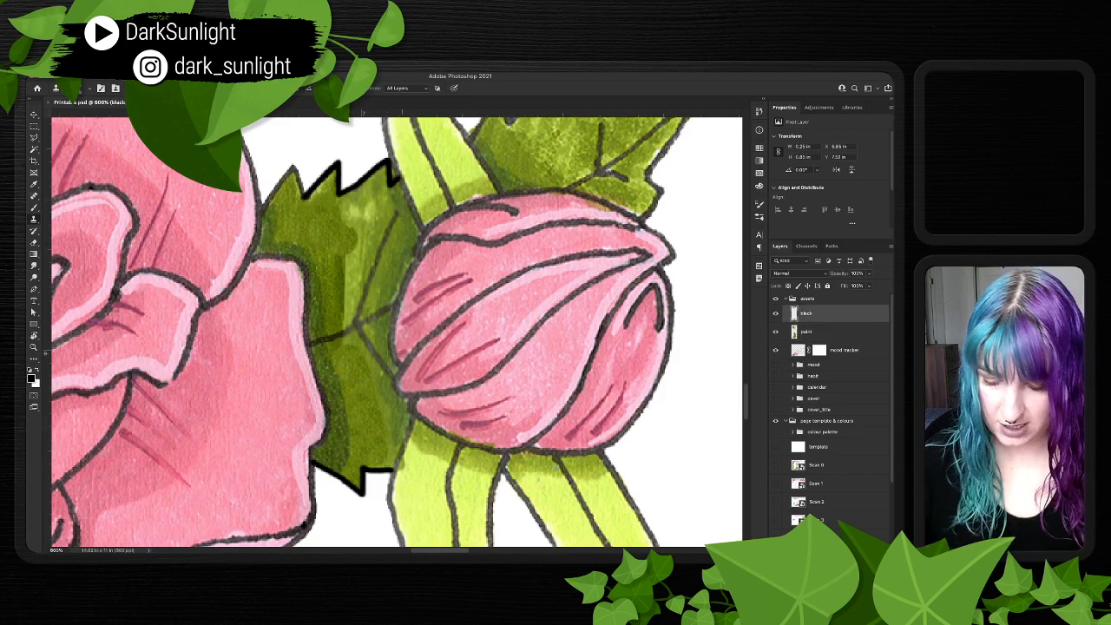
pyautogui.press('b')
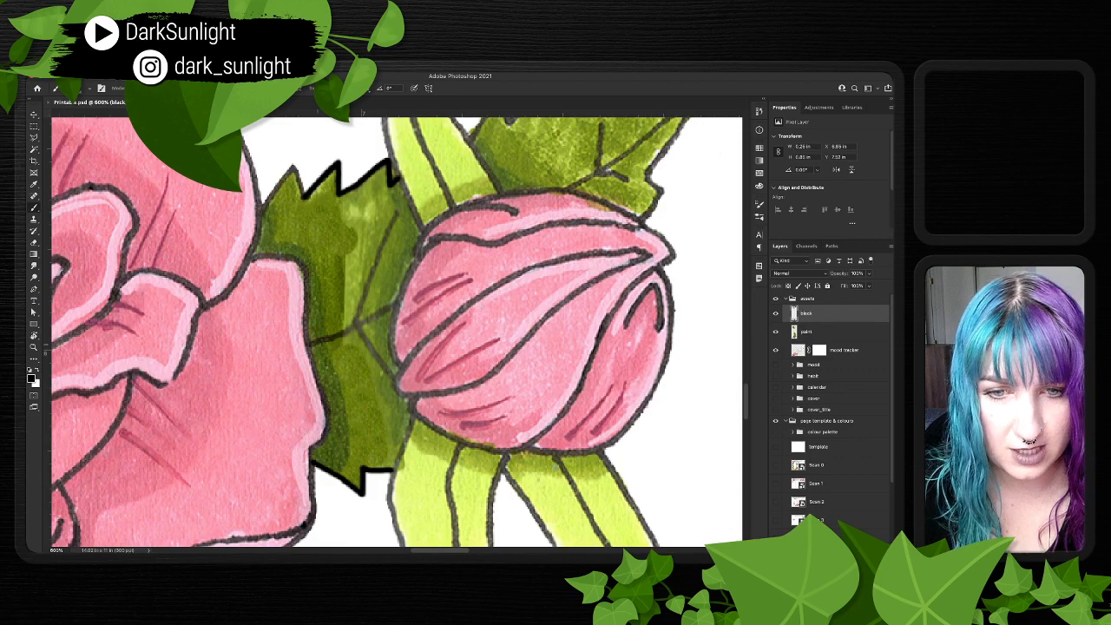
pyautogui.moveTo(313, 342)
pyautogui.mouseDown()
pyautogui.moveTo(397, 302)
pyautogui.moveTo(372, 283)
pyautogui.moveTo(399, 210)
pyautogui.mouseUp()
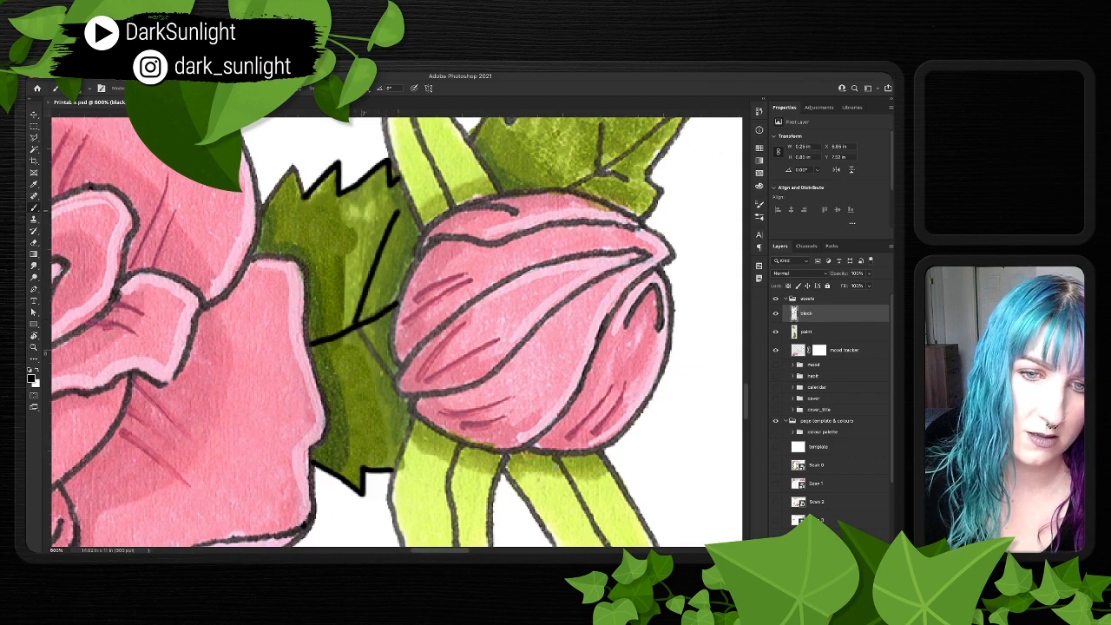
pyautogui.moveTo(356, 327); pyautogui.dragTo(398, 382)
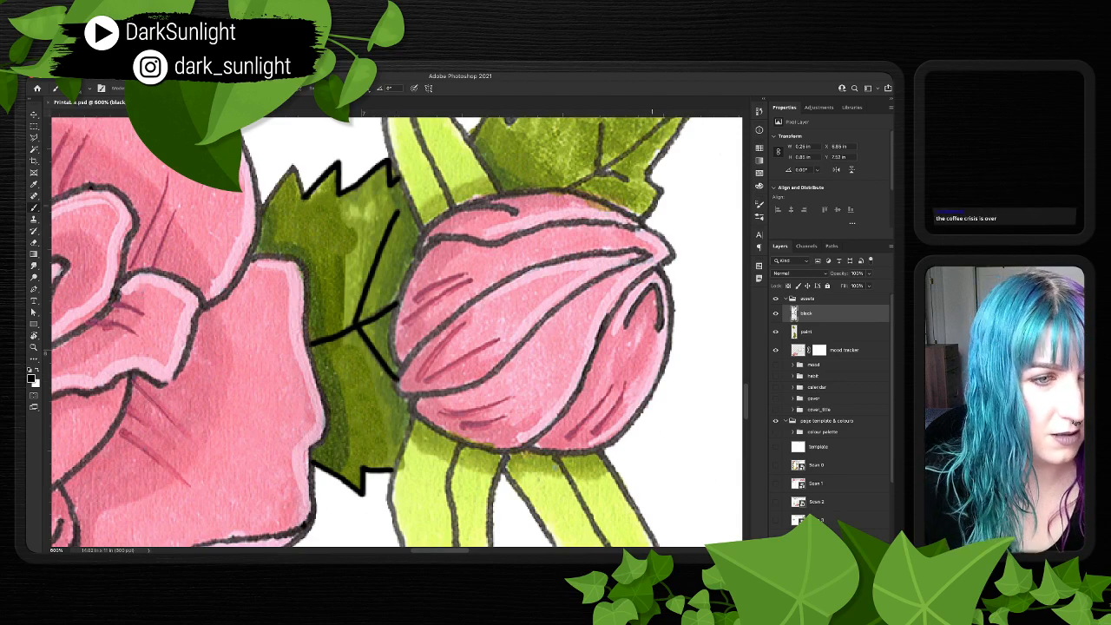
# - On the paint layer, clone even leaf green over the remaining seam between the rose and the upper side vein
pyautogui.click(820, 350)
pyautogui.press('l')
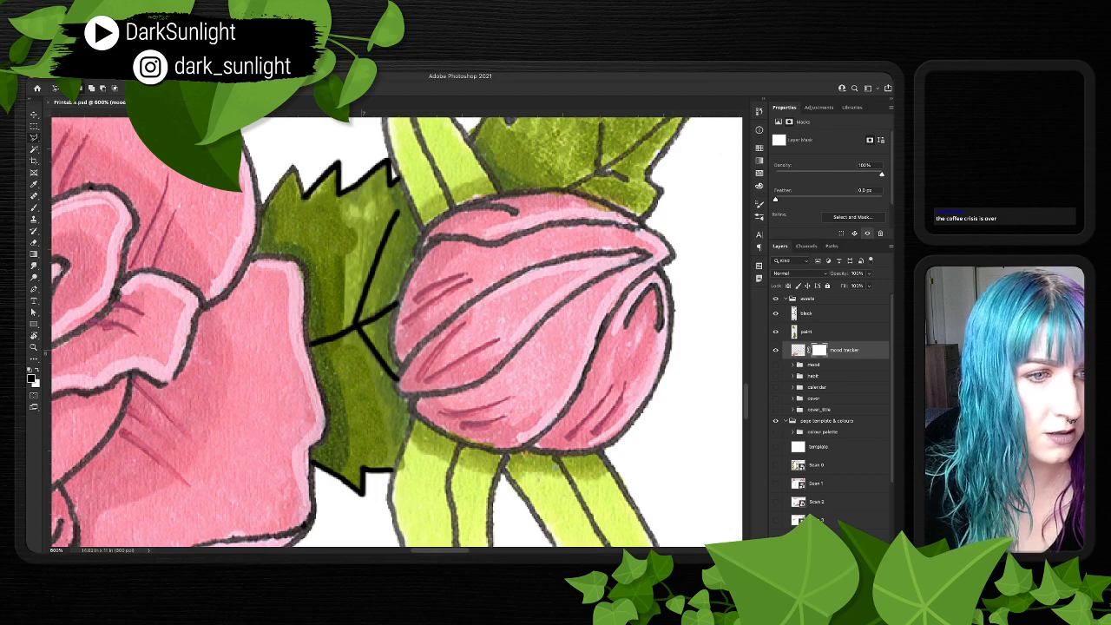
pyautogui.click(807, 313)
pyautogui.click(807, 332)
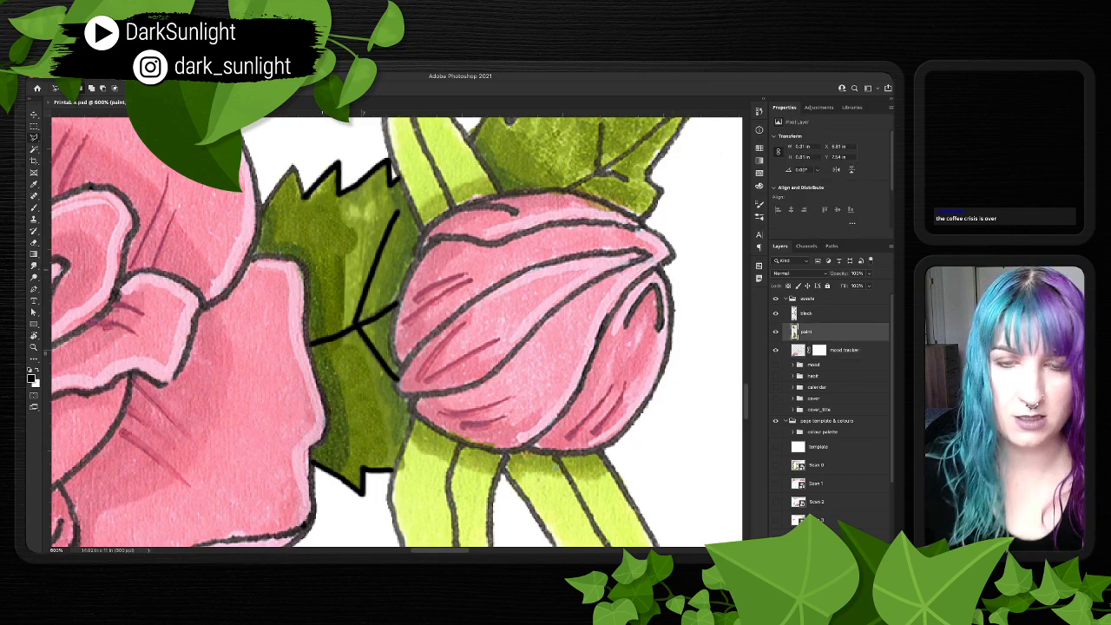
pyautogui.press('v')
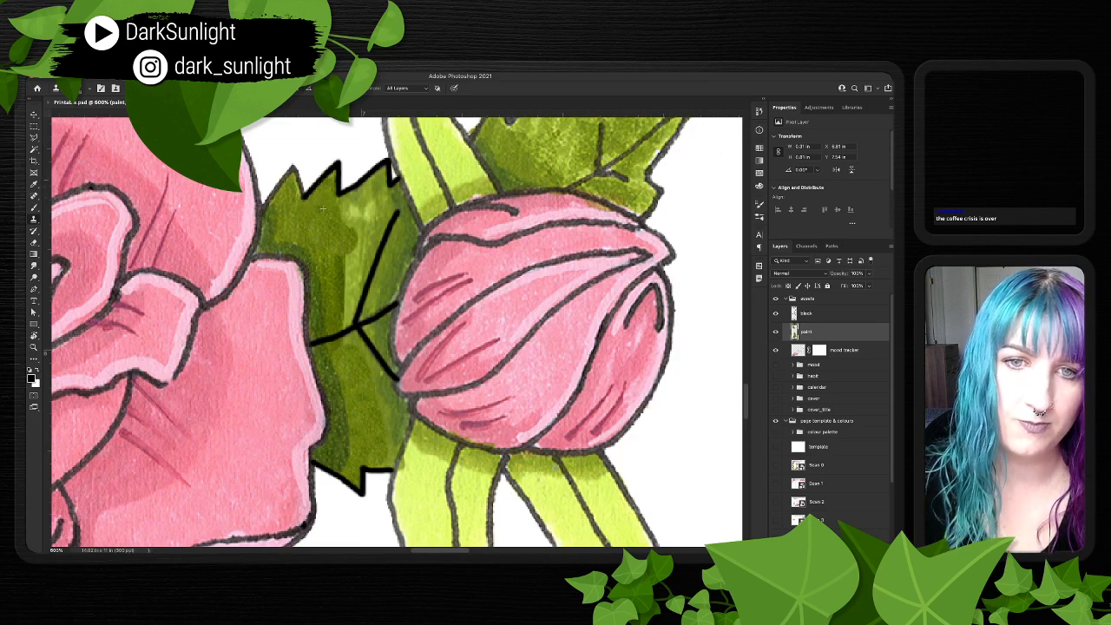
pyautogui.moveTo(344, 200)
pyautogui.mouseDown()
pyautogui.moveTo(352, 197)
pyautogui.moveTo(347, 221)
pyautogui.moveTo(357, 226)
pyautogui.mouseUp()
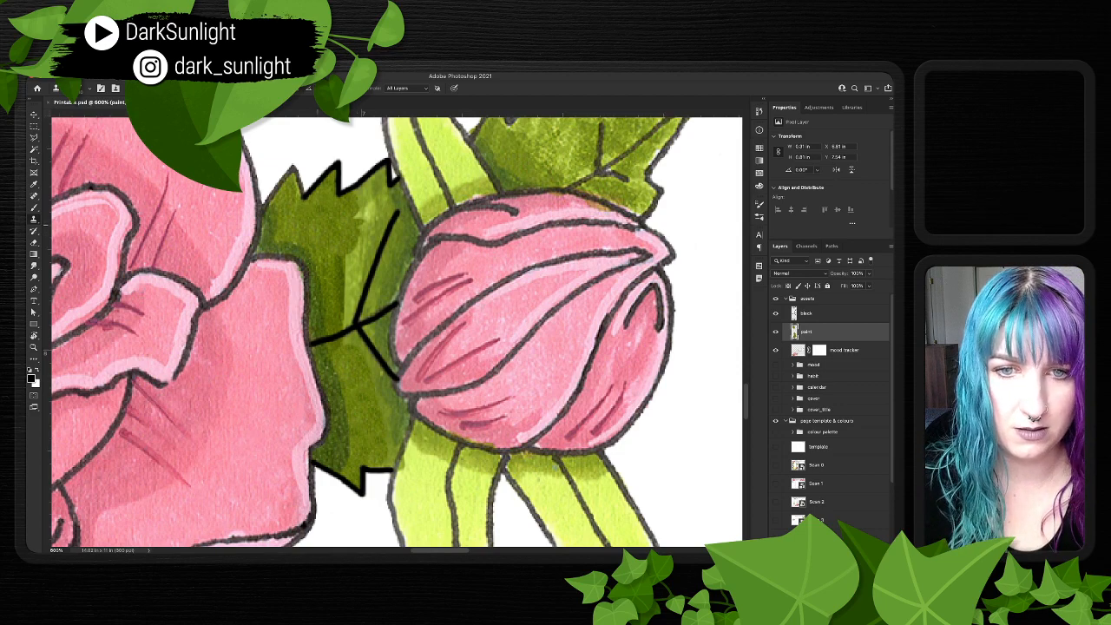
pyautogui.moveTo(343, 281); pyautogui.dragTo(361, 251)
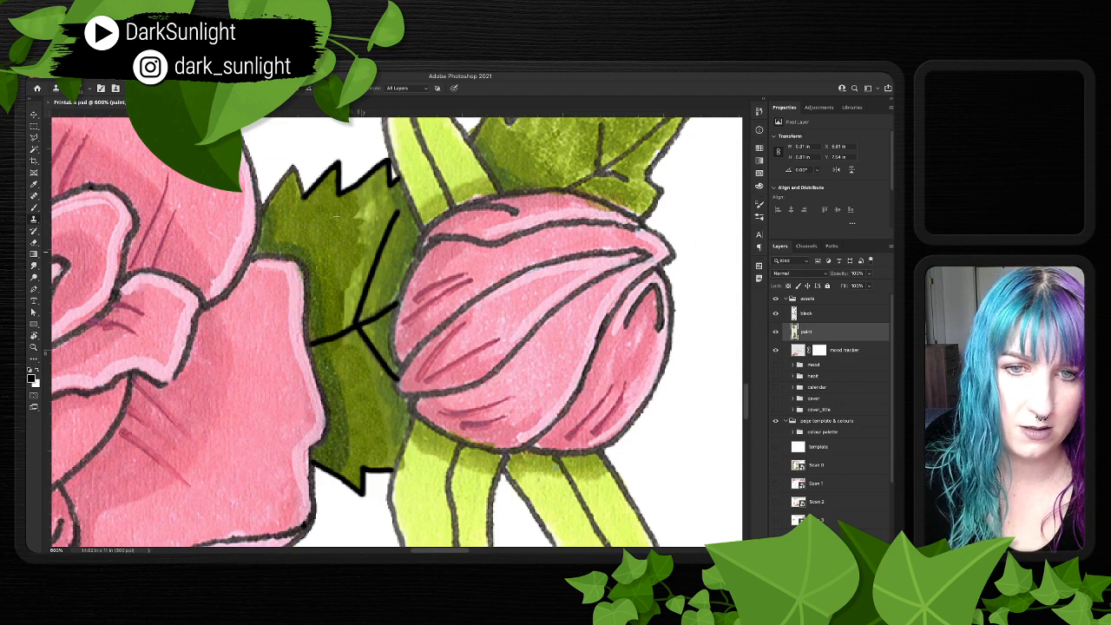
pyautogui.moveTo(339, 289)
pyautogui.mouseDown()
pyautogui.moveTo(339, 309)
pyautogui.moveTo(365, 268)
pyautogui.mouseUp()
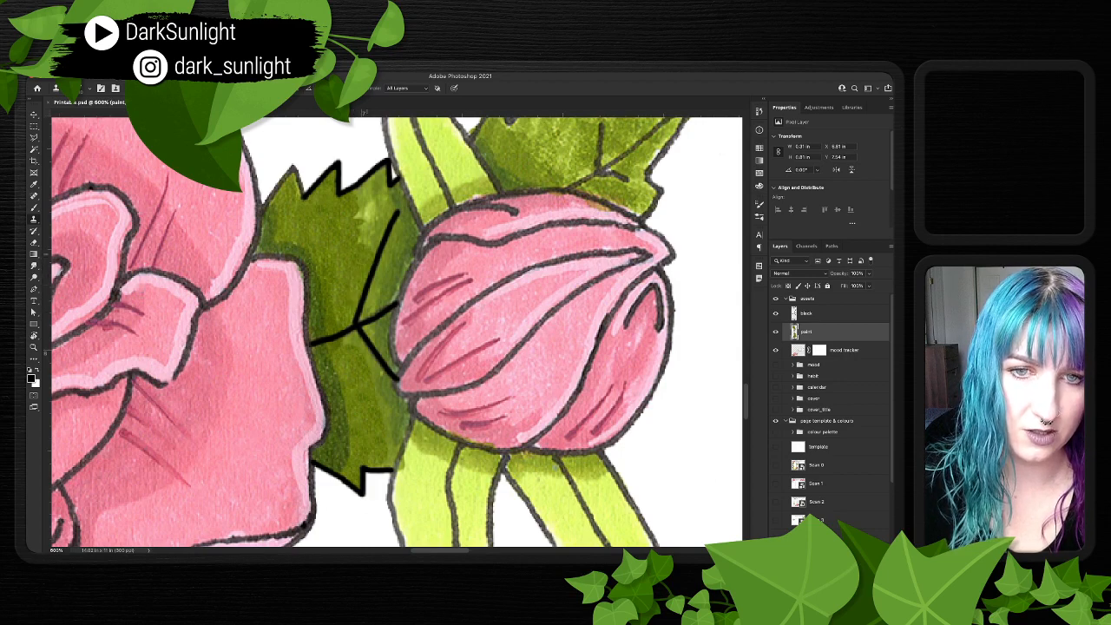
# - Clone leaf green over the pale patch beneath the upper outline and around the upper side vein down to the vein junction
pyautogui.moveTo(372, 211)
pyautogui.mouseDown()
pyautogui.moveTo(361, 227)
pyautogui.moveTo(363, 189)
pyautogui.moveTo(382, 171)
pyautogui.moveTo(369, 209)
pyautogui.moveTo(383, 223)
pyautogui.mouseUp()
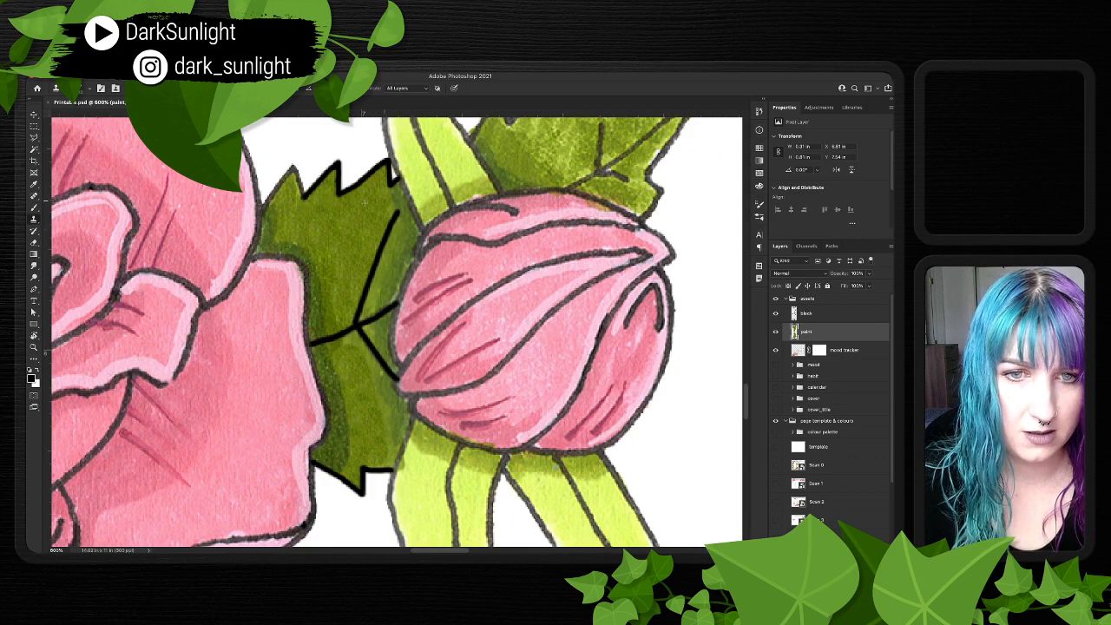
pyautogui.moveTo(384, 201); pyautogui.dragTo(394, 224)
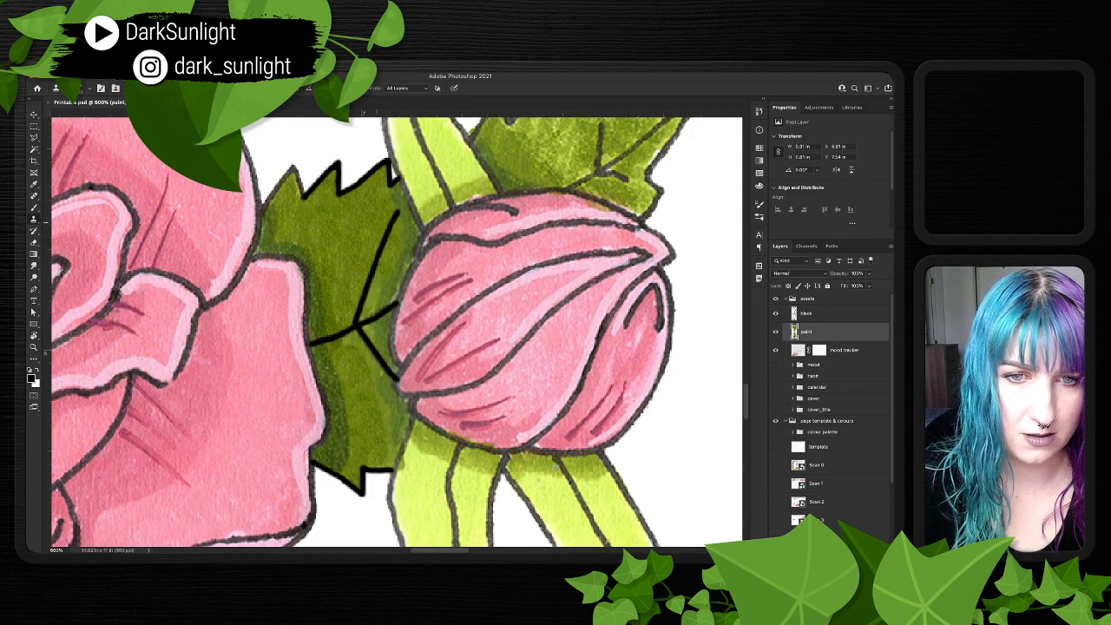
pyautogui.moveTo(380, 276); pyautogui.dragTo(369, 315)
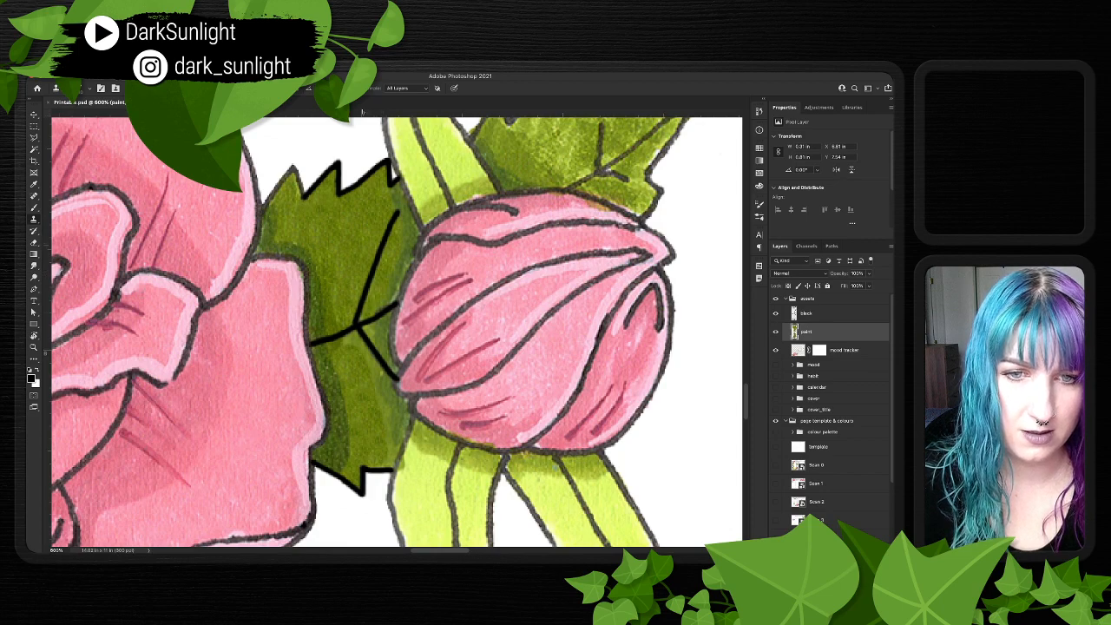
pyautogui.click(372, 310)
pyautogui.click(352, 341)
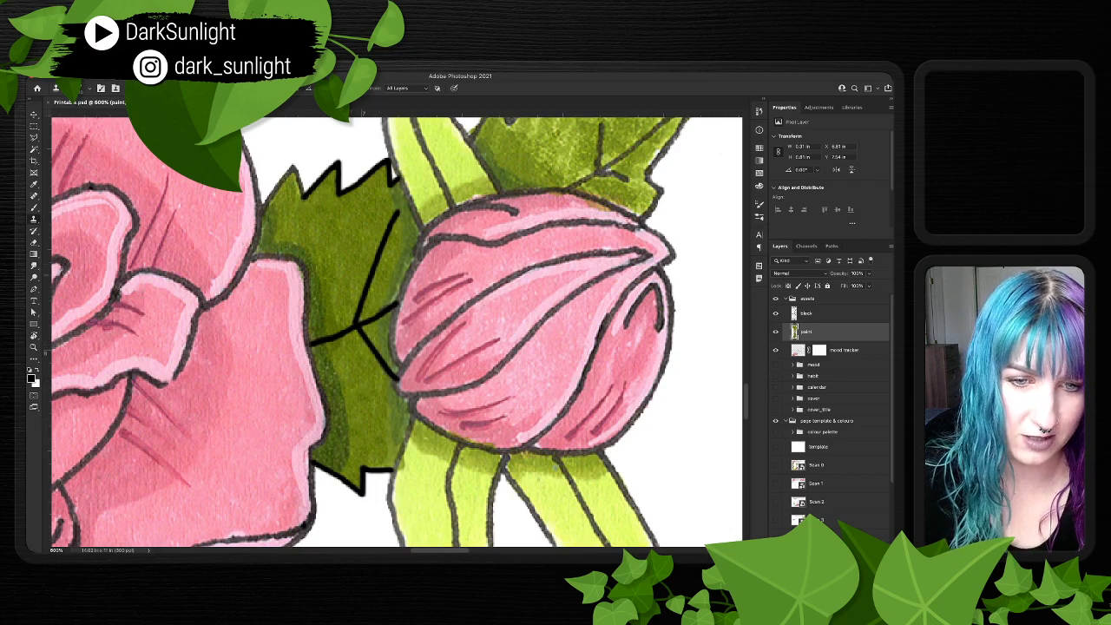
# - Clone leaf green and darker shading along the leaf's edge beside the bud
pyautogui.moveTo(388, 416); pyautogui.dragTo(388, 446)
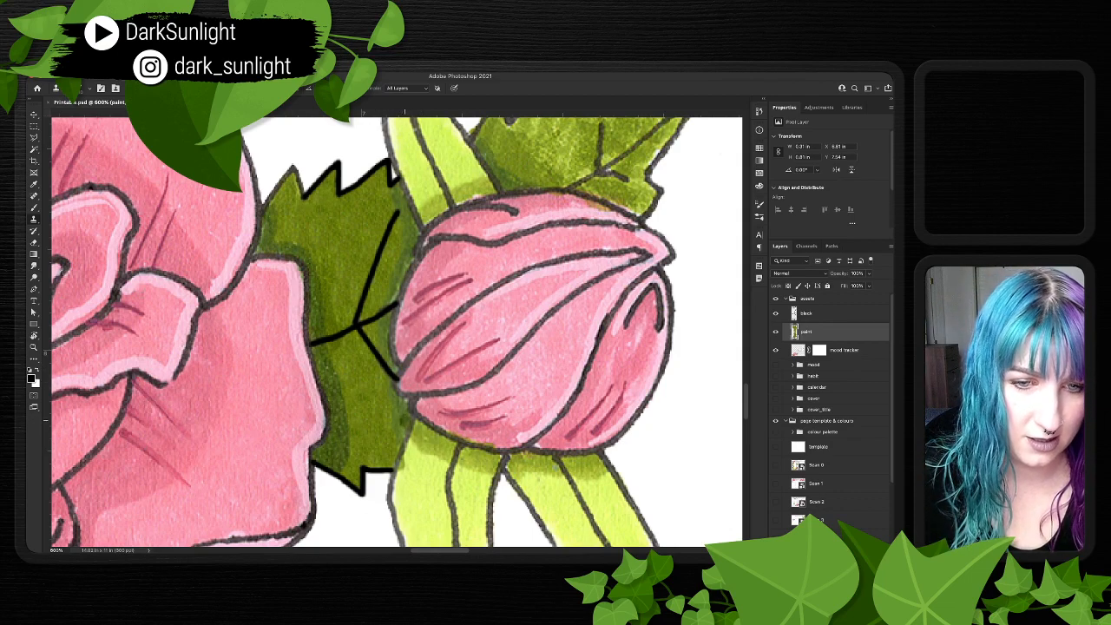
pyautogui.moveTo(403, 420)
pyautogui.mouseDown()
pyautogui.moveTo(397, 434)
pyautogui.moveTo(390, 398)
pyautogui.moveTo(390, 415)
pyautogui.mouseUp()
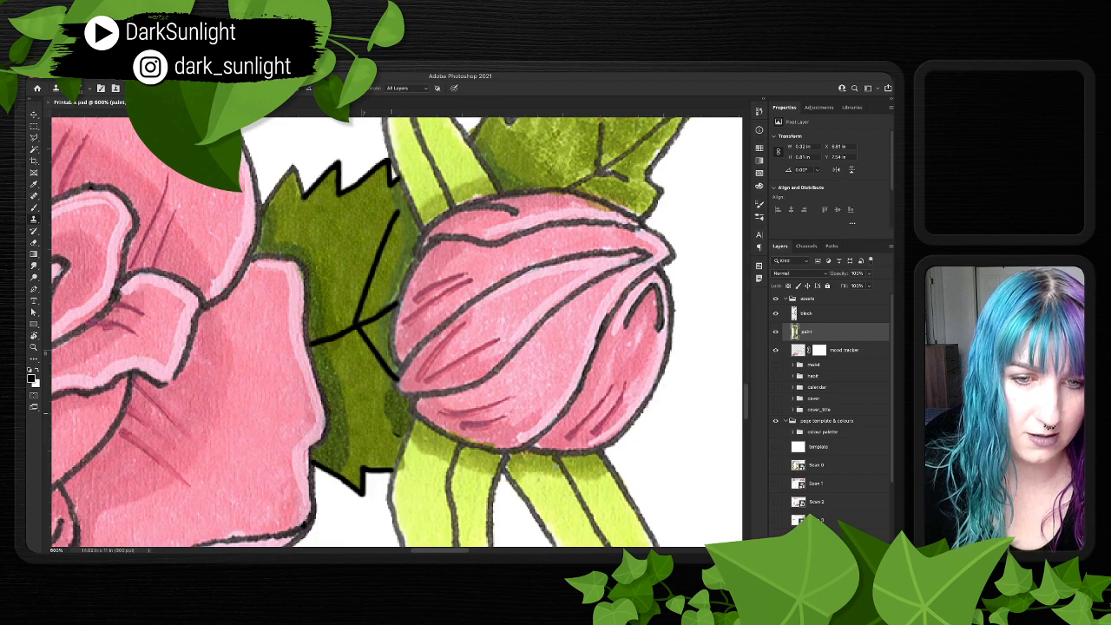
pyautogui.moveTo(392, 423); pyautogui.dragTo(398, 435)
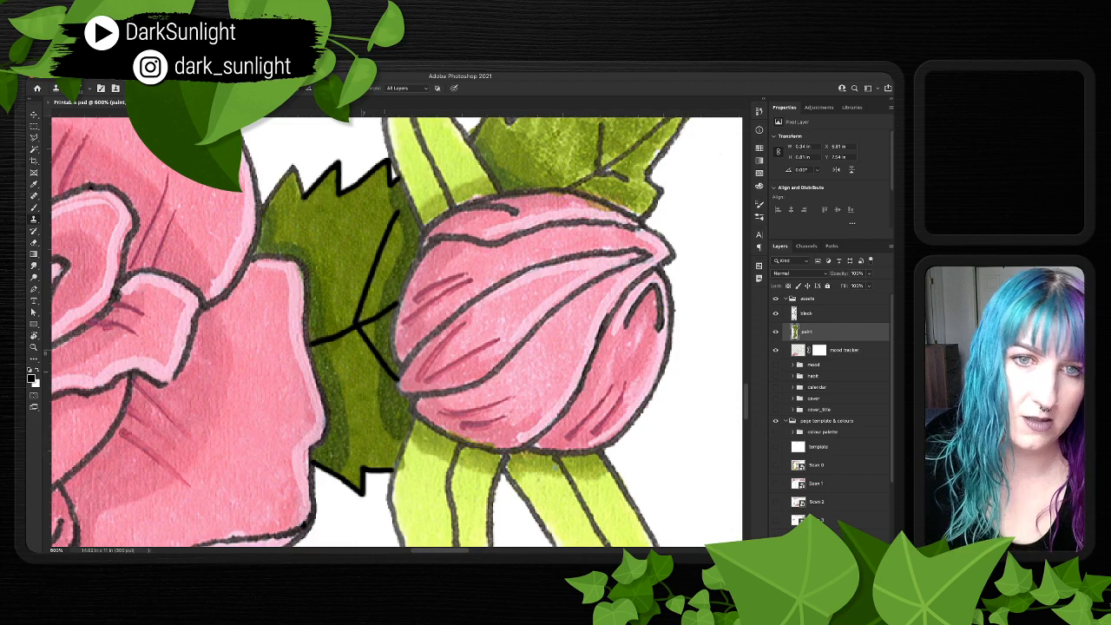
# - Examine the repaired leaf against the whole rose and bud at several magnifications
pyautogui.hotkey('ctrl', '-')
pyautogui.hotkey('ctrl', '-')
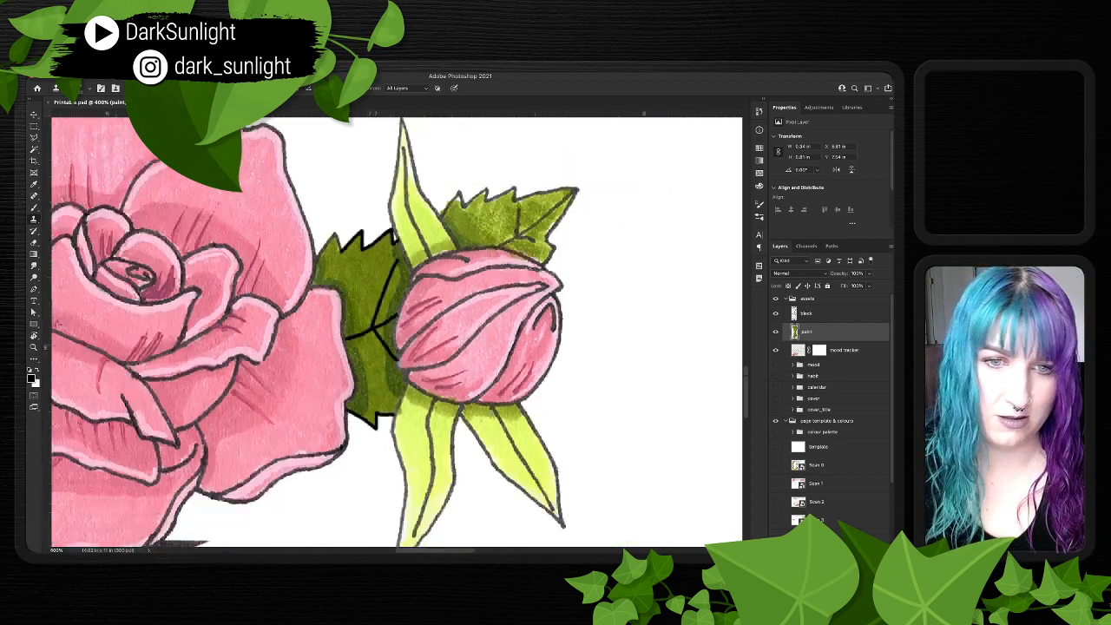
pyautogui.press('super+minus')
pyautogui.press('super+minus')
pyautogui.press('super+minus')
pyautogui.press('super+minus')
pyautogui.press('super+plus')
pyautogui.press('super+plus')
pyautogui.press('super+plus')
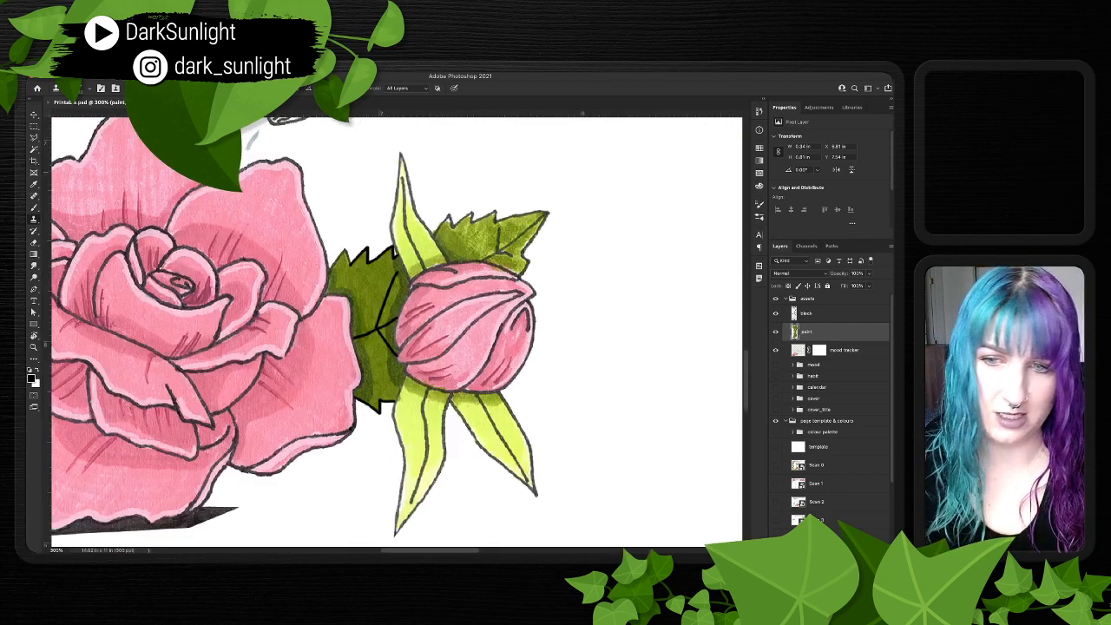
pyautogui.hotkey('ctrl', '-')
pyautogui.hotkey('ctrl', '+')
pyautogui.hotkey('ctrl', '+')
pyautogui.hotkey('ctrl', '+')
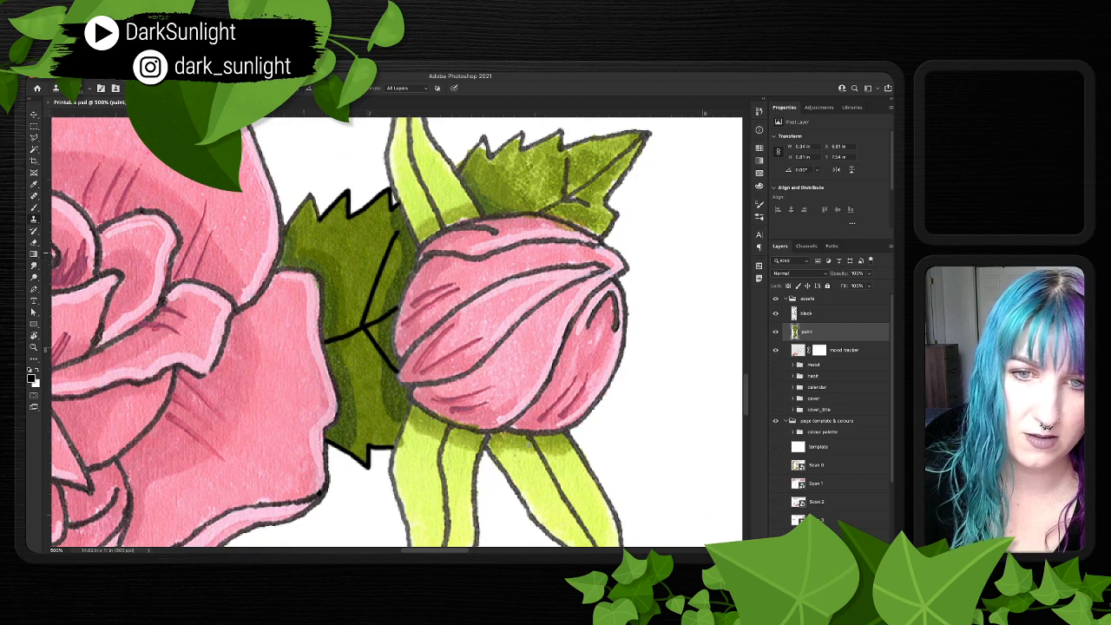
# - Clone small touches of leaf green onto the leaf's upper edge near the rose and beside the upper side vein
pyautogui.click(303, 252)
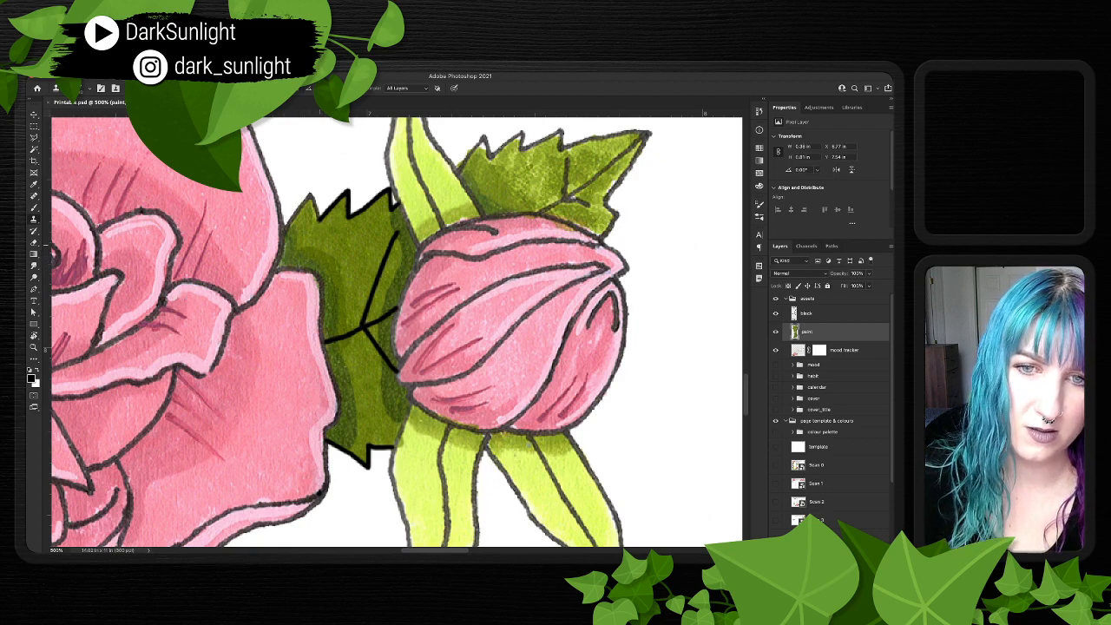
pyautogui.click(301, 244)
pyautogui.click(303, 239)
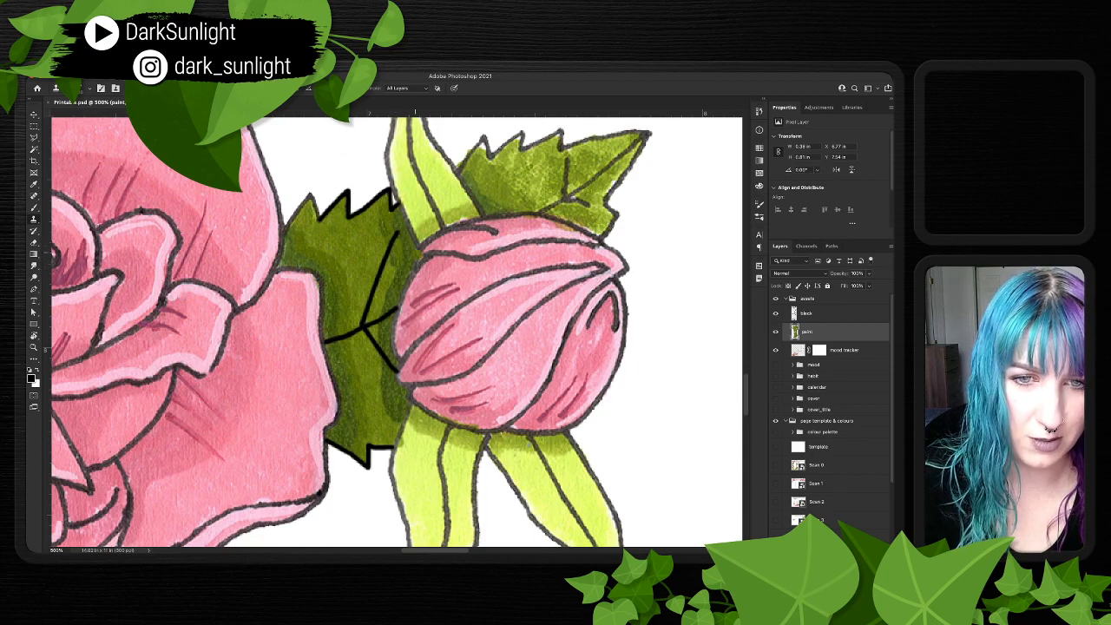
pyautogui.moveTo(391, 263); pyautogui.dragTo(390, 273)
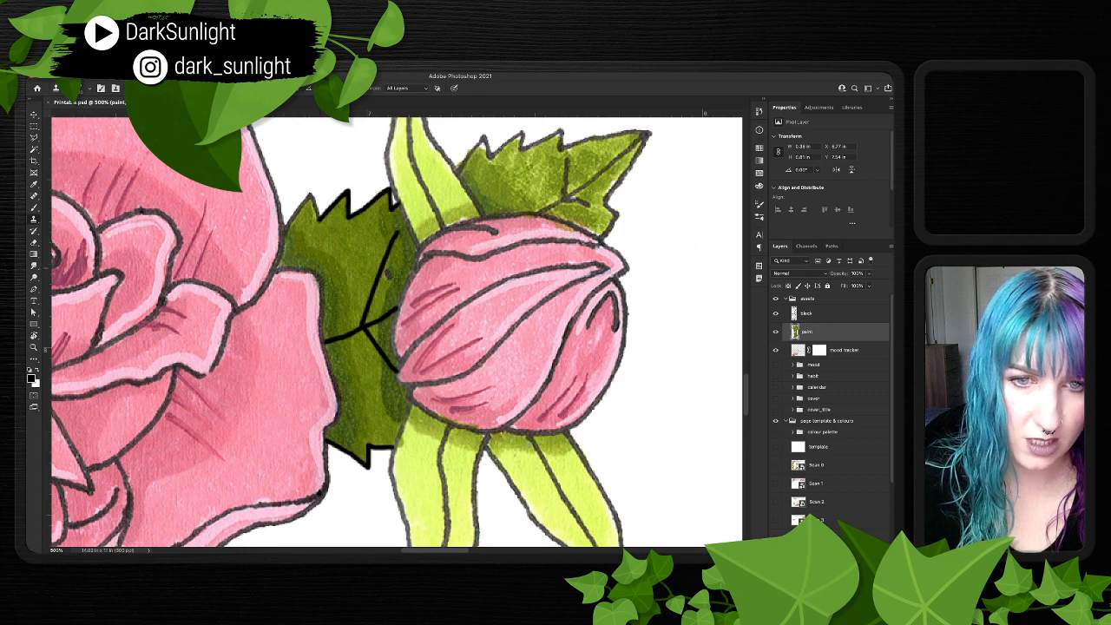
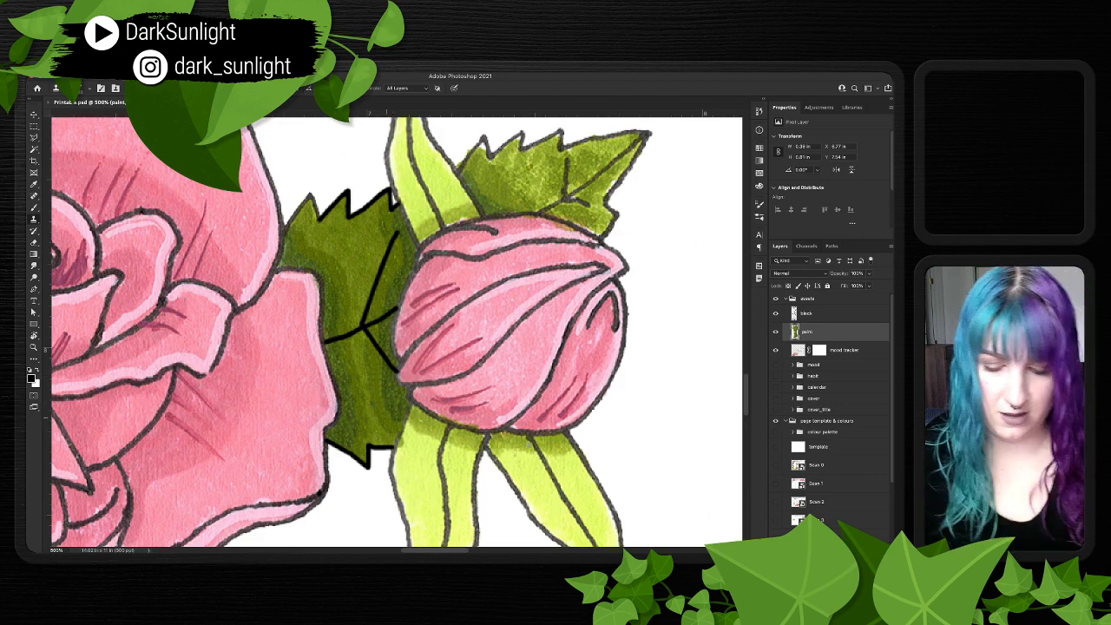
# - Check the retouched leaf at reduced magnification and inspect the rose's base with the black bar beneath it
pyautogui.press('super+minus')
pyautogui.press('super+minus')
pyautogui.press('super+minus')
pyautogui.press('super+minus')
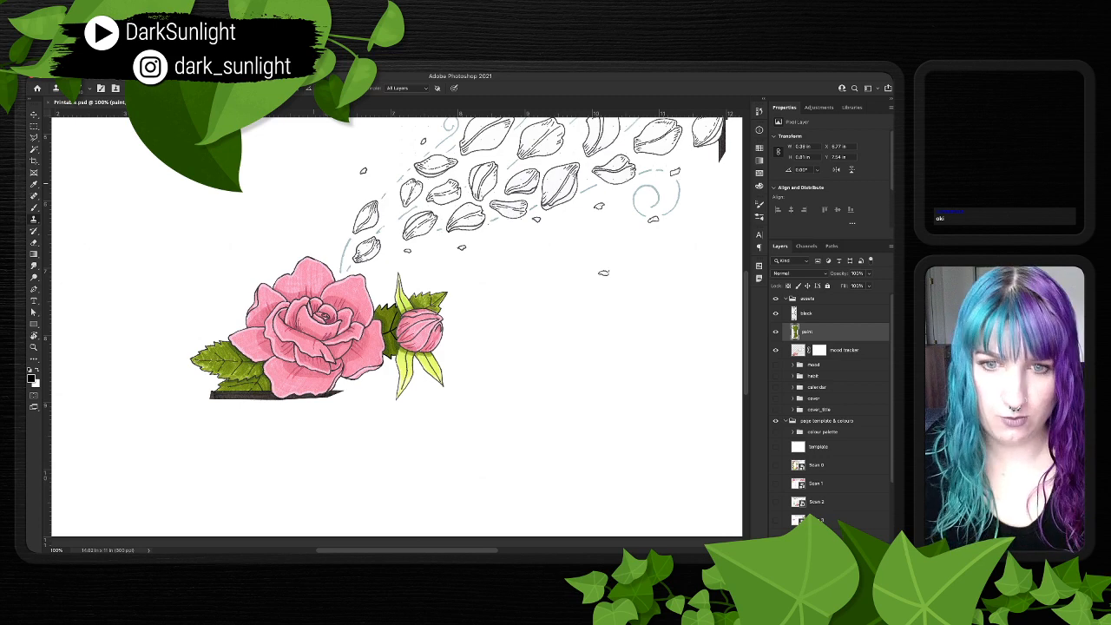
pyautogui.hotkey('ctrl', '+')
pyautogui.hotkey('ctrl', '+')
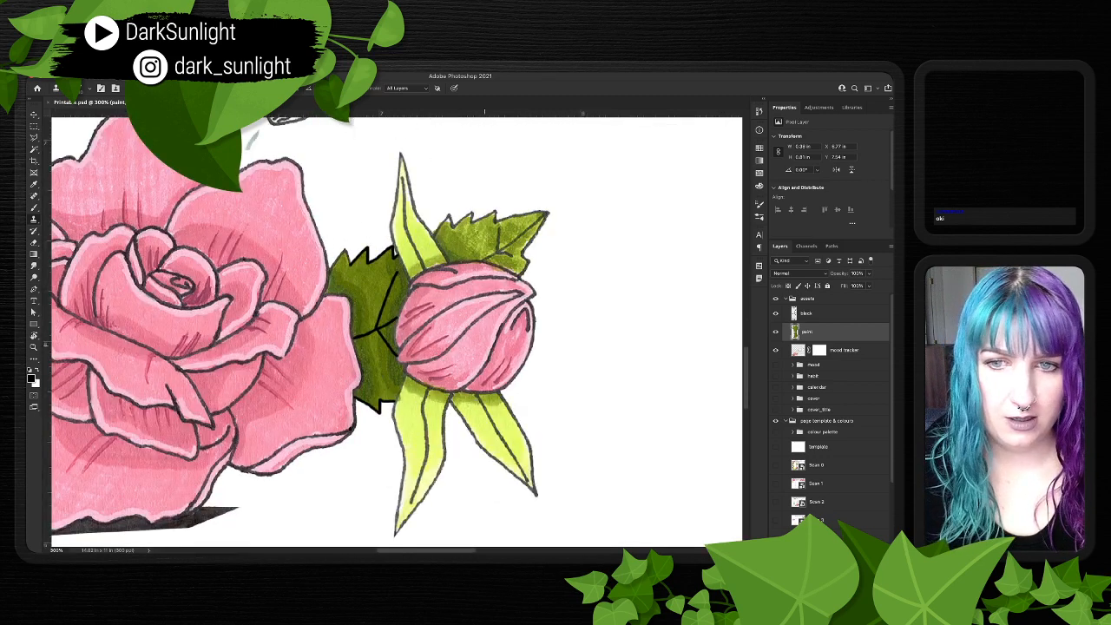
pyautogui.hscroll(-6, 397, 332)
pyautogui.scroll(-2, 397, 332)
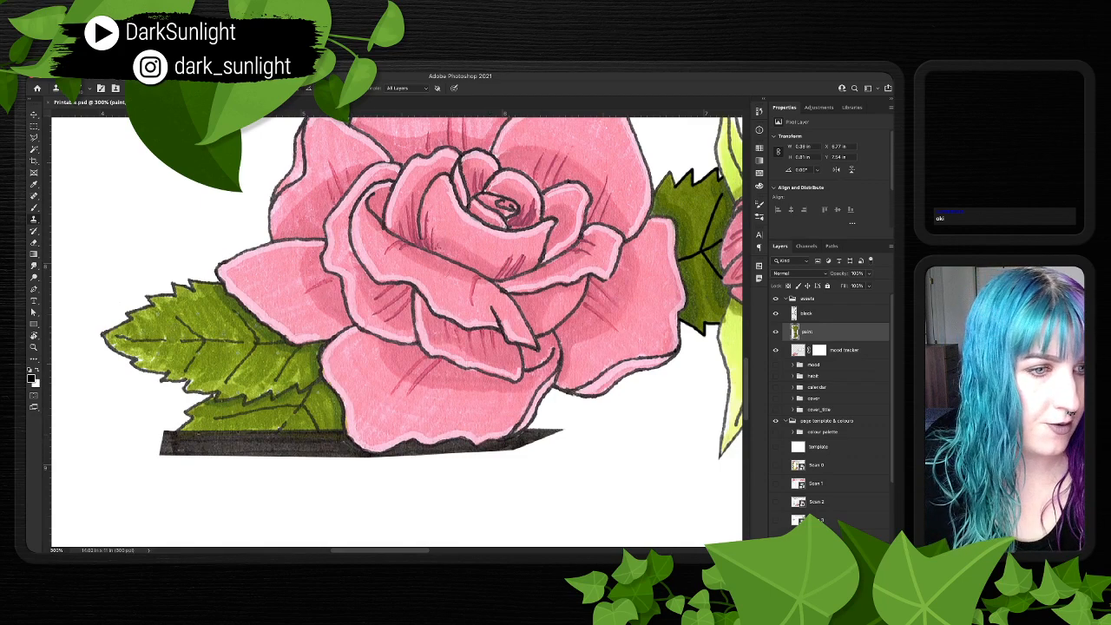
# - On the mood tracker layer mask, hide the black bar under the lower leaf using a rectangular selection
pyautogui.click(820, 350)
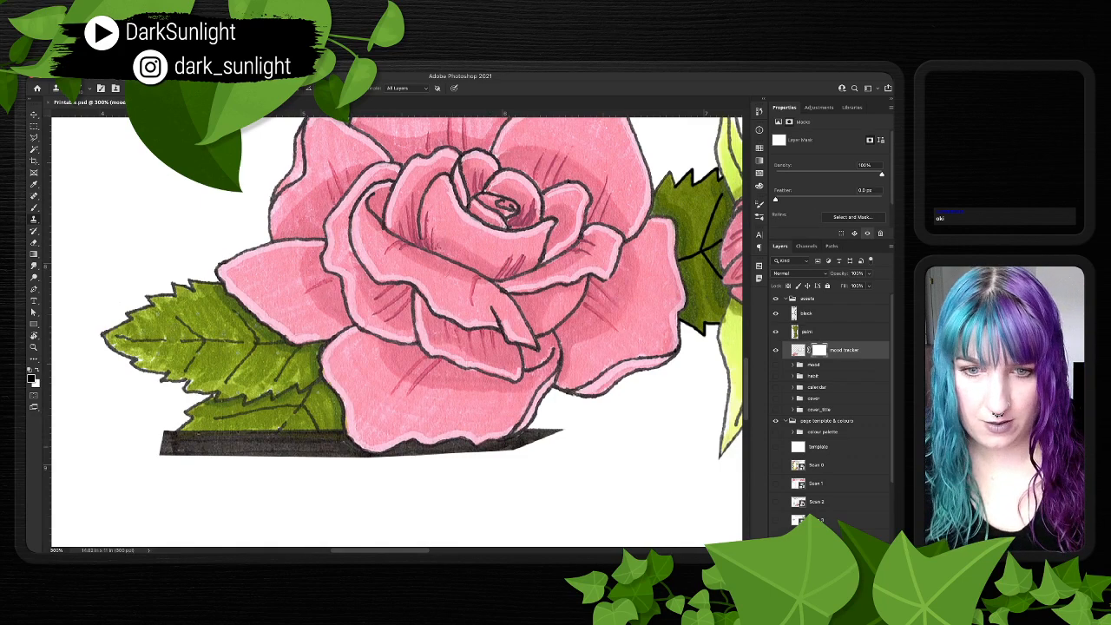
pyautogui.press('super+=')
pyautogui.hscroll(-1, 396, 331)
pyautogui.scroll(-2, 397, 331)
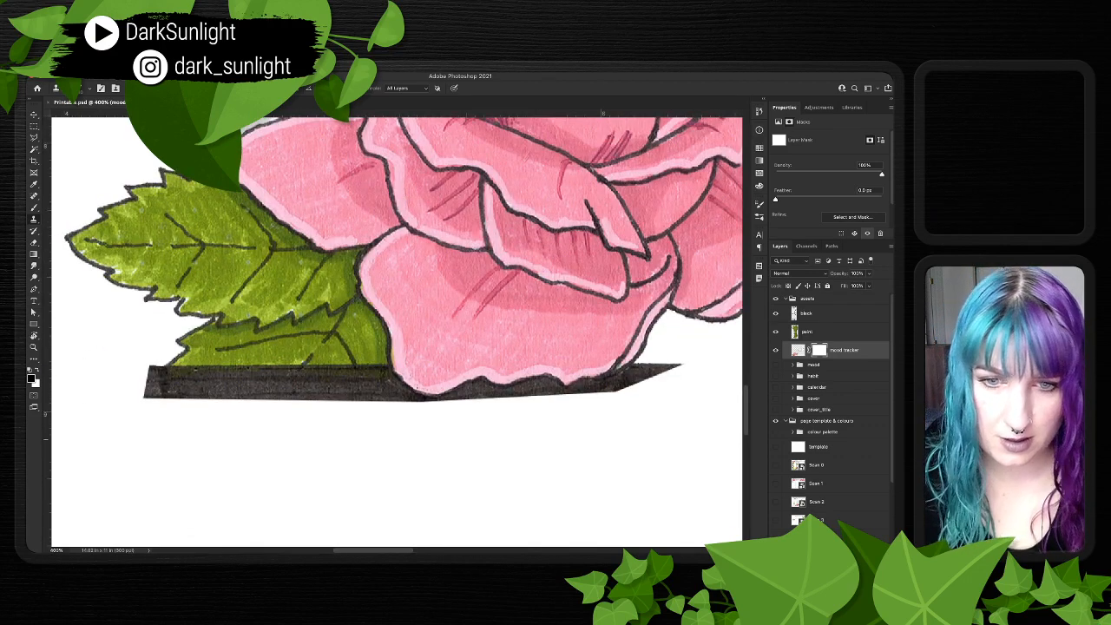
pyautogui.press('m')
pyautogui.moveTo(118, 365); pyautogui.dragTo(391, 417)
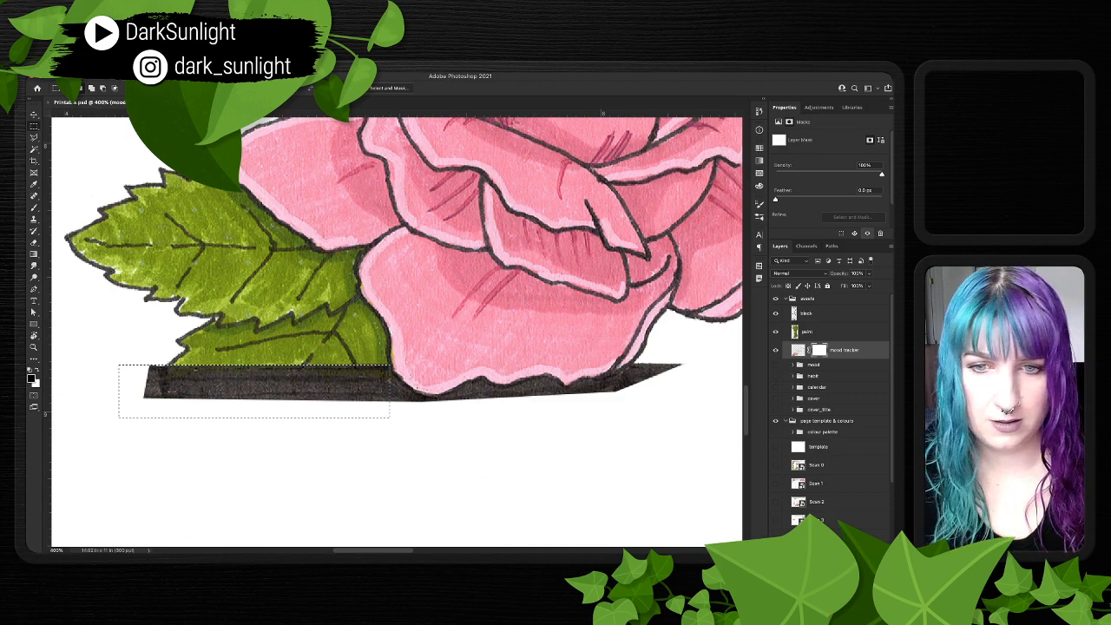
pyautogui.press('Delete')
pyautogui.hotkey('ctrl', 'd')
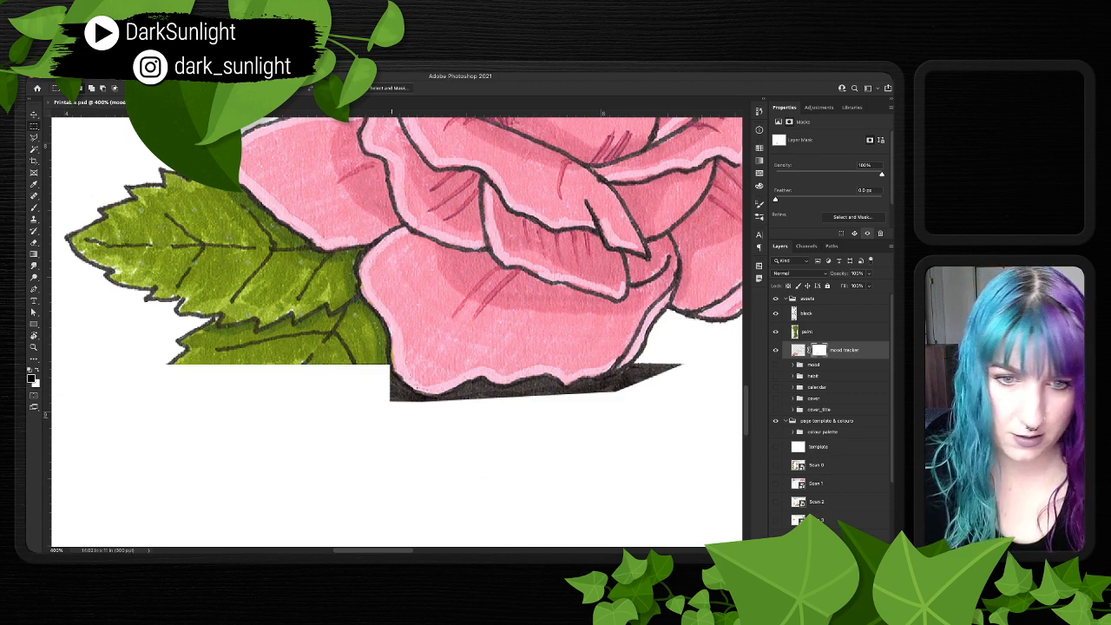
# - Brush the mask along the rose's lowest petals to hide the rest of the black bar beneath them
pyautogui.press('b')
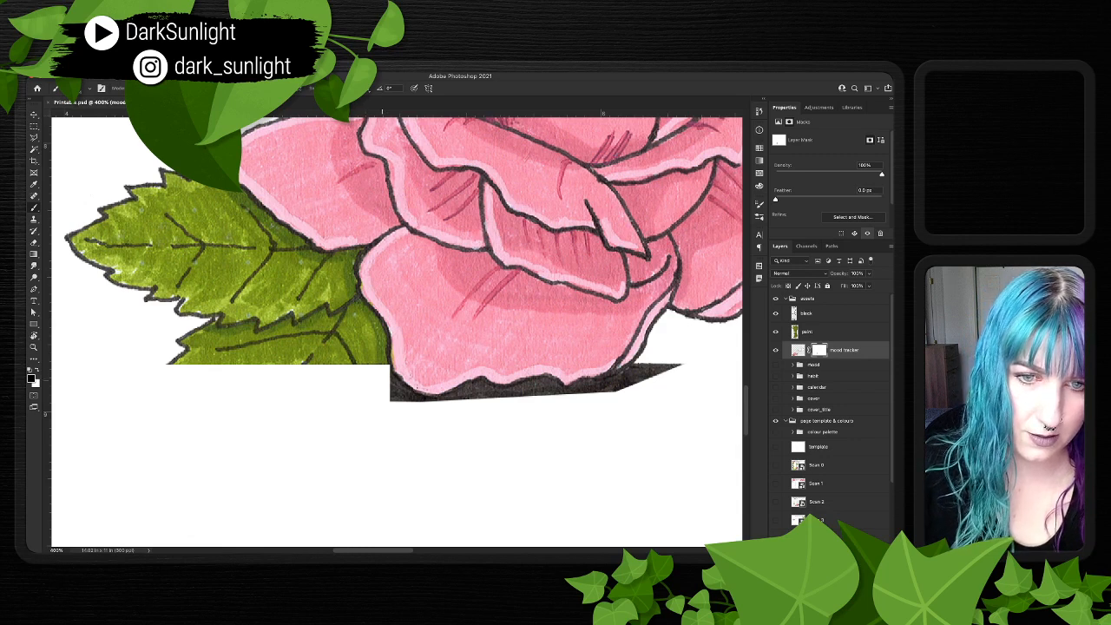
pyautogui.moveTo(391, 369)
pyautogui.mouseDown()
pyautogui.moveTo(403, 398)
pyautogui.moveTo(442, 401)
pyautogui.mouseUp()
pyautogui.hscroll(5, 390, 401)
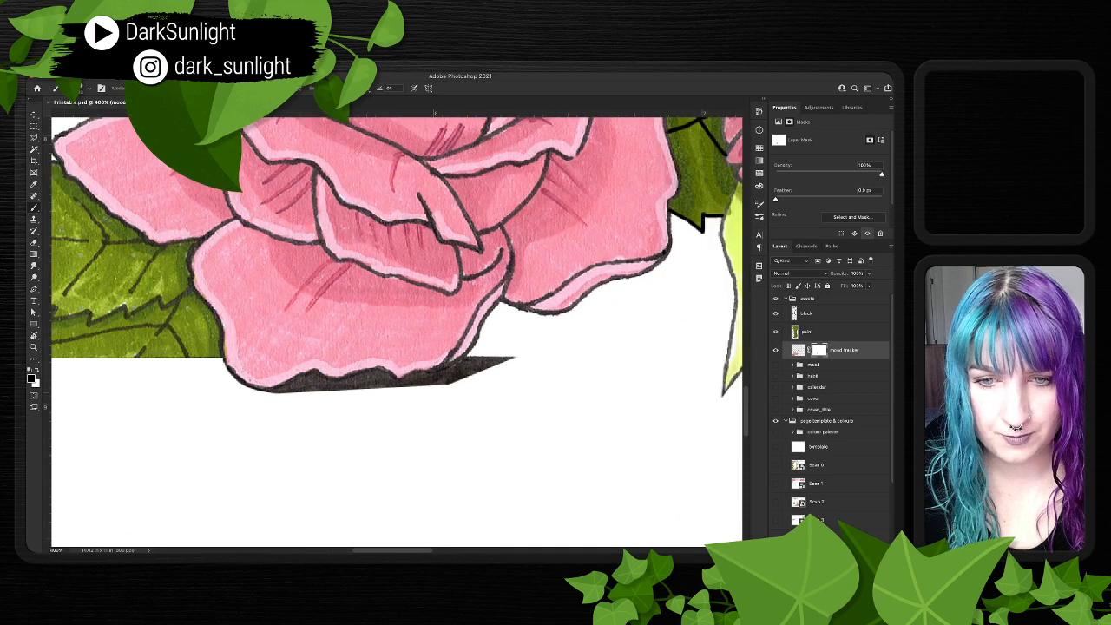
pyautogui.moveTo(273, 390)
pyautogui.mouseDown()
pyautogui.moveTo(399, 383)
pyautogui.moveTo(354, 382)
pyautogui.moveTo(459, 359)
pyautogui.moveTo(405, 372)
pyautogui.mouseUp()
pyautogui.hscroll(3, 399, 382)
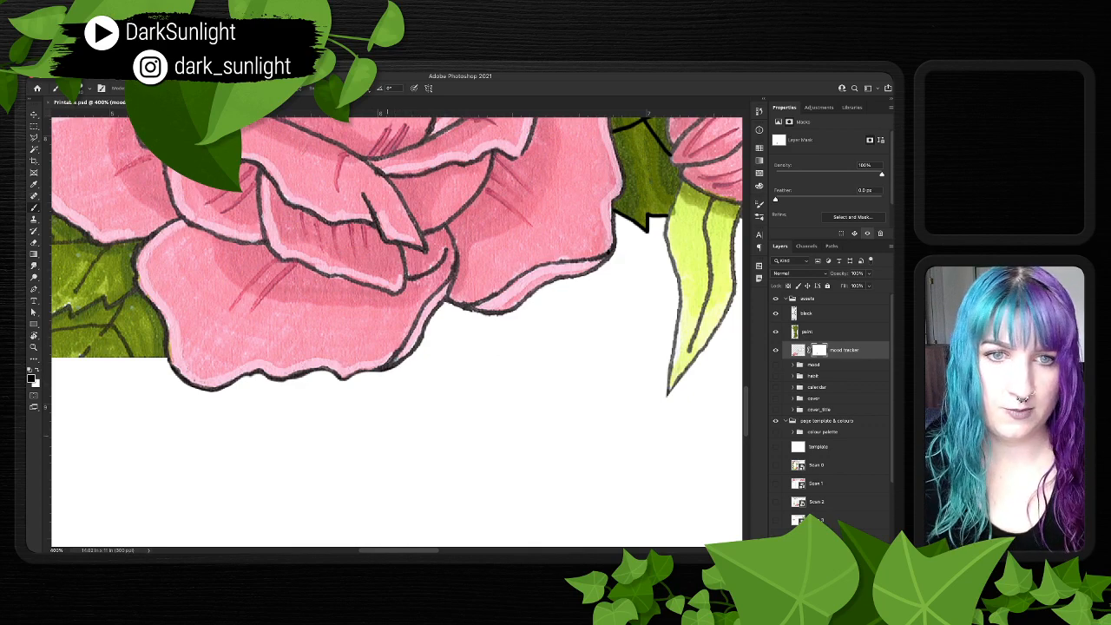
# - Examine the cleaned-up rose and bud up close and within the full page for leftover scan marks
pyautogui.hotkey('ctrl', '-')
pyautogui.hotkey('ctrl', '-')
pyautogui.hotkey('ctrl', '-')
pyautogui.hotkey('ctrl', '-')
pyautogui.hotkey('ctrl', '-')
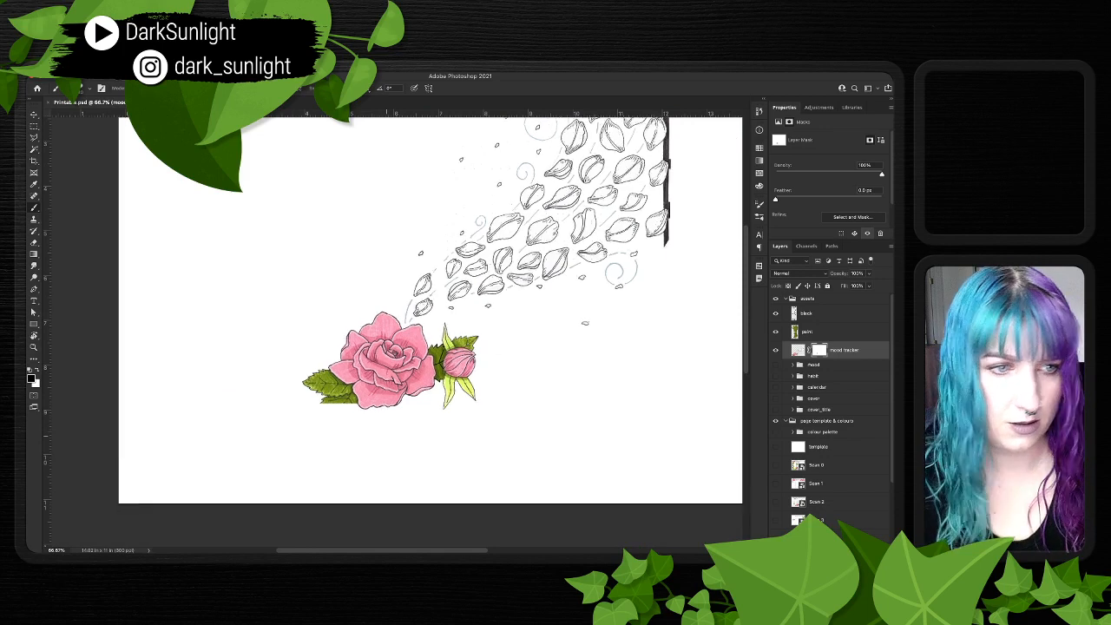
pyautogui.hotkey('ctrl', '+')
pyautogui.hotkey('ctrl', '+')
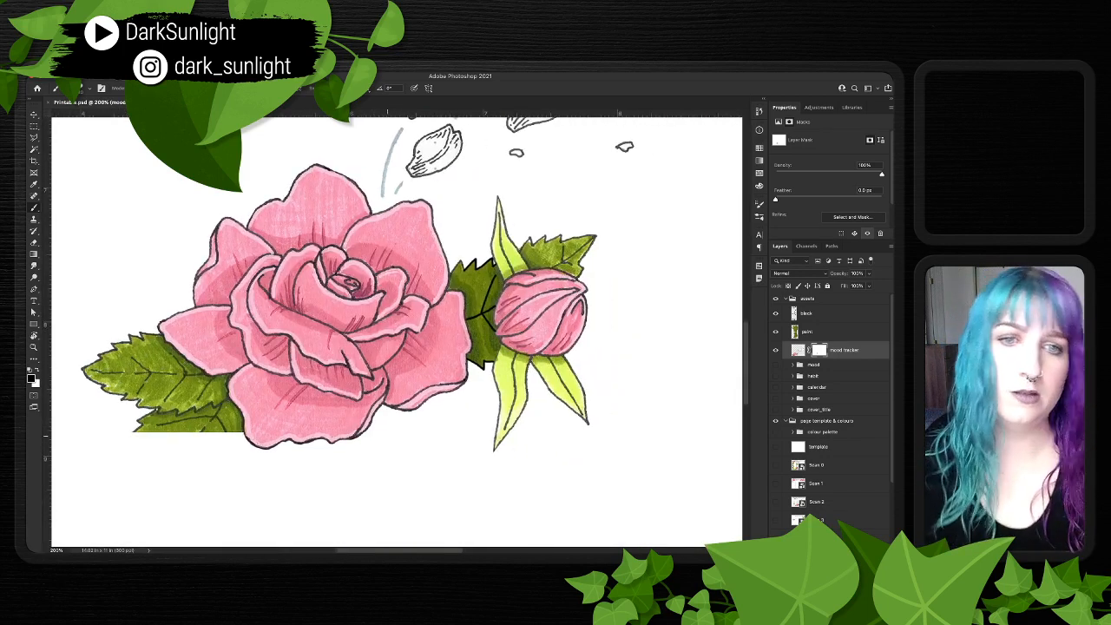
pyautogui.moveTo(446, 330); pyautogui.dragTo(495, 343)
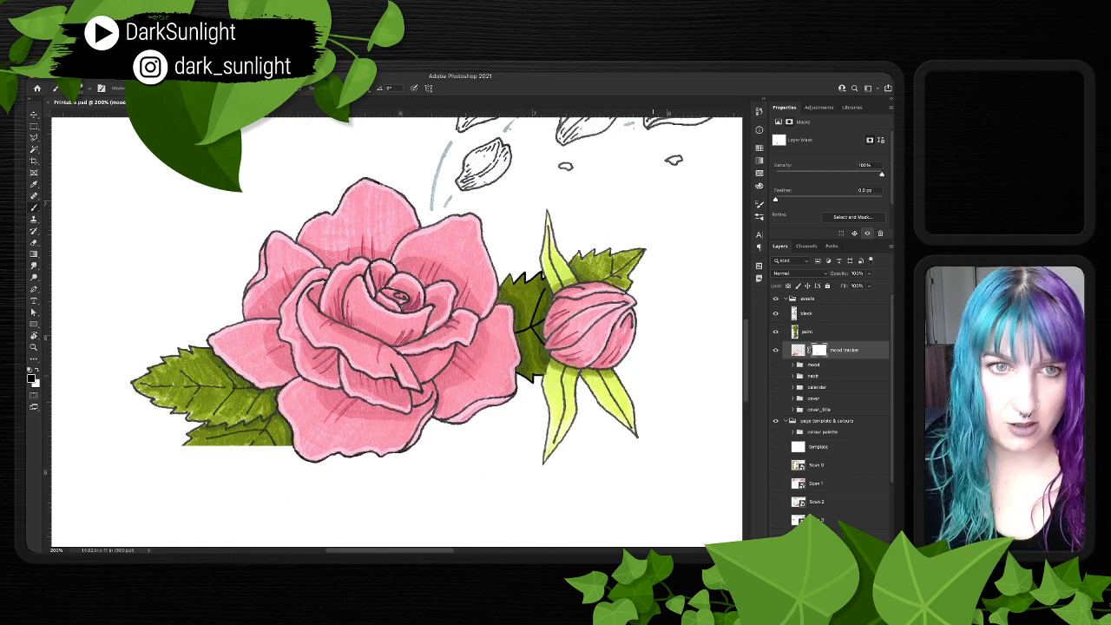
pyautogui.hotkey('ctrl', '-')
pyautogui.hotkey('ctrl', '-')
pyautogui.hotkey('ctrl', '-')
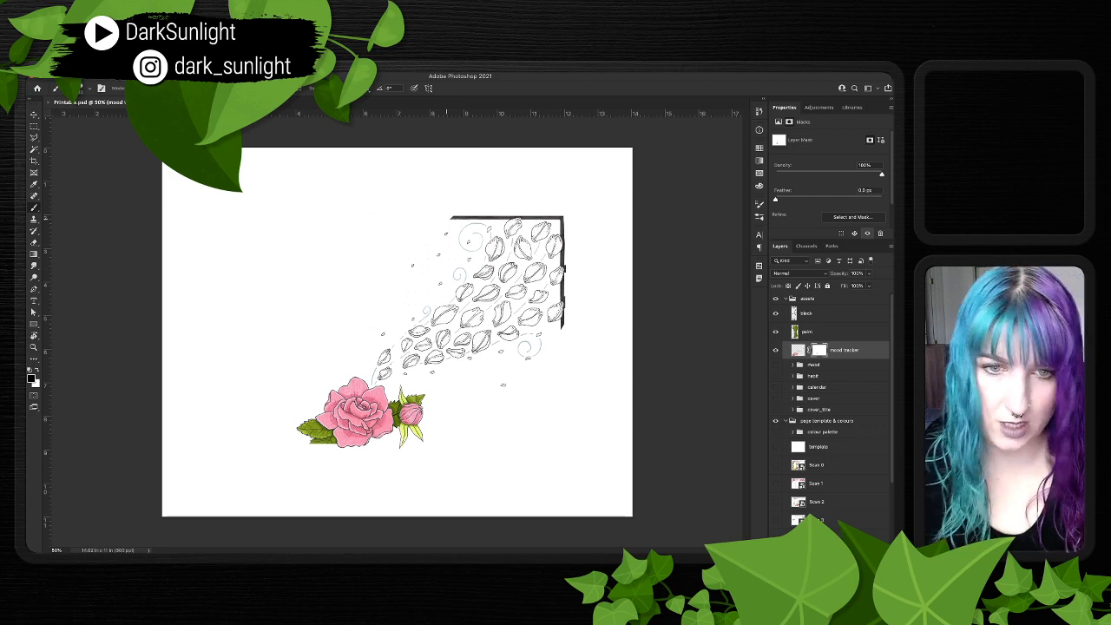
# - Brush the mood tracker mask to hide the dot grid in the open area beside the petals and small swirls
pyautogui.press('super+plus')
pyautogui.press('super+plus')
pyautogui.press('super+plus')
pyautogui.hscroll(3, 447, 219)
pyautogui.scroll(2, 447, 219)
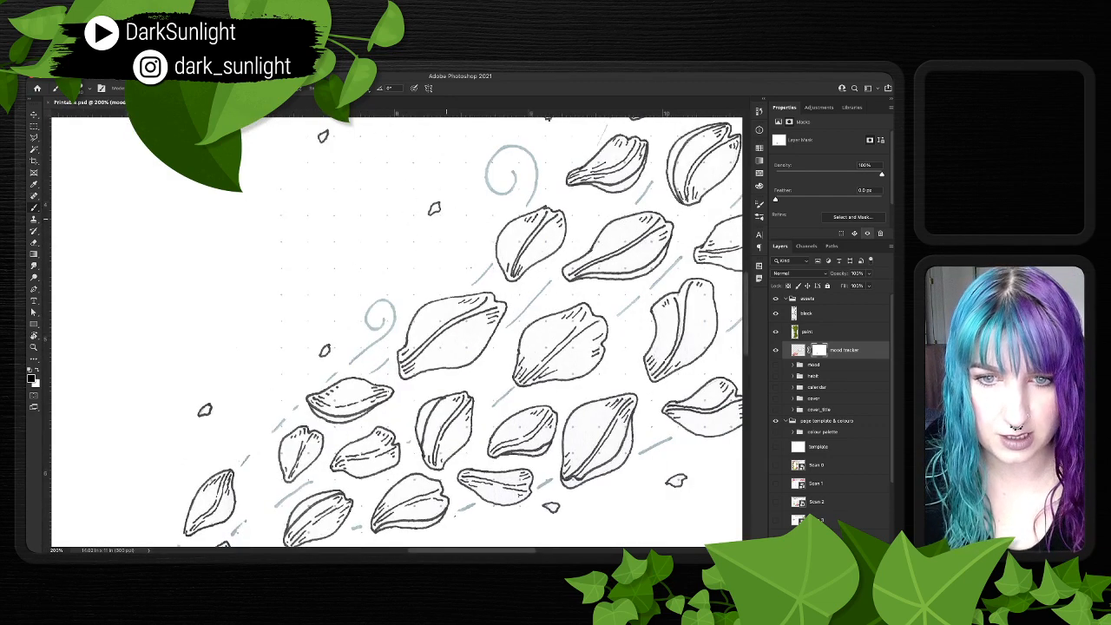
pyautogui.scroll(-2, 447, 219)
pyautogui.scroll(3, 394, 330)
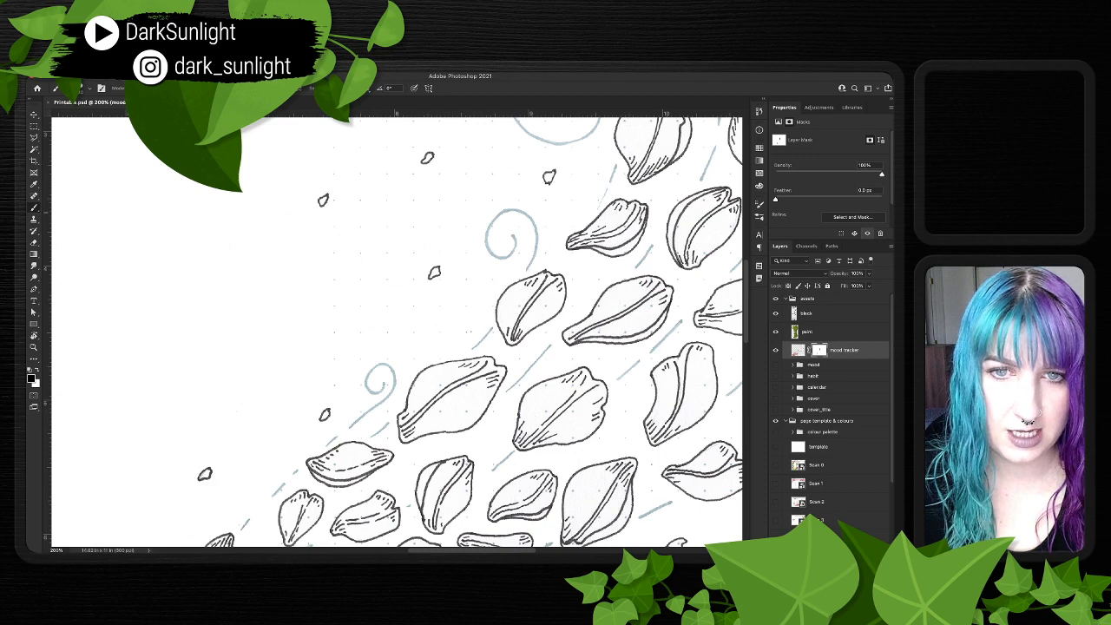
pyautogui.scroll(2, 395, 330)
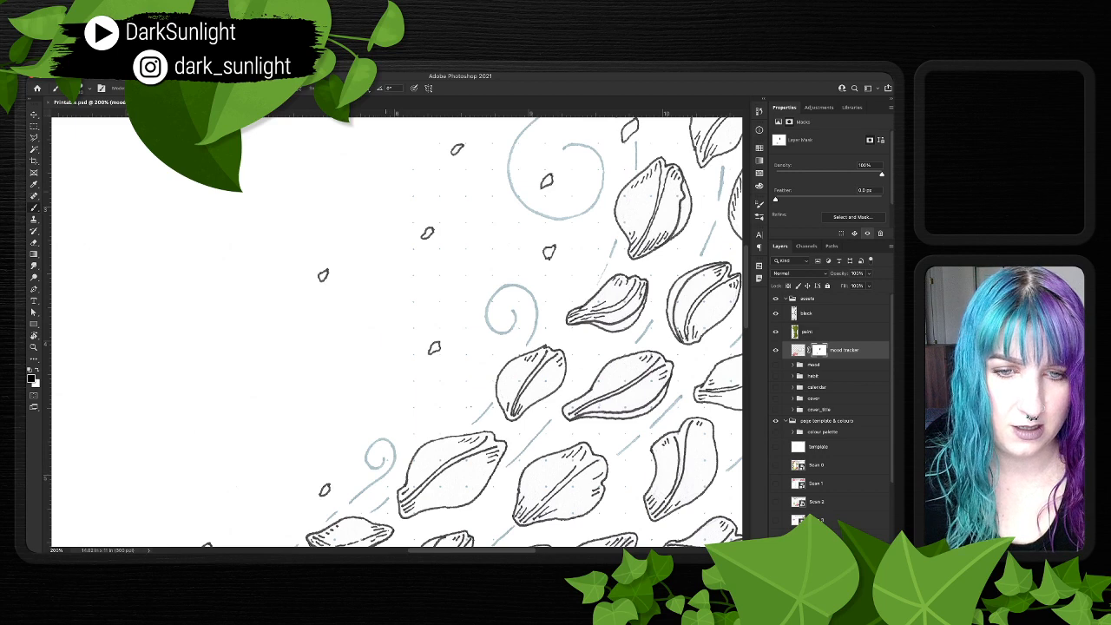
# - Mask out the grid dots around the upper swirls and loose petal fragments, up towards the black frame
pyautogui.moveTo(386, 365); pyautogui.dragTo(321, 323)
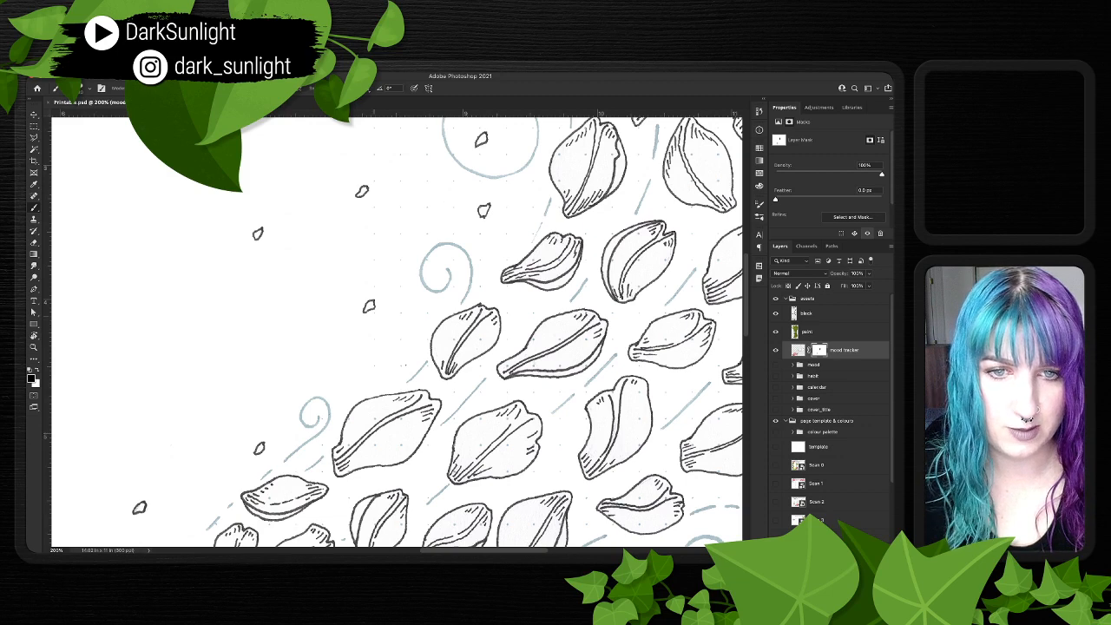
pyautogui.moveTo(378, 289); pyautogui.dragTo(371, 358)
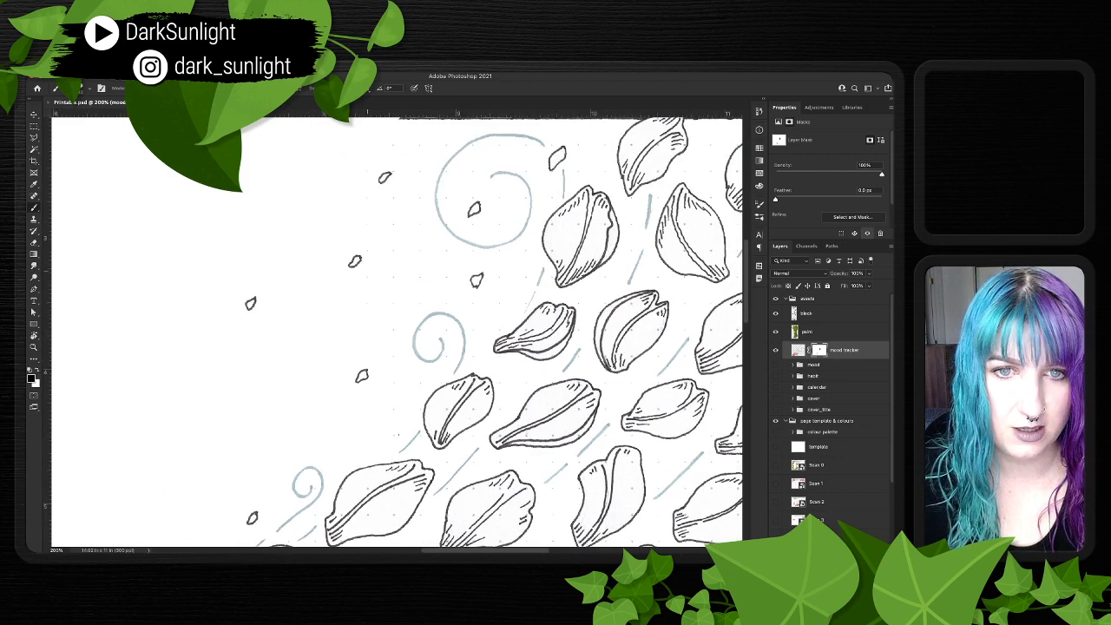
pyautogui.moveTo(417, 295); pyautogui.dragTo(364, 368)
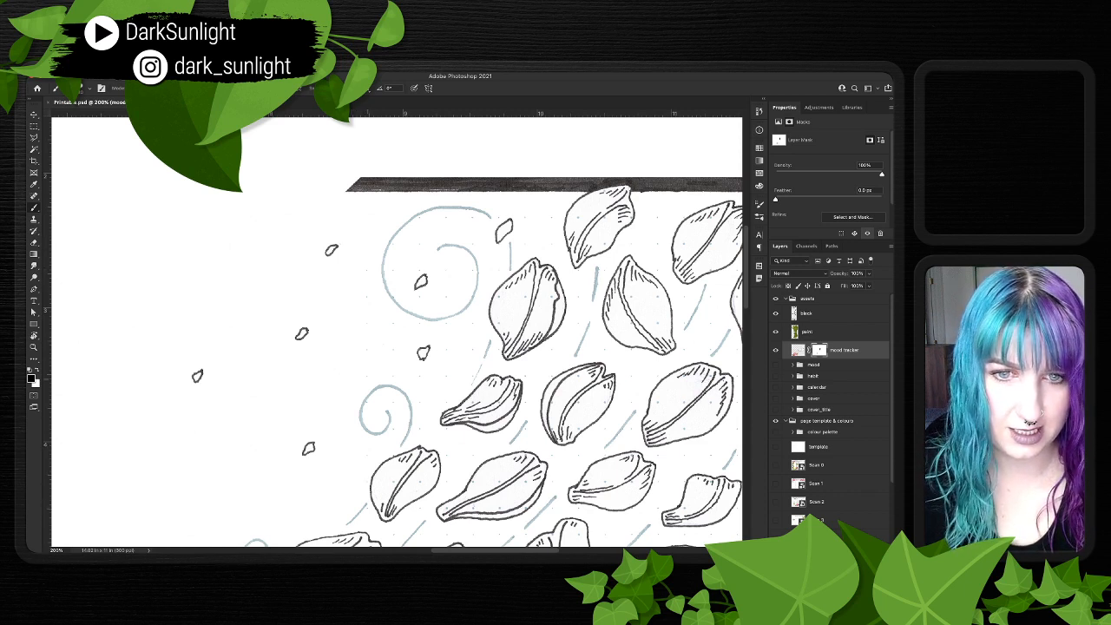
# - Mask out the grid dots between the middle and lower rows of petals and around the lower swirl
pyautogui.scroll(-5, 396, 330)
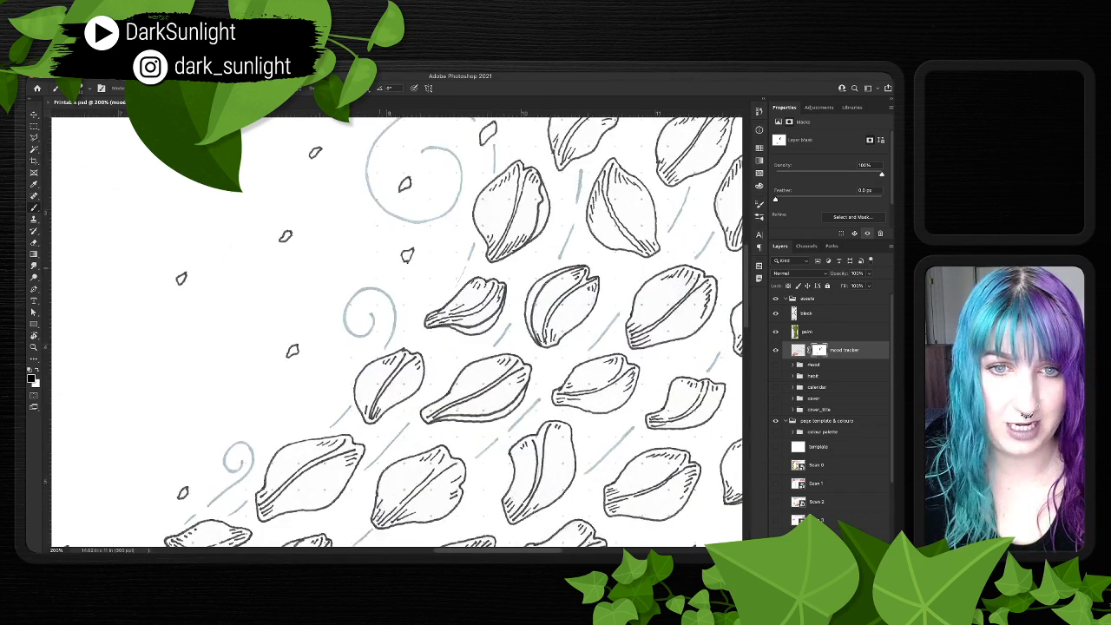
pyautogui.hscroll(3, 378, 224)
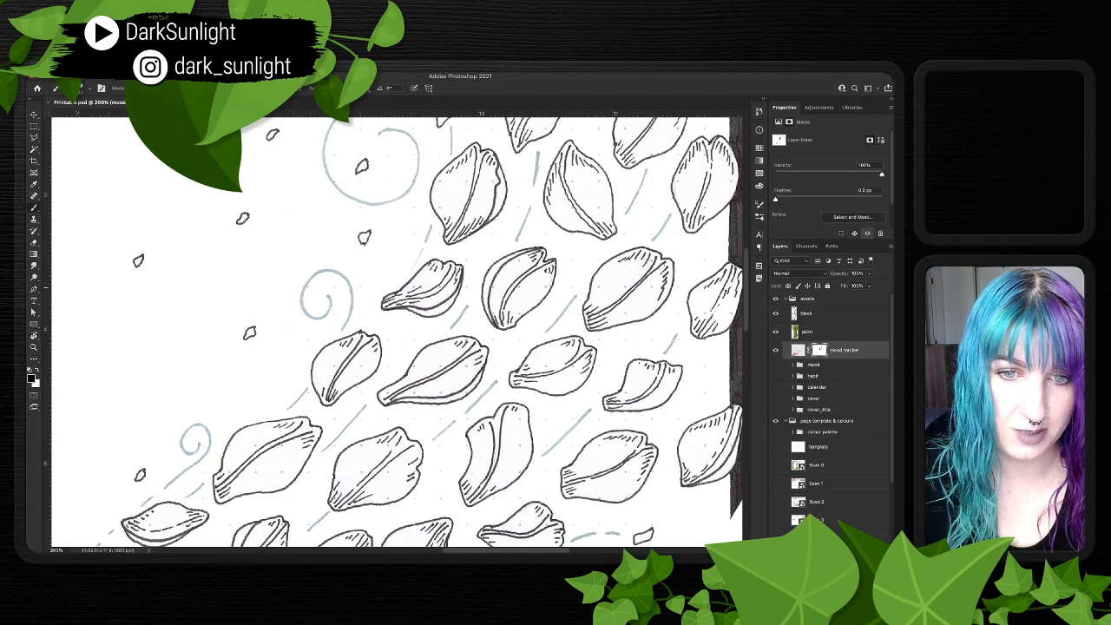
pyautogui.scroll(-3, 396, 330)
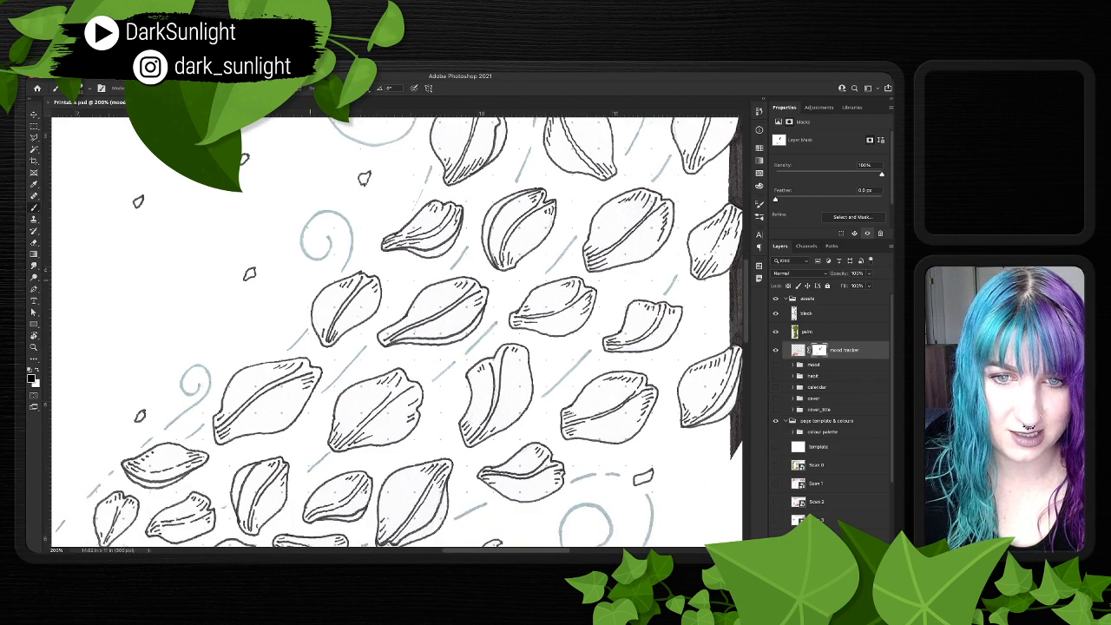
pyautogui.scroll(-3, 396, 330)
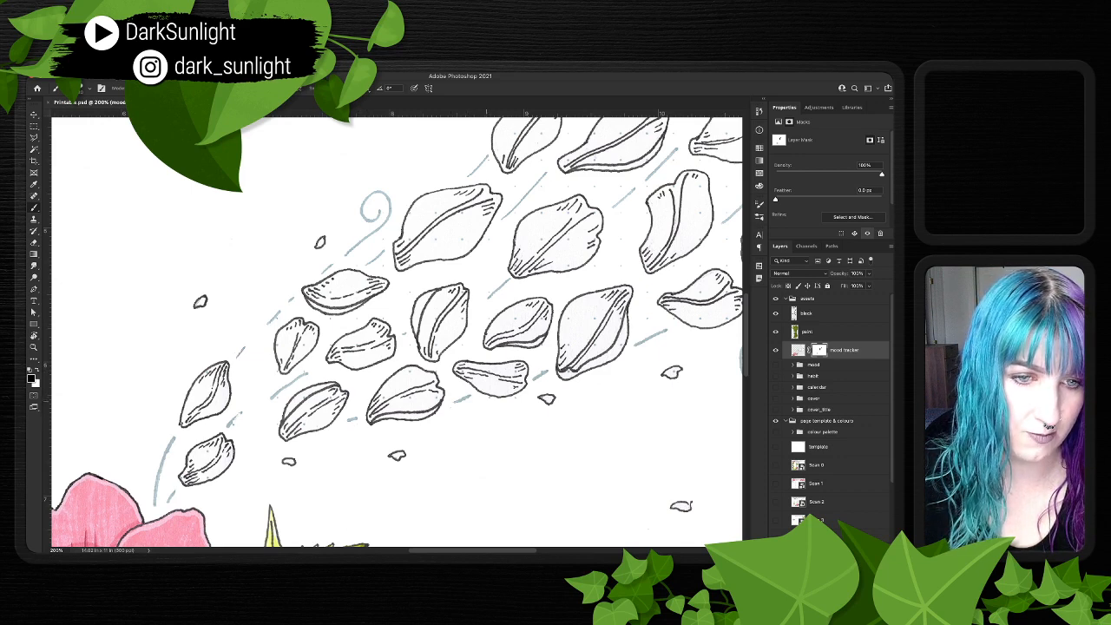
pyautogui.moveTo(515, 389); pyautogui.dragTo(339, 439)
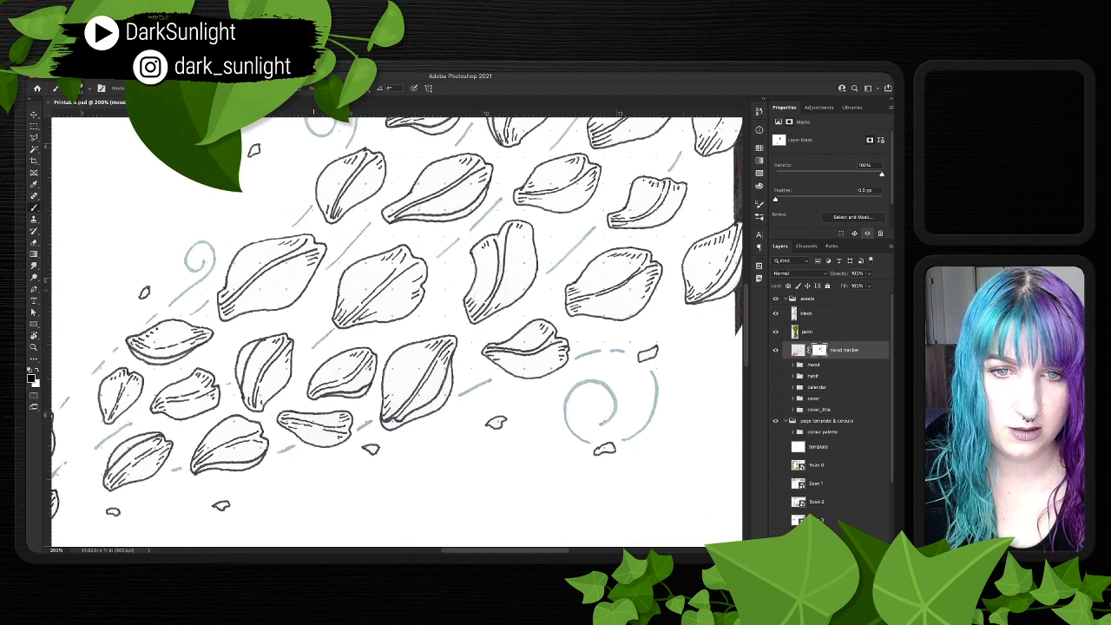
pyautogui.scroll(2, 395, 324)
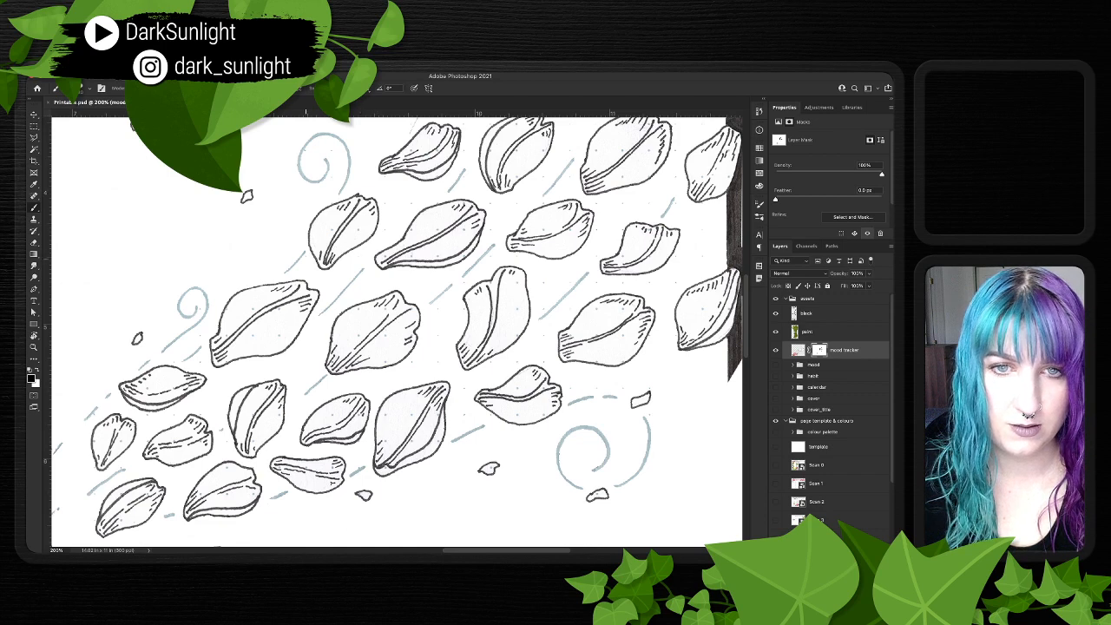
# - Mask out the upper black frame bar from the topmost petal to the bar's slanted end above the large swirl
pyautogui.scroll(6, 379, 256)
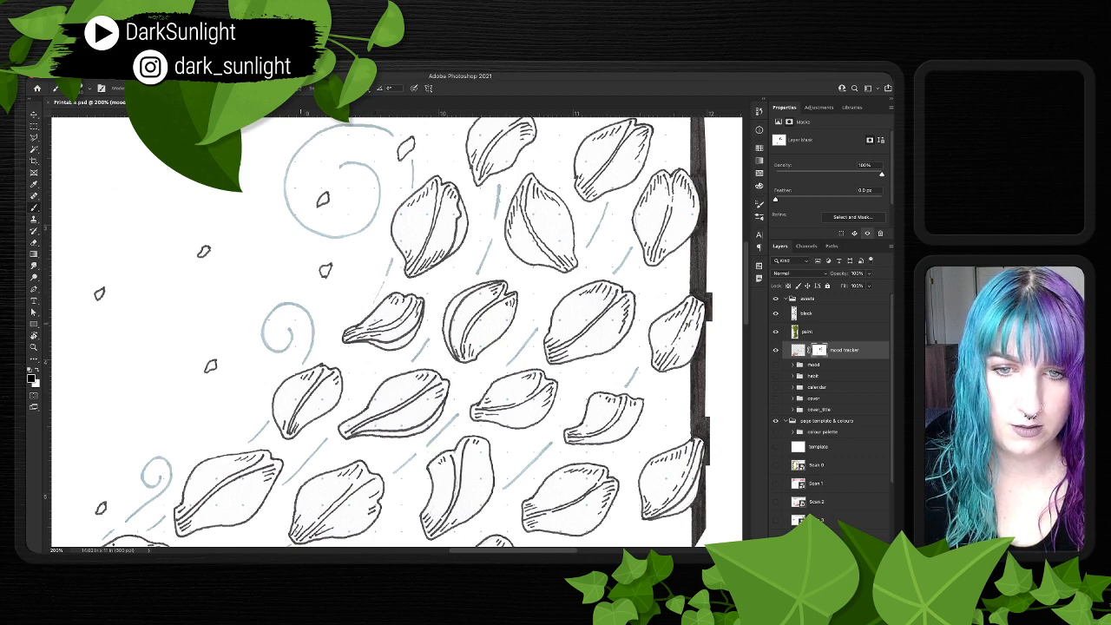
pyautogui.scroll(4, 382, 330)
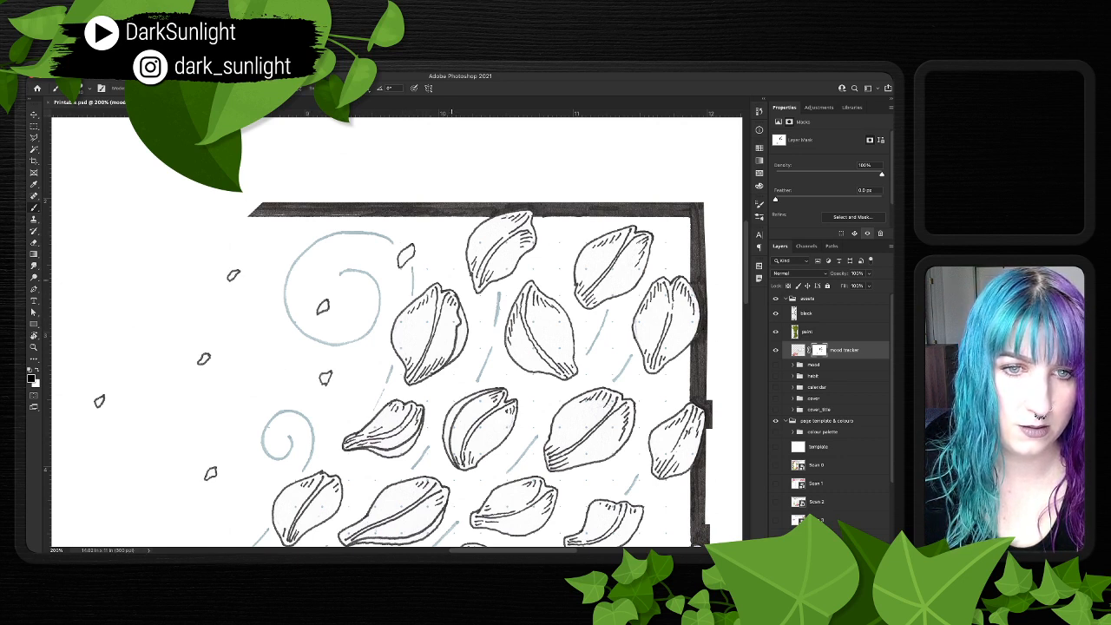
pyautogui.hscroll(4, 427, 332)
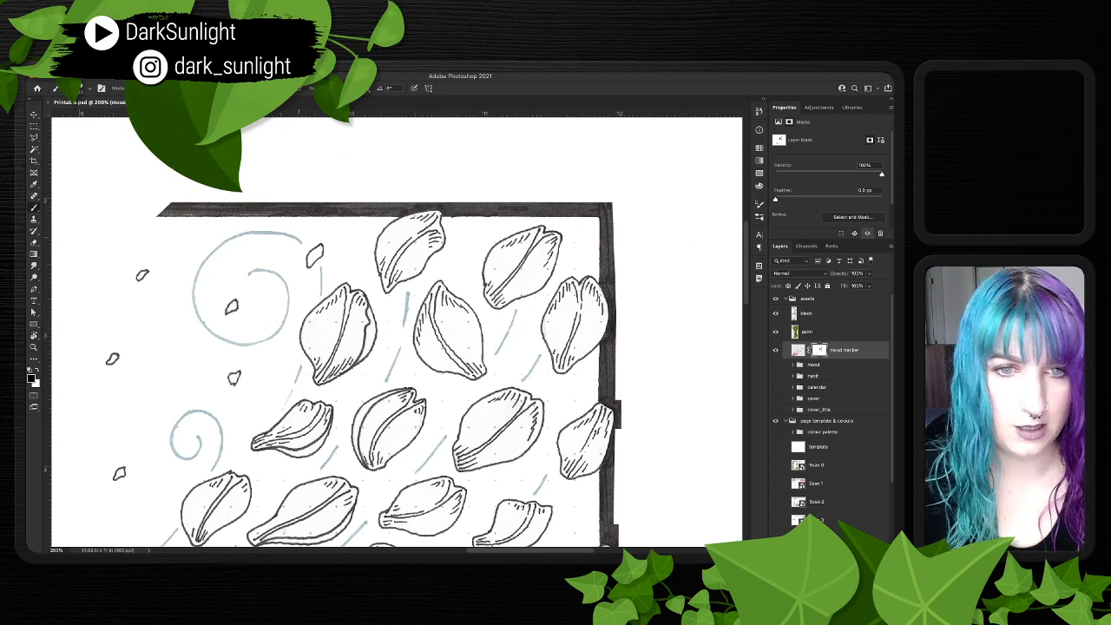
pyautogui.hscroll(-3, 397, 331)
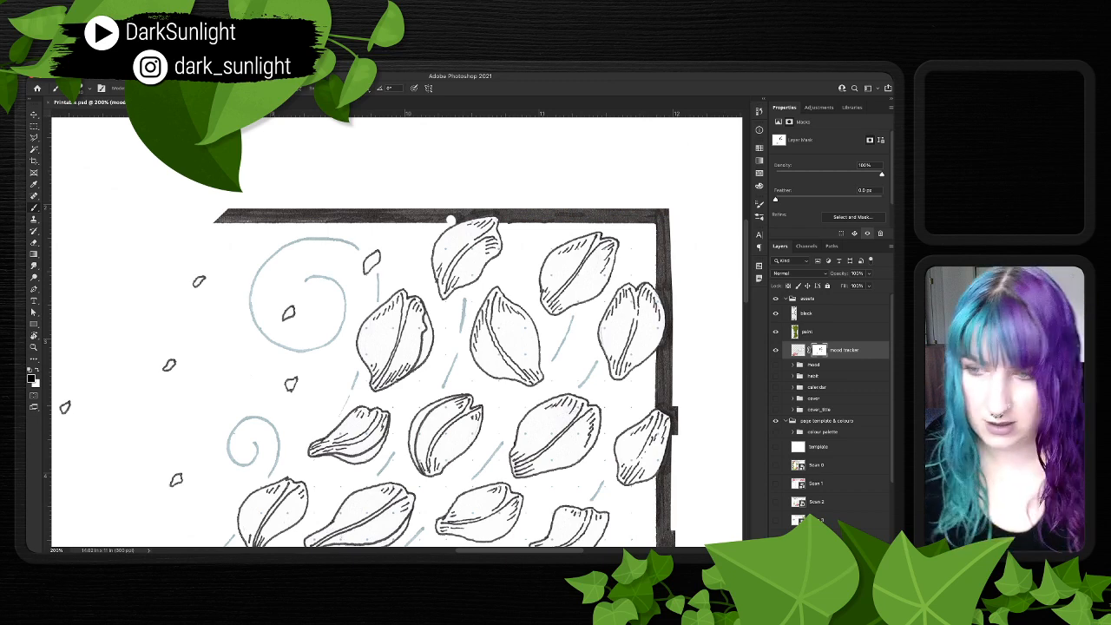
pyautogui.scroll(5, 451, 218)
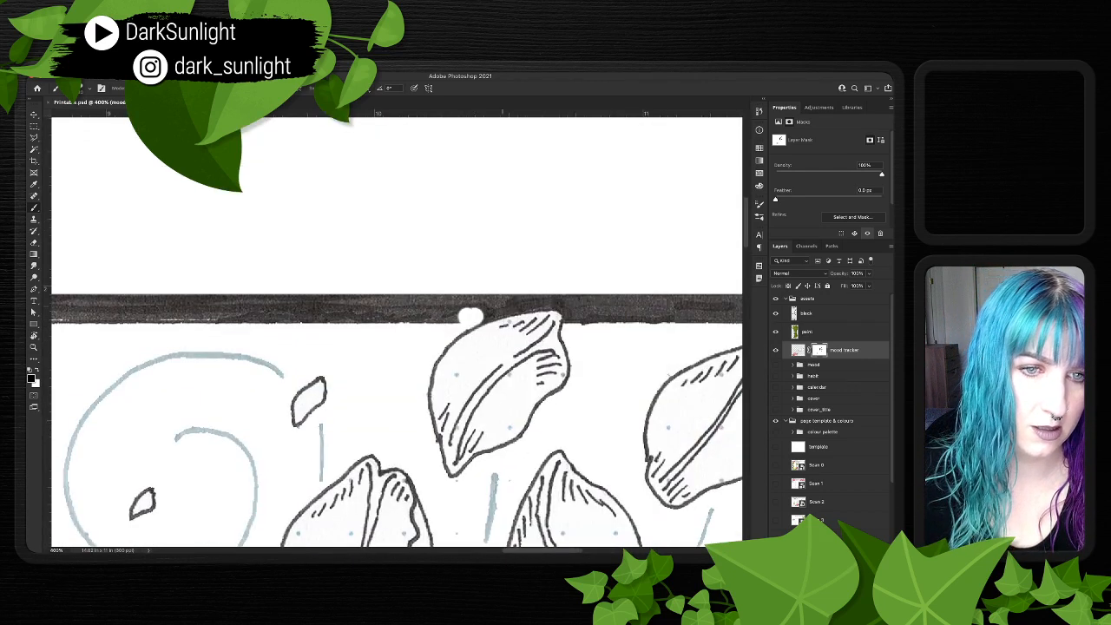
pyautogui.moveTo(470, 317)
pyautogui.mouseDown()
pyautogui.moveTo(573, 298)
pyautogui.moveTo(441, 316)
pyautogui.moveTo(343, 308)
pyautogui.mouseUp()
pyautogui.press('super+minus')
pyautogui.press('super+minus')
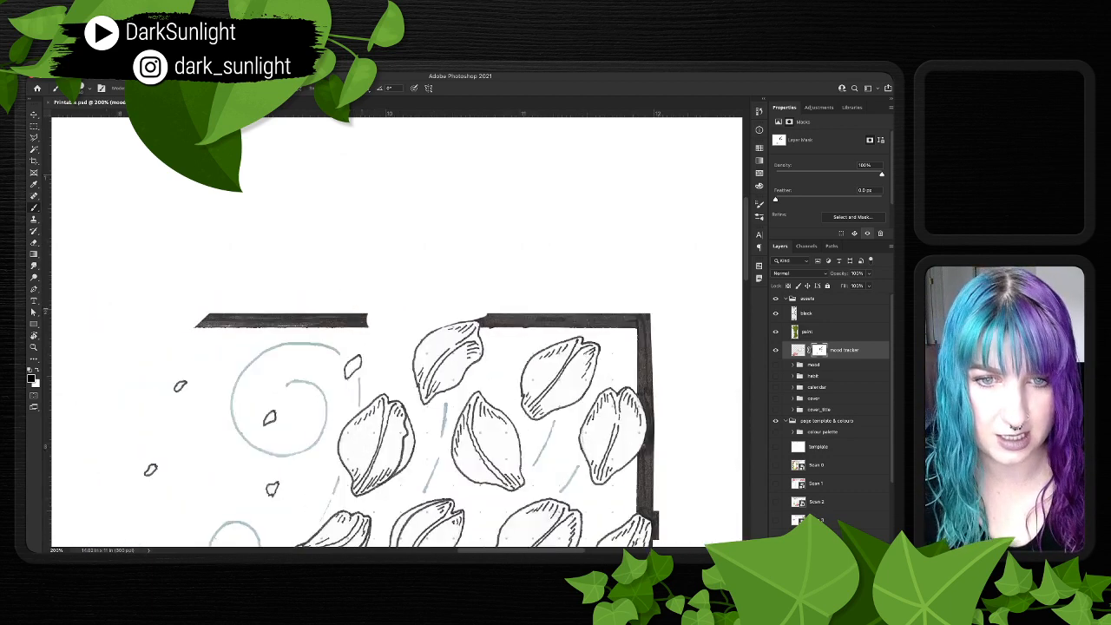
pyautogui.hscroll(-1, 379, 320)
pyautogui.click(379, 320)
pyautogui.moveTo(370, 320); pyautogui.dragTo(208, 320)
# - Mask the black frame away from the tip of the topmost petal, following the petal's outline closely
pyautogui.hscroll(3, 396, 330)
pyautogui.hotkey('ctrl', '+')
pyautogui.hotkey('ctrl', '+')
pyautogui.hotkey('ctrl', '+')
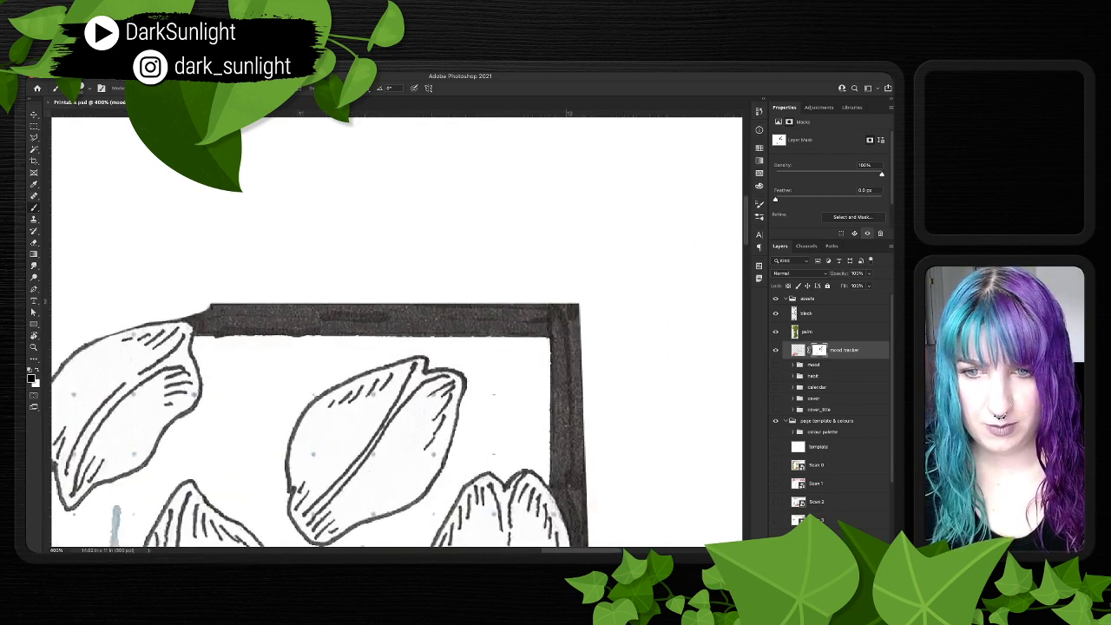
pyautogui.click(205, 325)
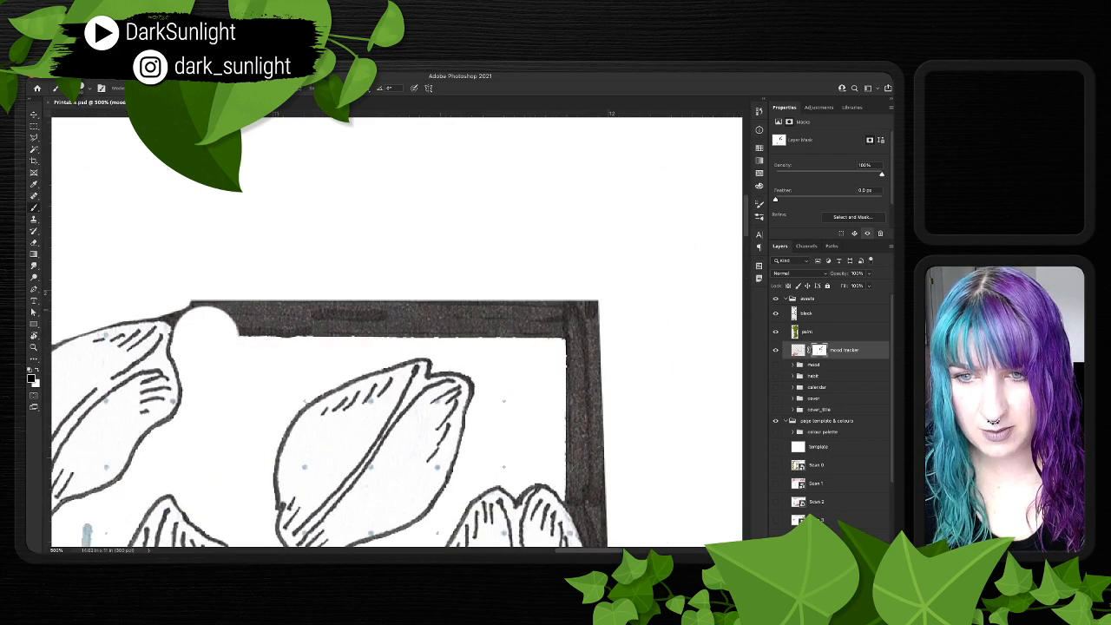
pyautogui.moveTo(209, 323); pyautogui.dragTo(194, 315)
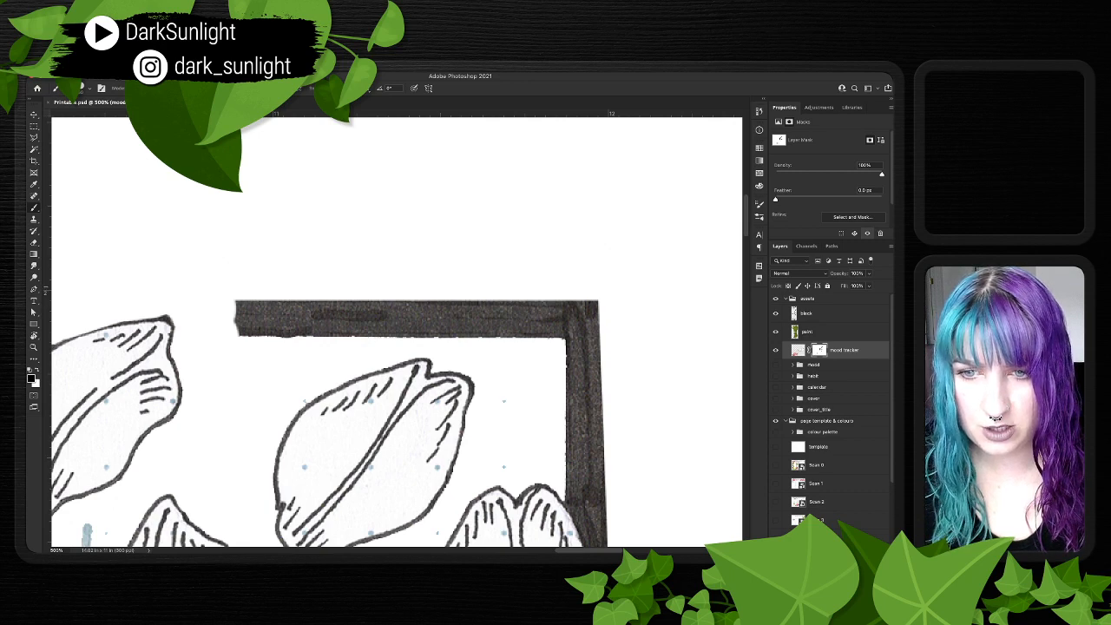
pyautogui.click(238, 317)
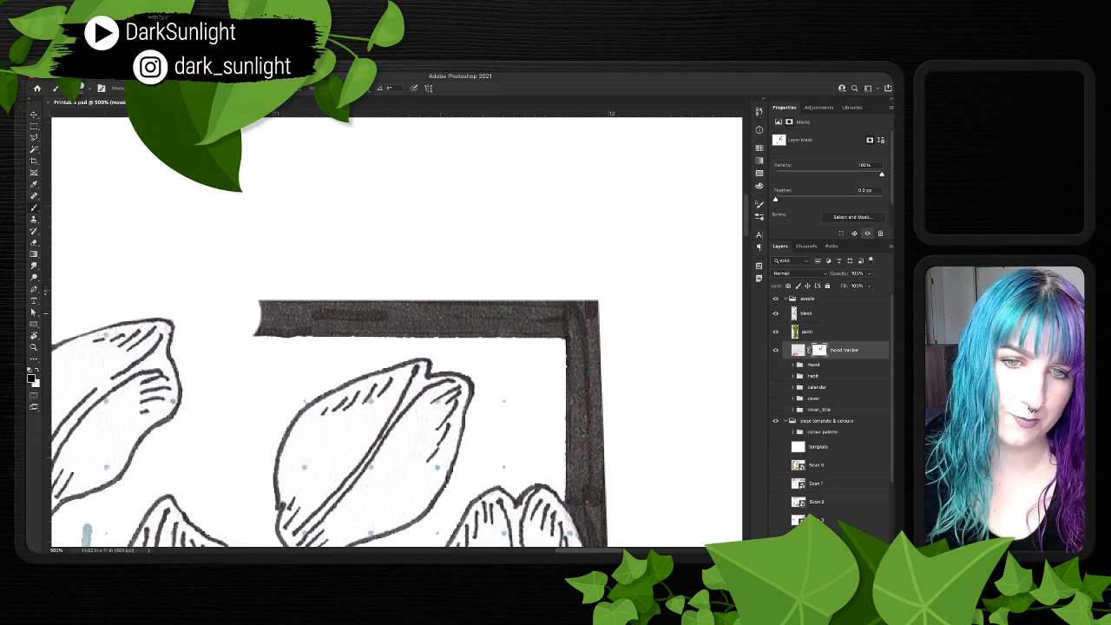
# - Mask out the remaining upper frame bar through its corner and down to the first petal overlapping the side bar
pyautogui.click(273, 318)
pyautogui.keyDown('shift'); pyautogui.click(612, 319); pyautogui.keyUp('shift')
pyautogui.moveTo(566, 368)
pyautogui.mouseDown()
pyautogui.moveTo(492, 318)
pyautogui.moveTo(461, 260)
pyautogui.mouseUp()
pyautogui.moveTo(415, 328)
pyautogui.mouseDown()
pyautogui.moveTo(356, 326)
pyautogui.moveTo(288, 302)
pyautogui.mouseUp()
pyautogui.click(351, 328)
pyautogui.keyDown('shift'); pyautogui.click(352, 213); pyautogui.keyUp('shift')
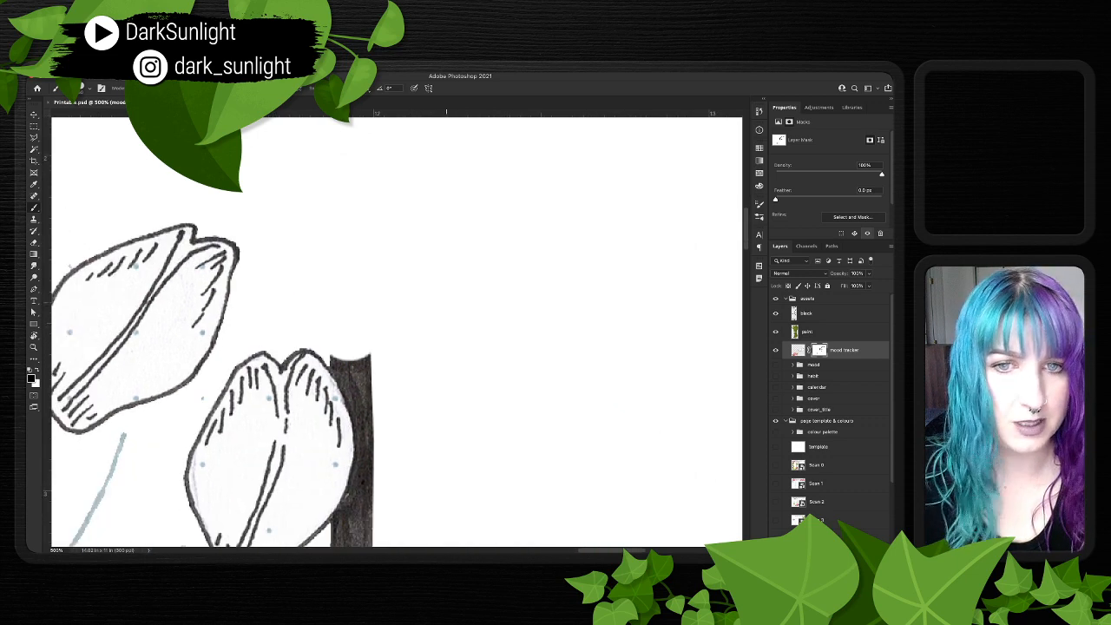
# - Mask out the side frame bar along the edge of the first overlapping petal and just below it
pyautogui.moveTo(456, 416); pyautogui.dragTo(437, 288)
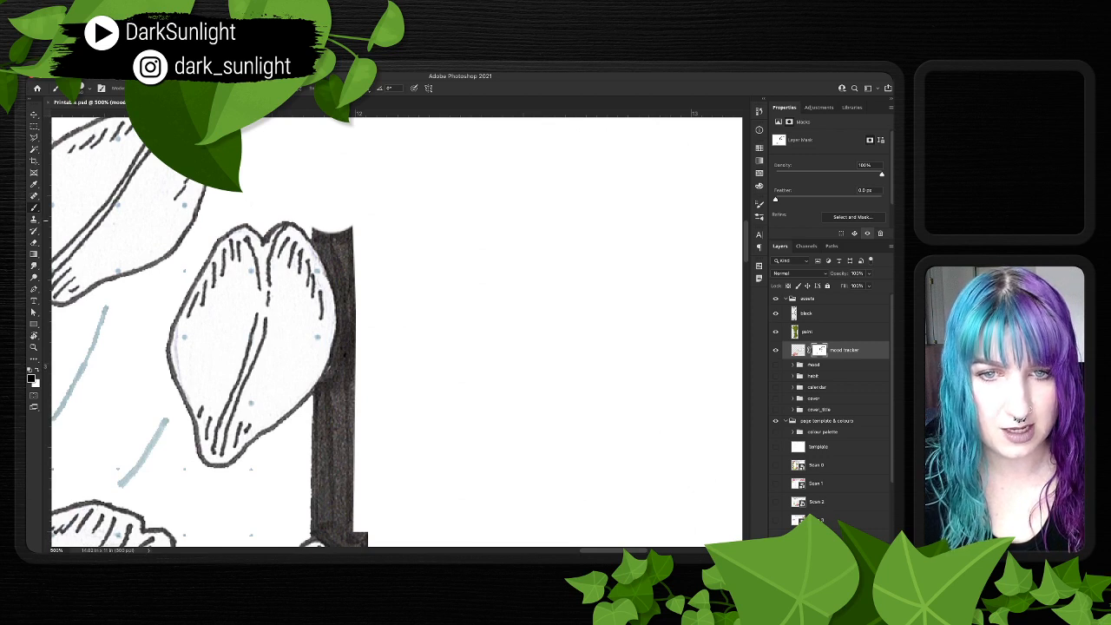
pyautogui.click(332, 239)
pyautogui.click(333, 260)
pyautogui.click(337, 289)
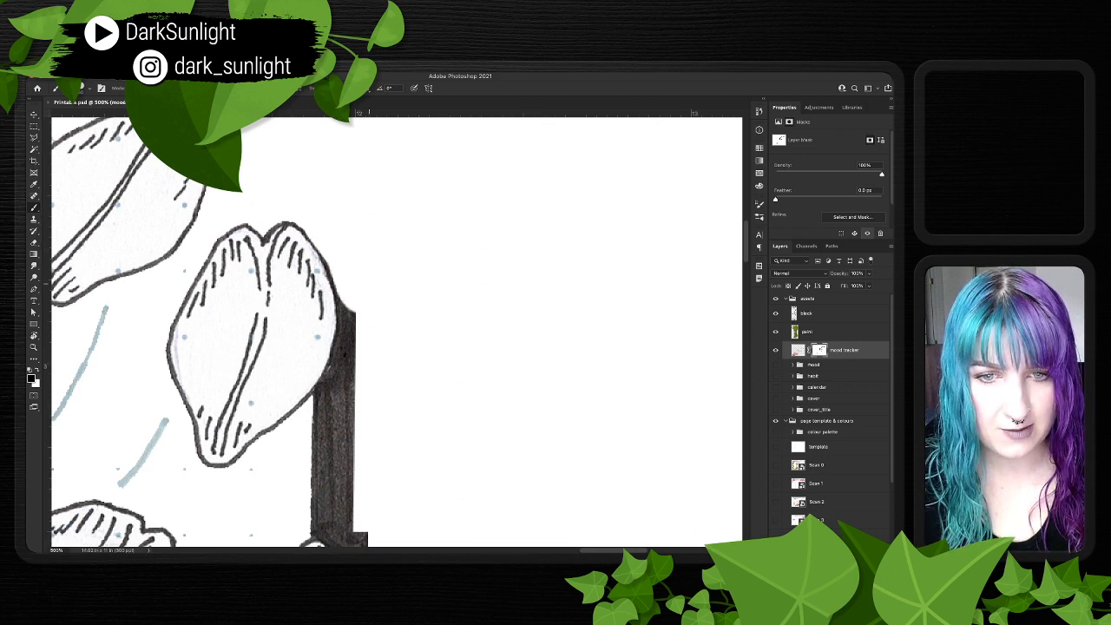
pyautogui.click(346, 335)
pyautogui.click(345, 395)
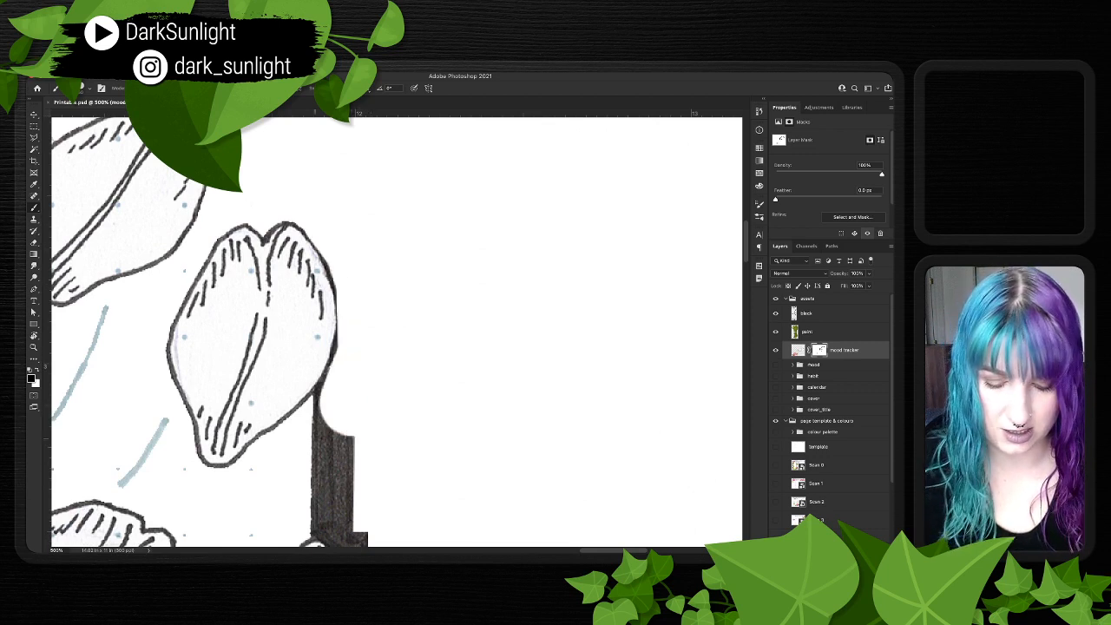
pyautogui.click(337, 419)
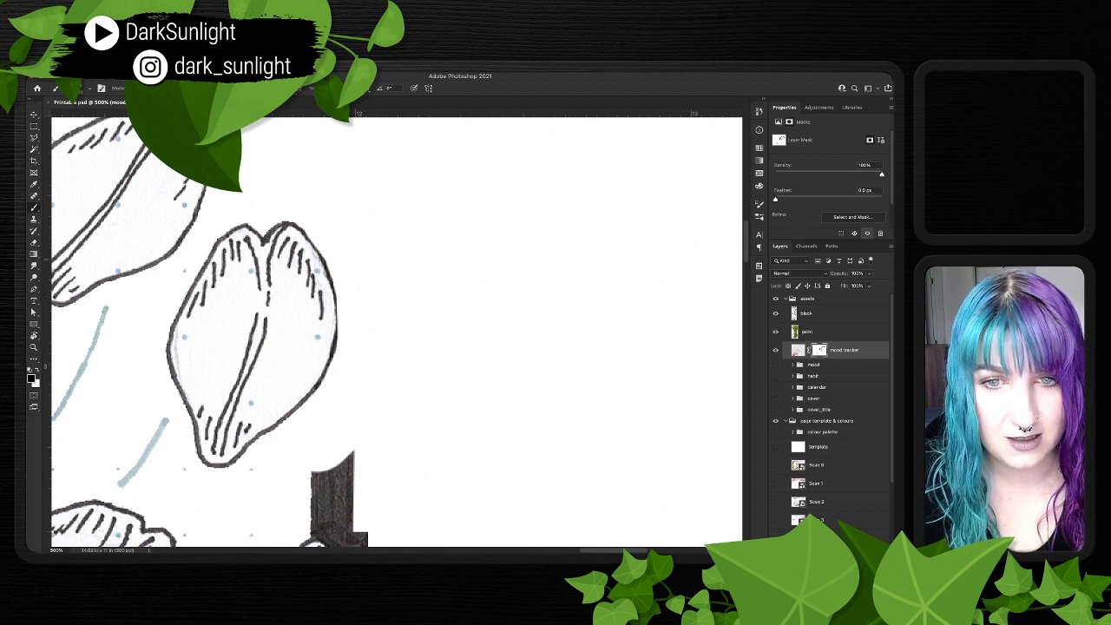
# - Mask out the side frame bar around the second overlapping petal and down towards the lowest one
pyautogui.scroll(-5, 396, 331)
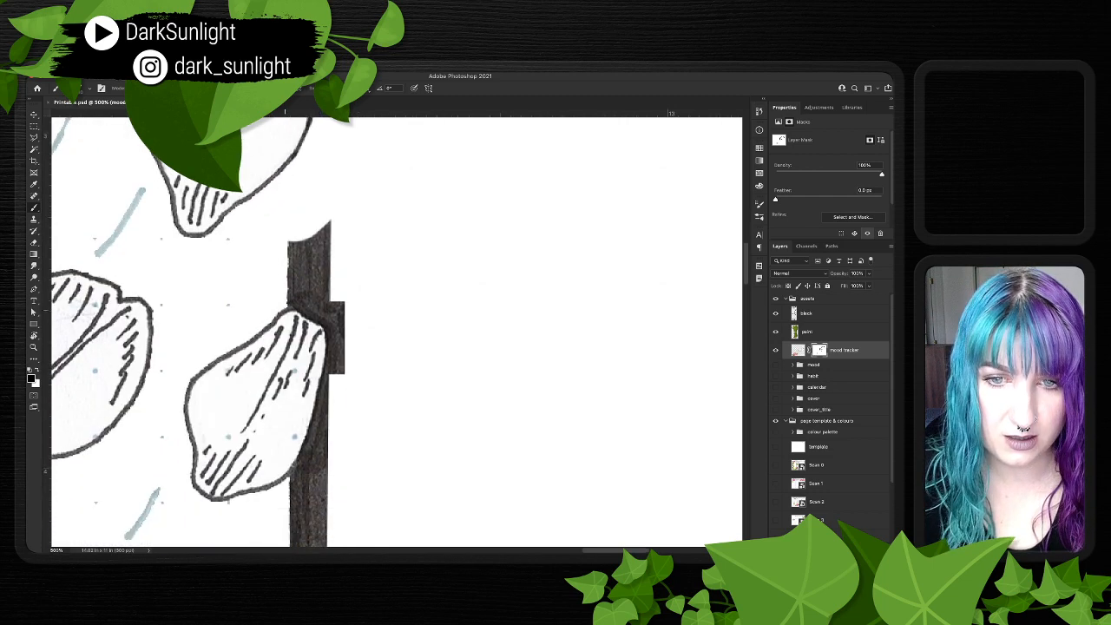
pyautogui.moveTo(289, 300); pyautogui.dragTo(343, 328)
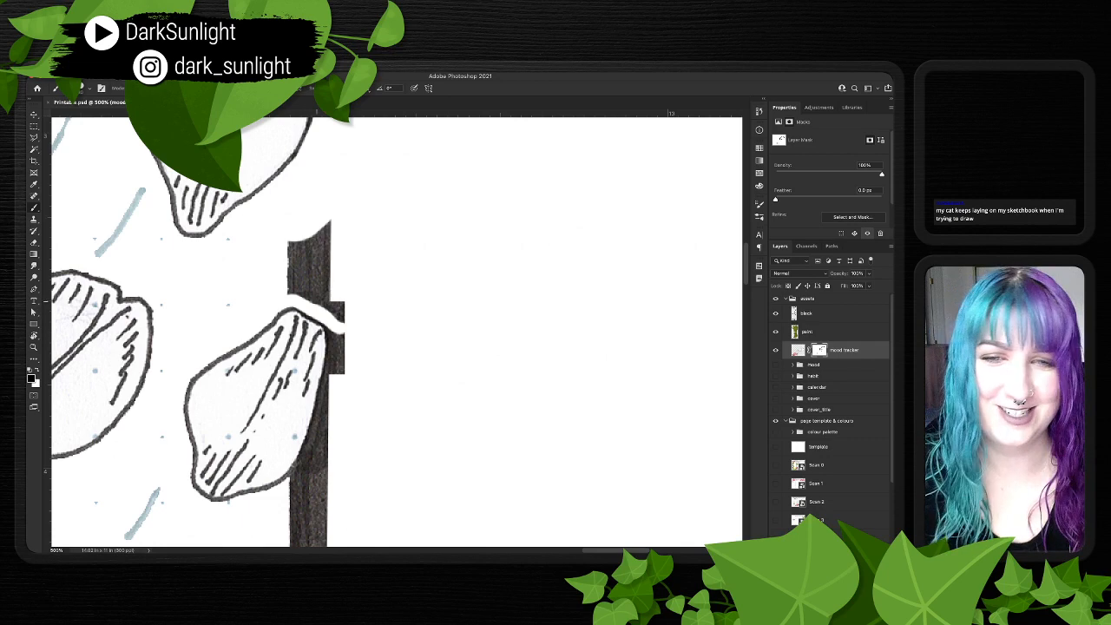
pyautogui.moveTo(298, 299)
pyautogui.mouseDown()
pyautogui.moveTo(301, 233)
pyautogui.moveTo(317, 294)
pyautogui.moveTo(342, 308)
pyautogui.mouseUp()
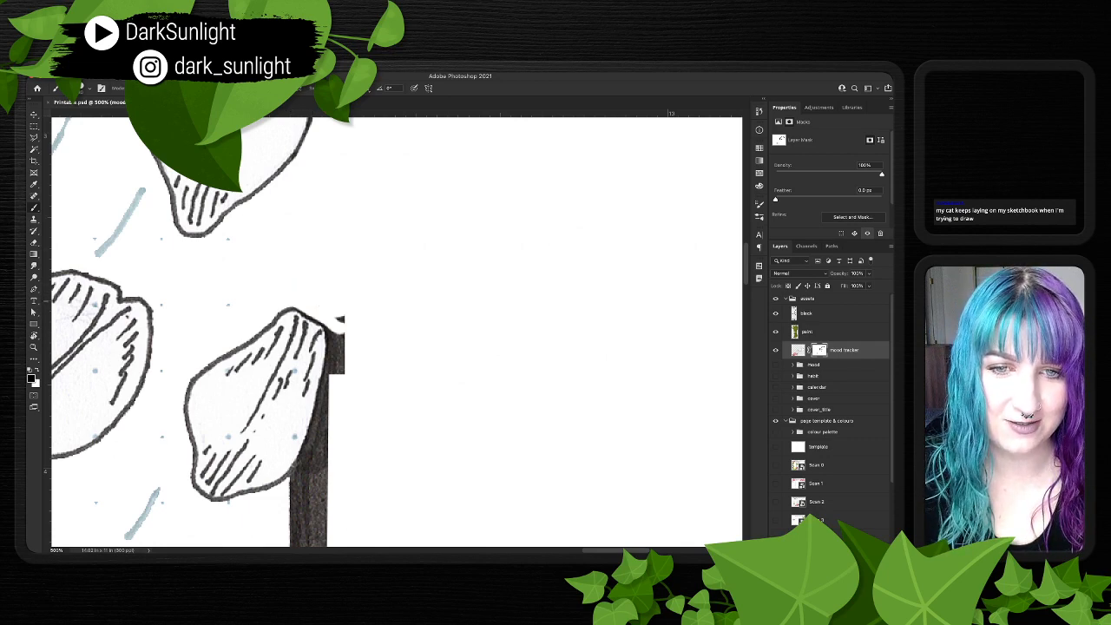
pyautogui.scroll(-3, 390, 330)
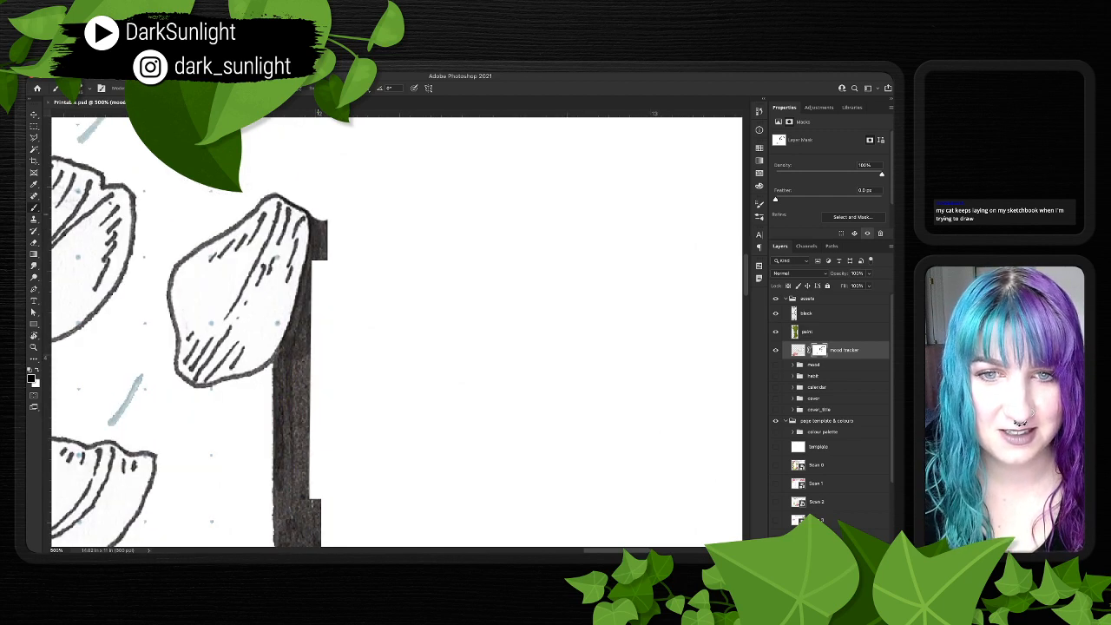
pyautogui.moveTo(319, 215)
pyautogui.mouseDown()
pyautogui.moveTo(308, 323)
pyautogui.moveTo(285, 371)
pyautogui.moveTo(305, 351)
pyautogui.moveTo(279, 424)
pyautogui.mouseUp()
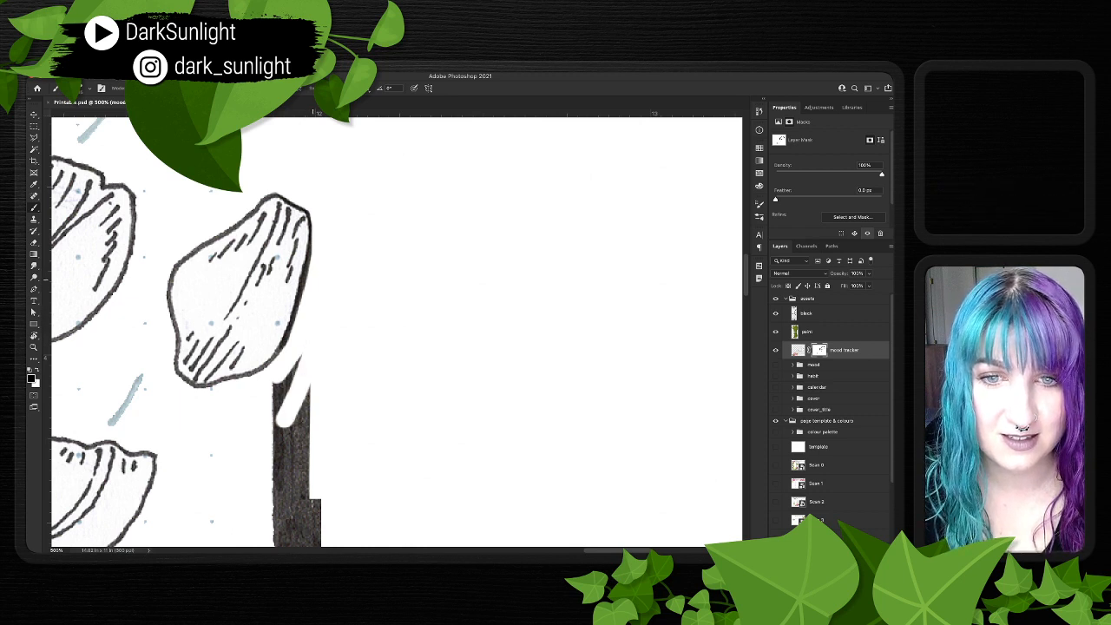
pyautogui.scroll(-4, 391, 330)
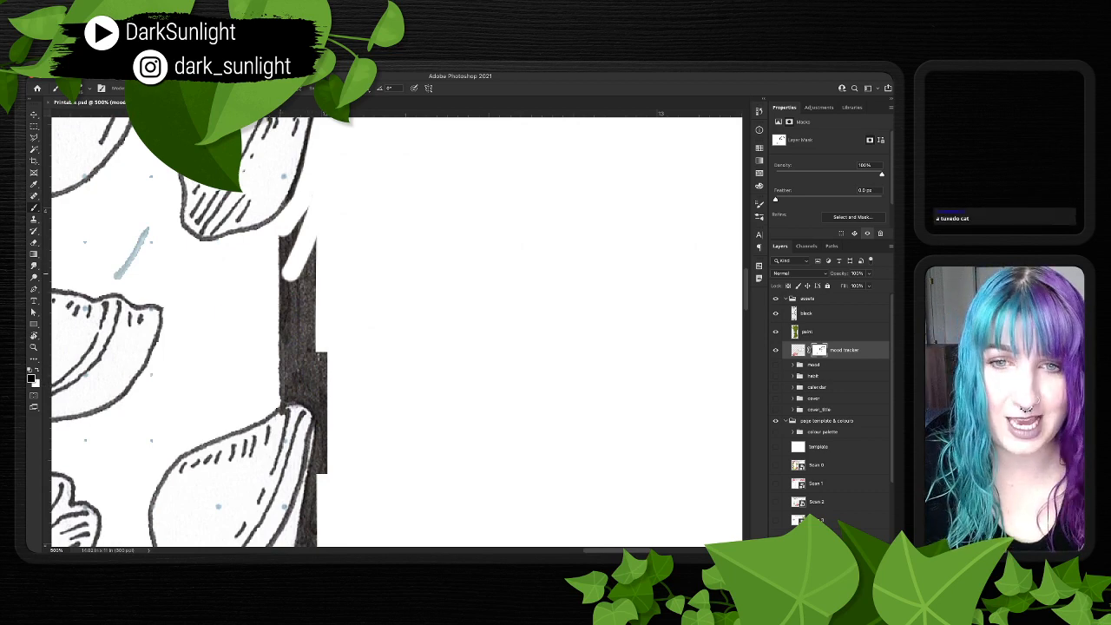
pyautogui.moveTo(304, 209)
pyautogui.mouseDown()
pyautogui.moveTo(279, 269)
pyautogui.moveTo(297, 349)
pyautogui.mouseUp()
# - Mask out the black frame around the lowest overlapping petal, including the pointed end of the bar beneath it
pyautogui.scroll(-1, 390, 330)
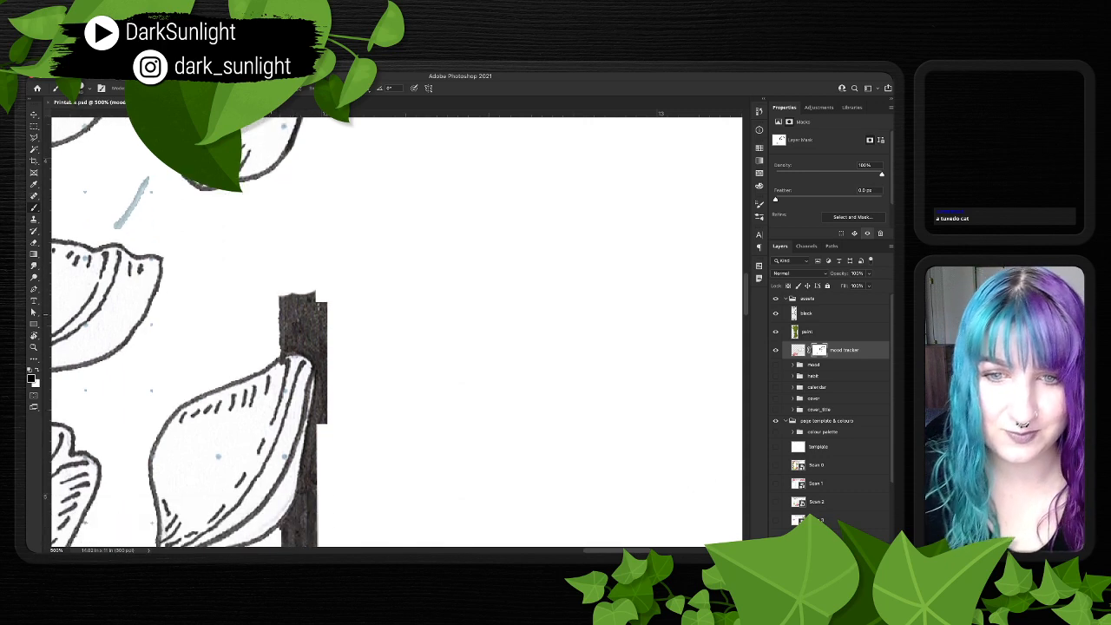
pyautogui.scroll(-1, 391, 330)
pyautogui.moveTo(280, 316)
pyautogui.mouseDown()
pyautogui.moveTo(323, 297)
pyautogui.moveTo(283, 289)
pyautogui.moveTo(321, 273)
pyautogui.moveTo(286, 274)
pyautogui.moveTo(313, 257)
pyautogui.moveTo(287, 257)
pyautogui.mouseUp()
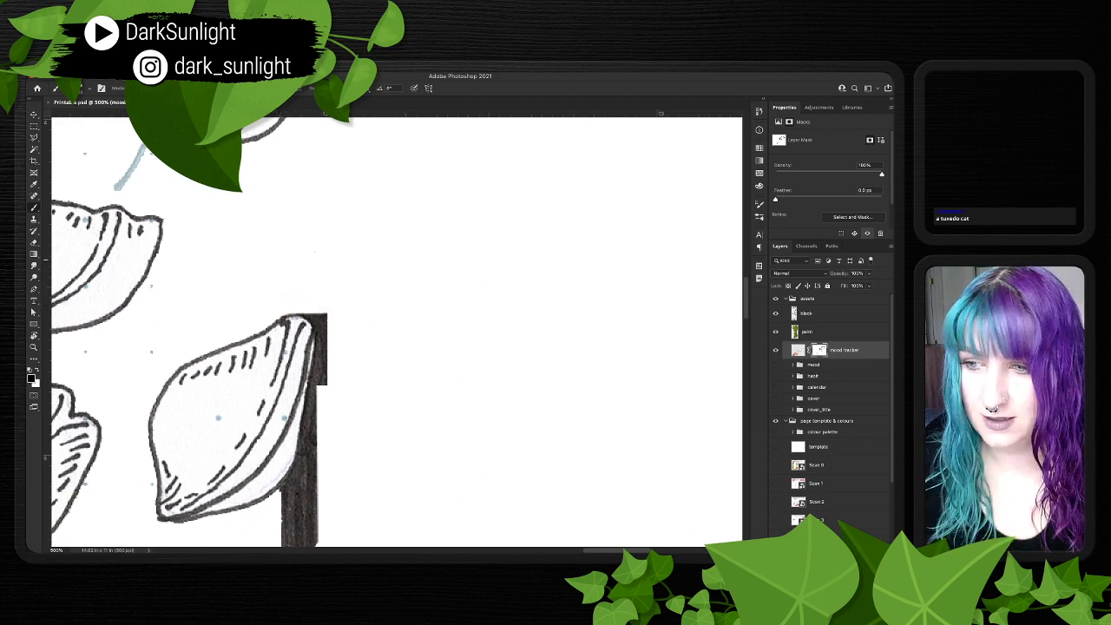
pyautogui.scroll(-2, 397, 332)
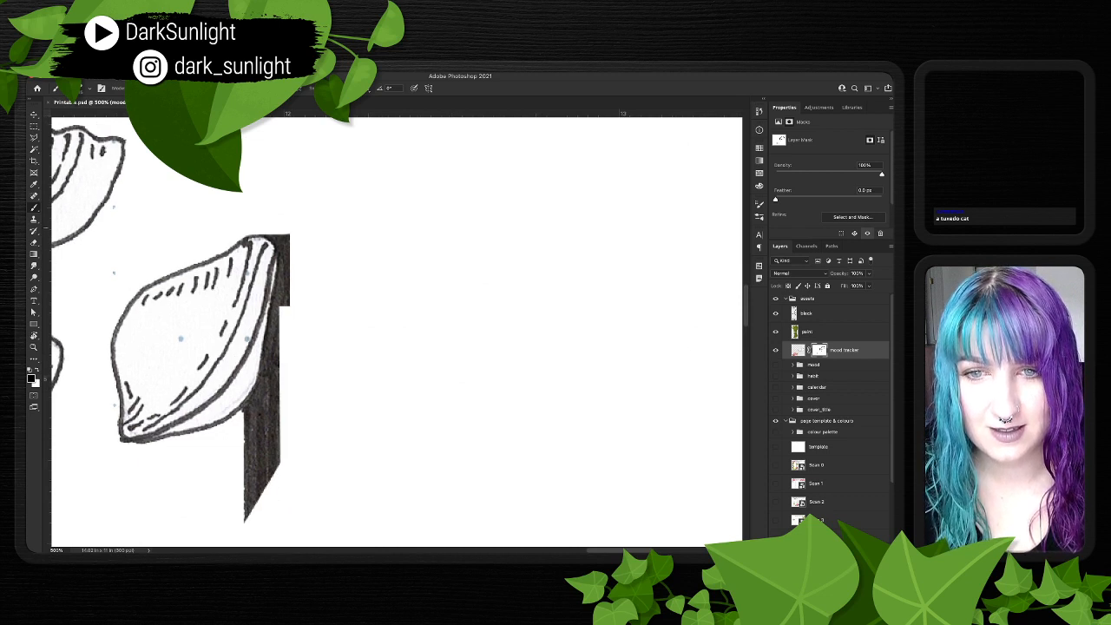
pyautogui.moveTo(264, 234)
pyautogui.mouseDown()
pyautogui.moveTo(286, 245)
pyautogui.moveTo(288, 281)
pyautogui.moveTo(269, 393)
pyautogui.moveTo(253, 422)
pyautogui.moveTo(246, 408)
pyautogui.mouseUp()
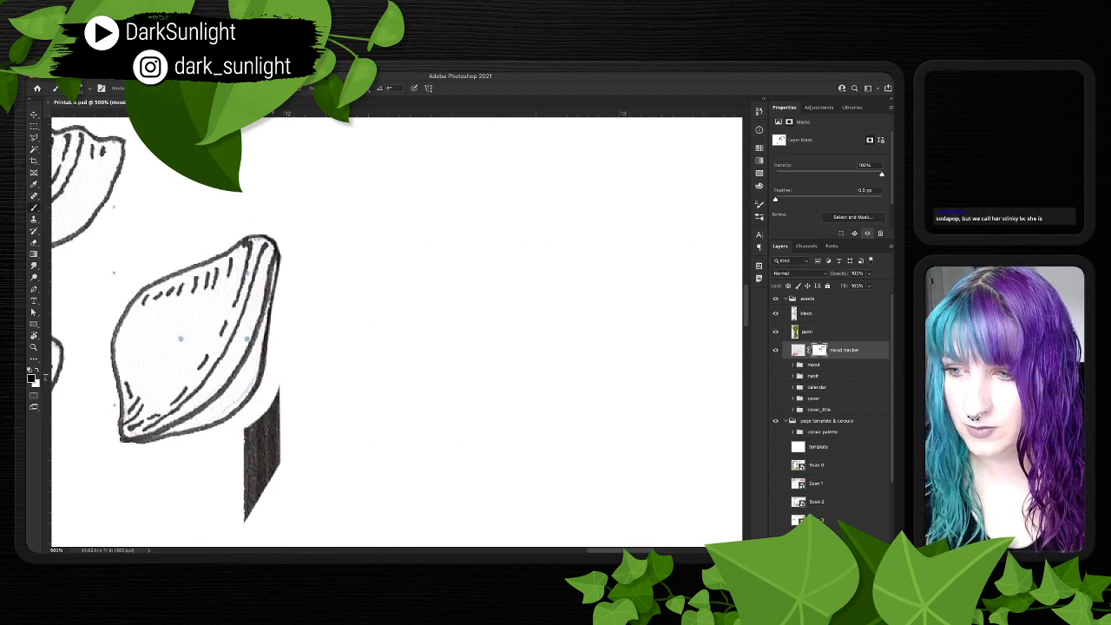
pyautogui.scroll(-2, 390, 330)
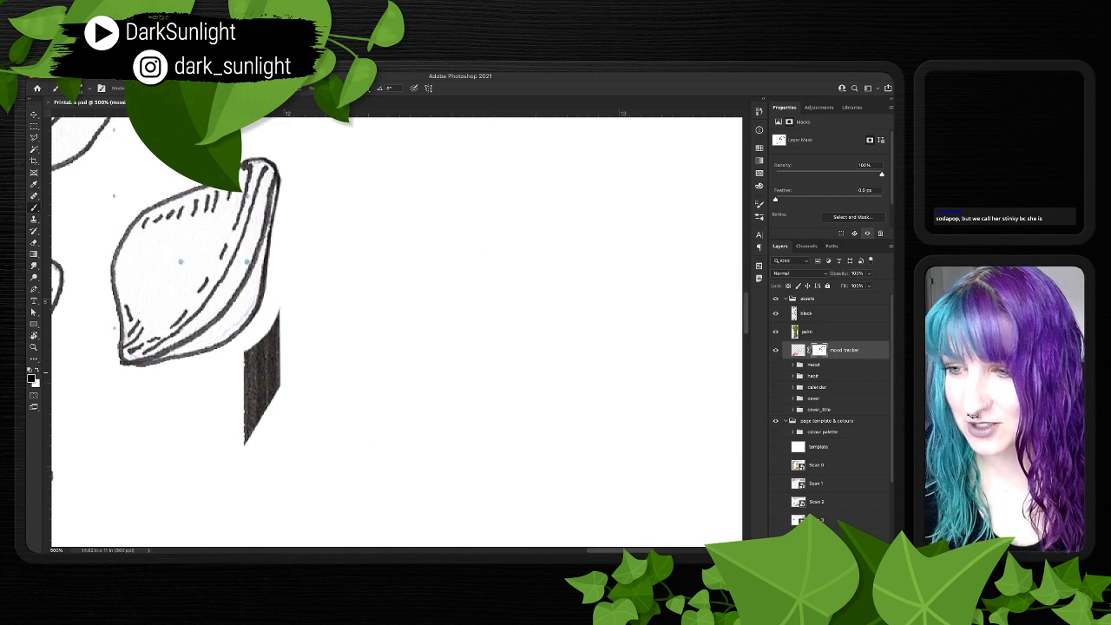
pyautogui.moveTo(276, 325)
pyautogui.mouseDown()
pyautogui.moveTo(240, 345)
pyautogui.moveTo(248, 424)
pyautogui.moveTo(274, 366)
pyautogui.moveTo(271, 347)
pyautogui.moveTo(259, 384)
pyautogui.moveTo(261, 356)
pyautogui.mouseUp()
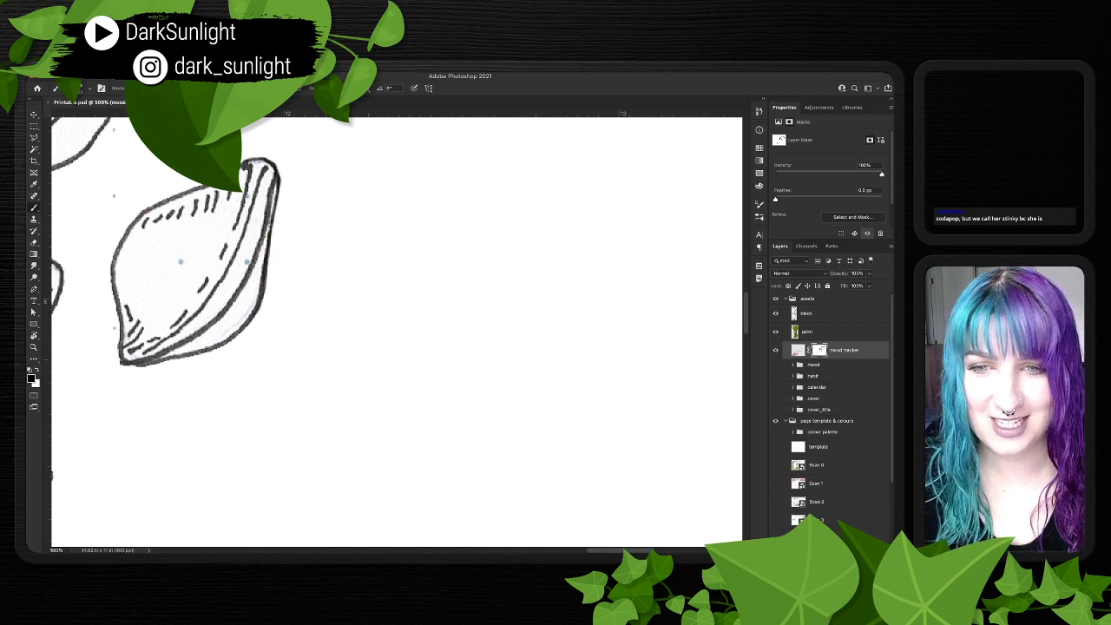
# - Mask out the leftover grid dots beneath the lower edge petals and around the dashed arc of the large lower swirl
pyautogui.hscroll(-3, 262, 356)
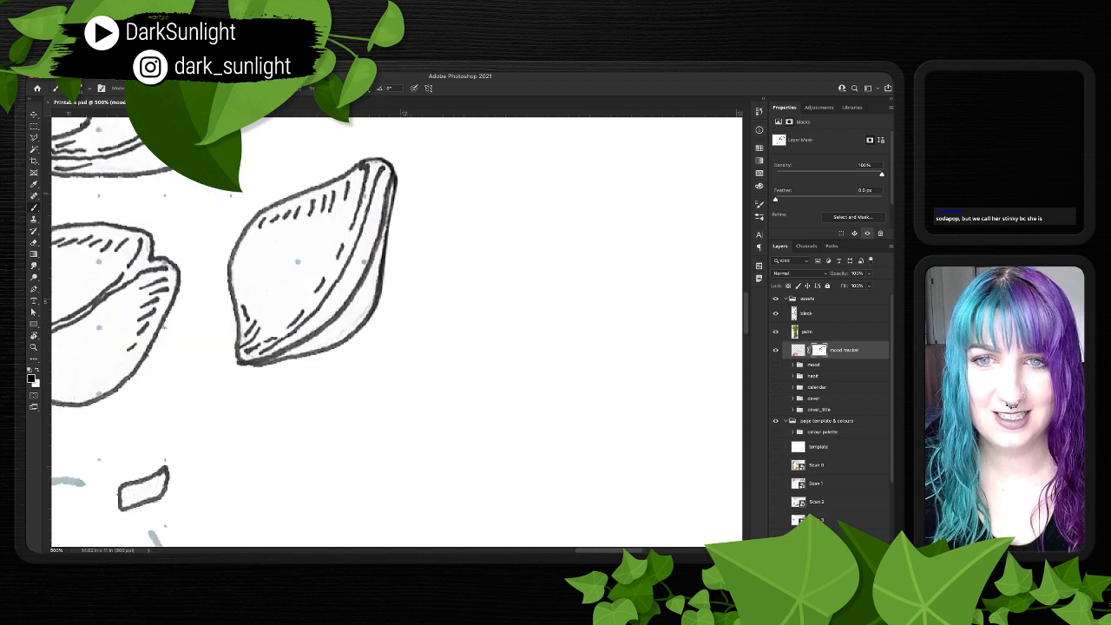
pyautogui.scroll(3, 397, 333)
pyautogui.hscroll(-6, 397, 332)
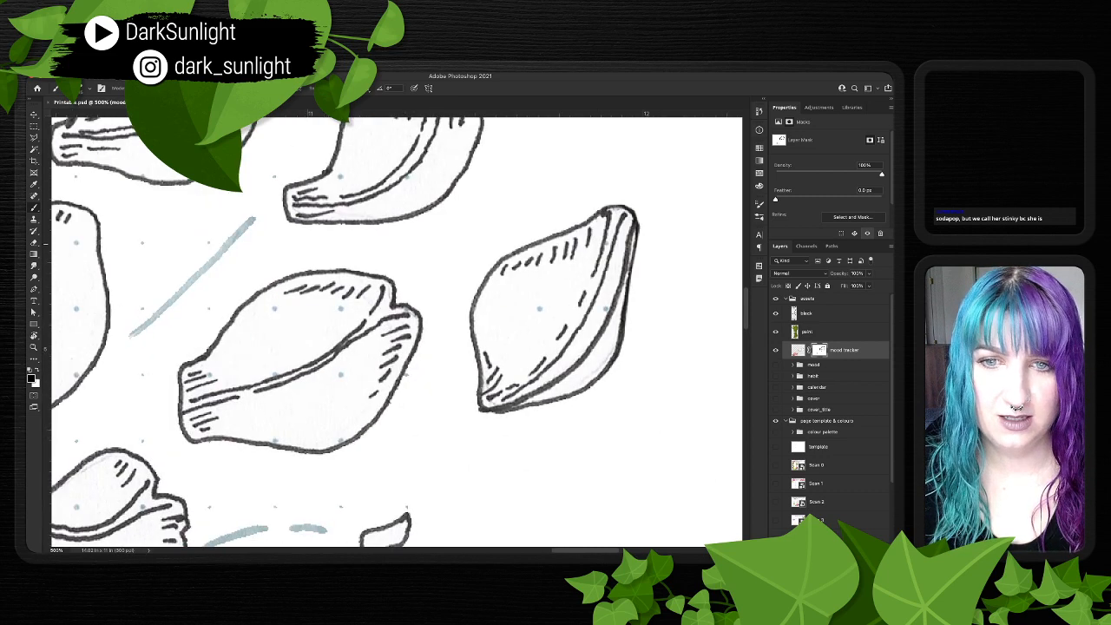
pyautogui.scroll(-2, 397, 333)
pyautogui.hscroll(-2, 397, 333)
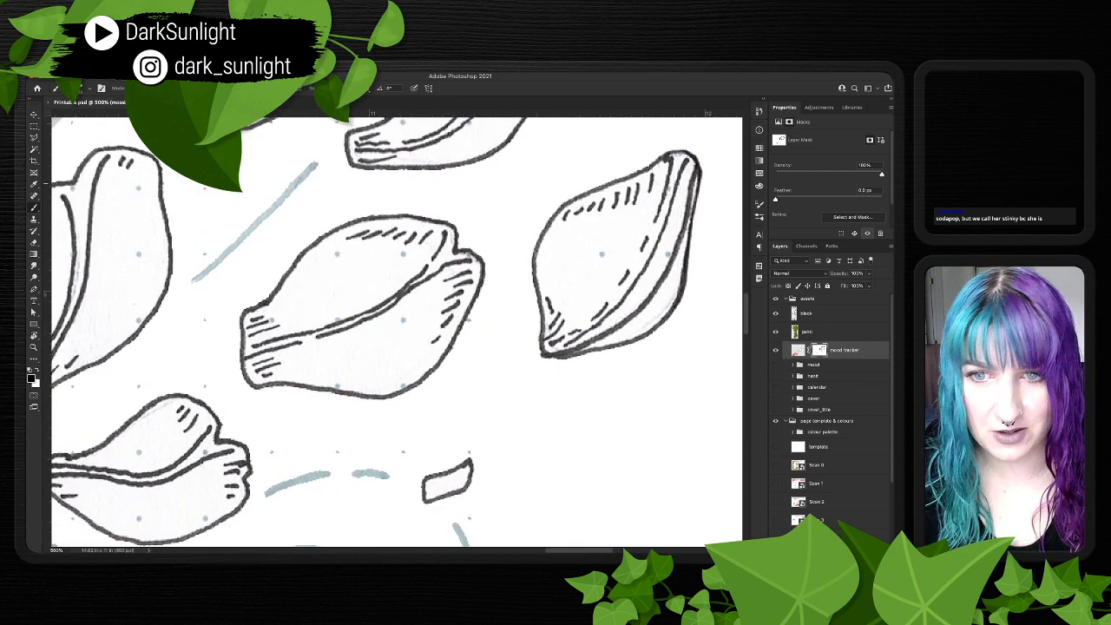
pyautogui.scroll(-5, 397, 332)
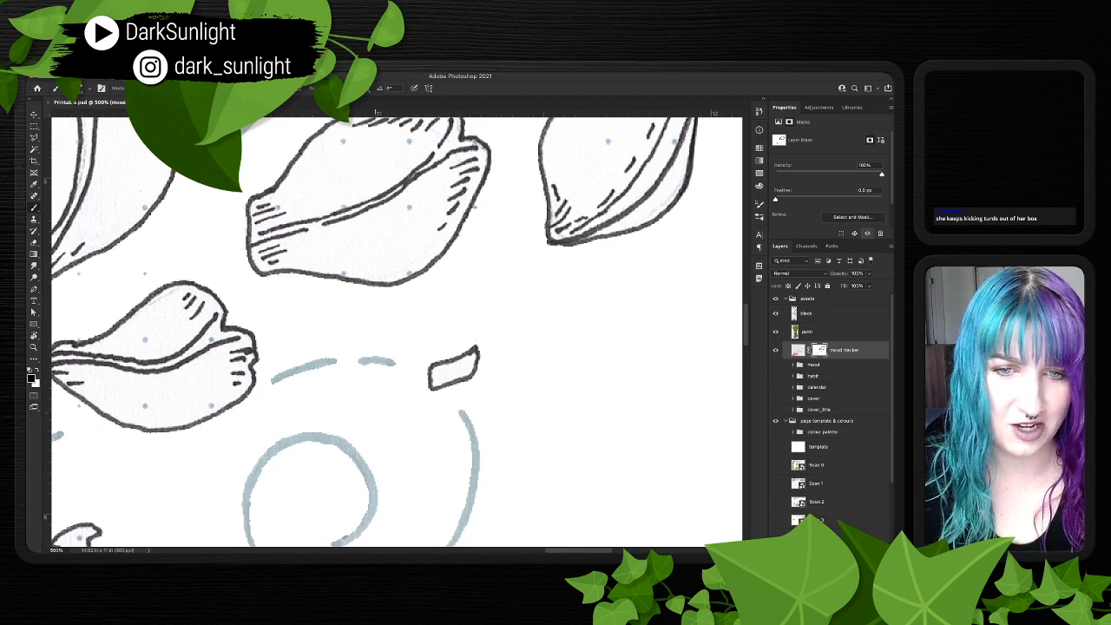
pyautogui.hscroll(-12, 376, 333)
pyautogui.scroll(-4, 371, 332)
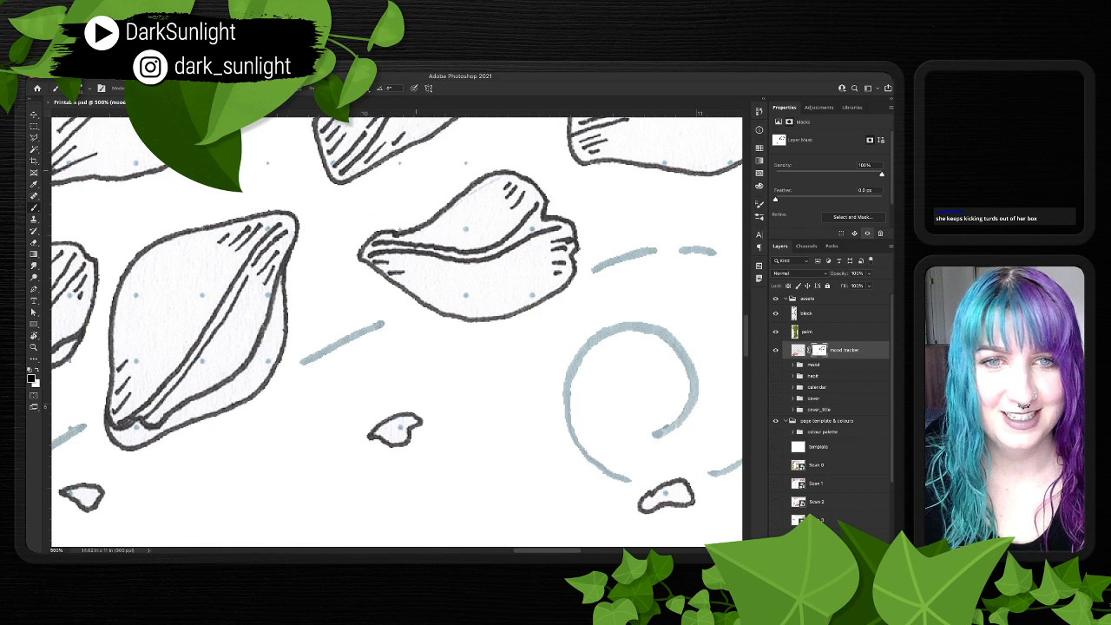
# - Examine the lower petals and wind lines down towards the rose for leftover dots outside the outlines
pyautogui.hscroll(-7, 375, 333)
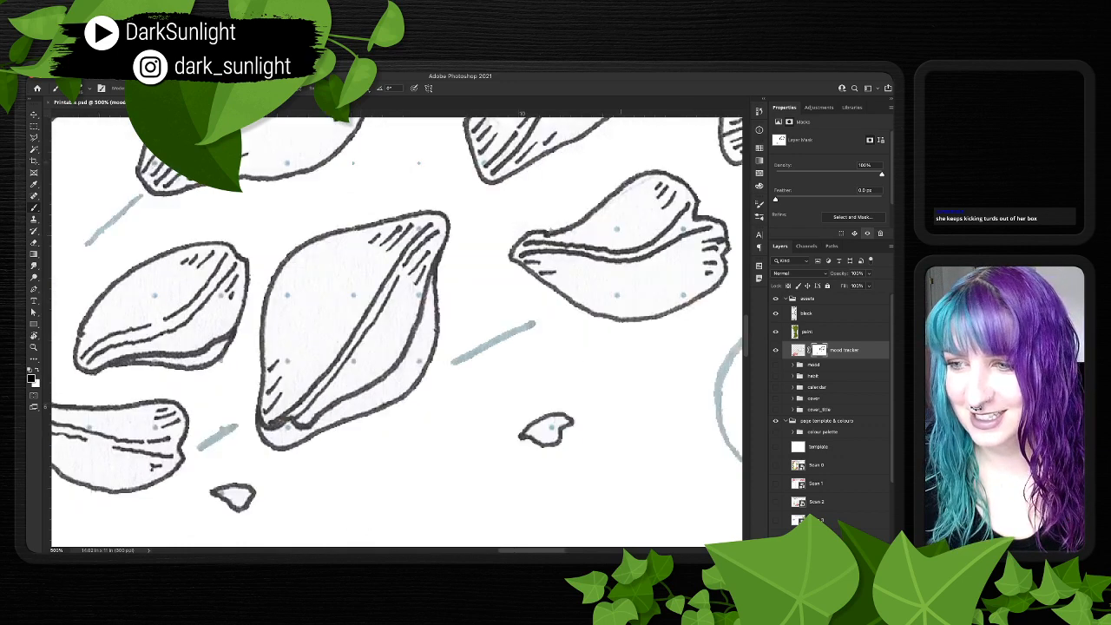
pyautogui.hscroll(-3, 376, 332)
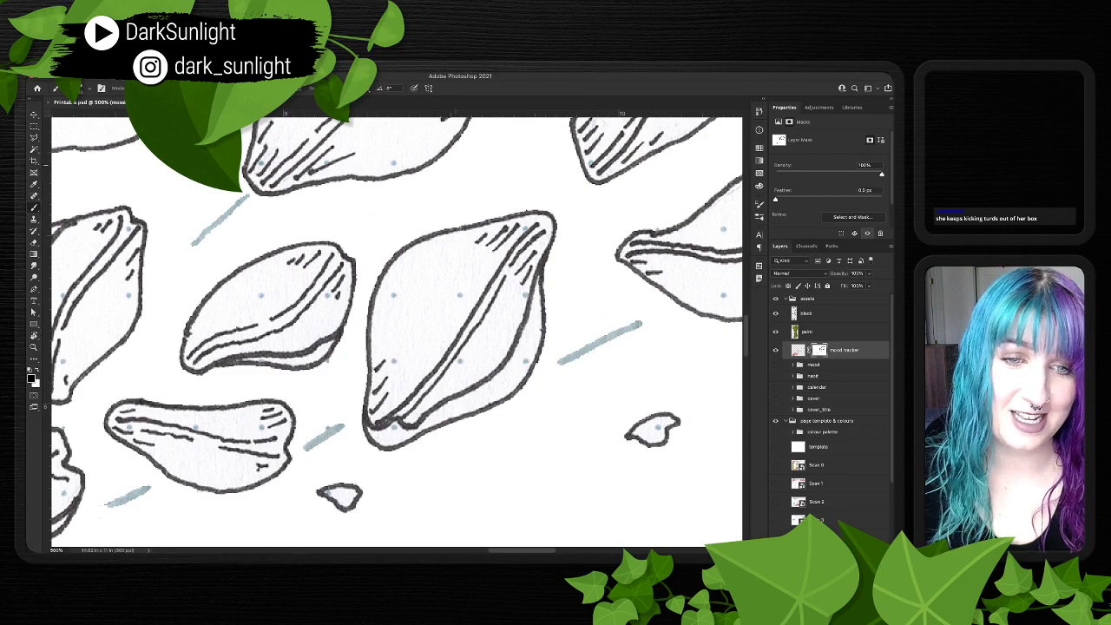
pyautogui.hscroll(-5, 396, 328)
pyautogui.scroll(-3, 396, 328)
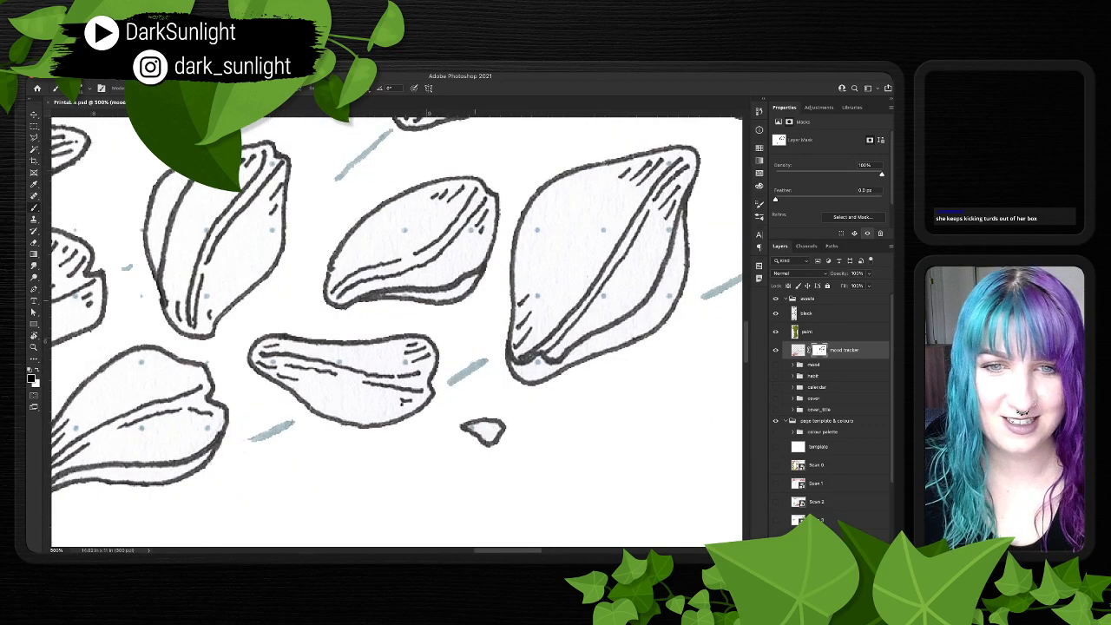
pyautogui.hscroll(-8, 396, 333)
pyautogui.hscroll(-5, 396, 333)
pyautogui.scroll(2, 396, 332)
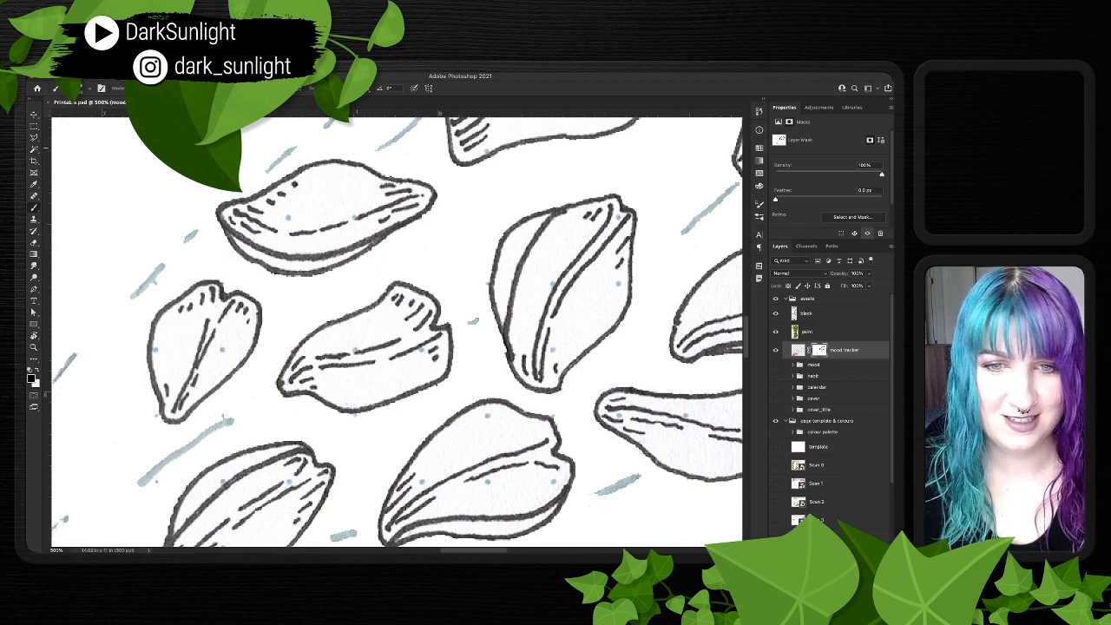
pyautogui.hscroll(-7, 396, 332)
pyautogui.scroll(-3, 396, 333)
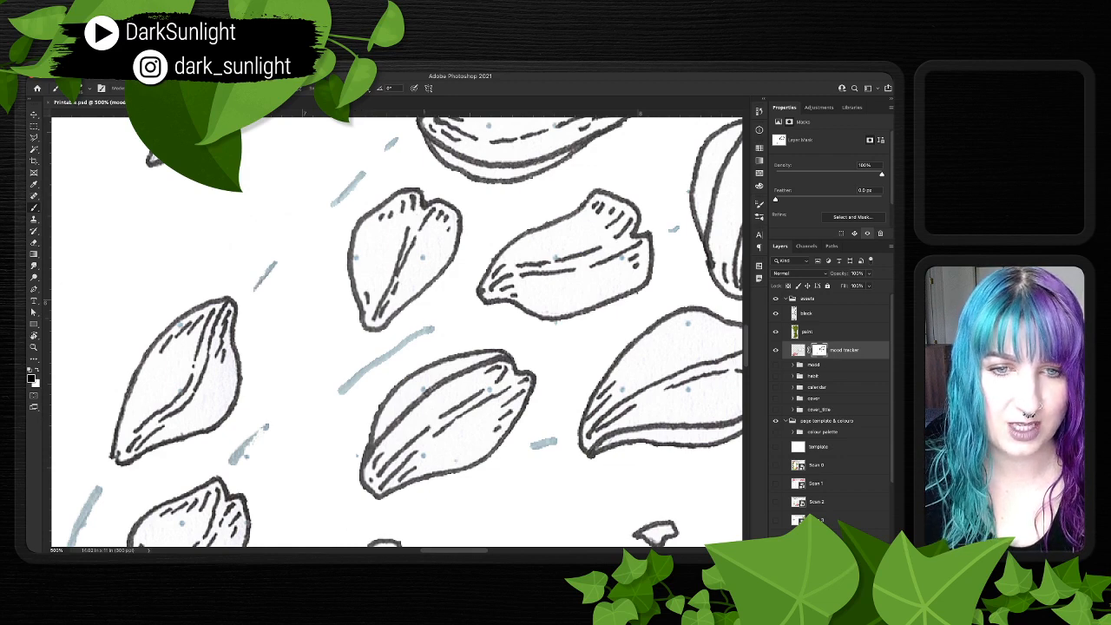
pyautogui.scroll(-4, 396, 333)
pyautogui.hscroll(-2, 396, 332)
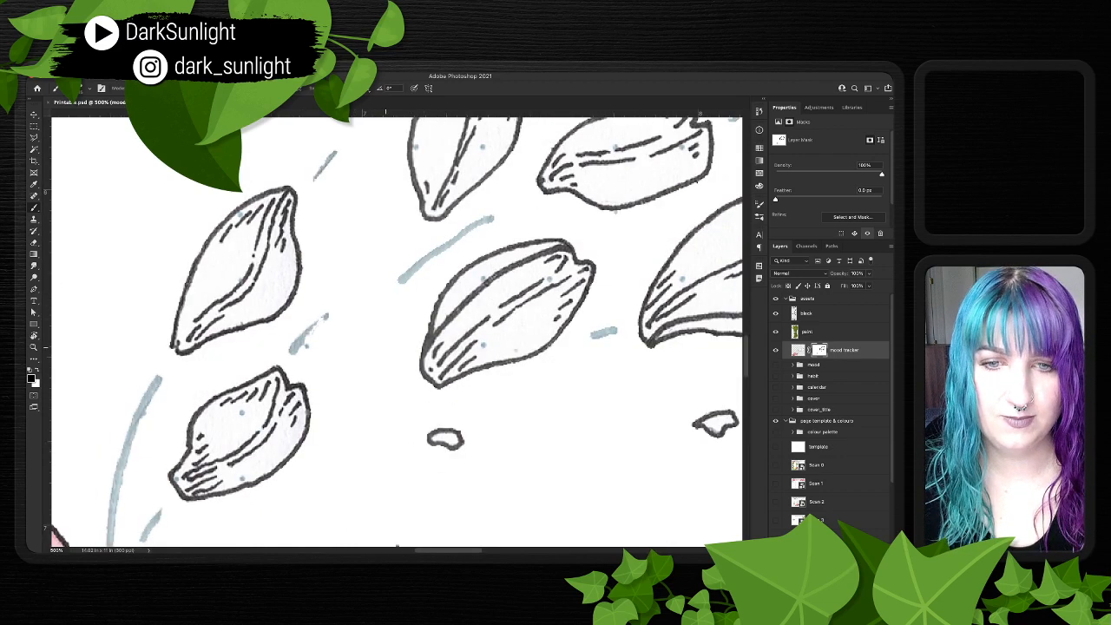
pyautogui.scroll(-7, 396, 333)
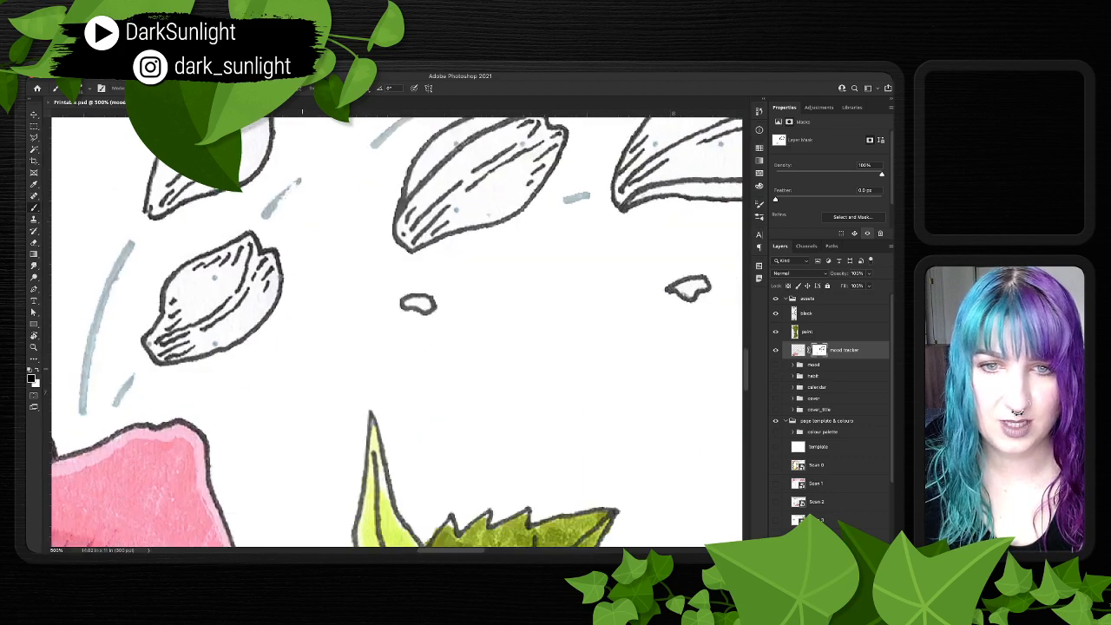
# - Examine the swirls and petals along the upper-left edge of the petal stream for stray dots
pyautogui.hscroll(-5, 396, 333)
pyautogui.scroll(12, 396, 333)
pyautogui.hscroll(5, 396, 332)
pyautogui.scroll(6, 396, 332)
pyautogui.hscroll(5, 396, 332)
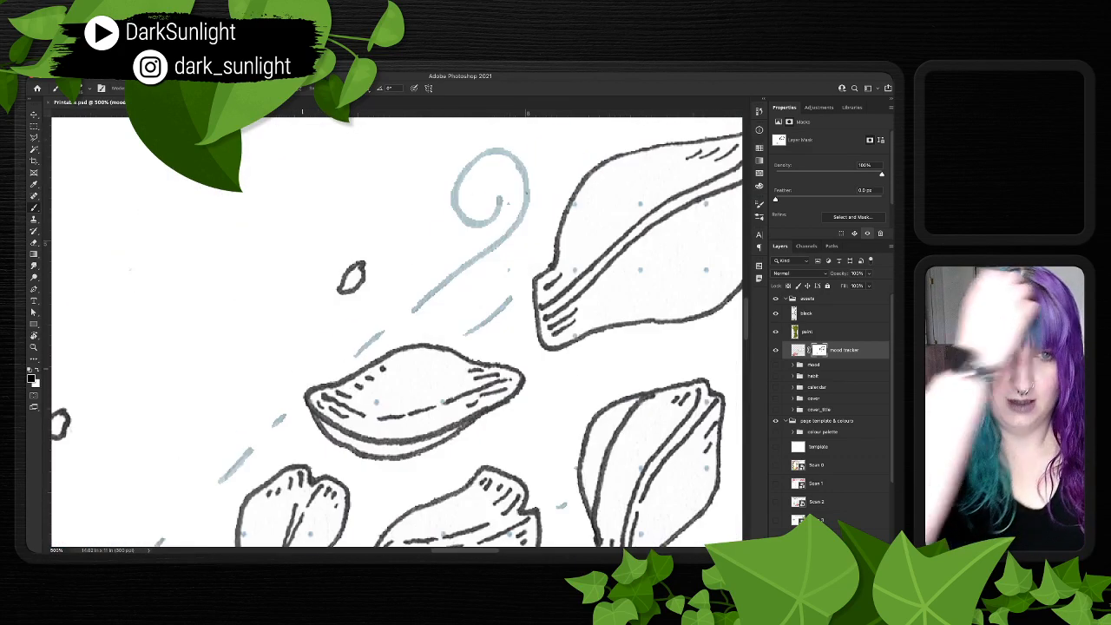
pyautogui.scroll(3, 396, 332)
pyautogui.hscroll(5, 396, 332)
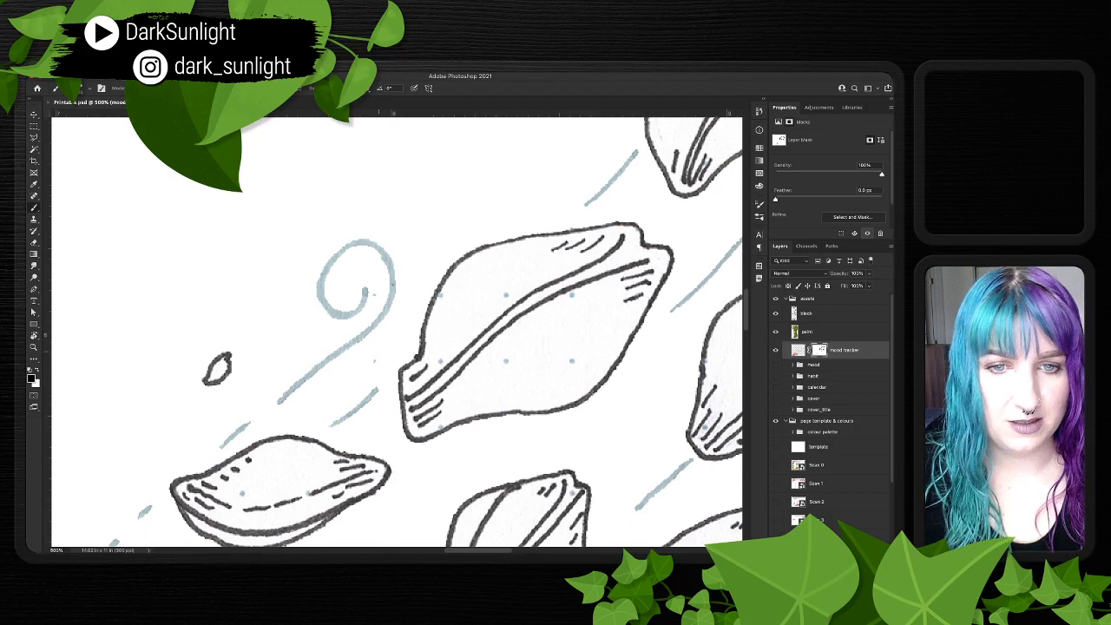
pyautogui.hscroll(13, 378, 297)
pyautogui.scroll(6, 378, 296)
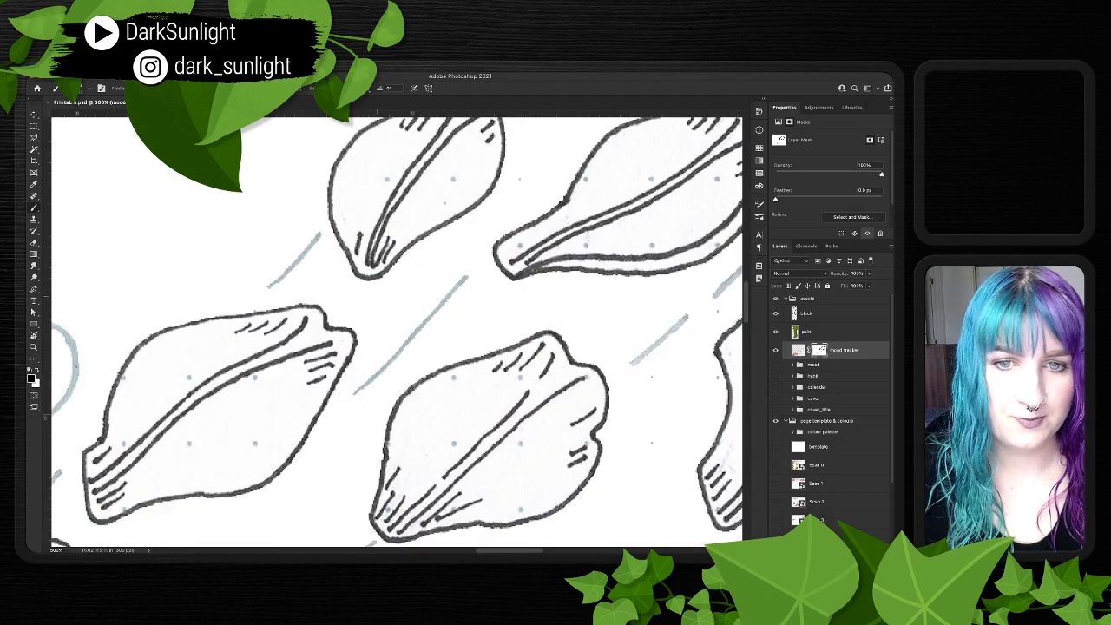
pyautogui.scroll(6, 378, 296)
pyautogui.scroll(5, 464, 377)
pyautogui.hscroll(4, 465, 377)
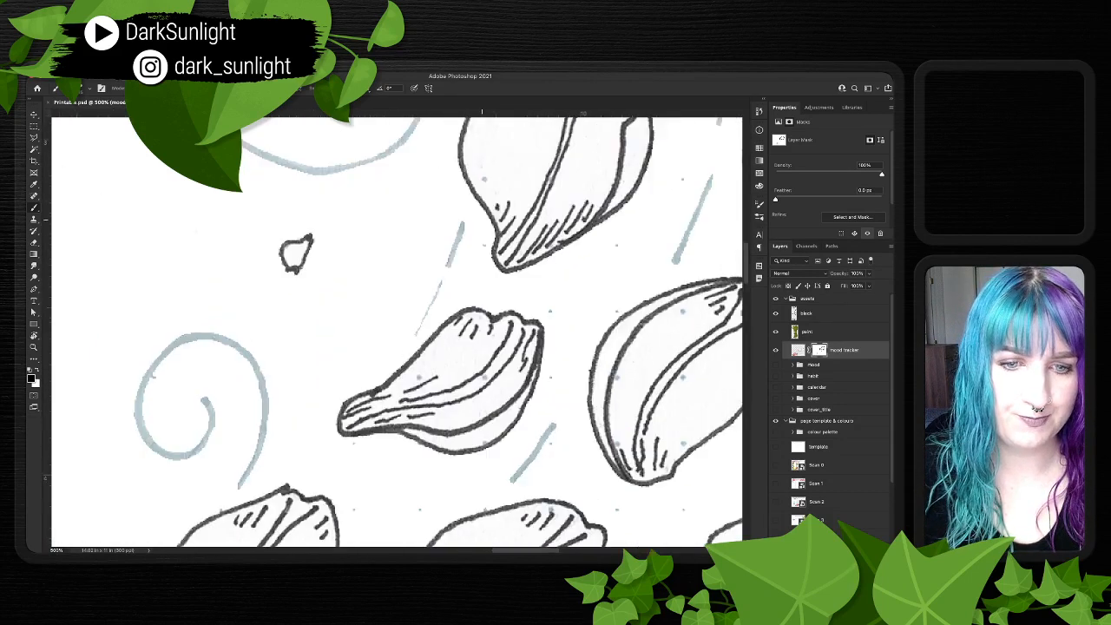
# - Paint out the stray dots between the middle and upper petals on the mood tracker layer mask
pyautogui.scroll(-8, 482, 219)
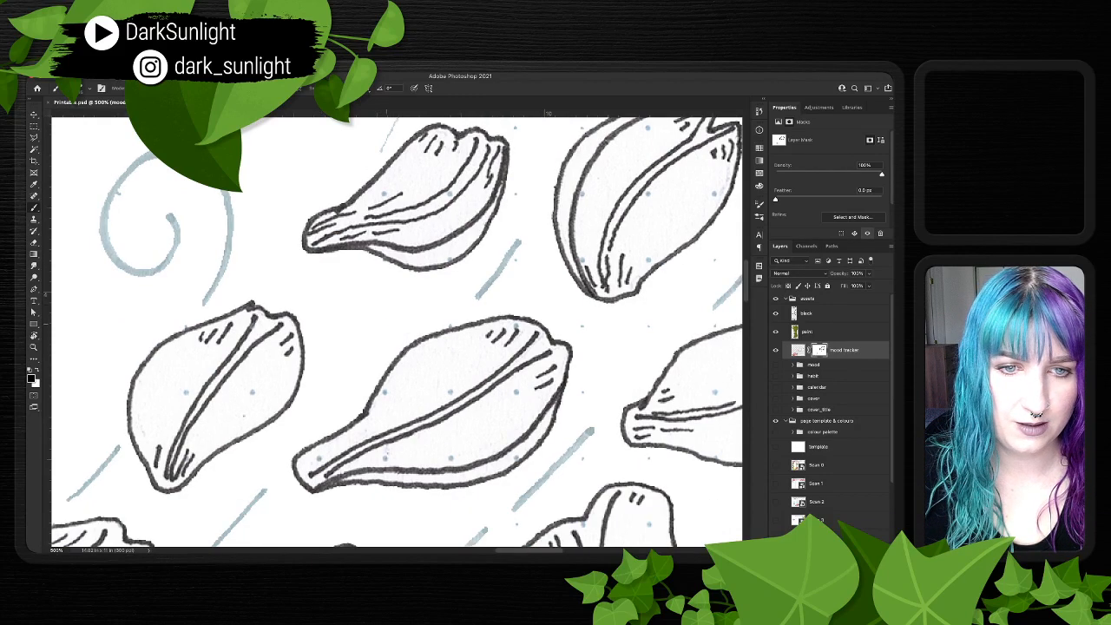
pyautogui.hscroll(5, 396, 332)
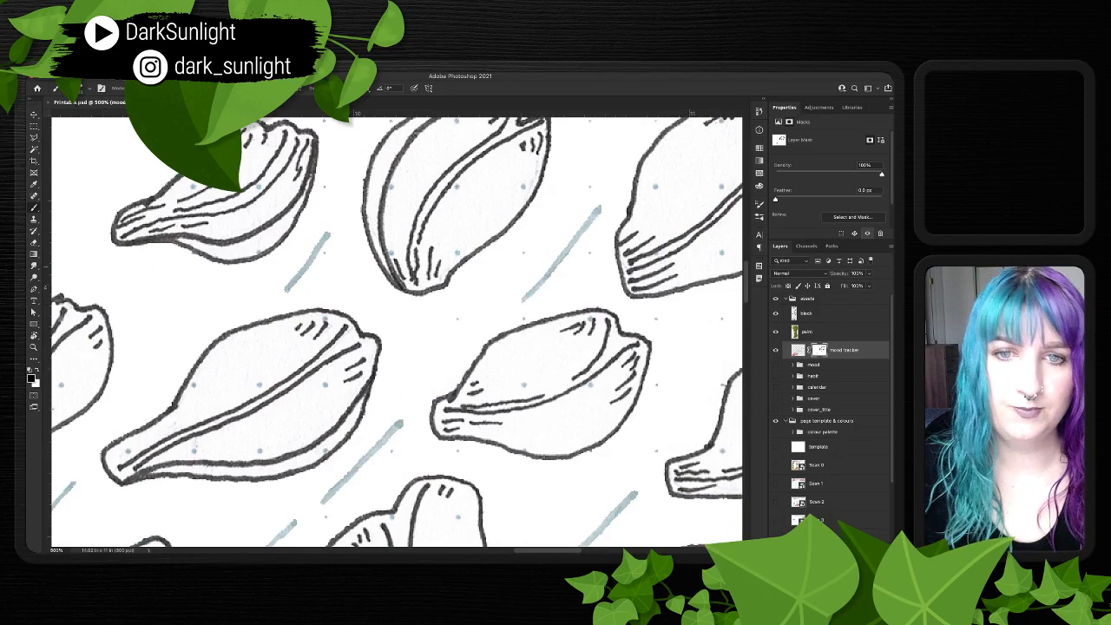
pyautogui.scroll(-5, 396, 330)
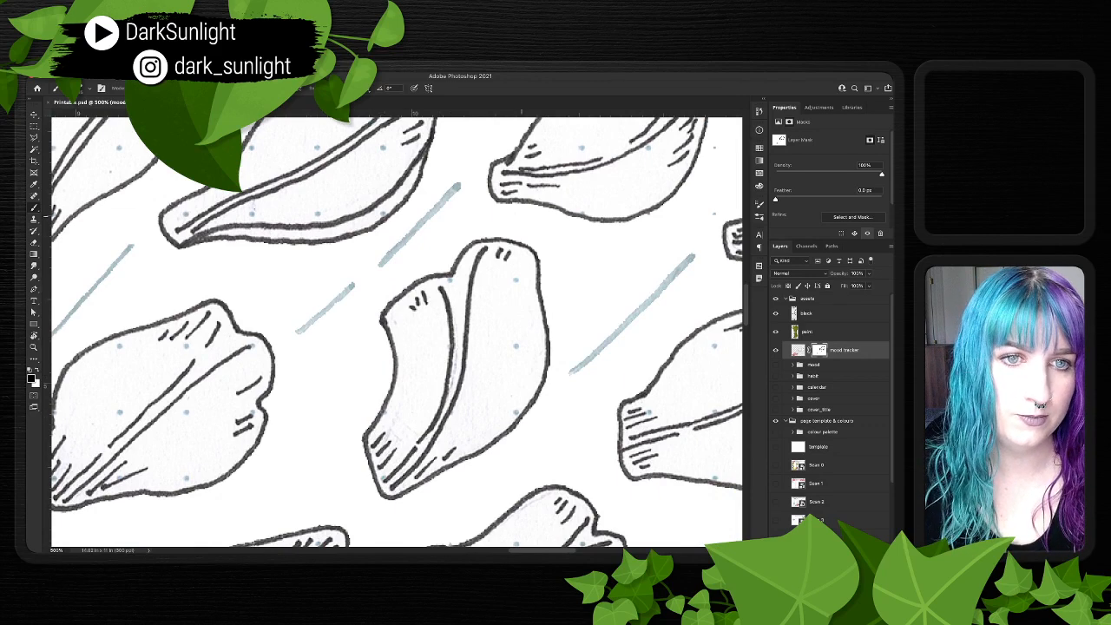
pyautogui.moveTo(522, 217); pyautogui.dragTo(292, 190)
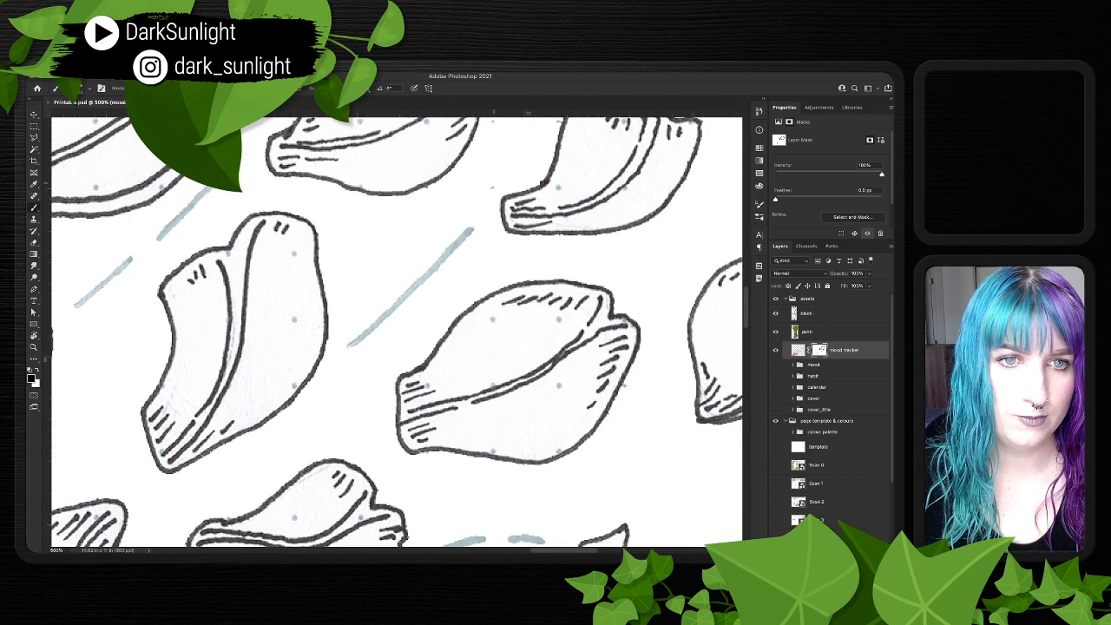
pyautogui.moveTo(477, 162); pyautogui.dragTo(421, 307)
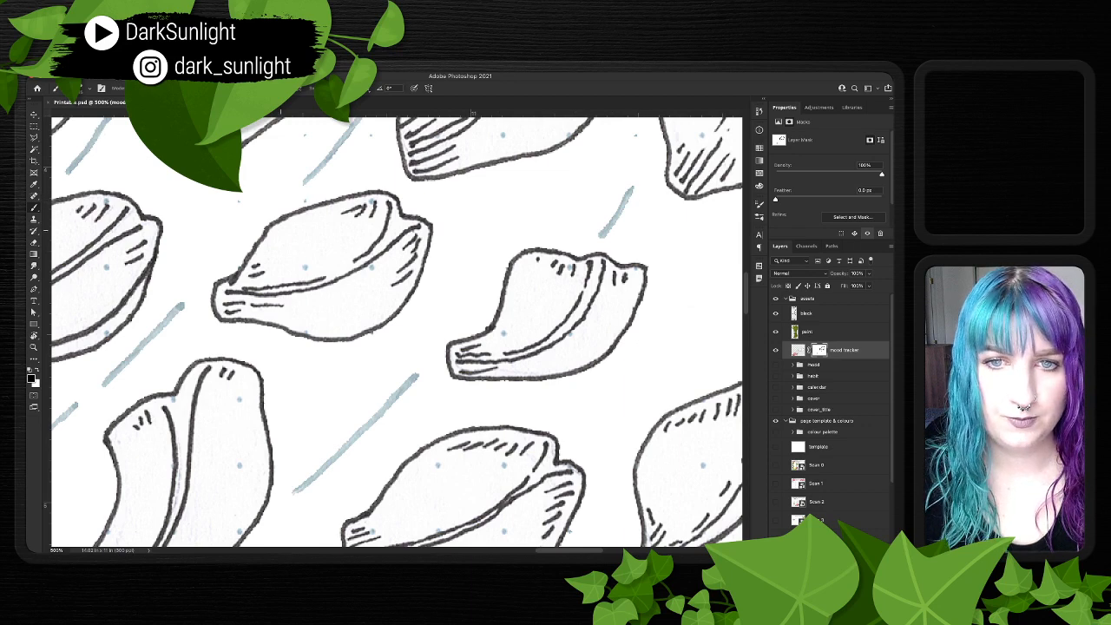
pyautogui.moveTo(473, 196); pyautogui.dragTo(407, 385)
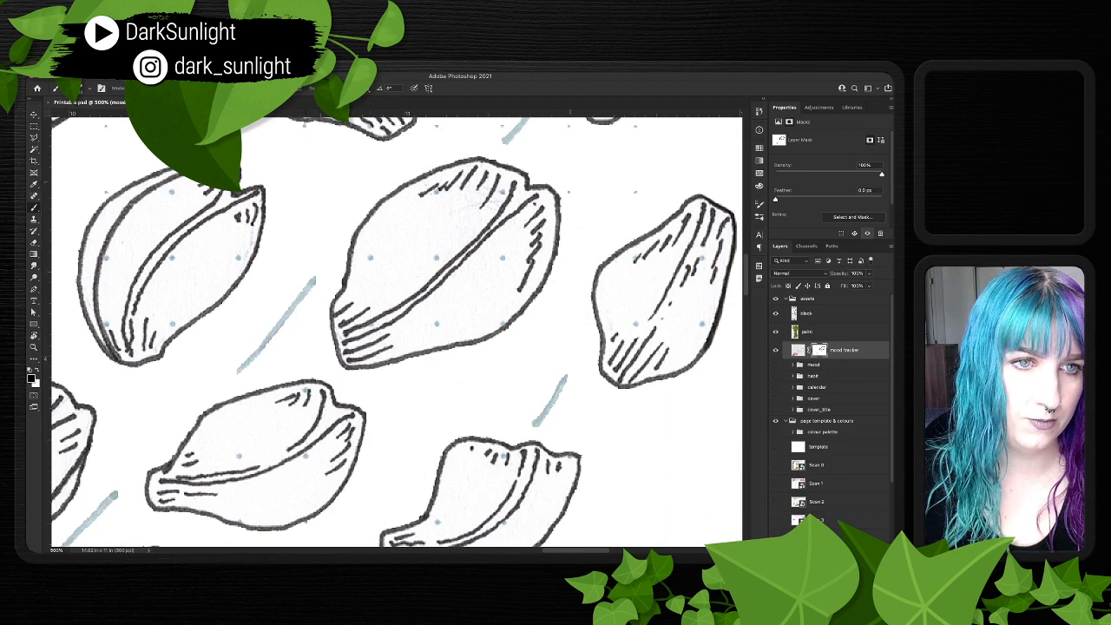
pyautogui.moveTo(434, 217); pyautogui.dragTo(427, 425)
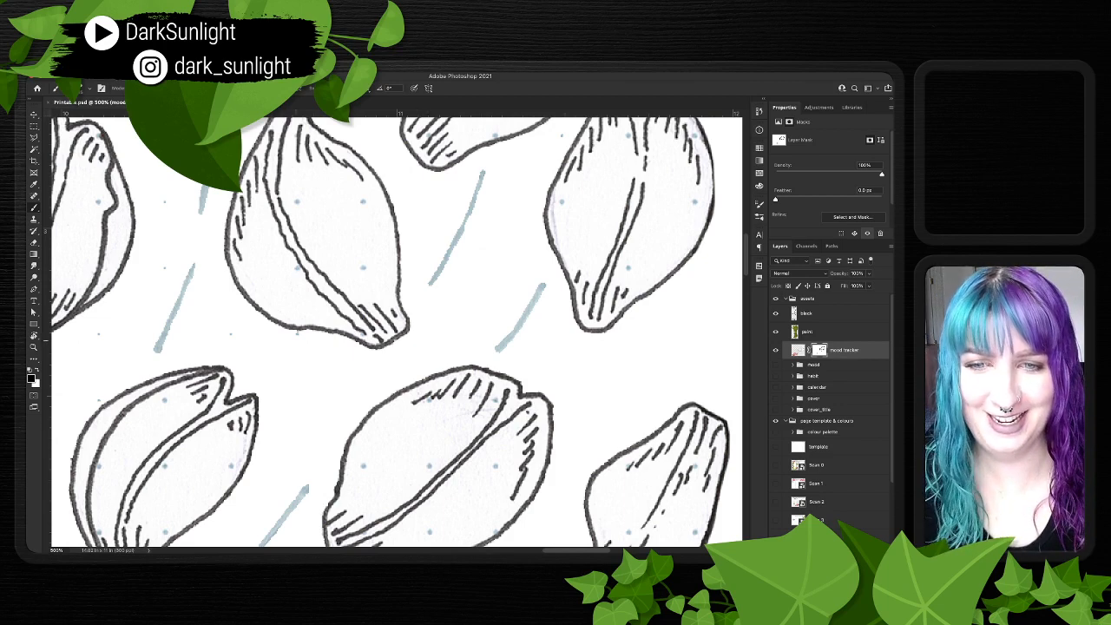
pyautogui.click(231, 333)
pyautogui.moveTo(234, 335); pyautogui.dragTo(406, 318)
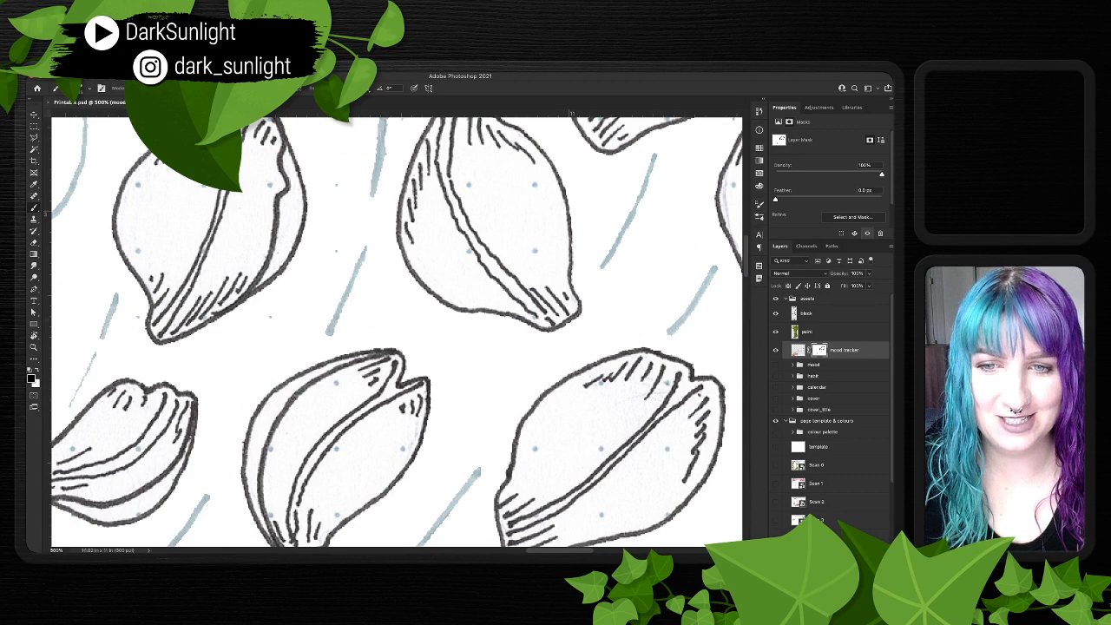
# - Inspect the topmost petals and the large swirl for marks remaining outside the outlines
pyautogui.hscroll(3, 397, 332)
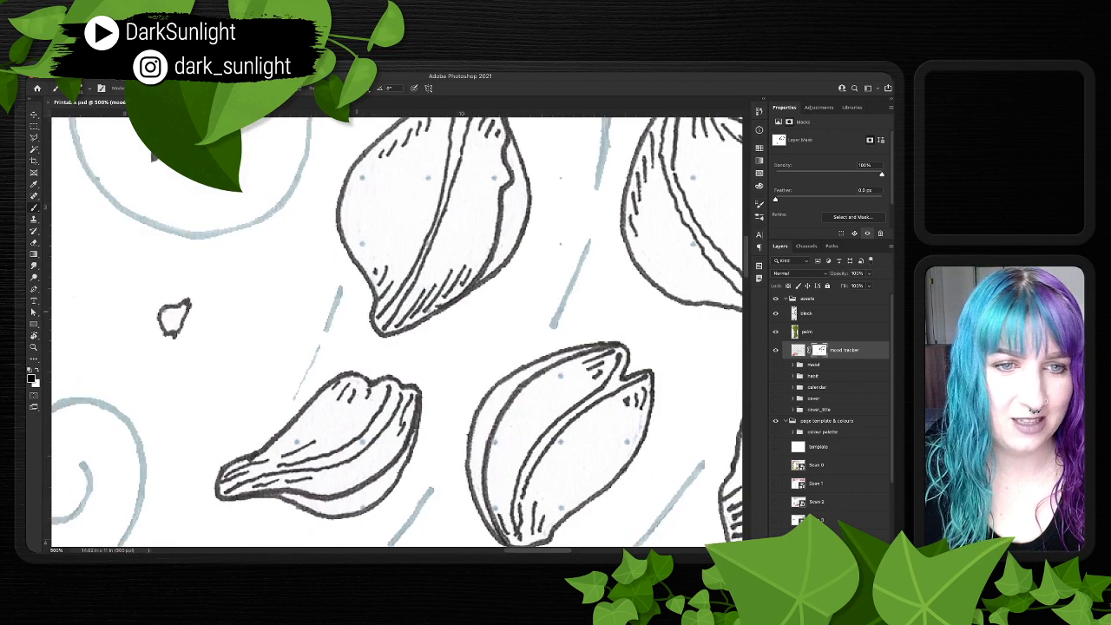
pyautogui.scroll(3, 396, 332)
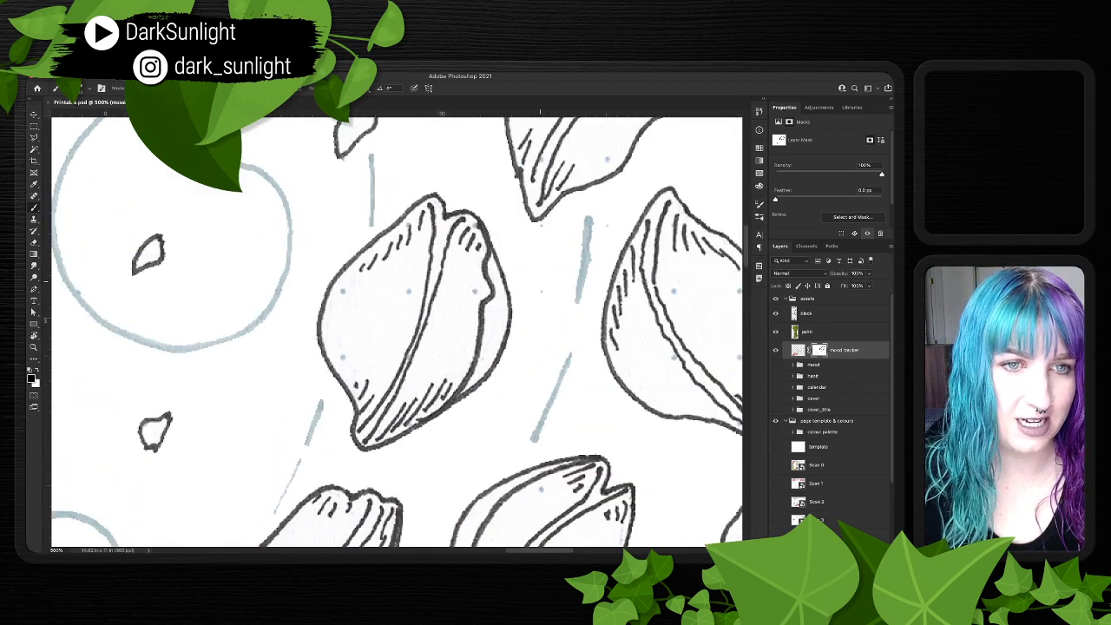
pyautogui.hscroll(3, 397, 333)
pyautogui.scroll(3, 397, 332)
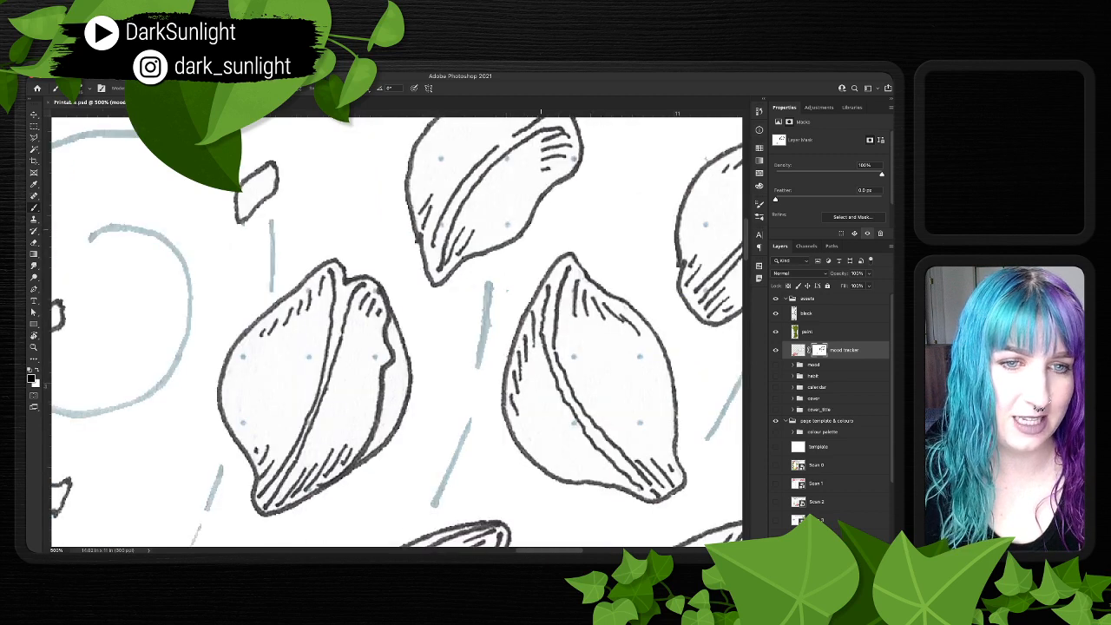
pyautogui.hscroll(4, 396, 333)
pyautogui.scroll(2, 397, 332)
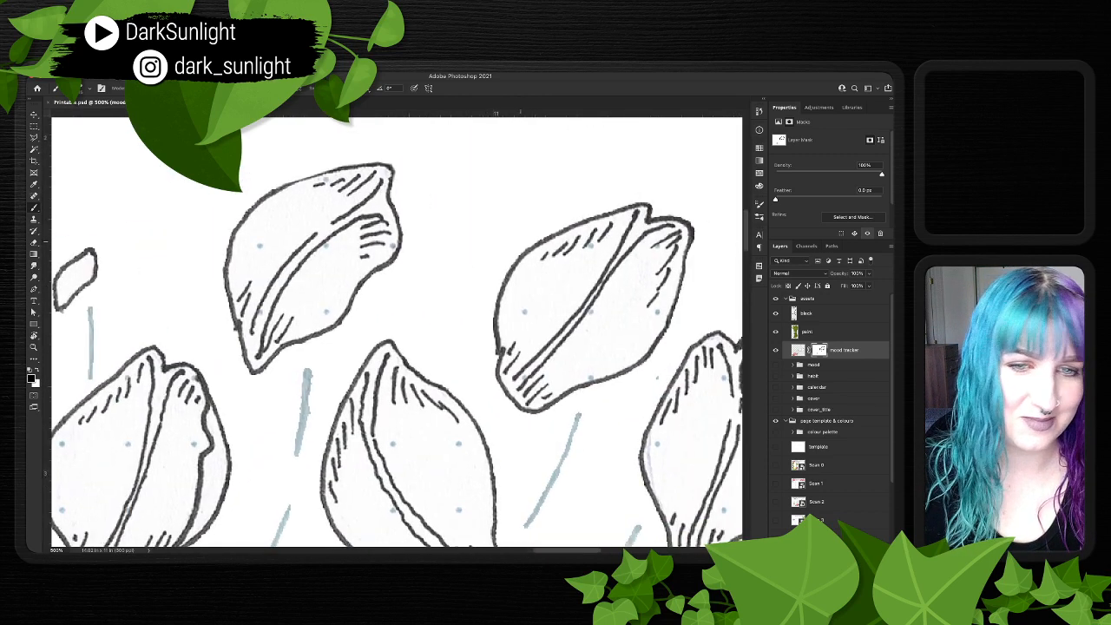
pyautogui.hscroll(8, 396, 333)
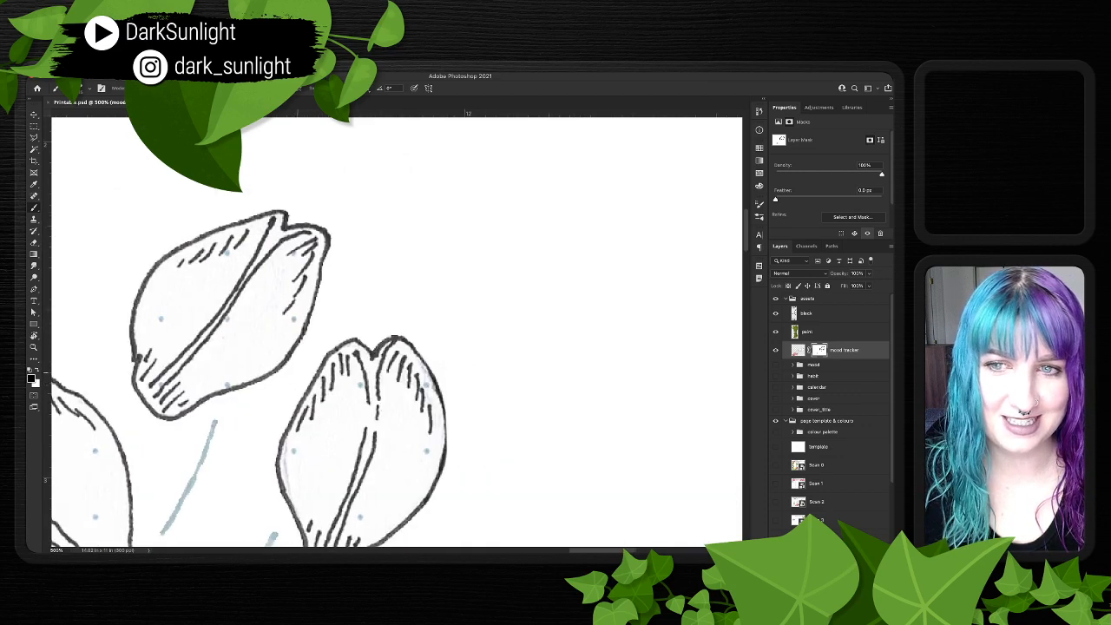
pyautogui.scroll(-1, 397, 332)
pyautogui.hscroll(4, 396, 333)
pyautogui.hscroll(-5, 397, 333)
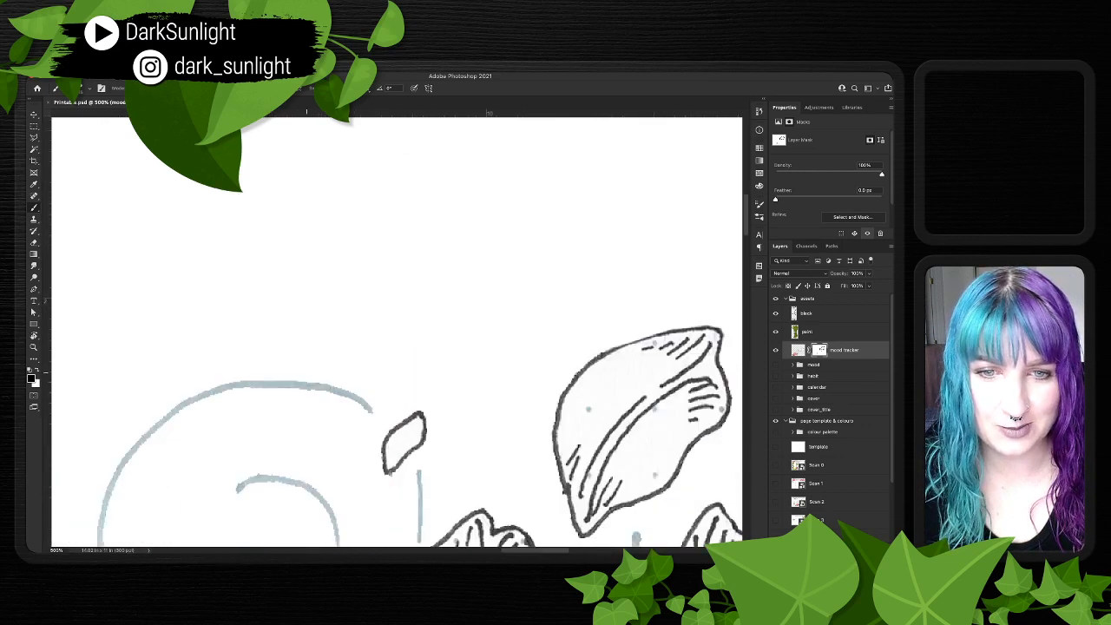
# - Recheck the gaps between the petals from the upper rows down to the rose for remaining dots
pyautogui.scroll(-10, 397, 333)
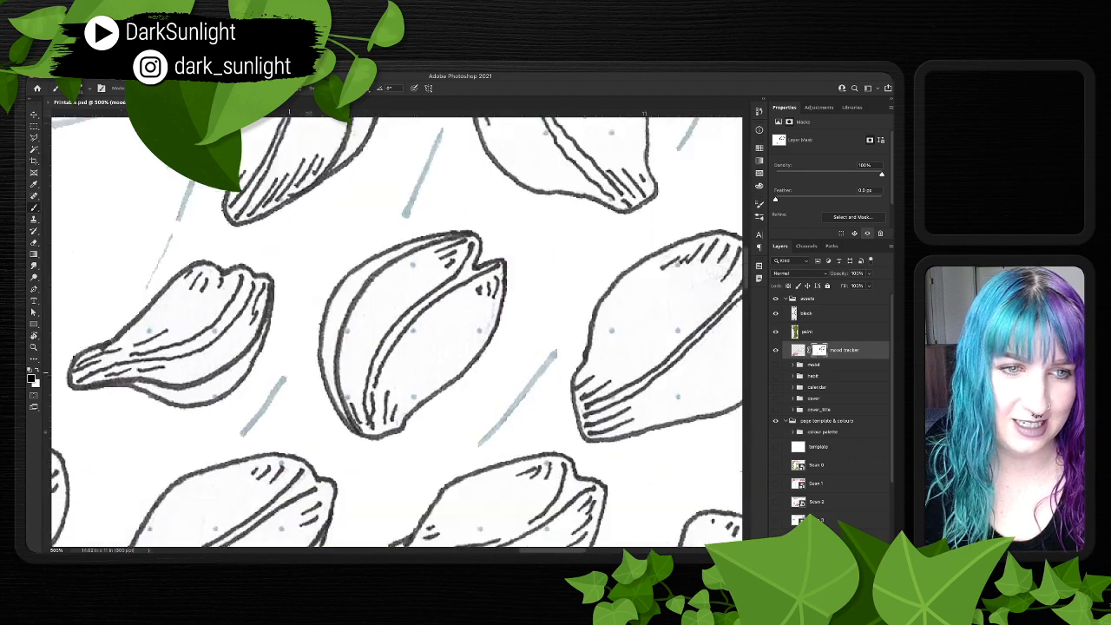
pyautogui.scroll(-10, 397, 333)
pyautogui.hscroll(7, 397, 332)
pyautogui.hscroll(-3, 397, 332)
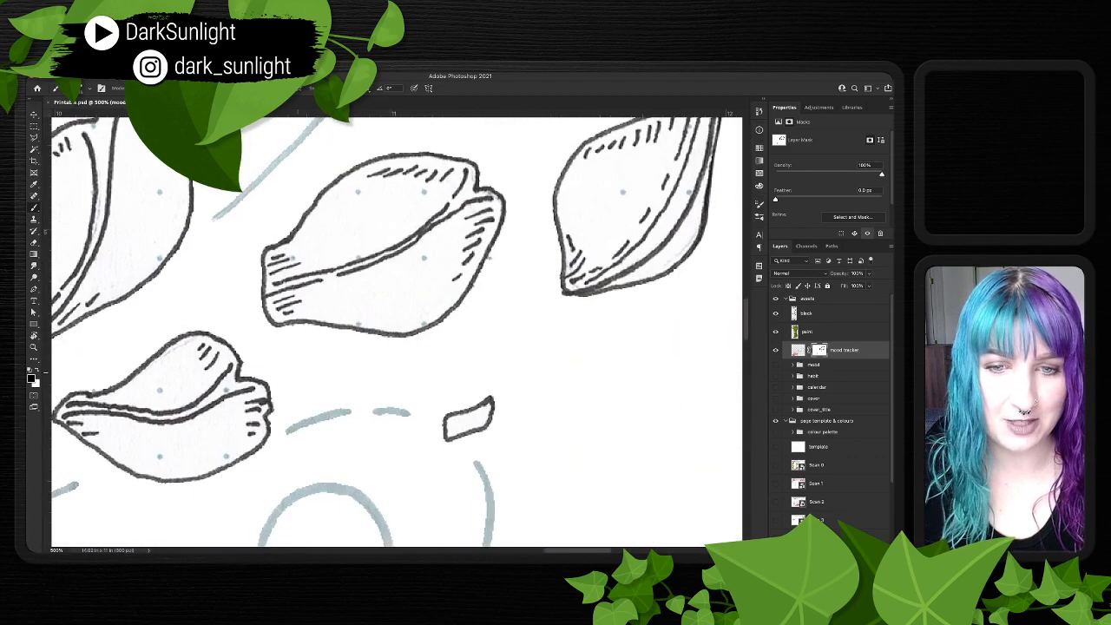
pyautogui.scroll(-8, 397, 333)
pyautogui.hscroll(-6, 397, 332)
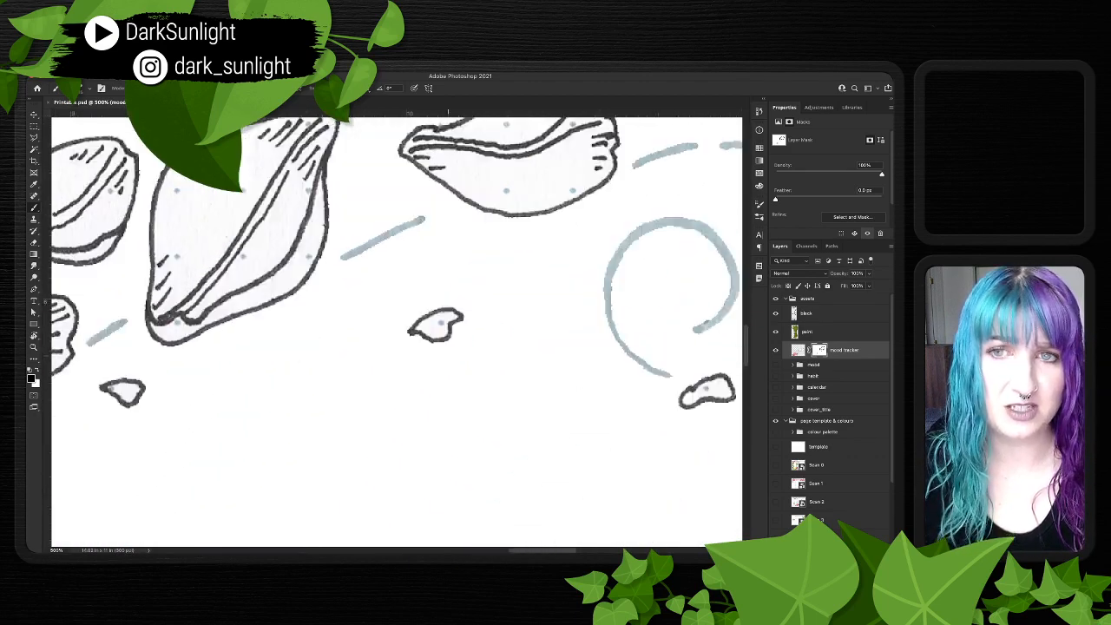
pyautogui.hscroll(-12, 438, 332)
pyautogui.scroll(5, 438, 333)
pyautogui.scroll(-2, 438, 333)
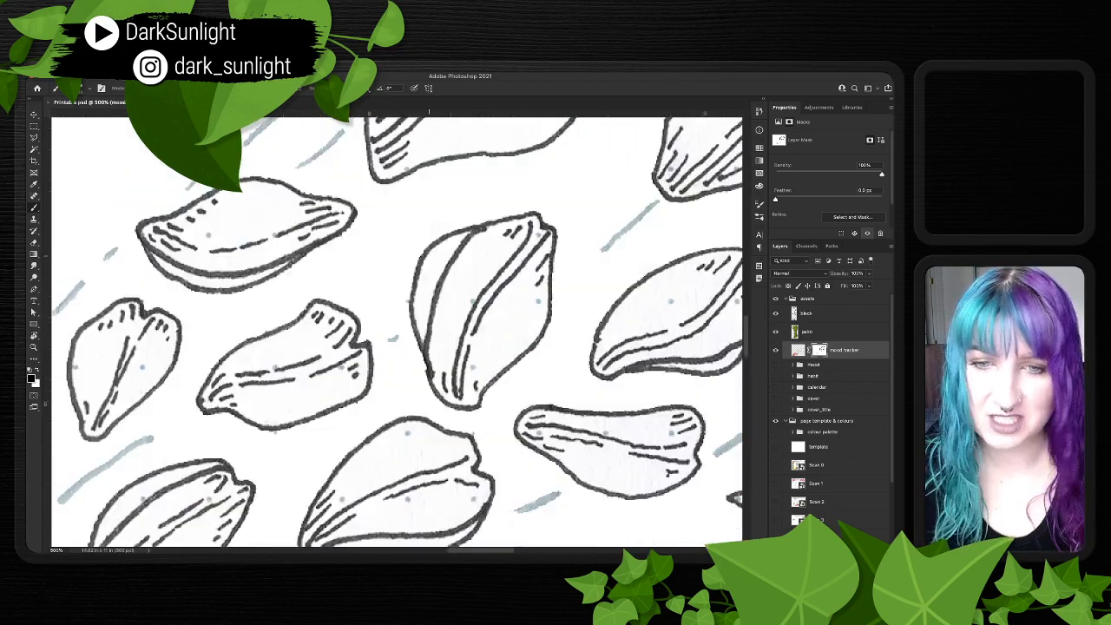
pyautogui.scroll(-10, 397, 333)
pyautogui.hscroll(-8, 397, 332)
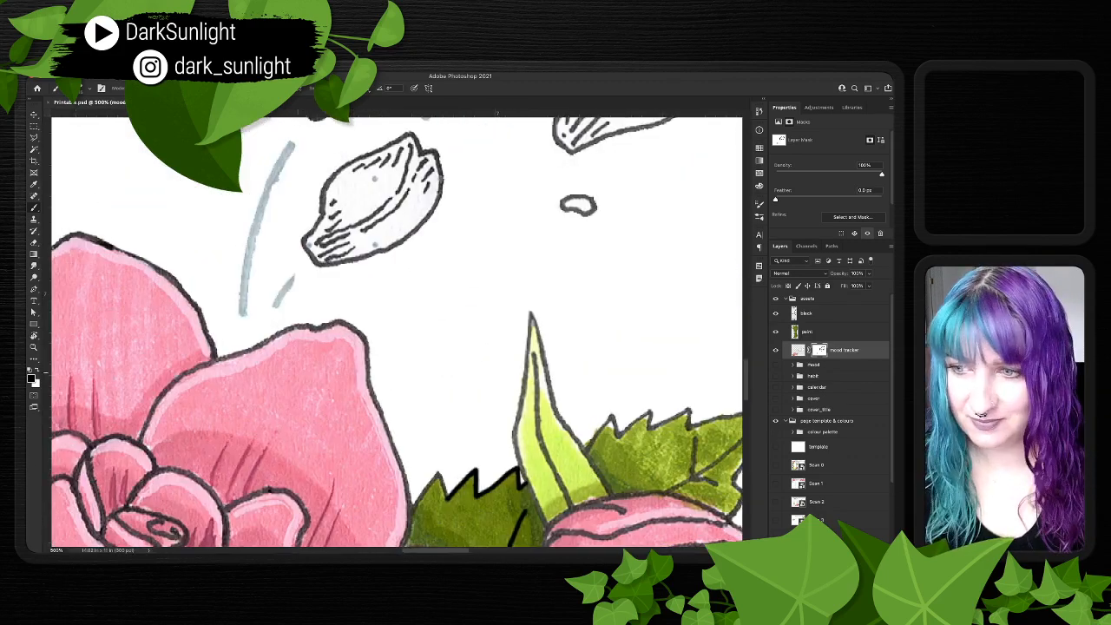
# - Review the rose, bud and full petal stream at 100% zoom
pyautogui.scroll(-8, 396, 332)
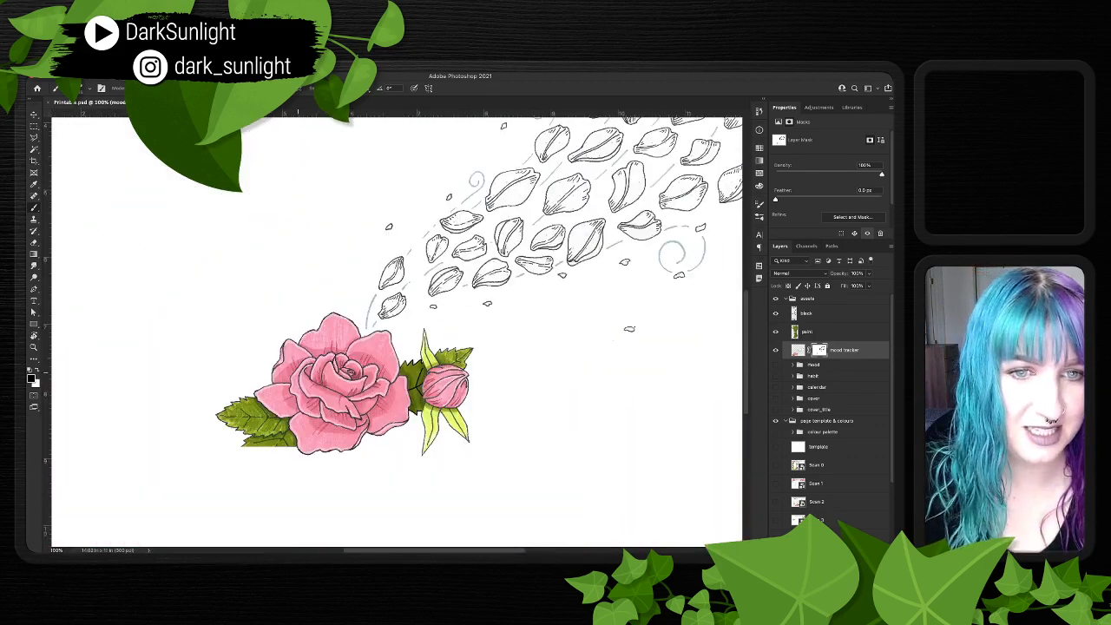
pyautogui.hscroll(6, 298, 373)
pyautogui.scroll(5, 298, 373)
pyautogui.scroll(-1, 298, 372)
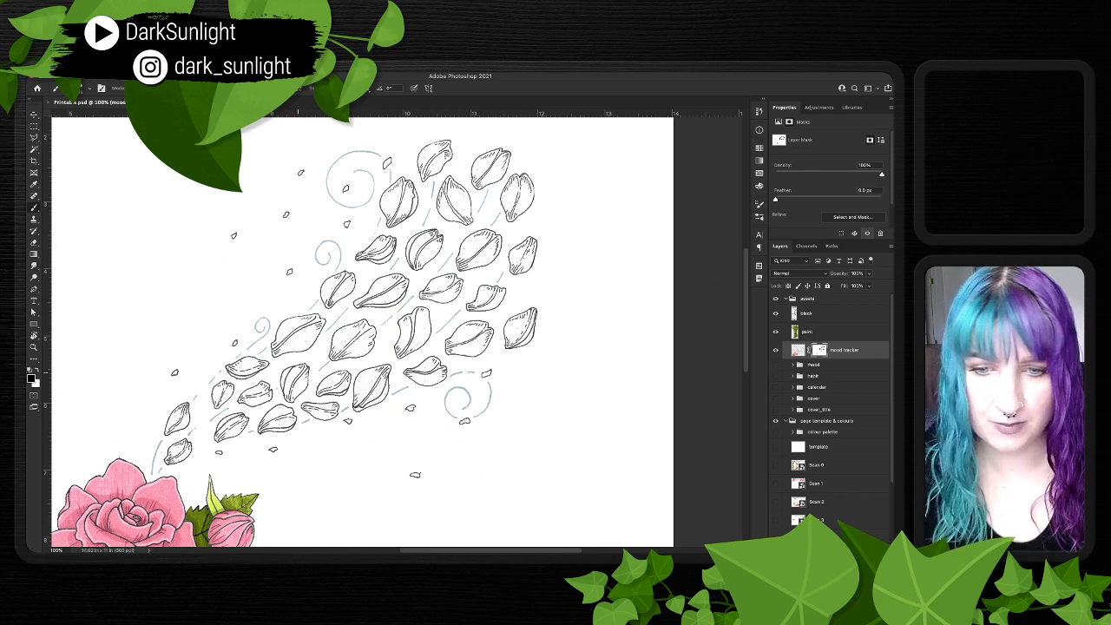
pyautogui.hscroll(-4, 391, 330)
pyautogui.scroll(-3, 391, 330)
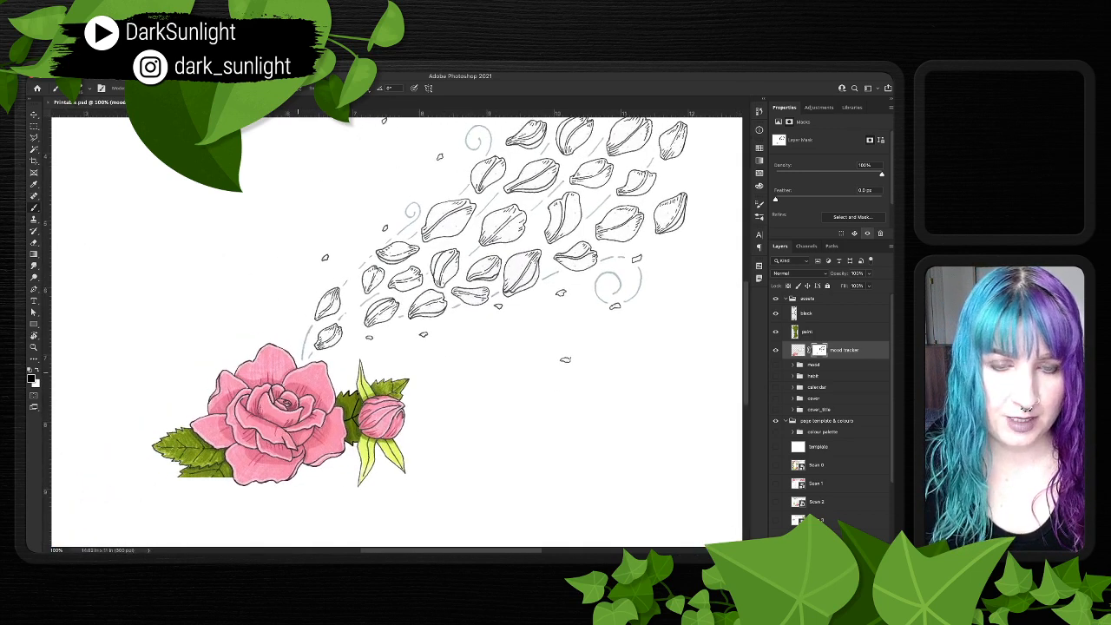
pyautogui.hscroll(-4, 391, 330)
pyautogui.scroll(1, 391, 330)
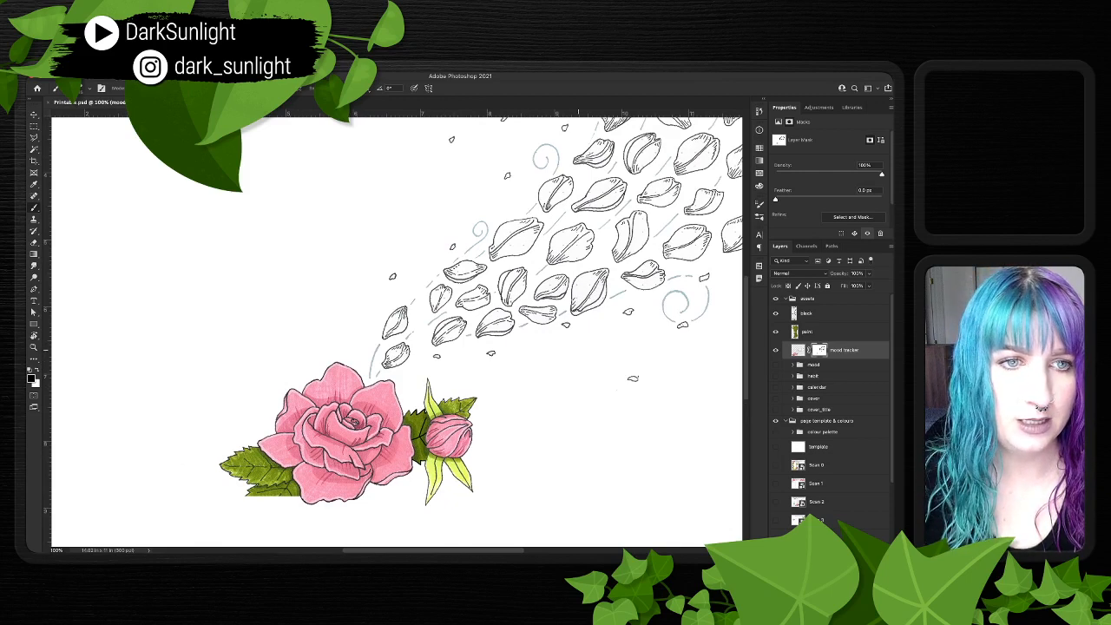
pyautogui.hscroll(3, 530, 400)
pyautogui.scroll(-3, 530, 400)
pyautogui.hscroll(-4, 531, 400)
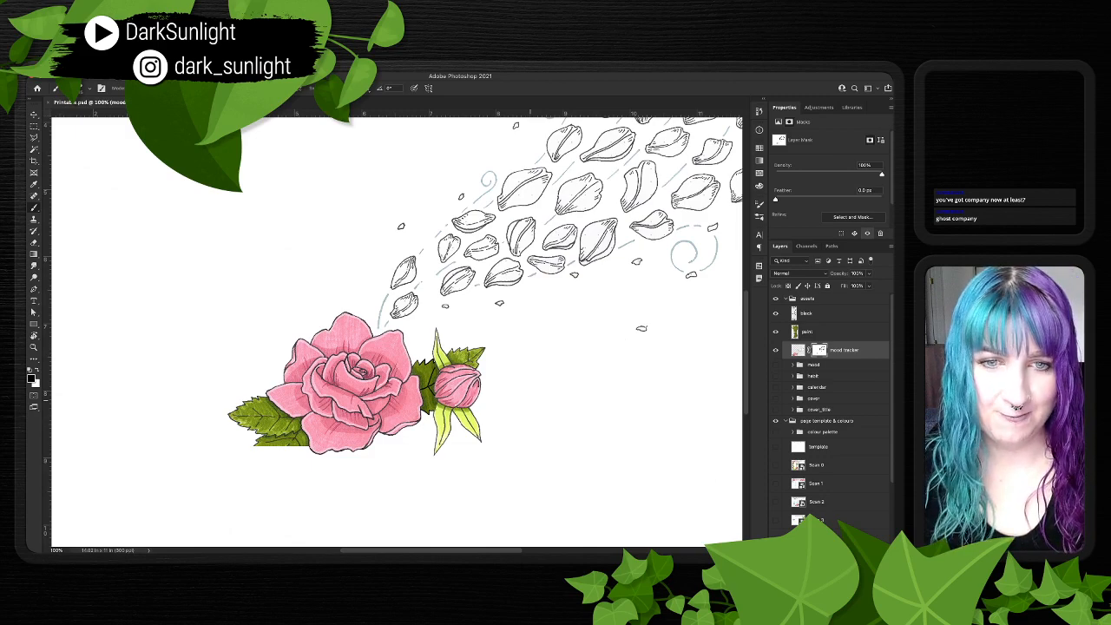
# - Inspect the petals from the rose up to the topmost row at 300% zoom for marks outside the outlines
pyautogui.press('super+plus')
pyautogui.press('super+plus')
pyautogui.moveTo(518, 410); pyautogui.dragTo(259, 571)
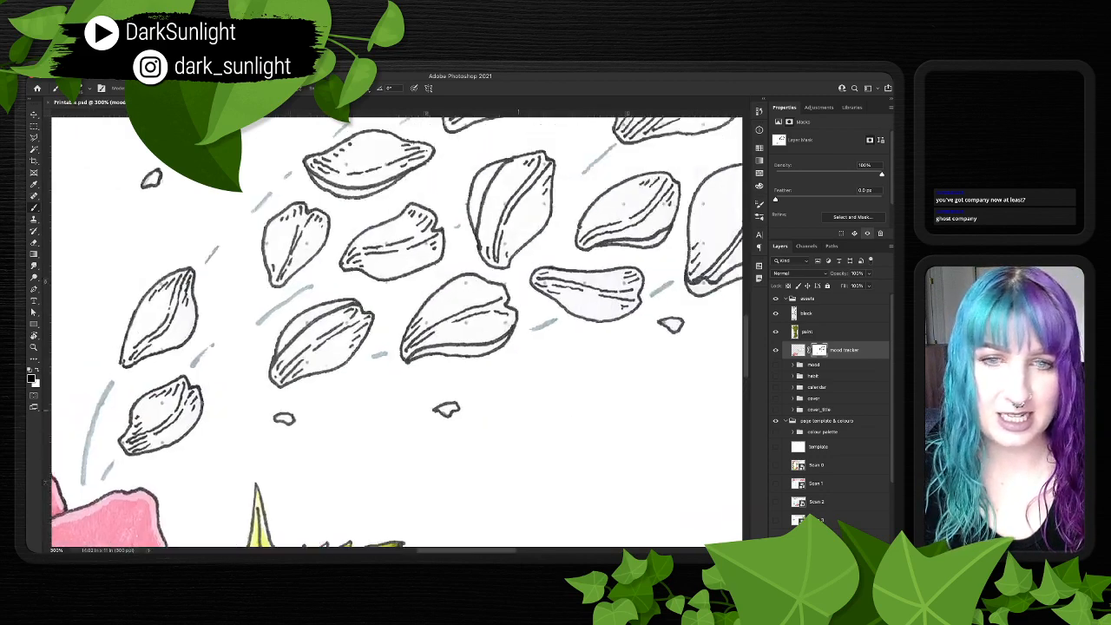
pyautogui.hscroll(4, 519, 409)
pyautogui.scroll(4, 519, 409)
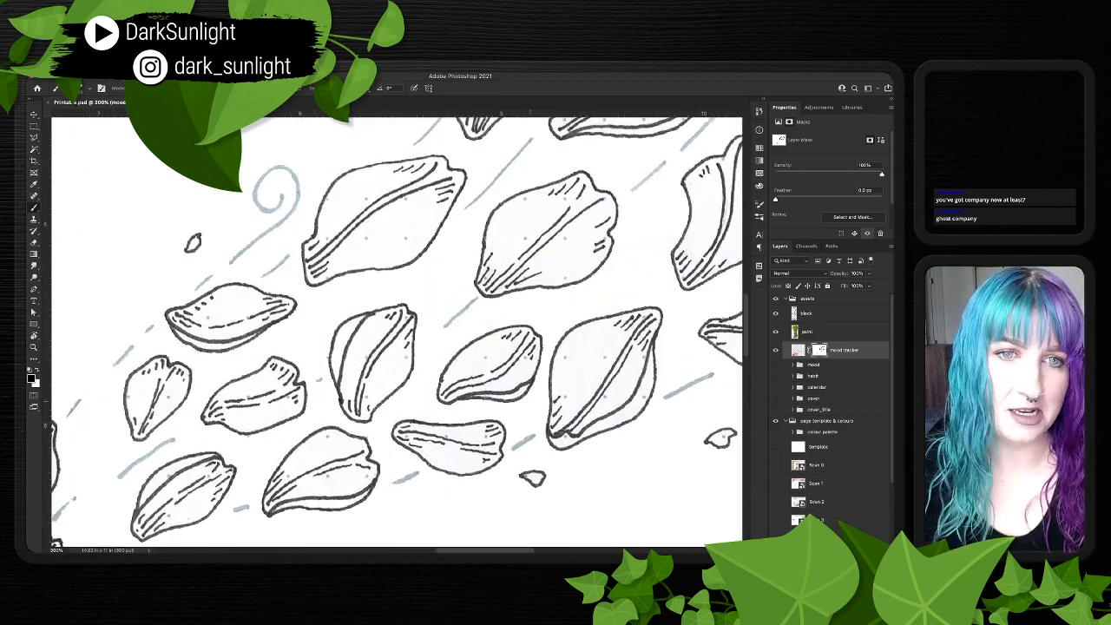
pyautogui.hscroll(4, 397, 330)
pyautogui.scroll(6, 397, 330)
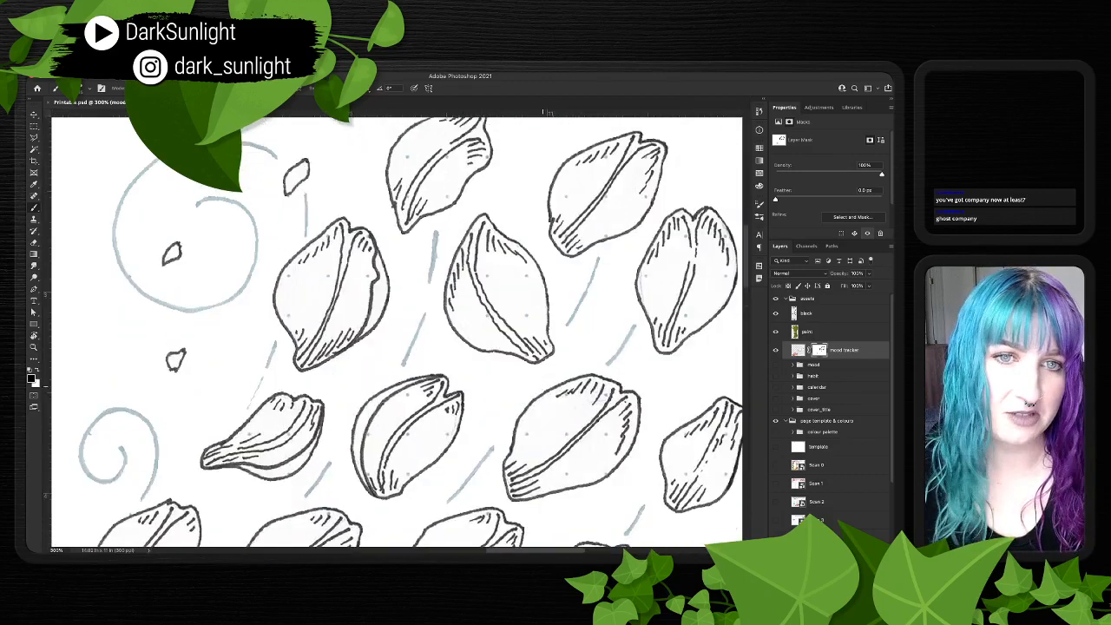
pyautogui.scroll(4, 543, 387)
pyautogui.hscroll(2, 543, 387)
pyautogui.hscroll(-7, 543, 386)
pyautogui.scroll(-2, 542, 386)
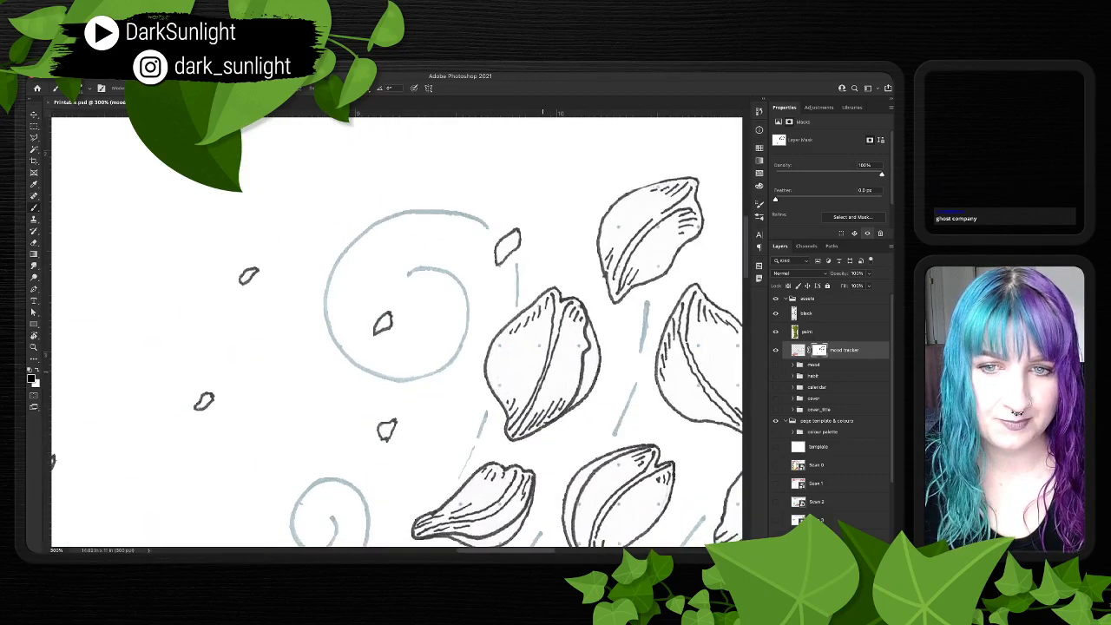
# - Check the area around the swirls and small petal fragments up close, and review the whole illustration on the page
pyautogui.hscroll(-4, 542, 386)
pyautogui.scroll(-5, 543, 386)
pyautogui.scroll(-2, 542, 386)
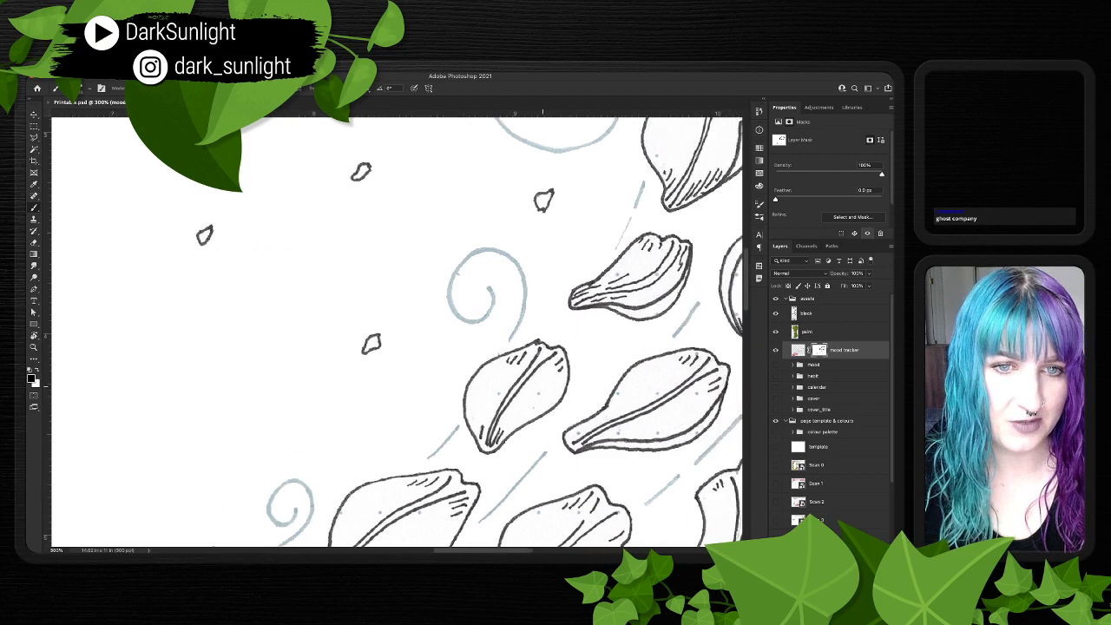
pyautogui.hscroll(2, 542, 386)
pyautogui.hotkey('ctrl', '+')
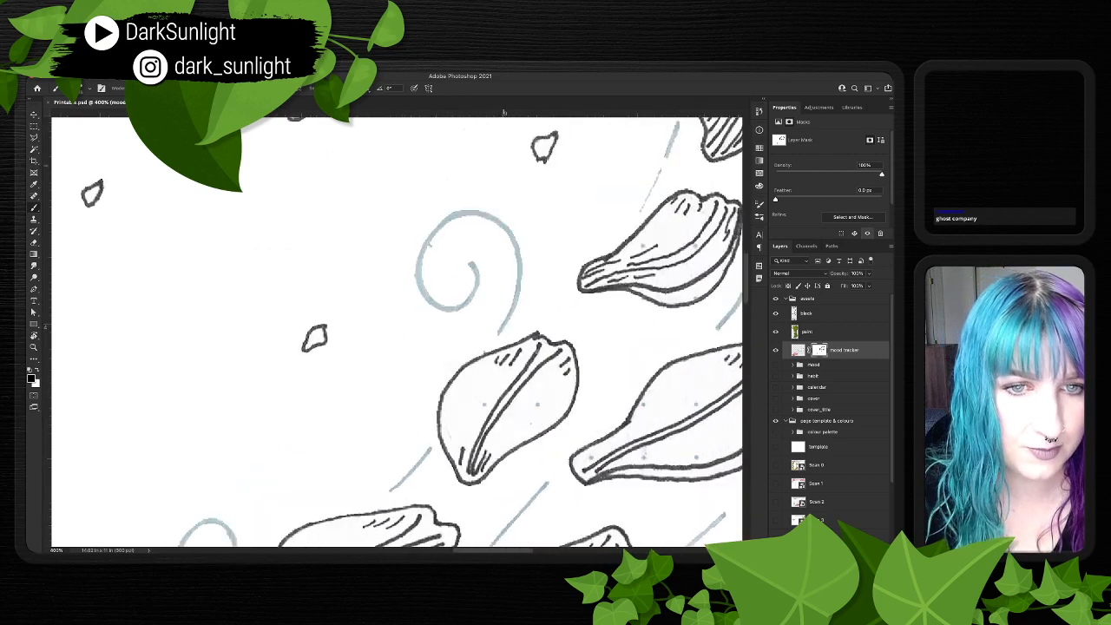
pyautogui.hotkey('ctrl', '-')
pyautogui.hotkey('ctrl', '-')
pyautogui.hotkey('ctrl', '-')
pyautogui.hotkey('ctrl', '-')
pyautogui.hotkey('ctrl', '-')
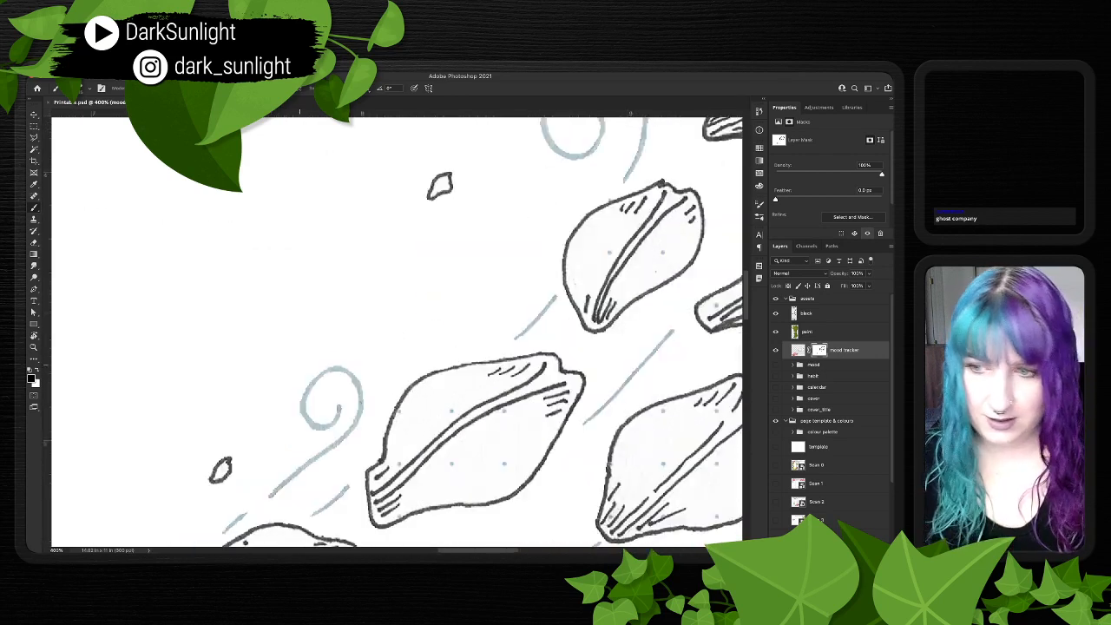
pyautogui.scroll(-5, 369, 317)
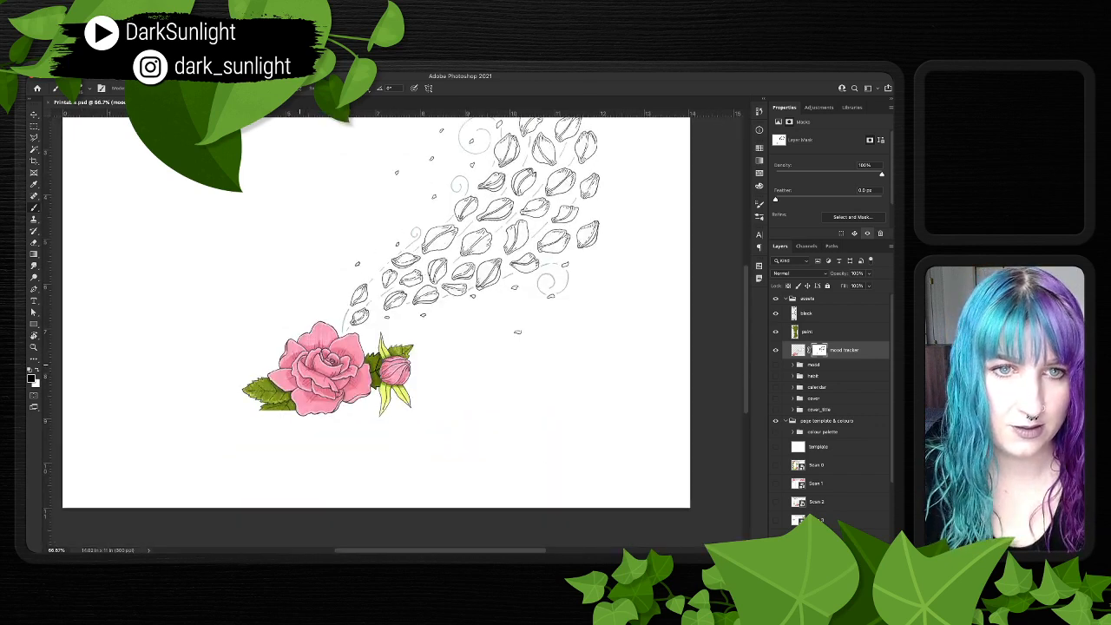
pyautogui.hscroll(3, 369, 317)
pyautogui.scroll(2, 369, 317)
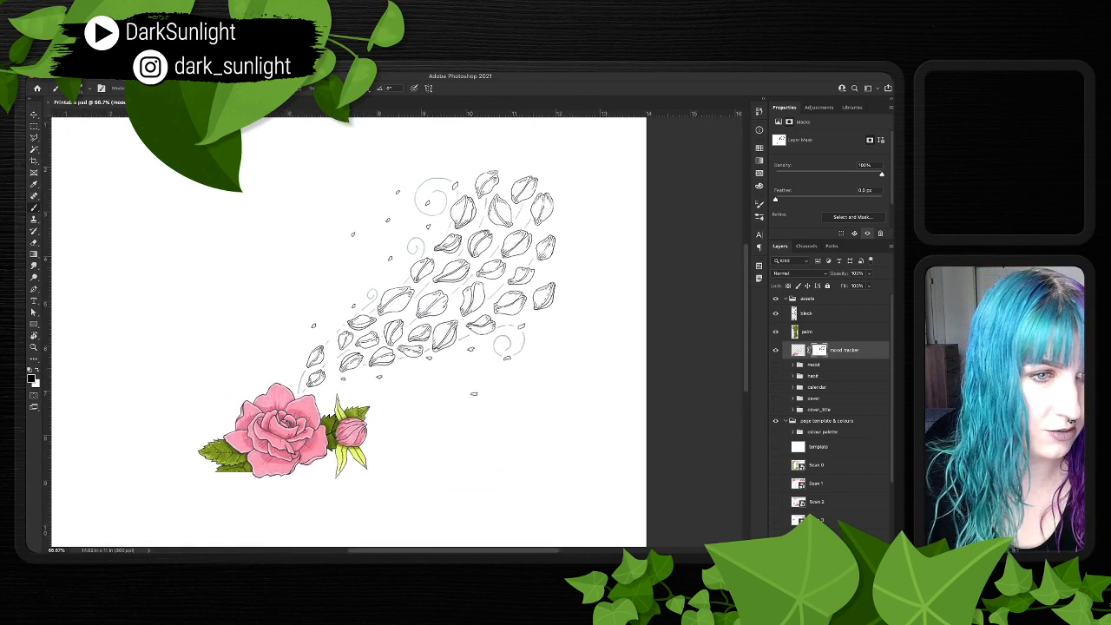
# - Select the dark outlines of the whole drawing by colour on the mood tracker layer
pyautogui.click(820, 331)
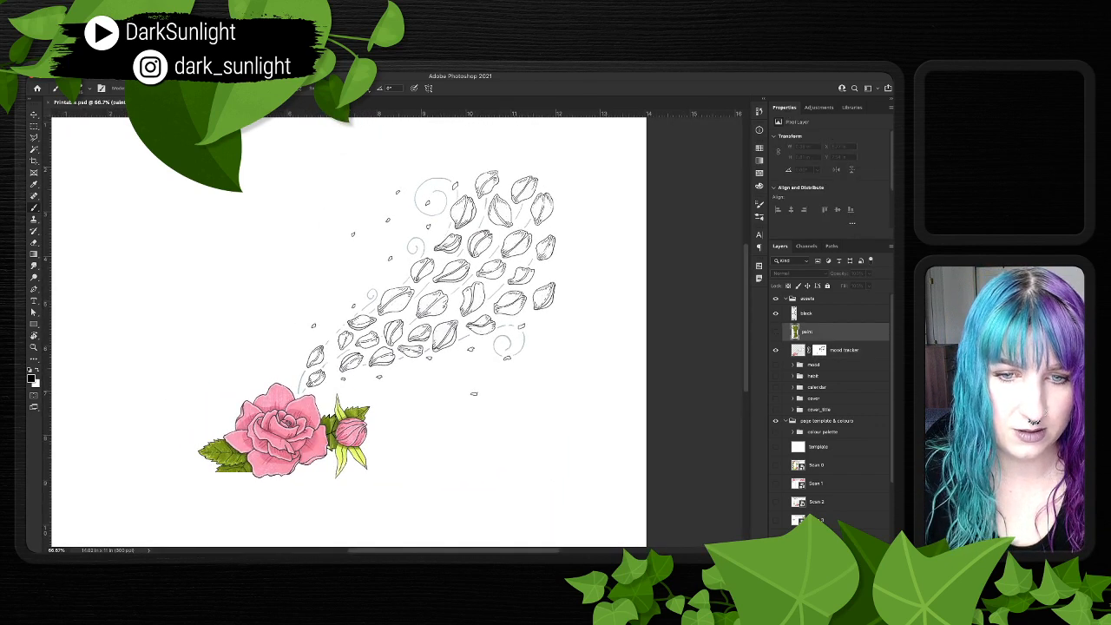
pyautogui.click(821, 314)
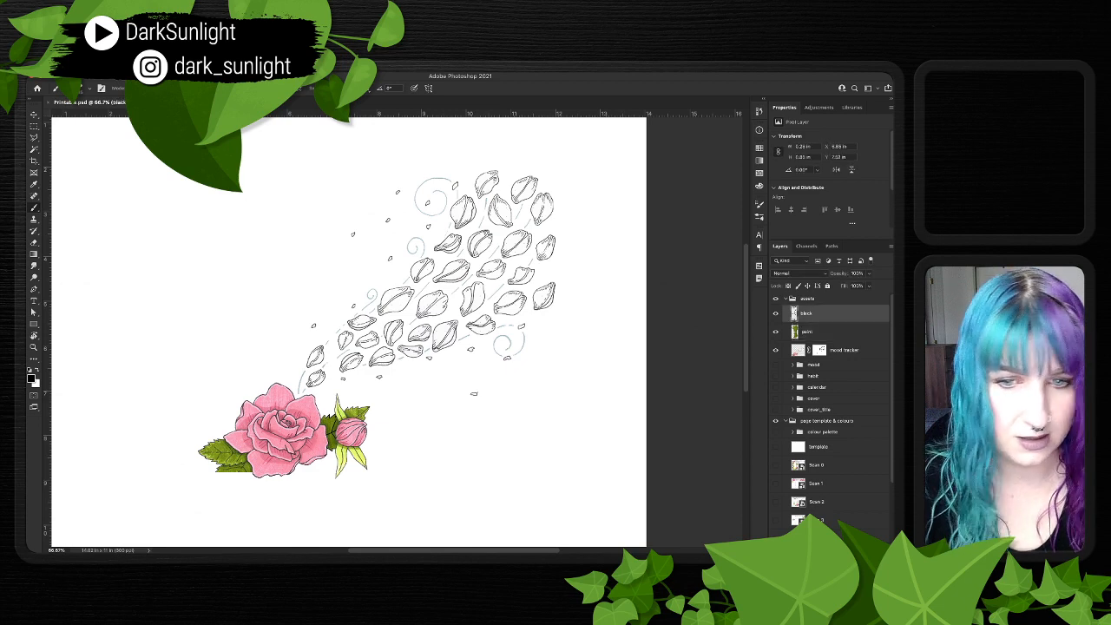
pyautogui.click(842, 350)
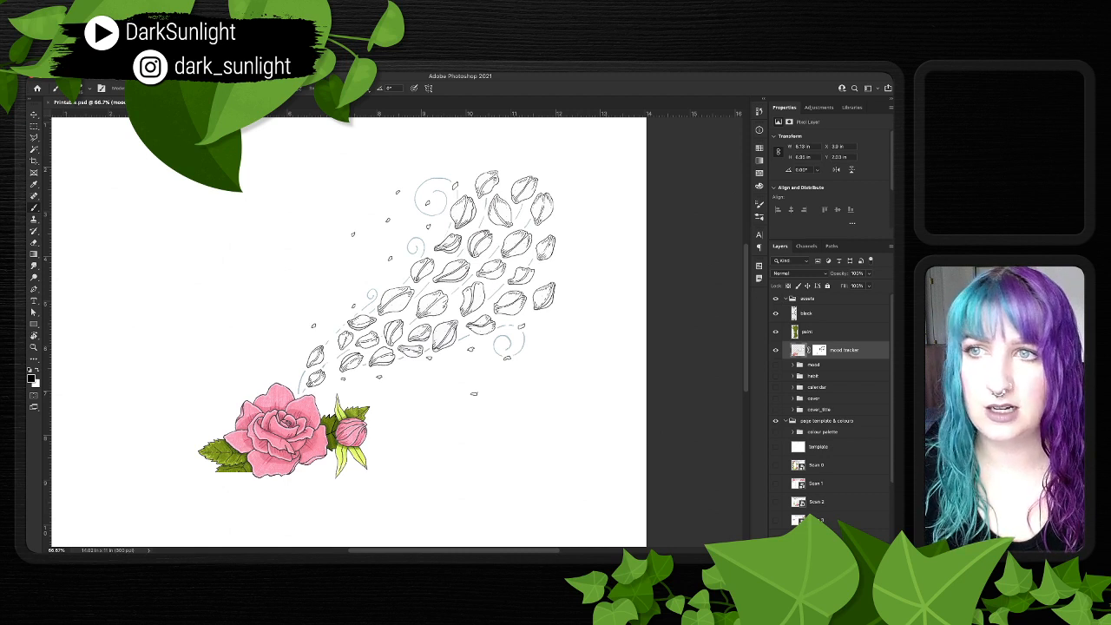
pyautogui.press('i')
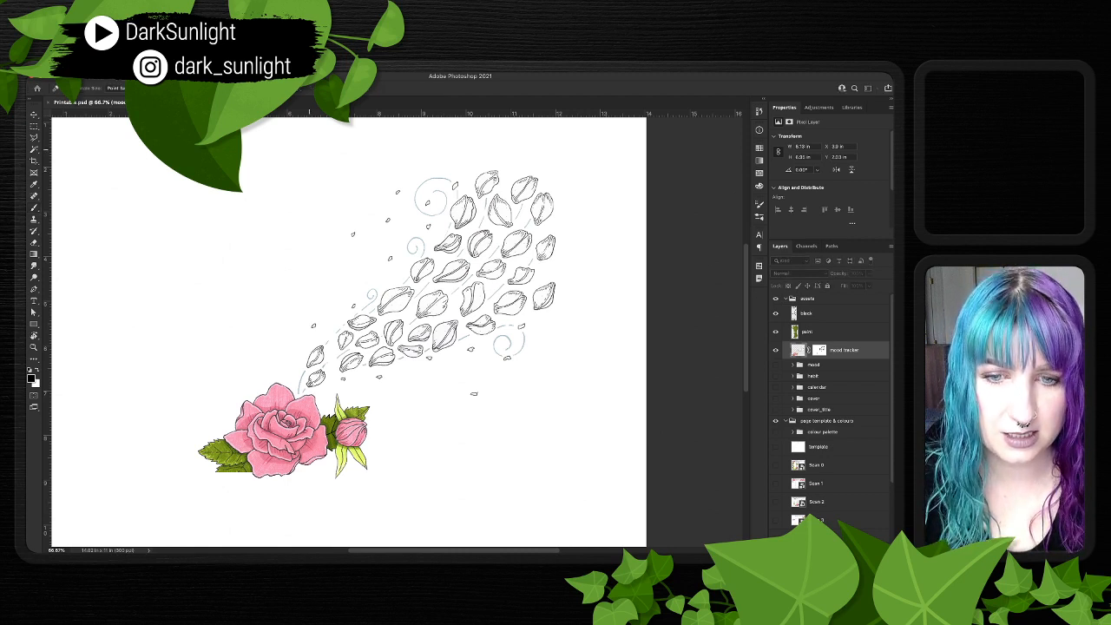
pyautogui.press('super+plus')
pyautogui.press('super+plus')
pyautogui.press('super+plus')
pyautogui.press('super+plus')
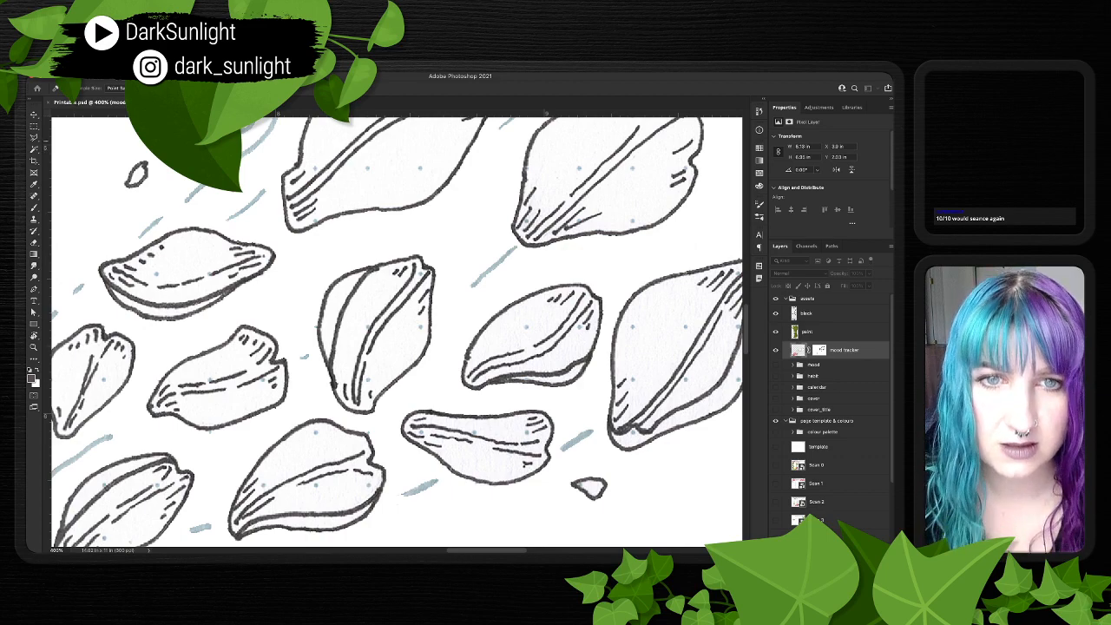
pyautogui.press('Return')
pyautogui.press('b')
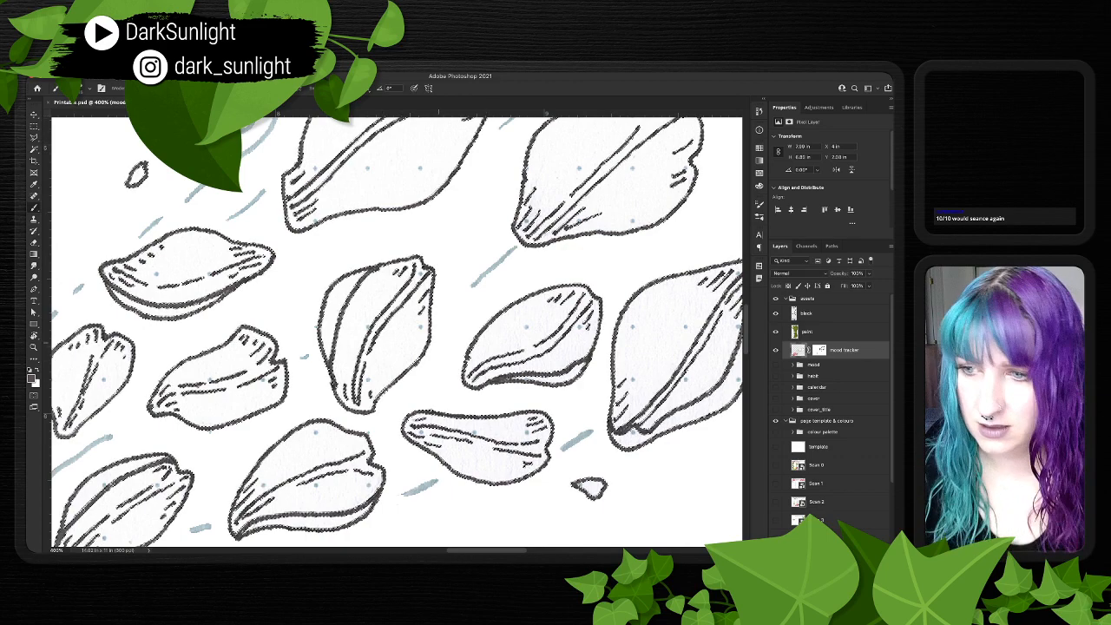
# - Add a Levels adjustment layer above the black layer, limited to the selected outlines, with the black input level at 72
pyautogui.moveTo(242, 443)
pyautogui.mouseDown()
pyautogui.moveTo(414, 359)
pyautogui.moveTo(467, 304)
pyautogui.moveTo(602, 230)
pyautogui.mouseUp()
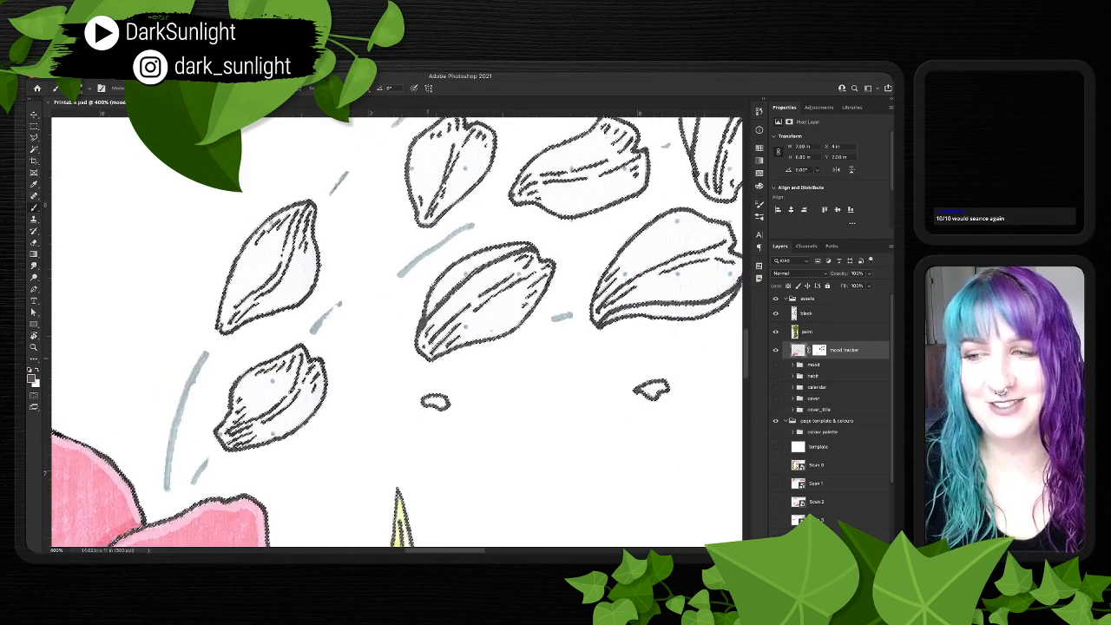
pyautogui.moveTo(326, 442)
pyautogui.mouseDown()
pyautogui.moveTo(427, 358)
pyautogui.moveTo(307, 443)
pyautogui.moveTo(489, 271)
pyautogui.moveTo(574, 121)
pyautogui.mouseUp()
pyautogui.moveTo(300, 407)
pyautogui.mouseDown()
pyautogui.moveTo(435, 324)
pyautogui.moveTo(162, 404)
pyautogui.moveTo(15, 413)
pyautogui.mouseUp()
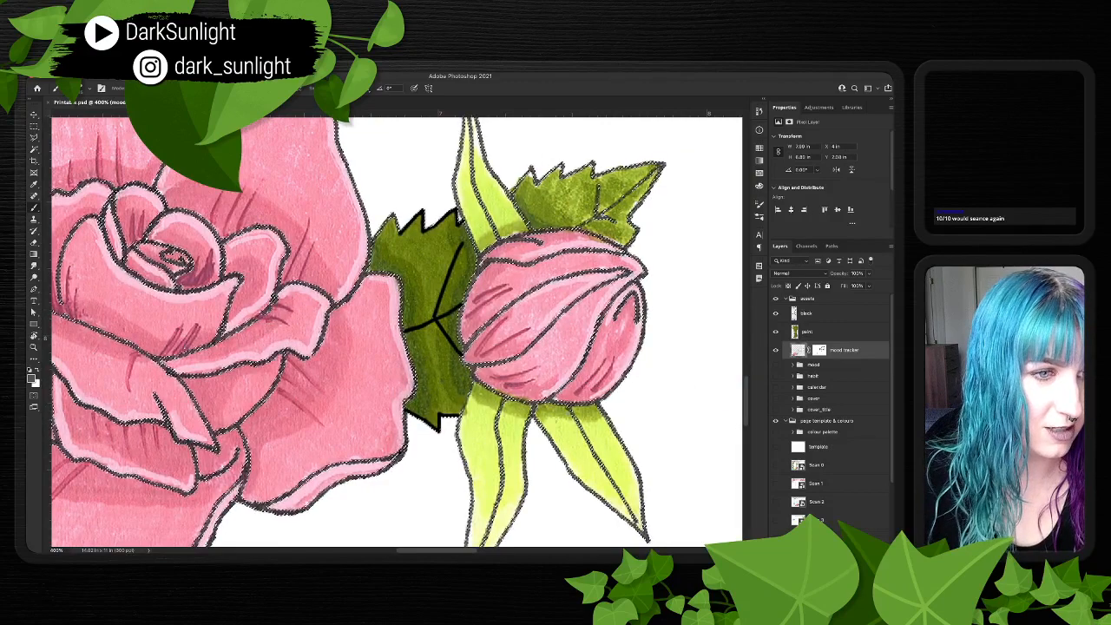
pyautogui.click(807, 313)
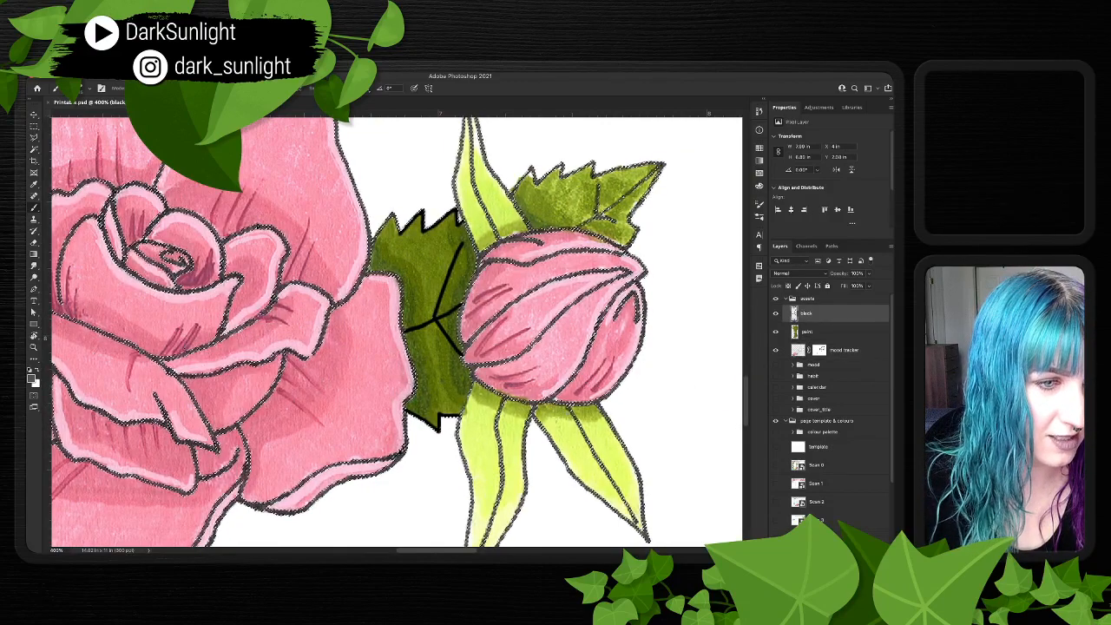
pyautogui.press('super+l')
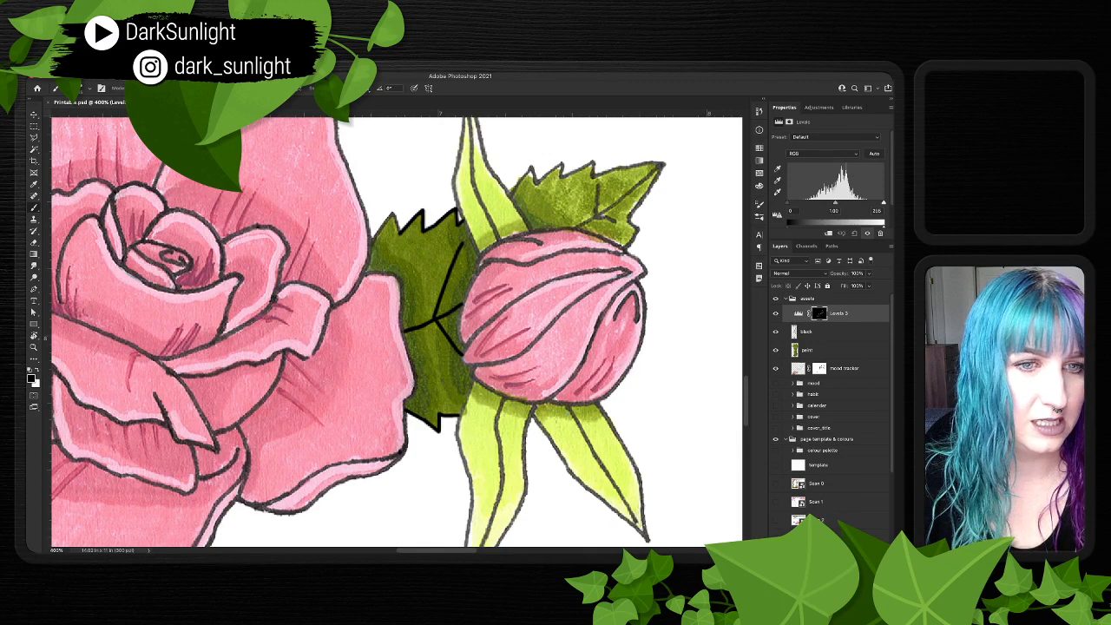
pyautogui.moveTo(787, 203); pyautogui.dragTo(813, 202)
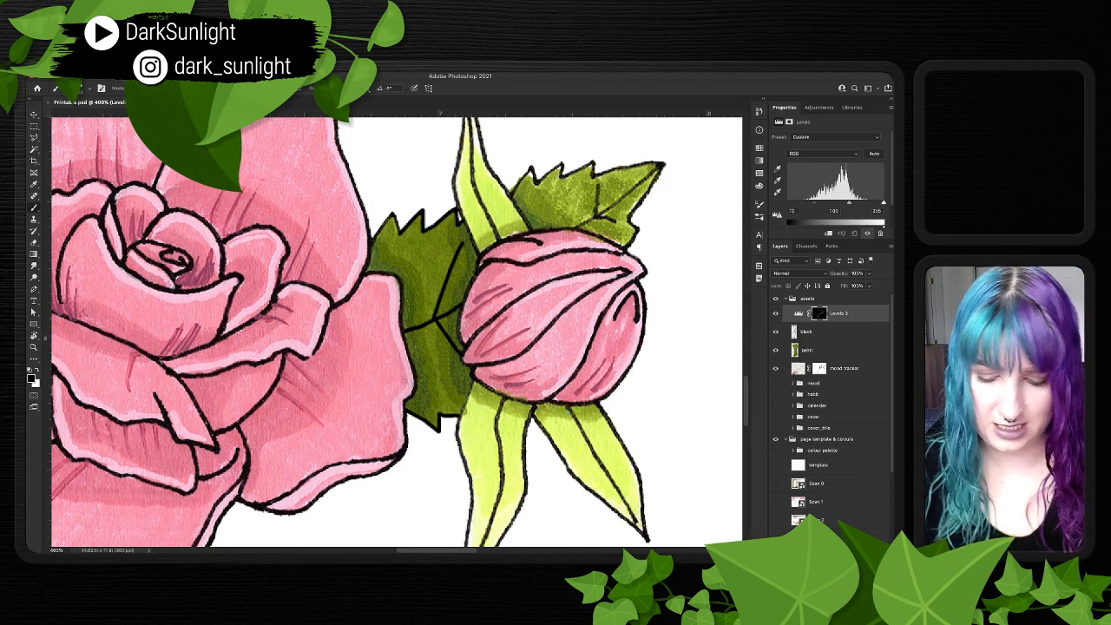
# - Compare the rose and bud outlines with the Levels adjustment switched off and on
pyautogui.press('super+minus')
pyautogui.press('super+minus')
pyautogui.press('super+minus')
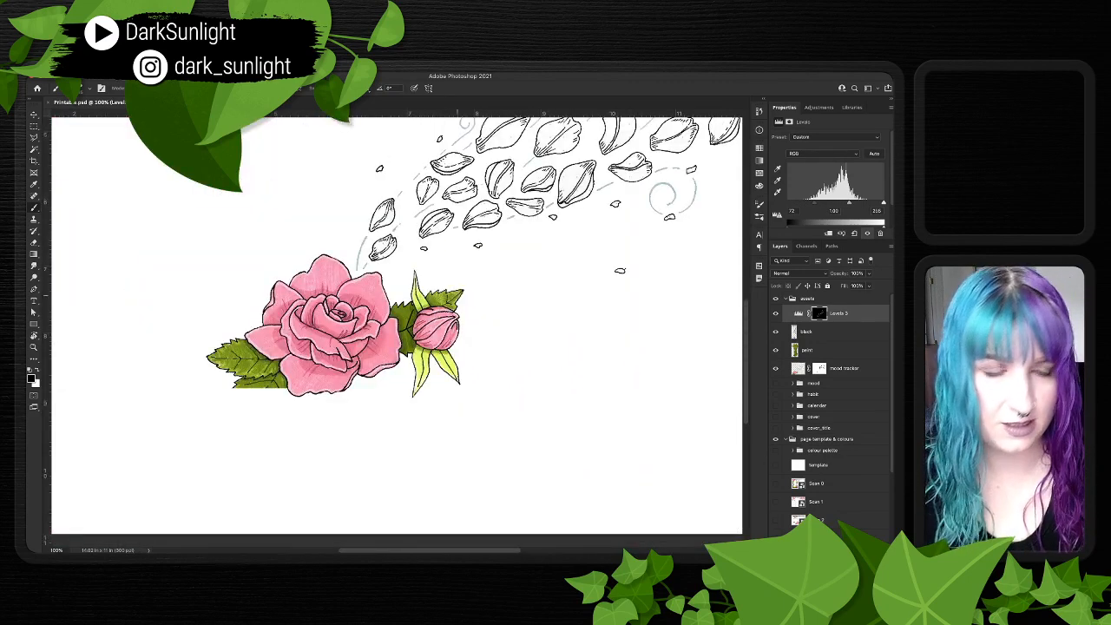
pyautogui.press('super+equal')
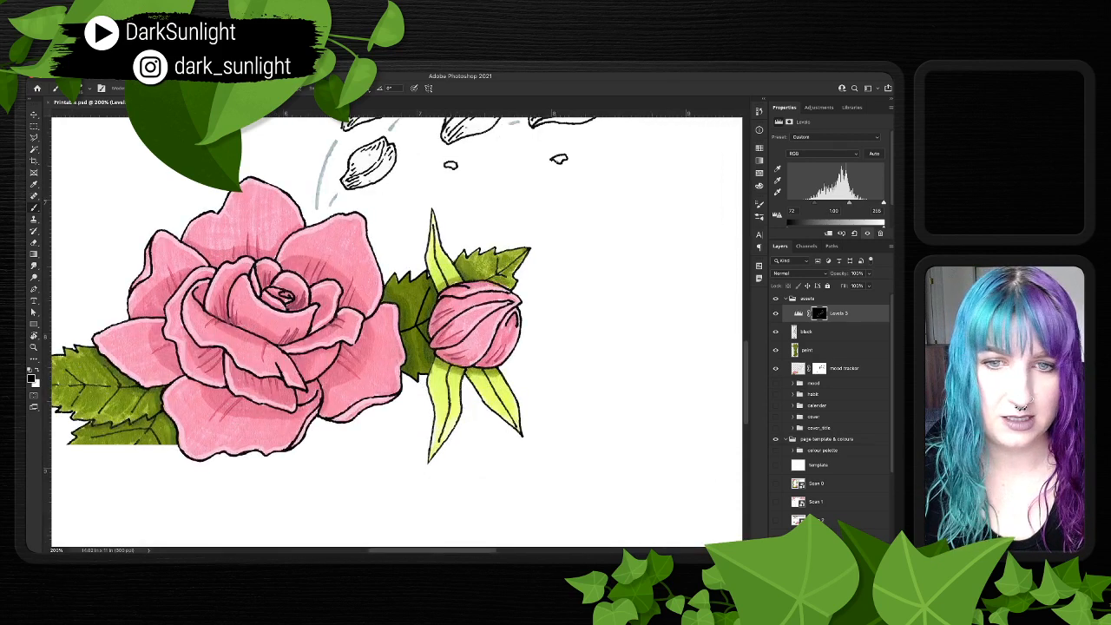
pyautogui.click(867, 233)
pyautogui.click(868, 232)
pyautogui.click(867, 233)
pyautogui.click(867, 233)
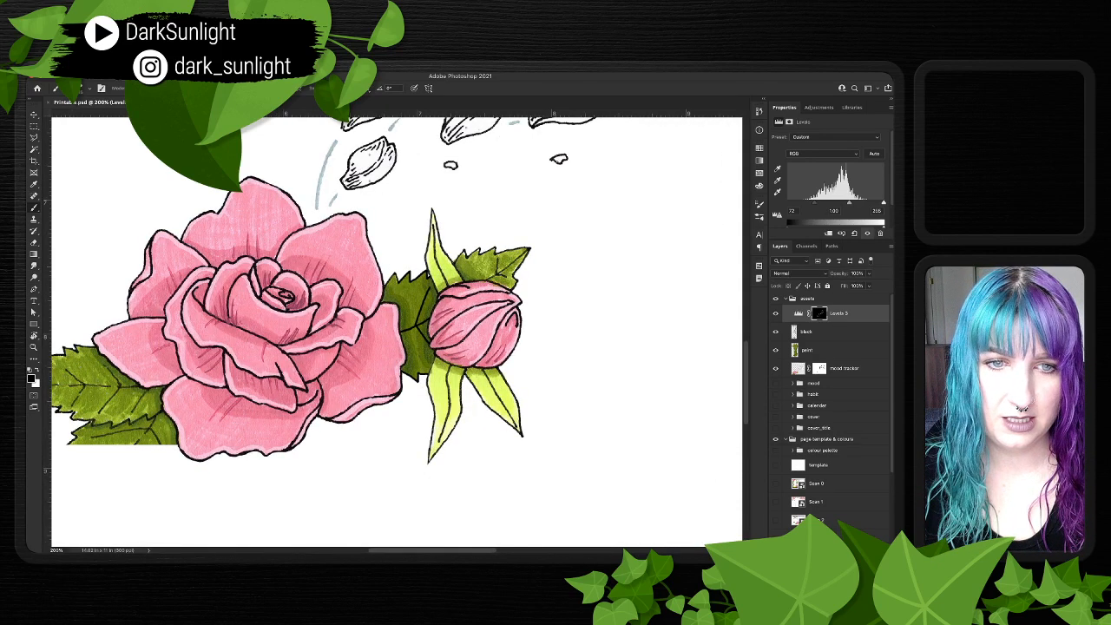
pyautogui.click(868, 233)
pyautogui.click(867, 233)
pyautogui.click(867, 232)
pyautogui.click(867, 233)
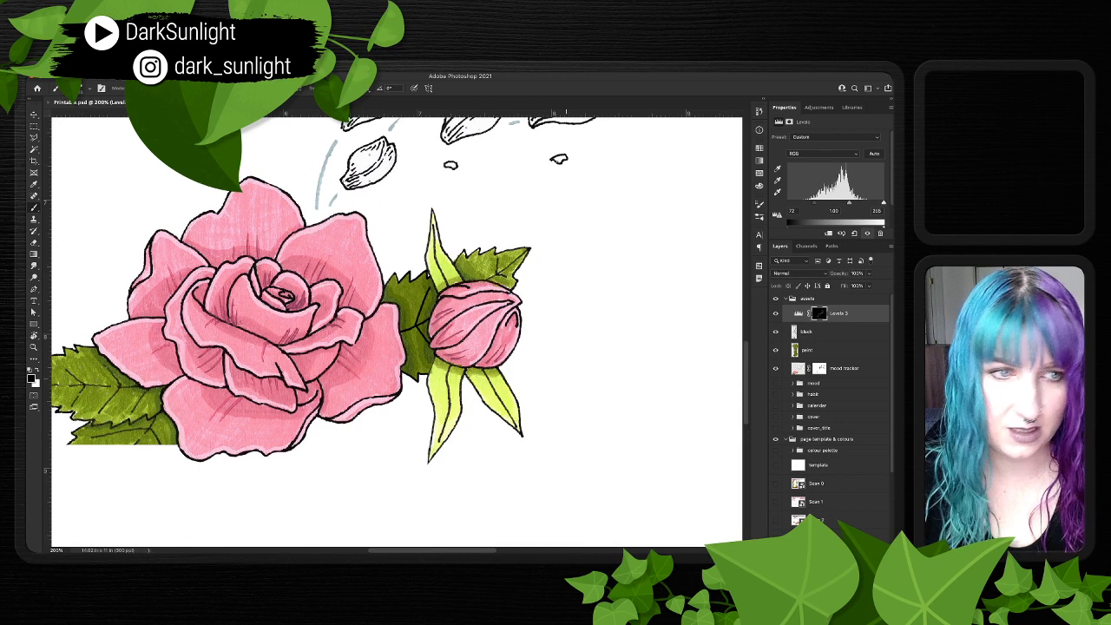
pyautogui.hscroll(-2, 397, 332)
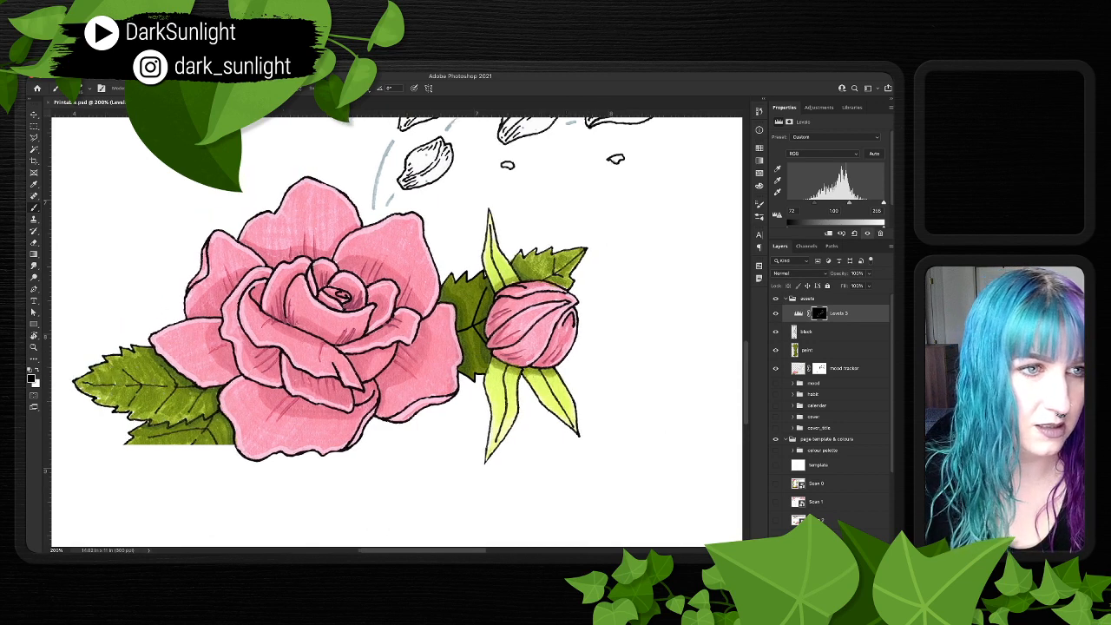
# - Darken the outlines further with a Levels black input of 234 and midtones of 0.24, checking the result across the petals
pyautogui.moveTo(849, 202); pyautogui.dragTo(880, 202)
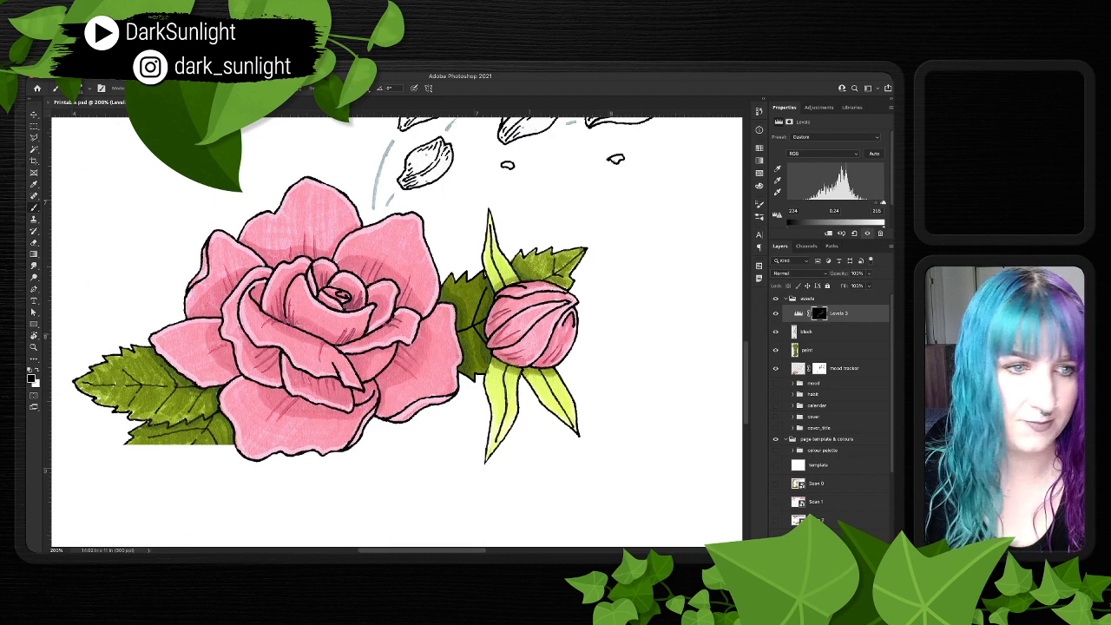
pyautogui.scroll(4, 396, 332)
pyautogui.hscroll(2, 396, 332)
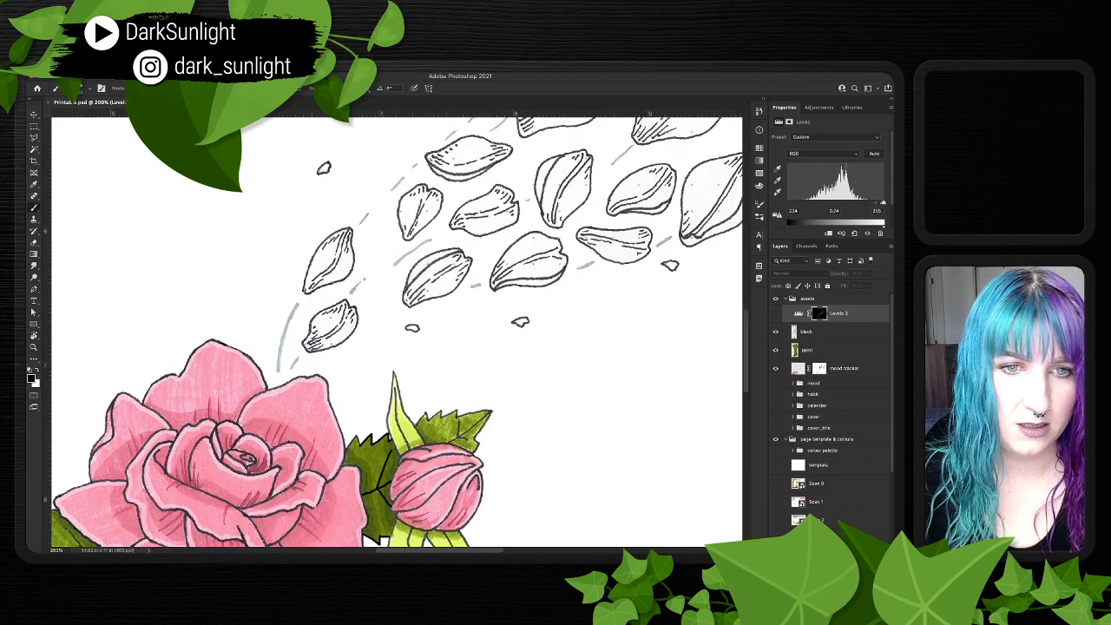
pyautogui.scroll(10, 397, 332)
pyautogui.hscroll(5, 397, 332)
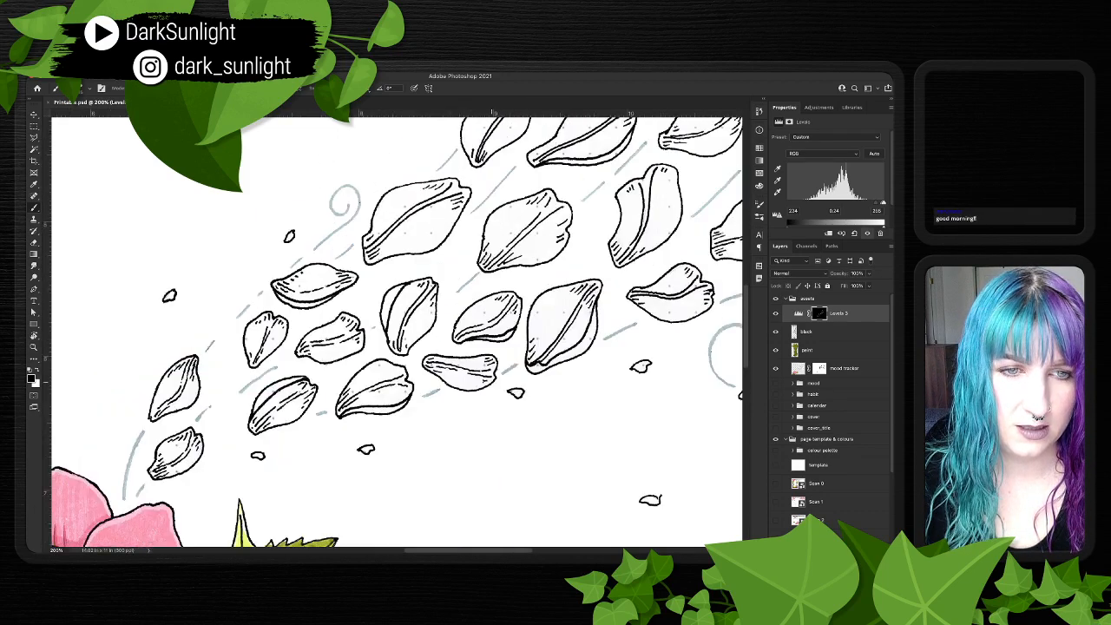
pyautogui.scroll(6, 397, 331)
pyautogui.hscroll(3, 397, 332)
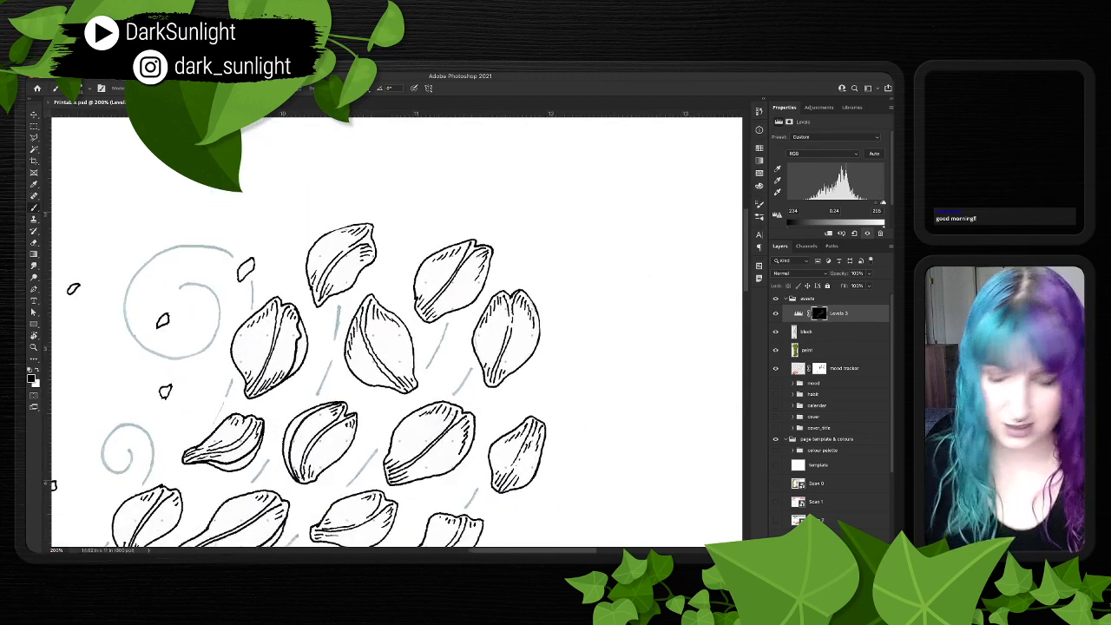
# - Select the interiors of the four upper petals toward the page's outer edge with the Magic Wand on the mood tracker layer
pyautogui.click(819, 368)
pyautogui.press('w')
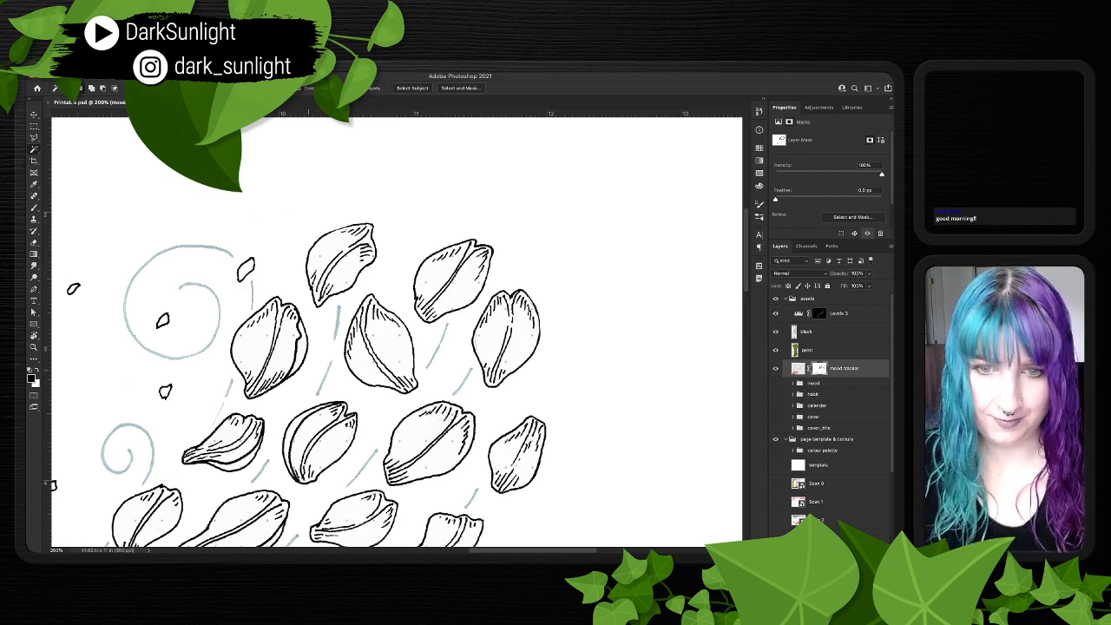
pyautogui.hotkey('ctrl', '+')
pyautogui.hotkey('ctrl', '+')
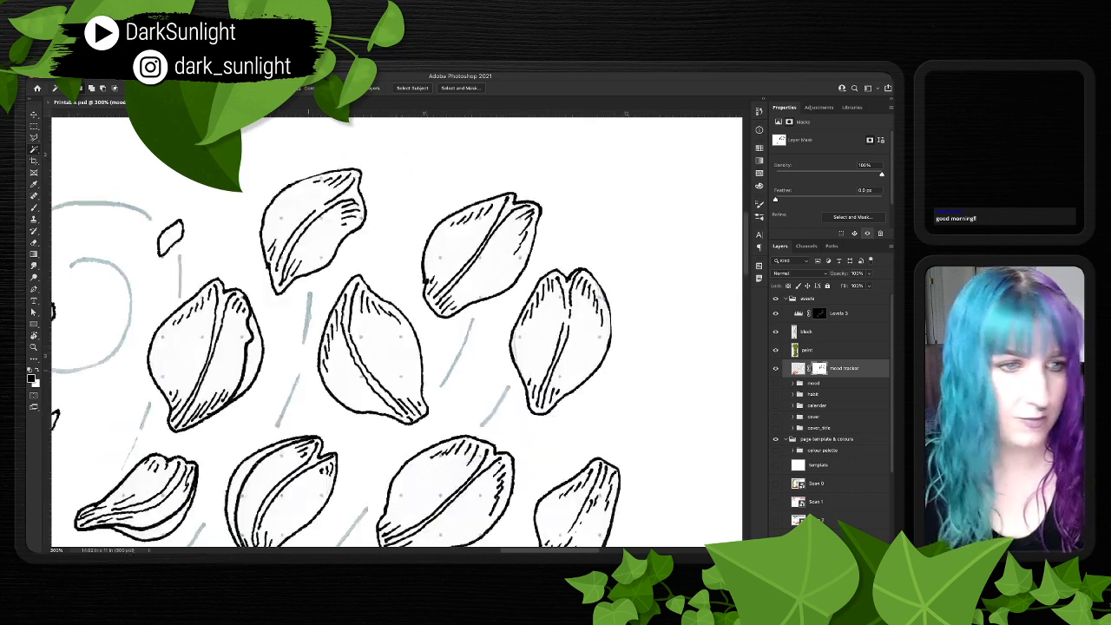
pyautogui.click(798, 368)
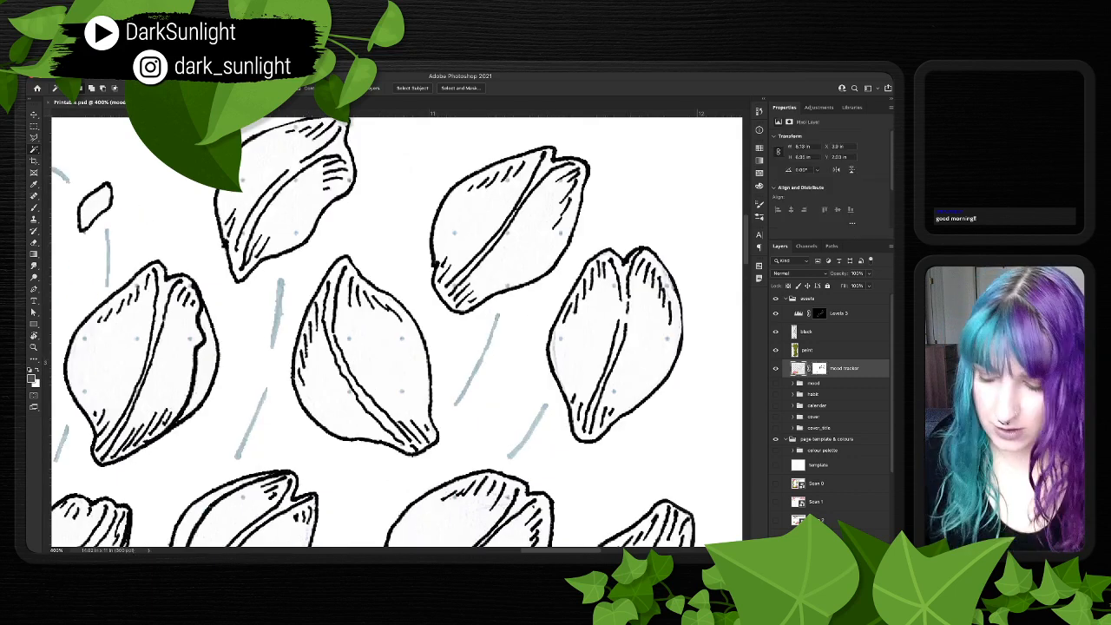
pyautogui.moveTo(383, 178); pyautogui.dragTo(398, 188)
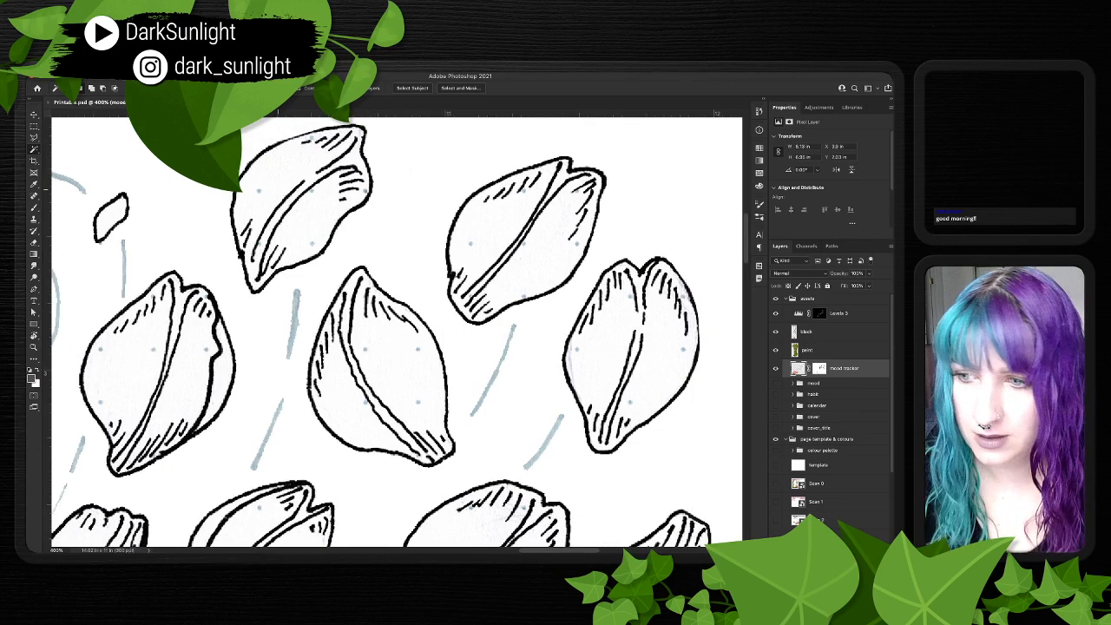
pyautogui.click(278, 189)
pyautogui.keyDown('shift'); pyautogui.click(312, 210); pyautogui.keyUp('shift')
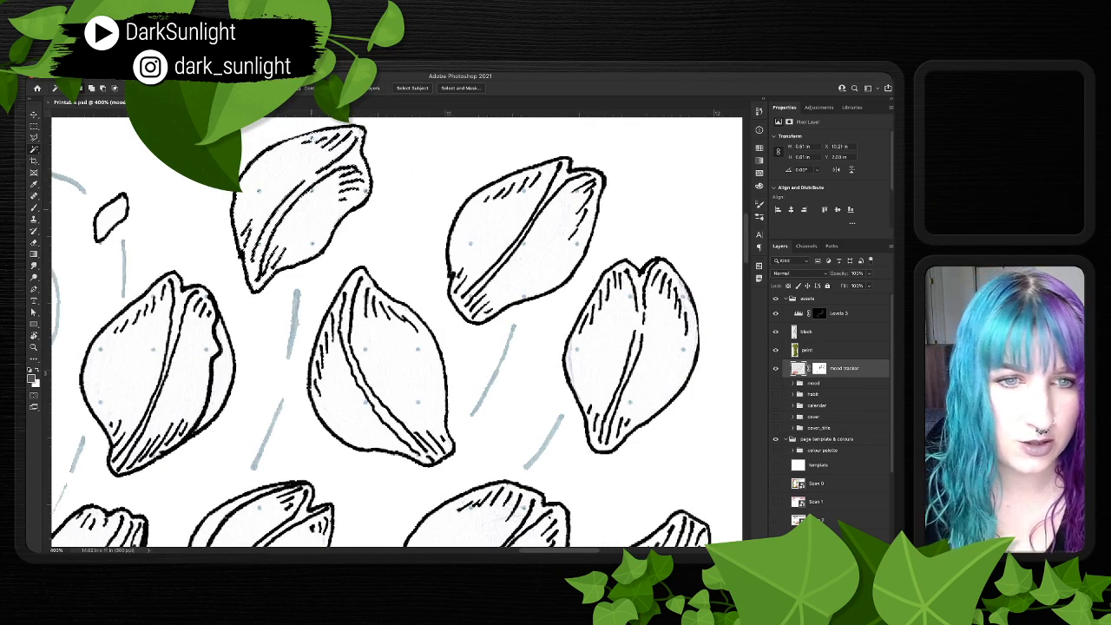
pyautogui.keyDown('shift'); pyautogui.click(541, 238); pyautogui.keyUp('shift')
pyautogui.keyDown('shift'); pyautogui.click(394, 374); pyautogui.keyUp('shift')
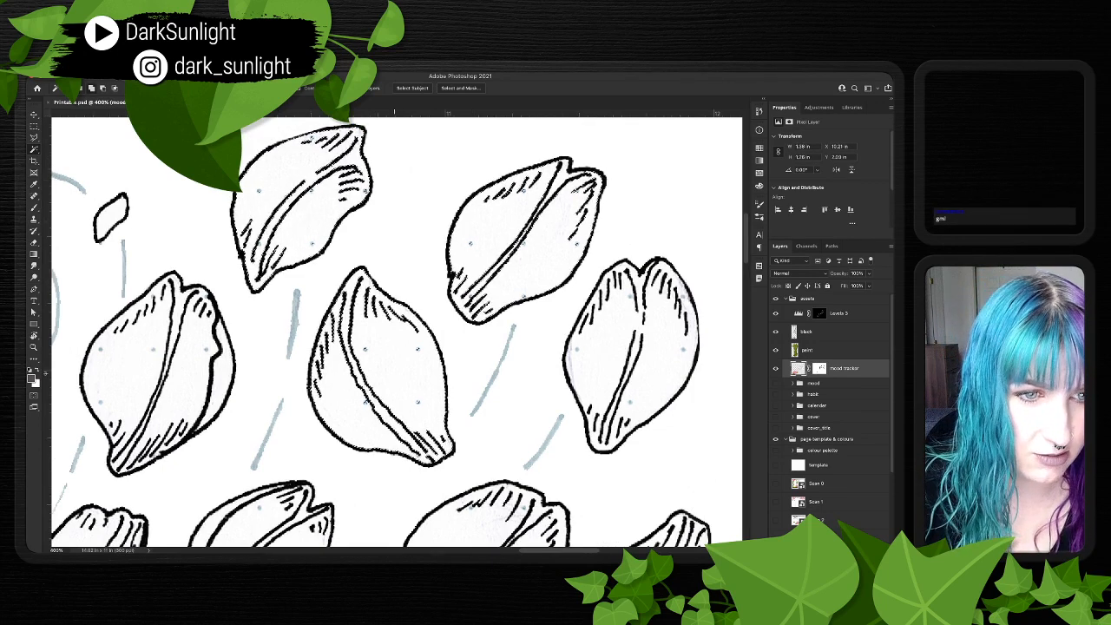
pyautogui.keyDown('shift'); pyautogui.click(655, 345); pyautogui.keyUp('shift')
# - Add both halves of the neighbouring petal to the selection, hide all selected interiors with the mood tracker layer mask, and deselect
pyautogui.moveTo(269, 399); pyautogui.dragTo(374, 372)
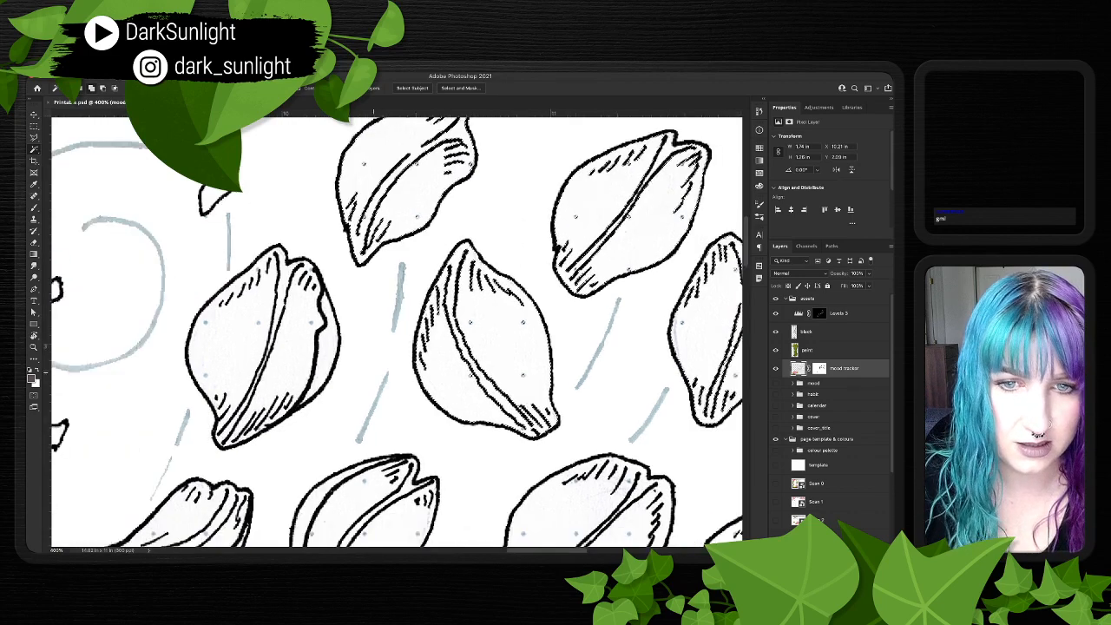
pyautogui.keyDown('shift'); pyautogui.click(300, 353); pyautogui.keyUp('shift')
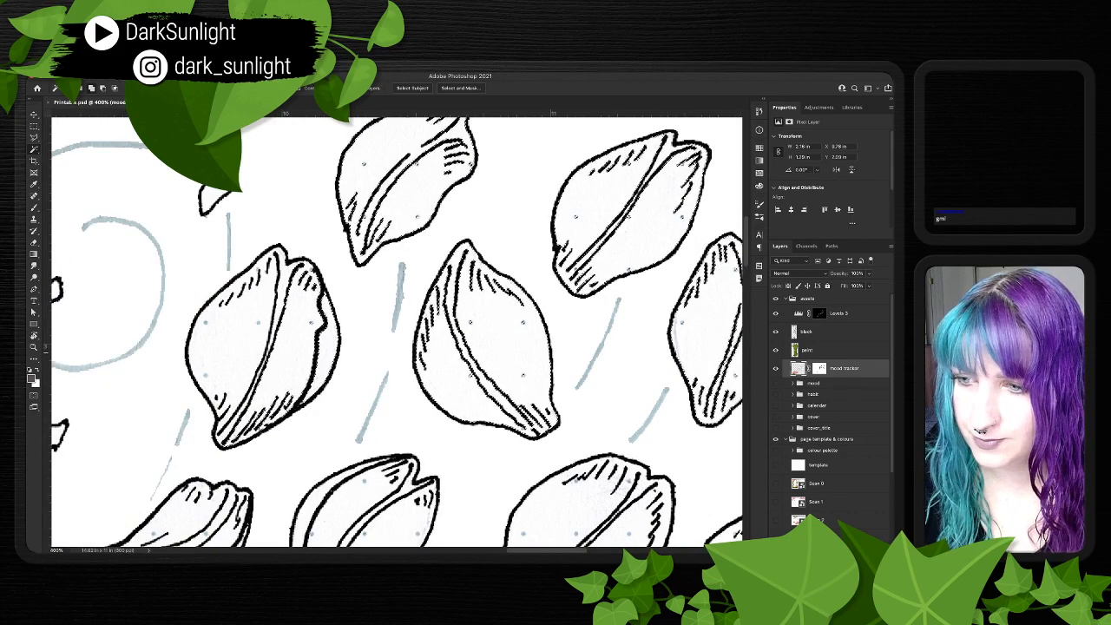
pyautogui.keyDown('shift'); pyautogui.click(227, 345); pyautogui.keyUp('shift')
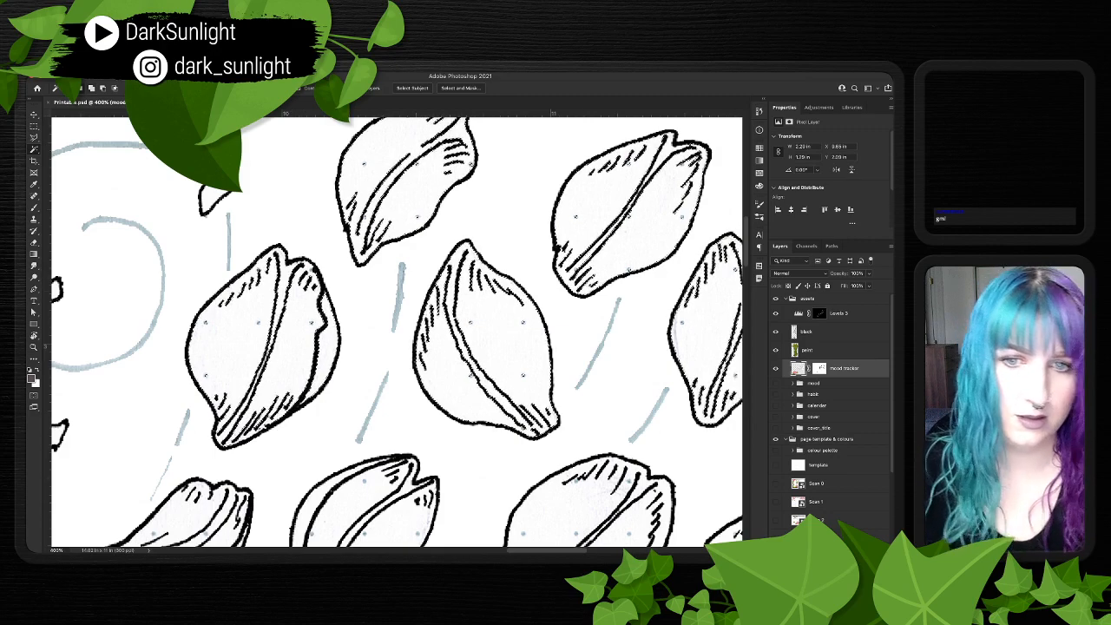
pyautogui.click(820, 368)
pyautogui.hotkey('alt', 'BackSpace')
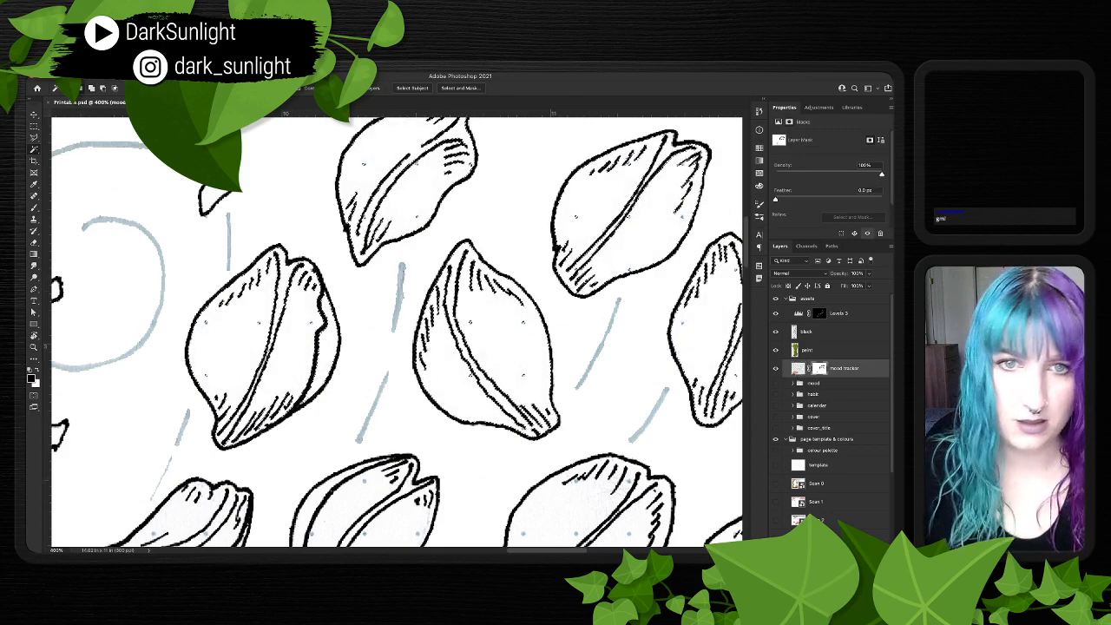
pyautogui.press('super+d')
# - Select the interiors of the remaining petals, working down the rows of the trail toward the rose
pyautogui.hscroll(5, 397, 331)
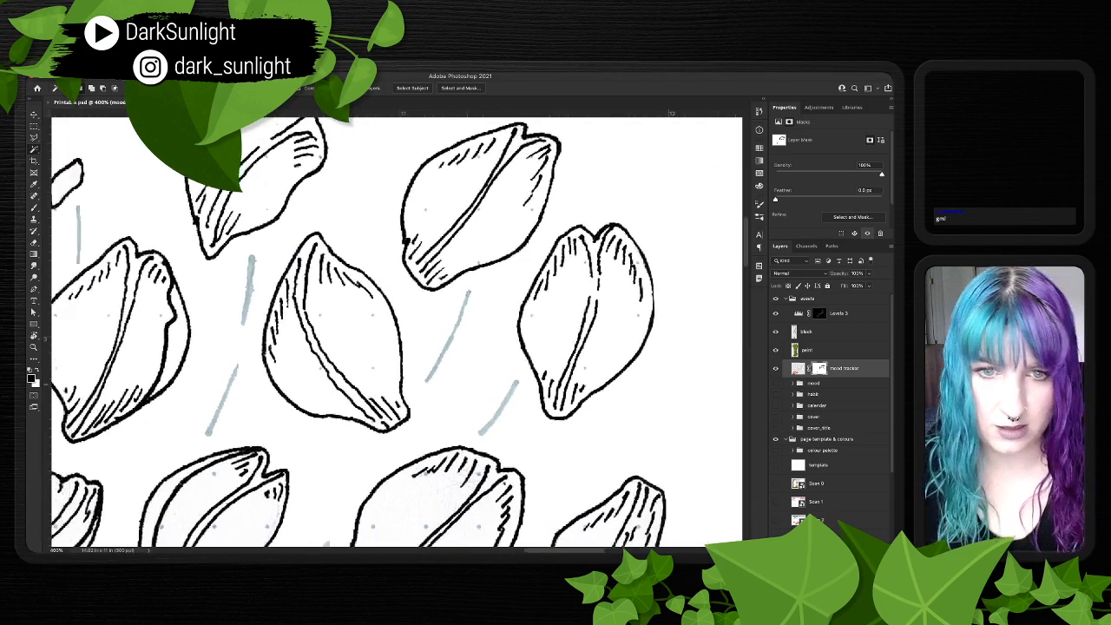
pyautogui.scroll(-1, 396, 331)
pyautogui.press('super+minus')
pyautogui.press('super+minus')
pyautogui.scroll(-5, 397, 332)
pyautogui.hscroll(-1, 397, 332)
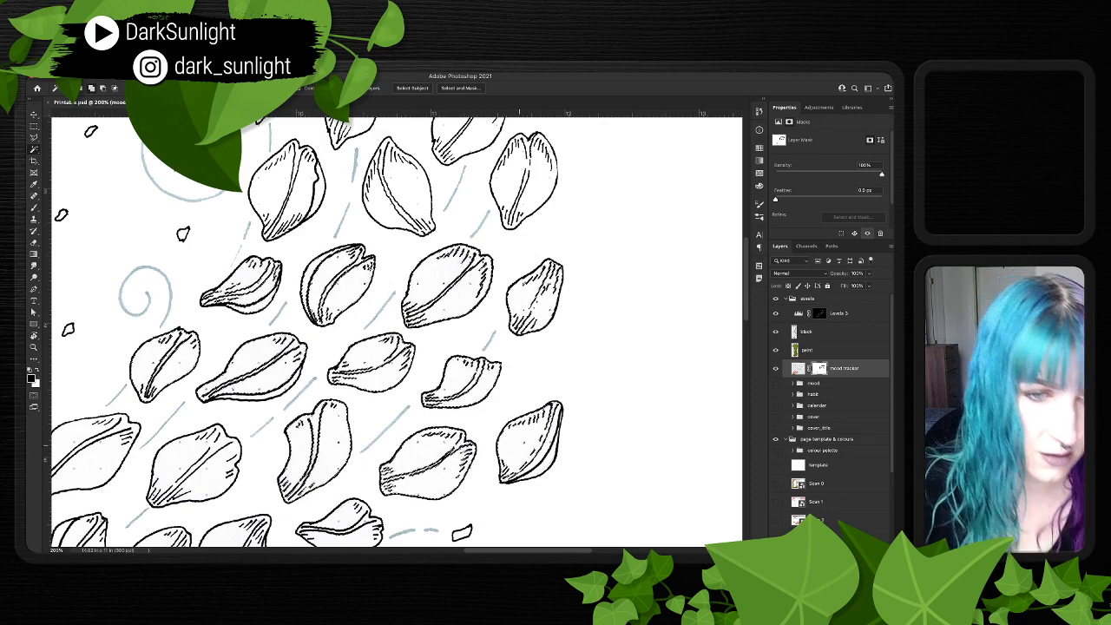
pyautogui.moveTo(487, 498); pyautogui.dragTo(519, 446)
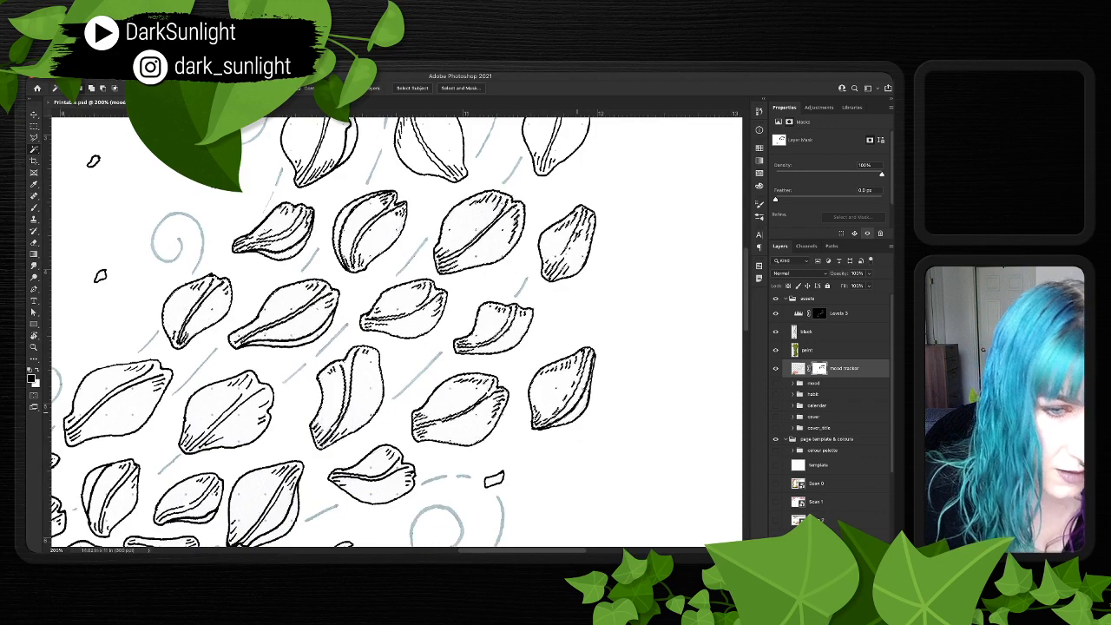
pyautogui.moveTo(354, 491); pyautogui.dragTo(455, 444)
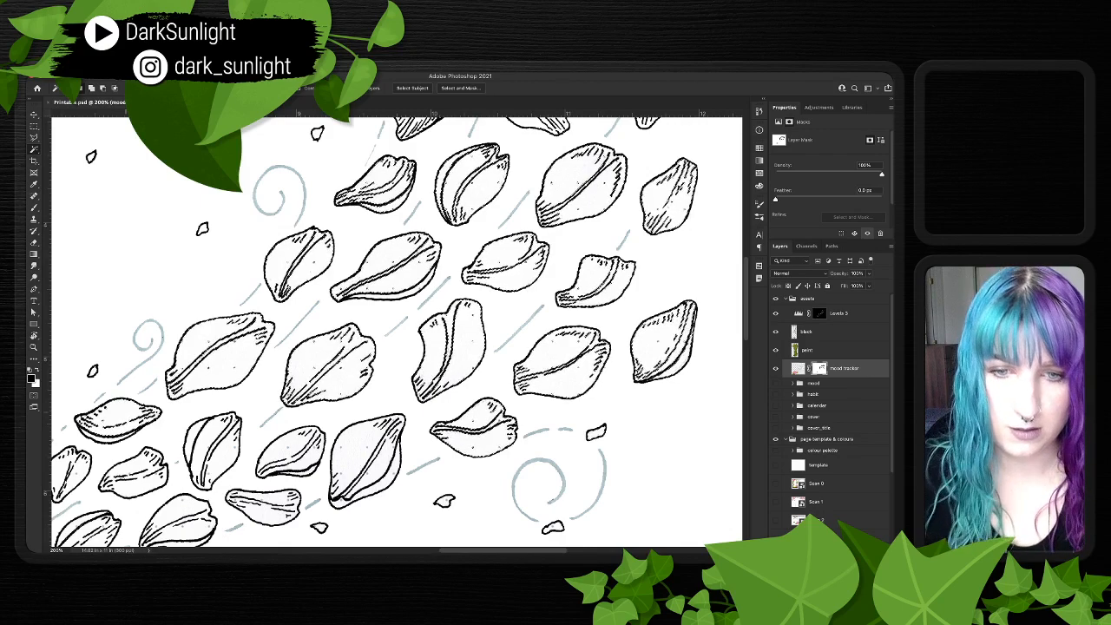
pyautogui.scroll(-3, 396, 330)
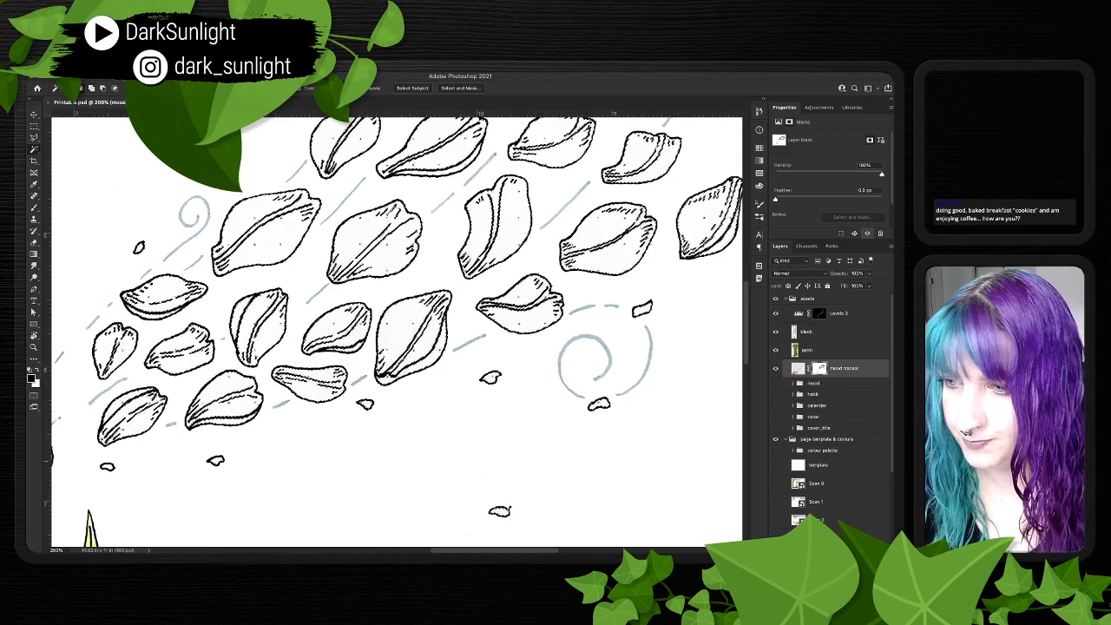
pyautogui.hscroll(-2, 396, 330)
pyautogui.scroll(-1, 396, 330)
pyautogui.hscroll(-1, 396, 330)
pyautogui.scroll(-1, 396, 329)
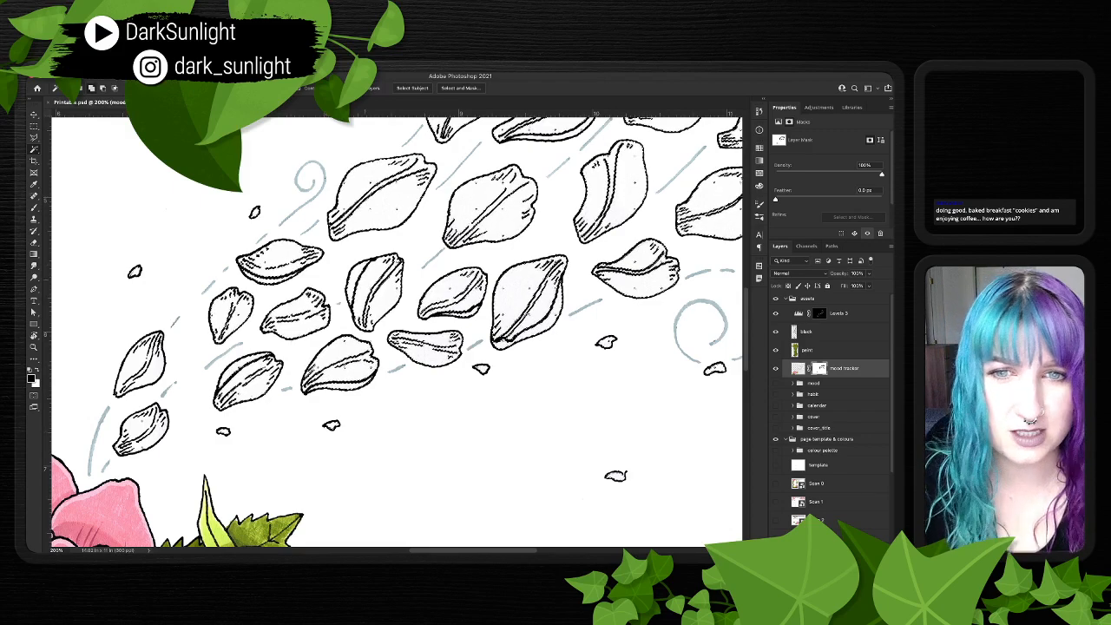
# - Examine the petal trail from the rose to the uppermost row and lower swirl for petal interiors missing from the selection
pyautogui.scroll(3, 396, 330)
pyautogui.scroll(1, 395, 329)
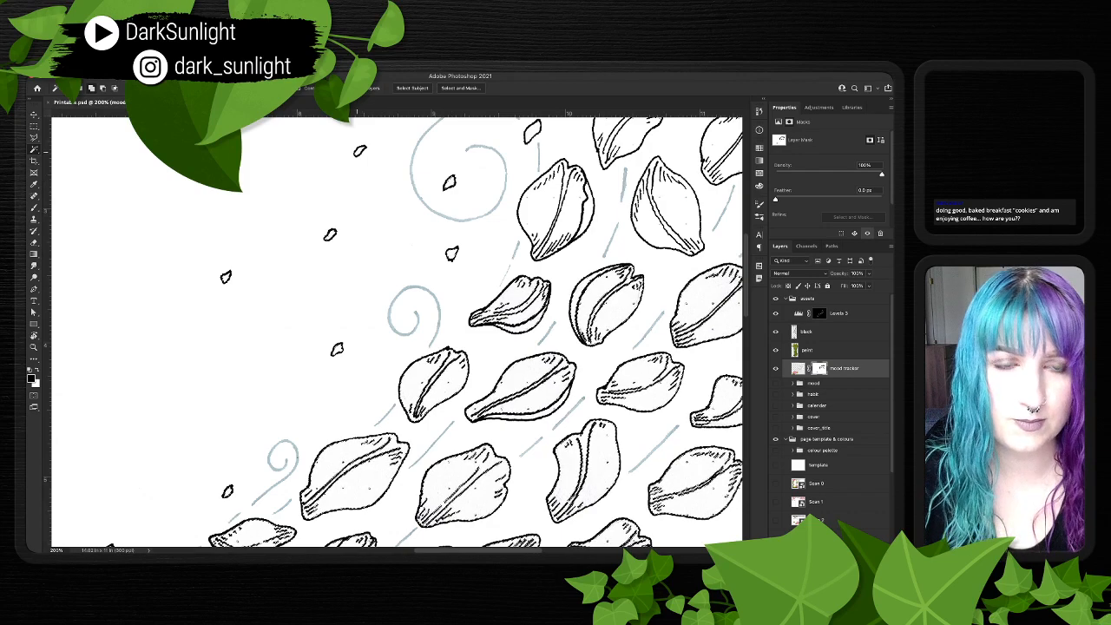
pyautogui.scroll(3, 396, 330)
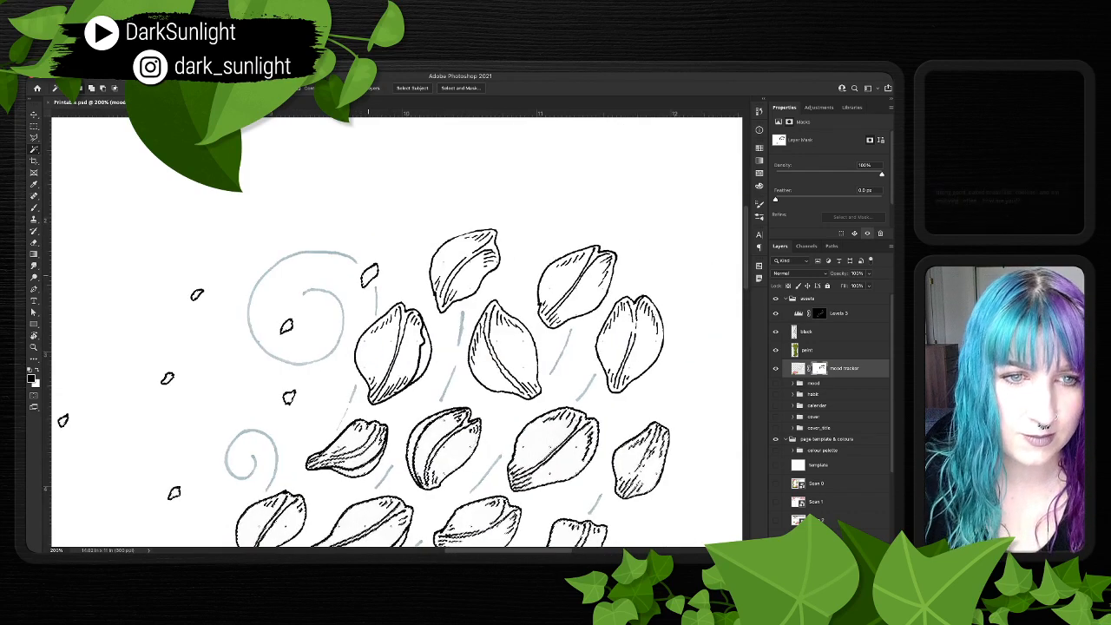
pyautogui.hscroll(5, 396, 330)
pyautogui.scroll(-10, 395, 330)
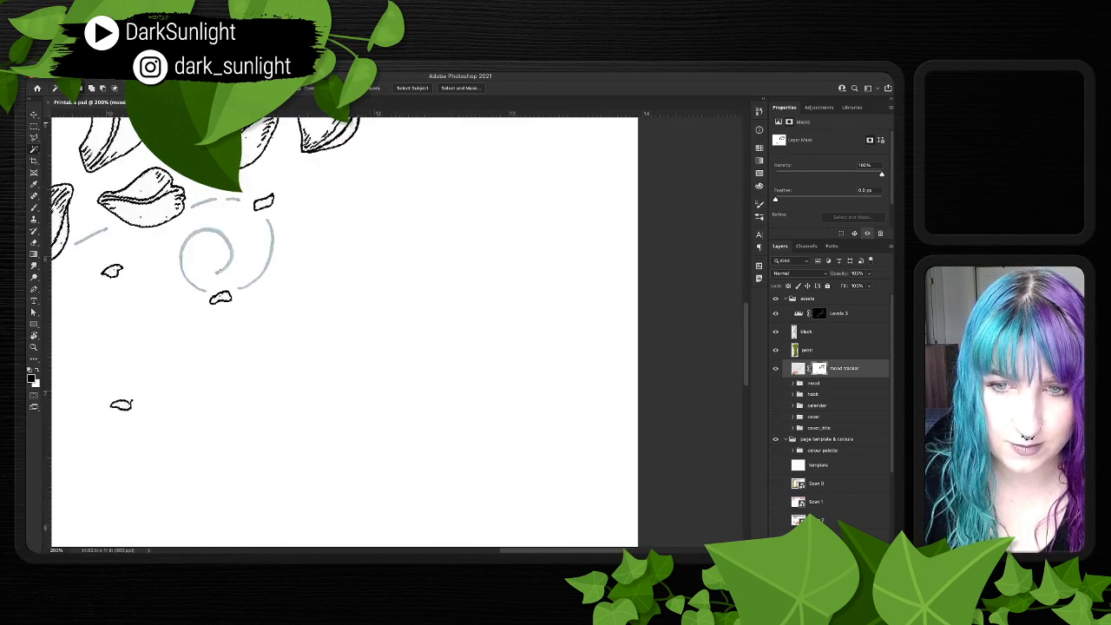
pyautogui.hscroll(-3, 396, 330)
pyautogui.scroll(8, 396, 330)
pyautogui.hscroll(-4, 395, 330)
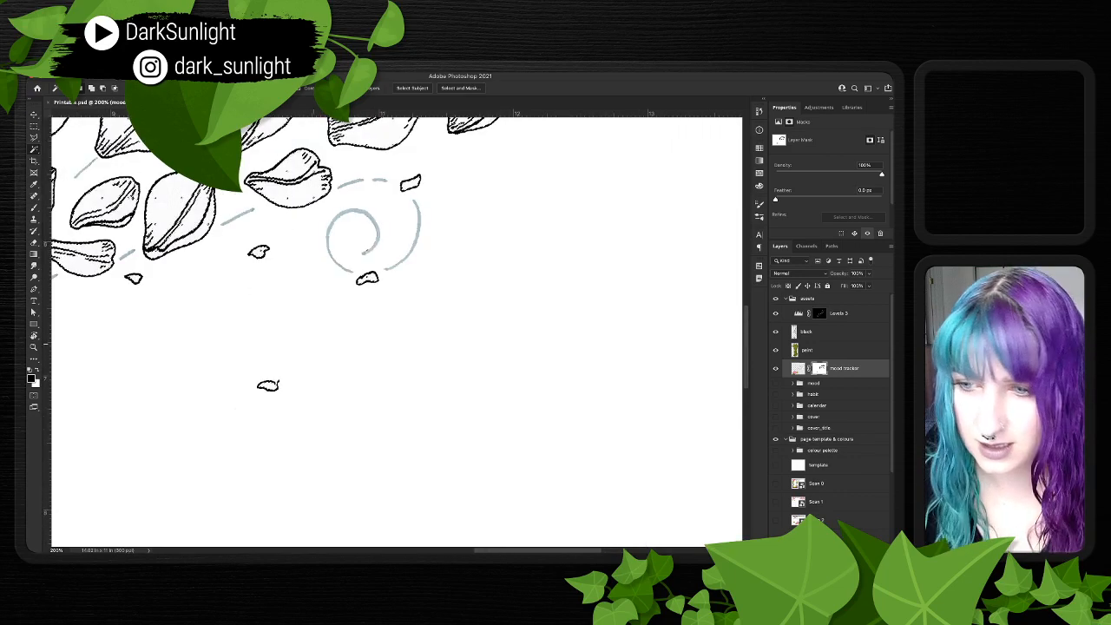
pyautogui.hscroll(-4, 395, 330)
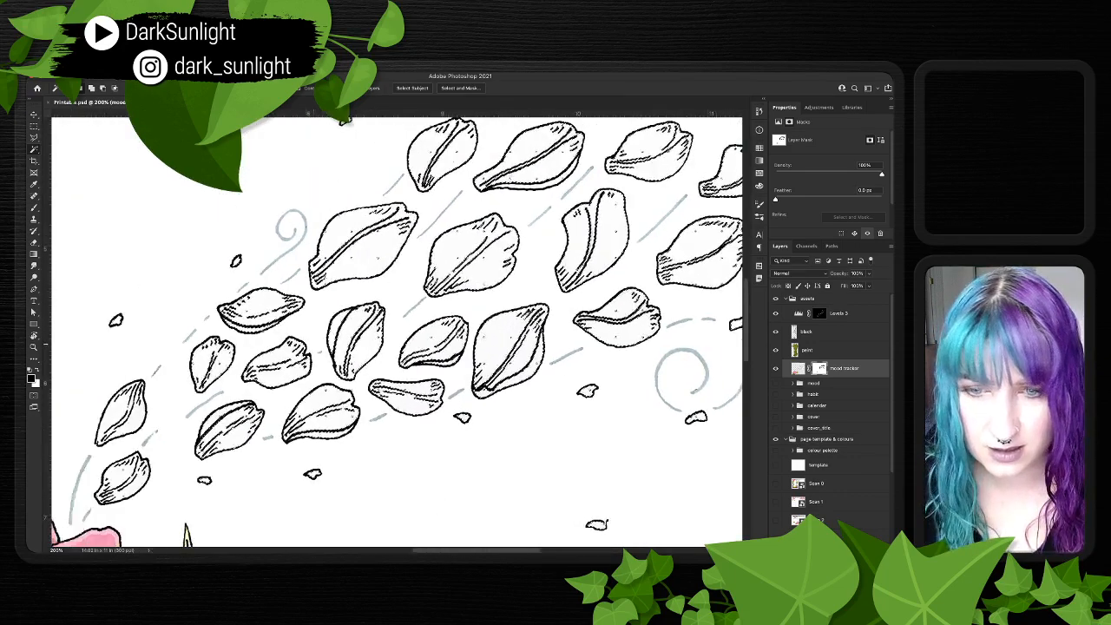
# - Hide the selected petal interiors with the mood tracker layer mask and deselect
pyautogui.hscroll(1, 396, 330)
pyautogui.press('super+minus')
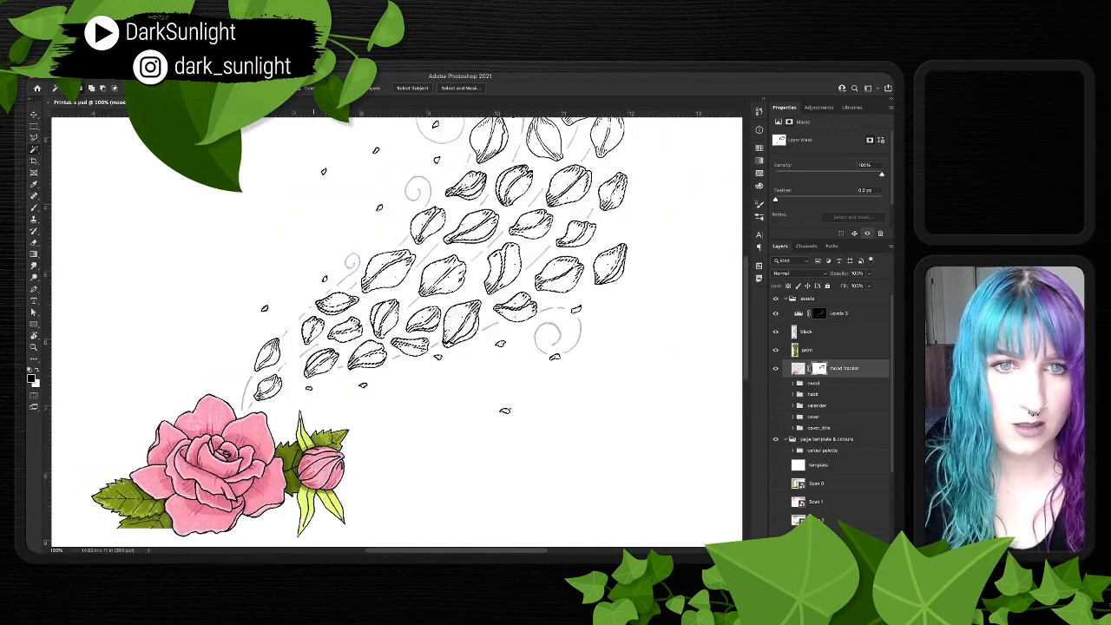
pyautogui.scroll(2, 396, 330)
pyautogui.hscroll(2, 396, 330)
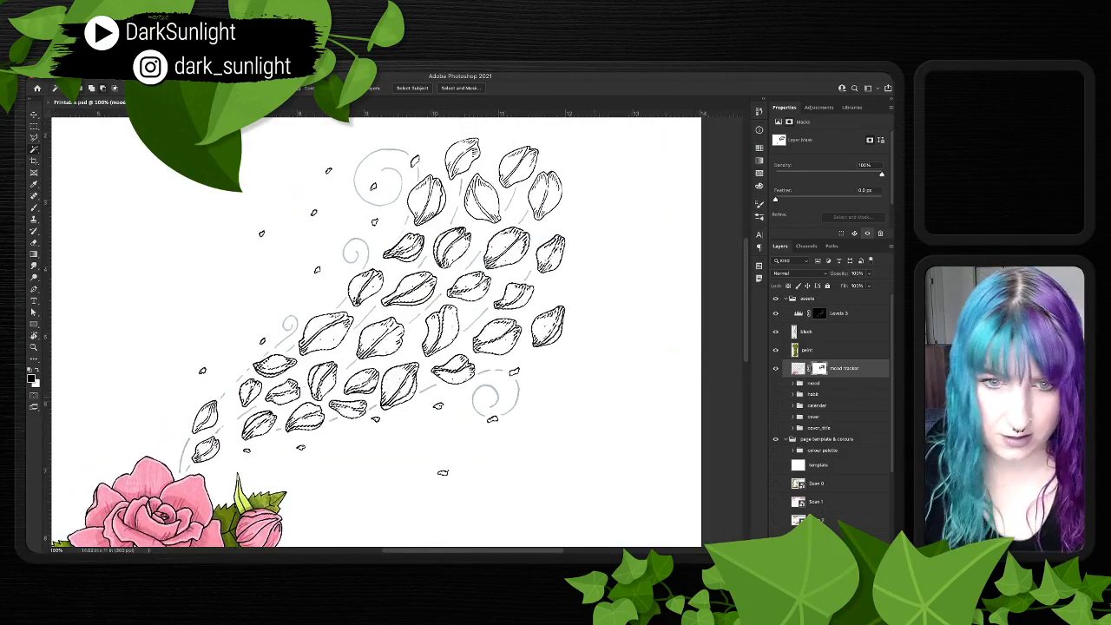
pyautogui.press('super+plus')
pyautogui.press('super+plus')
pyautogui.press('super+plus')
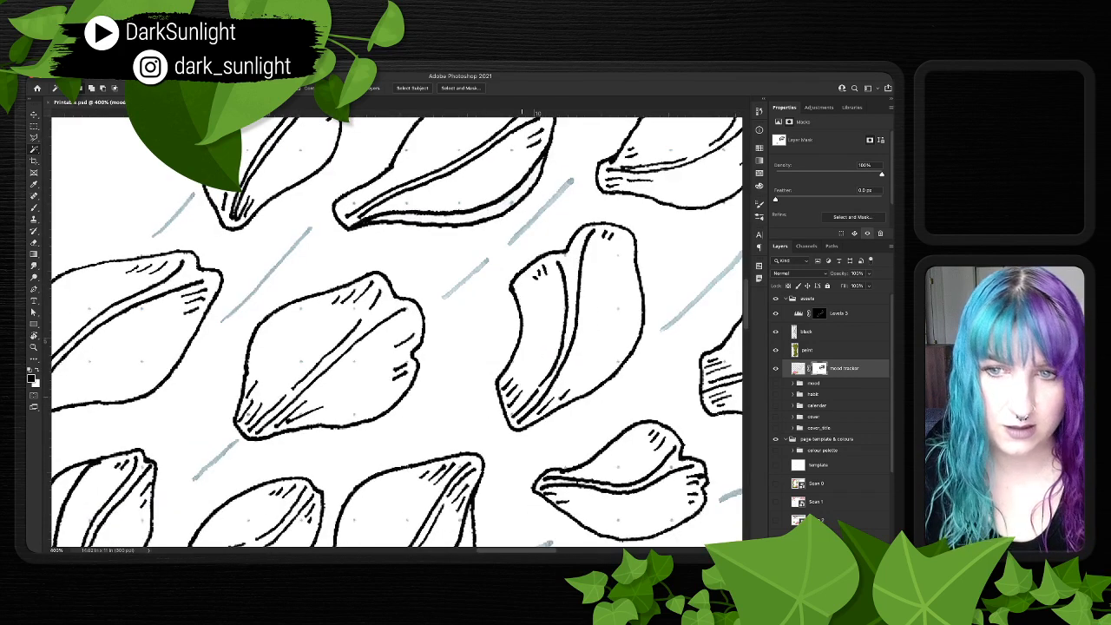
# - Hide the leftover paper texture inside the two petals nearest the rose on the mood tracker layer mask
pyautogui.hscroll(-8, 397, 332)
pyautogui.scroll(-5, 397, 333)
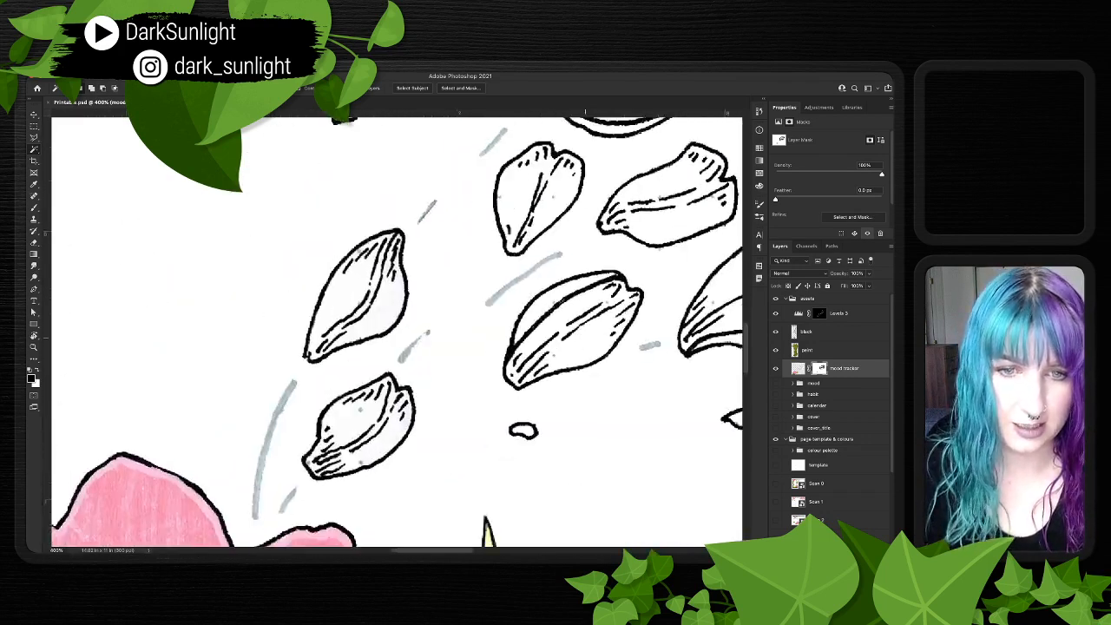
pyautogui.hscroll(1, 396, 333)
pyautogui.scroll(1, 396, 332)
pyautogui.click(323, 373)
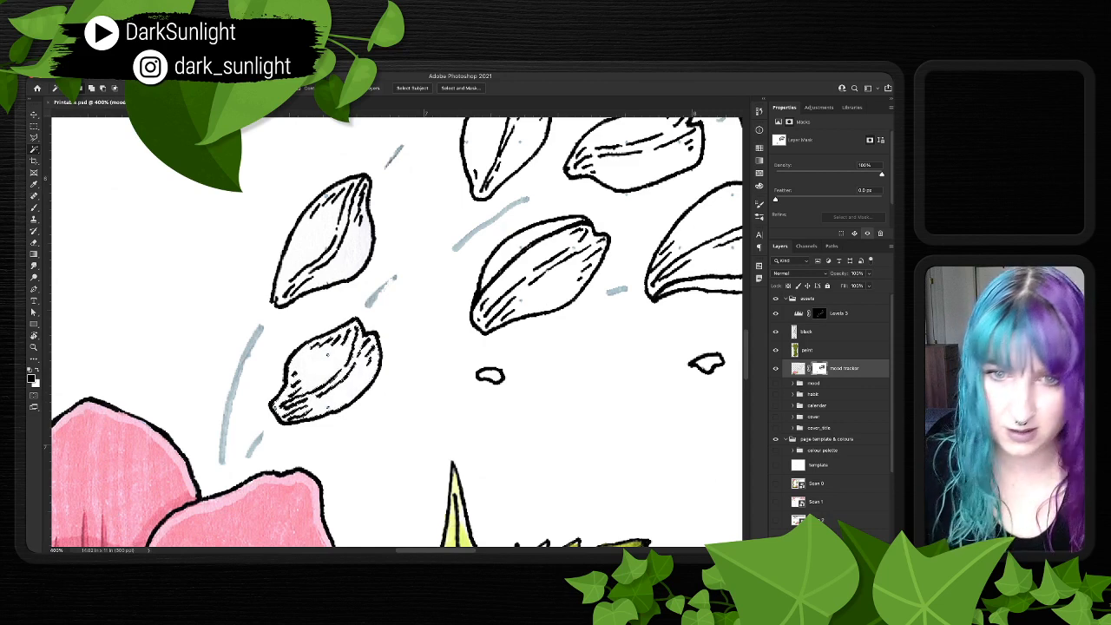
pyautogui.press('super+d')
pyautogui.click(317, 236)
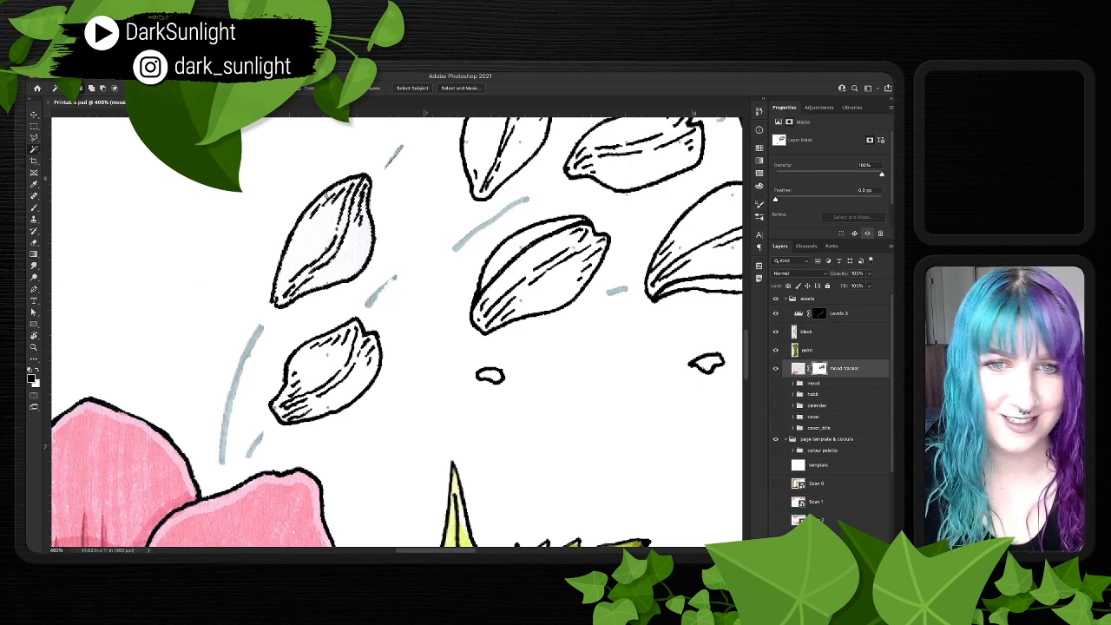
pyautogui.press('super+d')
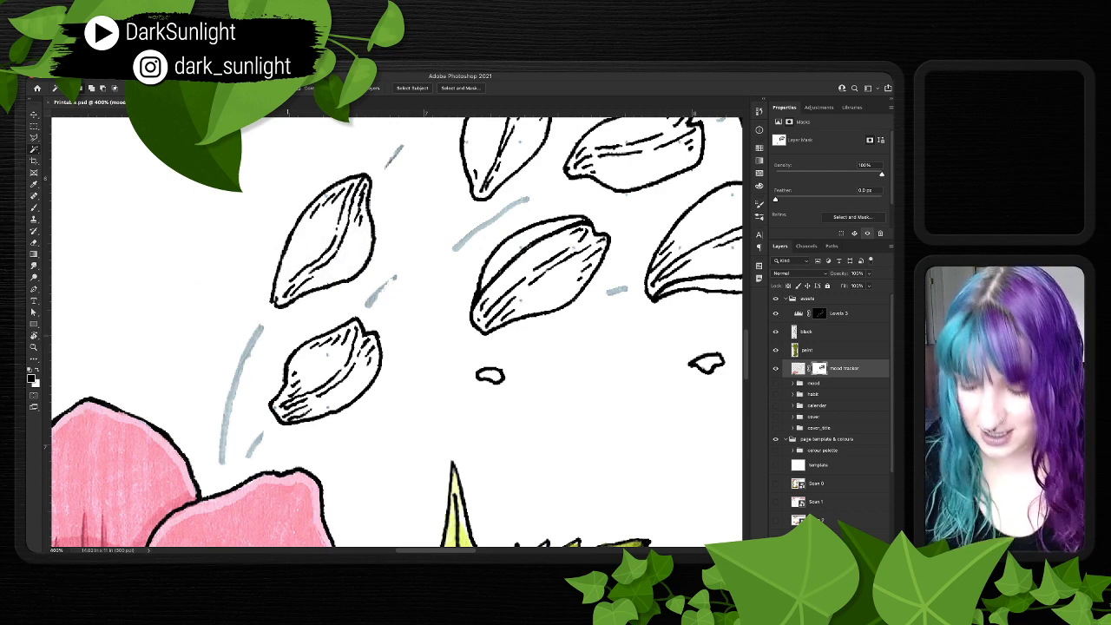
# - Paint out the leftover dots inside the lower-row petals nearest the rose on the mood tracker layer mask
pyautogui.press('b')
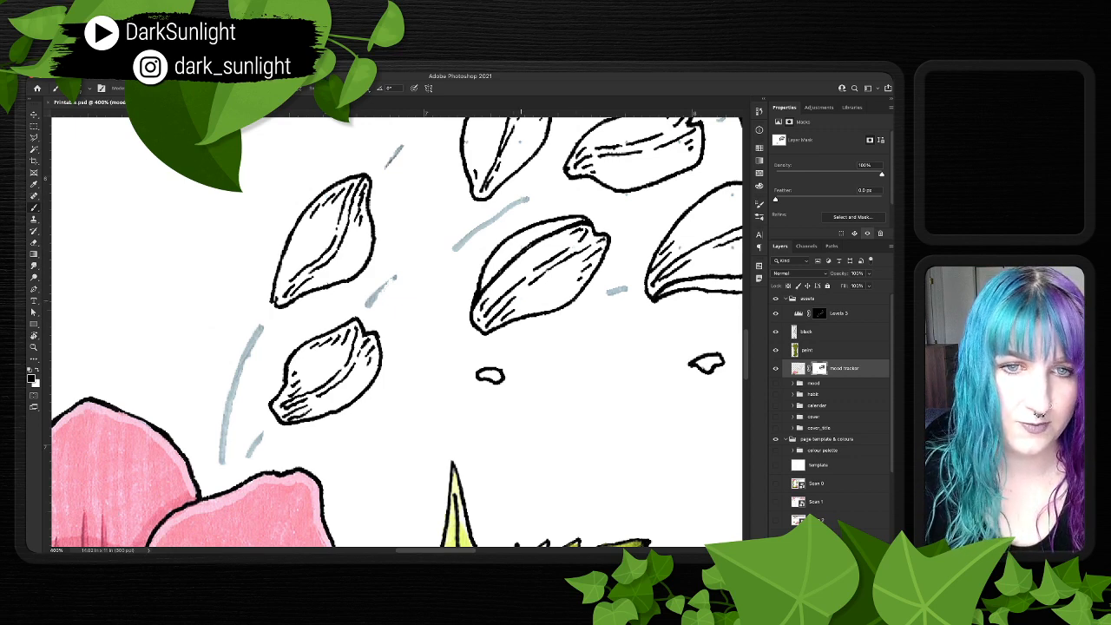
pyautogui.scroll(3, 521, 301)
pyautogui.hscroll(3, 520, 300)
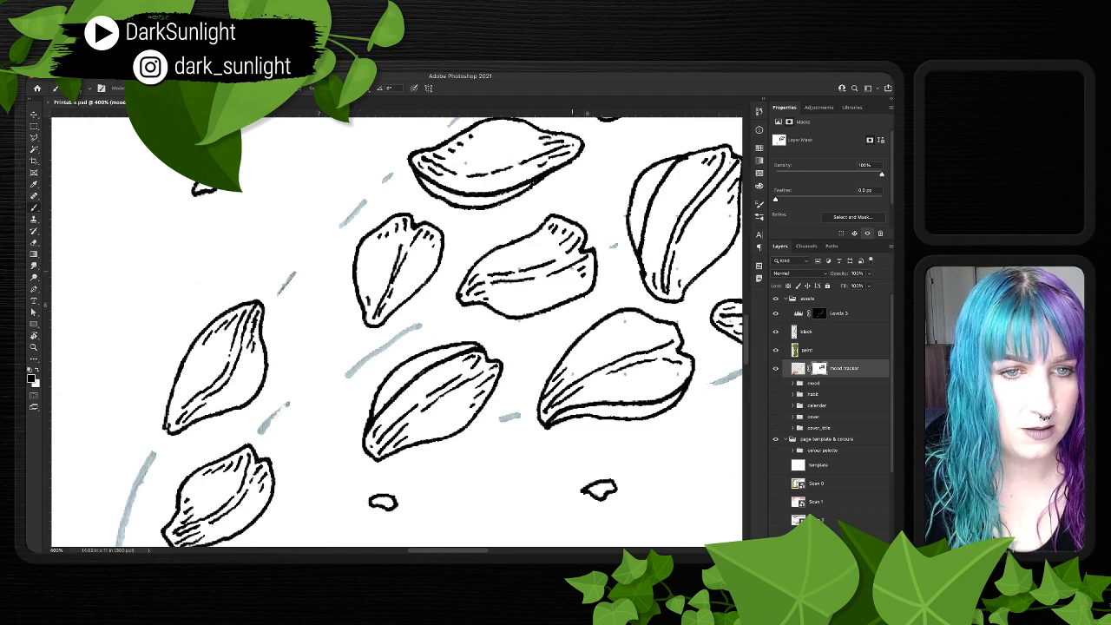
pyautogui.scroll(-1, 396, 330)
pyautogui.hscroll(3, 396, 329)
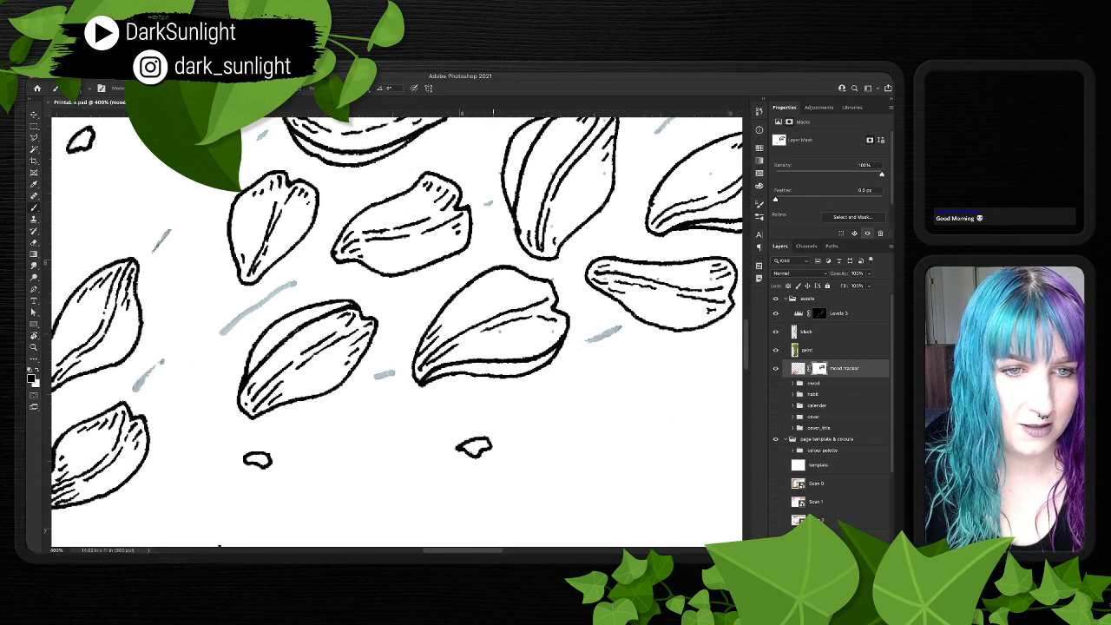
pyautogui.scroll(1, 396, 330)
pyautogui.hscroll(2, 396, 330)
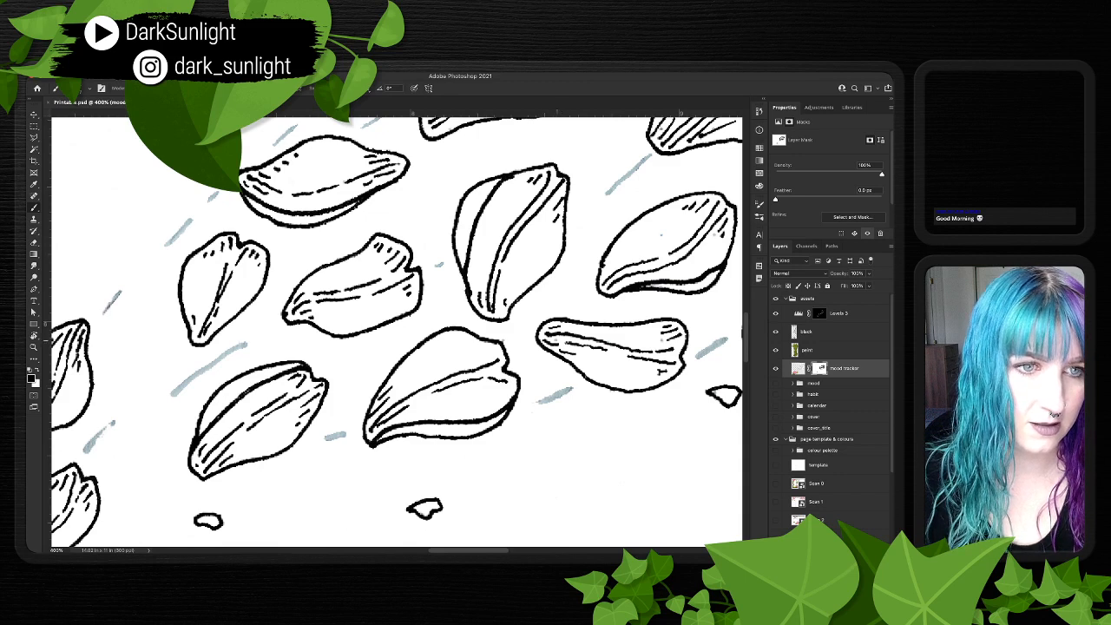
# - Paint out the leftover dots inside the middle-row petals, working from the small lower petals up past the small swirl
pyautogui.moveTo(670, 261); pyautogui.dragTo(546, 328)
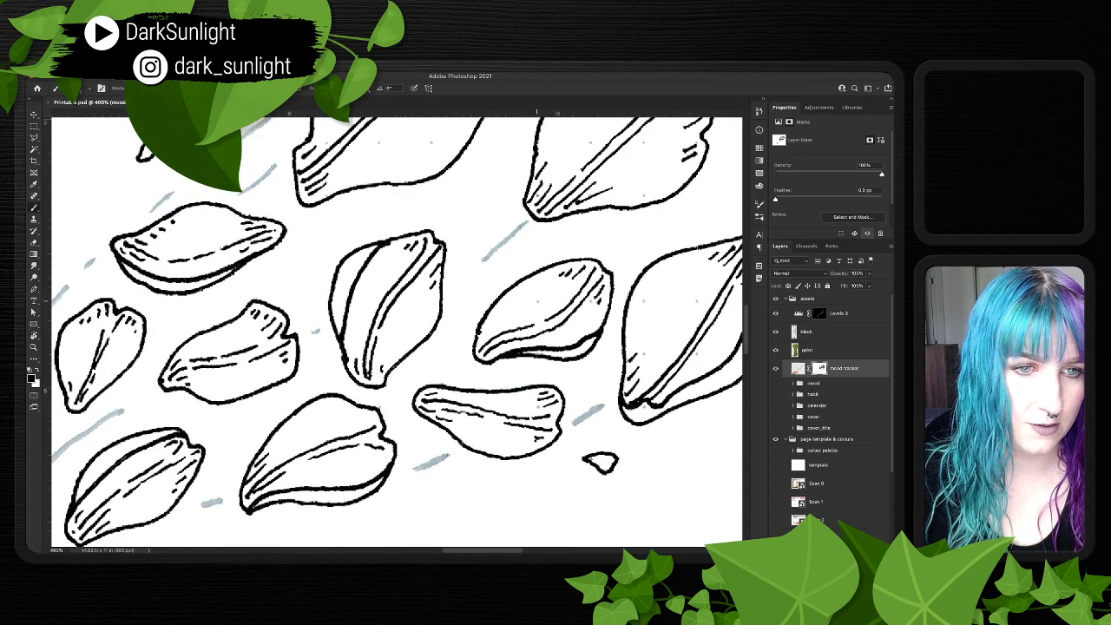
pyautogui.hscroll(3, 423, 331)
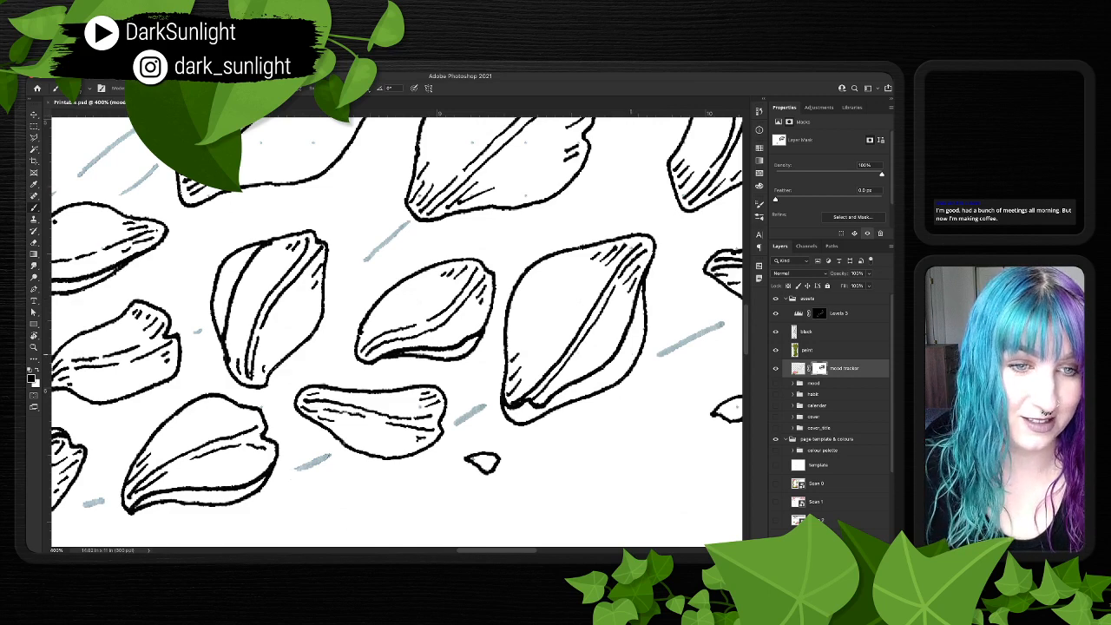
pyautogui.scroll(4, 396, 331)
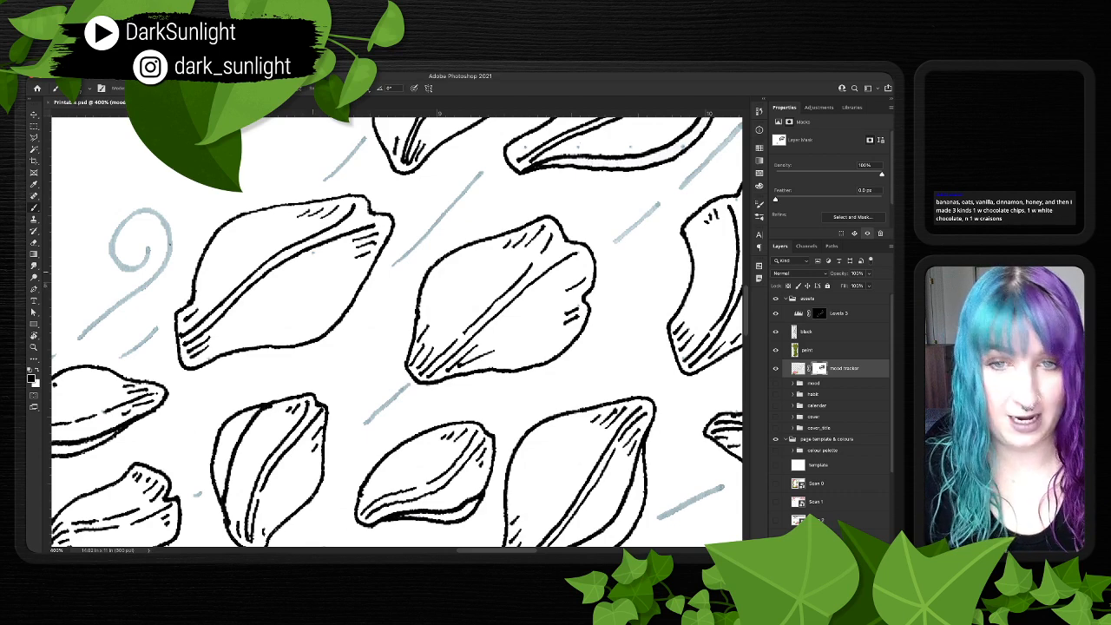
pyautogui.hscroll(5, 170, 246)
pyautogui.scroll(5, 170, 246)
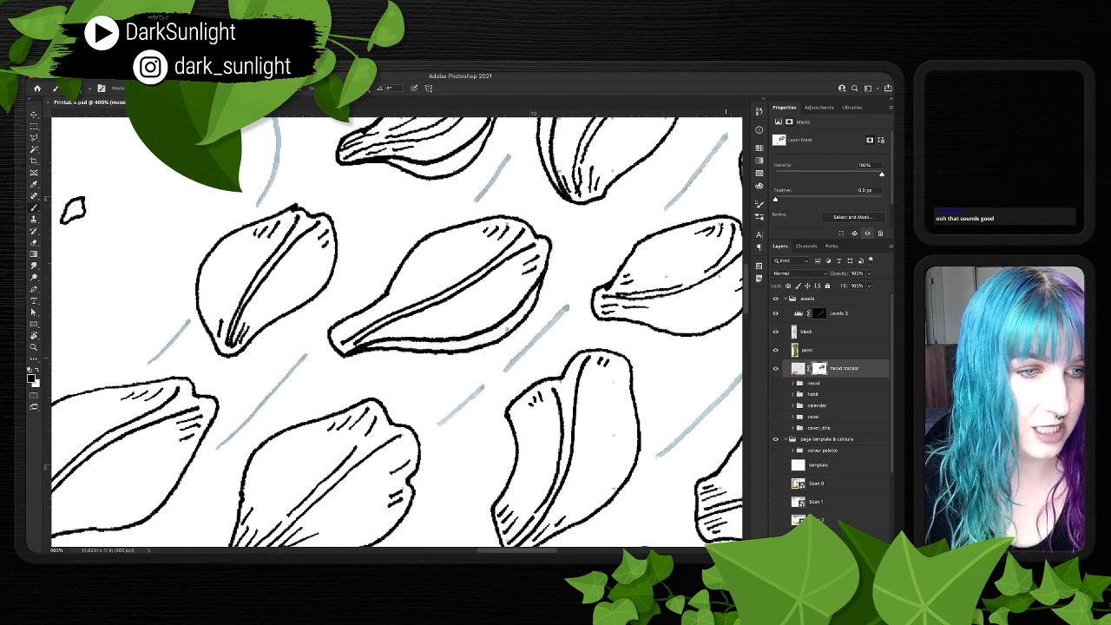
# - Select the narrow lower strip of the long slanted petal, hide it on the mood tracker layer mask and deselect
pyautogui.click(798, 369)
pyautogui.press('w')
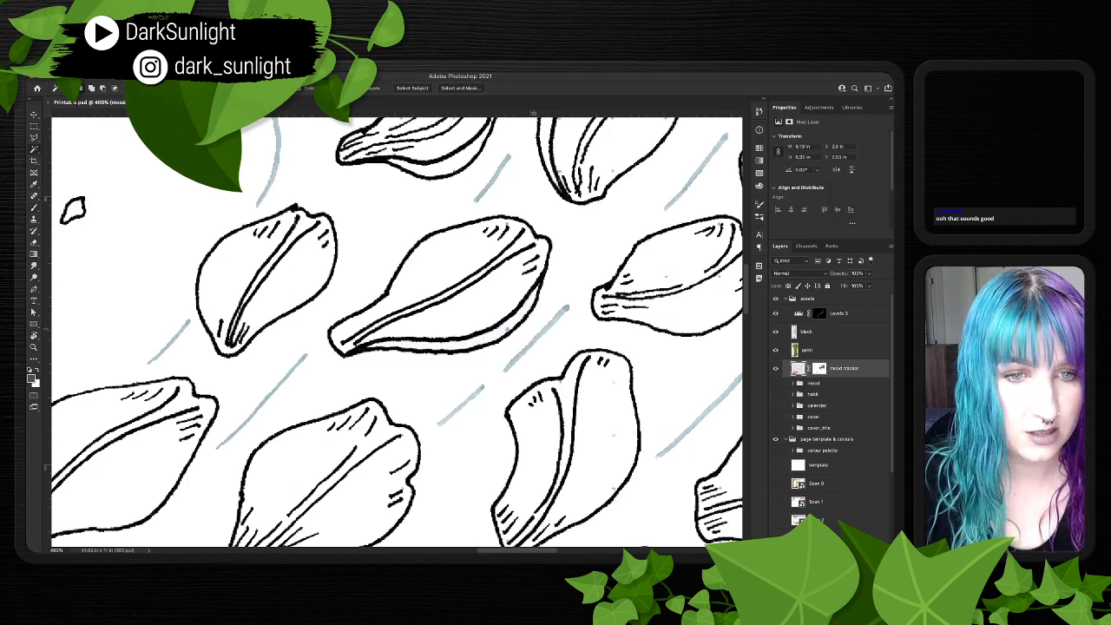
pyautogui.click(491, 340)
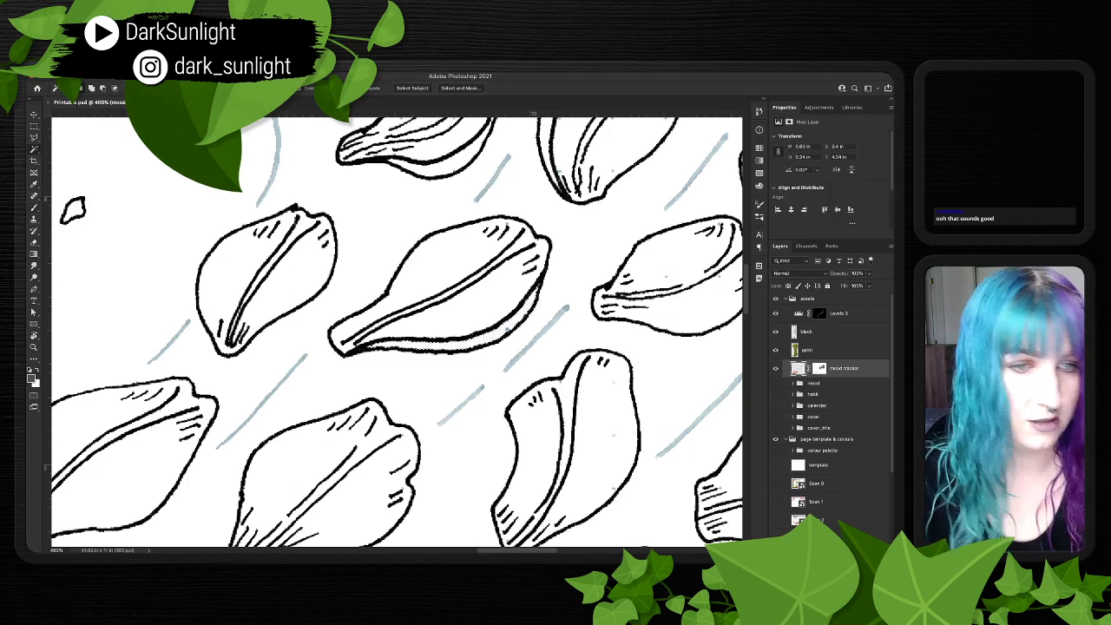
pyautogui.click(819, 369)
pyautogui.hotkey('alt', 'BackSpace')
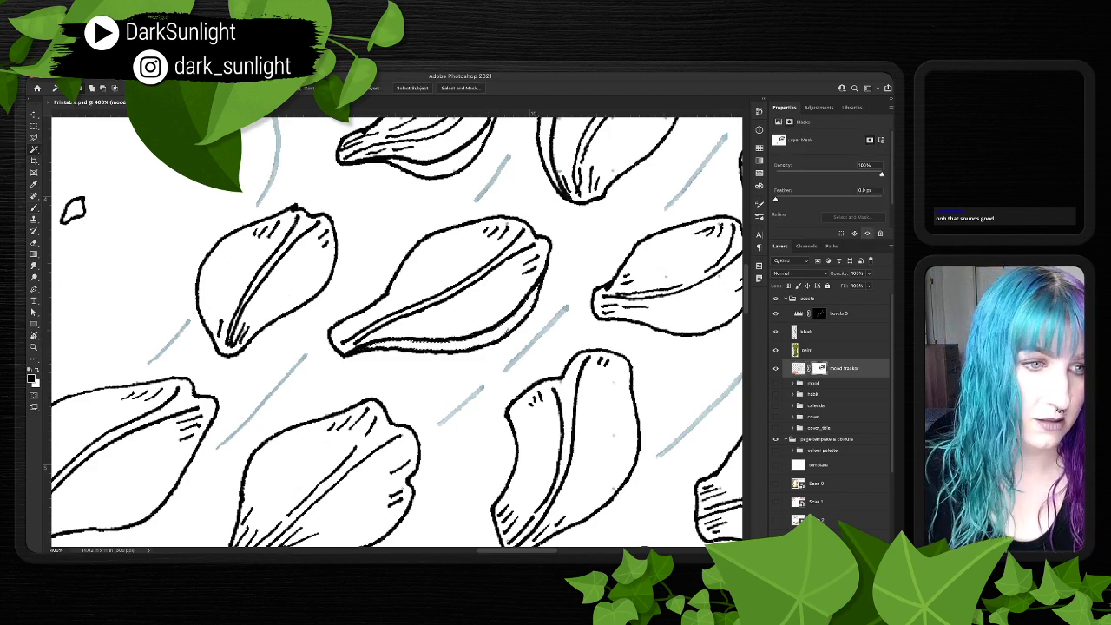
pyautogui.press('super+d')
pyautogui.press('b')
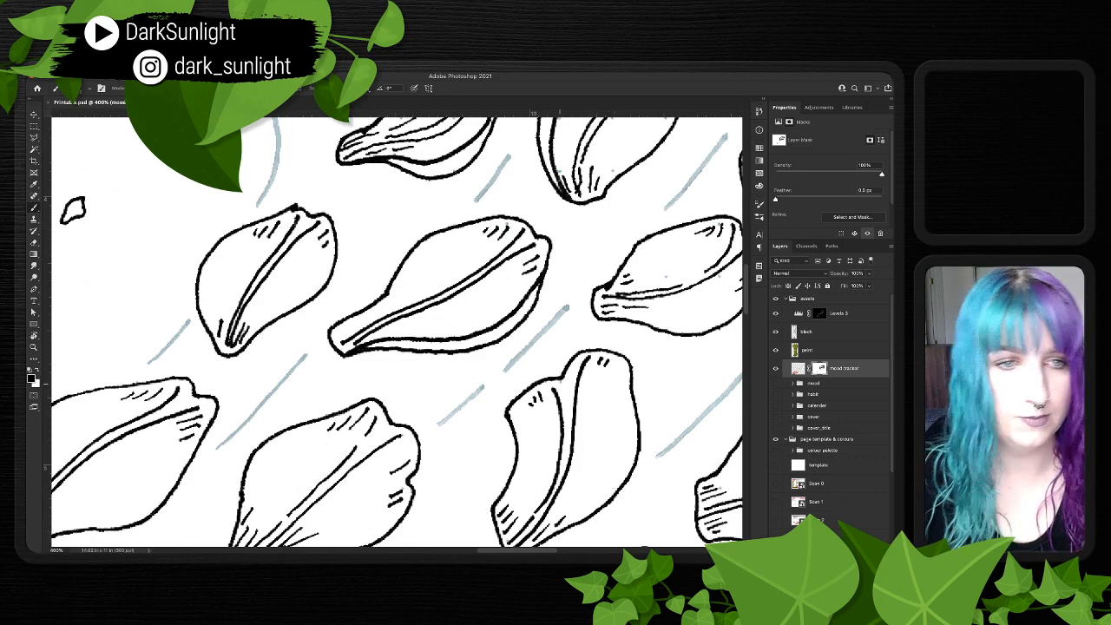
# - Paint out the leftover dots inside the upper-row petals, working up to the topmost ones and across to the outer edge
pyautogui.hscroll(5, 561, 383)
pyautogui.scroll(3, 560, 384)
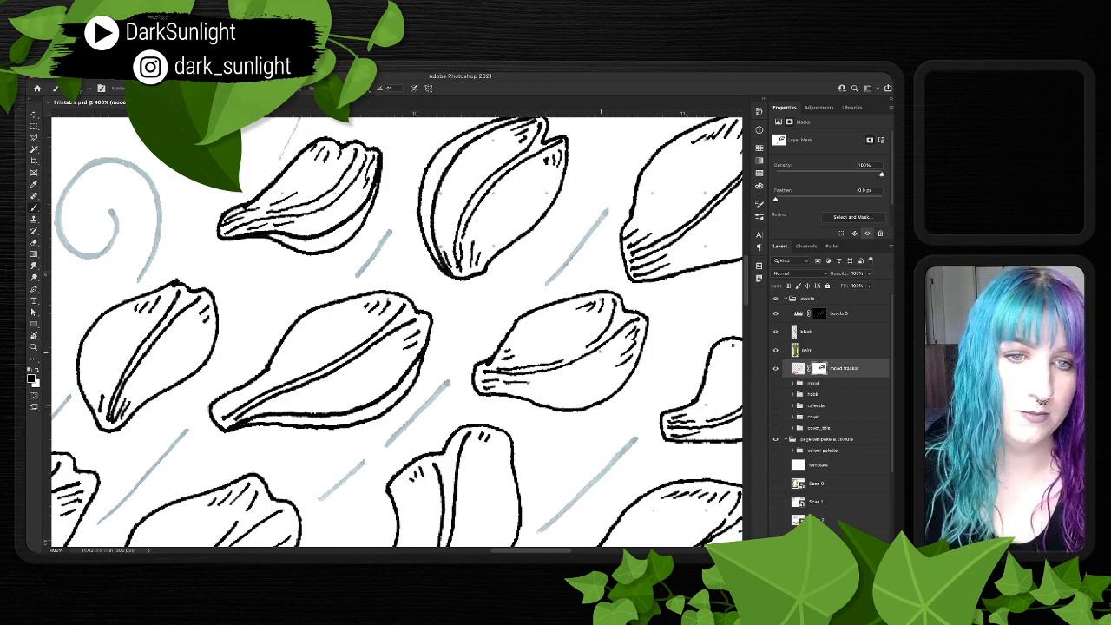
pyautogui.scroll(3, 395, 329)
pyautogui.hscroll(-1, 396, 329)
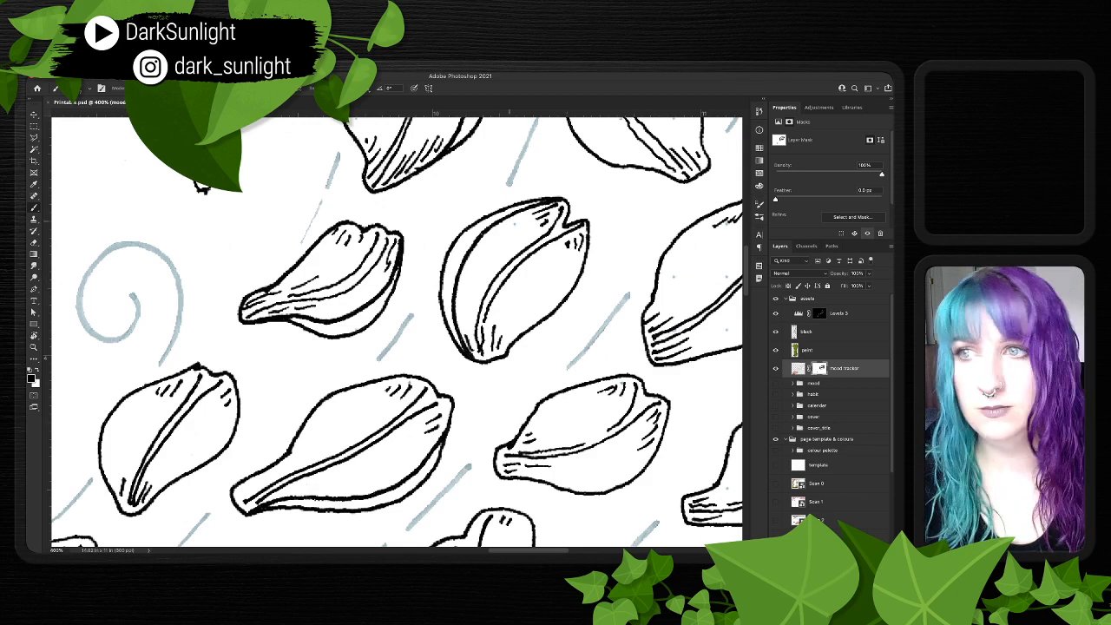
pyautogui.moveTo(515, 208); pyautogui.dragTo(437, 343)
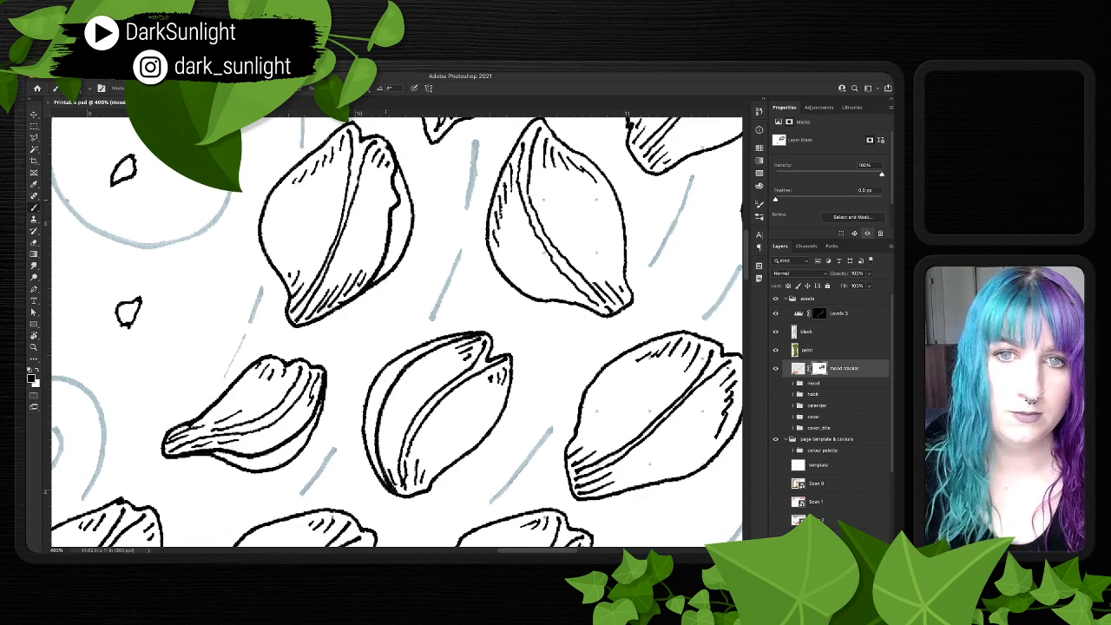
pyautogui.moveTo(486, 252); pyautogui.dragTo(366, 441)
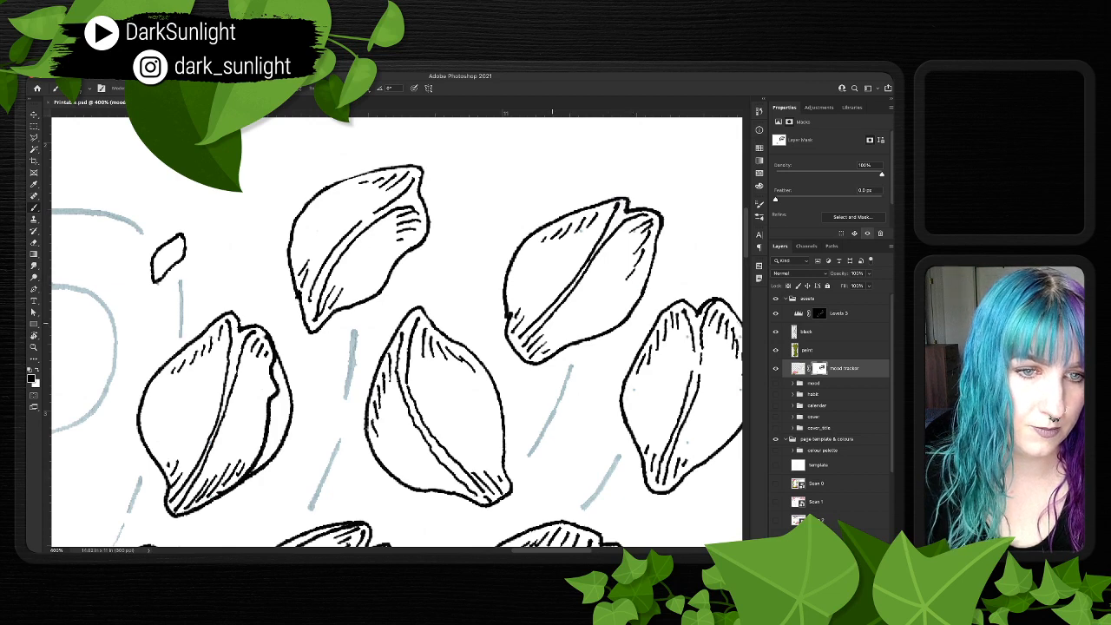
pyautogui.hscroll(6, 397, 334)
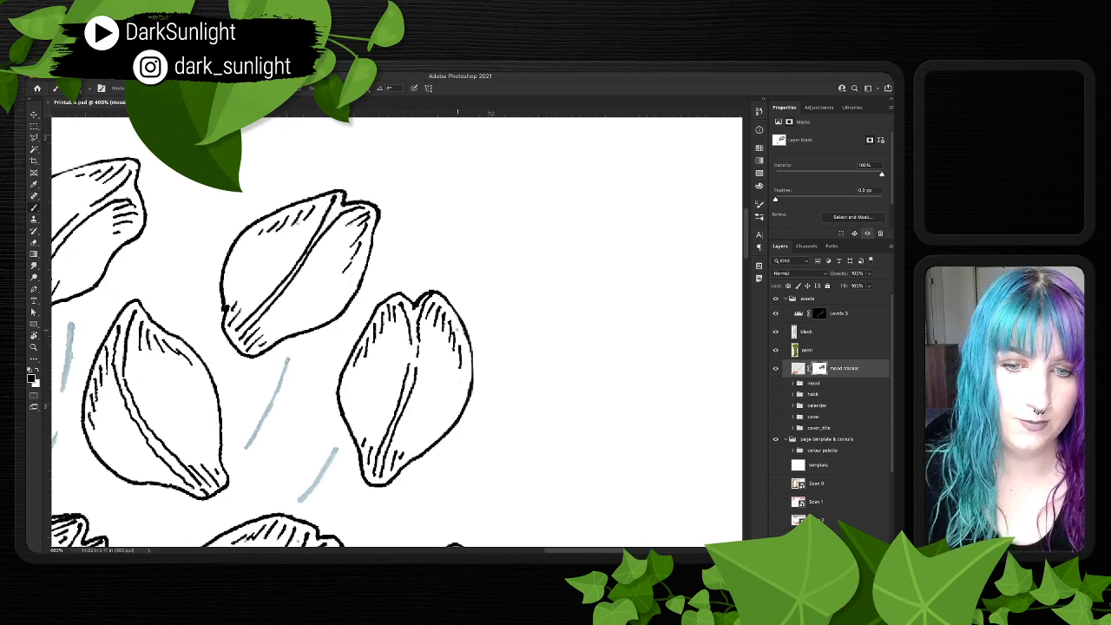
pyautogui.scroll(-5, 458, 330)
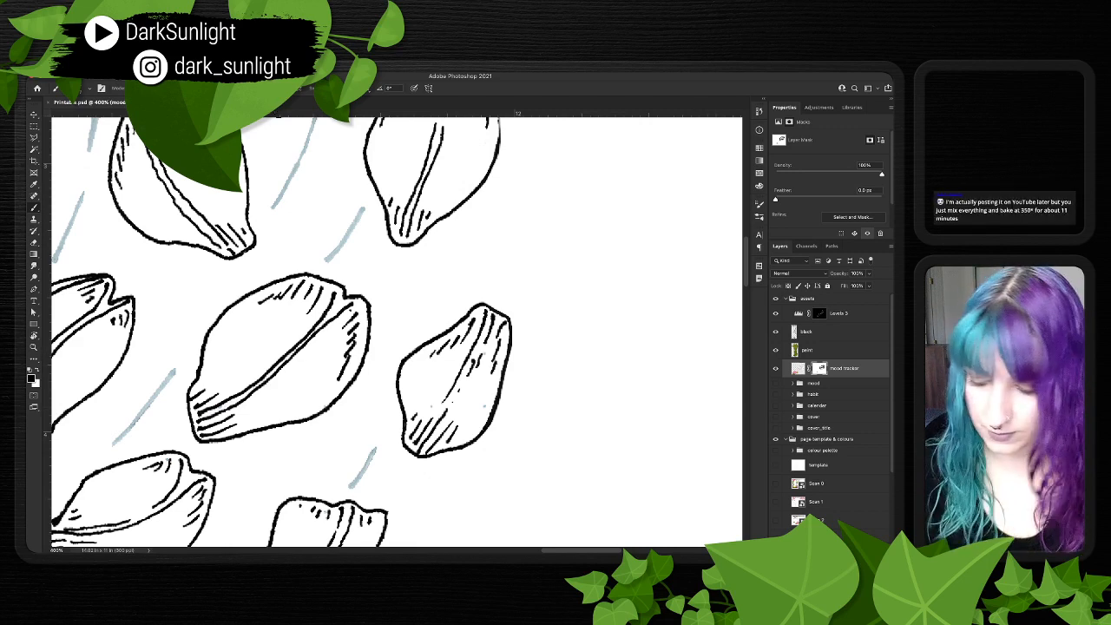
# - Select the narrow strip between the vein lines of the large outer petal and hide it on the mood tracker layer mask
pyautogui.click(798, 369)
pyautogui.press('w')
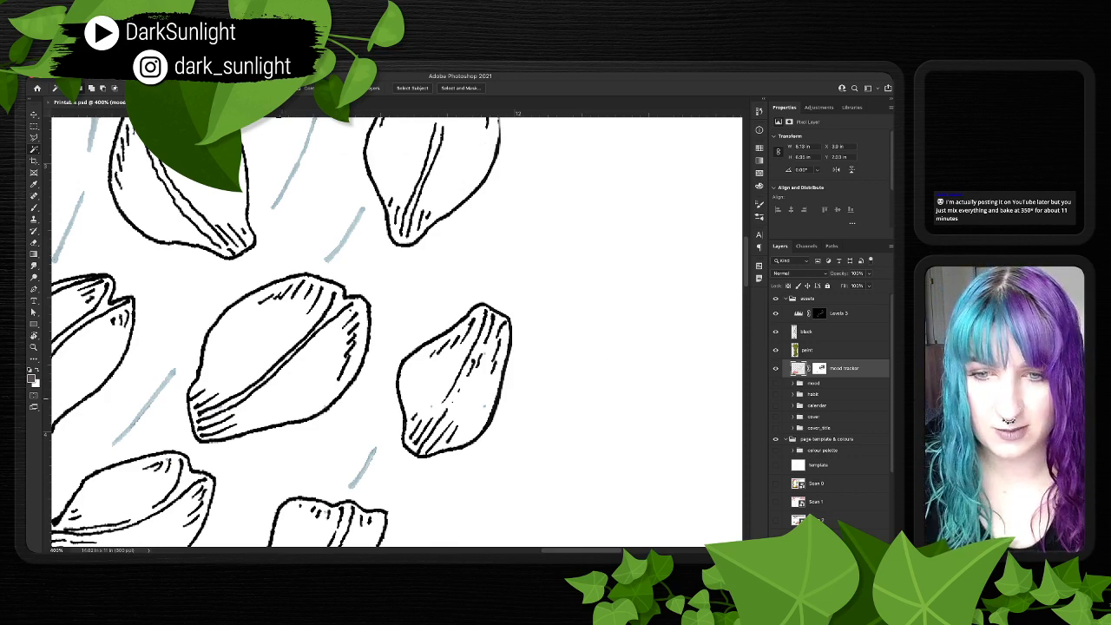
pyautogui.click(280, 364)
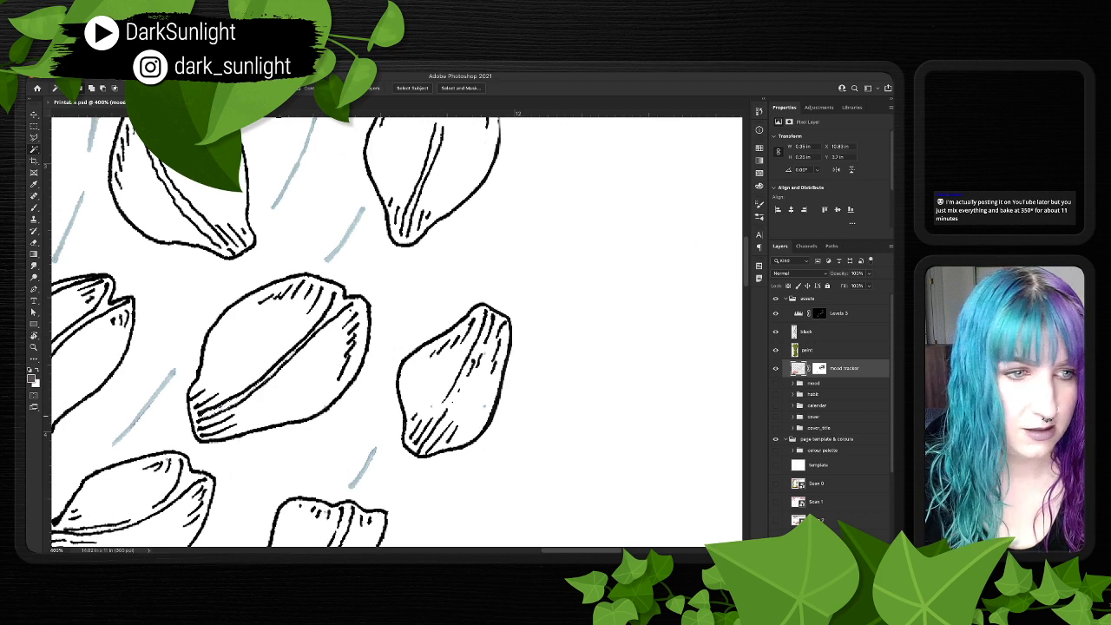
pyautogui.click(820, 369)
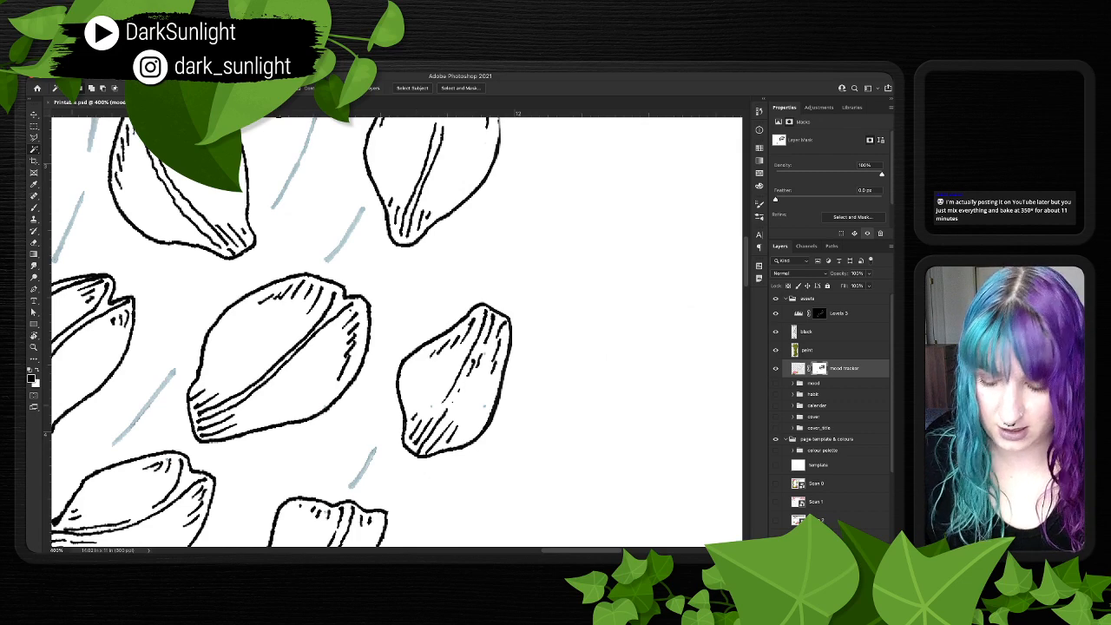
pyautogui.press('b')
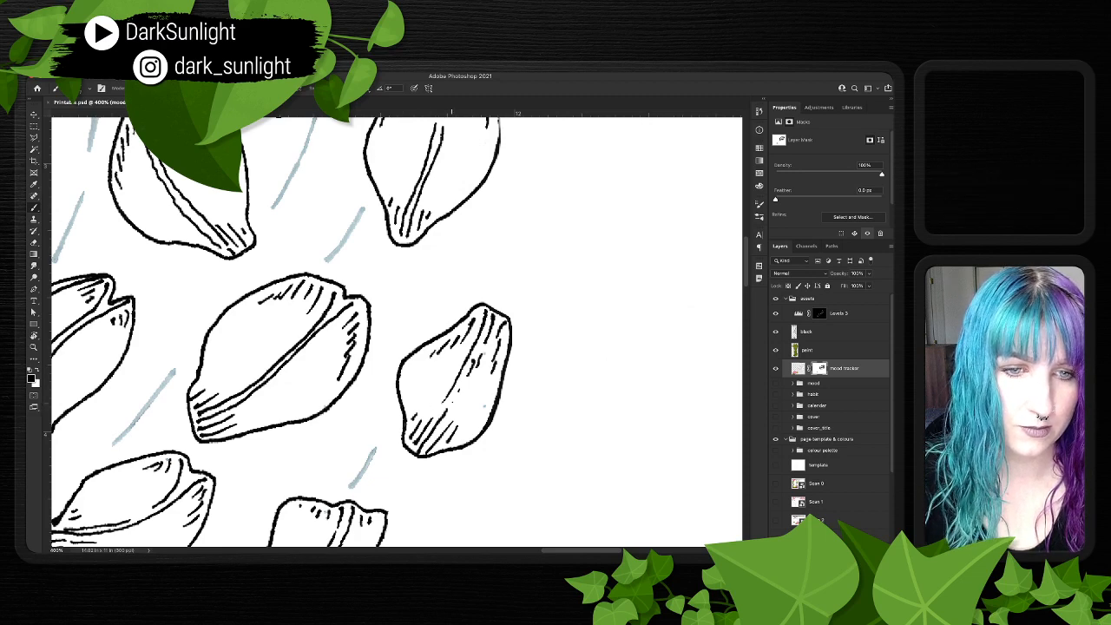
# - Paint out the leftover dots inside the outer petals, working down to the lower swirl and the small loose petals below
pyautogui.moveTo(312, 533); pyautogui.dragTo(474, 320)
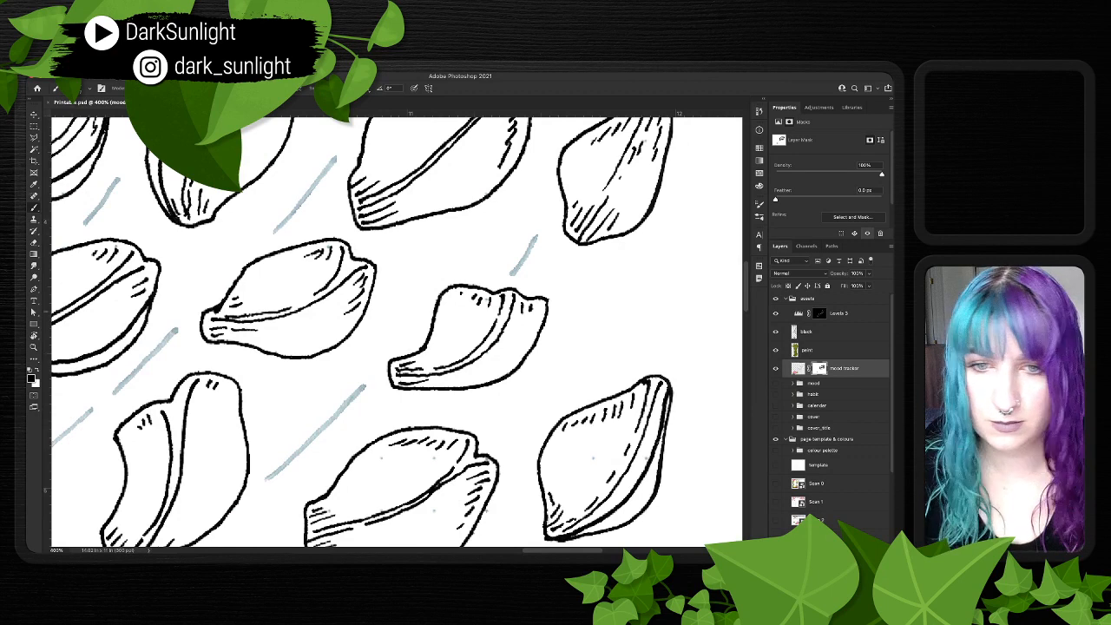
pyautogui.moveTo(395, 374); pyautogui.dragTo(443, 280)
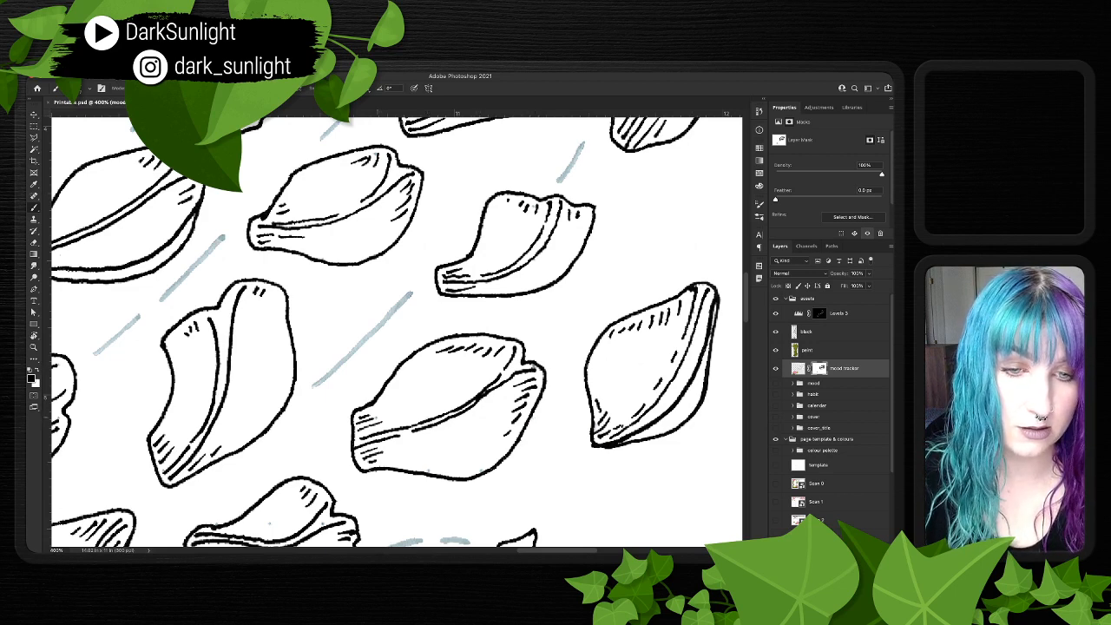
pyautogui.moveTo(430, 484); pyautogui.dragTo(462, 405)
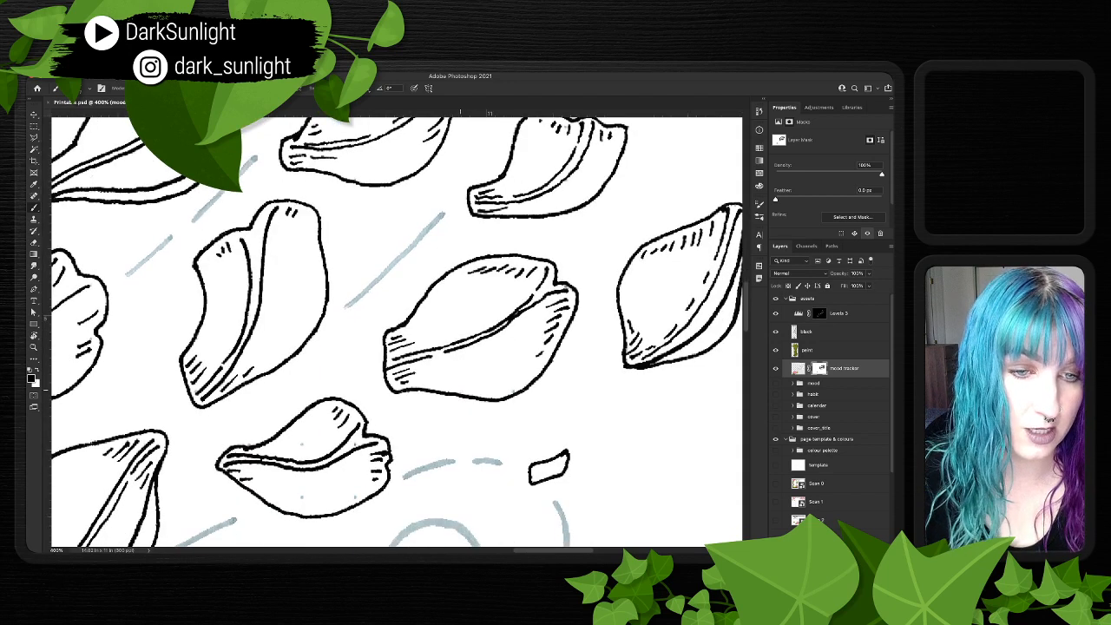
pyautogui.moveTo(391, 347); pyautogui.dragTo(425, 297)
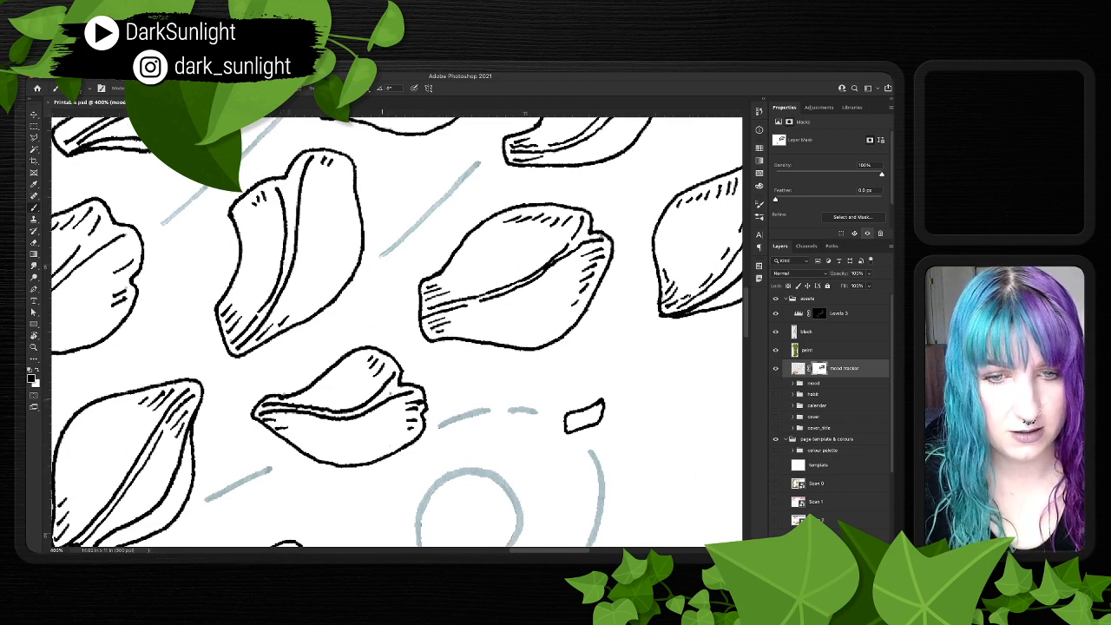
pyautogui.moveTo(396, 330); pyautogui.dragTo(622, 213)
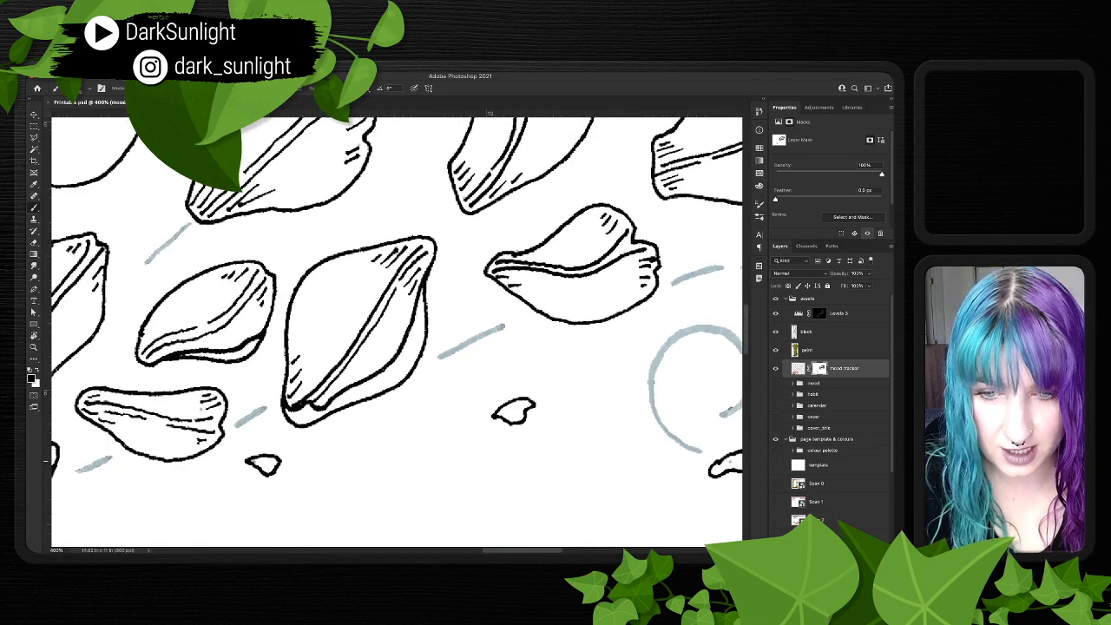
pyautogui.moveTo(731, 462); pyautogui.dragTo(442, 473)
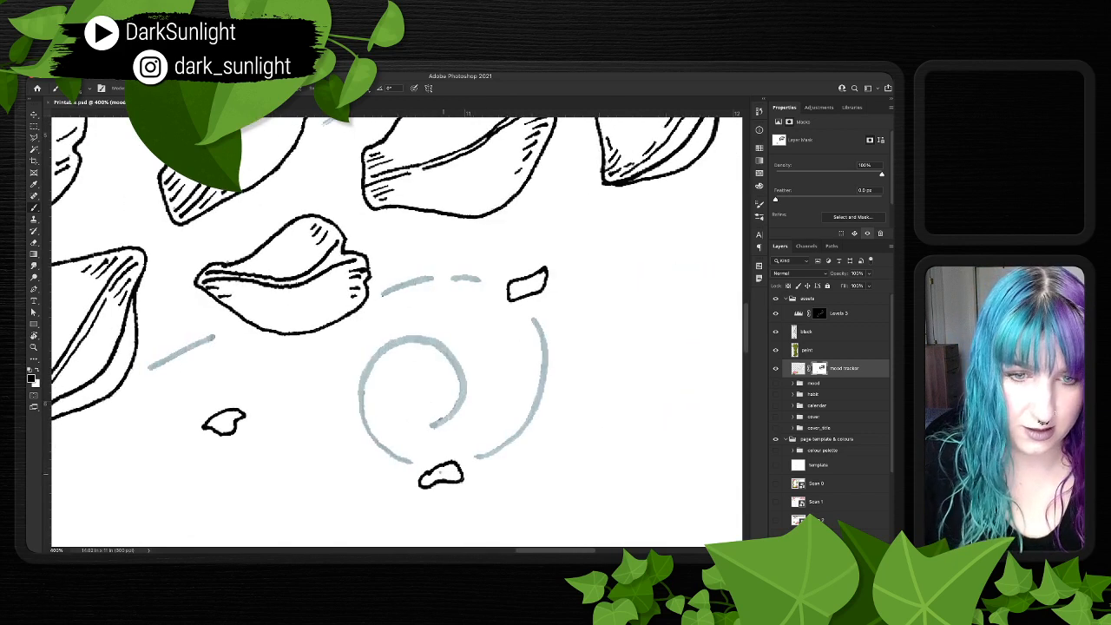
pyautogui.moveTo(347, 486); pyautogui.dragTo(481, 215)
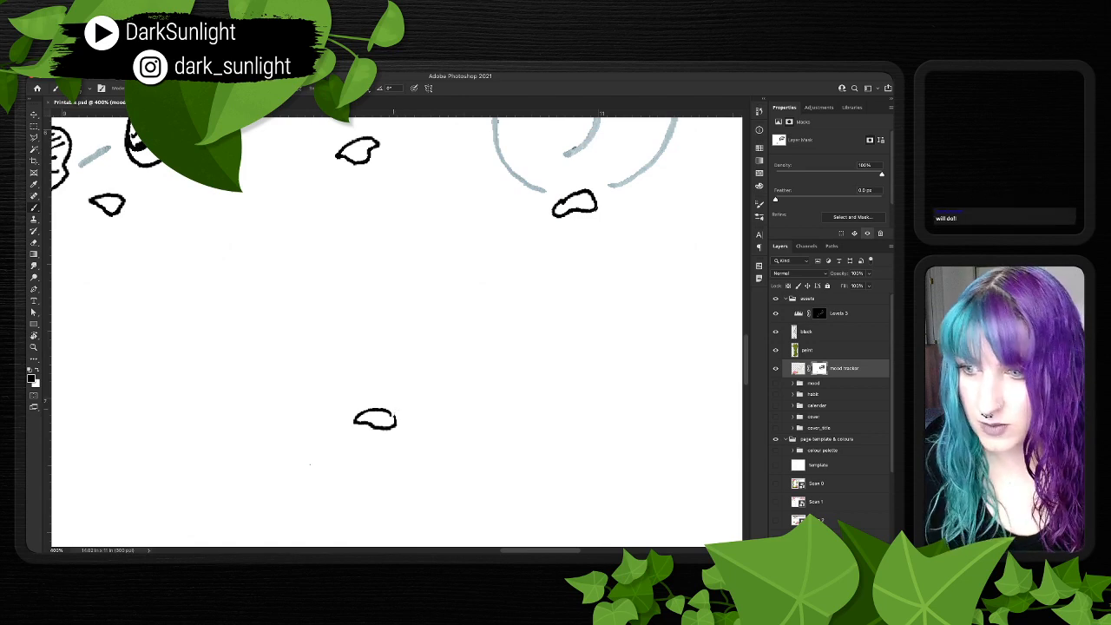
# - Examine the whole petal trail at 300% zoom, from the lower swirl to the topmost petals and back, for leftover dots
pyautogui.moveTo(391, 406); pyautogui.dragTo(459, 579)
pyautogui.press('super+minus')
pyautogui.press('super+minus')
pyautogui.press('super+minus')
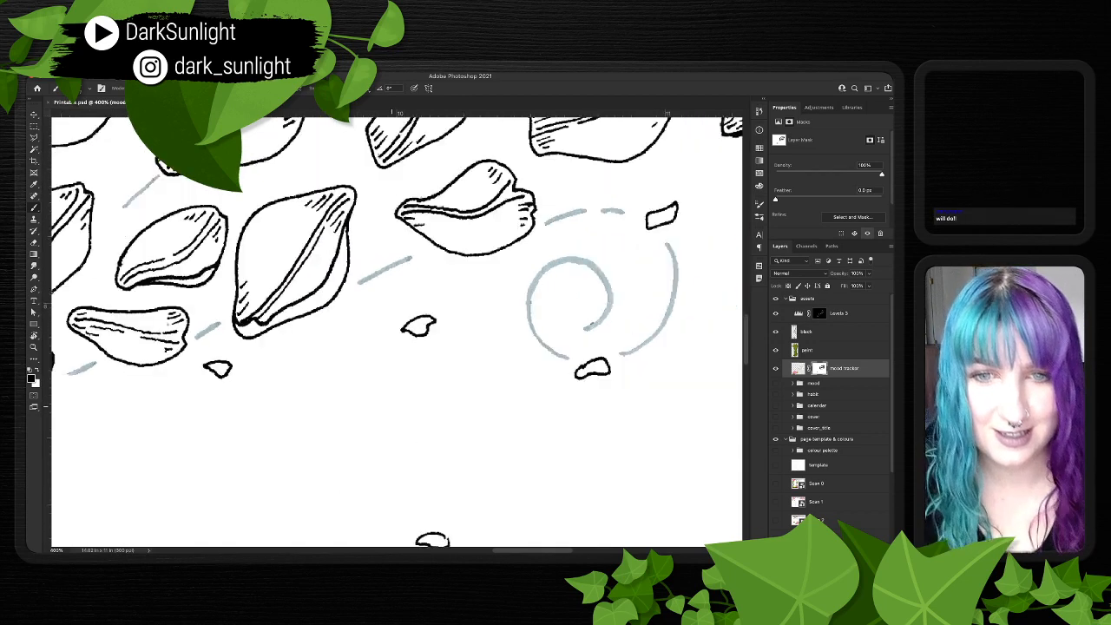
pyautogui.scroll(2, 396, 333)
pyautogui.press('super+plus')
pyautogui.press('super+plus')
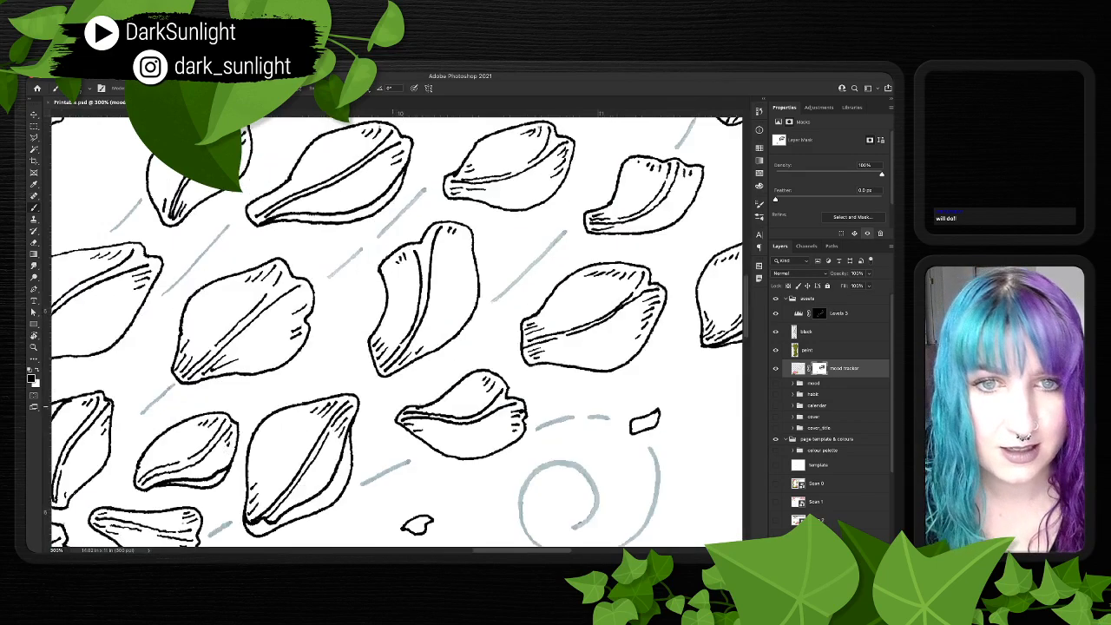
pyautogui.scroll(10, 392, 406)
pyautogui.hscroll(-5, 391, 407)
pyautogui.hscroll(-4, 397, 332)
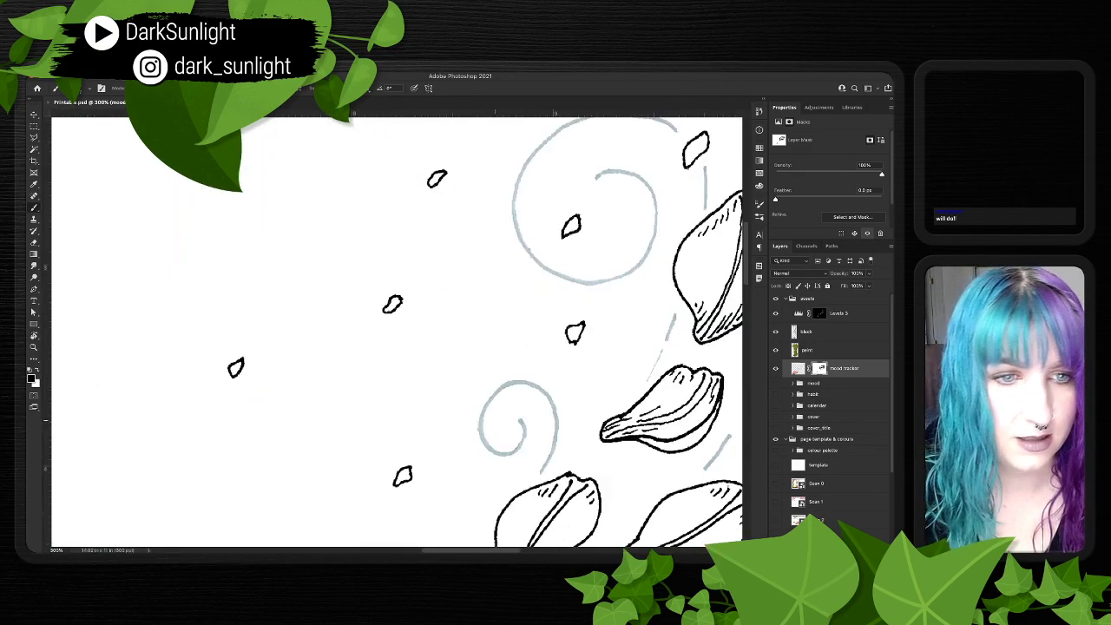
pyautogui.scroll(6, 397, 333)
pyautogui.hscroll(15, 397, 333)
pyautogui.scroll(-10, 397, 332)
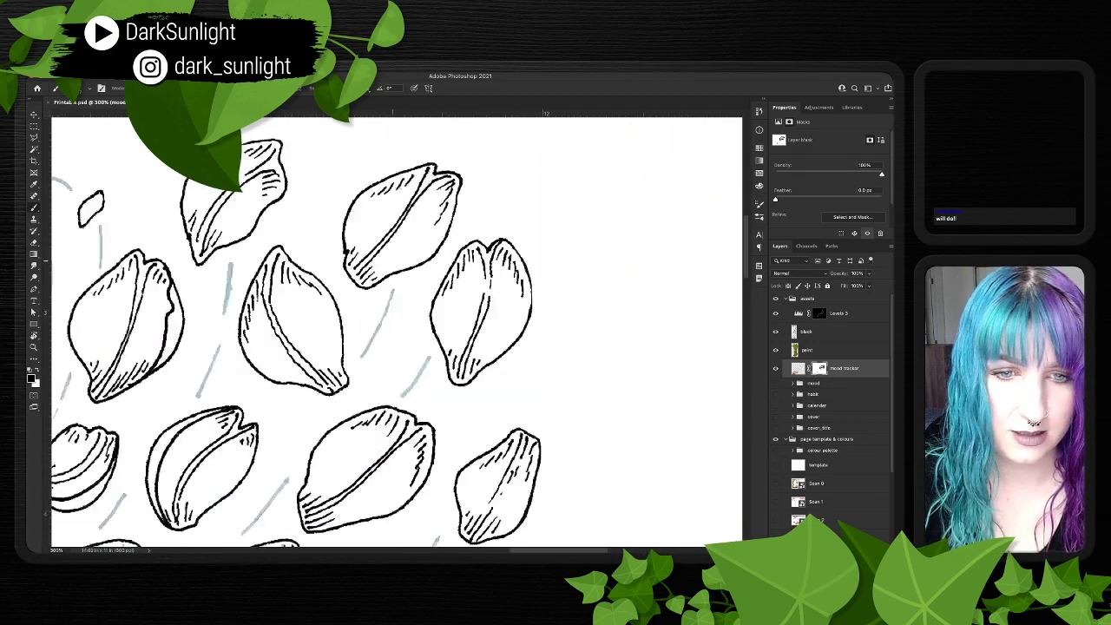
pyautogui.hscroll(-8, 397, 332)
pyautogui.scroll(5, 396, 333)
pyautogui.hscroll(5, 397, 332)
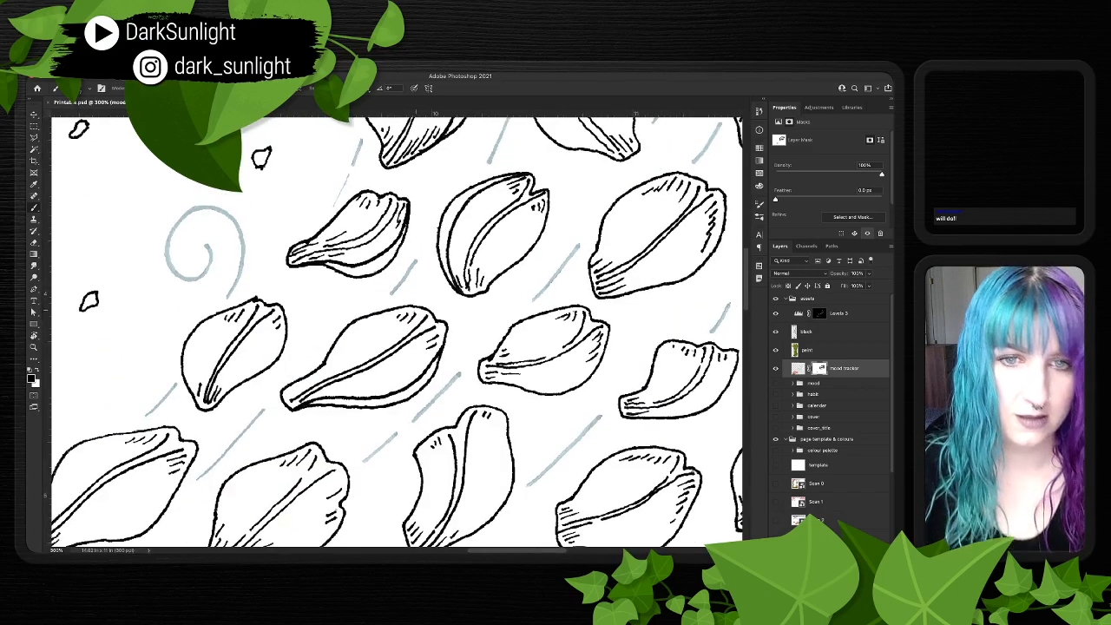
pyautogui.scroll(-10, 541, 400)
pyautogui.hscroll(-8, 541, 400)
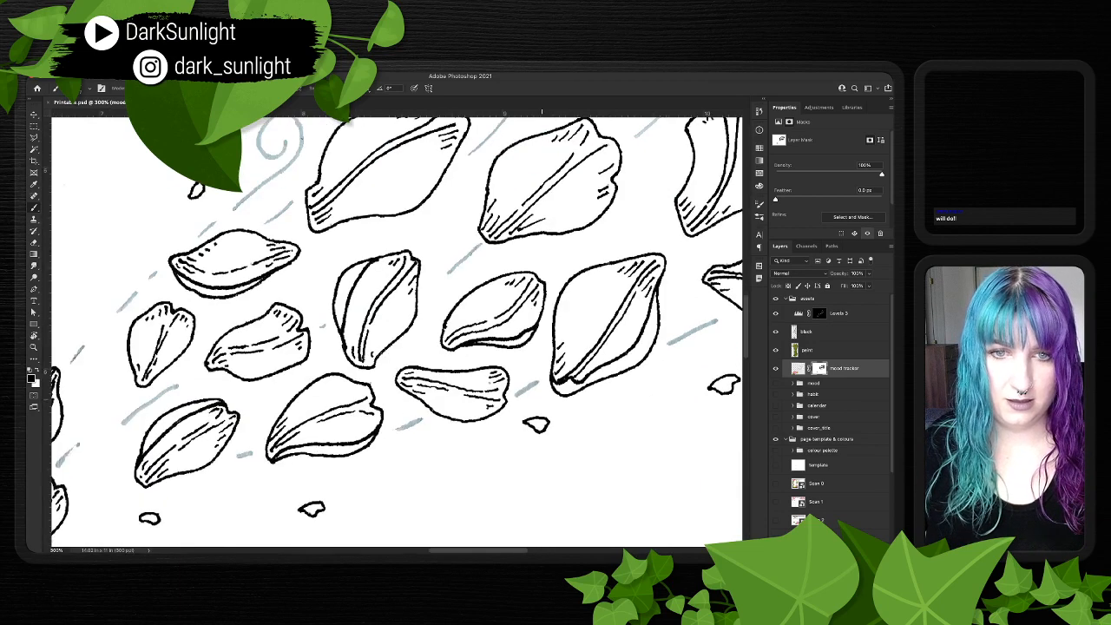
# - Add a new layer directly above the paint layer and name it acrylograph
pyautogui.scroll(-10, 396, 333)
pyautogui.hscroll(-6, 397, 333)
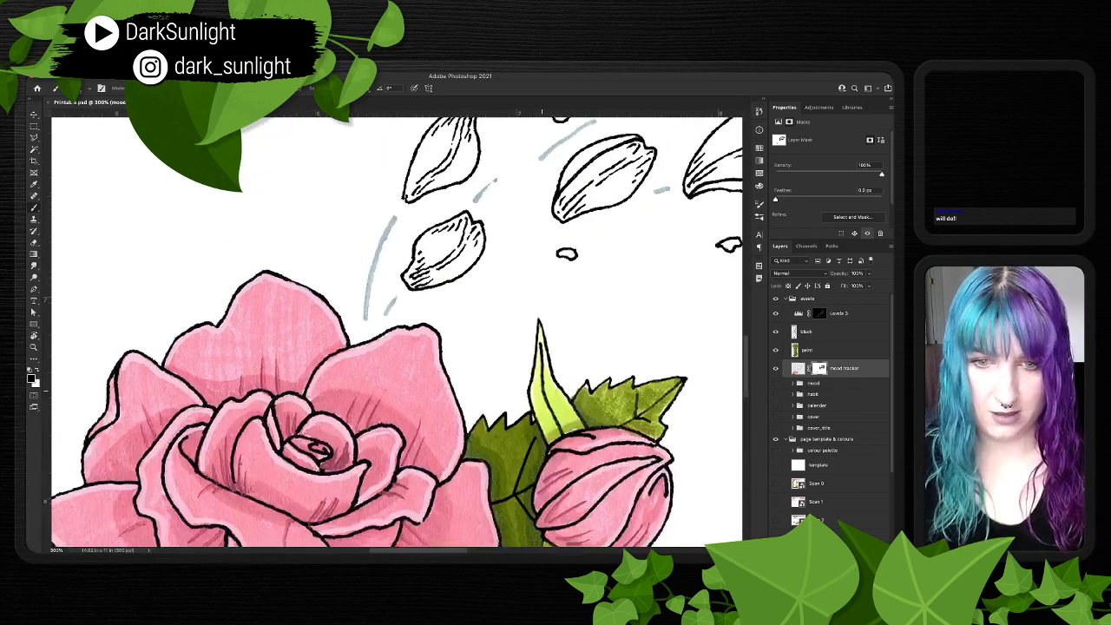
pyautogui.scroll(-4, 397, 340)
pyautogui.scroll(3, 425, 330)
pyautogui.hscroll(3, 426, 330)
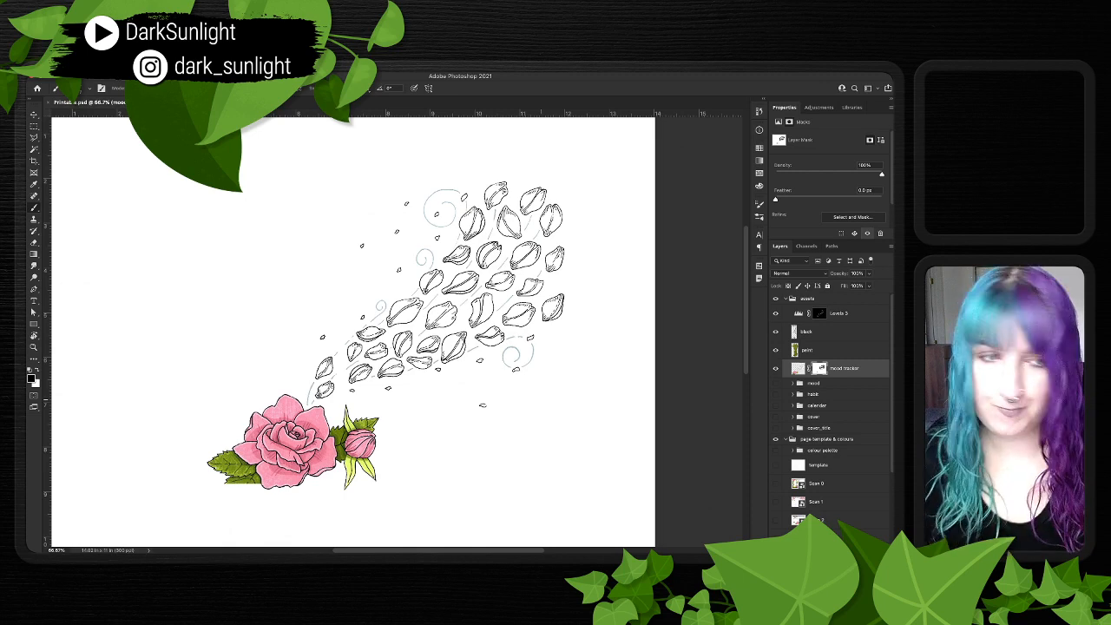
pyautogui.click(825, 331)
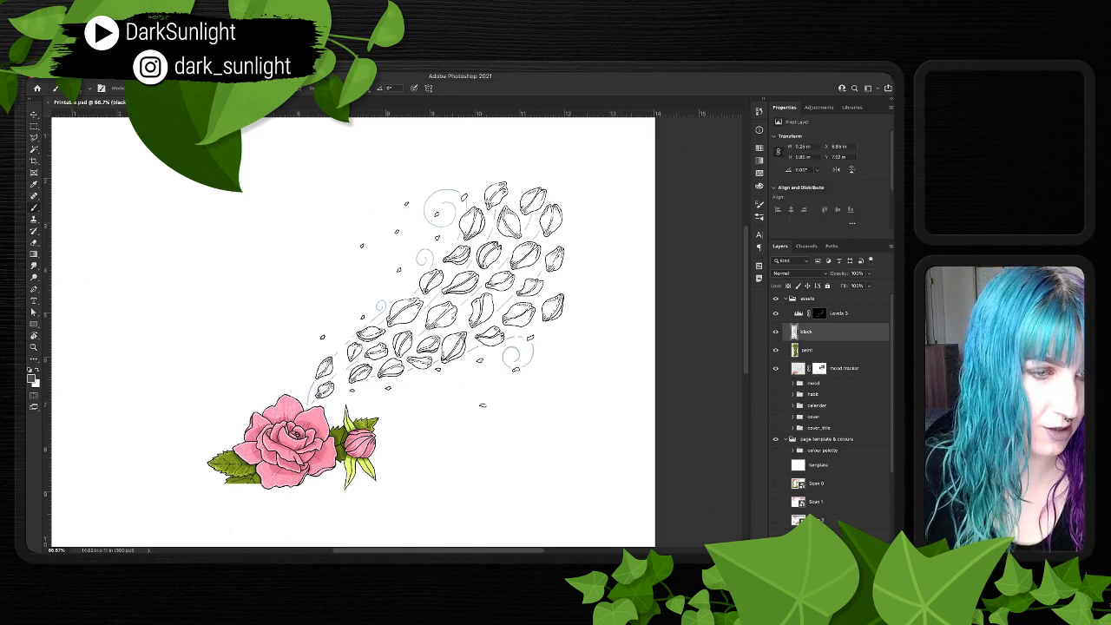
pyautogui.click(825, 350)
pyautogui.press('super+alt+shift+n')
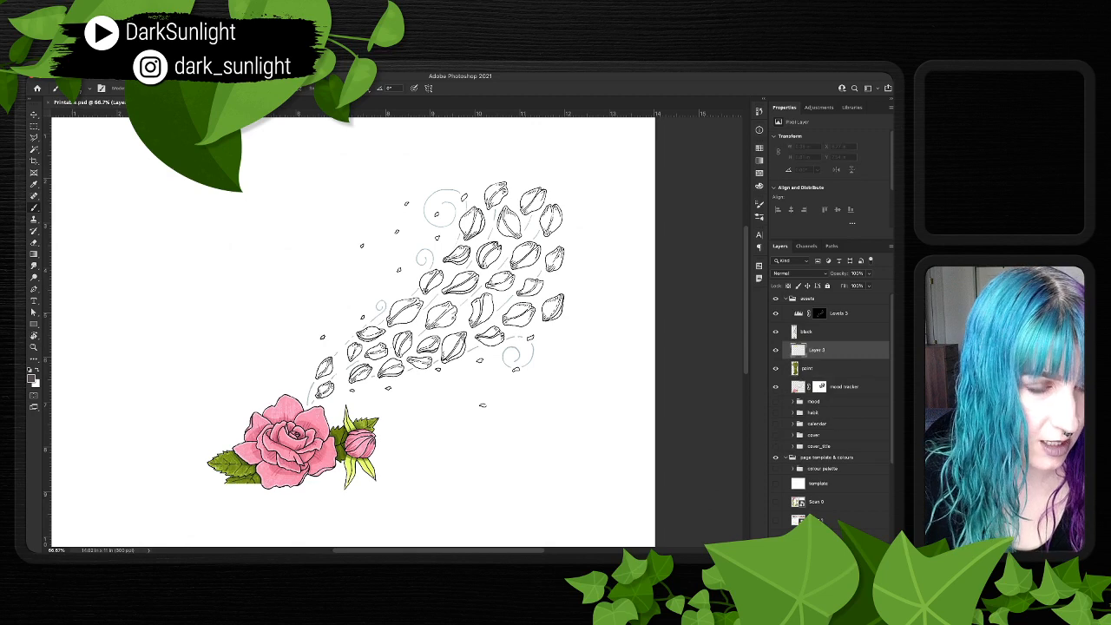
pyautogui.doubleClick(817, 350)
pyautogui.write('acry')
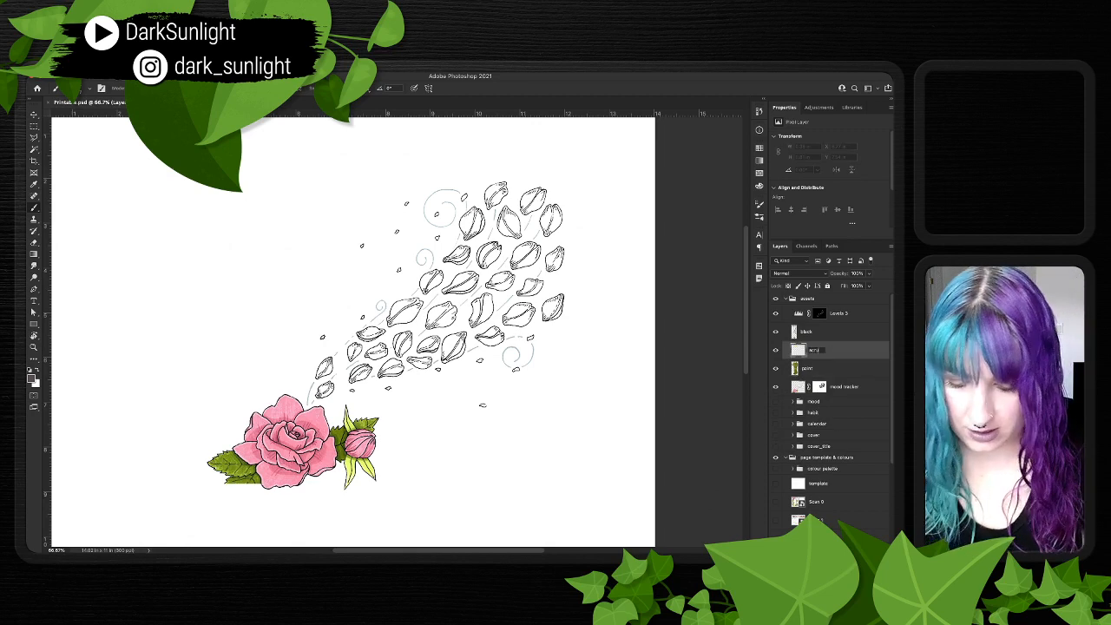
pyautogui.write('lograph')
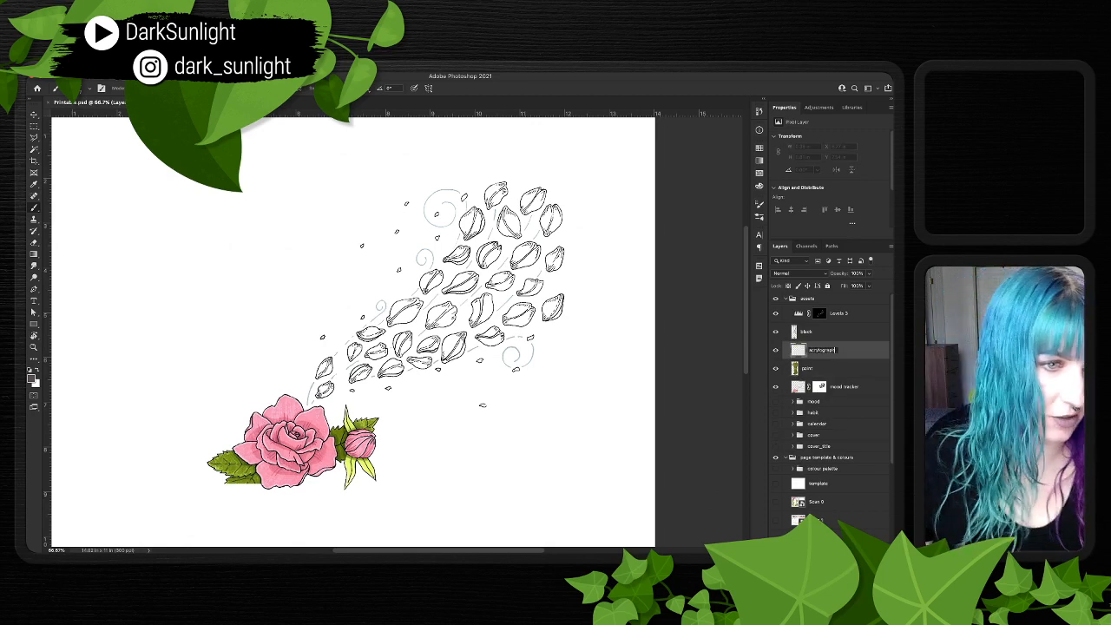
pyautogui.press('Return')
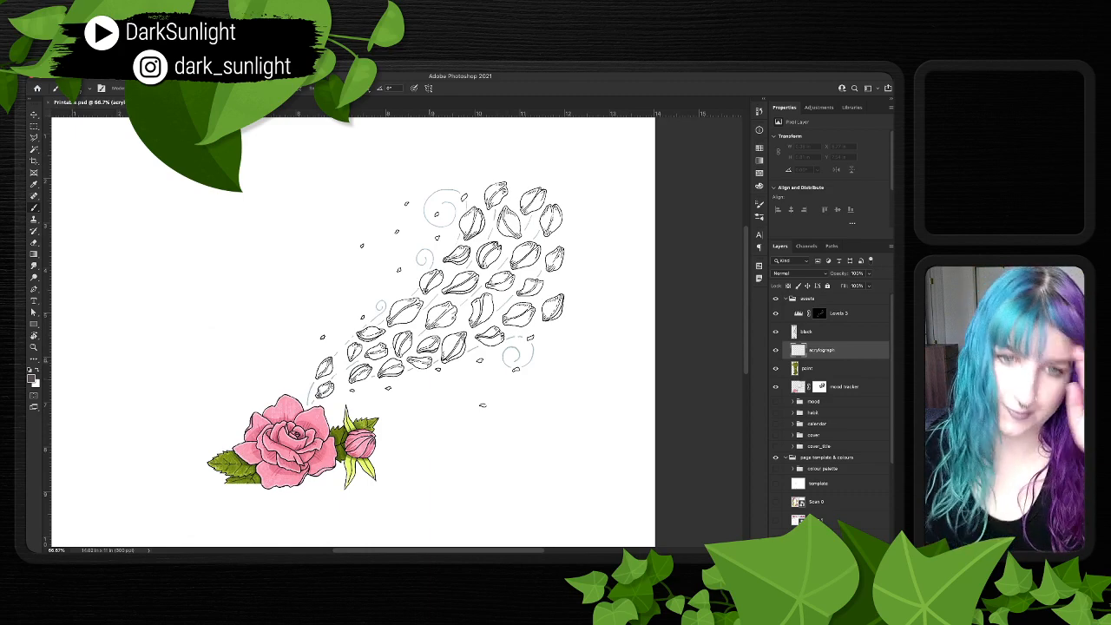
# - Sample the grey-blue of the wind line beside the rose and paint over the wind lines around the two nearest petals
pyautogui.press('super+plus')
pyautogui.press('super+plus')
pyautogui.press('super+plus')
pyautogui.press('super+plus')
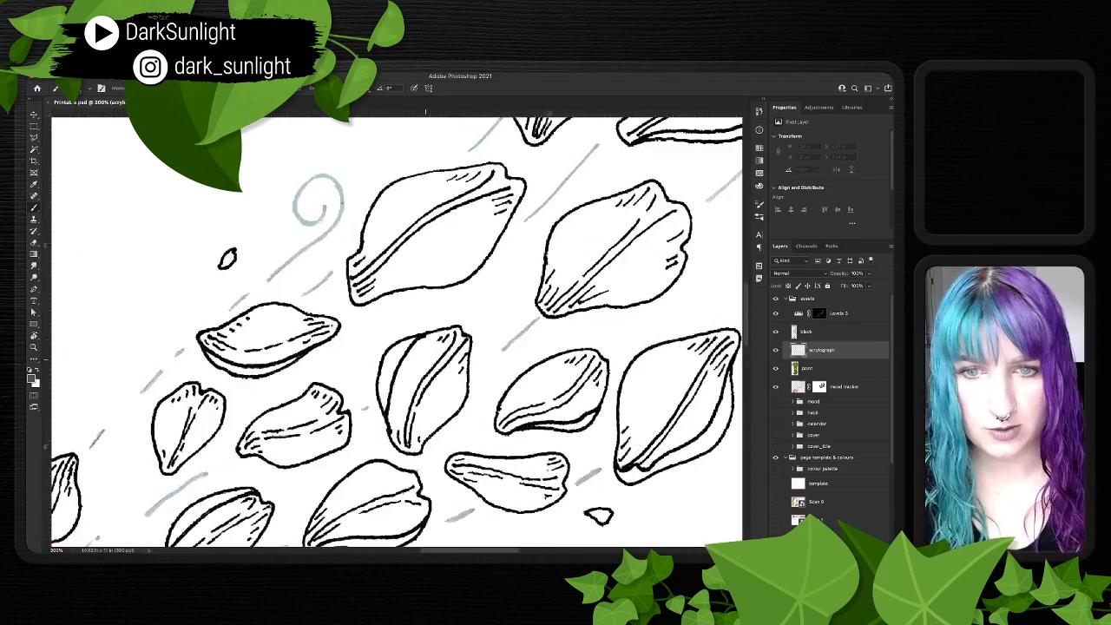
pyautogui.moveTo(266, 398); pyautogui.dragTo(535, 244)
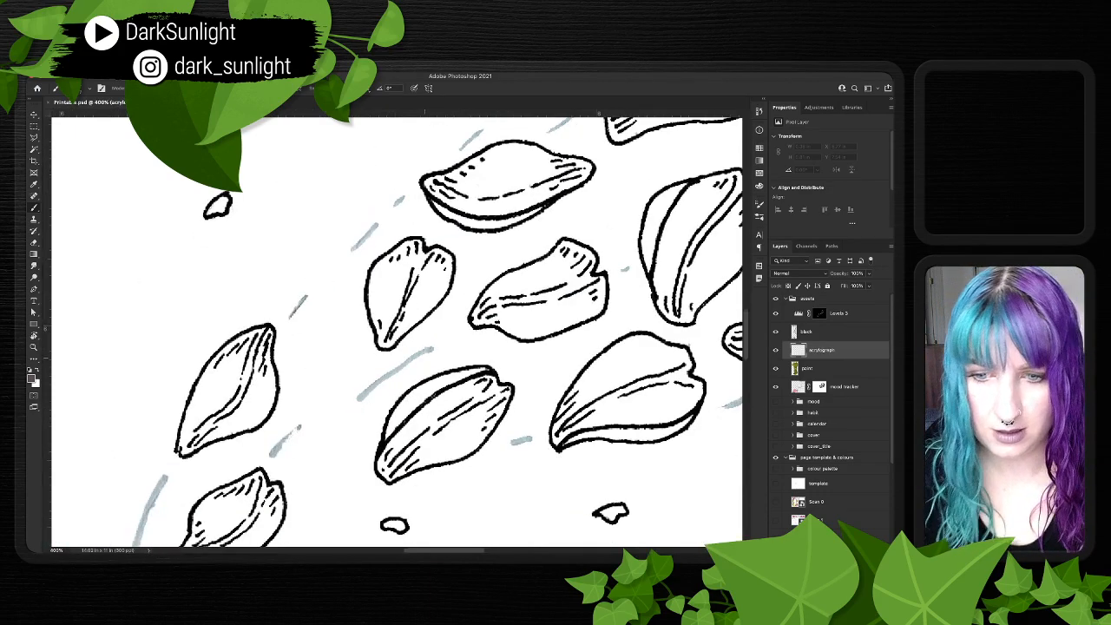
pyautogui.moveTo(223, 482); pyautogui.dragTo(317, 355)
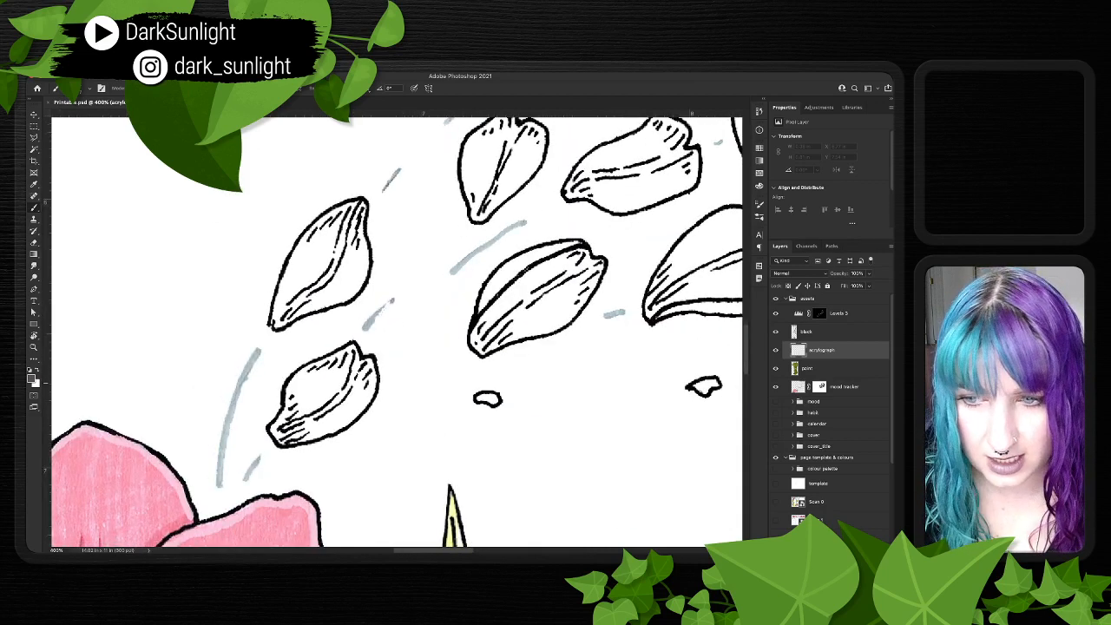
pyautogui.keyDown('alt'); pyautogui.click(232, 409); pyautogui.keyUp('alt')
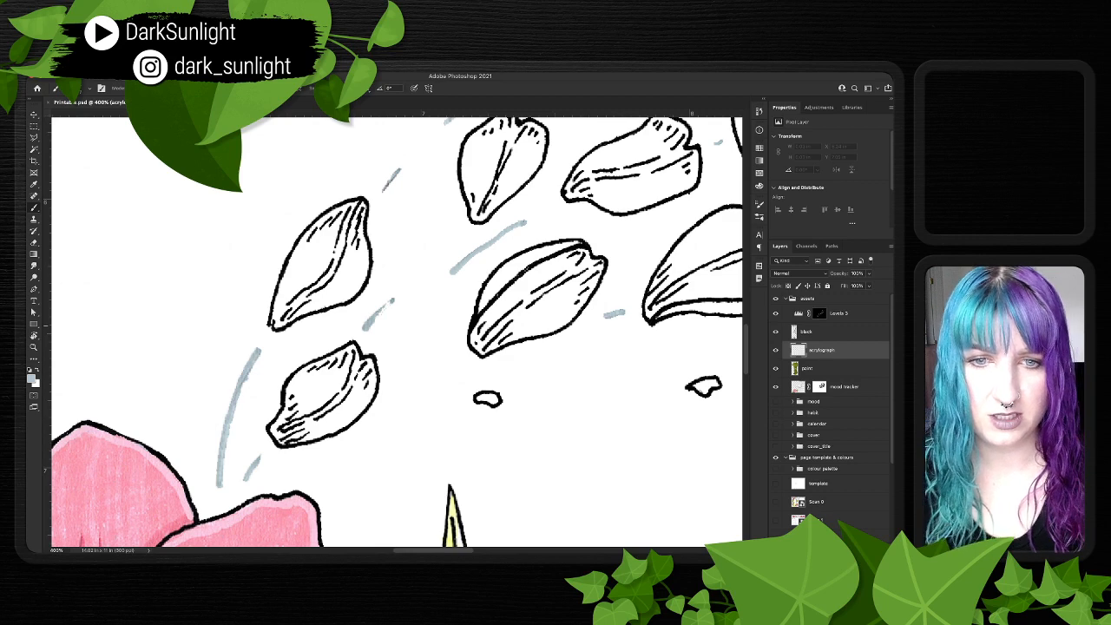
pyautogui.press('r')
pyautogui.press('r')
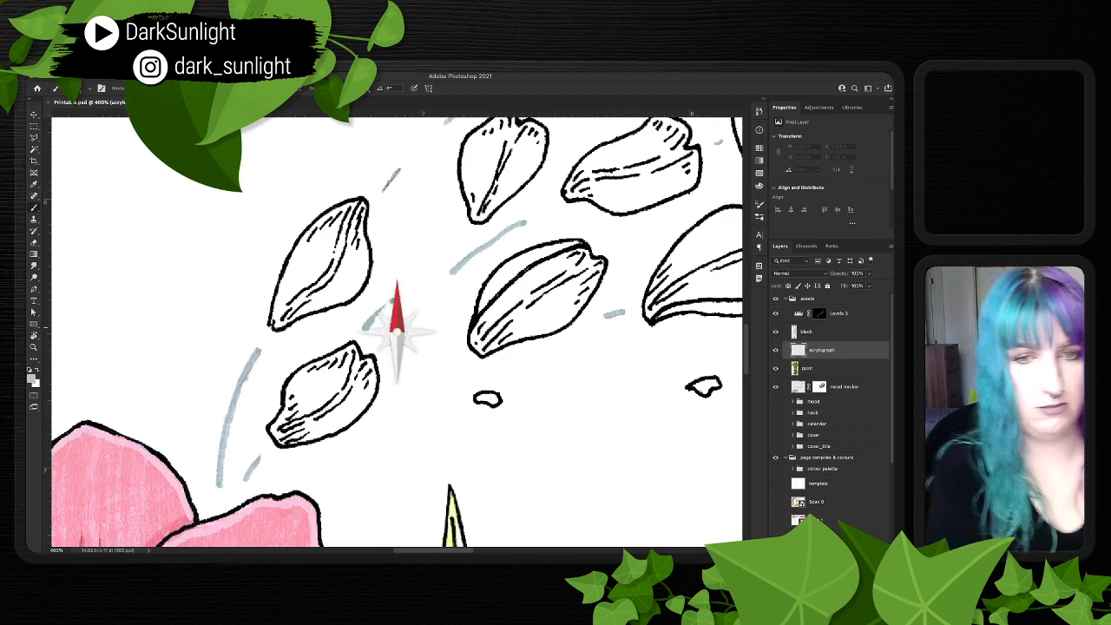
pyautogui.press('r')
pyautogui.moveTo(397, 243); pyautogui.dragTo(472, 287)
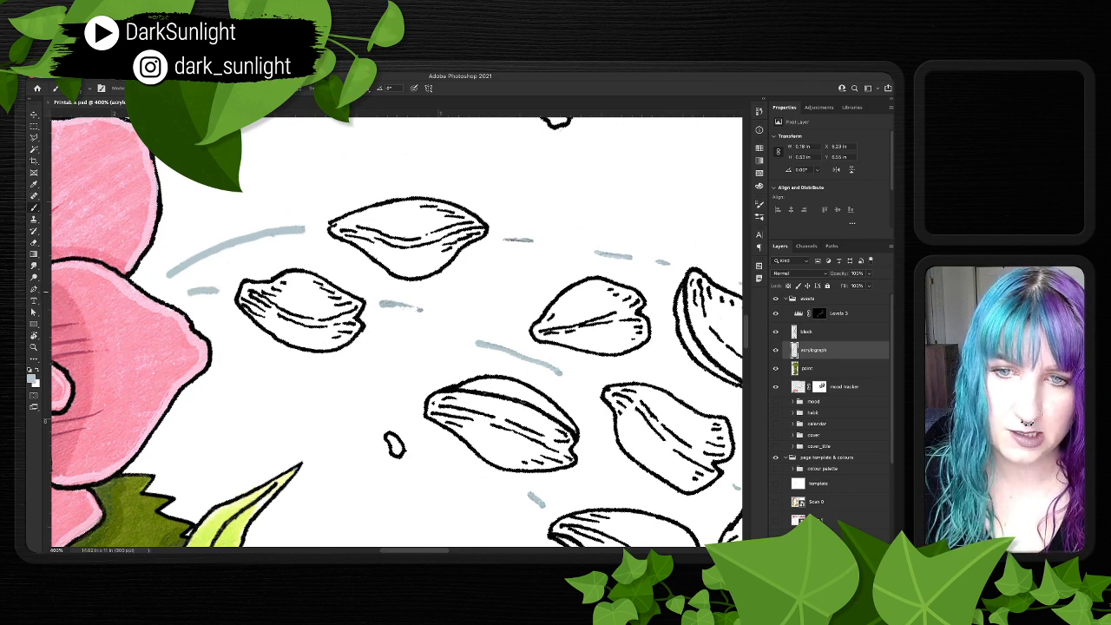
# - Paint over the short wind dash beyond the tip of the first petal and the neighbouring wind lines on the acrylograph layer
pyautogui.hscroll(3, 397, 333)
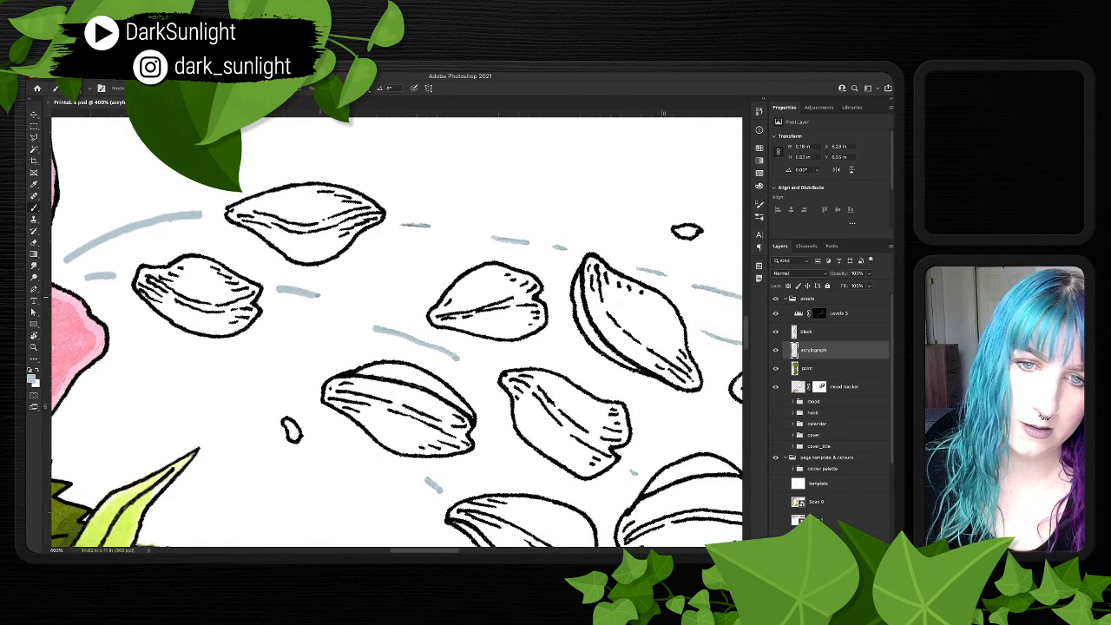
pyautogui.hscroll(1, 395, 346)
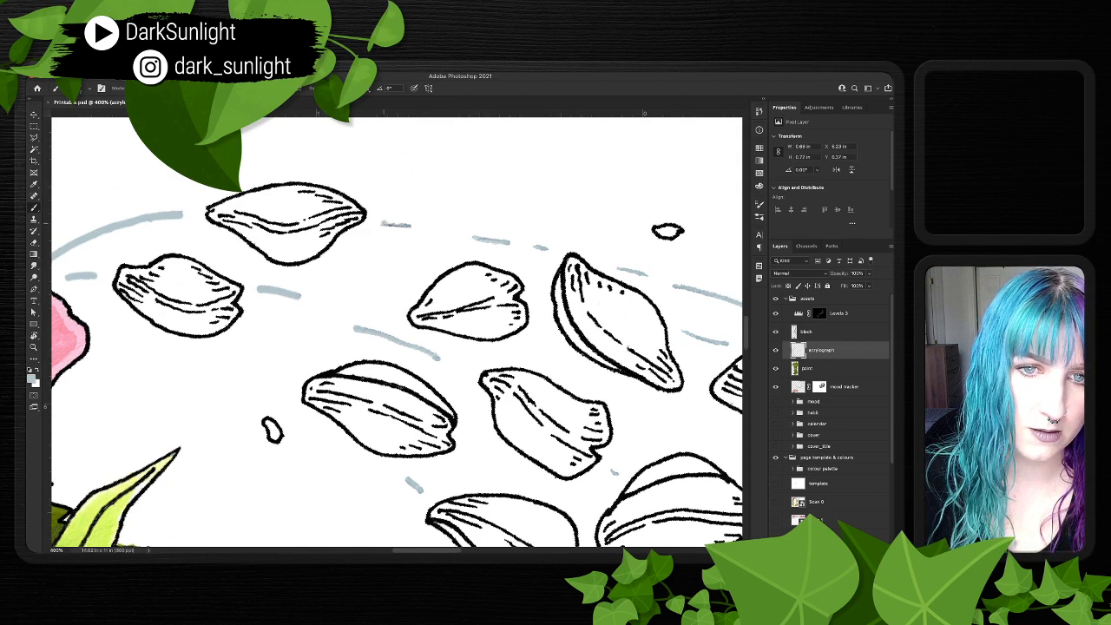
pyautogui.moveTo(404, 224); pyautogui.dragTo(410, 225)
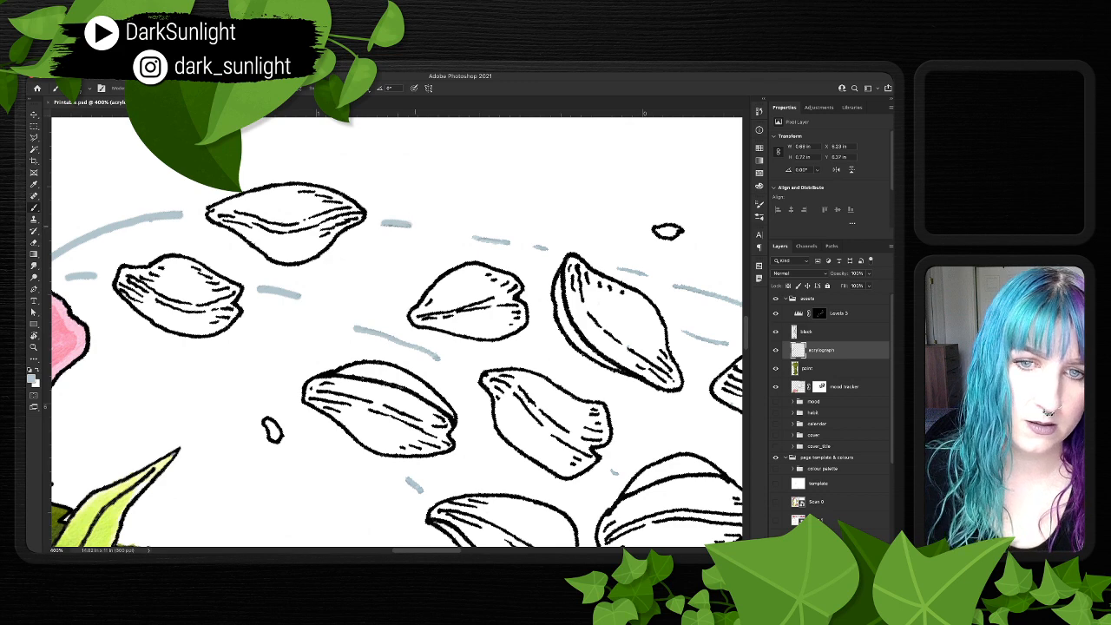
pyautogui.hscroll(3, 397, 332)
pyautogui.scroll(-2, 397, 332)
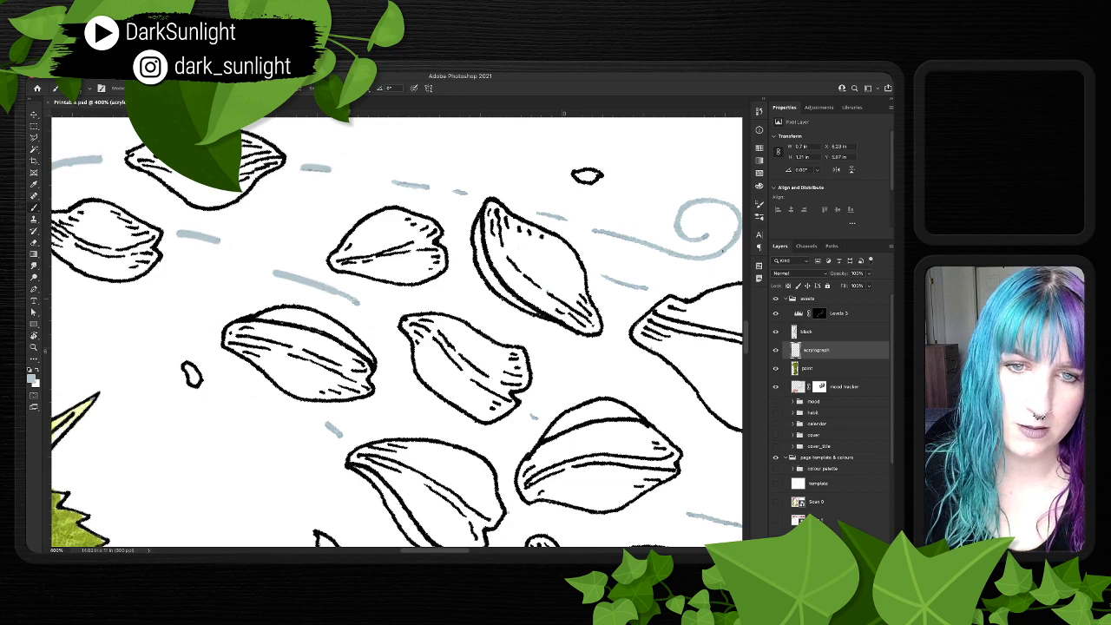
# - Paint over the wind dashes along the trail's outer edge and the tiny dash between the two small petals in grey-blue
pyautogui.scroll(-3, 396, 331)
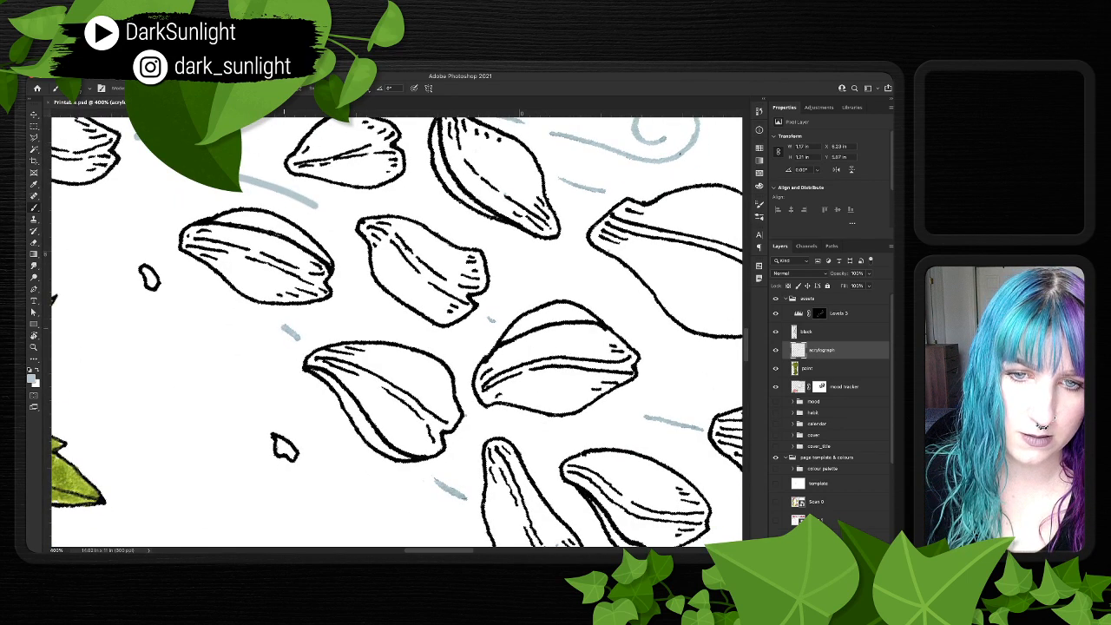
pyautogui.moveTo(297, 337); pyautogui.dragTo(194, 253)
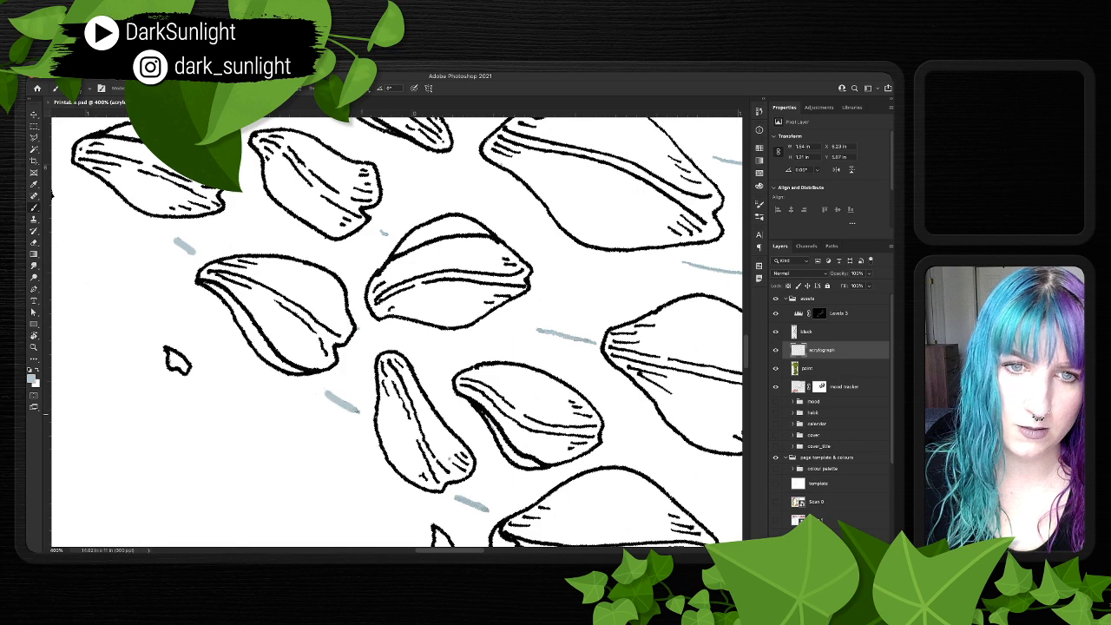
pyautogui.moveTo(357, 411); pyautogui.dragTo(359, 413)
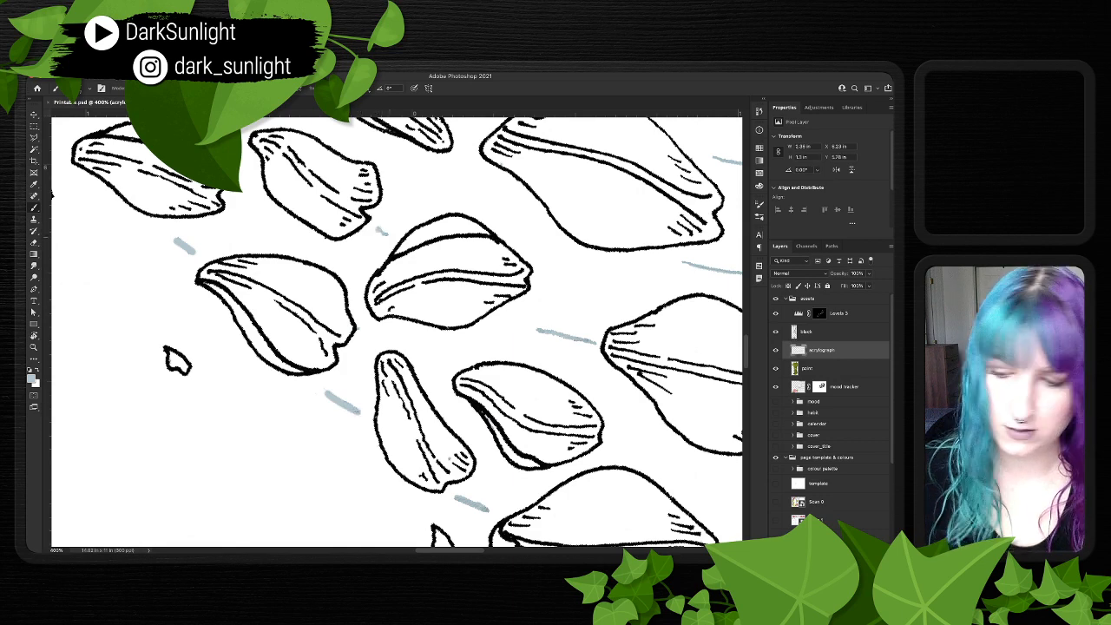
pyautogui.moveTo(378, 230); pyautogui.dragTo(389, 236)
pyautogui.scroll(-5, 389, 236)
pyautogui.hscroll(4, 390, 236)
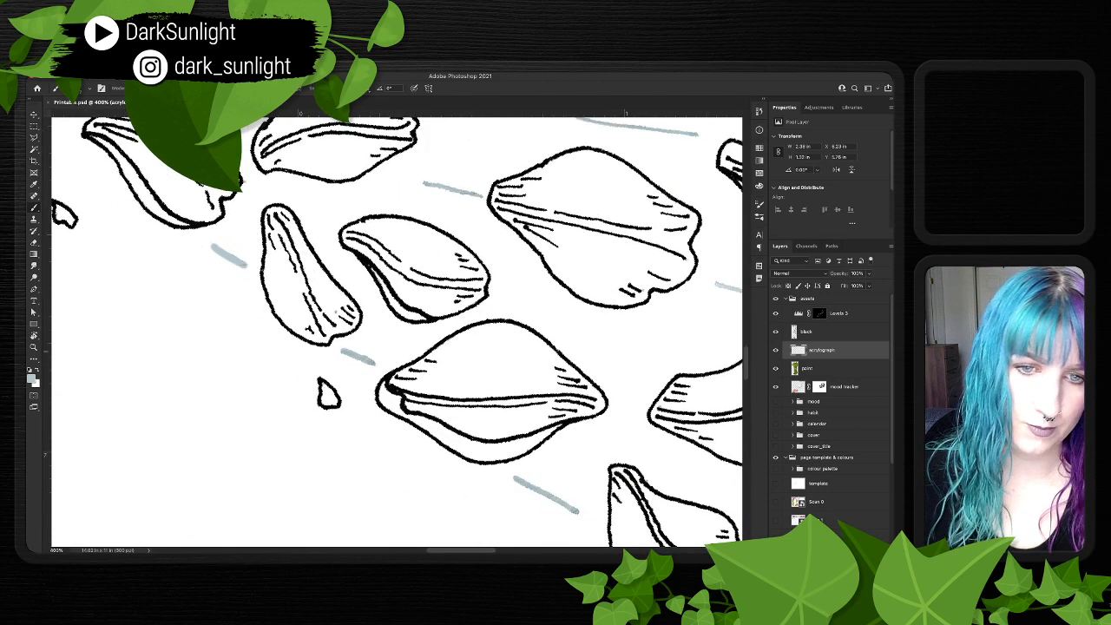
# - Paint over the two wind dashes on either side of the wide outer petal, continuing along the trail's edge toward the large swirl
pyautogui.moveTo(350, 354); pyautogui.dragTo(341, 349)
pyautogui.scroll(-4, 397, 333)
pyautogui.hscroll(6, 397, 332)
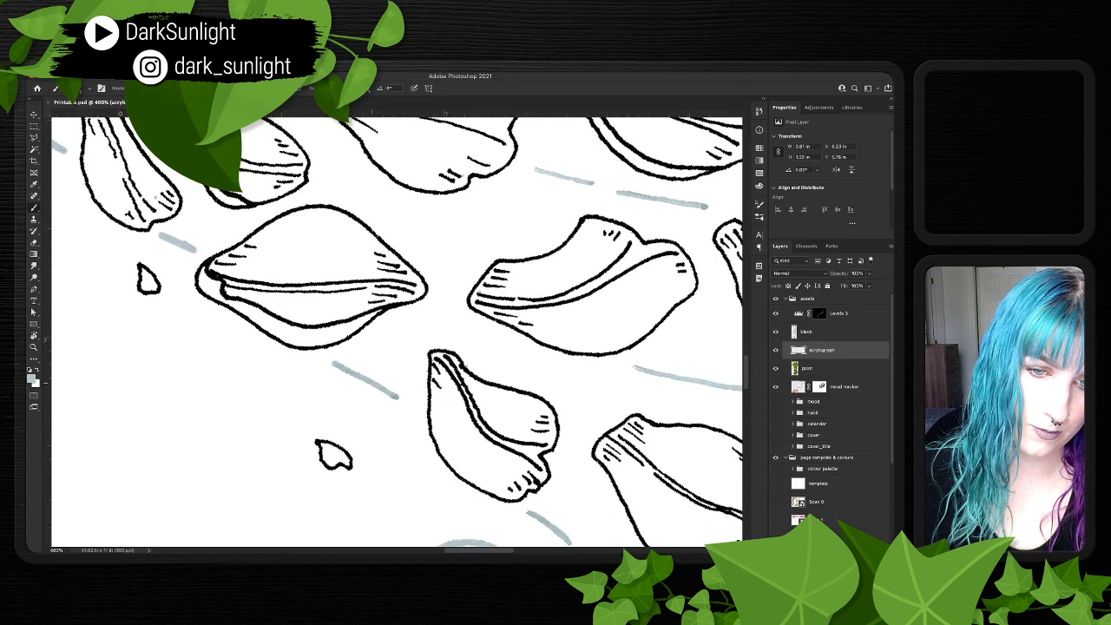
pyautogui.moveTo(344, 365); pyautogui.dragTo(373, 388)
pyautogui.scroll(-5, 396, 396)
pyautogui.hscroll(5, 397, 396)
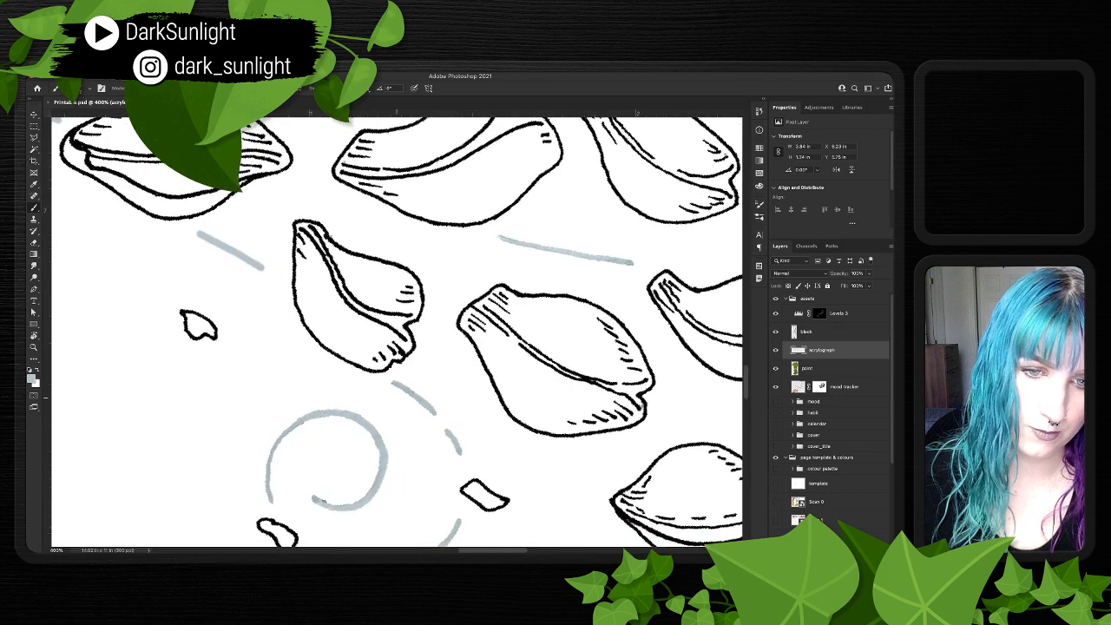
# - Paint over the dashes and curved arcs of the large swirl in grey-blue and save the document
pyautogui.moveTo(386, 365); pyautogui.dragTo(434, 398)
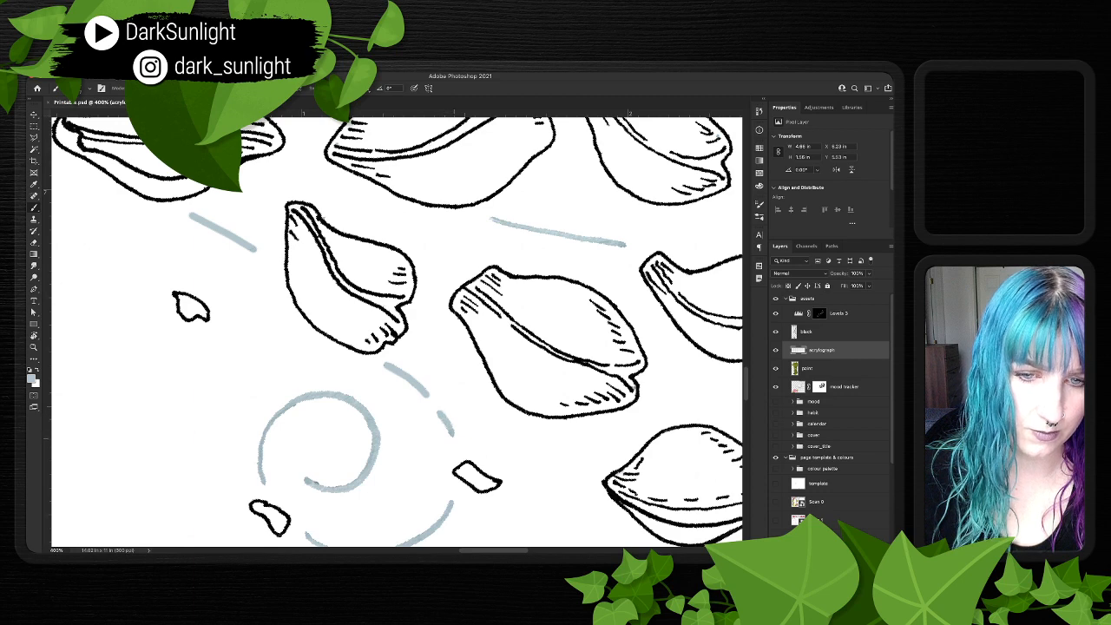
pyautogui.scroll(-3, 395, 330)
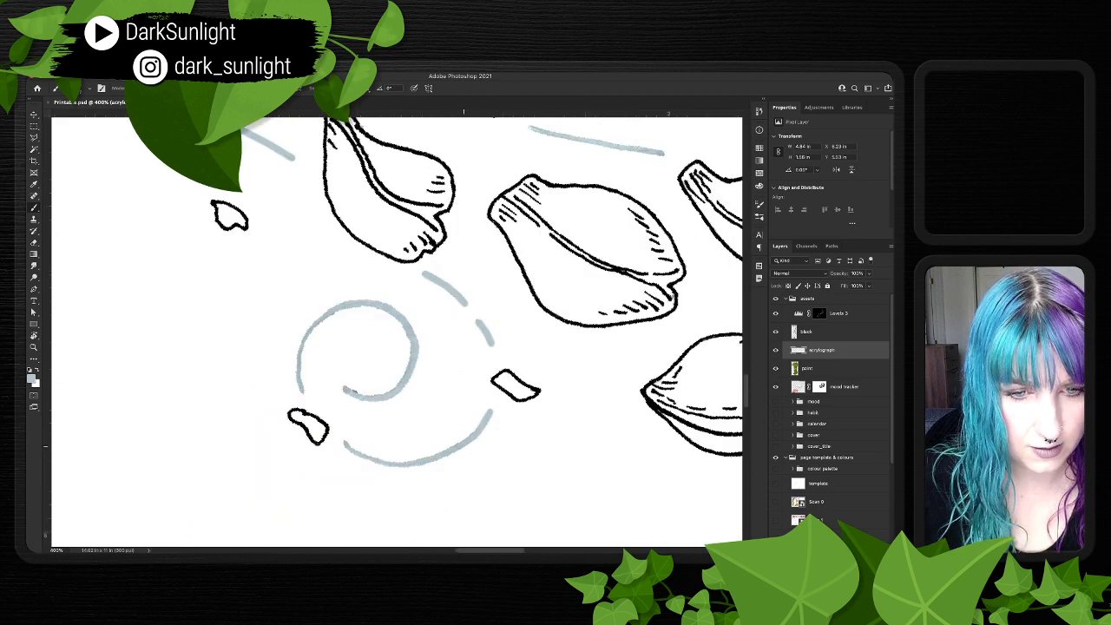
pyautogui.moveTo(463, 446); pyautogui.dragTo(455, 450)
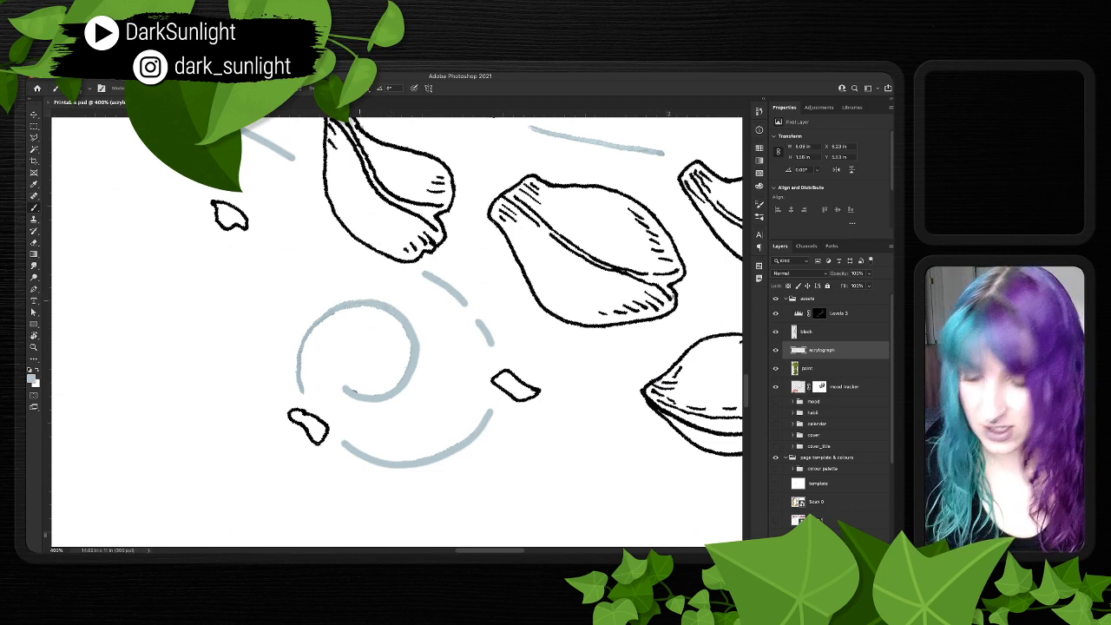
pyautogui.hotkey('ctrl', 's')
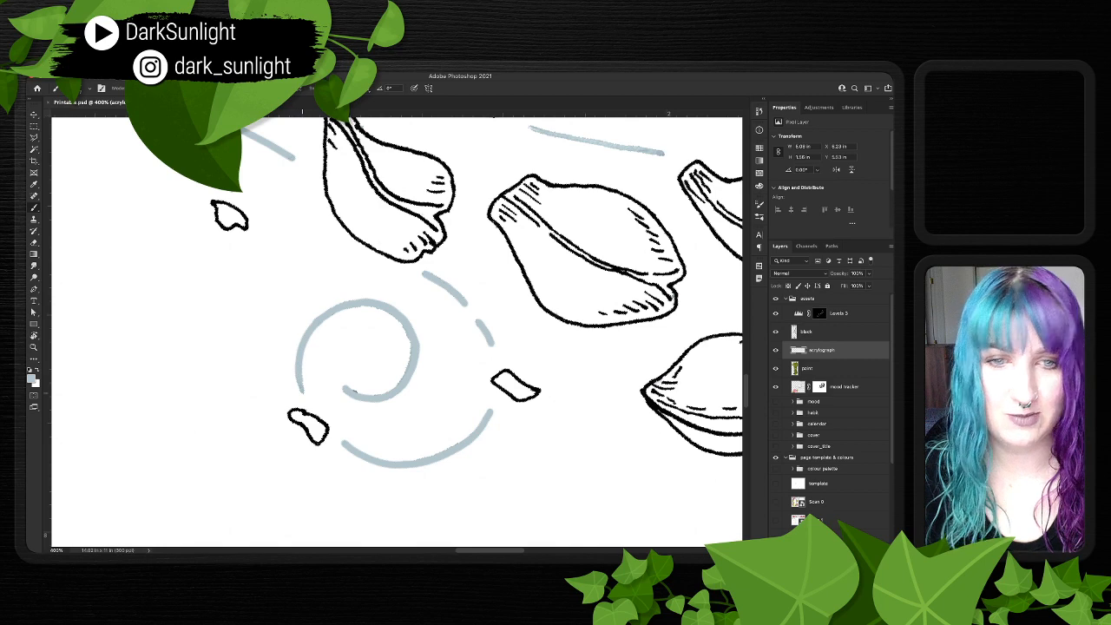
# - Paint over the long wind line above the petals near the large swirl and the short dash in the same row
pyautogui.moveTo(548, 350); pyautogui.dragTo(343, 520)
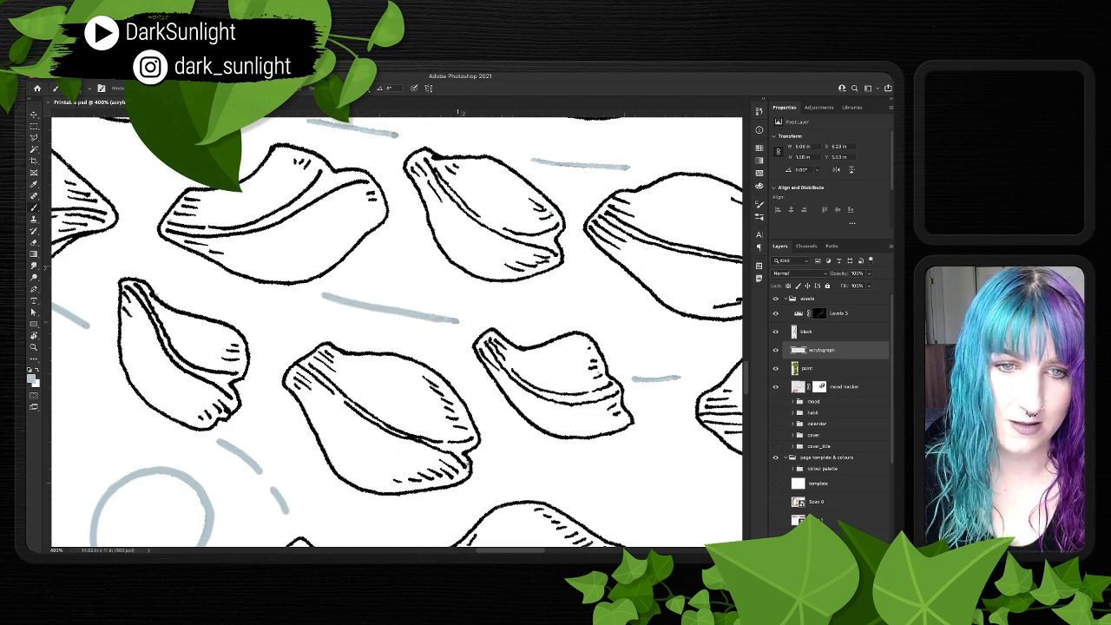
pyautogui.hscroll(10, 460, 330)
pyautogui.scroll(-3, 460, 330)
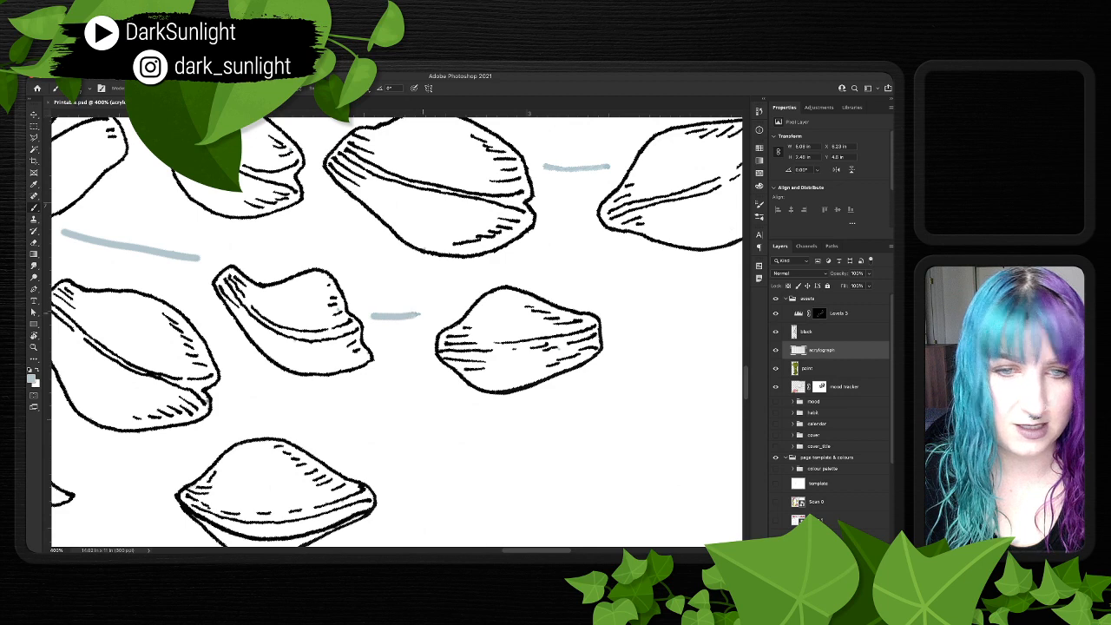
pyautogui.click(820, 387)
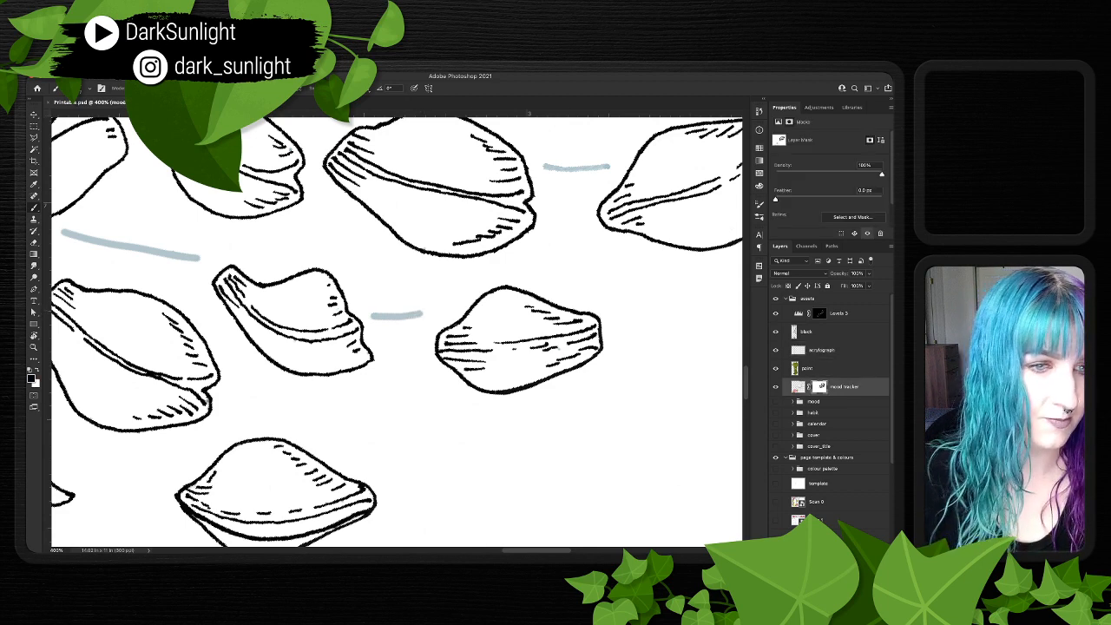
pyautogui.click(822, 350)
# - Paint over the short wind dash between the two large outer petals and the slanted line just above it
pyautogui.moveTo(574, 261); pyautogui.dragTo(390, 381)
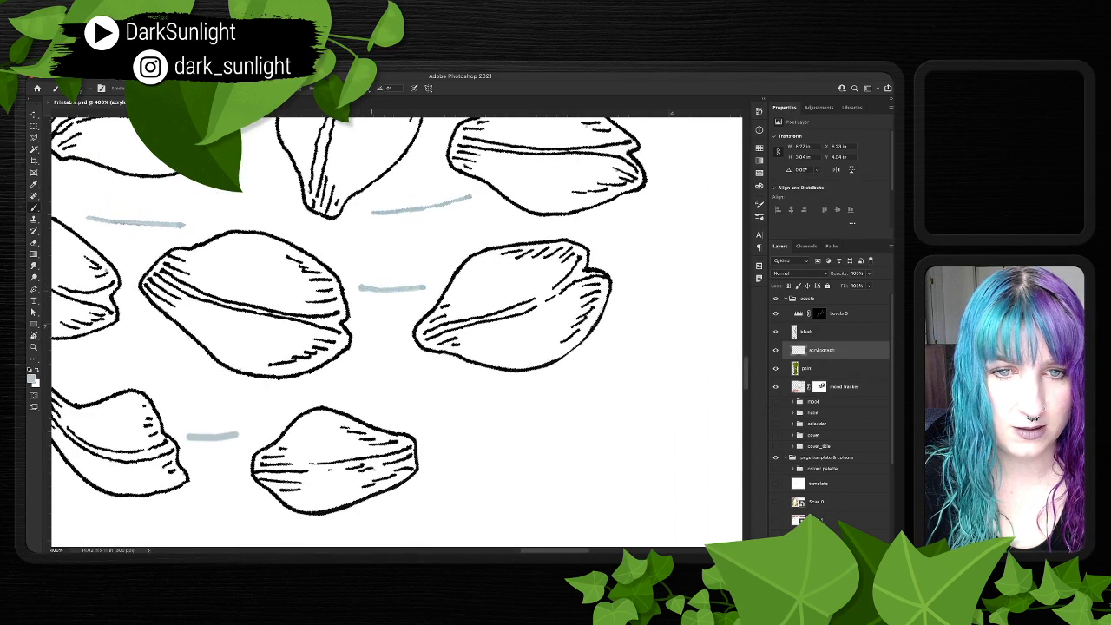
pyautogui.moveTo(405, 290); pyautogui.dragTo(425, 286)
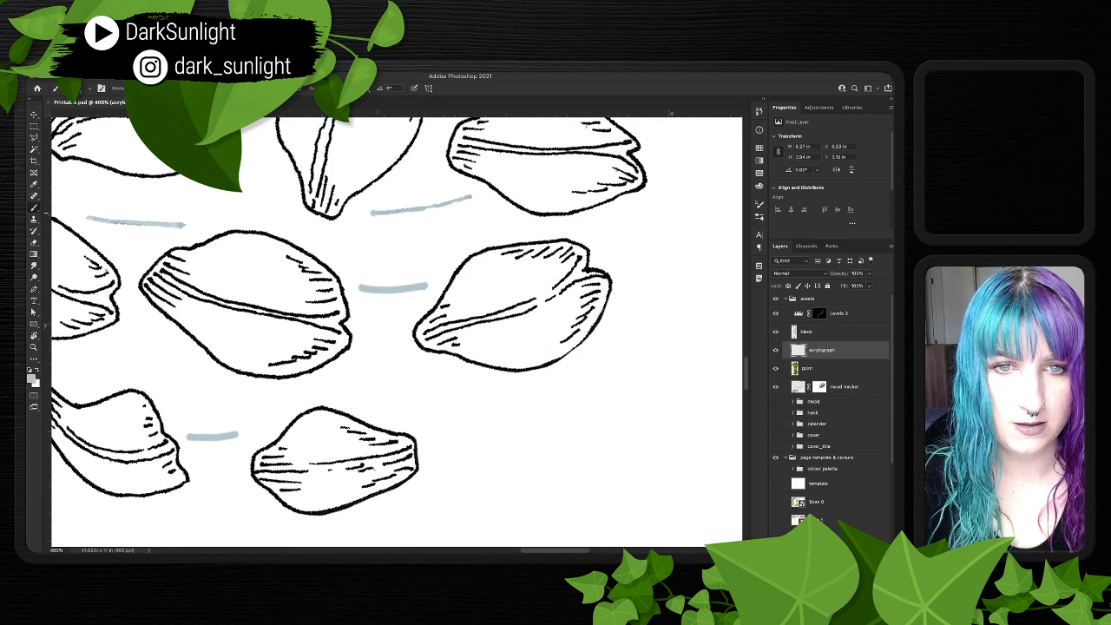
pyautogui.moveTo(375, 213)
pyautogui.mouseDown()
pyautogui.moveTo(628, 193)
pyautogui.moveTo(788, 210)
pyautogui.mouseUp()
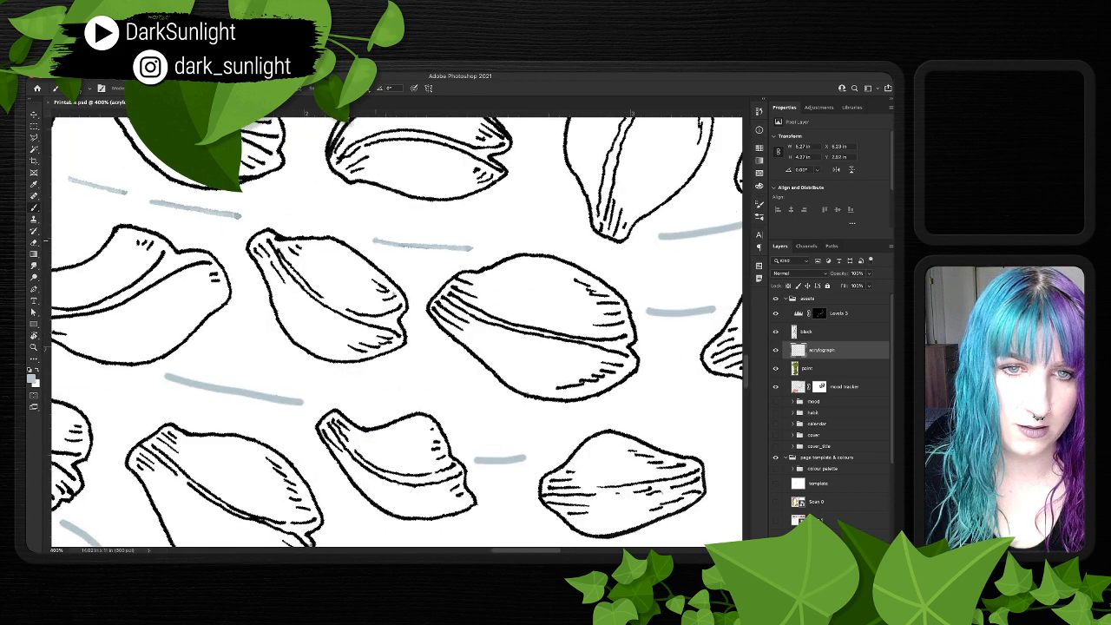
# - Paint over the wind line above the large veined petal and the two consecutive dashes in the neighbouring gap
pyautogui.moveTo(394, 244); pyautogui.dragTo(710, 275)
pyautogui.click(311, 206)
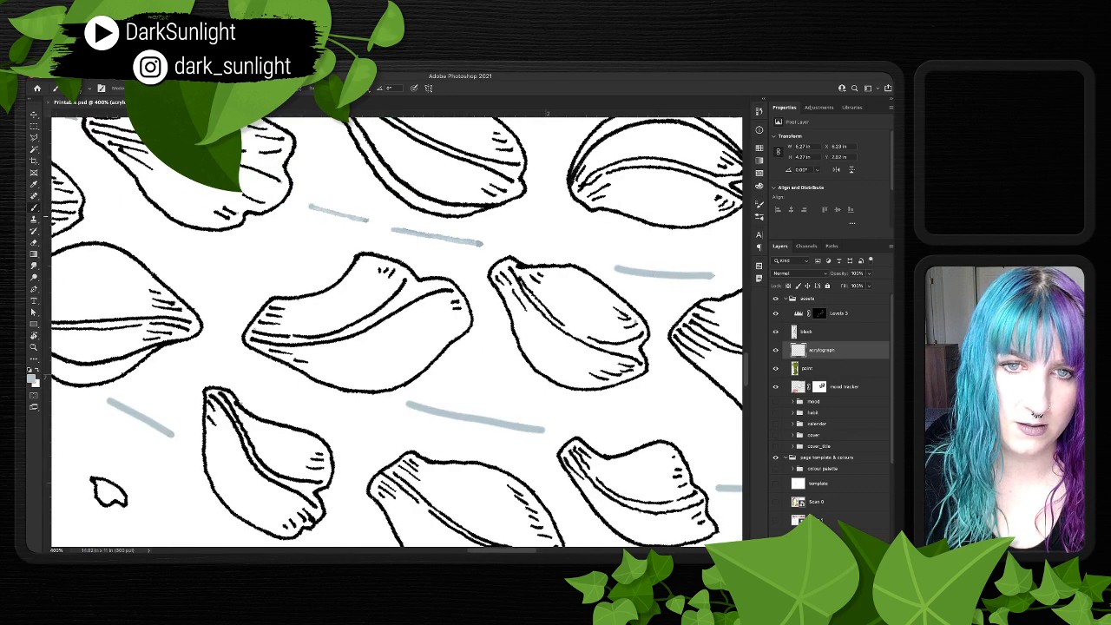
pyautogui.moveTo(311, 207); pyautogui.dragTo(480, 243)
pyautogui.moveTo(391, 251); pyautogui.dragTo(675, 408)
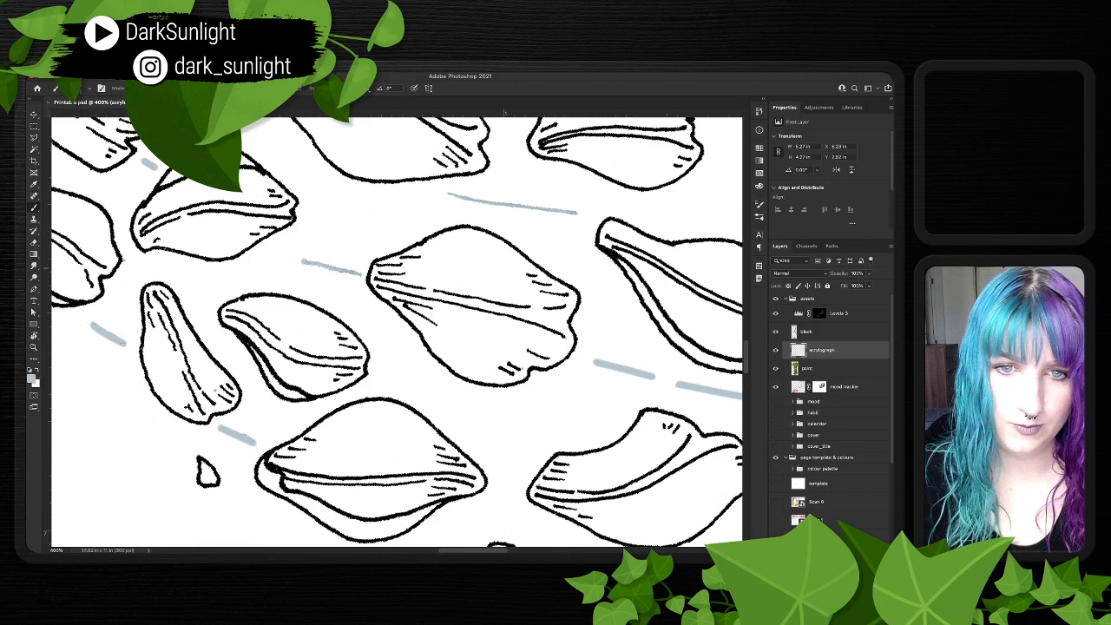
# - Paint over the wind dash beside the large veined petal and the short dash between the two petals above it
pyautogui.moveTo(304, 261); pyautogui.dragTo(361, 274)
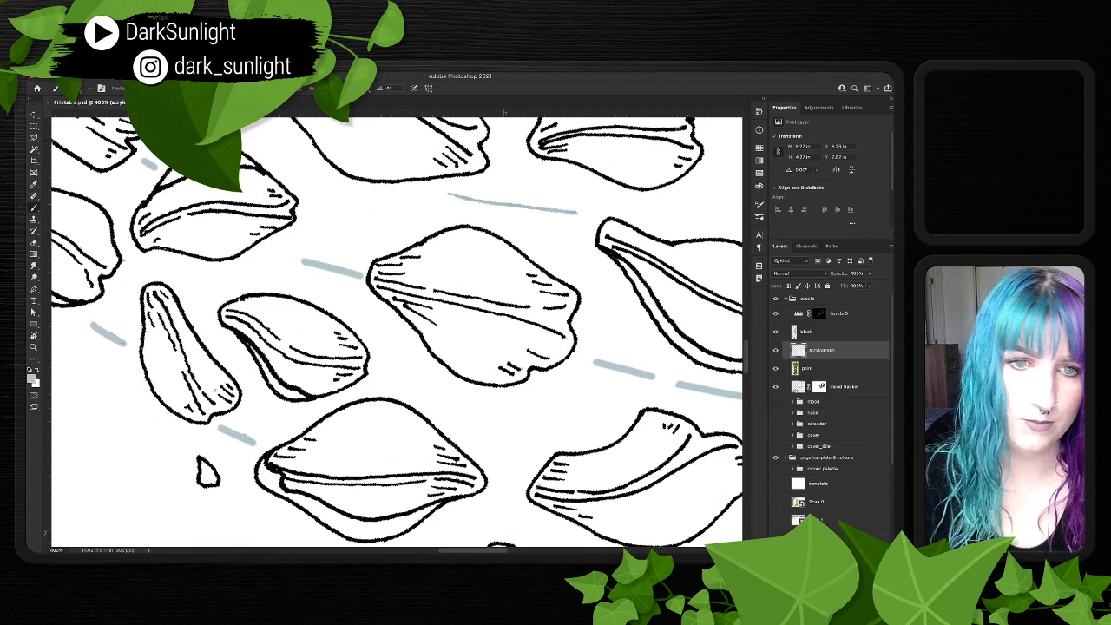
pyautogui.moveTo(369, 196); pyautogui.dragTo(360, 250)
pyautogui.moveTo(437, 248)
pyautogui.mouseDown()
pyautogui.moveTo(568, 267)
pyautogui.moveTo(477, 336)
pyautogui.moveTo(419, 360)
pyautogui.mouseUp()
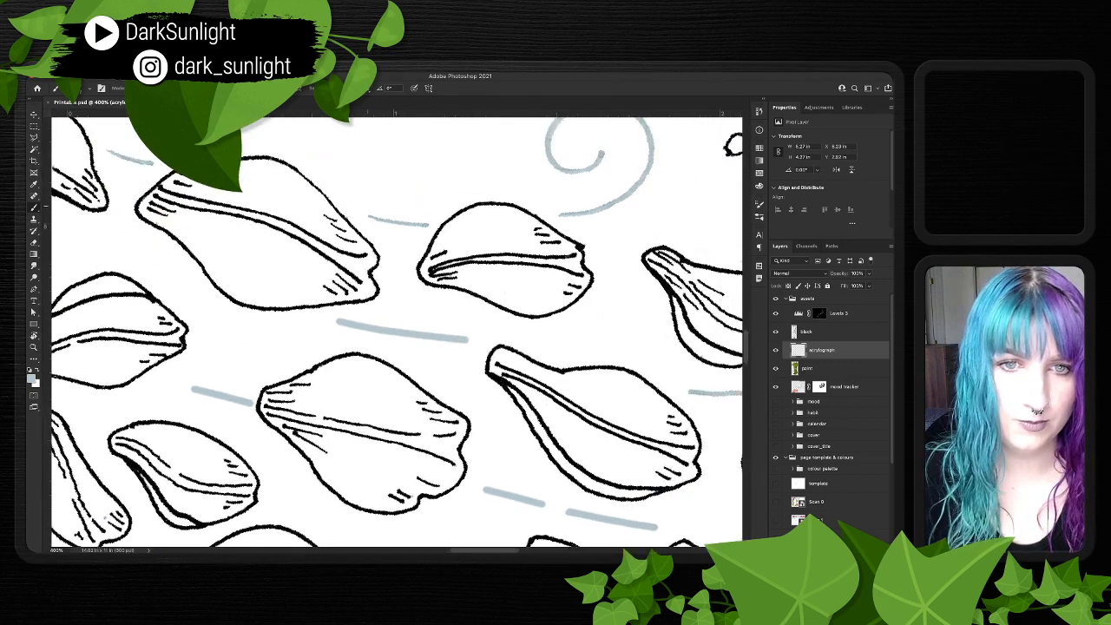
pyautogui.moveTo(368, 217); pyautogui.dragTo(607, 277)
pyautogui.moveTo(292, 203)
pyautogui.mouseDown()
pyautogui.moveTo(341, 217)
pyautogui.moveTo(431, 287)
pyautogui.moveTo(738, 331)
pyautogui.moveTo(663, 326)
pyautogui.mouseUp()
pyautogui.moveTo(733, 286); pyautogui.dragTo(724, 286)
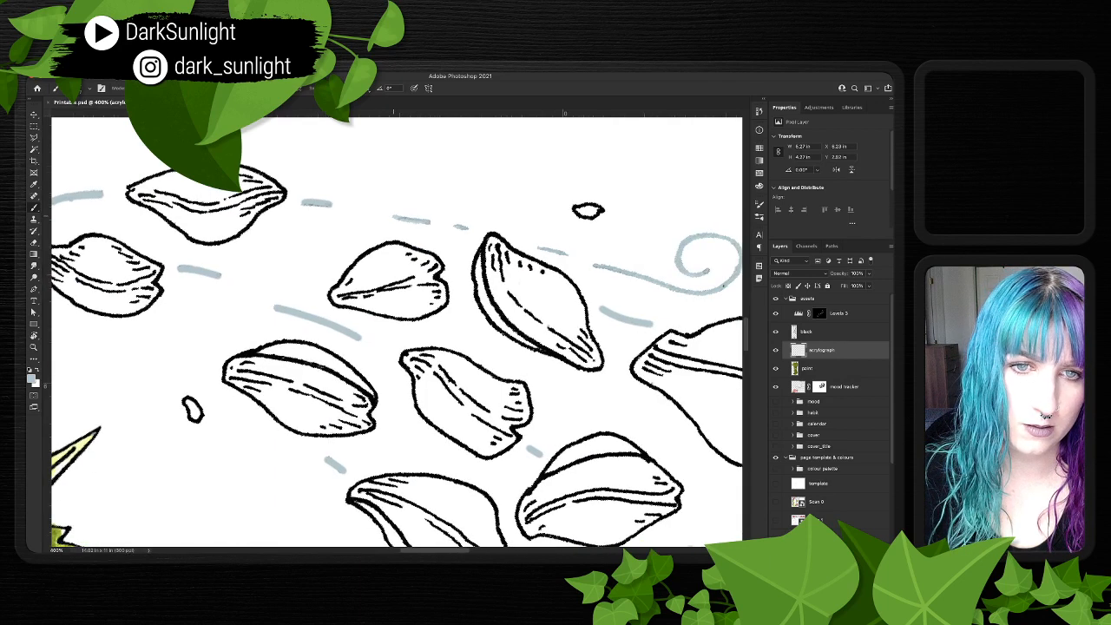
# - Paint over the short dashes around the slanted petal, the wavy wind line and the small swirl at its end
pyautogui.moveTo(406, 220); pyautogui.dragTo(474, 228)
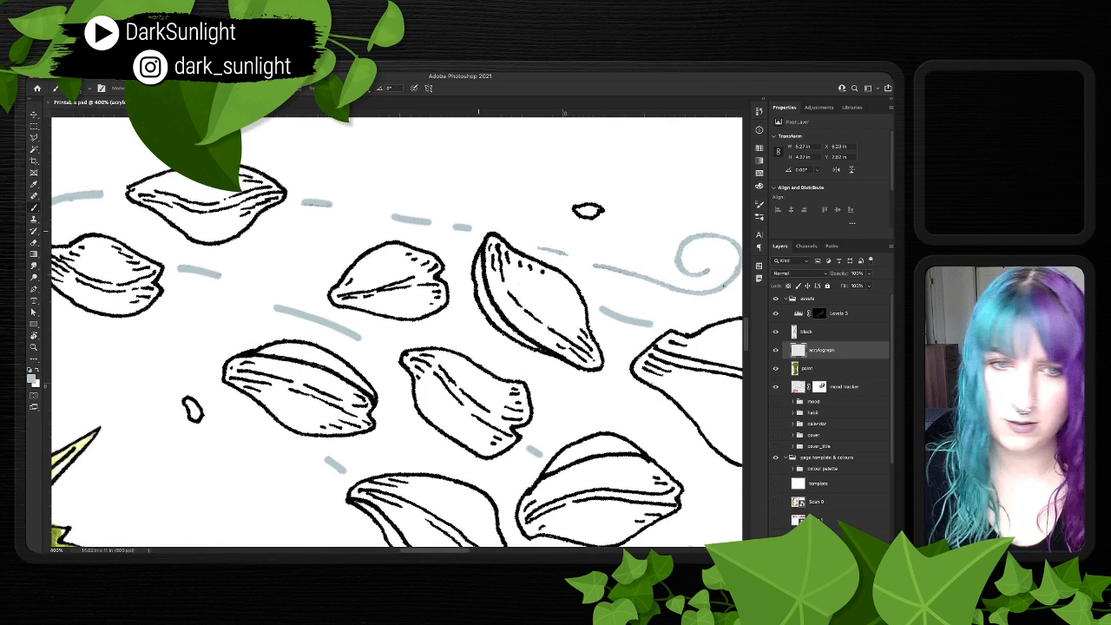
pyautogui.moveTo(710, 284)
pyautogui.mouseDown()
pyautogui.moveTo(583, 247)
pyautogui.moveTo(599, 245)
pyautogui.mouseUp()
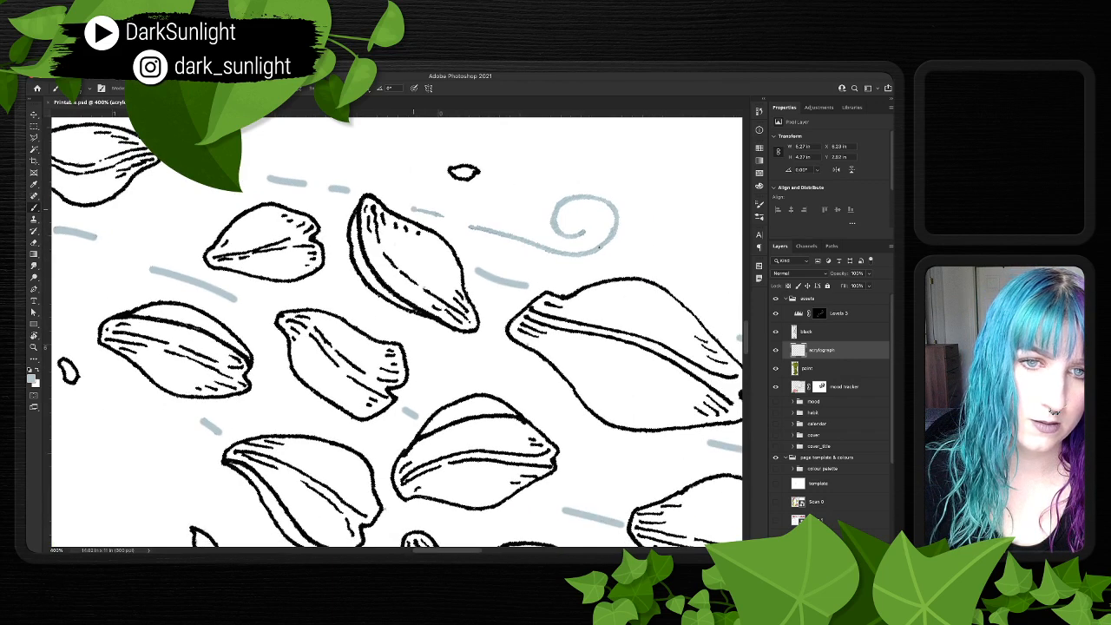
pyautogui.moveTo(432, 212); pyautogui.dragTo(593, 252)
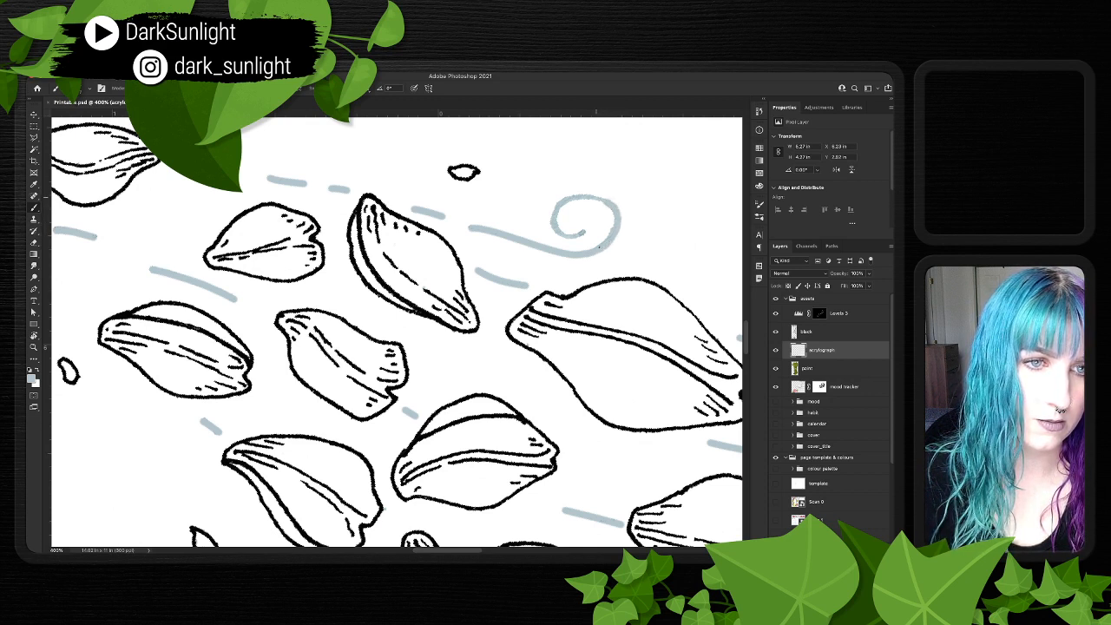
pyautogui.moveTo(596, 198)
pyautogui.mouseDown()
pyautogui.moveTo(619, 219)
pyautogui.moveTo(609, 200)
pyautogui.mouseUp()
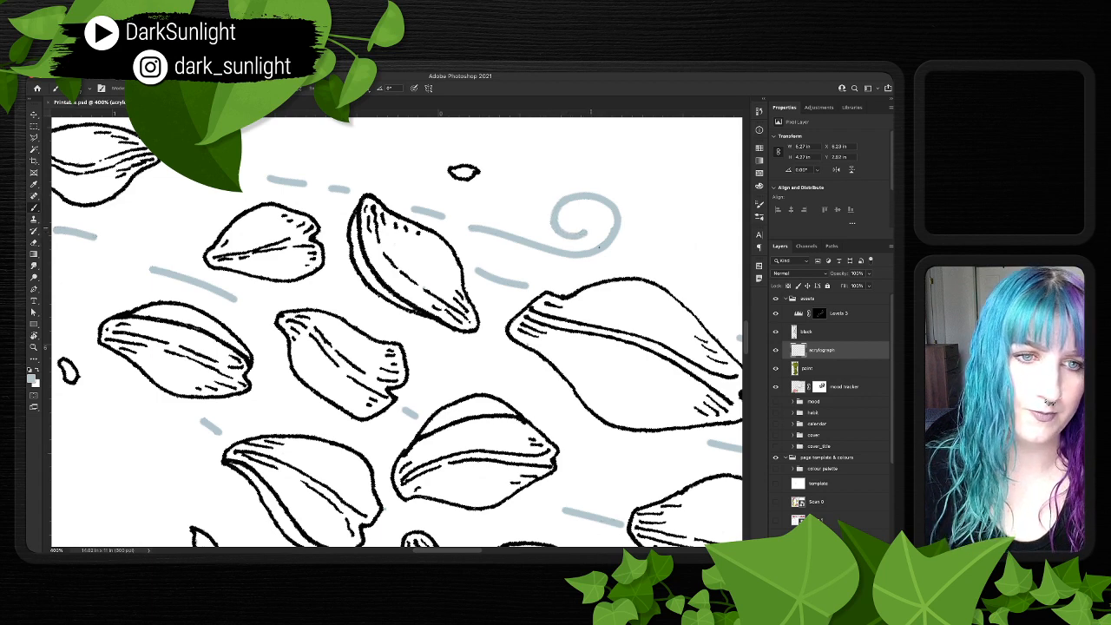
# - Paint over the medium swirl above the middle of the petal cluster in grey-blue
pyautogui.hscroll(10, 599, 246)
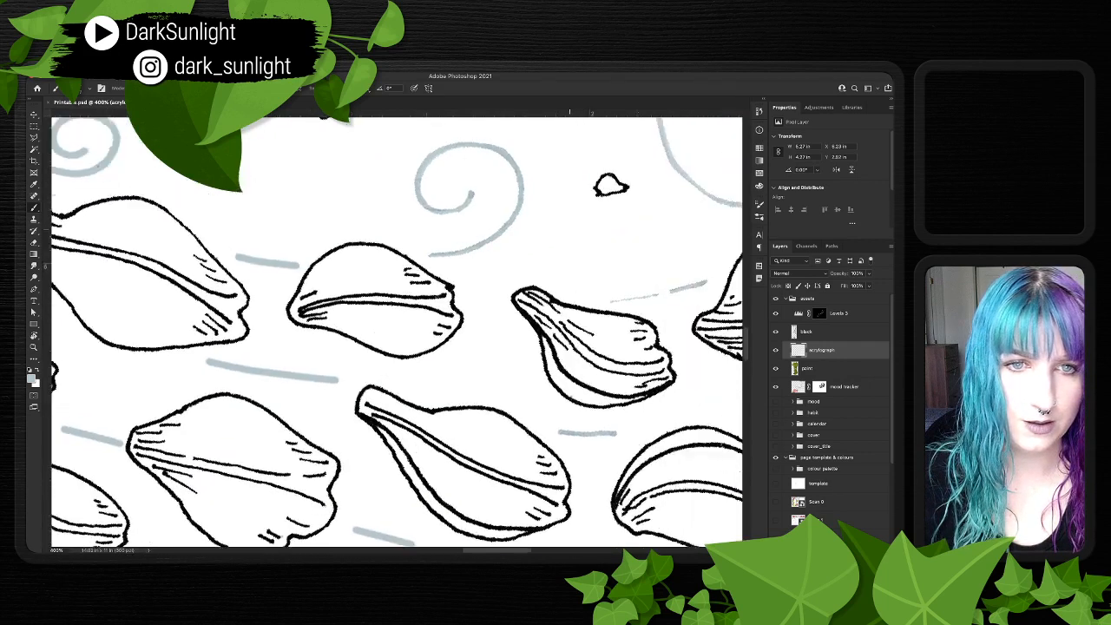
pyautogui.hscroll(1, 569, 231)
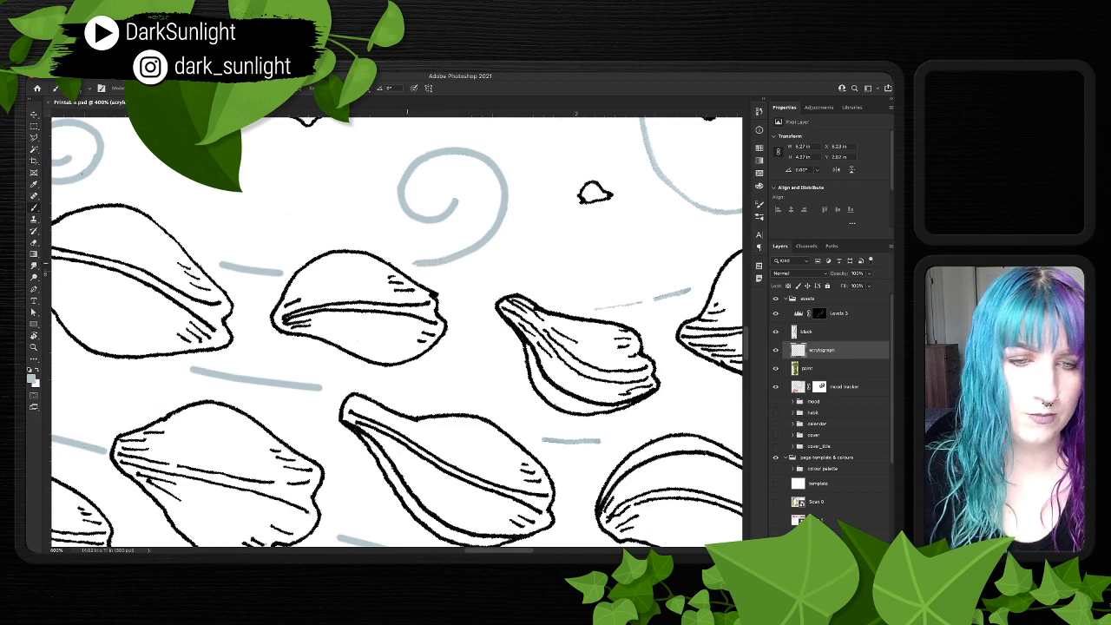
pyautogui.moveTo(413, 263); pyautogui.dragTo(219, 167)
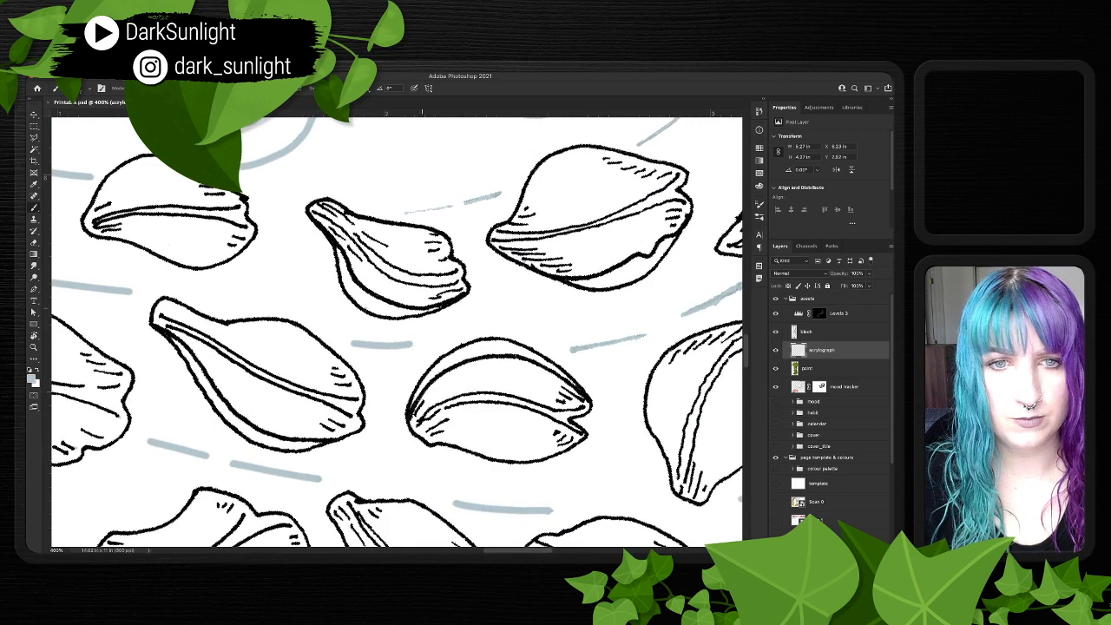
# - Paint over the wind dashes around the right-hand petals, including the slanted dash just below the large swirl
pyautogui.moveTo(404, 214)
pyautogui.mouseDown()
pyautogui.moveTo(502, 194)
pyautogui.moveTo(484, 201)
pyautogui.mouseUp()
pyautogui.moveTo(574, 348)
pyautogui.mouseDown()
pyautogui.moveTo(492, 311)
pyautogui.moveTo(410, 225)
pyautogui.moveTo(389, 224)
pyautogui.moveTo(462, 213)
pyautogui.mouseUp()
pyautogui.moveTo(489, 185); pyautogui.dragTo(404, 214)
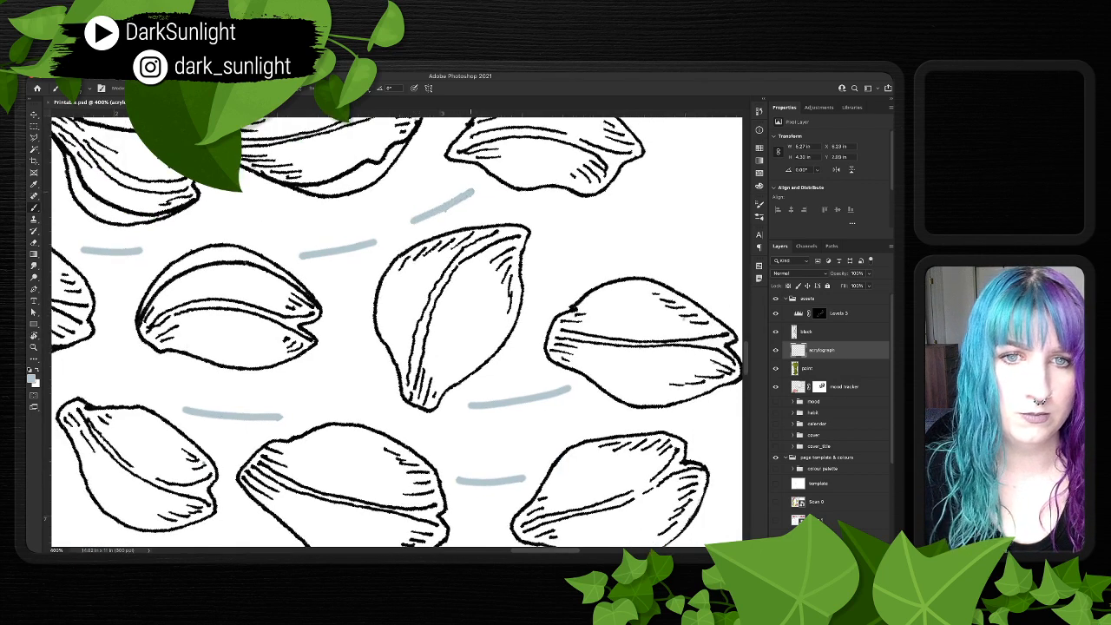
pyautogui.moveTo(453, 207)
pyautogui.mouseDown()
pyautogui.moveTo(438, 349)
pyautogui.moveTo(462, 442)
pyautogui.mouseUp()
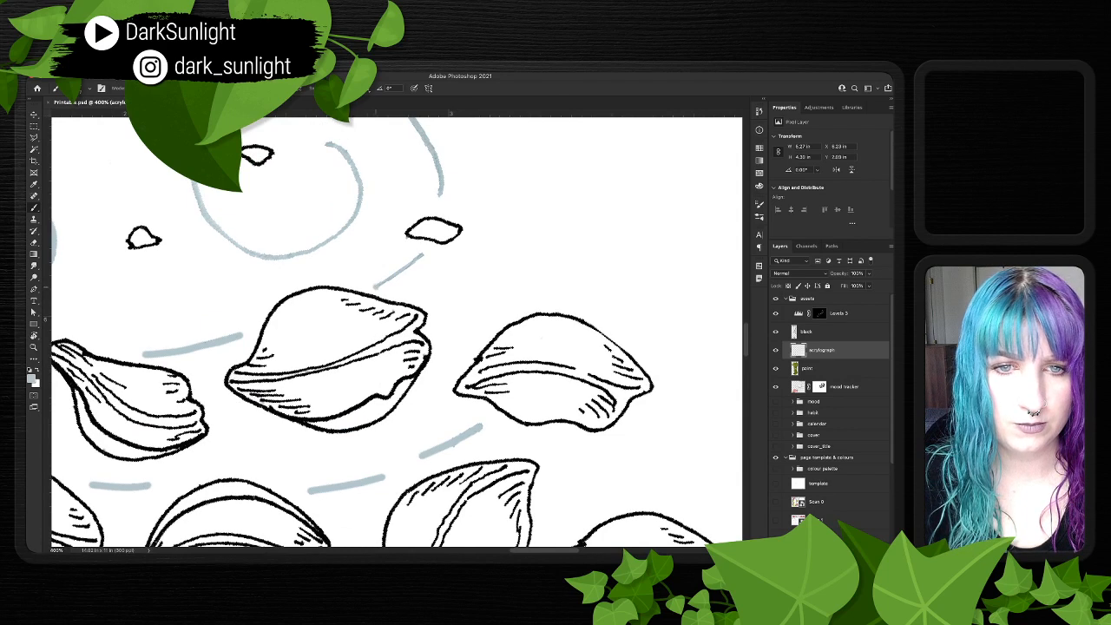
pyautogui.moveTo(375, 287); pyautogui.dragTo(423, 253)
# - Examine the wind lines and swirls across the illustration for strokes that still need repainting
pyautogui.scroll(5, 421, 253)
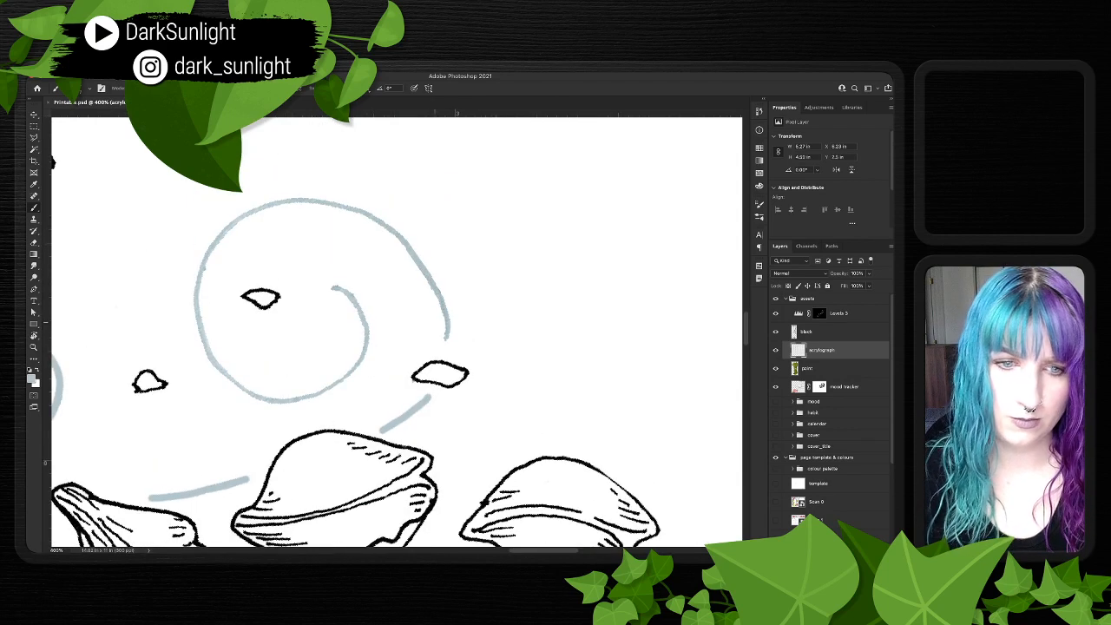
pyautogui.scroll(-20, 396, 331)
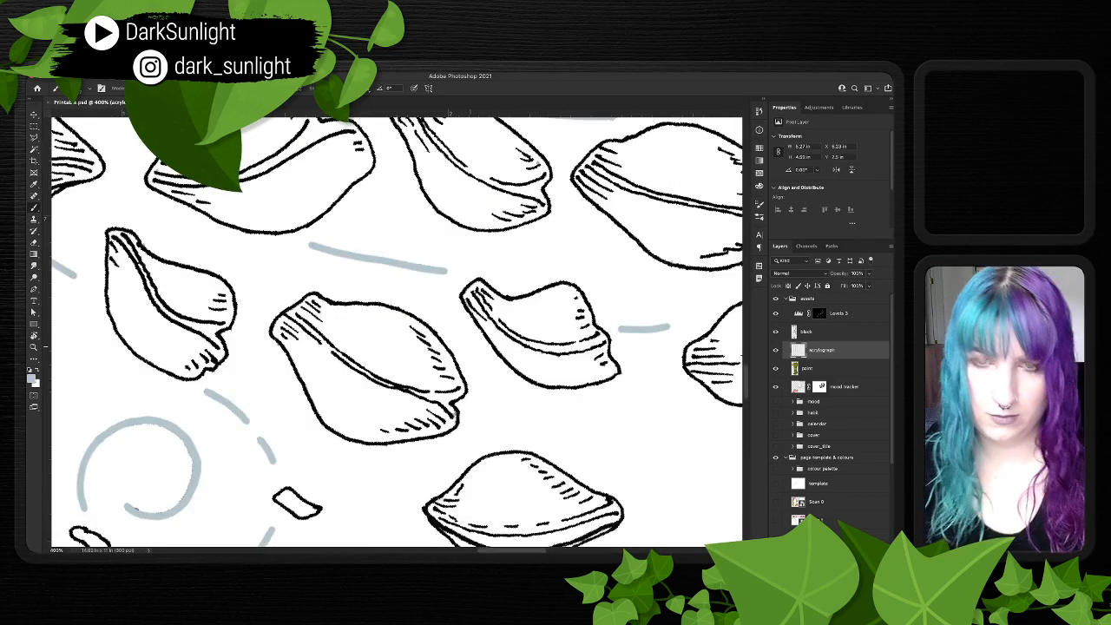
pyautogui.press('super+minus')
pyautogui.press('super+minus')
pyautogui.press('super+minus')
pyautogui.press('super+minus')
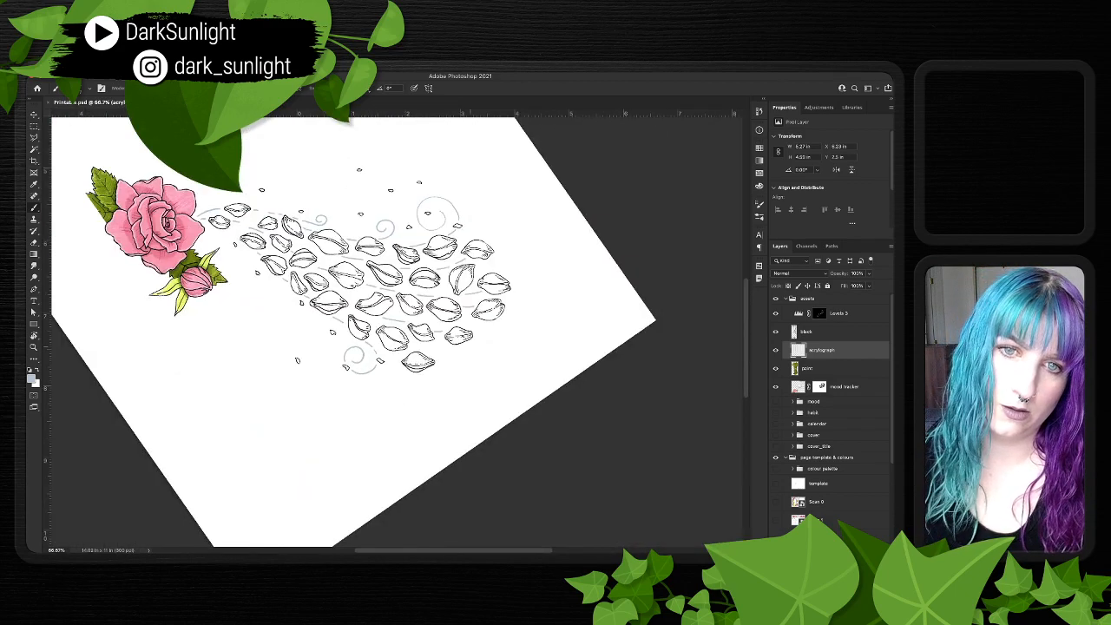
pyautogui.press('super+plus')
pyautogui.press('super+plus')
pyautogui.press('super+plus')
pyautogui.press('super+plus')
pyautogui.scroll(15, 469, 345)
pyautogui.hscroll(5, 470, 345)
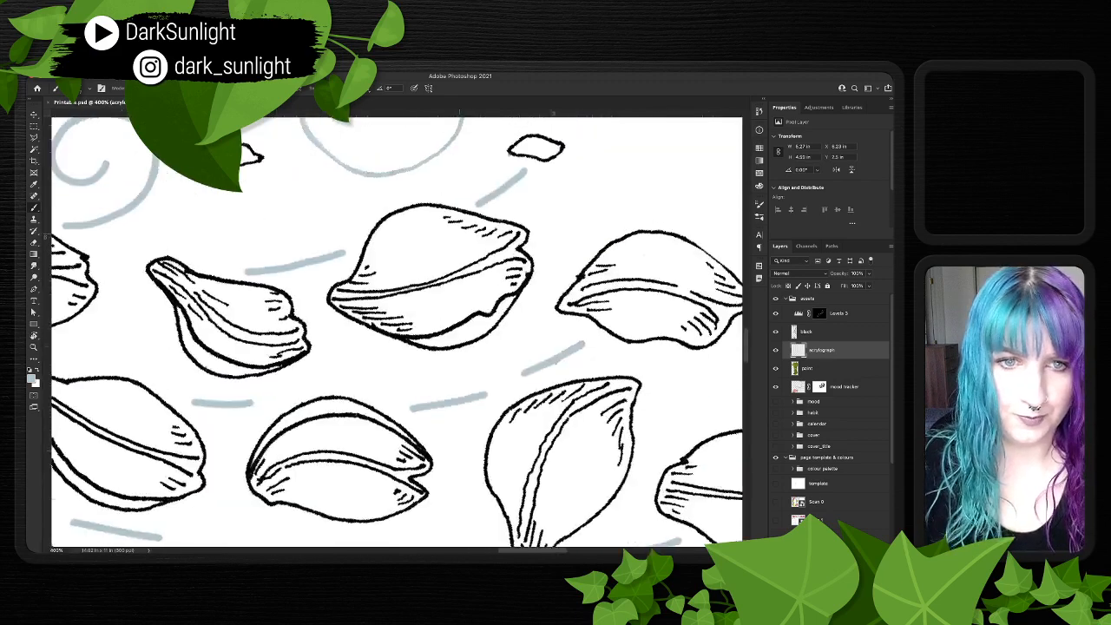
pyautogui.scroll(3, 396, 332)
pyautogui.hscroll(-1, 396, 331)
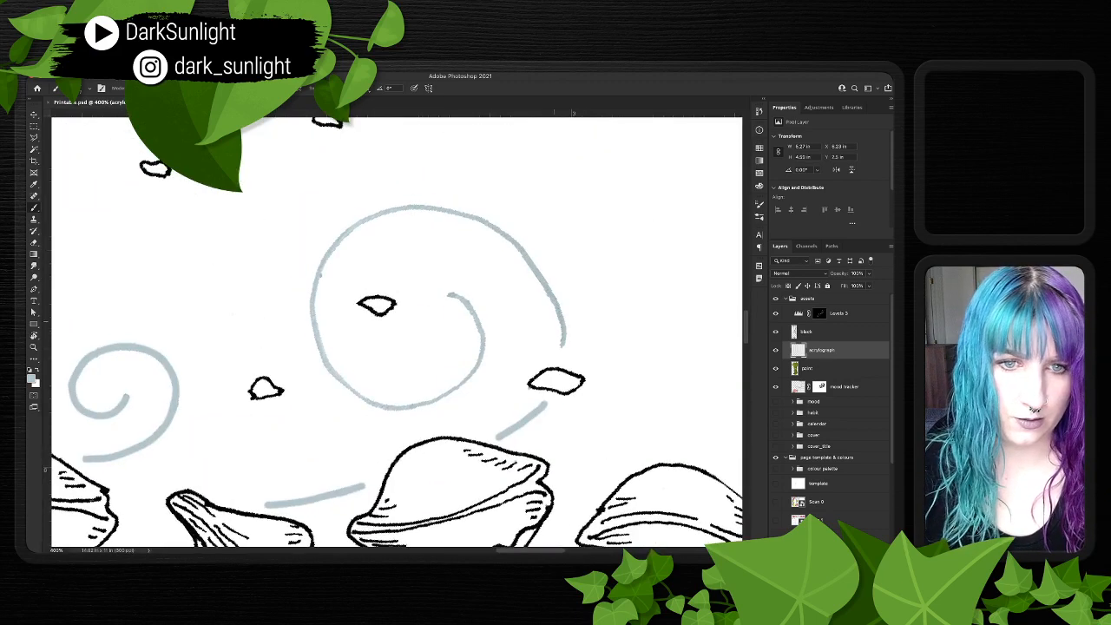
# - Paint over the outer end of the large swirl, from its tip to the top of the curve
pyautogui.press('r')
pyautogui.moveTo(564, 348); pyautogui.dragTo(509, 210)
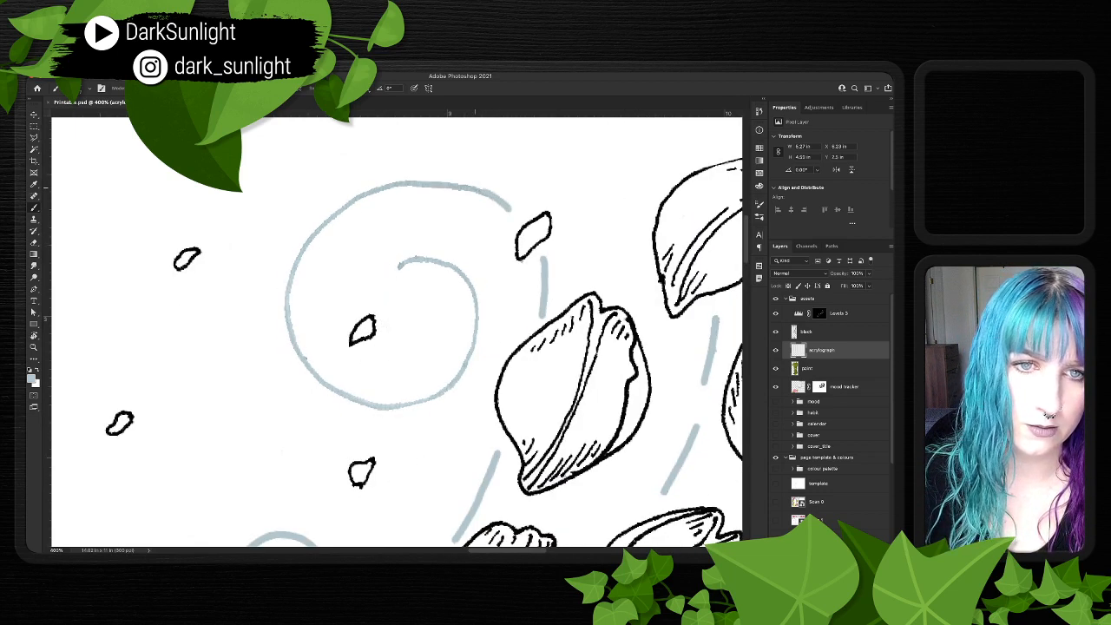
pyautogui.moveTo(452, 185); pyautogui.dragTo(447, 184)
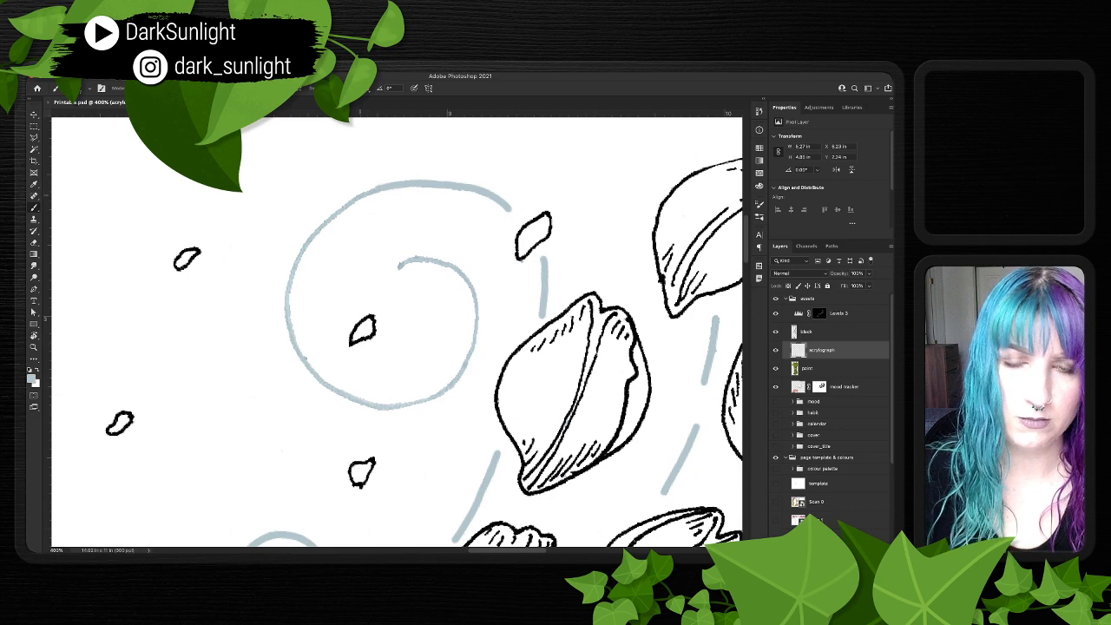
pyautogui.press('r')
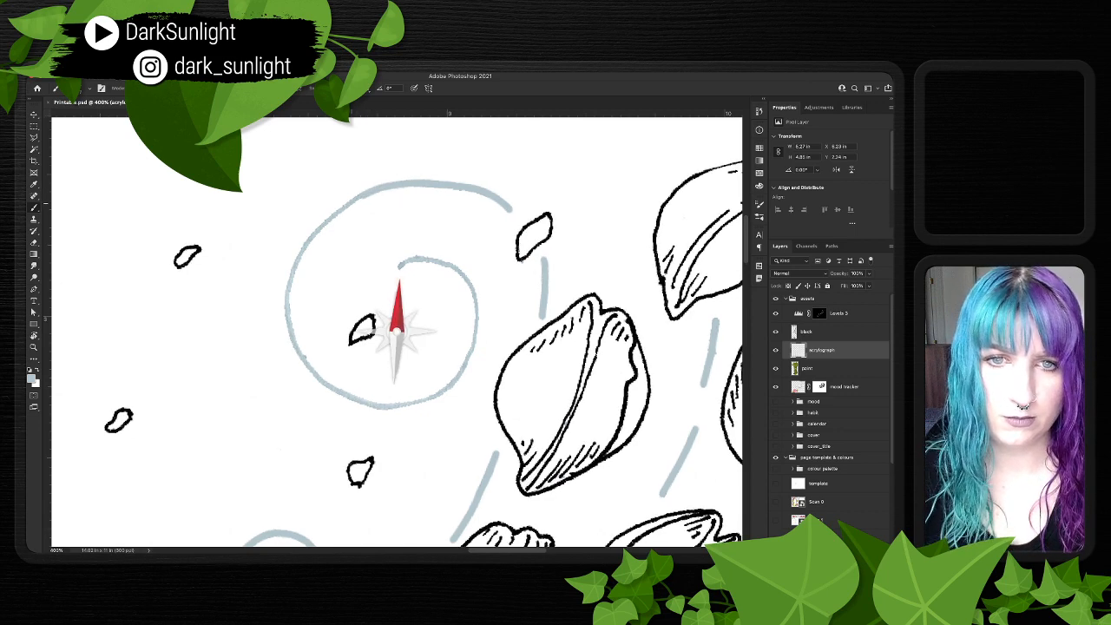
pyautogui.press('r')
pyautogui.moveTo(521, 222)
pyautogui.mouseDown()
pyautogui.moveTo(542, 252)
pyautogui.moveTo(530, 233)
pyautogui.mouseUp()
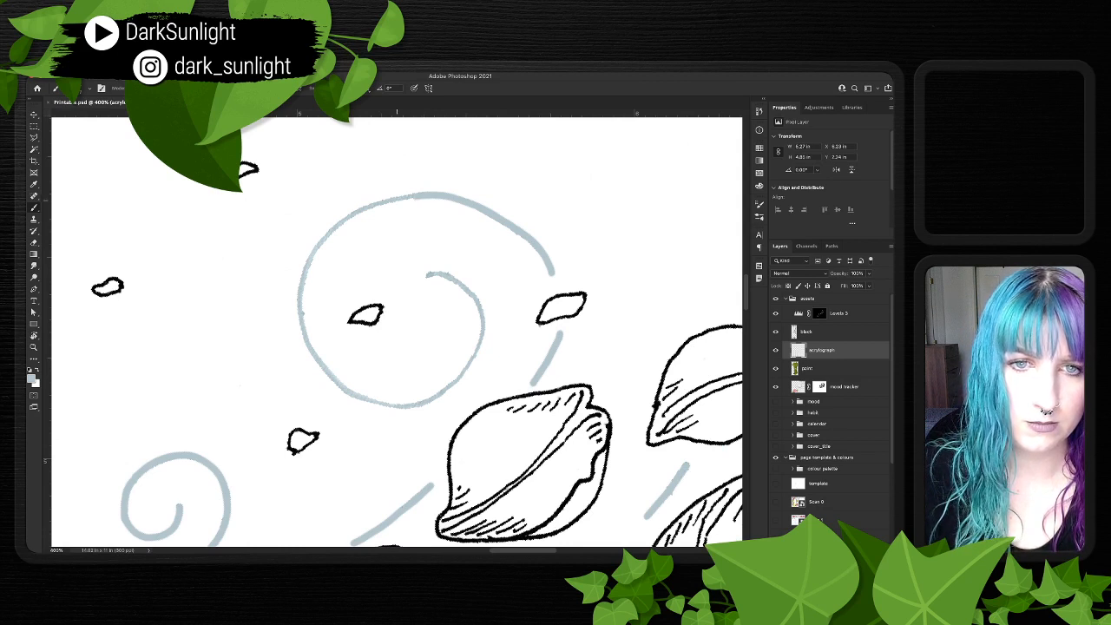
# - Undo the stroke across the top of the large swirl and repaint the remaining curve to its inner end
pyautogui.moveTo(397, 199); pyautogui.dragTo(339, 219)
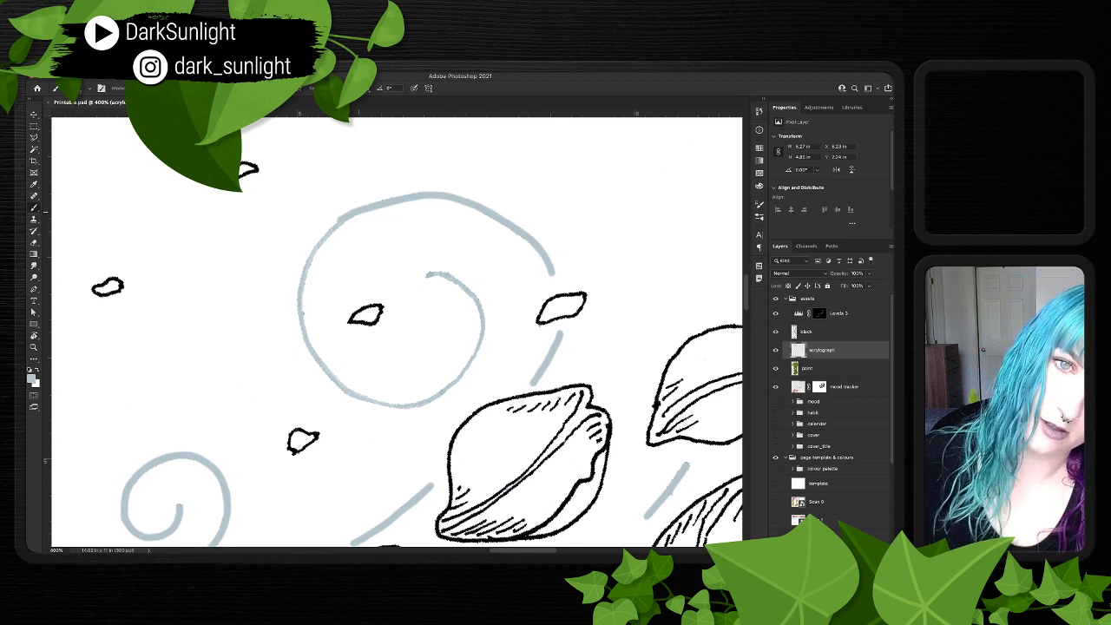
pyautogui.hotkey('ctrl', 'z')
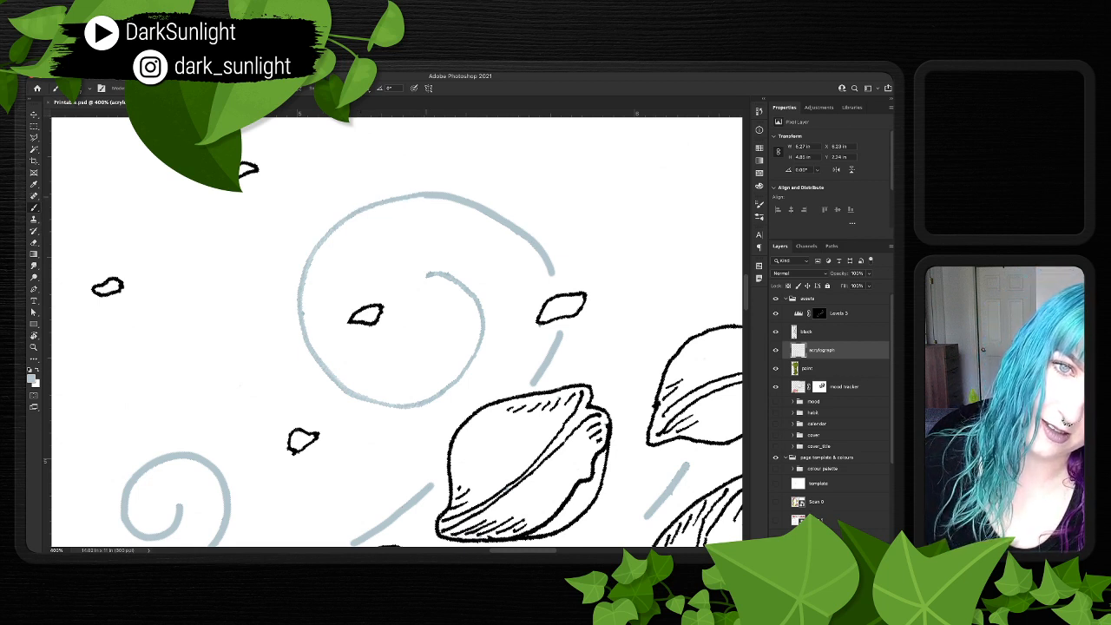
pyautogui.moveTo(425, 195)
pyautogui.mouseDown()
pyautogui.moveTo(360, 210)
pyautogui.moveTo(328, 233)
pyautogui.moveTo(298, 312)
pyautogui.mouseUp()
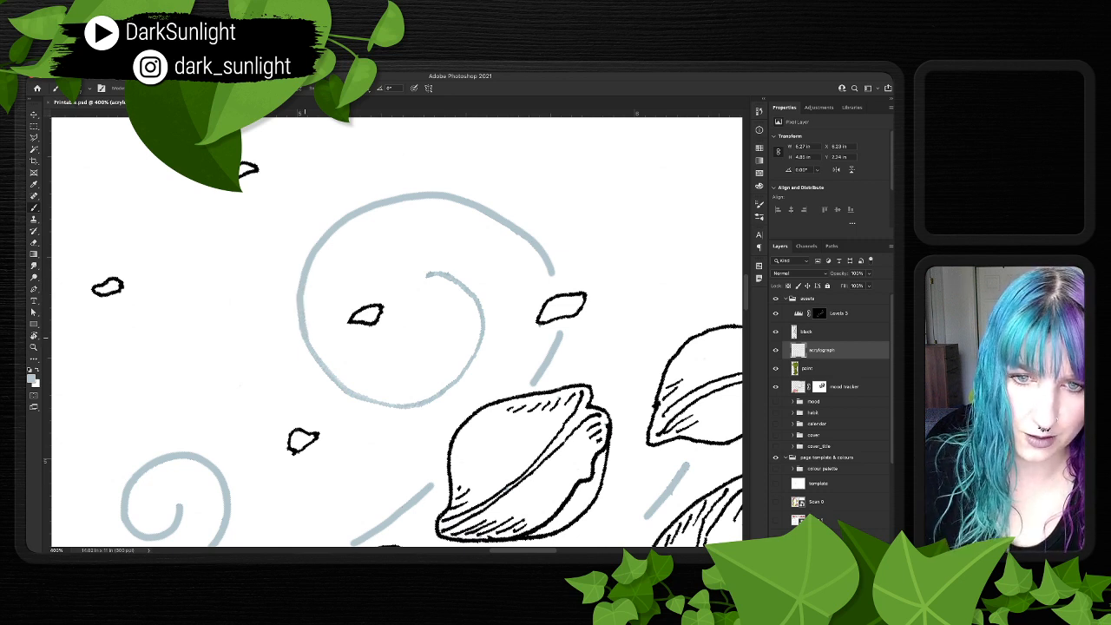
pyautogui.moveTo(301, 337)
pyautogui.mouseDown()
pyautogui.moveTo(364, 400)
pyautogui.moveTo(427, 406)
pyautogui.moveTo(476, 359)
pyautogui.moveTo(487, 311)
pyautogui.mouseUp()
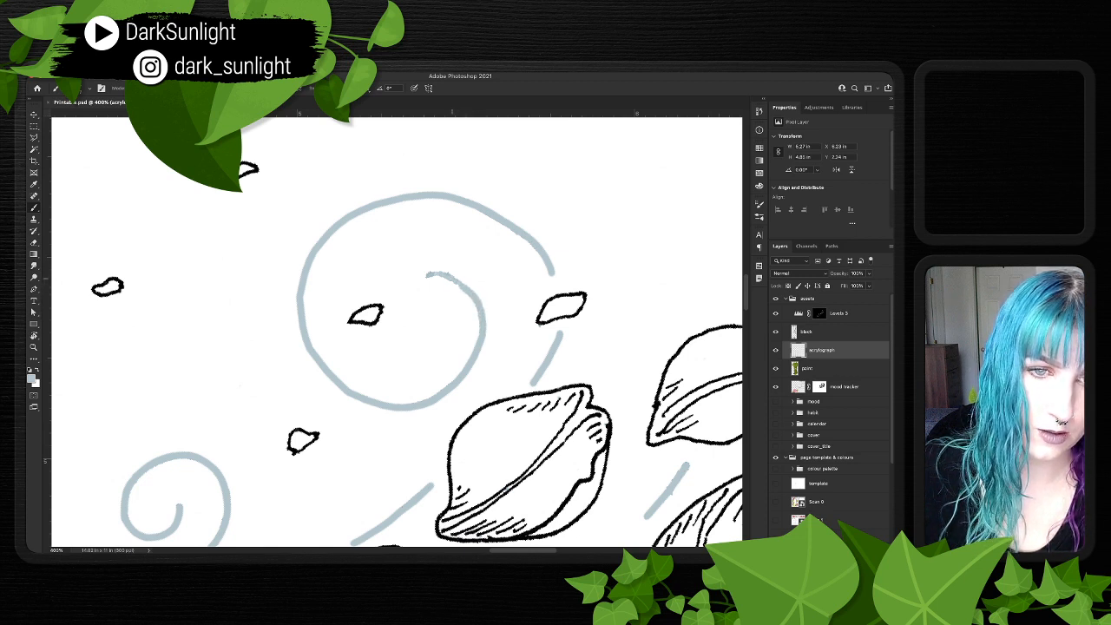
pyautogui.moveTo(433, 275); pyautogui.dragTo(422, 275)
# - Reset the rotated view to upright, check the whole page, and examine the rose and its lower edge up close
pyautogui.press('super+minus')
pyautogui.press('super+minus')
pyautogui.press('super+minus')
pyautogui.press('super+minus')
pyautogui.press('super+minus')
pyautogui.press('super+minus')
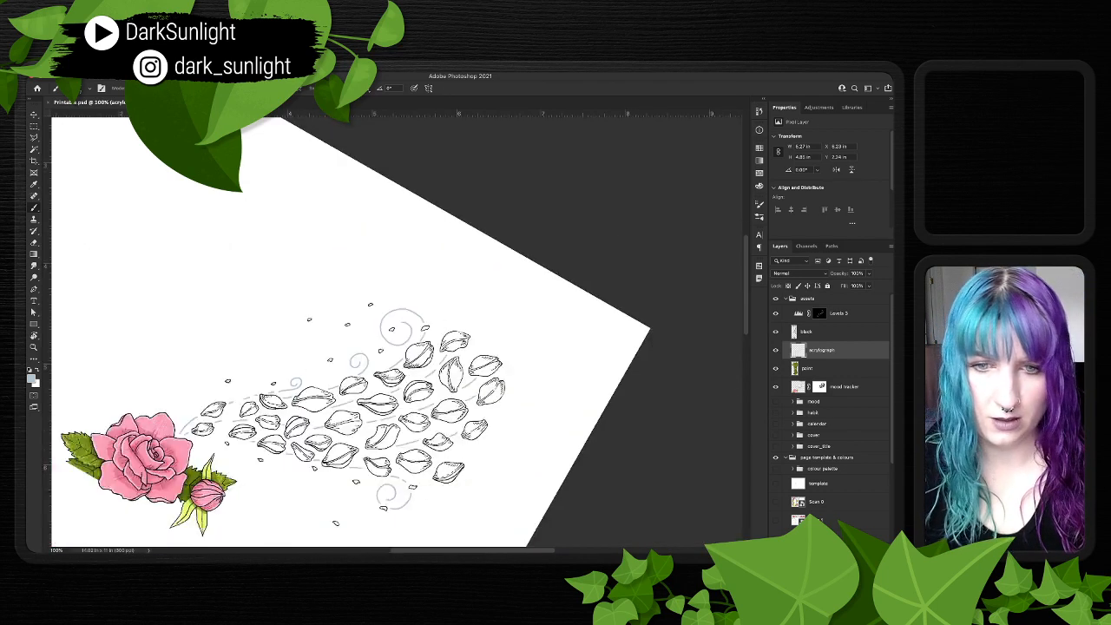
pyautogui.press('super+plus')
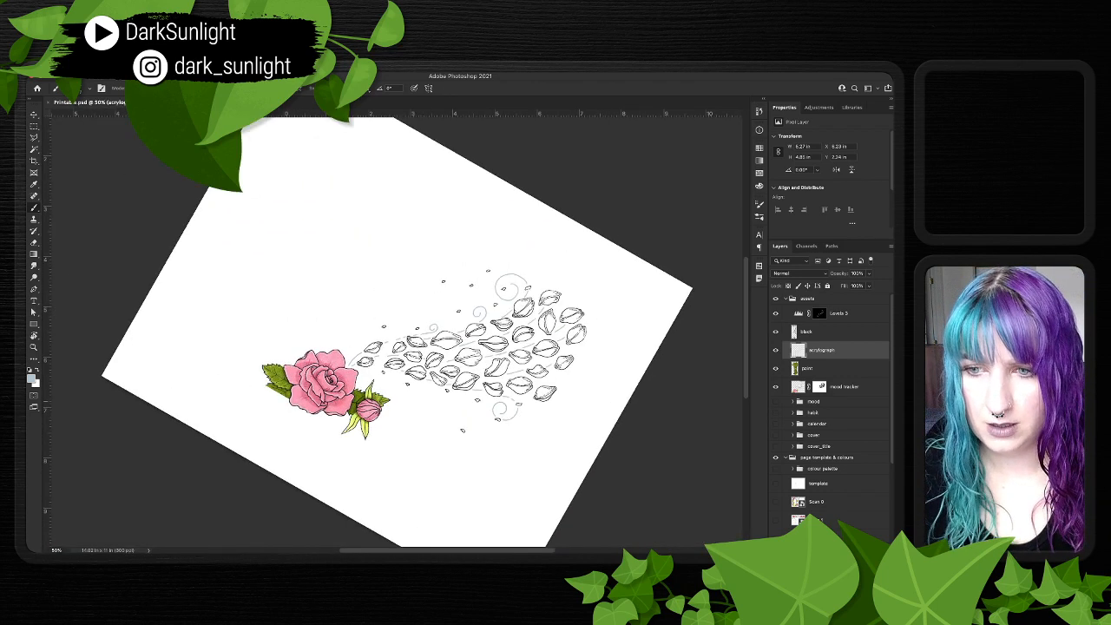
pyautogui.press('r')
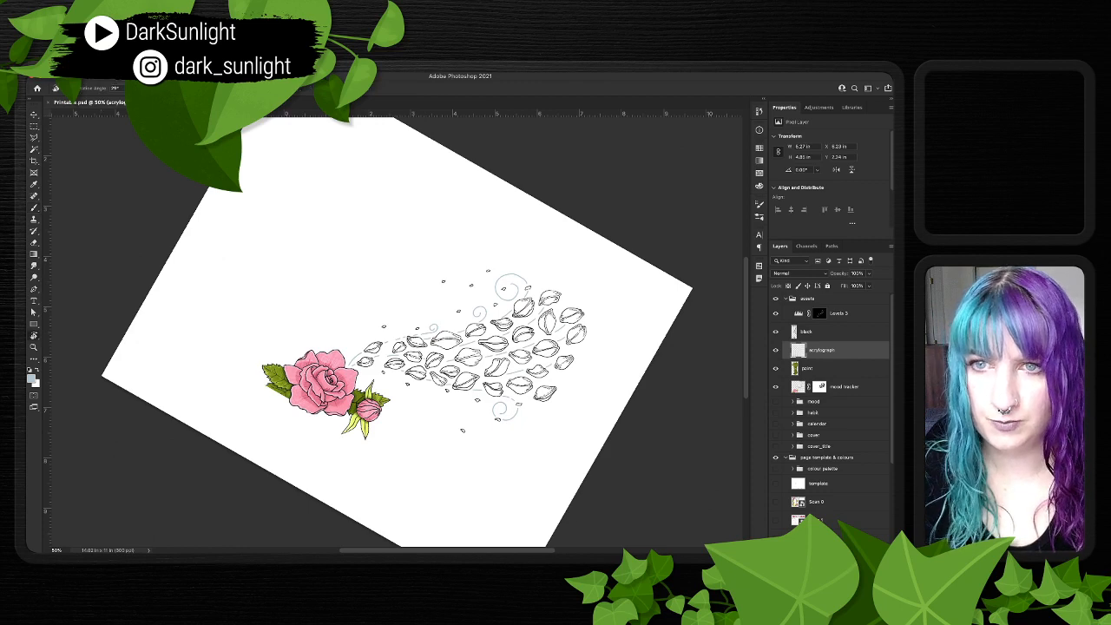
pyautogui.press('Escape')
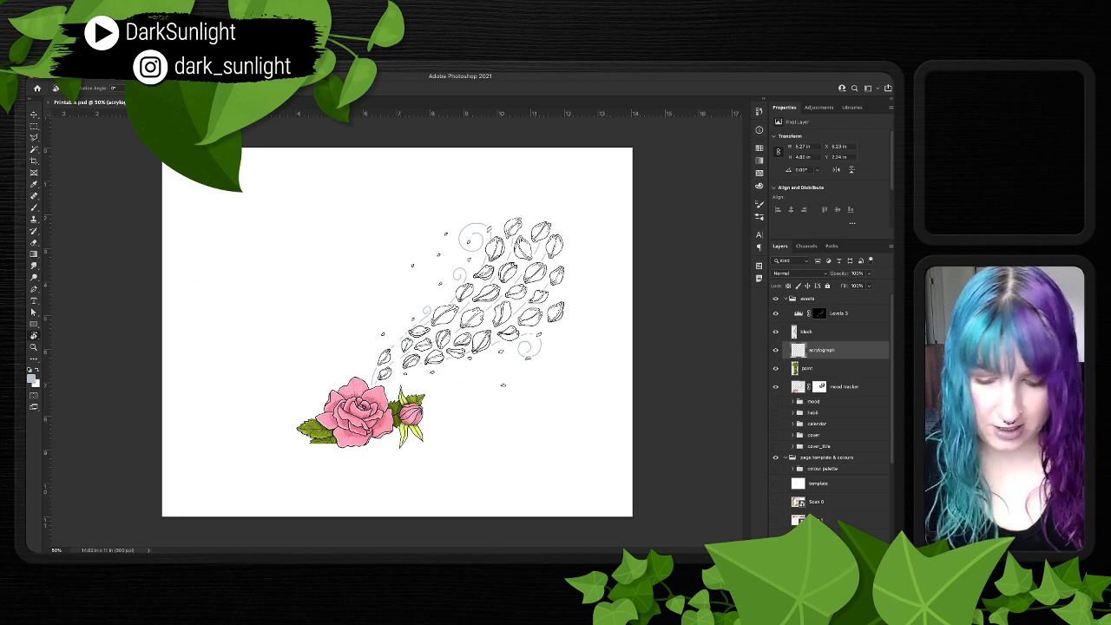
pyautogui.press('super+plus')
pyautogui.press('super+plus')
pyautogui.press('super+plus')
pyautogui.moveTo(363, 486); pyautogui.dragTo(530, 115)
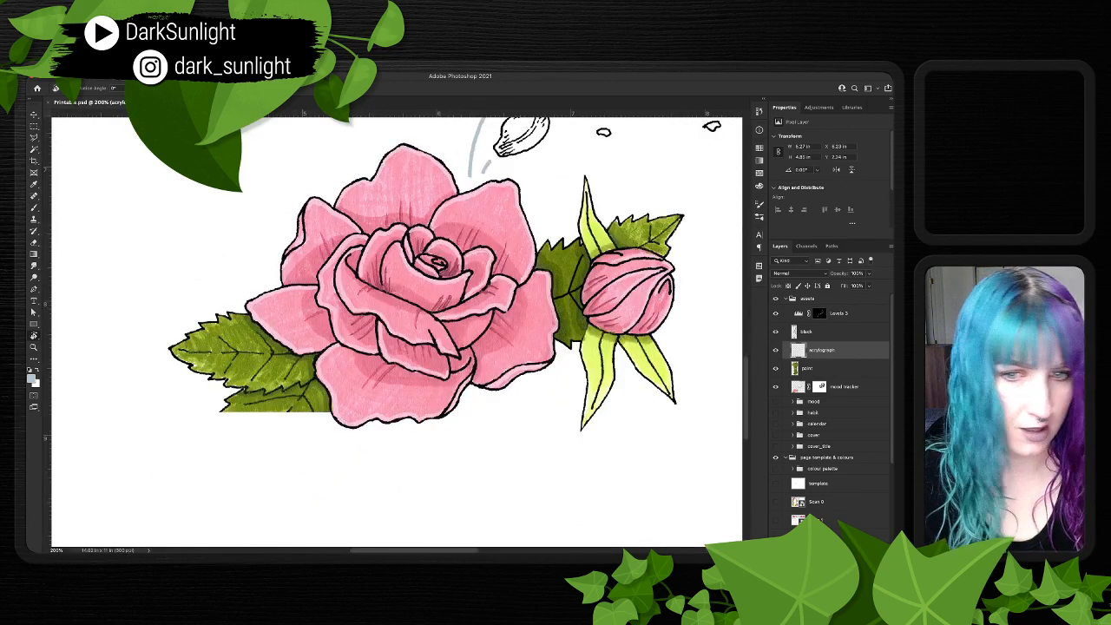
# - Disable the layer mask on the mood tracker layer and make the black layer active
pyautogui.click(844, 387)
pyautogui.keyDown('shift'); pyautogui.click(819, 387); pyautogui.keyUp('shift')
pyautogui.click(816, 369)
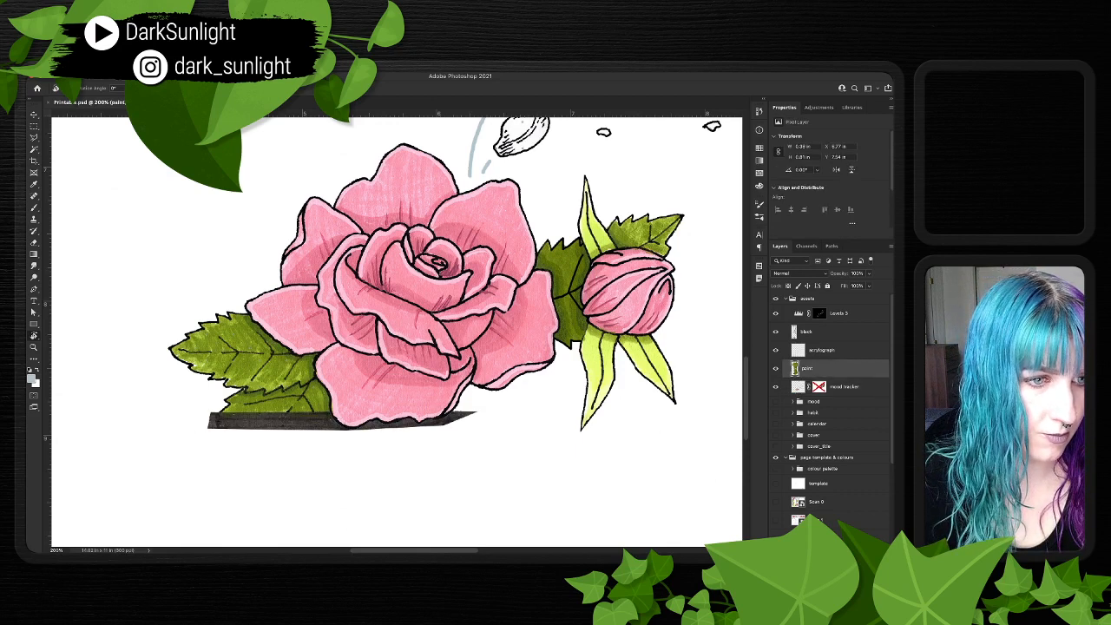
pyautogui.click(821, 351)
pyautogui.click(816, 332)
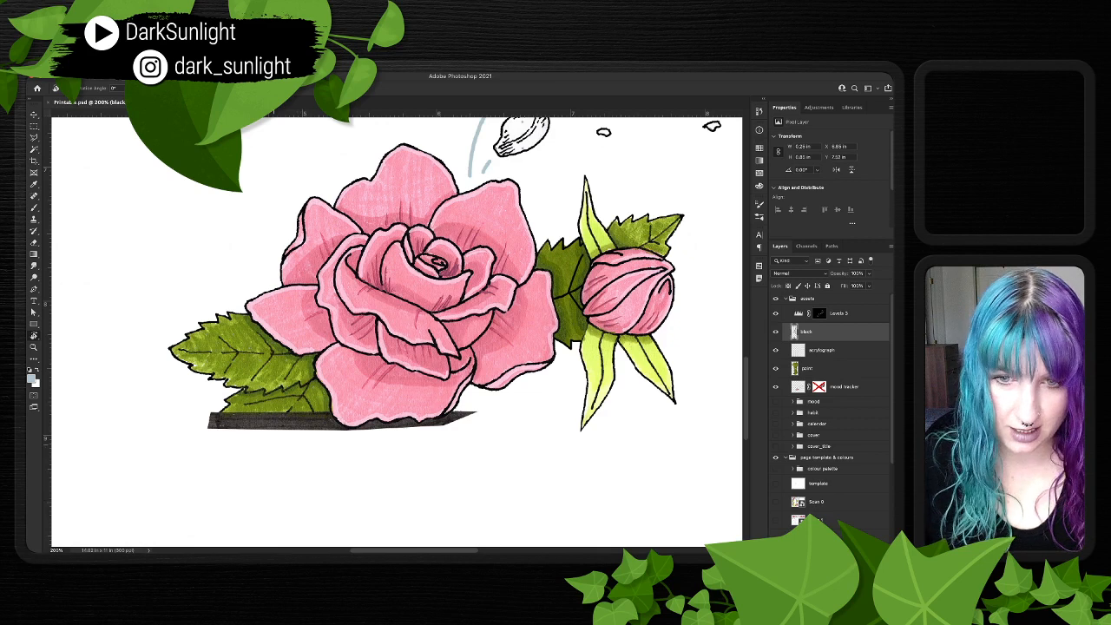
# - Select a rectangular strip across the rose's cropped lower edge and fill it with black on the black layer
pyautogui.press('m')
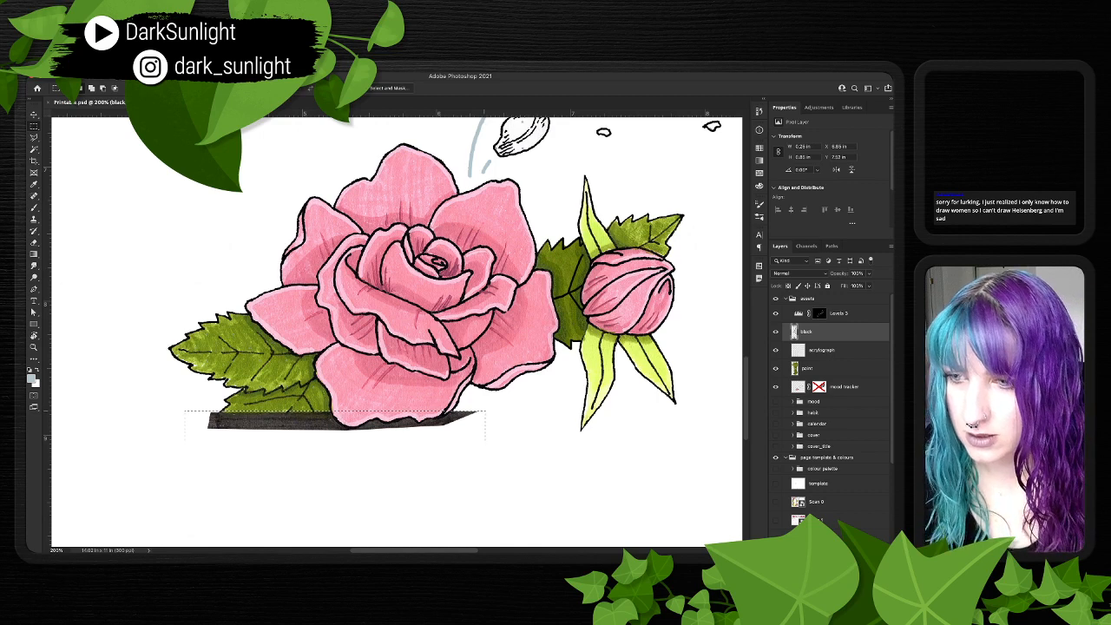
pyautogui.moveTo(486, 441); pyautogui.dragTo(485, 441)
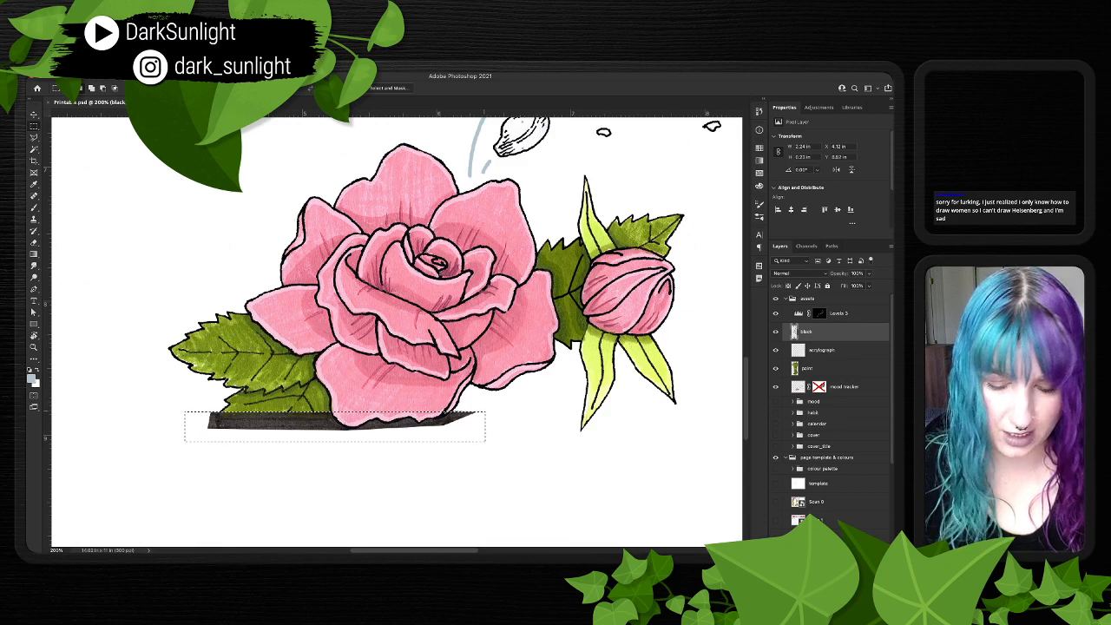
pyautogui.press('super+plus')
pyautogui.scroll(-3, 397, 331)
pyautogui.hscroll(-3, 397, 332)
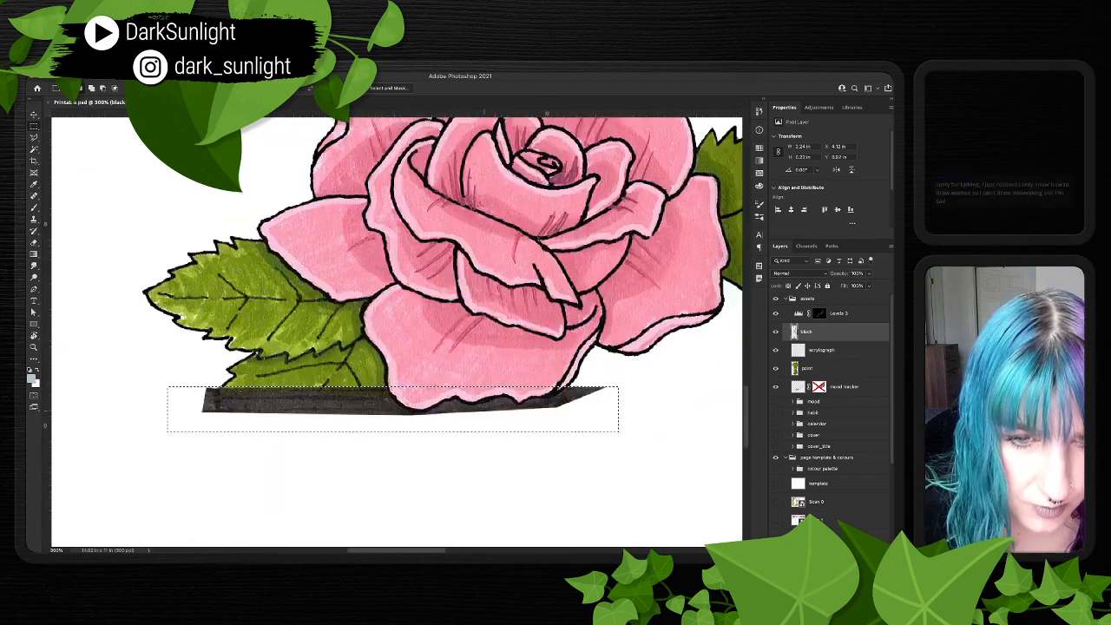
pyautogui.scroll(-1, 397, 331)
pyautogui.hscroll(-1, 397, 331)
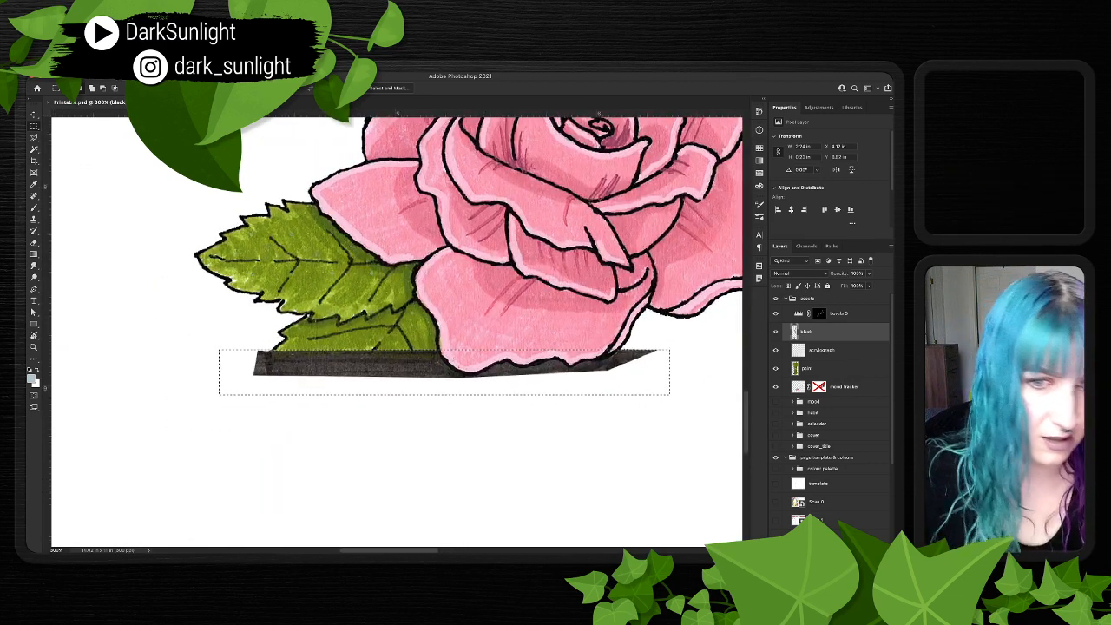
pyautogui.press('Delete')
pyautogui.hotkey('ctrl', 'z')
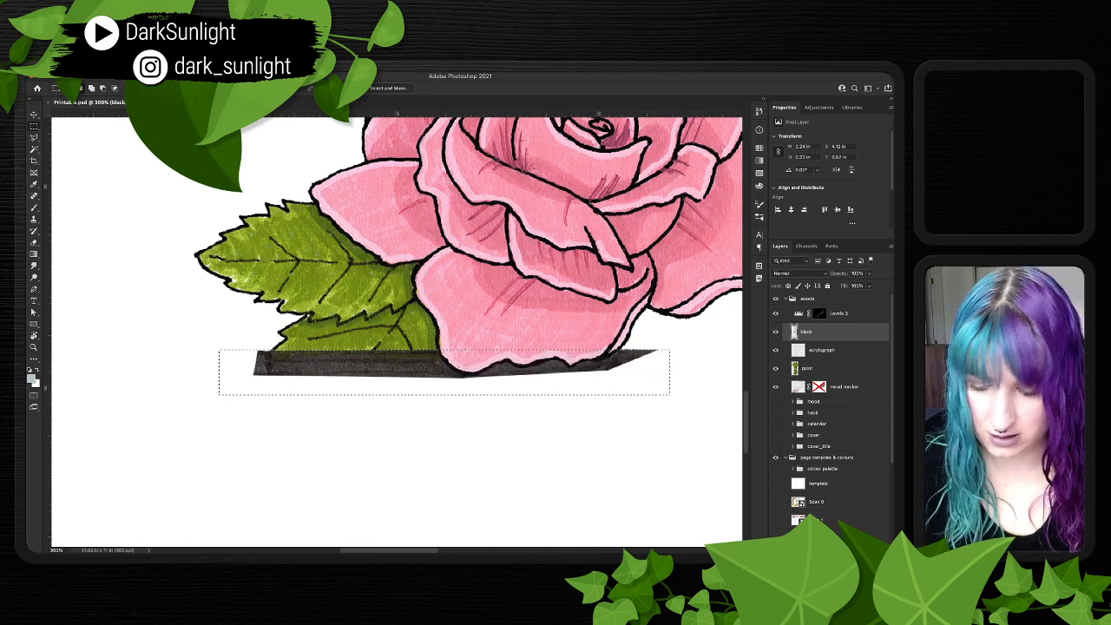
pyautogui.press('Delete')
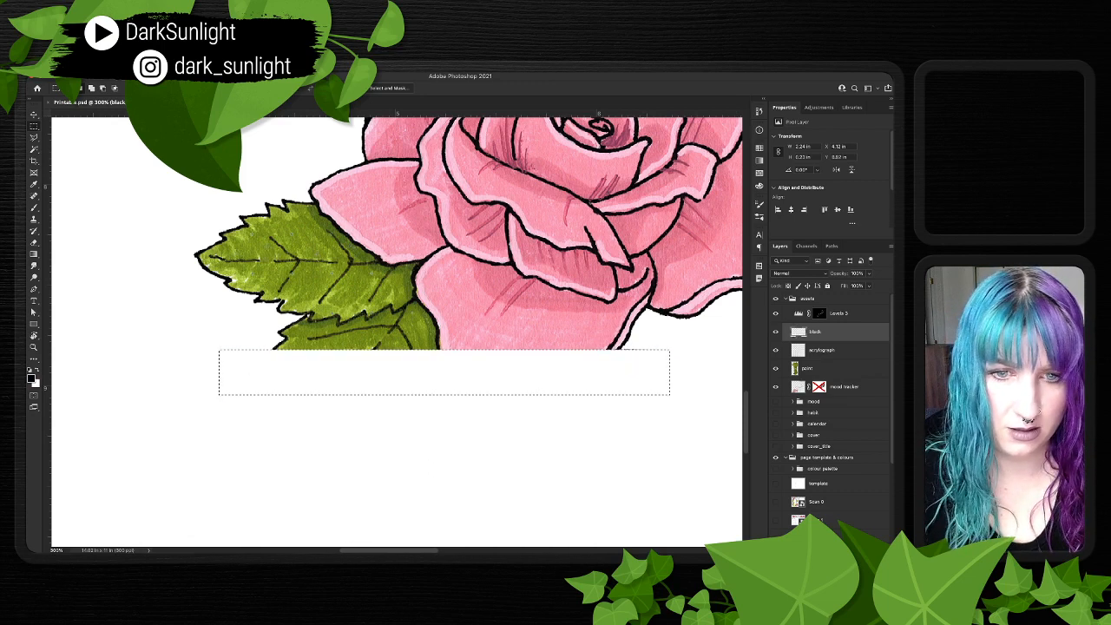
pyautogui.hotkey('ctrl', 'z')
pyautogui.hotkey('alt', 'BackSpace')
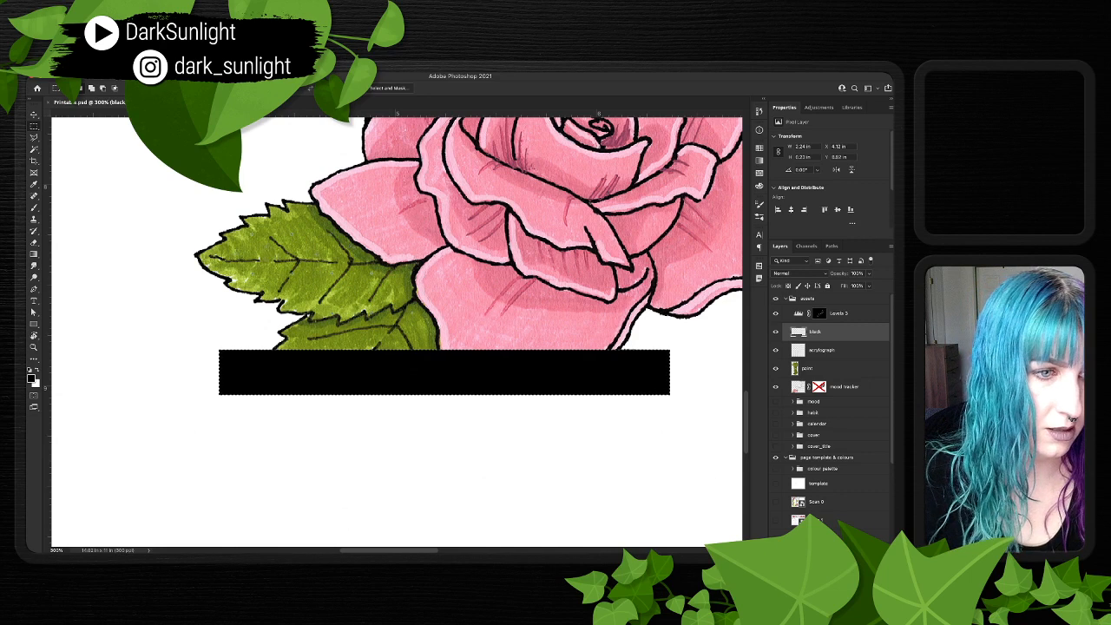
# - Load the mood tracker mask as a selection and erase the black strip over the rose's lowest petal, then deselect
pyautogui.keyDown('super'); pyautogui.click(819, 387); pyautogui.keyUp('super')
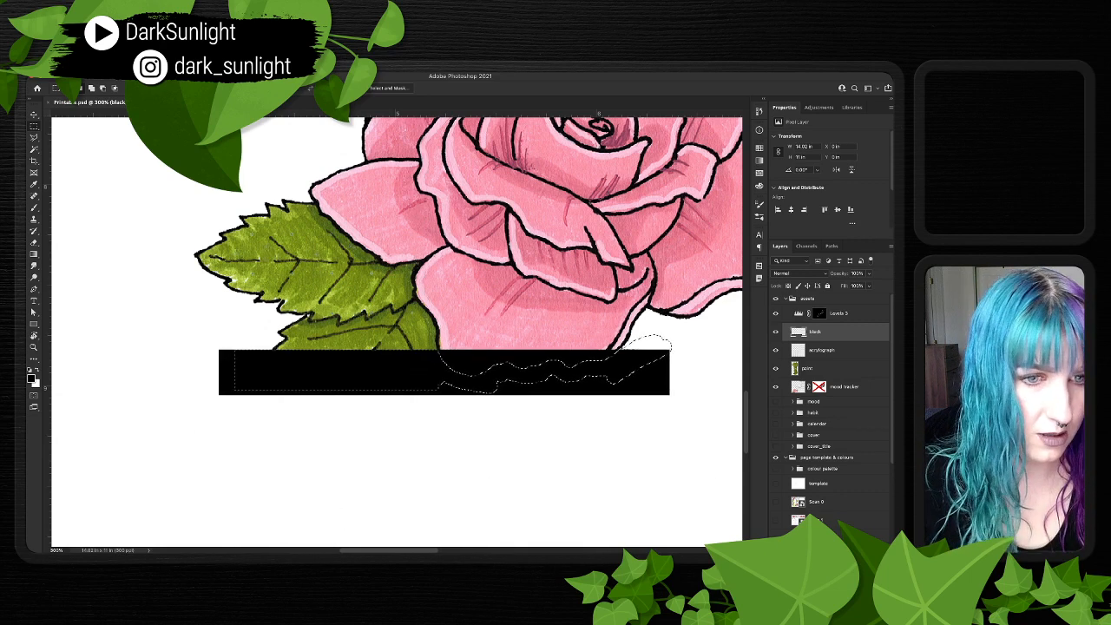
pyautogui.press('b')
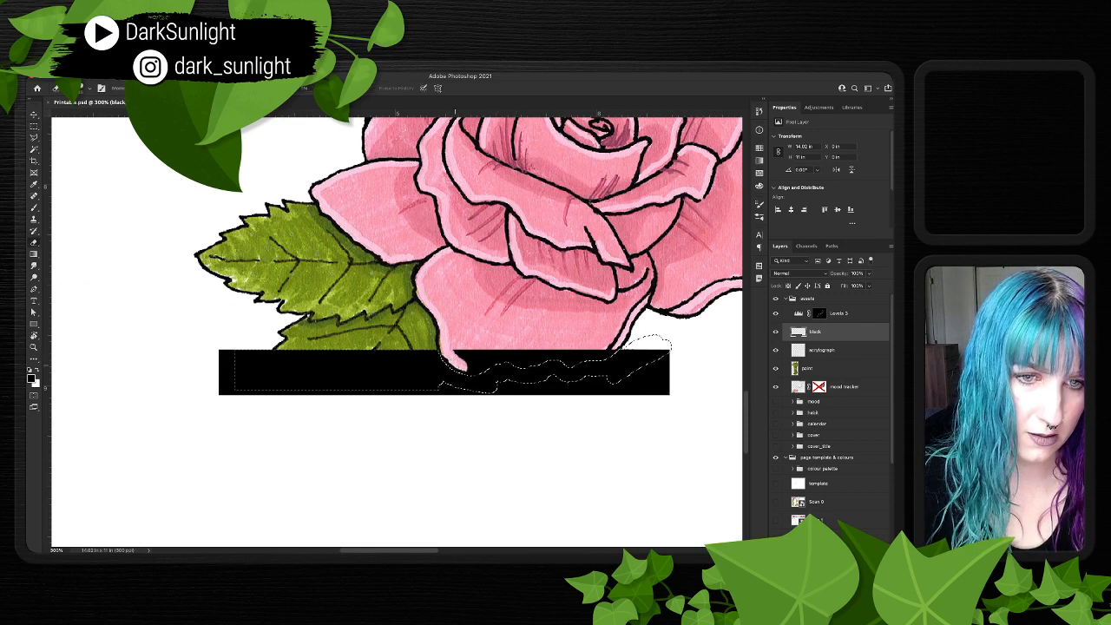
pyautogui.moveTo(476, 358); pyautogui.dragTo(580, 359)
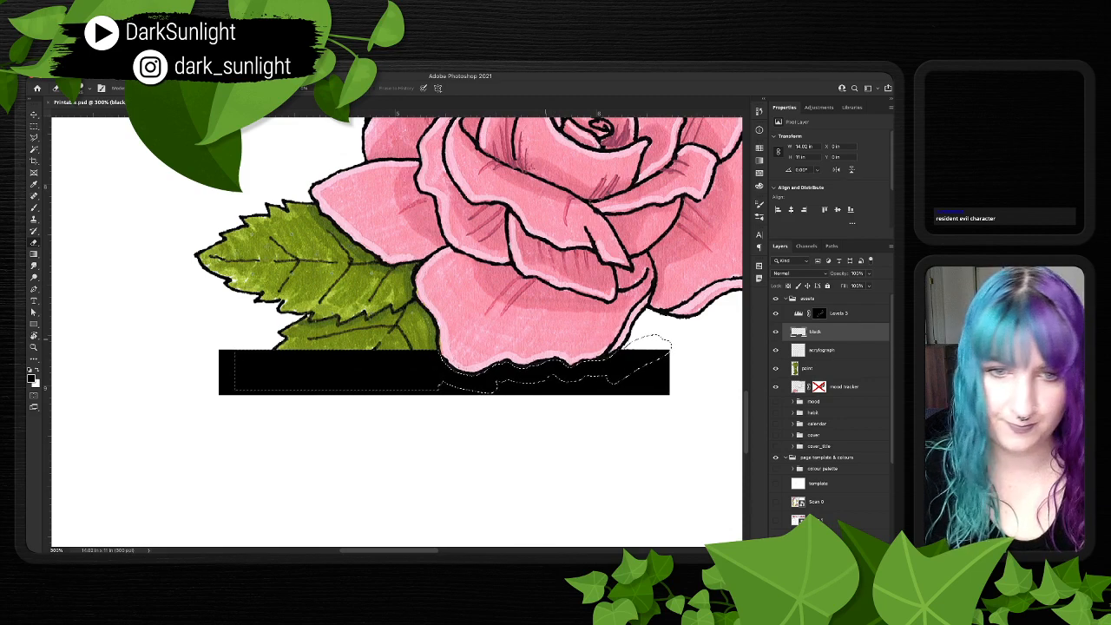
pyautogui.hotkey('ctrl', 'd')
# - Compare the whole page with the mood tracker layer mask enabled and disabled
pyautogui.moveTo(545, 339); pyautogui.dragTo(466, 482)
pyautogui.press('super+minus')
pyautogui.press('super+minus')
pyautogui.press('super+minus')
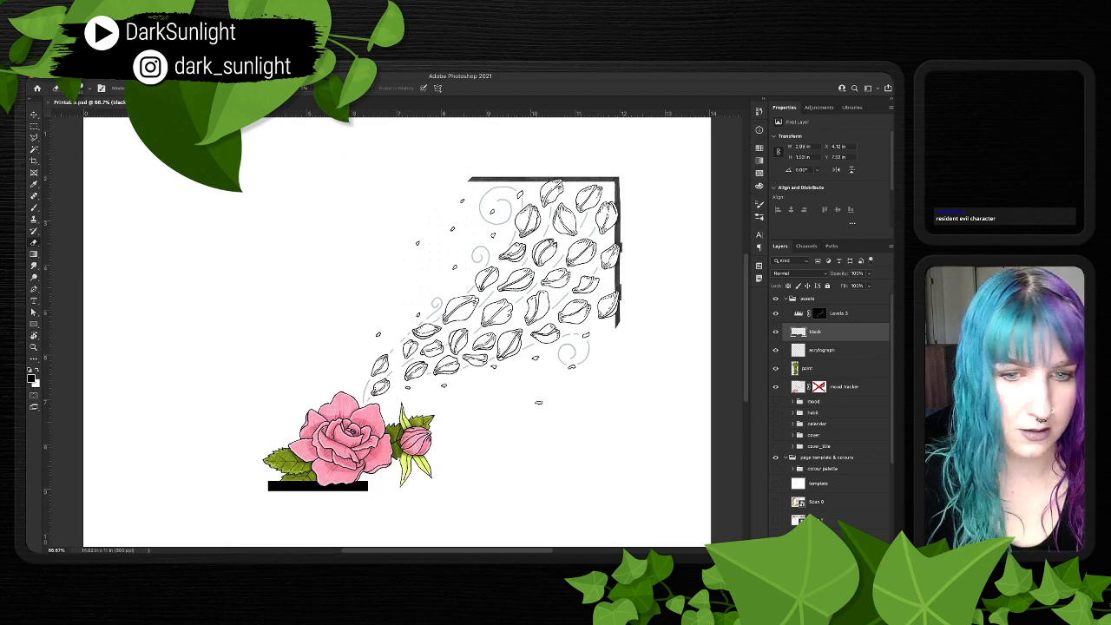
pyautogui.keyDown('shift'); pyautogui.click(819, 387); pyautogui.keyUp('shift')
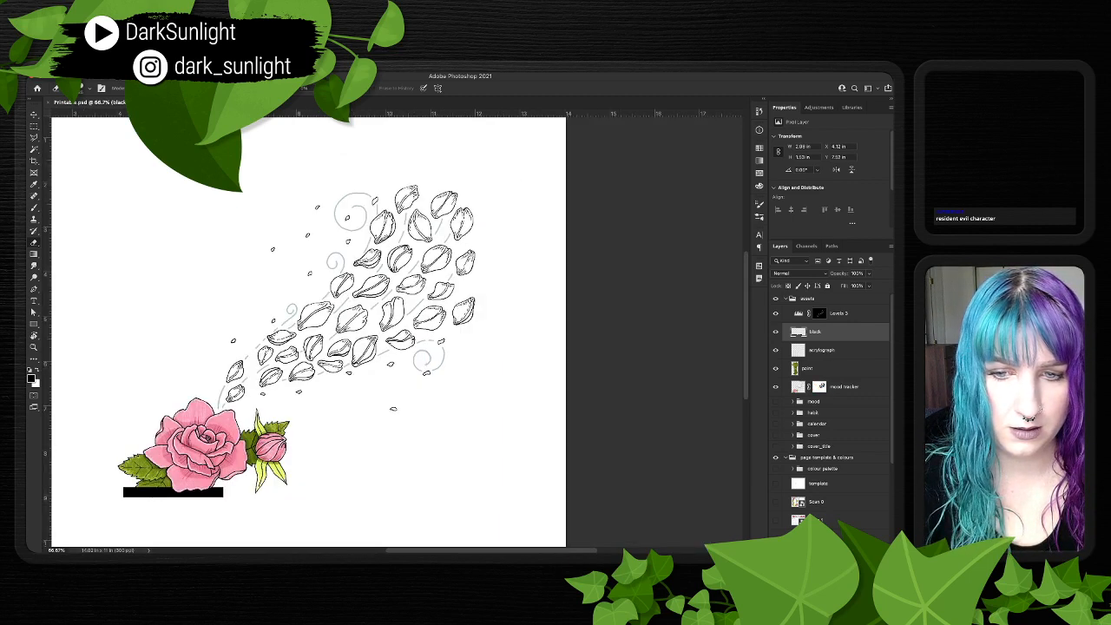
pyautogui.keyDown('shift'); pyautogui.click(819, 387); pyautogui.keyUp('shift')
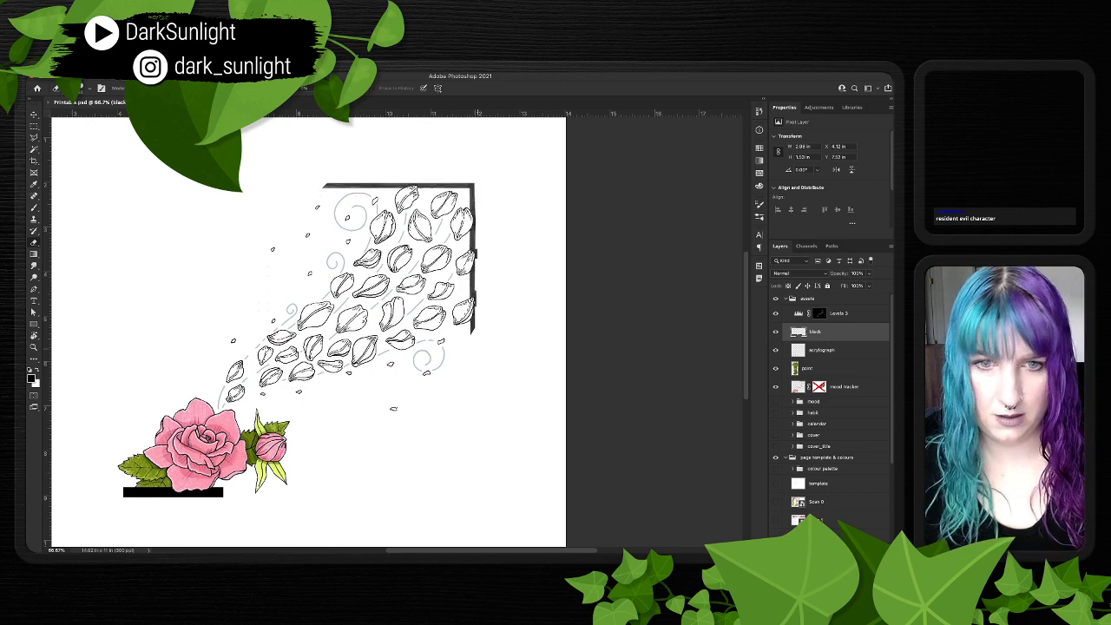
# - Select narrow strips along the petal group's cropped right and upper edges and fill them with black
pyautogui.press('super+plus')
pyautogui.press('super+plus')
pyautogui.press('super+plus')
pyautogui.hscroll(6, 478, 349)
pyautogui.scroll(3, 479, 349)
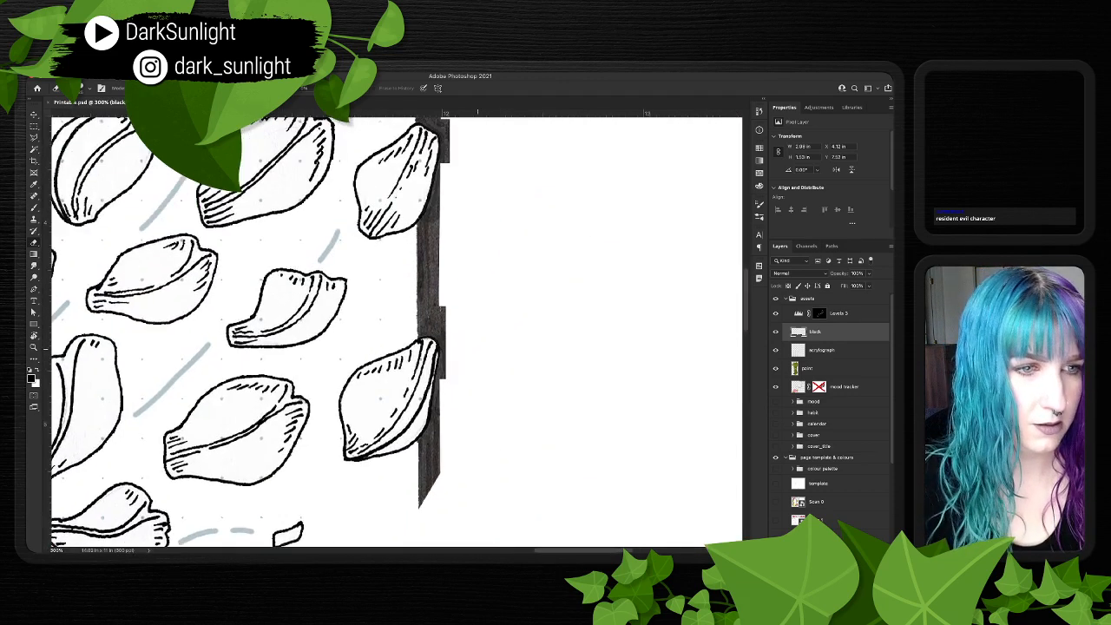
pyautogui.scroll(-1, 479, 349)
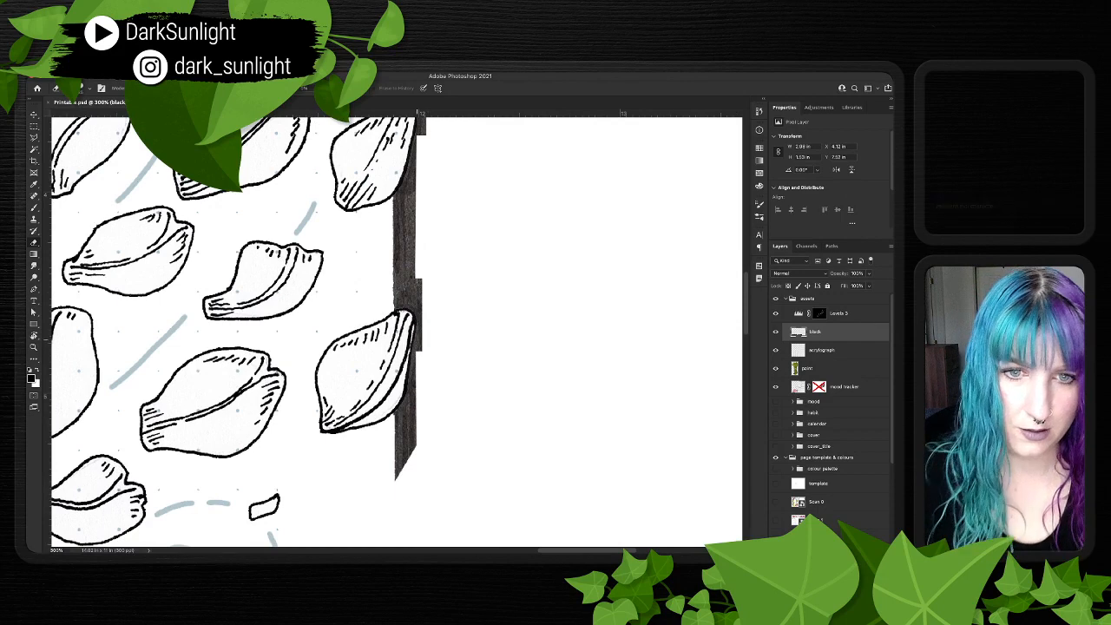
pyautogui.press('m')
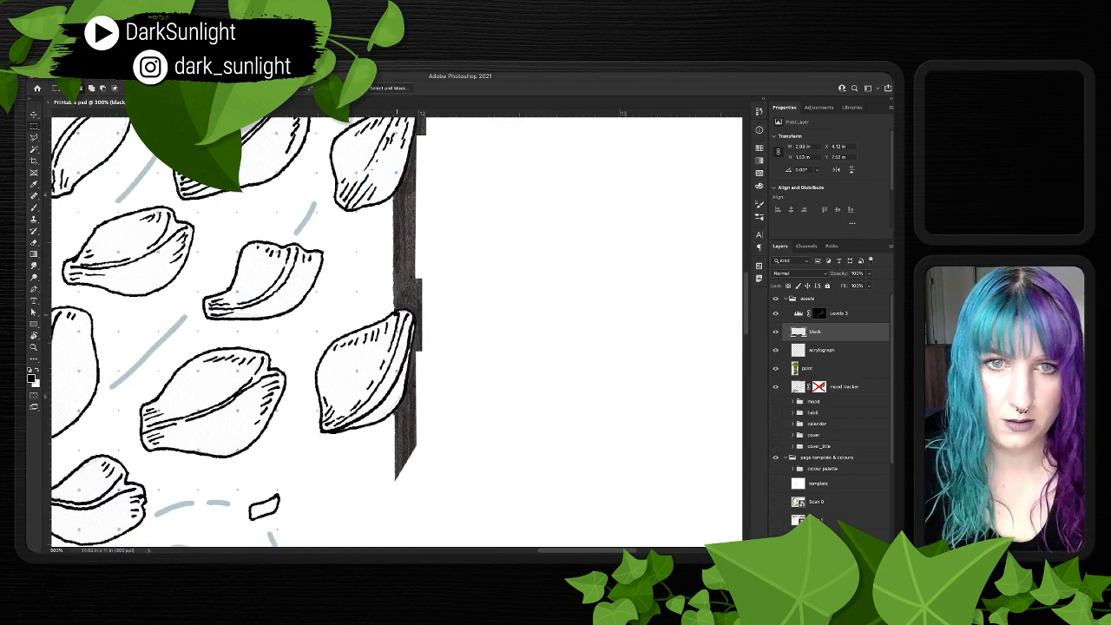
pyautogui.press('super+minus')
pyautogui.press('super+minus')
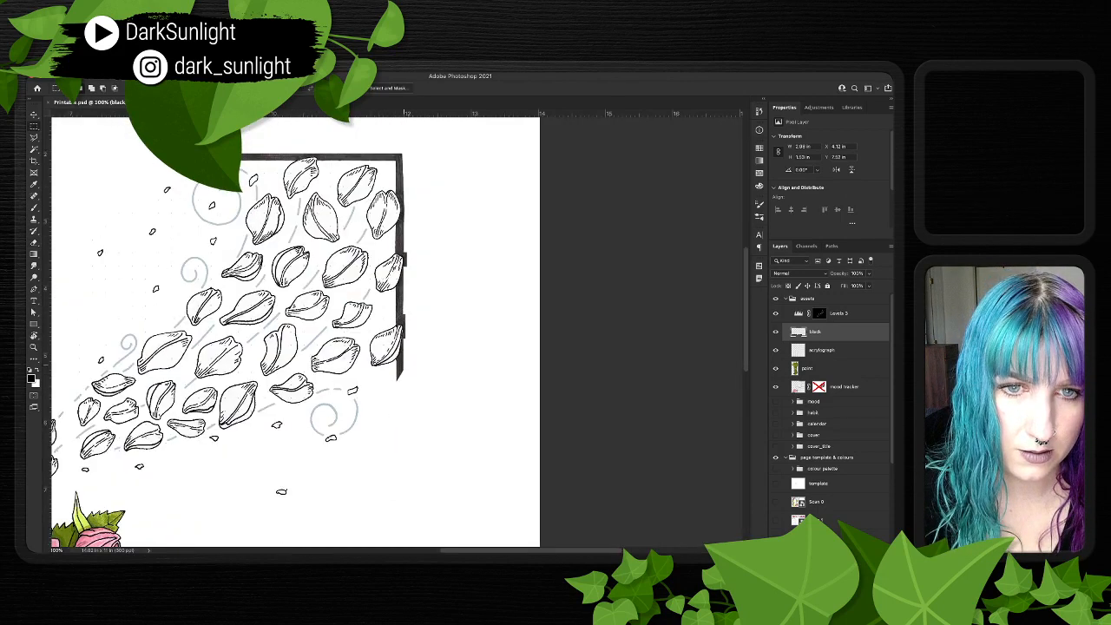
pyautogui.moveTo(406, 374); pyautogui.dragTo(396, 151)
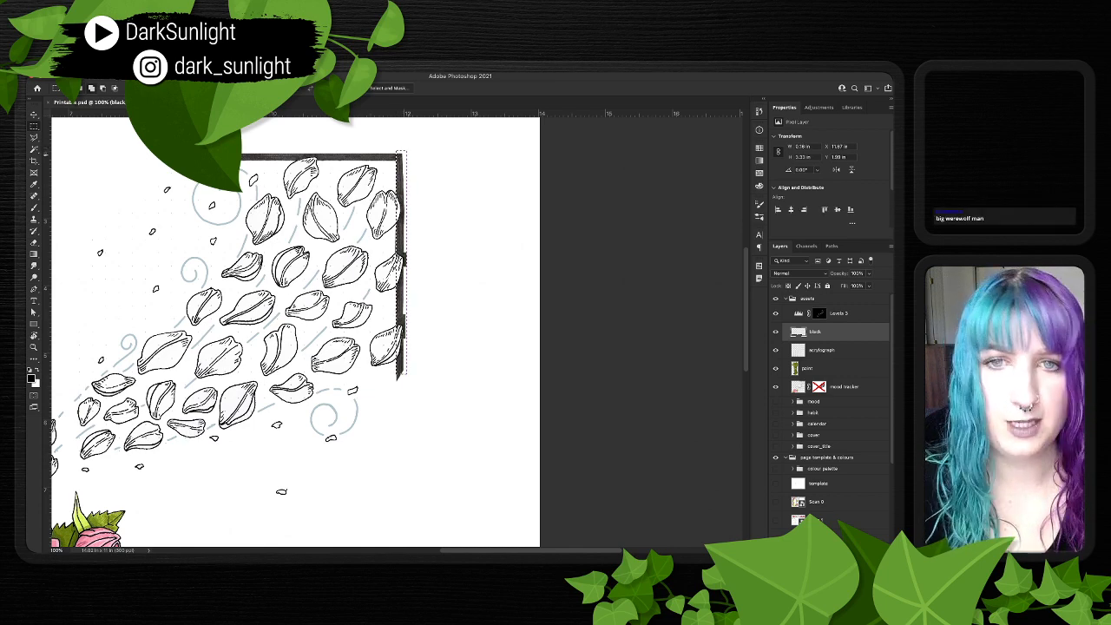
pyautogui.moveTo(406, 151); pyautogui.dragTo(271, 162)
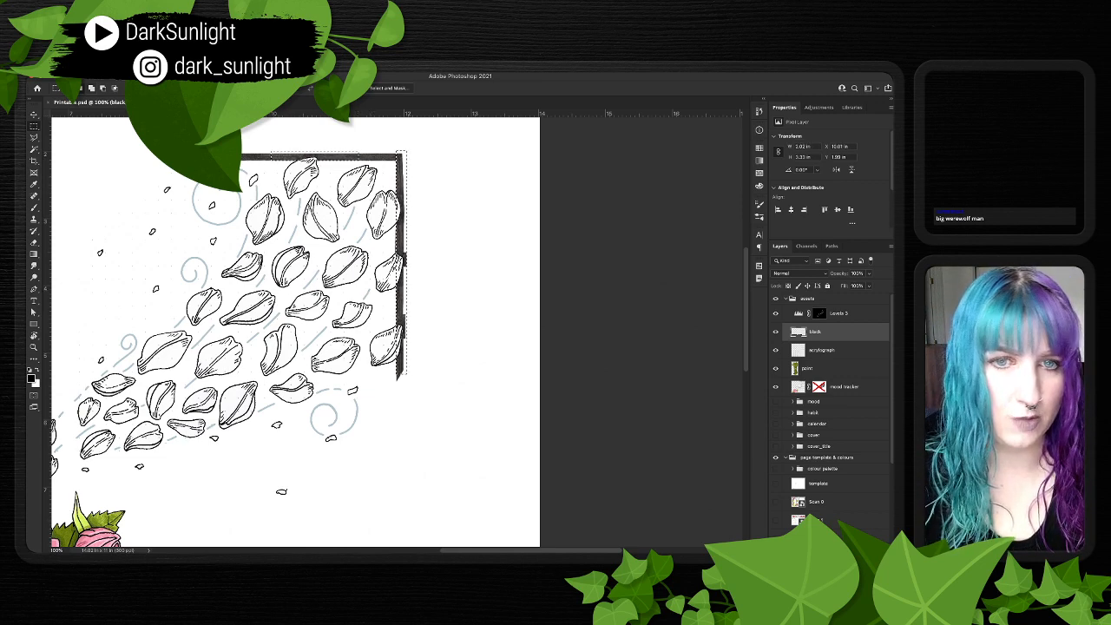
pyautogui.hotkey('alt', 'BackSpace')
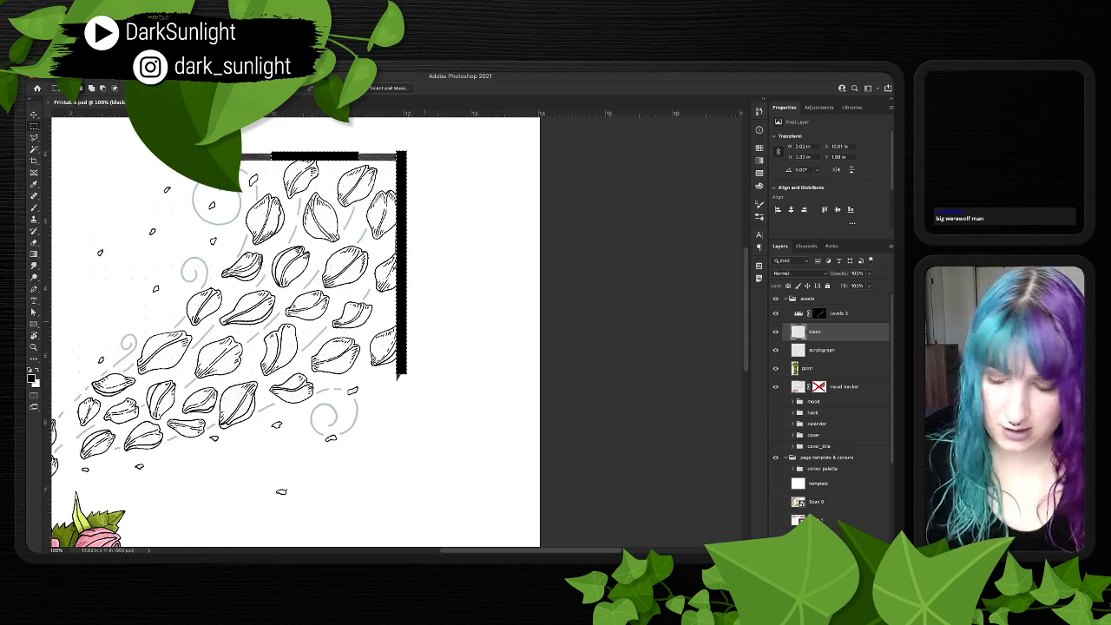
pyautogui.hotkey('ctrl', 'd')
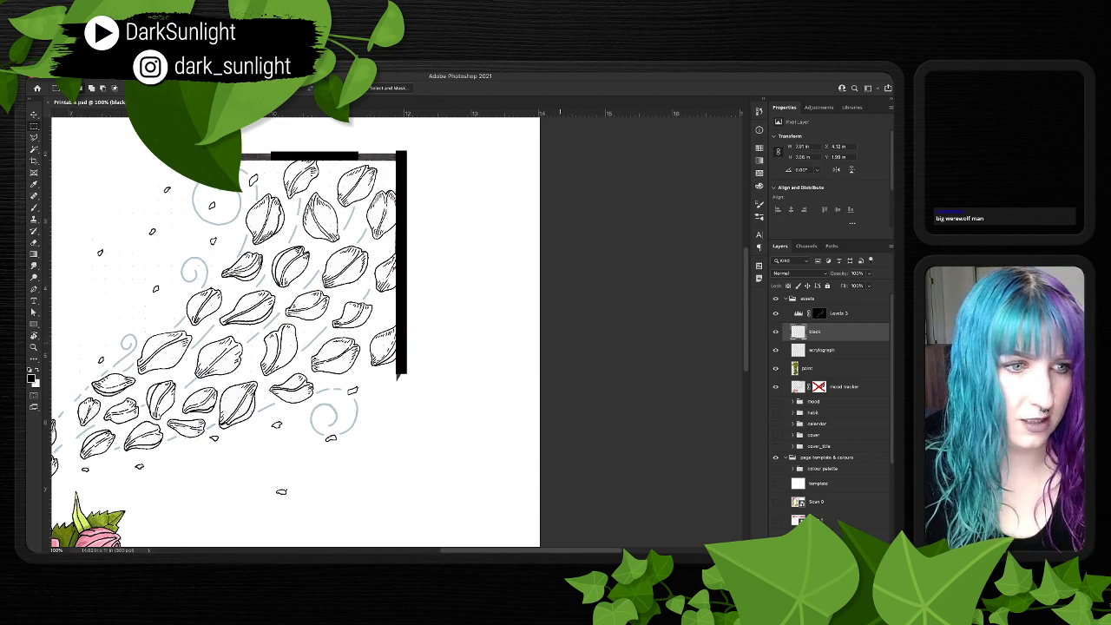
# - Enable the mood tracker layer mask, load it as a selection to examine the petals under the vertical black bar, and deselect
pyautogui.keyDown('shift'); pyautogui.click(819, 387); pyautogui.keyUp('shift')
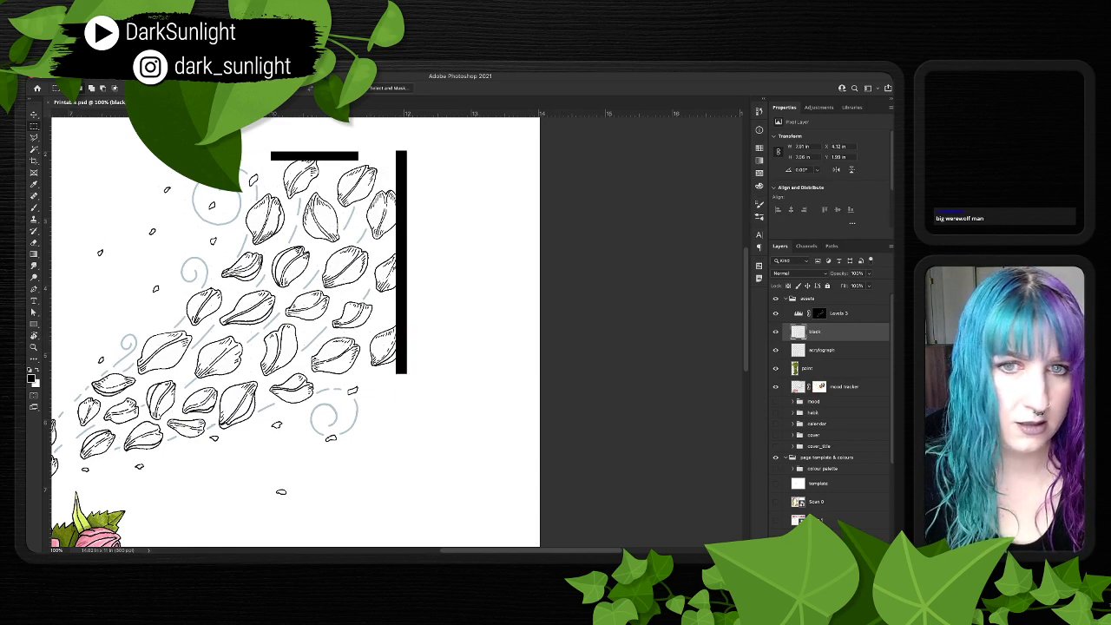
pyautogui.keyDown('super'); pyautogui.click(818, 387); pyautogui.keyUp('super')
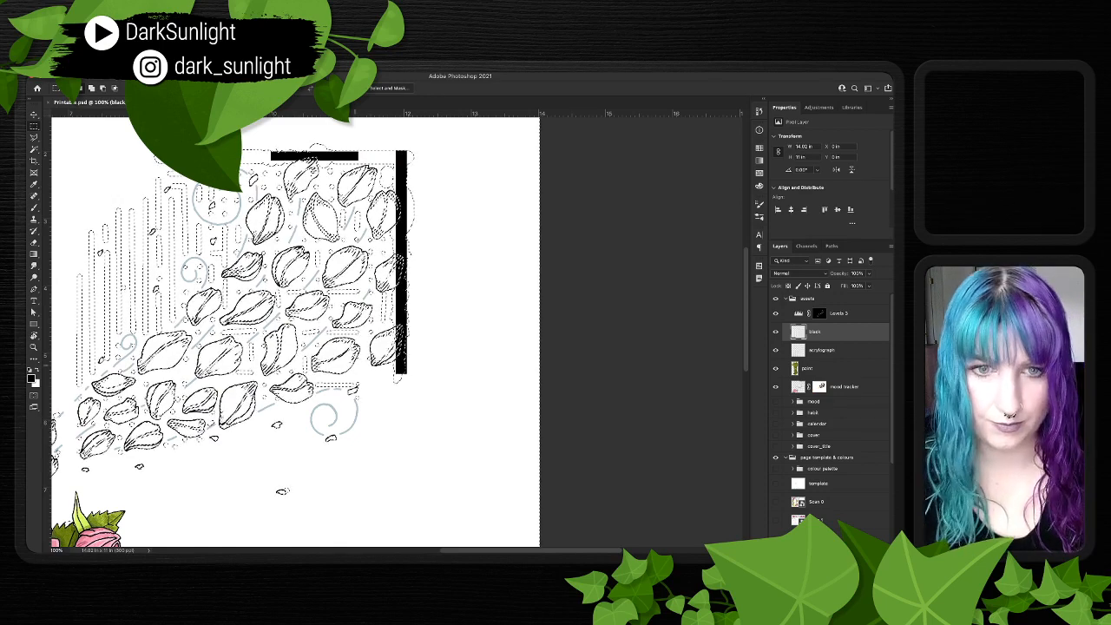
pyautogui.press('super+plus')
pyautogui.press('super+plus')
pyautogui.press('super+plus')
pyautogui.press('super+plus')
pyautogui.press('e')
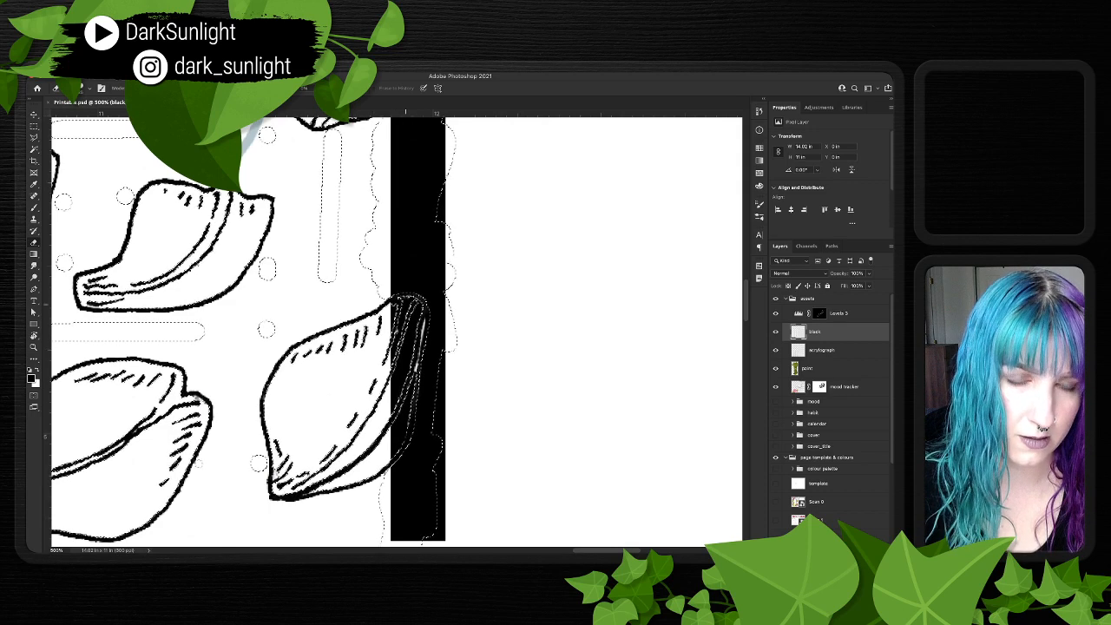
pyautogui.scroll(1, 397, 332)
pyautogui.scroll(5, 221, 332)
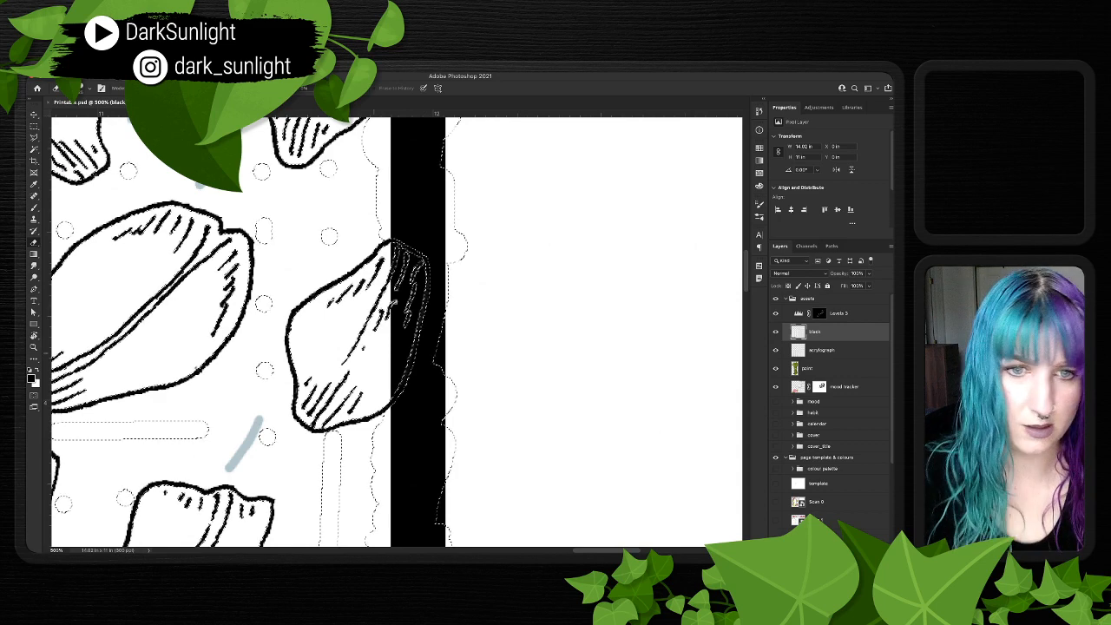
pyautogui.hotkey('ctrl', 'd')
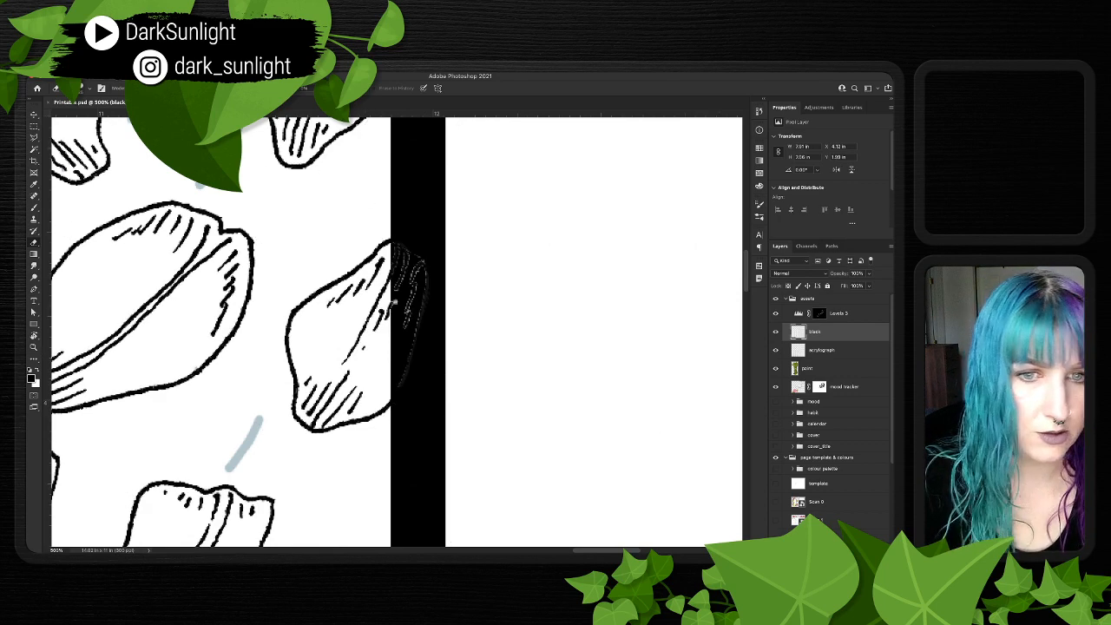
# - Lower the black layer's opacity to 68% and erase the vertical bar where it covers the petal above the lowest one
pyautogui.press('8')
pyautogui.press('8')
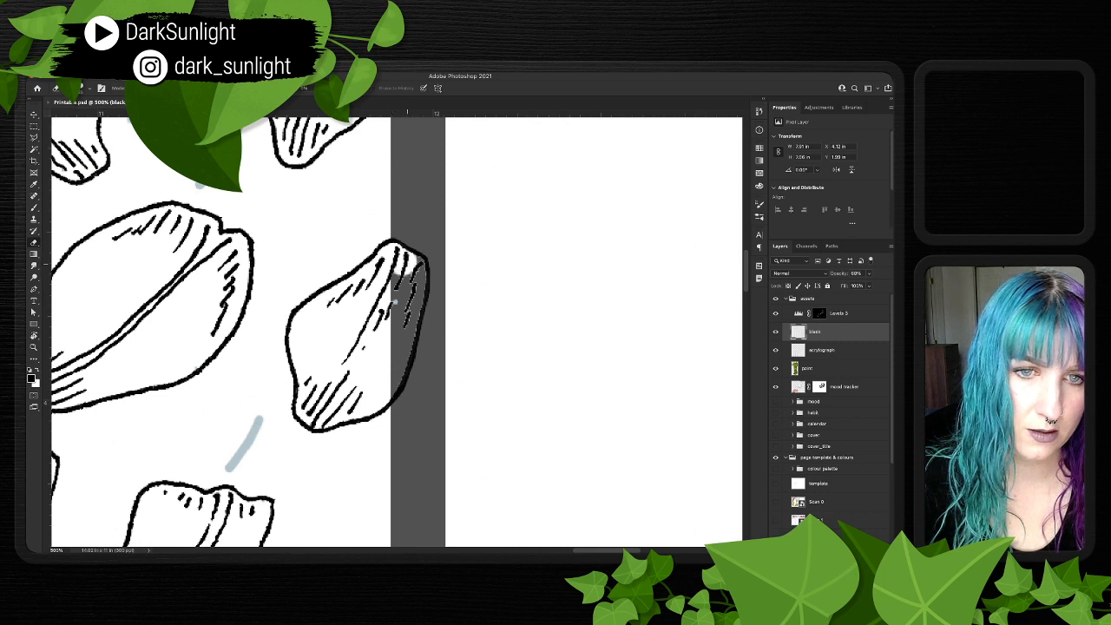
pyautogui.moveTo(413, 273); pyautogui.dragTo(395, 395)
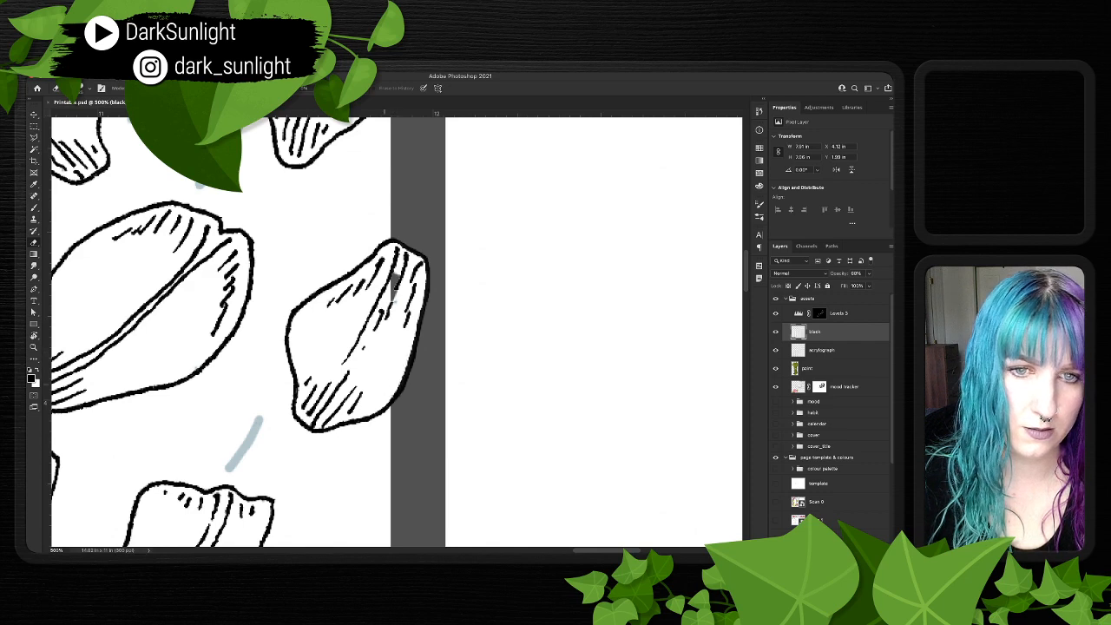
pyautogui.moveTo(396, 272)
pyautogui.mouseDown()
pyautogui.moveTo(393, 300)
pyautogui.moveTo(426, 292)
pyautogui.moveTo(422, 393)
pyautogui.mouseUp()
# - Erase the horizontal bar where it covers the tip of the uppermost petal
pyautogui.scroll(7, 395, 304)
pyautogui.moveTo(382, 287)
pyautogui.mouseDown()
pyautogui.moveTo(397, 497)
pyautogui.moveTo(586, 482)
pyautogui.moveTo(708, 492)
pyautogui.mouseUp()
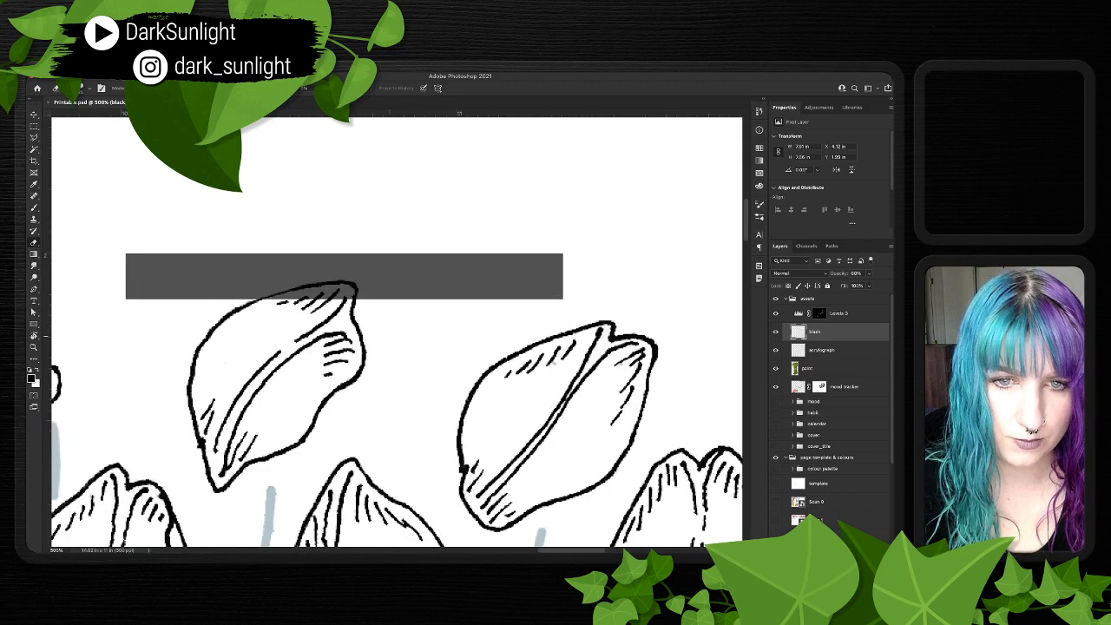
pyautogui.moveTo(347, 292)
pyautogui.mouseDown()
pyautogui.moveTo(271, 297)
pyautogui.moveTo(314, 298)
pyautogui.mouseUp()
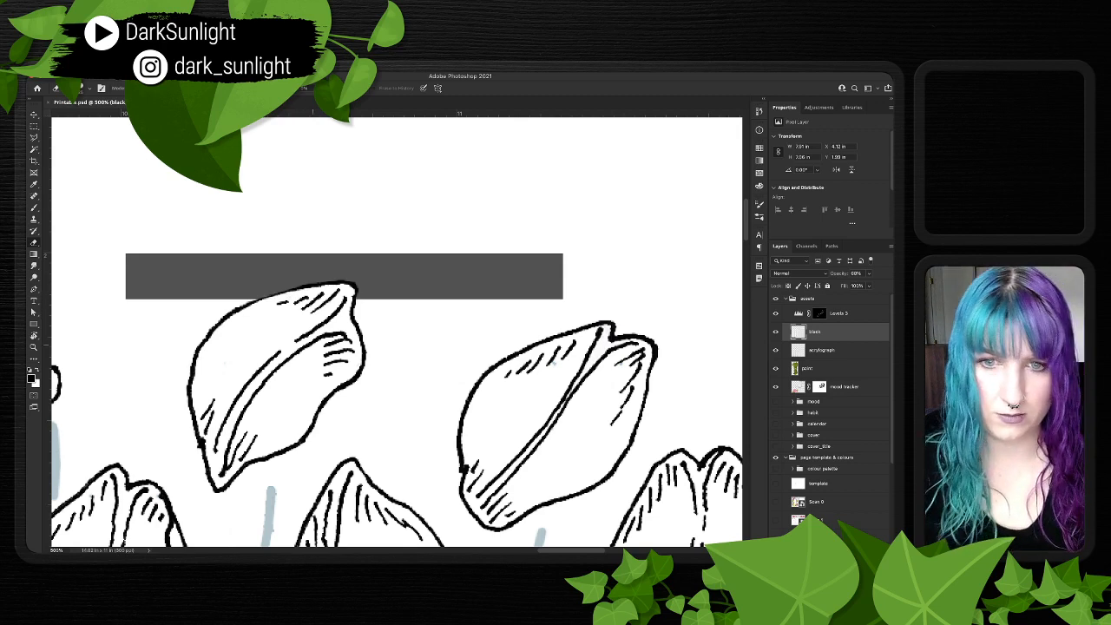
# - Restore the black layer's opacity to 100%
pyautogui.press('super+minus')
pyautogui.press('super+minus')
pyautogui.press('super+minus')
pyautogui.press('super+minus')
pyautogui.moveTo(373, 417); pyautogui.dragTo(461, 137)
pyautogui.moveTo(839, 273); pyautogui.dragTo(866, 273)
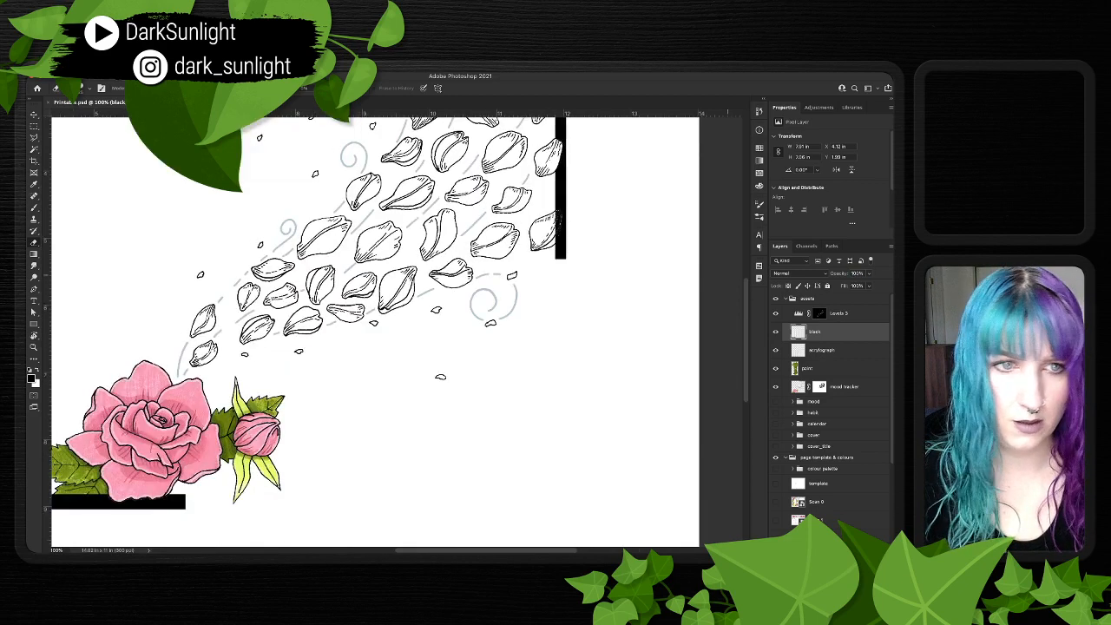
# - Erase the vertical bar where it covers the lowest petal at the right edge, redoing the stroke along its outline
pyautogui.moveTo(429, 194); pyautogui.dragTo(364, 329)
pyautogui.press('super+plus')
pyautogui.press('super+plus')
pyautogui.press('super+plus')
pyautogui.press('super+plus')
pyautogui.moveTo(555, 347); pyautogui.dragTo(285, 207)
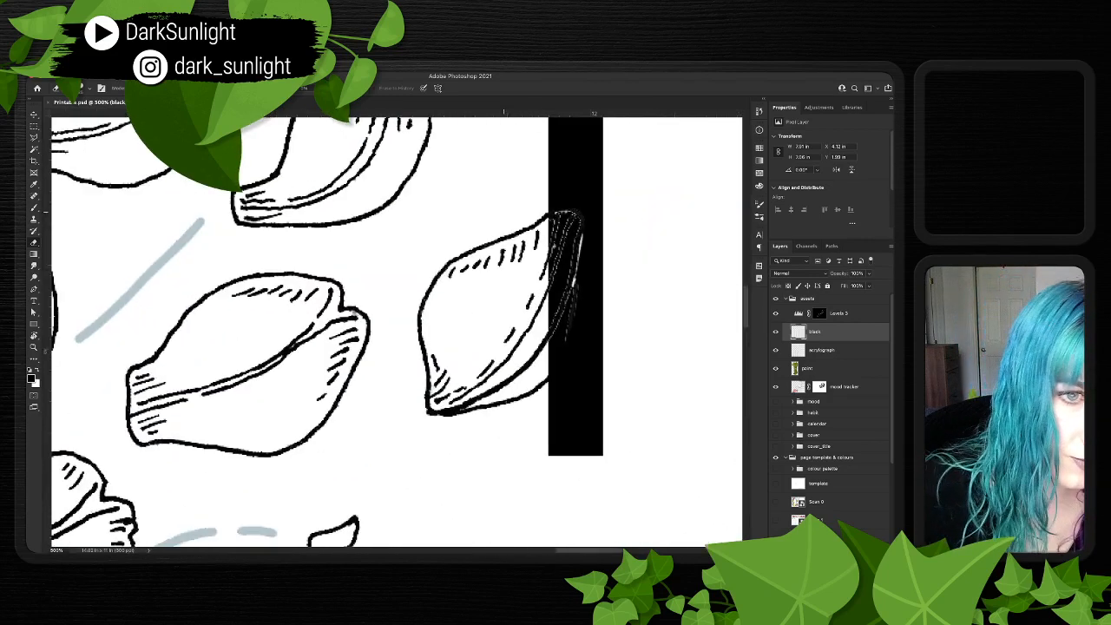
pyautogui.moveTo(565, 224)
pyautogui.mouseDown()
pyautogui.moveTo(550, 243)
pyautogui.moveTo(560, 269)
pyautogui.moveTo(551, 328)
pyautogui.mouseUp()
pyautogui.moveTo(572, 288); pyautogui.dragTo(553, 337)
pyautogui.press('super+z')
pyautogui.moveTo(573, 286)
pyautogui.mouseDown()
pyautogui.moveTo(552, 339)
pyautogui.moveTo(557, 372)
pyautogui.mouseUp()
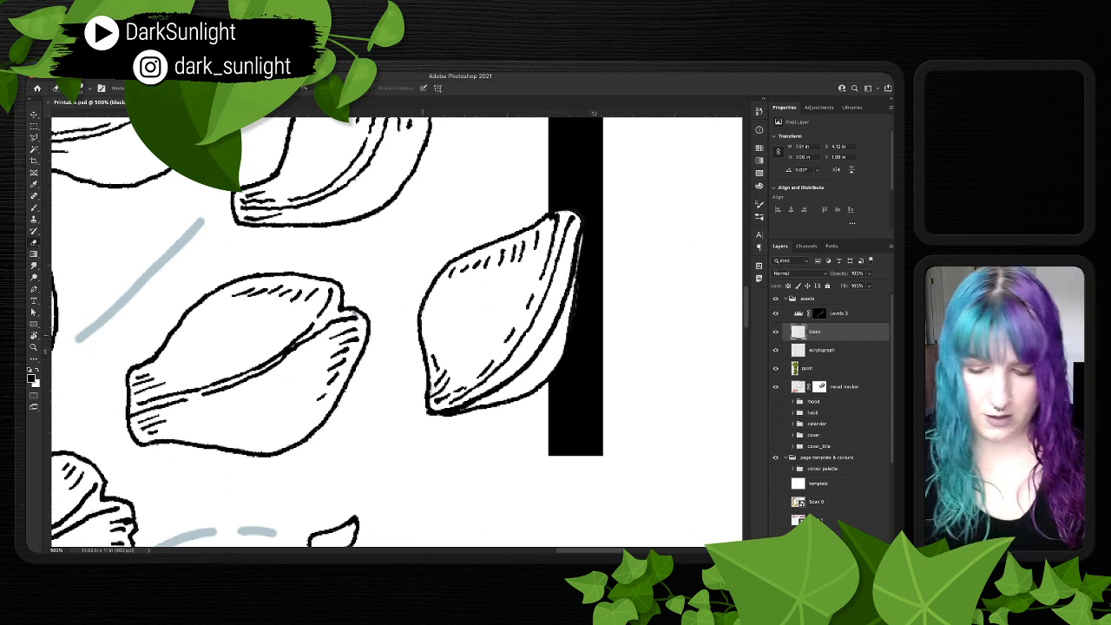
# - Check the whole page with the black bars along the petals and the rose
pyautogui.press('super+minus')
pyautogui.press('super+minus')
pyautogui.press('super+minus')
pyautogui.press('super+minus')
pyautogui.press('super+minus')
pyautogui.press('super+minus')
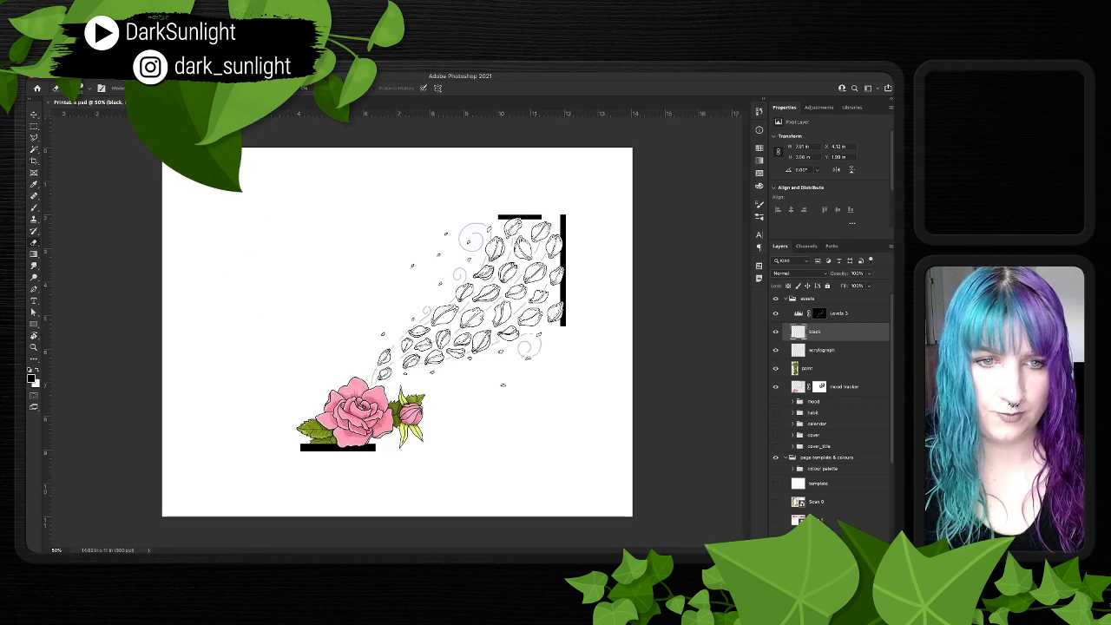
pyautogui.press('super+plus')
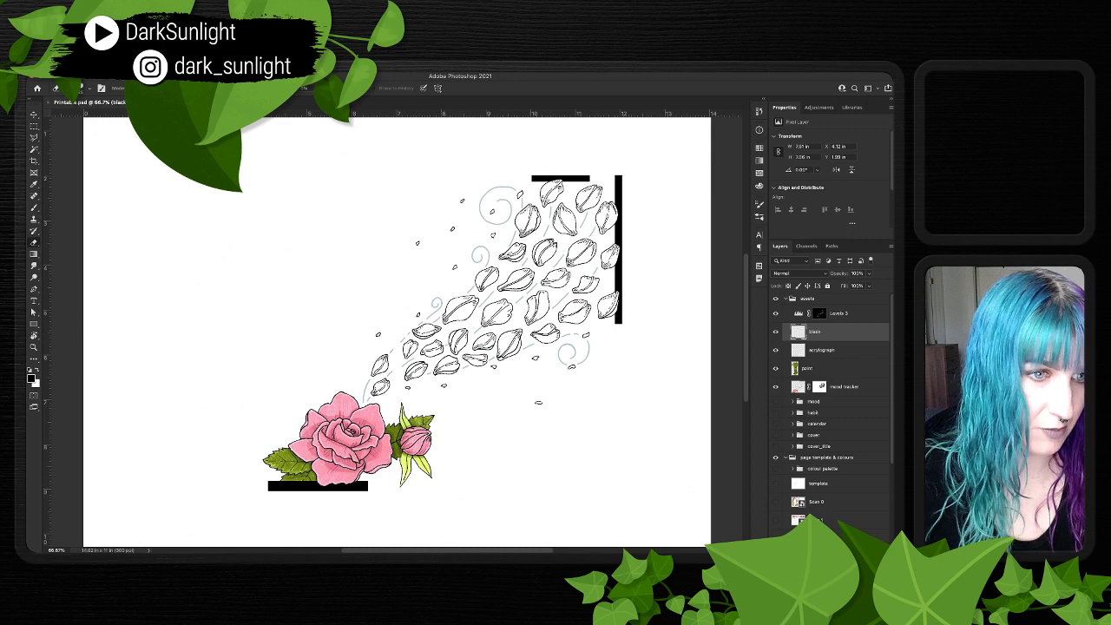
# - Compare the page with and without the black bars, then keep the bars and save the file
pyautogui.press('super+z')
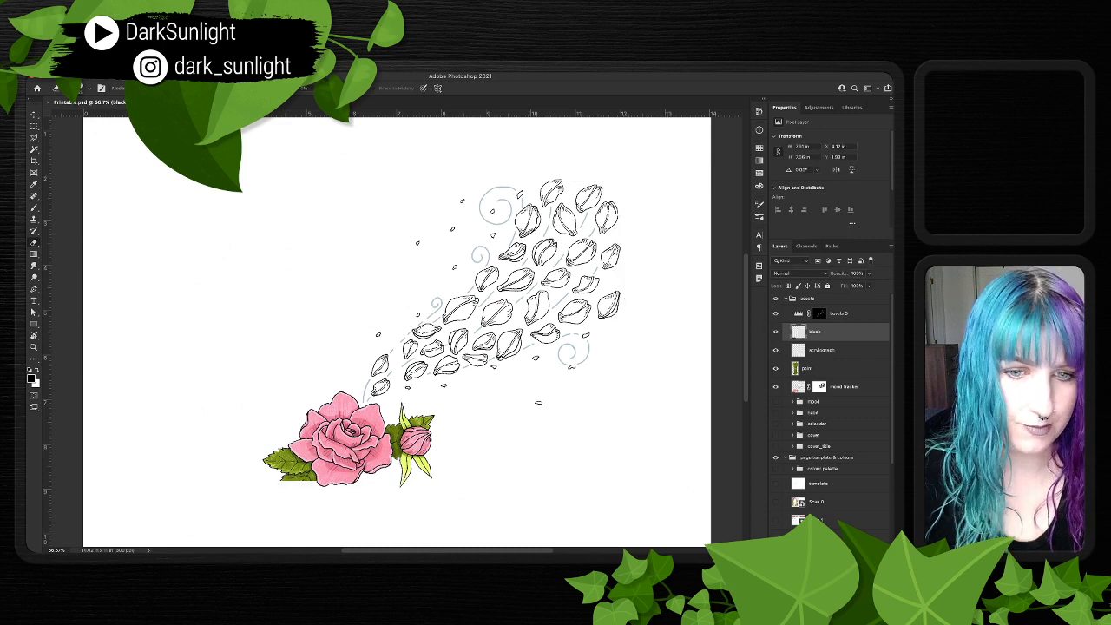
pyautogui.press('super+shift+z')
pyautogui.press('super+z')
pyautogui.press('super+shift+z')
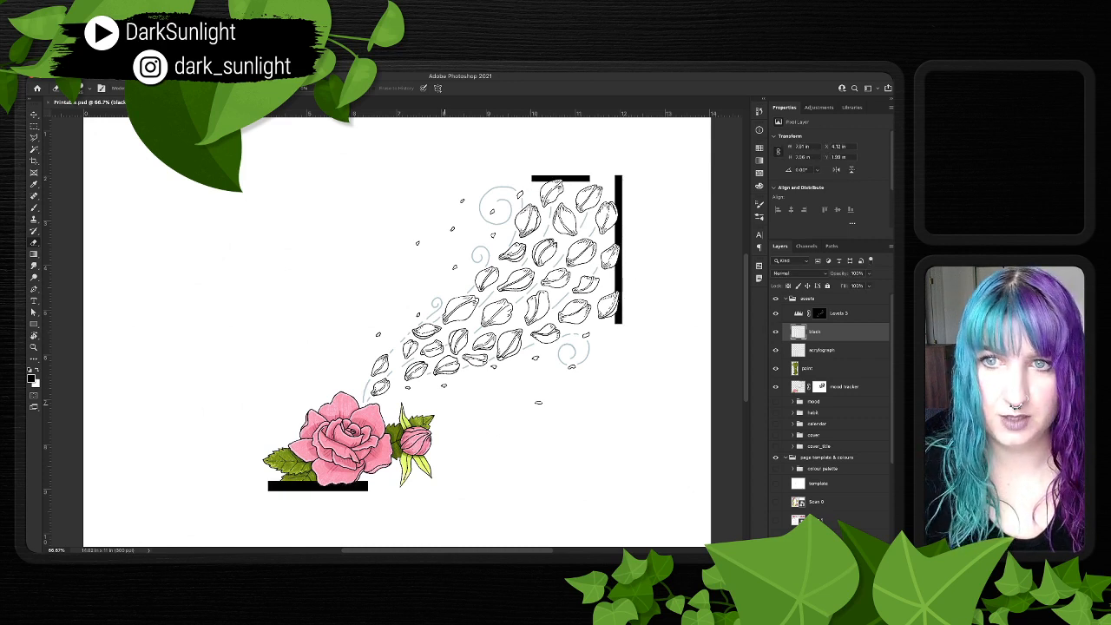
pyautogui.press('super+s')
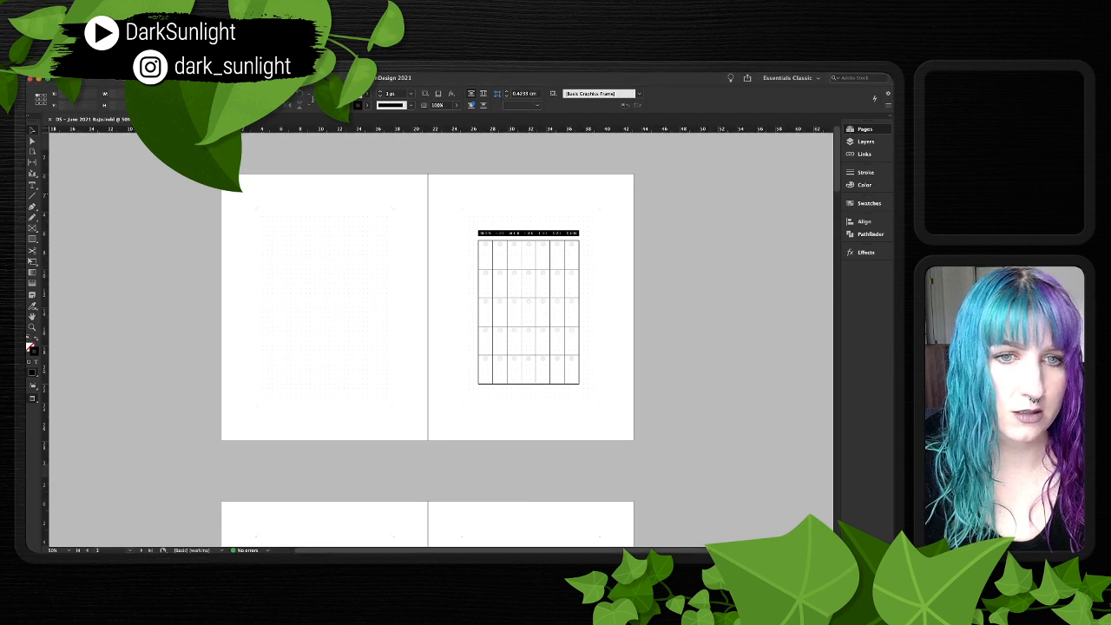
# - Switch to InDesign, delete the whole calendar grid from the first spread's right page, and save the document
pyautogui.moveTo(453, 195); pyautogui.dragTo(624, 418)
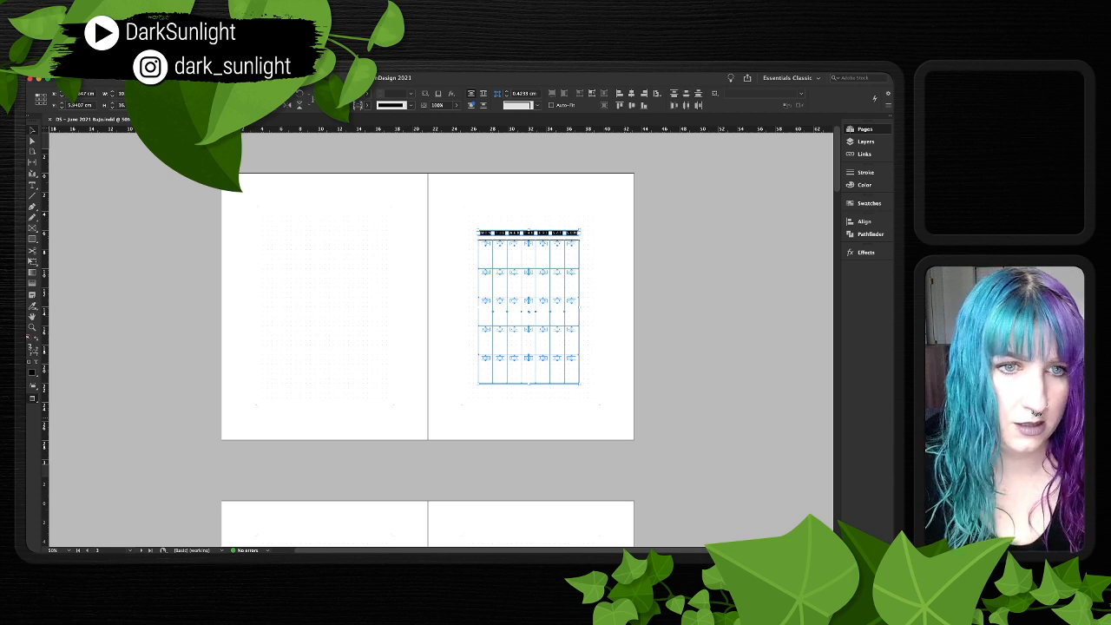
pyautogui.press('Delete')
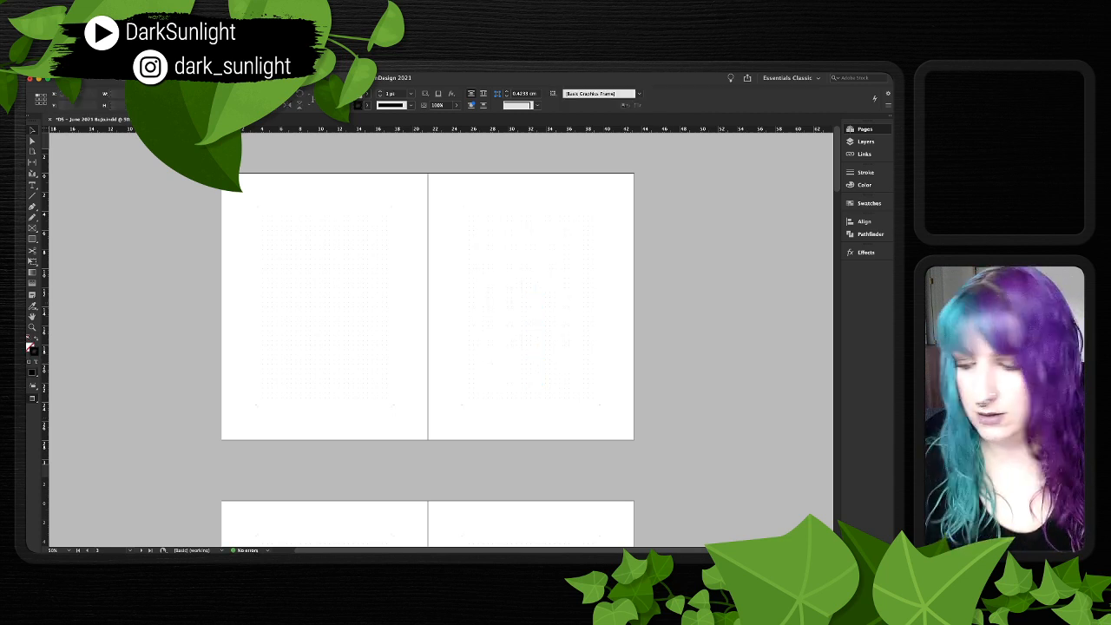
pyautogui.press('super+s')
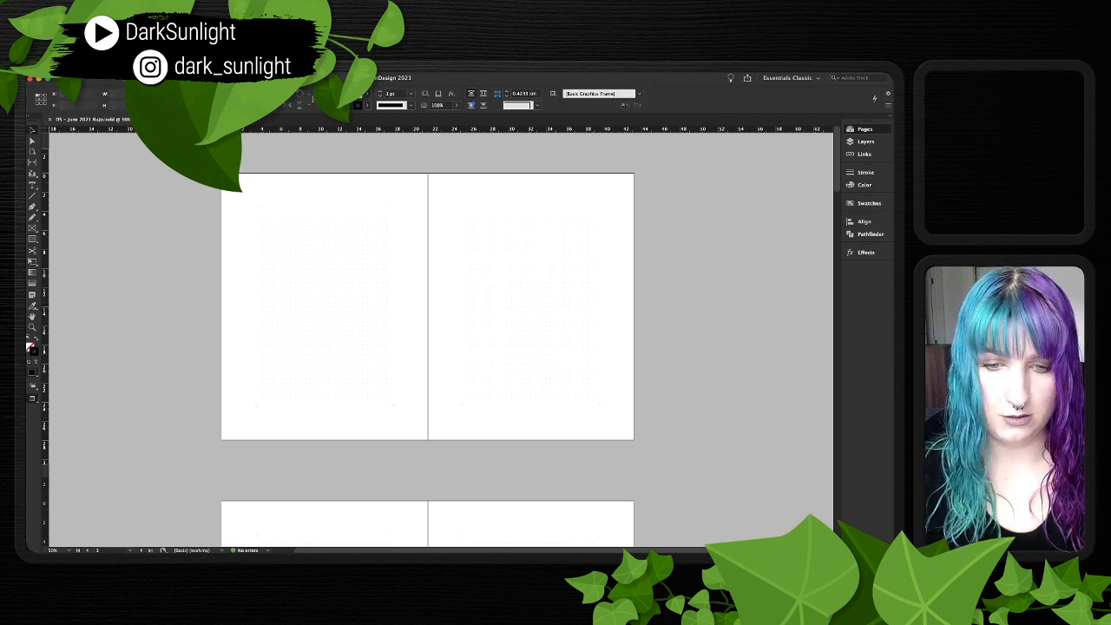
pyautogui.press('super+Tab')
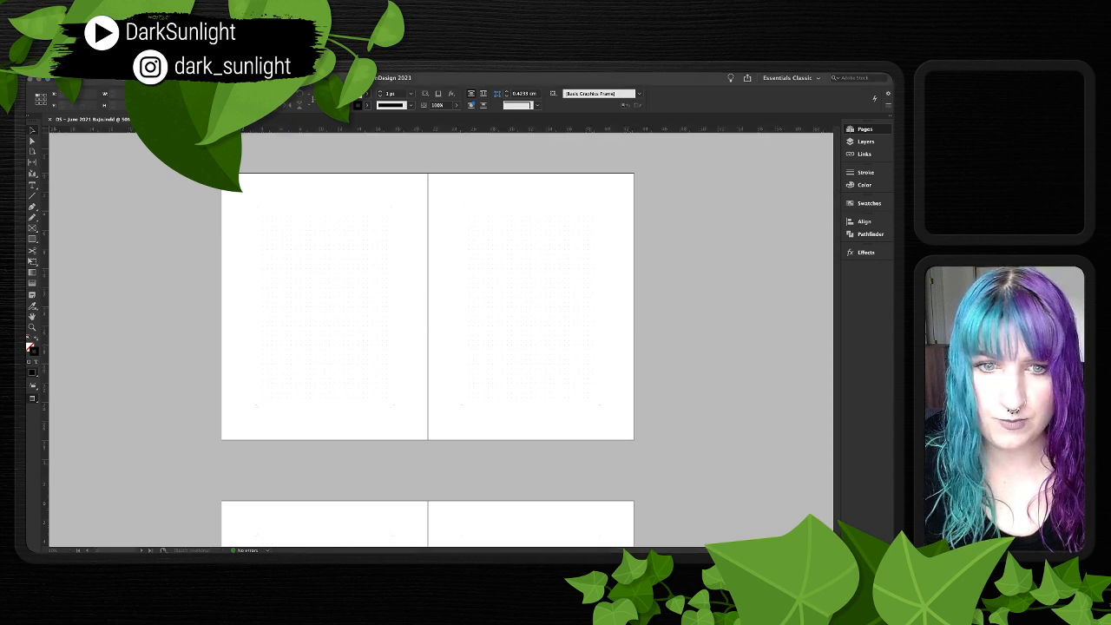
pyautogui.press('super+Tab')
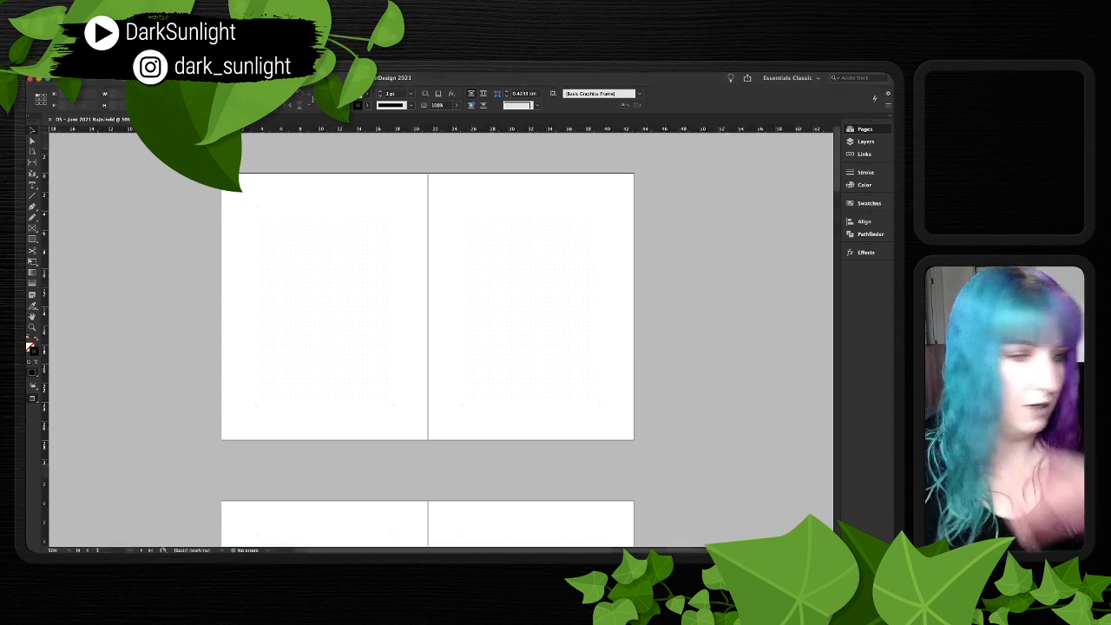
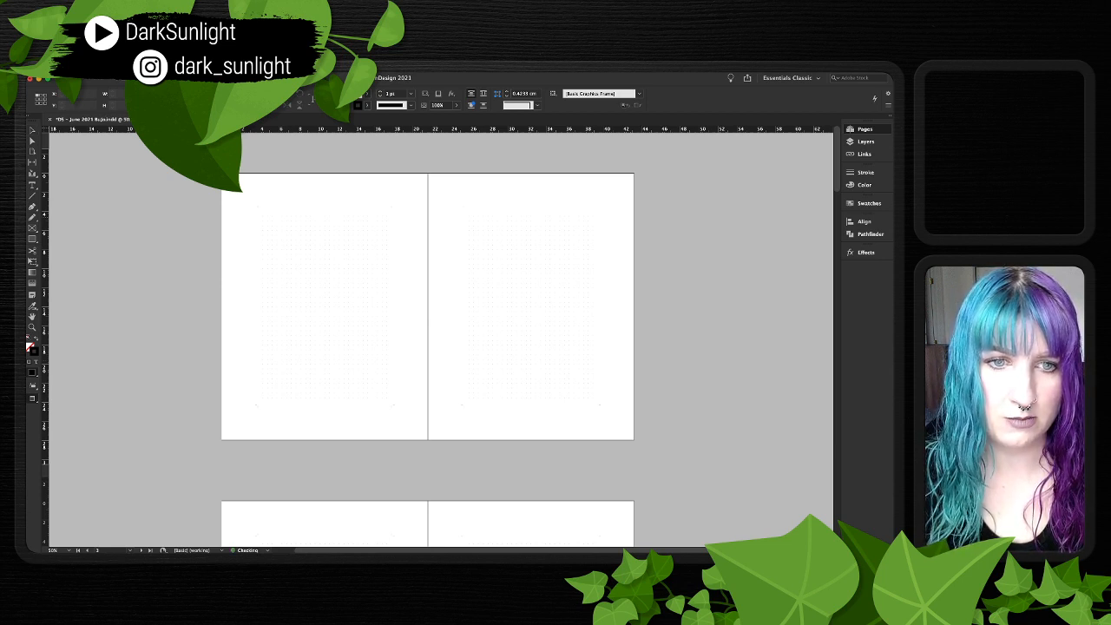
# - Place the garden gate cover artwork and the June Garden title on the first spread, with frames fitted to their artwork
pyautogui.click(295, 214)
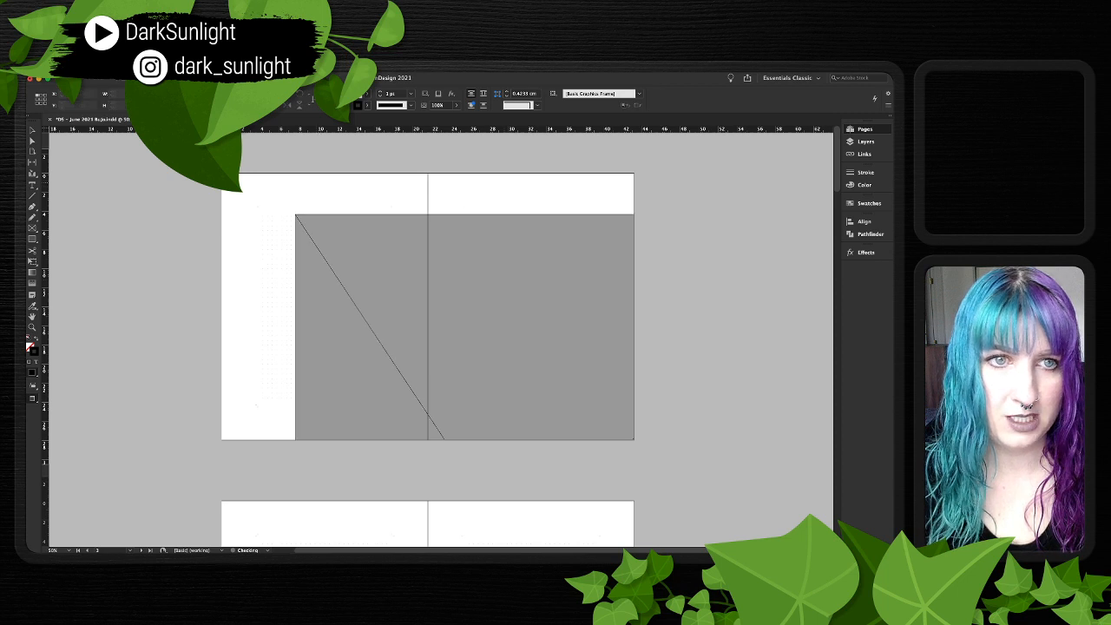
pyautogui.click(322, 183)
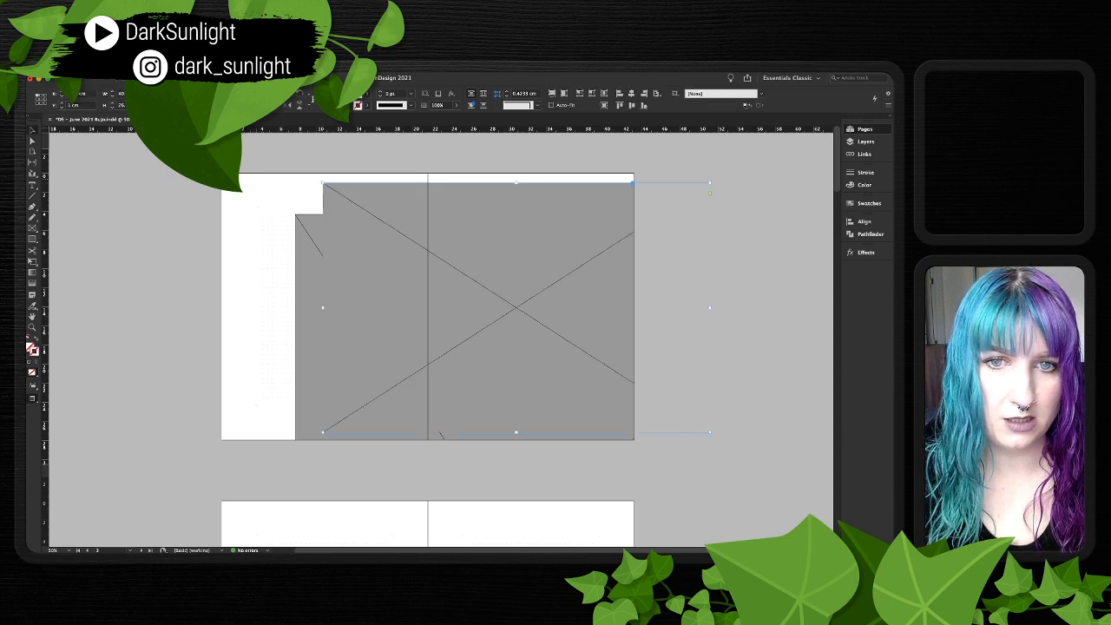
pyautogui.click(538, 380)
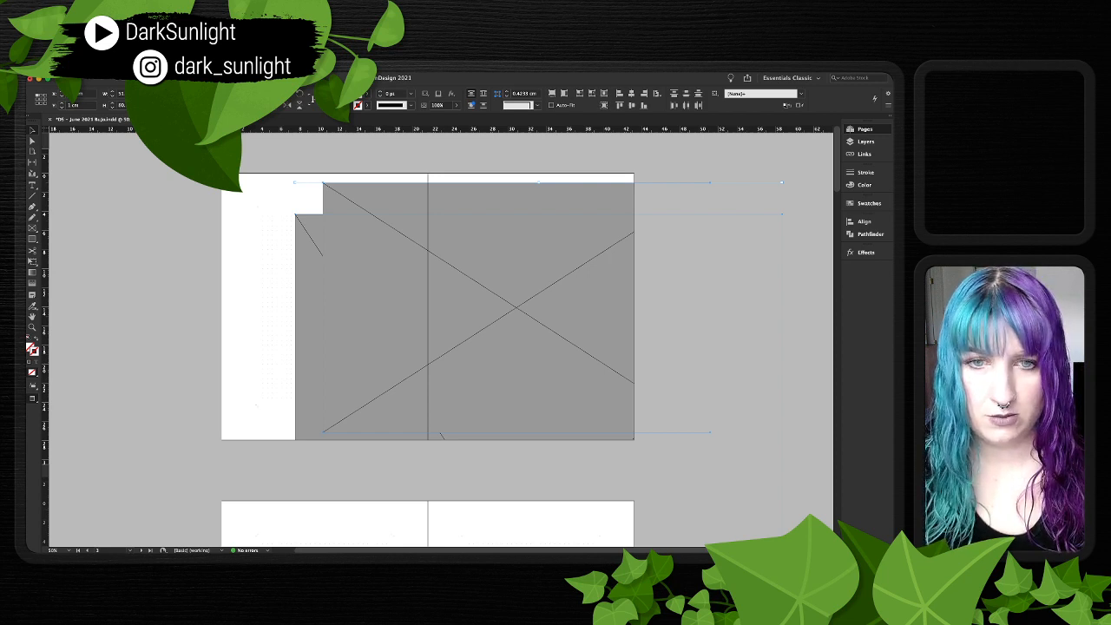
pyautogui.press('Return')
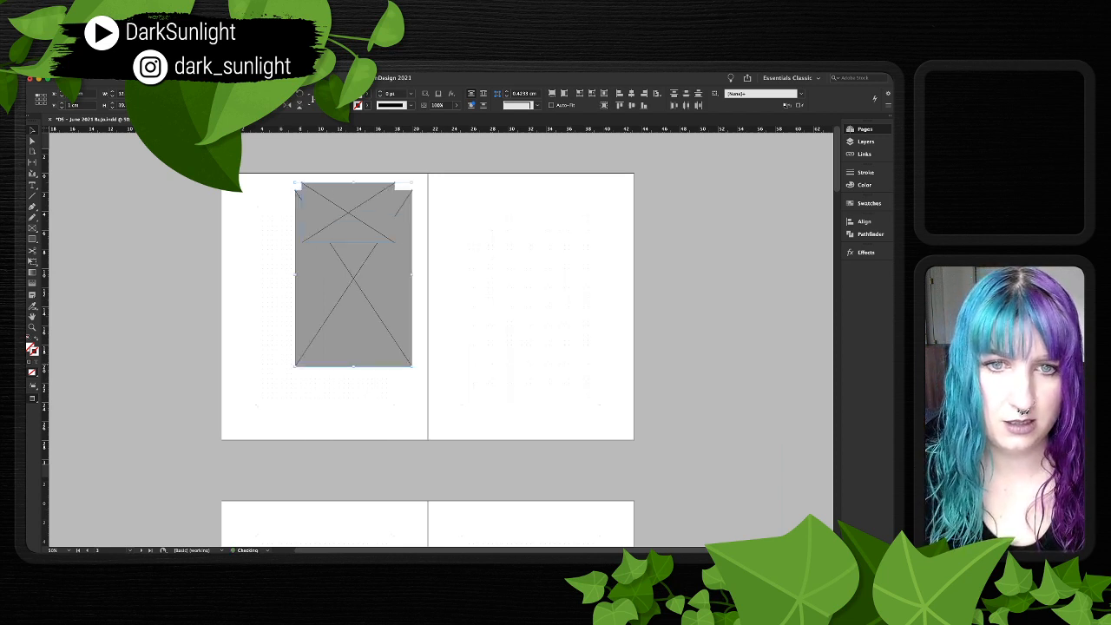
pyautogui.click(347, 213)
pyautogui.hotkey('ctrl', 'a')
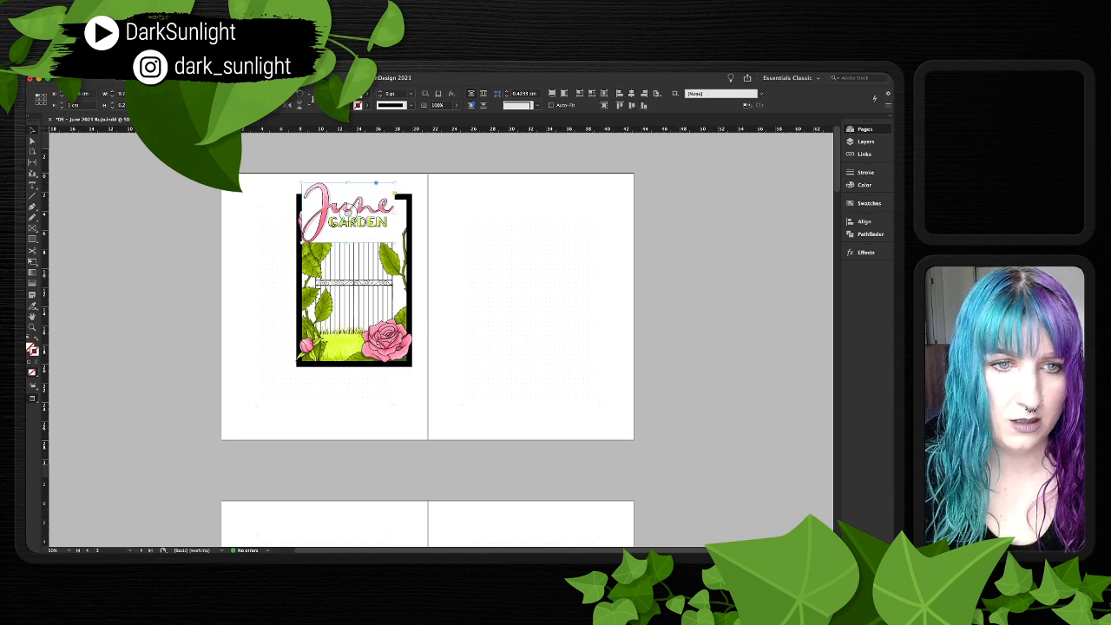
# - Move the June Garden title to the right page and centre it and the gate artwork horizontally and vertically on their pages
pyautogui.moveTo(347, 212); pyautogui.dragTo(542, 300)
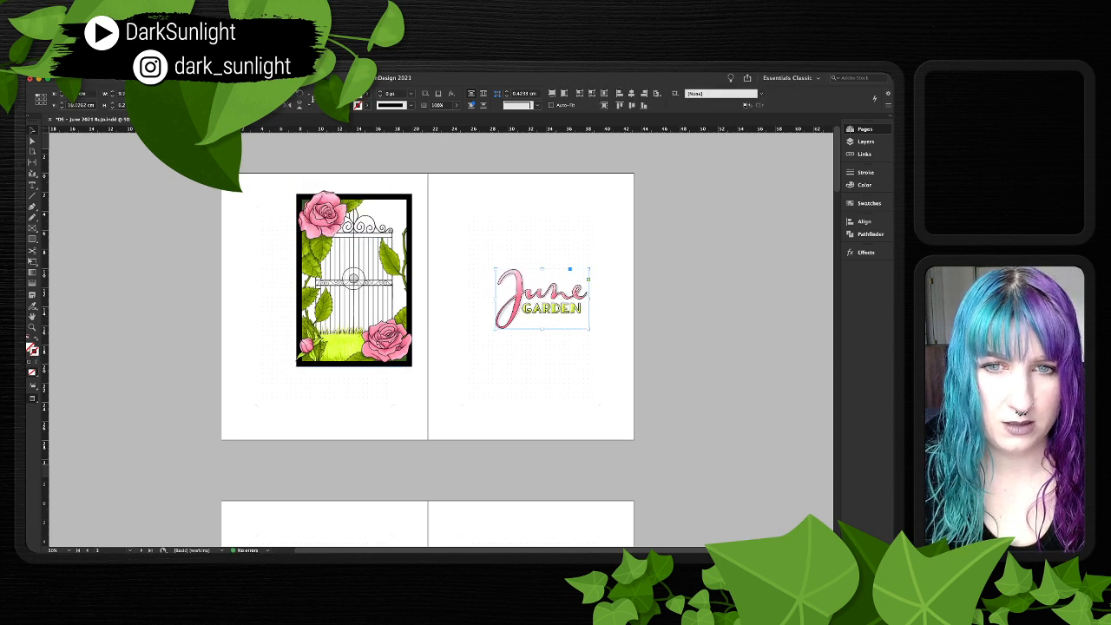
pyautogui.moveTo(355, 278); pyautogui.dragTo(324, 311)
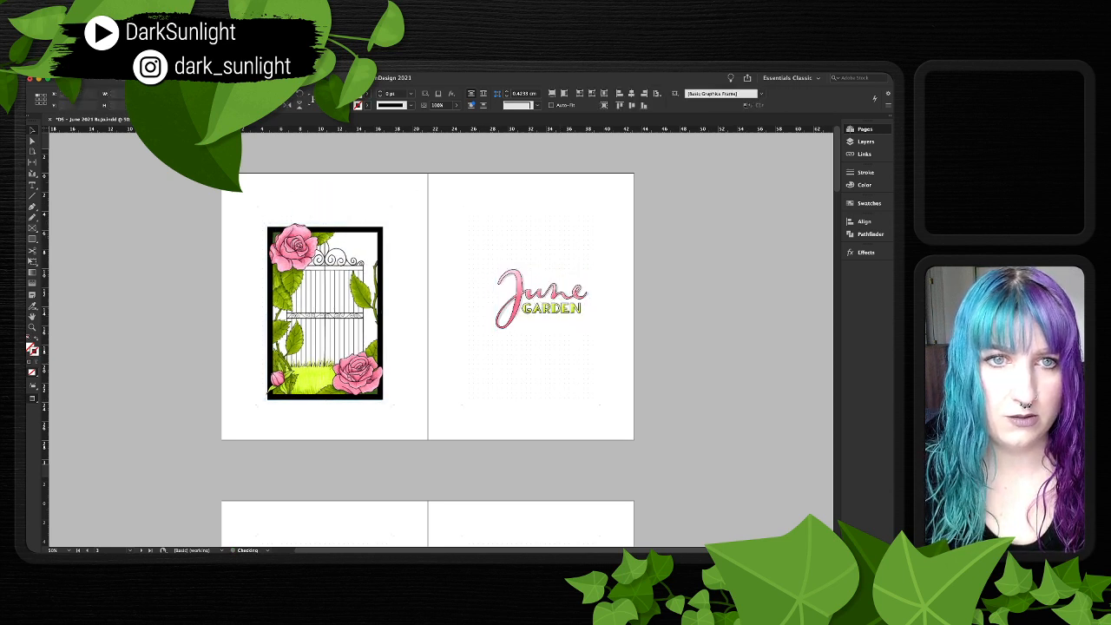
pyautogui.doubleClick(325, 311)
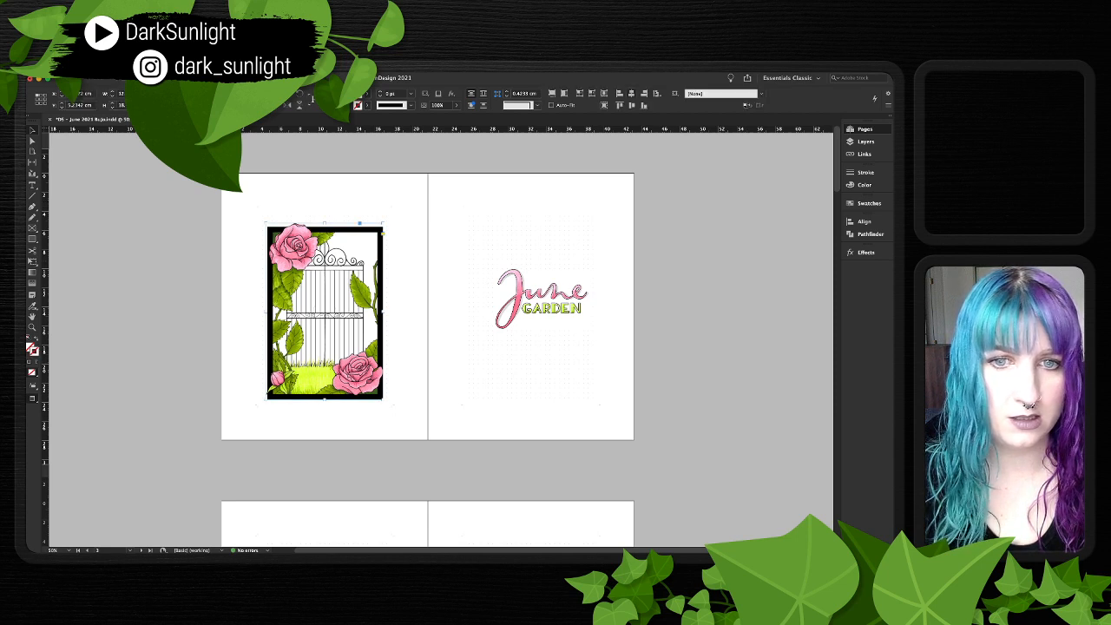
pyautogui.click(631, 93)
pyautogui.click(631, 105)
pyautogui.click(555, 297)
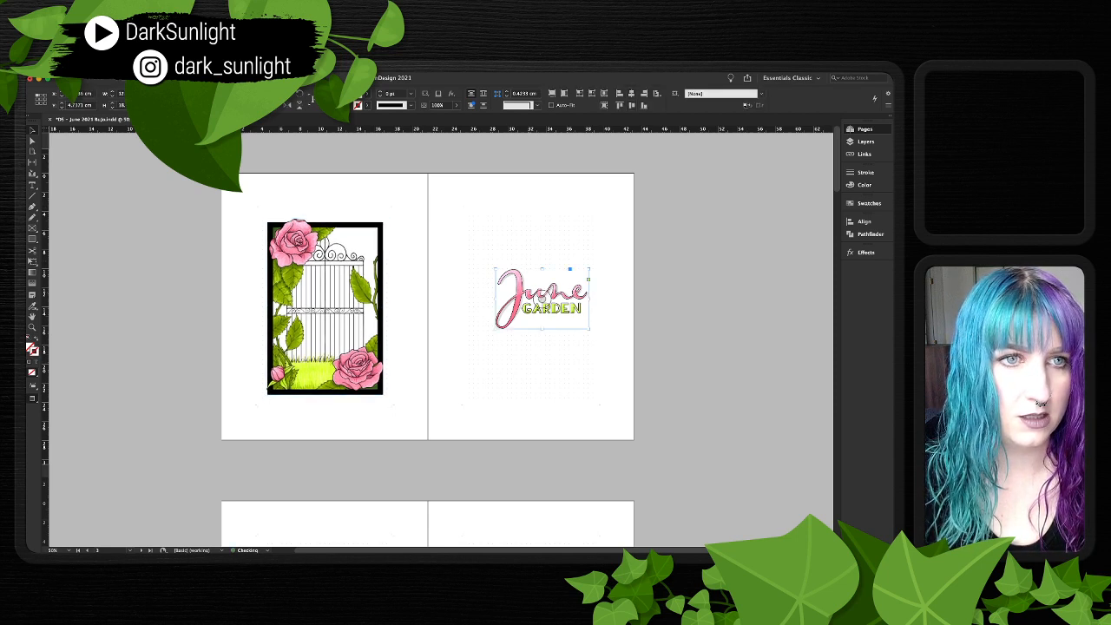
pyautogui.click(631, 93)
pyautogui.click(631, 105)
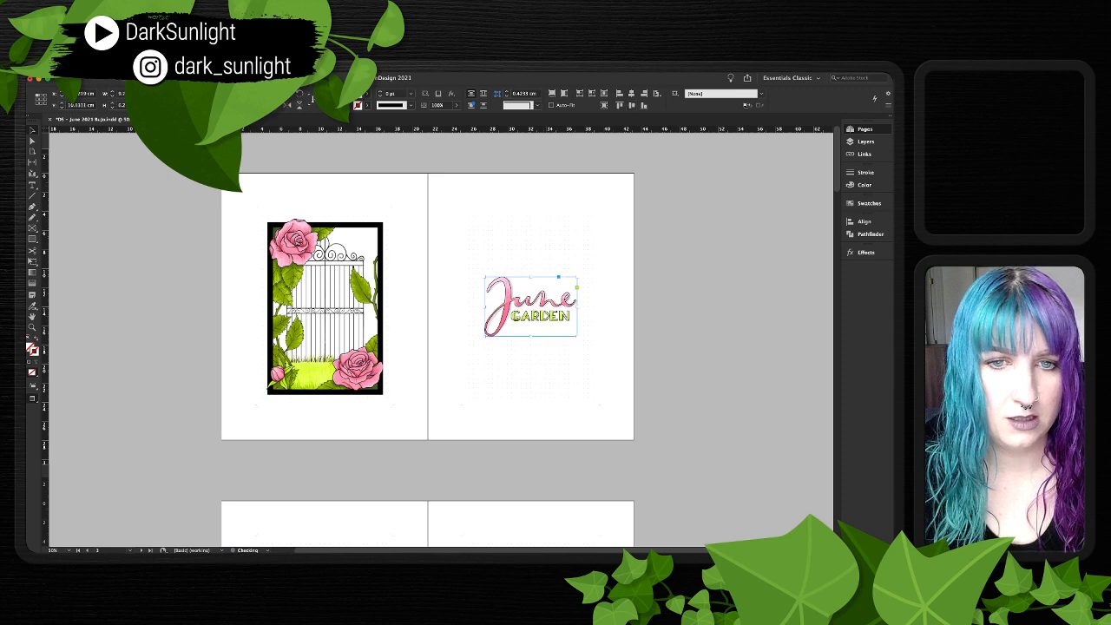
pyautogui.click(694, 217)
pyautogui.hscroll(1, 441, 339)
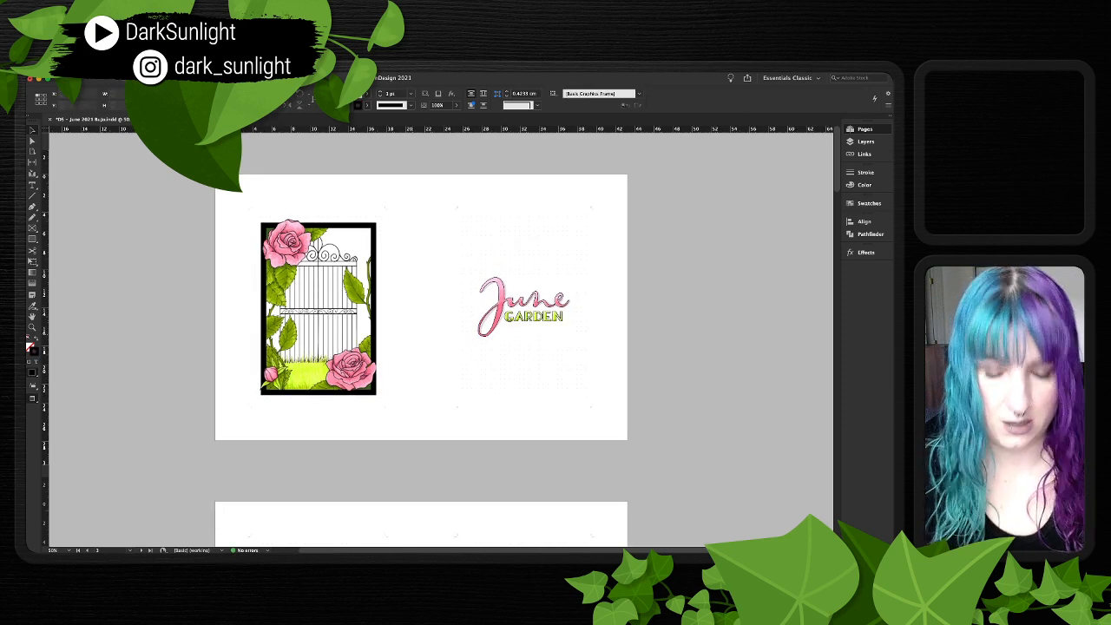
pyautogui.scroll(1, 441, 340)
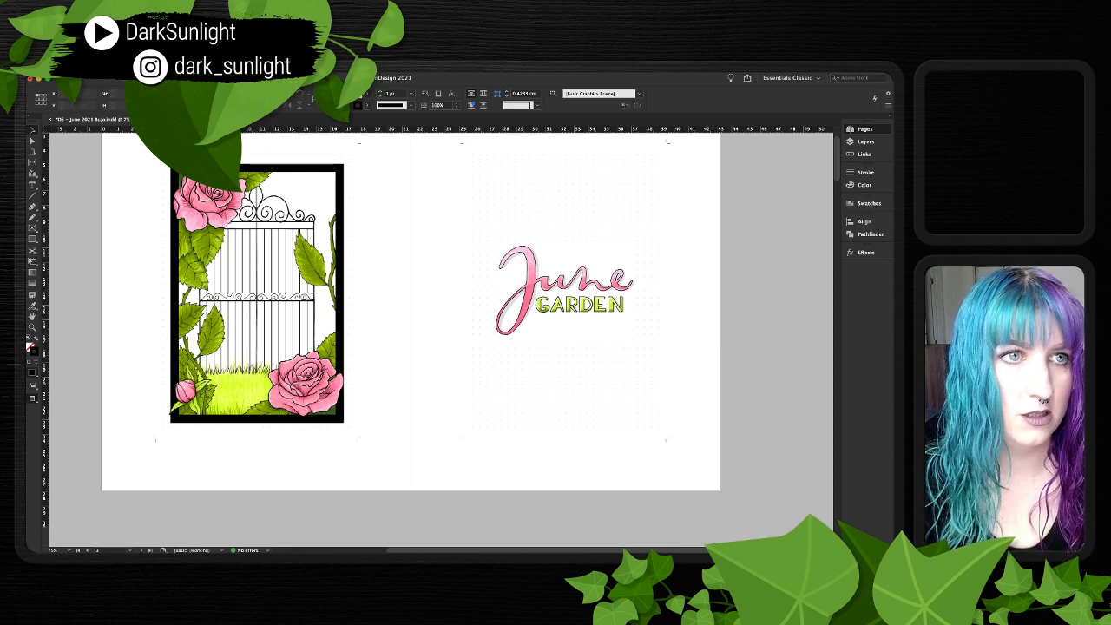
# - Switch to Photoshop, hide the mood, habit, calendar and cover_title groups, and expand the cover group
pyautogui.press('super+Tab')
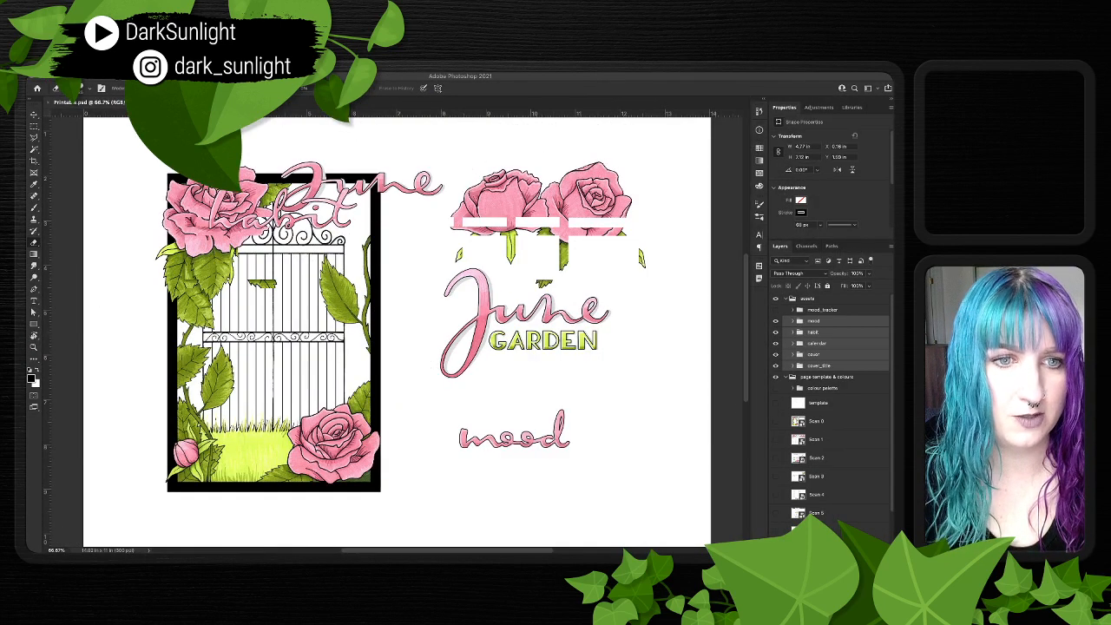
pyautogui.click(813, 332)
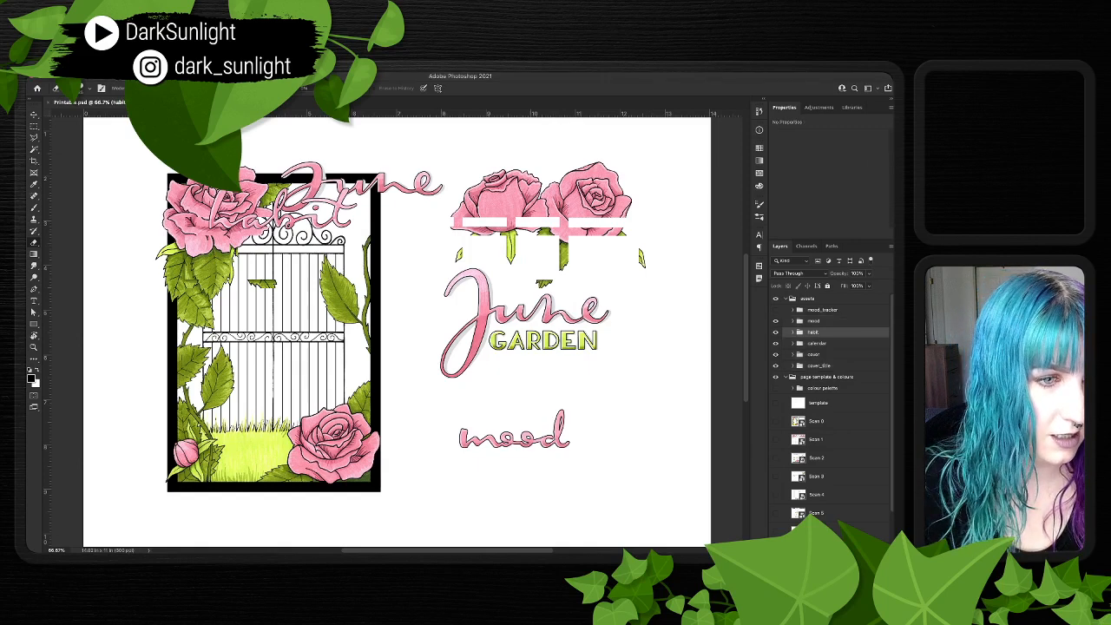
pyautogui.click(792, 366)
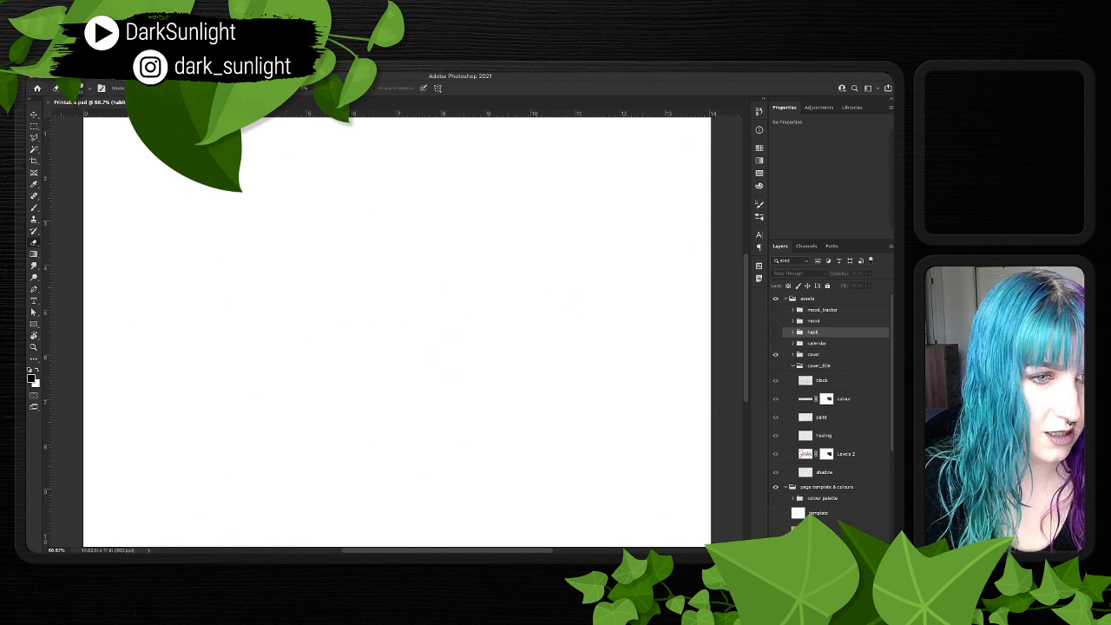
pyautogui.click(793, 365)
pyautogui.click(792, 355)
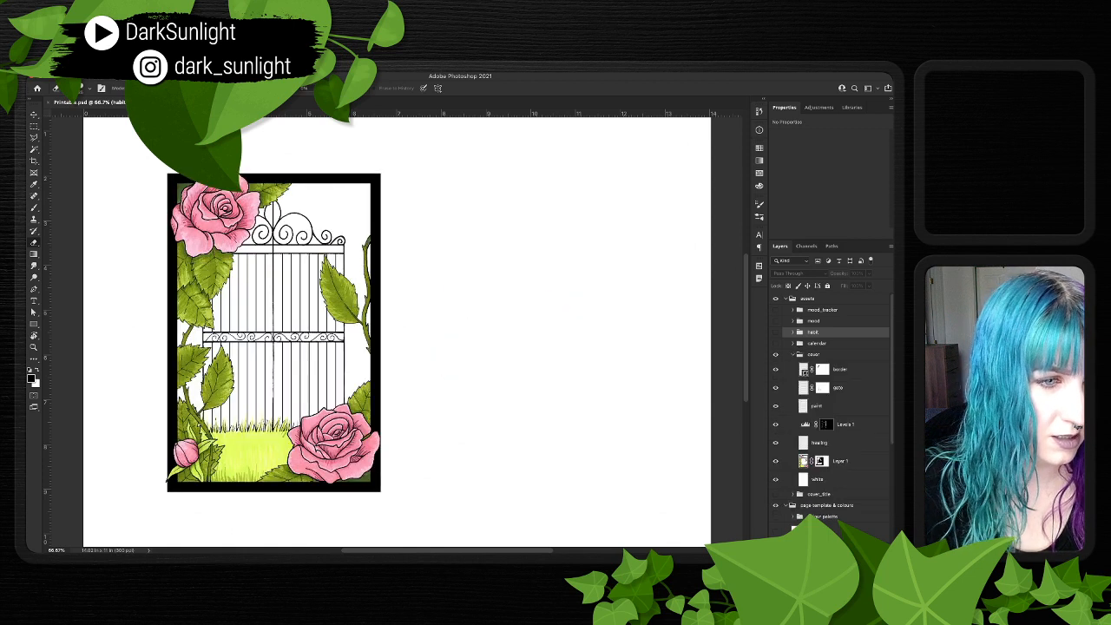
# - Duplicate the cover's border layer, move the copy out above the cover group, and hide that group
pyautogui.click(804, 370)
pyautogui.hotkey('ctrl', 'j')
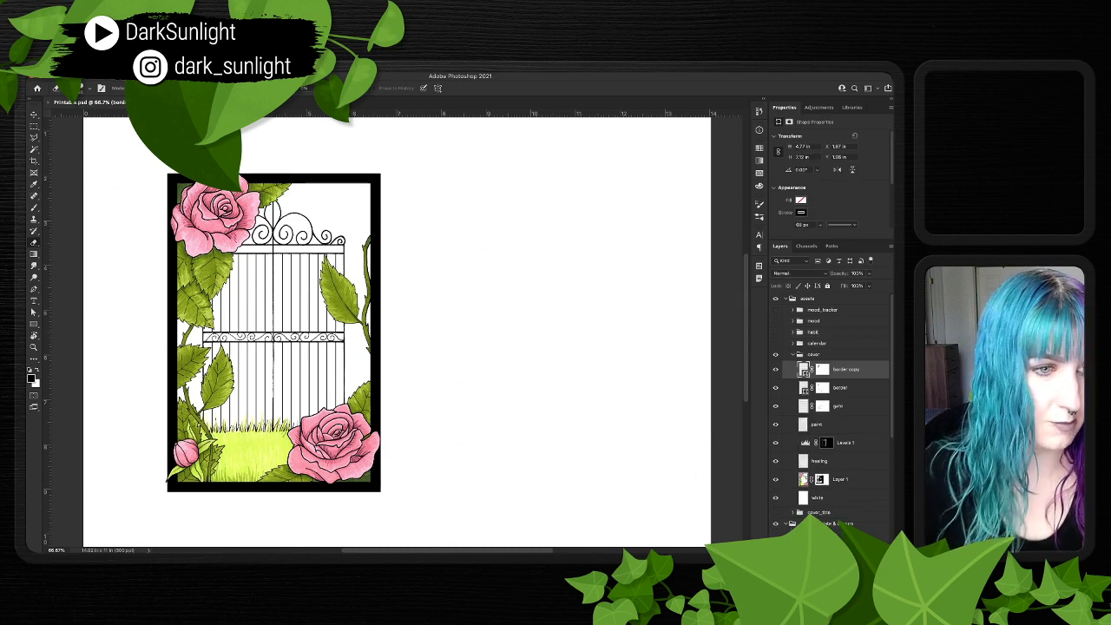
pyautogui.moveTo(805, 370); pyautogui.dragTo(798, 356)
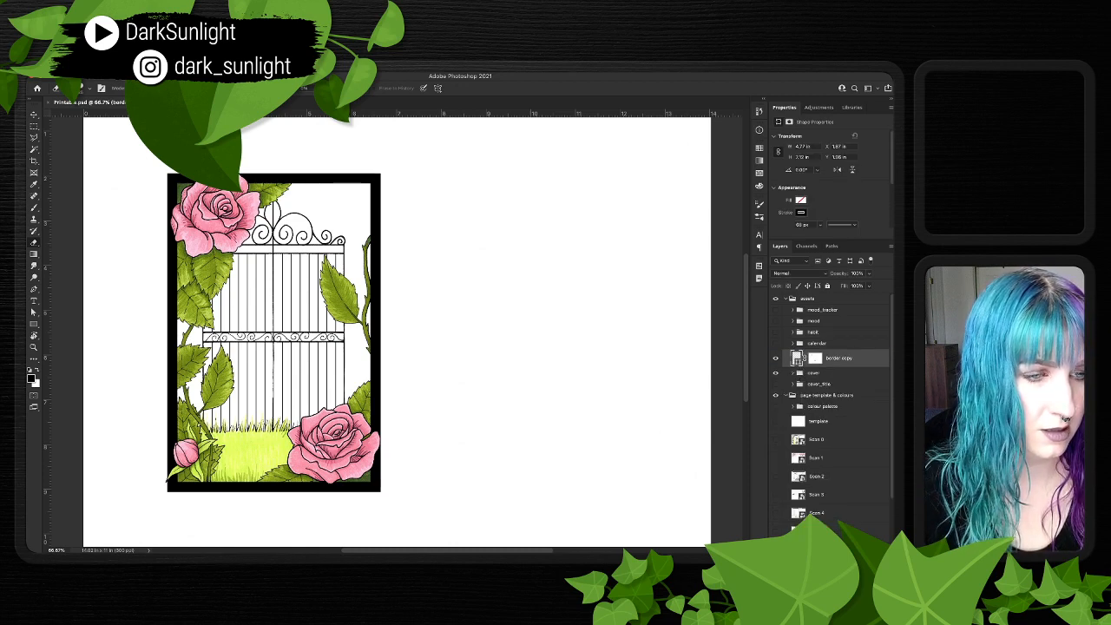
pyautogui.click(776, 373)
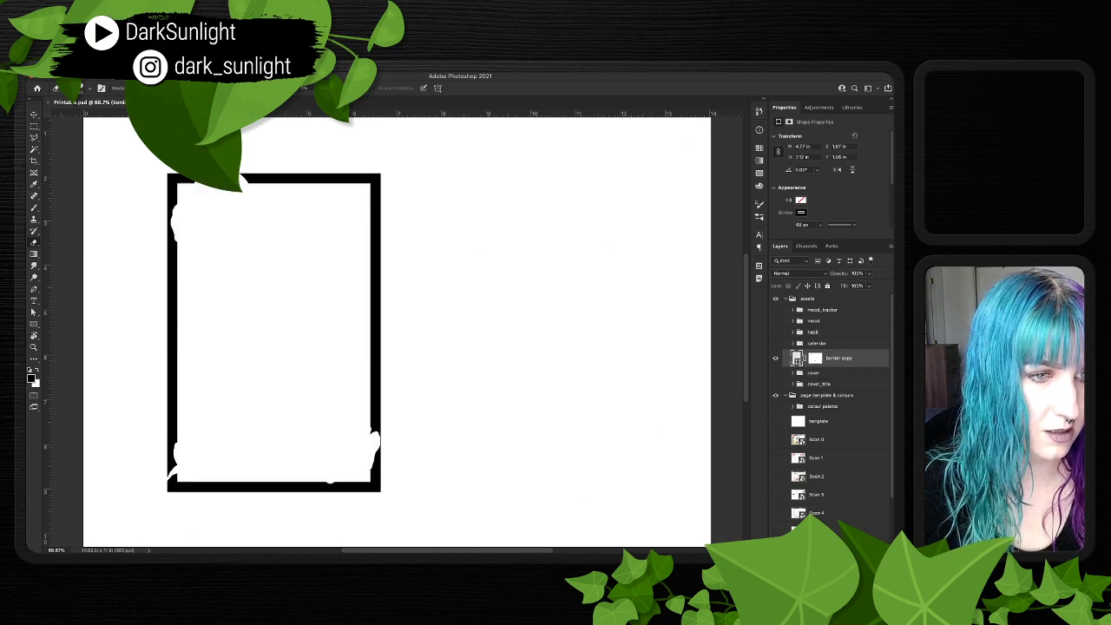
# - Delete the layer mask from the copied border layer and rename the layer border
pyautogui.click(815, 357)
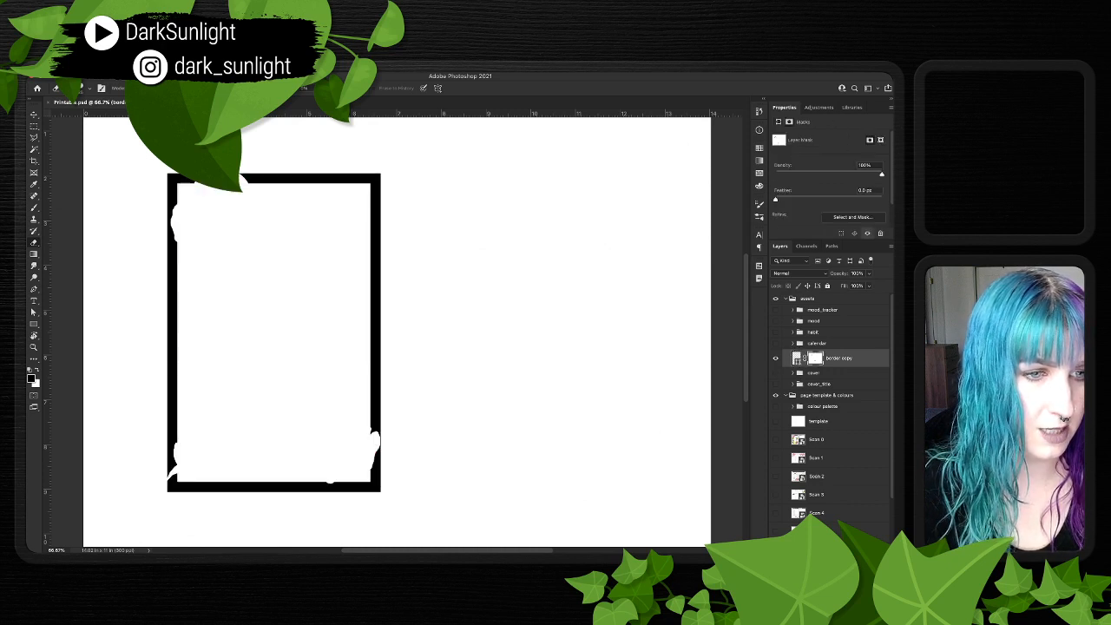
pyautogui.press('Delete')
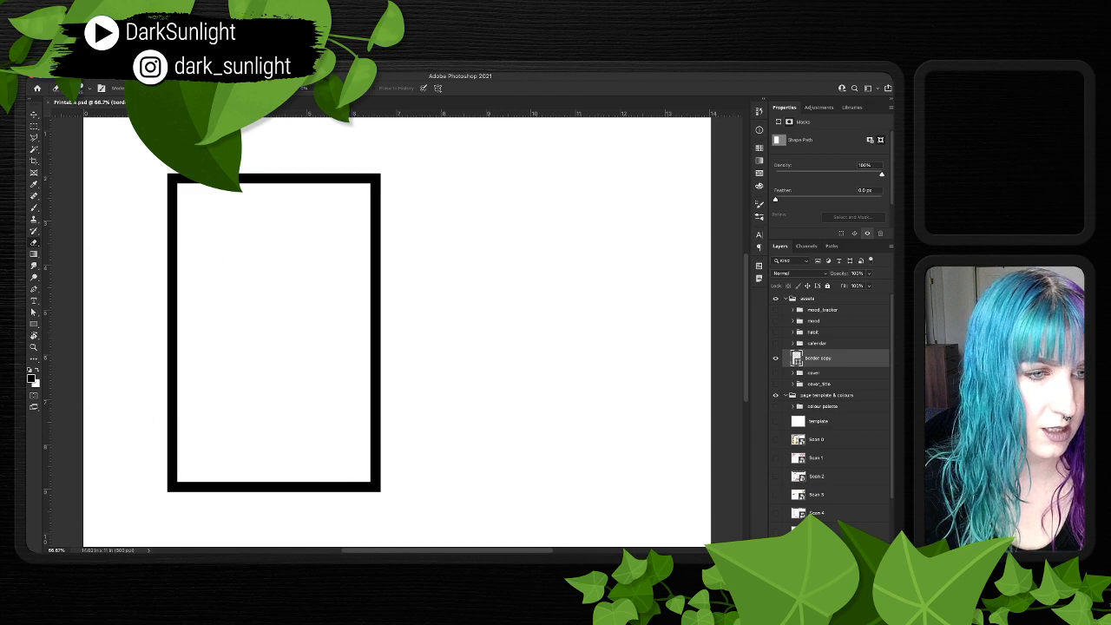
pyautogui.doubleClick(816, 358)
pyautogui.write('border')
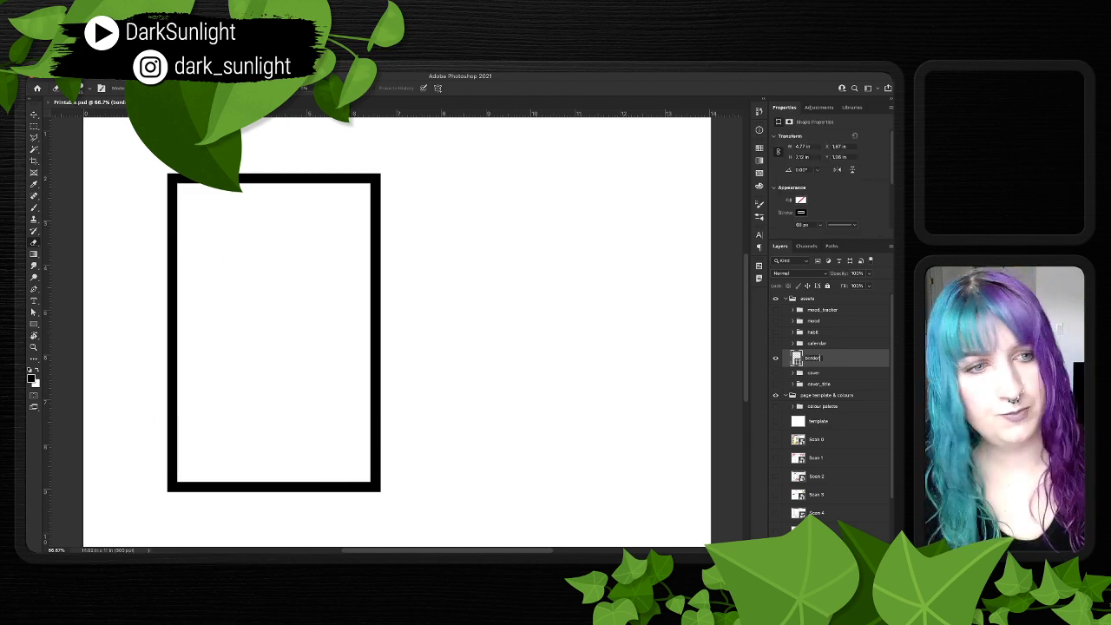
pyautogui.press('Return')
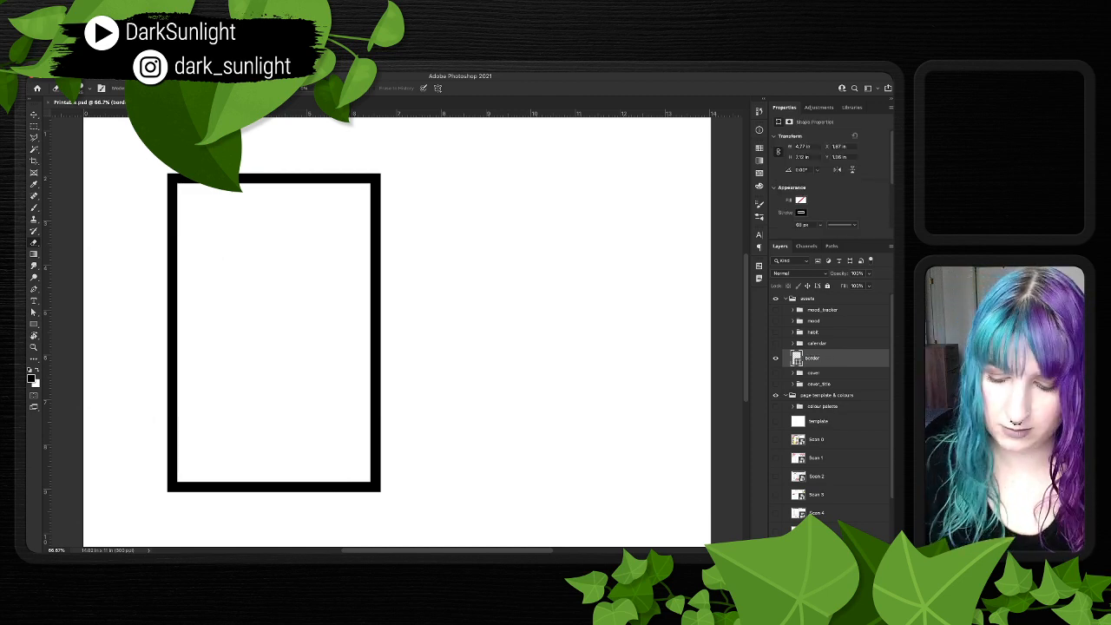
# - Put the copied border layer into its own group named border
pyautogui.press('super+g')
pyautogui.doubleClick(816, 354)
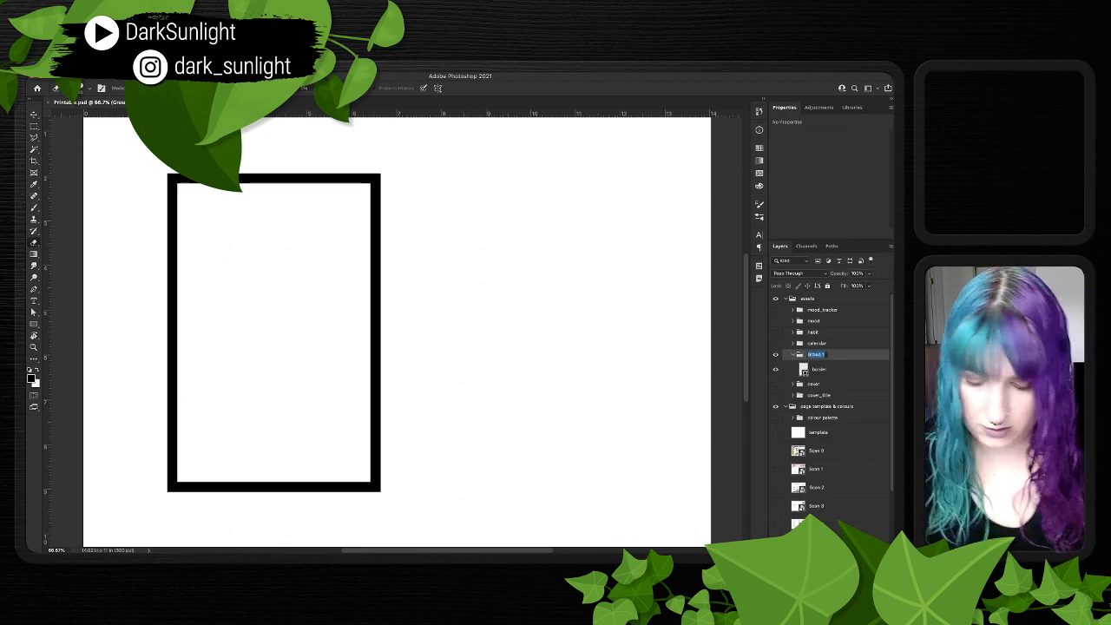
pyautogui.press('BackSpace')
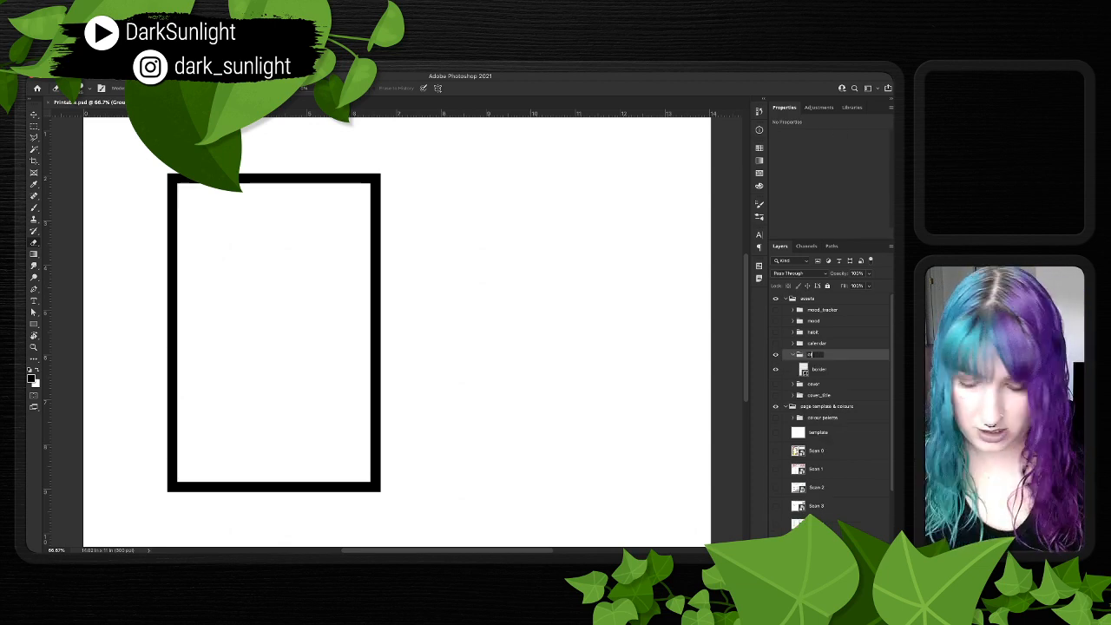
pyautogui.write('border')
pyautogui.press('Return')
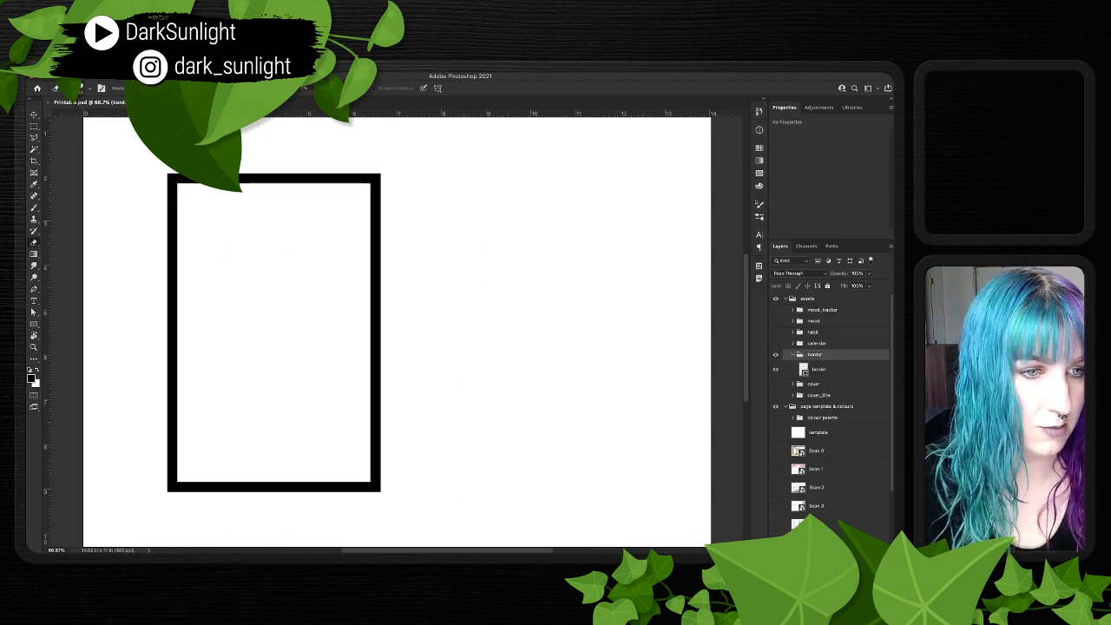
# - Switch to InDesign, place the border asset on the June Garden title page at the cover border's size, and centre it on the page
pyautogui.click(792, 354)
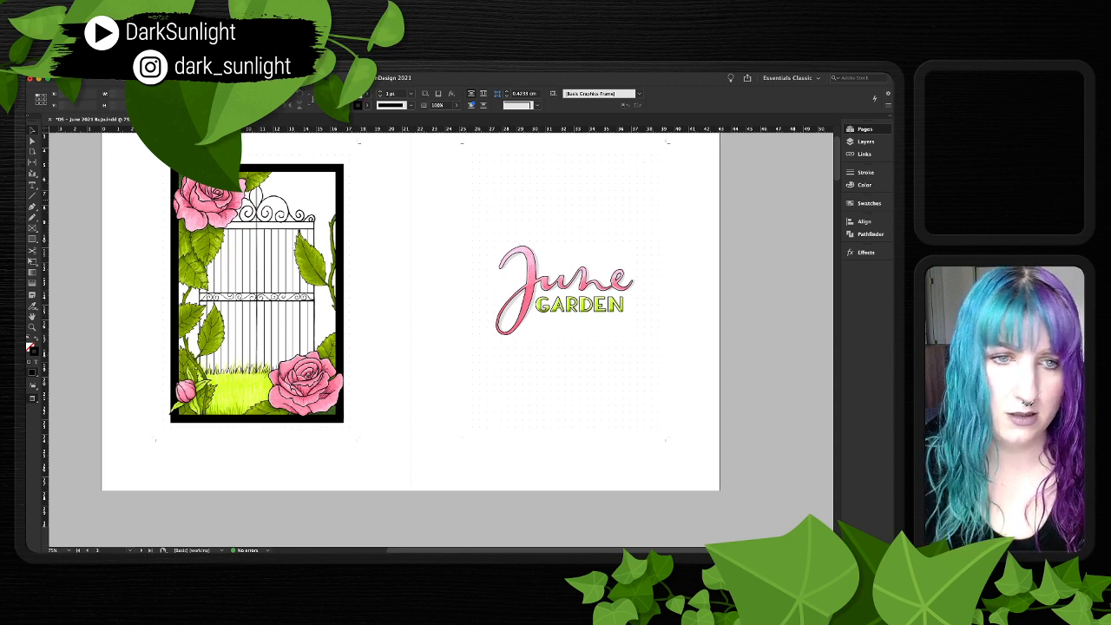
pyautogui.click(461, 207)
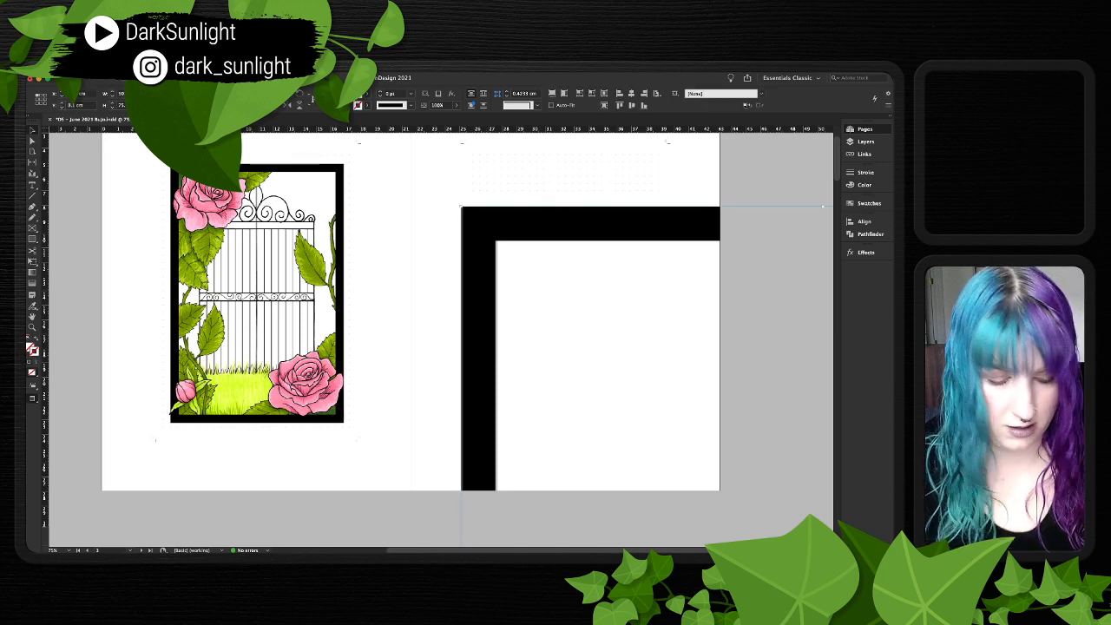
pyautogui.press('Return')
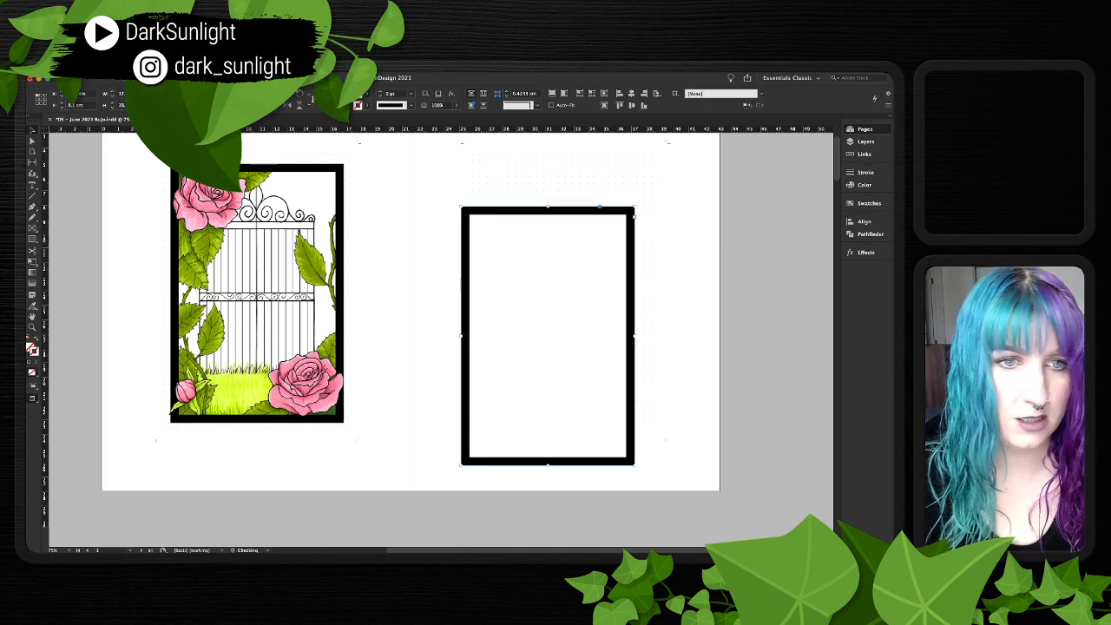
pyautogui.click(632, 94)
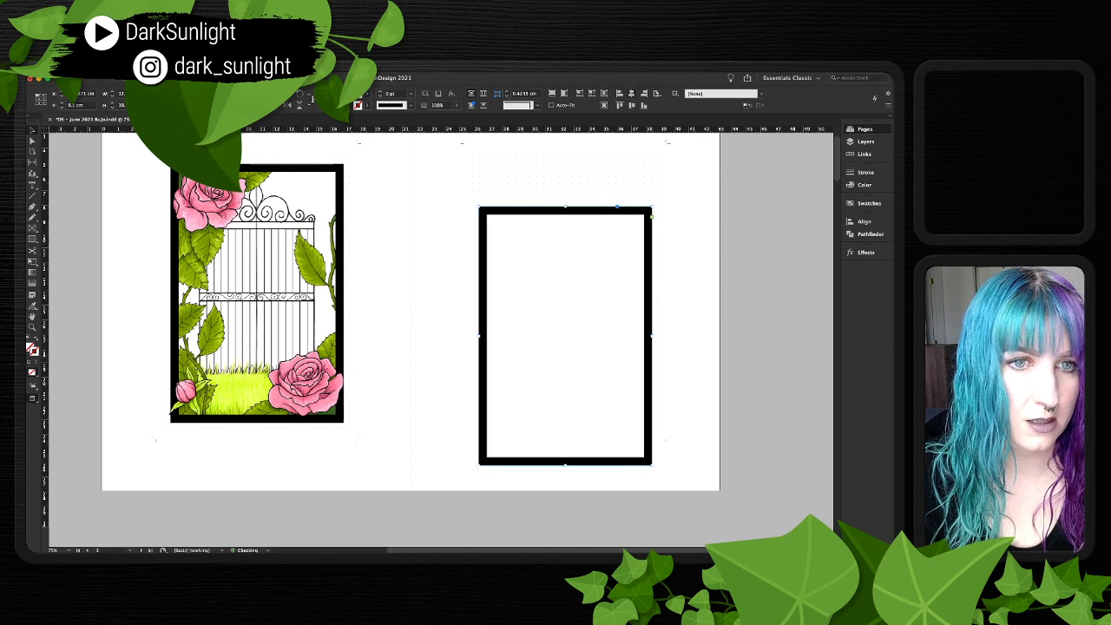
pyautogui.click(631, 105)
pyautogui.click(686, 260)
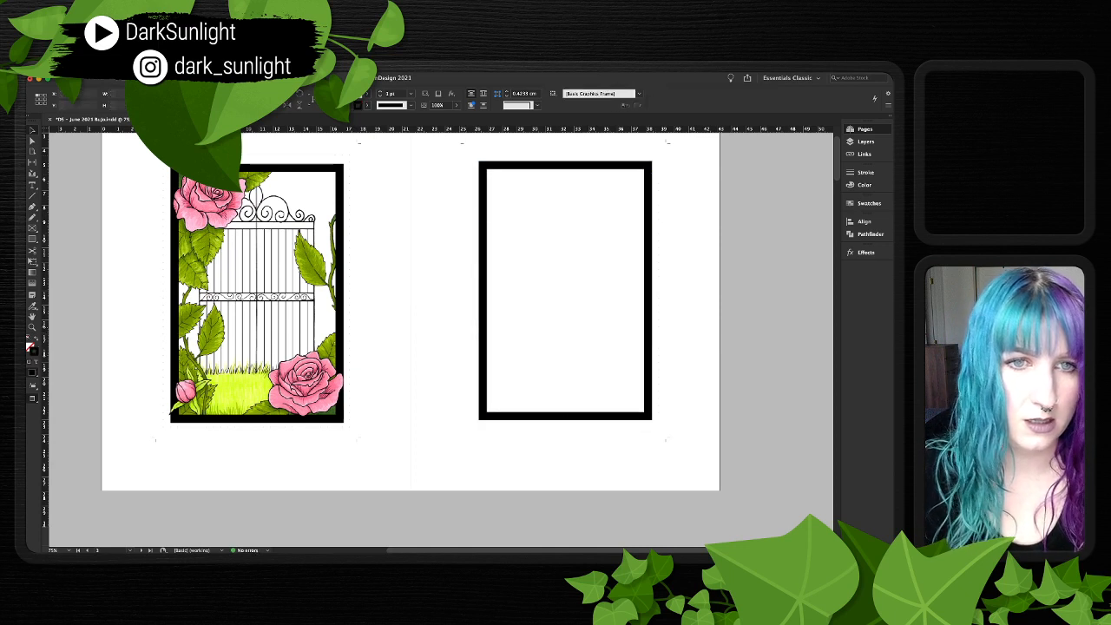
# - Move the blank border beside the cover illustration and nudge the illustration up until both borders line up
pyautogui.click(599, 260)
pyautogui.moveTo(599, 260); pyautogui.dragTo(434, 261)
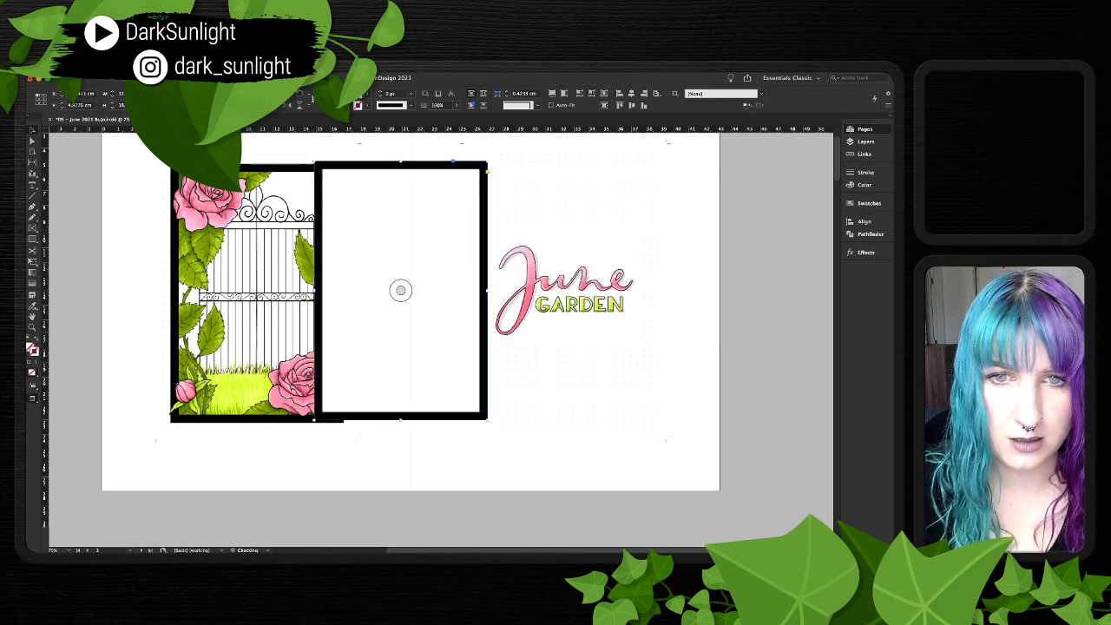
pyautogui.click(252, 261)
pyautogui.press('Up')
pyautogui.press('Up')
pyautogui.press('Up')
pyautogui.press('Up')
pyautogui.press('Up')
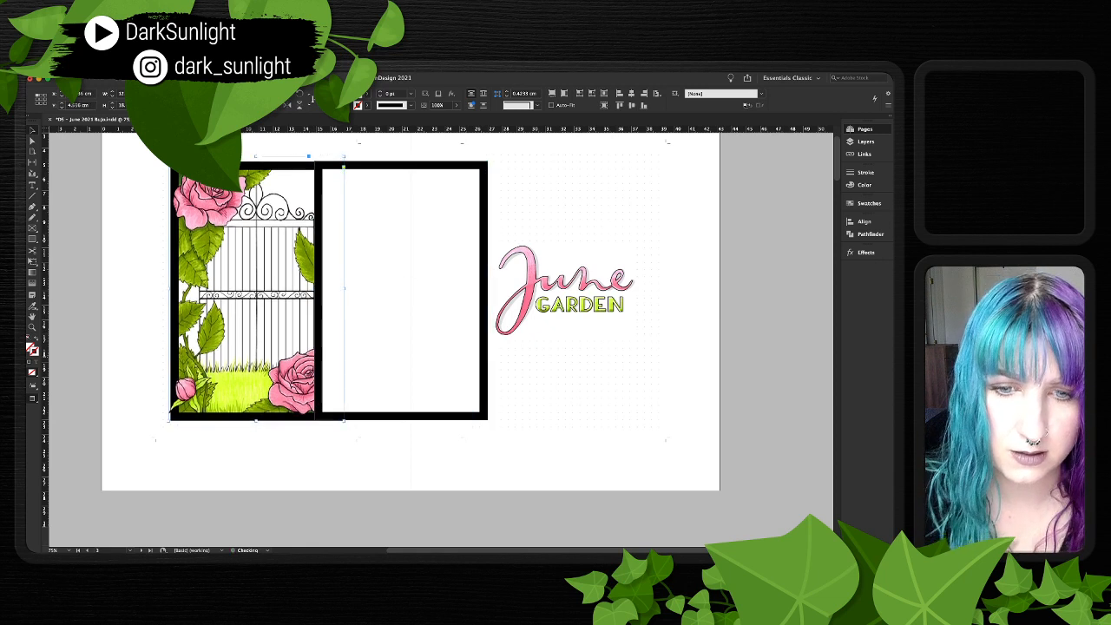
# - Move the blank border back to its centred position on the June Garden title page
pyautogui.click(421, 261)
pyautogui.moveTo(421, 260); pyautogui.dragTo(587, 260)
pyautogui.press('Left')
pyautogui.press('Left')
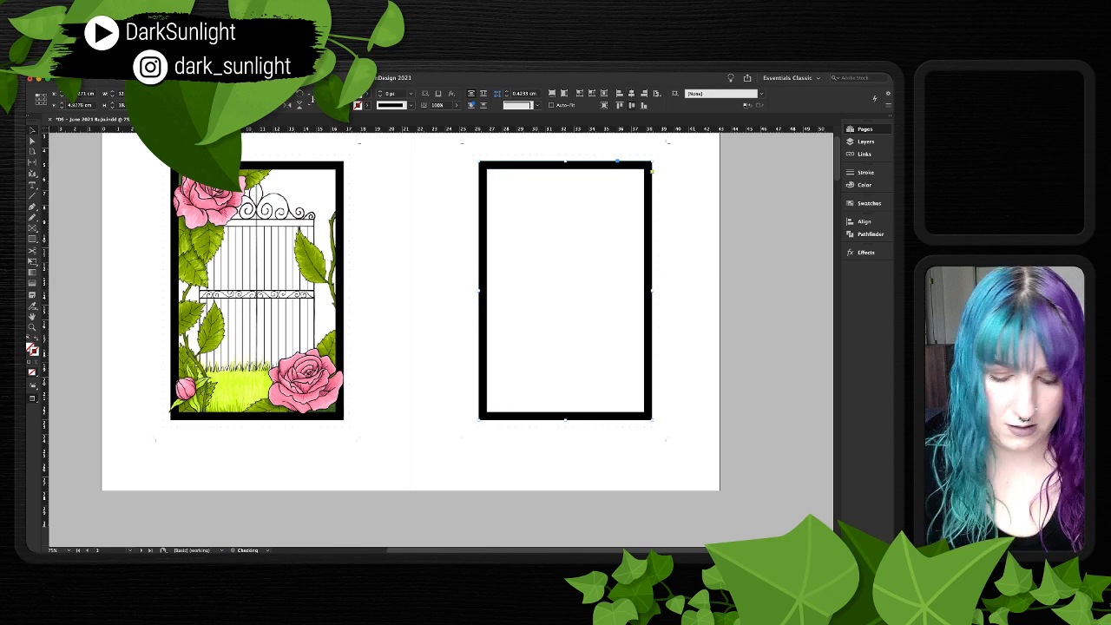
# - Send the blank border behind the June Garden title, undoing the accidental move of both objects
pyautogui.press('super+shift+[')
pyautogui.keyDown('shift'); pyautogui.click(565, 300); pyautogui.keyUp('shift')
pyautogui.moveTo(565, 299); pyautogui.dragTo(579, 337)
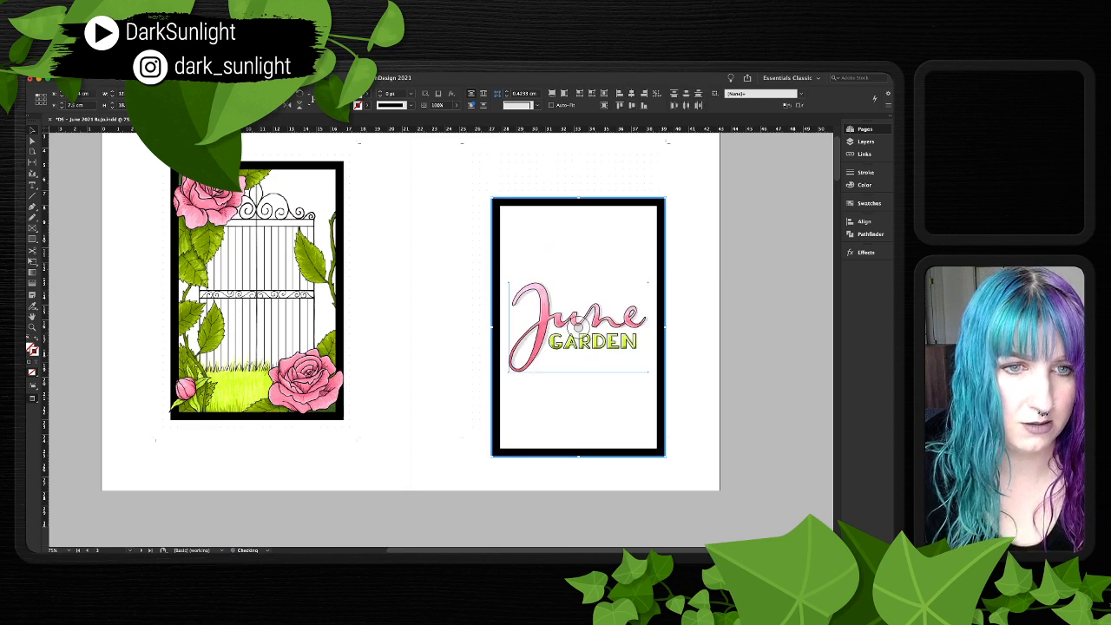
pyautogui.press('super+z')
pyautogui.click(565, 299)
pyautogui.click(565, 165)
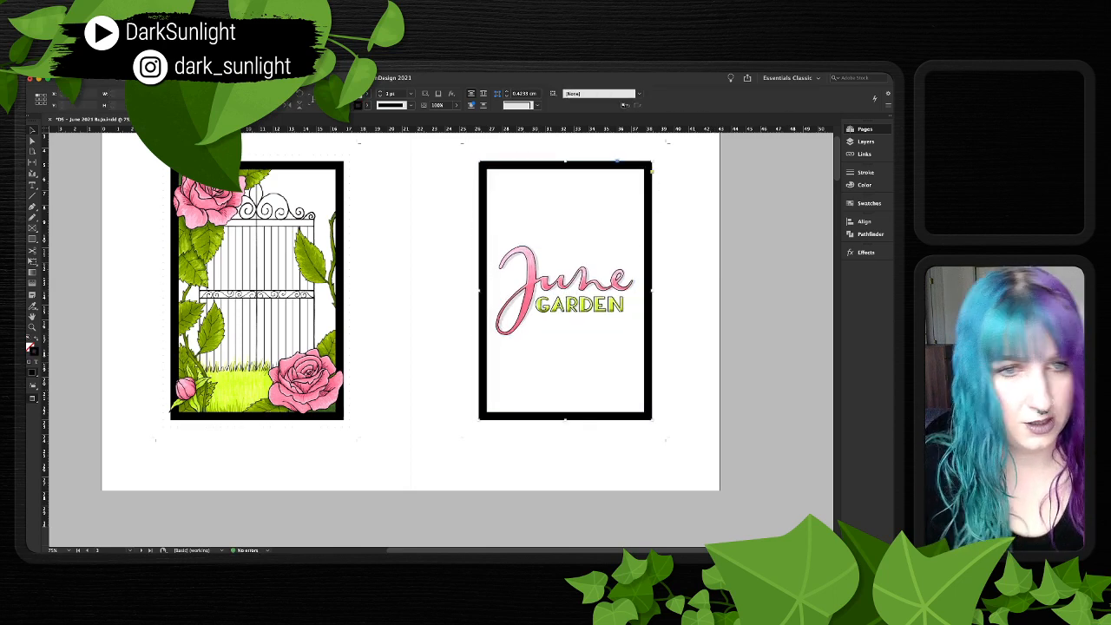
pyautogui.click(764, 295)
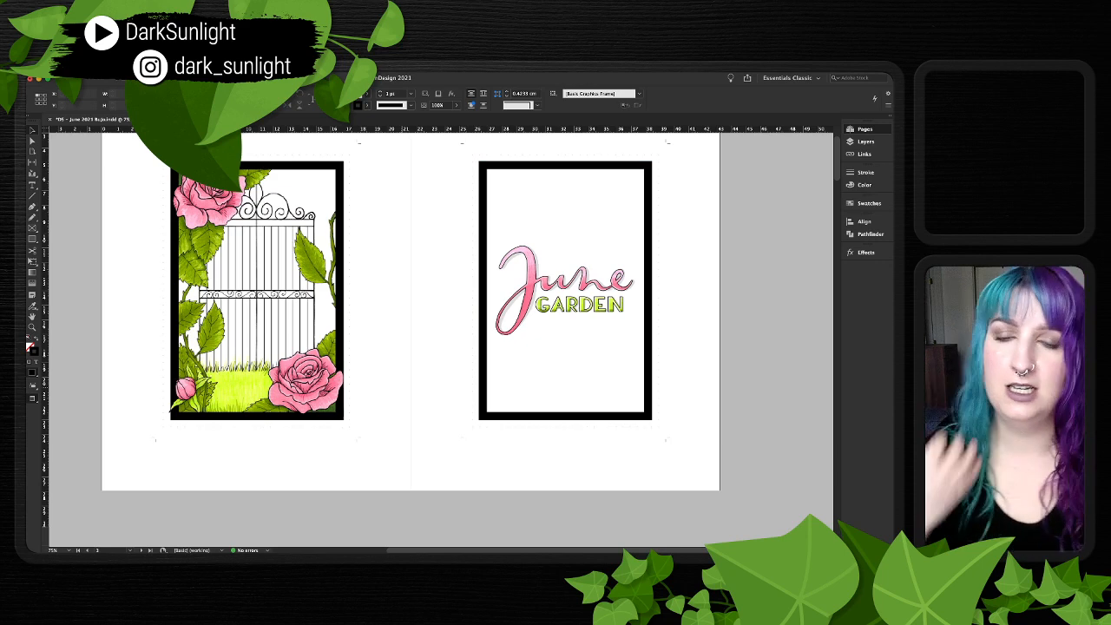
pyautogui.click(569, 269)
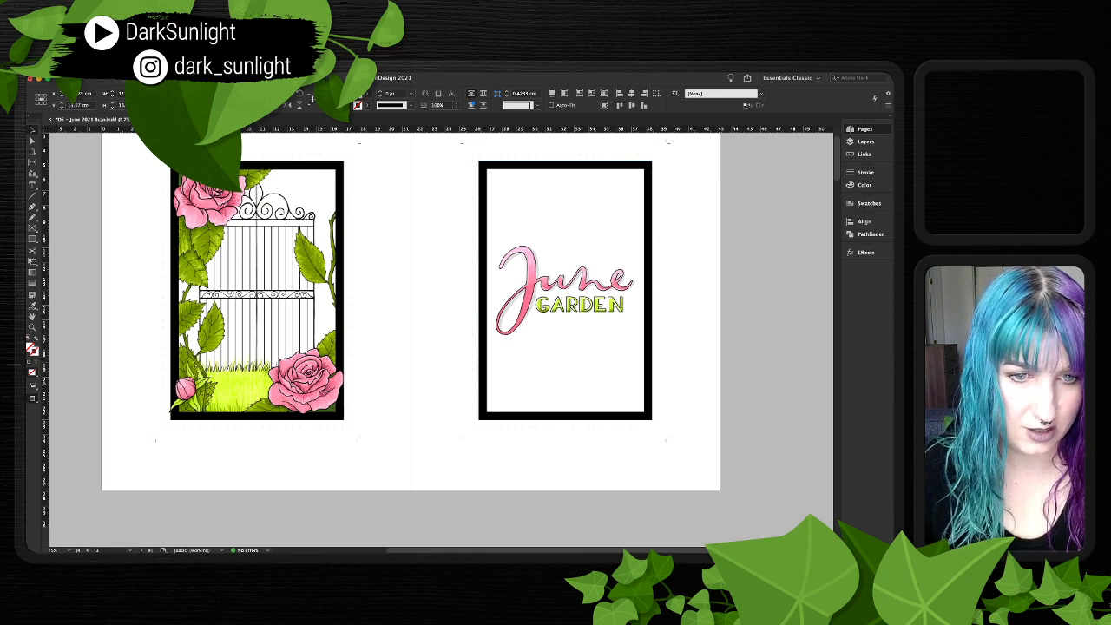
pyautogui.moveTo(478, 419); pyautogui.dragTo(513, 353)
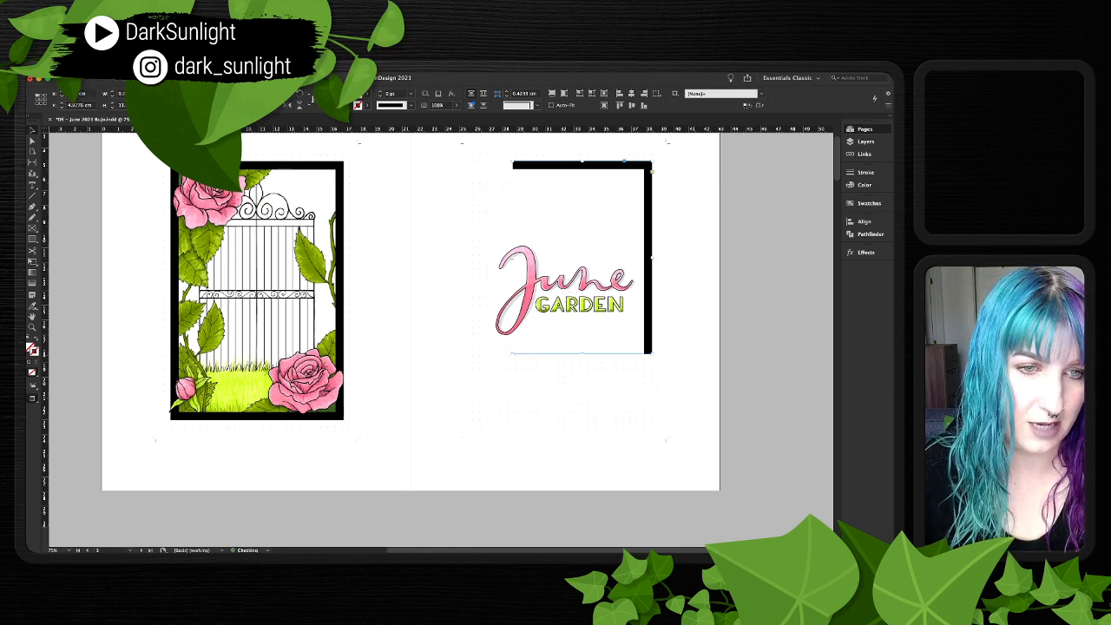
pyautogui.press('super+z')
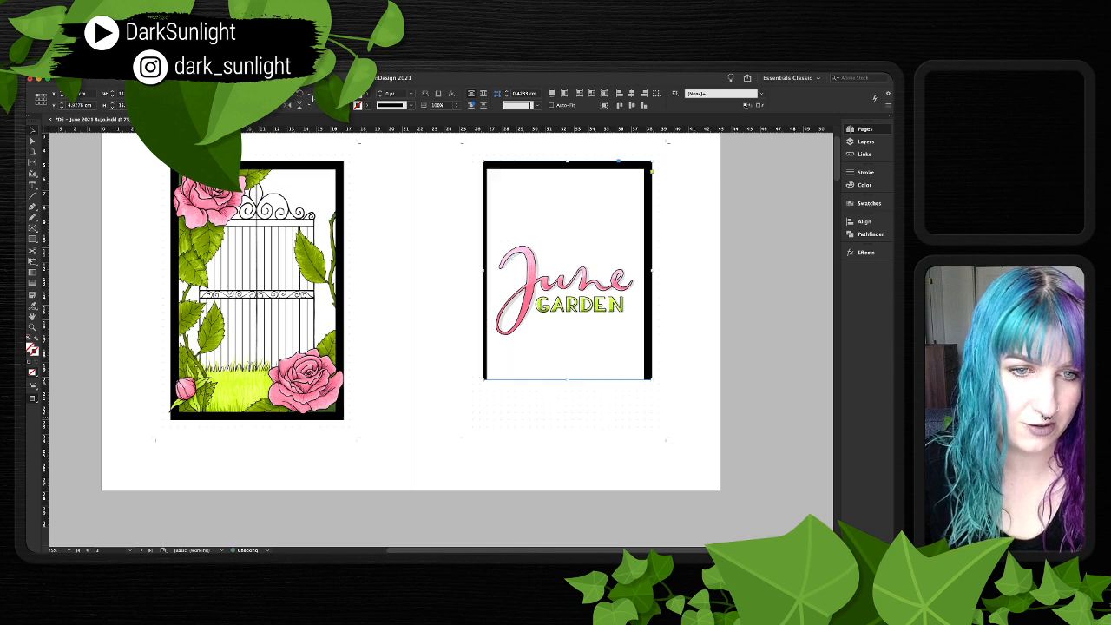
pyautogui.press('super+z')
pyautogui.press('shift+super+a')
# - Look through the calendar, tracker and productivity spreads, and return to the cover spread
pyautogui.scroll(-3, 441, 340)
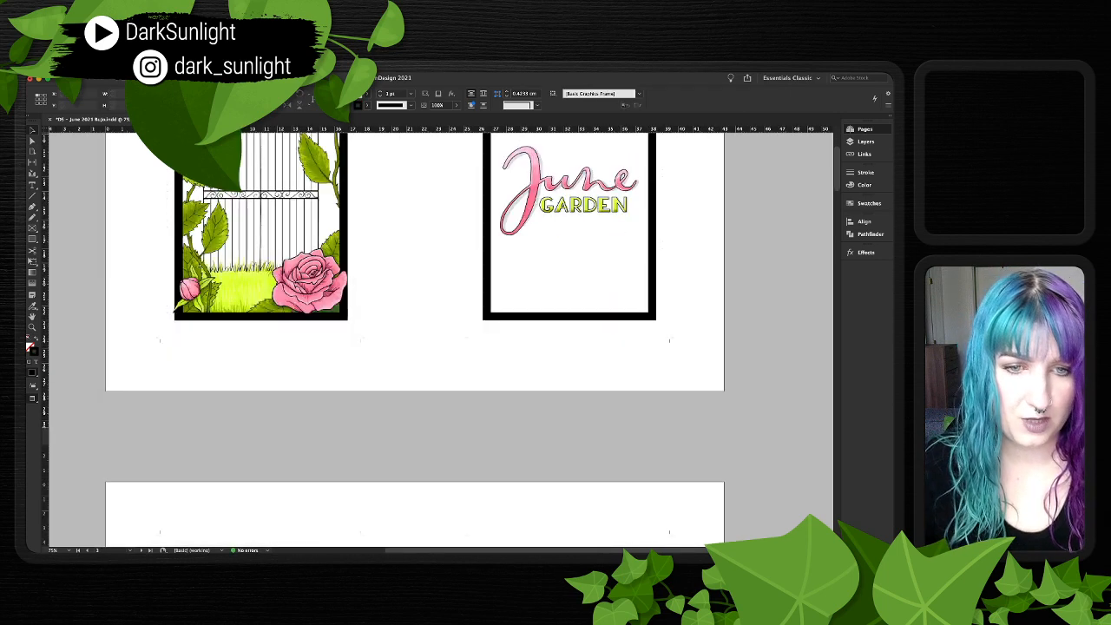
pyautogui.scroll(-5, 434, 339)
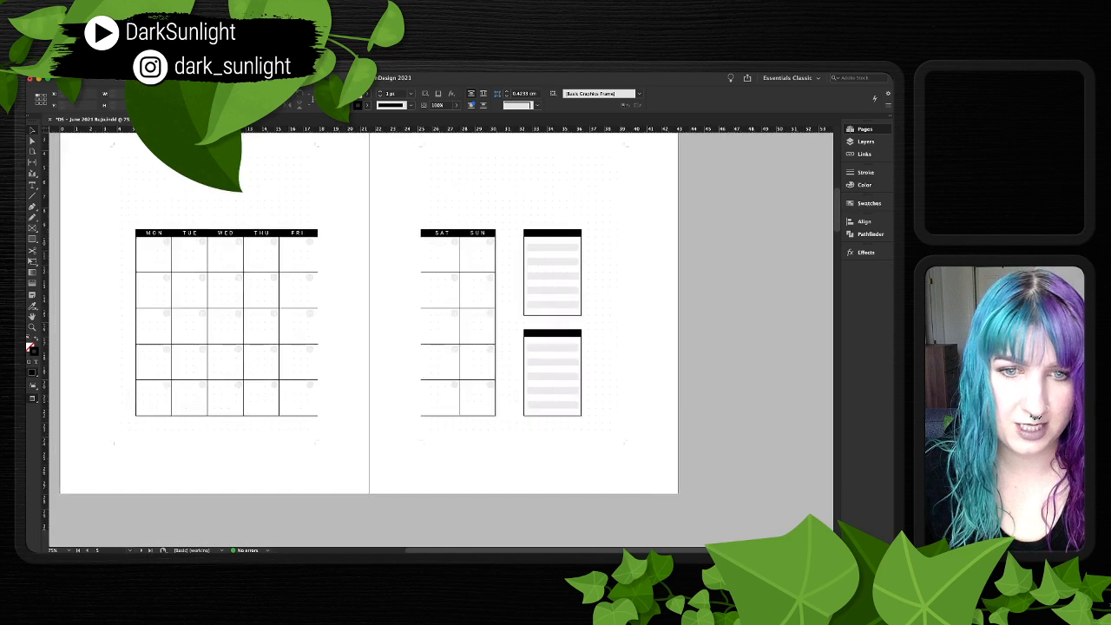
pyautogui.scroll(-15, 390, 339)
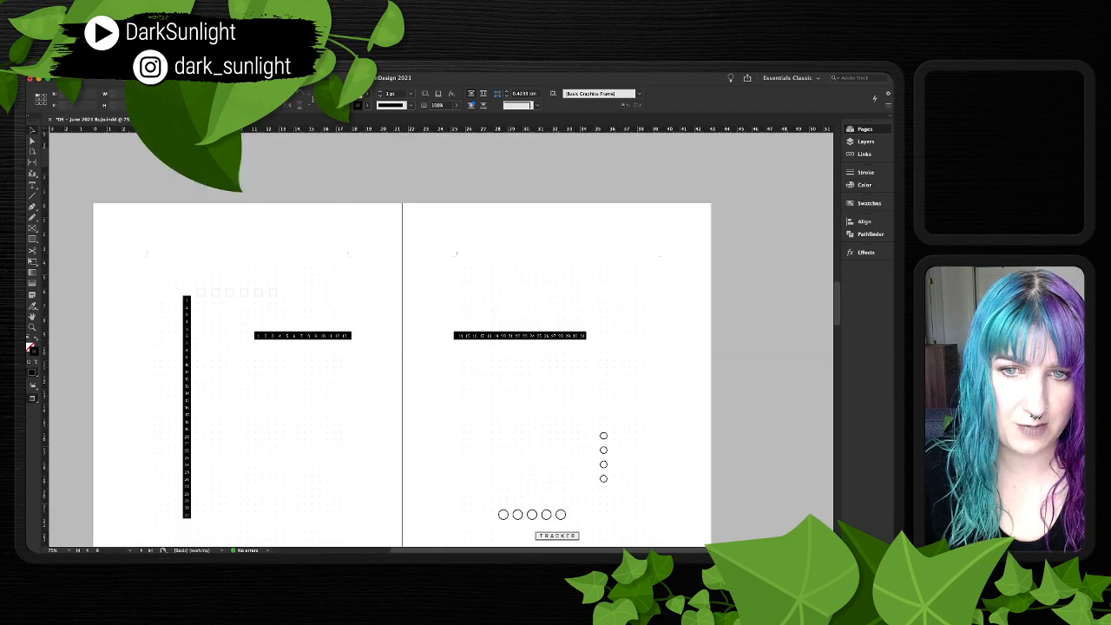
pyautogui.scroll(-10, 408, 339)
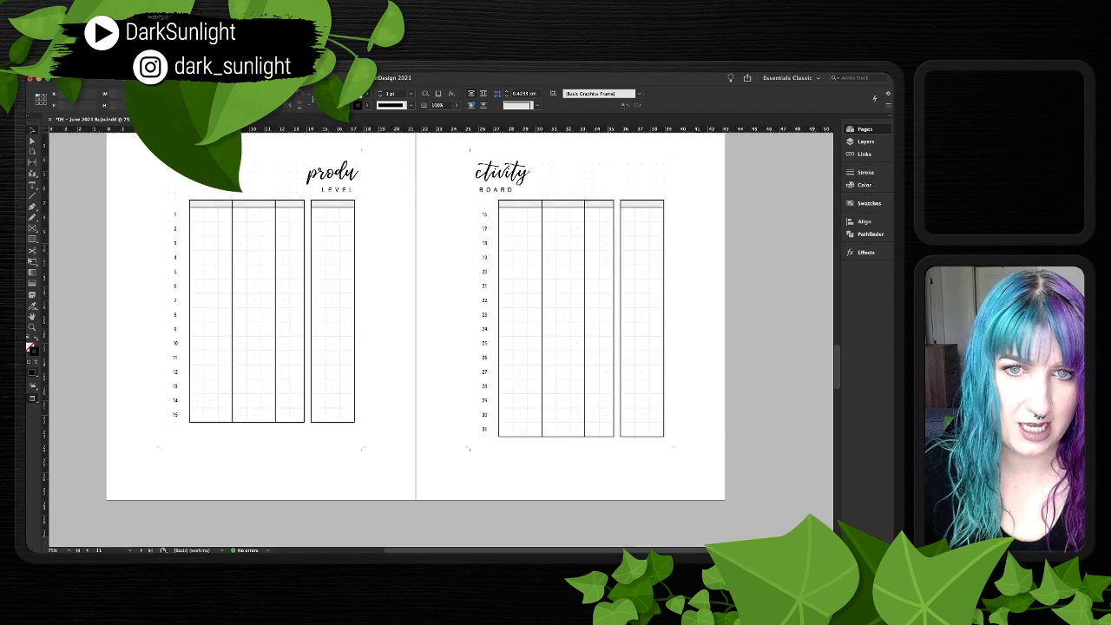
pyautogui.scroll(7, 408, 338)
pyautogui.scroll(15, 412, 338)
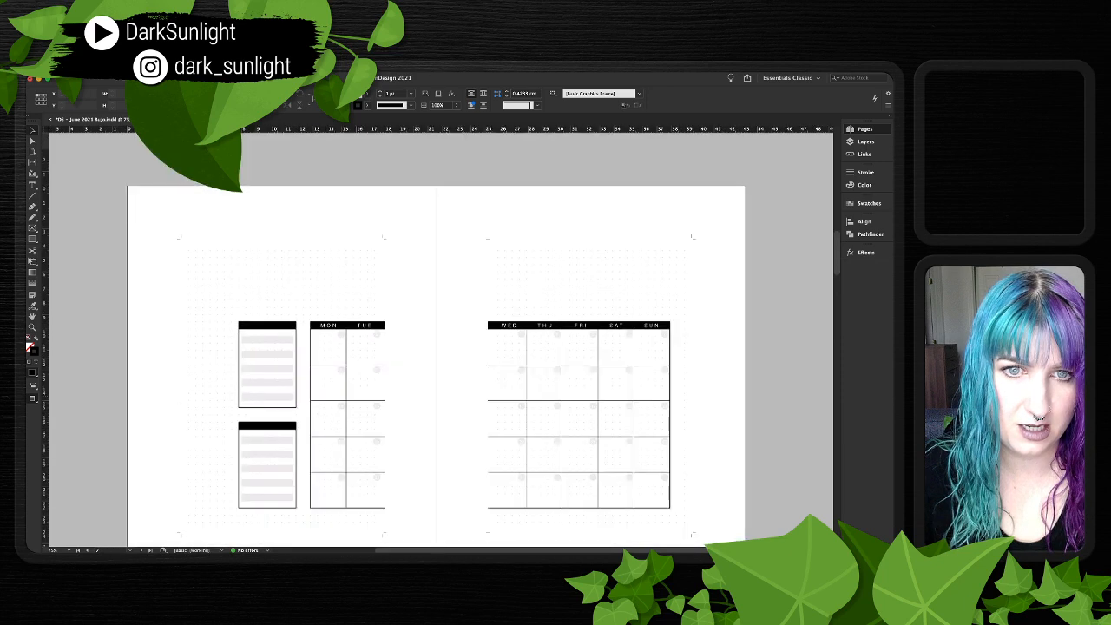
pyautogui.scroll(12, 412, 339)
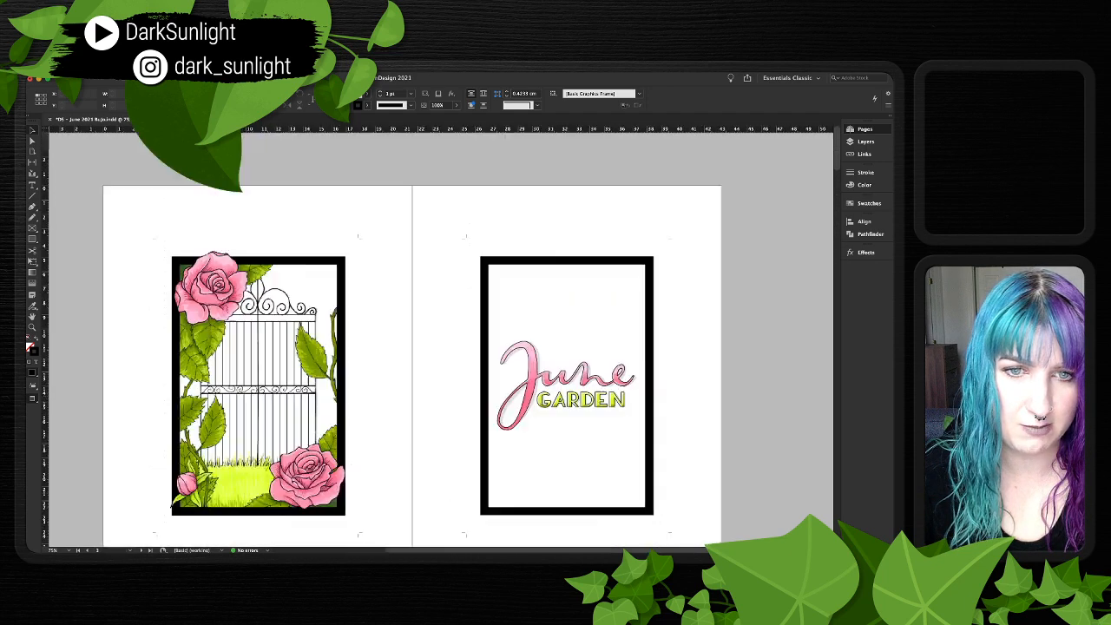
pyautogui.scroll(2, 412, 338)
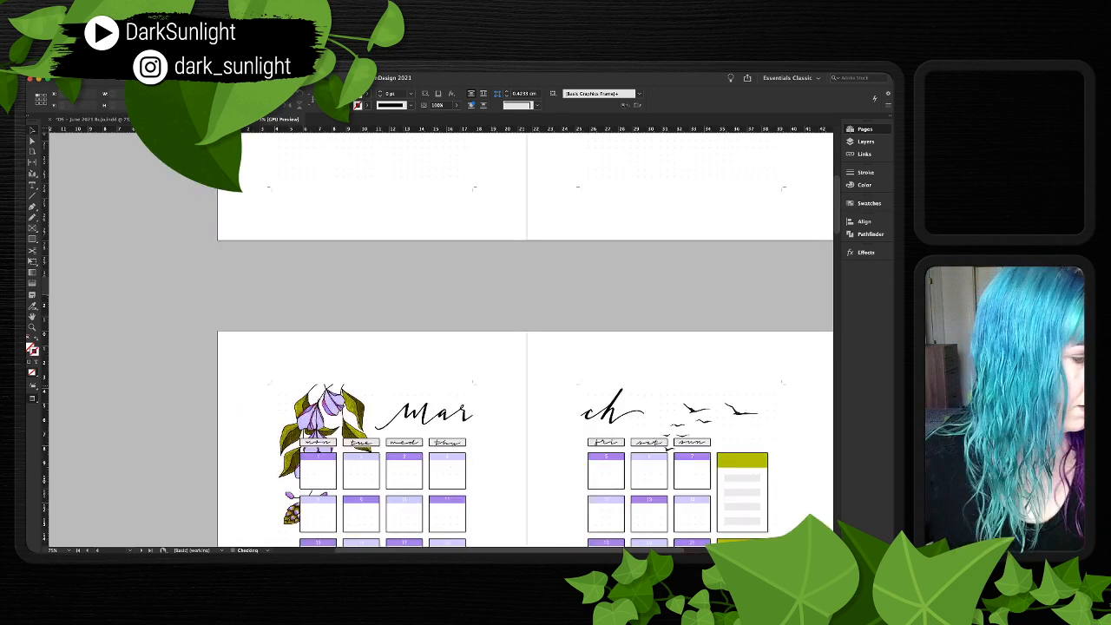
# - Find the March calendar spread in the earlier bujo document and copy all of its objects
pyautogui.scroll(-3, 441, 339)
pyautogui.hscroll(1, 441, 338)
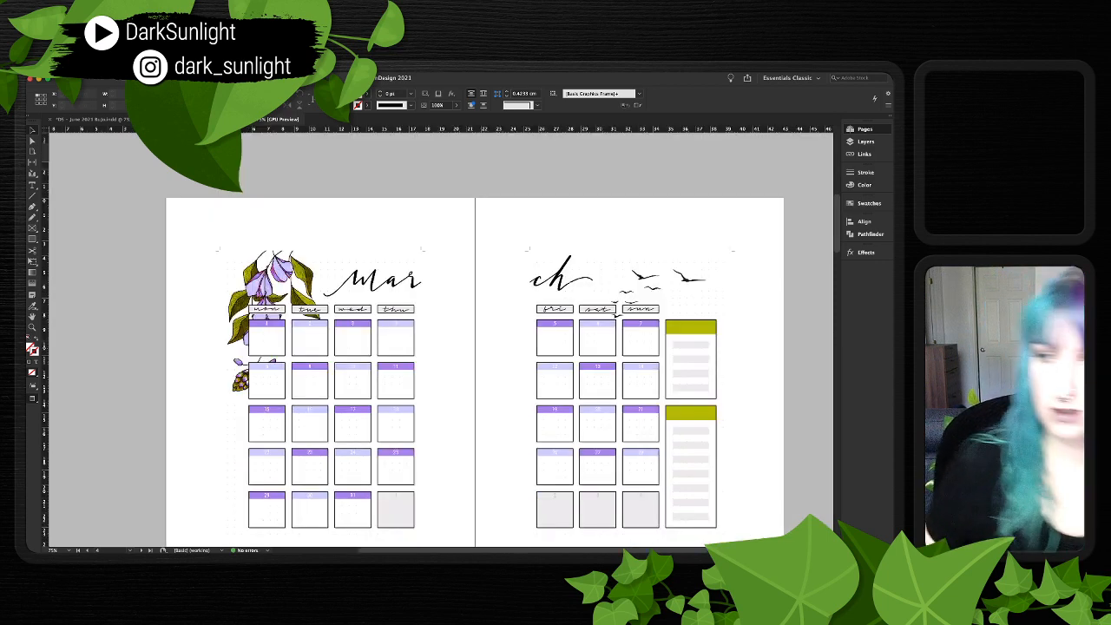
pyautogui.scroll(-2, 441, 338)
pyautogui.hscroll(1, 441, 339)
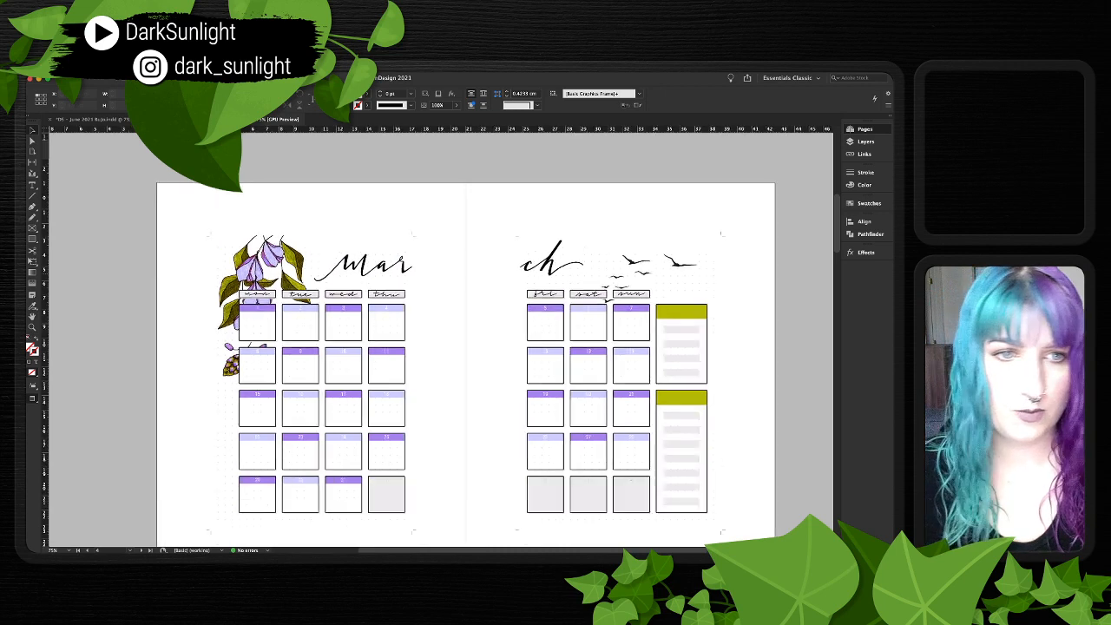
pyautogui.hscroll(1, 441, 338)
pyautogui.scroll(1, 441, 338)
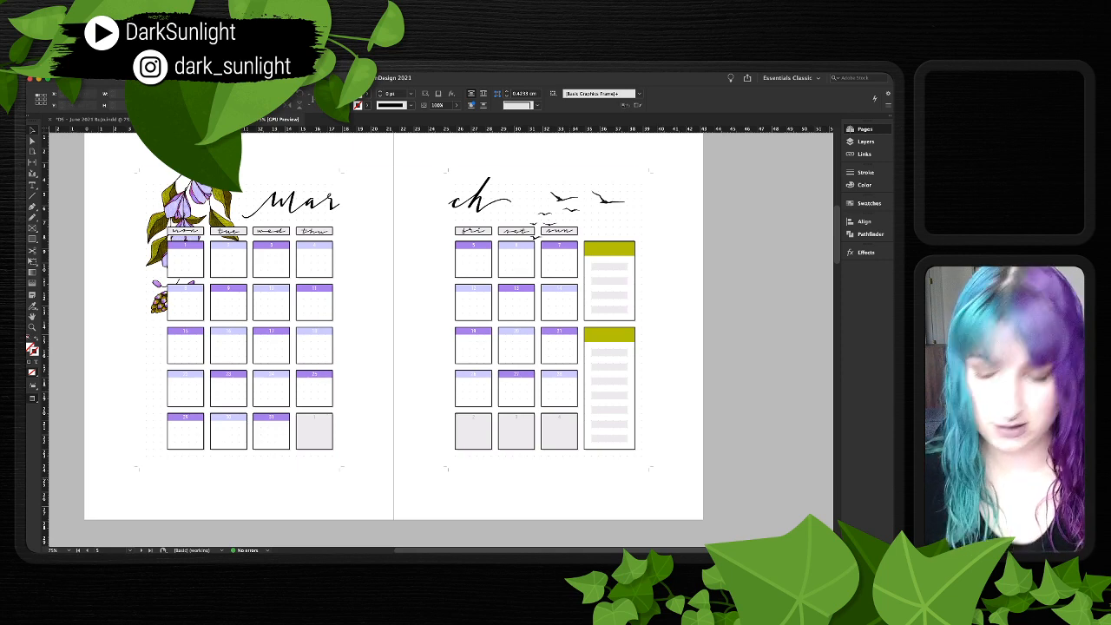
pyautogui.press('super+a')
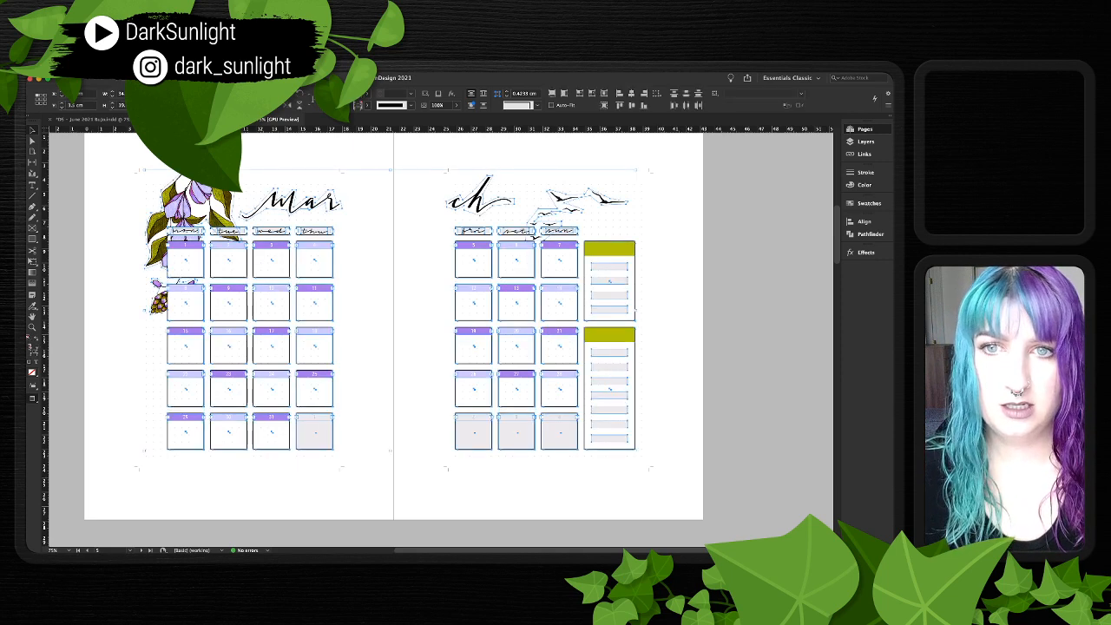
pyautogui.press('shift+super+a')
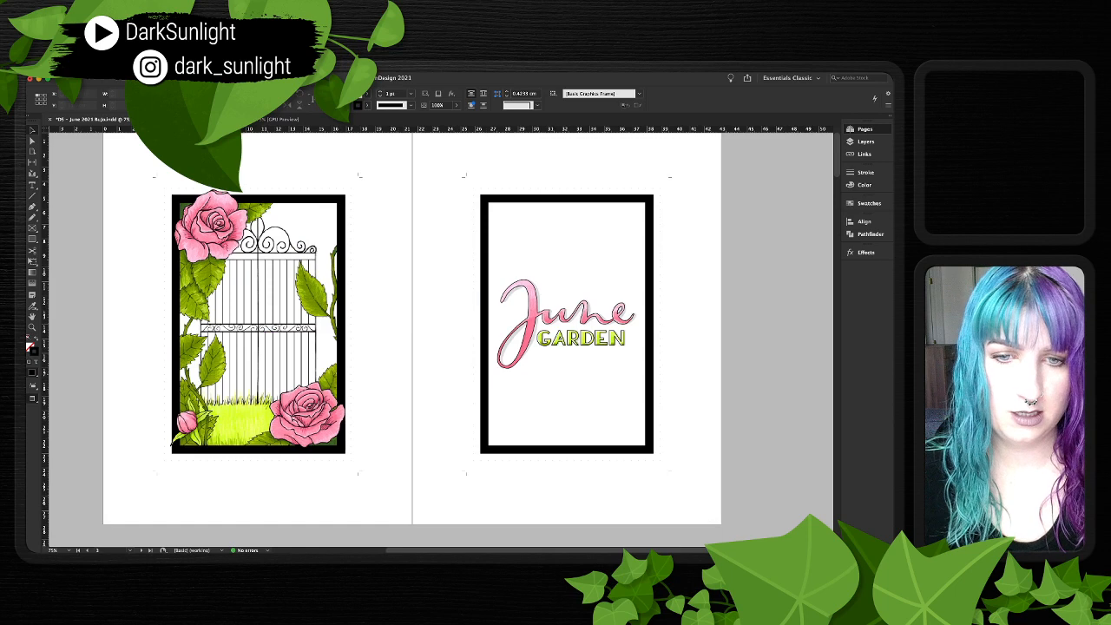
# - In the June document, delete the empty calendar grid and both list boxes from the spread with the list boxes before Monday
pyautogui.scroll(-1, 426, 338)
pyautogui.scroll(-8, 426, 338)
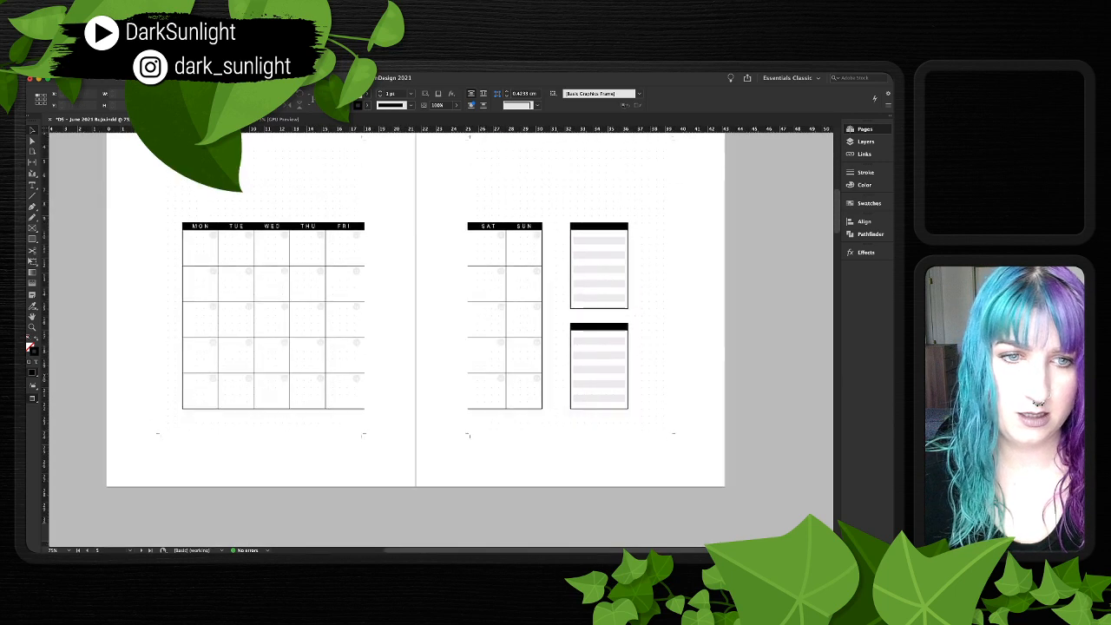
pyautogui.scroll(1, 425, 339)
pyautogui.scroll(-1, 426, 339)
pyautogui.scroll(-3, 425, 339)
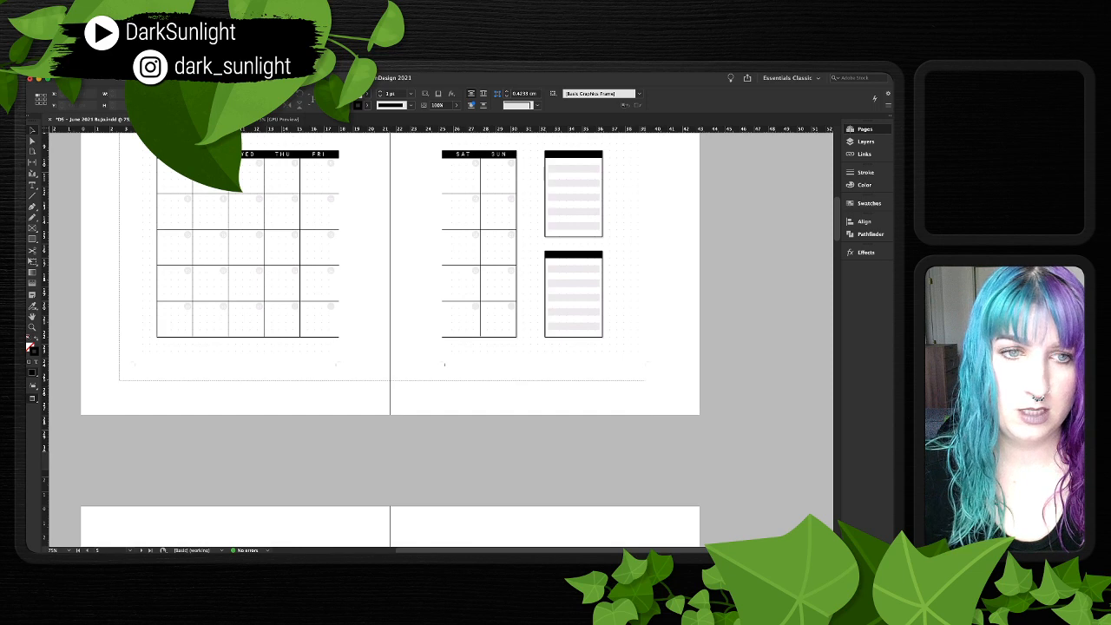
pyautogui.scroll(-10, 426, 338)
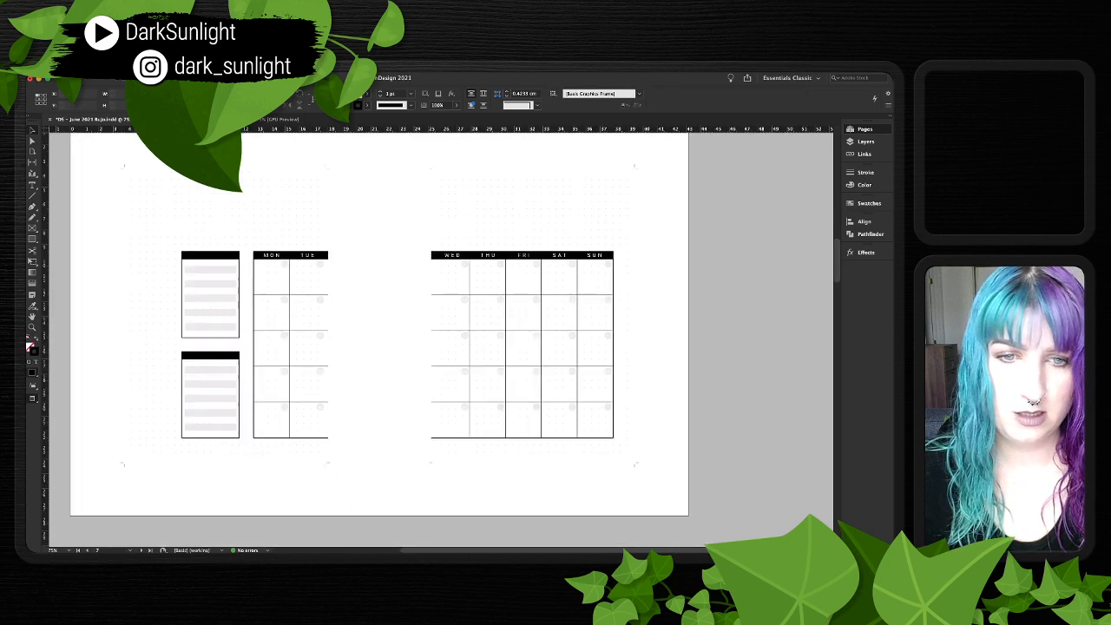
pyautogui.moveTo(139, 219); pyautogui.dragTo(659, 470)
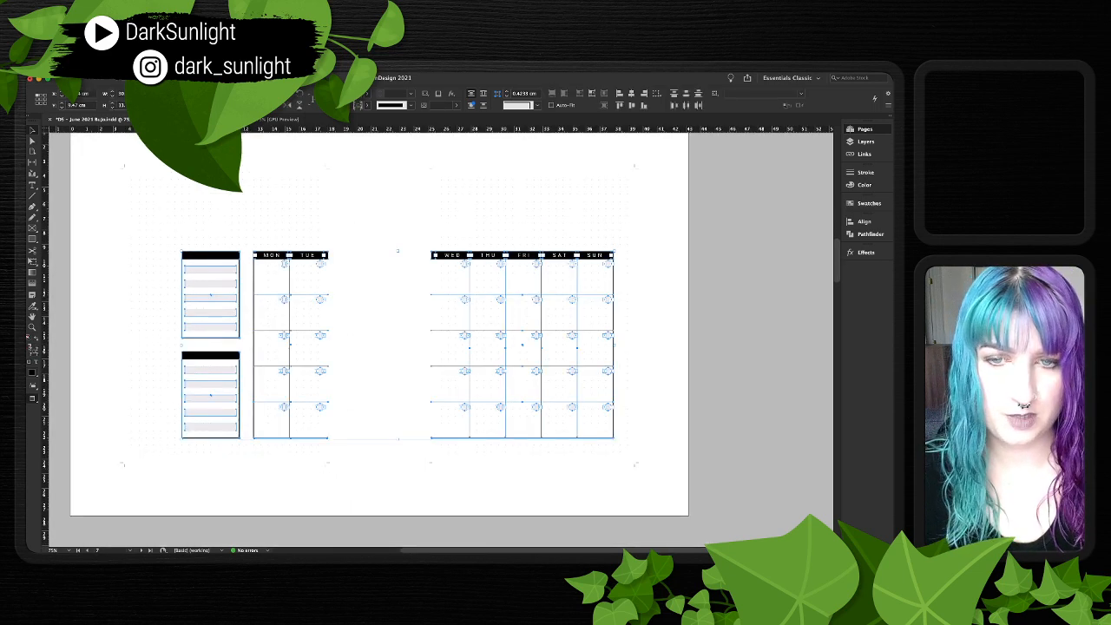
pyautogui.press('Delete')
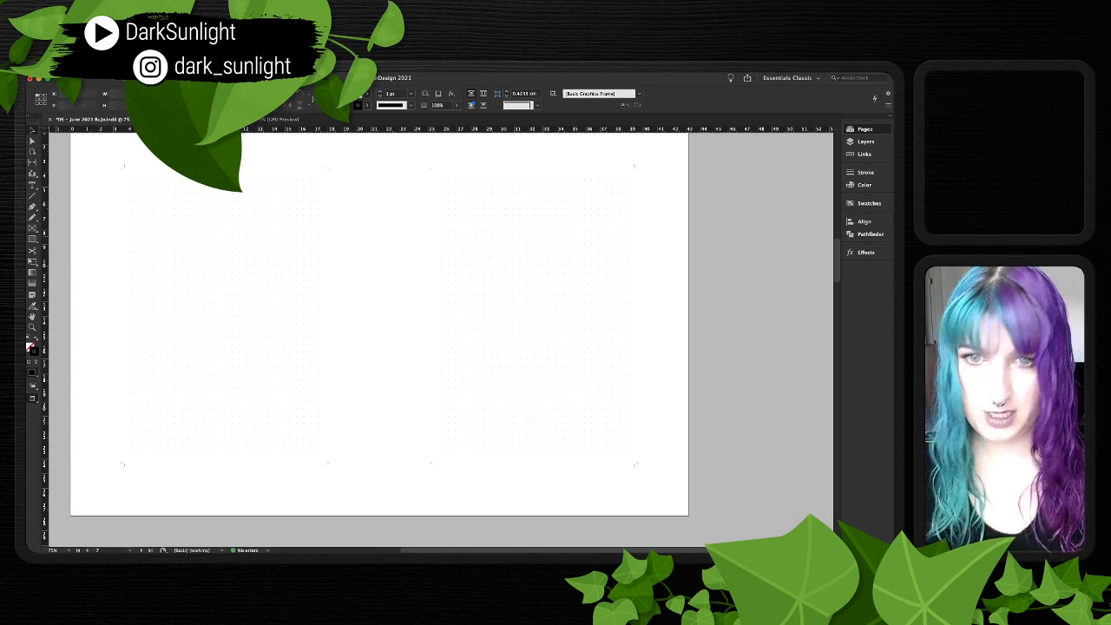
# - Paste the copied March calendar in place on the emptied June spread and delete its flower, month lettering and bird images
pyautogui.press('super+z')
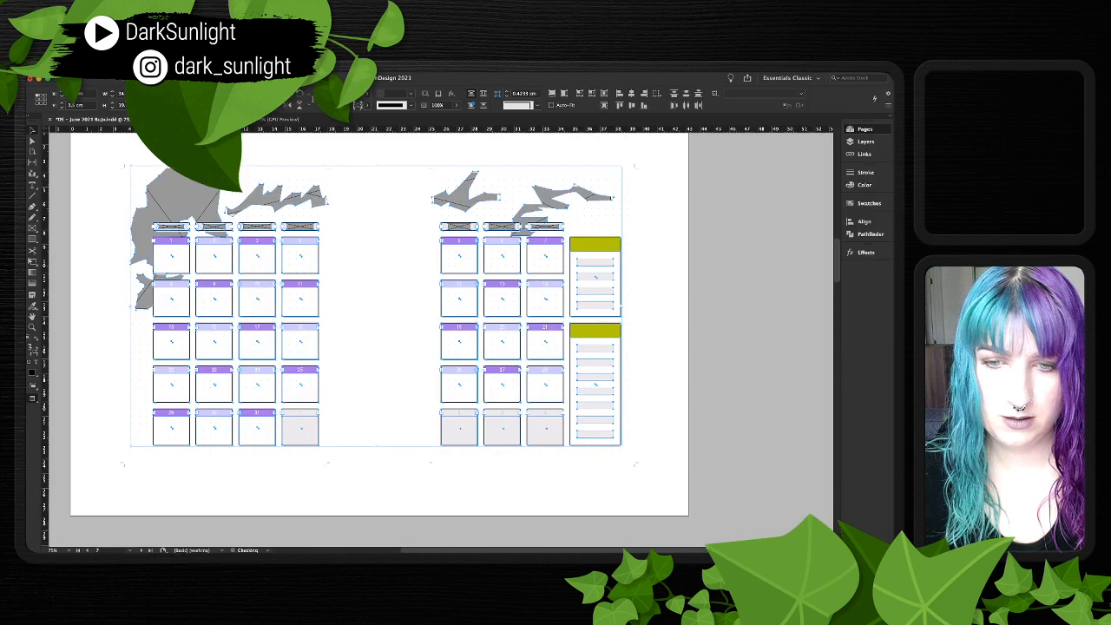
pyautogui.press('shift+super+a')
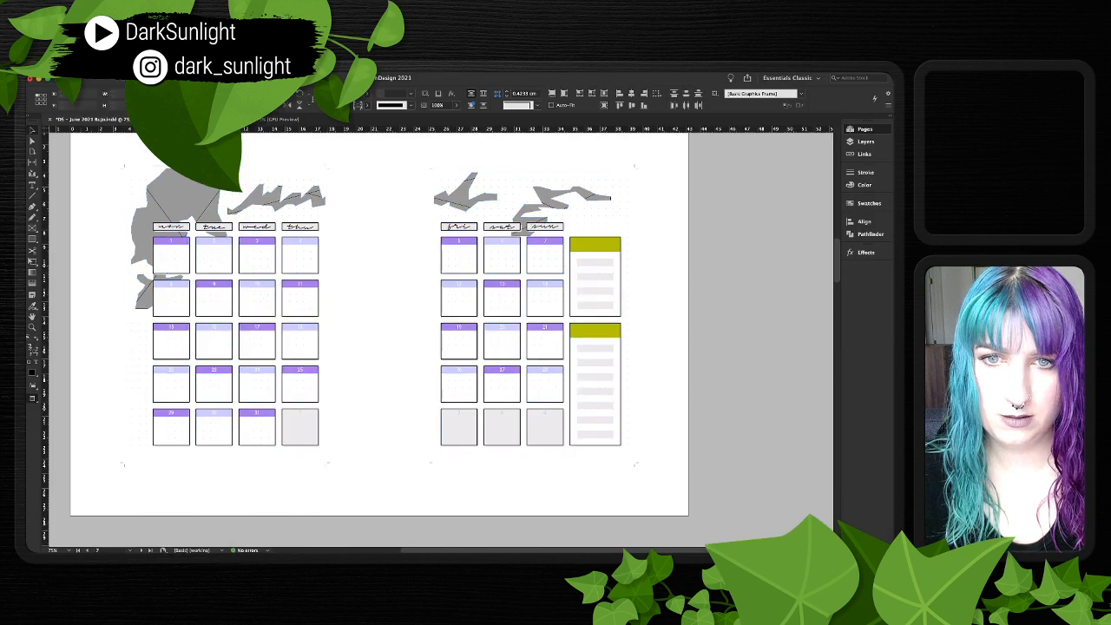
pyautogui.click(178, 238)
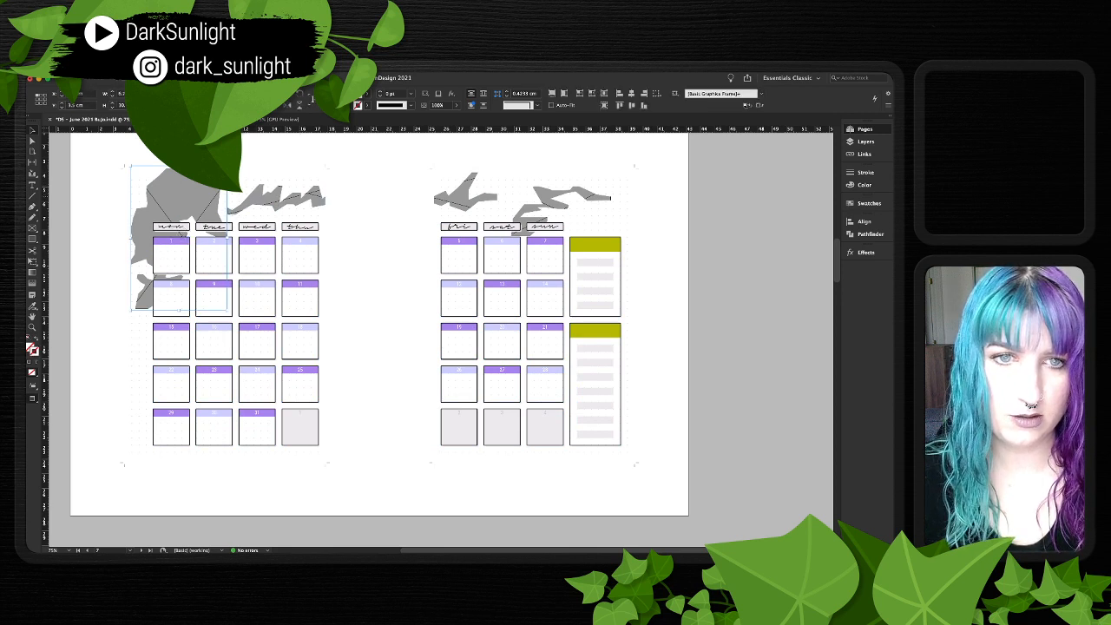
pyautogui.press('Delete')
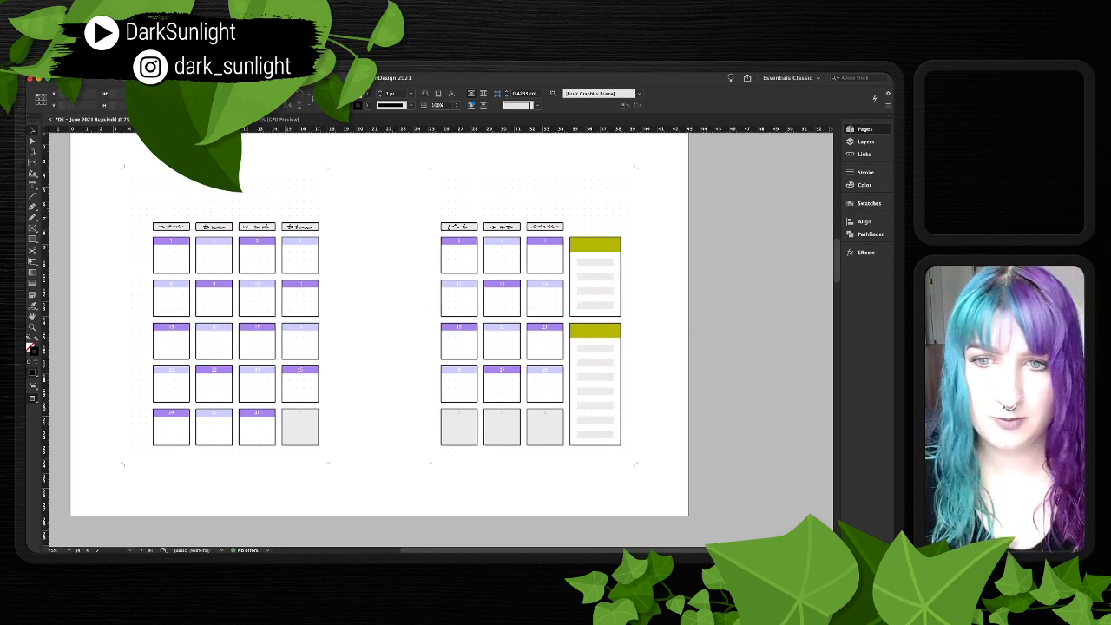
# - Renumber the dates in the calendar cells for June, starting with 31 in the first Monday cell and 1 on Tuesday
pyautogui.click(171, 241)
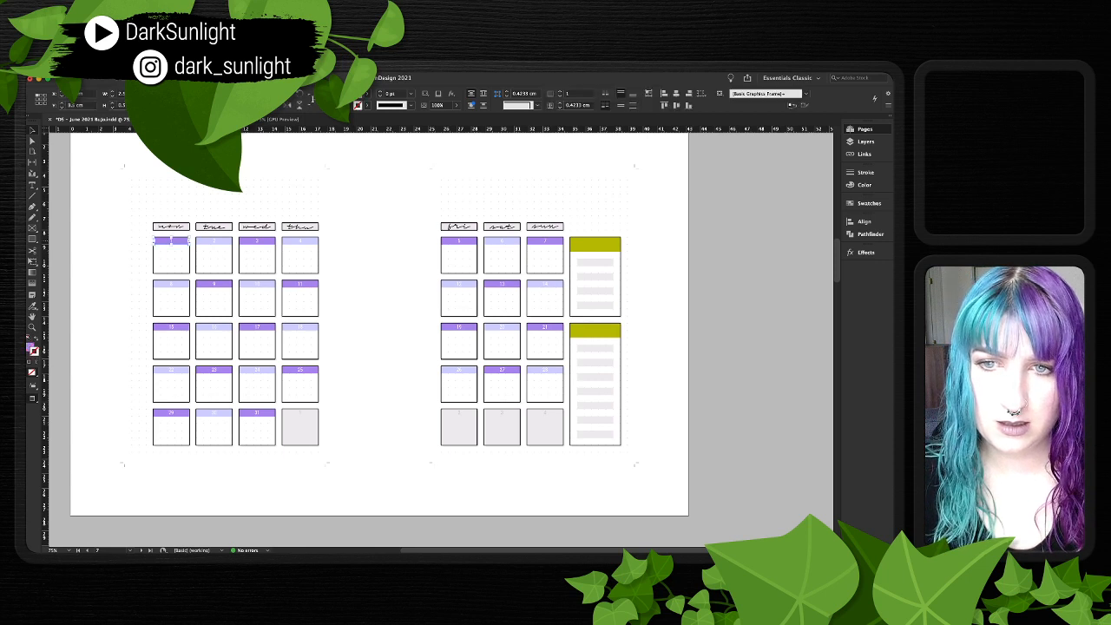
pyautogui.doubleClick(171, 242)
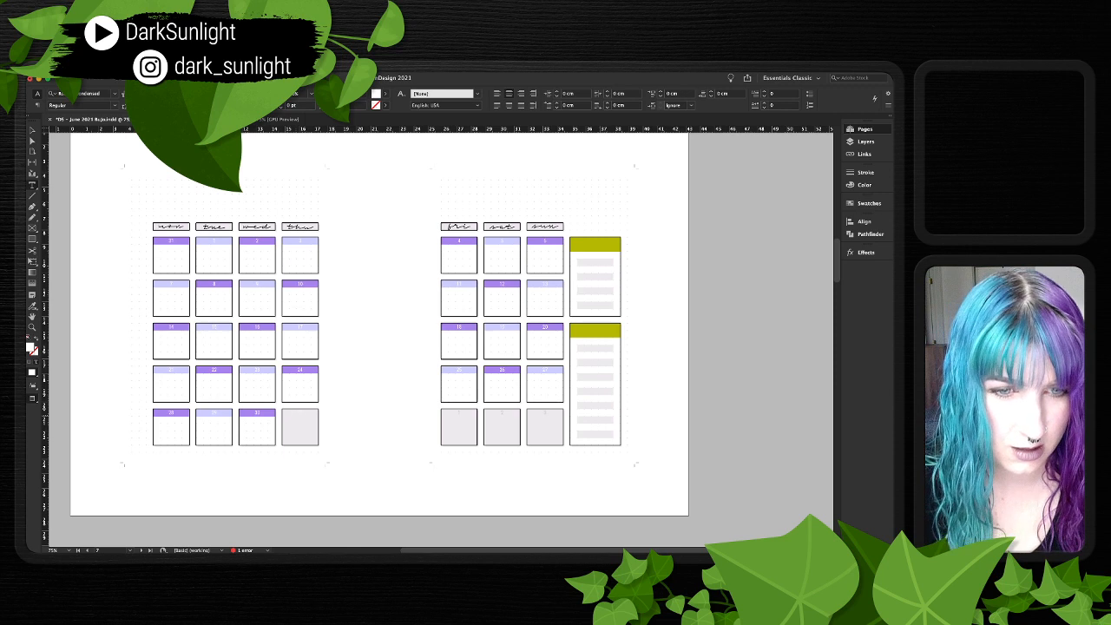
pyautogui.doubleClick(297, 412)
pyautogui.press('BackSpace')
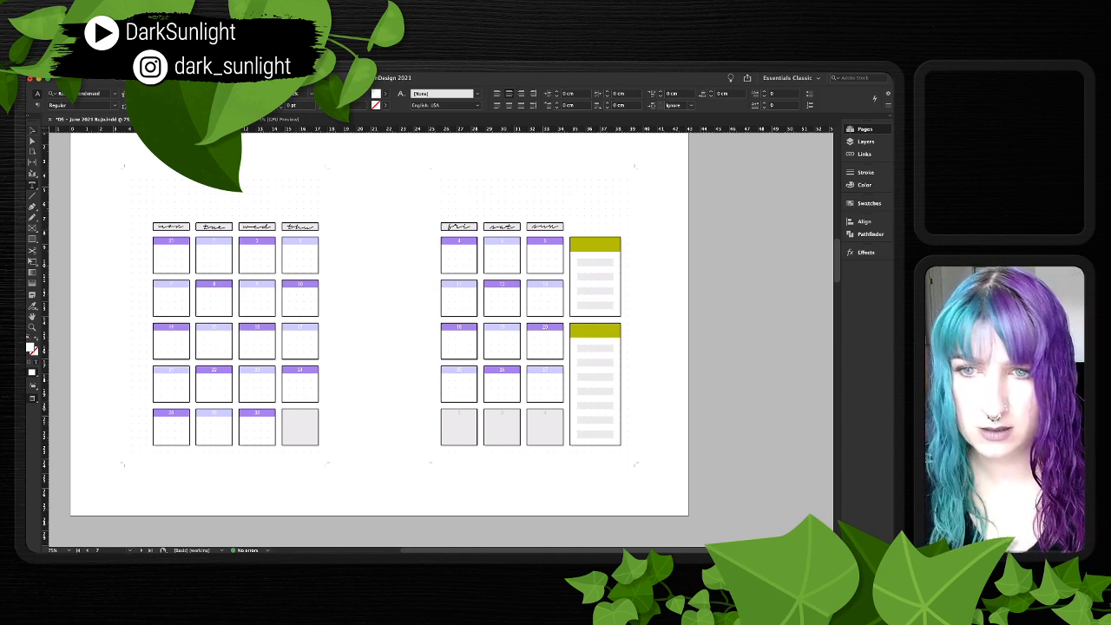
pyautogui.press('Escape')
# - Select the coloured date header bars across both calendar pages and fill them all with light grey
pyautogui.click(171, 242)
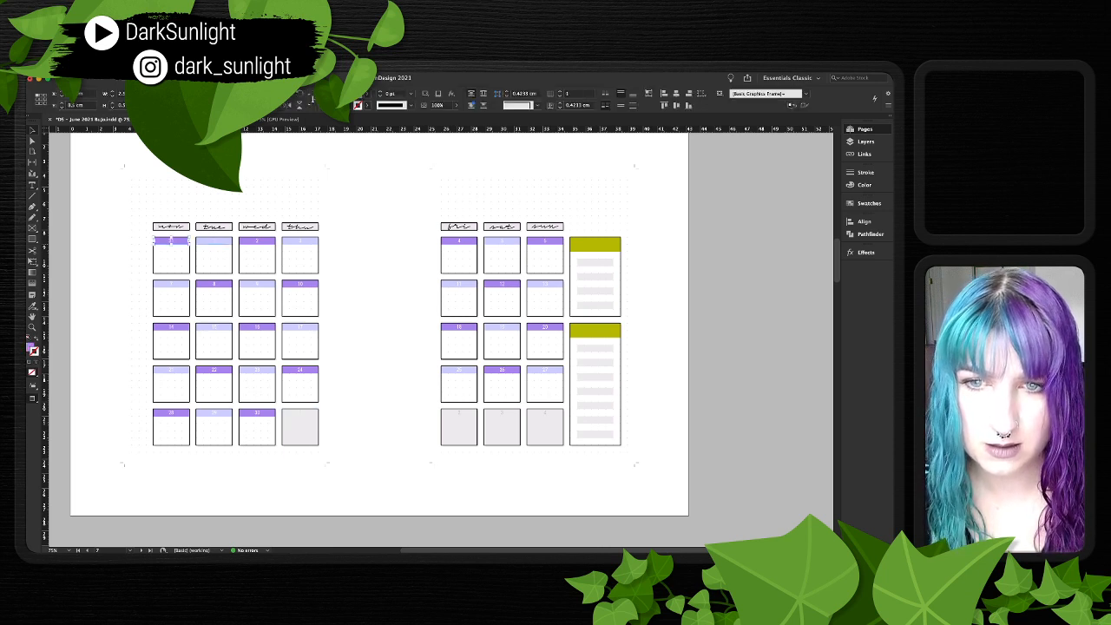
pyautogui.keyDown('shift'); pyautogui.click(214, 242); pyautogui.keyUp('shift')
pyautogui.keyDown('shift'); pyautogui.click(257, 242); pyautogui.keyUp('shift')
pyautogui.keyDown('shift'); pyautogui.click(301, 242); pyautogui.keyUp('shift')
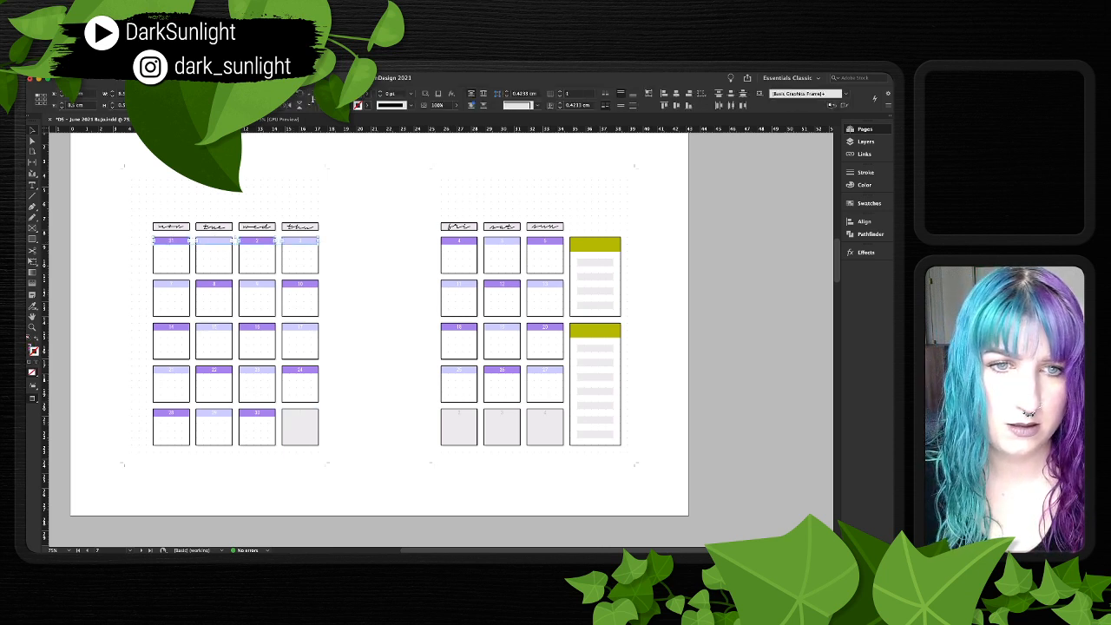
pyautogui.keyDown('shift'); pyautogui.click(458, 242); pyautogui.keyUp('shift')
pyautogui.keyDown('shift'); pyautogui.click(501, 242); pyautogui.keyUp('shift')
pyautogui.keyDown('shift'); pyautogui.click(545, 242); pyautogui.keyUp('shift')
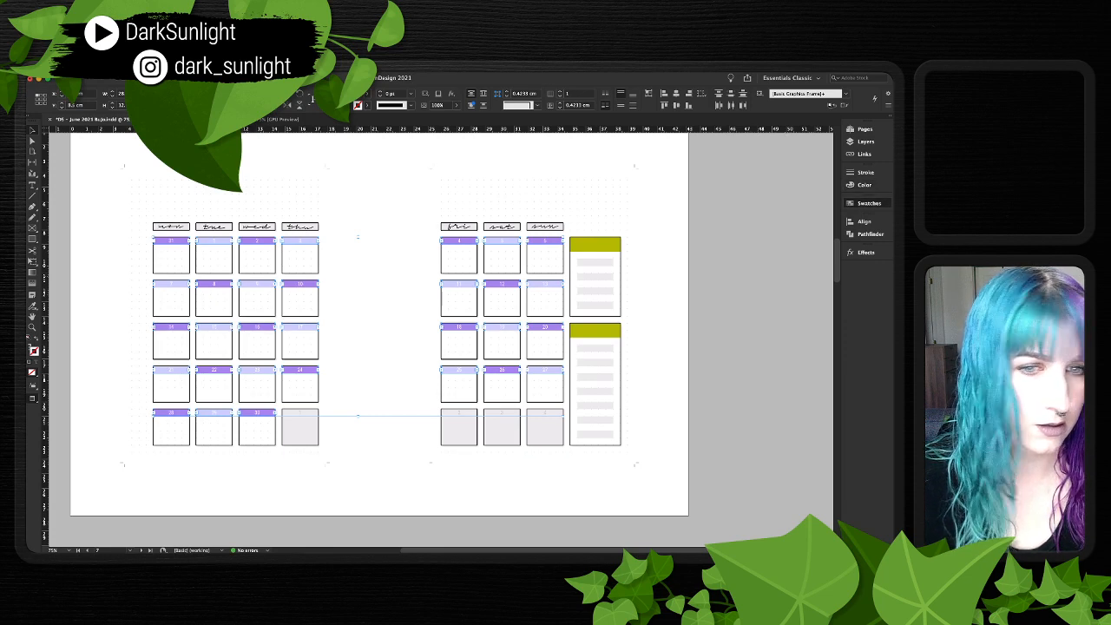
pyautogui.click(773, 245)
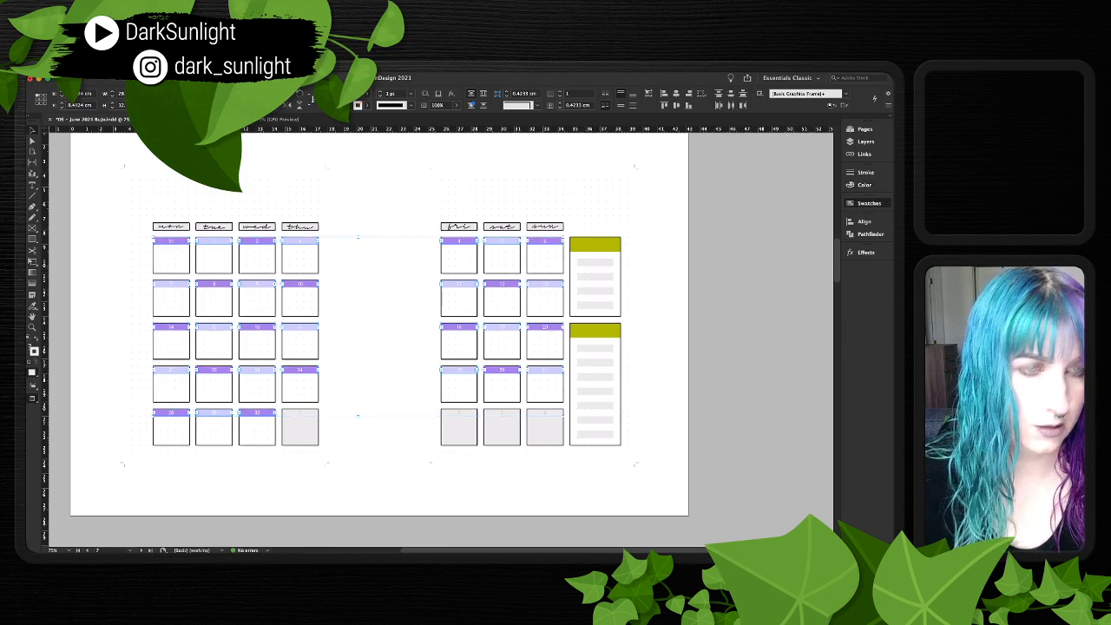
pyautogui.press('super+z')
pyautogui.press('x')
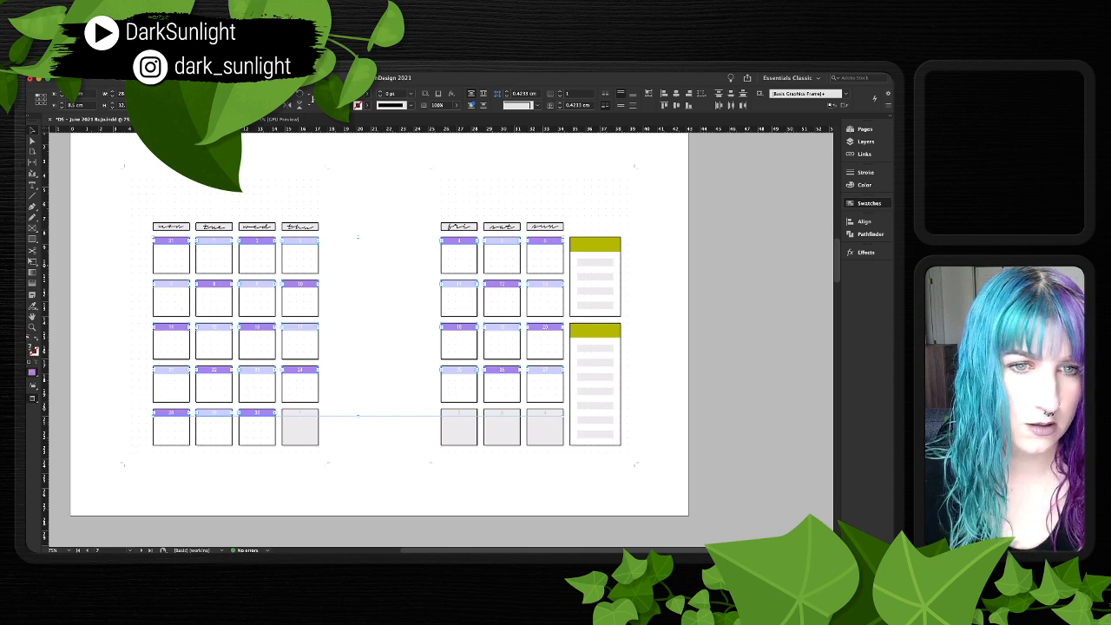
pyautogui.press('/')
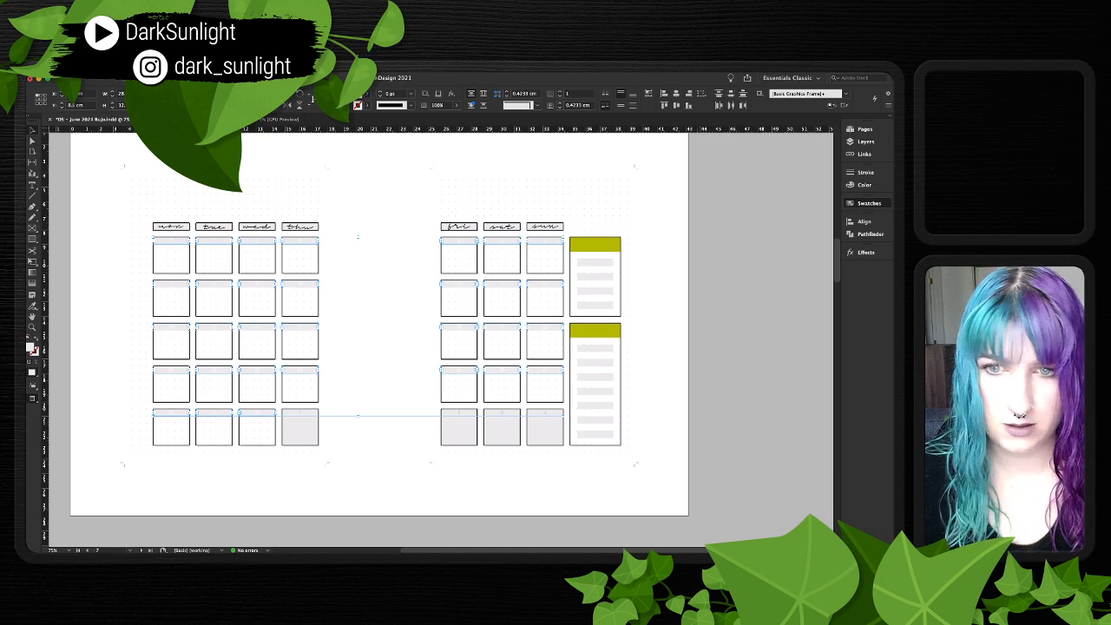
# - Colour the calendar's date numbers black, try right-aligning them, and restore their centred alignment
pyautogui.press('super+shift+a')
pyautogui.press('t')
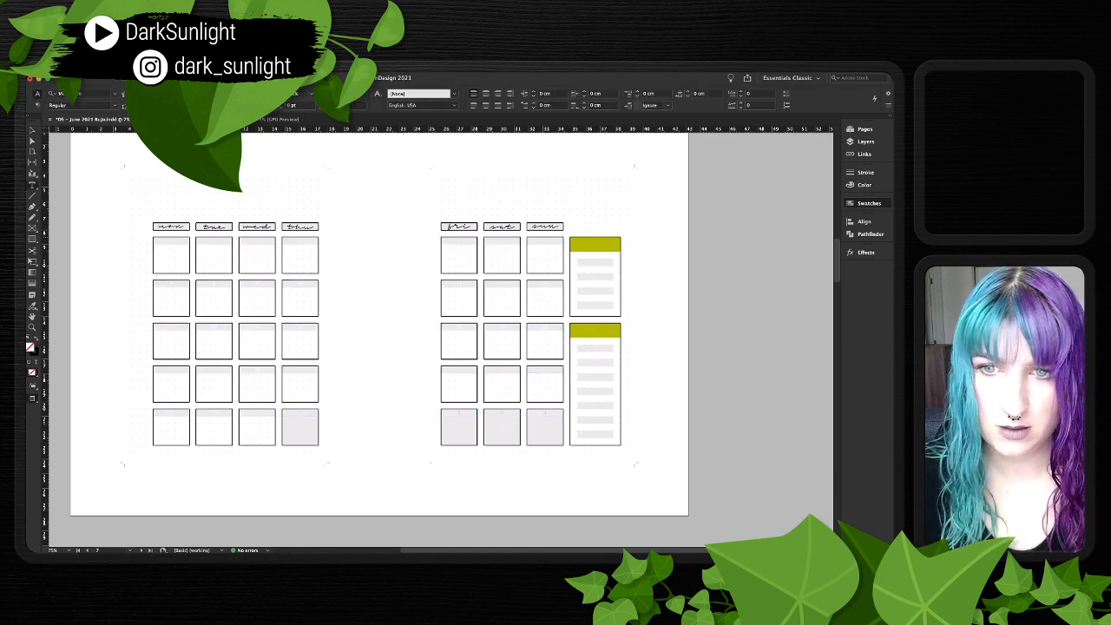
pyautogui.click(171, 242)
pyautogui.press('super+a')
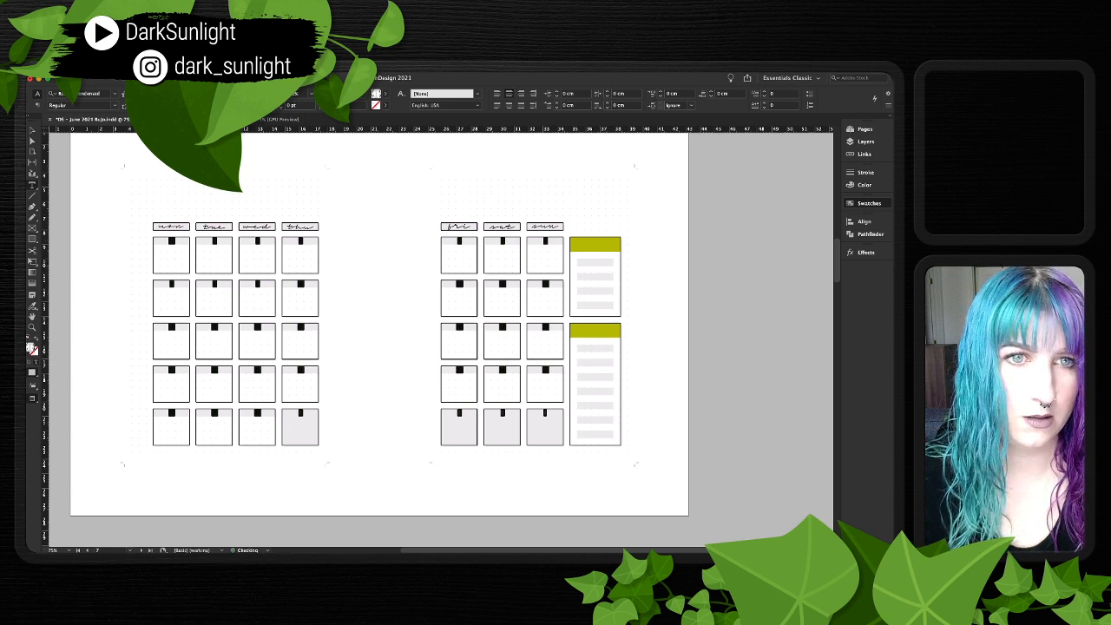
pyautogui.click(509, 92)
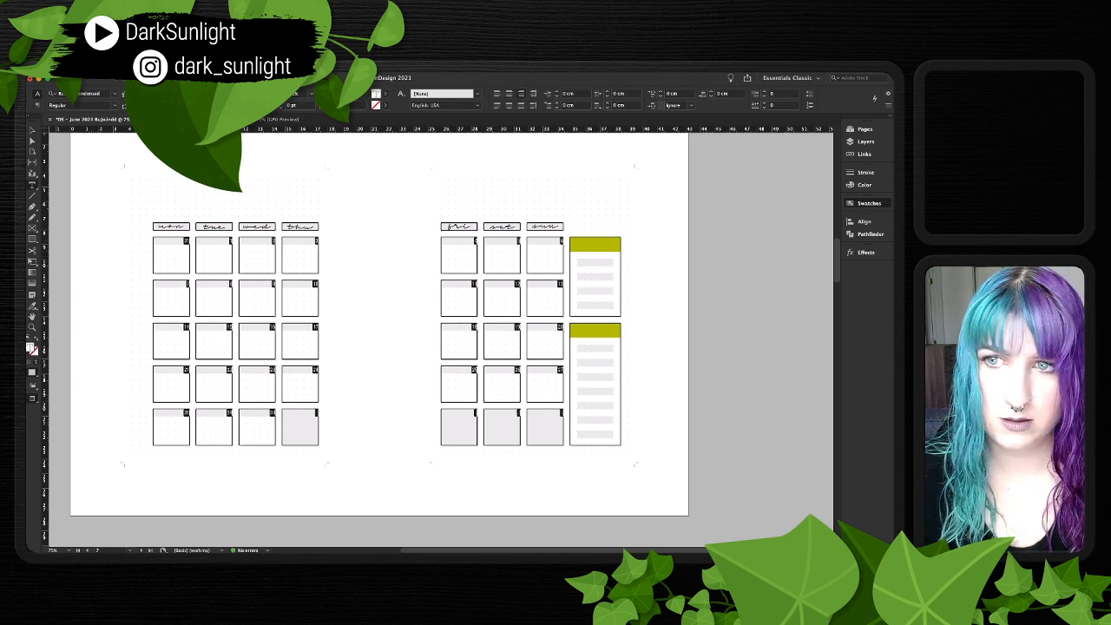
pyautogui.press('Escape')
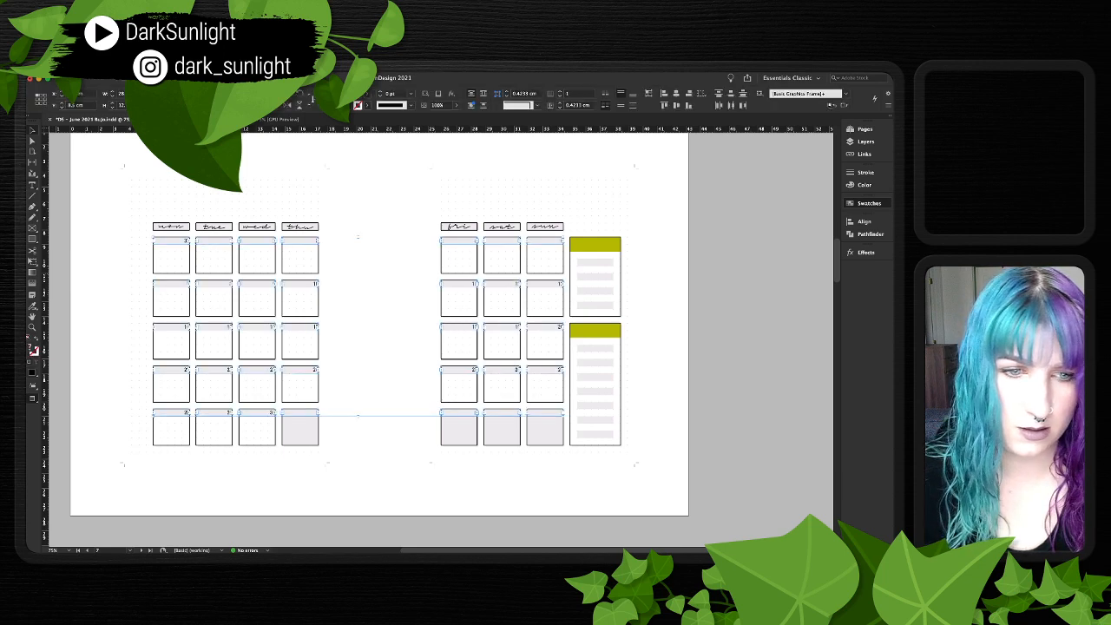
pyautogui.press('super+shift+a')
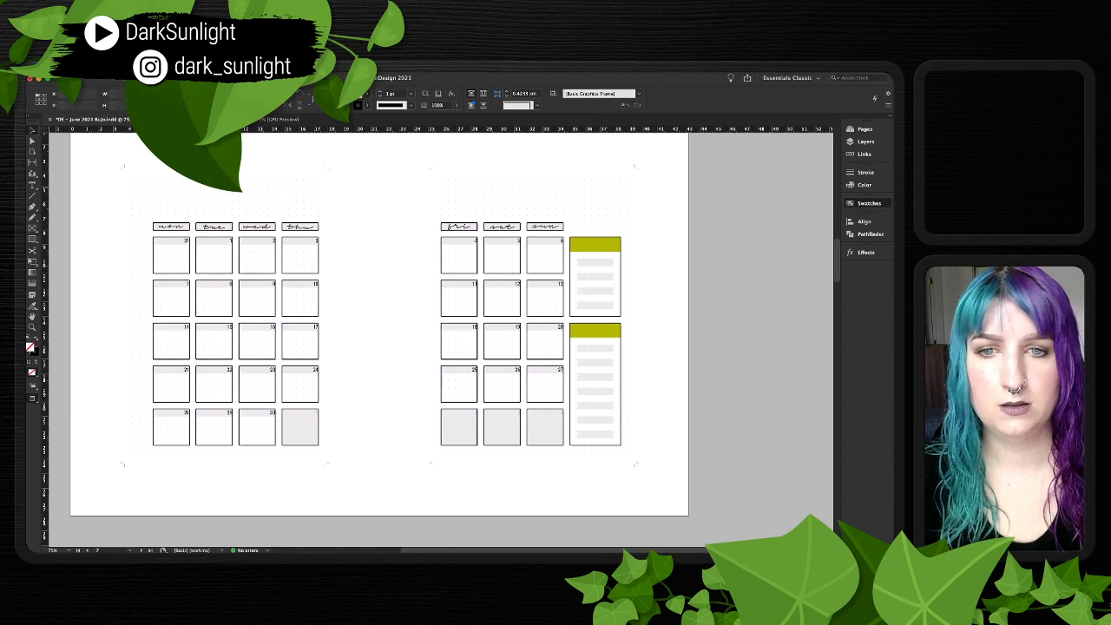
pyautogui.press('super+z')
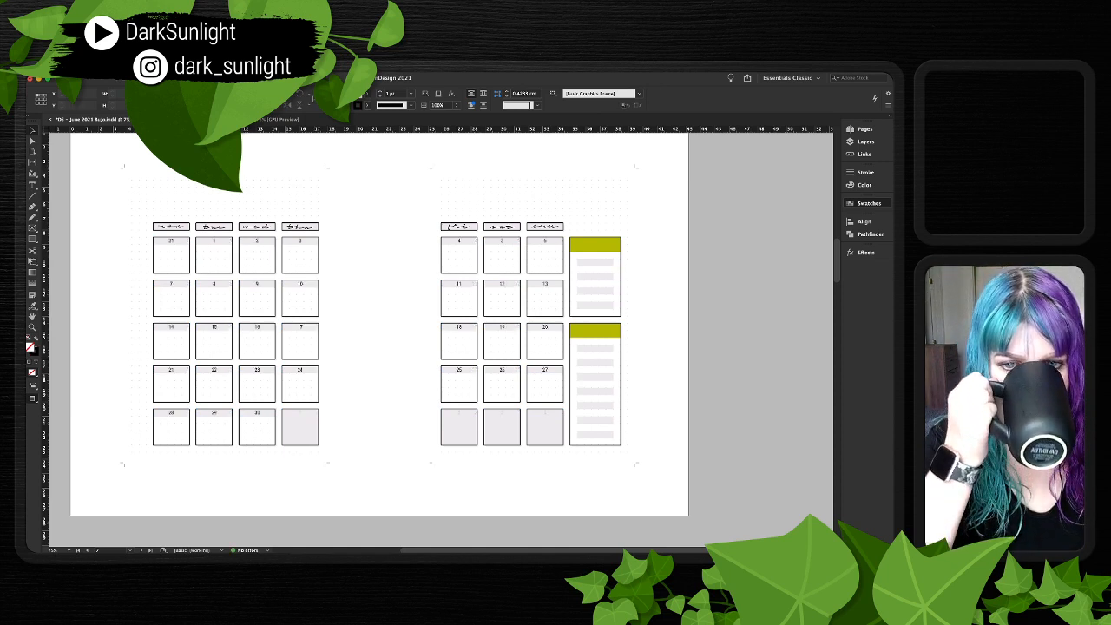
# - Try covering the first Monday cell with a copy of the grey box after the 30th, and delete the copy
pyautogui.click(300, 427)
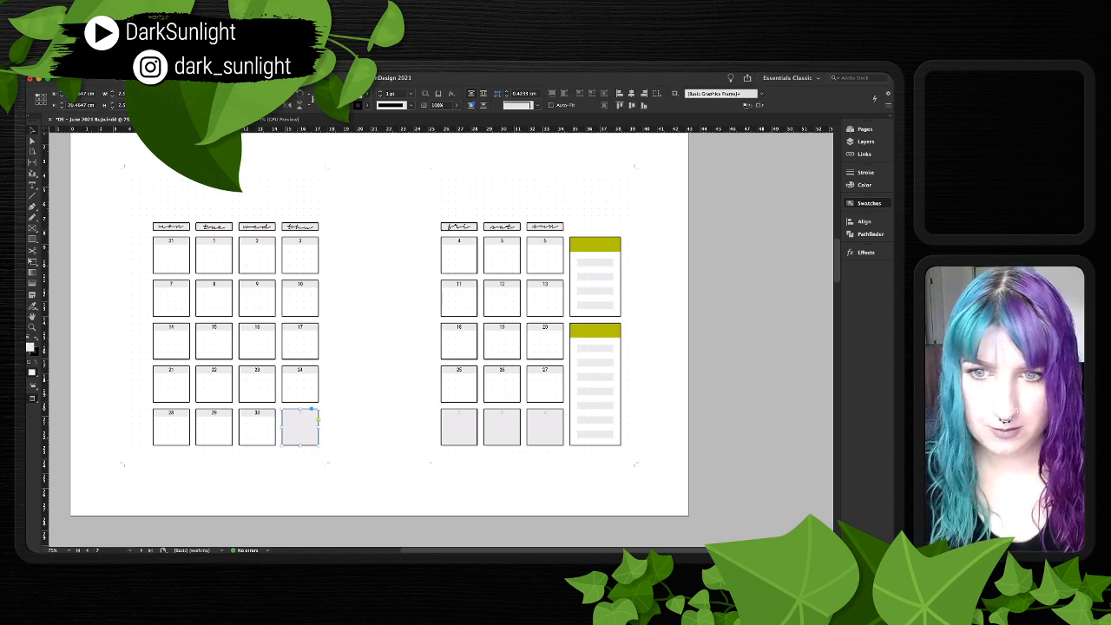
pyautogui.moveTo(300, 427); pyautogui.dragTo(171, 256)
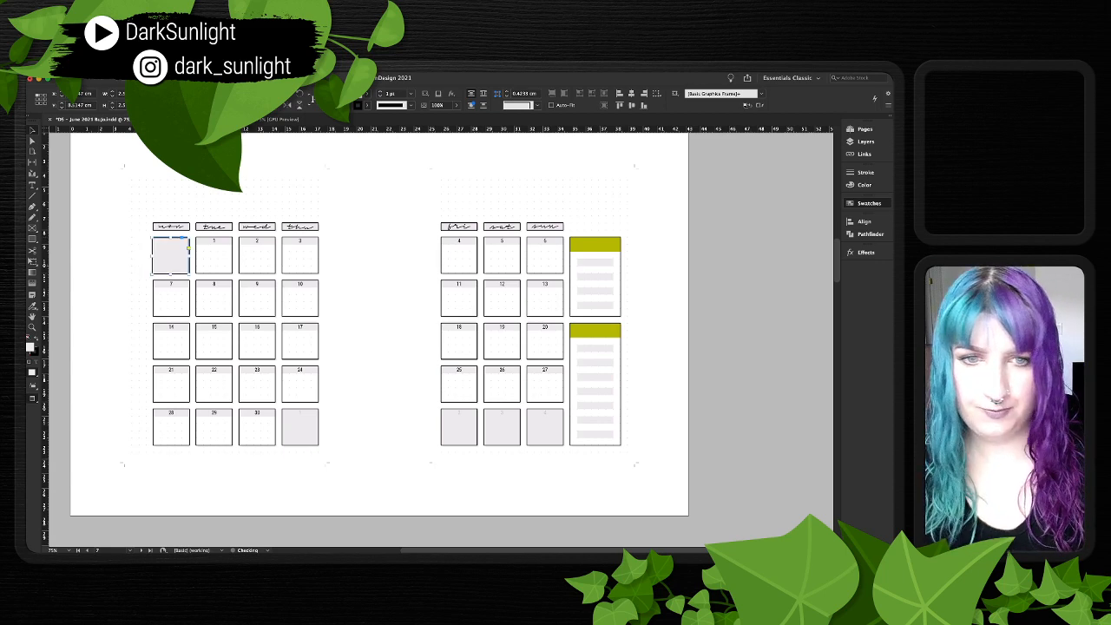
pyautogui.press('super+equal')
pyautogui.press('super+equal')
pyautogui.press('super+equal')
pyautogui.press('super+equal')
pyautogui.press('super+equal')
pyautogui.press('super+equal')
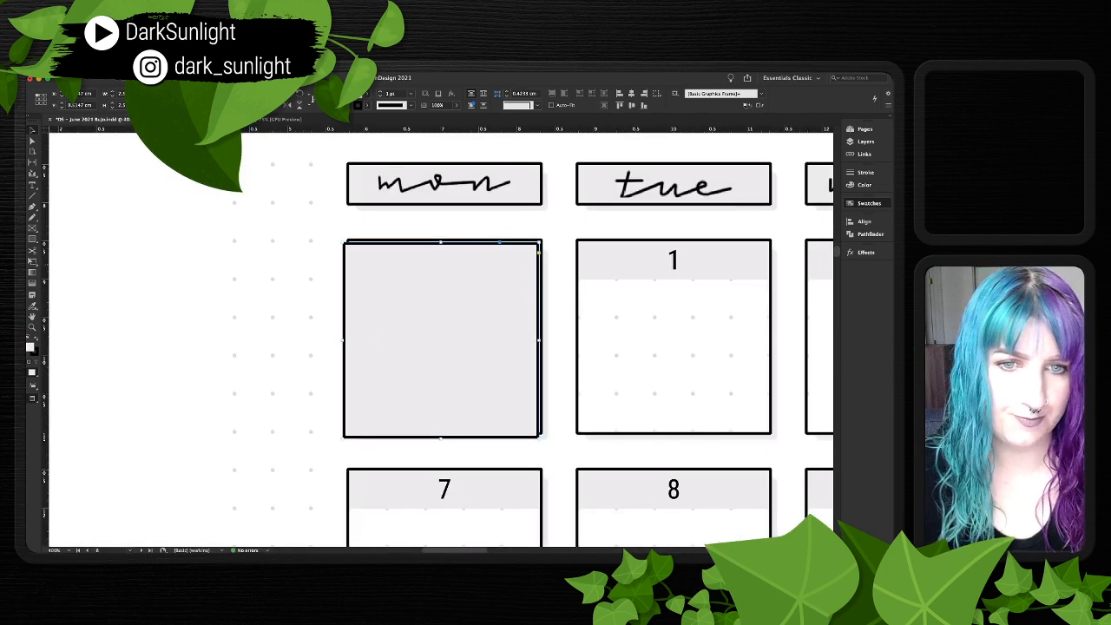
pyautogui.press('Delete')
# - Fill the first Monday cell's frame with light grey and send the frame and its shadow box to the back behind the date
pyautogui.press('/')
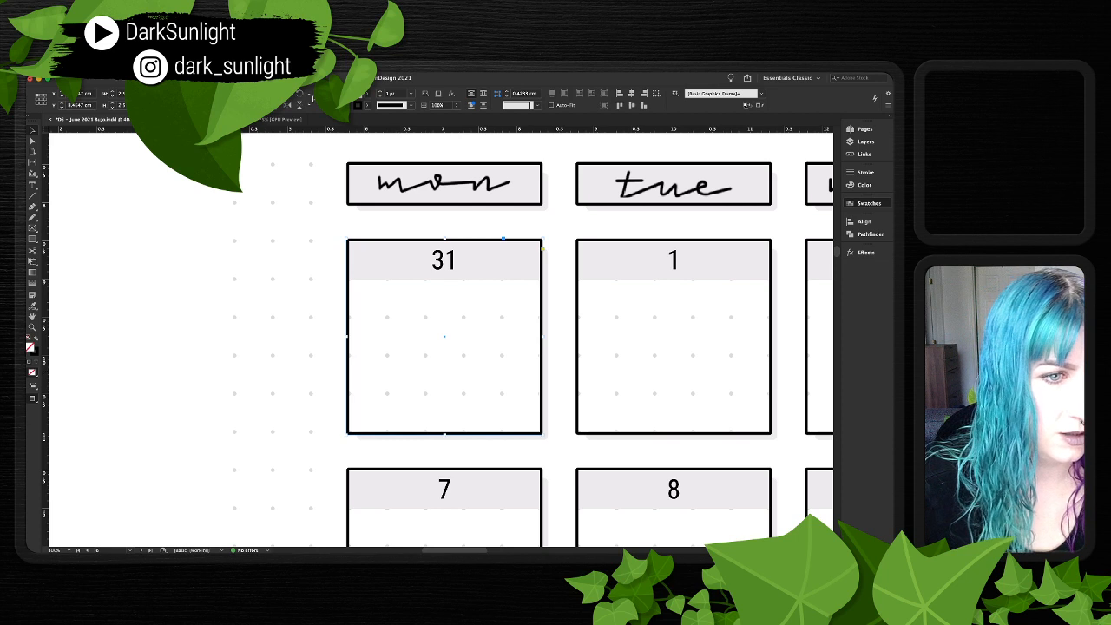
pyautogui.press(',')
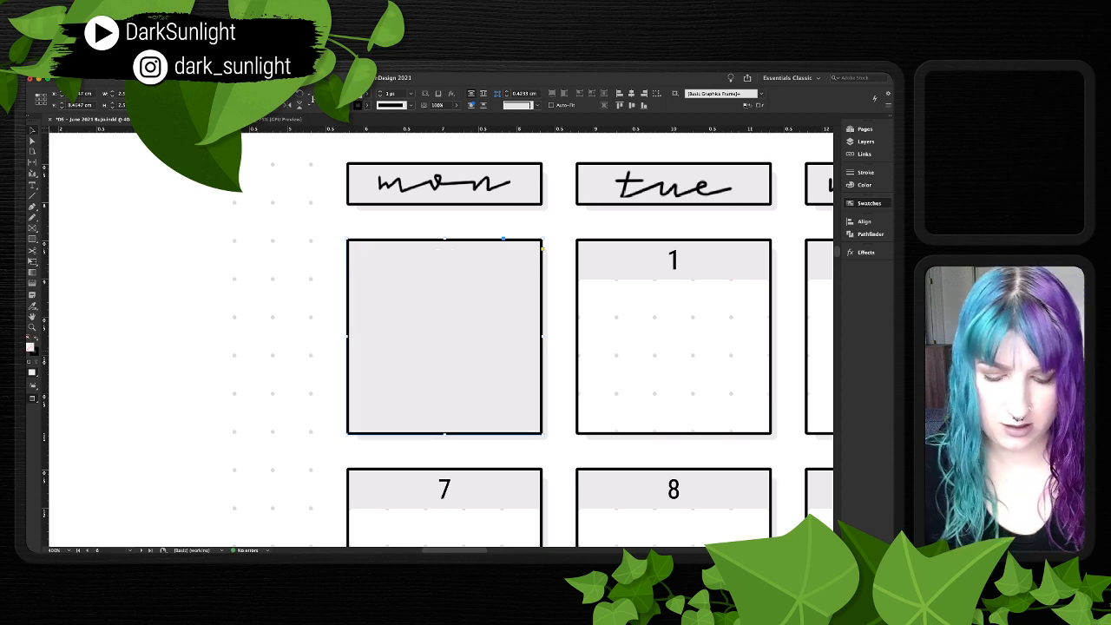
pyautogui.press('super+shift+bracketleft')
pyautogui.press('super+shift+a')
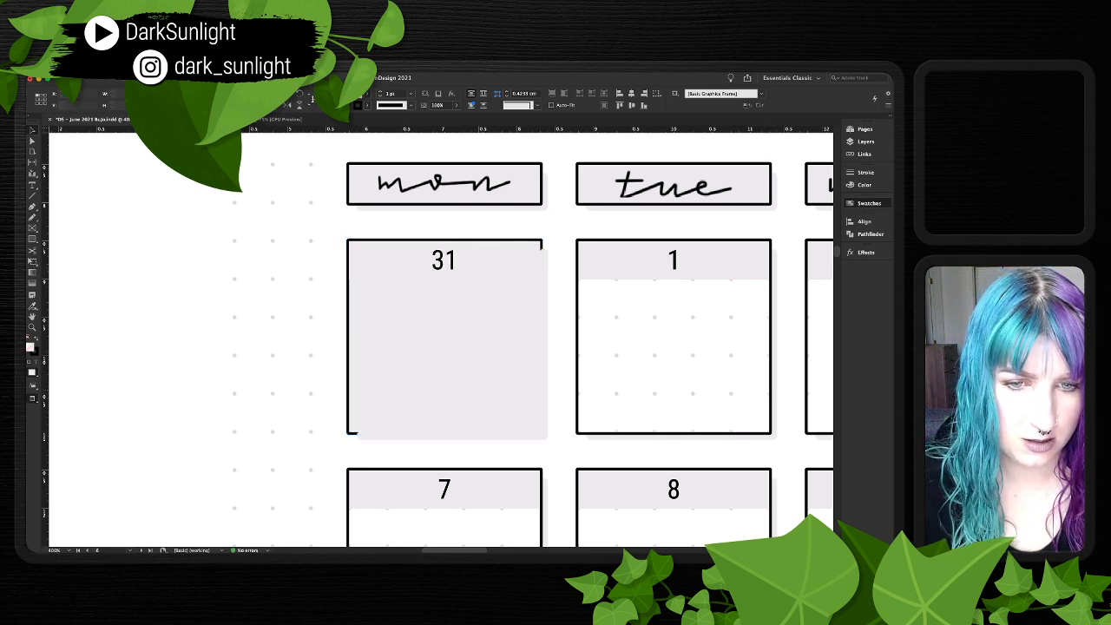
pyautogui.click(452, 348)
pyautogui.press('super+shift+bracketleft')
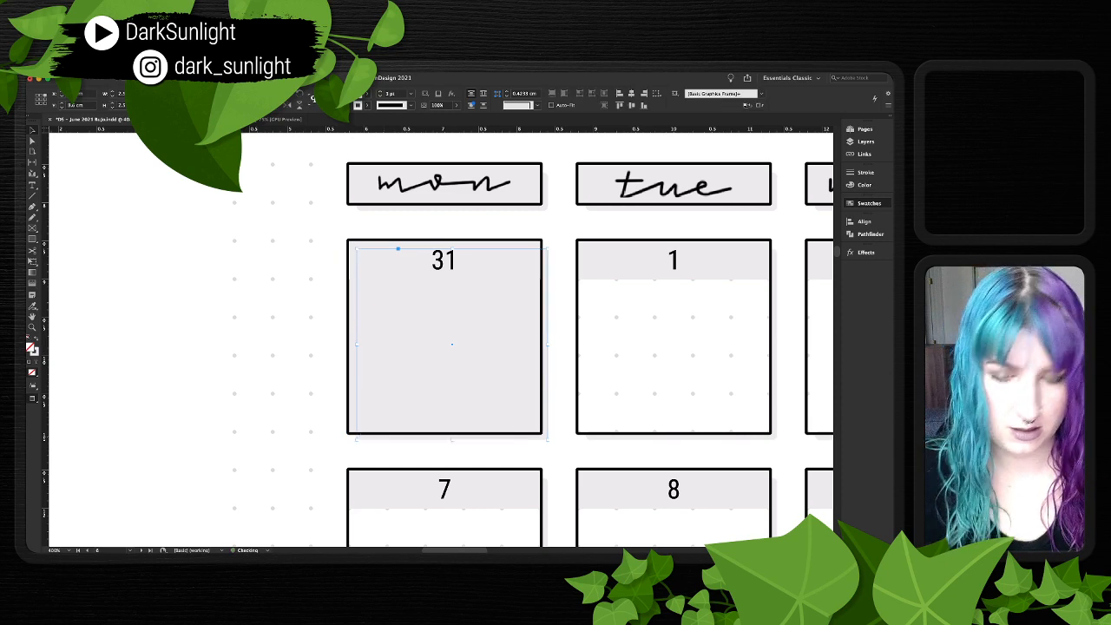
pyautogui.press('super+shift+a')
# - Select the faint date number in the grey cell following the 30th in the calendar's last row
pyautogui.press('super+minus')
pyautogui.press('super+minus')
pyautogui.press('super+minus')
pyautogui.press('super+minus')
pyautogui.press('super+minus')
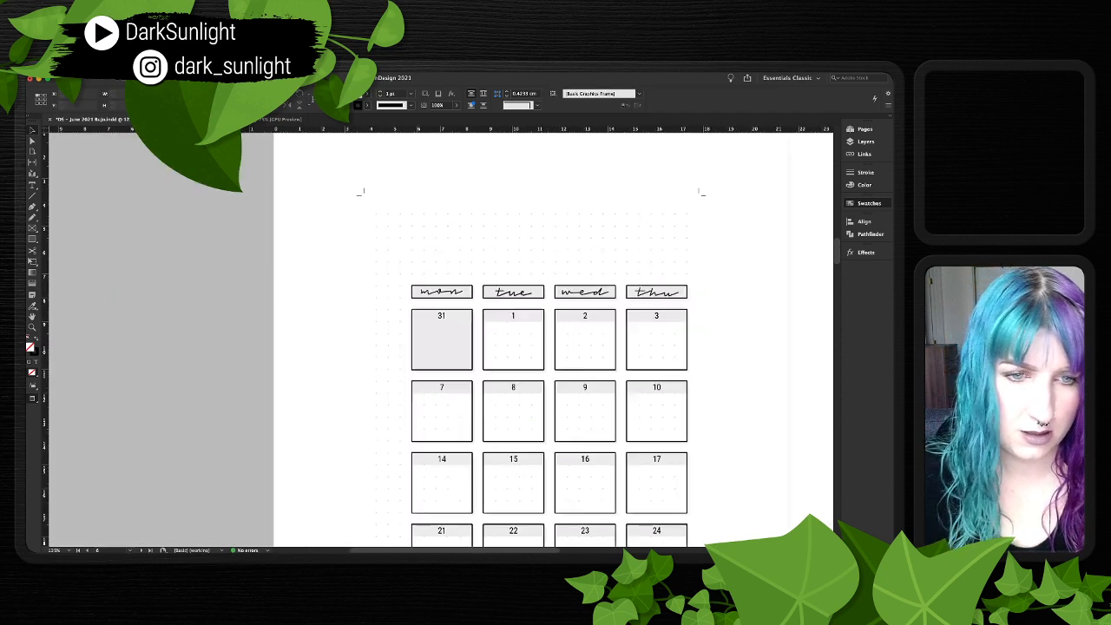
pyautogui.scroll(-10, 441, 339)
pyautogui.hscroll(6, 441, 339)
pyautogui.scroll(4, 441, 339)
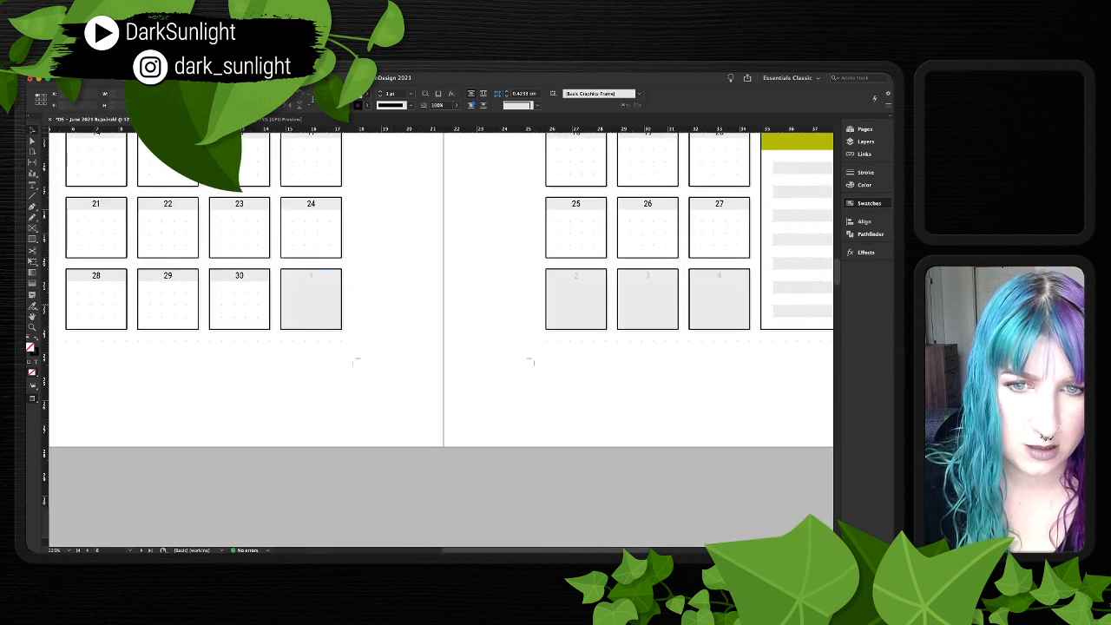
pyautogui.click(323, 312)
pyautogui.doubleClick(311, 276)
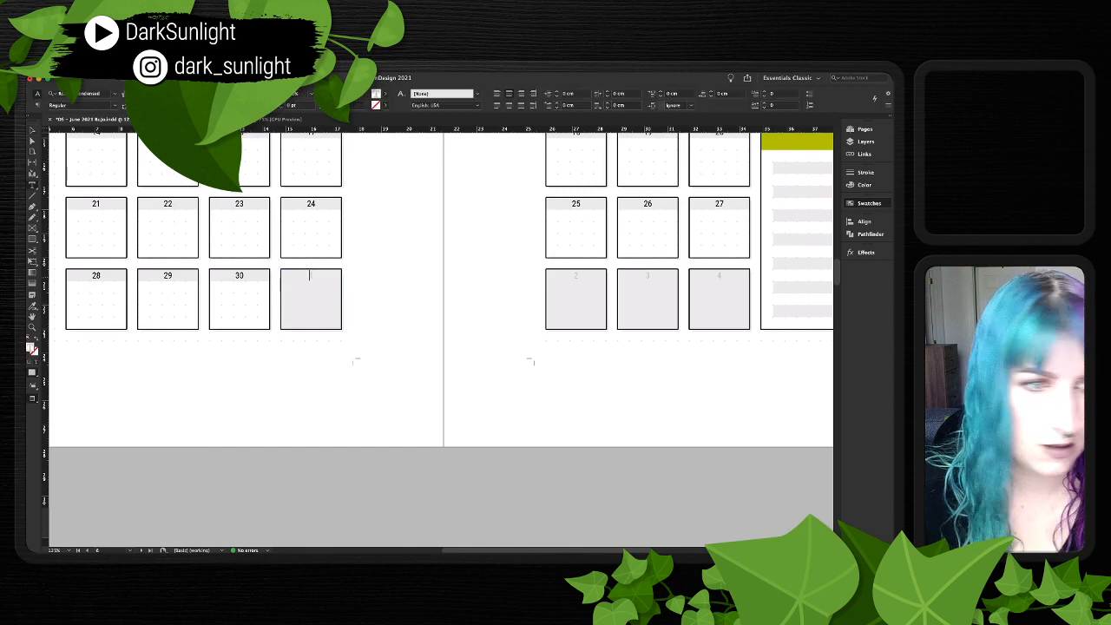
pyautogui.doubleClick(311, 276)
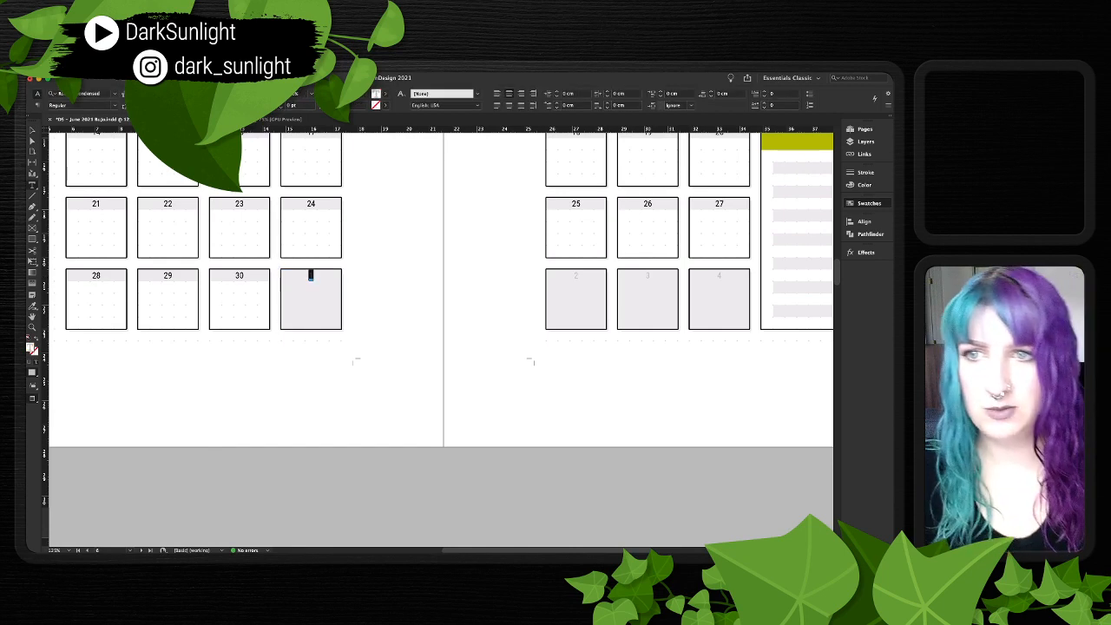
# - Recolour the date number 31 in the first Monday box light grey, like the other dates outside the month
pyautogui.press('Escape')
pyautogui.scroll(-8, 441, 339)
pyautogui.hscroll(-2, 441, 338)
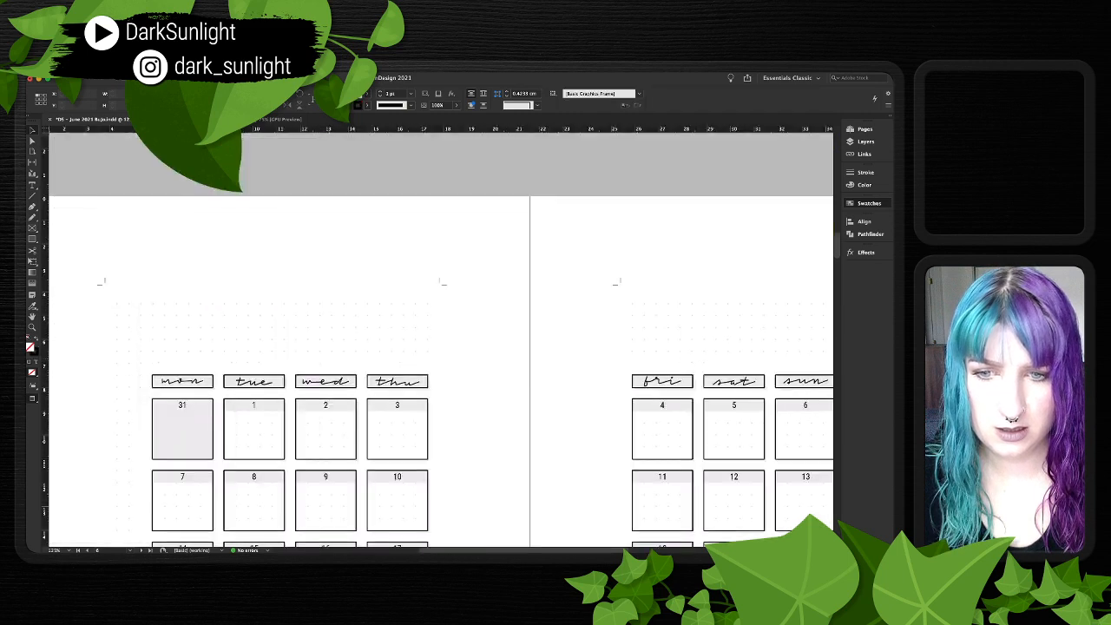
pyautogui.doubleClick(183, 405)
pyautogui.doubleClick(182, 405)
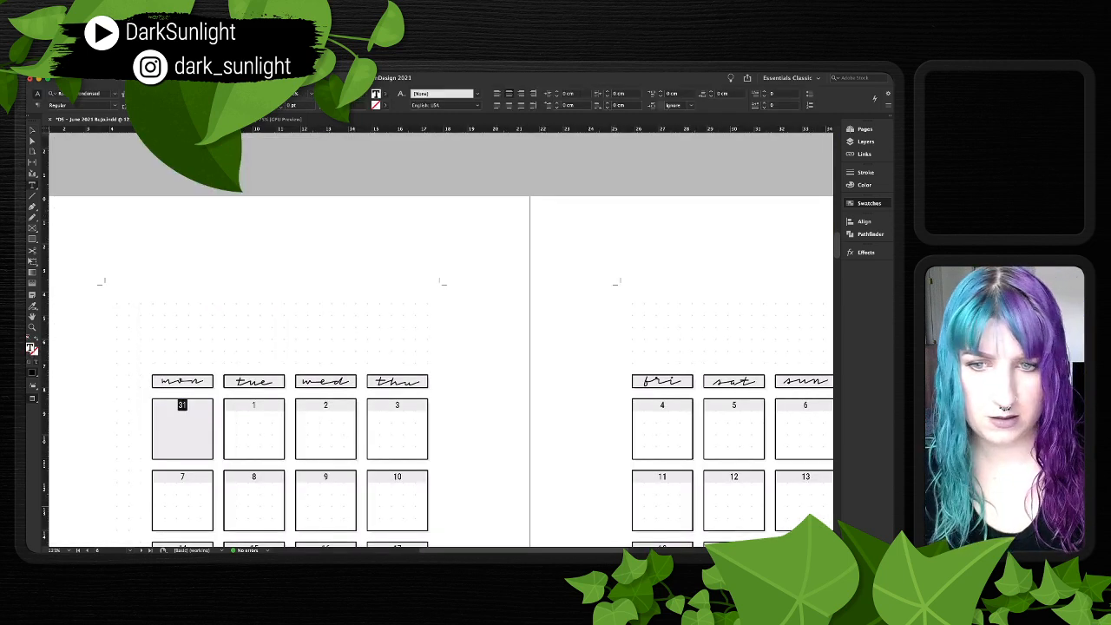
pyautogui.press('BackSpace')
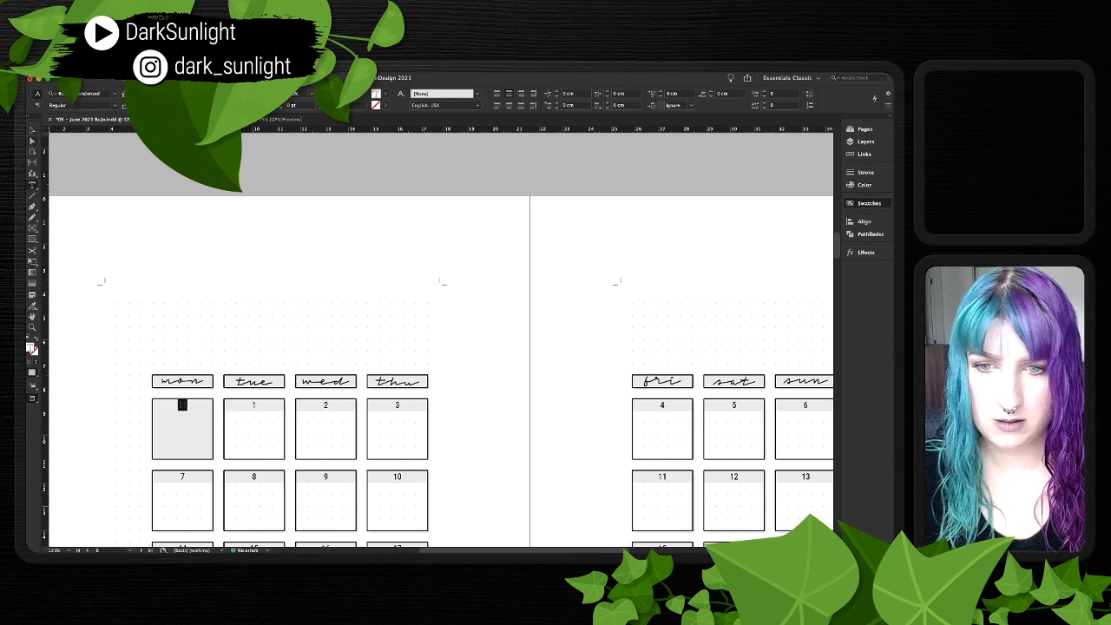
pyautogui.press('Escape')
pyautogui.scroll(-5, 441, 338)
pyautogui.hscroll(1, 441, 339)
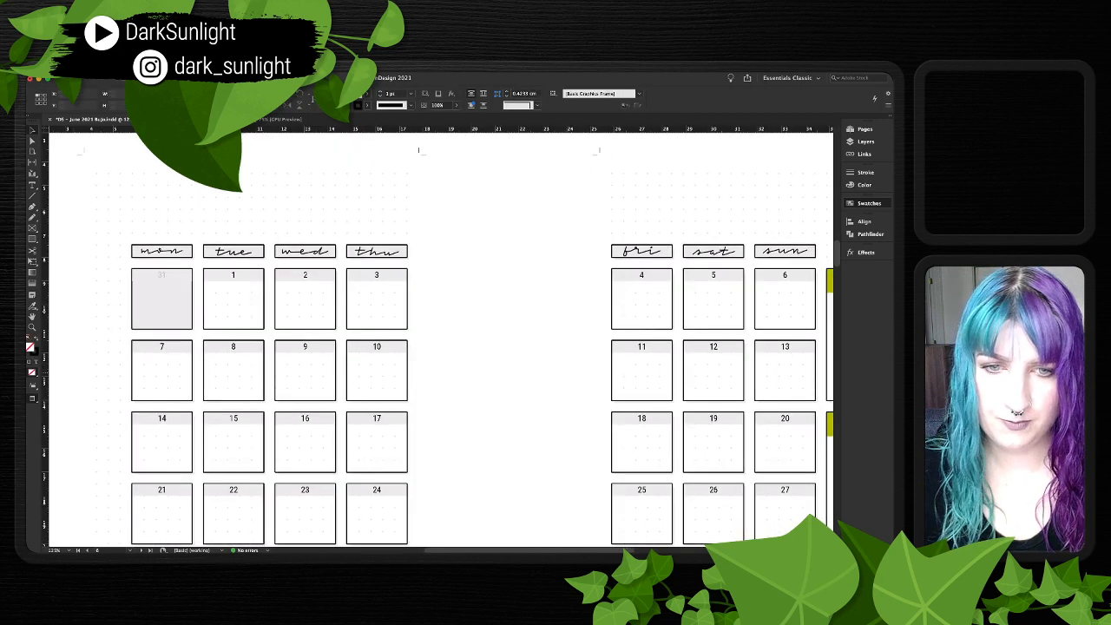
# - Fill the header bars of the five boxes outside the month (31 and the last 1, 2, 3 and 4) with light grey
pyautogui.scroll(-5, 441, 338)
pyautogui.hscroll(1, 441, 338)
pyautogui.scroll(1, 441, 338)
pyautogui.click(141, 189)
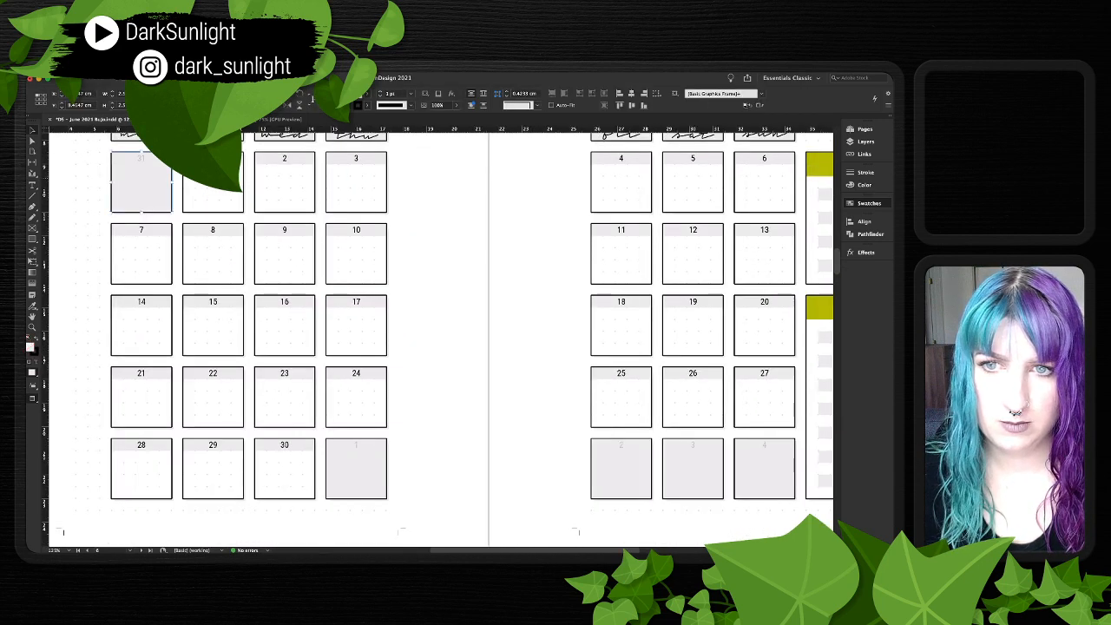
pyautogui.click(141, 159)
pyautogui.keyDown('shift'); pyautogui.click(355, 446); pyautogui.keyUp('shift')
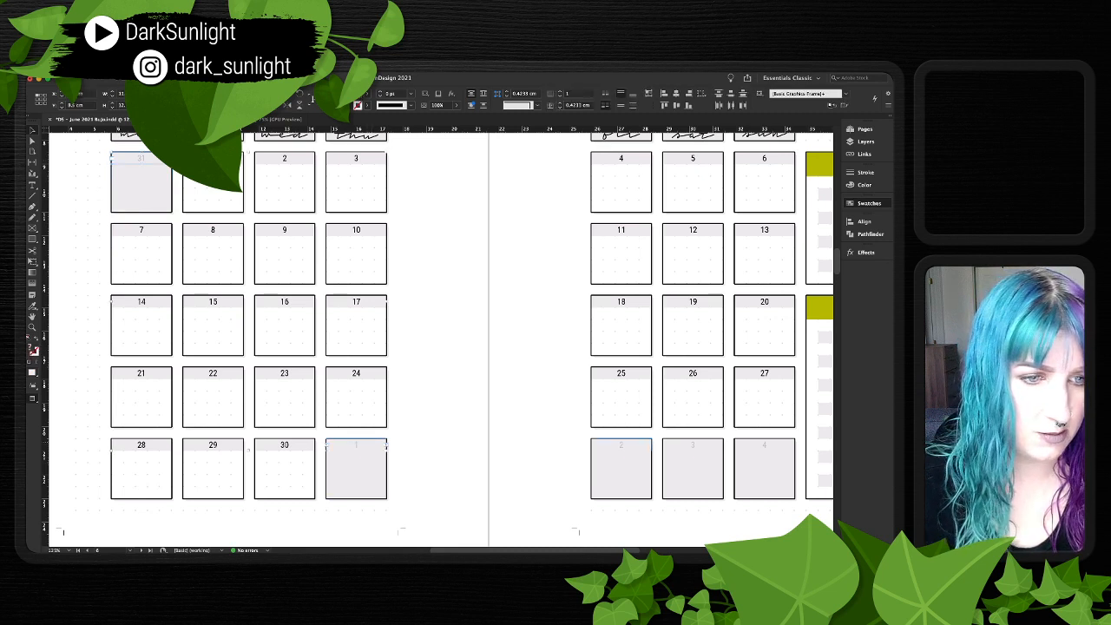
pyautogui.keyDown('shift'); pyautogui.click(621, 445); pyautogui.keyUp('shift')
pyautogui.keyDown('shift'); pyautogui.click(693, 445); pyautogui.keyUp('shift')
pyautogui.keyDown('shift'); pyautogui.click(764, 445); pyautogui.keyUp('shift')
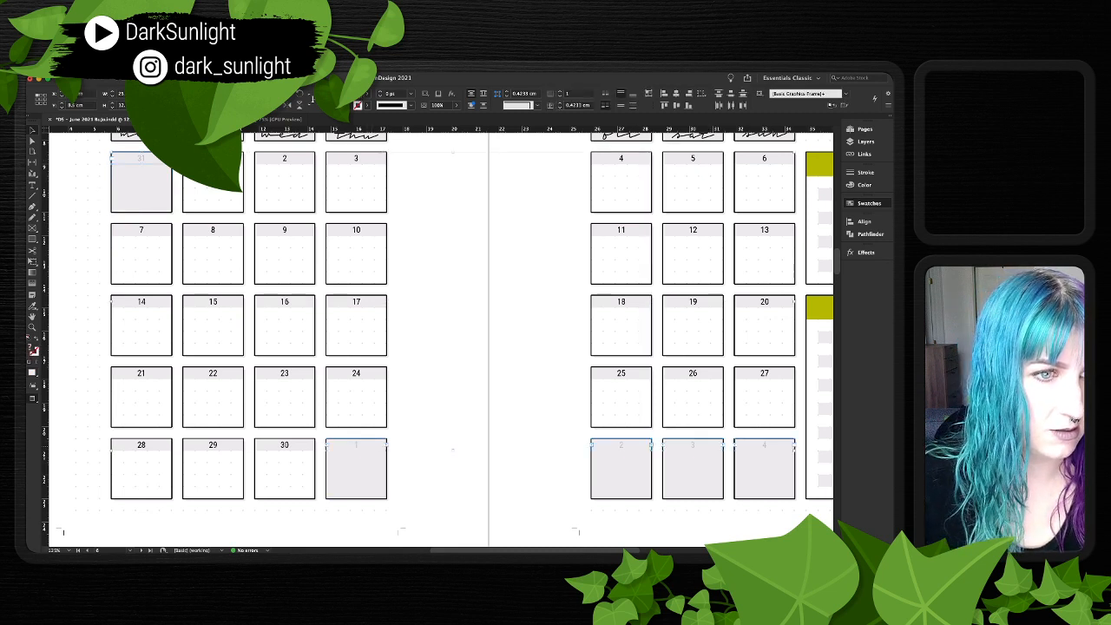
pyautogui.press(',')
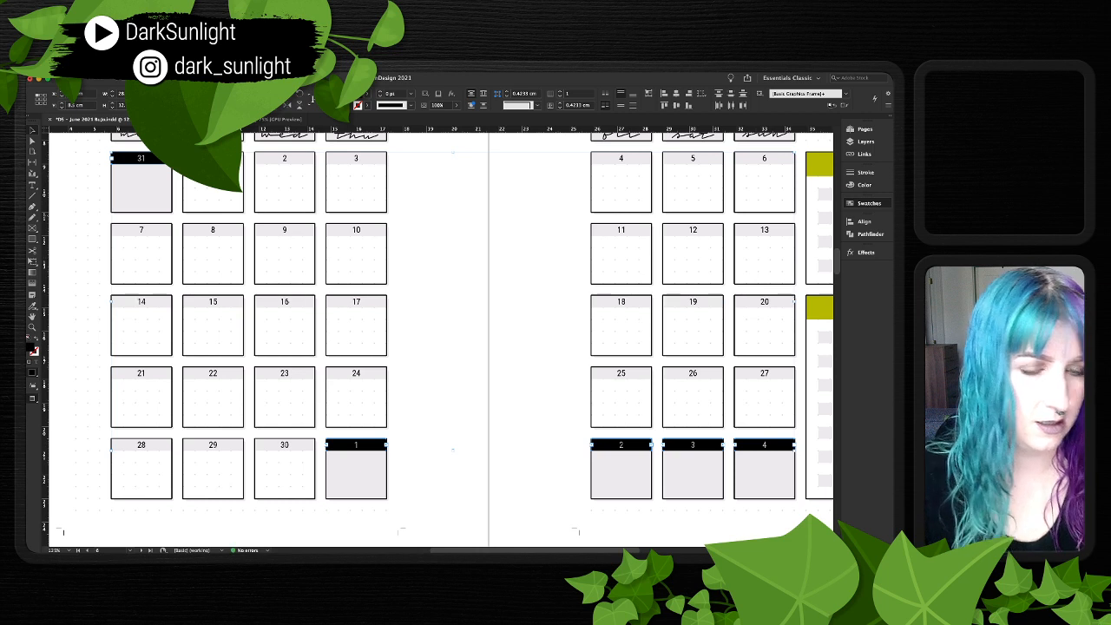
pyautogui.press('super+z')
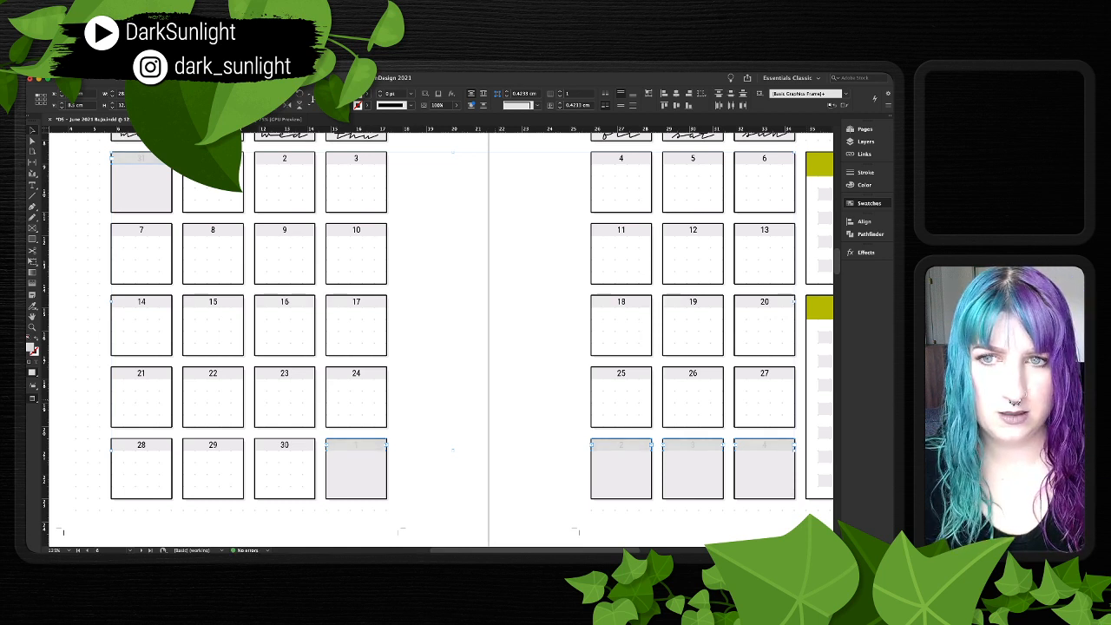
pyautogui.press('shift+super+a')
# - Delete the handwritten weekday names from mon to sun above the calendar columns
pyautogui.hscroll(2, 441, 339)
pyautogui.scroll(1, 441, 339)
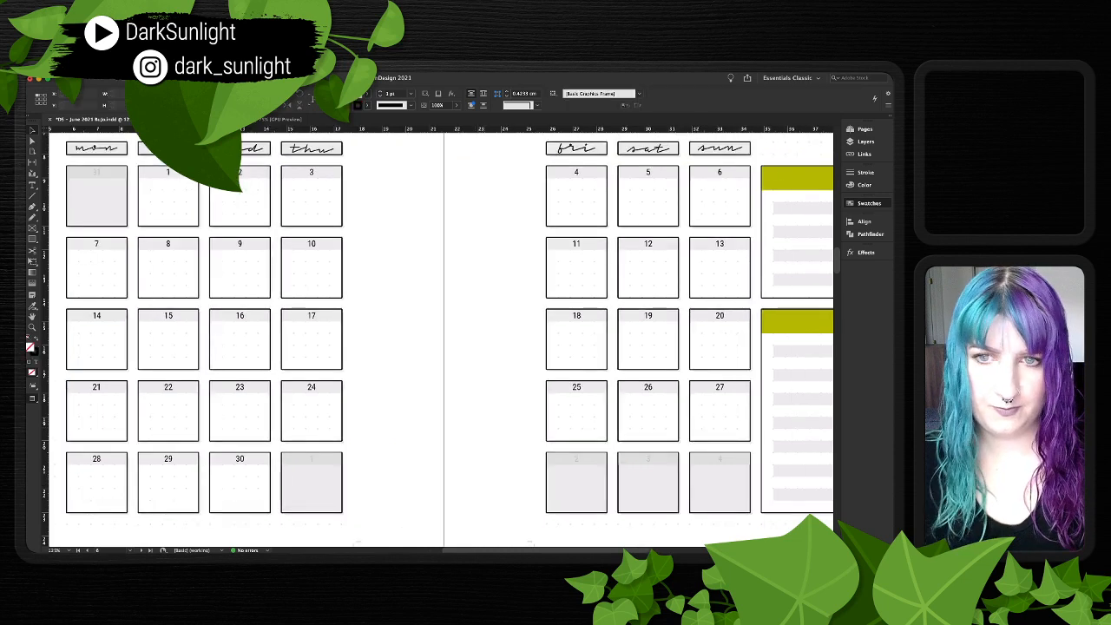
pyautogui.press('super+minus')
pyautogui.press('super+minus')
pyautogui.scroll(1, 441, 338)
pyautogui.hscroll(2, 441, 339)
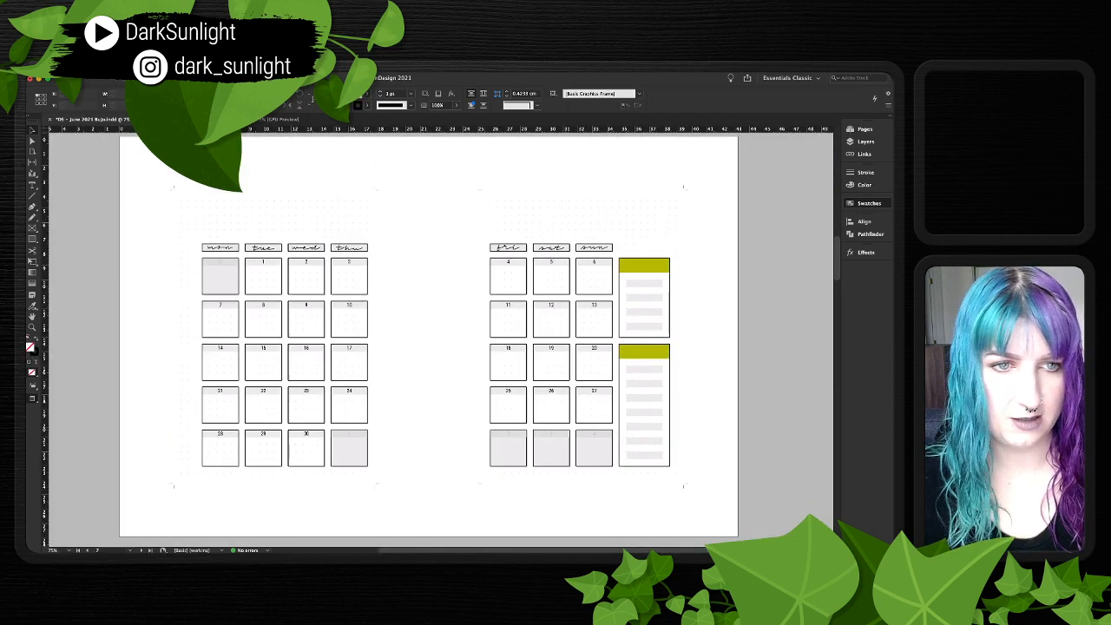
pyautogui.scroll(-2, 441, 339)
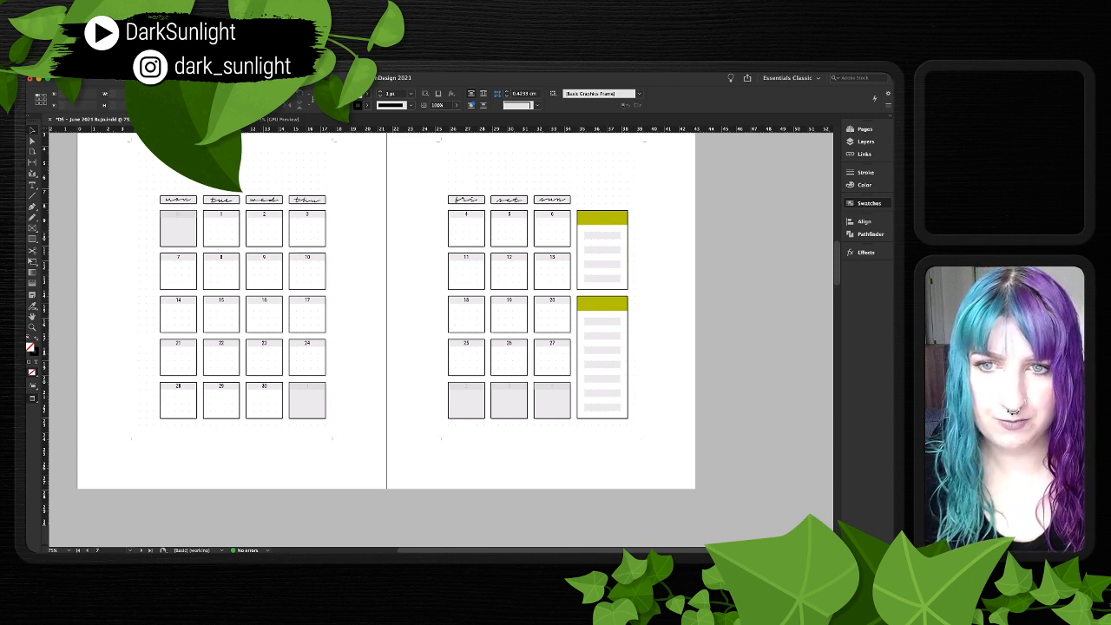
pyautogui.click(185, 200)
pyautogui.keyDown('shift'); pyautogui.click(223, 199); pyautogui.keyUp('shift')
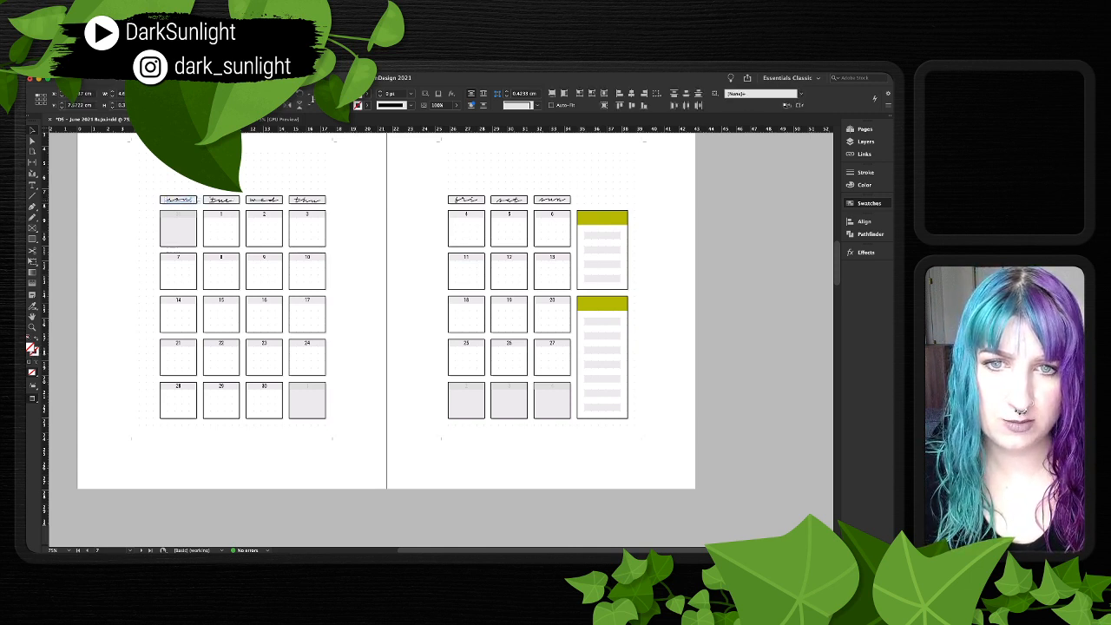
pyautogui.keyDown('shift'); pyautogui.click(265, 200); pyautogui.keyUp('shift')
pyautogui.keyDown('shift'); pyautogui.click(466, 200); pyautogui.keyUp('shift')
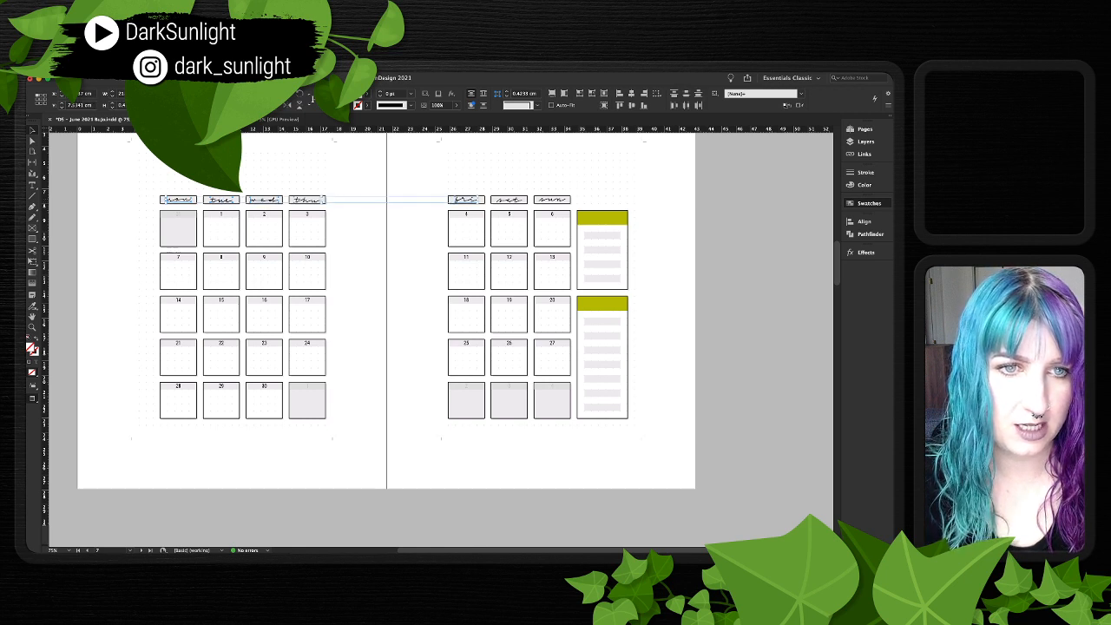
pyautogui.keyDown('shift'); pyautogui.click(508, 200); pyautogui.keyUp('shift')
pyautogui.keyDown('shift'); pyautogui.click(552, 200); pyautogui.keyUp('shift')
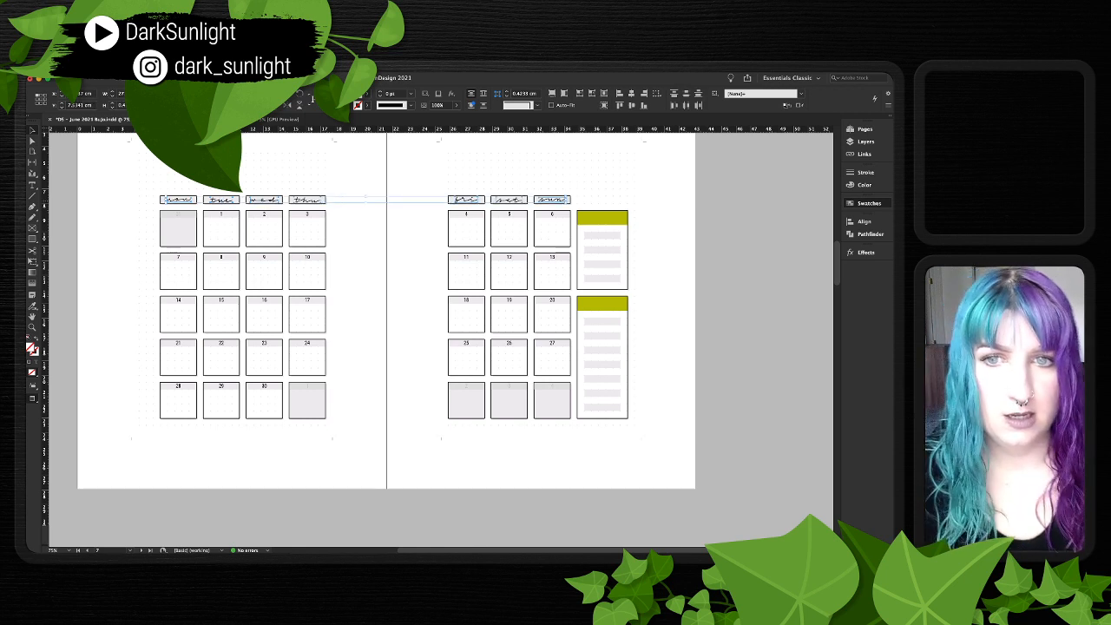
pyautogui.press('Delete')
# - Swap the fill and stroke of the seven empty weekday header boxes to make them solid black
pyautogui.click(188, 200)
pyautogui.keyDown('shift'); pyautogui.click(223, 199); pyautogui.keyUp('shift')
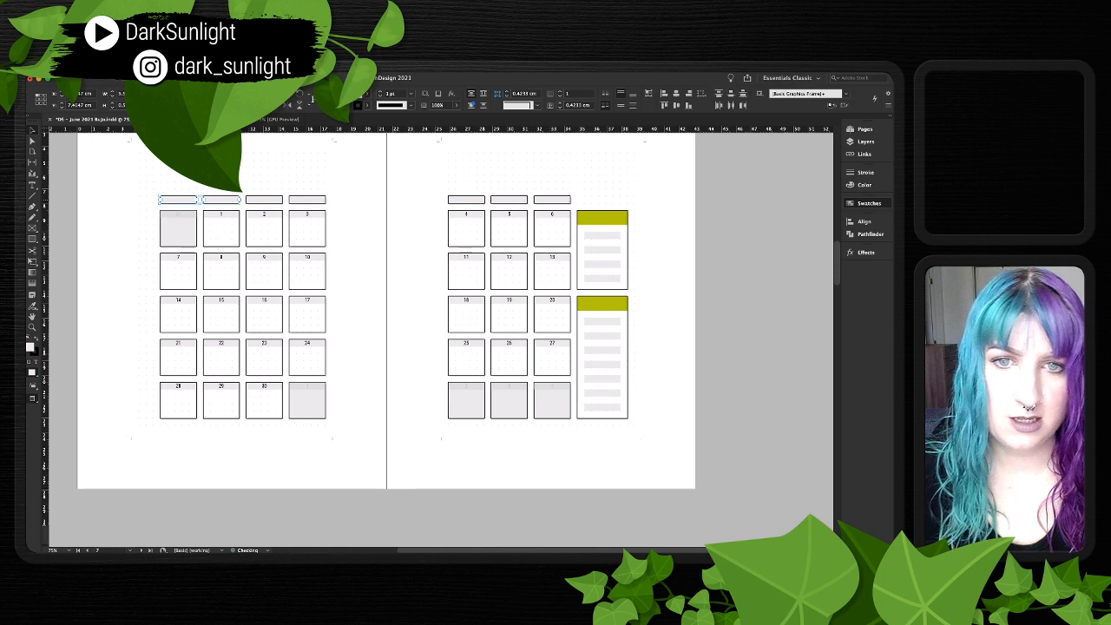
pyautogui.keyDown('shift'); pyautogui.click(265, 199); pyautogui.keyUp('shift')
pyautogui.keyDown('shift'); pyautogui.click(309, 199); pyautogui.keyUp('shift')
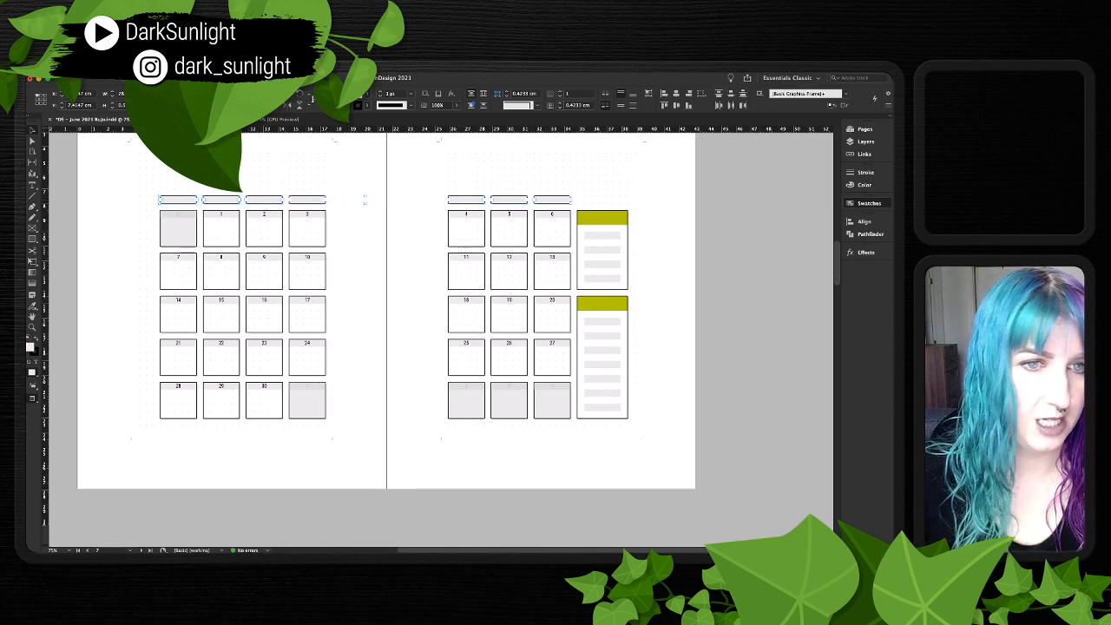
pyautogui.hotkey('shift', 'x')
pyautogui.press('super+shift+a')
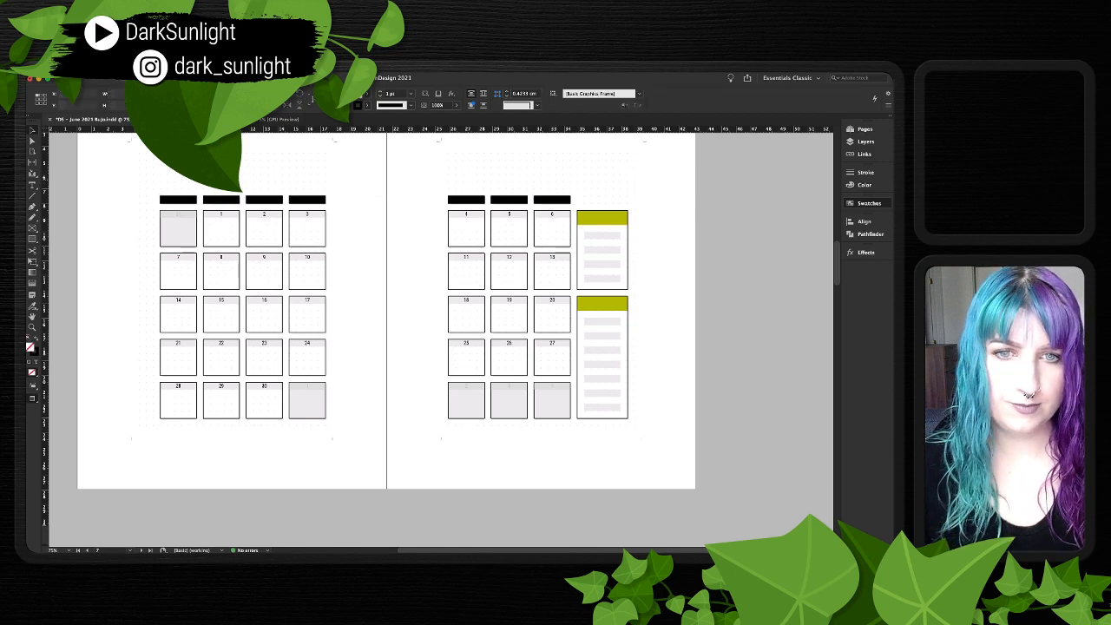
# - Delete the olive header bars from the two note boxes beside the Sunday column
pyautogui.scroll(1, 387, 312)
pyautogui.scroll(3, 387, 330)
pyautogui.scroll(-1, 386, 329)
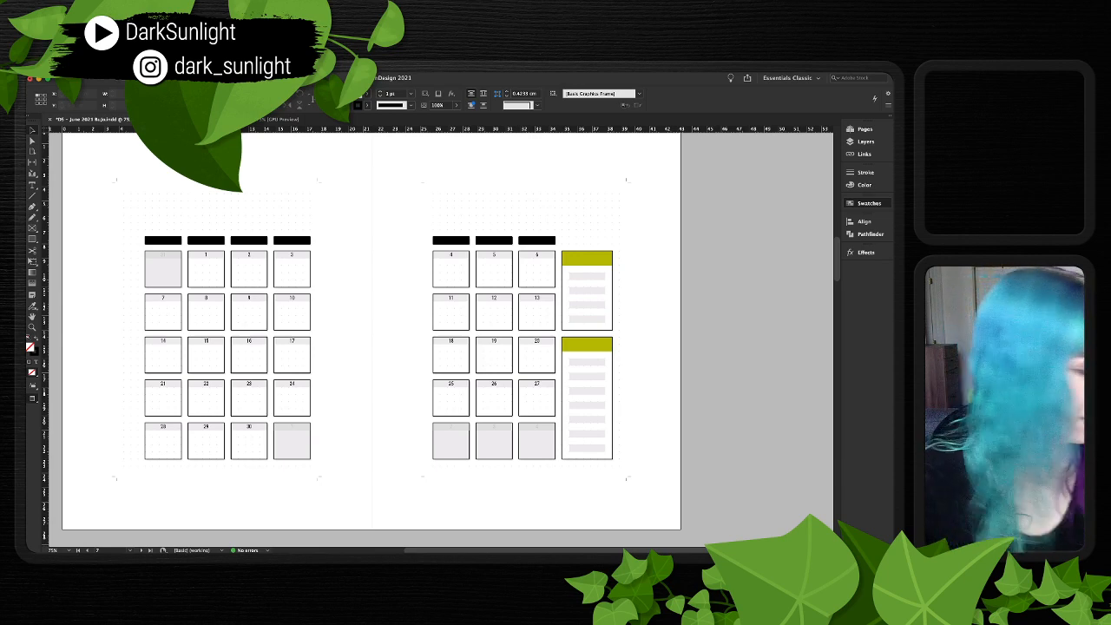
pyautogui.hscroll(2, 386, 330)
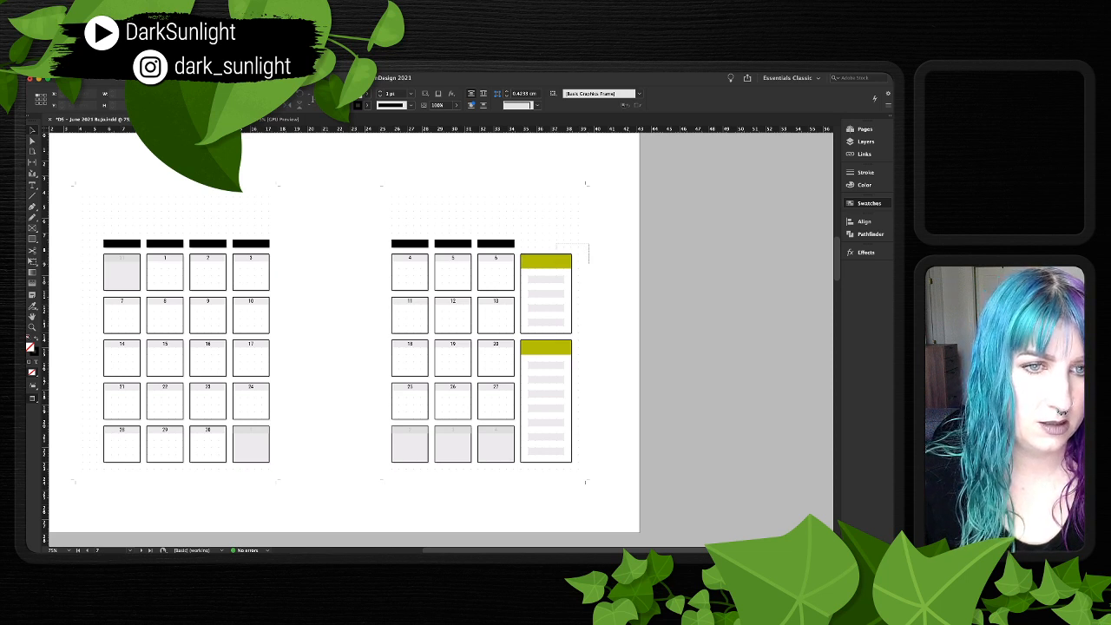
pyautogui.click(565, 259)
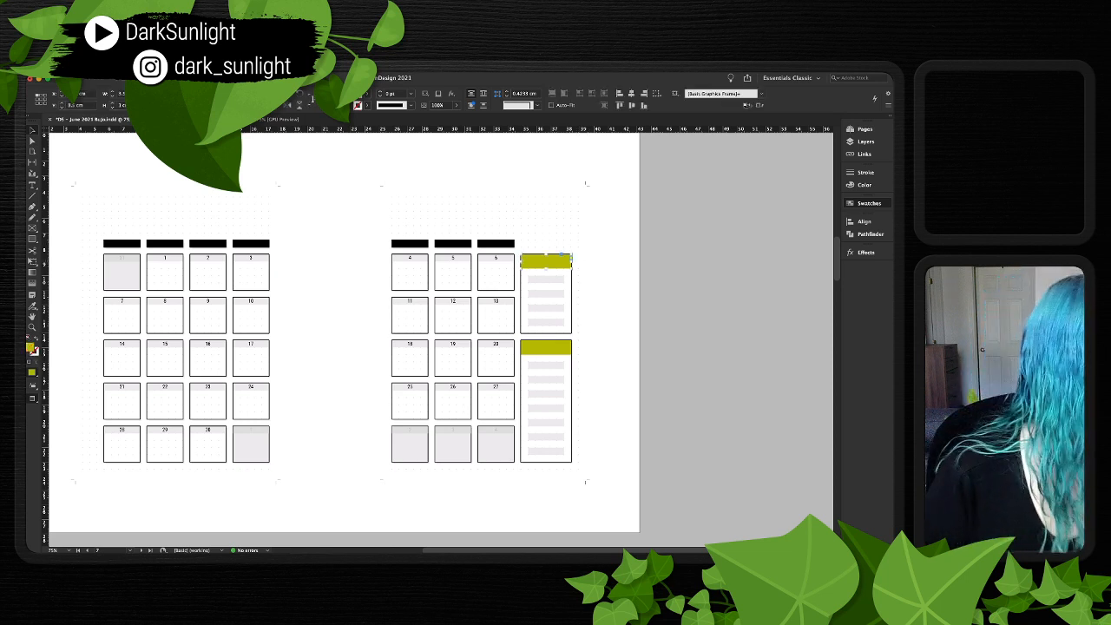
pyautogui.press('Delete')
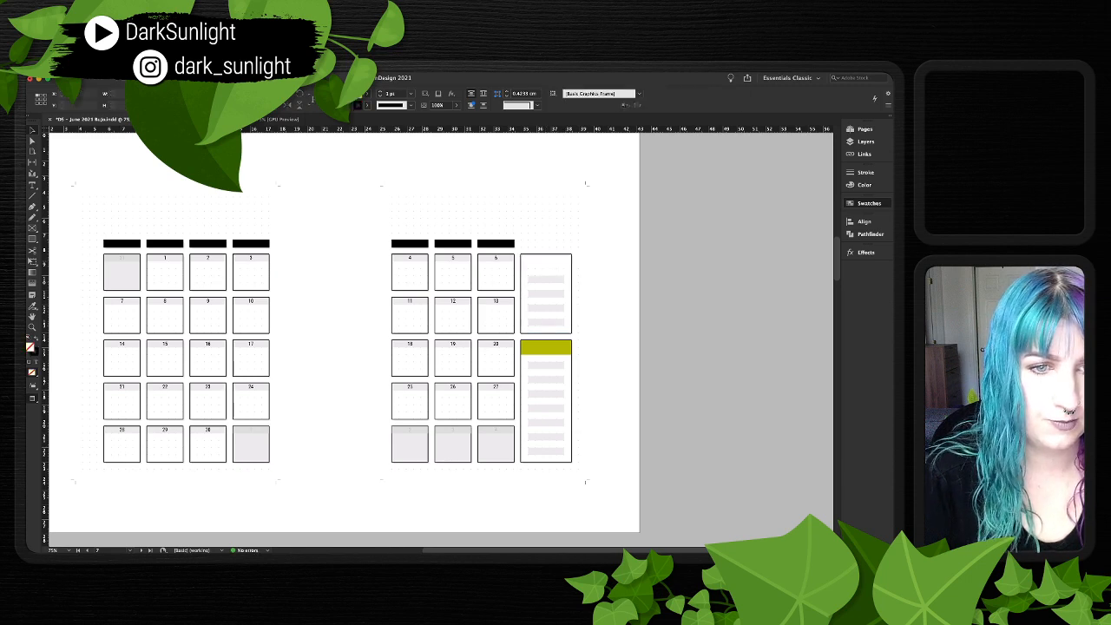
pyautogui.press('Delete')
# - Select the black weekday bar above date 6 and show the guides and document grid around it
pyautogui.hscroll(3, 547, 347)
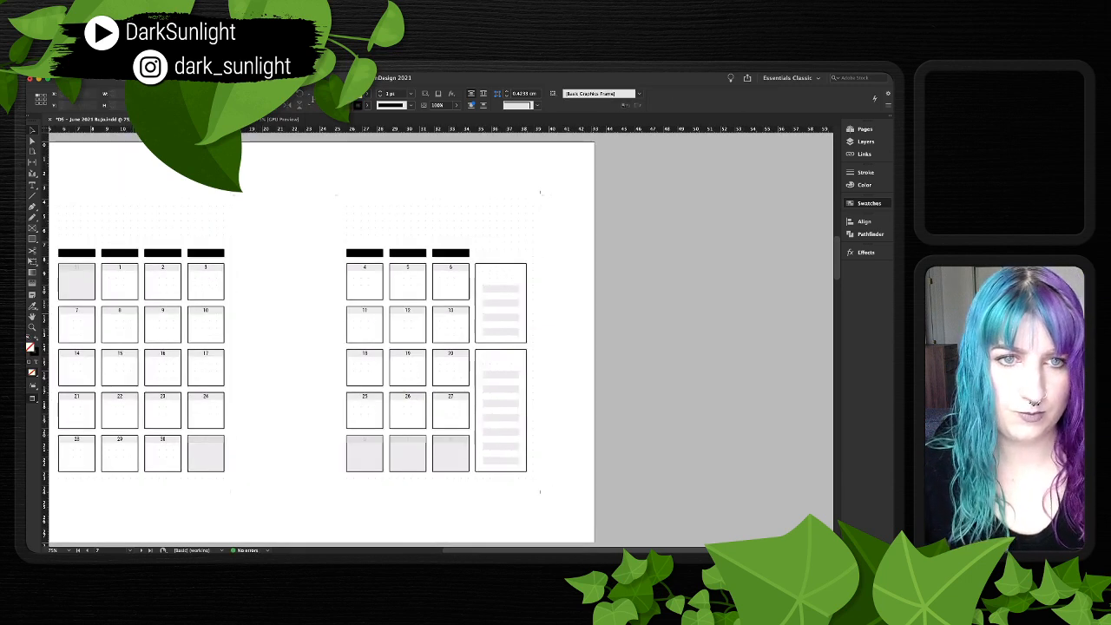
pyautogui.press('super+equal')
pyautogui.press('super+equal')
pyautogui.press('super+equal')
pyautogui.hscroll(3, 330, 249)
pyautogui.scroll(2, 330, 249)
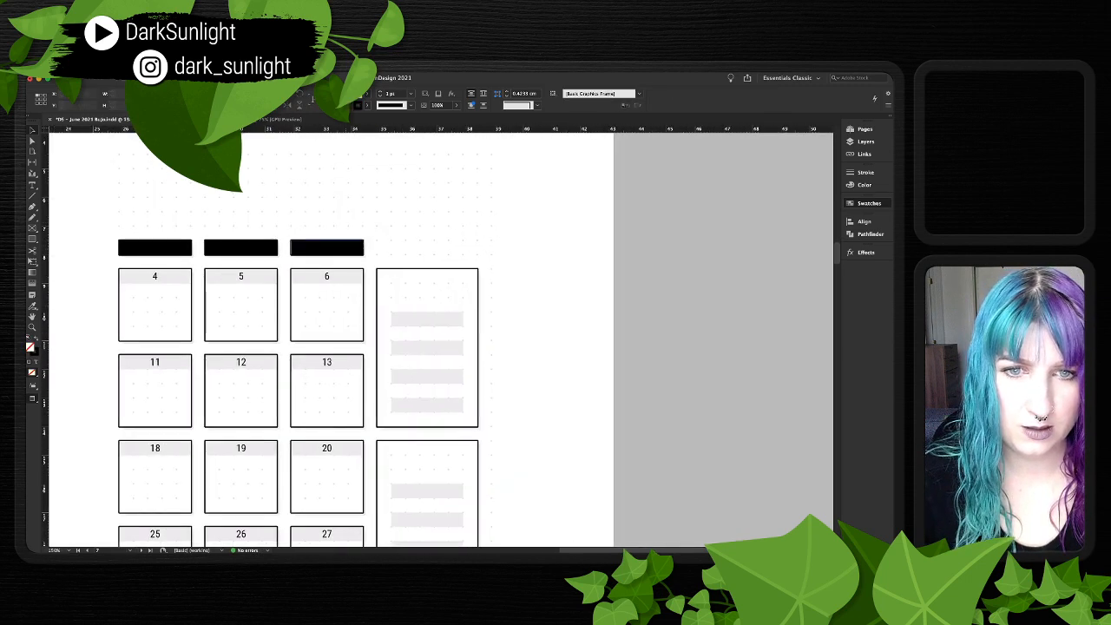
pyautogui.click(326, 247)
pyautogui.press('super+equal')
pyautogui.press('super+equal')
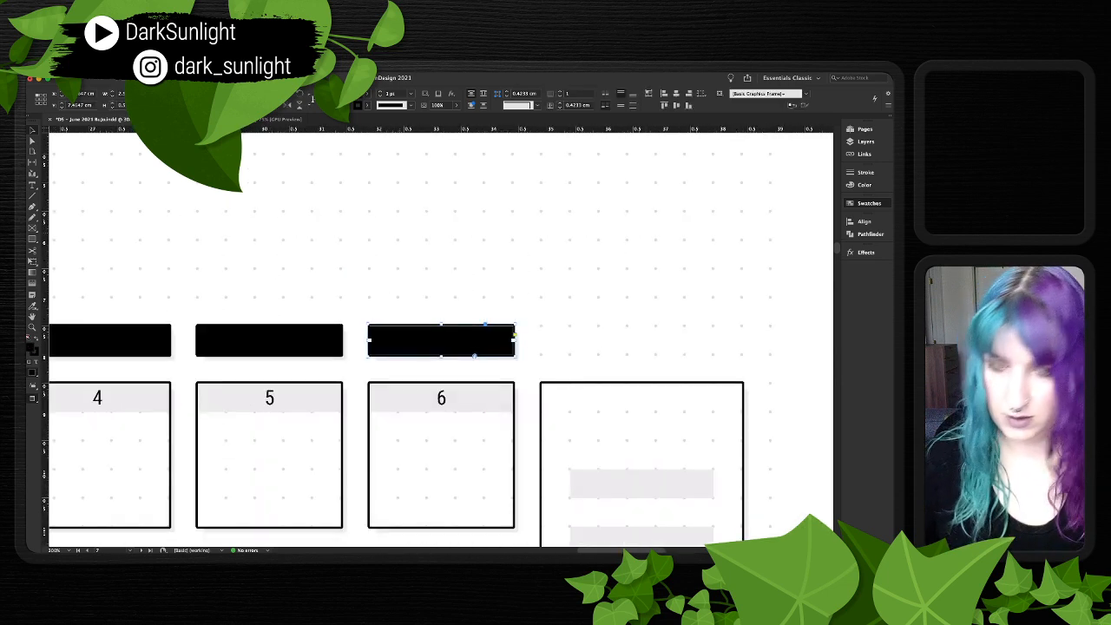
pyautogui.hscroll(4, 441, 339)
pyautogui.scroll(-2, 441, 339)
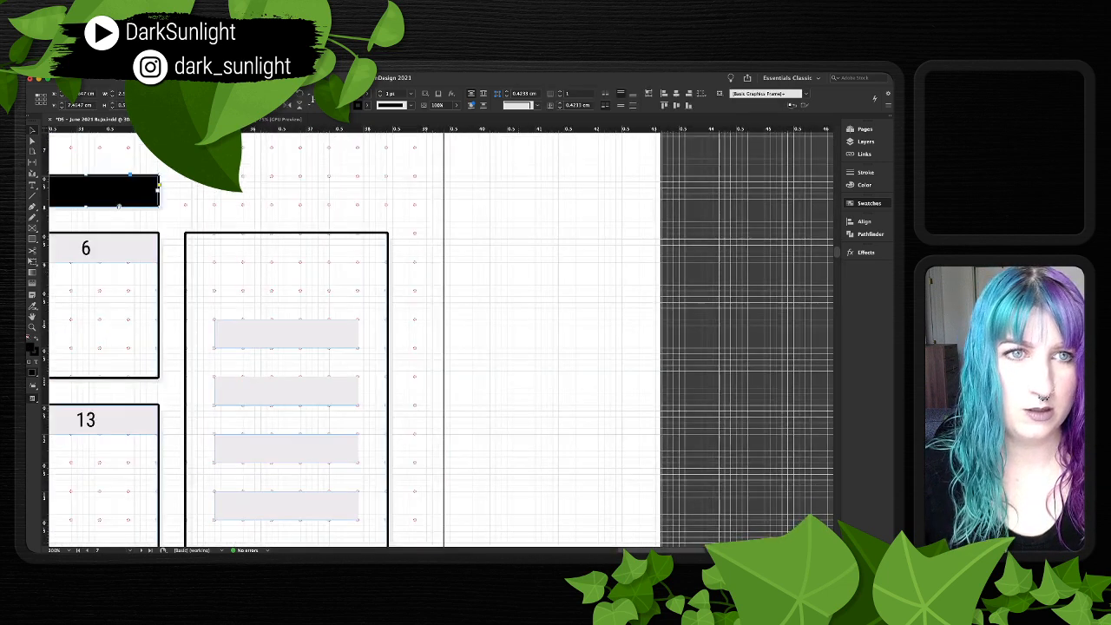
pyautogui.hscroll(-2, 441, 339)
pyautogui.scroll(2, 441, 339)
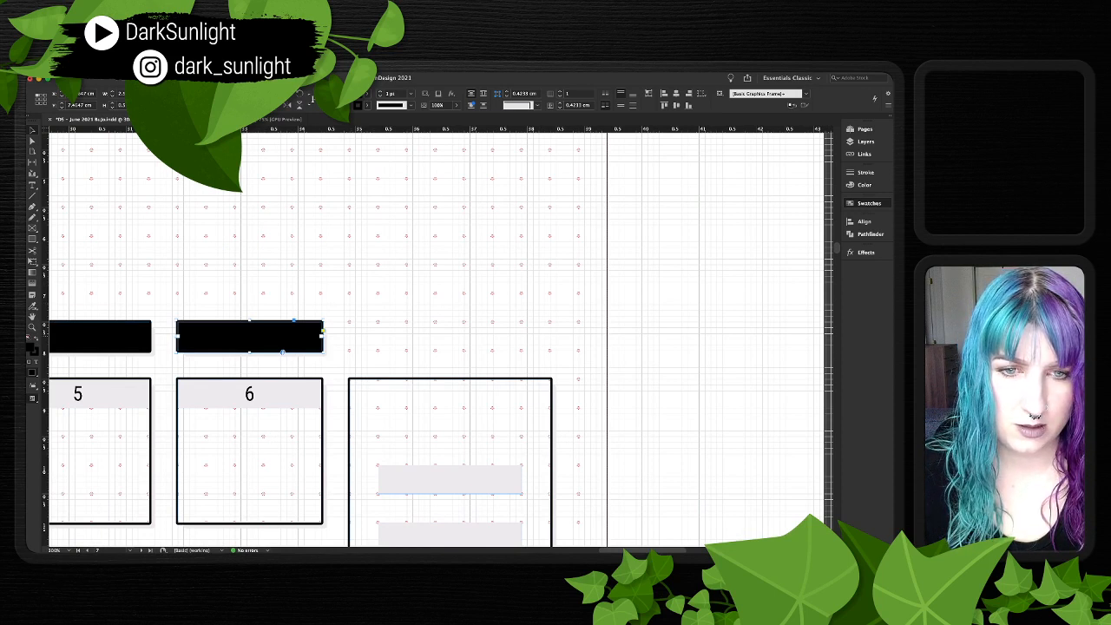
pyautogui.press('Left')
pyautogui.press('Down')
pyautogui.click(866, 172)
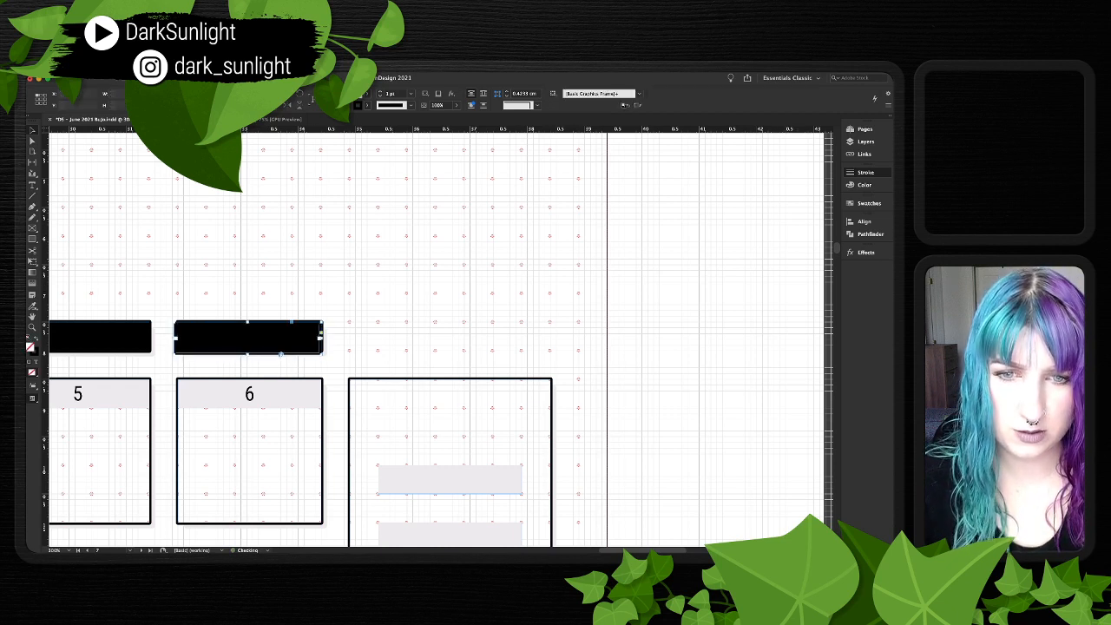
pyautogui.press('super+z')
pyautogui.press('super+z')
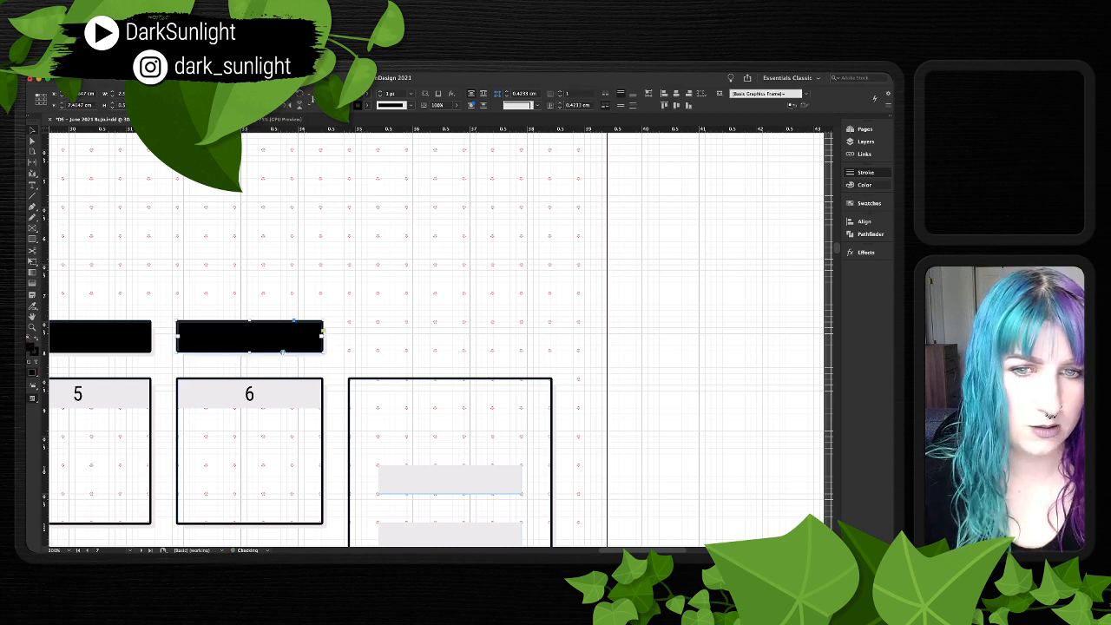
# - Duplicate the black bar above the upper note box and align the copy's stroke to the inside
pyautogui.moveTo(249, 336); pyautogui.dragTo(424, 337)
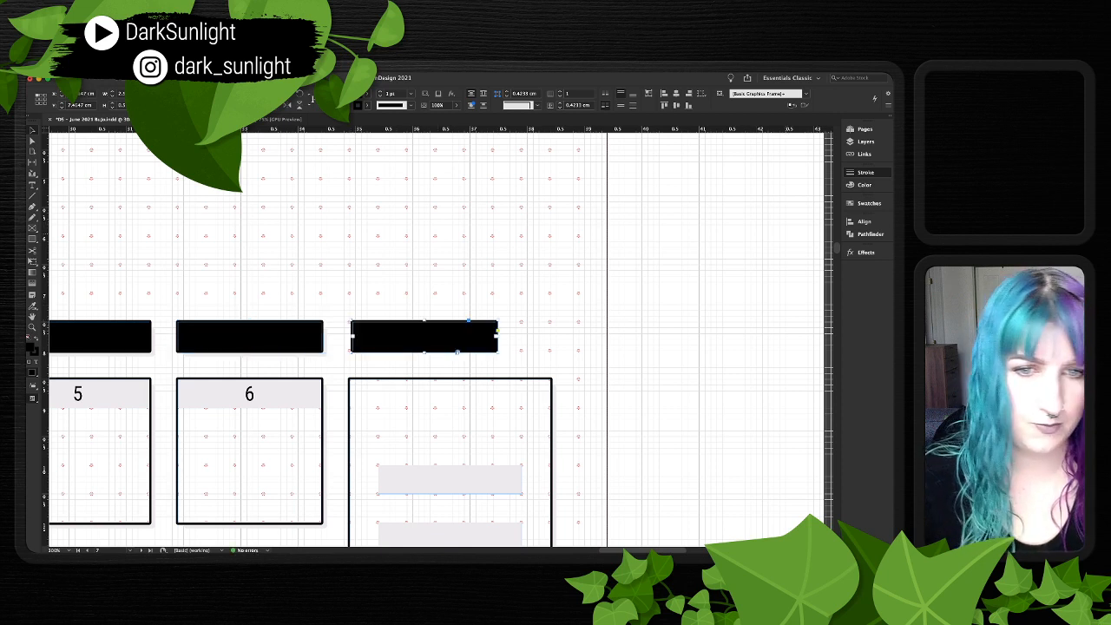
pyautogui.press('/')
pyautogui.click(457, 304)
pyautogui.click(458, 341)
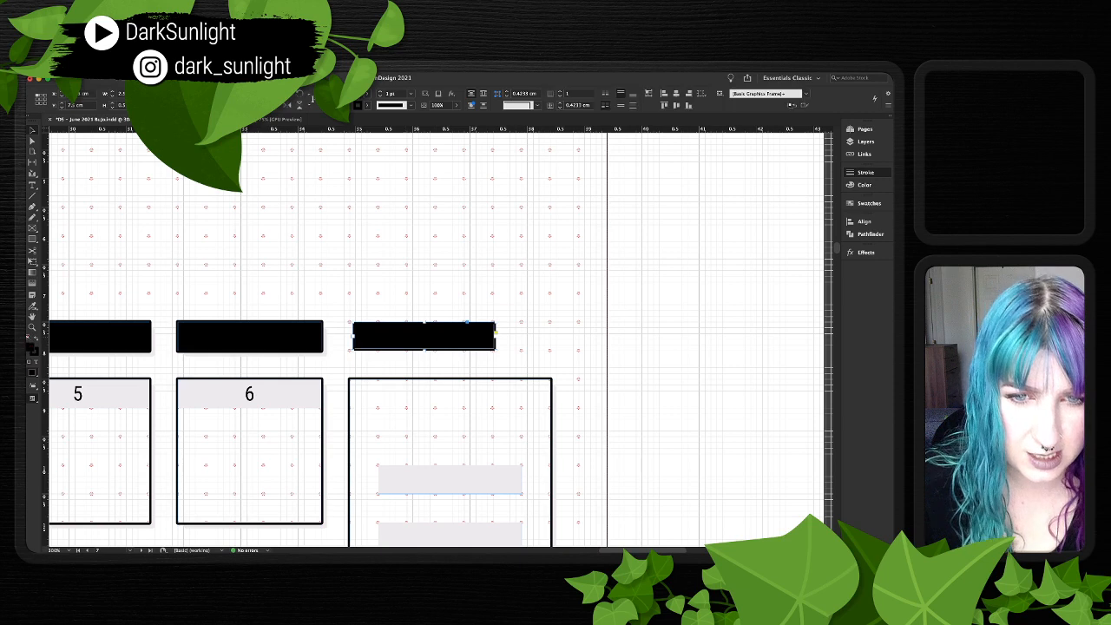
# - Snap the copied bar to the dot grid at the note box's left edge and widen it to about 4 cm, reaching the last dot column
pyautogui.press('super+equal')
pyautogui.press('super+equal')
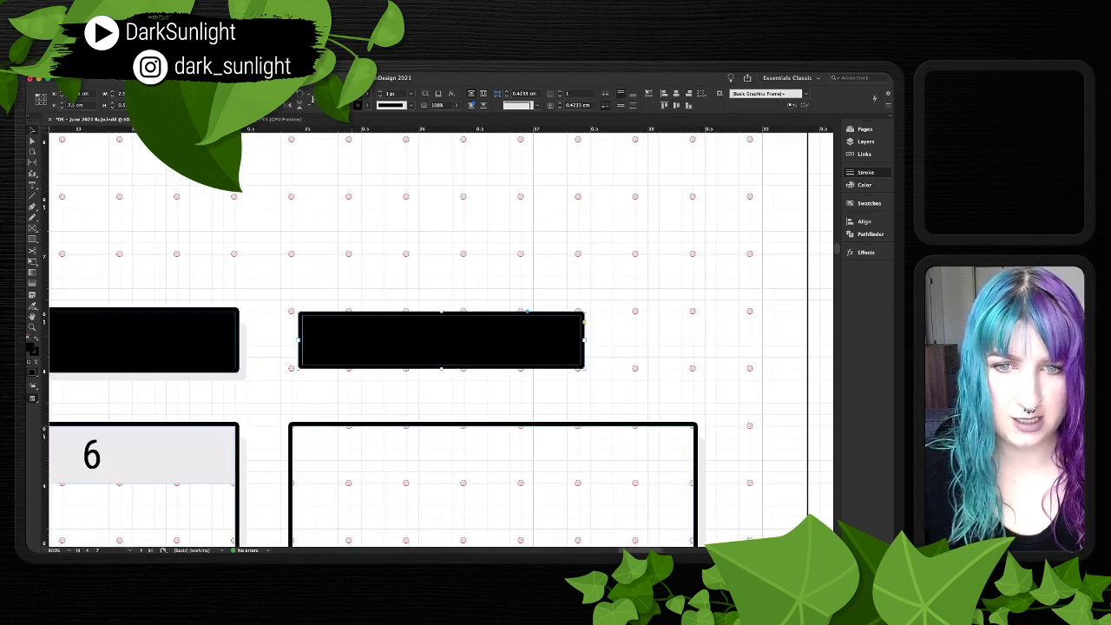
pyautogui.moveTo(441, 340); pyautogui.dragTo(434, 339)
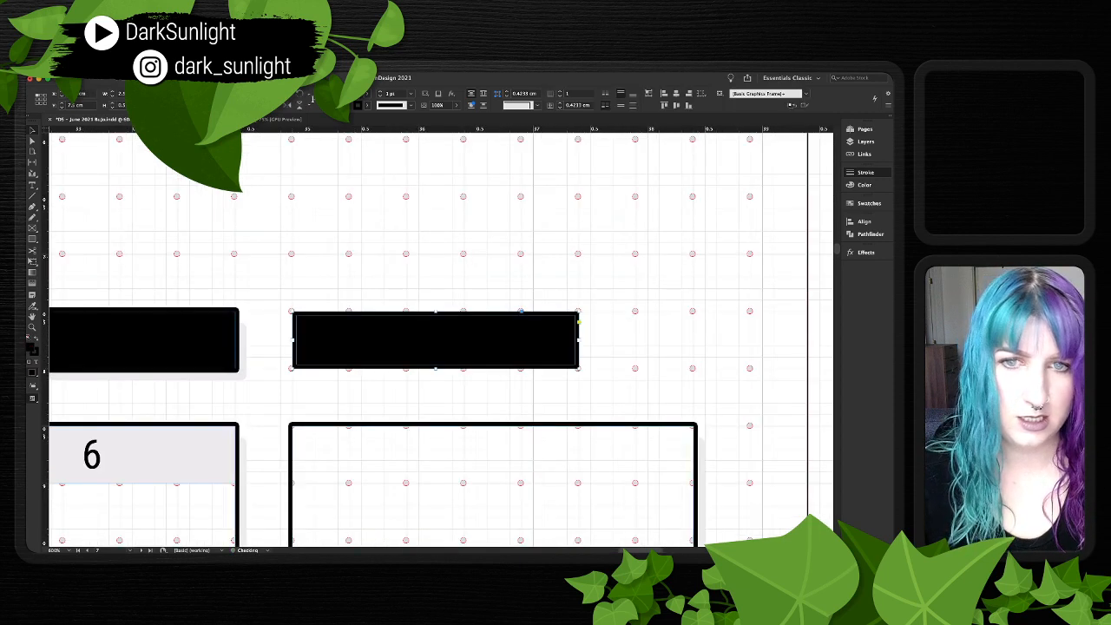
pyautogui.hscroll(8, 434, 339)
pyautogui.scroll(-4, 434, 339)
pyautogui.hscroll(-5, 438, 340)
pyautogui.scroll(4, 438, 340)
pyautogui.scroll(-2, 437, 339)
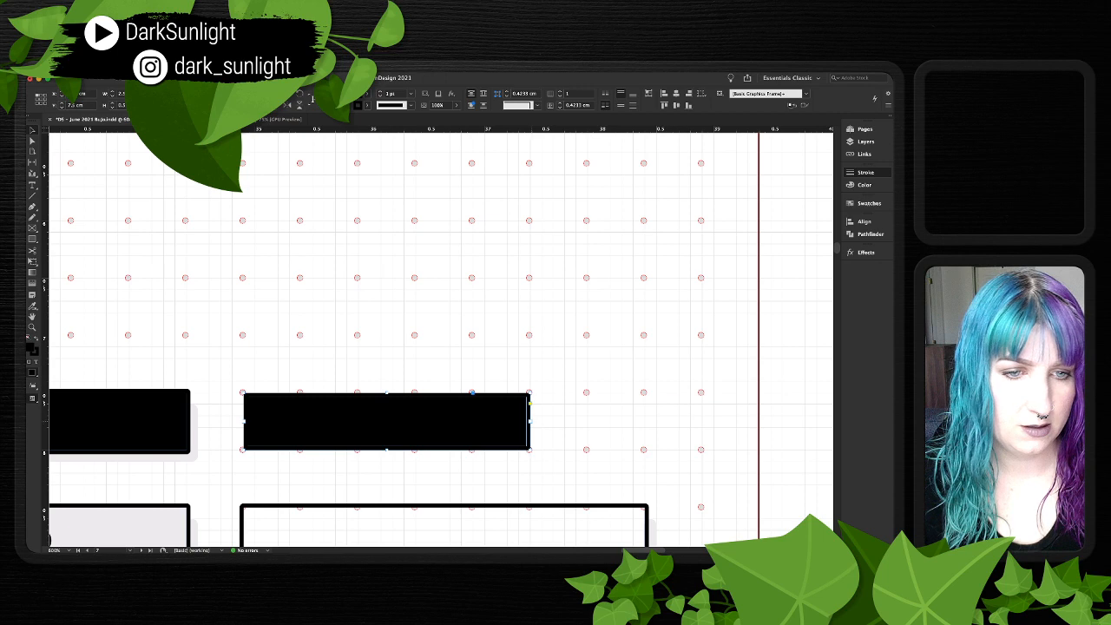
pyautogui.moveTo(531, 421); pyautogui.dragTo(701, 421)
pyautogui.press('super+minus')
pyautogui.press('super+minus')
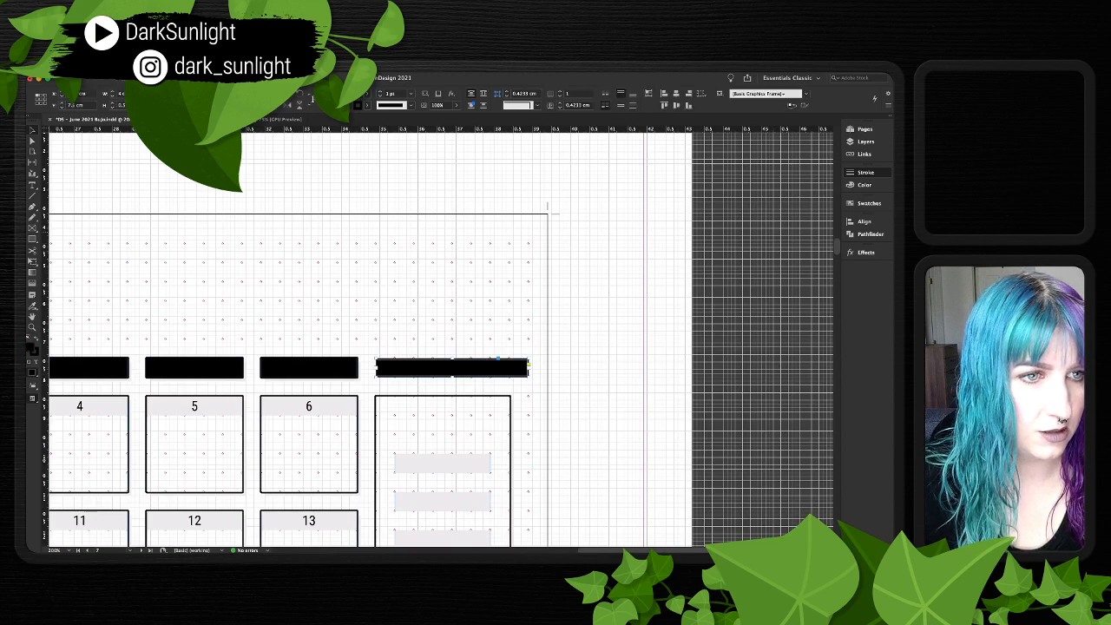
# - Align the stroke of the wide black bar above the note box to the center, like the bar above date 6
pyautogui.click(333, 372)
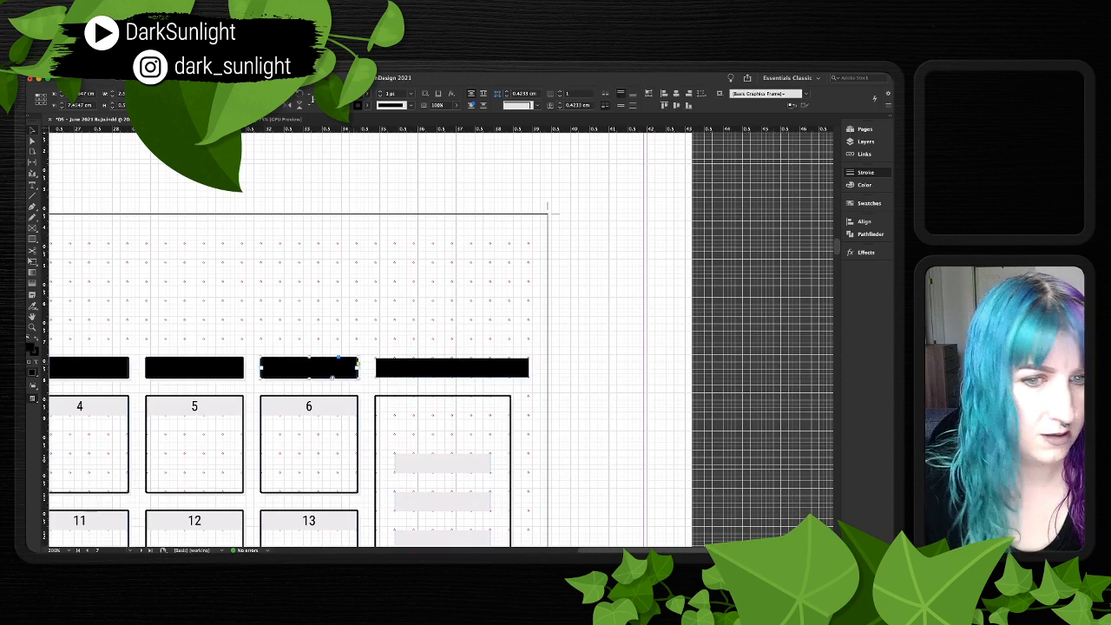
pyautogui.click(451, 368)
pyautogui.click(381, 91)
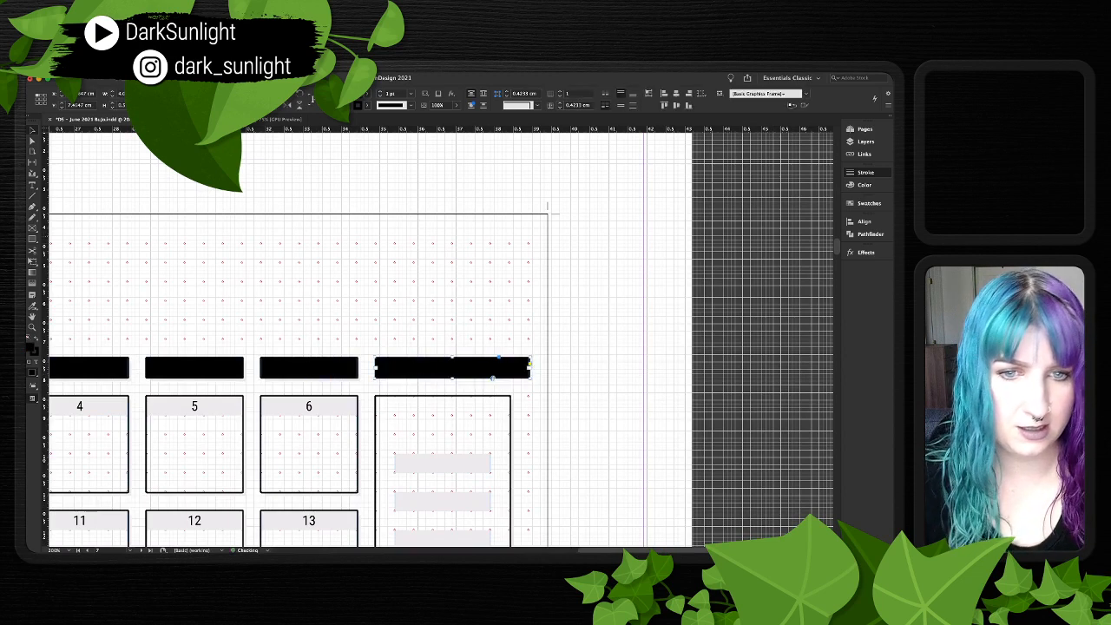
pyautogui.click(591, 321)
# - Widen the upper note box to about 4 cm so it matches the black bar above it
pyautogui.hscroll(1, 590, 321)
pyautogui.scroll(-1, 590, 321)
pyautogui.scroll(-2, 434, 338)
pyautogui.hscroll(1, 434, 339)
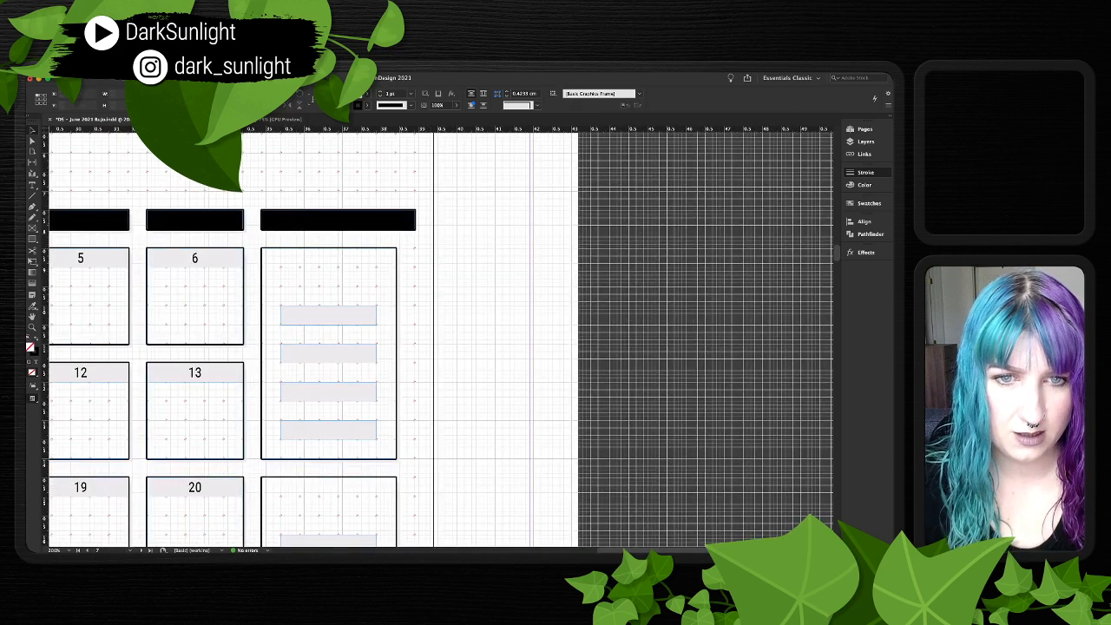
pyautogui.hotkey('ctrl', 'a')
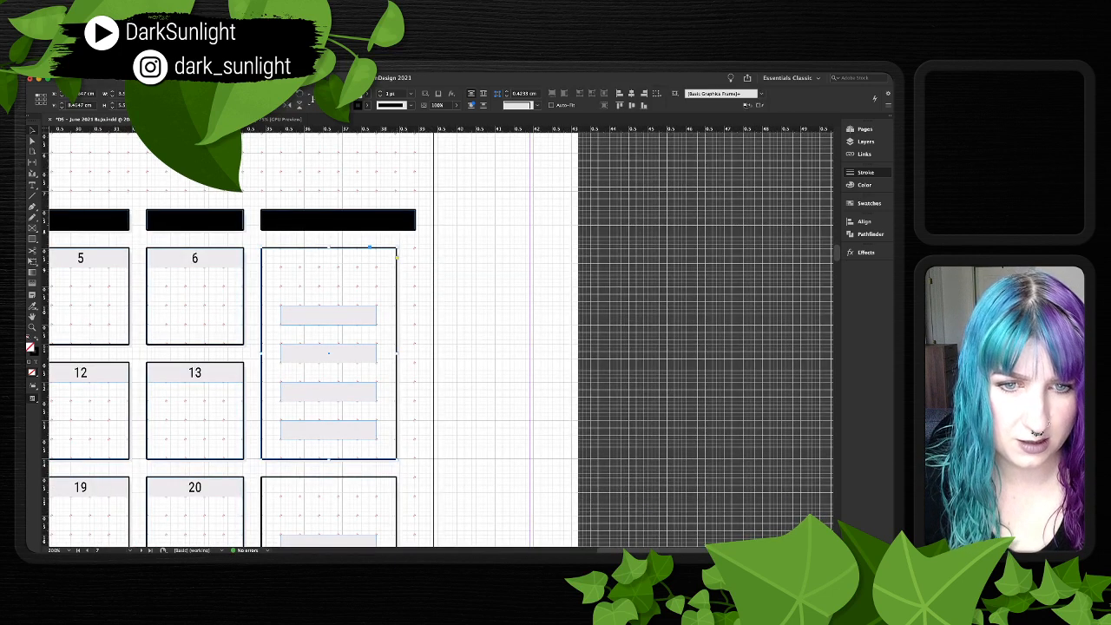
pyautogui.moveTo(397, 353); pyautogui.dragTo(415, 353)
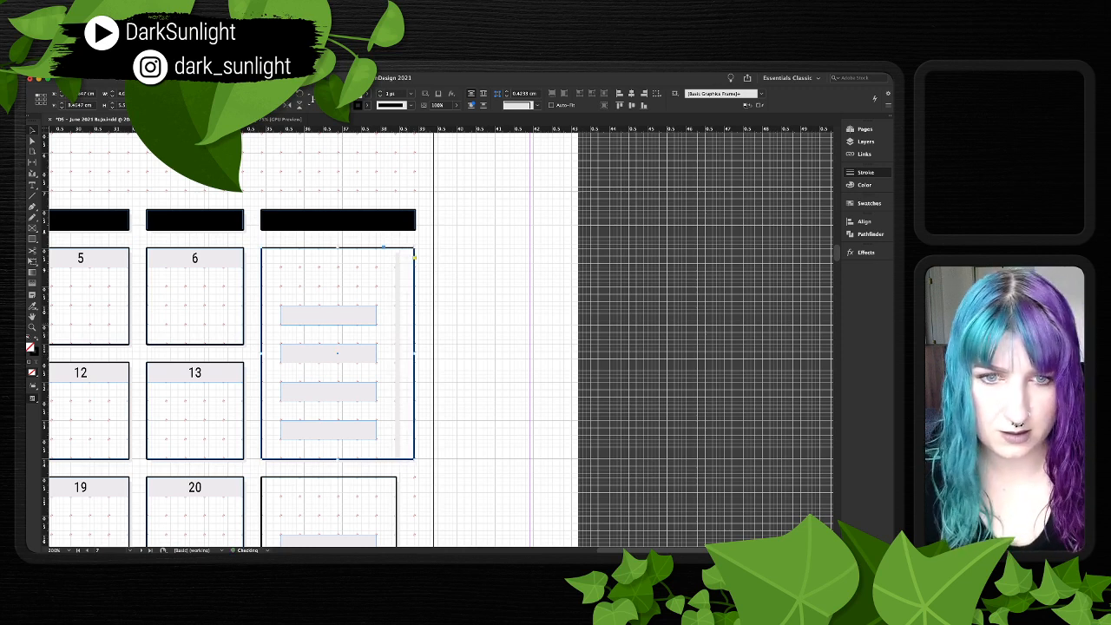
# - Extend the upper note box's light shadow frame so it sits just beyond the widened box's right edge
pyautogui.press('super+equal')
pyautogui.press('super+equal')
pyautogui.hscroll(3, 441, 339)
pyautogui.scroll(-1, 441, 339)
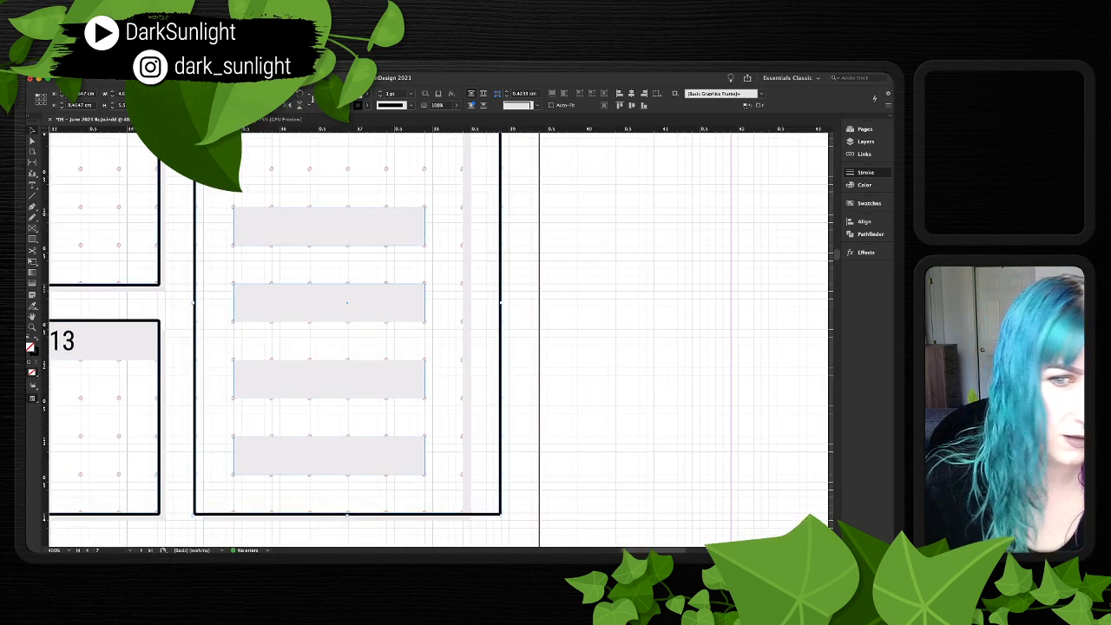
pyautogui.scroll(3, 441, 340)
pyautogui.scroll(-5, 441, 340)
pyautogui.hscroll(-2, 441, 339)
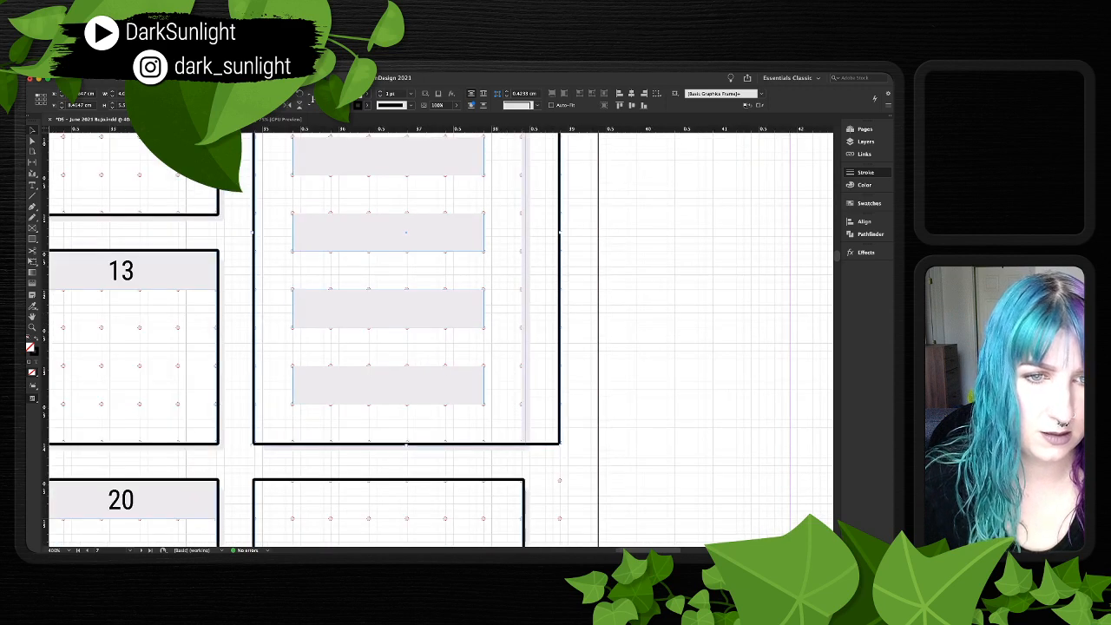
pyautogui.click(526, 331)
pyautogui.moveTo(529, 241); pyautogui.dragTo(568, 240)
pyautogui.click(611, 255)
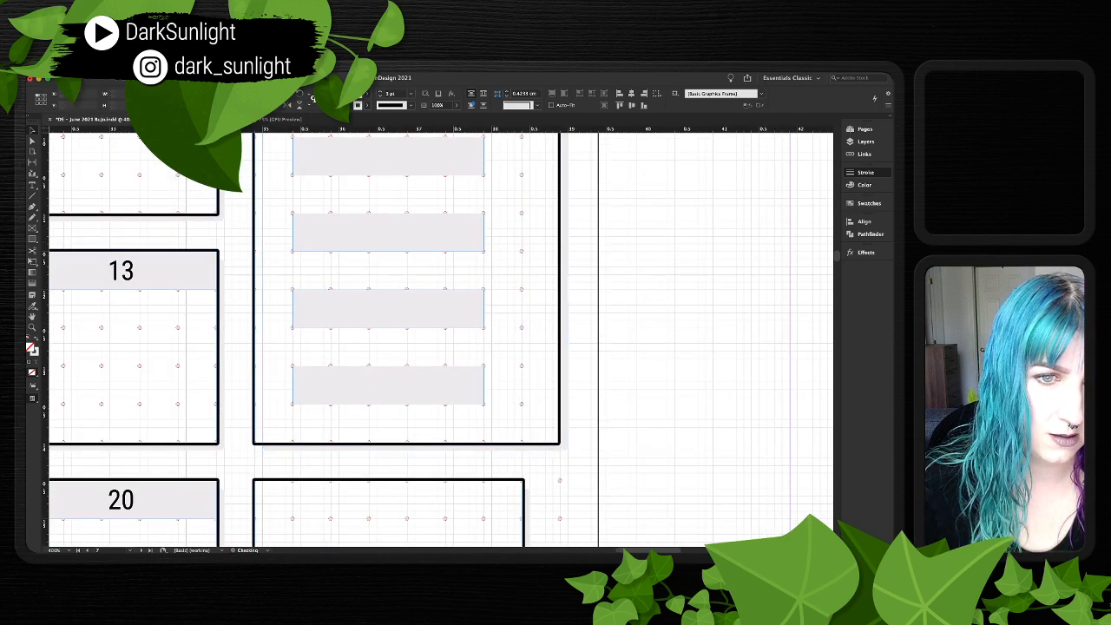
# - Snap the upper note box's right edge to the last dot column using an inside-aligned stroke, then restore the centered stroke
pyautogui.click(560, 262)
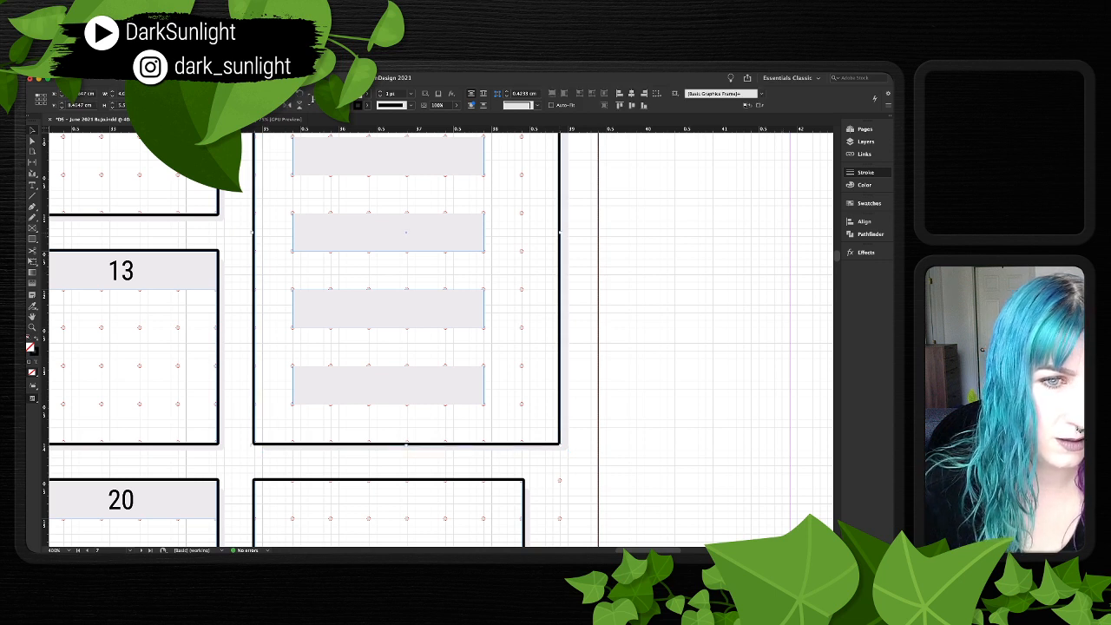
pyautogui.click(795, 222)
pyautogui.click(647, 252)
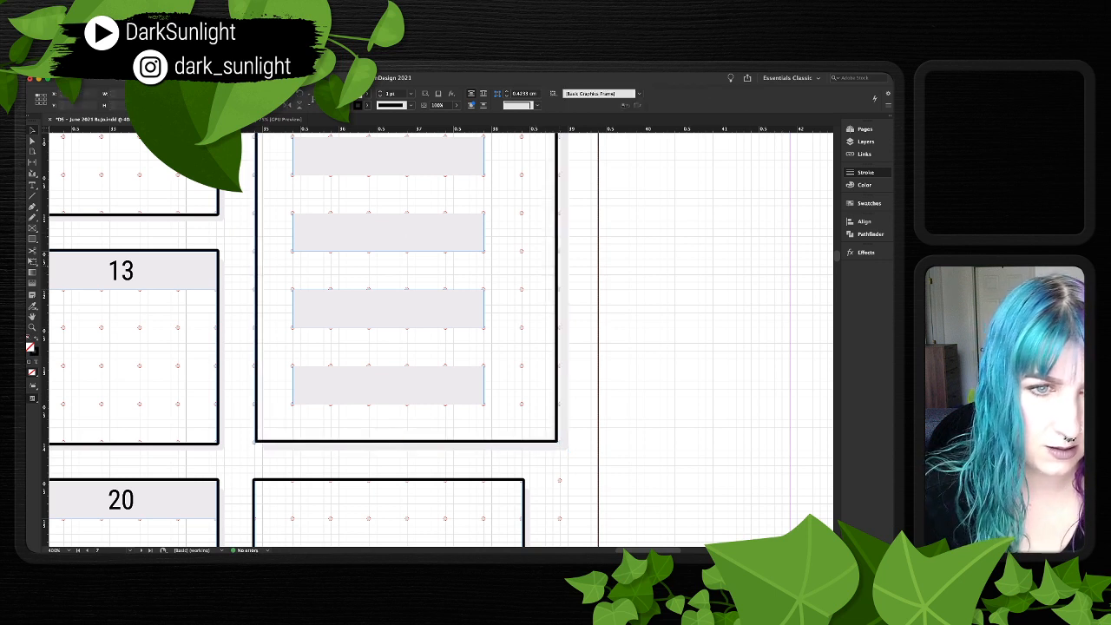
pyautogui.click(564, 249)
pyautogui.moveTo(568, 241)
pyautogui.mouseDown()
pyautogui.moveTo(589, 241)
pyautogui.moveTo(559, 233)
pyautogui.mouseUp()
pyautogui.click(556, 250)
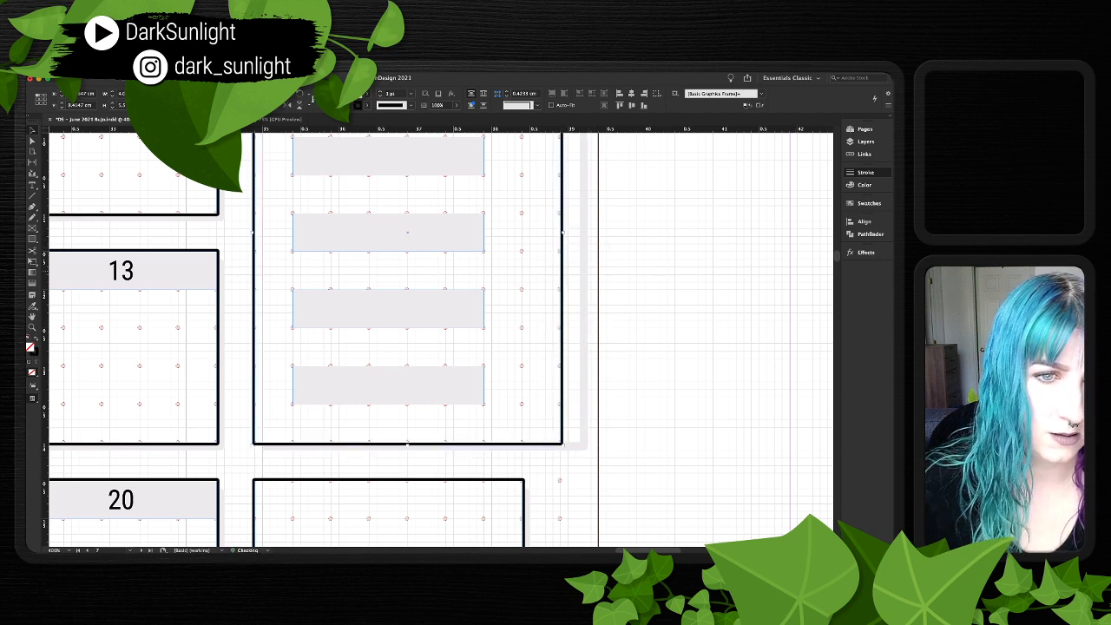
# - Pull the shadow frame's right edge back in so it sits just outside the upper note box
pyautogui.click(584, 249)
pyautogui.moveTo(587, 241); pyautogui.dragTo(573, 229)
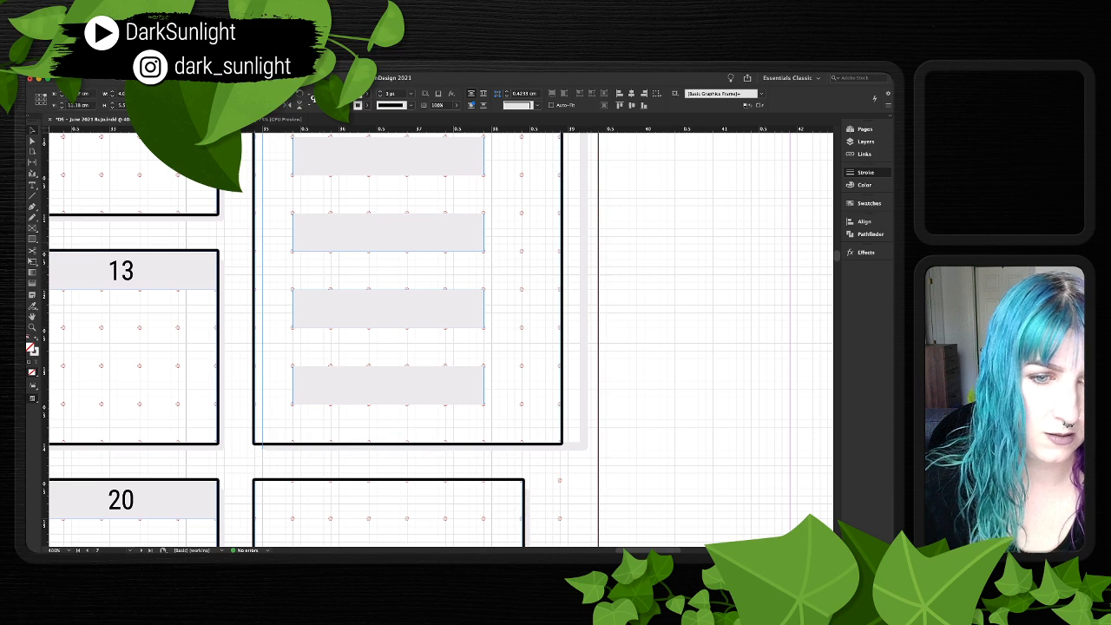
pyautogui.click(643, 252)
# - Duplicate the note box's top grey stripe 1 cm higher and widen both upper stripes to about 3 cm
pyautogui.scroll(6, 643, 252)
pyautogui.scroll(-4, 642, 251)
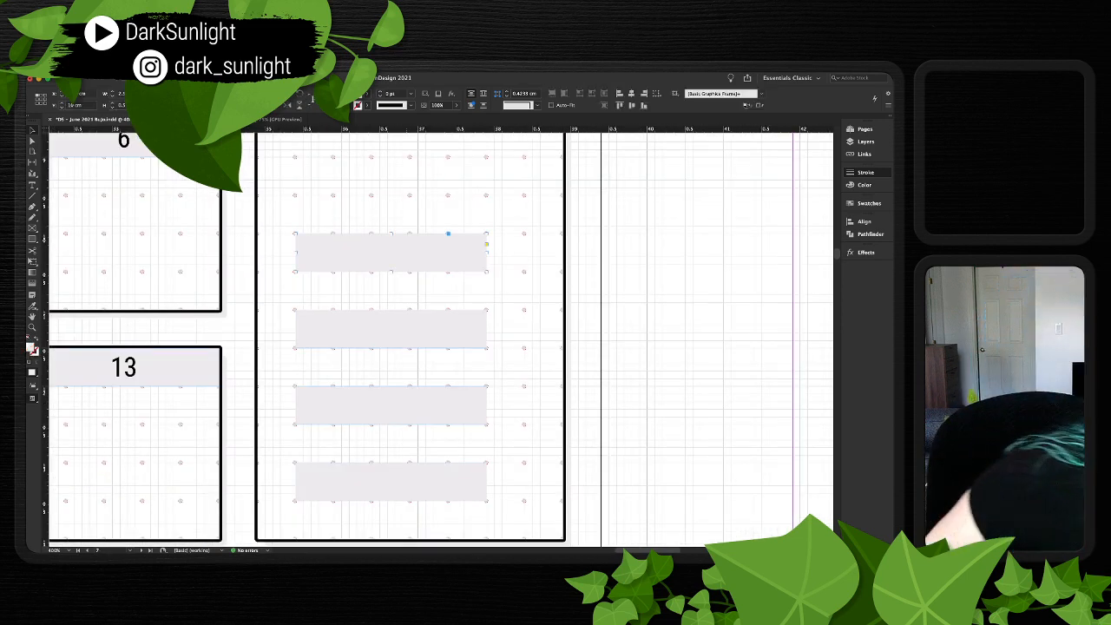
pyautogui.scroll(3, 438, 337)
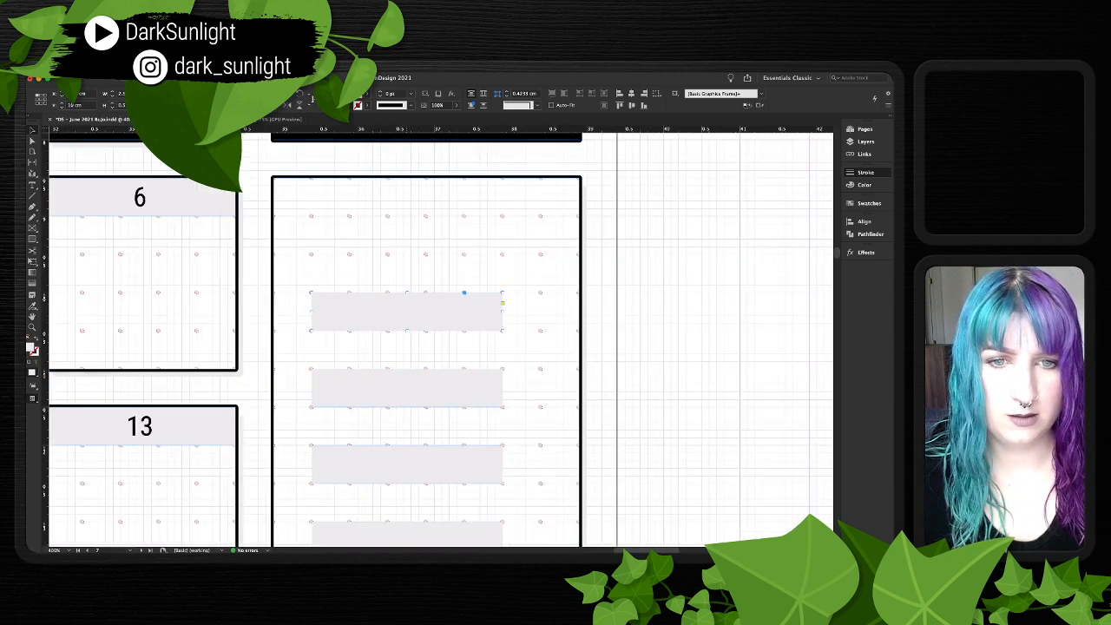
pyautogui.moveTo(412, 327); pyautogui.dragTo(412, 251)
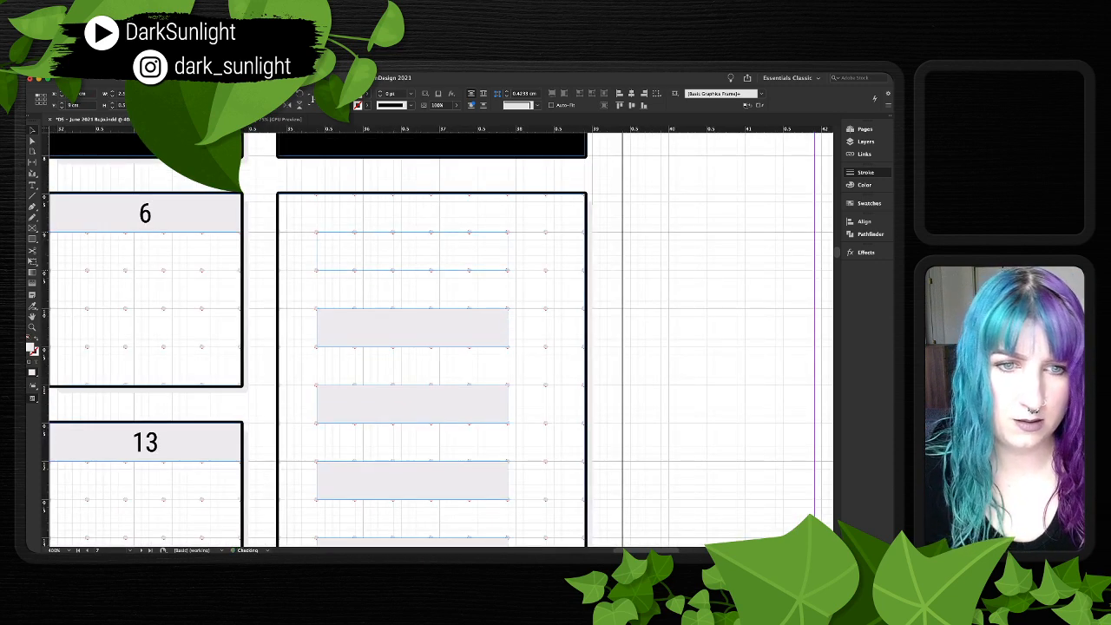
pyautogui.keyDown('shift'); pyautogui.click(412, 327); pyautogui.keyUp('shift')
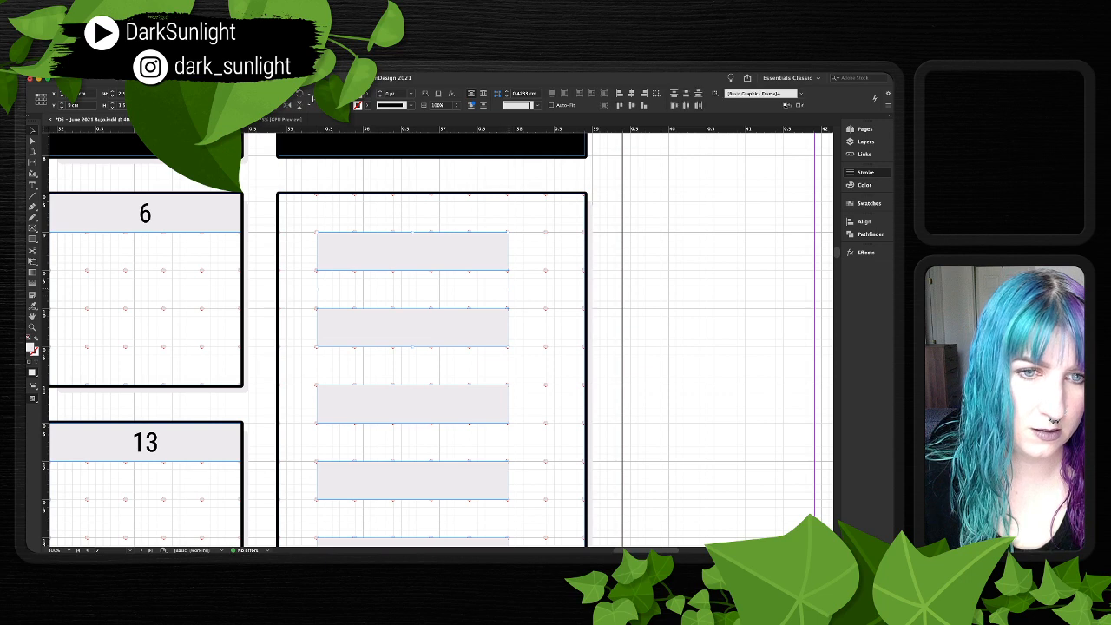
pyautogui.moveTo(509, 289); pyautogui.dragTo(546, 289)
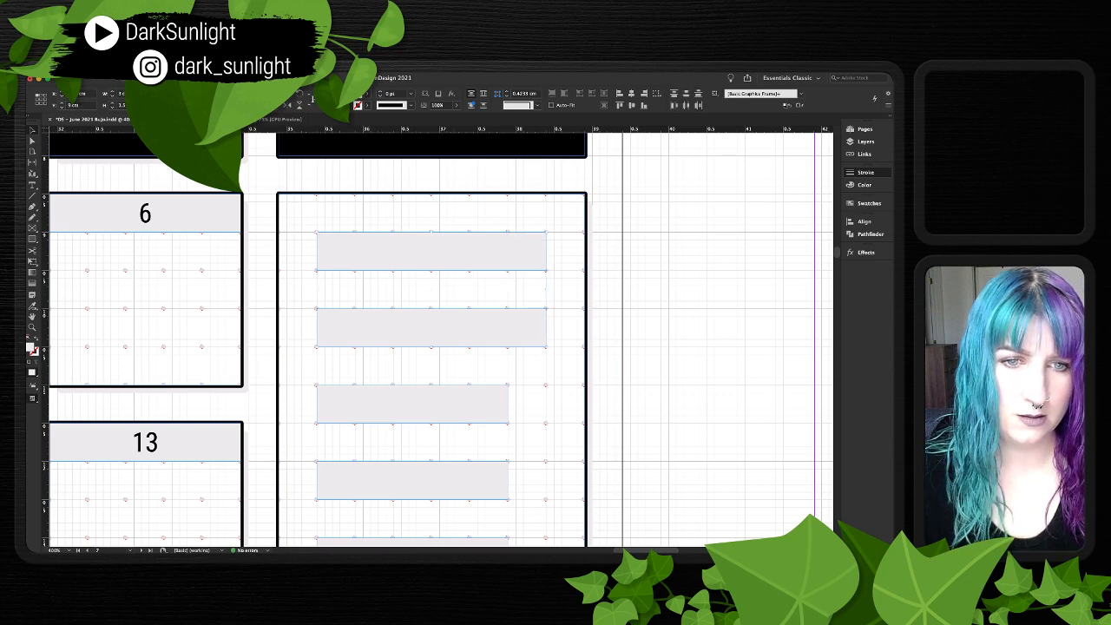
pyautogui.click(677, 295)
# - Delete the three narrower grey stripes remaining in the lower part of the upper note box
pyautogui.scroll(-6, 556, 330)
pyautogui.scroll(5, 441, 338)
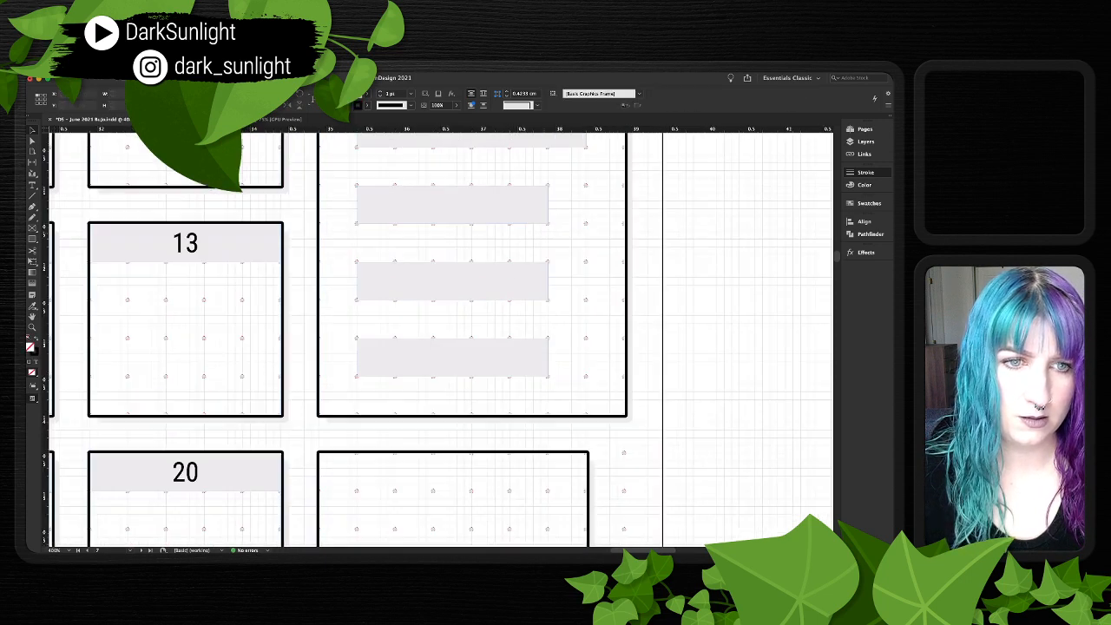
pyautogui.moveTo(577, 293); pyautogui.dragTo(444, 451)
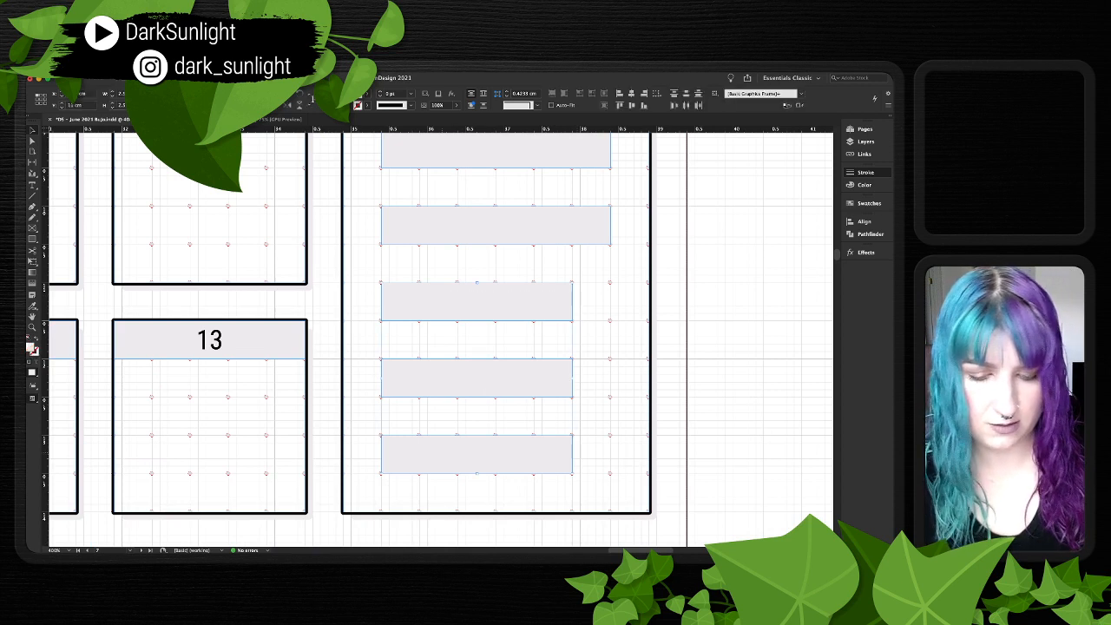
pyautogui.press('Delete')
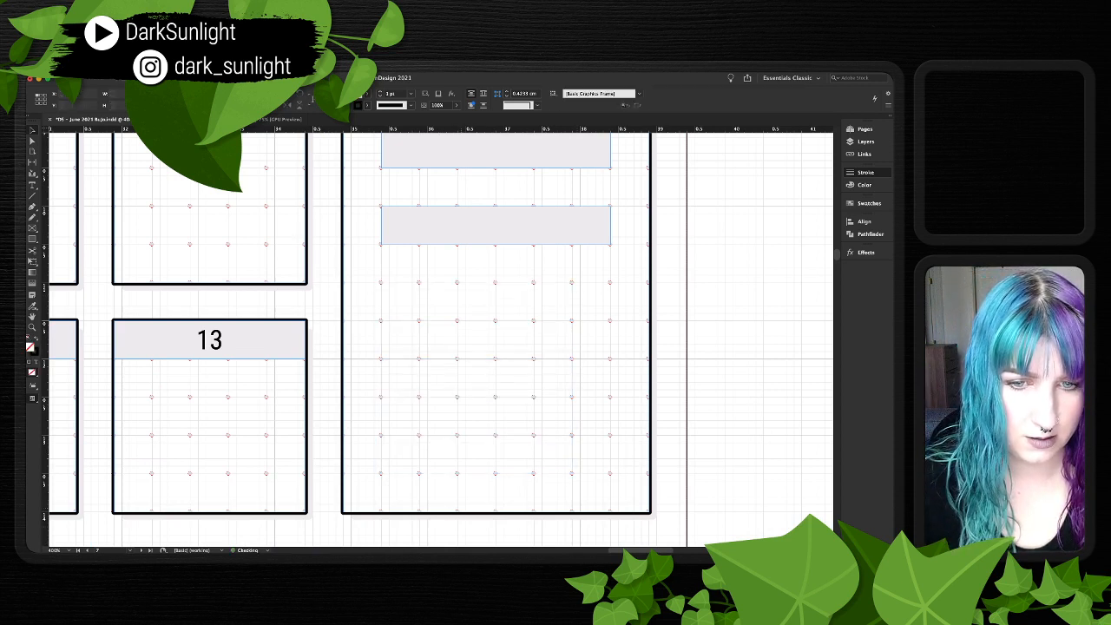
# - Shorten the upper note box to end level with the date 6 box, snapping to the dot grid and keeping its stroke centered
pyautogui.click(445, 513)
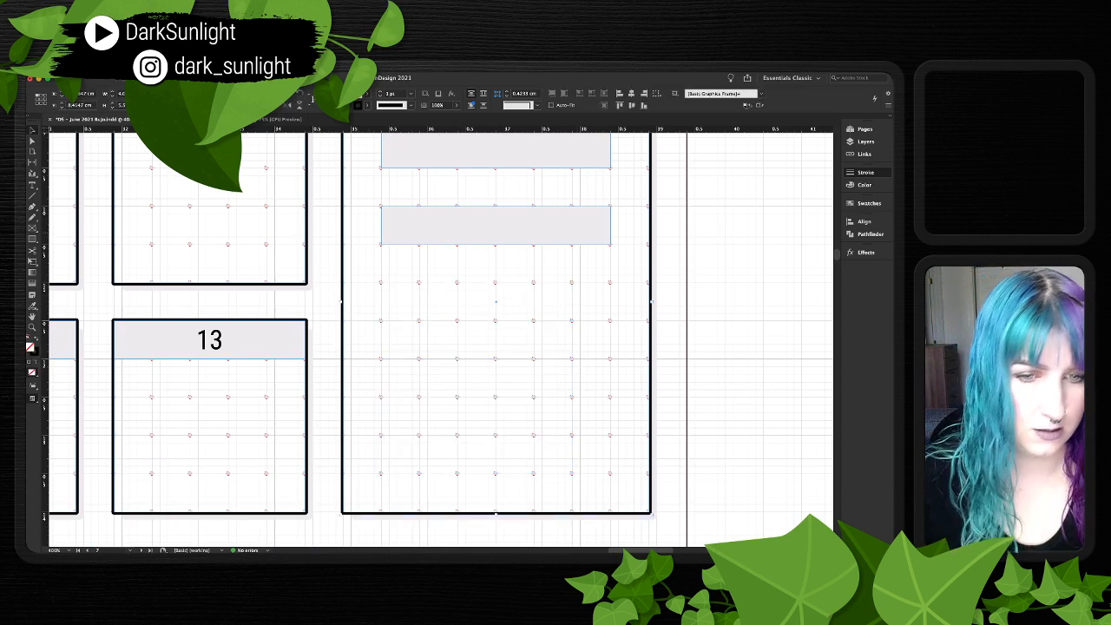
pyautogui.click(788, 211)
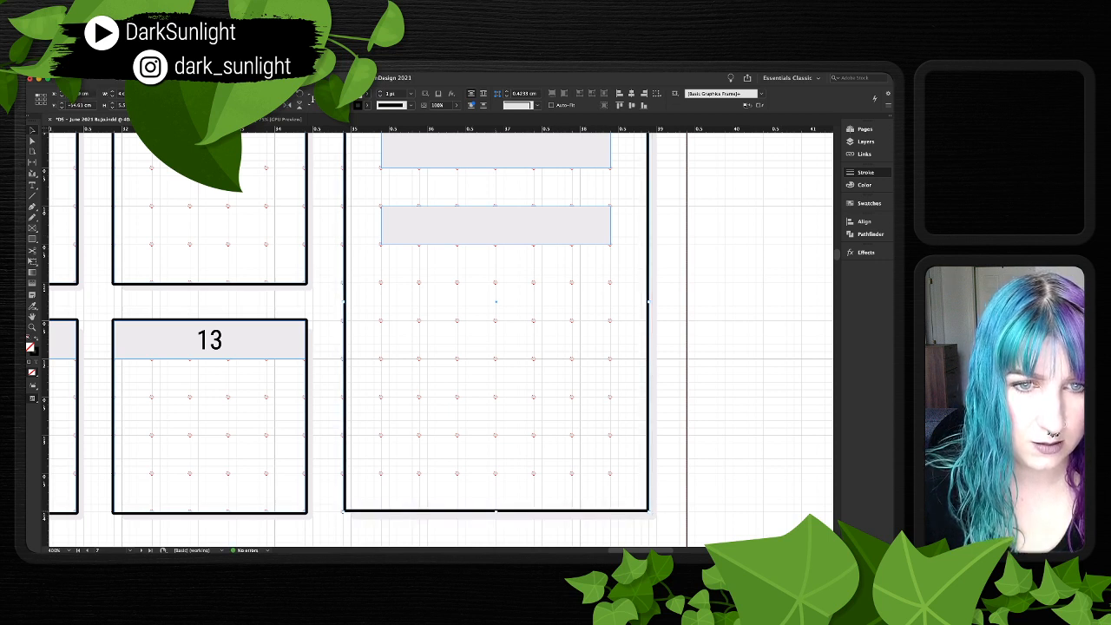
pyautogui.moveTo(496, 512); pyautogui.dragTo(496, 282)
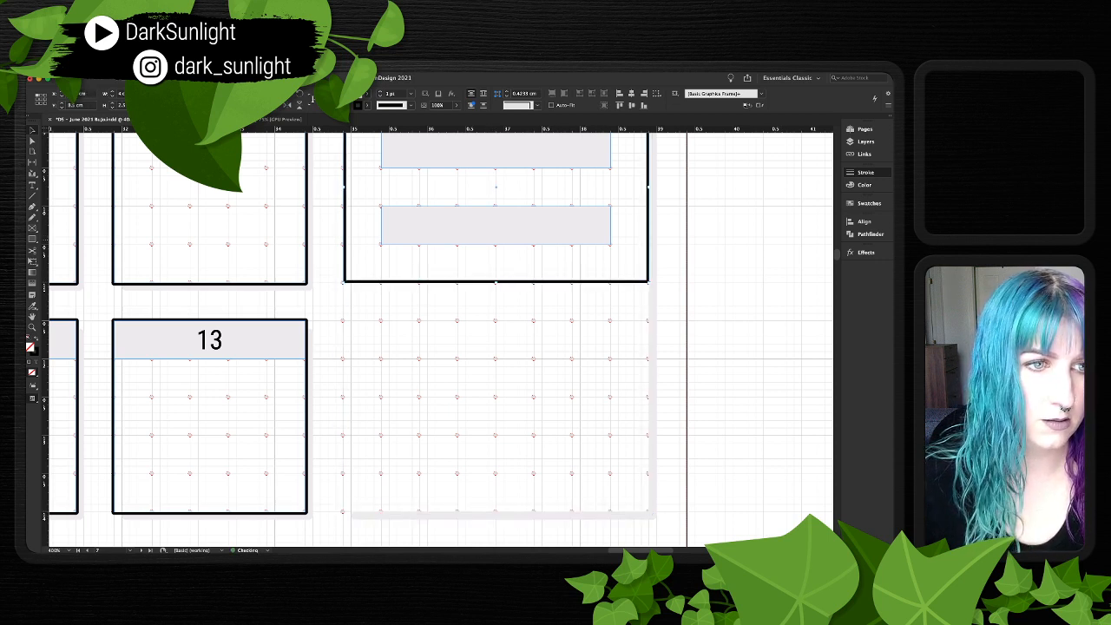
pyautogui.click(797, 211)
# - Shorten the note box's shadow frame to sit just below the box's new bottom edge
pyautogui.click(652, 389)
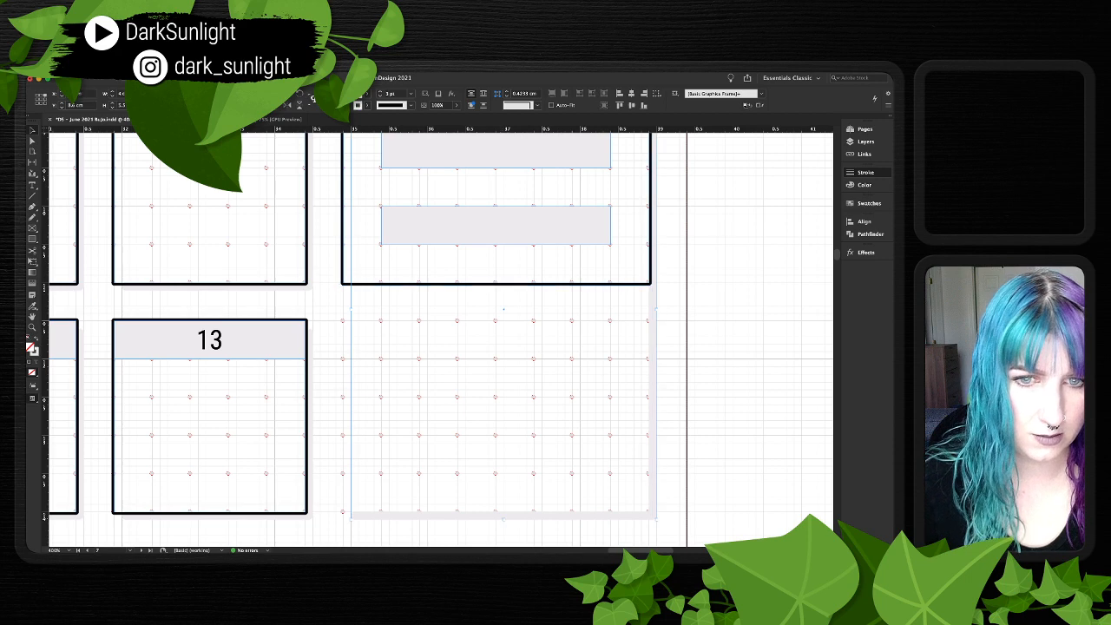
pyautogui.moveTo(503, 519); pyautogui.dragTo(504, 290)
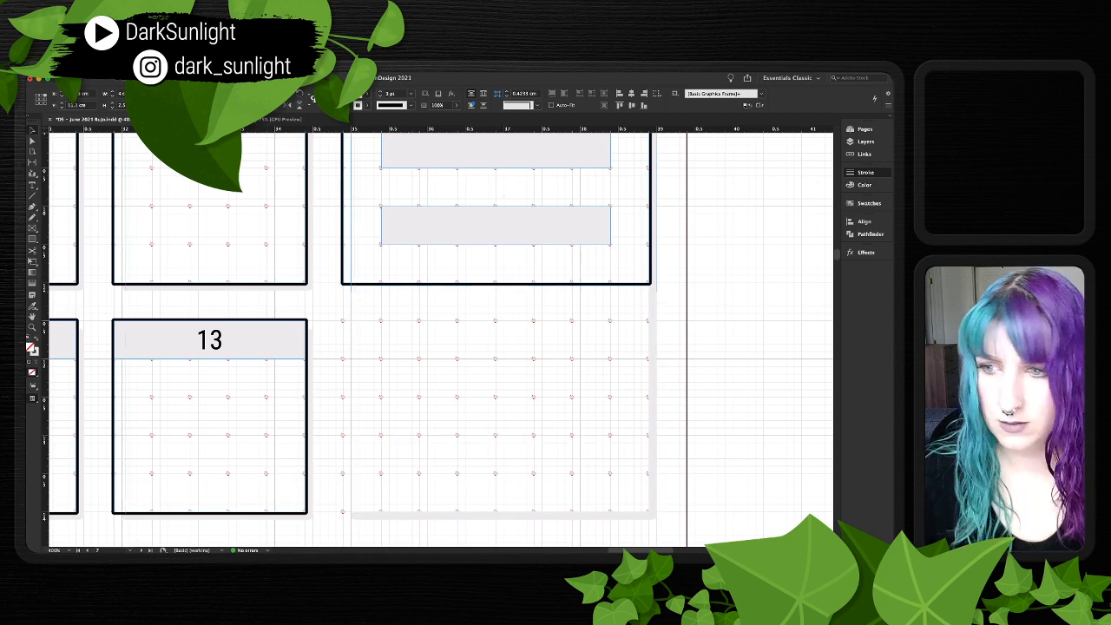
pyautogui.press('super+shift+a')
# - Delete the entire lower note box beside dates 20 and 27, including its grey stripes and shadow
pyautogui.scroll(10, 504, 339)
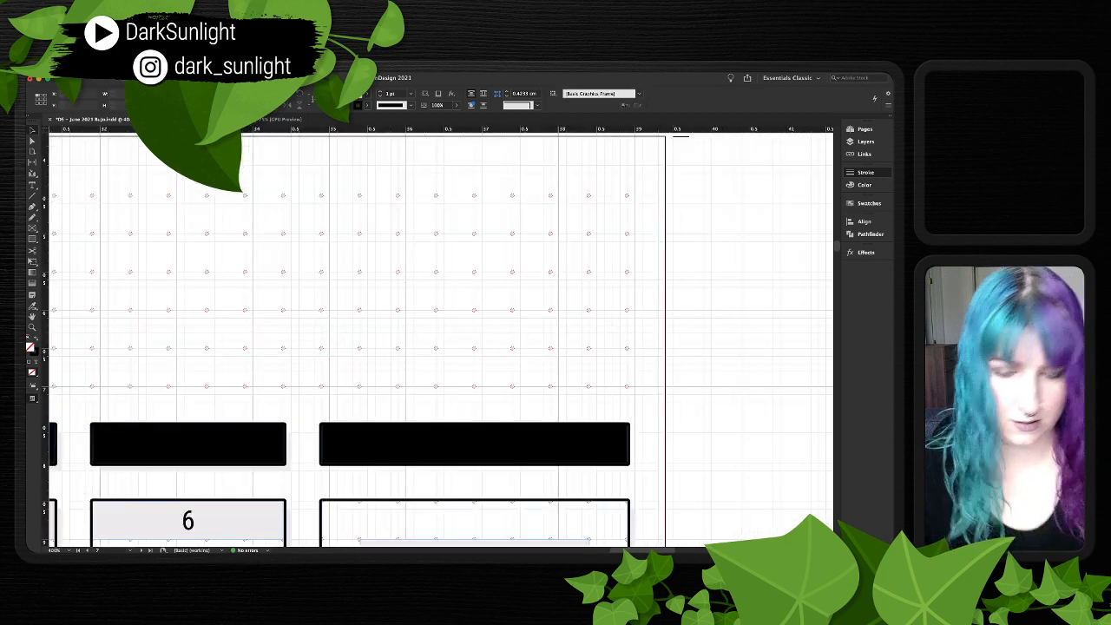
pyautogui.scroll(-9, 503, 340)
pyautogui.press('super+minus')
pyautogui.press('super+minus')
pyautogui.press('super+minus')
pyautogui.press('super+minus')
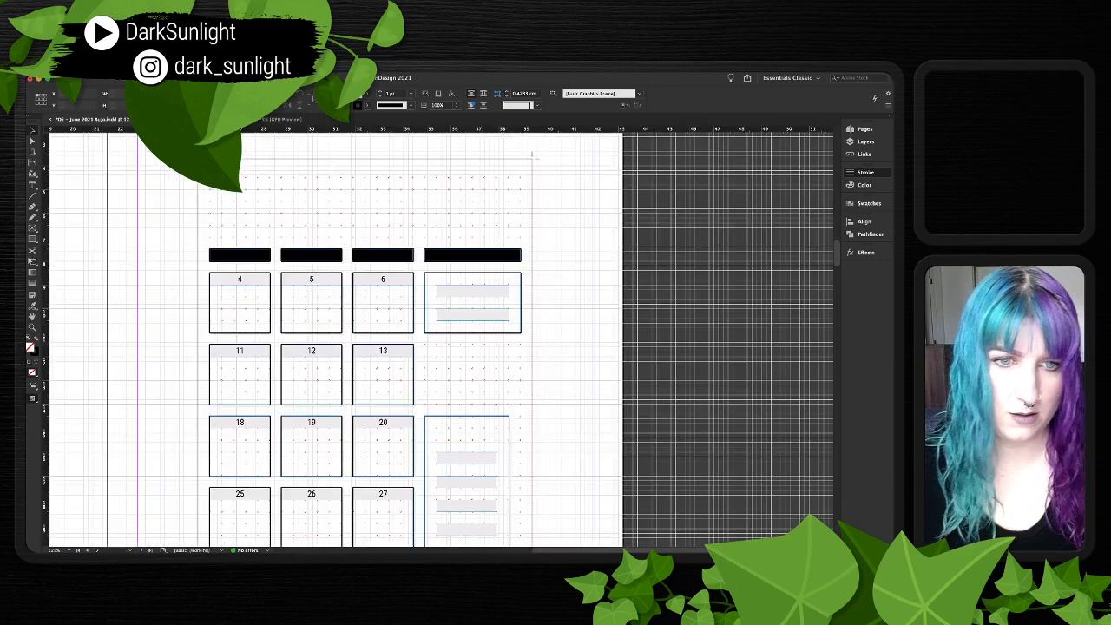
pyautogui.scroll(-2, 441, 340)
pyautogui.scroll(-2, 438, 337)
pyautogui.hscroll(2, 438, 337)
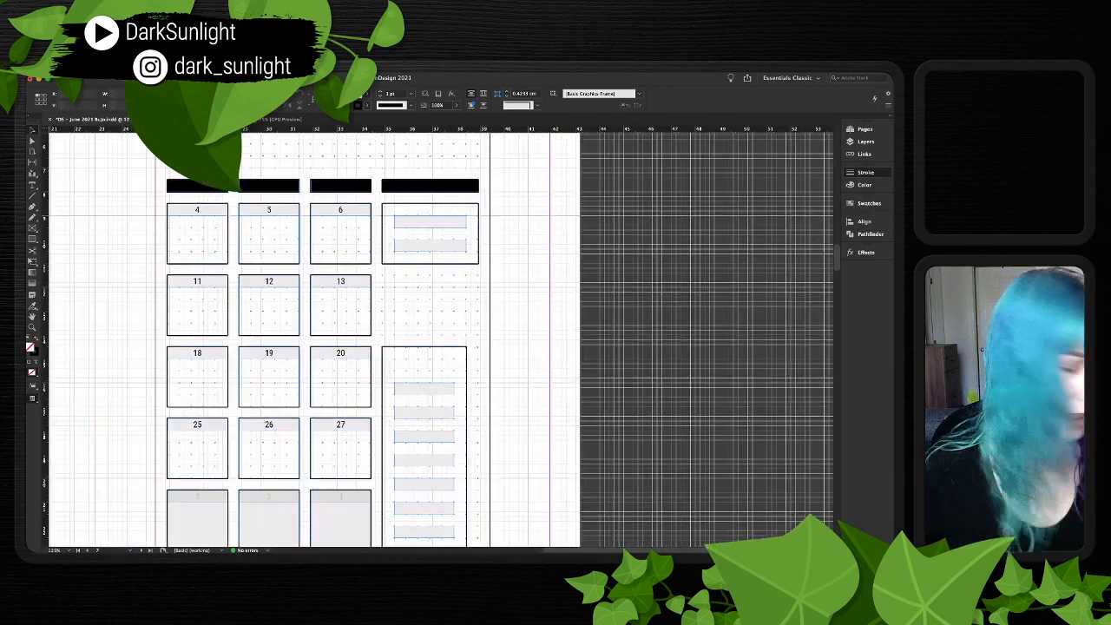
pyautogui.scroll(-1, 437, 336)
pyautogui.hscroll(1, 438, 337)
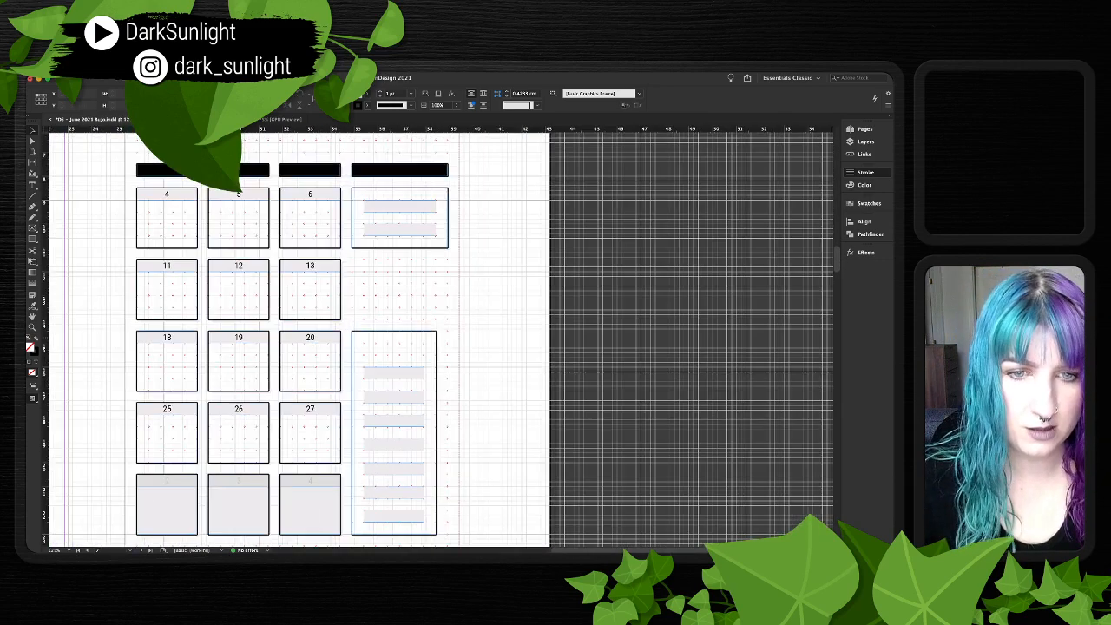
pyautogui.click(394, 432)
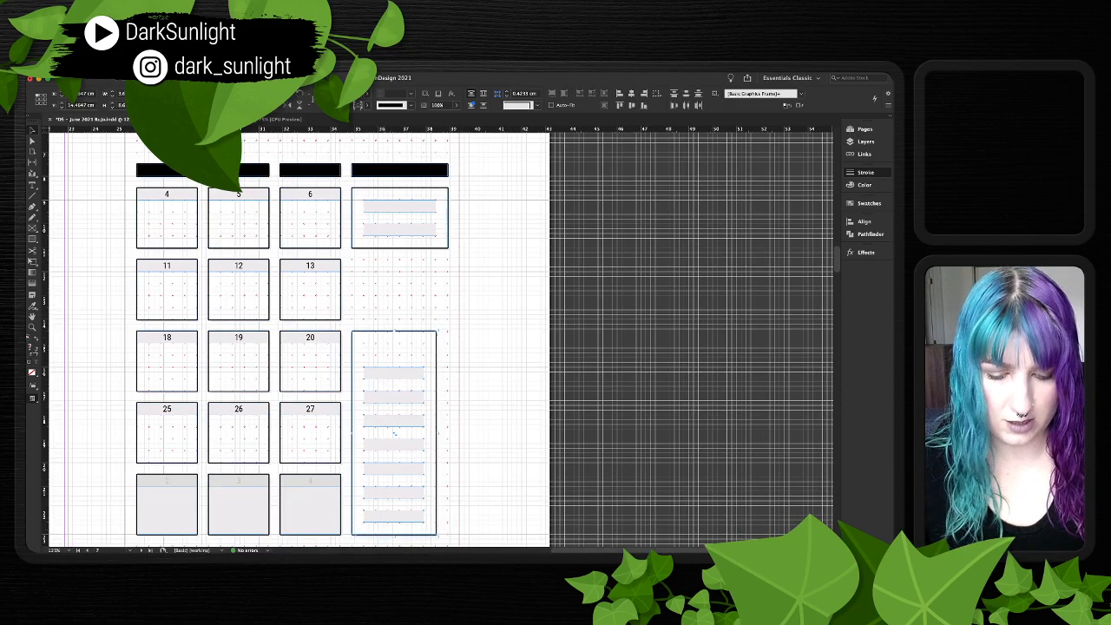
pyautogui.press('Delete')
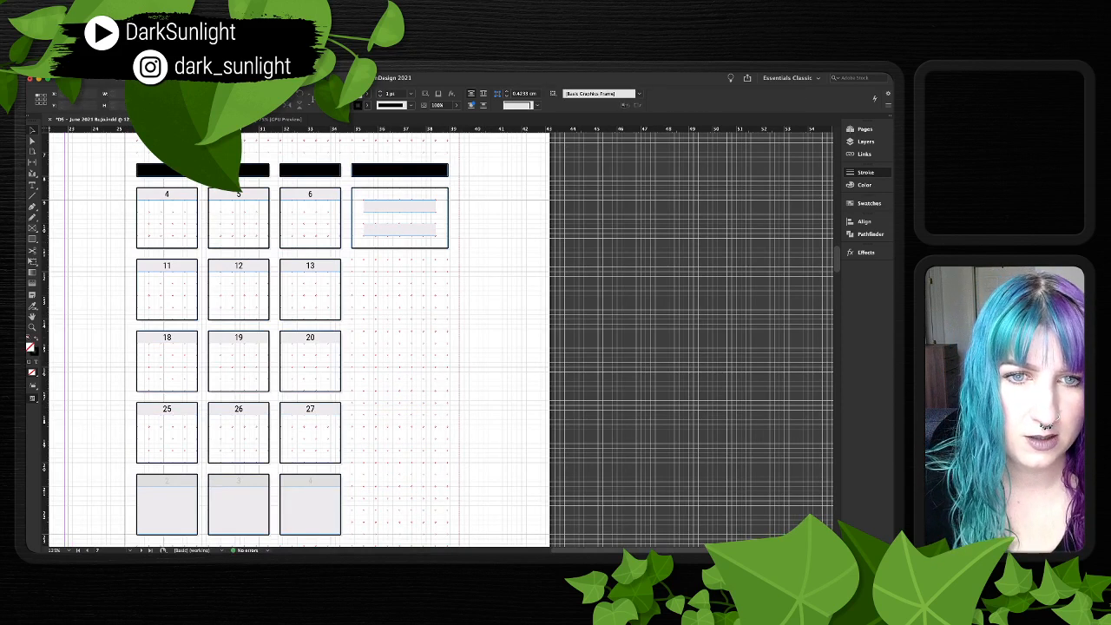
pyautogui.click(375, 212)
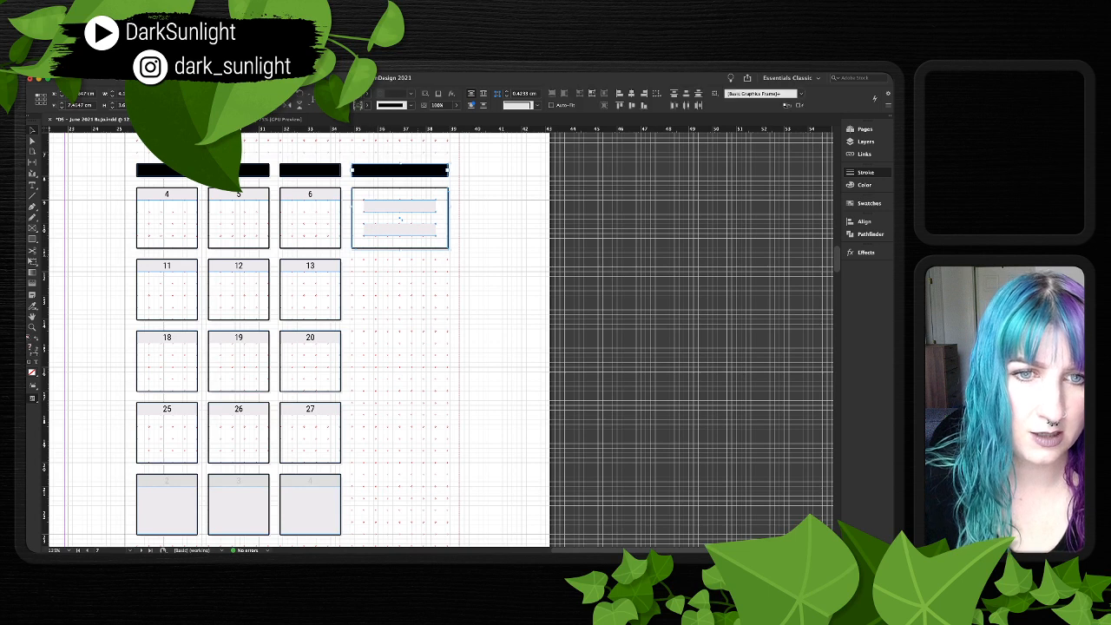
pyautogui.click(395, 217)
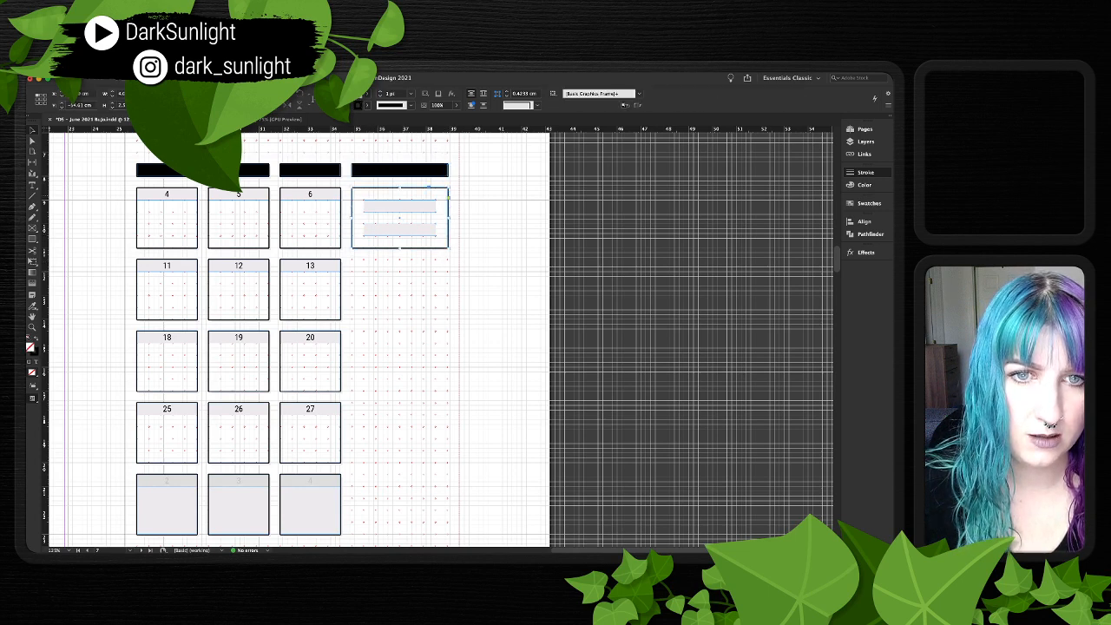
pyautogui.keyDown('shift'); pyautogui.click(399, 170); pyautogui.keyUp('shift')
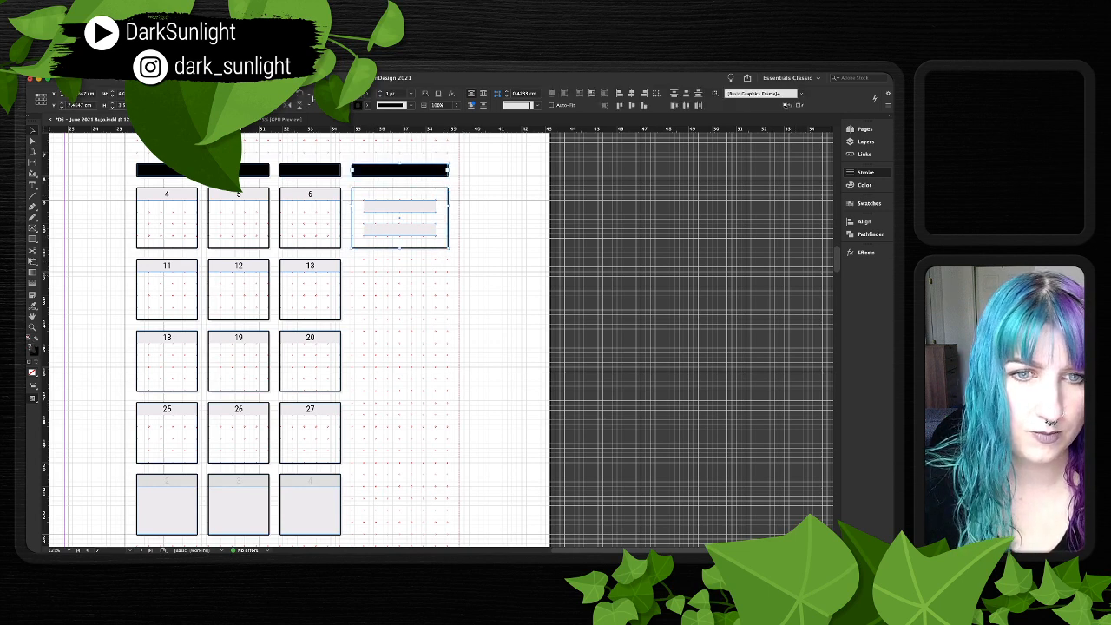
pyautogui.press('super+shift+a')
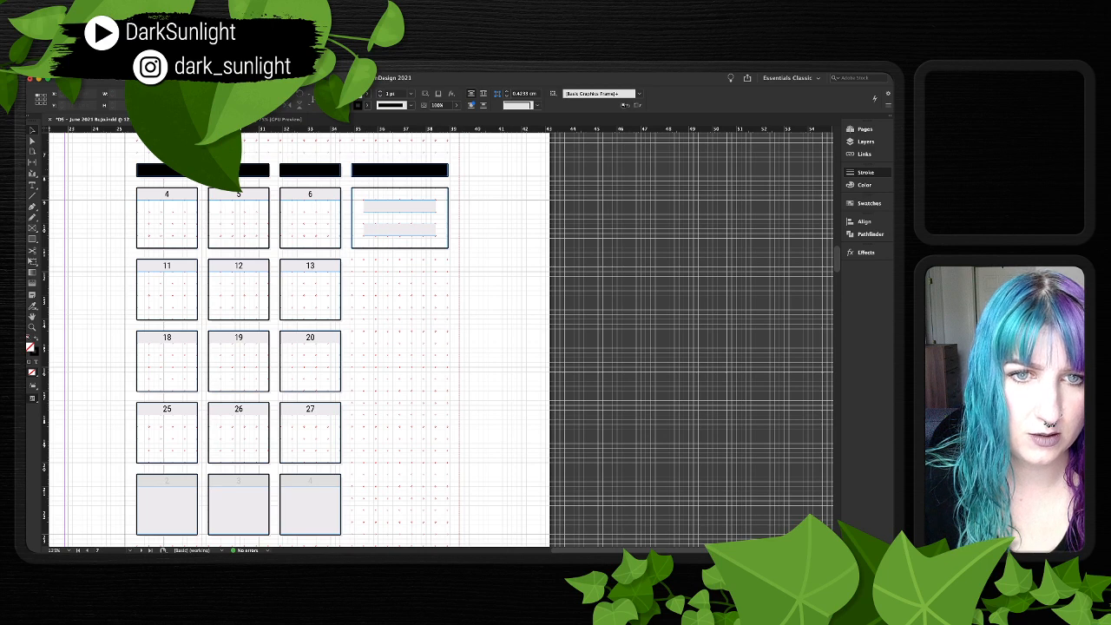
# - Duplicate the note box with its black header bar, grey stripes and shadow directly beneath the original, snapped to the dot grid
pyautogui.click(399, 170)
pyautogui.keyDown('shift'); pyautogui.click(400, 218); pyautogui.keyUp('shift')
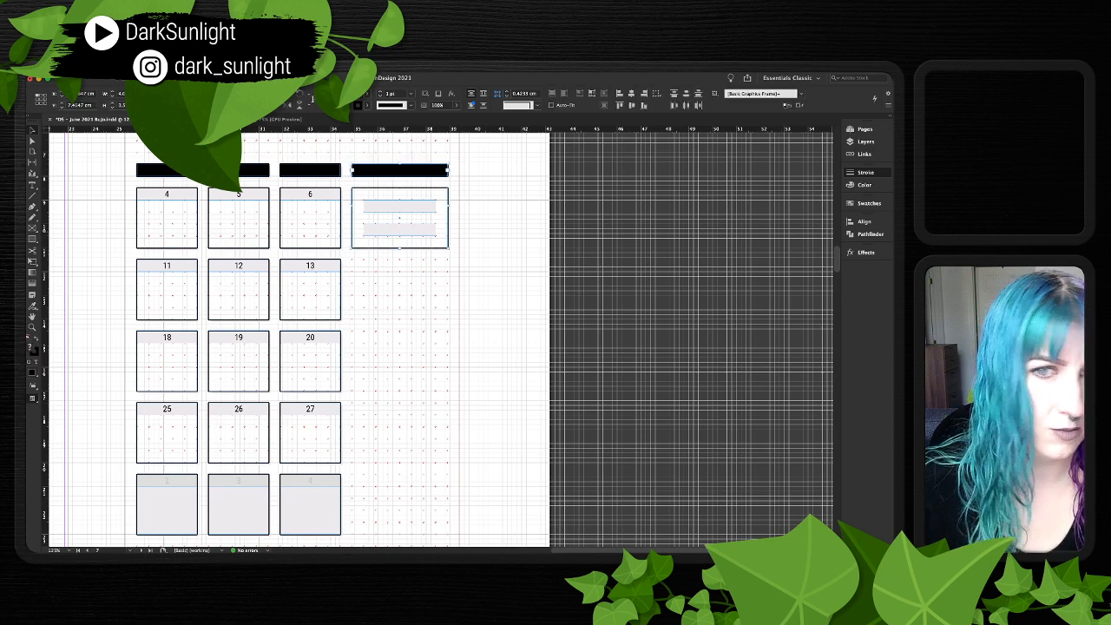
pyautogui.press('super+shift+a')
pyautogui.scroll(3, 295, 339)
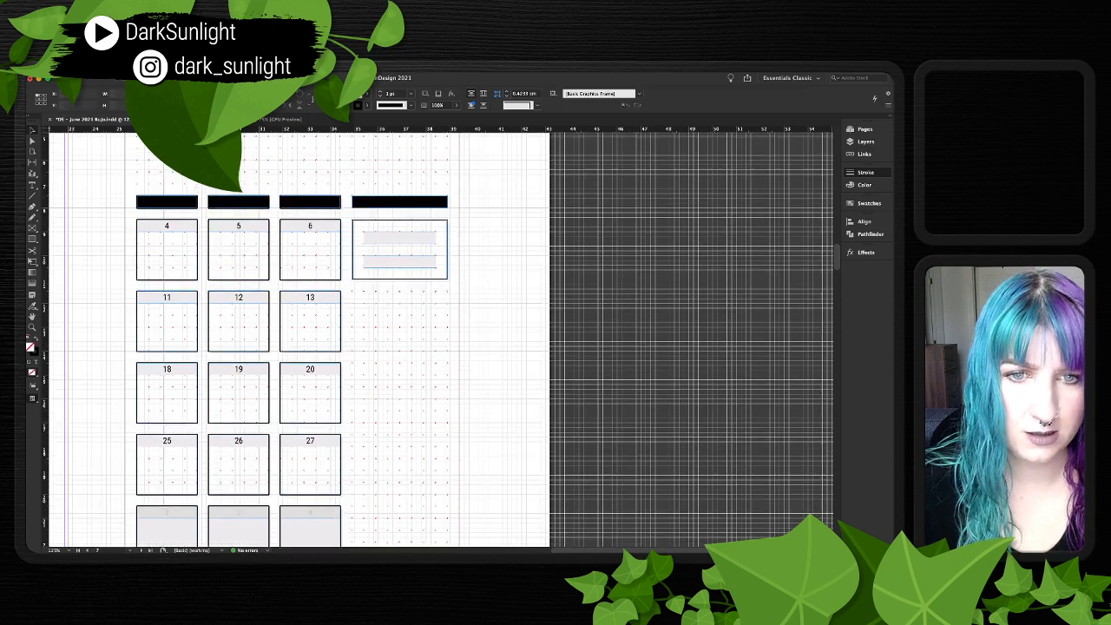
pyautogui.moveTo(430, 205); pyautogui.dragTo(377, 360)
pyautogui.moveTo(399, 317); pyautogui.dragTo(400, 414)
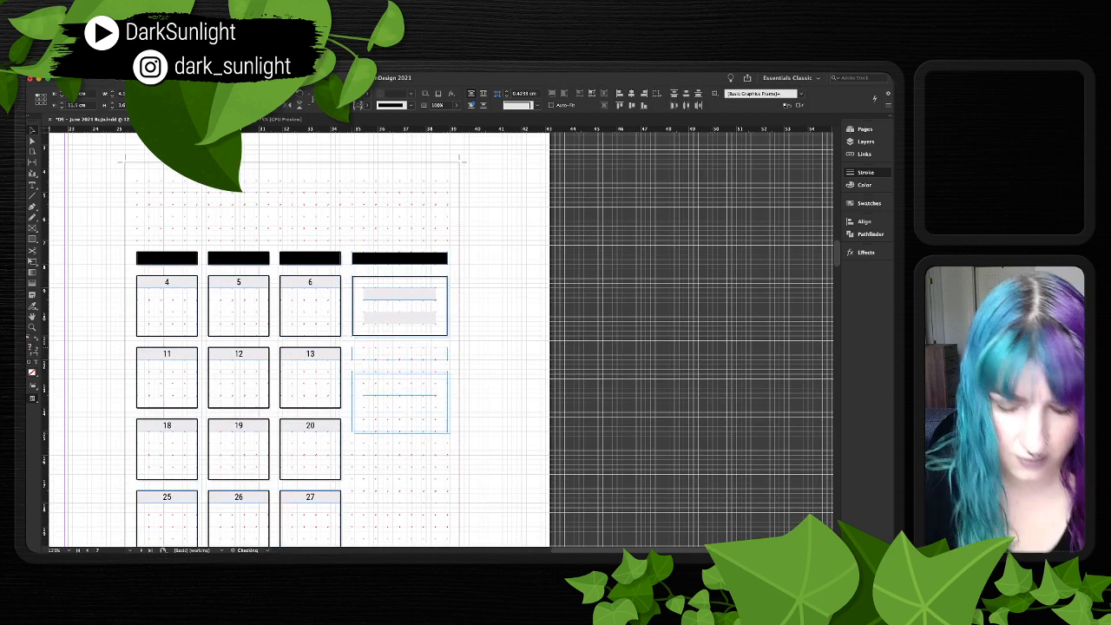
pyautogui.press('super+equal')
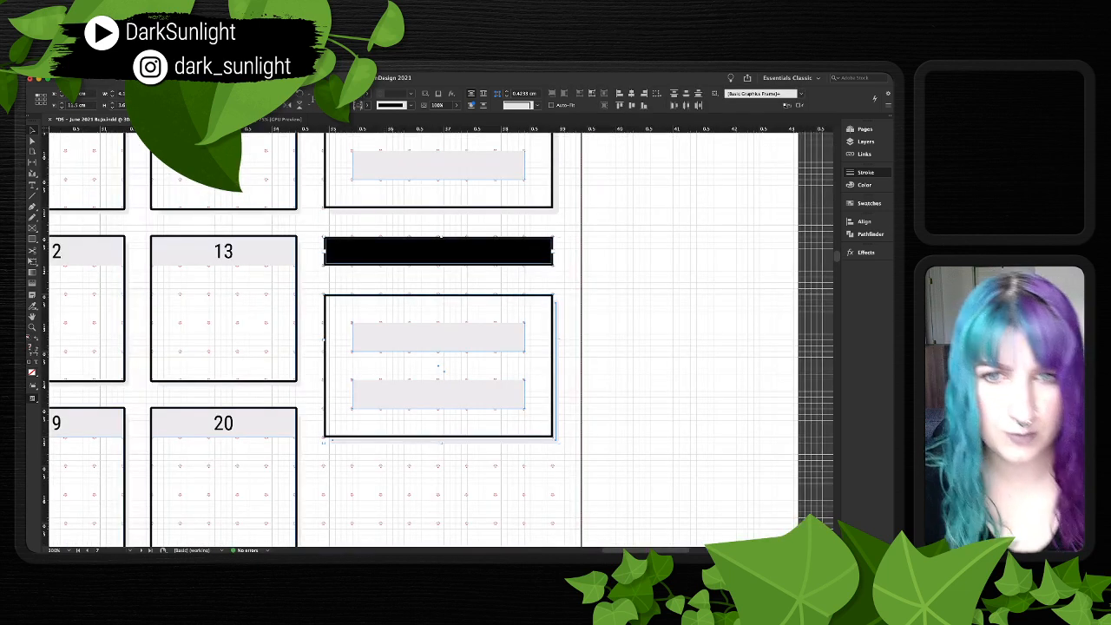
pyautogui.press('super+equal')
pyautogui.scroll(-3, 434, 338)
pyautogui.hscroll(1, 434, 338)
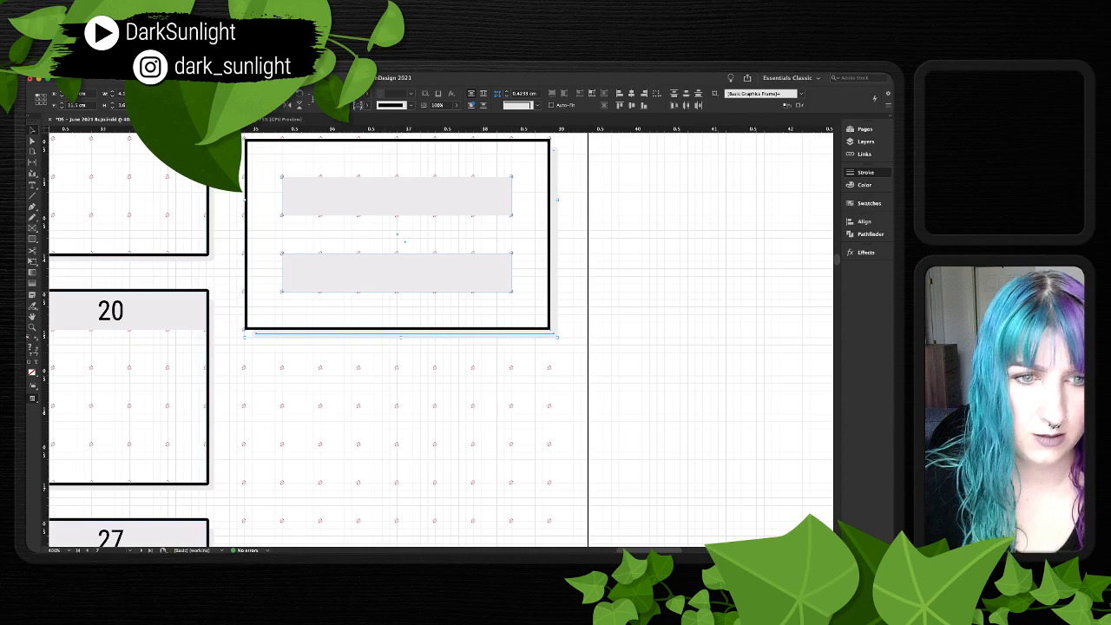
pyautogui.scroll(1, 438, 342)
pyautogui.press('super+minus')
pyautogui.press('super+minus')
pyautogui.press('super+minus')
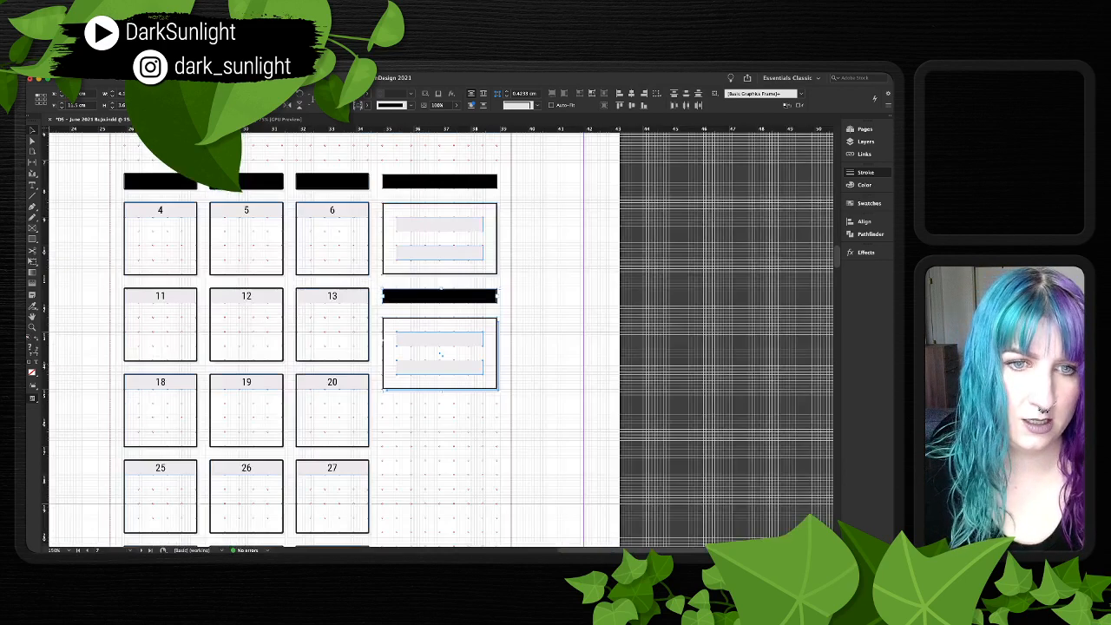
# - Add a third note box with header bar, stripes and shadow by duplicating the second set below it at the same spacing
pyautogui.scroll(-3, 441, 339)
pyautogui.hscroll(2, 441, 338)
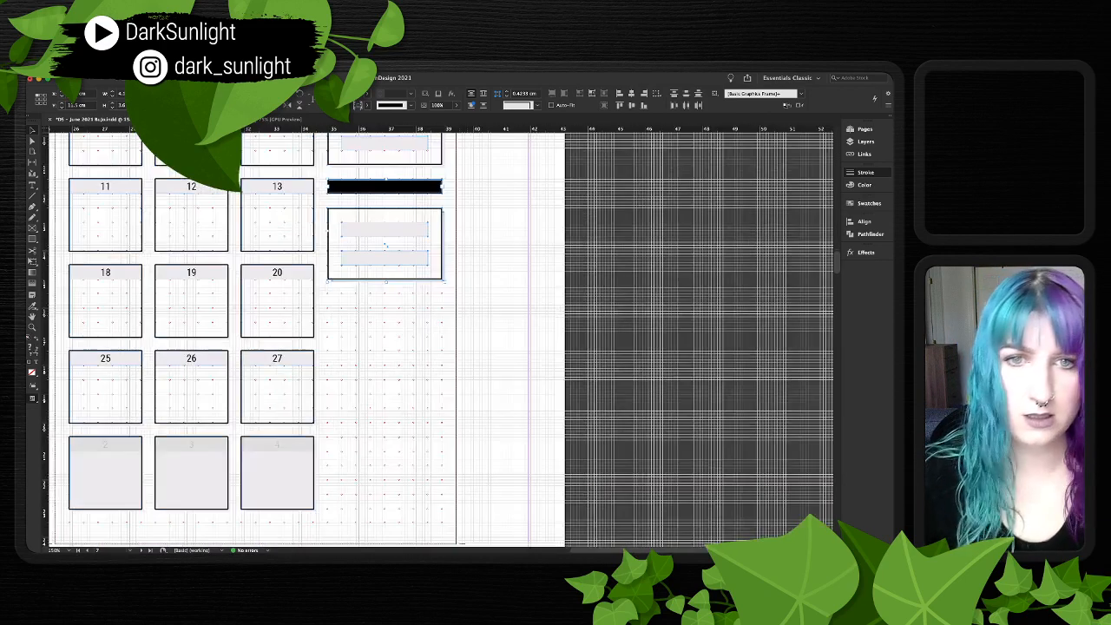
pyautogui.moveTo(385, 229); pyautogui.dragTo(384, 358)
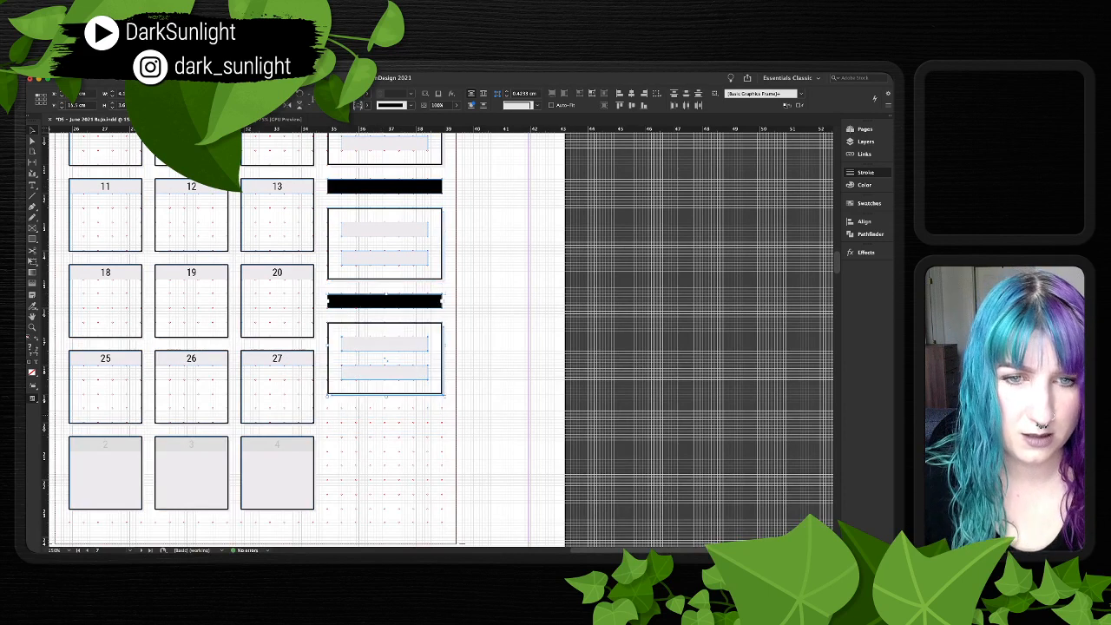
pyautogui.scroll(-2, 386, 359)
pyautogui.click(540, 344)
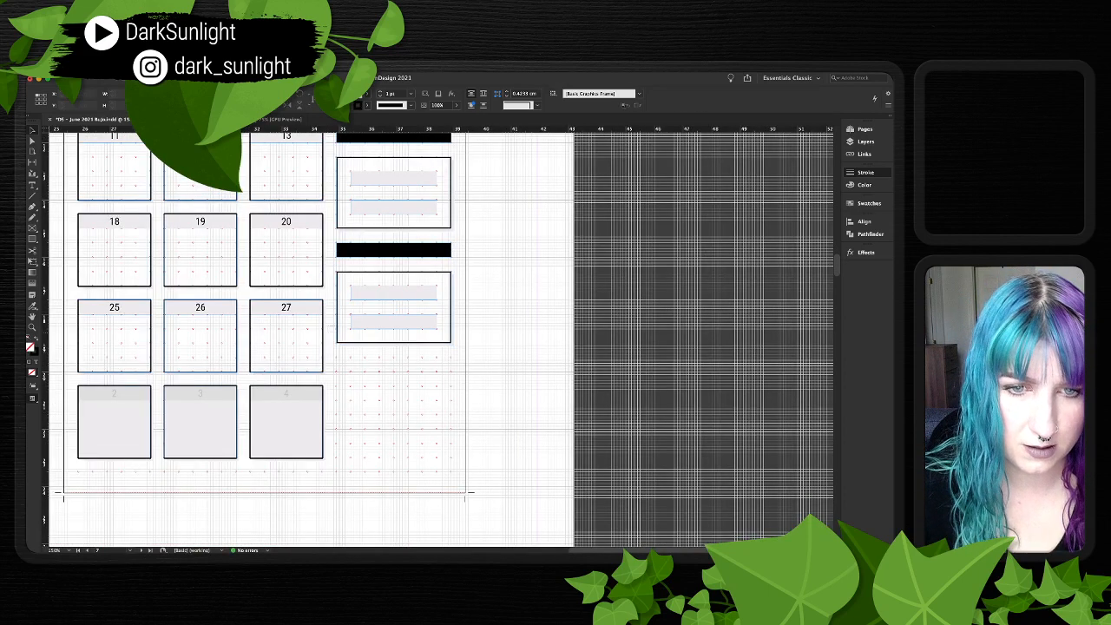
# - Extend the lowest note box and its shadow frame down to end level with the greyed-out bottom date row
pyautogui.click(393, 306)
pyautogui.moveTo(393, 342); pyautogui.dragTo(393, 458)
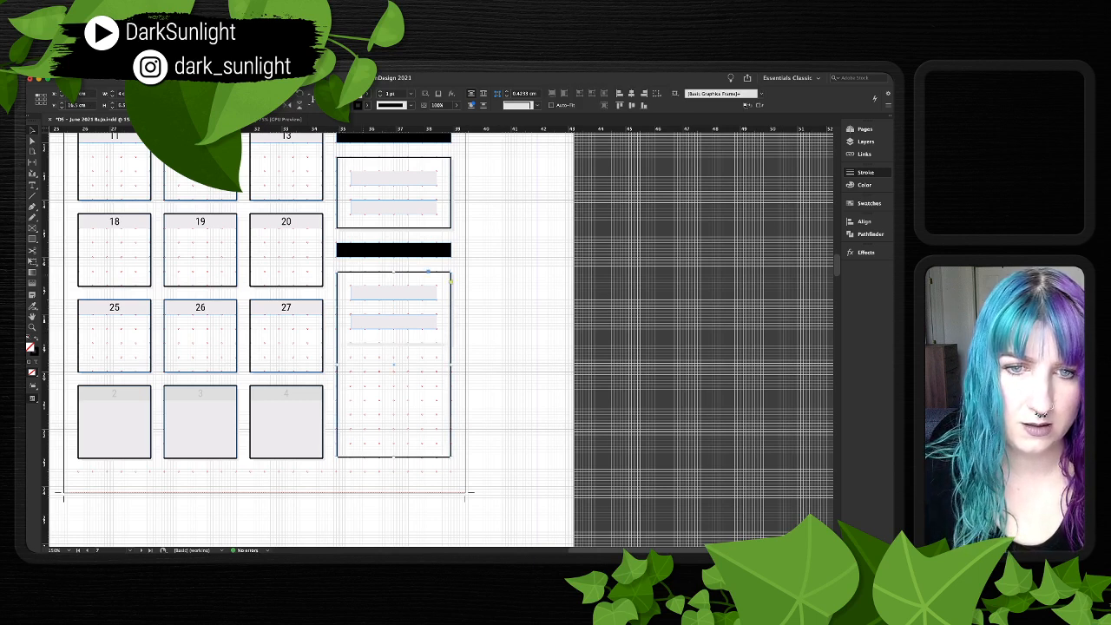
pyautogui.scroll(4, 393, 391)
pyautogui.click(387, 360)
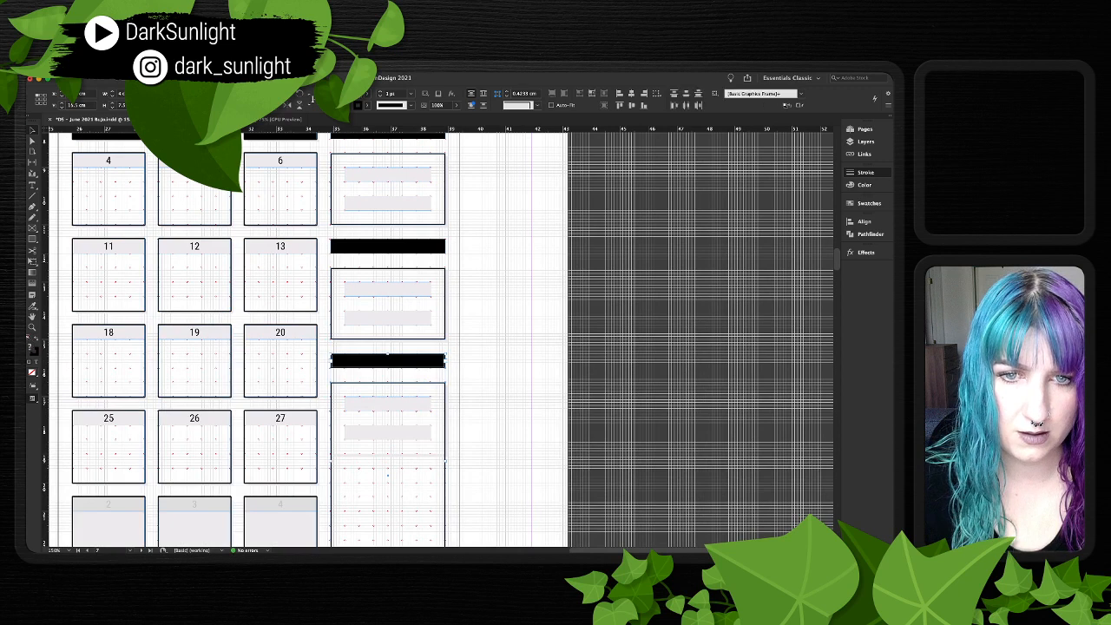
pyautogui.keyDown('shift'); pyautogui.click(388, 246); pyautogui.keyUp('shift')
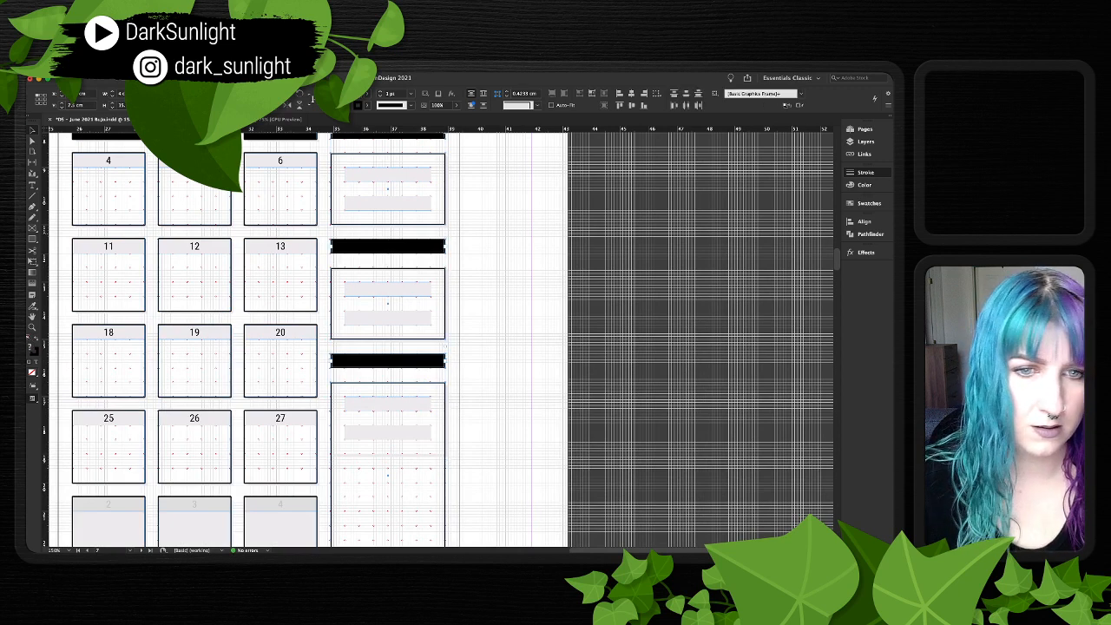
pyautogui.press('super+shift+a')
pyautogui.scroll(-3, 441, 337)
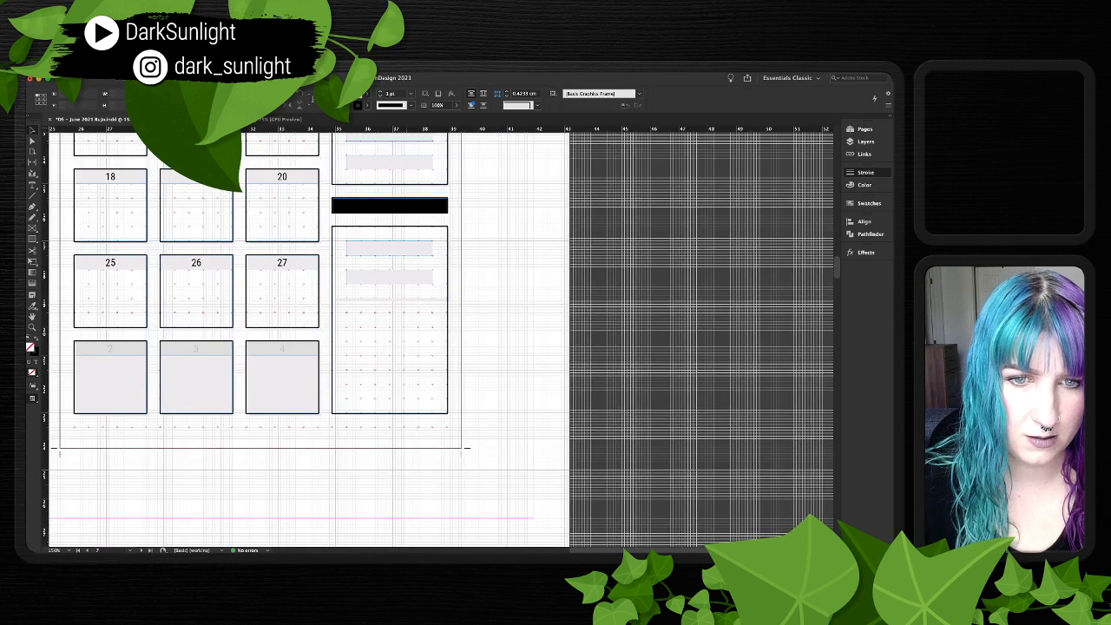
pyautogui.click(382, 301)
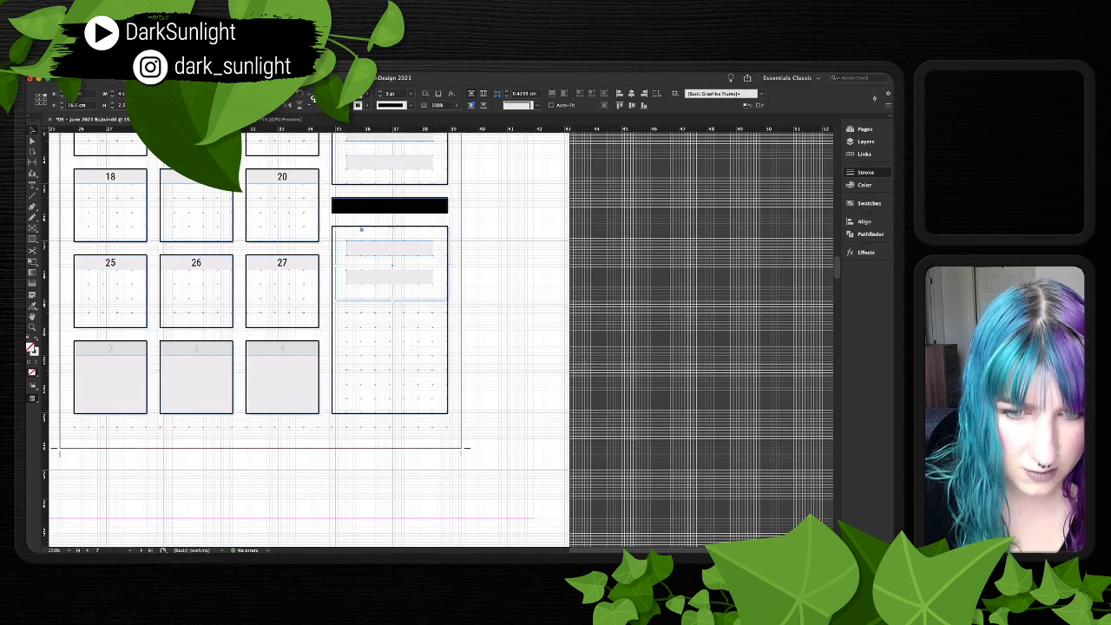
pyautogui.moveTo(393, 301); pyautogui.dragTo(392, 416)
pyautogui.press('super+shift+a')
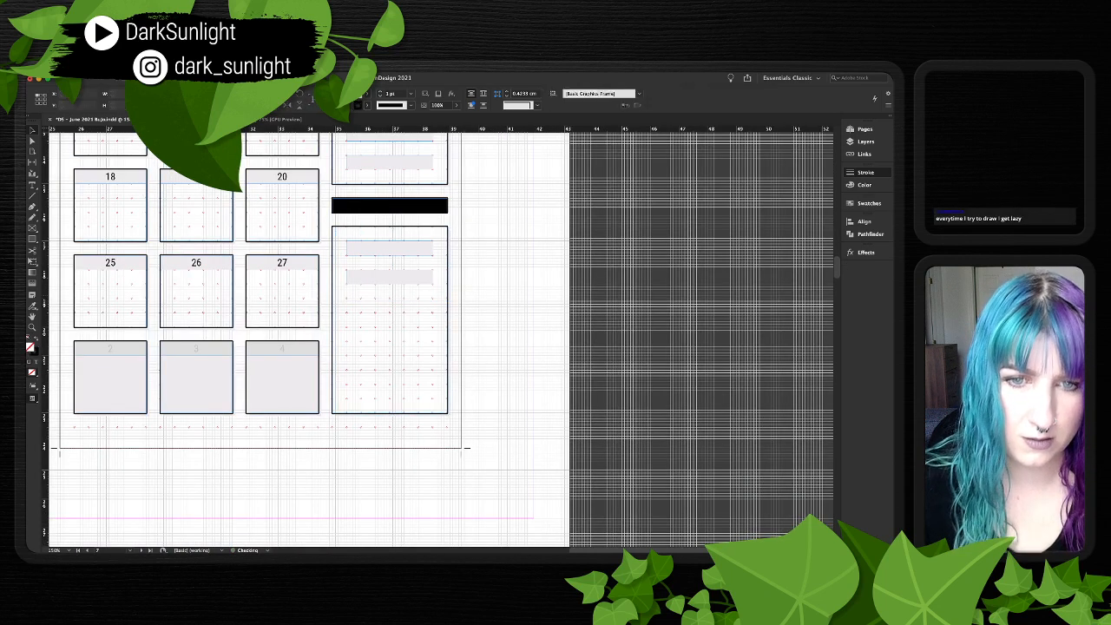
# - Duplicate the grey stripe four times down the lowest note box at the same spacing, filling it to the bottom
pyautogui.click(415, 276)
pyautogui.moveTo(415, 277); pyautogui.dragTo(415, 301)
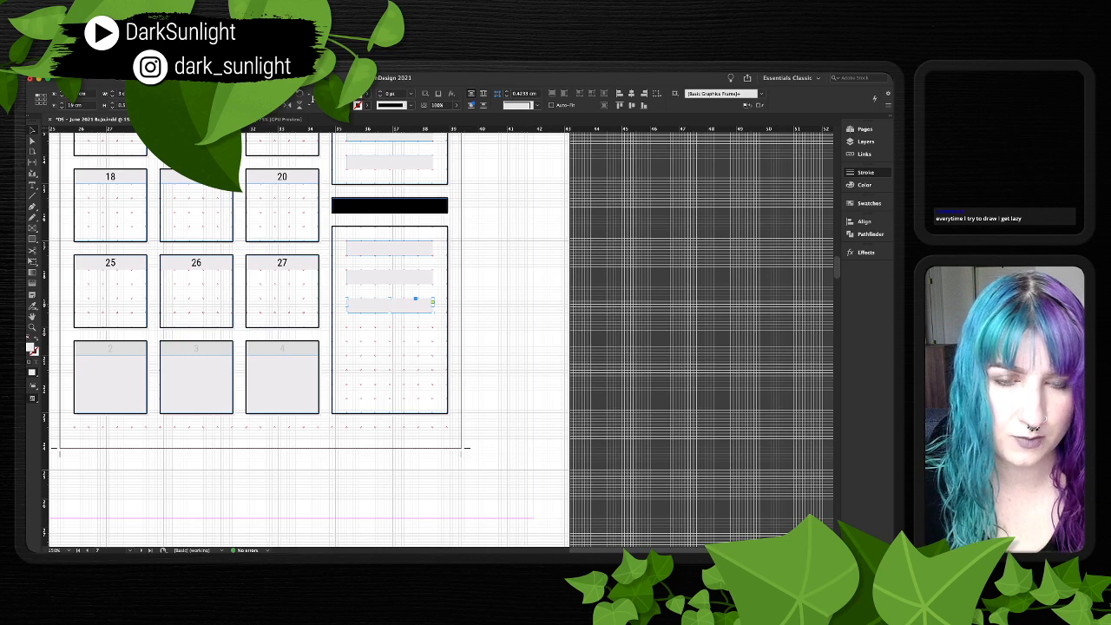
pyautogui.moveTo(408, 305); pyautogui.dragTo(412, 384)
pyautogui.click(473, 361)
pyautogui.scroll(3, 473, 361)
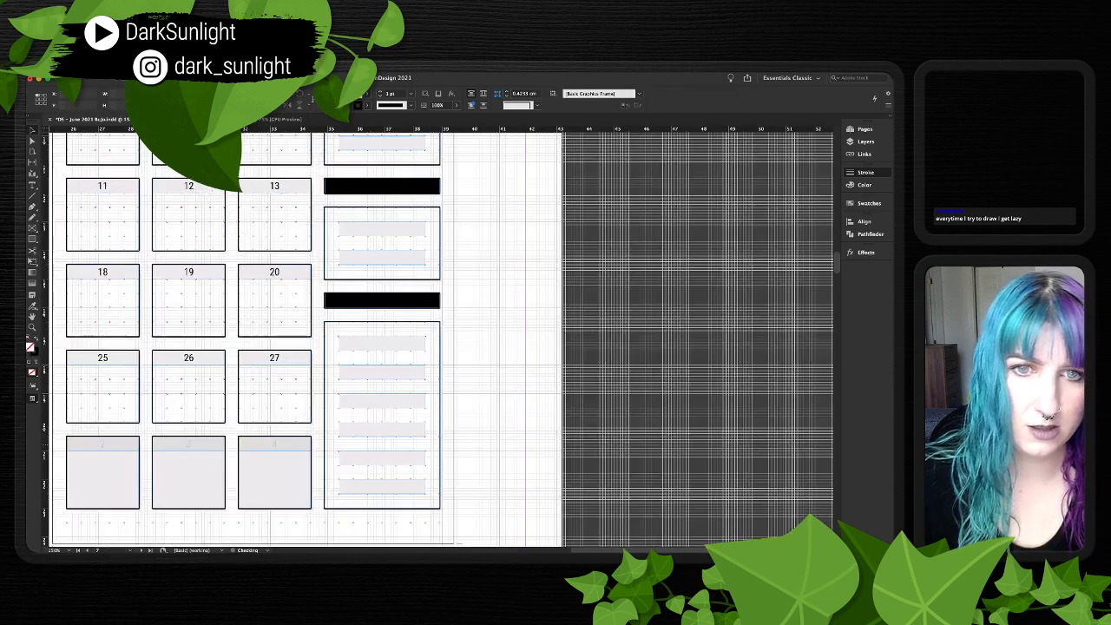
# - Switch to preview mode without guides, check the whole two-page calendar spread and save the document
pyautogui.scroll(5, 473, 360)
pyautogui.press('super+minus')
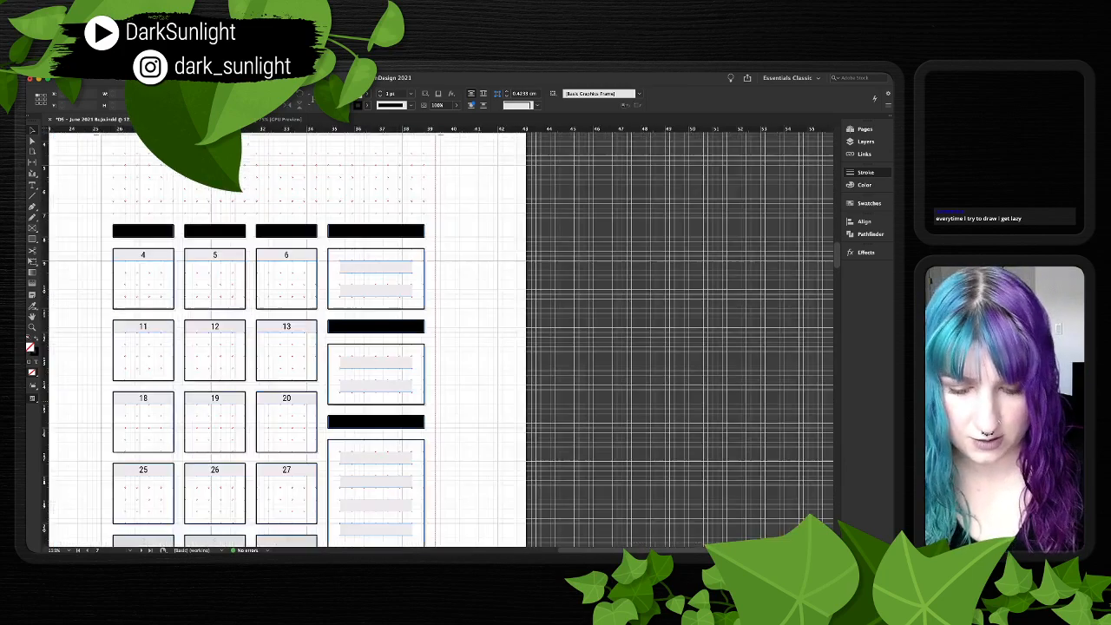
pyautogui.press('super+minus')
pyautogui.press('super+minus')
pyautogui.press('super+equal')
pyautogui.press('super+equal')
pyautogui.press('super+equal')
pyautogui.scroll(-1, 441, 339)
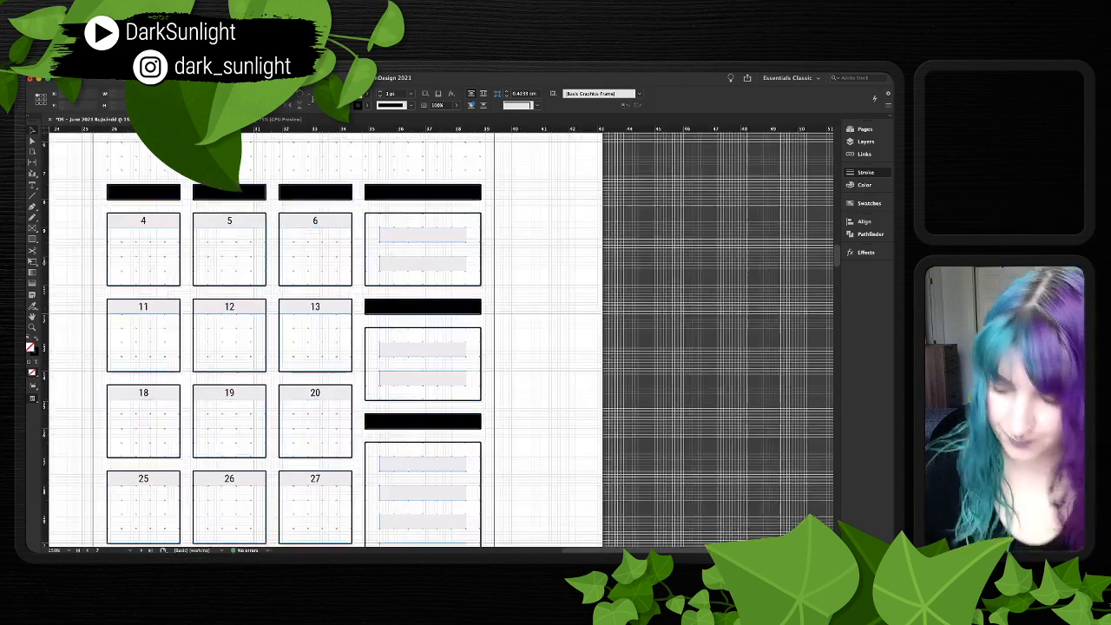
pyautogui.scroll(-3, 441, 337)
pyautogui.press('w')
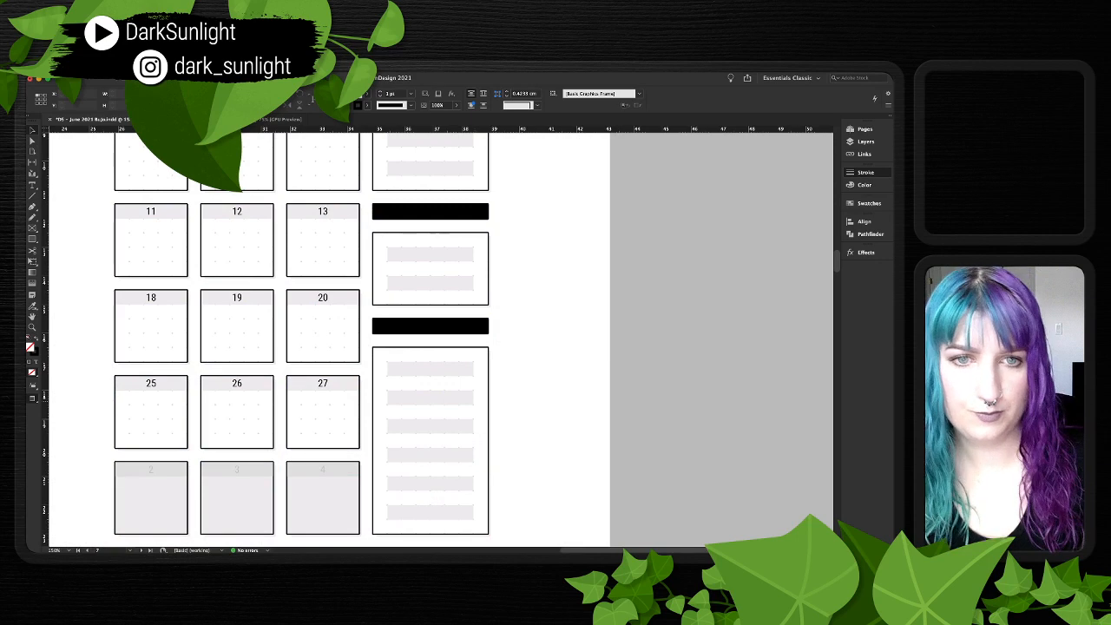
pyautogui.press('super+minus')
pyautogui.press('super+minus')
pyautogui.press('super+minus')
pyautogui.hscroll(-1, 438, 339)
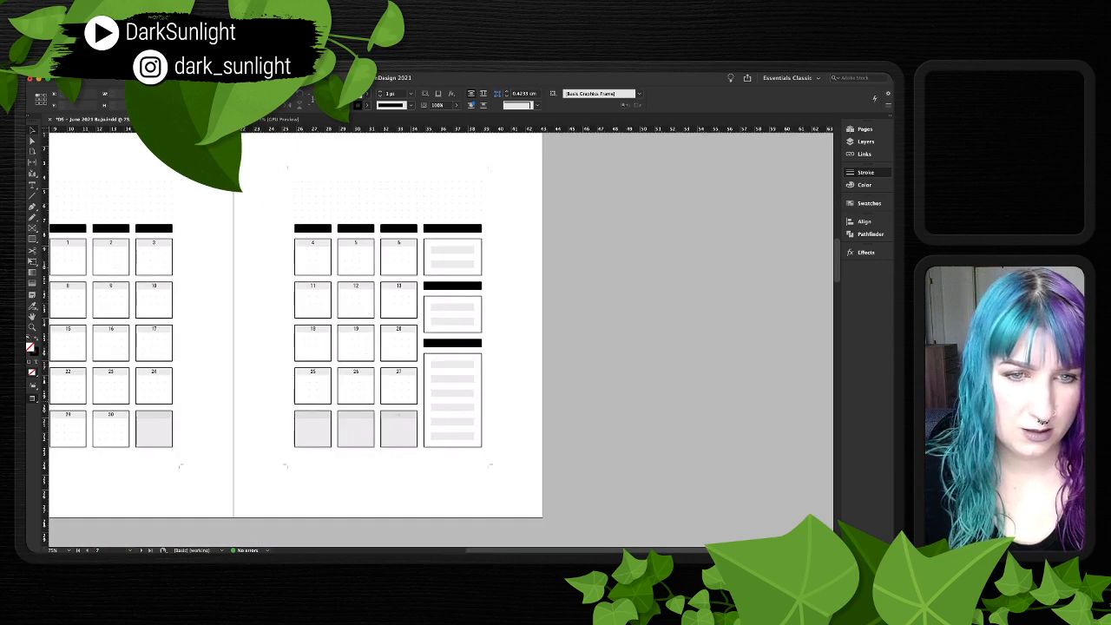
pyautogui.hscroll(-5, 438, 340)
pyautogui.scroll(2, 438, 340)
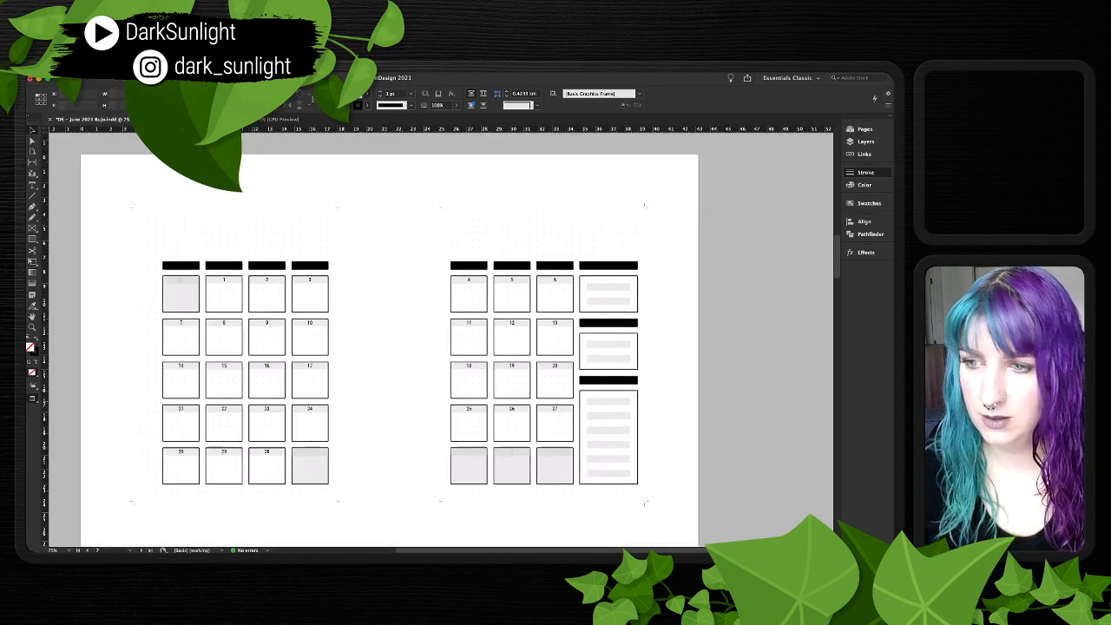
pyautogui.scroll(1, 438, 339)
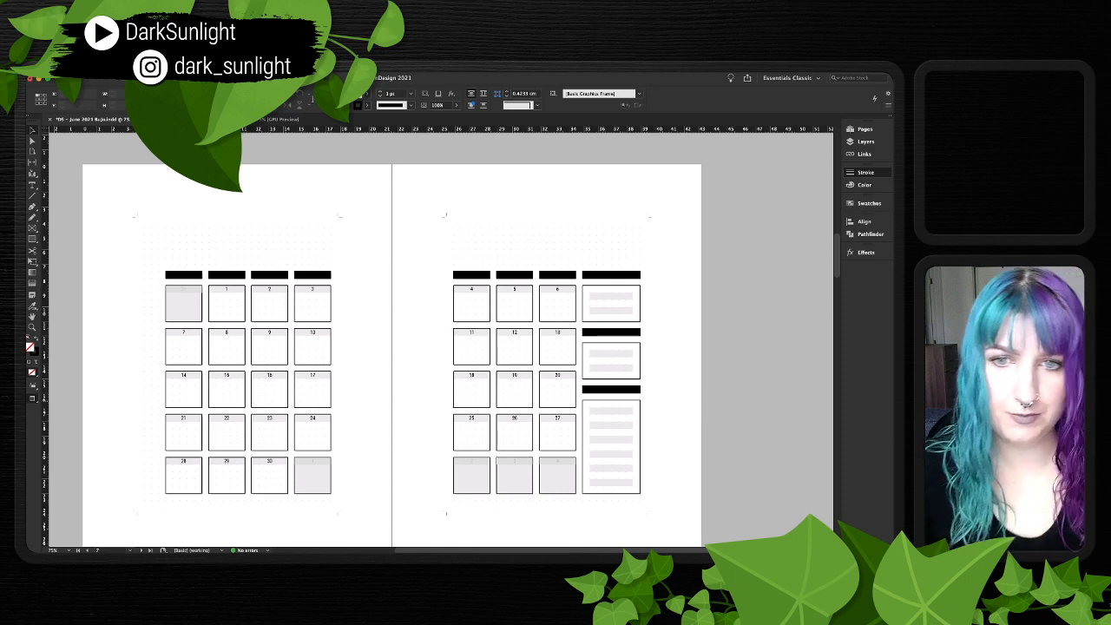
pyautogui.hotkey('ctrl', 's')
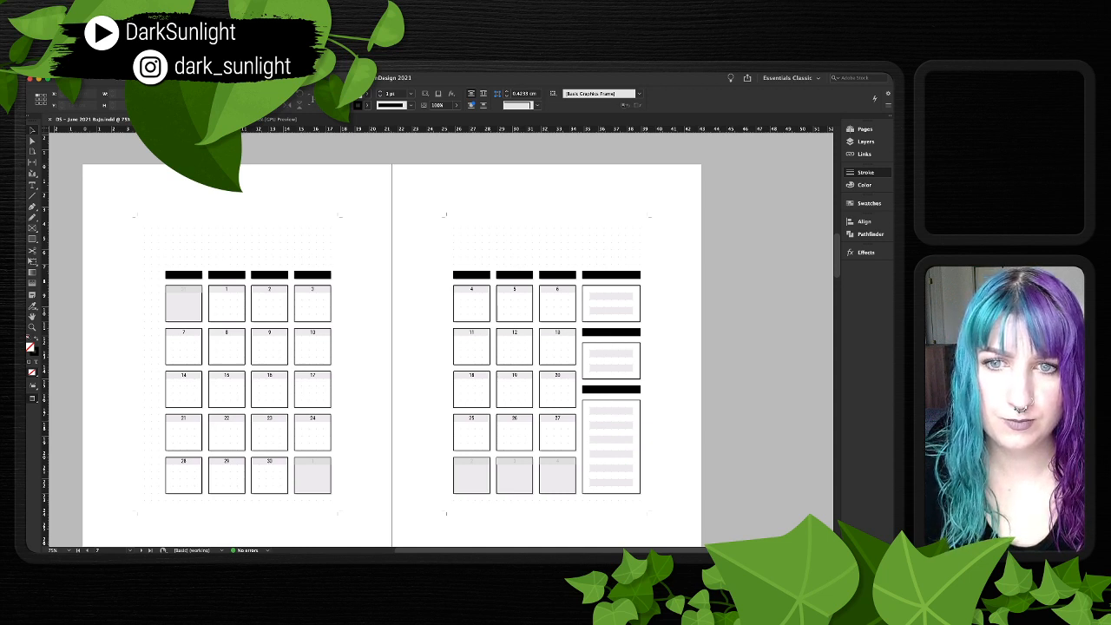
# - Insert the June rose header artwork at reduced size behind the calendar boxes, starting at the left page's outer edge
pyautogui.press('t')
pyautogui.hotkey('ctrl', 'v')
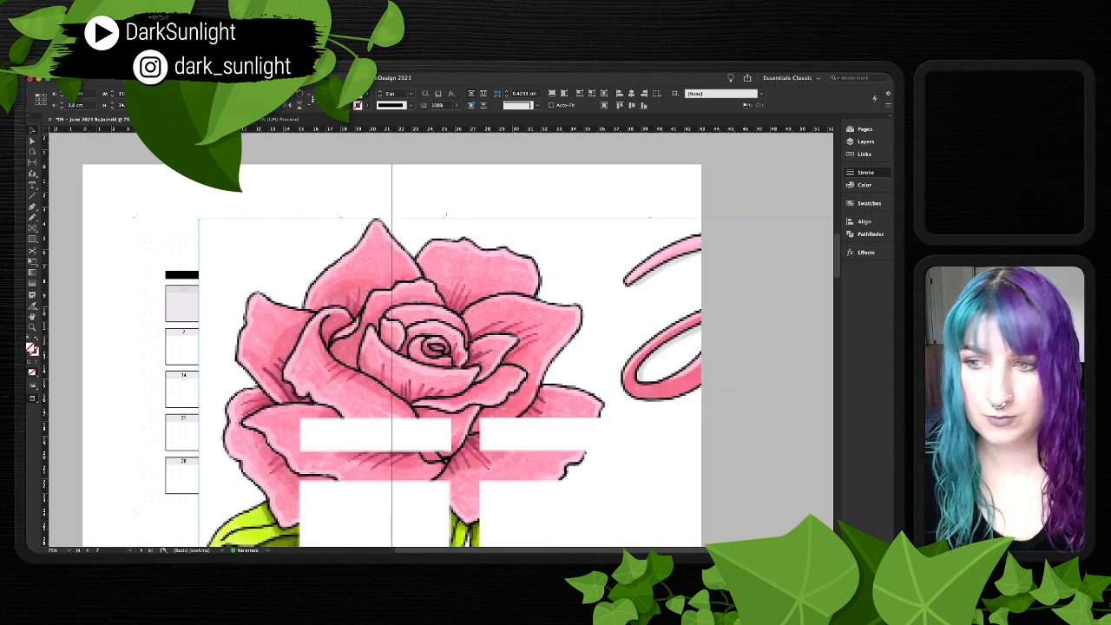
pyautogui.press('Return')
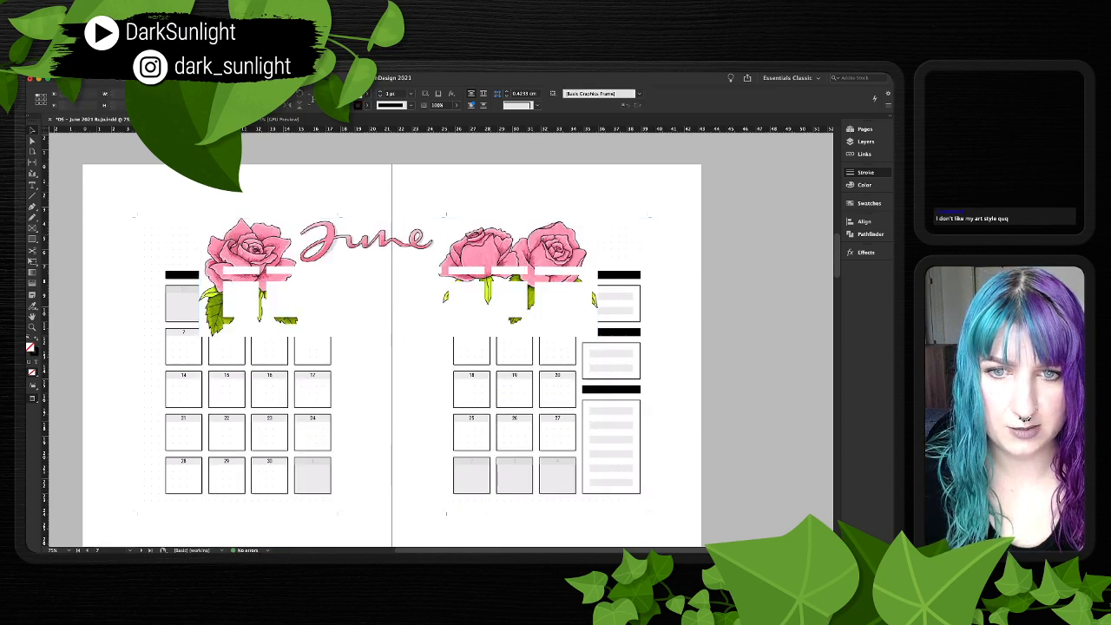
pyautogui.moveTo(398, 277); pyautogui.dragTo(342, 281)
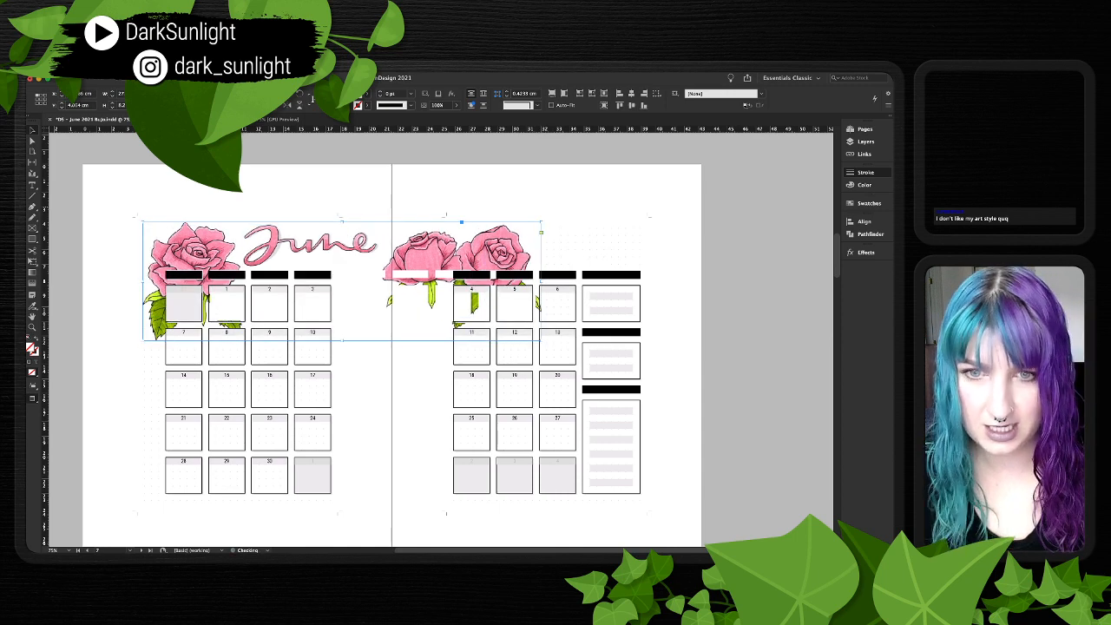
# - Nudge the rose artwork slightly left to line it up with the left edge of the page's dot grid
pyautogui.hotkey('ctrl', '=')
pyautogui.hscroll(-2, 482, 317)
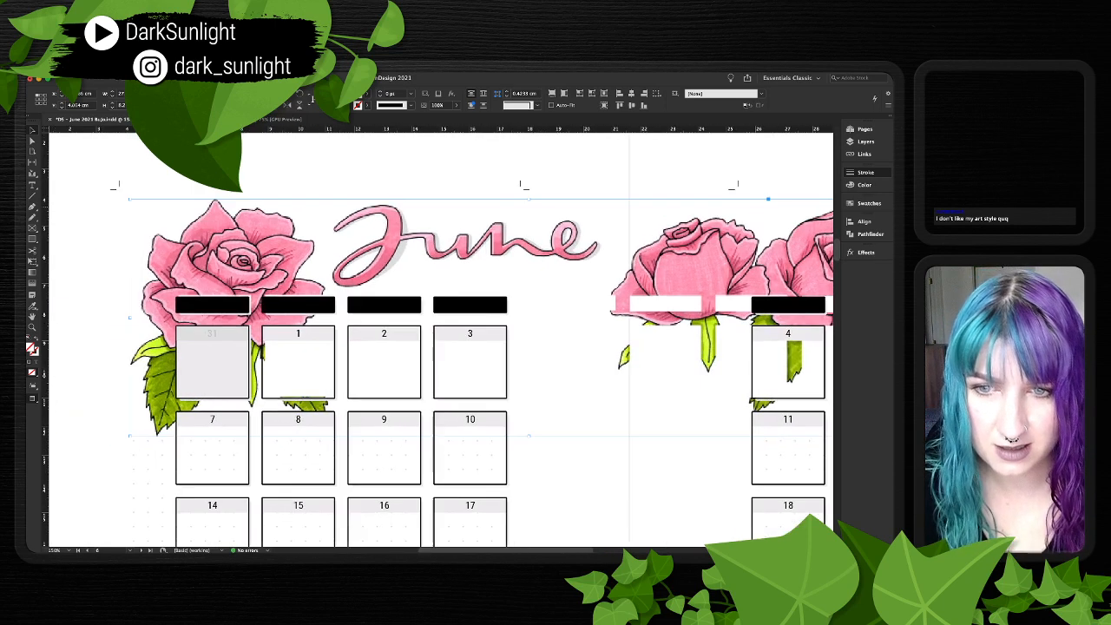
pyautogui.press('Left')
pyautogui.press('Left')
pyautogui.press('Left')
pyautogui.press('Left')
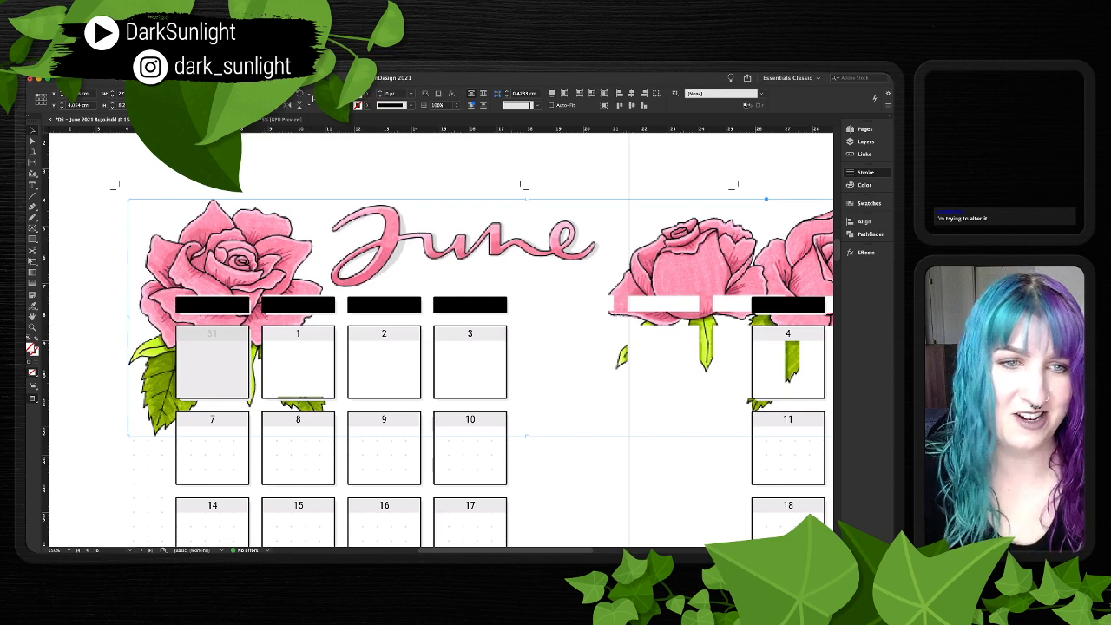
pyautogui.hscroll(2, 443, 339)
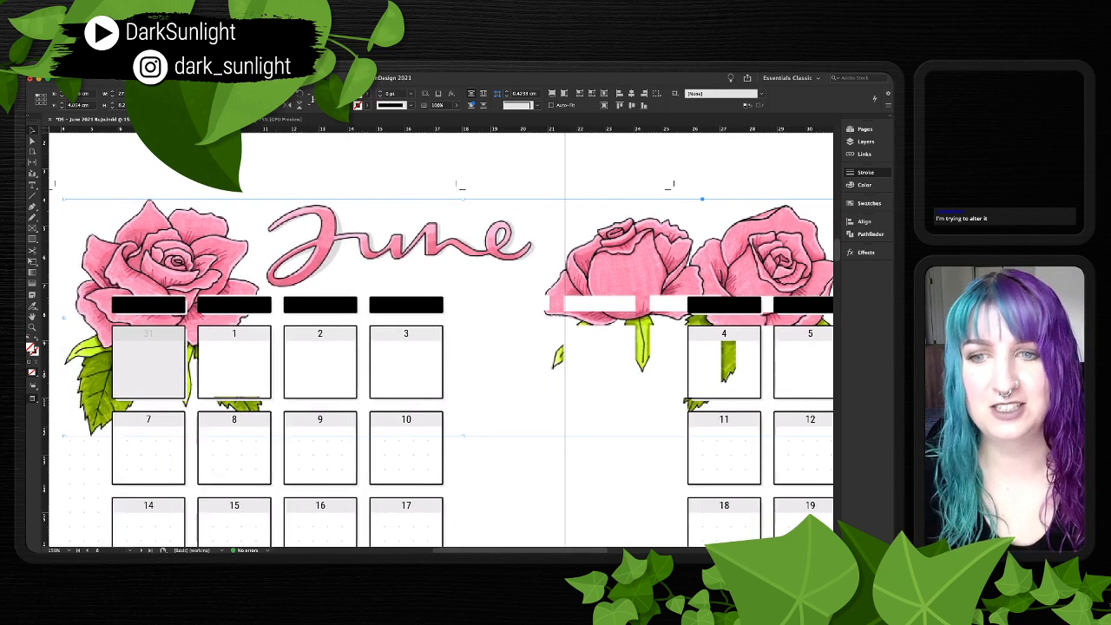
pyautogui.hscroll(-2, 442, 339)
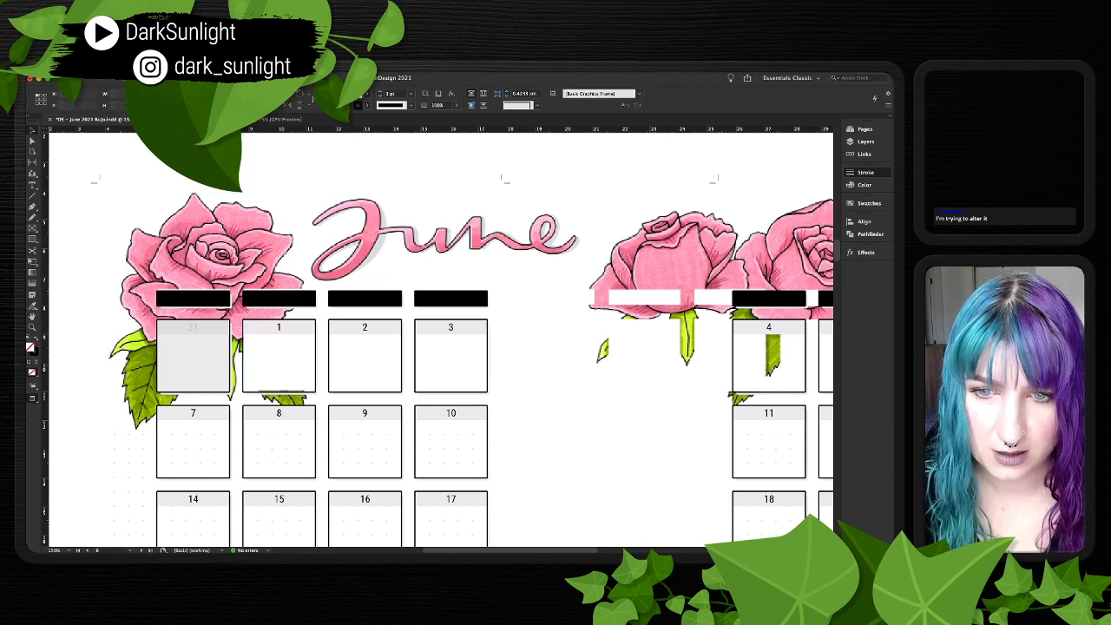
# - Nudge the rose artwork slightly down so the leaf cut-out edge is hidden behind the date 1 box
pyautogui.click(193, 299)
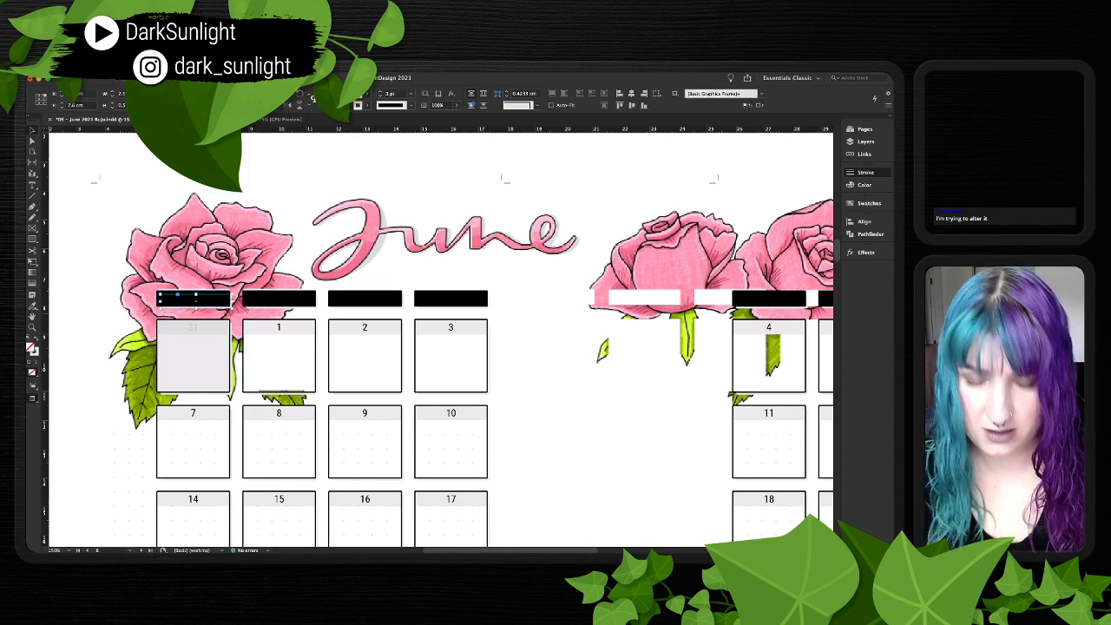
pyautogui.hotkey('ctrl', '=')
pyautogui.hotkey('ctrl', '=')
pyautogui.scroll(-3, 458, 303)
pyautogui.hscroll(4, 459, 304)
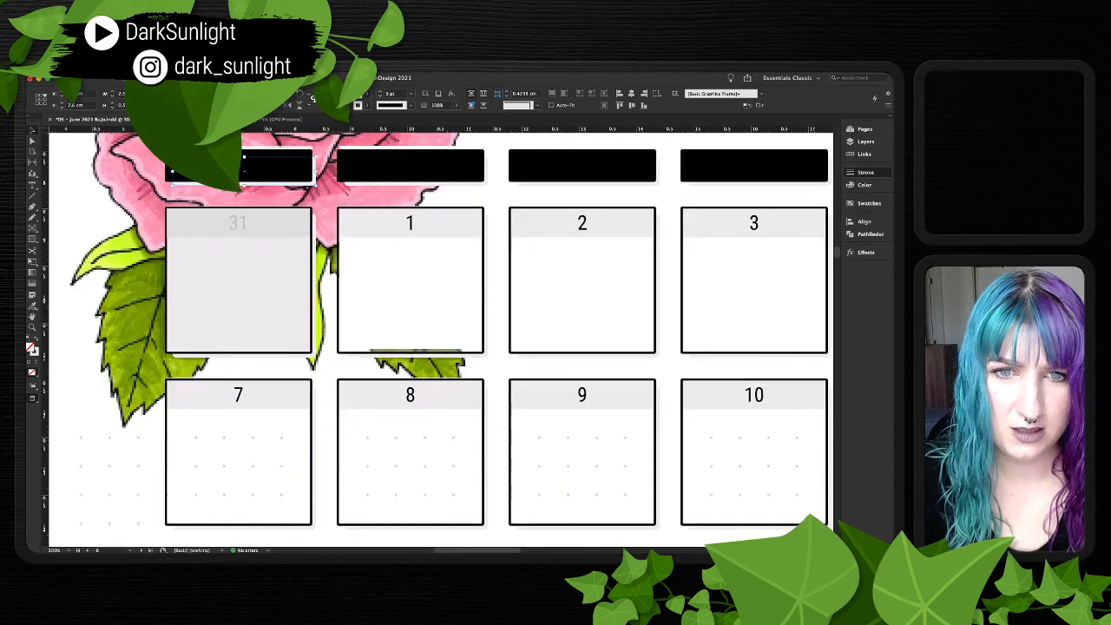
pyautogui.click(458, 305)
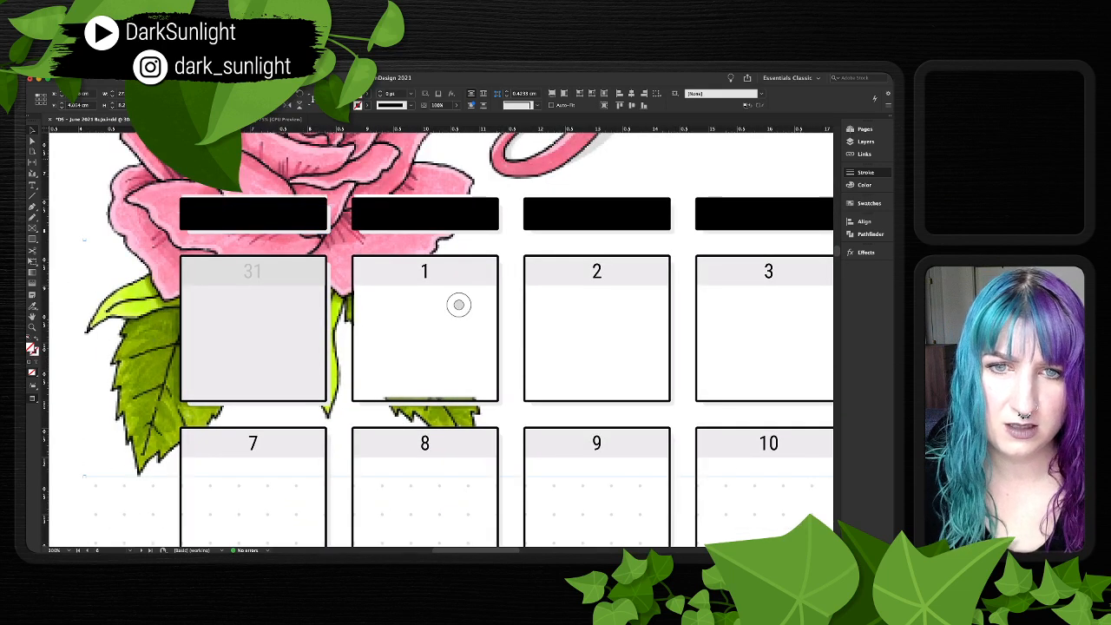
pyautogui.press('Down')
pyautogui.press('Down')
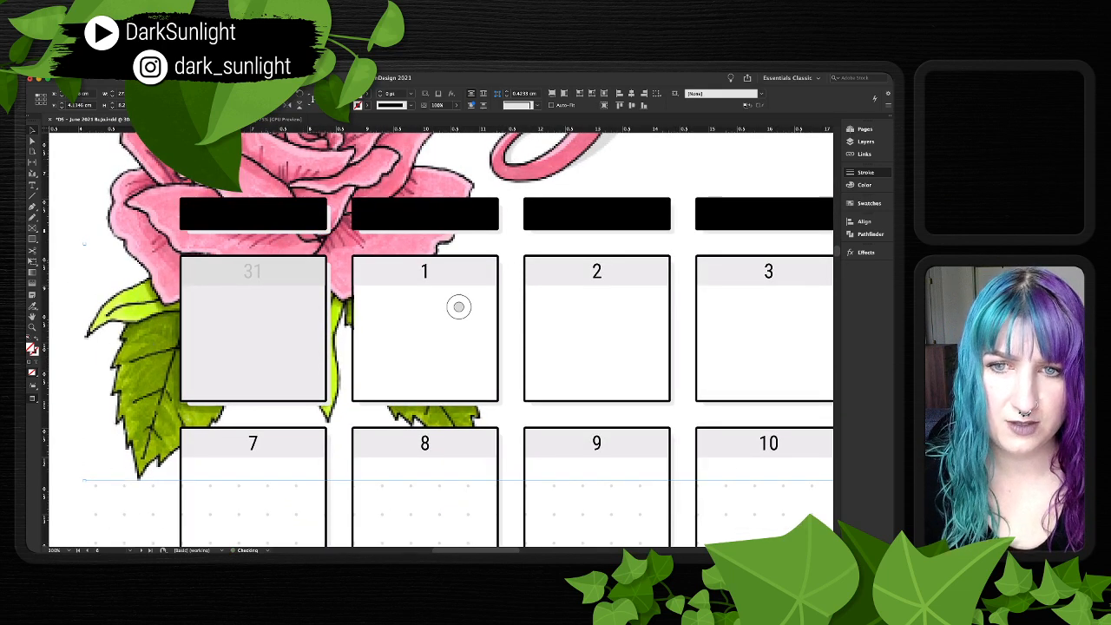
# - Try deleting the shadow boxes behind the weekday headers above dates 31 and 1
pyautogui.click(328, 229)
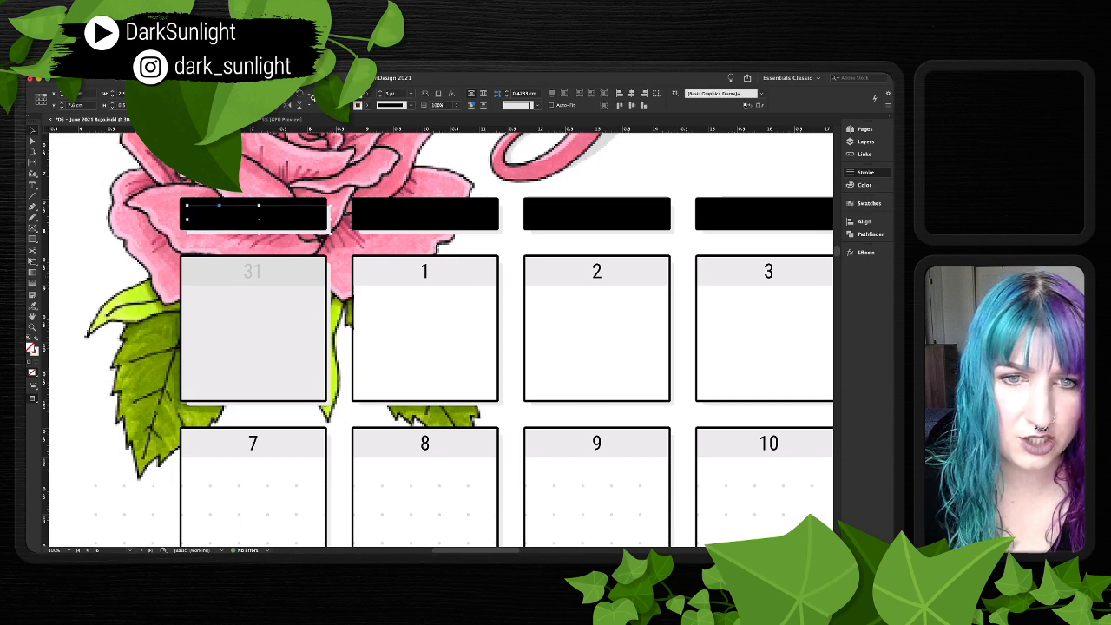
pyautogui.keyDown('shift'); pyautogui.click(500, 229); pyautogui.keyUp('shift')
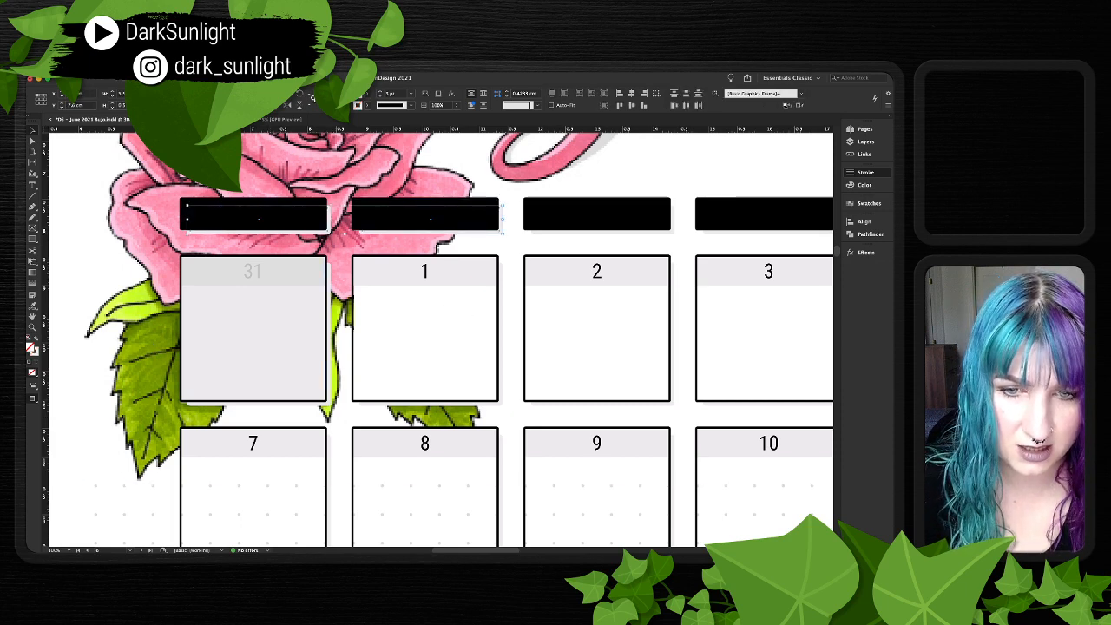
pyautogui.keyDown('shift'); pyautogui.click(501, 400); pyautogui.keyUp('shift')
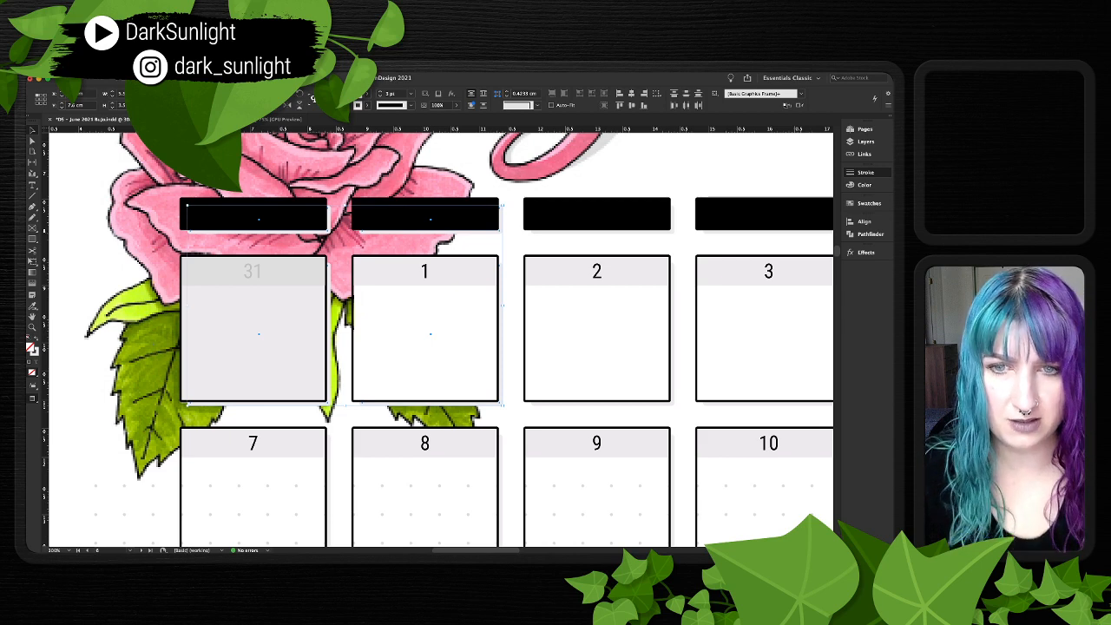
pyautogui.click(339, 243)
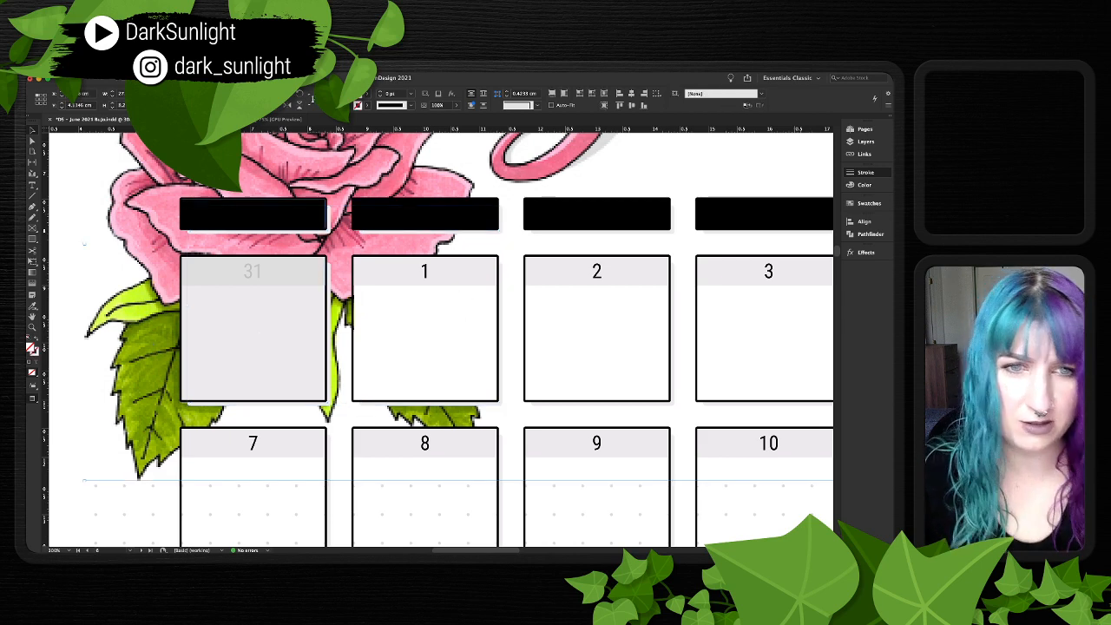
pyautogui.click(329, 227)
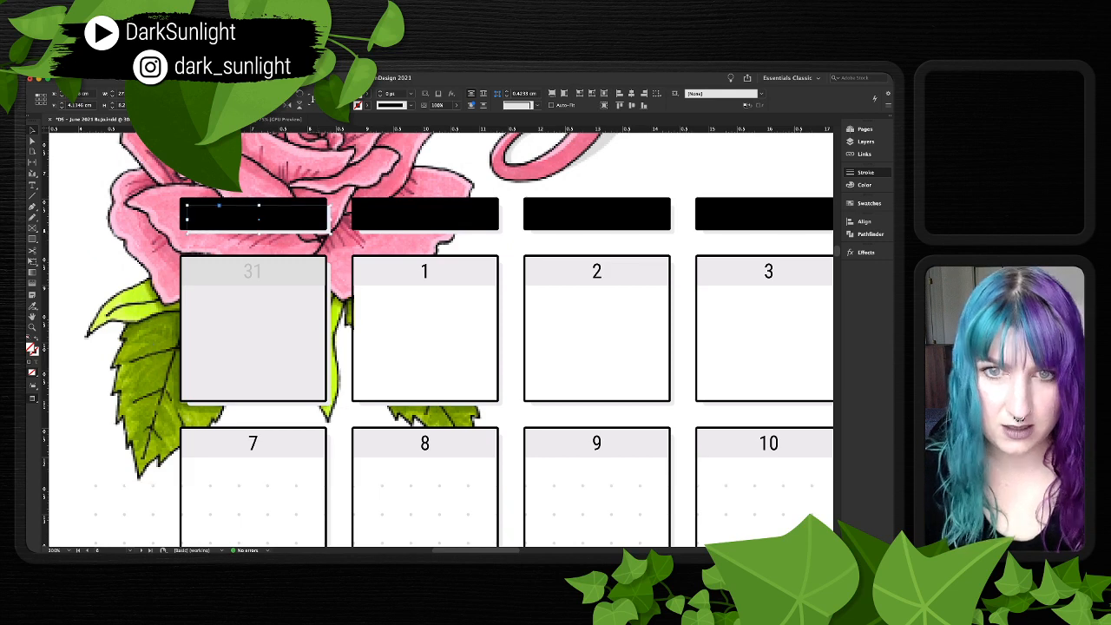
pyautogui.press('Delete')
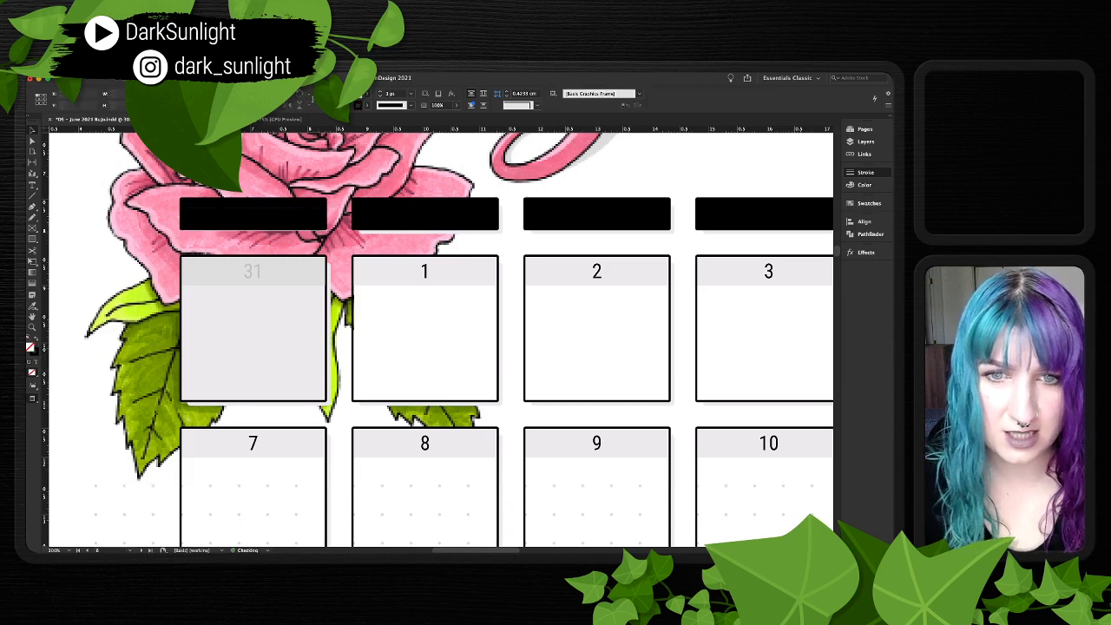
pyautogui.press('super+z')
pyautogui.click(501, 228)
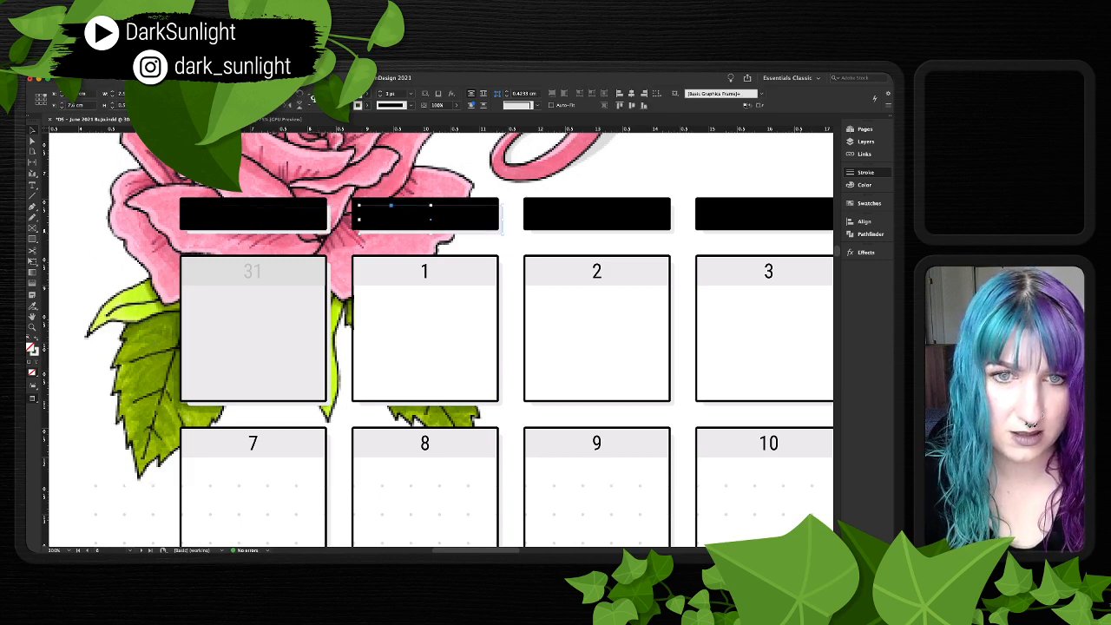
pyautogui.press('Delete')
pyautogui.press('super+z')
pyautogui.click(511, 242)
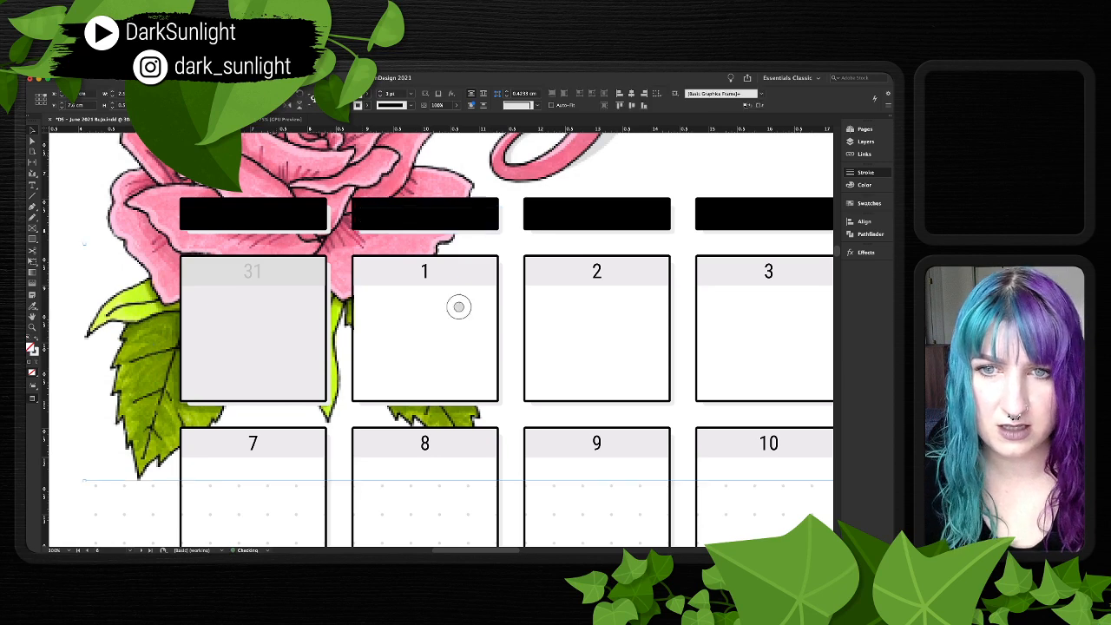
pyautogui.click(458, 306)
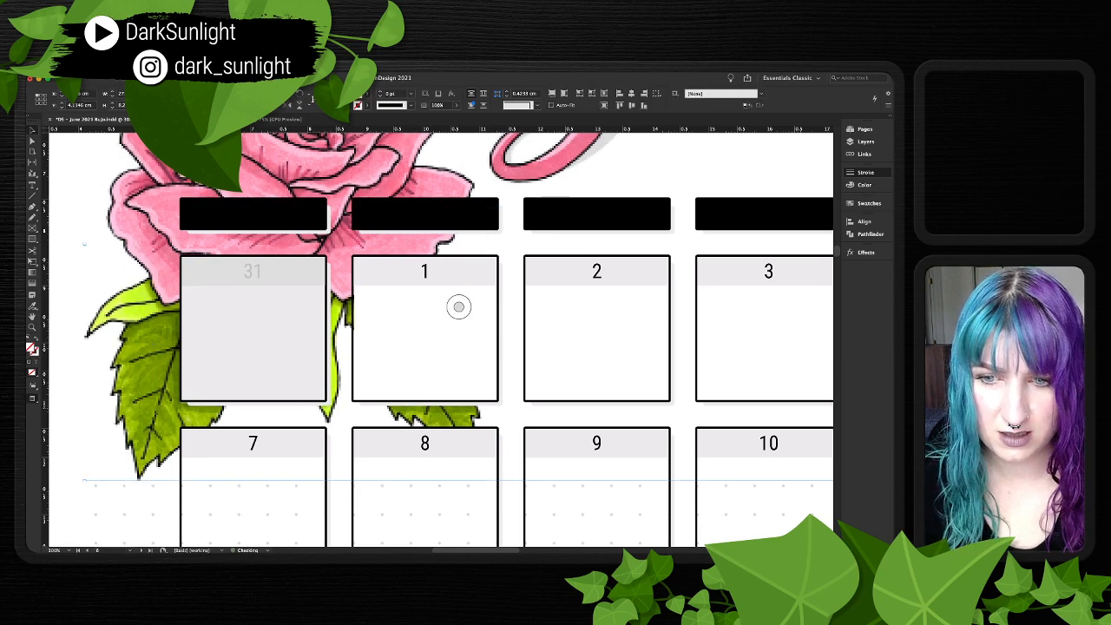
# - Crop the June artwork frame at the left page's inner edge and place a copy on the right page, cropped at that page's inner edge
pyautogui.press('super+minus')
pyautogui.press('super+minus')
pyautogui.press('super+minus')
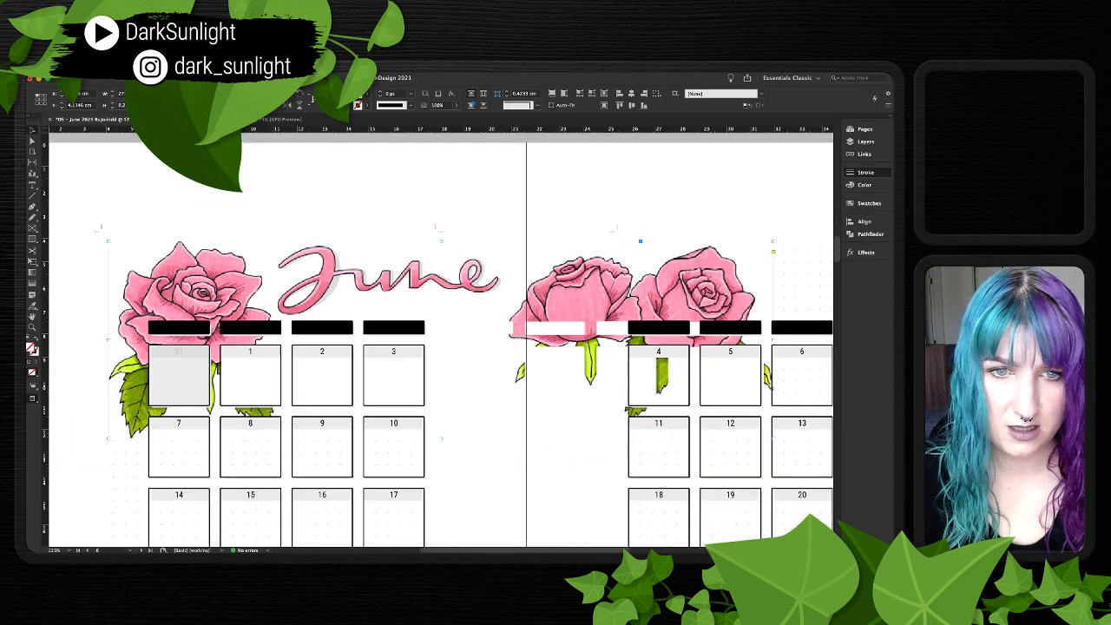
pyautogui.scroll(-2, 458, 306)
pyautogui.hscroll(2, 459, 307)
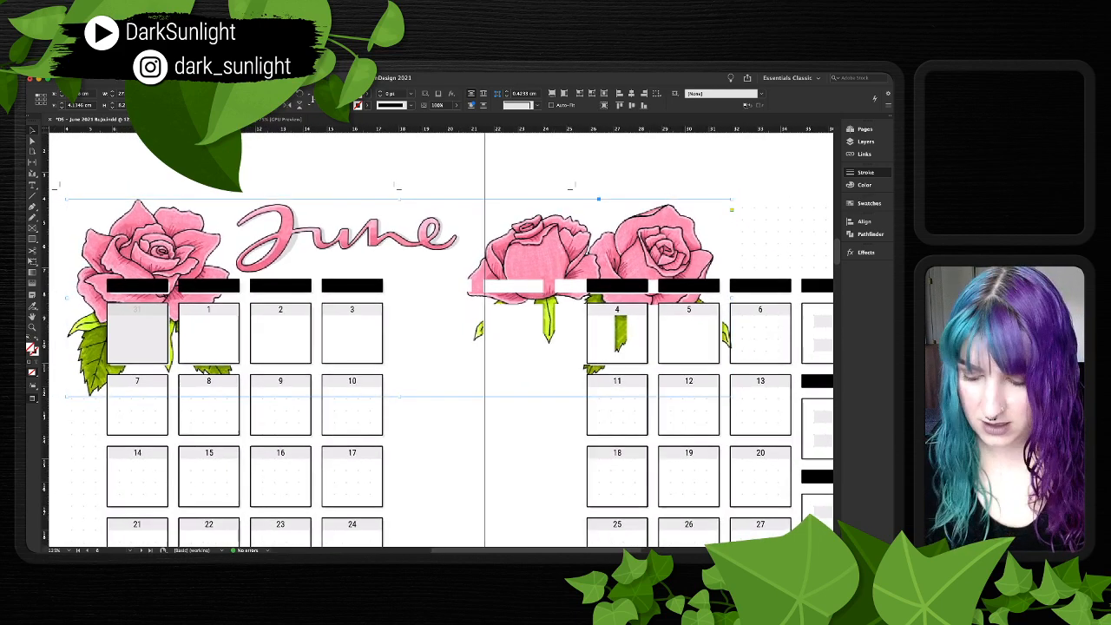
pyautogui.press('w')
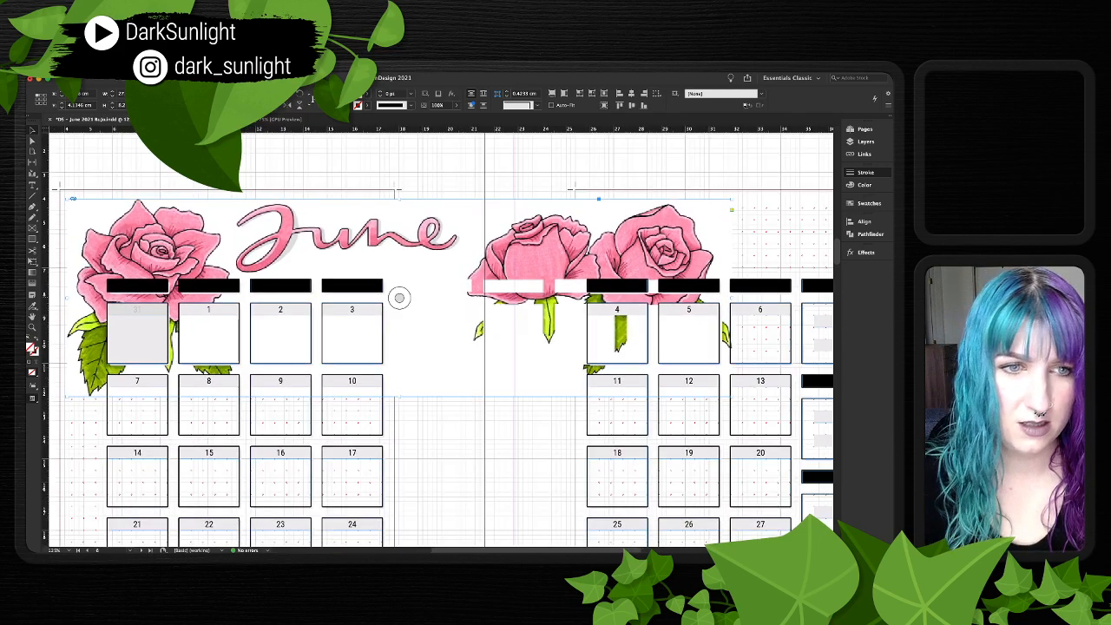
pyautogui.hscroll(3, 399, 298)
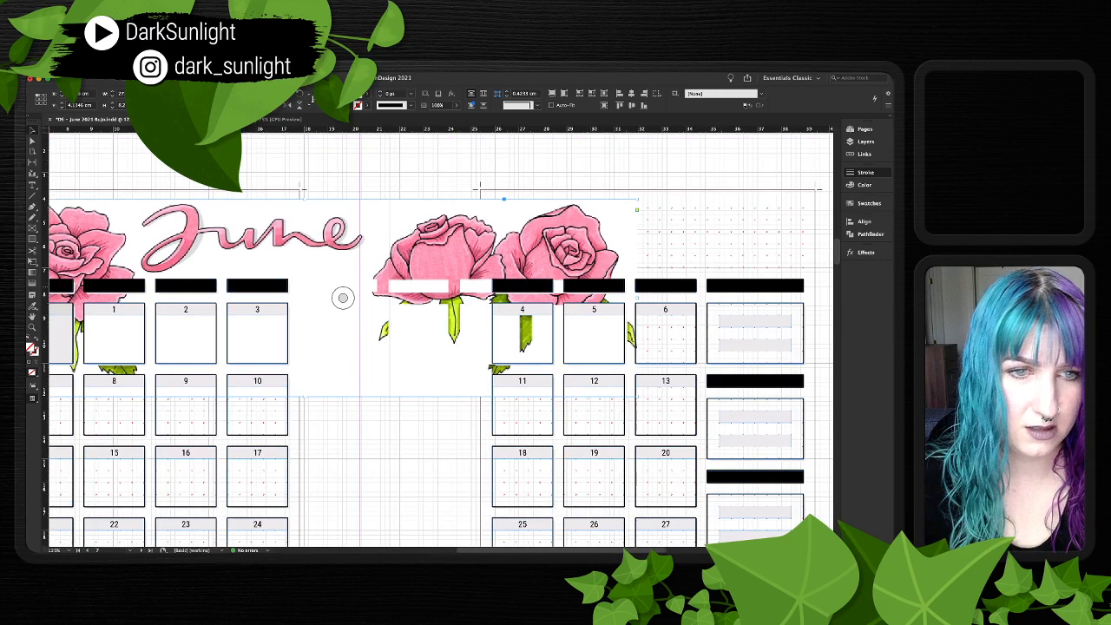
pyautogui.press('super+shift+a')
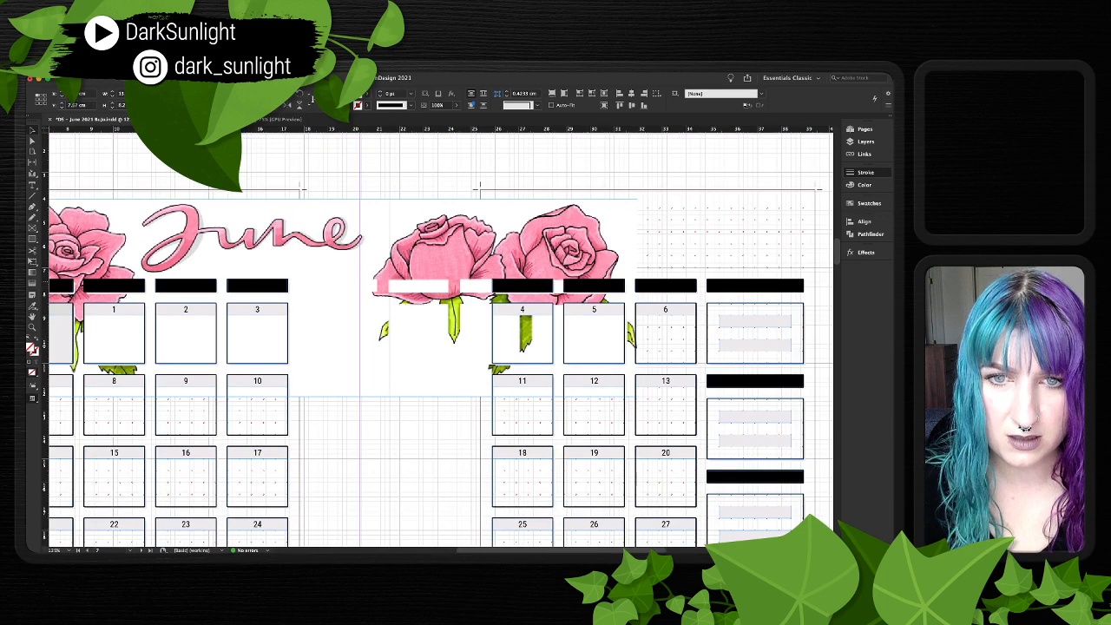
pyautogui.moveTo(638, 298); pyautogui.dragTo(438, 282)
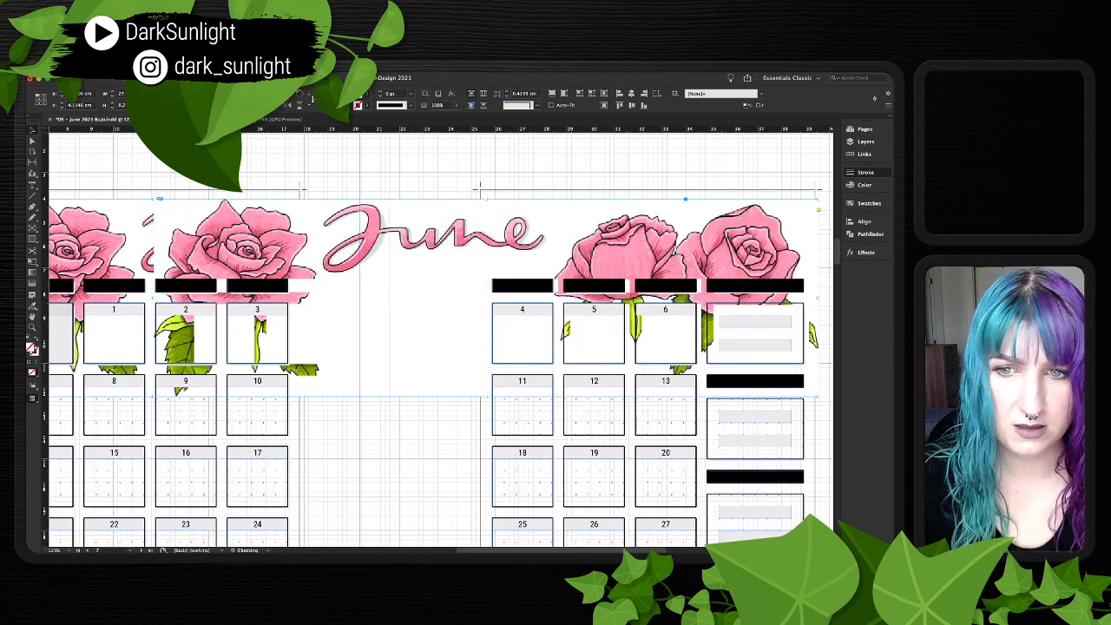
pyautogui.moveTo(154, 298); pyautogui.dragTo(480, 296)
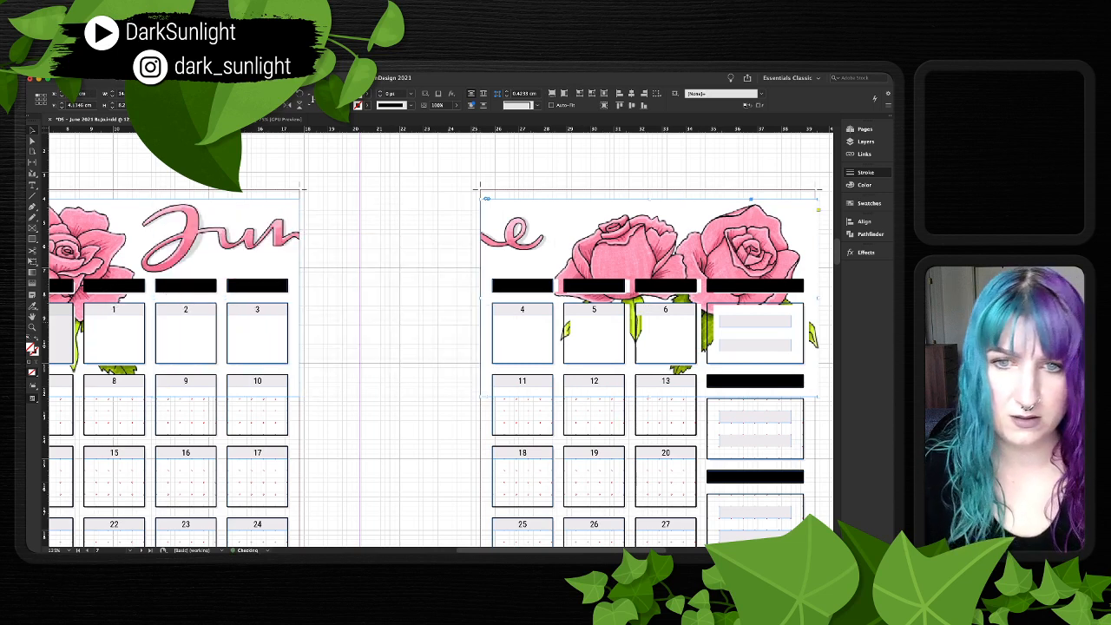
# - Extend the left page's June artwork frame slightly past the page's inner edge
pyautogui.click(173, 297)
pyautogui.hscroll(3, 173, 298)
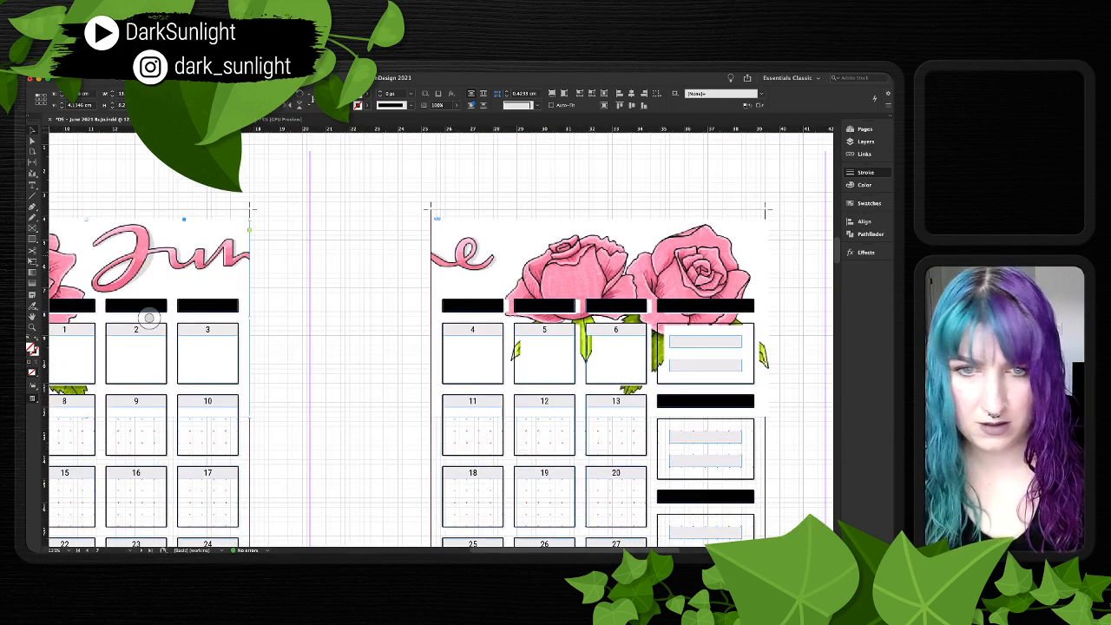
pyautogui.scroll(8, 150, 319)
pyautogui.hscroll(5, 149, 319)
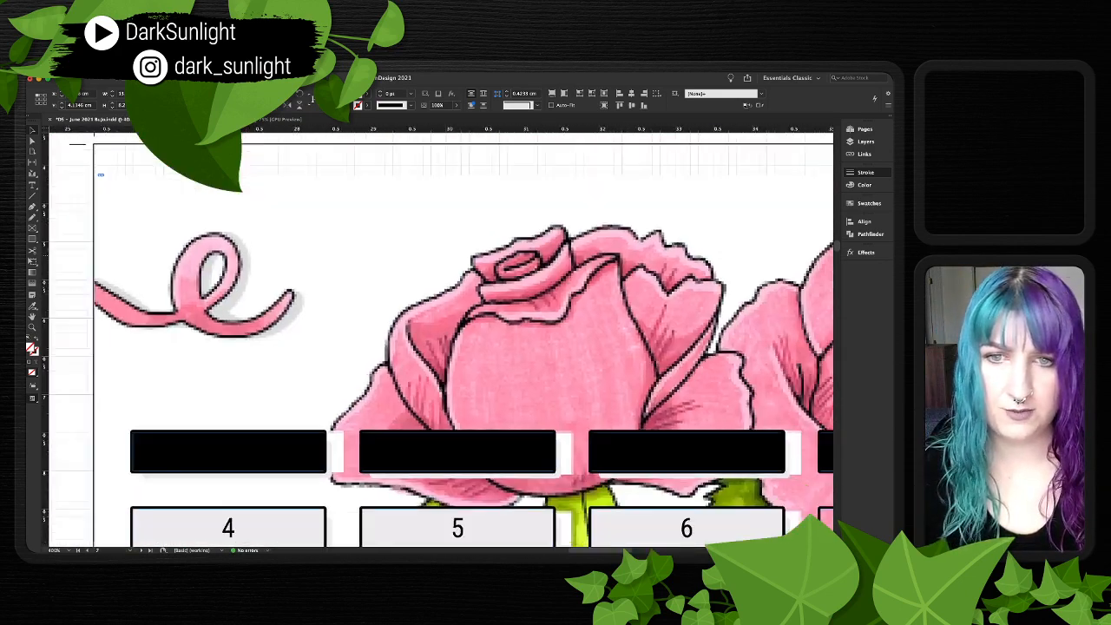
pyautogui.hscroll(-15, 150, 319)
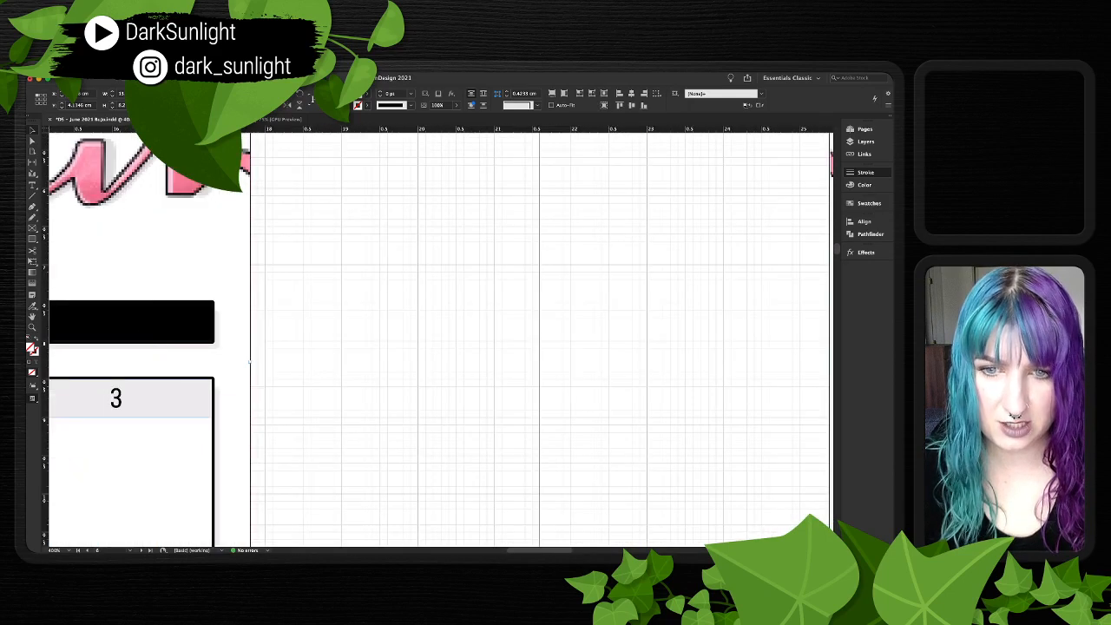
pyautogui.moveTo(44, 329); pyautogui.dragTo(265, 330)
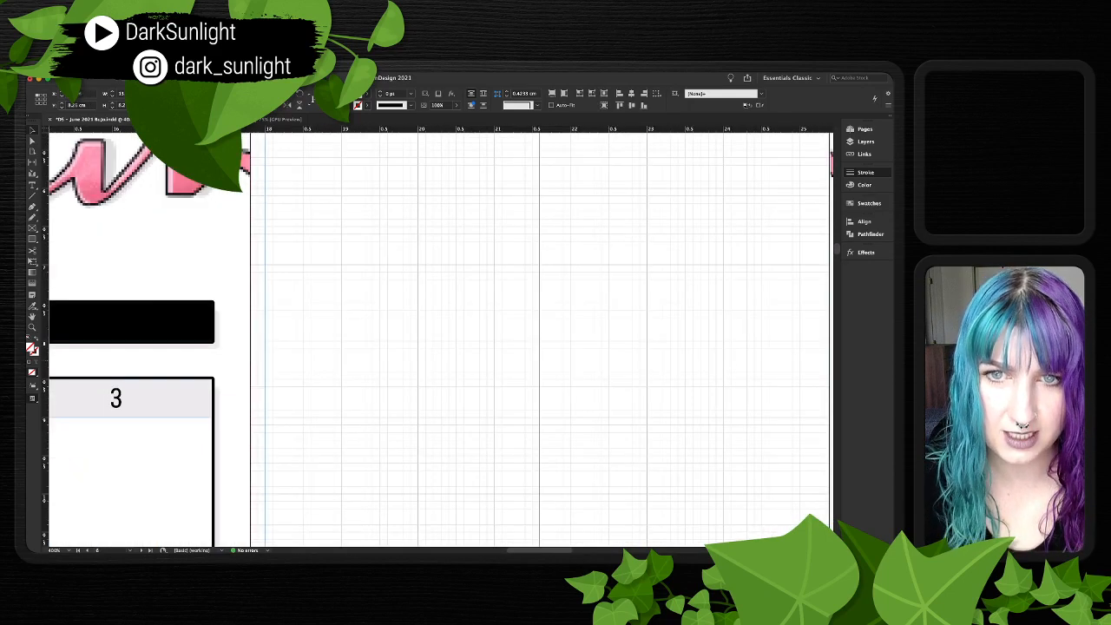
pyautogui.hotkey('ctrl', 'z')
pyautogui.hotkey('ctrl', '-')
pyautogui.hotkey('ctrl', '-')
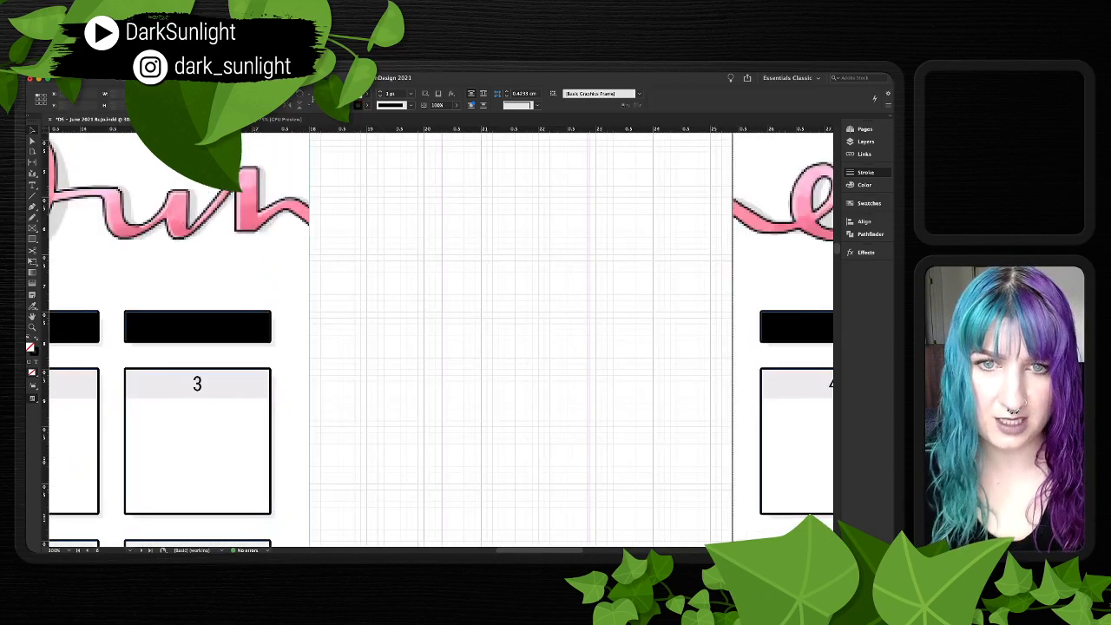
# - Extend the right page's artwork frame slightly past that page's inner edge to match the left page
pyautogui.hscroll(3, 439, 339)
pyautogui.scroll(1, 438, 339)
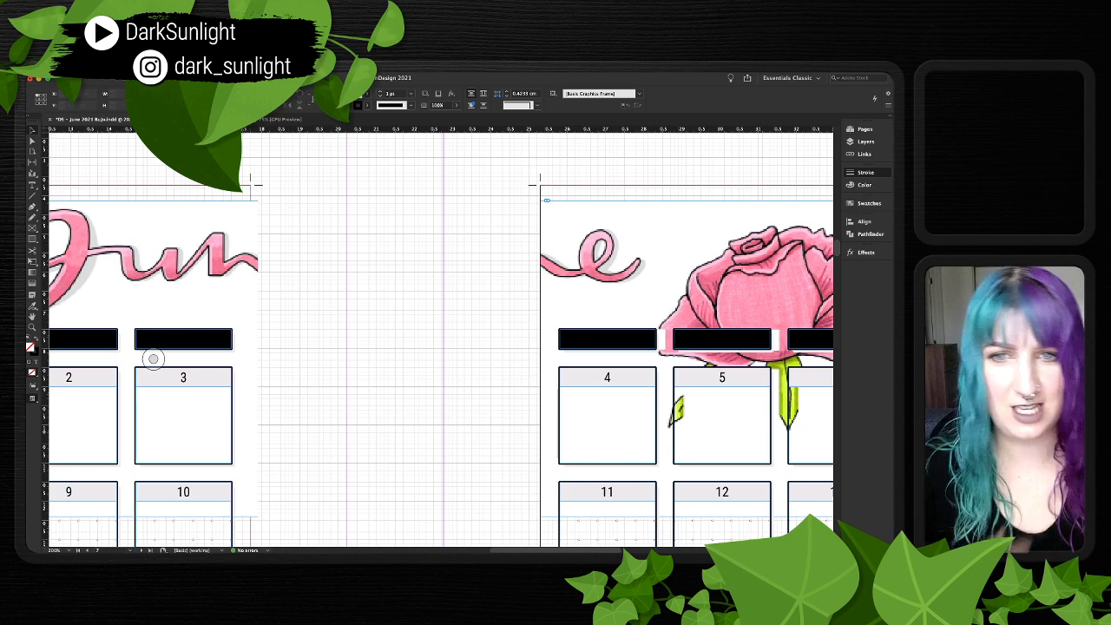
pyautogui.hscroll(2, 153, 358)
pyautogui.scroll(-1, 152, 359)
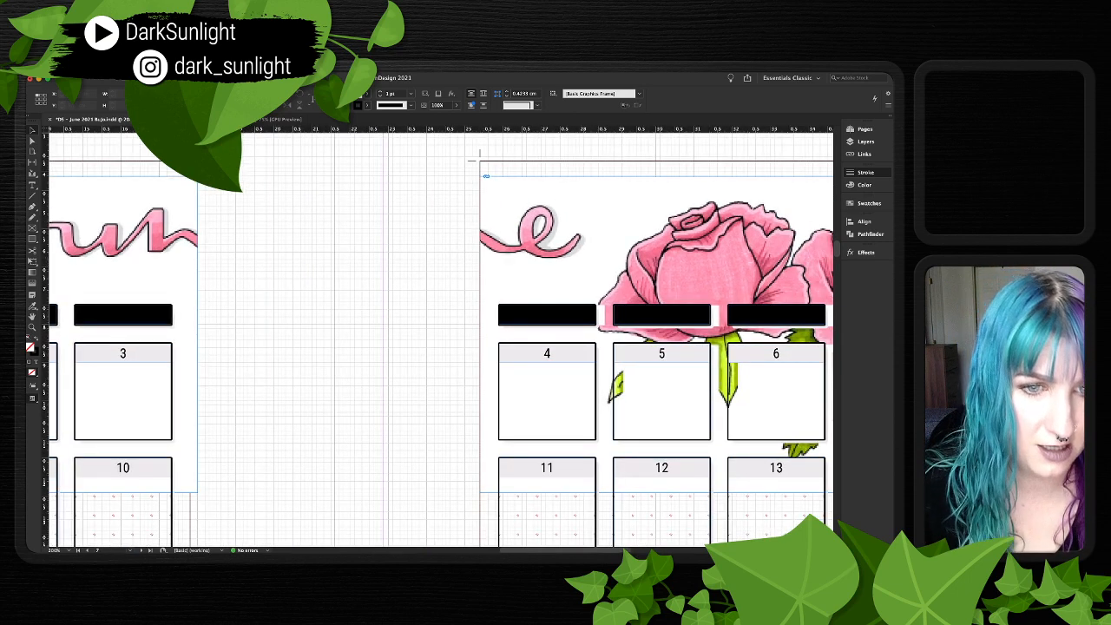
pyautogui.click(656, 335)
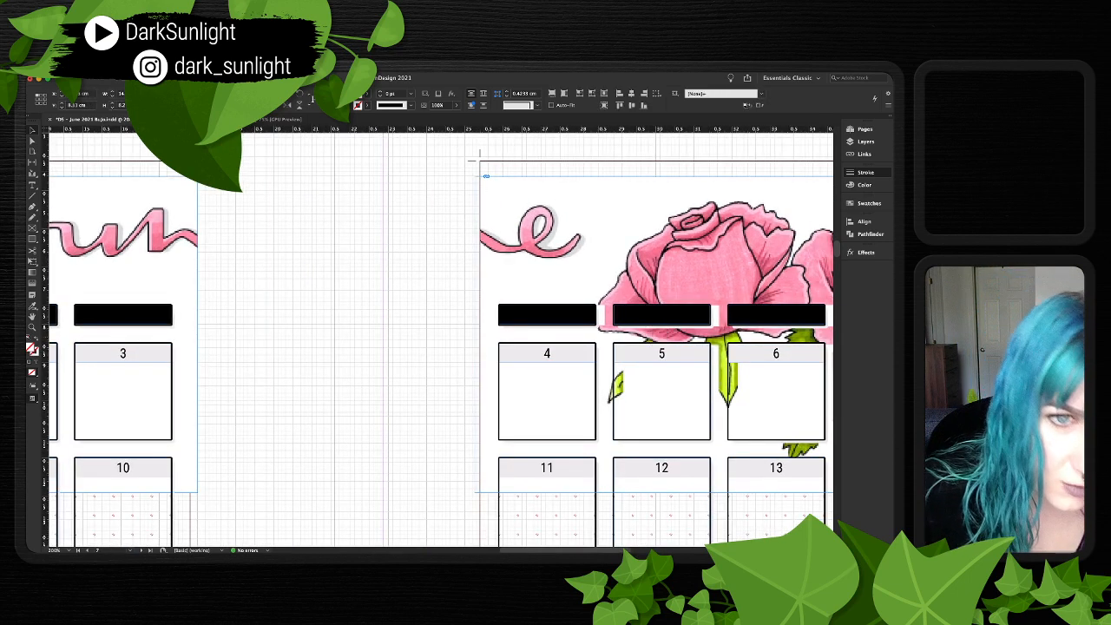
pyautogui.click(652, 336)
pyautogui.hscroll(1, 653, 335)
pyautogui.scroll(1, 653, 335)
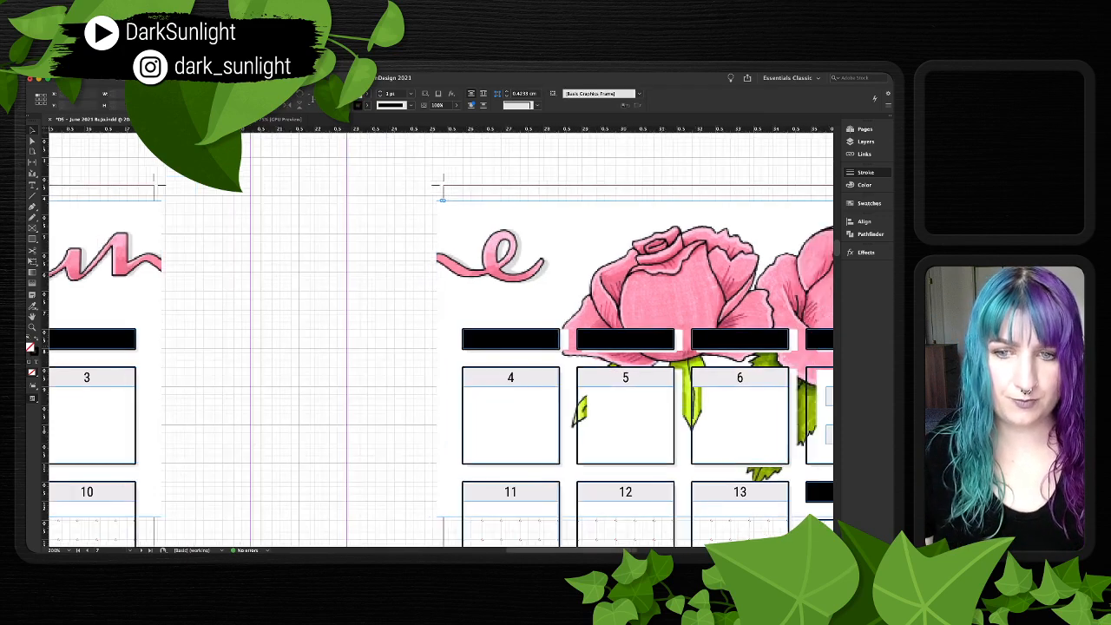
# - Select the left page's artwork frame and add an anchor point on its bottom edge just left of the date 7 box
pyautogui.hscroll(-12, 439, 338)
pyautogui.scroll(-1, 439, 339)
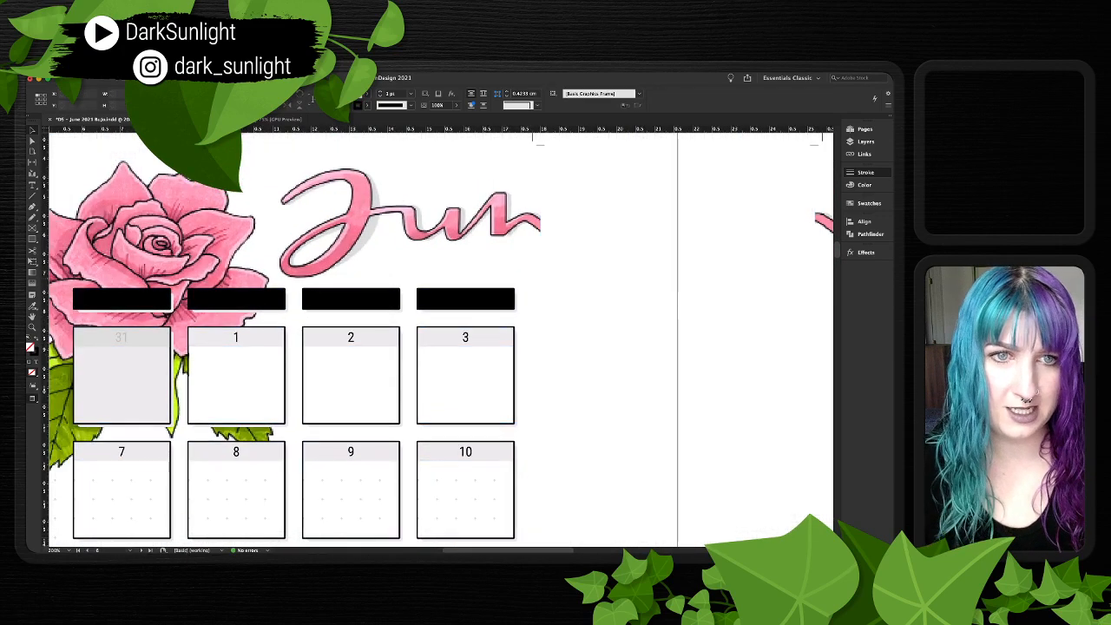
pyautogui.click(295, 318)
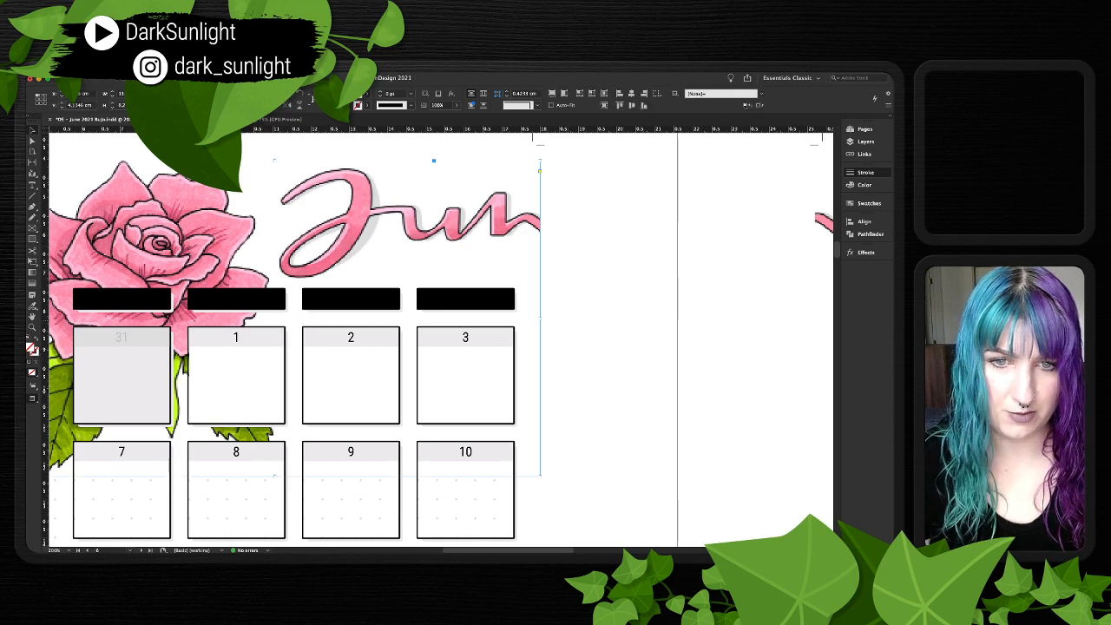
pyautogui.scroll(-1, 434, 339)
pyautogui.scroll(1, 434, 339)
pyautogui.hscroll(-1, 434, 338)
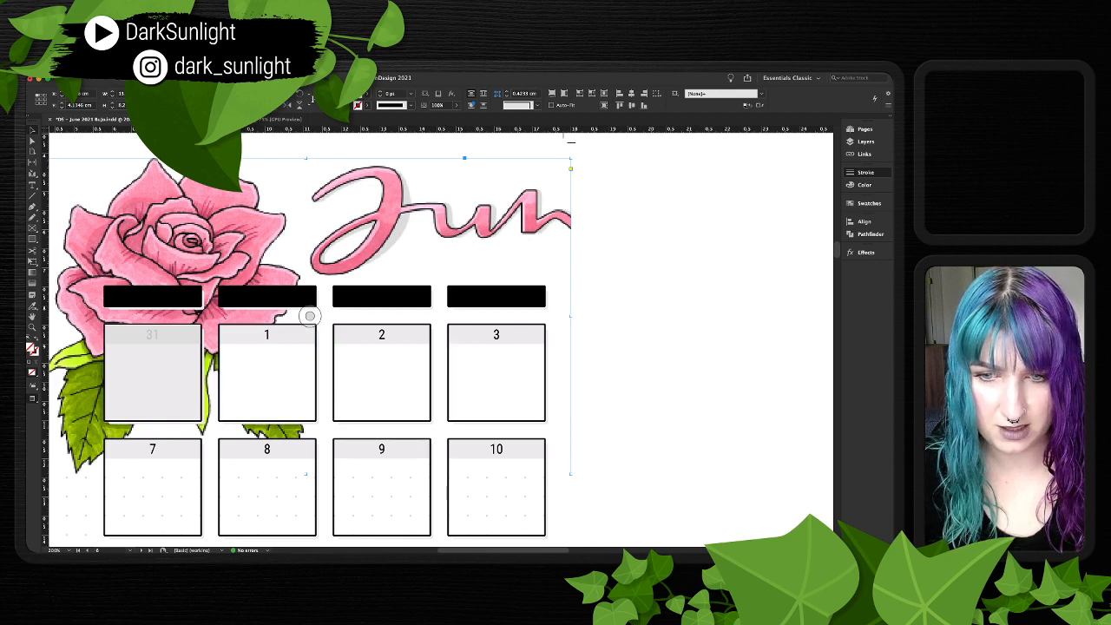
pyautogui.scroll(-2, 310, 316)
pyautogui.hscroll(-1, 310, 316)
pyautogui.scroll(1, 344, 261)
pyautogui.hscroll(-1, 344, 261)
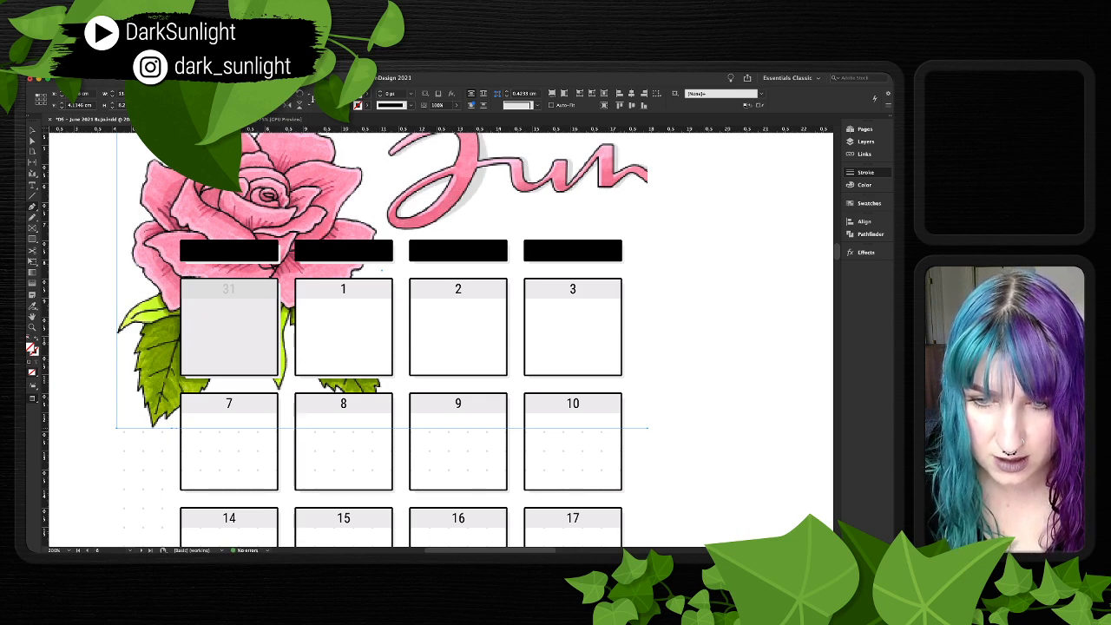
pyautogui.press('p')
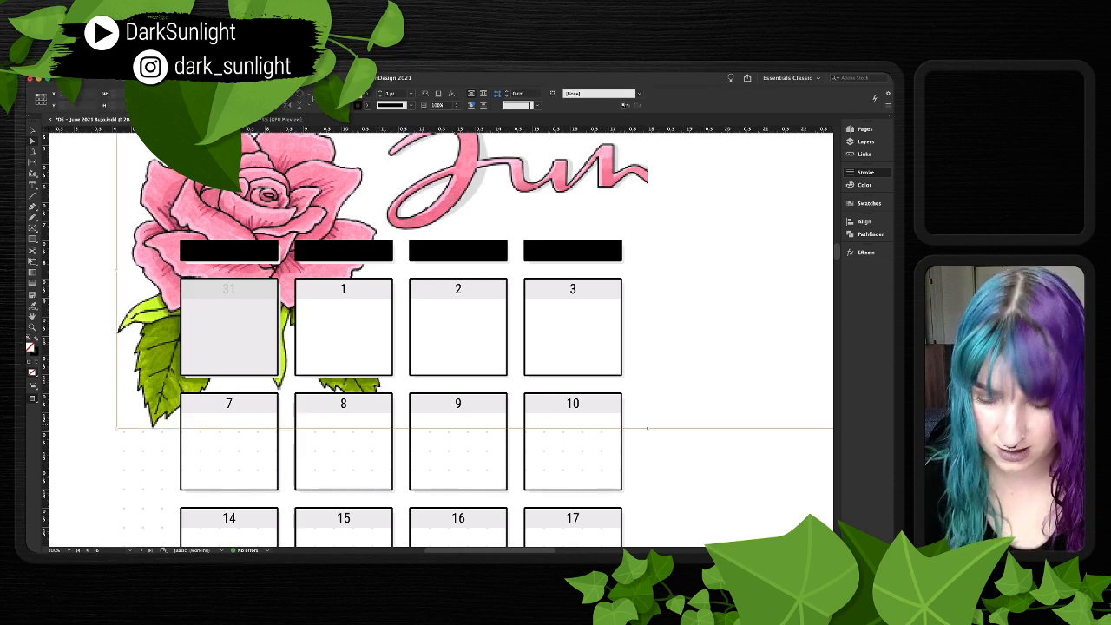
pyautogui.hotkey('ctrl', 'shift', 'a')
pyautogui.press('v')
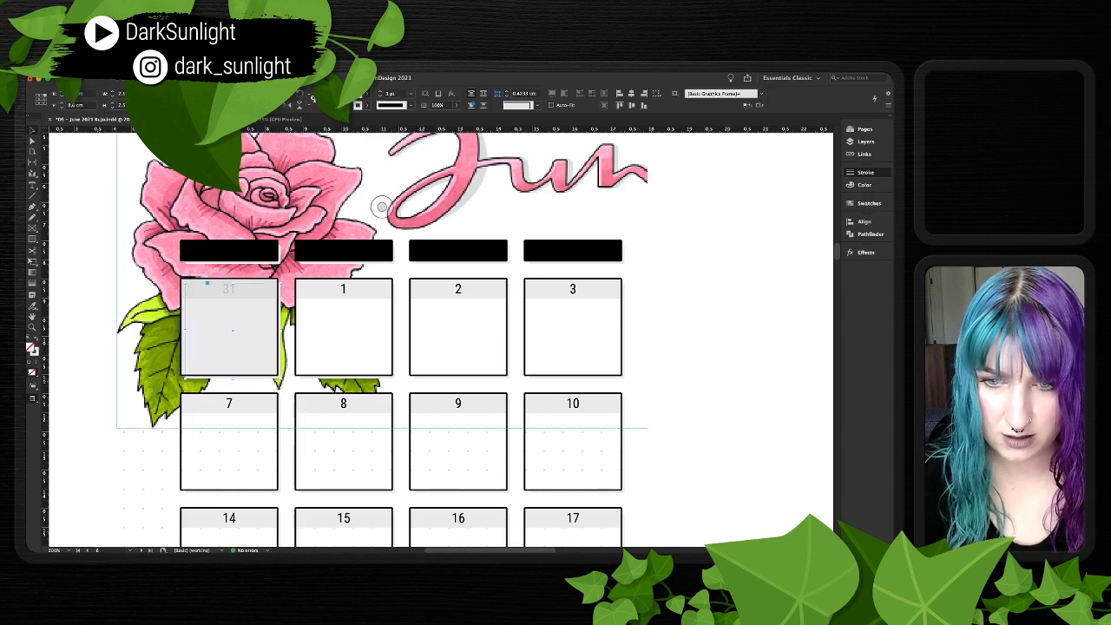
pyautogui.click(208, 271)
pyautogui.press('a')
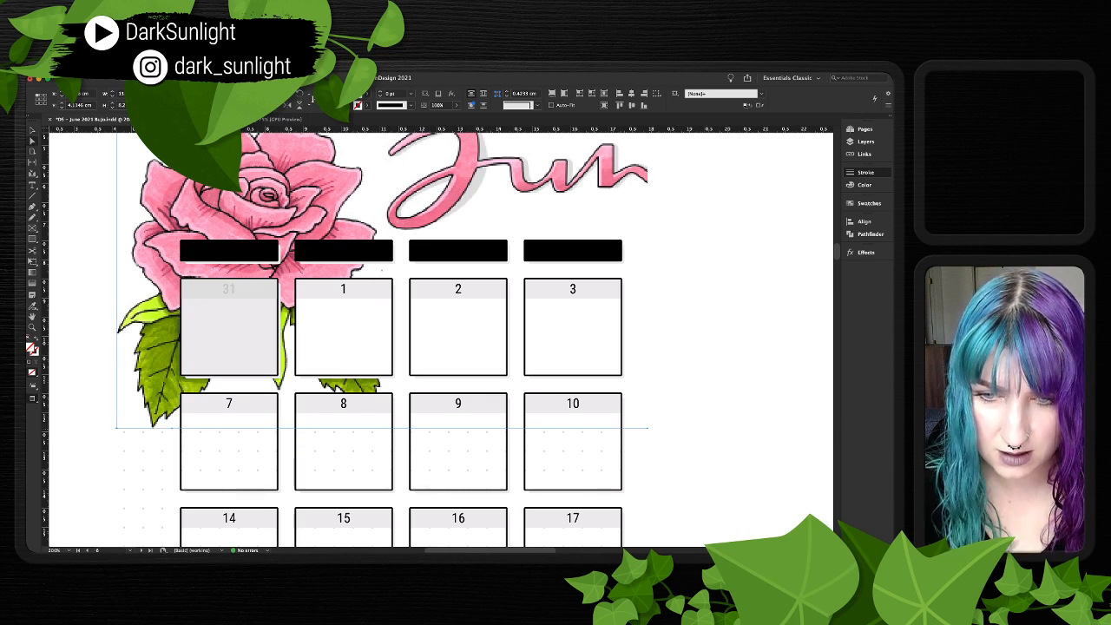
# - Raise the artwork frame's bottom edge to the base of the date 7–10 headers and shift the corner point to the date 7 box's left edge
pyautogui.click(648, 428)
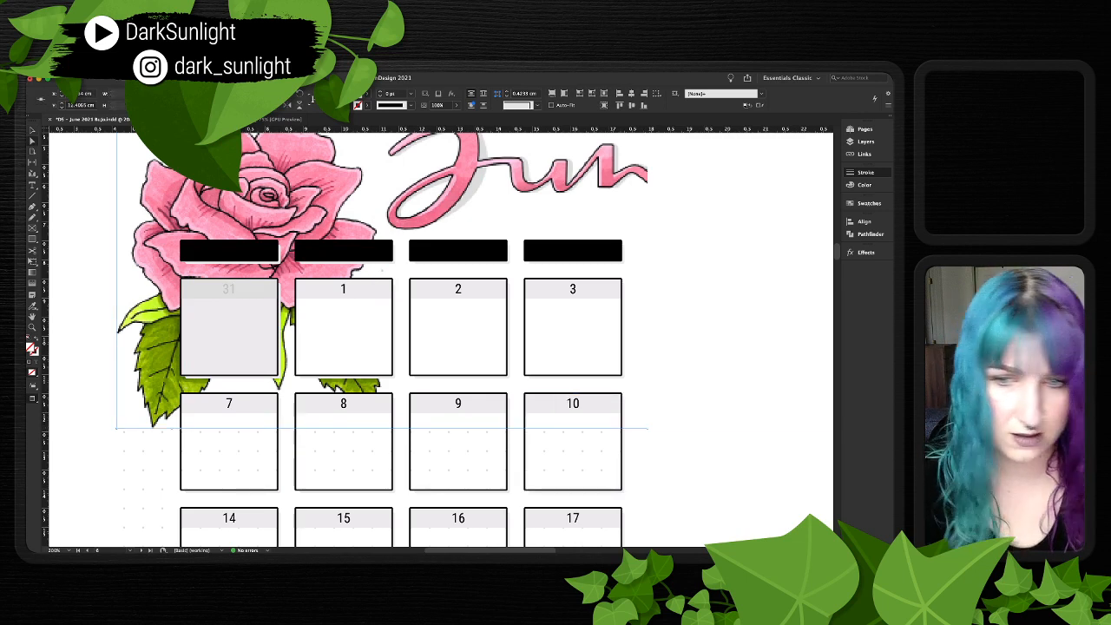
pyautogui.click(648, 428)
pyautogui.hotkey('shift', 'Up')
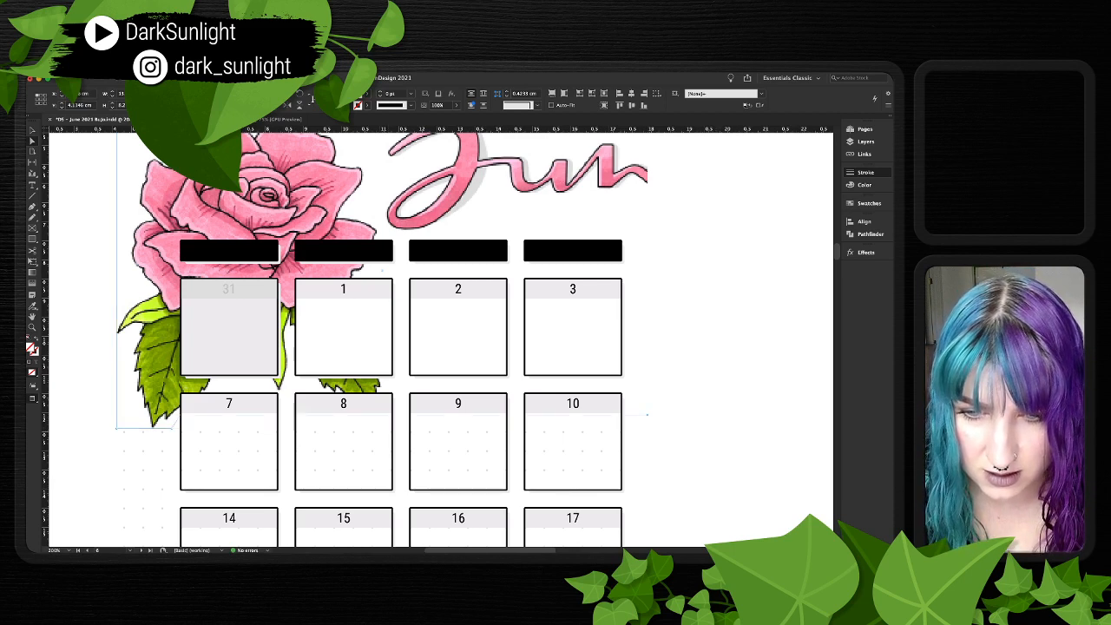
pyautogui.click(647, 415)
pyautogui.moveTo(172, 428); pyautogui.dragTo(180, 428)
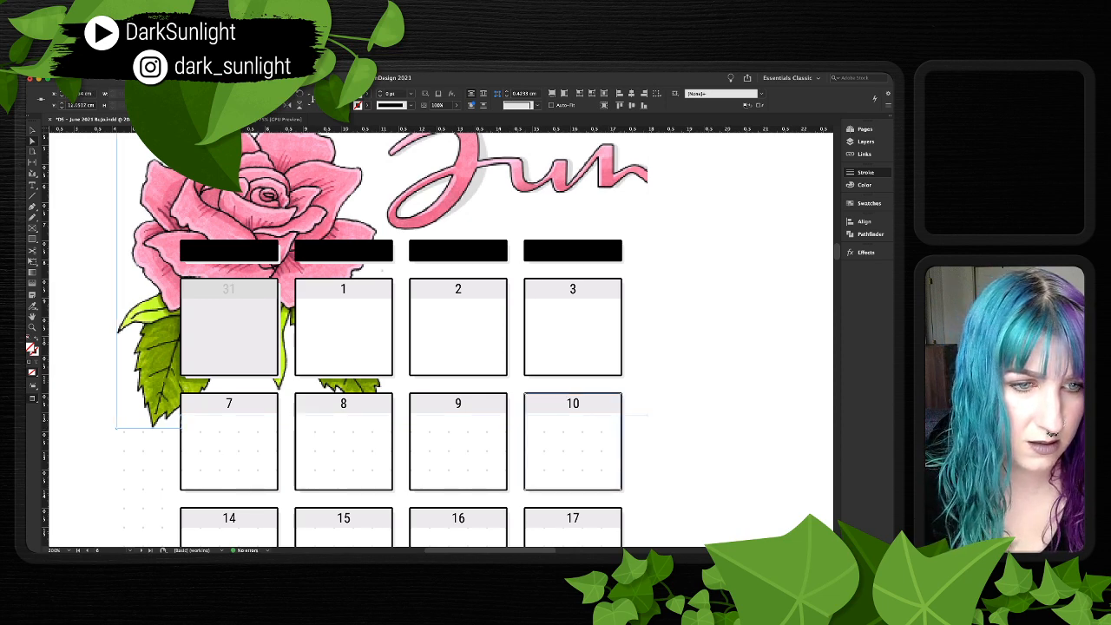
# - Raise the artwork frame's bottom edge to the top of the date 7–10 boxes and add an anchor point between dates 8 and 9
pyautogui.moveTo(287, 415); pyautogui.dragTo(287, 393)
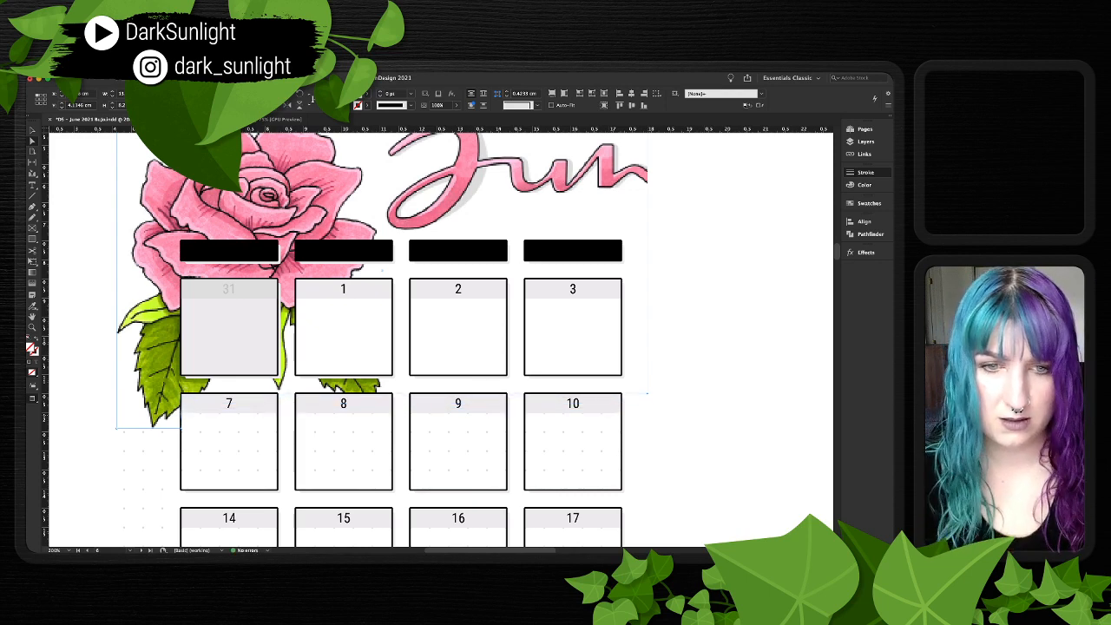
pyautogui.hscroll(3, 441, 339)
pyautogui.scroll(1, 441, 339)
pyautogui.hscroll(1, 441, 339)
pyautogui.scroll(-1, 441, 340)
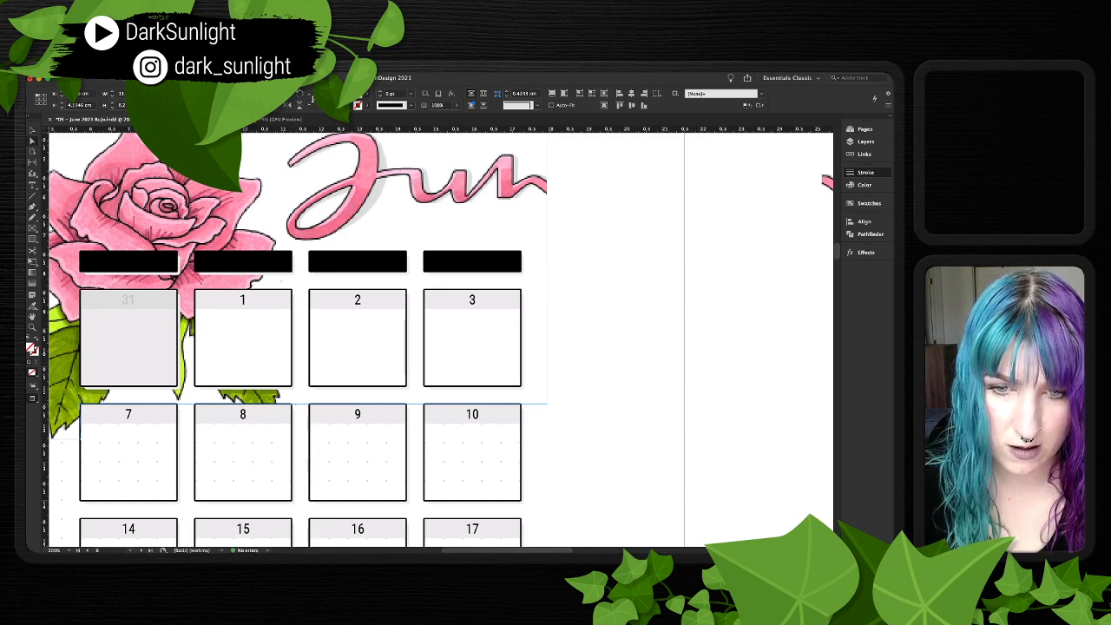
pyautogui.click(296, 404)
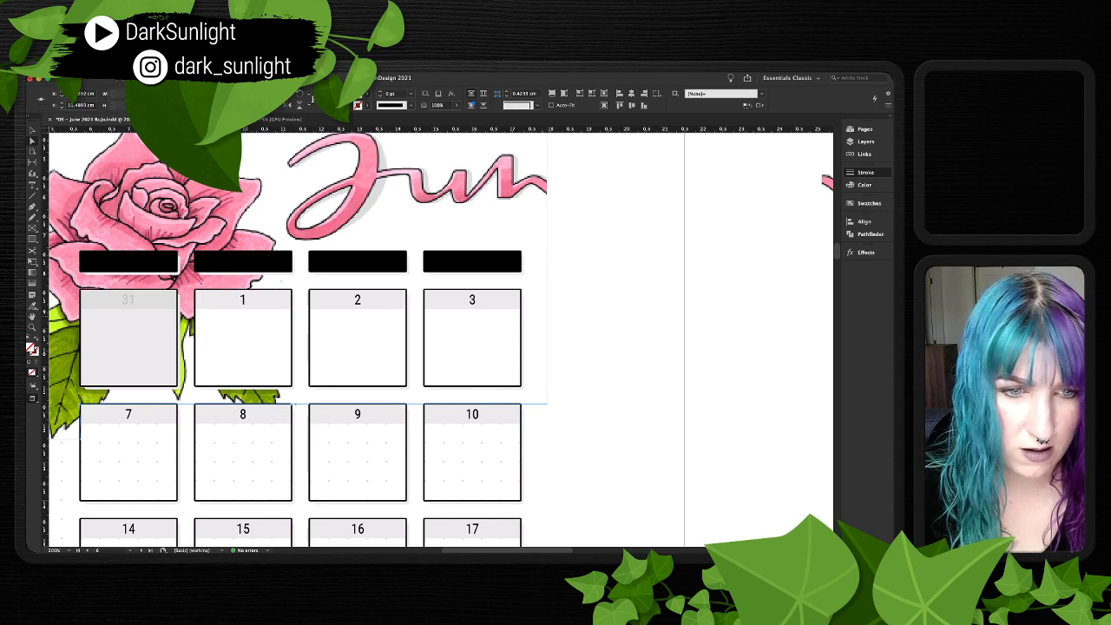
# - Raise the frame's bottom edge above the date 2 and 3 columns to the top of the black weekday headers
pyautogui.keyDown('shift'); pyautogui.click(546, 404); pyautogui.keyUp('shift')
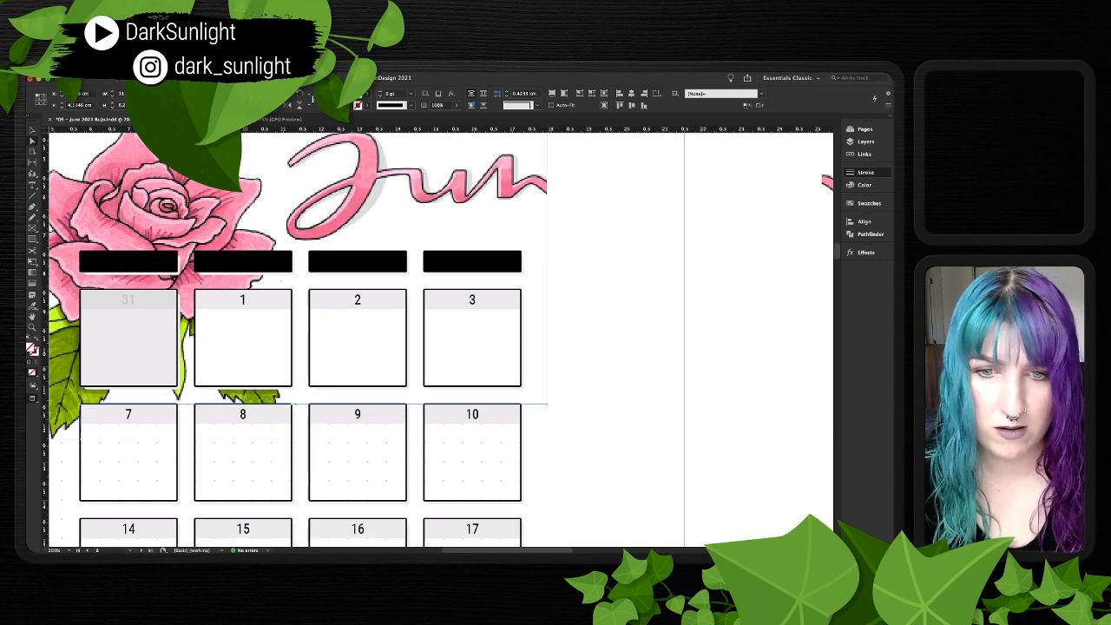
pyautogui.hotkey('shift', 'Up')
pyautogui.hotkey('shift', 'Up')
pyautogui.hotkey('shift', 'Up')
pyautogui.hotkey('shift', 'Up')
pyautogui.hotkey('shift', 'Up')
pyautogui.hotkey('shift', 'Up')
pyautogui.hotkey('shift', 'Up')
pyautogui.hotkey('shift', 'Up')
pyautogui.hotkey('shift', 'Up')
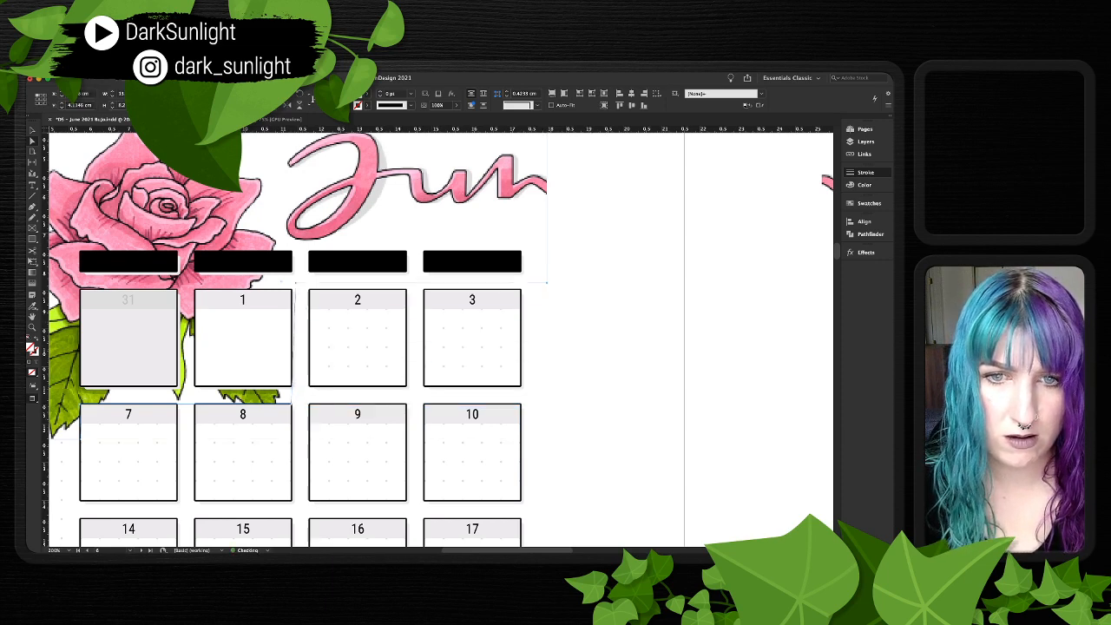
pyautogui.hotkey('shift', 'Up')
pyautogui.hotkey('shift', 'Up')
pyautogui.hotkey('shift', 'Up')
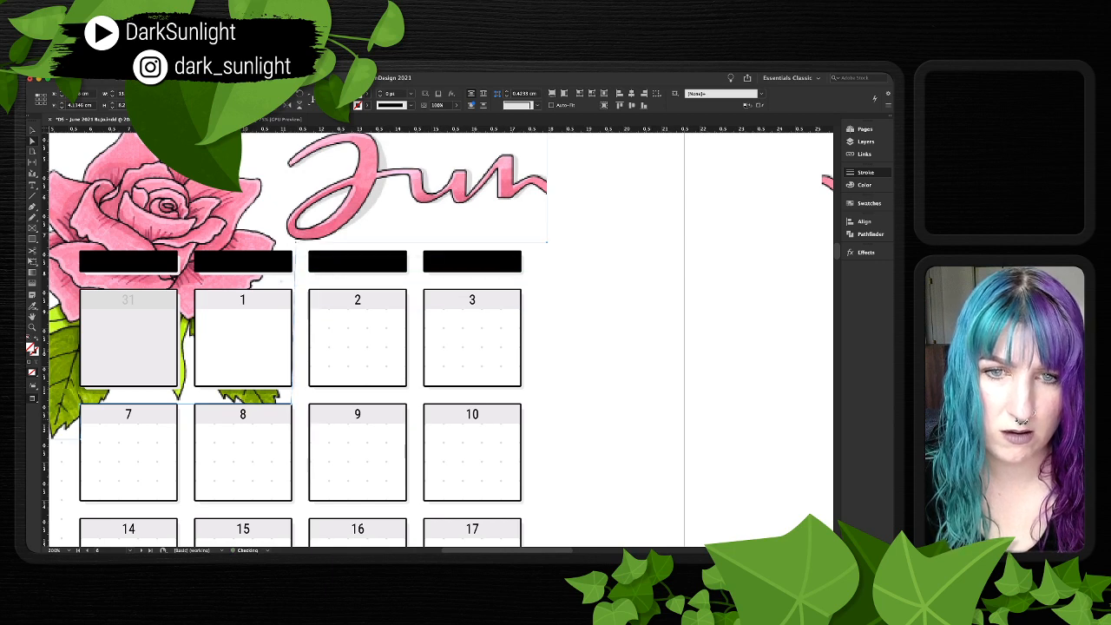
pyautogui.press('Down')
pyautogui.press('Down')
pyautogui.press('Down')
pyautogui.press('Down')
pyautogui.press('Down')
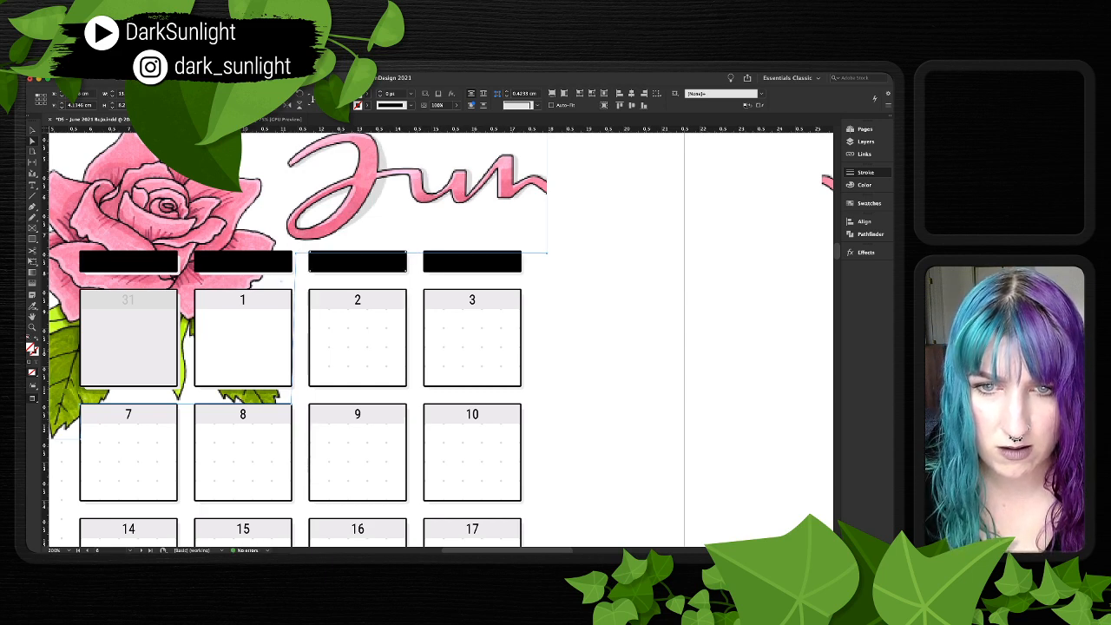
# - Shift the inner corner point beside the second weekday header to that header's right edge
pyautogui.click(417, 200)
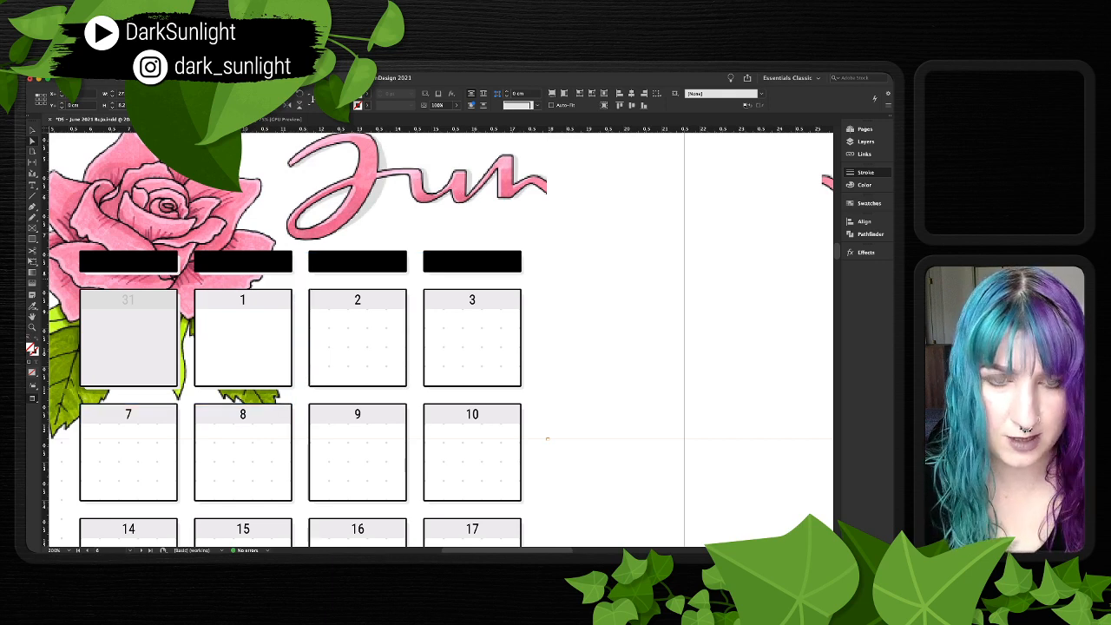
pyautogui.press('shift+super+a')
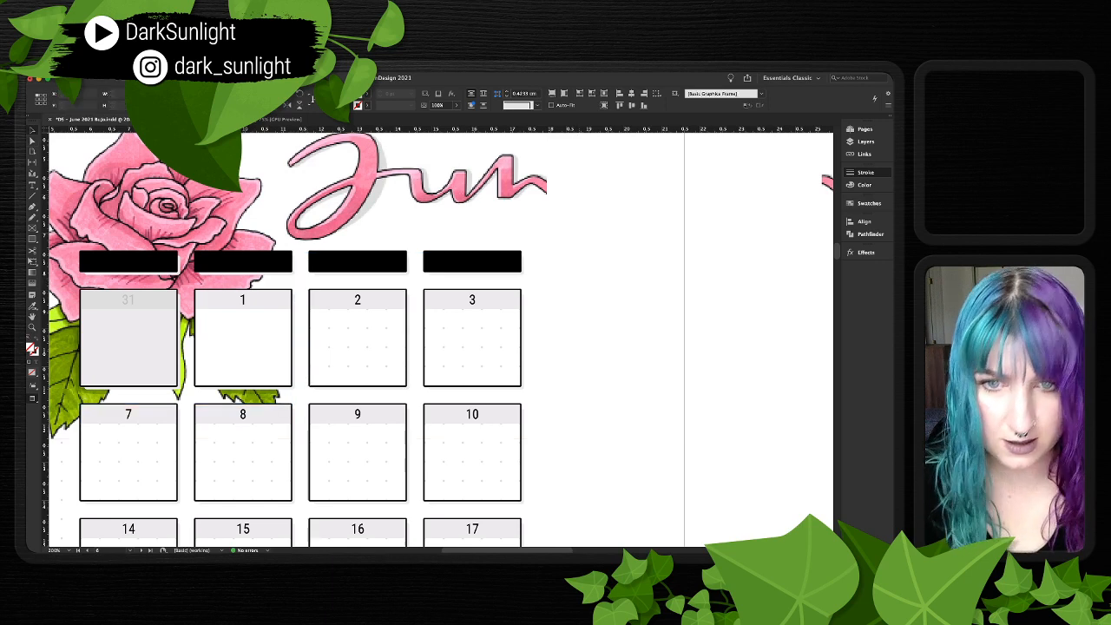
pyautogui.doubleClick(174, 282)
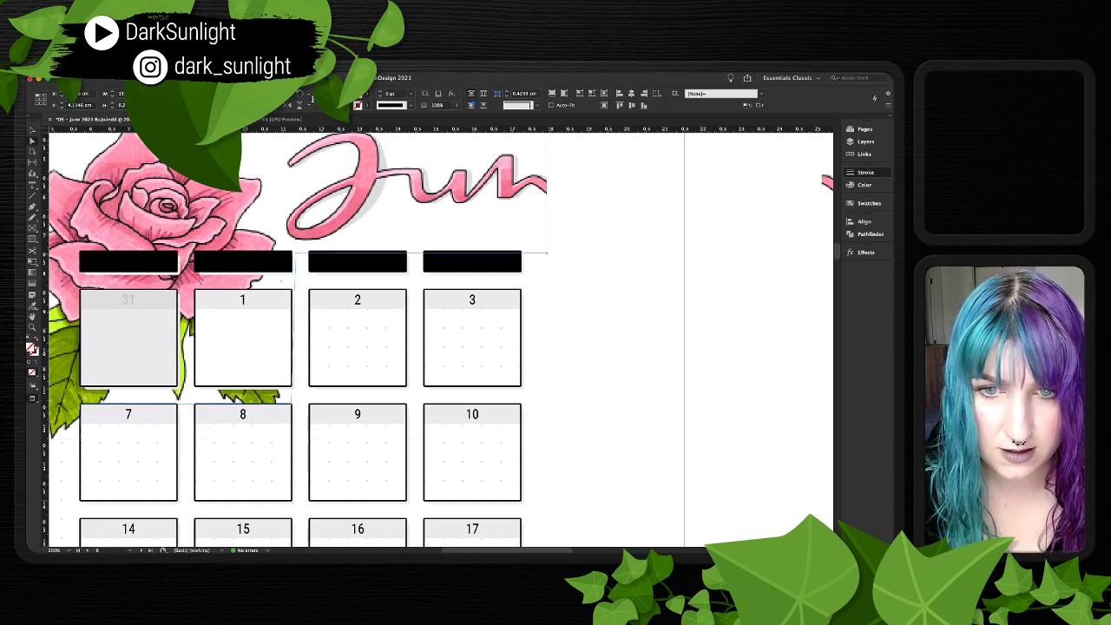
pyautogui.click(295, 252)
pyautogui.moveTo(295, 252); pyautogui.dragTo(291, 253)
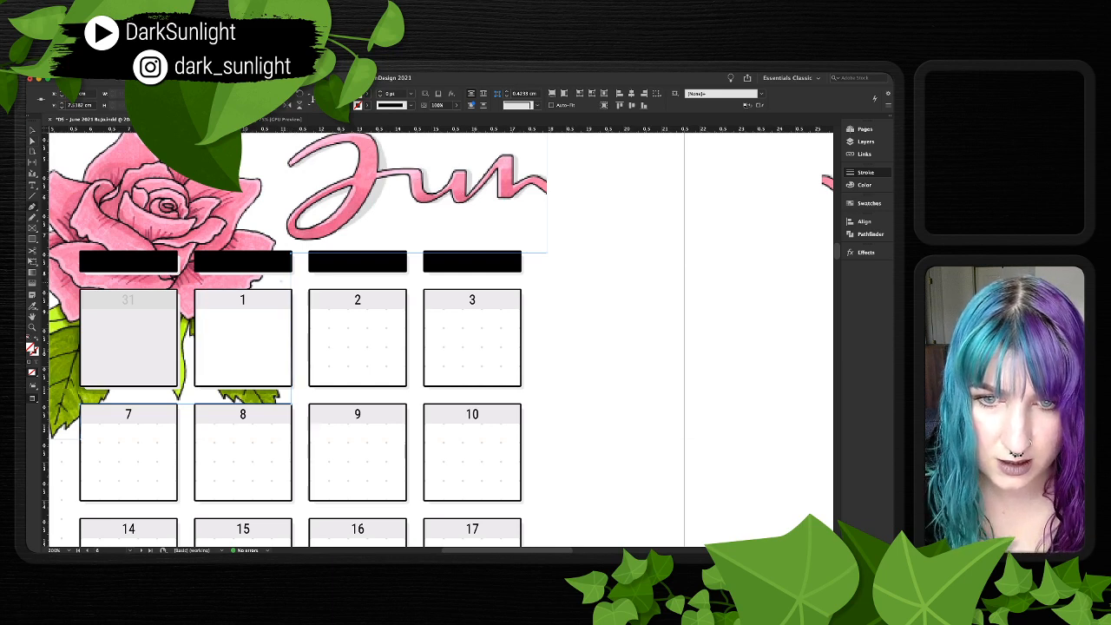
# - Add anchor points to the frame's inner vertical edge beside the upper and lower right corners of the date 1 box
pyautogui.click(291, 281)
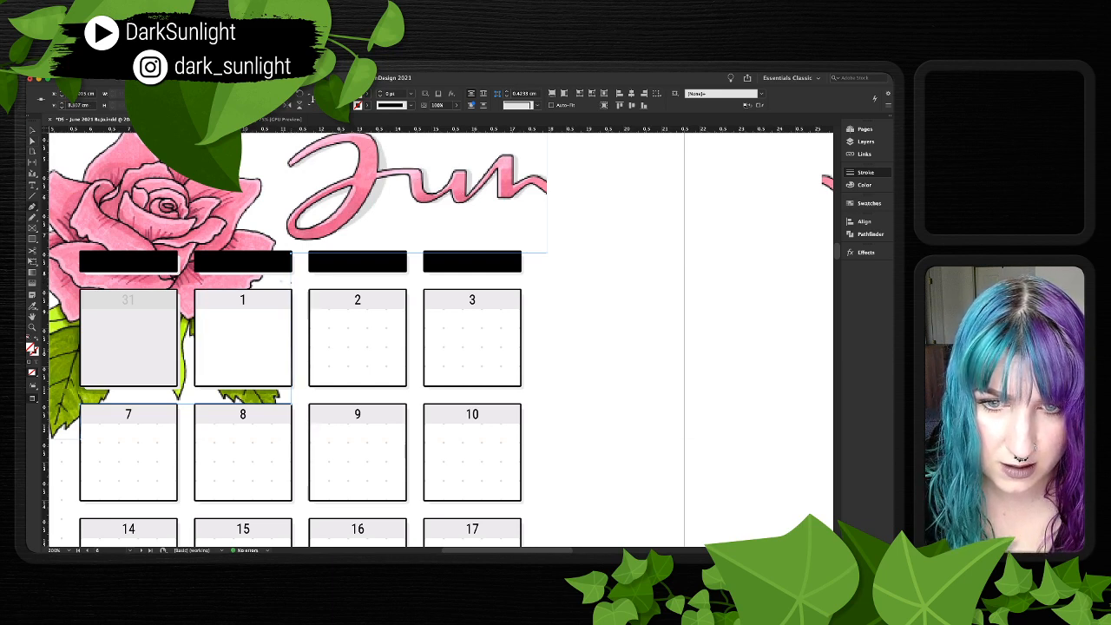
pyautogui.press('super+z')
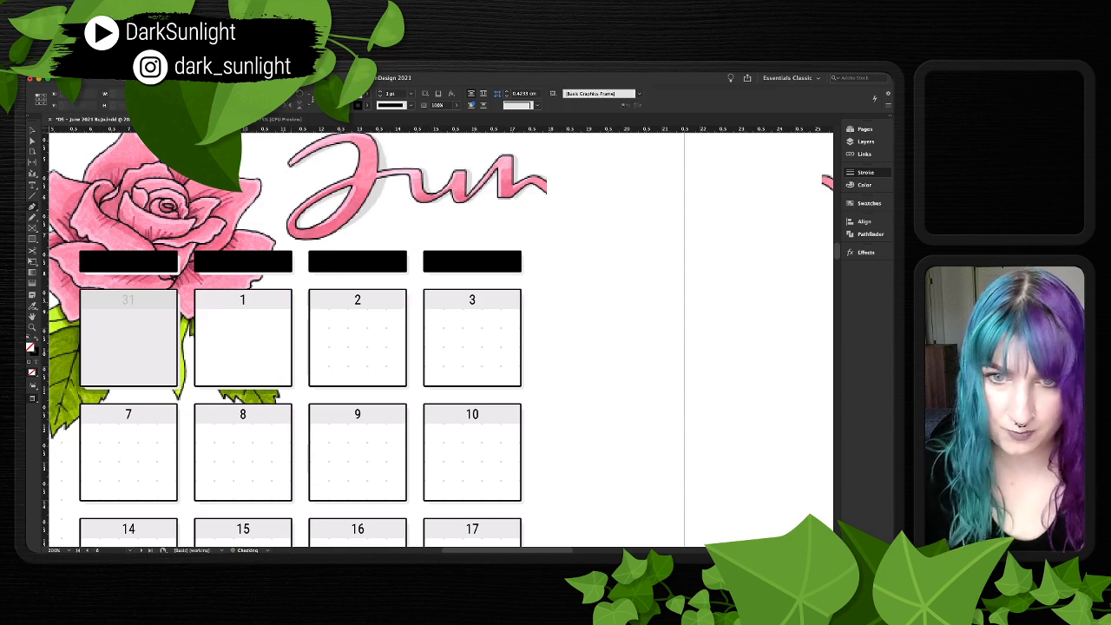
pyautogui.click(168, 287)
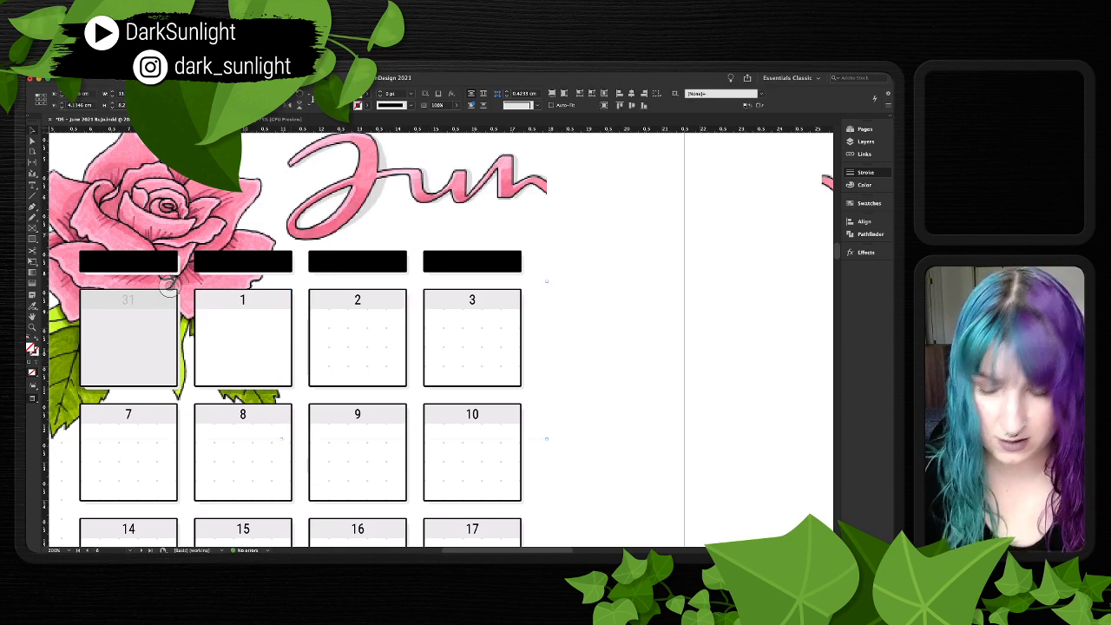
pyautogui.press('p')
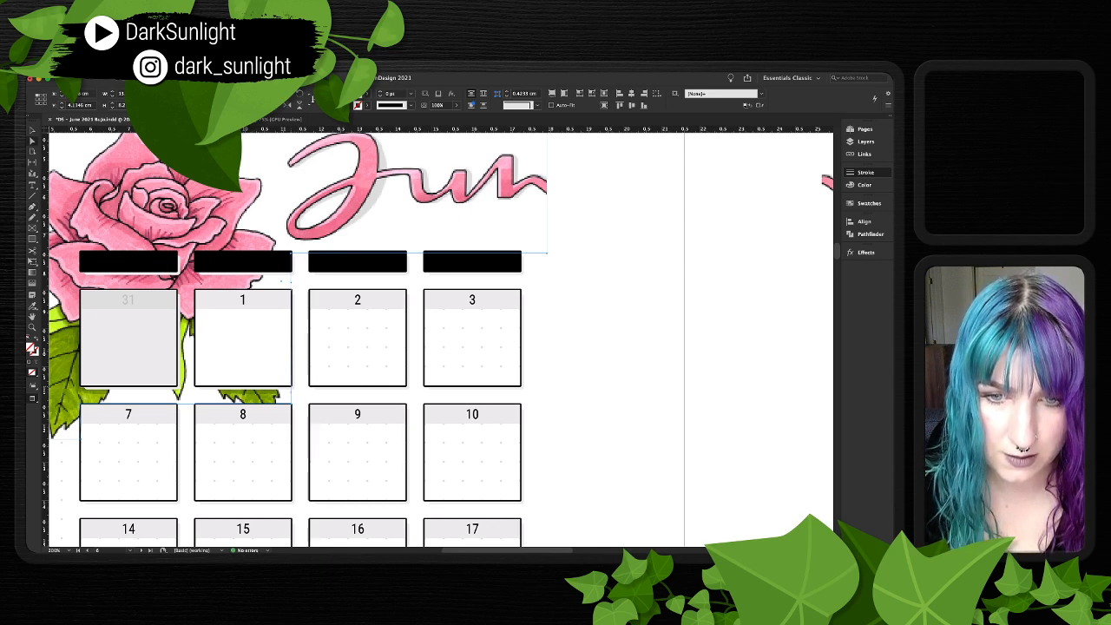
pyautogui.click(196, 386)
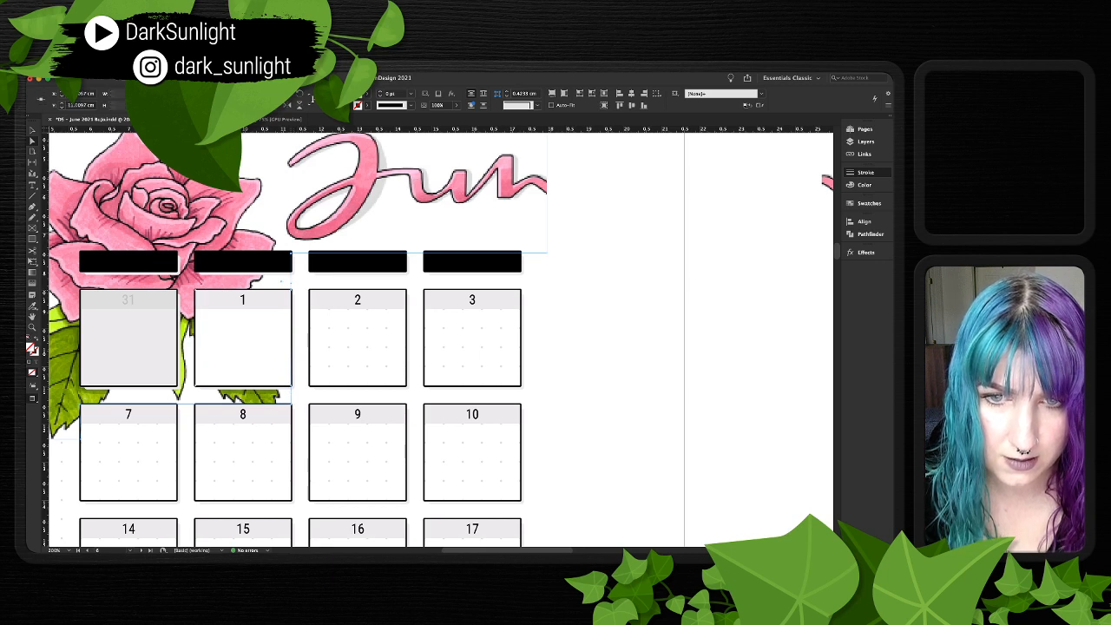
# - Pull the new edge points to the date 31 box's left side and level the notch with the tops and bottoms of boxes 31 and 1
pyautogui.keyDown('shift'); pyautogui.click(292, 283); pyautogui.keyUp('shift')
pyautogui.moveTo(292, 283); pyautogui.dragTo(79, 289)
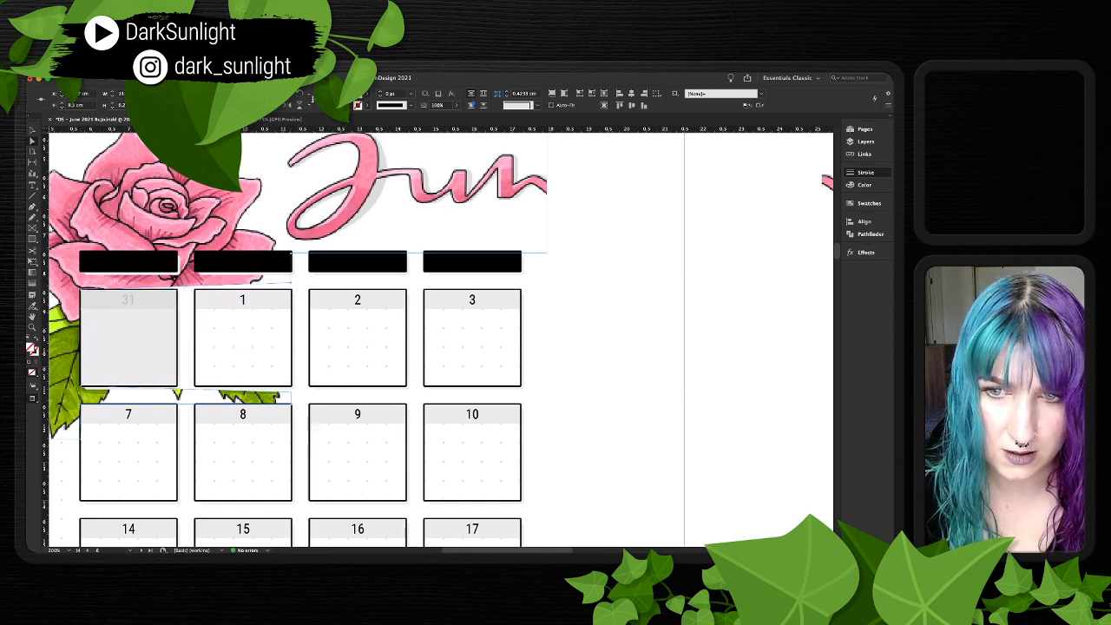
pyautogui.click(292, 283)
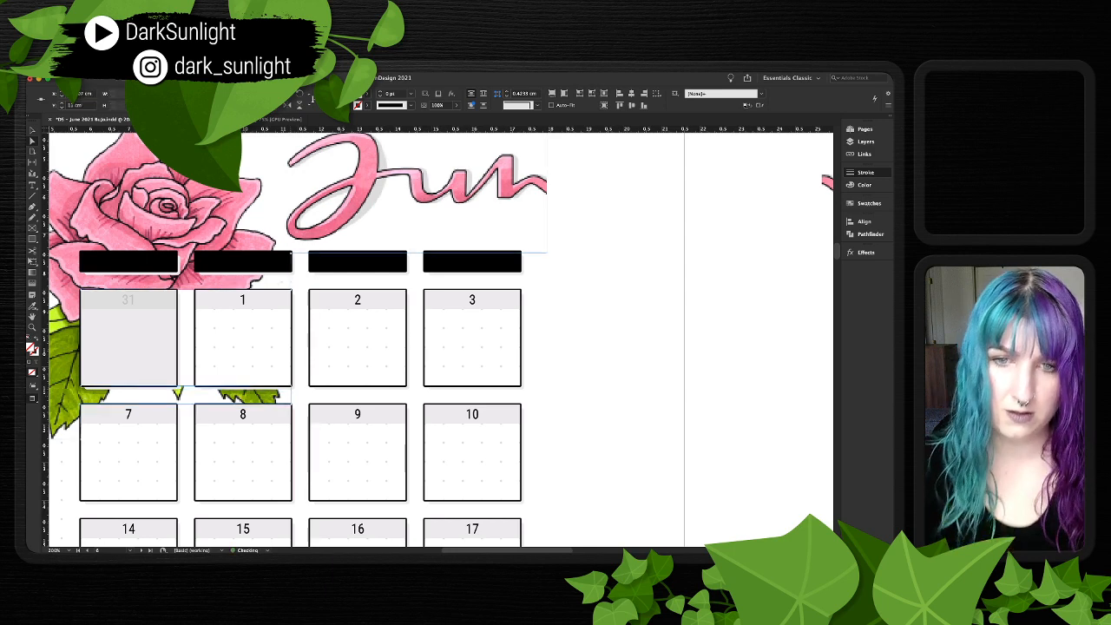
# - Review the cropped June artwork across both pages of the spread, comparing the dot grid around the date boxes
pyautogui.scroll(5, 441, 339)
pyautogui.hscroll(-3, 441, 339)
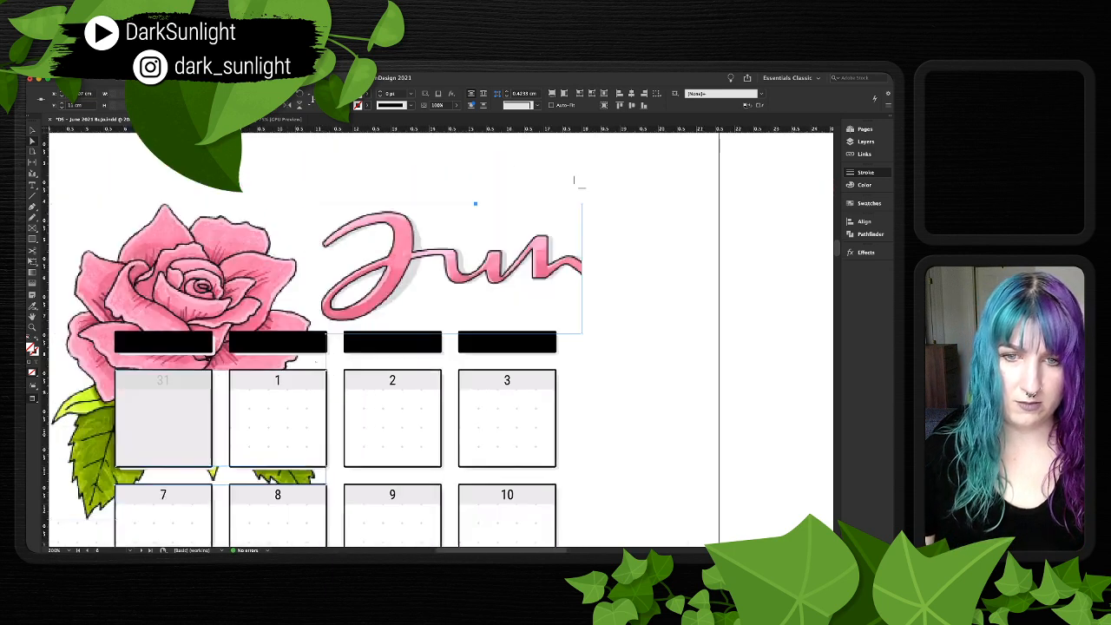
pyautogui.scroll(-2, 441, 338)
pyautogui.click(685, 287)
pyautogui.scroll(-3, 441, 338)
pyautogui.hscroll(1, 441, 339)
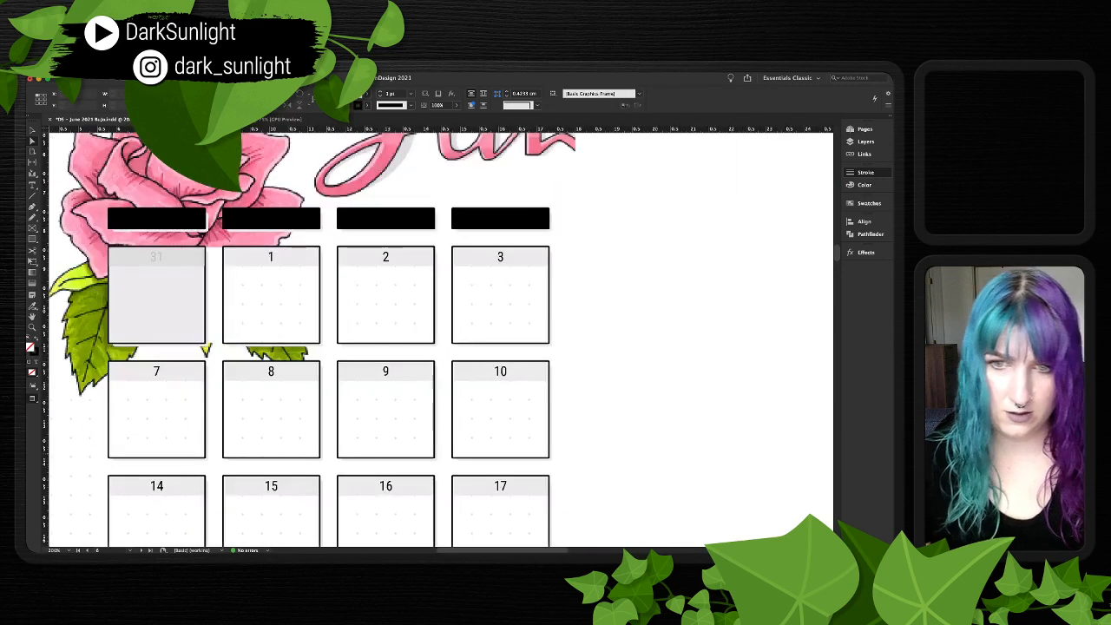
pyautogui.scroll(2, 309, 338)
pyautogui.hscroll(-1, 309, 338)
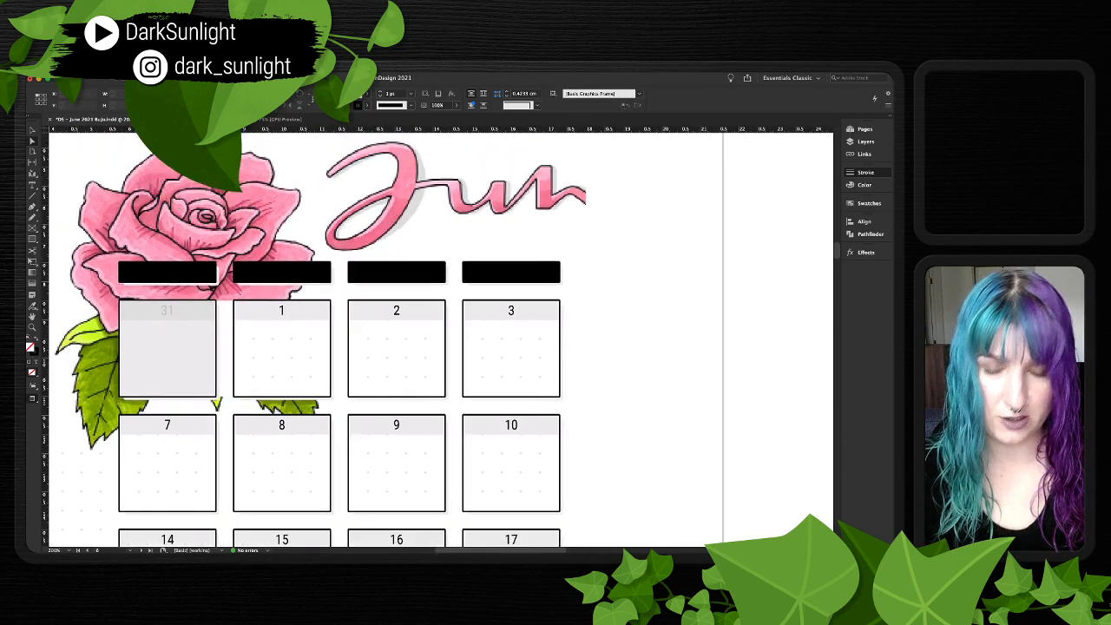
pyautogui.press('super+minus')
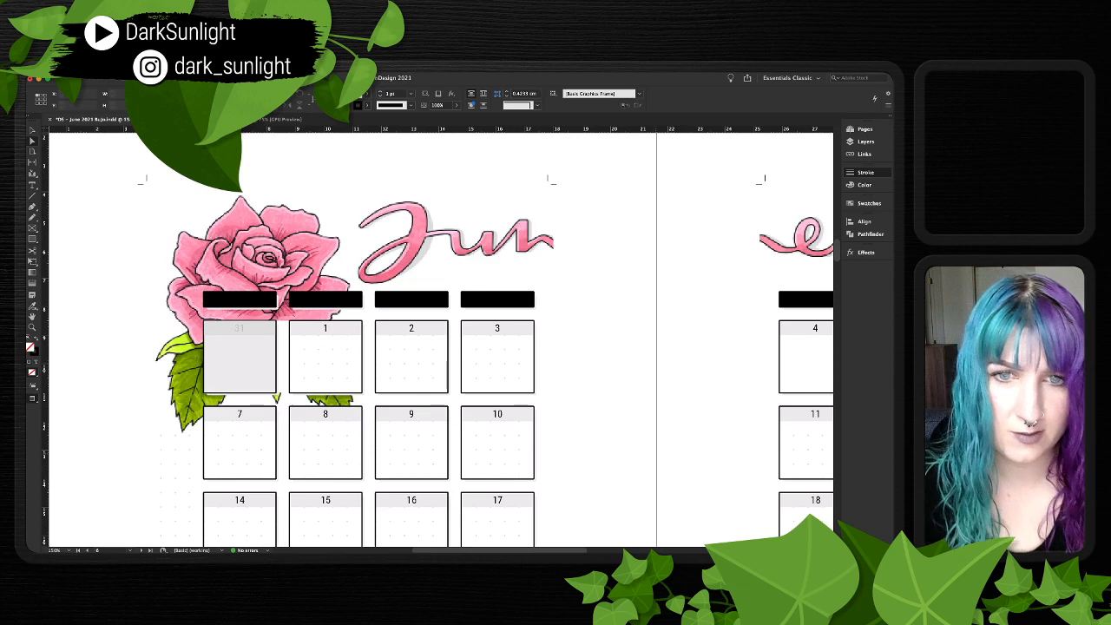
pyautogui.click(269, 251)
pyautogui.press('super+shift+a')
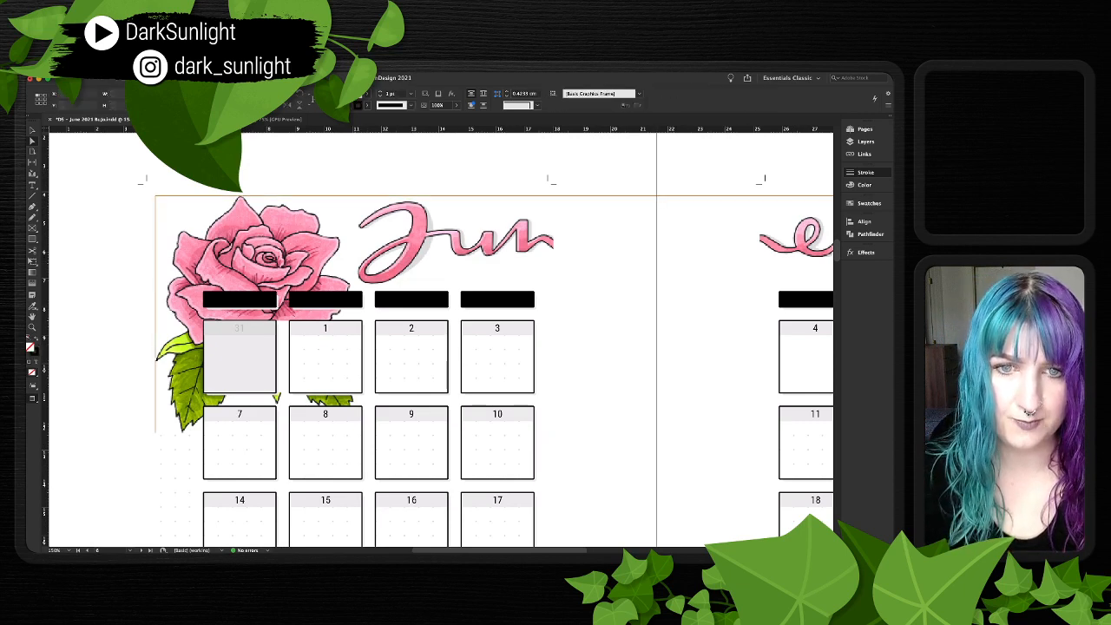
pyautogui.hscroll(1, 441, 338)
pyautogui.scroll(-2, 441, 338)
pyautogui.hscroll(1, 441, 338)
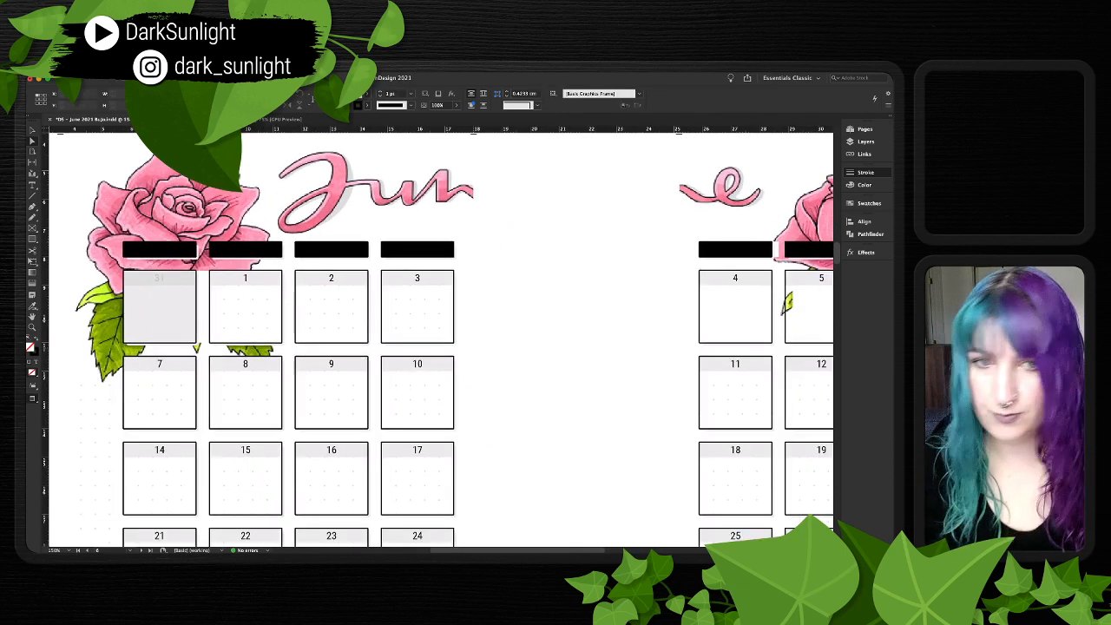
pyautogui.scroll(1, 441, 338)
pyautogui.hscroll(2, 441, 339)
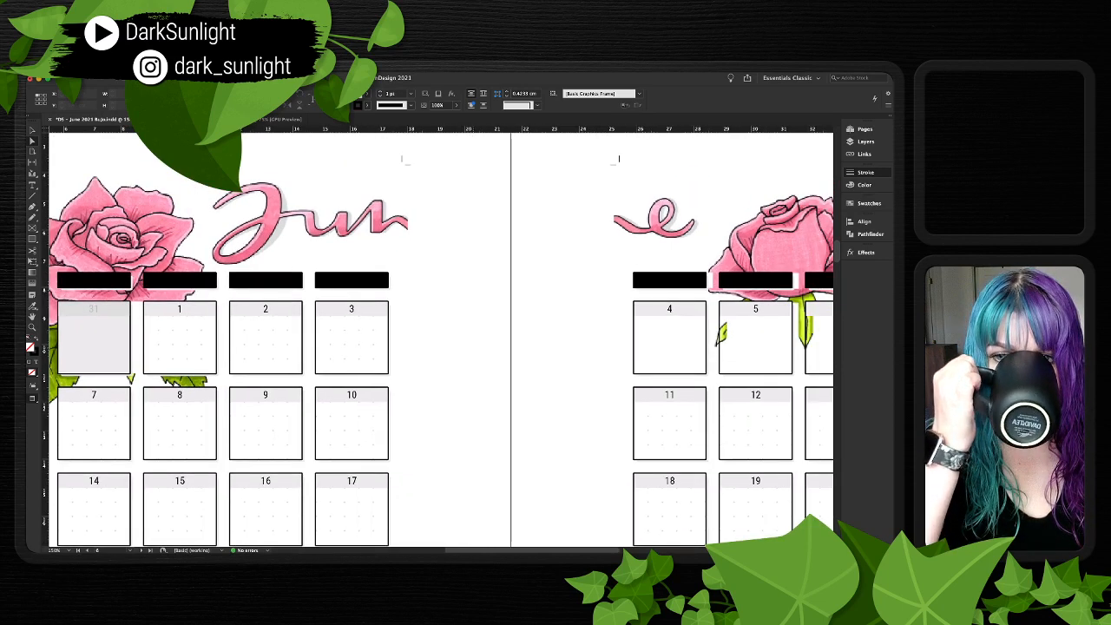
pyautogui.hscroll(-2, 441, 338)
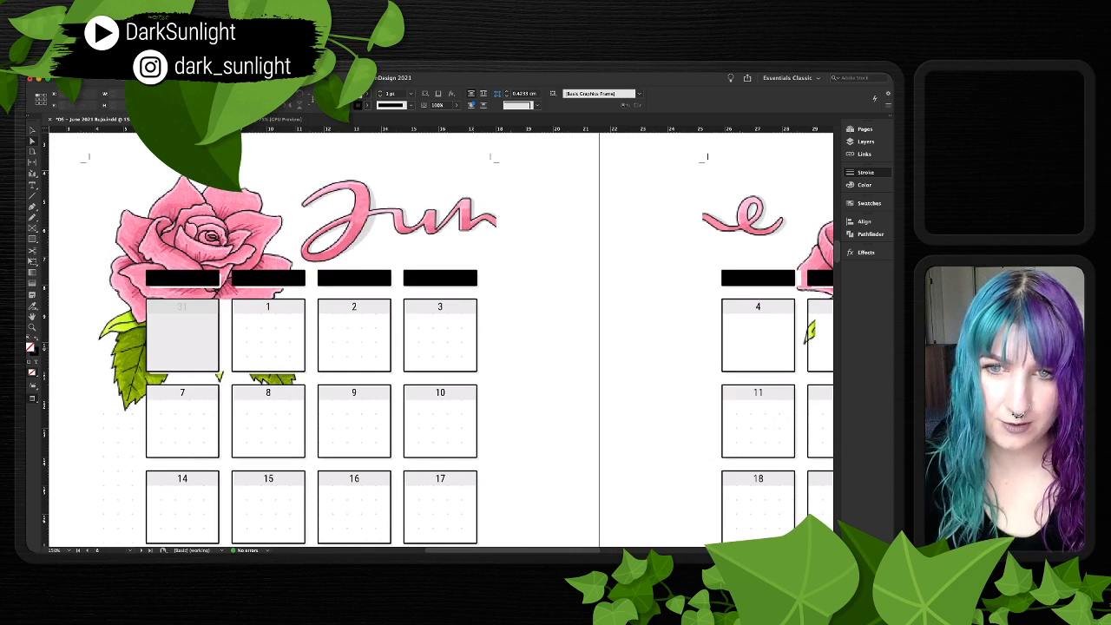
# - Examine the left page's artwork crop up close around the date 31, 1, 7 and 8 boxes
pyautogui.click(297, 293)
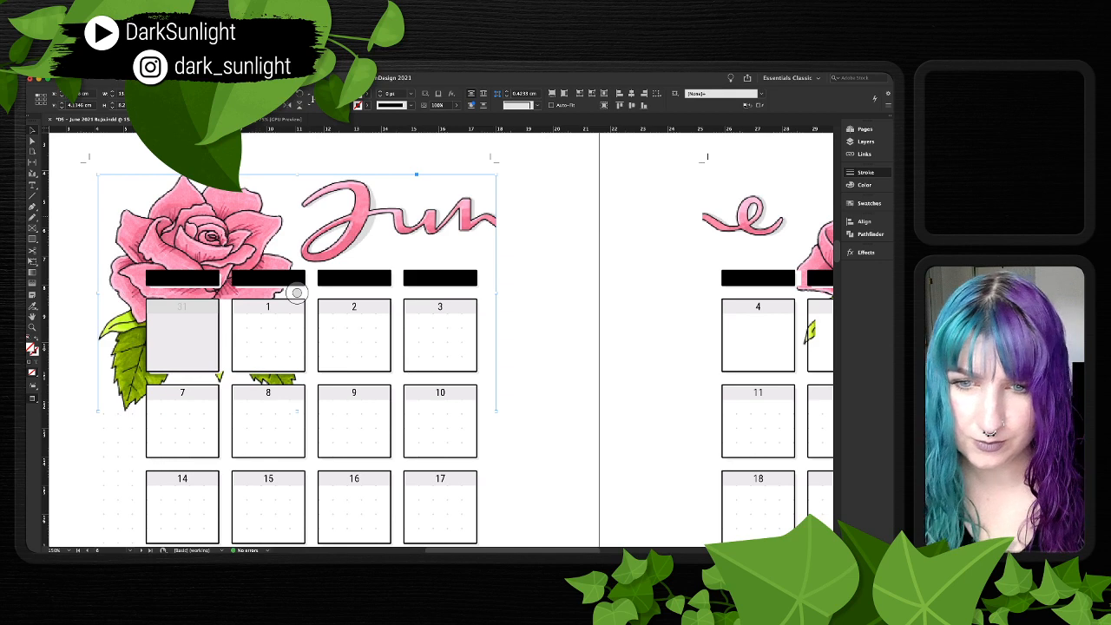
pyautogui.moveTo(297, 293)
pyautogui.mouseDown()
pyautogui.moveTo(287, 292)
pyautogui.moveTo(297, 293)
pyautogui.mouseUp()
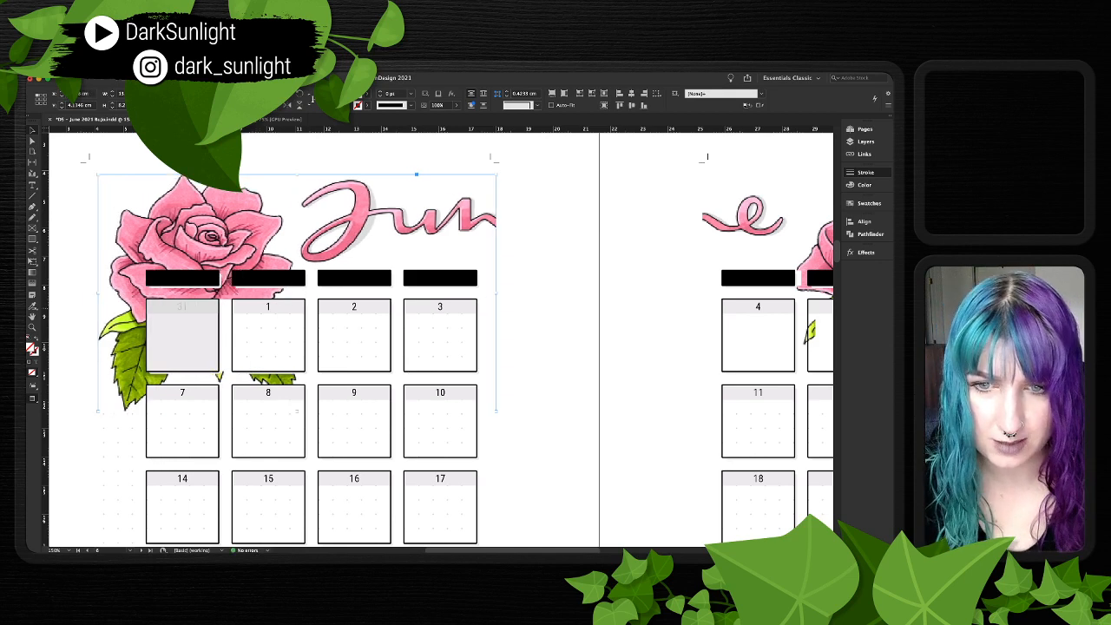
pyautogui.press('super+shift+a')
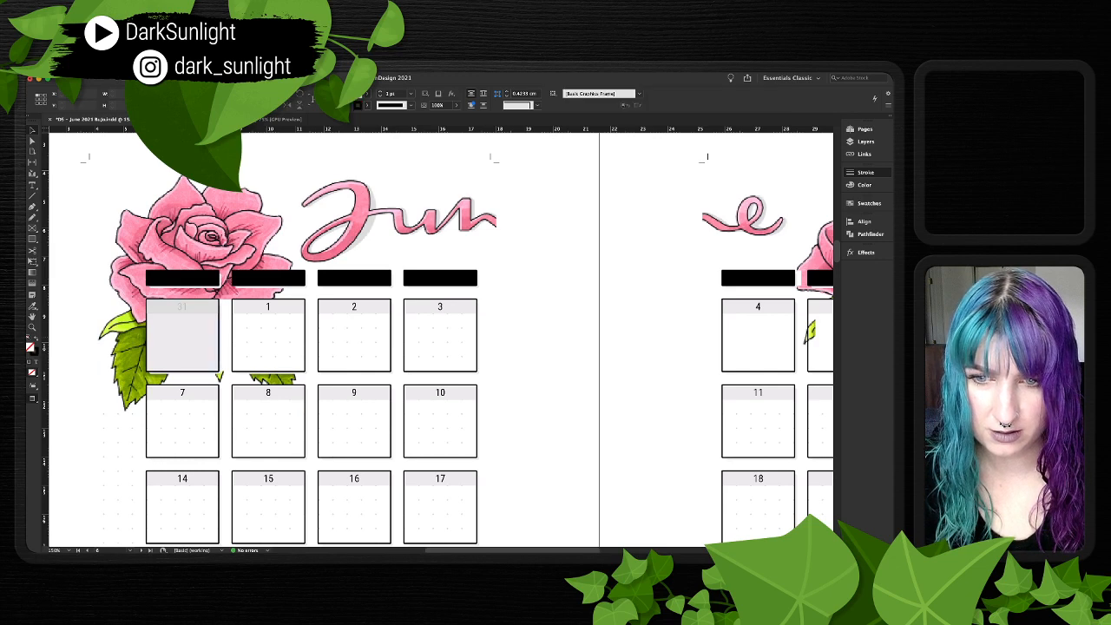
pyautogui.press('super+equal')
pyautogui.press('super+equal')
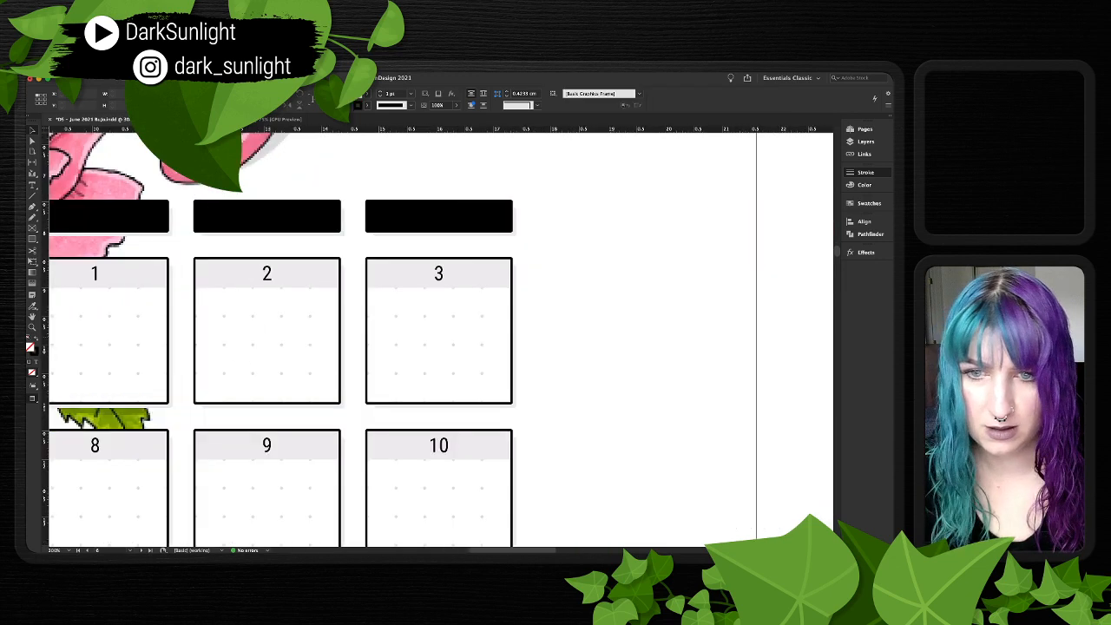
pyautogui.hscroll(-6, 441, 339)
pyautogui.scroll(-1, 441, 339)
pyautogui.scroll(-2, 440, 339)
pyautogui.hscroll(3, 441, 339)
pyautogui.scroll(1, 441, 339)
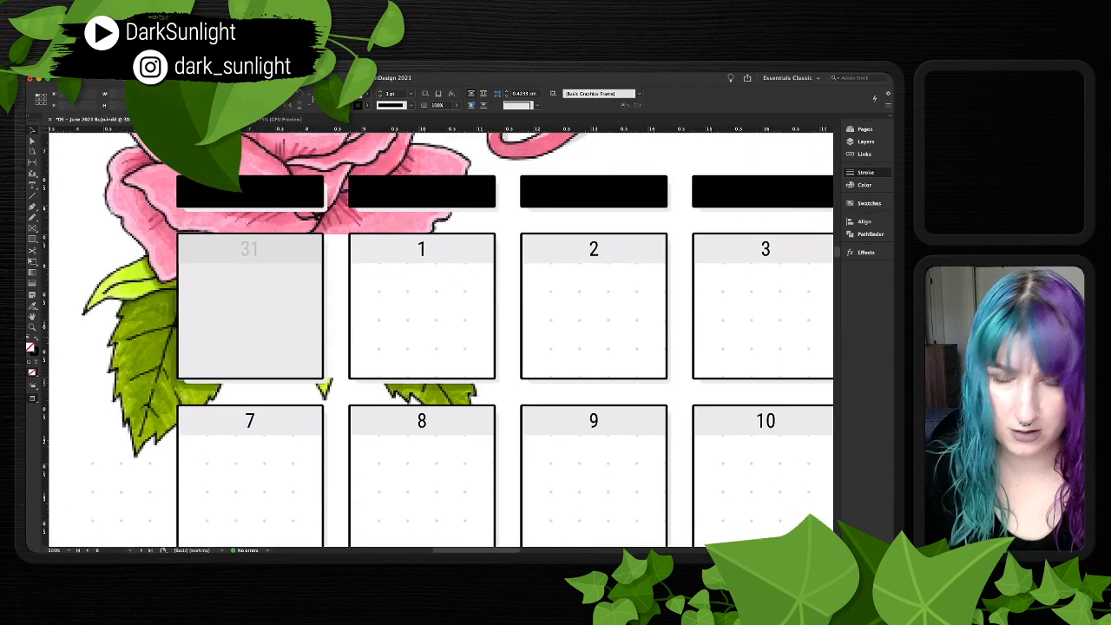
pyautogui.click(457, 184)
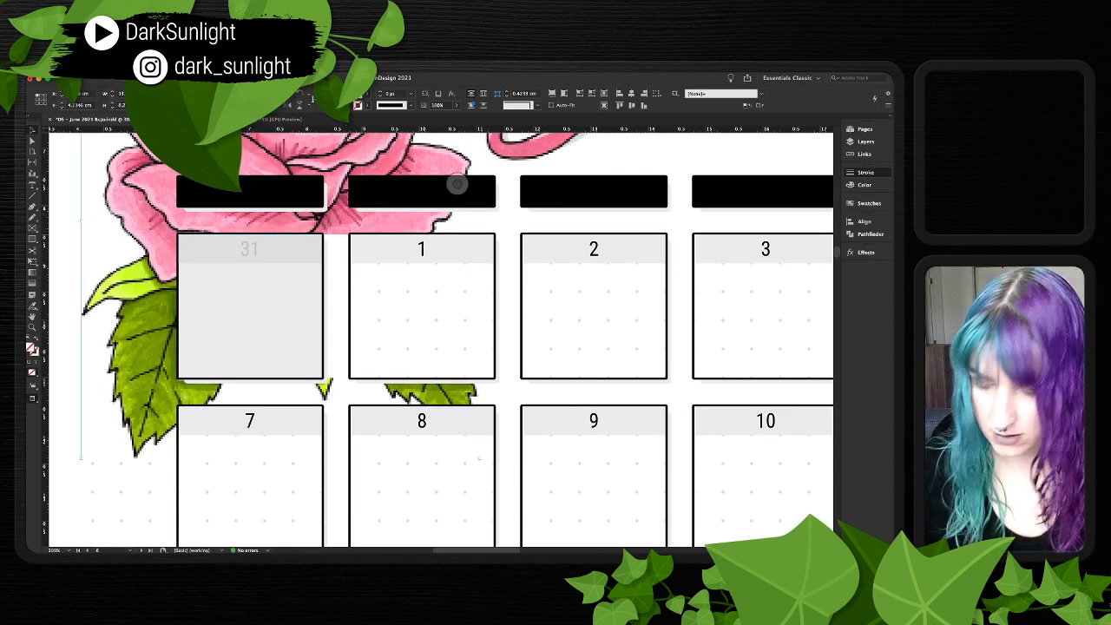
pyautogui.press('a')
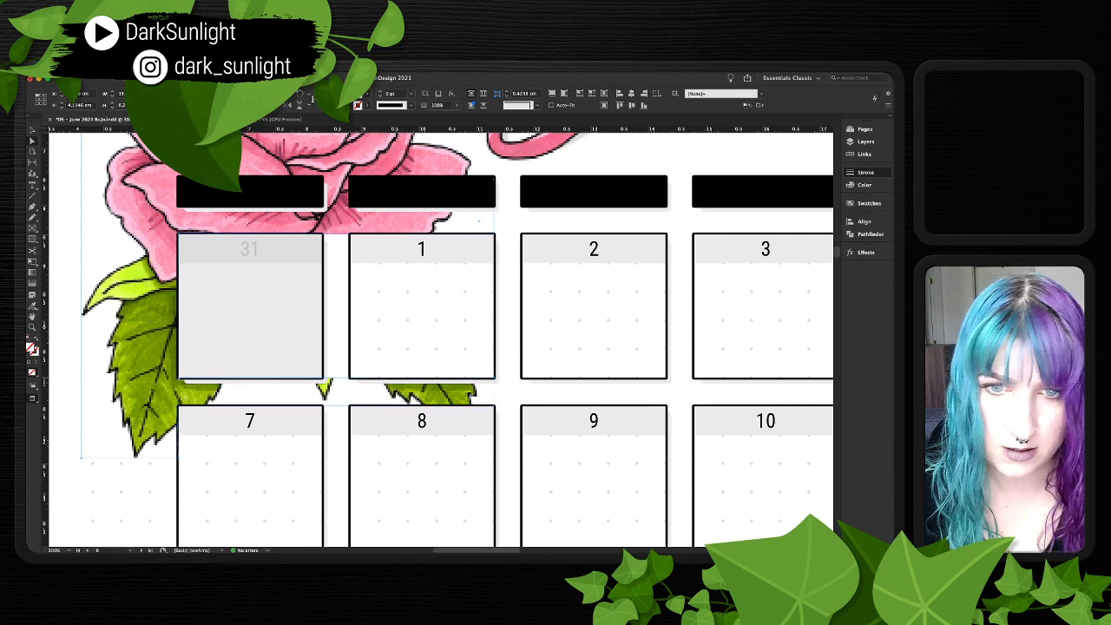
pyautogui.moveTo(479, 221); pyautogui.dragTo(647, 220)
pyautogui.press('super+z')
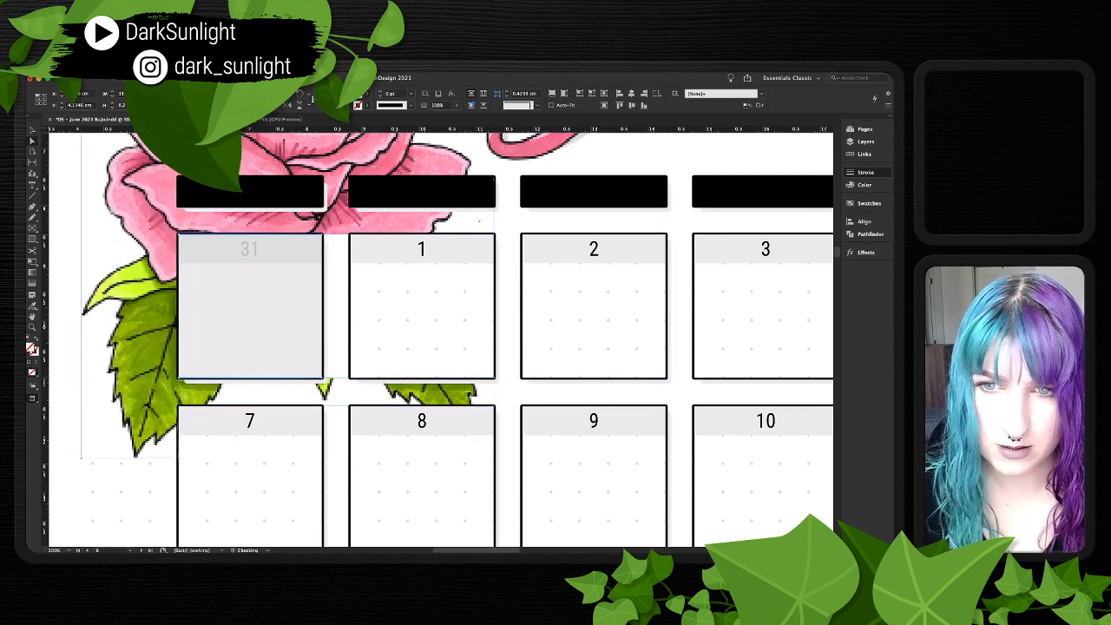
pyautogui.click(399, 220)
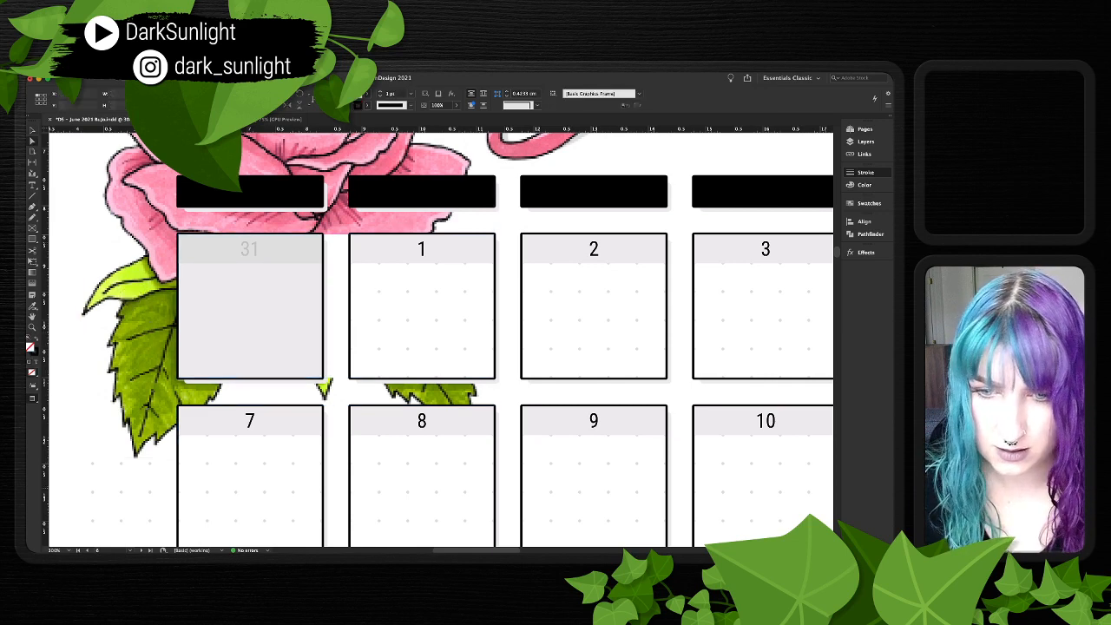
# - Move the notch edge of the left page's artwork frame from the date 31 box's left side to the date 1 box's left side
pyautogui.hscroll(-2, 434, 338)
pyautogui.click(315, 312)
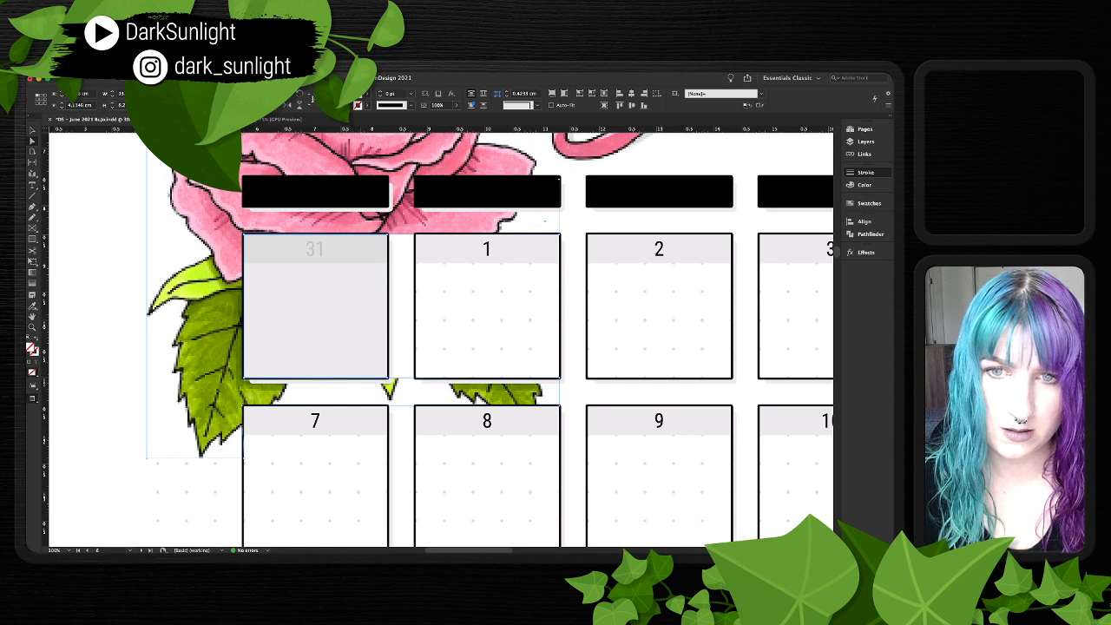
pyautogui.moveTo(245, 312); pyautogui.dragTo(415, 313)
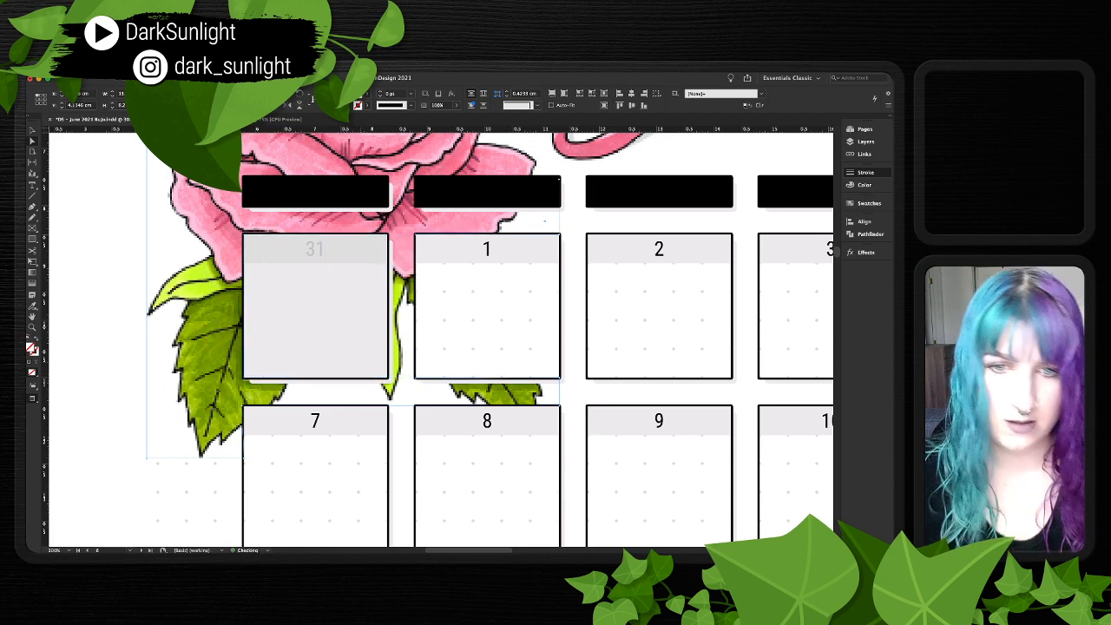
# - Review the revised left-page artwork crop and compare it with the roses and date boxes on the right page
pyautogui.hscroll(4, 443, 339)
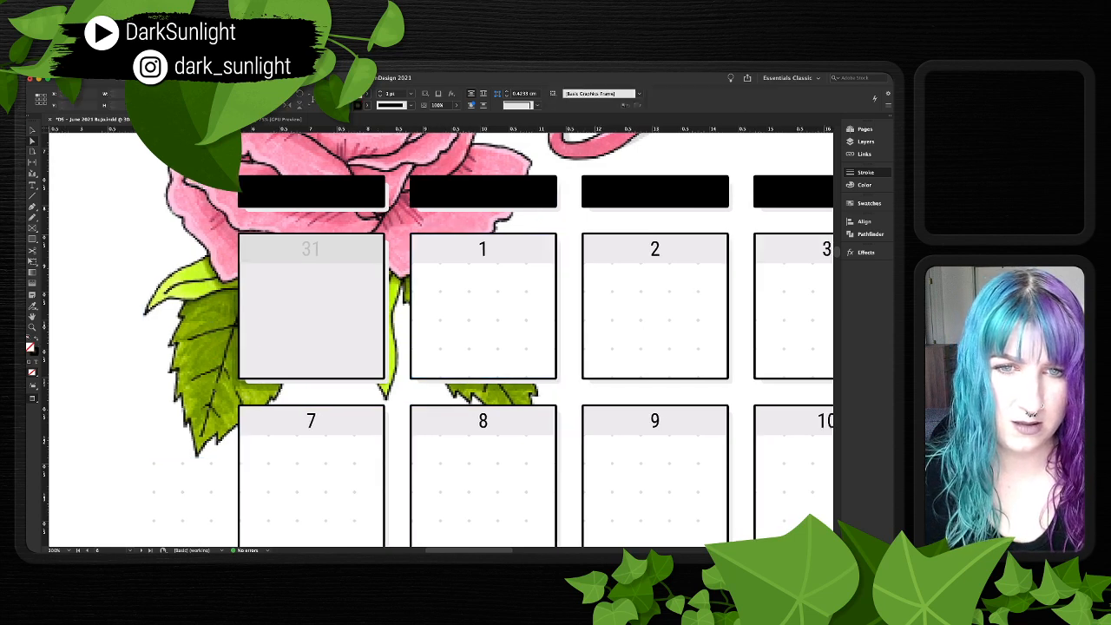
pyautogui.scroll(-1, 442, 339)
pyautogui.hscroll(1, 443, 338)
pyautogui.scroll(-2, 440, 341)
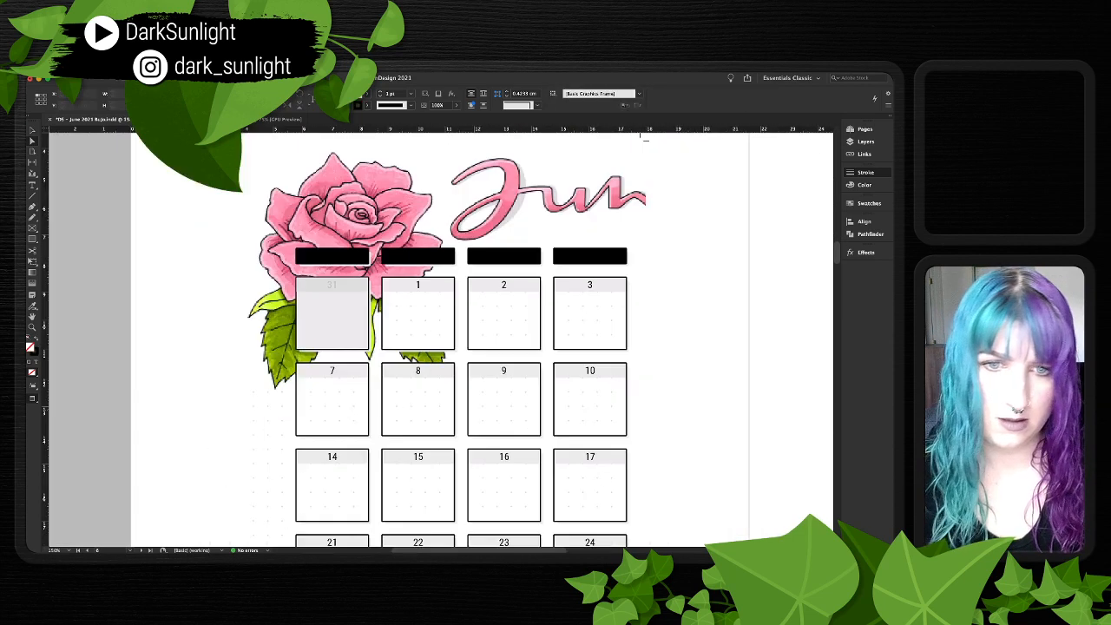
pyautogui.scroll(-1, 439, 341)
pyautogui.hscroll(6, 440, 341)
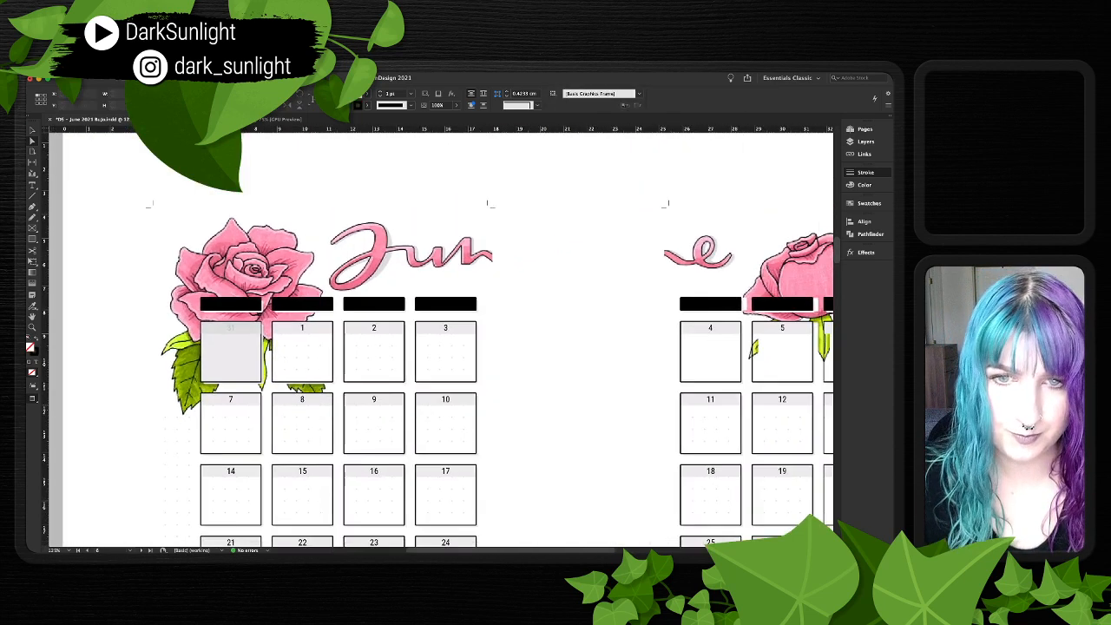
pyautogui.hscroll(2, 439, 341)
pyautogui.scroll(-1, 439, 341)
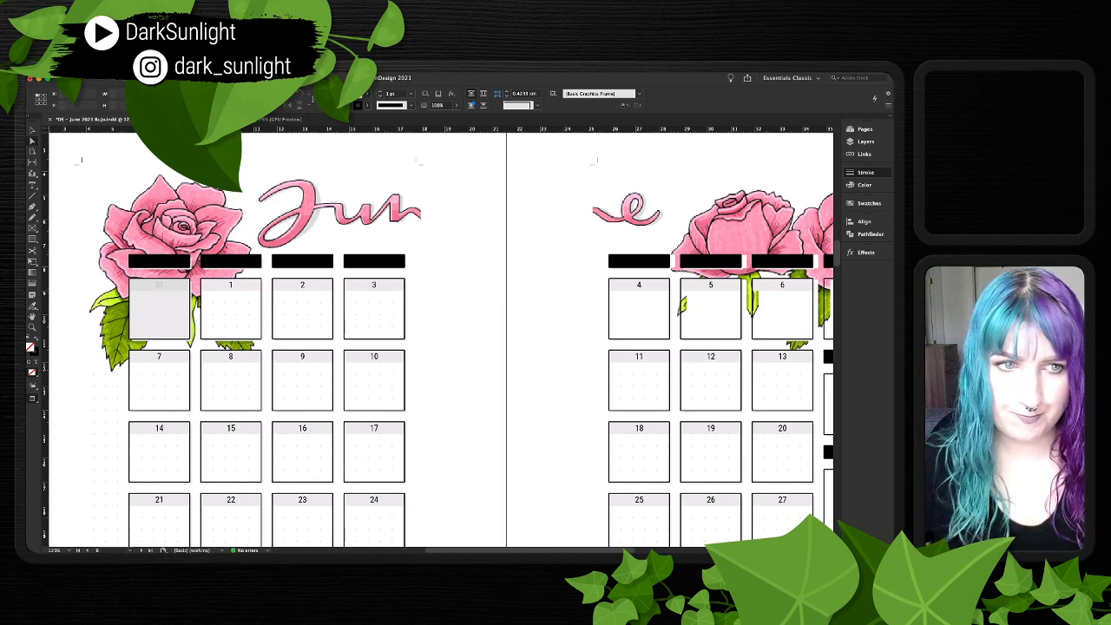
pyautogui.hscroll(10, 439, 341)
pyautogui.scroll(-1, 439, 341)
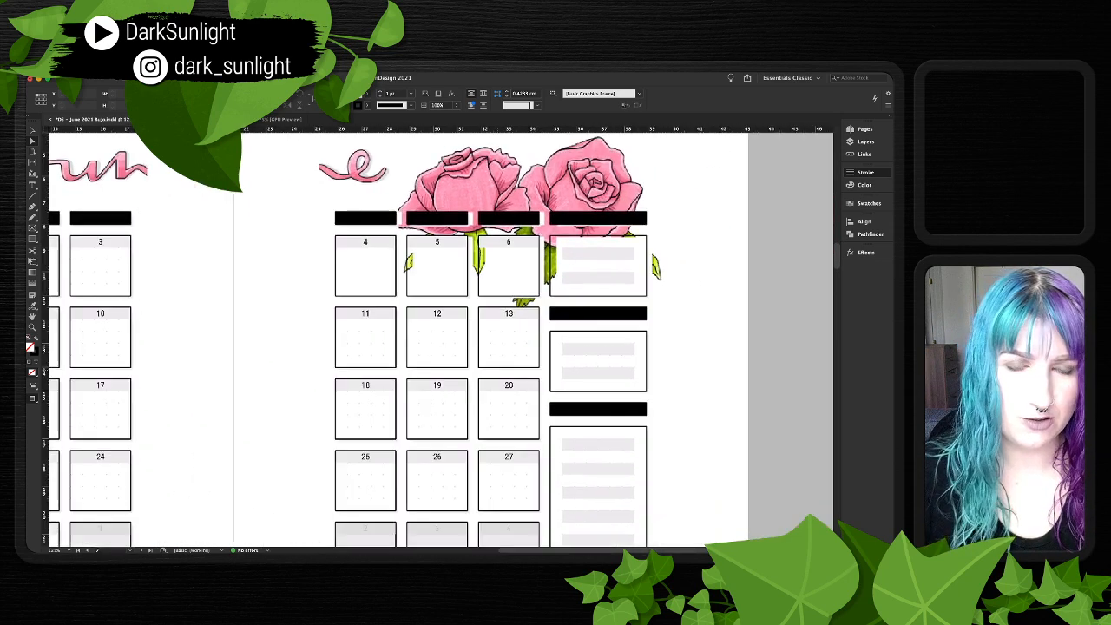
# - Nudge the right page's June rose artwork slightly left and up behind the header bars and date boxes
pyautogui.click(577, 195)
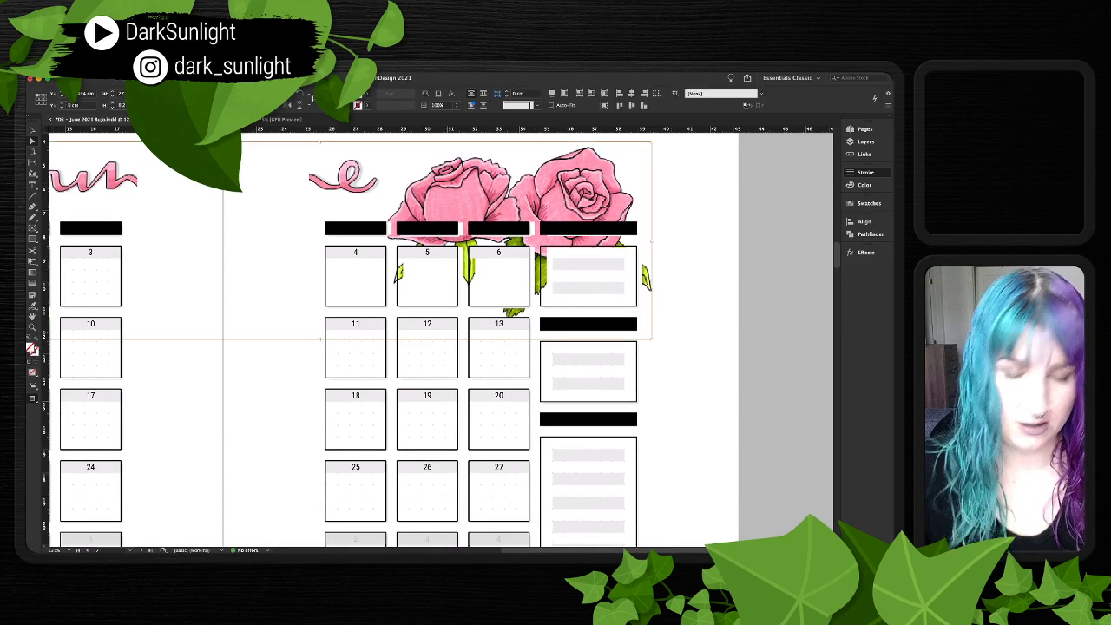
pyautogui.press('super+shift+a')
pyautogui.click(576, 196)
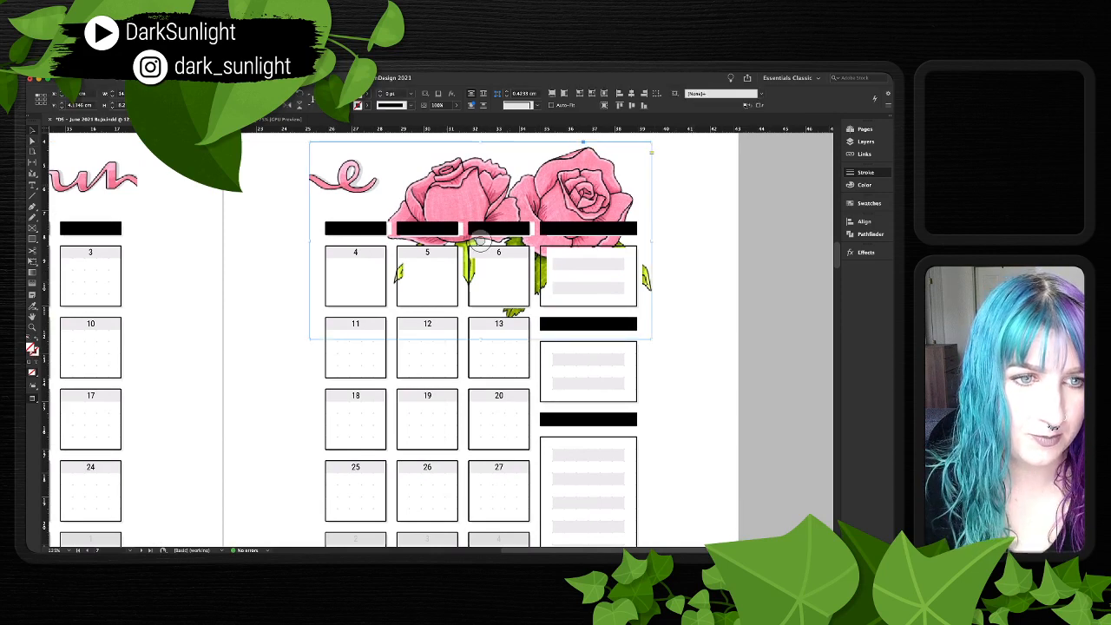
pyautogui.scroll(1, 577, 196)
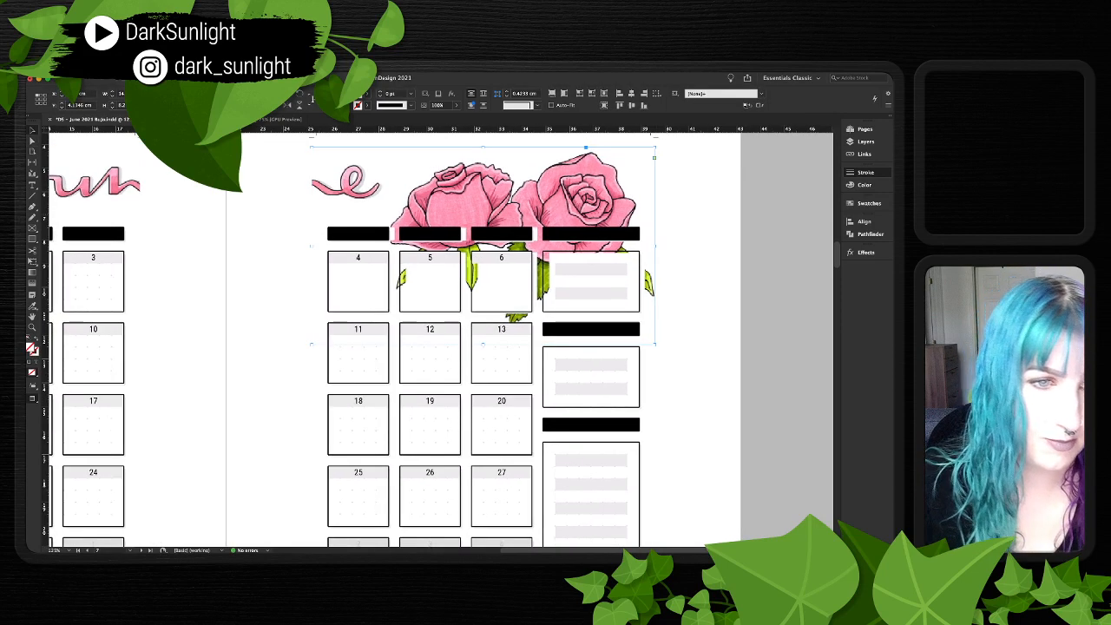
pyautogui.hotkey('shift', 'Left')
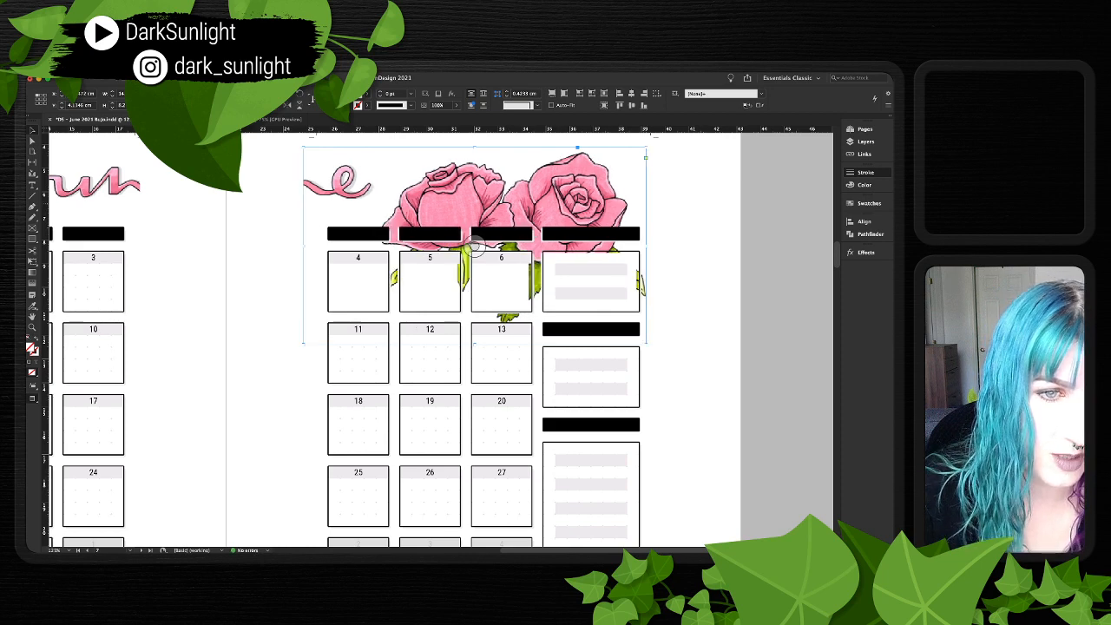
pyautogui.press('Right')
pyautogui.press('Right')
pyautogui.press('Right')
pyautogui.press('Right')
pyautogui.press('Right')
pyautogui.press('Right')
pyautogui.press('Left')
pyautogui.press('Left')
pyautogui.press('Left')
pyautogui.press('Left')
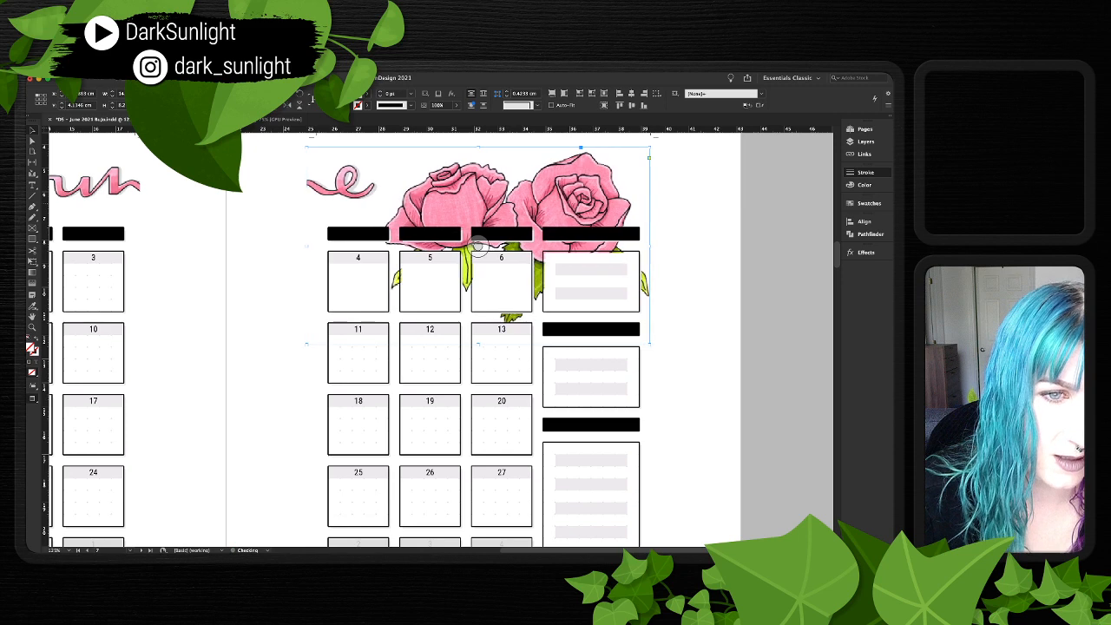
pyautogui.press('Up')
pyautogui.press('Up')
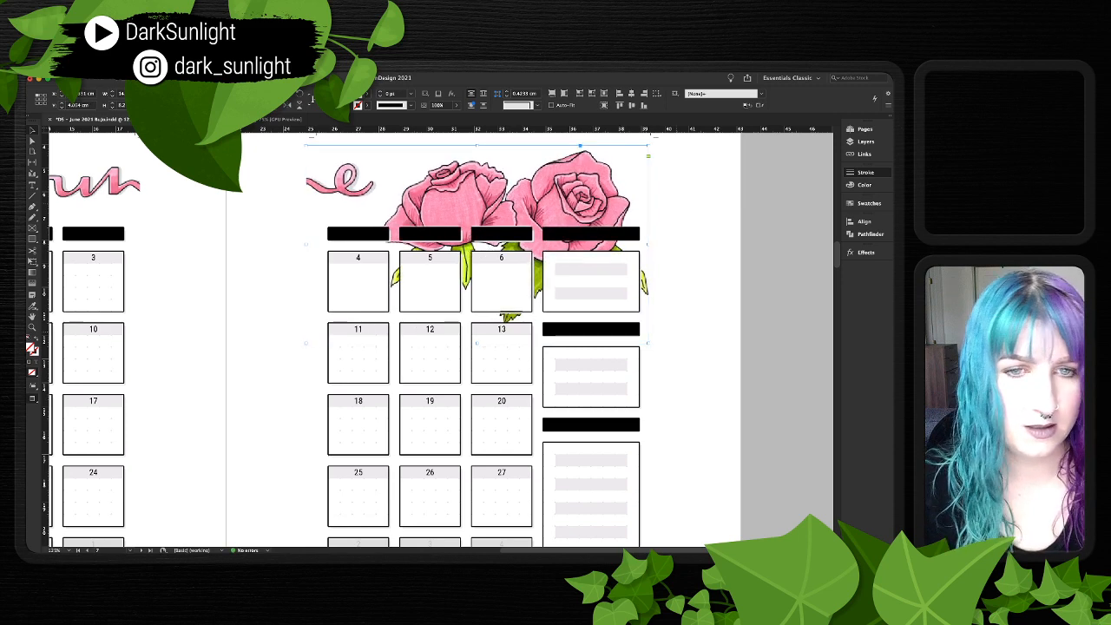
pyautogui.press('super+shift+a')
pyautogui.hscroll(3, 439, 339)
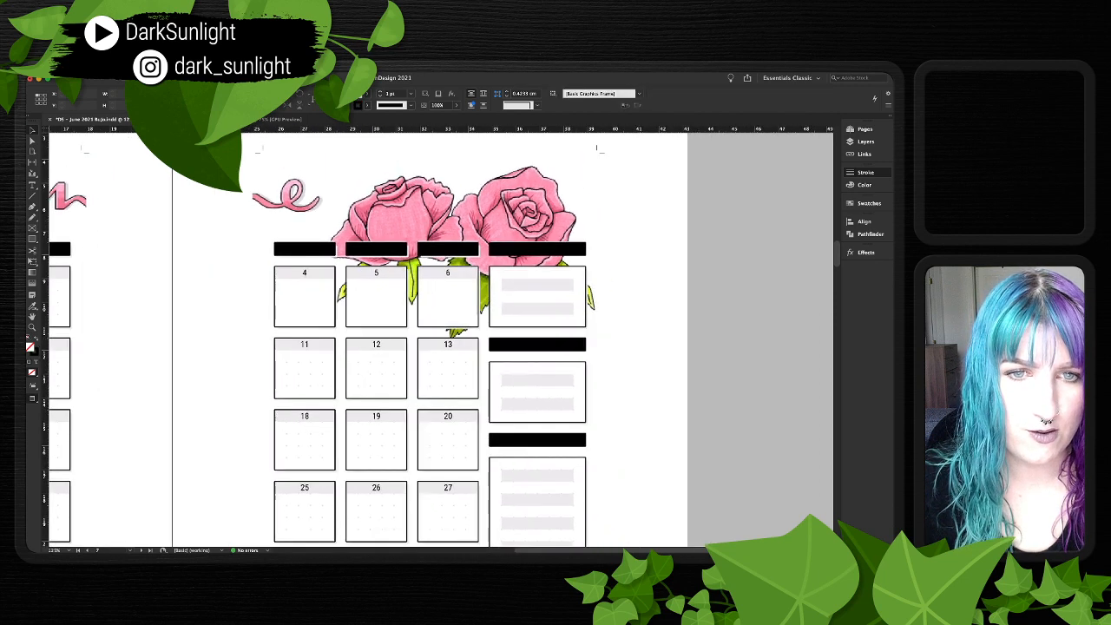
pyautogui.click(514, 208)
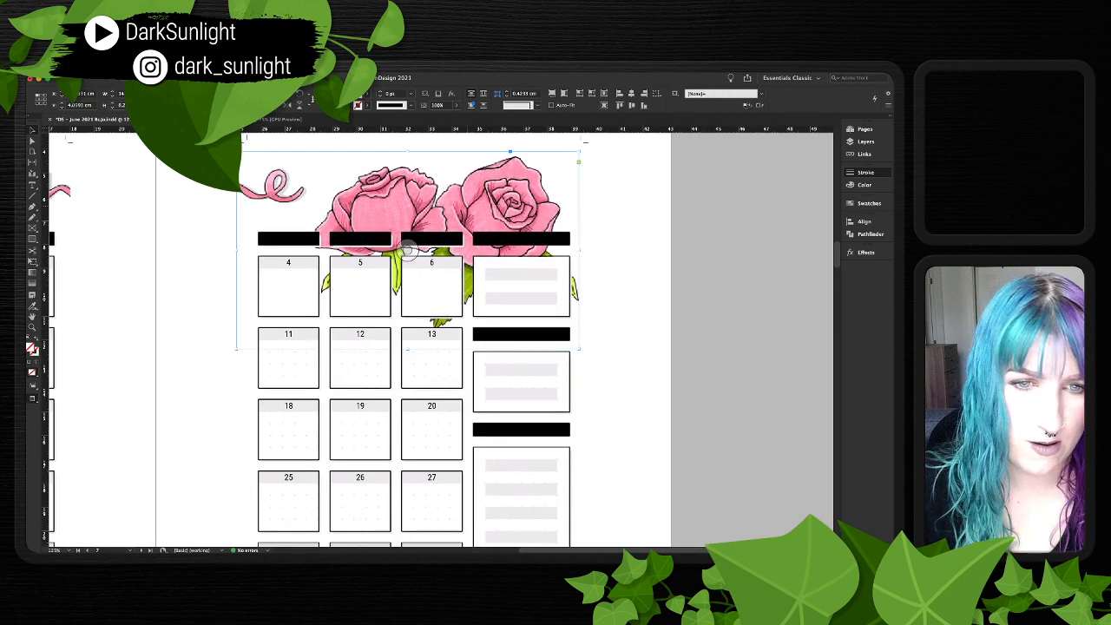
pyautogui.press('super+shift+a')
pyautogui.hscroll(1, 438, 339)
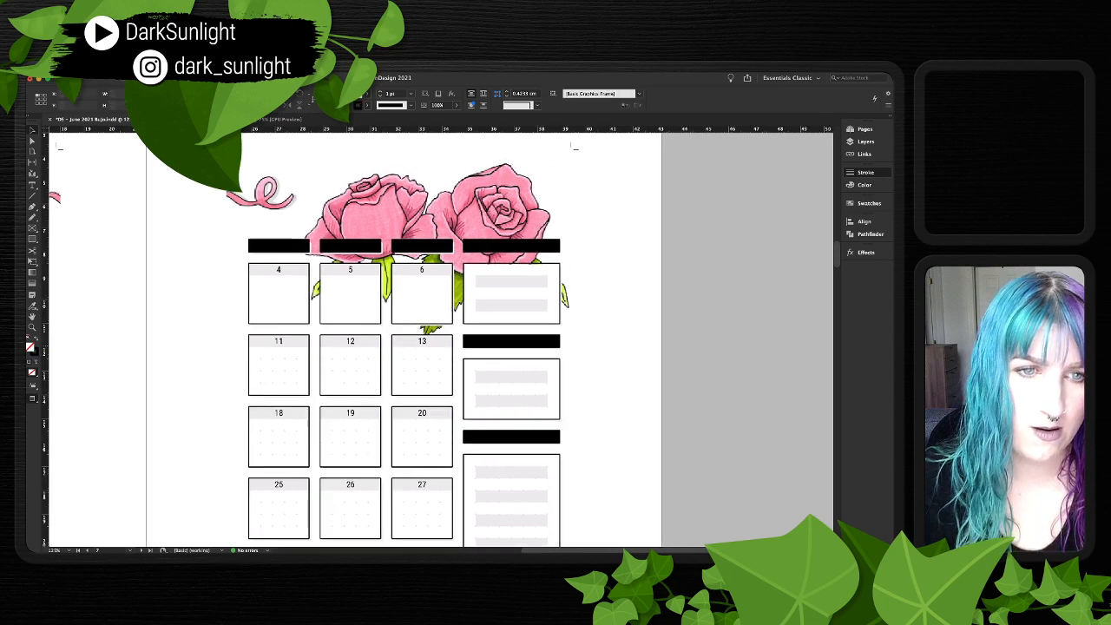
# - Raise the bottom edge of the right page's artwork frame to the top of the date 11, 12 and 13 boxes
pyautogui.moveTo(575, 148); pyautogui.dragTo(529, 154)
pyautogui.press('super+equal')
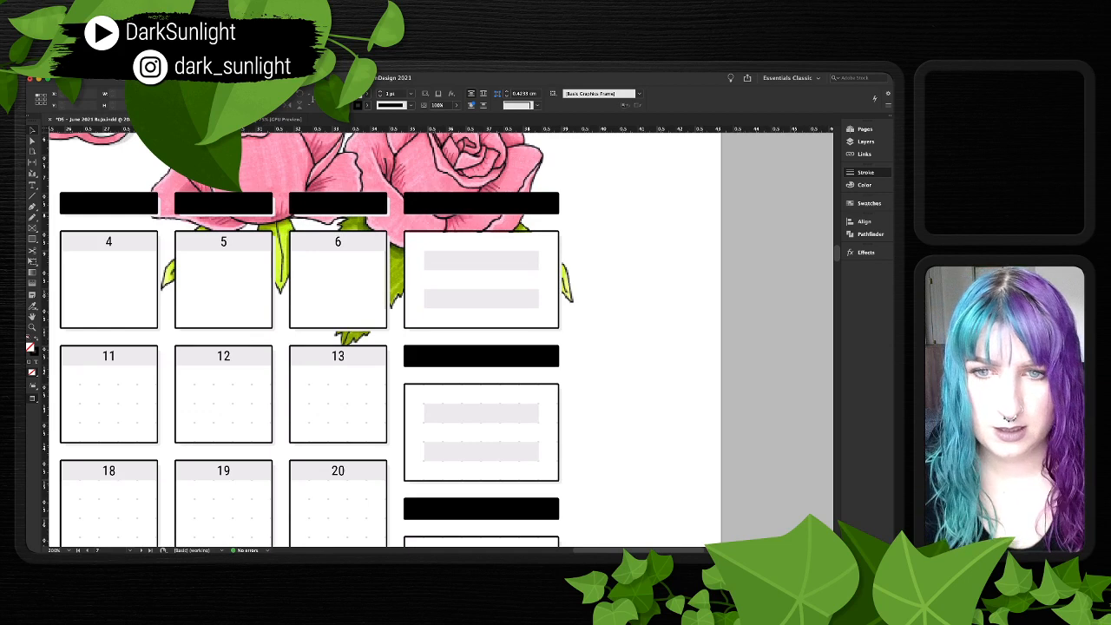
pyautogui.click(468, 165)
pyautogui.hscroll(-2, 469, 165)
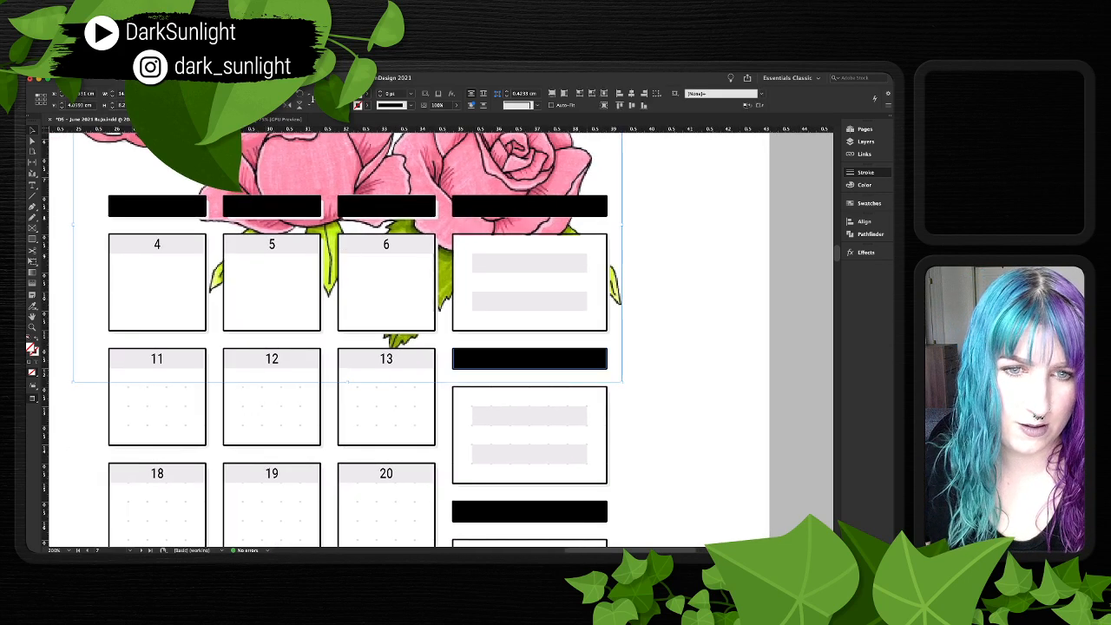
pyautogui.press('a')
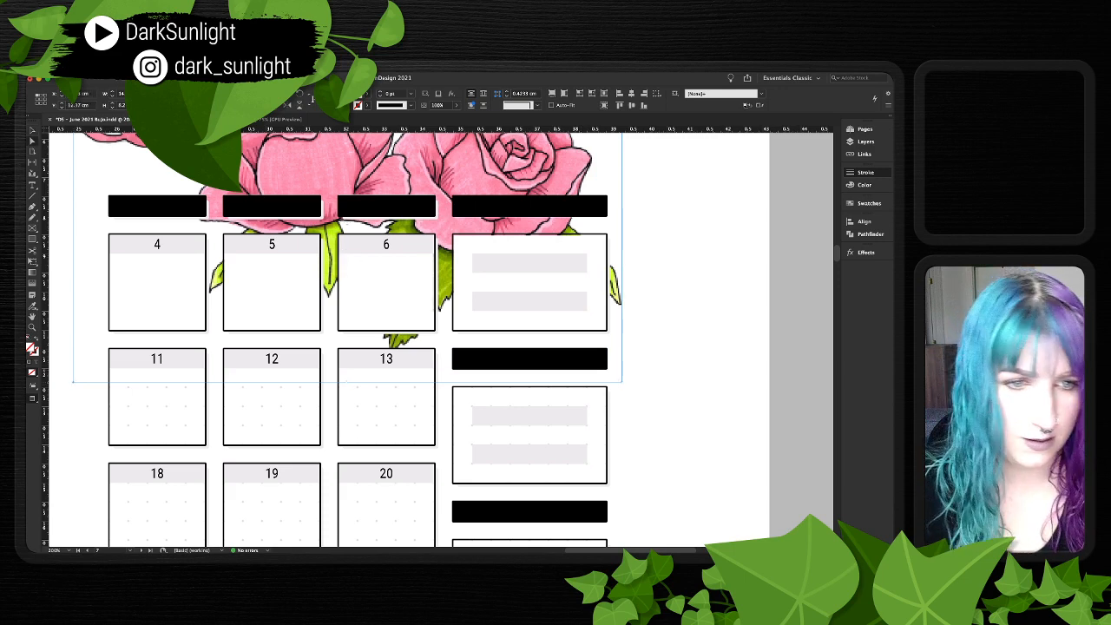
pyautogui.click(347, 382)
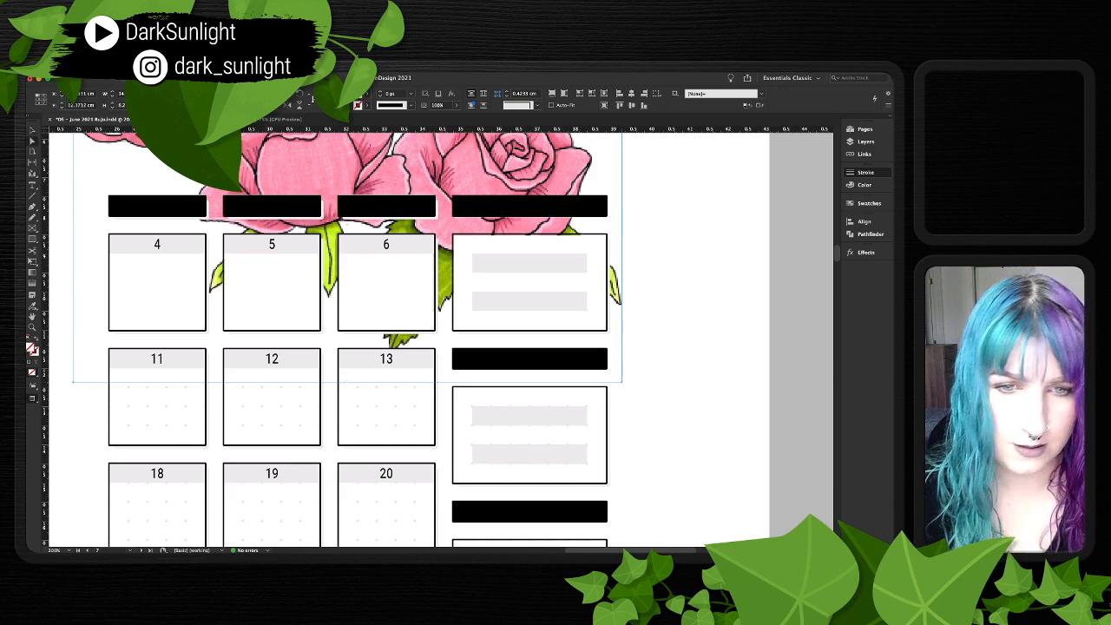
pyautogui.hotkey('shift', 'Up')
pyautogui.hotkey('shift', 'Up')
pyautogui.press('Up')
pyautogui.press('Up')
pyautogui.press('Up')
pyautogui.press('Up')
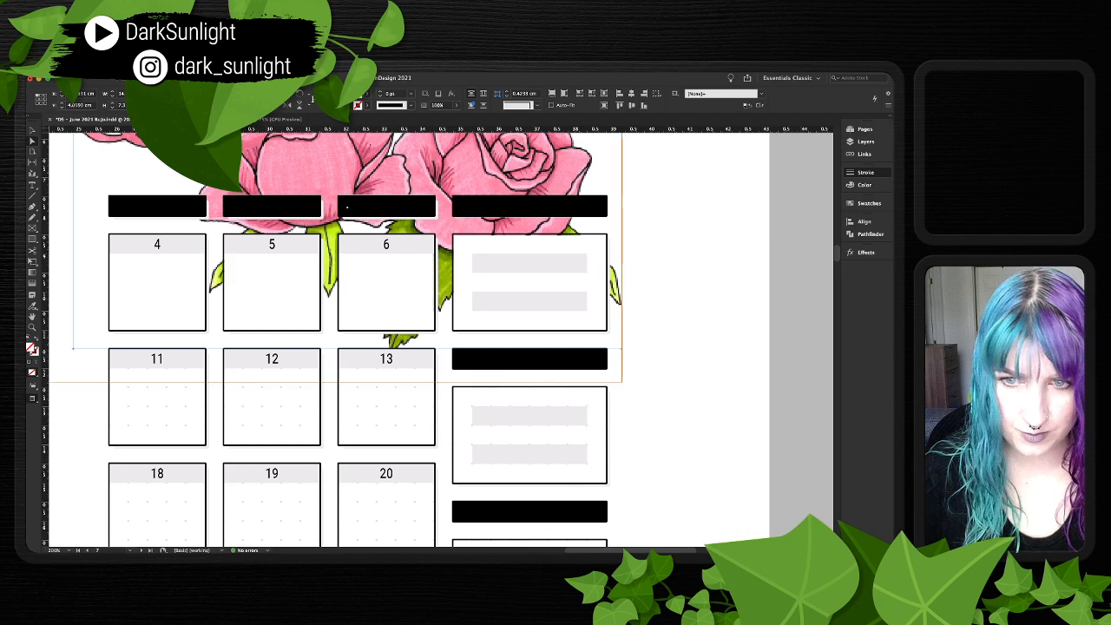
# - Add anchor points to the right page's artwork frame on its inner edge, level with the date 4 box's top and bottom
pyautogui.press('p')
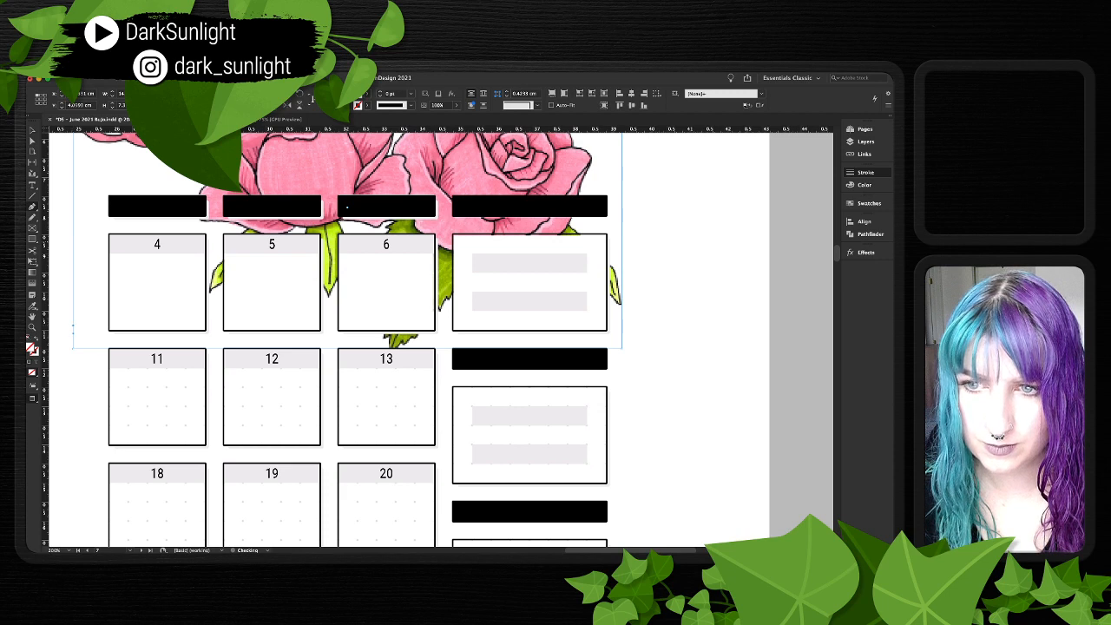
pyautogui.press('super+shift+a')
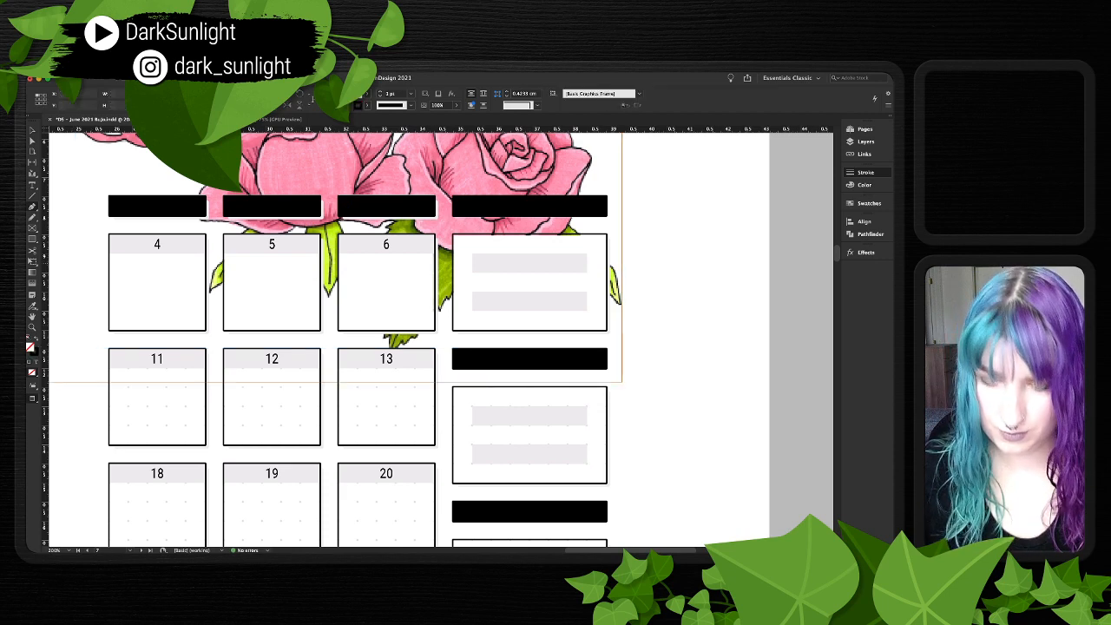
pyautogui.press('v')
pyautogui.click(391, 174)
pyautogui.press('a')
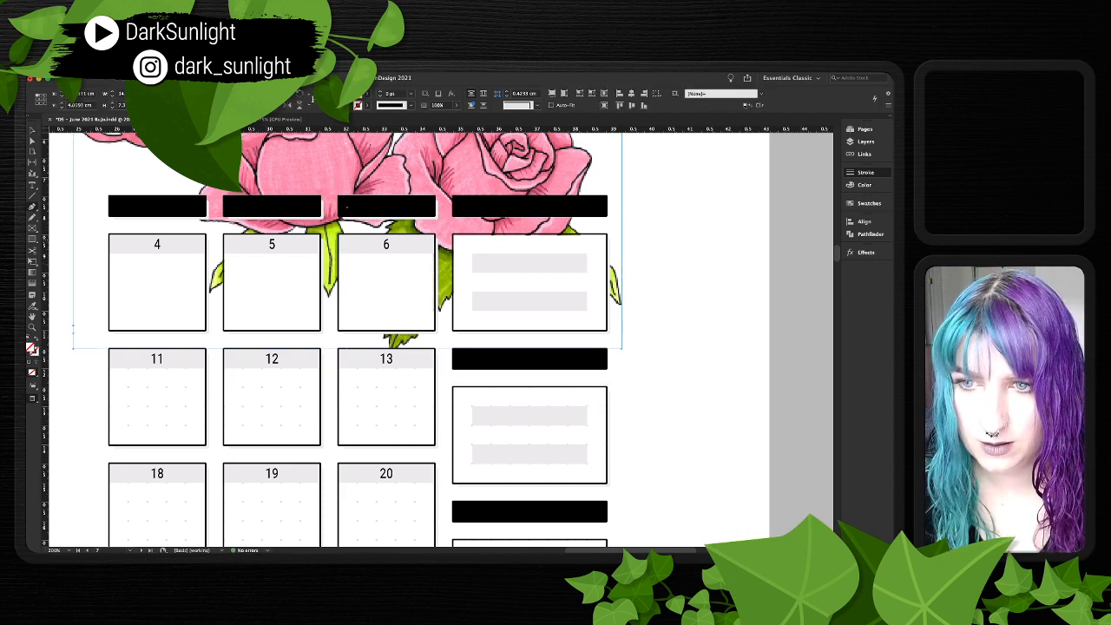
pyautogui.press('p')
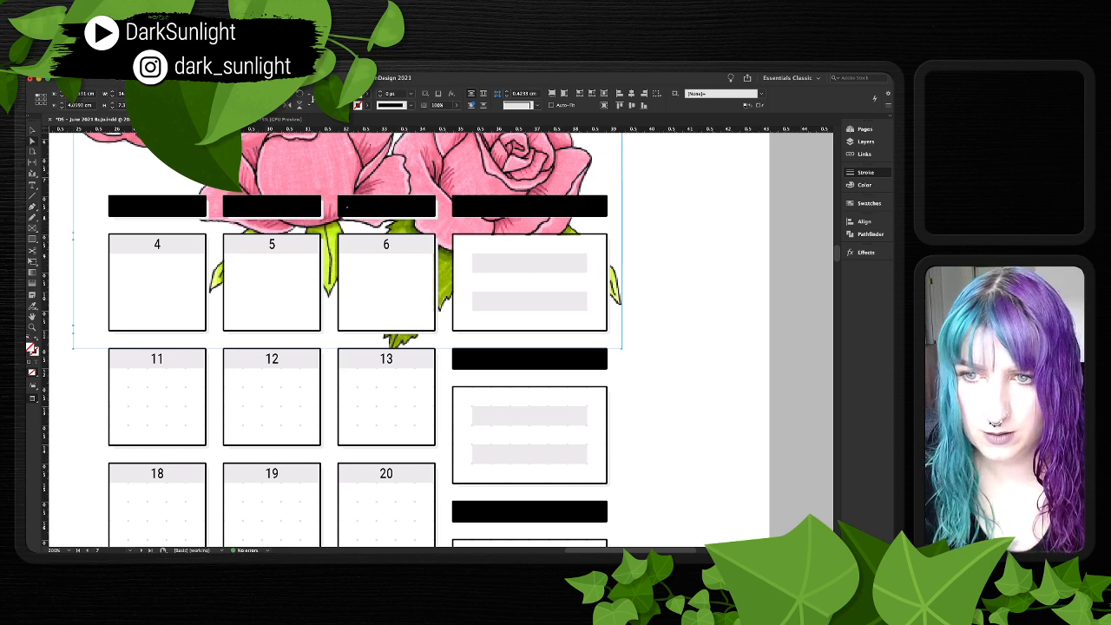
# - Push the inner pair of new anchor points across to the date 4 box's right side to notch the frame around that box
pyautogui.moveTo(83, 257); pyautogui.dragTo(89, 328)
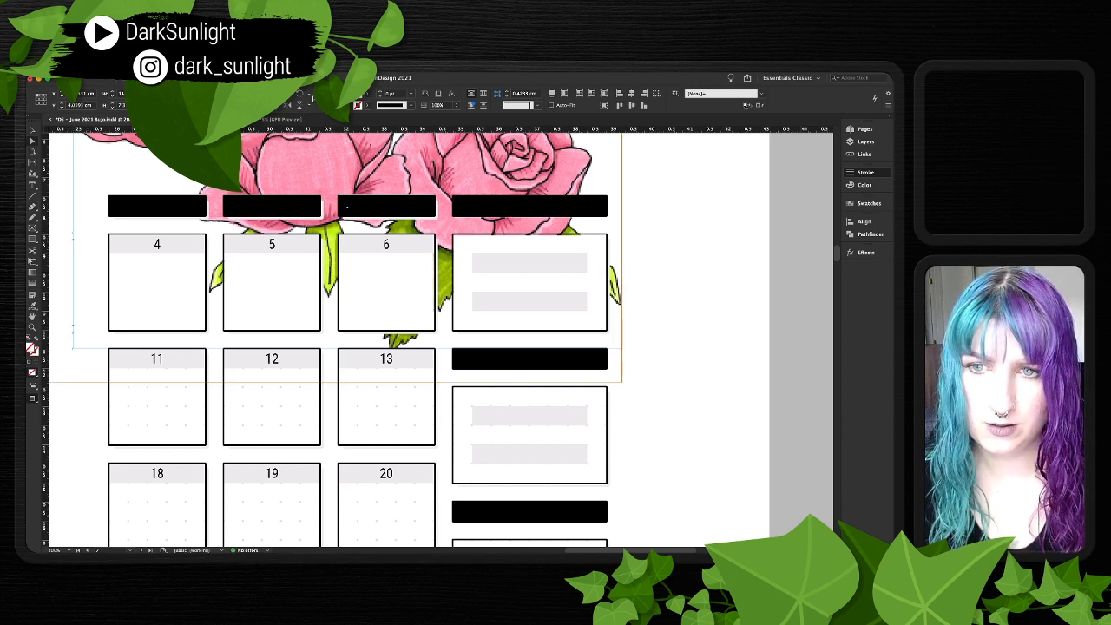
pyautogui.hotkey('shift', 'Right')
pyautogui.hotkey('shift', 'Right')
pyautogui.hotkey('shift', 'Right')
pyautogui.hotkey('shift', 'Right')
pyautogui.hotkey('shift', 'Right')
pyautogui.hotkey('shift', 'Right')
pyautogui.hotkey('shift', 'Right')
pyautogui.hotkey('shift', 'Right')
pyautogui.hotkey('shift', 'Right')
pyautogui.hotkey('shift', 'Right')
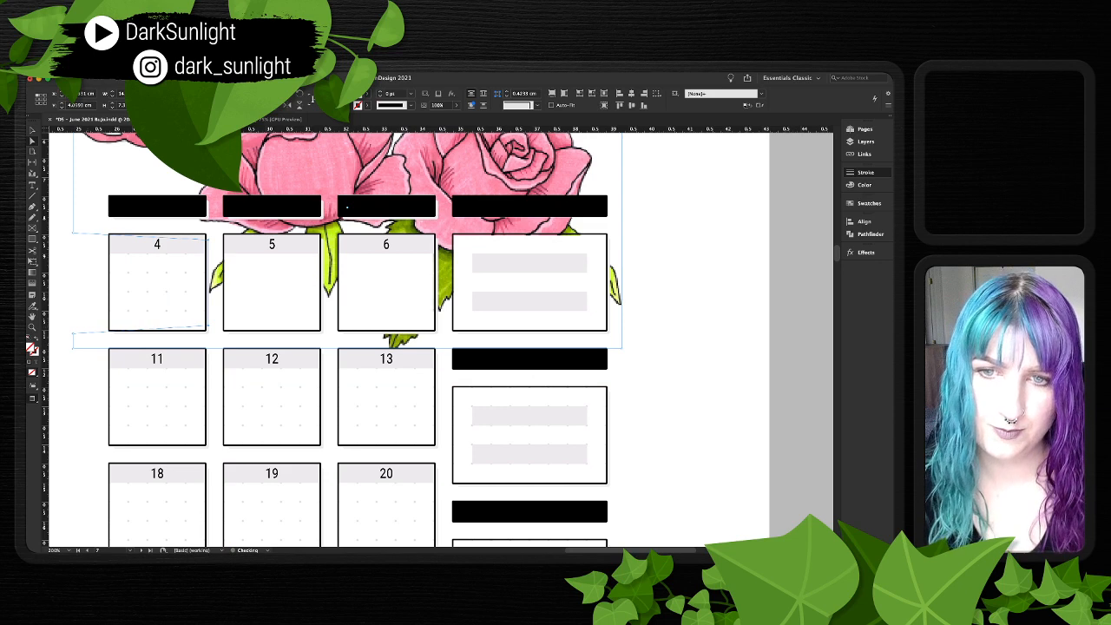
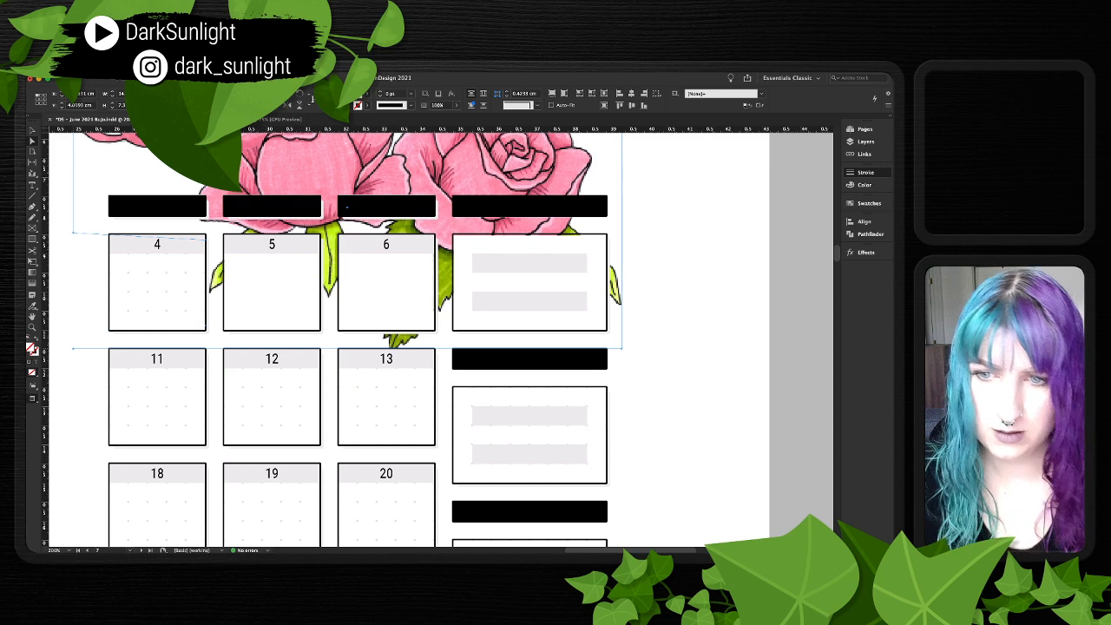
# - Delete the outer anchor point below the date 4 notch while retaining the frame's bottom inner corner point
pyautogui.press('super+z')
pyautogui.press('p')
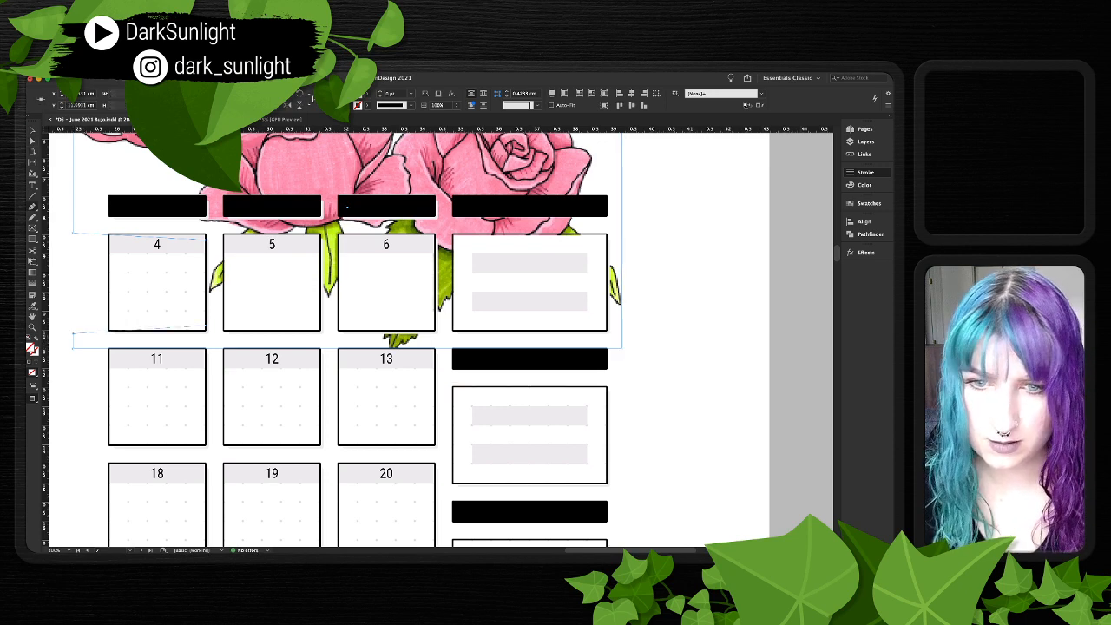
pyautogui.click(73, 334)
pyautogui.click(73, 349)
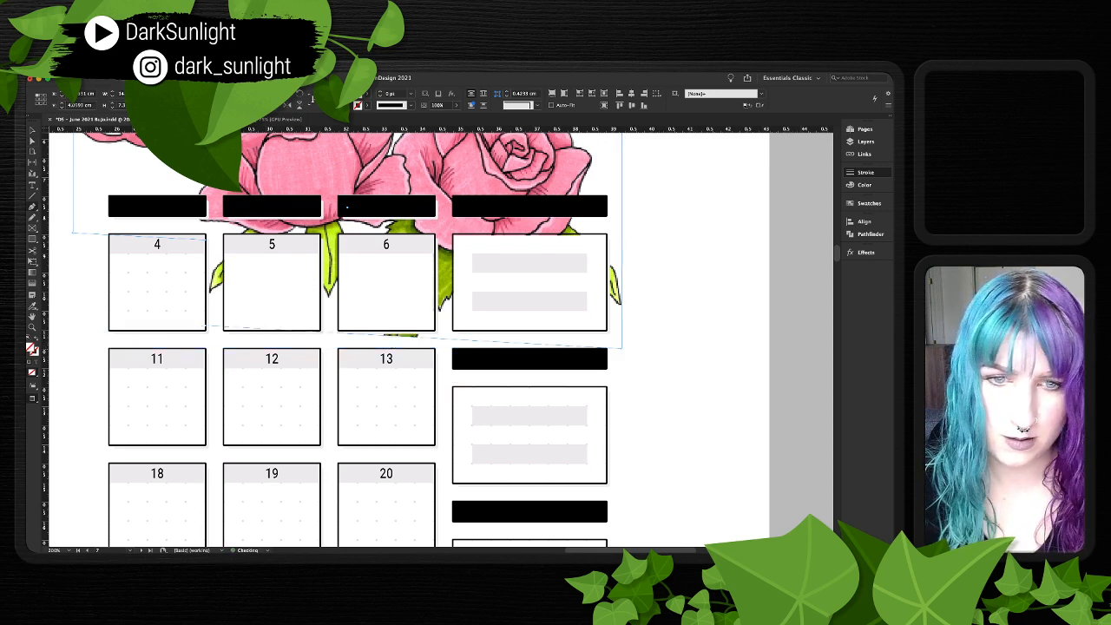
pyautogui.hotkey('ctrl', 'z')
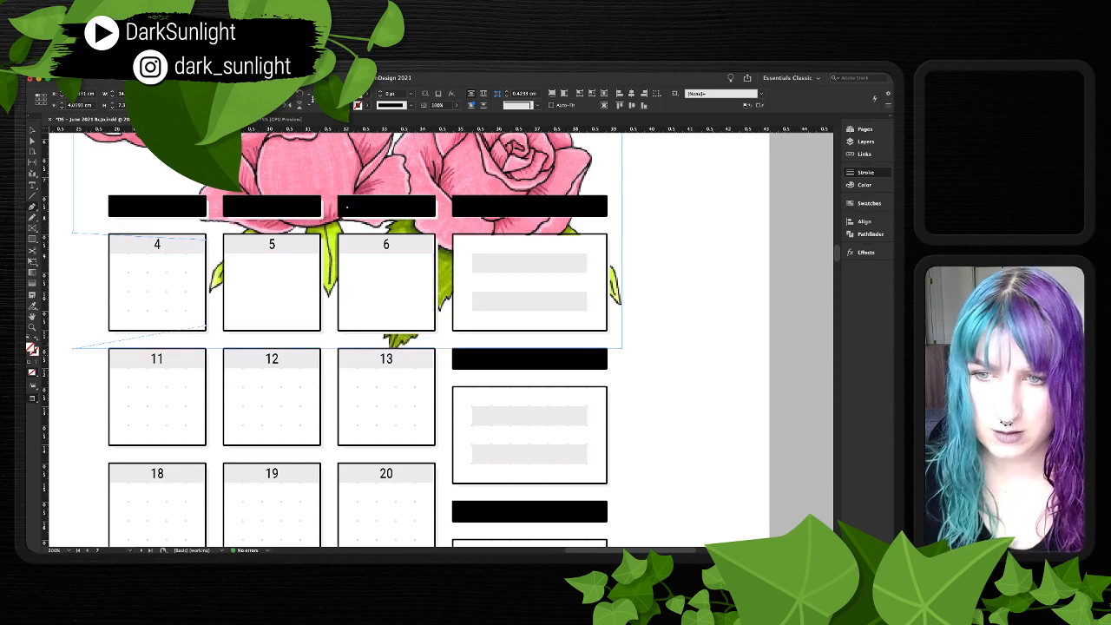
# - Pull the frame's bottom inner corner point along the bottom edge to the top of the date 13 box, beside the leaf
pyautogui.press('a')
pyautogui.click(73, 349)
pyautogui.moveTo(73, 349); pyautogui.dragTo(378, 348)
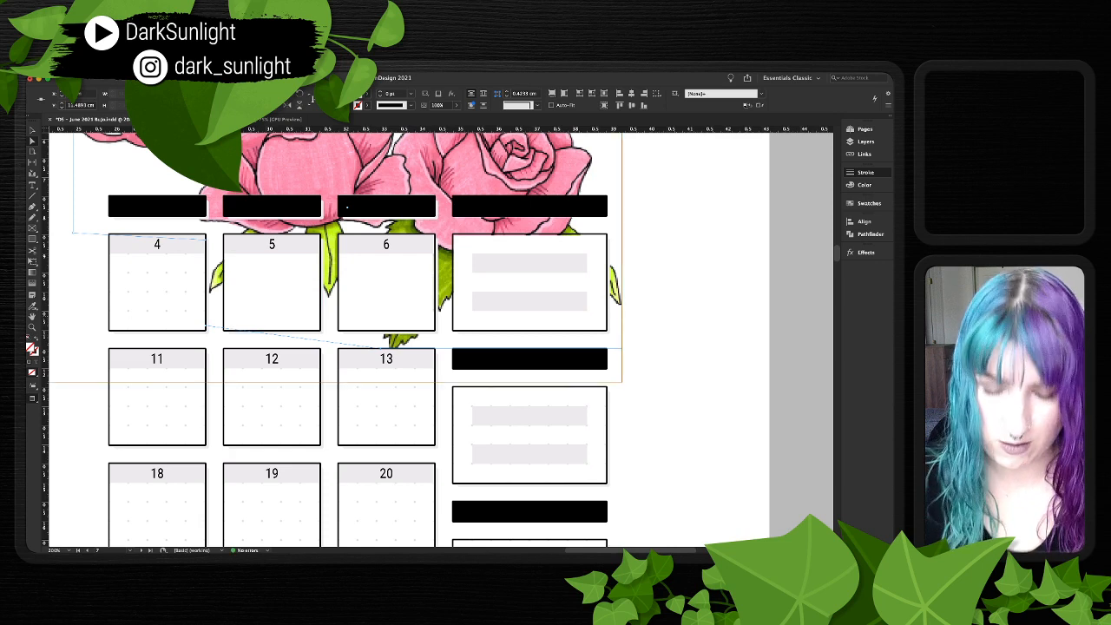
# - Try to delete the frame's anchor point at the date 4 box's lower right corner
pyautogui.press('p')
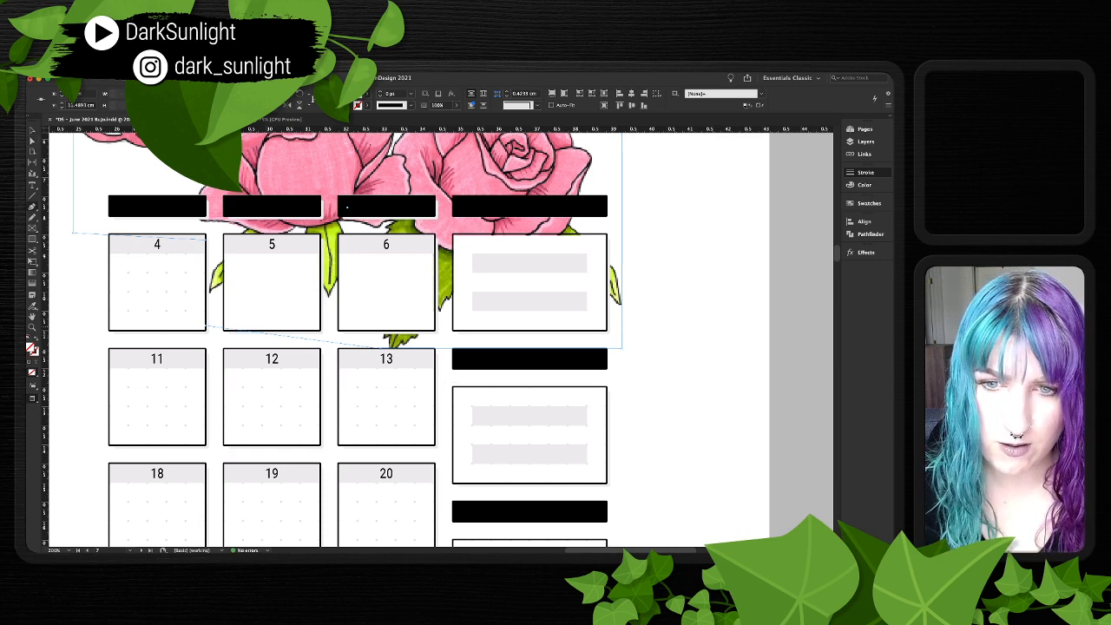
pyautogui.click(207, 328)
pyautogui.press('super+z')
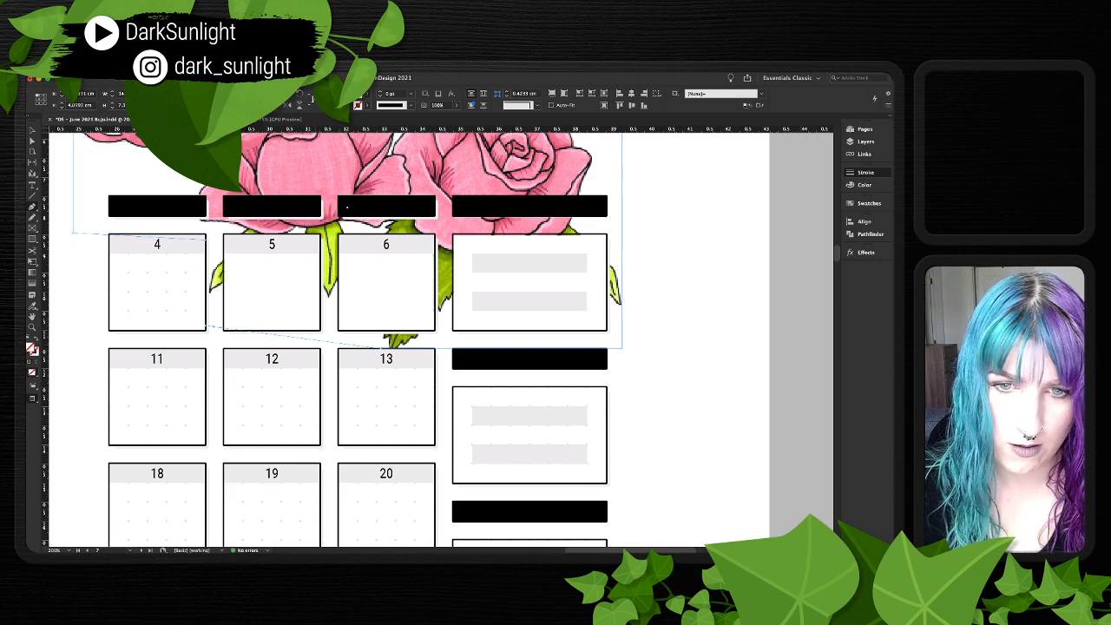
pyautogui.press('super+shift+a')
pyautogui.press('v')
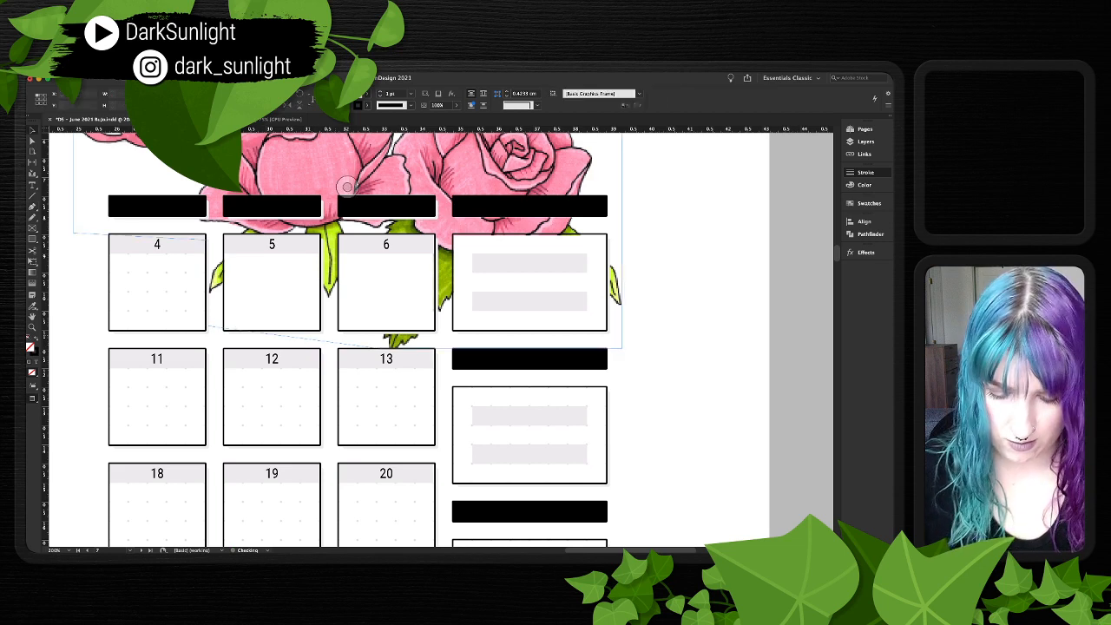
# - Notch the right-page artwork frame's lower edge around the date 5 box by moving anchor points to its upper corners
pyautogui.click(512, 174)
pyautogui.click(347, 242)
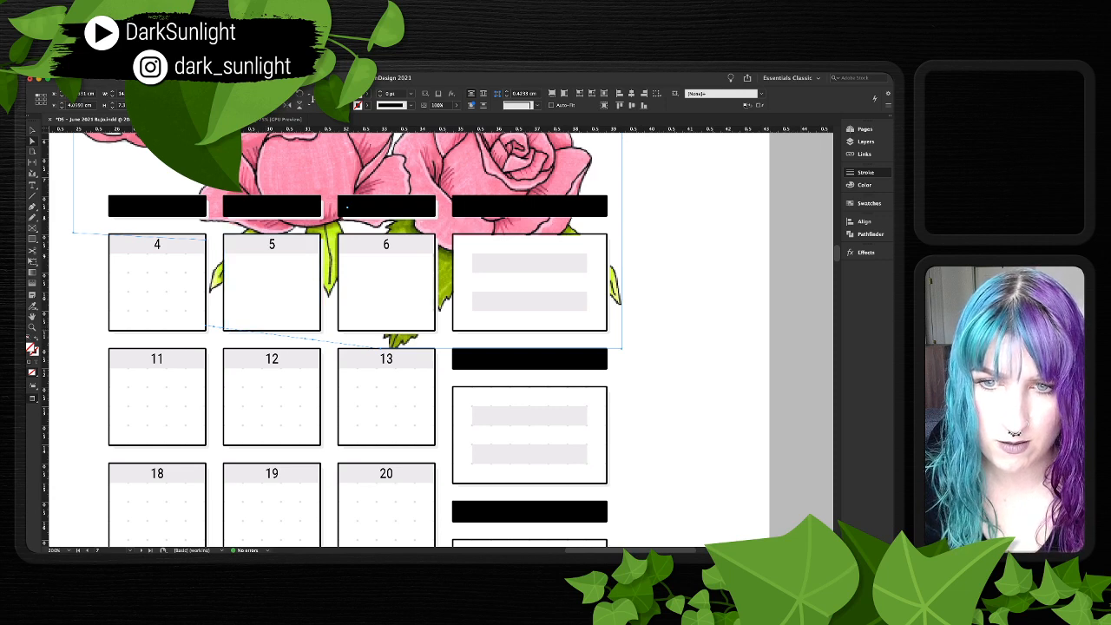
pyautogui.moveTo(227, 329); pyautogui.dragTo(226, 237)
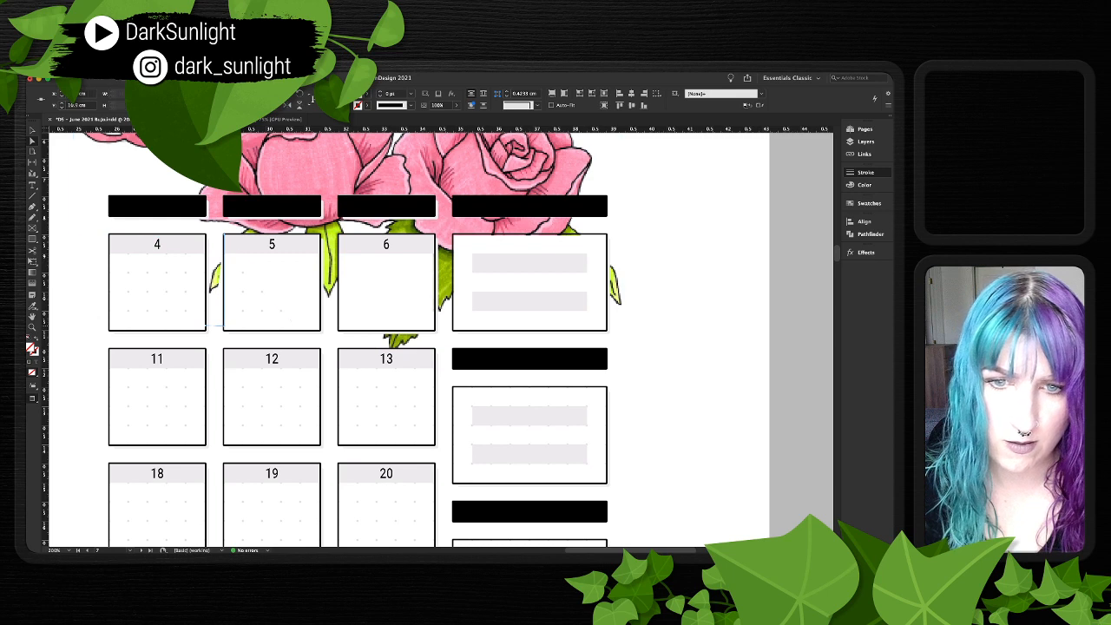
pyautogui.moveTo(305, 339); pyautogui.dragTo(320, 235)
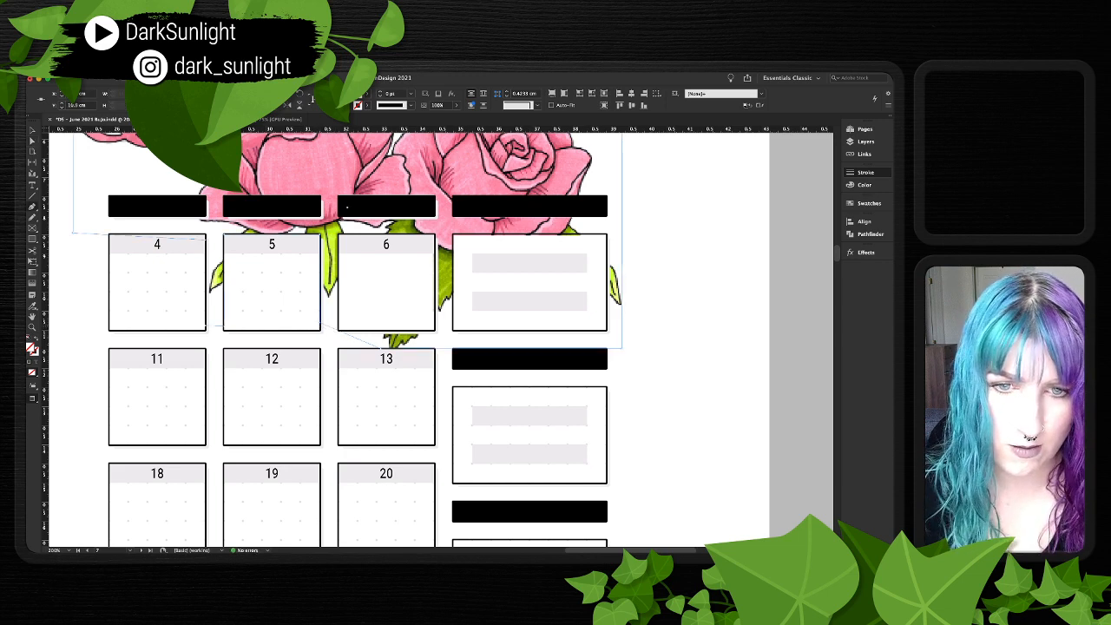
# - Pull the frame's lower anchor points up to the date 6 box's upper corners and shift the point beside the leaf inward
pyautogui.click(345, 333)
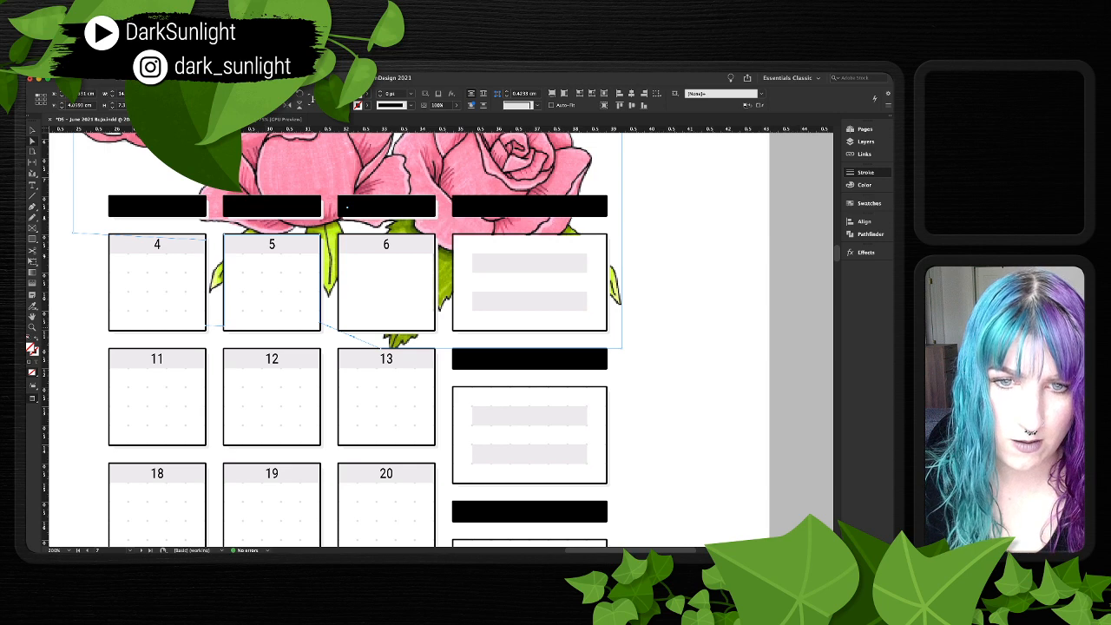
pyautogui.click(340, 331)
pyautogui.moveTo(339, 331); pyautogui.dragTo(339, 234)
pyautogui.moveTo(328, 325); pyautogui.dragTo(434, 234)
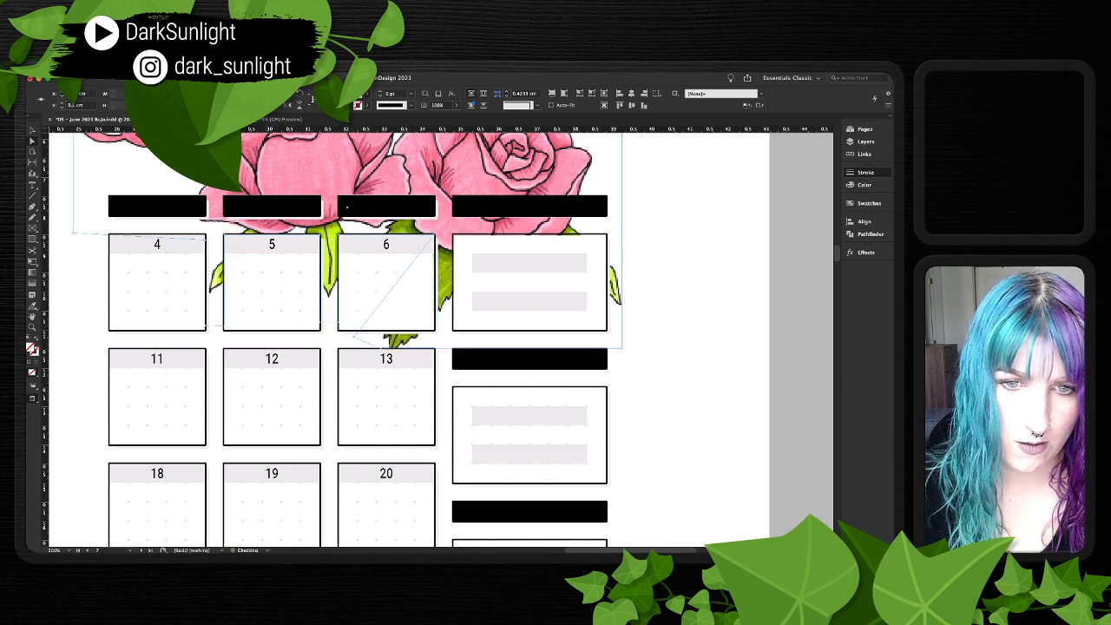
pyautogui.moveTo(355, 336); pyautogui.dragTo(378, 329)
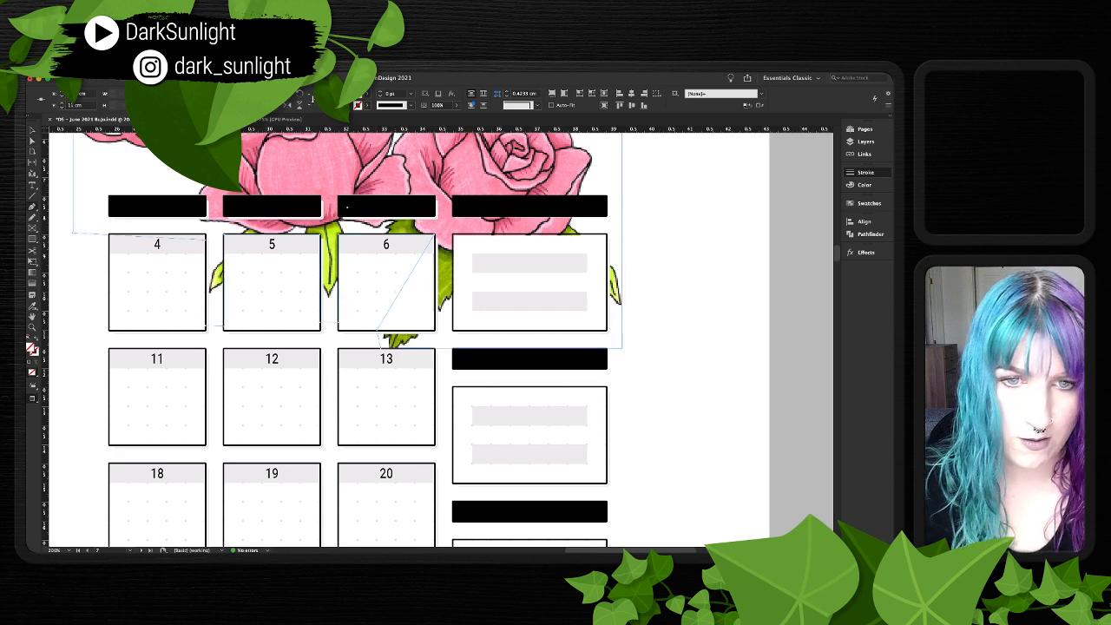
# - Add an anchor point on the frame's diagonal edge and move it to the date 6 box's lower right corner
pyautogui.press('p')
pyautogui.click(395, 301)
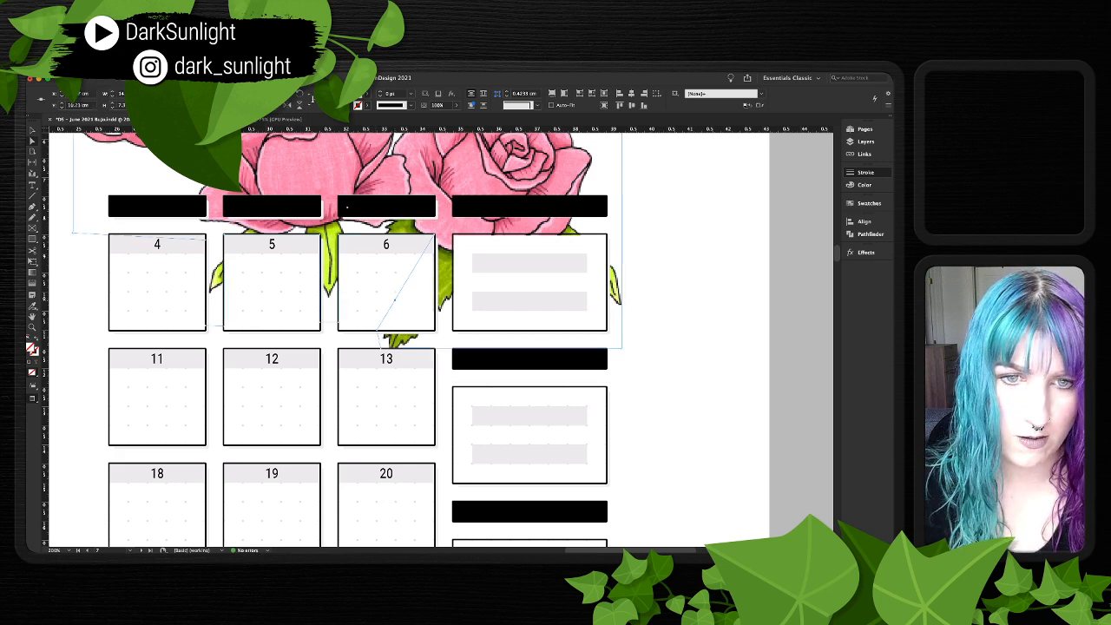
pyautogui.click(395, 300)
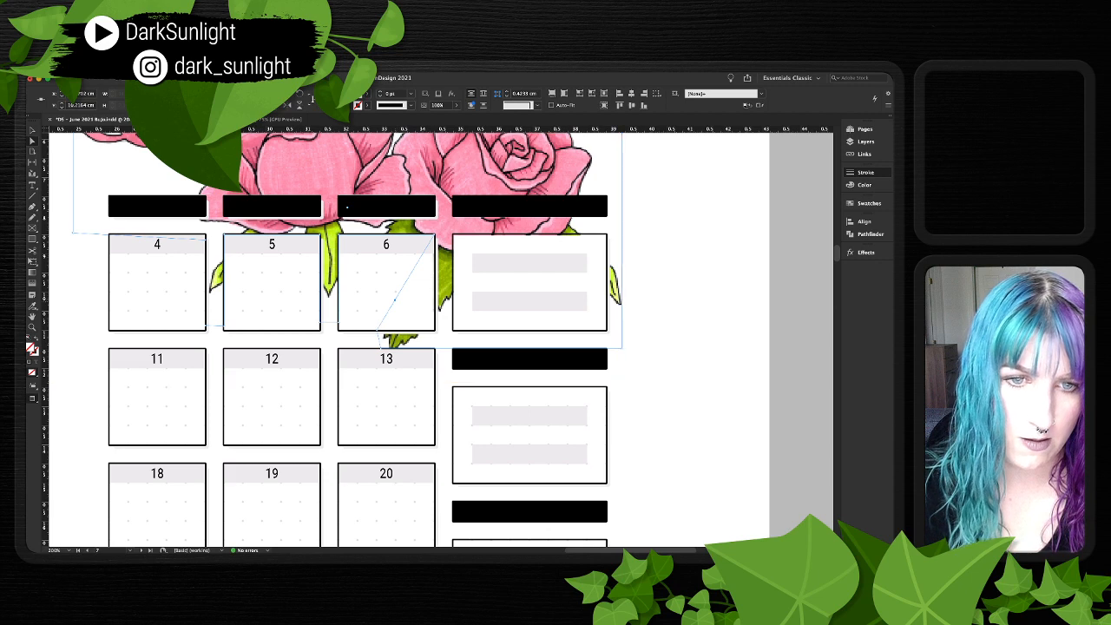
pyautogui.moveTo(395, 300); pyautogui.dragTo(435, 330)
pyautogui.press('super+shift+a')
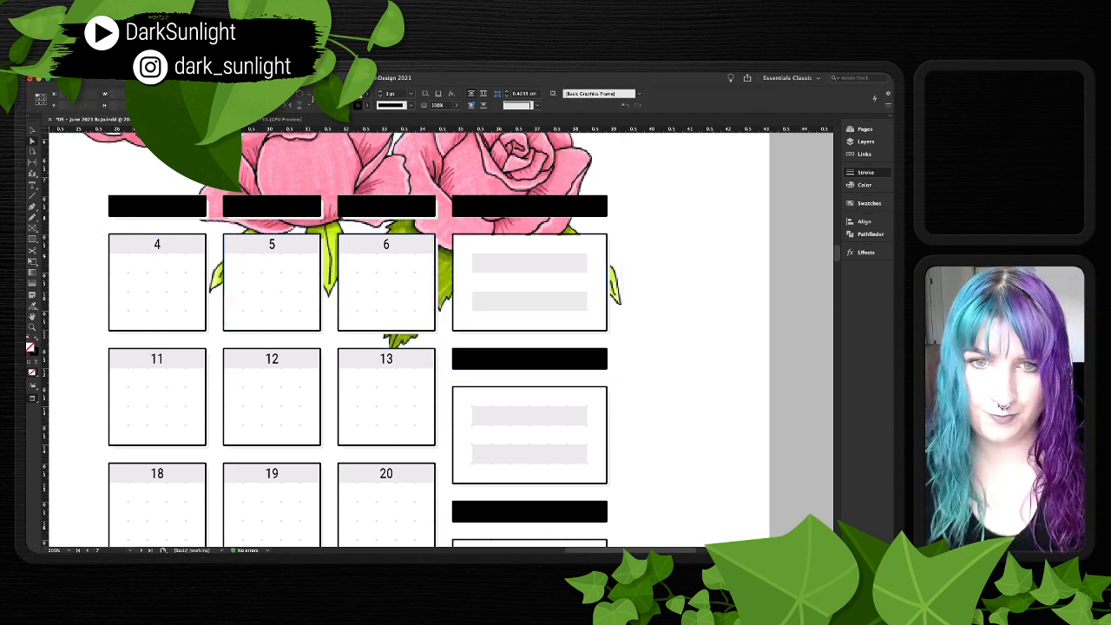
# - Check the whole June calendar spread across both pages and save the document
pyautogui.press('super+minus')
pyautogui.press('super+minus')
pyautogui.press('super+minus')
pyautogui.press('super+minus')
pyautogui.hscroll(-1, 441, 340)
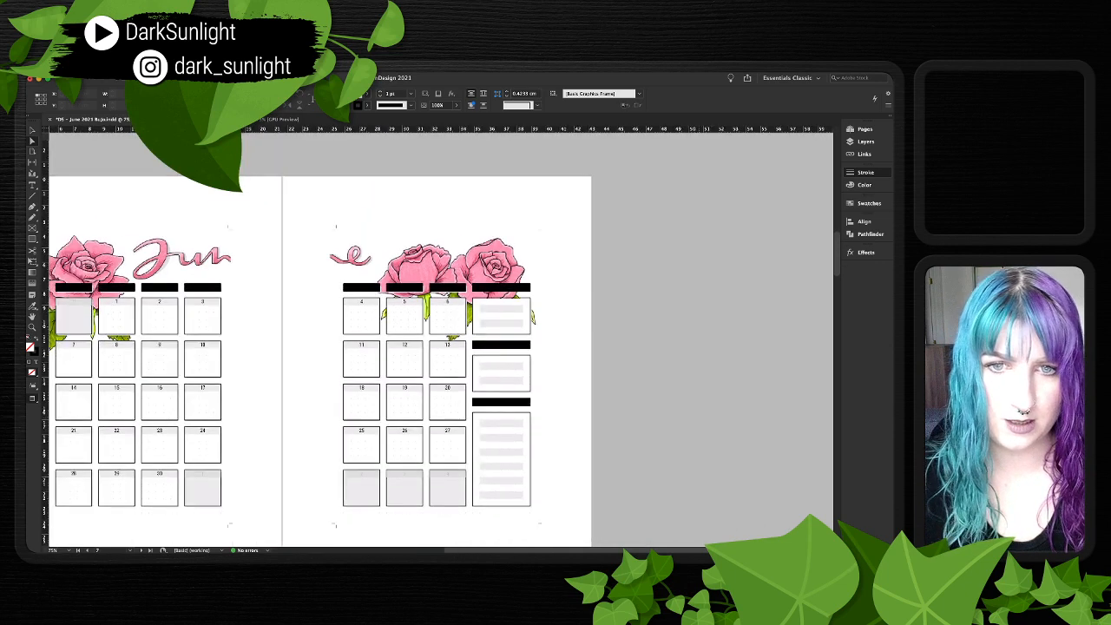
pyautogui.hscroll(-2, 441, 339)
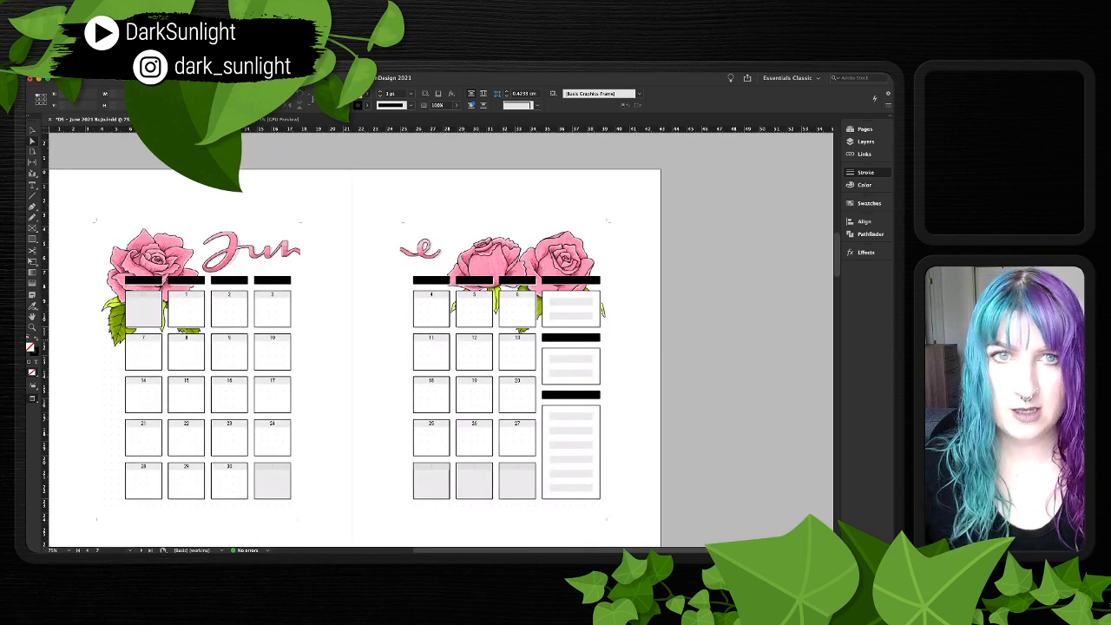
pyautogui.press('super+s')
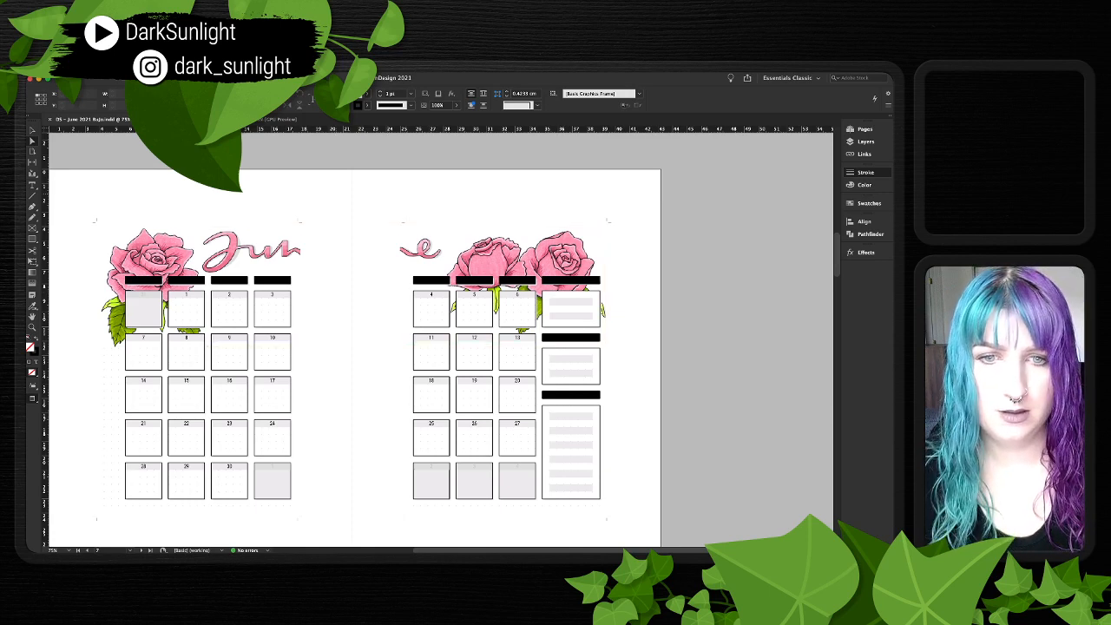
# - Review the calendar, tracker and productivity board spreads in the June document, ending on the tracker spread
pyautogui.scroll(-10, 356, 347)
pyautogui.scroll(-2, 369, 379)
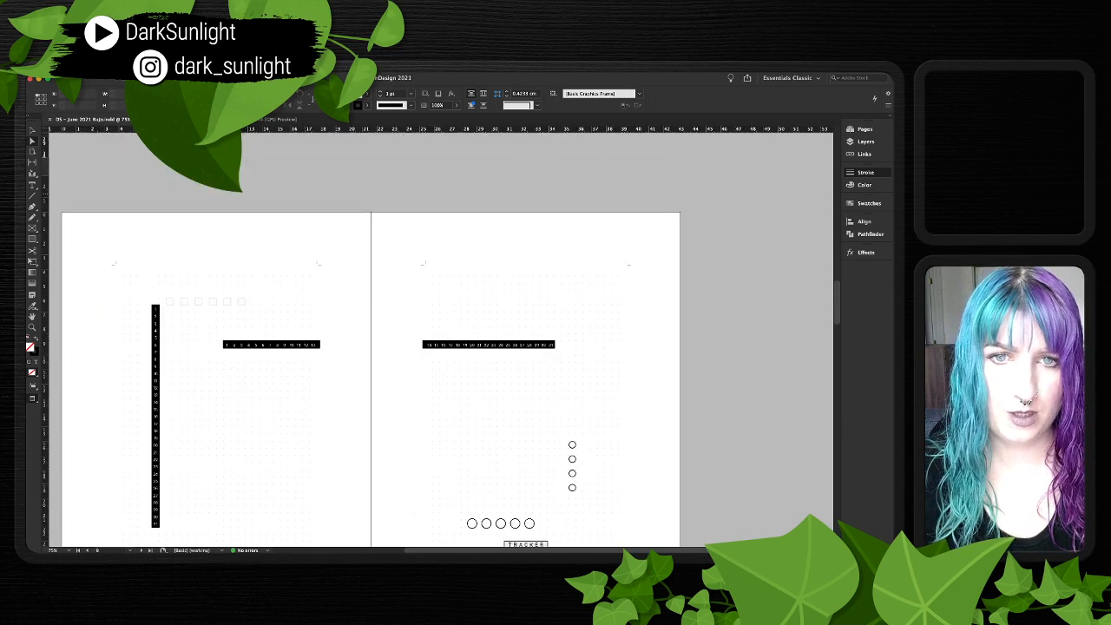
pyautogui.scroll(5, 379, 337)
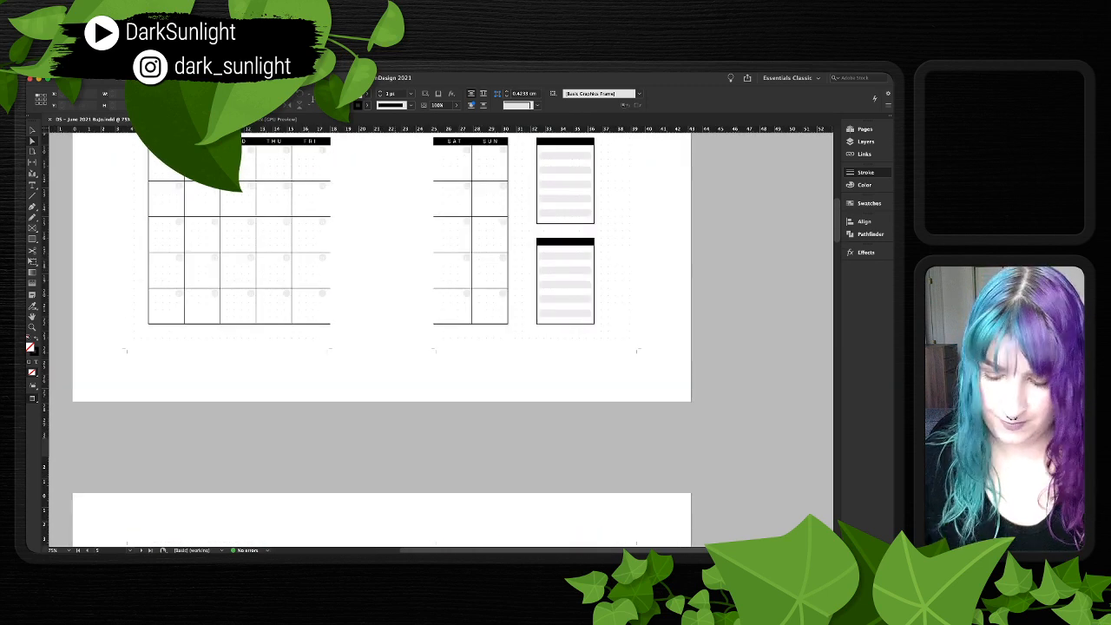
pyautogui.scroll(2, 382, 303)
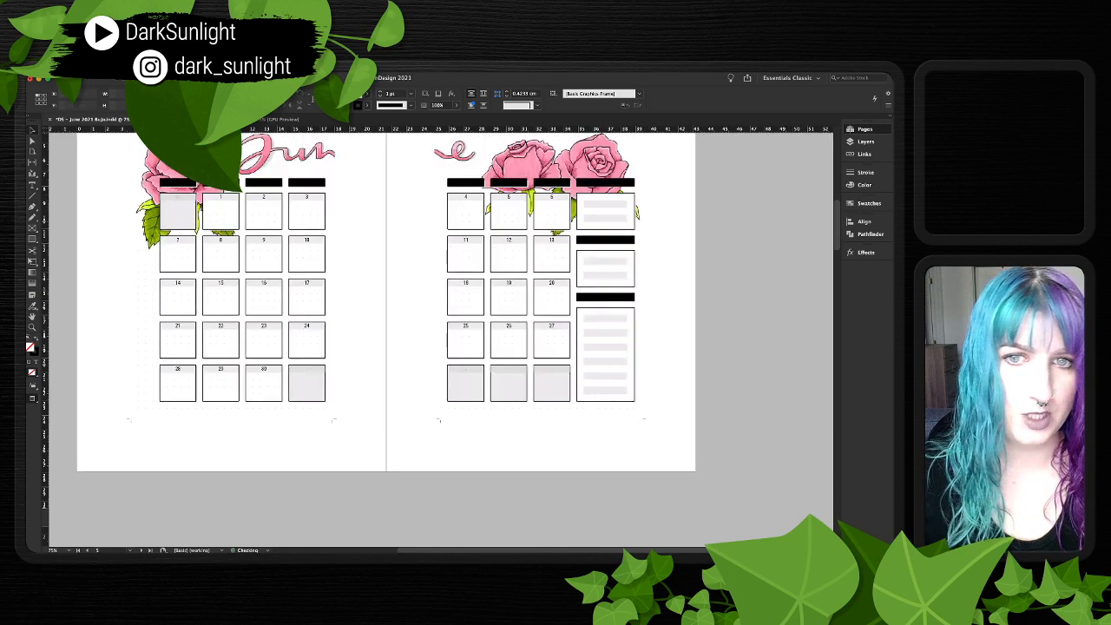
pyautogui.scroll(10, 441, 338)
pyautogui.scroll(-10, 441, 339)
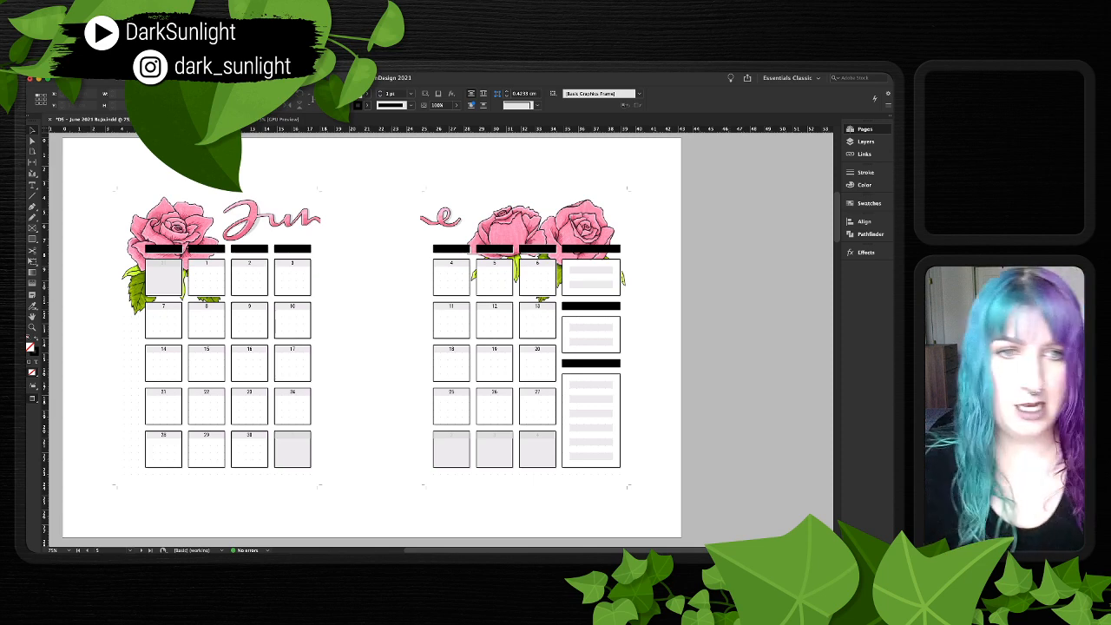
pyautogui.scroll(-10, 434, 338)
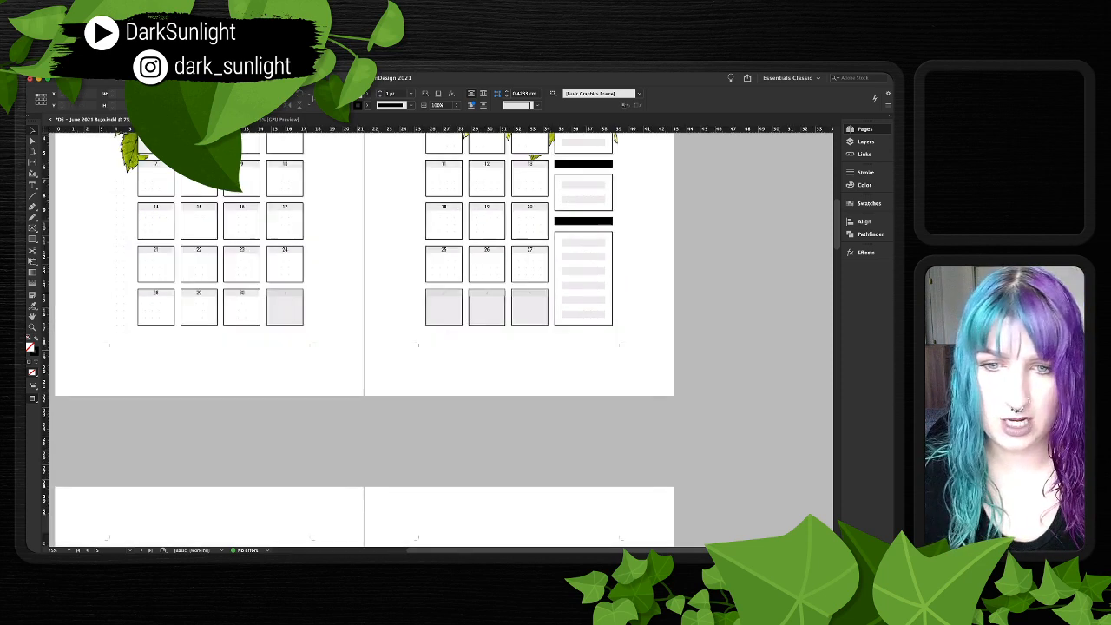
pyautogui.scroll(-3, 356, 338)
pyautogui.hscroll(1, 356, 339)
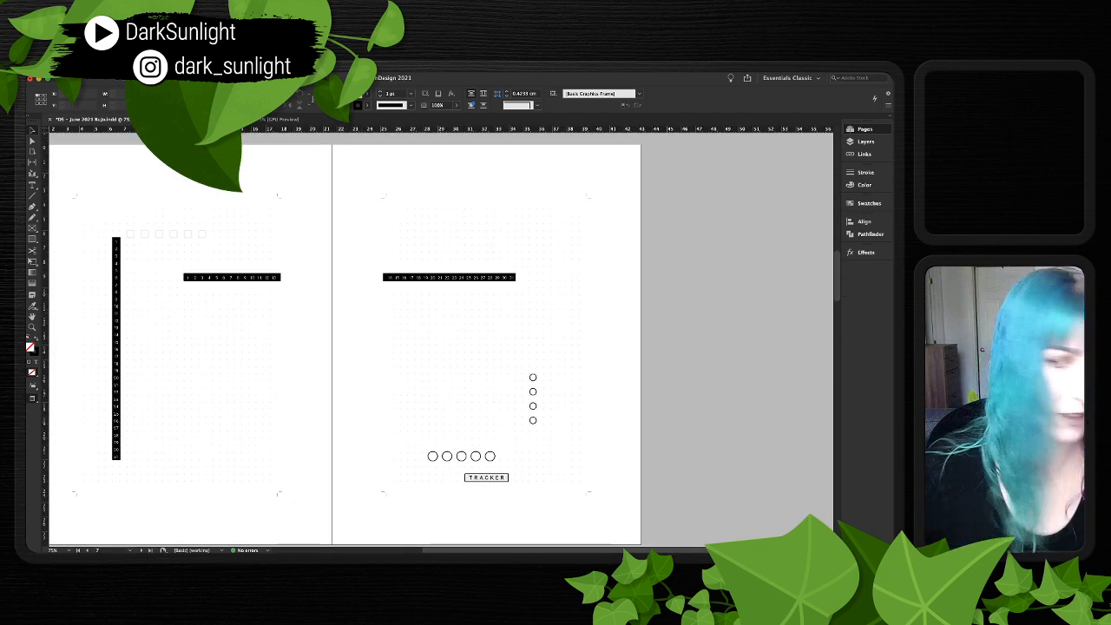
pyautogui.scroll(-5, 434, 338)
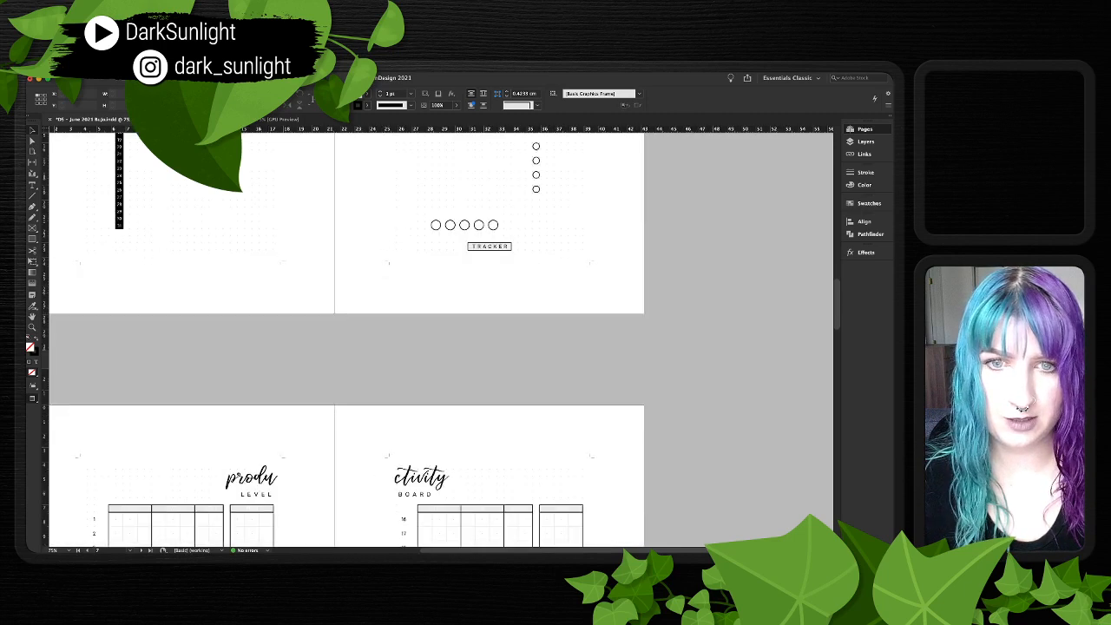
pyautogui.scroll(5, 434, 338)
pyautogui.hscroll(-1, 434, 338)
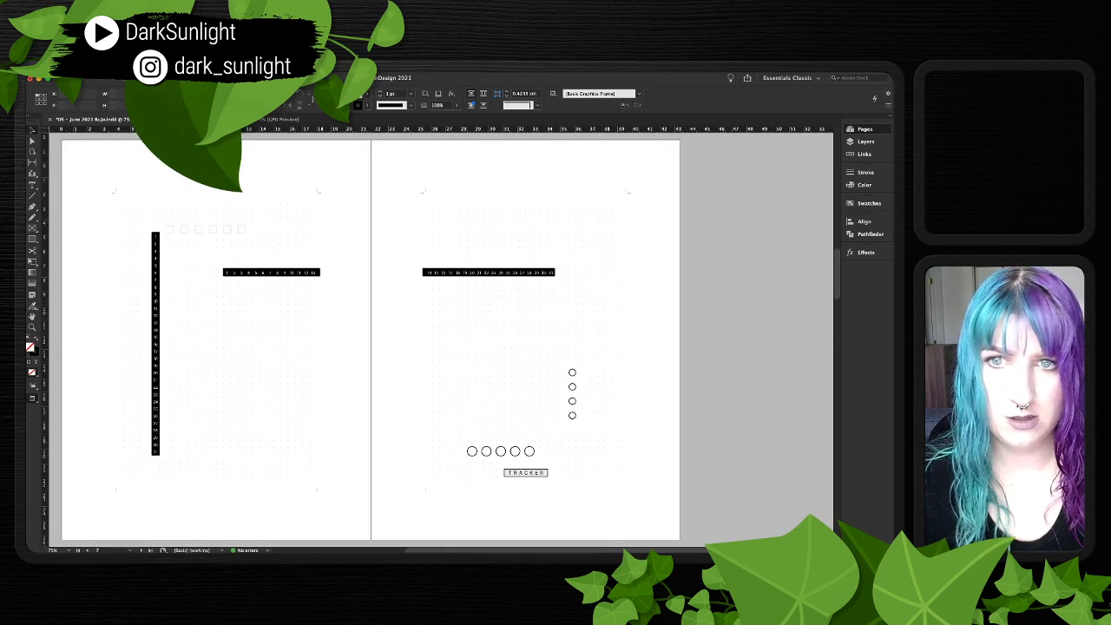
# - Ungroup the March document's mood and habit tracker spread and copy both TRACKER labels and the first notched habit box with its header
pyautogui.click(236, 119)
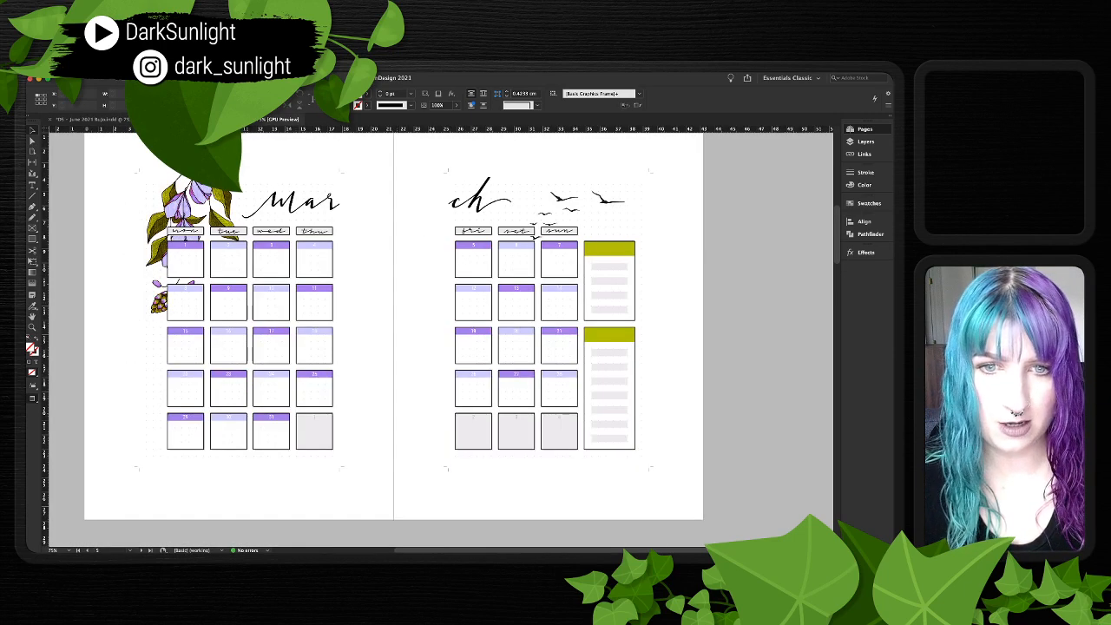
pyautogui.scroll(-6, 434, 339)
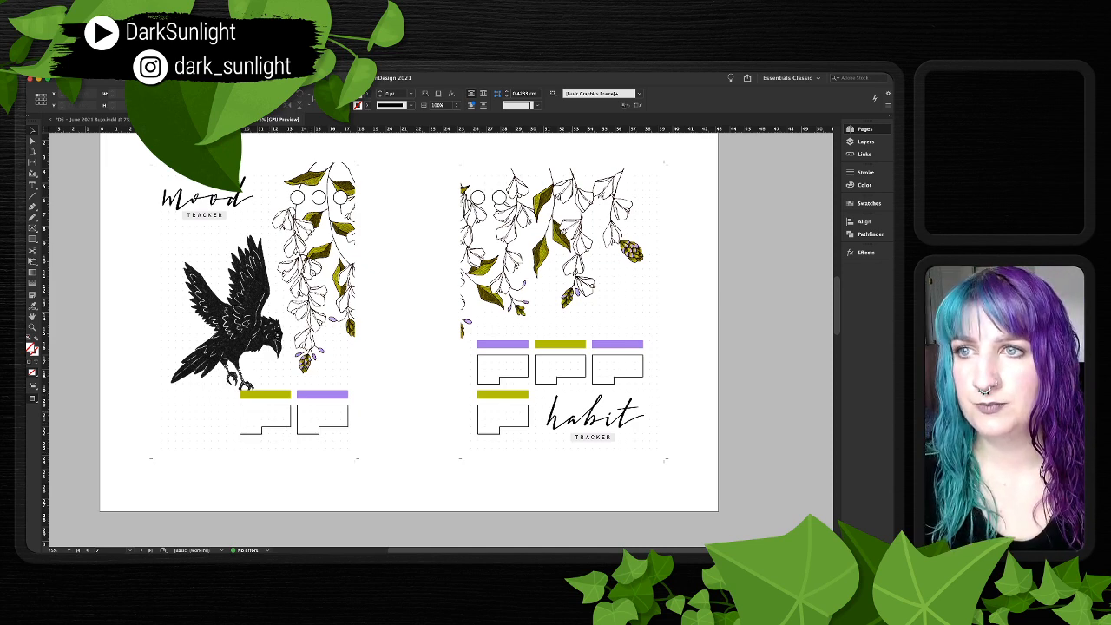
pyautogui.click(217, 215)
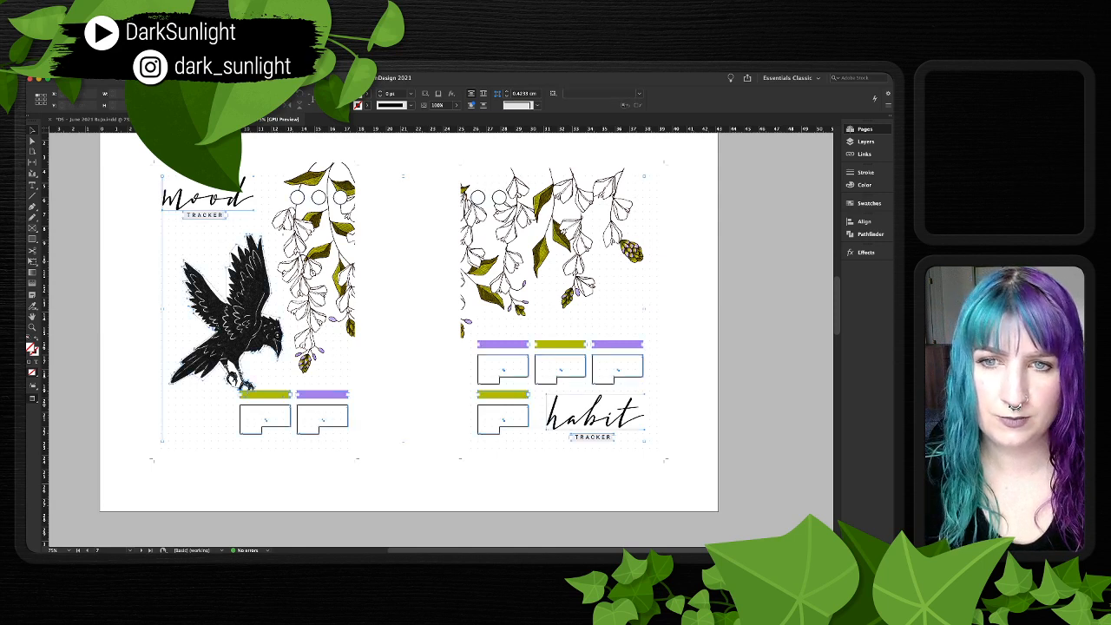
pyautogui.press('super+shift+g')
pyautogui.click(217, 231)
pyautogui.click(217, 216)
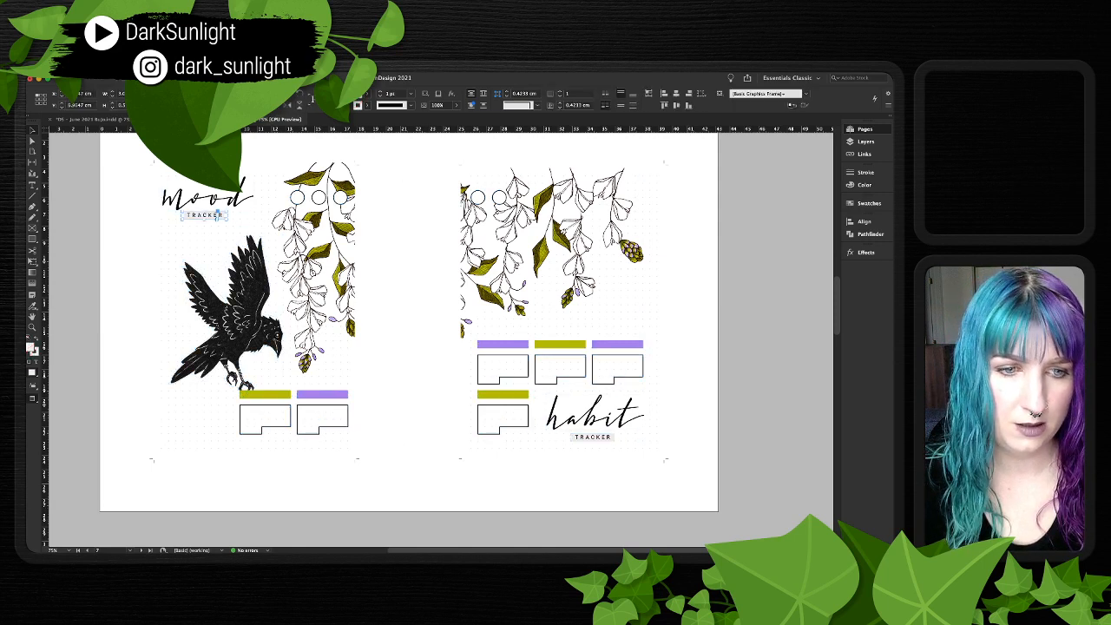
pyautogui.keyDown('shift'); pyautogui.click(599, 438); pyautogui.keyUp('shift')
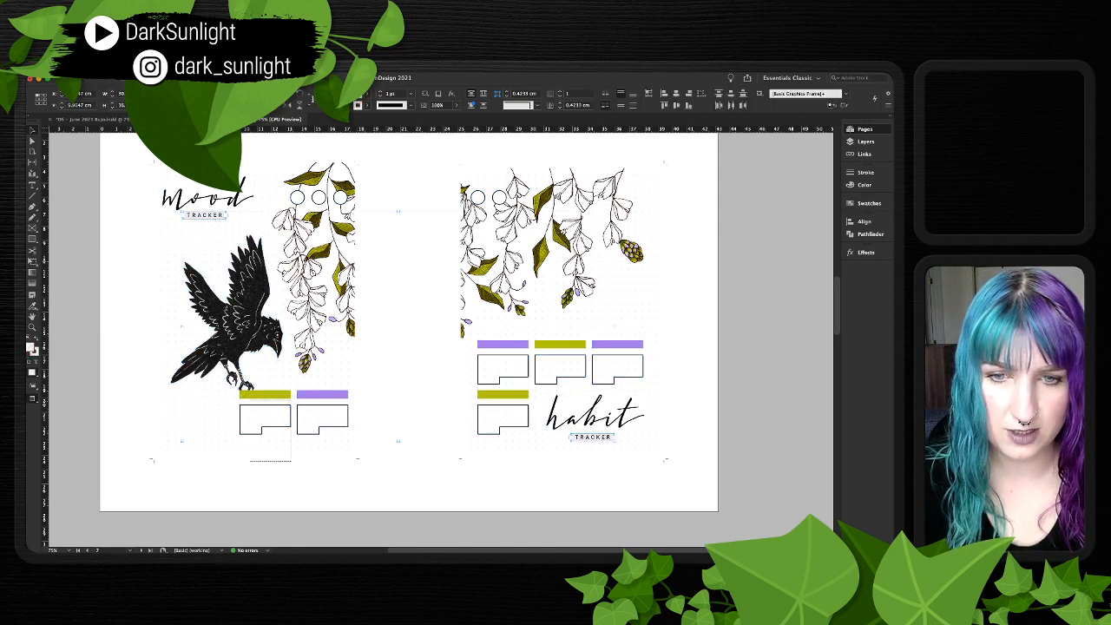
pyautogui.click(265, 420)
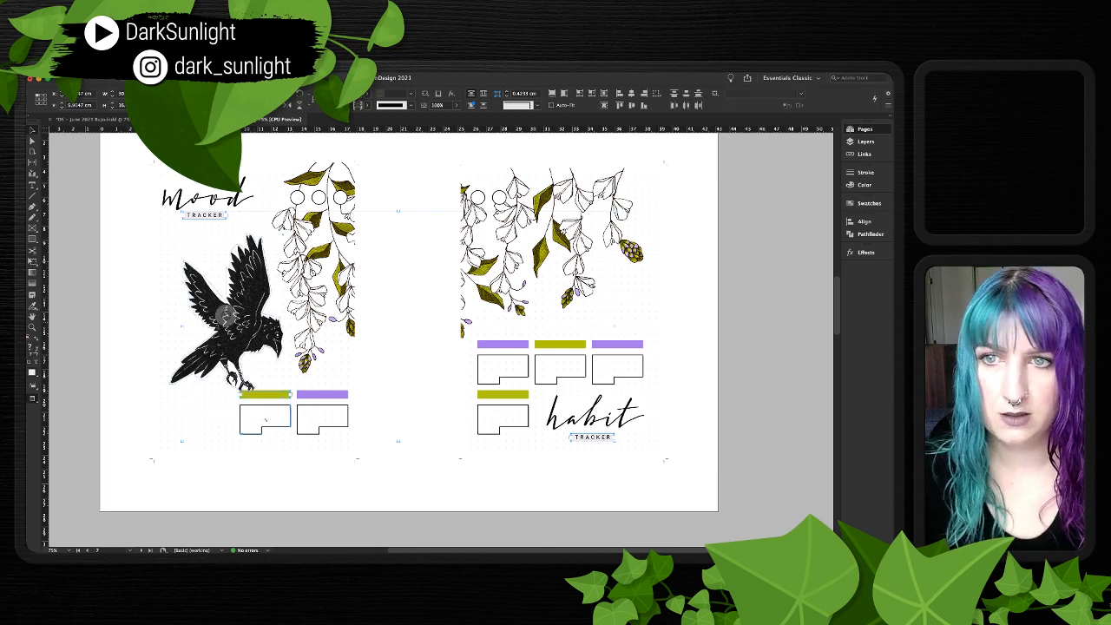
pyautogui.click(97, 119)
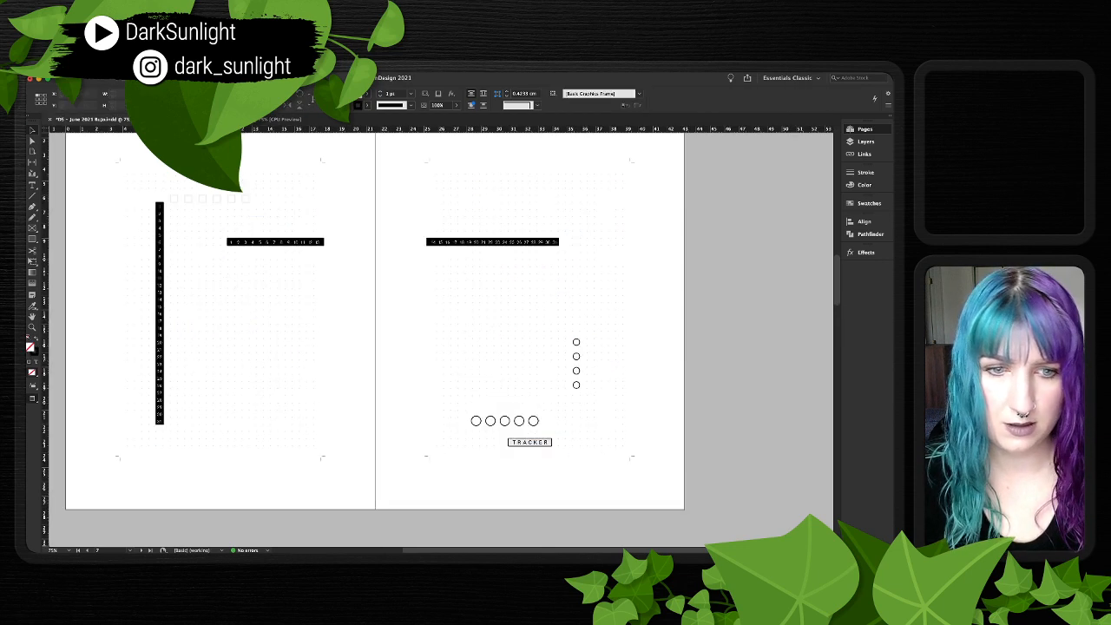
# - Clear all old elements from the June tracker spread and paste the copied labels and habit box in place
pyautogui.press('super+a')
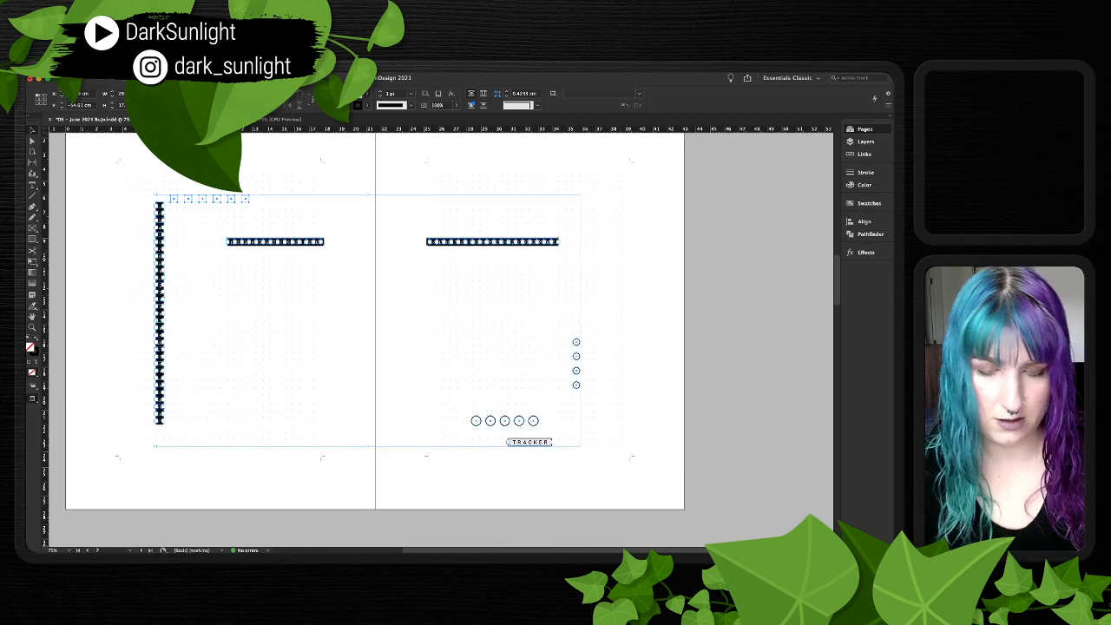
pyautogui.press('Delete')
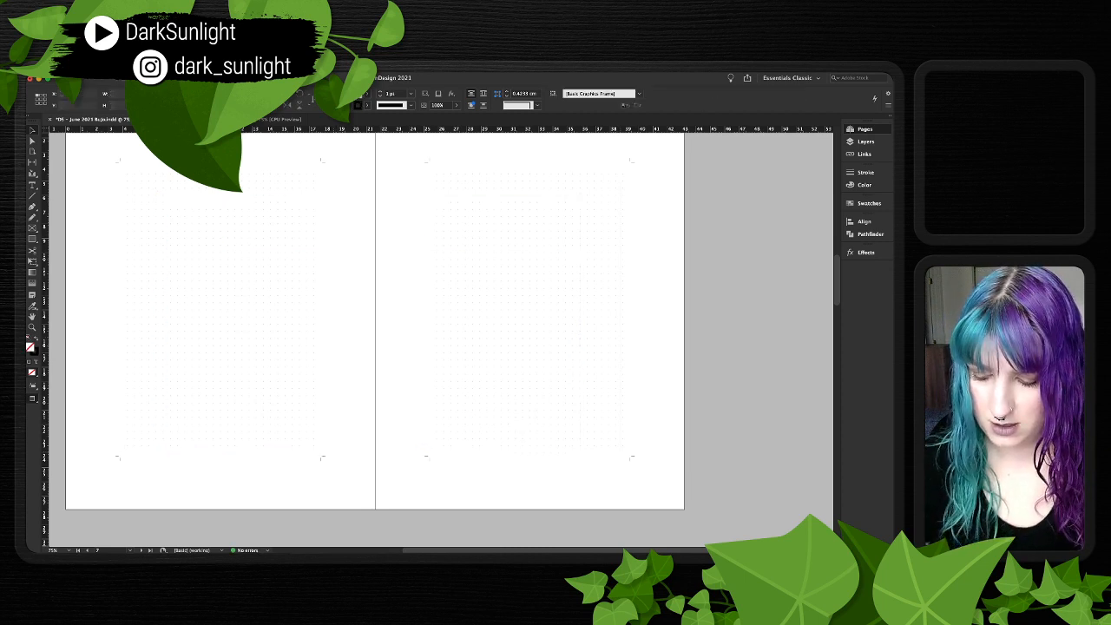
pyautogui.press('super+z')
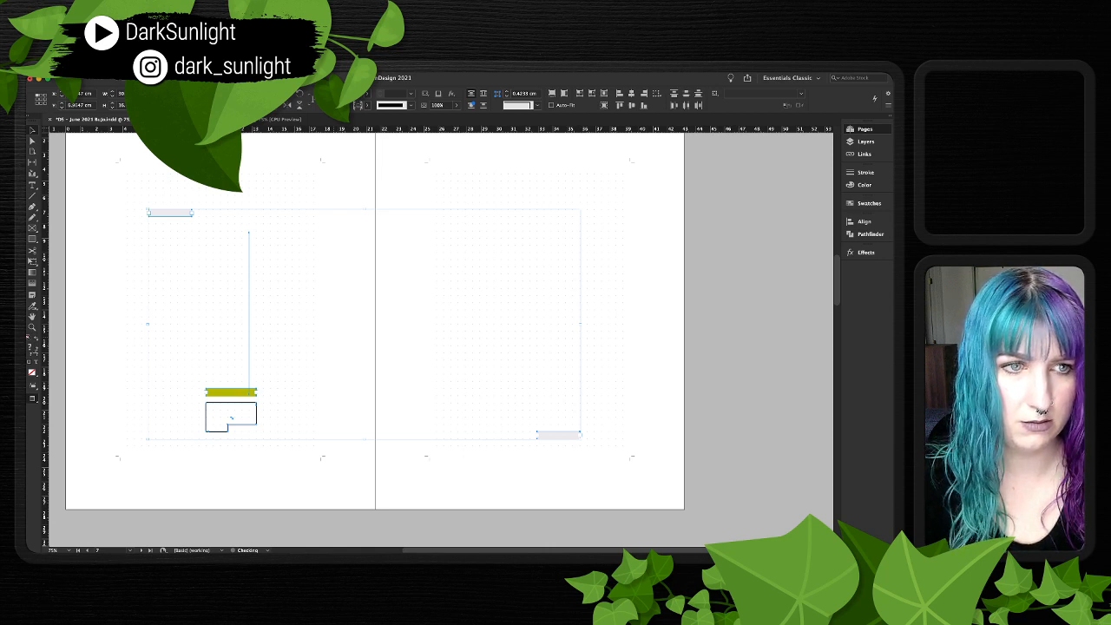
# - Delete the stray vertical line pasted above the olive header bar
pyautogui.press('super+z')
pyautogui.press('super+z')
pyautogui.press('super+z')
pyautogui.press('super+z')
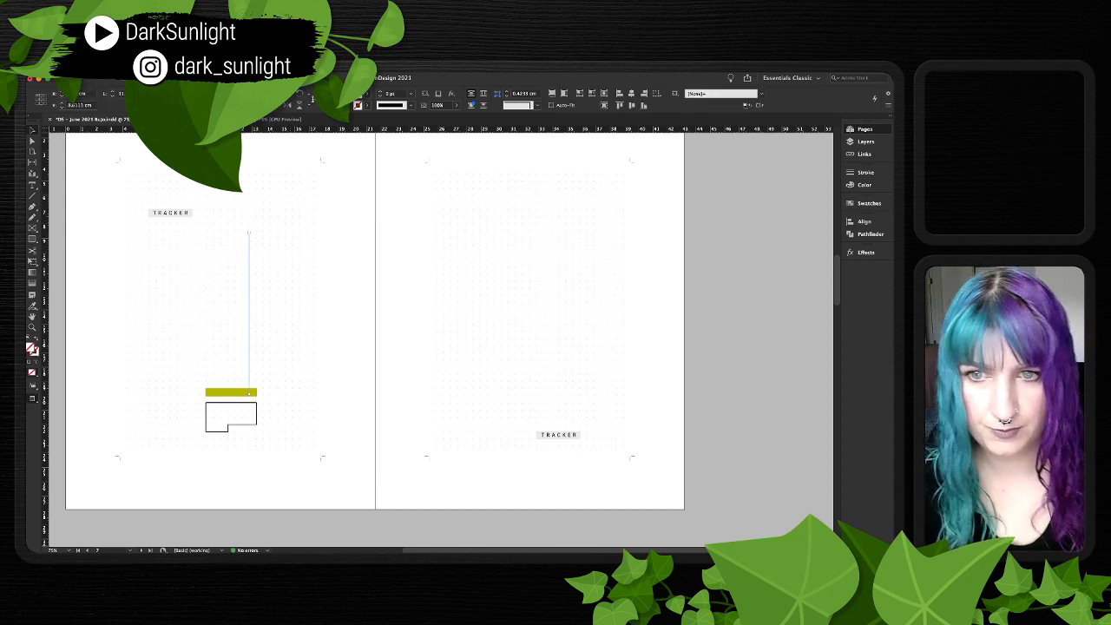
pyautogui.press('super+z')
pyautogui.press('super+z')
pyautogui.press('super+z')
pyautogui.press('super+z')
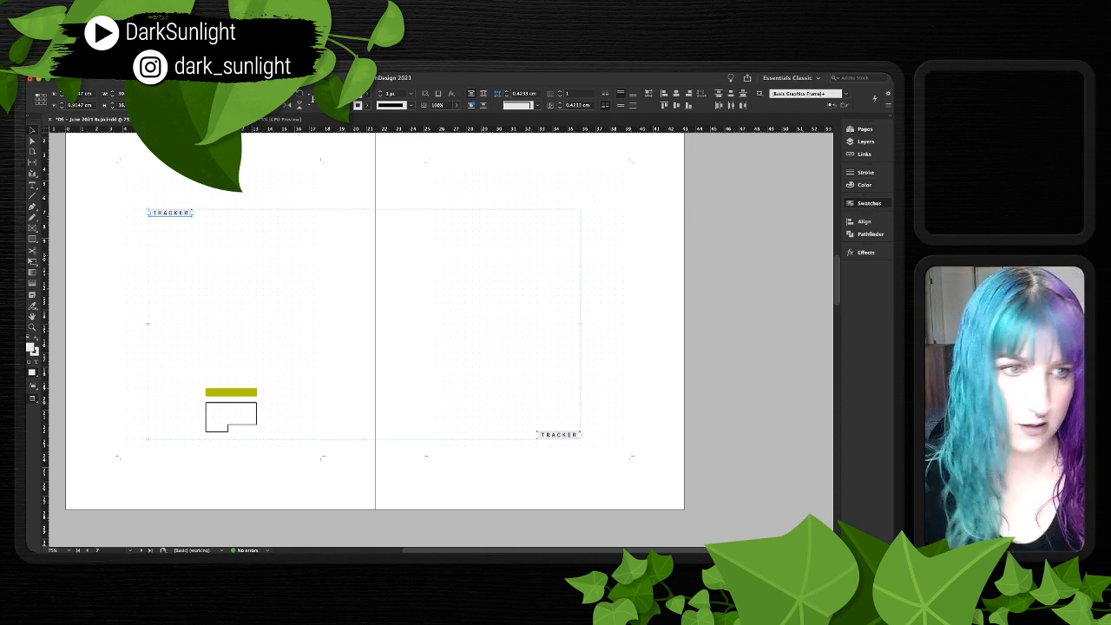
# - Recolour both TRACKER labels as solid black bars with white lettering
pyautogui.press('x')
pyautogui.press(',')
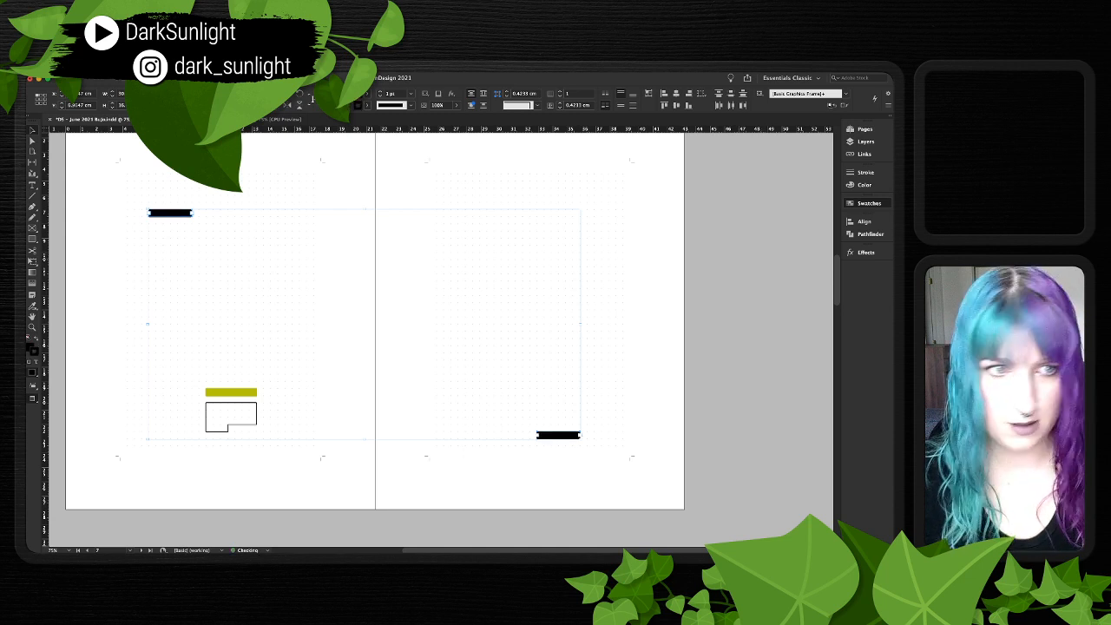
pyautogui.press('/')
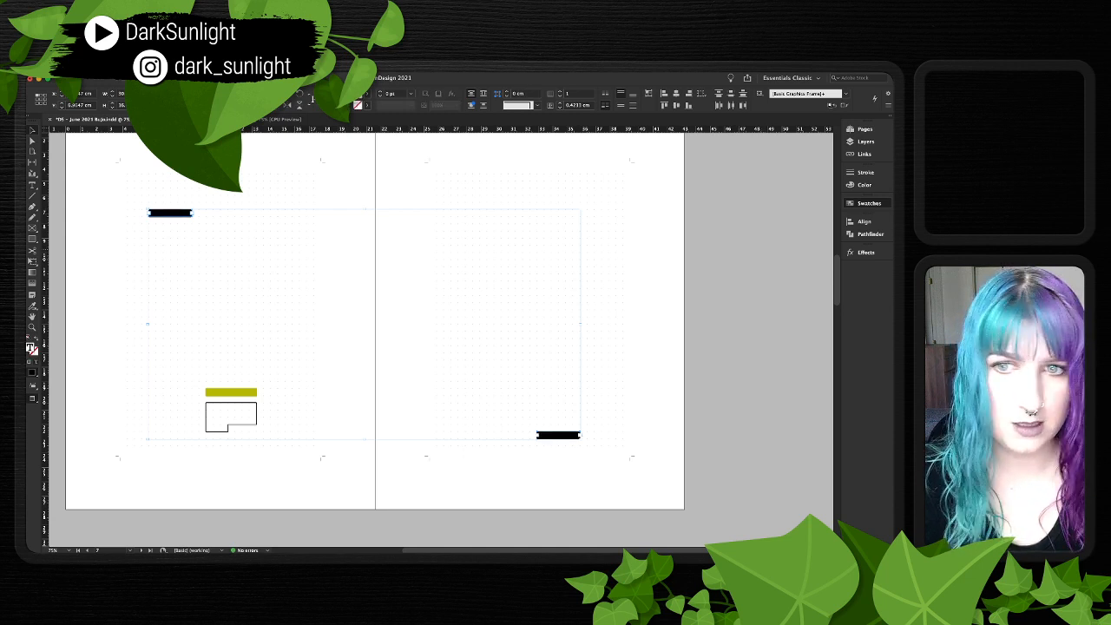
pyautogui.press(',')
pyautogui.press('super+shift+a')
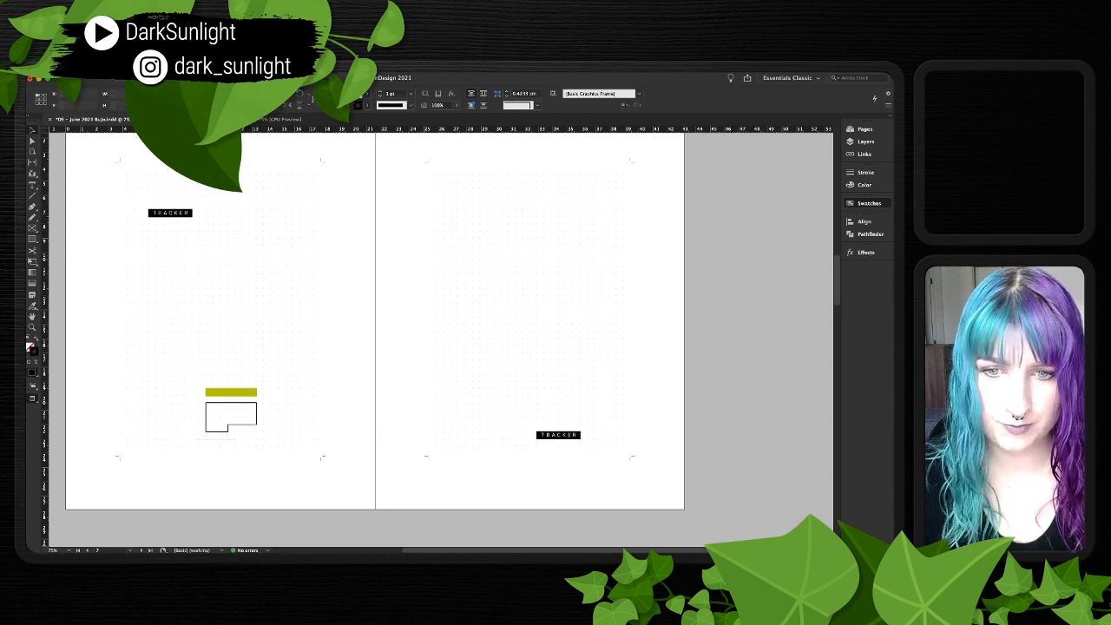
# - Show the document grid and align the notched habit box's outline stroke to the inside
pyautogui.click(246, 392)
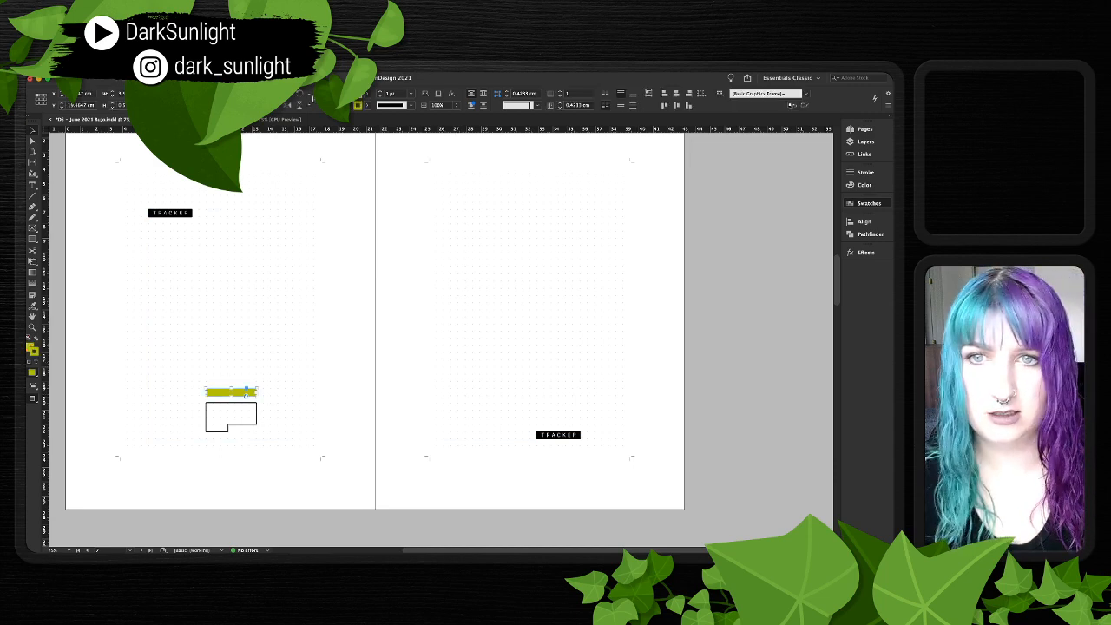
pyautogui.press('super+shift+a')
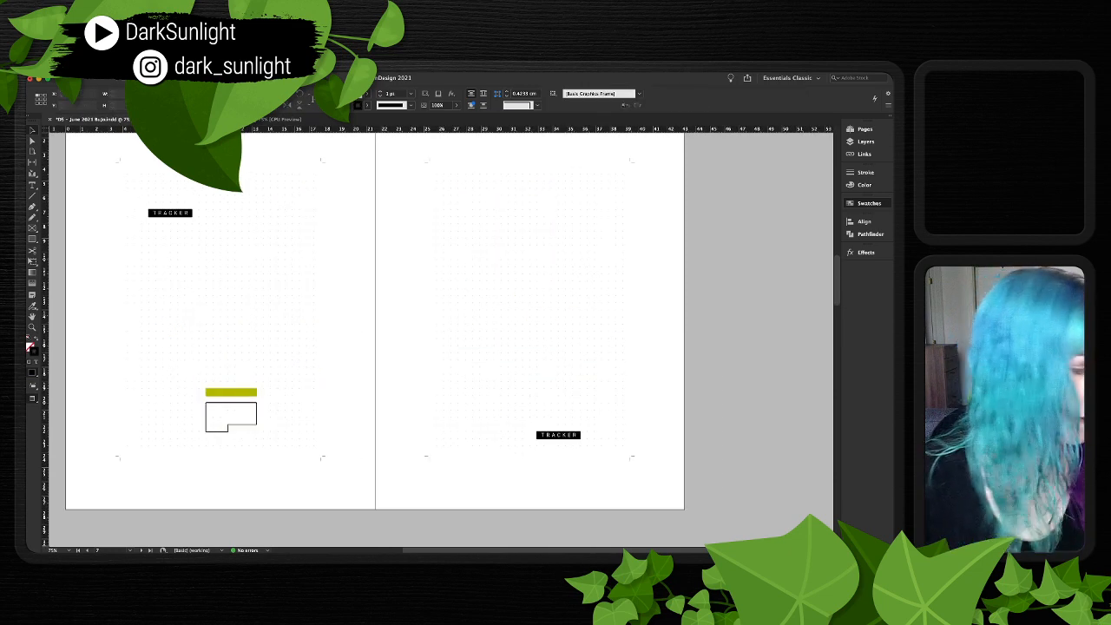
pyautogui.scroll(-1, 386, 368)
pyautogui.scroll(-3, 386, 347)
pyautogui.hscroll(-2, 387, 348)
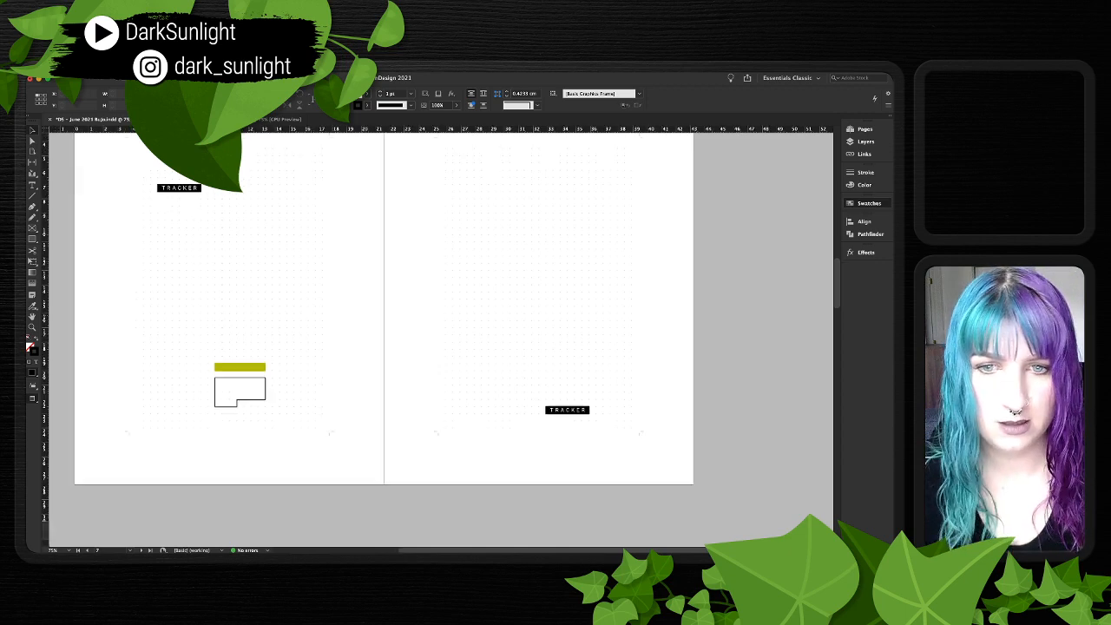
pyautogui.click(290, 335)
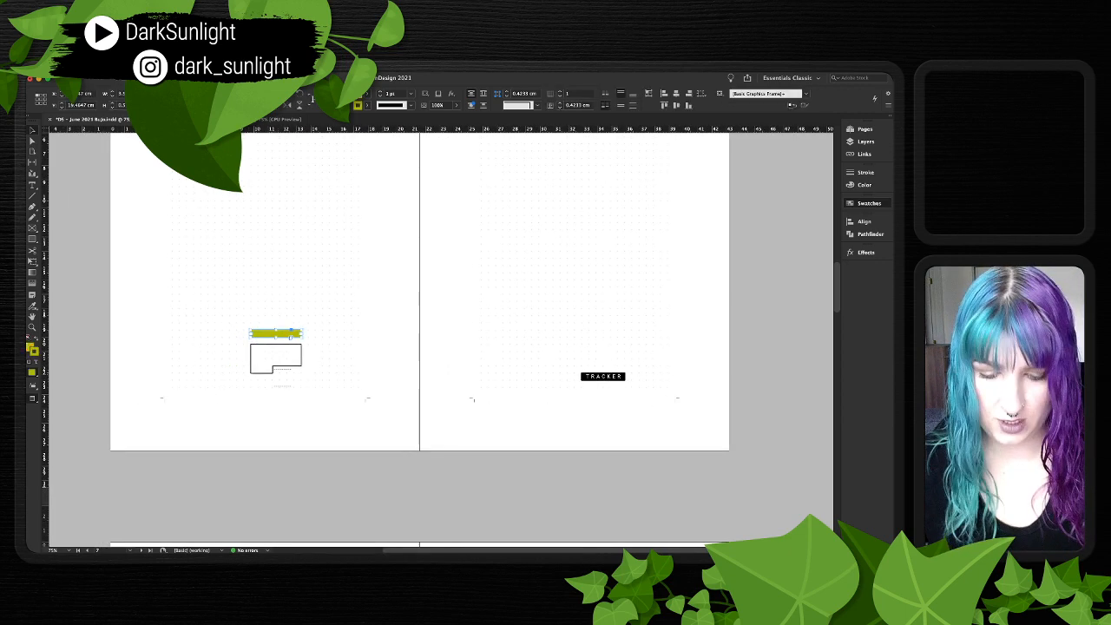
pyautogui.click(276, 366)
pyautogui.press('super+equal')
pyautogui.press('super+equal')
pyautogui.press('super+equal')
pyautogui.press('super+equal')
pyautogui.press('super+equal')
pyautogui.press('super+equal')
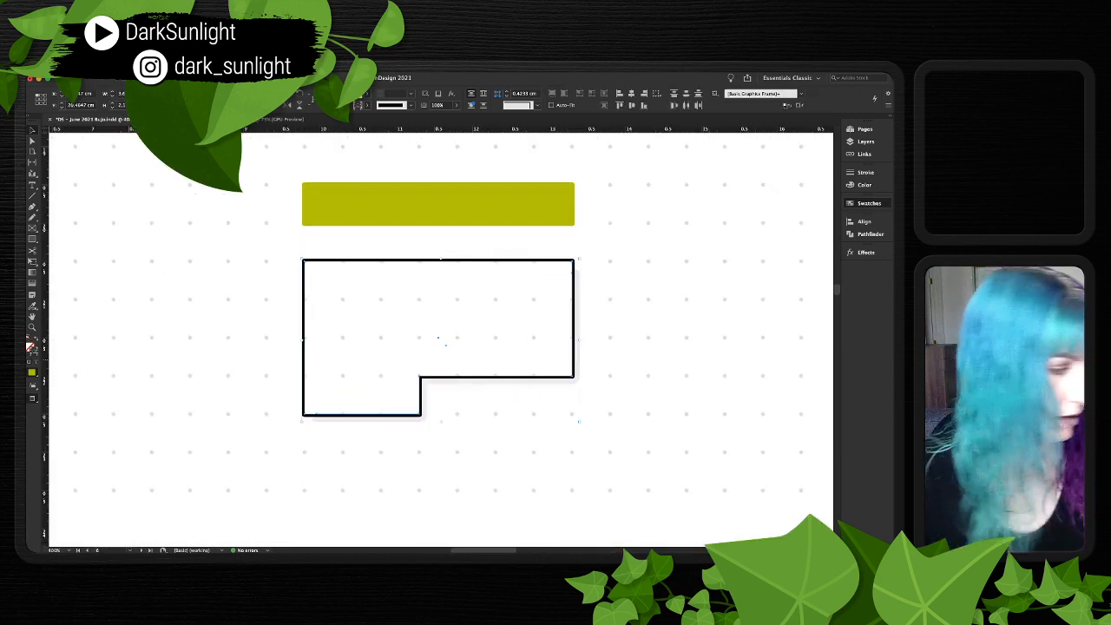
pyautogui.hscroll(10, 441, 339)
pyautogui.scroll(-3, 441, 339)
pyautogui.scroll(3, 441, 339)
pyautogui.hscroll(-2, 441, 339)
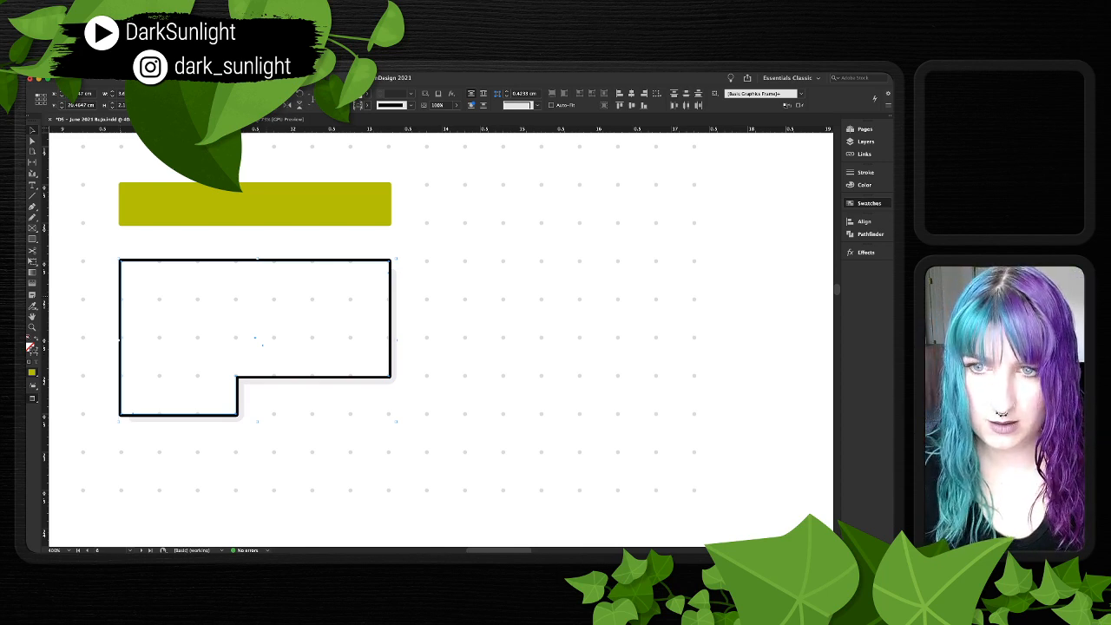
pyautogui.click(263, 345)
pyautogui.press('super+apostrophe')
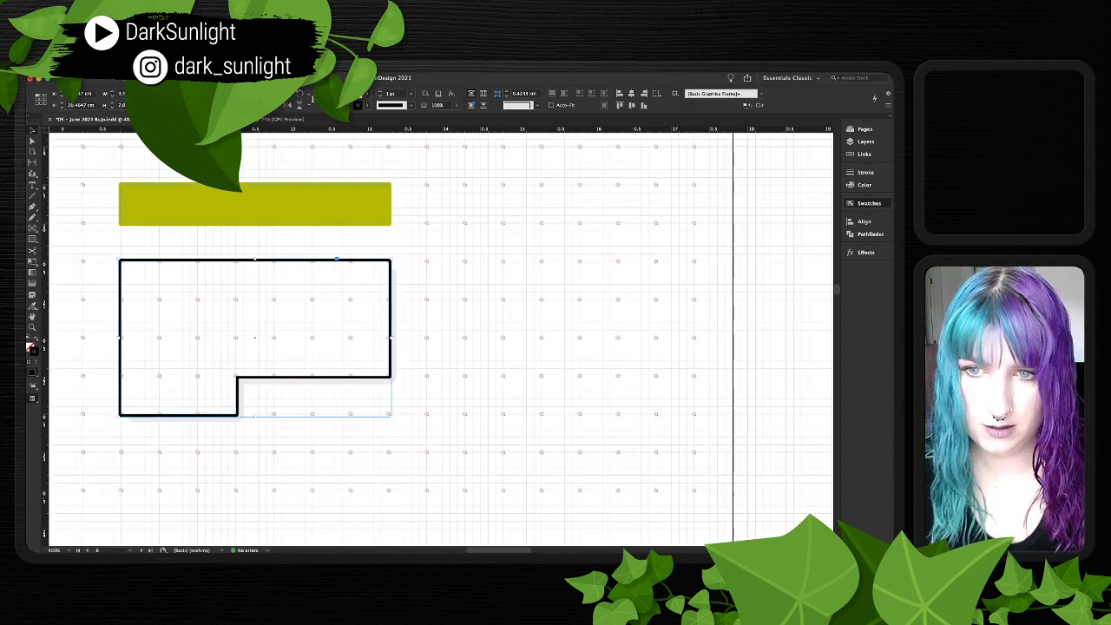
pyautogui.click(866, 173)
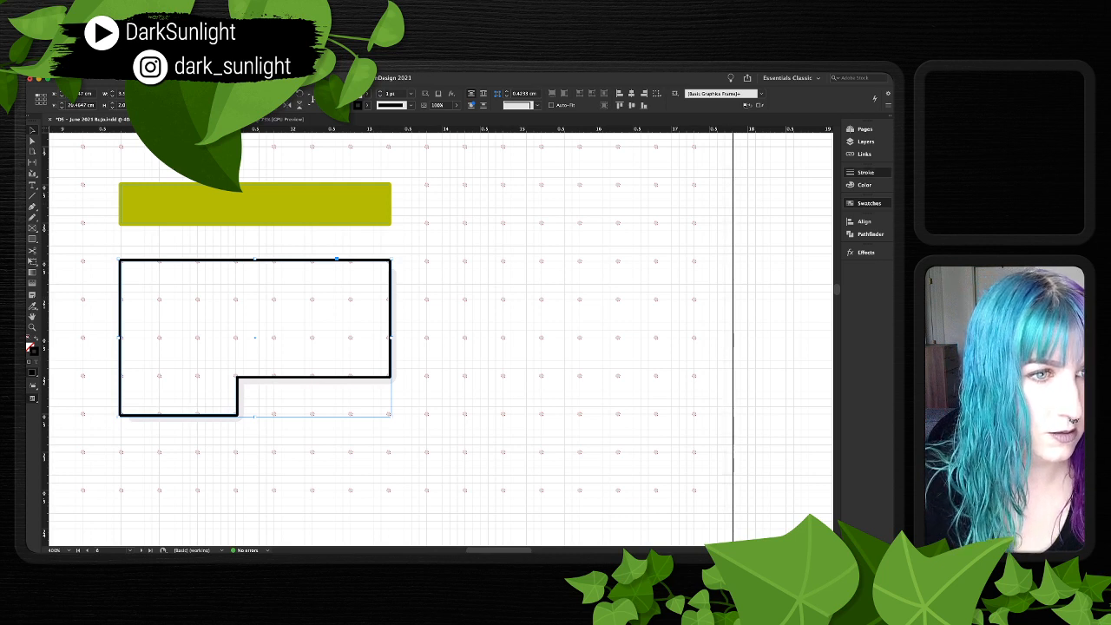
pyautogui.click(801, 211)
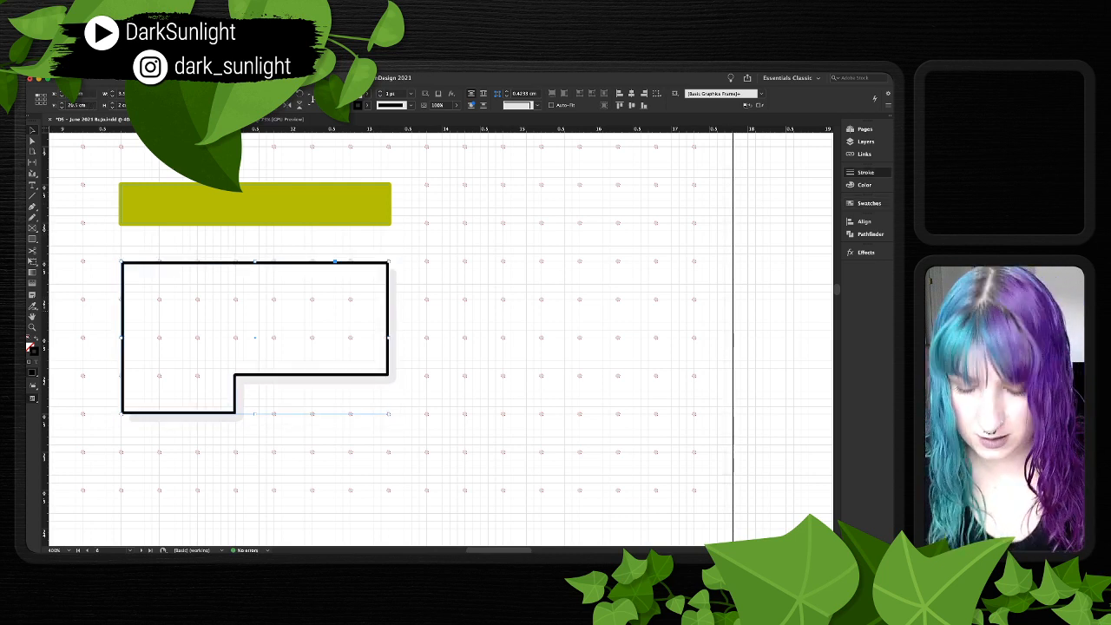
# - Add anchor points to the box outline and cut a one-square notch into its top-left corner
pyautogui.press('super+shift+a')
pyautogui.press('p')
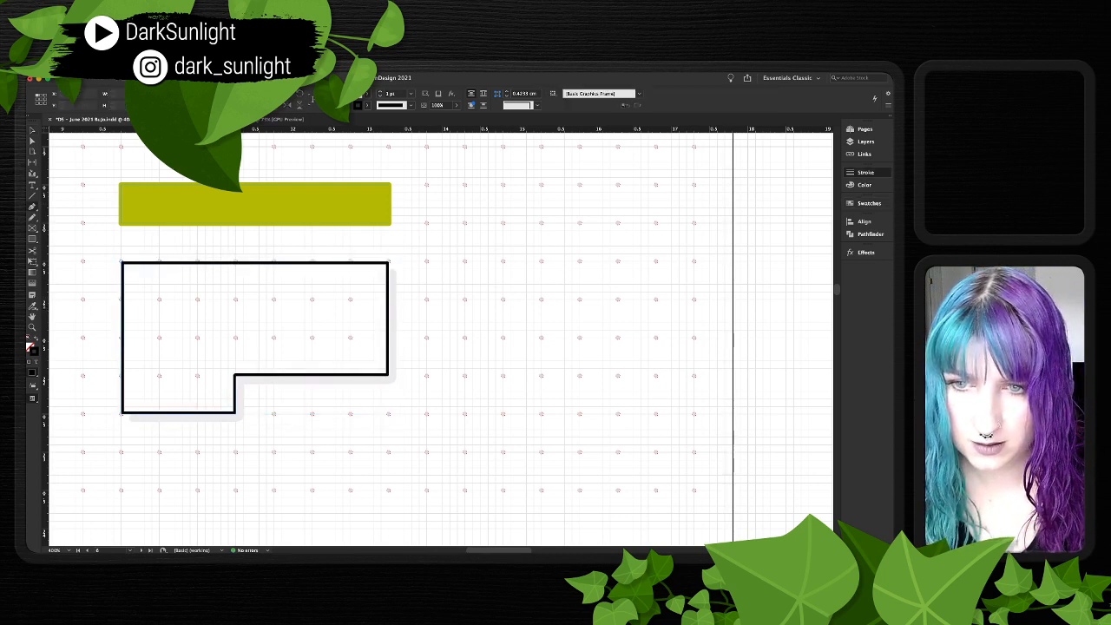
pyautogui.press('v')
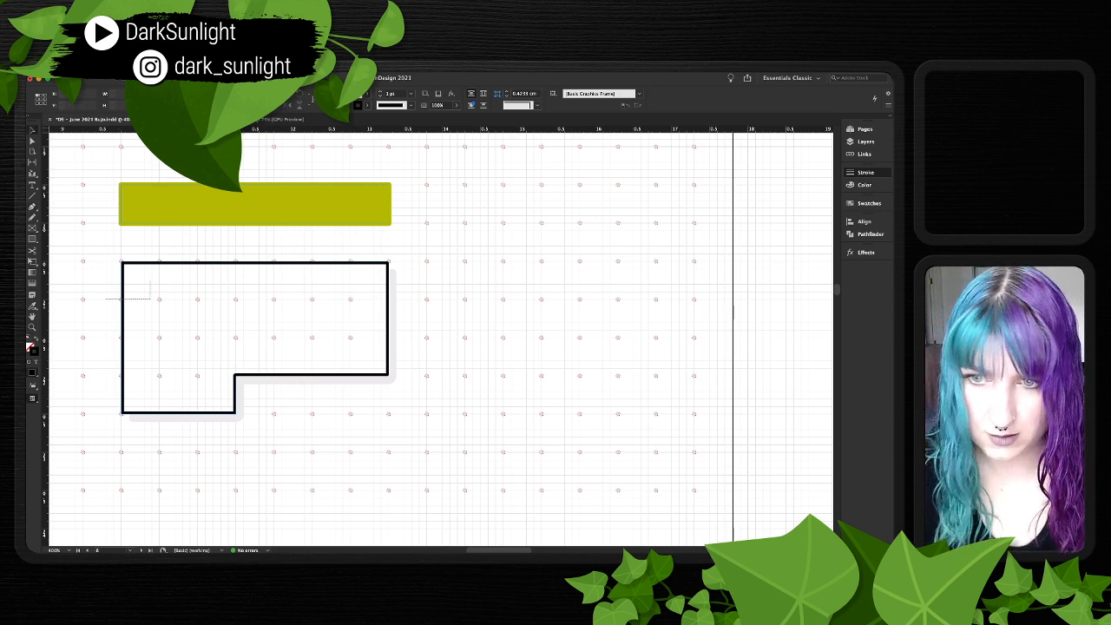
pyautogui.click(139, 290)
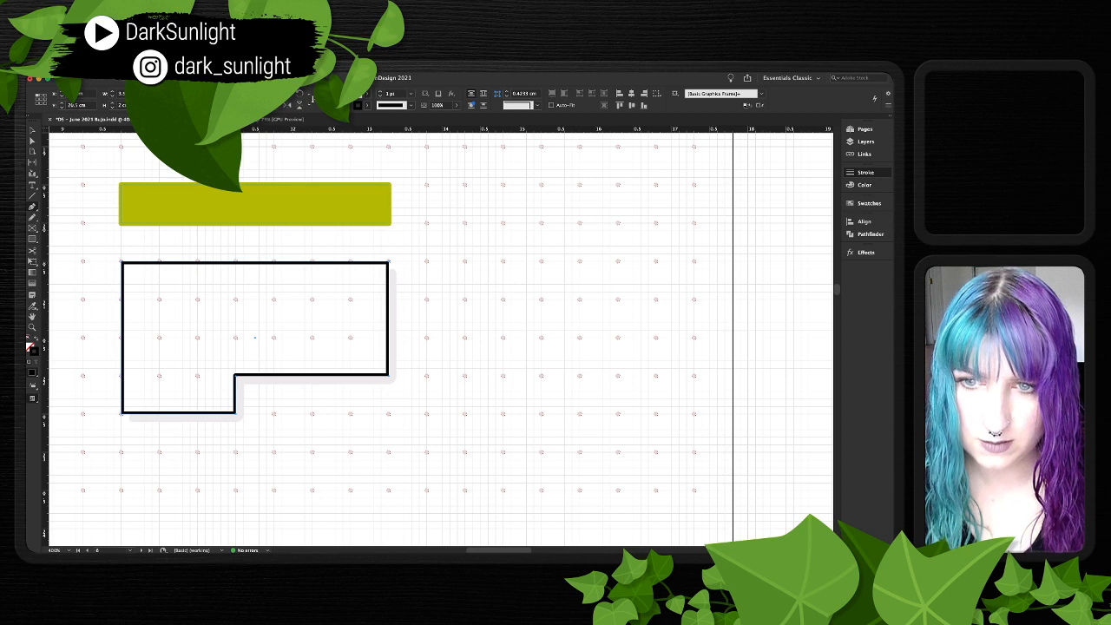
pyautogui.press('a')
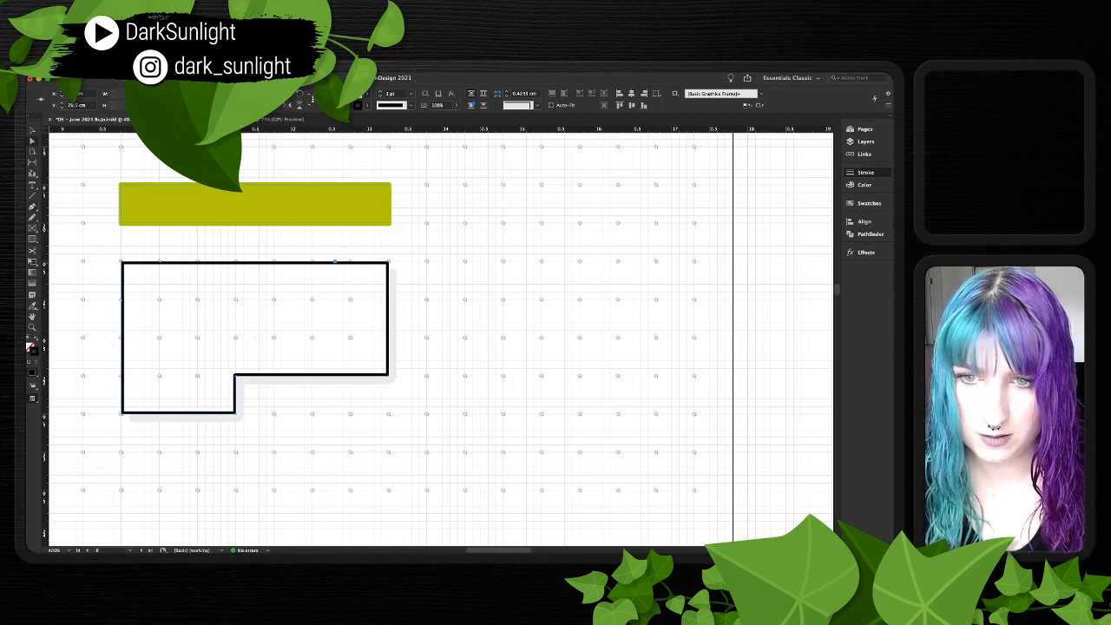
pyautogui.moveTo(121, 261); pyautogui.dragTo(121, 300)
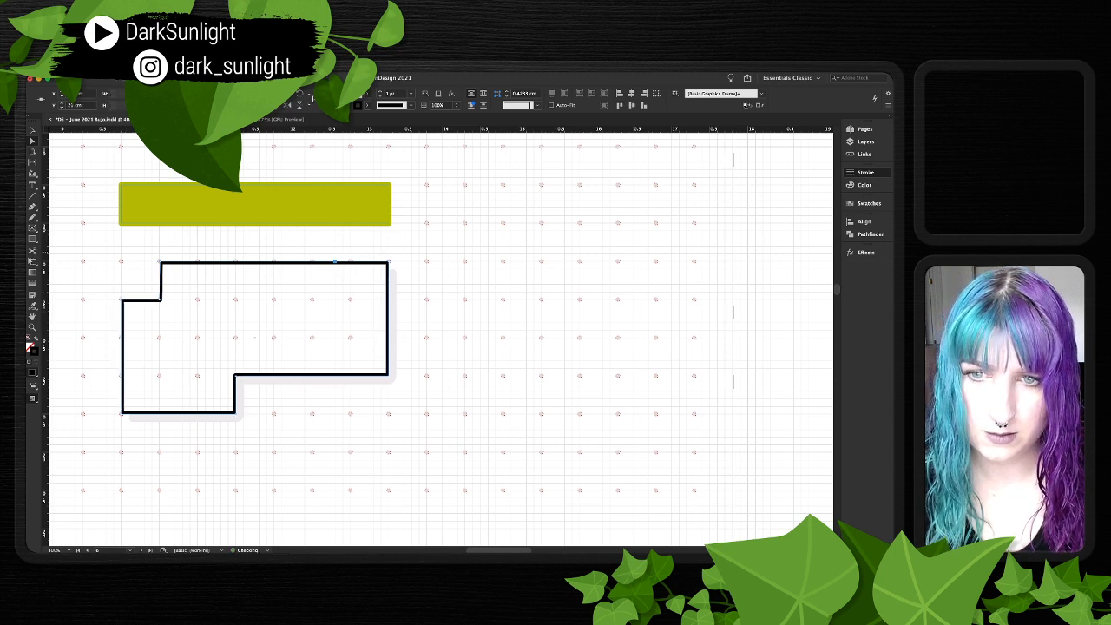
pyautogui.moveTo(160, 262); pyautogui.dragTo(153, 255)
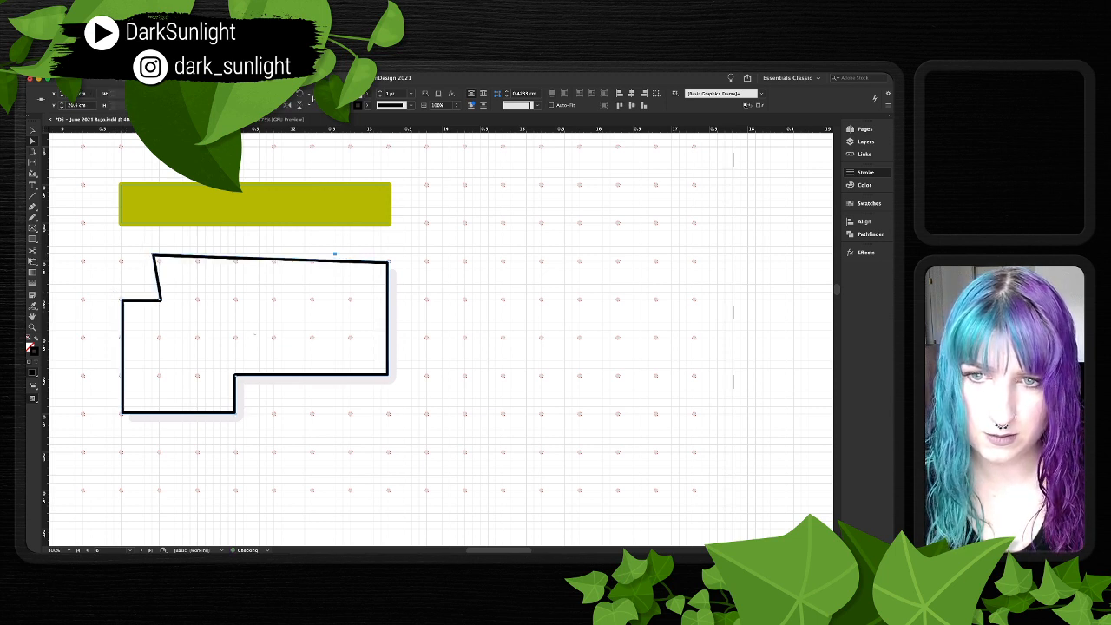
pyautogui.press('super+z')
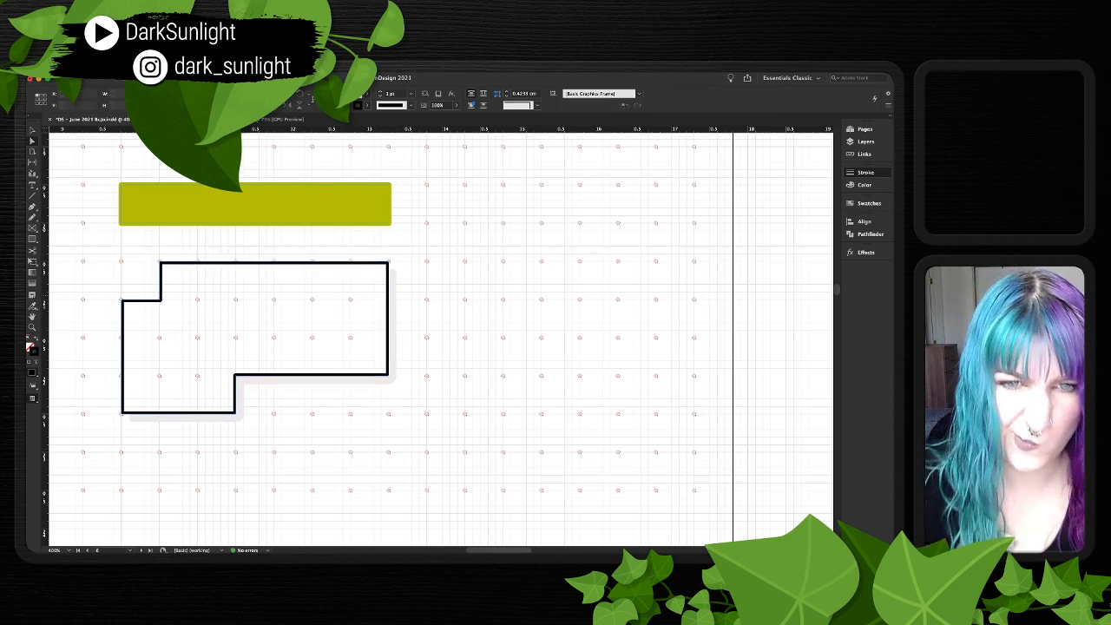
# - Reposition the upper-right end point of the grey shadow line against the box outline
pyautogui.click(184, 269)
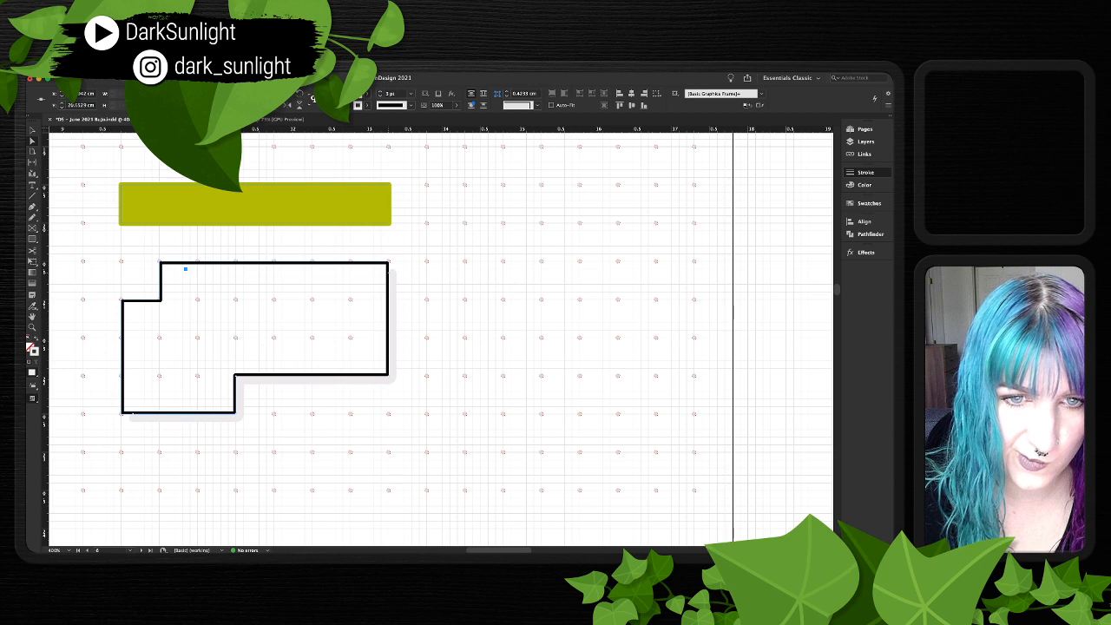
pyautogui.moveTo(390, 270)
pyautogui.mouseDown()
pyautogui.moveTo(403, 268)
pyautogui.moveTo(388, 269)
pyautogui.mouseUp()
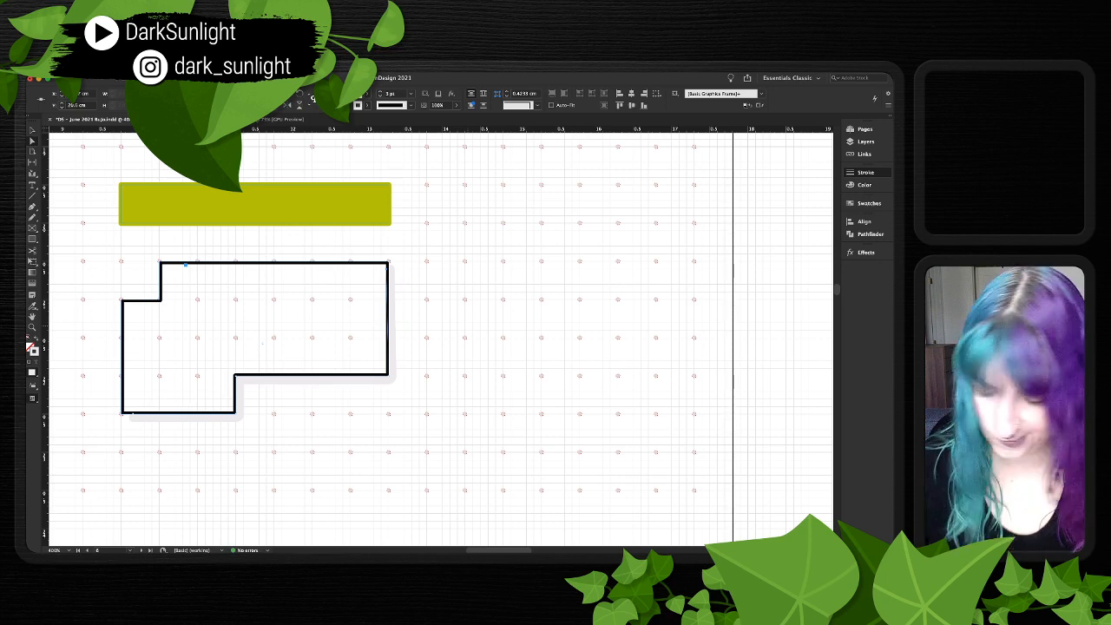
pyautogui.press('v')
pyautogui.press('super+shift+a')
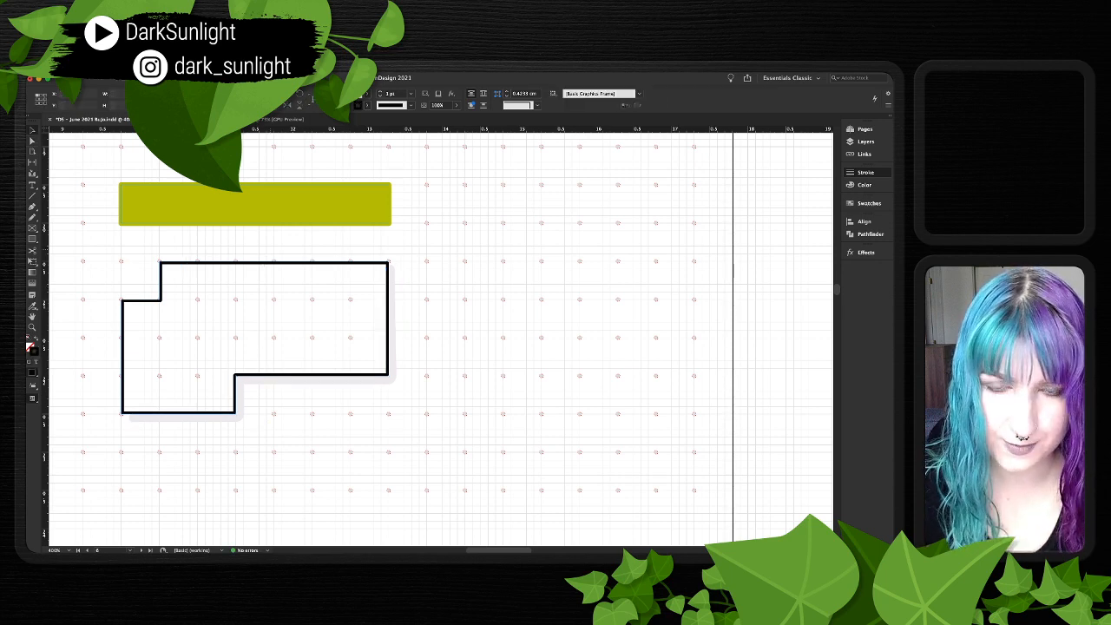
# - Slide the black outline aside and straighten the right side of the grey shadow line by adjusting its upper end point
pyautogui.click(280, 265)
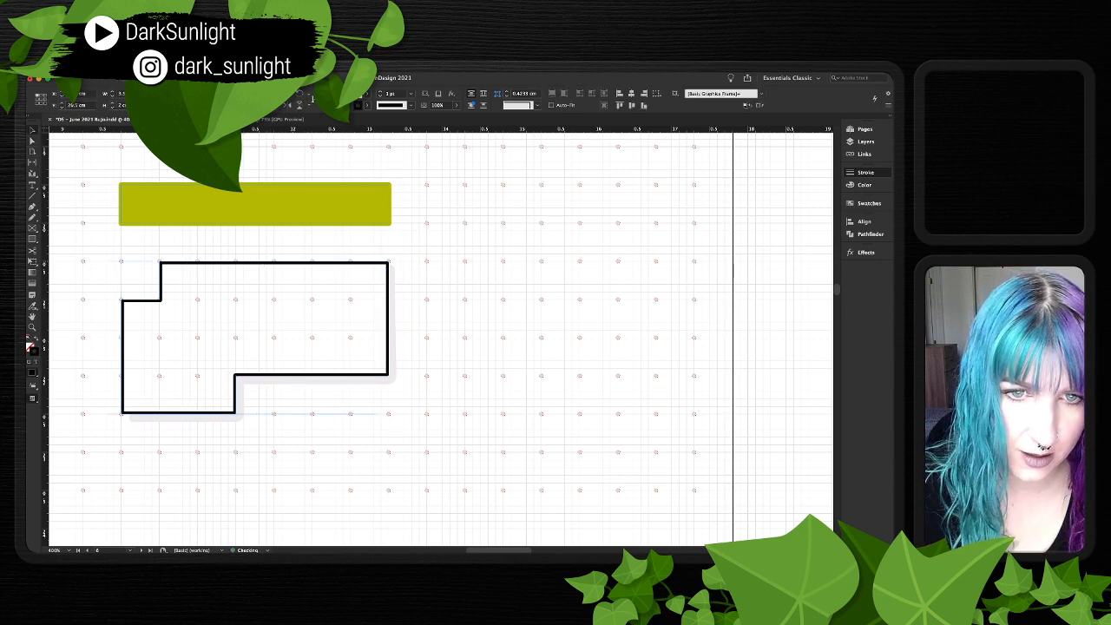
pyautogui.moveTo(280, 264); pyautogui.dragTo(250, 264)
pyautogui.click(390, 276)
pyautogui.press('a')
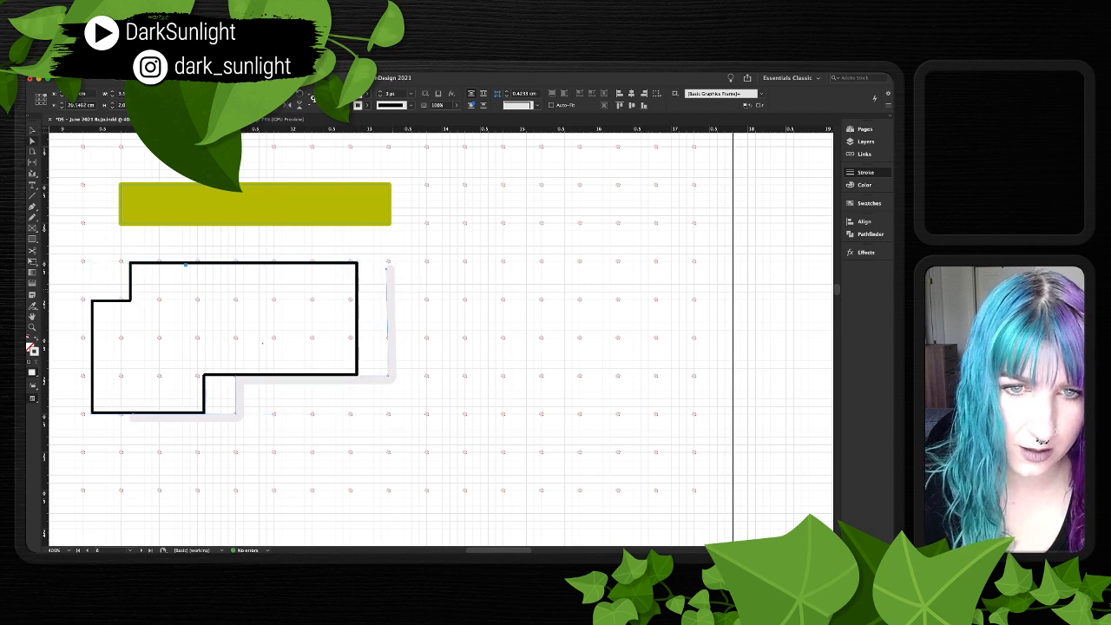
pyautogui.click(387, 268)
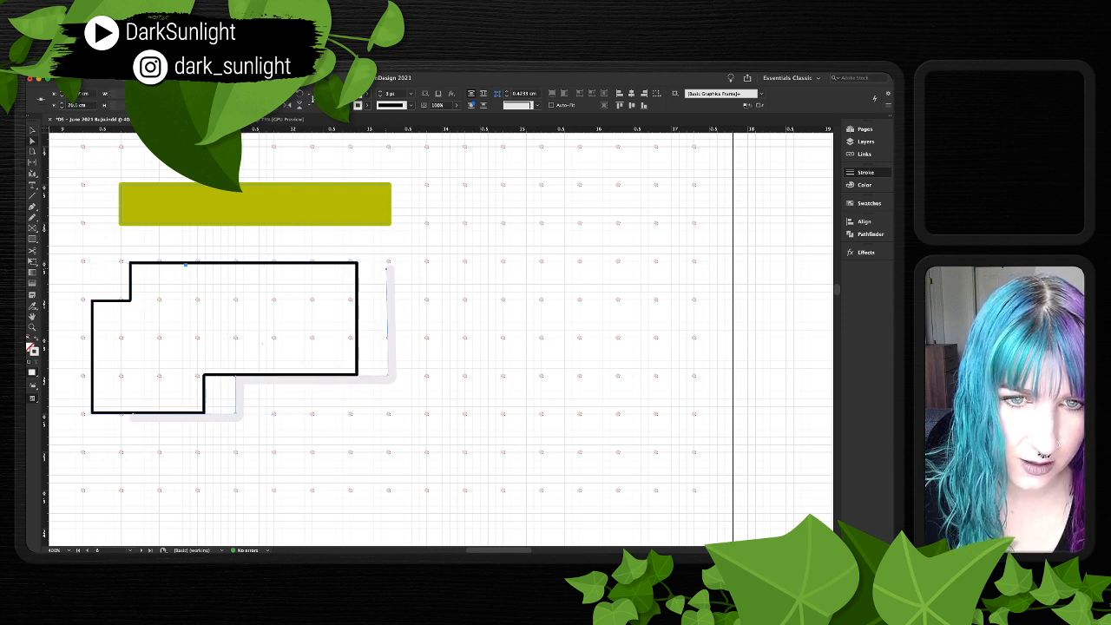
pyautogui.moveTo(388, 269); pyautogui.dragTo(388, 270)
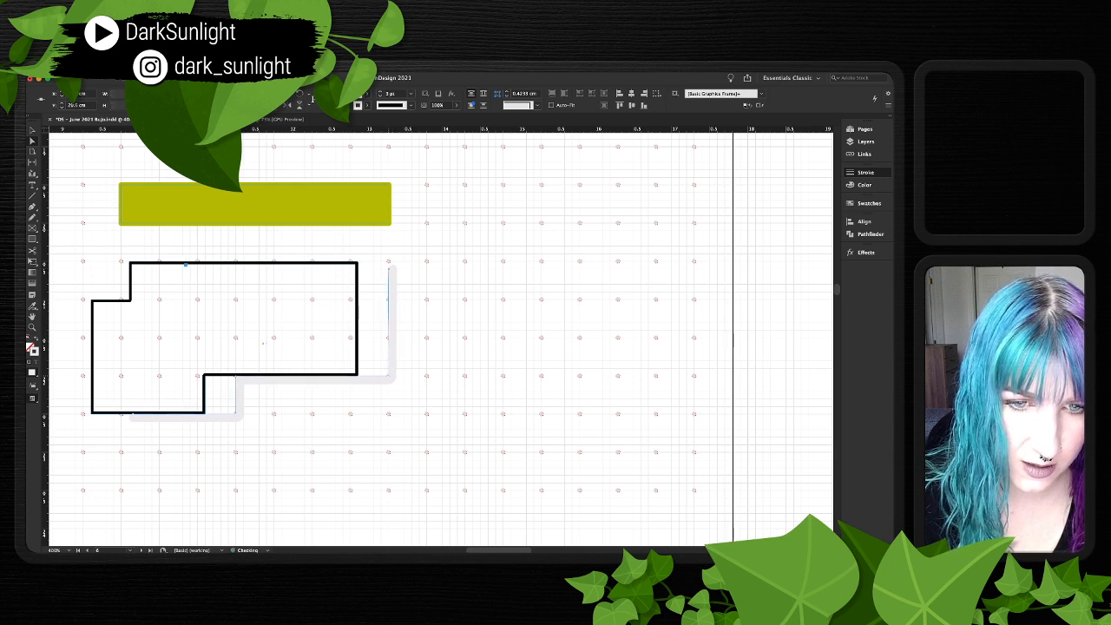
pyautogui.moveTo(389, 376); pyautogui.dragTo(396, 380)
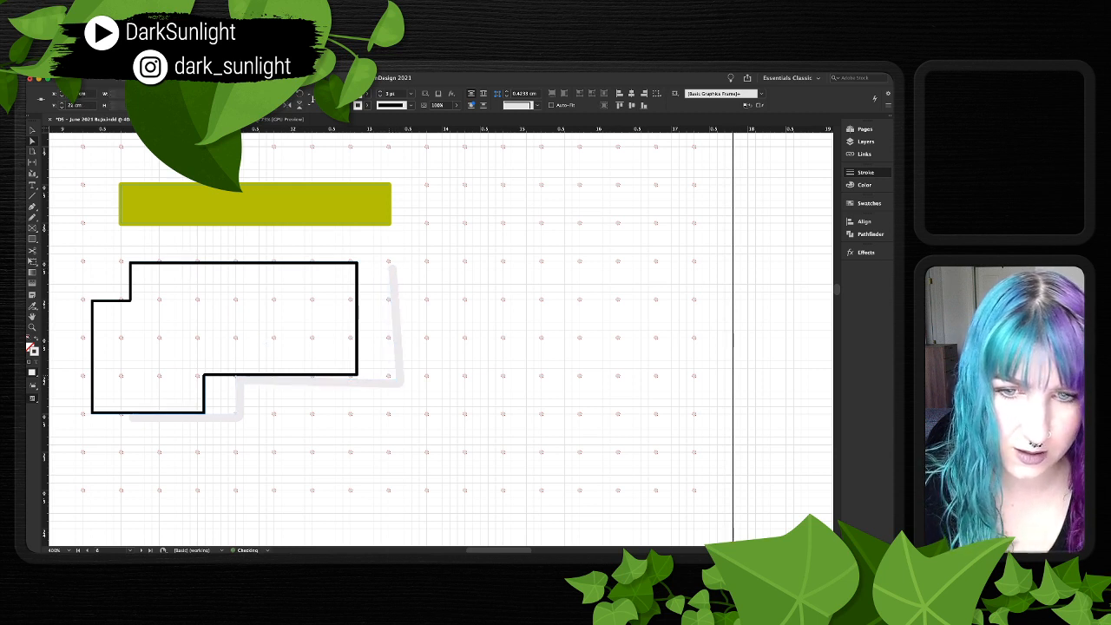
pyautogui.press('super+z')
# - Move the black notched outline back over its grey shadow, snapped to the dot grid
pyautogui.press('super+shift+a')
pyautogui.press('v')
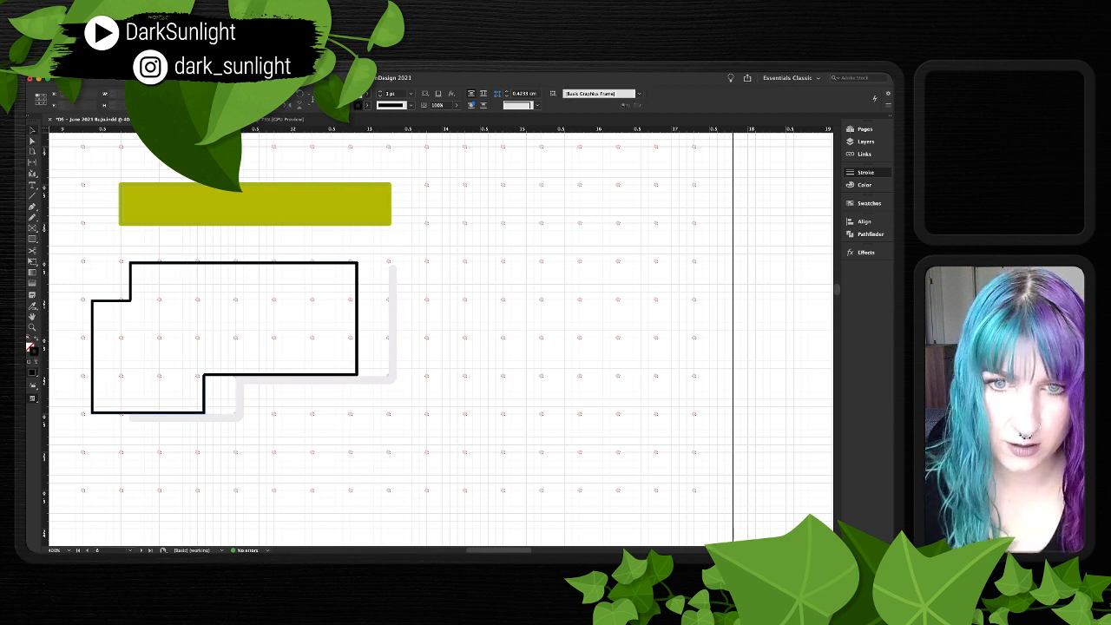
pyautogui.moveTo(357, 360); pyautogui.dragTo(388, 360)
pyautogui.press('super+shift+a')
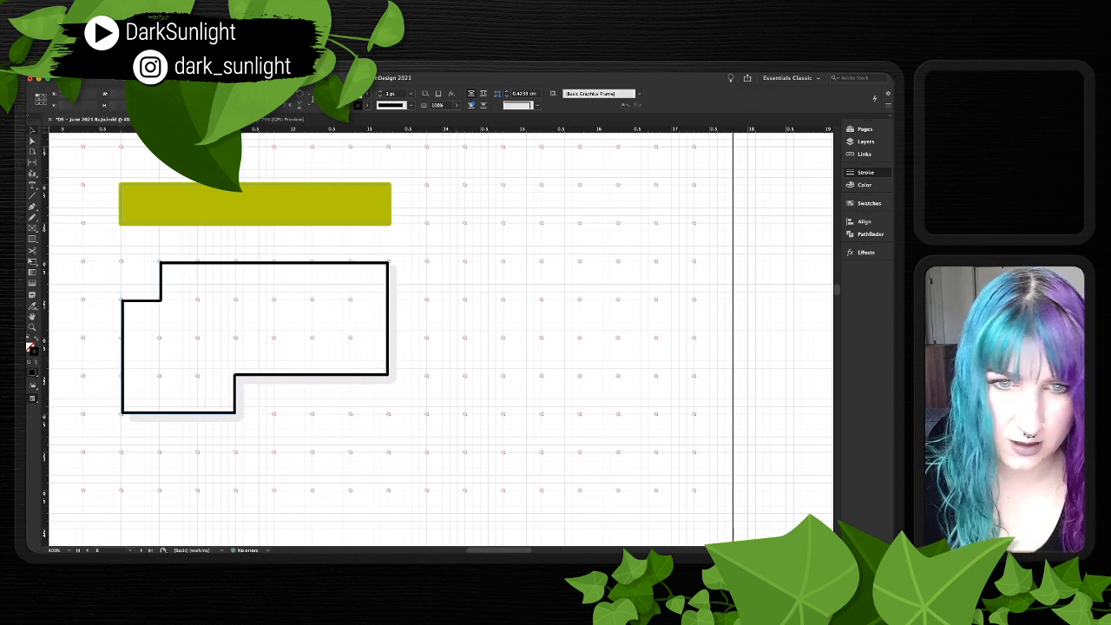
# - Align the olive header bar's stroke to the inside so its edges match the dot grid
pyautogui.moveTo(295, 253); pyautogui.dragTo(324, 288)
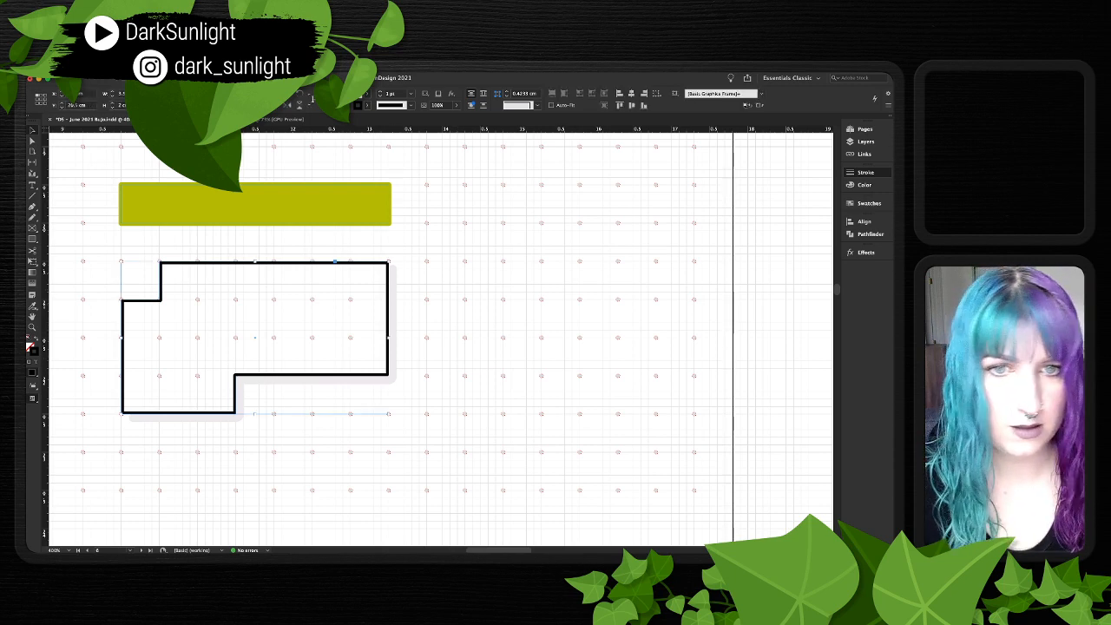
pyautogui.moveTo(416, 185); pyautogui.dragTo(382, 208)
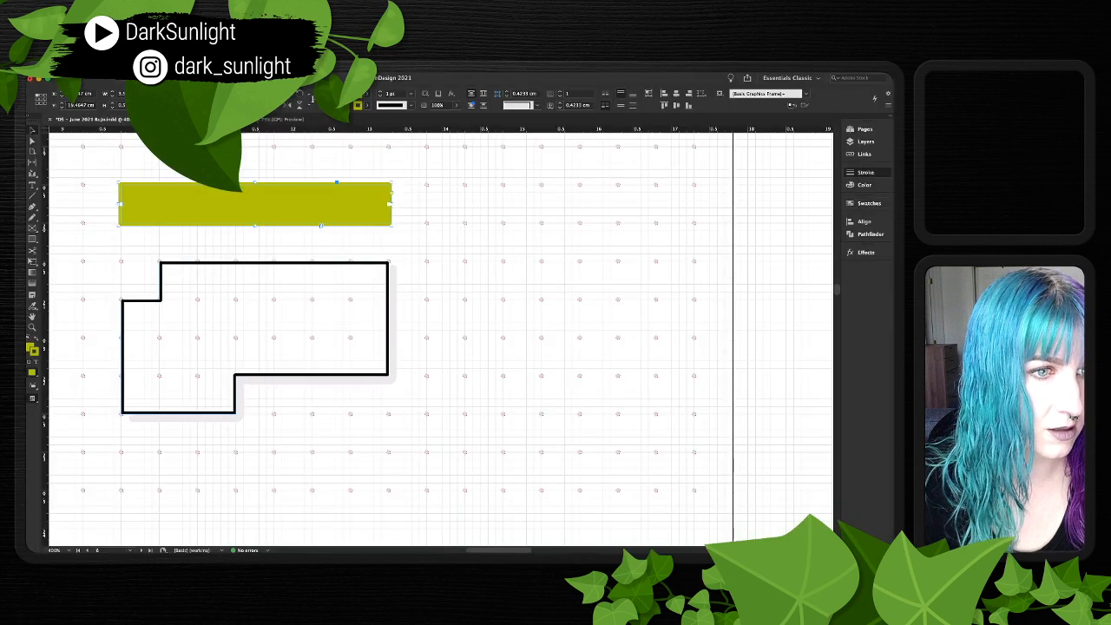
pyautogui.press('super+shift+a')
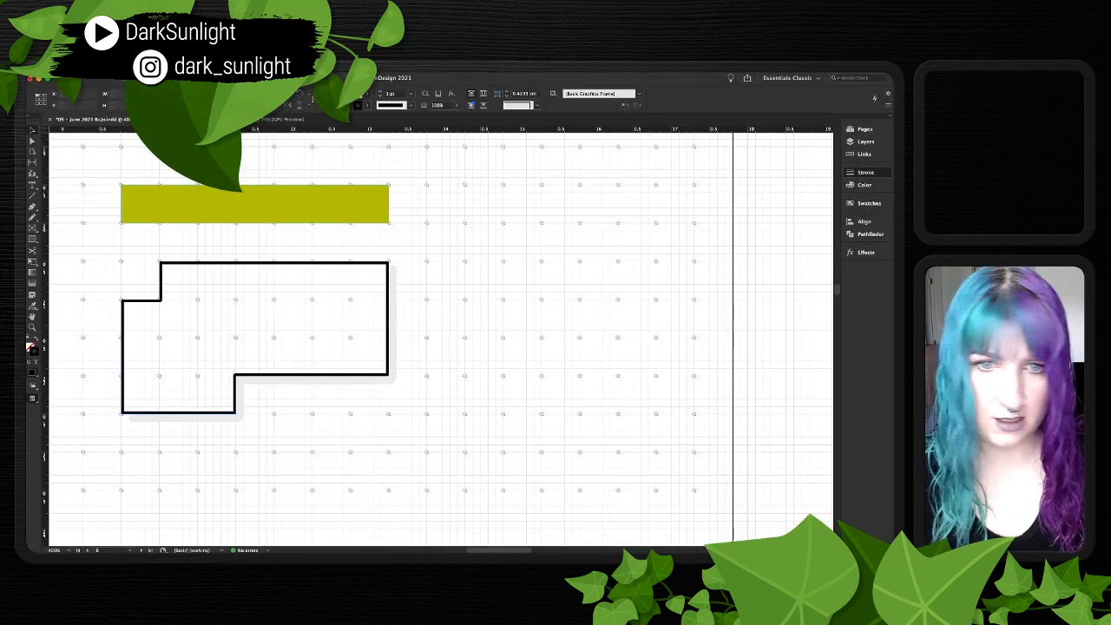
# - Switch to preview mode and centre the upper TRACKER label horizontally on the left page
pyautogui.press('super+minus')
pyautogui.press('super+minus')
pyautogui.press('super+minus')
pyautogui.press('super+minus')
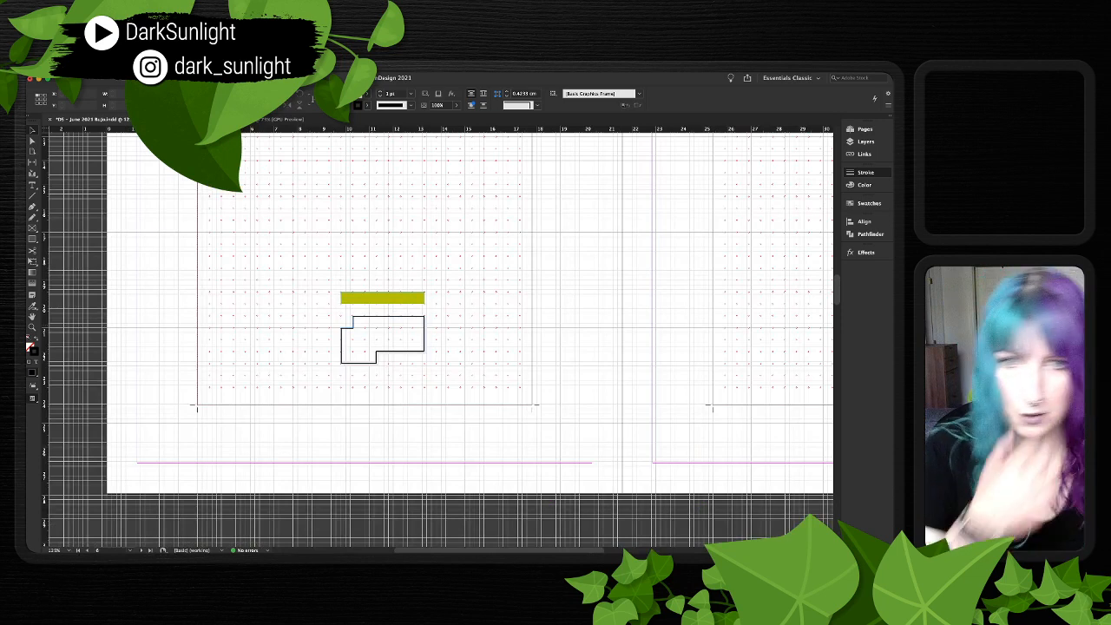
pyautogui.scroll(5, 441, 339)
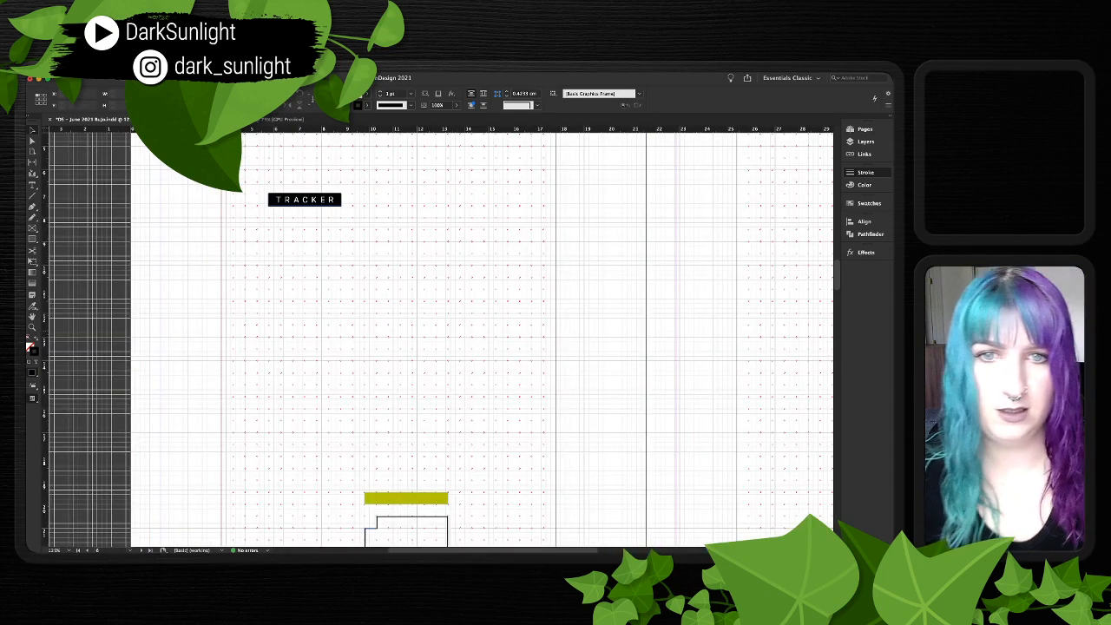
pyautogui.click(305, 199)
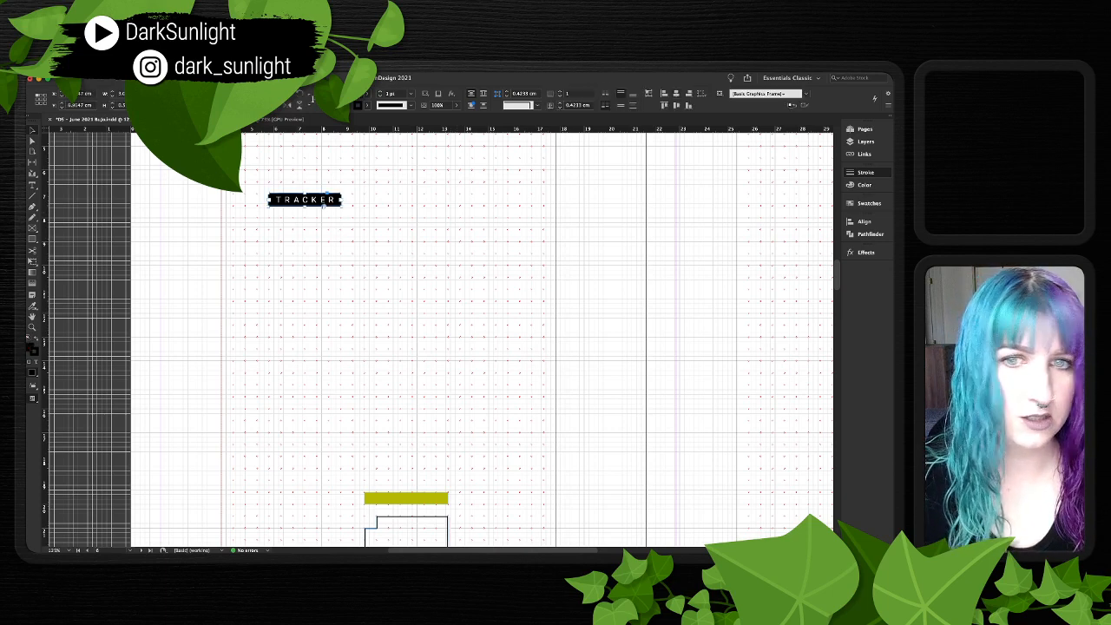
pyautogui.scroll(4, 441, 339)
pyautogui.scroll(-1, 441, 339)
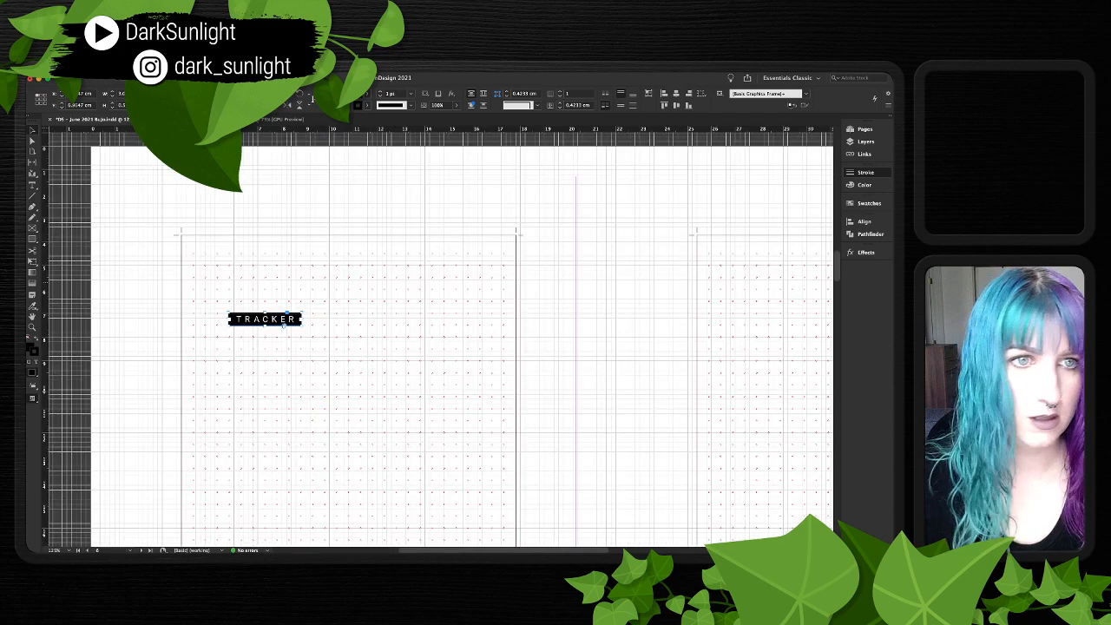
pyautogui.press('w')
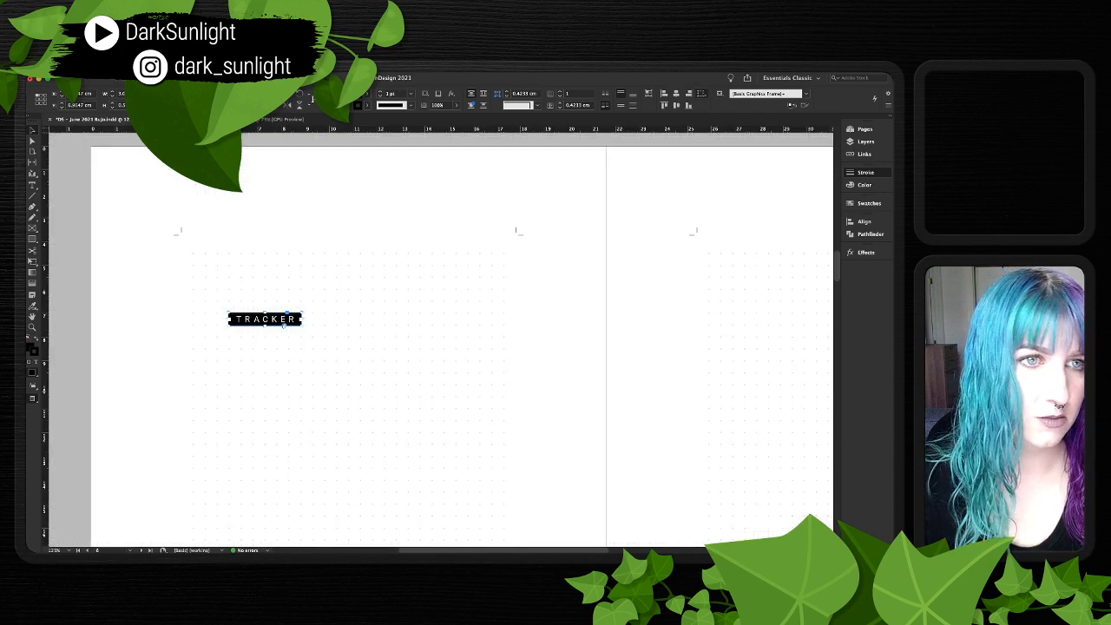
pyautogui.click(676, 94)
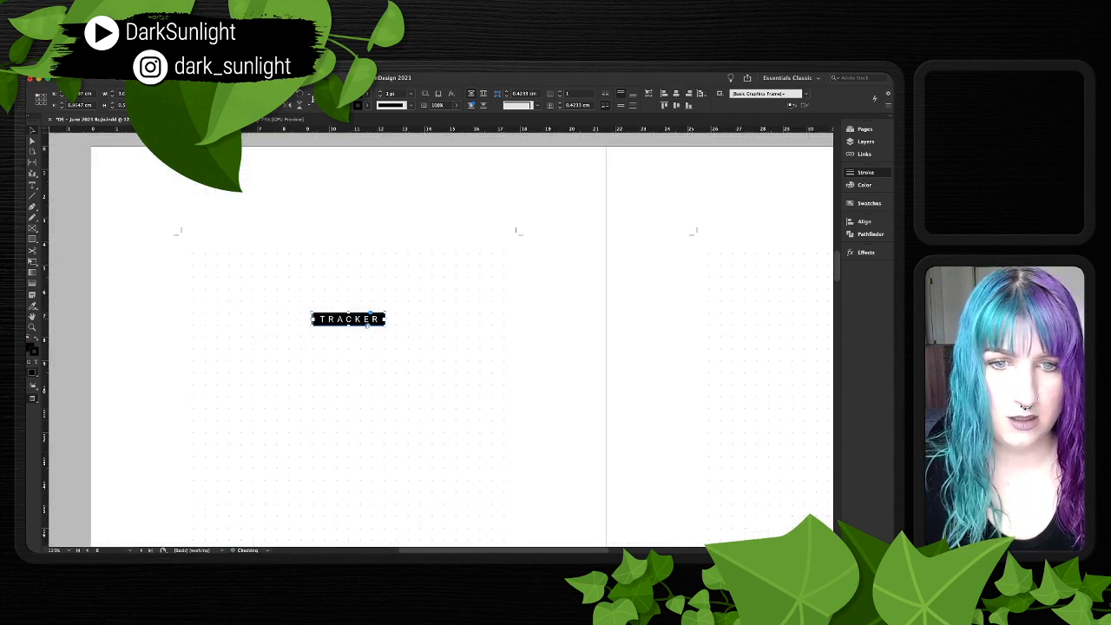
# - Move the olive header bar and its notched habit box up below the TRACKER label on the left page, with the grid shown
pyautogui.click(556, 278)
pyautogui.scroll(-1, 555, 278)
pyautogui.scroll(-5, 441, 339)
pyautogui.hscroll(1, 441, 339)
pyautogui.scroll(1, 441, 339)
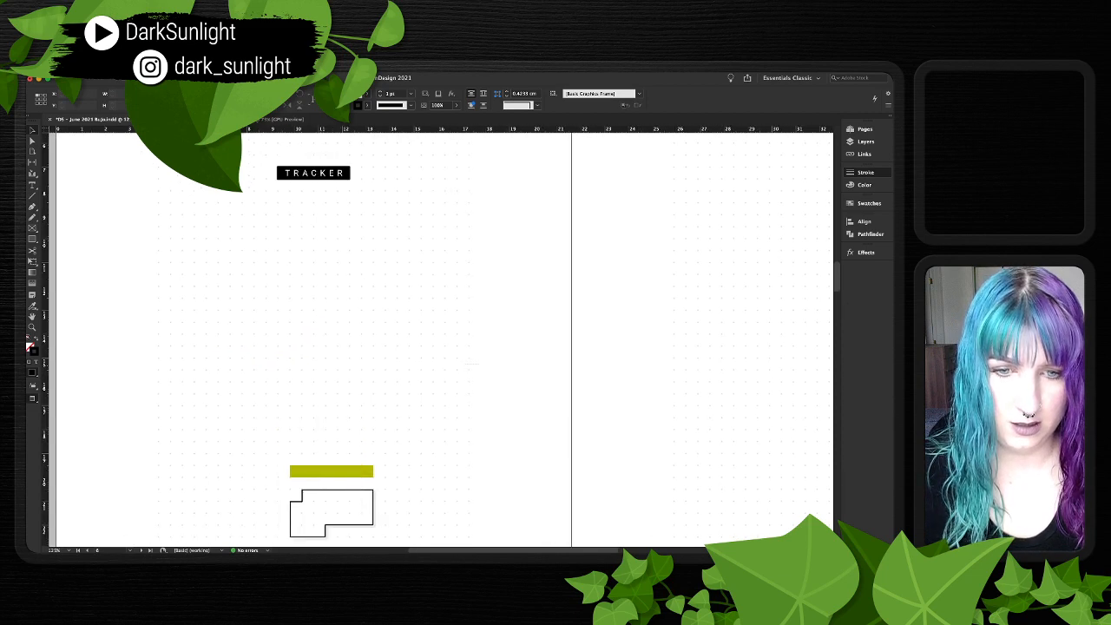
pyautogui.moveTo(479, 364); pyautogui.dragTo(293, 527)
pyautogui.moveTo(332, 472); pyautogui.dragTo(263, 205)
pyautogui.press('super+apostrophe')
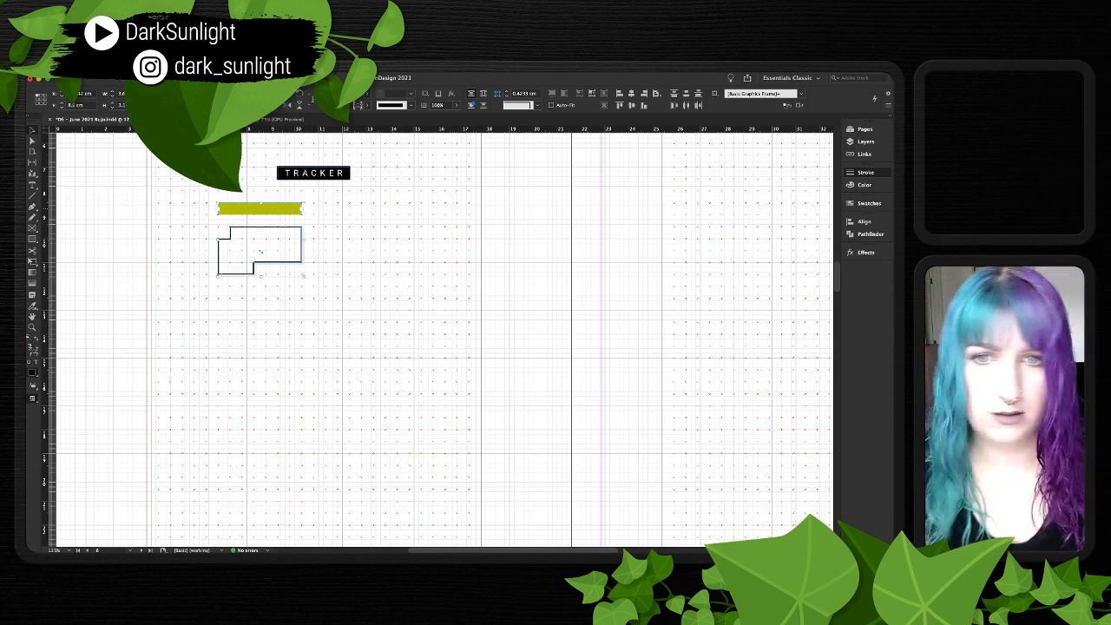
# - Duplicate the olive bar and notched box into five sets, three in the first column and two in the second
pyautogui.moveTo(263, 205); pyautogui.dragTo(383, 203)
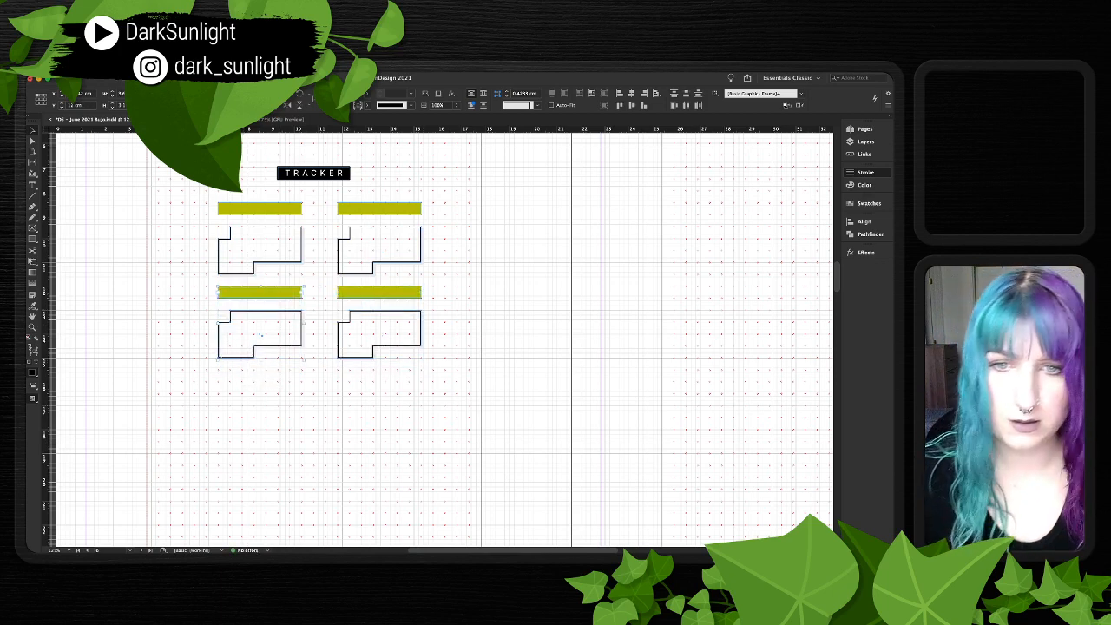
pyautogui.moveTo(260, 293); pyautogui.dragTo(260, 377)
pyautogui.press('super+shift+a')
pyautogui.scroll(-3, 443, 338)
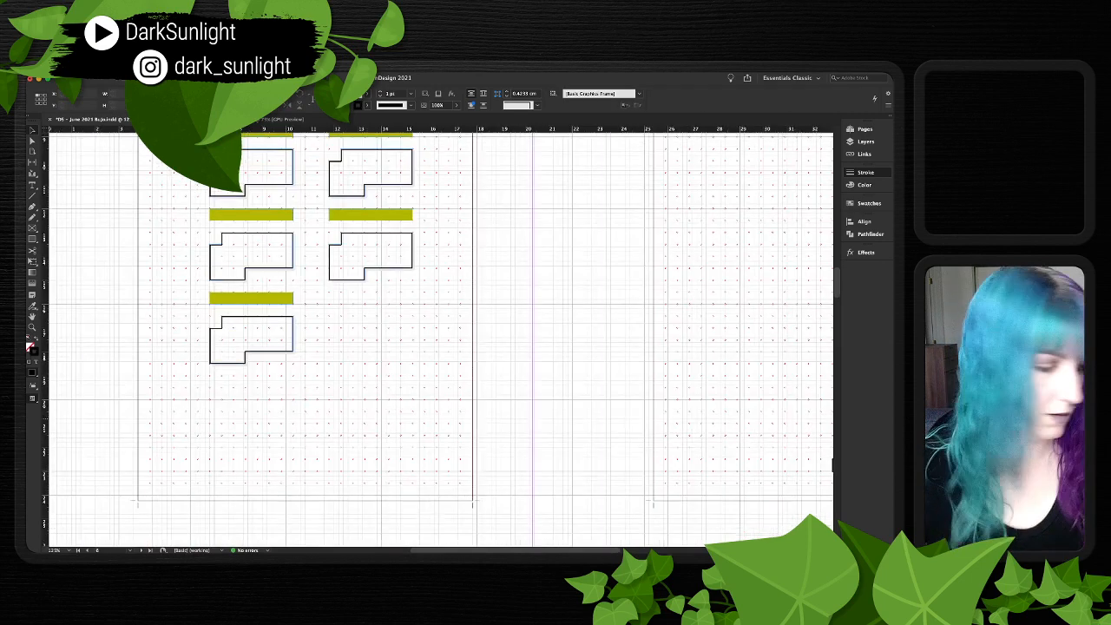
pyautogui.scroll(2, 438, 338)
pyautogui.scroll(2, 439, 339)
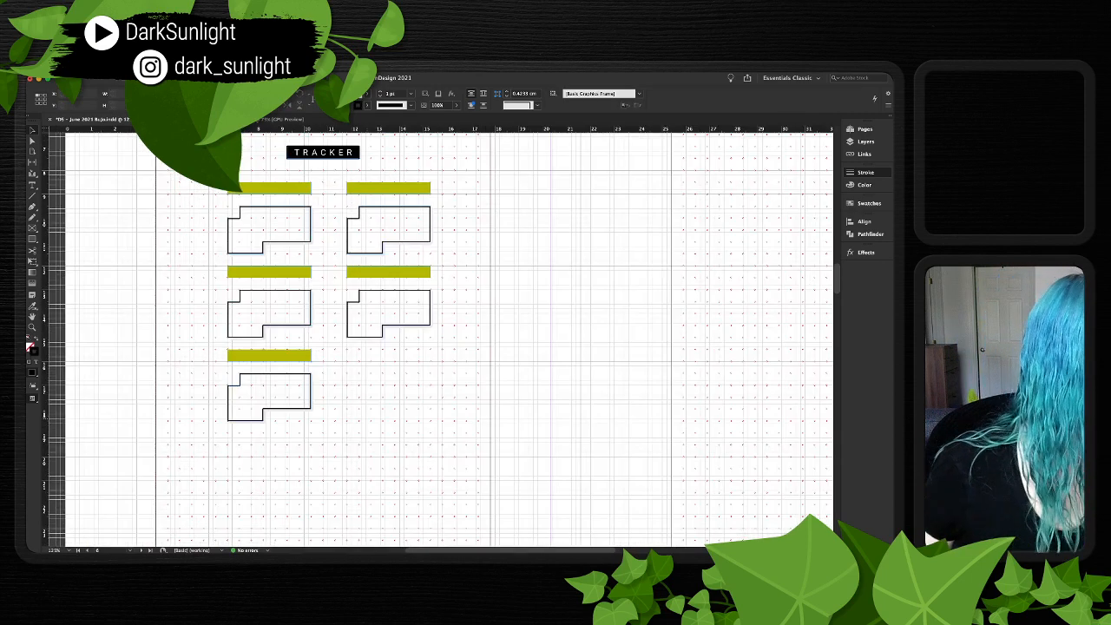
# - Paste the pink habit and mood lettering images onto the tracker spread and scale them down to title size
pyautogui.press('super+minus')
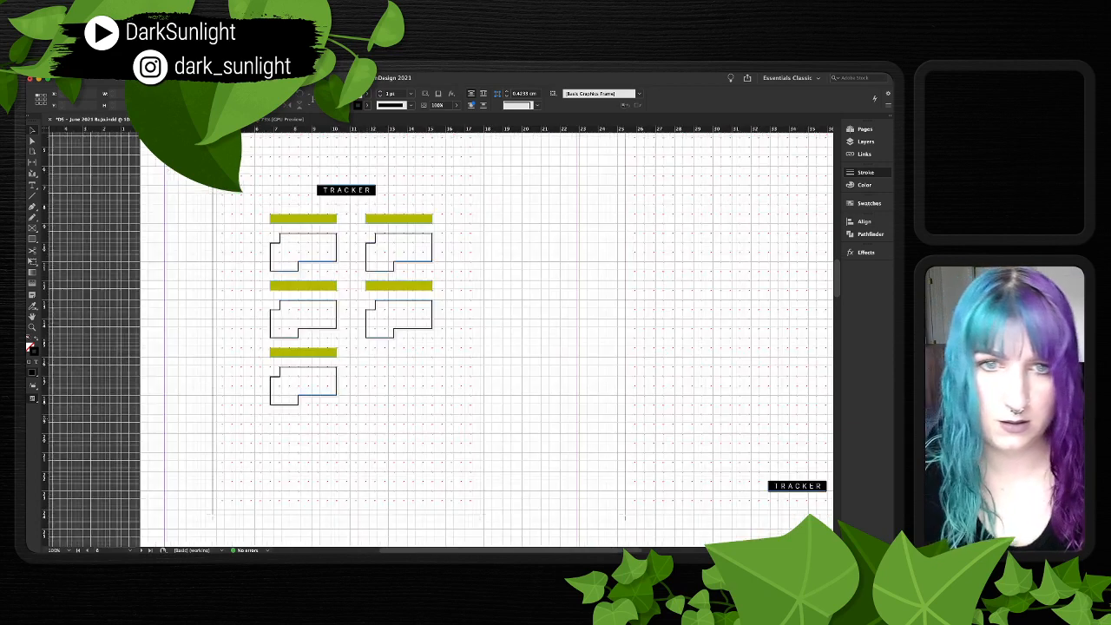
pyautogui.press('w')
pyautogui.hscroll(3, 438, 339)
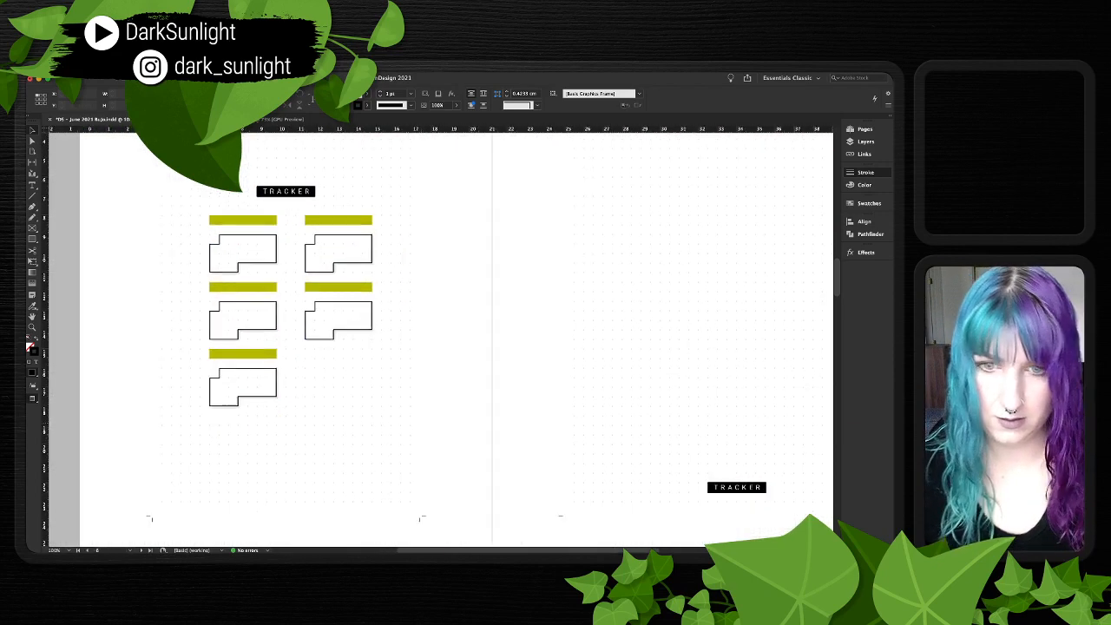
pyautogui.press('super+alt+0')
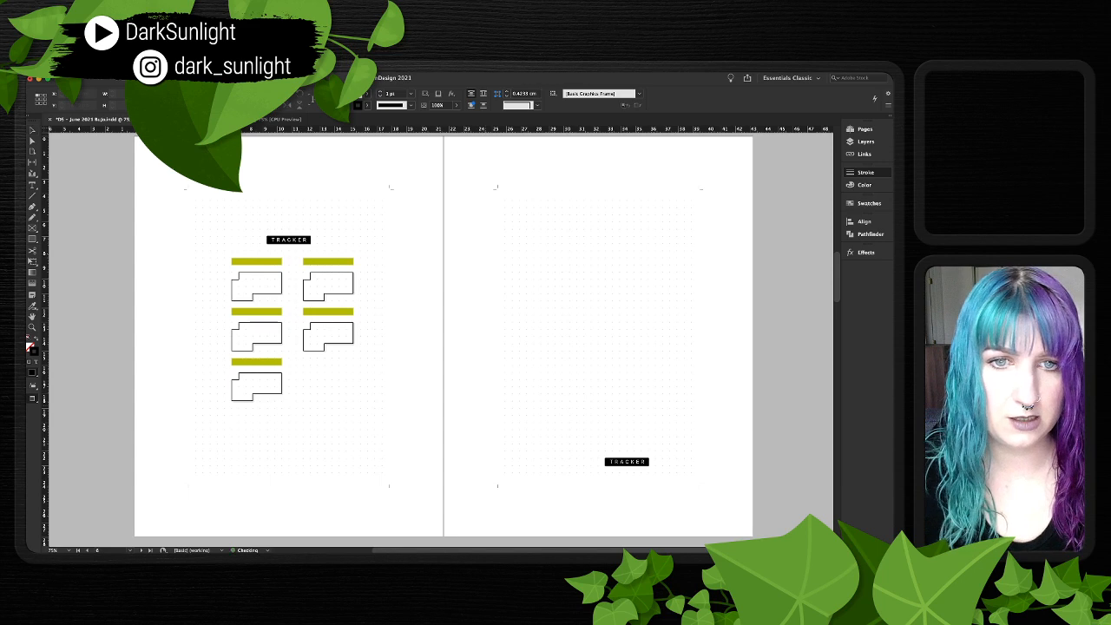
pyautogui.press('super+v')
pyautogui.press('super+v')
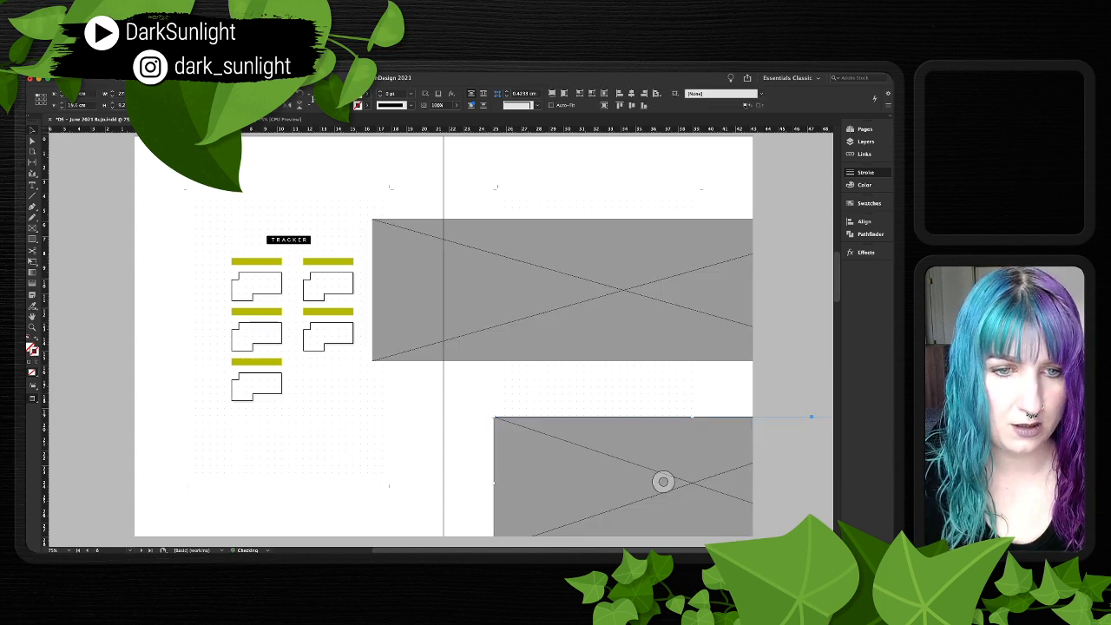
pyautogui.moveTo(415, 422); pyautogui.dragTo(557, 310)
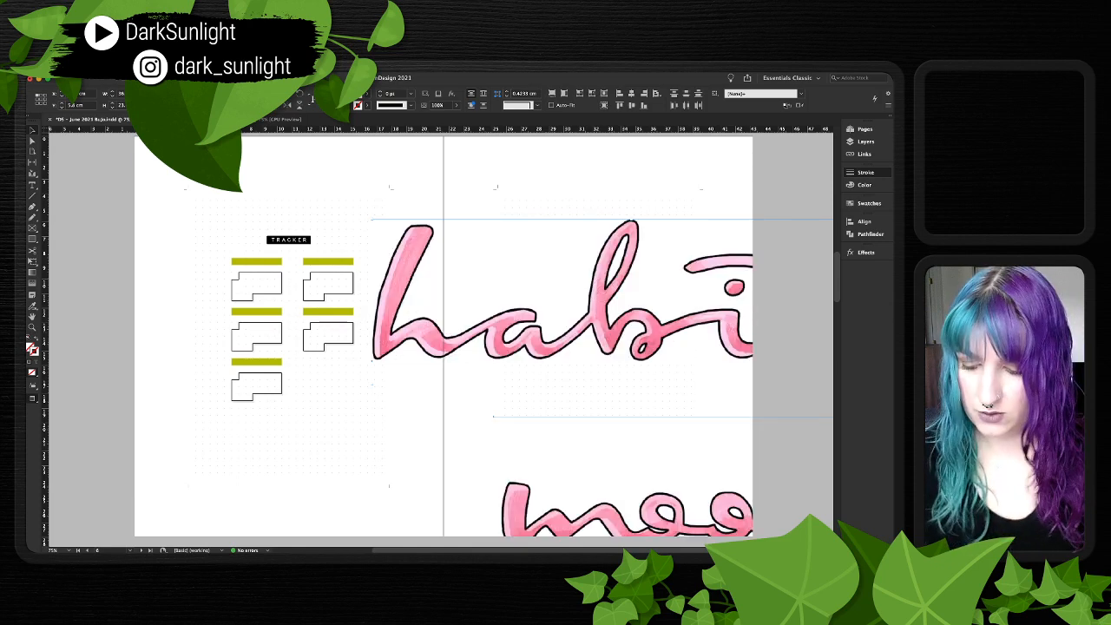
pyautogui.press('Return')
pyautogui.click(543, 278)
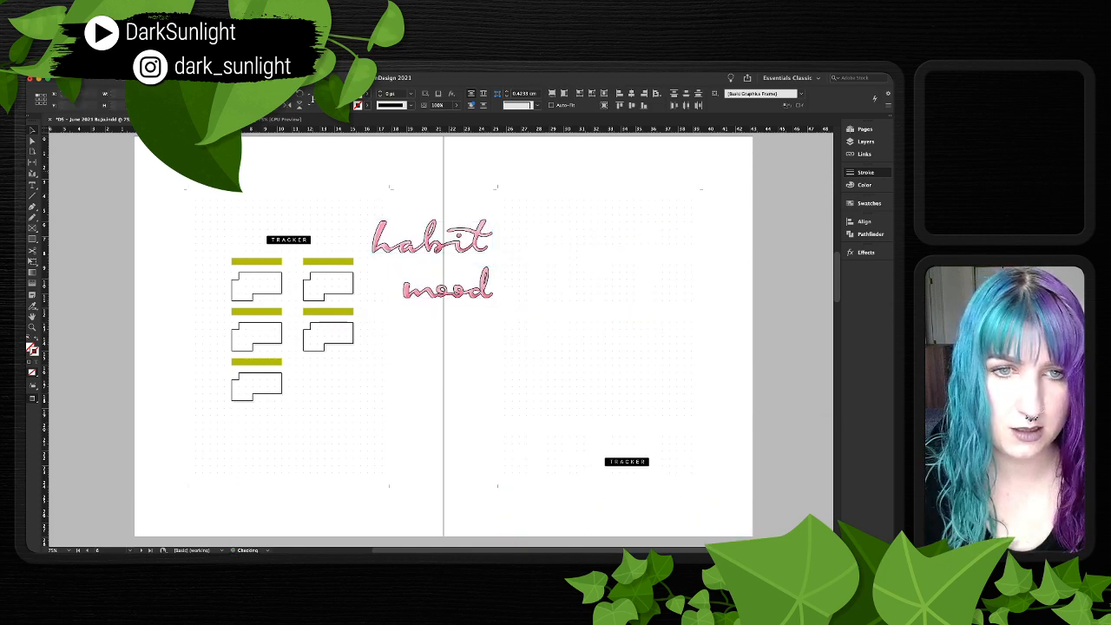
# - Place the habit lettering at the TRACKER label on the left page and the mood lettering above the label on the right page
pyautogui.click(464, 237)
pyautogui.moveTo(464, 237); pyautogui.dragTo(328, 233)
pyautogui.click(448, 286)
pyautogui.moveTo(449, 286); pyautogui.dragTo(606, 436)
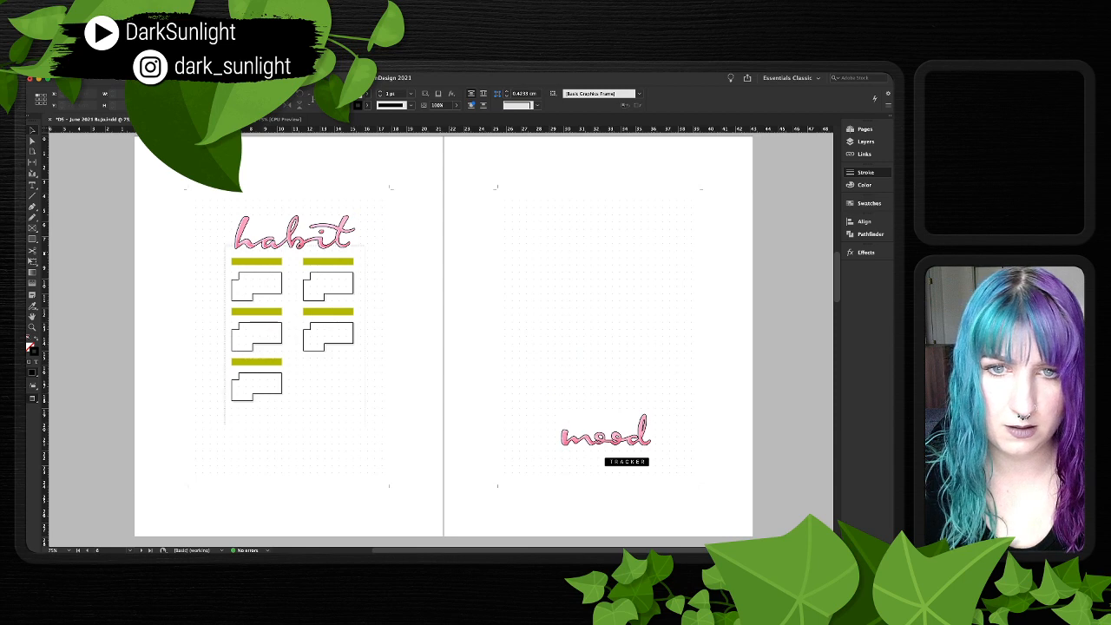
# - Move the left page's TRACKER label and five habit boxes down, clear of the habit lettering, keeping them on the grid
pyautogui.moveTo(206, 426); pyautogui.dragTo(365, 214)
pyautogui.keyDown('shift'); pyautogui.click(295, 233); pyautogui.keyUp('shift')
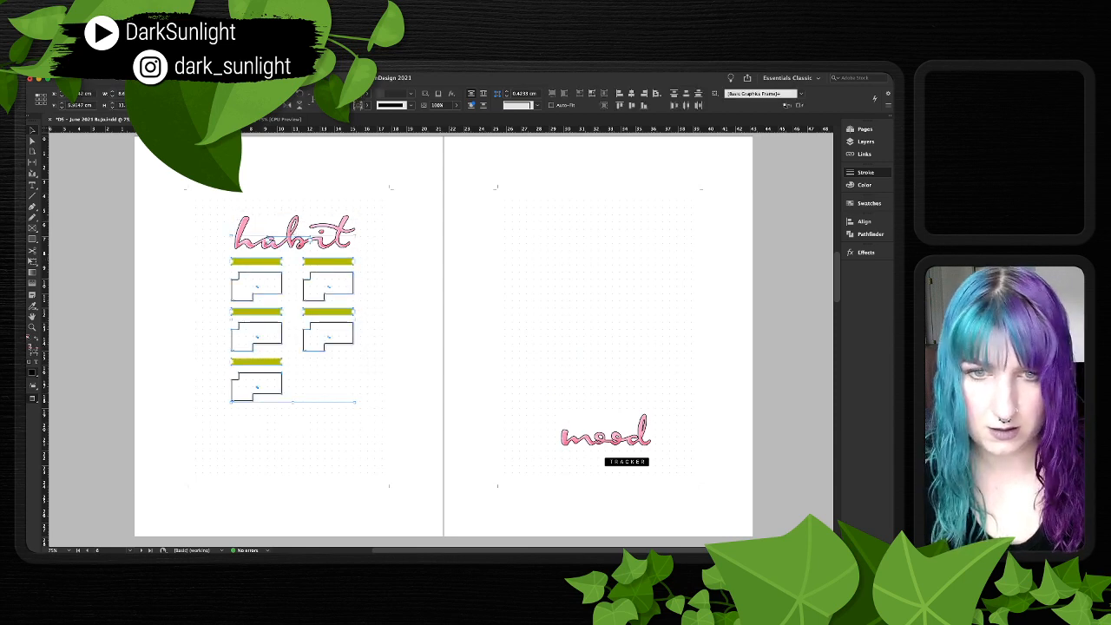
pyautogui.hotkey('ctrl', '=')
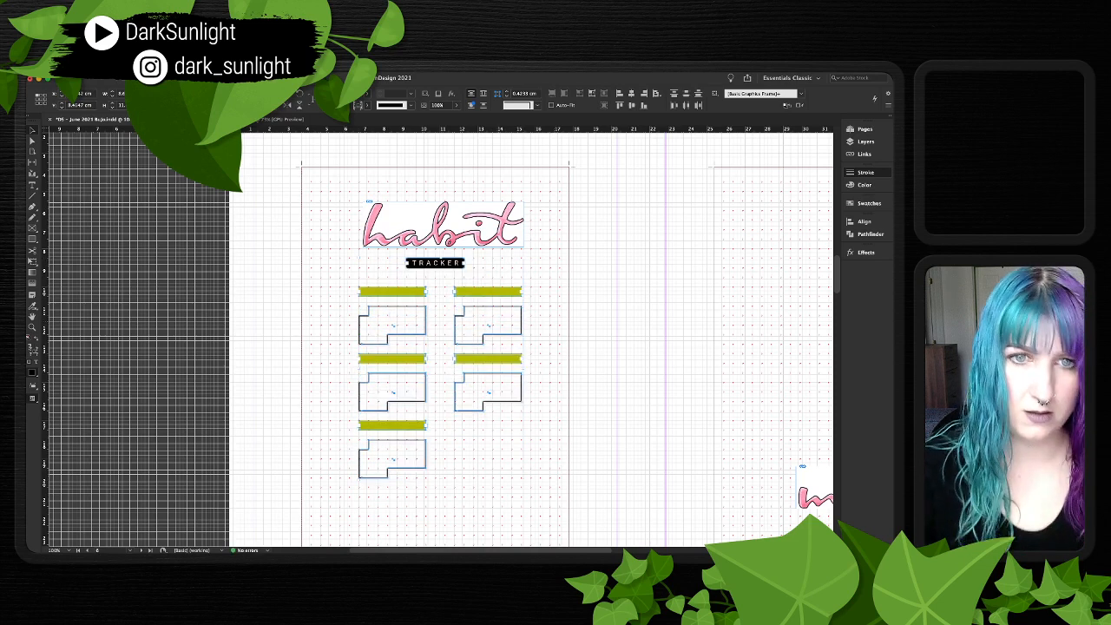
pyautogui.click(611, 280)
# - Nudge the habit lettering left to centre it over its TRACKER label
pyautogui.click(473, 227)
pyautogui.hscroll(2, 438, 337)
pyautogui.scroll(-2, 437, 336)
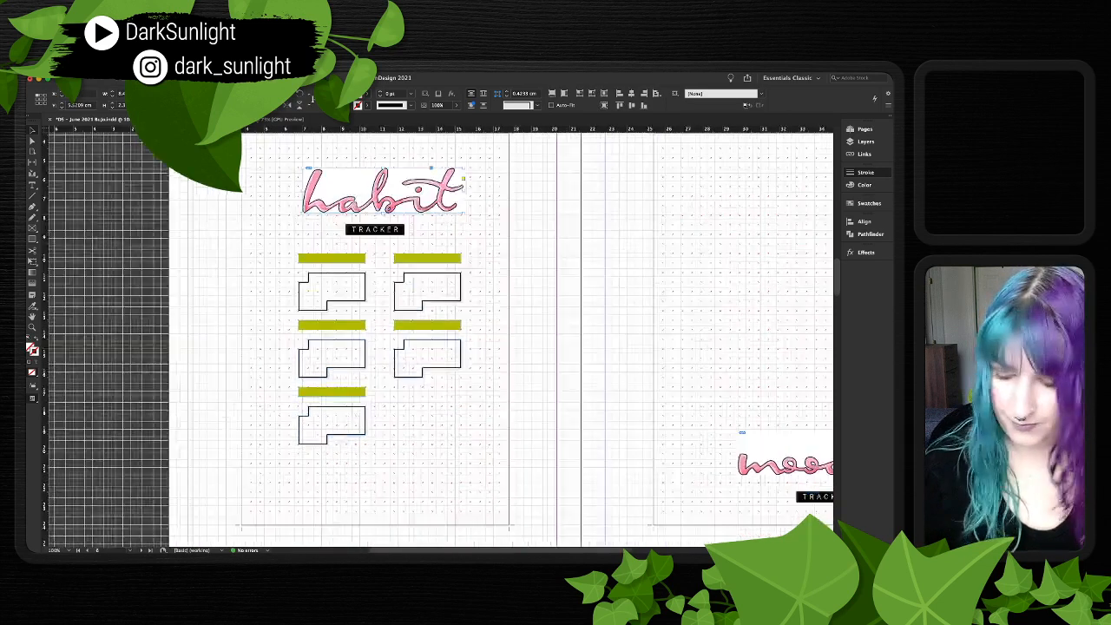
pyautogui.hscroll(3, 255, 194)
pyautogui.scroll(1, 255, 194)
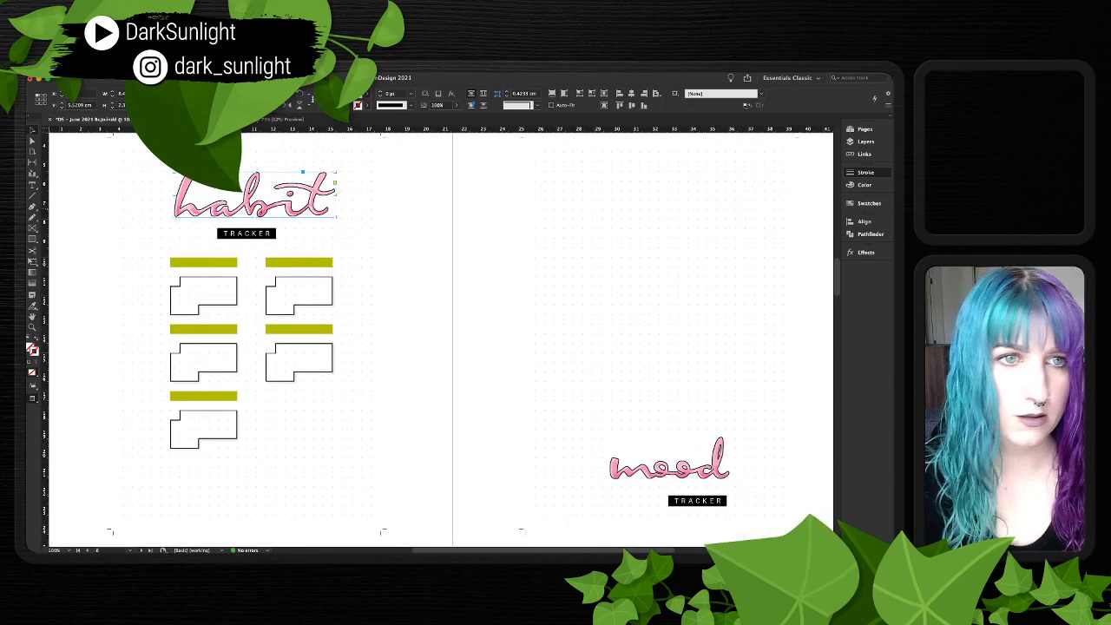
pyautogui.press('Left')
pyautogui.click(564, 422)
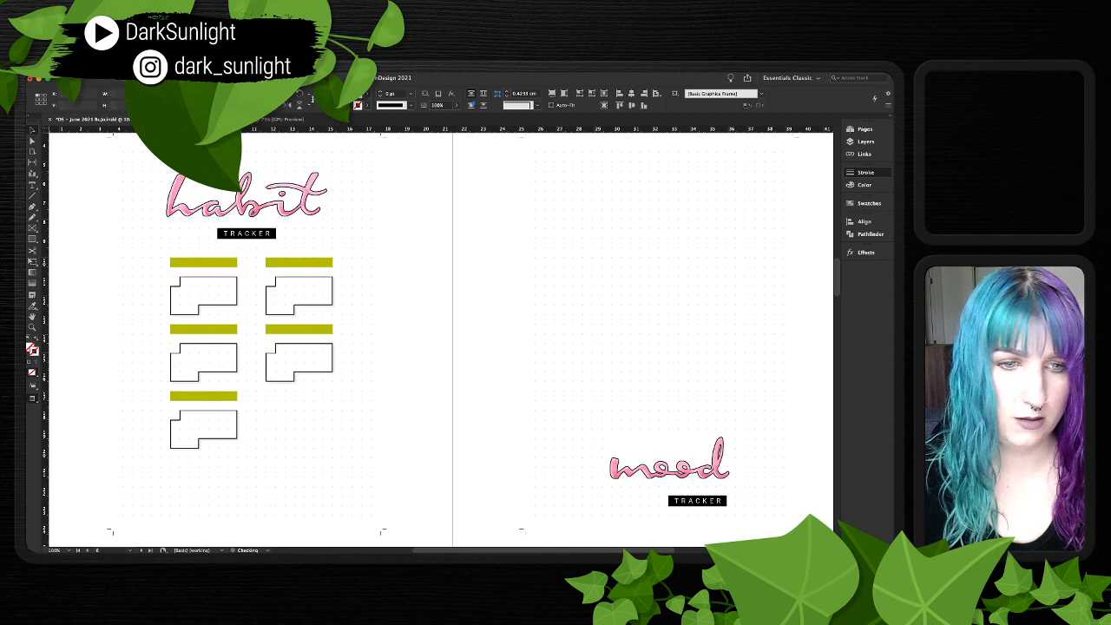
# - Centre the mood lettering and its TRACKER label horizontally on the right page
pyautogui.hscroll(3, 563, 422)
pyautogui.scroll(-1, 563, 422)
pyautogui.click(564, 422)
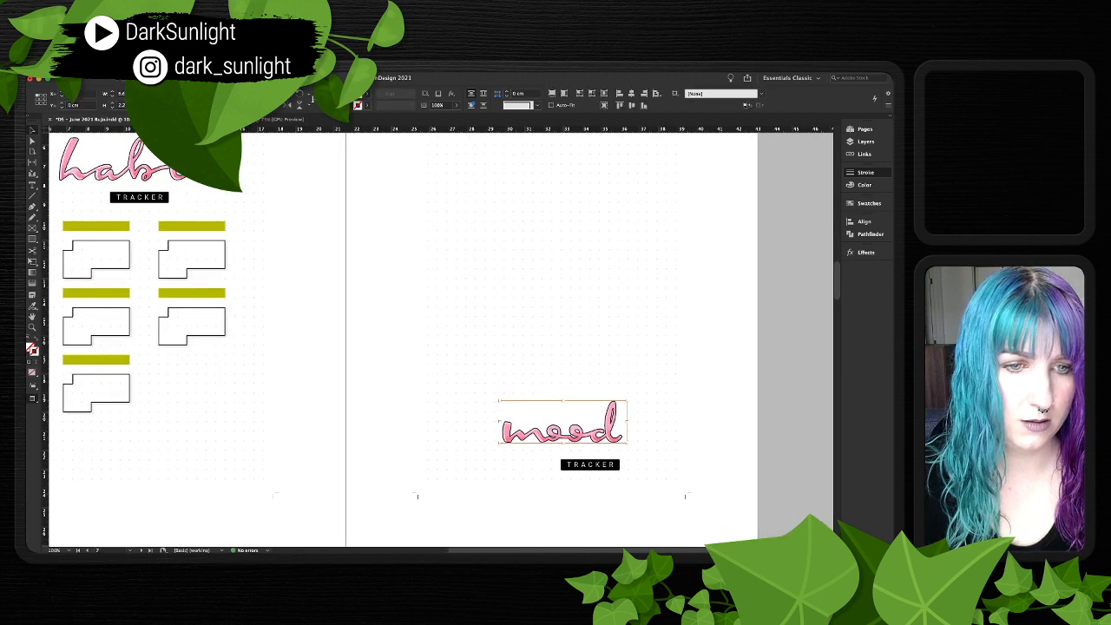
pyautogui.keyDown('shift'); pyautogui.click(591, 465); pyautogui.keyUp('shift')
pyautogui.click(631, 93)
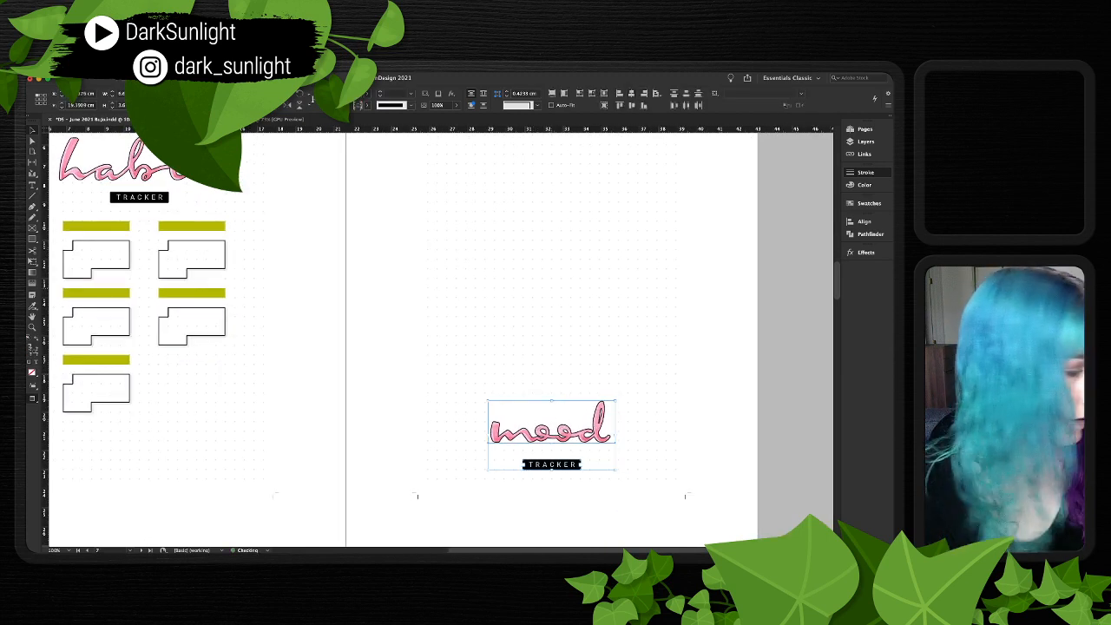
pyautogui.press('super+shift+a')
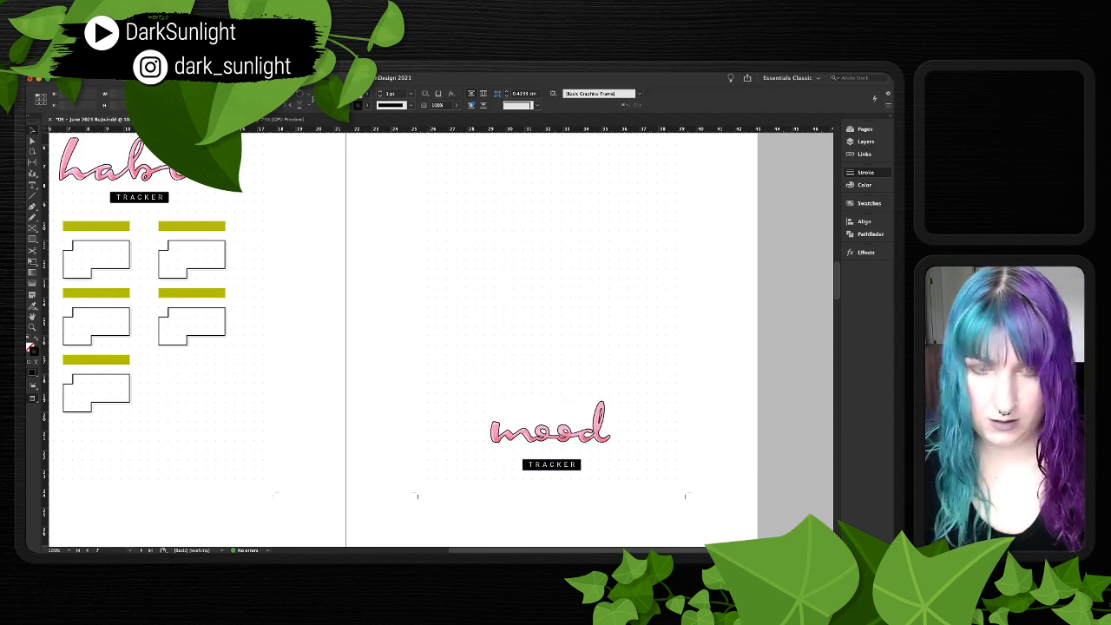
# - Copy the three mood key circles from the March design into the June spread and place them above the mood lettering
pyautogui.press('super+minus')
pyautogui.press('super+minus')
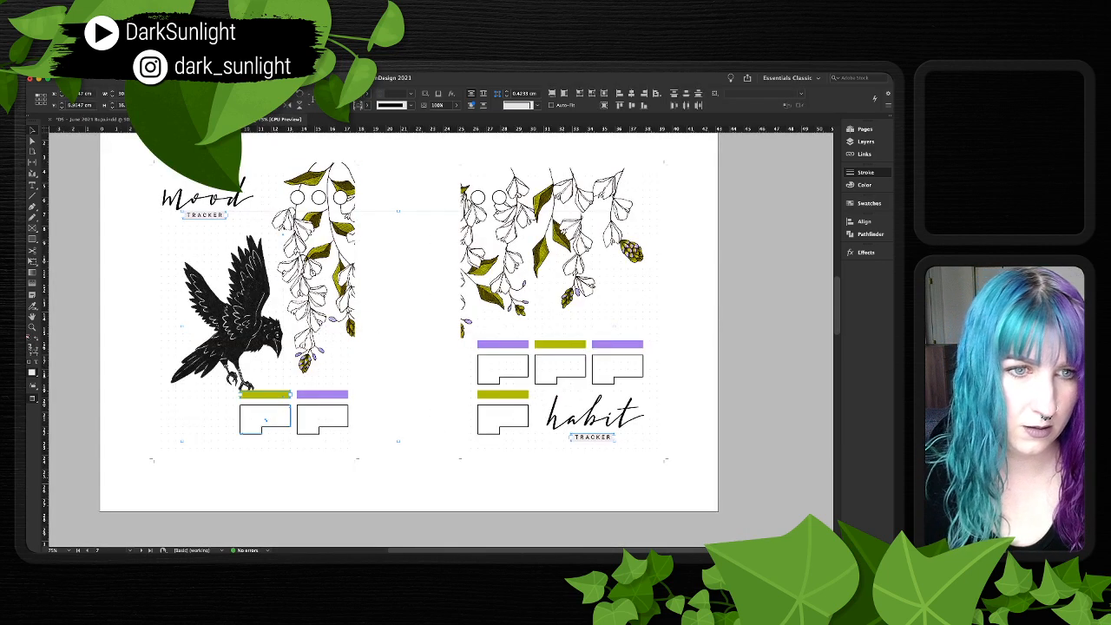
pyautogui.press('super+shift+a')
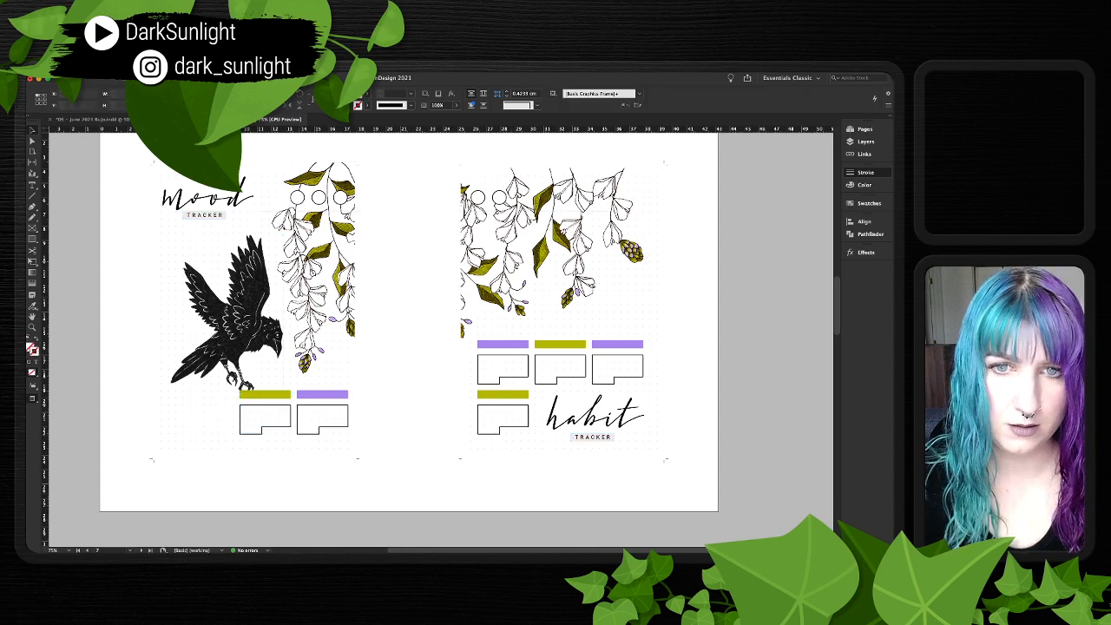
pyautogui.click(297, 198)
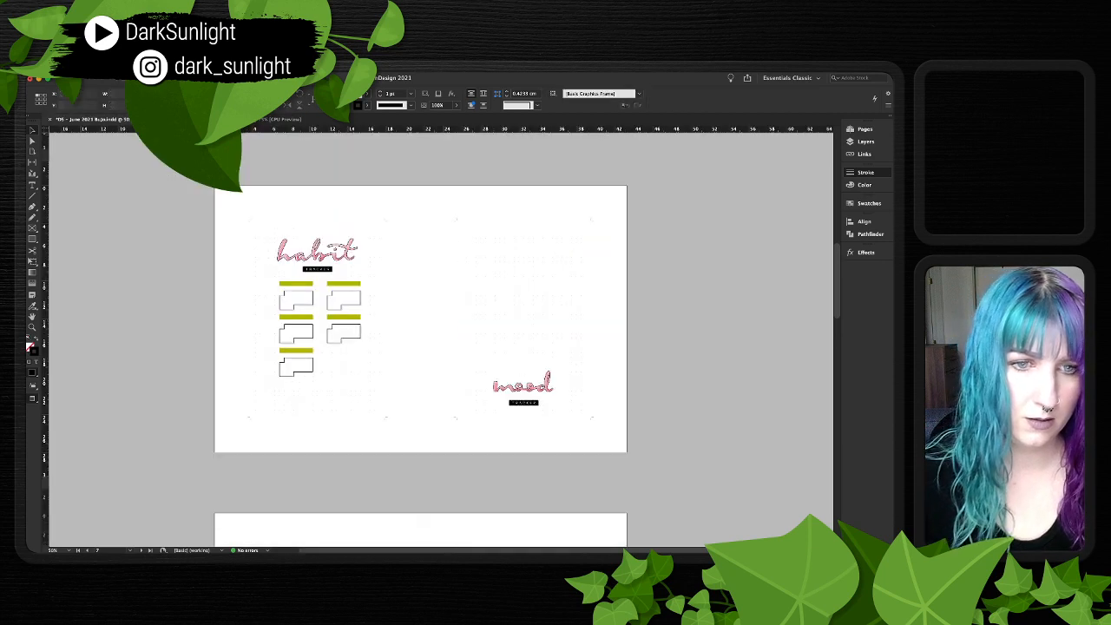
pyautogui.hotkey('ctrl', 'v')
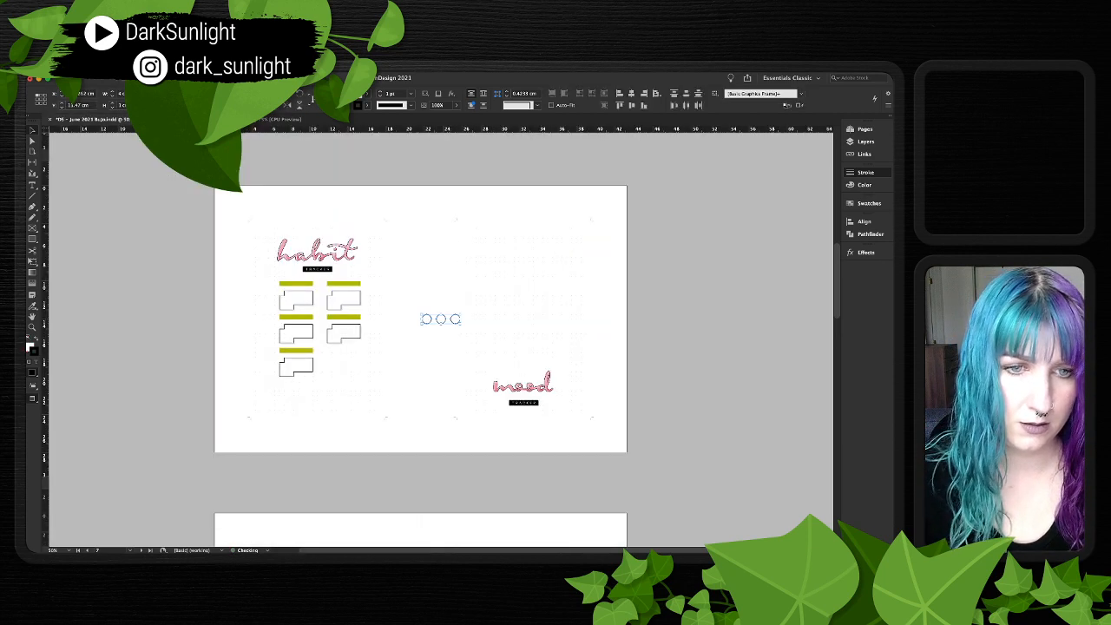
pyautogui.moveTo(441, 319); pyautogui.dragTo(501, 362)
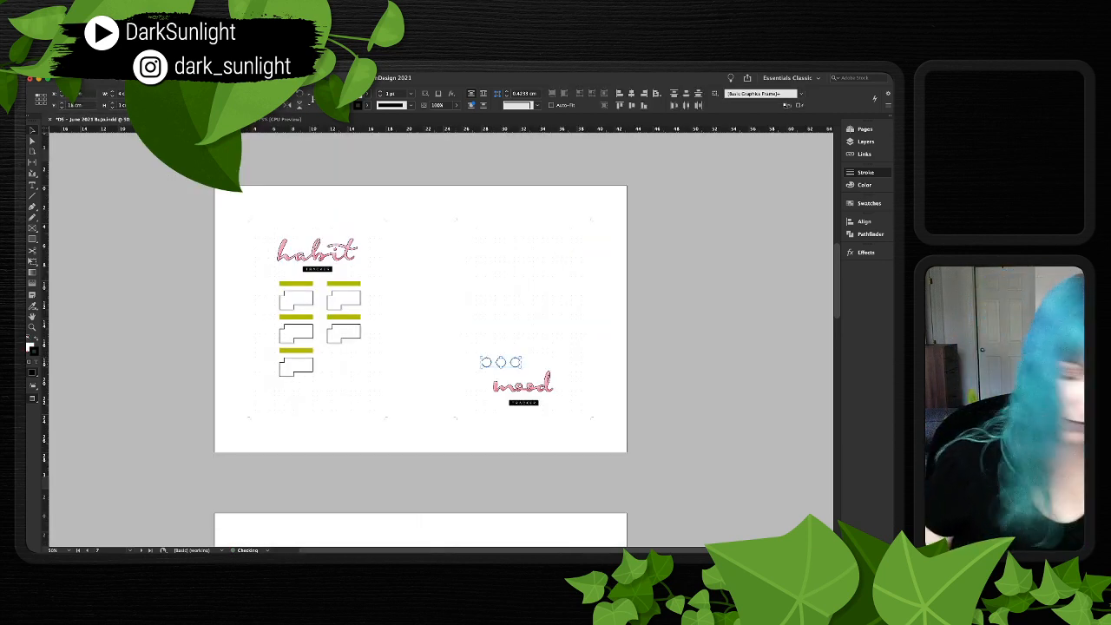
# - Duplicate the last mood key circle twice along the row to make five circles
pyautogui.press('w')
pyautogui.press('super+equal')
pyautogui.press('super+equal')
pyautogui.press('super+equal')
pyautogui.press('super+equal')
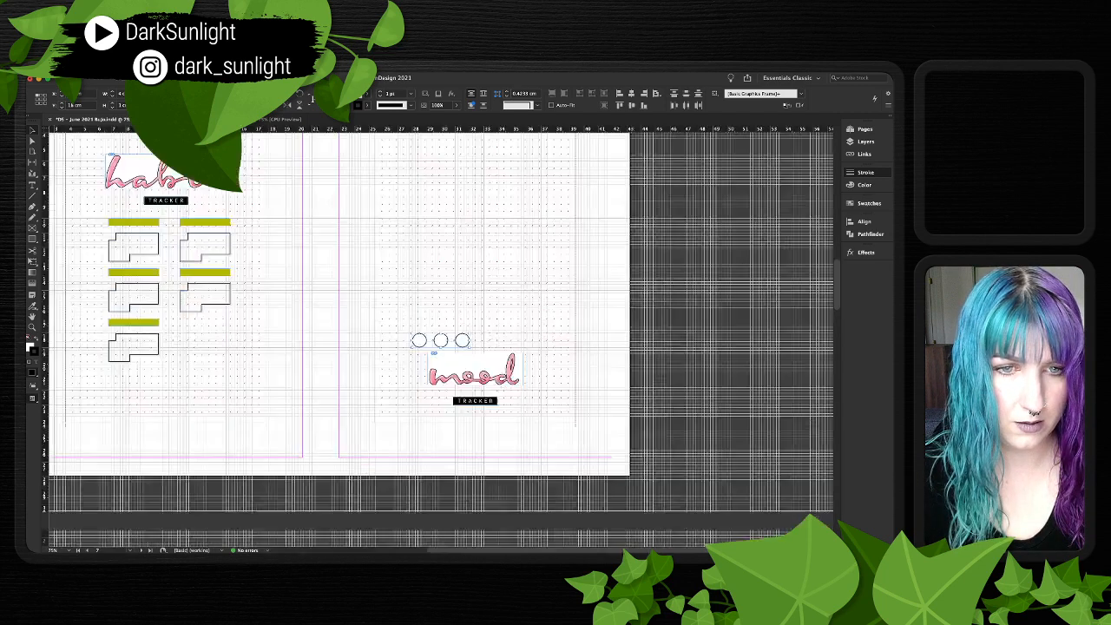
pyautogui.hscroll(3, 441, 373)
pyautogui.scroll(-1, 441, 373)
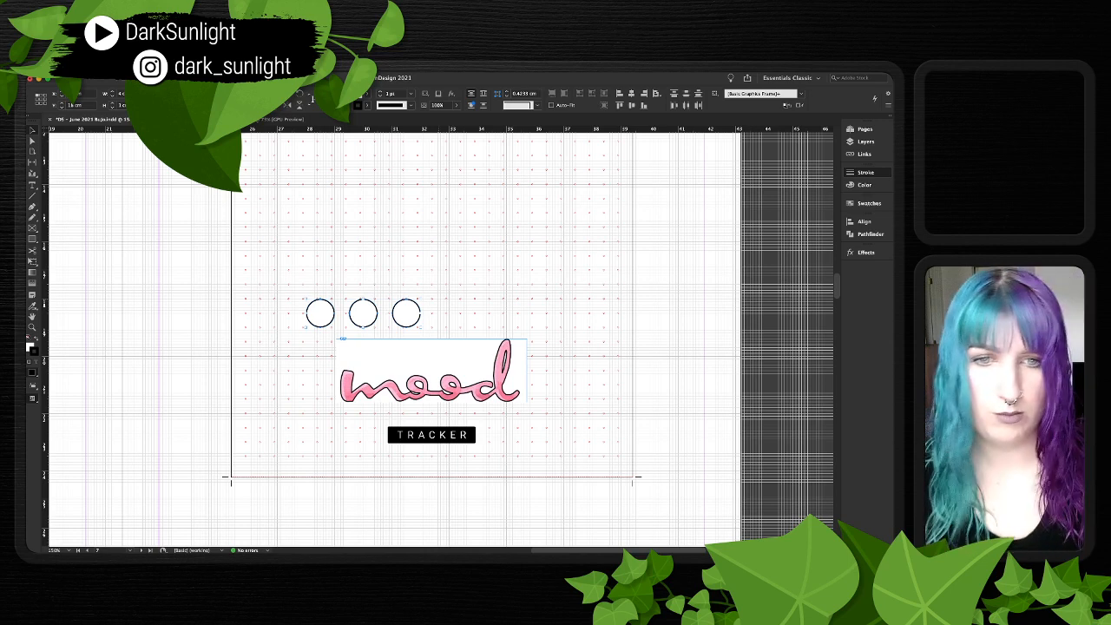
pyautogui.click(460, 277)
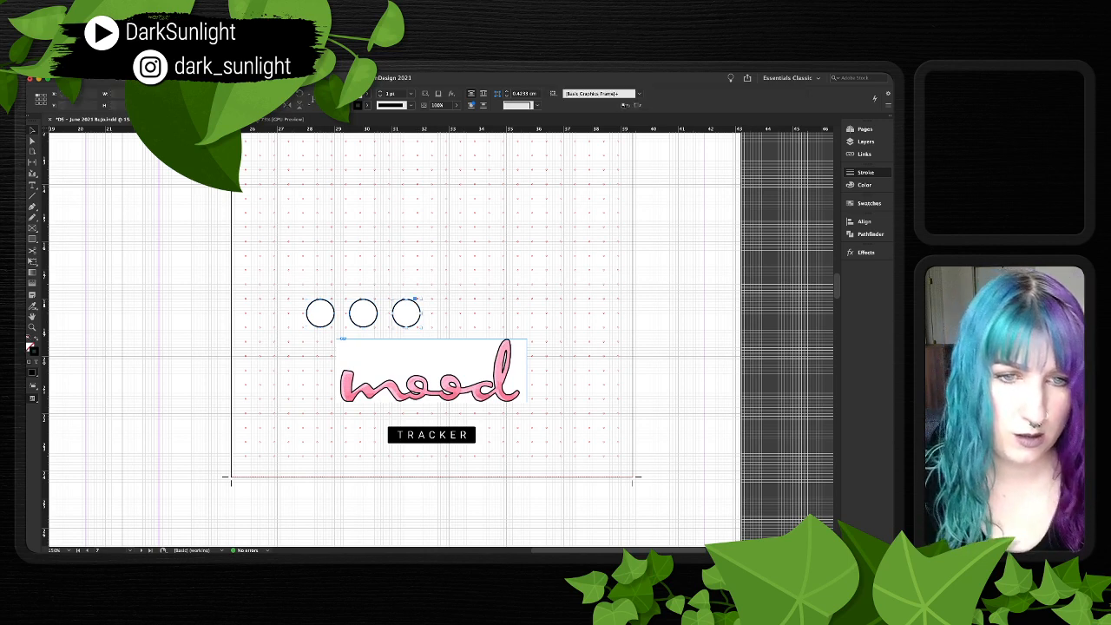
pyautogui.moveTo(406, 313); pyautogui.dragTo(489, 313)
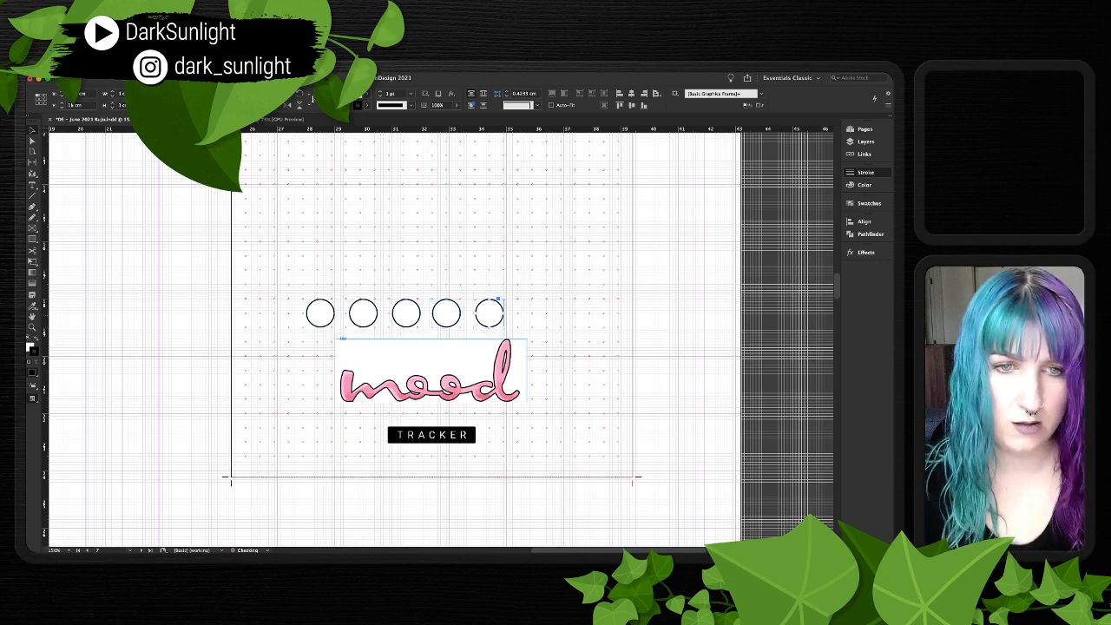
# - Shift the row of five circles right to centre it above the mood lettering, and save the document
pyautogui.click(463, 299)
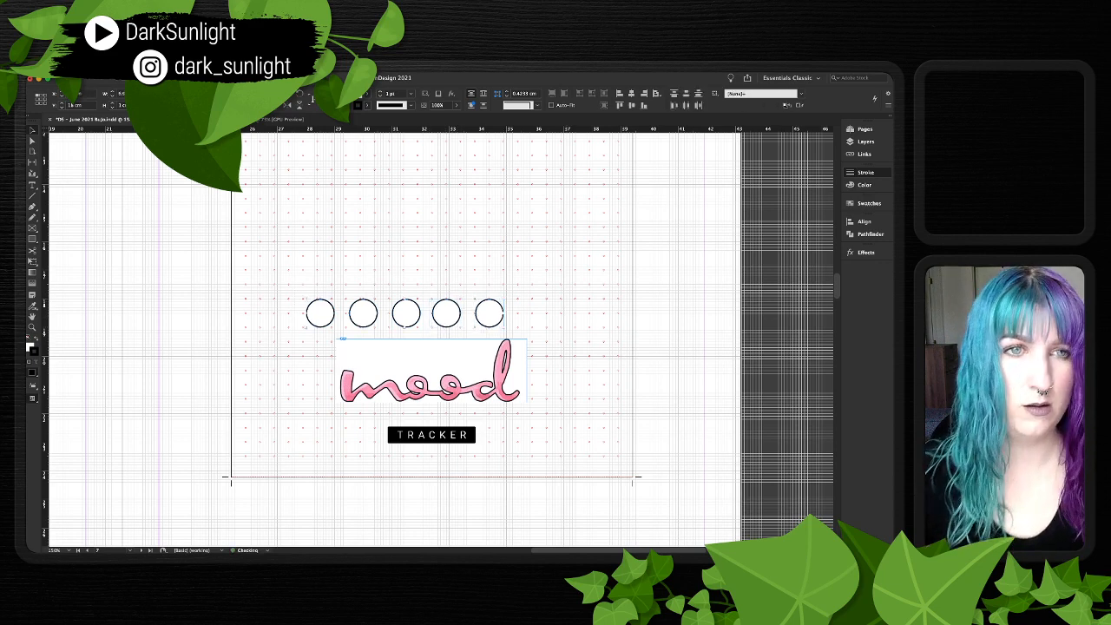
pyautogui.moveTo(464, 299); pyautogui.dragTo(490, 299)
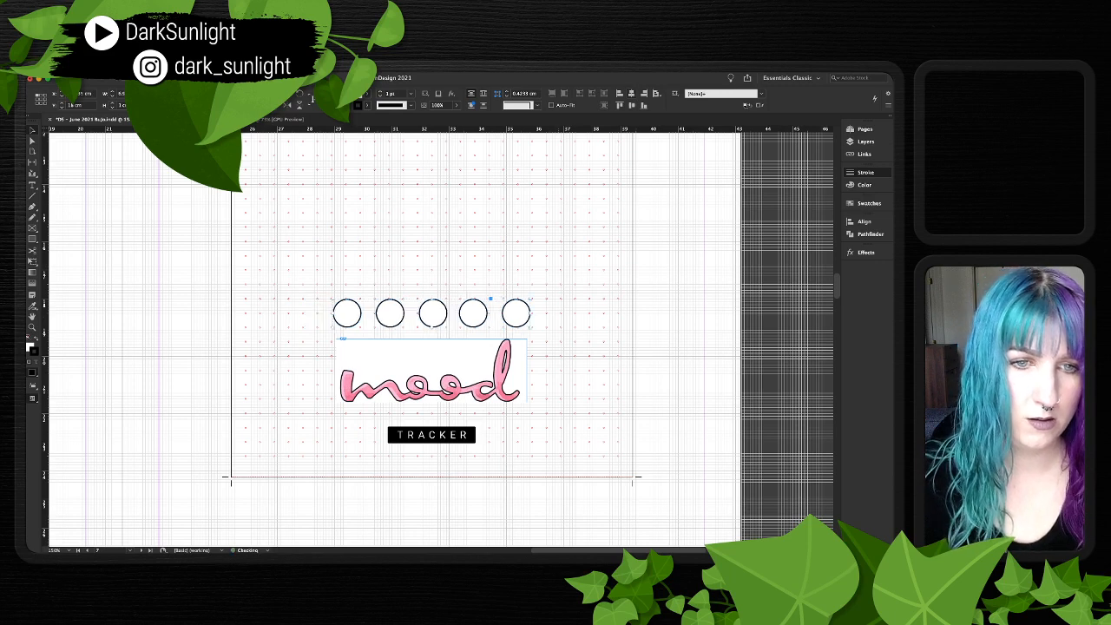
pyautogui.press('super+shift+a')
pyautogui.press('super+minus')
pyautogui.press('super+minus')
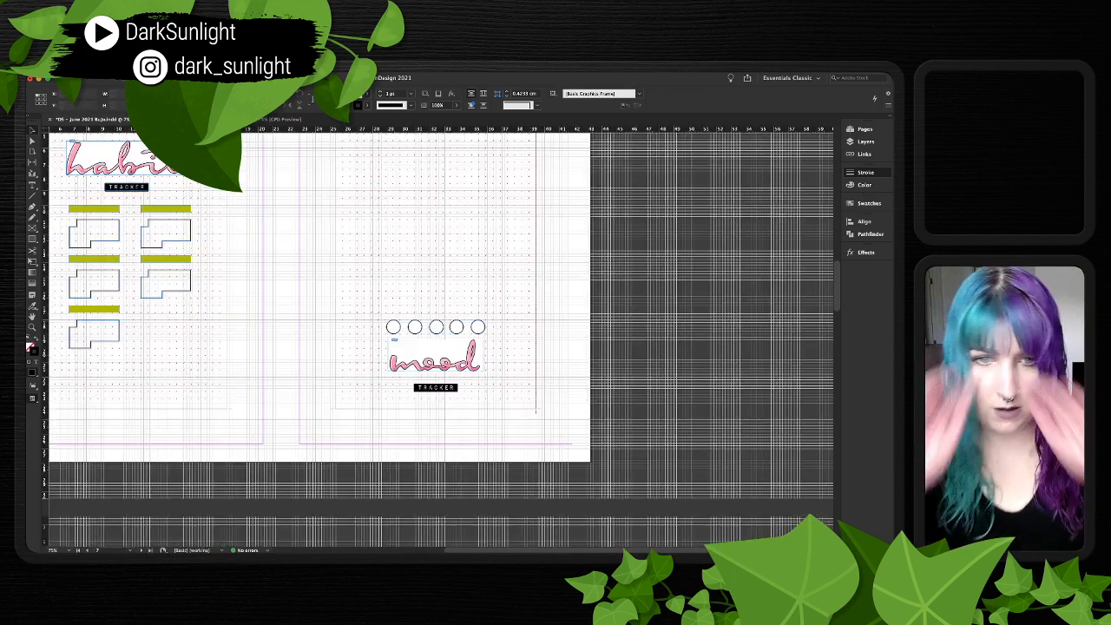
pyautogui.press('super+minus')
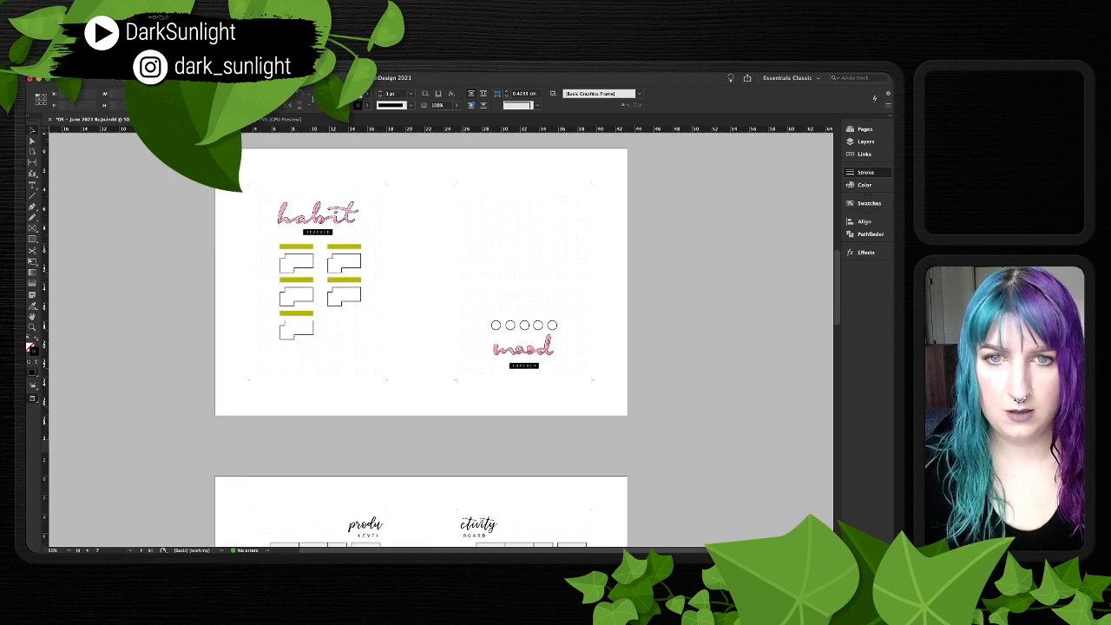
pyautogui.press('super+s')
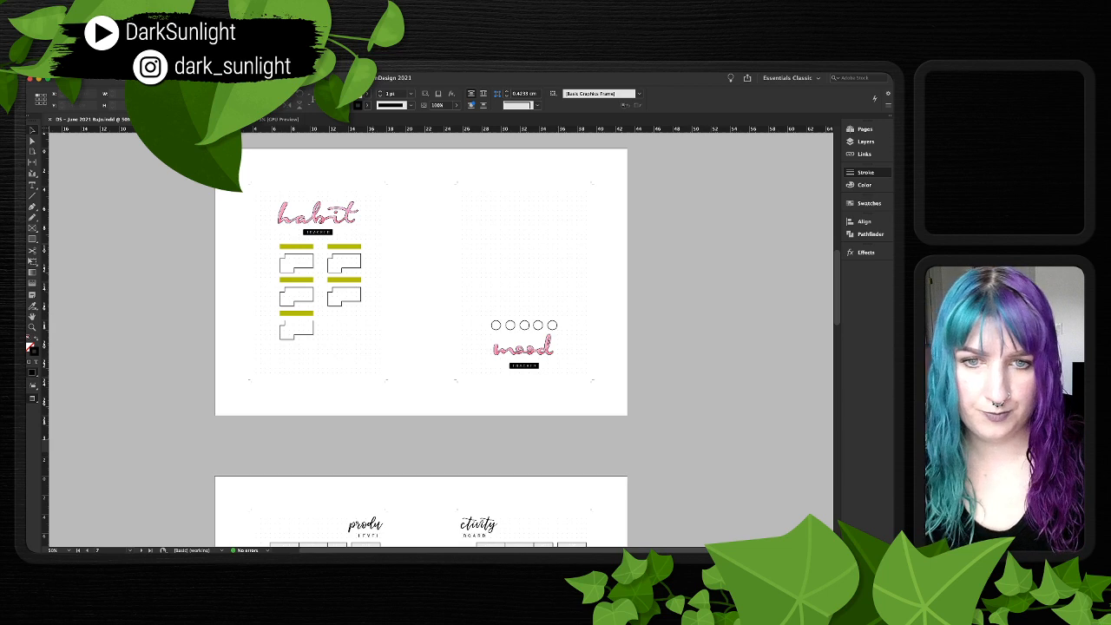
pyautogui.press('super+equal')
pyautogui.press('super+equal')
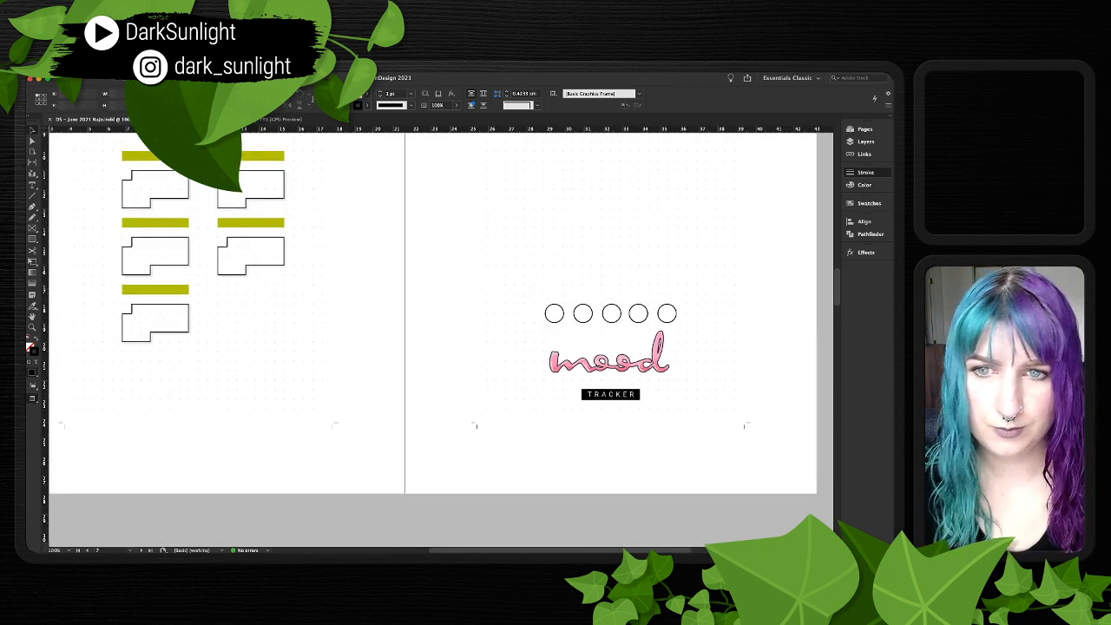
# - Lock the five notched habit boxes and their green header bars on the left page, and save the document
pyautogui.moveTo(128, 180); pyautogui.dragTo(166, 214)
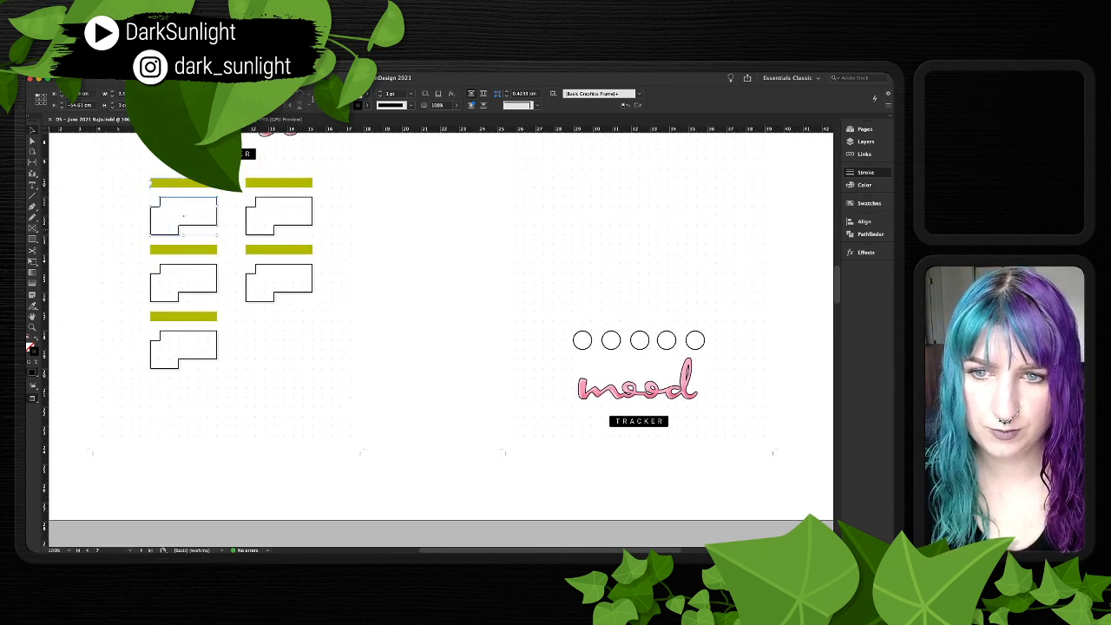
pyautogui.moveTo(132, 249); pyautogui.dragTo(165, 351)
pyautogui.moveTo(256, 199); pyautogui.dragTo(259, 274)
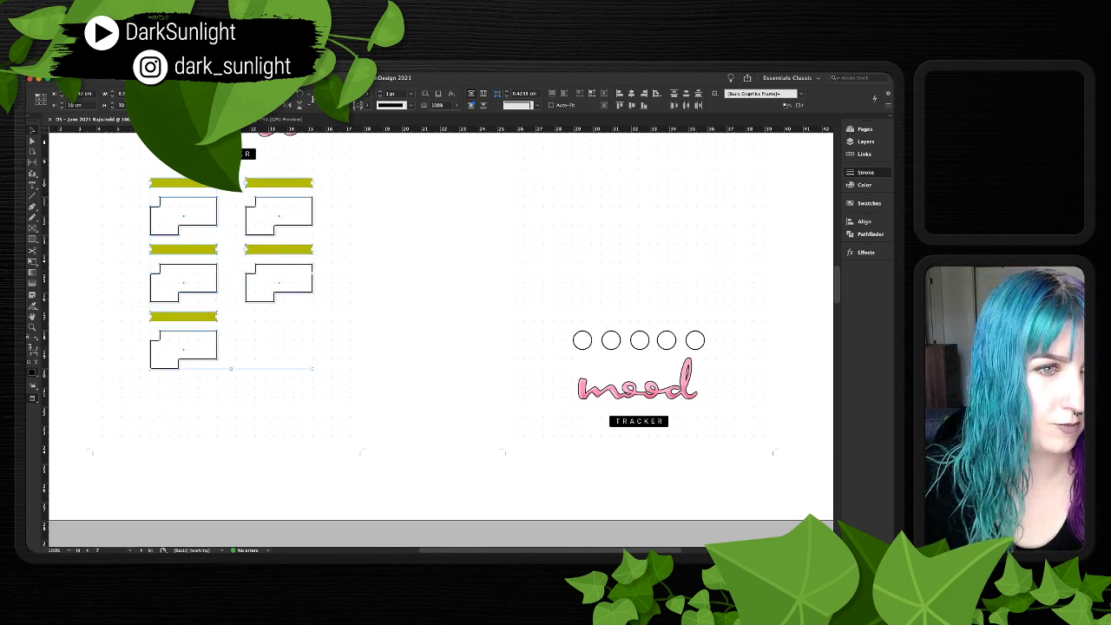
pyautogui.press('super+l')
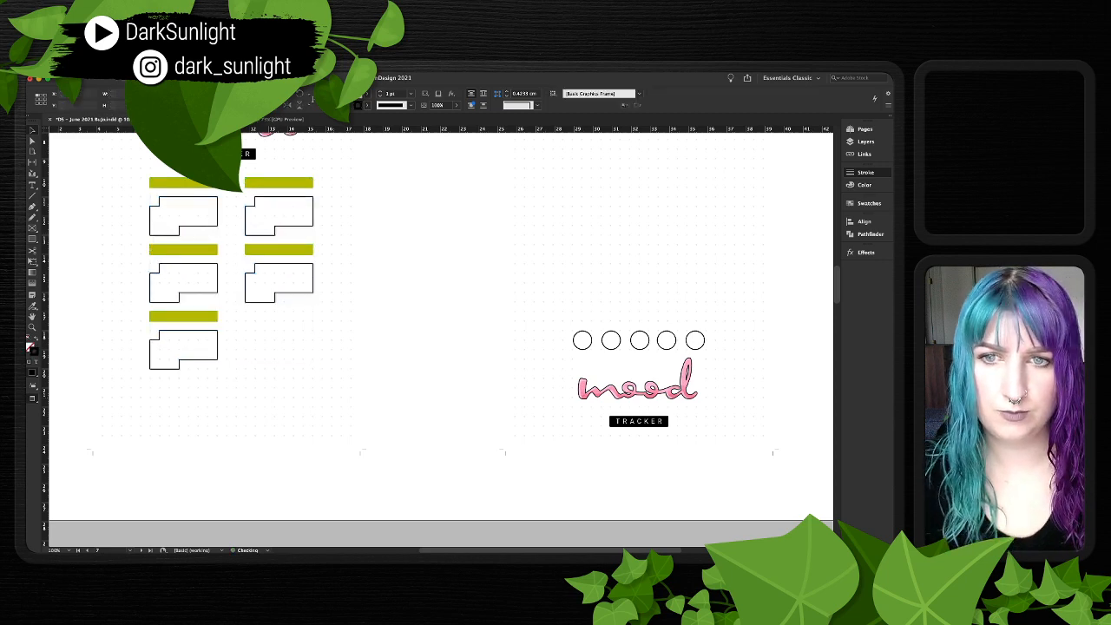
pyautogui.scroll(2, 438, 330)
pyautogui.hscroll(2, 437, 330)
pyautogui.hscroll(1, 420, 338)
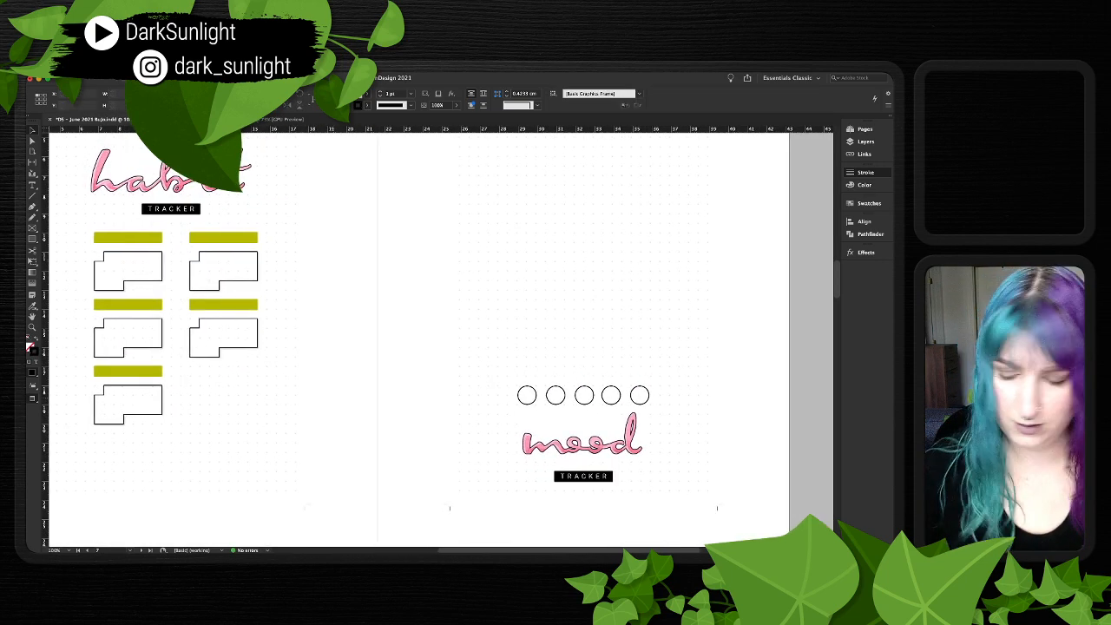
pyautogui.press('super+s')
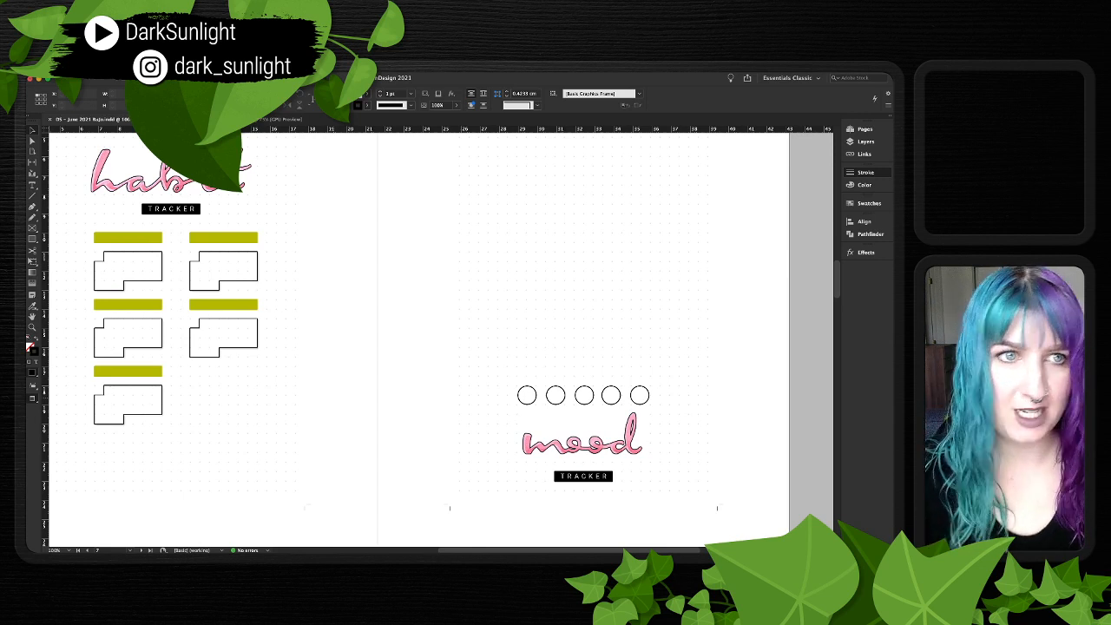
pyautogui.hscroll(-3, 441, 339)
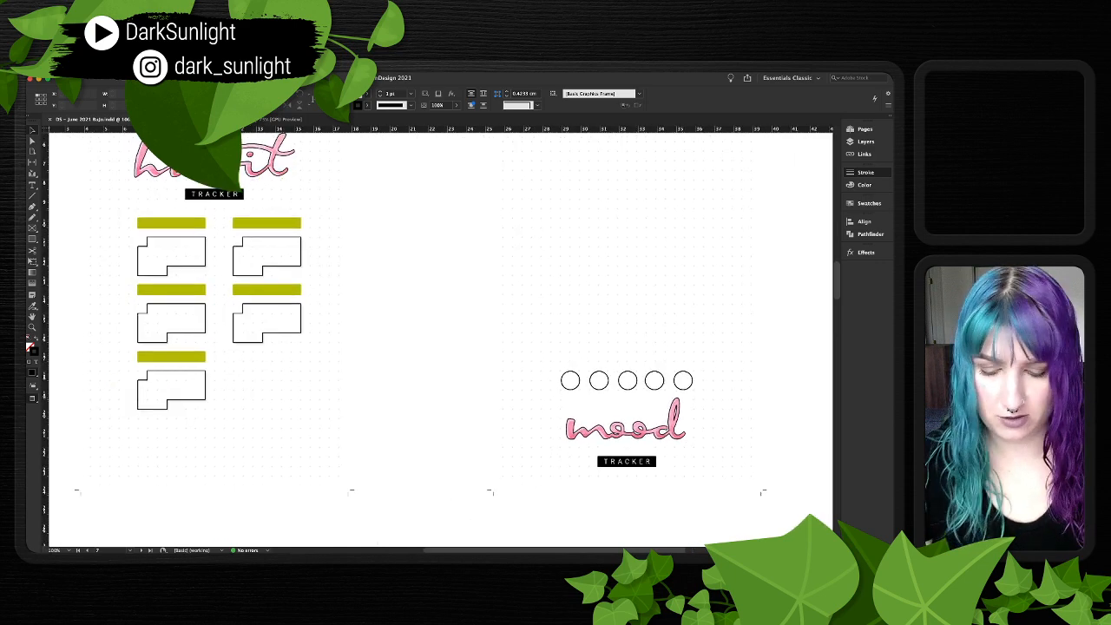
pyautogui.hscroll(2, 441, 338)
pyautogui.press('super+minus')
pyautogui.press('super+minus')
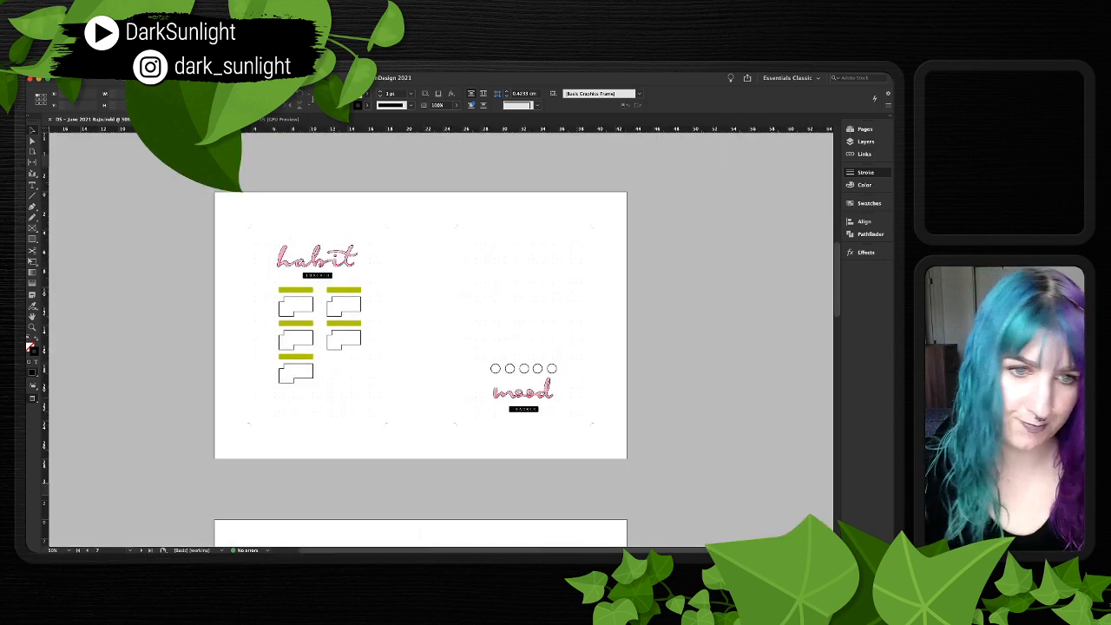
pyautogui.scroll(-2, 441, 338)
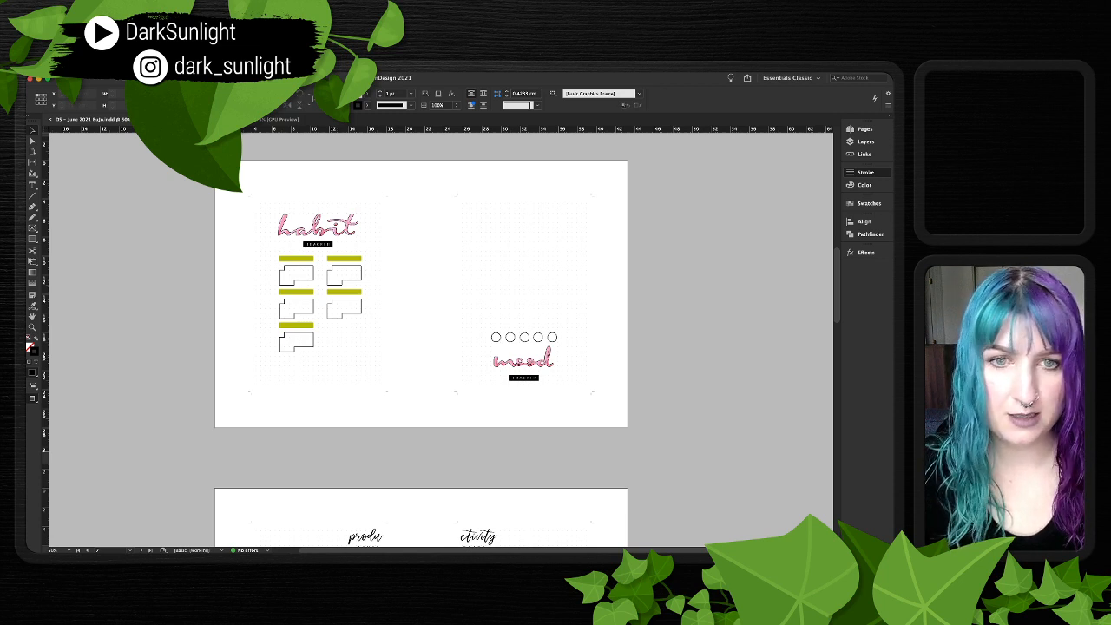
# - Switch to Photoshop, hide the border layer group and show the mood_tracker group with the rose and petal artwork
pyautogui.press('super+Tab')
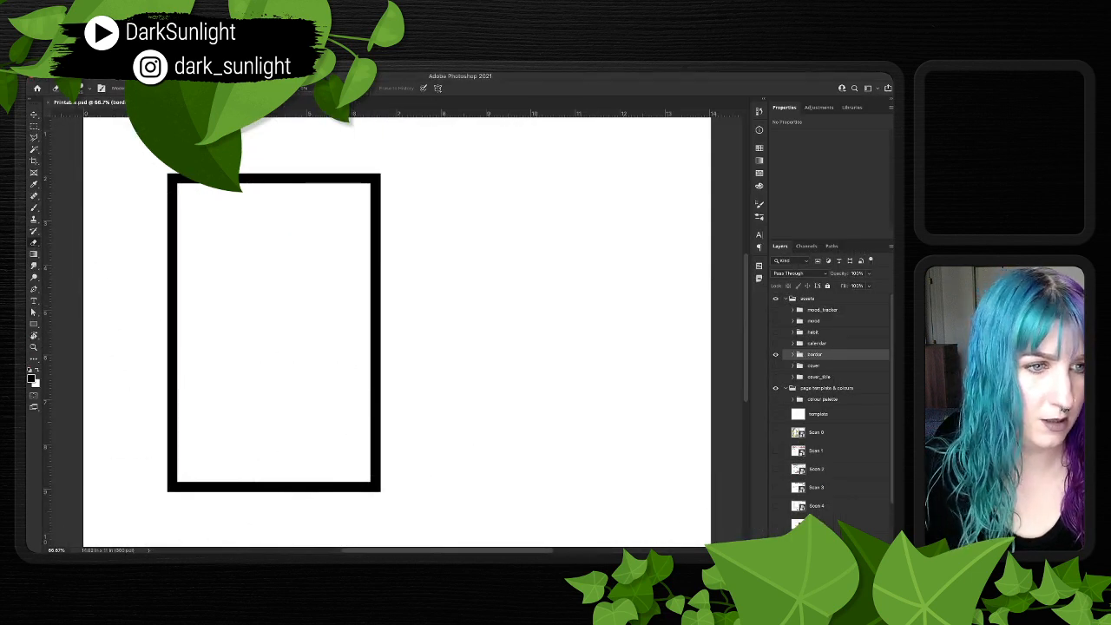
pyautogui.click(776, 354)
pyautogui.click(776, 310)
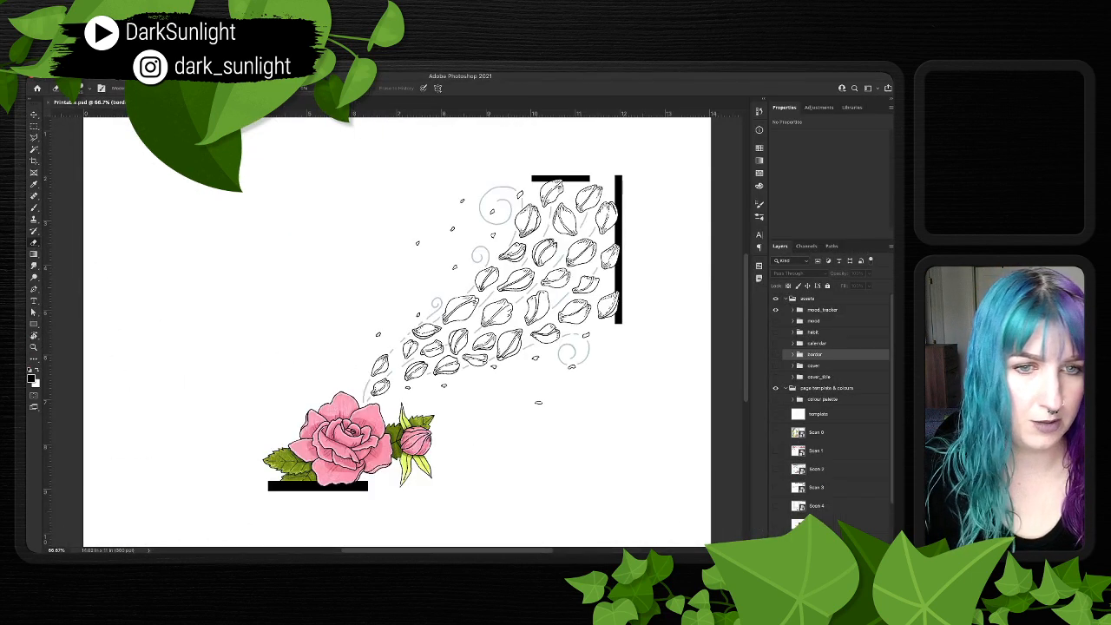
pyautogui.hscroll(5, 405, 330)
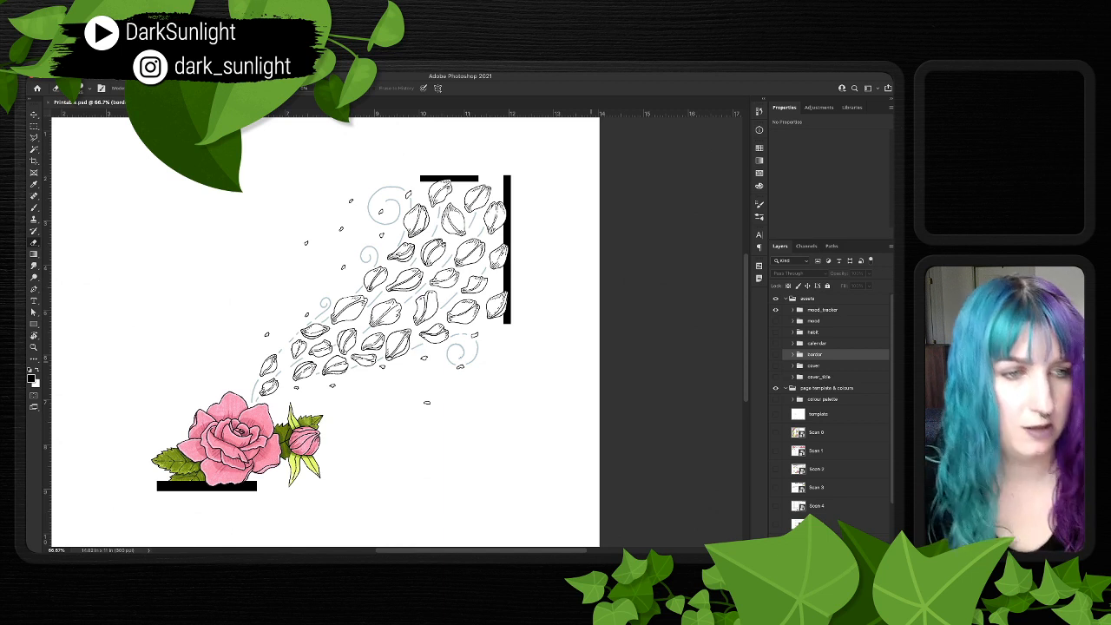
# - Show the border group with its contents expanded and hide the mood_tracker group
pyautogui.click(776, 354)
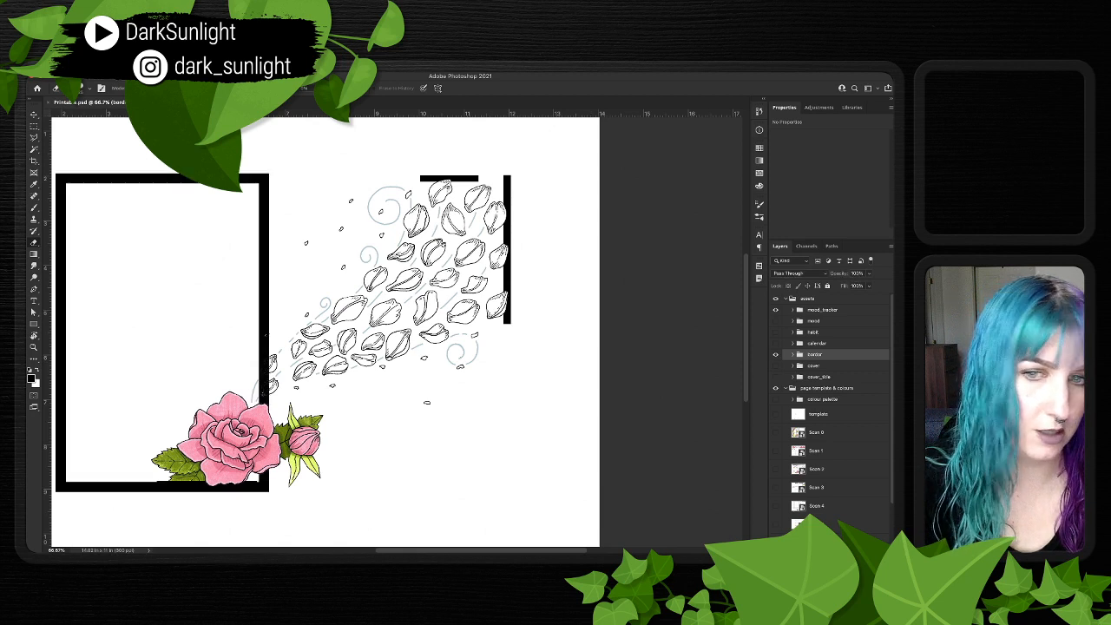
pyautogui.click(792, 354)
pyautogui.scroll(-2, 830, 408)
pyautogui.scroll(2, 830, 408)
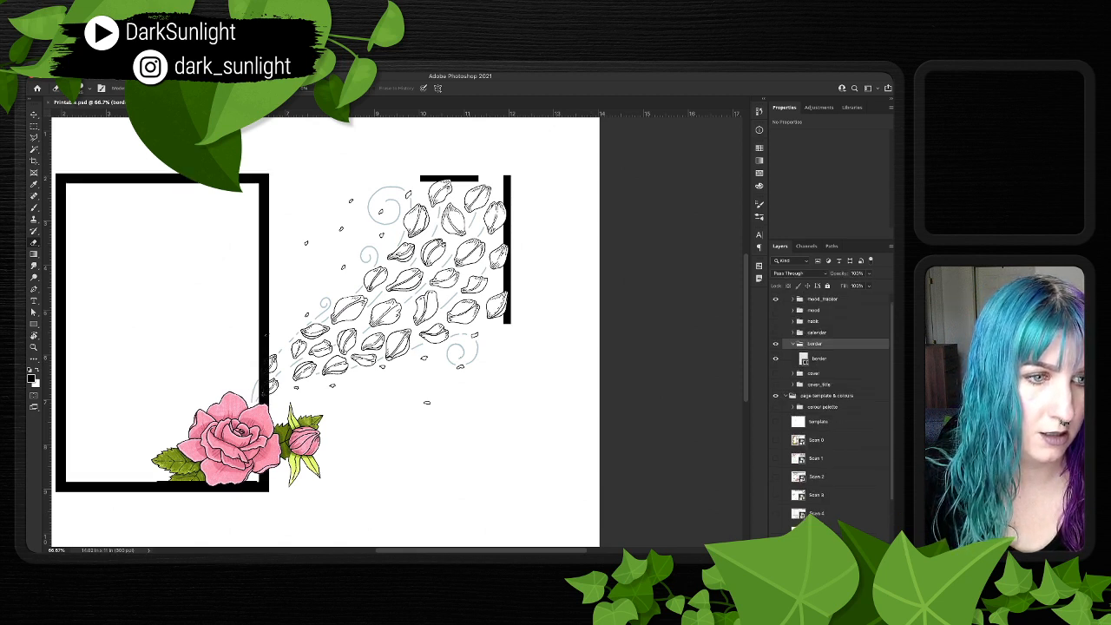
pyautogui.click(776, 310)
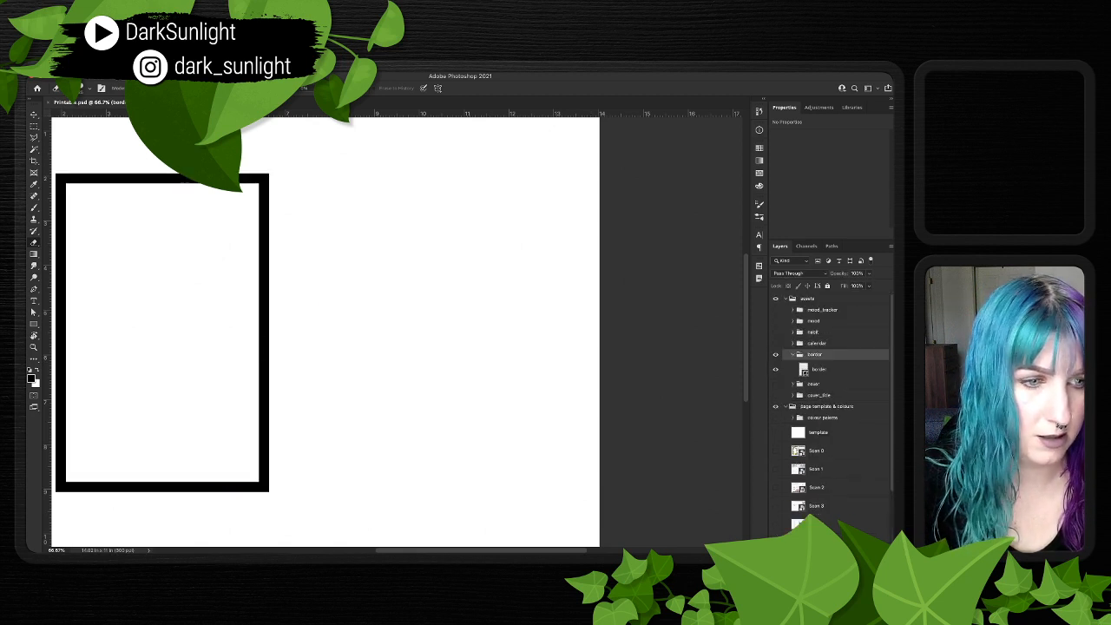
# - Display the Scan 2 habit and mood tracker spread as the reference beneath the border
pyautogui.scroll(-3, 825, 408)
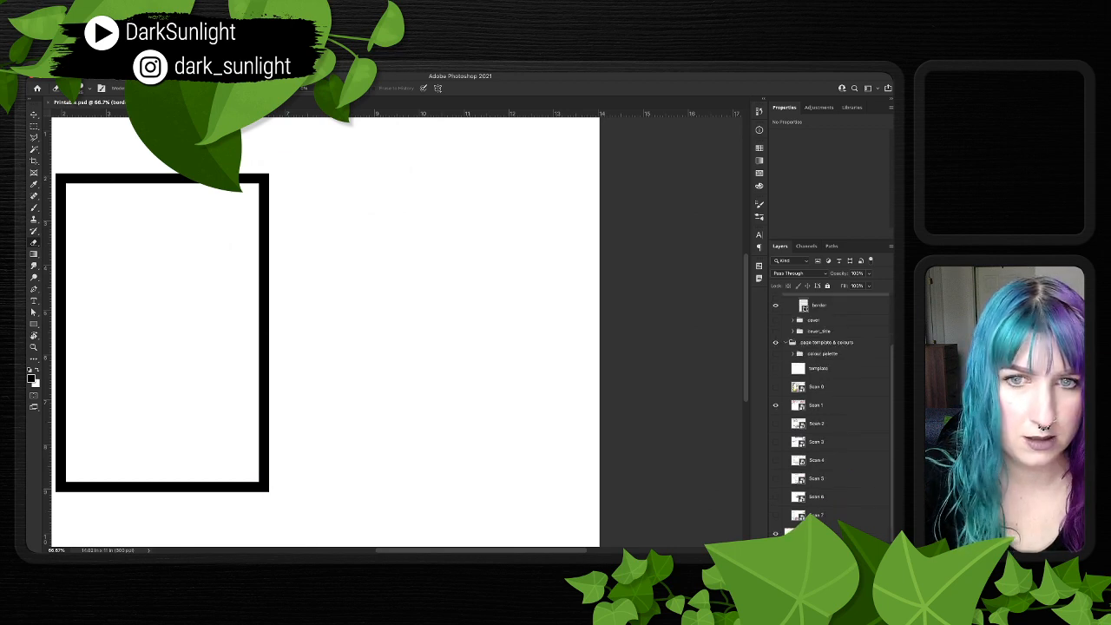
pyautogui.click(776, 387)
pyautogui.click(776, 387)
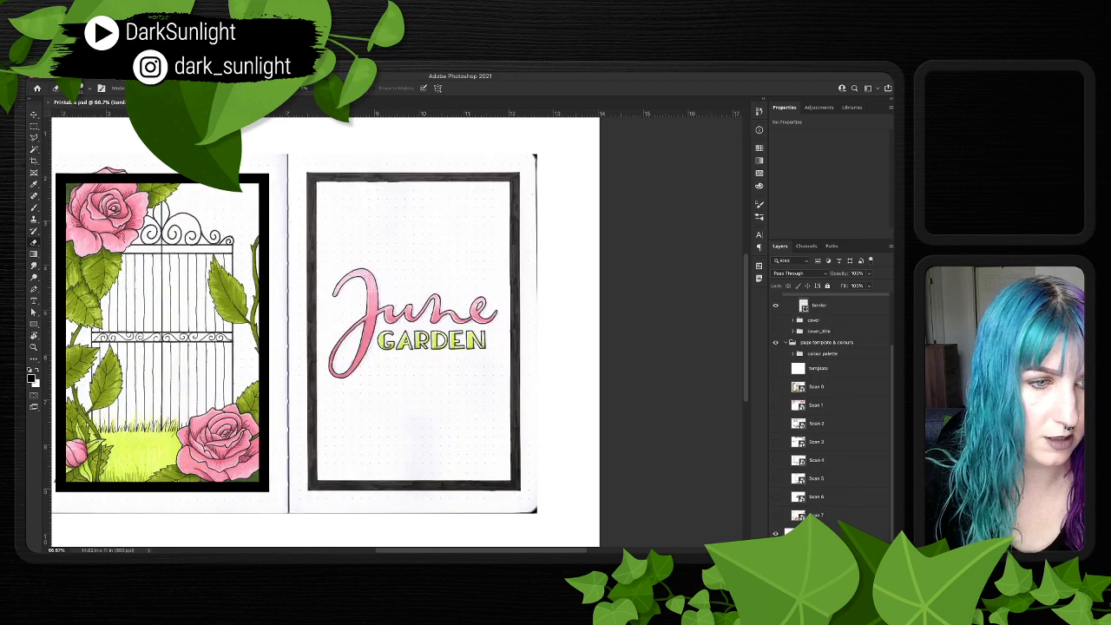
pyautogui.click(776, 424)
pyautogui.scroll(3, 824, 408)
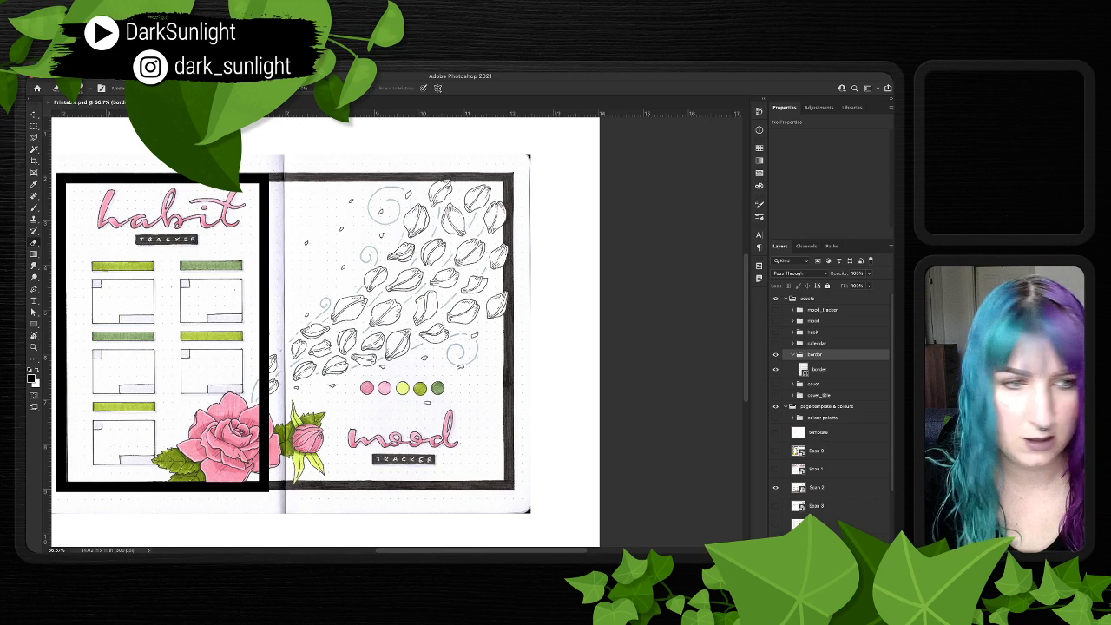
pyautogui.hscroll(-1, 395, 332)
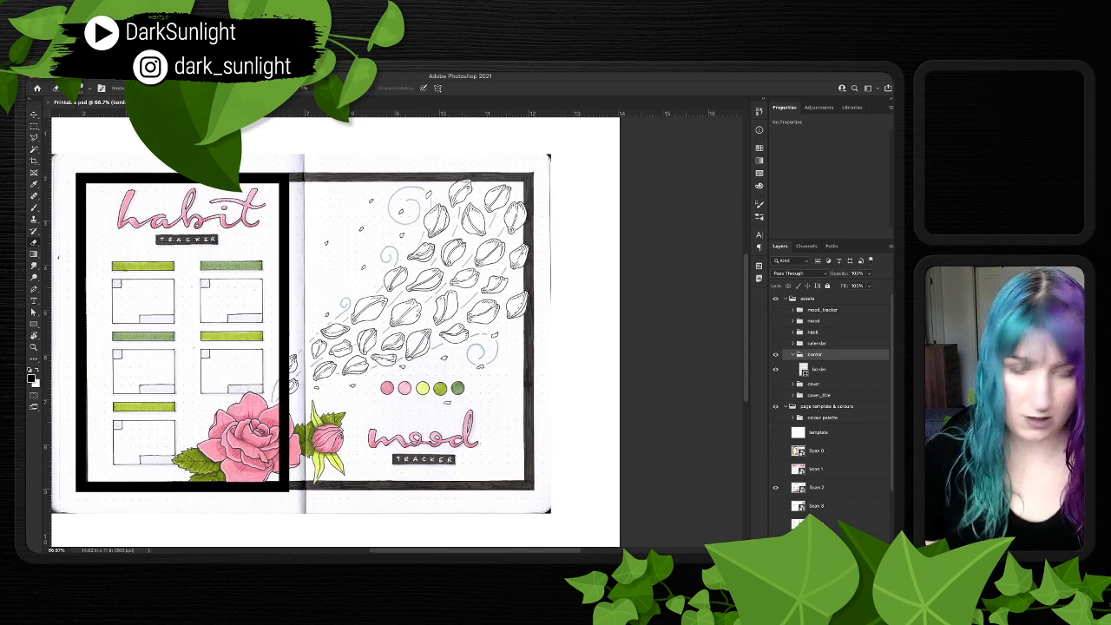
# - Duplicate the border group and name the copy border_mood
pyautogui.hotkey('ctrl', 'j')
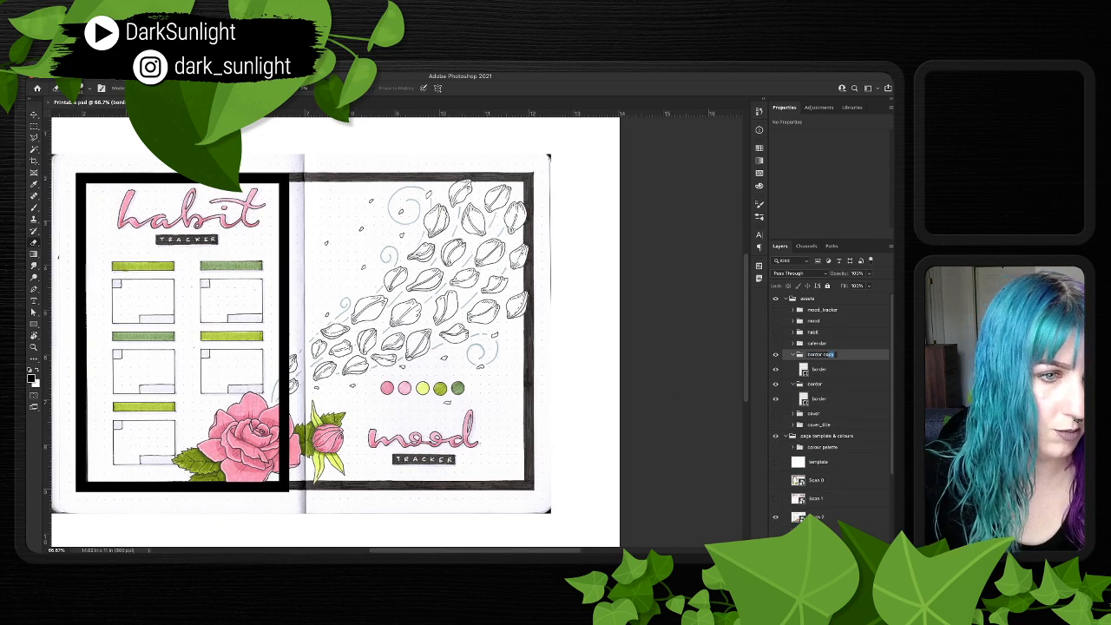
pyautogui.press('BackSpace')
pyautogui.press('BackSpace')
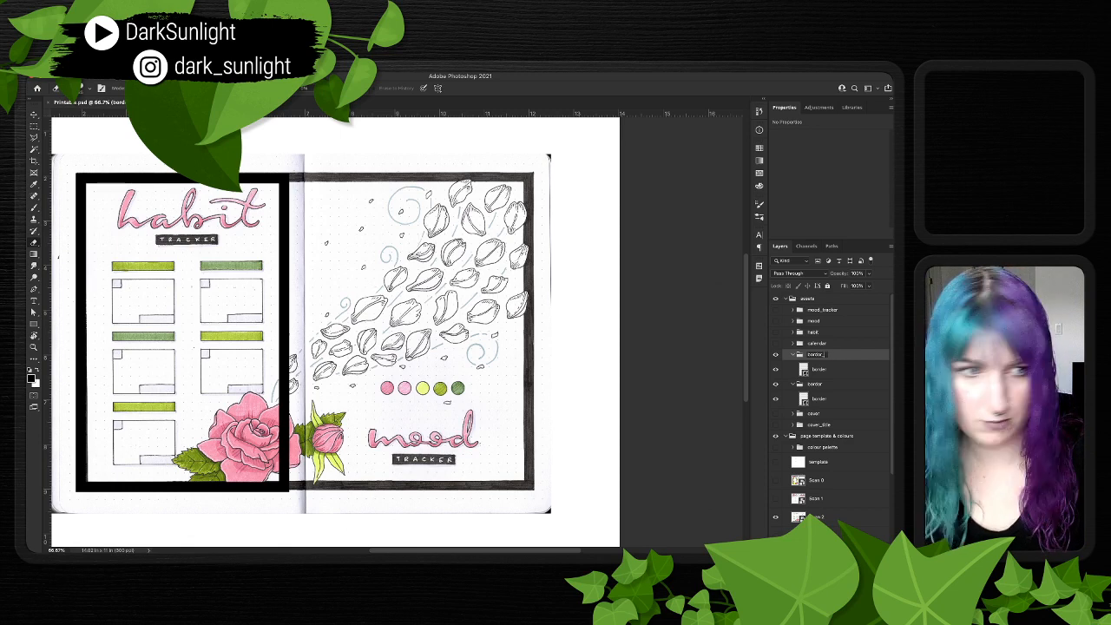
pyautogui.write('_mood')
pyautogui.press('Return')
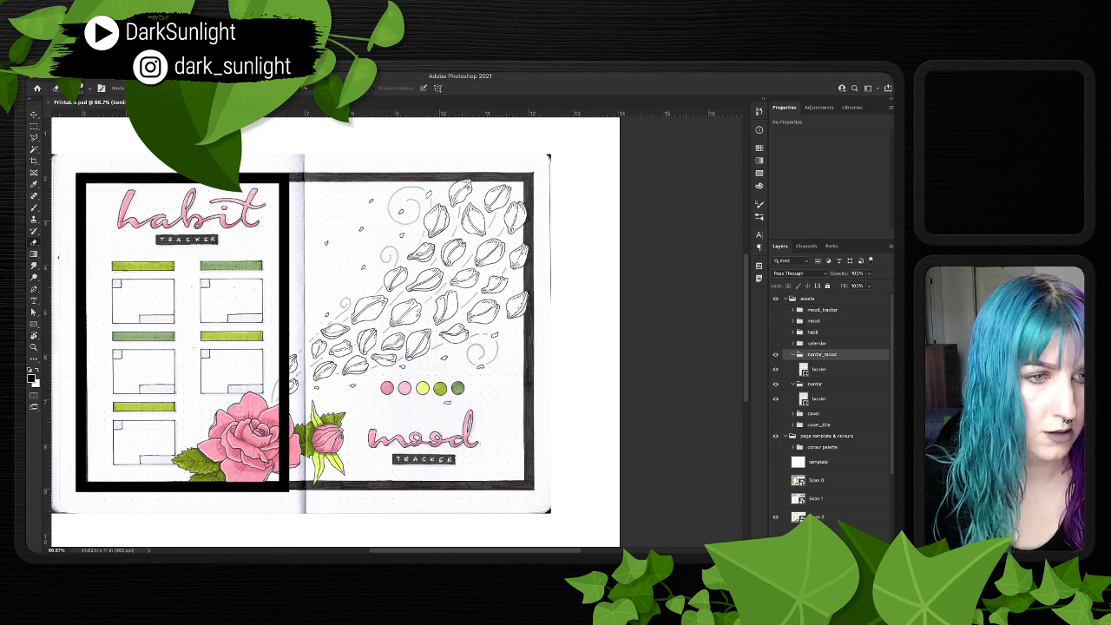
# - Stretch the border shape in border_mood across both scanned pages to the spread's right edge, about 10.2 in wide
pyautogui.click(793, 383)
pyautogui.click(818, 370)
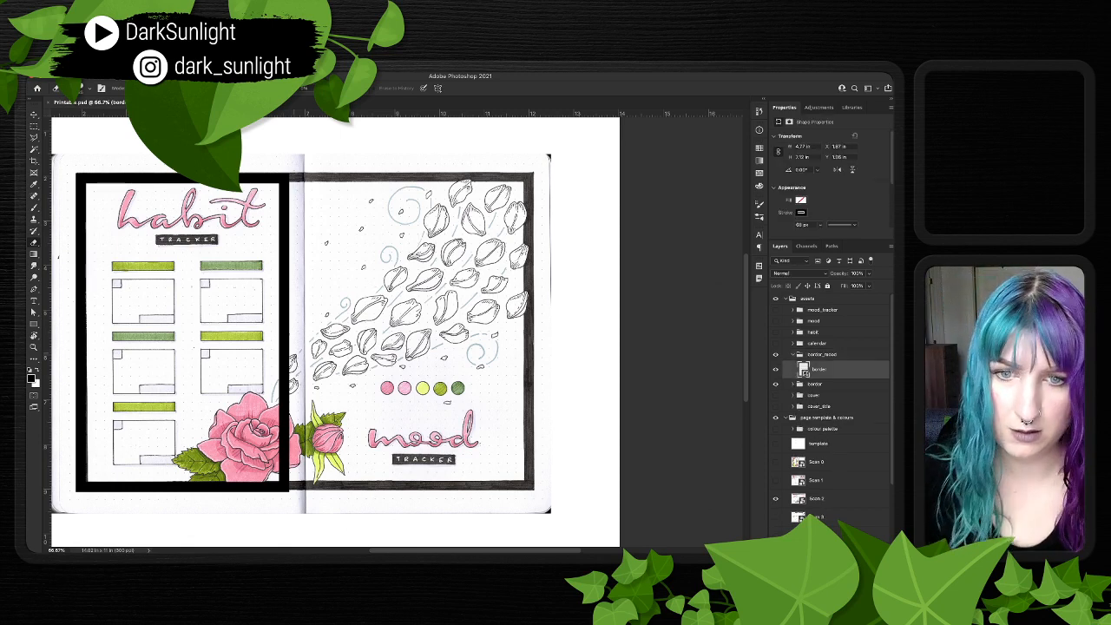
pyautogui.hotkey('ctrl', 't')
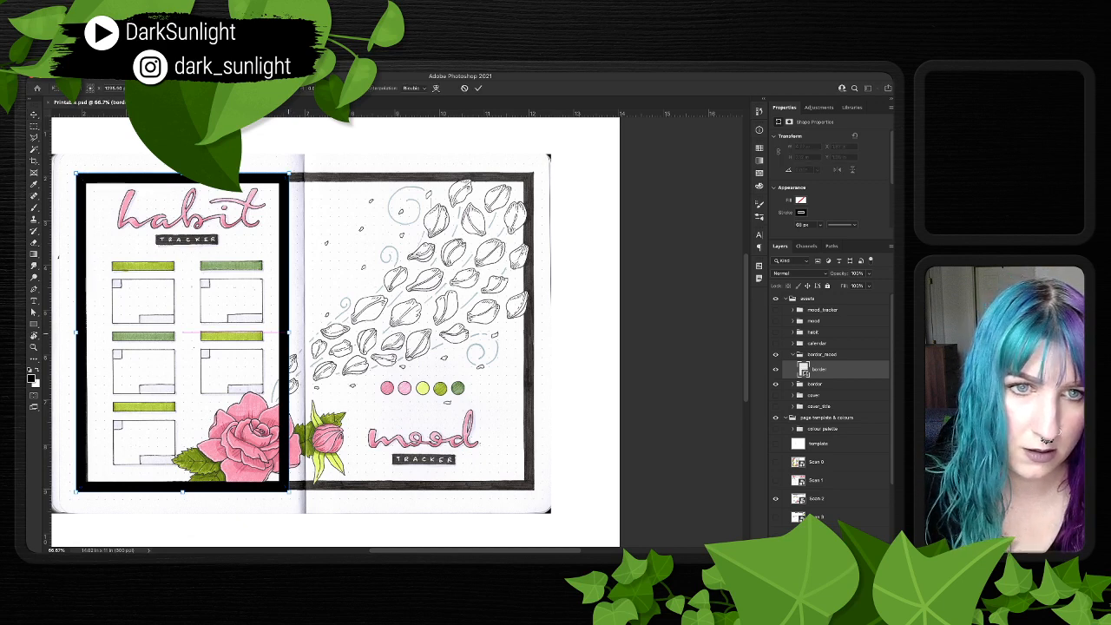
pyautogui.moveTo(289, 332); pyautogui.dragTo(533, 333)
pyautogui.press('Return')
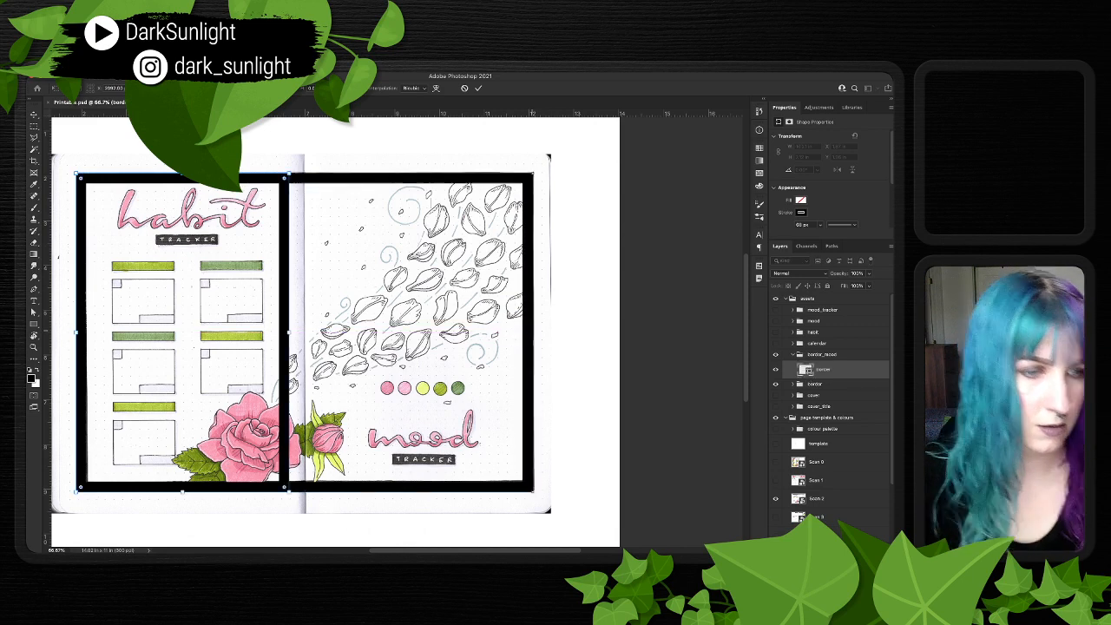
# - Hide the Scan 2 reference and show the dot-grid template layer
pyautogui.click(776, 500)
pyautogui.scroll(-5, 776, 499)
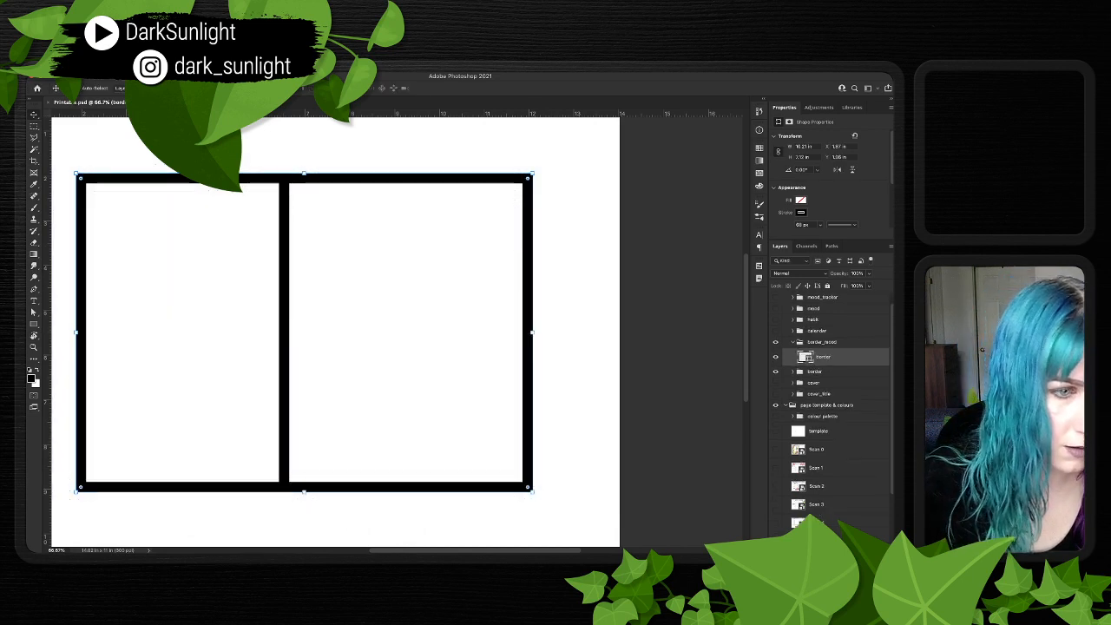
pyautogui.click(776, 368)
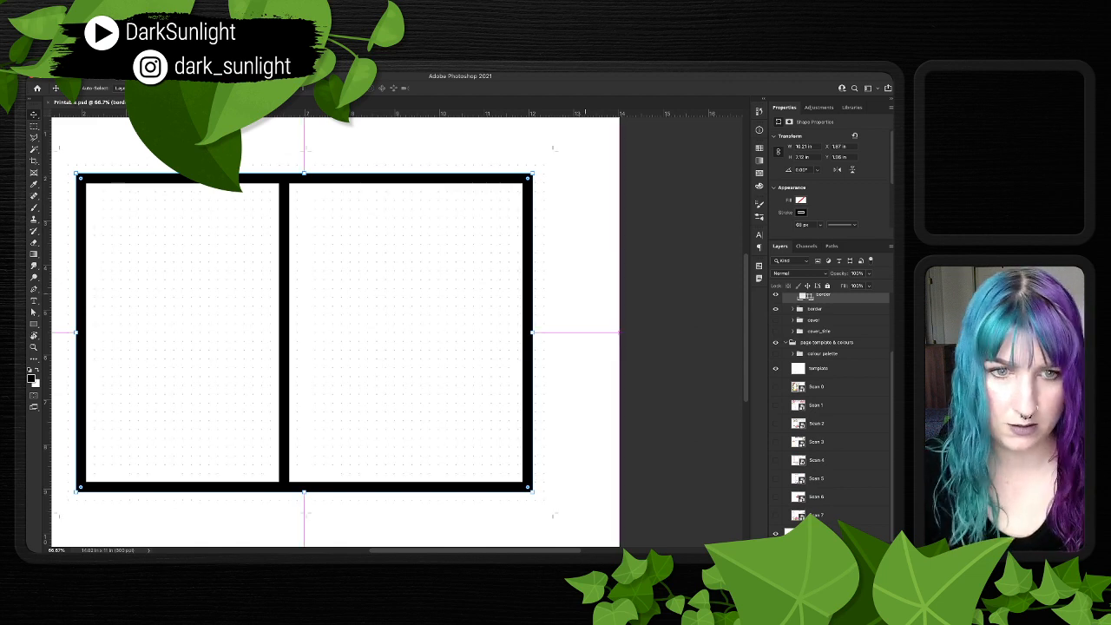
# - Fine-tune the right edge of the border_mood rectangle against the dot grid, making the shape about 10.3 in wide
pyautogui.press('super+plus')
pyautogui.press('super+plus')
pyautogui.hscroll(5, 397, 331)
pyautogui.moveTo(577, 350); pyautogui.dragTo(518, 356)
pyautogui.press('super+t')
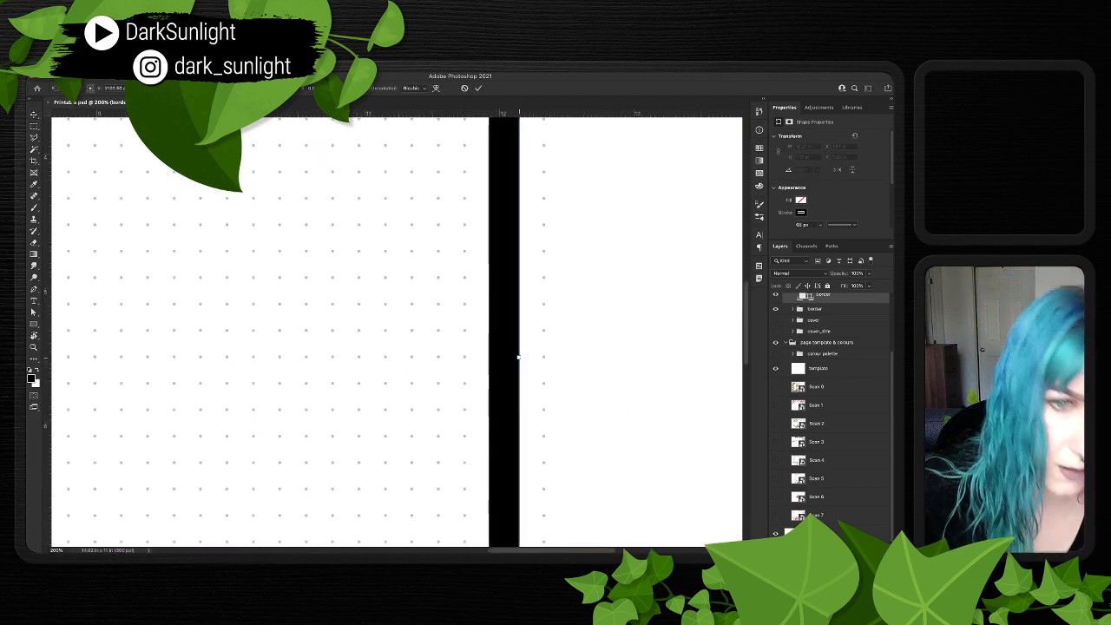
pyautogui.press('Return')
pyautogui.press('super+minus')
pyautogui.press('super+minus')
pyautogui.press('super+minus')
pyautogui.press('super+minus')
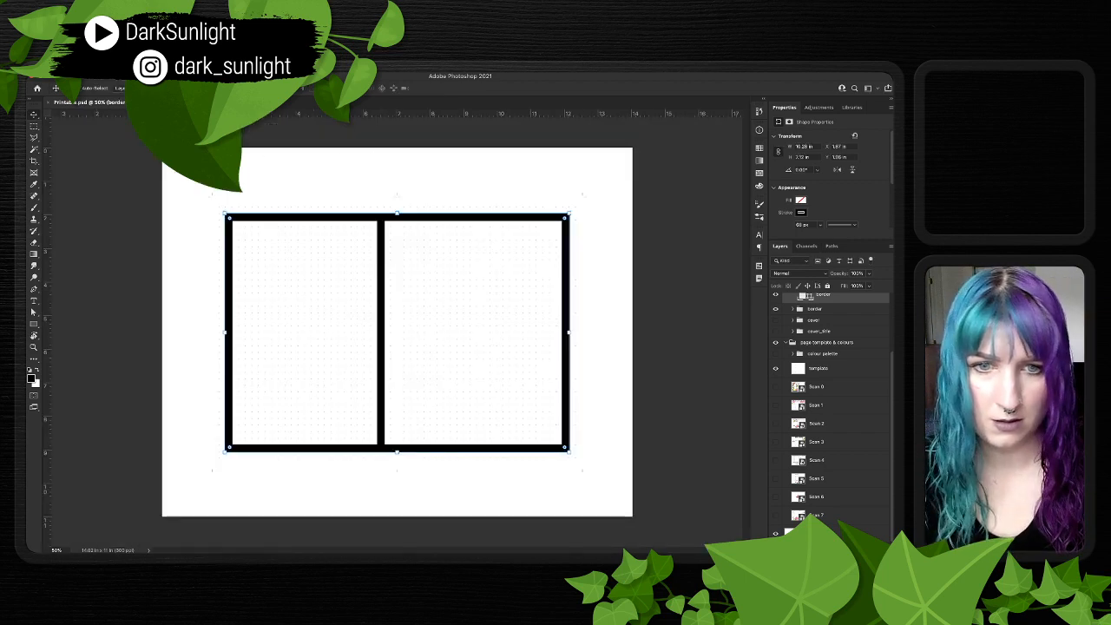
pyautogui.press('super+plus')
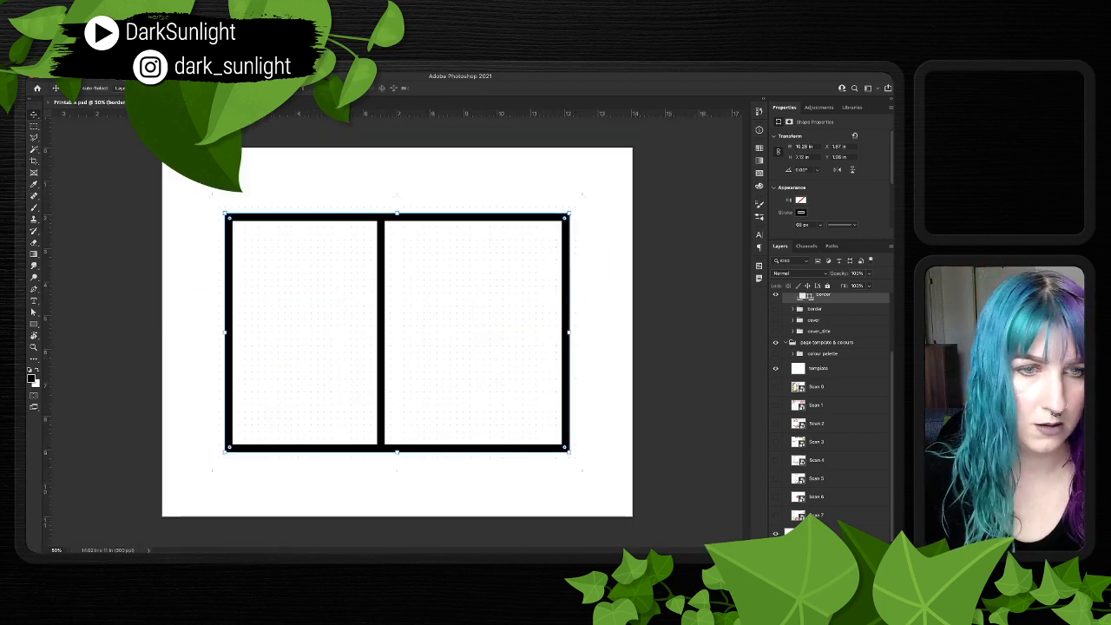
# - Hide the original border group and nest border_mood at the bottom of the redisplayed mood_tracker group
pyautogui.click(776, 309)
pyautogui.scroll(5, 776, 311)
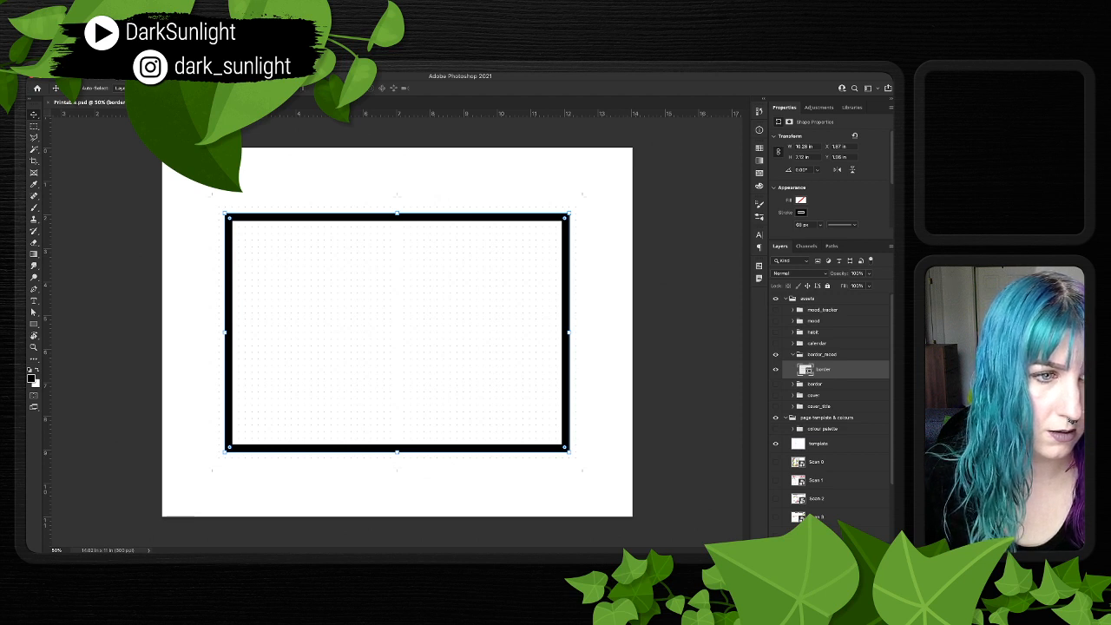
pyautogui.click(793, 354)
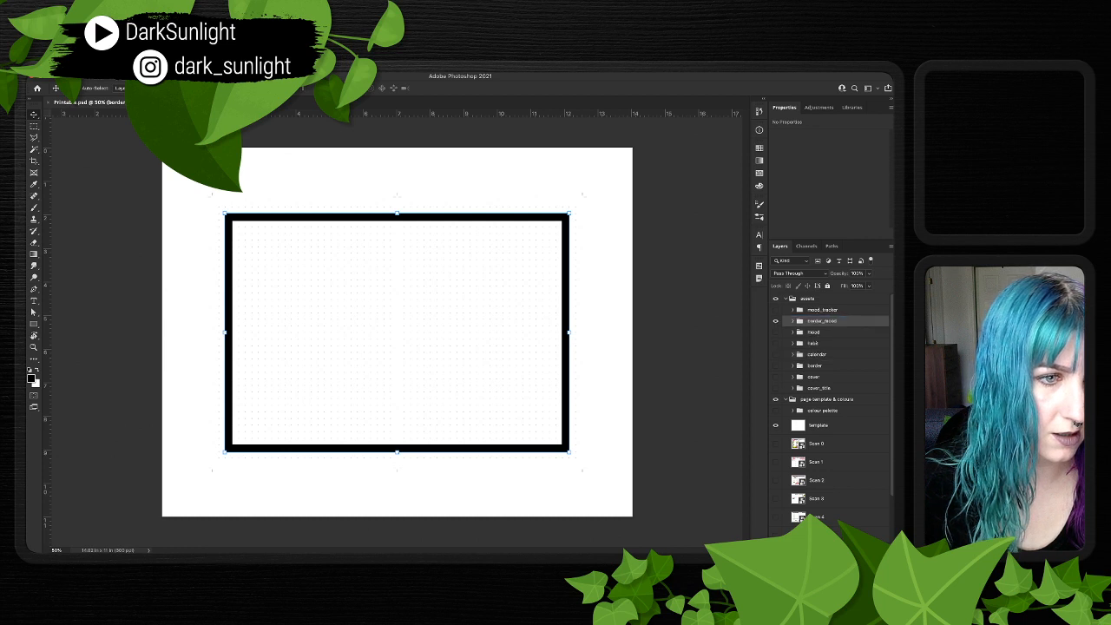
pyautogui.click(792, 310)
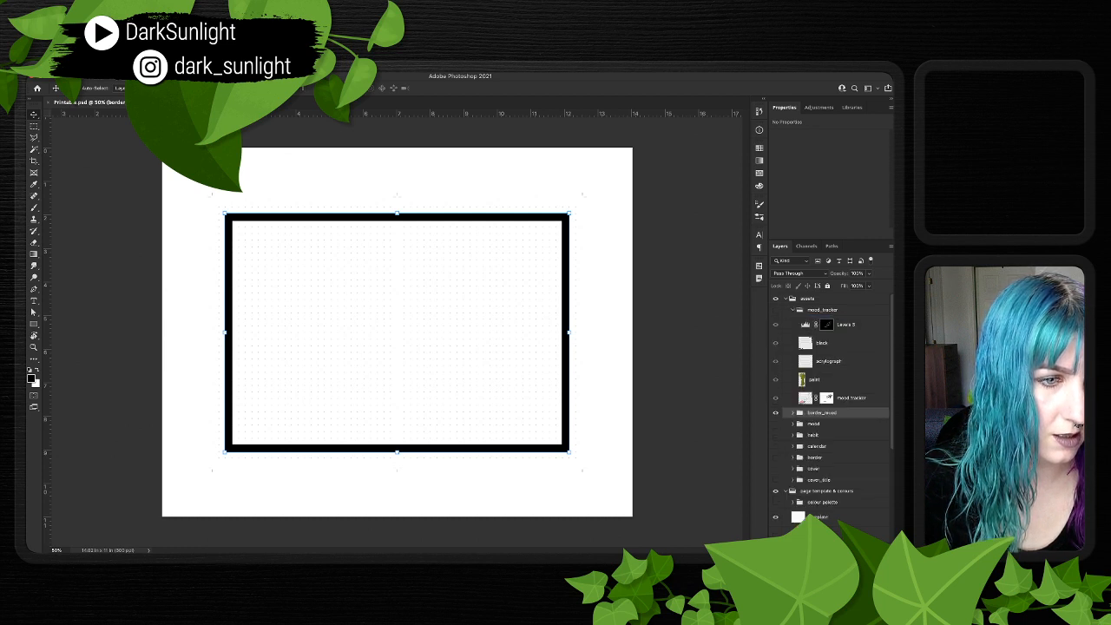
pyautogui.moveTo(822, 412); pyautogui.dragTo(829, 408)
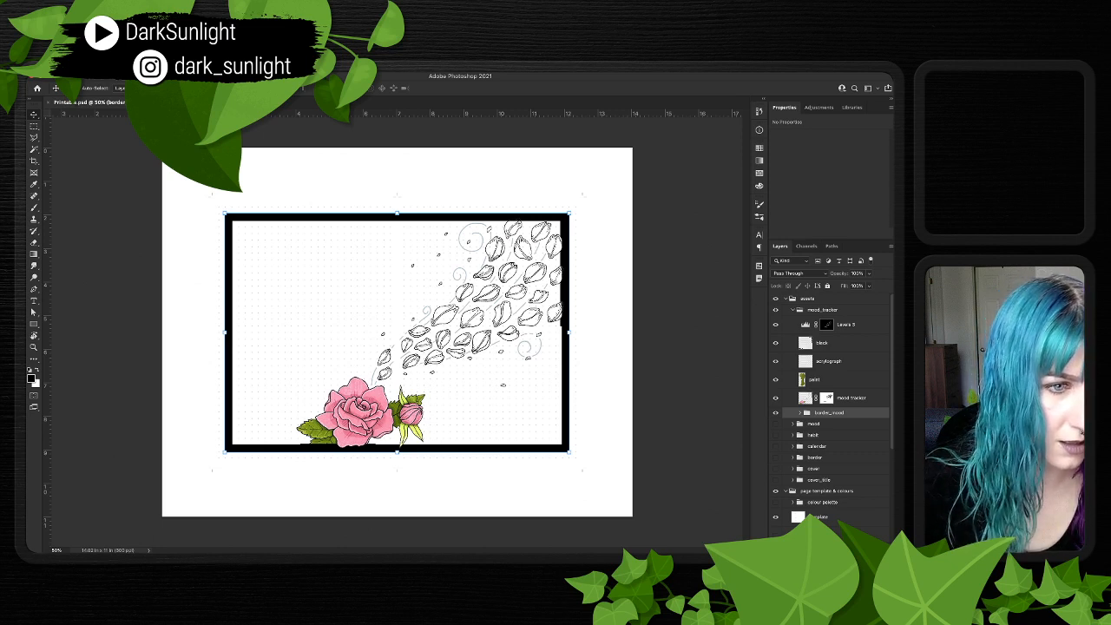
# - Add a mask to the black layer and mask out its leftover border pieces along the bottom, top and right edges
pyautogui.click(821, 342)
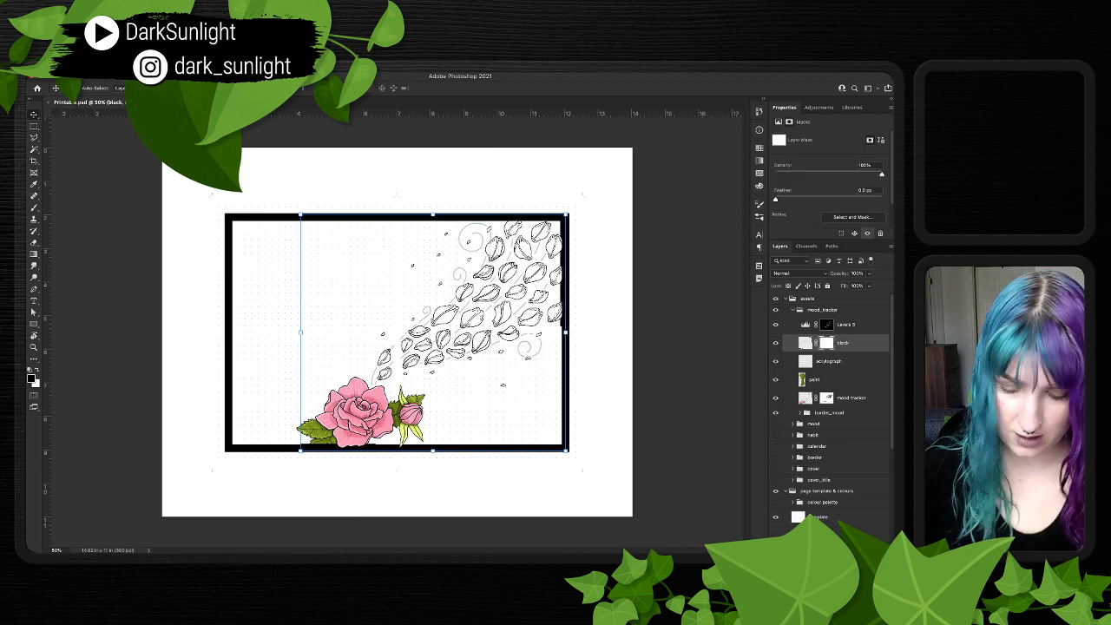
pyautogui.press('l')
pyautogui.moveTo(286, 447); pyautogui.dragTo(382, 462)
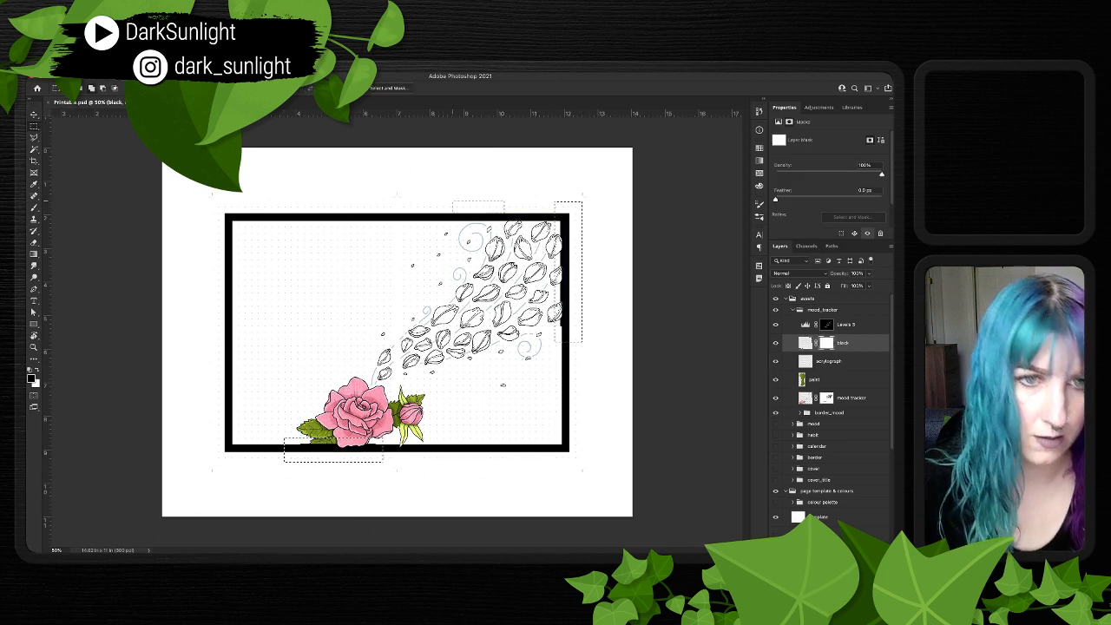
pyautogui.moveTo(452, 201); pyautogui.dragTo(581, 343)
pyautogui.hotkey('ctrl', 'd')
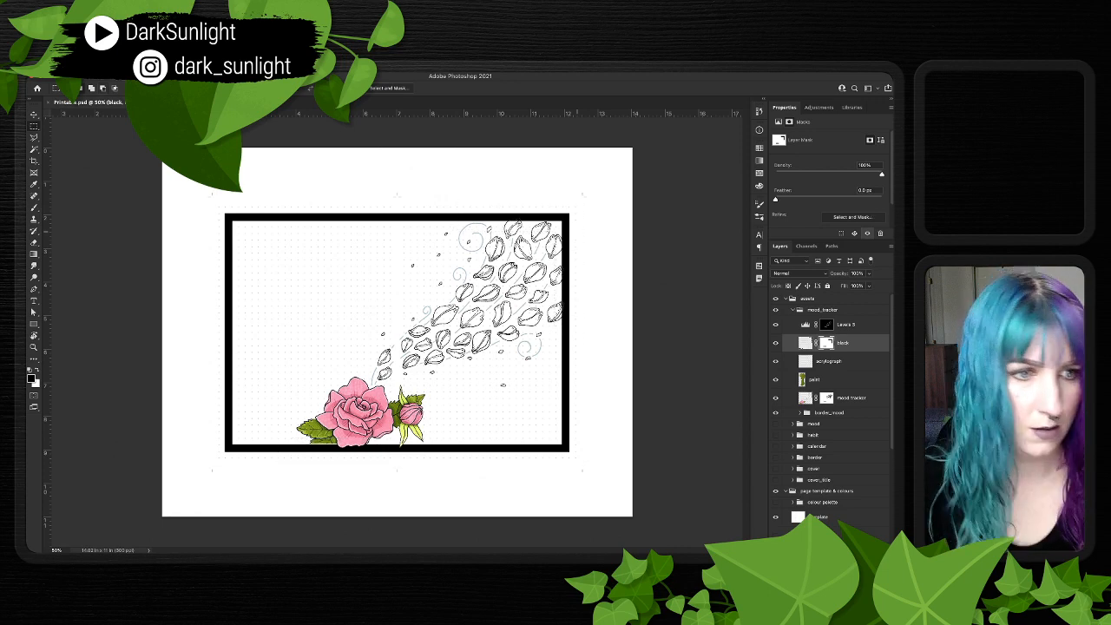
# - Add a new layer between the mood tracker layer and border_mood, and name it white
pyautogui.click(793, 310)
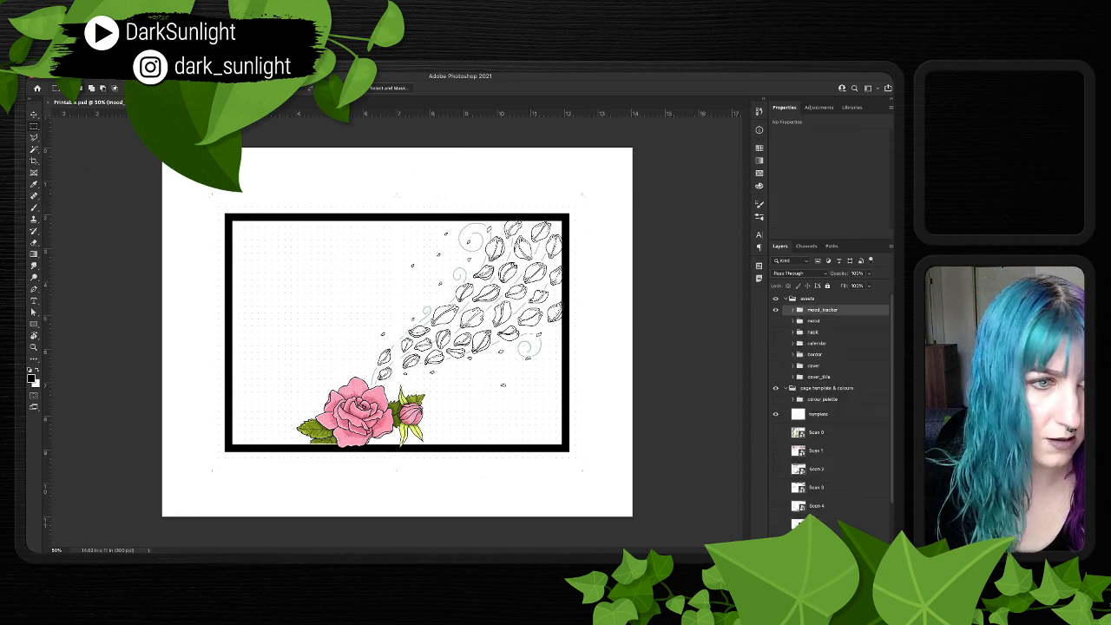
pyautogui.click(792, 310)
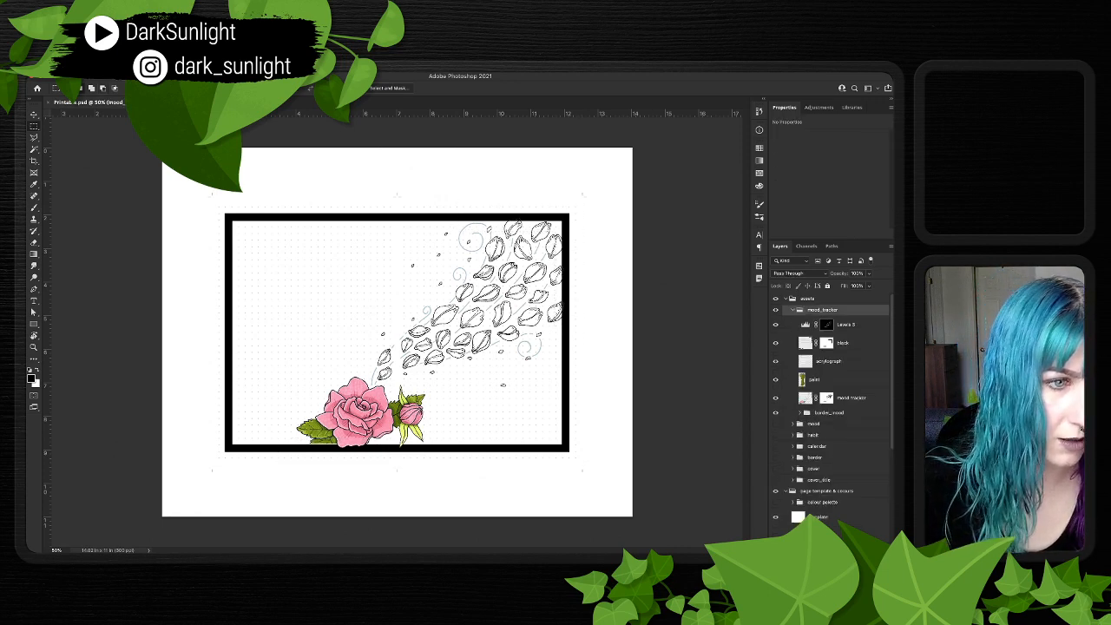
pyautogui.click(852, 398)
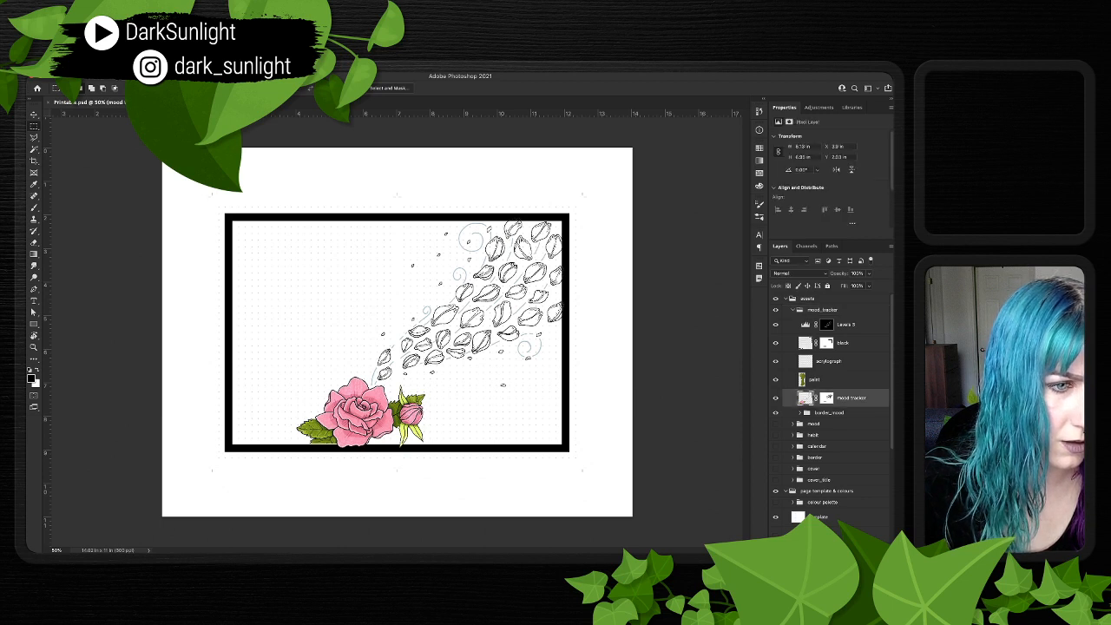
pyautogui.hotkey('ctrl', 'shift', 'alt', 'n')
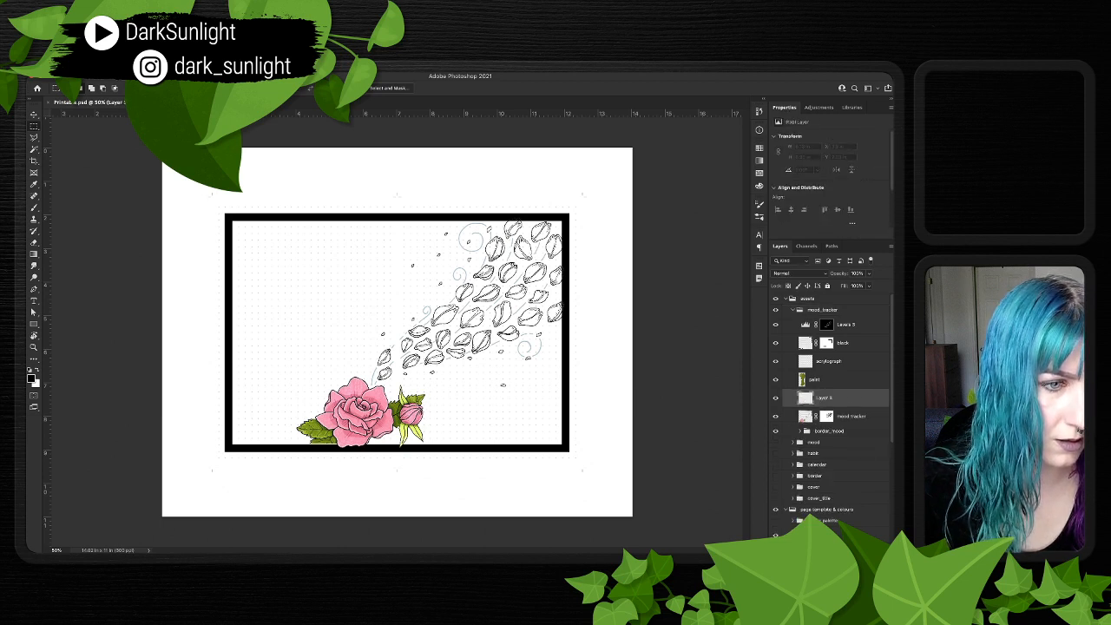
pyautogui.moveTo(824, 399); pyautogui.dragTo(824, 426)
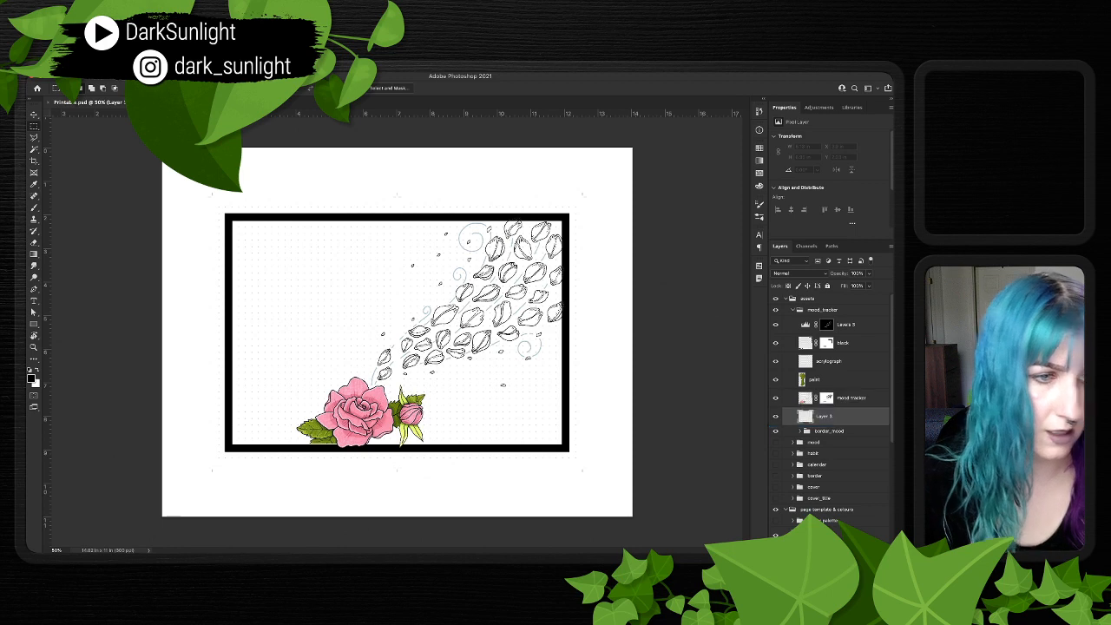
pyautogui.doubleClick(824, 417)
pyautogui.write('white')
pyautogui.press('Return')
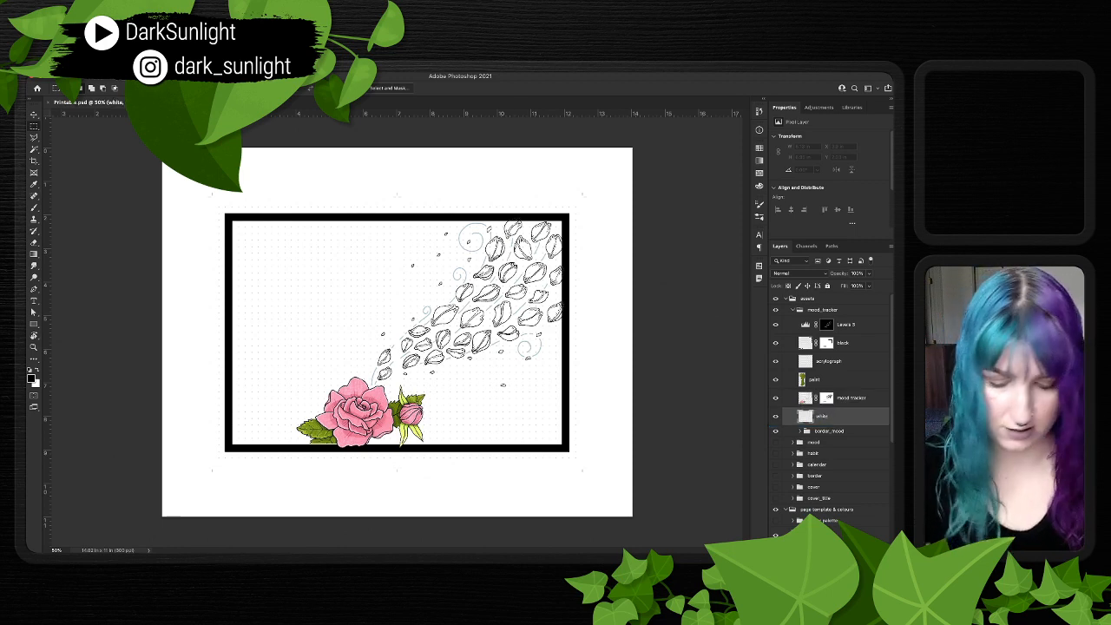
# - Paint white on the white layer inside the lowest petal where it overlaps the right border
pyautogui.scroll(5, 594, 318)
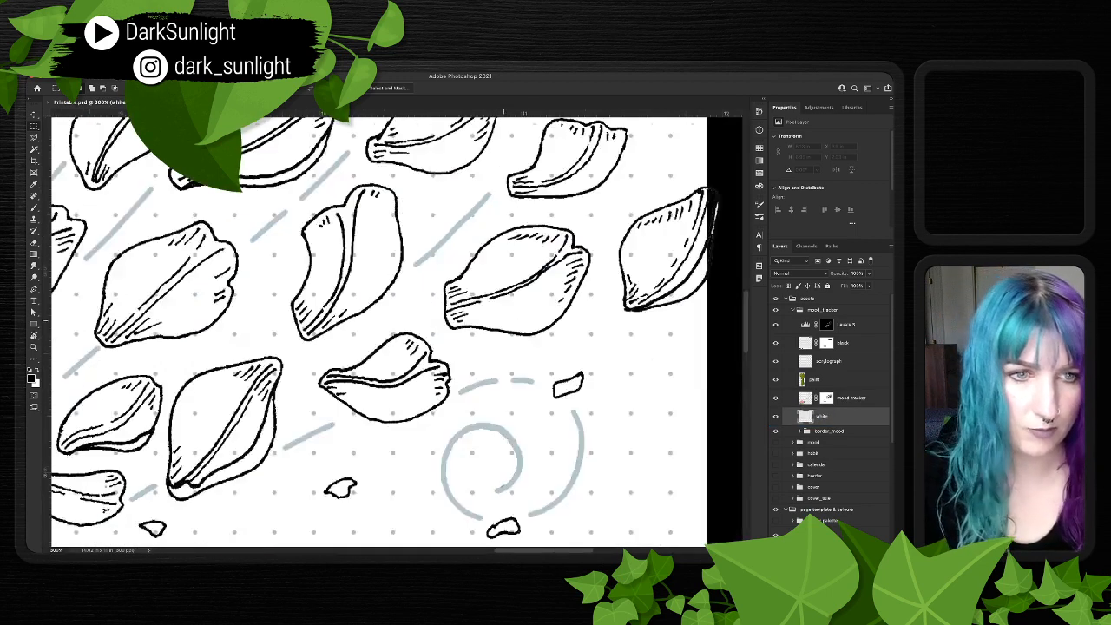
pyautogui.scroll(-2, 504, 330)
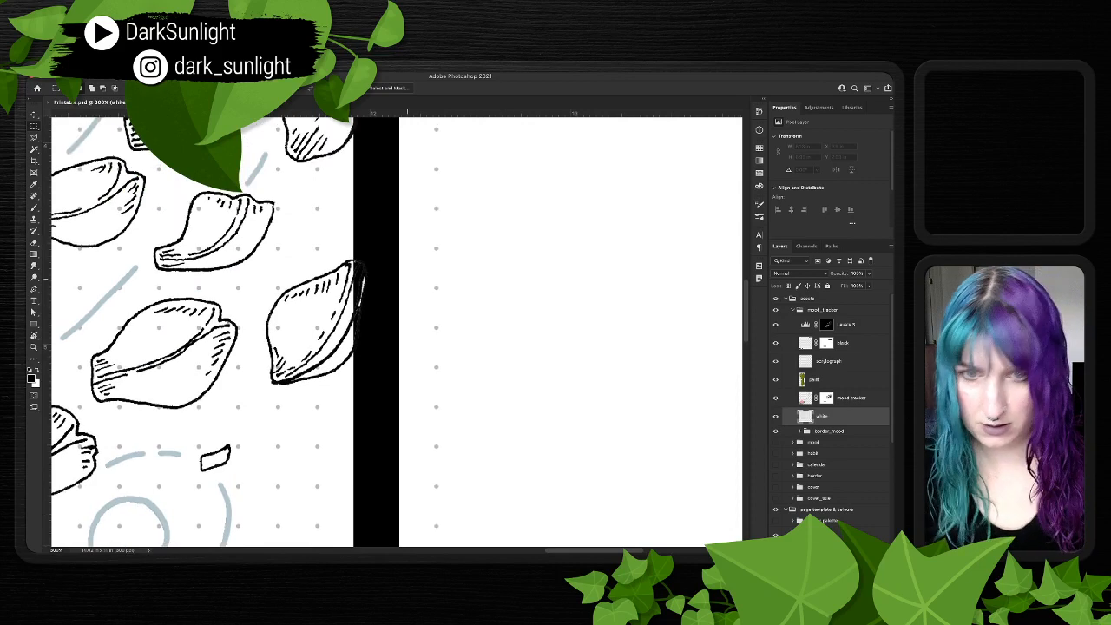
pyautogui.scroll(1, 399, 326)
pyautogui.press('b')
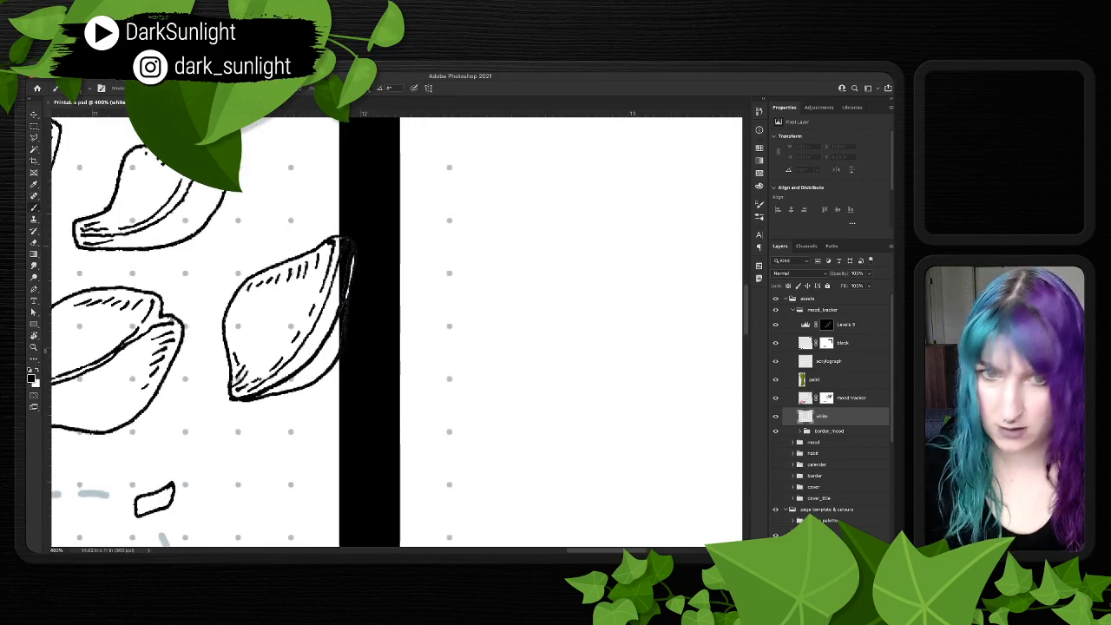
pyautogui.press('x')
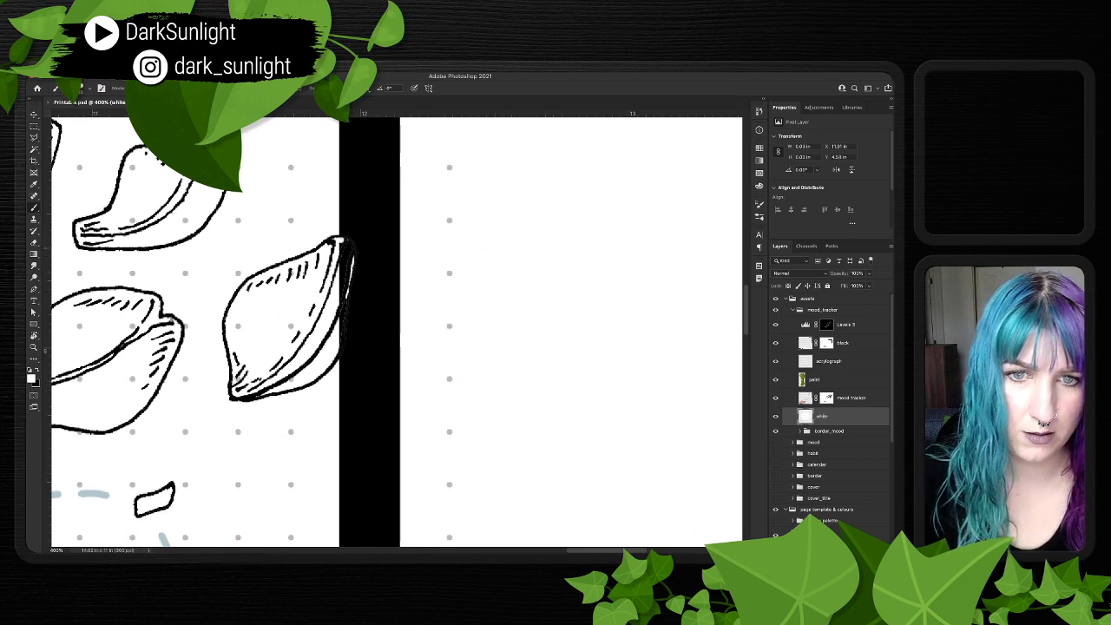
pyautogui.moveTo(341, 242); pyautogui.dragTo(345, 261)
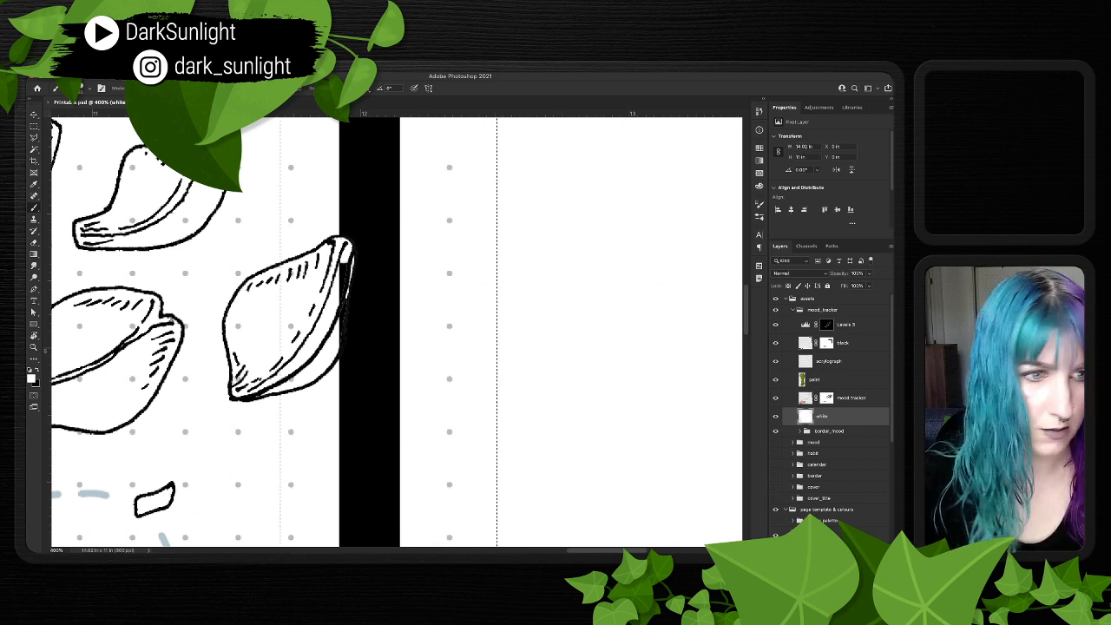
pyautogui.moveTo(344, 261); pyautogui.dragTo(342, 339)
# - Paint white on the same layer inside the remaining petals that overlap the right and top borders
pyautogui.scroll(5, 347, 330)
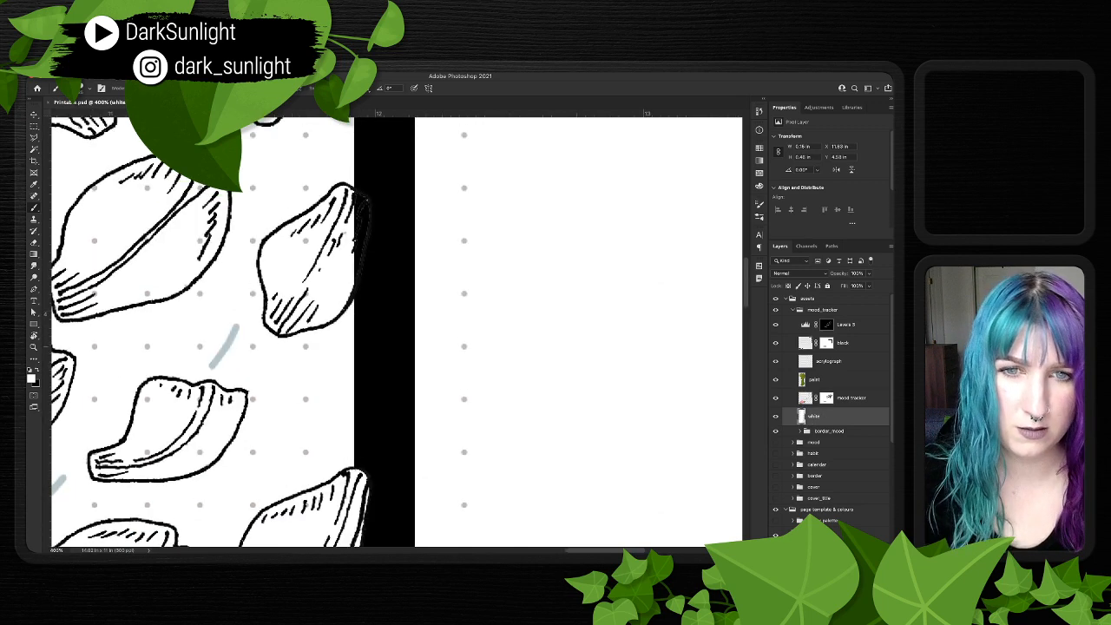
pyautogui.moveTo(360, 217)
pyautogui.mouseDown()
pyautogui.moveTo(357, 297)
pyautogui.moveTo(363, 257)
pyautogui.mouseUp()
pyautogui.press('super+z')
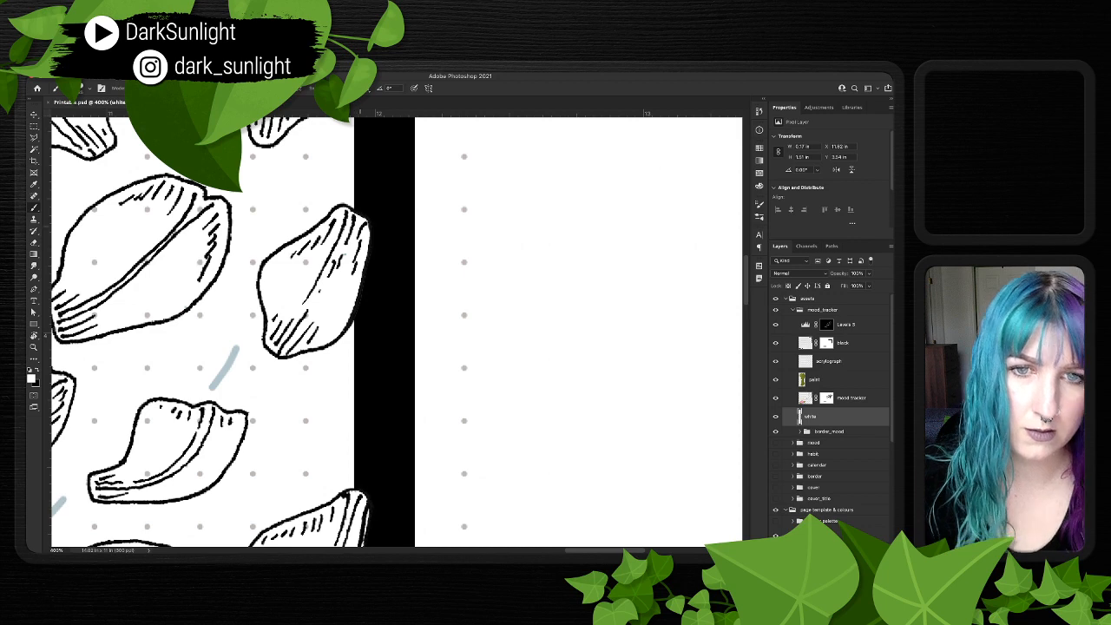
pyautogui.scroll(5, 256, 332)
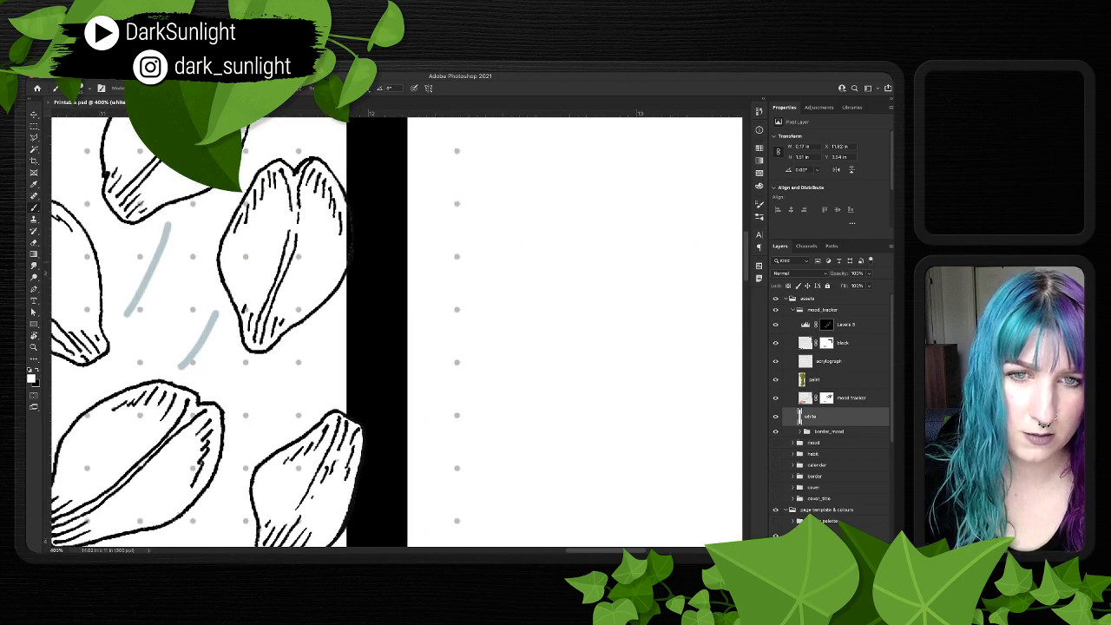
pyautogui.moveTo(350, 253)
pyautogui.mouseDown()
pyautogui.moveTo(347, 196)
pyautogui.moveTo(241, 202)
pyautogui.moveTo(268, 193)
pyautogui.moveTo(221, 205)
pyautogui.moveTo(352, 193)
pyautogui.mouseUp()
pyautogui.hotkey('ctrl', 'z')
pyautogui.scroll(5, 346, 200)
pyautogui.hscroll(-10, 339, 207)
pyautogui.press('super+z')
# - Examine the whole mood tracker spread and the roses along the bottom border for areas that still need fixing
pyautogui.press('super+minus')
pyautogui.press('super+minus')
pyautogui.press('super+minus')
pyautogui.press('super+minus')
pyautogui.press('super+minus')
pyautogui.press('super+minus')
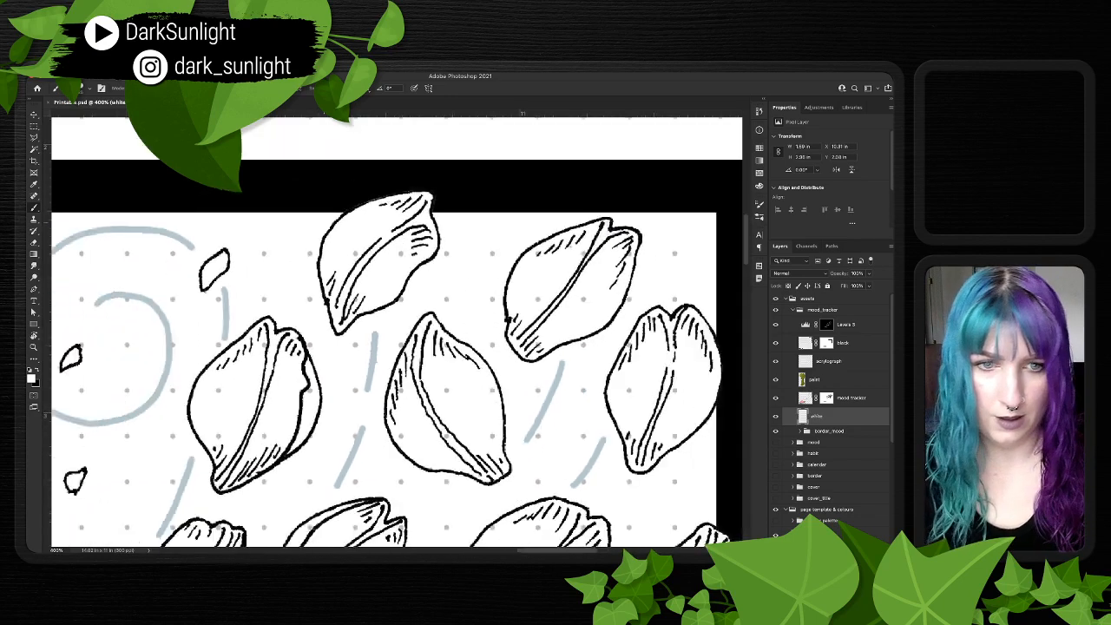
pyautogui.press('super+plus')
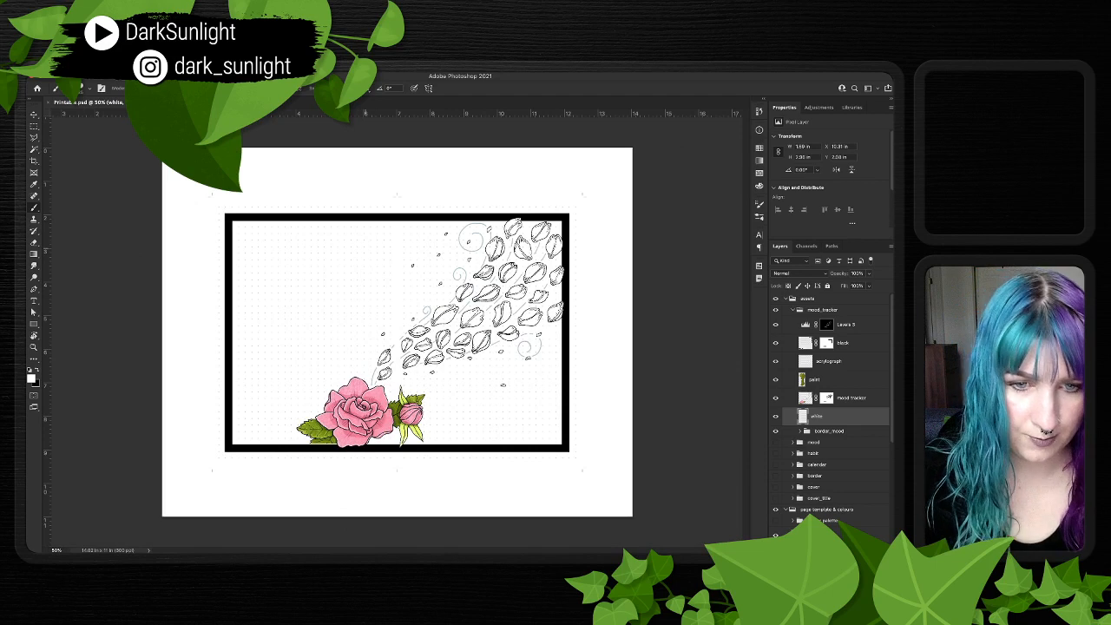
pyautogui.press('super+plus')
pyautogui.press('super+plus')
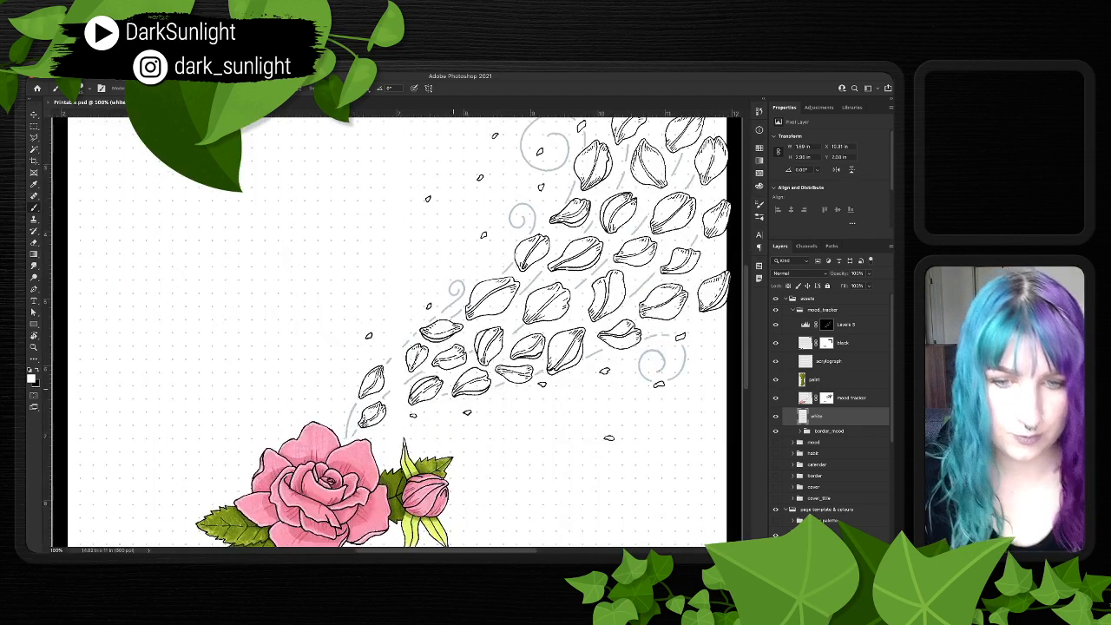
pyautogui.scroll(-3, 418, 525)
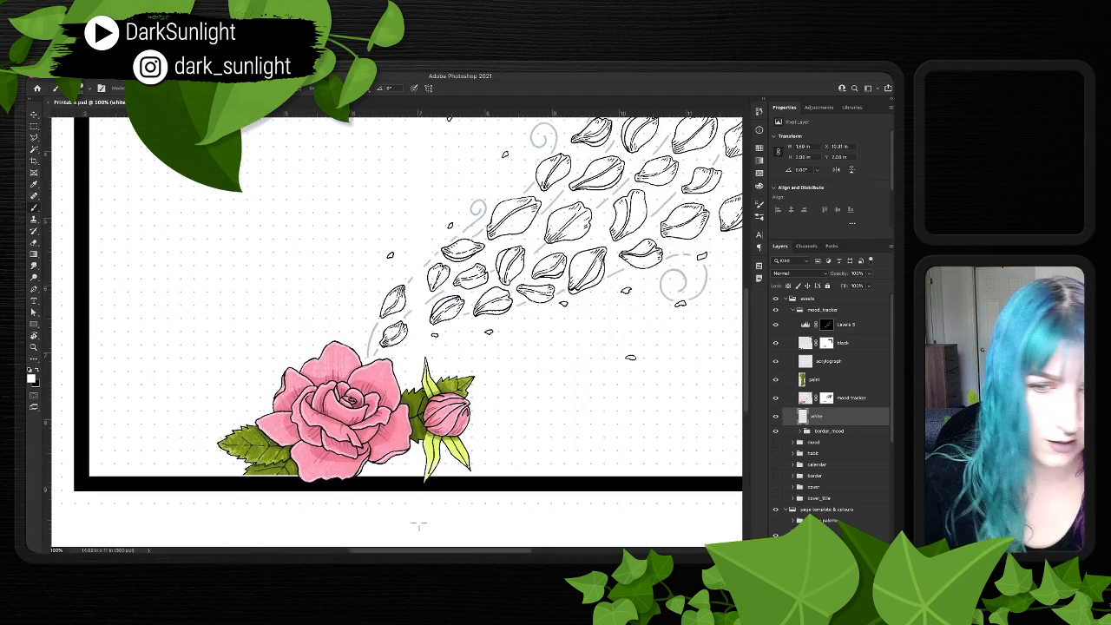
# - On the paint layer, hide border_mood and try extending the lower leaf's cut-off bottom edge with the Clone Stamp
pyautogui.hotkey('alt', ']')
pyautogui.hotkey('alt', ']')
pyautogui.scroll(5, 419, 524)
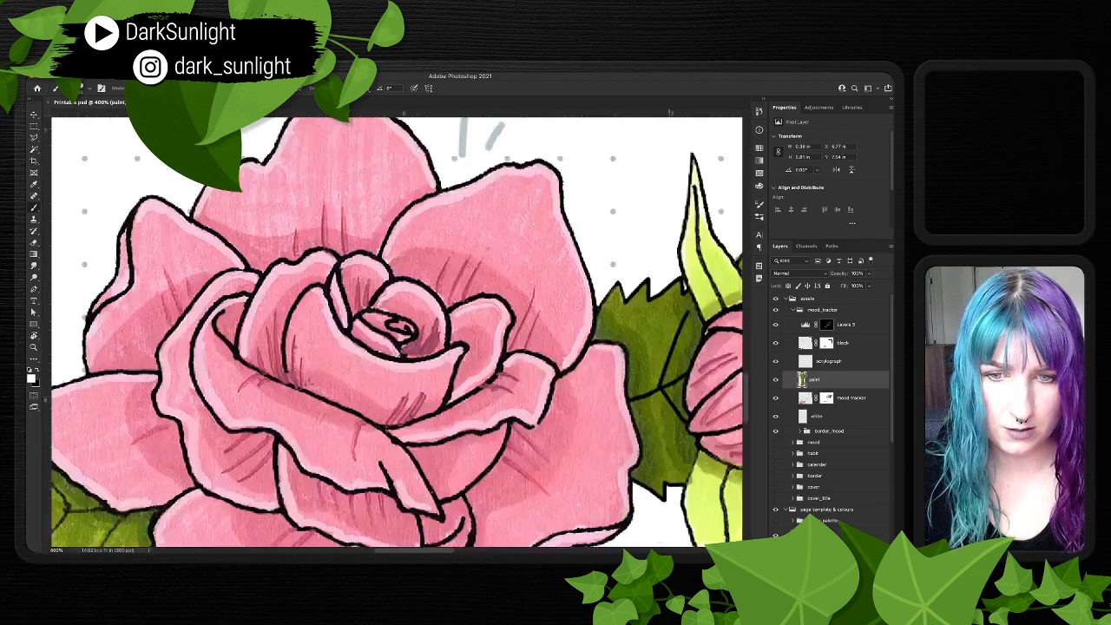
pyautogui.scroll(-2, 397, 330)
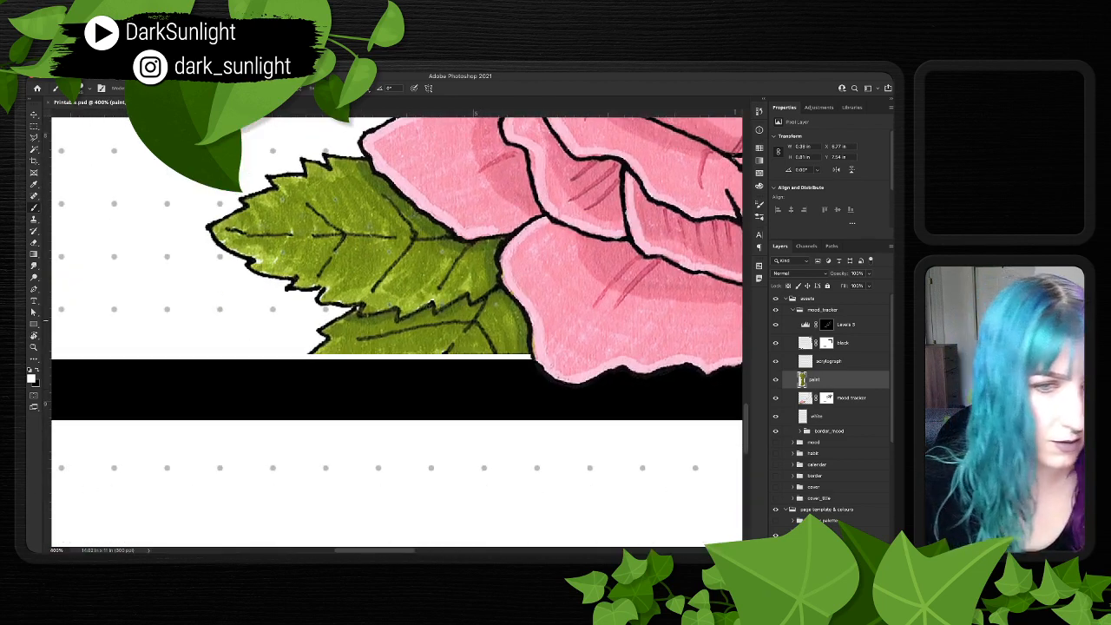
pyautogui.hotkey('alt', ']')
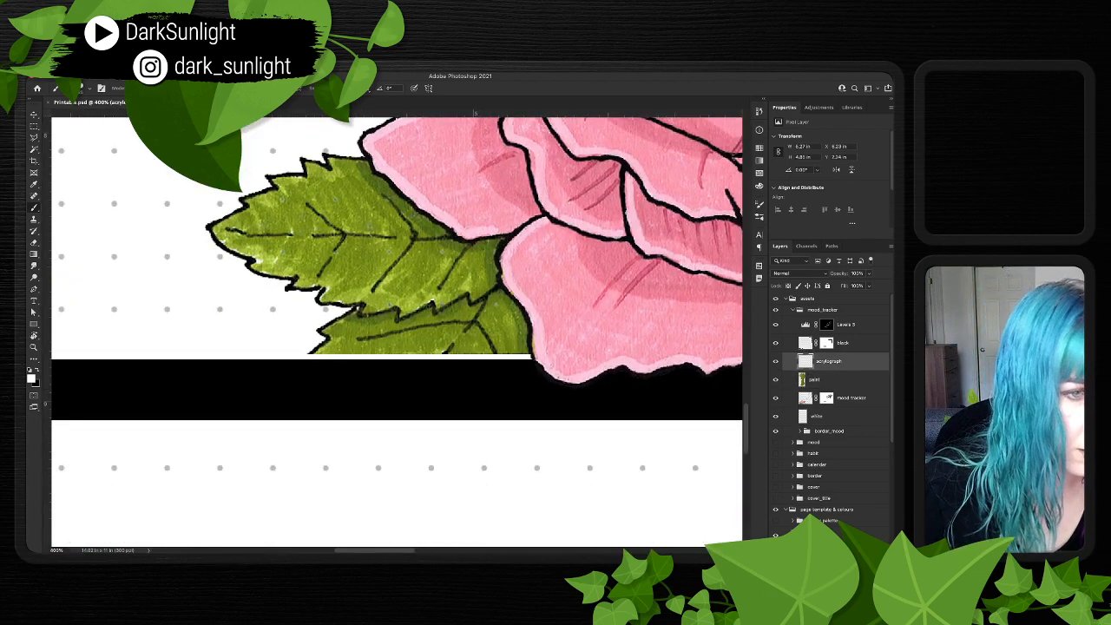
pyautogui.hotkey('alt', '[')
pyautogui.scroll(2, 660, 332)
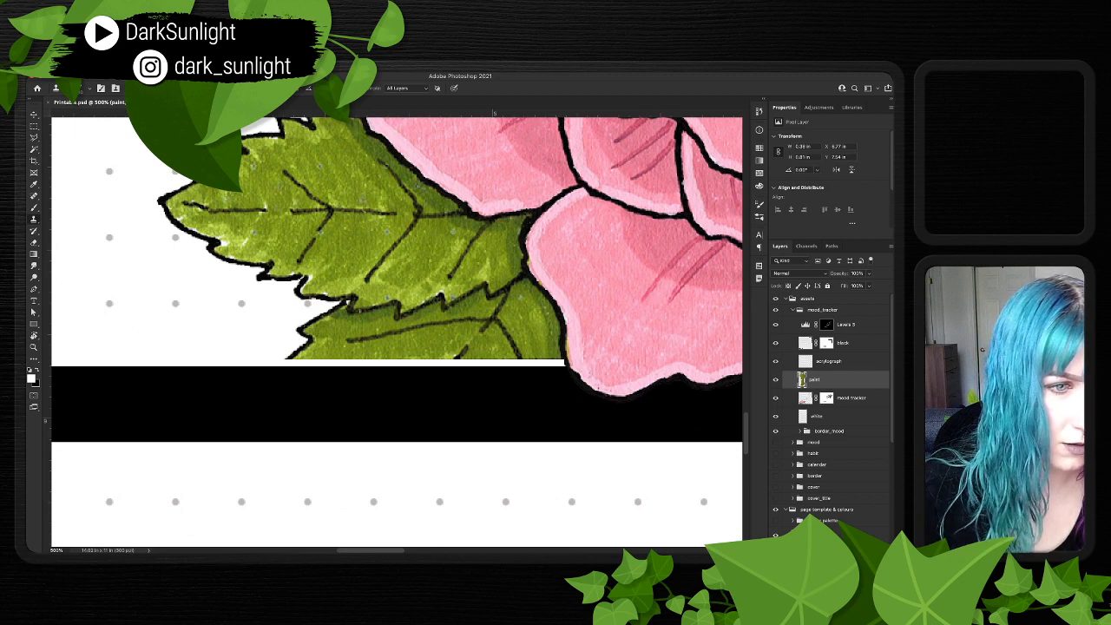
pyautogui.moveTo(652, 385); pyautogui.dragTo(665, 355)
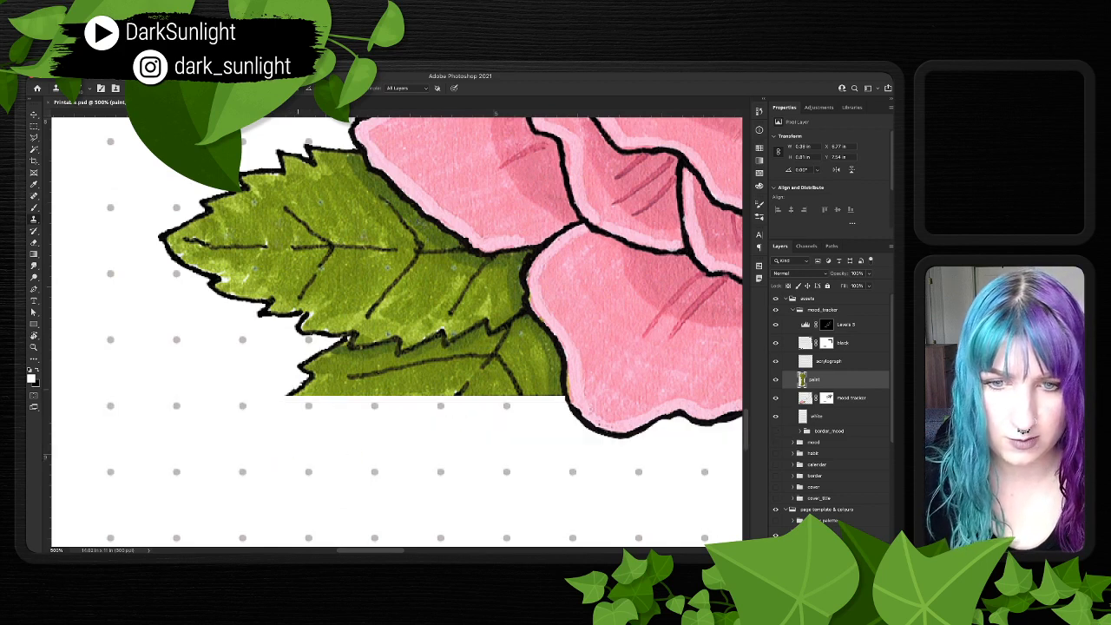
pyautogui.keyDown('alt'); pyautogui.click(297, 391); pyautogui.keyUp('alt')
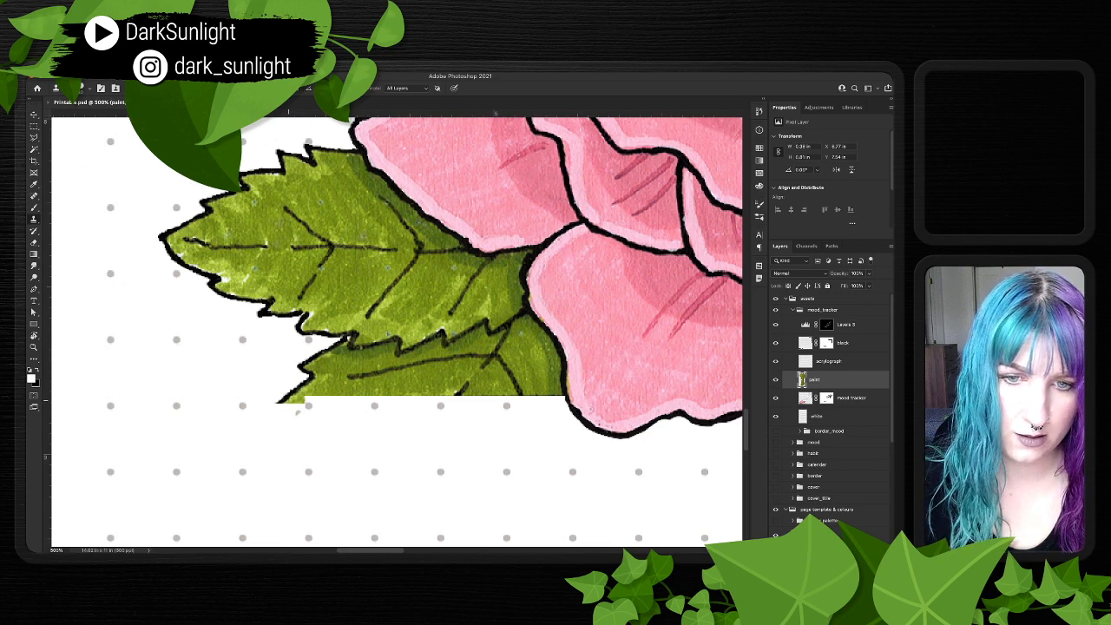
# - Hide the template layer and clone leaf texture along the lower leaf's bottom edge up to the rose petal
pyautogui.scroll(-5, 829, 400)
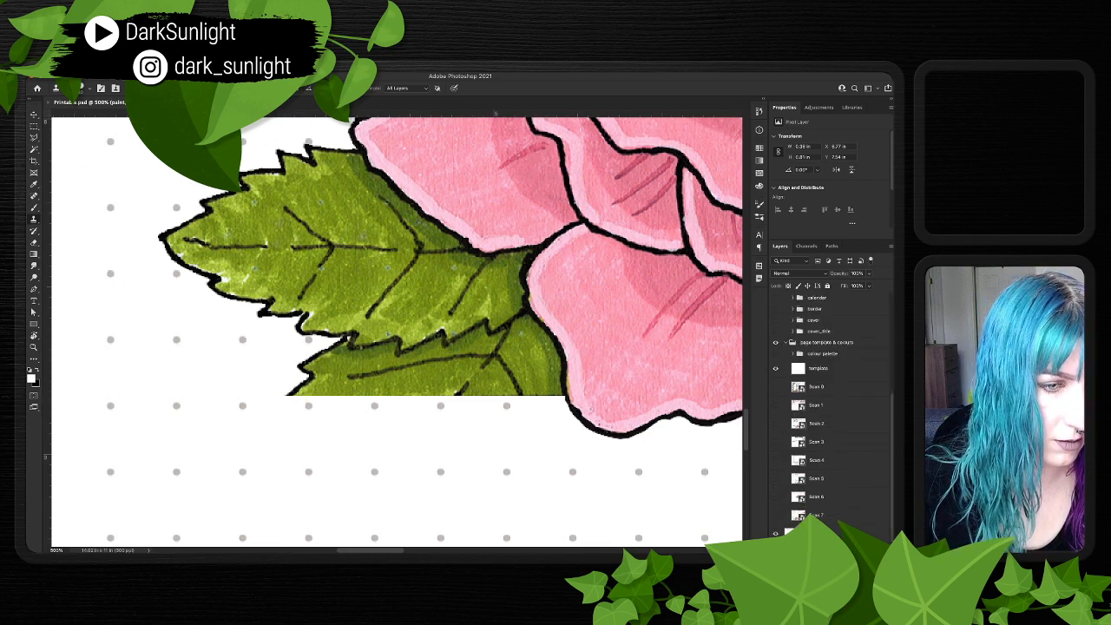
pyautogui.click(776, 368)
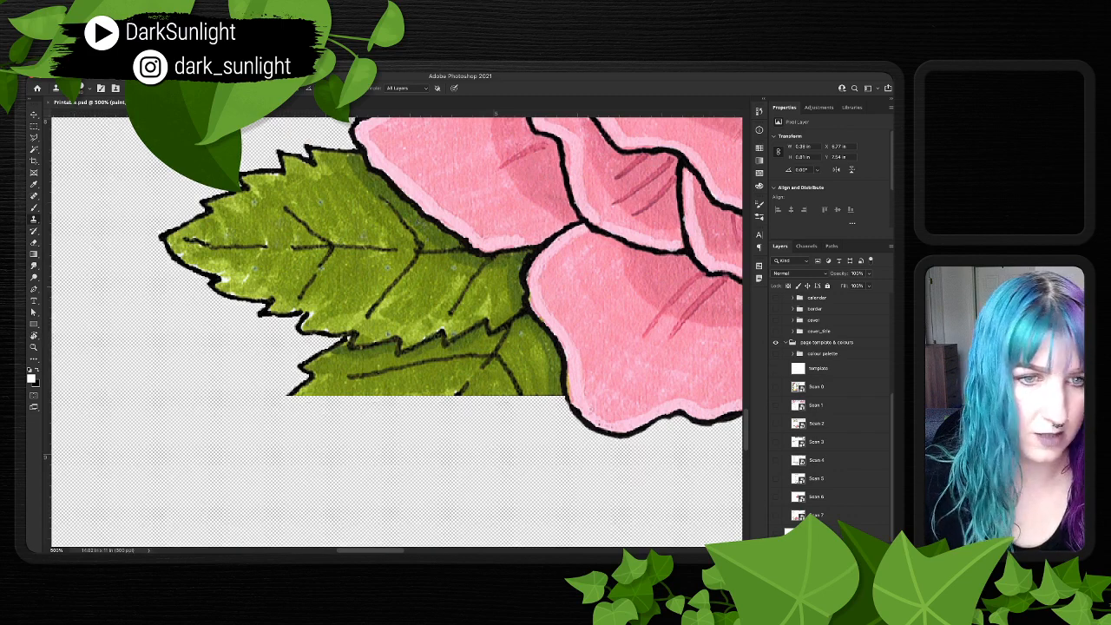
pyautogui.scroll(5, 807, 390)
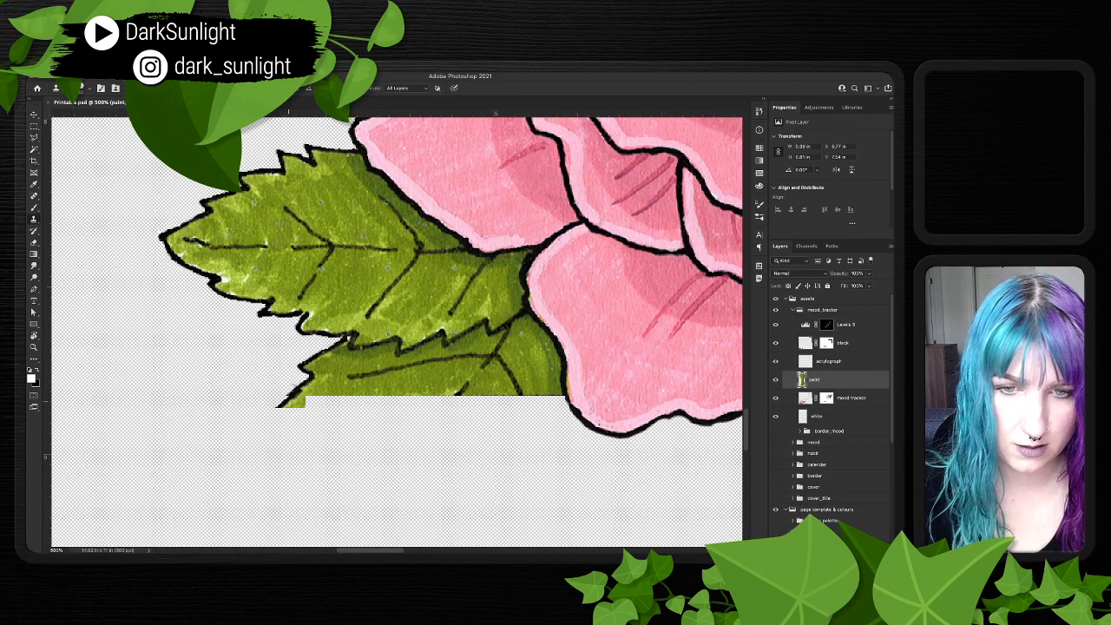
pyautogui.moveTo(296, 399)
pyautogui.mouseDown()
pyautogui.moveTo(517, 401)
pyautogui.moveTo(499, 411)
pyautogui.moveTo(530, 410)
pyautogui.mouseUp()
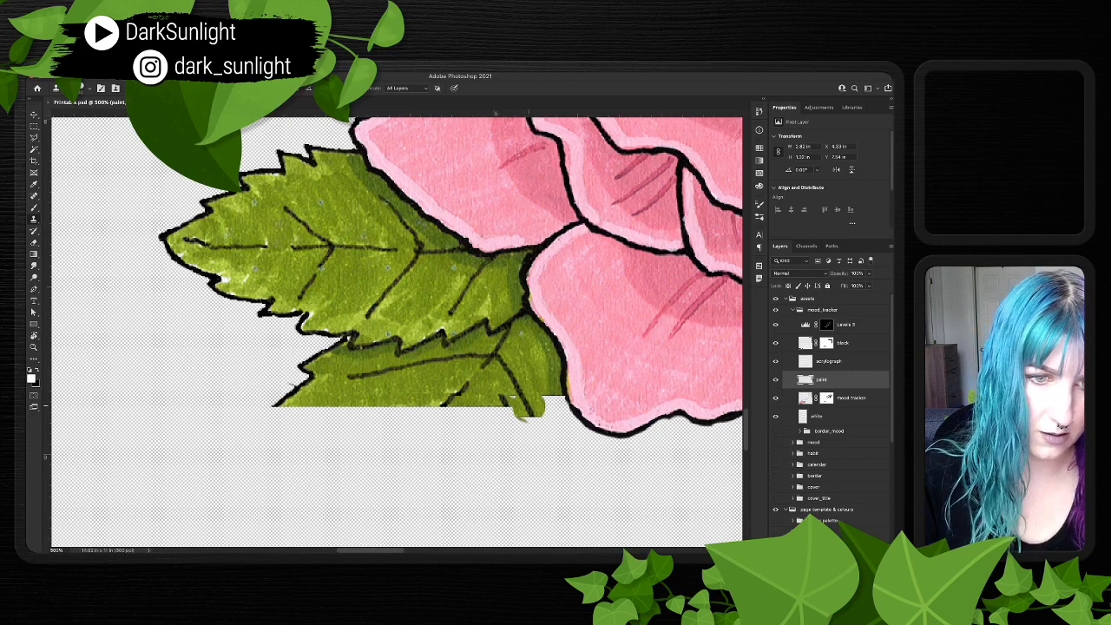
pyautogui.hotkey('ctrl', 'z')
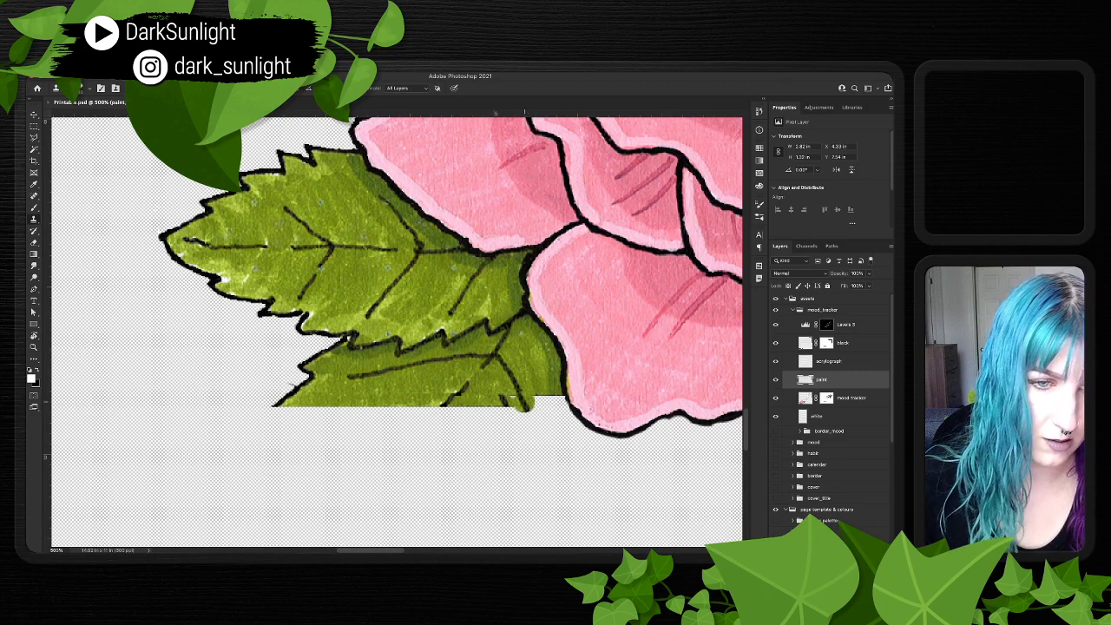
pyautogui.moveTo(525, 401)
pyautogui.mouseDown()
pyautogui.moveTo(500, 410)
pyautogui.moveTo(566, 402)
pyautogui.moveTo(560, 414)
pyautogui.mouseUp()
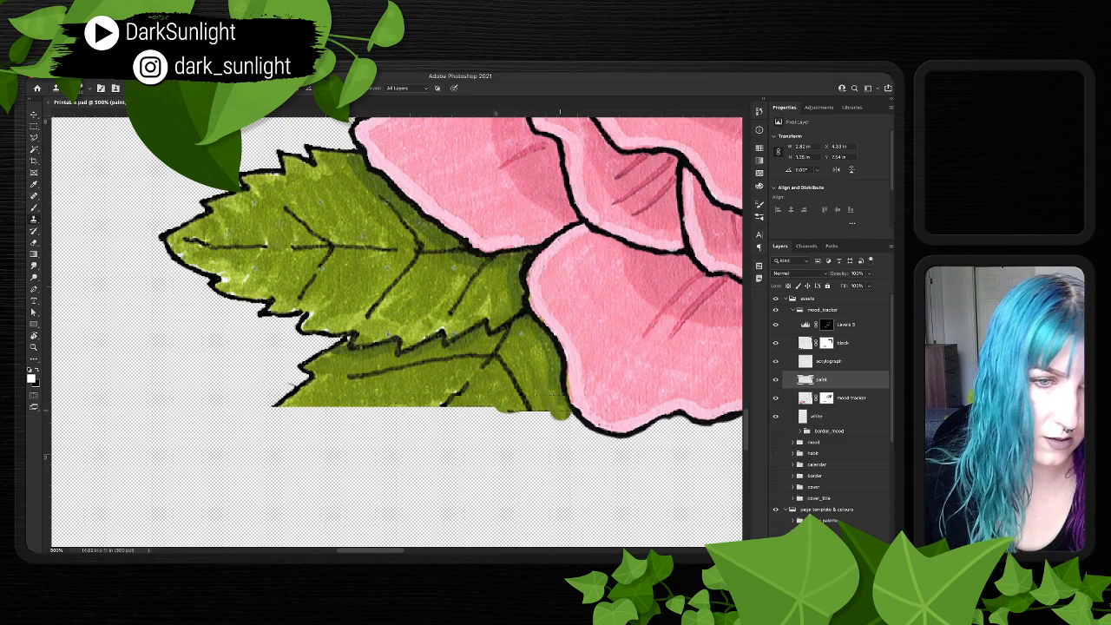
pyautogui.click(460, 401)
pyautogui.press('super+z')
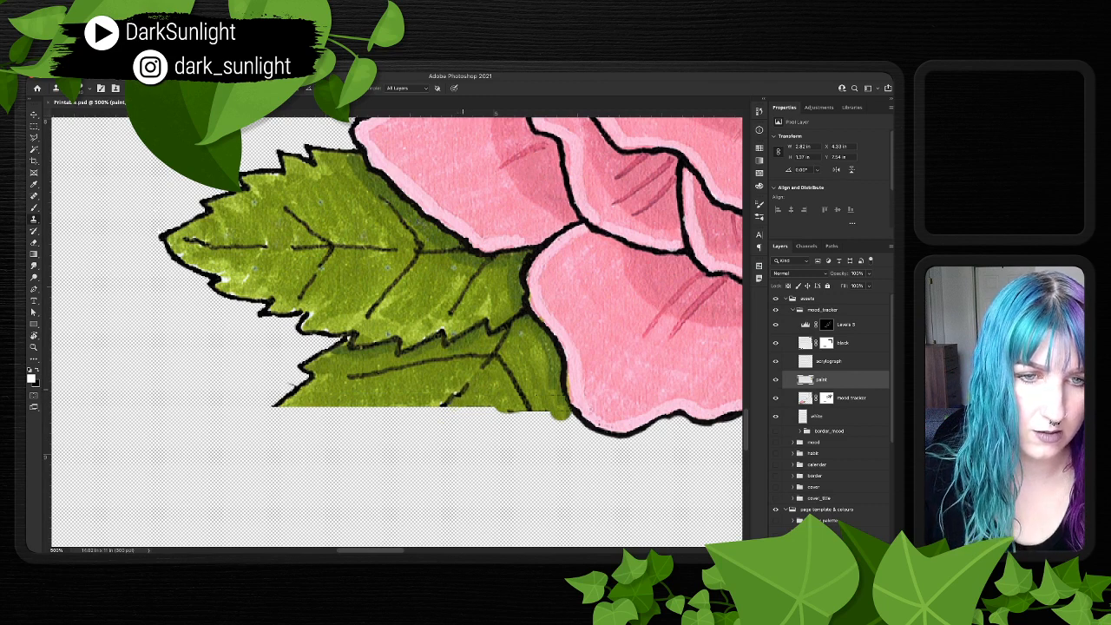
# - Heal away the end of the middle vein at the lower leaf's bottom edge
pyautogui.press('b')
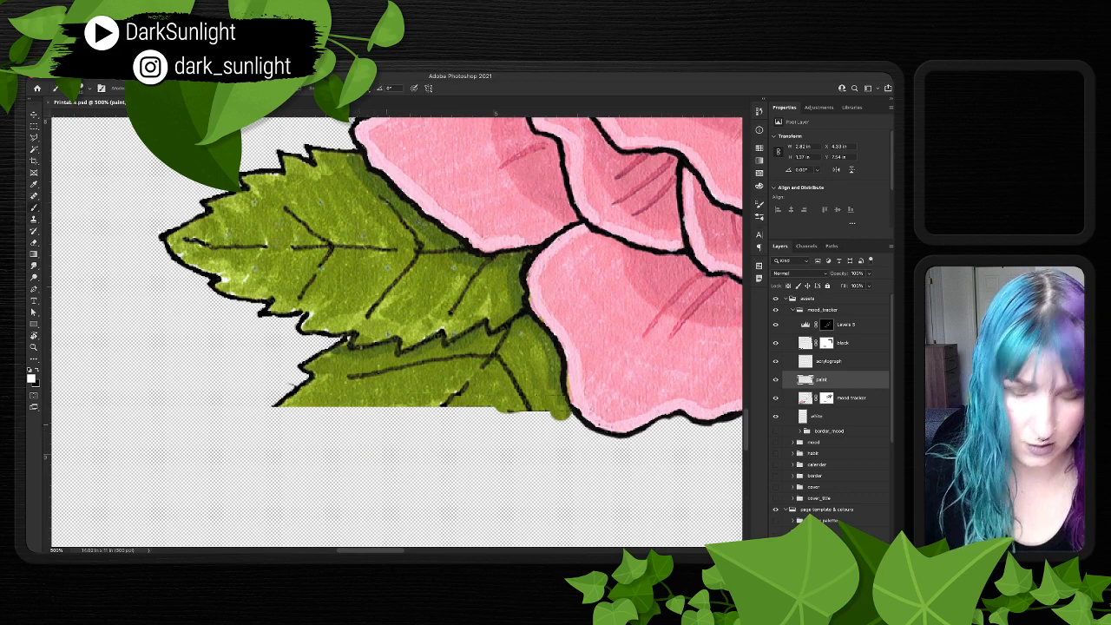
pyautogui.press('j')
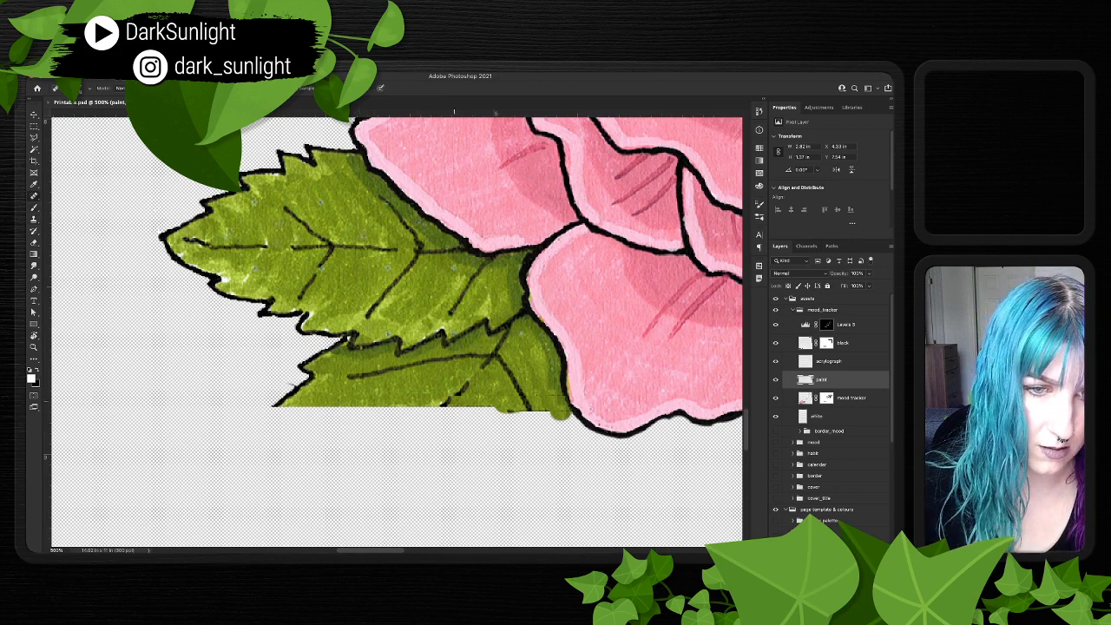
pyautogui.moveTo(452, 398)
pyautogui.mouseDown()
pyautogui.moveTo(443, 407)
pyautogui.moveTo(415, 395)
pyautogui.mouseUp()
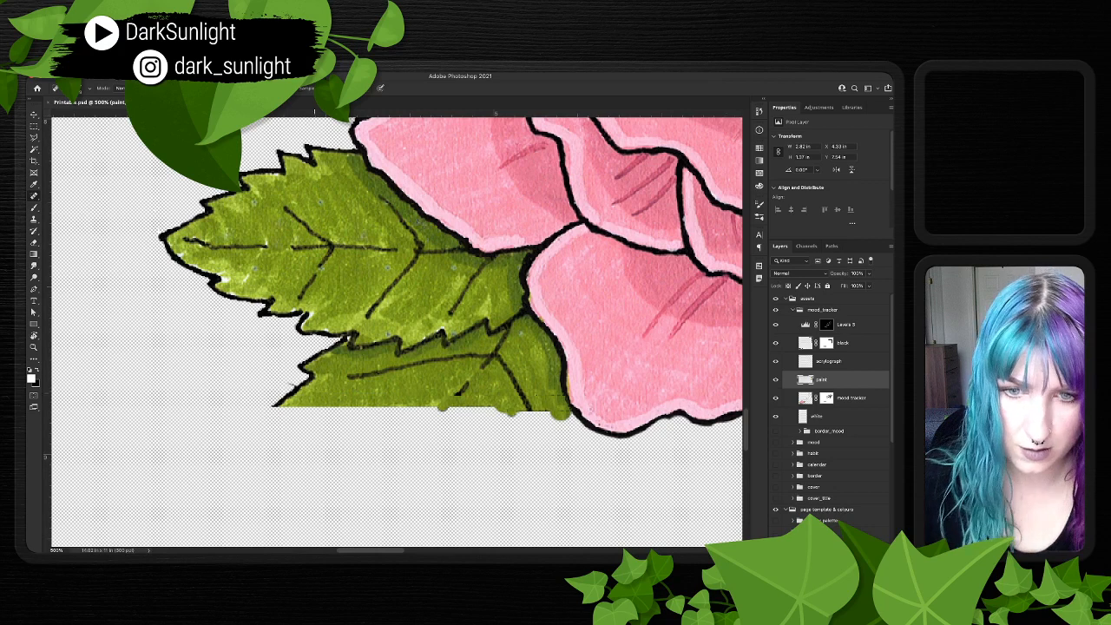
# - Show the border_mood group again and expand it to reveal its contents
pyautogui.press('e')
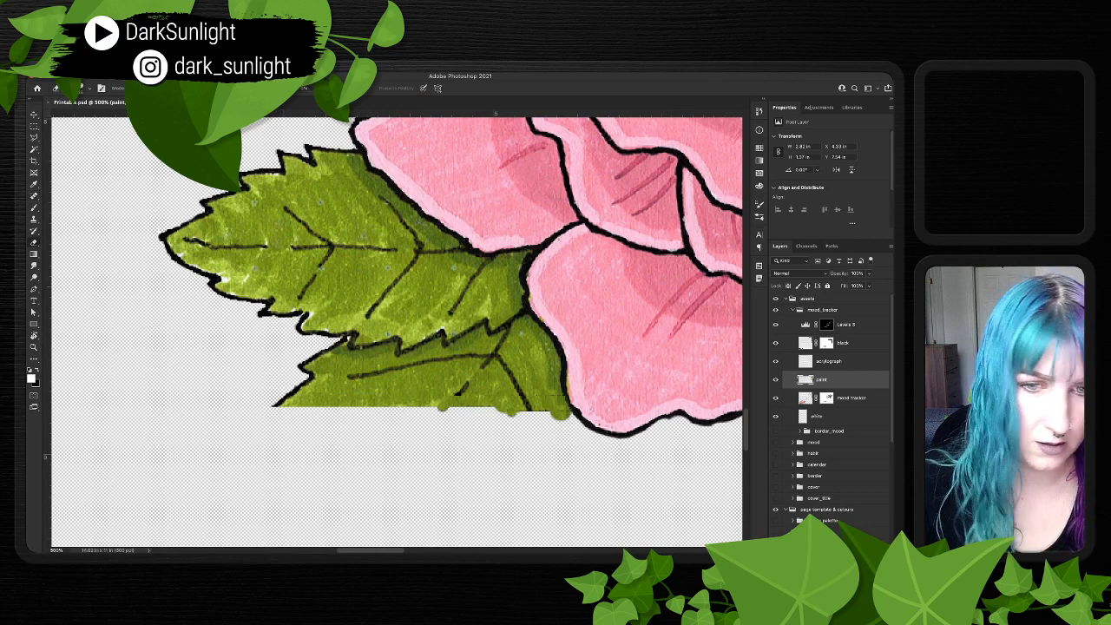
pyautogui.click(776, 431)
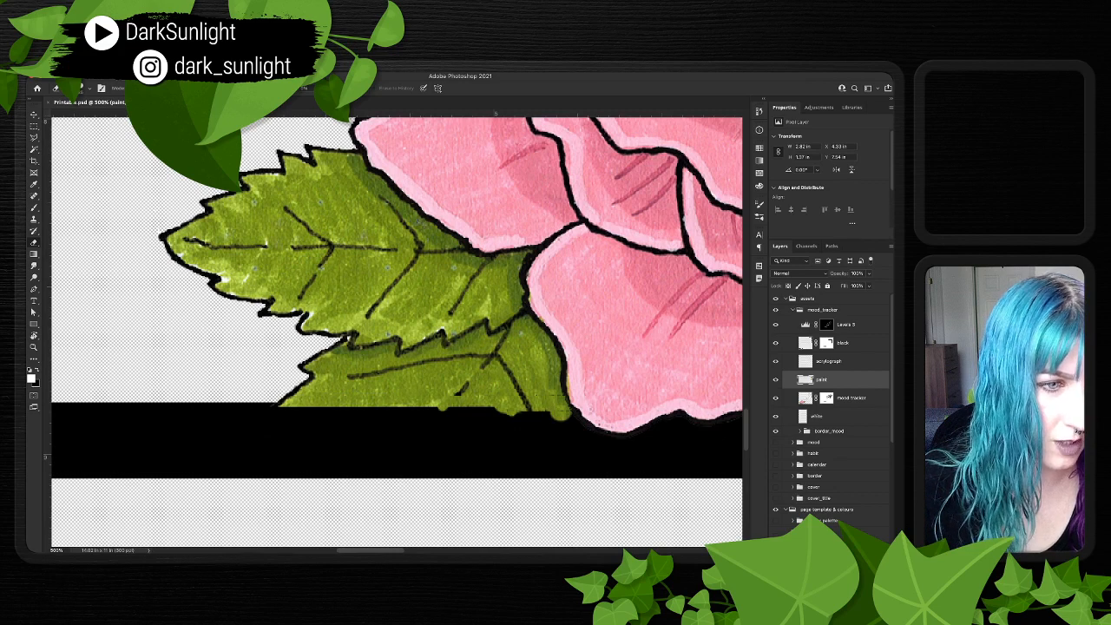
pyautogui.click(801, 431)
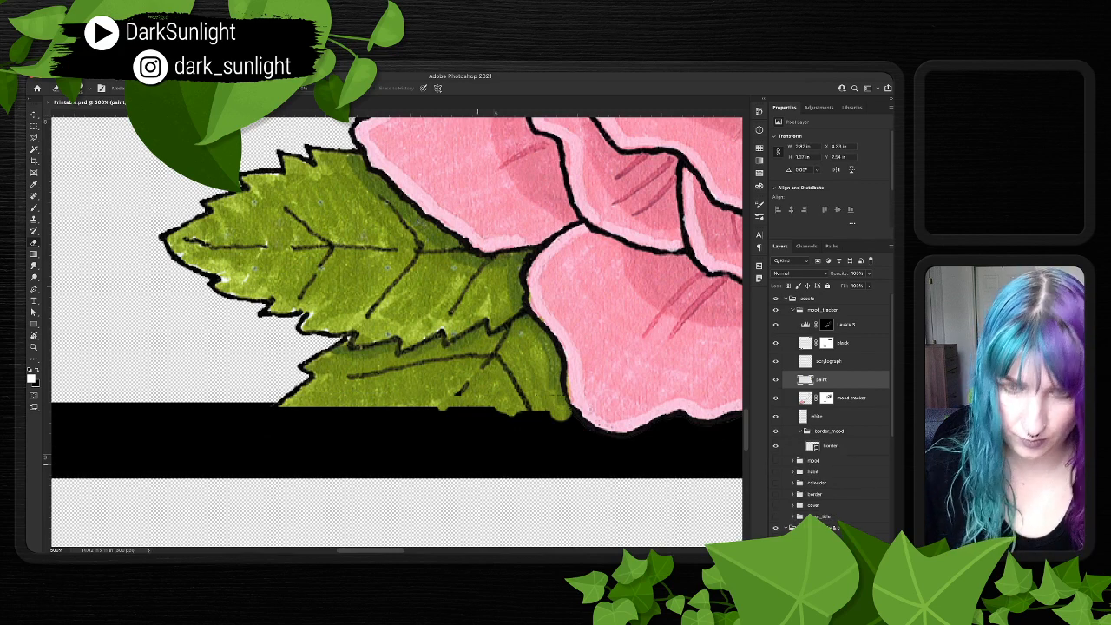
# - Select the border strip below the leaf up to the rose petal's outline and mask that area out of the paint layer
pyautogui.press('m')
pyautogui.moveTo(199, 479)
pyautogui.mouseDown()
pyautogui.moveTo(550, 426)
pyautogui.moveTo(569, 404)
pyautogui.mouseUp()
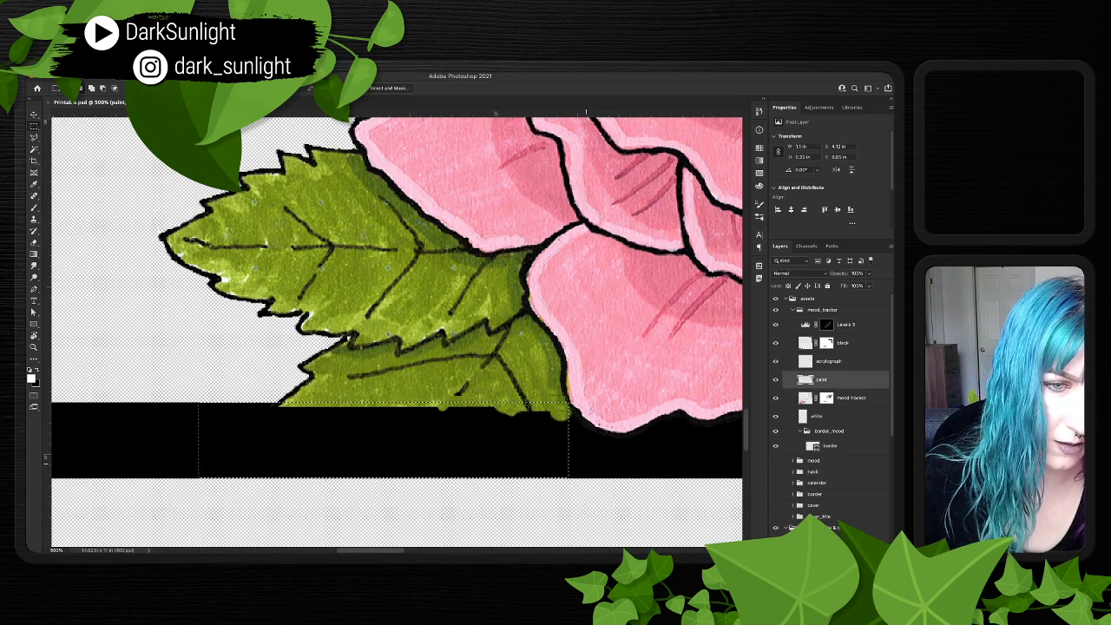
pyautogui.press('Left')
pyautogui.press('Left')
pyautogui.press('Right')
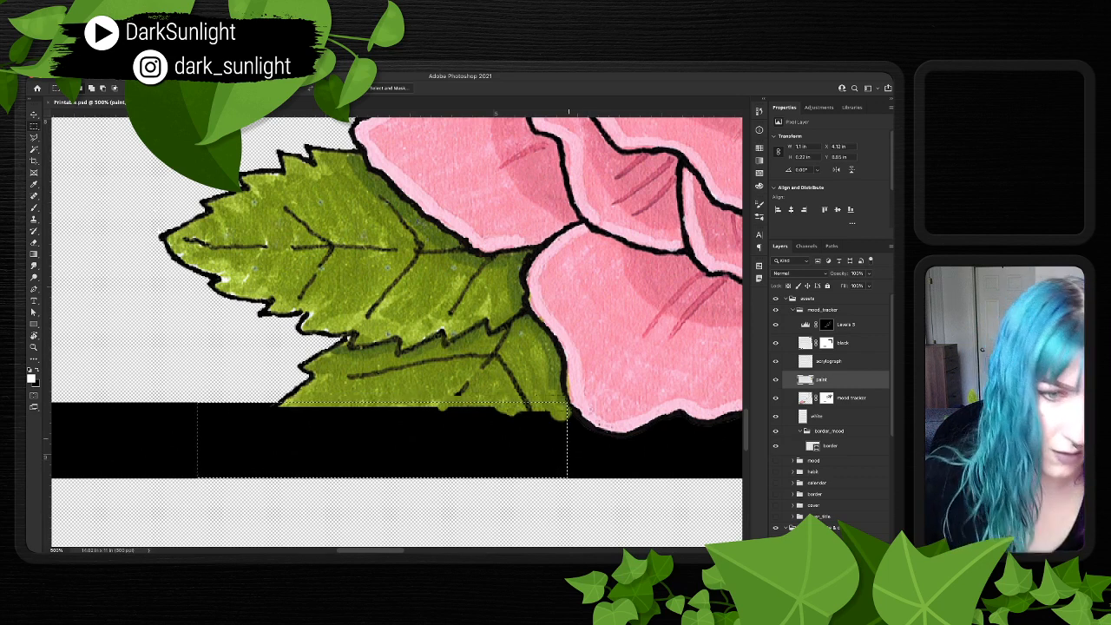
pyautogui.press('l')
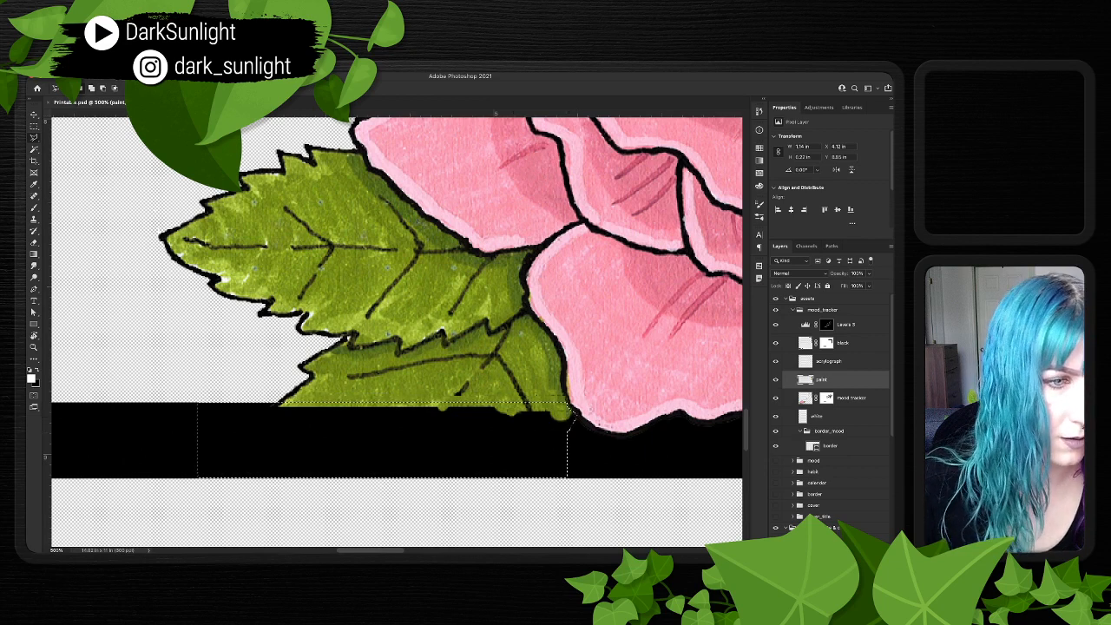
pyautogui.keyDown('alt'); pyautogui.click(819, 549); pyautogui.keyUp('alt')
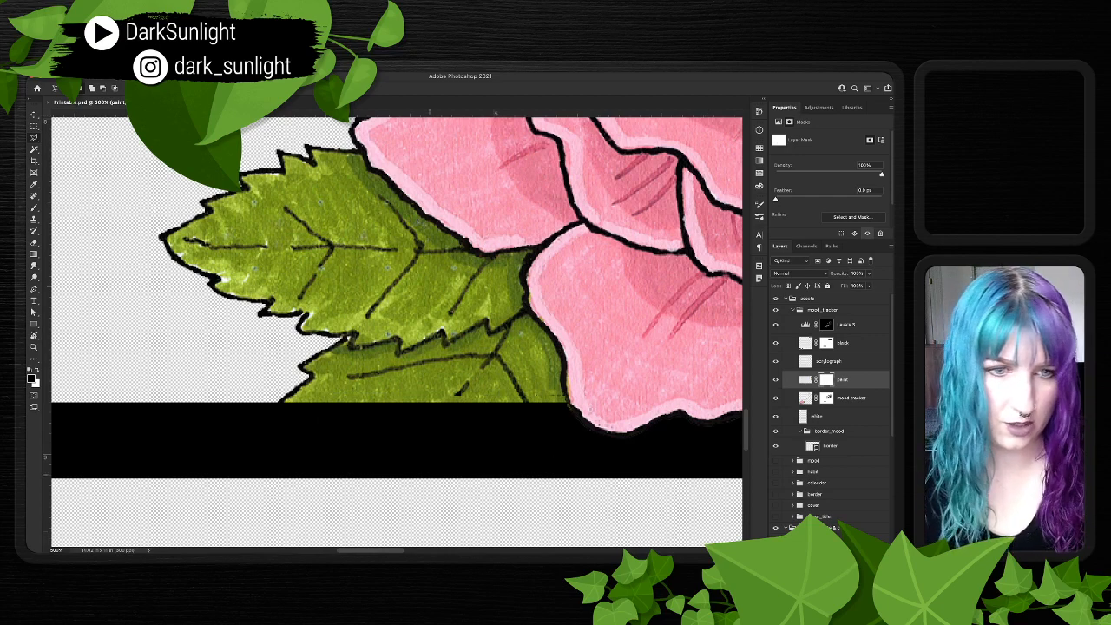
# - Collapse the mood_tracker group and save the artwork file
pyautogui.press('super+minus')
pyautogui.press('super+minus')
pyautogui.press('super+minus')
pyautogui.press('super+minus')
pyautogui.press('super+minus')
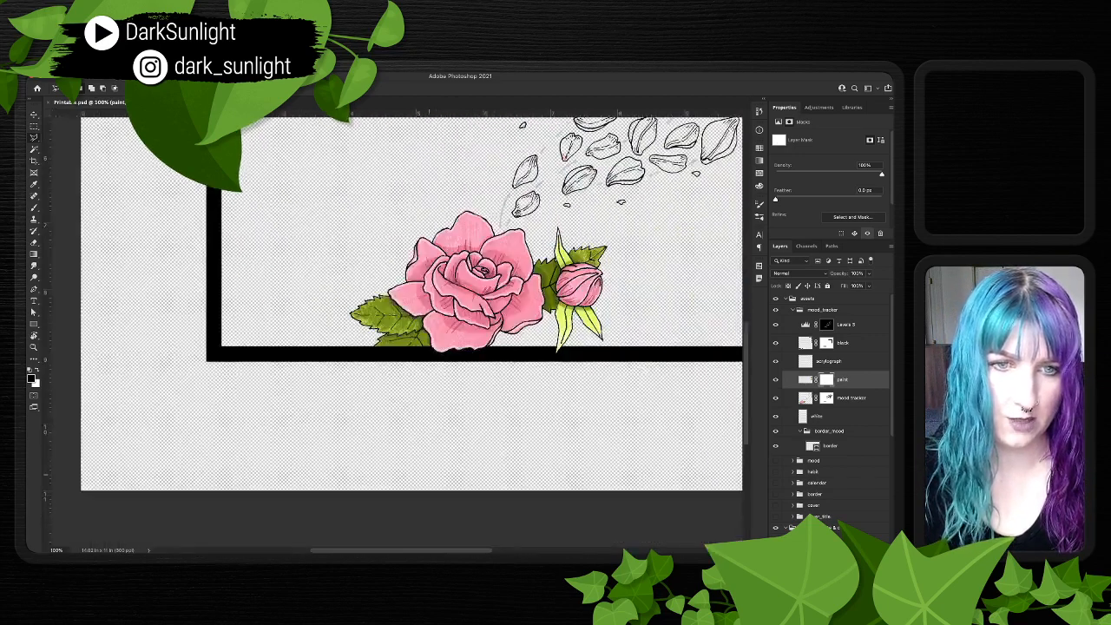
pyautogui.hscroll(3, 399, 330)
pyautogui.scroll(3, 400, 329)
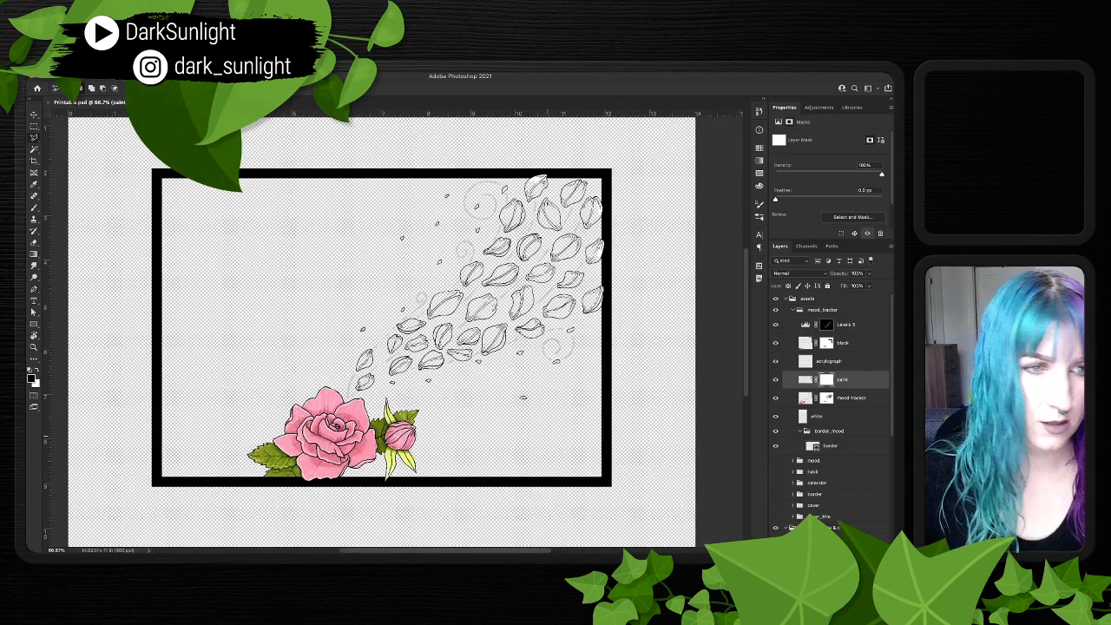
pyautogui.click(806, 379)
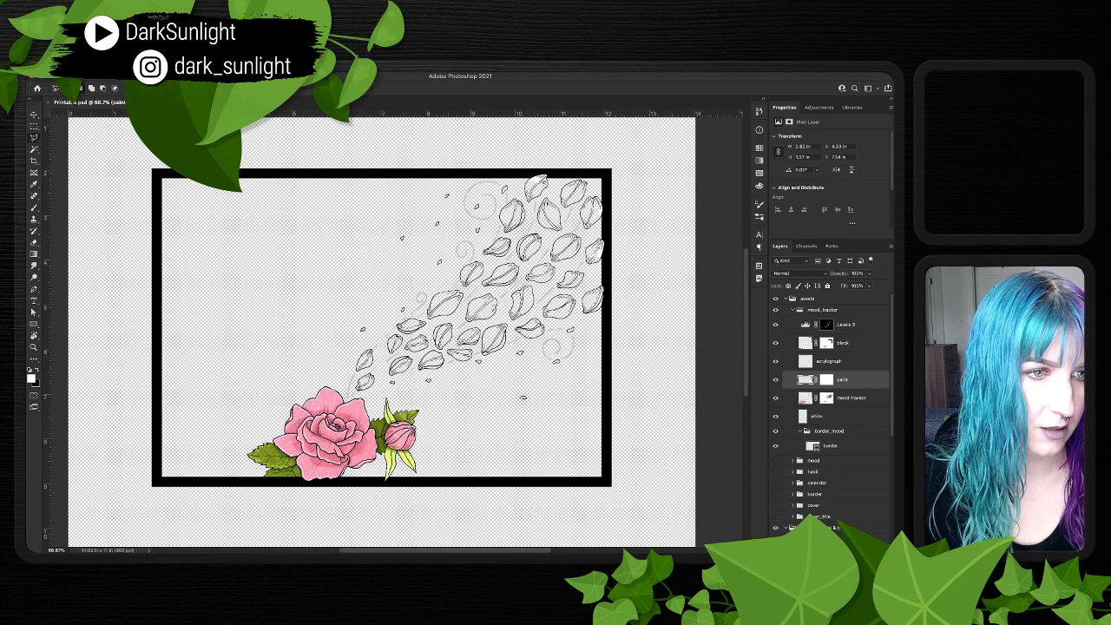
pyautogui.click(793, 310)
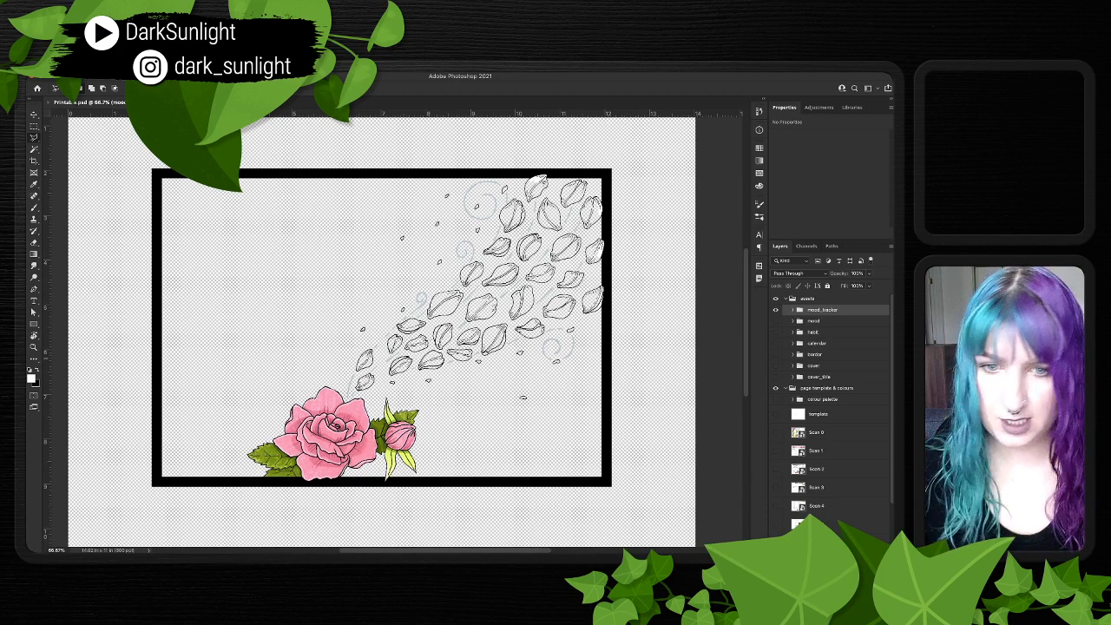
pyautogui.hotkey('ctrl', 's')
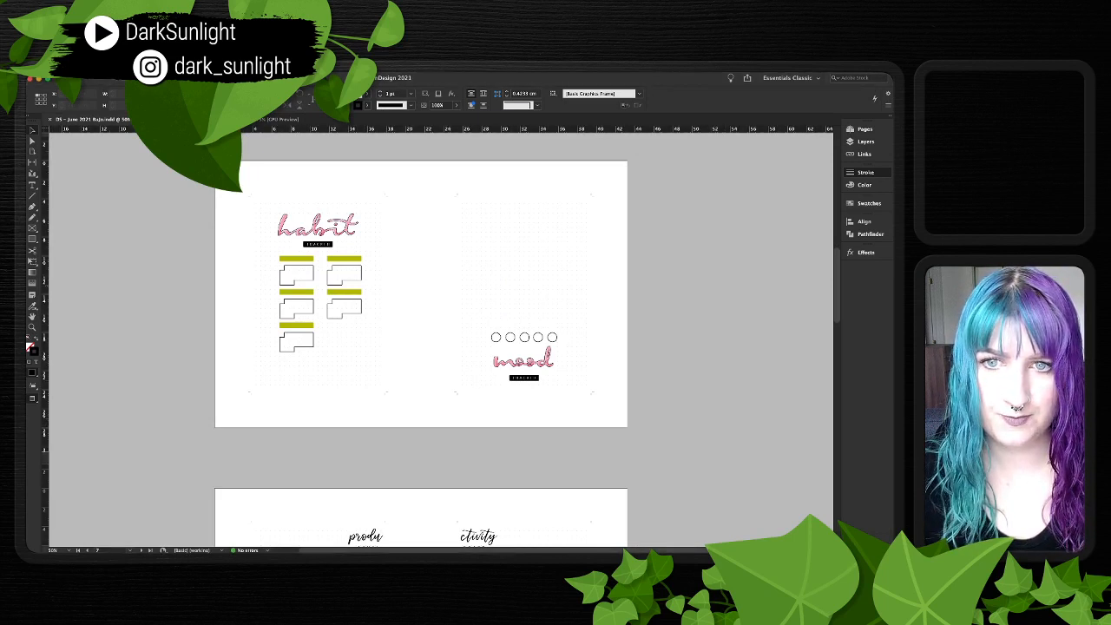
# - In InDesign, place the bordered rose artwork on the habit and mood tracker spread, scaled down to fit between the page margins
pyautogui.click(247, 188)
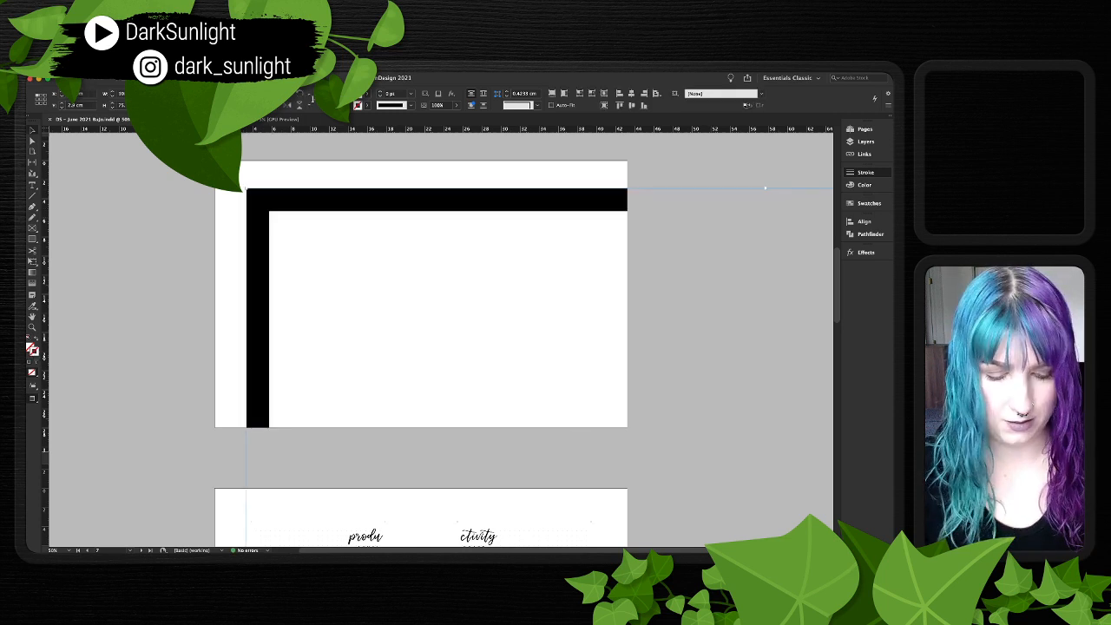
pyautogui.press('Return')
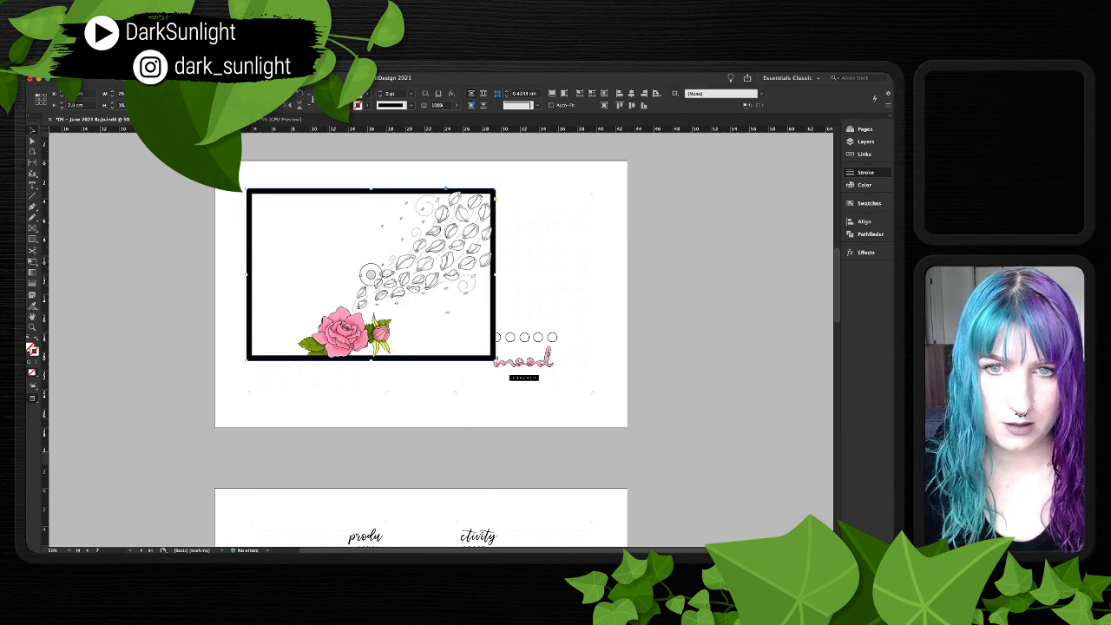
pyautogui.moveTo(382, 287); pyautogui.dragTo(403, 314)
pyautogui.hotkey('ctrl', '=')
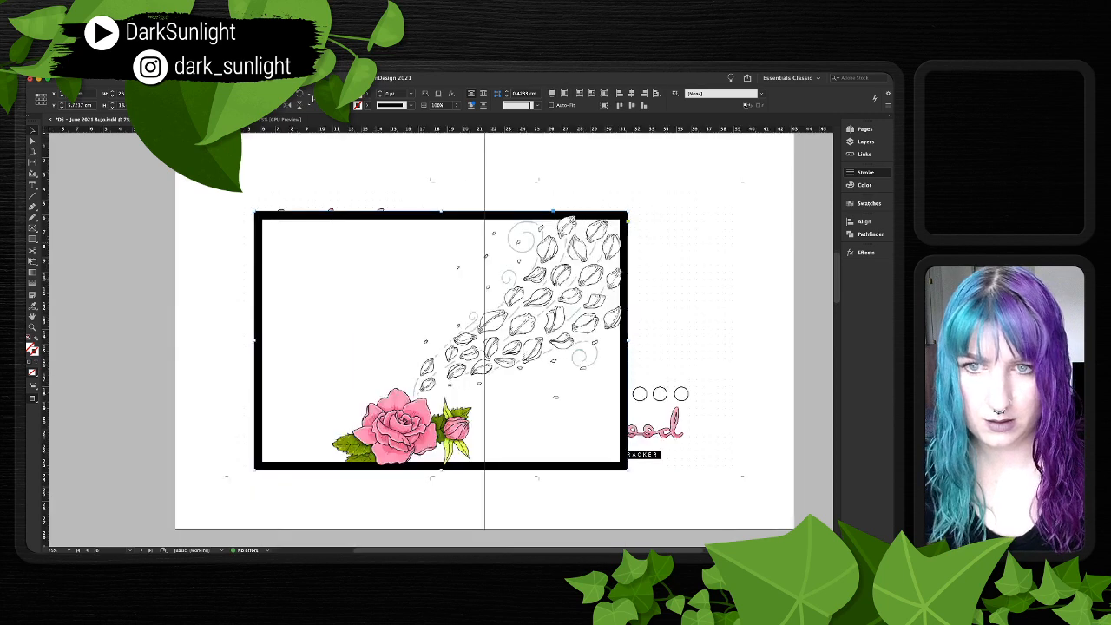
# - Move the artwork so its black border sits just inside the left page's crop marks, and check its lower edge
pyautogui.press('super+=')
pyautogui.press('super+=')
pyautogui.scroll(3, 441, 340)
pyautogui.hscroll(-3, 441, 340)
pyautogui.moveTo(441, 340); pyautogui.dragTo(410, 305)
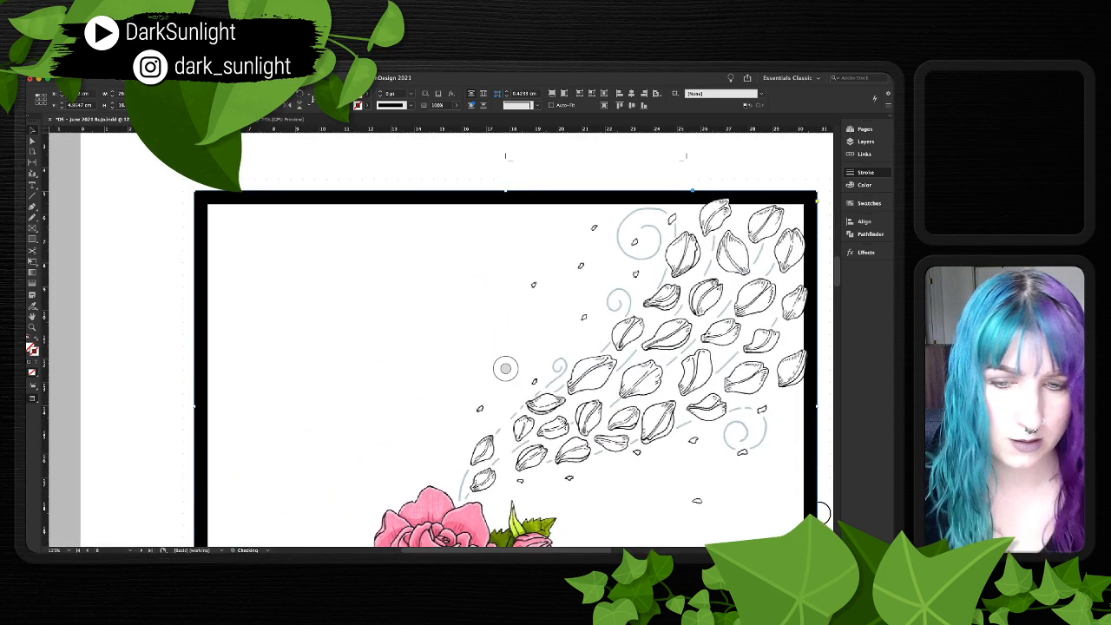
pyautogui.scroll(-5, 505, 368)
pyautogui.hscroll(-1, 505, 368)
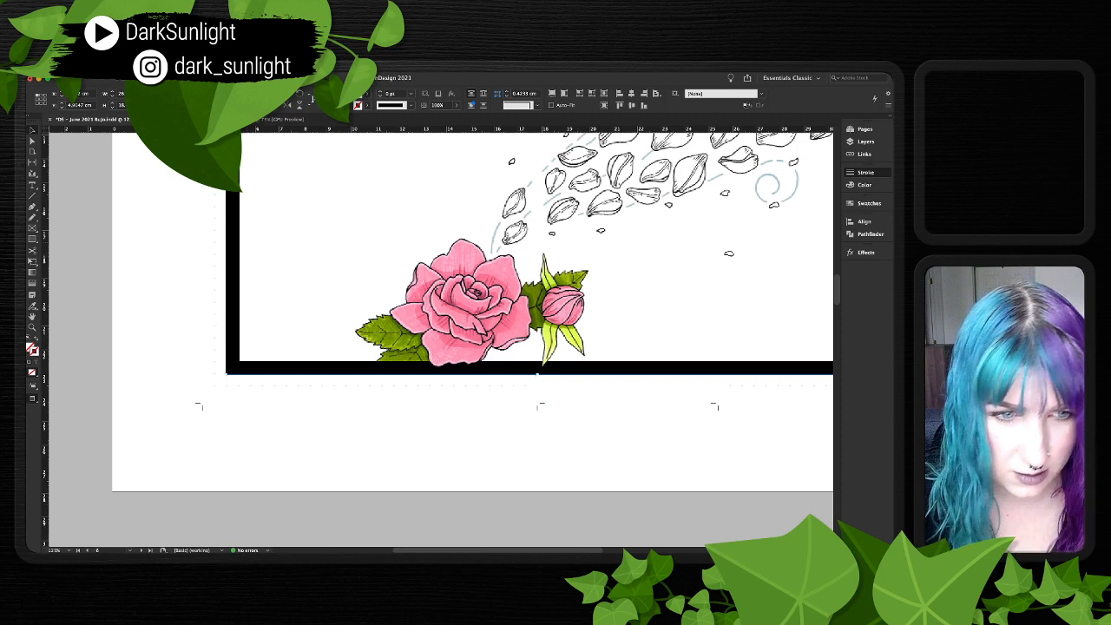
pyautogui.hscroll(3, 441, 338)
pyautogui.scroll(2, 441, 339)
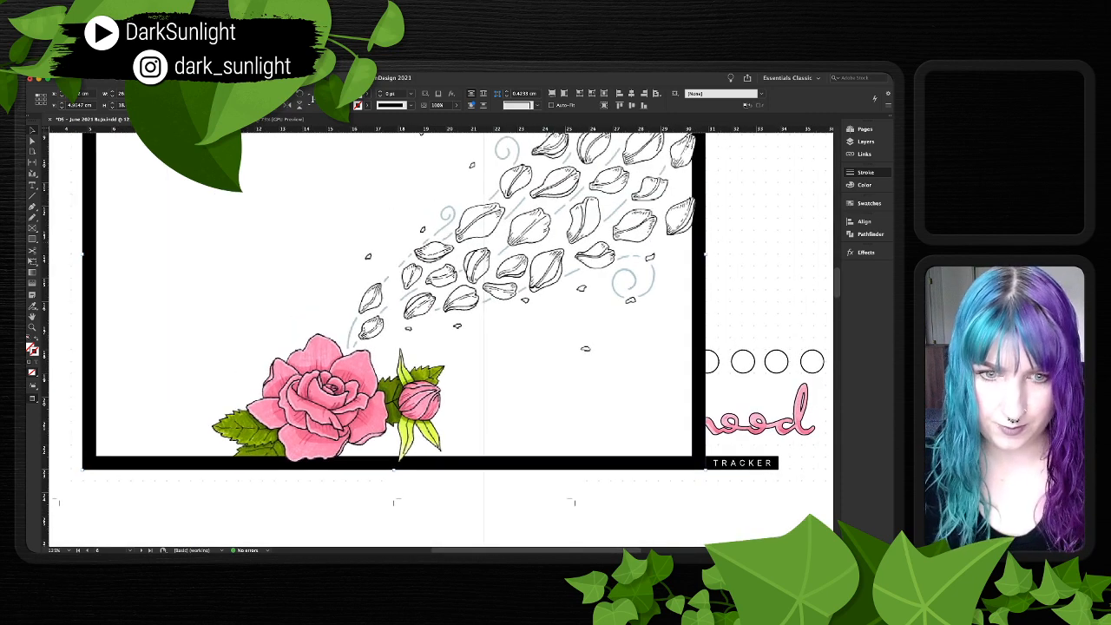
pyautogui.press('super+minus')
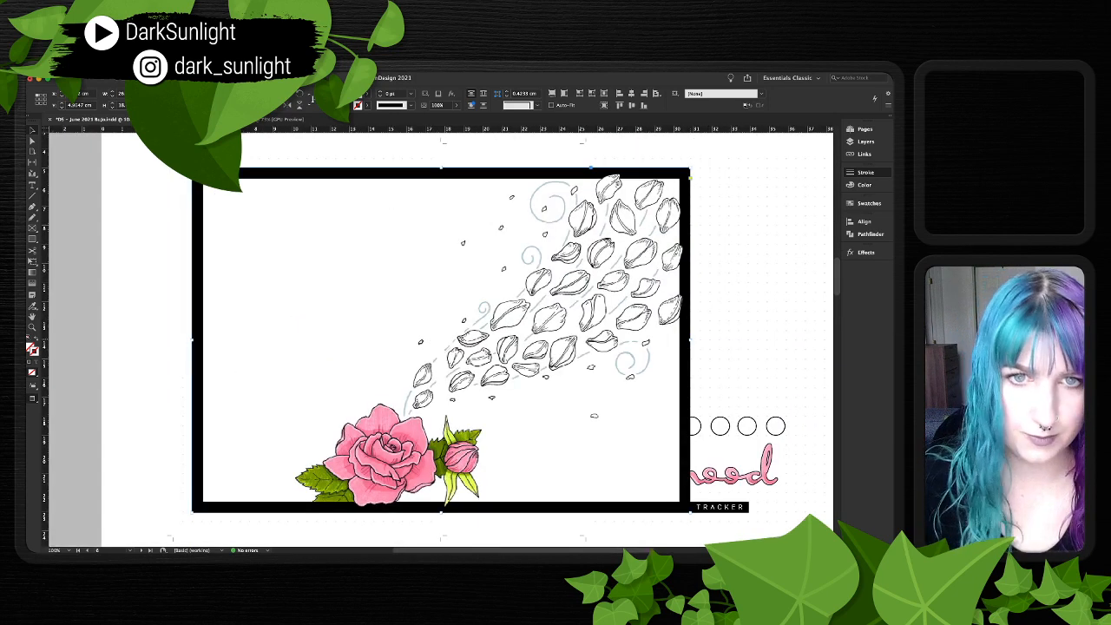
# - Show the document grid, crop the artwork frame to its left half and duplicate the frame toward the right page
pyautogui.press('super+apostrophe')
pyautogui.moveTo(191, 340); pyautogui.dragTo(440, 295)
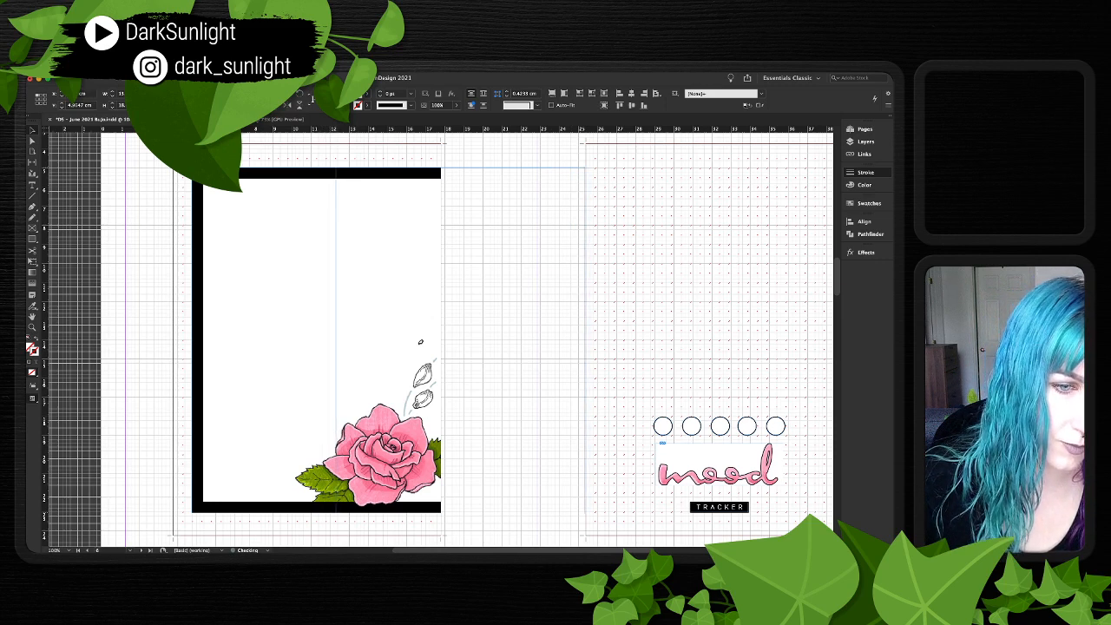
pyautogui.hscroll(4, 441, 339)
pyautogui.scroll(1, 441, 340)
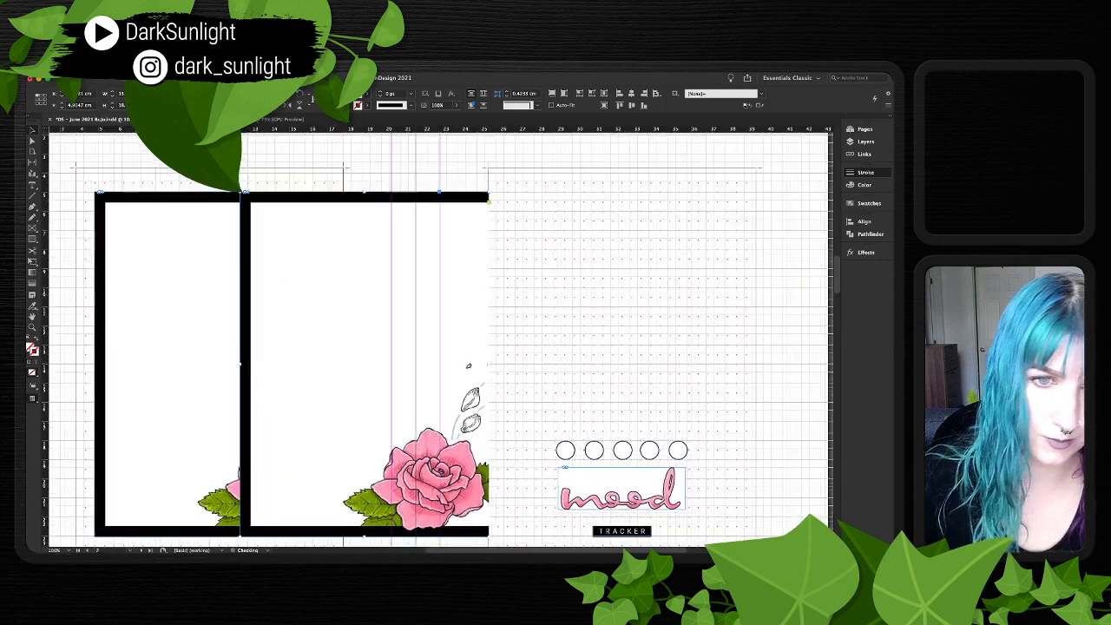
# - Start the duplicate frame at the right page's inner edge and show the right half of the artwork in it
pyautogui.scroll(2, 441, 340)
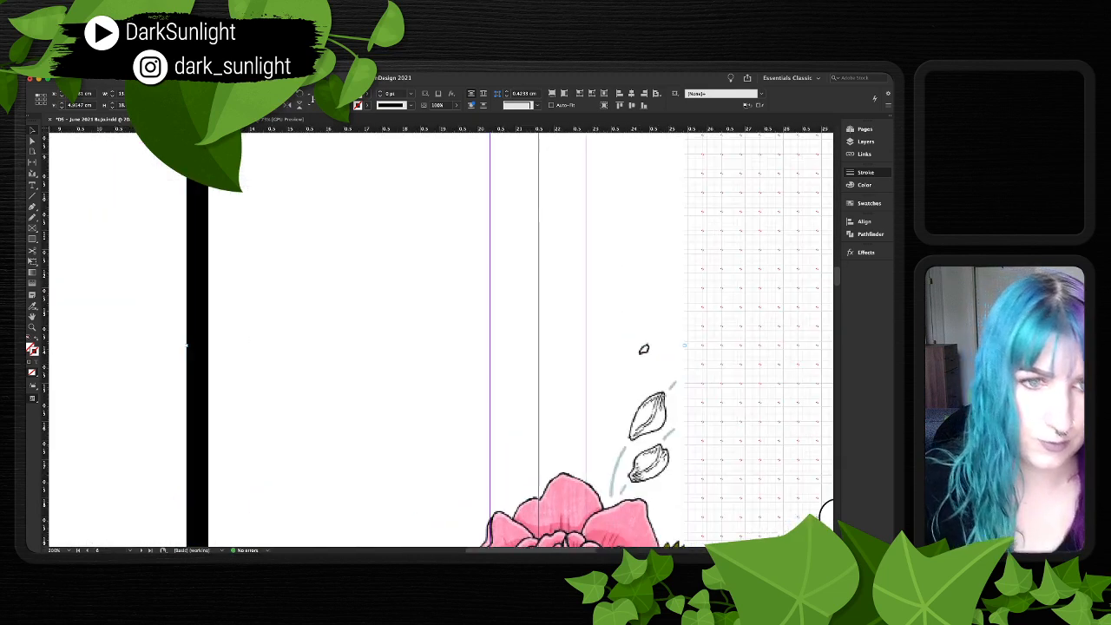
pyautogui.scroll(3, 280, 403)
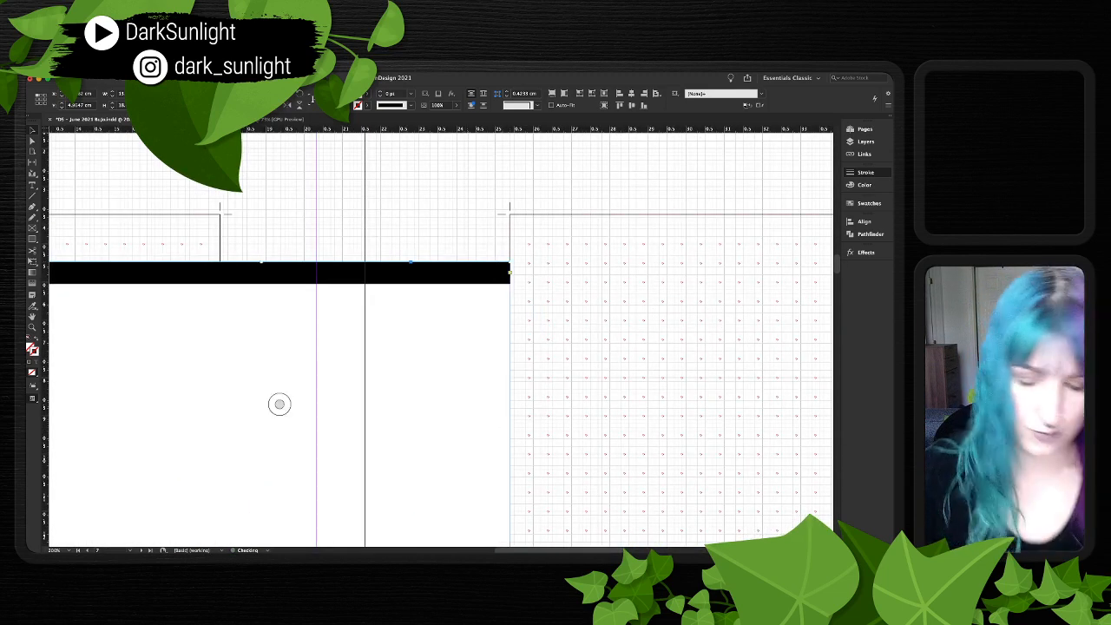
pyautogui.scroll(-4, 279, 404)
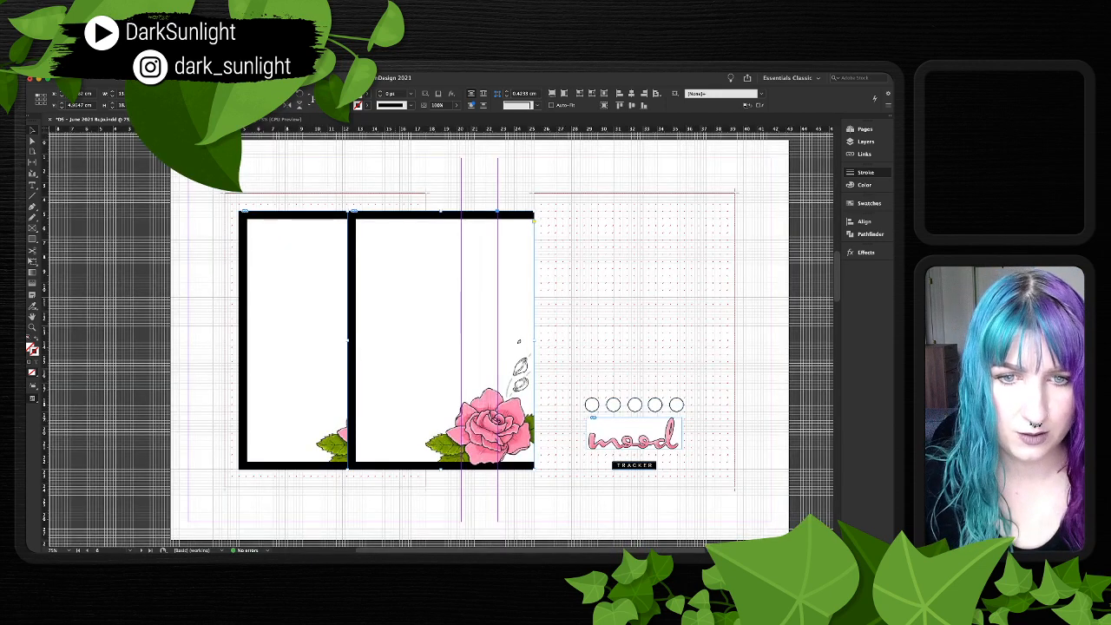
pyautogui.moveTo(534, 340); pyautogui.dragTo(534, 350)
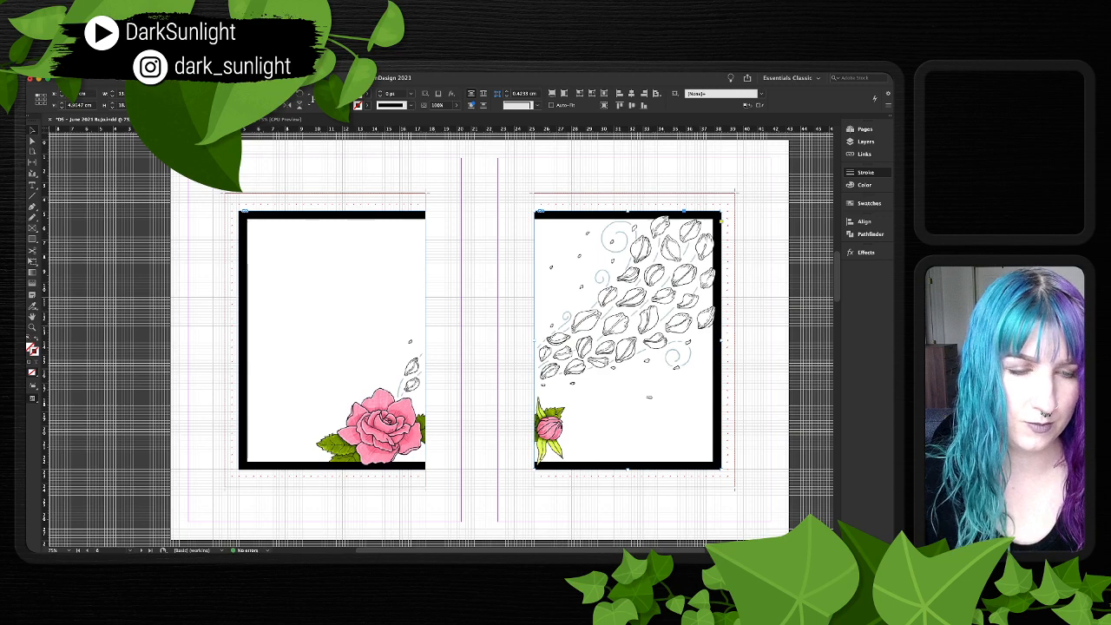
# - Send both artwork halves behind the habit and mood tracker elements
pyautogui.press('super+shift+a')
pyautogui.hscroll(1, 534, 350)
pyautogui.hscroll(1, 534, 351)
pyautogui.scroll(-1, 534, 351)
pyautogui.click(530, 349)
pyautogui.keyDown('shift'); pyautogui.click(342, 320); pyautogui.keyUp('shift')
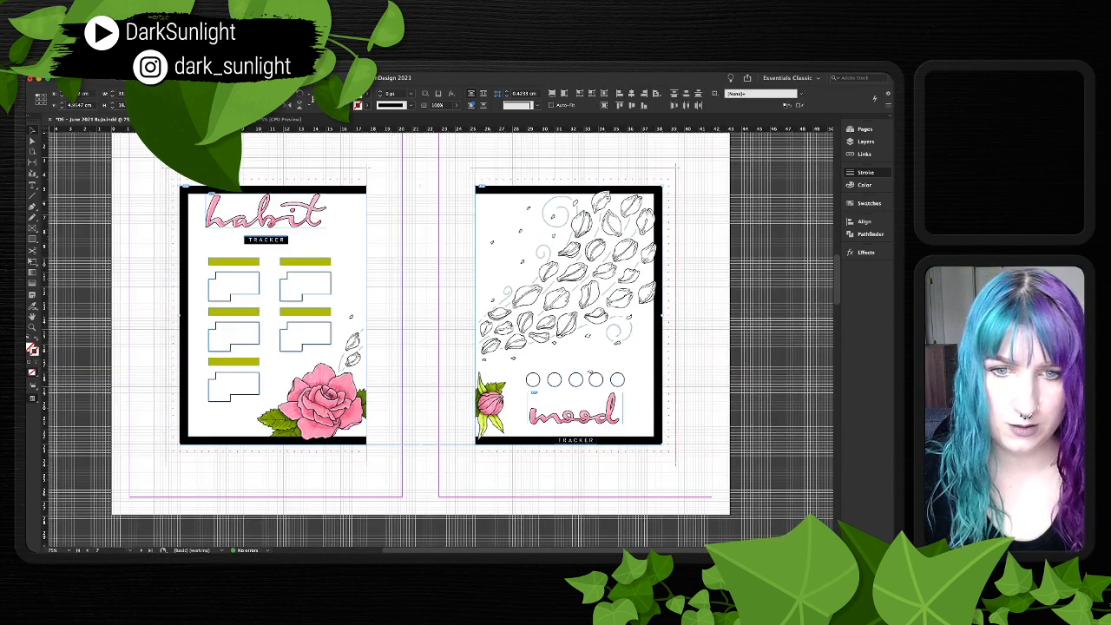
pyautogui.press('super+shift+a')
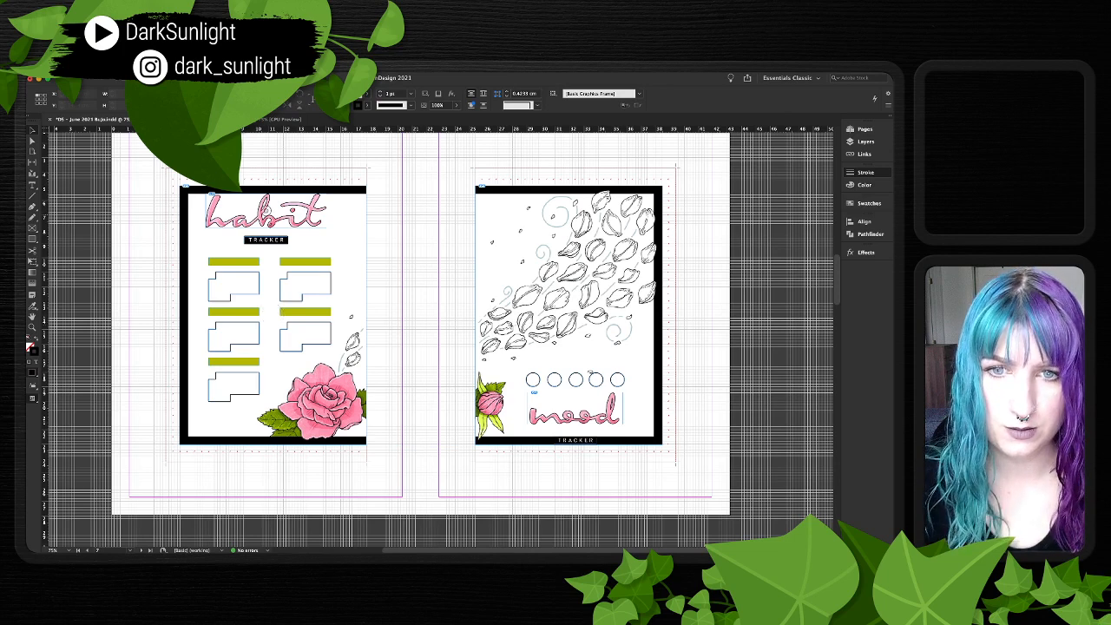
# - Centre the habit title and its TRACKER label horizontally on the left artwork half
pyautogui.click(266, 211)
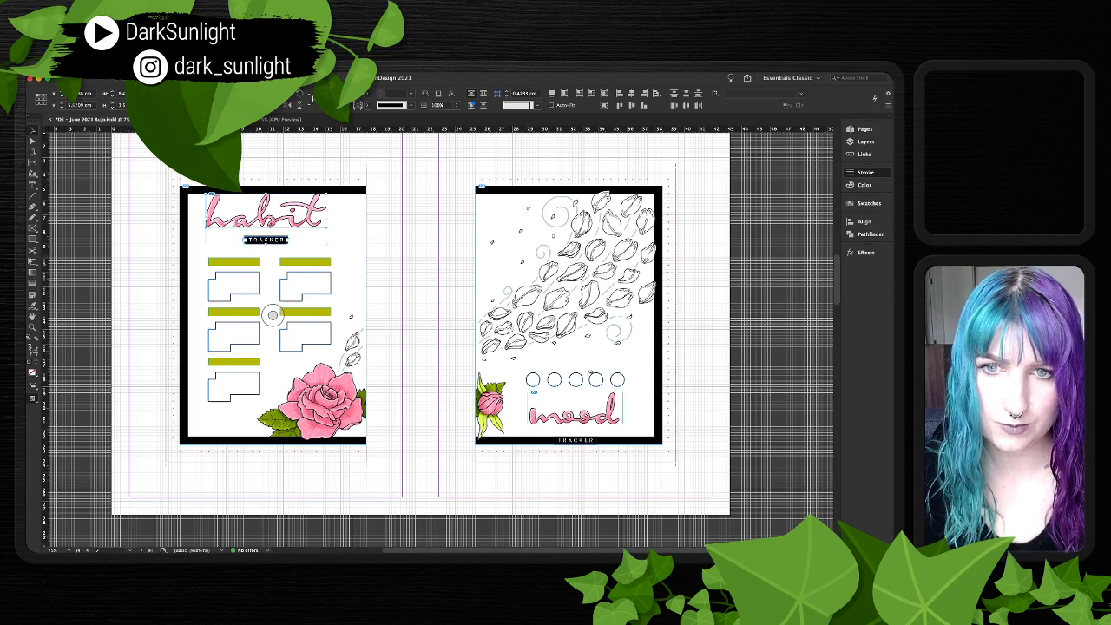
pyautogui.click(312, 251)
pyautogui.scroll(-1, 420, 317)
pyautogui.scroll(-1, 272, 195)
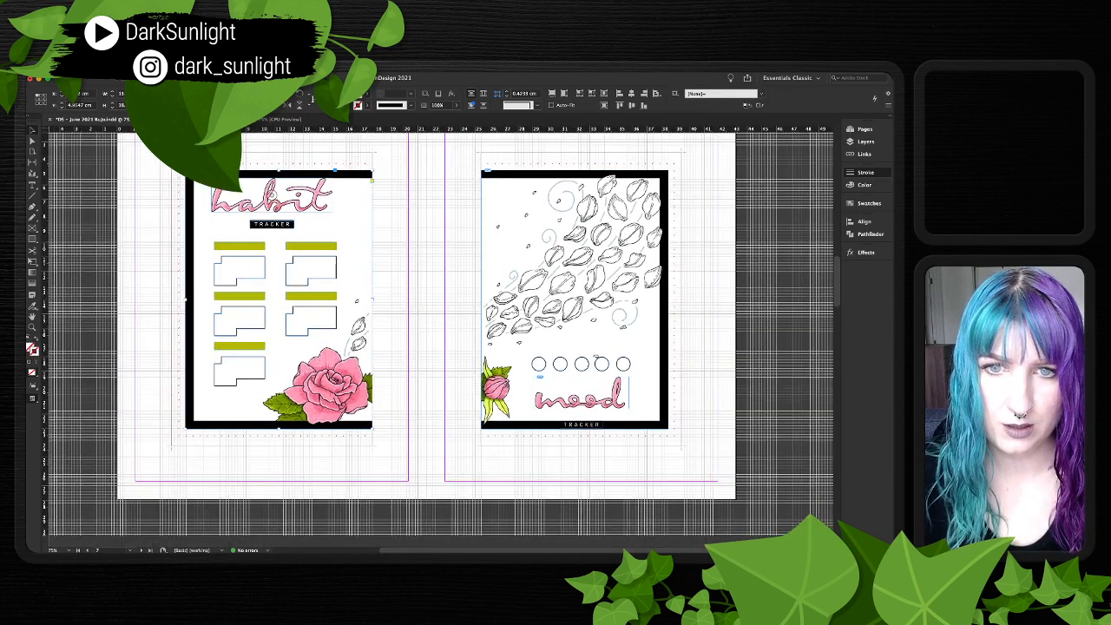
pyautogui.keyDown('shift'); pyautogui.click(276, 270); pyautogui.keyUp('shift')
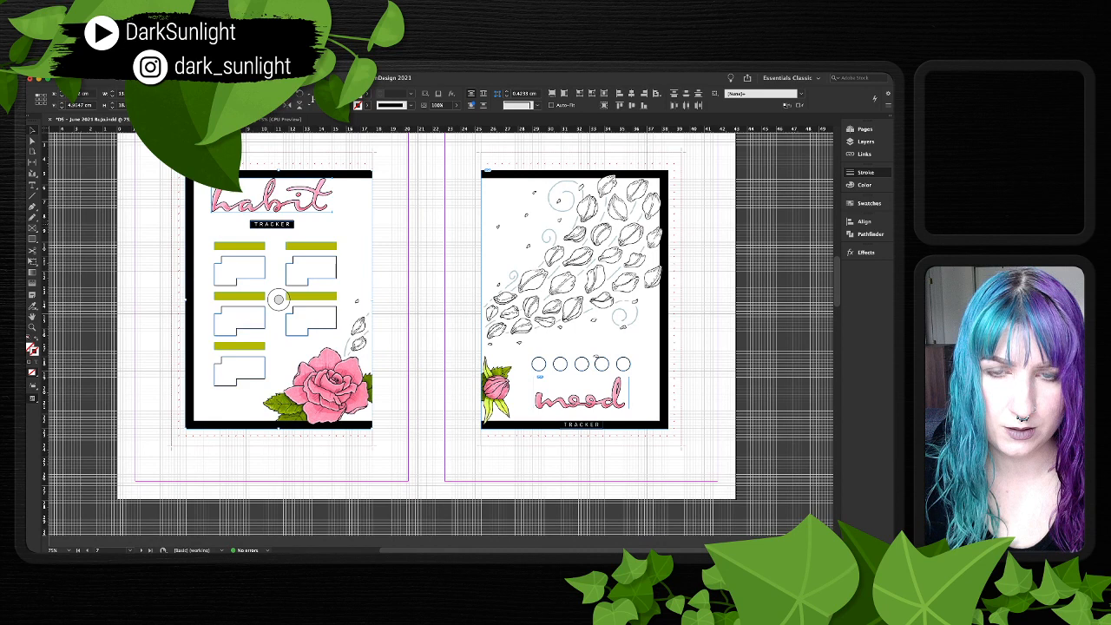
pyautogui.click(278, 298)
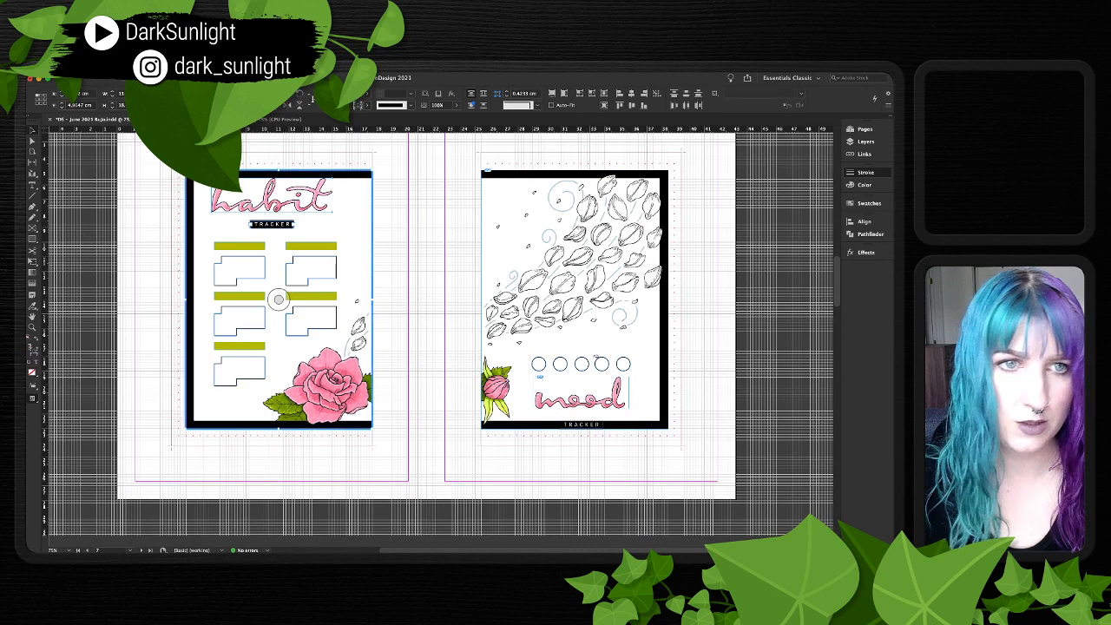
pyautogui.click(632, 93)
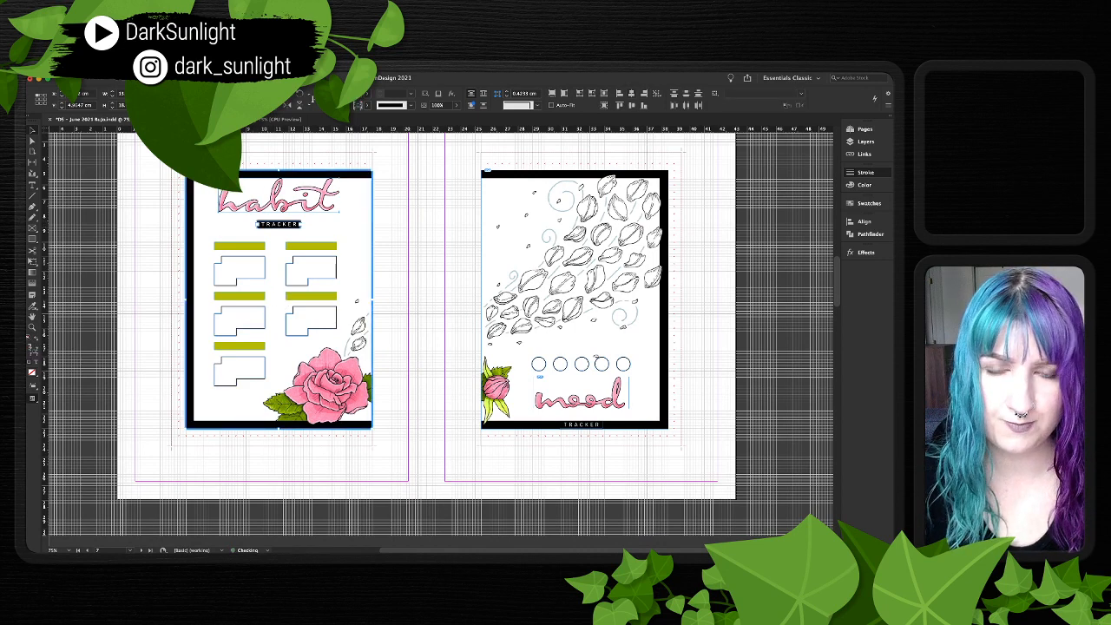
pyautogui.press('shift+super+a')
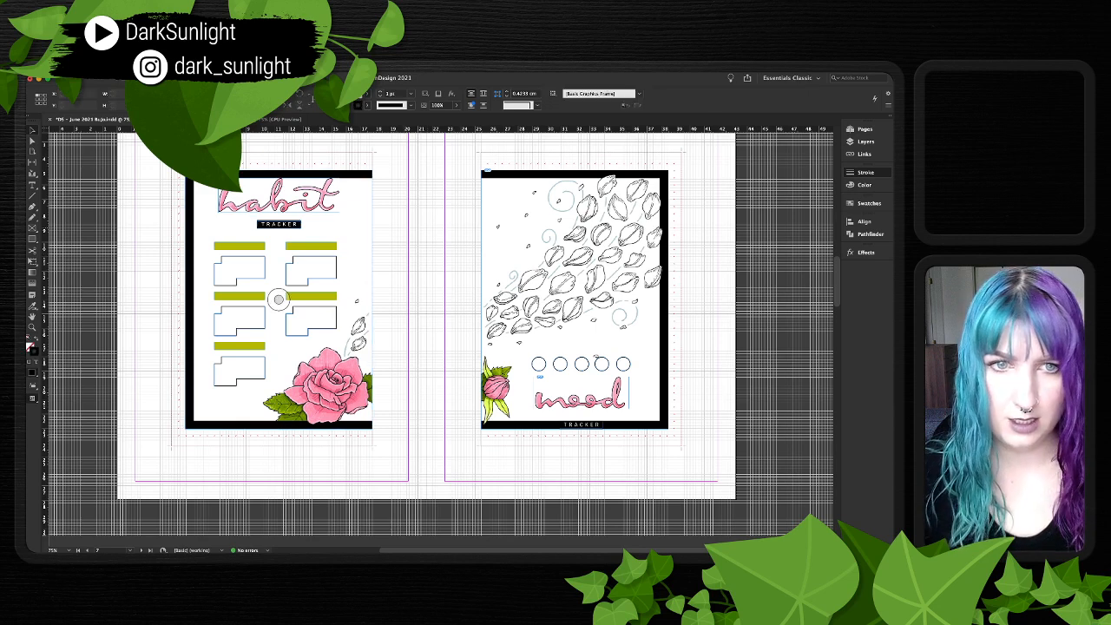
# - Centre the mood title, its TRACKER label and the row of circles horizontally on the right artwork half
pyautogui.click(278, 299)
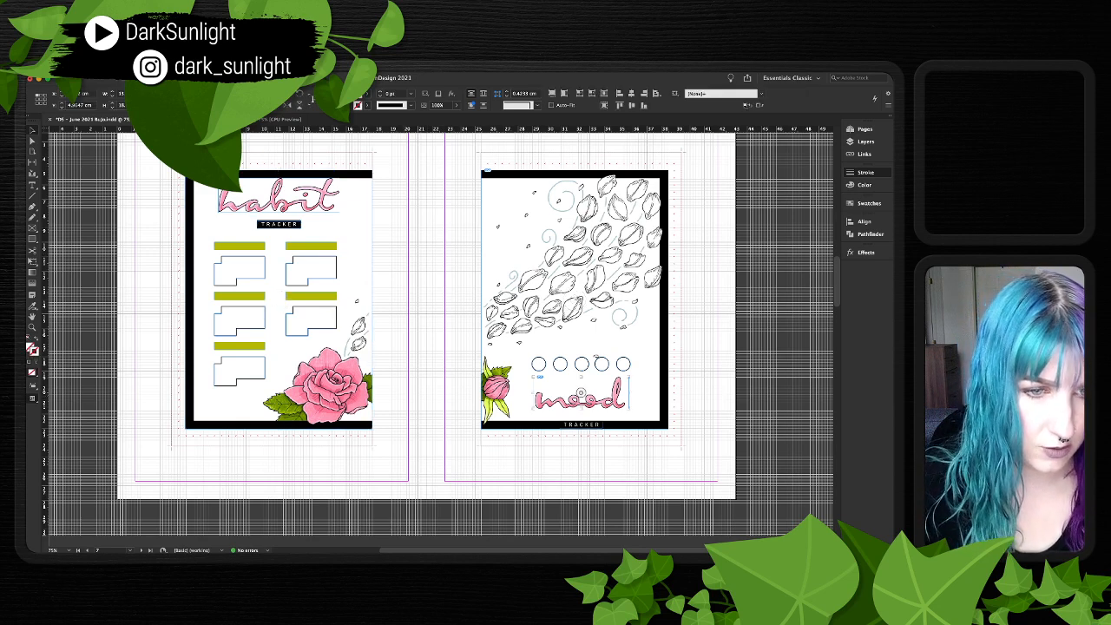
pyautogui.click(580, 425)
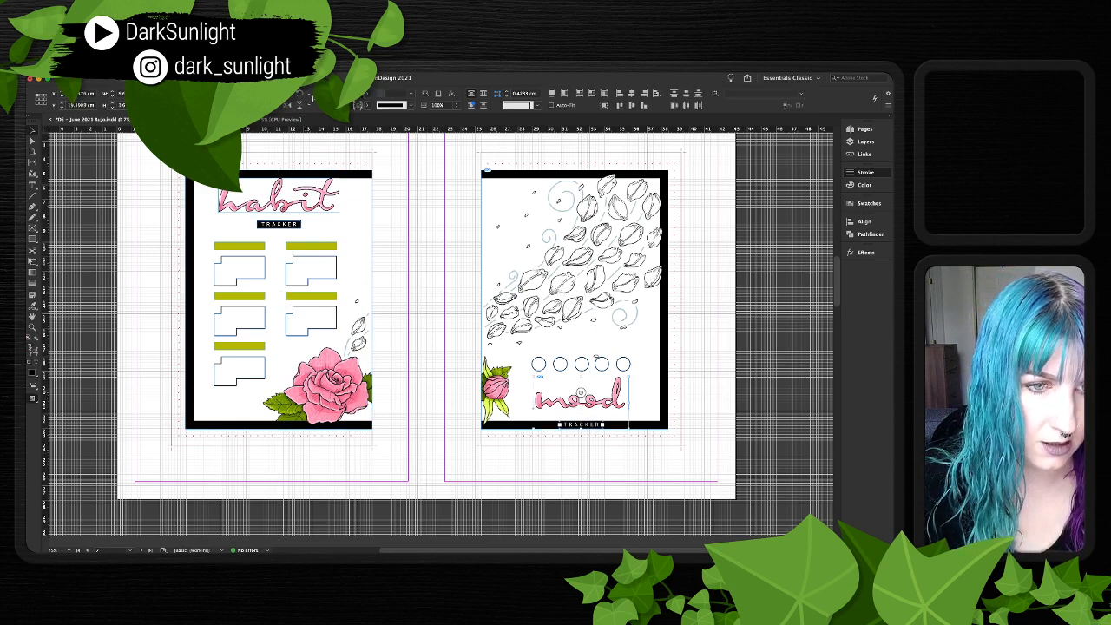
pyautogui.keyDown('shift'); pyautogui.click(580, 339); pyautogui.keyUp('shift')
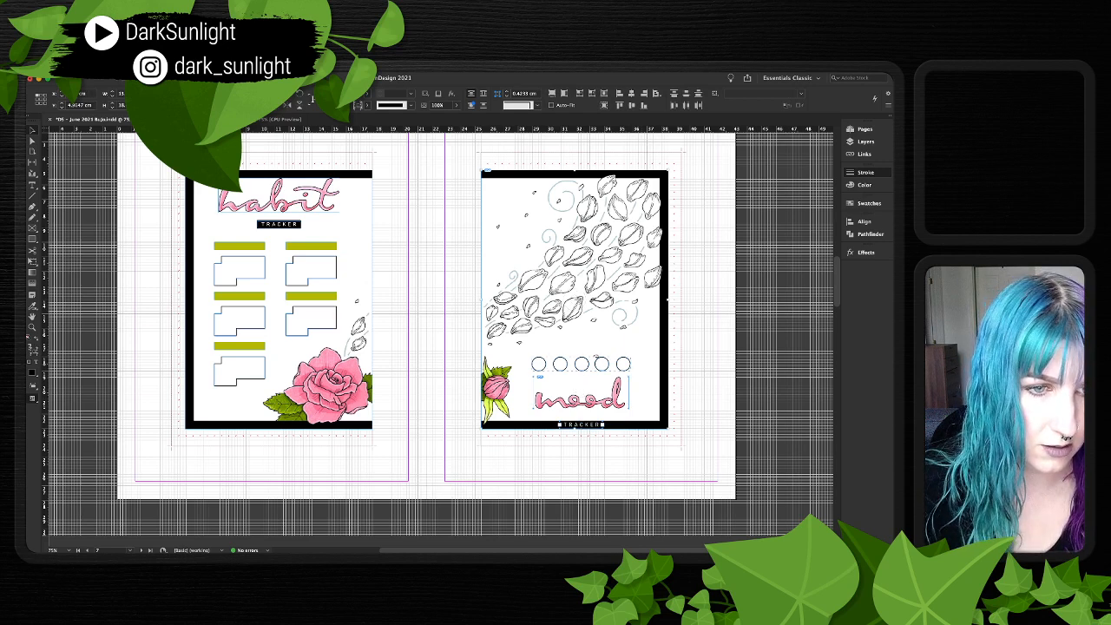
pyautogui.click(579, 339)
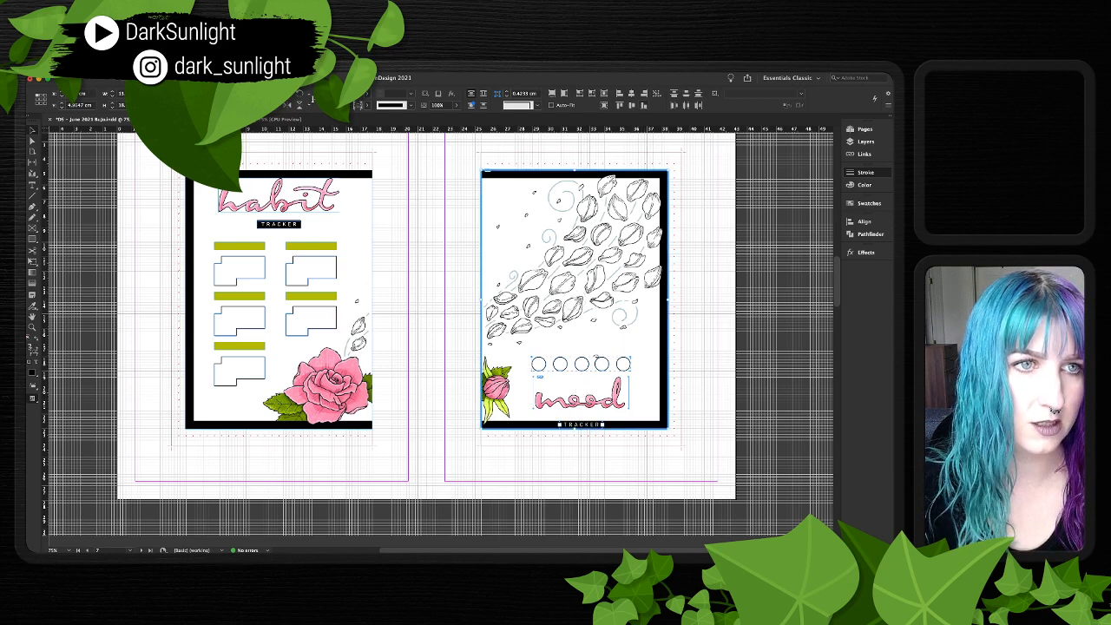
pyautogui.click(632, 93)
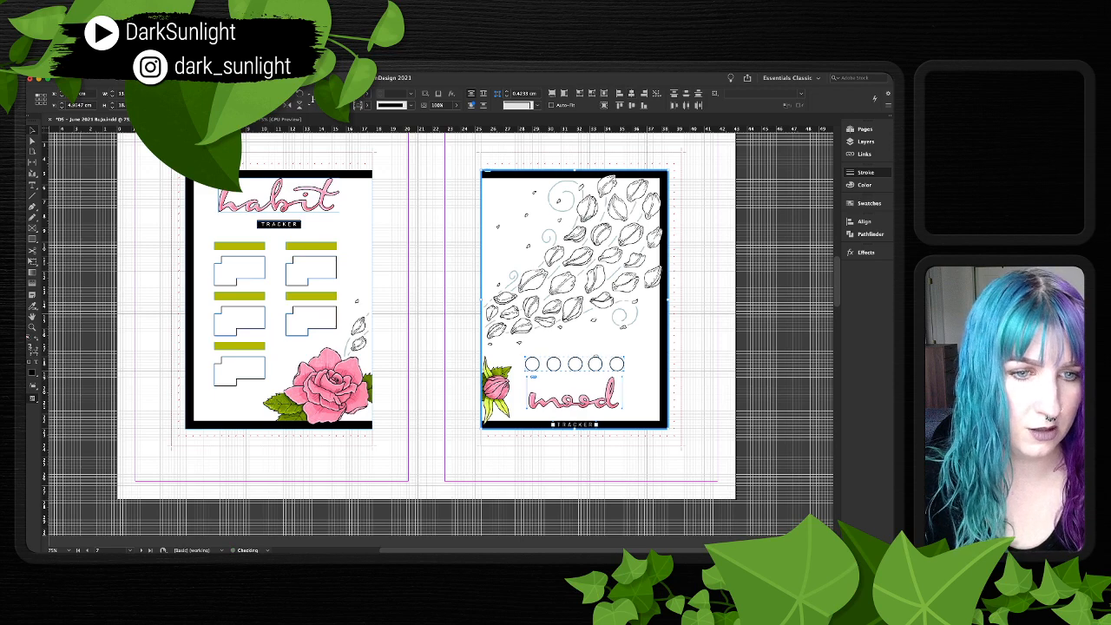
pyautogui.click(764, 251)
# - Move the row of five circles straight up so it sits above the small petal over the mood title
pyautogui.click(580, 338)
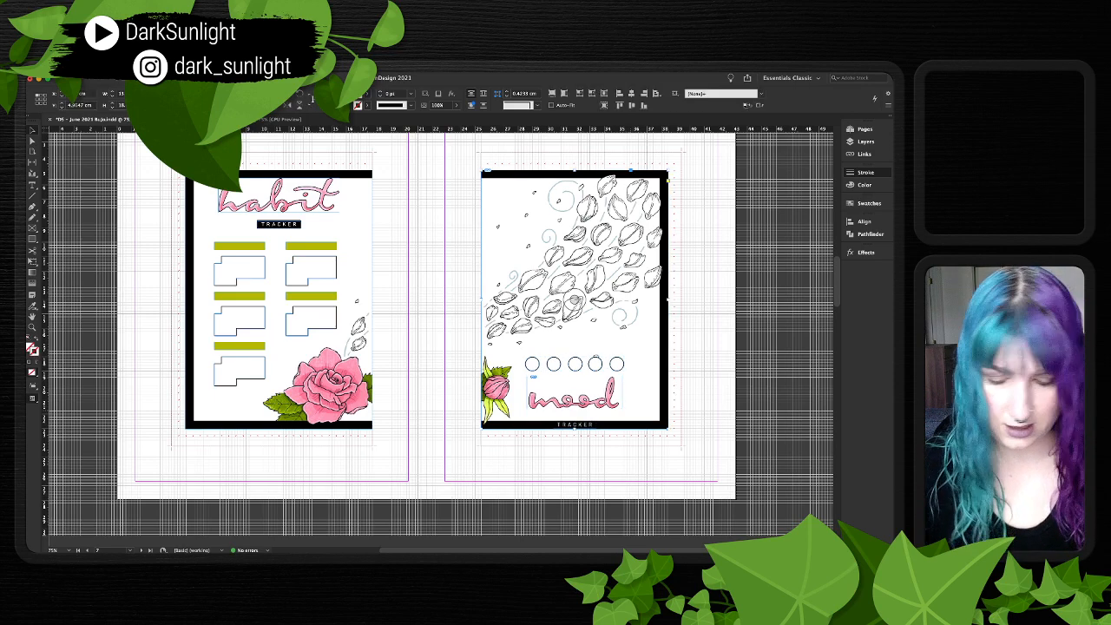
pyautogui.press('super+equal')
pyautogui.press('super+equal')
pyautogui.press('super+equal')
pyautogui.press('super+equal')
pyautogui.scroll(-8, 441, 339)
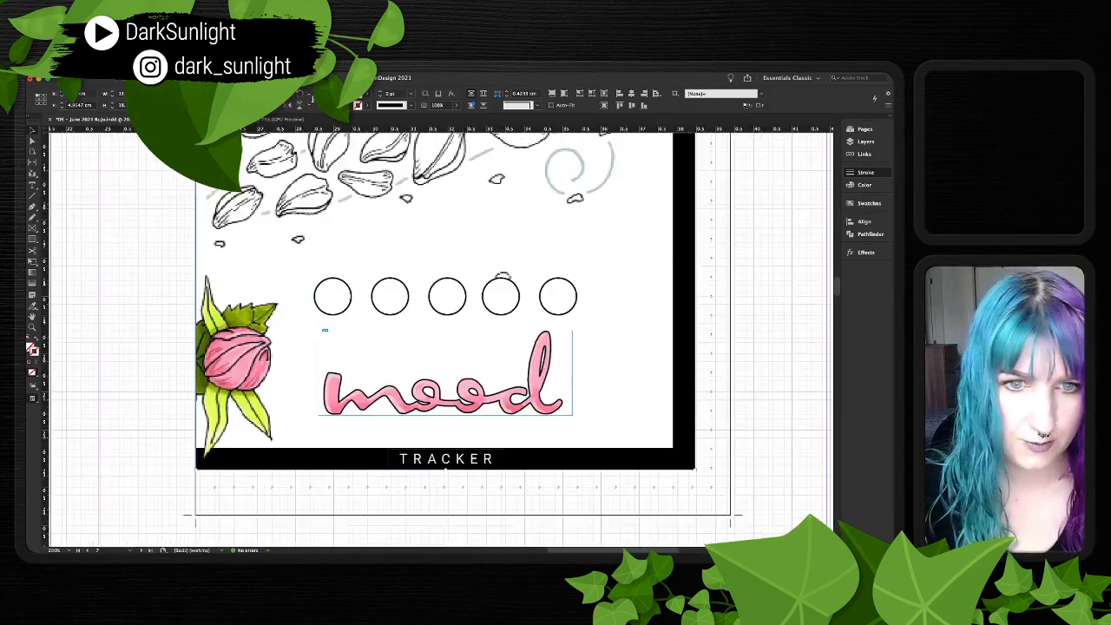
pyautogui.scroll(4, 385, 297)
pyautogui.hscroll(1, 384, 297)
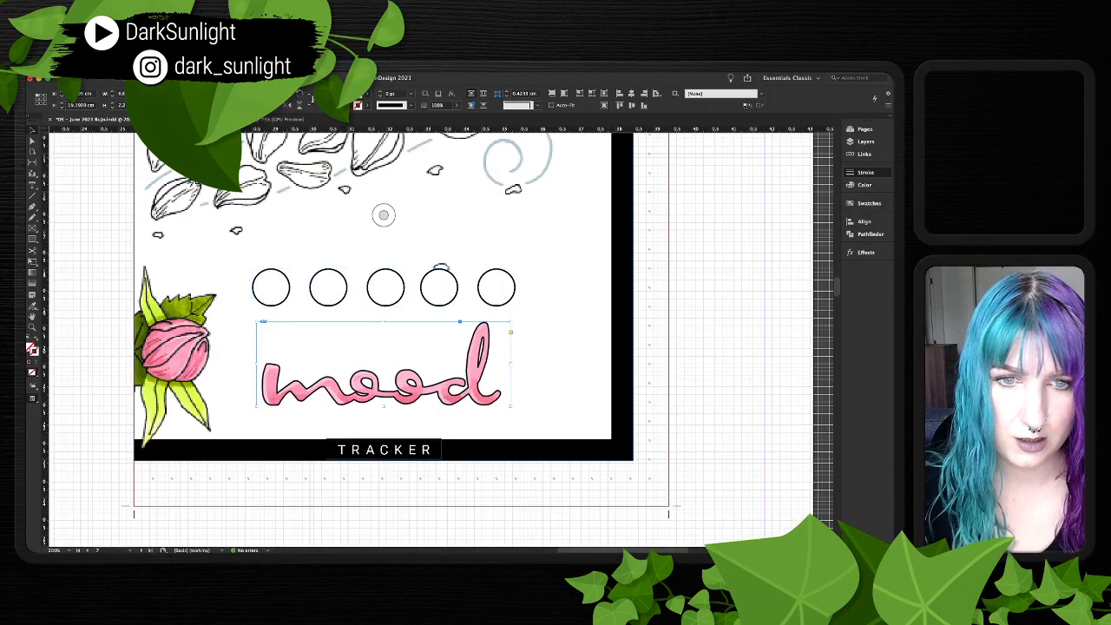
pyautogui.click(385, 288)
pyautogui.moveTo(386, 288); pyautogui.dragTo(385, 234)
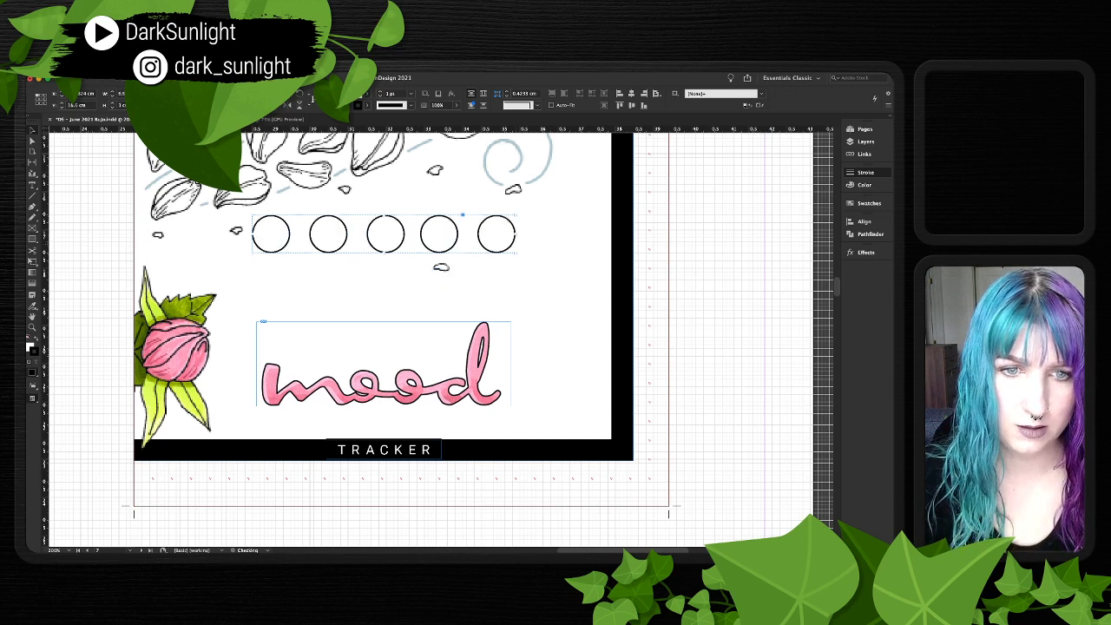
# - Move the mood title and its TRACKER label up clear of the black border, then bring the label closer to the title
pyautogui.click(384, 364)
pyautogui.keyDown('shift'); pyautogui.click(383, 449); pyautogui.keyUp('shift')
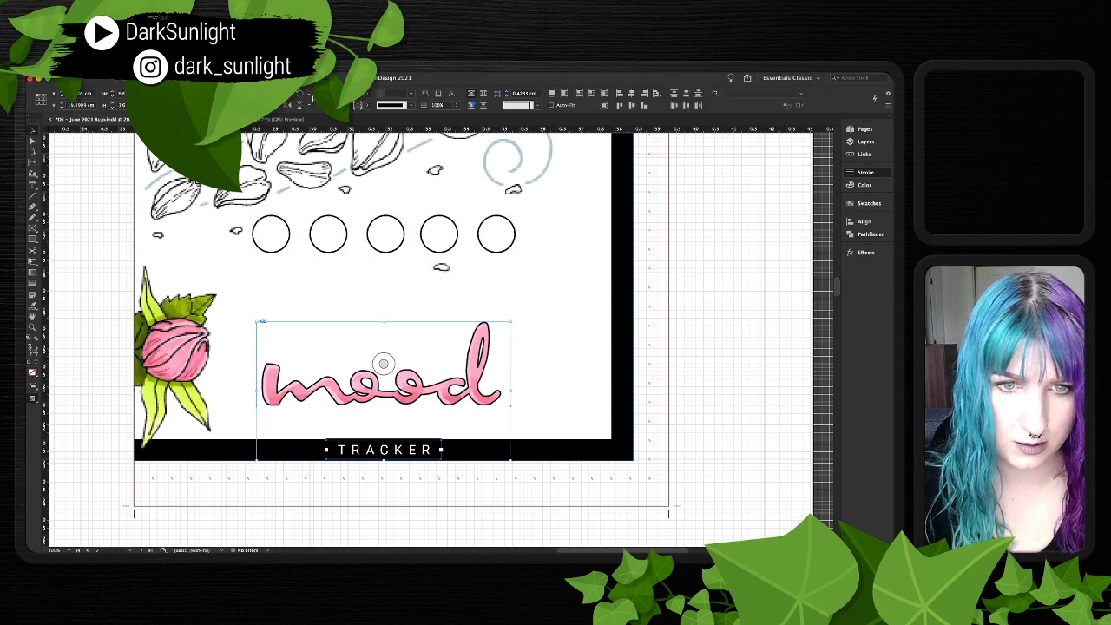
pyautogui.moveTo(385, 389); pyautogui.dragTo(386, 347)
pyautogui.click(386, 380)
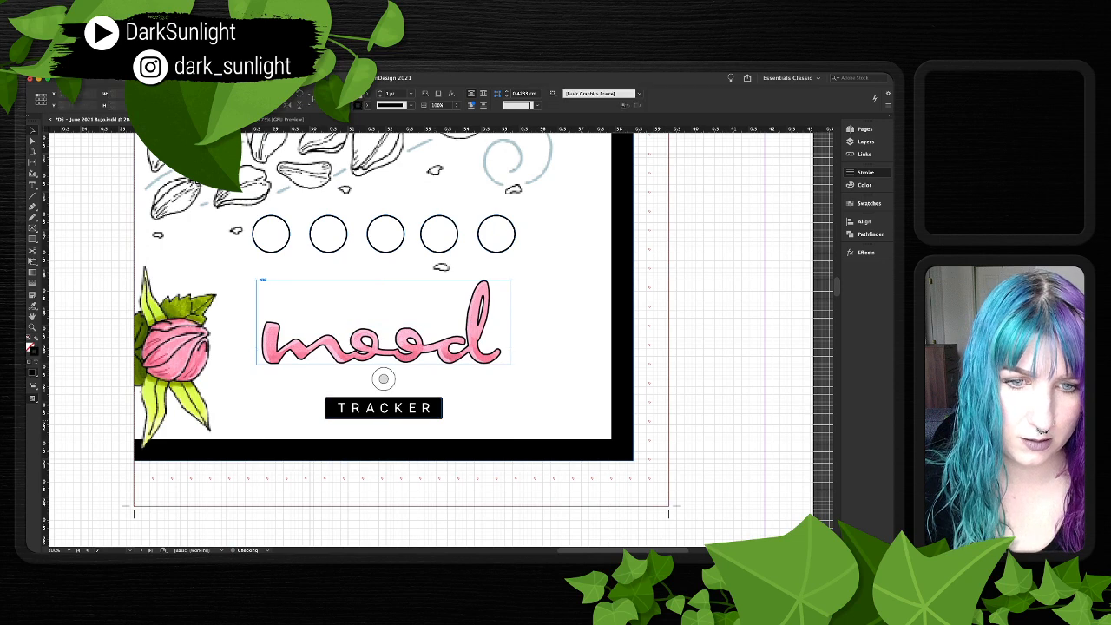
pyautogui.moveTo(386, 408); pyautogui.dragTo(386, 389)
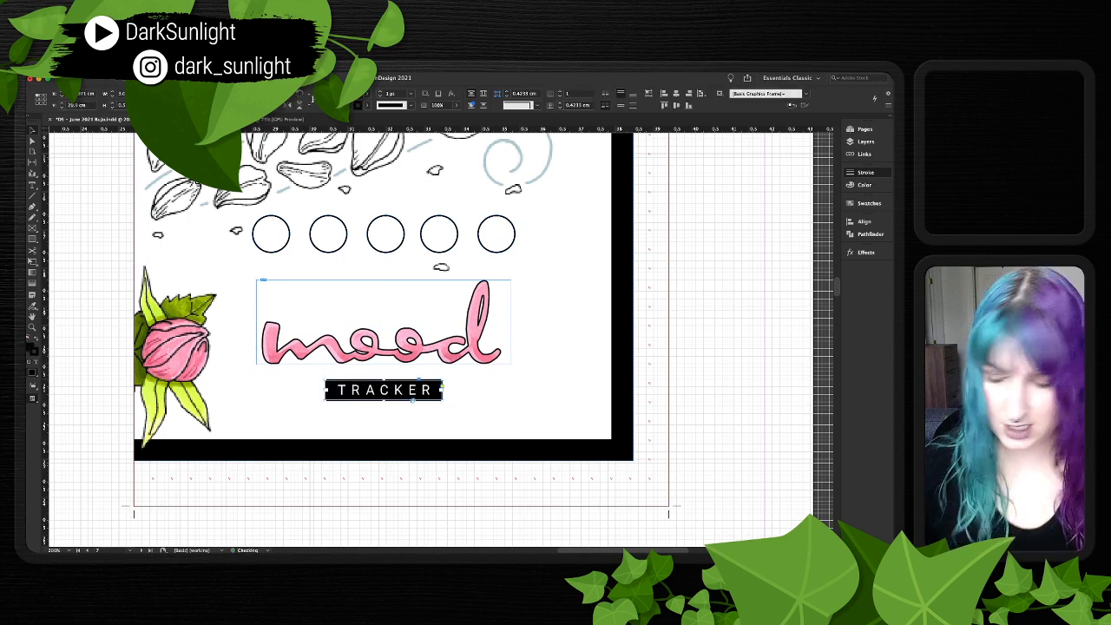
# - Hide the right artwork half and align the mood title's TRACKER label with the dot grid
pyautogui.click(486, 407)
pyautogui.press('Delete')
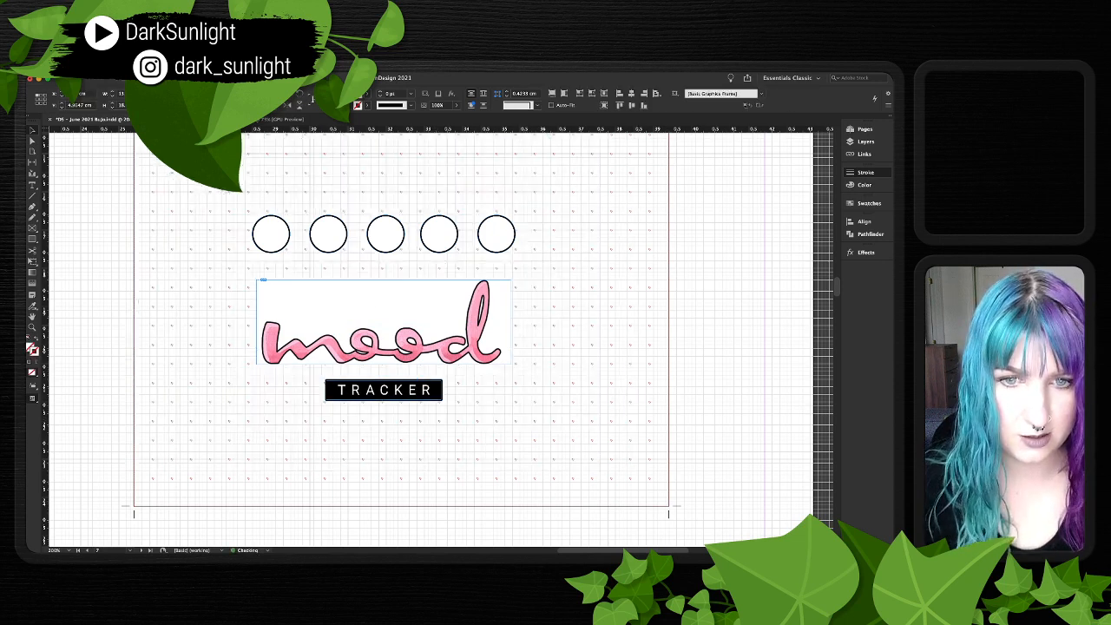
pyautogui.click(413, 399)
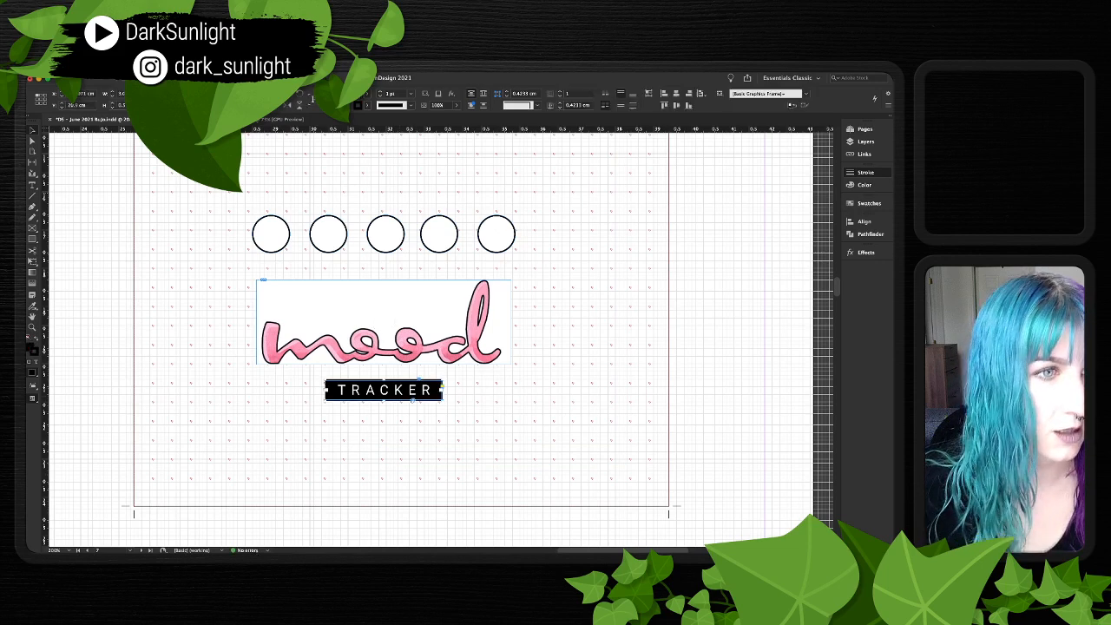
pyautogui.press('Down')
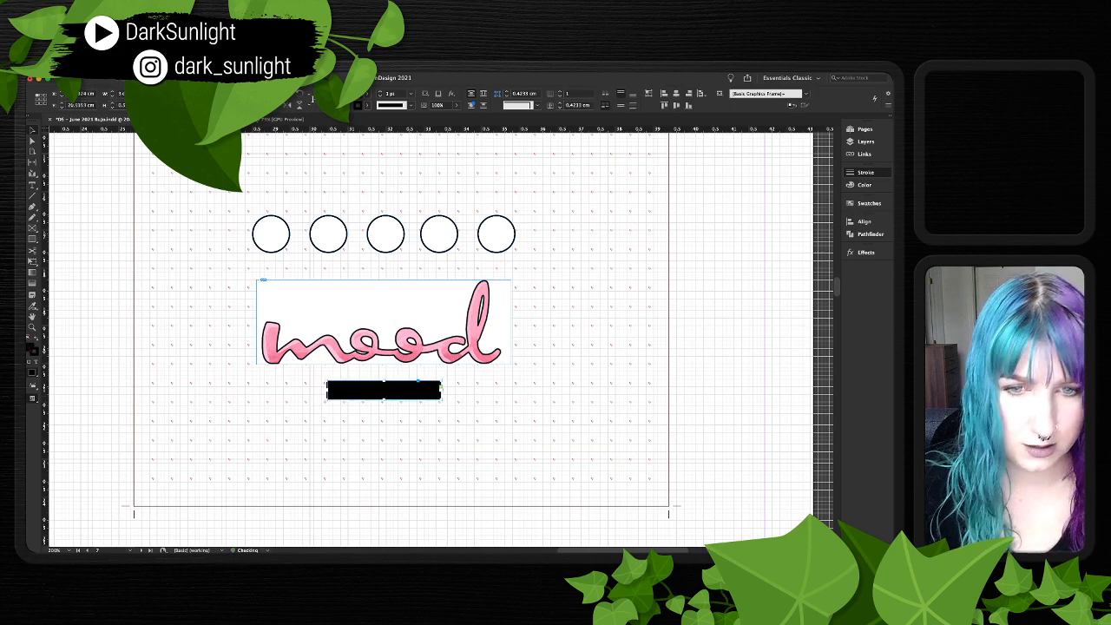
pyautogui.press('super+shift+a')
pyautogui.click(383, 391)
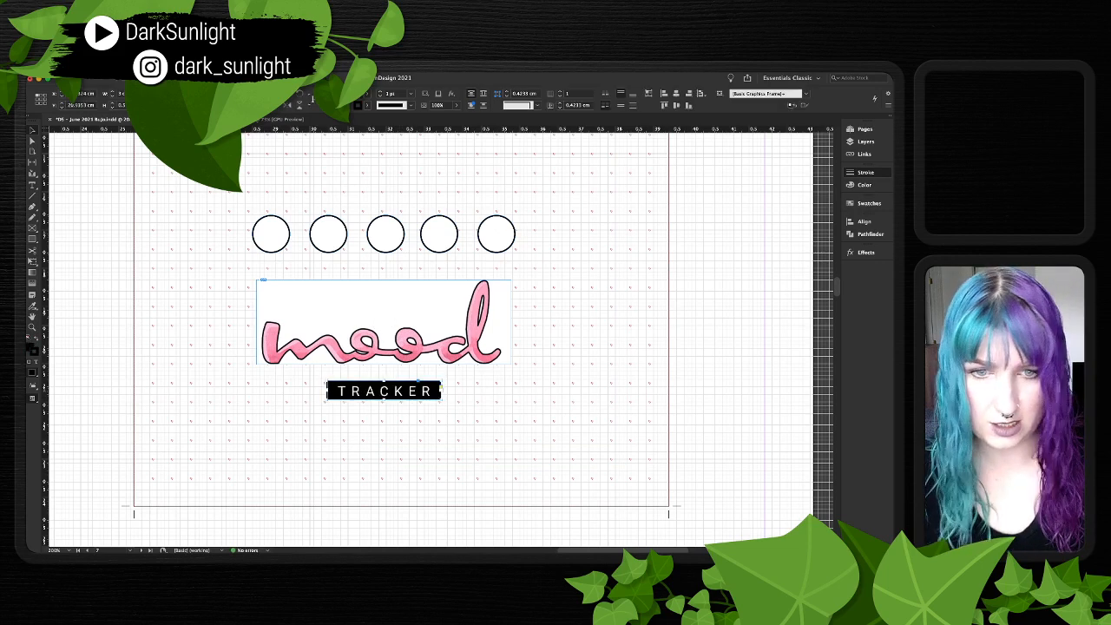
pyautogui.press('super+=')
pyautogui.press('super+=')
pyautogui.press('super+=')
pyautogui.press('Down')
pyautogui.press('Down')
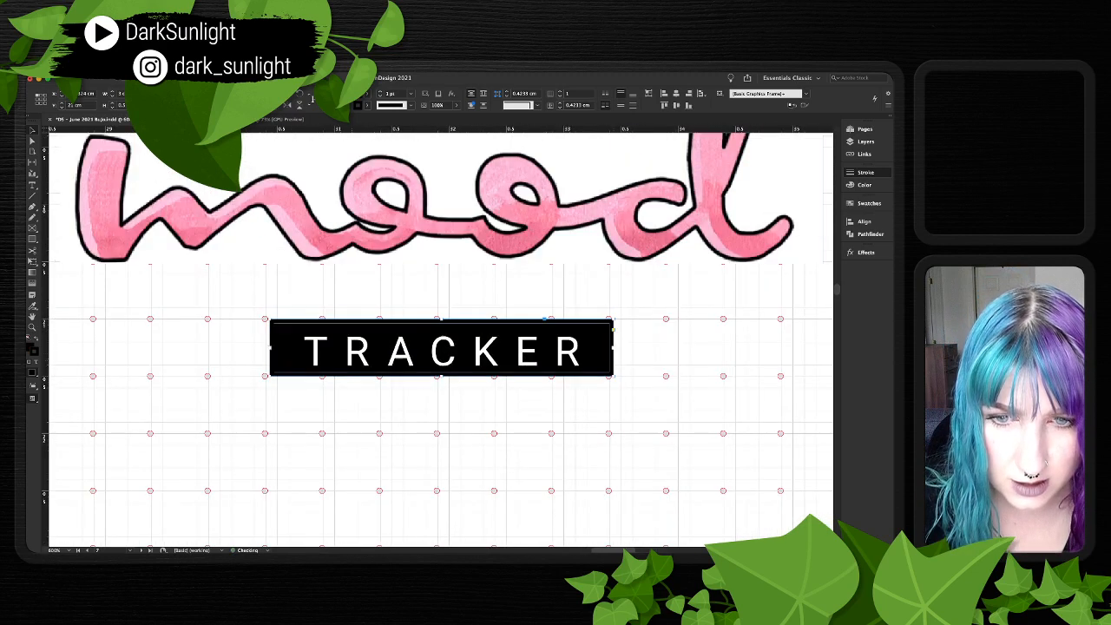
pyautogui.press('Left')
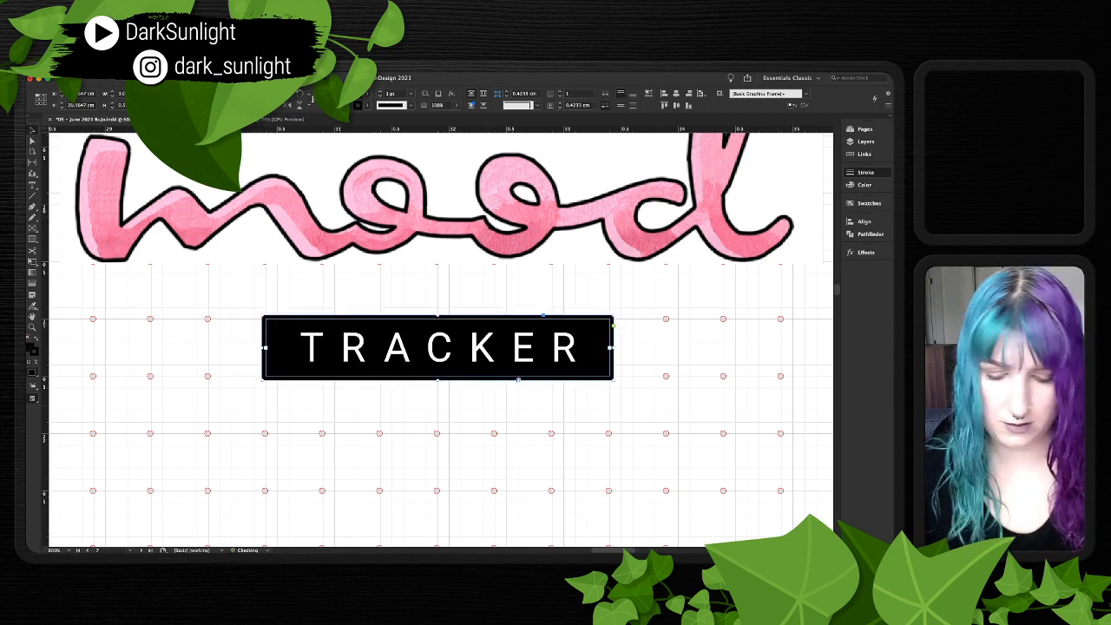
# - Shift the row of five circles slightly up and left so it lines up with the dot grid above the mood title
pyautogui.press('super+shift+a')
pyautogui.press('super+minus')
pyautogui.press('super+minus')
pyautogui.scroll(5, 438, 339)
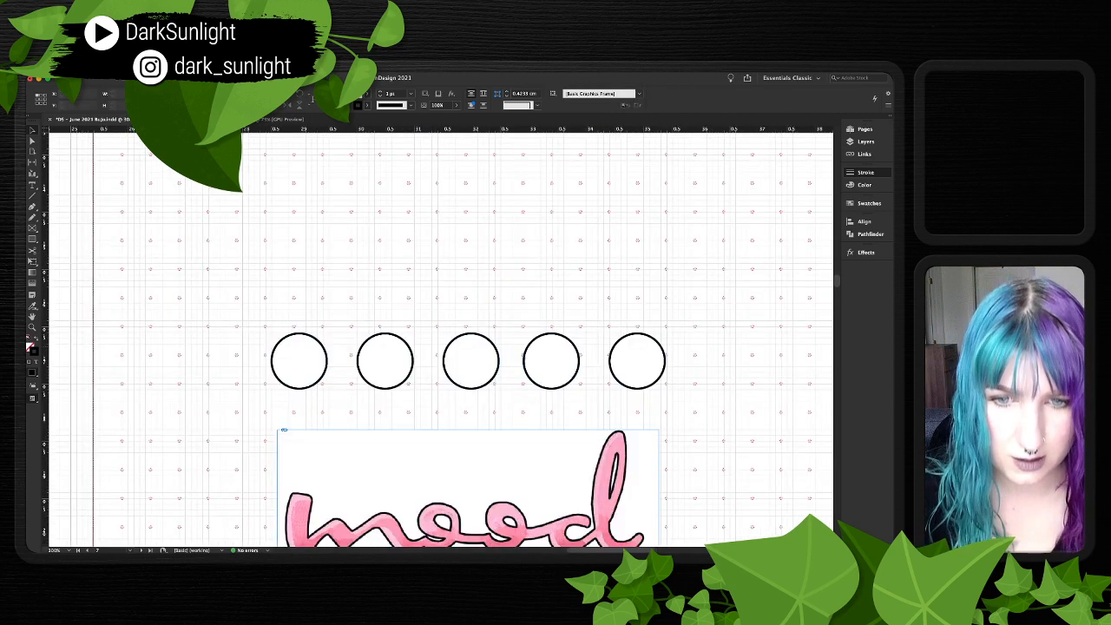
pyautogui.moveTo(472, 360); pyautogui.dragTo(466, 355)
pyautogui.press('super+shift+a')
pyautogui.scroll(-3, 466, 355)
pyautogui.hscroll(3, 466, 355)
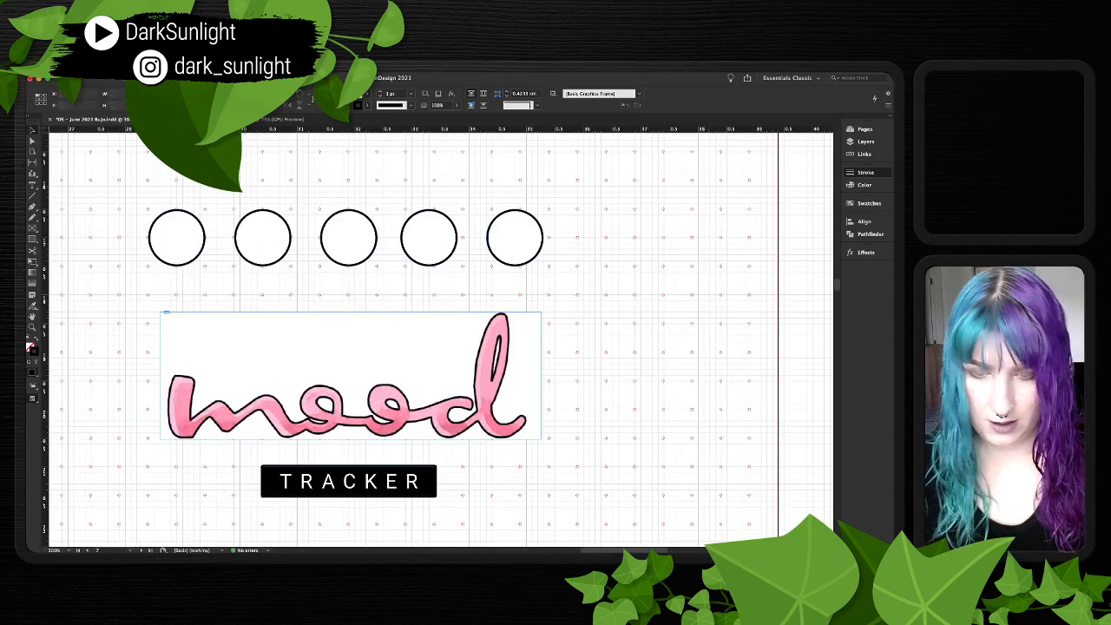
pyautogui.press('super+minus')
pyautogui.press('super+minus')
pyautogui.press('super+equal')
pyautogui.press('super+equal')
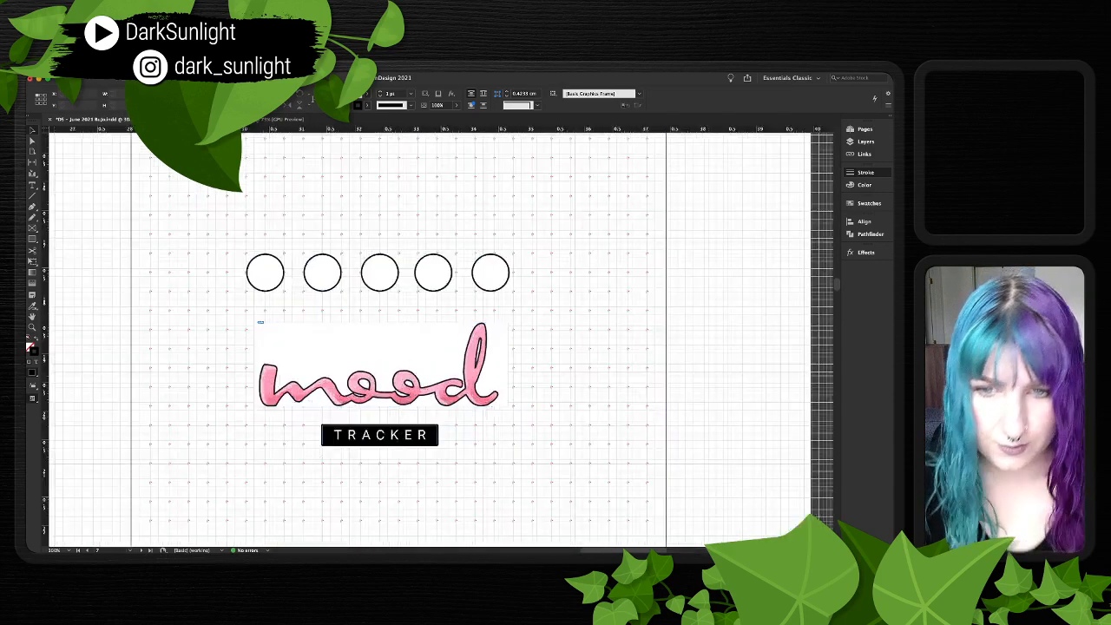
pyautogui.click(352, 375)
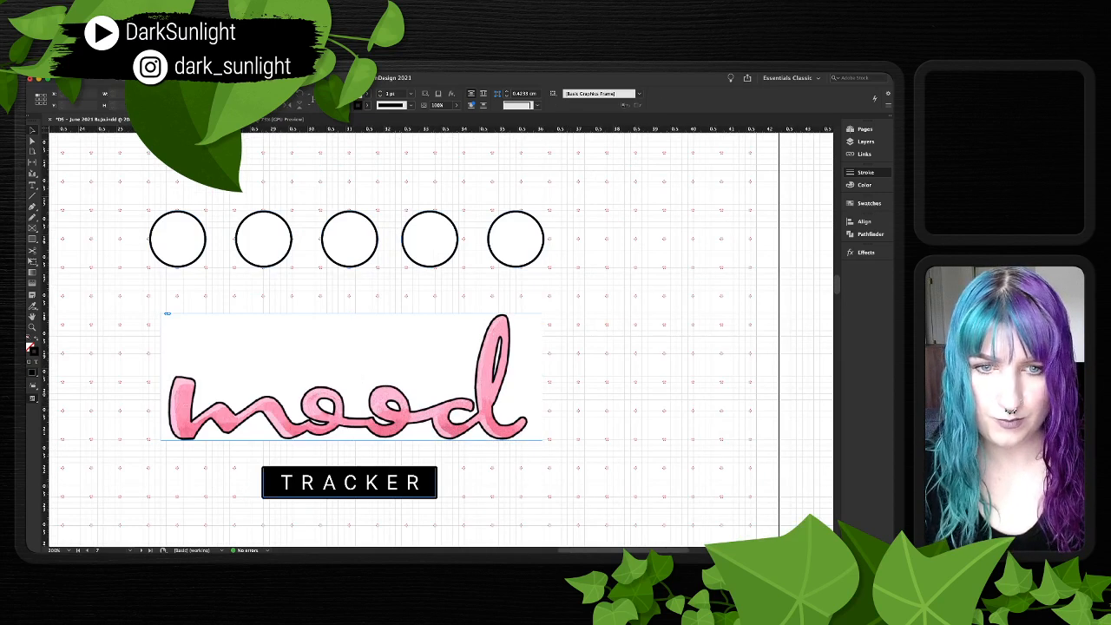
# - Hide the left artwork half behind the habit tracker so the dot grid shows through
pyautogui.press('super+minus')
pyautogui.press('super+minus')
pyautogui.press('super+minus')
pyautogui.press('super+minus')
pyautogui.hscroll(-5, 439, 339)
pyautogui.scroll(2, 439, 338)
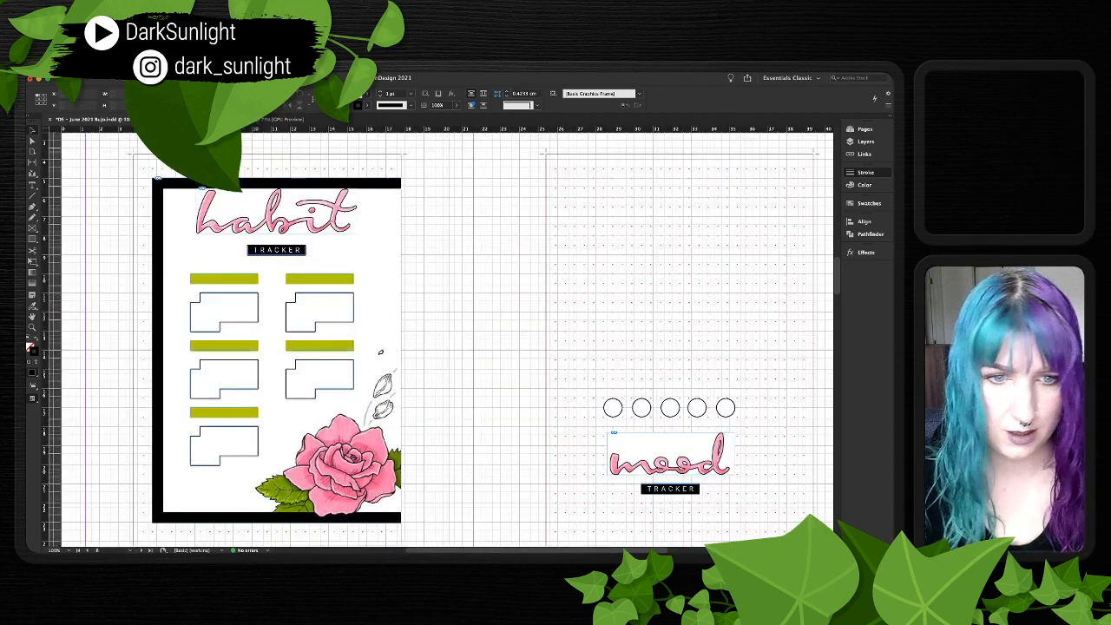
pyautogui.click(306, 356)
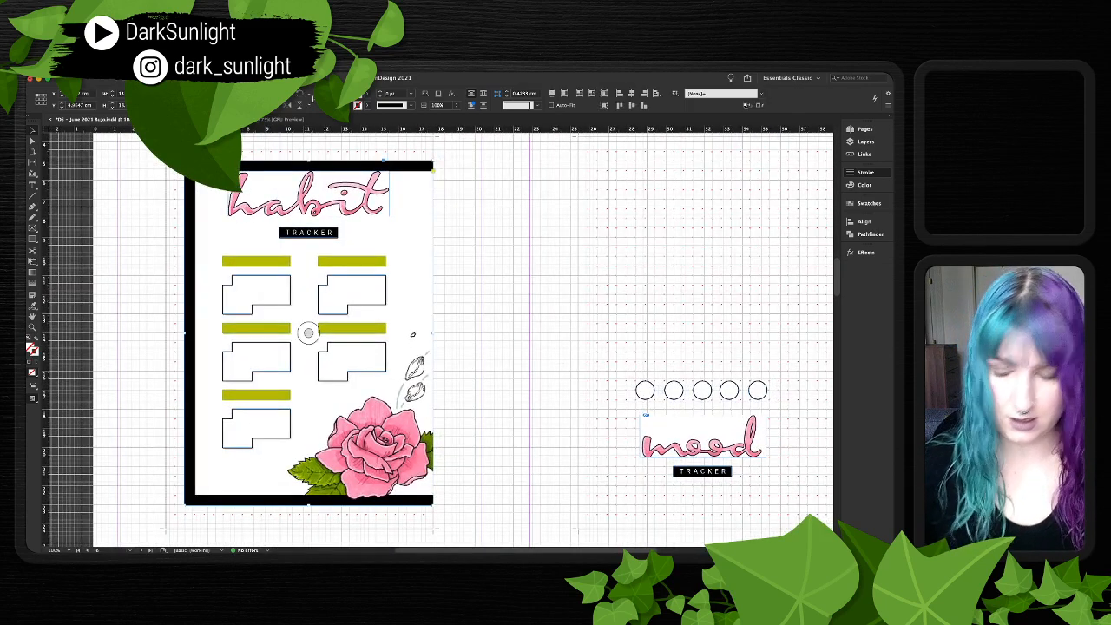
pyautogui.press('BackSpace')
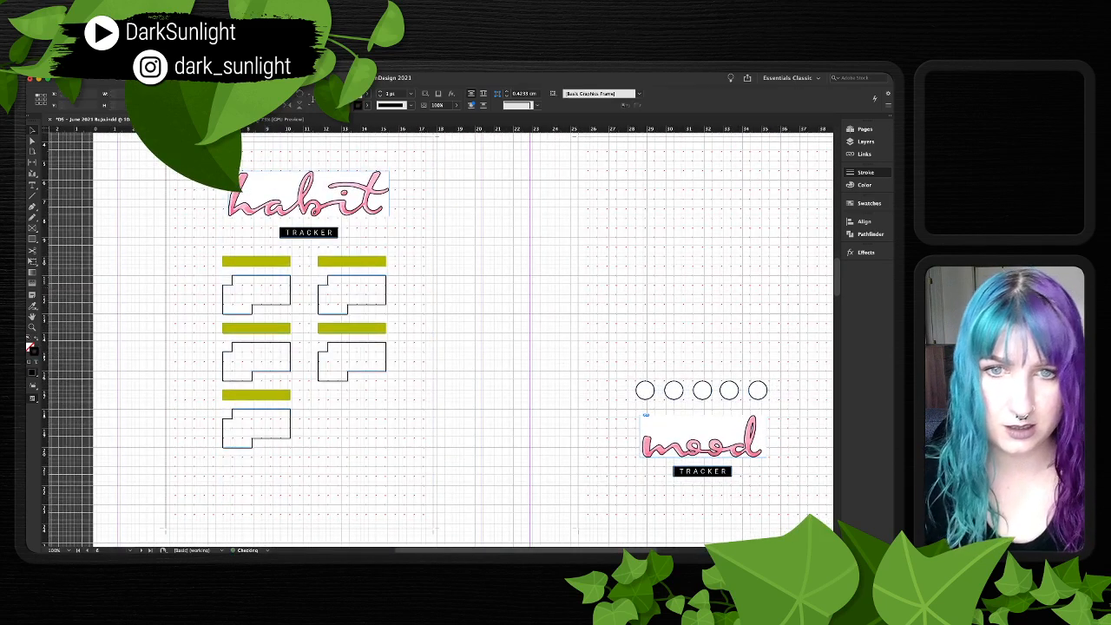
# - Align the TRACKER label under the habit title with the dot grid
pyautogui.click(308, 233)
pyautogui.press('super+equal')
pyautogui.press('super+equal')
pyautogui.press('super+equal')
pyautogui.press('super+equal')
pyautogui.press('super+equal')
pyautogui.press('super+equal')
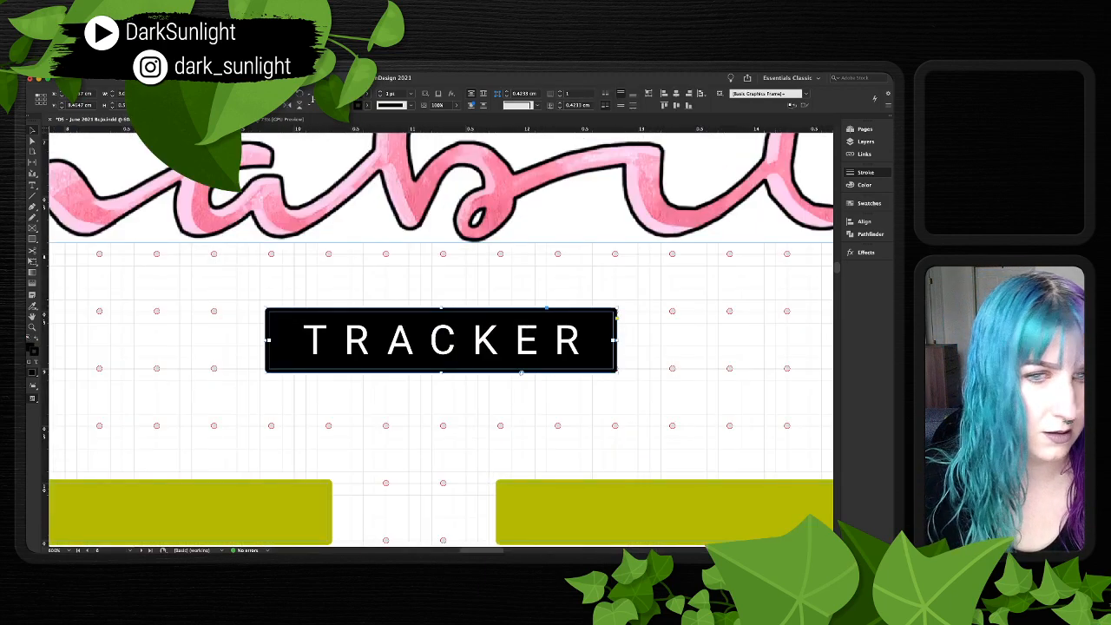
pyautogui.click(811, 207)
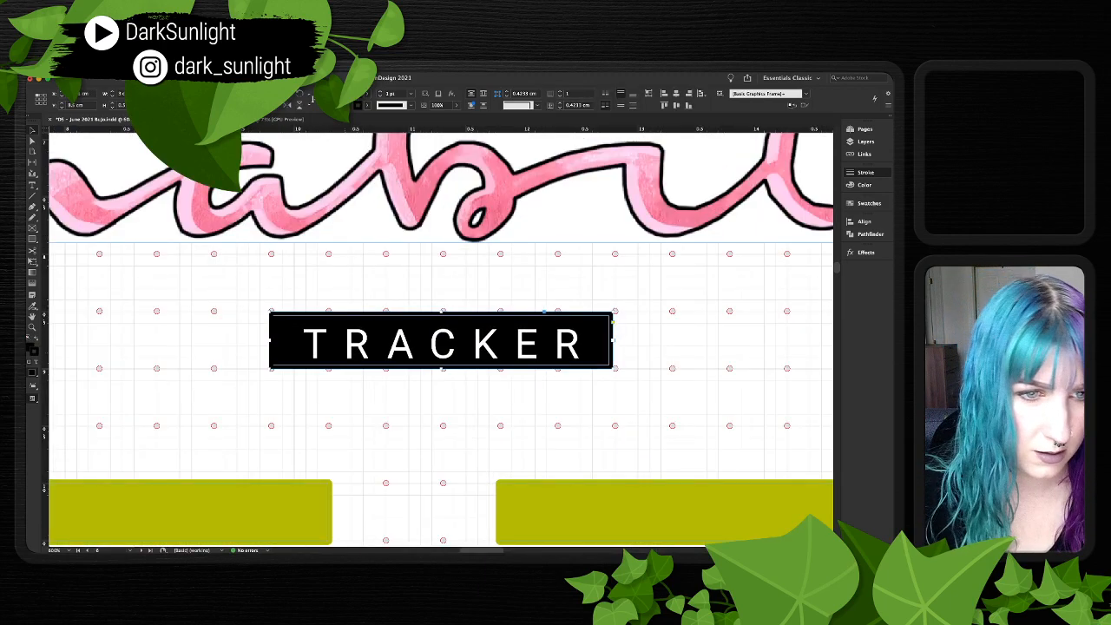
pyautogui.press('super+shift+a')
pyautogui.press('super+z')
pyautogui.press('super+z')
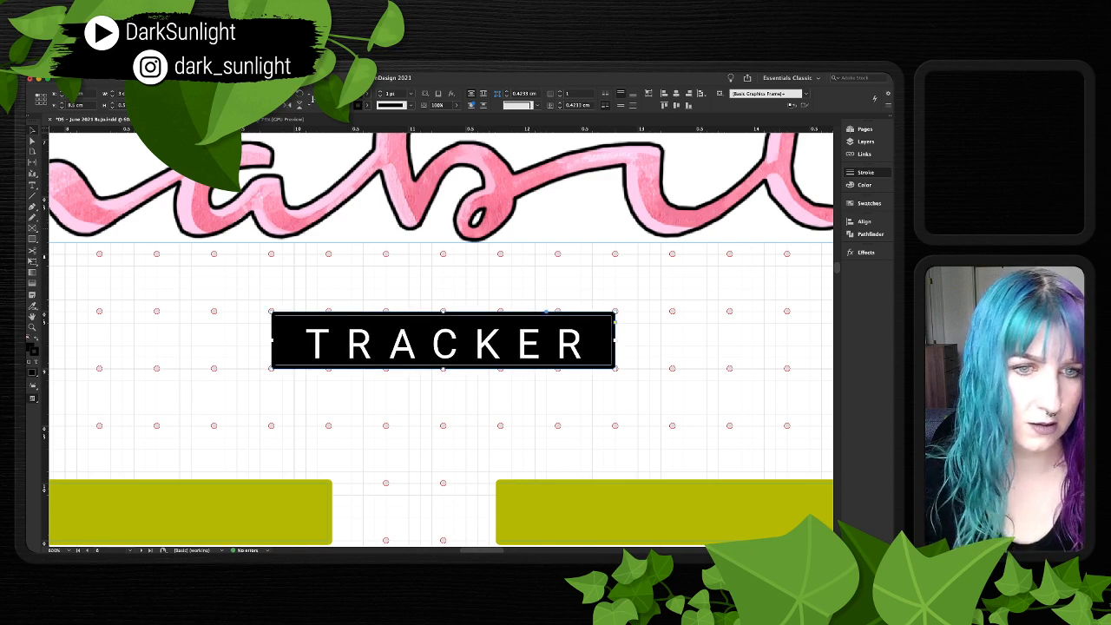
# - Align all five green bars and their outlined boxes on the habit page with the dot grid as one selection
pyautogui.press('super+minus')
pyautogui.press('super+minus')
pyautogui.press('super+minus')
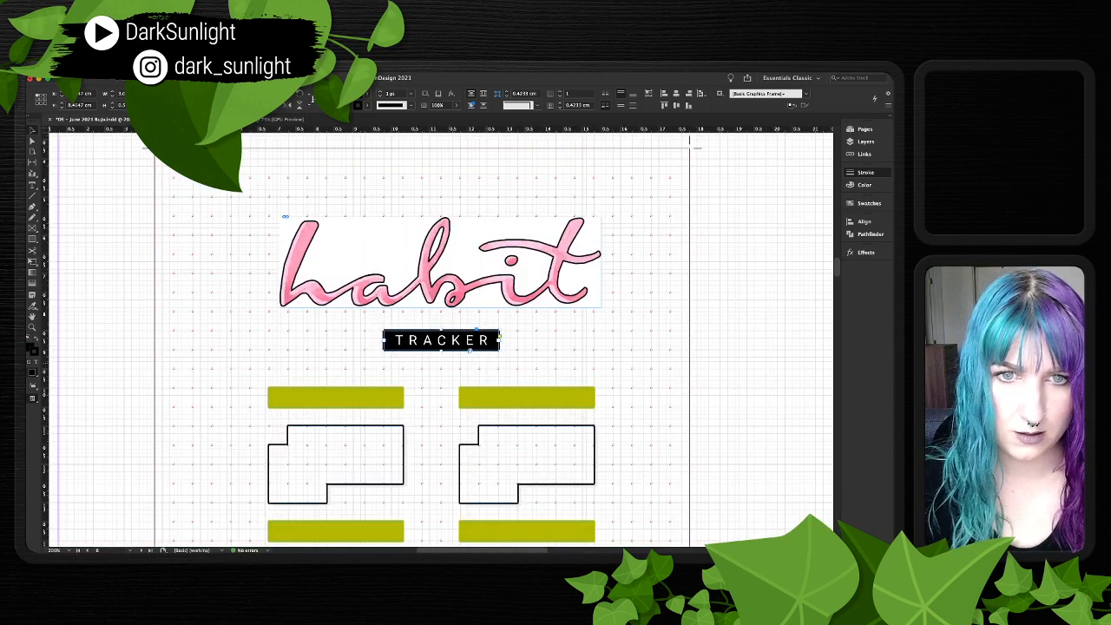
pyautogui.scroll(-5, 441, 340)
pyautogui.scroll(2, 441, 340)
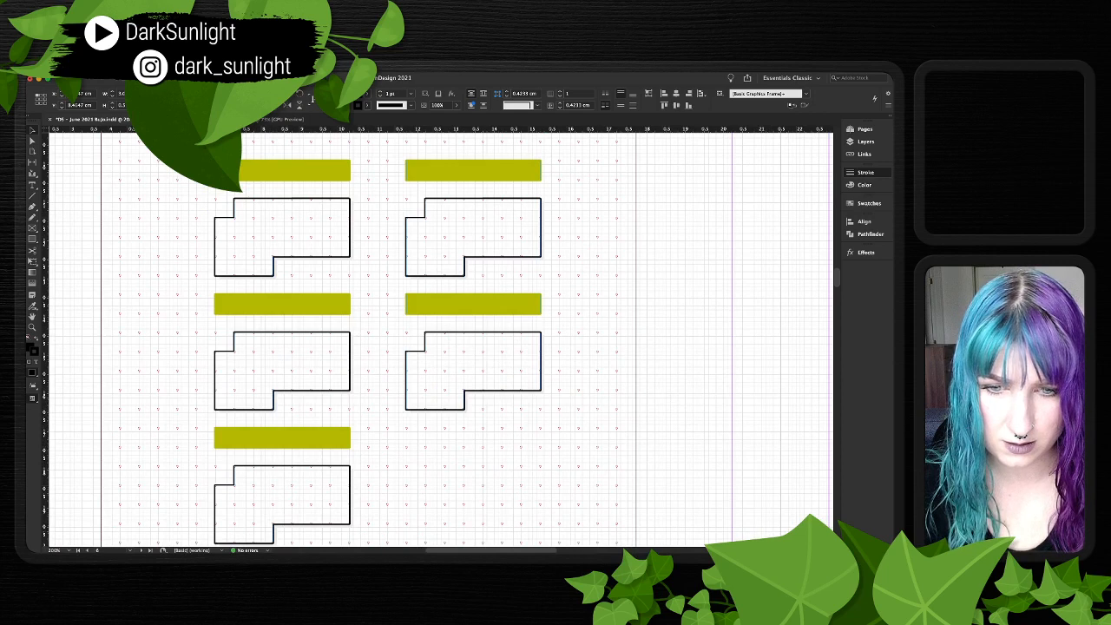
pyautogui.moveTo(184, 419); pyautogui.dragTo(229, 488)
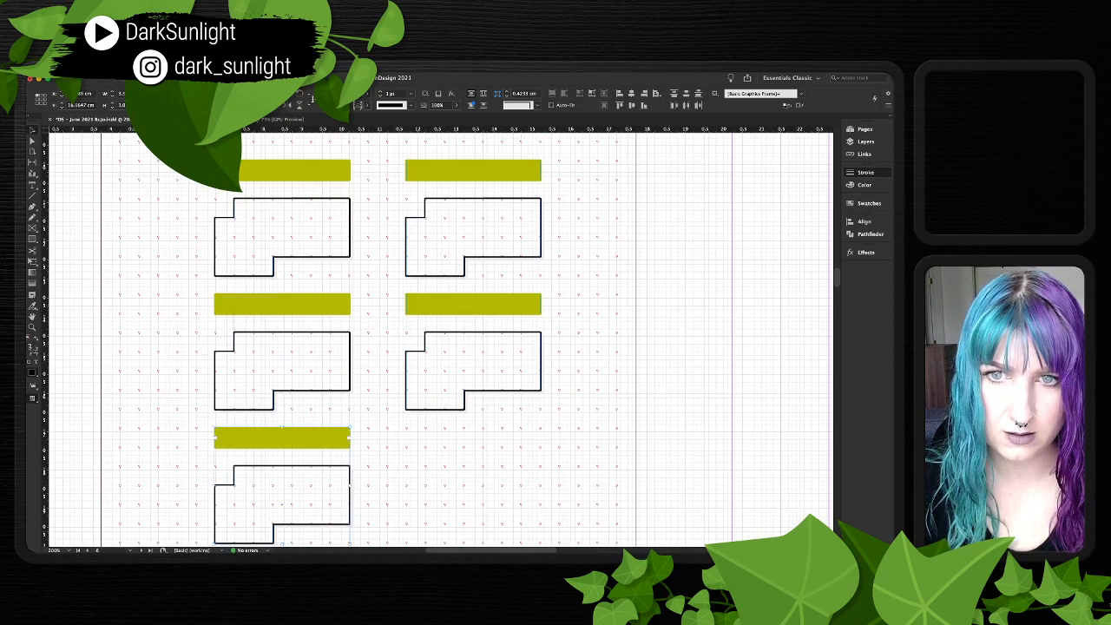
pyautogui.moveTo(187, 285); pyautogui.dragTo(232, 340)
pyautogui.hotkey('ctrl', 'a')
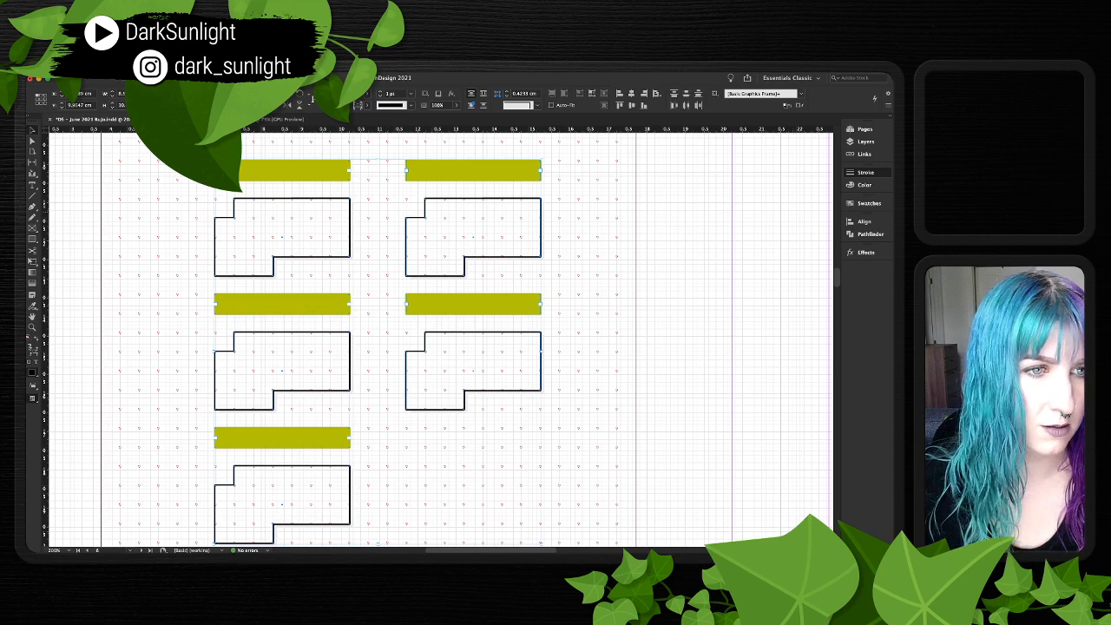
pyautogui.scroll(5, 437, 336)
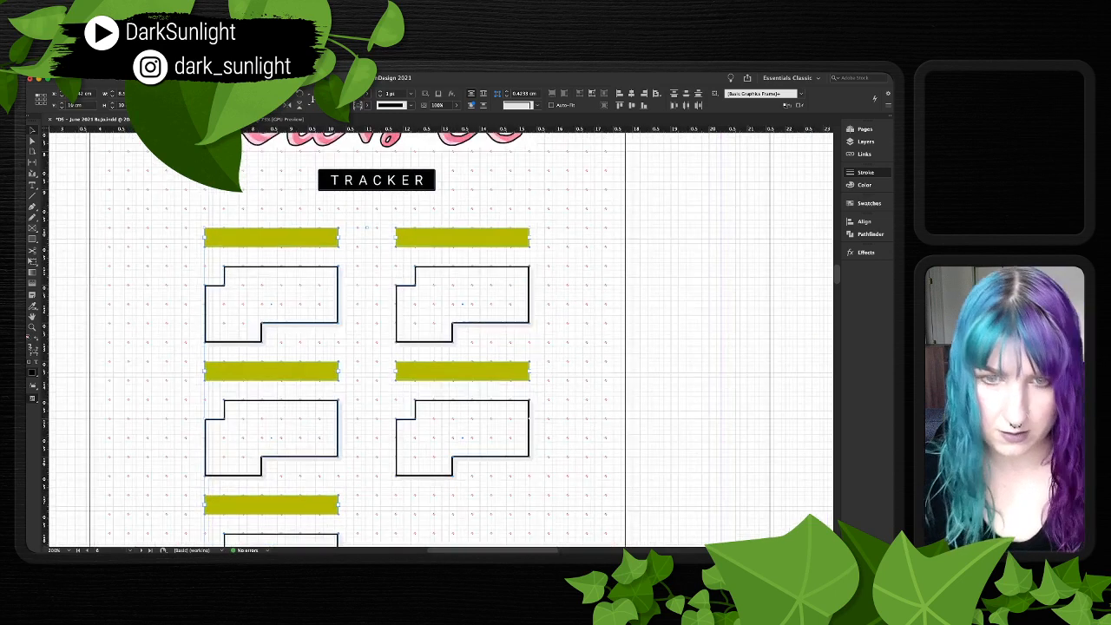
pyautogui.scroll(4, 344, 267)
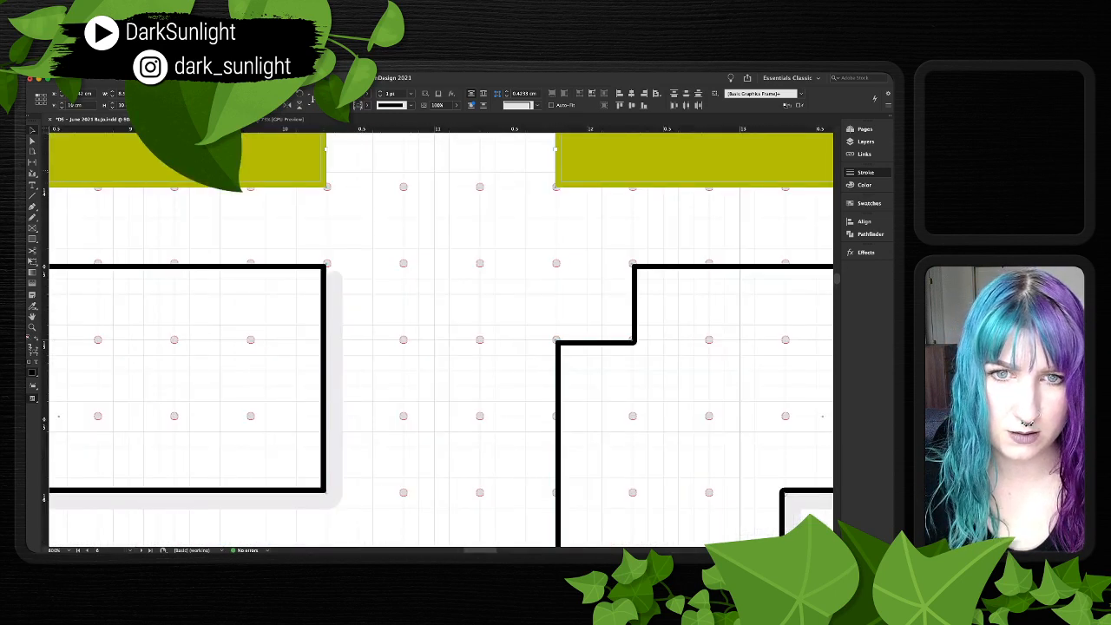
pyautogui.scroll(2, 442, 339)
pyautogui.hscroll(-3, 442, 340)
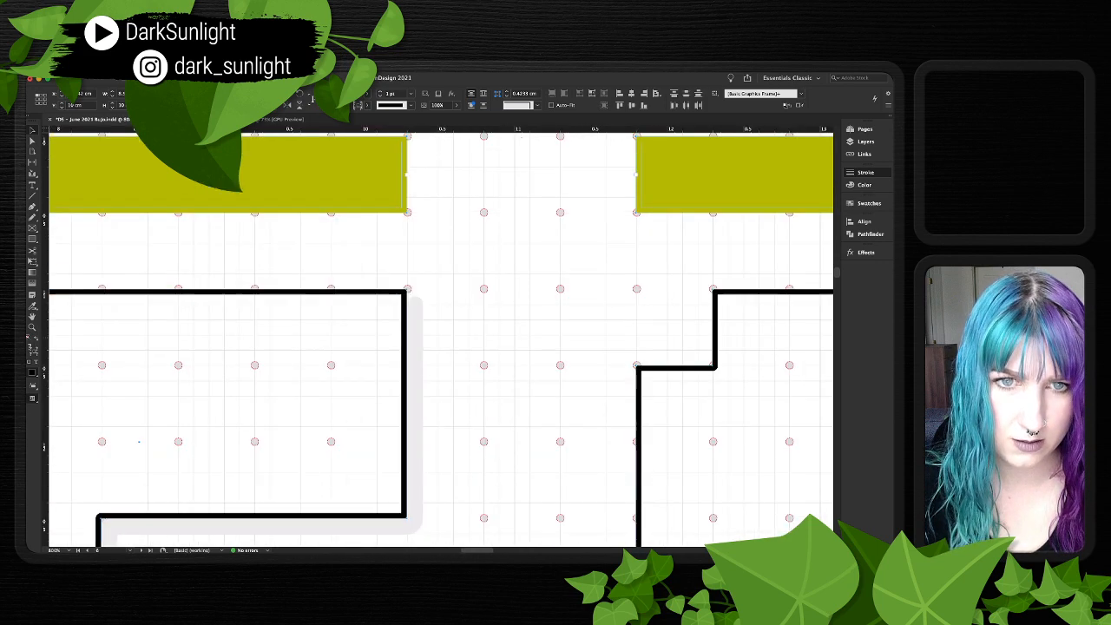
pyautogui.scroll(1, 442, 340)
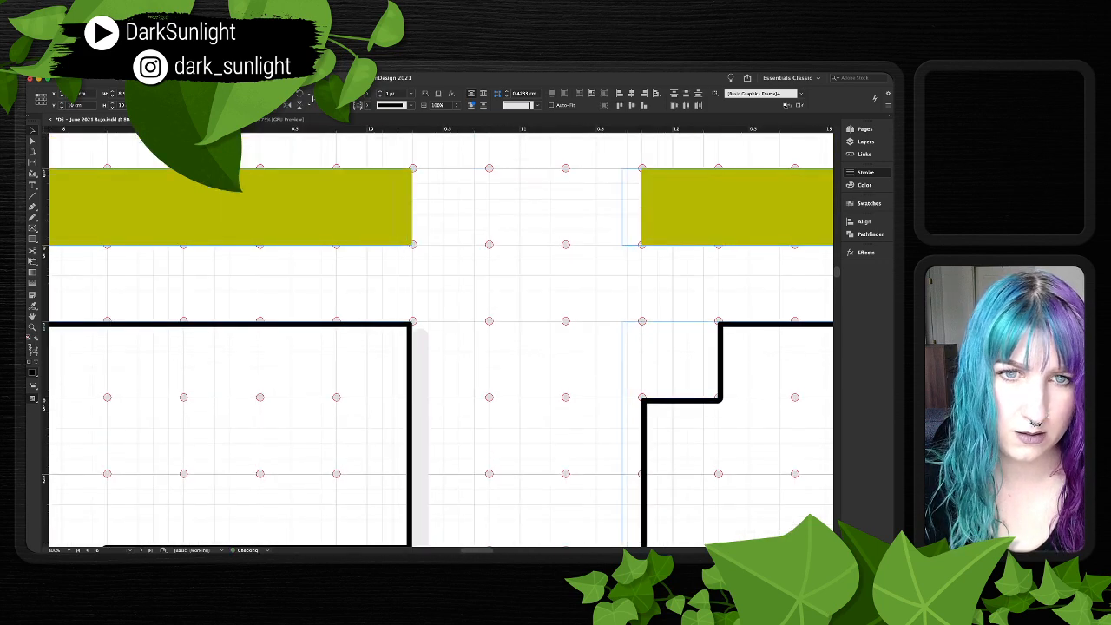
pyautogui.press('Left')
pyautogui.press('Right')
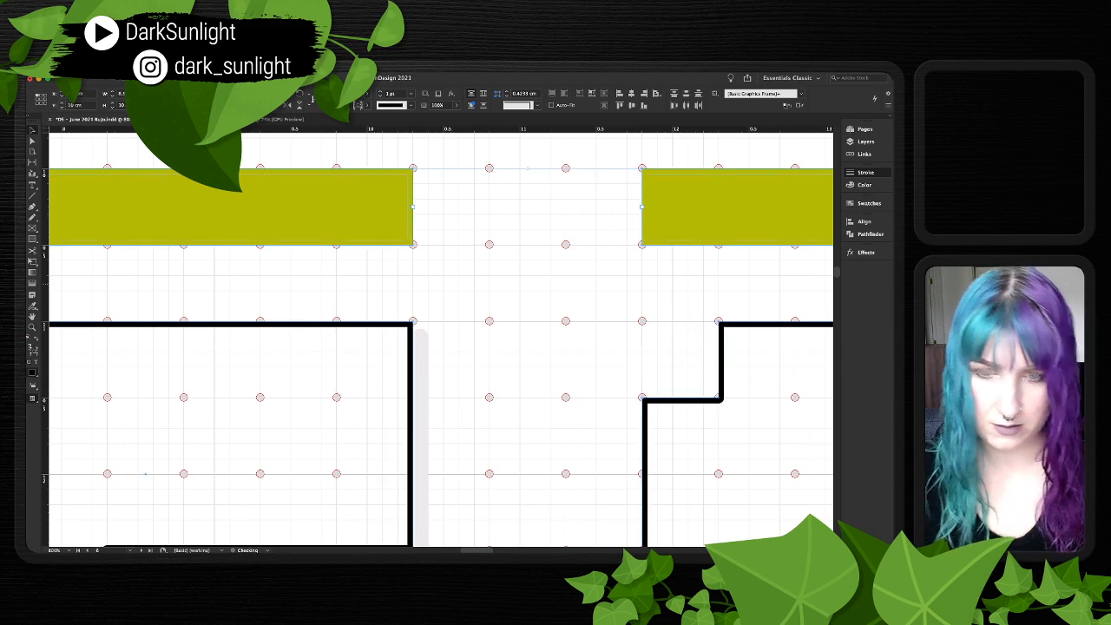
pyautogui.press('super+minus')
pyautogui.press('super+minus')
pyautogui.press('super+minus')
pyautogui.press('super+minus')
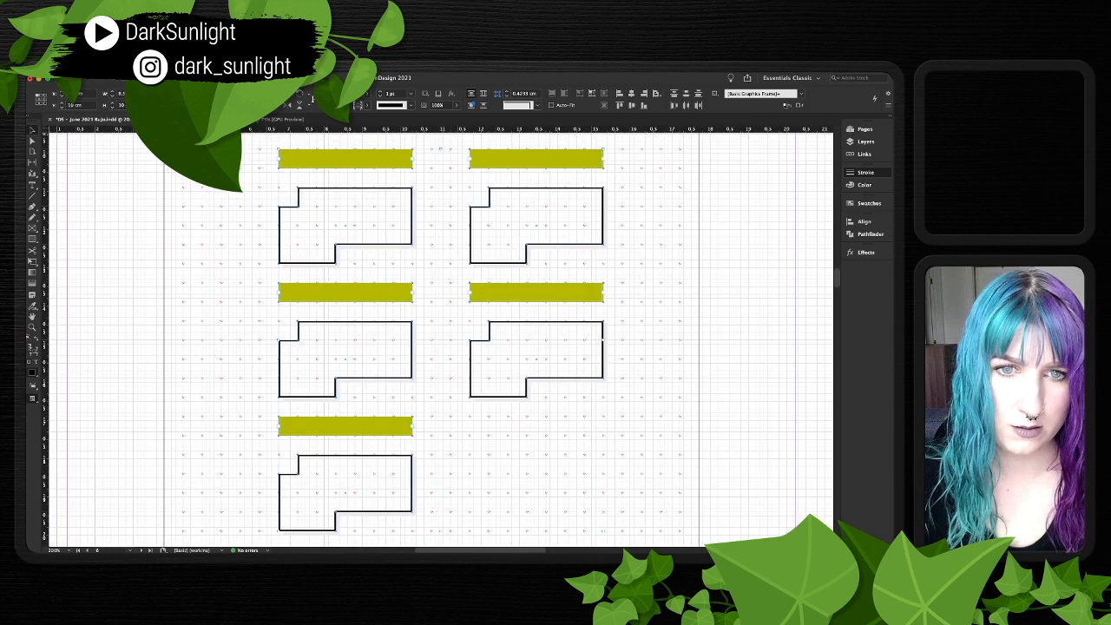
pyautogui.hotkey('shift', 'Left')
pyautogui.hotkey('shift', 'Right')
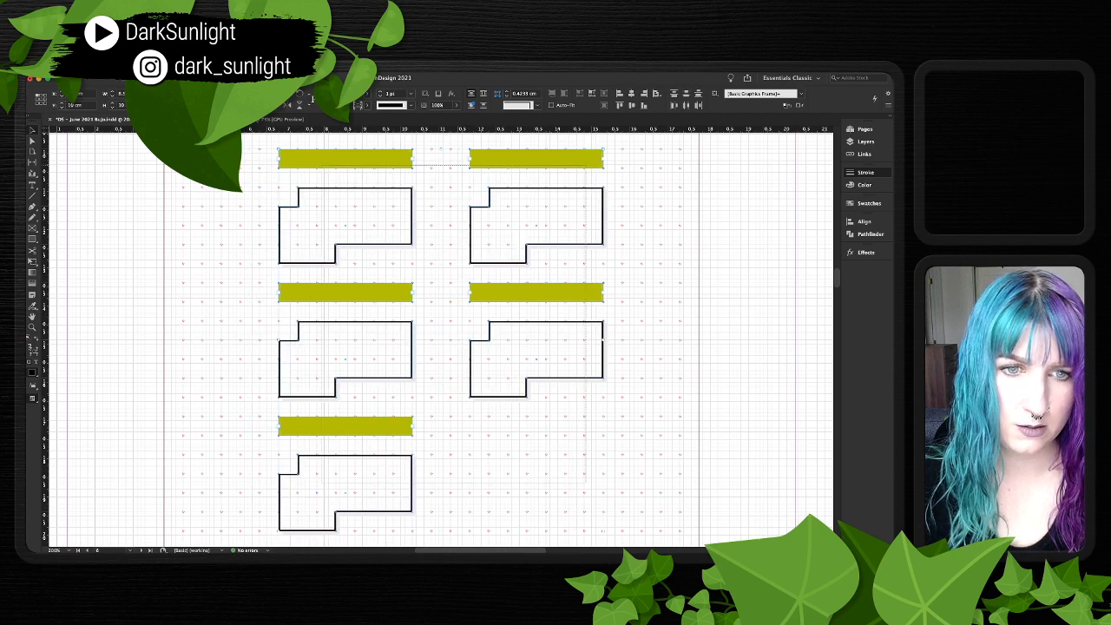
pyautogui.press('super+shift+a')
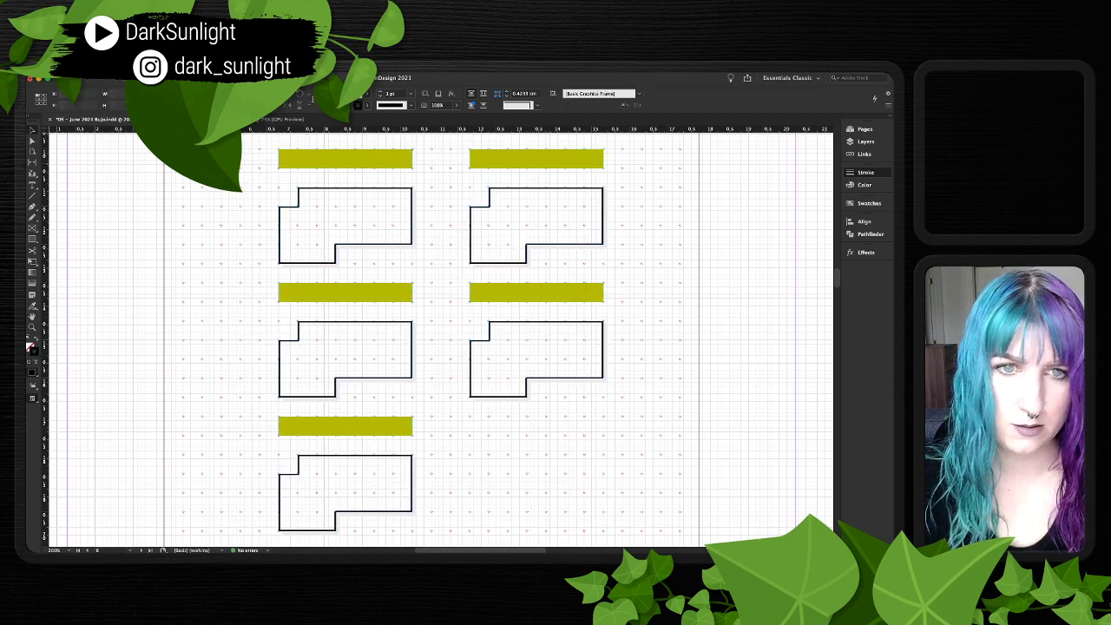
pyautogui.click(344, 158)
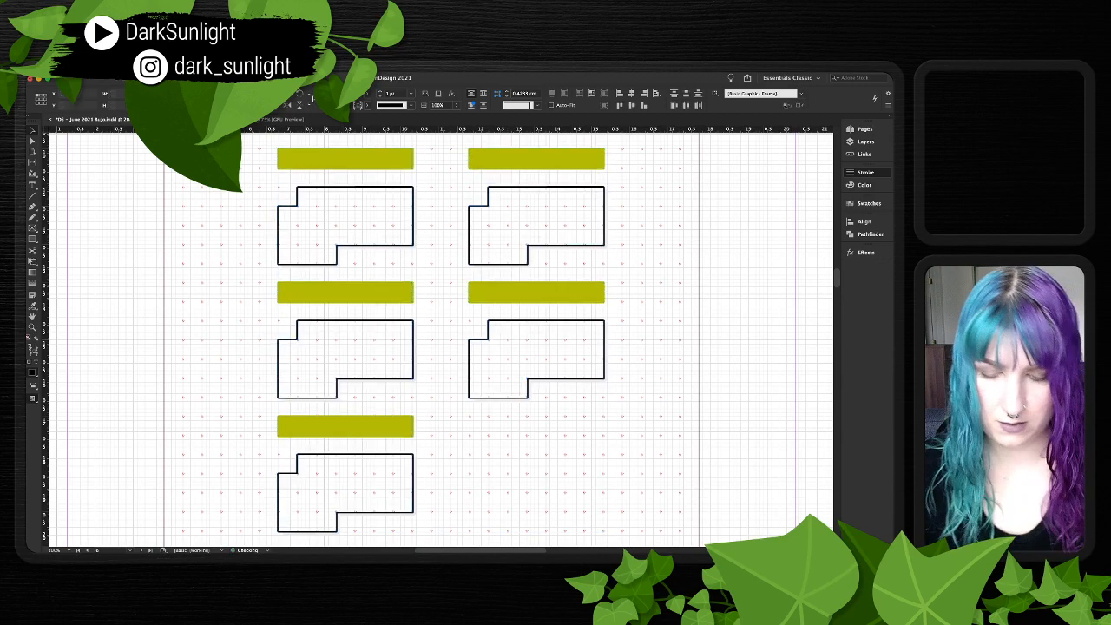
# - Show both hidden artwork halves again and select the left half behind the habit tracker
pyautogui.press('super+minus')
pyautogui.press('super+minus')
pyautogui.press('super+minus')
pyautogui.press('super+minus')
pyautogui.hscroll(5, 441, 339)
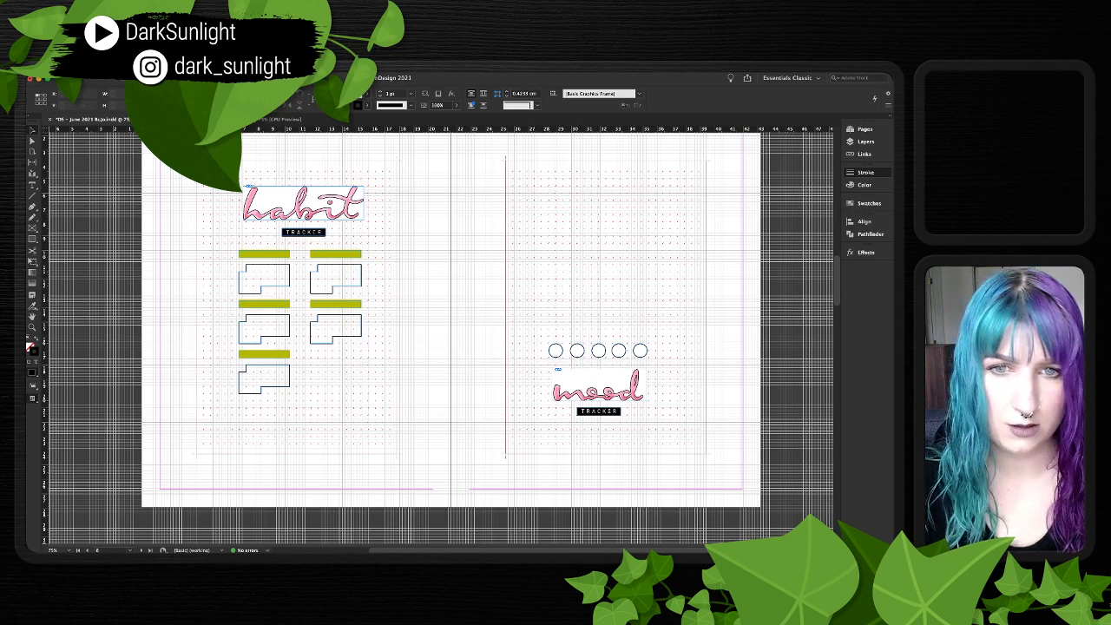
pyautogui.press('alt+super+3')
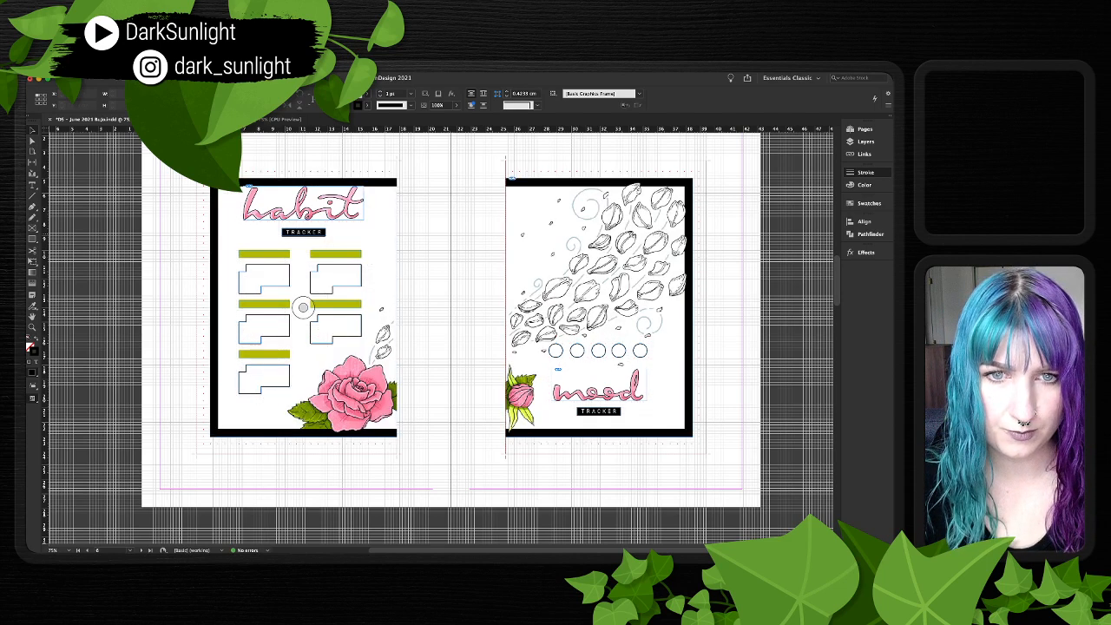
pyautogui.click(303, 306)
pyautogui.hotkey('ctrl', 'alt', '=')
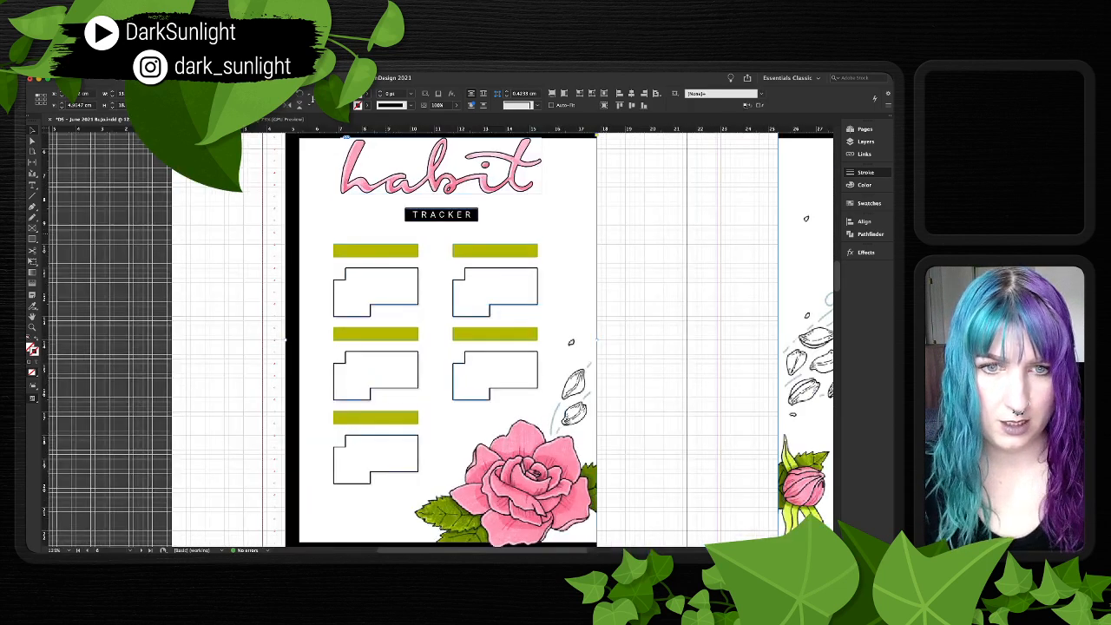
# - Turn on the preview without guides and move the habit title down closer to its TRACKER label
pyautogui.hscroll(3, 439, 338)
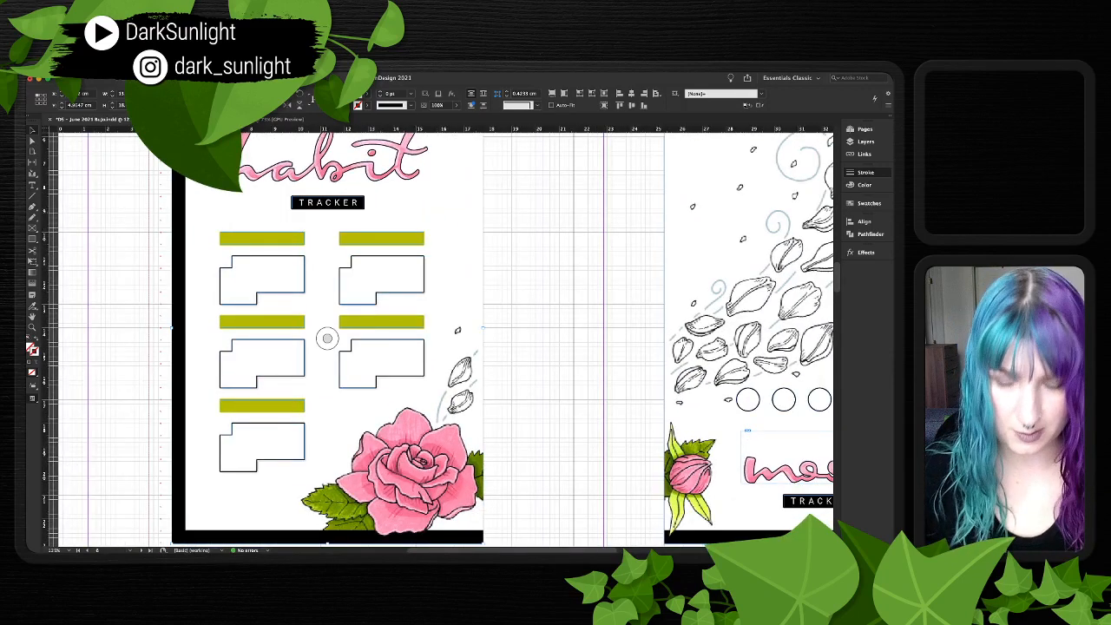
pyautogui.scroll(1, 438, 339)
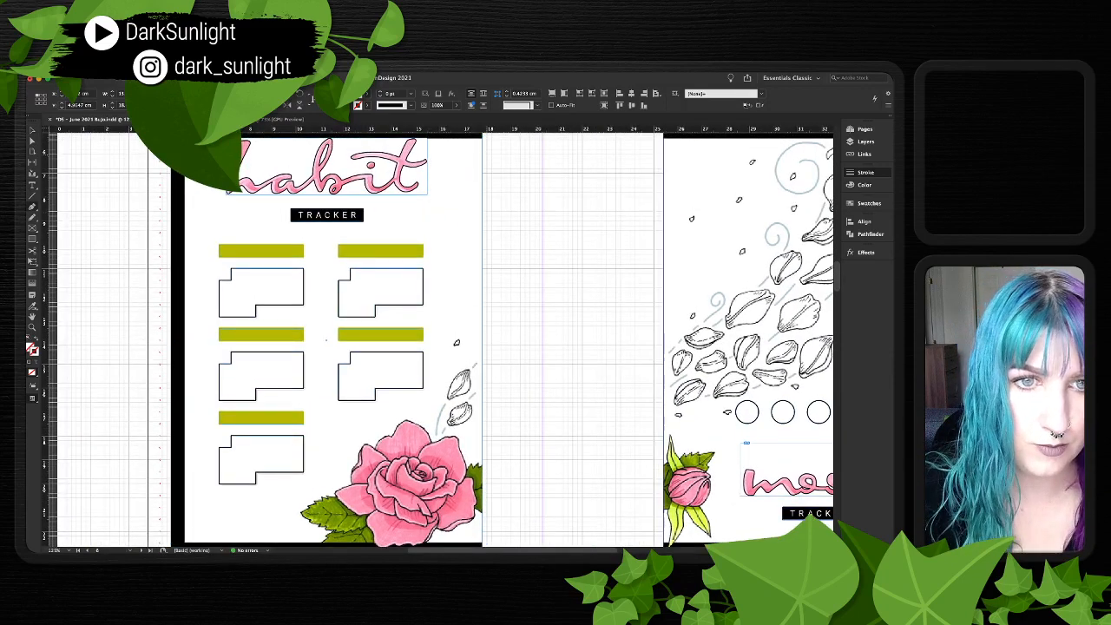
pyautogui.press('w')
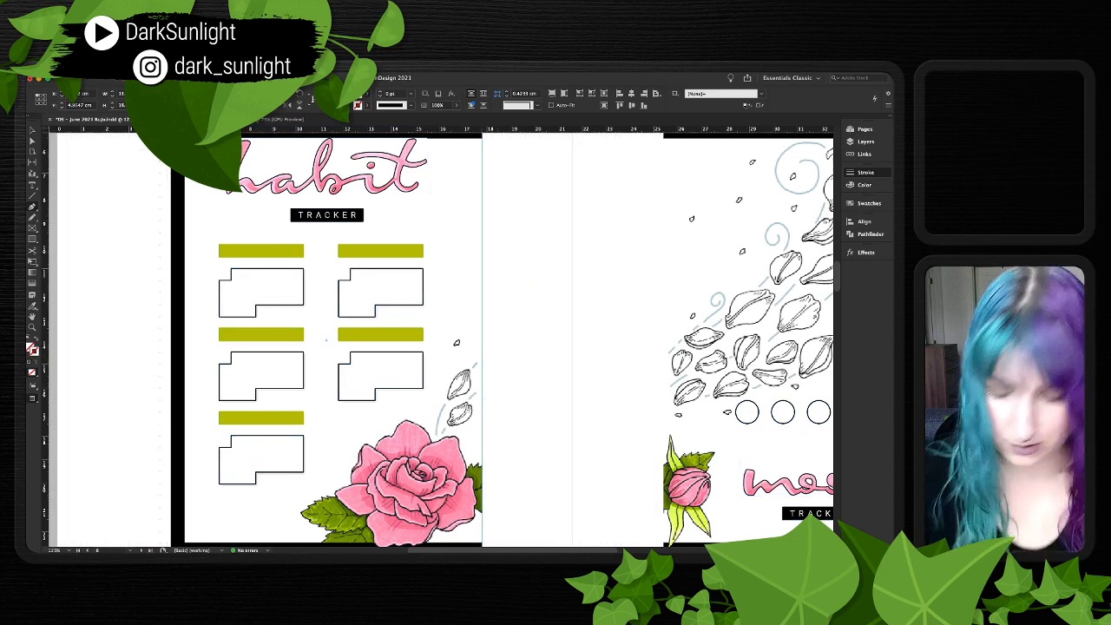
pyautogui.scroll(3, 325, 339)
pyautogui.click(324, 196)
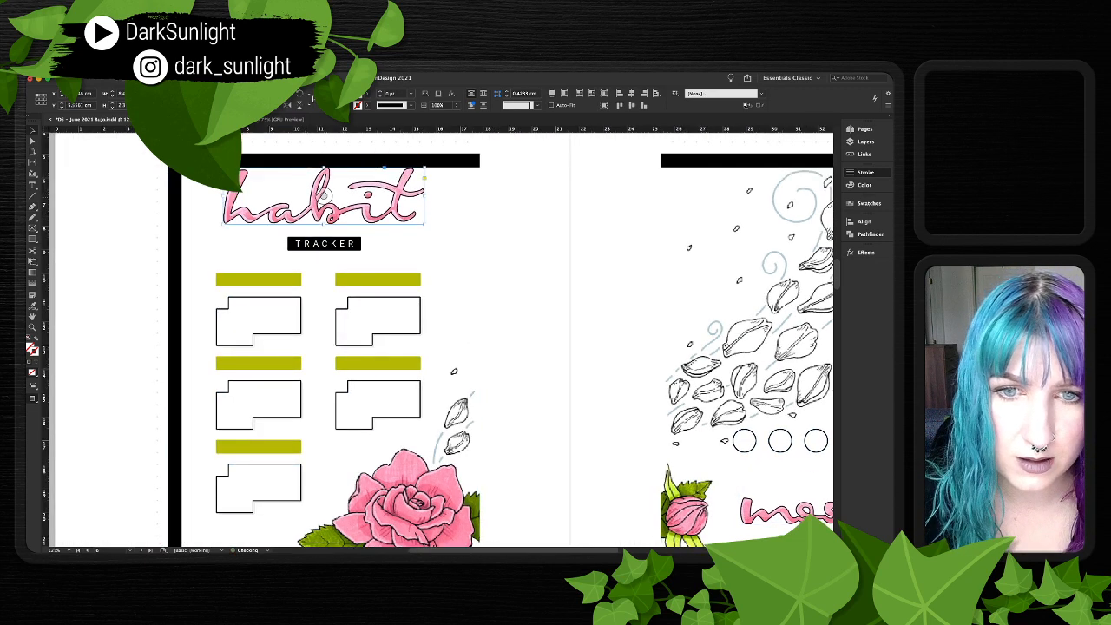
pyautogui.moveTo(324, 196); pyautogui.dragTo(324, 207)
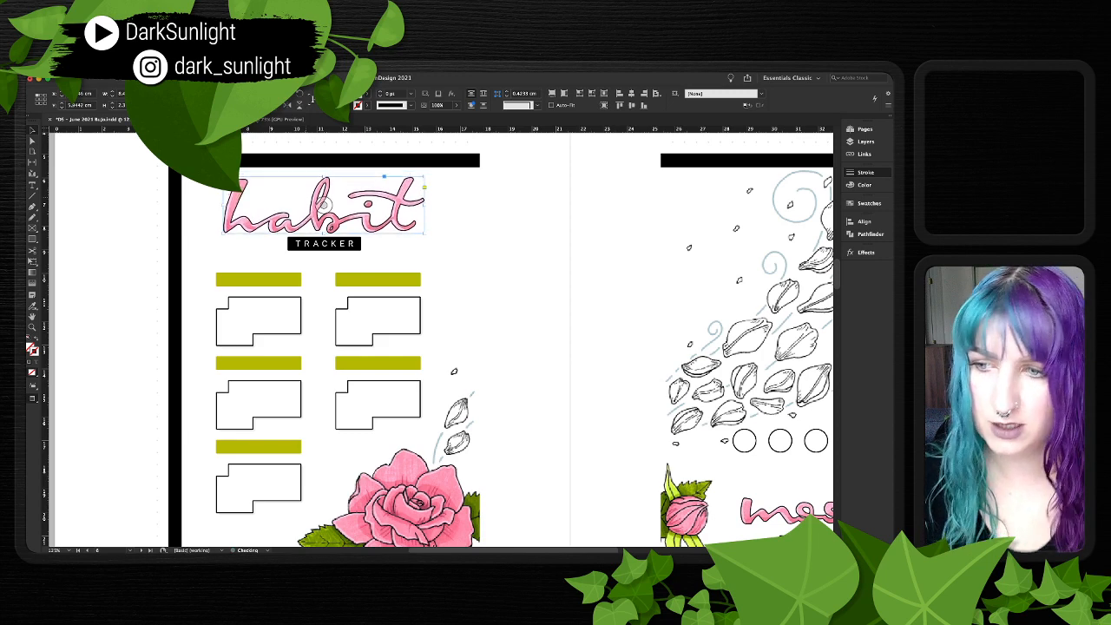
pyautogui.click(521, 278)
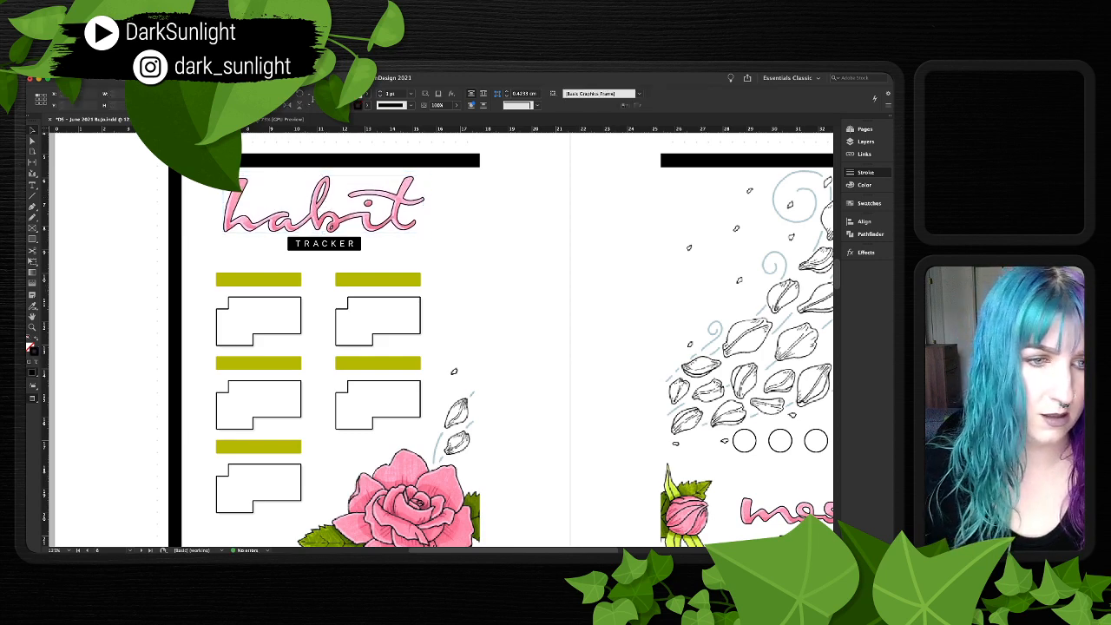
# - Compare the spacing between the mood title and its TRACKER label with that of the habit title
pyautogui.scroll(-5, 520, 278)
pyautogui.hscroll(6, 521, 278)
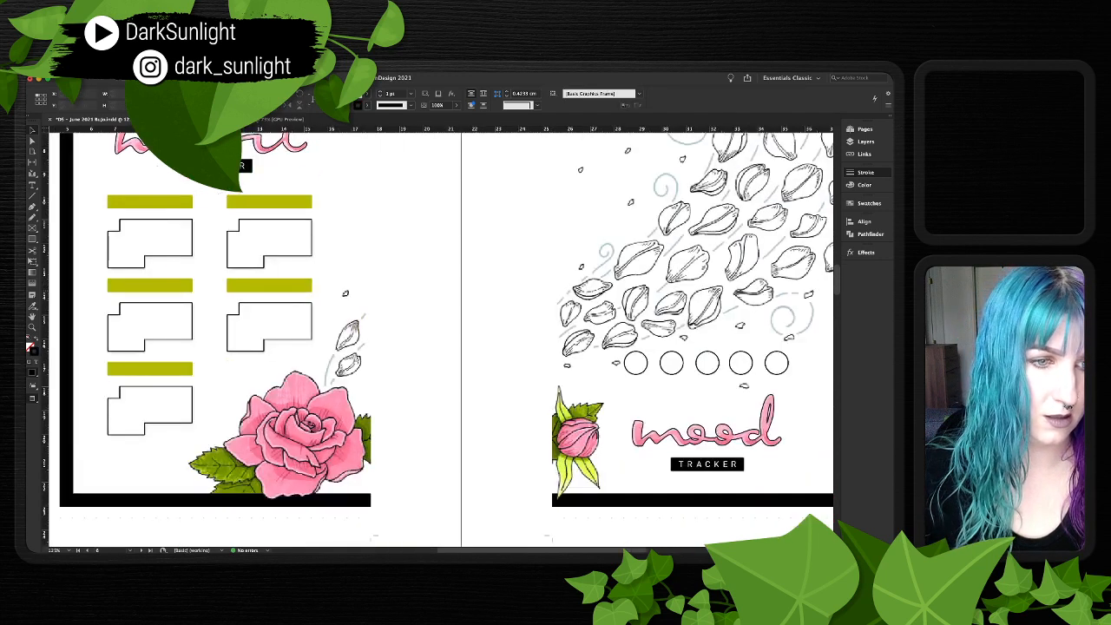
pyautogui.click(707, 423)
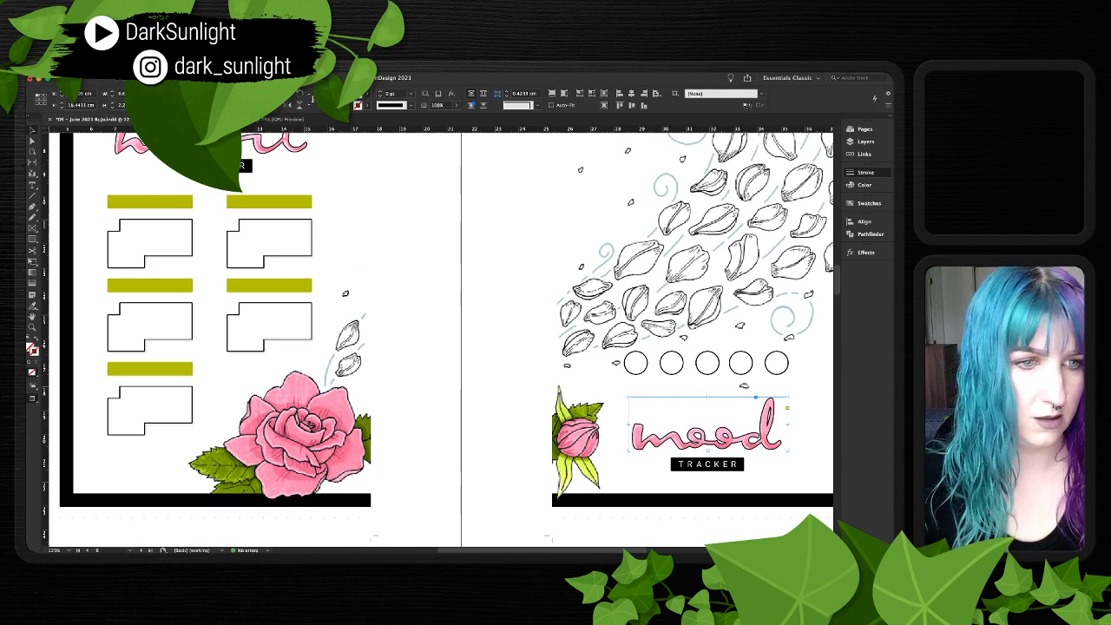
pyautogui.click(417, 304)
pyautogui.scroll(2, 347, 304)
pyautogui.hscroll(-2, 348, 304)
pyautogui.scroll(2, 268, 346)
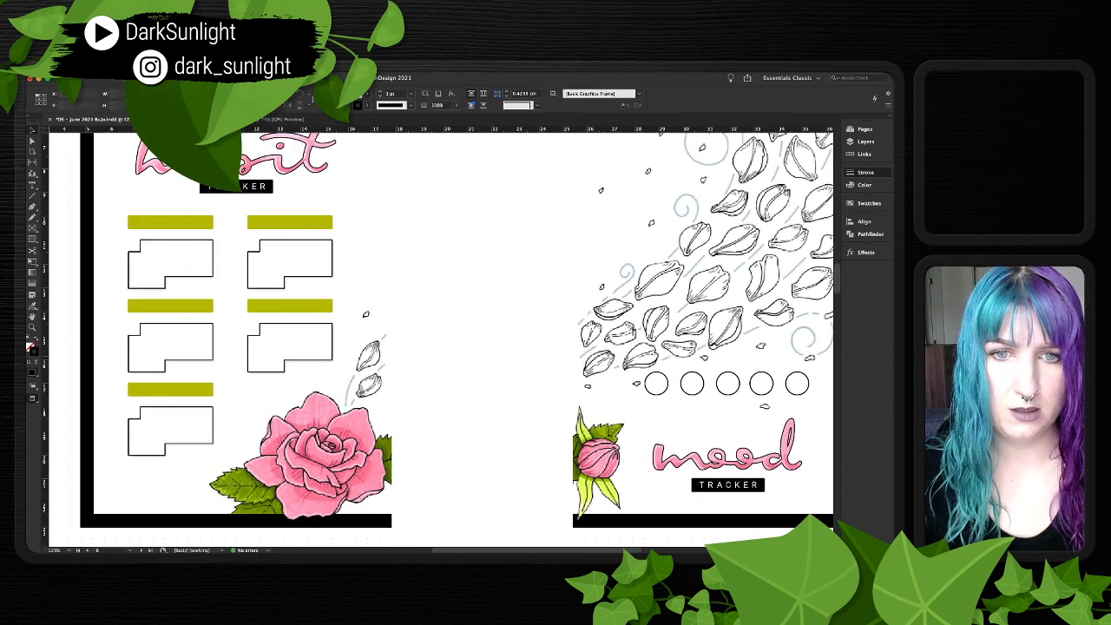
pyautogui.hscroll(-2, 269, 345)
# - Add anchor points to the right edge of the habit page's artwork frame and pull one to the black border's inner top-left corner
pyautogui.press('p')
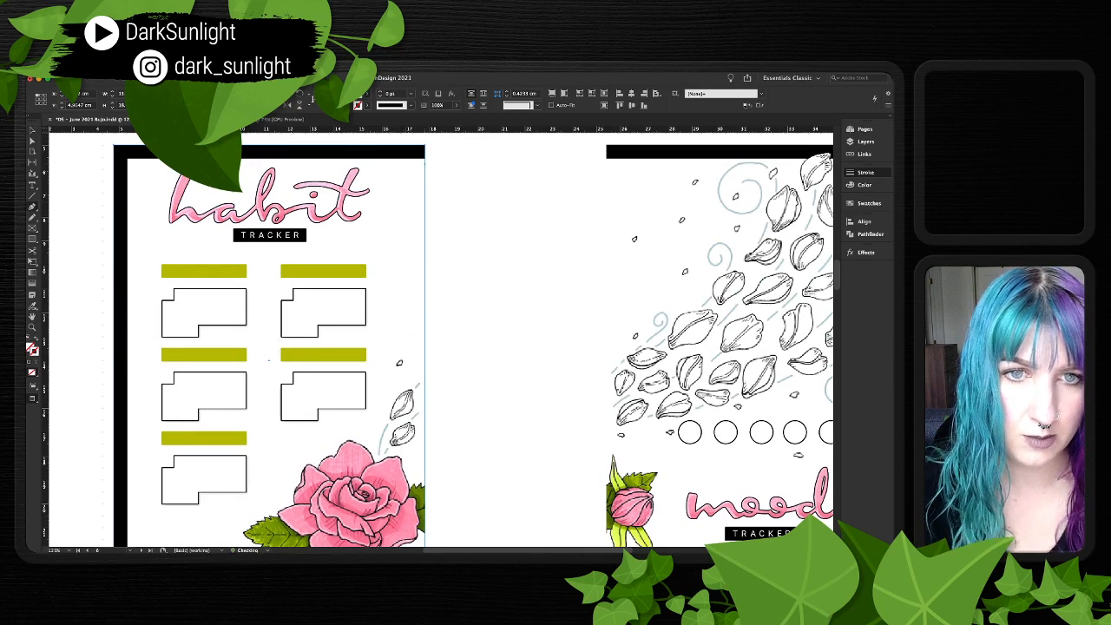
pyautogui.scroll(-1, 268, 345)
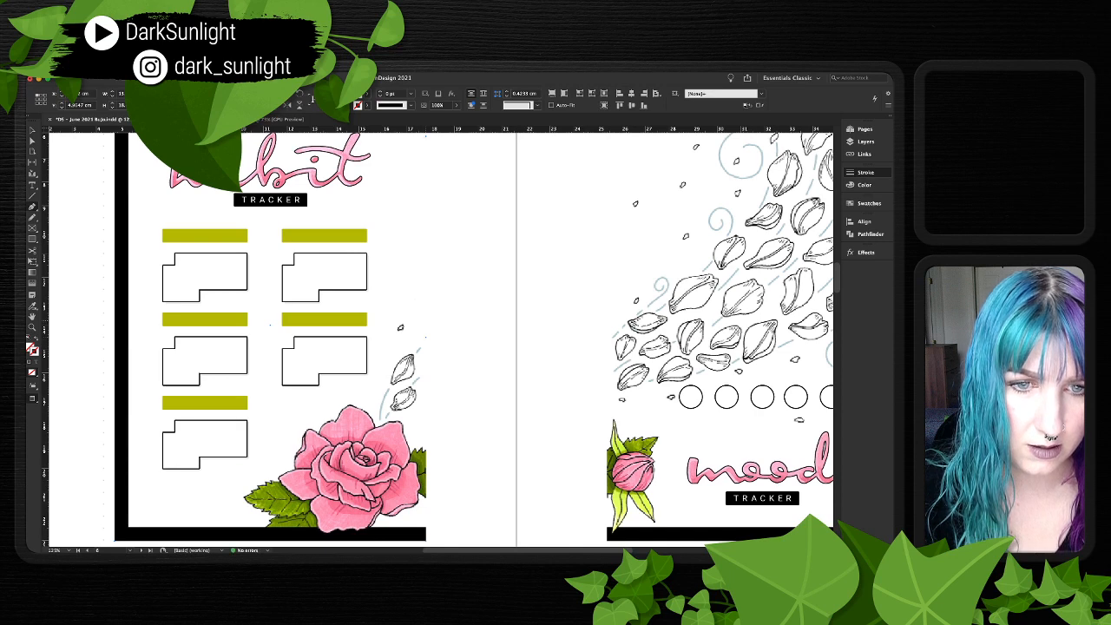
pyautogui.scroll(1, 441, 338)
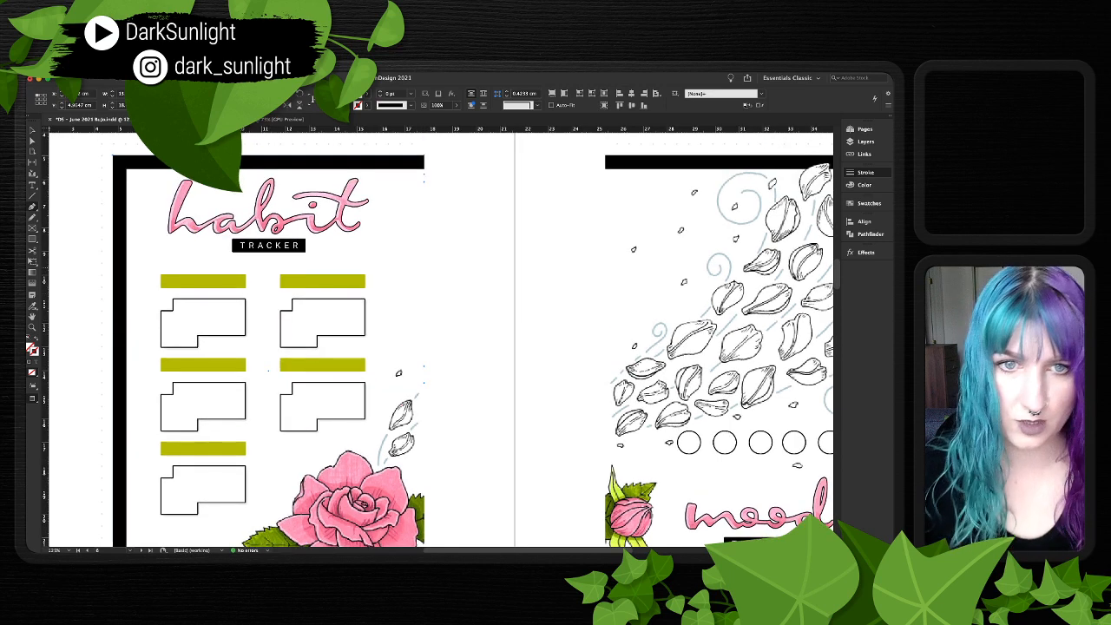
pyautogui.press('a')
pyautogui.moveTo(425, 182); pyautogui.dragTo(128, 180)
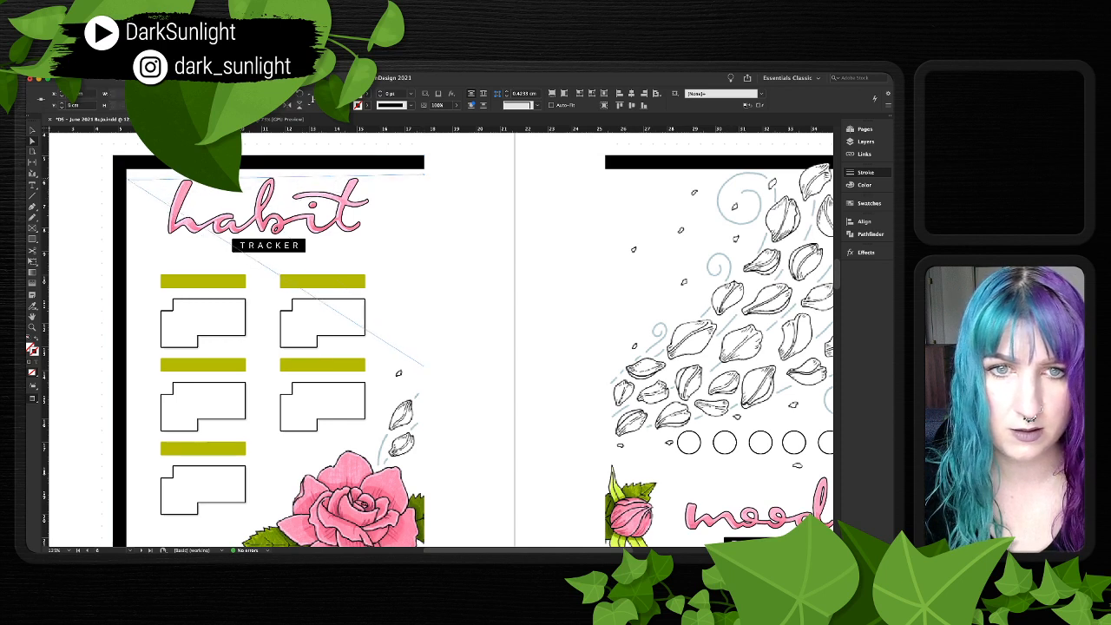
pyautogui.press('Up')
pyautogui.press('Up')
pyautogui.press('Up')
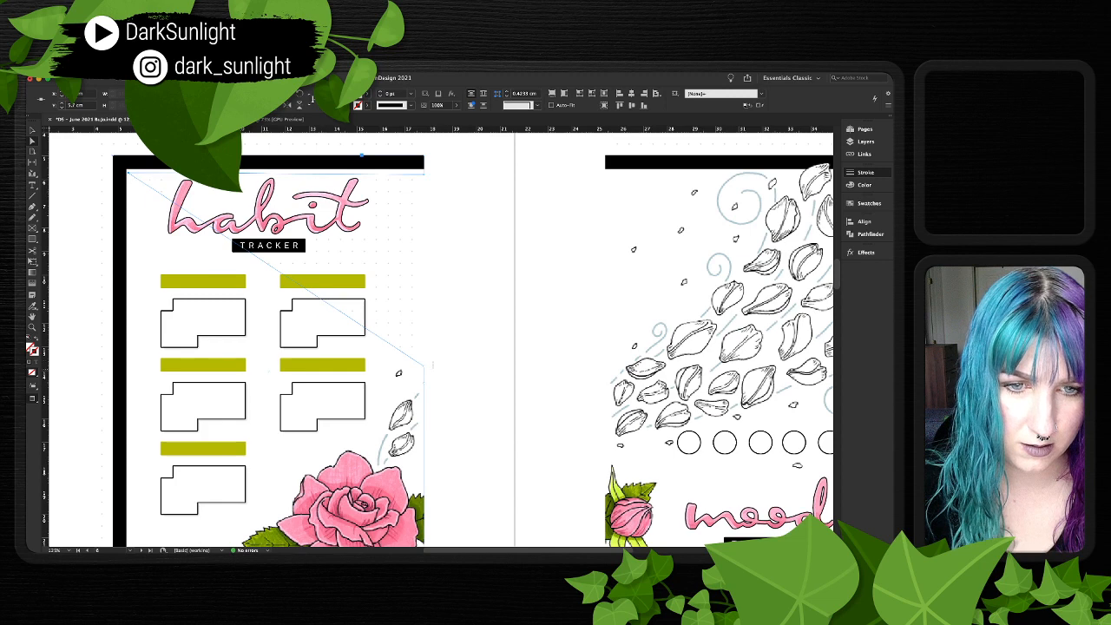
# - Lower the anchor point on the artwork frame's right edge to just above the loose petals, uncovering more dot grid
pyautogui.press('Up')
pyautogui.press('Up')
pyautogui.press('Up')
pyautogui.press('Up')
pyautogui.press('Up')
pyautogui.press('Up')
pyautogui.press('Up')
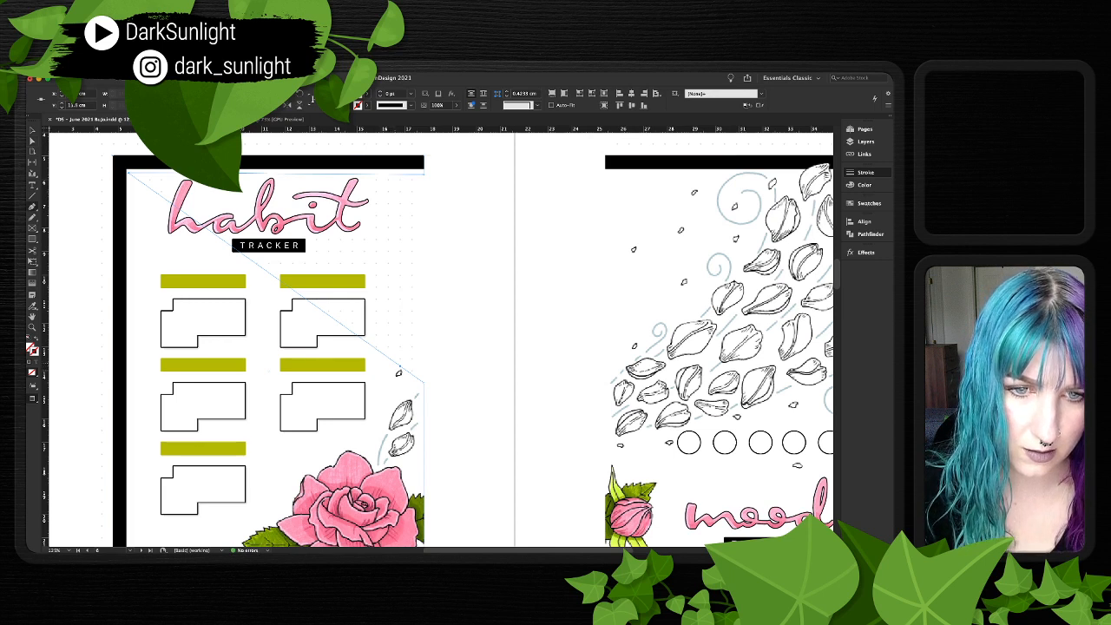
# - Add anchor points to the frame's diagonal edge and pull one down to the black border's inner bottom-left corner
pyautogui.click(400, 365)
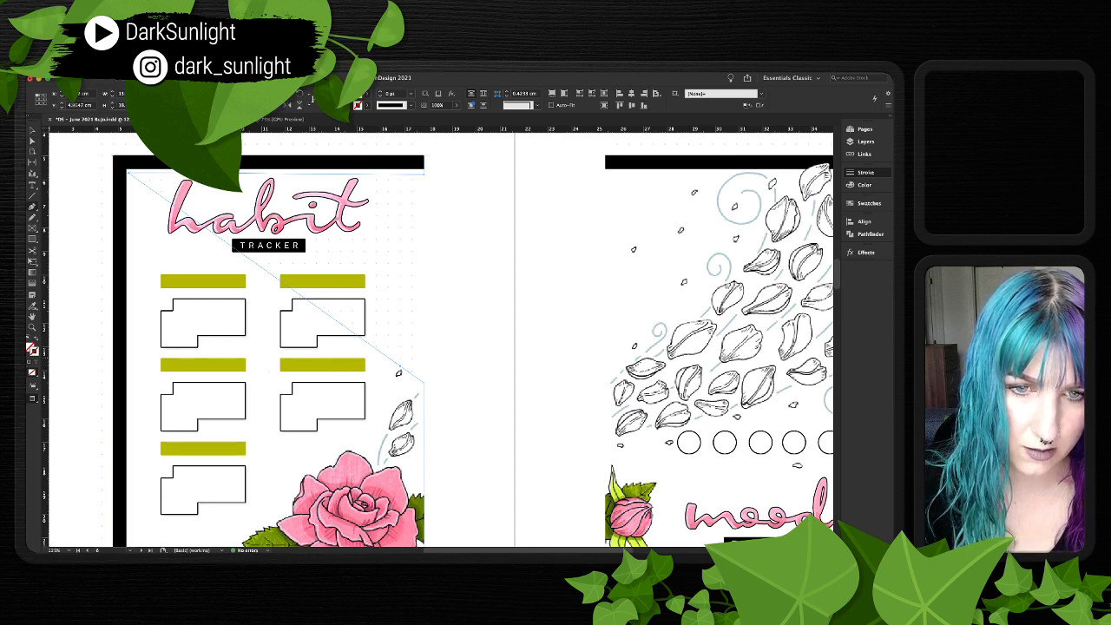
pyautogui.press('p')
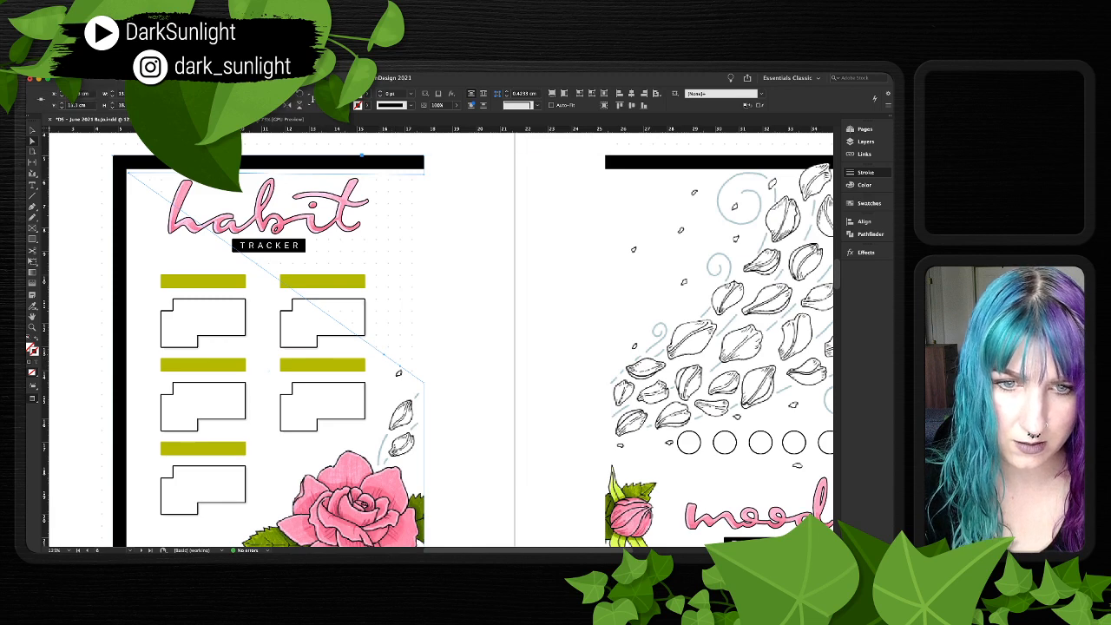
pyautogui.moveTo(384, 354); pyautogui.dragTo(137, 536)
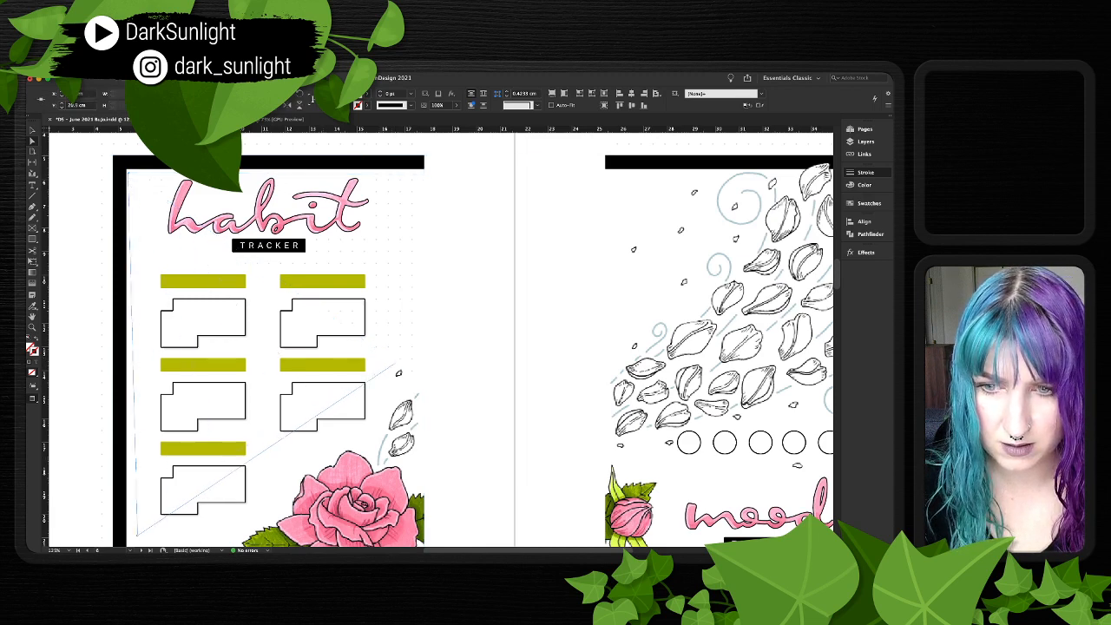
pyautogui.scroll(-5, 137, 536)
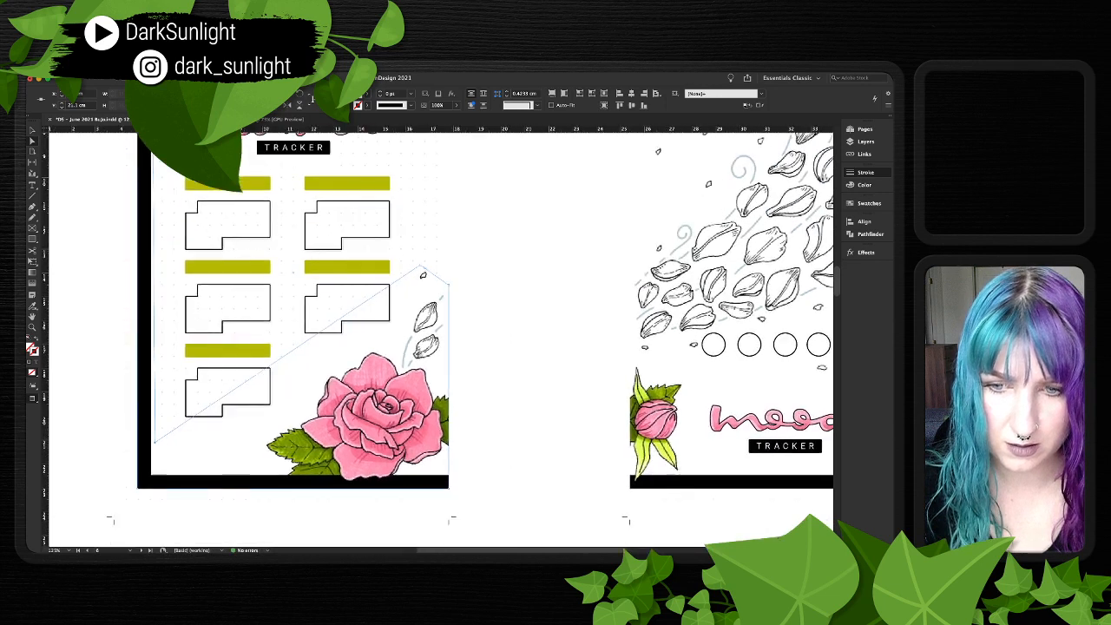
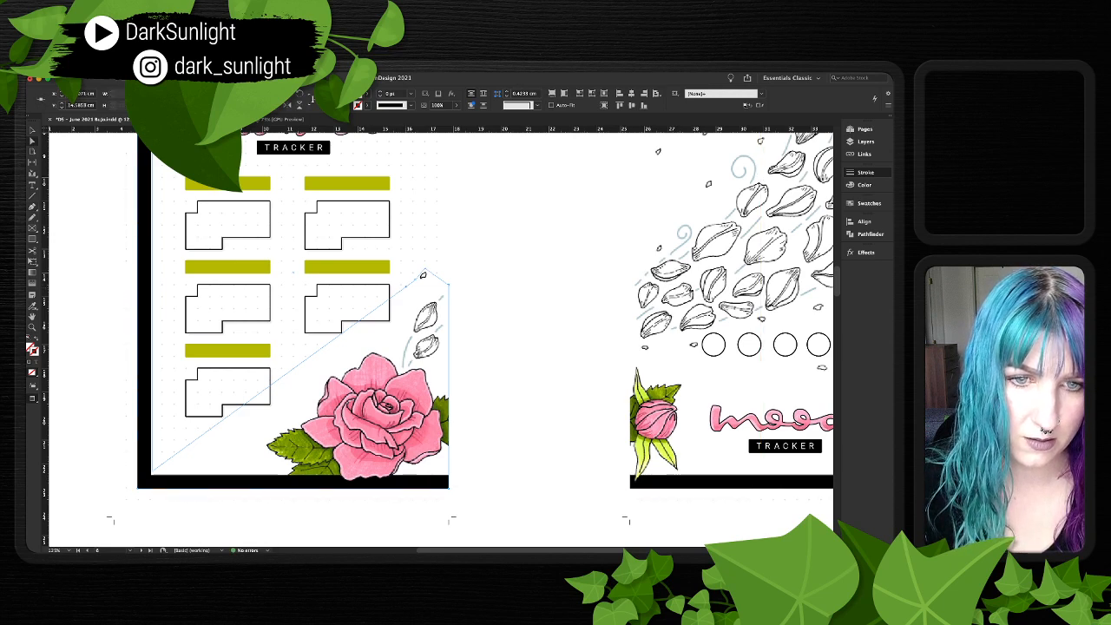
# - Pull the frame's diagonal edge in between the petals and the rose, adding an anchor point above the rose's upper left
pyautogui.moveTo(405, 286); pyautogui.dragTo(396, 354)
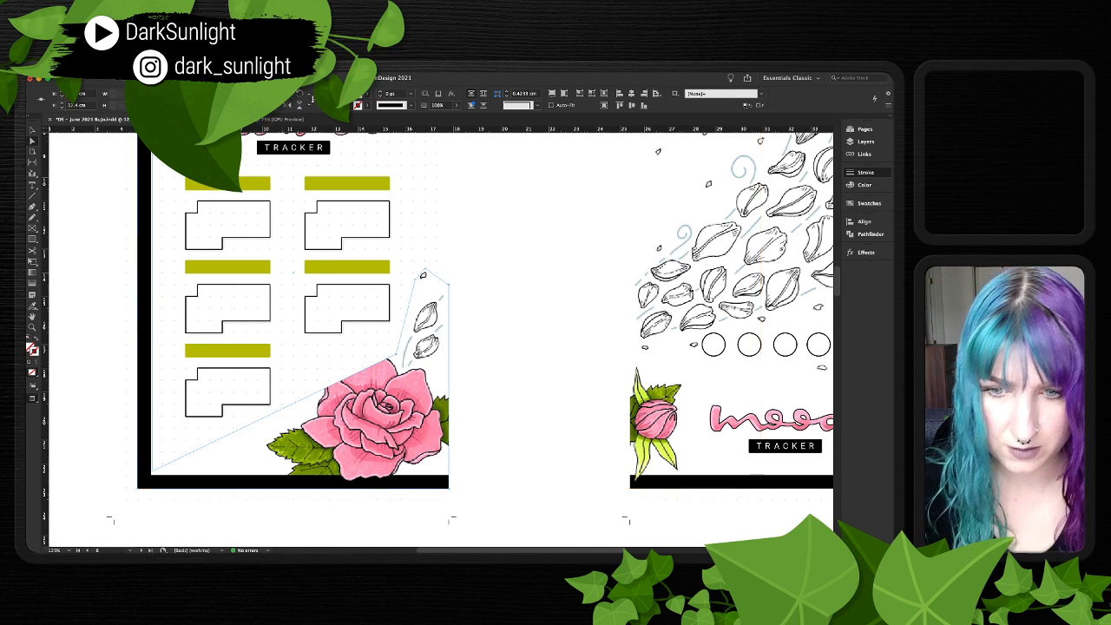
pyautogui.press('p')
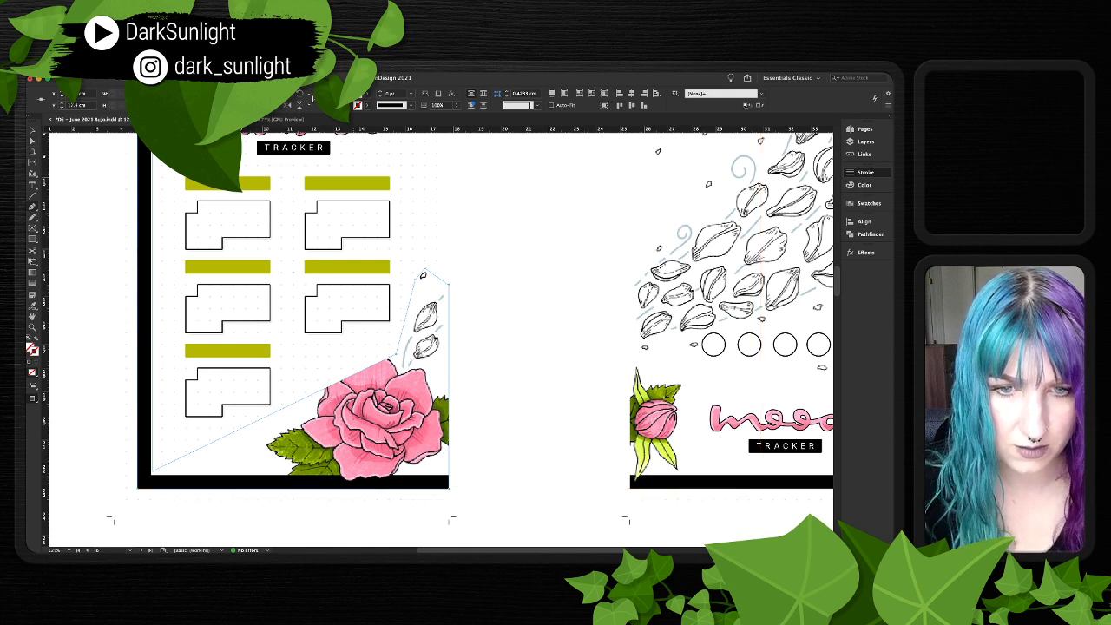
pyautogui.press('a')
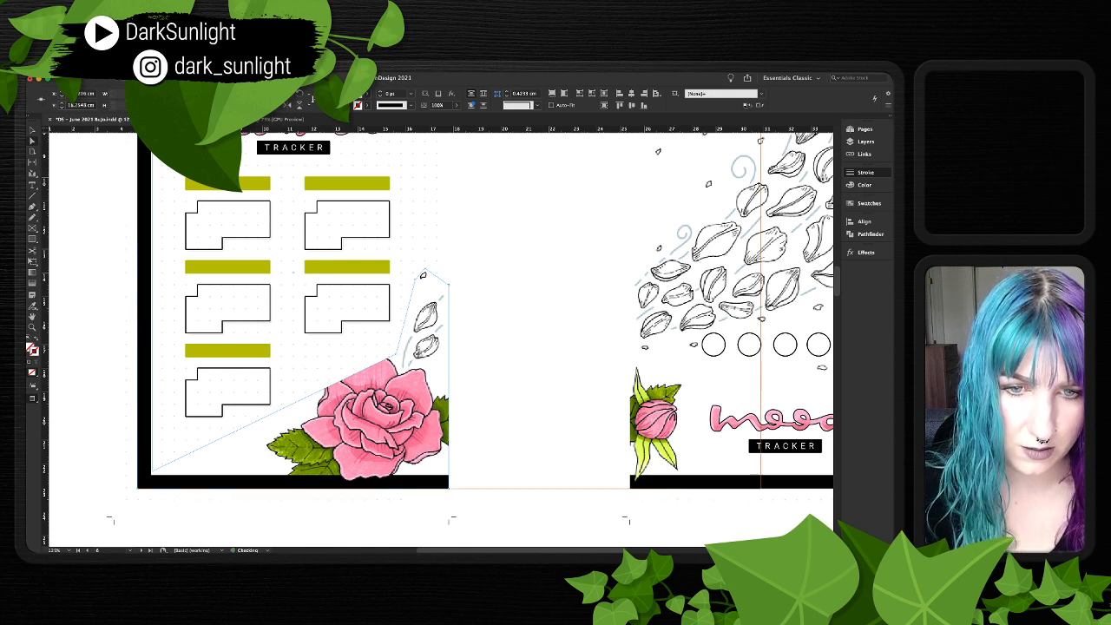
pyautogui.hotkey('ctrl', 'shift', 'a')
pyautogui.hotkey('ctrl', 'z')
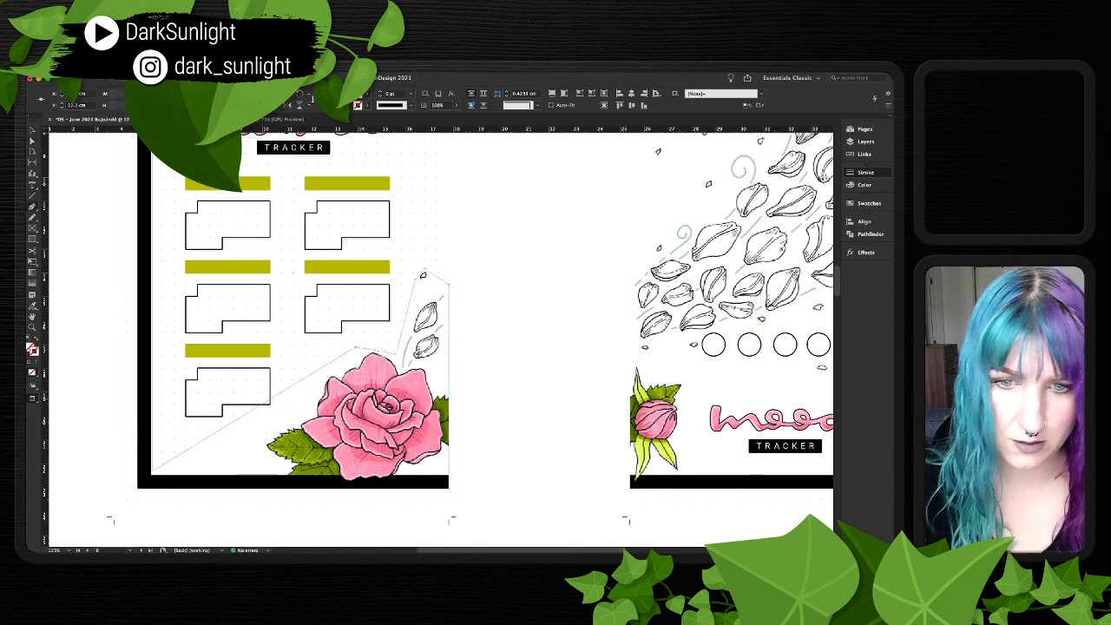
# - Shape the frame edge around the rose's left side and leaves with added anchor points, then deselect it
pyautogui.click(295, 383)
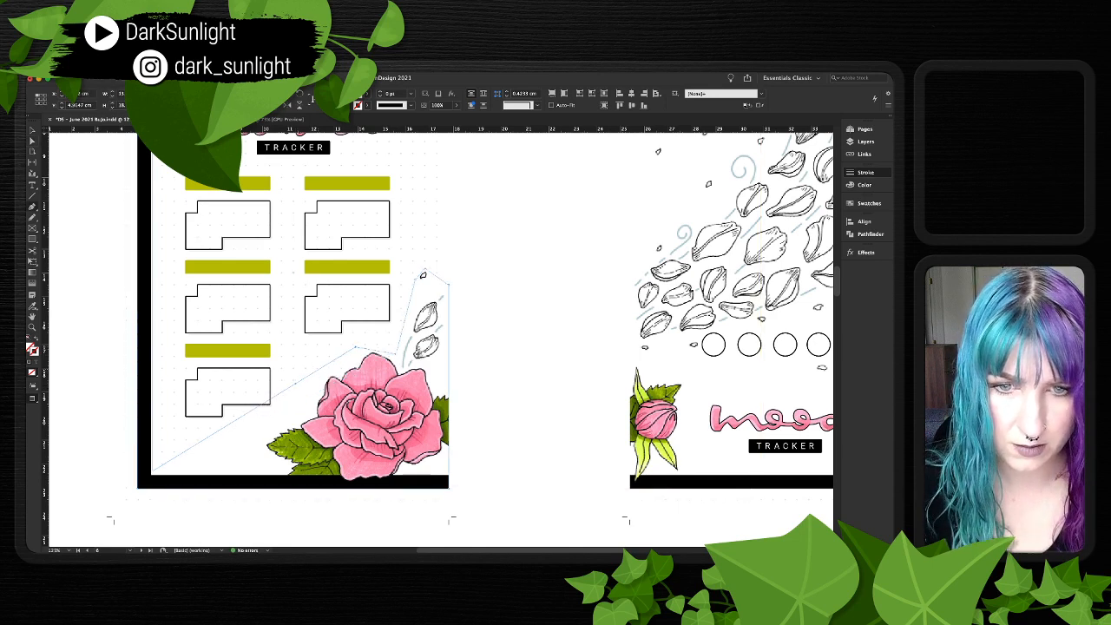
pyautogui.press('a')
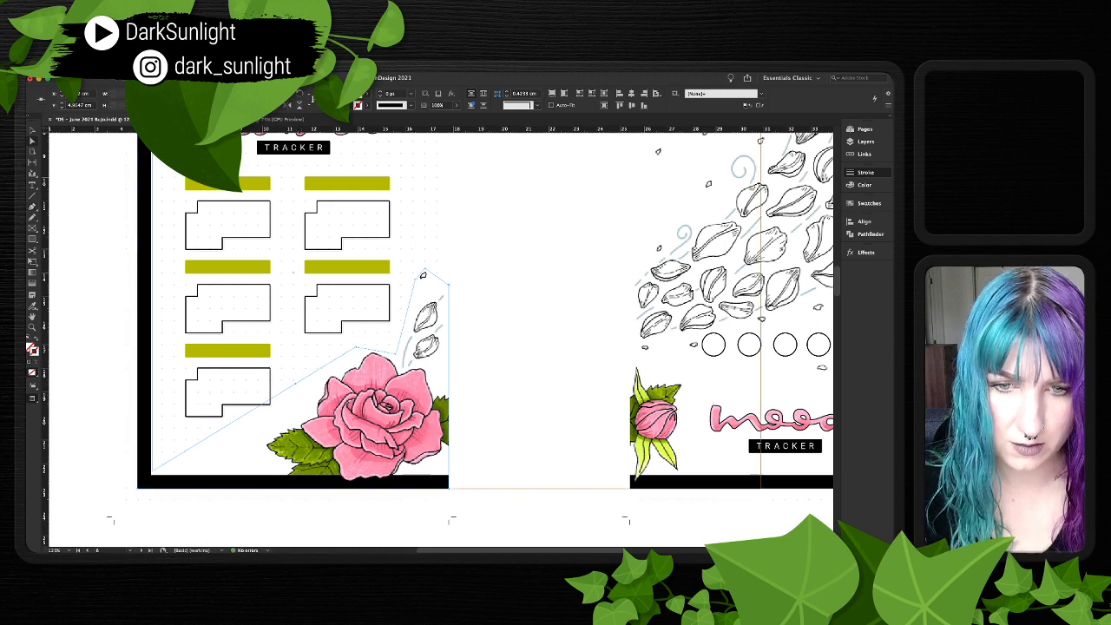
pyautogui.moveTo(295, 383); pyautogui.dragTo(308, 414)
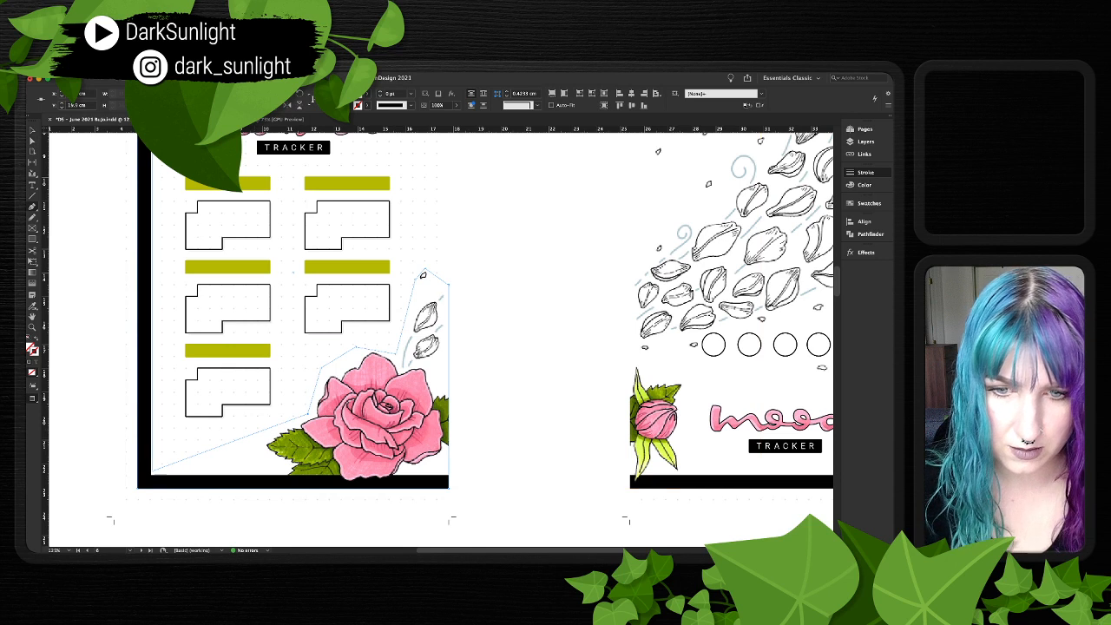
pyautogui.click(267, 428)
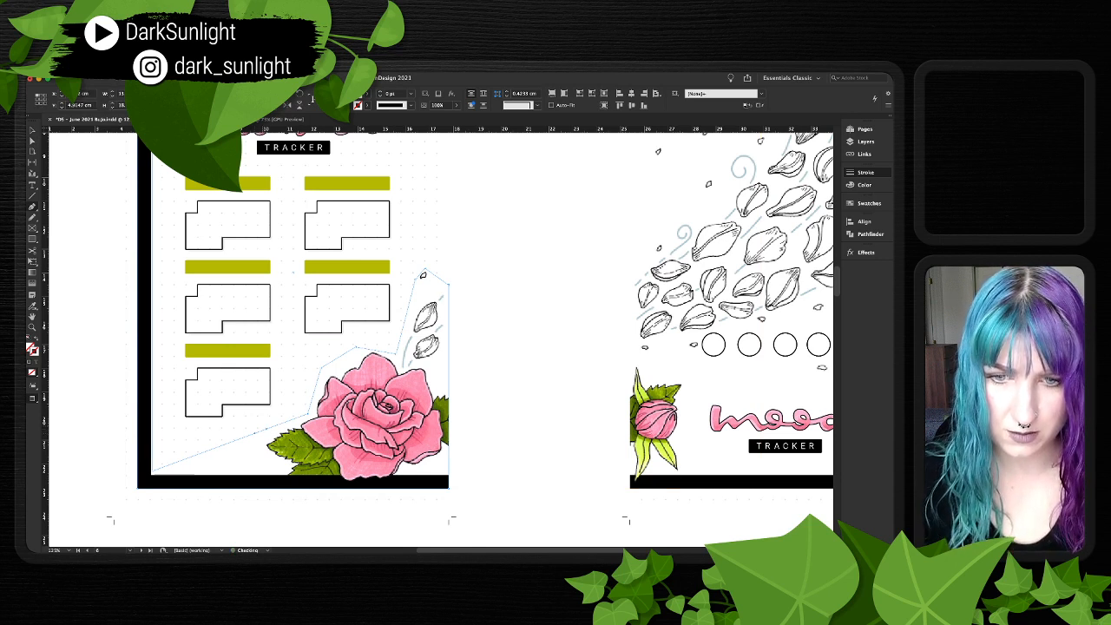
pyautogui.moveTo(267, 428); pyautogui.dragTo(265, 471)
pyautogui.click(282, 436)
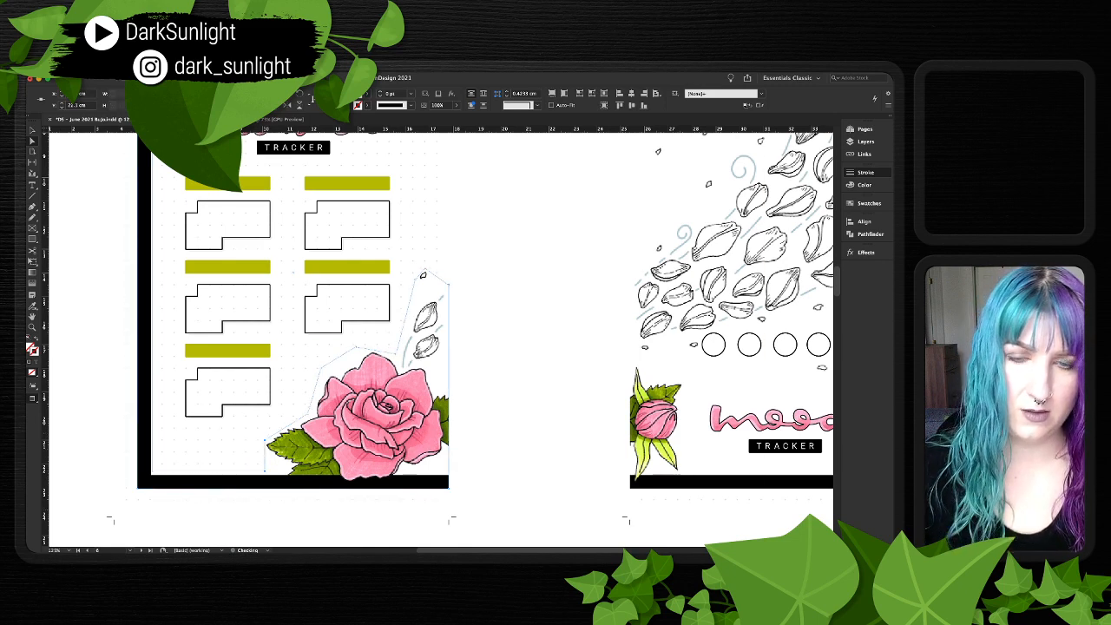
# - Examine the habit and mood tracker pages, checking the trimmed artwork and the dot grid across the whole spread
pyautogui.scroll(3, 265, 471)
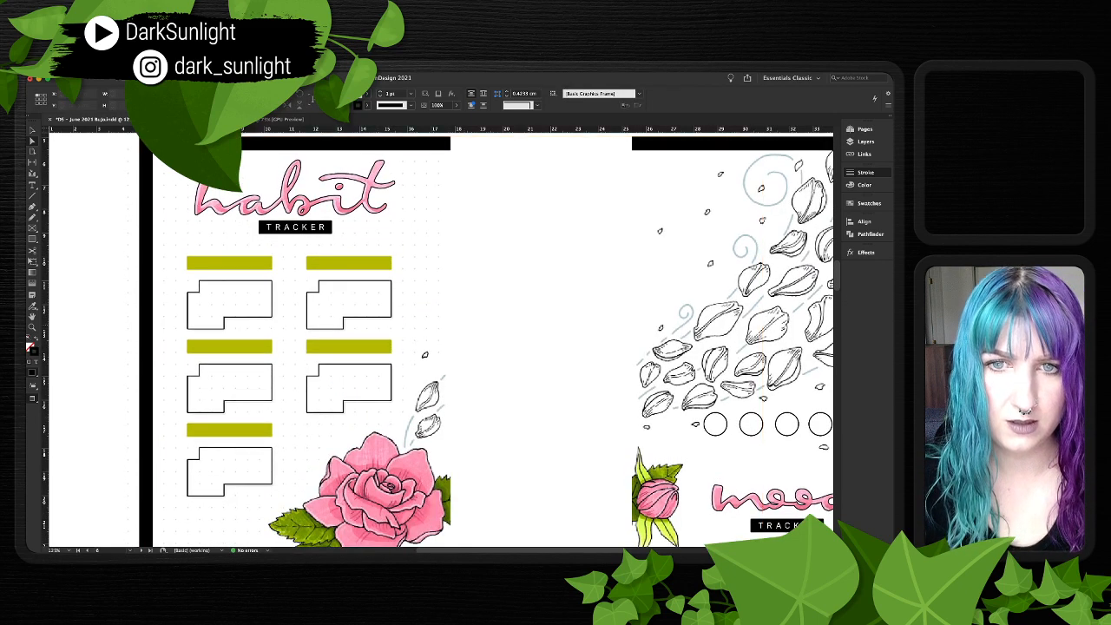
pyautogui.scroll(-2, 442, 339)
pyautogui.hscroll(1, 443, 338)
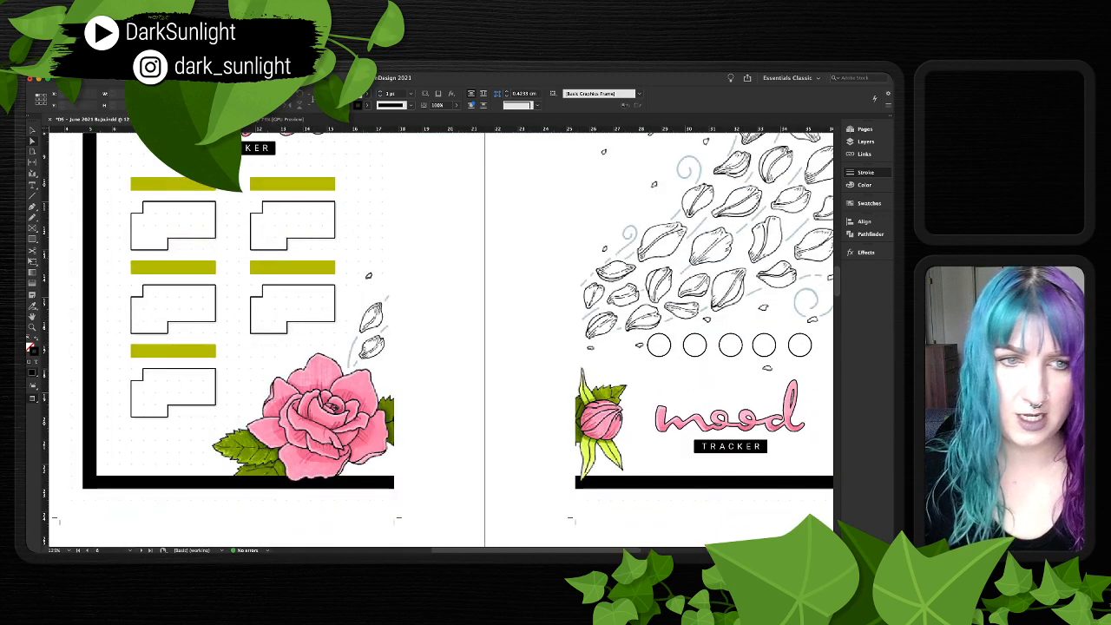
pyautogui.hscroll(5, 438, 338)
pyautogui.scroll(2, 438, 339)
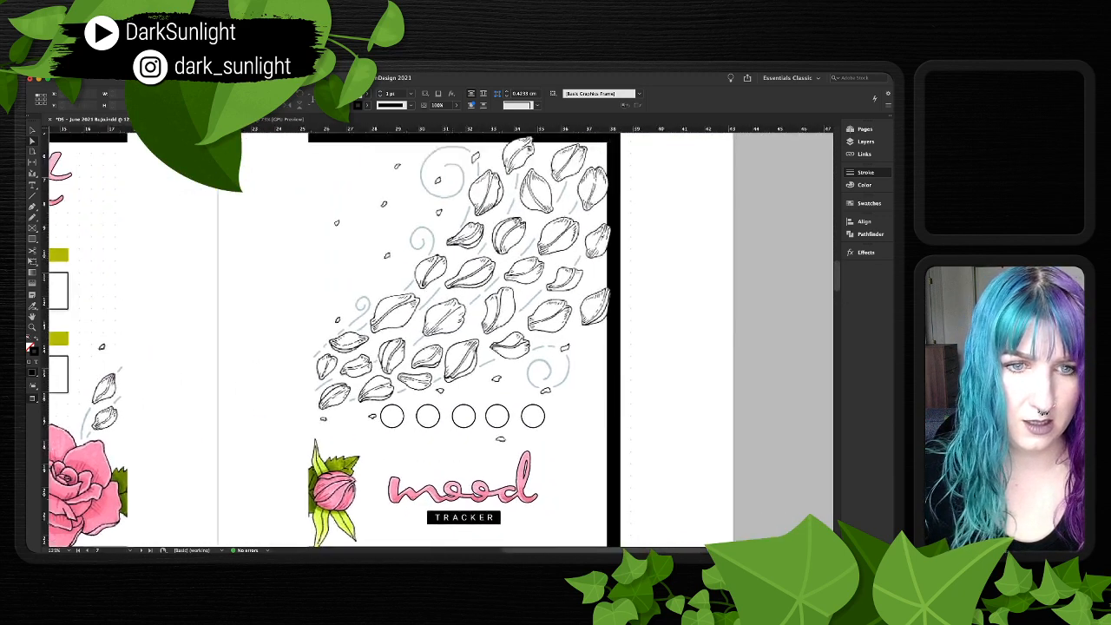
pyautogui.scroll(1, 438, 339)
pyautogui.scroll(-2, 439, 338)
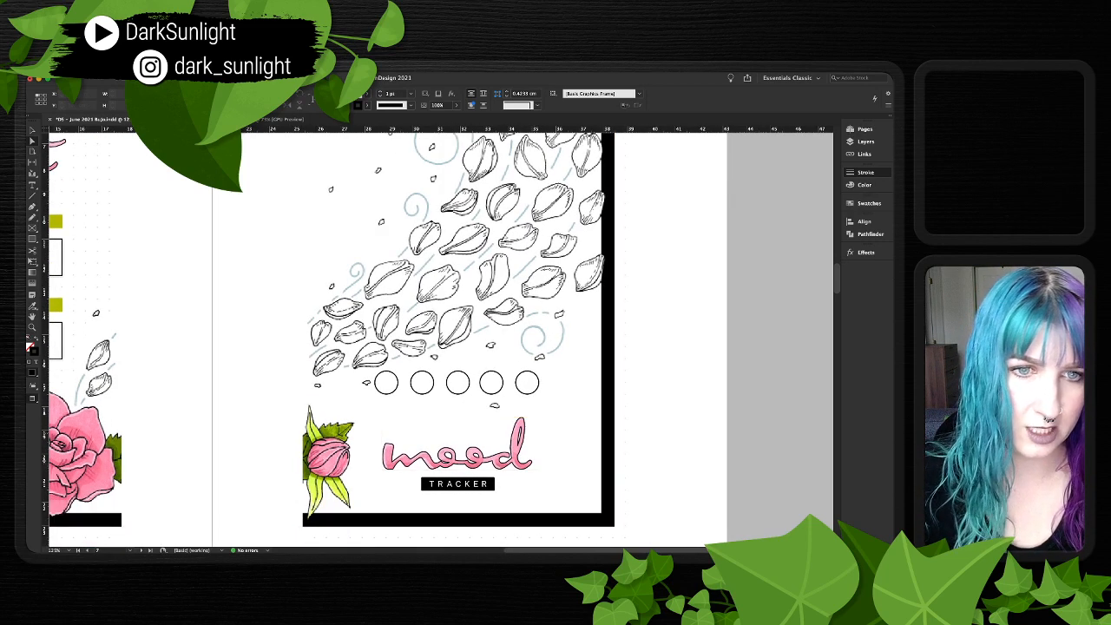
pyautogui.scroll(3, 439, 338)
pyautogui.scroll(-2, 441, 339)
pyautogui.hscroll(-5, 441, 339)
pyautogui.press('super+minus')
pyautogui.press('super+minus')
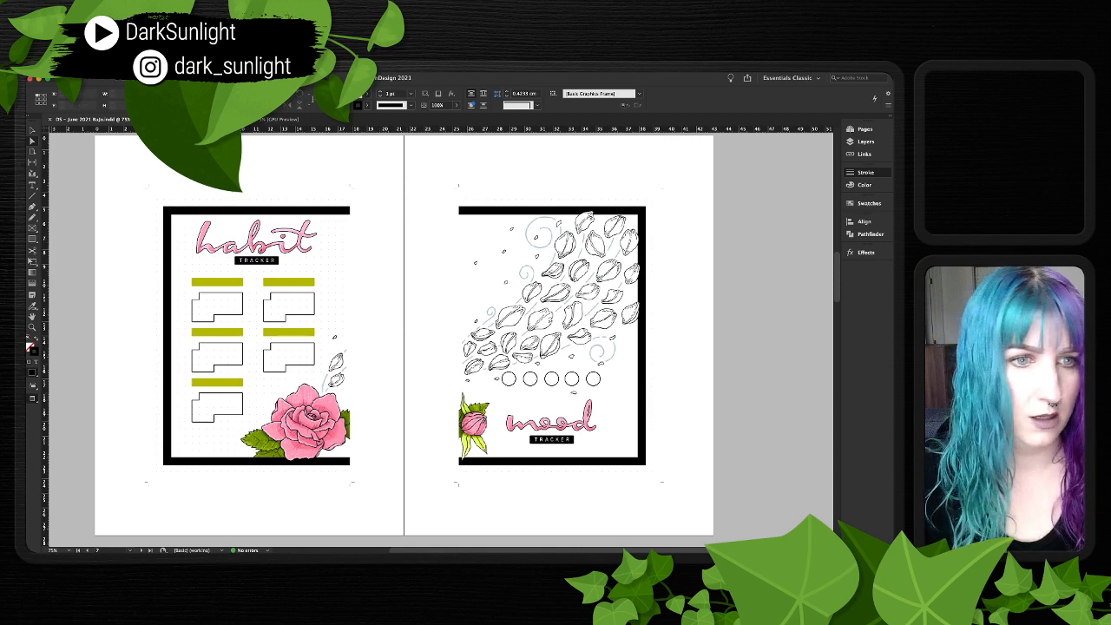
pyautogui.scroll(-3, 441, 338)
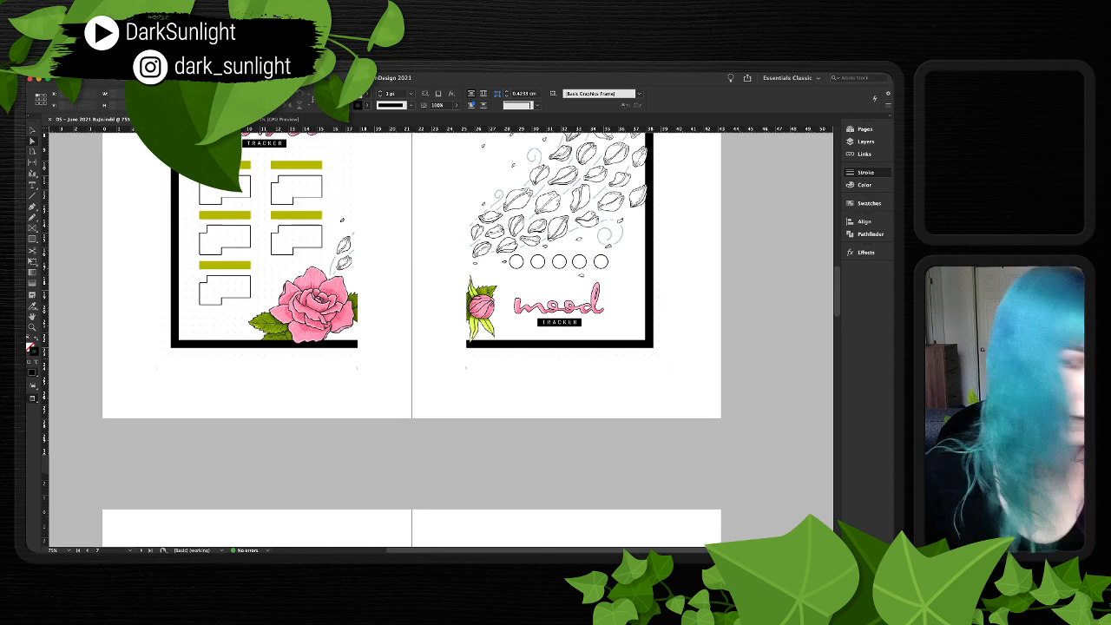
# - Examine the productivity spread after the trackers and compare the page order with the other journal's mood, habit and memories spreads
pyautogui.scroll(-6, 438, 339)
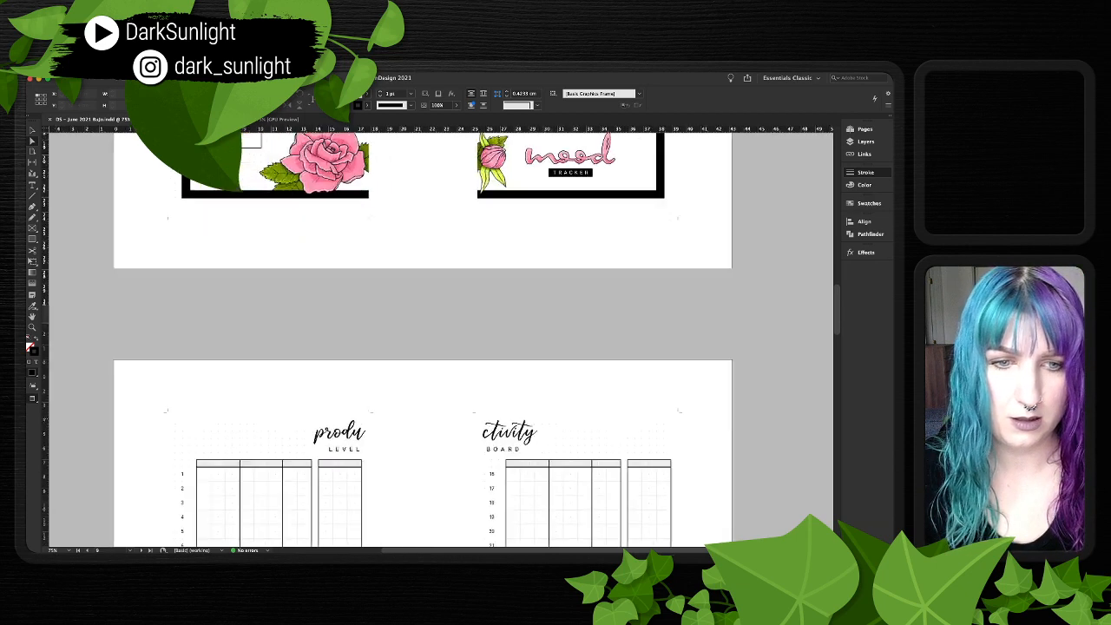
pyautogui.hscroll(1, 439, 339)
pyautogui.scroll(-2, 438, 339)
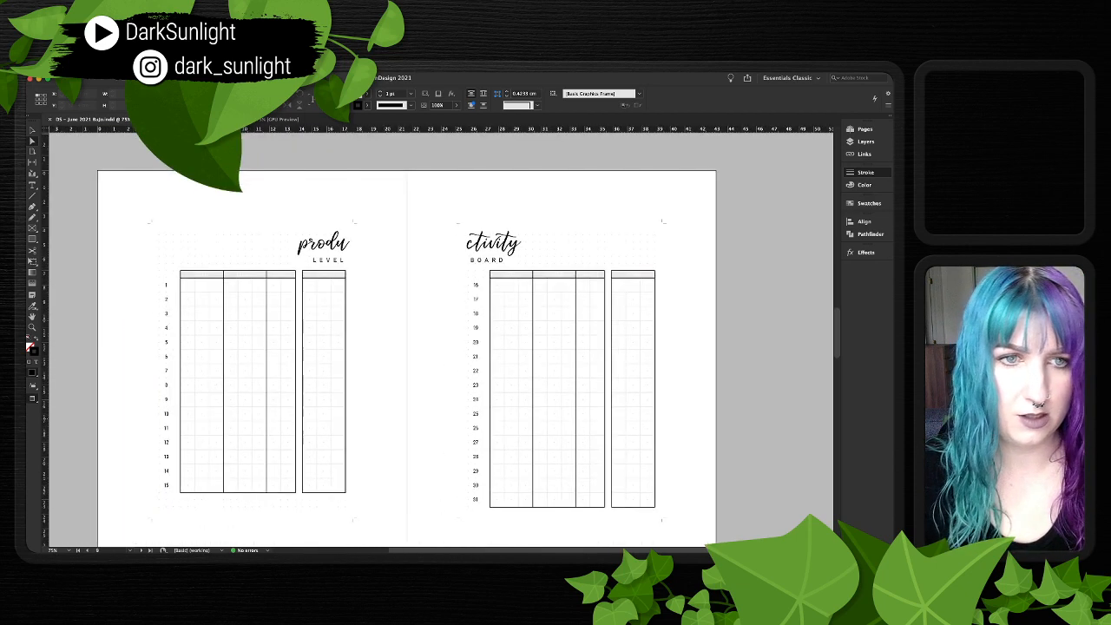
pyautogui.scroll(7, 438, 339)
pyautogui.press('super+minus')
pyautogui.press('super+minus')
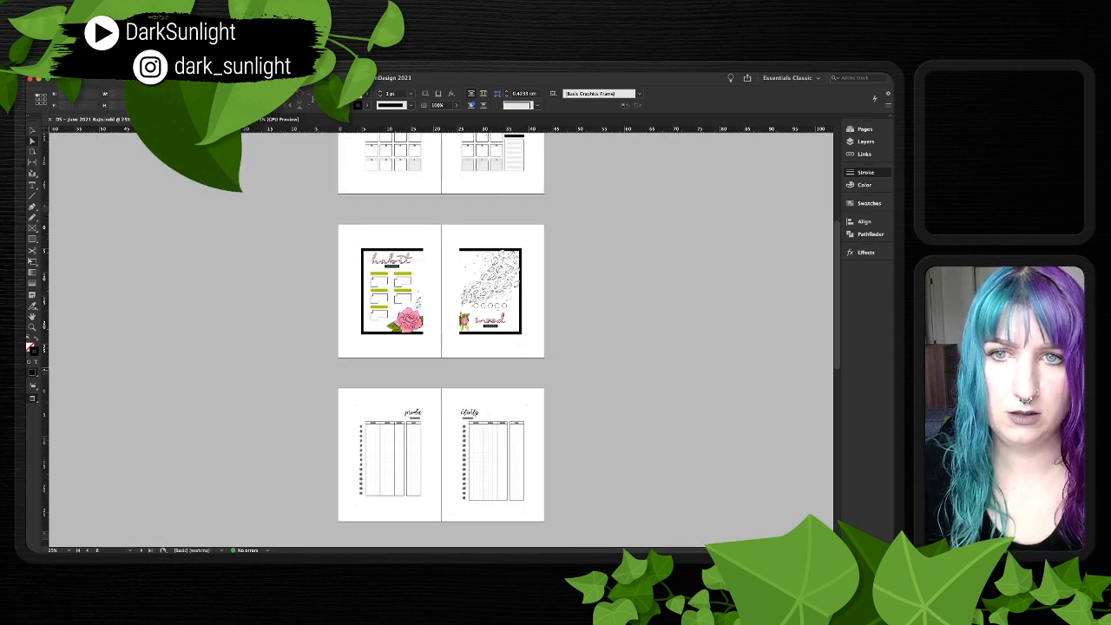
pyautogui.press('super+equal')
pyautogui.press('super+equal')
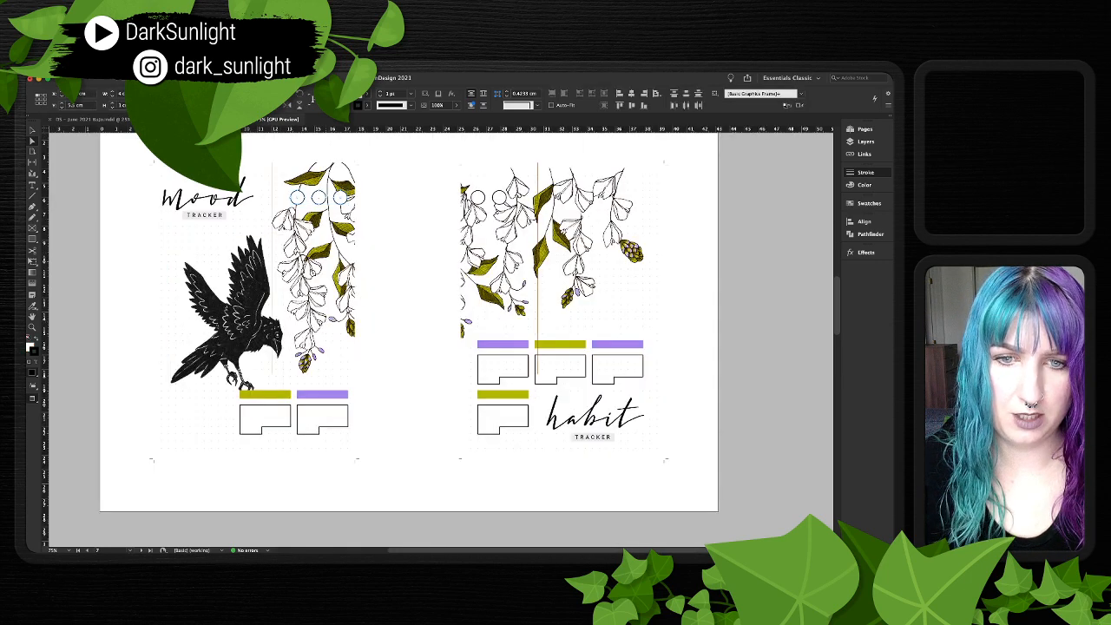
pyautogui.scroll(-5, 408, 339)
pyautogui.scroll(-5, 408, 339)
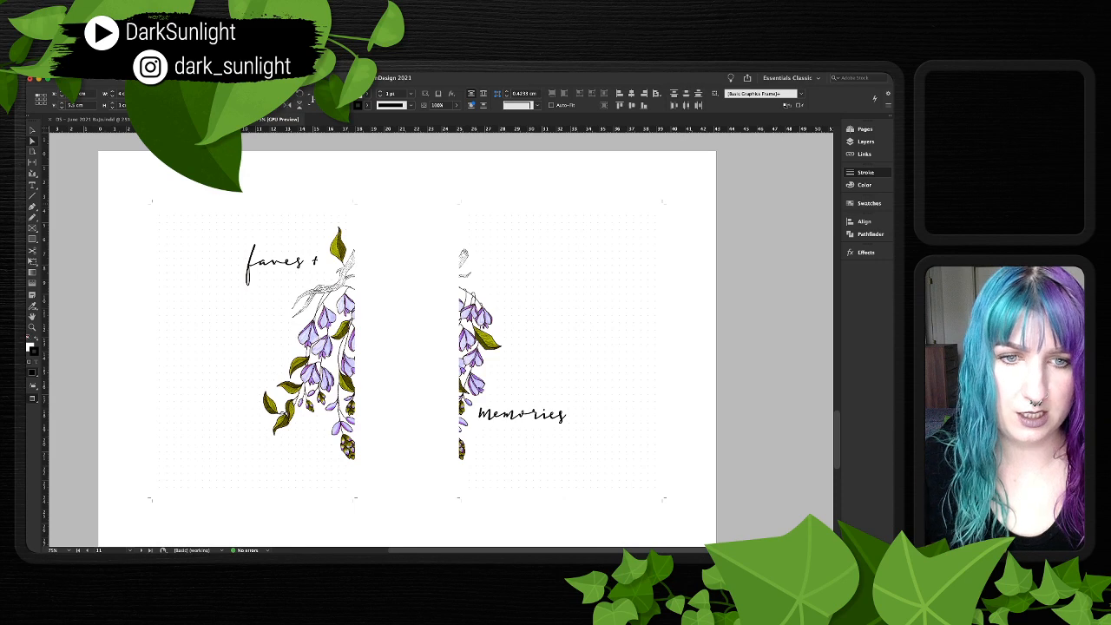
pyautogui.press('super+minus')
pyautogui.press('super+minus')
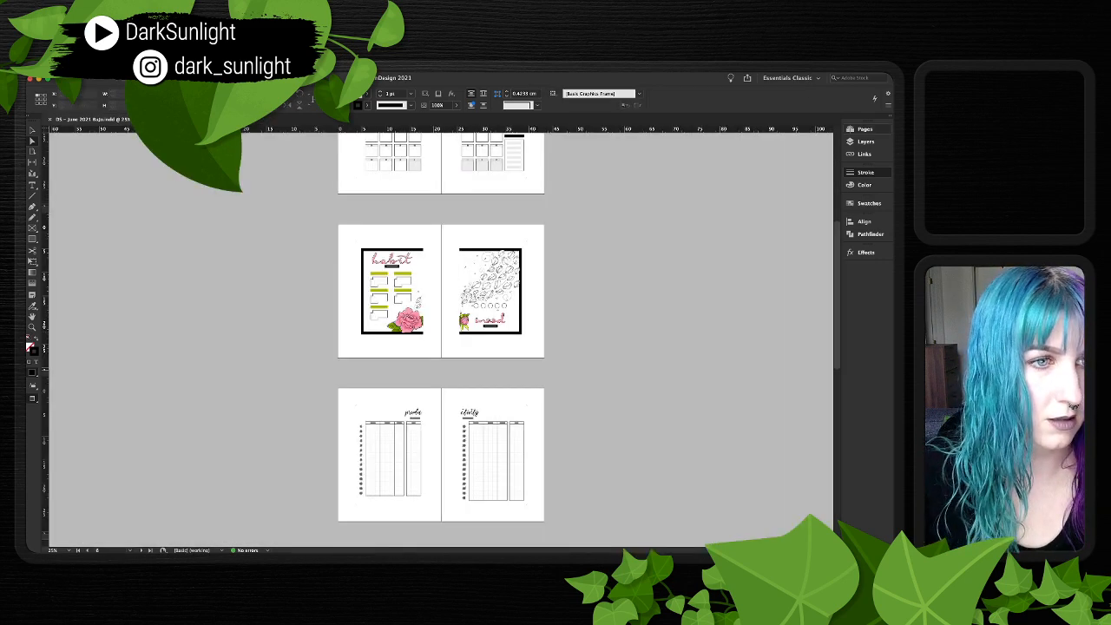
# - Insert two blank dot grid pages between the habit tracker page and the mood tracker page
pyautogui.click(865, 129)
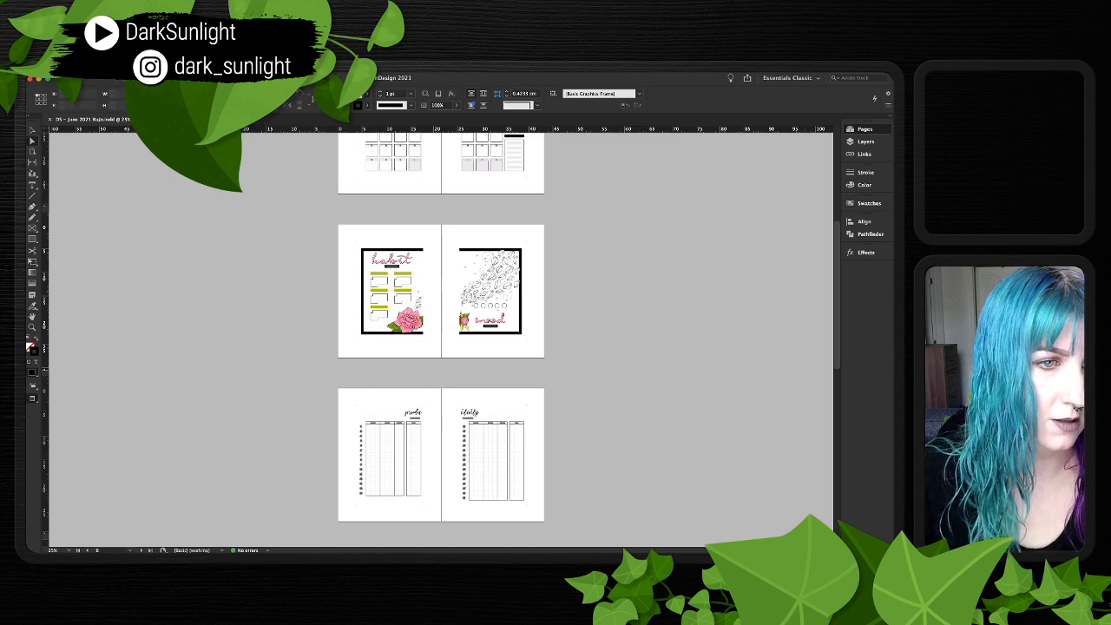
pyautogui.press('shift+super+p')
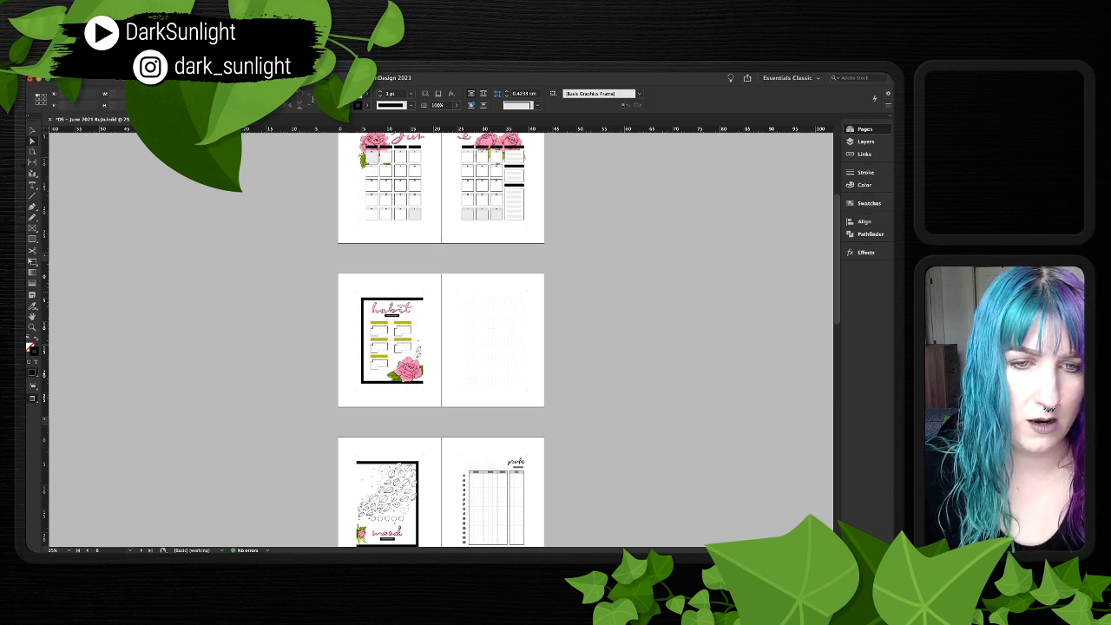
pyautogui.press('shift+super+p')
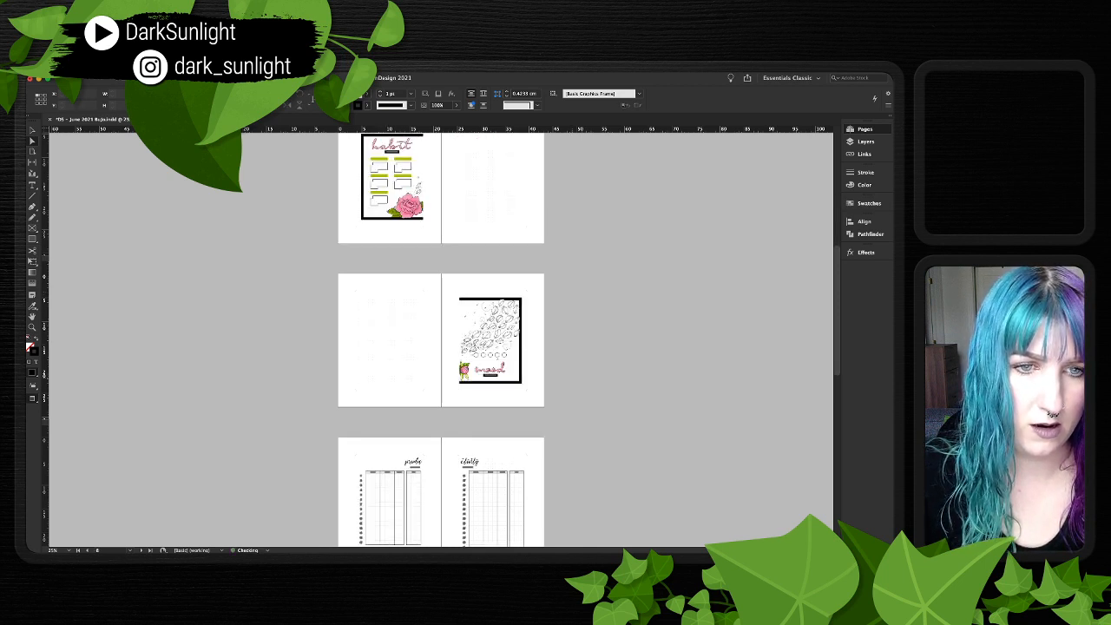
# - Move all mood tracker artwork, circles and titles in place onto the blank page facing the habit tracker
pyautogui.moveTo(564, 418); pyautogui.dragTo(440, 277)
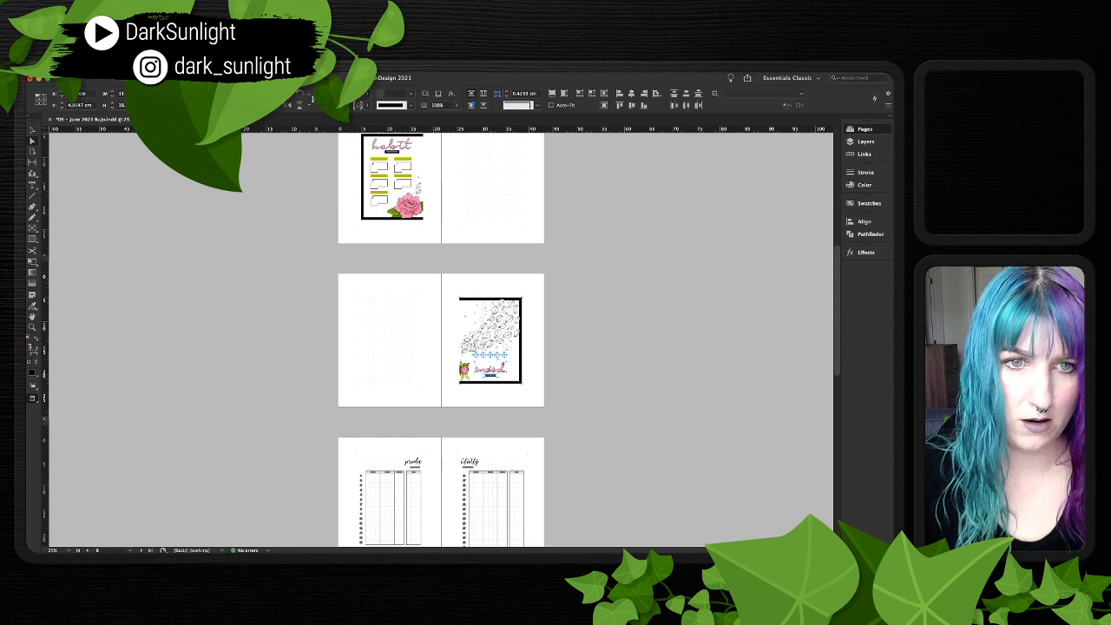
pyautogui.press('super+x')
pyautogui.press('super+alt+shift+v')
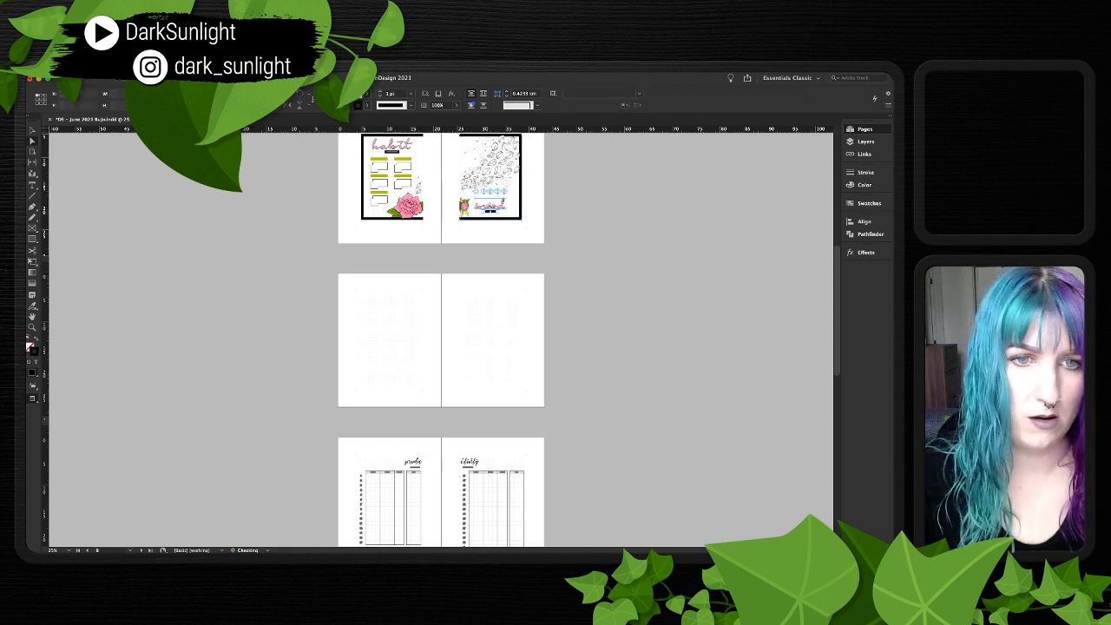
pyautogui.scroll(3, 441, 339)
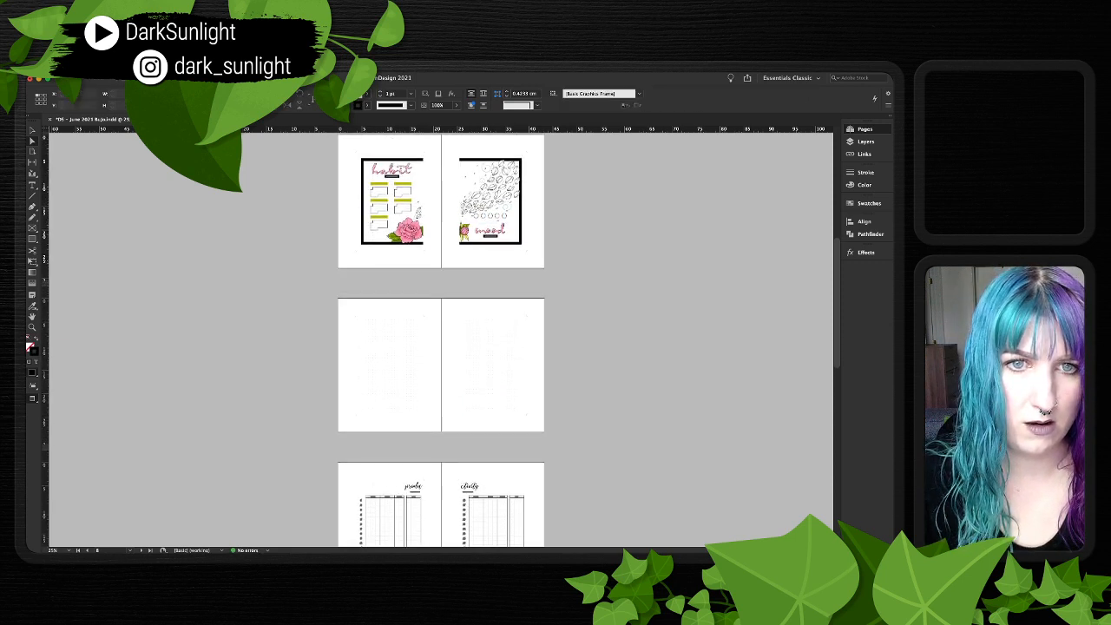
pyautogui.scroll(1, 441, 338)
pyautogui.scroll(-3, 441, 339)
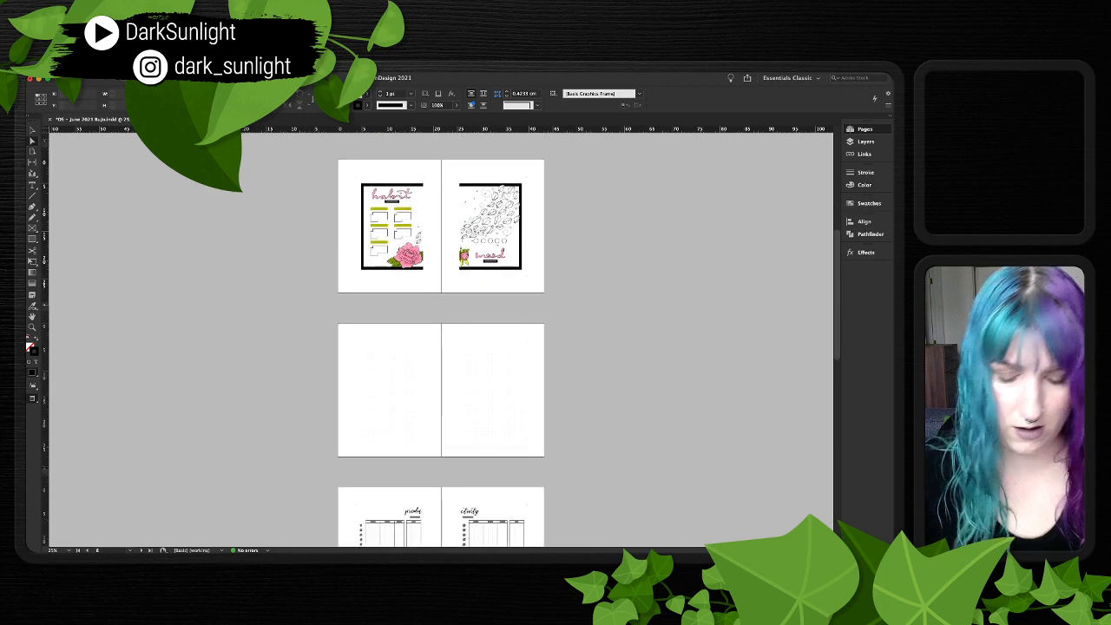
# - Check the dot grid on the blank spread after the trackers and save the document
pyautogui.press('super+equal')
pyautogui.press('super+equal')
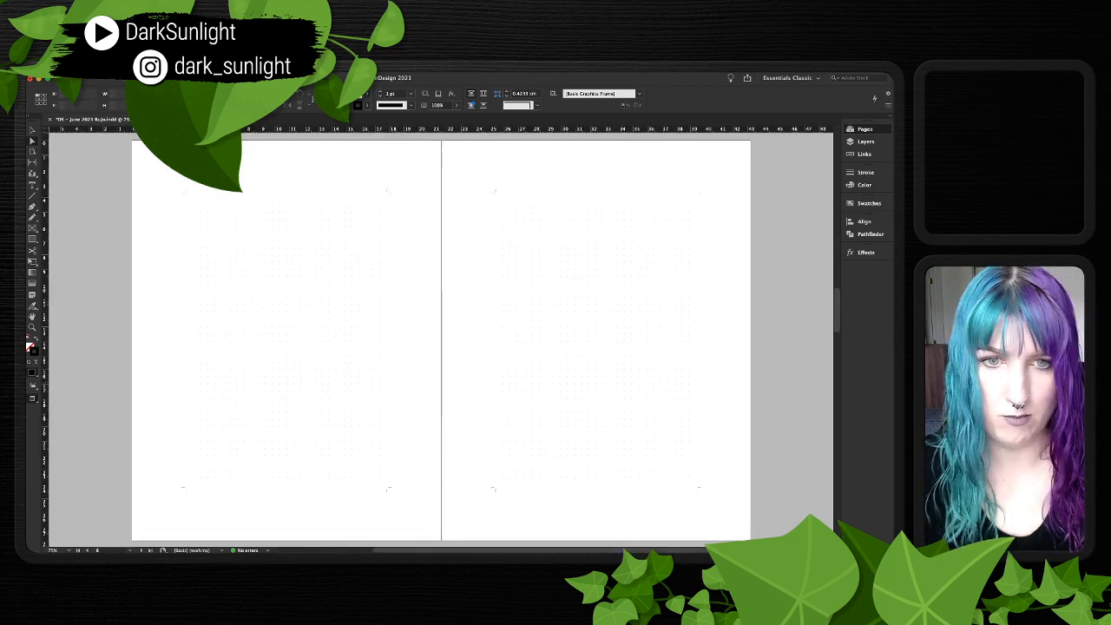
pyautogui.press('super+minus')
pyautogui.press('super+minus')
pyautogui.hscroll(1, 421, 339)
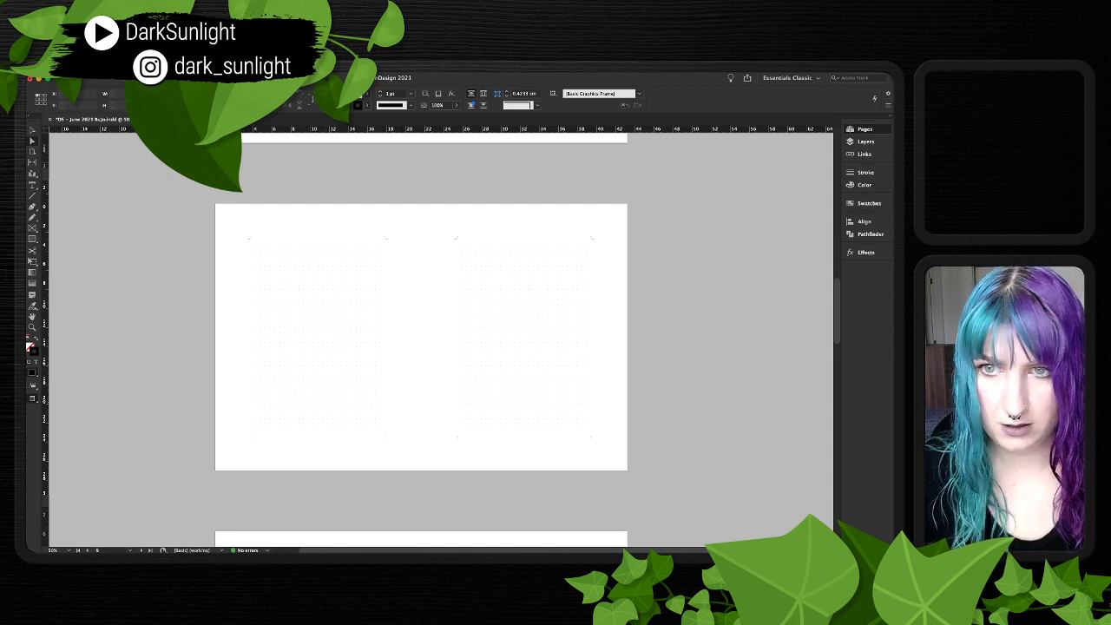
pyautogui.press('super+s')
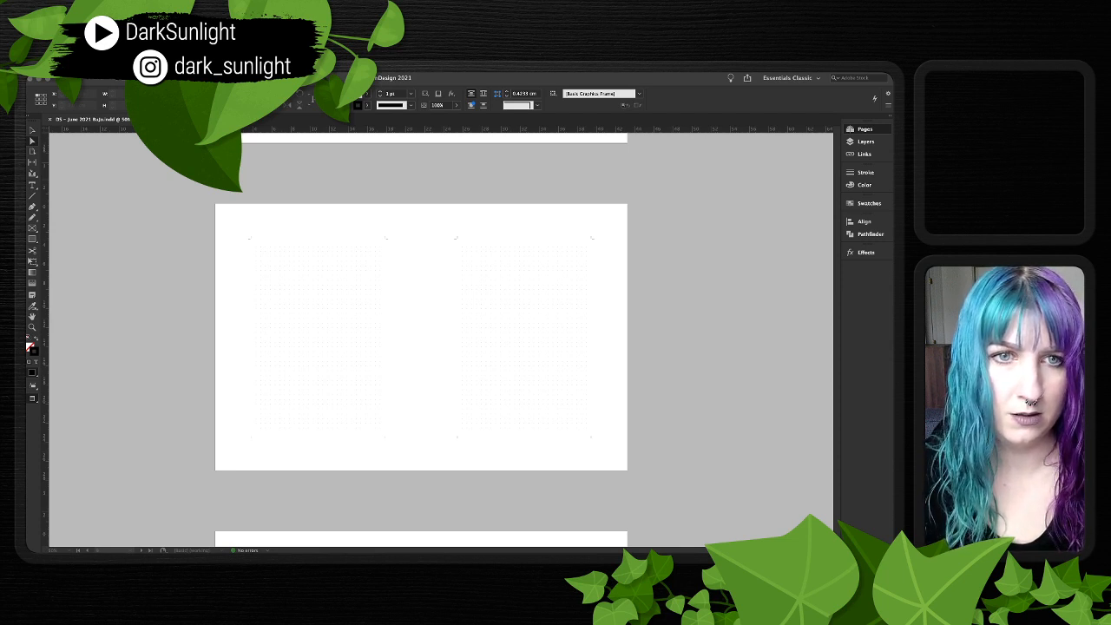
# - Copy the number bars, scales and three tracker grids from the older pink habit spread in place onto the blank spread
pyautogui.press('super+Tab')
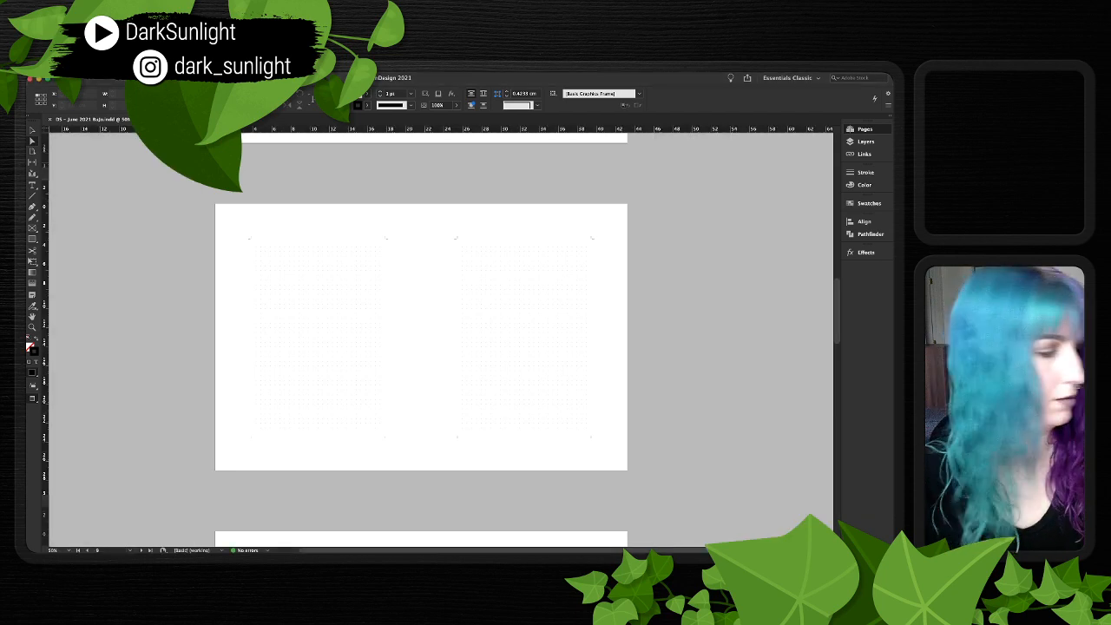
pyautogui.press('super+1')
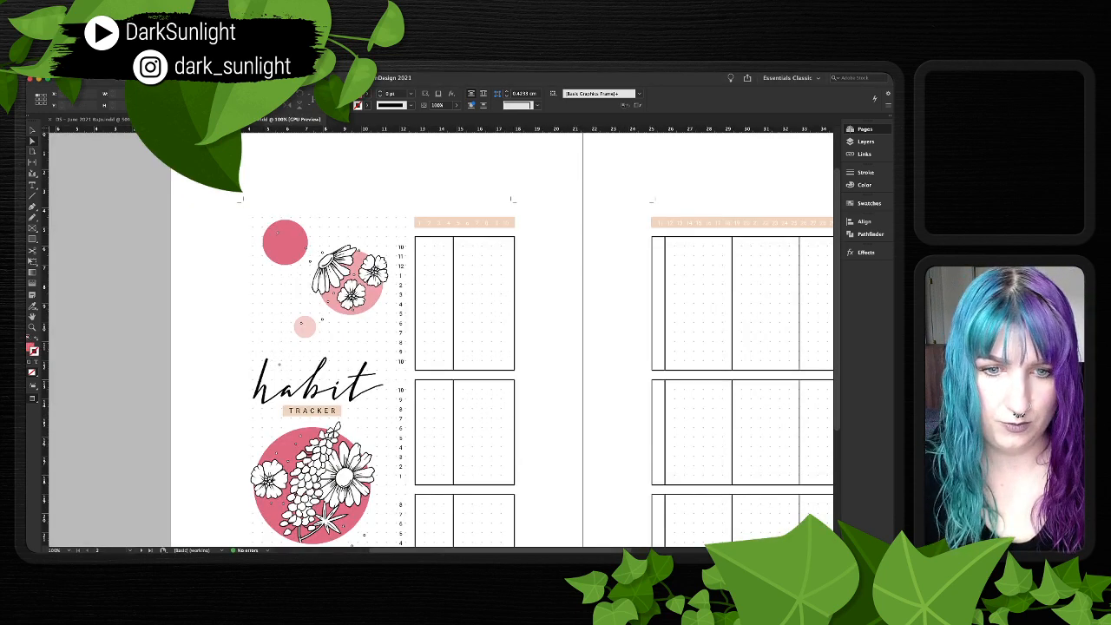
pyautogui.press('super+minus')
pyautogui.press('super+minus')
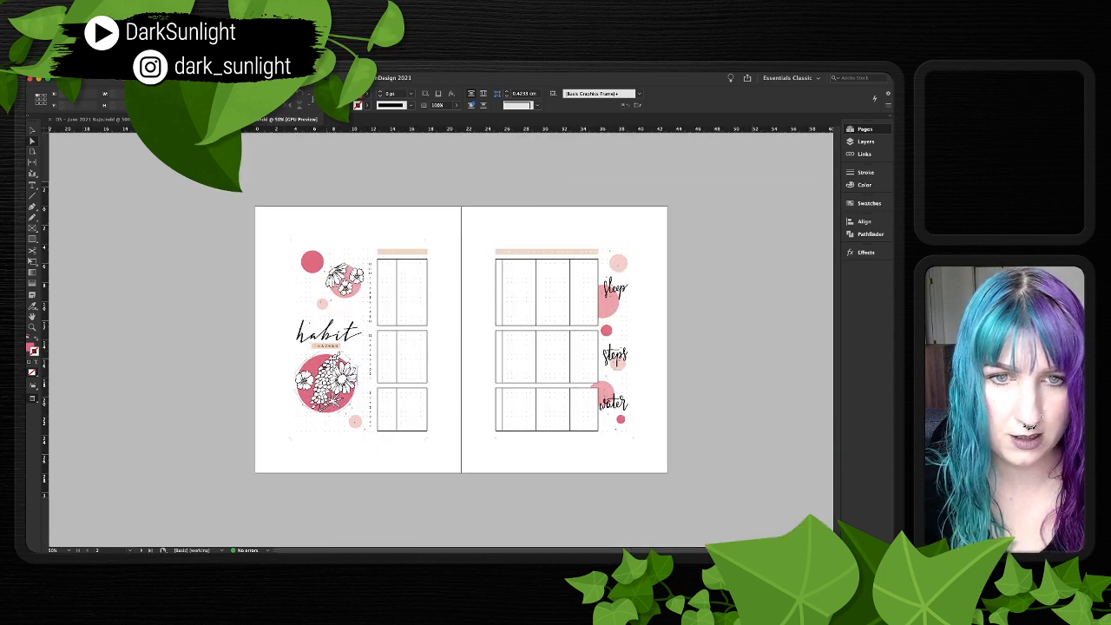
pyautogui.click(335, 345)
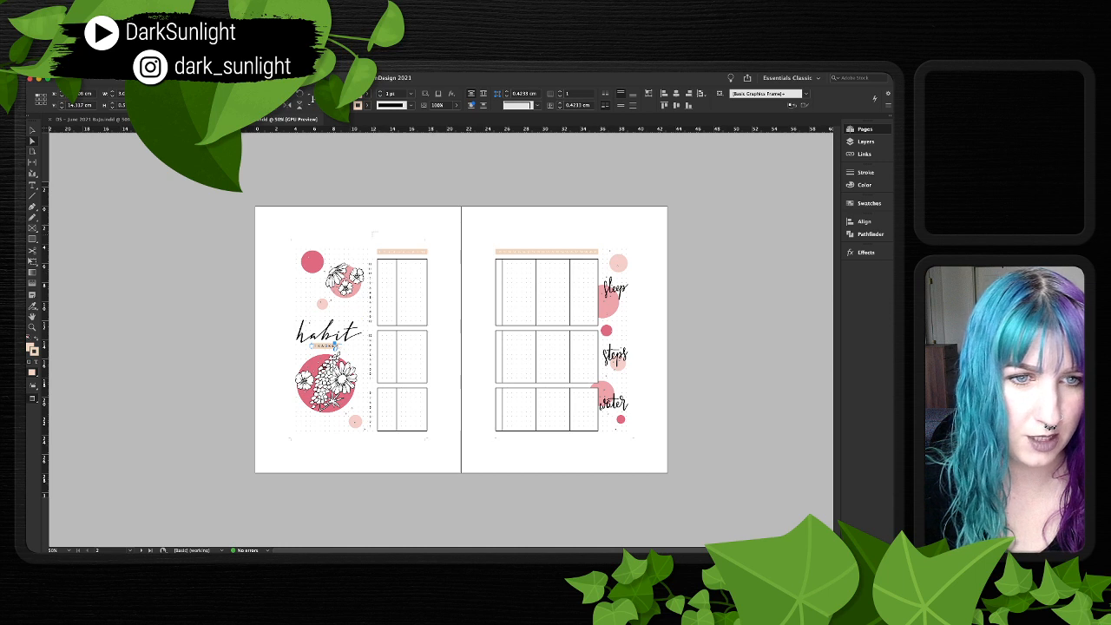
pyautogui.moveTo(373, 232); pyautogui.dragTo(589, 456)
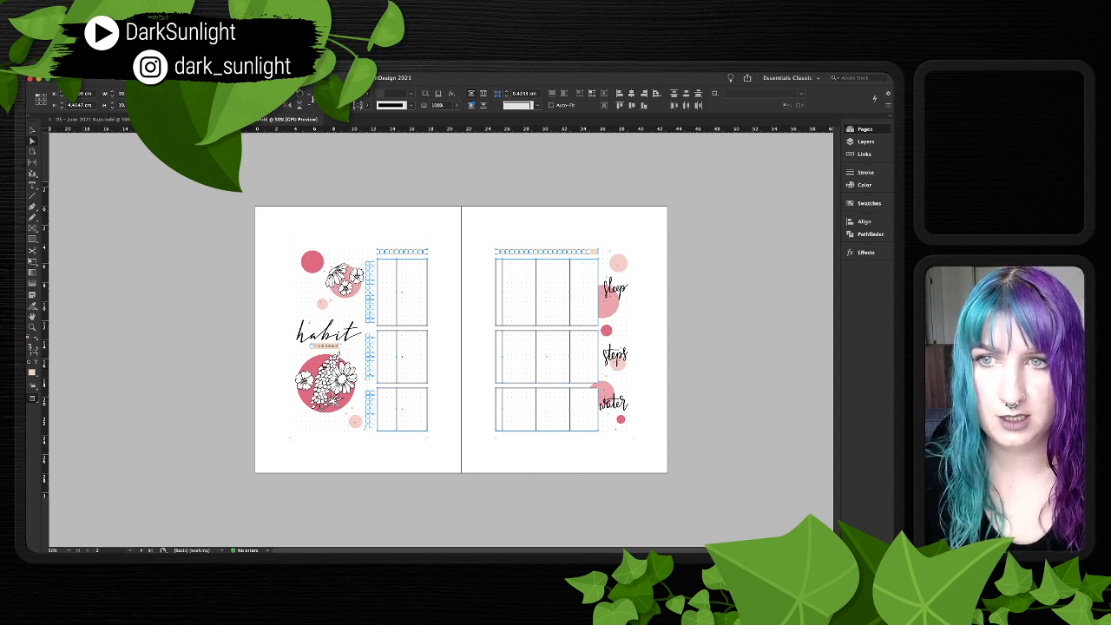
pyautogui.press('pagedown')
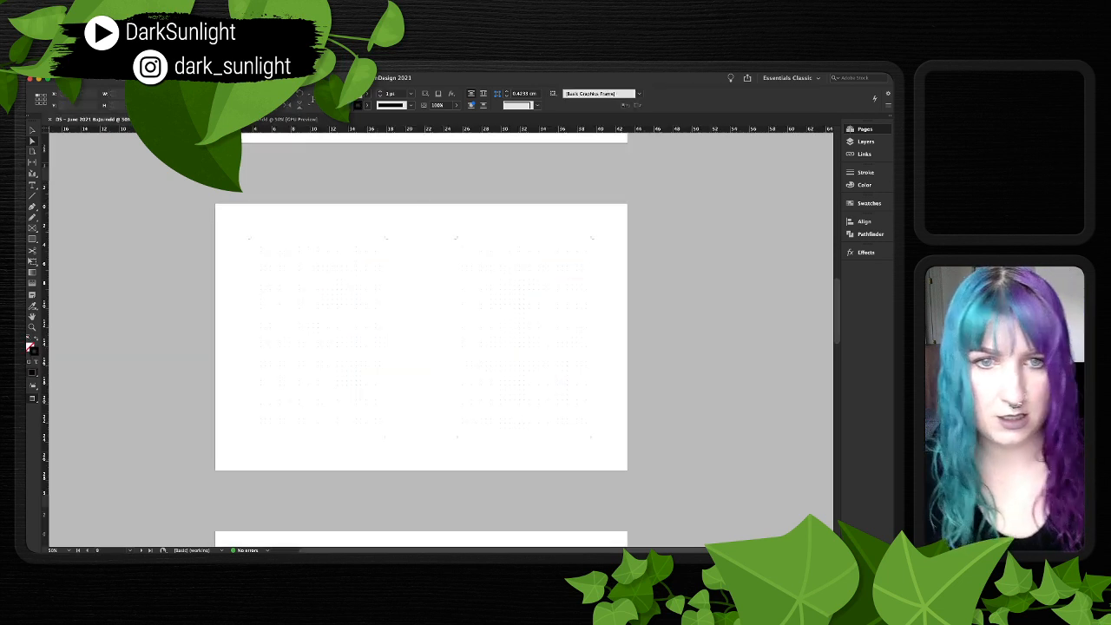
pyautogui.hotkey('ctrl', 'alt', 'shift', 'v')
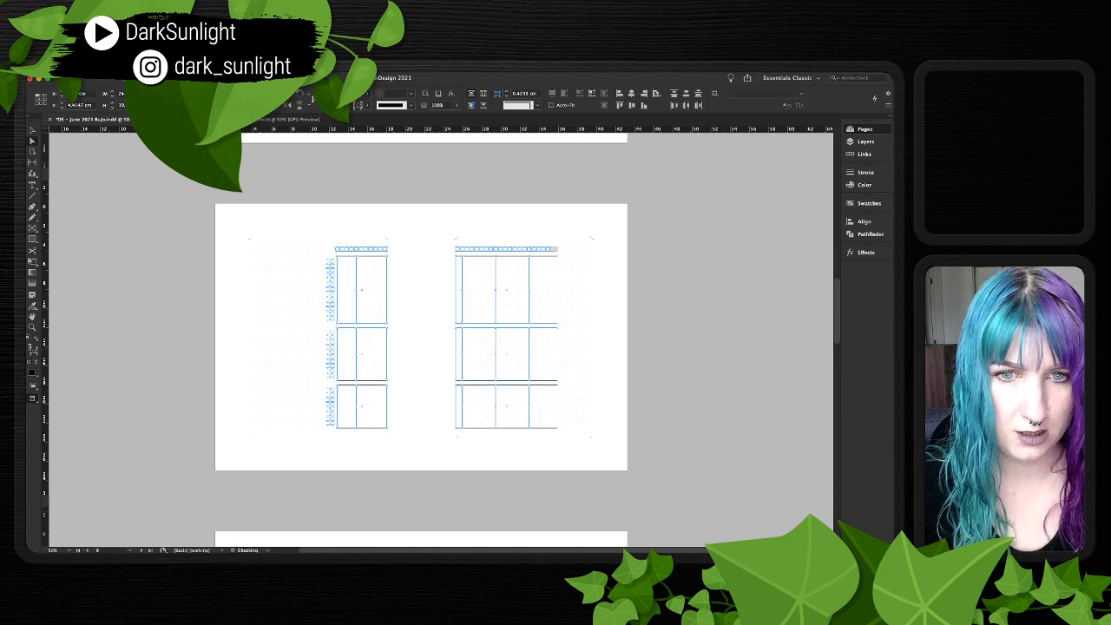
pyautogui.press('super+shift+a')
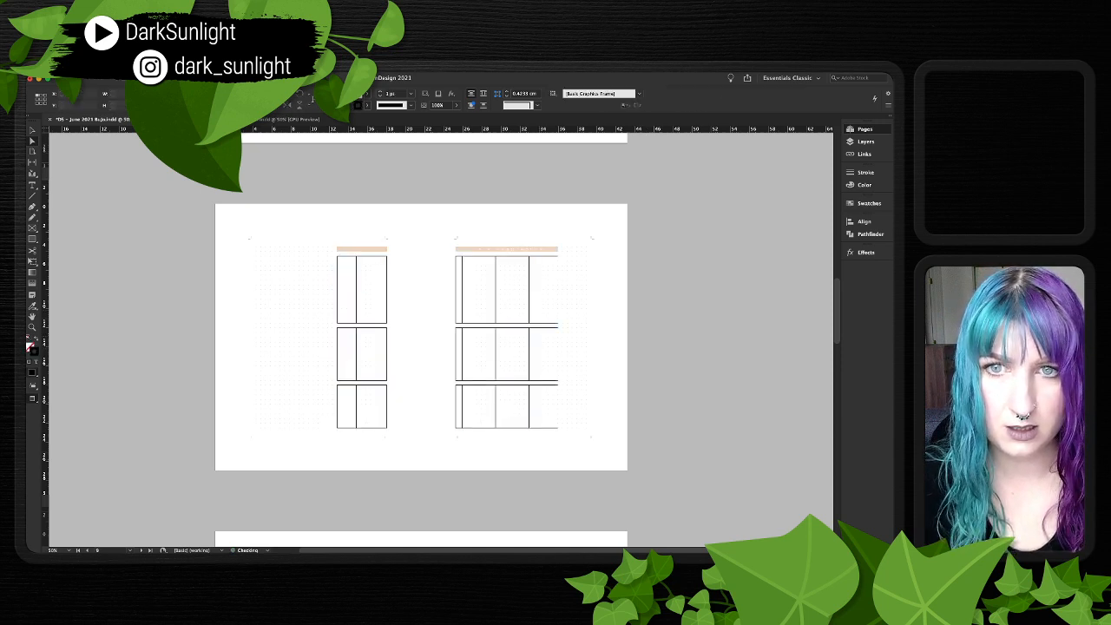
# - Copy the beige TRACKER label from the older habit spread and paste it in place on the new spread's left page
pyautogui.press('super+grave')
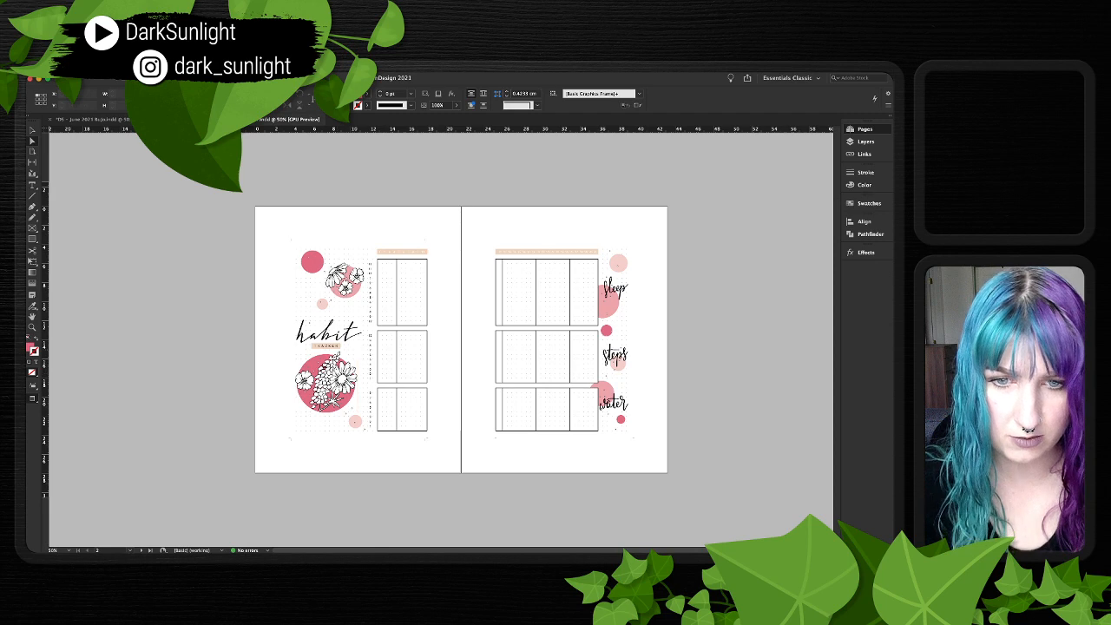
pyautogui.click(335, 346)
pyautogui.press('super+shift+a')
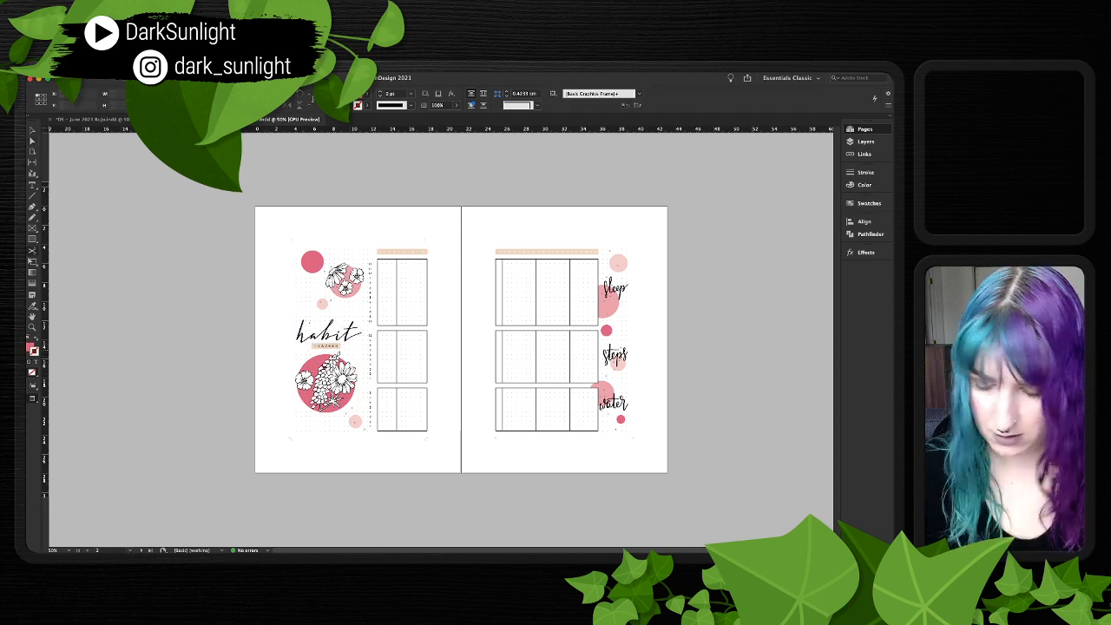
pyautogui.click(335, 345)
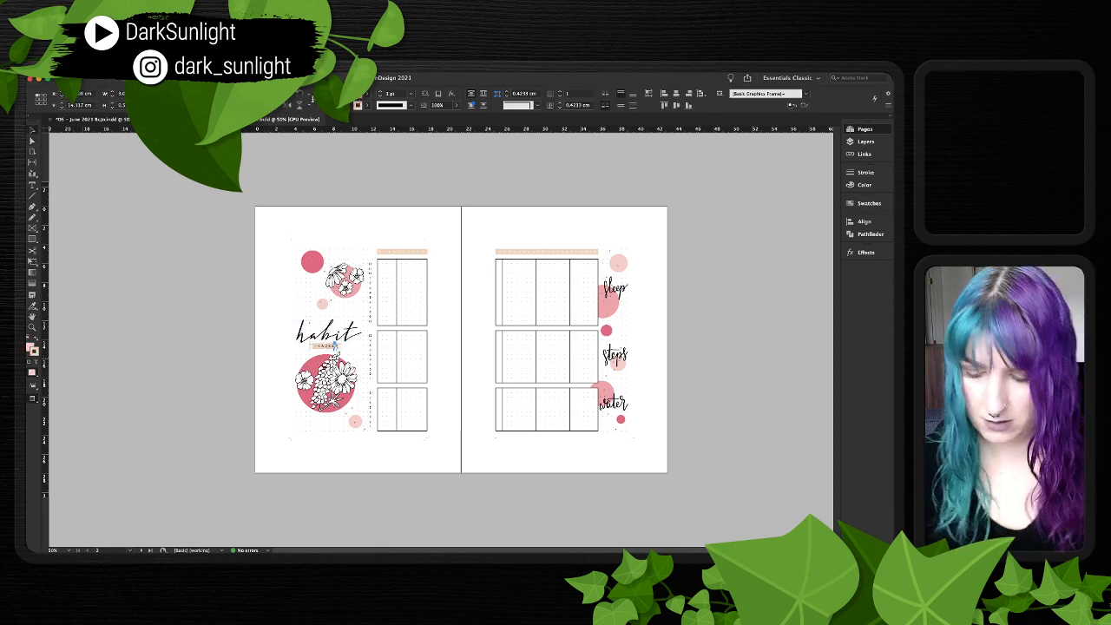
pyautogui.press('super+grave')
pyautogui.press('super+alt+shift+v')
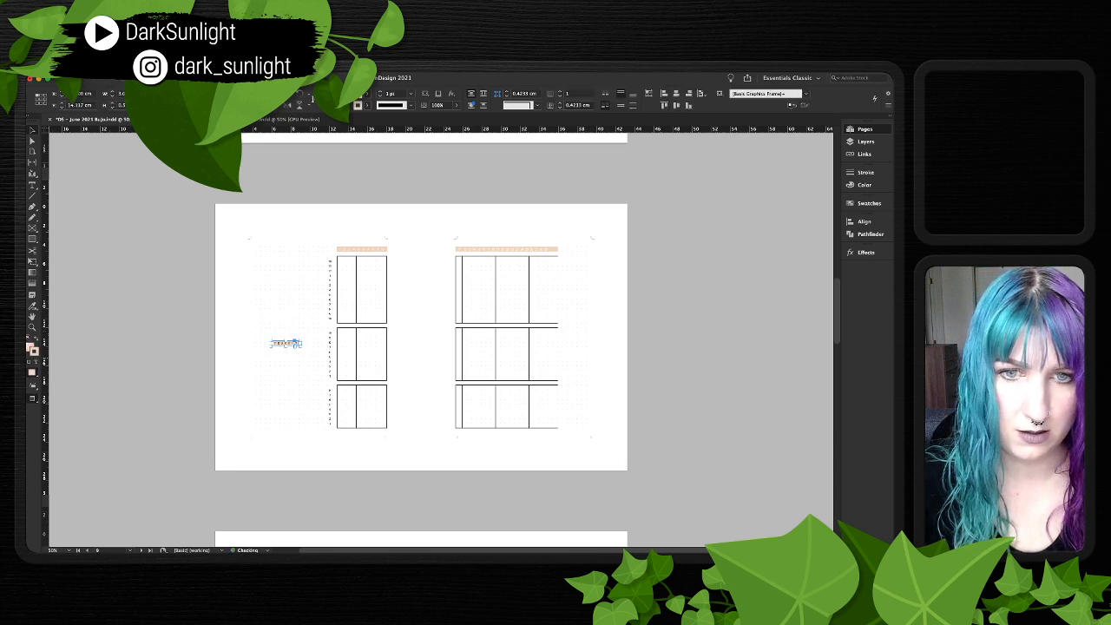
pyautogui.click(256, 315)
pyautogui.moveTo(256, 315); pyautogui.dragTo(289, 370)
pyautogui.moveTo(361, 241); pyautogui.dragTo(561, 253)
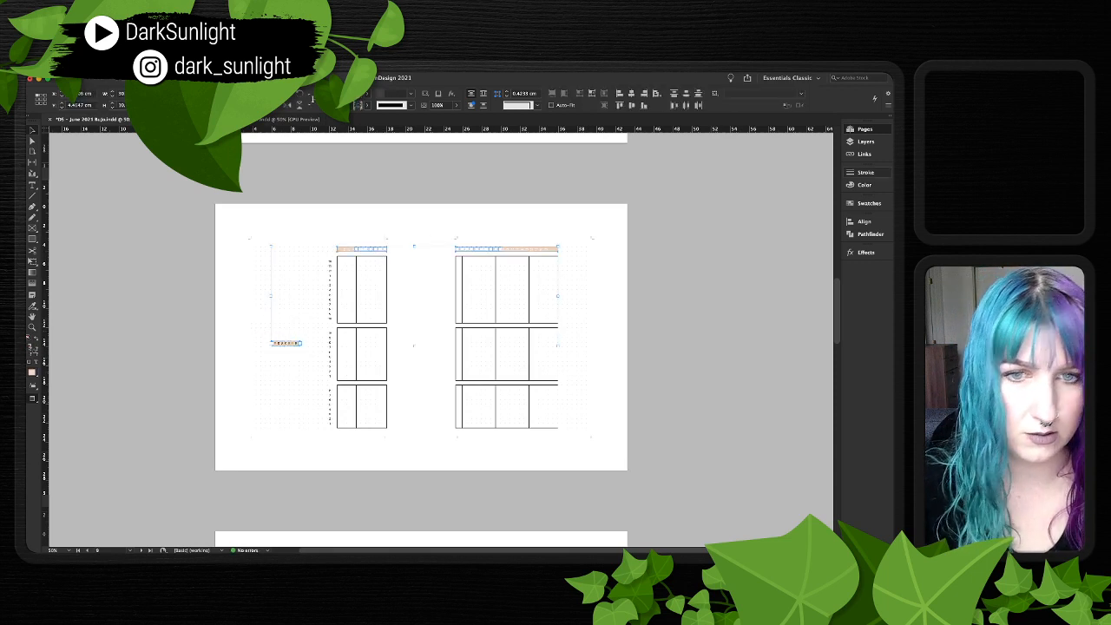
pyautogui.press('super+shift+a')
# - Delete the beige TRACKER label from the new spread's left page
pyautogui.press('super+=')
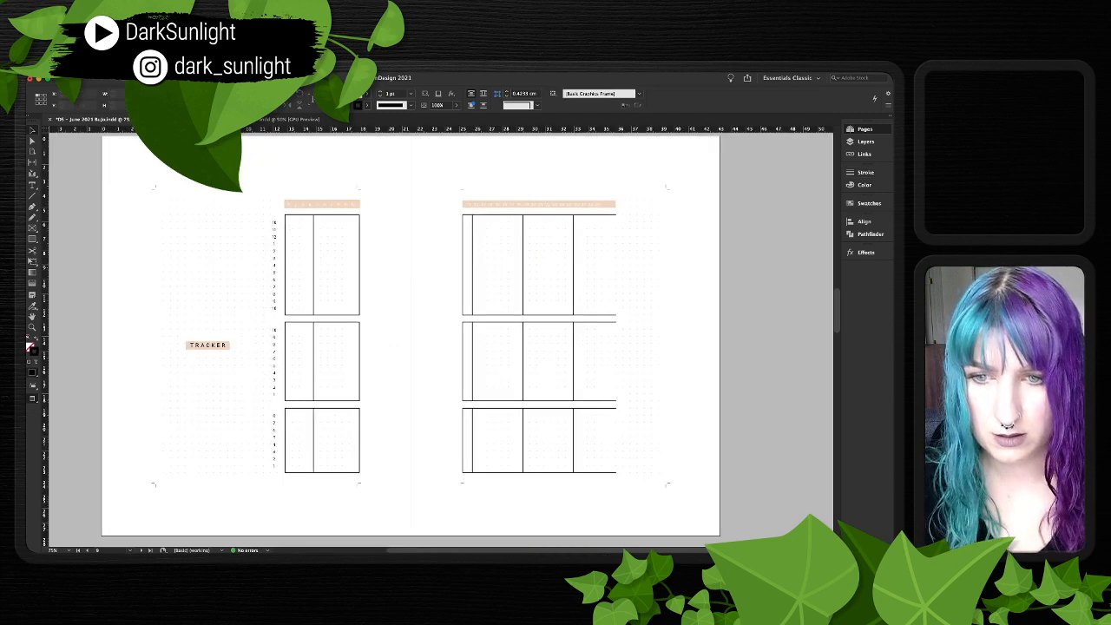
pyautogui.press('super+=')
pyautogui.click(144, 347)
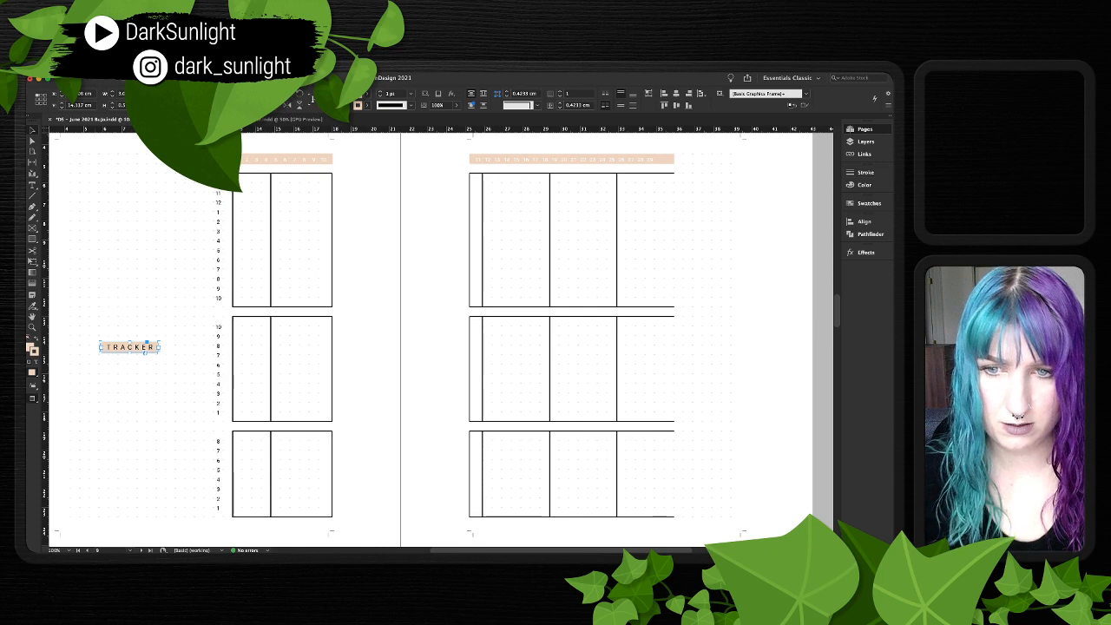
pyautogui.press('super+shift+a')
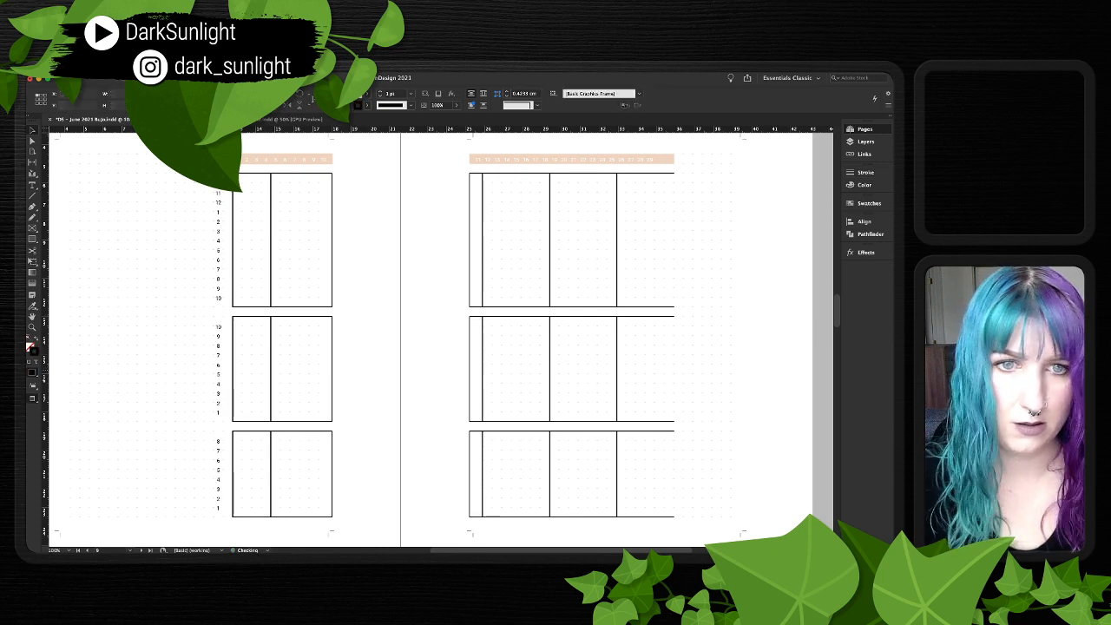
# - Copy the black TRACKER label from the mood page and place it on the new spread's left page, beside the middle grid
pyautogui.press('super+minus')
pyautogui.press('super+minus')
pyautogui.scroll(3, 530, 186)
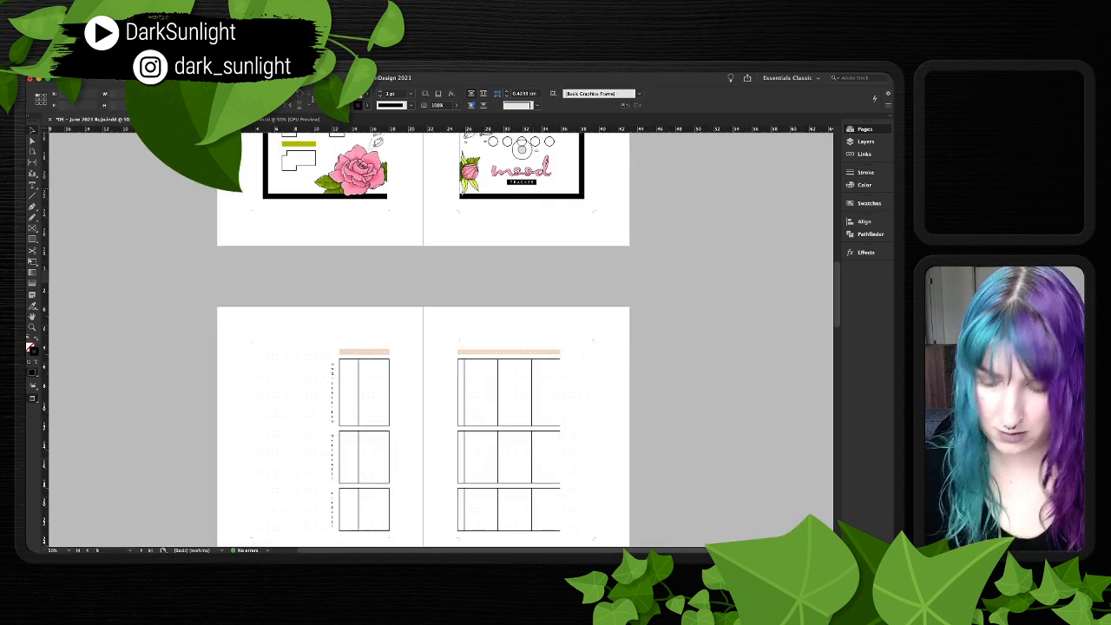
pyautogui.click(532, 182)
pyautogui.press('super+v')
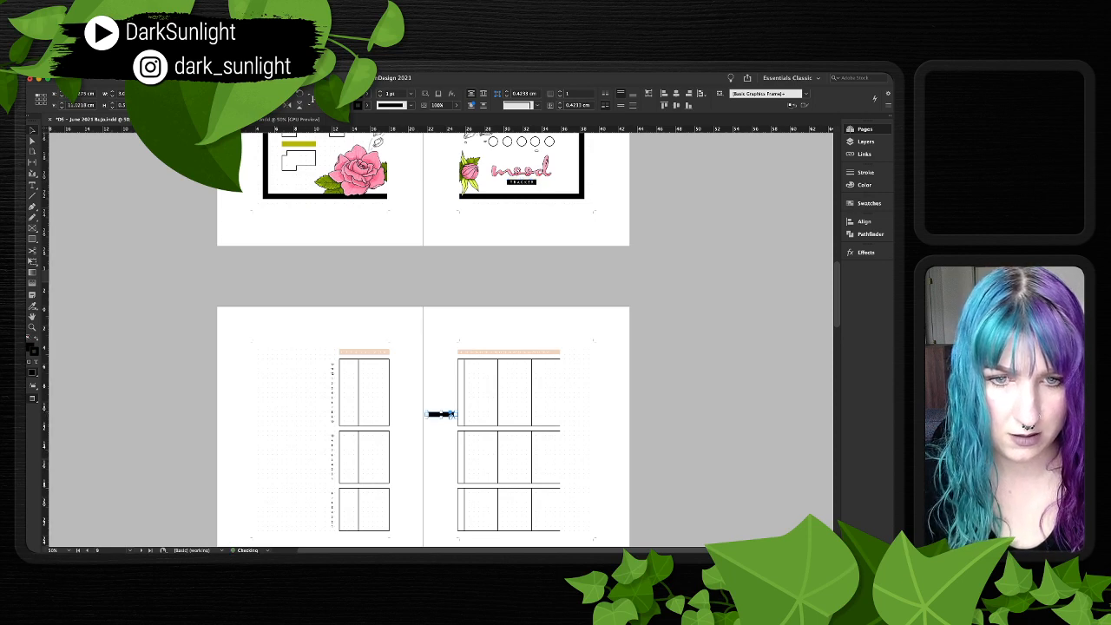
pyautogui.moveTo(441, 415); pyautogui.dragTo(257, 460)
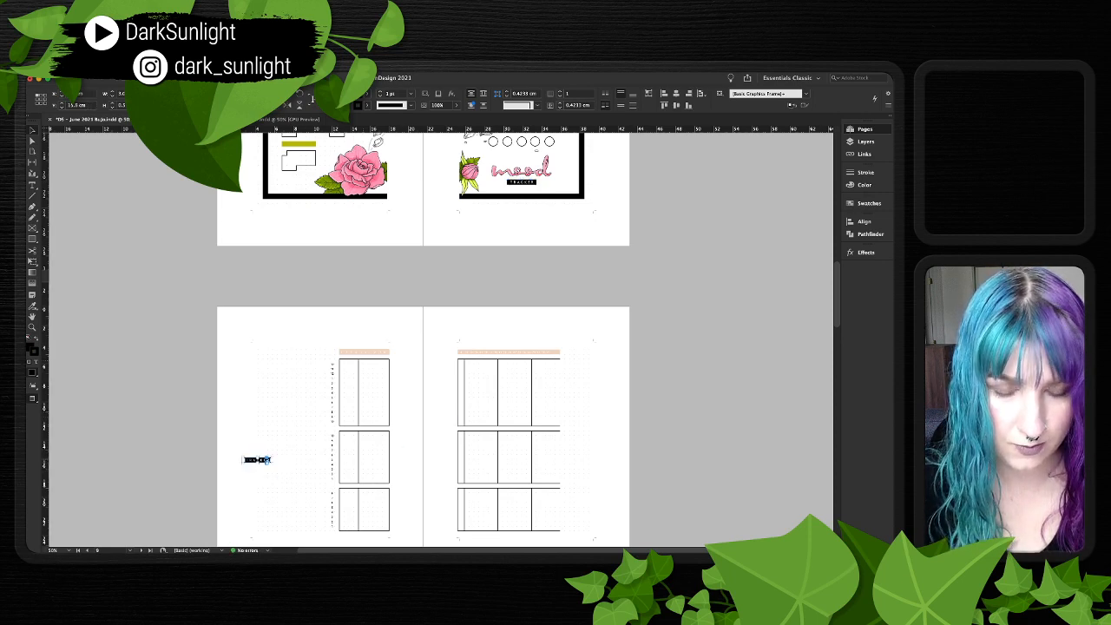
# - Recolour the beige bars behind the day numbers on both pages of the new spread to black
pyautogui.click(365, 351)
pyautogui.press('super+equal')
pyautogui.press('super+equal')
pyautogui.press('super+equal')
pyautogui.press('super+equal')
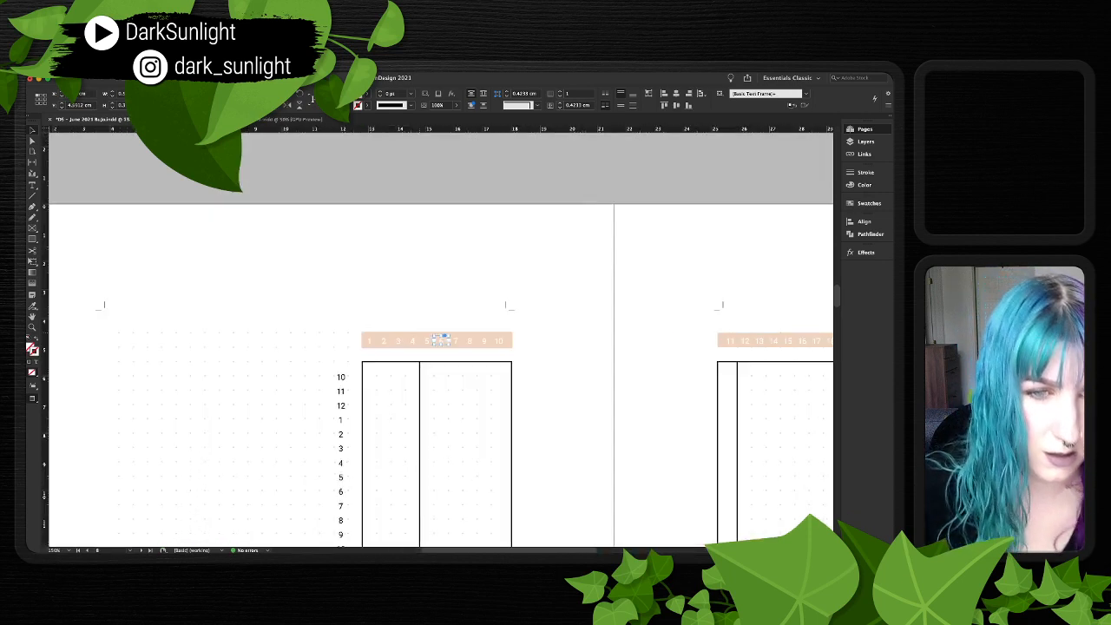
pyautogui.hscroll(3, 441, 374)
pyautogui.moveTo(354, 306); pyautogui.dragTo(702, 342)
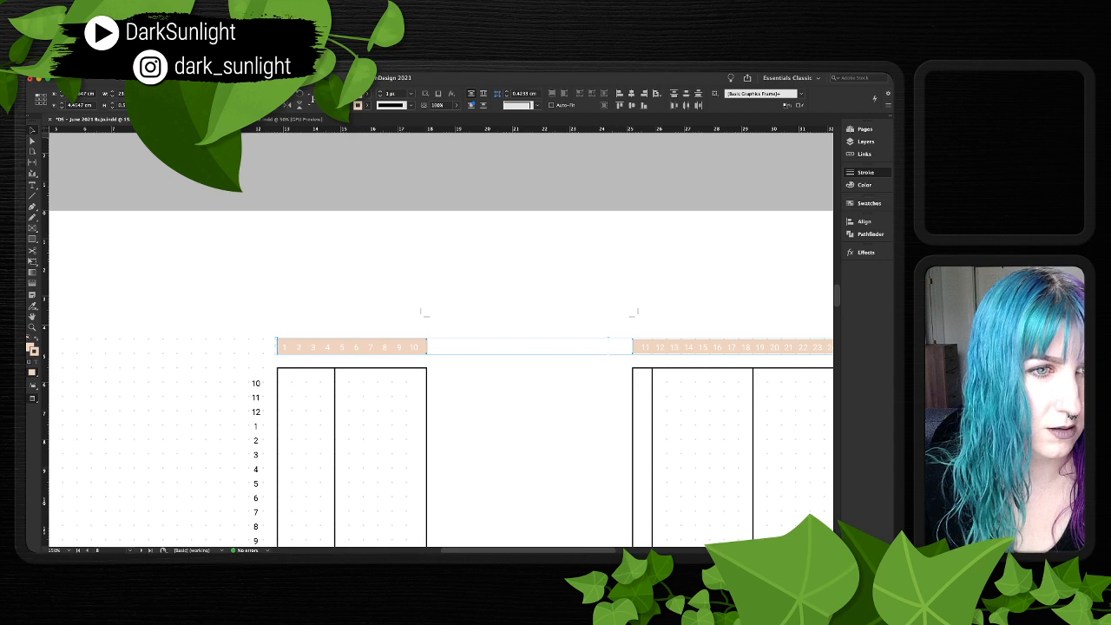
pyautogui.press('super+z')
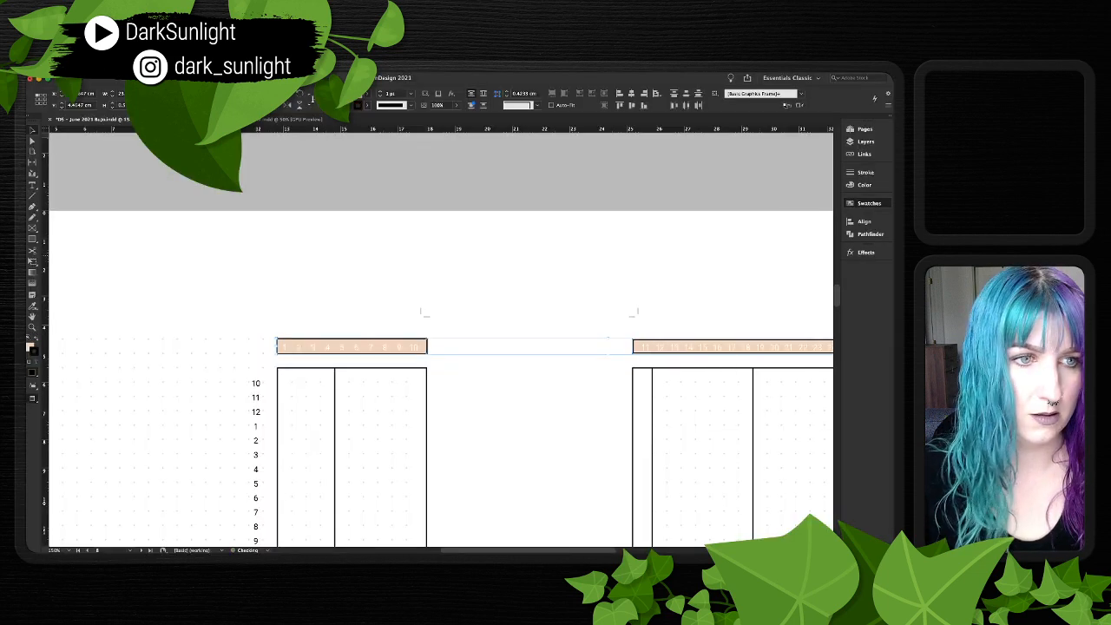
pyautogui.press('x')
pyautogui.press('super+z')
pyautogui.press('super+shift+a')
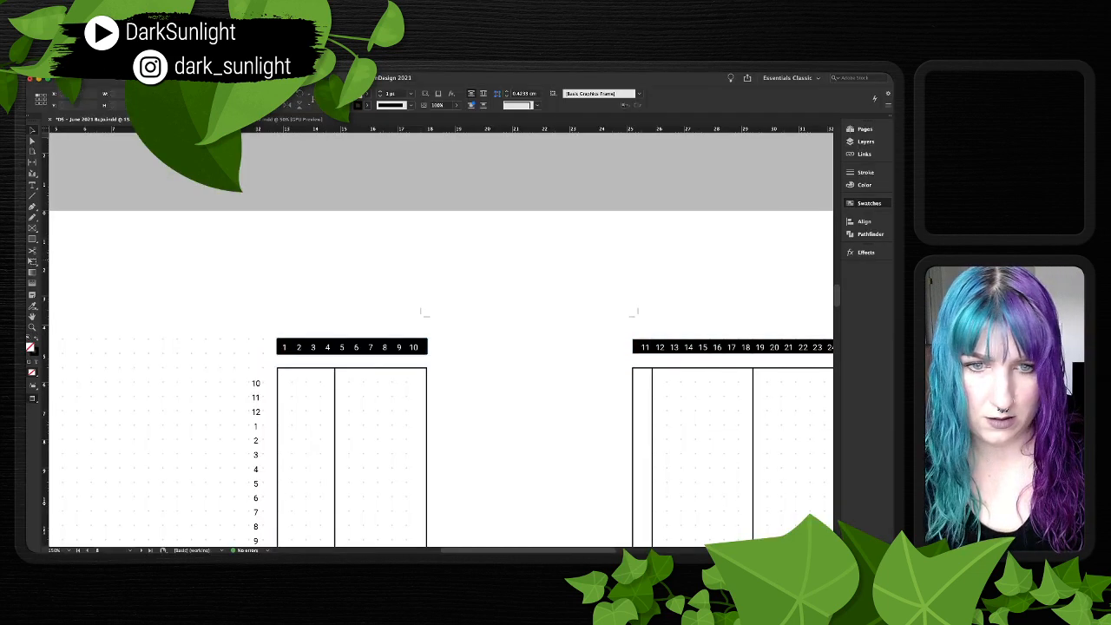
# - Move the black TRACKER label inward, into the dotted area beside the middle grid of the left page
pyautogui.press('super+minus')
pyautogui.press('super+minus')
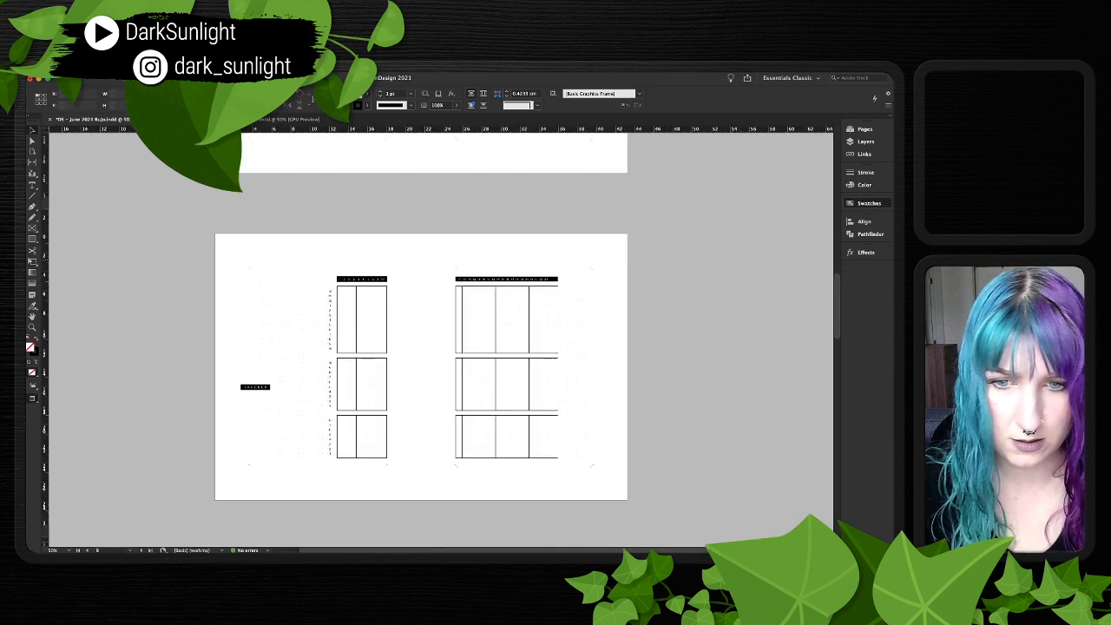
pyautogui.moveTo(255, 386); pyautogui.dragTo(287, 383)
pyautogui.press('super+shift+a')
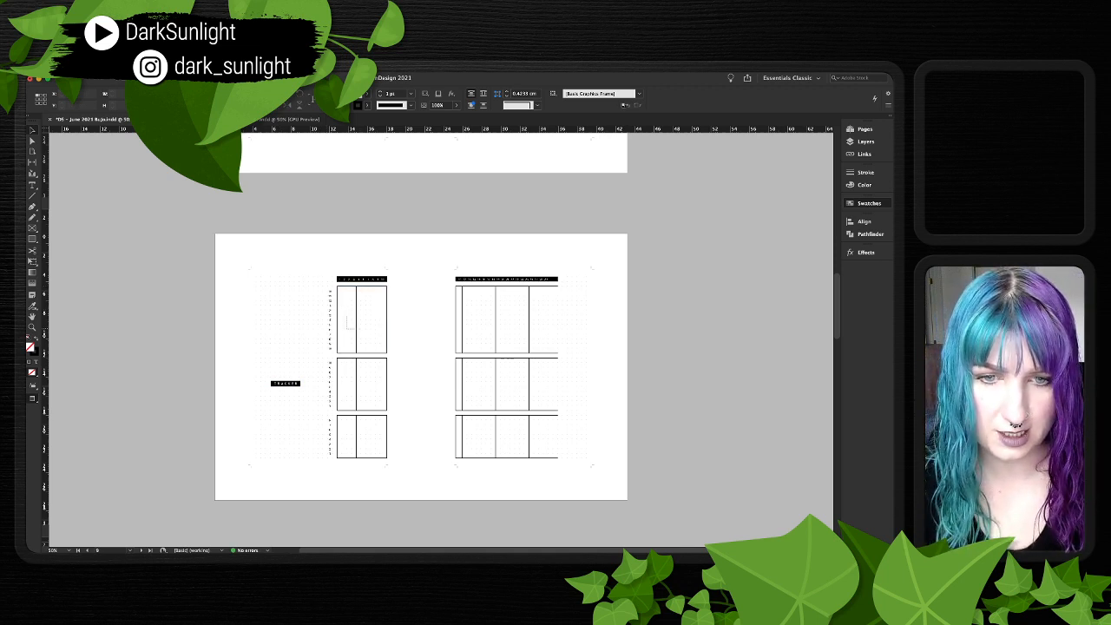
# - Move the week divider lines of the three left-page grids two columns right, between days 6 and 7
pyautogui.click(355, 324)
pyautogui.keyDown('shift'); pyautogui.click(355, 379); pyautogui.keyUp('shift')
pyautogui.keyDown('shift'); pyautogui.click(356, 431); pyautogui.keyUp('shift')
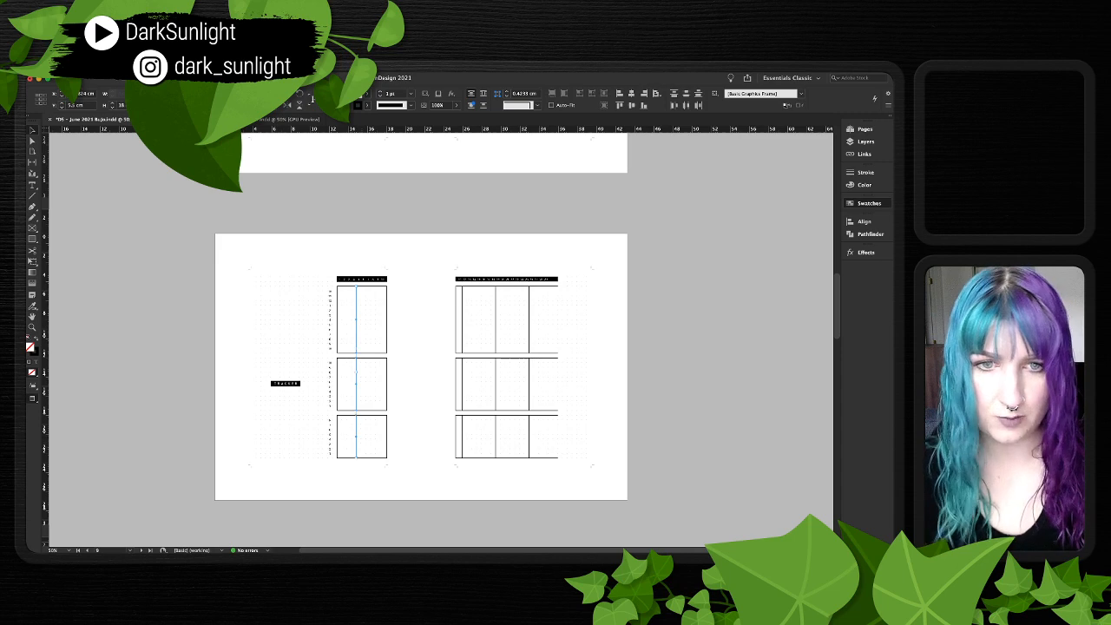
pyautogui.press('super+equal')
pyautogui.press('super+equal')
pyautogui.press('super+equal')
pyautogui.press('super+equal')
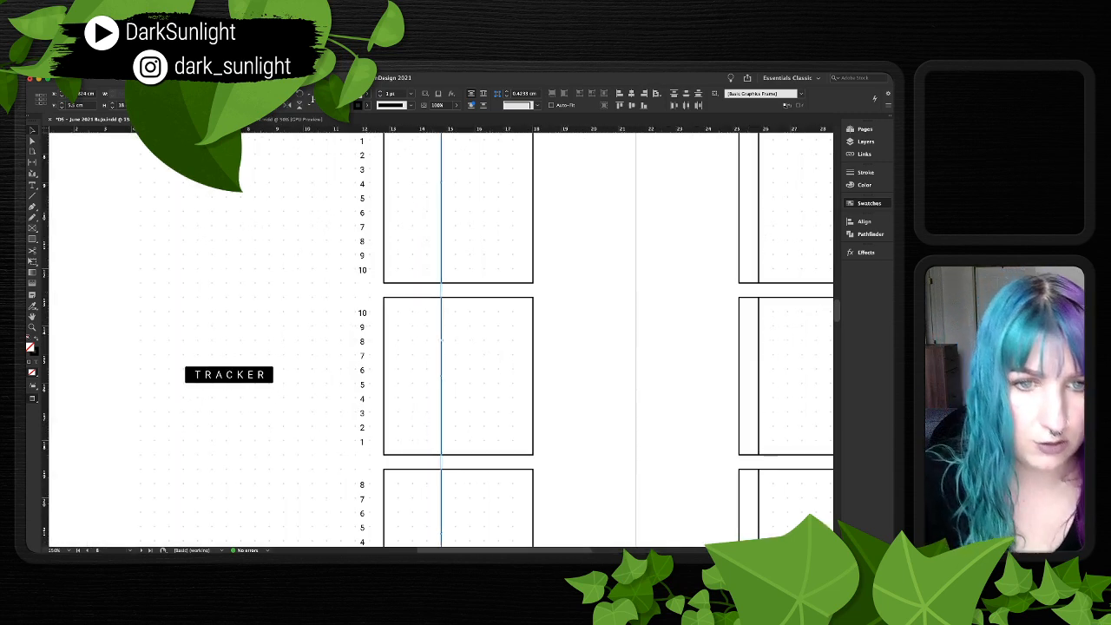
pyautogui.press('w')
pyautogui.scroll(5, 441, 340)
pyautogui.scroll(-2, 441, 340)
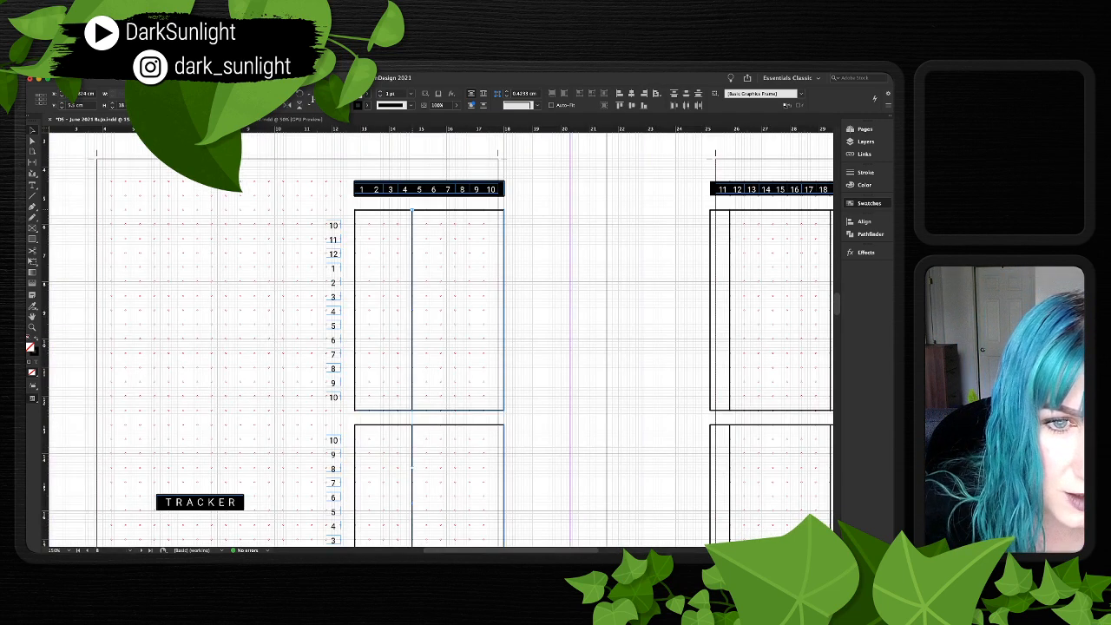
pyautogui.moveTo(412, 341); pyautogui.dragTo(439, 341)
pyautogui.press('super+equal')
pyautogui.press('super+equal')
pyautogui.press('super+equal')
pyautogui.press('super+equal')
pyautogui.press('super+equal')
pyautogui.press('super+equal')
pyautogui.press('super+equal')
pyautogui.press('super+minus')
pyautogui.press('super+minus')
pyautogui.press('super+minus')
pyautogui.press('super+minus')
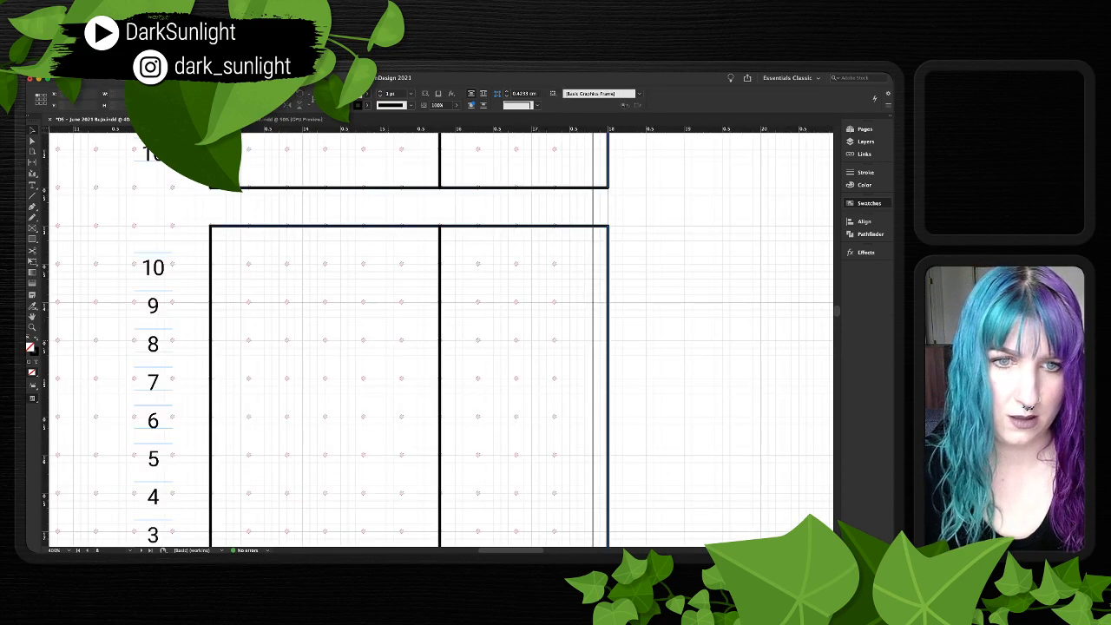
pyautogui.press('super+minus')
pyautogui.press('super+minus')
pyautogui.press('super+minus')
pyautogui.press('super+minus')
pyautogui.press('super+minus')
# - Move the first divider lines of the three right-page grids two columns right, between days 13 and 14
pyautogui.hscroll(3, 434, 339)
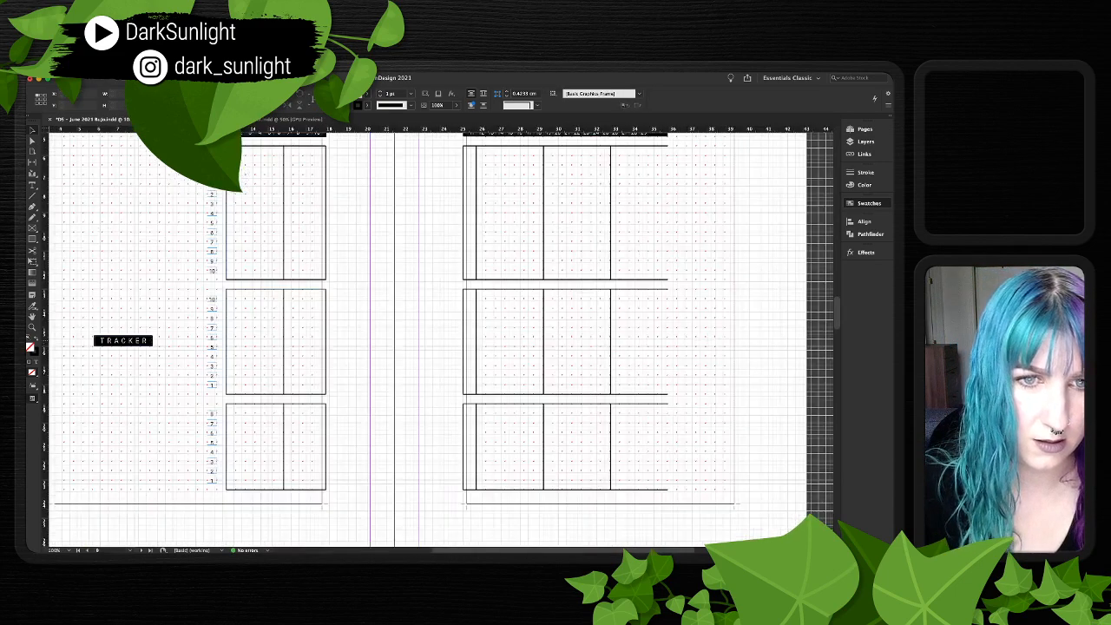
pyautogui.hscroll(1, 434, 338)
pyautogui.click(469, 230)
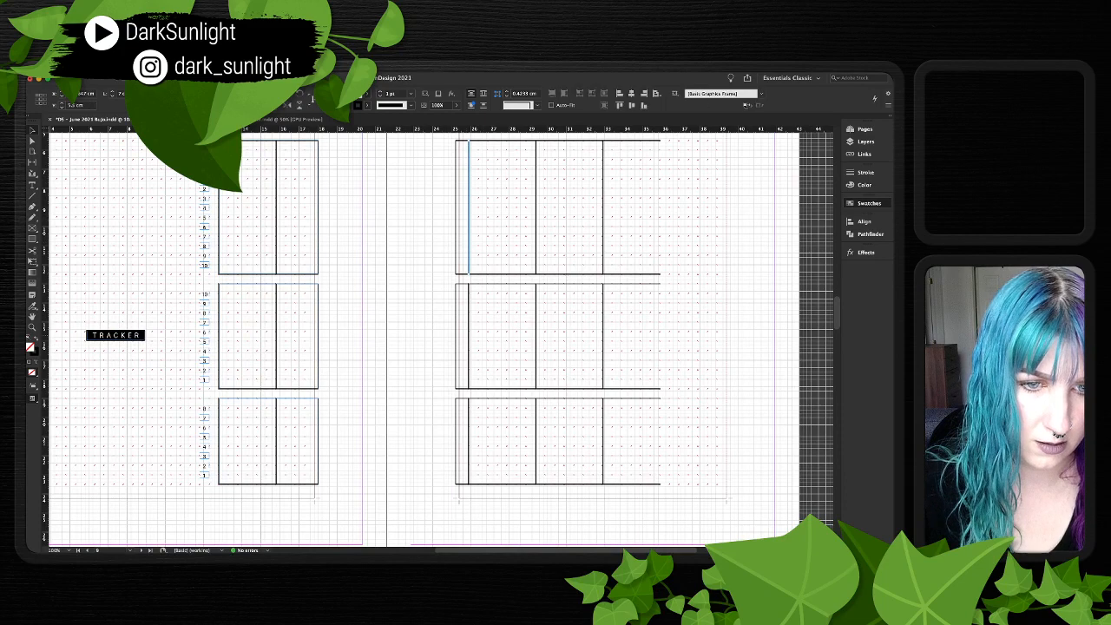
pyautogui.keyDown('shift'); pyautogui.click(469, 339); pyautogui.keyUp('shift')
pyautogui.keyDown('shift'); pyautogui.click(468, 445); pyautogui.keyUp('shift')
pyautogui.scroll(3, 465, 445)
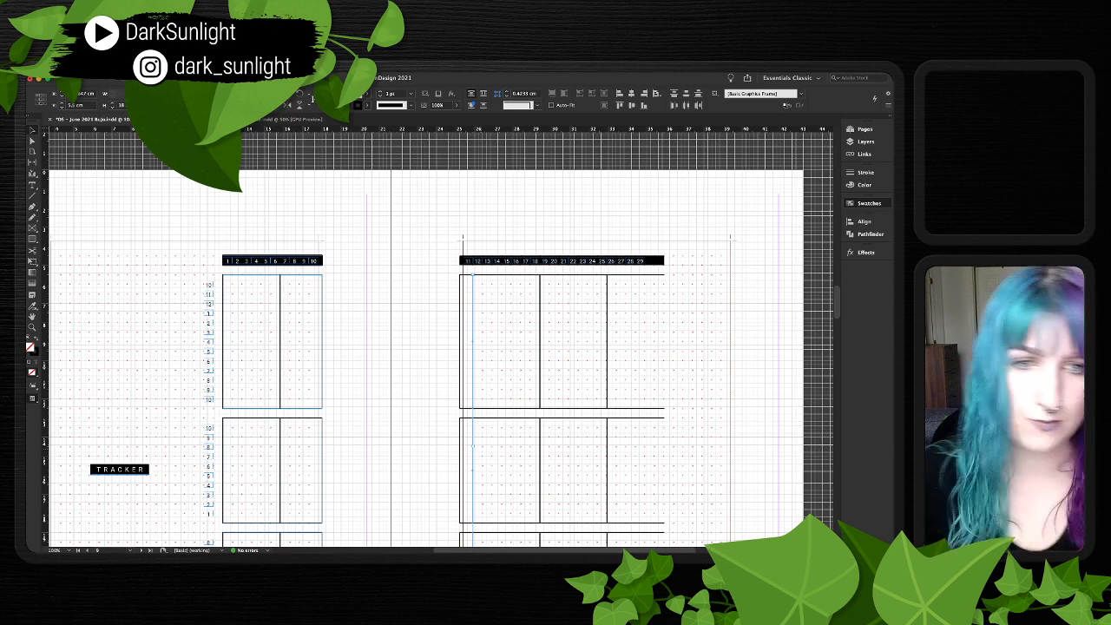
pyautogui.press('super+equal')
pyautogui.press('super+equal')
pyautogui.press('super+equal')
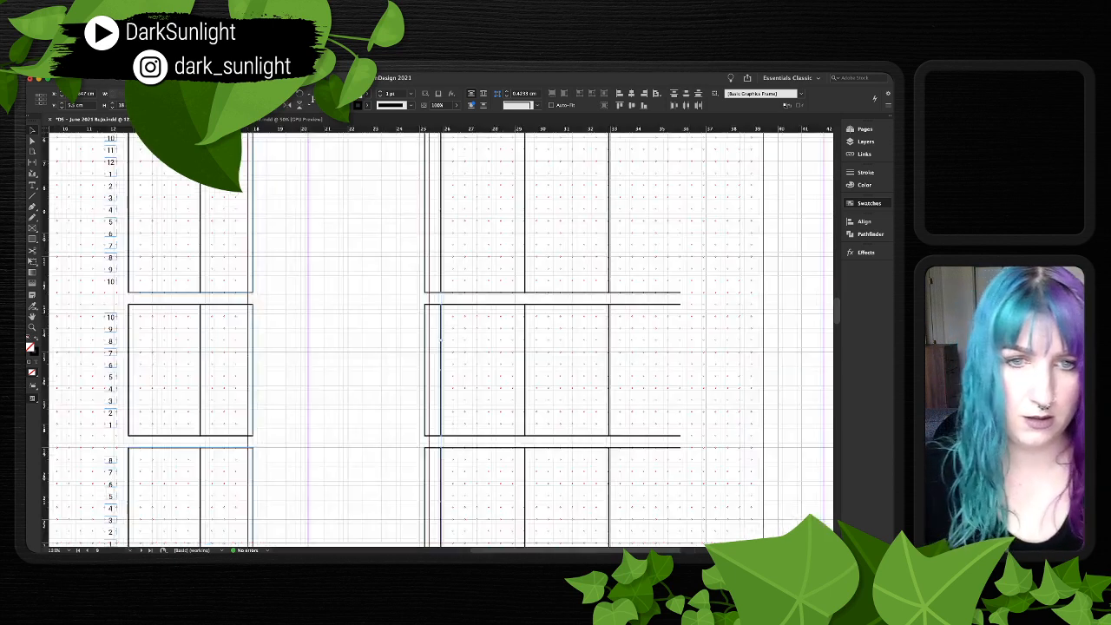
pyautogui.scroll(7, 441, 340)
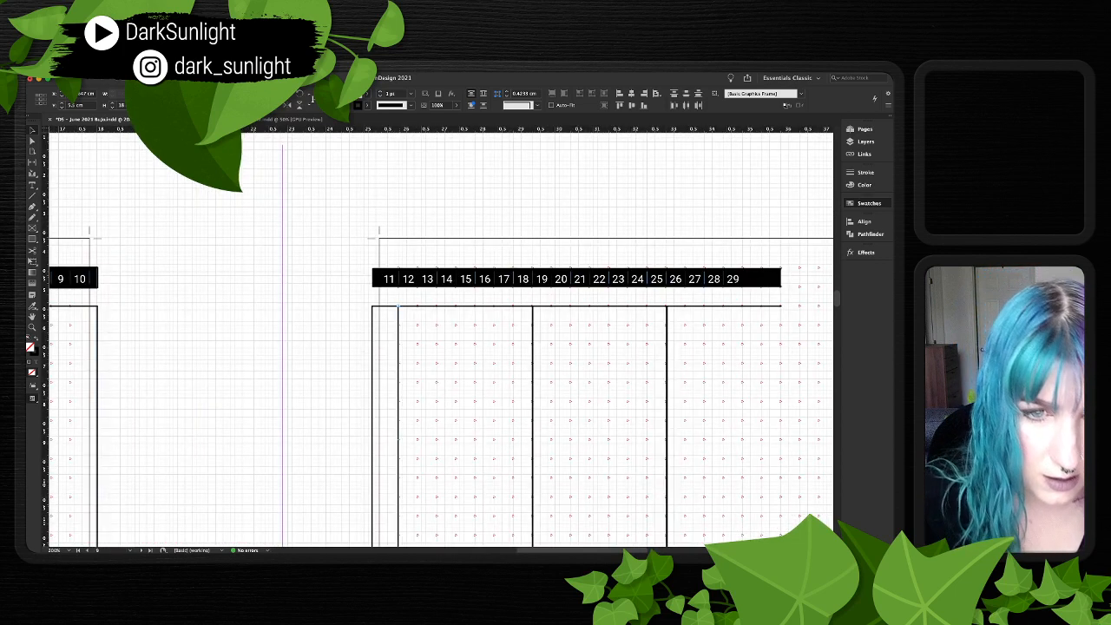
pyautogui.moveTo(399, 425); pyautogui.dragTo(436, 426)
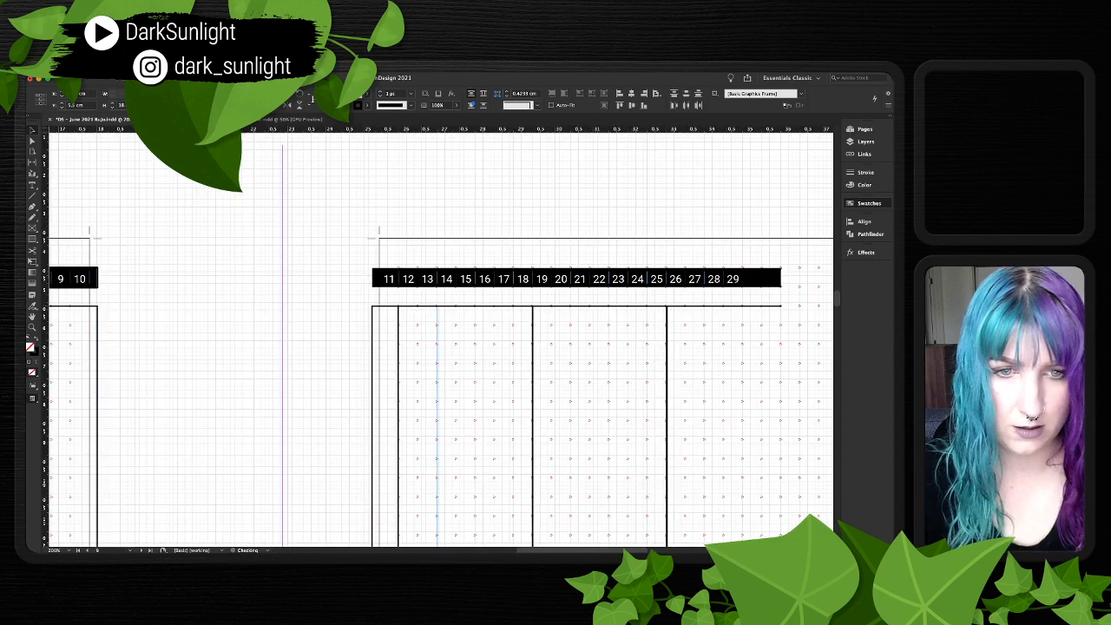
pyautogui.moveTo(437, 341); pyautogui.dragTo(438, 341)
# - Nudge the divider lines between days 13 and 14 slightly left to align them with the dot grid
pyautogui.press('super+equal')
pyautogui.press('super+equal')
pyautogui.press('super+equal')
pyautogui.press('super+equal')
pyautogui.press('super+equal')
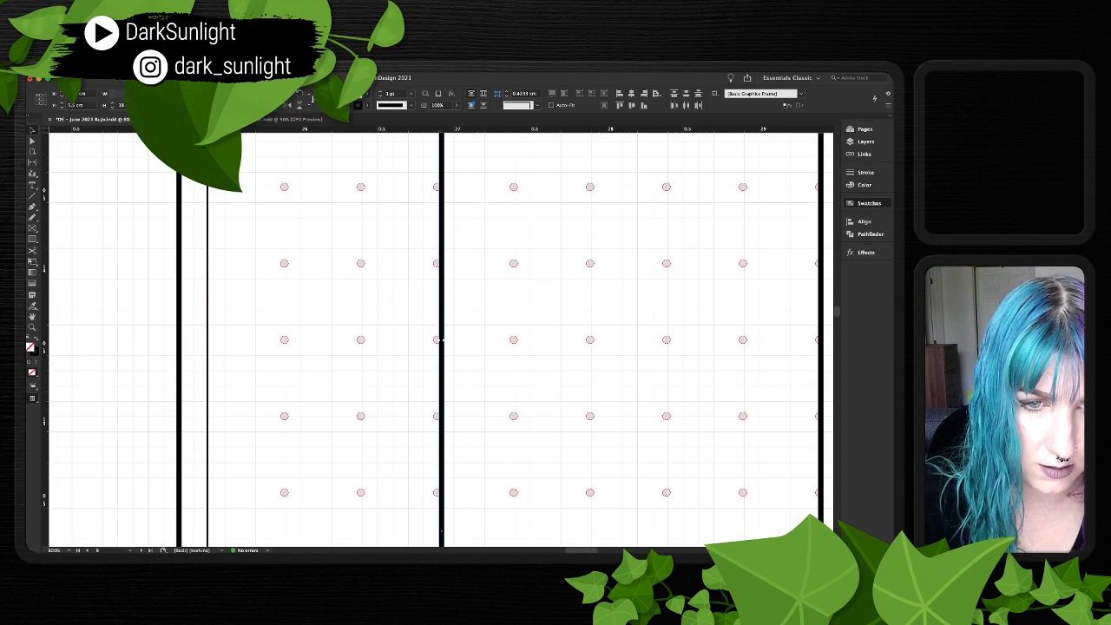
pyautogui.press('Left')
pyautogui.press('Left')
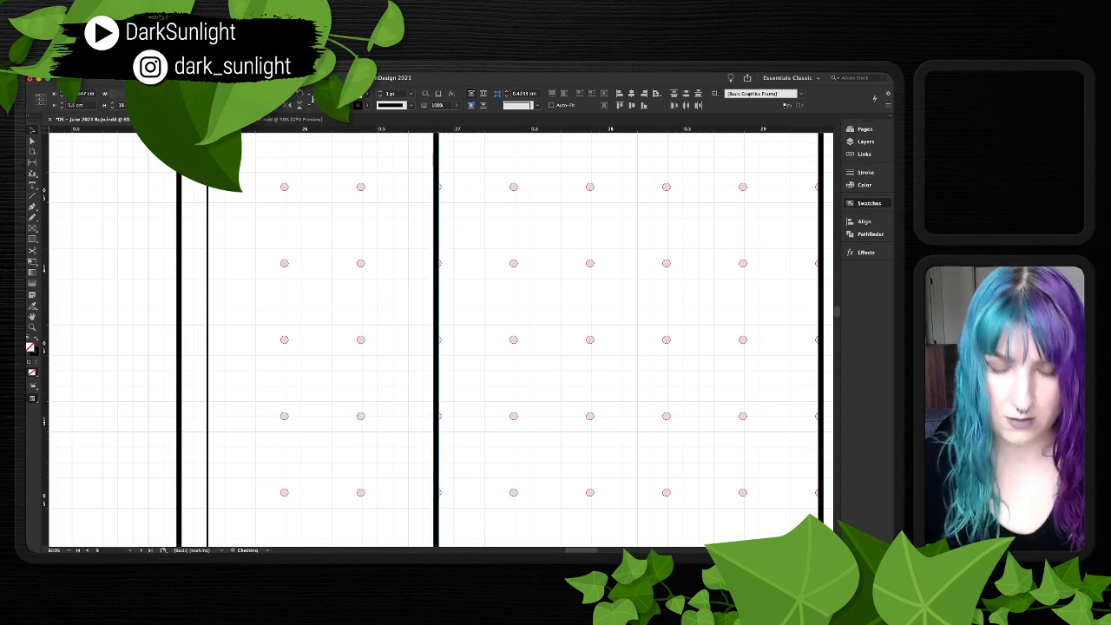
pyautogui.press('Left')
# - Move the second divider lines of the three right-page grids two columns right, between days 20 and 21
pyautogui.press('super+minus')
pyautogui.press('super+minus')
pyautogui.press('super+minus')
pyautogui.press('super+minus')
pyautogui.press('super+minus')
pyautogui.press('super+minus')
pyautogui.press('super+minus')
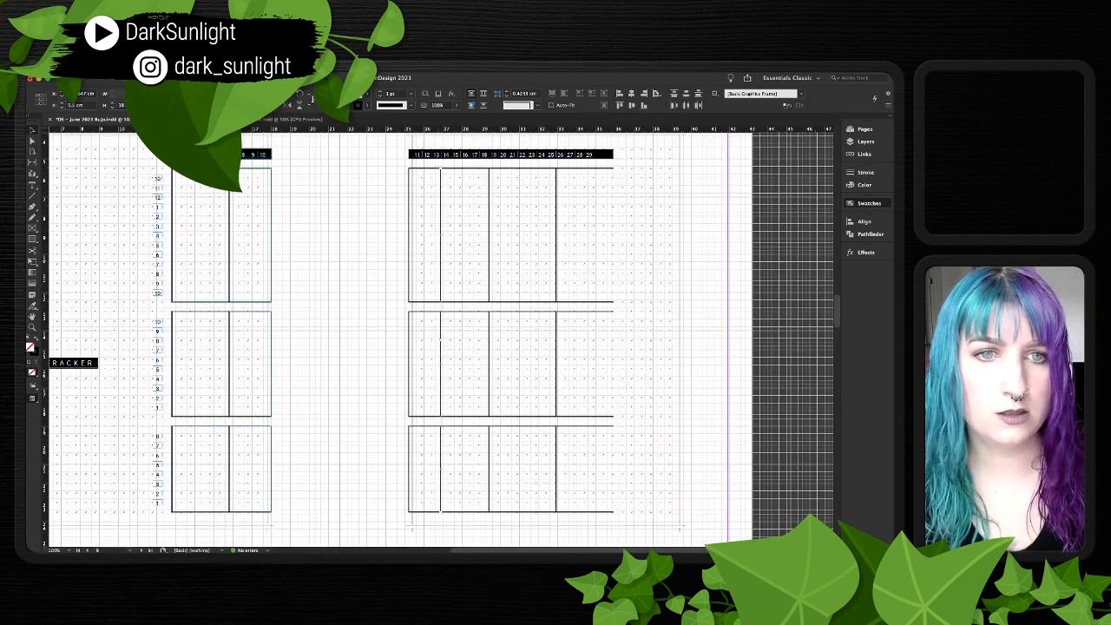
pyautogui.moveTo(477, 228); pyautogui.dragTo(508, 229)
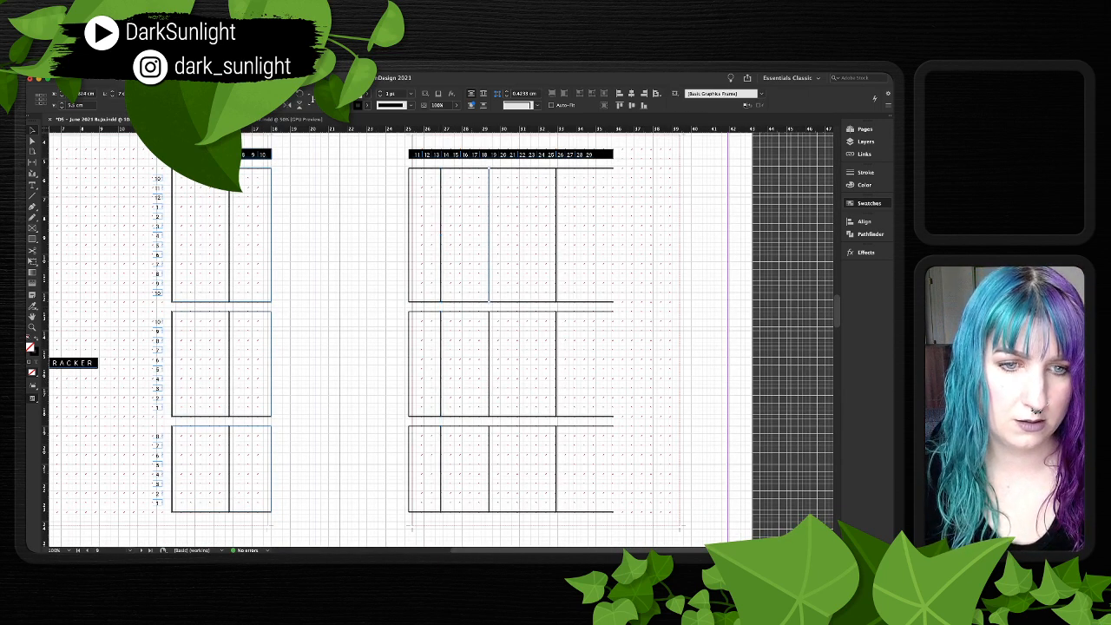
pyautogui.moveTo(480, 358); pyautogui.dragTo(504, 361)
pyautogui.moveTo(480, 465); pyautogui.dragTo(502, 477)
pyautogui.press('super+equal')
pyautogui.press('super+equal')
pyautogui.press('super+equal')
pyautogui.press('super+equal')
pyautogui.press('super+equal')
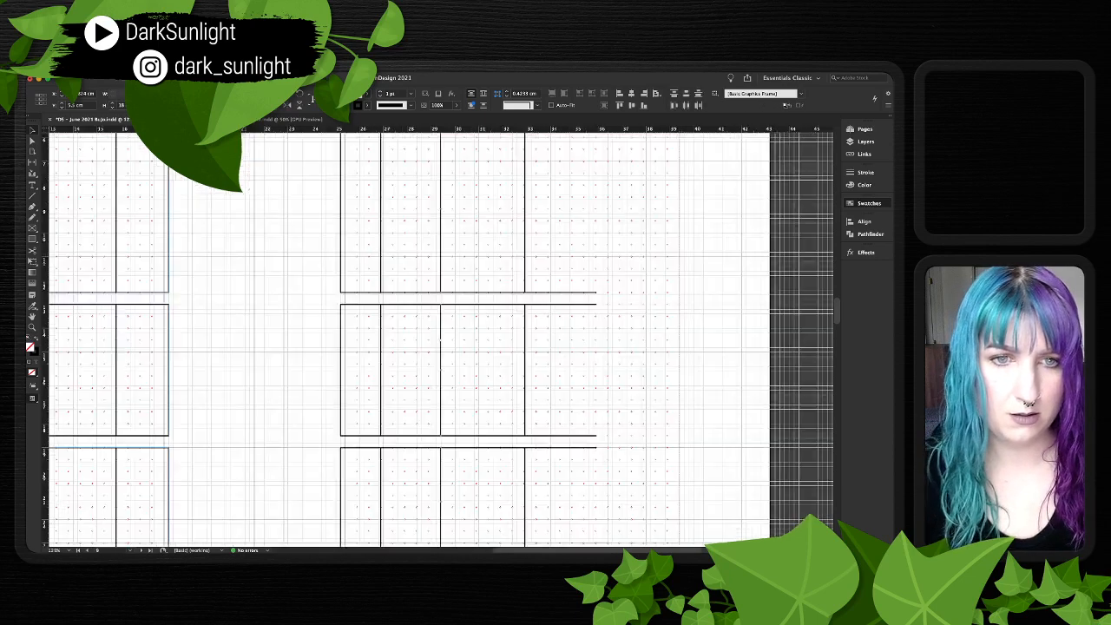
pyautogui.press('super+minus')
pyautogui.press('super+minus')
pyautogui.press('super+minus')
pyautogui.press('super+minus')
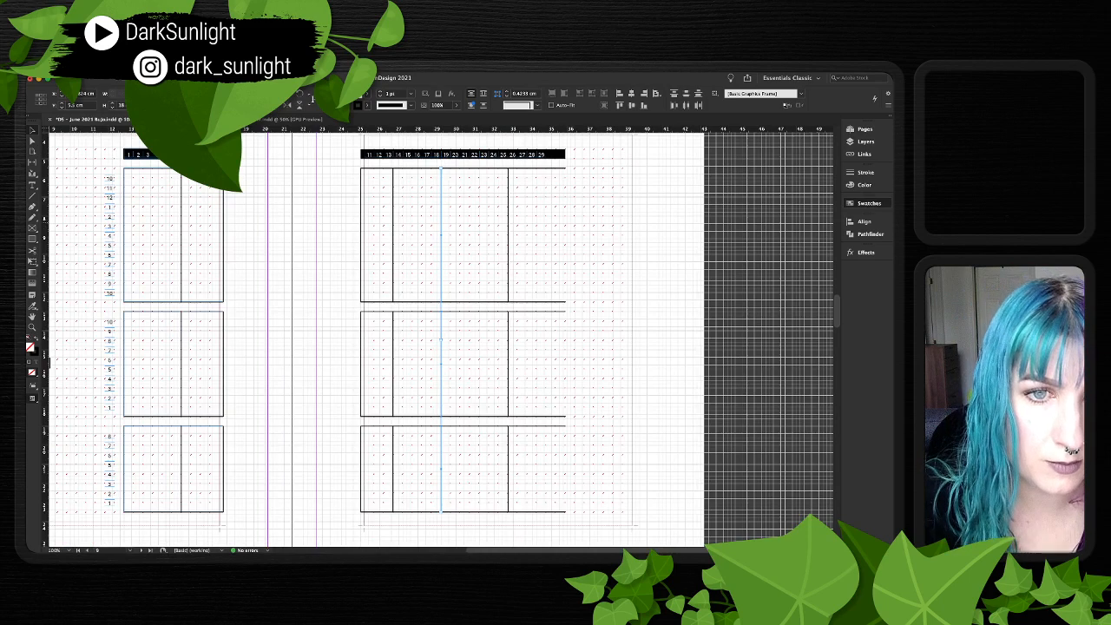
pyautogui.moveTo(441, 252); pyautogui.dragTo(460, 252)
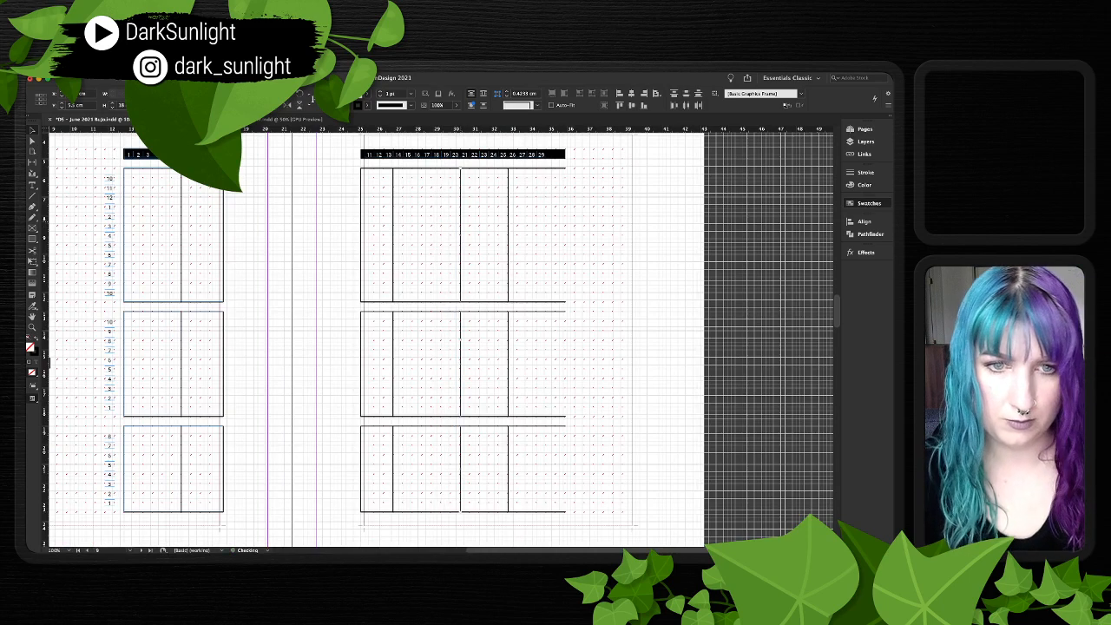
# - Fine-tune the divider lines between days 20 and 21 so they sit on the dot grid column
pyautogui.press('super+equal')
pyautogui.press('super+equal')
pyautogui.press('super+equal')
pyautogui.press('super+equal')
pyautogui.press('super+equal')
pyautogui.press('super+equal')
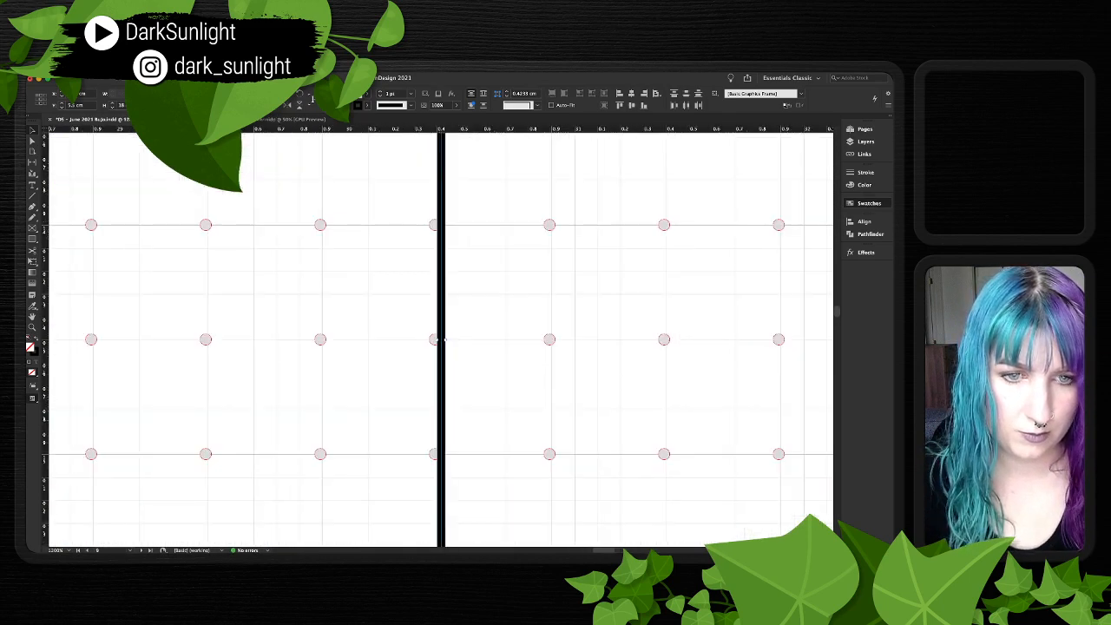
pyautogui.press('Left')
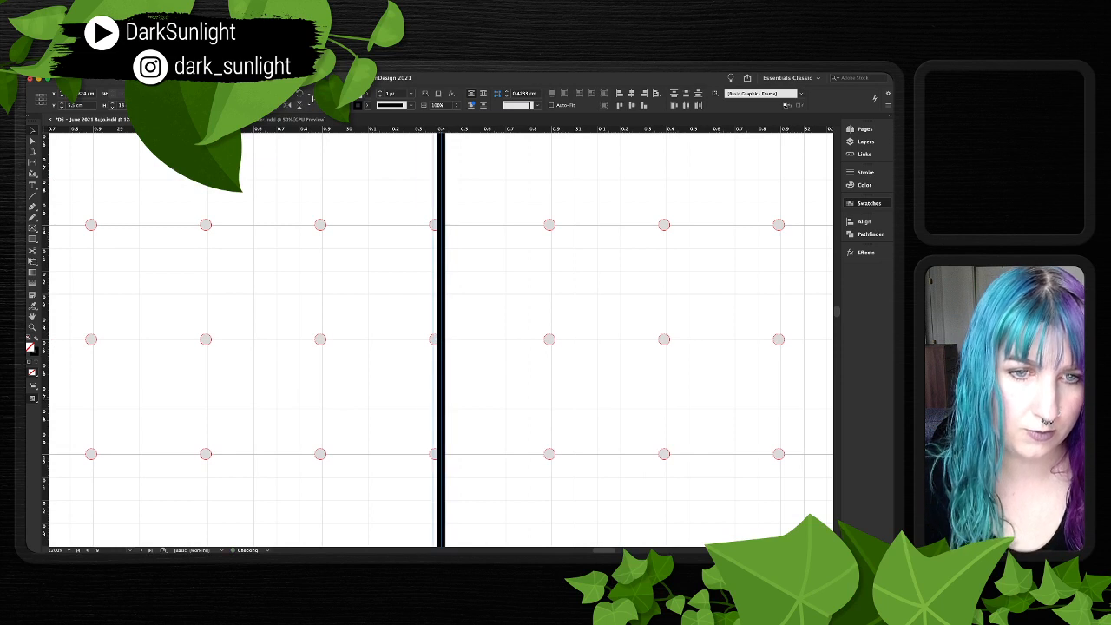
pyautogui.press('Left')
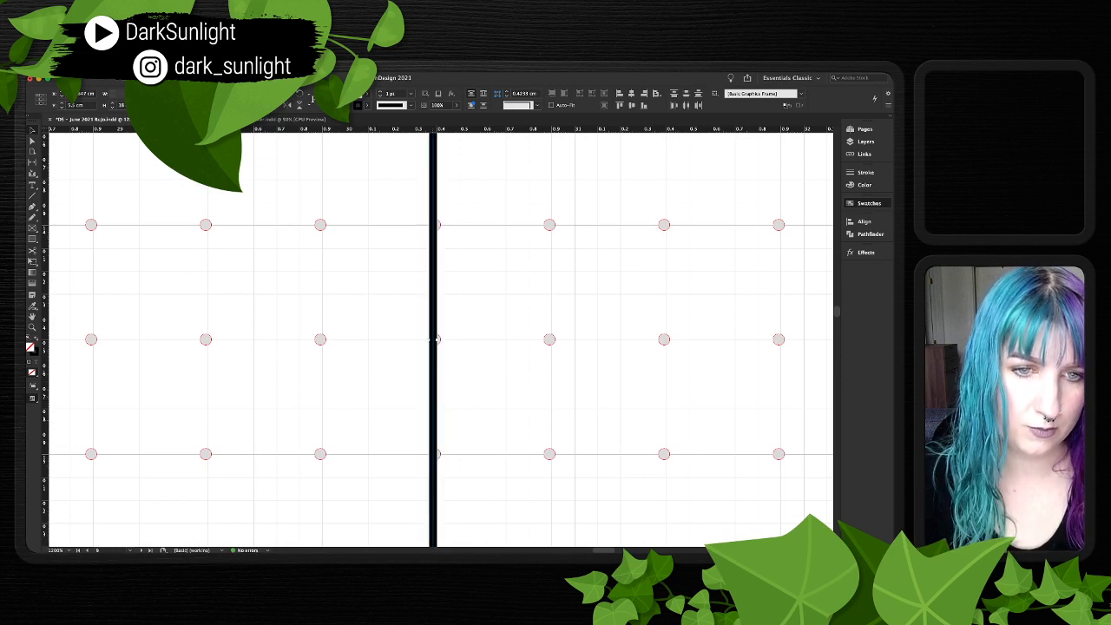
pyautogui.moveTo(433, 347)
pyautogui.mouseDown()
pyautogui.moveTo(487, 347)
pyautogui.moveTo(439, 347)
pyautogui.mouseUp()
pyautogui.press('super+shift+a')
# - Move the third divider lines of the three right-page grids two columns right, between days 27 and 28
pyautogui.press('super+minus')
pyautogui.press('super+minus')
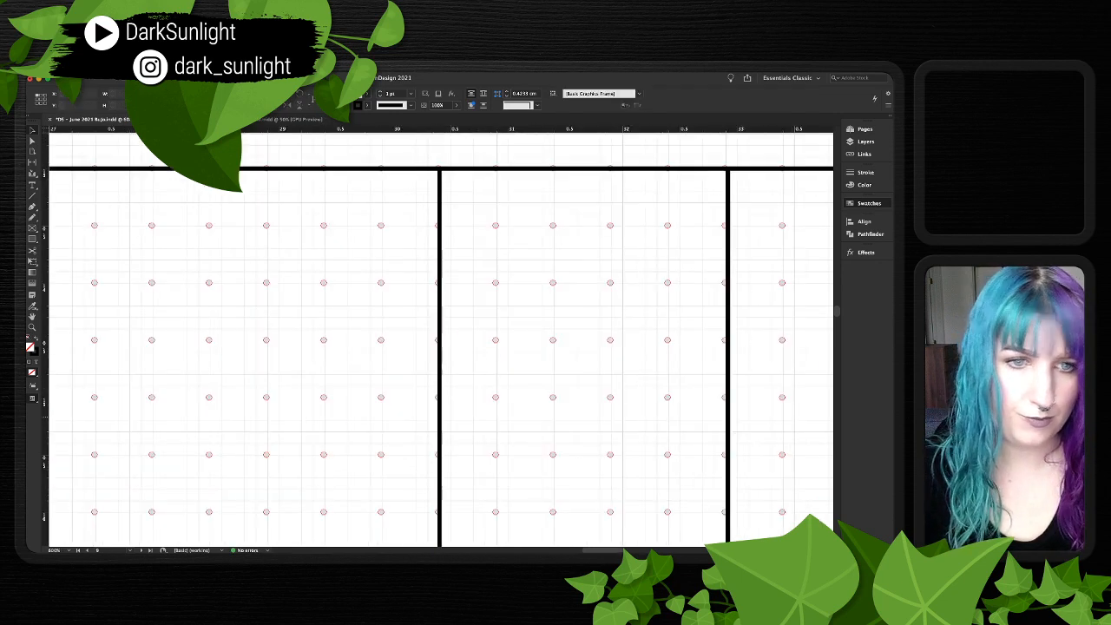
pyautogui.press('super+minus')
pyautogui.press('super+minus')
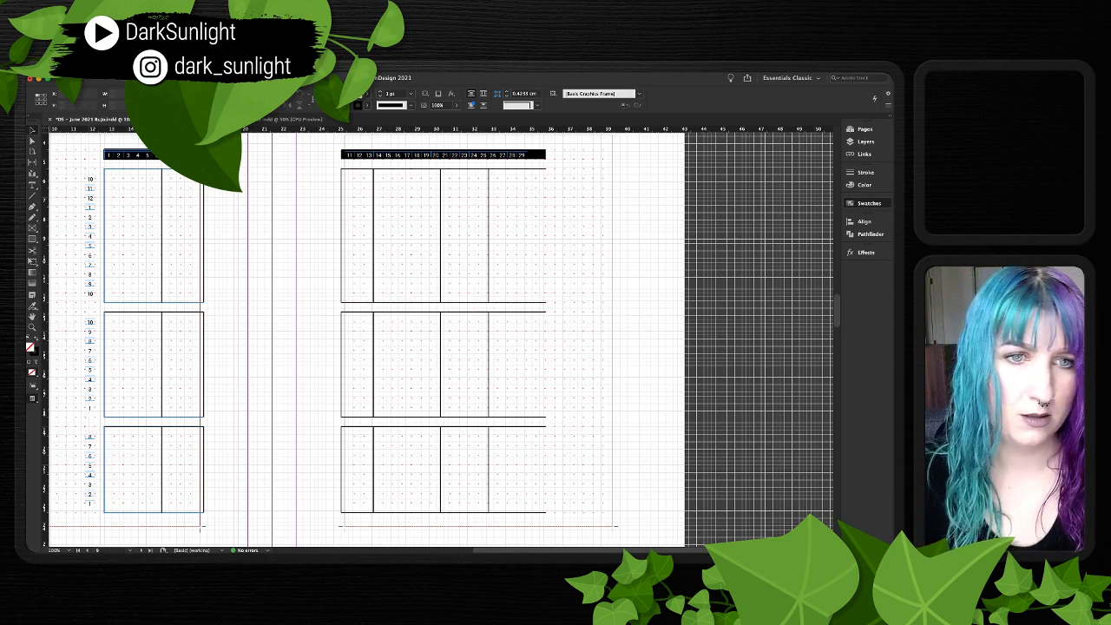
pyautogui.click(489, 261)
pyautogui.keyDown('shift'); pyautogui.click(488, 382); pyautogui.keyUp('shift')
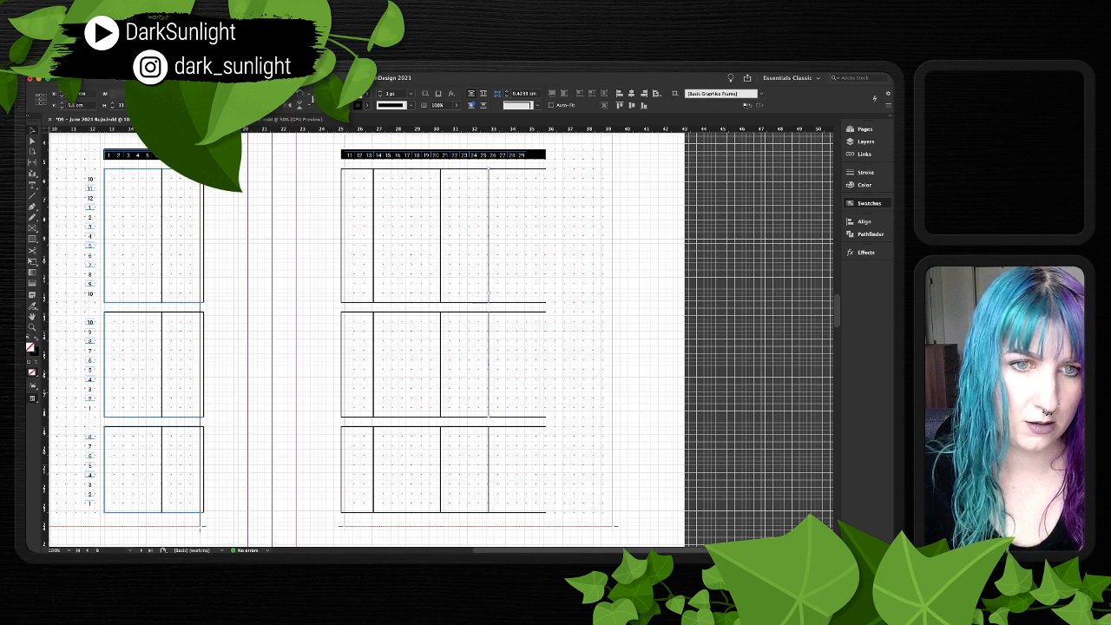
pyautogui.keyDown('shift'); pyautogui.click(488, 470); pyautogui.keyUp('shift')
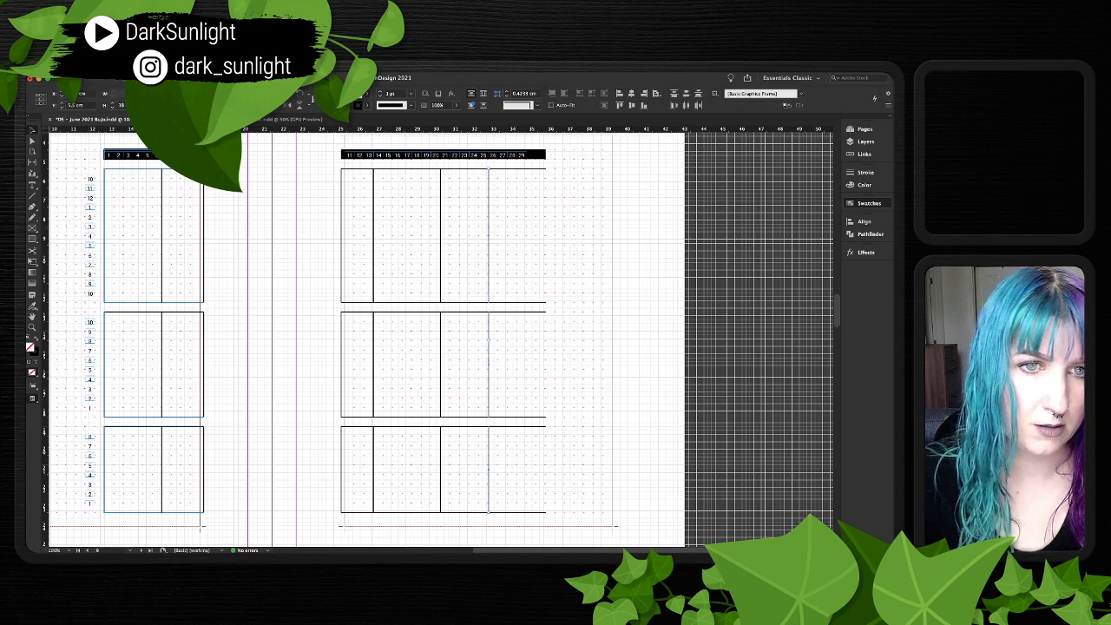
pyautogui.moveTo(489, 470); pyautogui.dragTo(508, 470)
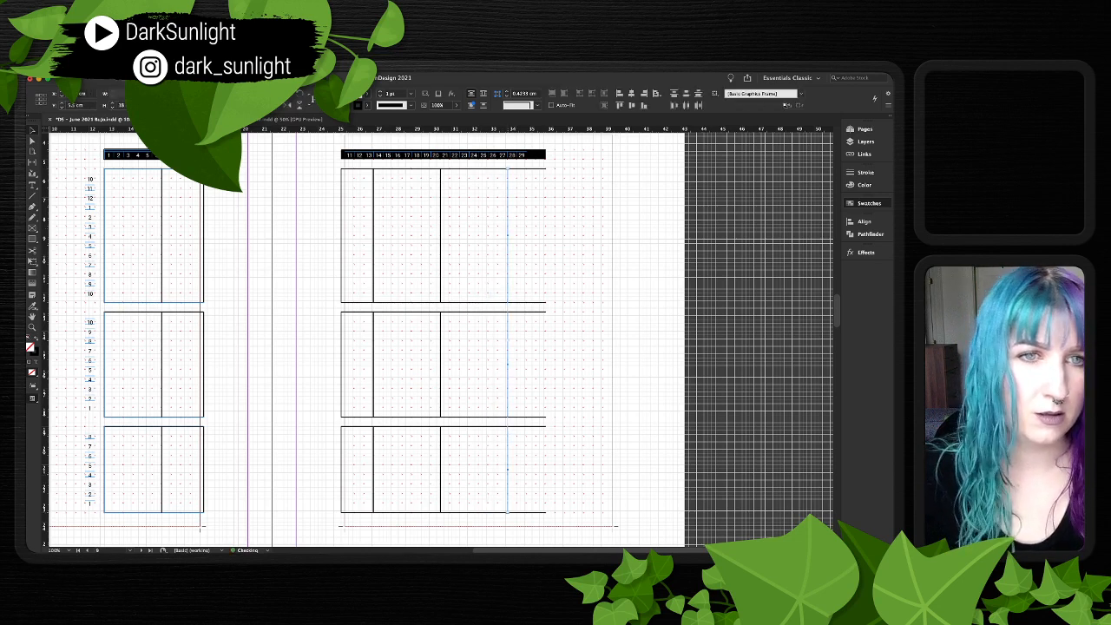
pyautogui.press('super+shift+a')
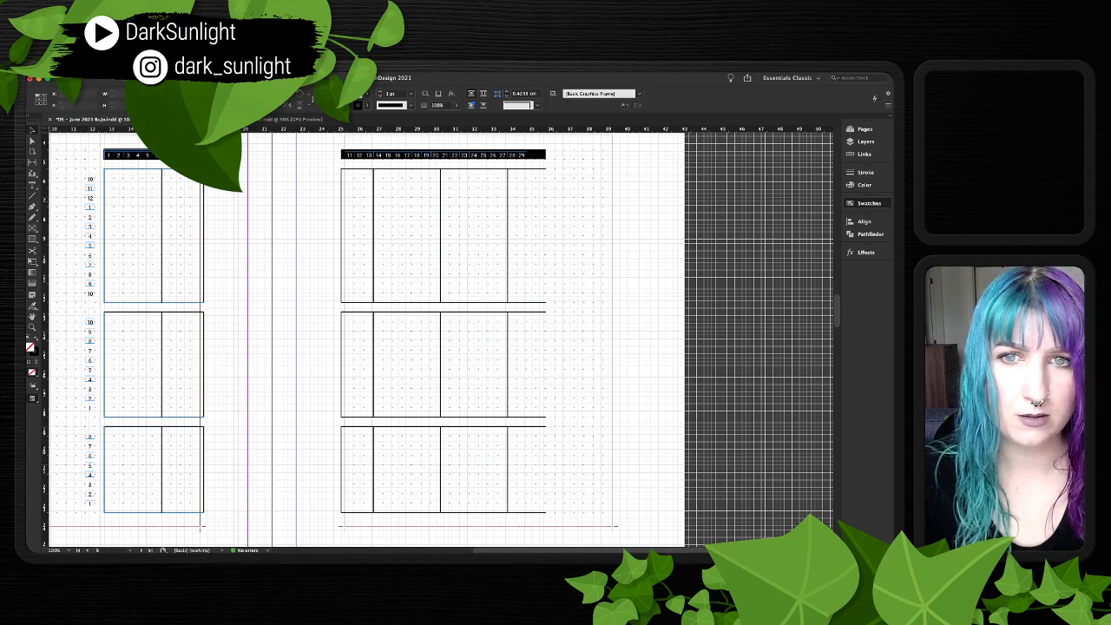
# - Copy the right page's three grid outlines and the date 30 label from the earlier journal, and paste them in place on the June spread
pyautogui.click(294, 119)
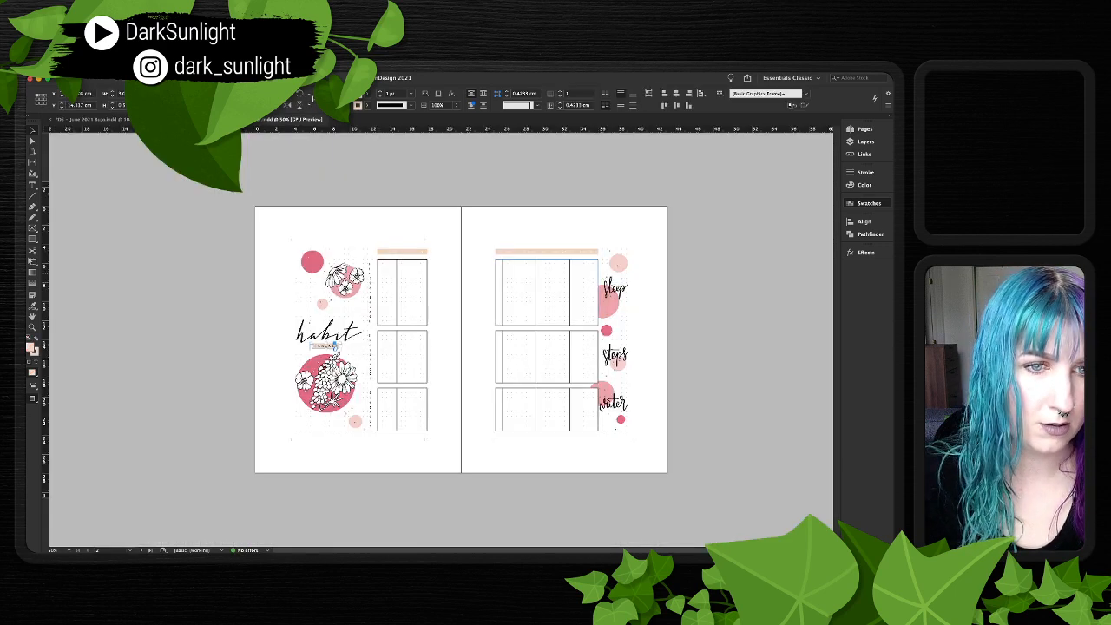
pyautogui.click(599, 302)
pyautogui.moveTo(598, 303); pyautogui.dragTo(619, 259)
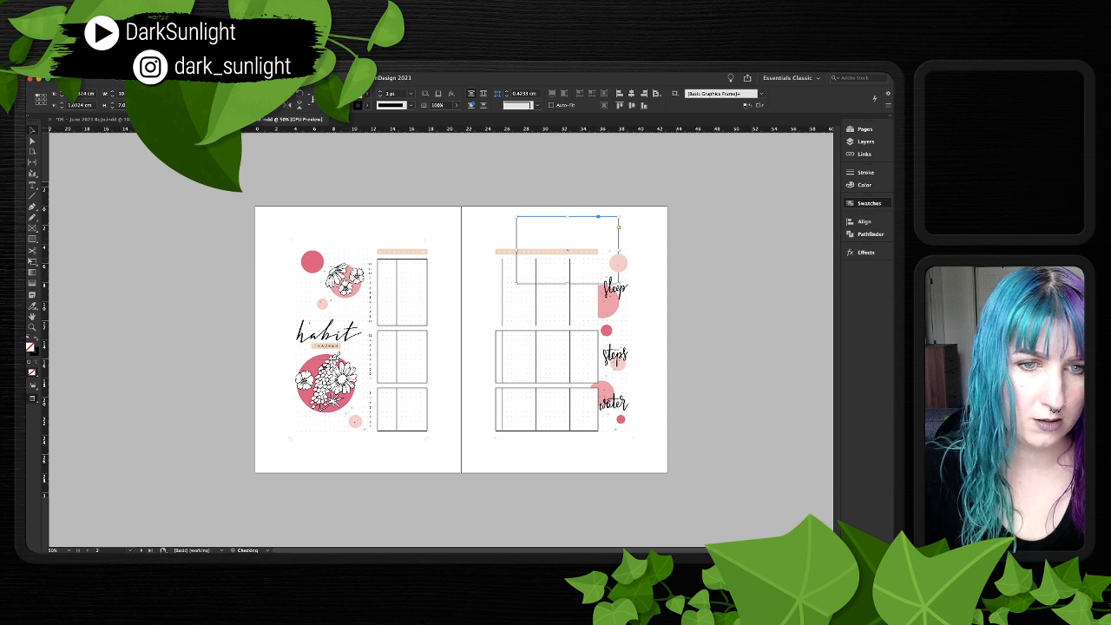
pyautogui.press('super+z')
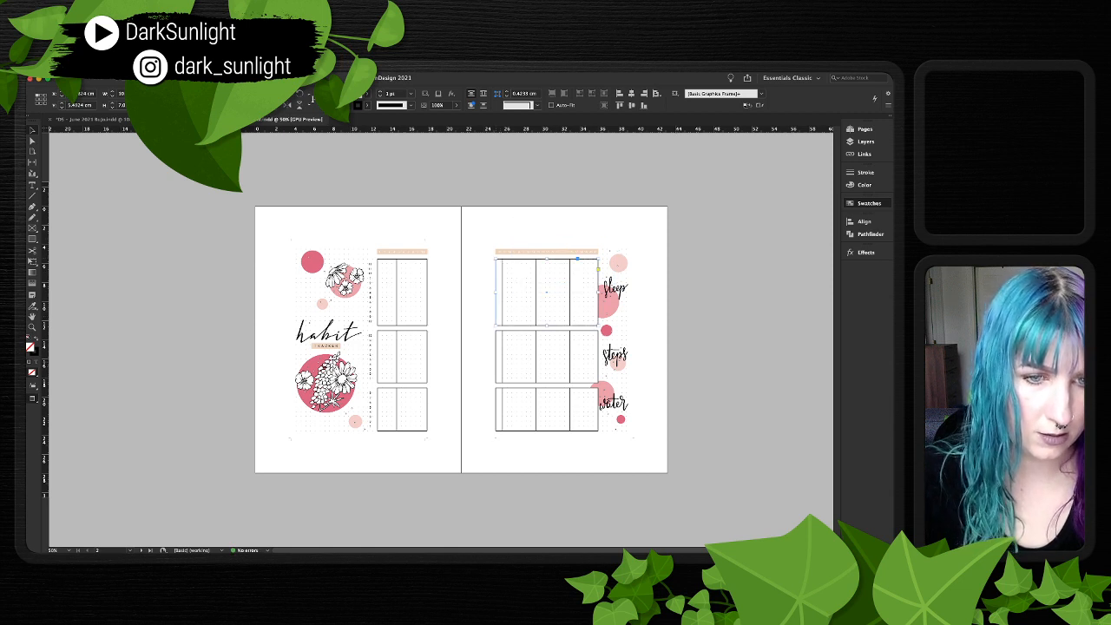
pyautogui.keyDown('shift'); pyautogui.click(598, 350); pyautogui.keyUp('shift')
pyautogui.keyDown('shift'); pyautogui.click(598, 406); pyautogui.keyUp('shift')
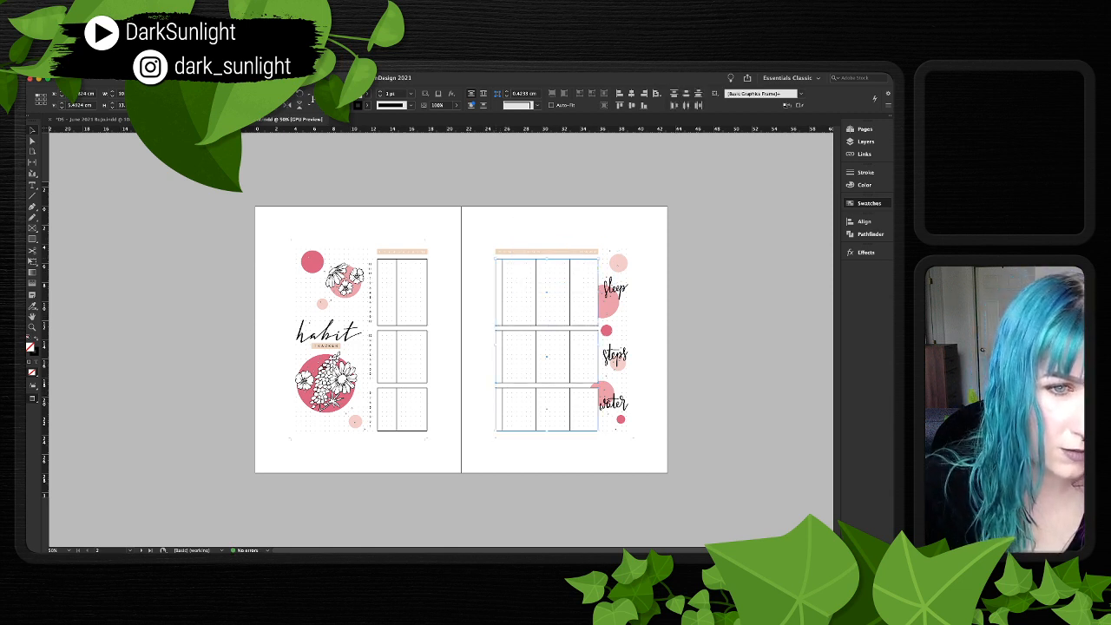
pyautogui.keyDown('shift'); pyautogui.click(590, 251); pyautogui.keyUp('shift')
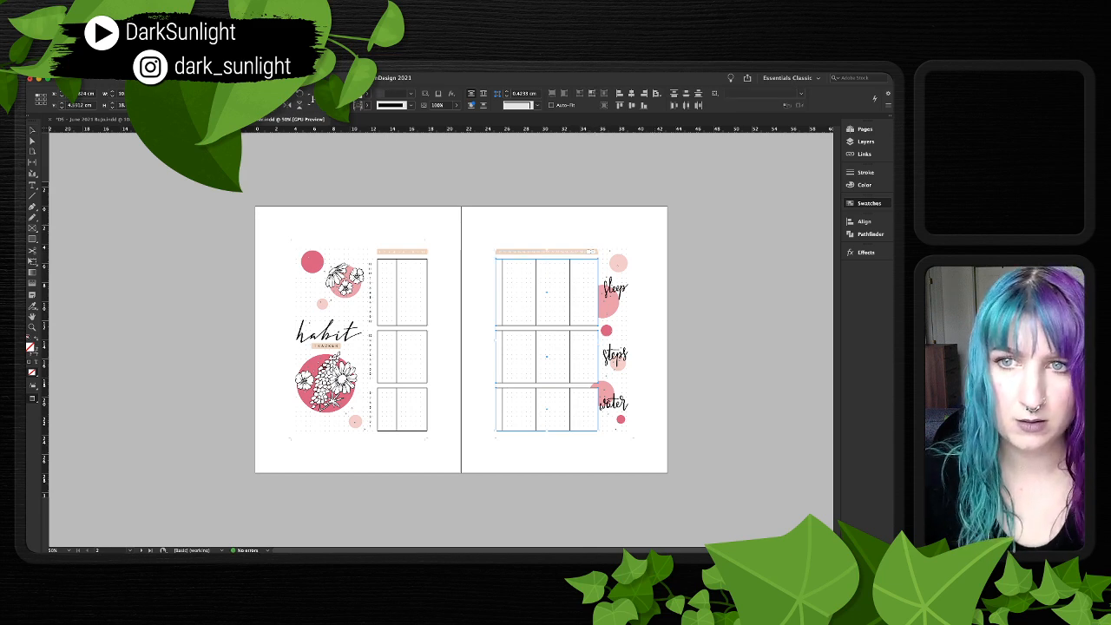
pyautogui.hotkey('ctrl', '1')
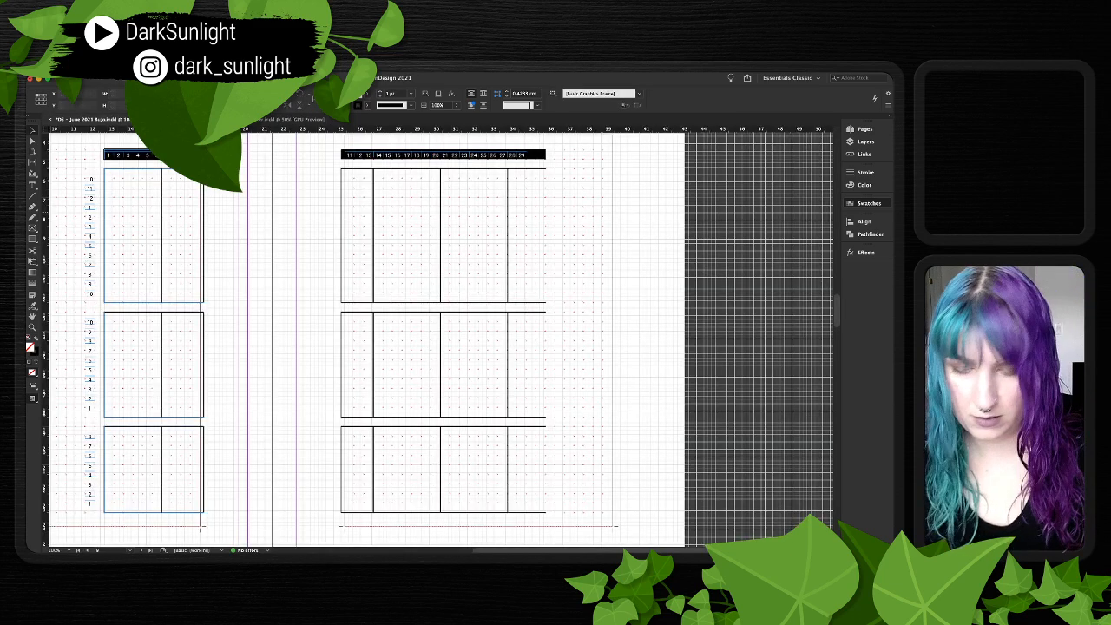
pyautogui.press('super+alt+shift+v')
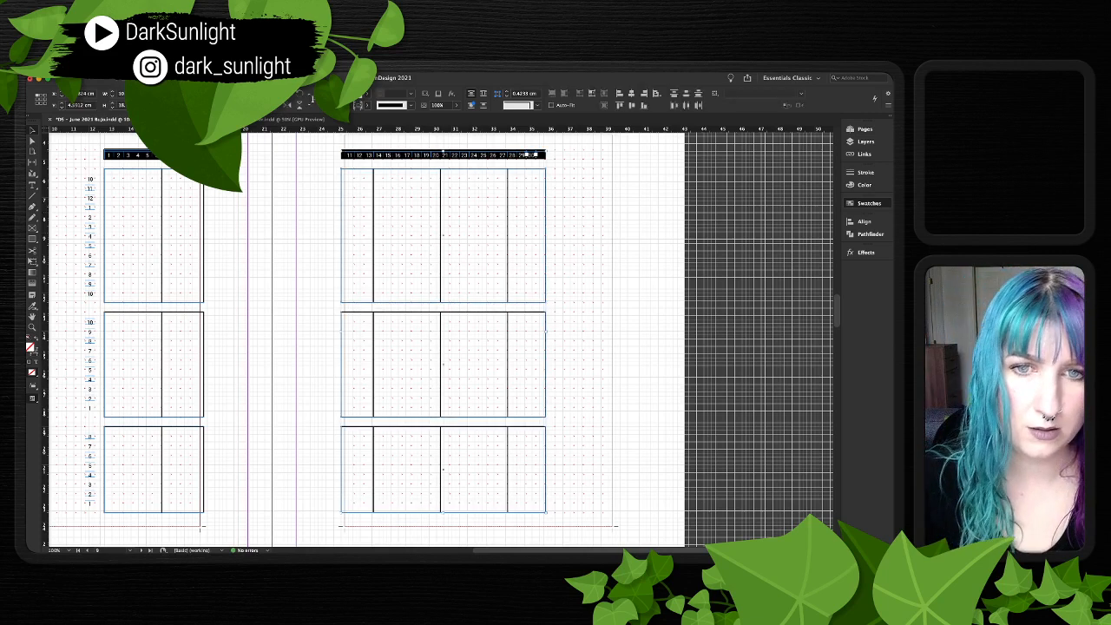
pyautogui.click(312, 229)
pyautogui.moveTo(312, 229); pyautogui.dragTo(358, 252)
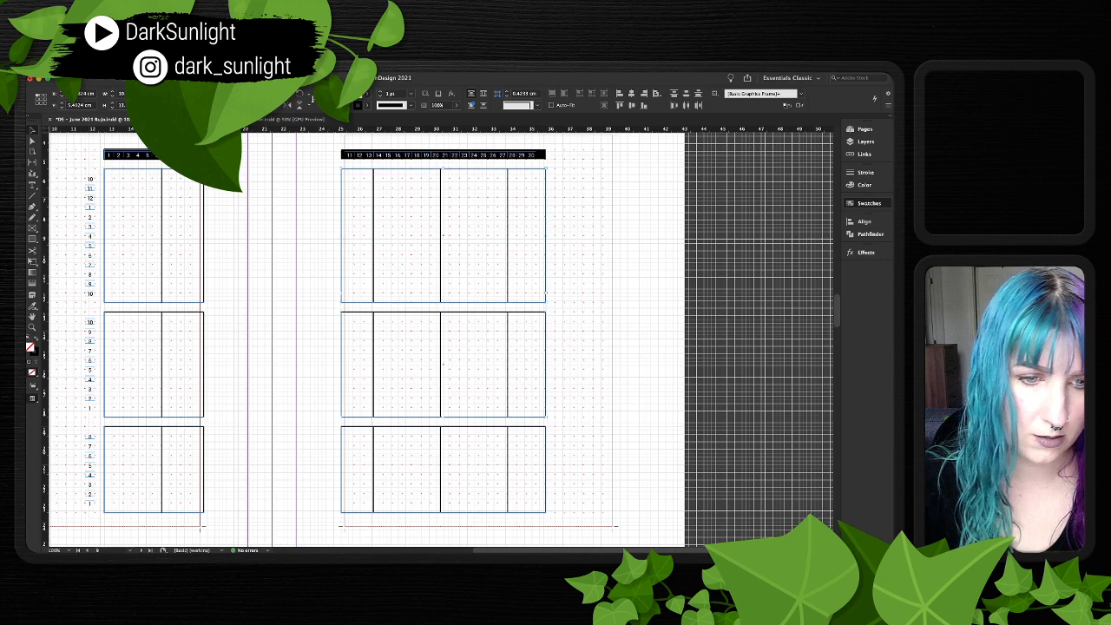
pyautogui.moveTo(317, 470); pyautogui.dragTo(347, 490)
pyautogui.moveTo(562, 448); pyautogui.dragTo(533, 475)
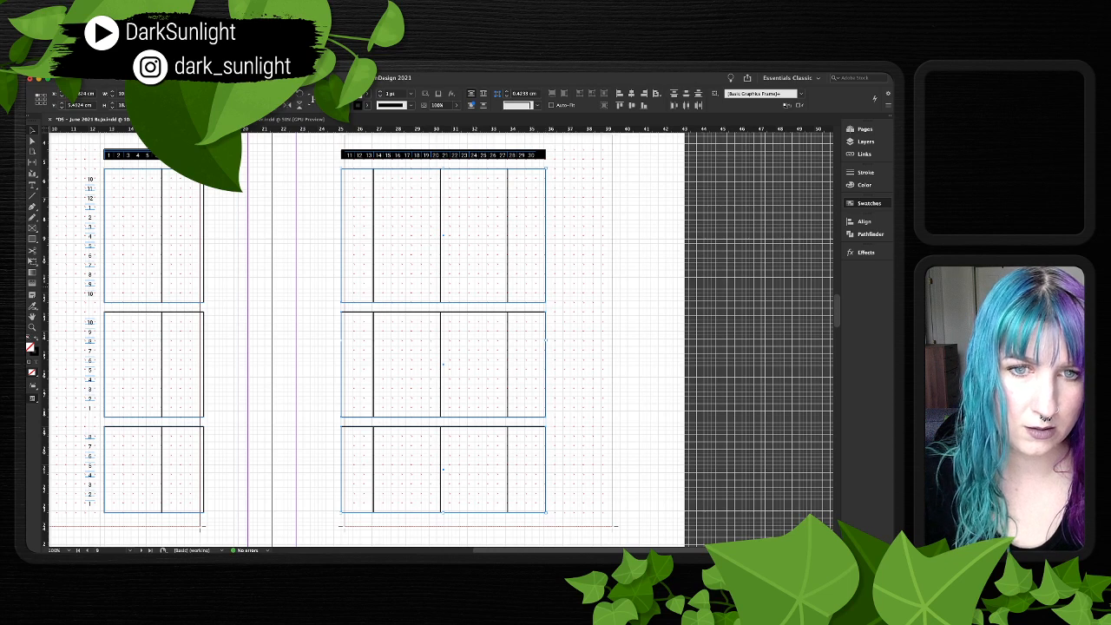
pyautogui.press('super+z')
pyautogui.press('super+z')
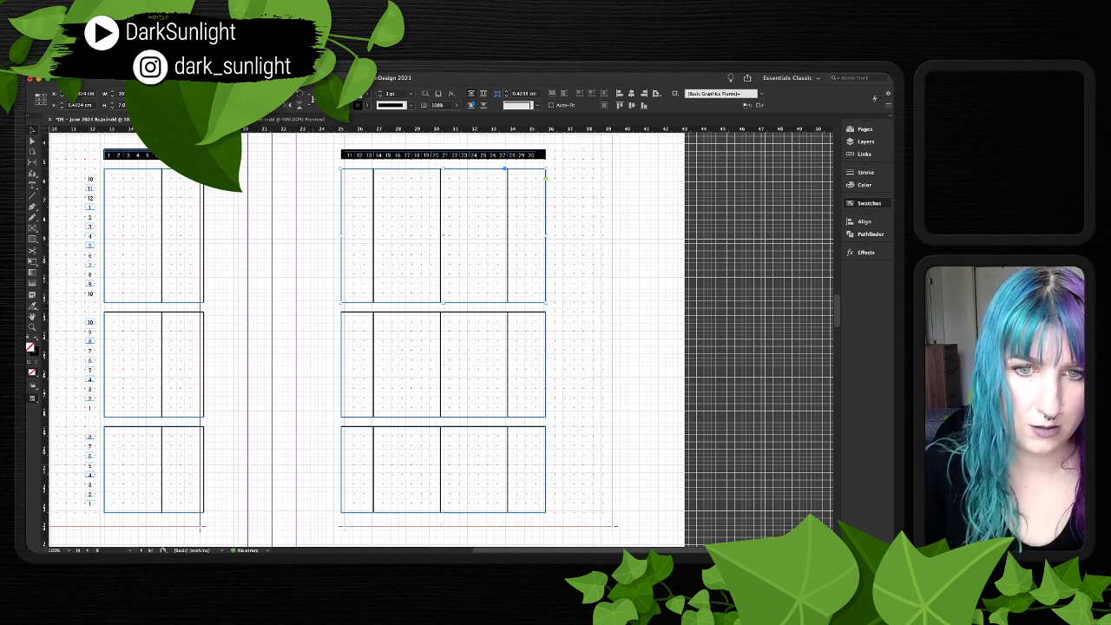
# - Delete the pasted sleep grid outline and rotate the original outline beneath it 180° so its closed side faces right
pyautogui.press('Delete')
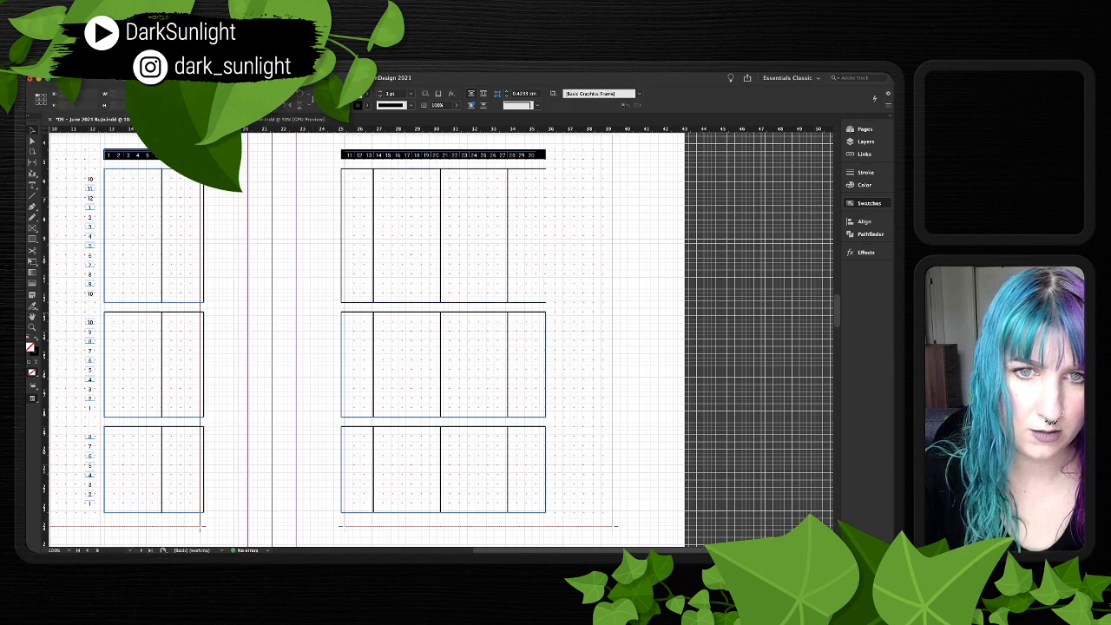
pyautogui.press('super+z')
pyautogui.moveTo(341, 236); pyautogui.dragTo(291, 227)
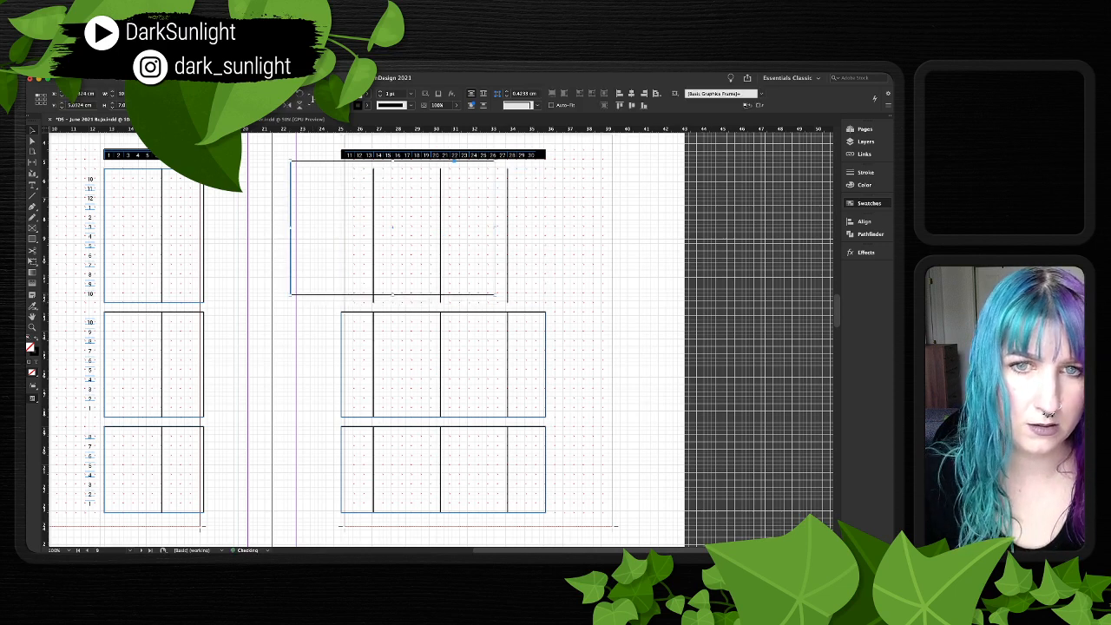
pyautogui.press('super+z')
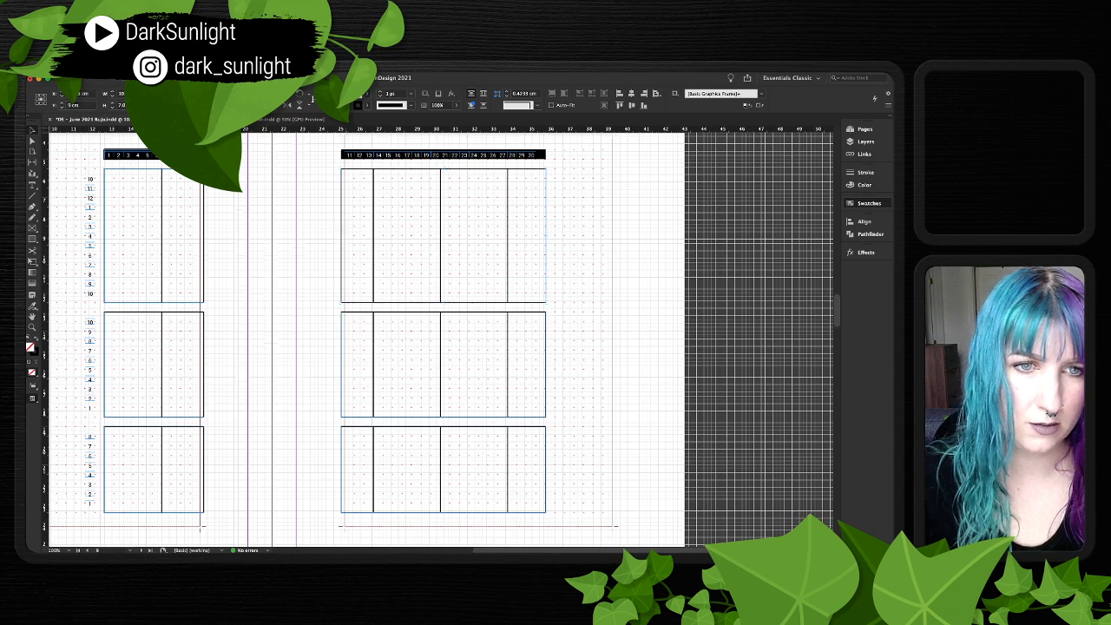
pyautogui.scroll(1, 441, 340)
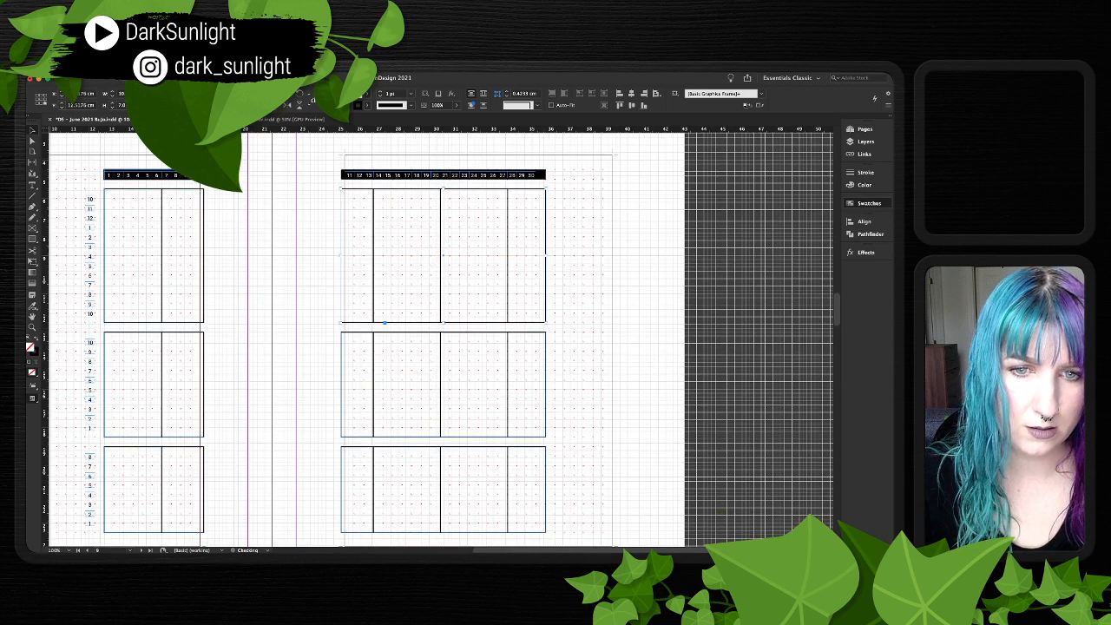
pyautogui.scroll(-1, 441, 339)
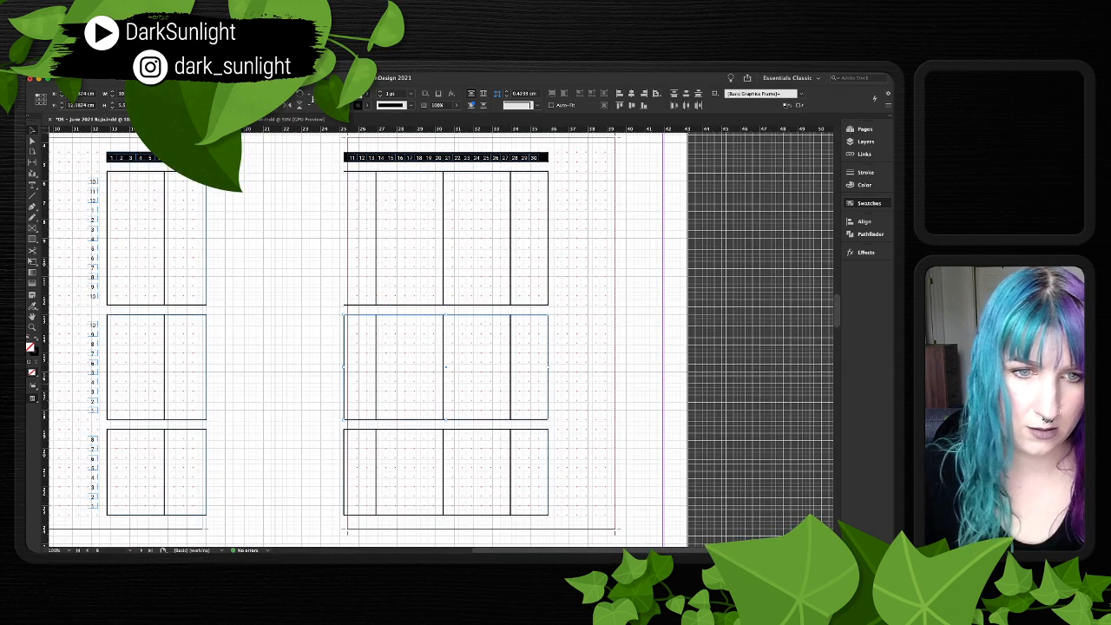
# - Delete the pasted closed outlines over the right-page steps and water grids
pyautogui.press('Delete')
pyautogui.press('super+z')
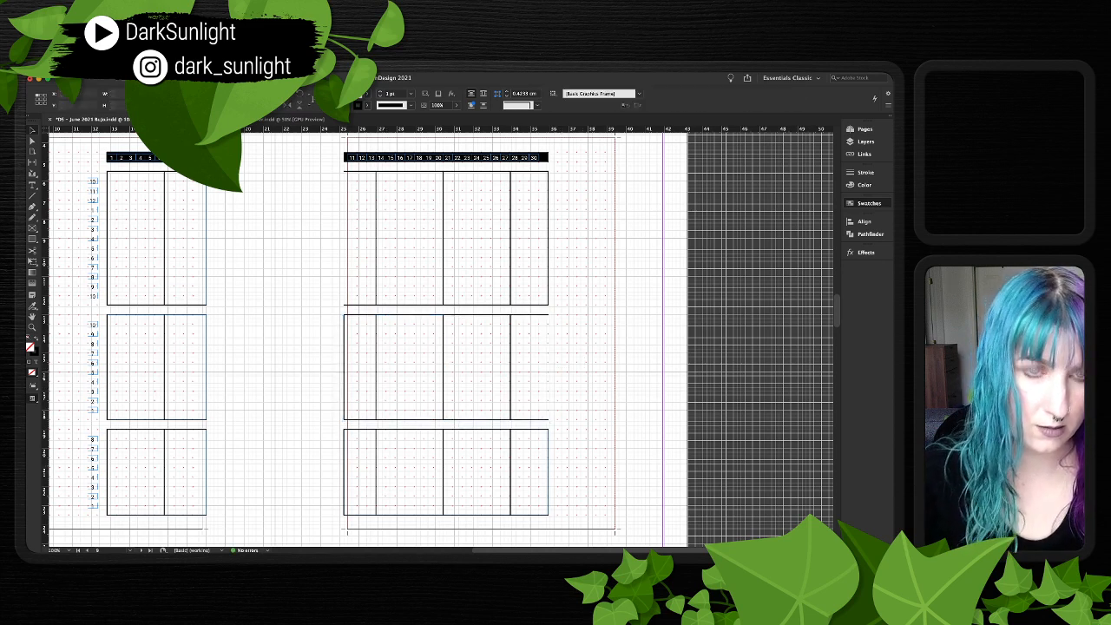
pyautogui.press('Delete')
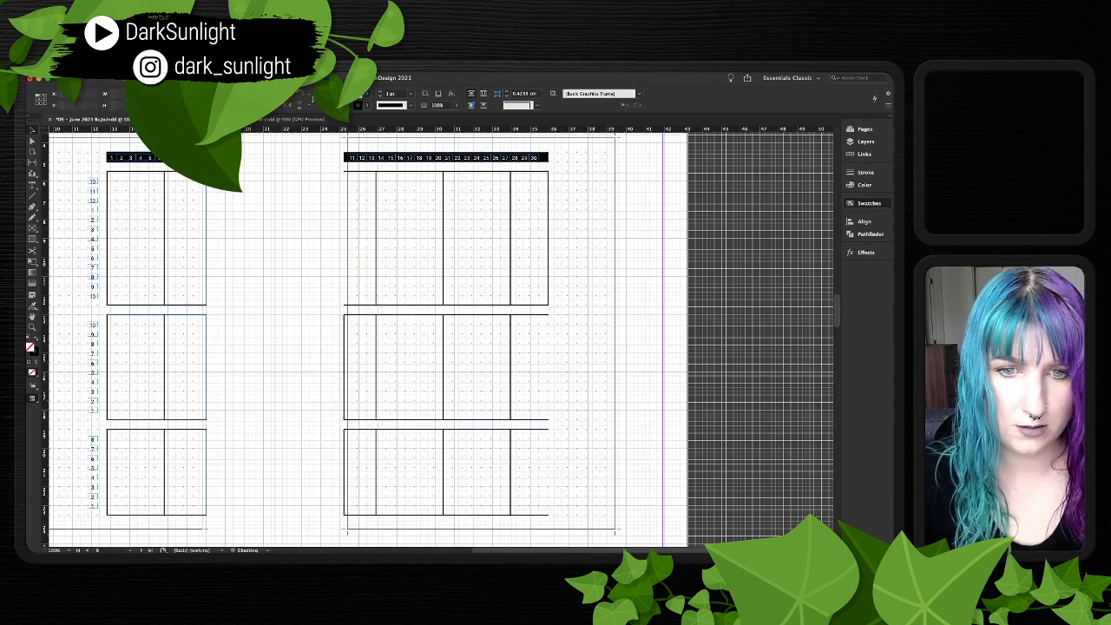
# - Rotate the original steps and water grid outlines on the right page 180° so their closed sides face right
pyautogui.click(531, 314)
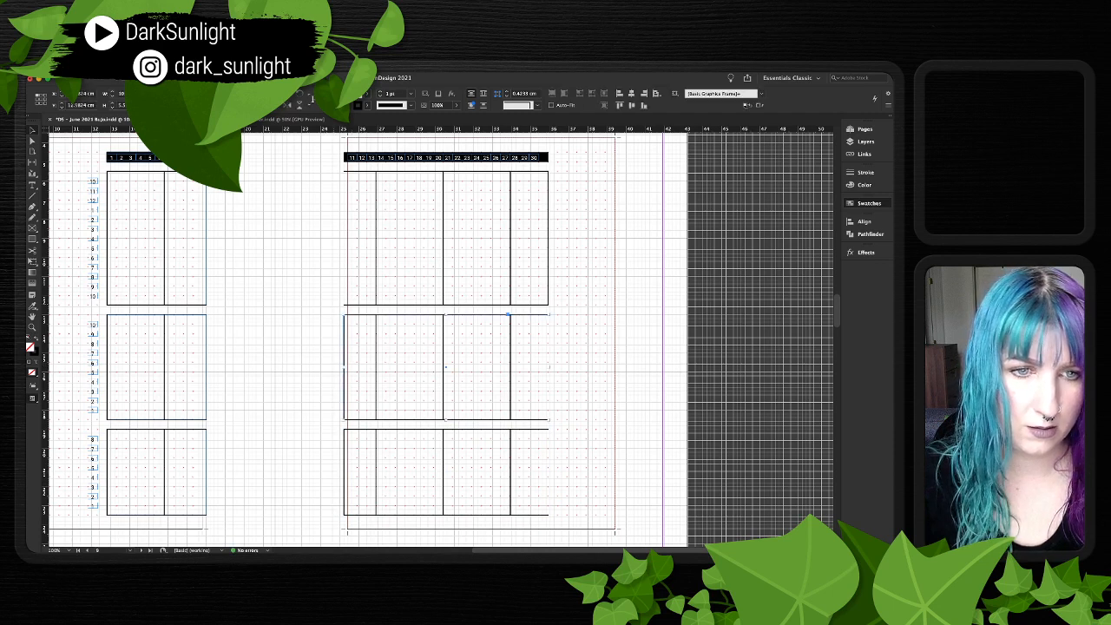
pyautogui.moveTo(552, 311); pyautogui.dragTo(339, 424)
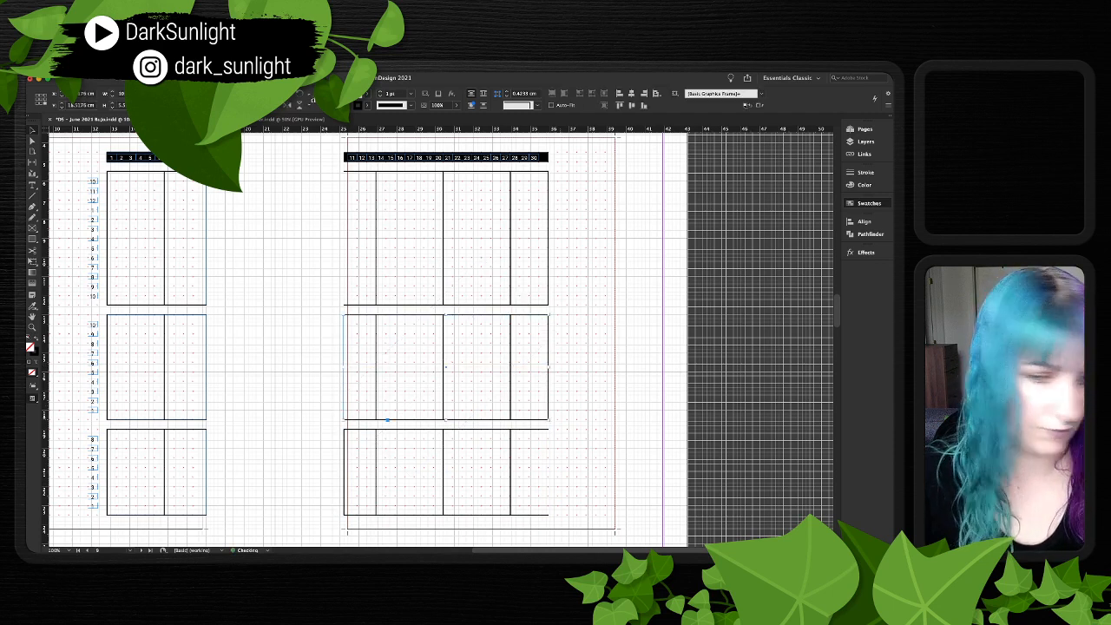
pyautogui.click(345, 469)
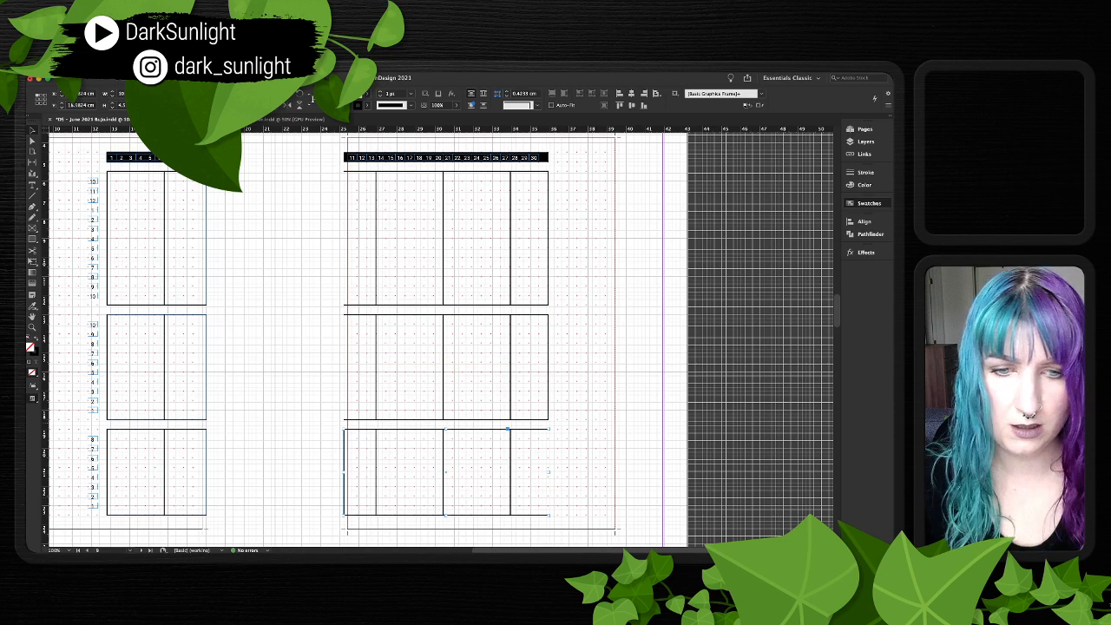
pyautogui.moveTo(552, 426); pyautogui.dragTo(340, 520)
pyautogui.click(307, 510)
pyautogui.scroll(1, 441, 341)
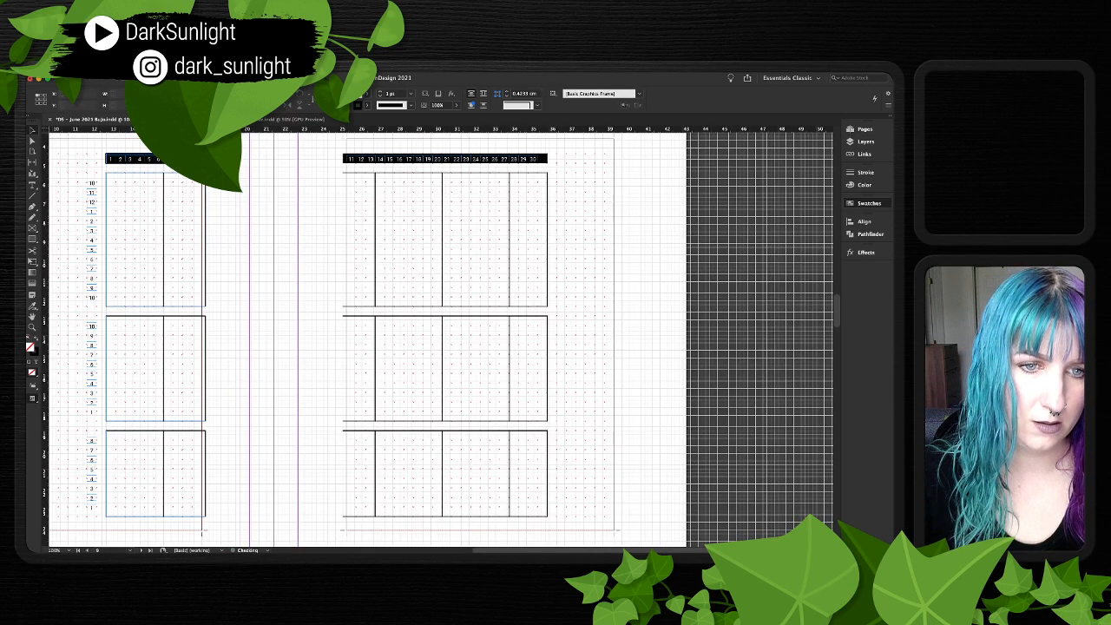
# - Fine-tune the divider lines between days 27 and 28 so they sit on the dot grid column
pyautogui.click(510, 371)
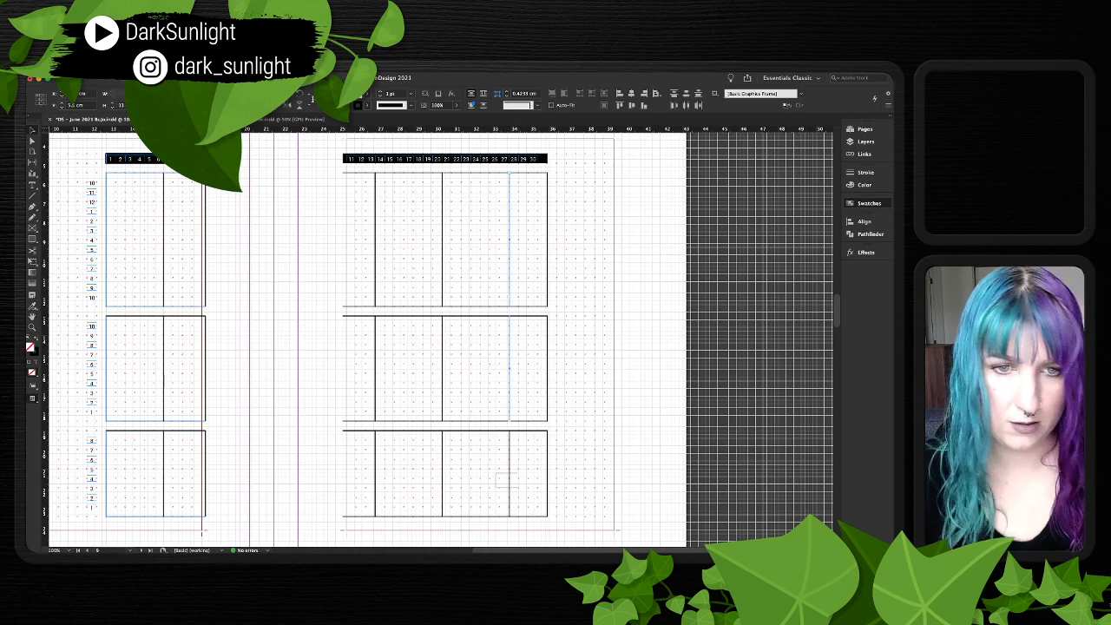
pyautogui.press('super+equal')
pyautogui.press('super+equal')
pyautogui.press('super+equal')
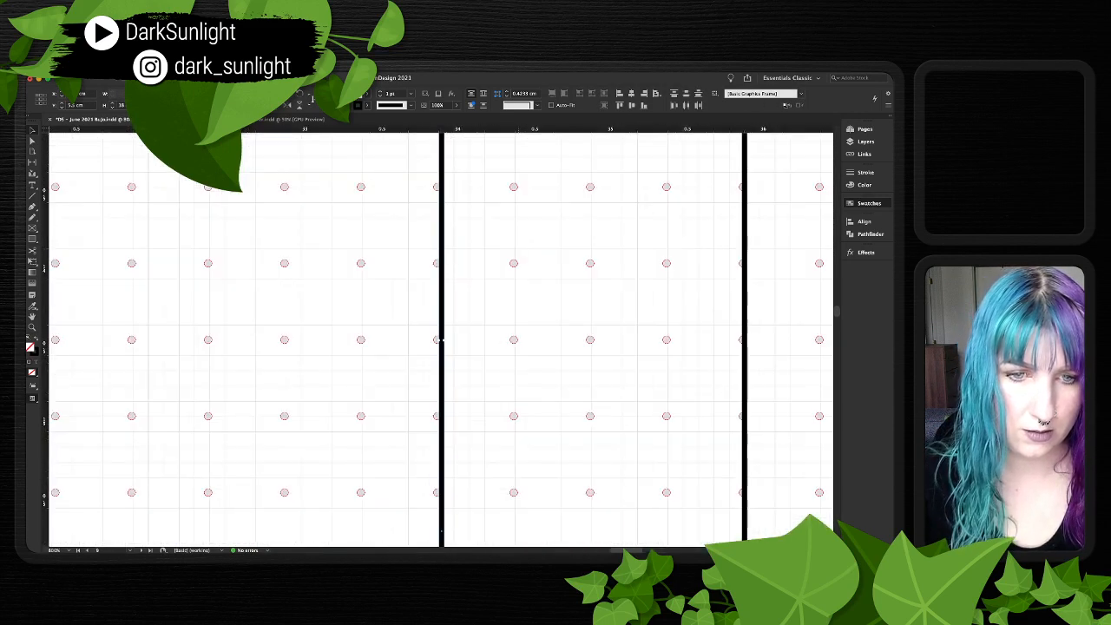
pyautogui.press('Right')
pyautogui.press('Right')
pyautogui.press('Right')
pyautogui.press('Right')
pyautogui.press('Right')
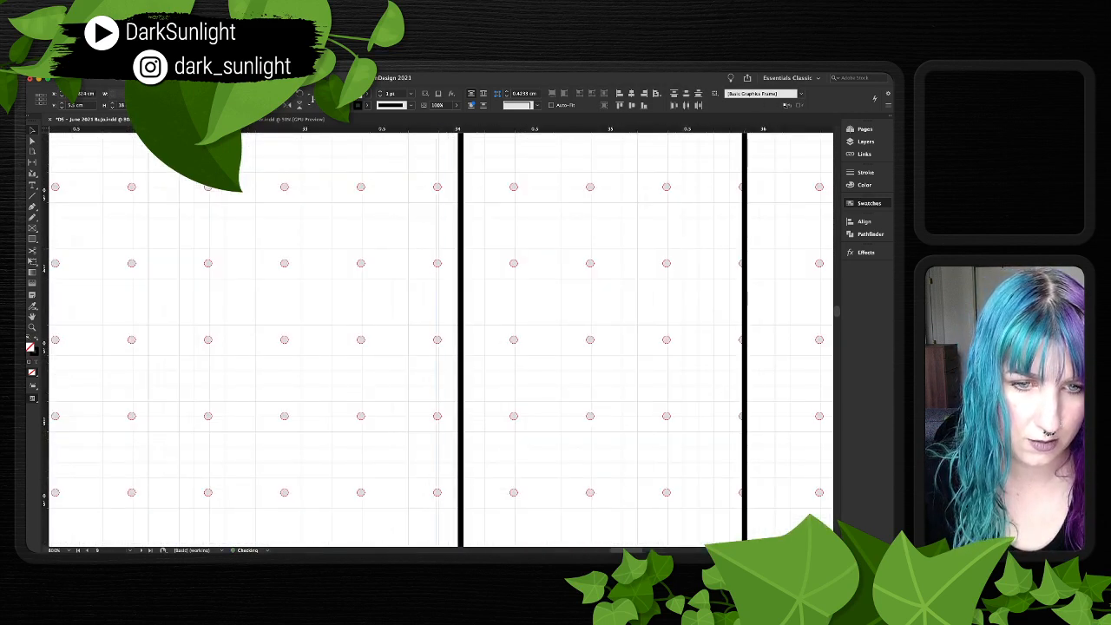
pyautogui.press('super+z')
pyautogui.press('super+shift+a')
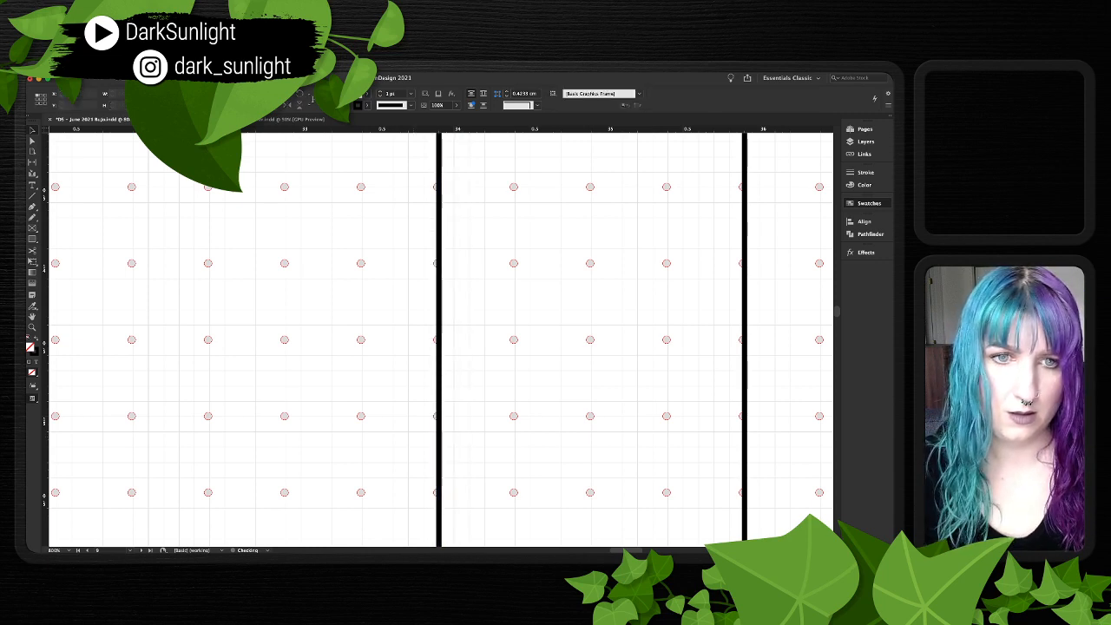
# - Try a different stroke alignment on the black date header bar of the right page
pyautogui.press('super+minus')
pyautogui.press('super+minus')
pyautogui.scroll(2, 377, 217)
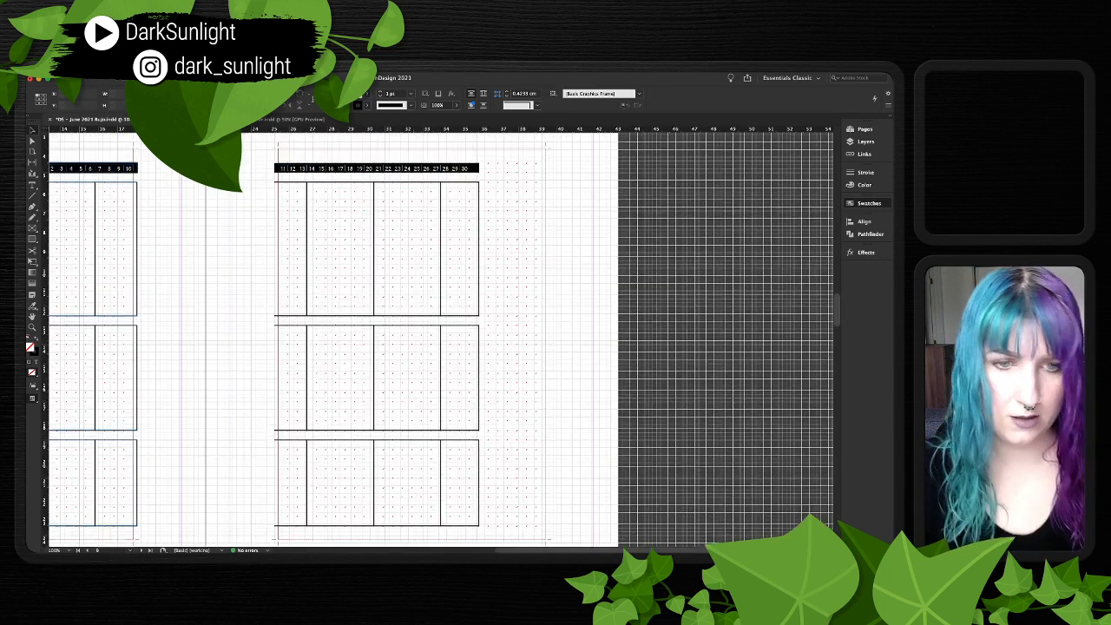
pyautogui.click(377, 168)
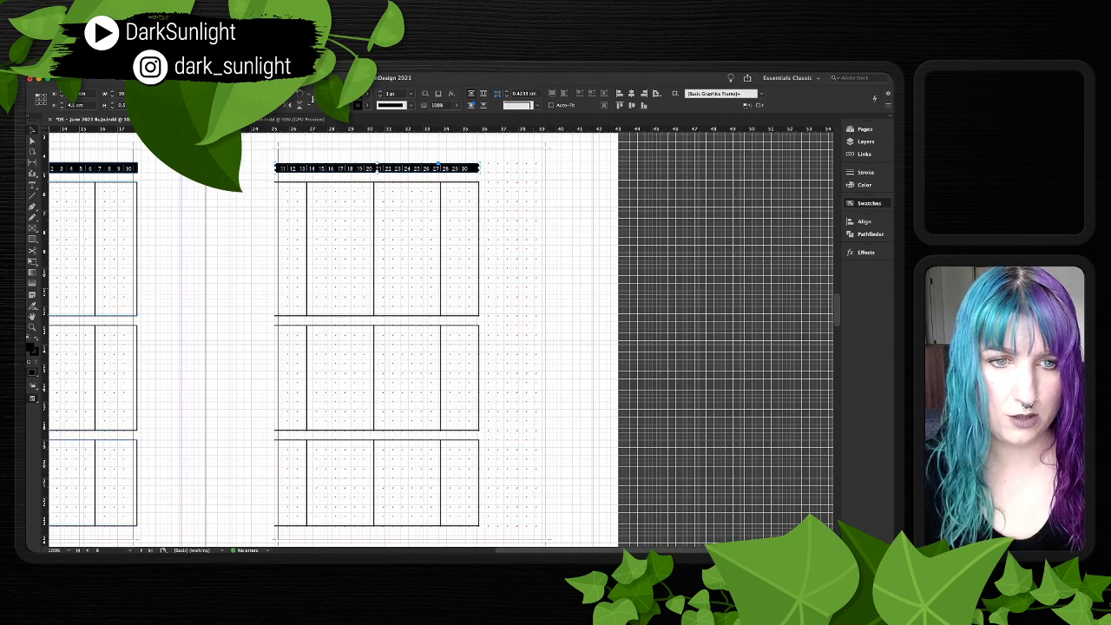
pyautogui.press('super+equal')
pyautogui.hscroll(5, 434, 339)
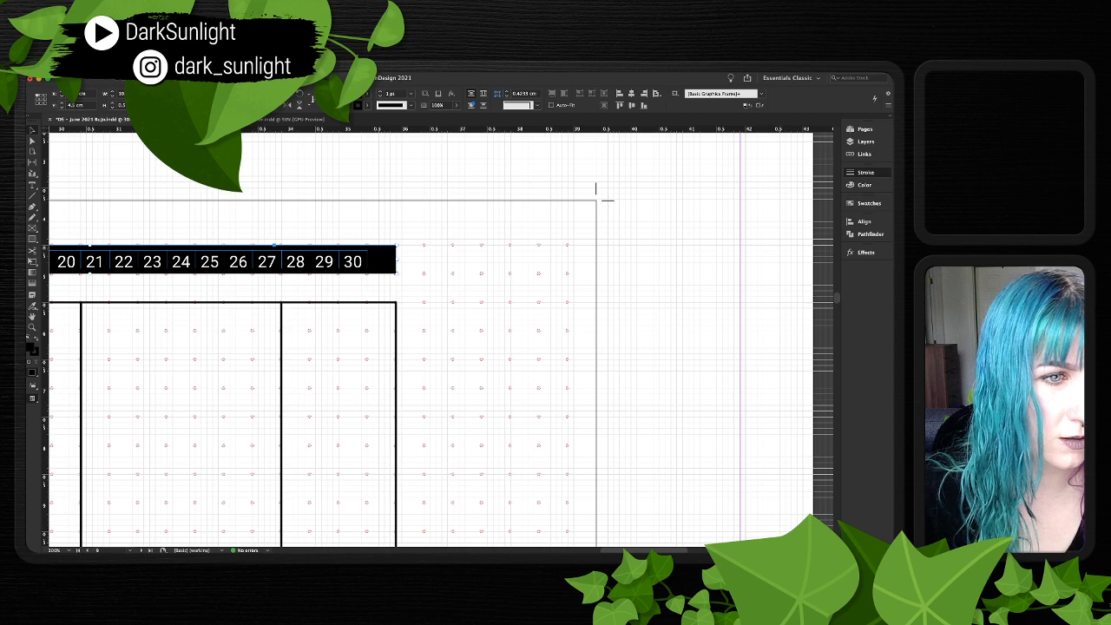
pyautogui.click(793, 208)
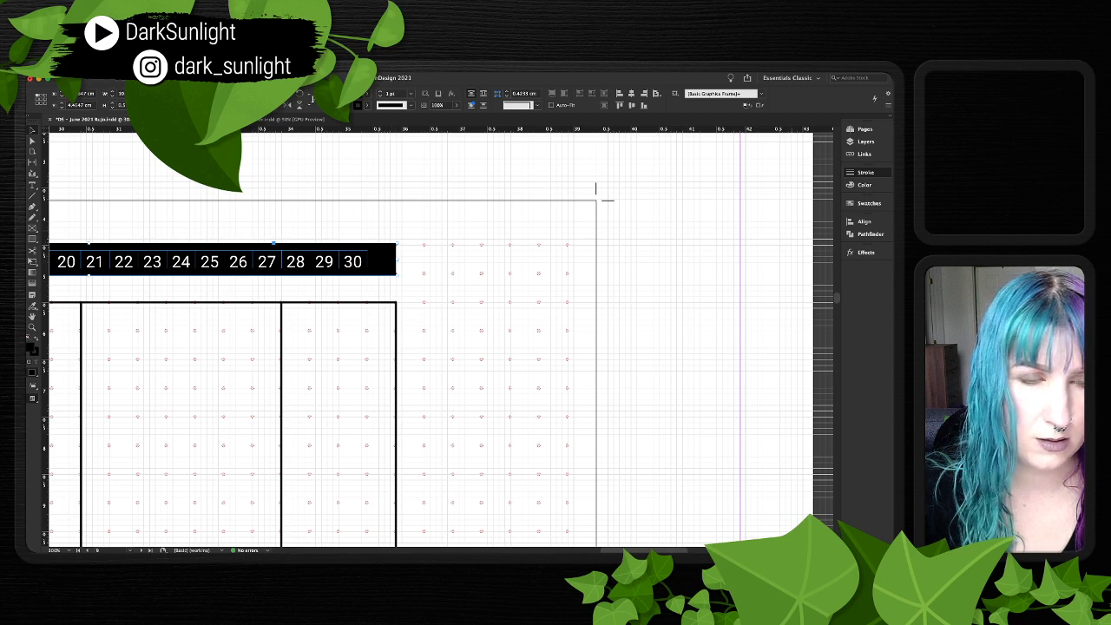
pyautogui.hotkey('ctrl', 'z')
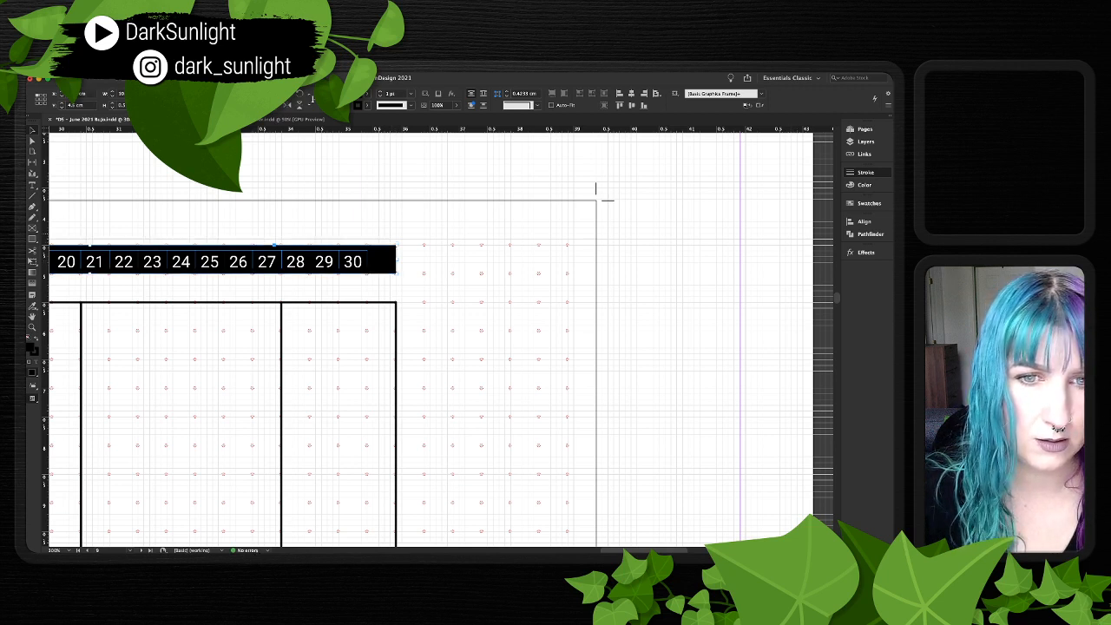
pyautogui.hotkey('ctrl', 'shift', 'z')
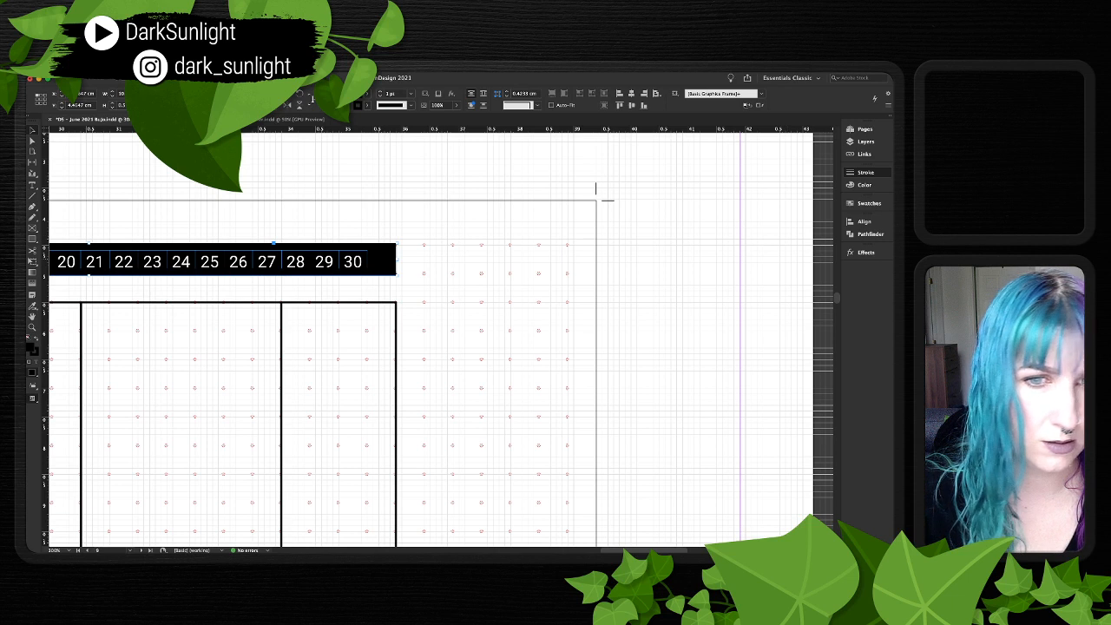
pyautogui.hotkey('ctrl', 'z')
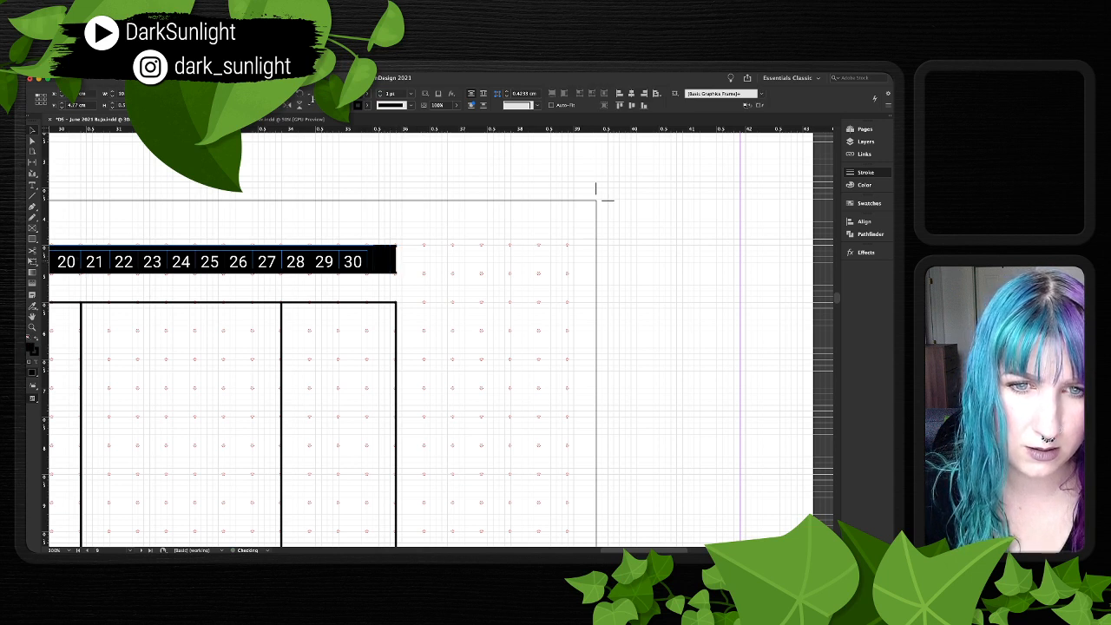
# - Try extending the black header bar beyond day 30, and undo the resize
pyautogui.press('super+z')
pyautogui.moveTo(381, 260); pyautogui.dragTo(470, 260)
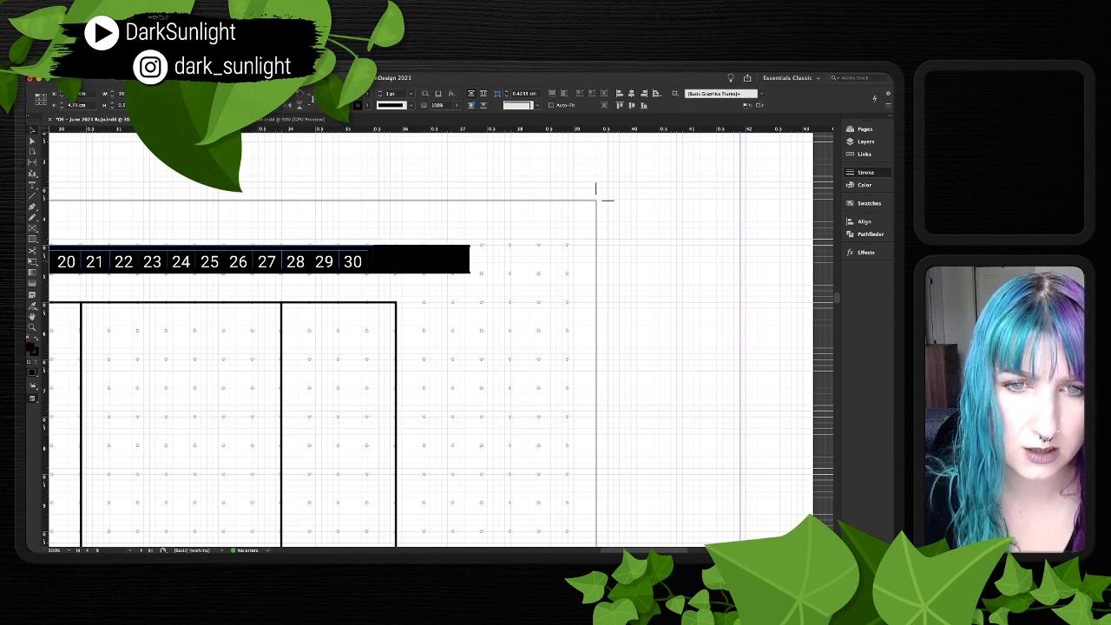
pyautogui.press('super+z')
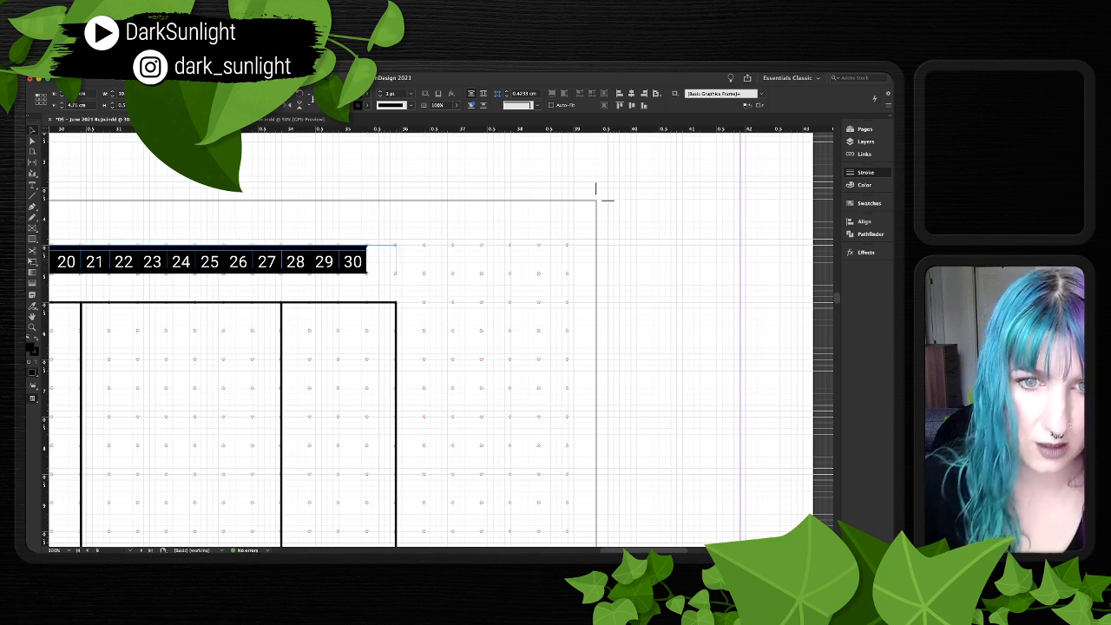
pyautogui.press('super+z')
pyautogui.press('super+z')
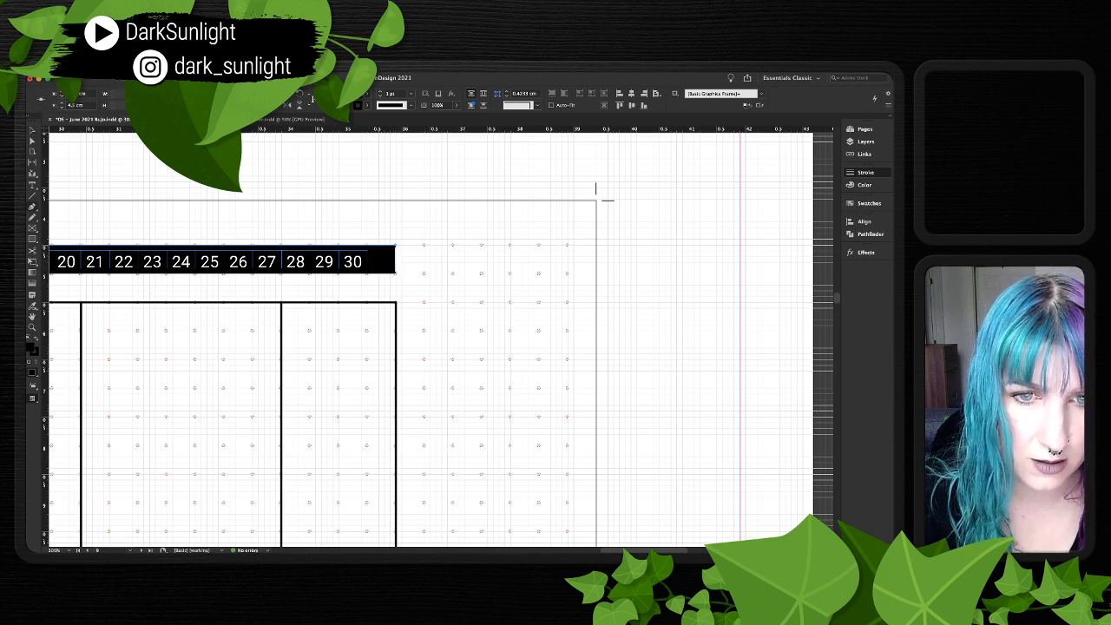
# - Undo the recent stroke alignment and width changes on the right page's black date header bar so it ends at day 30
pyautogui.press('super+z')
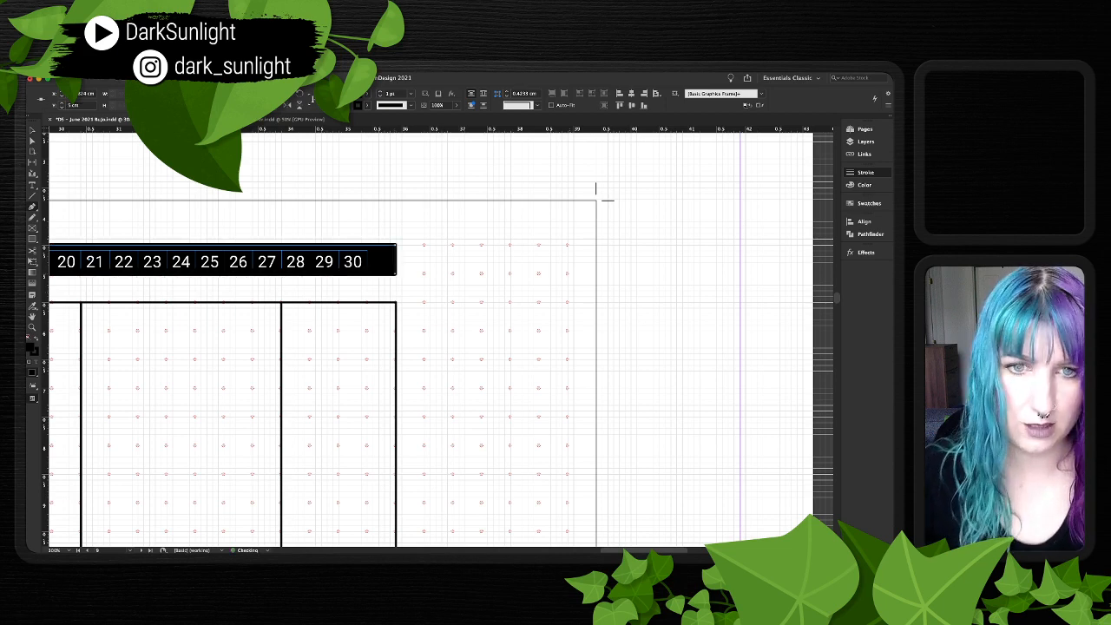
pyautogui.press('super+z')
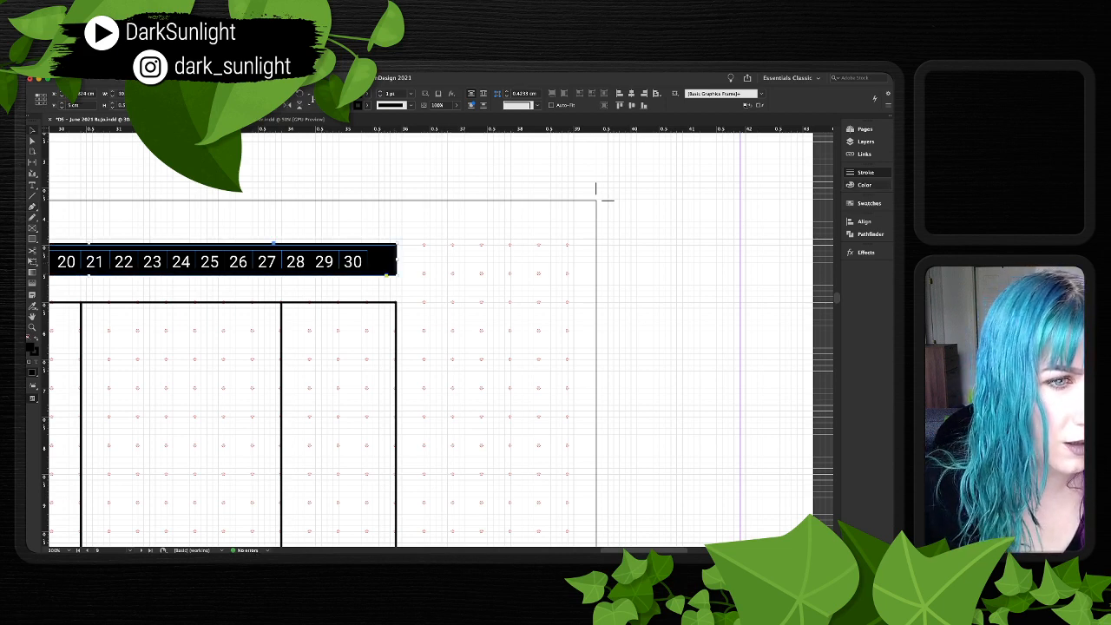
pyautogui.press('super+z')
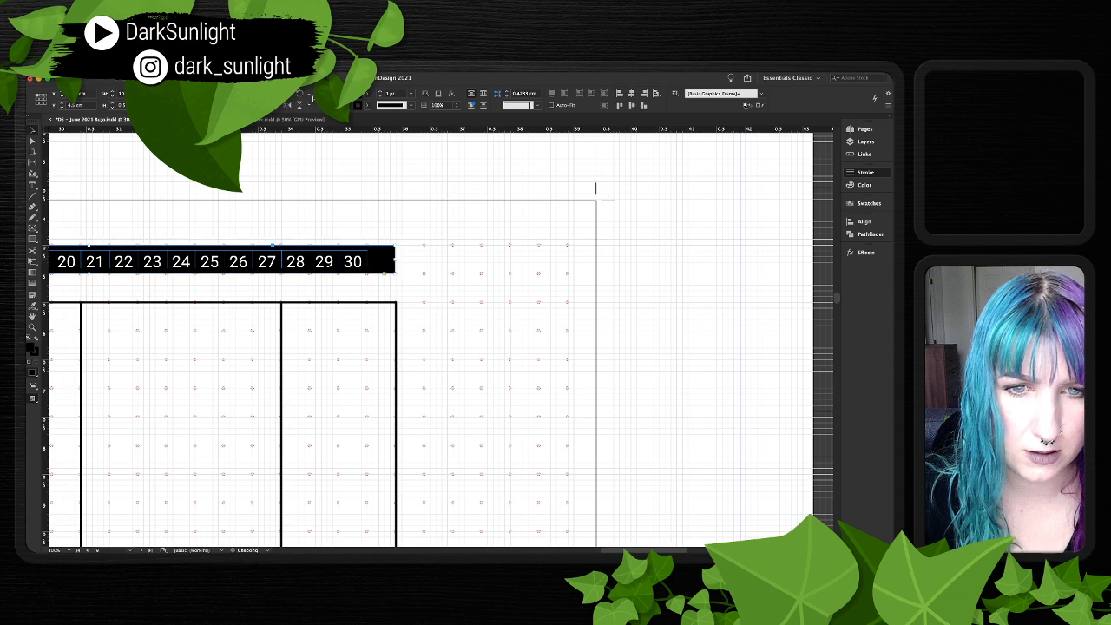
pyautogui.press('super+z')
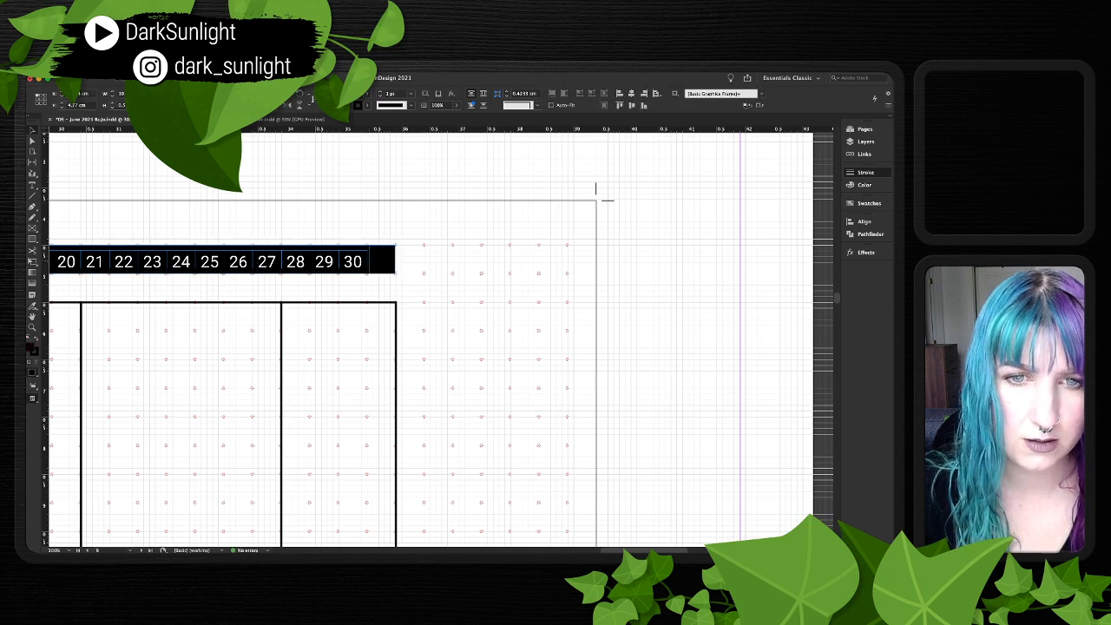
pyautogui.press('super+z')
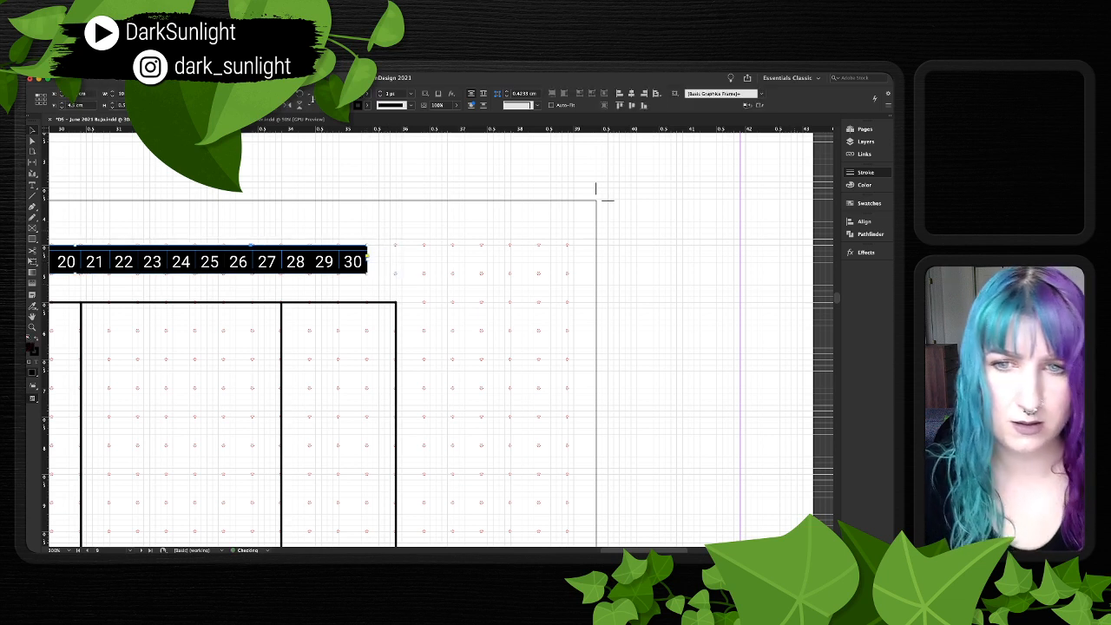
# - Examine the date header bars and the three tracker grids across both pages of the spread
pyautogui.hscroll(-15, 596, 190)
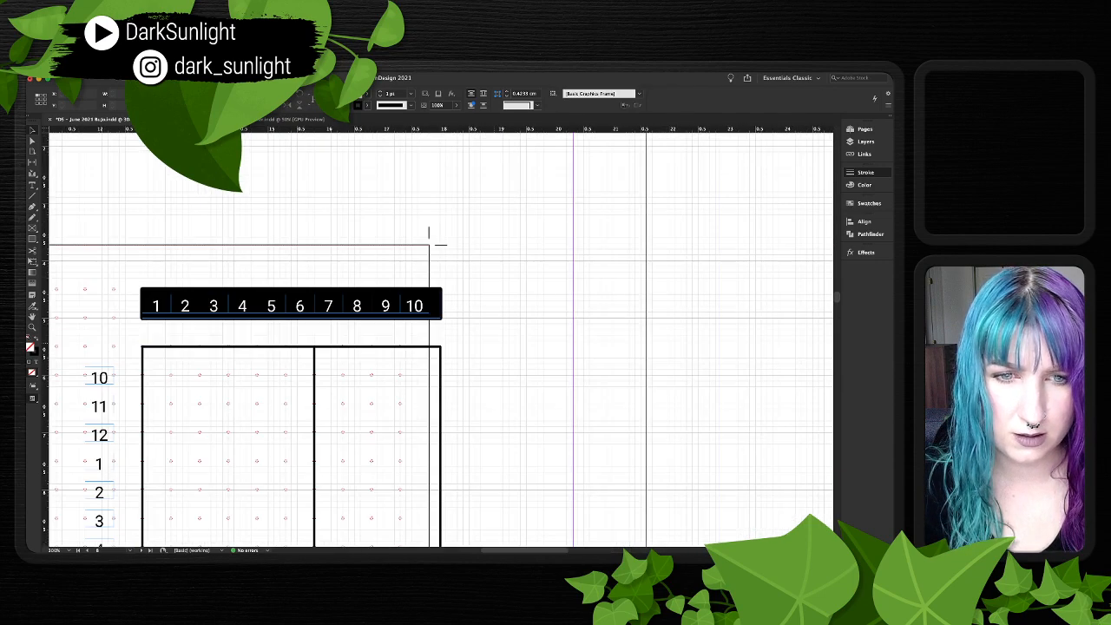
pyautogui.hscroll(10, 434, 240)
pyautogui.scroll(-2, 434, 239)
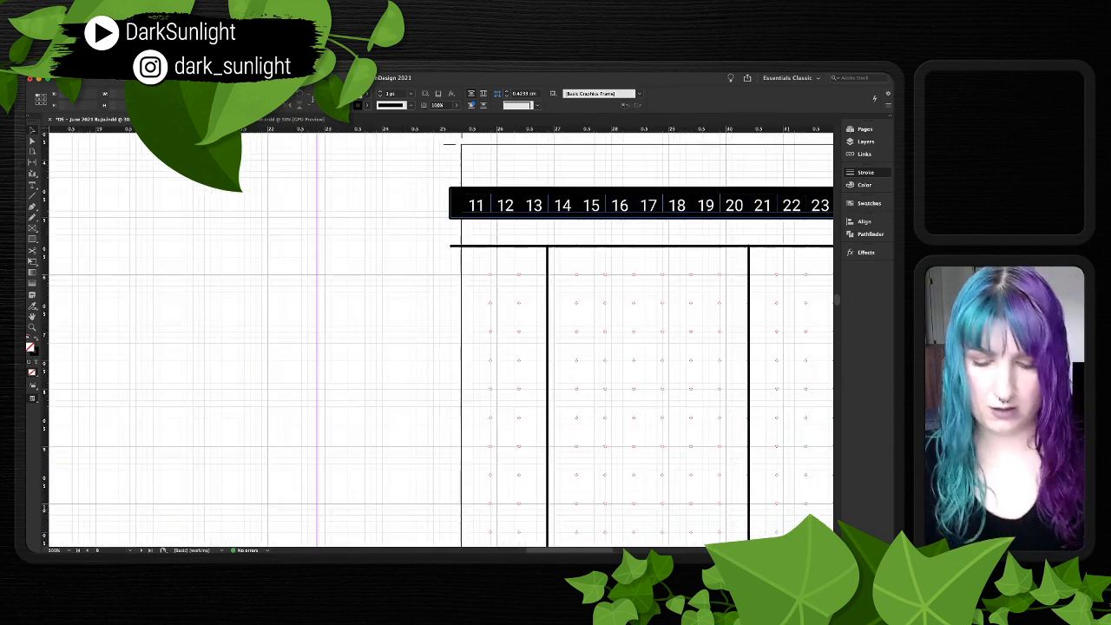
pyautogui.press('super+minus')
pyautogui.press('super+minus')
pyautogui.press('super+minus')
pyautogui.press('super+minus')
pyautogui.press('super+minus')
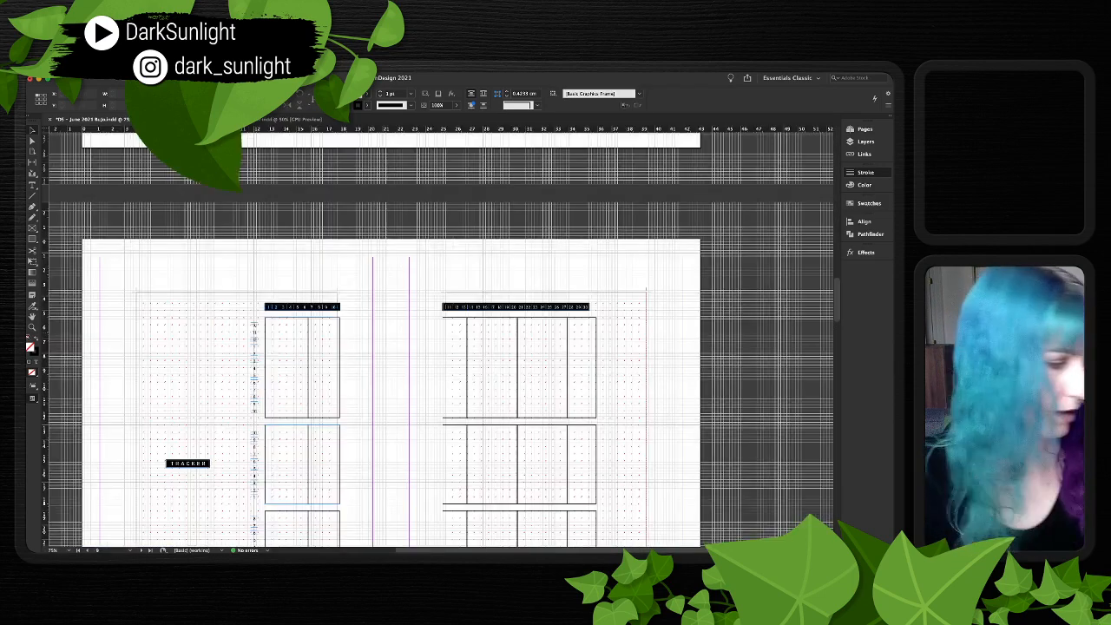
pyautogui.hscroll(-1, 441, 339)
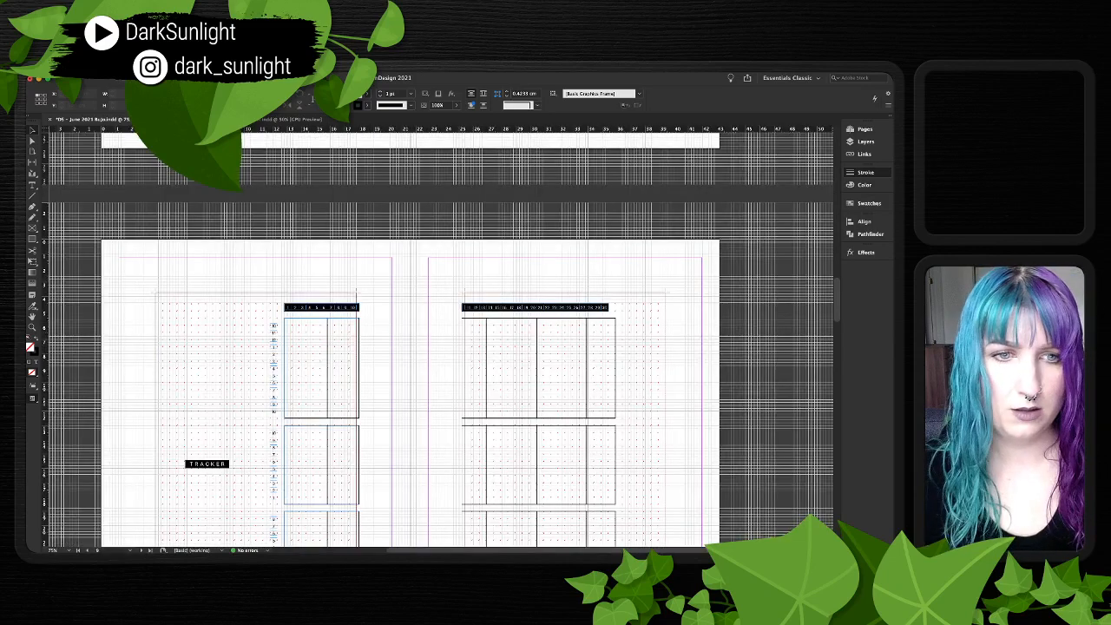
pyautogui.scroll(-3, 441, 339)
pyautogui.hscroll(2, 441, 339)
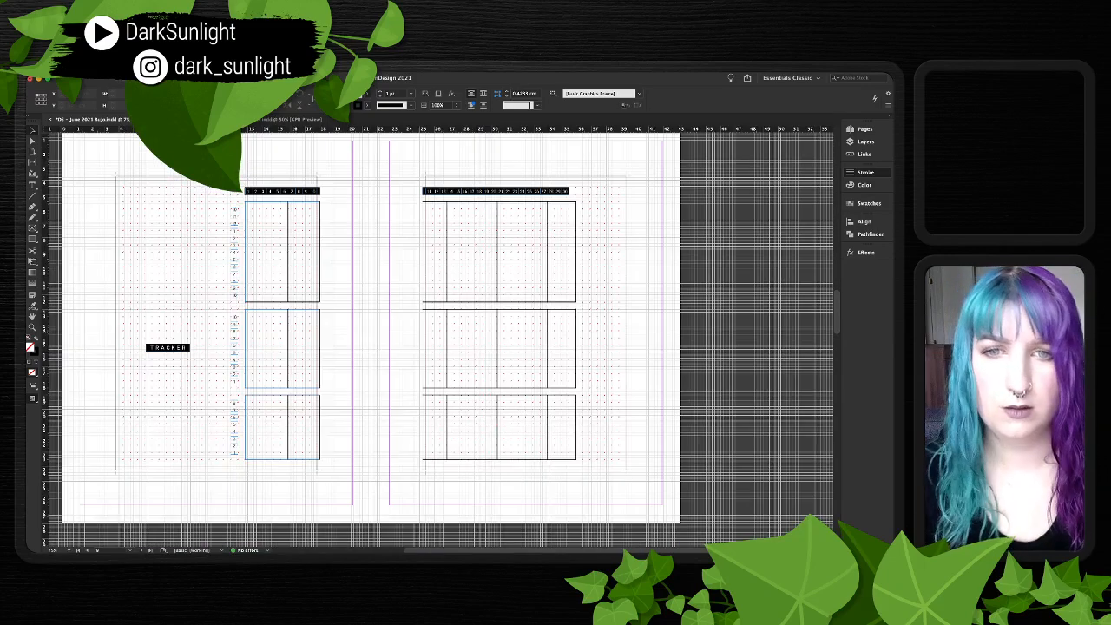
pyautogui.click(320, 240)
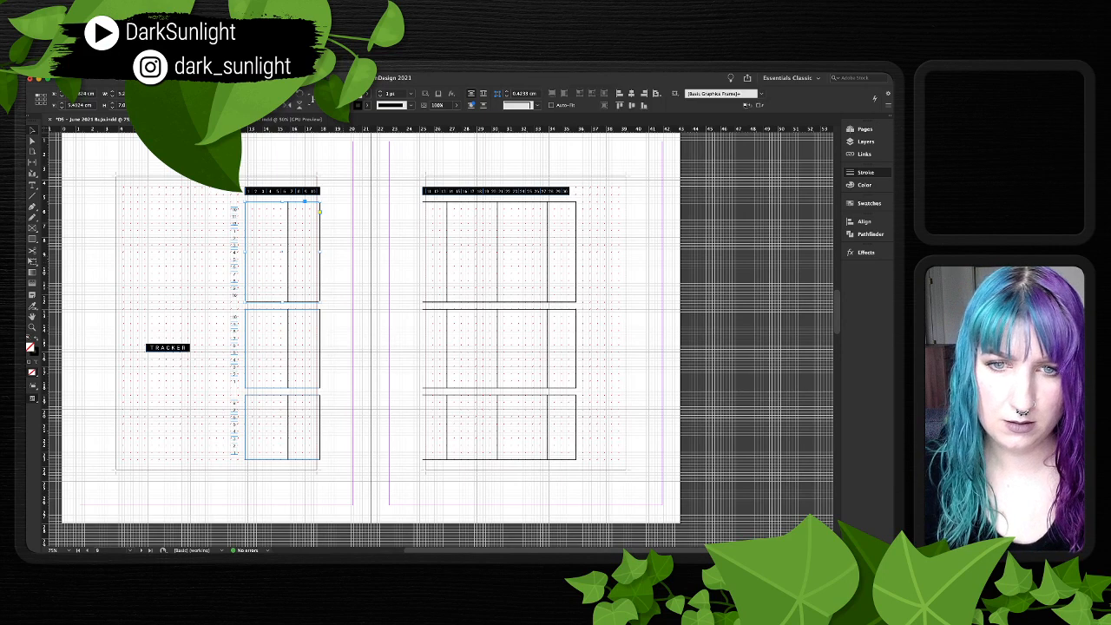
pyautogui.moveTo(320, 241); pyautogui.dragTo(382, 212)
pyautogui.press('super+z')
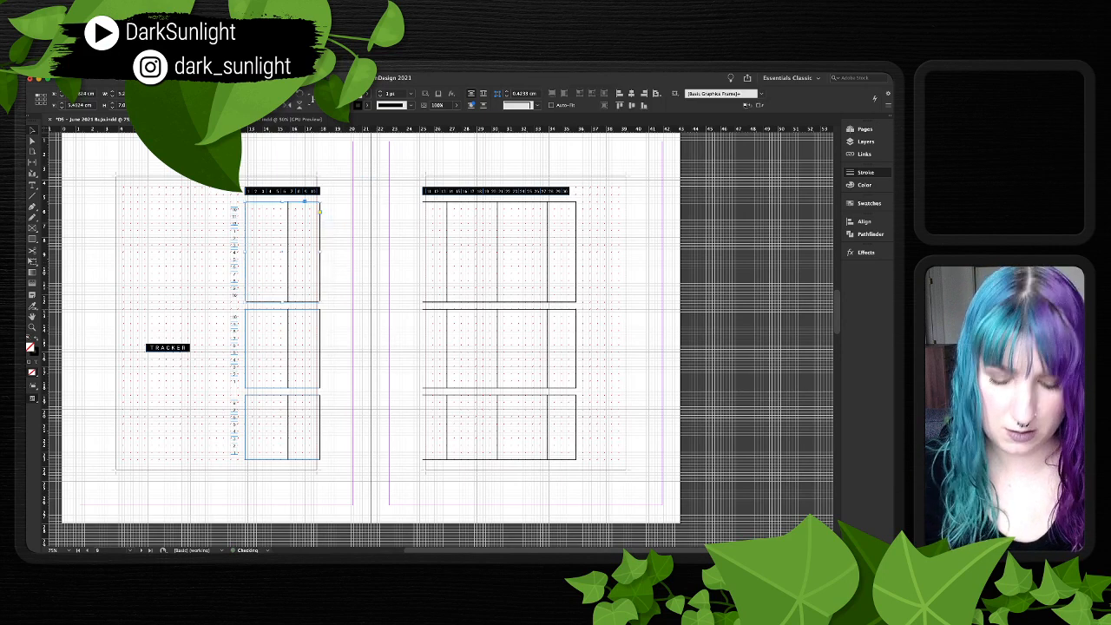
pyautogui.press('super+shift+a')
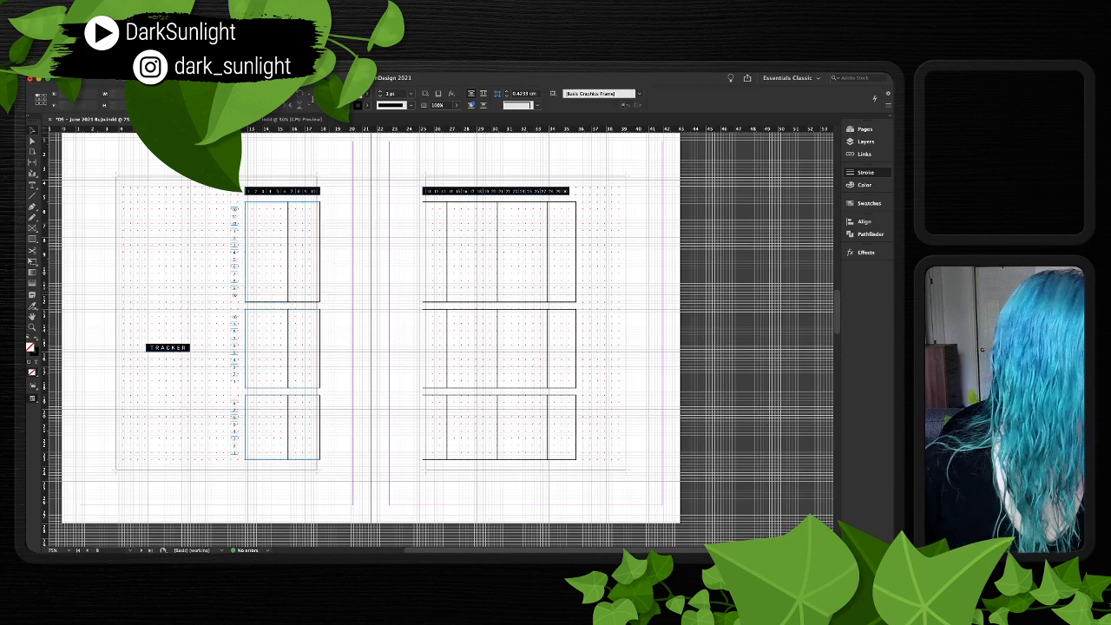
# - Inspect the grid outlines on both sides of the gutter up close, and view the spread without guides
pyautogui.press('p')
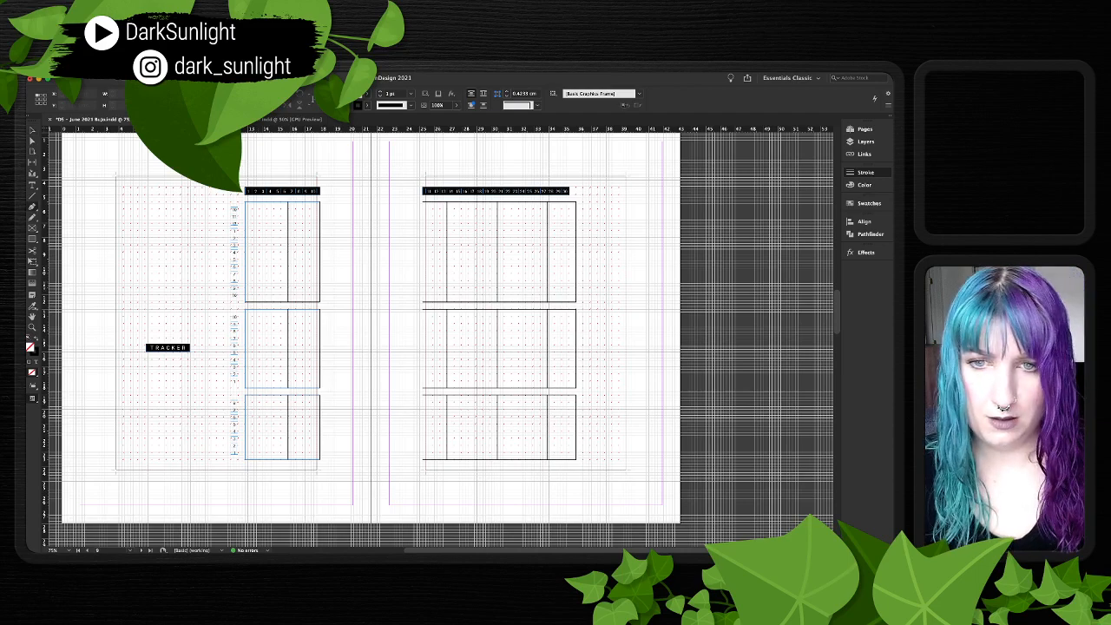
pyautogui.press('super+equal')
pyautogui.press('super+equal')
pyautogui.press('super+equal')
pyautogui.press('super+equal')
pyautogui.scroll(7, 441, 340)
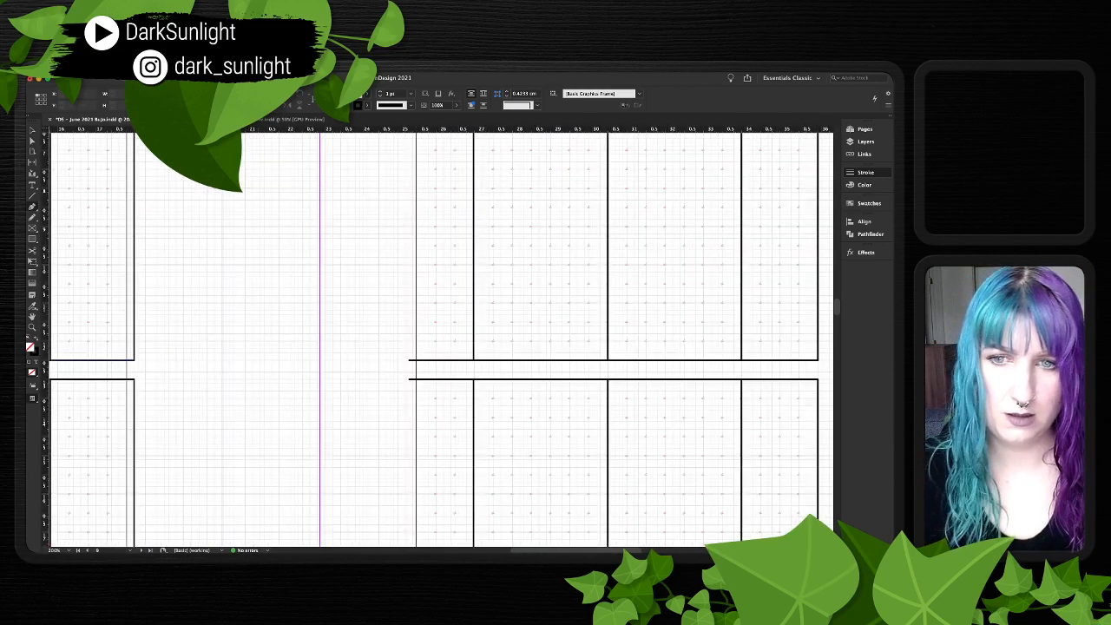
pyautogui.scroll(-10, 441, 340)
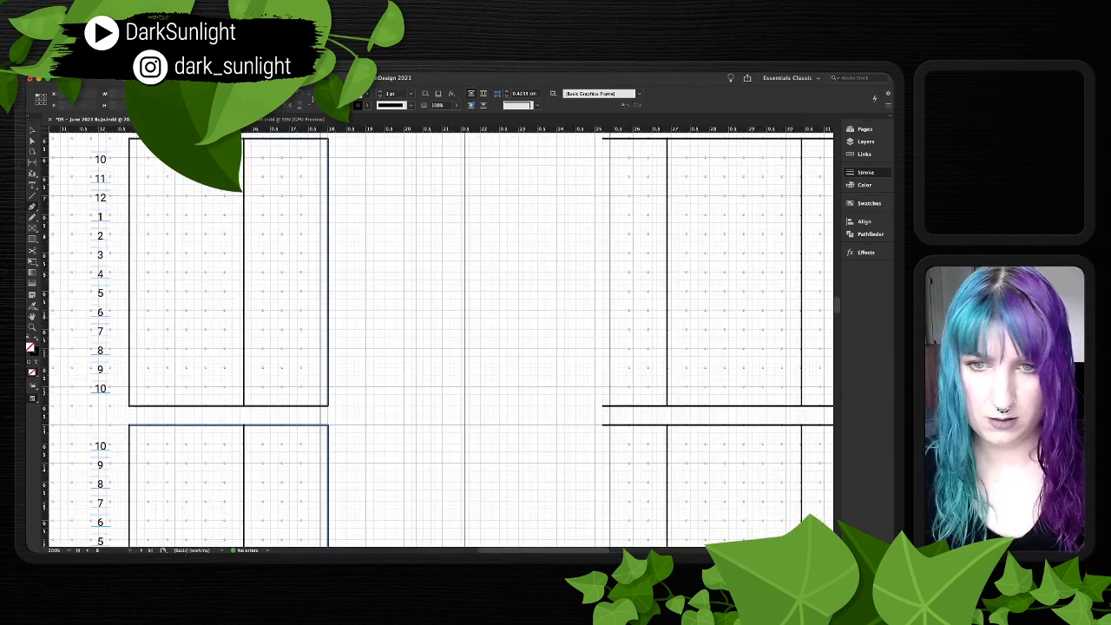
pyautogui.press('super+minus')
pyautogui.press('super+minus')
pyautogui.press('super+minus')
pyautogui.press('super+minus')
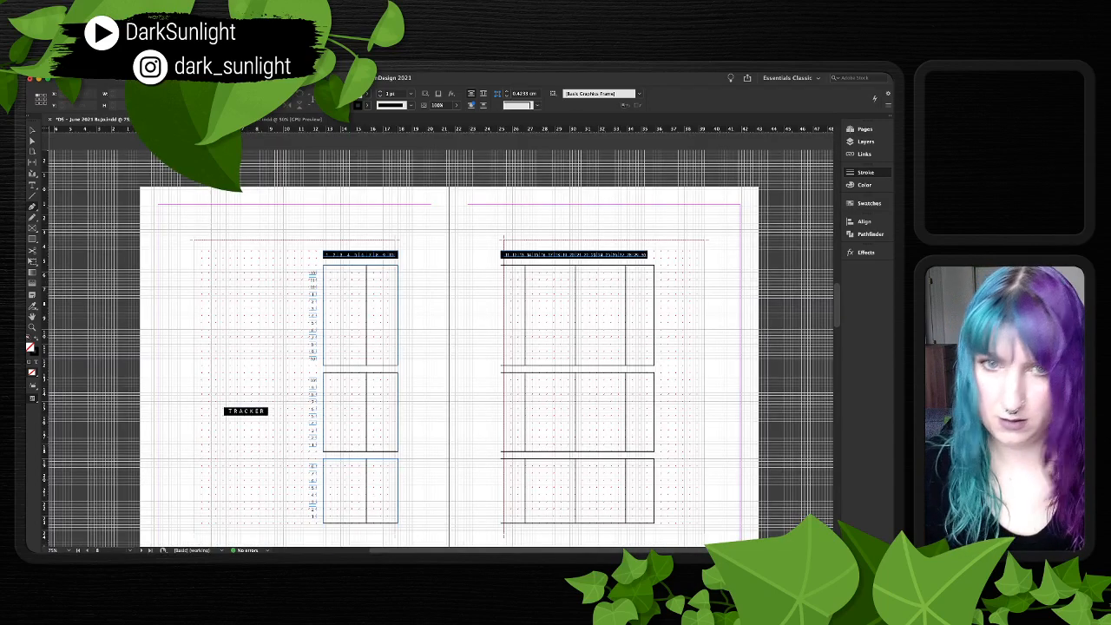
pyautogui.scroll(-3, 441, 339)
pyautogui.hscroll(2, 441, 339)
pyautogui.press('w')
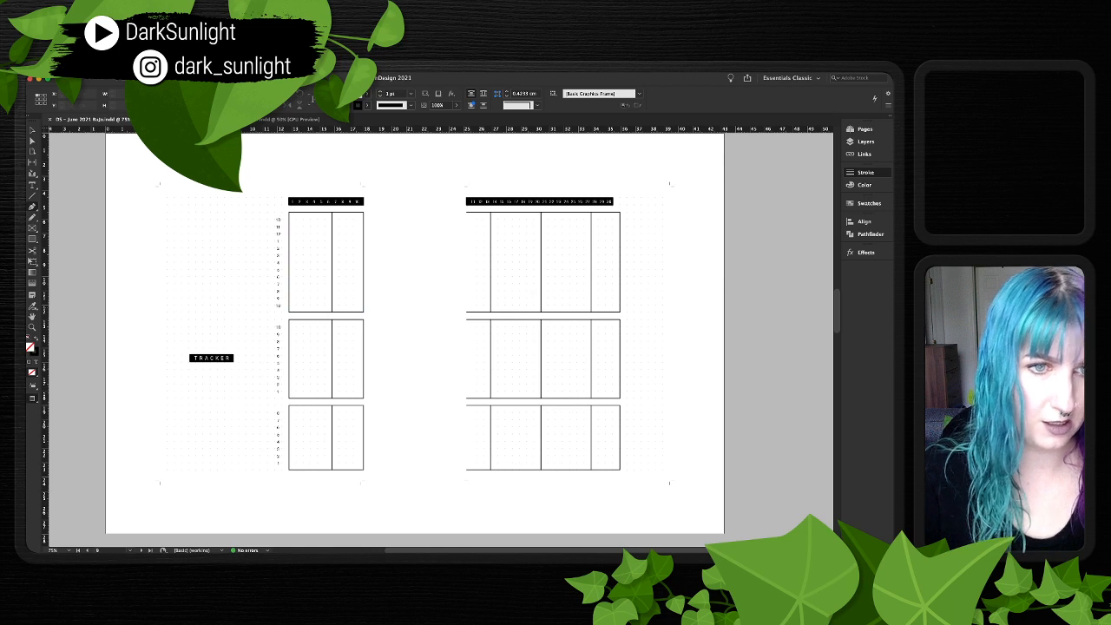
pyautogui.press('v')
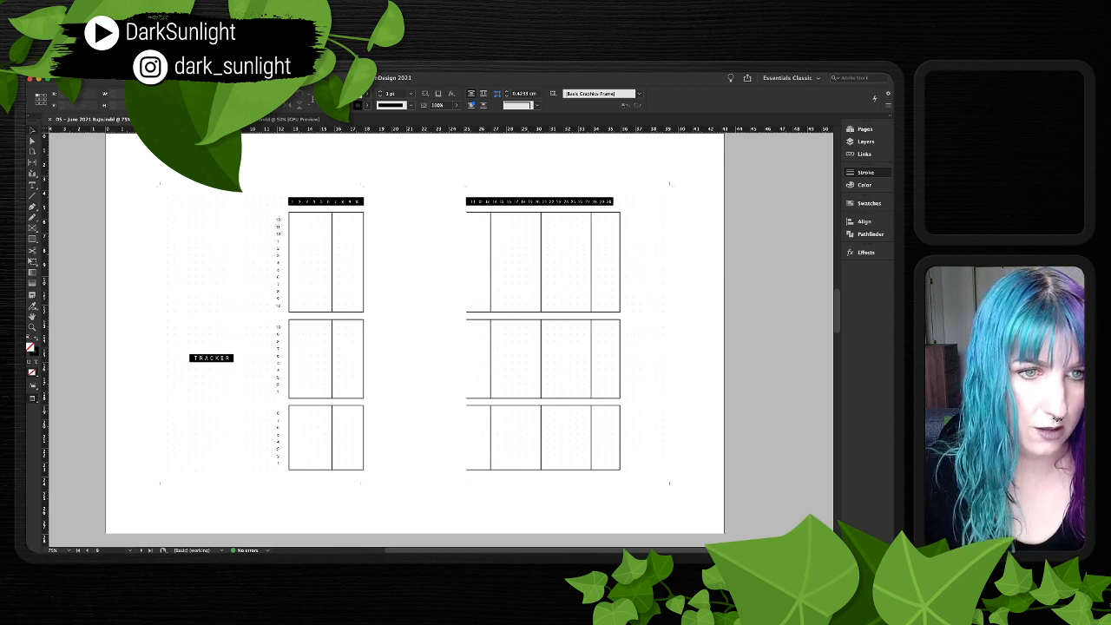
# - Shift the strokes of the three right-page grid outlines slightly outward and pull their right edges in by one dot column to day 30
pyautogui.moveTo(623, 265); pyautogui.dragTo(601, 458)
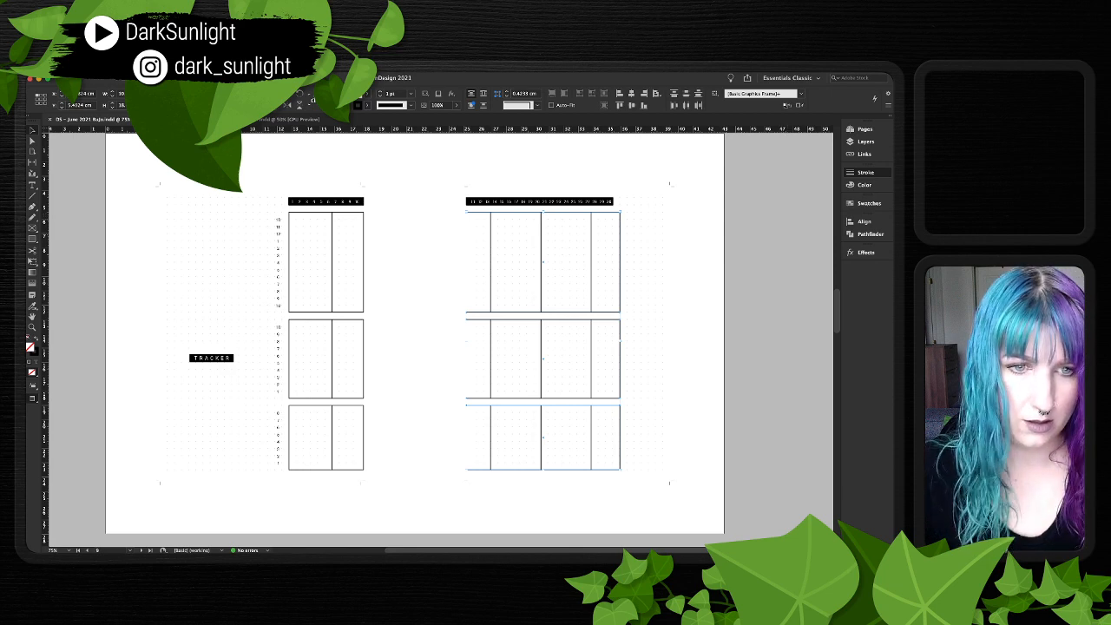
pyautogui.press('super+equal')
pyautogui.press('super+equal')
pyautogui.press('super+equal')
pyautogui.press('super+equal')
pyautogui.press('super+equal')
pyautogui.hscroll(5, 441, 339)
pyautogui.scroll(2, 441, 339)
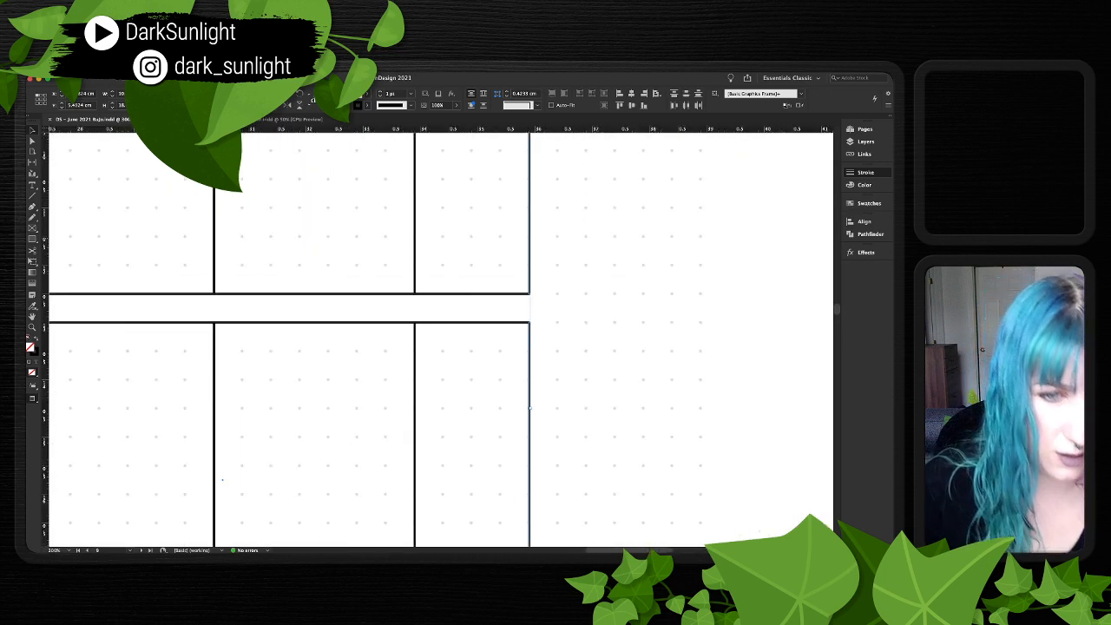
pyautogui.press('w')
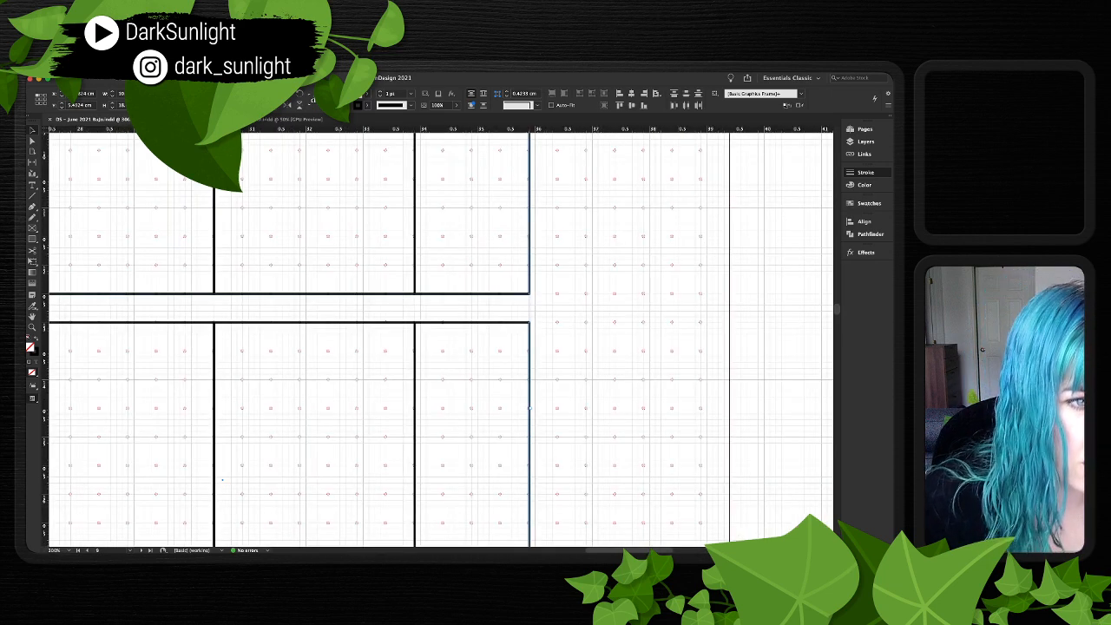
pyautogui.press('Right')
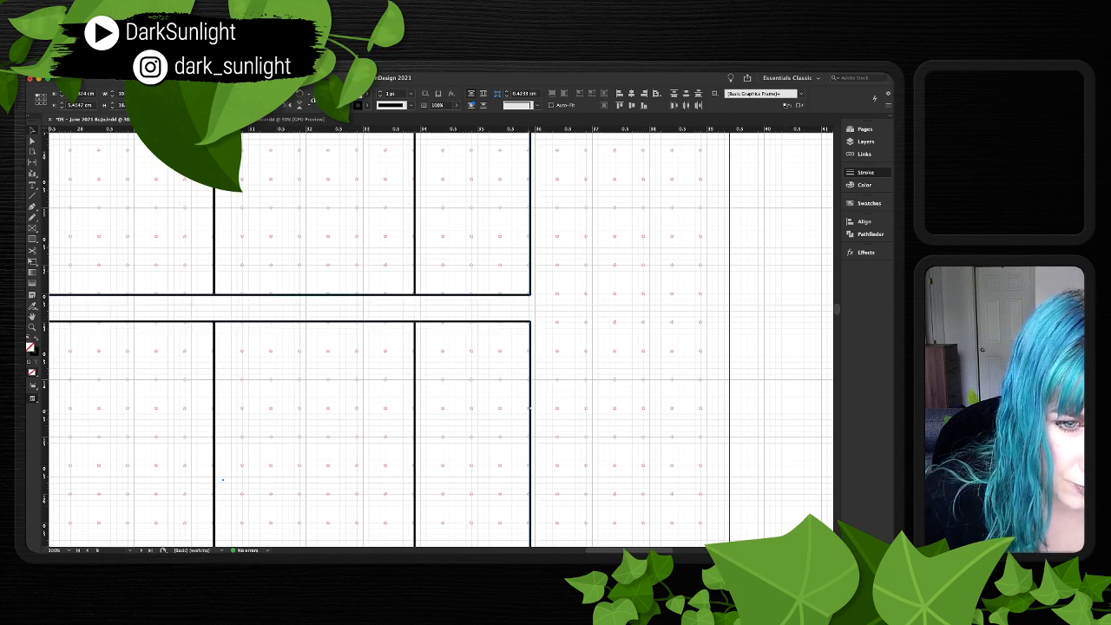
pyautogui.press('Right')
pyautogui.moveTo(530, 408); pyautogui.dragTo(500, 408)
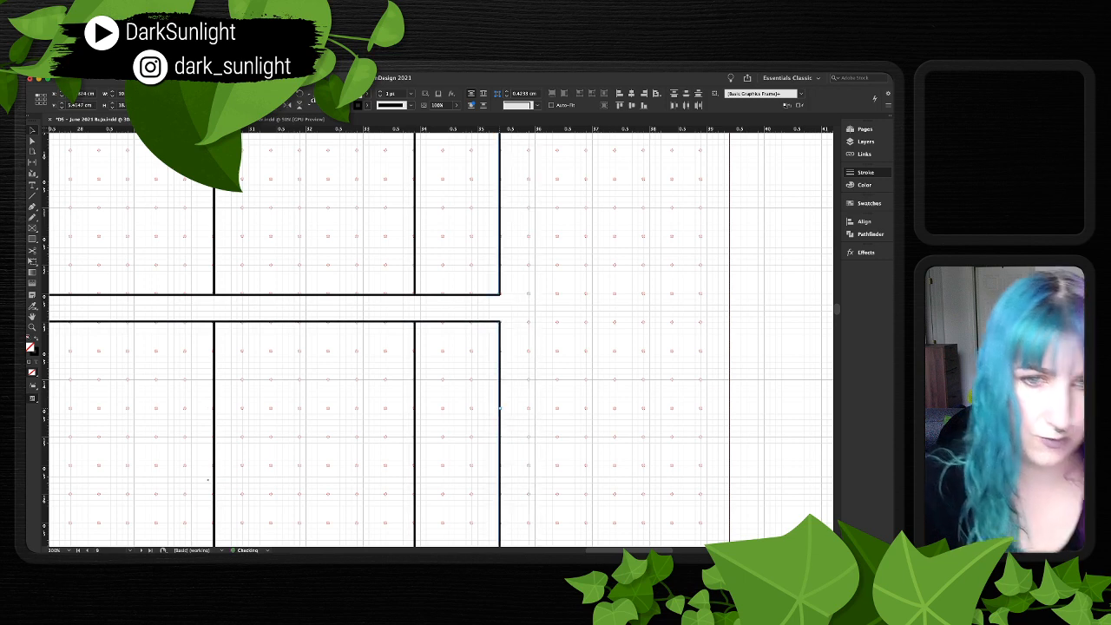
# - Compare the three grid outlines on the left page with the three on the right page
pyautogui.press('super+shift+a')
pyautogui.press('super+minus')
pyautogui.press('super+minus')
pyautogui.press('super+minus')
pyautogui.press('super+minus')
pyautogui.press('super+minus')
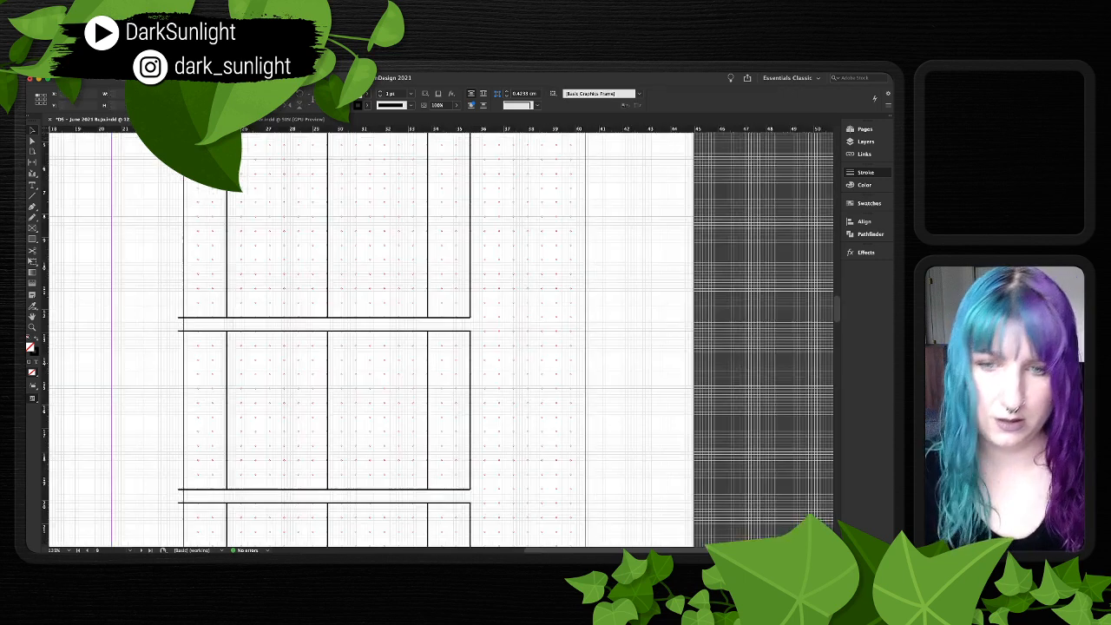
pyautogui.moveTo(234, 254); pyautogui.dragTo(196, 462)
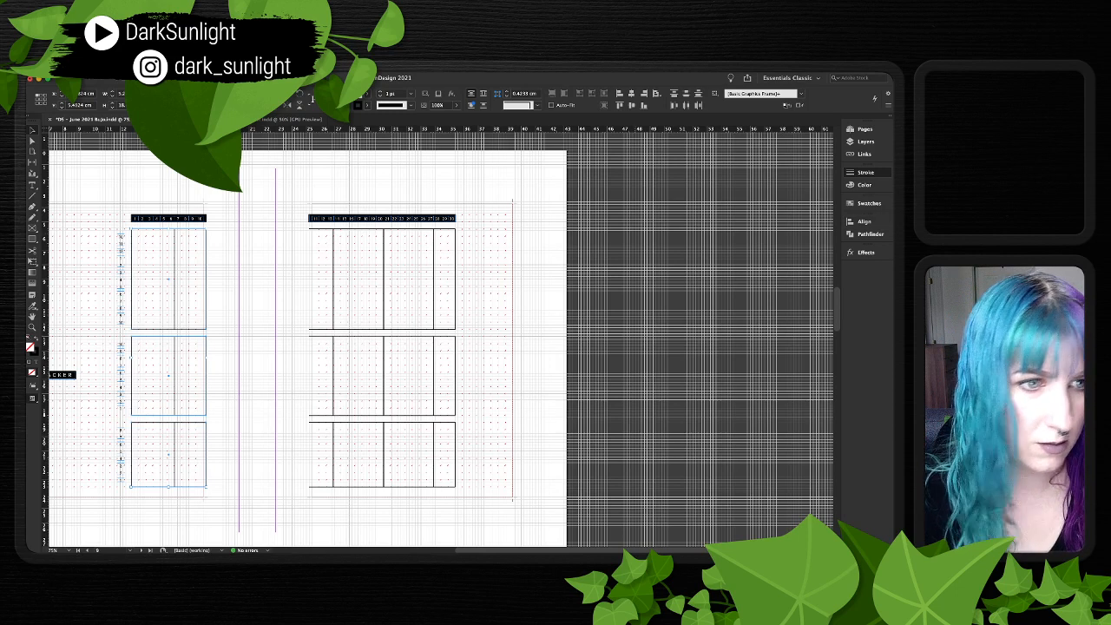
pyautogui.moveTo(485, 264); pyautogui.dragTo(446, 440)
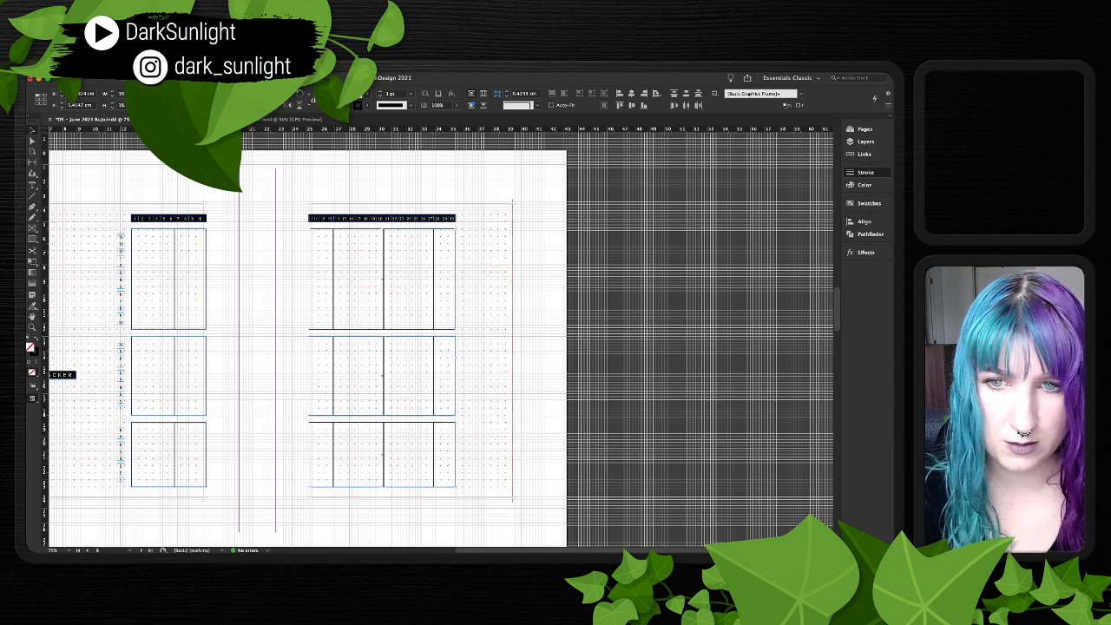
pyautogui.moveTo(222, 269); pyautogui.dragTo(198, 451)
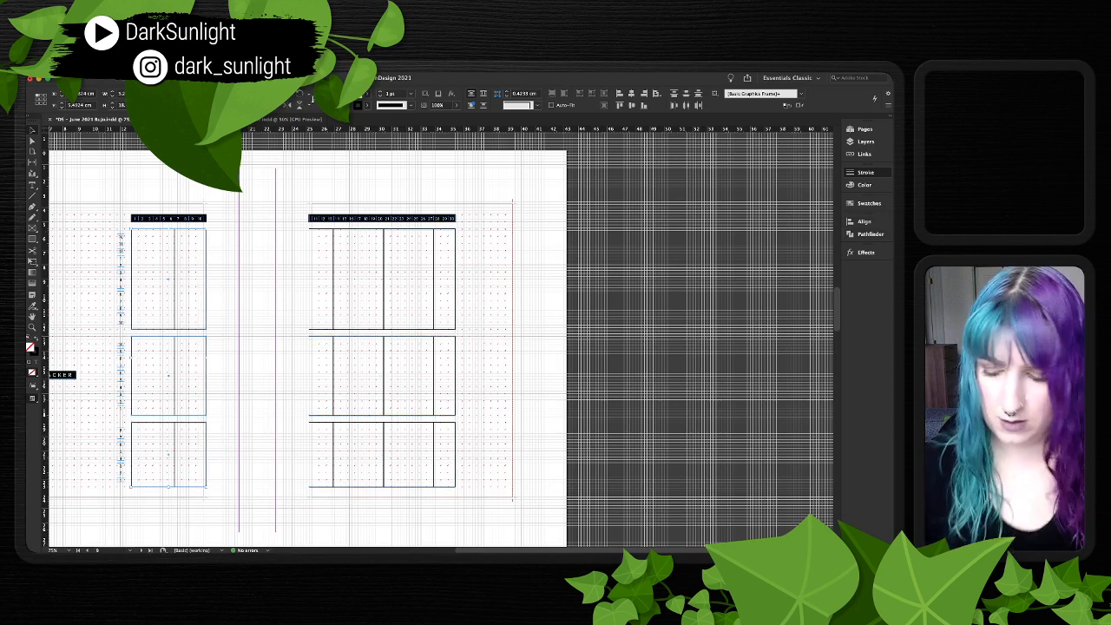
pyautogui.press('super+shift+a')
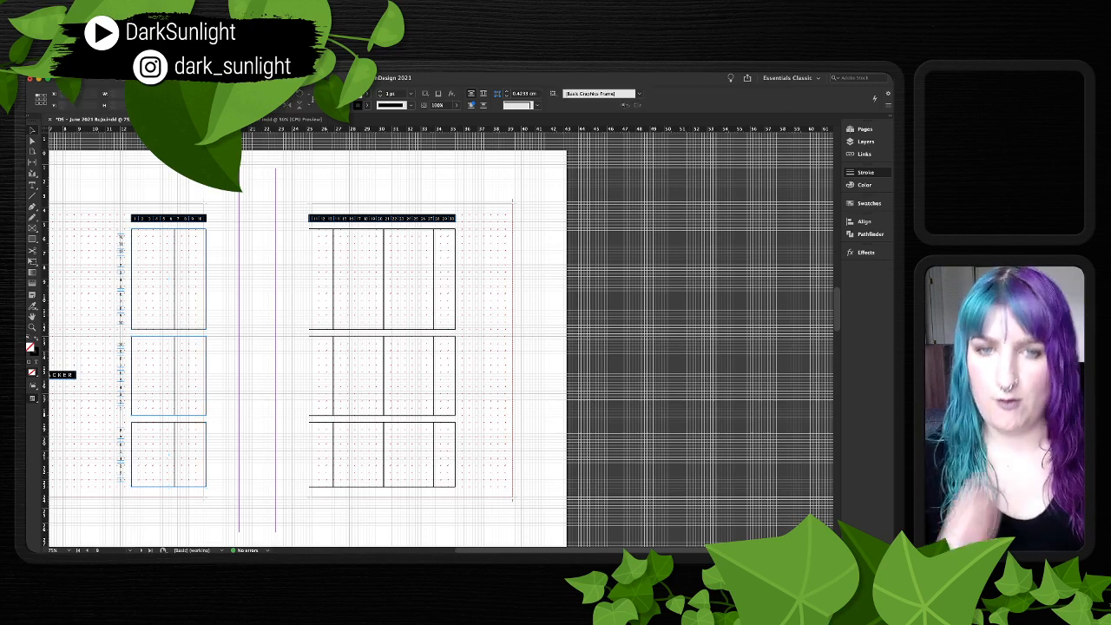
# - Save the document and preview the tracker spread without guides
pyautogui.press('super+s')
pyautogui.hscroll(-3, 441, 338)
pyautogui.press('w')
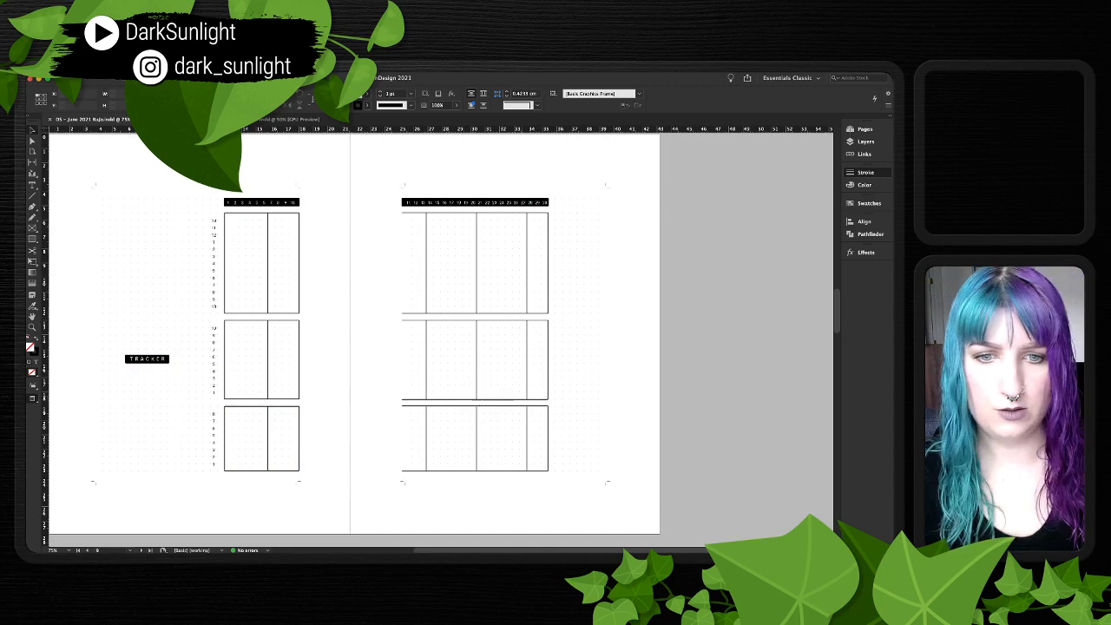
# - Compare the productivity level board spreads that follow the tracker spread, including their day numbering
pyautogui.scroll(-10, 441, 338)
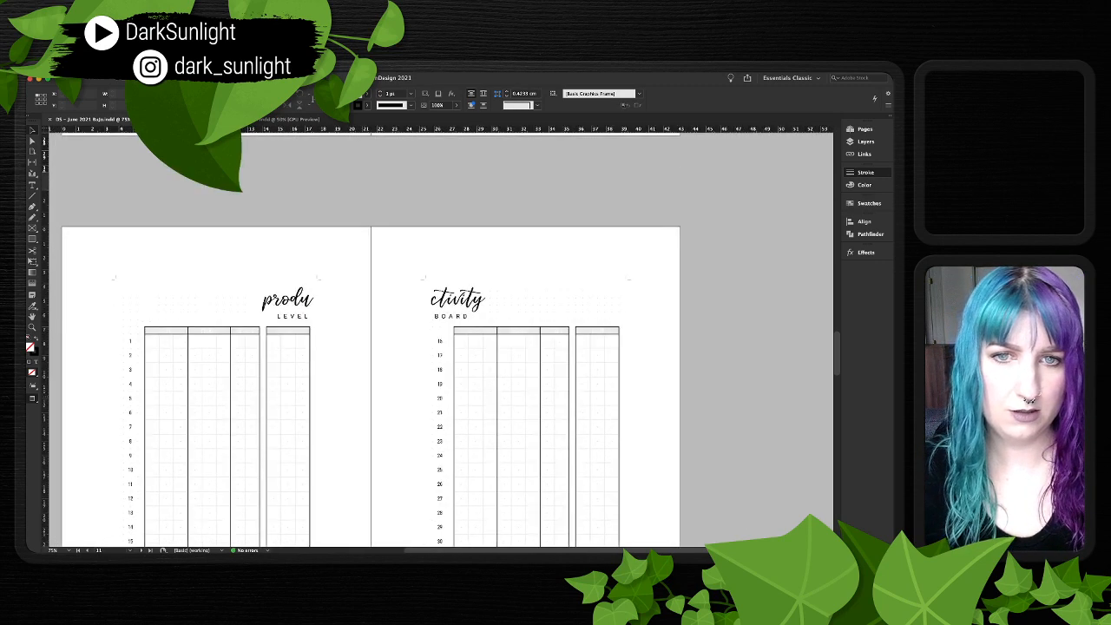
pyautogui.scroll(-2, 441, 338)
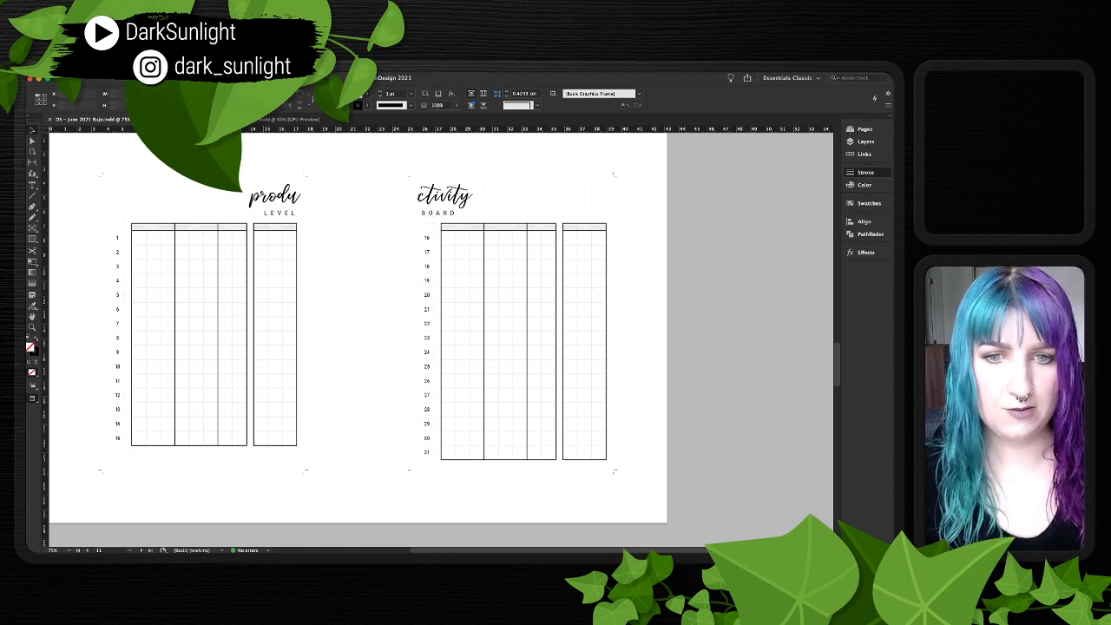
pyautogui.scroll(-10, 441, 339)
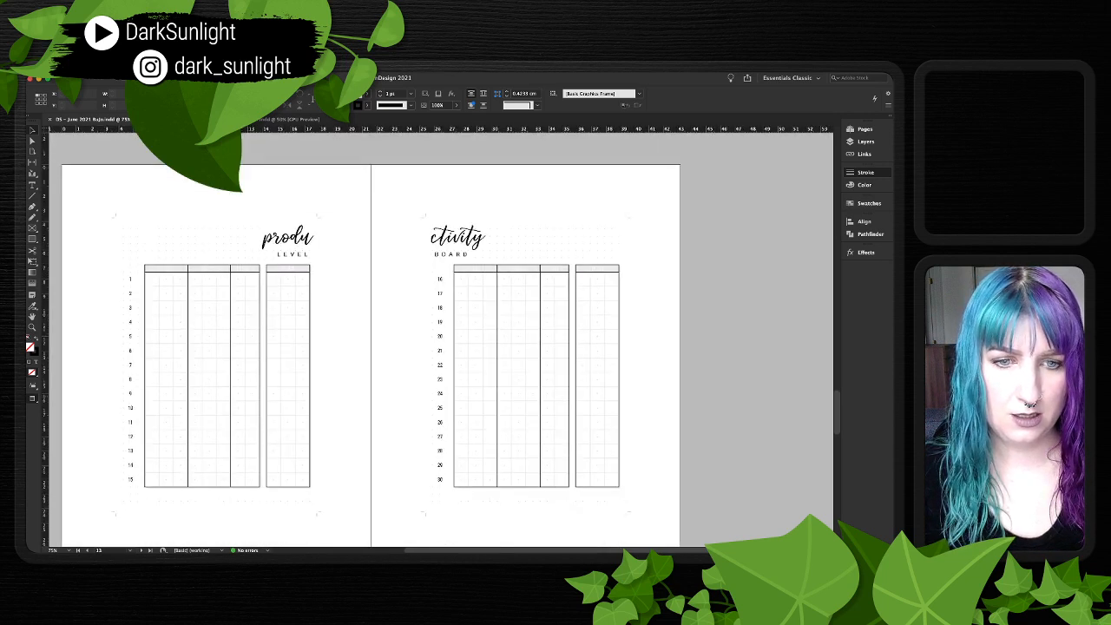
pyautogui.scroll(-2, 441, 338)
pyautogui.scroll(2, 441, 339)
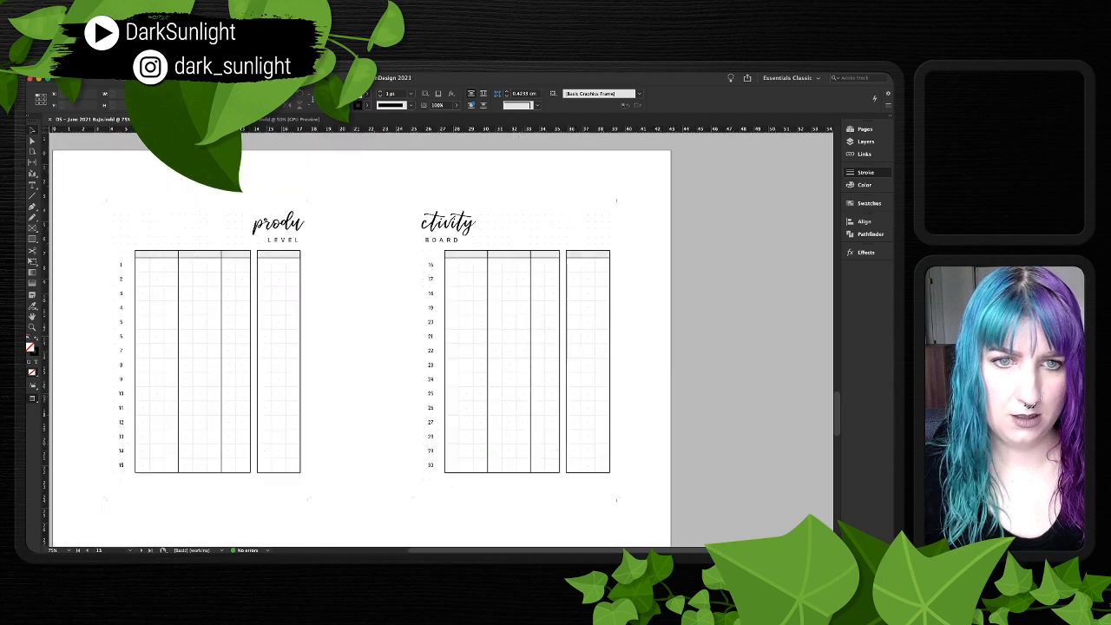
pyautogui.scroll(10, 441, 338)
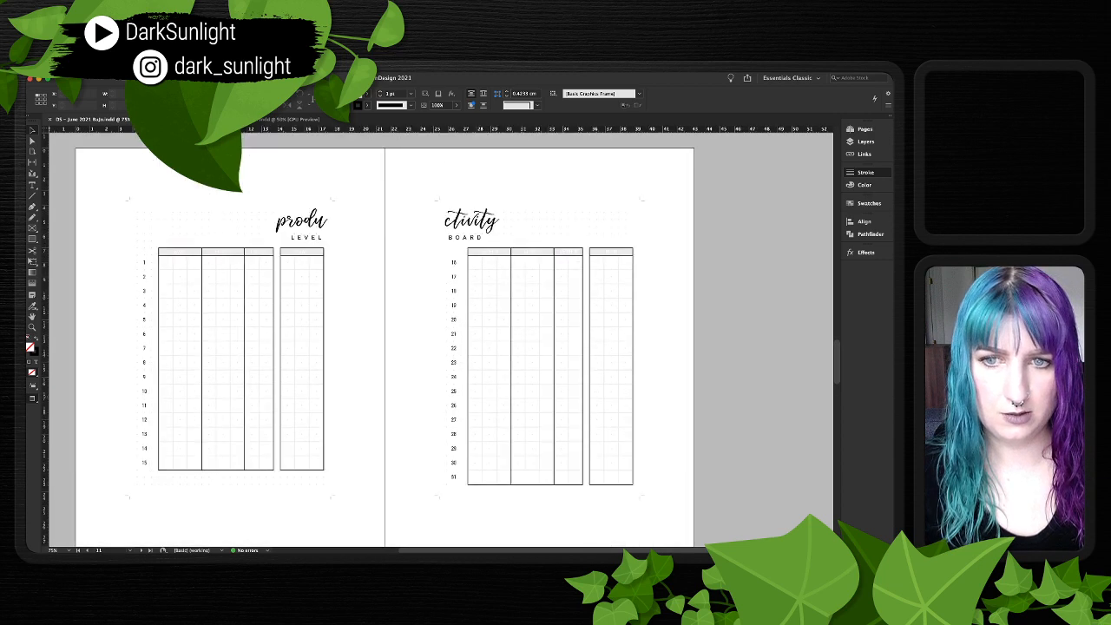
# - Clear all tables, day numbers and title text from the first productivity level board spread
pyautogui.moveTo(129, 198); pyautogui.dragTo(672, 507)
pyautogui.press('Delete')
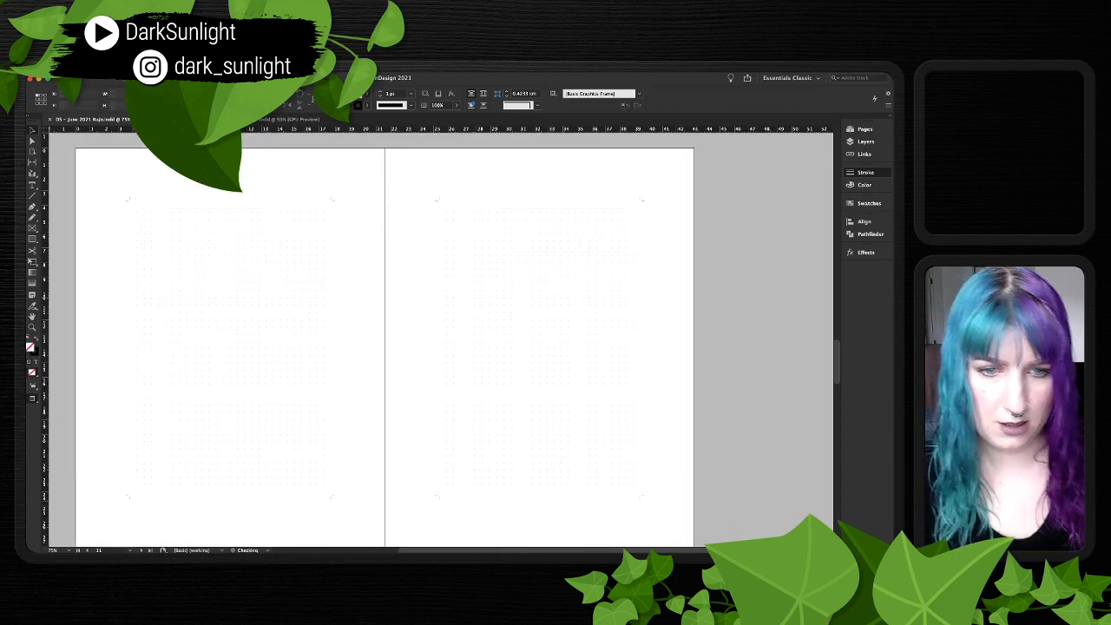
pyautogui.press('super+minus')
pyautogui.press('super+minus')
pyautogui.press('super+minus')
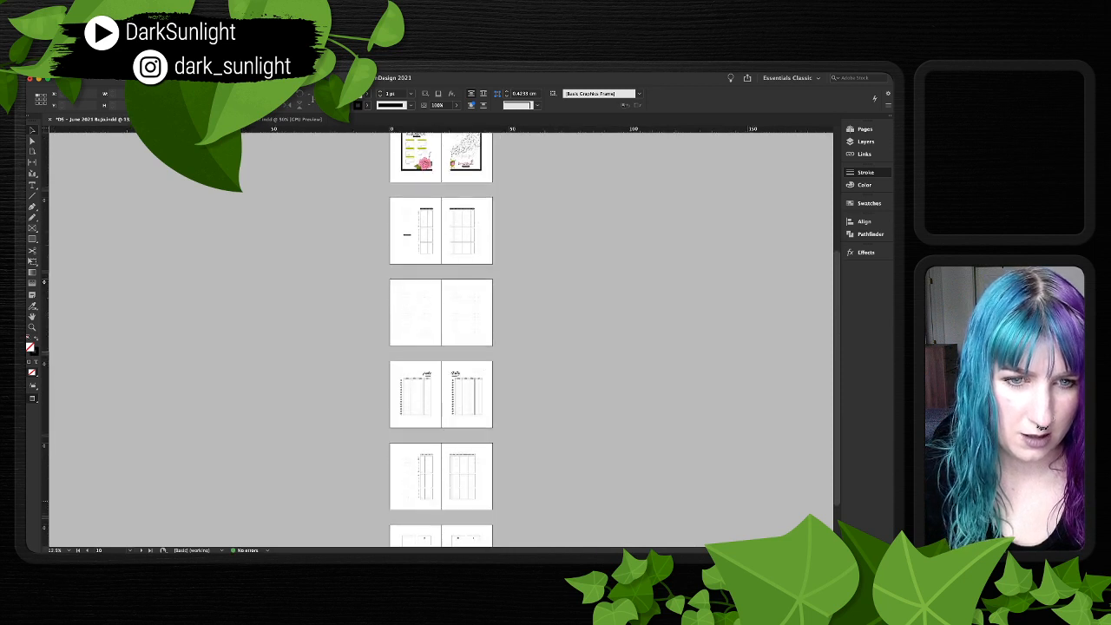
pyautogui.scroll(-1, 441, 339)
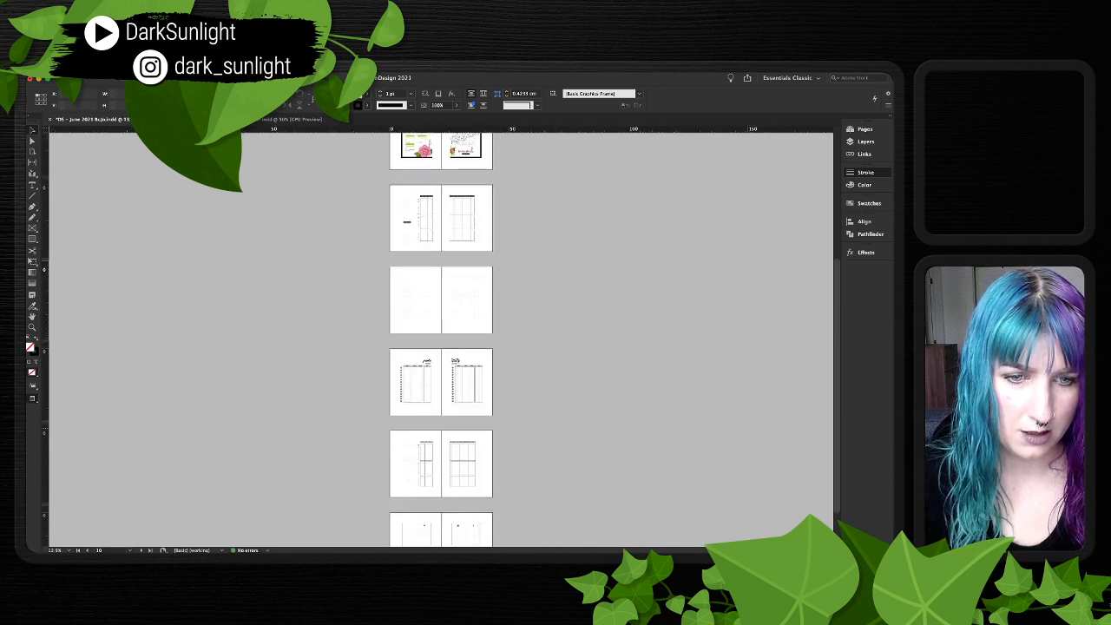
# - Inspect the old three-grid tracker spread below the remaining productivity board and delete all of its content
pyautogui.moveTo(440, 493); pyautogui.dragTo(480, 470)
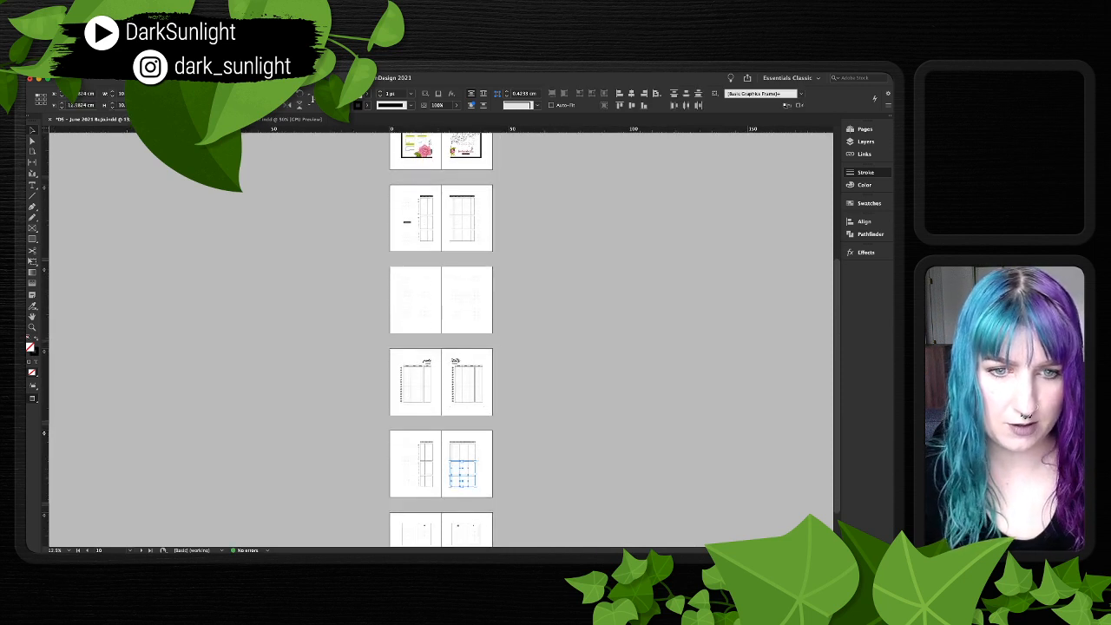
pyautogui.press('super+equal')
pyautogui.press('super+equal')
pyautogui.press('super+equal')
pyautogui.press('super+equal')
pyautogui.scroll(4, 441, 338)
pyautogui.hscroll(-3, 441, 338)
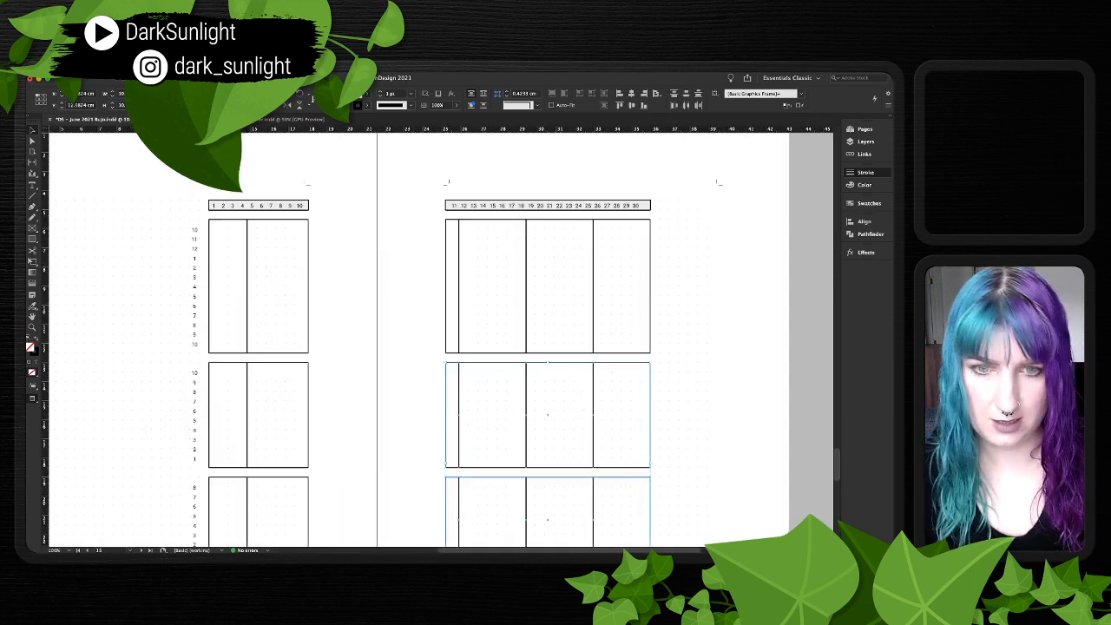
pyautogui.press('super+minus')
pyautogui.press('super+minus')
pyautogui.press('super+minus')
pyautogui.press('super+minus')
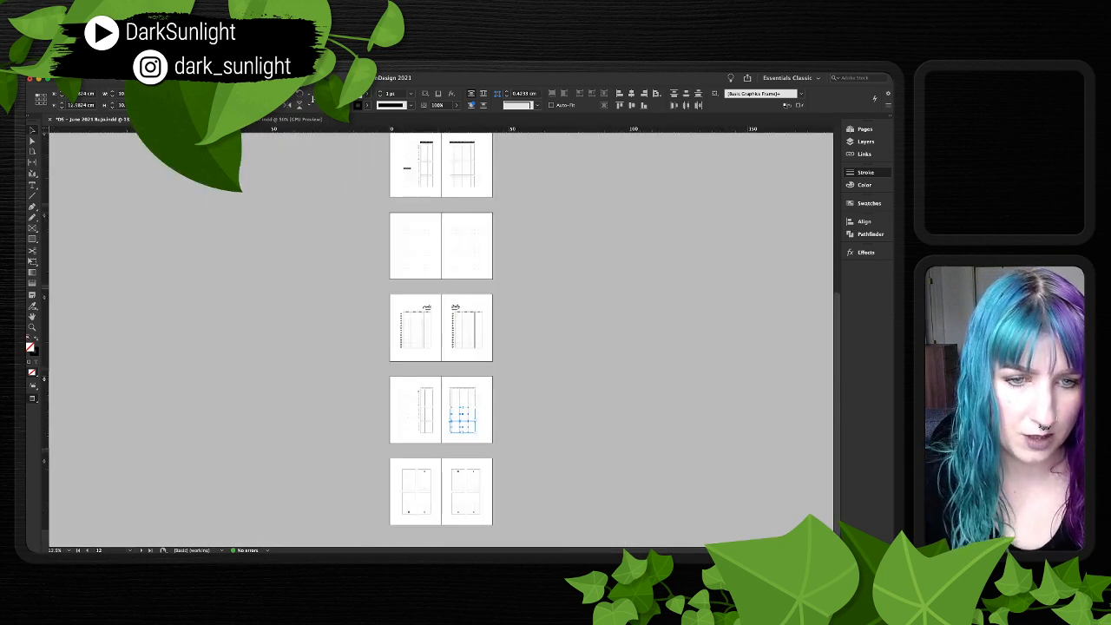
pyautogui.moveTo(379, 377); pyautogui.dragTo(498, 440)
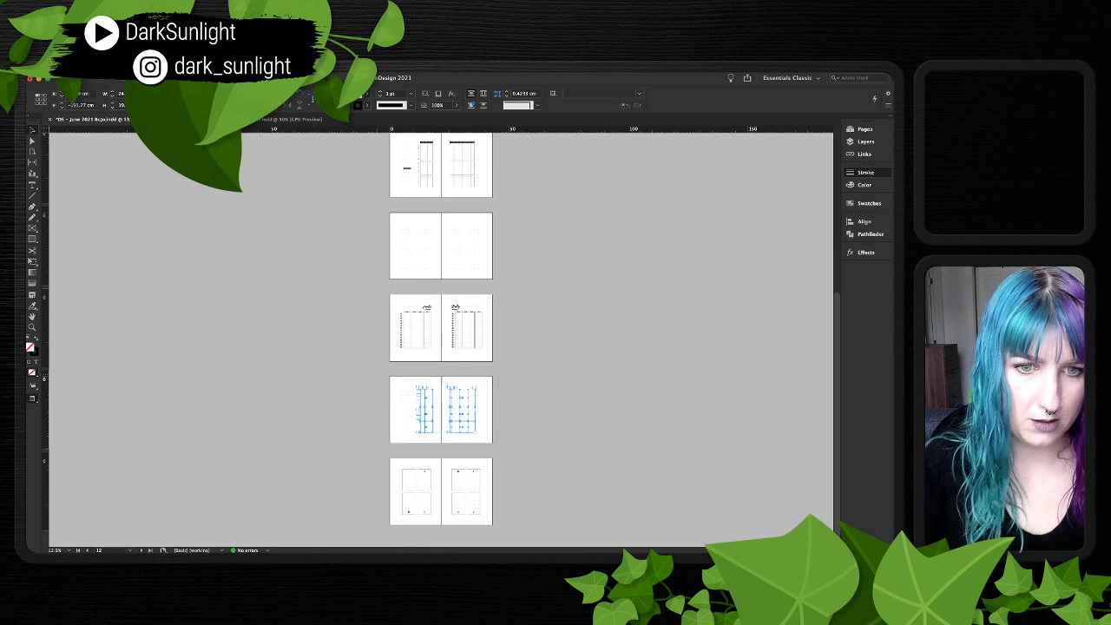
pyautogui.press('Delete')
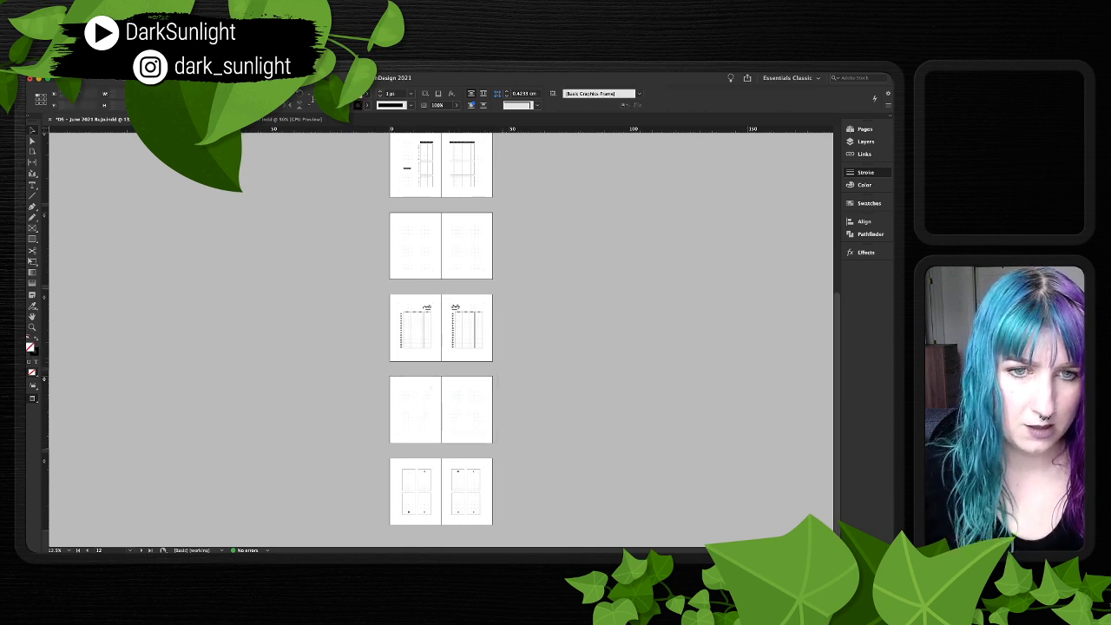
# - Move the remaining productivity board's content up to the same position on the emptied spread above it and deselect it
pyautogui.moveTo(502, 368); pyautogui.dragTo(379, 301)
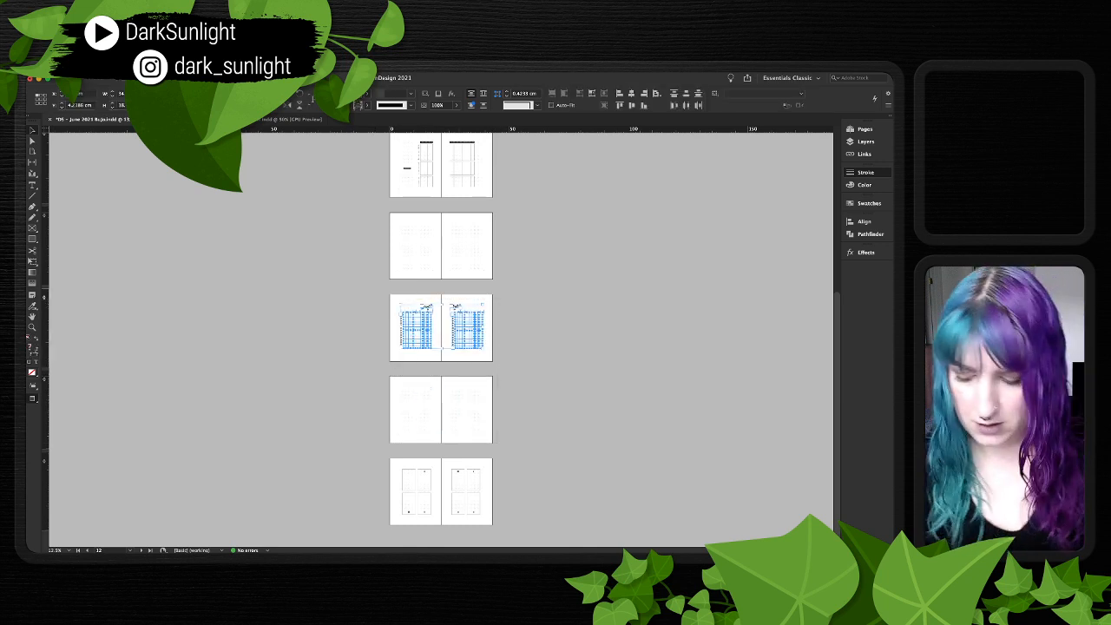
pyautogui.press('Delete')
pyautogui.press('alt+shift+super+v')
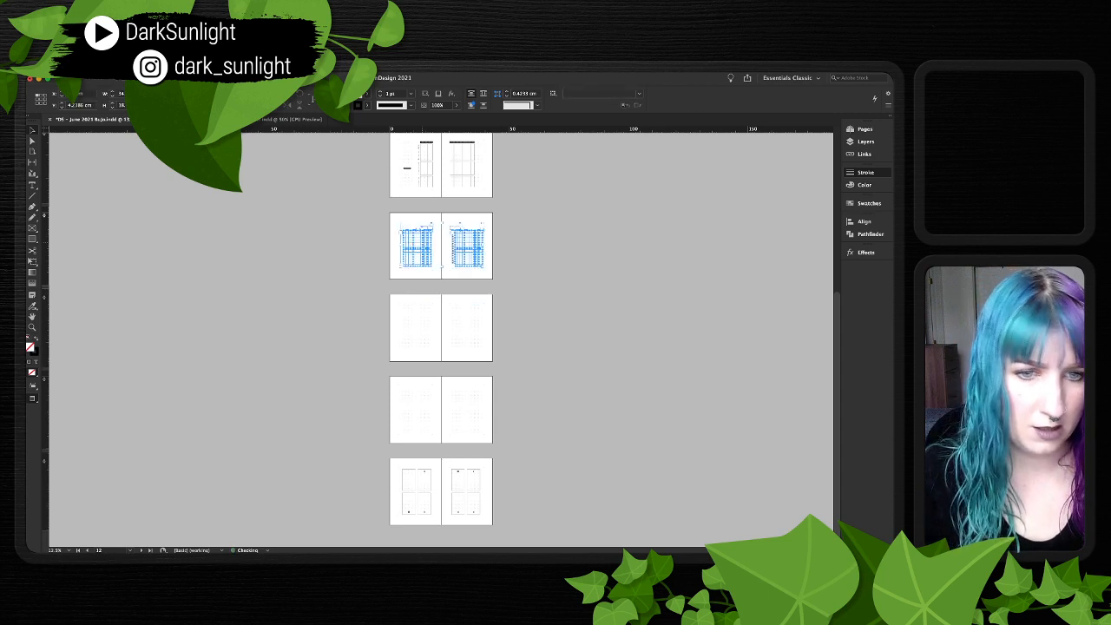
pyautogui.press('shift+super+a')
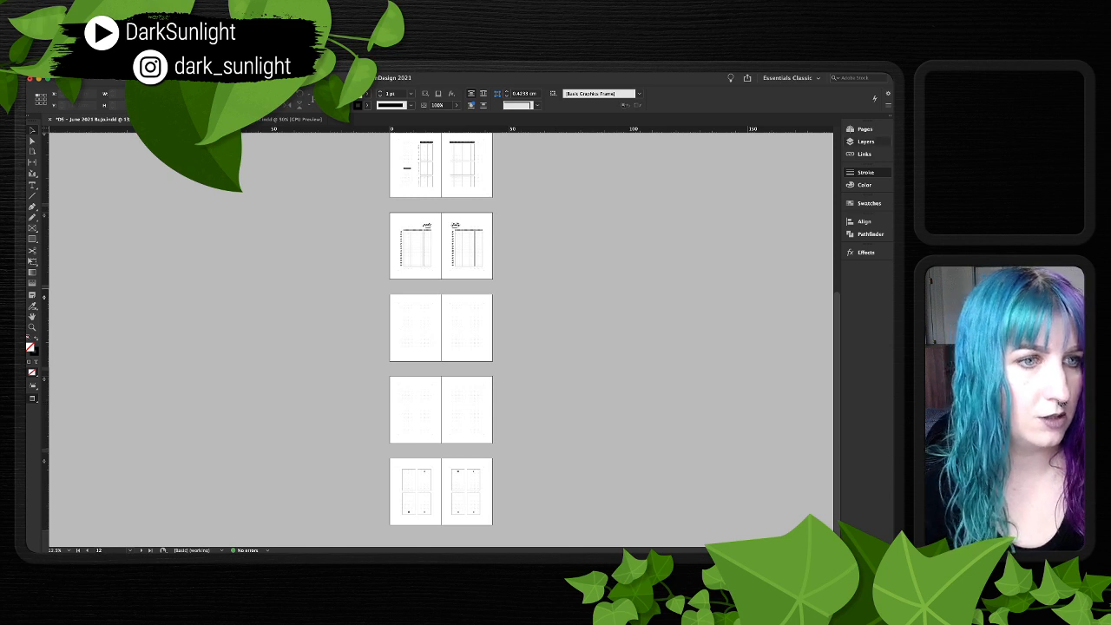
pyautogui.click(865, 129)
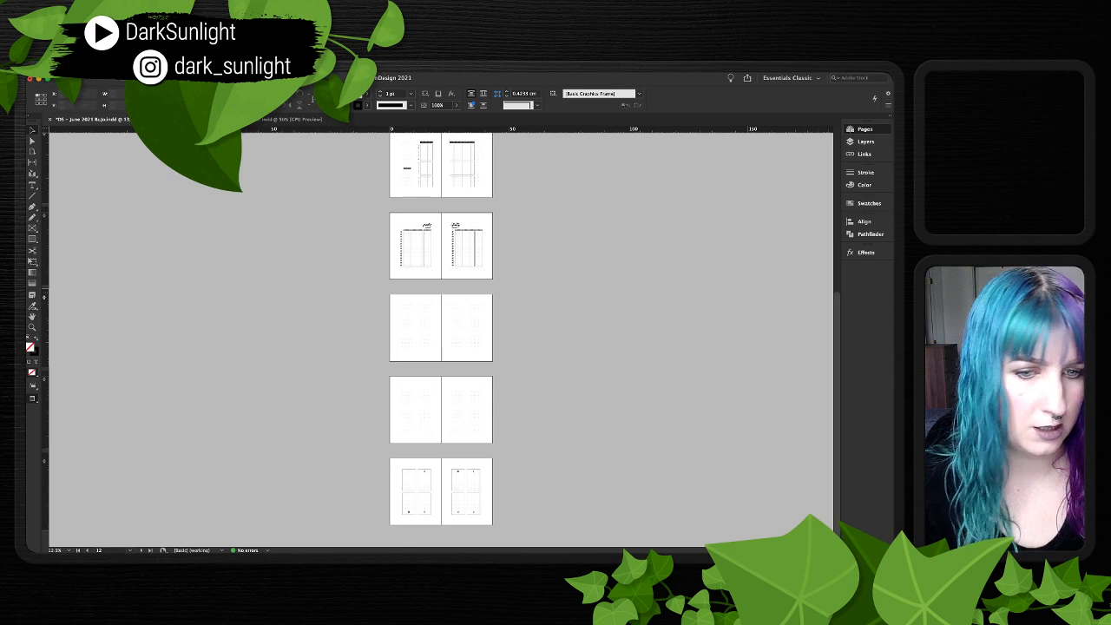
pyautogui.scroll(2, 441, 330)
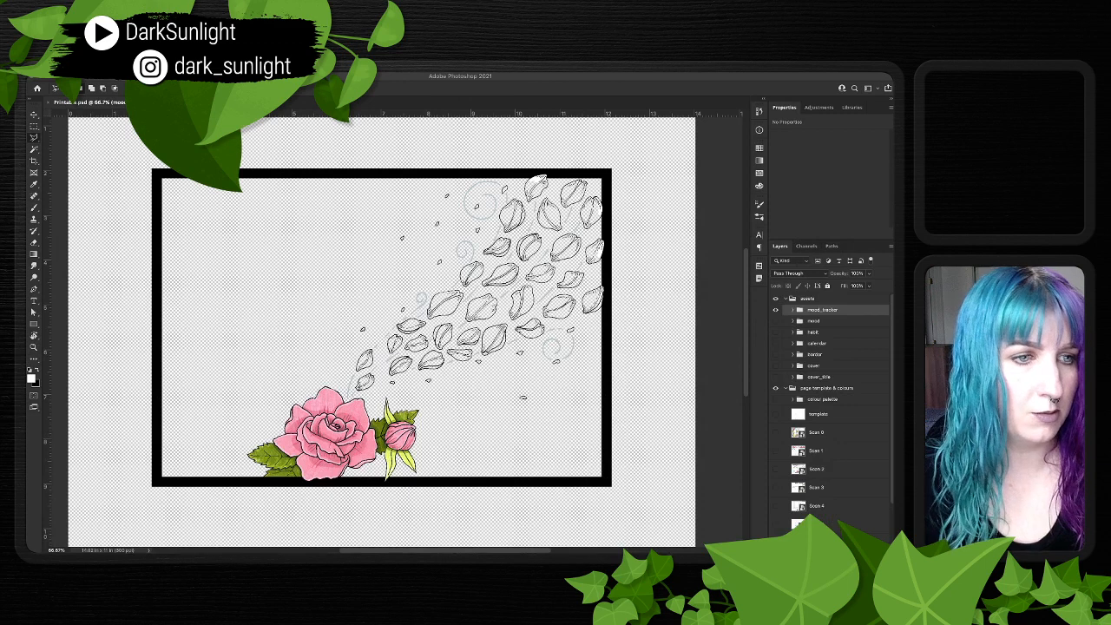
# - Switch to Photoshop, hide the mood_tracker artwork and show the Scan 4 productivity page
pyautogui.click(818, 376)
pyautogui.click(776, 310)
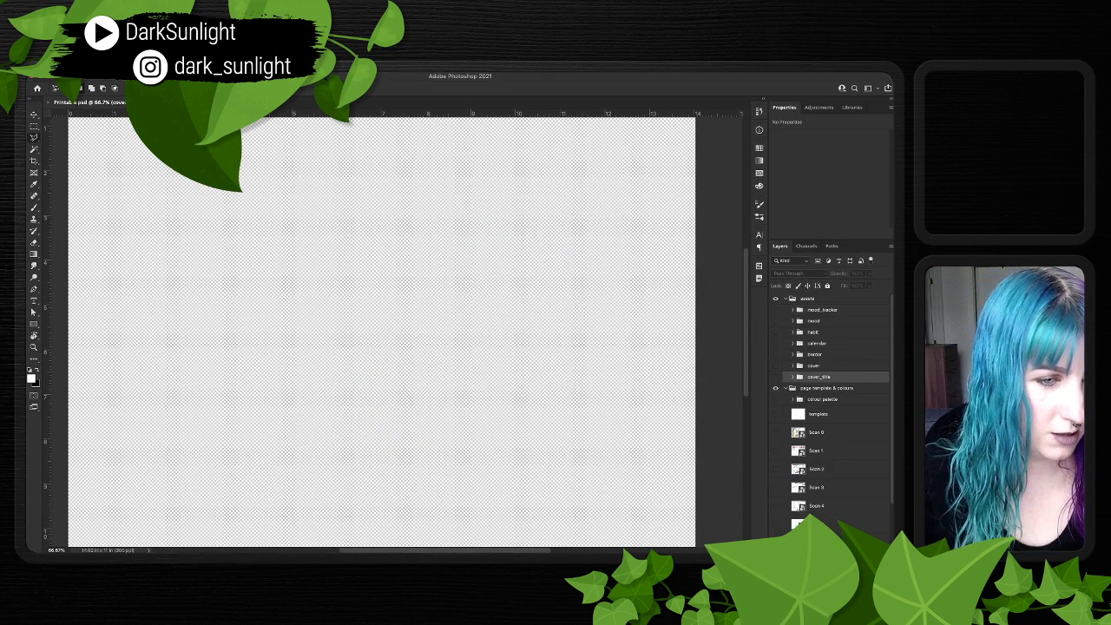
pyautogui.click(776, 506)
pyautogui.scroll(-4, 776, 504)
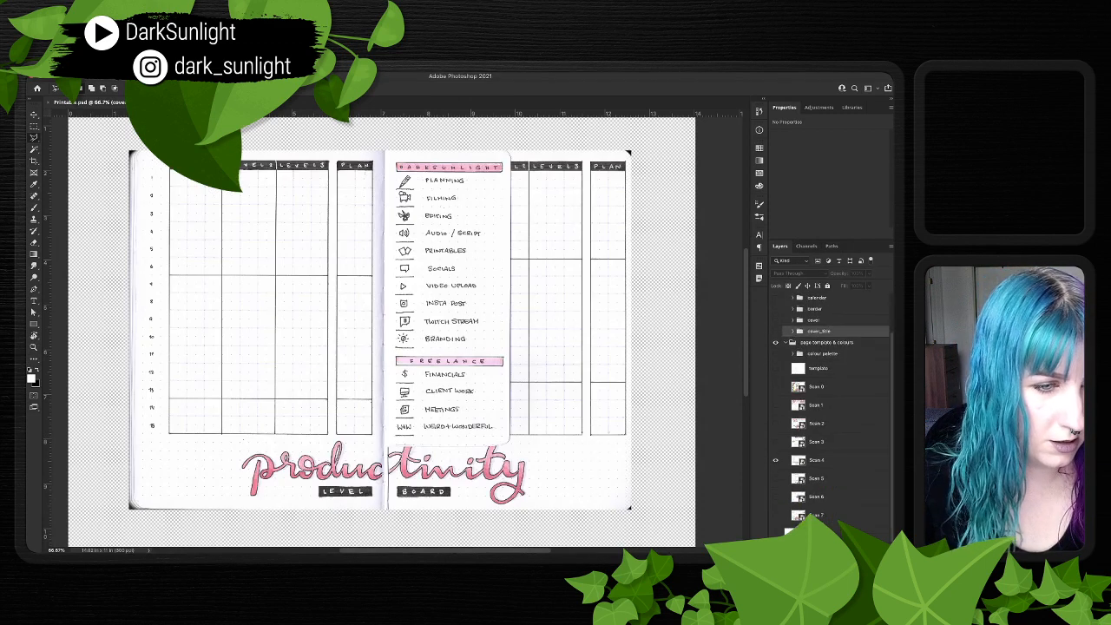
# - Show the Scan 6 faves and memories page instead of Scan 4 and prepare its layer for a rectangular marquee selection
pyautogui.click(776, 460)
pyautogui.click(776, 479)
pyautogui.click(776, 478)
pyautogui.click(776, 496)
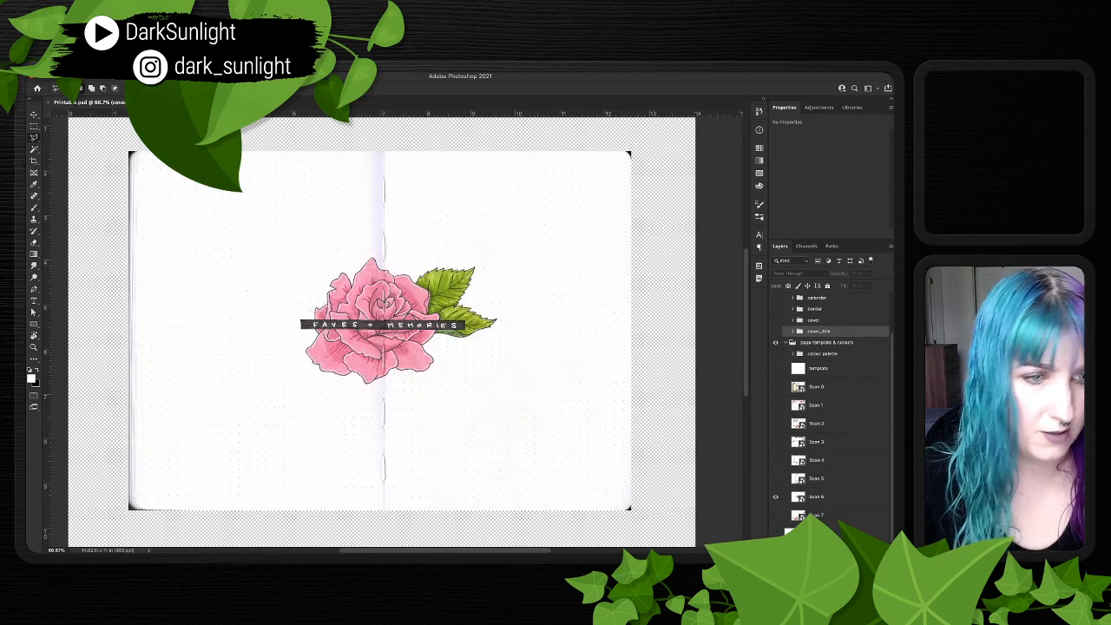
pyautogui.click(825, 497)
pyautogui.press('m')
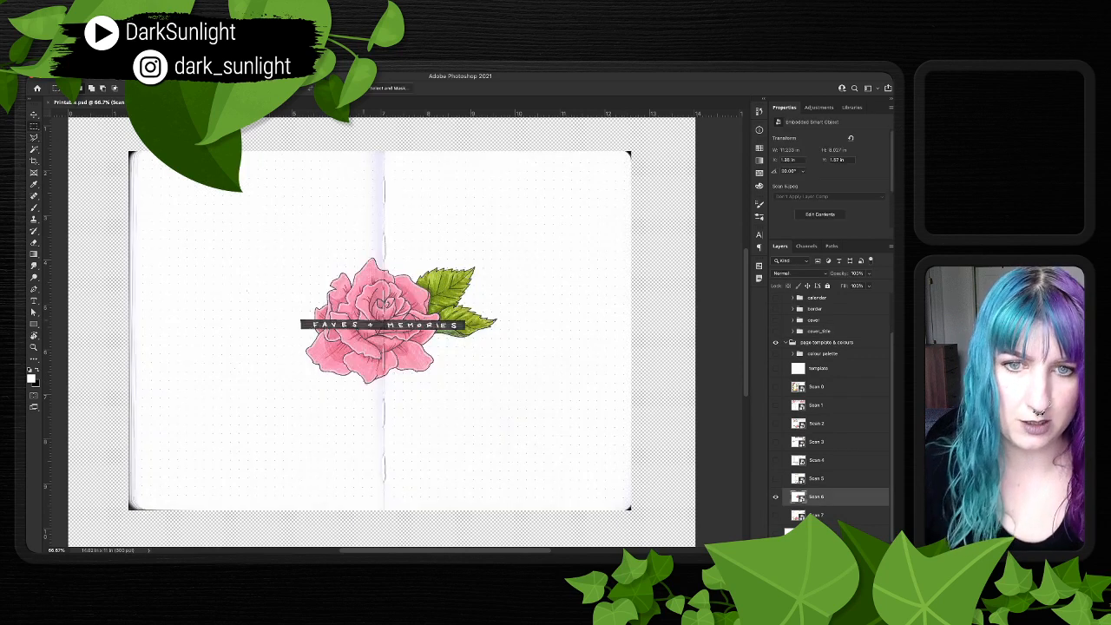
# - Copy the rose, leaves and FAVES + MEMORIES banner from Scan 6 onto a new layer at the top of the assets group
pyautogui.moveTo(289, 253); pyautogui.dragTo(508, 390)
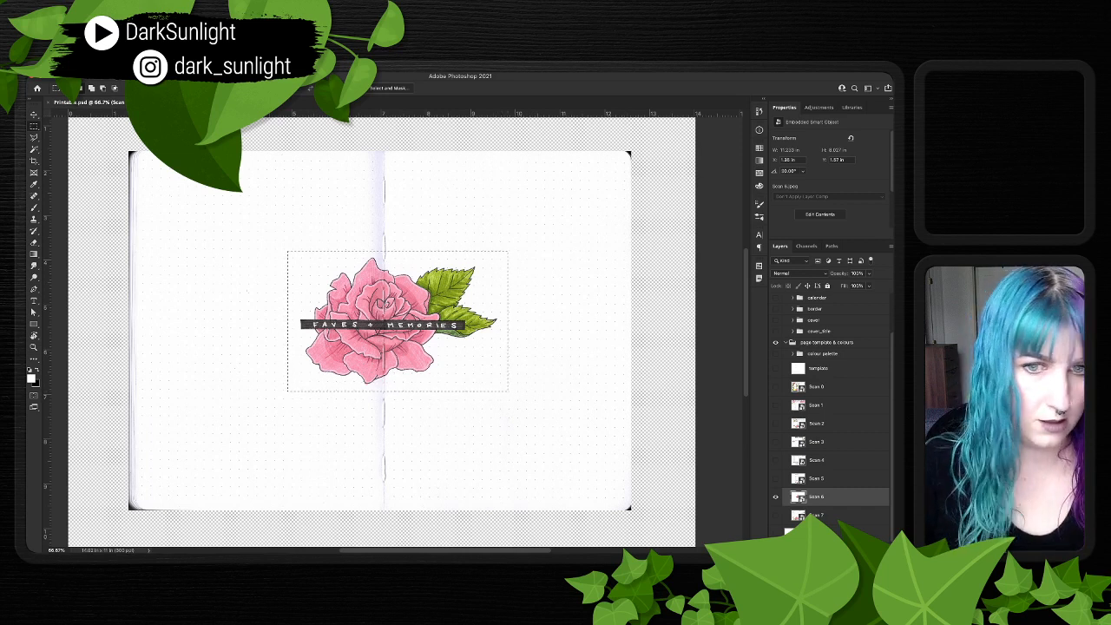
pyautogui.hotkey('ctrl', 'j')
pyautogui.scroll(1, 832, 412)
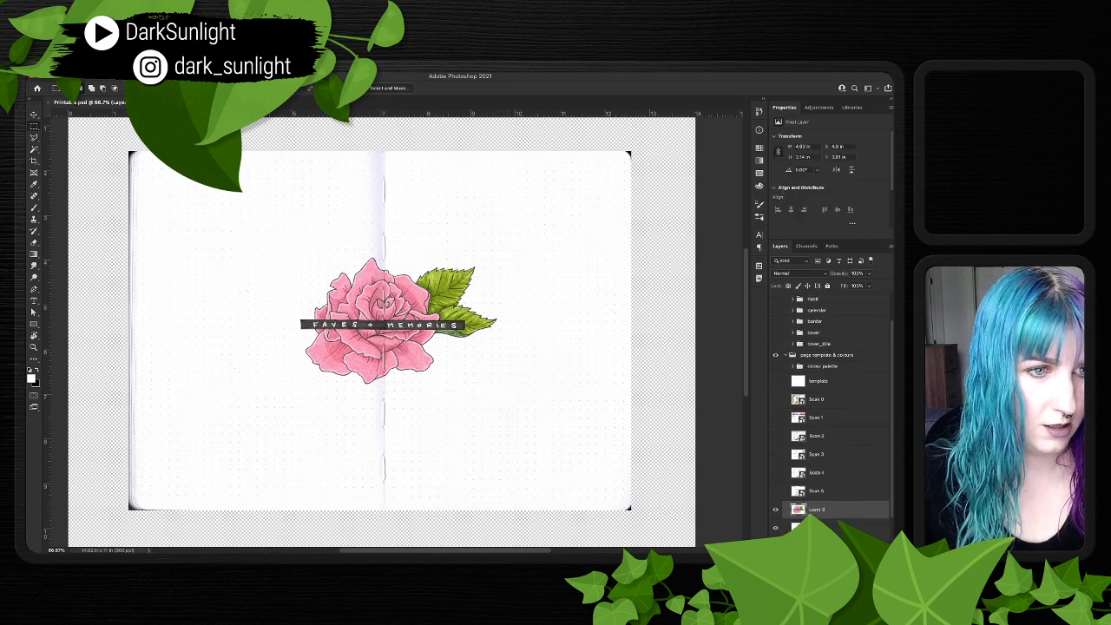
pyautogui.moveTo(817, 510); pyautogui.dragTo(818, 305)
pyautogui.scroll(3, 817, 308)
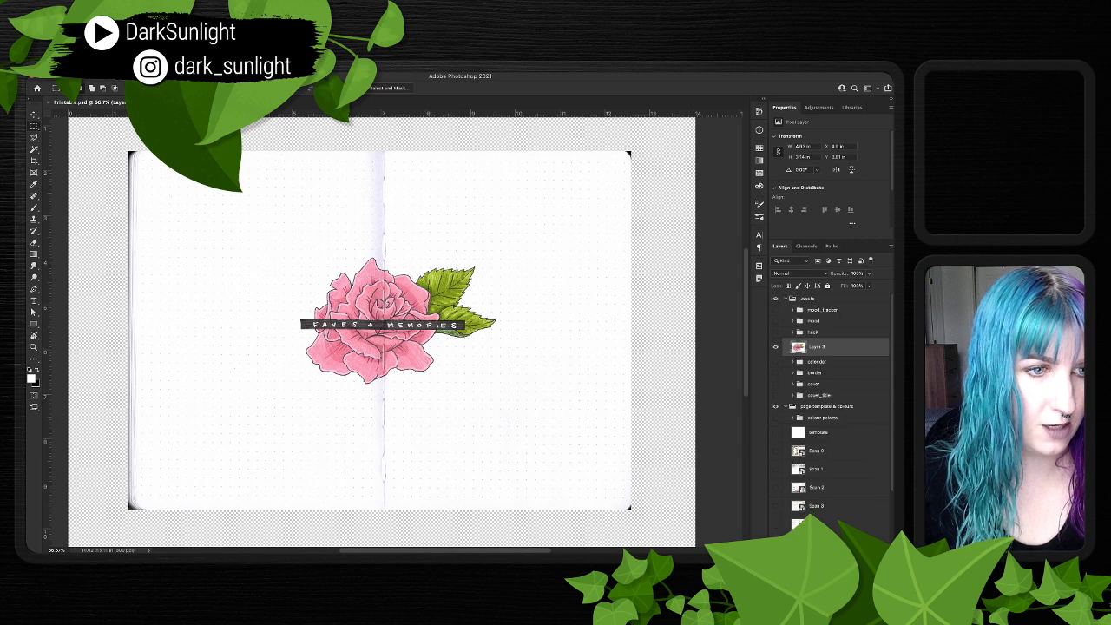
pyautogui.moveTo(818, 347); pyautogui.dragTo(818, 304)
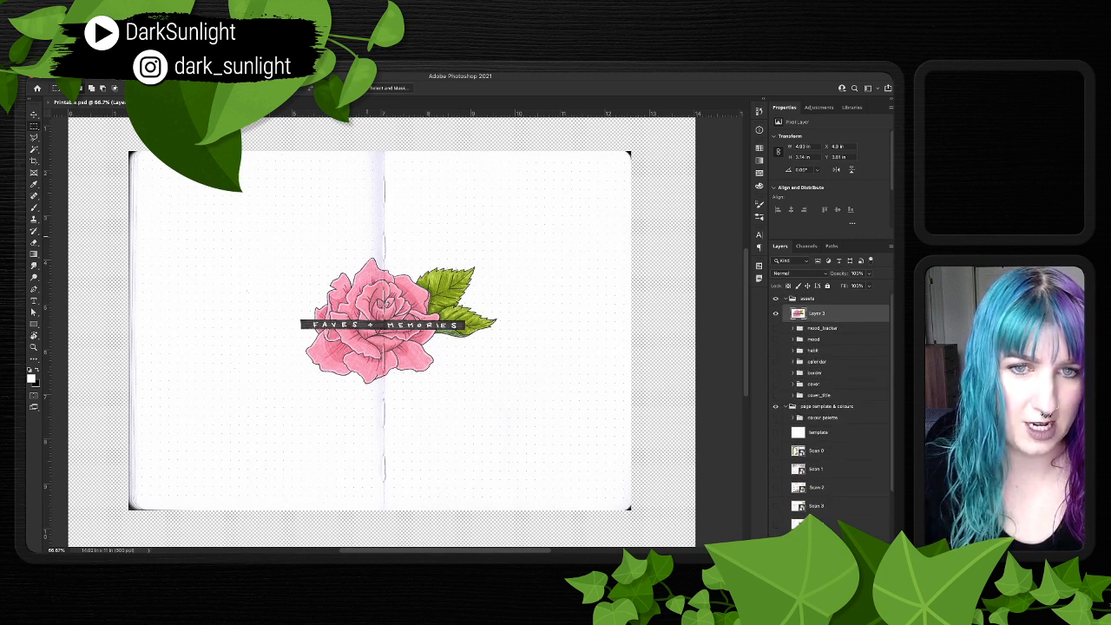
# - Hide the Scan 6 layer so that only the copied rose artwork shows
pyautogui.scroll(-3, 829, 408)
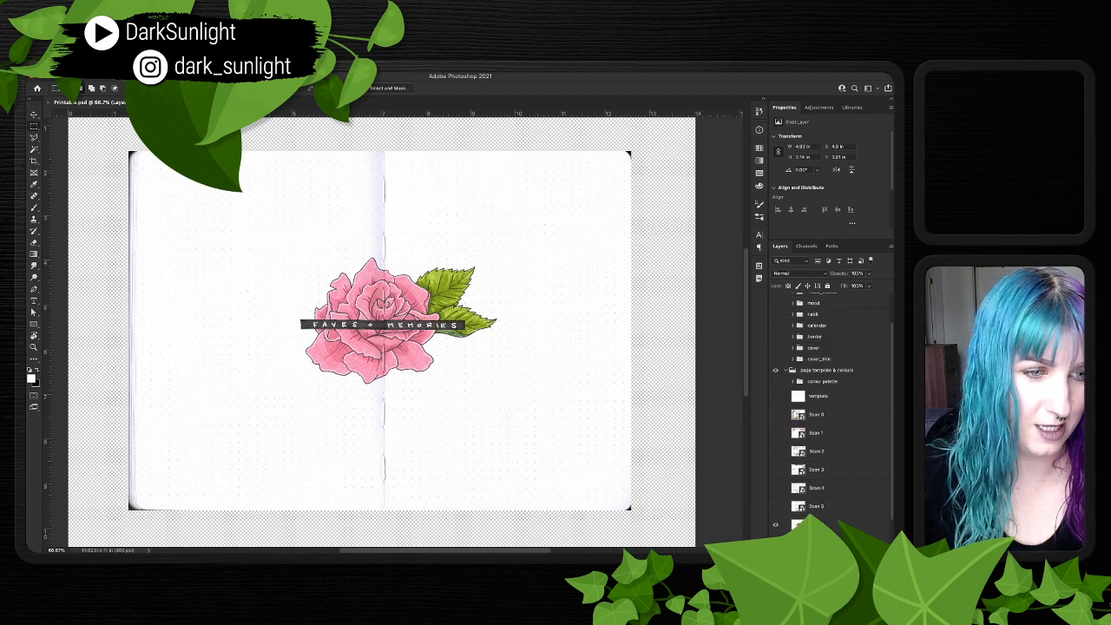
pyautogui.click(775, 438)
pyautogui.scroll(3, 775, 438)
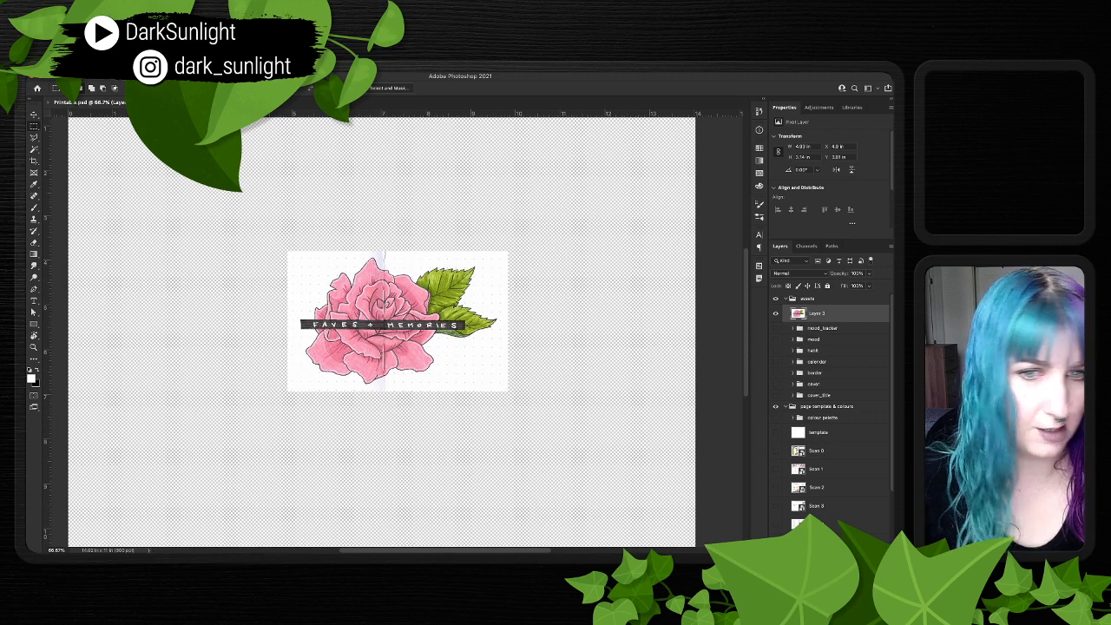
# - Marquee-select the blank paper beside the rose's upper-left petals, stepping the selection along their outline
pyautogui.press('super+plus')
pyautogui.press('super+plus')
pyautogui.press('super+plus')
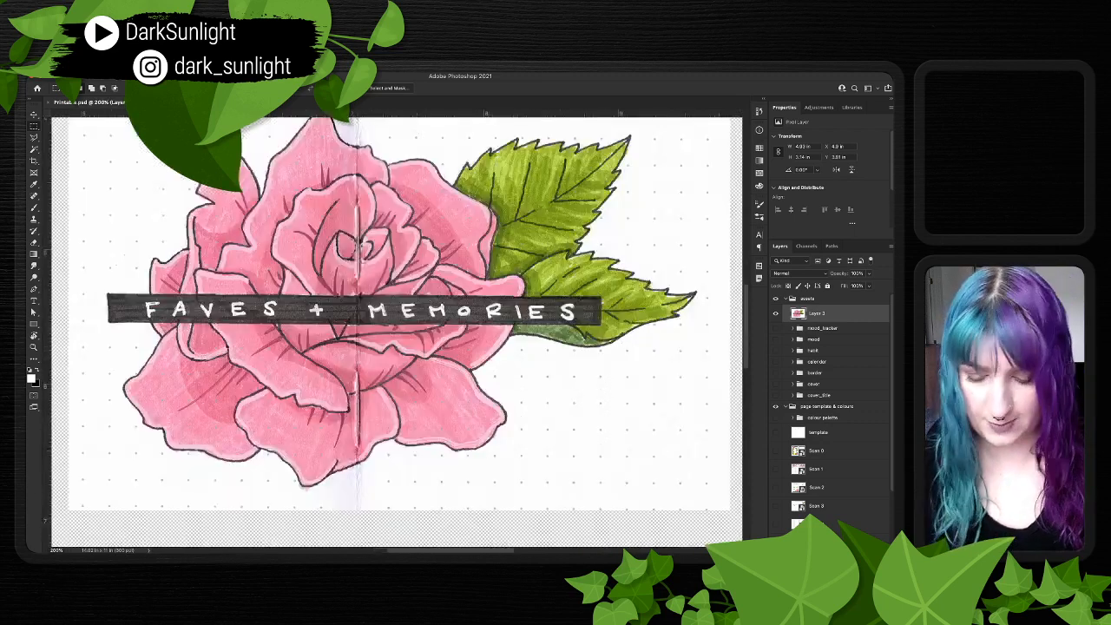
pyautogui.press('super+minus')
pyautogui.press('w')
pyautogui.hscroll(-3, 296, 391)
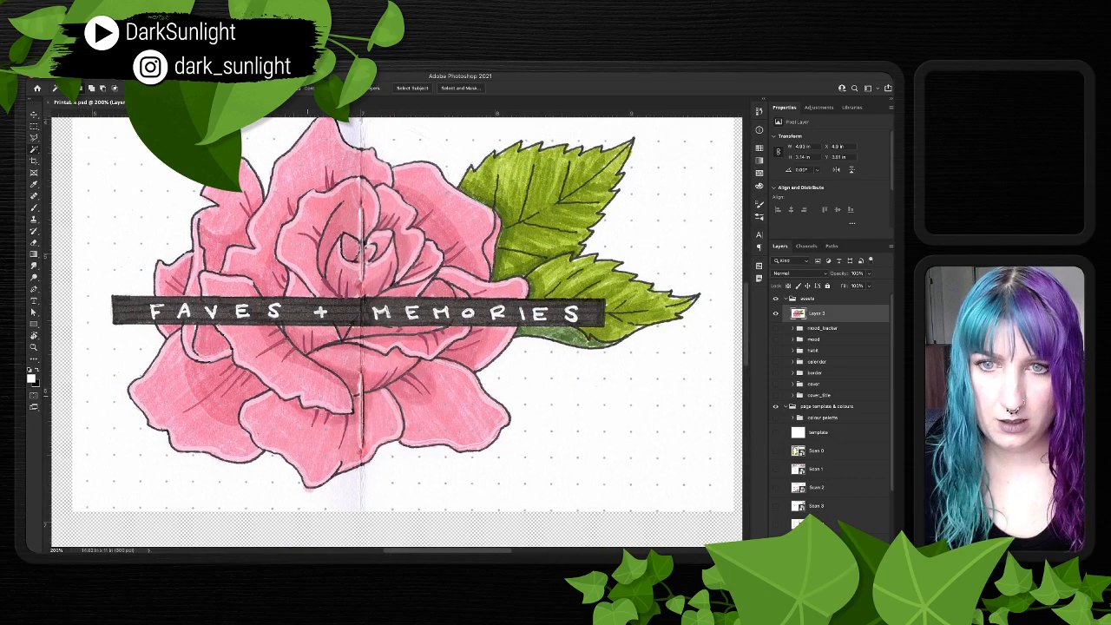
pyautogui.scroll(2, 296, 392)
pyautogui.scroll(2, 397, 331)
pyautogui.hscroll(-1, 397, 331)
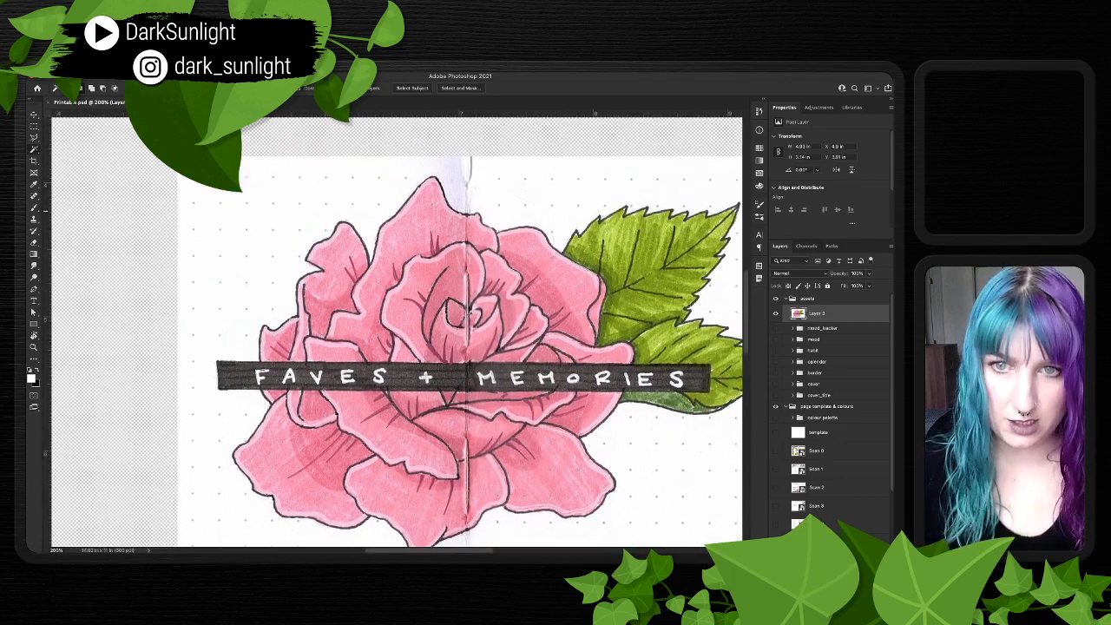
pyautogui.press('m')
pyautogui.moveTo(158, 143); pyautogui.dragTo(253, 349)
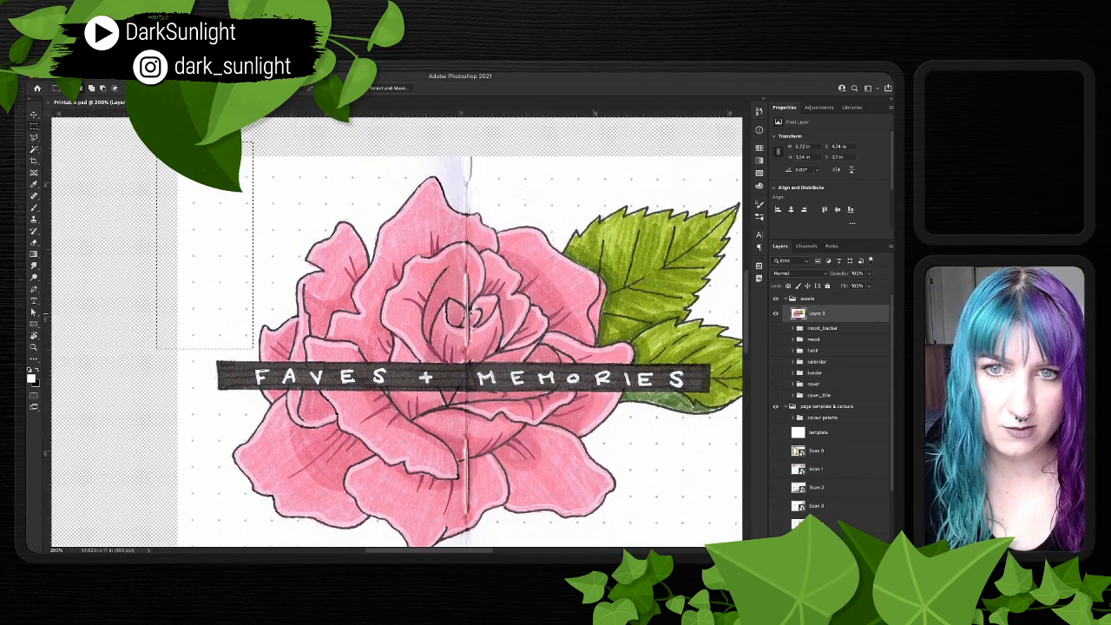
pyautogui.moveTo(241, 148); pyautogui.dragTo(280, 317)
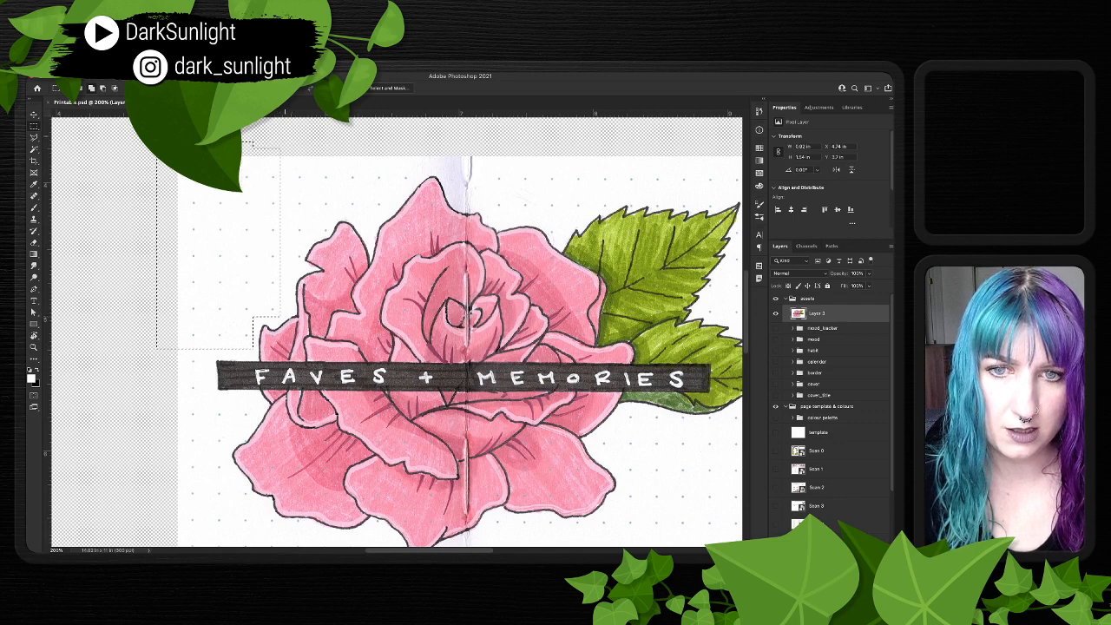
pyautogui.moveTo(271, 148); pyautogui.dragTo(303, 268)
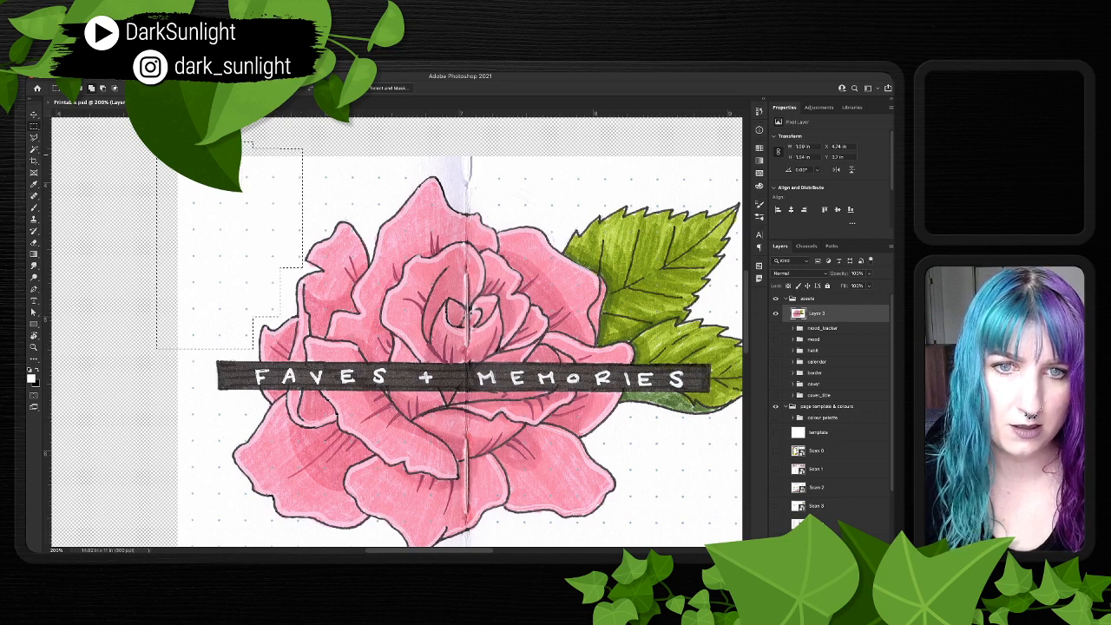
# - Extend the marquee selection over the blank paper above the rose, across to the paper's right edge and above the upper leaf
pyautogui.moveTo(382, 205); pyautogui.dragTo(390, 208)
pyautogui.moveTo(368, 145); pyautogui.dragTo(390, 184)
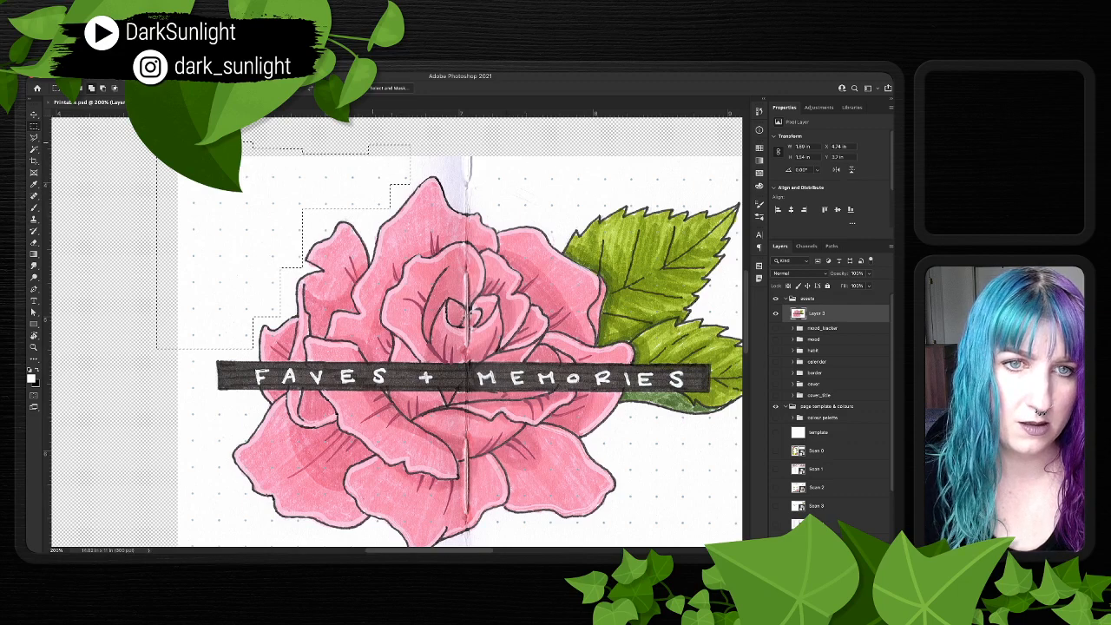
pyautogui.moveTo(371, 143); pyautogui.dragTo(233, 136)
pyautogui.hscroll(3, 556, 170)
pyautogui.hscroll(5, 528, 330)
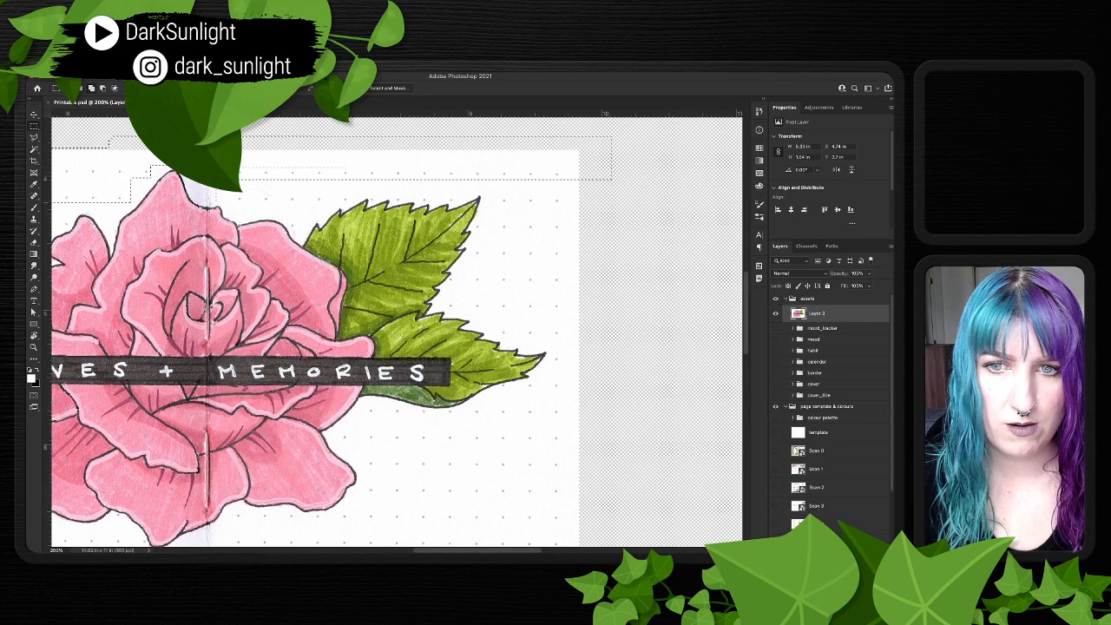
pyautogui.moveTo(216, 164); pyautogui.dragTo(349, 203)
# - Add the blank paper to the right of and below the green leaves to the marquee selection
pyautogui.moveTo(494, 168); pyautogui.dragTo(599, 337)
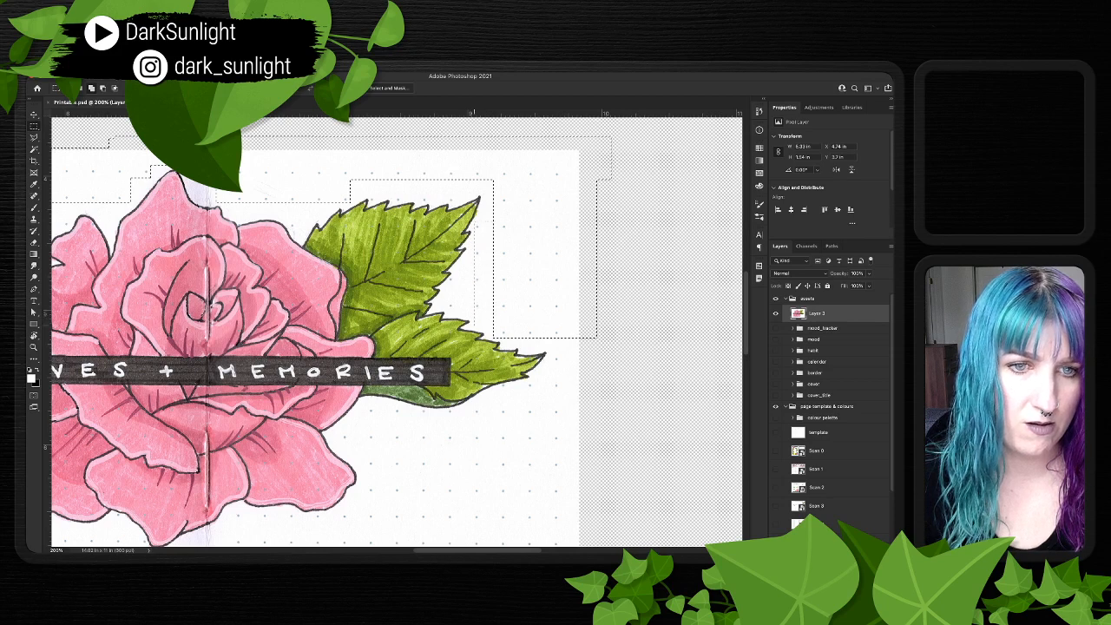
pyautogui.scroll(-2, 396, 330)
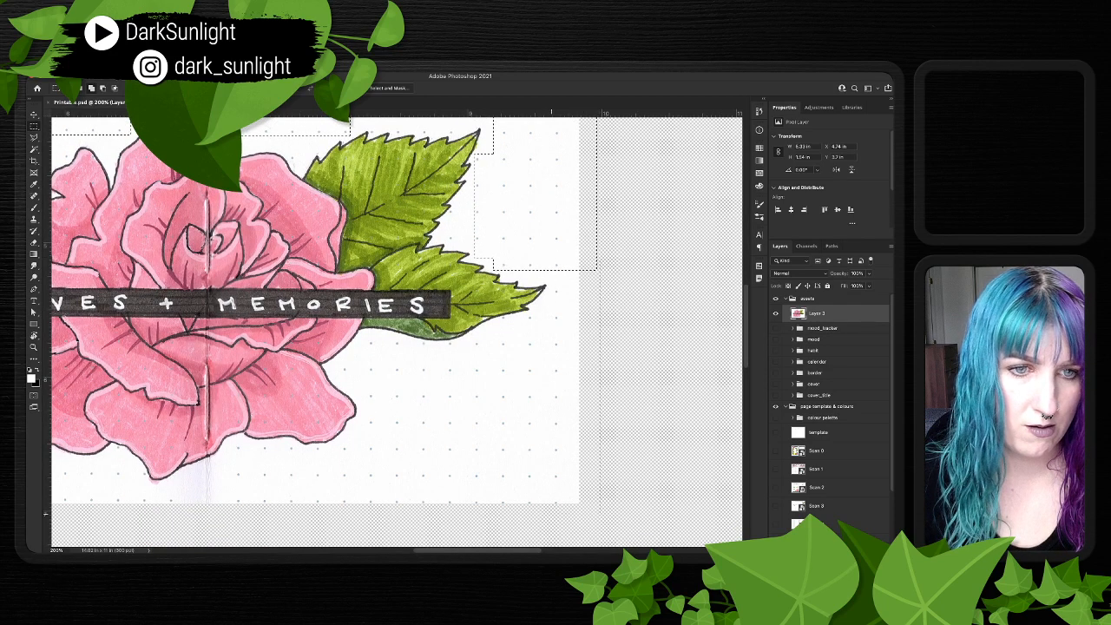
pyautogui.moveTo(551, 514); pyautogui.dragTo(501, 316)
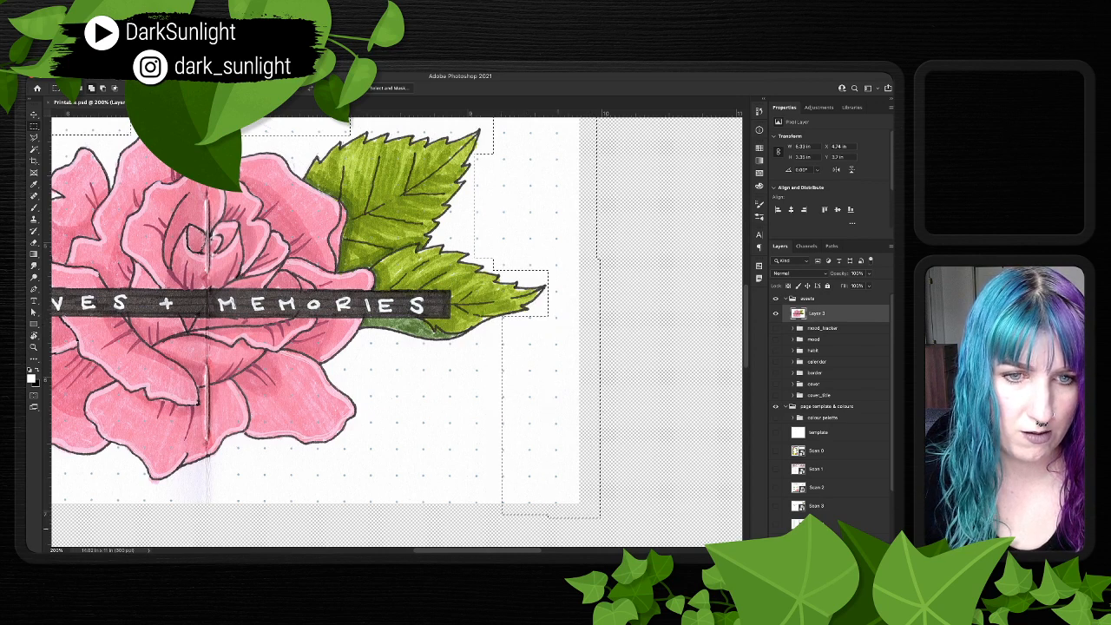
pyautogui.moveTo(557, 529); pyautogui.dragTo(366, 341)
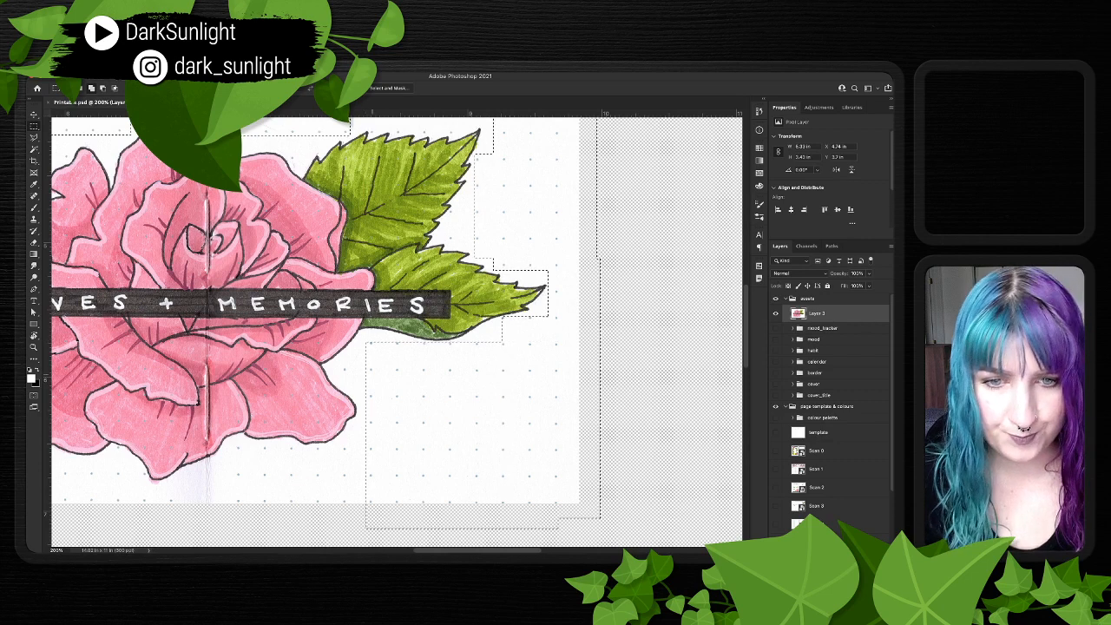
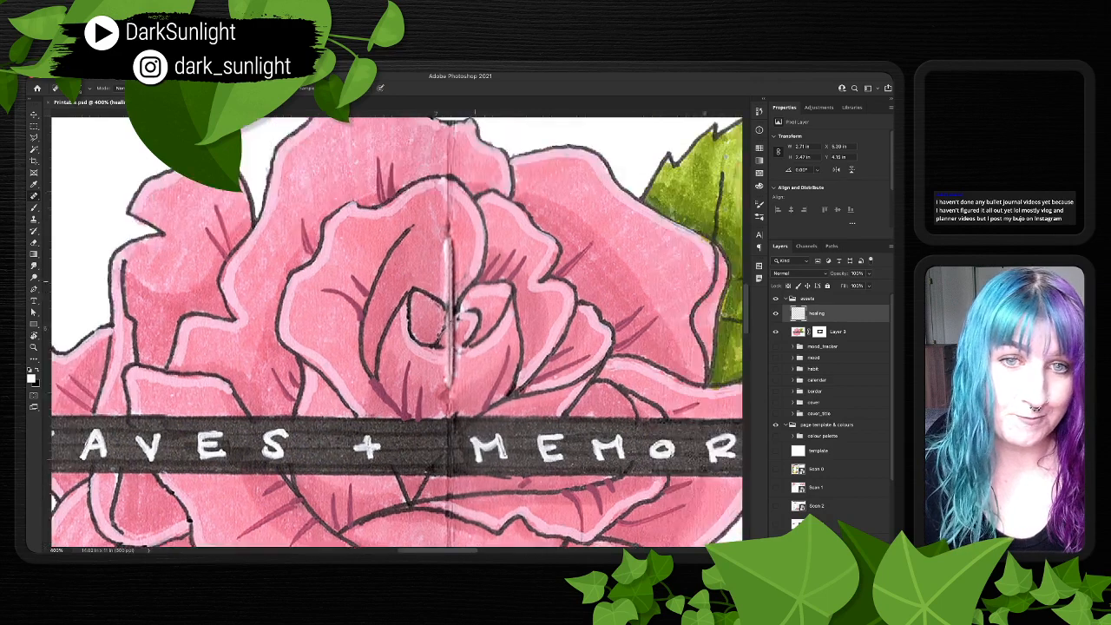
# - Heal the dot-grid marks showing through the green leaves, working on the healing layer
pyautogui.hscroll(2, 396, 329)
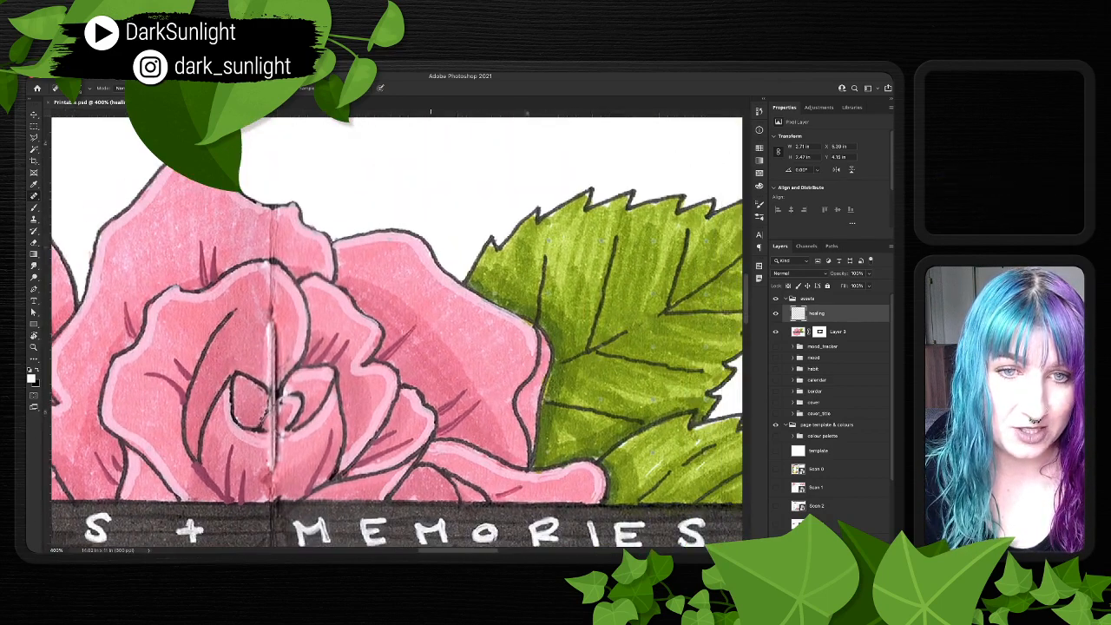
pyautogui.hscroll(3, 397, 330)
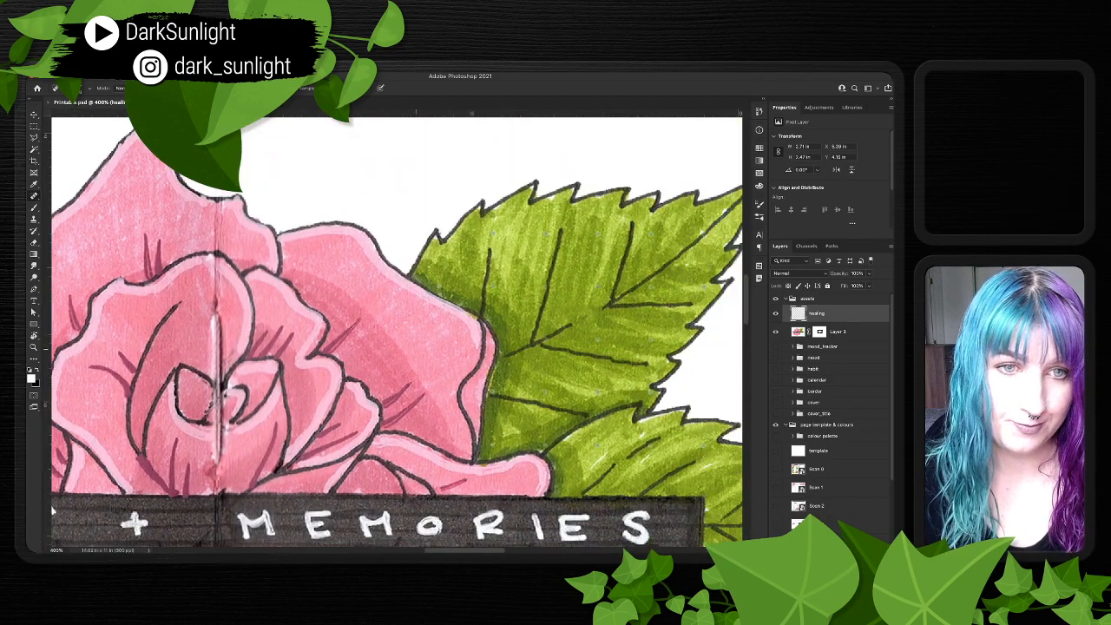
pyautogui.scroll(-2, 397, 329)
pyautogui.hscroll(5, 397, 330)
pyautogui.scroll(1, 397, 330)
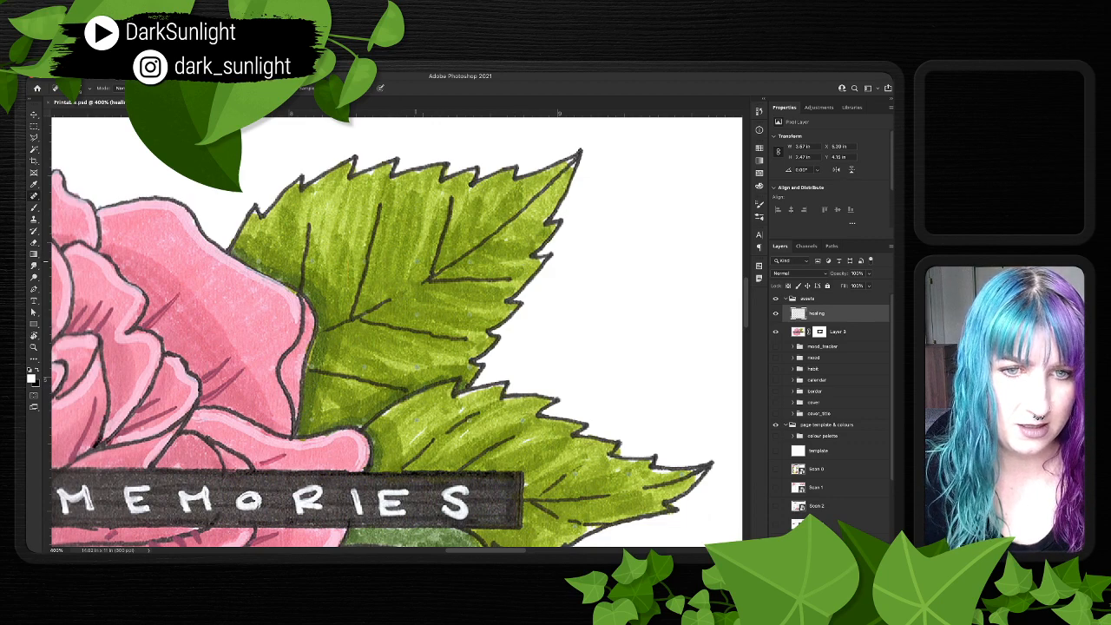
pyautogui.scroll(-2, 379, 342)
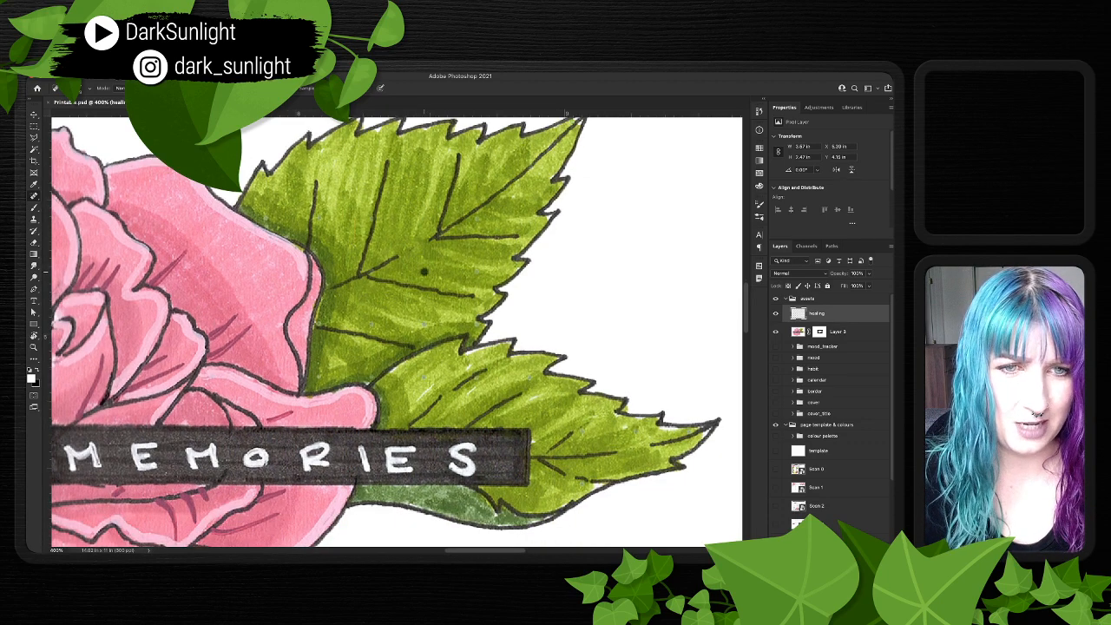
pyautogui.scroll(-1, 392, 330)
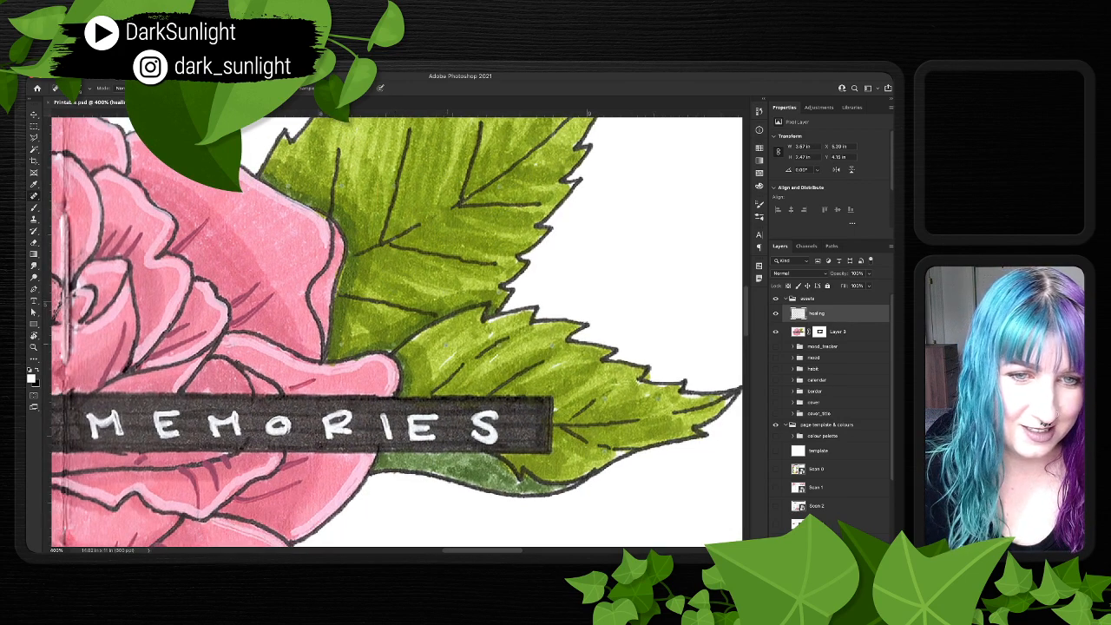
pyautogui.scroll(-1, 393, 329)
pyautogui.hscroll(3, 393, 330)
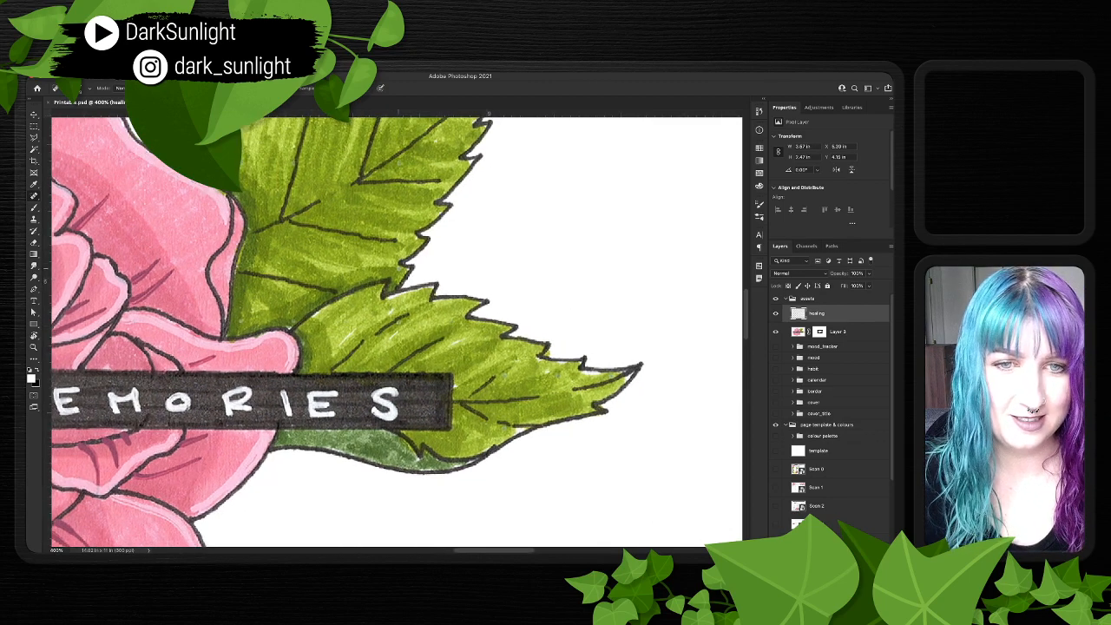
pyautogui.scroll(-2, 446, 342)
pyautogui.hscroll(2, 446, 342)
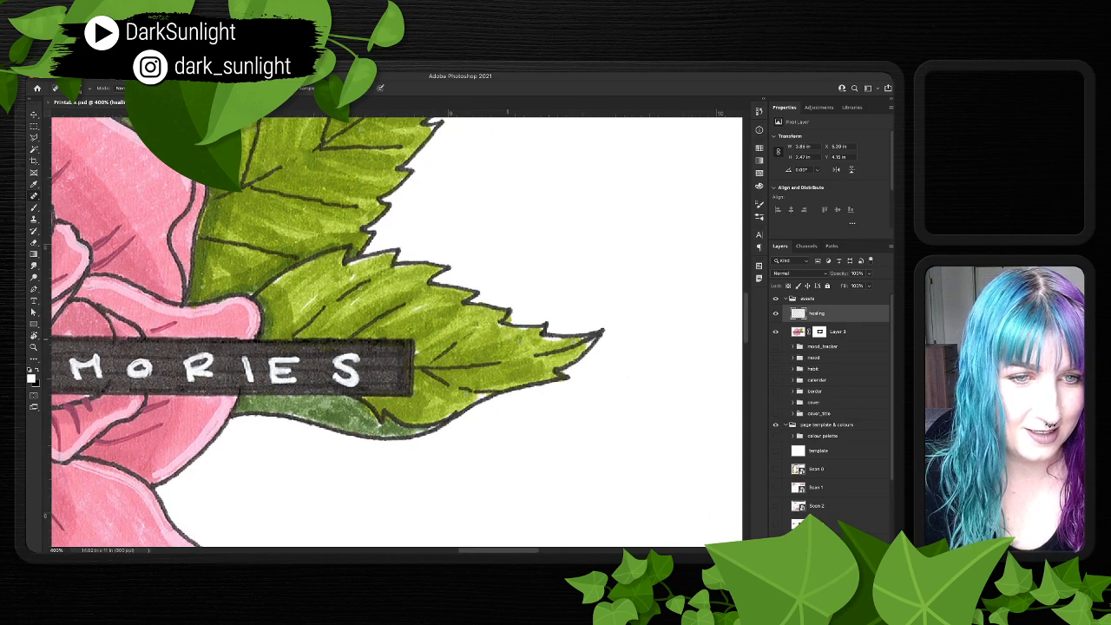
pyautogui.scroll(-2, 520, 342)
pyautogui.hscroll(-3, 520, 342)
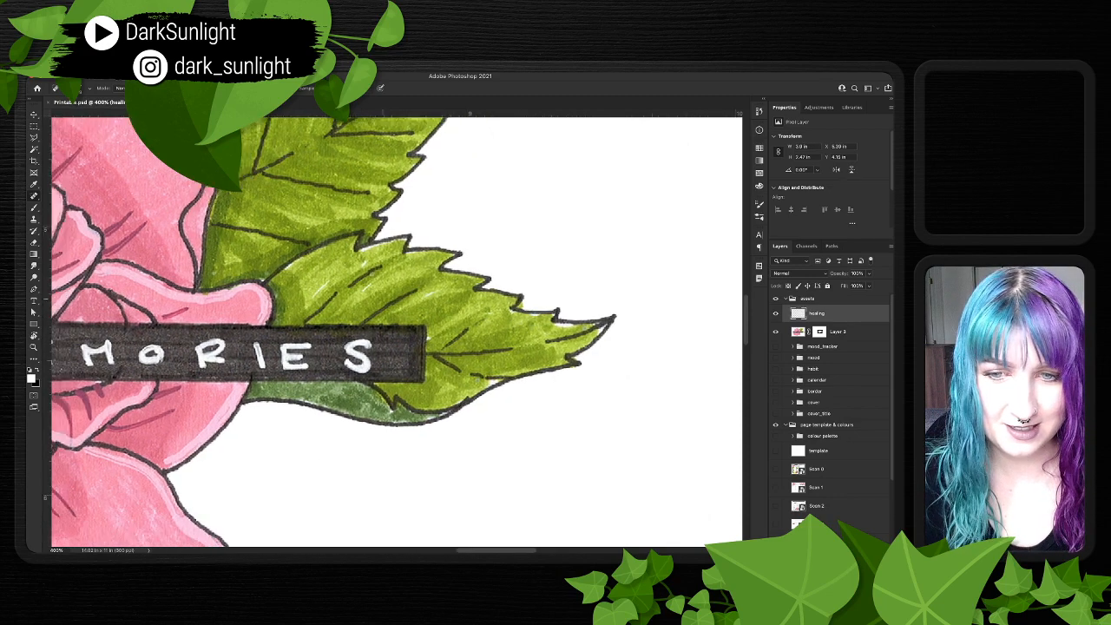
# - Examine the rose petals, the notebook's centre fold and the black title banner for remaining dots and scan flaws
pyautogui.scroll(-5, 394, 329)
pyautogui.hscroll(-14, 393, 329)
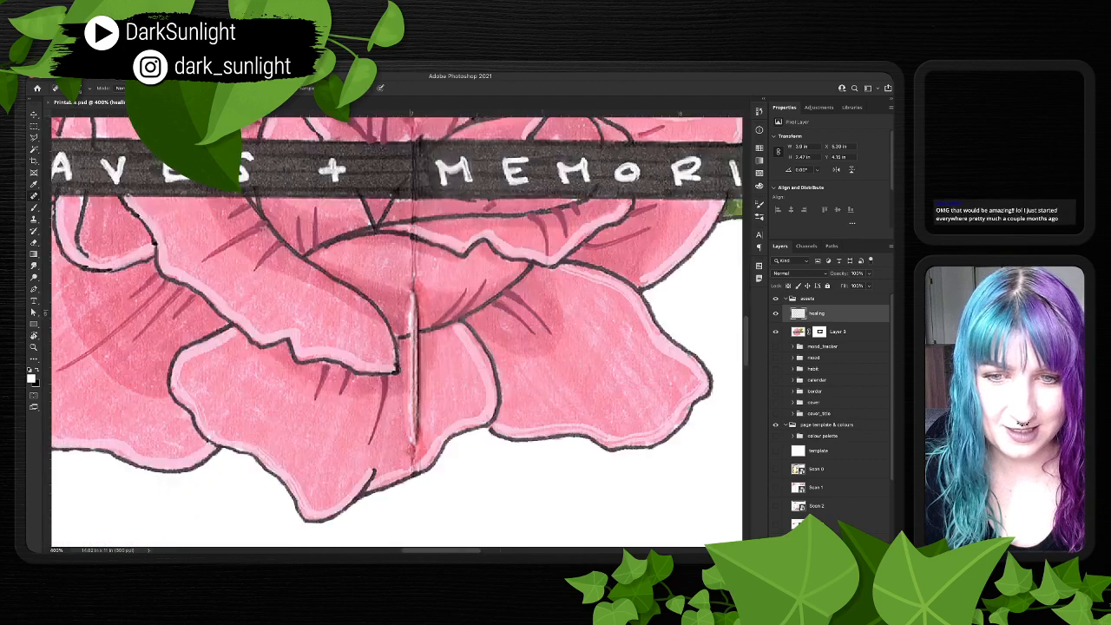
pyautogui.hscroll(-3, 396, 330)
pyautogui.scroll(2, 396, 330)
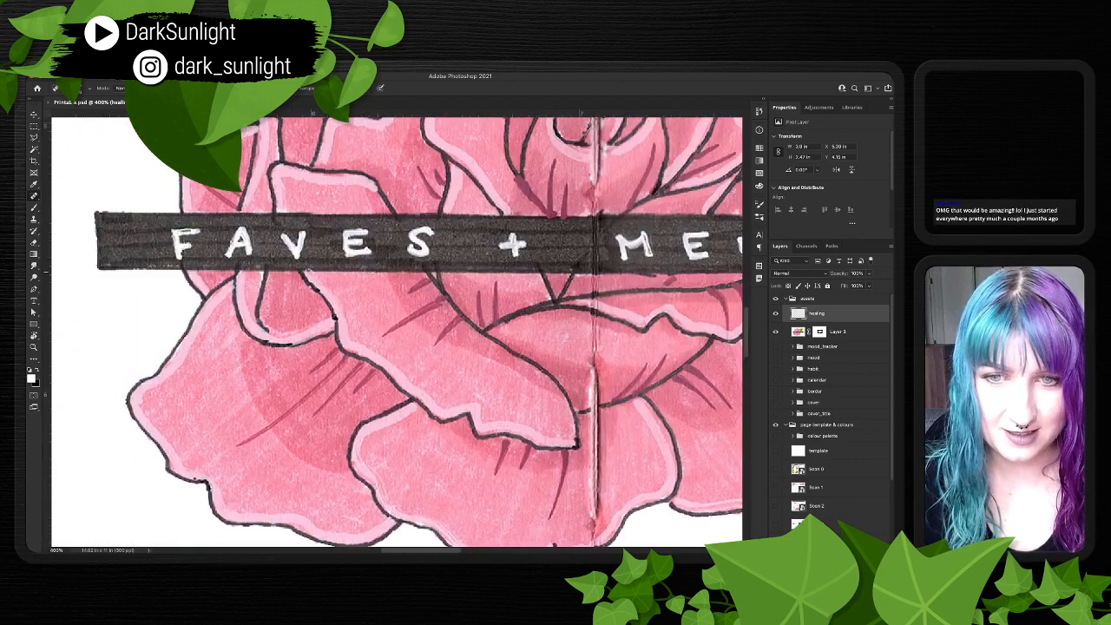
pyautogui.scroll(3, 396, 330)
pyautogui.hscroll(7, 396, 330)
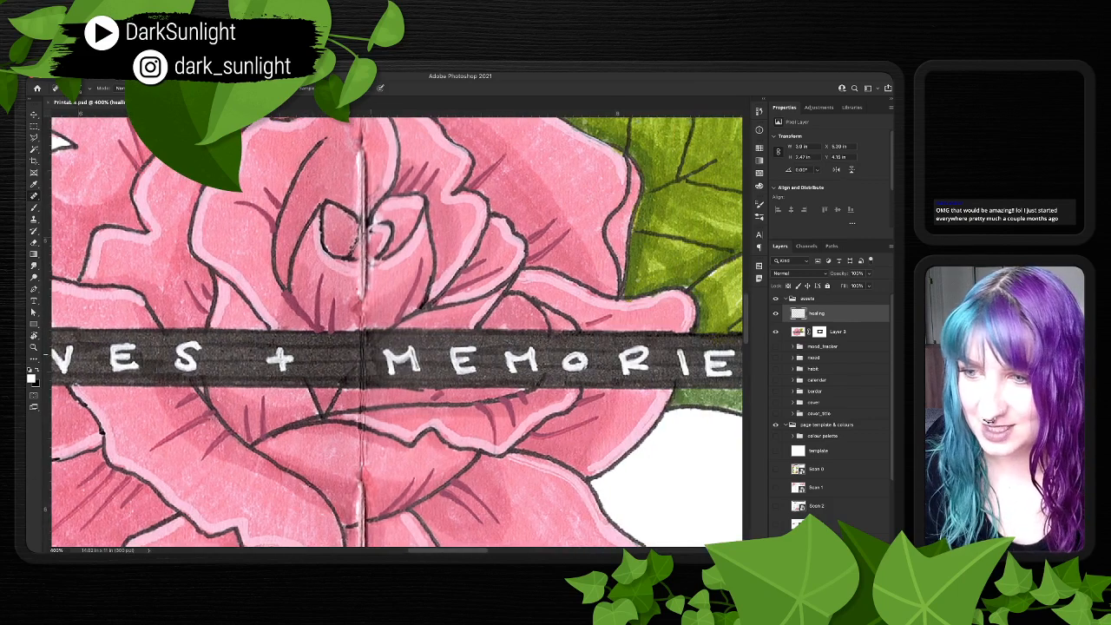
pyautogui.hscroll(-3, 395, 330)
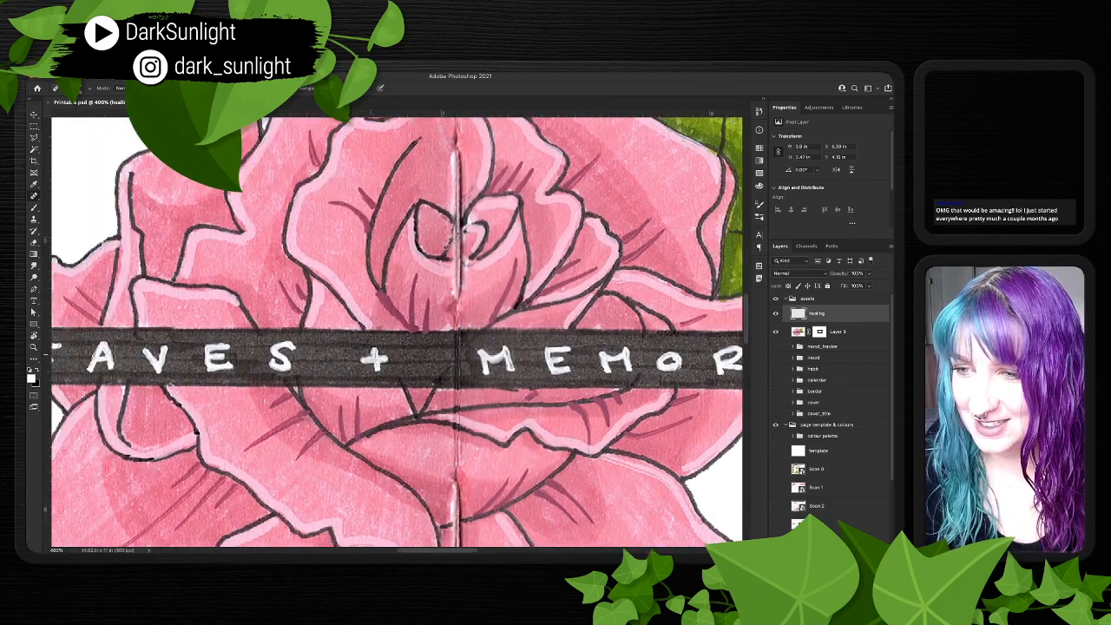
pyautogui.hscroll(-4, 396, 330)
pyautogui.hscroll(1, 396, 330)
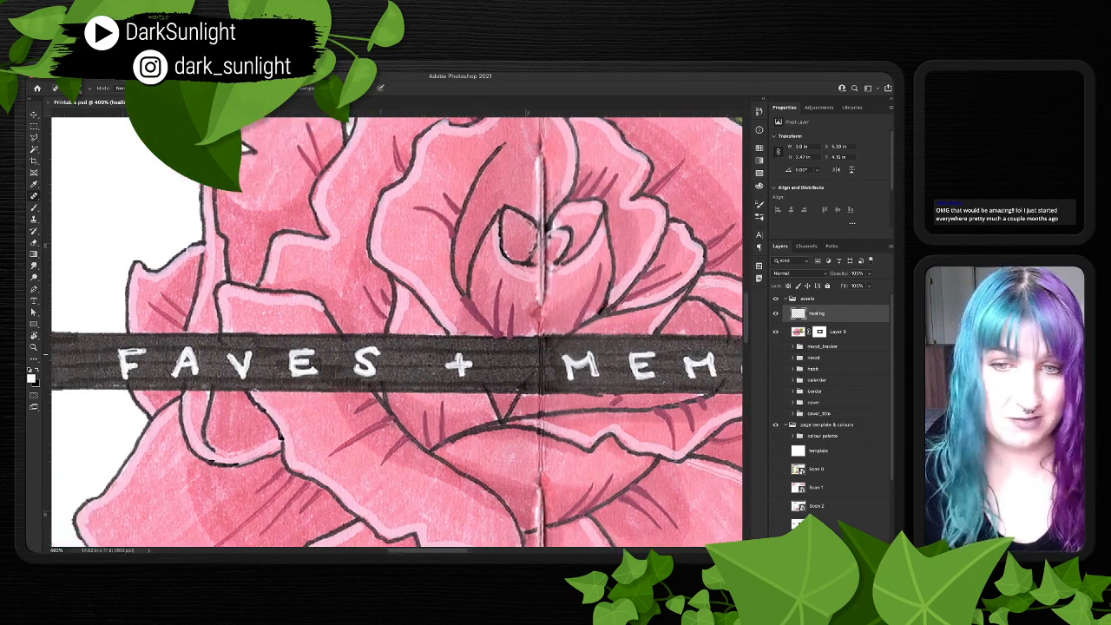
pyautogui.hscroll(-3, 396, 330)
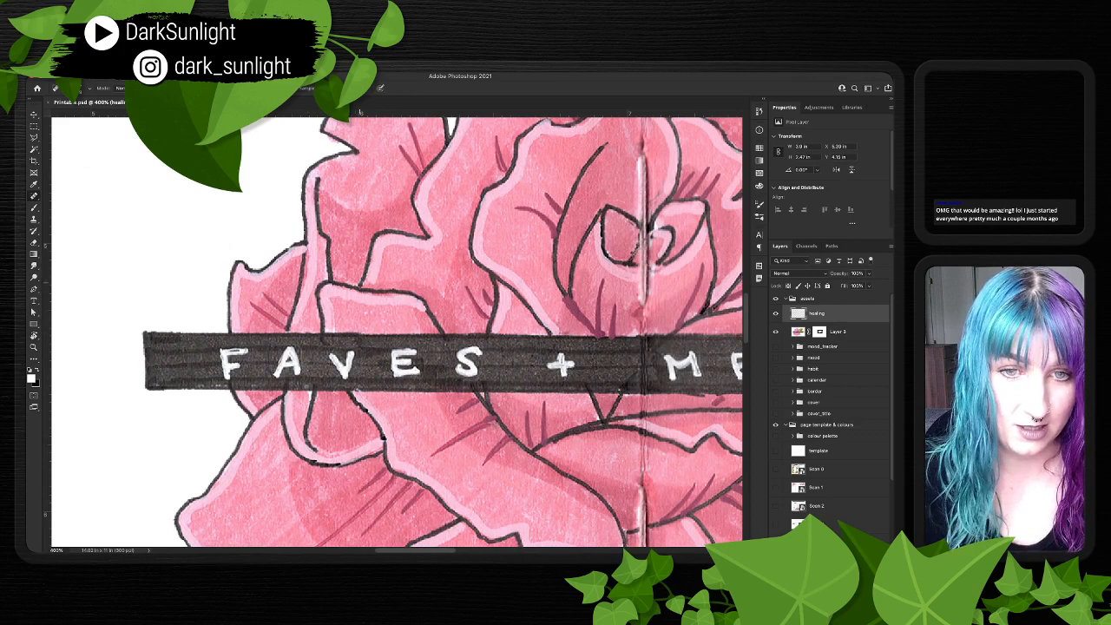
pyautogui.hscroll(1, 396, 330)
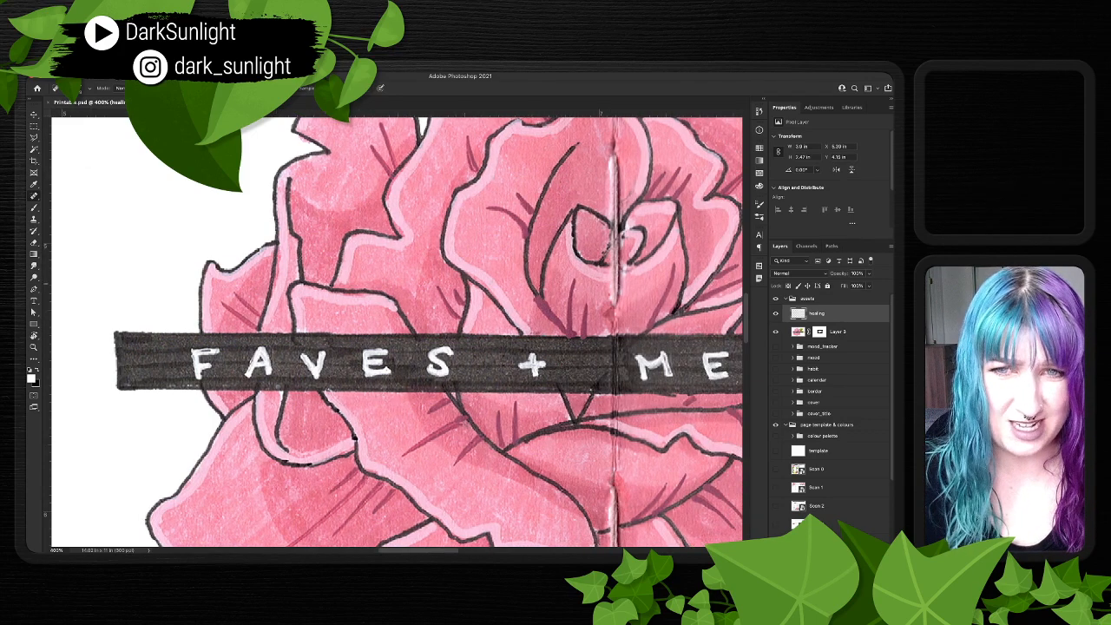
pyautogui.hscroll(2, 396, 330)
pyautogui.scroll(1, 396, 330)
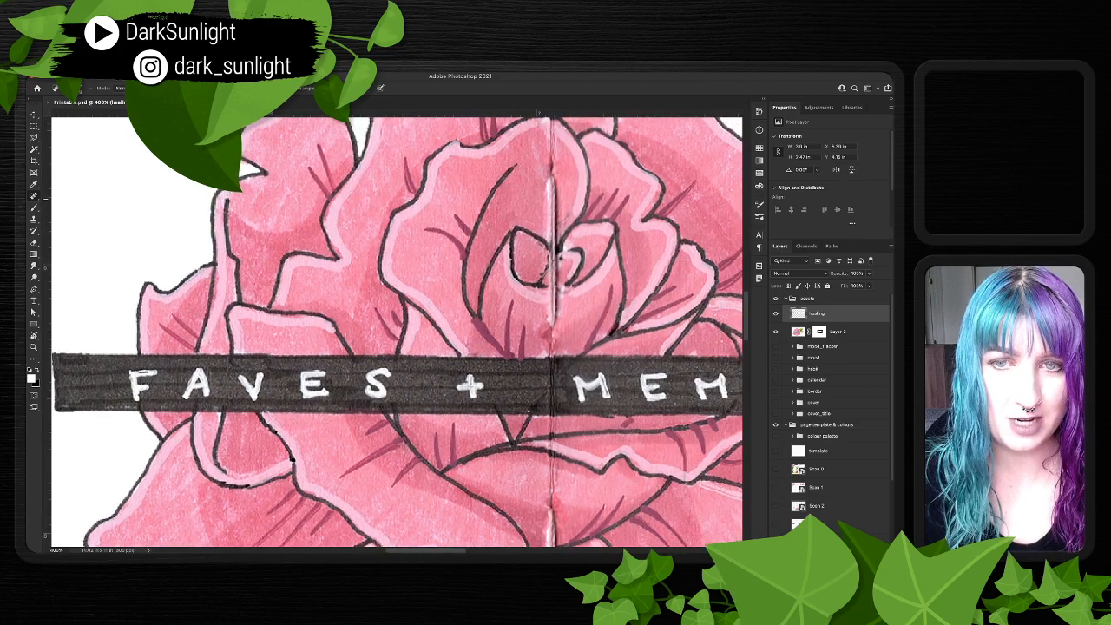
# - Brush on the rose layer's mask in black to clean the edge above the pointed tip of the lower light-green leaf
pyautogui.hscroll(1, 396, 330)
pyautogui.scroll(1, 395, 330)
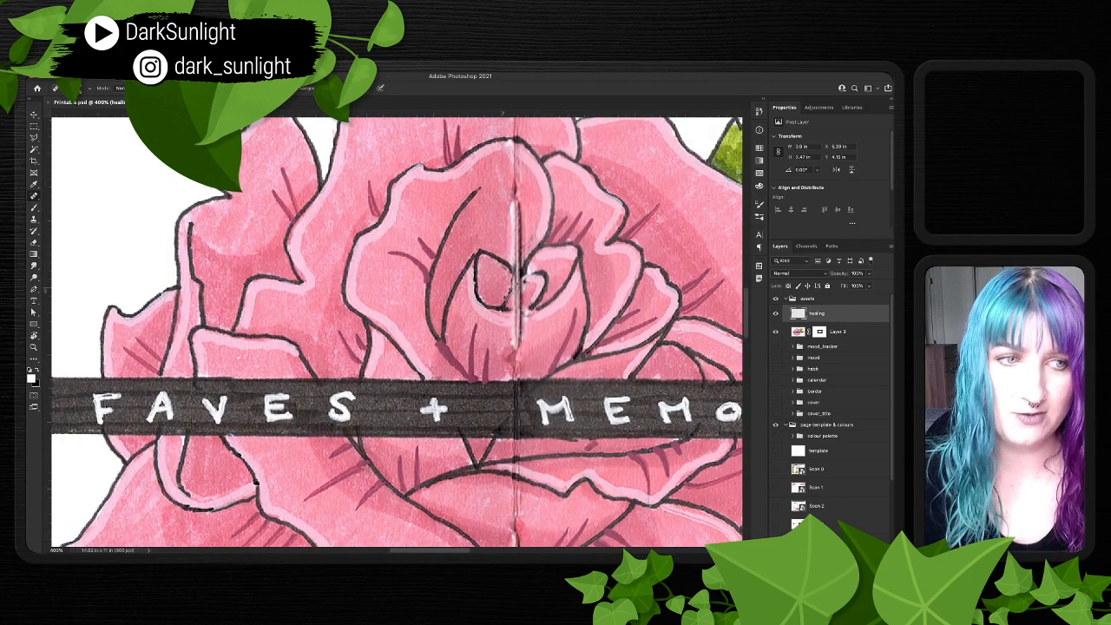
pyautogui.click(819, 332)
pyautogui.scroll(3, 395, 330)
pyautogui.hscroll(-3, 396, 330)
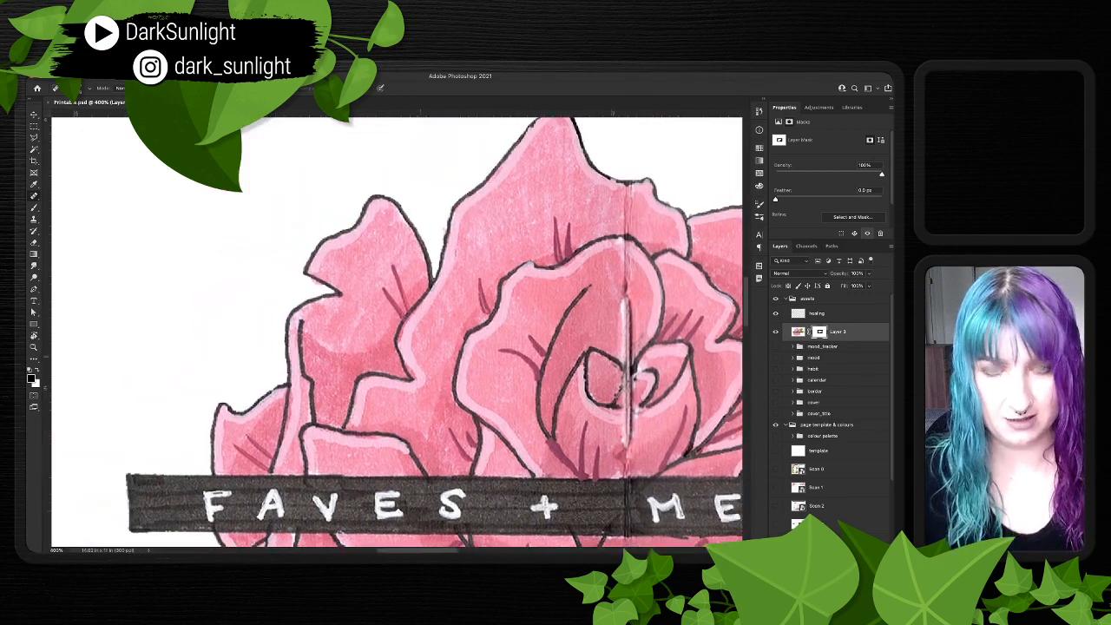
pyautogui.press('b')
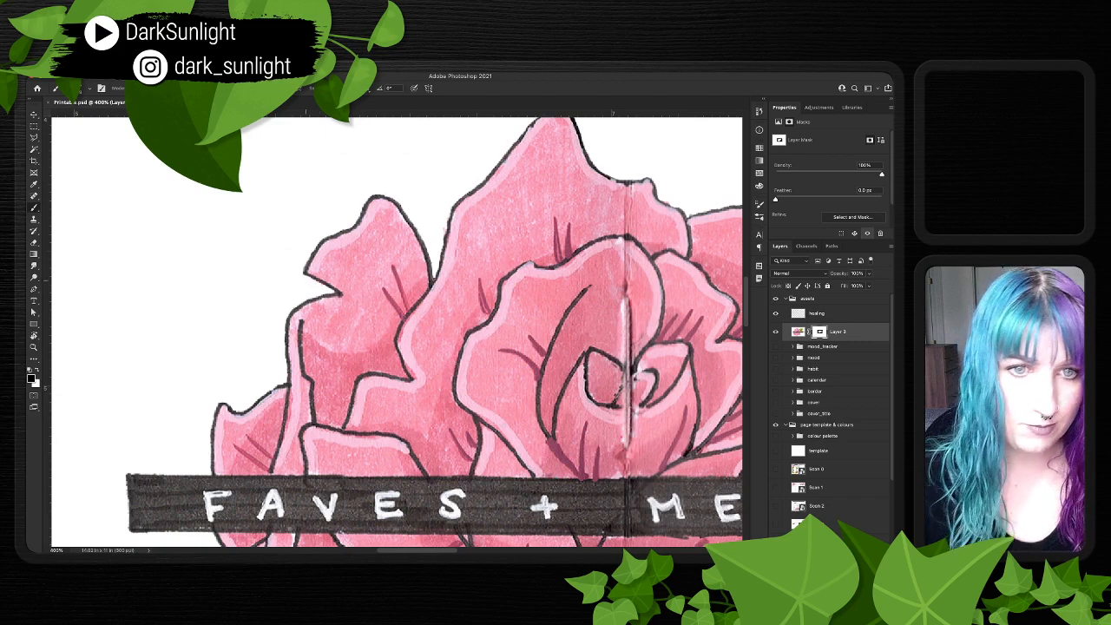
pyautogui.hscroll(3, 294, 284)
pyautogui.scroll(1, 294, 284)
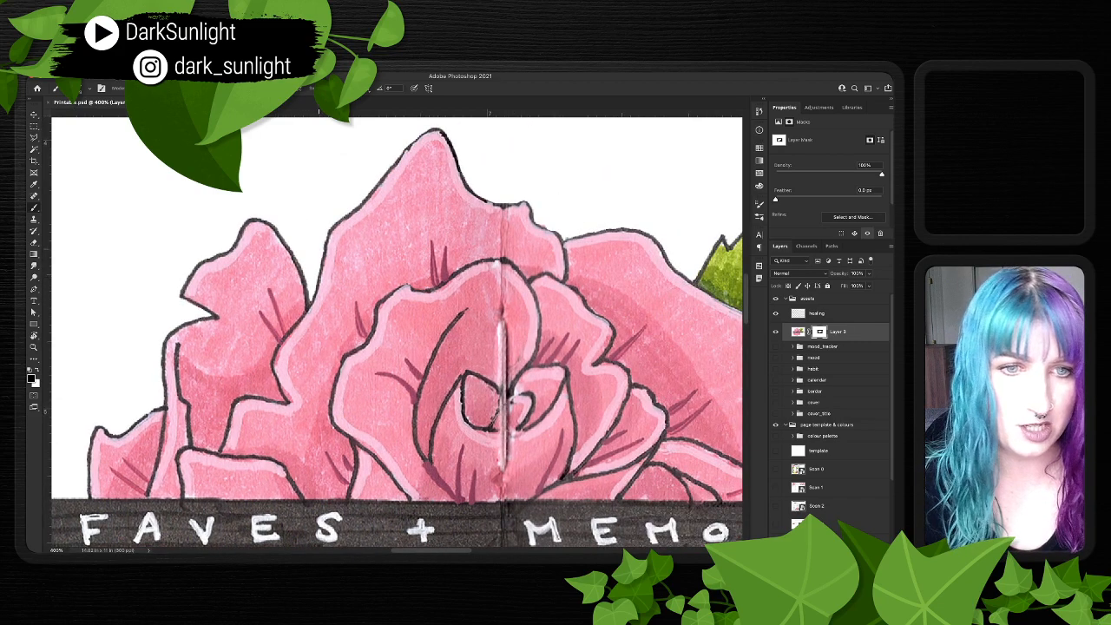
pyautogui.scroll(2, 319, 287)
pyautogui.hscroll(5, 319, 286)
pyautogui.scroll(-4, 319, 286)
pyautogui.hscroll(2, 319, 287)
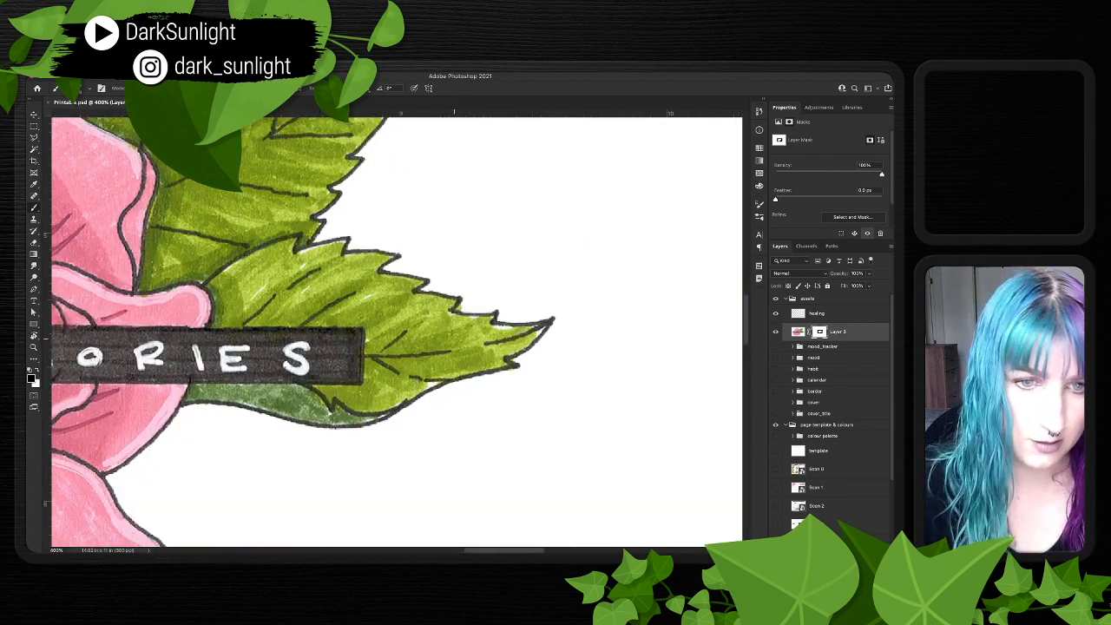
pyautogui.press('l')
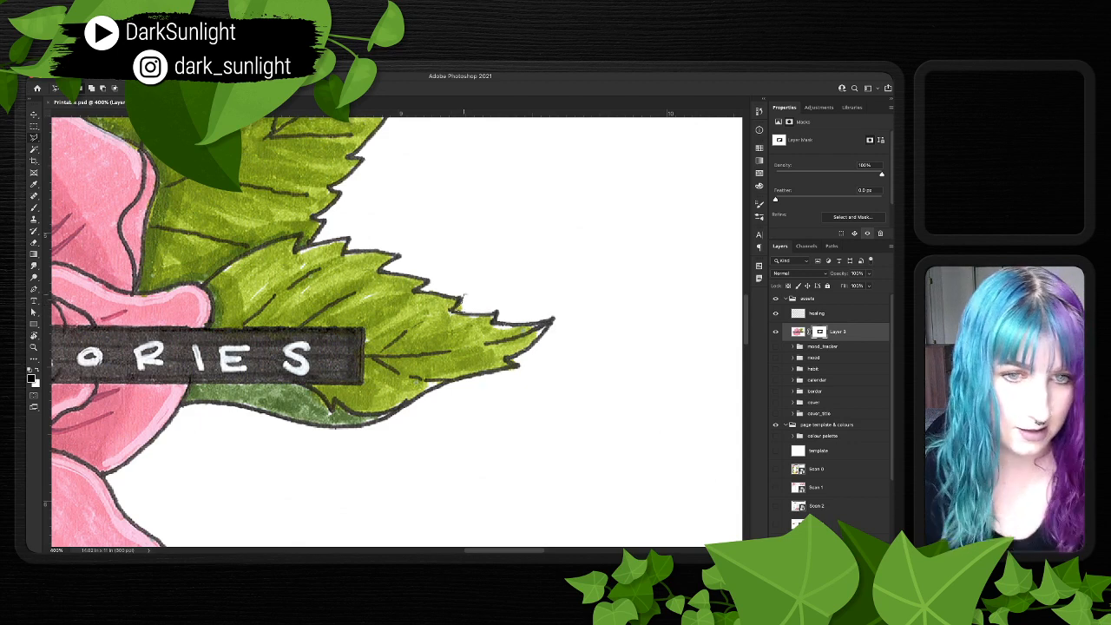
pyautogui.scroll(-2, 463, 302)
pyautogui.hscroll(-1, 463, 302)
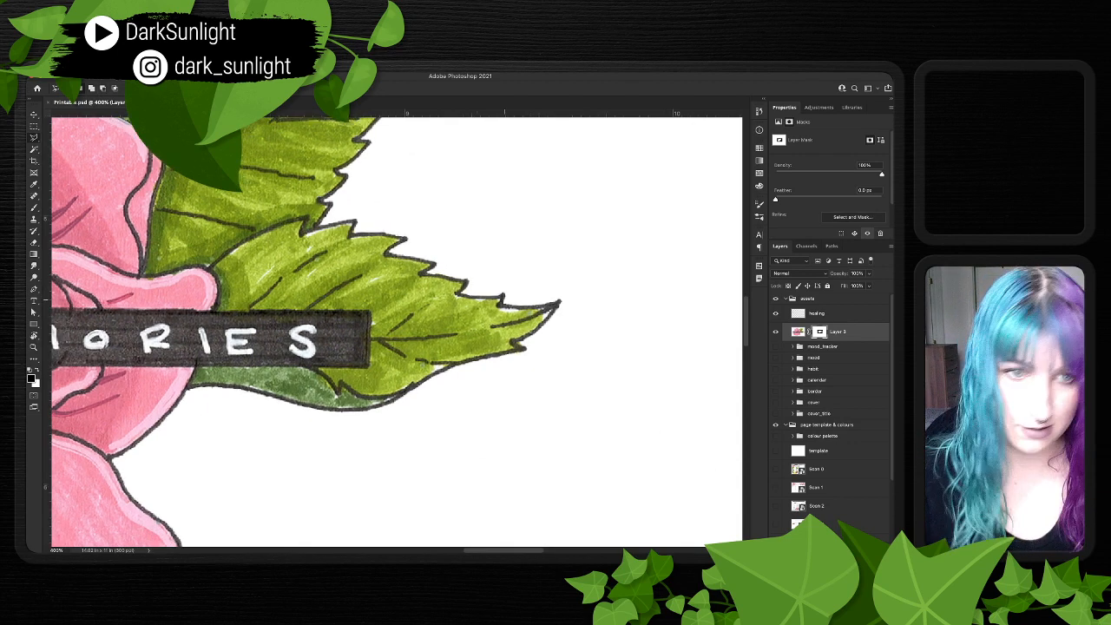
pyautogui.press('b')
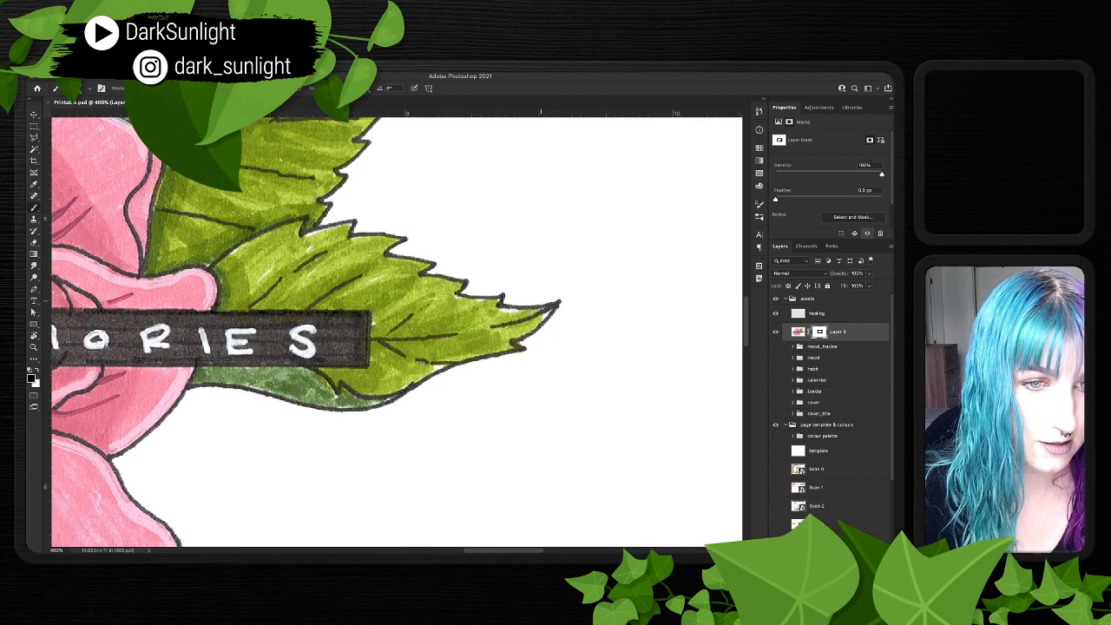
pyautogui.moveTo(545, 302); pyautogui.dragTo(554, 299)
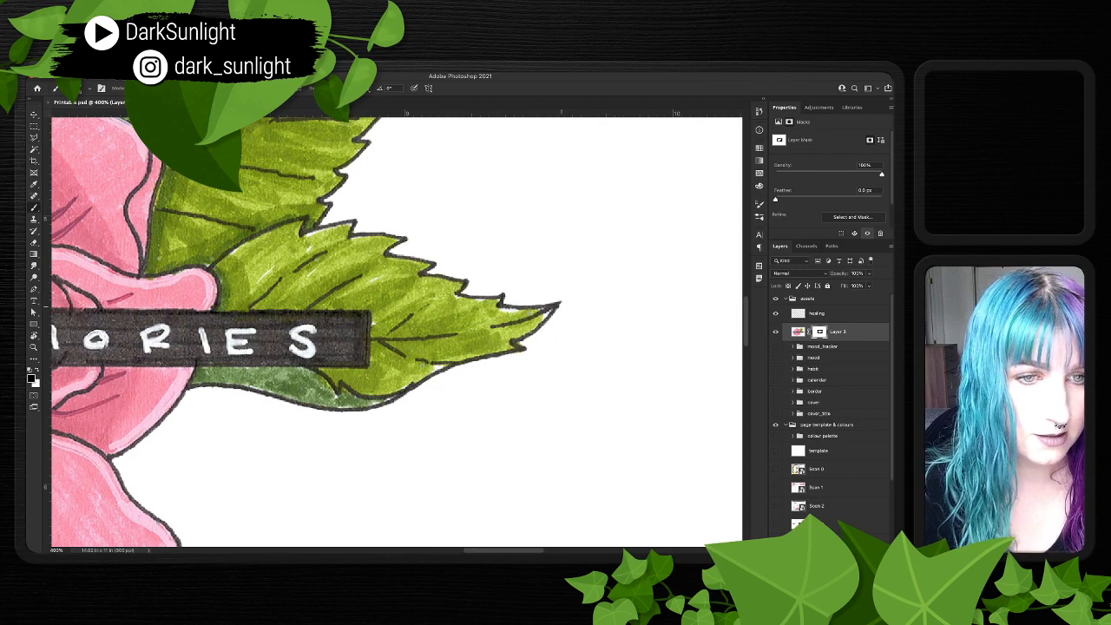
# - Make the healing layer active with the healing brush, and examine the lower petals and the centre fold for scan flaws
pyautogui.scroll(-5, 396, 330)
pyautogui.hscroll(-10, 396, 330)
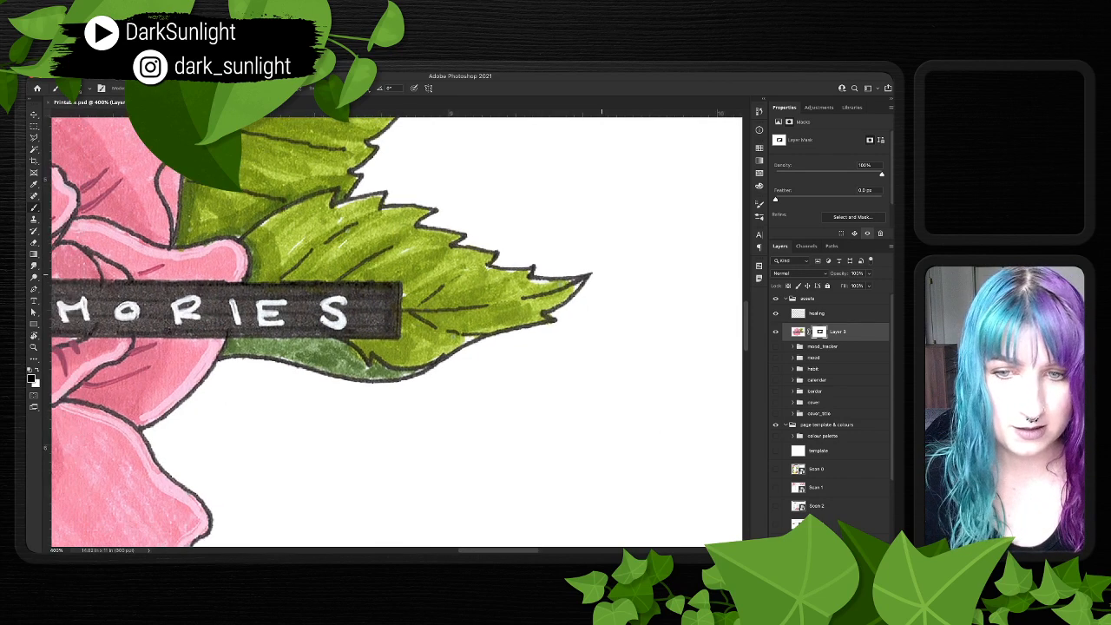
pyautogui.scroll(-2, 396, 330)
pyautogui.hscroll(-2, 396, 330)
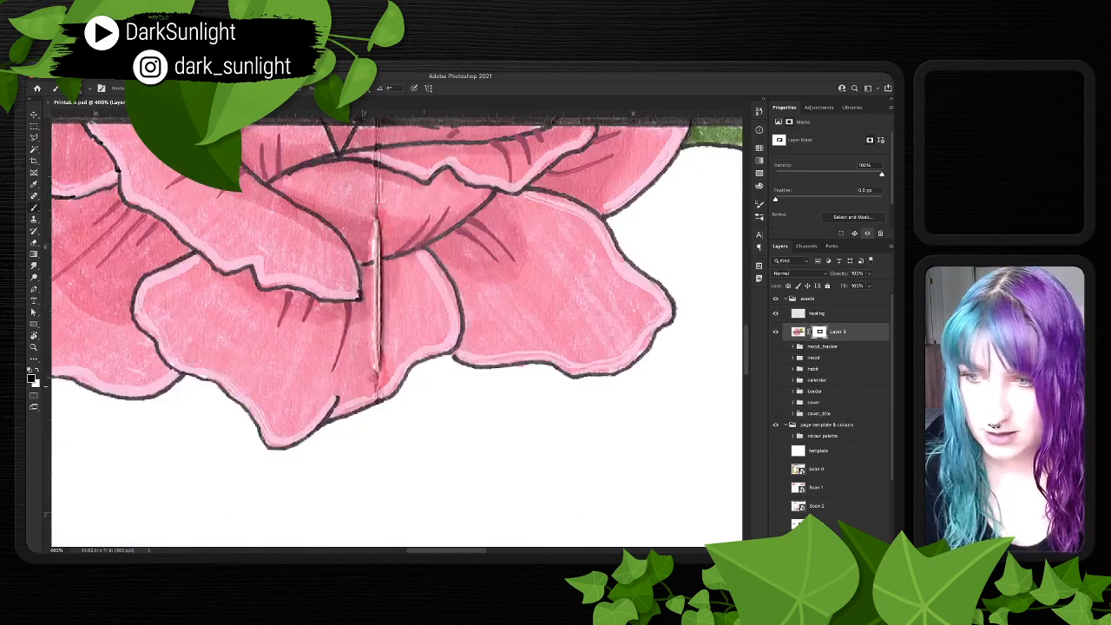
pyautogui.hscroll(-8, 396, 330)
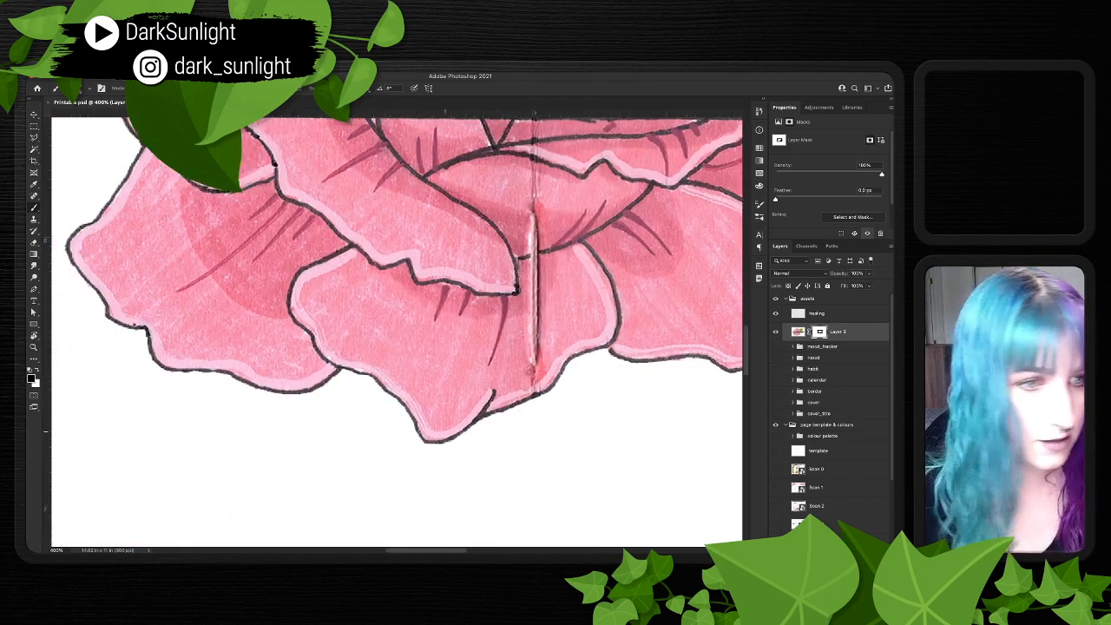
pyautogui.click(817, 314)
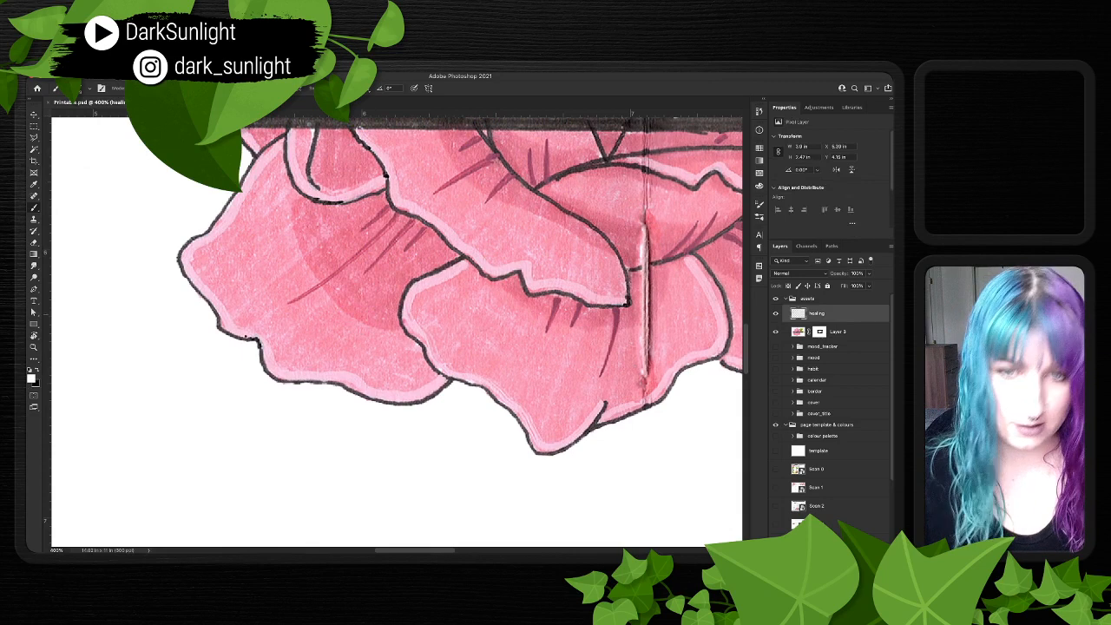
pyautogui.press('j')
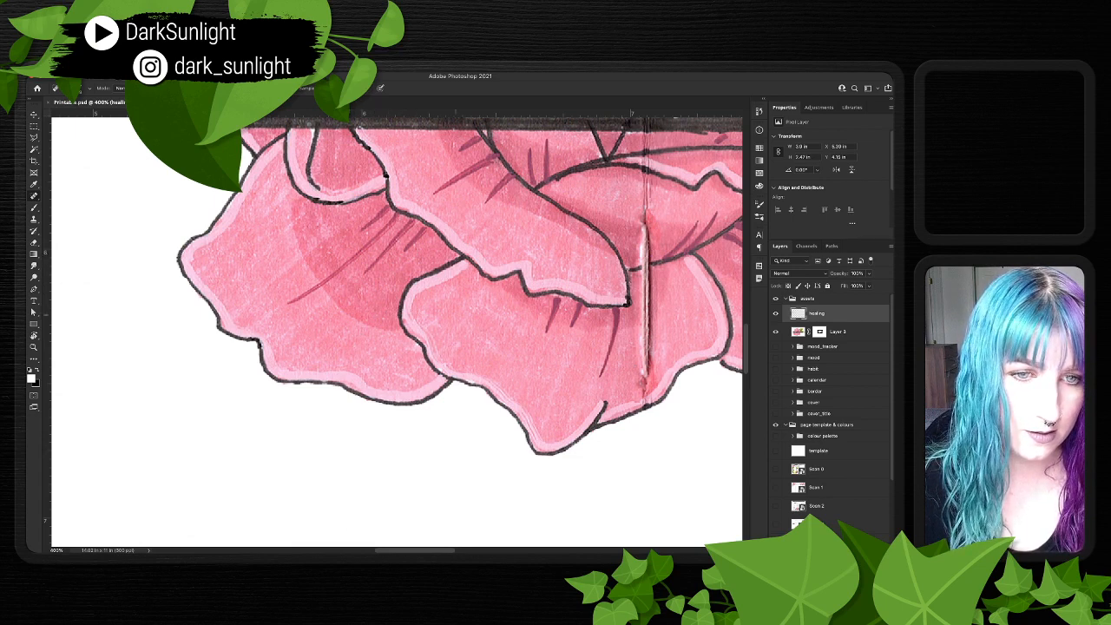
pyautogui.hscroll(3, 487, 343)
pyautogui.hscroll(3, 487, 343)
pyautogui.scroll(4, 487, 342)
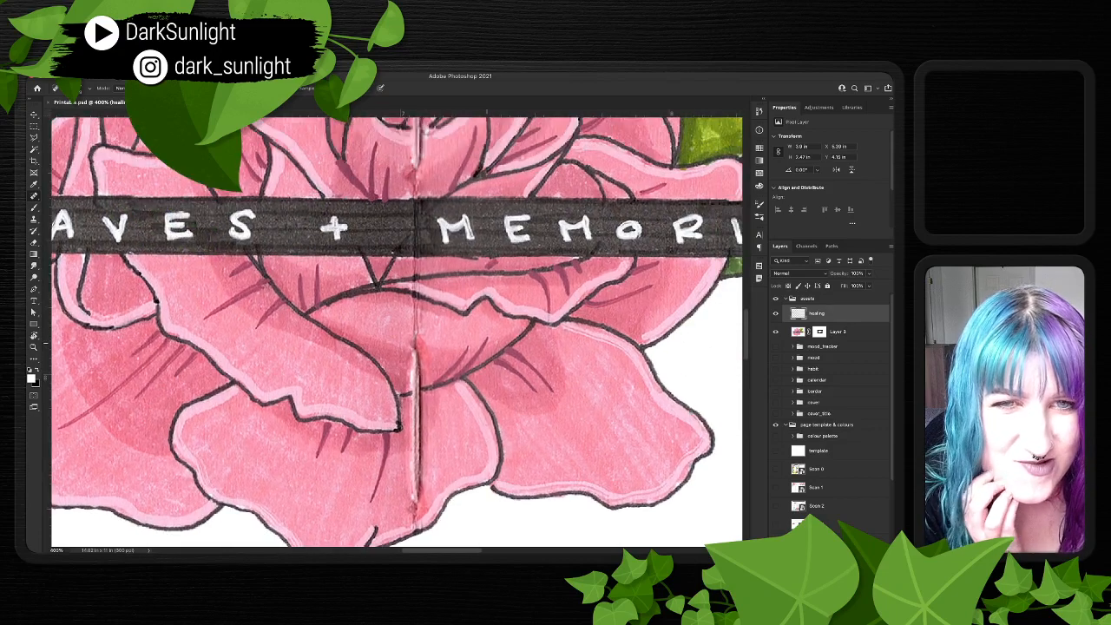
pyautogui.scroll(10, 396, 332)
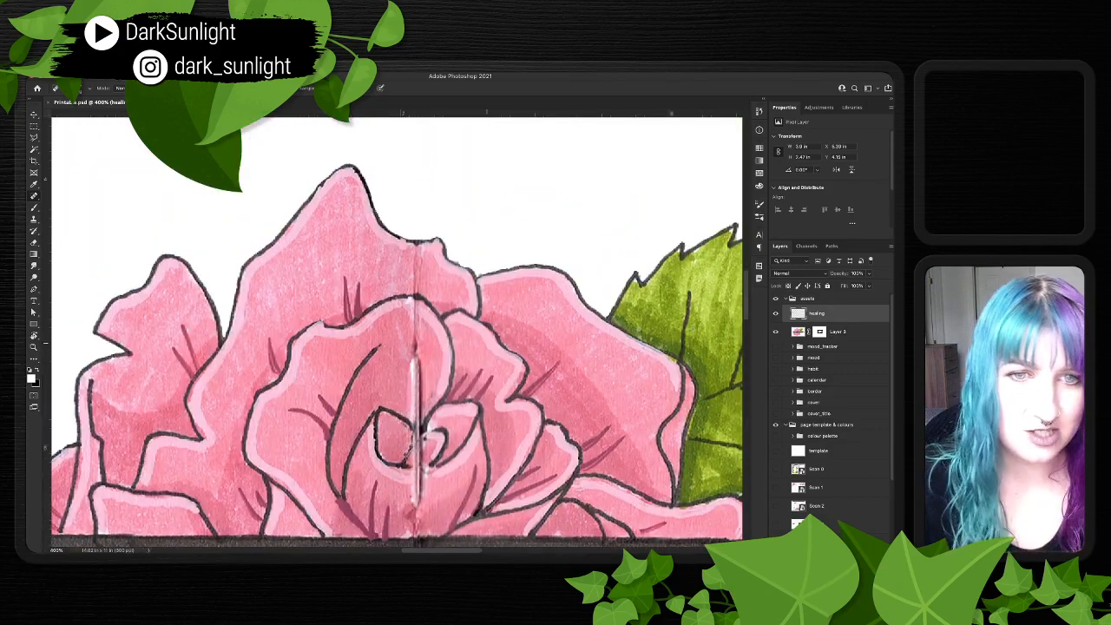
pyautogui.press('super+plus')
pyautogui.press('super+plus')
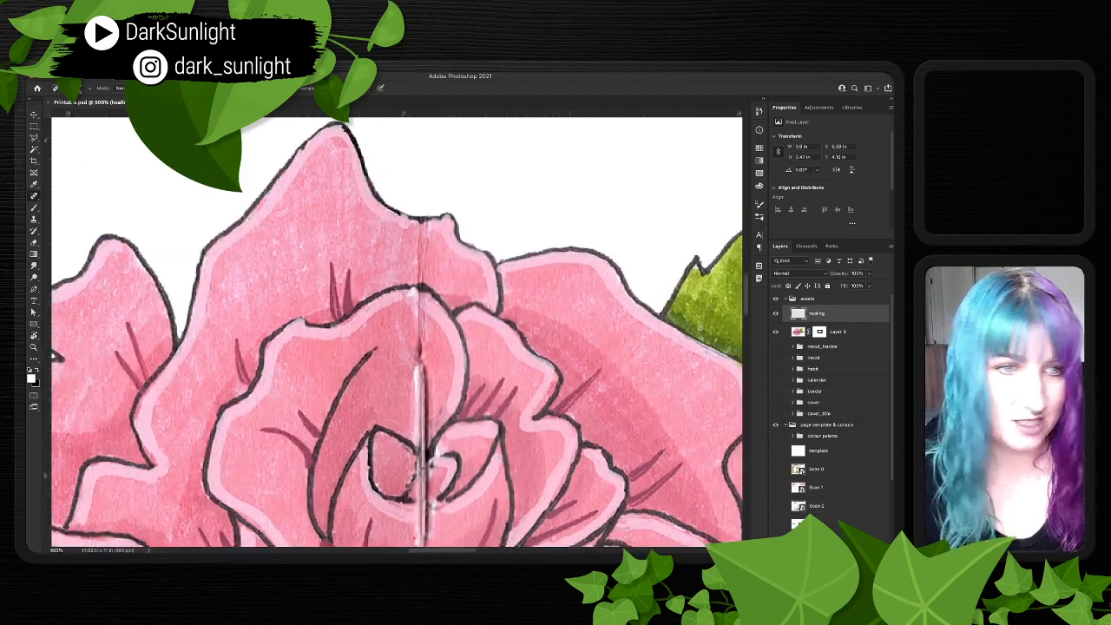
pyautogui.scroll(-3, 829, 408)
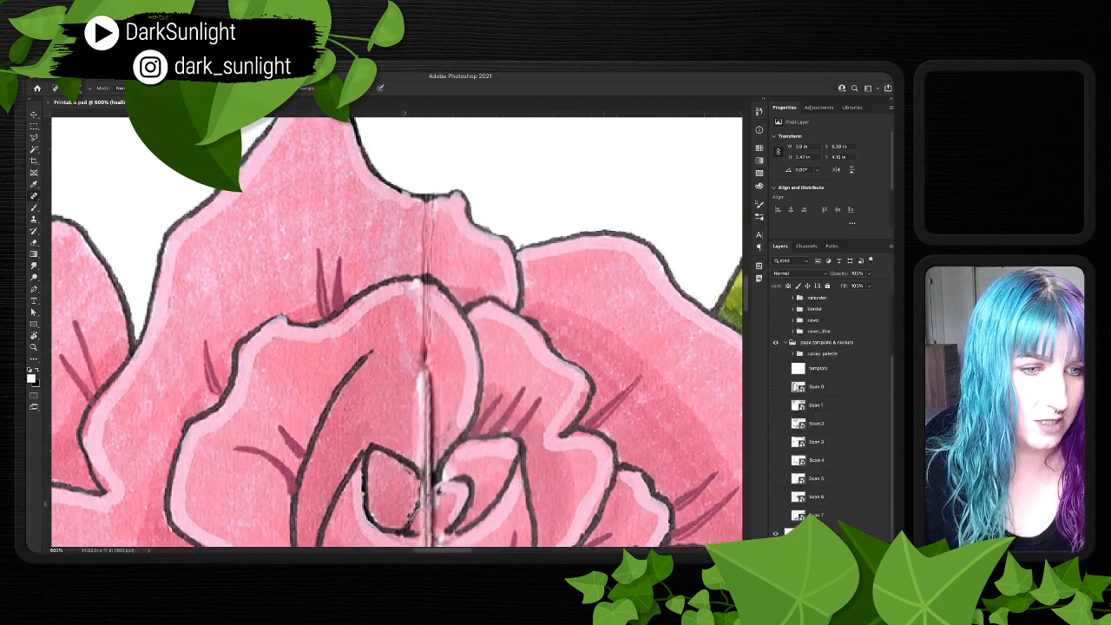
# - Hide the white background layer below the scans and examine the rose cutout's outer edges against transparency
pyautogui.click(775, 534)
pyautogui.scroll(4, 446, 331)
pyautogui.hscroll(-10, 446, 332)
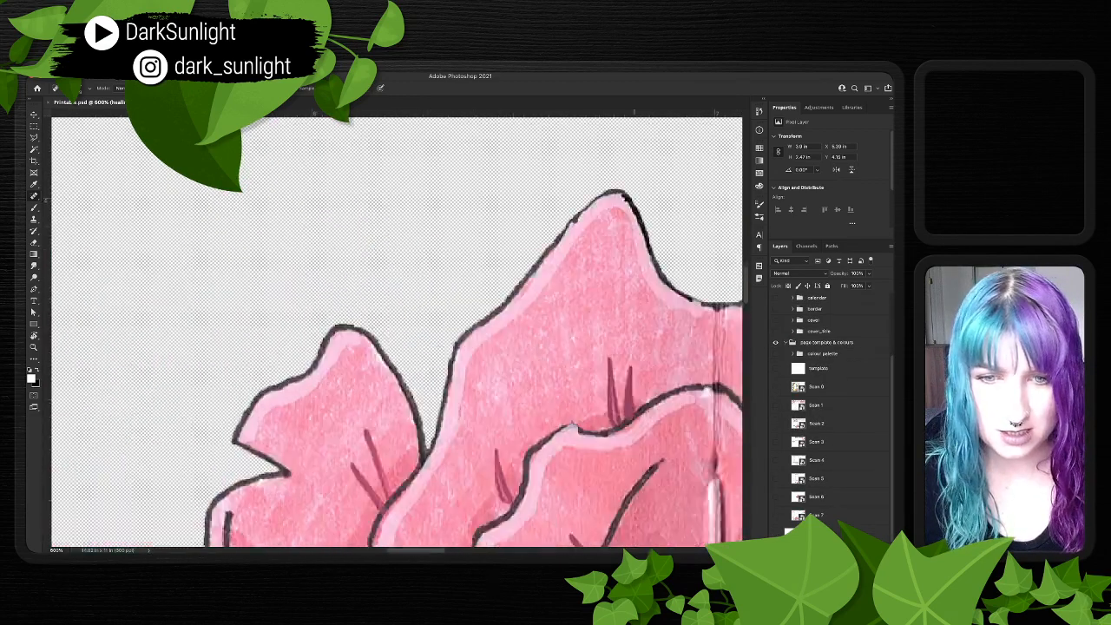
pyautogui.scroll(-4, 446, 331)
pyautogui.scroll(-10, 396, 332)
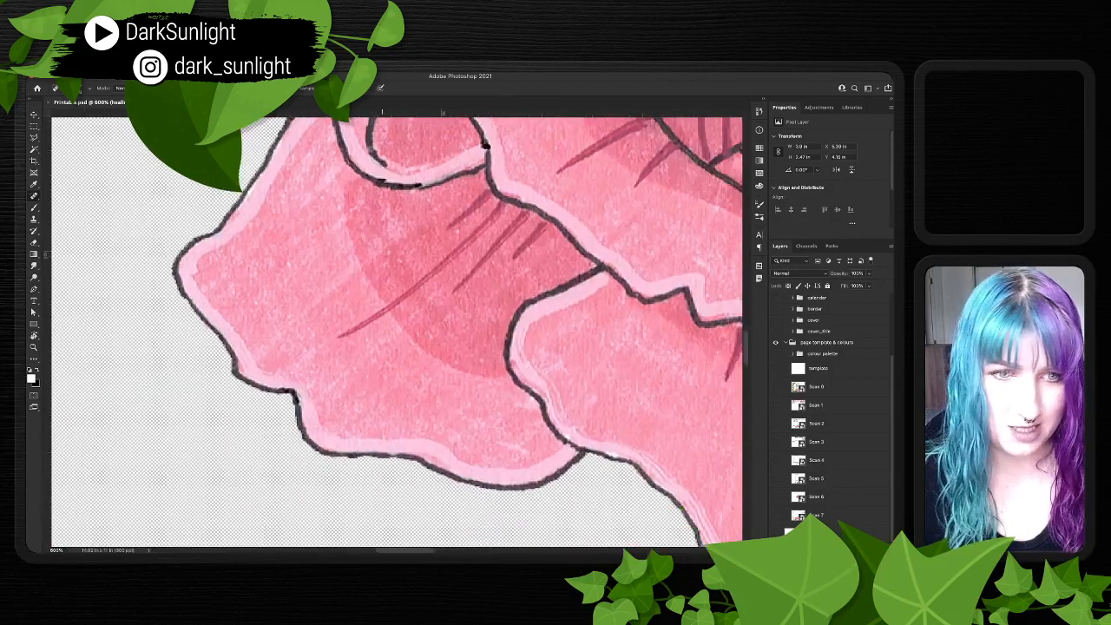
pyautogui.hscroll(10, 396, 332)
pyautogui.scroll(5, 397, 332)
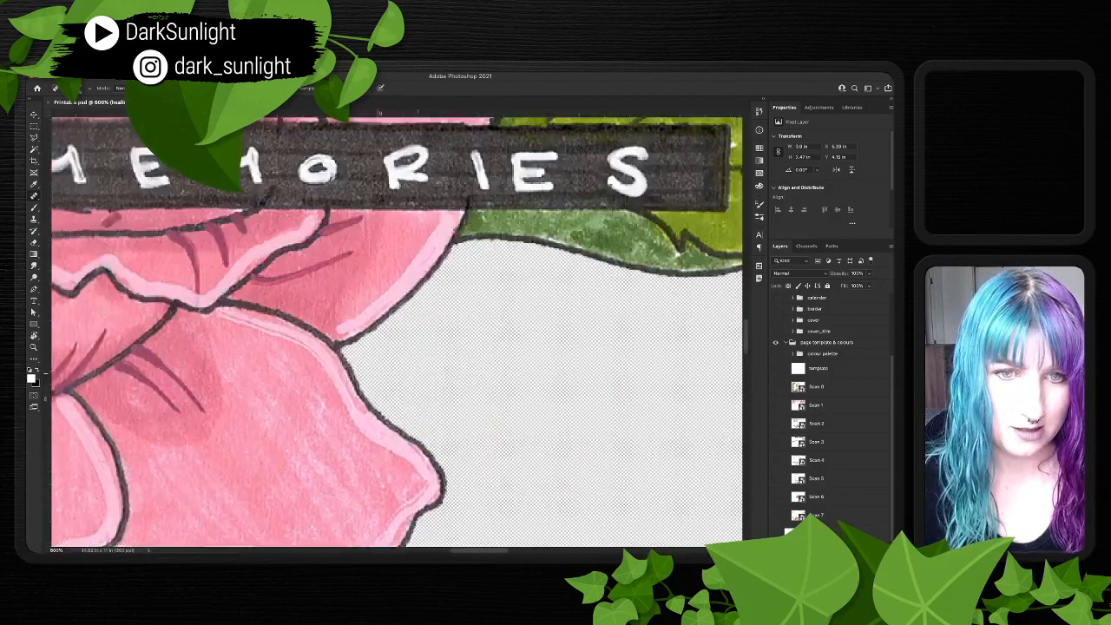
pyautogui.scroll(-5, 397, 332)
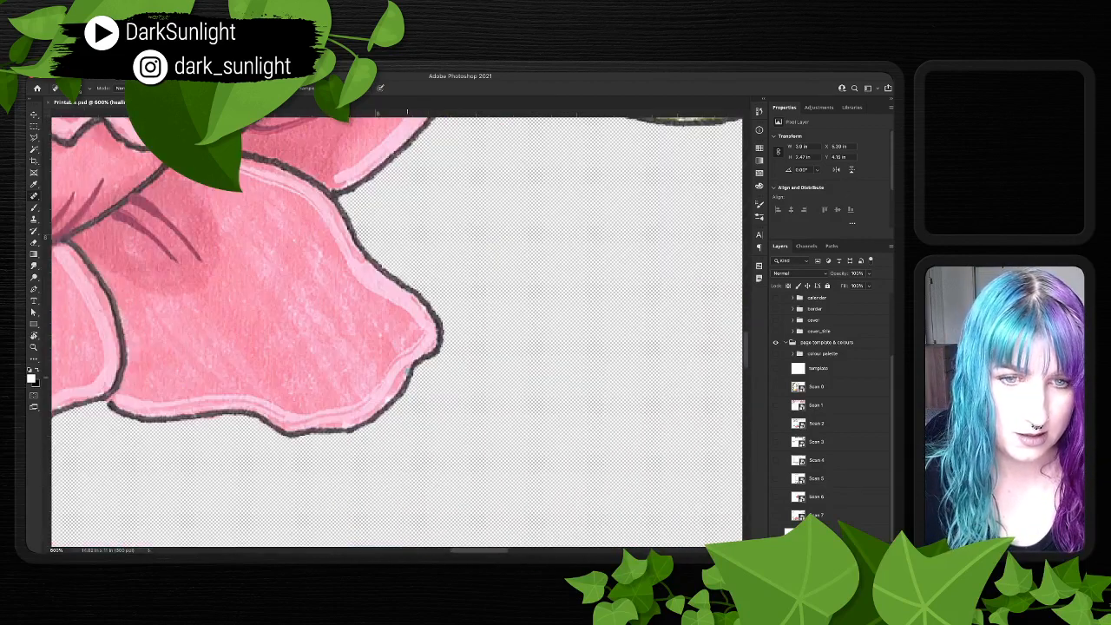
pyautogui.scroll(5, 396, 331)
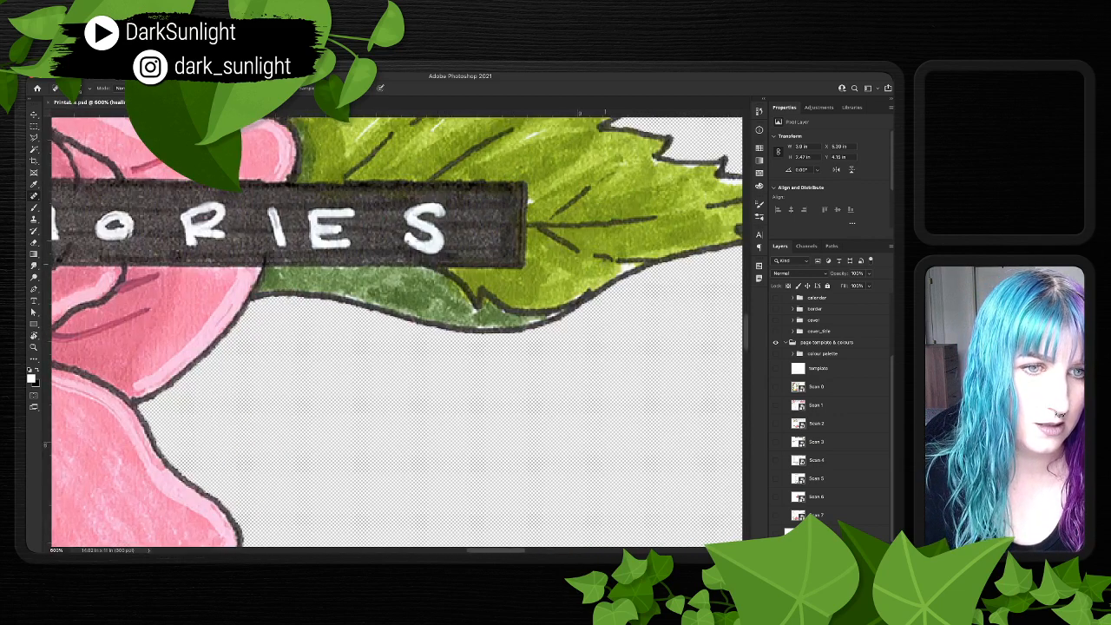
# - Heal the leftover dots and white gaps on the lower light-green leaf beside the banner, working on the healing layer
pyautogui.click(604, 262)
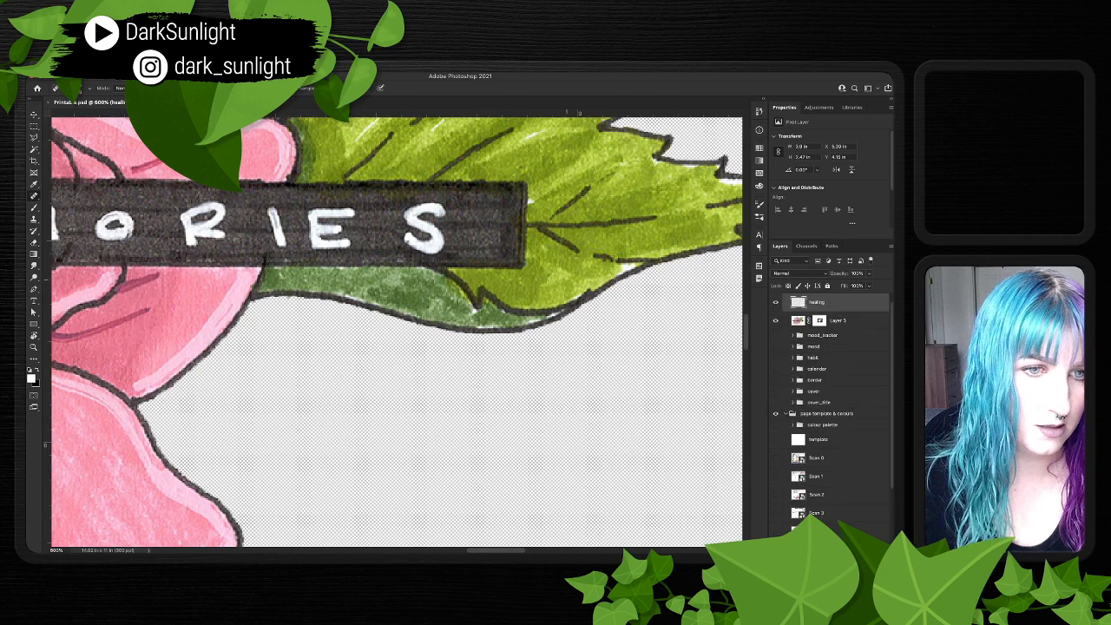
pyautogui.scroll(3, 602, 266)
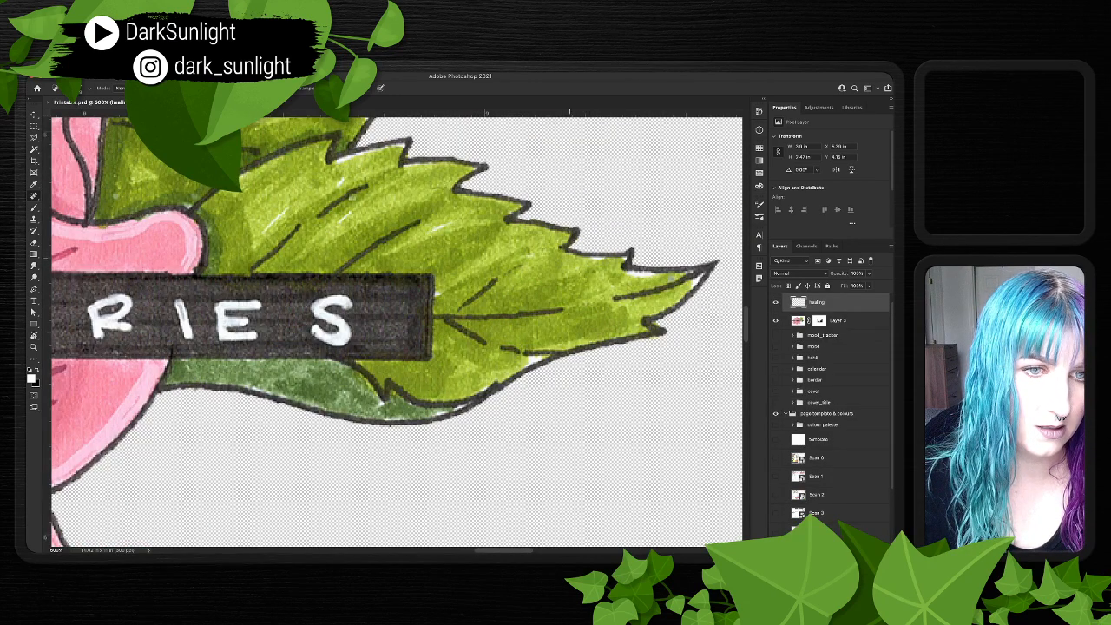
pyautogui.click(598, 260)
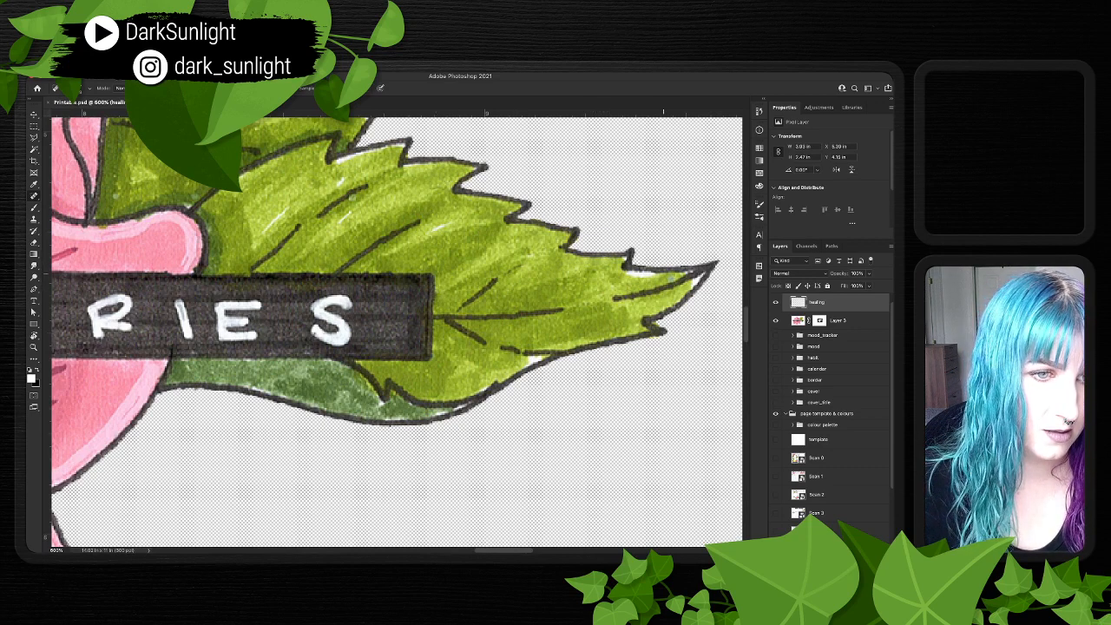
pyautogui.moveTo(659, 275); pyautogui.dragTo(627, 275)
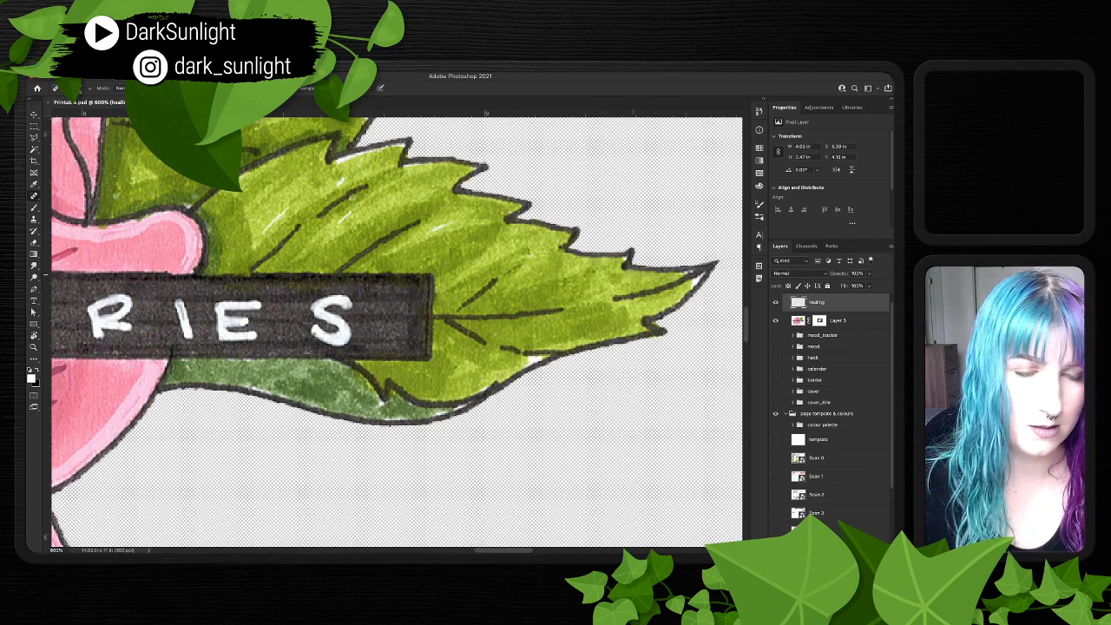
pyautogui.moveTo(374, 247); pyautogui.dragTo(428, 284)
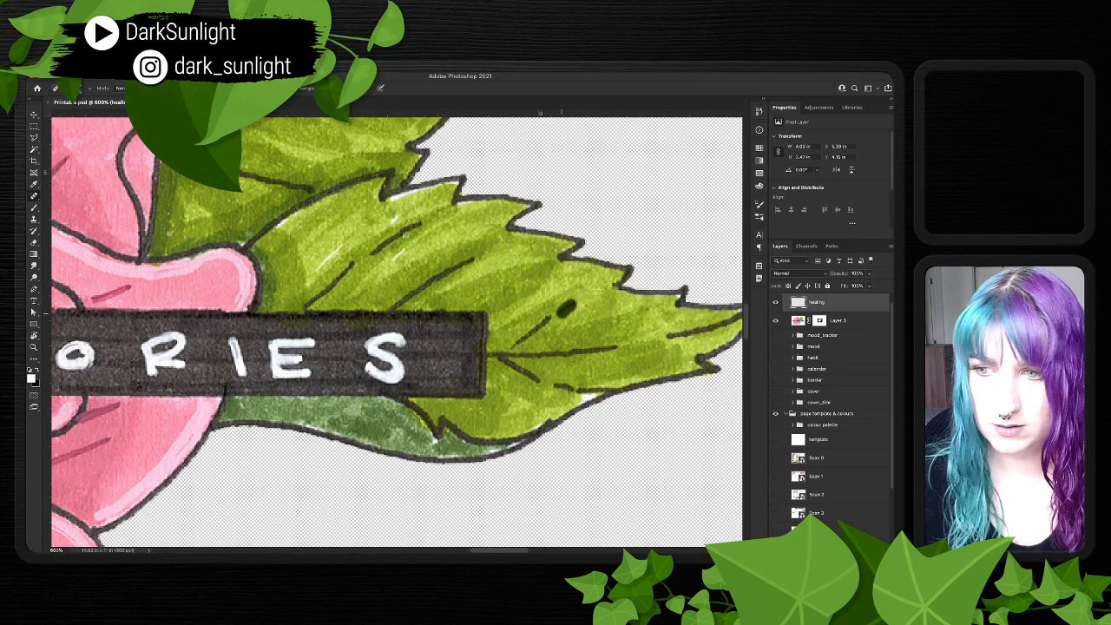
pyautogui.moveTo(569, 309); pyautogui.dragTo(629, 331)
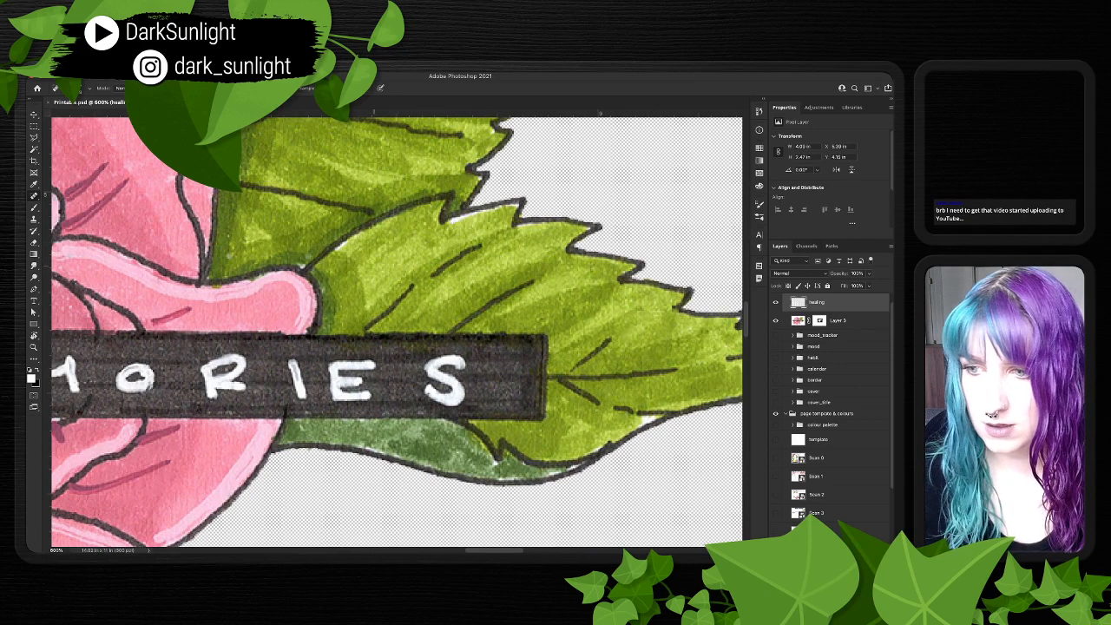
# - Heal the marks where the pink petal's outline meets the green leaves, just above the word MEMORIES
pyautogui.moveTo(457, 240); pyautogui.dragTo(541, 335)
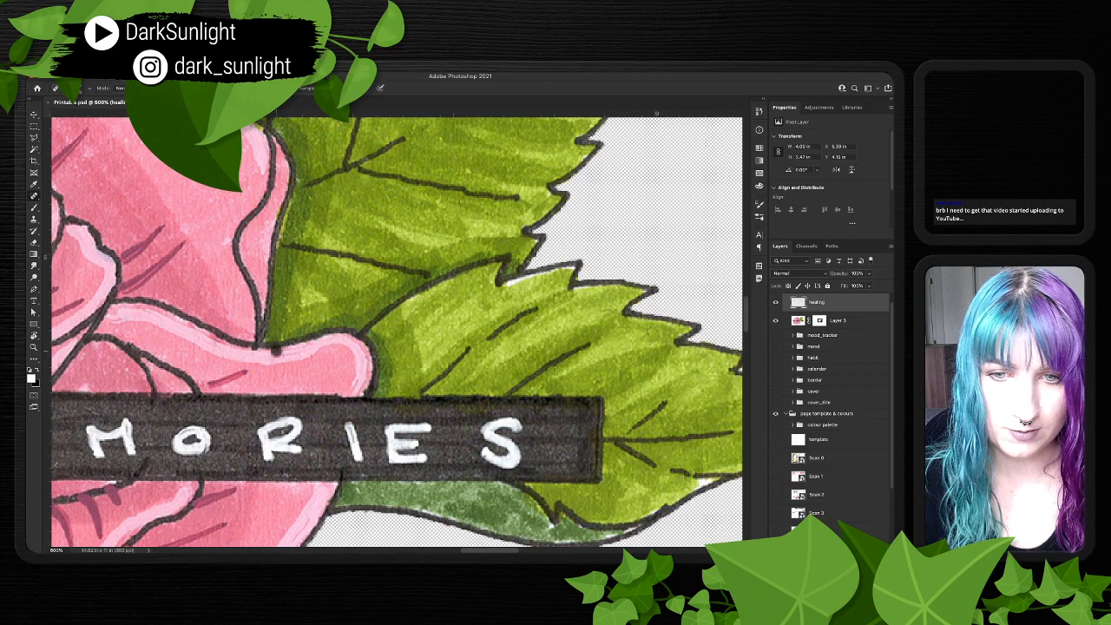
pyautogui.click(246, 347)
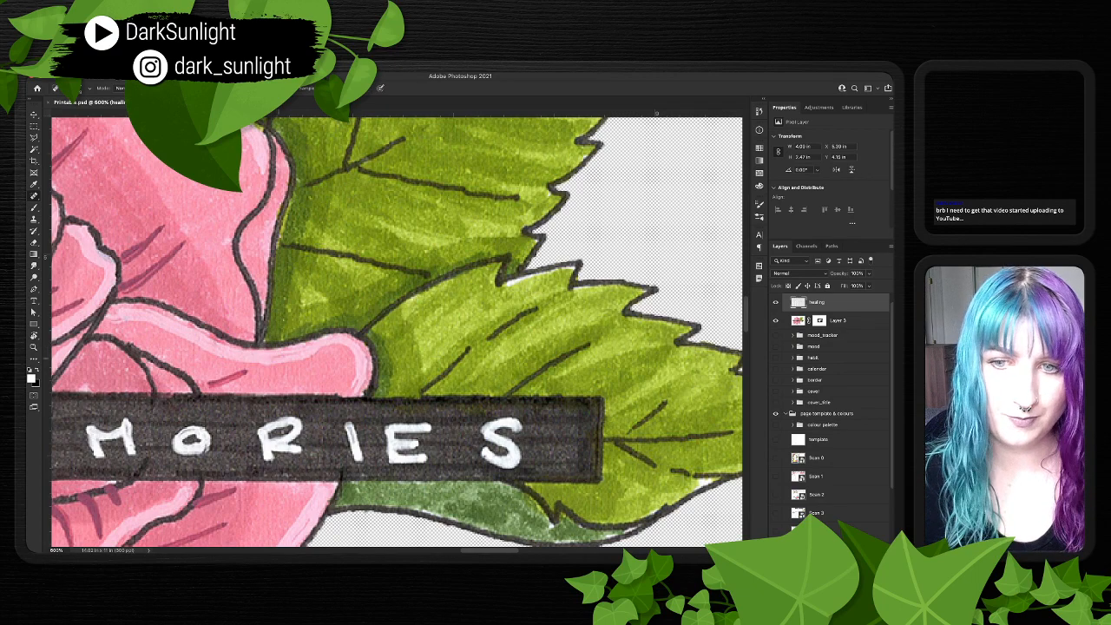
pyautogui.moveTo(246, 348); pyautogui.dragTo(252, 382)
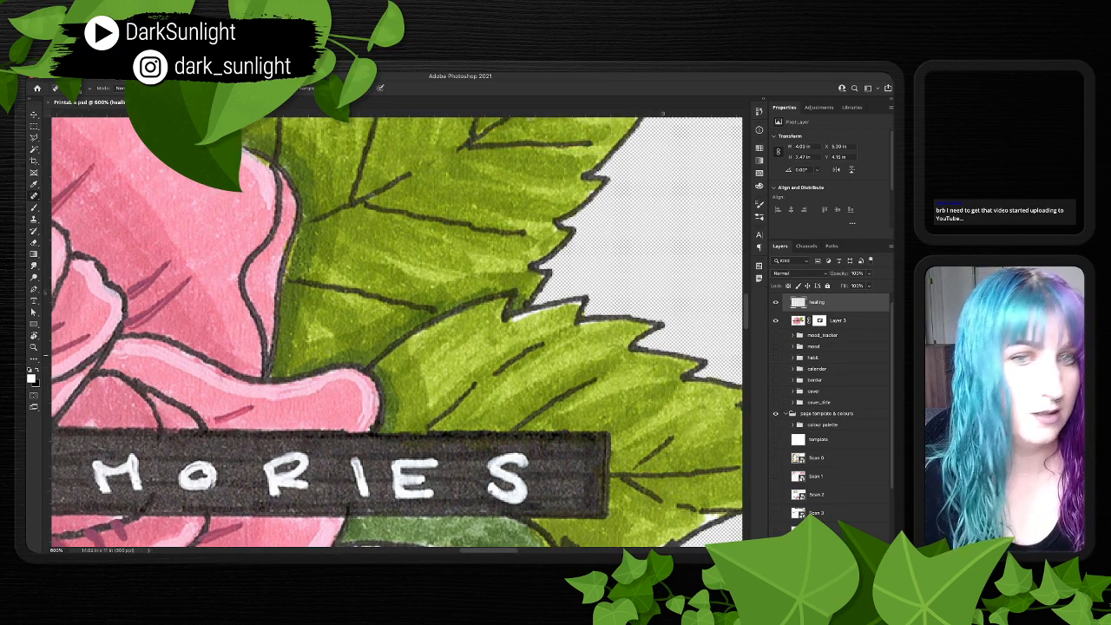
# - Heal the stray dots on the large upper green leaf beside the rose, working on the healing layer
pyautogui.hscroll(3, 133, 355)
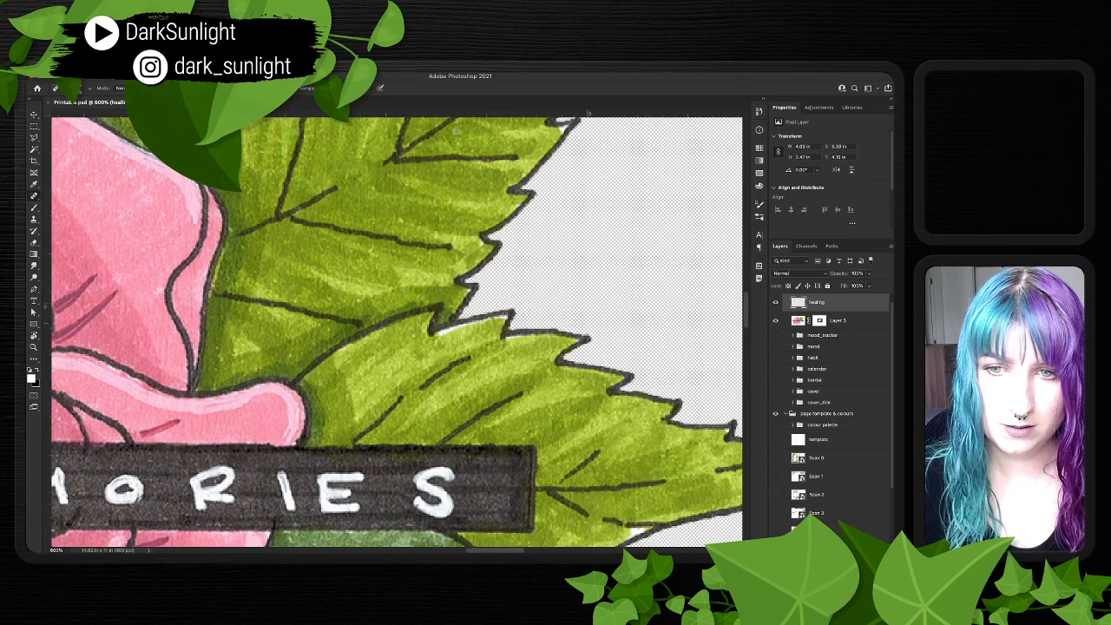
pyautogui.scroll(3, 158, 291)
pyautogui.hscroll(-2, 158, 292)
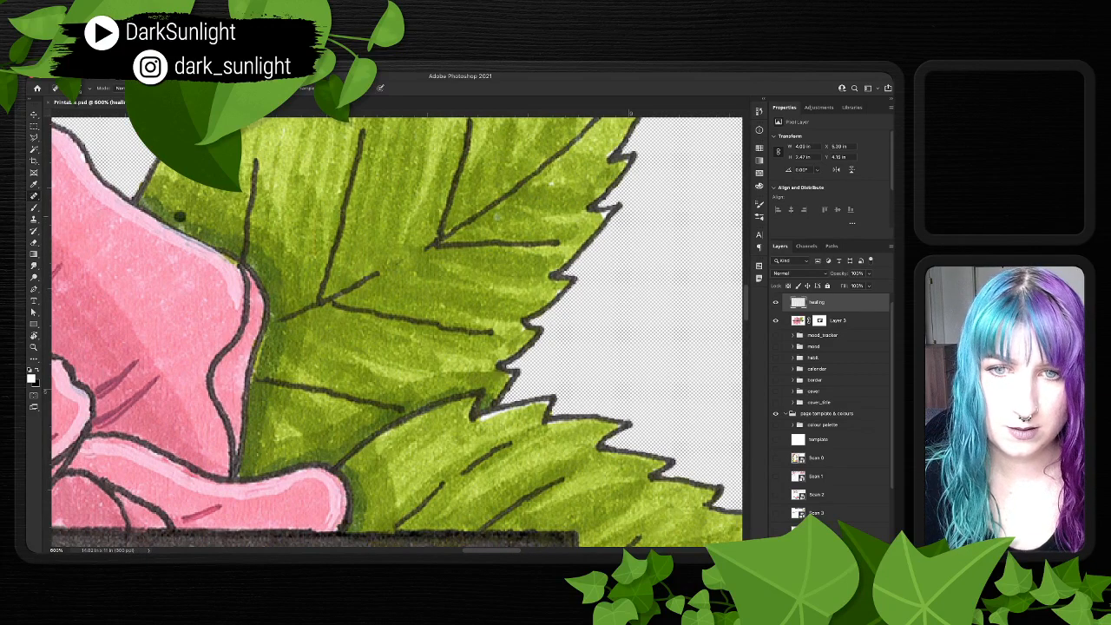
pyautogui.scroll(3, 180, 216)
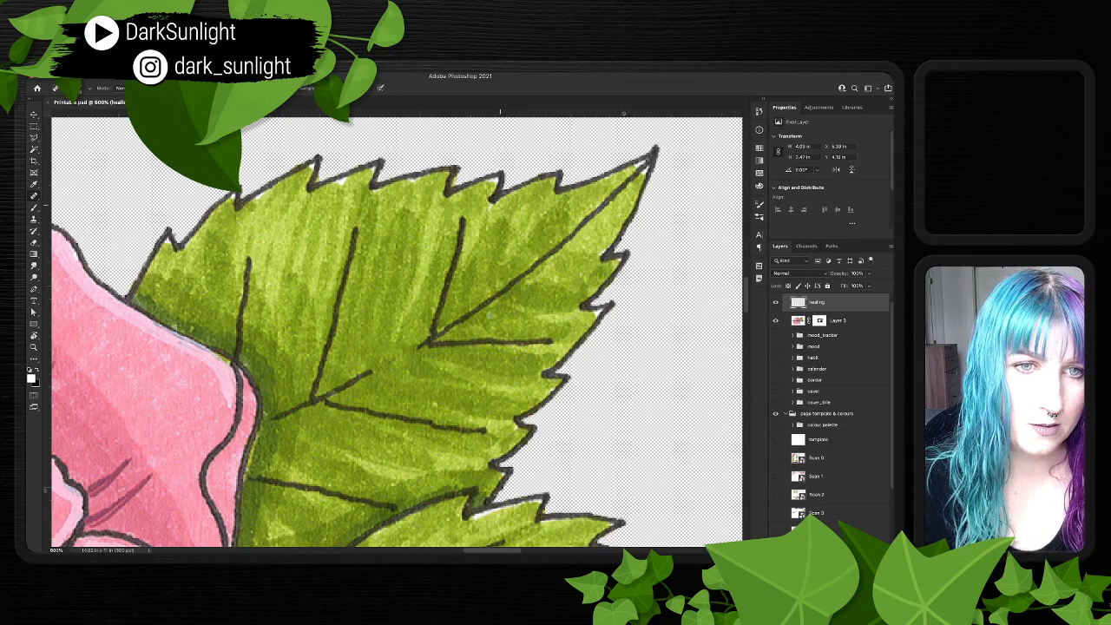
pyautogui.click(487, 209)
pyautogui.hscroll(-2, 421, 245)
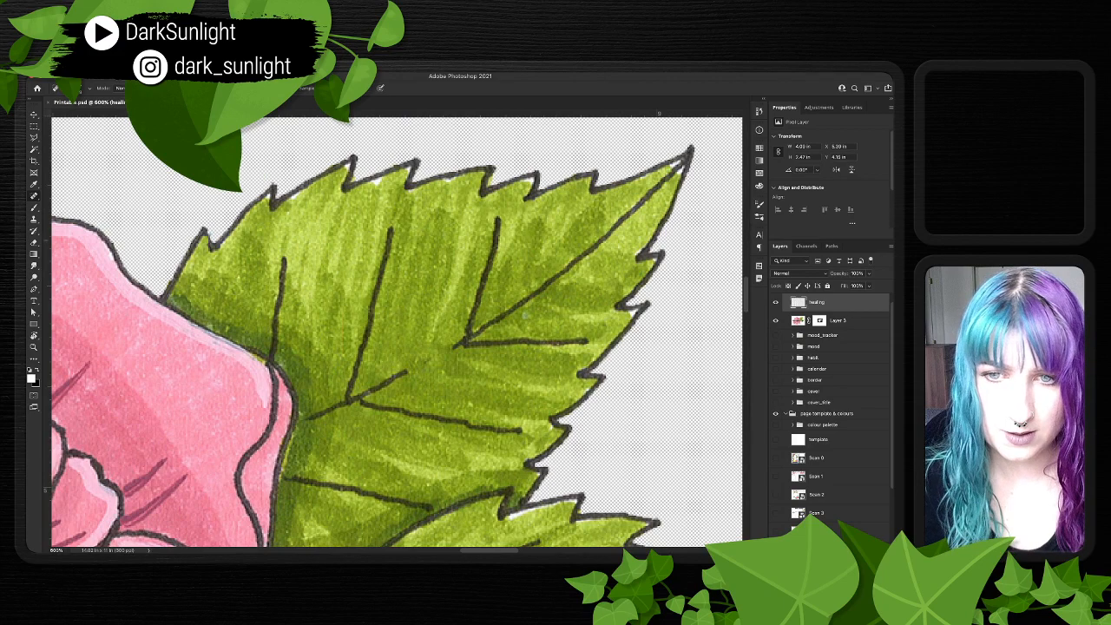
# - Heal the notebook fold crease running down the rose's uppermost pink petal, including where it crosses the outline
pyautogui.hscroll(-10, 204, 239)
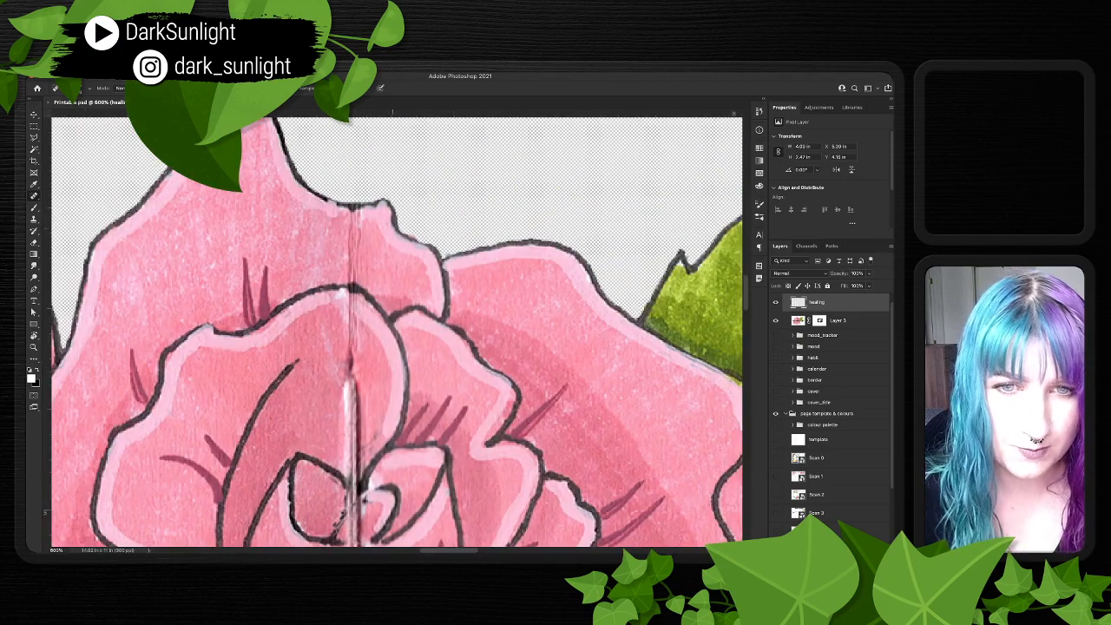
pyautogui.click(350, 208)
pyautogui.click(357, 207)
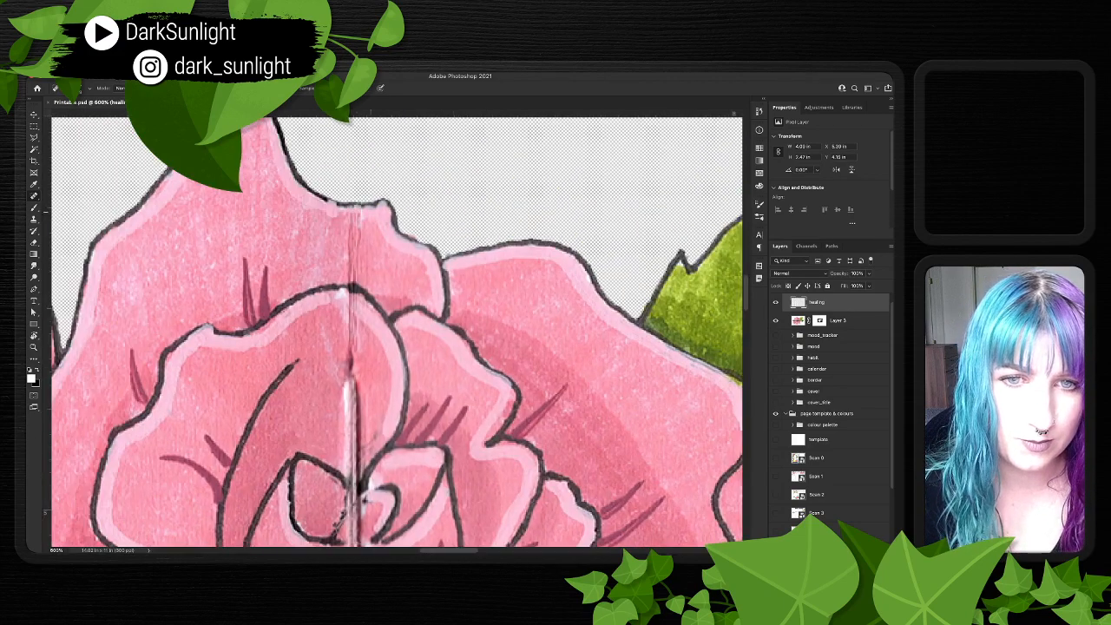
pyautogui.click(349, 217)
pyautogui.moveTo(362, 223); pyautogui.dragTo(353, 240)
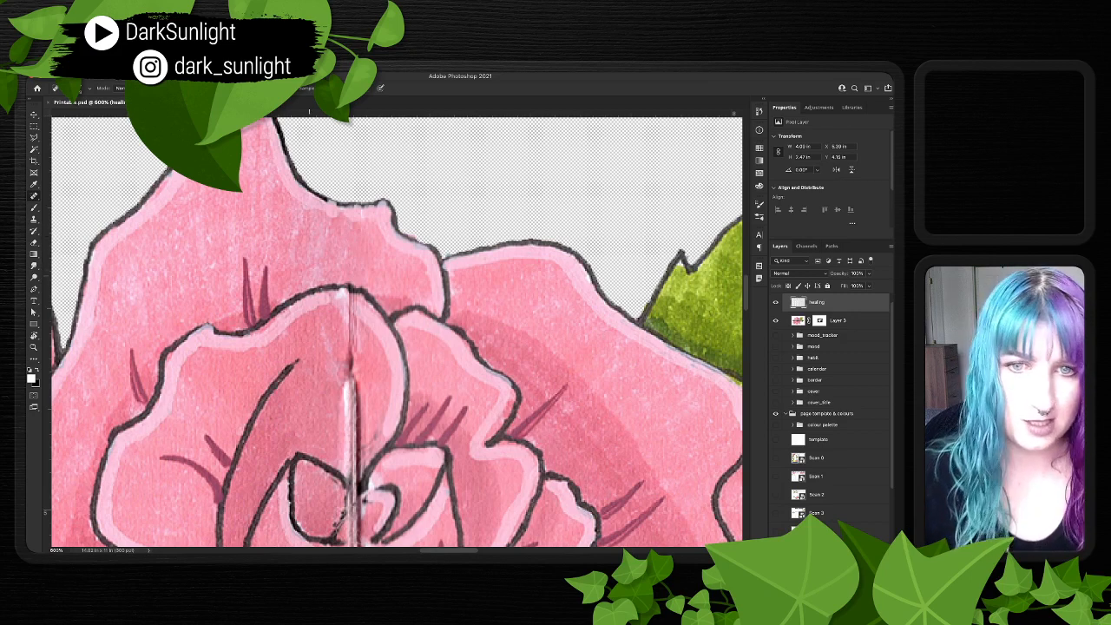
pyautogui.press('s')
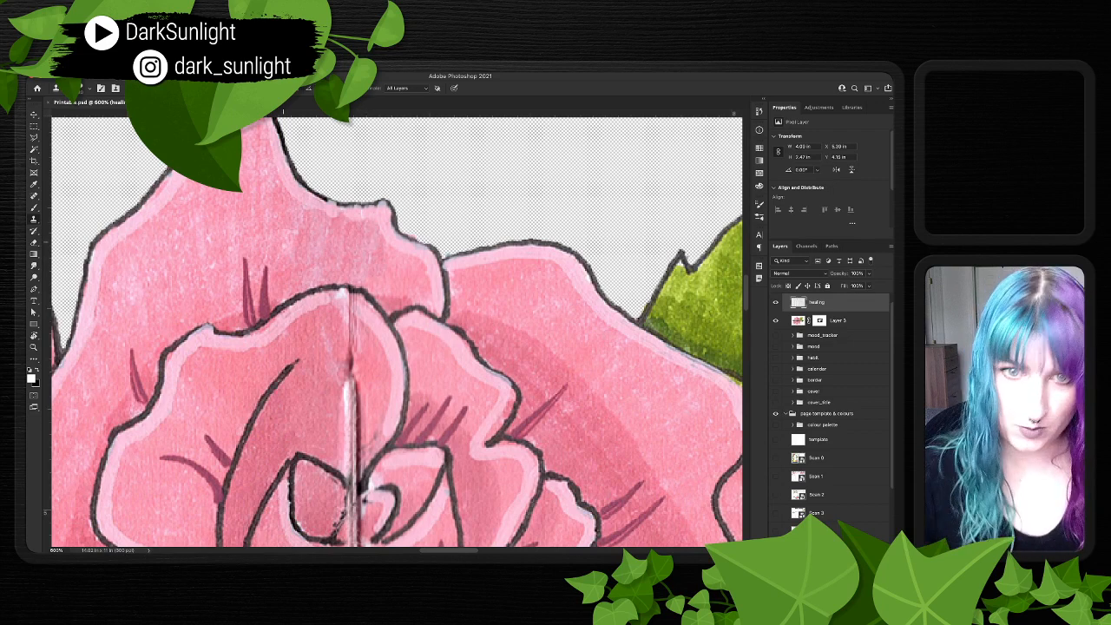
pyautogui.press('j')
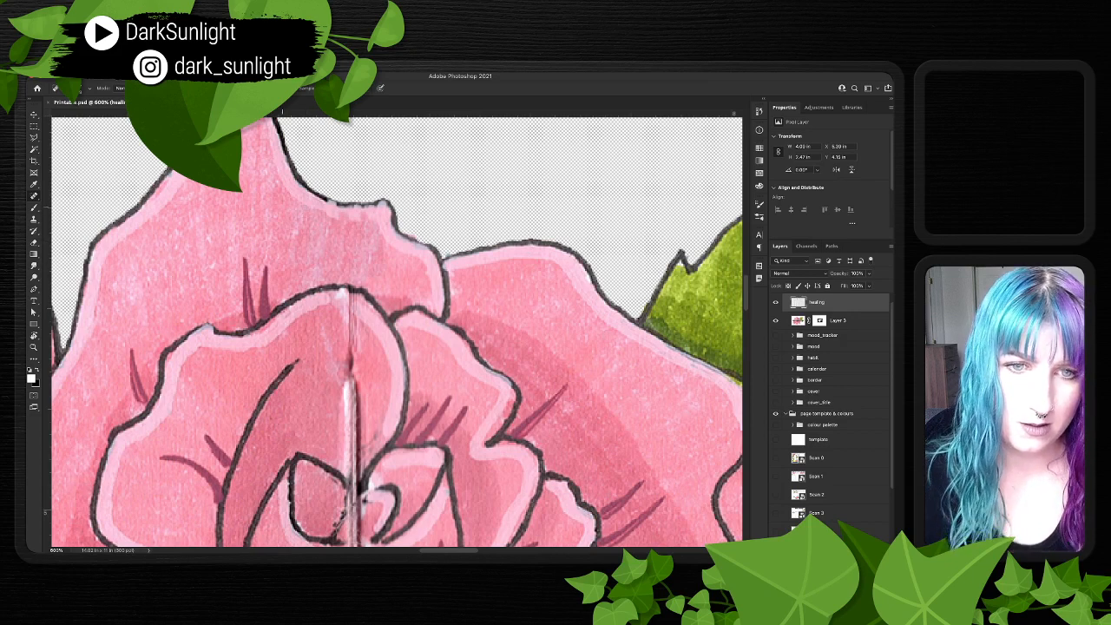
# - Clone out the fold crease across the top outline and upper part of the rose's central inner petal
pyautogui.scroll(-2, 347, 295)
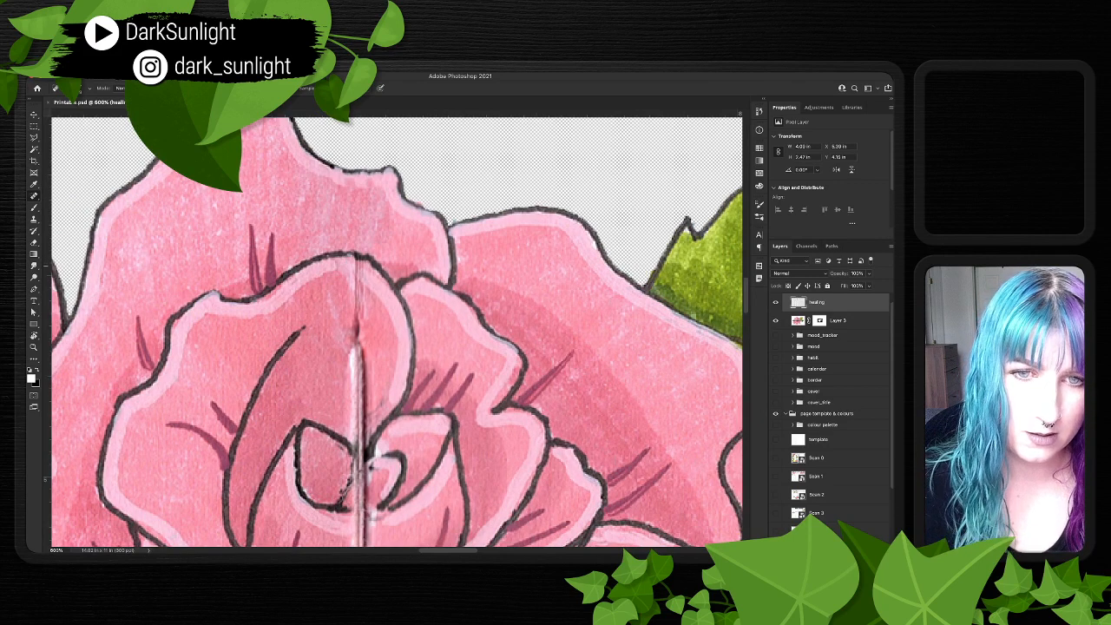
pyautogui.scroll(-2, 396, 331)
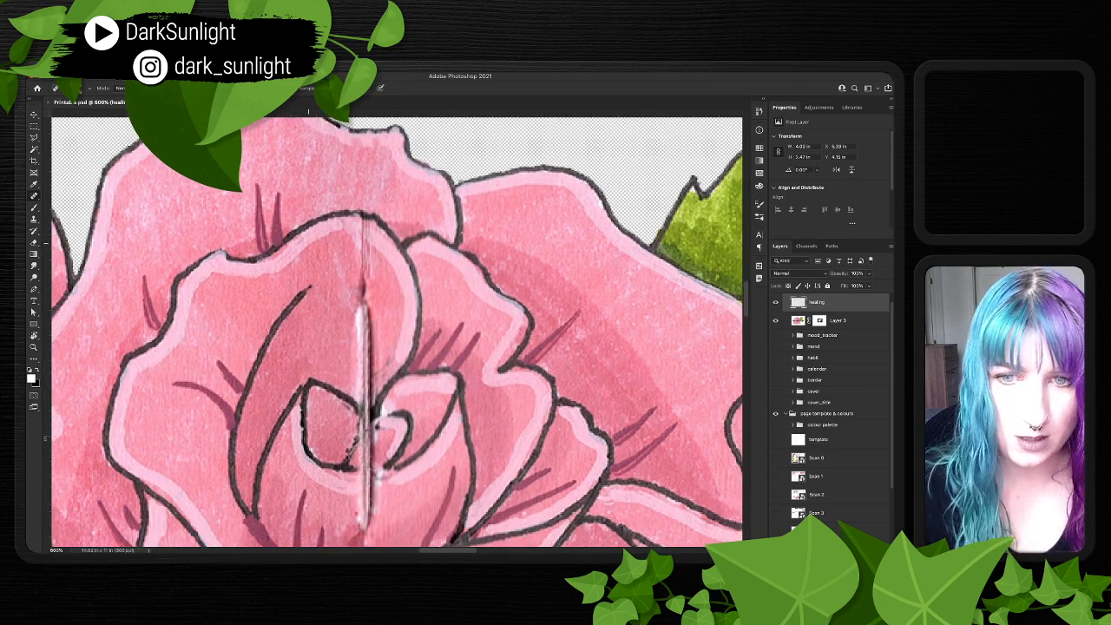
pyautogui.press('s')
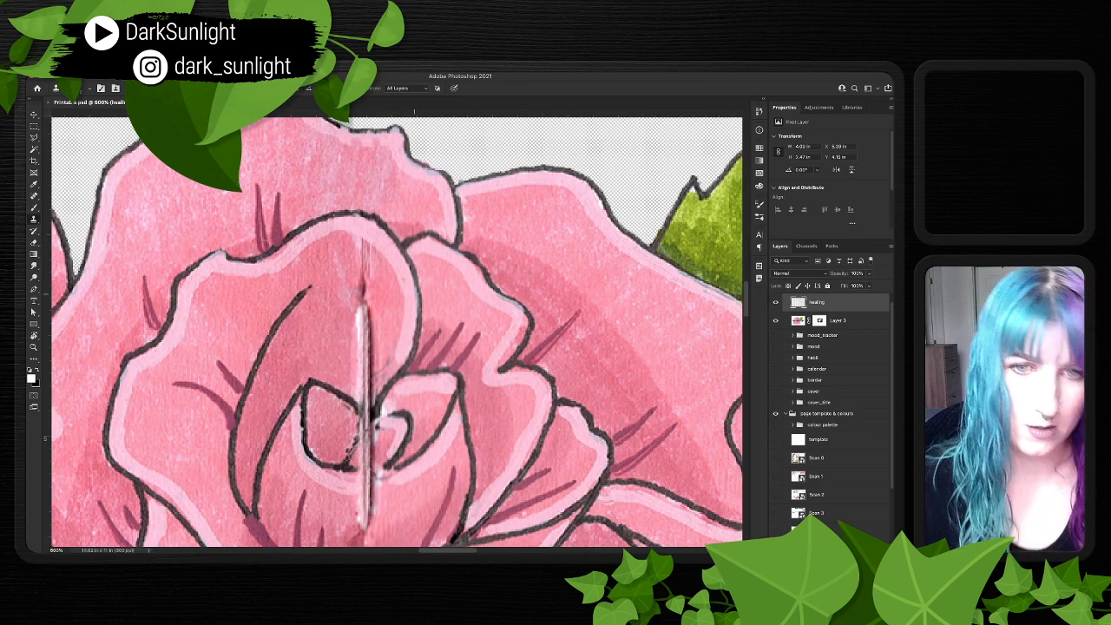
pyautogui.moveTo(435, 286)
pyautogui.mouseDown()
pyautogui.moveTo(457, 254)
pyautogui.moveTo(423, 274)
pyautogui.mouseUp()
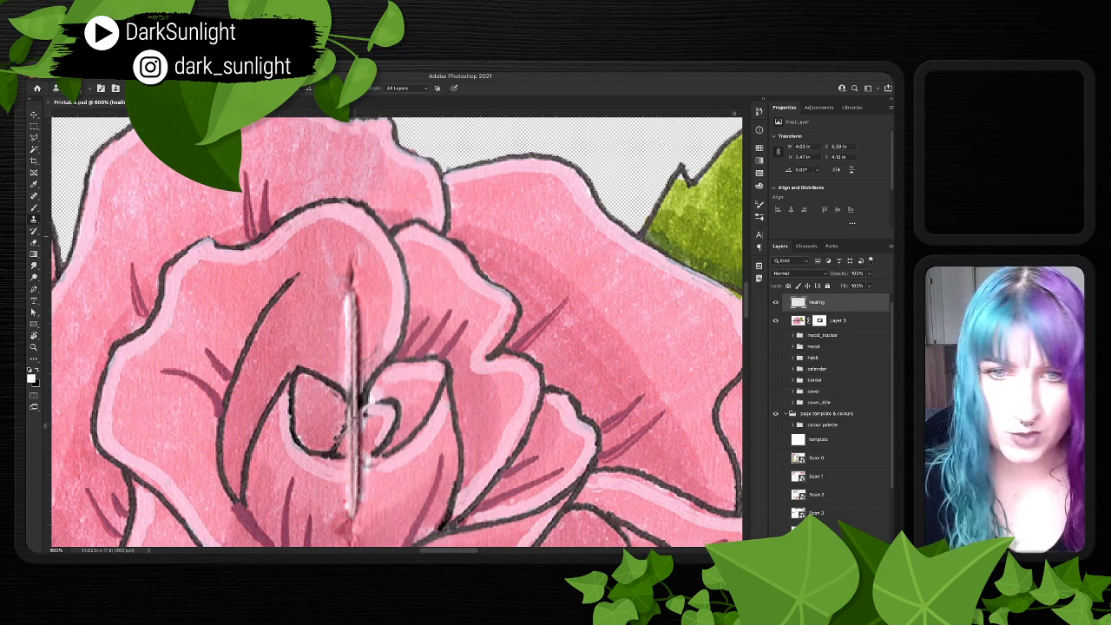
pyautogui.scroll(-1, 355, 418)
pyautogui.hscroll(1, 355, 419)
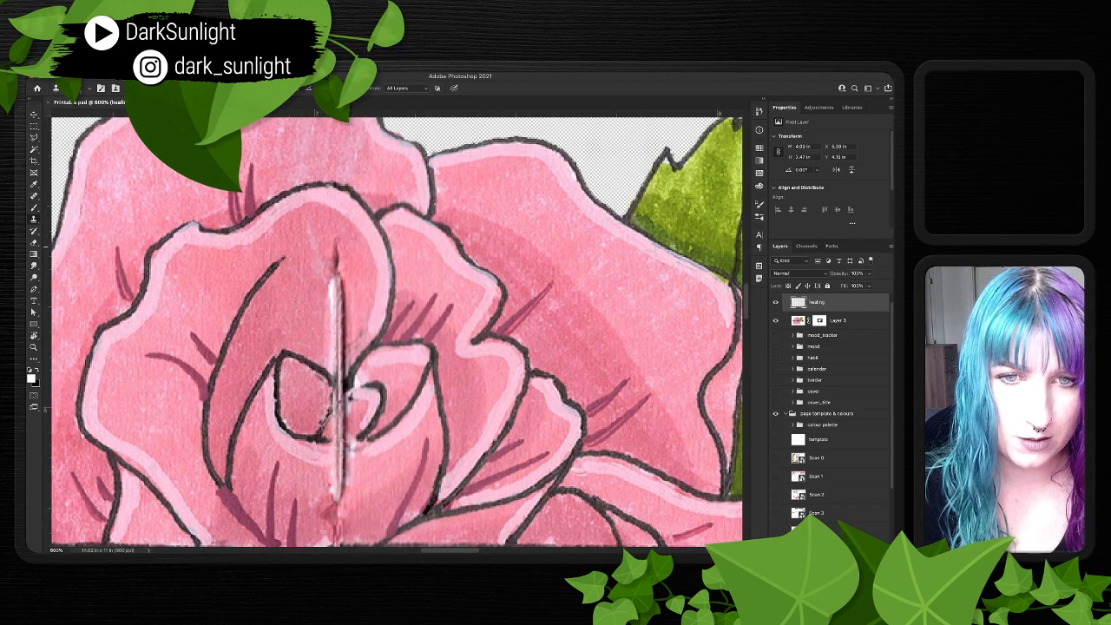
pyautogui.moveTo(336, 241); pyautogui.dragTo(340, 281)
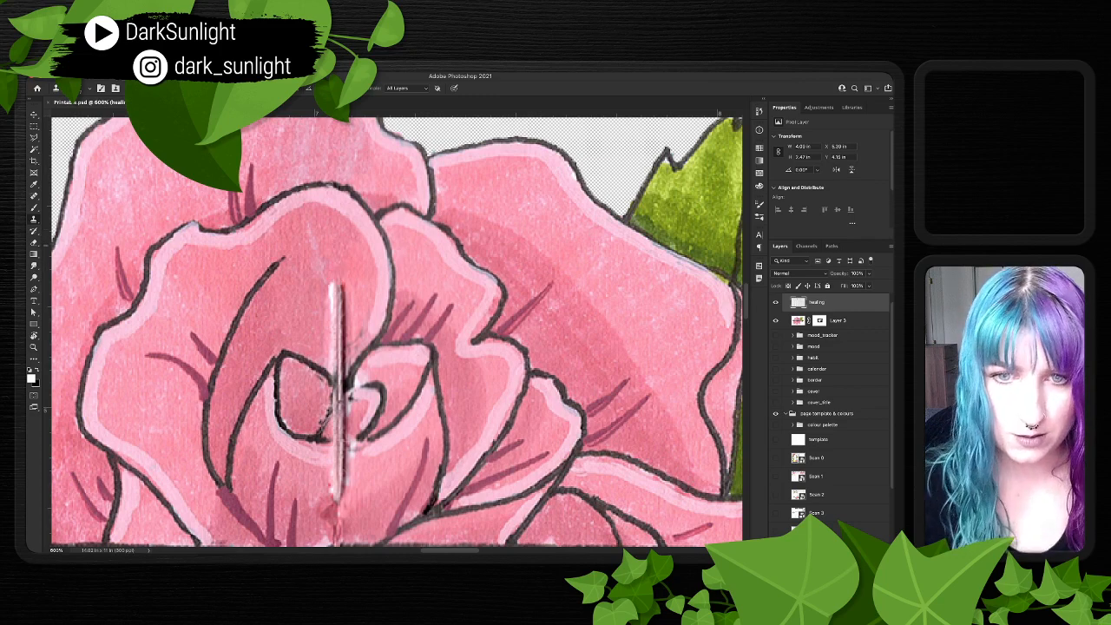
# - Remove the white fold crease in the central inner petal down to the bud's centre, using the Clone Stamp and healing brush
pyautogui.press('j')
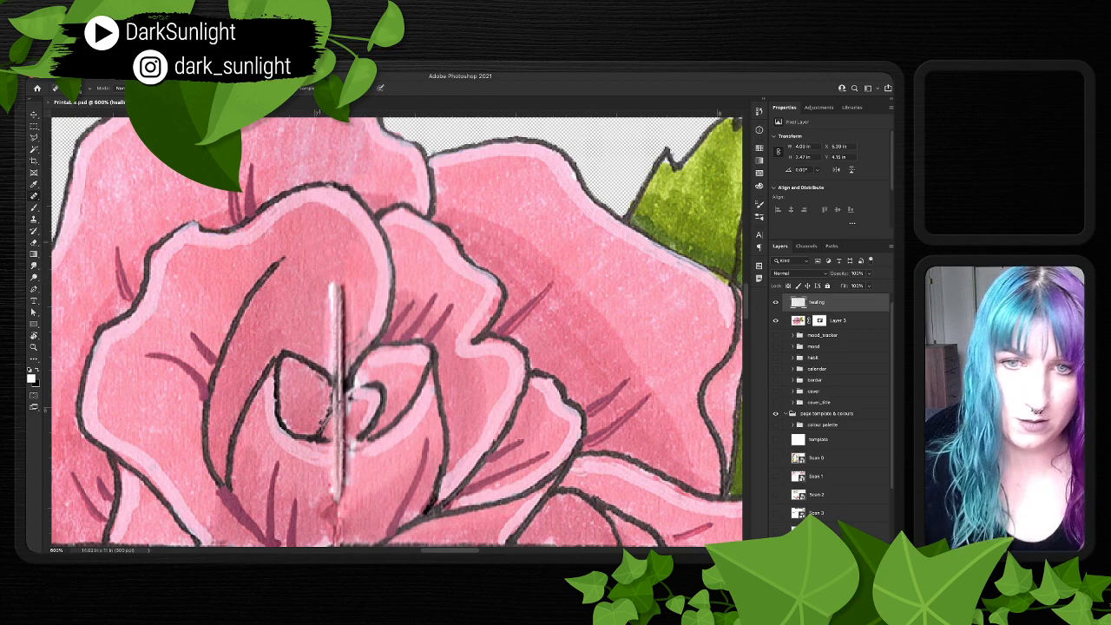
pyautogui.moveTo(354, 392); pyautogui.dragTo(340, 358)
pyautogui.press('s')
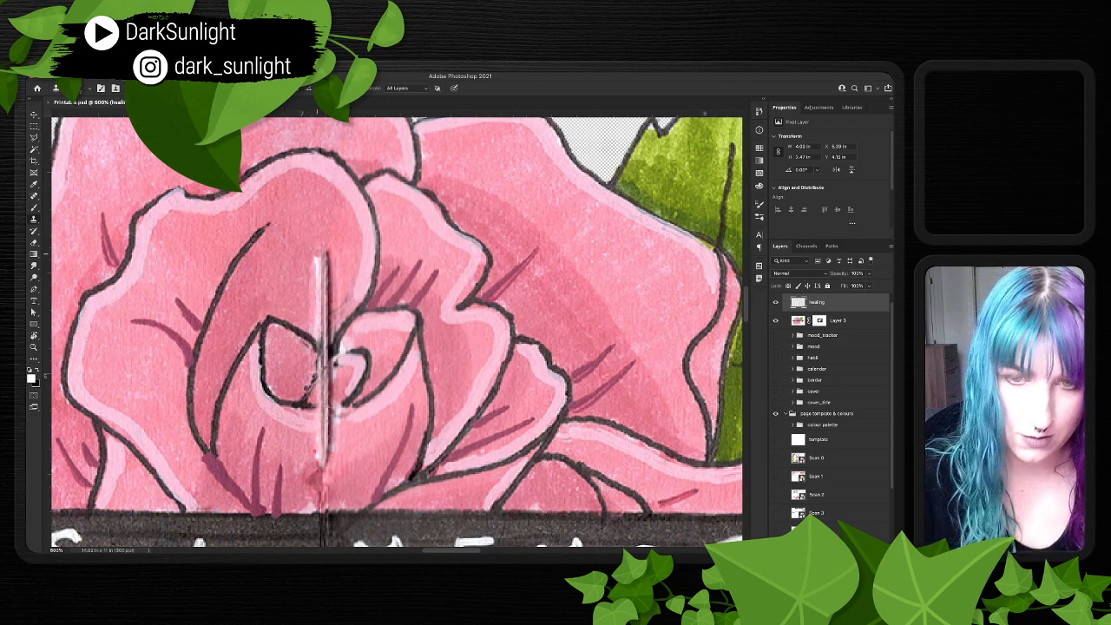
pyautogui.moveTo(320, 254); pyautogui.dragTo(321, 315)
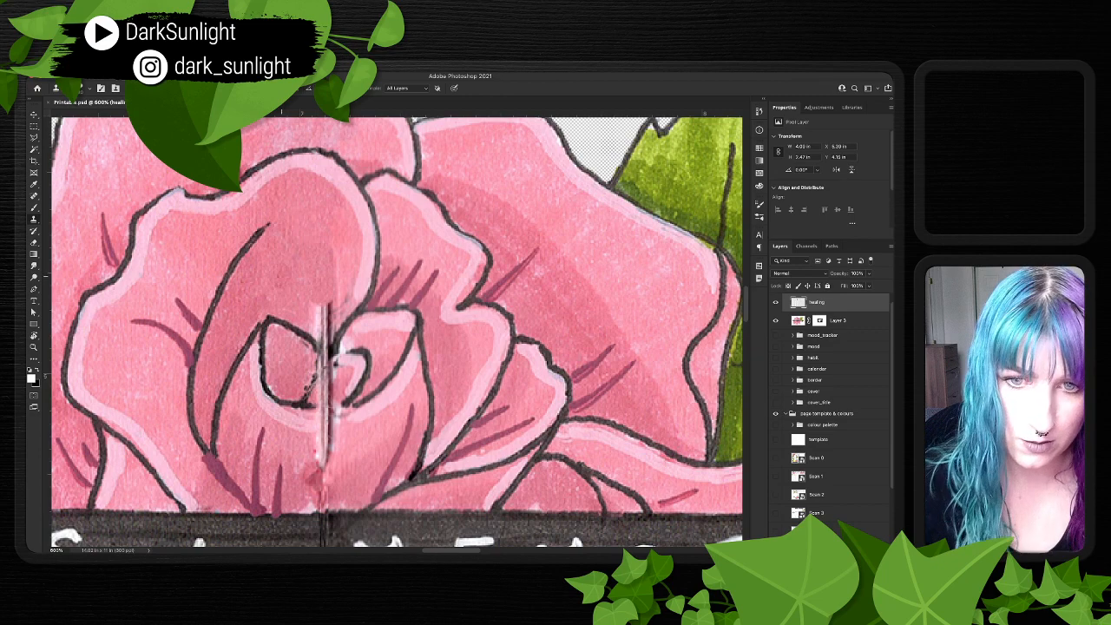
pyautogui.press('j')
pyautogui.click(302, 280)
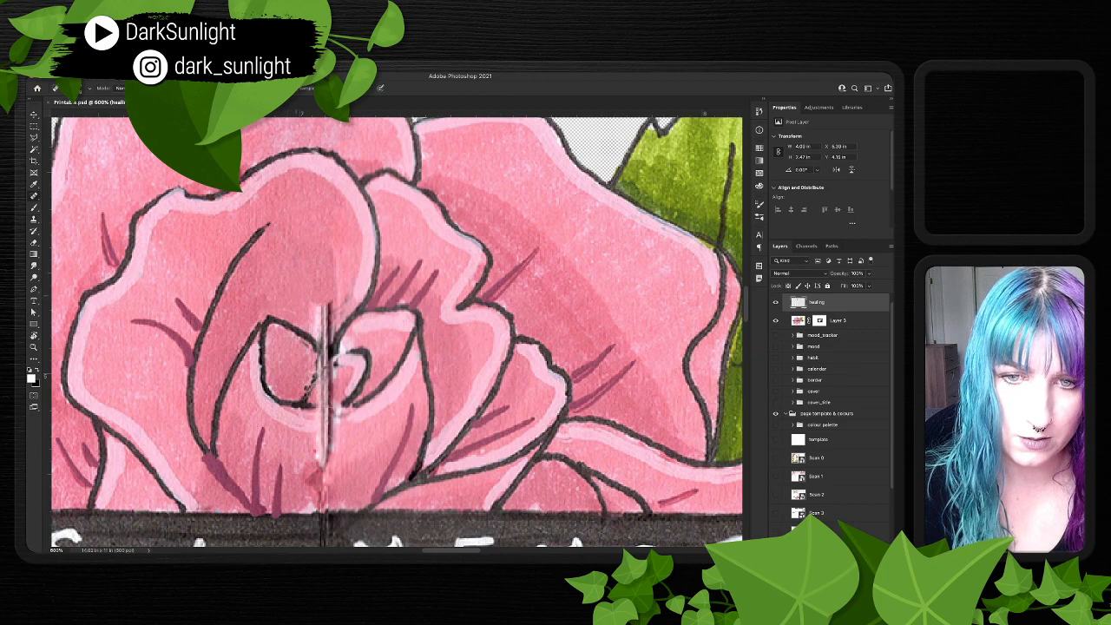
pyautogui.click(269, 297)
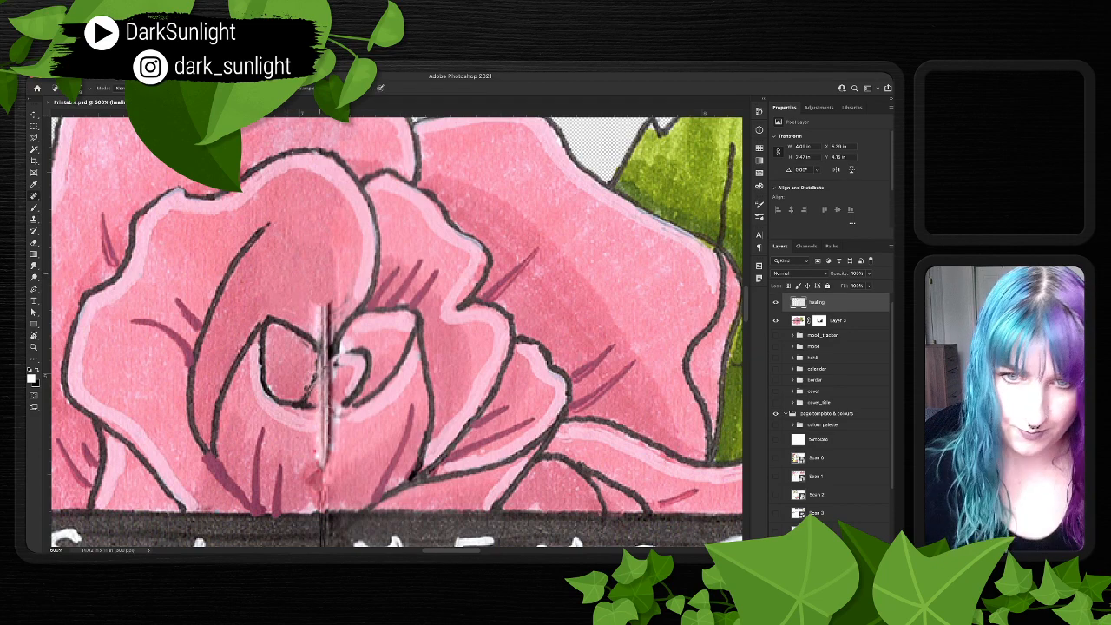
pyautogui.press('s')
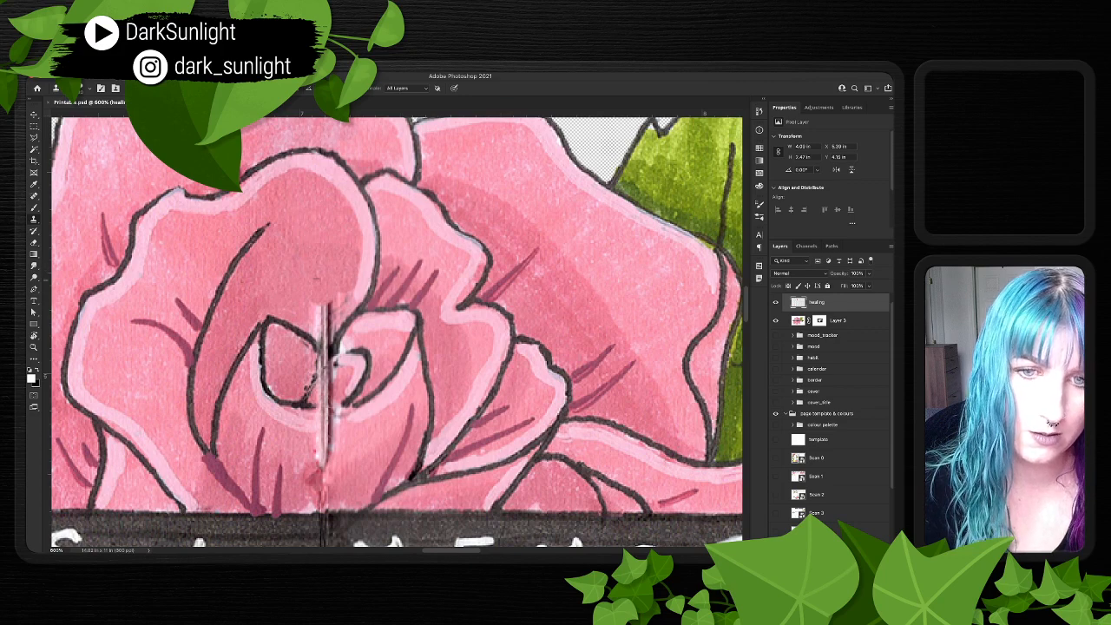
pyautogui.scroll(-2, 314, 233)
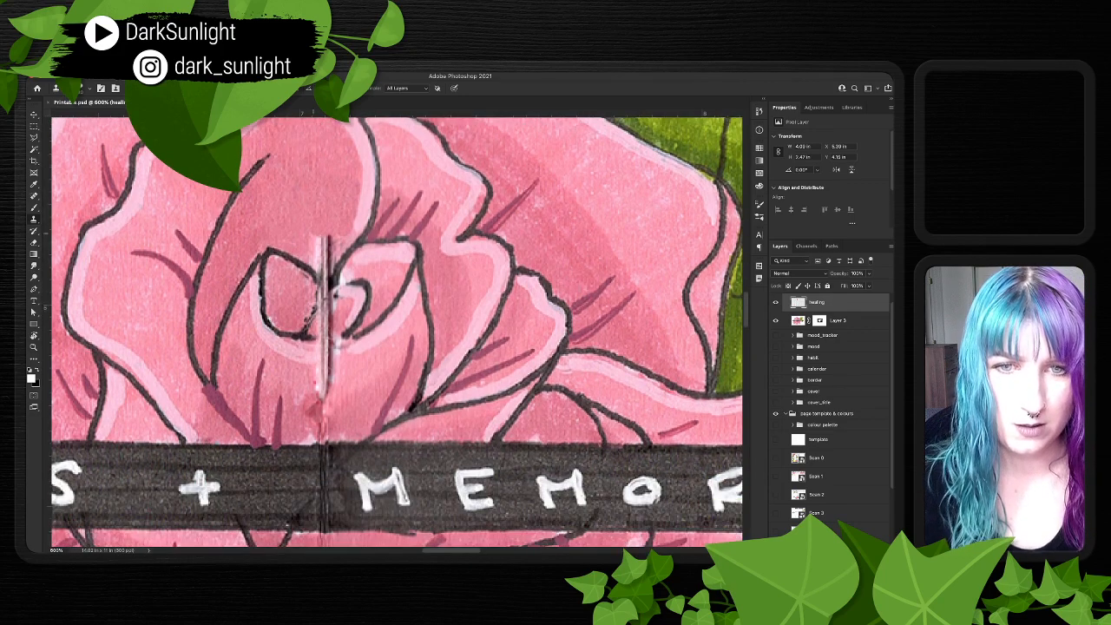
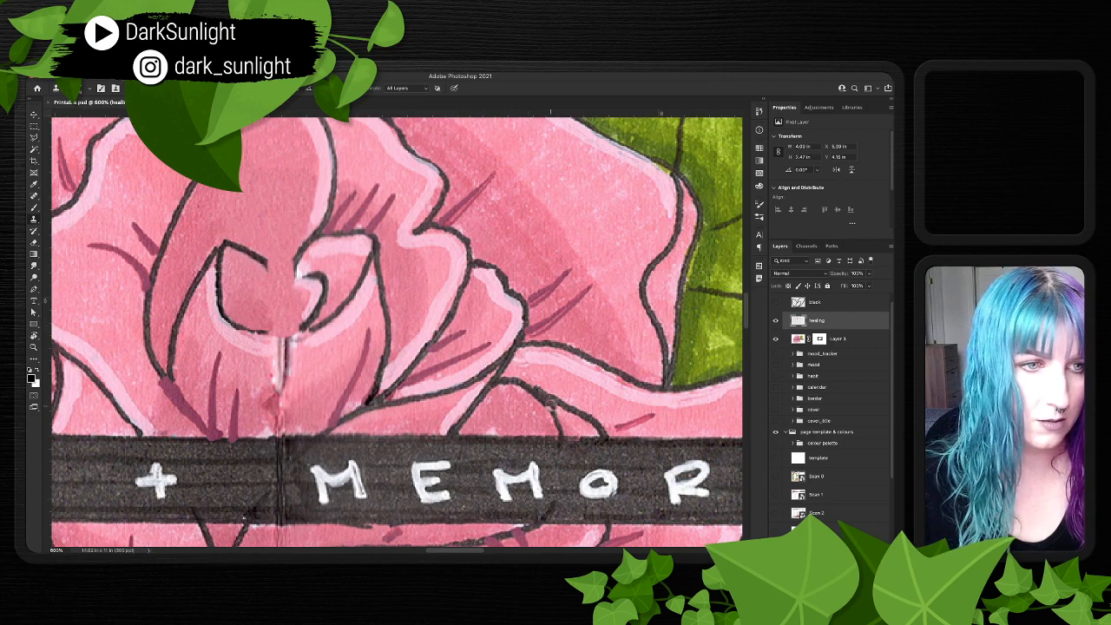
# - Show the layer with the redrawn black bud outlines, comparing the rose's centre with and without it
pyautogui.click(775, 301)
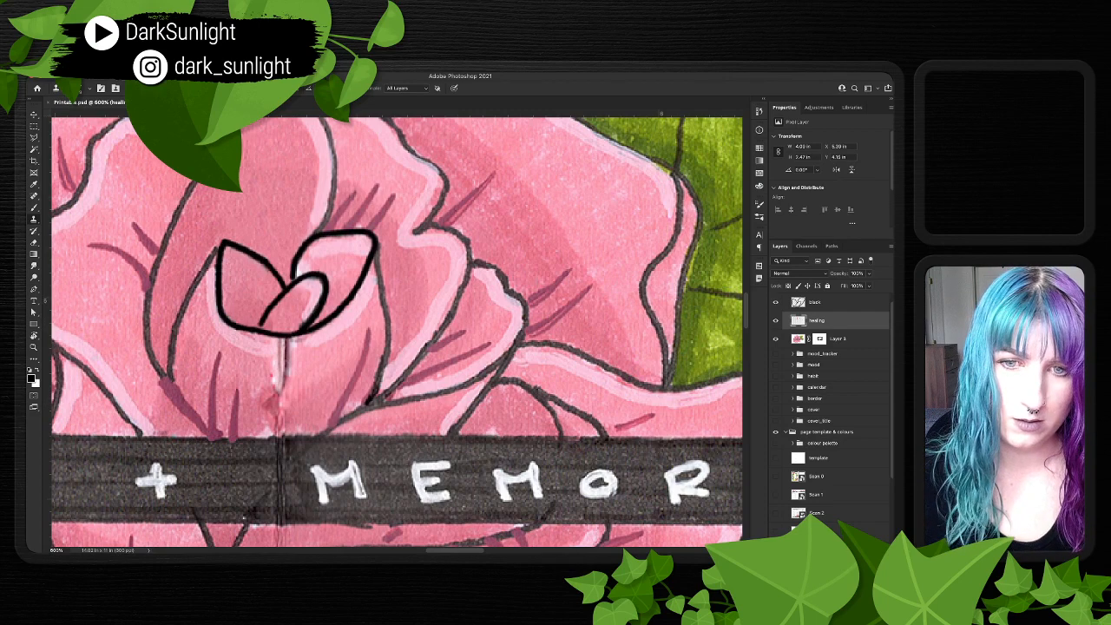
pyautogui.click(775, 301)
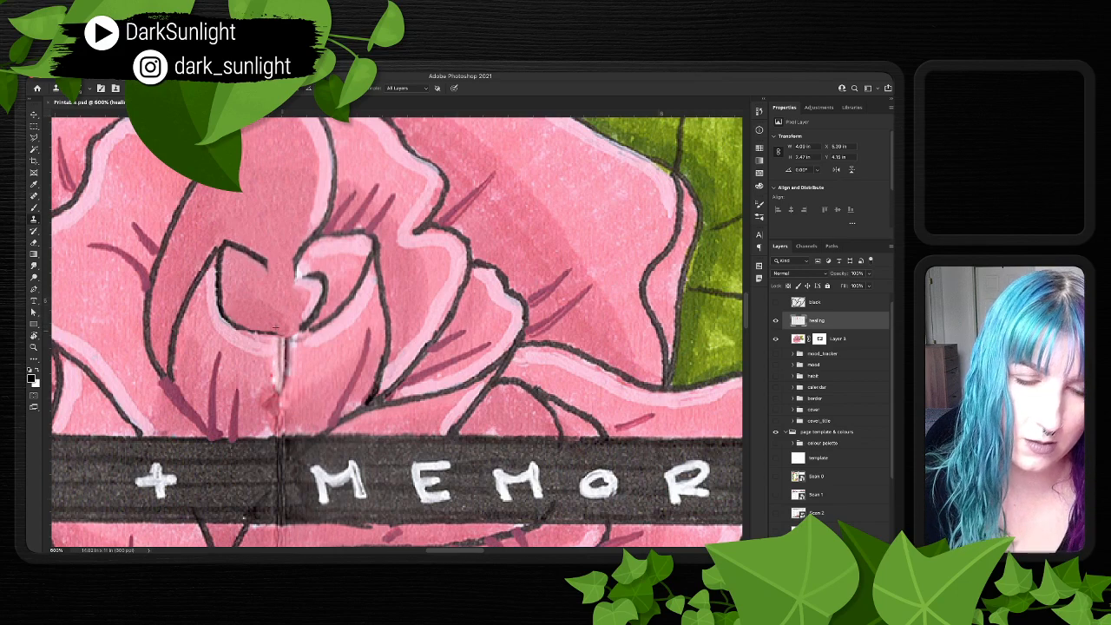
pyautogui.click(776, 301)
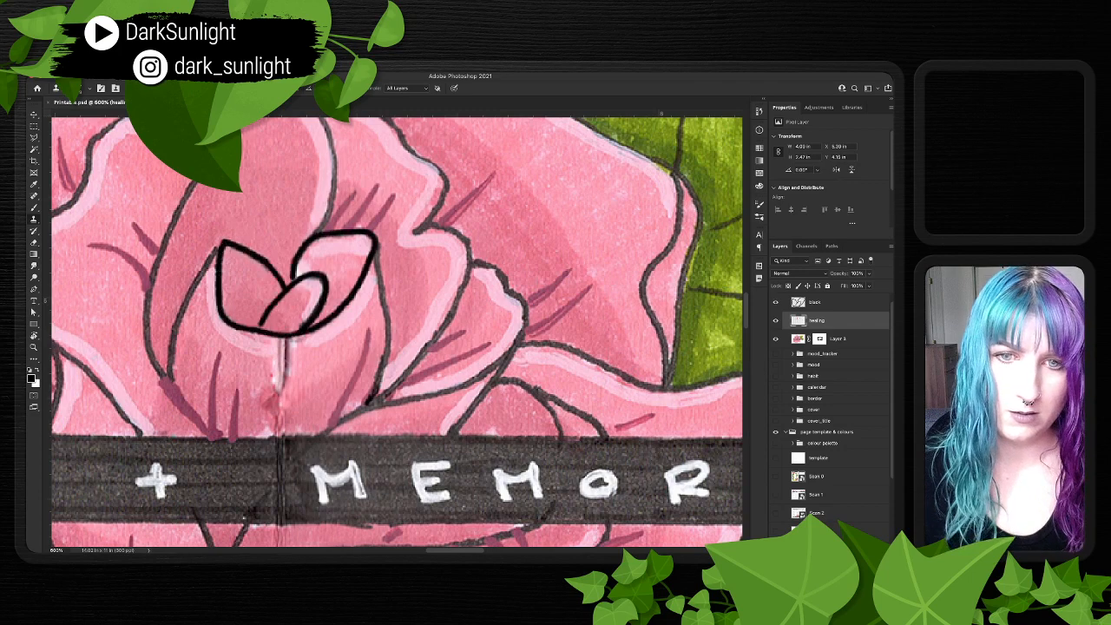
pyautogui.click(776, 301)
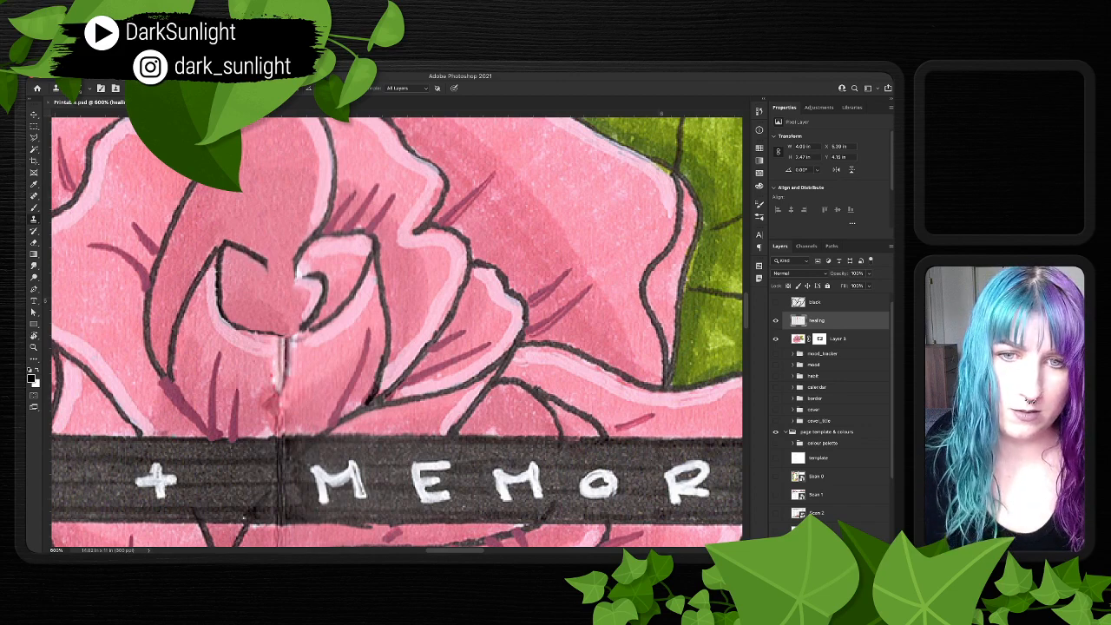
pyautogui.click(776, 302)
pyautogui.click(776, 301)
pyautogui.click(776, 301)
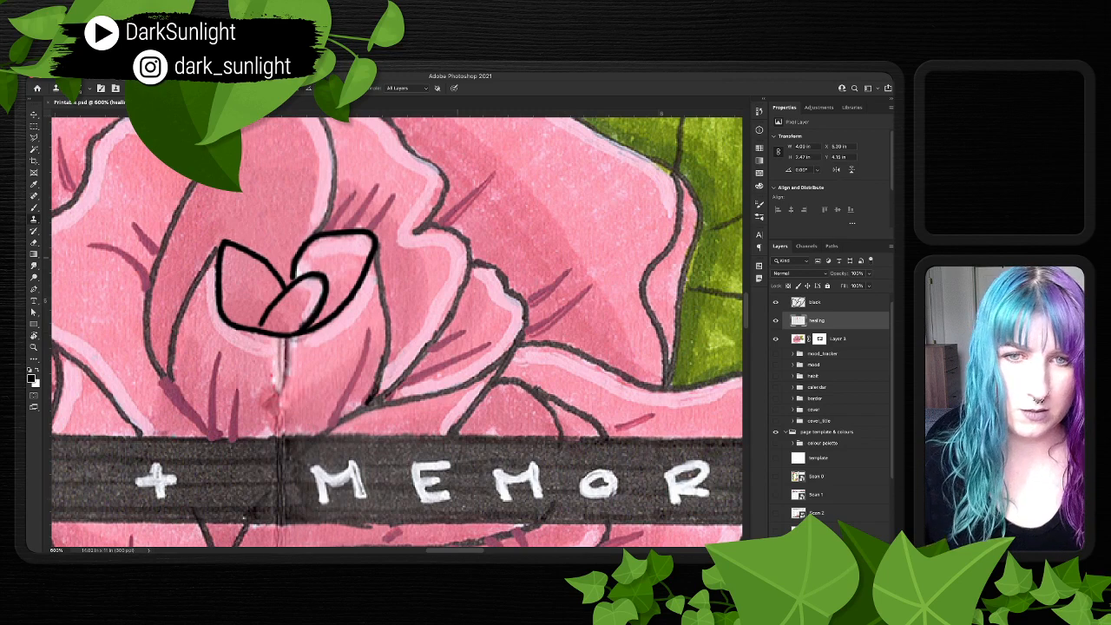
# - Check the healed petals around the bud with the black outline layer hidden and shown
pyautogui.scroll(3, 396, 331)
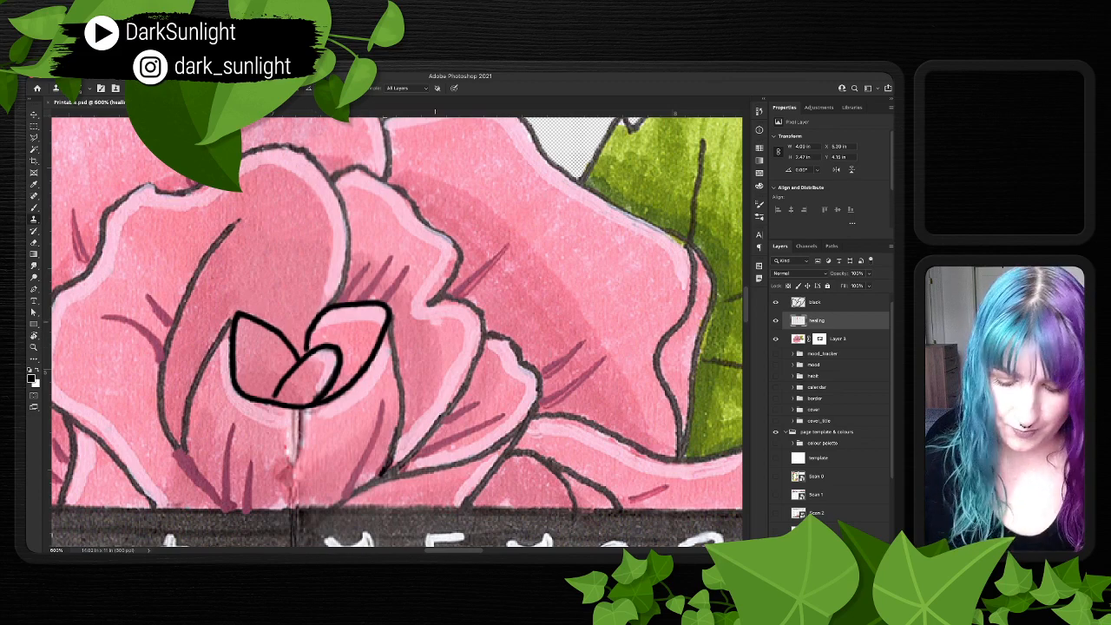
pyautogui.press('j')
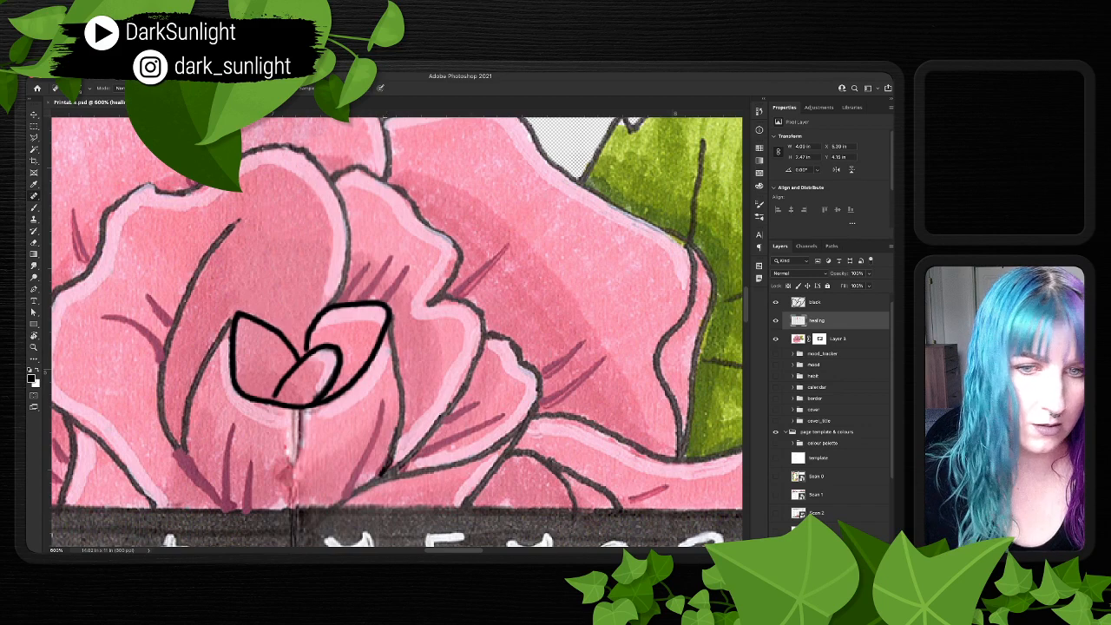
pyautogui.click(776, 302)
pyautogui.click(776, 302)
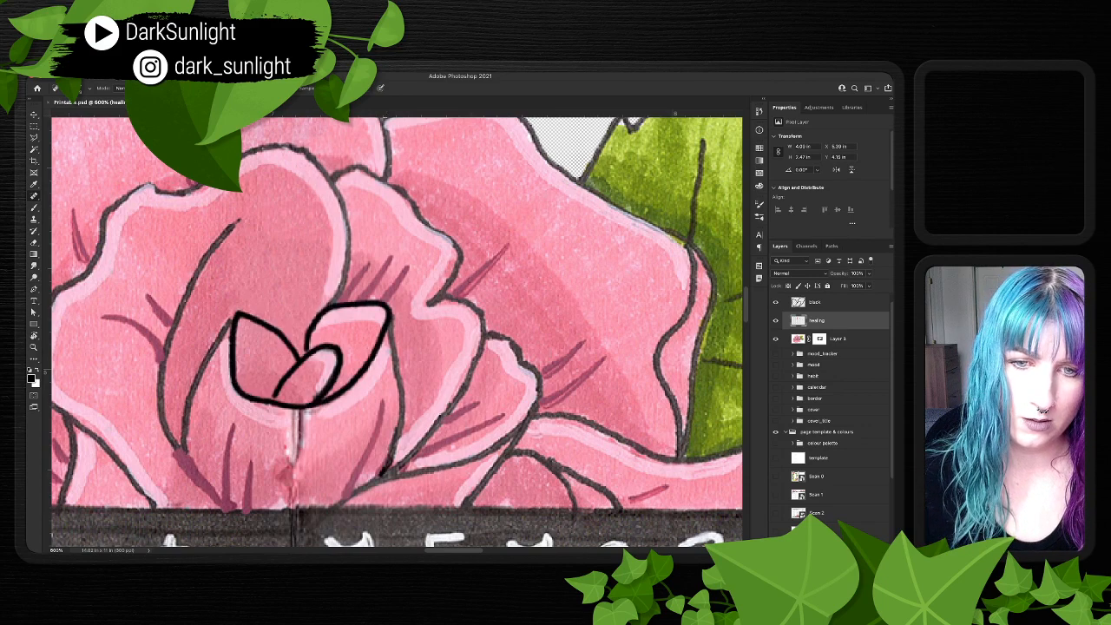
pyautogui.click(776, 303)
pyautogui.click(776, 302)
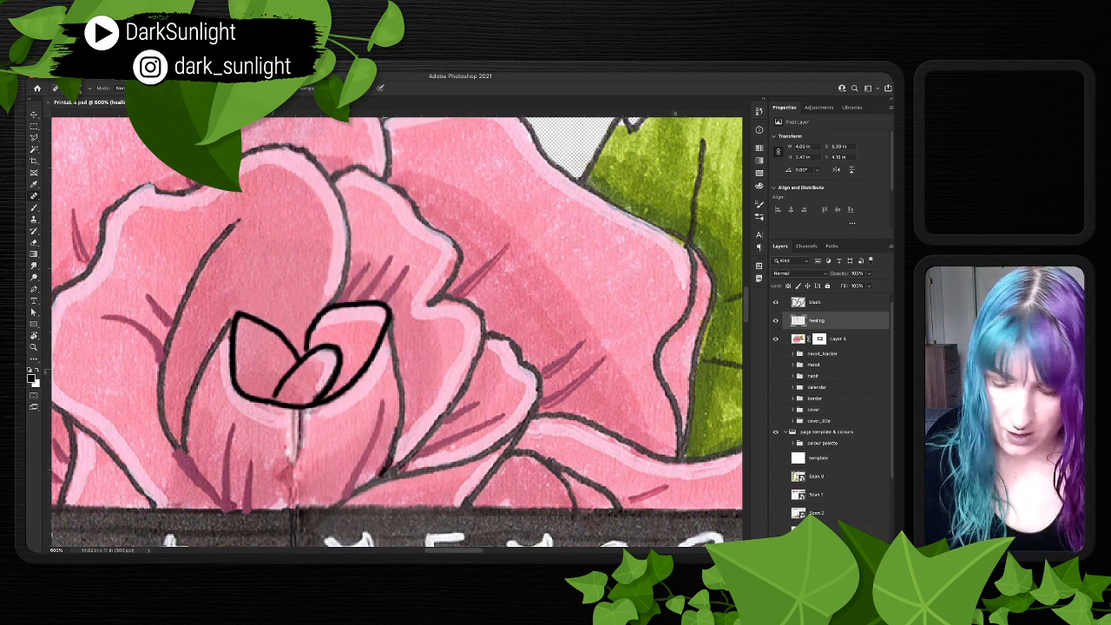
# - Compare the rose's centre and the banner area beneath it with the black layer switched off and on
pyautogui.press('s')
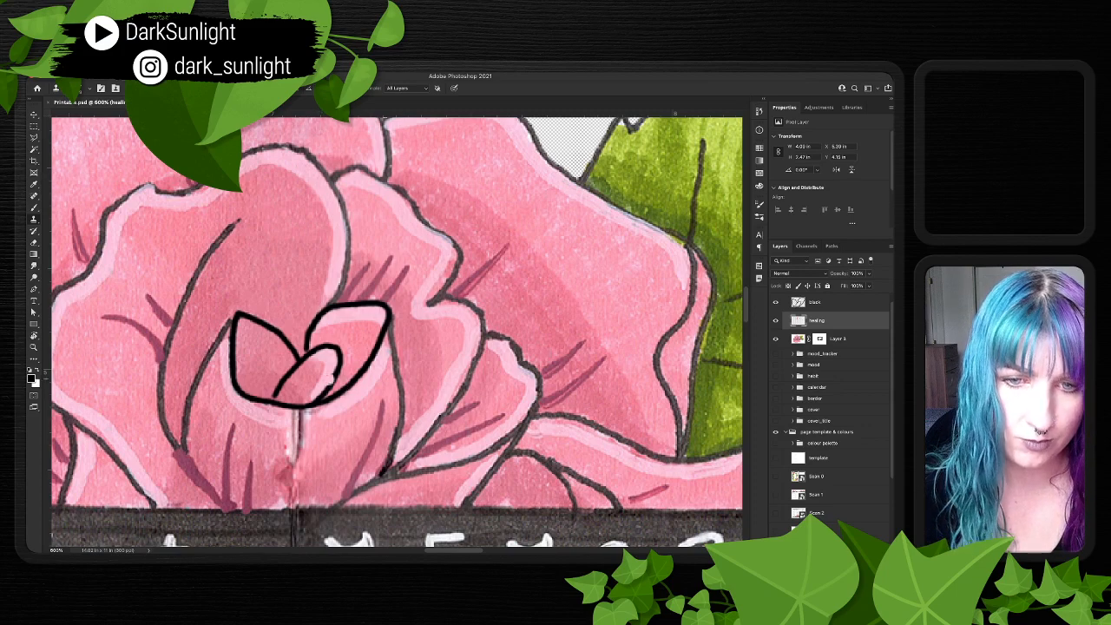
pyautogui.scroll(-2, 400, 444)
pyautogui.scroll(-2, 401, 444)
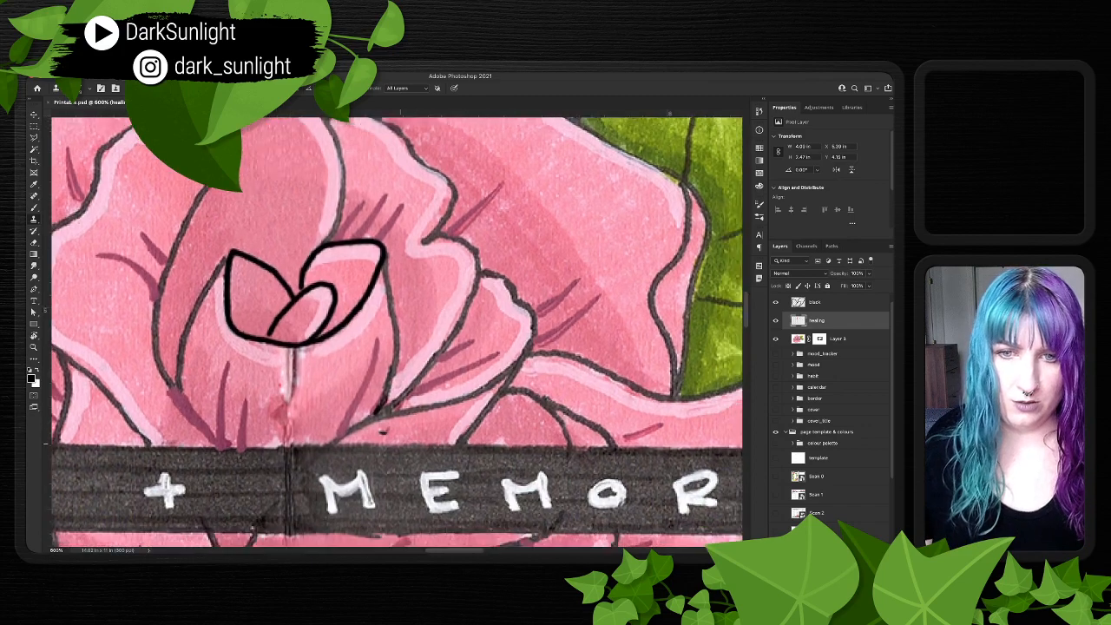
pyautogui.scroll(1, 401, 445)
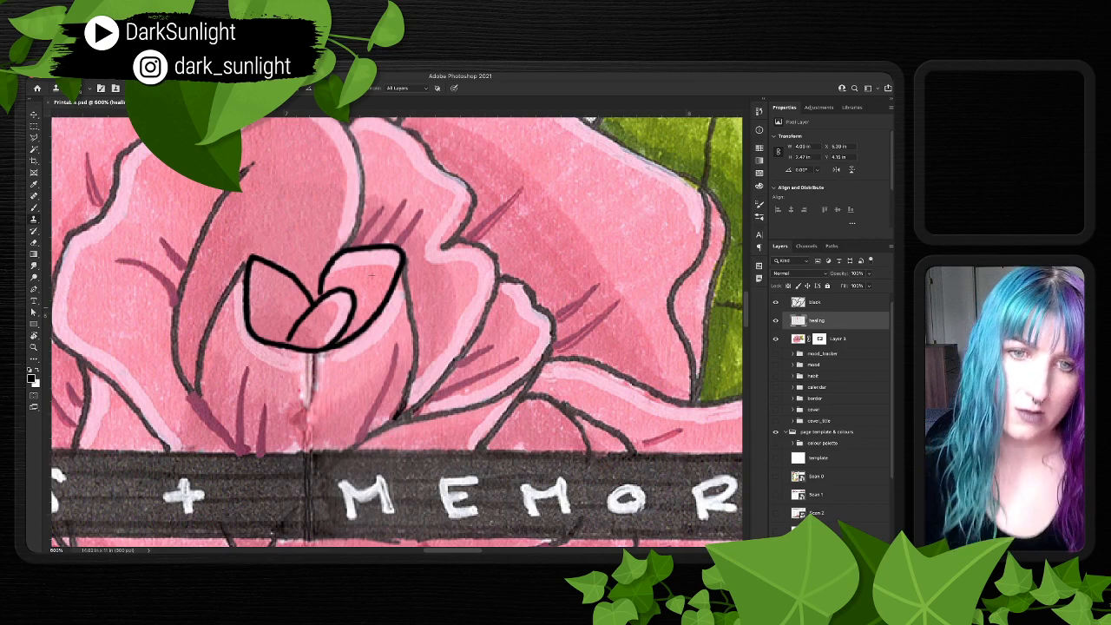
pyautogui.scroll(-1, 420, 321)
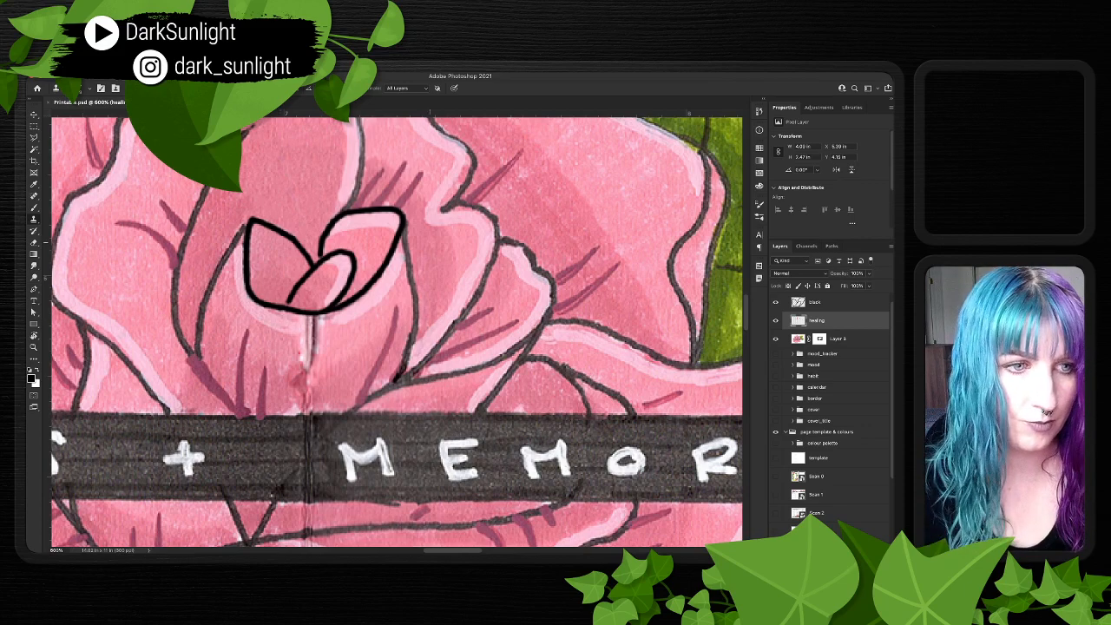
pyautogui.click(776, 303)
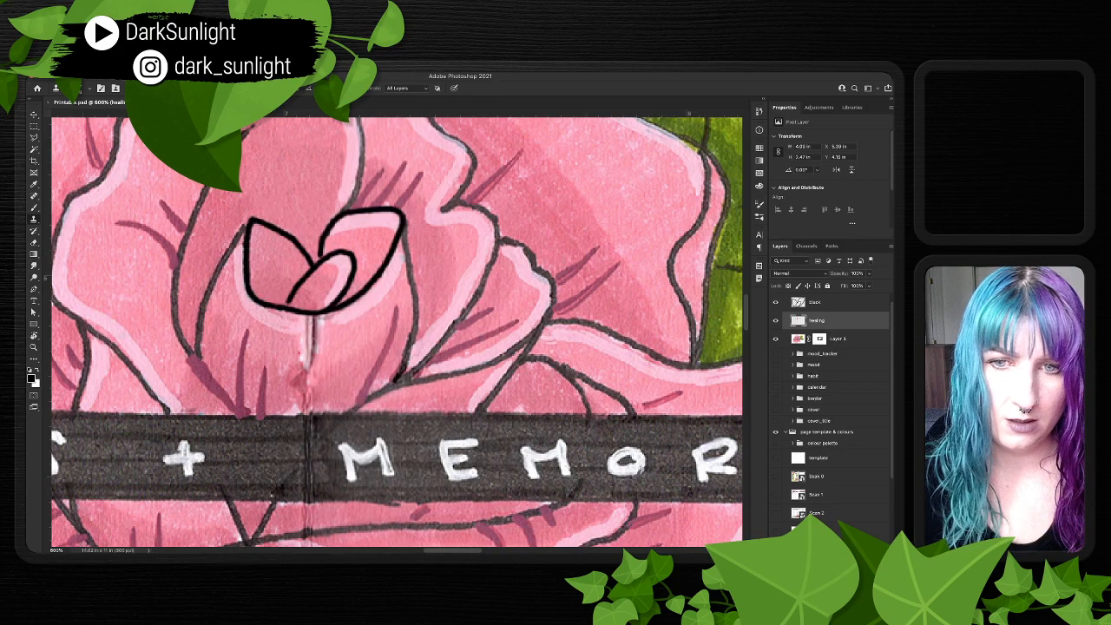
pyautogui.click(776, 302)
pyautogui.click(776, 302)
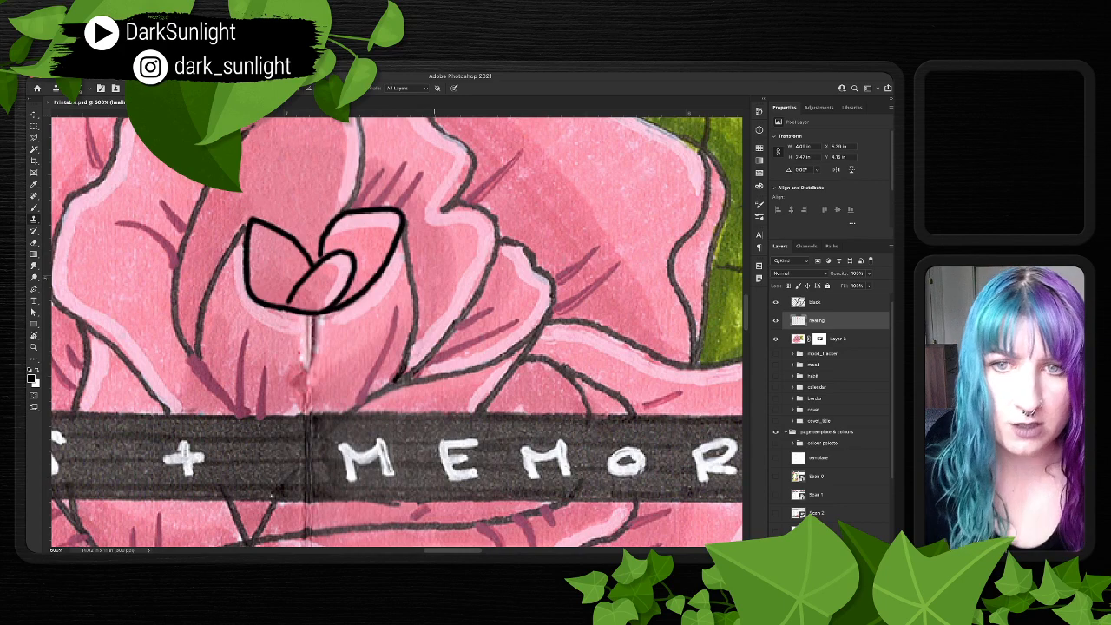
# - Clone the pale pink highlight band across the fold crease directly beneath the black-outlined bud
pyautogui.scroll(3, 276, 288)
pyautogui.scroll(1, 397, 332)
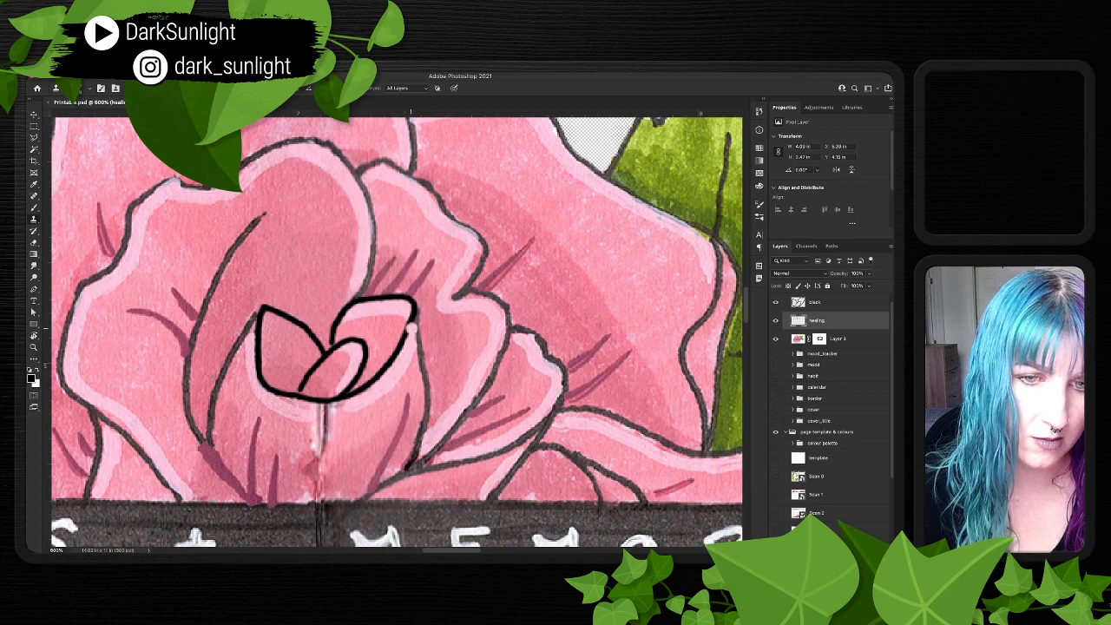
pyautogui.moveTo(391, 371); pyautogui.dragTo(423, 343)
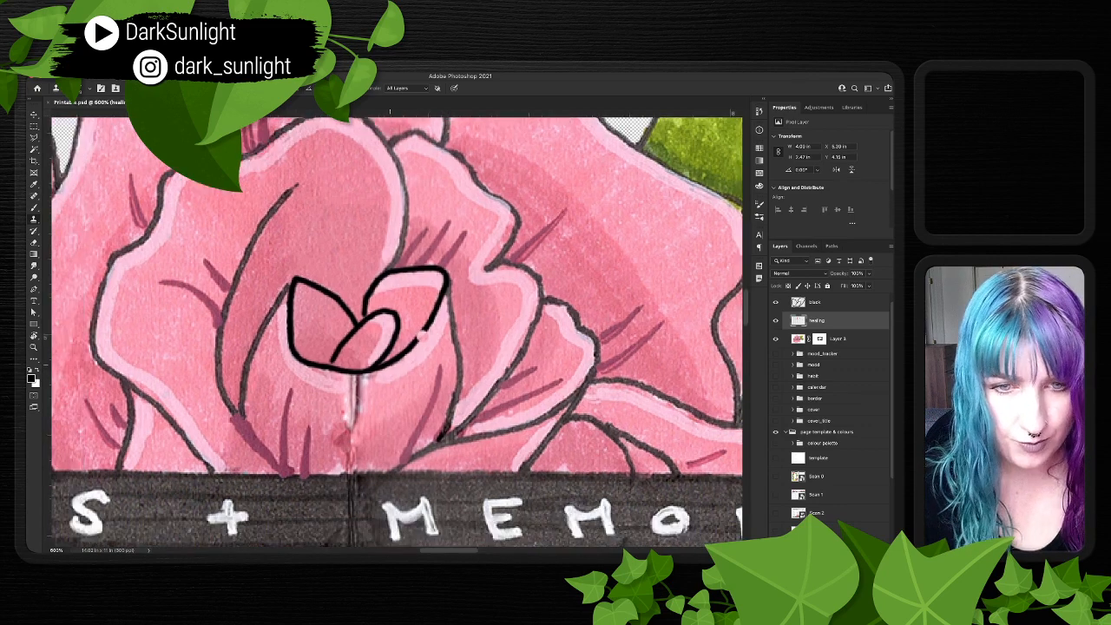
pyautogui.press('j')
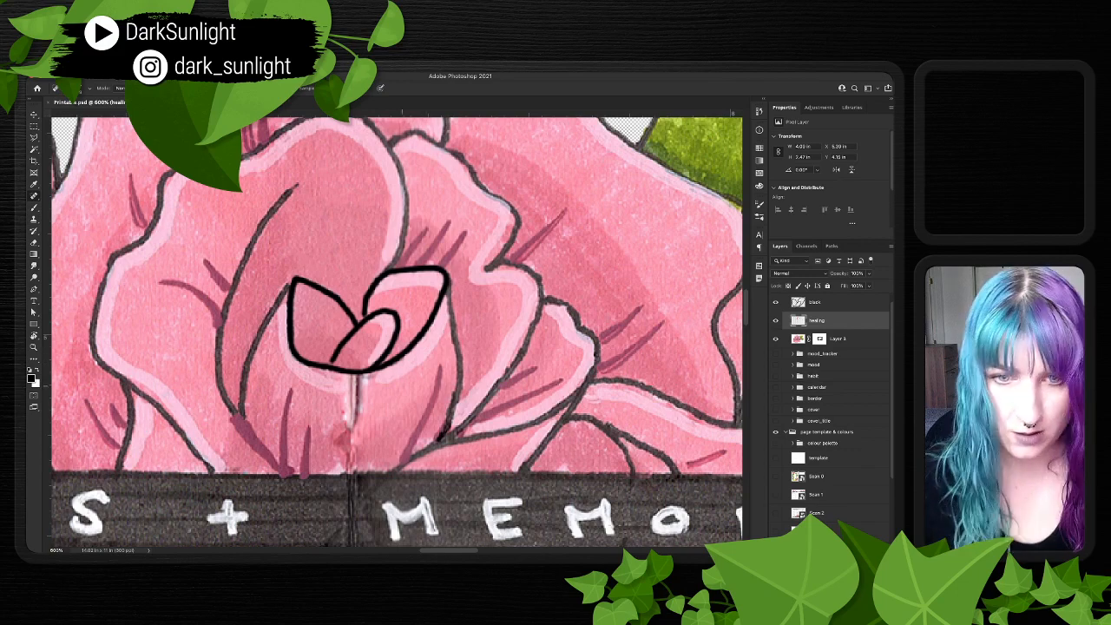
pyautogui.hotkey('shift', 'j')
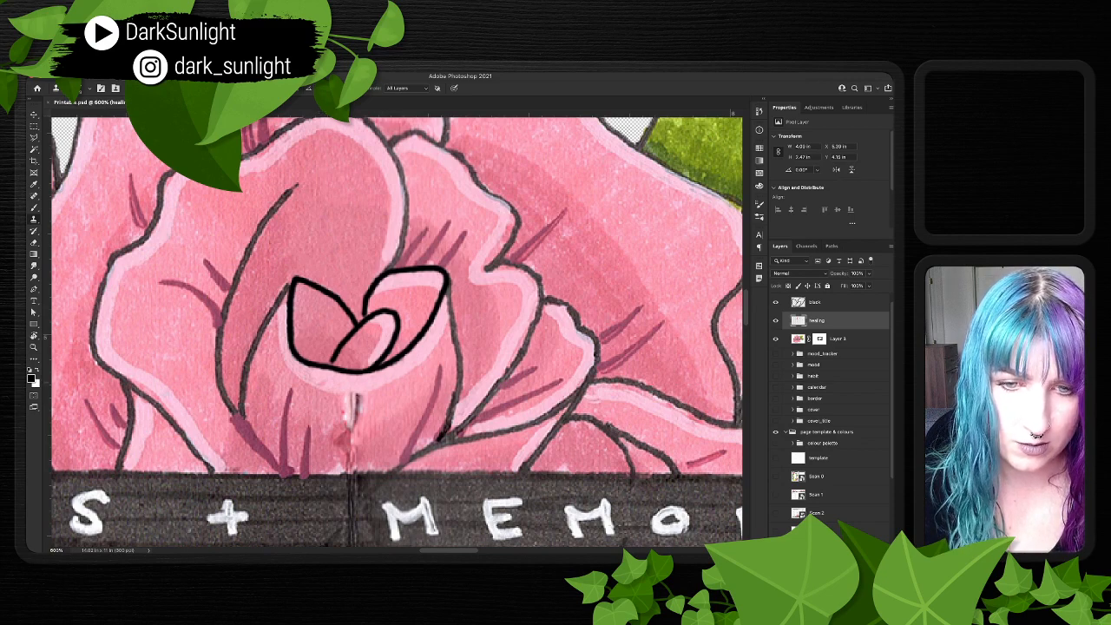
# - Clone pink petal texture over the remaining fold crease in the front petal, from below the highlight to the dark banner
pyautogui.scroll(-2, 373, 388)
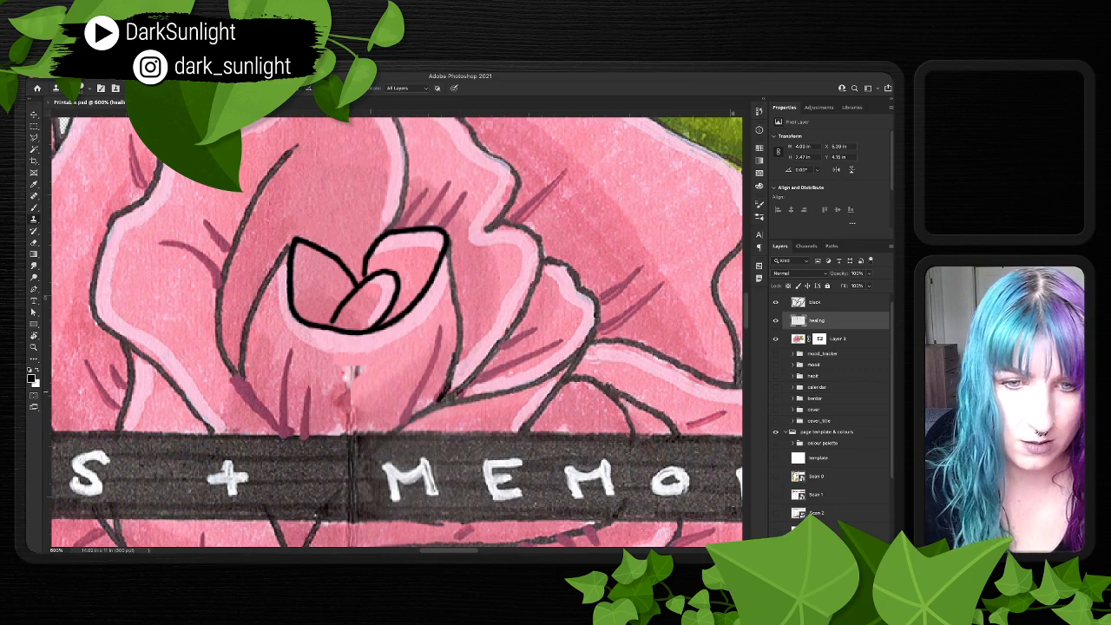
pyautogui.click(349, 382)
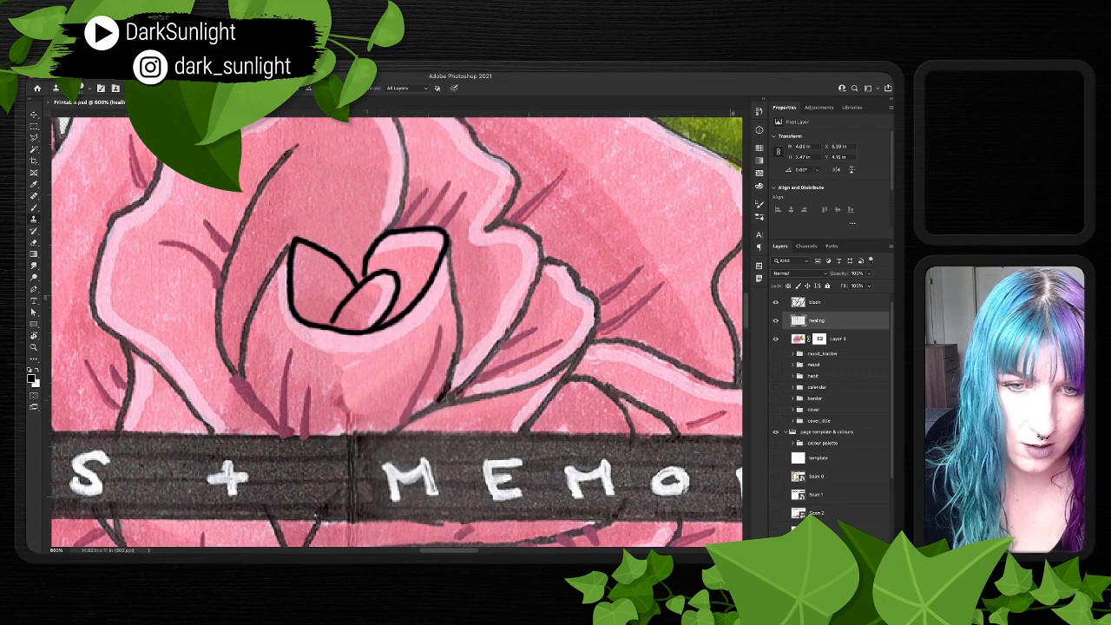
pyautogui.click(356, 413)
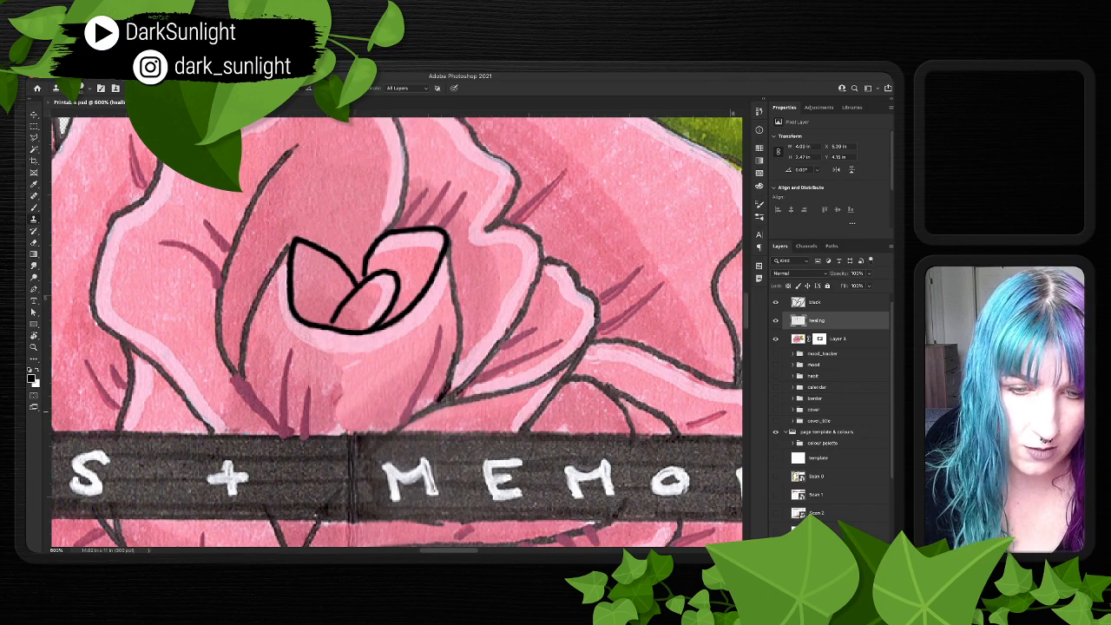
pyautogui.click(397, 426)
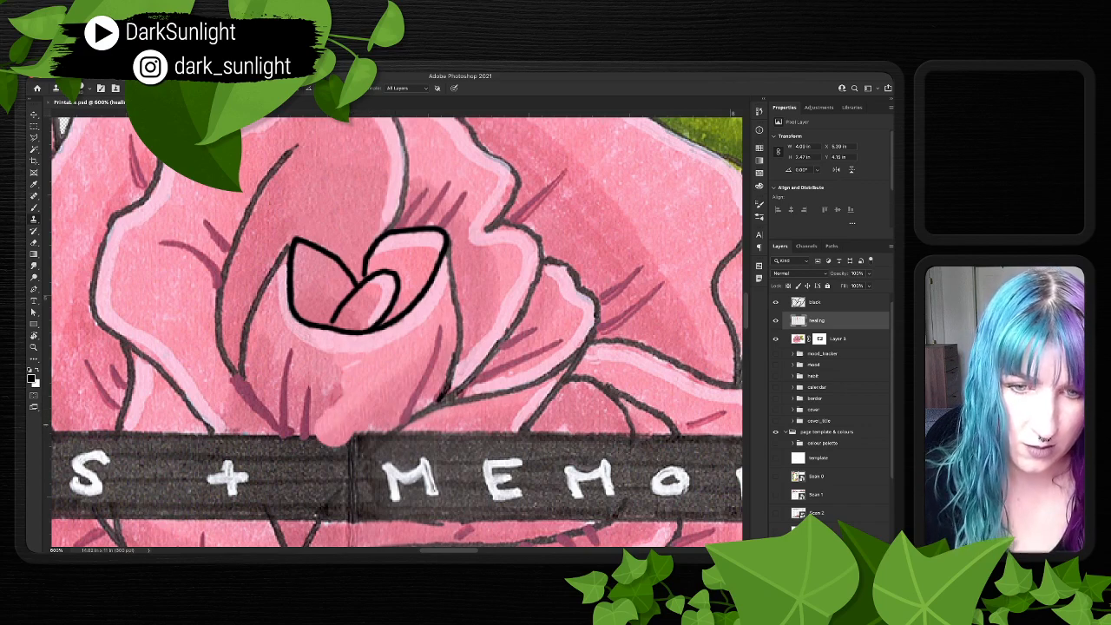
pyautogui.keyDown('alt'); pyautogui.click(320, 412); pyautogui.keyUp('alt')
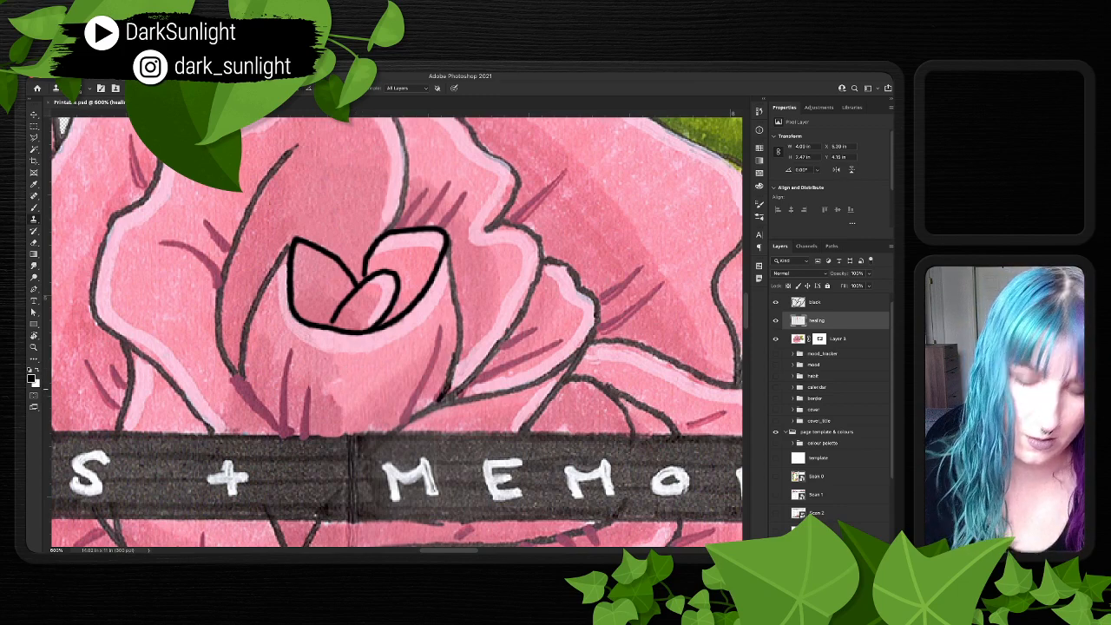
# - Blend the cloned patches in the lower front petal with the healing brush
pyautogui.press('j')
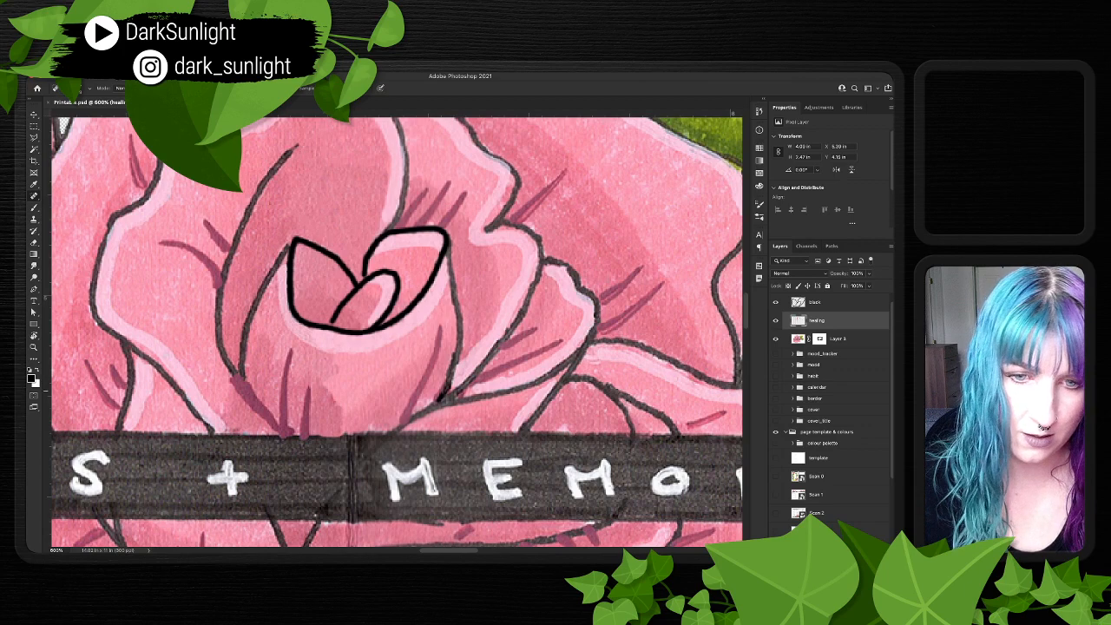
pyautogui.click(332, 395)
pyautogui.moveTo(448, 397); pyautogui.dragTo(425, 381)
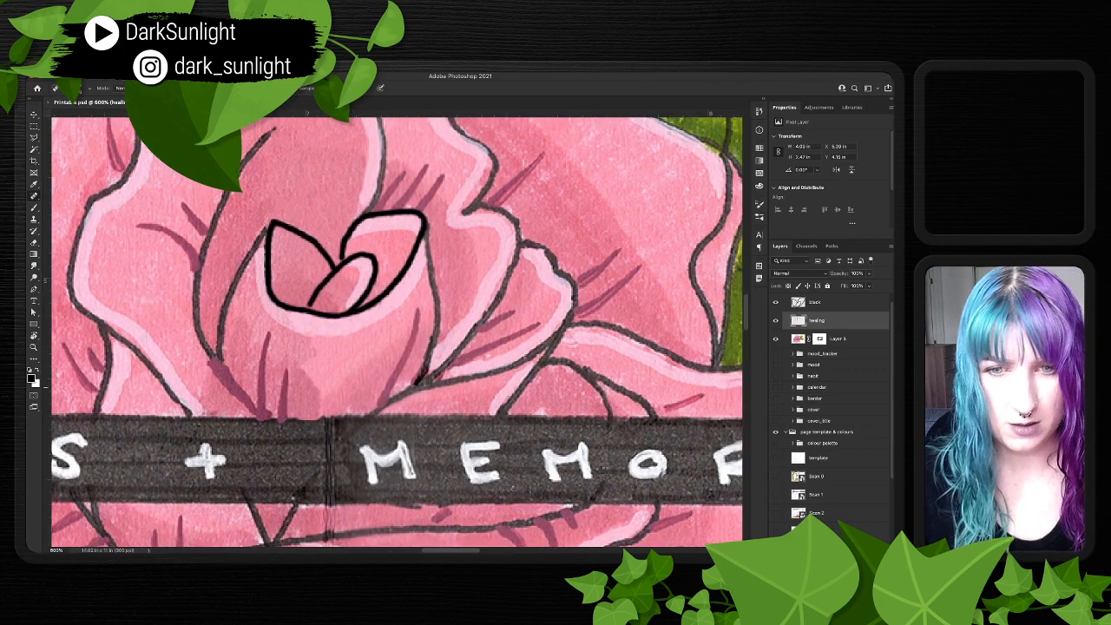
pyautogui.moveTo(293, 497); pyautogui.dragTo(284, 497)
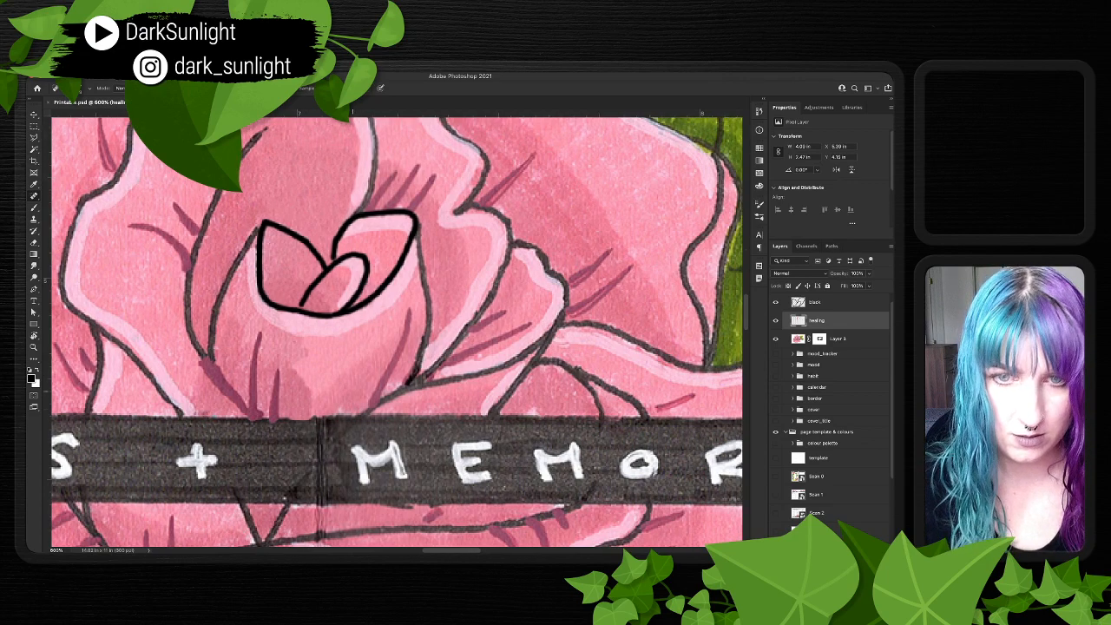
# - Clone pink colour and shading along the front petal's lower edge, slightly overlapping the top of the banner
pyautogui.press('s')
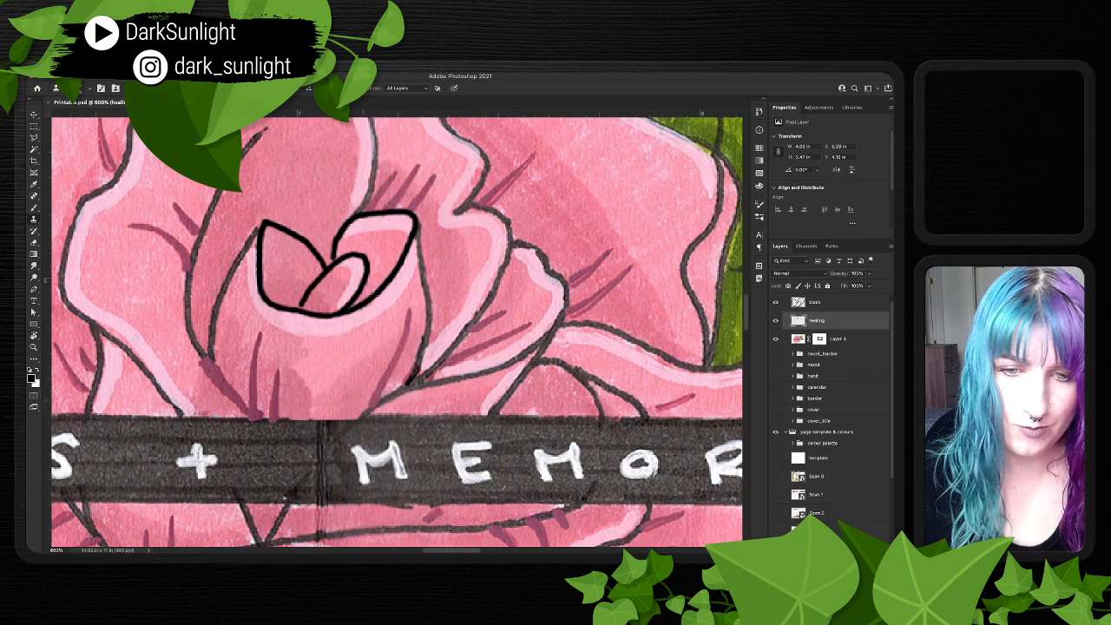
pyautogui.moveTo(301, 432); pyautogui.dragTo(336, 413)
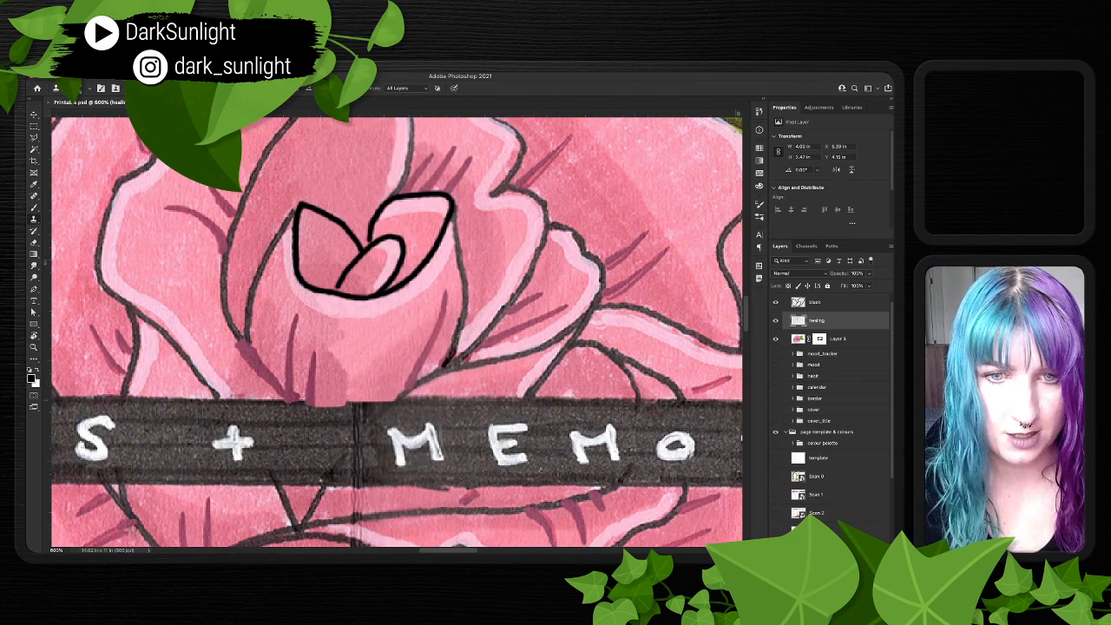
pyautogui.hscroll(-4, 225, 324)
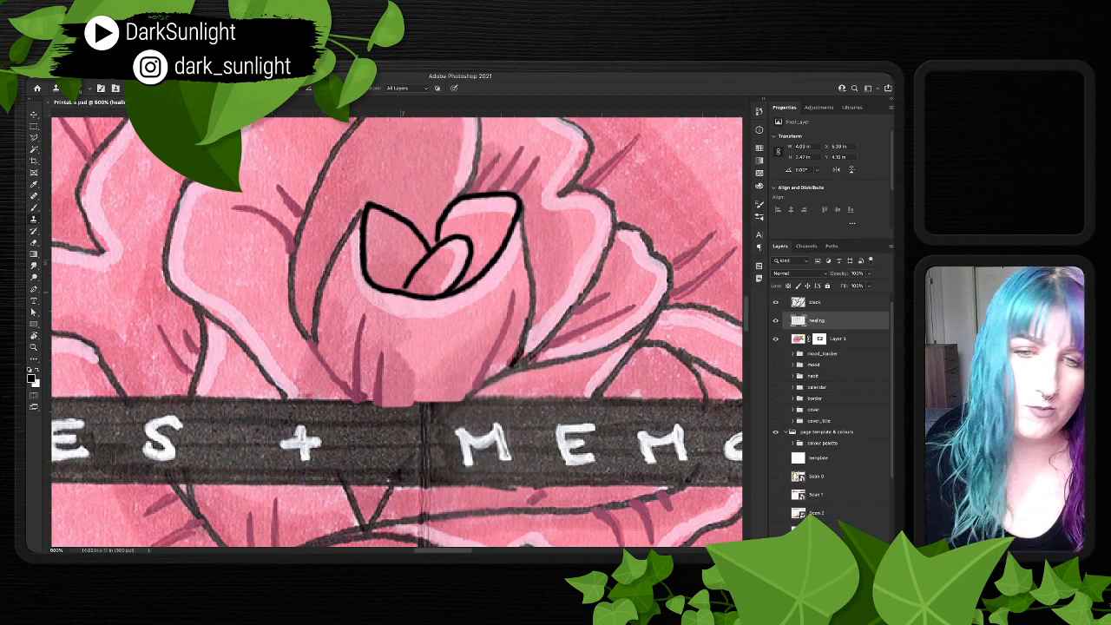
pyautogui.moveTo(391, 310)
pyautogui.mouseDown()
pyautogui.moveTo(281, 316)
pyautogui.moveTo(327, 325)
pyautogui.moveTo(389, 305)
pyautogui.mouseUp()
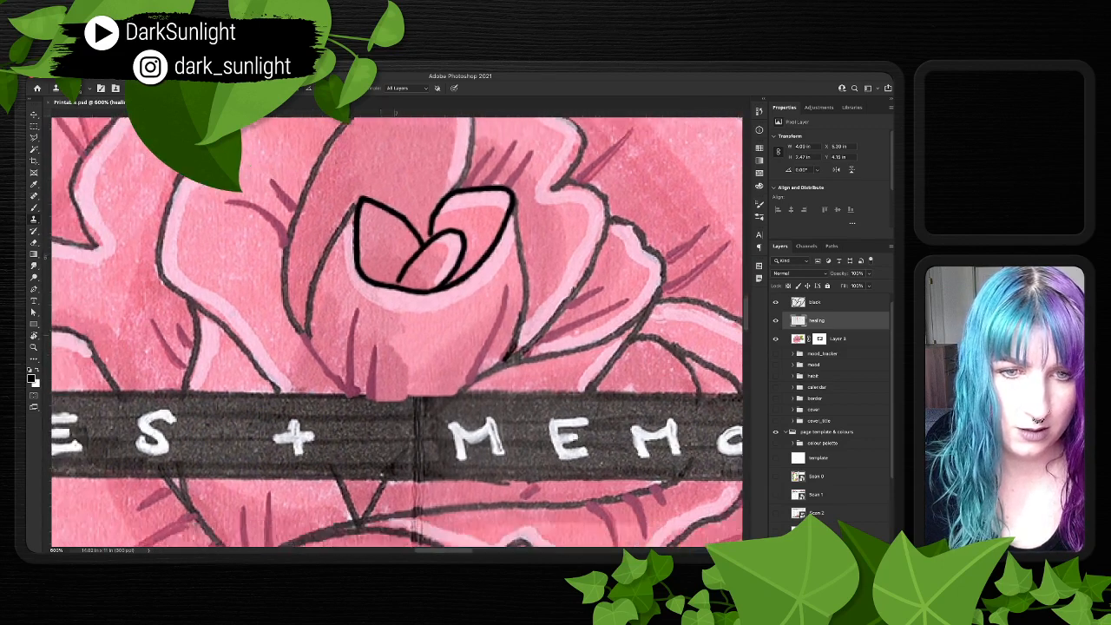
# - Clone the black outline and pale pink edge of the petal beneath the banner across the fold crease
pyautogui.scroll(-3, 382, 347)
pyautogui.scroll(-2, 428, 355)
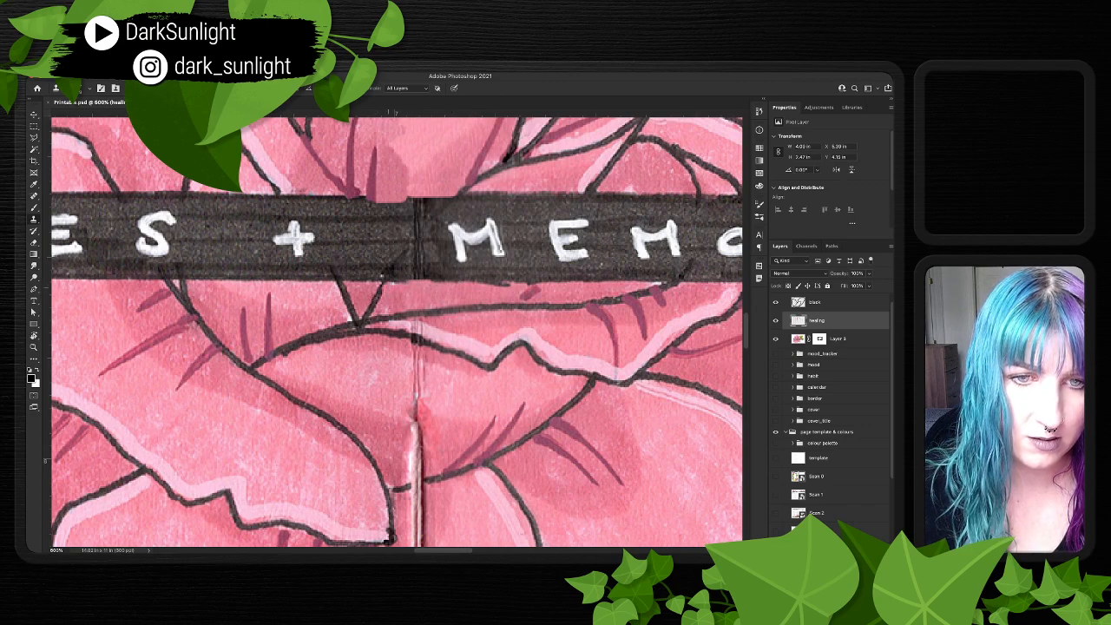
pyautogui.scroll(-2, 453, 373)
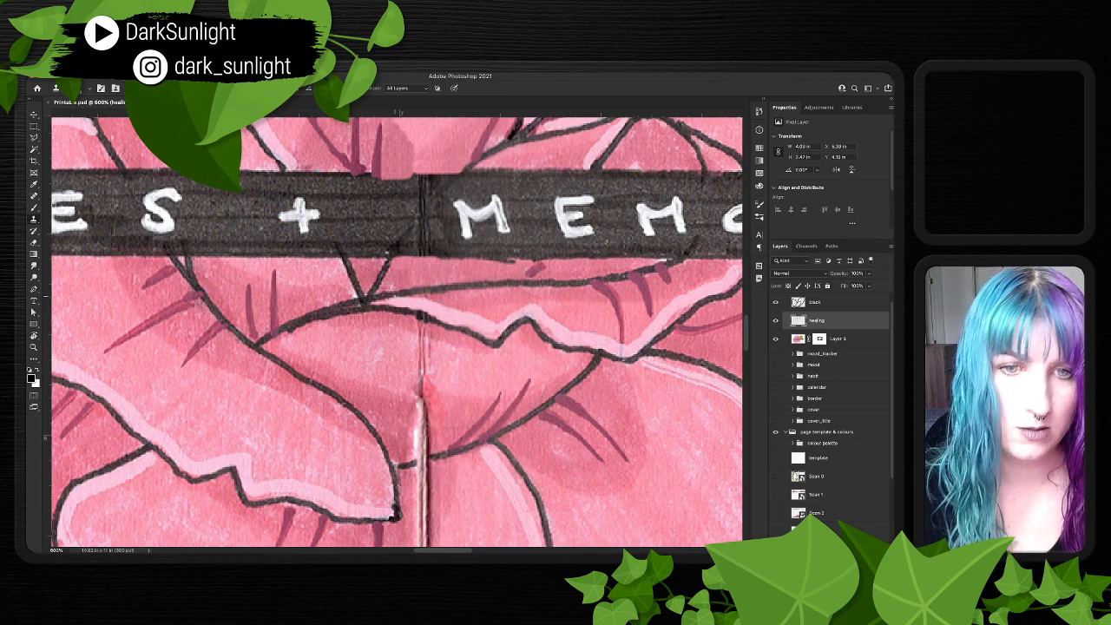
pyautogui.moveTo(378, 300); pyautogui.dragTo(389, 299)
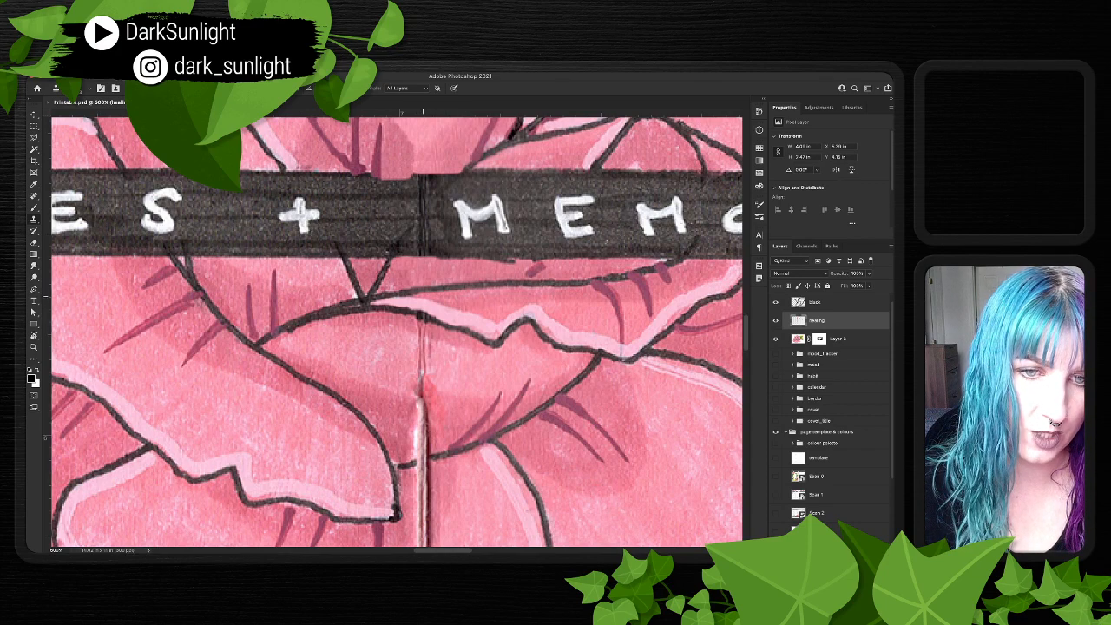
pyautogui.moveTo(455, 307)
pyautogui.mouseDown()
pyautogui.moveTo(439, 304)
pyautogui.moveTo(453, 315)
pyautogui.mouseUp()
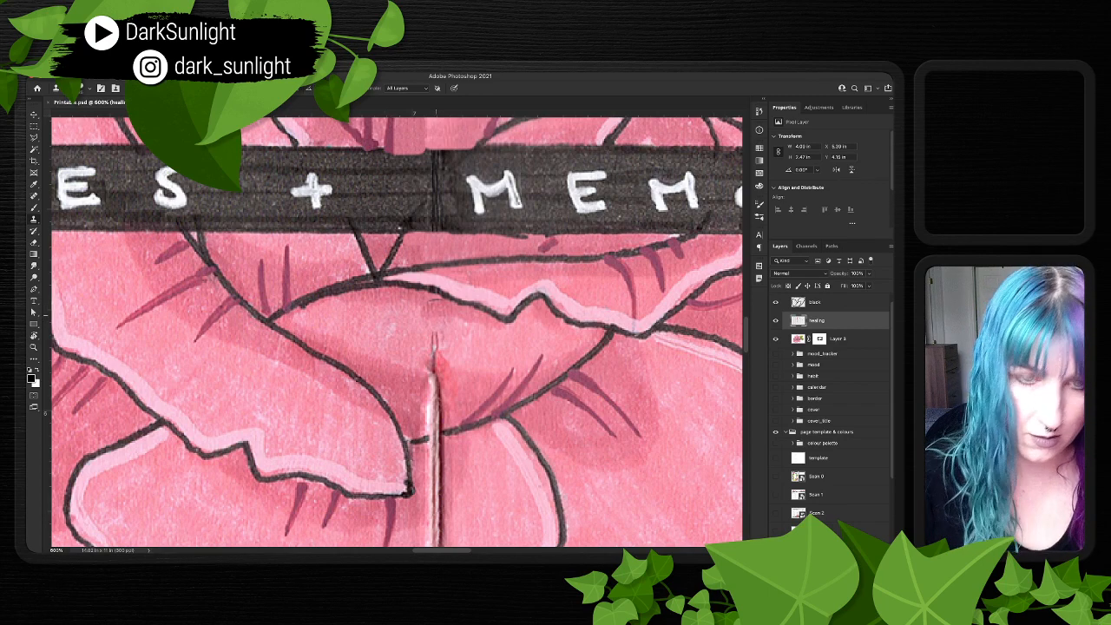
# - Remove the fold crease from the lighter upper area of the petal beneath the banner with cloning and healing
pyautogui.keyDown('alt'); pyautogui.click(435, 310); pyautogui.keyUp('alt')
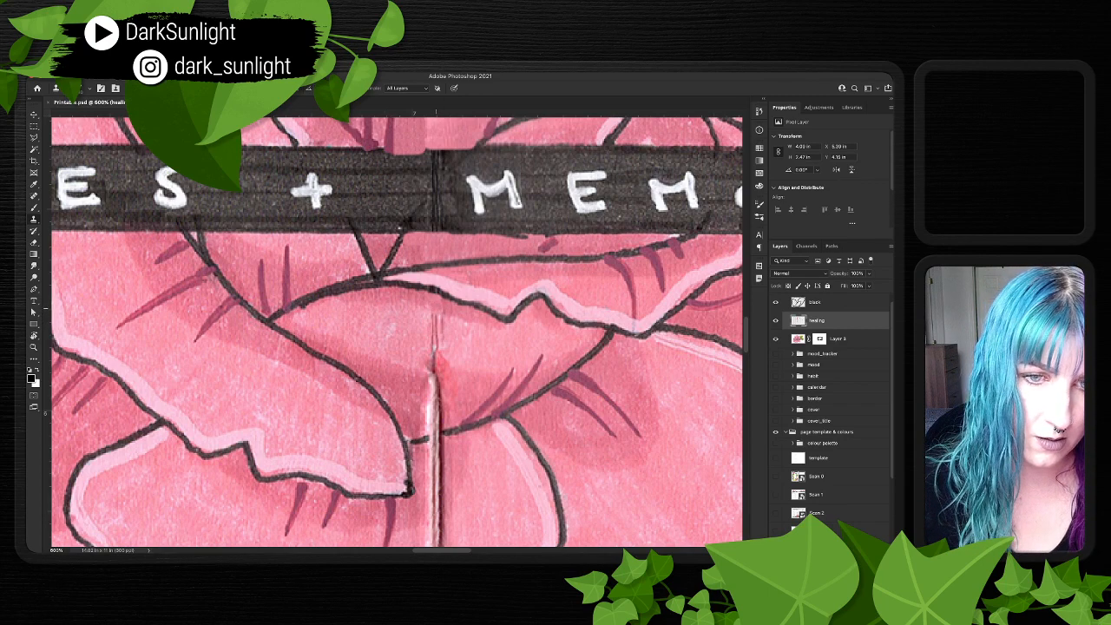
pyautogui.moveTo(385, 304)
pyautogui.mouseDown()
pyautogui.moveTo(383, 330)
pyautogui.moveTo(434, 352)
pyautogui.moveTo(422, 362)
pyautogui.moveTo(488, 357)
pyautogui.mouseUp()
pyautogui.press('j')
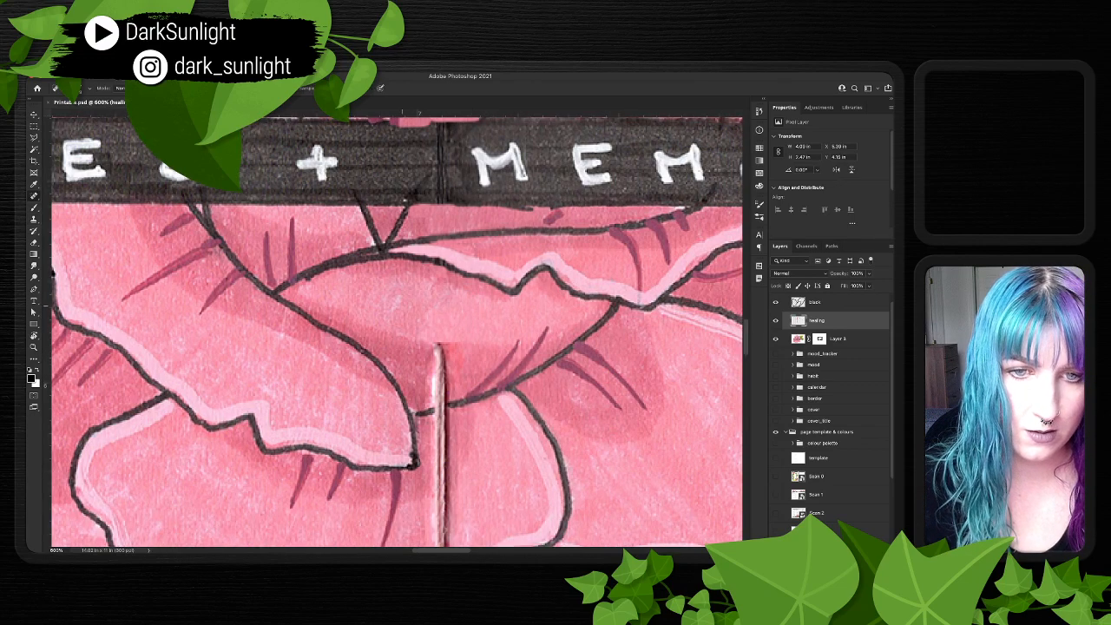
pyautogui.moveTo(397, 300); pyautogui.dragTo(412, 245)
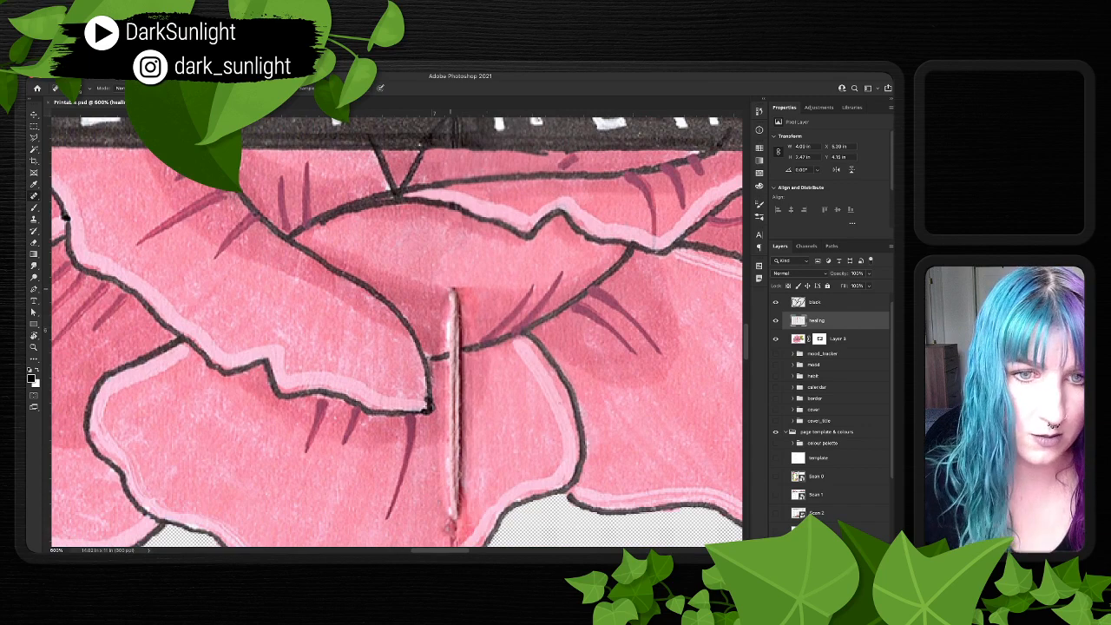
# - Clone shaded petal texture over the fold crease in the same petal's darker lower area, down to its bottom outline
pyautogui.press('s')
pyautogui.click(454, 294)
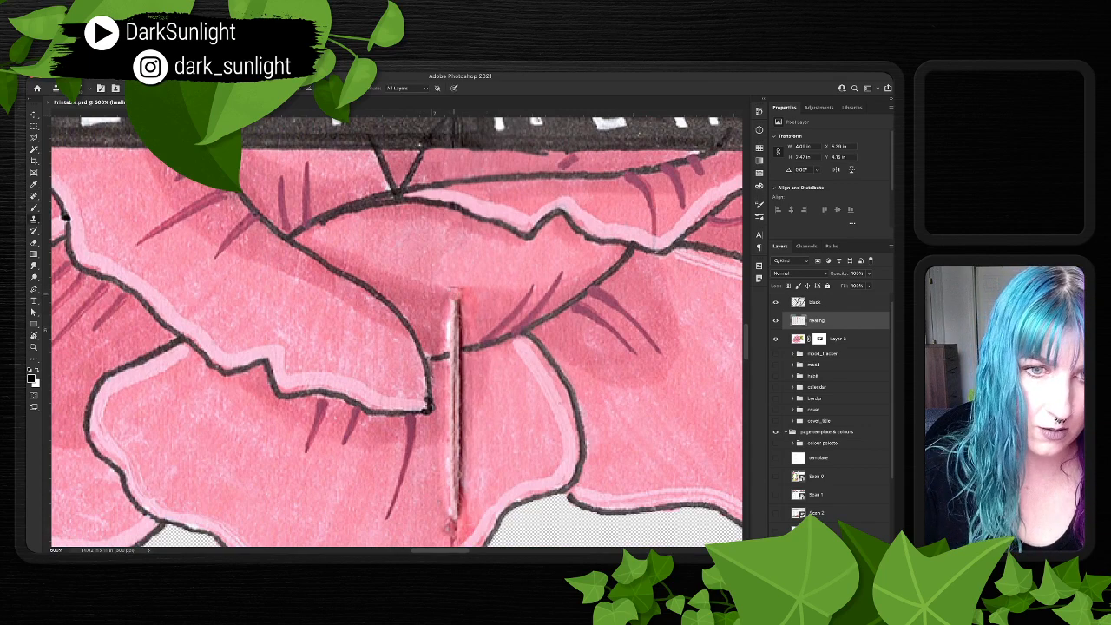
pyautogui.click(455, 296)
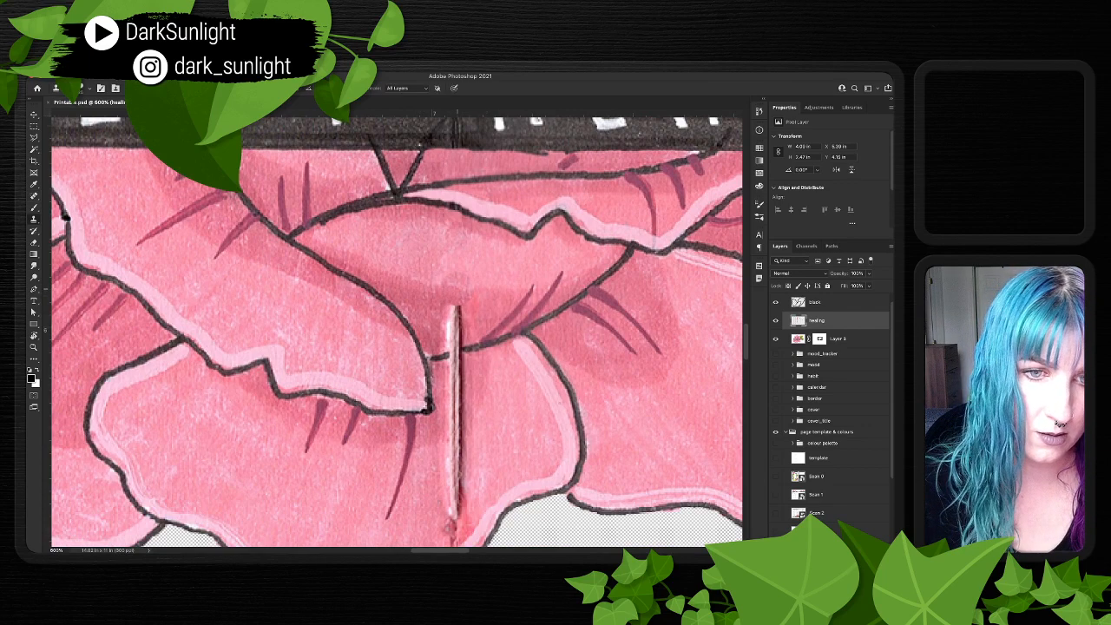
pyautogui.click(455, 314)
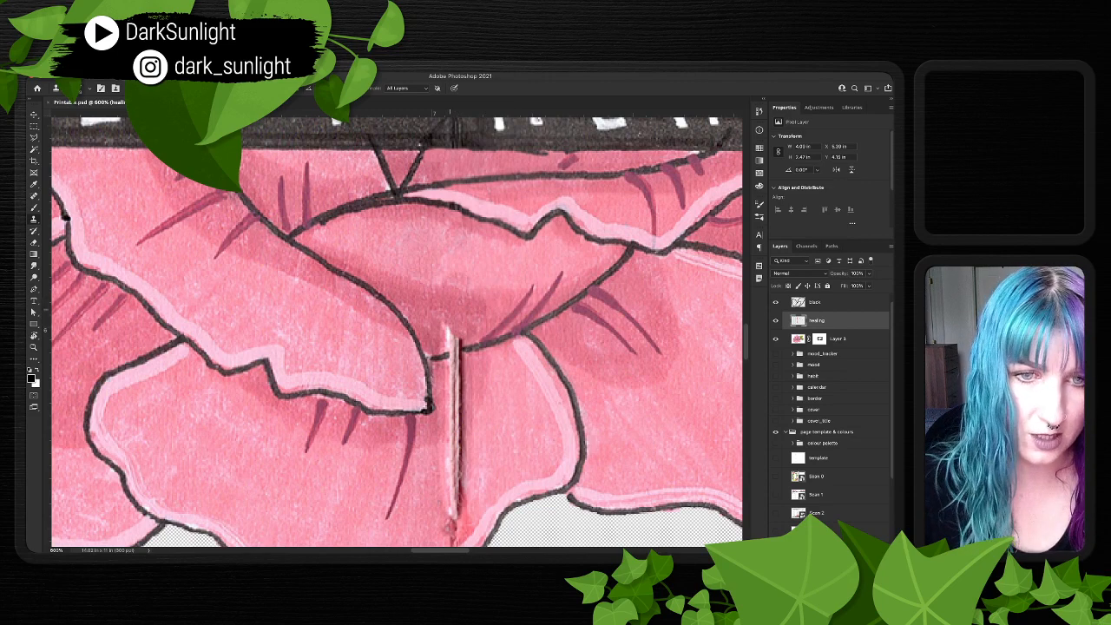
pyautogui.press('s')
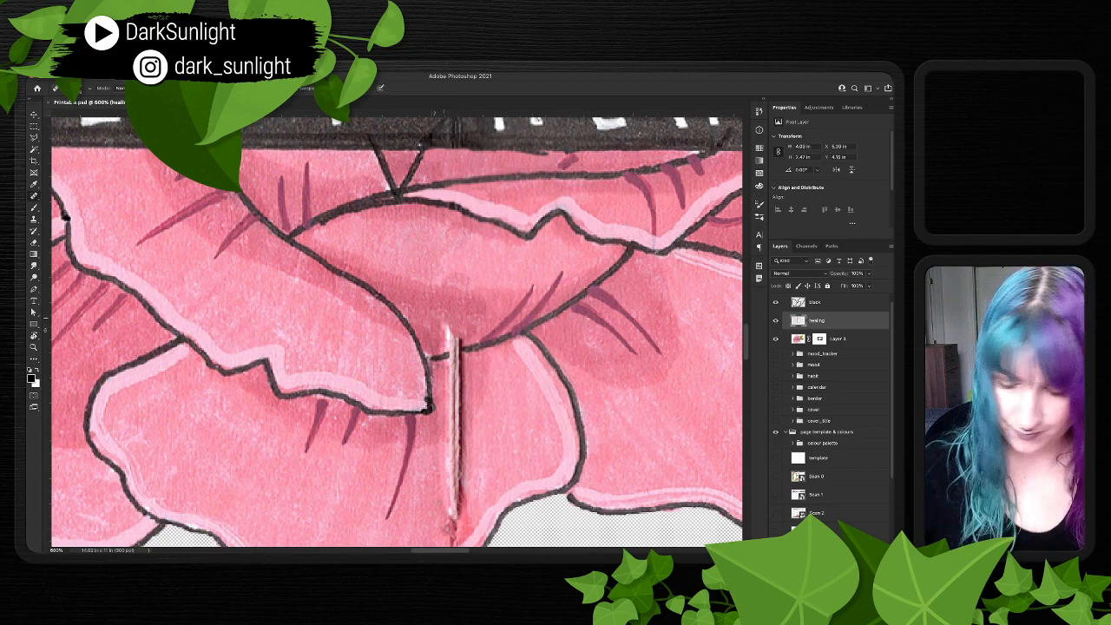
pyautogui.press('s')
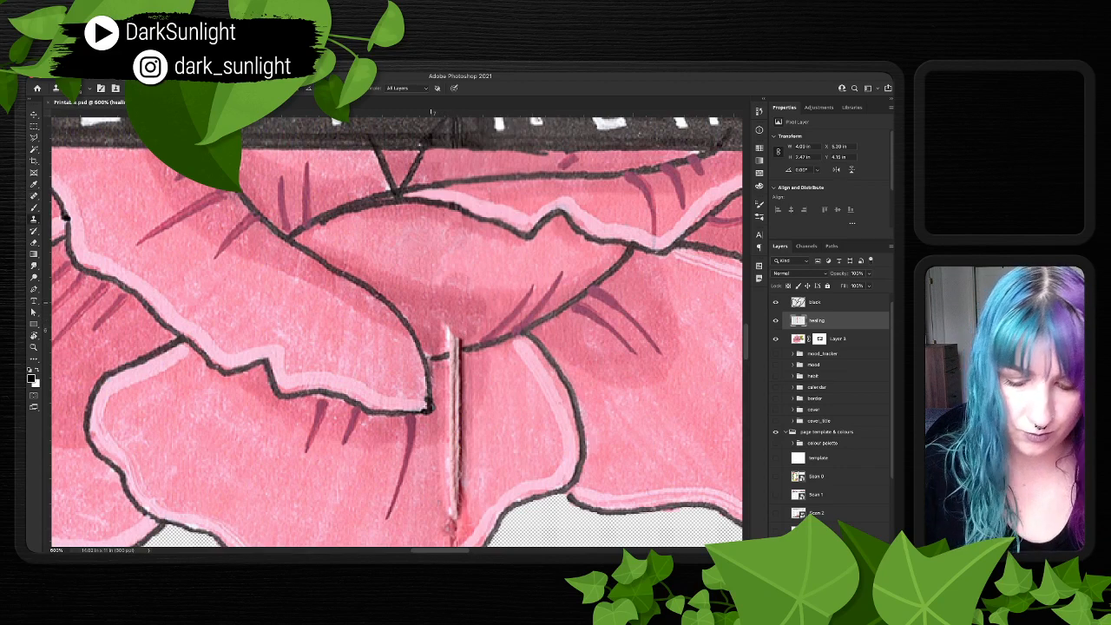
pyautogui.keyDown('alt'); pyautogui.click(432, 305); pyautogui.keyUp('alt')
pyautogui.moveTo(445, 343)
pyautogui.mouseDown()
pyautogui.moveTo(459, 339)
pyautogui.moveTo(448, 349)
pyautogui.mouseUp()
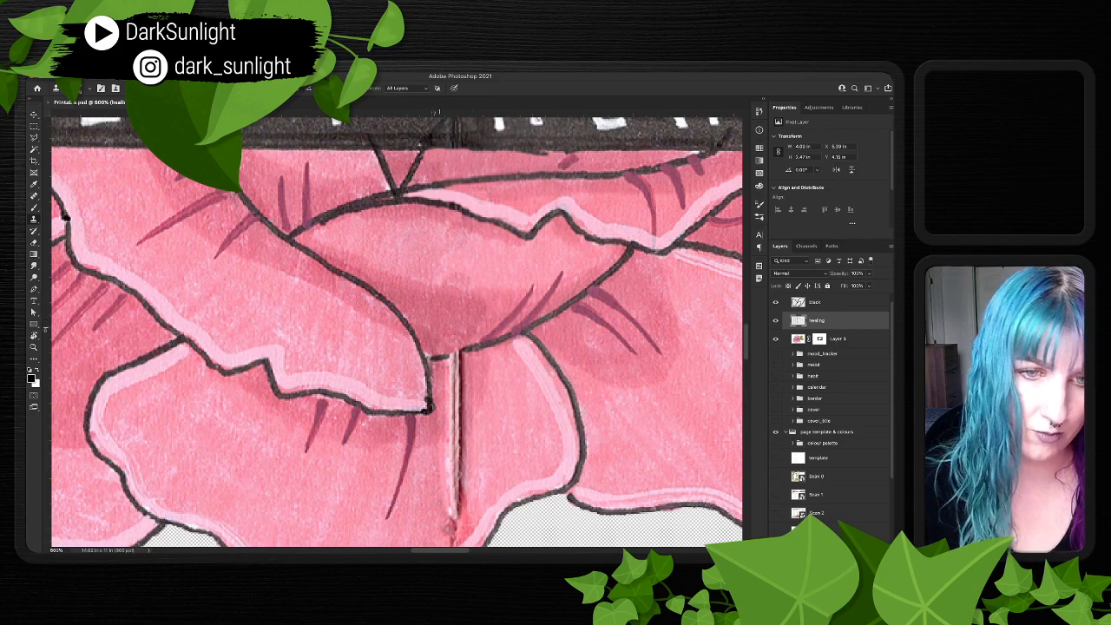
# - Clone petal colour and shading over the upper fold crease in the bottom centre petal, healing the leftover marks and dark spot
pyautogui.hscroll(4, 453, 342)
pyautogui.scroll(-3, 456, 341)
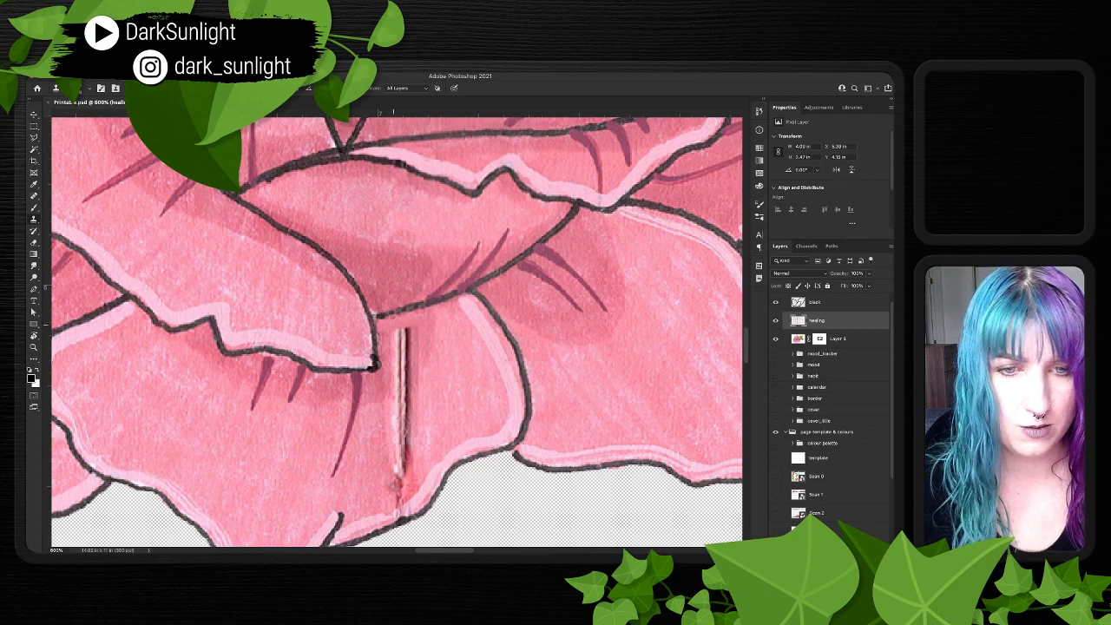
pyautogui.moveTo(410, 328); pyautogui.dragTo(416, 284)
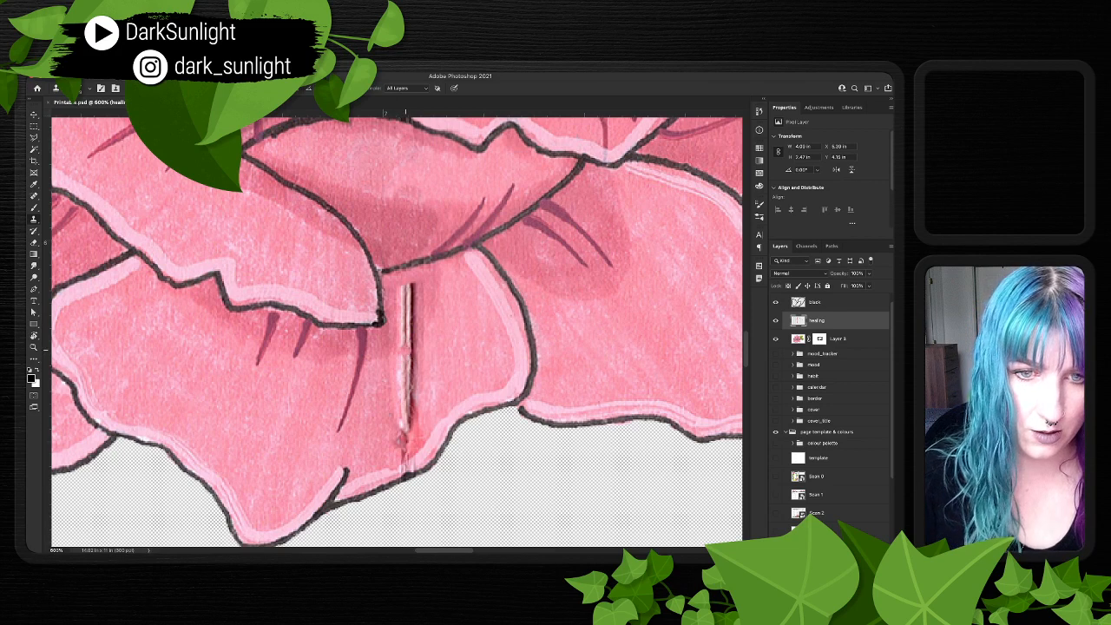
pyautogui.click(406, 349)
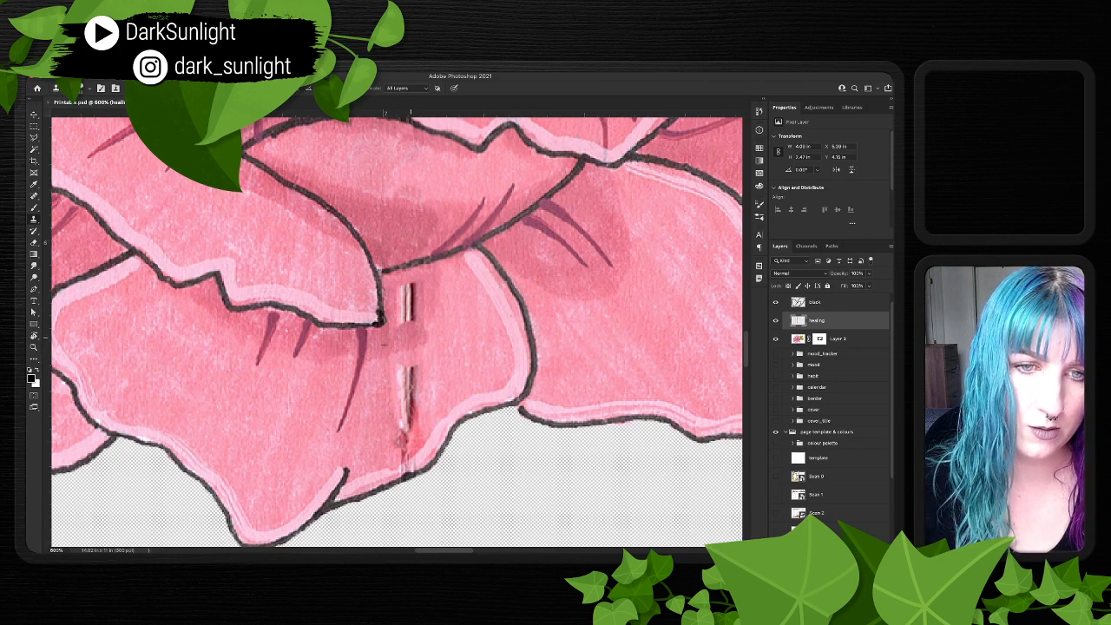
pyautogui.click(408, 321)
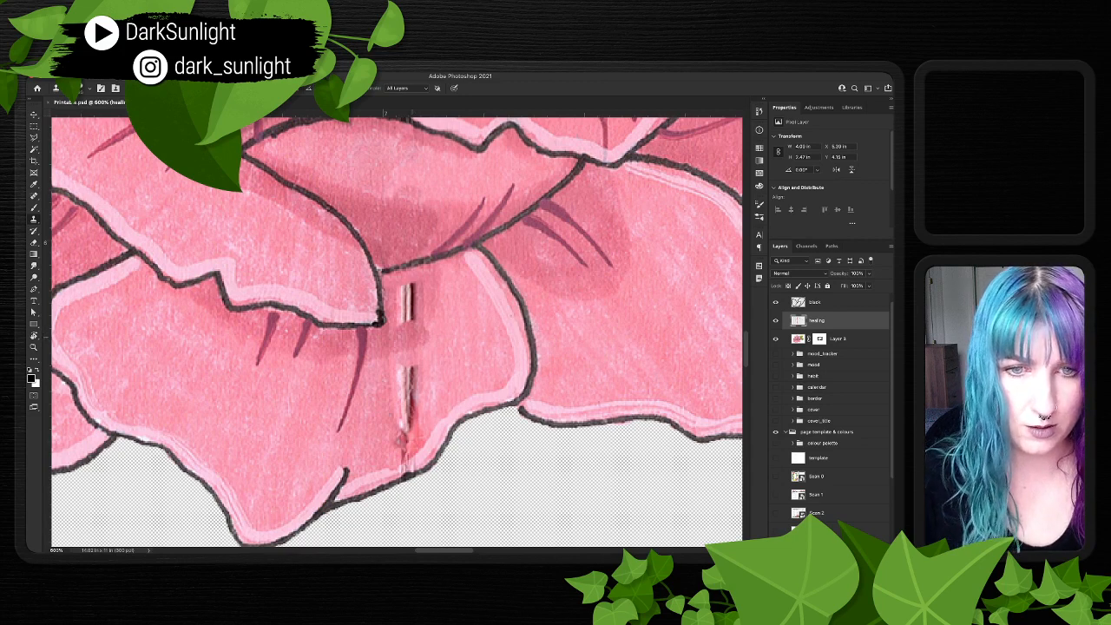
pyautogui.click(409, 317)
pyautogui.click(410, 304)
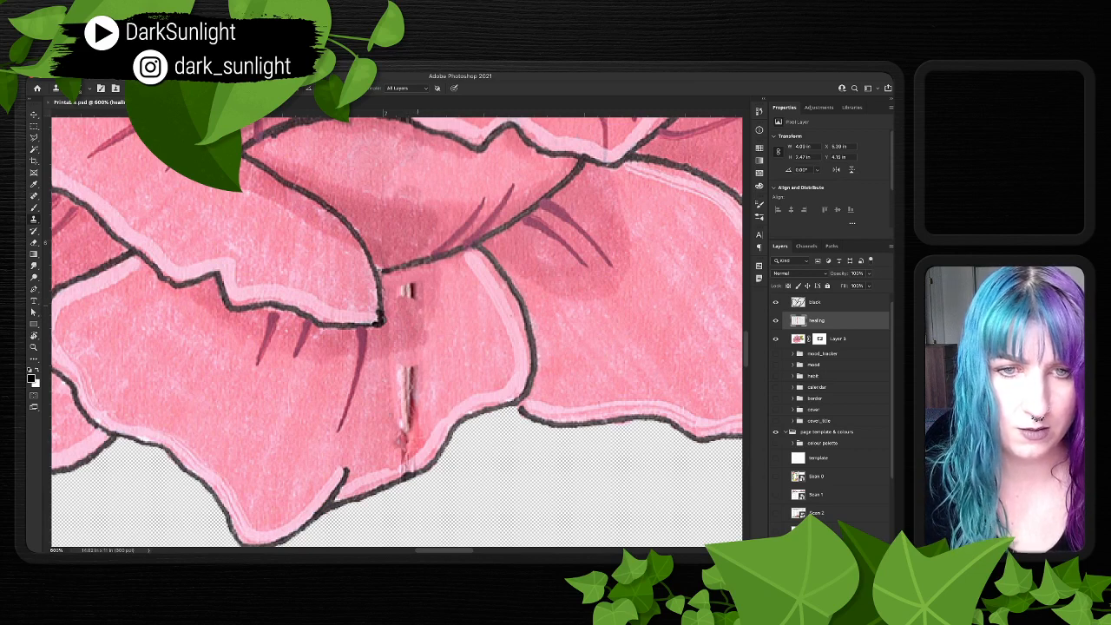
pyautogui.click(411, 289)
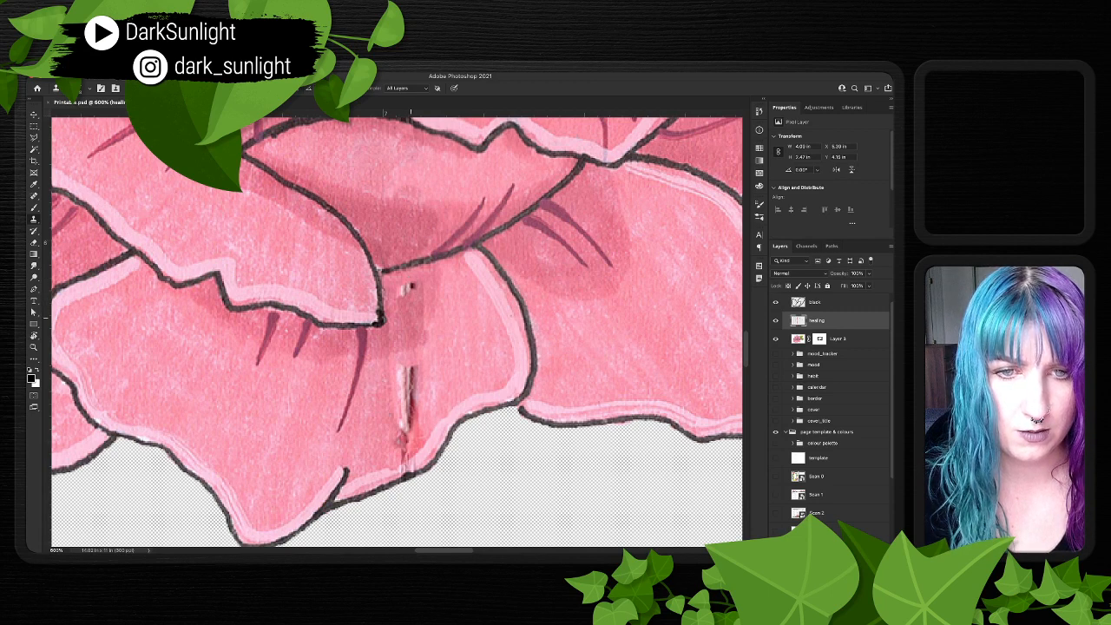
pyautogui.press('j')
pyautogui.click(395, 325)
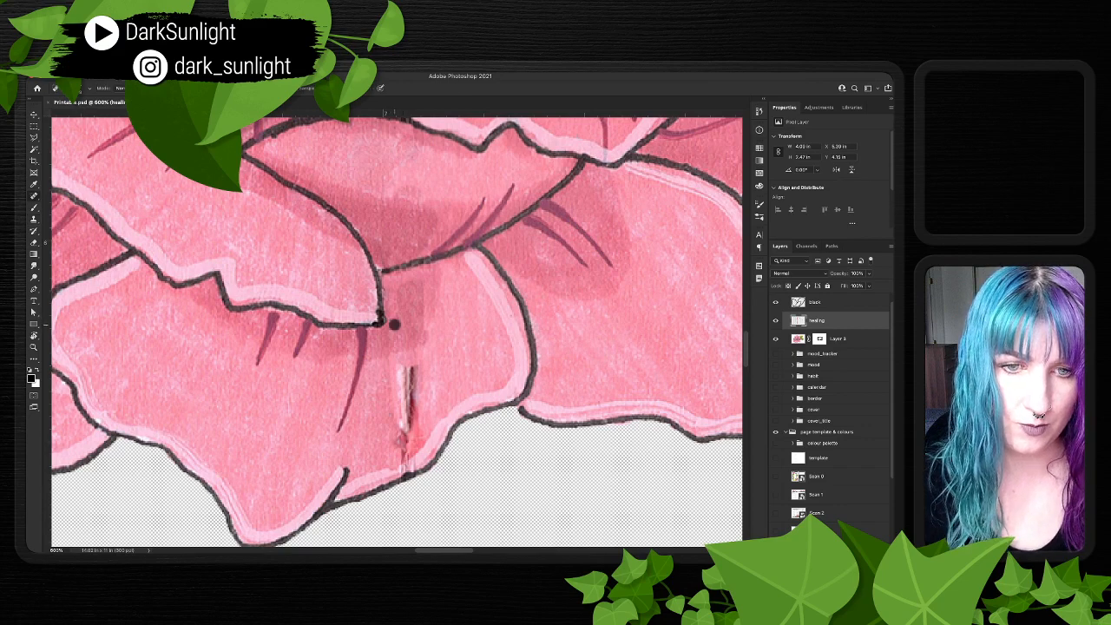
pyautogui.click(399, 339)
# - Clone pink petal texture over the remaining lower part of the crease in the bottom centre petal
pyautogui.scroll(-3, 401, 347)
pyautogui.press('s')
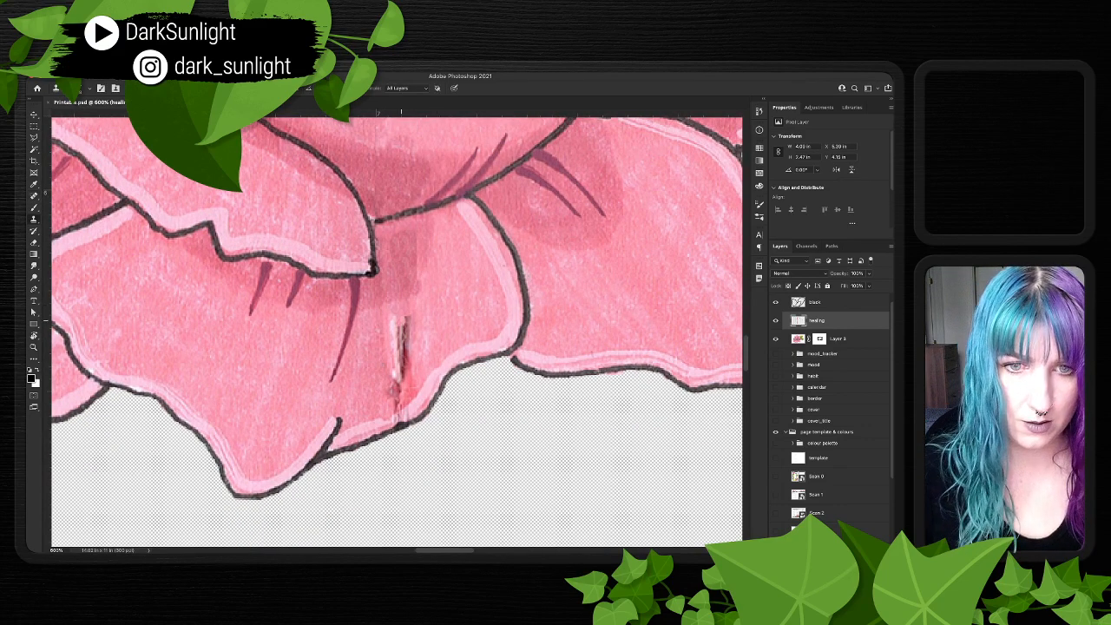
pyautogui.moveTo(402, 318)
pyautogui.mouseDown()
pyautogui.moveTo(404, 391)
pyautogui.moveTo(382, 363)
pyautogui.moveTo(403, 386)
pyautogui.moveTo(400, 403)
pyautogui.moveTo(399, 389)
pyautogui.mouseUp()
pyautogui.press('super+z')
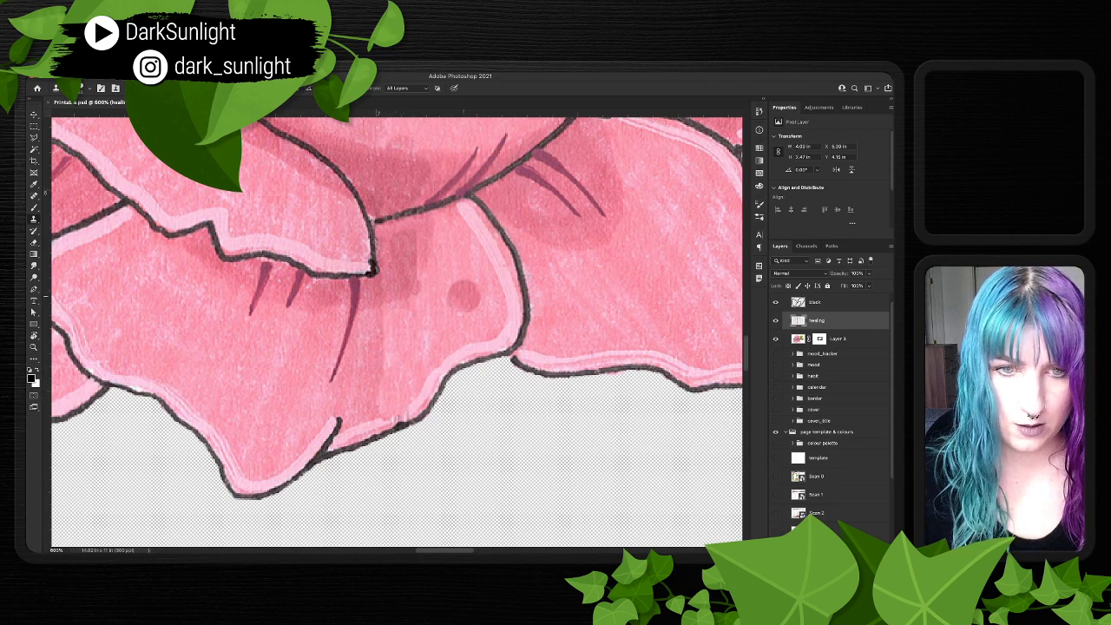
# - Clone the pale pink border along the bottom petal's lower edge where the crease crosses its outline
pyautogui.scroll(-3, 461, 298)
pyautogui.press('super+plus')
pyautogui.scroll(-5, 396, 330)
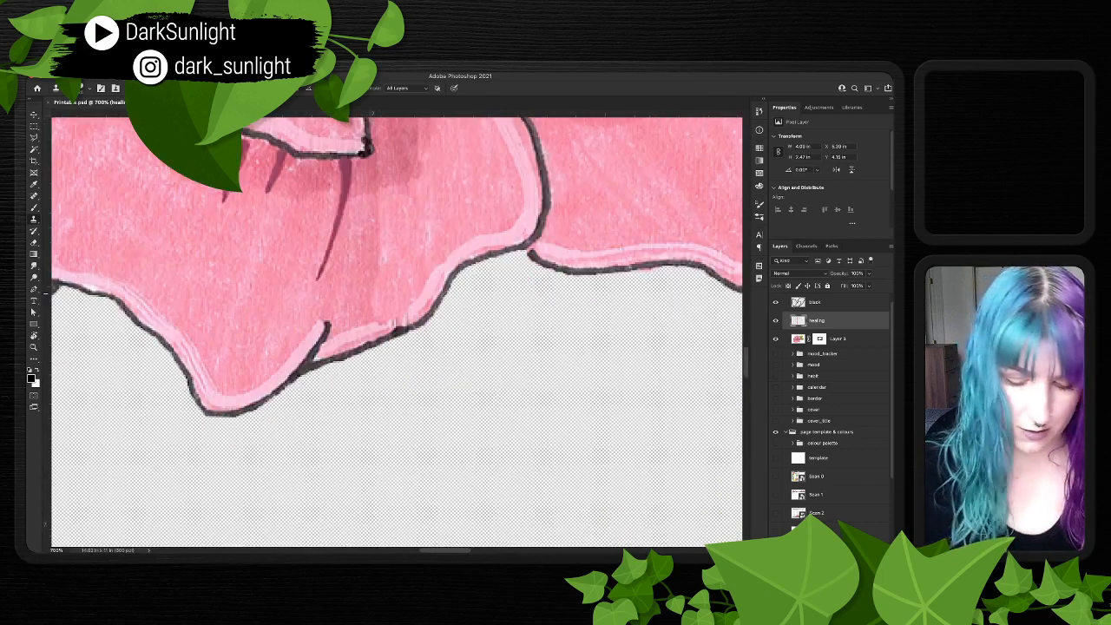
pyautogui.moveTo(414, 347); pyautogui.dragTo(444, 338)
pyautogui.press('super+z')
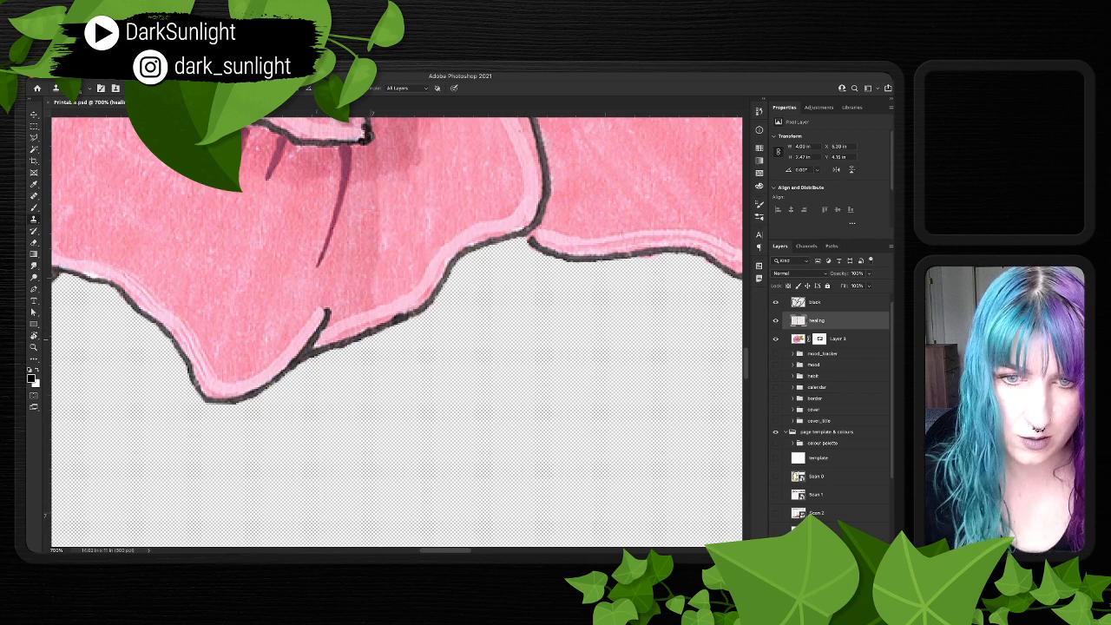
# - Brush black over the outline at the notch in the bottom petal's lower edge, working on the black layer
pyautogui.press('b')
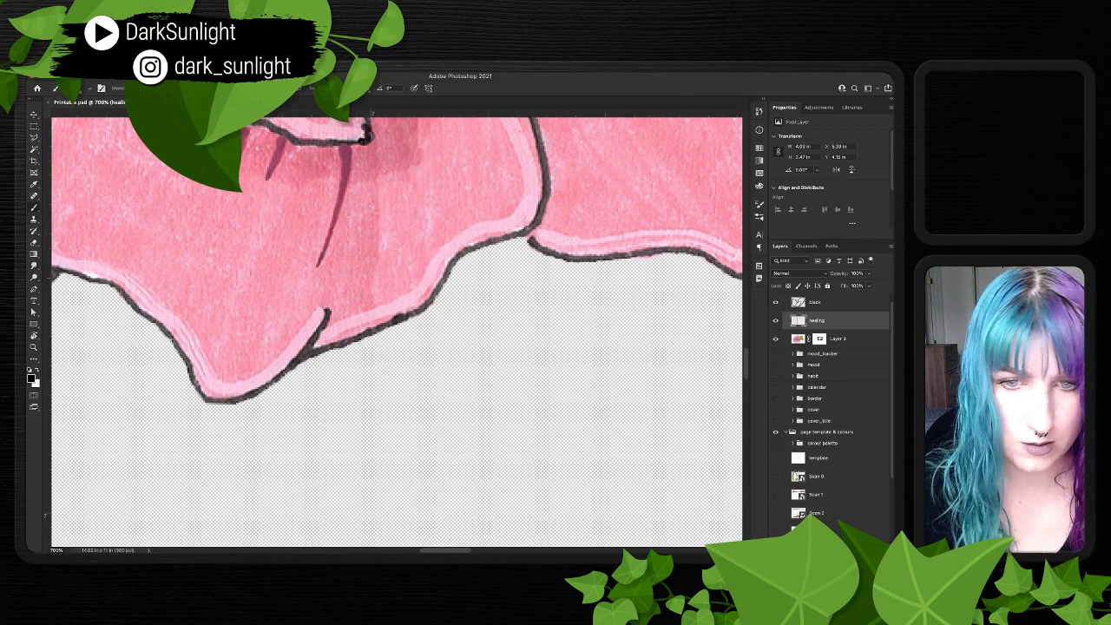
pyautogui.hotkey('alt', ']')
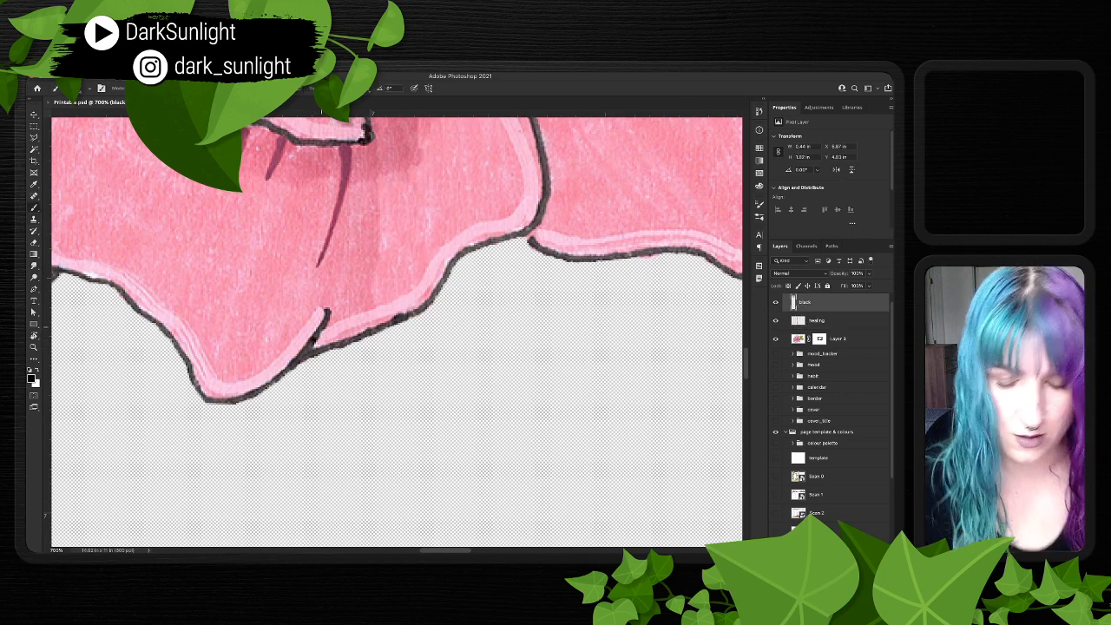
pyautogui.moveTo(314, 340); pyautogui.dragTo(323, 326)
# - Compare the whole rose with and without the healing layer to check the crease repair
pyautogui.press('super+minus')
pyautogui.press('super+minus')
pyautogui.press('super+minus')
pyautogui.press('super+minus')
pyautogui.press('super+minus')
pyautogui.press('super+minus')
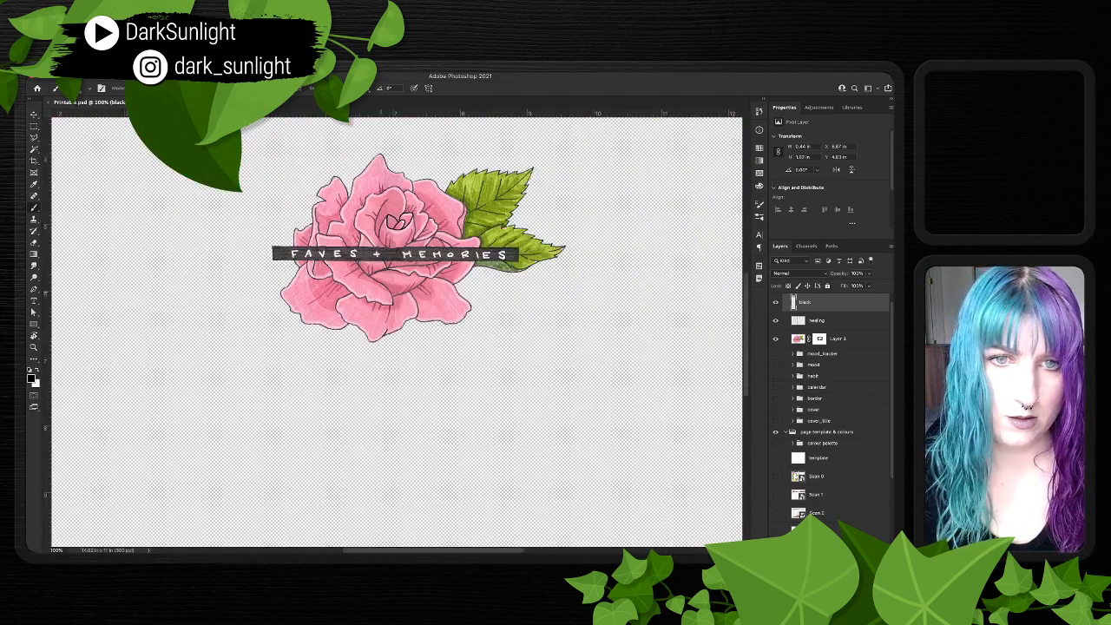
pyautogui.press('super+equal')
pyautogui.scroll(5, 382, 291)
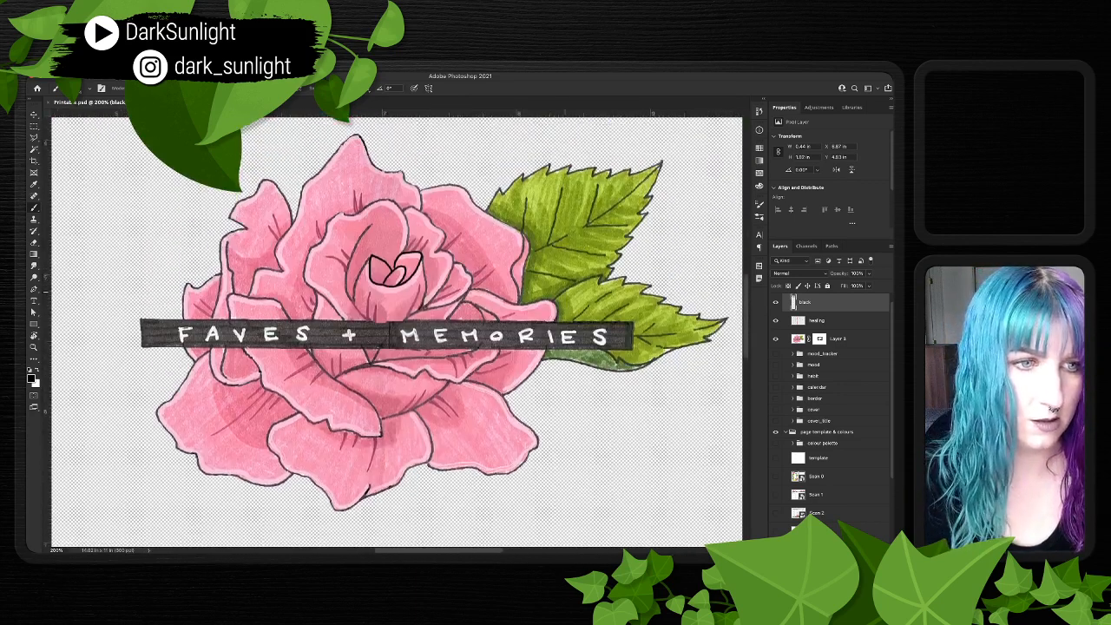
pyautogui.click(775, 321)
pyautogui.click(775, 320)
pyautogui.click(775, 320)
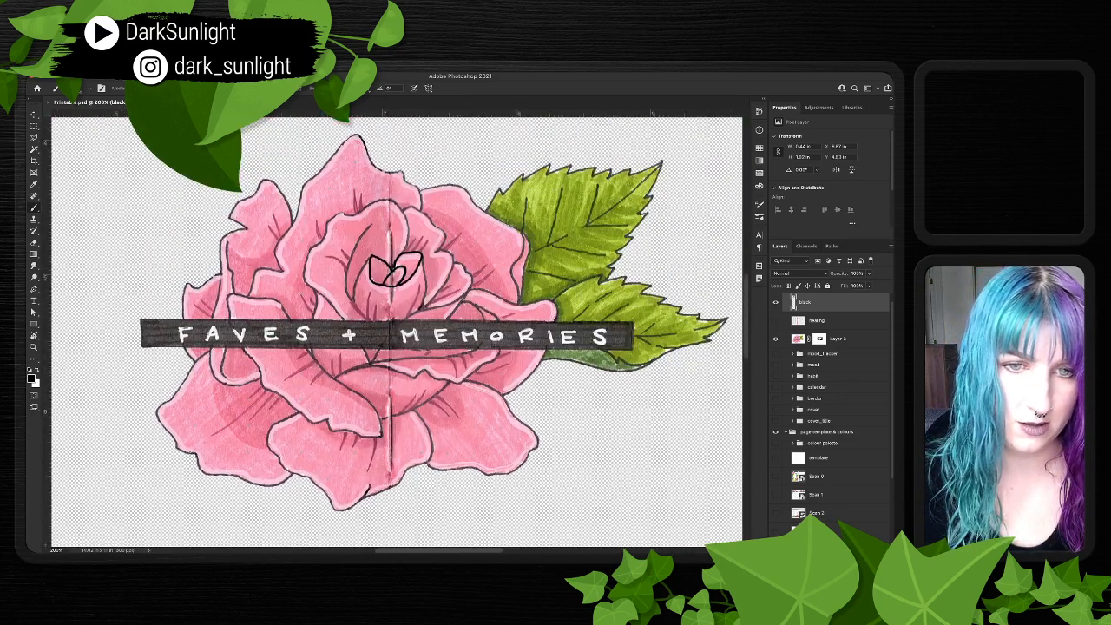
pyautogui.click(775, 321)
pyautogui.click(775, 321)
pyautogui.click(775, 321)
pyautogui.click(775, 320)
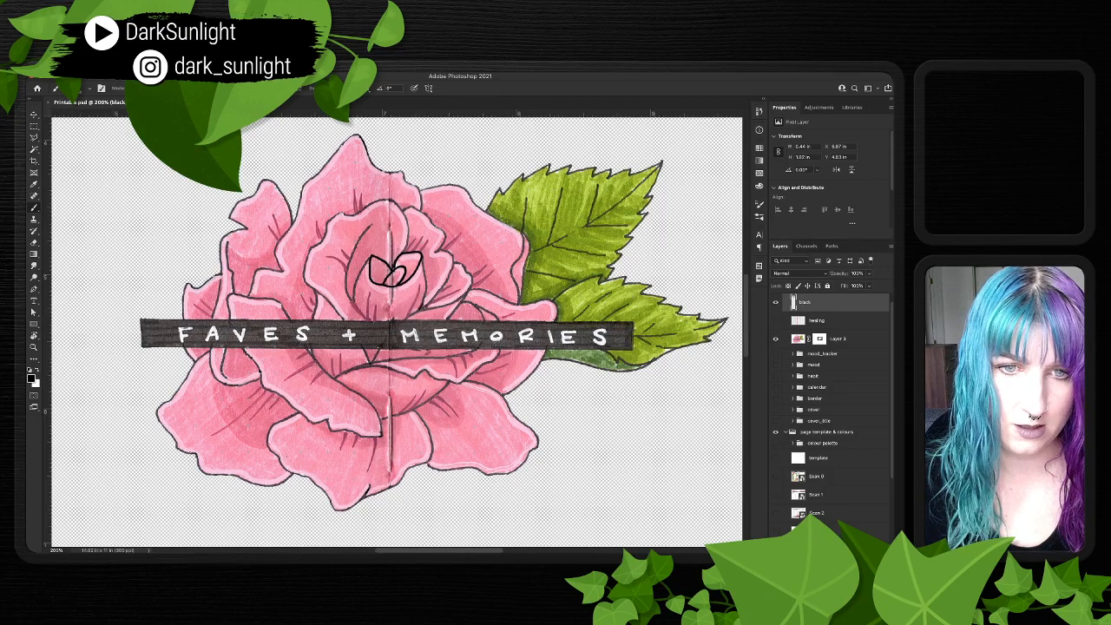
pyautogui.click(776, 320)
pyautogui.click(775, 320)
pyautogui.click(776, 320)
pyautogui.click(775, 321)
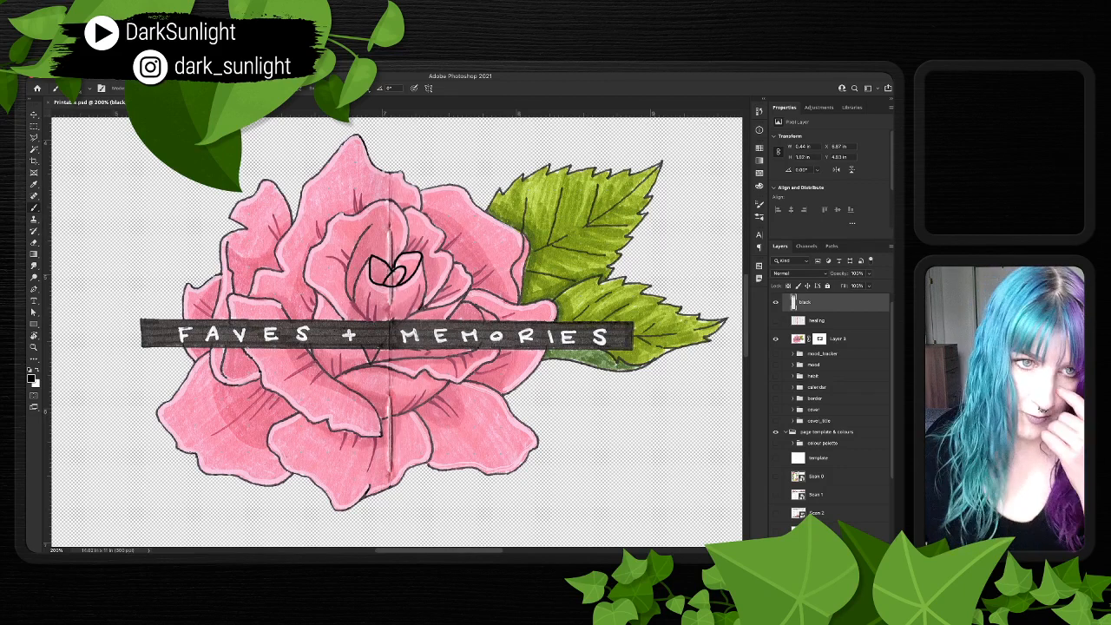
pyautogui.click(775, 320)
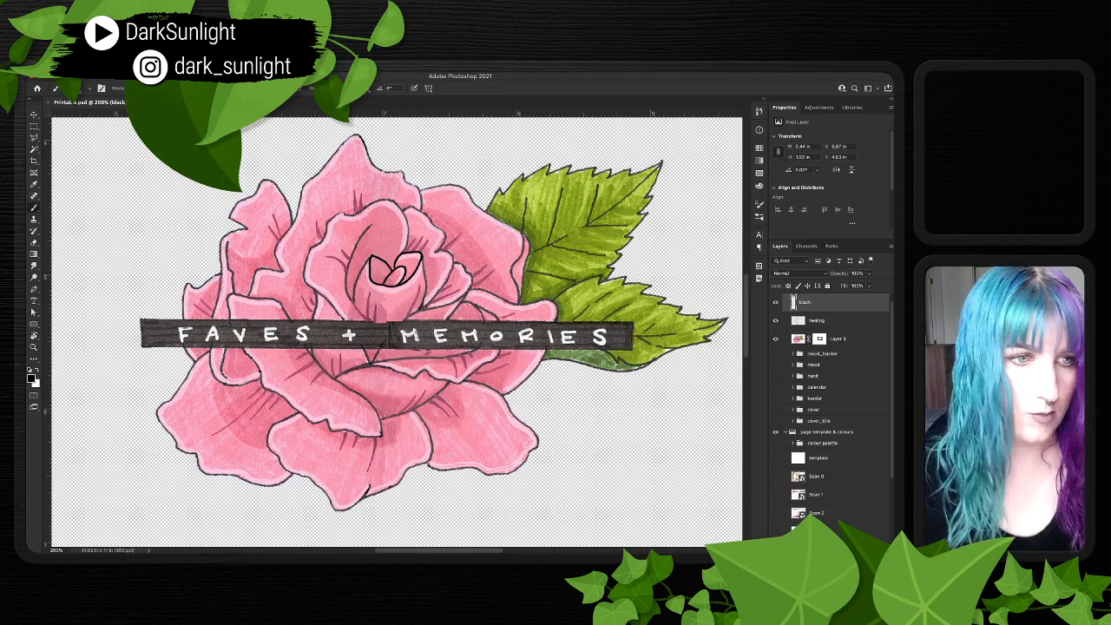
# - Select the dark outlines and banner of the scanned rose layer by colour and add a Levels adjustment masked to them
pyautogui.click(838, 339)
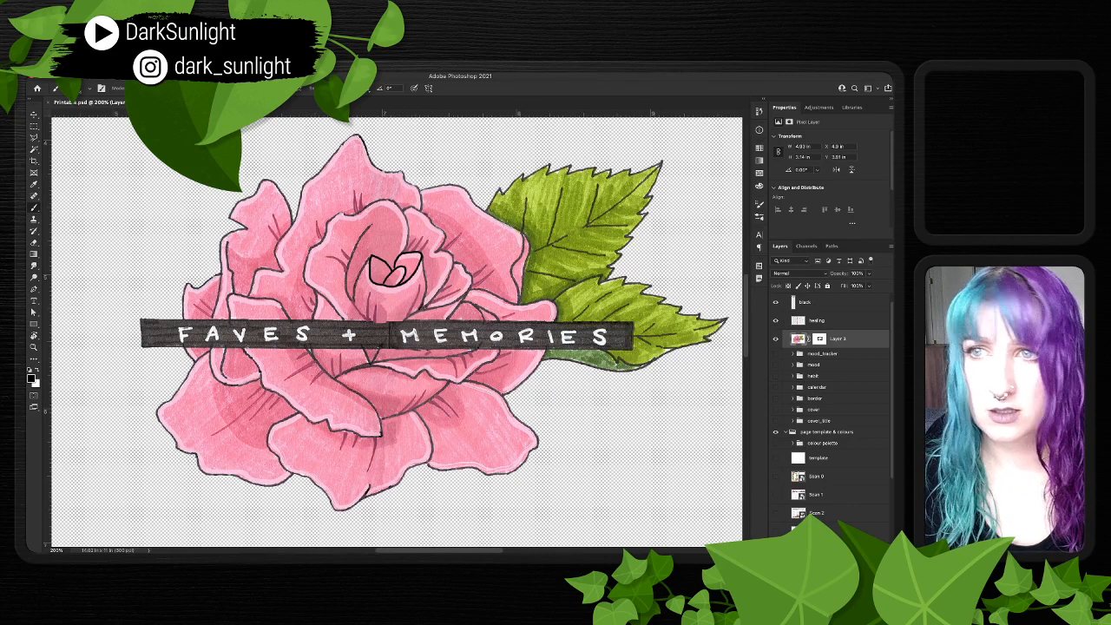
pyautogui.press('i')
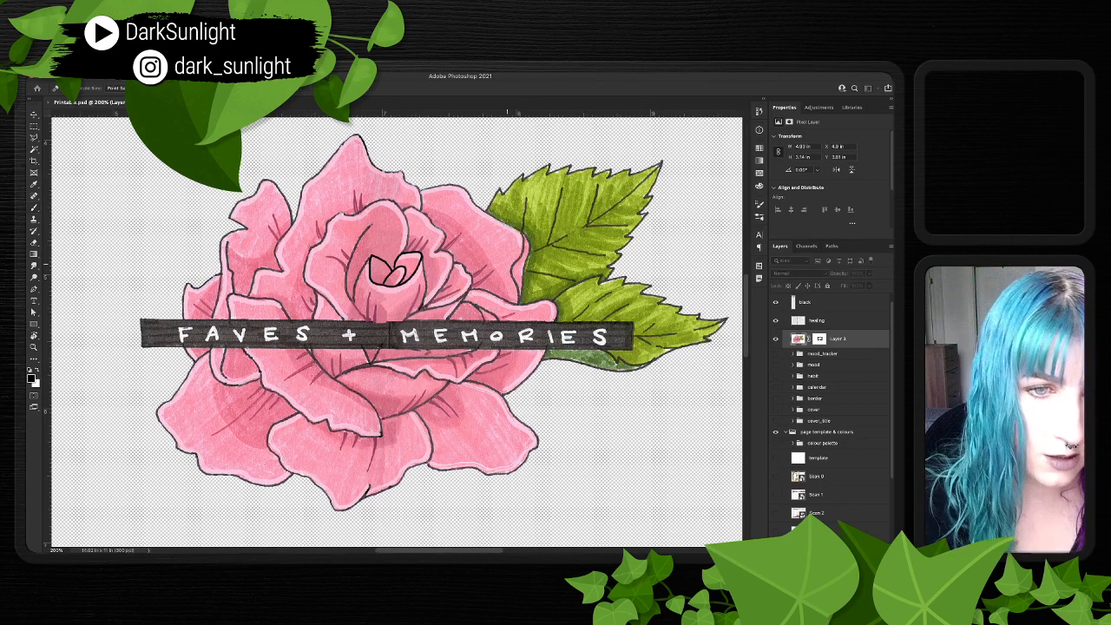
pyautogui.press('Return')
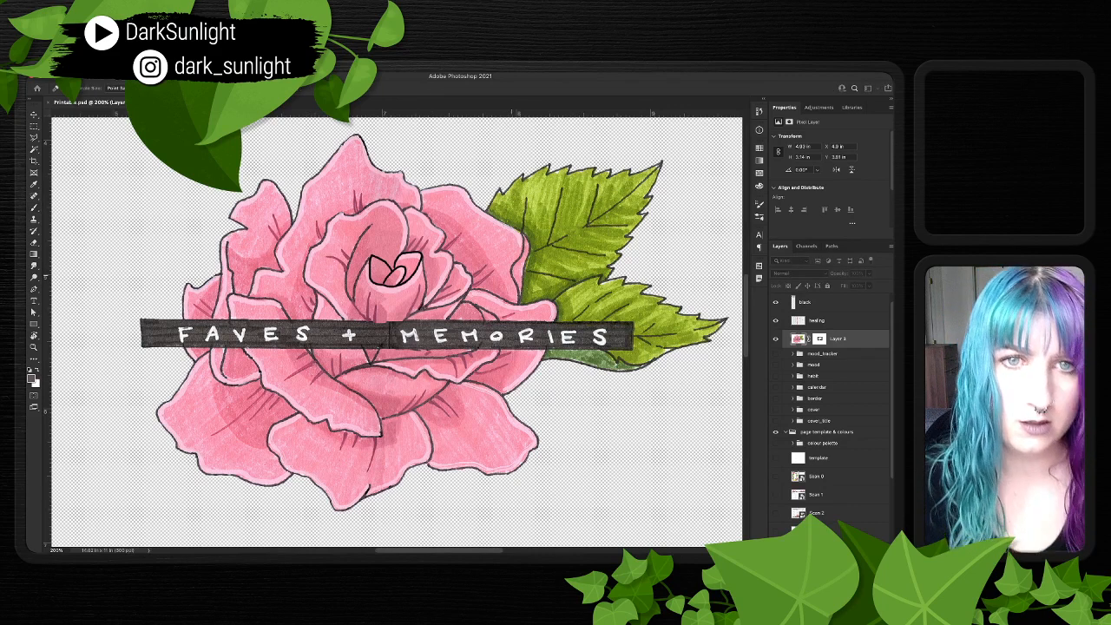
pyautogui.press('Return')
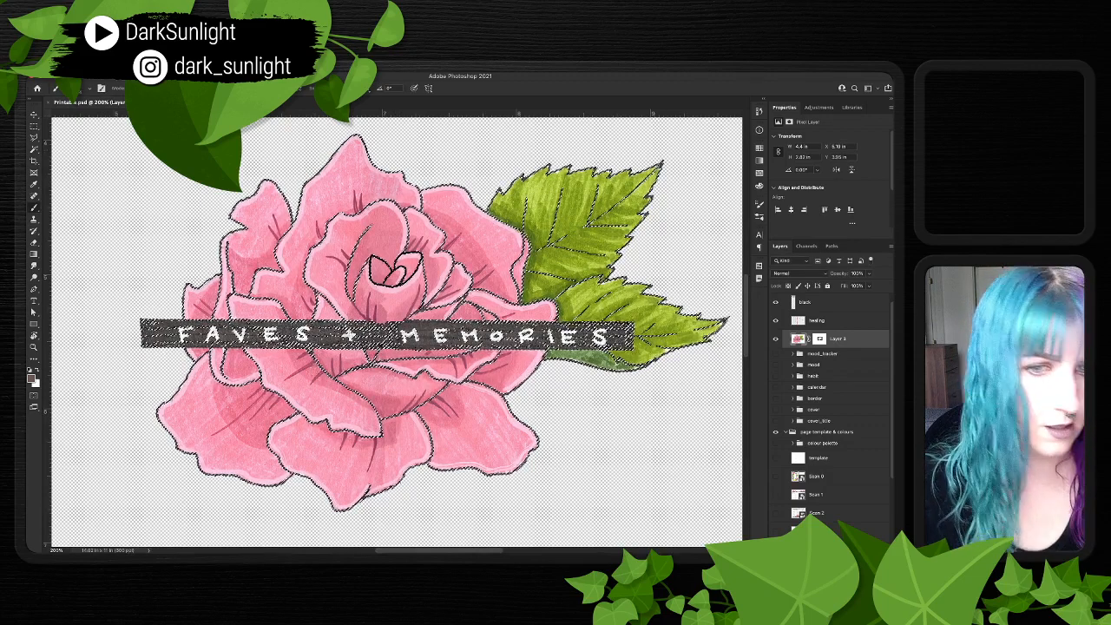
pyautogui.click(837, 417)
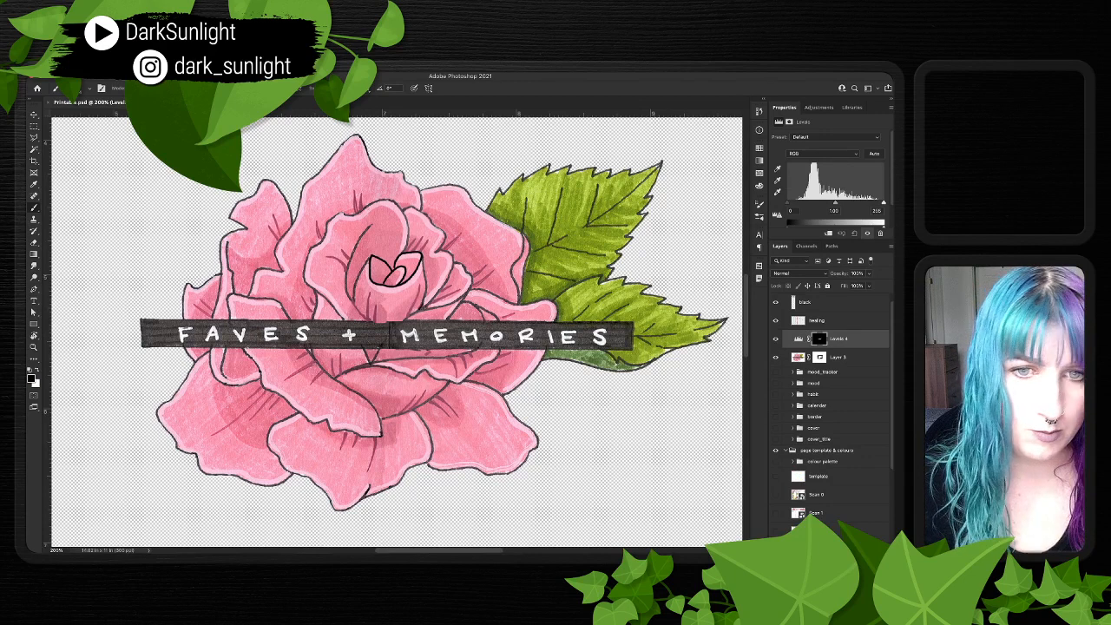
# - Raise the Levels black input to deepen the outlines and banner, and move the adjustment above the black layer in the assets group
pyautogui.moveTo(788, 202); pyautogui.dragTo(827, 203)
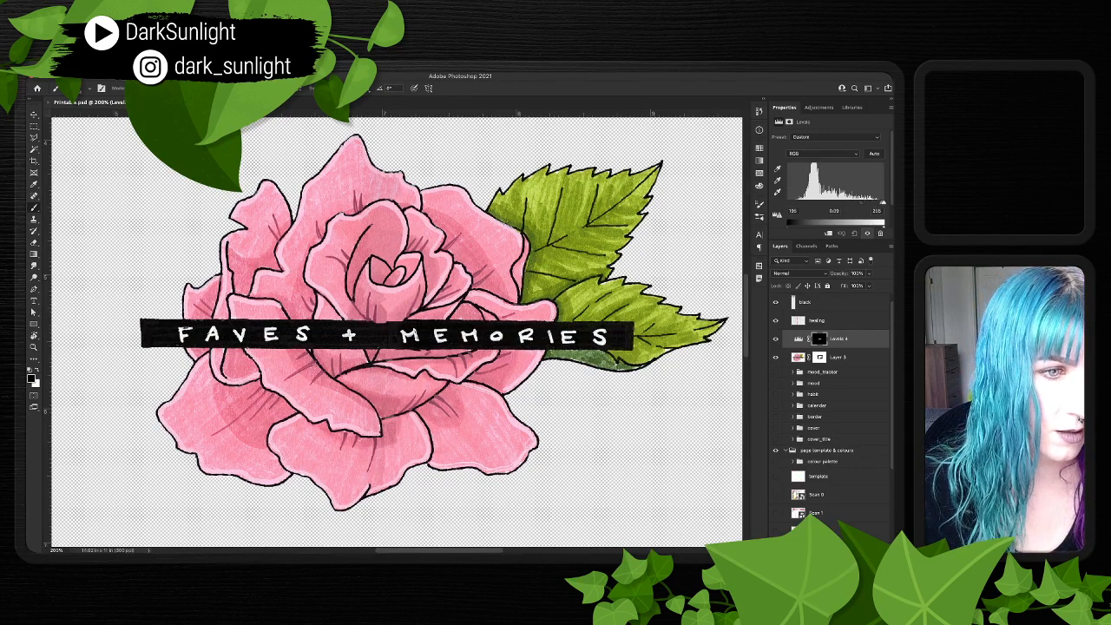
pyautogui.scroll(1, 839, 338)
pyautogui.moveTo(838, 349)
pyautogui.mouseDown()
pyautogui.moveTo(838, 305)
pyautogui.moveTo(838, 360)
pyautogui.moveTo(838, 305)
pyautogui.mouseUp()
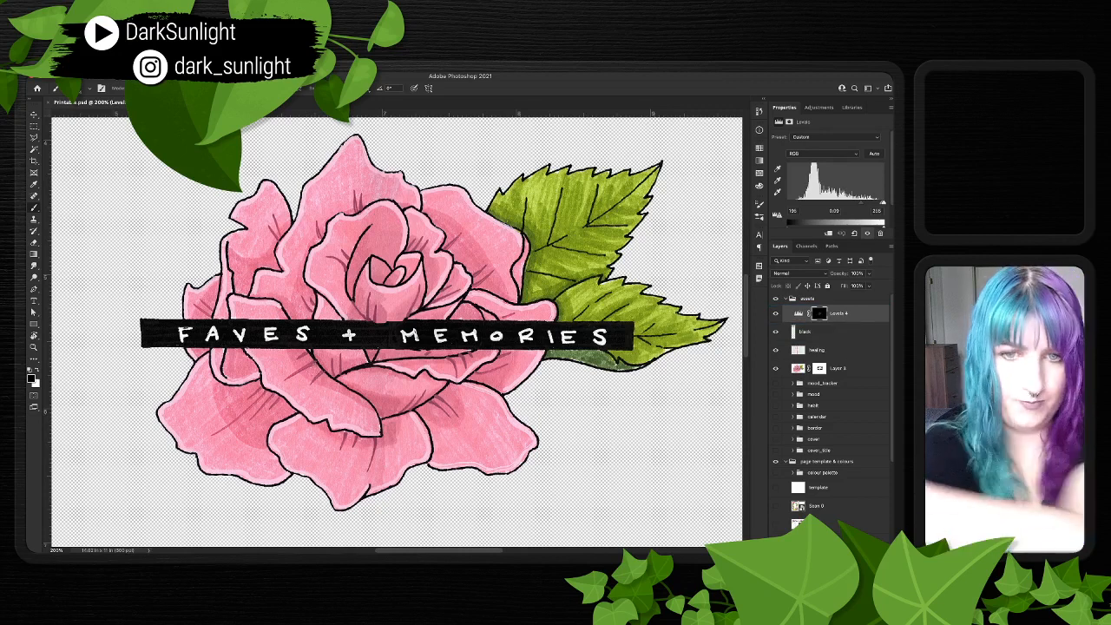
# - Reset the brush colour to black and fill the gap in the outer petal's outline above FAVES on the black layer
pyautogui.click(833, 332)
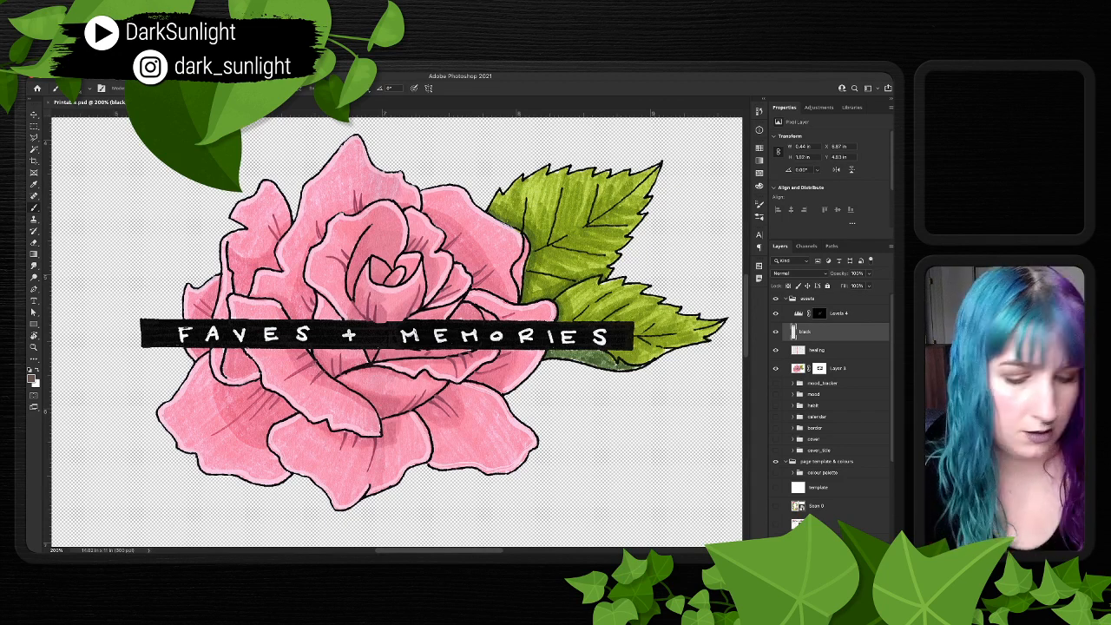
pyautogui.hotkey('ctrl', '+')
pyautogui.hotkey('ctrl', '+')
pyautogui.hotkey('ctrl', '+')
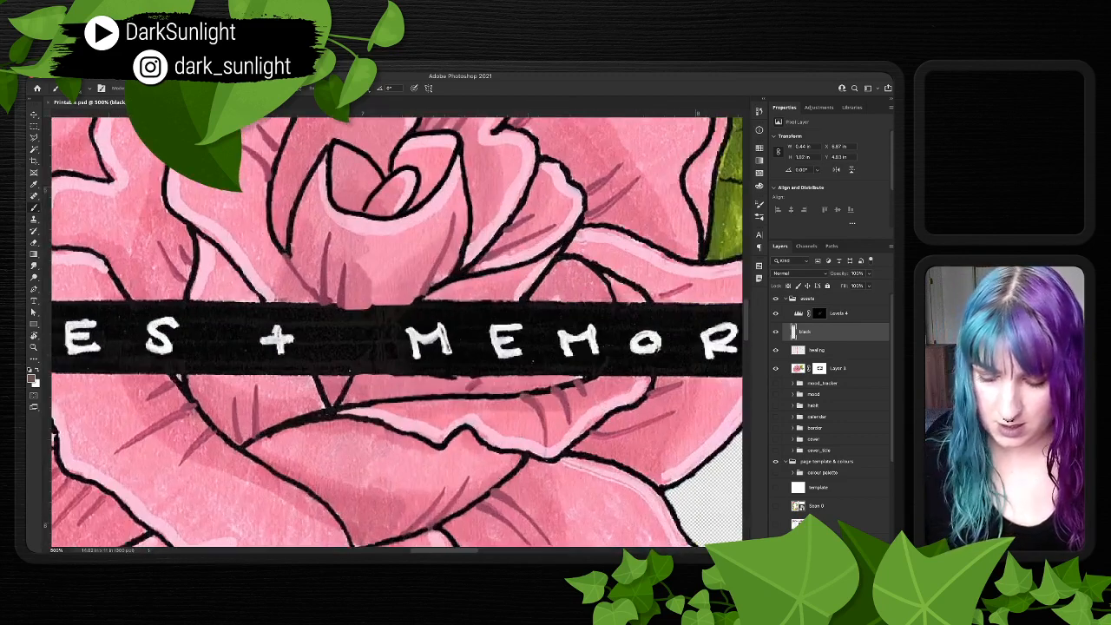
pyautogui.moveTo(350, 372); pyautogui.dragTo(653, 454)
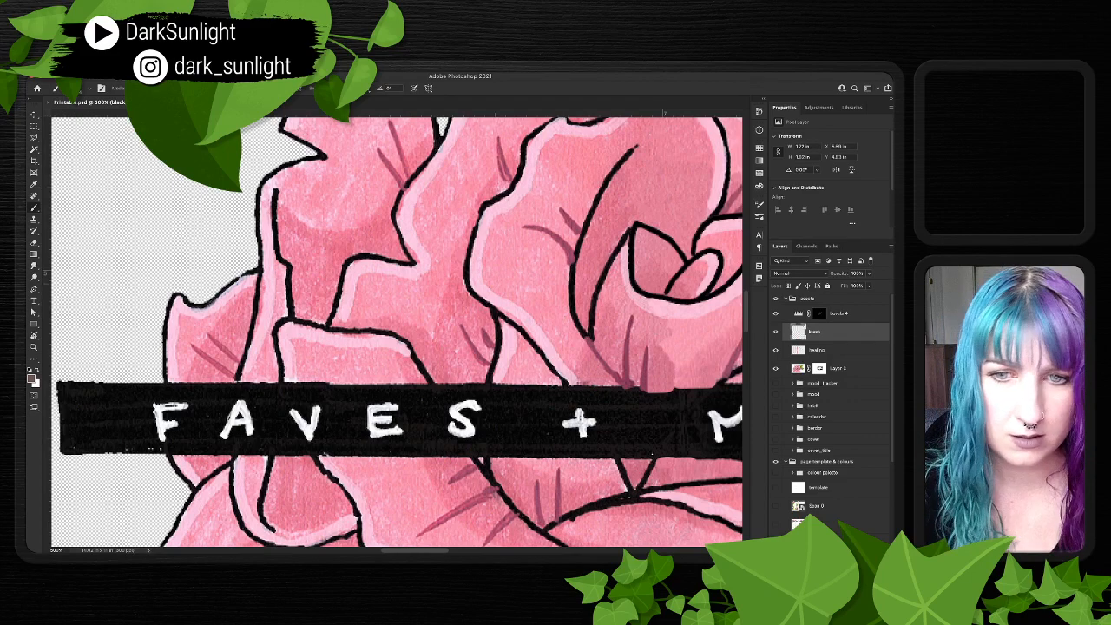
pyautogui.moveTo(243, 294)
pyautogui.mouseDown()
pyautogui.moveTo(251, 296)
pyautogui.moveTo(232, 319)
pyautogui.mouseUp()
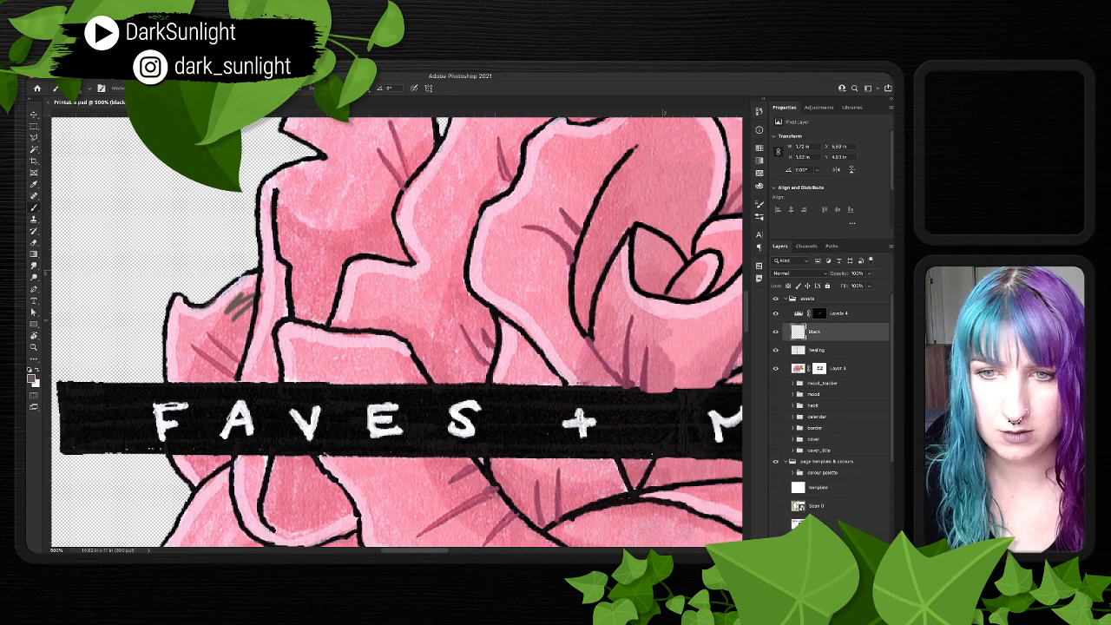
pyautogui.hotkey('ctrl', 'z')
pyautogui.press('d')
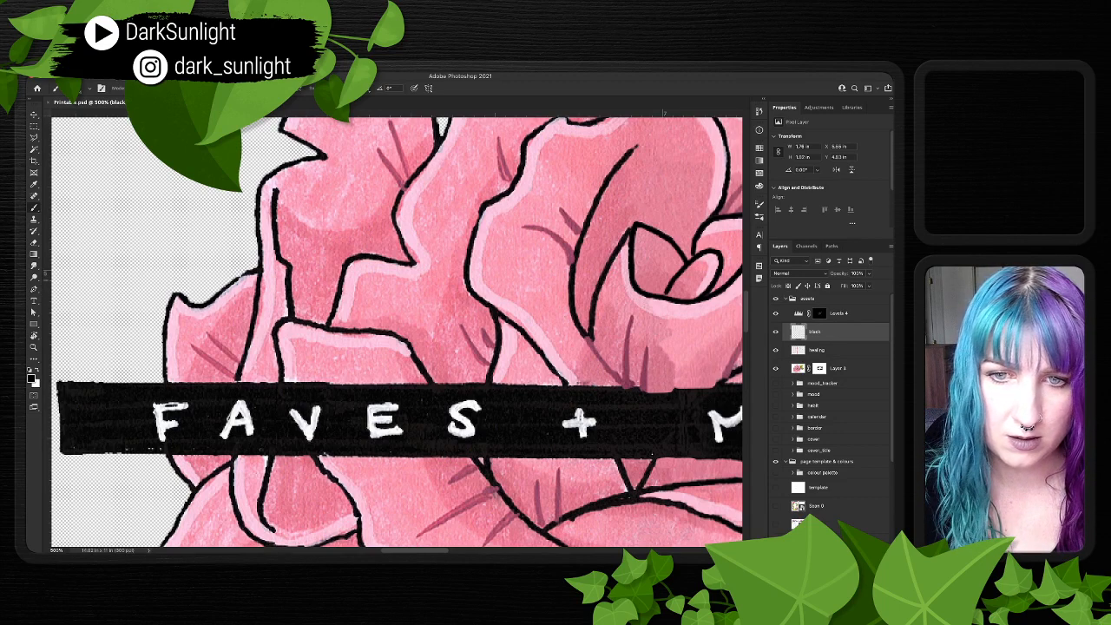
pyautogui.moveTo(251, 274); pyautogui.dragTo(143, 251)
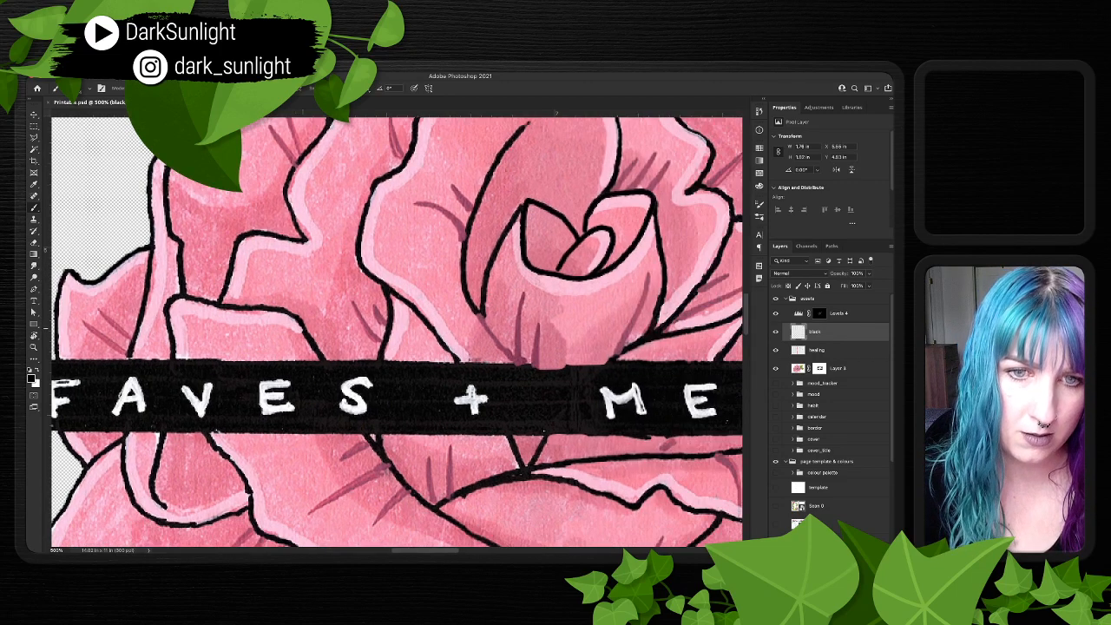
# - Paint black over the gaps in the petal outlines above and beside the rose's centre
pyautogui.moveTo(396, 291); pyautogui.dragTo(278, 374)
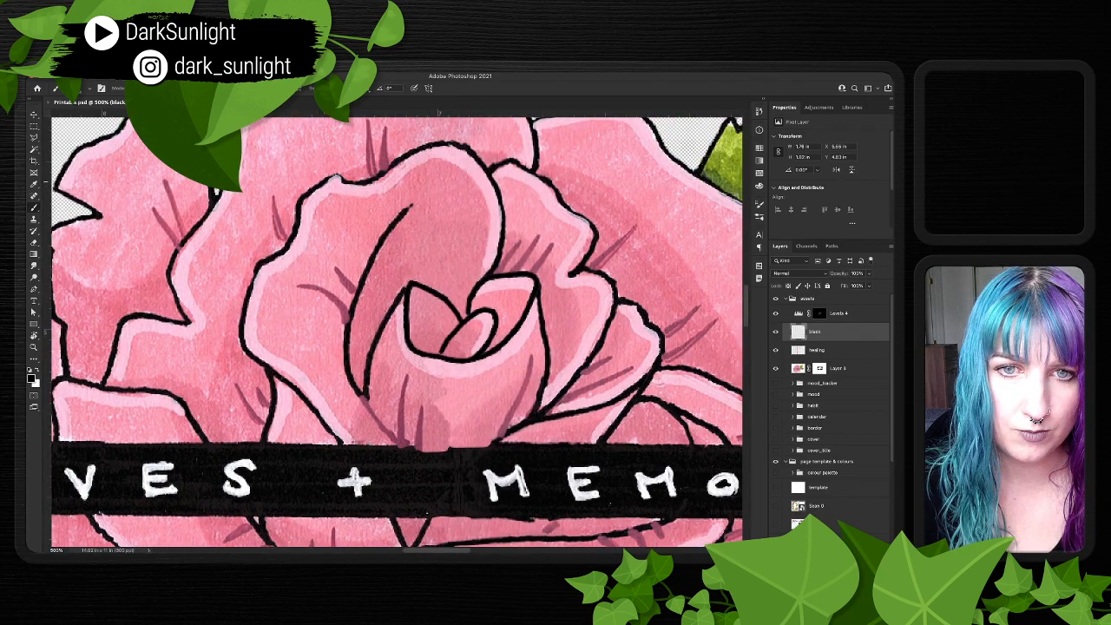
pyautogui.moveTo(340, 178); pyautogui.dragTo(134, 146)
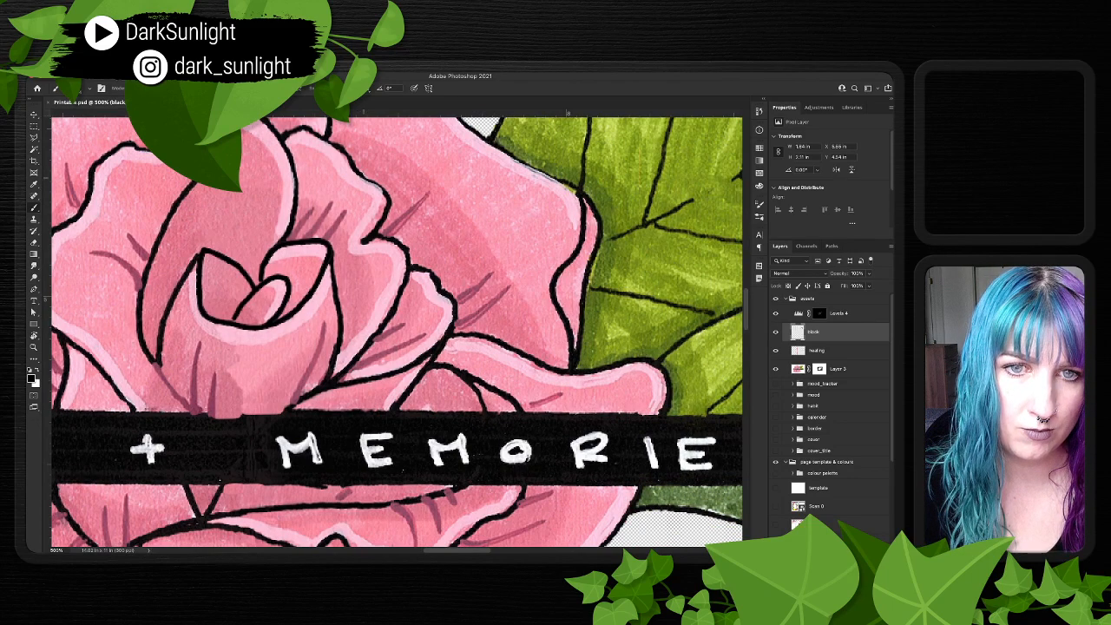
pyautogui.moveTo(358, 176); pyautogui.dragTo(386, 193)
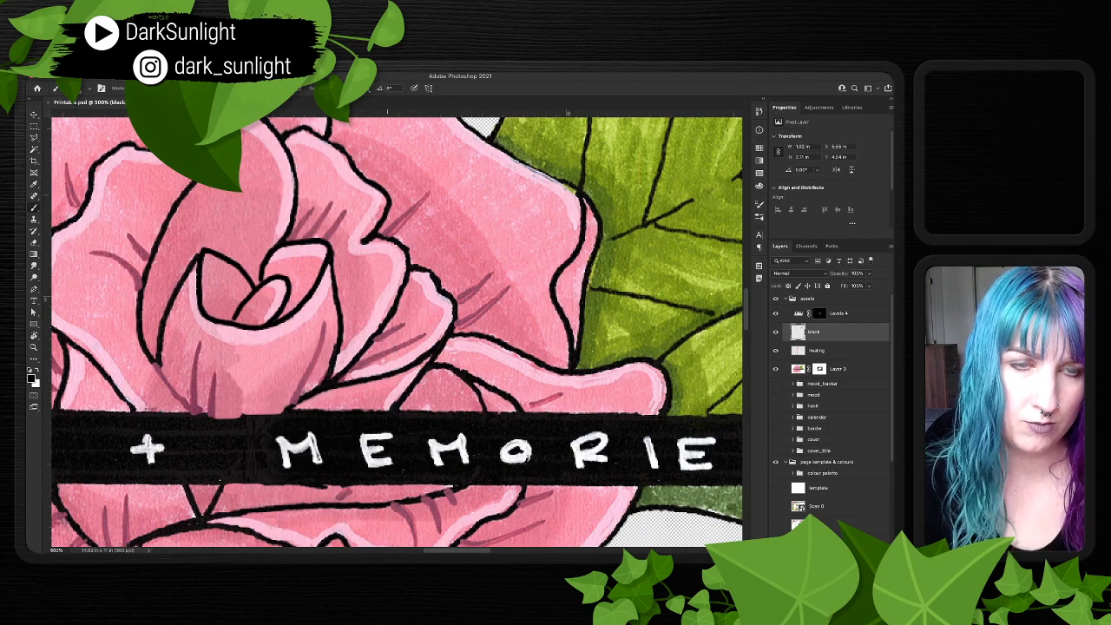
# - Paint black over the gap in the outer petal's outline where it meets the upper leaf
pyautogui.moveTo(635, 177); pyautogui.dragTo(446, 170)
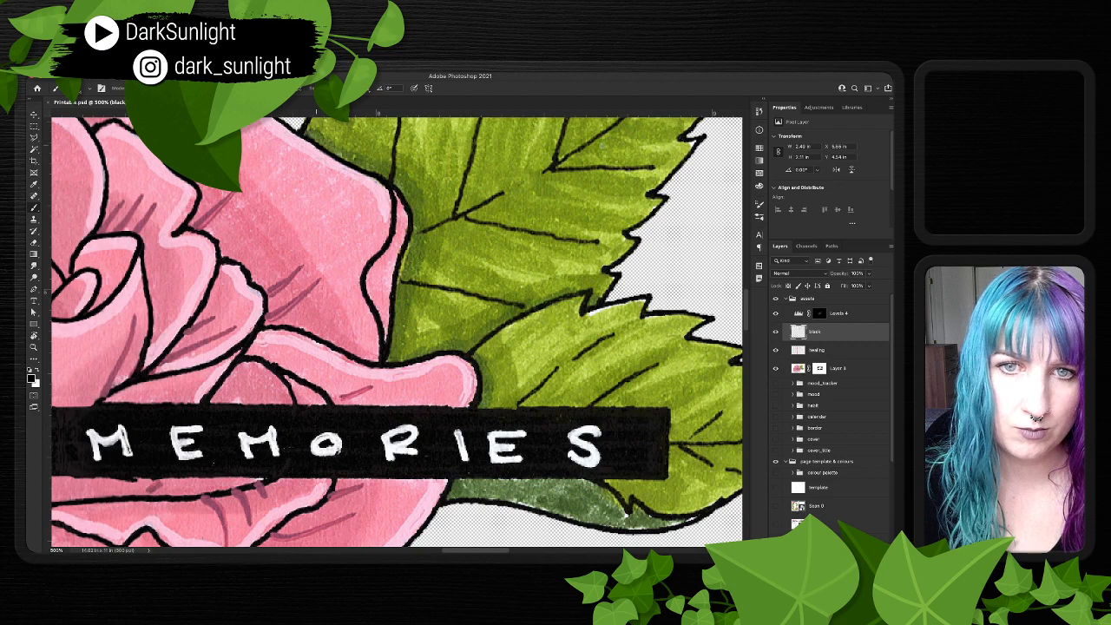
pyautogui.moveTo(315, 146); pyautogui.dragTo(296, 134)
# - Examine the outlines around the banner and along the lower and outer petals for remaining gaps
pyautogui.scroll(-3, 397, 329)
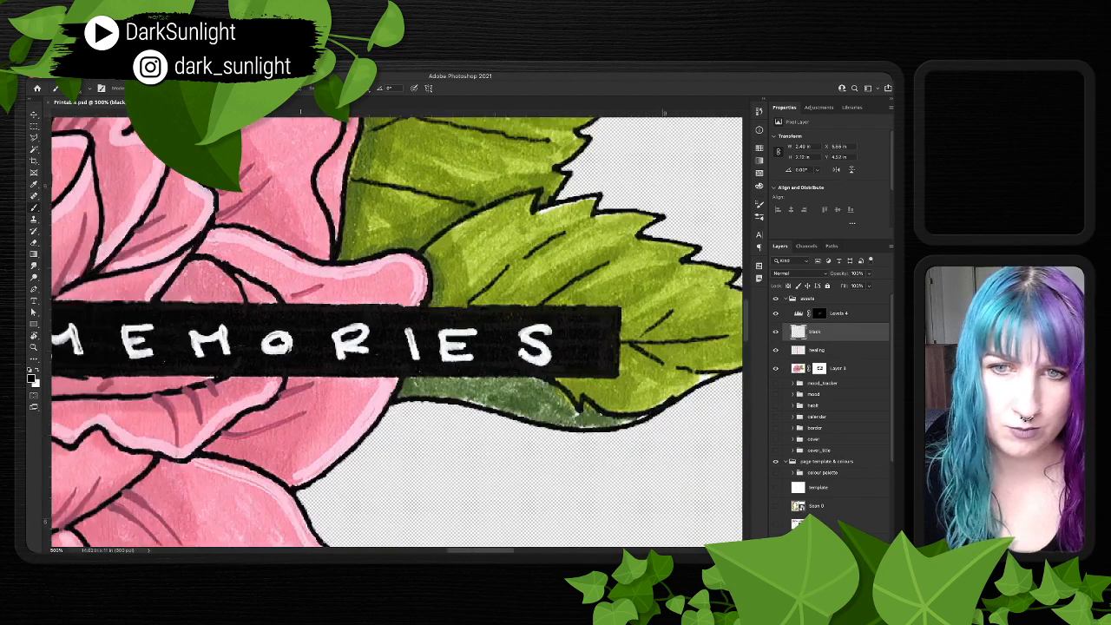
pyautogui.scroll(-3, 397, 330)
pyautogui.hscroll(-3, 397, 330)
pyautogui.scroll(3, 397, 330)
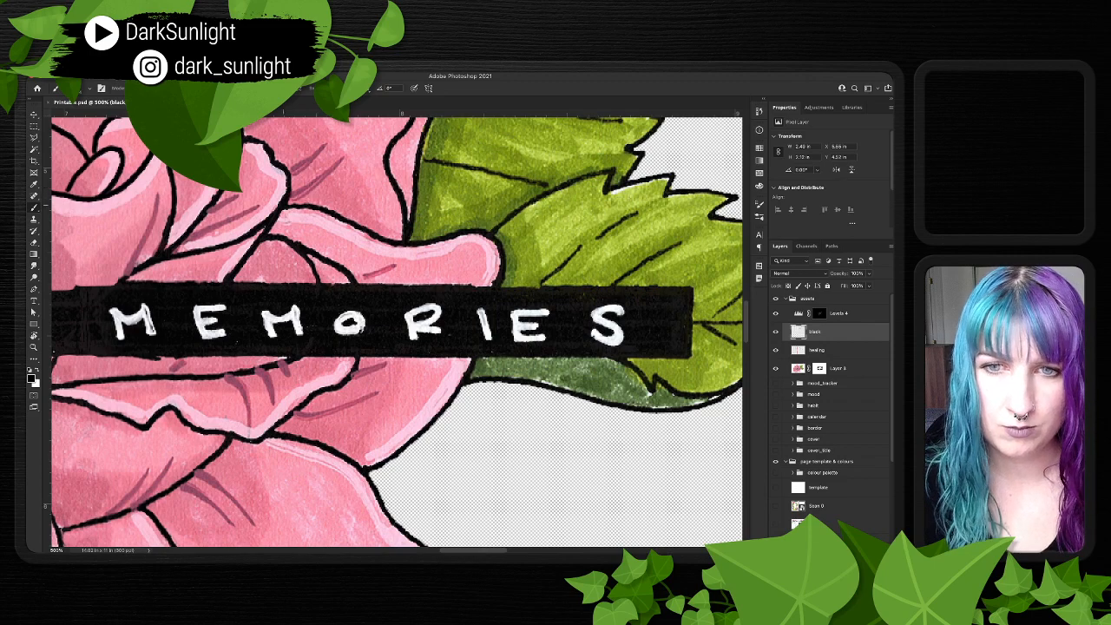
pyautogui.hscroll(-3, 397, 330)
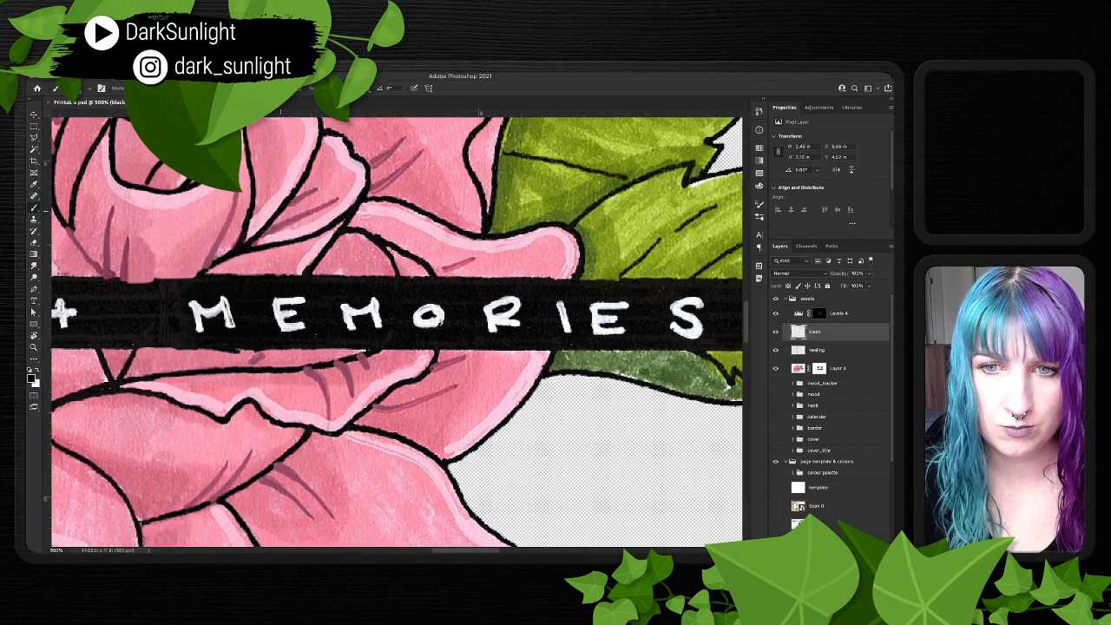
pyautogui.hscroll(-3, 397, 330)
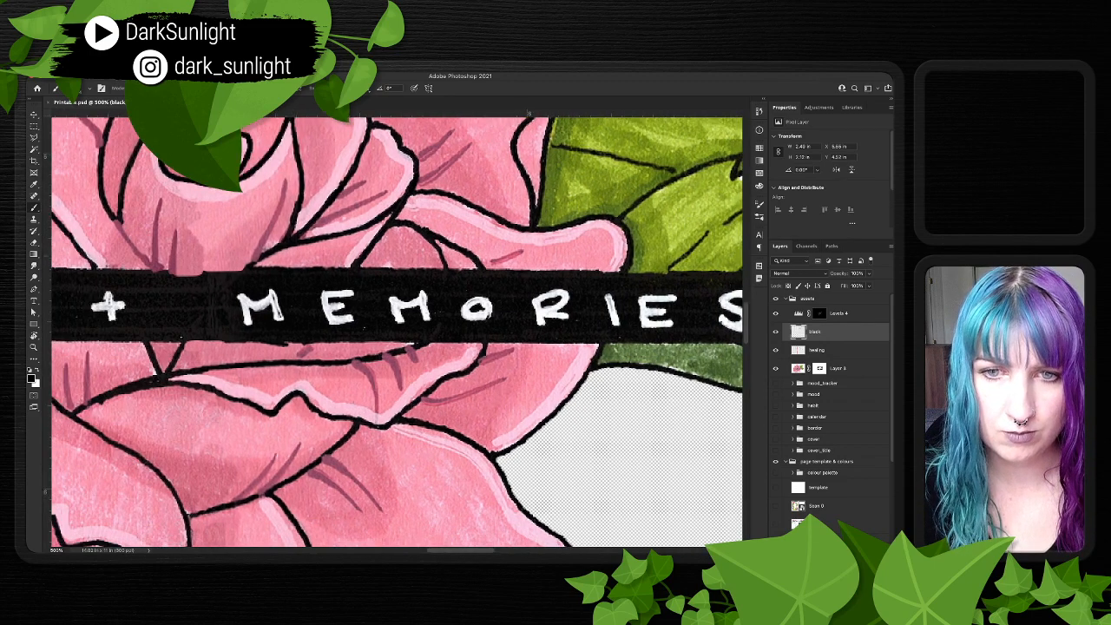
pyautogui.hscroll(-5, 397, 329)
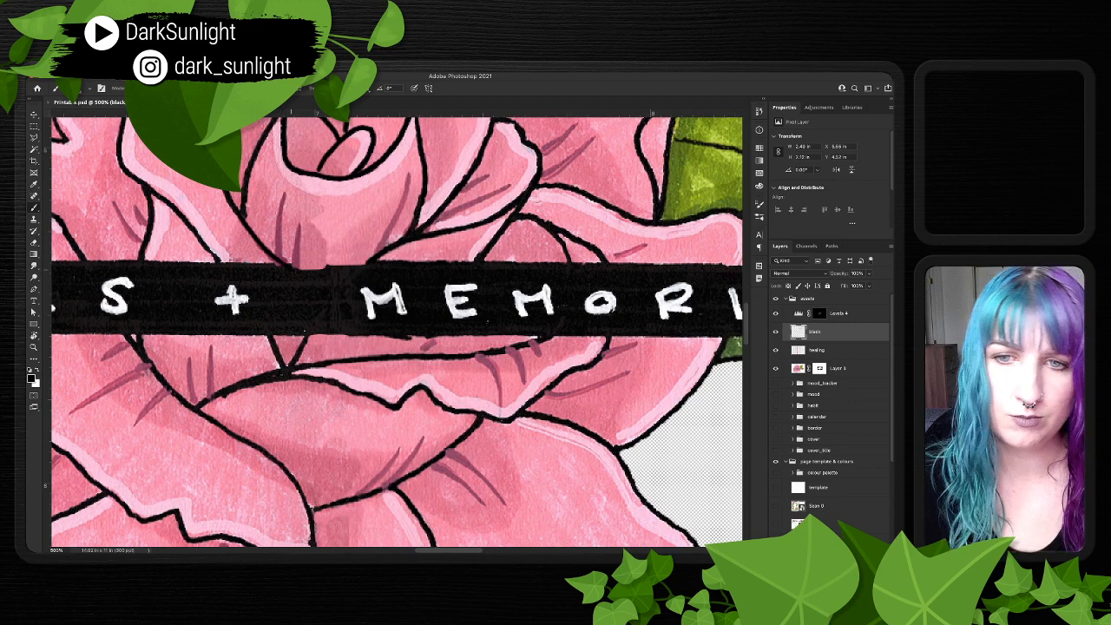
pyautogui.hscroll(-4, 397, 330)
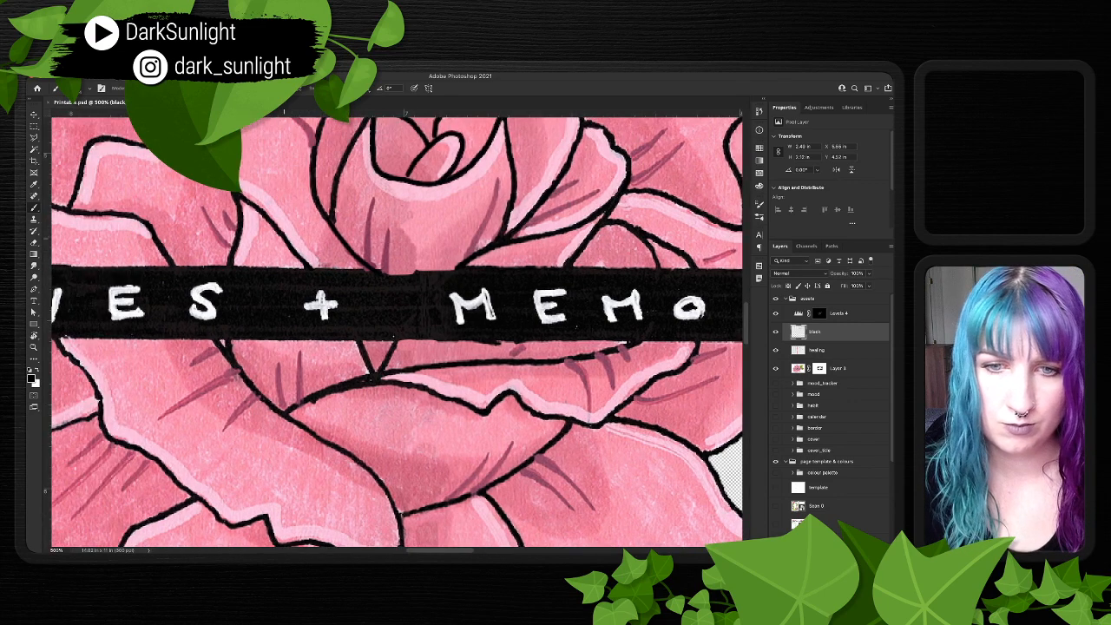
pyautogui.hscroll(-3, 396, 330)
pyautogui.scroll(-2, 397, 330)
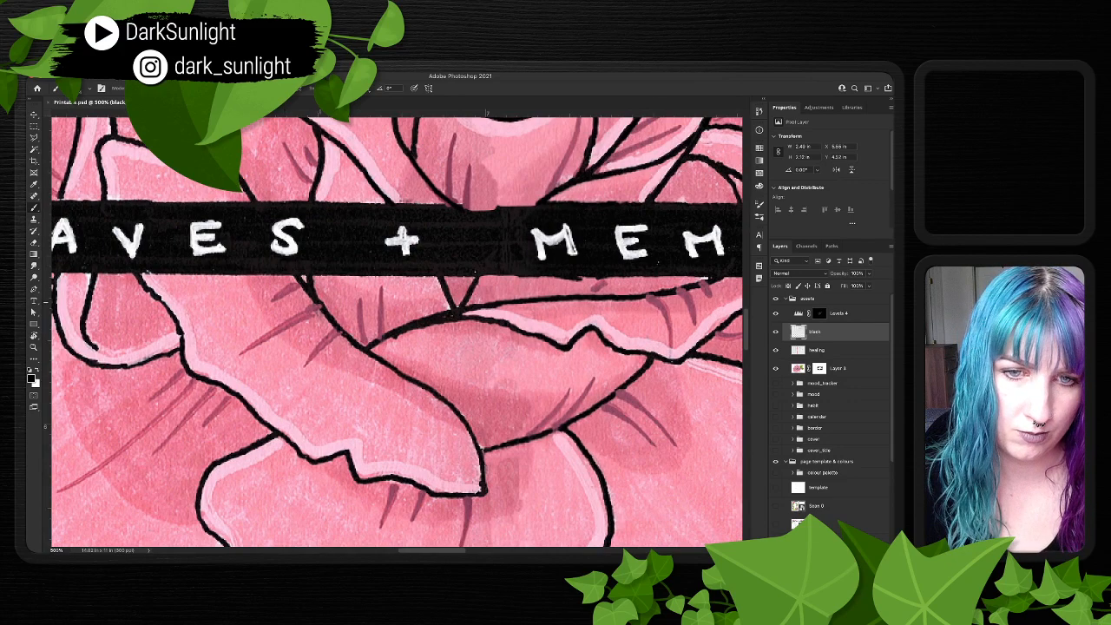
pyautogui.hscroll(5, 341, 332)
pyautogui.scroll(-1, 341, 332)
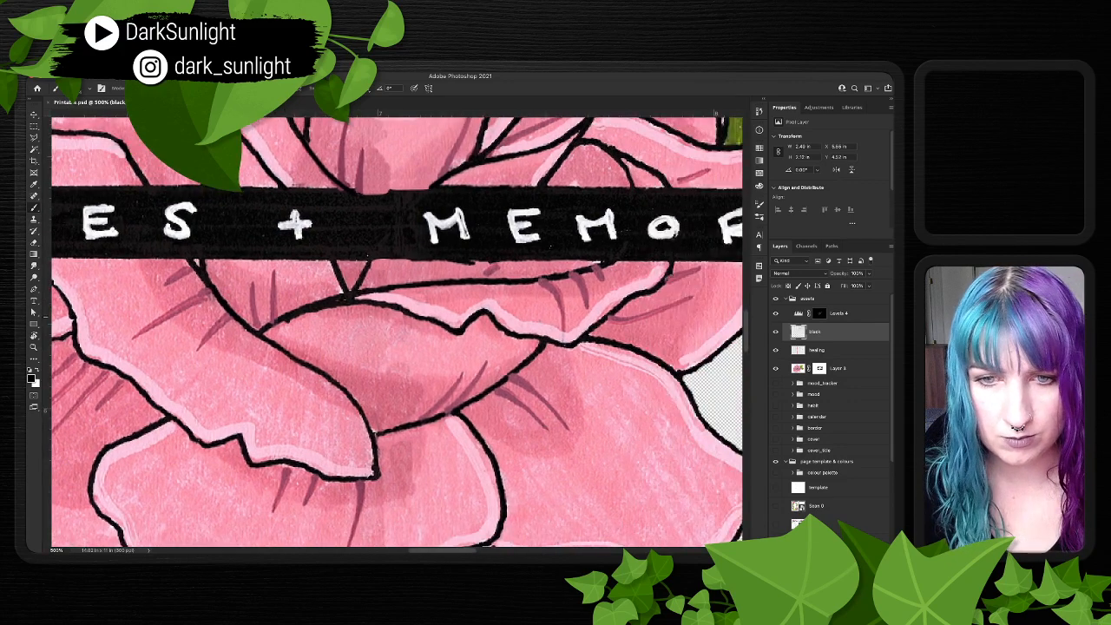
pyautogui.hscroll(5, 271, 325)
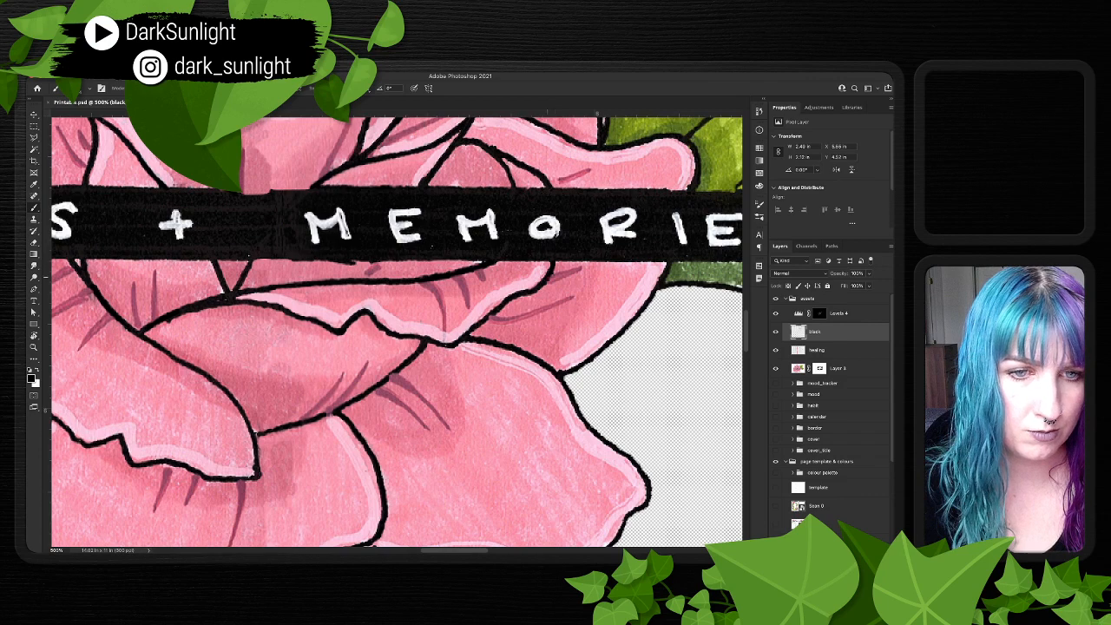
pyautogui.moveTo(416, 358); pyautogui.dragTo(462, 272)
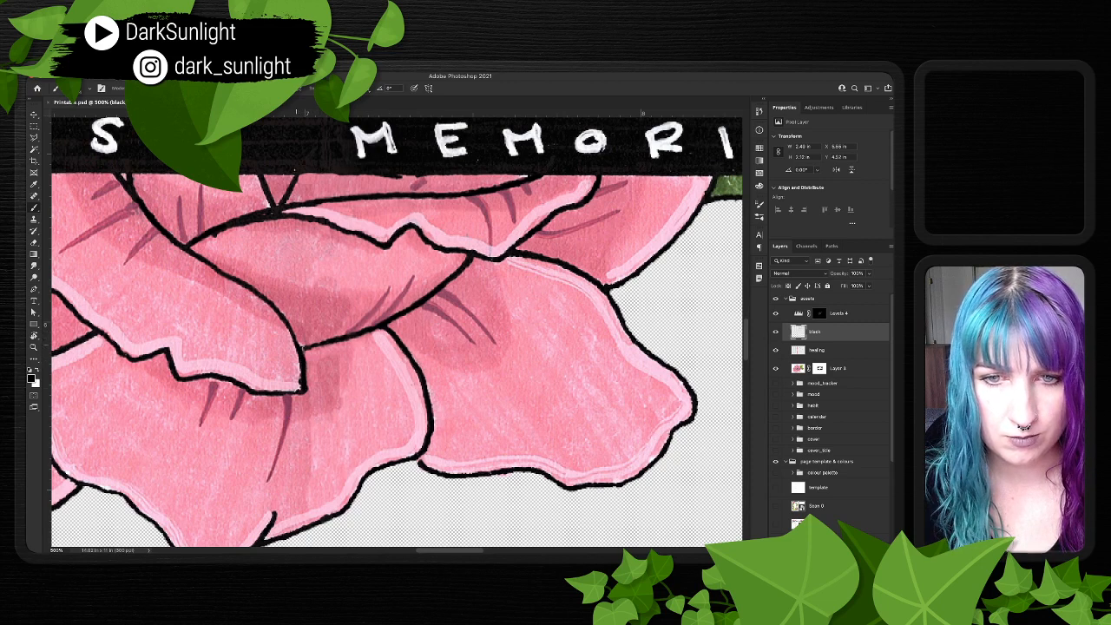
pyautogui.scroll(-3, 290, 333)
pyautogui.hscroll(-6, 289, 333)
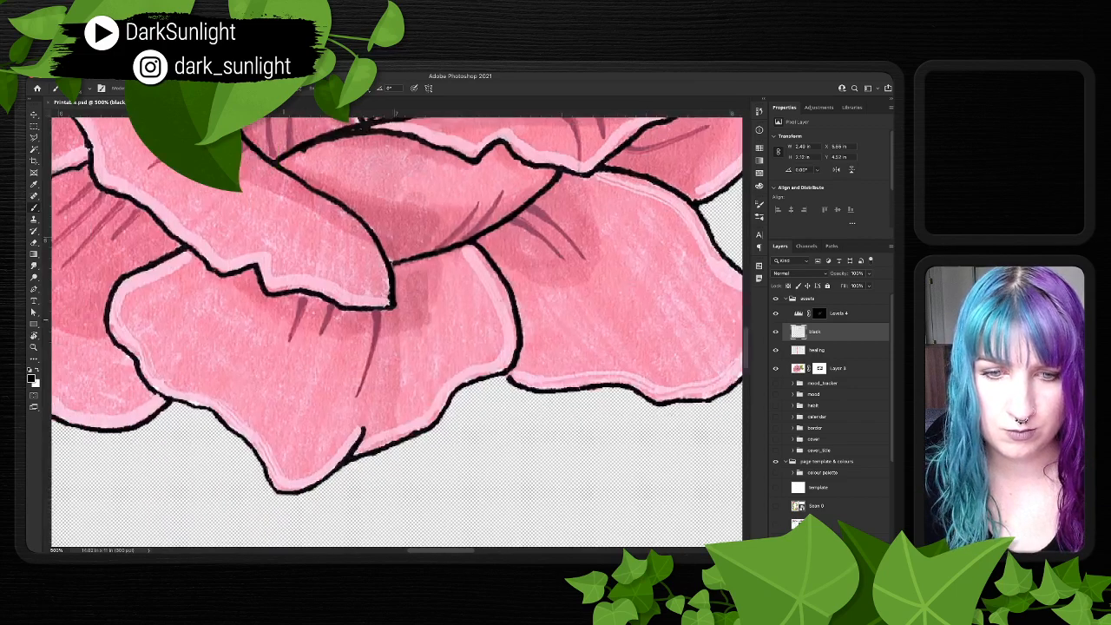
pyautogui.hscroll(-5, 397, 330)
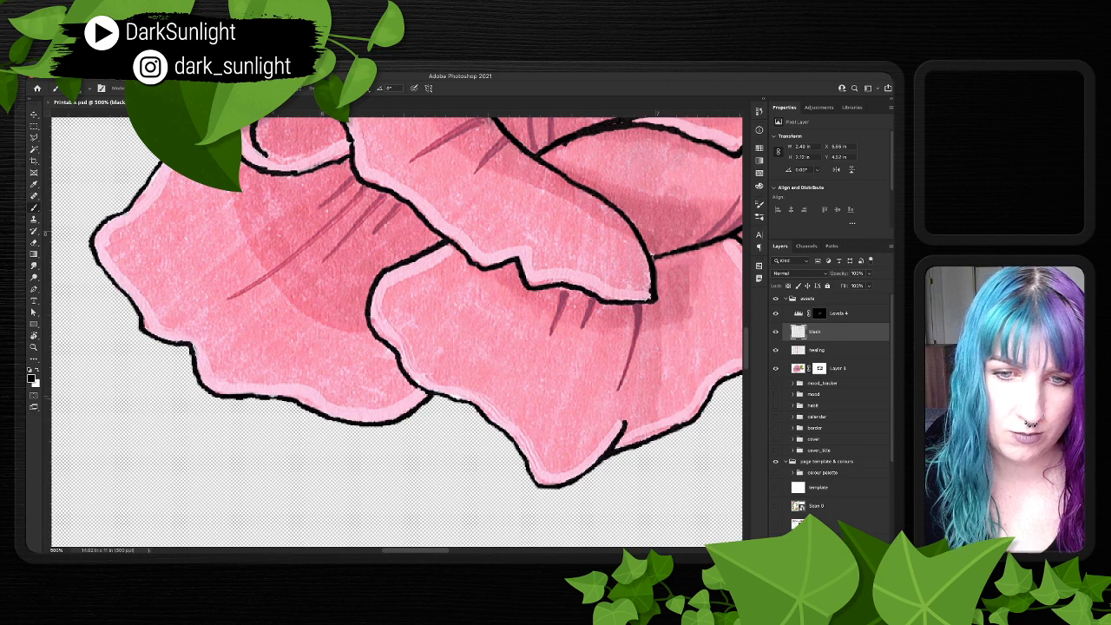
pyautogui.scroll(5, 397, 330)
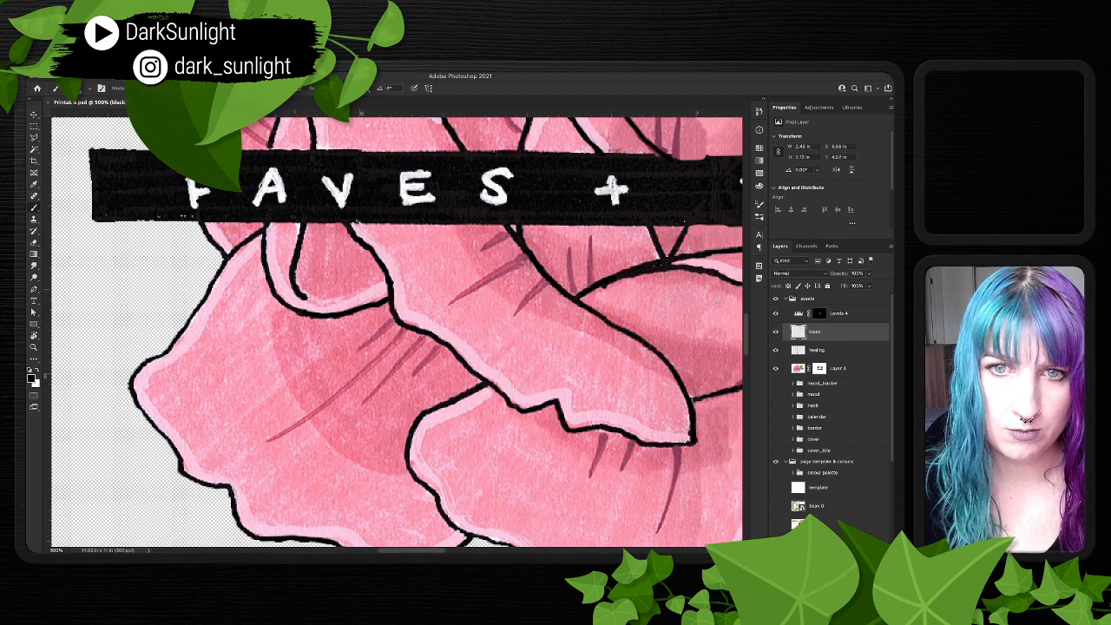
pyautogui.scroll(4, 397, 331)
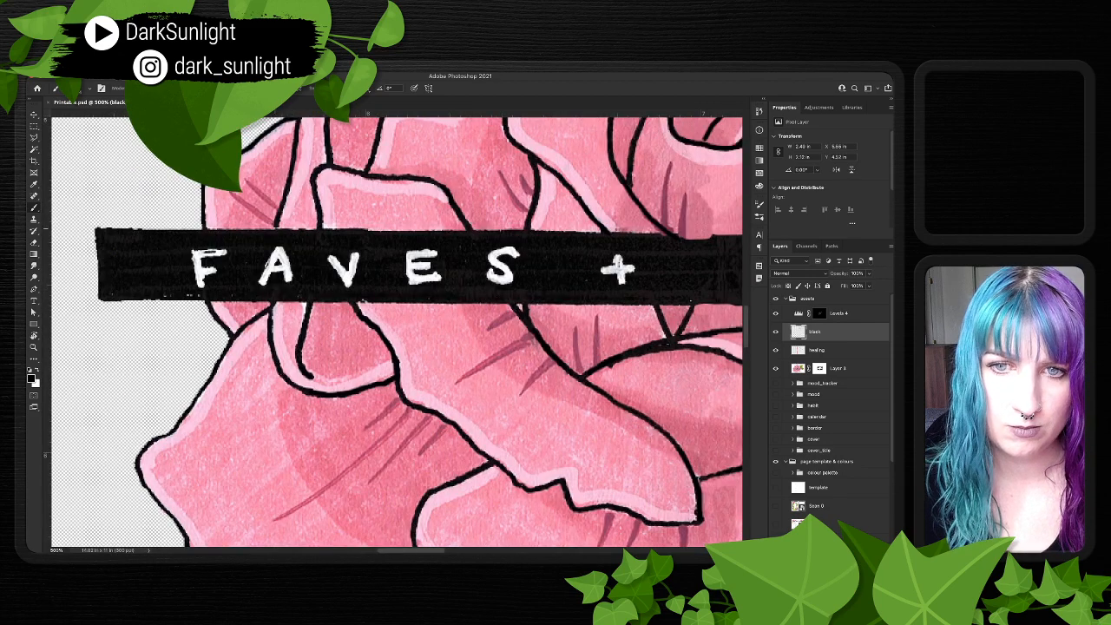
pyautogui.scroll(9, 396, 332)
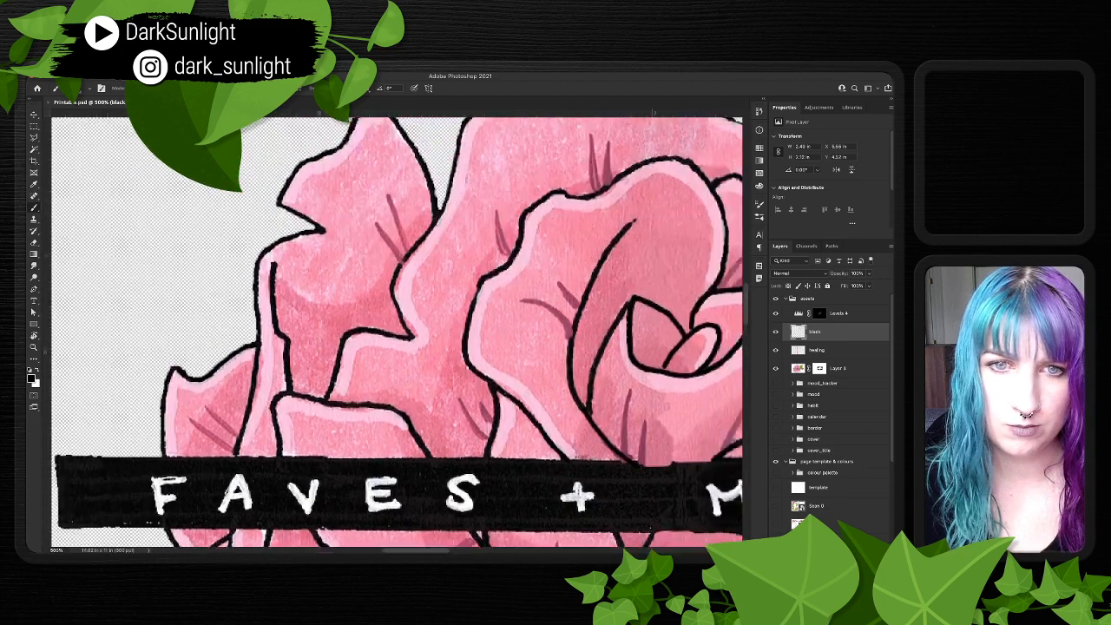
# - Paint black along the broken outline on the notched side of the topmost petal, keeping the black layer active
pyautogui.hscroll(12, 397, 331)
pyautogui.scroll(6, 397, 331)
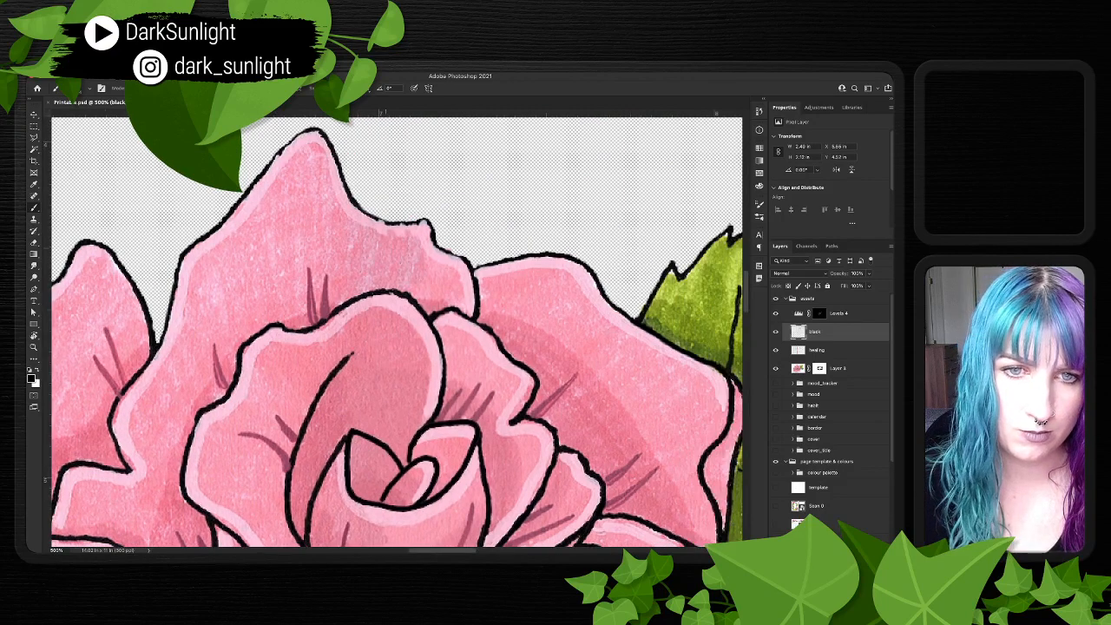
pyautogui.click(379, 220)
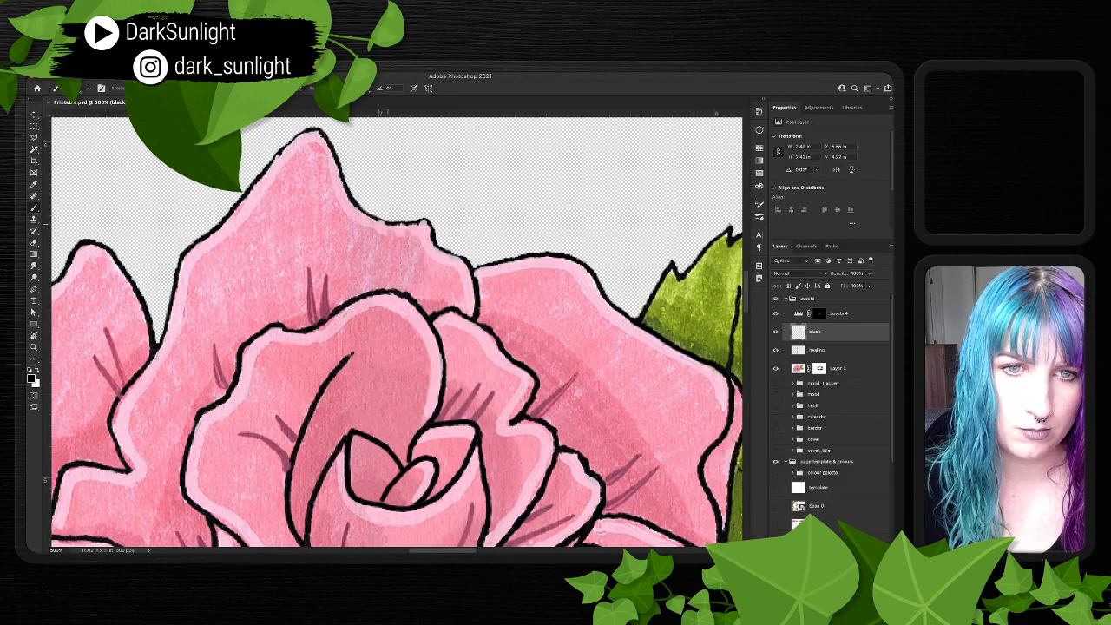
pyautogui.moveTo(384, 223)
pyautogui.mouseDown()
pyautogui.moveTo(422, 223)
pyautogui.moveTo(460, 259)
pyautogui.mouseUp()
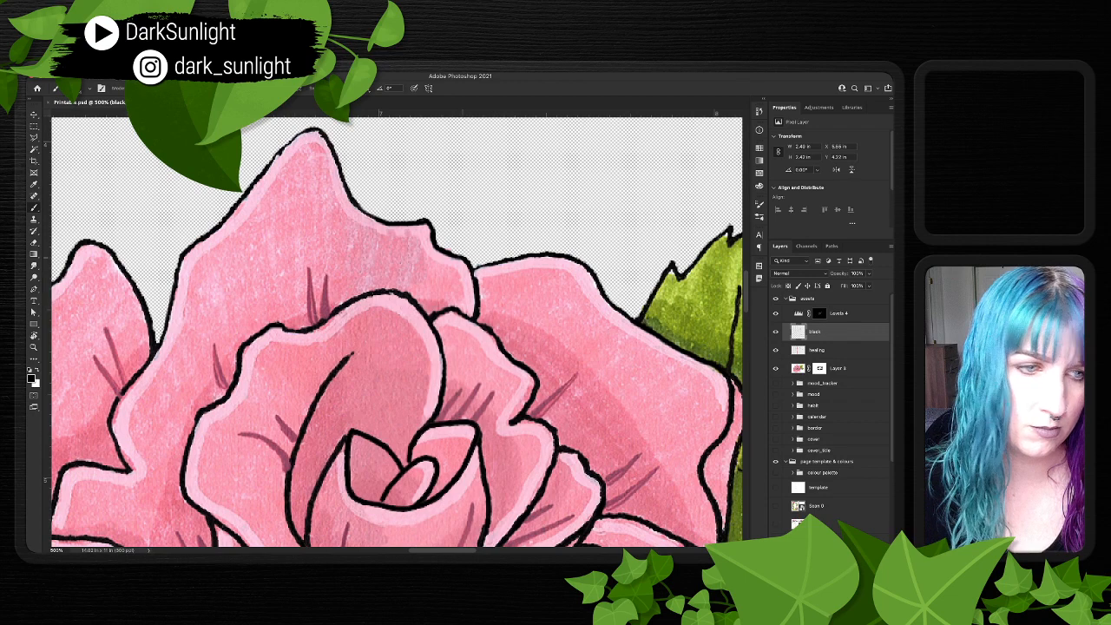
pyautogui.click(820, 368)
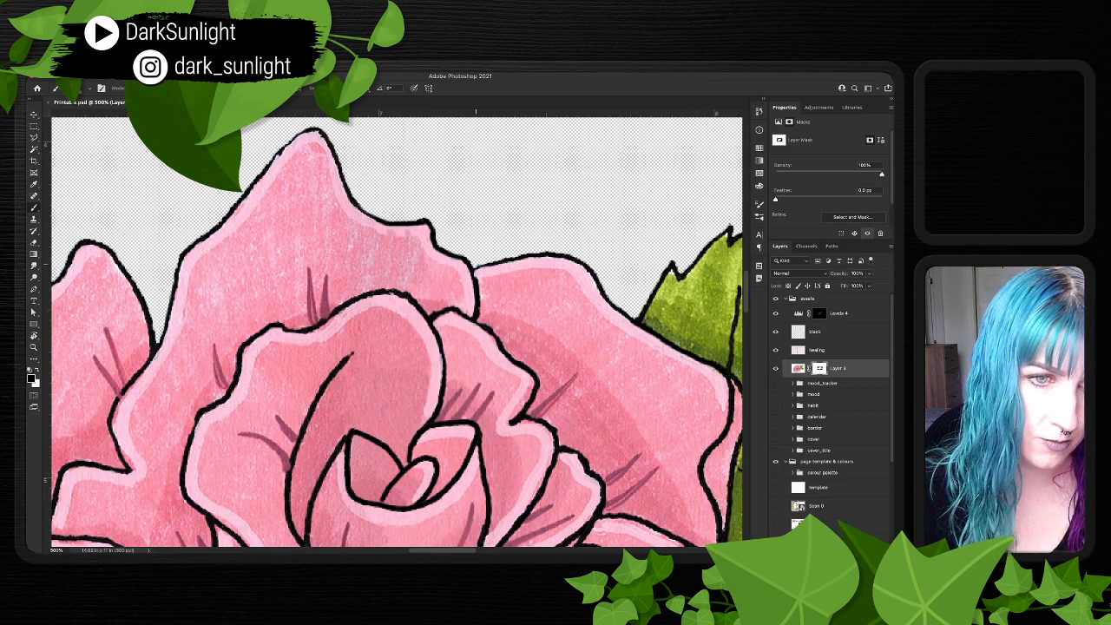
pyautogui.click(816, 332)
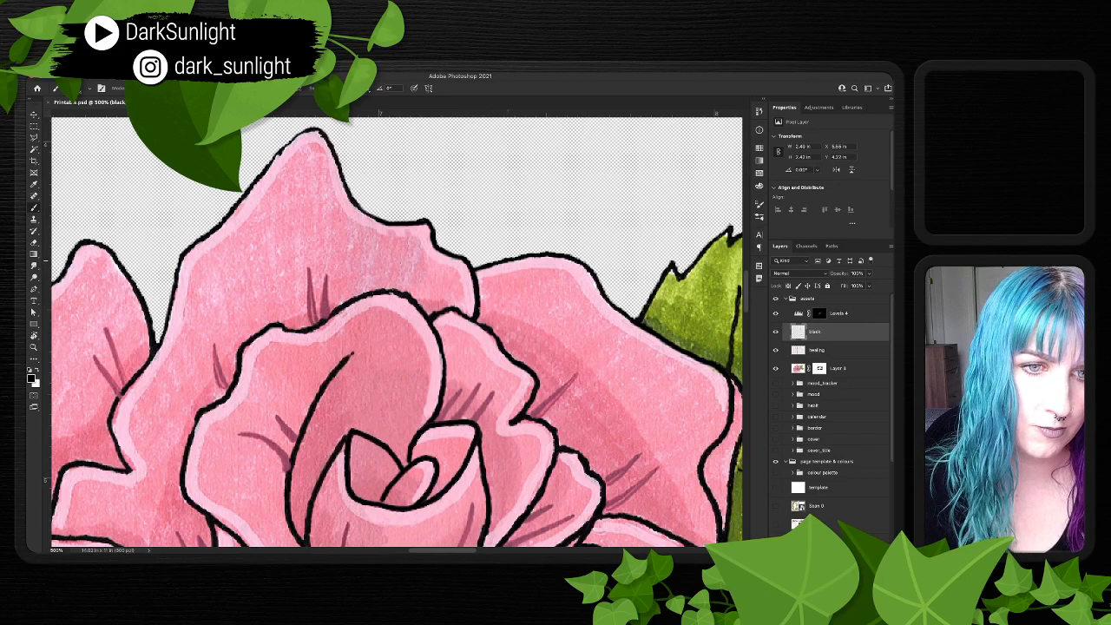
# - Inspect the outlines of both leaves and then the whole rose illustration for remaining flaws
pyautogui.hscroll(6, 527, 255)
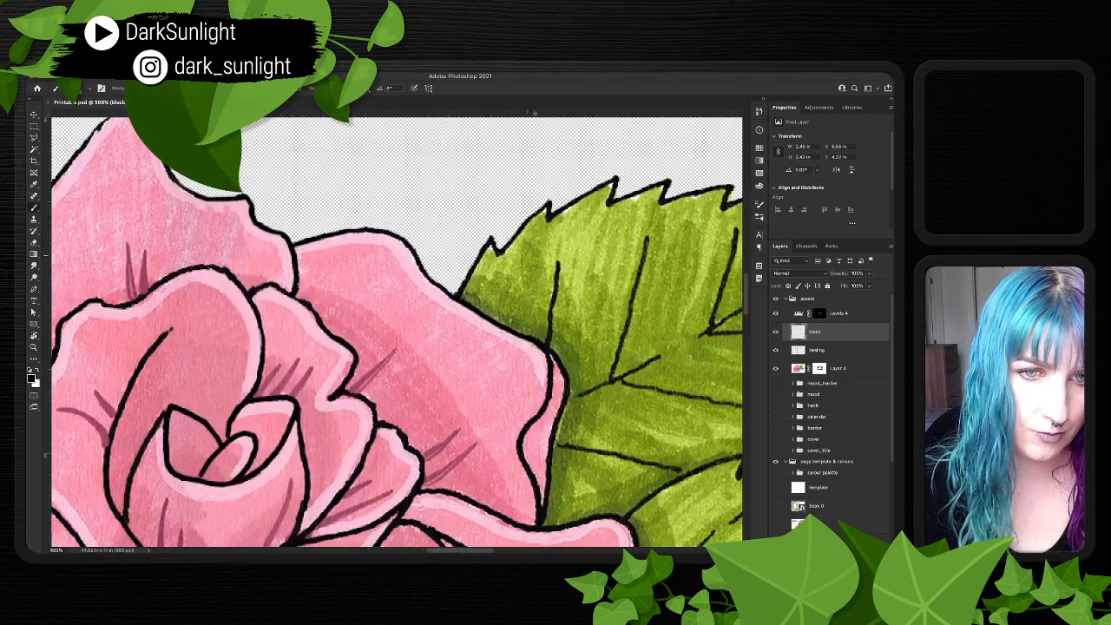
pyautogui.scroll(-4, 527, 255)
pyautogui.scroll(-2, 527, 255)
pyautogui.hscroll(6, 527, 256)
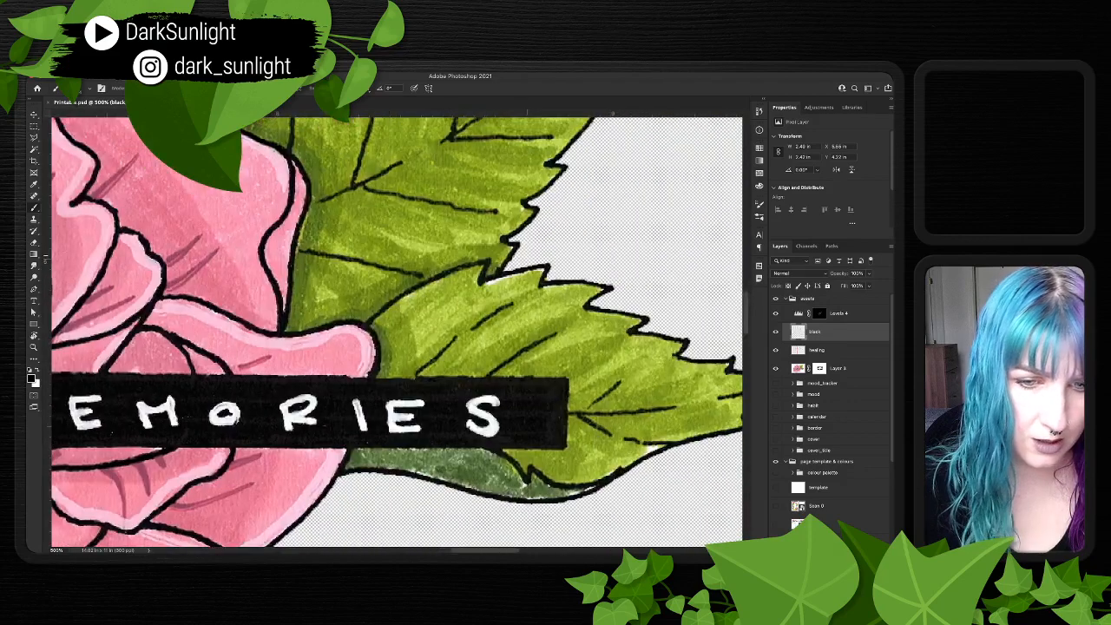
pyautogui.hscroll(3, 527, 255)
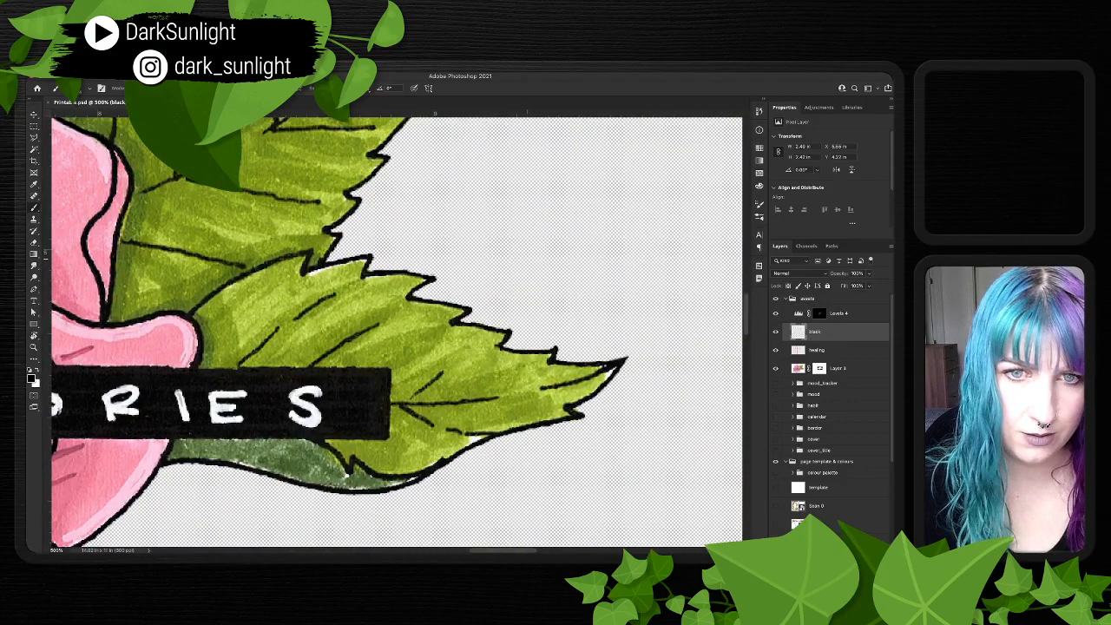
pyautogui.scroll(4, 527, 255)
pyautogui.hscroll(-4, 527, 255)
pyautogui.scroll(2, 527, 256)
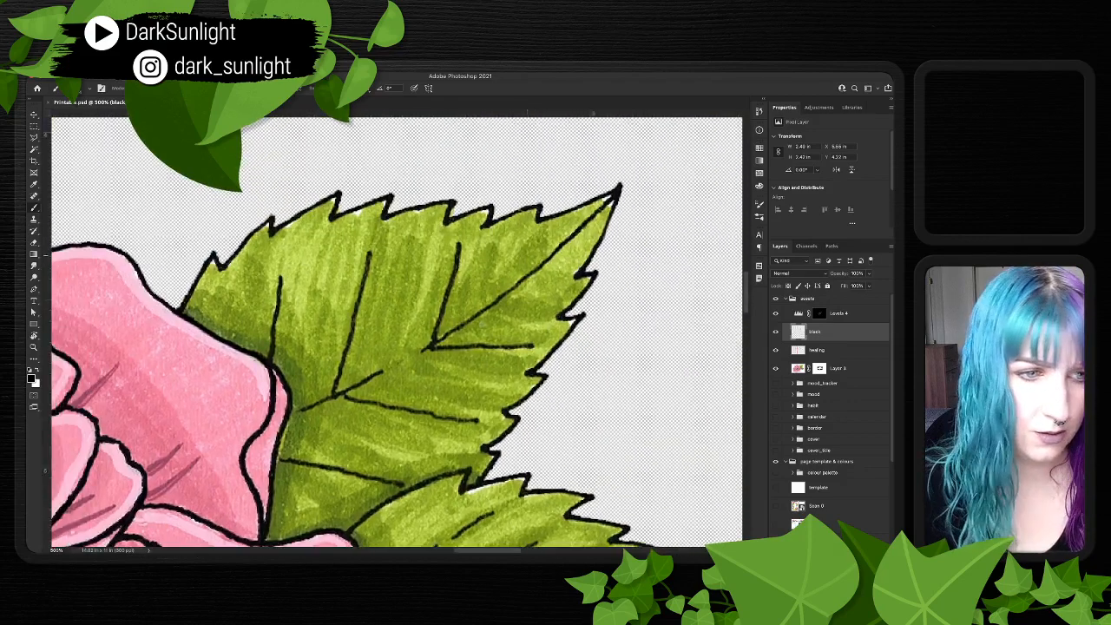
pyautogui.click(820, 369)
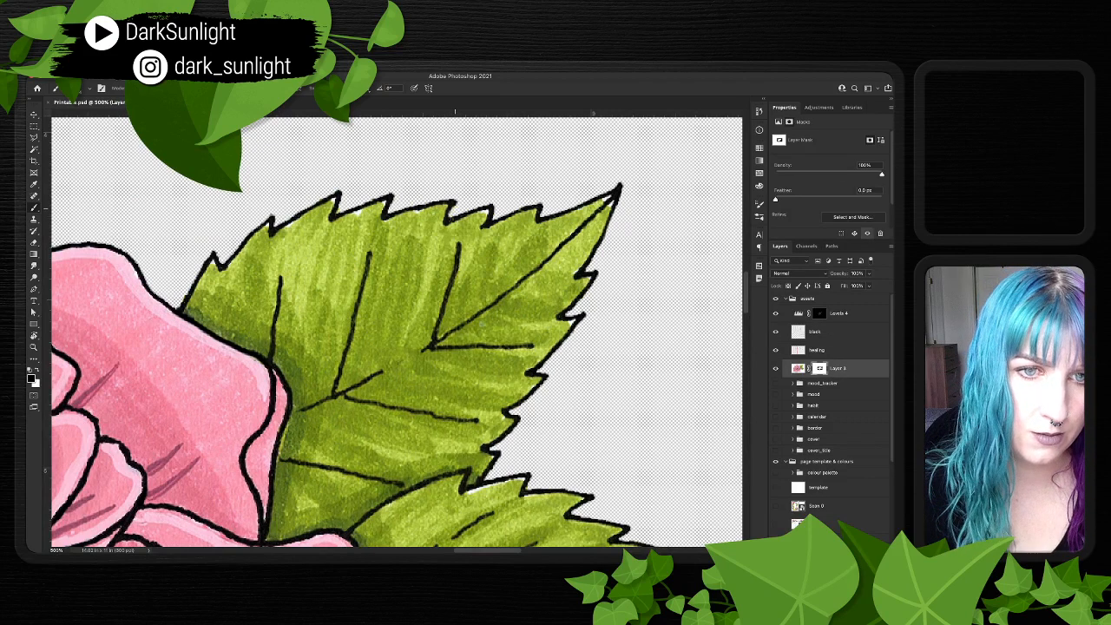
pyautogui.hscroll(-8, 397, 332)
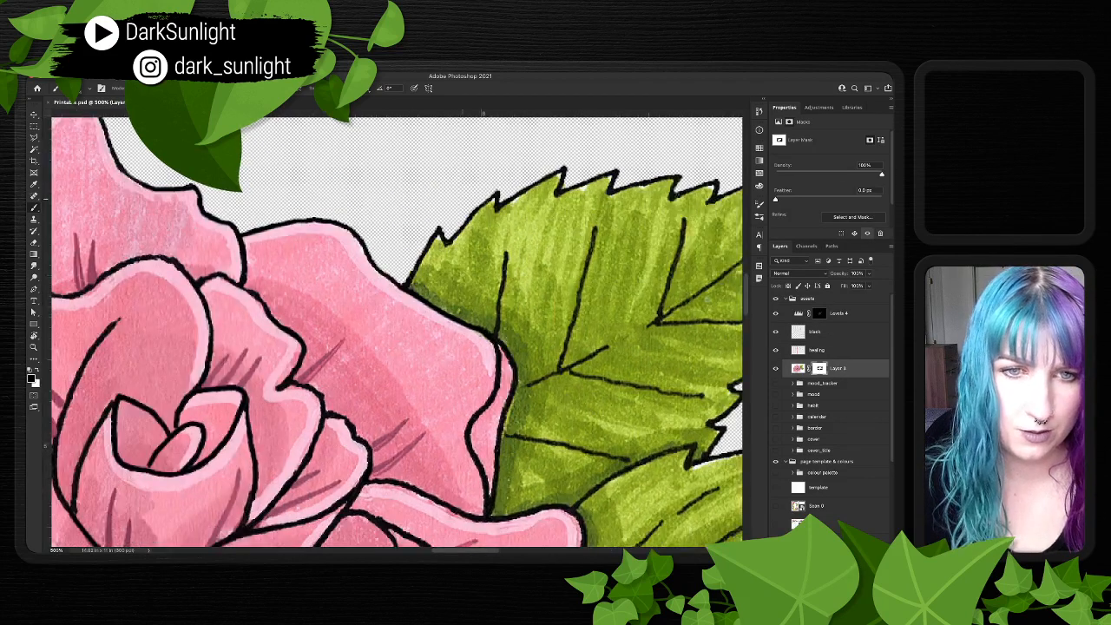
pyautogui.hscroll(-4, 424, 268)
pyautogui.scroll(-2, 424, 268)
pyautogui.press('super+minus')
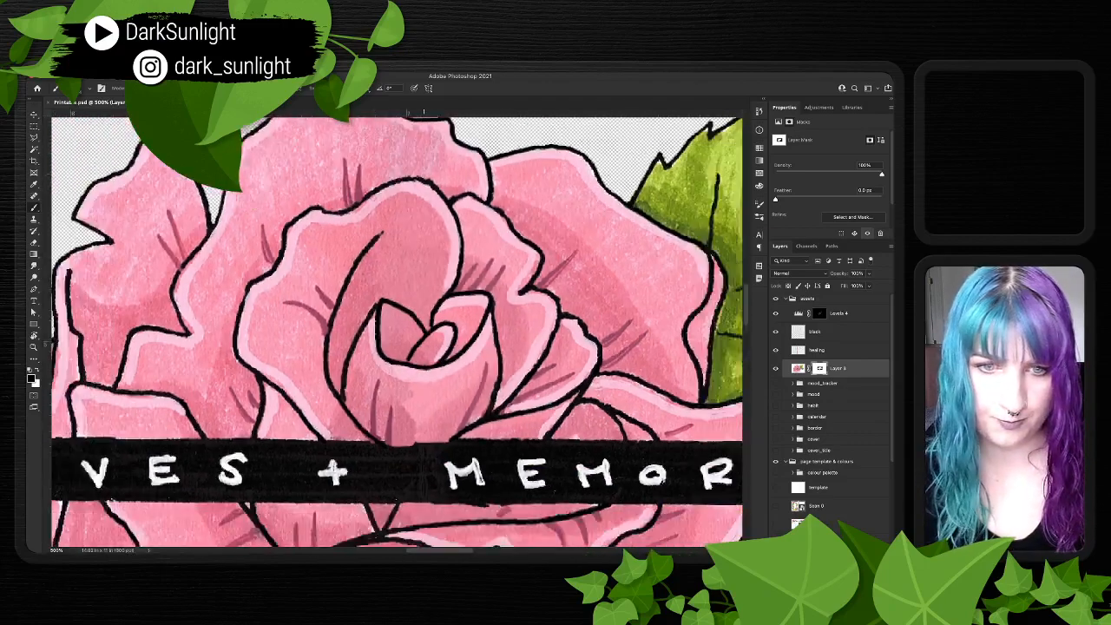
pyautogui.press('super+minus')
pyautogui.press('super+minus')
pyautogui.press('super+minus')
pyautogui.press('super+plus')
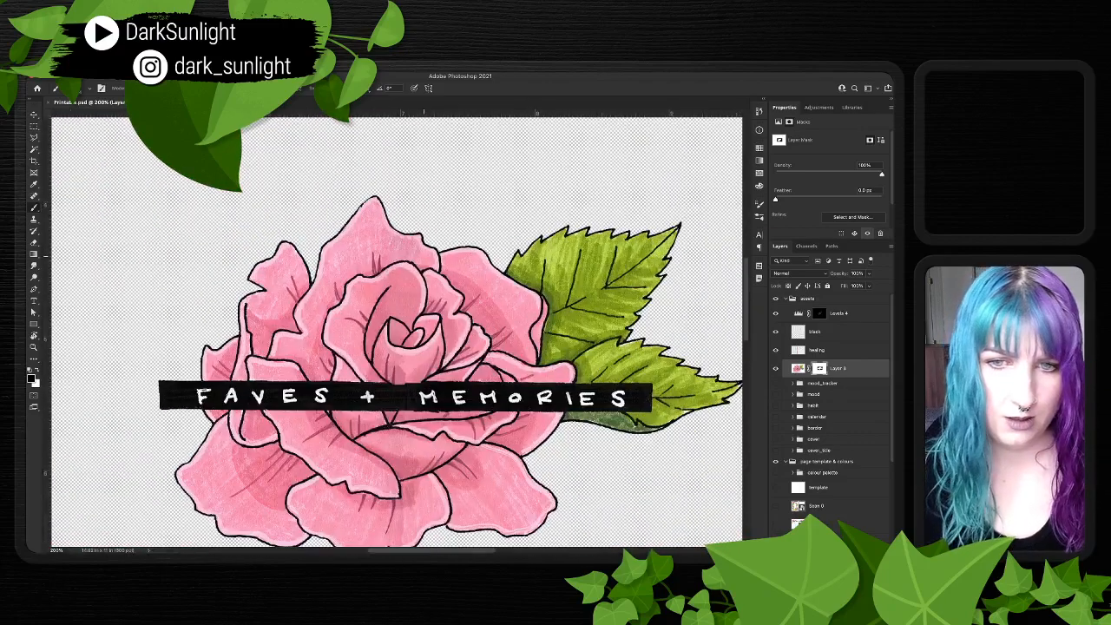
pyautogui.scroll(-2, 397, 333)
pyautogui.hscroll(-1, 397, 332)
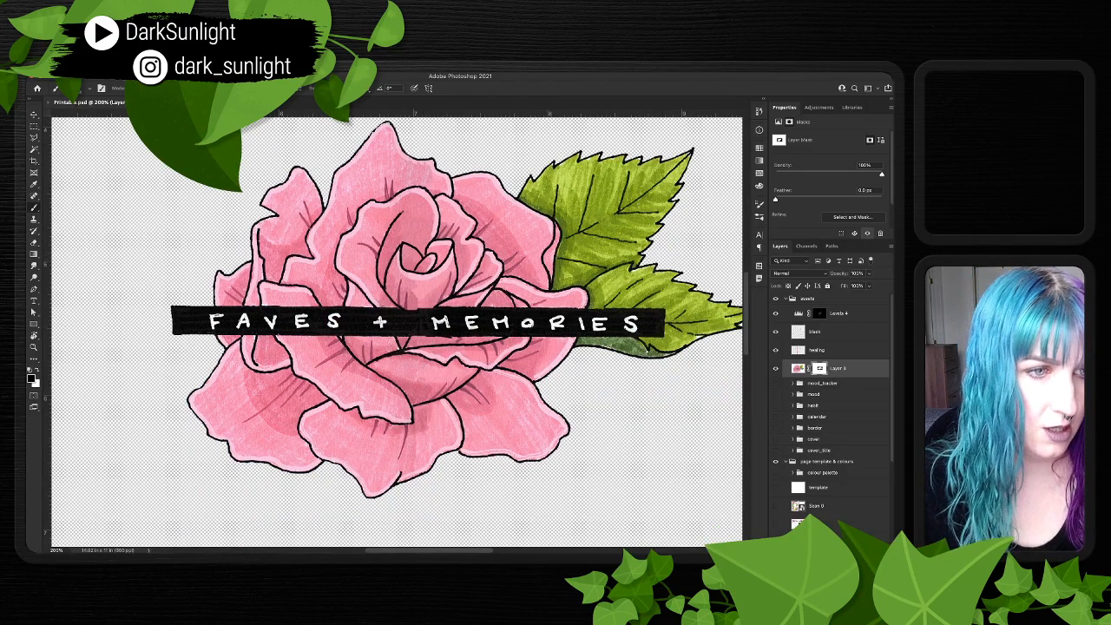
# - Group the Levels adjustment, black, healing and scanned rose layers, and name the group faves
pyautogui.click(816, 332)
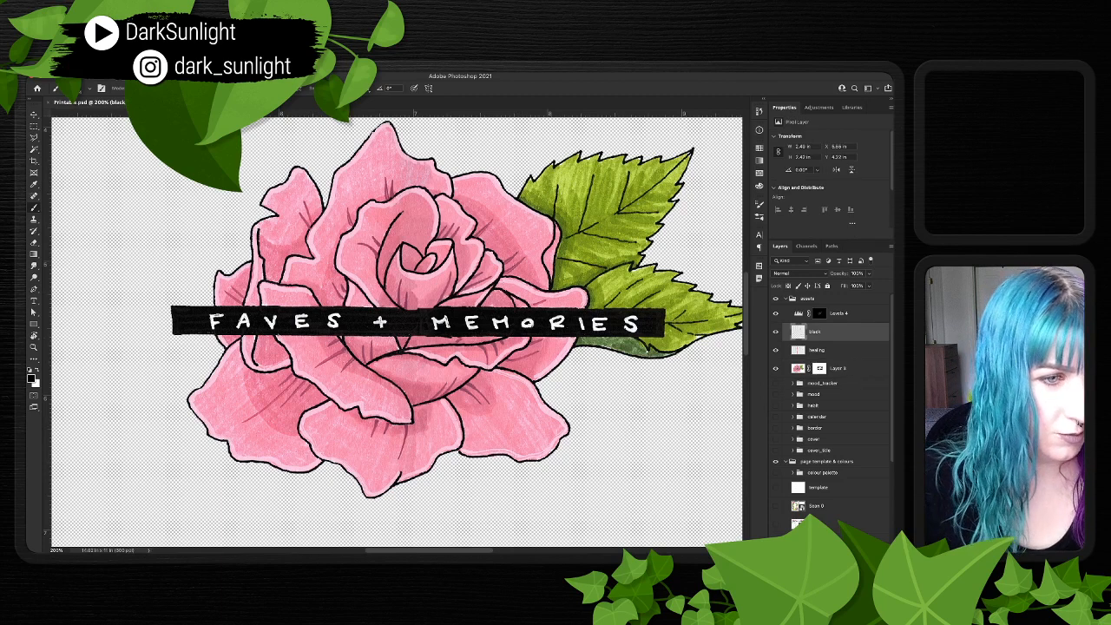
pyautogui.click(820, 313)
pyautogui.keyDown('shift'); pyautogui.click(834, 368); pyautogui.keyUp('shift')
pyautogui.hotkey('ctrl', 'g')
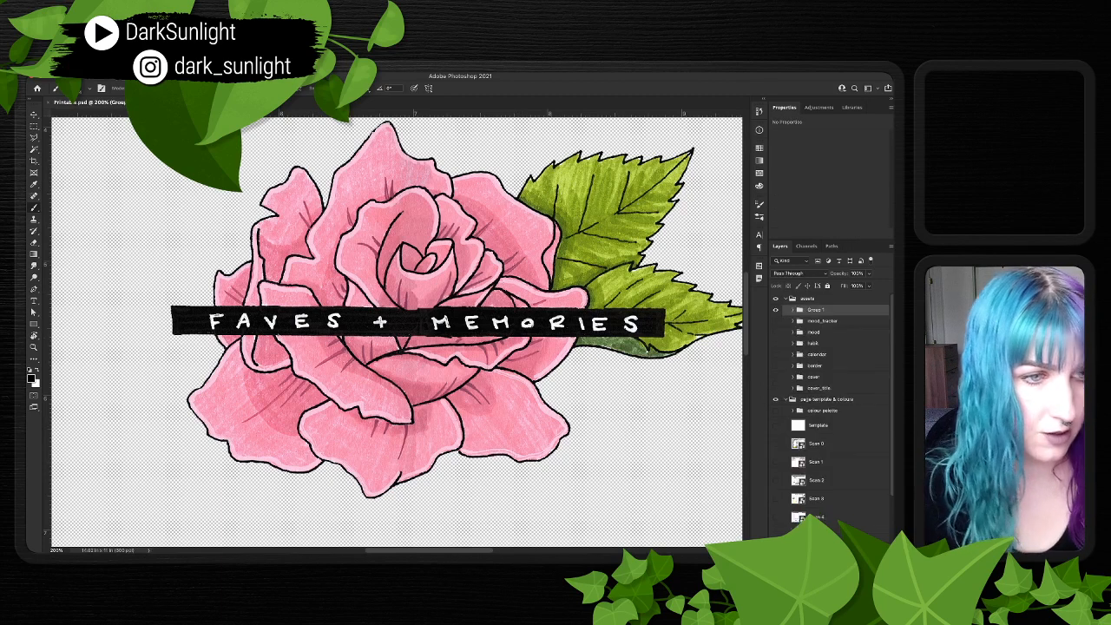
pyautogui.write('faves')
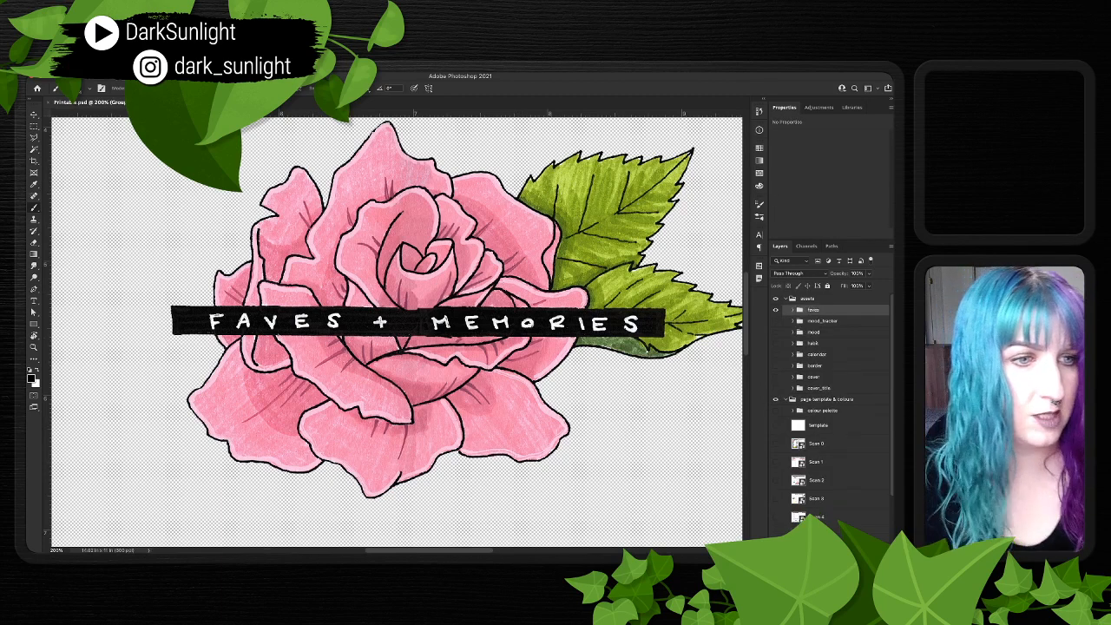
pyautogui.press('Return')
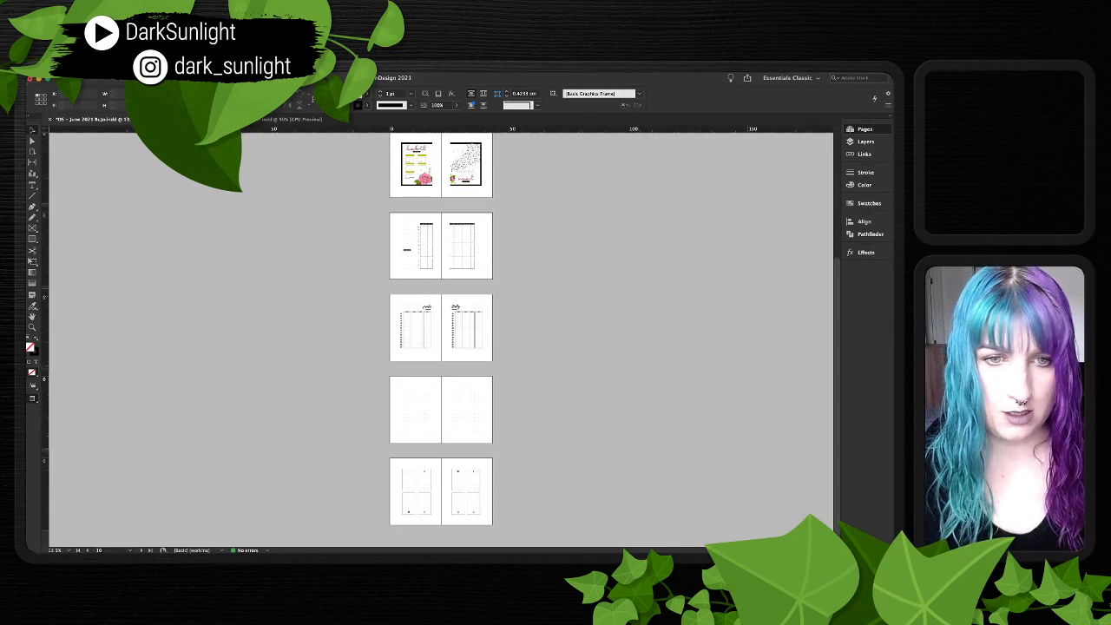
# - Place the FAVES + MEMORIES rose on the left page of the blank spread, scale it down, and centre it on the dot grid
pyautogui.press('super+equal')
pyautogui.press('super+equal')
pyautogui.press('super+equal')
pyautogui.press('super+minus')
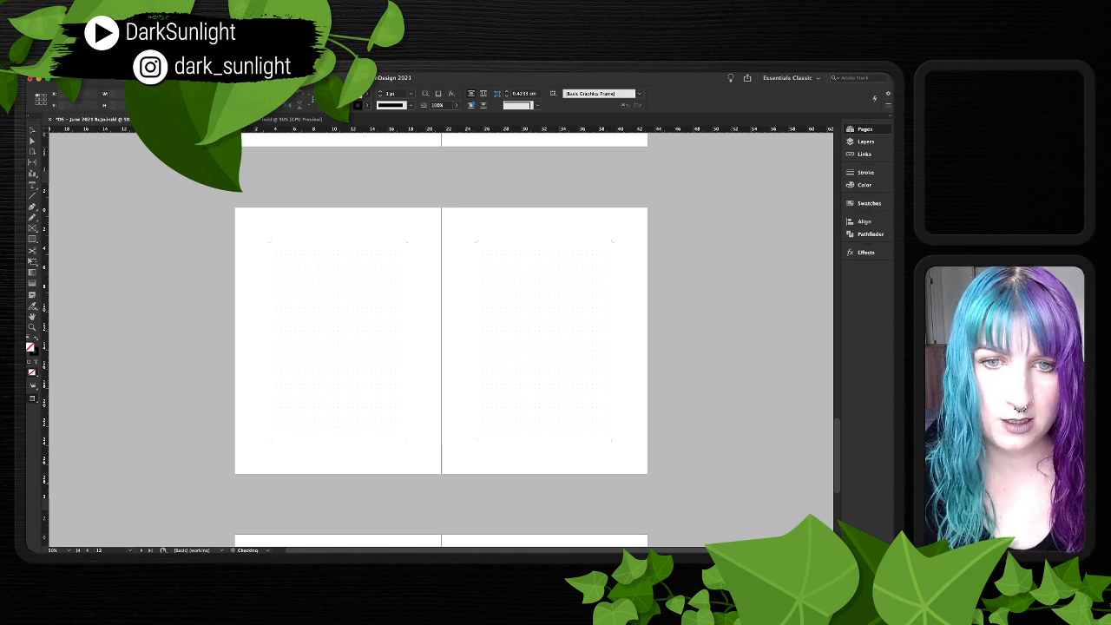
pyautogui.click(310, 269)
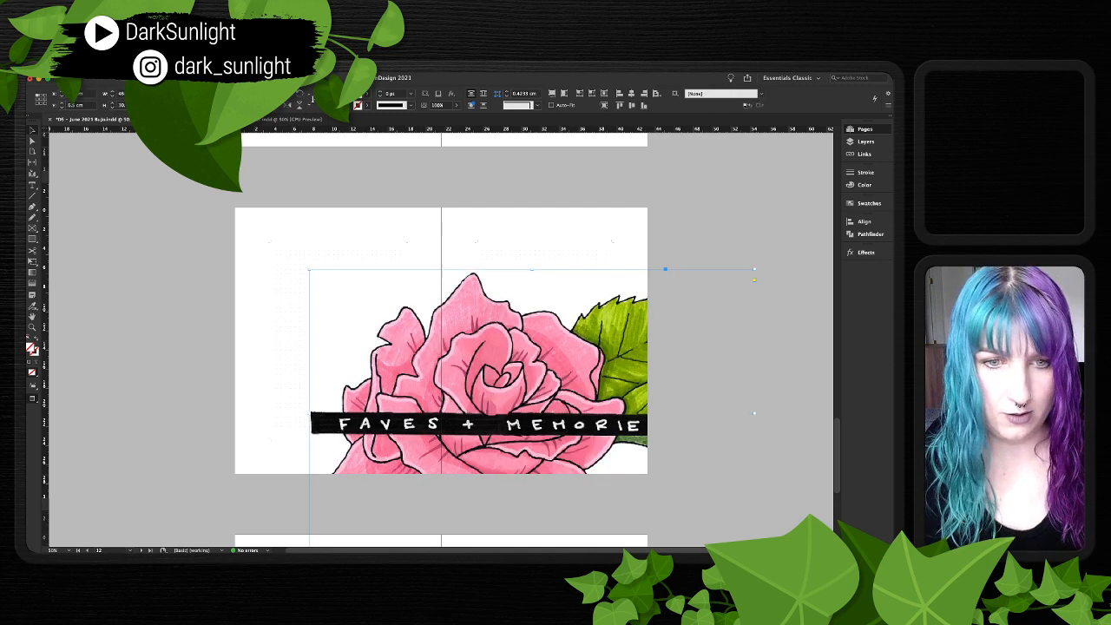
pyautogui.press('Return')
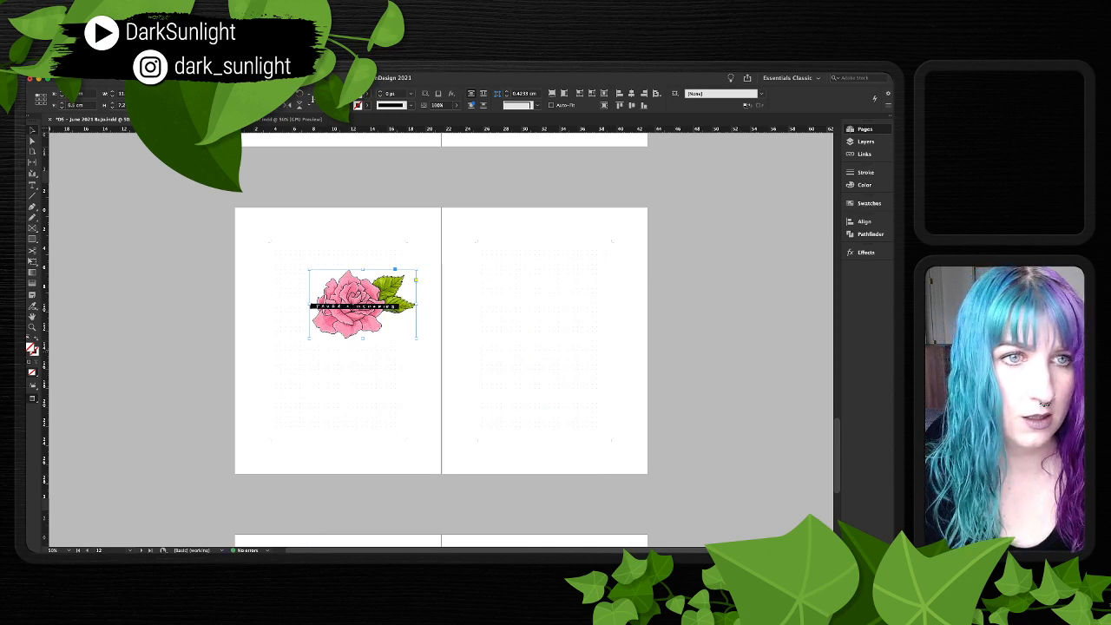
pyautogui.press('Return')
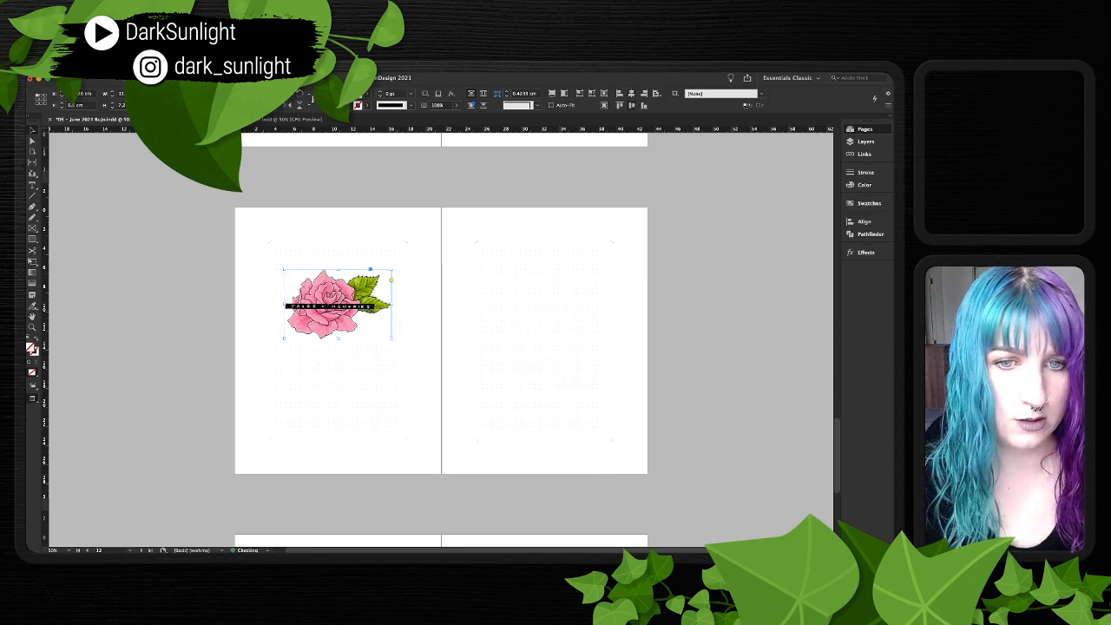
pyautogui.press('Return')
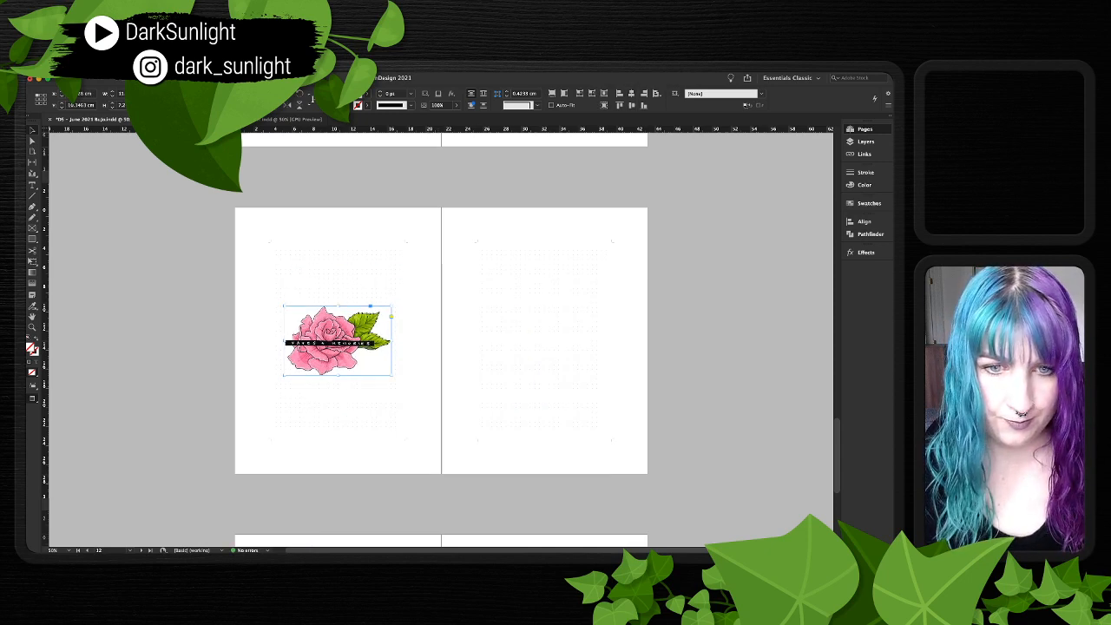
# - Show the guides, move the rose across the left page's inner trim line, and crop its frame to keep the left half
pyautogui.press('w')
pyautogui.press('super+equal')
pyautogui.press('super+equal')
pyautogui.press('super+equal')
pyautogui.hscroll(3, 441, 339)
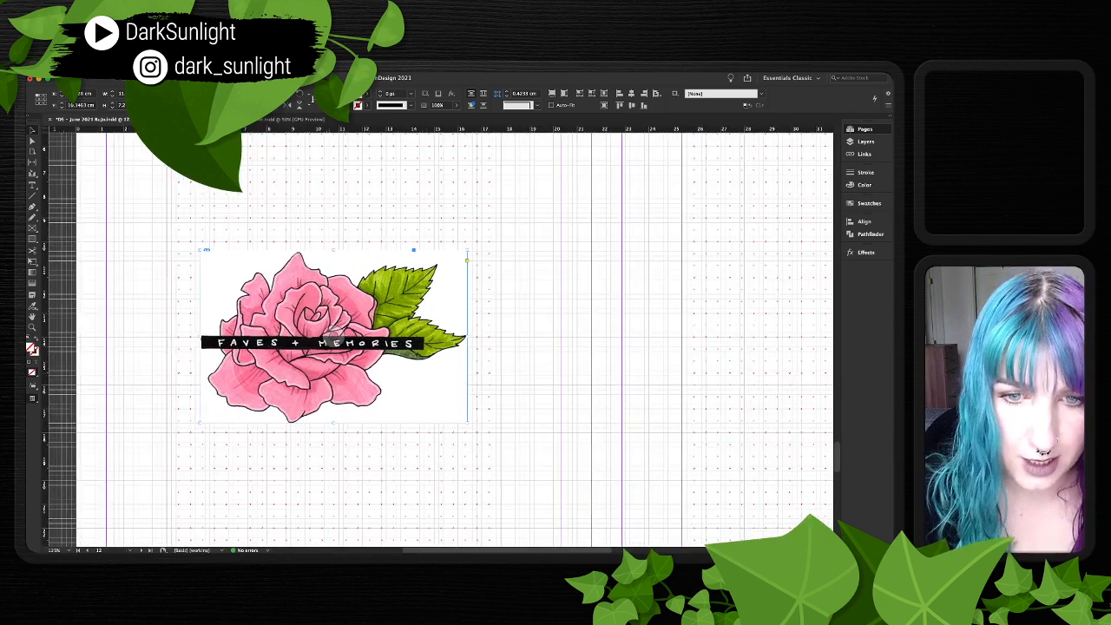
pyautogui.moveTo(333, 336); pyautogui.dragTo(502, 336)
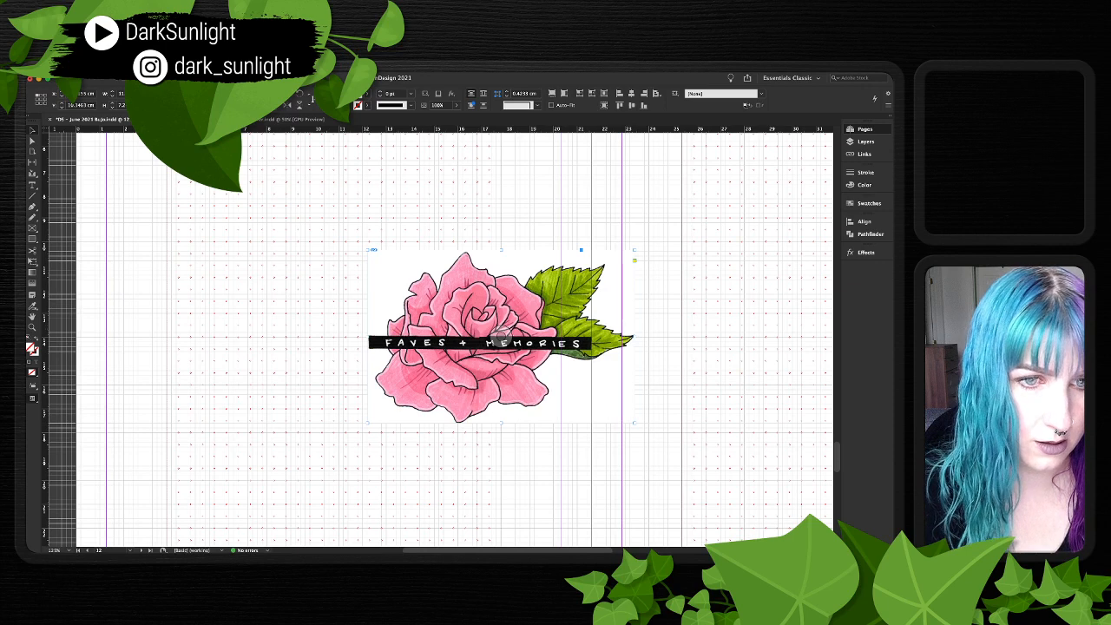
pyautogui.moveTo(635, 337); pyautogui.dragTo(501, 337)
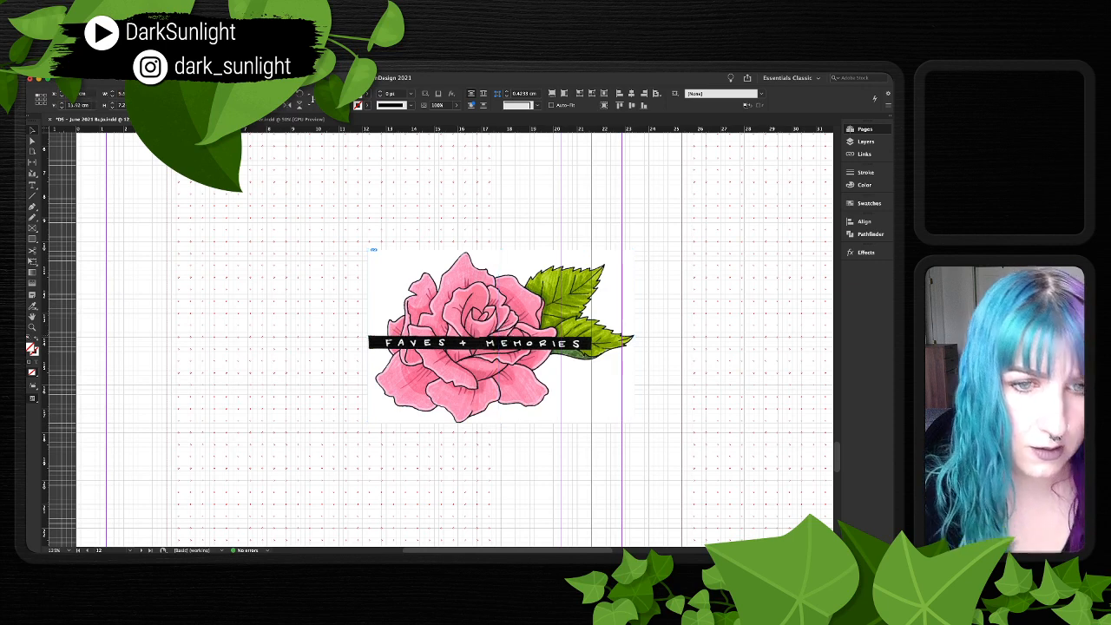
# - Duplicate the rose onto the right page and crop the copy at the inner trim line to keep the half with the leaves
pyautogui.hscroll(3, 434, 338)
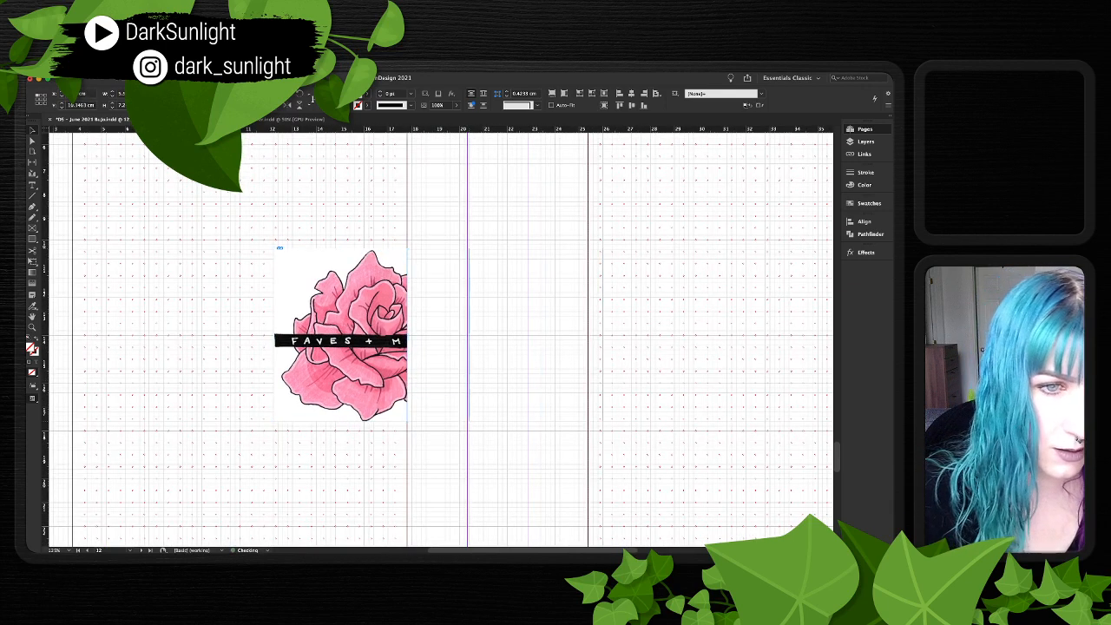
pyautogui.moveTo(452, 335); pyautogui.dragTo(624, 307)
pyautogui.hscroll(3, 512, 337)
pyautogui.scroll(-1, 512, 337)
pyautogui.click(677, 241)
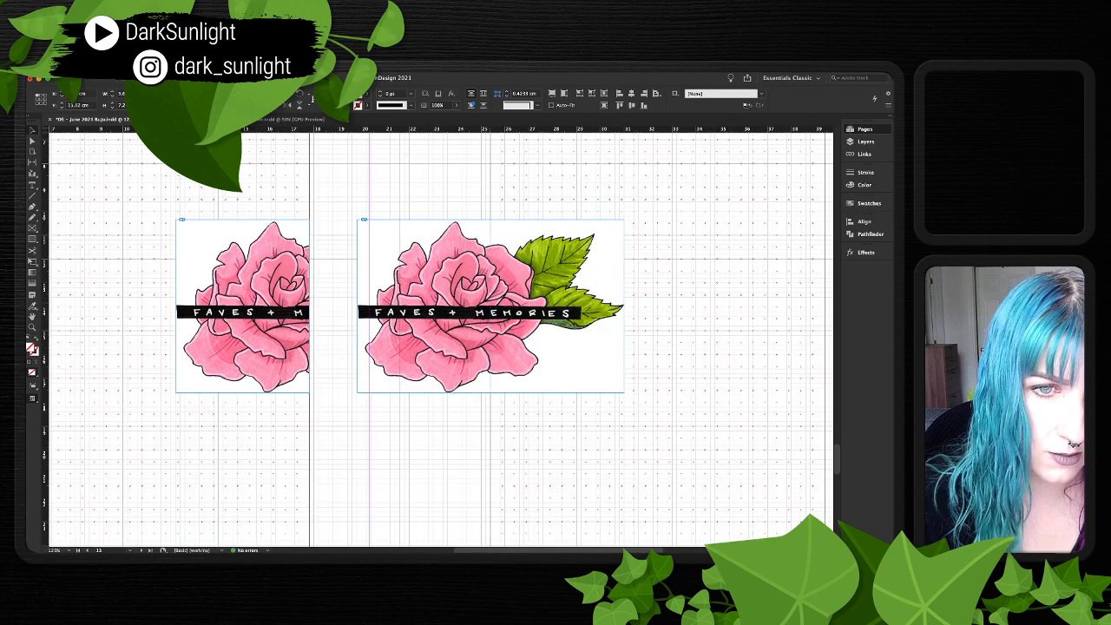
pyautogui.moveTo(357, 307); pyautogui.dragTo(481, 306)
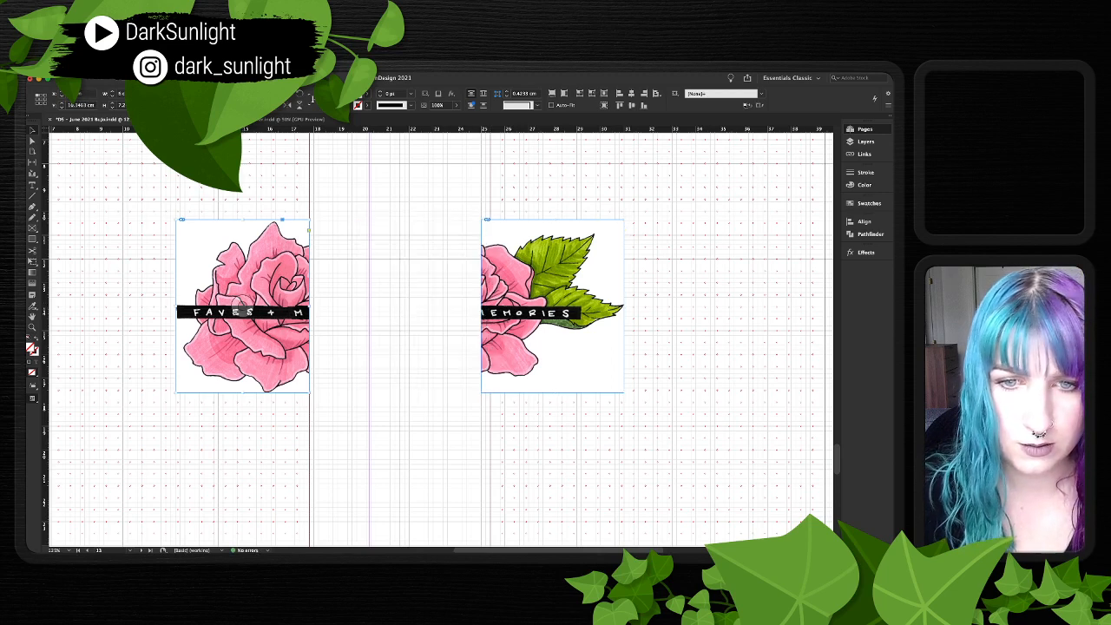
# - Extend the frame of the left rose half slightly past the inner trim line and deselect it
pyautogui.click(273, 308)
pyautogui.moveTo(309, 306); pyautogui.dragTo(318, 307)
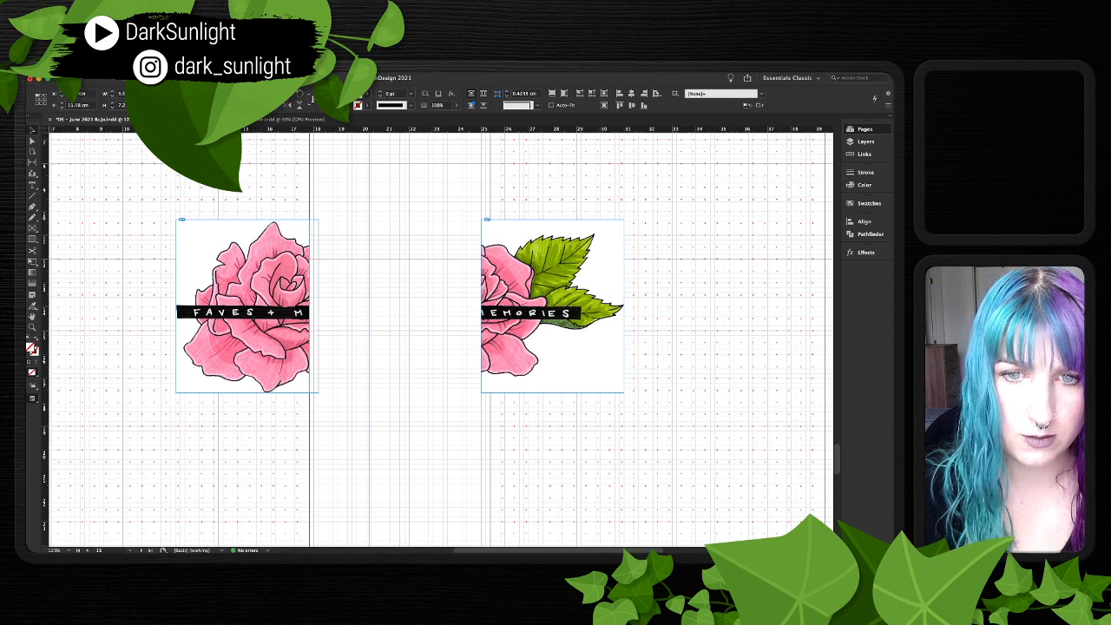
pyautogui.click(390, 306)
pyautogui.scroll(1, 391, 307)
pyautogui.hscroll(1, 441, 340)
pyautogui.scroll(1, 441, 340)
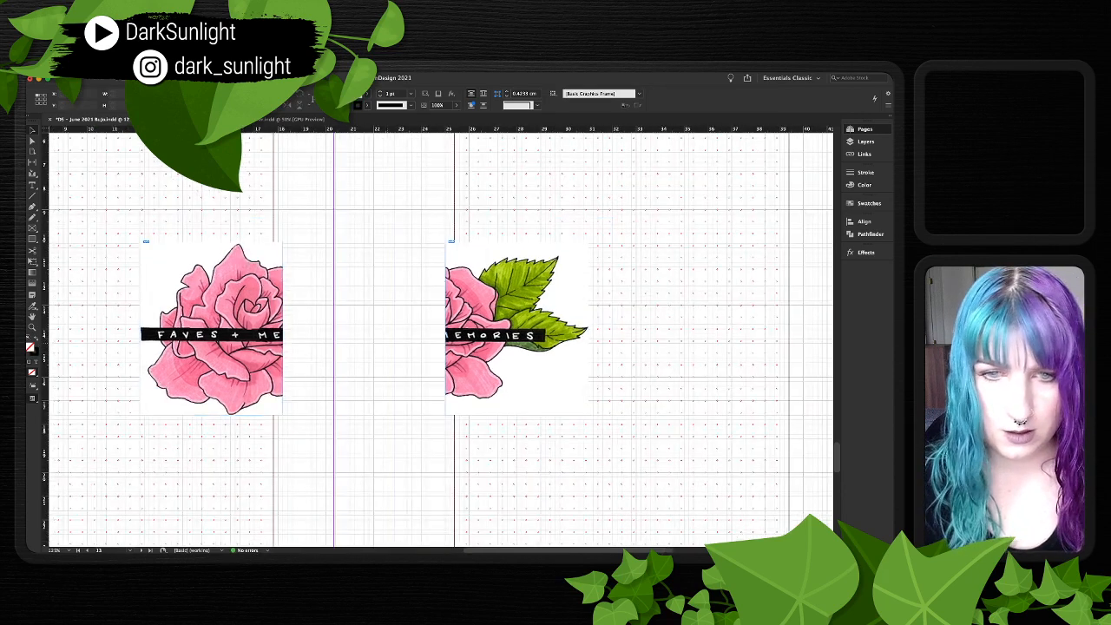
pyautogui.hscroll(-1, 441, 339)
pyautogui.scroll(1, 441, 340)
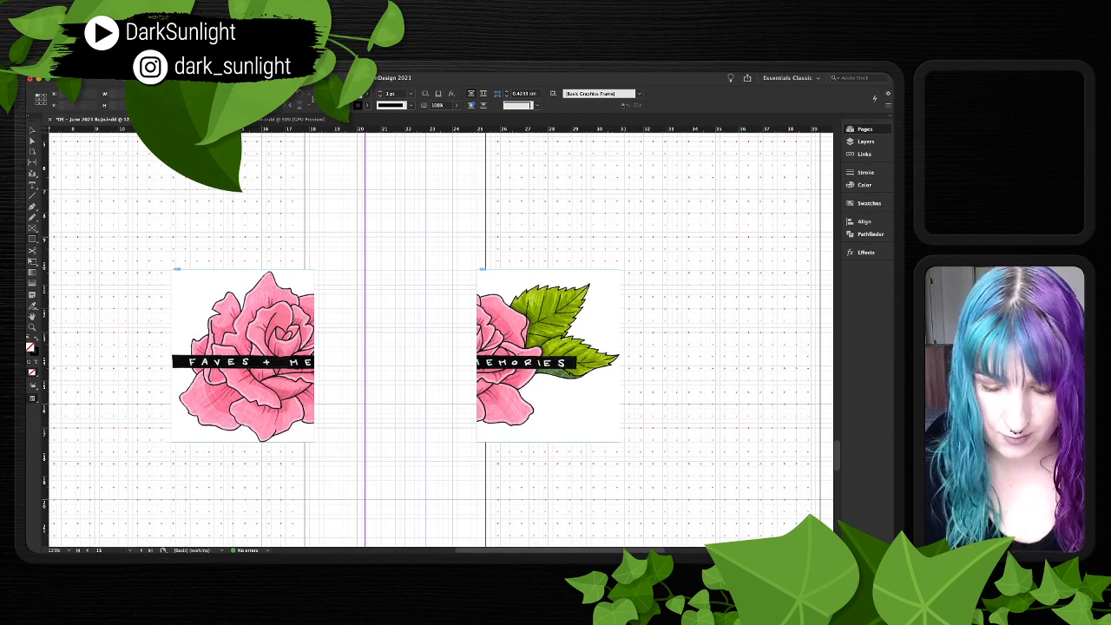
pyautogui.press('super+equal')
pyautogui.press('super+equal')
pyautogui.press('super+equal')
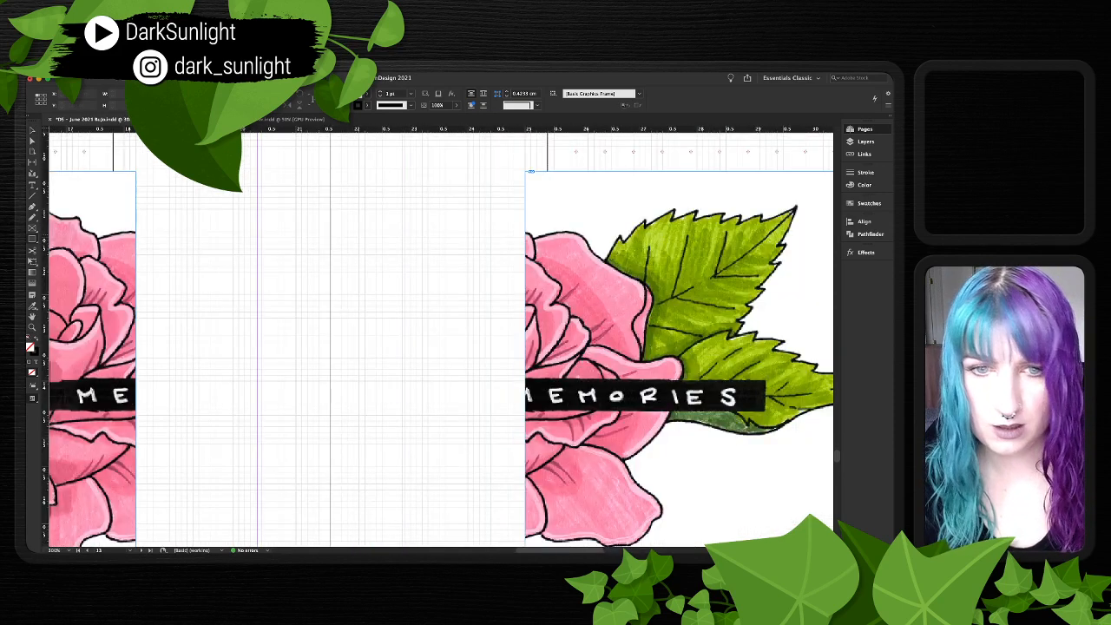
pyautogui.hscroll(-10, 441, 340)
pyautogui.scroll(5, 441, 339)
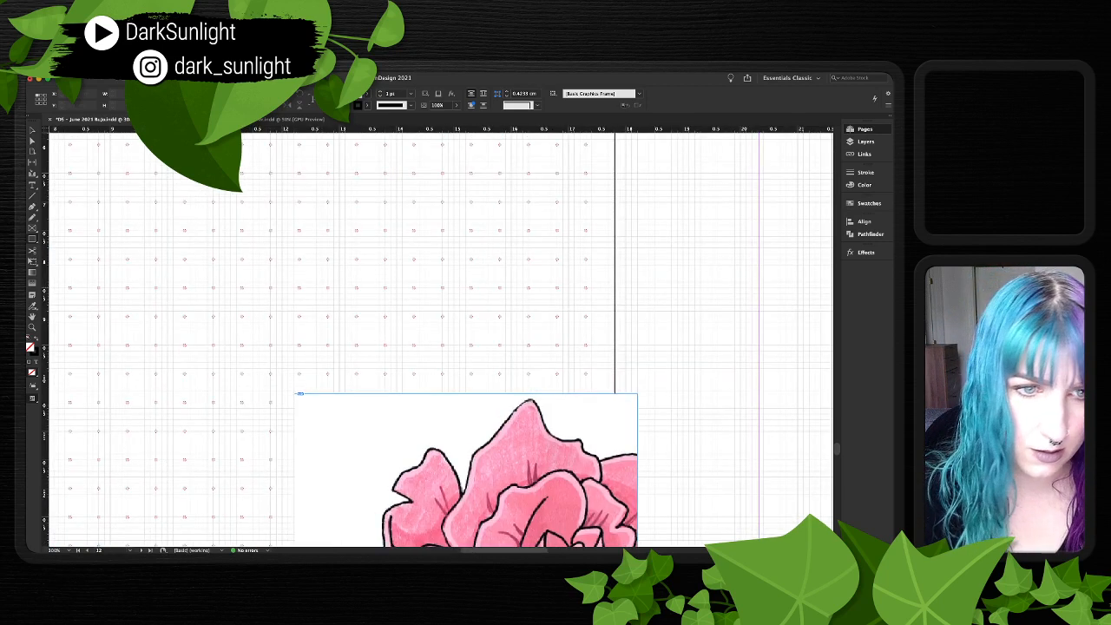
pyautogui.moveTo(300, 287); pyautogui.dragTo(625, 316)
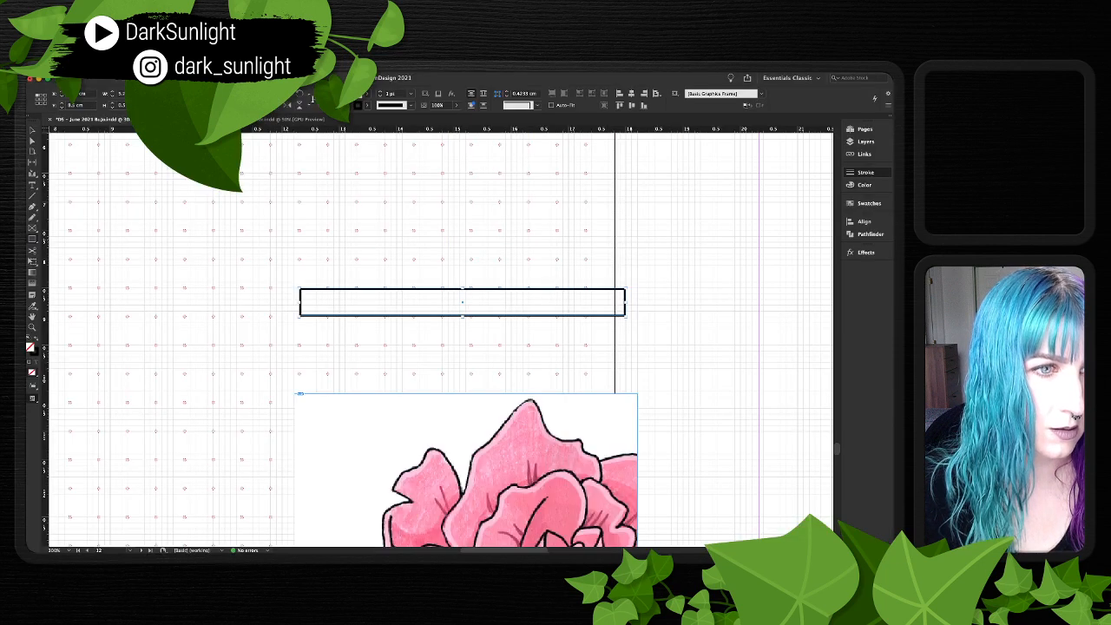
pyautogui.click(869, 203)
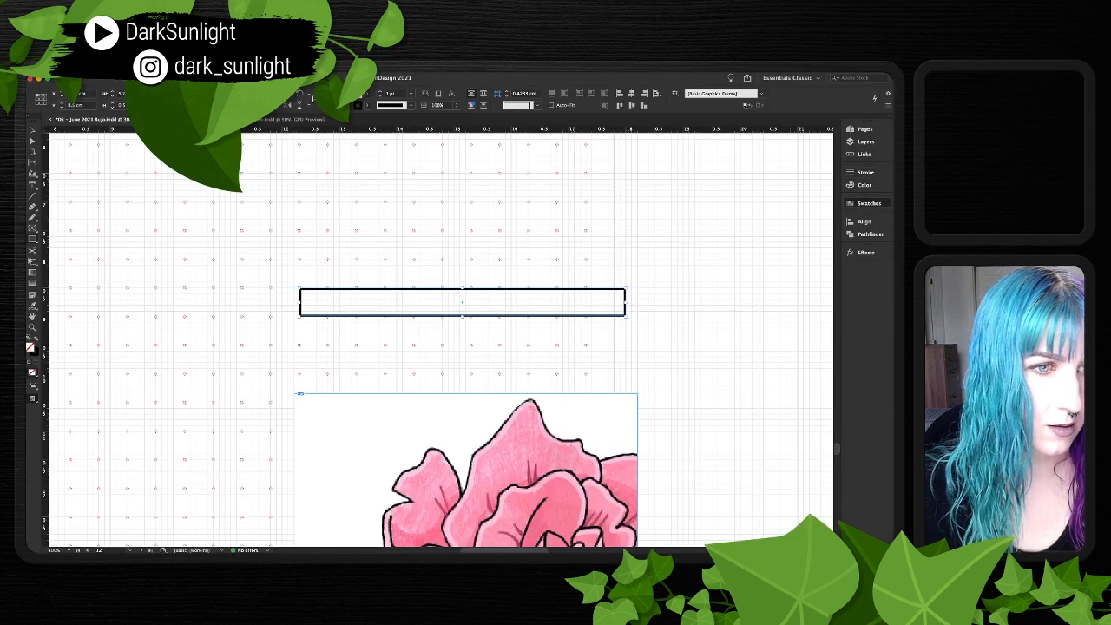
pyautogui.click(781, 246)
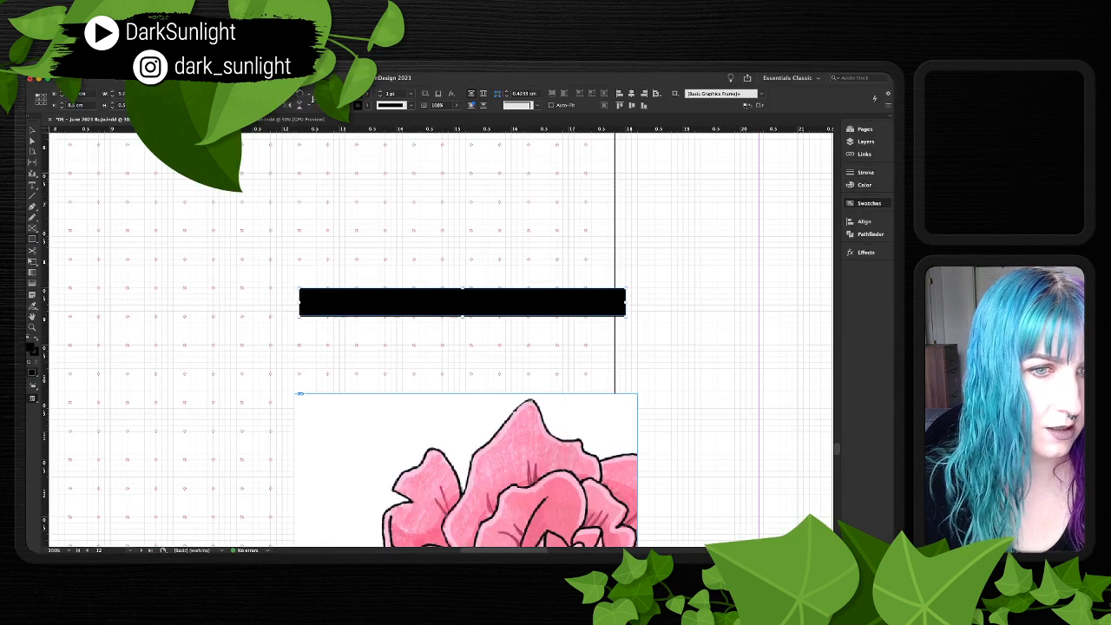
pyautogui.click(866, 172)
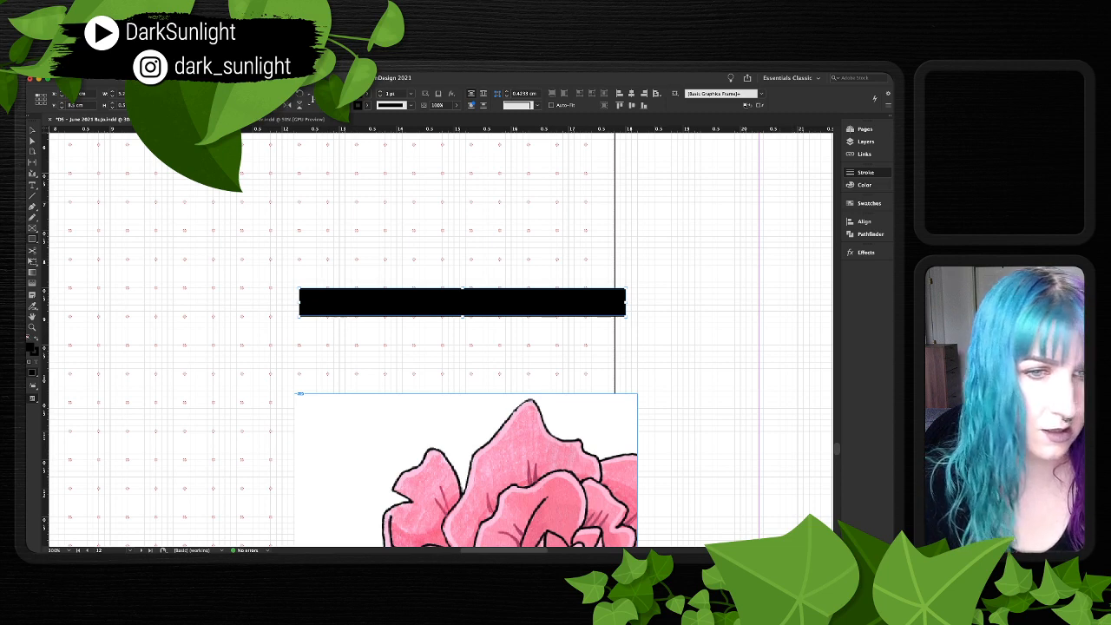
pyautogui.click(812, 207)
pyautogui.scroll(-10, 441, 338)
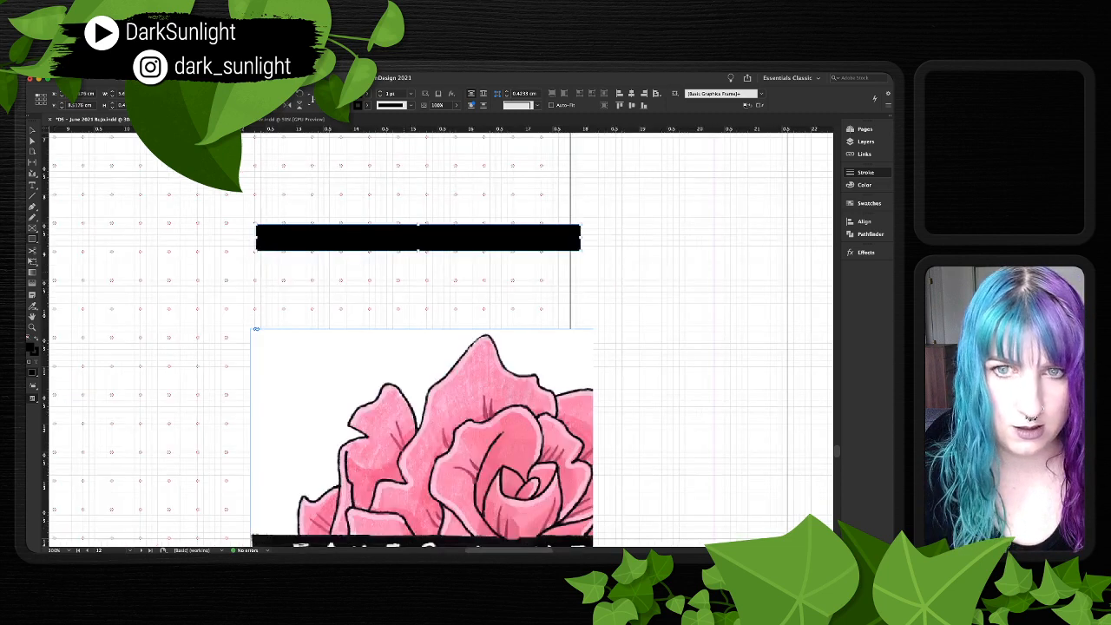
pyautogui.scroll(7, 441, 338)
pyautogui.scroll(5, 441, 338)
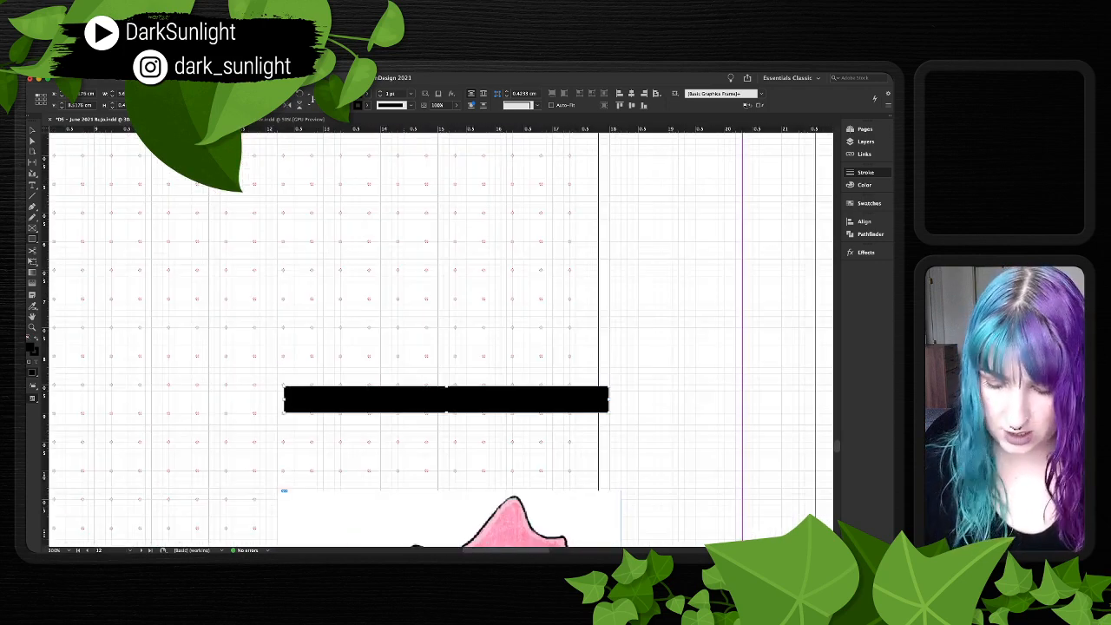
pyautogui.press('v')
pyautogui.press('Delete')
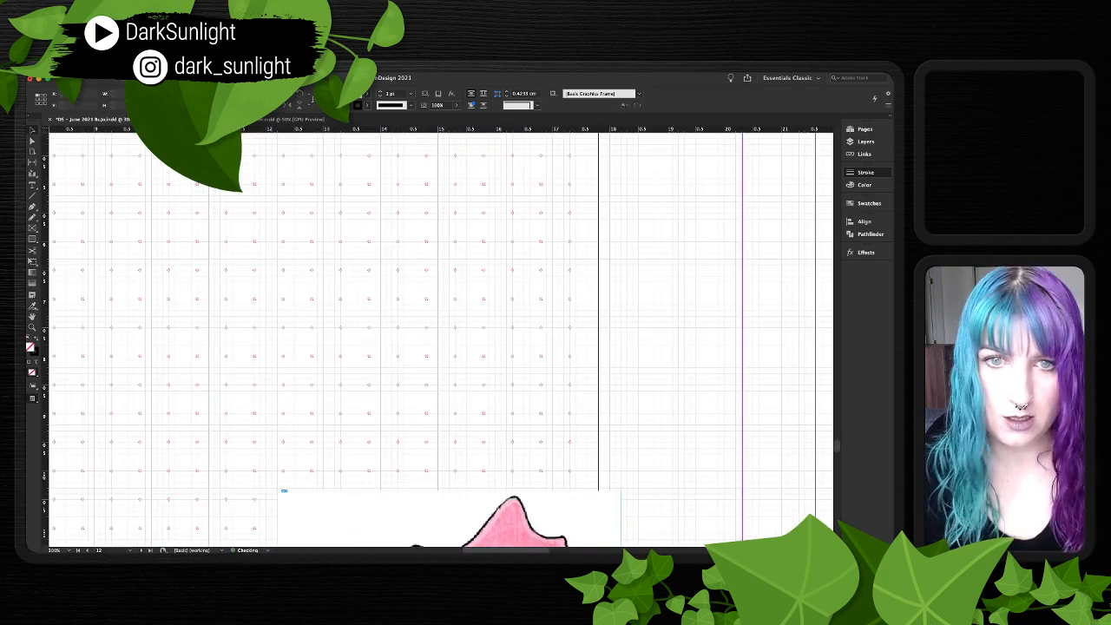
# - Copy the black TRACKER label from the tracker spread's left page and paste it onto the rose spread
pyautogui.press('super+minus')
pyautogui.press('super+minus')
pyautogui.press('super+minus')
pyautogui.press('super+minus')
pyautogui.press('super+minus')
pyautogui.press('super+minus')
pyautogui.scroll(20, 441, 339)
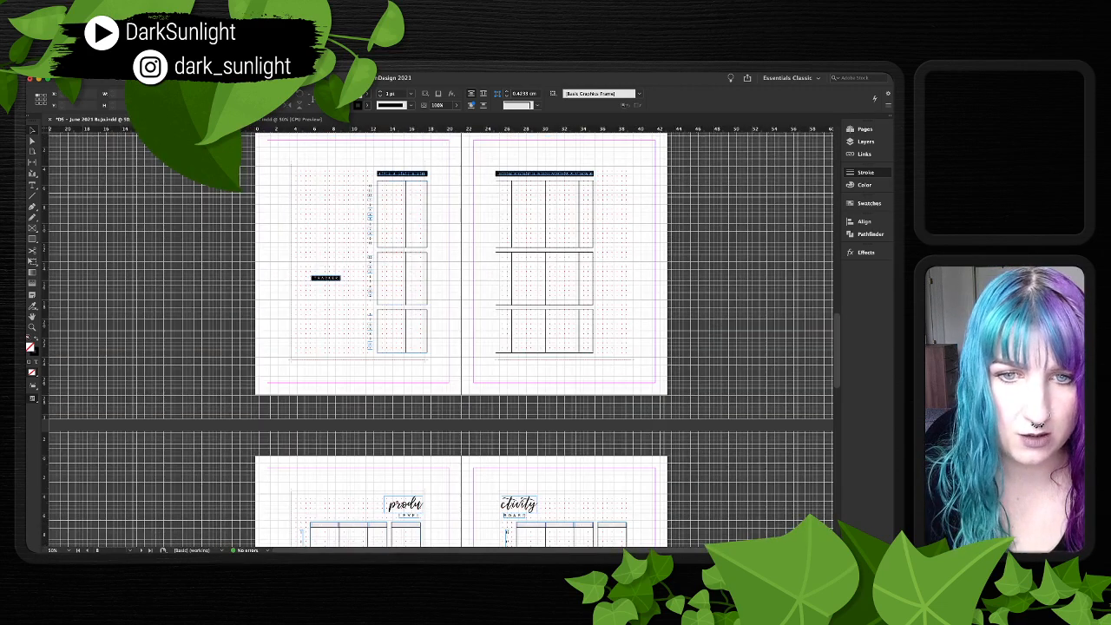
pyautogui.scroll(-5, 441, 339)
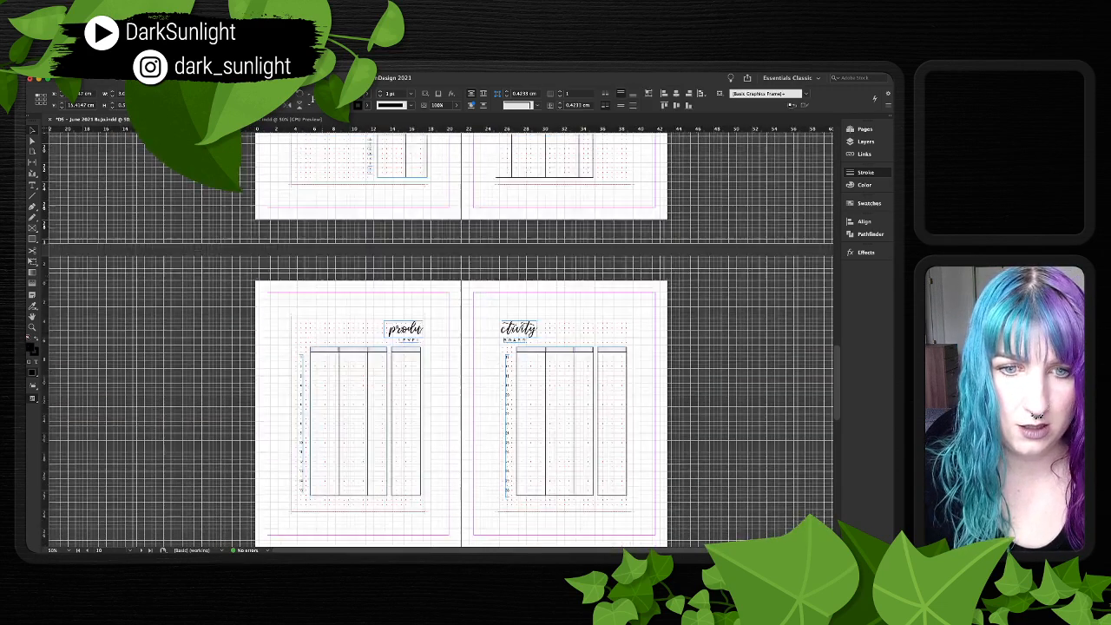
pyautogui.scroll(-6, 451, 382)
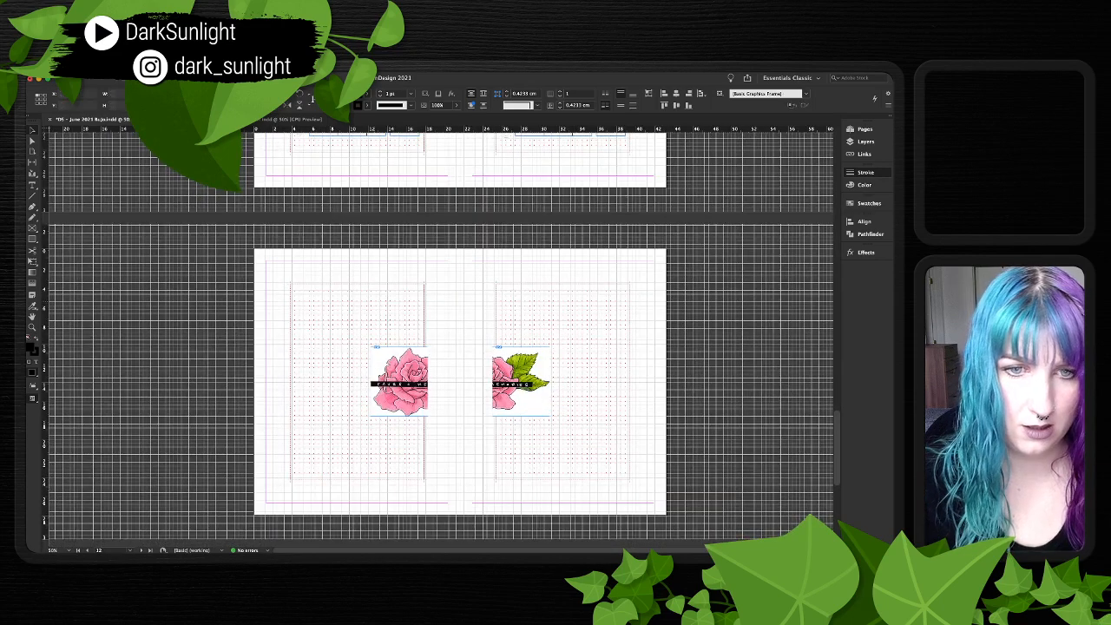
# - Move the pasted TRACKER label to just above the left rose half
pyautogui.moveTo(450, 383); pyautogui.dragTo(389, 318)
pyautogui.press('super+equal')
pyautogui.press('super+equal')
pyautogui.press('super+equal')
pyautogui.press('super+equal')
pyautogui.press('super+equal')
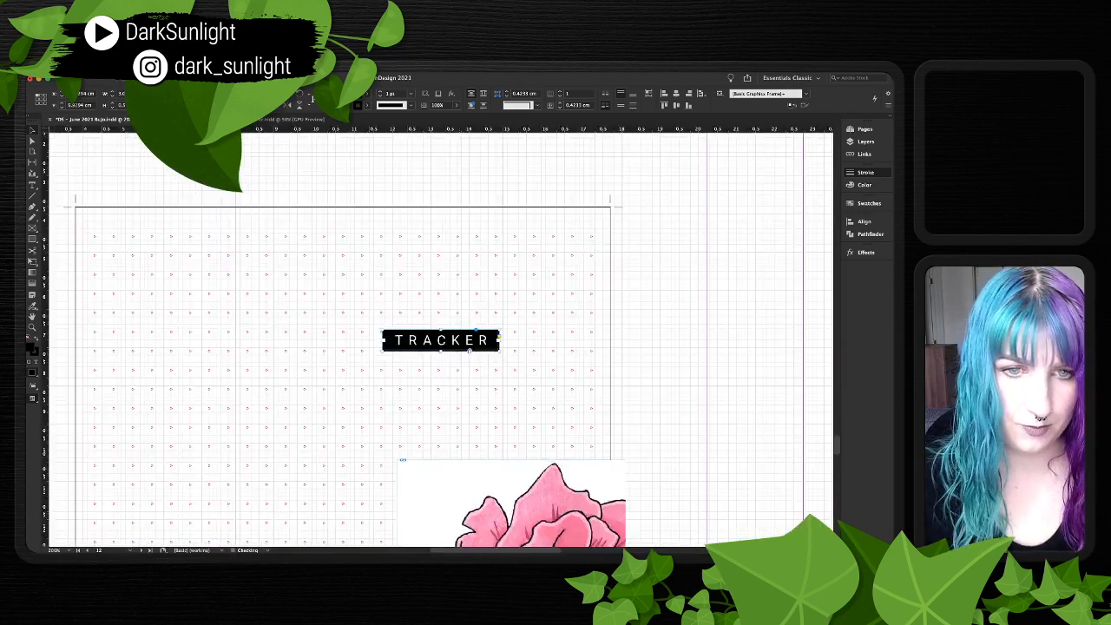
pyautogui.scroll(-5, 441, 339)
pyautogui.hscroll(4, 441, 339)
pyautogui.scroll(1, 441, 339)
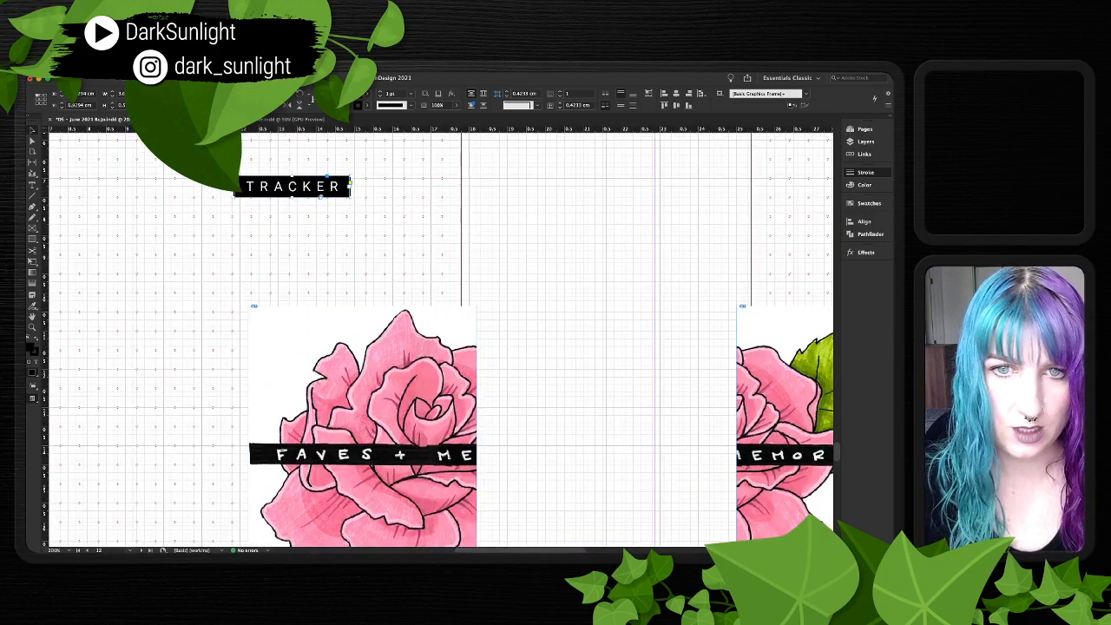
pyautogui.moveTo(295, 187); pyautogui.dragTo(319, 271)
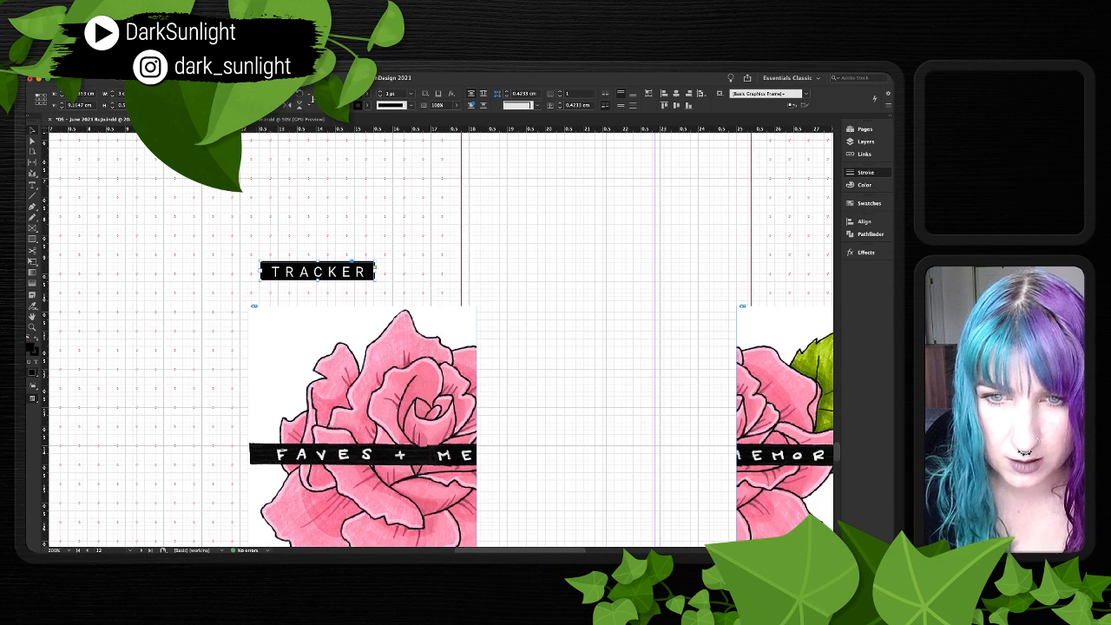
# - Widen the TRACKER label so its black bar spans the left rose half up to the inner trim line
pyautogui.doubleClick(366, 272)
pyautogui.moveTo(365, 272); pyautogui.dragTo(461, 265)
pyautogui.press('Escape')
# - Replace the label's TRACKER text with FAVES & M in capitals
pyautogui.tripleClick(356, 265)
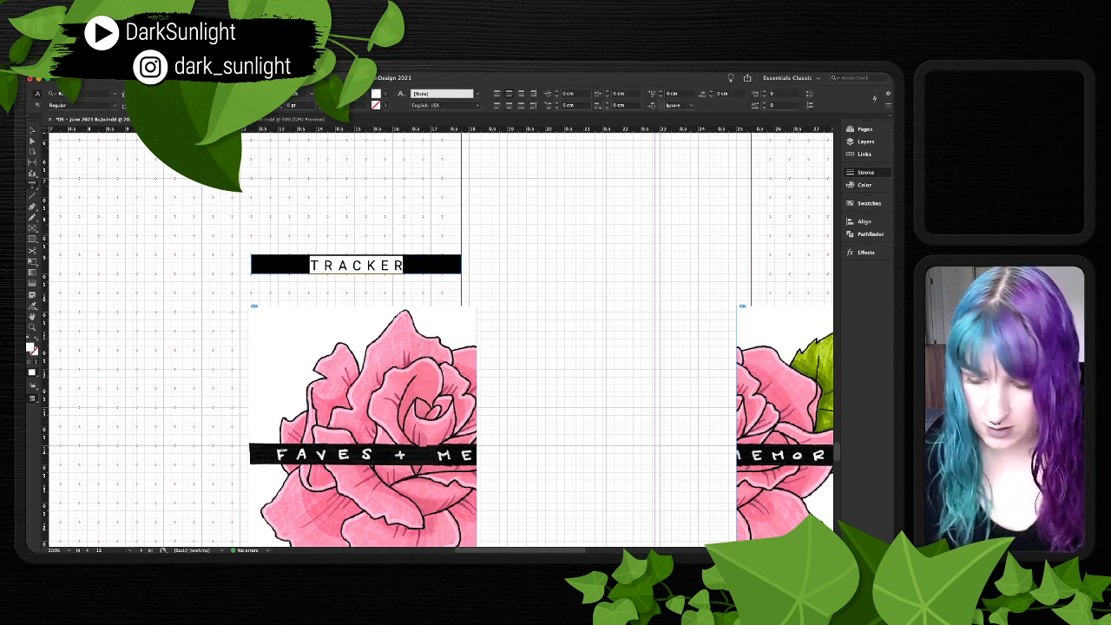
pyautogui.write('FAVES')
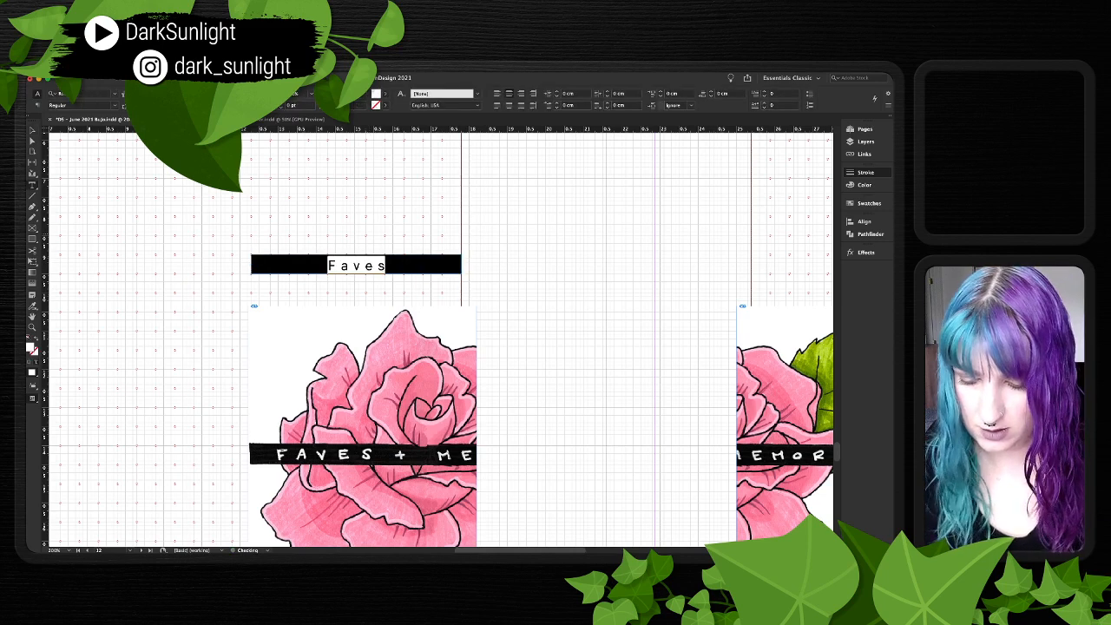
pyautogui.press('BackSpace')
pyautogui.press('BackSpace')
pyautogui.write('ES & ')
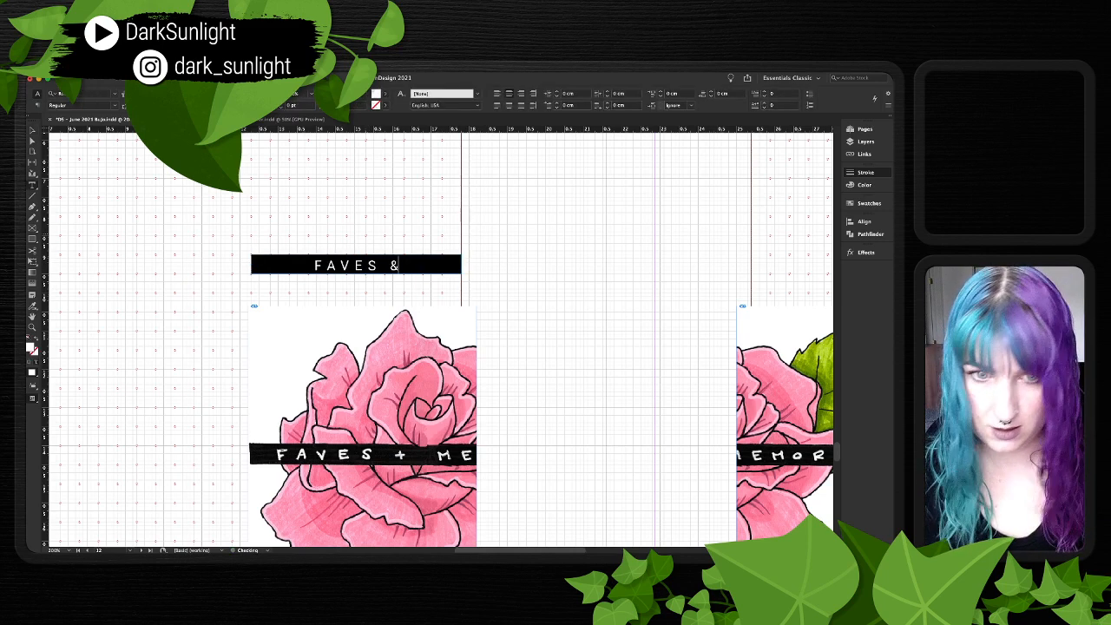
pyautogui.write('M')
# - Align the FAVES & M text to the right edge of its black label
pyautogui.hotkey('ctrl', 'a')
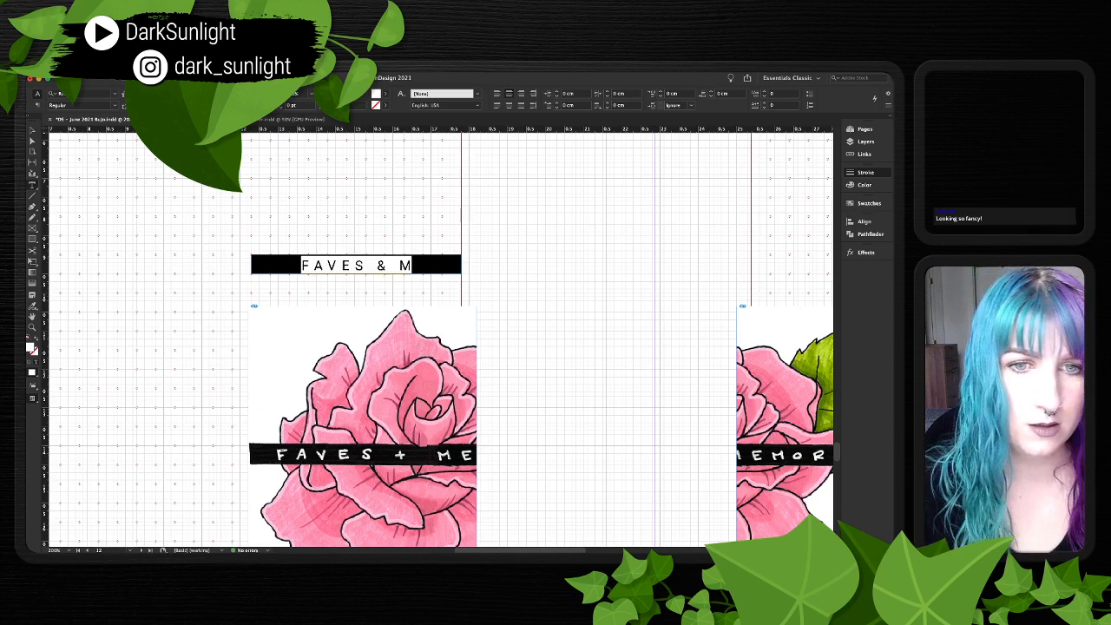
pyautogui.press('super+shift+r')
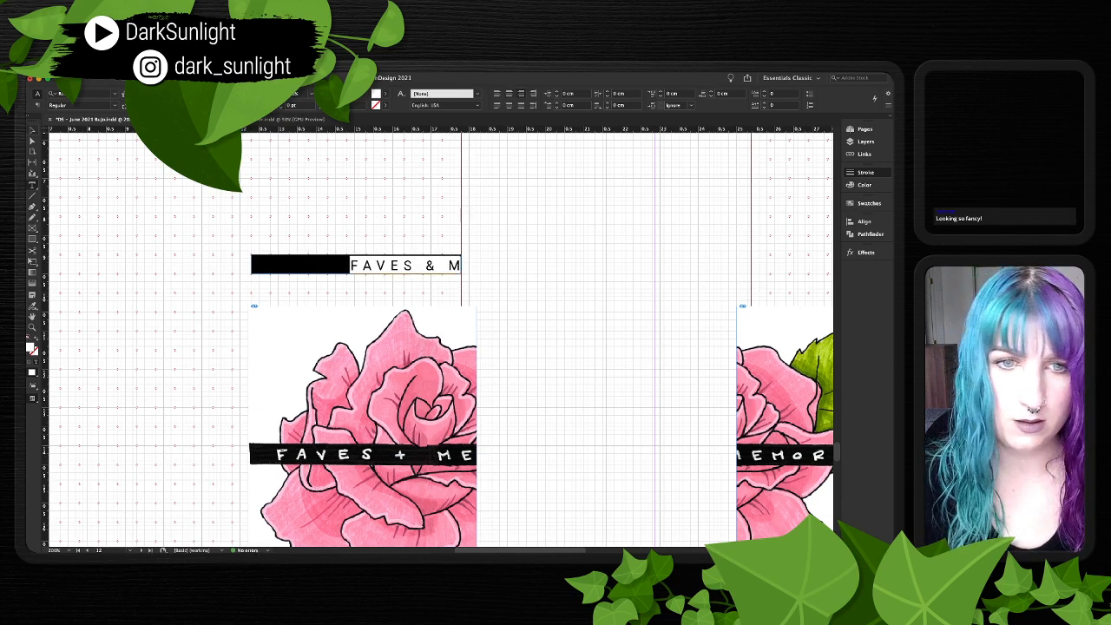
pyautogui.press('Escape')
pyautogui.scroll(-2, 439, 338)
pyautogui.hscroll(2, 438, 339)
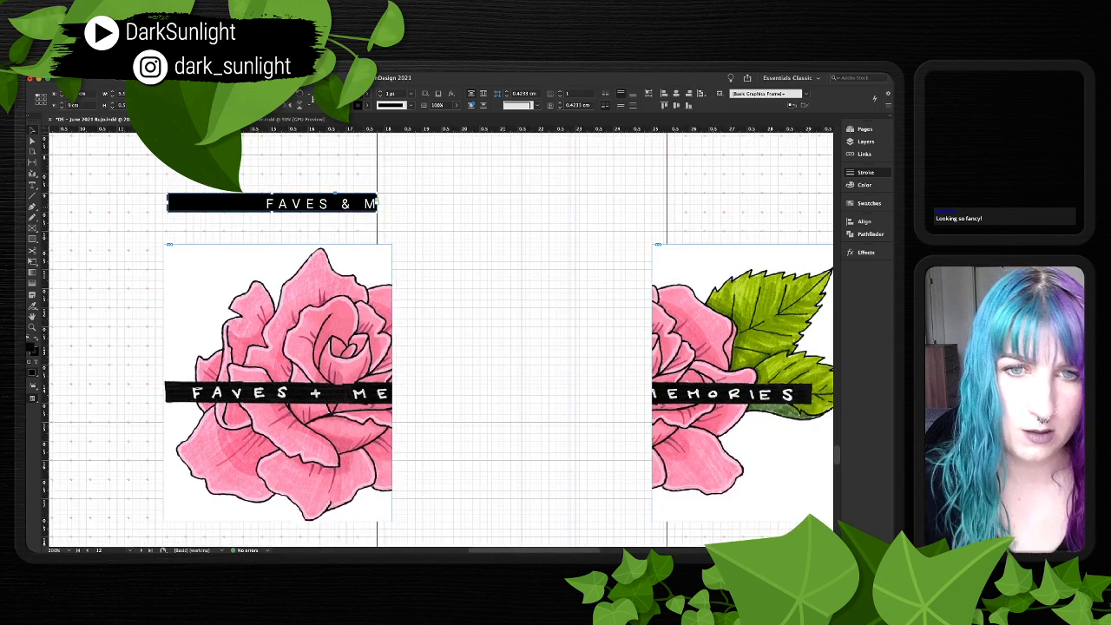
# - Try to extend the FAVES & M label slightly past the inner trim line
pyautogui.press('Return')
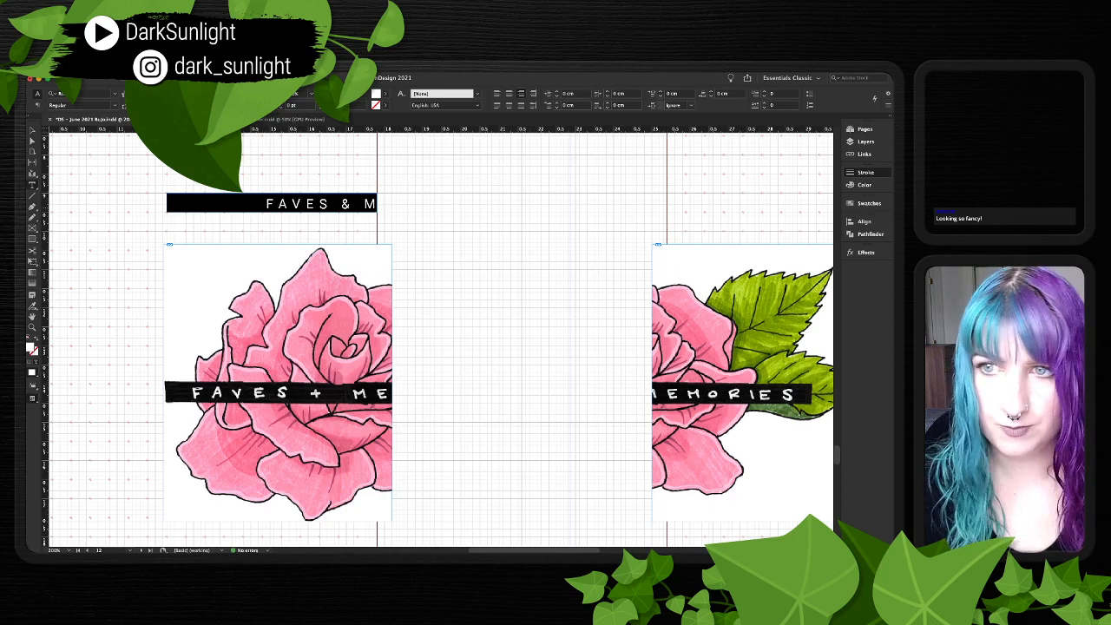
pyautogui.press('Escape')
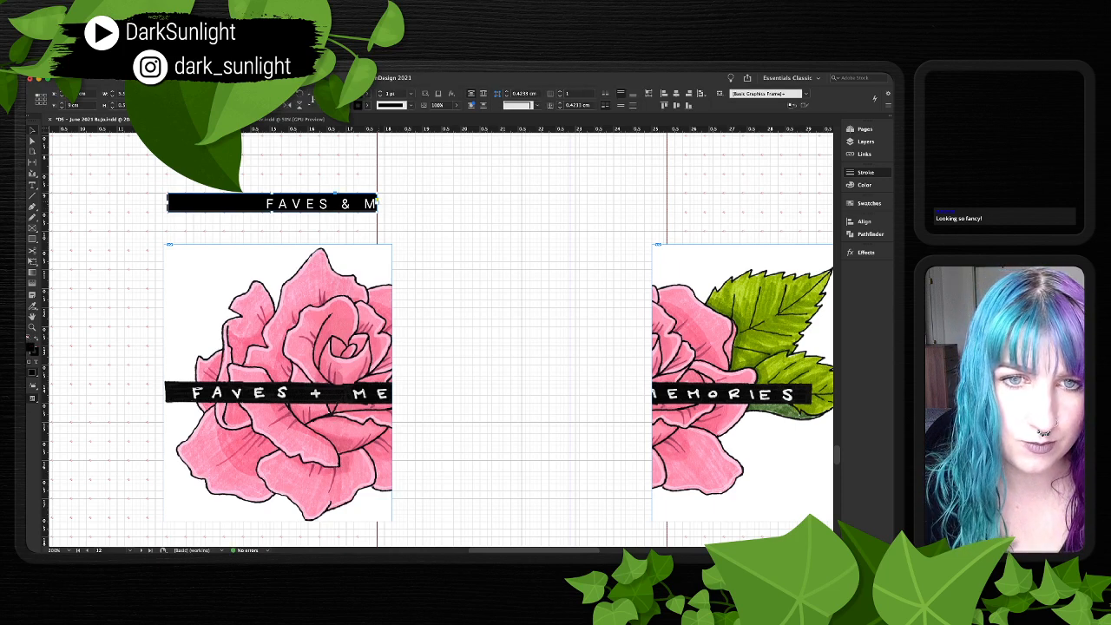
pyautogui.moveTo(378, 203); pyautogui.dragTo(384, 203)
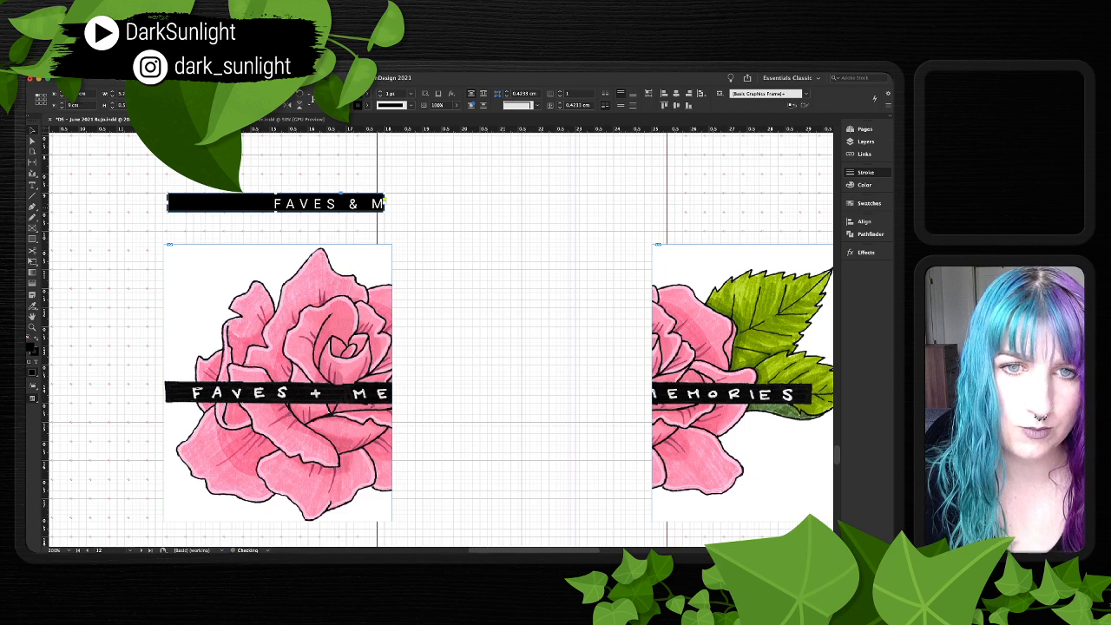
# - Copy the FAVES & M label to just above the right rose half, starting at the inner trim line, and shorten its black bar
pyautogui.hscroll(3, 384, 204)
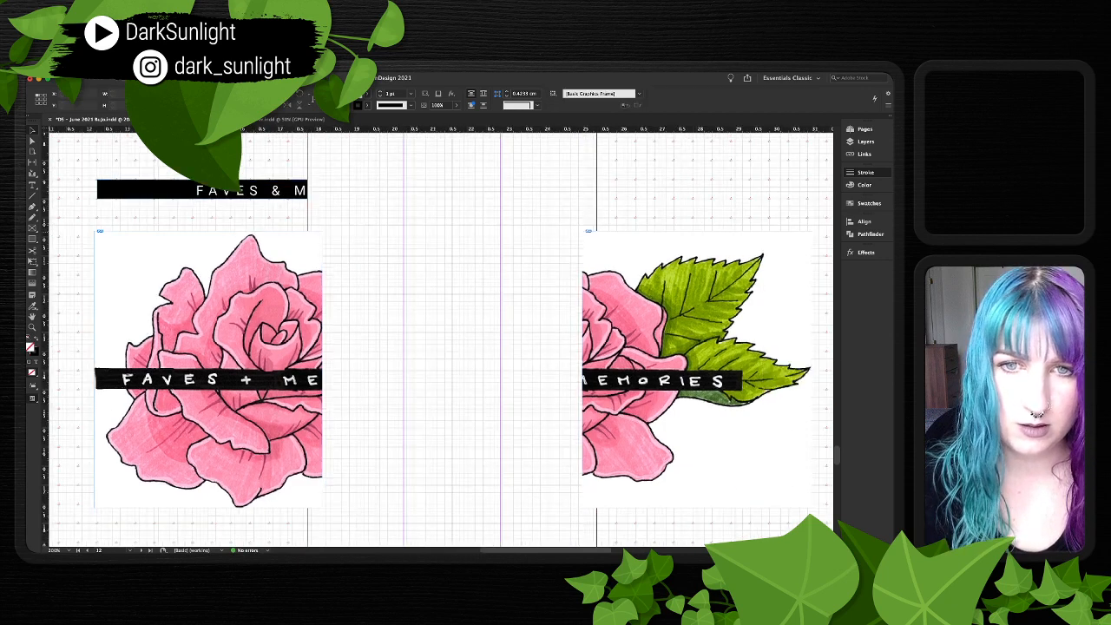
pyautogui.moveTo(251, 190); pyautogui.dragTo(667, 190)
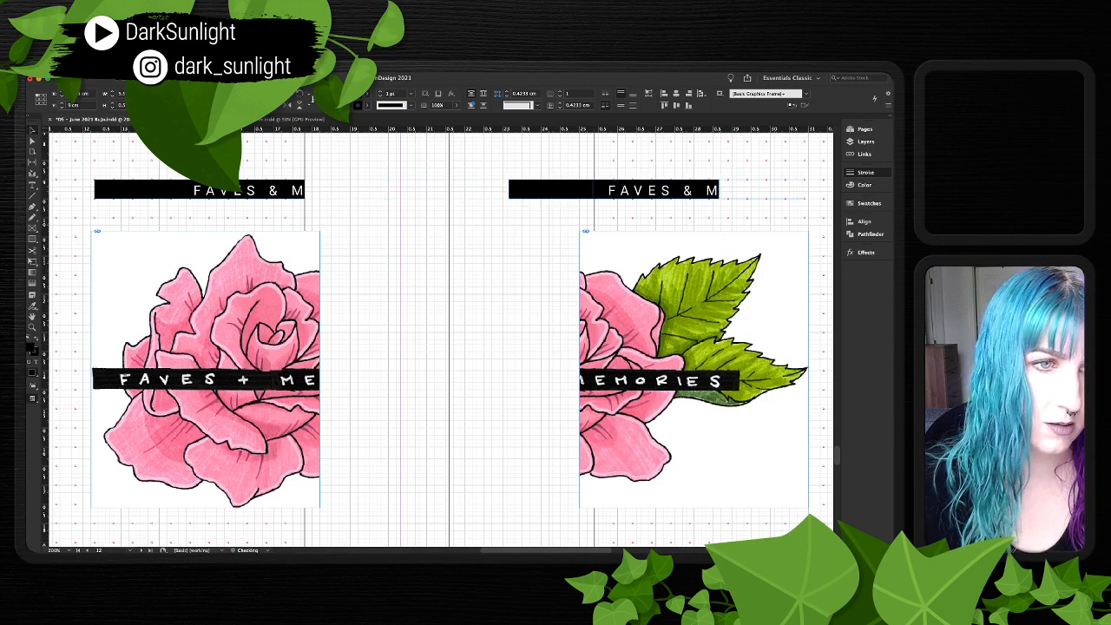
pyautogui.hscroll(3, 441, 336)
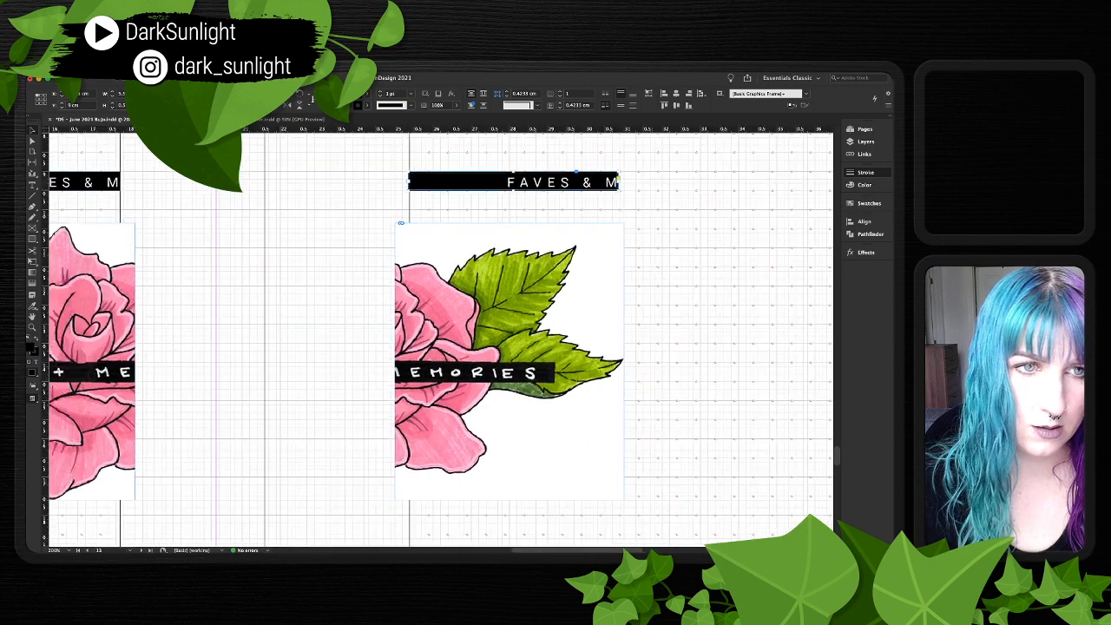
pyautogui.hscroll(-2, 441, 336)
pyautogui.scroll(-1, 441, 336)
pyautogui.hotkey('ctrl', 'shift', 'a')
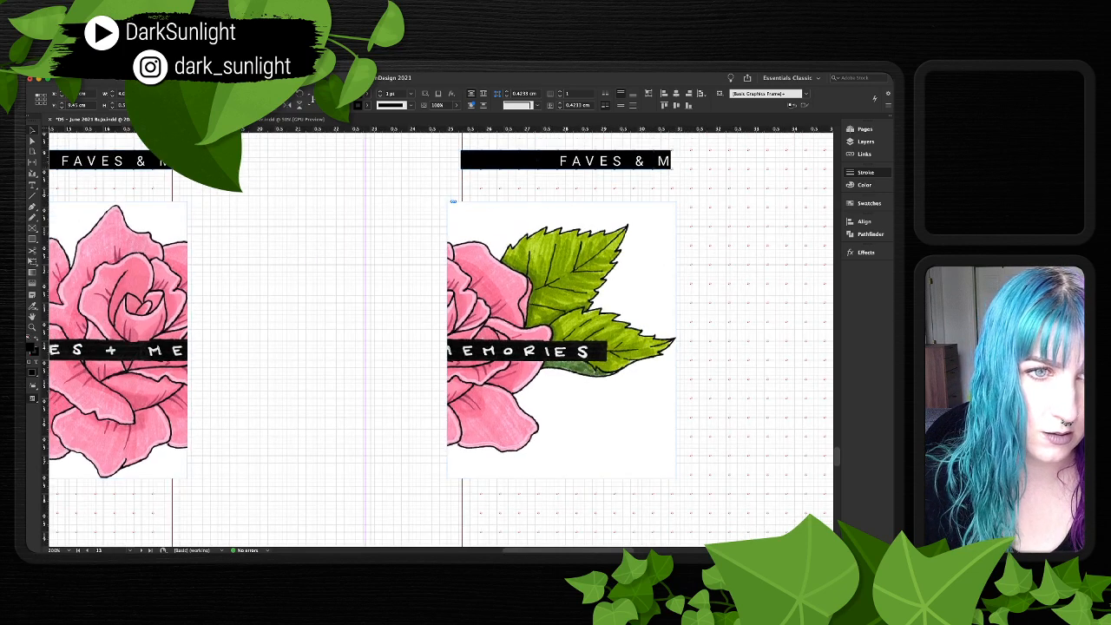
pyautogui.hotkey('ctrl', 'z')
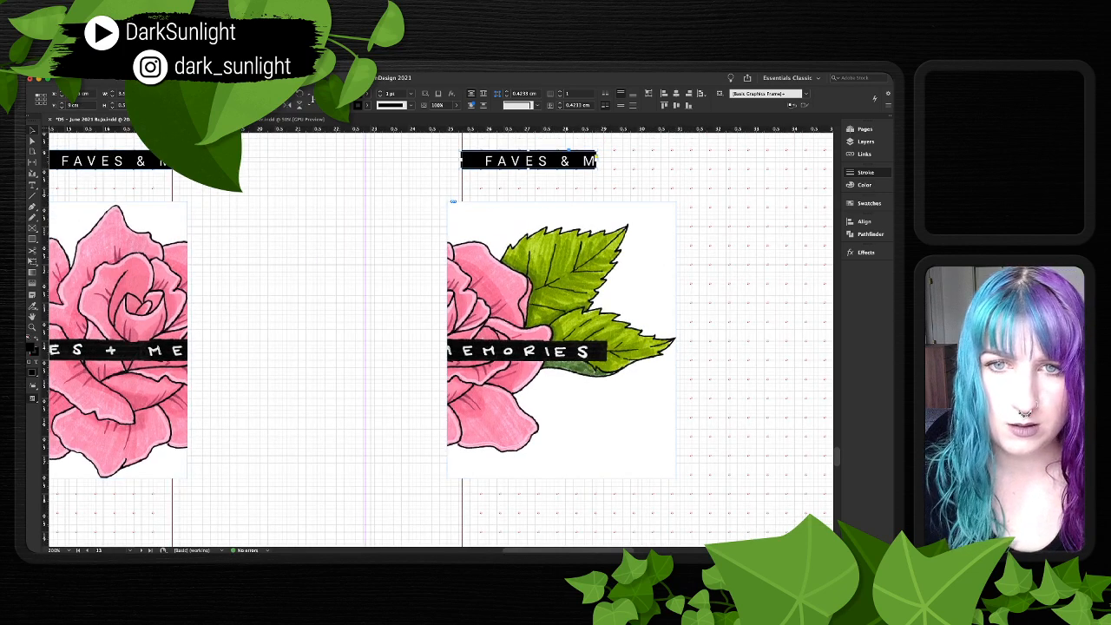
# - Extend the left FAVES & M label's inner end slightly beyond the trim line
pyautogui.hscroll(-3, 441, 336)
pyautogui.press('t')
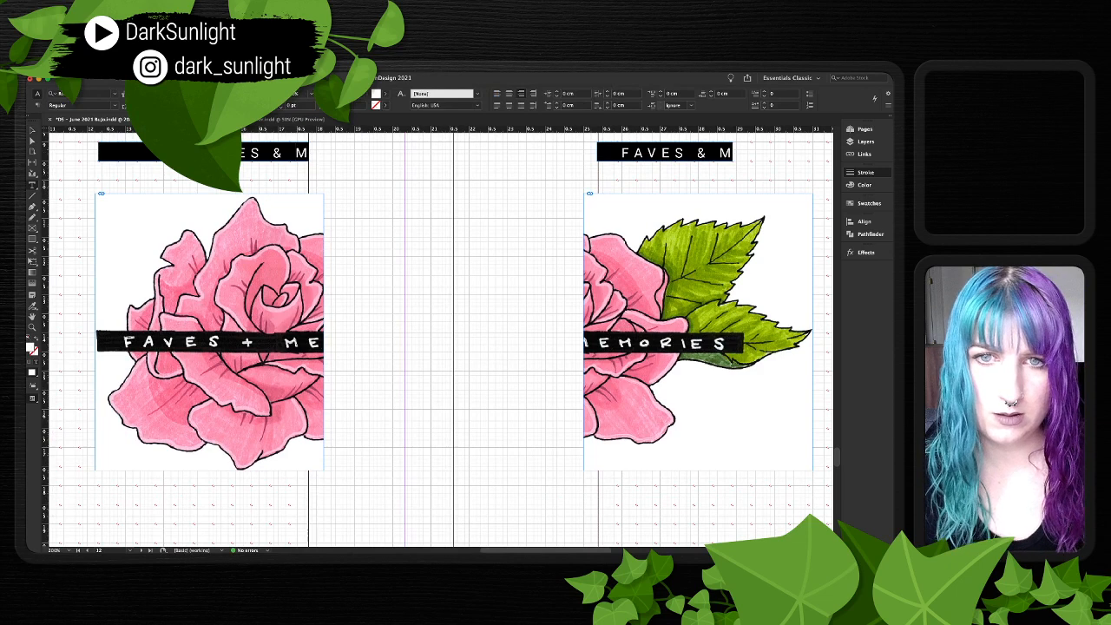
pyautogui.doubleClick(300, 153)
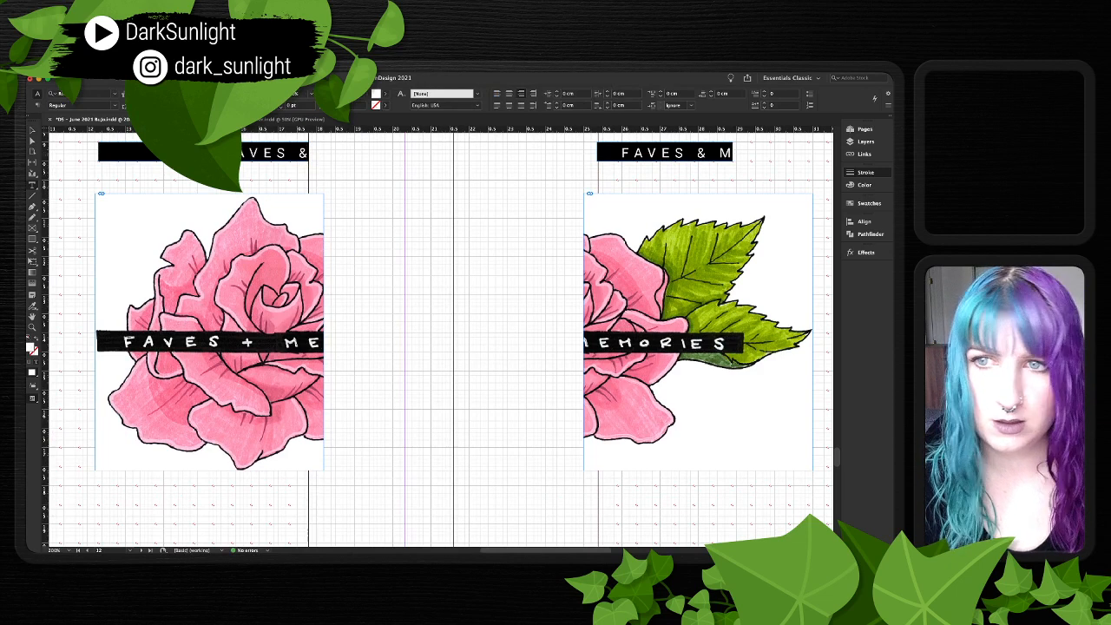
pyautogui.press('Escape')
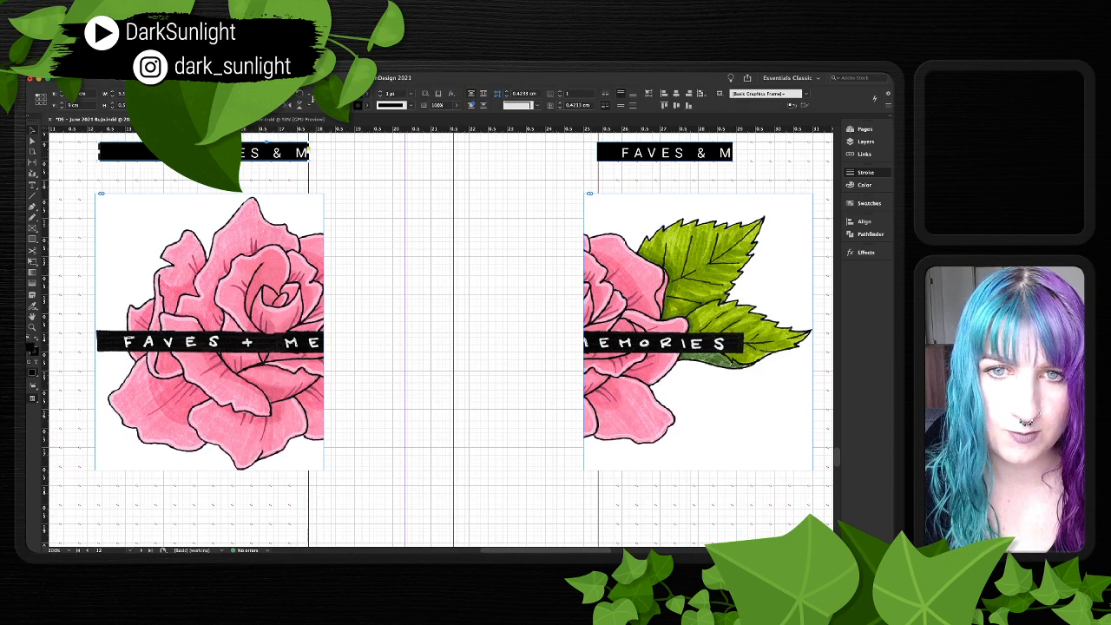
pyautogui.moveTo(308, 149); pyautogui.dragTo(316, 150)
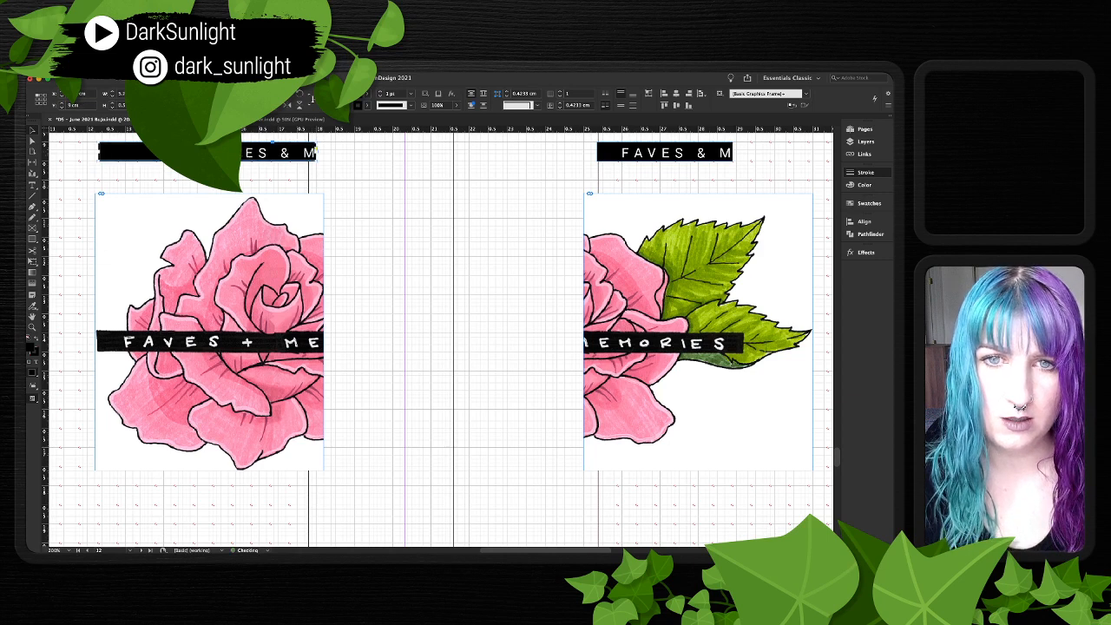
# - Color the letter M of the left label black so it blends into the black bar
pyautogui.doubleClick(314, 151)
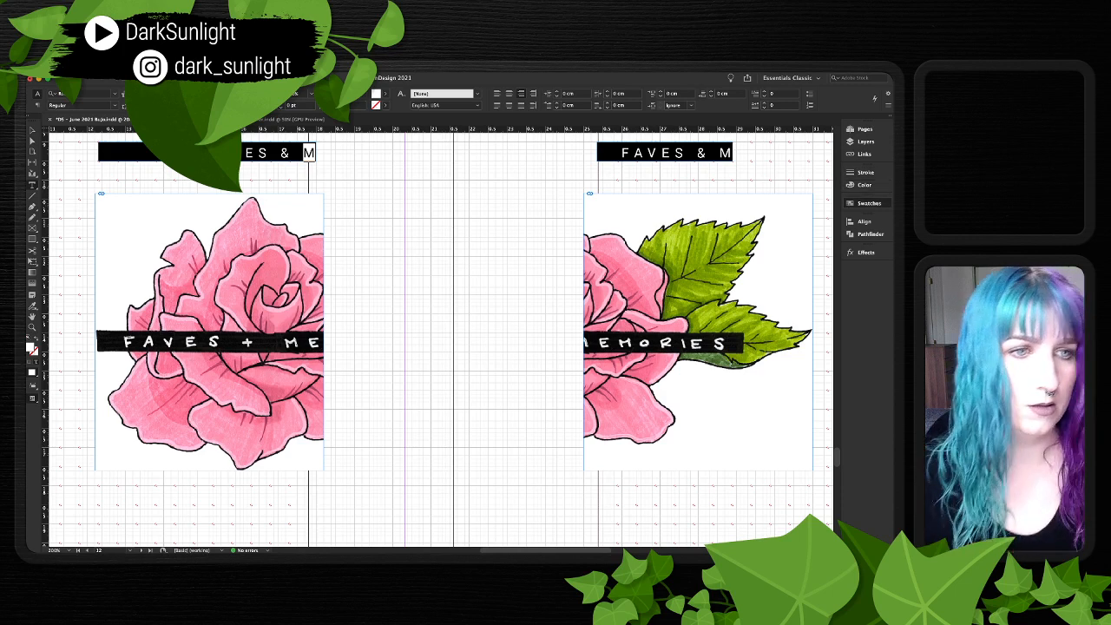
pyautogui.press('BackSpace')
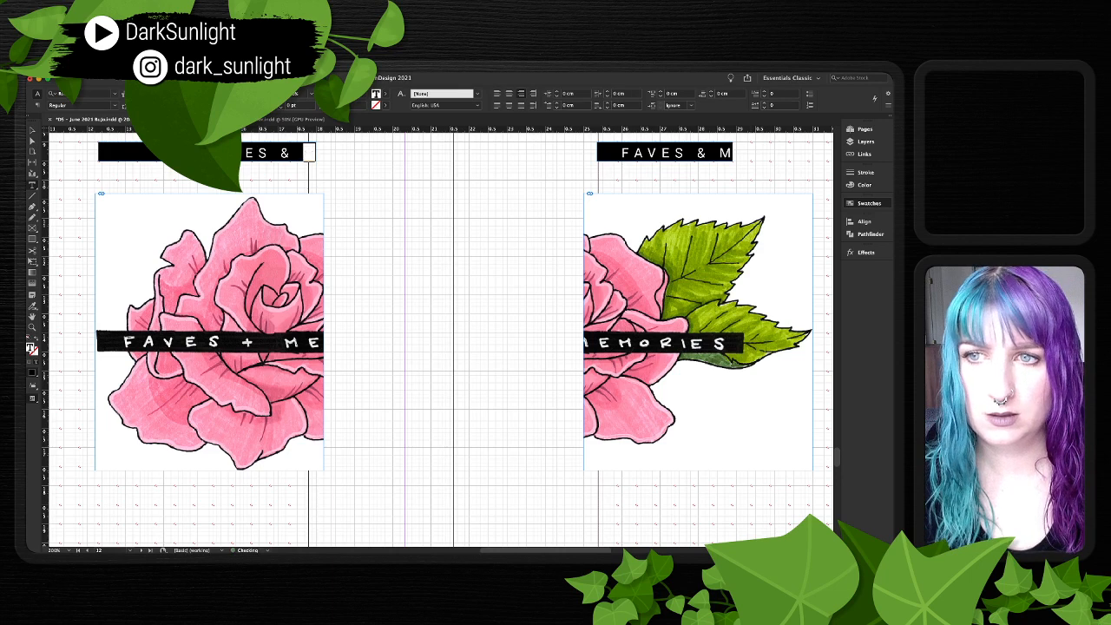
pyautogui.press('Escape')
pyautogui.press('super+shift+a')
# - Replace the text of the label above the right rose half with MEMORIES
pyautogui.hscroll(4, 441, 338)
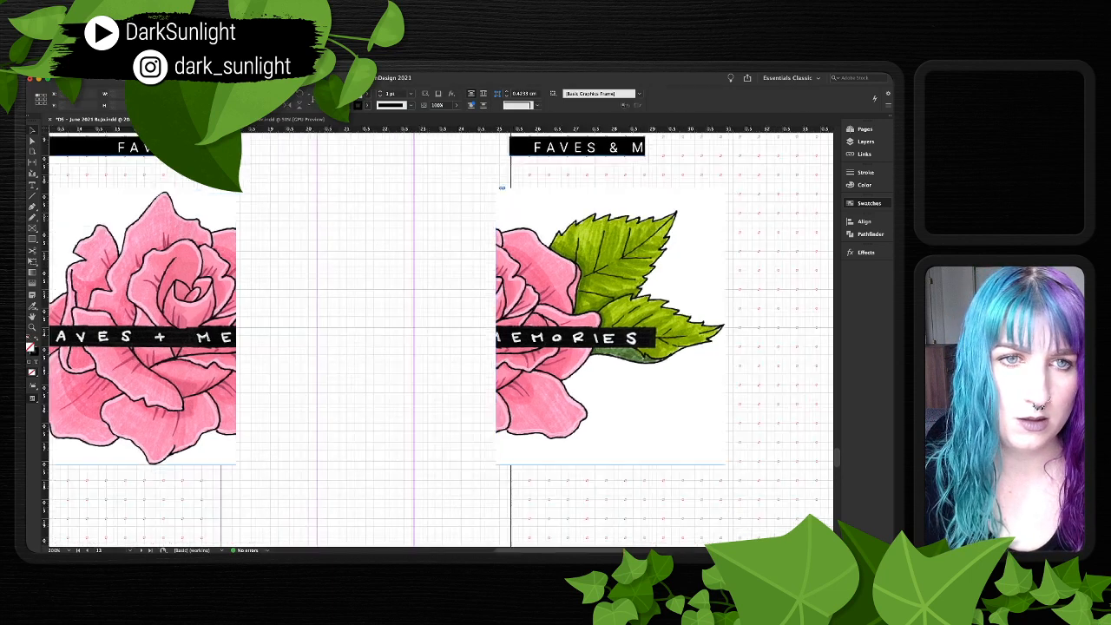
pyautogui.doubleClick(520, 145)
pyautogui.press('super+a')
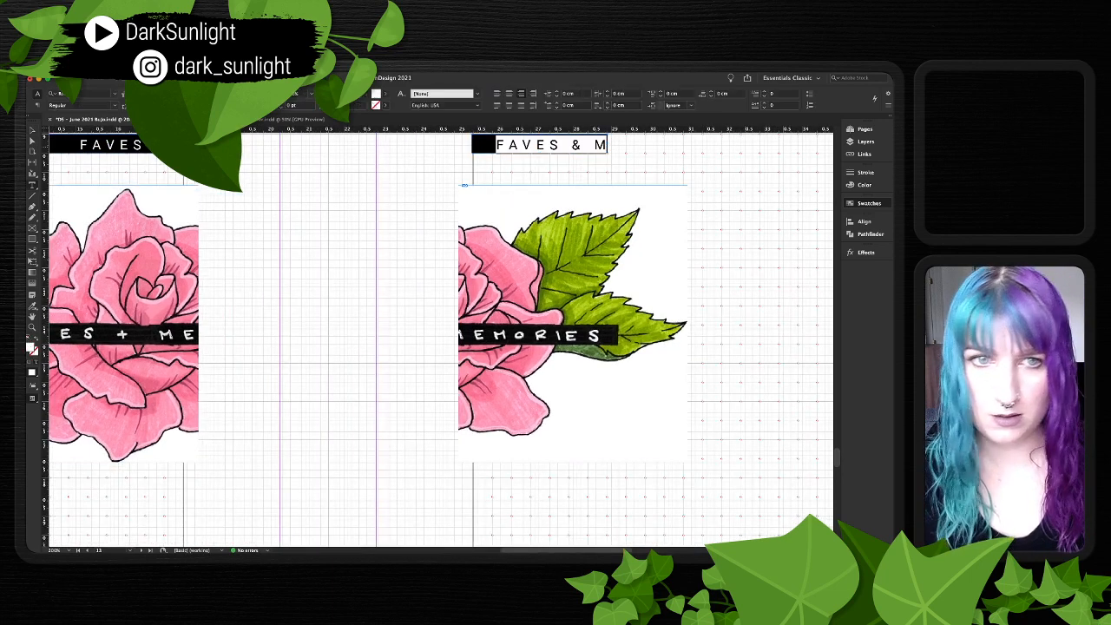
pyautogui.write('MEMORIES')
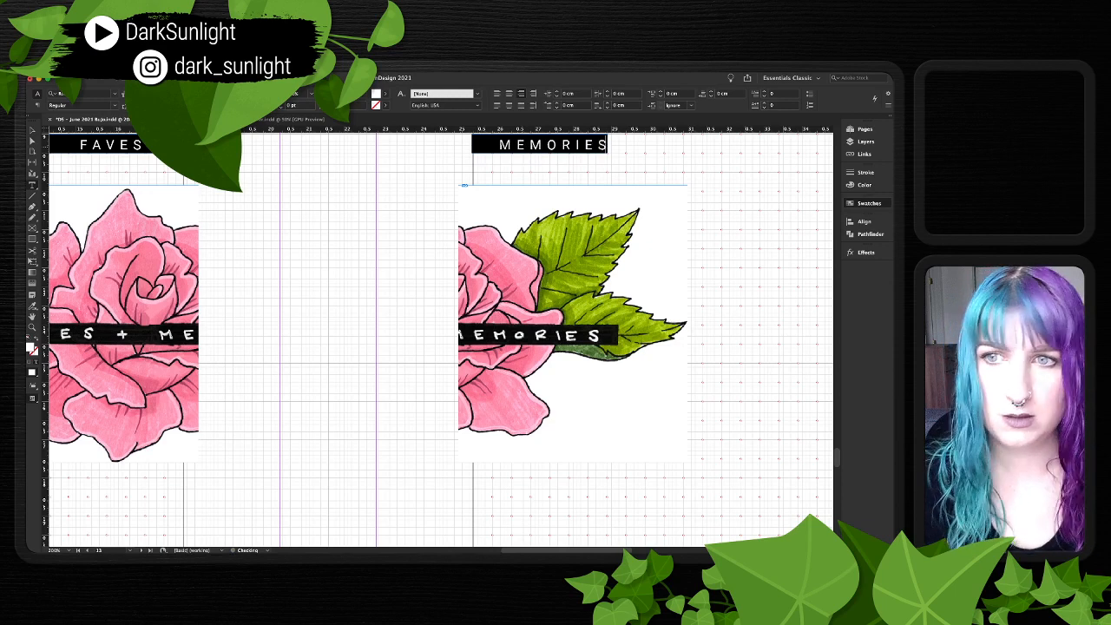
pyautogui.press('Escape')
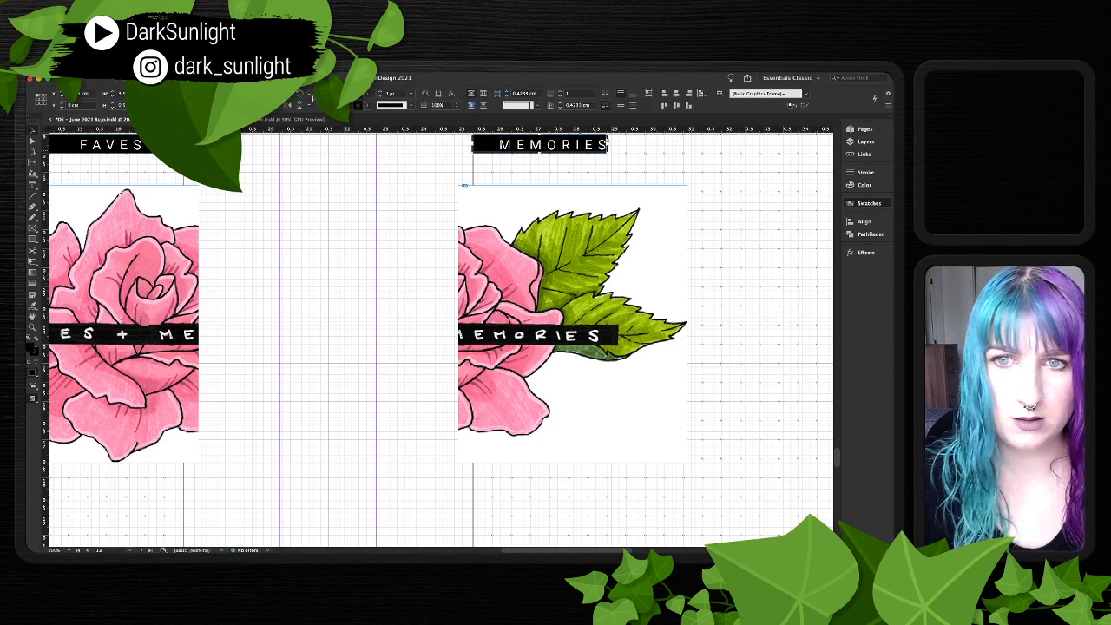
# - Shorten the FAVES & label's black bar at its outer end
pyautogui.hscroll(-3, 187, 149)
pyautogui.click(187, 149)
pyautogui.hscroll(-4, 187, 149)
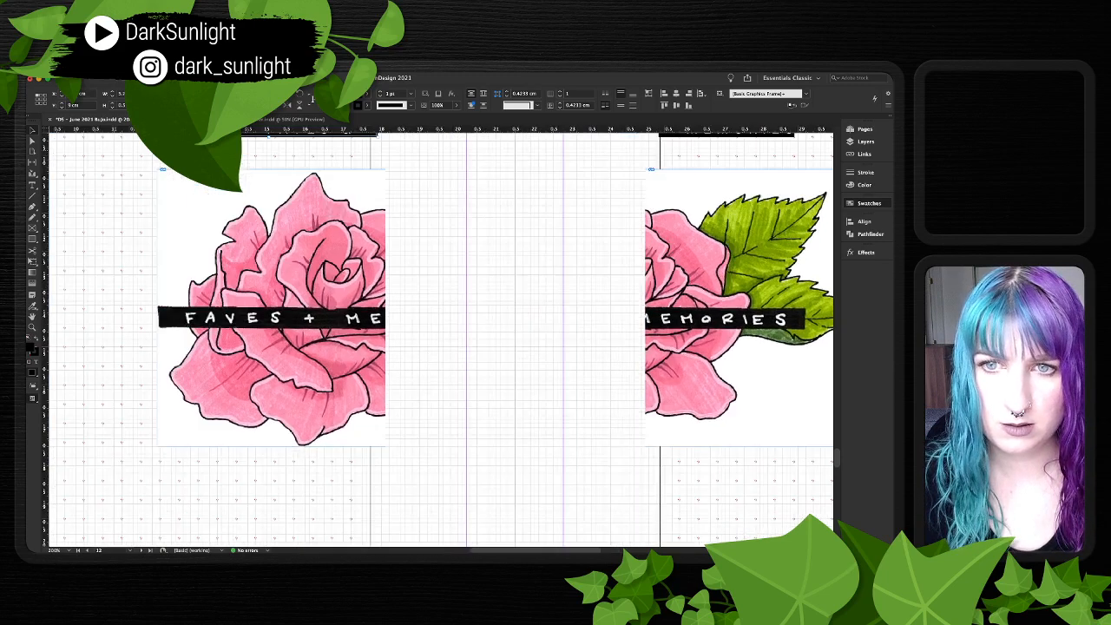
pyautogui.scroll(3, 187, 148)
pyautogui.hscroll(-1, 186, 149)
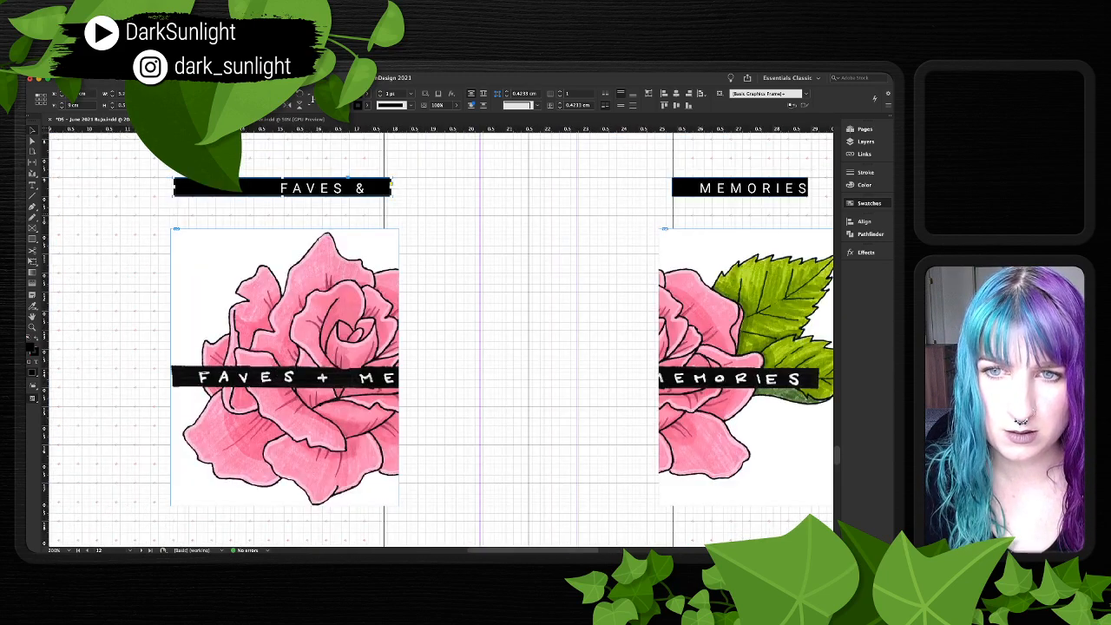
pyautogui.click(260, 211)
pyautogui.click(260, 188)
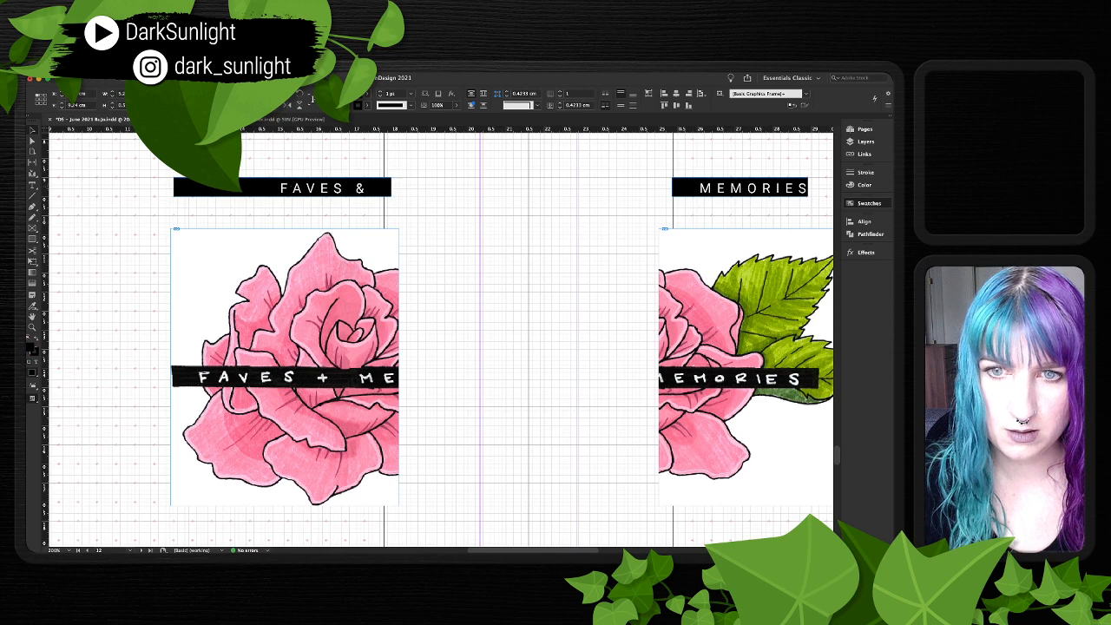
pyautogui.moveTo(174, 188); pyautogui.dragTo(192, 188)
# - Move both labels down onto the rose's handwritten title band and stretch them together until MEMORIES ends at the band's outer end
pyautogui.hscroll(2, 434, 339)
pyautogui.scroll(1, 434, 338)
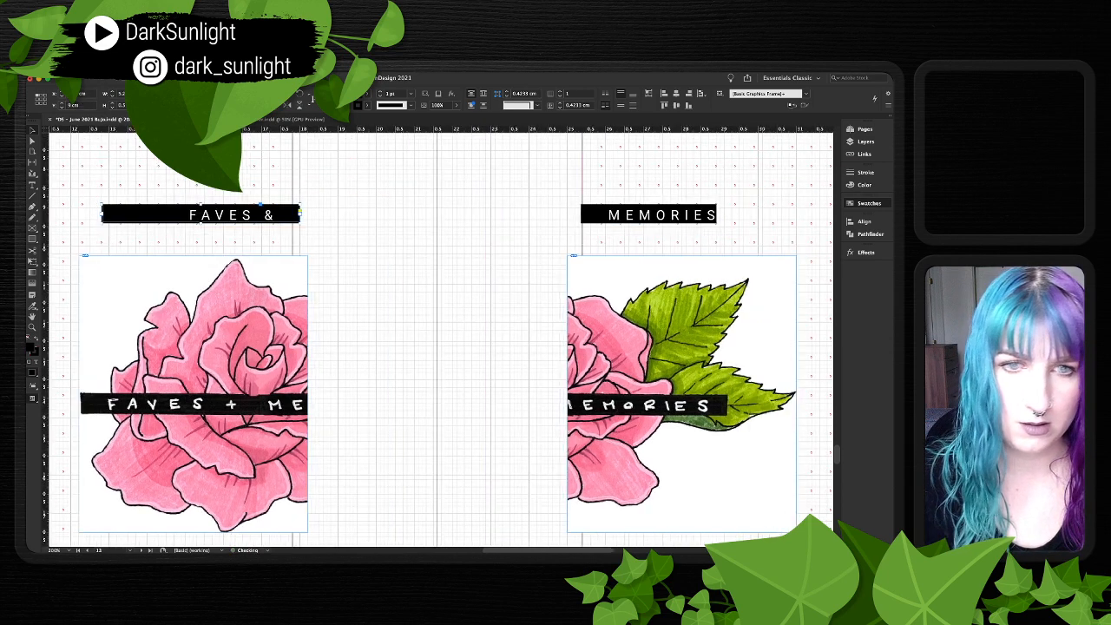
pyautogui.click(660, 214)
pyautogui.keyDown('shift'); pyautogui.click(230, 215); pyautogui.keyUp('shift')
pyautogui.moveTo(230, 214); pyautogui.dragTo(230, 405)
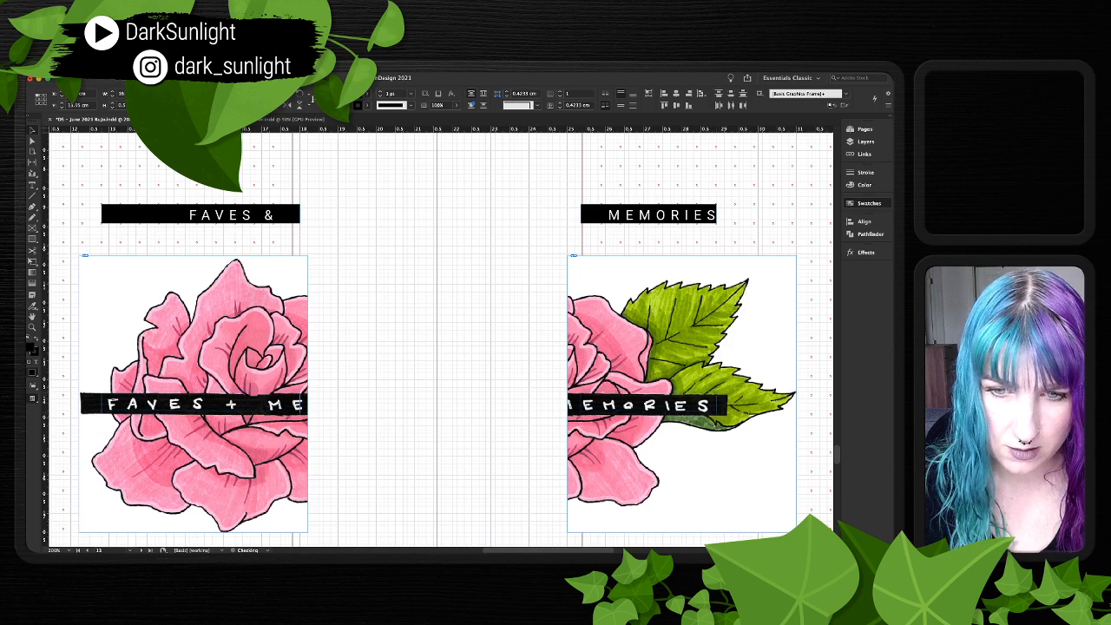
pyautogui.press('Down')
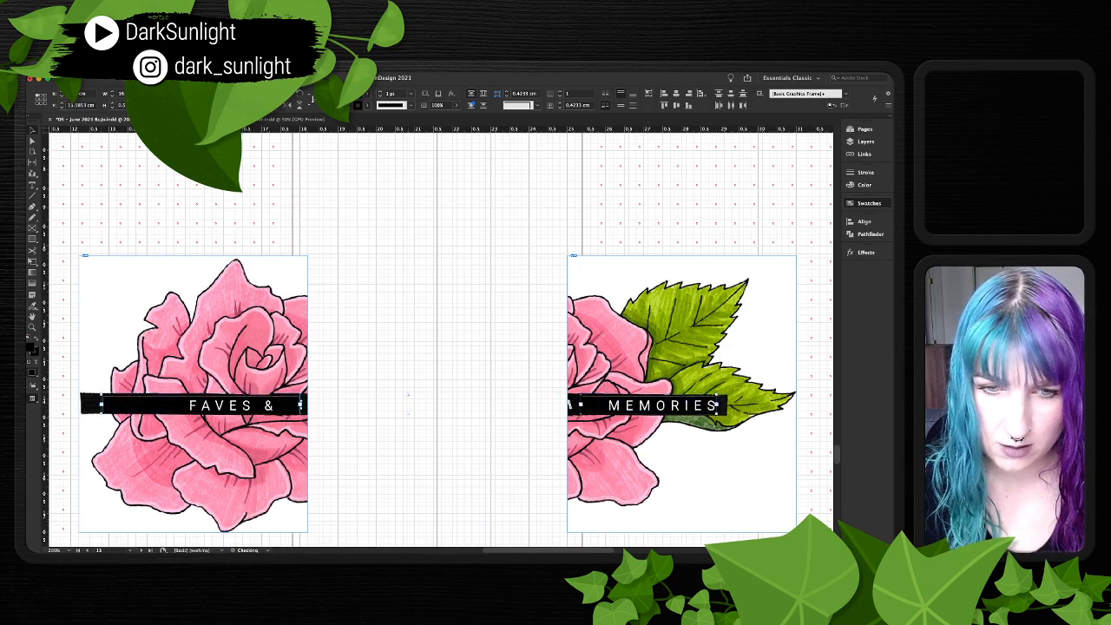
pyautogui.press('Up')
pyautogui.press('Down')
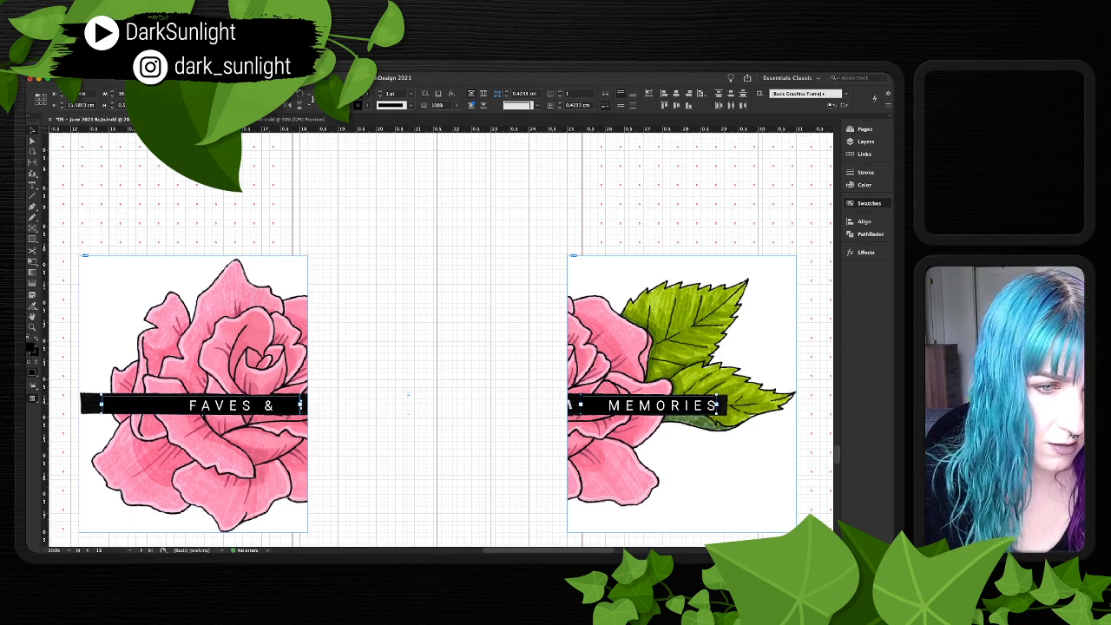
pyautogui.moveTo(717, 405)
pyautogui.mouseDown()
pyautogui.moveTo(729, 405)
pyautogui.moveTo(703, 405)
pyautogui.moveTo(728, 404)
pyautogui.mouseUp()
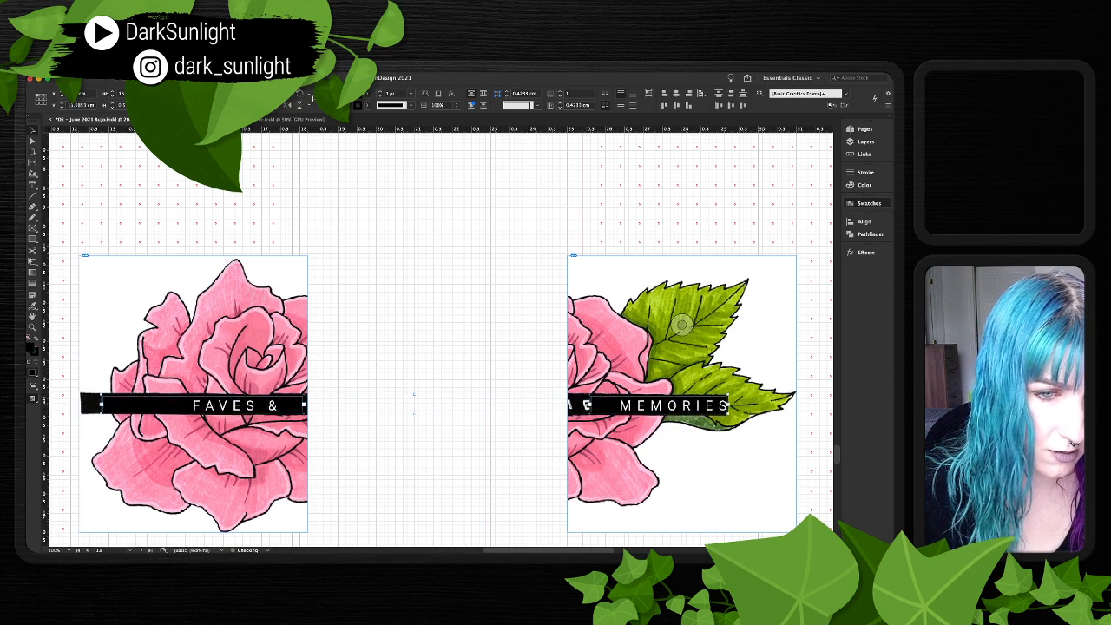
pyautogui.click(674, 405)
pyautogui.press('super+x')
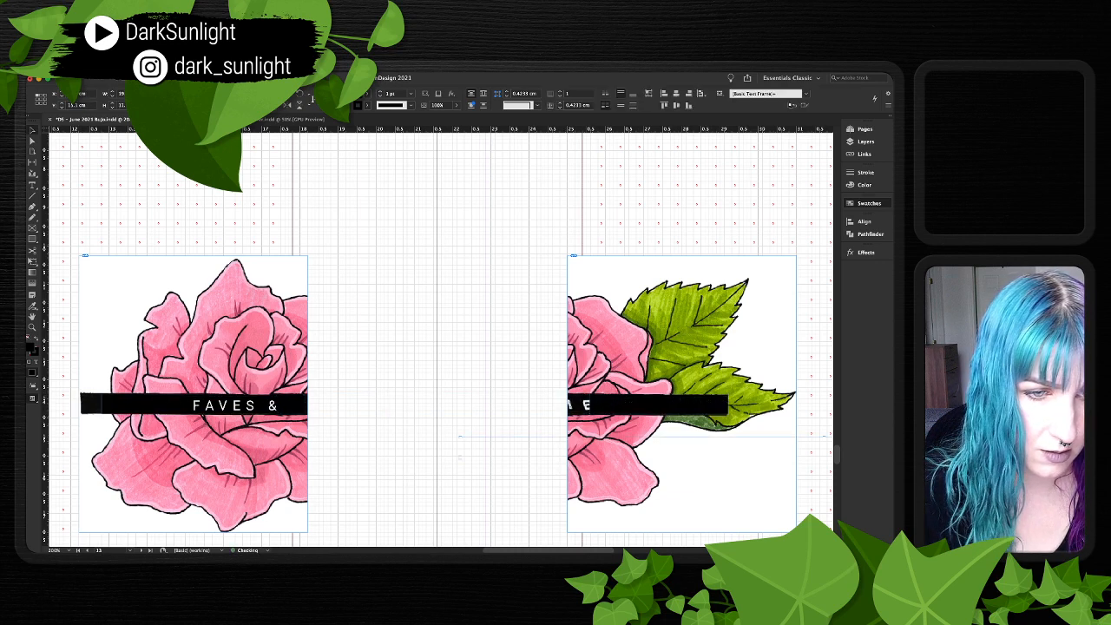
pyautogui.click(660, 406)
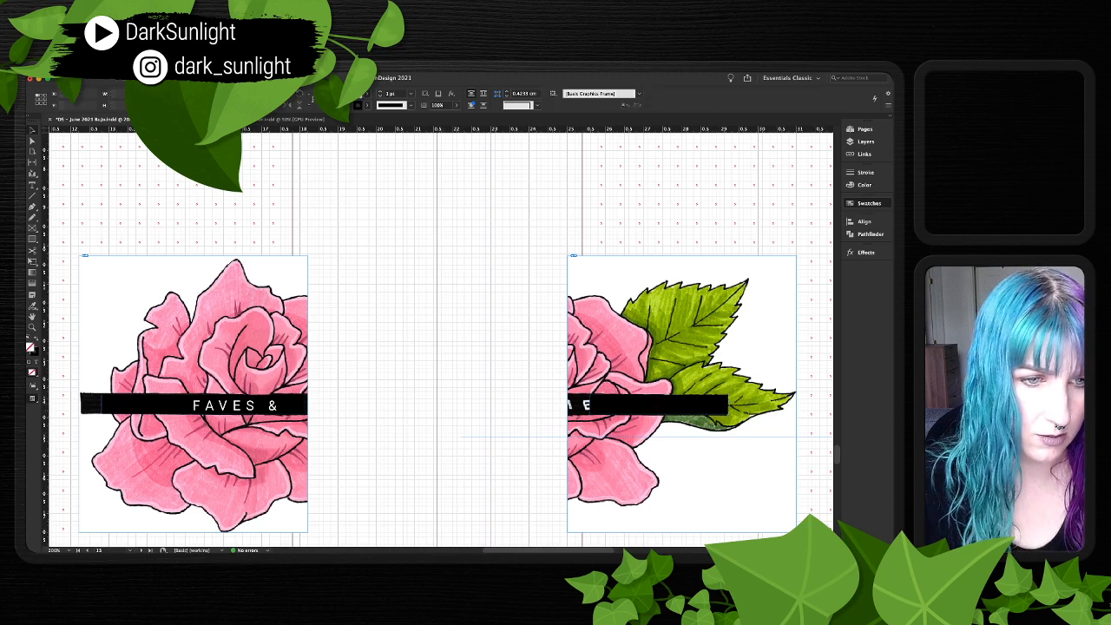
pyautogui.press('super+alt+shift+v')
pyautogui.press('super+x')
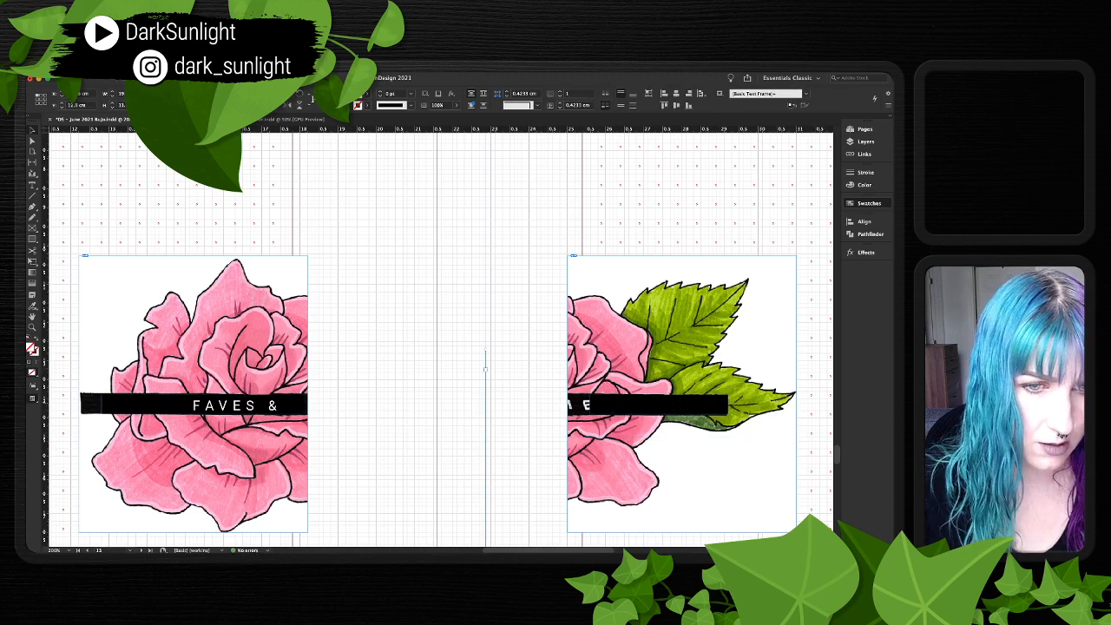
pyautogui.press('super+alt+shift+v')
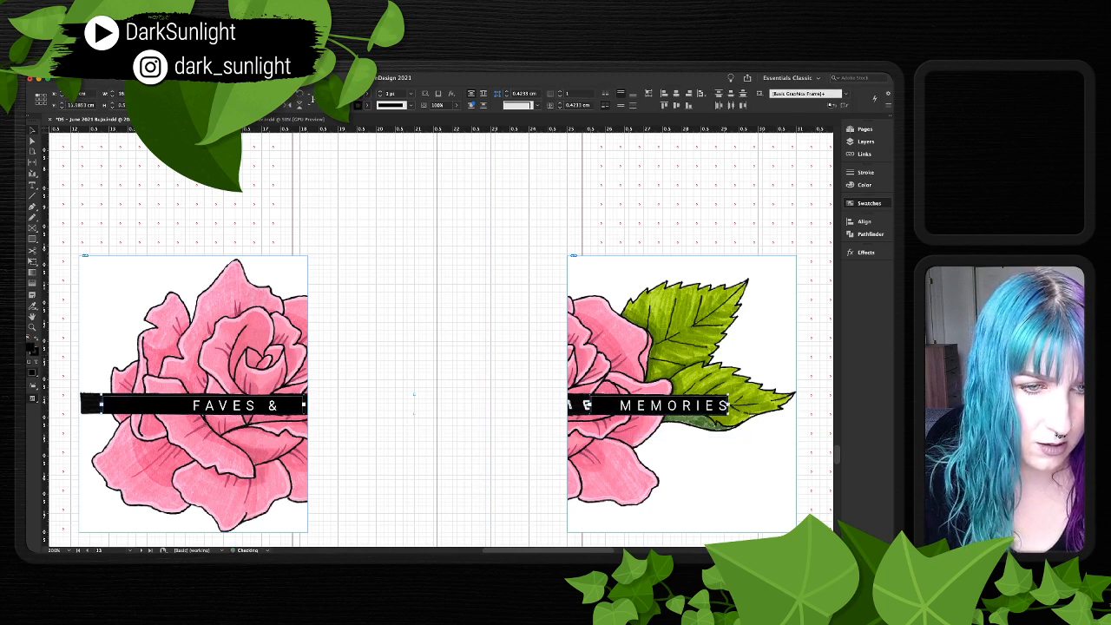
# - Extend the MEMORIES label inward to the right rose half's cut edge so it covers the remaining handwritten letters
pyautogui.press('super+shift+a')
pyautogui.click(686, 364)
pyautogui.click(659, 405)
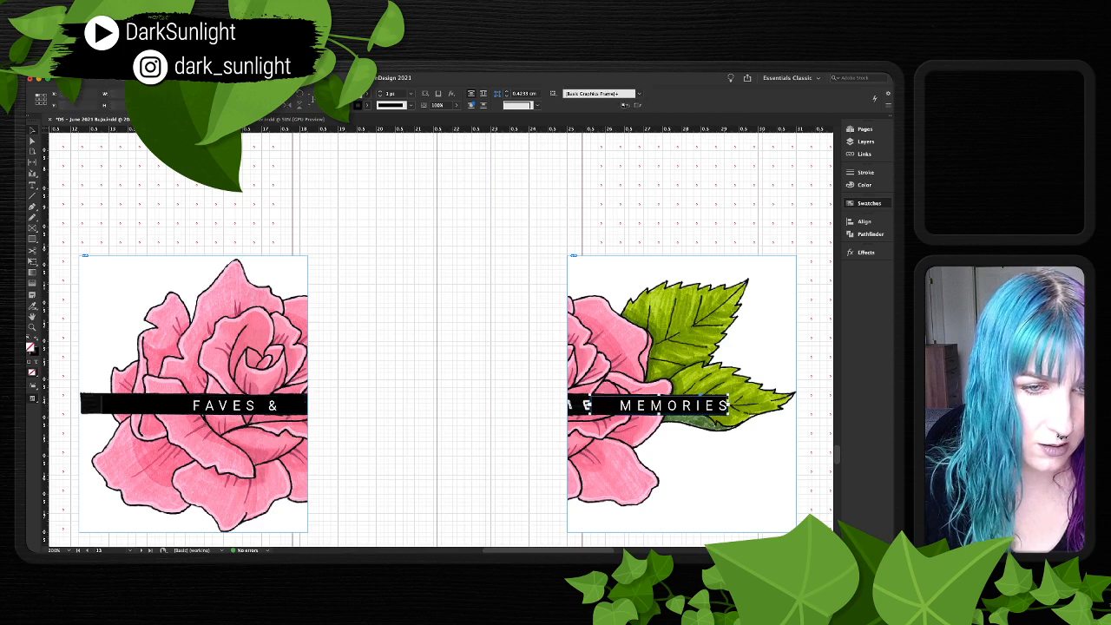
pyautogui.press('super+shift+a')
pyautogui.moveTo(597, 404); pyautogui.dragTo(568, 405)
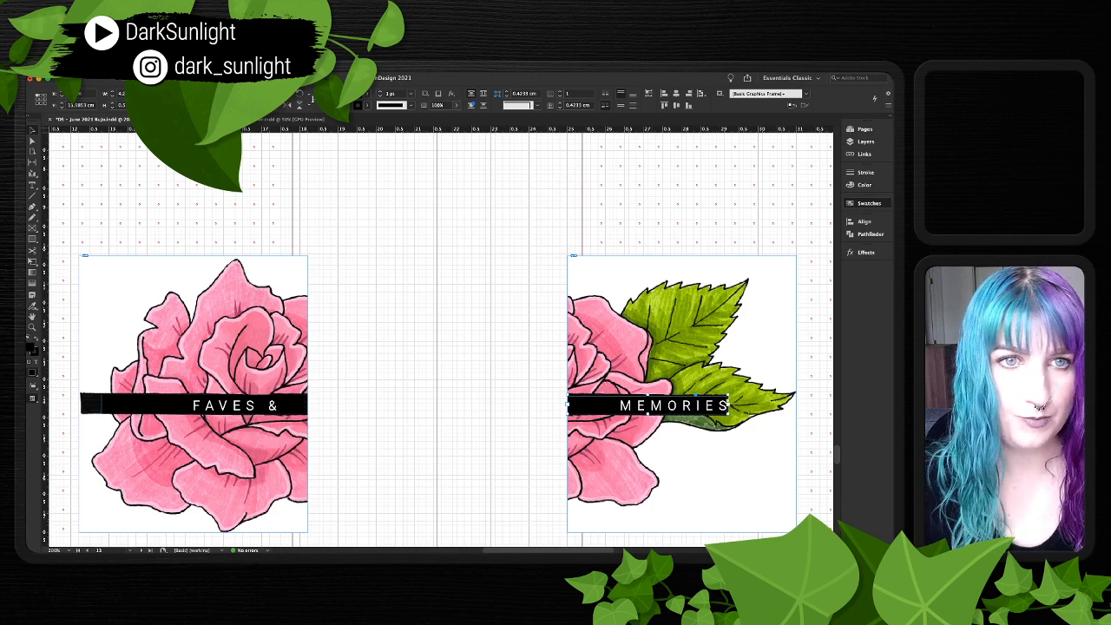
# - Left-align the MEMORIES text and indent it so it sits just short of the black bar's outer end
pyautogui.press('t')
pyautogui.press('shift+super+l')
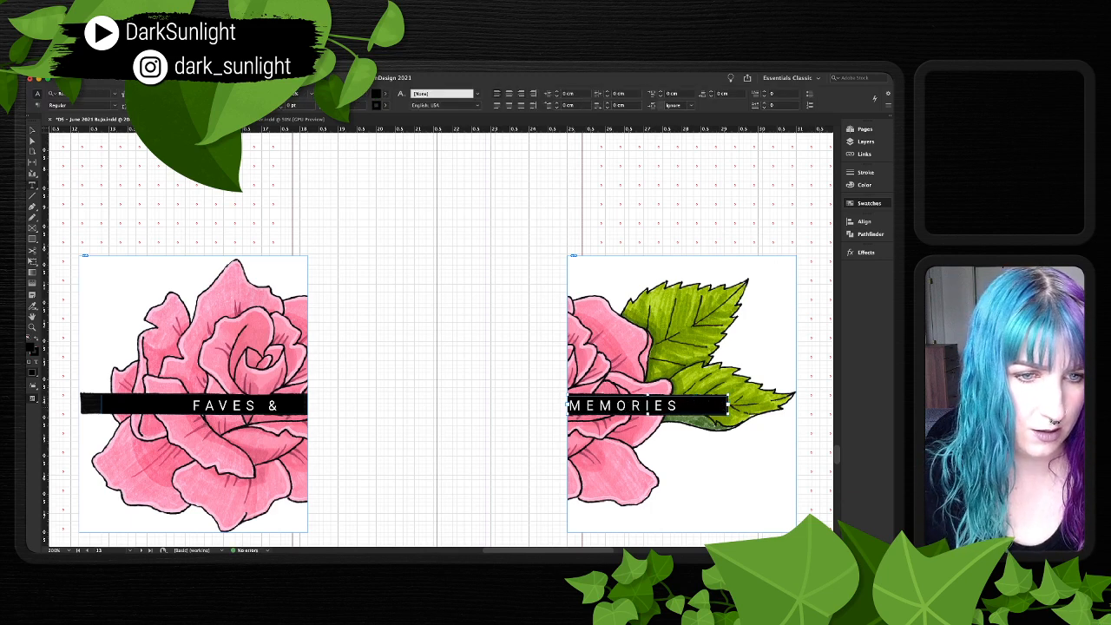
pyautogui.click(569, 405)
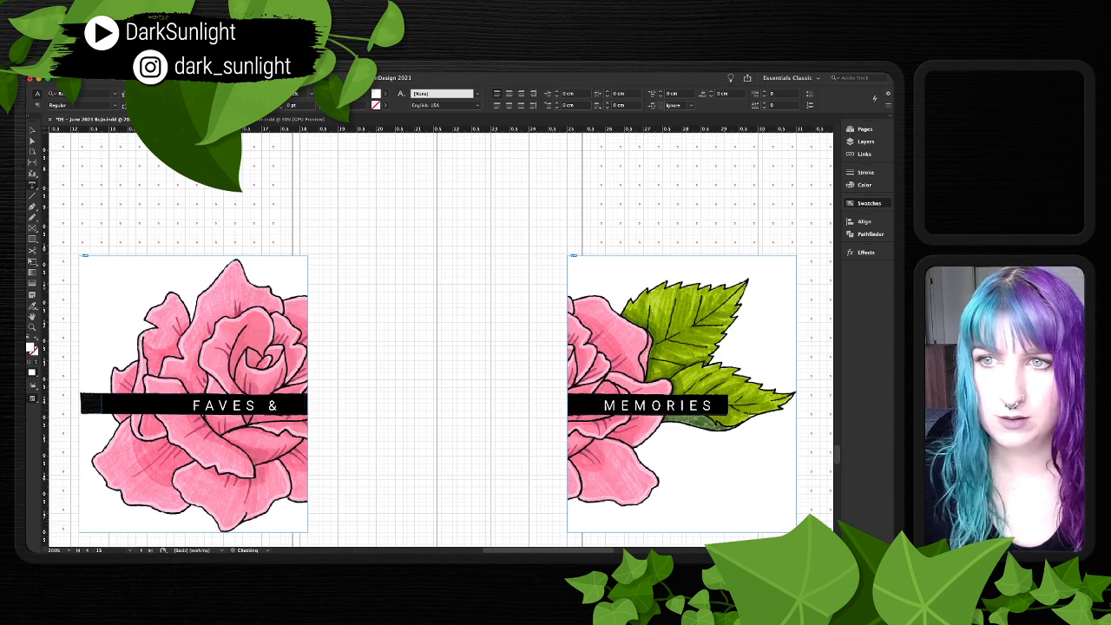
pyautogui.press('Escape')
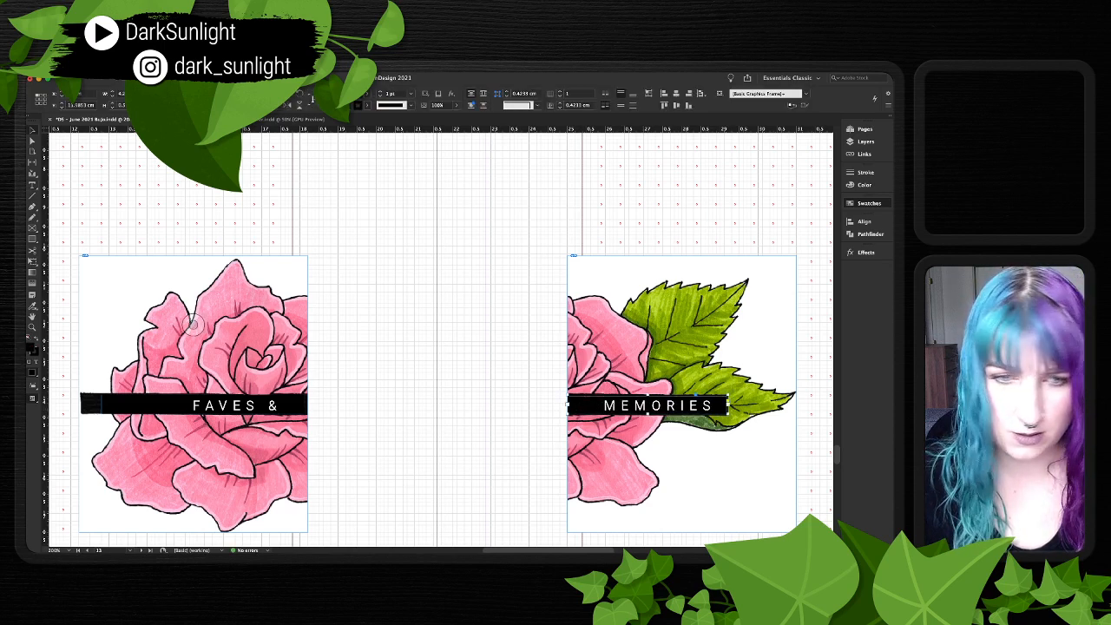
# - Nudge the FAVES & and MEMORIES labels up slightly together so they line up with the rose's black title band
pyautogui.click(193, 405)
pyautogui.keyDown('shift'); pyautogui.click(682, 406); pyautogui.keyUp('shift')
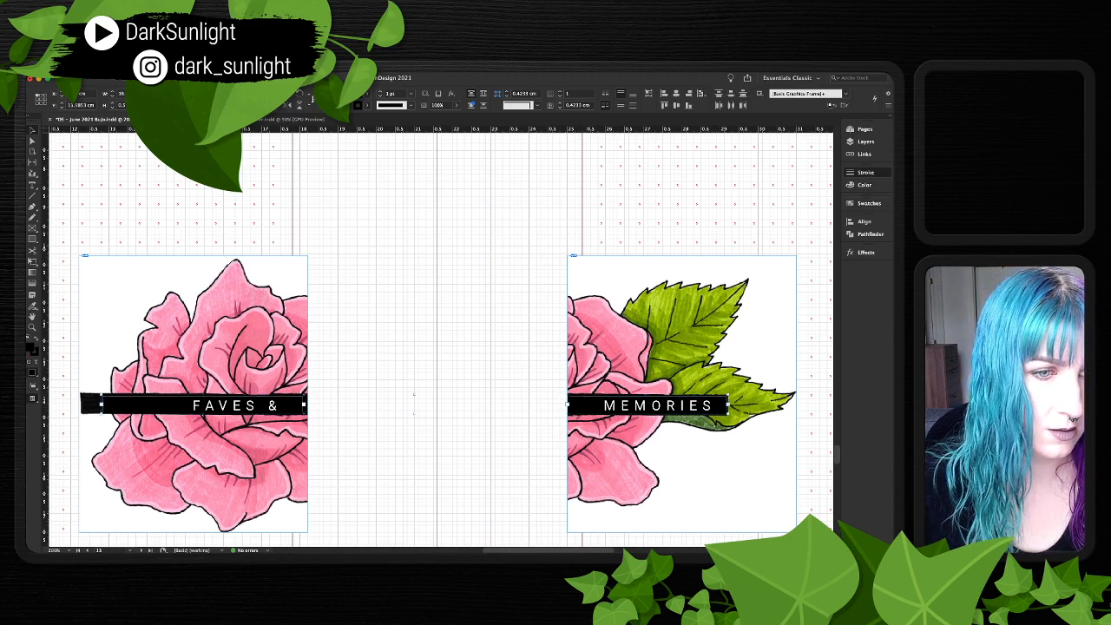
pyautogui.press('Up')
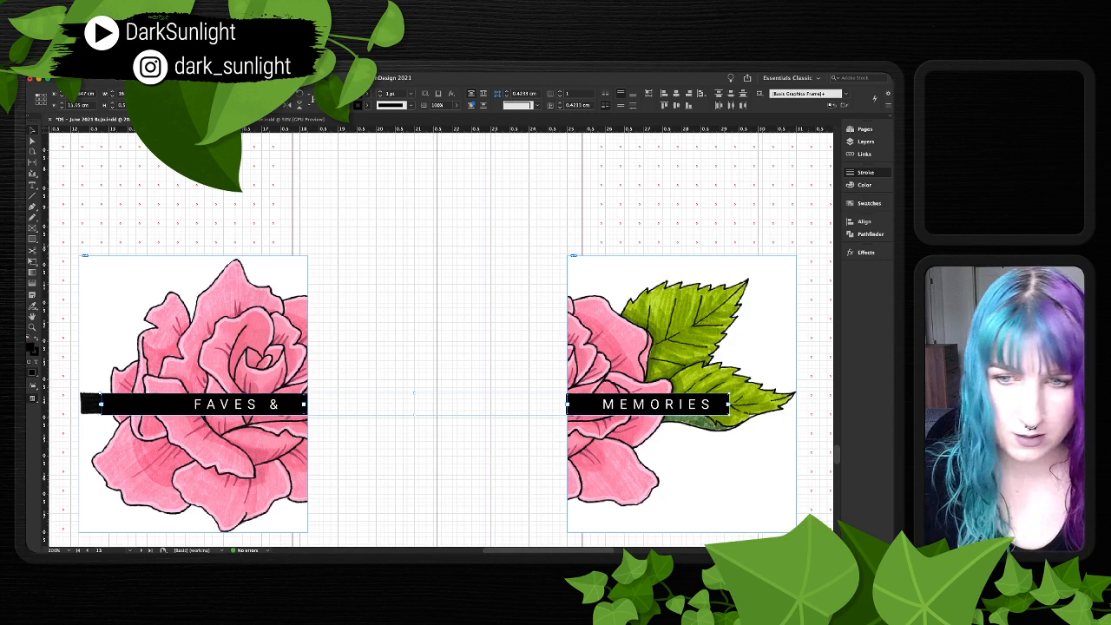
pyautogui.press('super+shift+a')
# - Thicken the black outline of the FAVES & and MEMORIES labels so their bars cover the handwritten band's full height
pyautogui.scroll(-2, 441, 339)
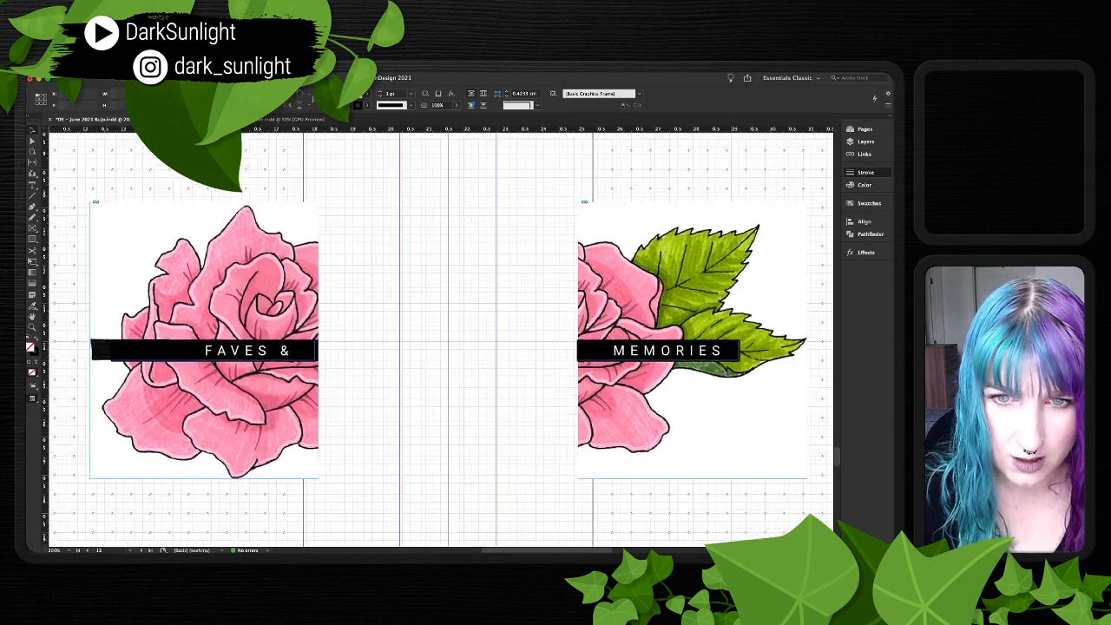
pyautogui.scroll(-2, 441, 338)
pyautogui.scroll(2, 441, 339)
pyautogui.scroll(3, 441, 339)
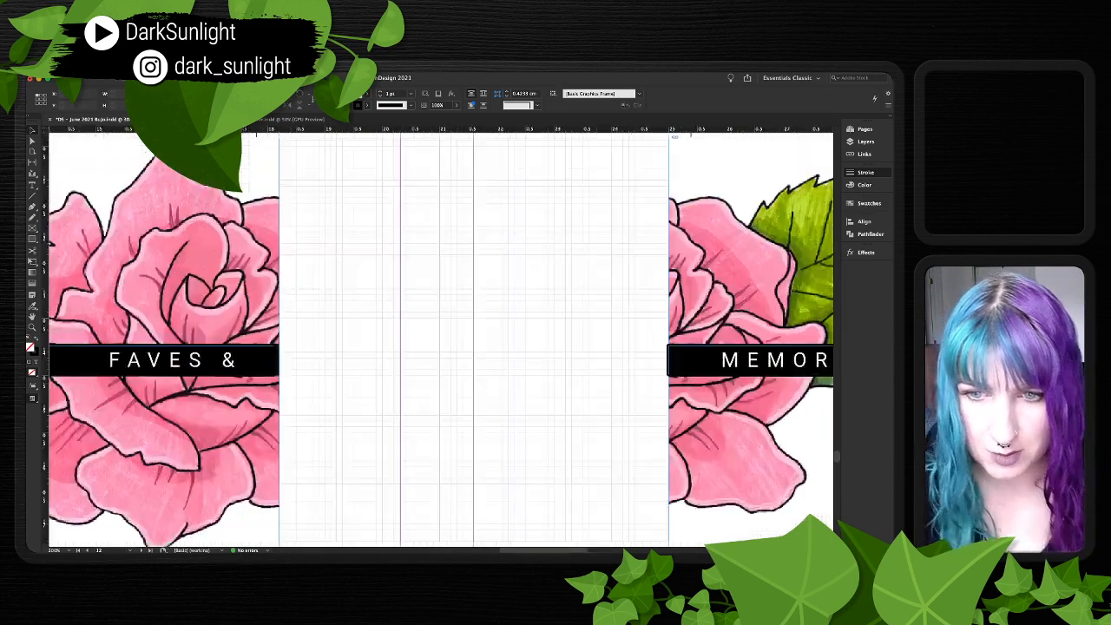
pyautogui.hscroll(-5, 441, 338)
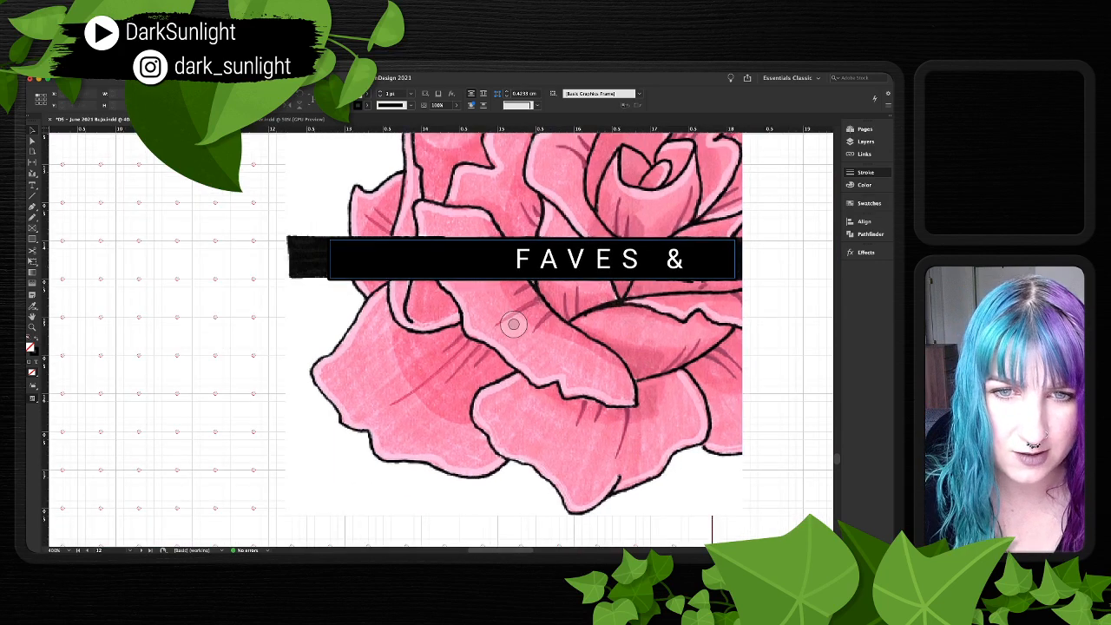
pyautogui.moveTo(513, 324); pyautogui.dragTo(352, 335)
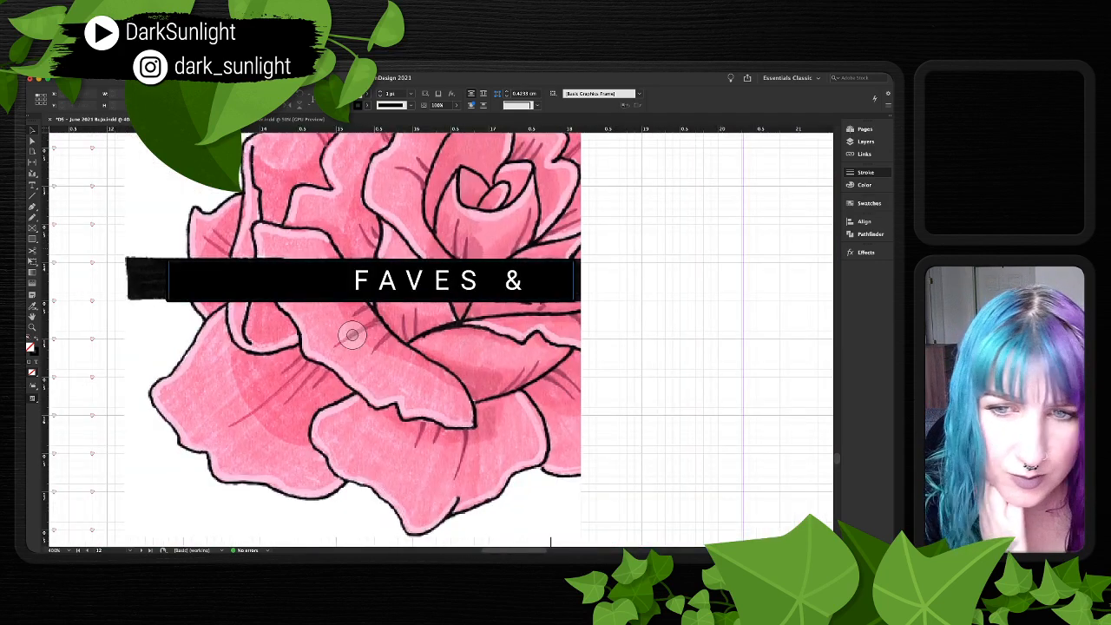
pyautogui.moveTo(479, 300); pyautogui.dragTo(105, 259)
pyautogui.click(439, 276)
pyautogui.moveTo(200, 234); pyautogui.dragTo(59, 169)
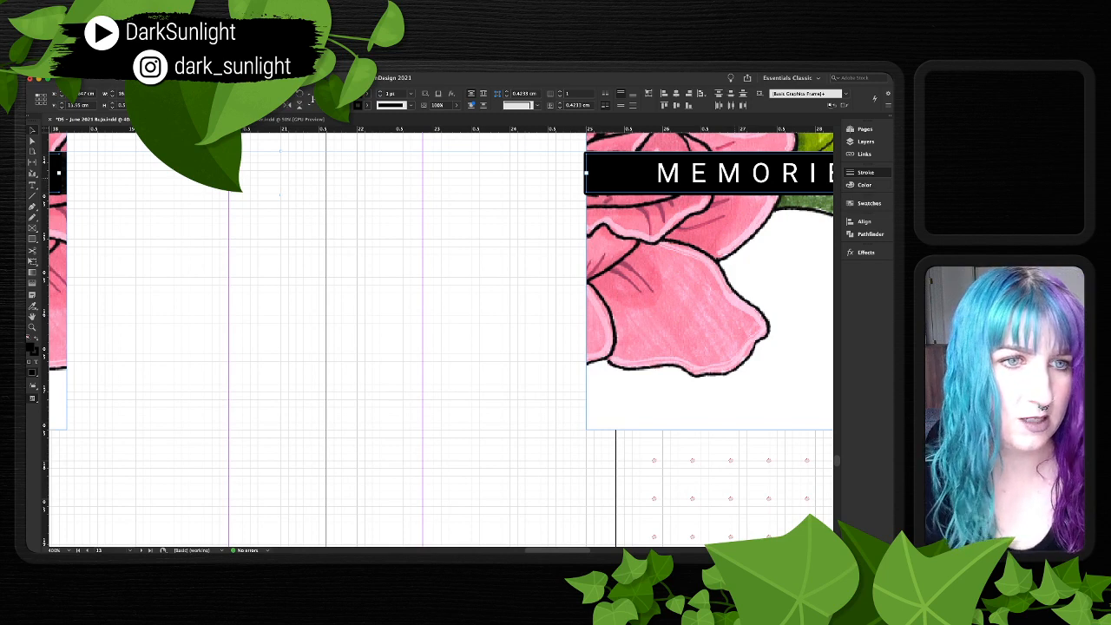
pyautogui.click(380, 91)
pyautogui.moveTo(709, 281)
pyautogui.mouseDown()
pyautogui.moveTo(508, 355)
pyautogui.moveTo(351, 372)
pyautogui.mouseUp()
pyautogui.click(456, 327)
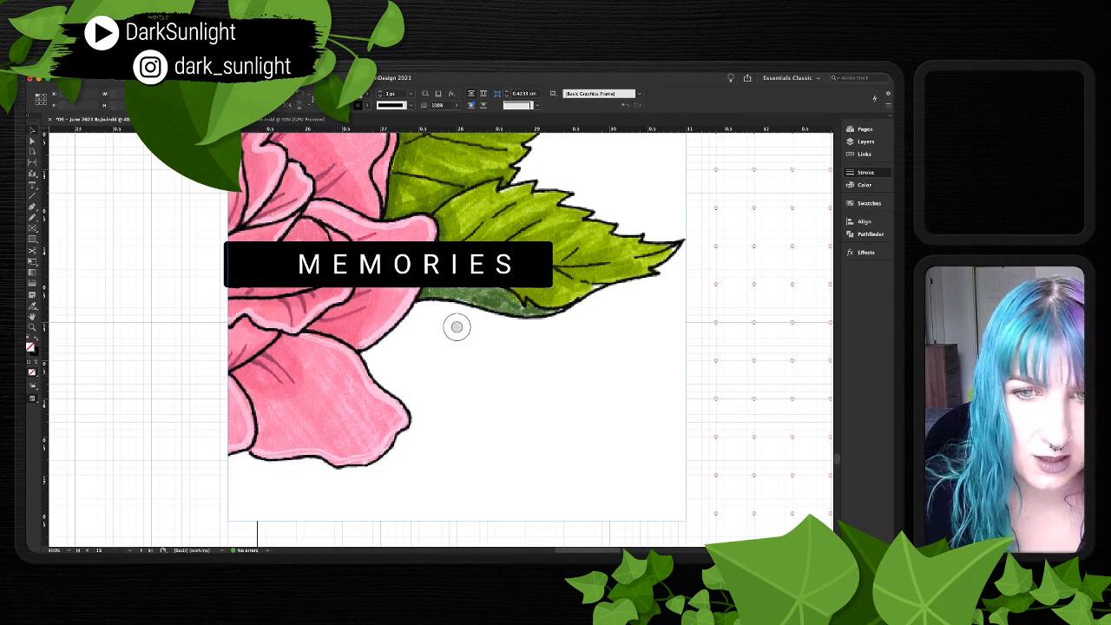
# - Crop the inner edge of the FAVES & page's rose half so the label's bar overhangs the cut edge slightly
pyautogui.hscroll(-10, 457, 327)
pyautogui.scroll(4, 457, 327)
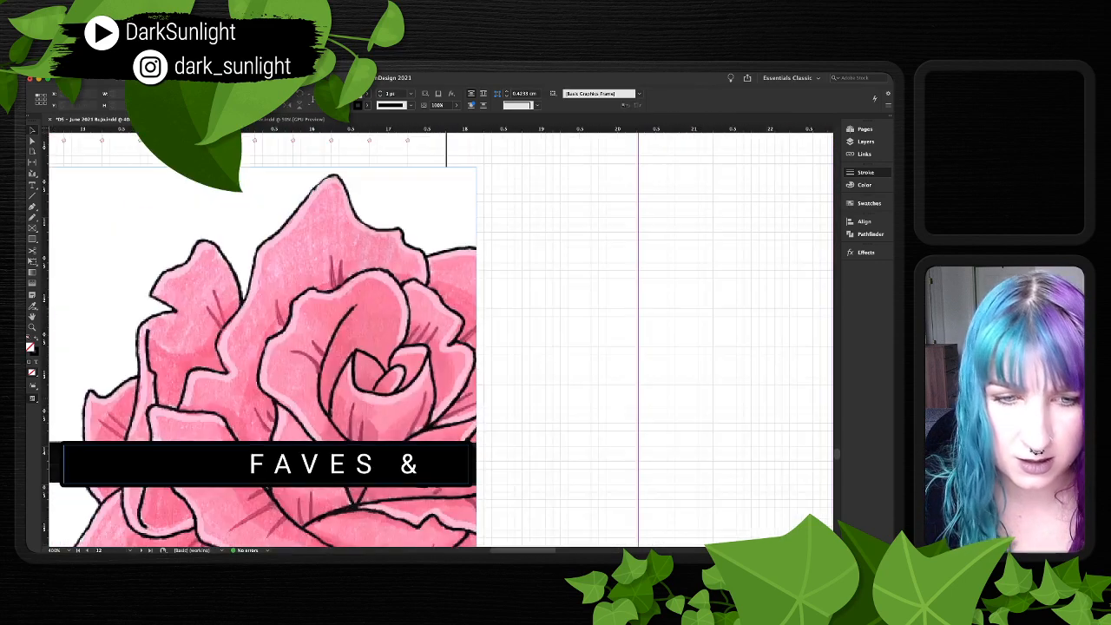
pyautogui.hscroll(-2, 457, 327)
pyautogui.scroll(-2, 457, 327)
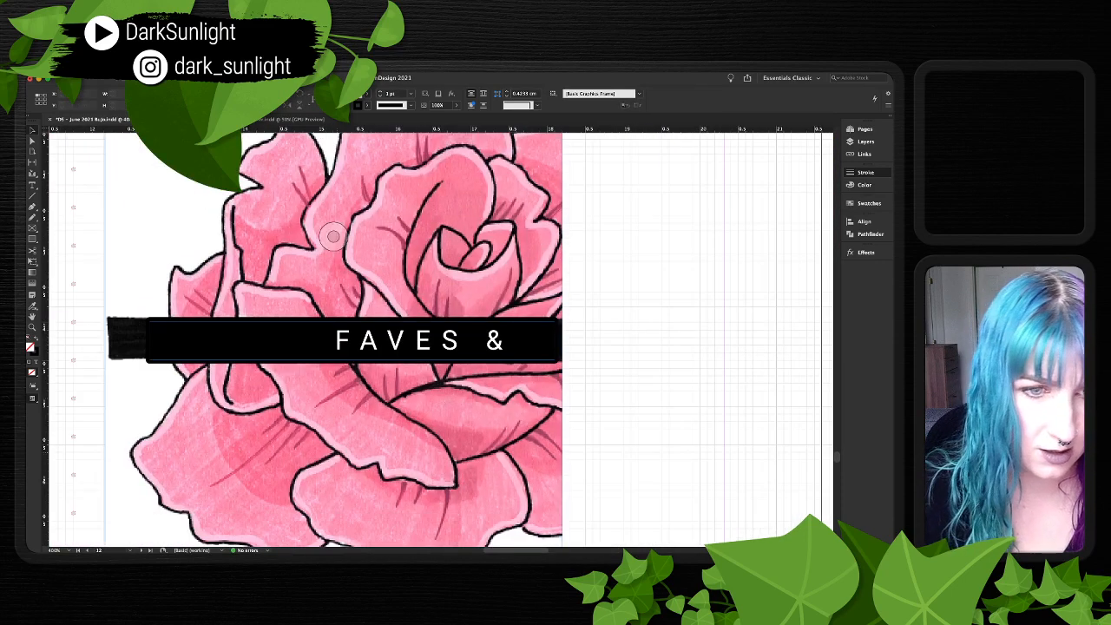
pyautogui.click(334, 339)
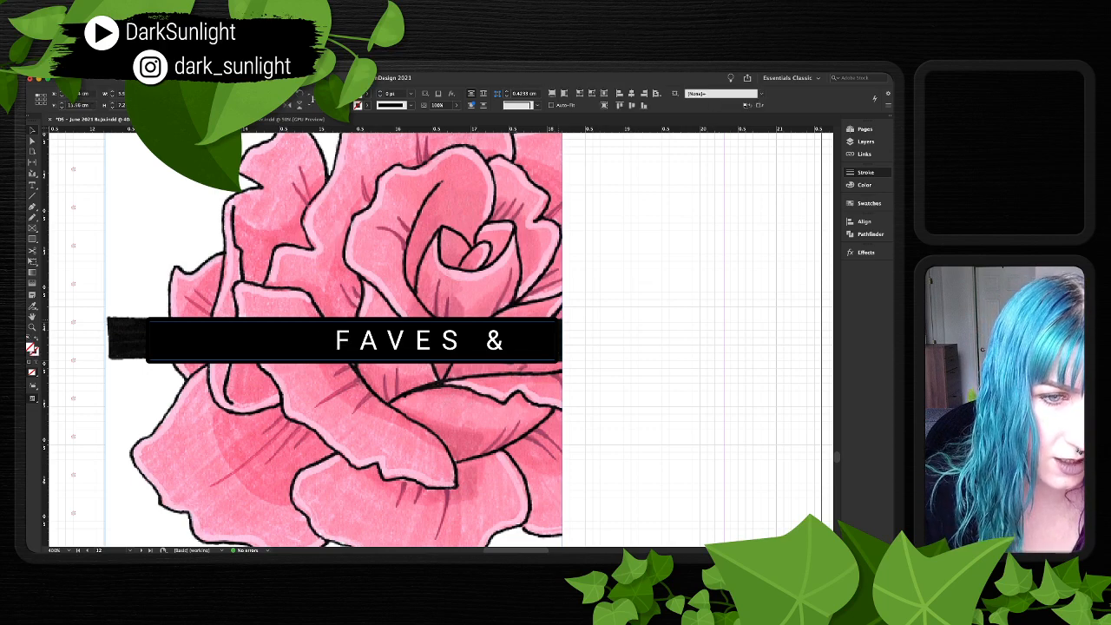
pyautogui.moveTo(562, 318); pyautogui.dragTo(558, 318)
pyautogui.press('super+shift+a')
pyautogui.scroll(10, 457, 334)
pyautogui.hscroll(-2, 457, 334)
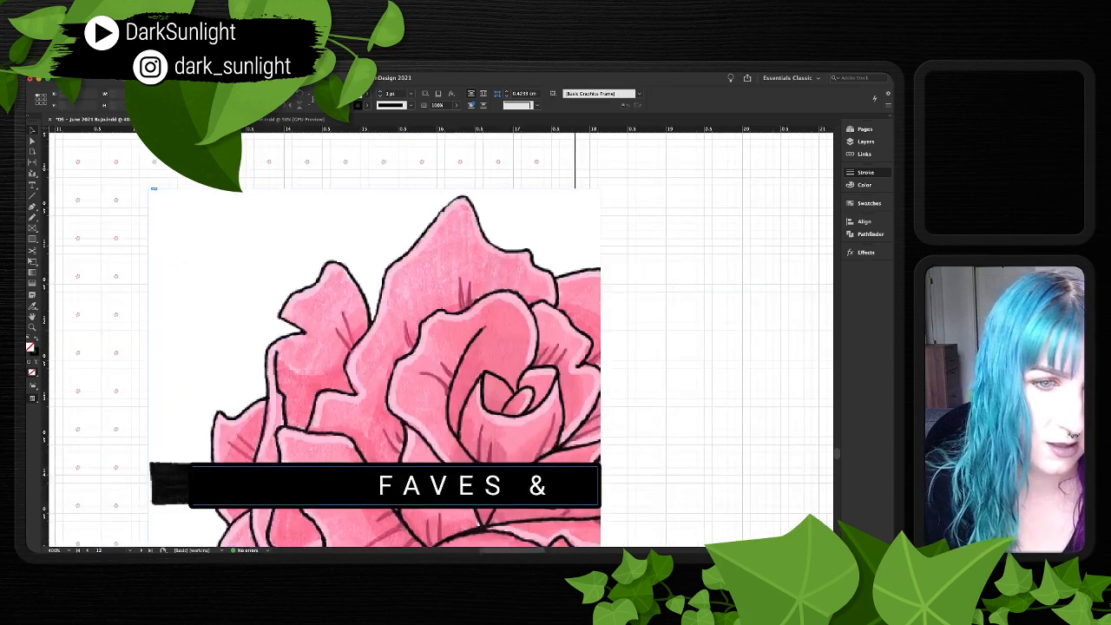
pyautogui.scroll(-7, 434, 338)
pyautogui.hscroll(-1, 434, 338)
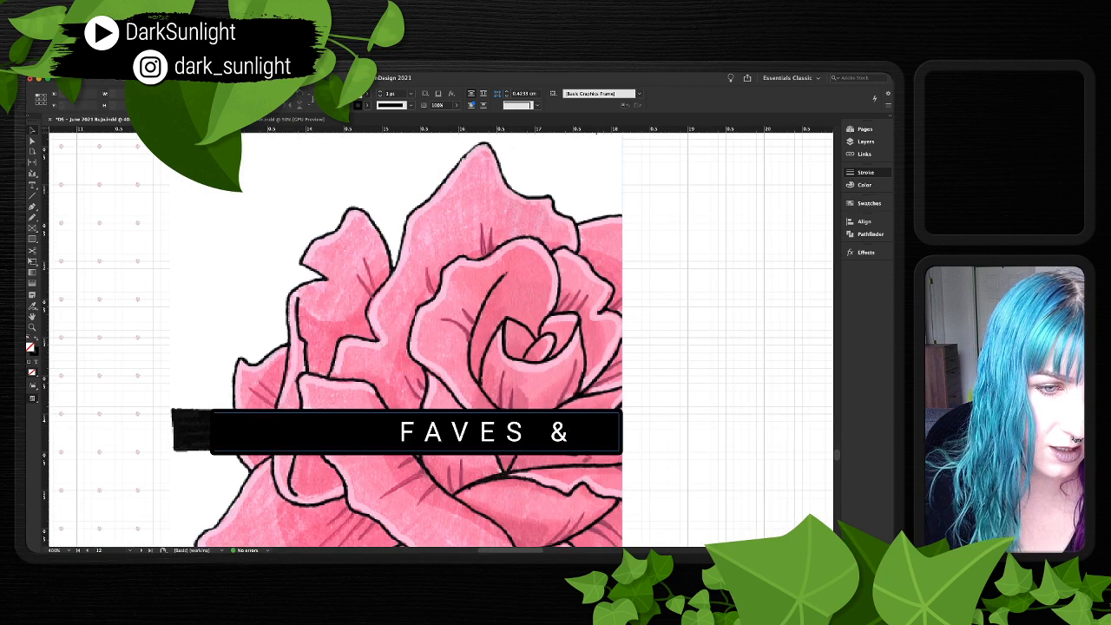
pyautogui.click(391, 338)
pyautogui.moveTo(623, 411)
pyautogui.mouseDown()
pyautogui.moveTo(596, 412)
pyautogui.moveTo(611, 413)
pyautogui.mouseUp()
# - Crop the inner edge of the MEMORIES page's rose half so the label's black bar overhangs it slightly
pyautogui.hscroll(10, 674, 236)
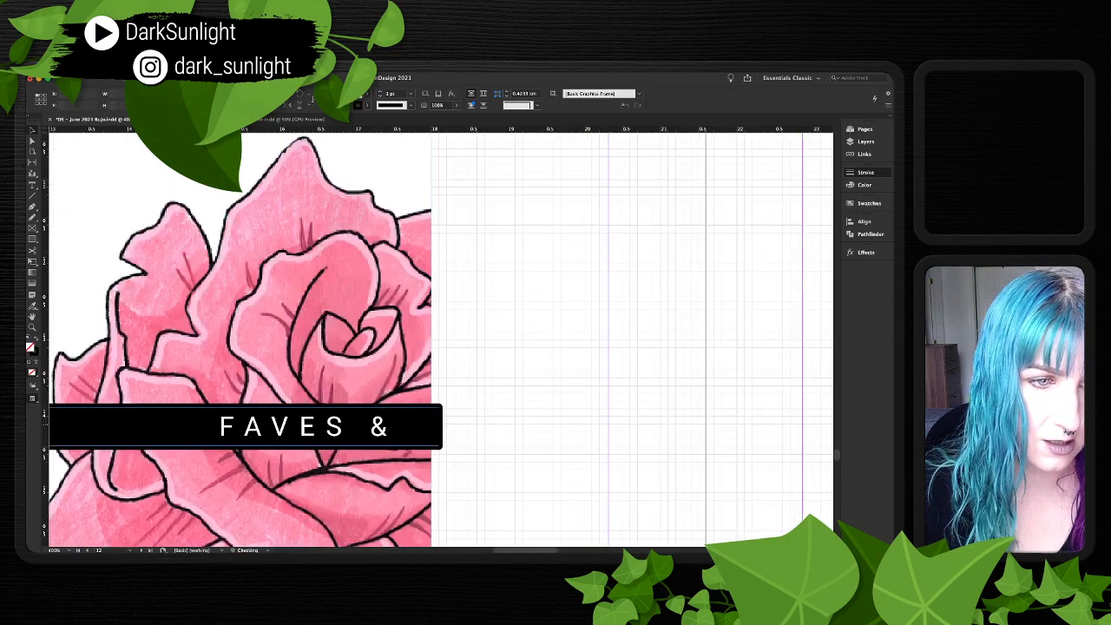
pyautogui.click(674, 340)
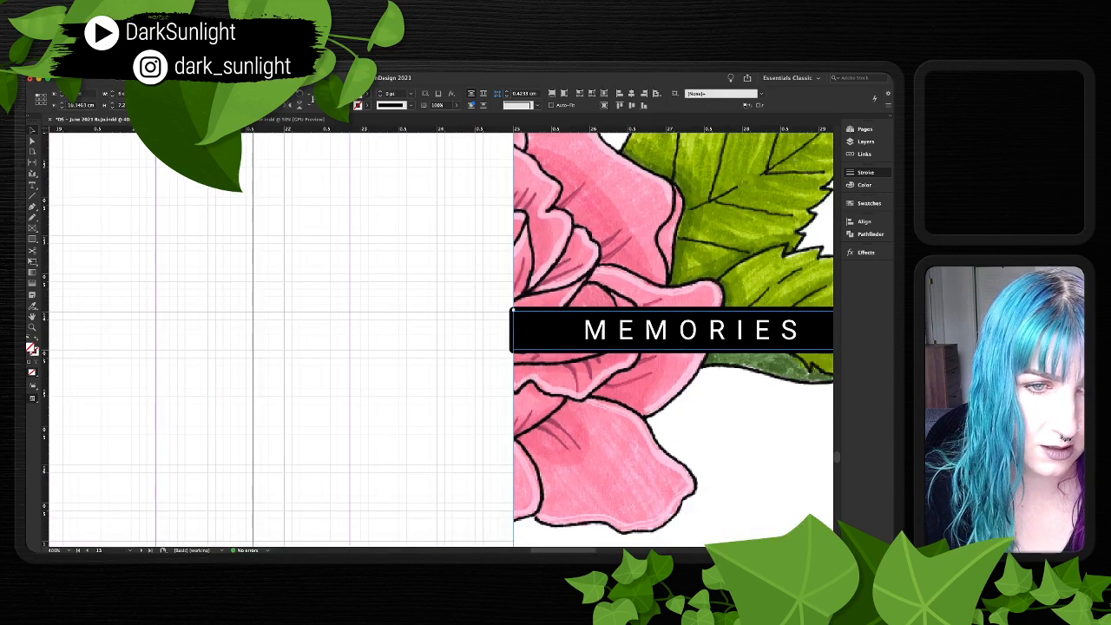
pyautogui.moveTo(514, 310); pyautogui.dragTo(540, 310)
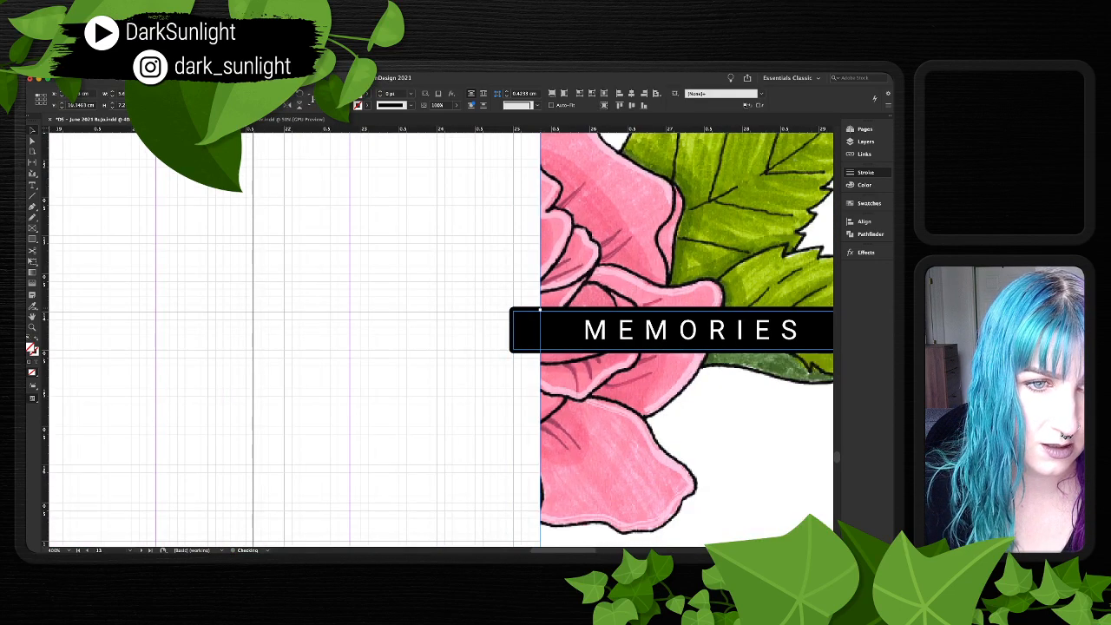
pyautogui.press('Delete')
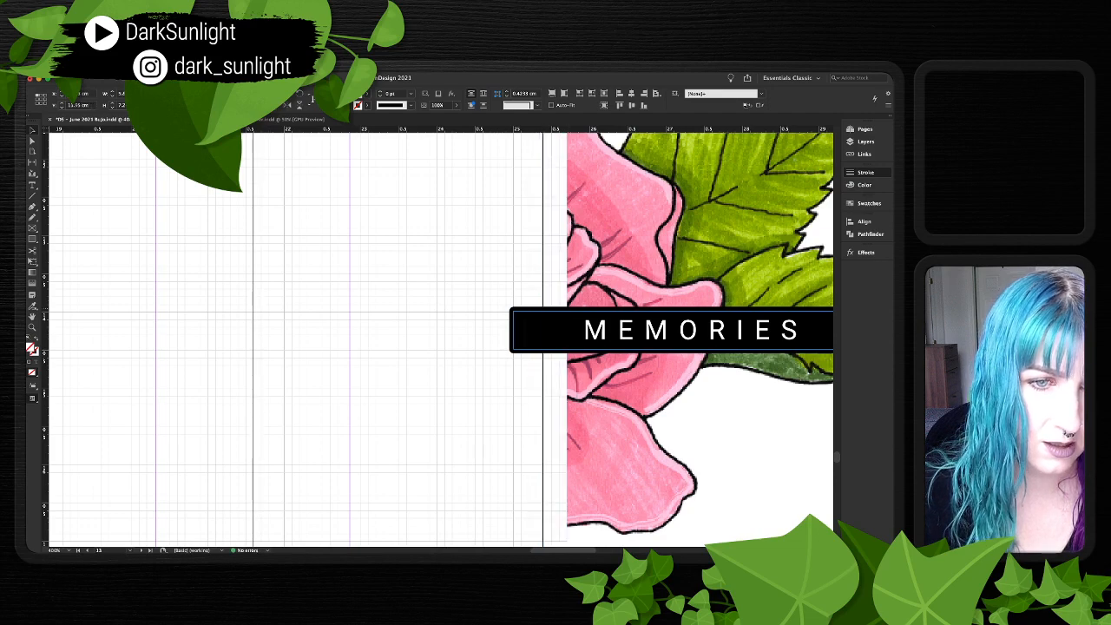
pyautogui.moveTo(567, 311); pyautogui.dragTo(526, 311)
pyautogui.press('super+shift+a')
pyautogui.press('super+minus')
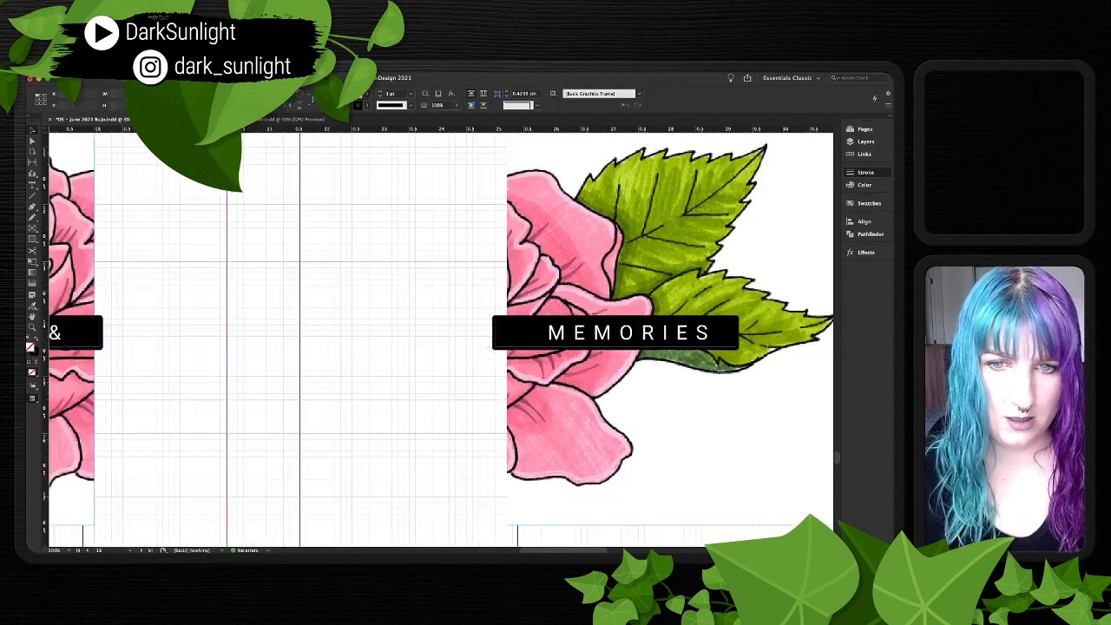
# - Review both rose halves with their labels across the spread and save the planner document
pyautogui.press('super+minus')
pyautogui.press('super+minus')
pyautogui.press('super+minus')
pyautogui.press('super+equal')
pyautogui.hscroll(-3, 441, 339)
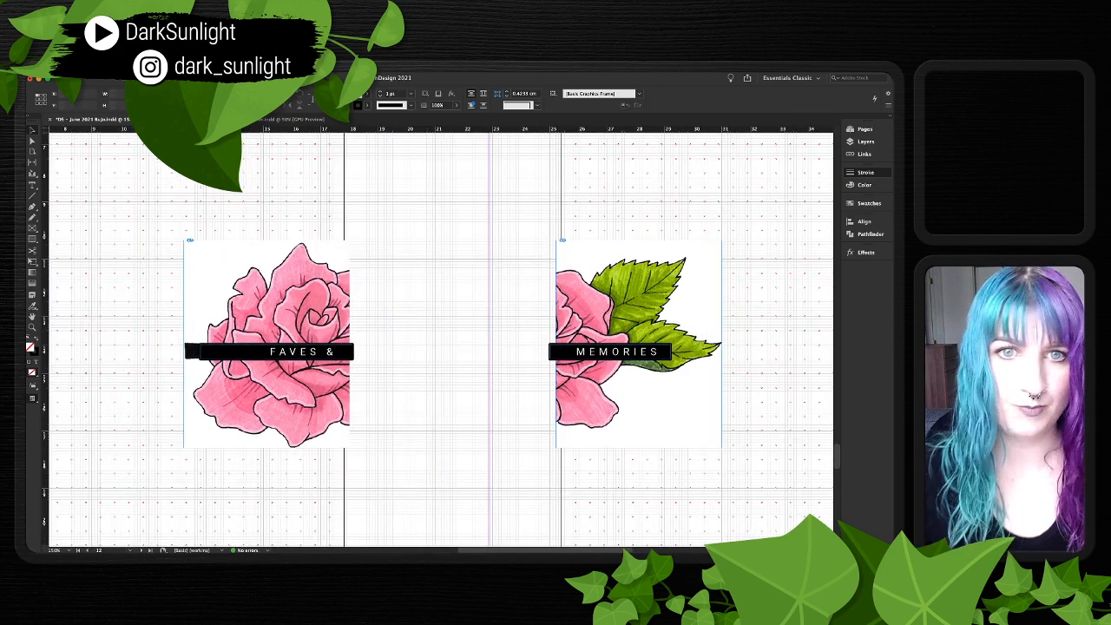
pyautogui.press('super+s')
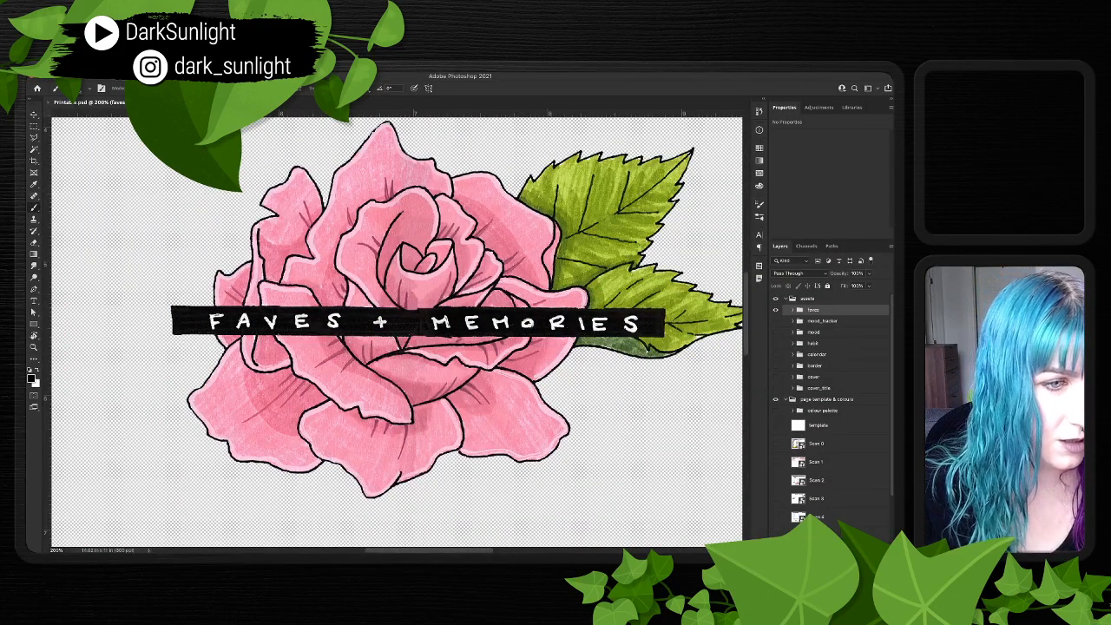
# - Switch to Photoshop and remove the title band's outer end beside FAVES on Layer 3's mask in the faves group, up to the petal's edge
pyautogui.click(799, 310)
pyautogui.click(827, 379)
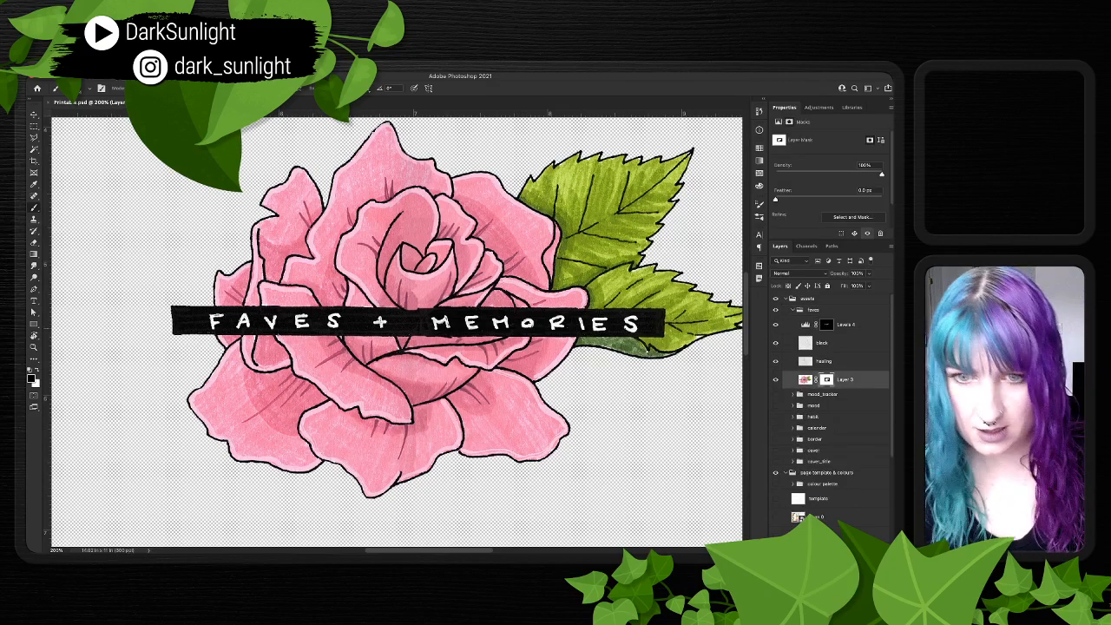
pyautogui.press('super+plus')
pyautogui.press('super+plus')
pyautogui.hscroll(-1, 397, 332)
pyautogui.hscroll(-5, 396, 331)
pyautogui.press('l')
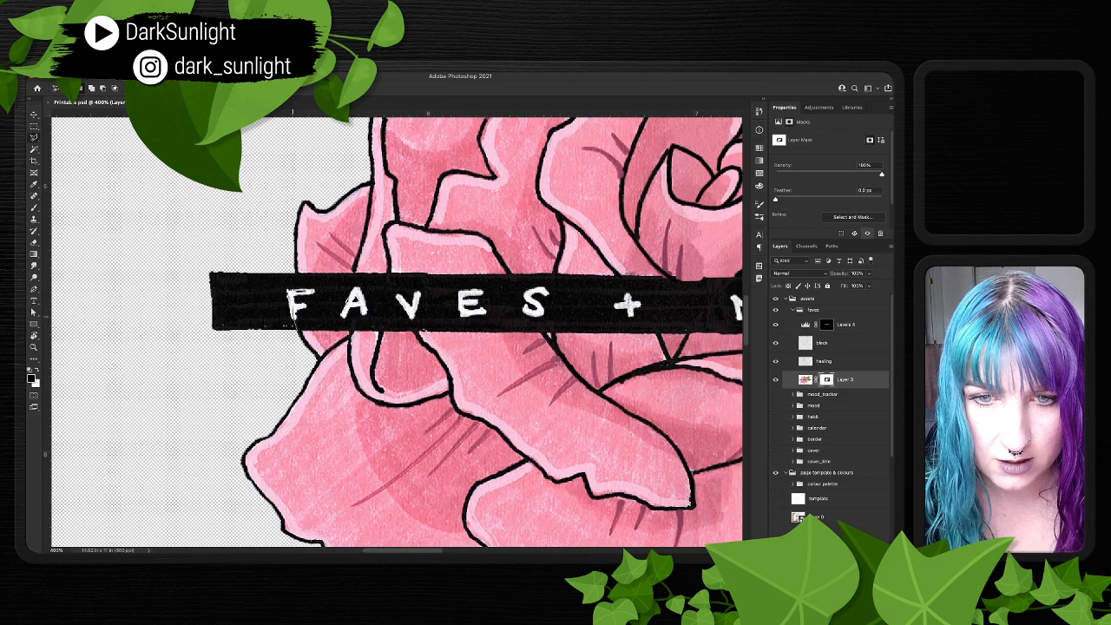
pyautogui.moveTo(295, 292)
pyautogui.mouseDown()
pyautogui.moveTo(294, 269)
pyautogui.moveTo(241, 265)
pyautogui.moveTo(177, 339)
pyautogui.moveTo(291, 341)
pyautogui.mouseUp()
pyautogui.press('Delete')
pyautogui.hotkey('ctrl', 'd')
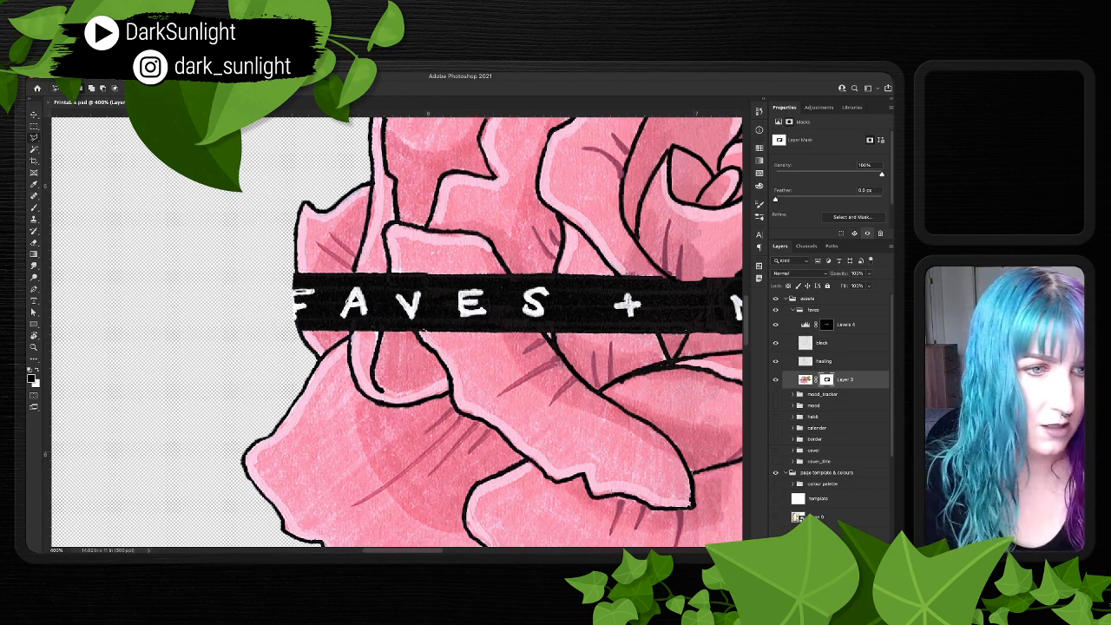
pyautogui.click(825, 311)
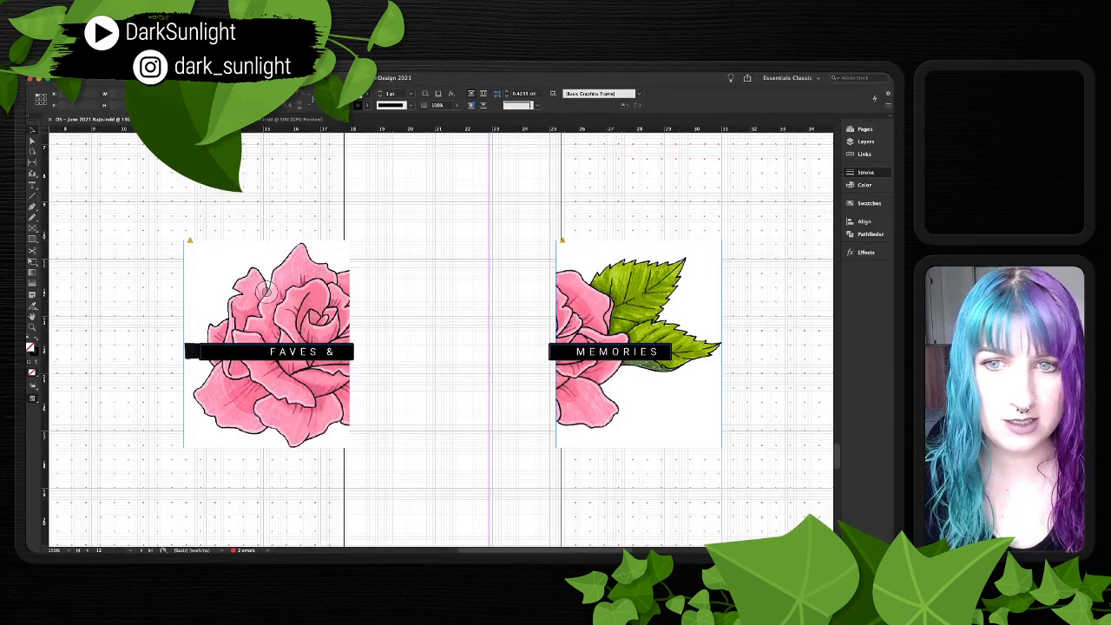
# - Switch back to InDesign and update the modified image links of both rose halves
pyautogui.doubleClick(190, 241)
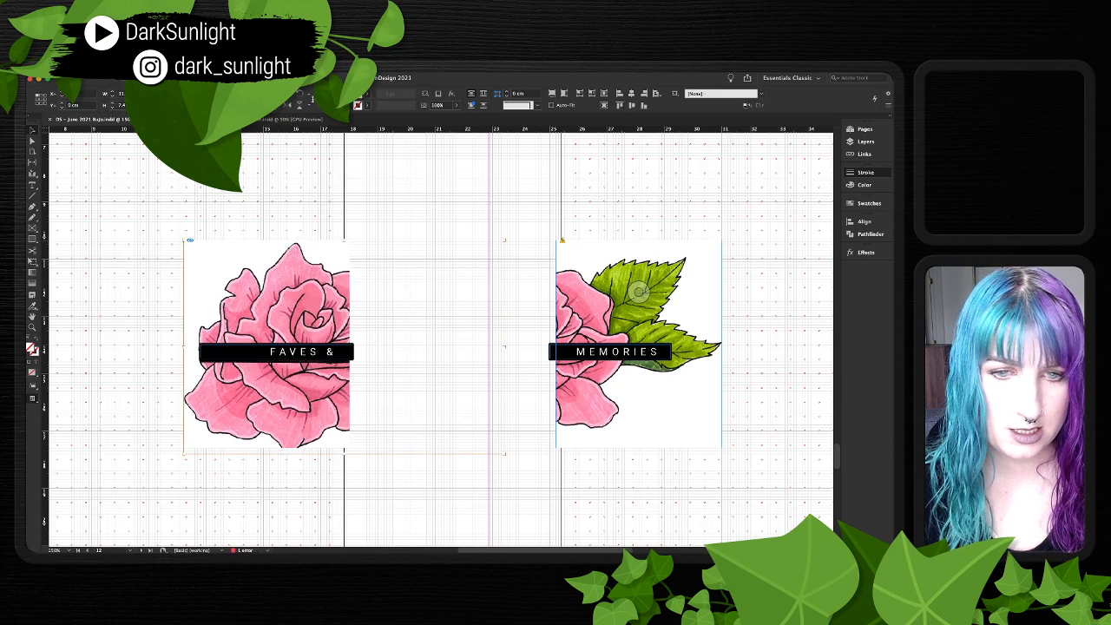
pyautogui.click(562, 240)
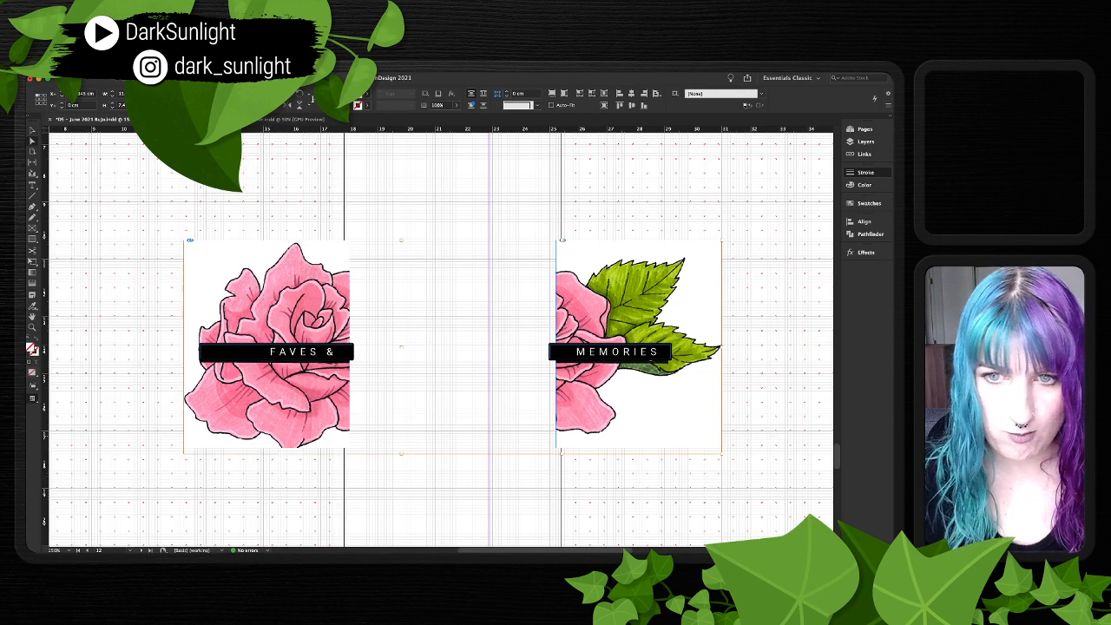
pyautogui.press('super+shift+a')
# - Fit both rose frames to their full content and crop their inner edges back to show only each page's half
pyautogui.click(267, 292)
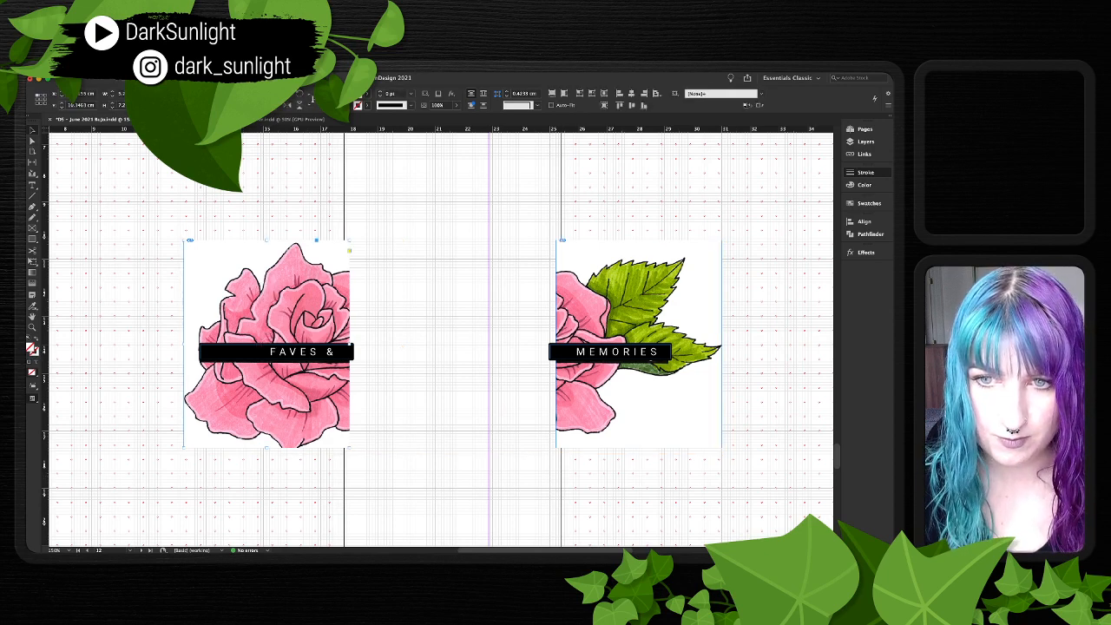
pyautogui.press('super+alt+c')
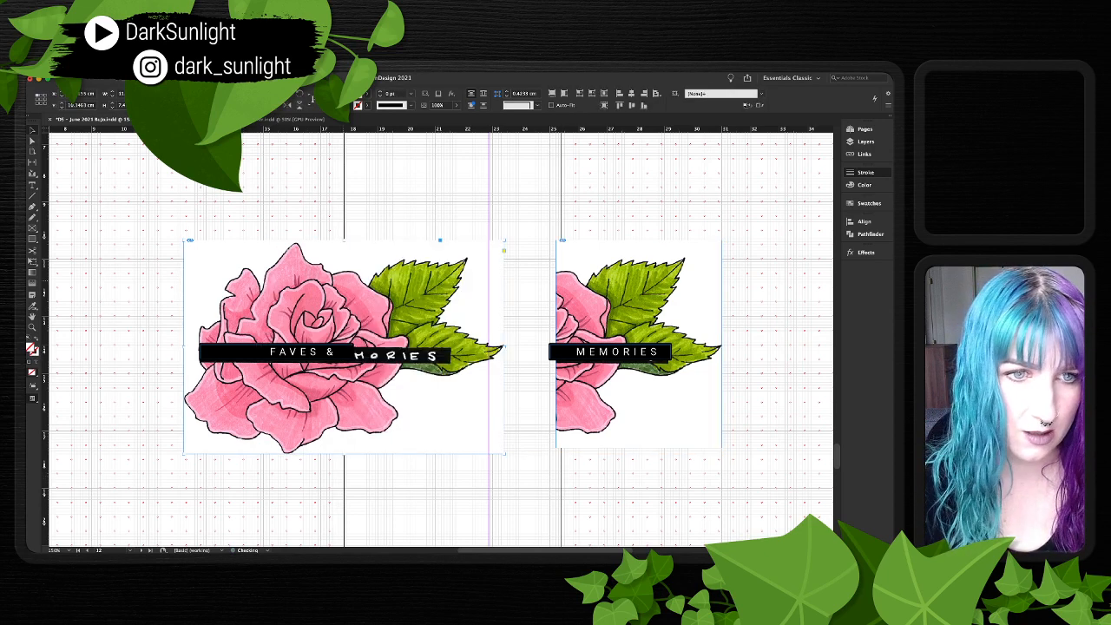
pyautogui.click(639, 343)
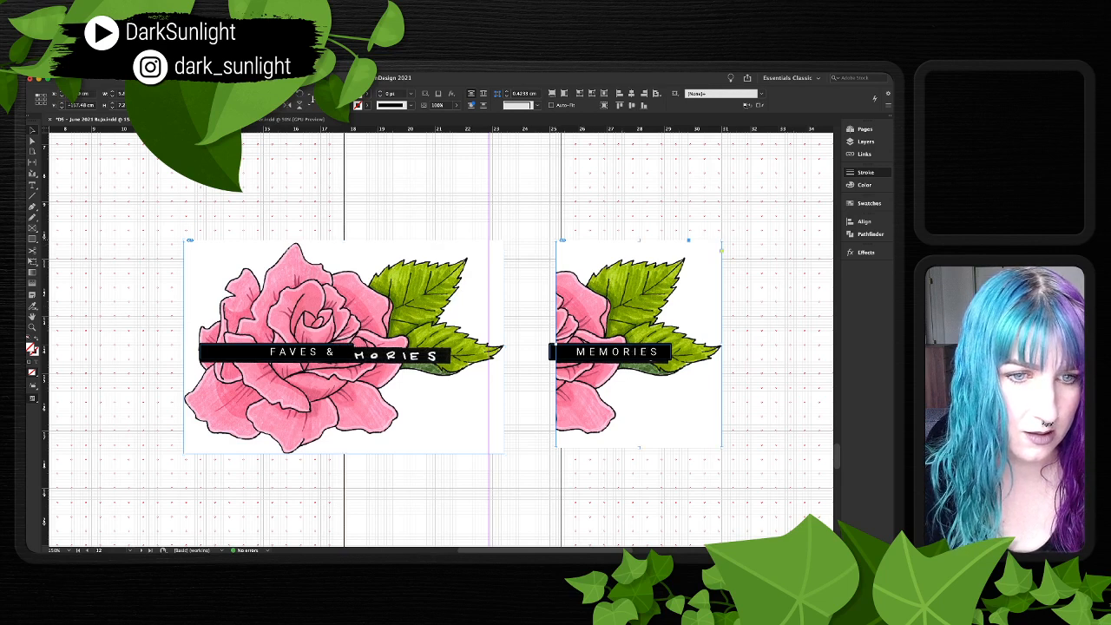
pyautogui.press('super+alt+c')
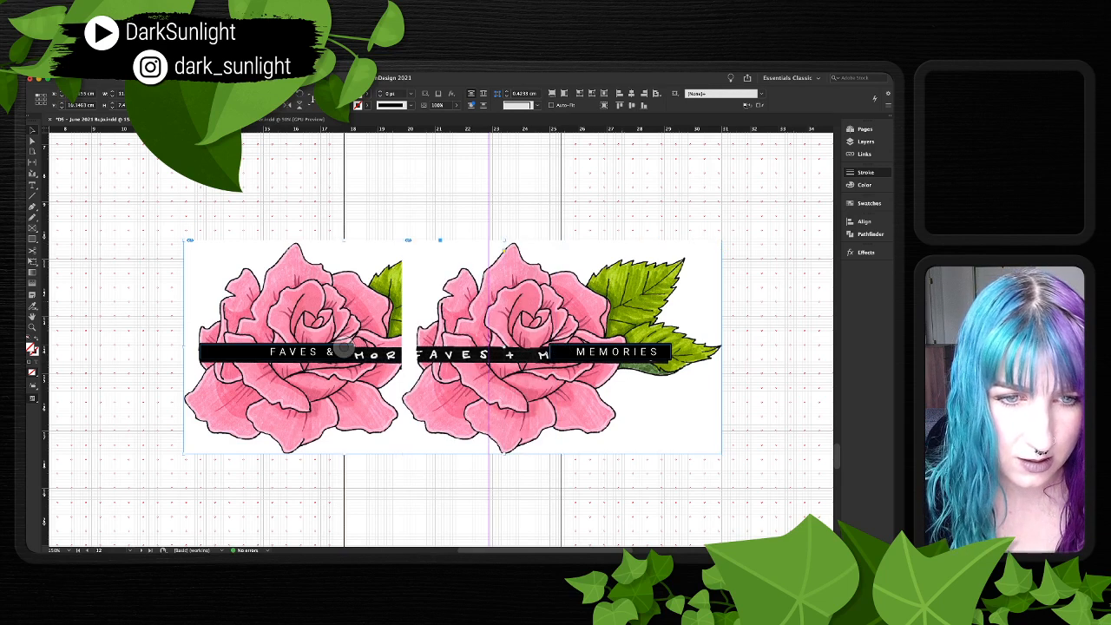
pyautogui.moveTo(505, 347); pyautogui.dragTo(352, 340)
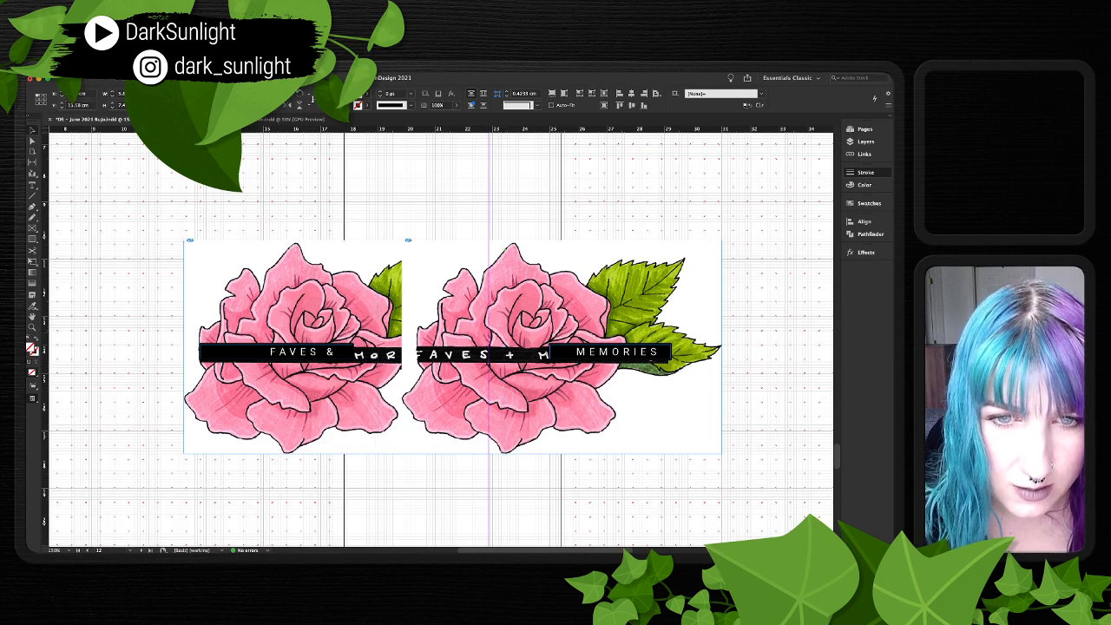
pyautogui.click(556, 352)
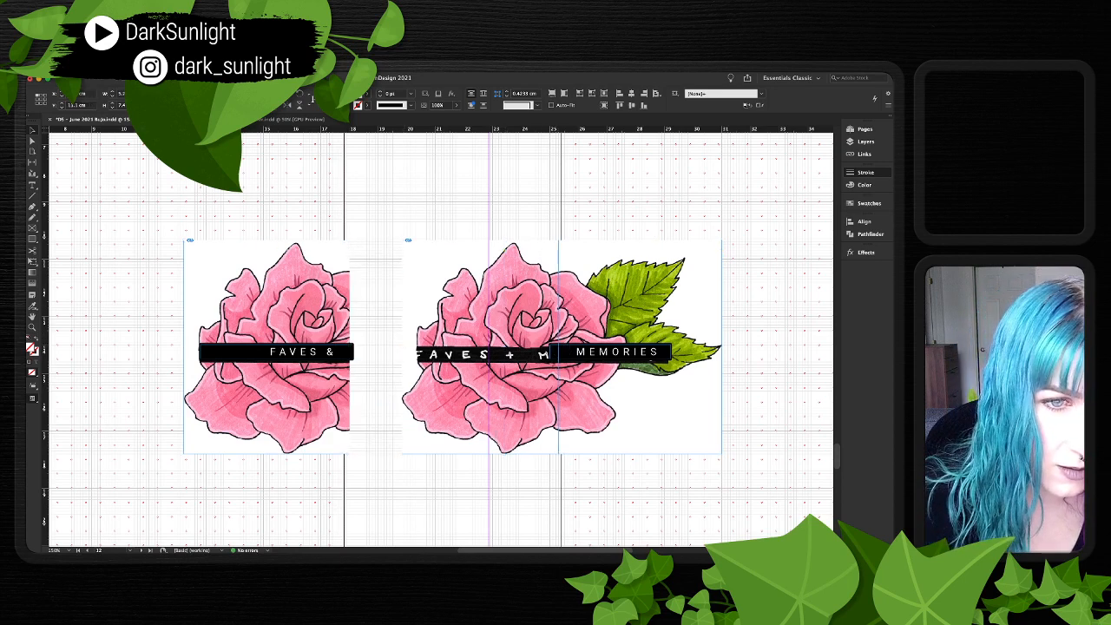
pyautogui.moveTo(552, 352); pyautogui.dragTo(556, 351)
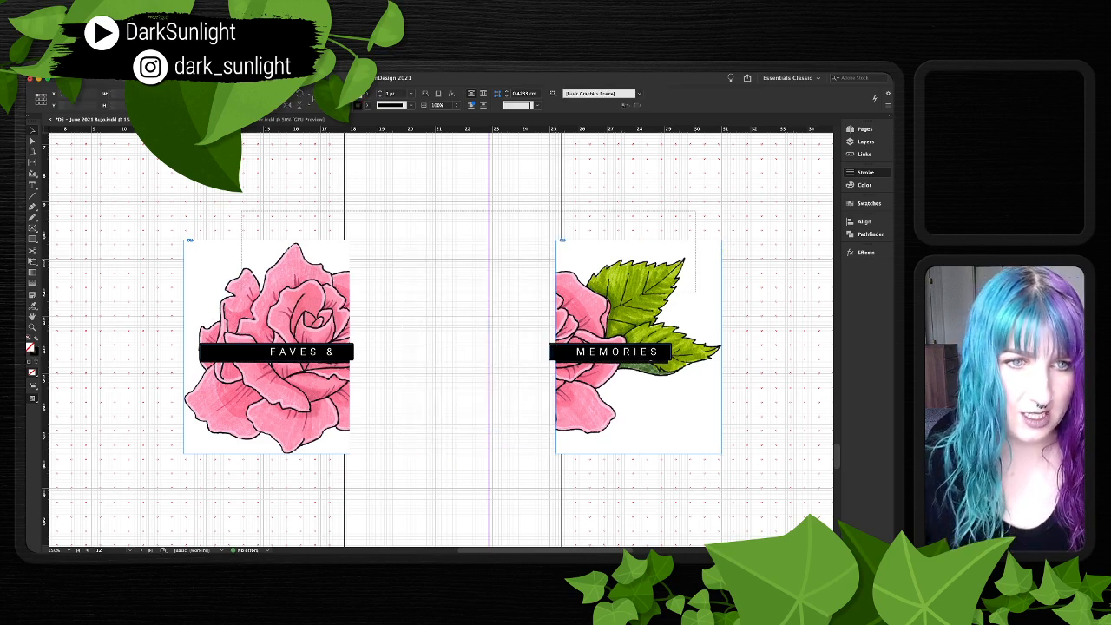
# - Cut both rose halves from the spread, paste the full rose with its handwritten title and scale it down
pyautogui.moveTo(241, 210); pyautogui.dragTo(606, 299)
pyautogui.press('super+x')
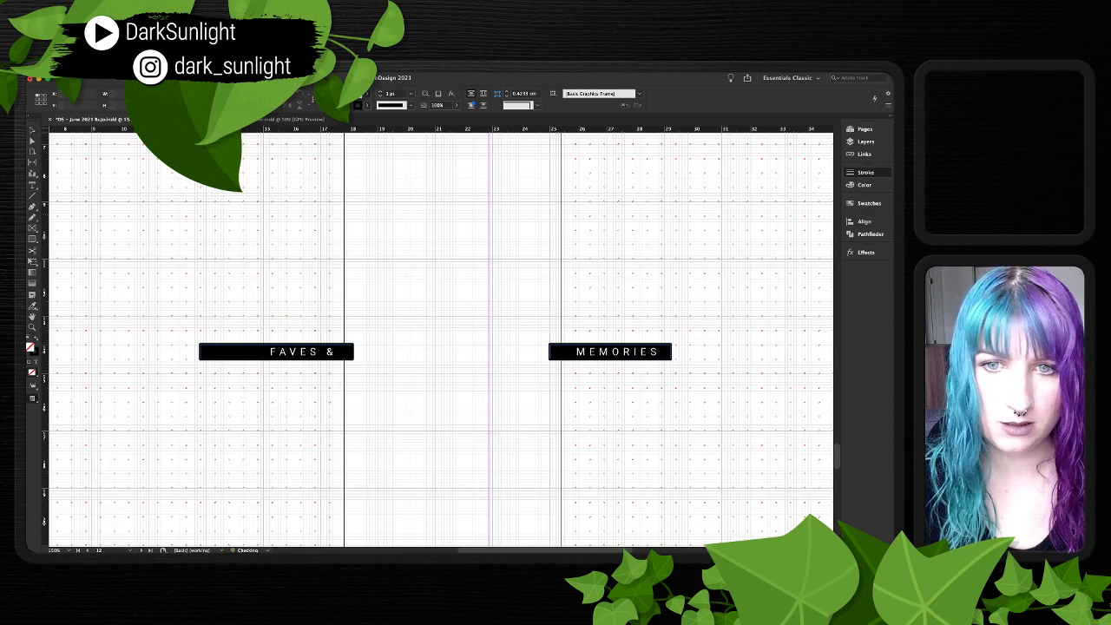
pyautogui.press('super+v')
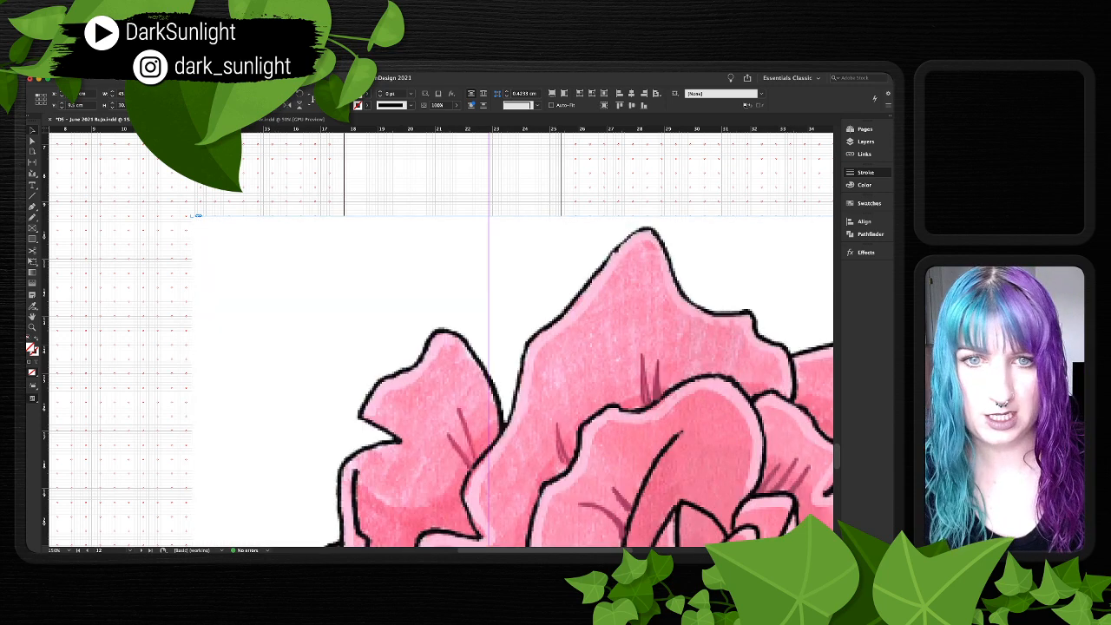
pyautogui.press('Return')
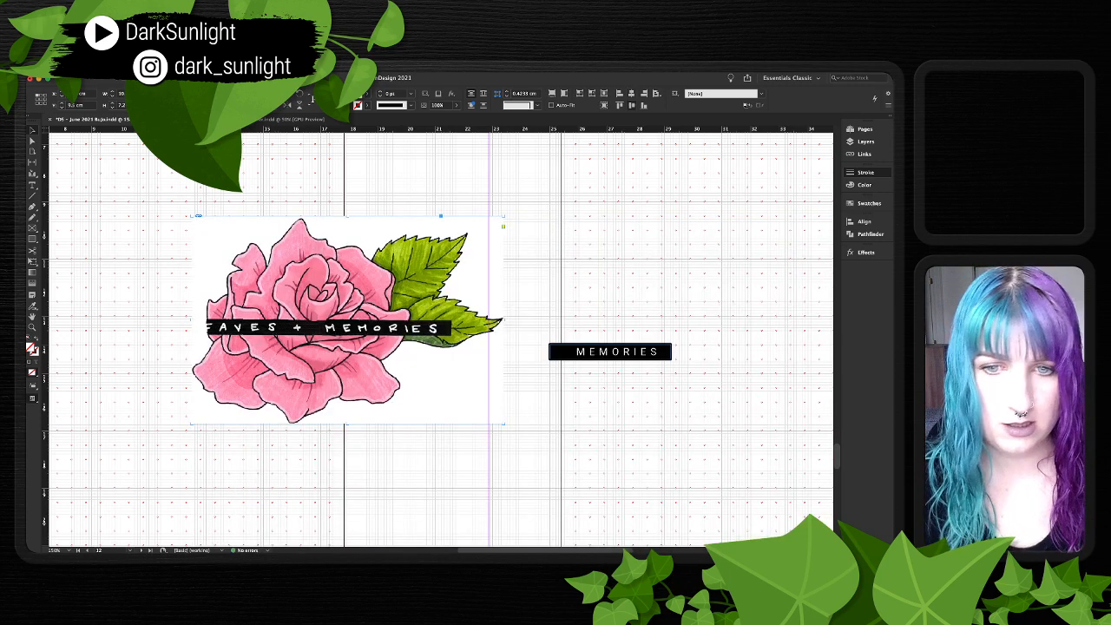
# - Centre the full rose vertically and nudge it left onto the left page's inner edge, behind the FAVES & label
pyautogui.click(631, 105)
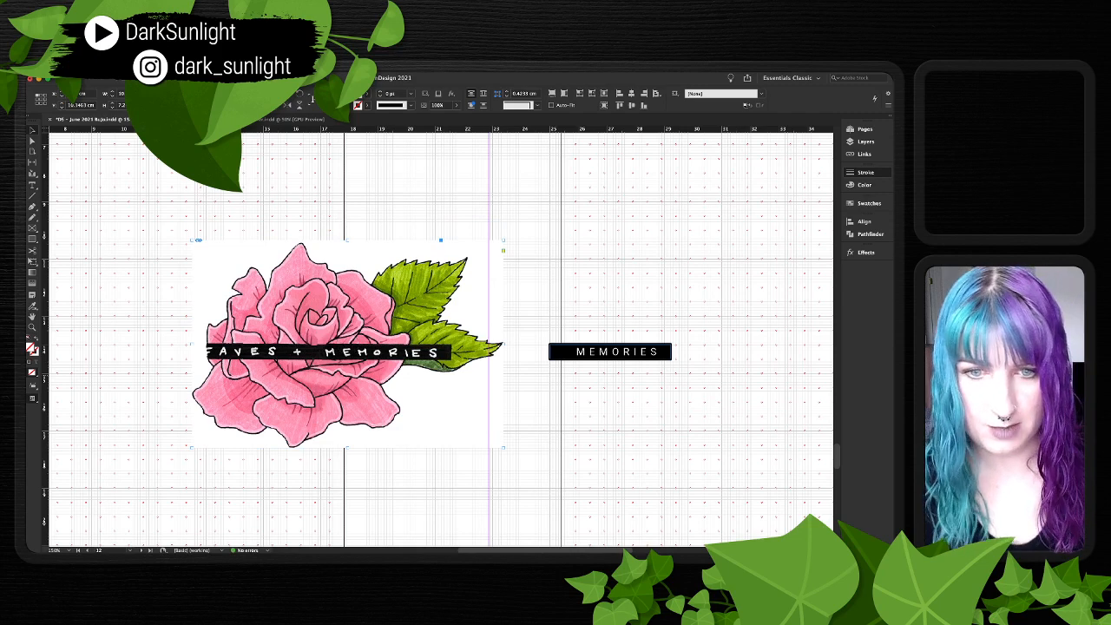
pyautogui.press('super+shift+[')
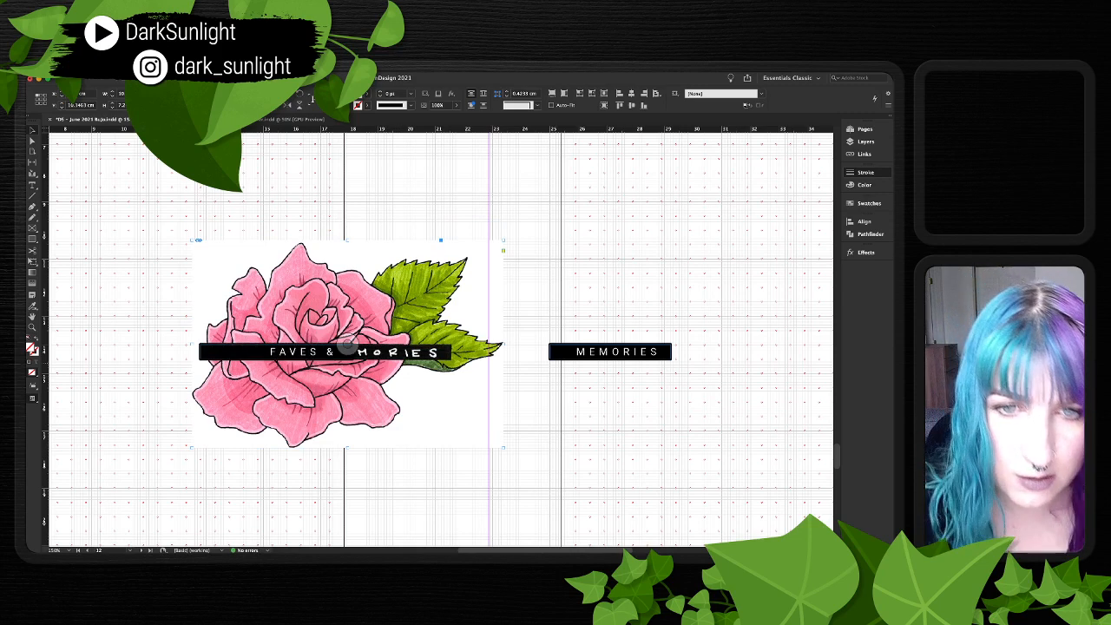
pyautogui.press('Left')
pyautogui.press('Left')
pyautogui.press('Left')
pyautogui.press('Left')
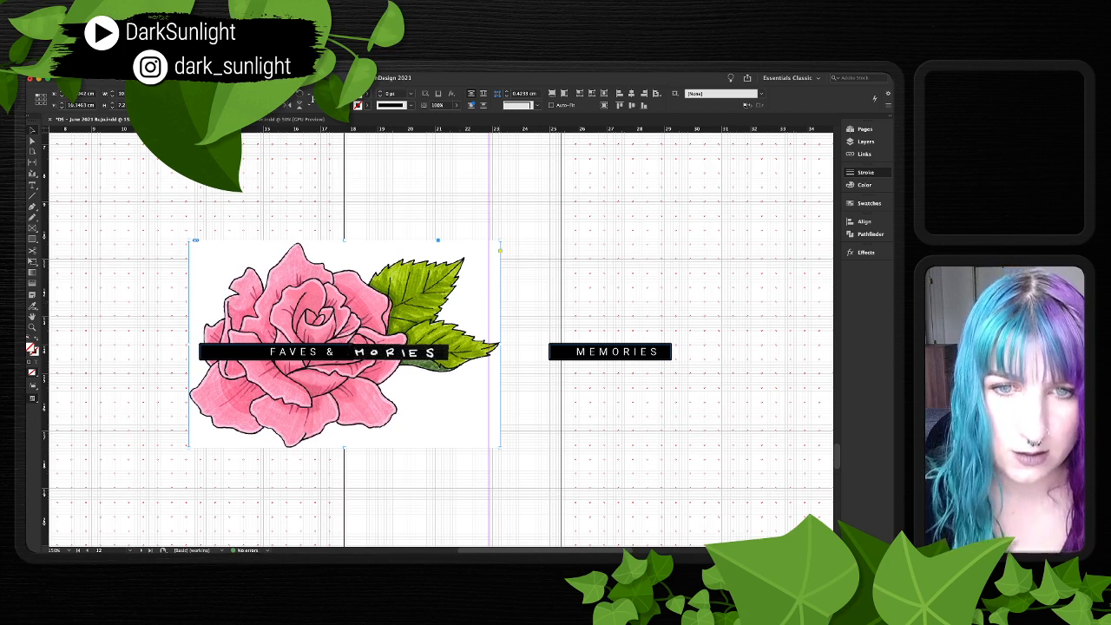
# - Crop the rose at the left page's inner edge and place a copy on the right page showing only the other half
pyautogui.moveTo(501, 345); pyautogui.dragTo(344, 339)
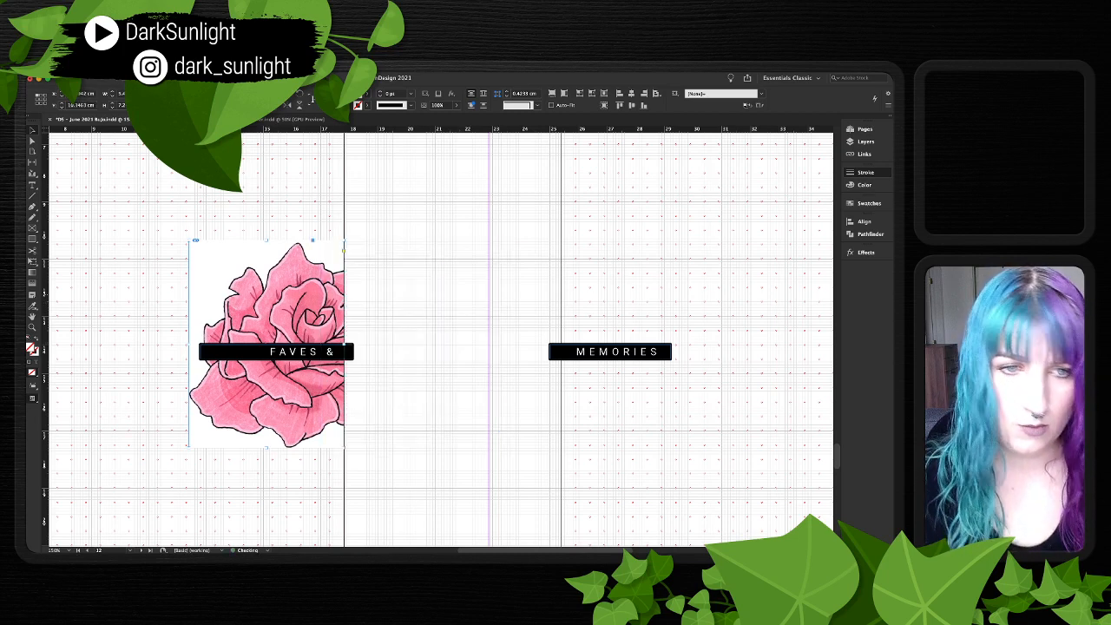
pyautogui.moveTo(269, 304); pyautogui.dragTo(487, 304)
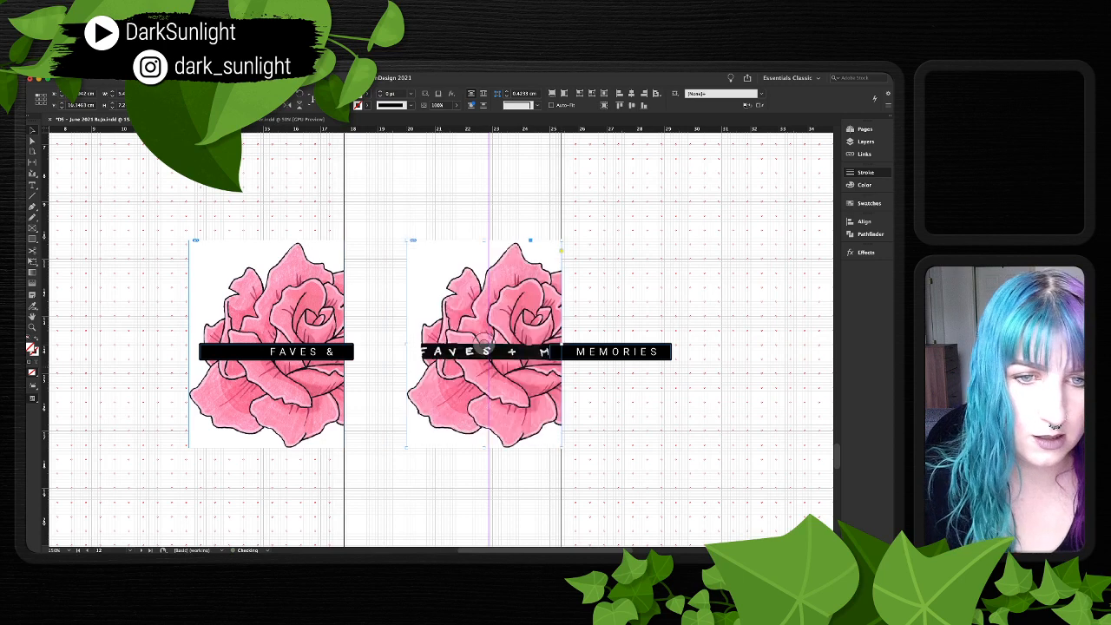
pyautogui.doubleClick(561, 343)
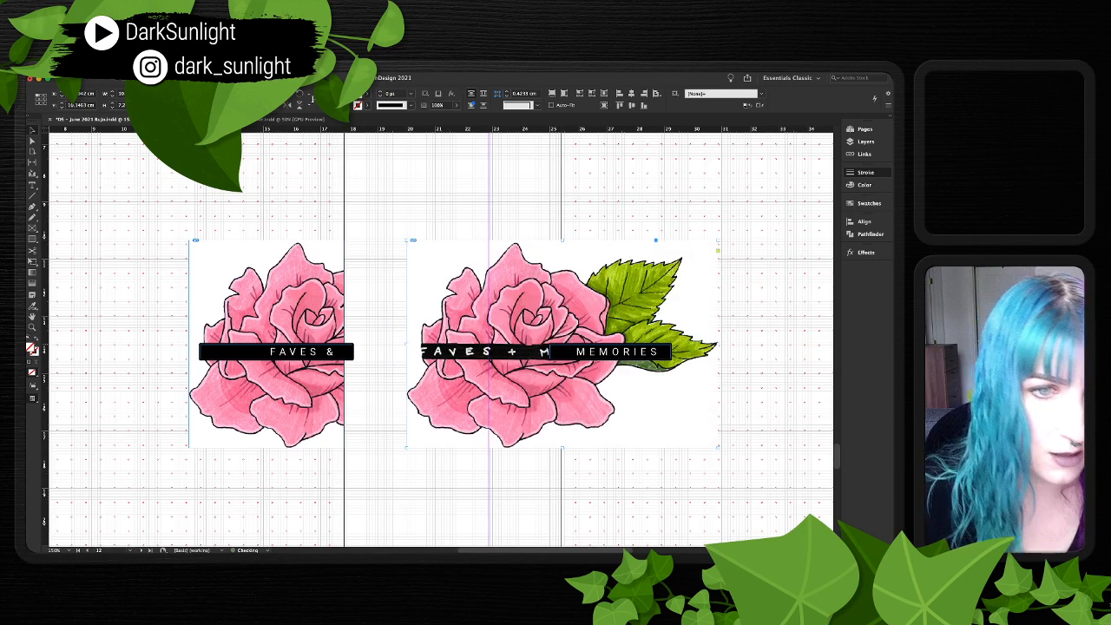
pyautogui.moveTo(406, 343); pyautogui.dragTo(561, 344)
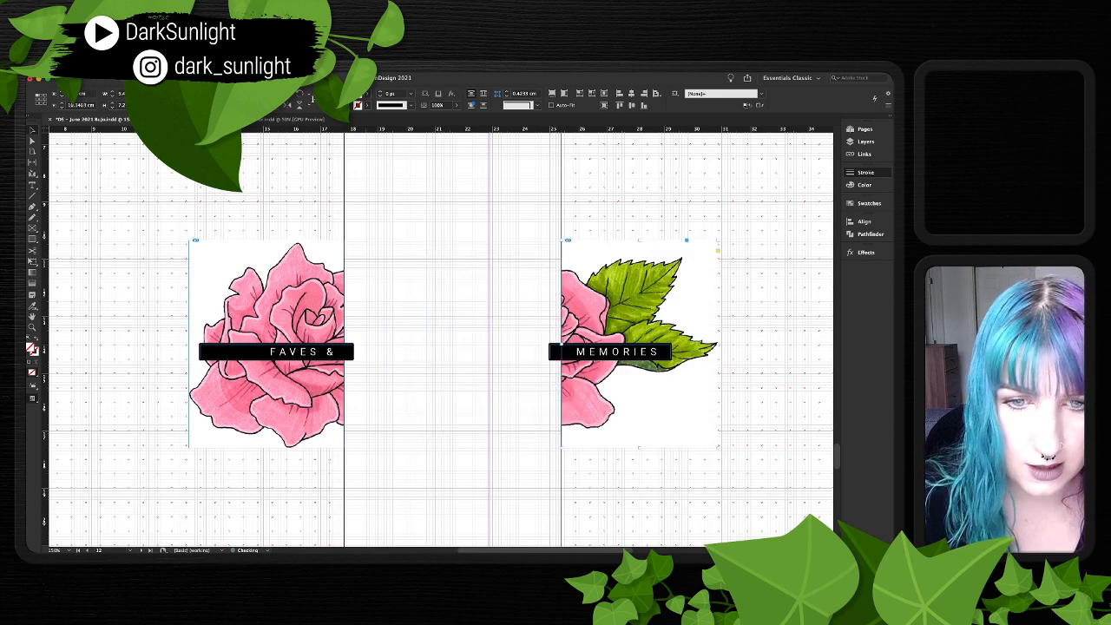
# - Extend the inner edges of both rose frames about 2 mm past the page edges as bleed
pyautogui.click(286, 310)
pyautogui.moveTo(344, 344); pyautogui.dragTo(350, 344)
pyautogui.click(640, 292)
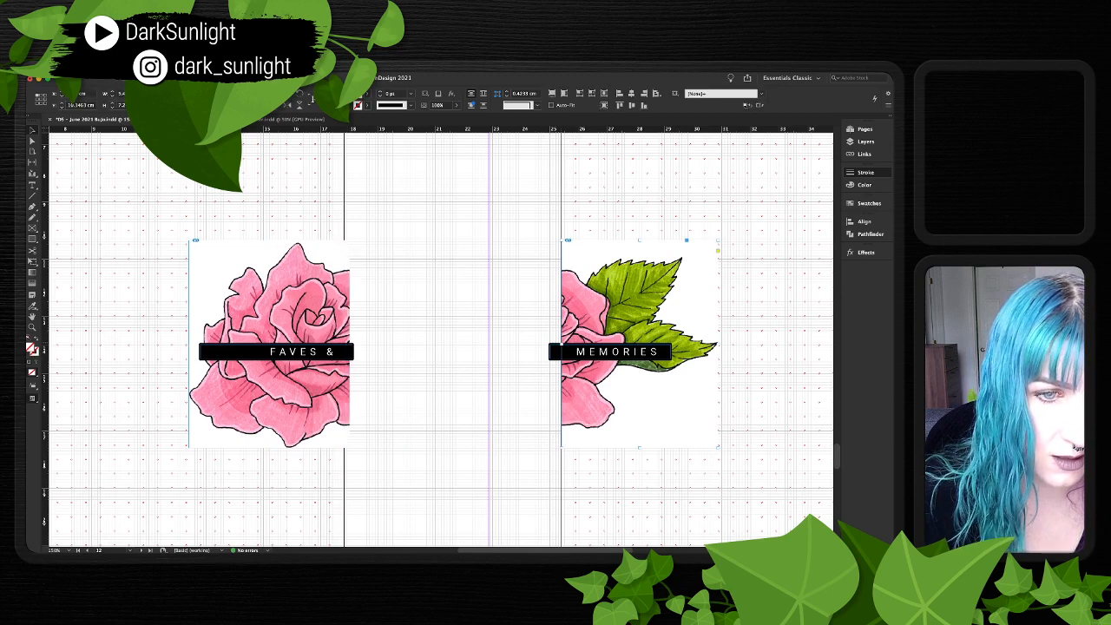
pyautogui.moveTo(562, 344); pyautogui.dragTo(555, 343)
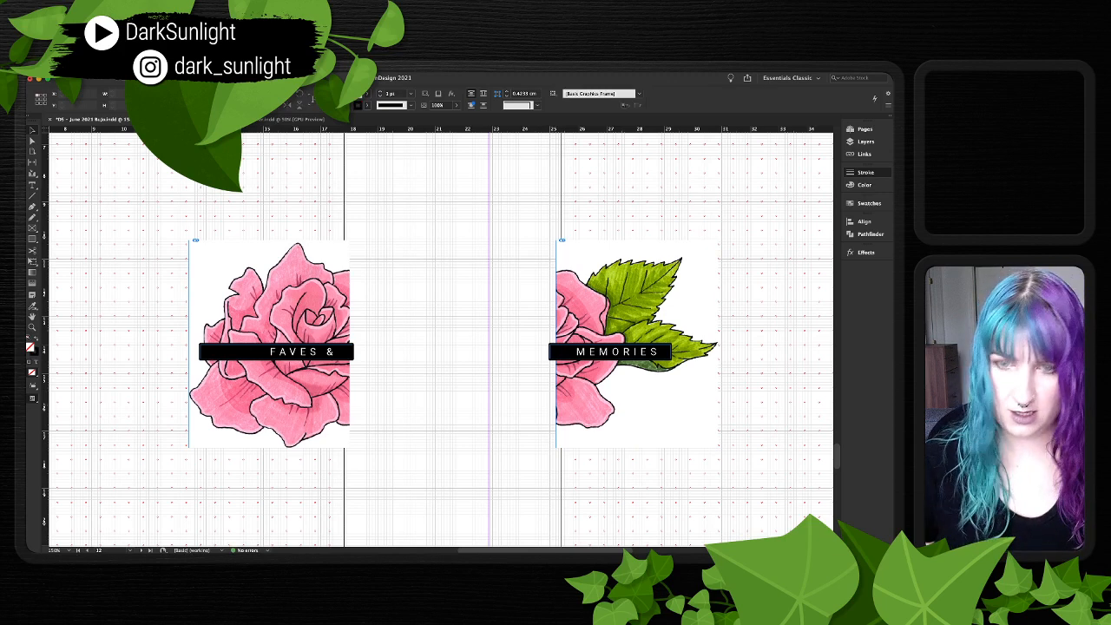
# - Preview the spread without guides, examine both labelled rose halves across the pages and save the planner document
pyautogui.press('w')
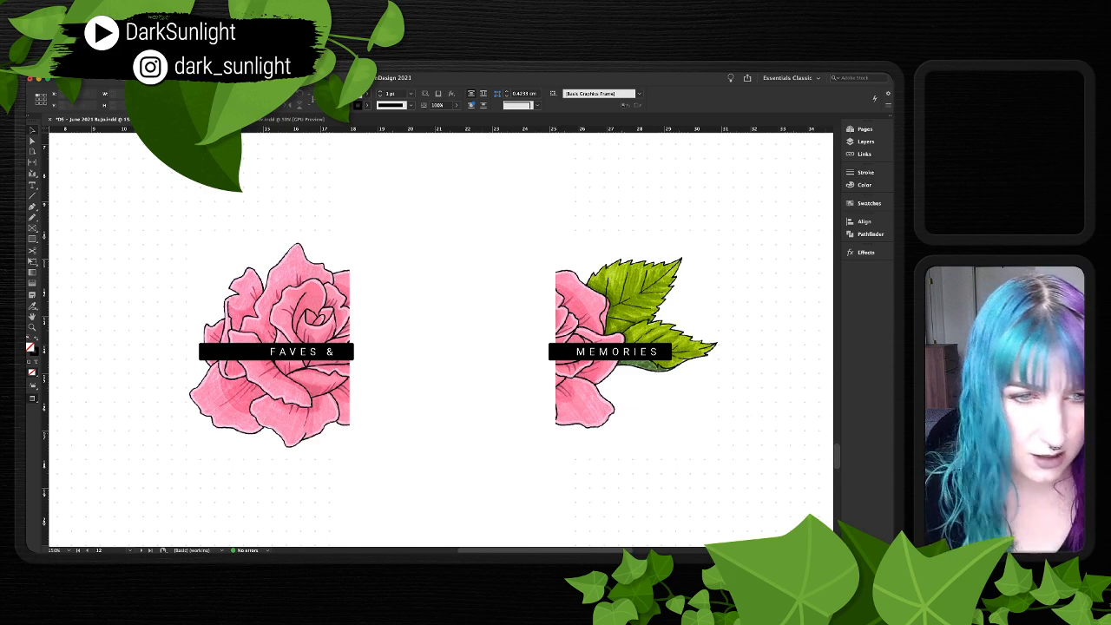
pyautogui.hscroll(2, 441, 339)
pyautogui.scroll(1, 441, 339)
pyautogui.hscroll(-1, 441, 340)
pyautogui.scroll(-1, 441, 339)
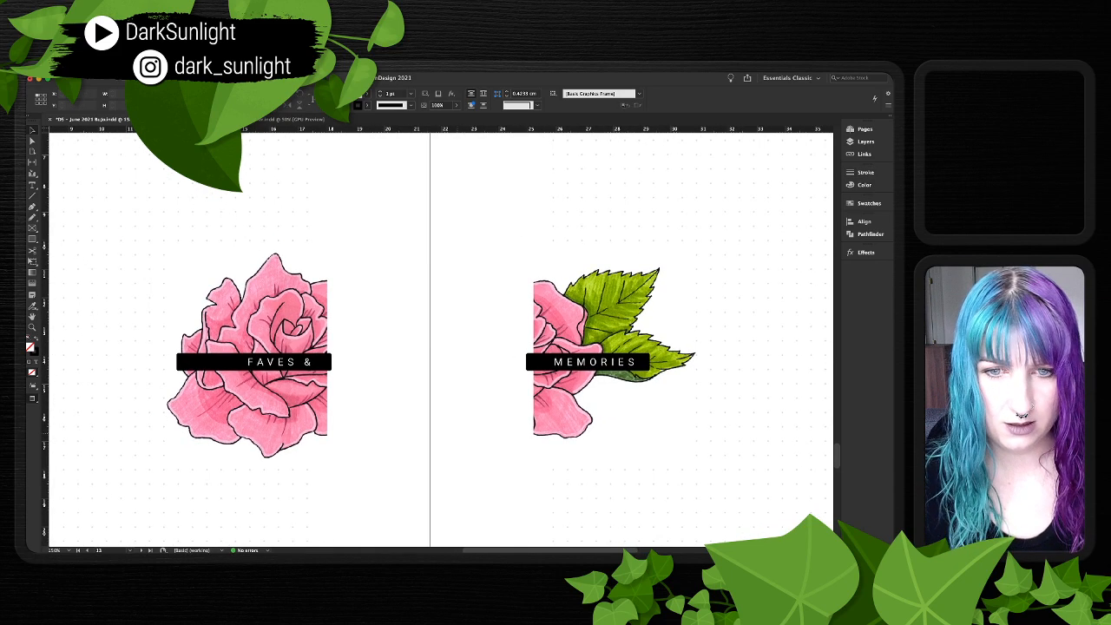
pyautogui.scroll(-3, 441, 339)
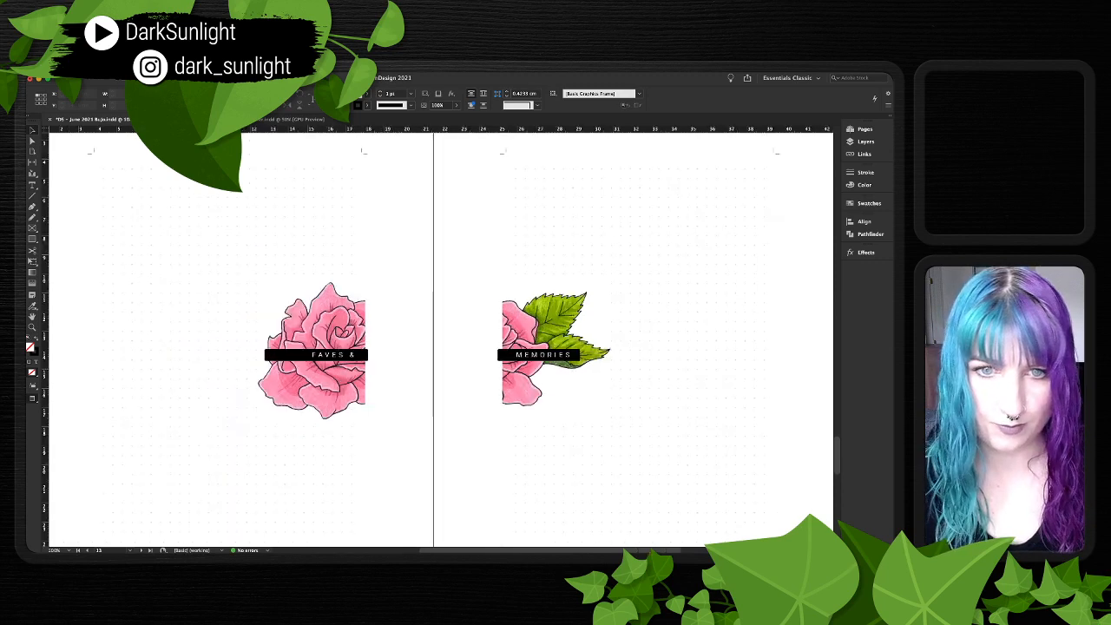
pyautogui.scroll(-2, 441, 339)
pyautogui.hscroll(1, 441, 339)
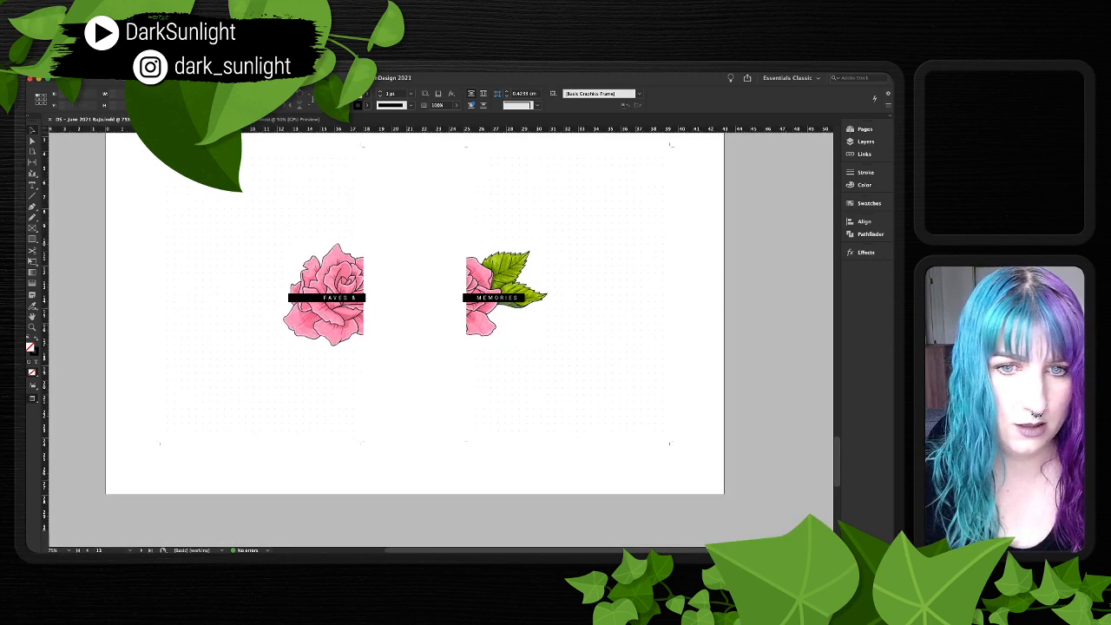
pyautogui.scroll(2, 441, 339)
pyautogui.hscroll(1, 441, 339)
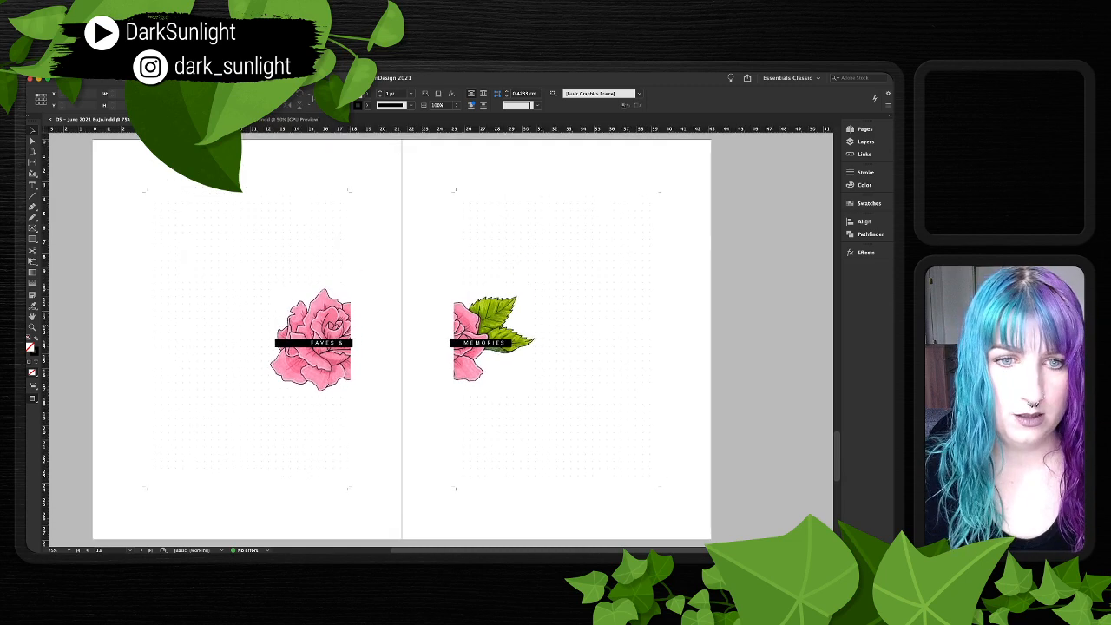
pyautogui.scroll(-1, 441, 339)
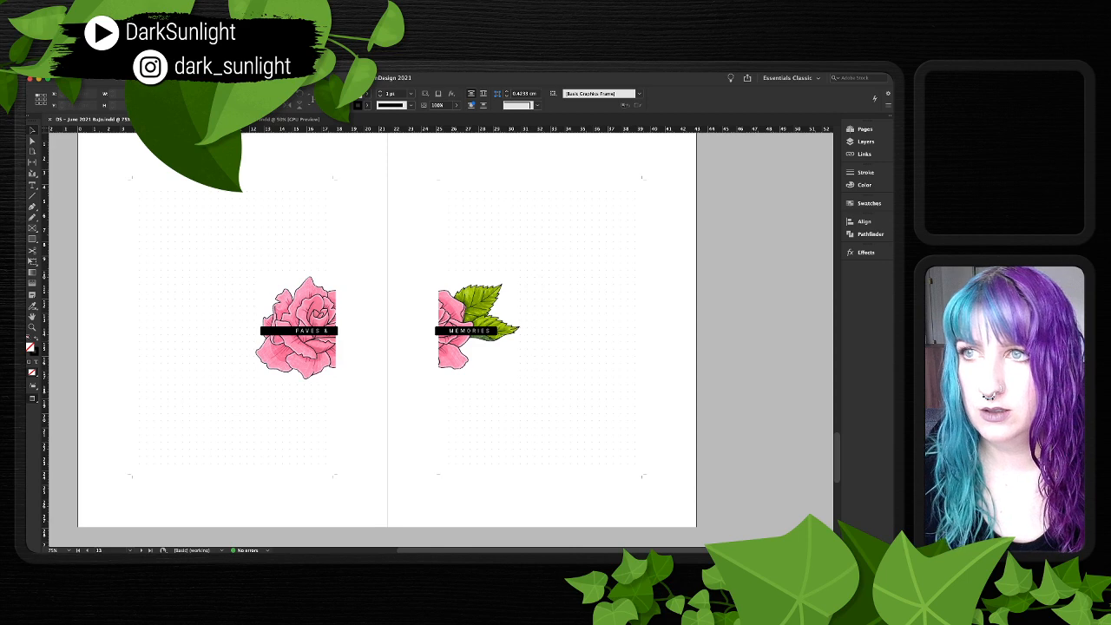
pyautogui.press('super+Tab')
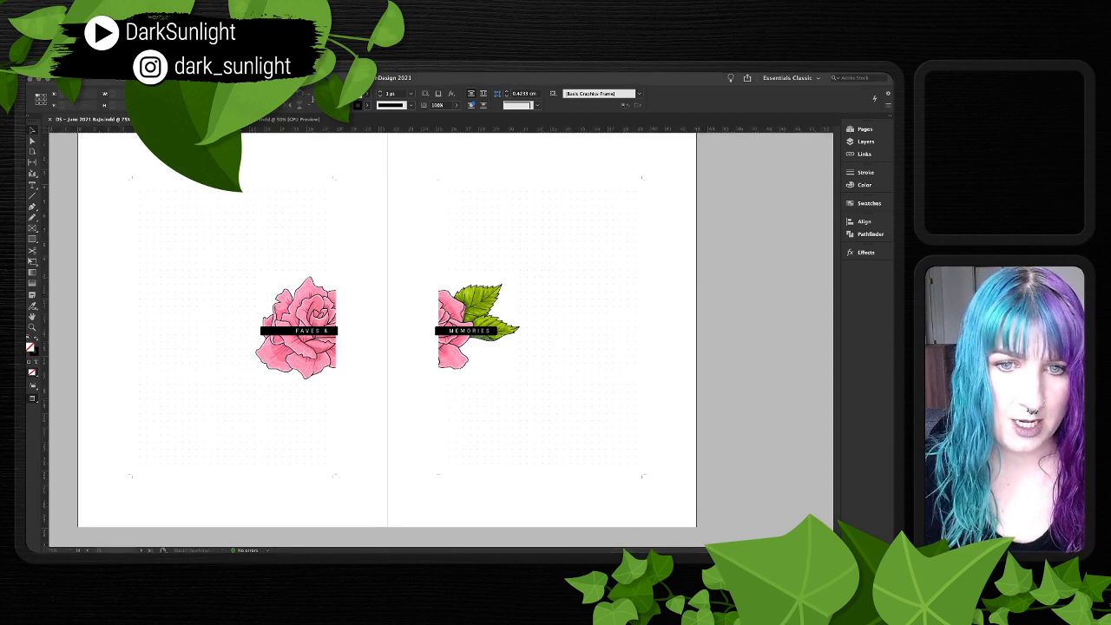
pyautogui.press('super+Tab')
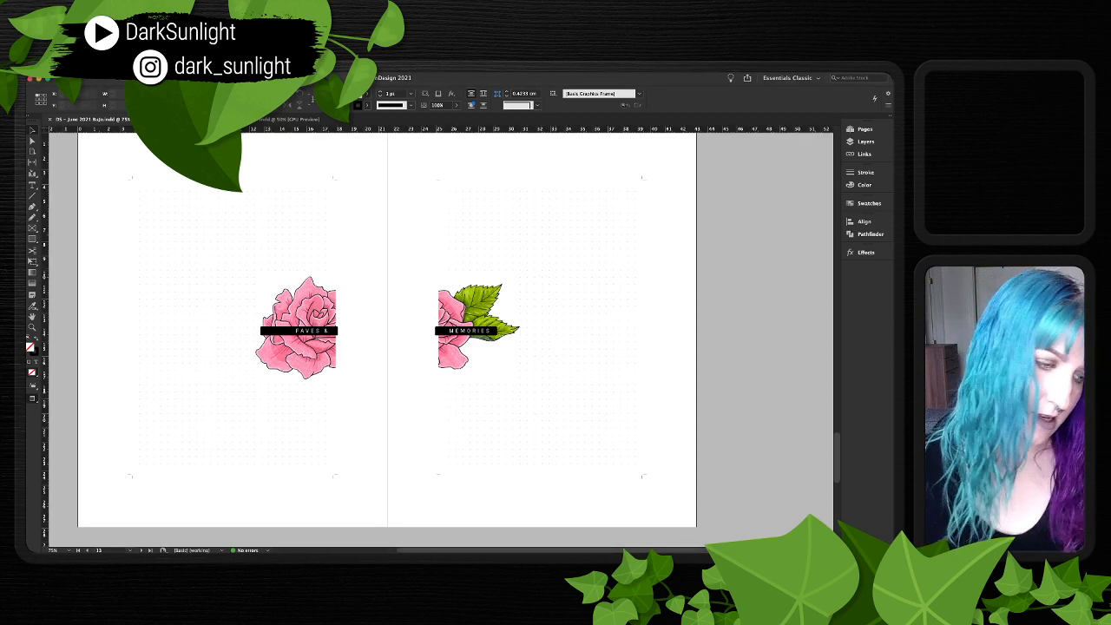